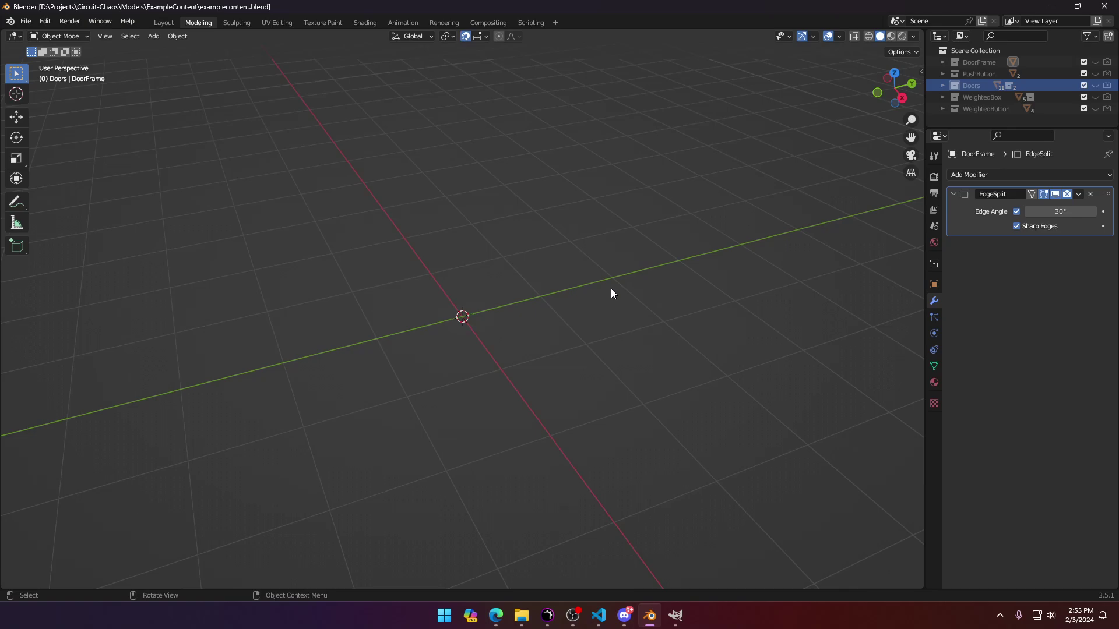
Step: Open the scene's render properties and review the Cycles Bake settings, including the bake type and output target
{"action": "left_click", "coordinate": [934, 178]}
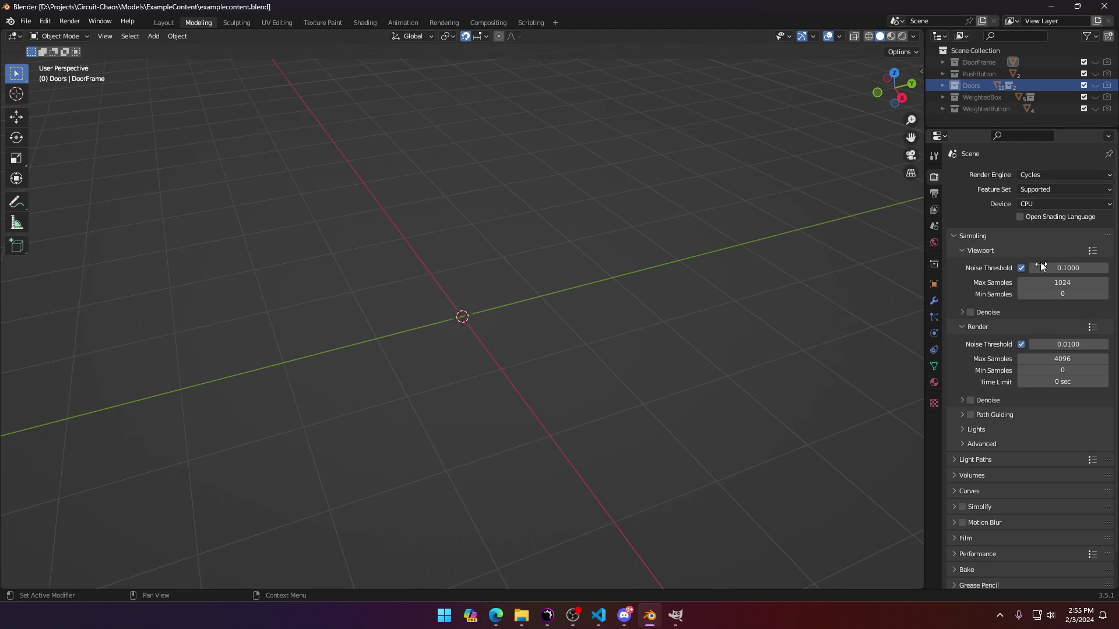
{"action": "scroll", "coordinate": [974, 438], "scroll_direction": "down", "scroll_amount": 2}
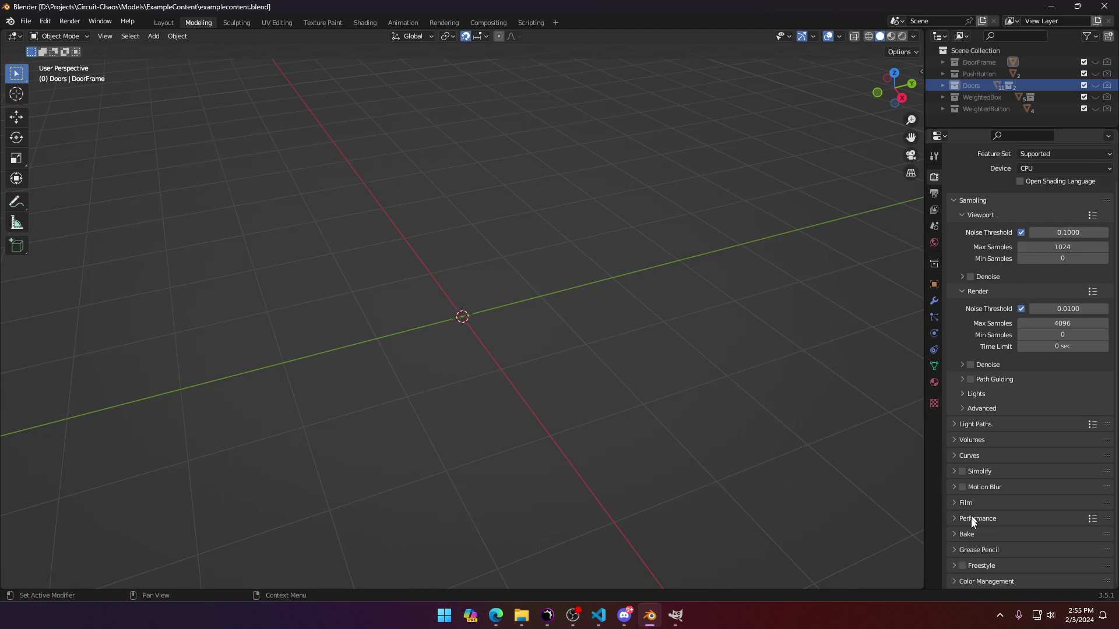
{"action": "left_click", "coordinate": [966, 533]}
{"action": "scroll", "coordinate": [962, 530], "scroll_direction": "down", "scroll_amount": 4}
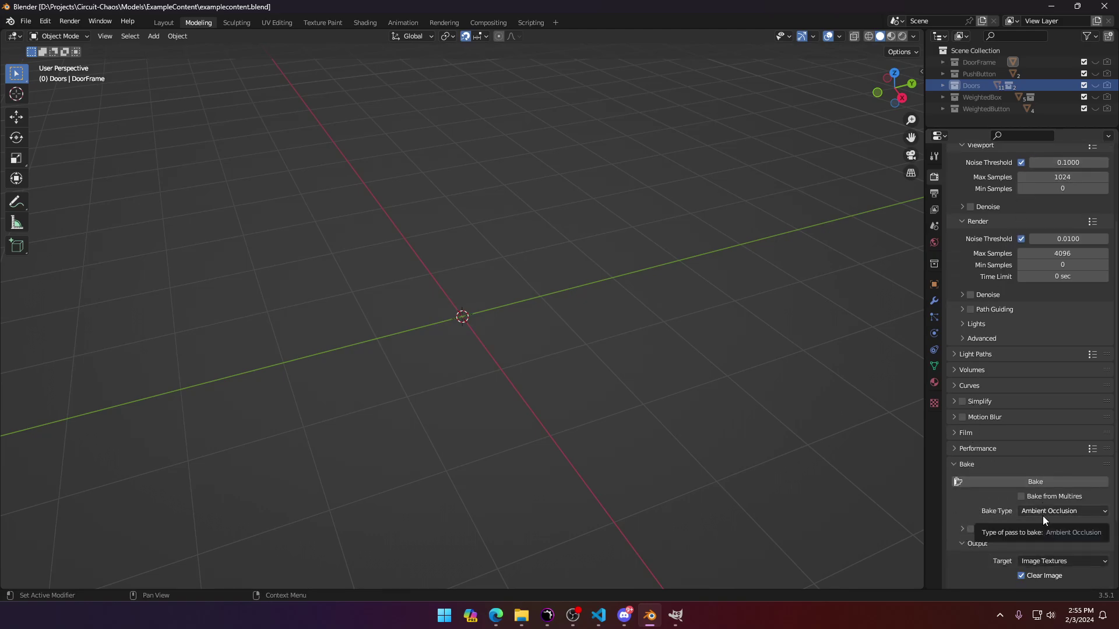
{"action": "scroll", "coordinate": [1043, 409], "scroll_direction": "up", "scroll_amount": 5}
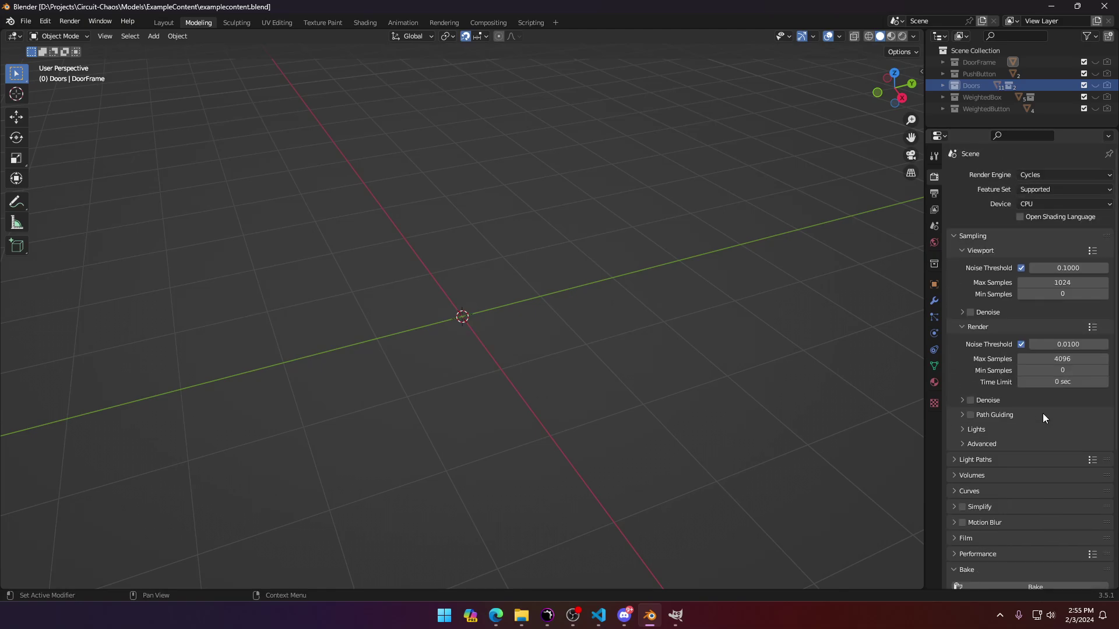
{"action": "scroll", "coordinate": [994, 484], "scroll_direction": "down", "scroll_amount": 3}
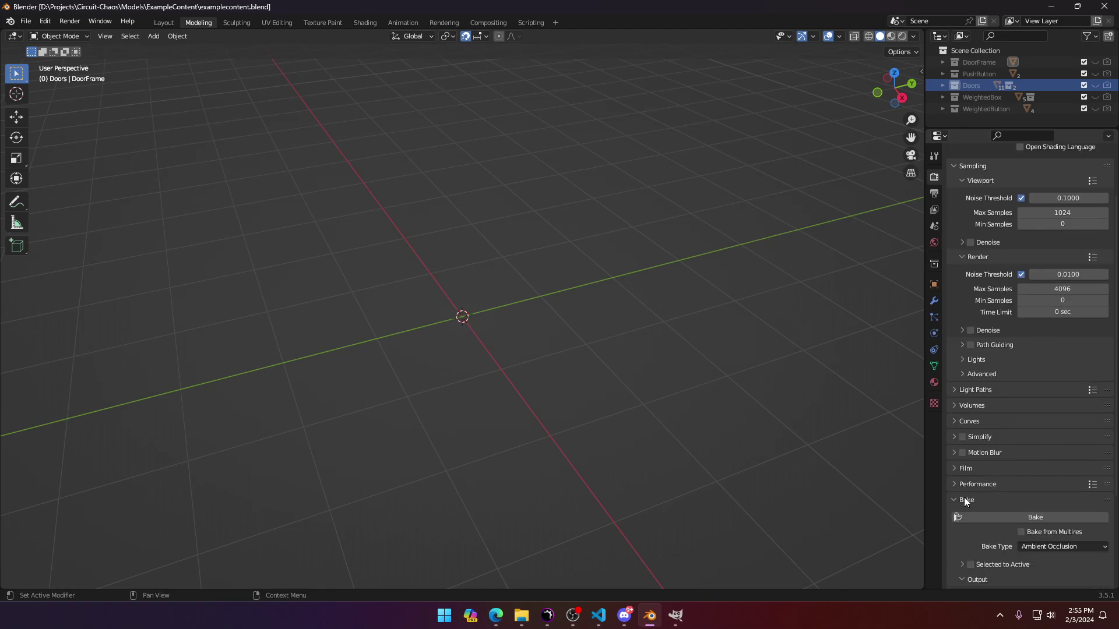
{"action": "scroll", "coordinate": [964, 499], "scroll_direction": "down", "scroll_amount": 1}
{"action": "left_click", "coordinate": [956, 476]}
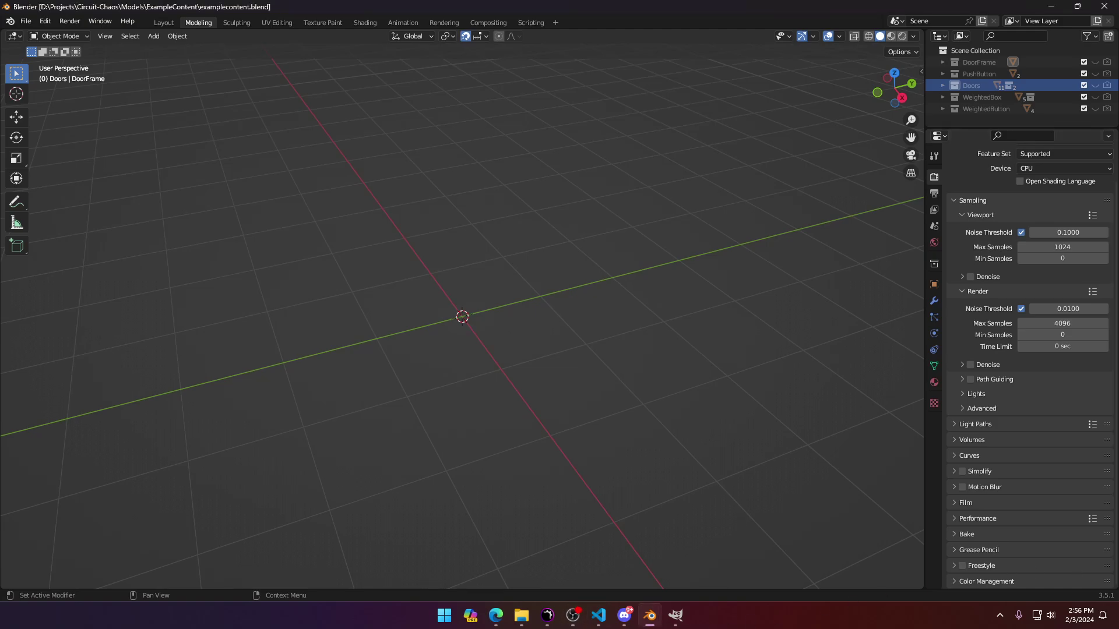
{"action": "key", "text": "alt+Tab"}
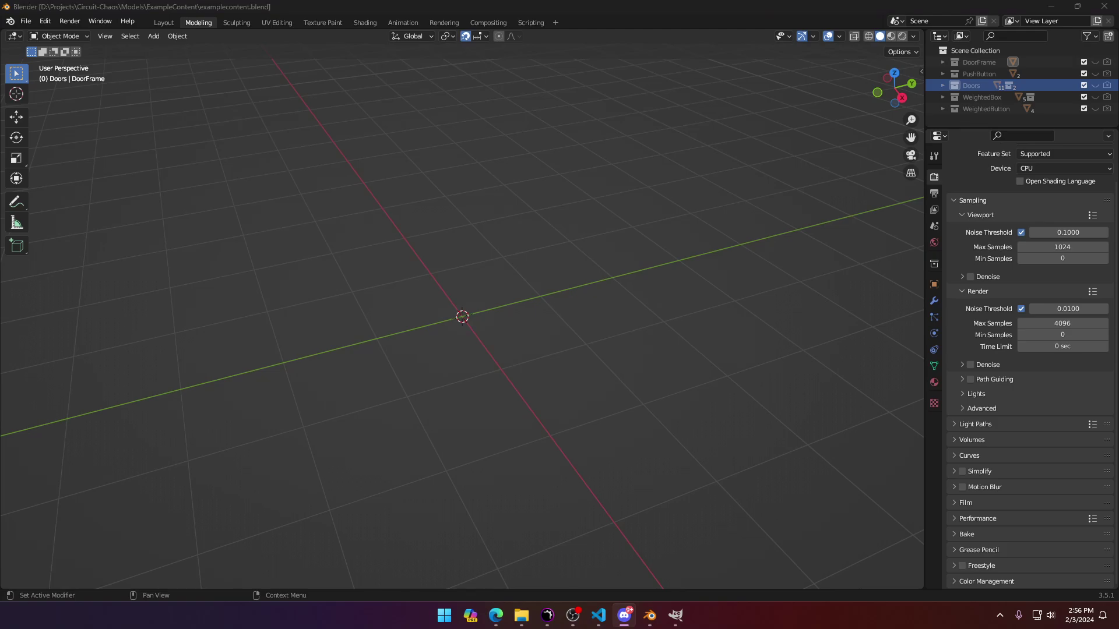
{"action": "key", "text": "alt+Tab"}
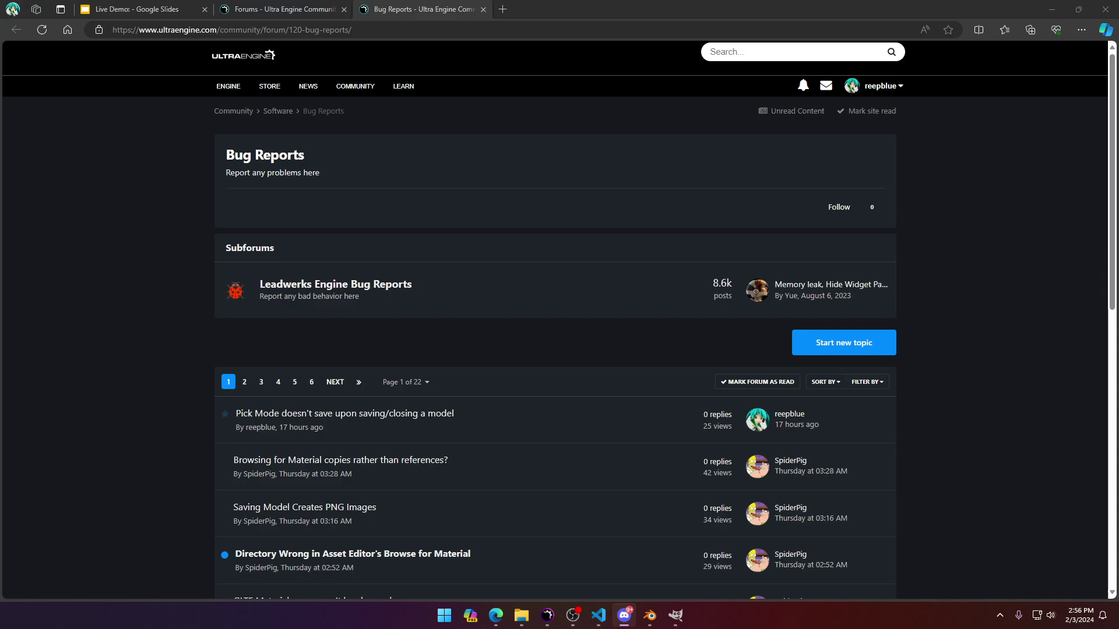
{"action": "key", "text": "alt+Tab"}
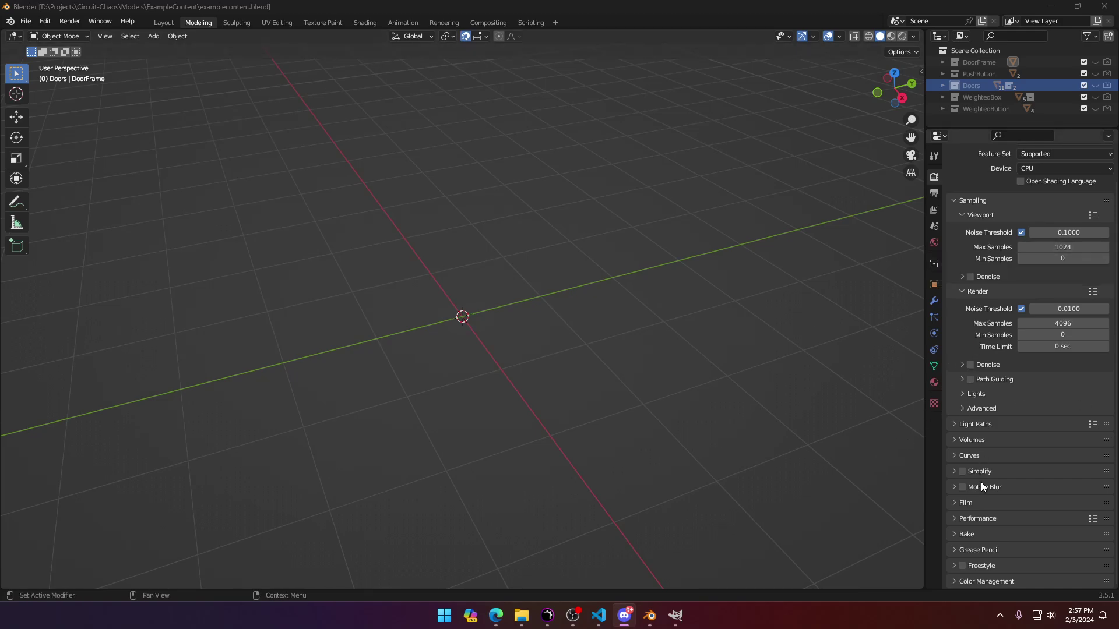
Step: Expand the Bake settings again and look over their options together with the render engine settings
{"action": "left_click", "coordinate": [952, 536]}
{"action": "scroll", "coordinate": [1037, 550], "scroll_direction": "down", "scroll_amount": 3}
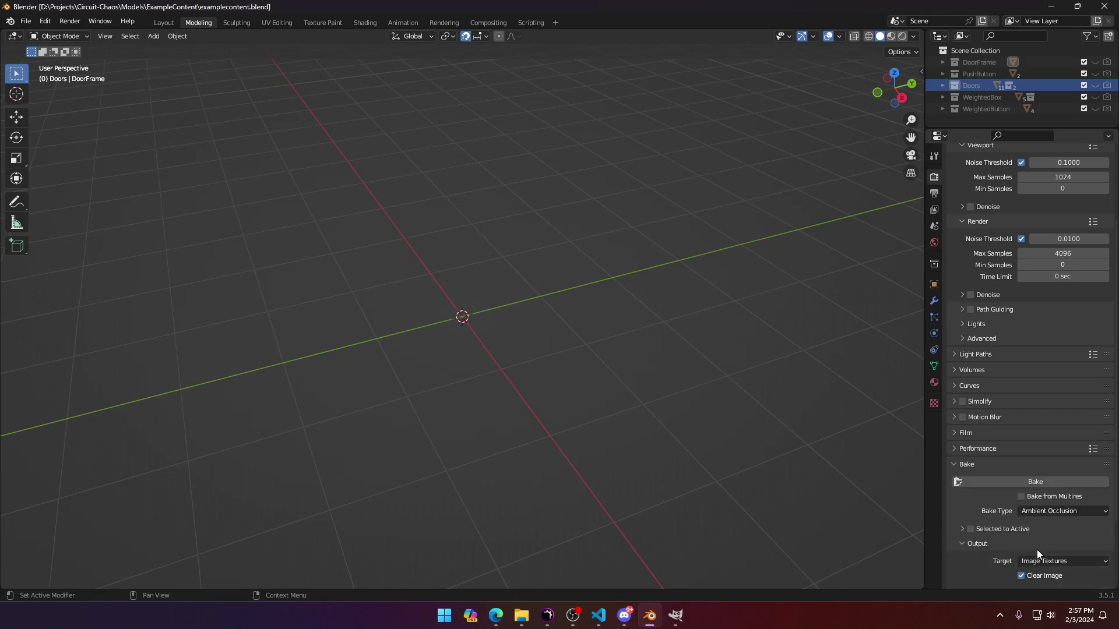
{"action": "scroll", "coordinate": [1080, 274], "scroll_direction": "up", "scroll_amount": 5}
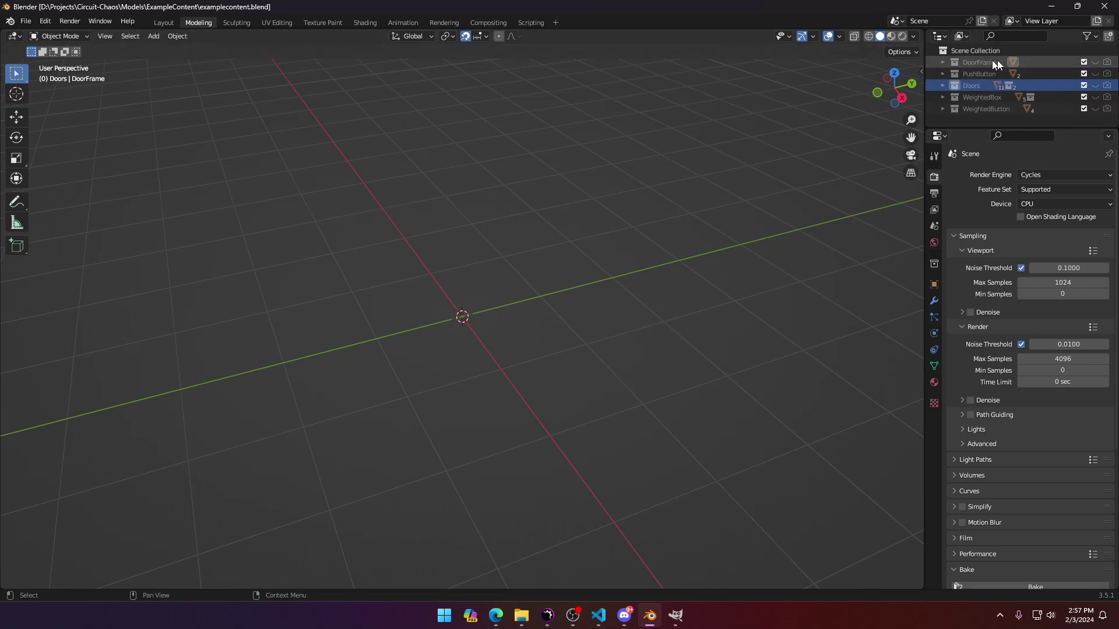
Step: Show and hide the DoorFrame, PushButton, WeightedBox, WeightedButton and Doors collections one at a time to inspect their models
{"action": "left_click", "coordinate": [1096, 62]}
{"action": "left_click", "coordinate": [1095, 62]}
{"action": "left_click", "coordinate": [1094, 74]}
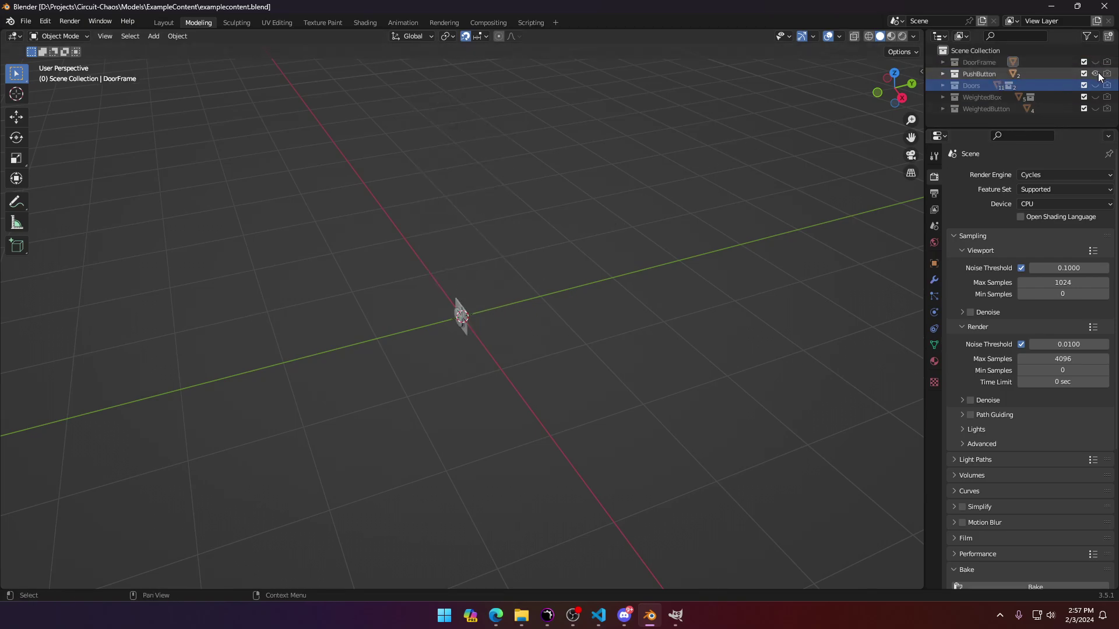
{"action": "left_click", "coordinate": [1095, 74]}
{"action": "left_click", "coordinate": [1095, 97]}
{"action": "left_click", "coordinate": [1096, 97]}
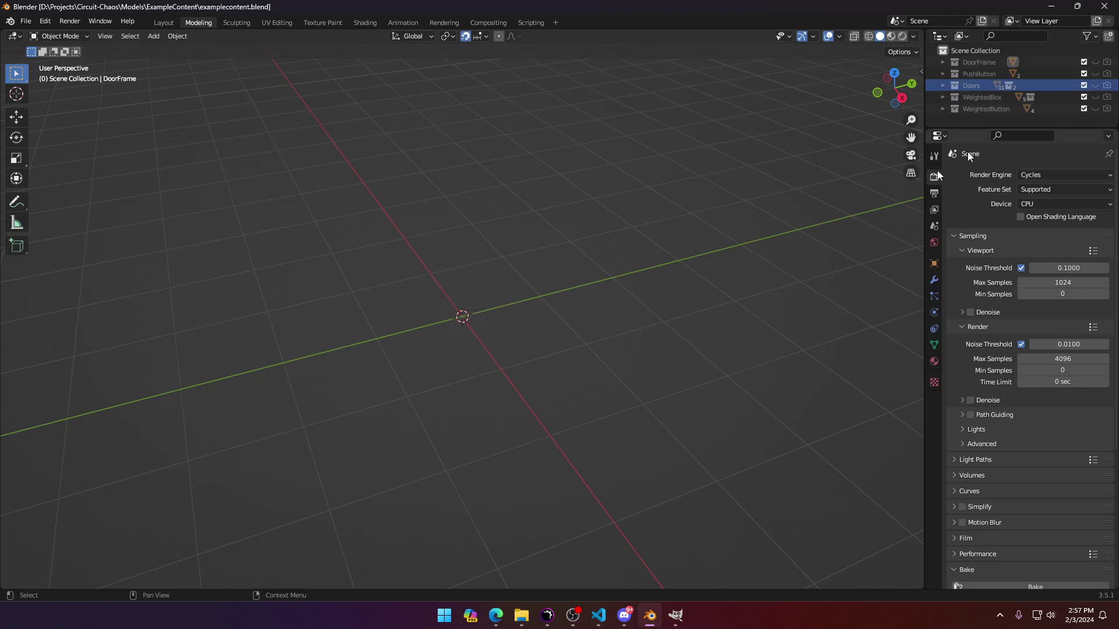
{"action": "left_click", "coordinate": [1095, 109]}
{"action": "left_click", "coordinate": [1095, 109]}
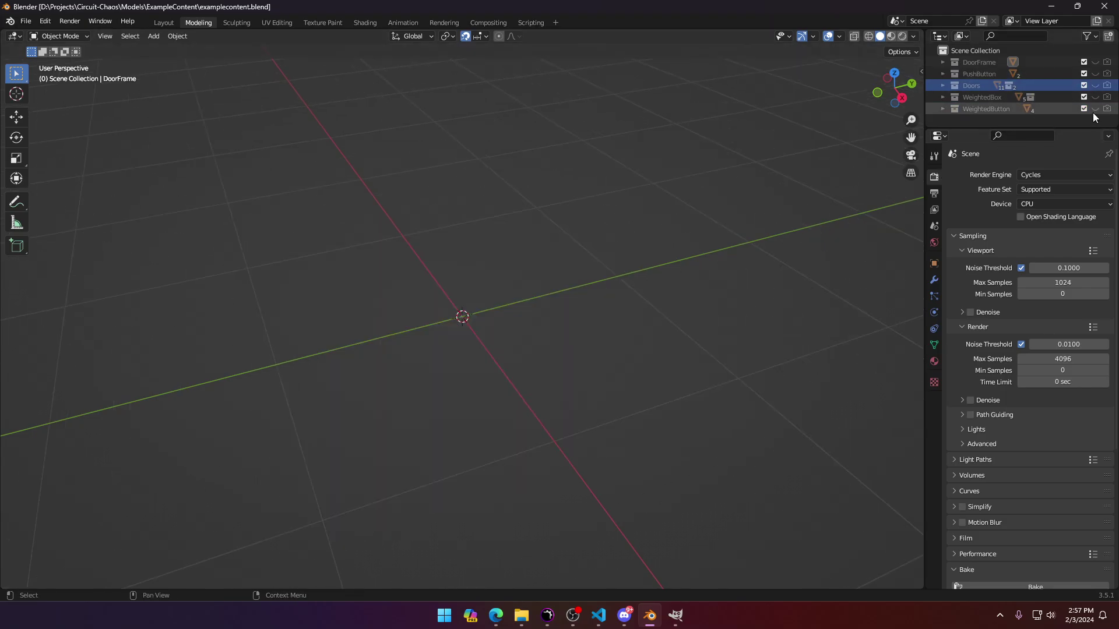
{"action": "left_click", "coordinate": [1095, 97]}
{"action": "left_click", "coordinate": [1095, 97]}
{"action": "left_click", "coordinate": [1095, 85]}
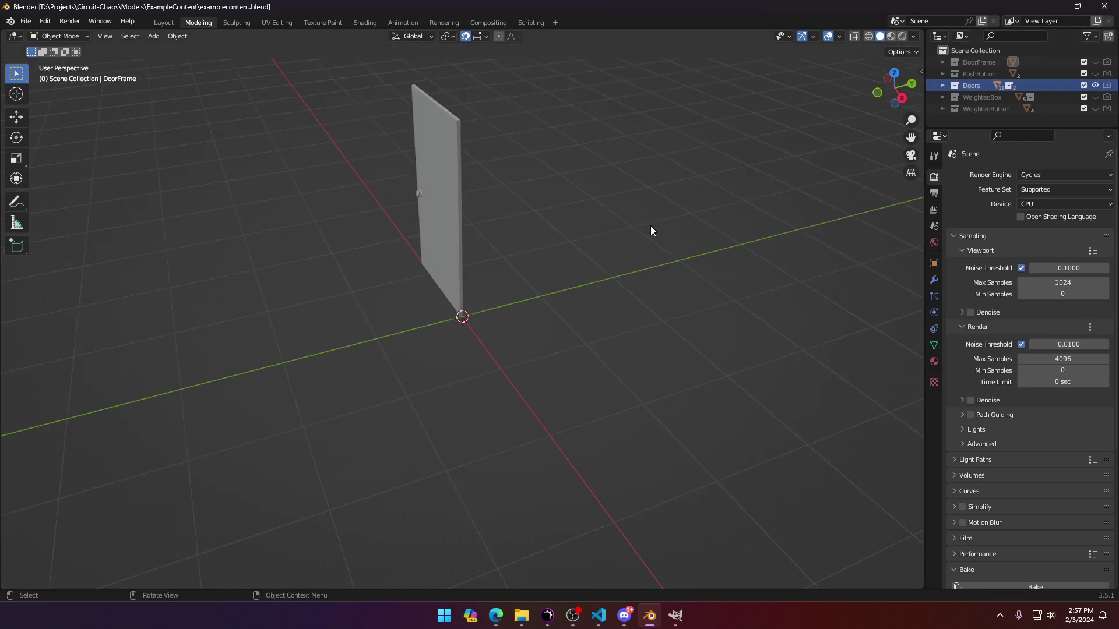
{"action": "left_click", "coordinate": [1096, 86]}
Step: Show the PushButton collection, examine the button model up close, and hide the collection again
{"action": "left_click", "coordinate": [1095, 74]}
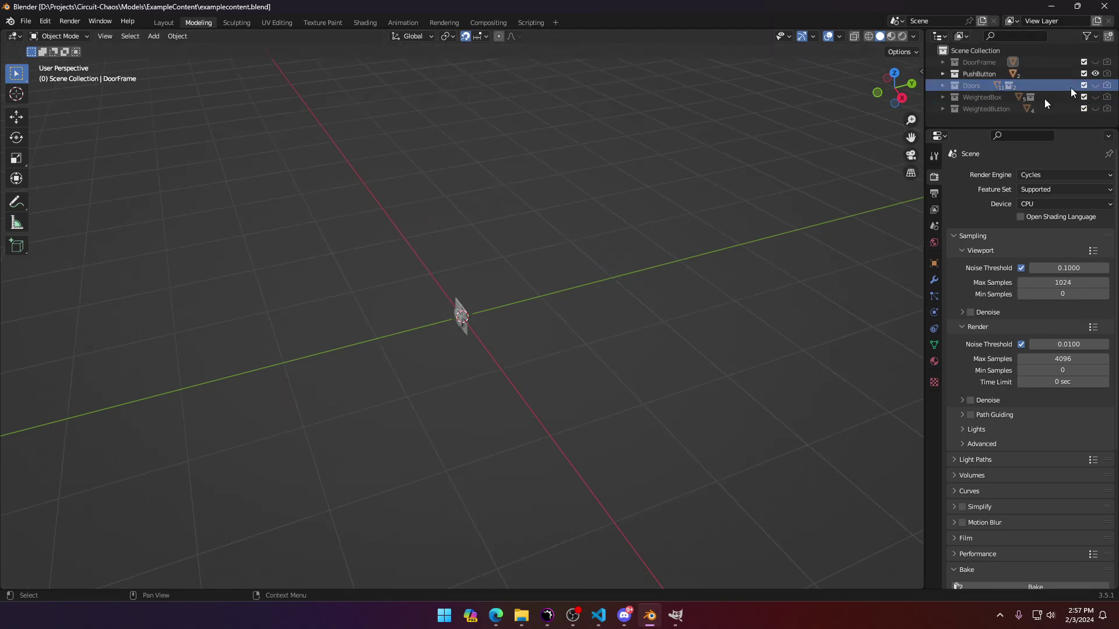
{"action": "scroll", "coordinate": [522, 300], "scroll_direction": "up", "scroll_amount": 5}
{"action": "scroll", "coordinate": [476, 303], "scroll_direction": "up", "scroll_amount": 3}
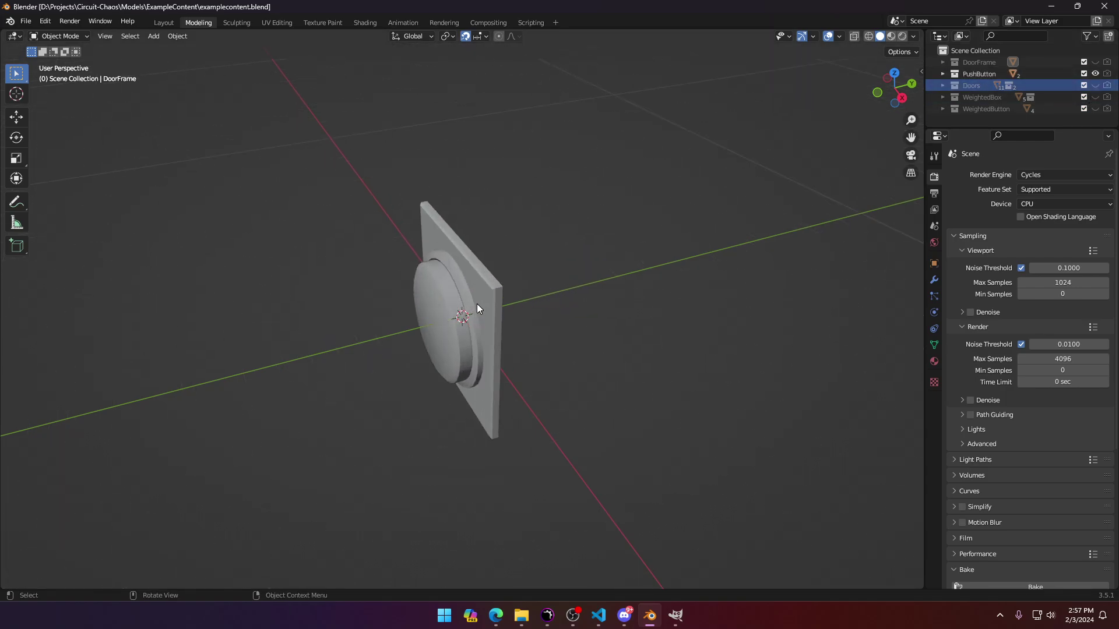
{"action": "left_click", "coordinate": [1095, 73]}
{"action": "left_click", "coordinate": [1095, 74]}
{"action": "left_click", "coordinate": [1095, 74]}
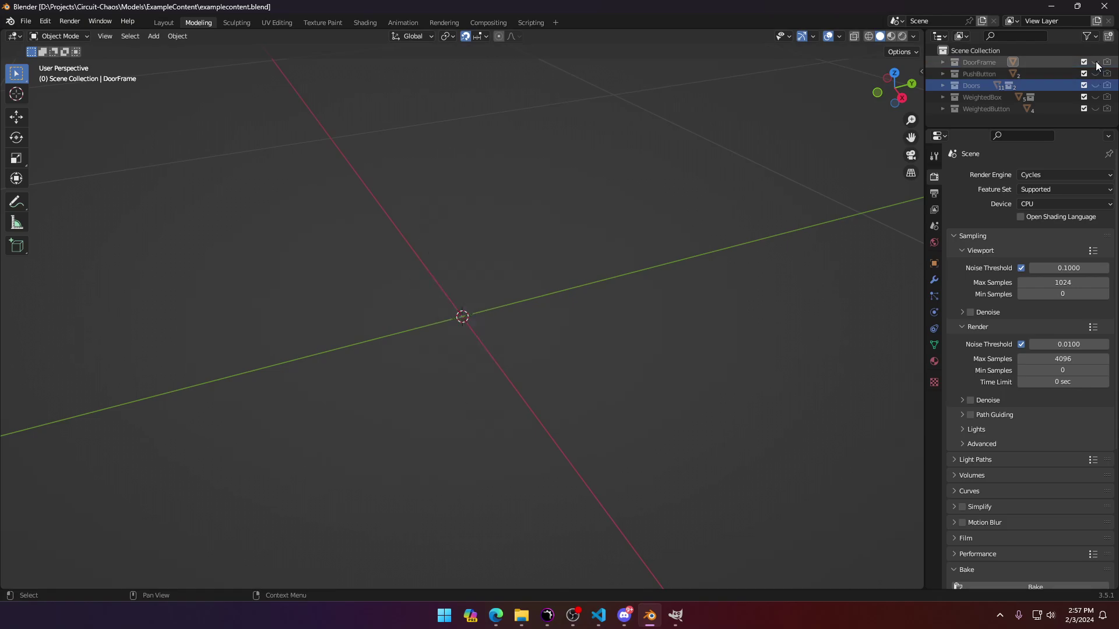
Step: Show the DoorFrame collection, examine the frame model, and hide the collection again
{"action": "left_click", "coordinate": [1095, 61]}
{"action": "scroll", "coordinate": [620, 275], "scroll_direction": "down", "scroll_amount": 5}
{"action": "scroll", "coordinate": [604, 277], "scroll_direction": "up", "scroll_amount": 3}
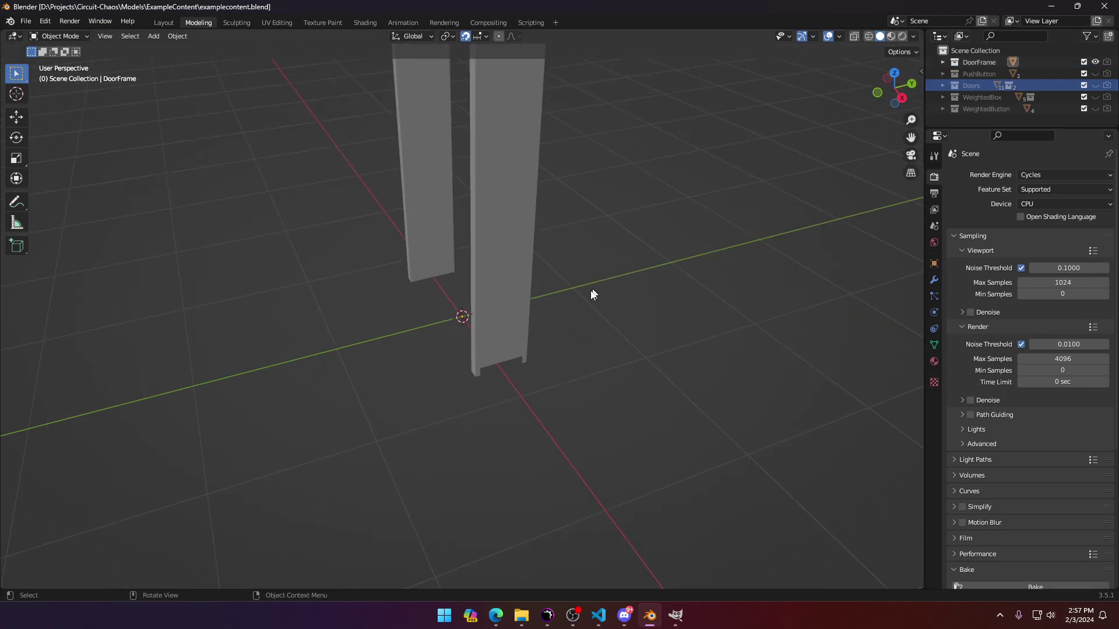
{"action": "left_click", "coordinate": [1095, 61]}
{"action": "middle_click_drag", "start_coordinate": [498, 302], "coordinate": [616, 317]}
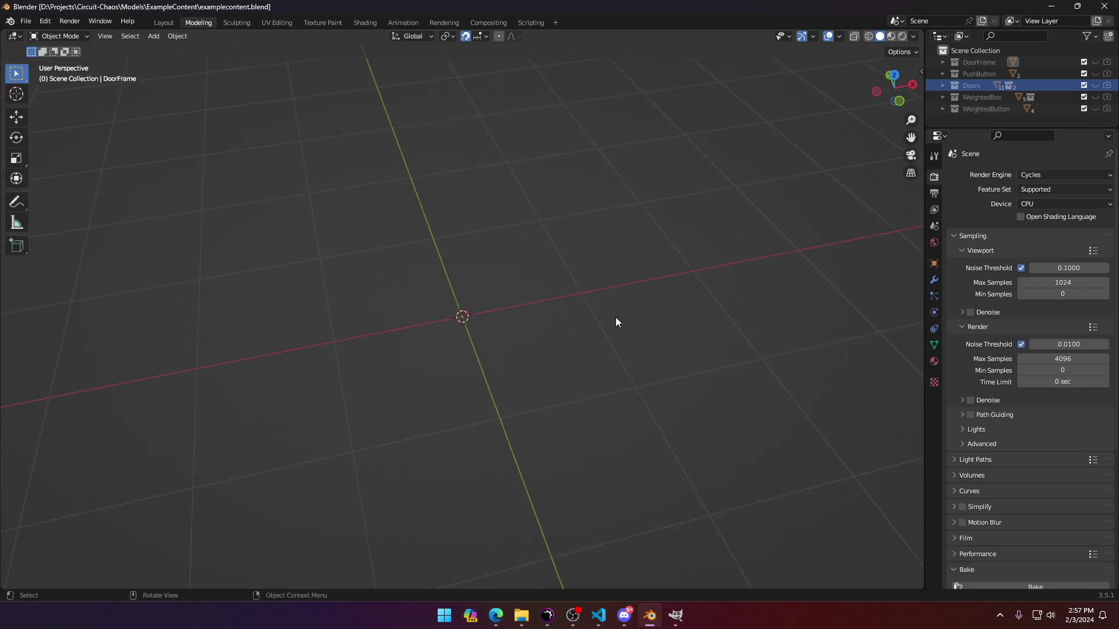
{"action": "scroll", "coordinate": [615, 317], "scroll_direction": "up", "scroll_amount": 1}
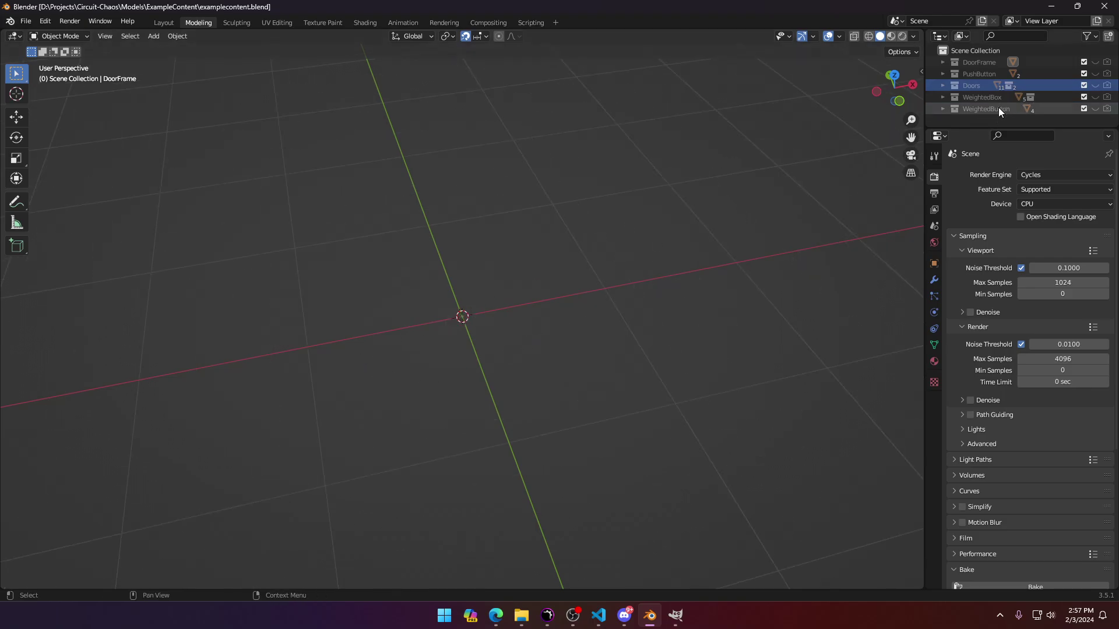
Step: Create a new collection under the Scene Collection and rename it Switch
{"action": "right_click", "coordinate": [975, 51]}
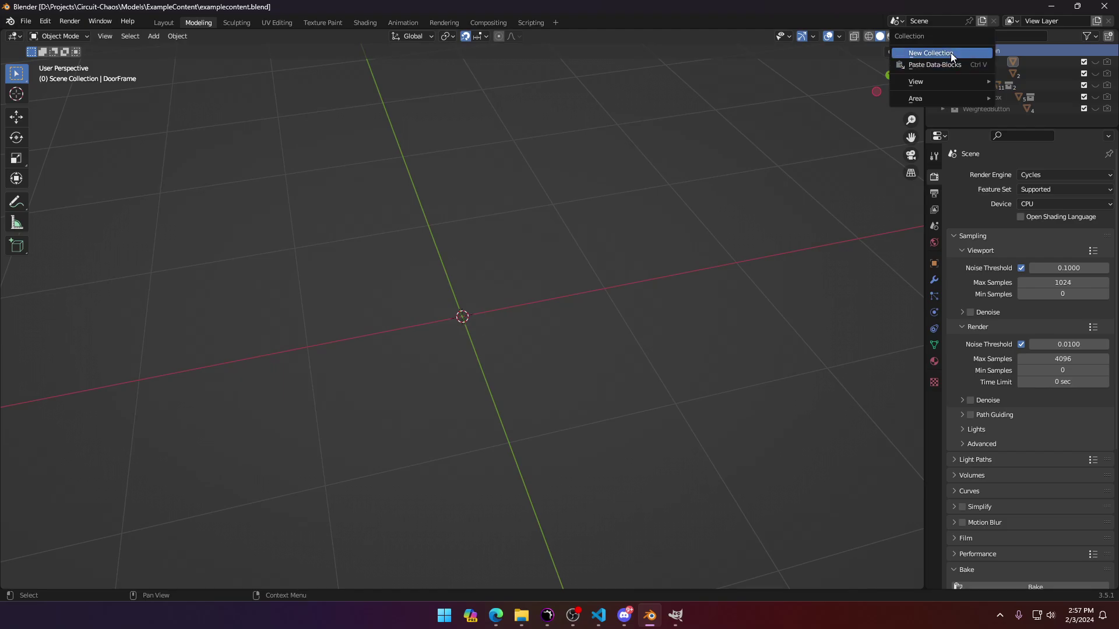
{"action": "left_click", "coordinate": [950, 52]}
{"action": "double_click", "coordinate": [974, 115]}
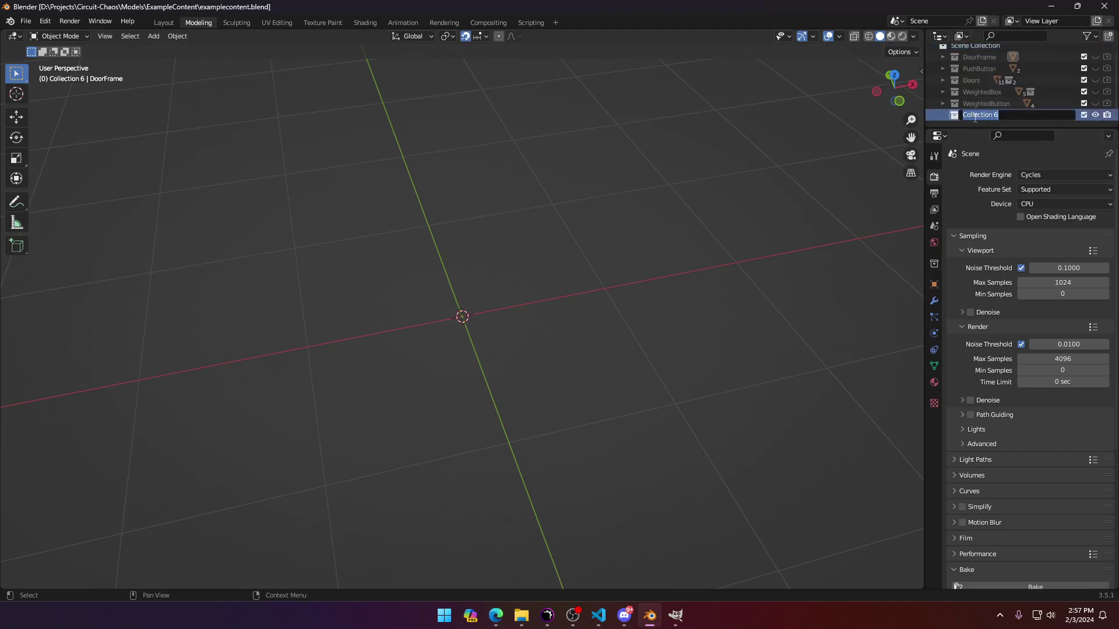
{"action": "type", "text": "Switch"}
{"action": "key", "text": "Return"}
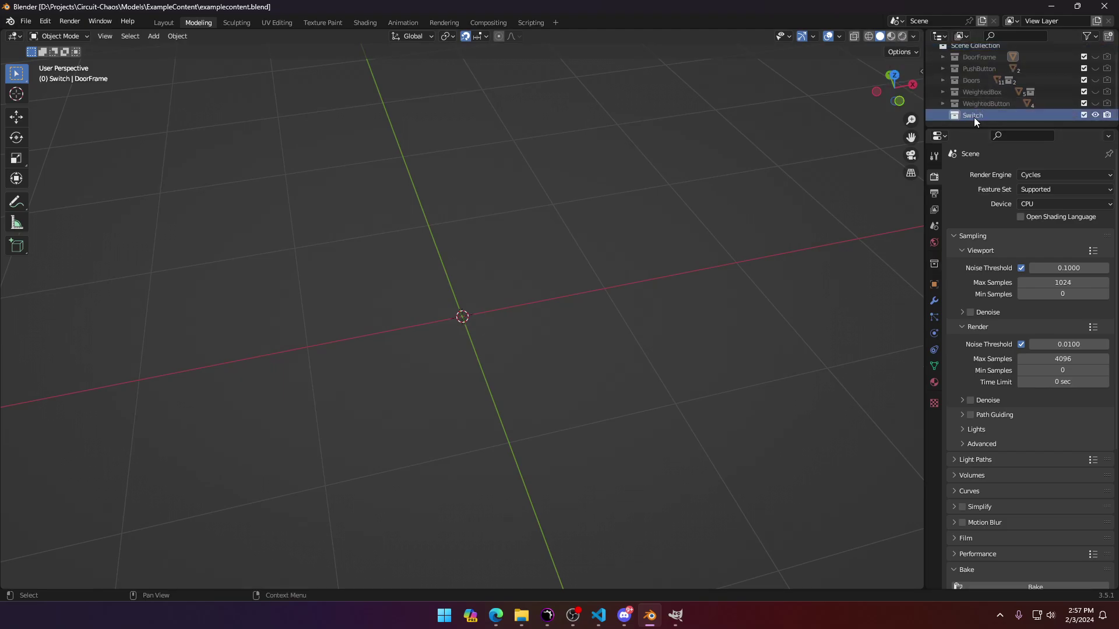
Step: Add a cube mesh to the Switch collection and select its front face in Edit Mode
{"action": "key", "text": "shift+a"}
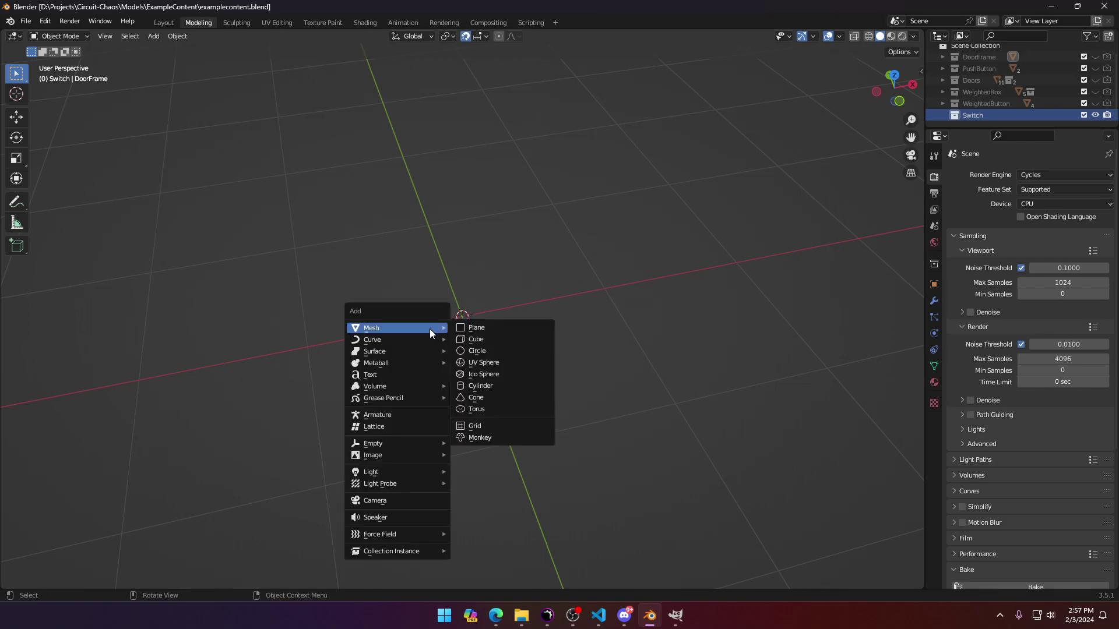
{"action": "left_click", "coordinate": [477, 339]}
{"action": "middle_click_drag", "start_coordinate": [545, 310], "coordinate": [541, 285]}
{"action": "key", "text": "Tab"}
{"action": "key", "text": "3"}
{"action": "left_click", "coordinate": [505, 387]}
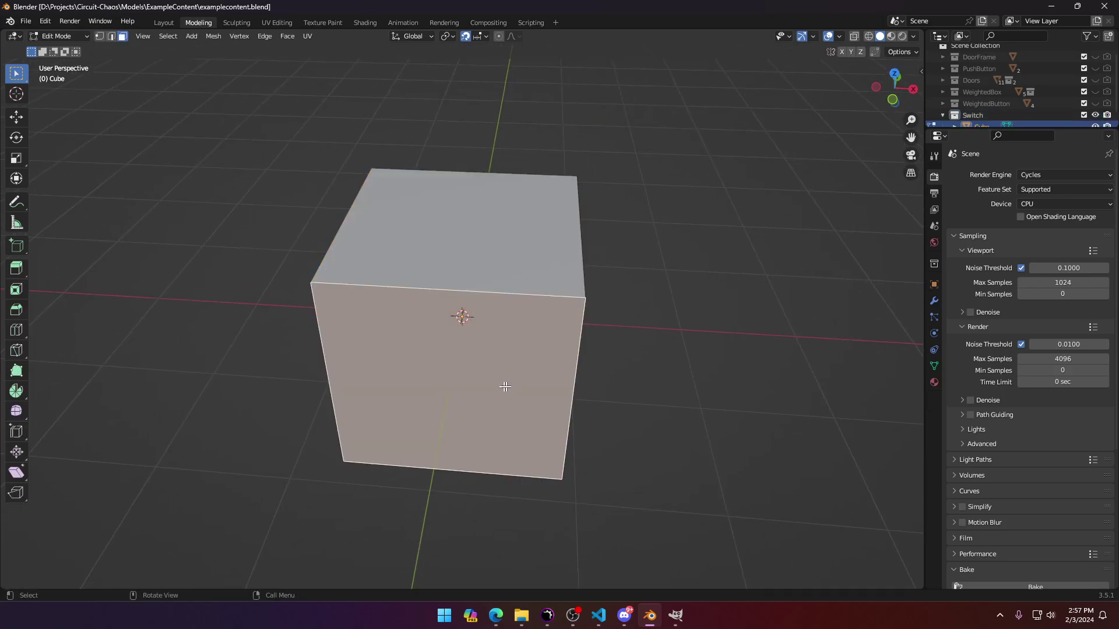
Step: Show the PushButton collection as a size reference and switch the viewport to wireframe shading
{"action": "left_click", "coordinate": [1095, 69]}
{"action": "key", "text": "z"}
{"action": "left_click", "coordinate": [516, 212]}
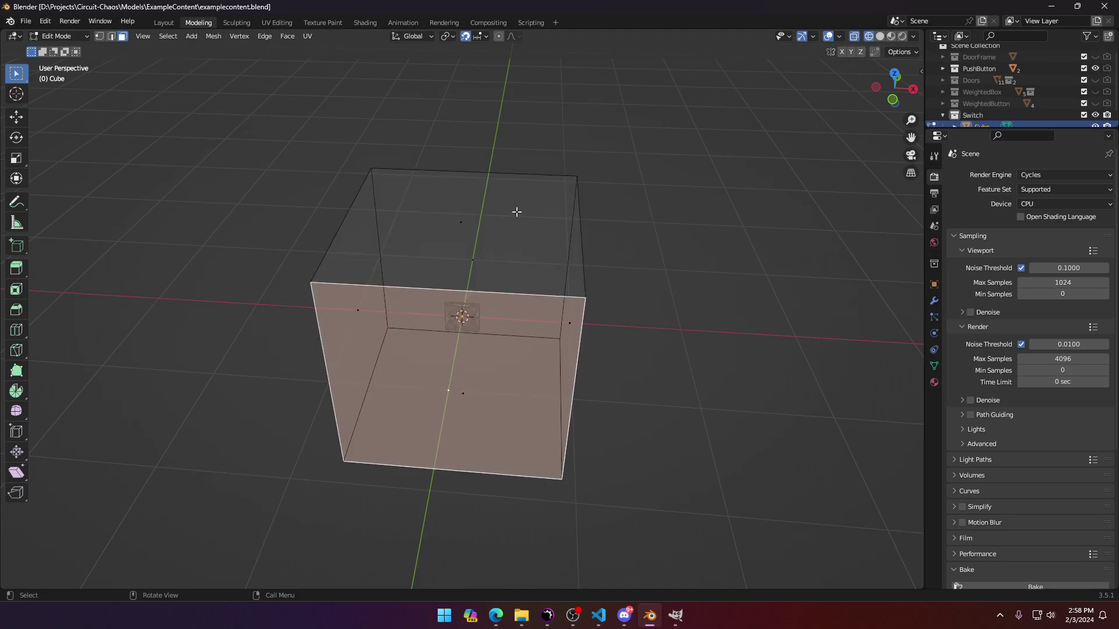
Step: In top view, move the cube's front face along Y to about 10 cm in front of the origin
{"action": "key", "text": "KP_7"}
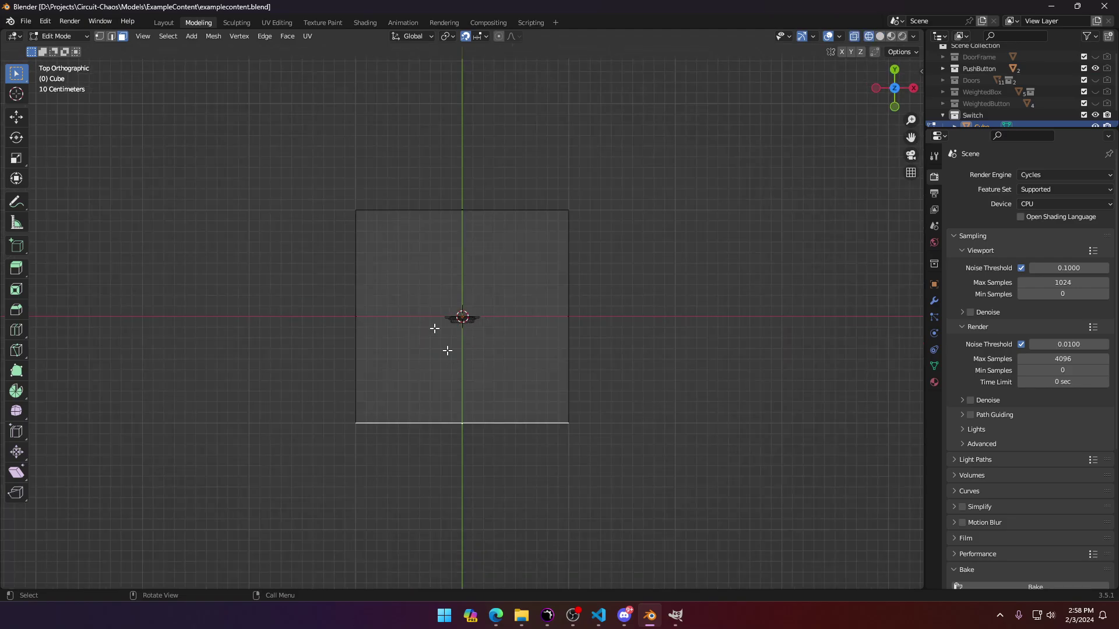
{"action": "left_click", "coordinate": [17, 117]}
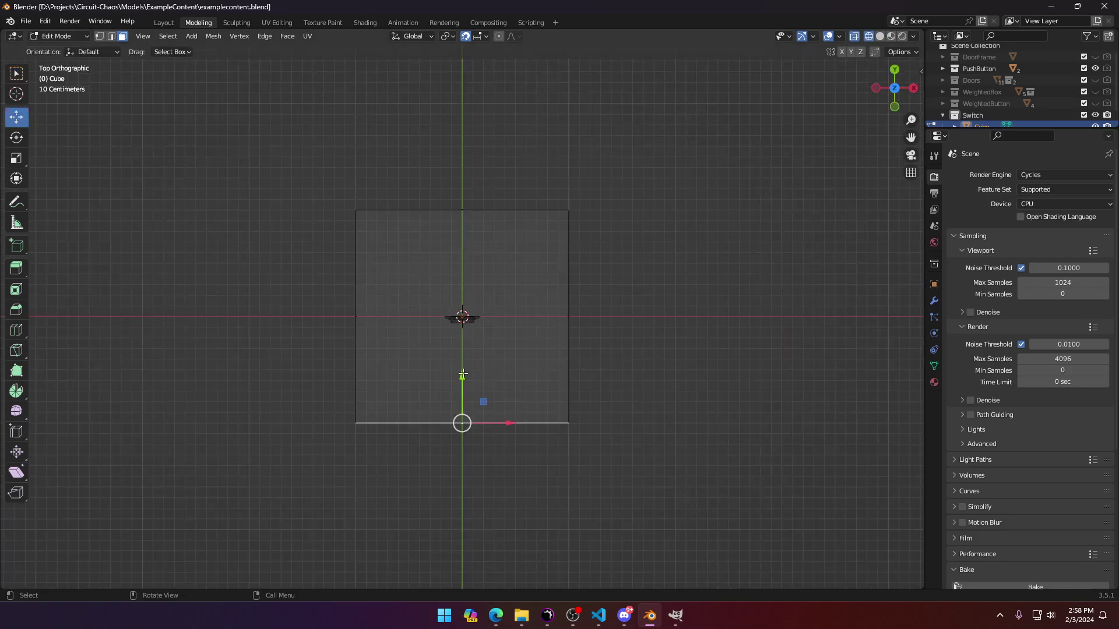
{"action": "left_click_drag", "start_coordinate": [461, 378], "coordinate": [458, 333]}
{"action": "scroll", "coordinate": [463, 271], "scroll_direction": "up", "scroll_amount": 8}
{"action": "scroll", "coordinate": [466, 336], "scroll_direction": "down", "scroll_amount": 15}
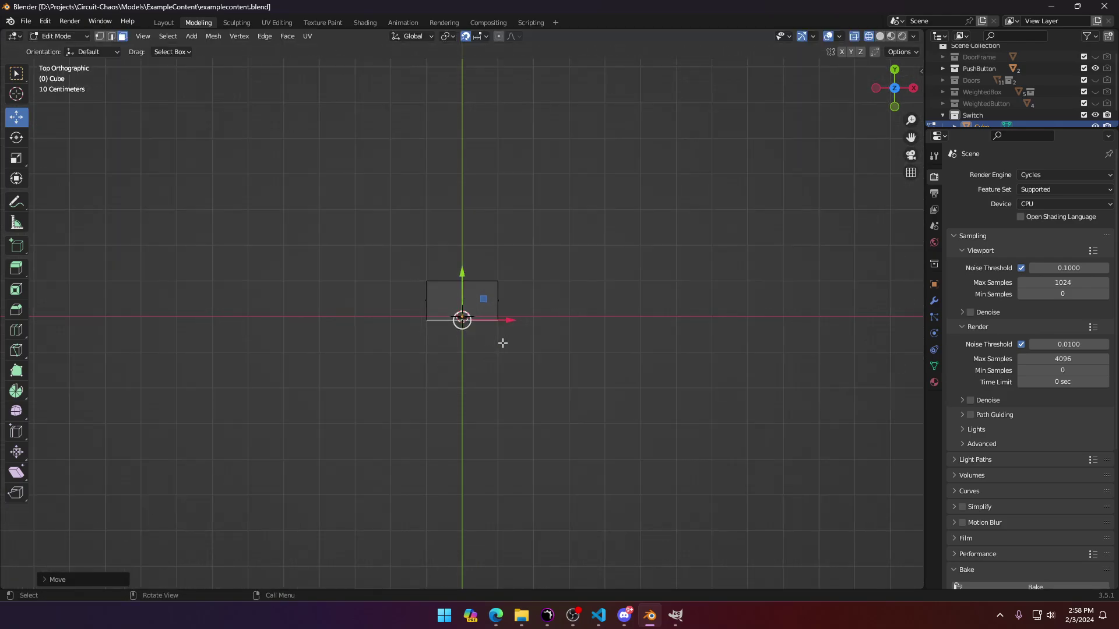
Step: Select the cube's back face and move it along Y to the X axis line, leaving a slab about 10 cm thick
{"action": "middle_click_drag", "start_coordinate": [594, 405], "coordinate": [434, 340]}
{"action": "scroll", "coordinate": [474, 341], "scroll_direction": "up", "scroll_amount": 5}
{"action": "left_click", "coordinate": [543, 339]}
{"action": "key", "text": "KP_7"}
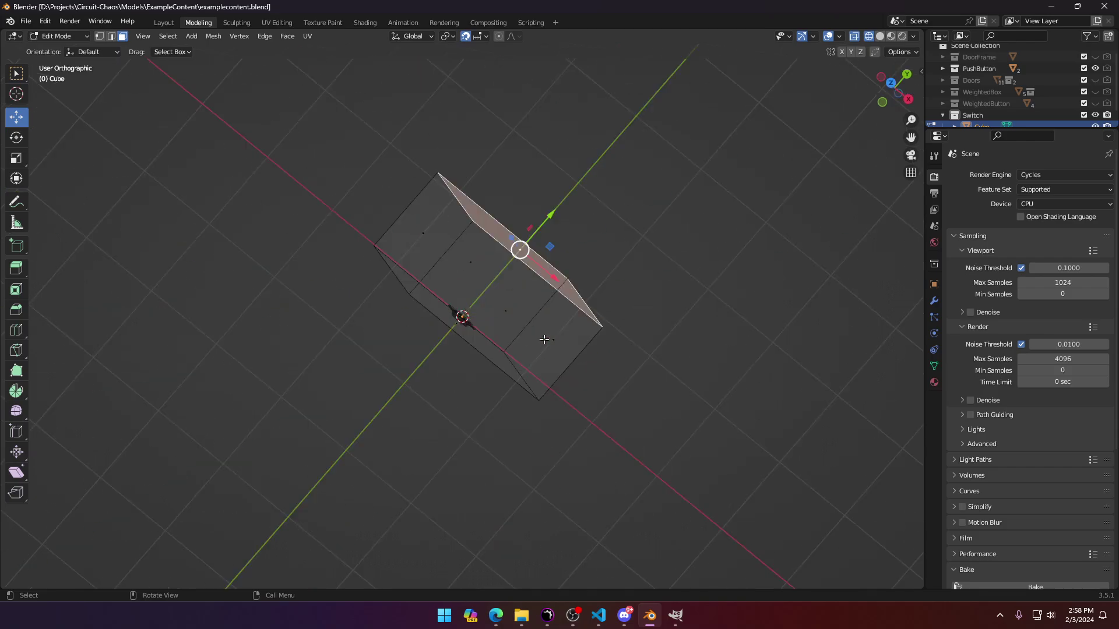
{"action": "scroll", "coordinate": [509, 280], "scroll_direction": "up", "scroll_amount": 3}
{"action": "scroll", "coordinate": [466, 160], "scroll_direction": "up", "scroll_amount": 3}
{"action": "middle_click_drag", "start_coordinate": [467, 180], "coordinate": [483, 293], "text": "shift"}
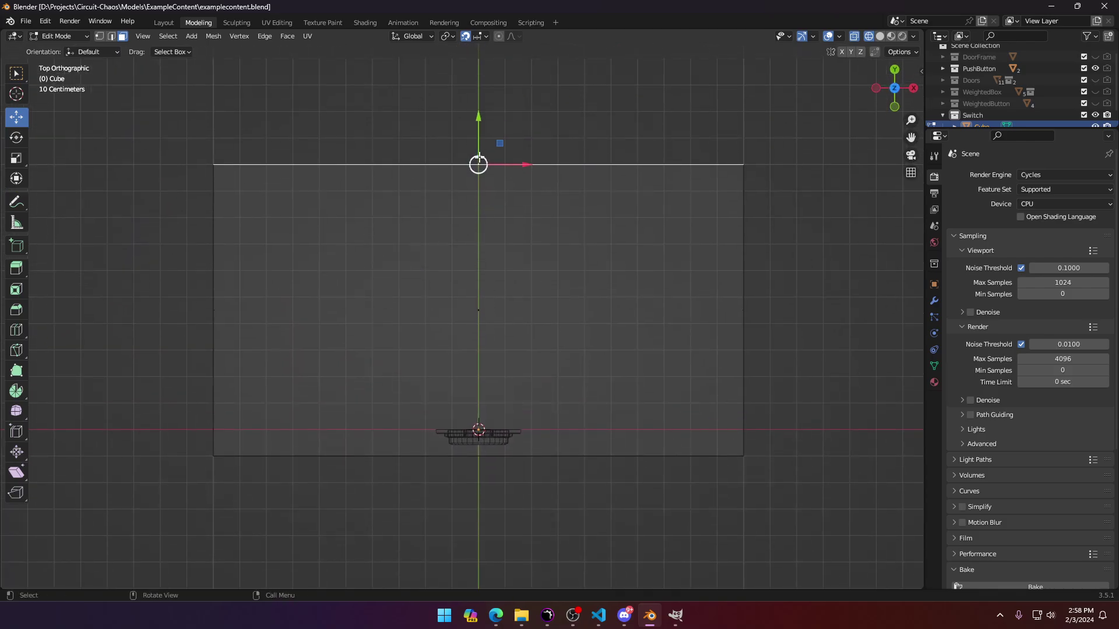
{"action": "left_click_drag", "start_coordinate": [479, 153], "coordinate": [485, 426]}
Step: Select the slab's positive-X side face and move it inward along X to about 20 cm from the origin
{"action": "middle_click_drag", "start_coordinate": [484, 426], "coordinate": [542, 354]}
{"action": "left_click", "coordinate": [542, 353]}
{"action": "key", "text": "KP_7"}
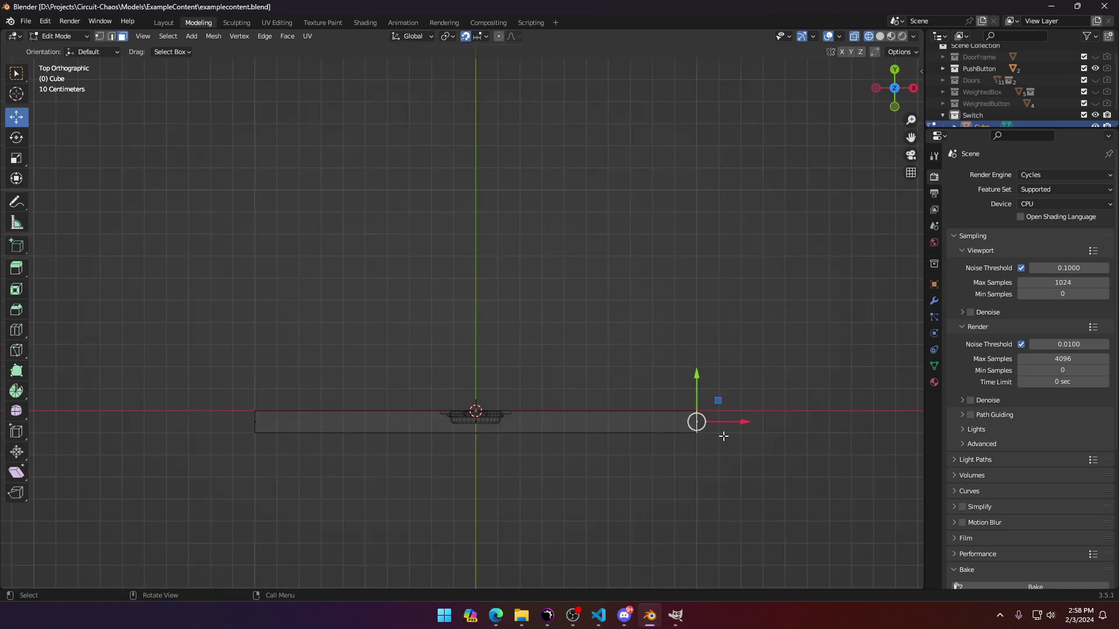
{"action": "left_click_drag", "start_coordinate": [731, 419], "coordinate": [554, 419]}
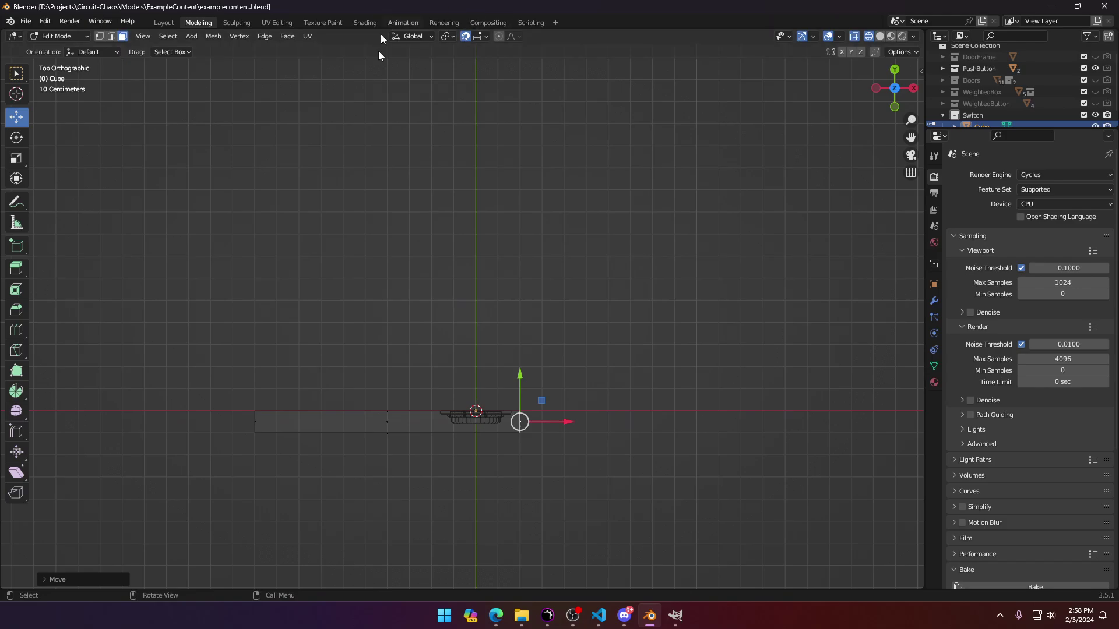
{"action": "middle_click_drag", "start_coordinate": [382, 46], "coordinate": [451, 377]}
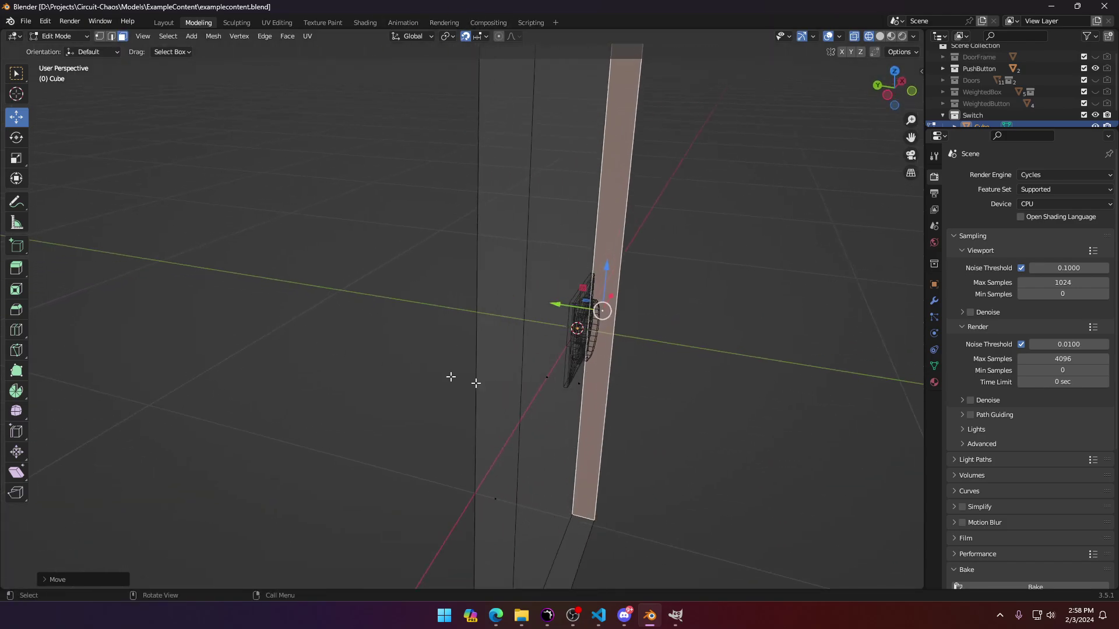
Step: Select the slab's negative-X side face and move it inward along X to about 20 cm from the origin
{"action": "left_click", "coordinate": [486, 415]}
{"action": "left_click", "coordinate": [490, 495]}
{"action": "key", "text": "KP_7"}
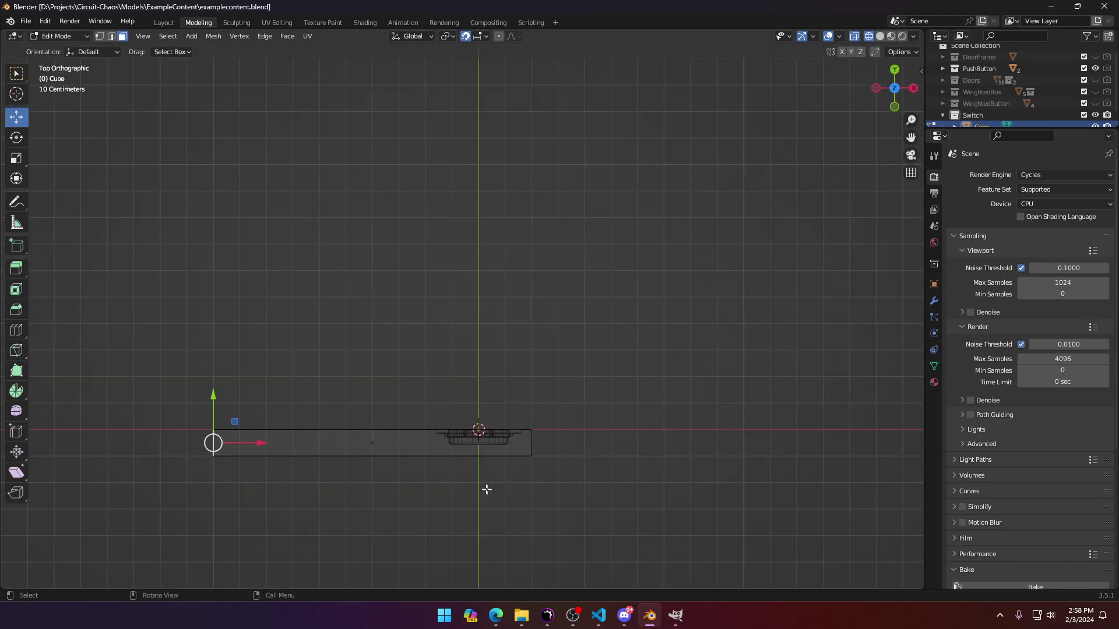
{"action": "left_click_drag", "start_coordinate": [248, 444], "coordinate": [461, 444]}
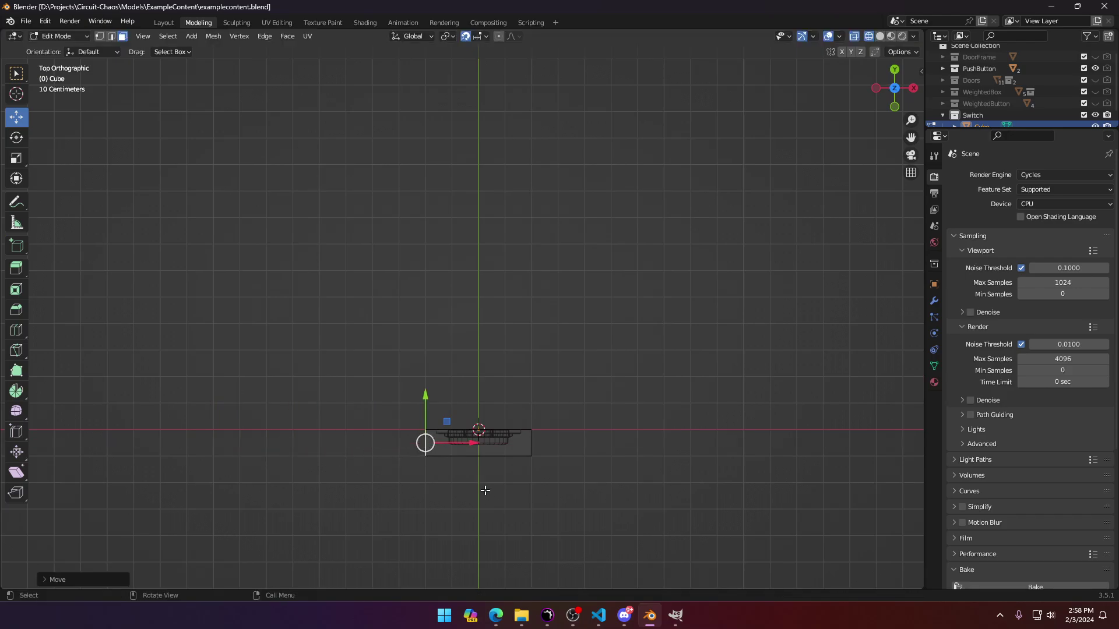
Step: Select the slab's top face and, in front view, lower it along Z to about 20 cm above the origin
{"action": "middle_click_drag", "start_coordinate": [484, 487], "coordinate": [443, 265]}
{"action": "left_click", "coordinate": [443, 265]}
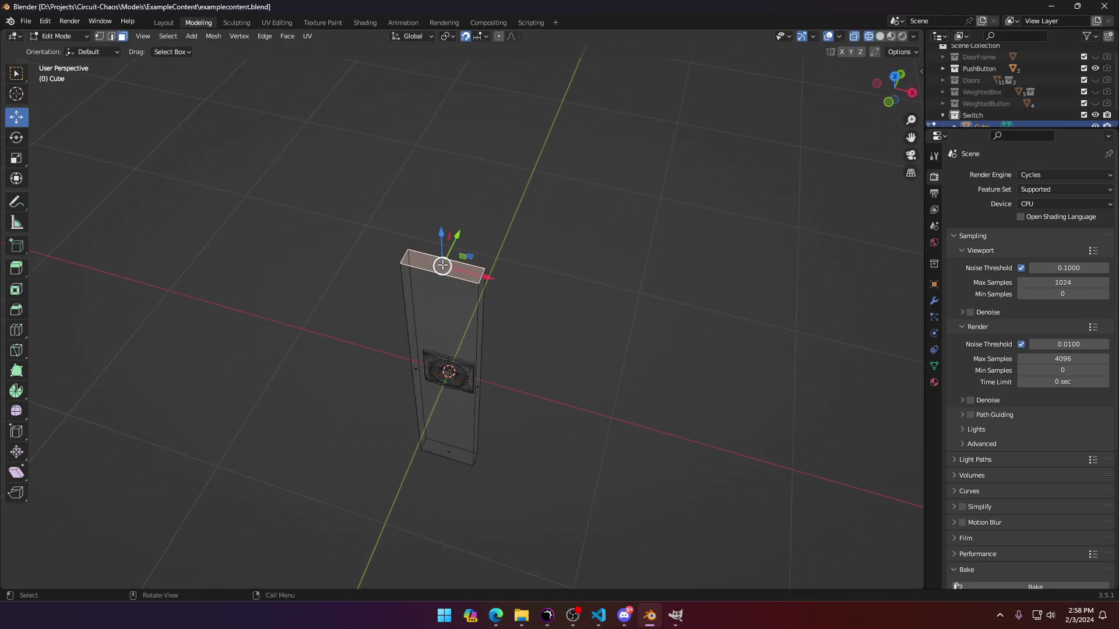
{"action": "key", "text": "Up"}
{"action": "key", "text": "KP_1"}
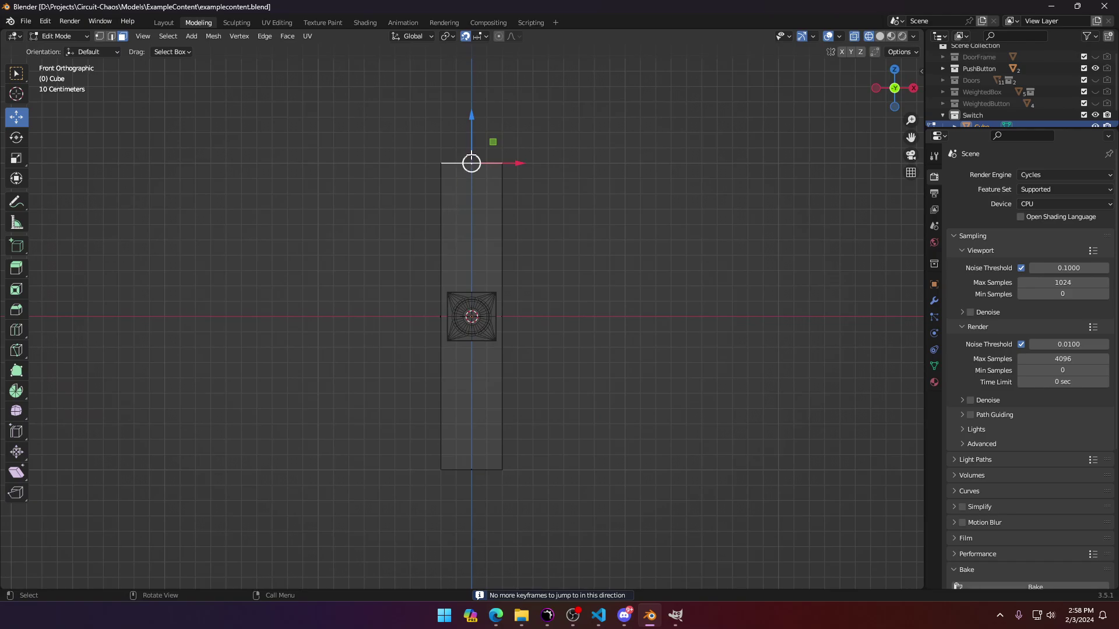
{"action": "left_click_drag", "start_coordinate": [472, 145], "coordinate": [476, 270]}
Step: Select the slab's bottom face and raise it along Z to about 20 cm below the origin
{"action": "middle_click_drag", "start_coordinate": [499, 424], "coordinate": [498, 365]}
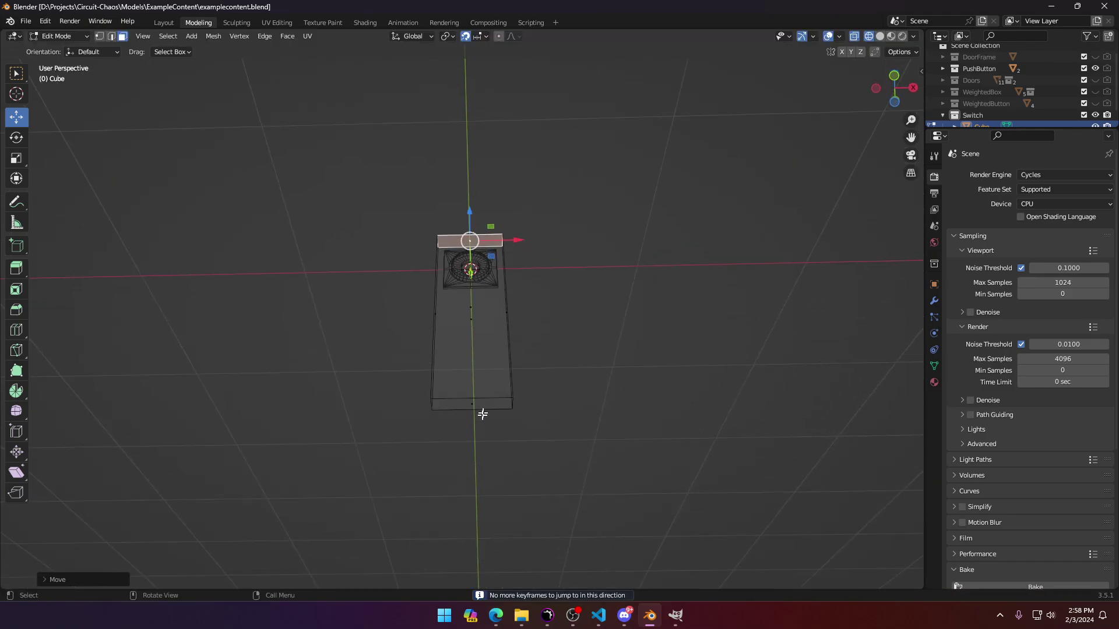
{"action": "left_click", "coordinate": [483, 404]}
{"action": "key", "text": "KP_1"}
{"action": "key", "text": "KP_7"}
{"action": "key", "text": "KP_1"}
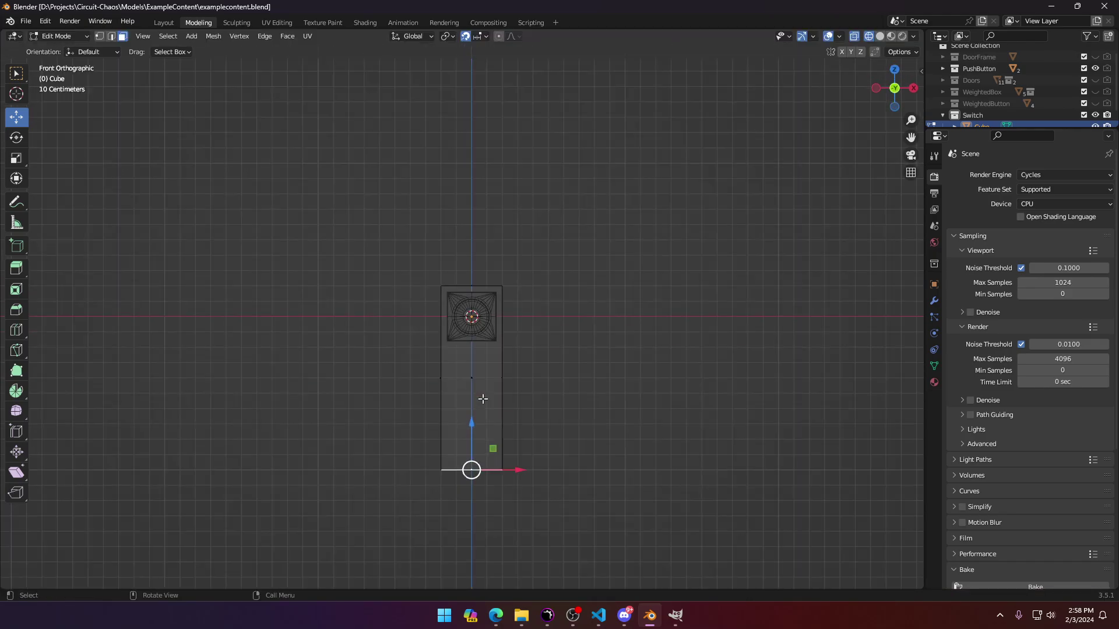
{"action": "scroll", "coordinate": [475, 460], "scroll_direction": "up", "scroll_amount": 2}
{"action": "left_click_drag", "start_coordinate": [476, 491], "coordinate": [477, 317]}
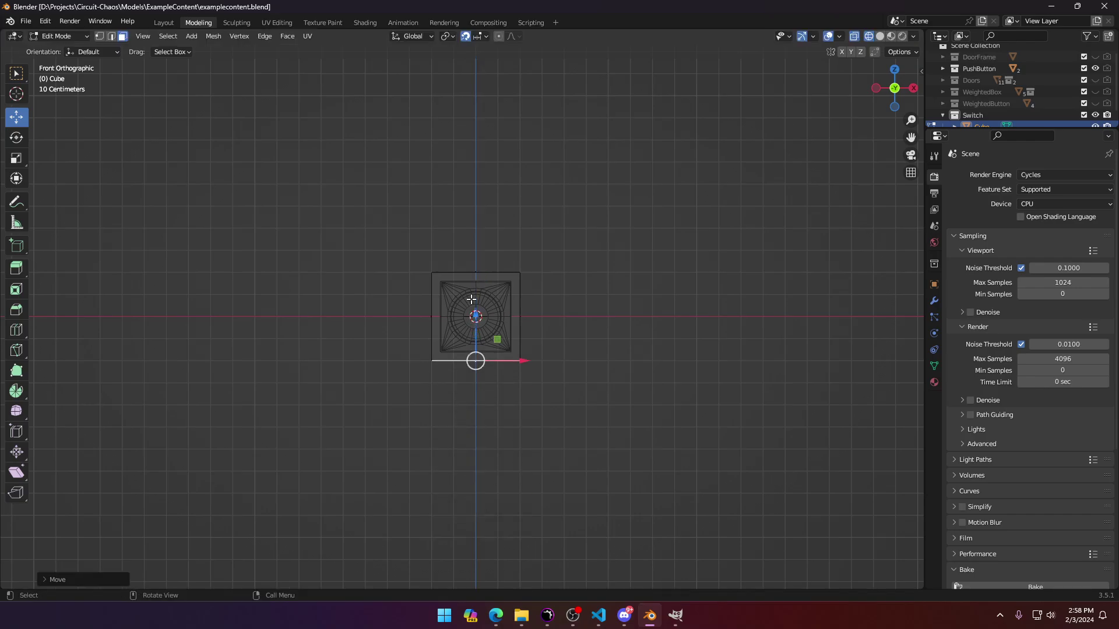
Step: Select the block's positive-X side face and move it inward along X to about 10 cm from the origin
{"action": "middle_click_drag", "start_coordinate": [476, 318], "coordinate": [474, 401]}
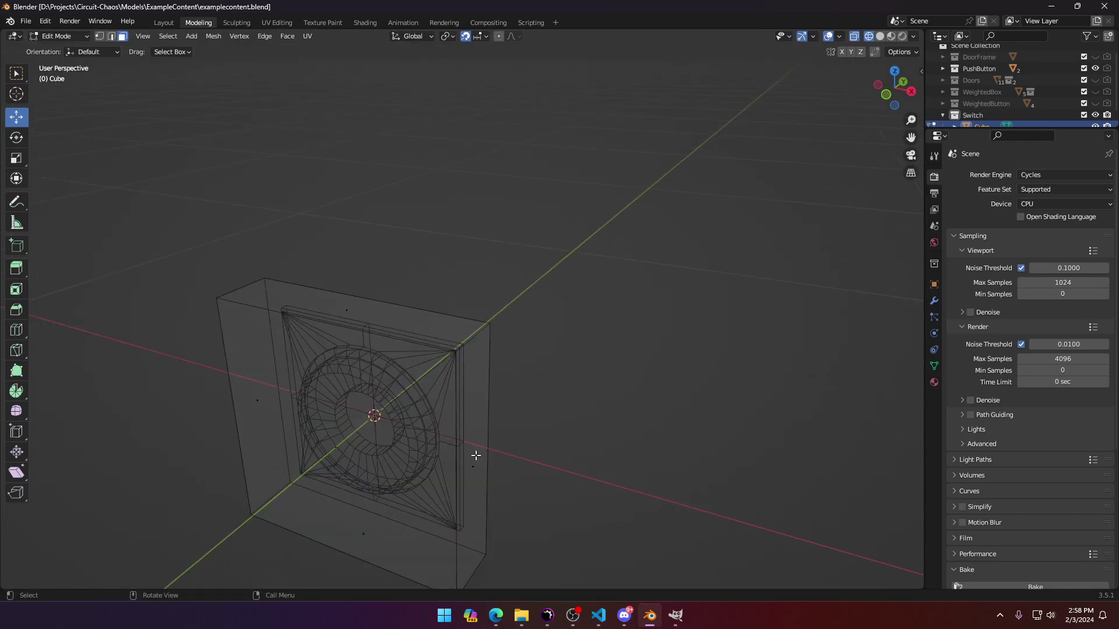
{"action": "left_click", "coordinate": [475, 457]}
{"action": "key", "text": "KP_1"}
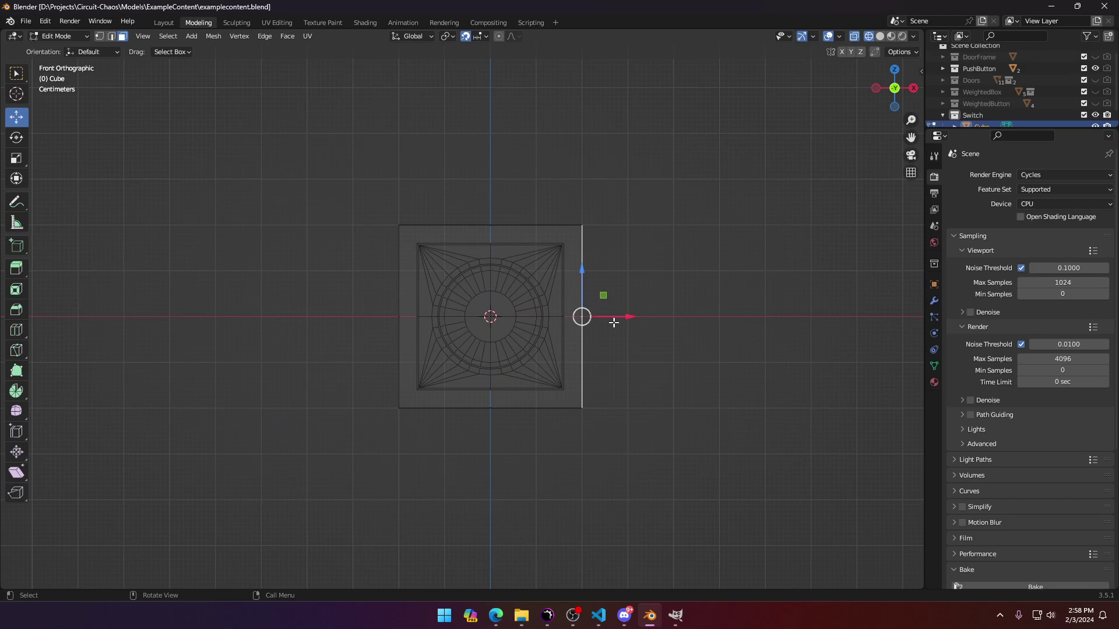
{"action": "left_click_drag", "start_coordinate": [614, 319], "coordinate": [682, 338]}
Step: Select the block's negative-X side face and, in wireframe front view, move it 0.1 m inward along X
{"action": "scroll", "coordinate": [532, 320], "scroll_direction": "up", "scroll_amount": 5}
{"action": "middle_click_drag", "start_coordinate": [682, 338], "coordinate": [502, 350]}
{"action": "left_click", "coordinate": [699, 360]}
{"action": "key", "text": "z"}
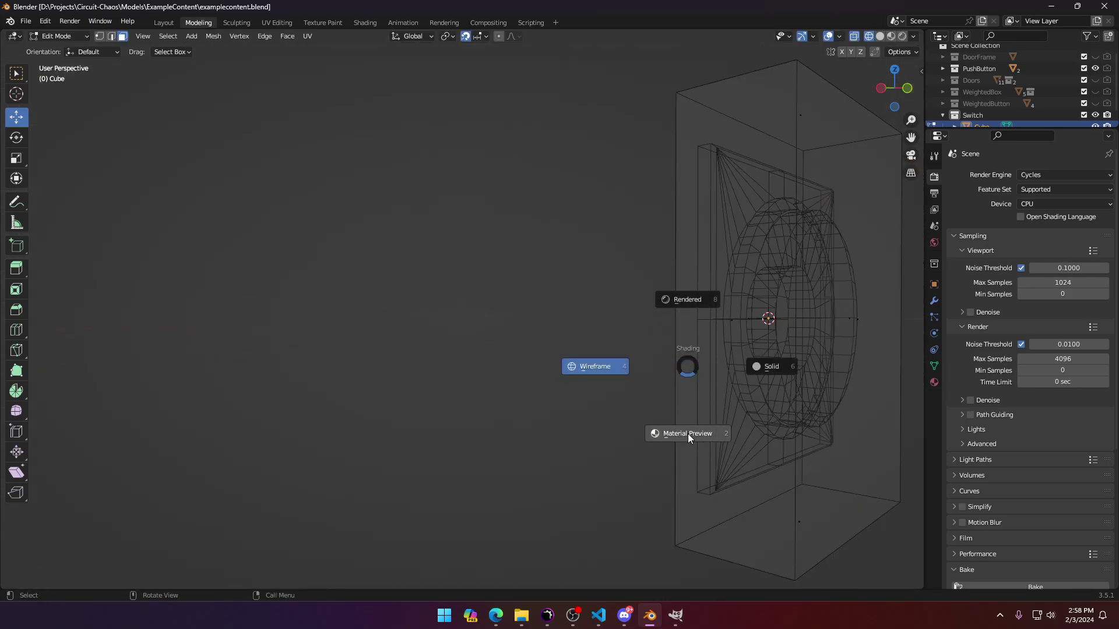
{"action": "left_click", "coordinate": [737, 376]}
{"action": "left_click", "coordinate": [716, 374]}
{"action": "key", "text": "KP_1"}
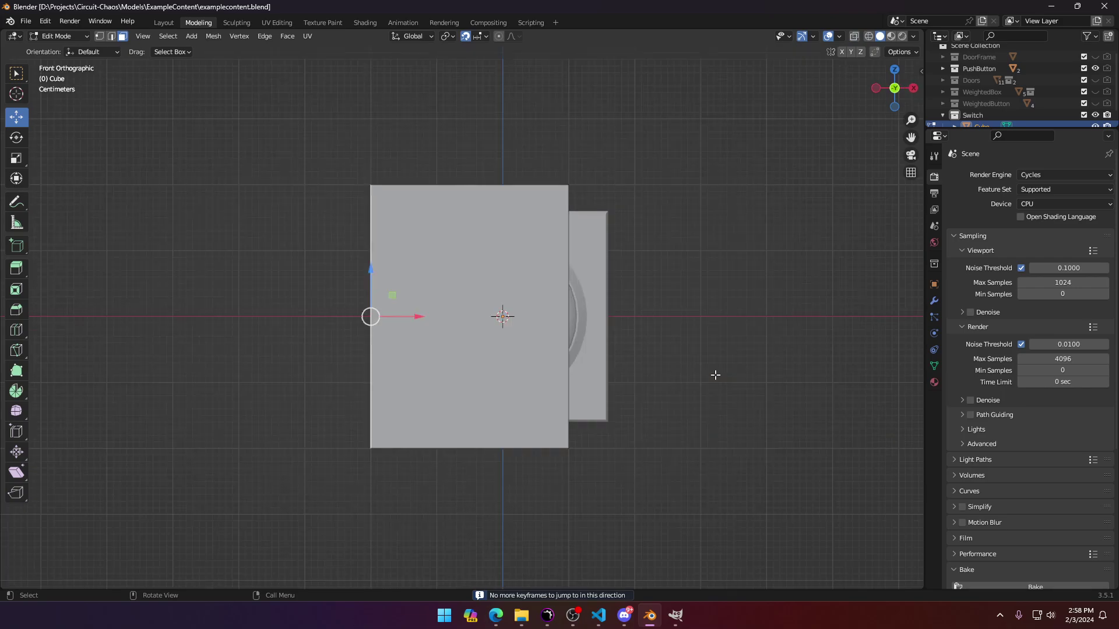
{"action": "key", "text": "z"}
{"action": "left_click", "coordinate": [430, 405]}
{"action": "scroll", "coordinate": [374, 308], "scroll_direction": "up", "scroll_amount": 1}
{"action": "key", "text": "z"}
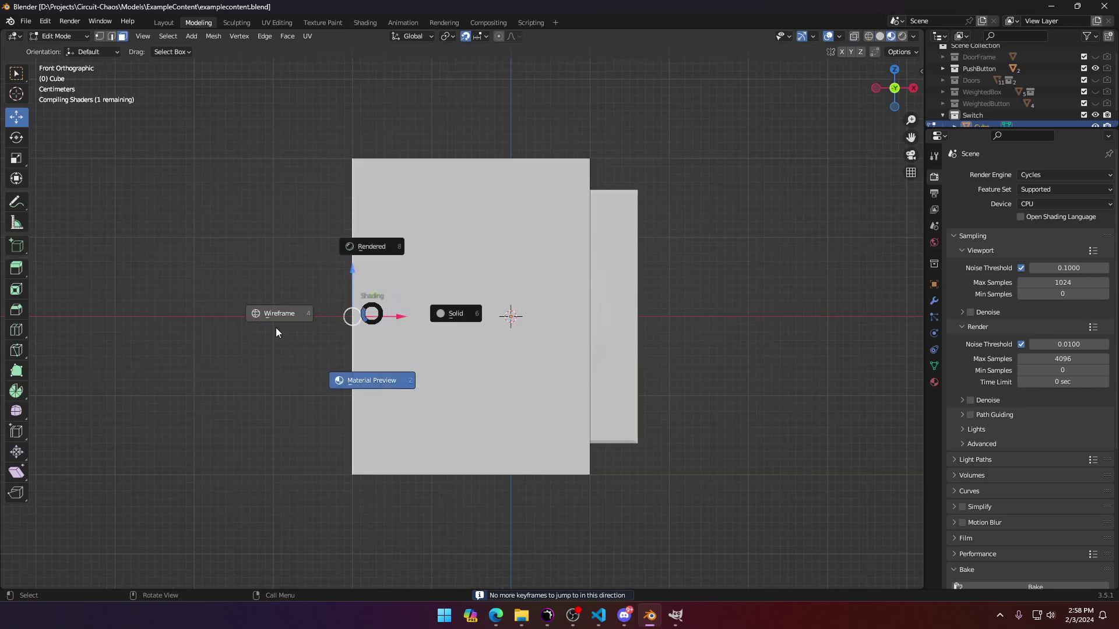
{"action": "left_click", "coordinate": [276, 331]}
{"action": "scroll", "coordinate": [390, 309], "scroll_direction": "up", "scroll_amount": 2}
{"action": "mouse_move", "coordinate": [353, 316]}
{"action": "left_mouse_down"}
{"action": "mouse_move", "coordinate": [503, 322]}
{"action": "mouse_move", "coordinate": [467, 321]}
{"action": "left_mouse_up"}
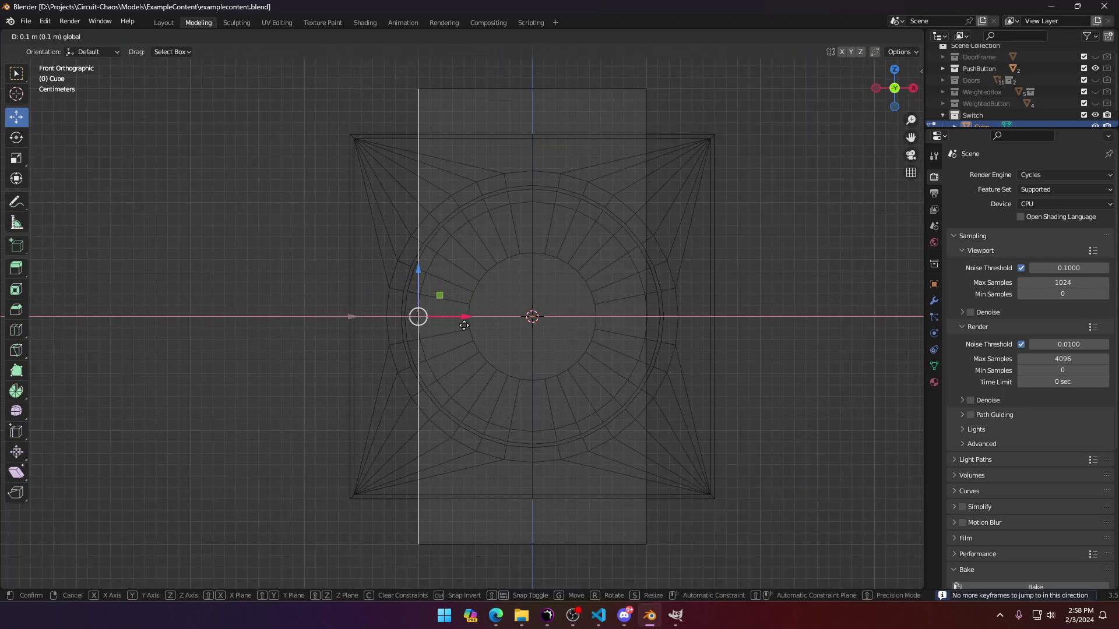
Step: Switch to solid shading and Object Mode, and show the transform values to check the block's dimensions
{"action": "mouse_move", "coordinate": [514, 369]}
{"action": "middle_mouse_down"}
{"action": "mouse_move", "coordinate": [474, 394]}
{"action": "mouse_move", "coordinate": [572, 404]}
{"action": "mouse_move", "coordinate": [611, 372]}
{"action": "mouse_move", "coordinate": [609, 386]}
{"action": "mouse_move", "coordinate": [681, 411]}
{"action": "middle_mouse_up"}
{"action": "key", "text": "z"}
{"action": "left_click", "coordinate": [592, 403]}
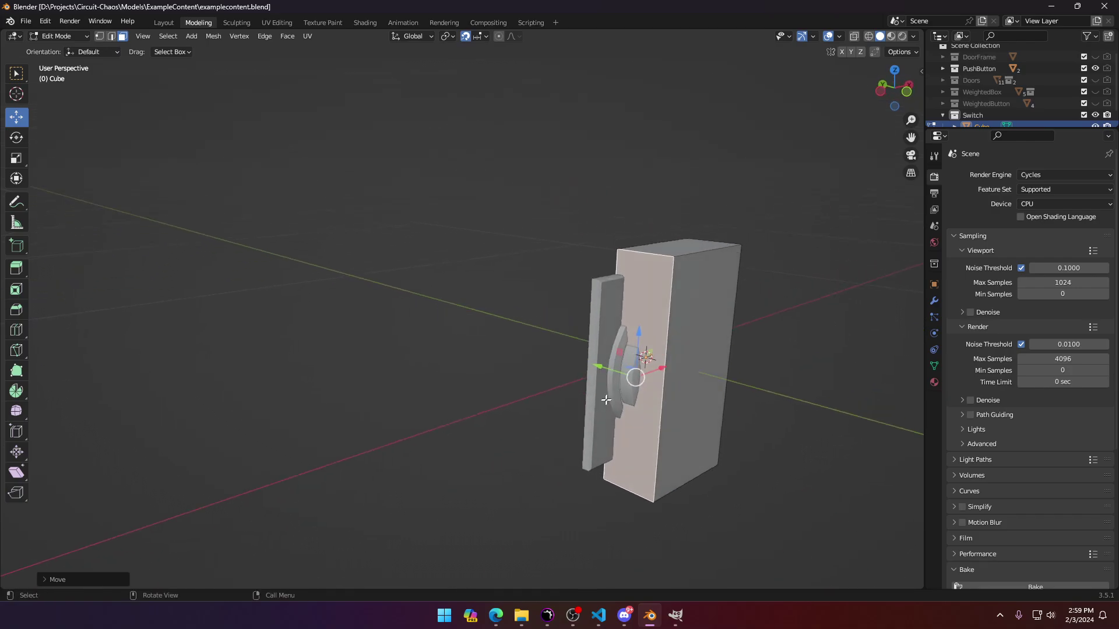
{"action": "key", "text": "n"}
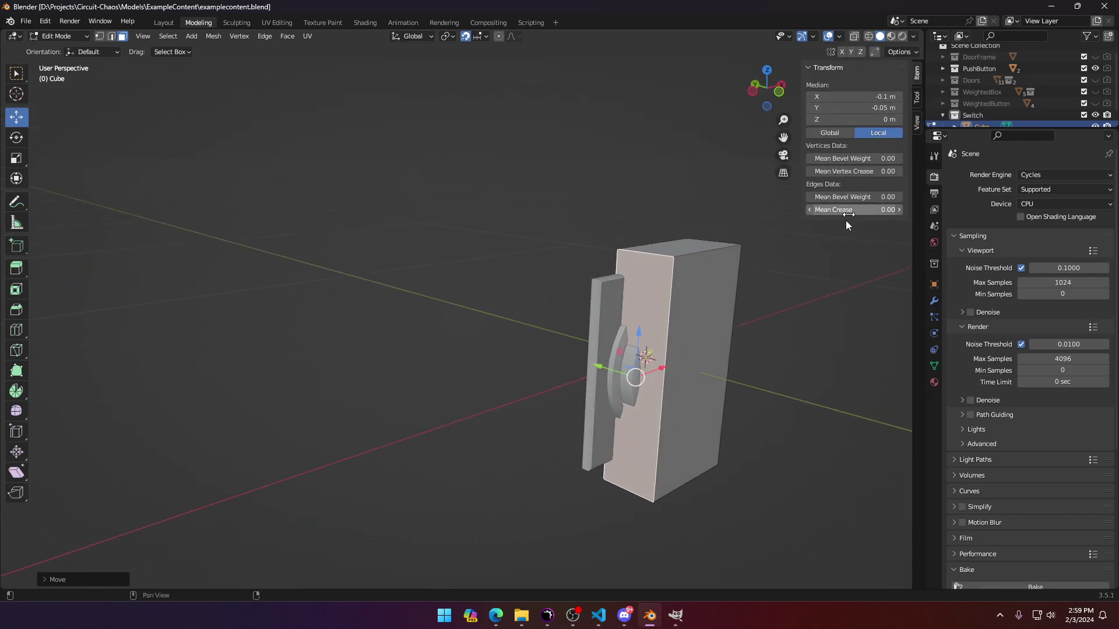
{"action": "key", "text": "n"}
{"action": "key", "text": "n"}
{"action": "key", "text": "Tab"}
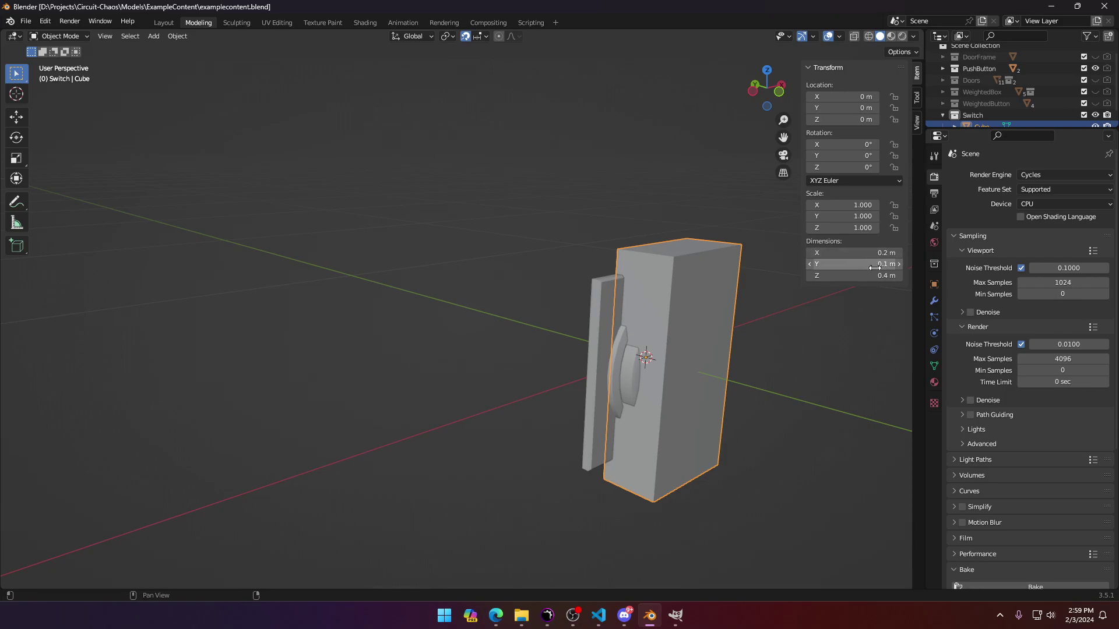
Step: Examine the block's proportions against the push button from above and from several angles
{"action": "middle_click_drag", "start_coordinate": [728, 326], "coordinate": [608, 363]}
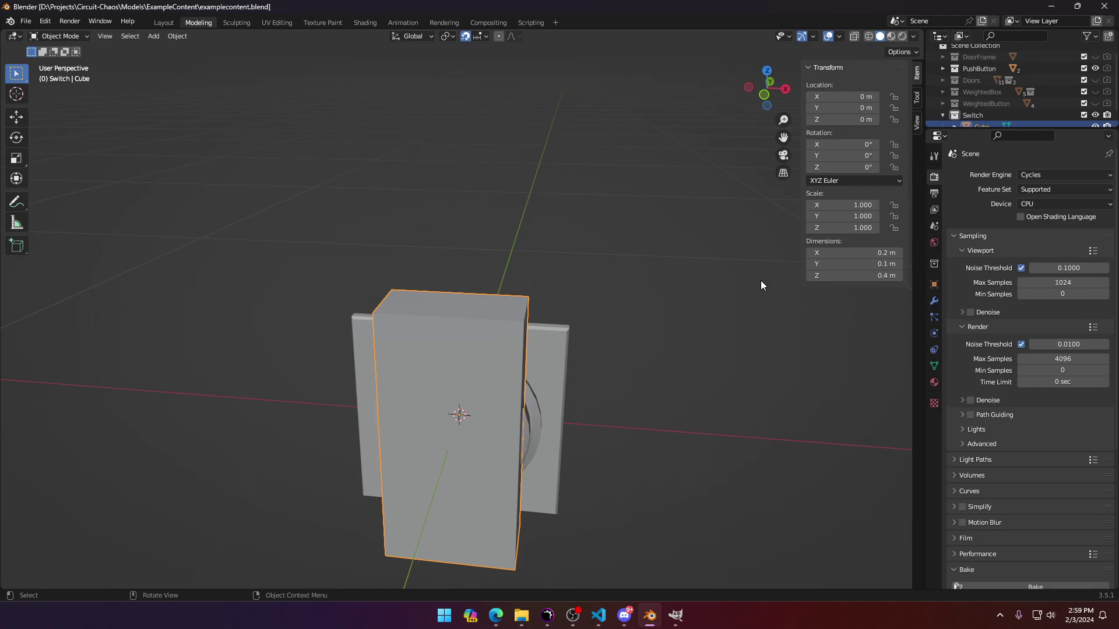
{"action": "key", "text": "KP_7"}
{"action": "middle_click_drag", "start_coordinate": [552, 419], "coordinate": [552, 313], "text": "shift"}
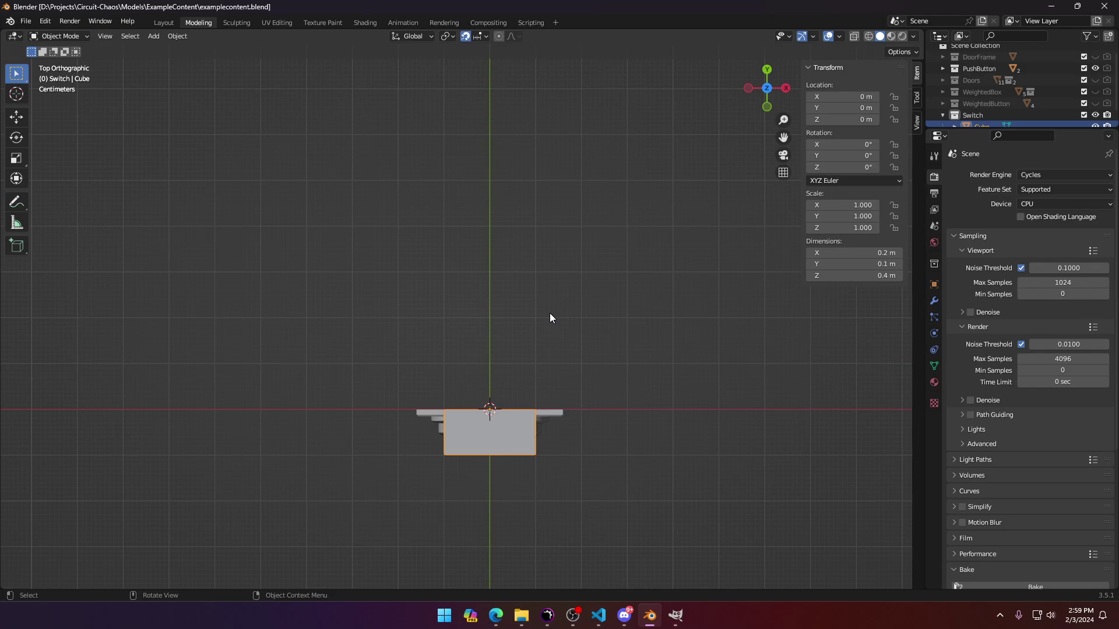
{"action": "middle_click_drag", "start_coordinate": [550, 317], "coordinate": [547, 372]}
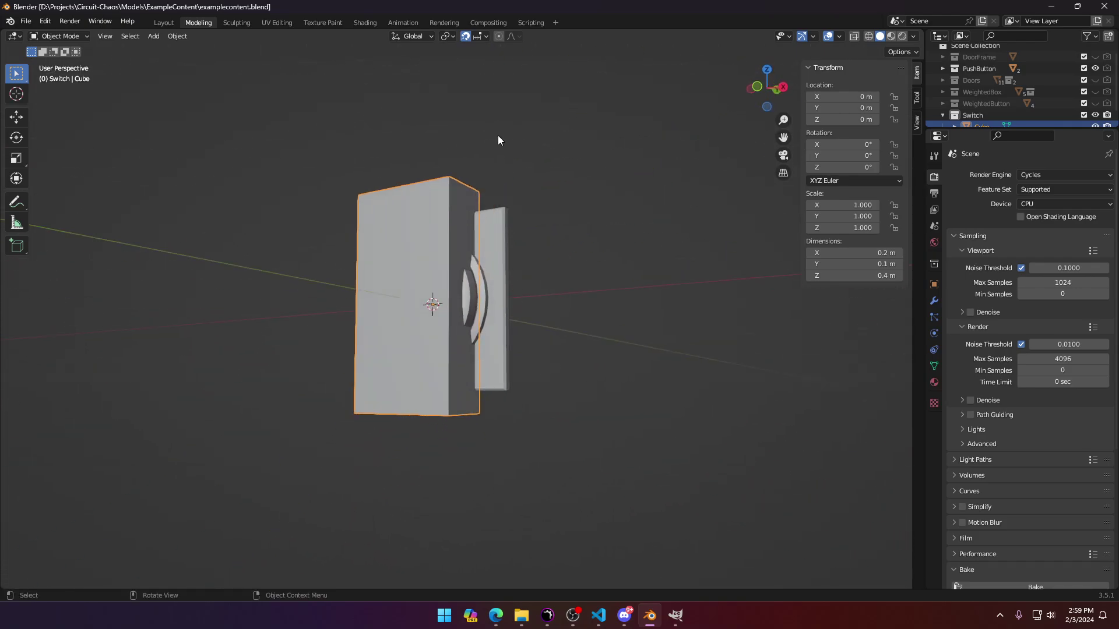
{"action": "middle_click_drag", "start_coordinate": [497, 135], "coordinate": [490, 260]}
{"action": "key", "text": "KP_7"}
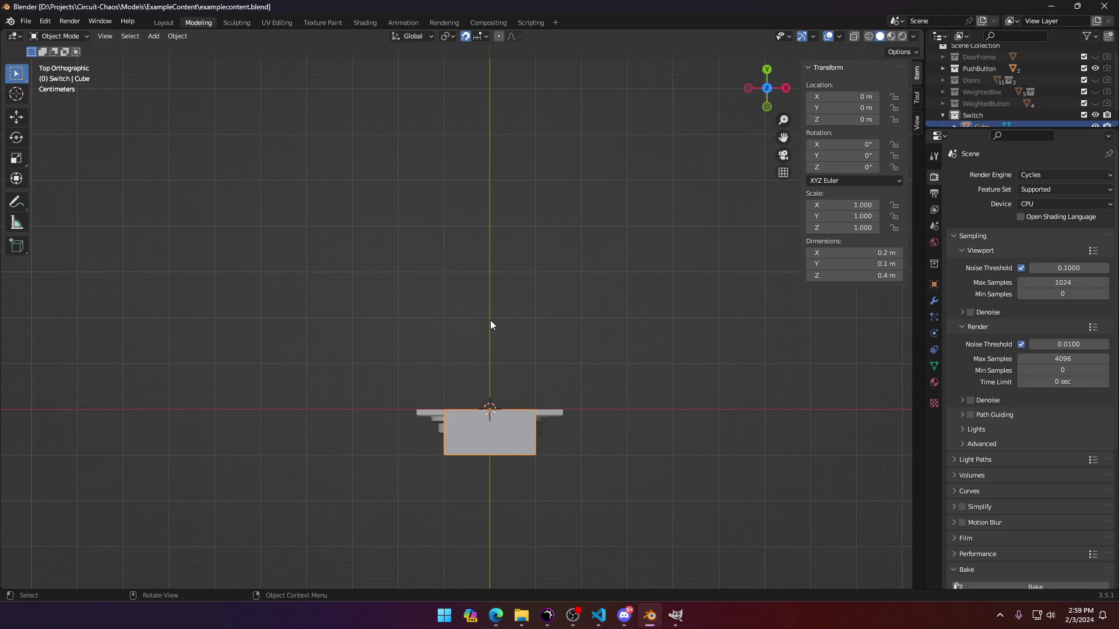
{"action": "scroll", "coordinate": [490, 320], "scroll_direction": "down", "scroll_amount": 3}
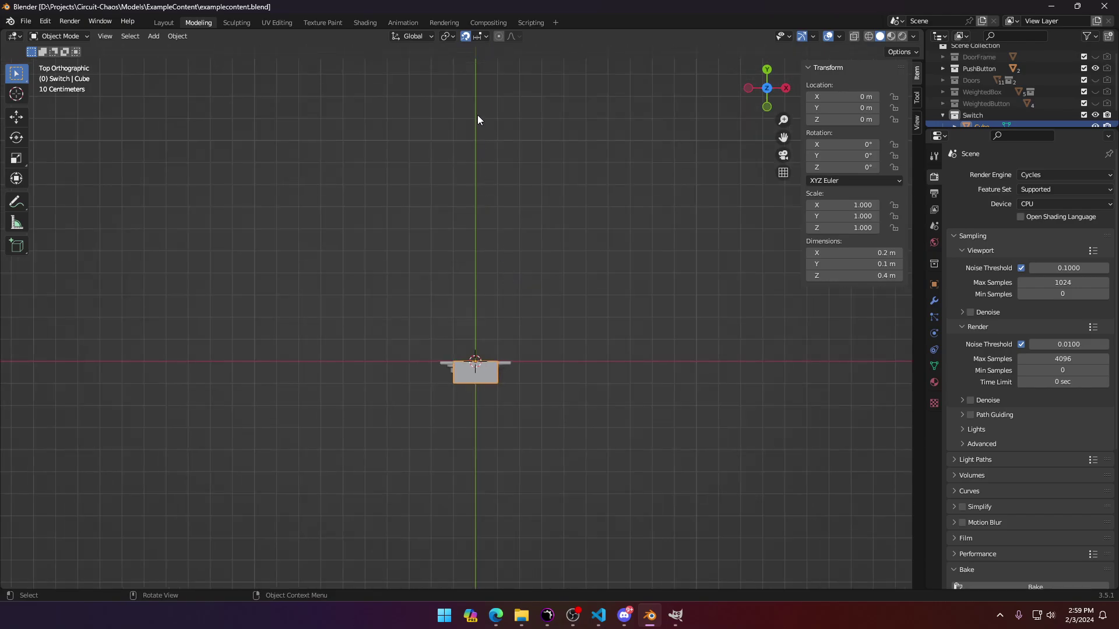
{"action": "scroll", "coordinate": [477, 460], "scroll_direction": "up", "scroll_amount": 4}
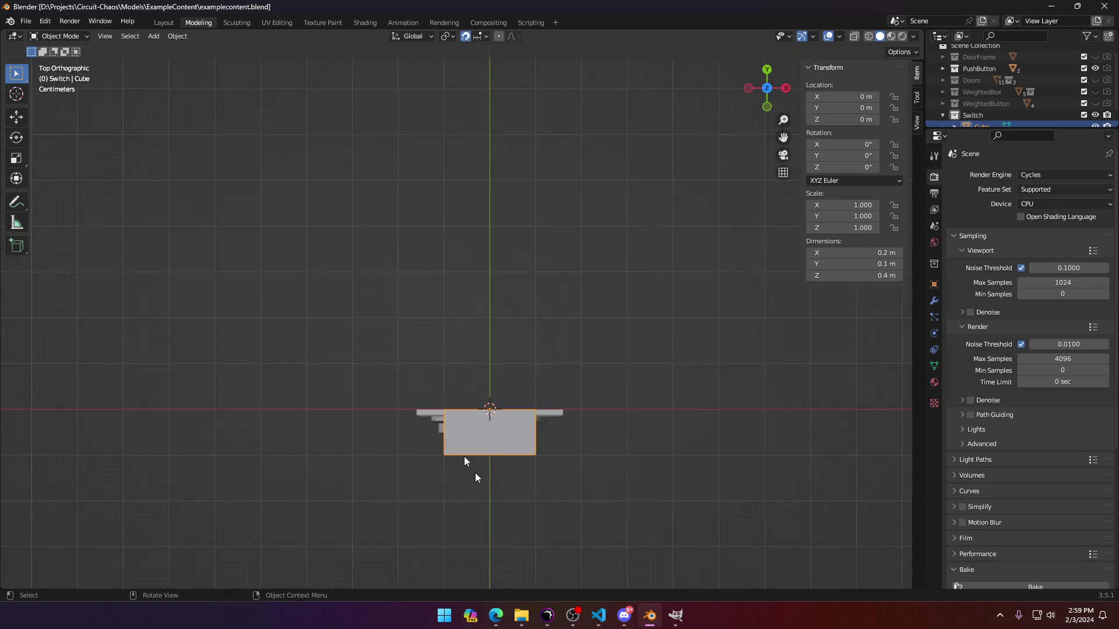
{"action": "middle_click_drag", "start_coordinate": [492, 469], "coordinate": [445, 442]}
{"action": "scroll", "coordinate": [444, 438], "scroll_direction": "up", "scroll_amount": 1}
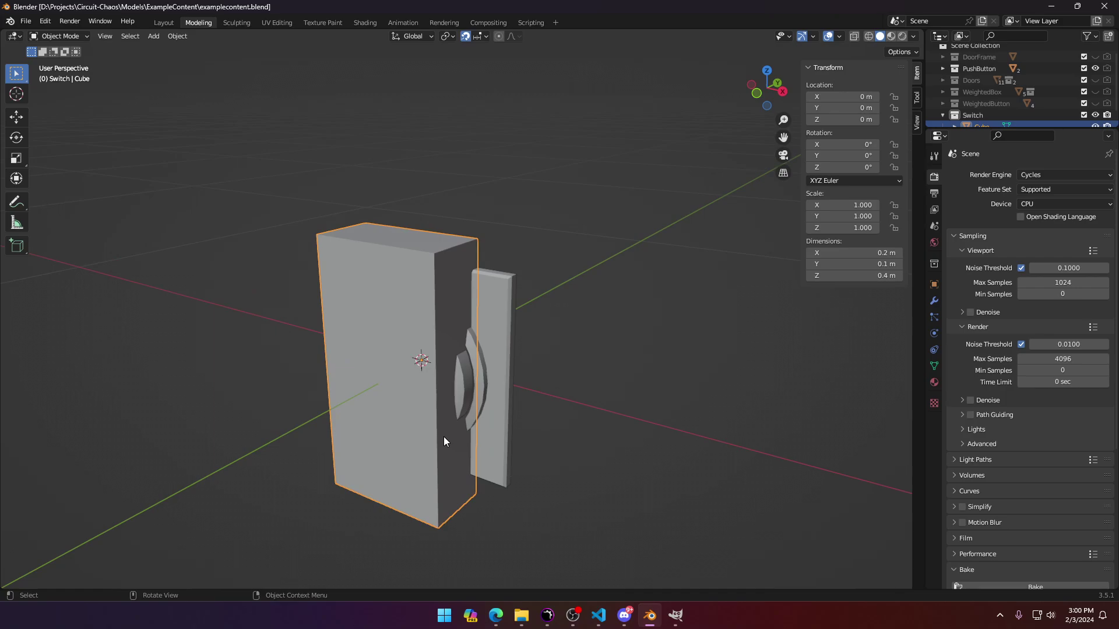
{"action": "middle_click_drag", "start_coordinate": [443, 436], "coordinate": [593, 367]}
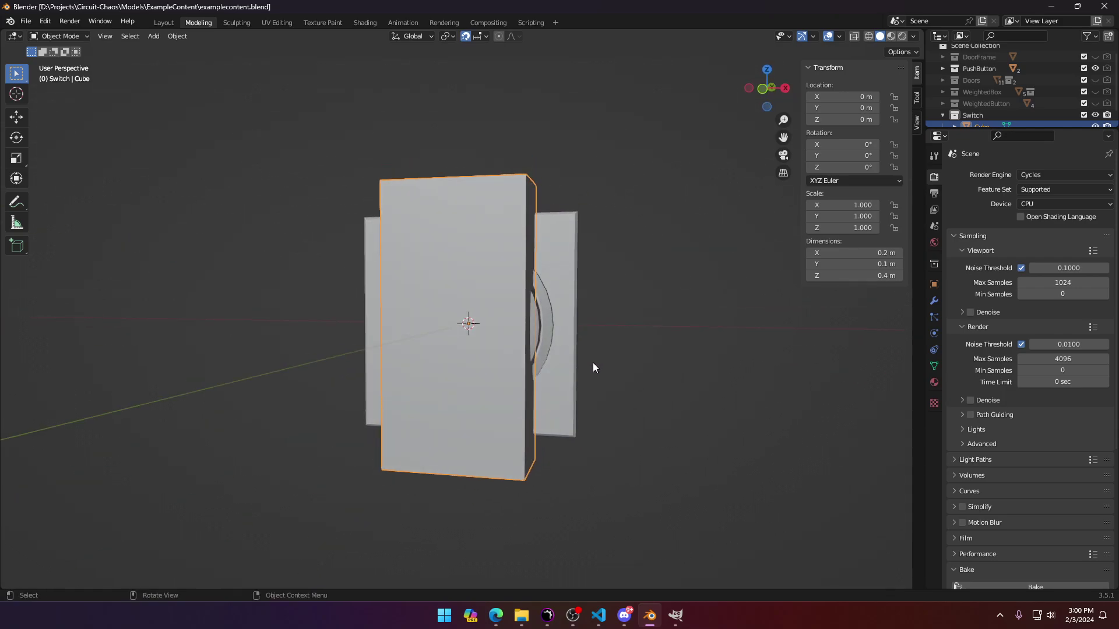
Step: Select the push button's base plate and compare its dimensions and shape with the block
{"action": "left_click", "coordinate": [569, 240]}
{"action": "middle_click_drag", "start_coordinate": [568, 240], "coordinate": [426, 273]}
{"action": "middle_click_drag", "start_coordinate": [434, 354], "coordinate": [360, 347]}
{"action": "scroll", "coordinate": [360, 347], "scroll_direction": "down", "scroll_amount": 7}
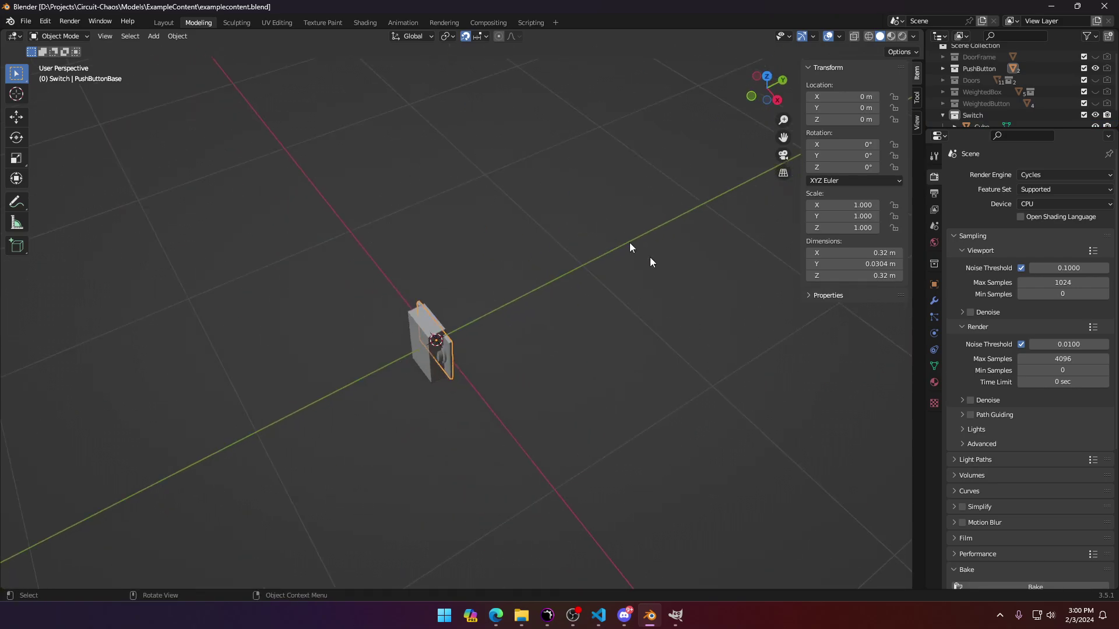
{"action": "middle_click_drag", "start_coordinate": [454, 349], "coordinate": [517, 354]}
{"action": "scroll", "coordinate": [512, 331], "scroll_direction": "up", "scroll_amount": 4}
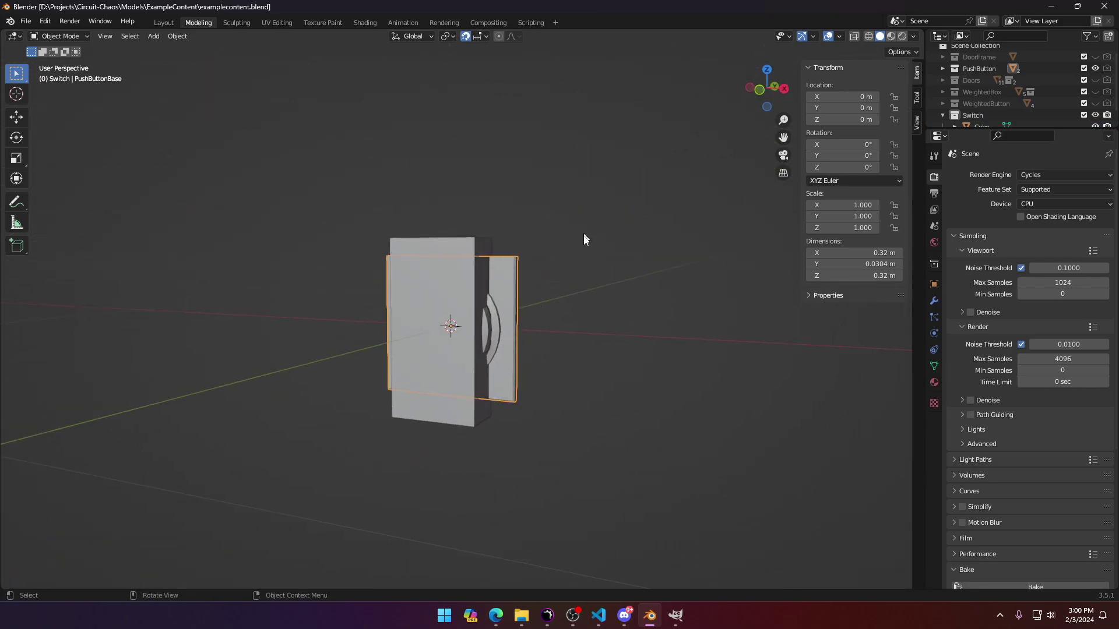
{"action": "middle_click_drag", "start_coordinate": [552, 301], "coordinate": [528, 324]}
{"action": "scroll", "coordinate": [551, 314], "scroll_direction": "up", "scroll_amount": 3}
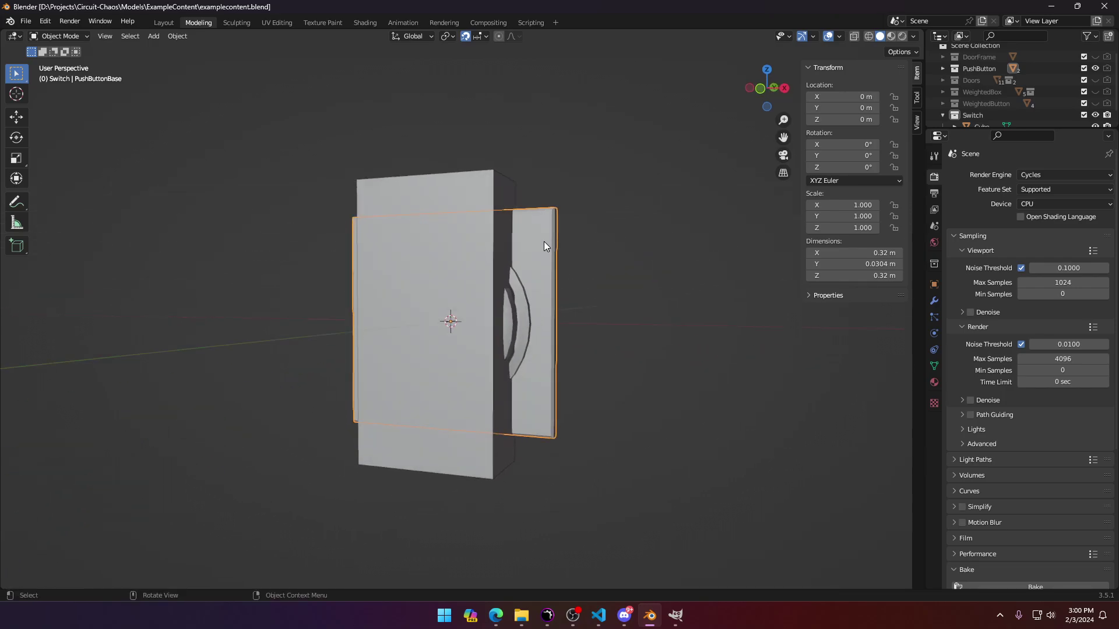
{"action": "middle_click_drag", "start_coordinate": [518, 201], "coordinate": [555, 275]}
Step: Select the switch block again and show its modifier properties
{"action": "left_click", "coordinate": [513, 262]}
{"action": "scroll", "coordinate": [522, 280], "scroll_direction": "up", "scroll_amount": 3}
{"action": "scroll", "coordinate": [1016, 70], "scroll_direction": "down", "scroll_amount": 1}
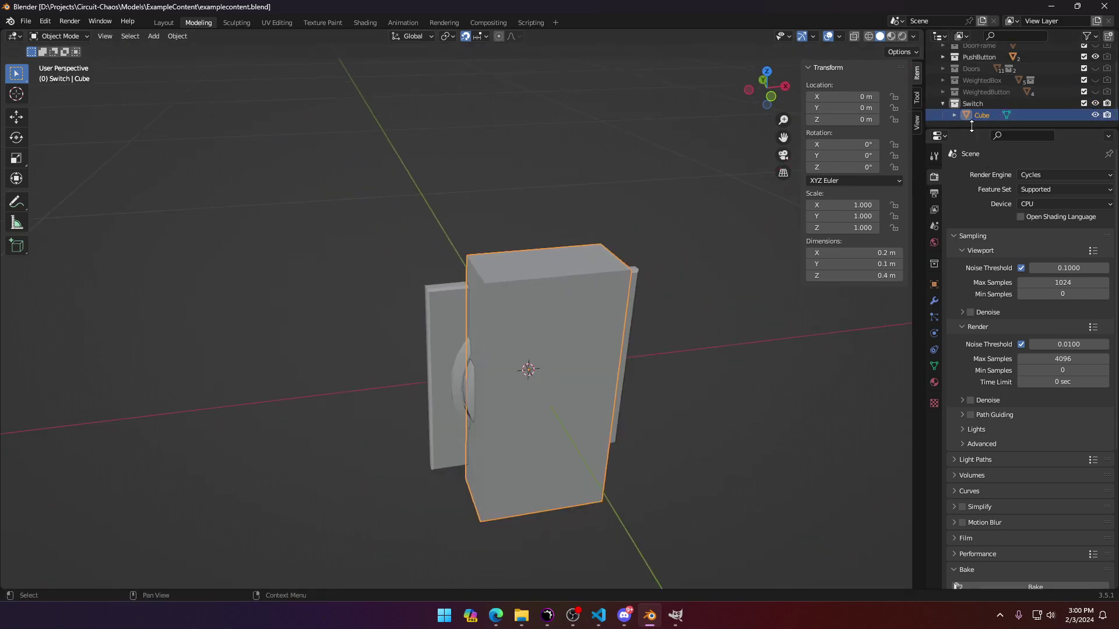
{"action": "left_click", "coordinate": [934, 301]}
{"action": "left_click", "coordinate": [996, 175]}
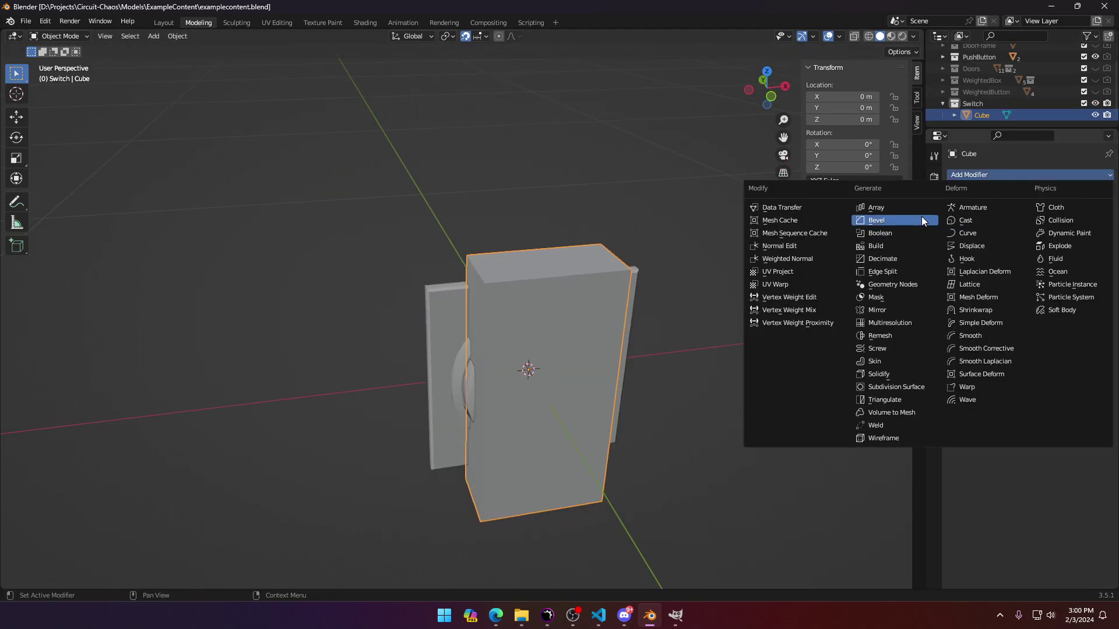
{"action": "left_click", "coordinate": [909, 207]}
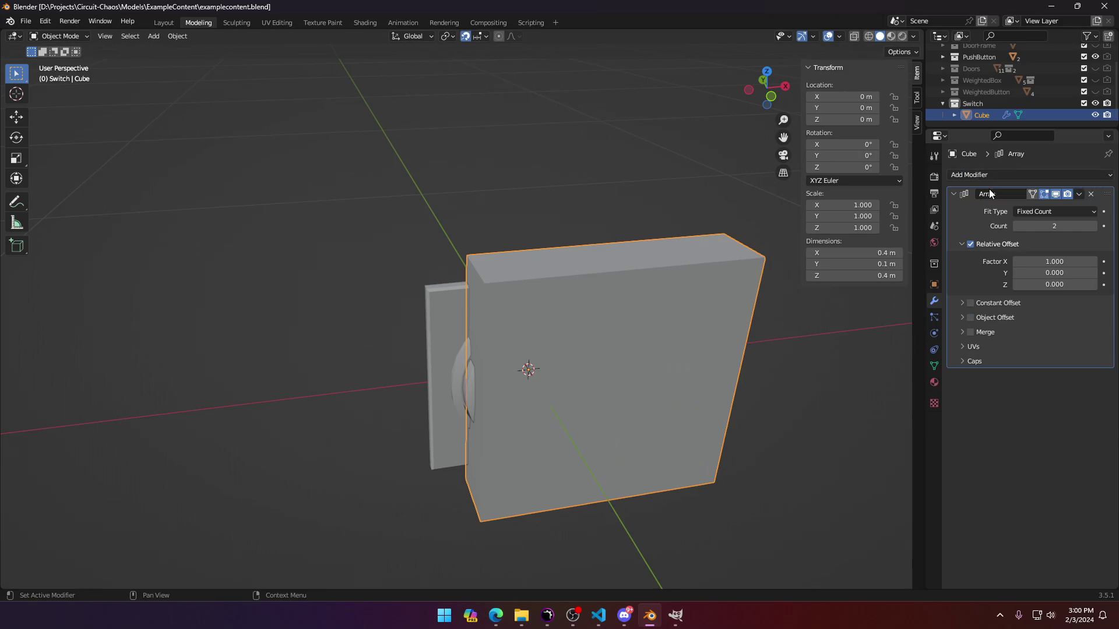
{"action": "left_click", "coordinate": [1091, 194]}
Step: Add a Bevel modifier to the switch block and set its amount to 0.01 m
{"action": "left_click", "coordinate": [974, 176]}
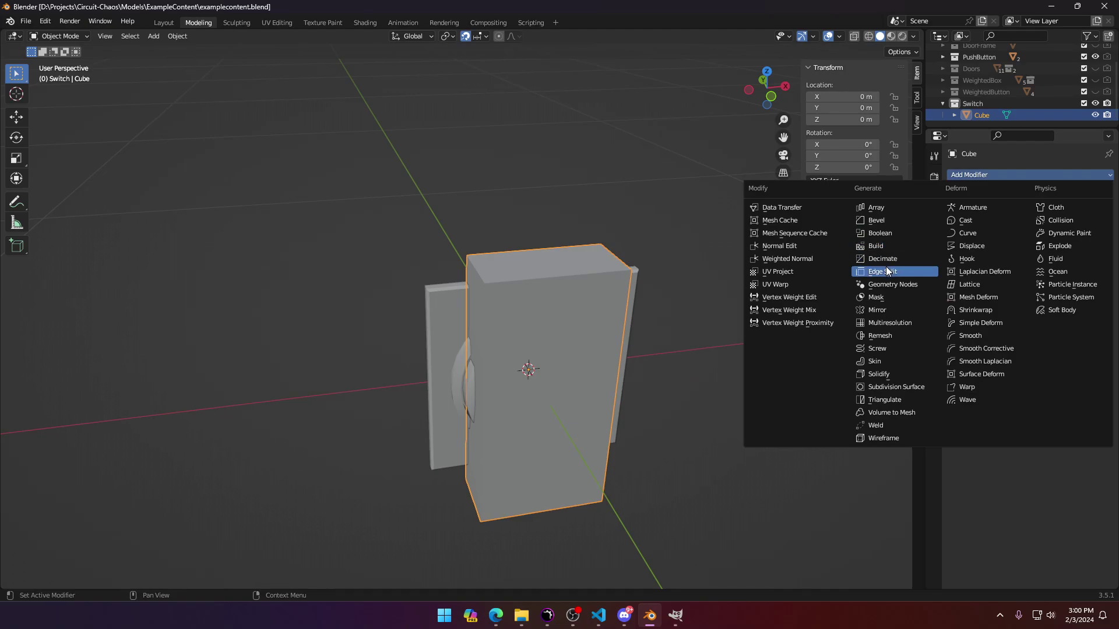
{"action": "left_click", "coordinate": [884, 221]}
{"action": "middle_click_drag", "start_coordinate": [582, 300], "coordinate": [609, 326]}
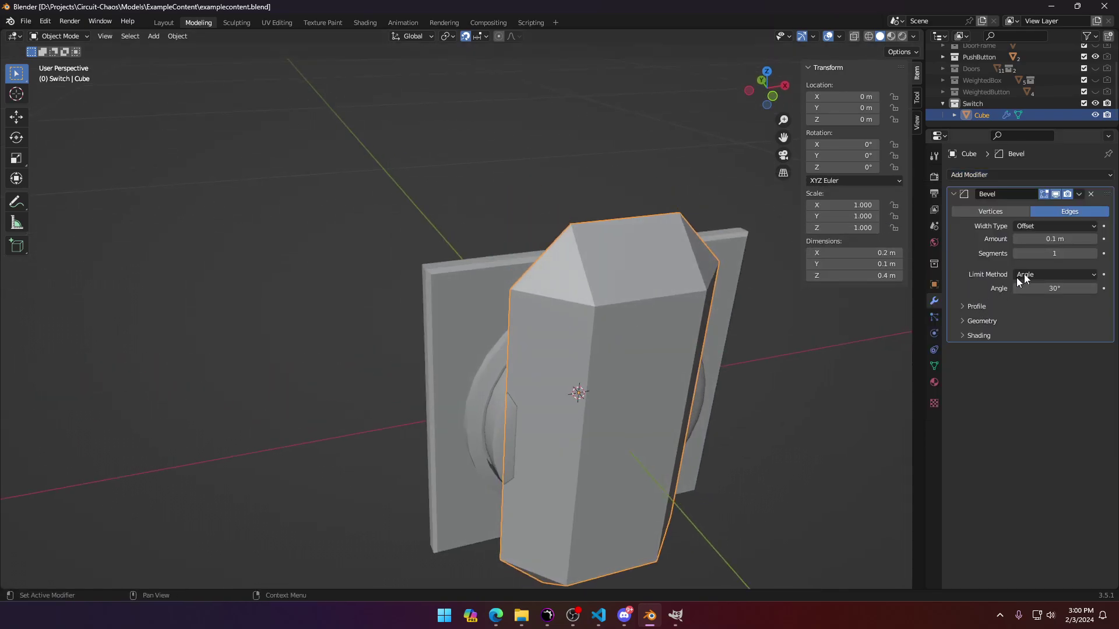
{"action": "left_click_drag", "start_coordinate": [1065, 239], "coordinate": [1028, 239]}
{"action": "middle_click_drag", "start_coordinate": [792, 364], "coordinate": [394, 310]}
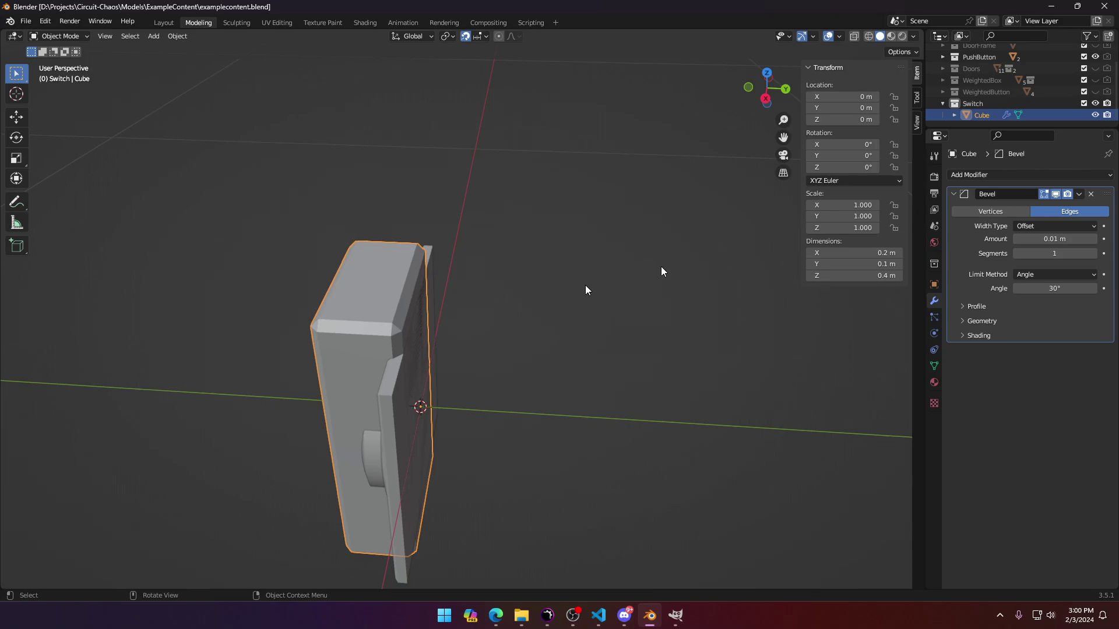
Step: Show the scene's unit settings to check the unit system and length unit
{"action": "left_click", "coordinate": [930, 213]}
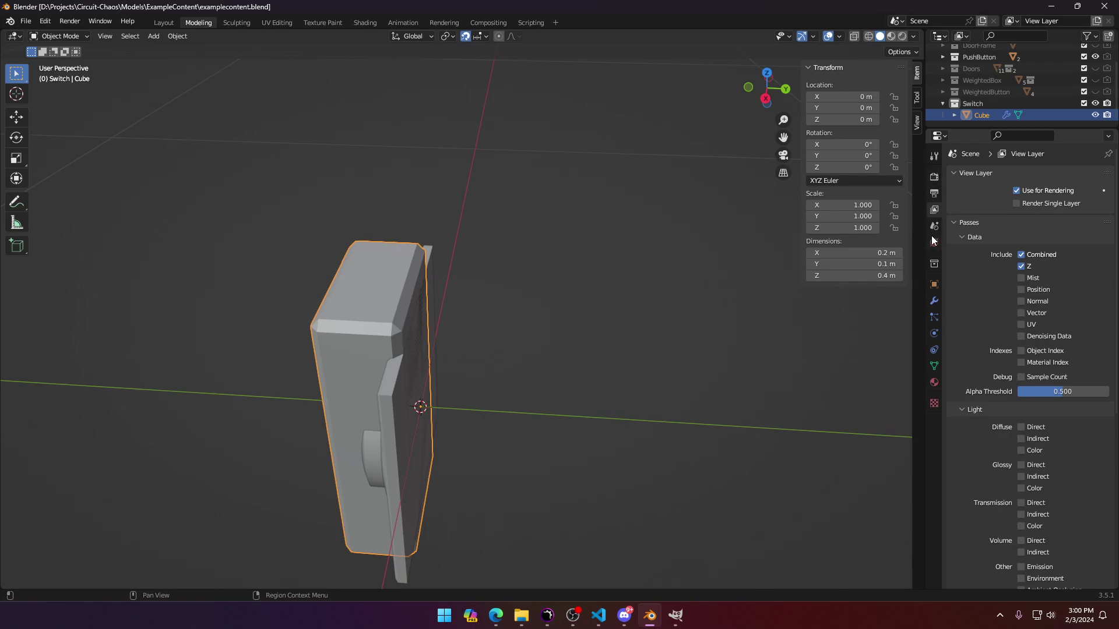
{"action": "left_click", "coordinate": [934, 226]}
{"action": "left_click", "coordinate": [955, 239]}
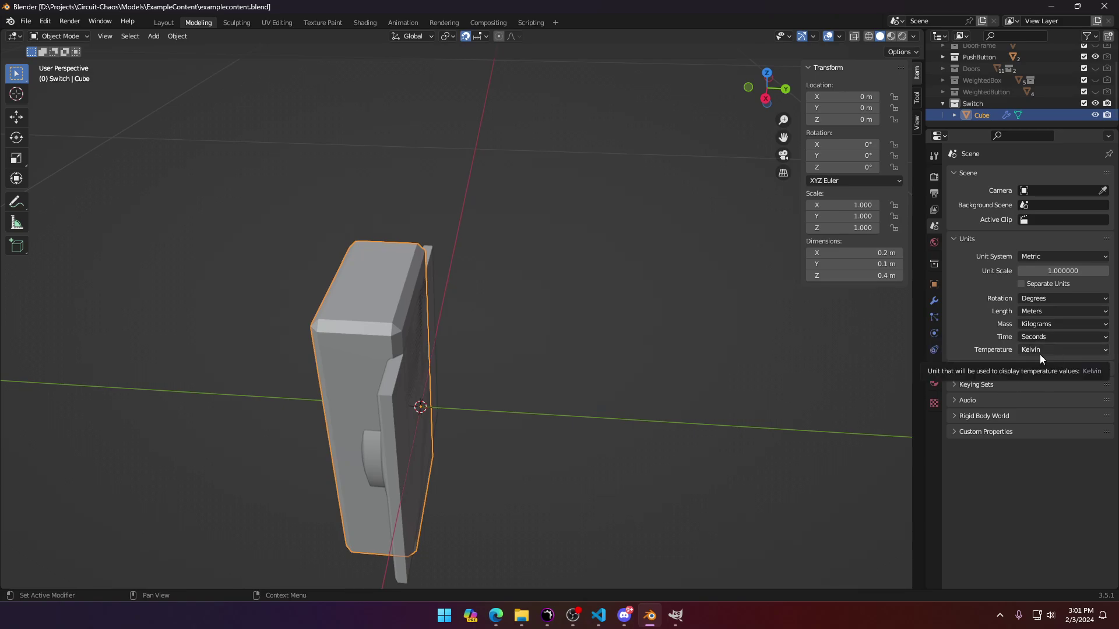
Step: Delete the face on the back of the switch block
{"action": "middle_click_drag", "start_coordinate": [485, 384], "coordinate": [572, 338]}
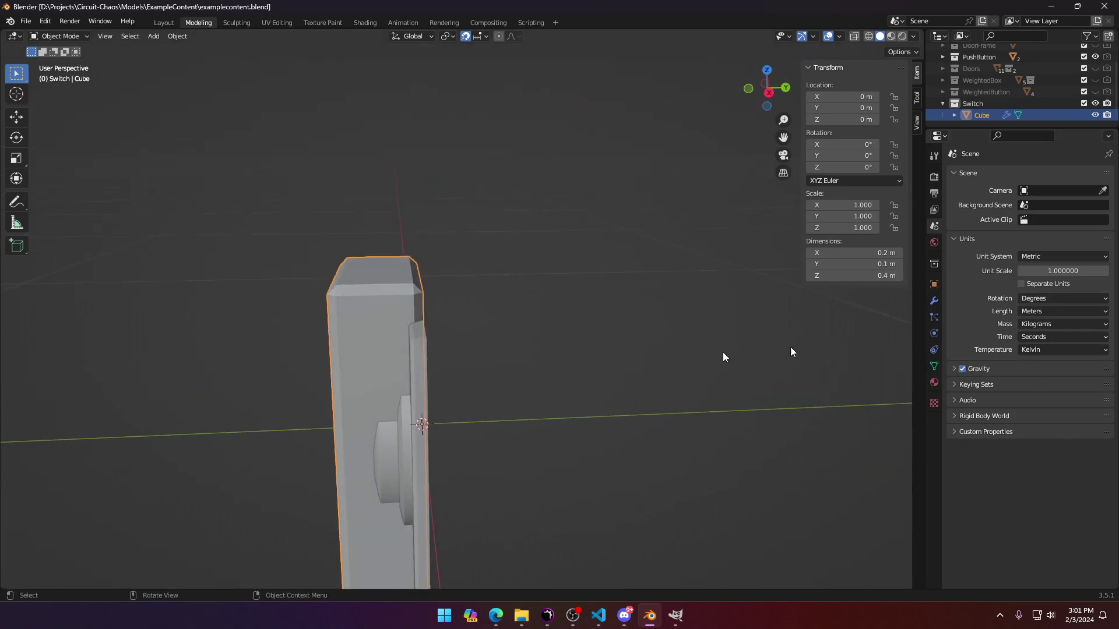
{"action": "middle_click_drag", "start_coordinate": [725, 354], "coordinate": [473, 387]}
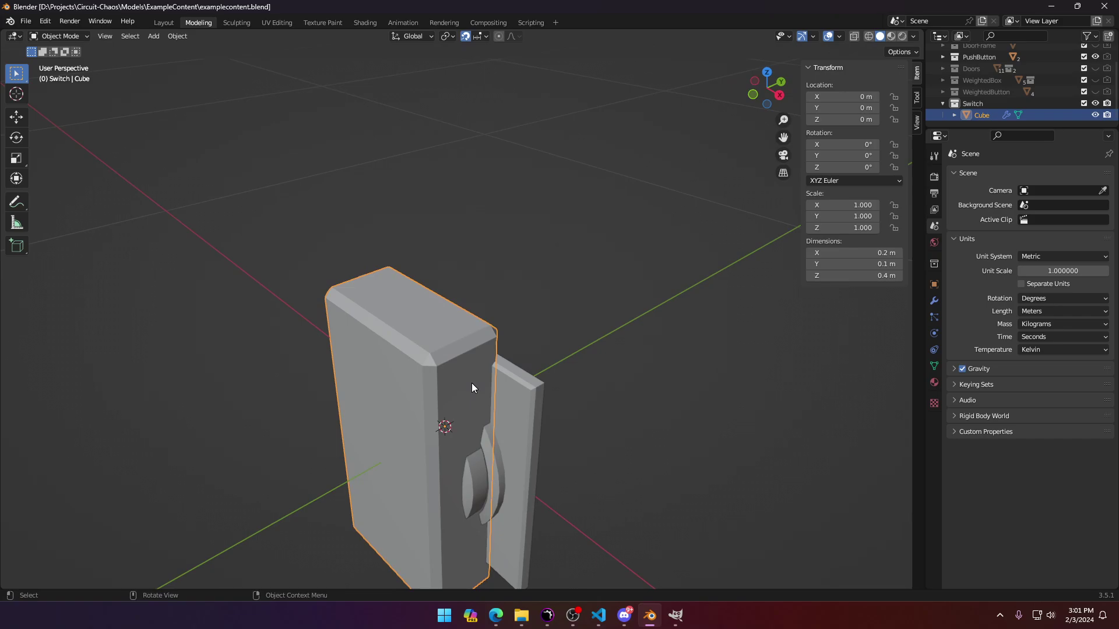
{"action": "middle_click_drag", "start_coordinate": [472, 388], "coordinate": [407, 307]}
{"action": "key", "text": "alt+z"}
{"action": "key", "text": "Tab"}
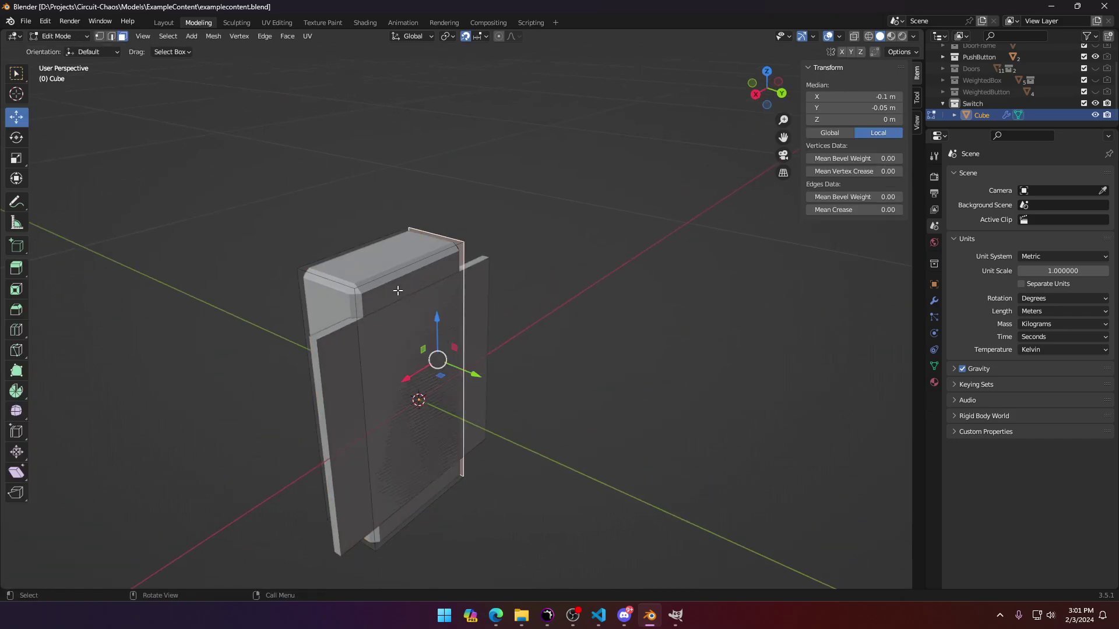
{"action": "left_click", "coordinate": [396, 290]}
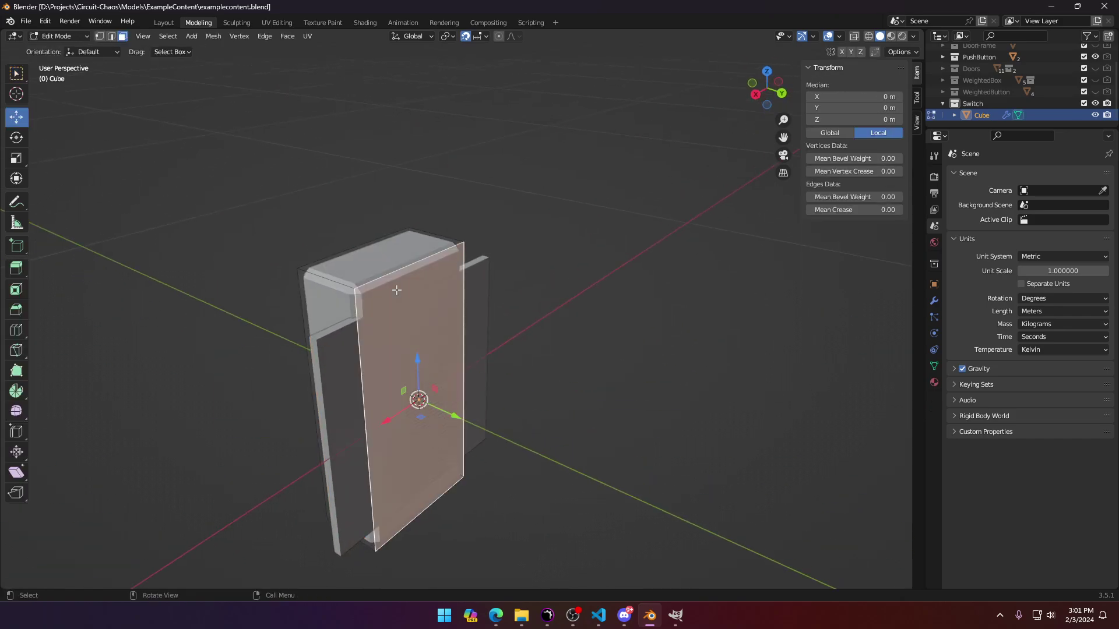
{"action": "key", "text": "x"}
{"action": "left_click", "coordinate": [373, 316]}
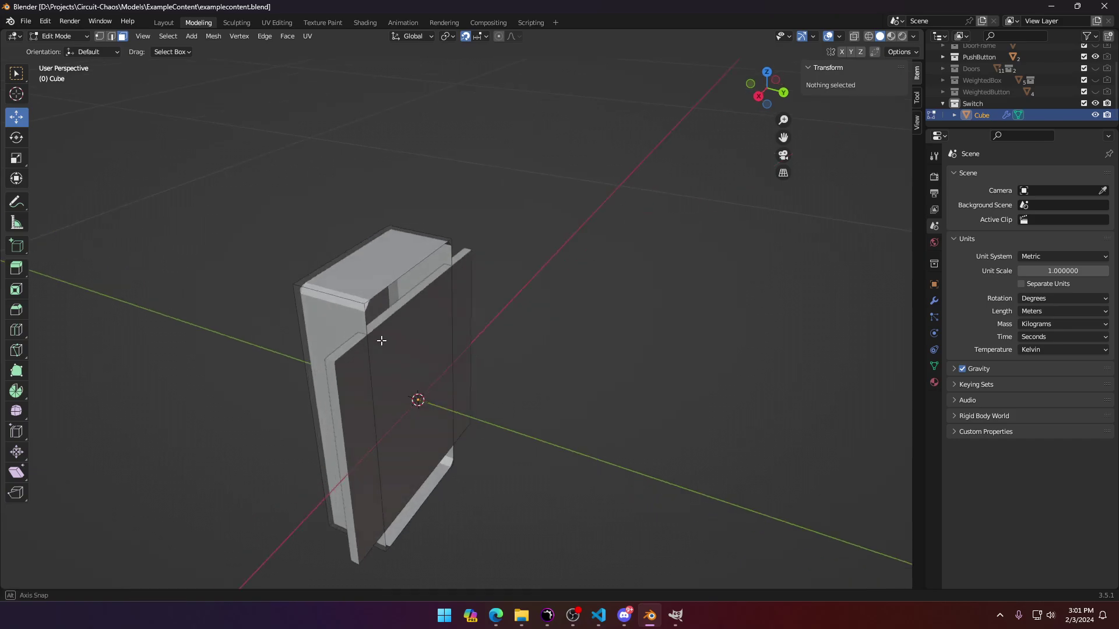
{"action": "middle_click_drag", "start_coordinate": [382, 341], "coordinate": [511, 313]}
{"action": "key", "text": "Tab"}
Step: Move the switch block's front face back along Y to reduce the block's depth to 0.06 m
{"action": "middle_click_drag", "start_coordinate": [450, 384], "coordinate": [526, 384]}
{"action": "scroll", "coordinate": [522, 380], "scroll_direction": "up", "scroll_amount": 2}
{"action": "scroll", "coordinate": [507, 344], "scroll_direction": "up", "scroll_amount": 1}
{"action": "middle_click_drag", "start_coordinate": [489, 304], "coordinate": [510, 326]}
{"action": "scroll", "coordinate": [530, 344], "scroll_direction": "down", "scroll_amount": 1}
{"action": "middle_click_drag", "start_coordinate": [603, 386], "coordinate": [657, 413]}
{"action": "key", "text": "Tab"}
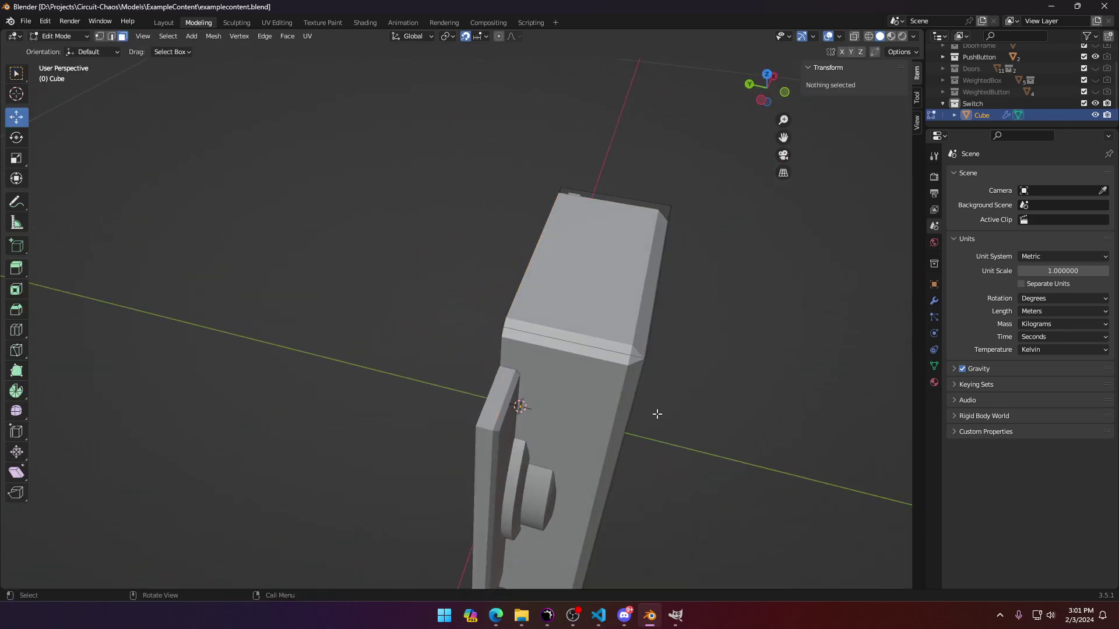
{"action": "scroll", "coordinate": [658, 413], "scroll_direction": "down", "scroll_amount": 2}
{"action": "left_click", "coordinate": [607, 388]}
{"action": "key", "text": "KP_7"}
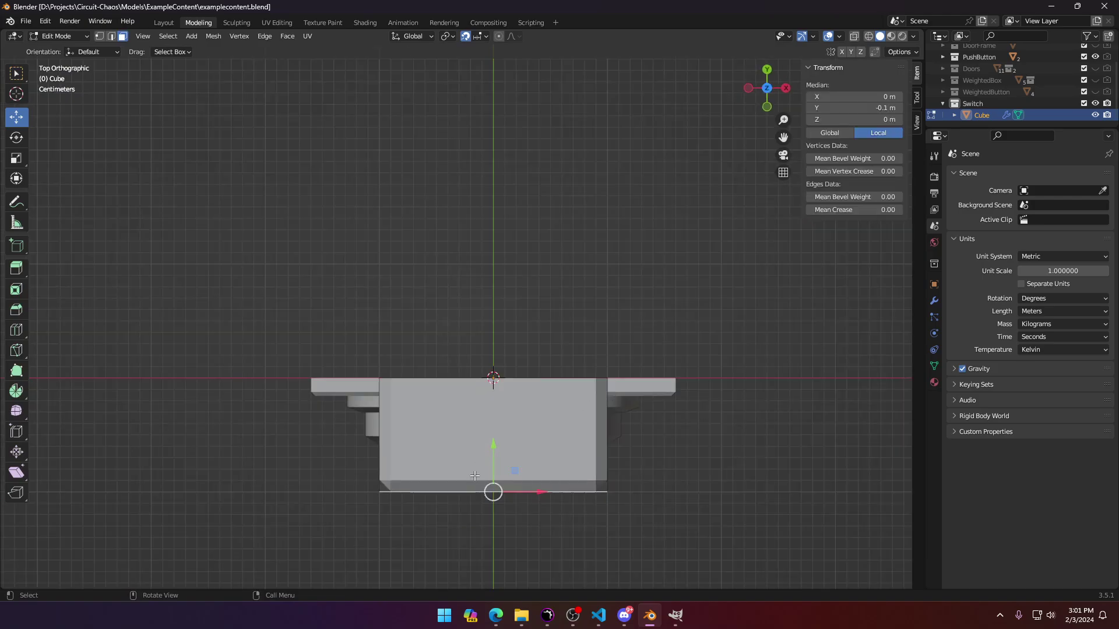
{"action": "left_click_drag", "start_coordinate": [492, 454], "coordinate": [491, 408]}
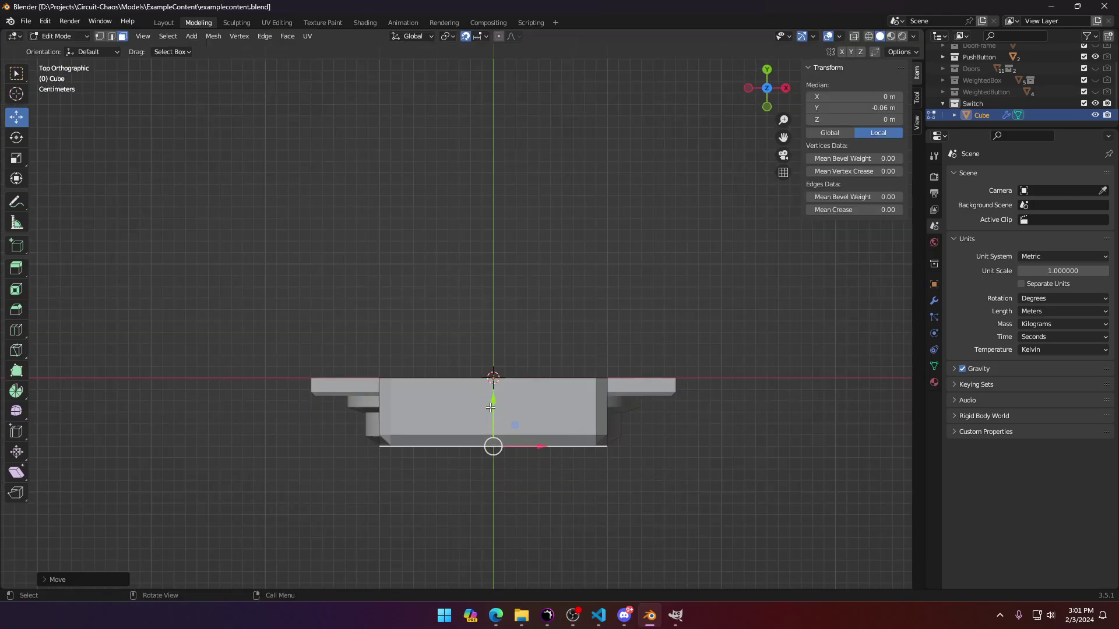
{"action": "middle_click_drag", "start_coordinate": [490, 408], "coordinate": [382, 347]}
{"action": "key", "text": "Tab"}
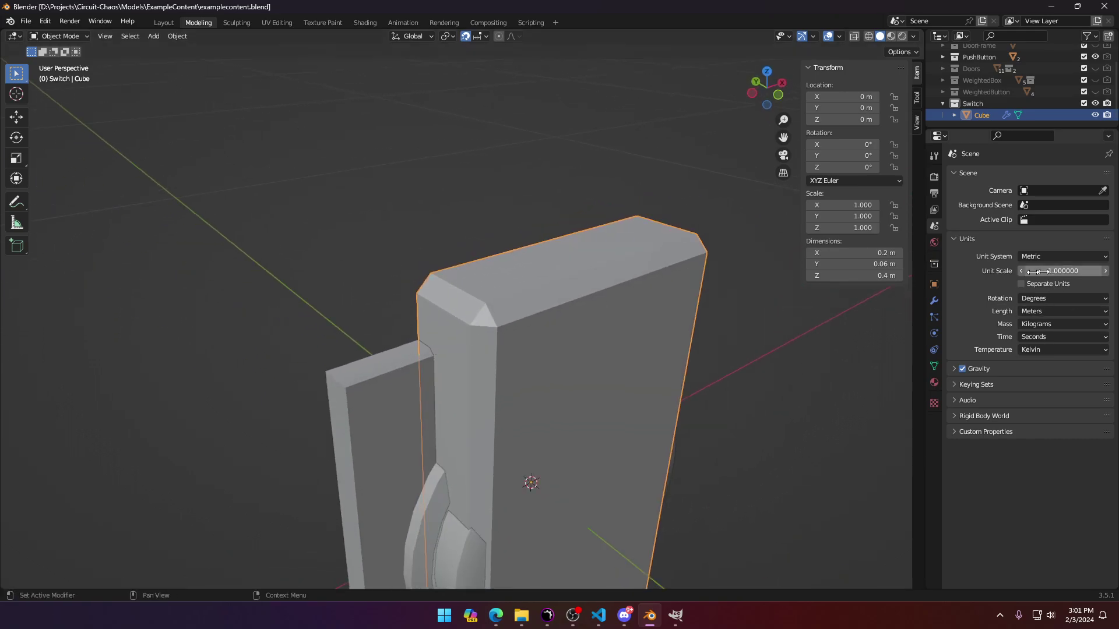
Step: Set the block's Bevel modifier to an amount of 0.01 m with 2 segments
{"action": "left_click", "coordinate": [934, 300]}
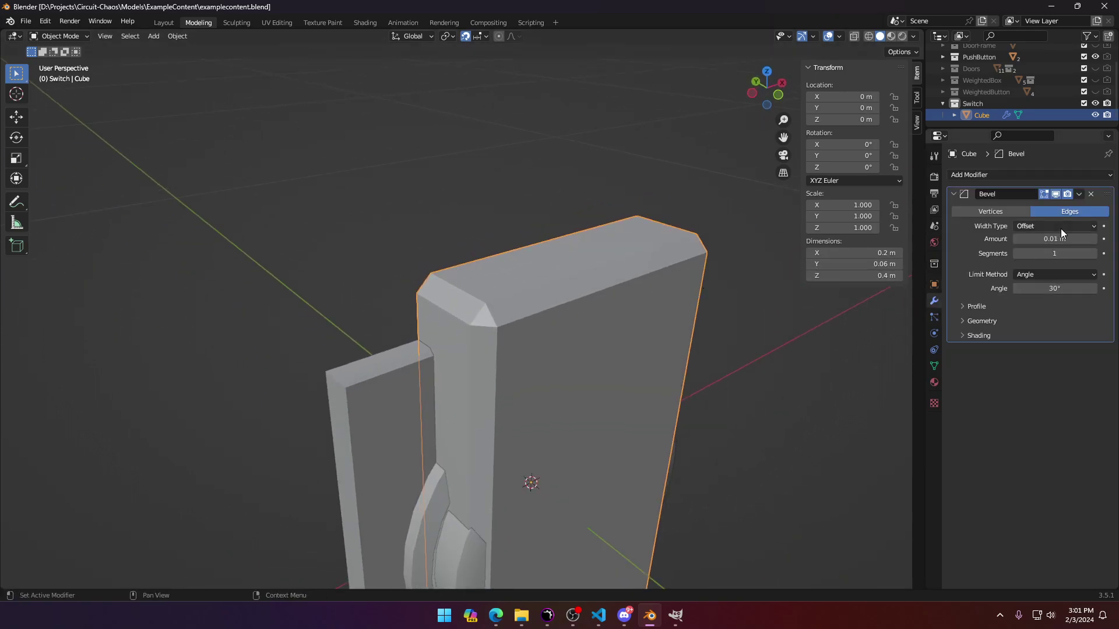
{"action": "left_click_drag", "start_coordinate": [1057, 239], "coordinate": [1020, 239]}
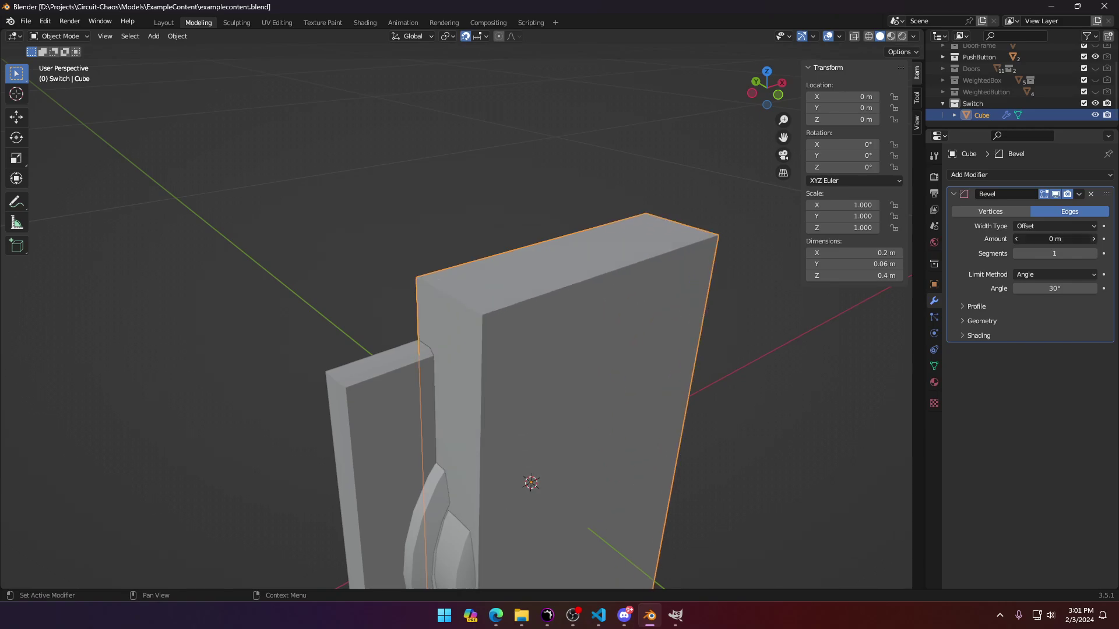
{"action": "left_click", "coordinate": [1093, 239]}
{"action": "left_click_drag", "start_coordinate": [1063, 257], "coordinate": [1072, 256]}
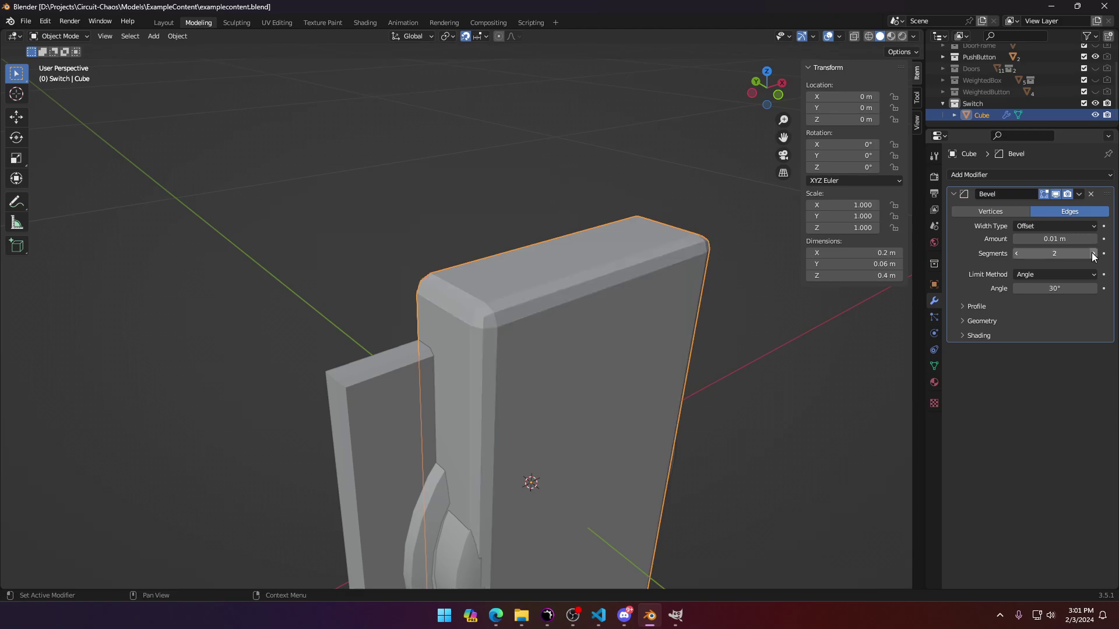
Step: Examine the bevelled switch block's shape from several angles beside the push button
{"action": "middle_click_drag", "start_coordinate": [728, 408], "coordinate": [616, 423]}
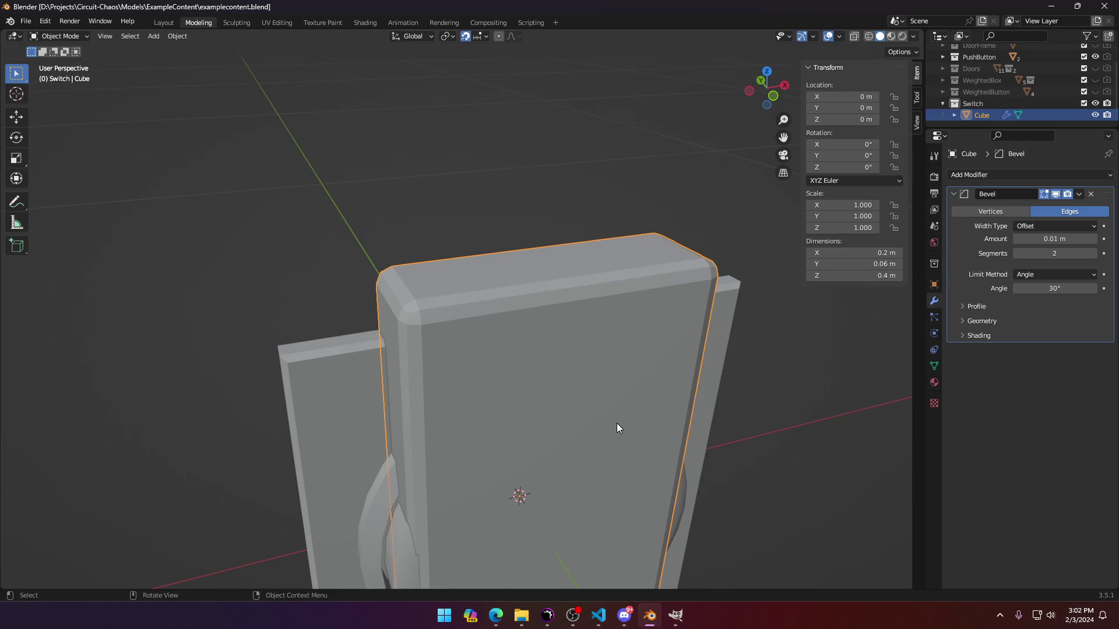
{"action": "middle_click_drag", "start_coordinate": [616, 424], "coordinate": [544, 422]}
{"action": "key", "text": "Tab"}
{"action": "key", "text": "Tab"}
{"action": "middle_click_drag", "start_coordinate": [530, 309], "coordinate": [543, 373]}
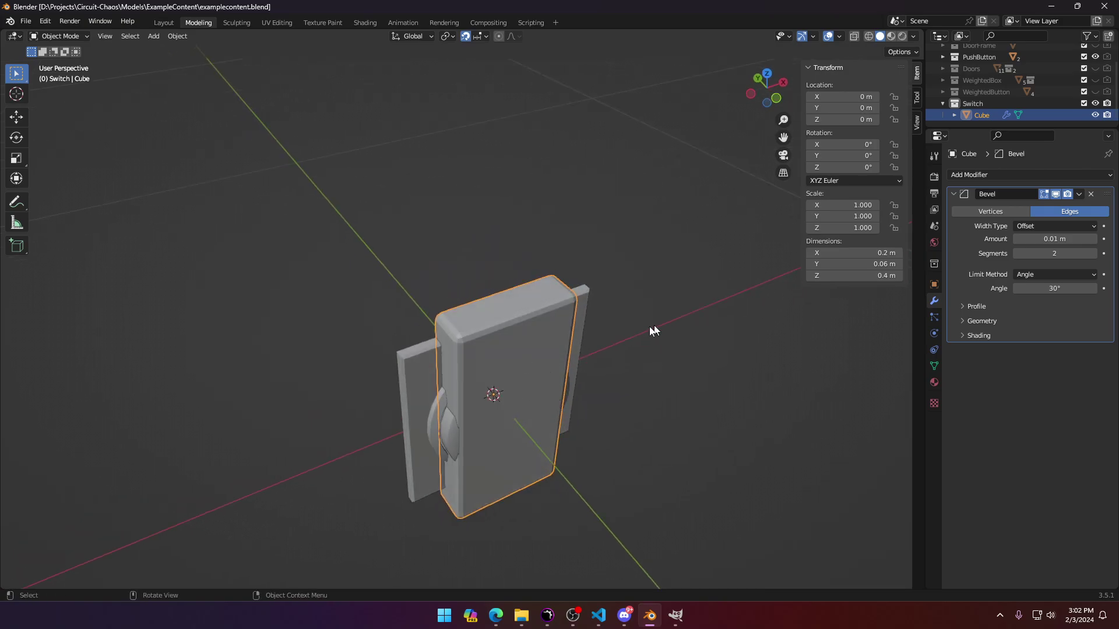
{"action": "middle_click_drag", "start_coordinate": [649, 326], "coordinate": [563, 362]}
{"action": "key", "text": "Tab"}
{"action": "key", "text": "Tab"}
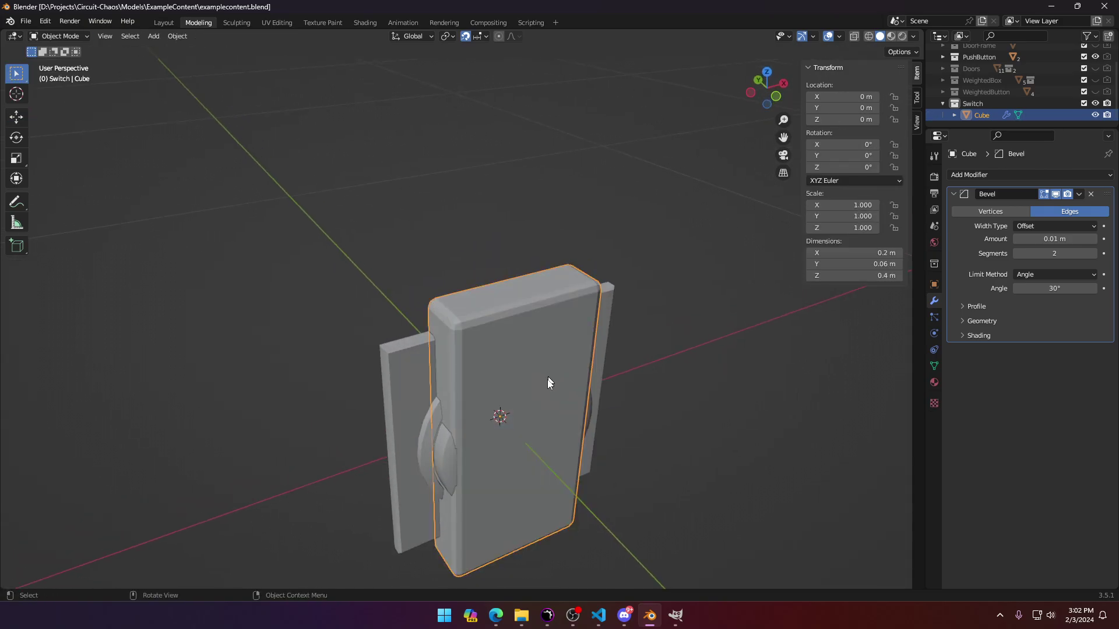
Step: Add a cylinder mesh to the Switch collection and set its vertex count to 48
{"action": "key", "text": "shift+a"}
{"action": "mouse_move", "coordinate": [548, 363]}
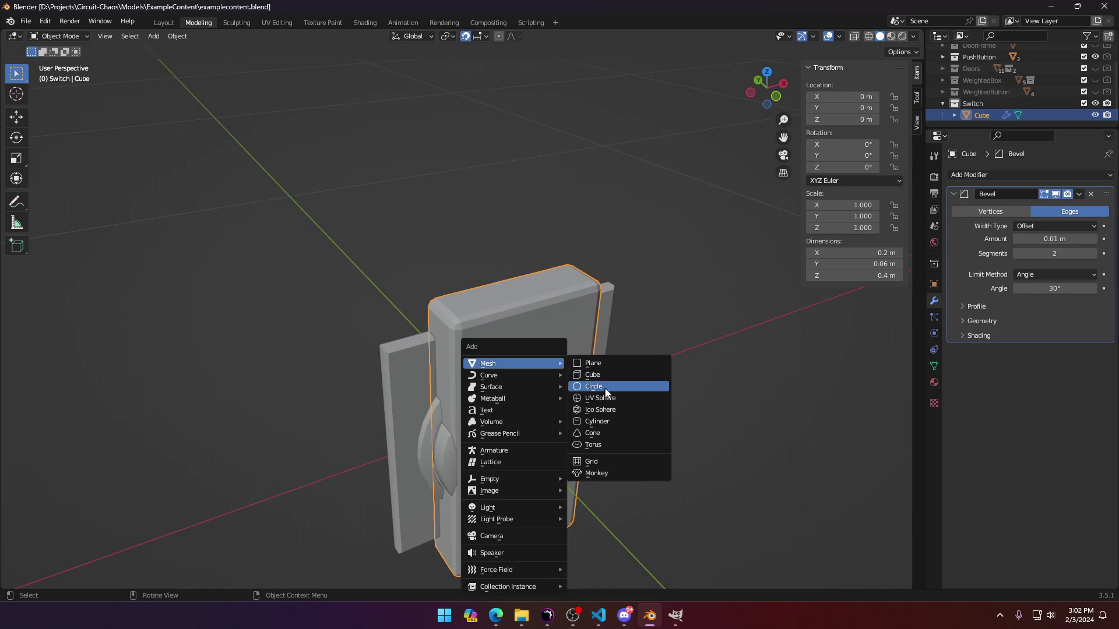
{"action": "left_click", "coordinate": [597, 422]}
{"action": "scroll", "coordinate": [554, 384], "scroll_direction": "down", "scroll_amount": 3}
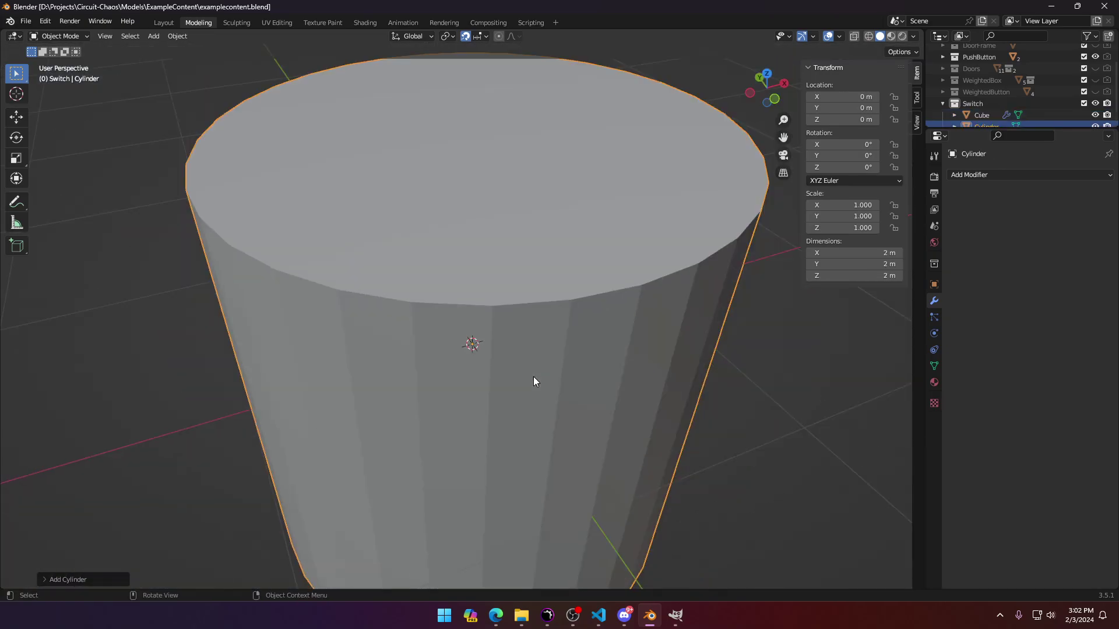
{"action": "scroll", "coordinate": [533, 377], "scroll_direction": "up", "scroll_amount": 1}
{"action": "scroll", "coordinate": [525, 390], "scroll_direction": "down", "scroll_amount": 4}
{"action": "scroll", "coordinate": [528, 366], "scroll_direction": "up", "scroll_amount": 1}
{"action": "left_click", "coordinate": [44, 579]}
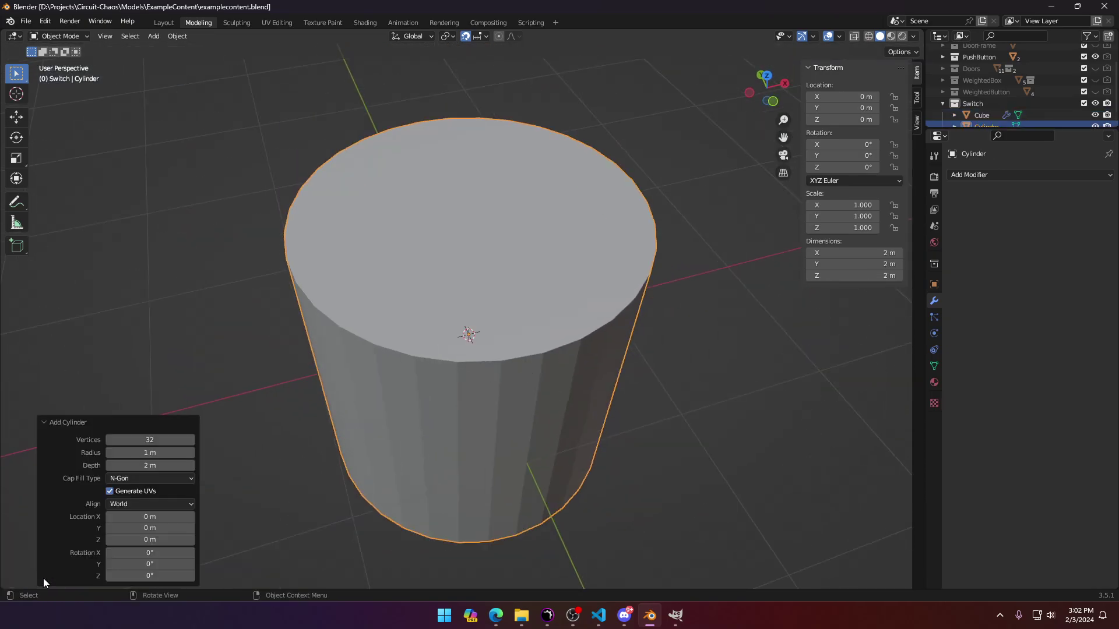
{"action": "left_click", "coordinate": [152, 442]}
{"action": "type", "text": "48"}
{"action": "key", "text": "Return"}
Step: Flatten the cylinder along Z into a thin disc 0.1 m thick, centred on the origin
{"action": "key", "text": "Tab"}
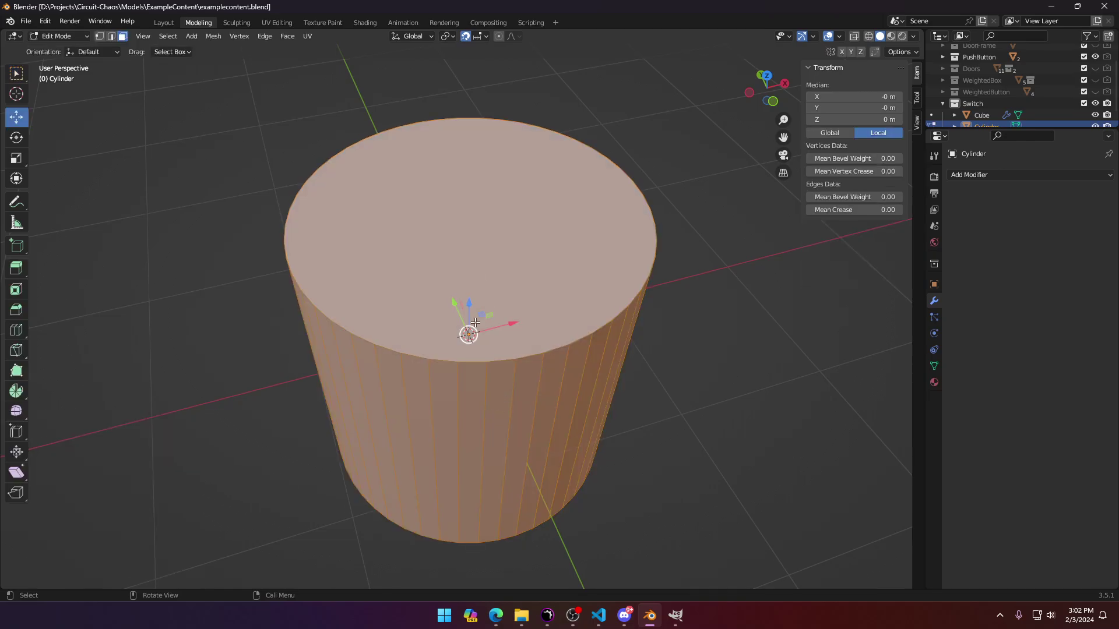
{"action": "left_click", "coordinate": [461, 214]}
{"action": "key", "text": "KP_1"}
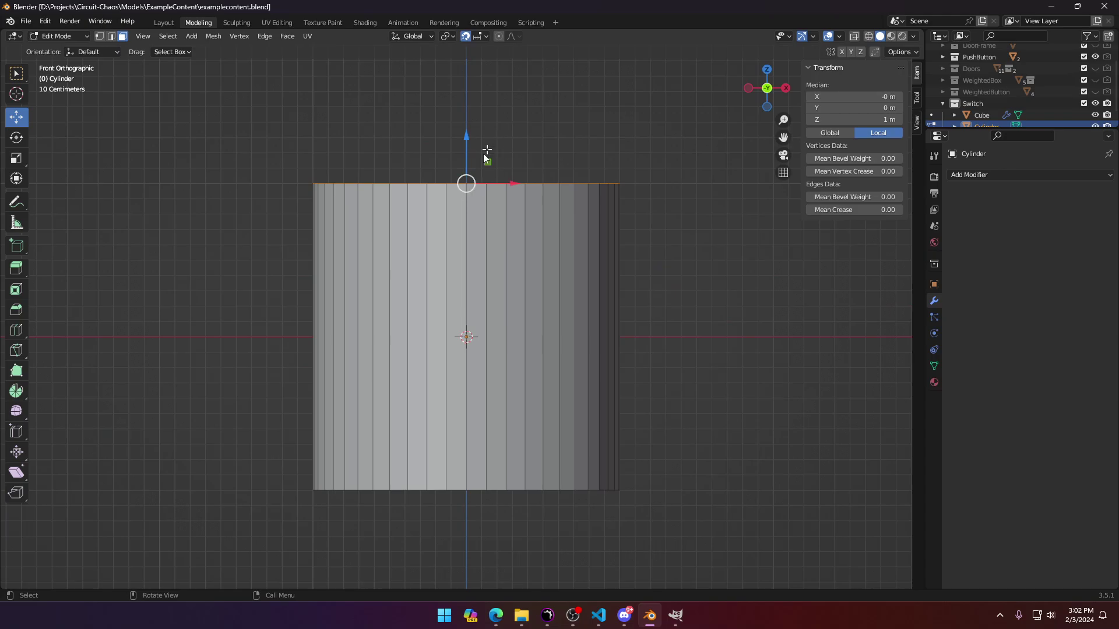
{"action": "key", "text": "alt+z"}
{"action": "left_click_drag", "start_coordinate": [466, 139], "coordinate": [472, 337]}
{"action": "key", "text": "Tab"}
{"action": "key", "text": "Tab"}
{"action": "key", "text": "a"}
{"action": "key", "text": "Tab"}
{"action": "middle_click_drag", "start_coordinate": [475, 291], "coordinate": [657, 367]}
Step: Select the side faces along one half of the disc's rim and delete them
{"action": "key", "text": "Tab"}
{"action": "left_click", "coordinate": [364, 457]}
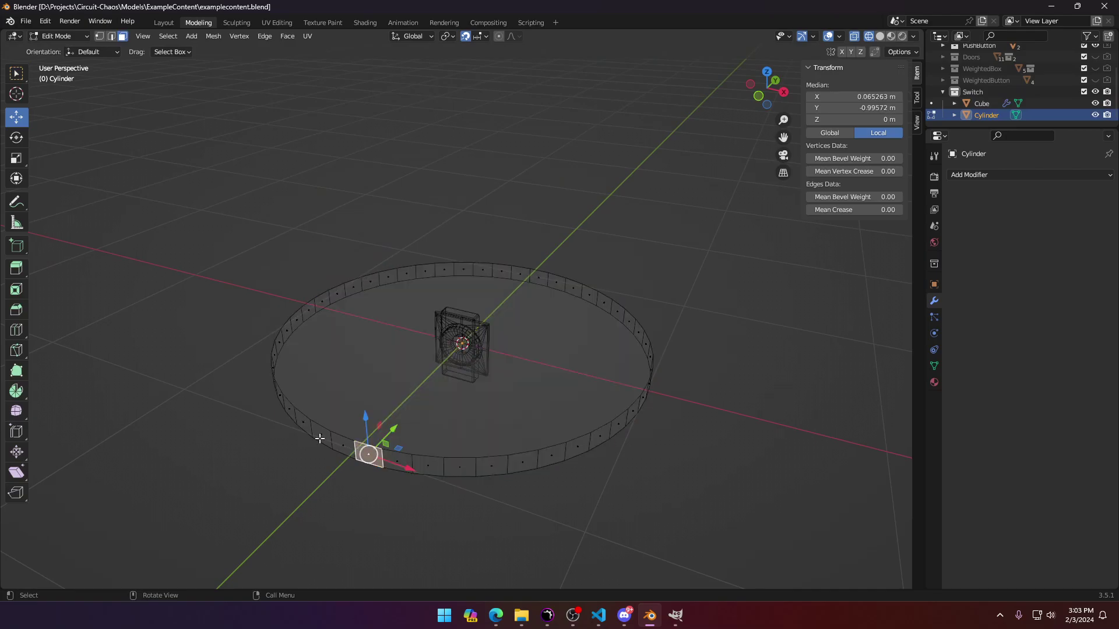
{"action": "middle_click_drag", "start_coordinate": [320, 439], "coordinate": [258, 394]}
{"action": "left_click", "coordinate": [450, 387], "text": "alt"}
{"action": "left_click", "coordinate": [451, 387]}
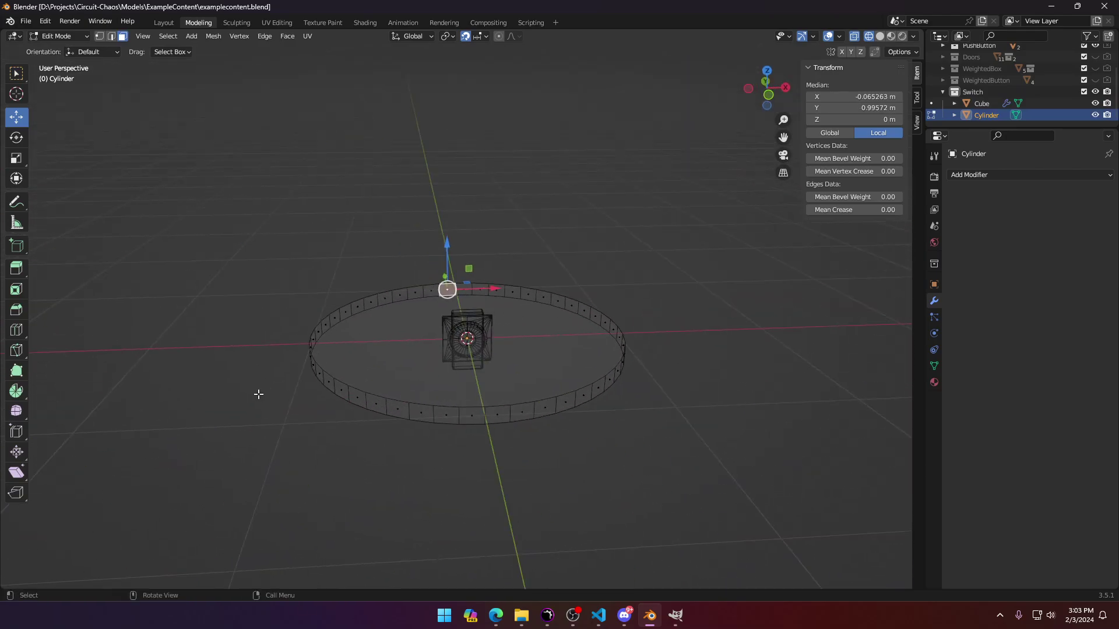
{"action": "left_click", "coordinate": [474, 425]}
{"action": "middle_click_drag", "start_coordinate": [474, 417], "coordinate": [517, 400]}
{"action": "left_click", "coordinate": [485, 414], "text": "ctrl"}
{"action": "left_click", "coordinate": [409, 392], "text": "ctrl"}
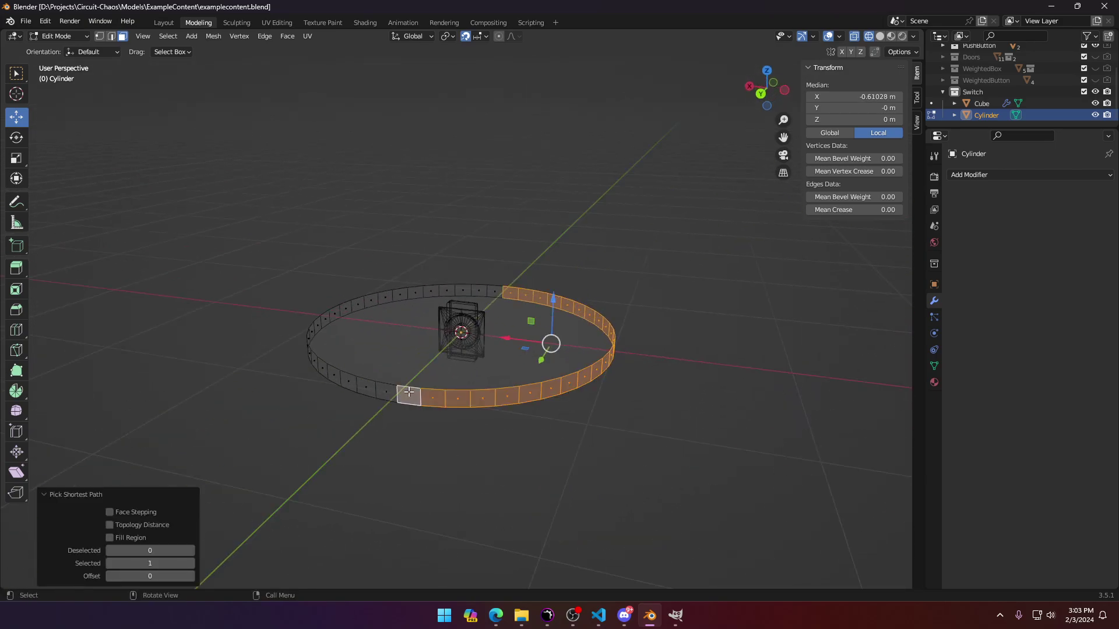
{"action": "key", "text": "x"}
{"action": "left_click", "coordinate": [416, 387]}
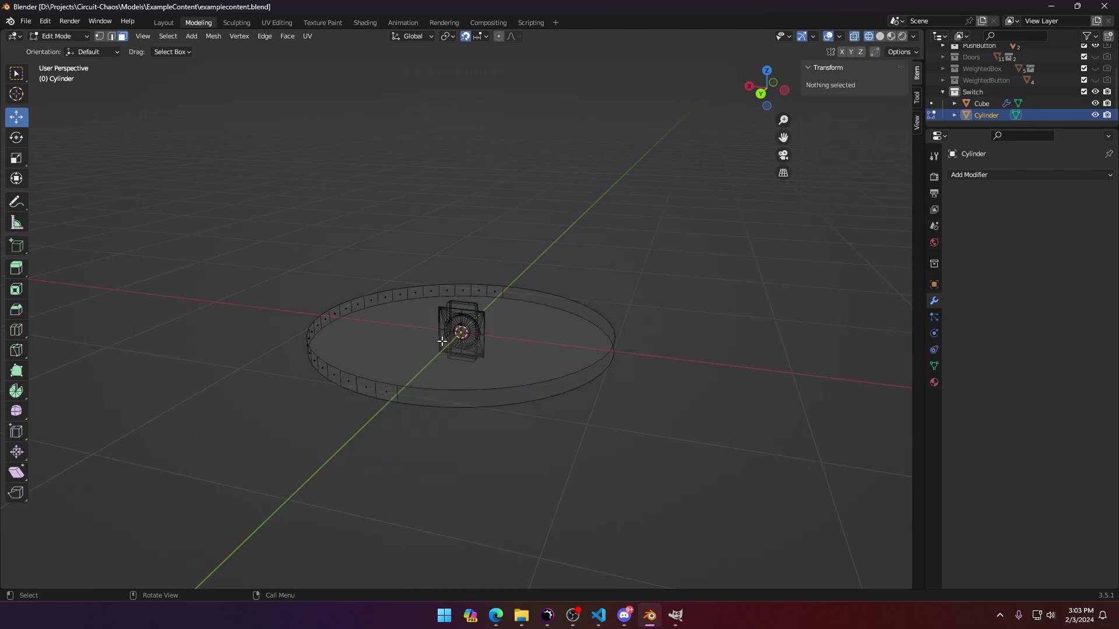
Step: Switch to solid shading and delete the disc's two round cap faces
{"action": "left_click", "coordinate": [427, 362]}
{"action": "key", "text": "z"}
{"action": "left_click", "coordinate": [485, 410]}
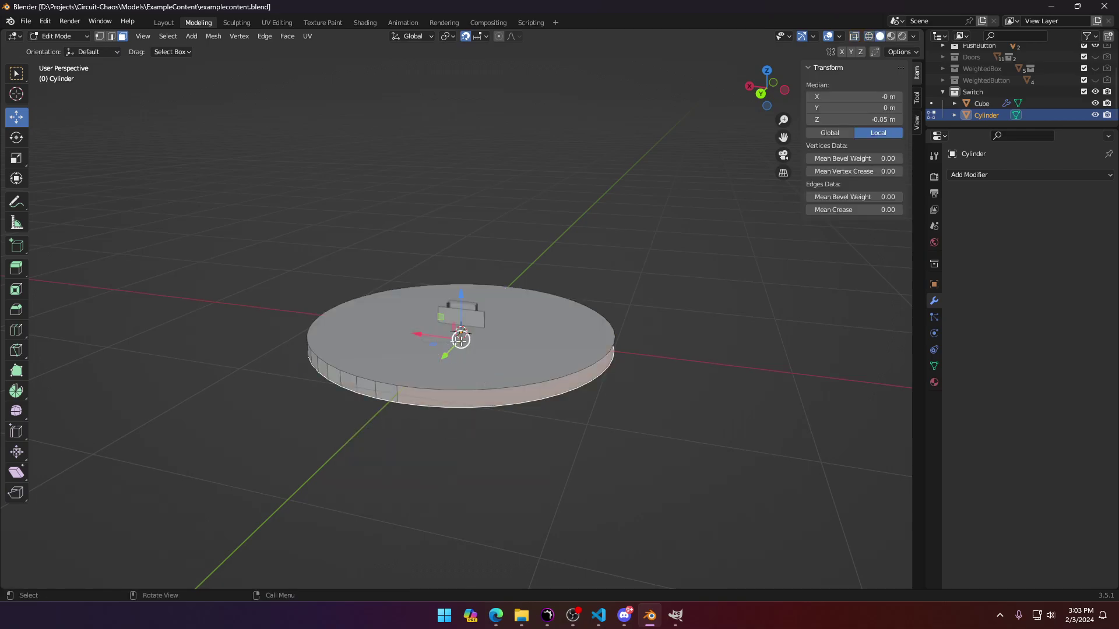
{"action": "key", "text": "a"}
{"action": "key", "text": "x"}
{"action": "left_click", "coordinate": [504, 341]}
Step: Fill a straight face between the two vertical end edges of the half-circle strip
{"action": "middle_click_drag", "start_coordinate": [505, 341], "coordinate": [439, 388]}
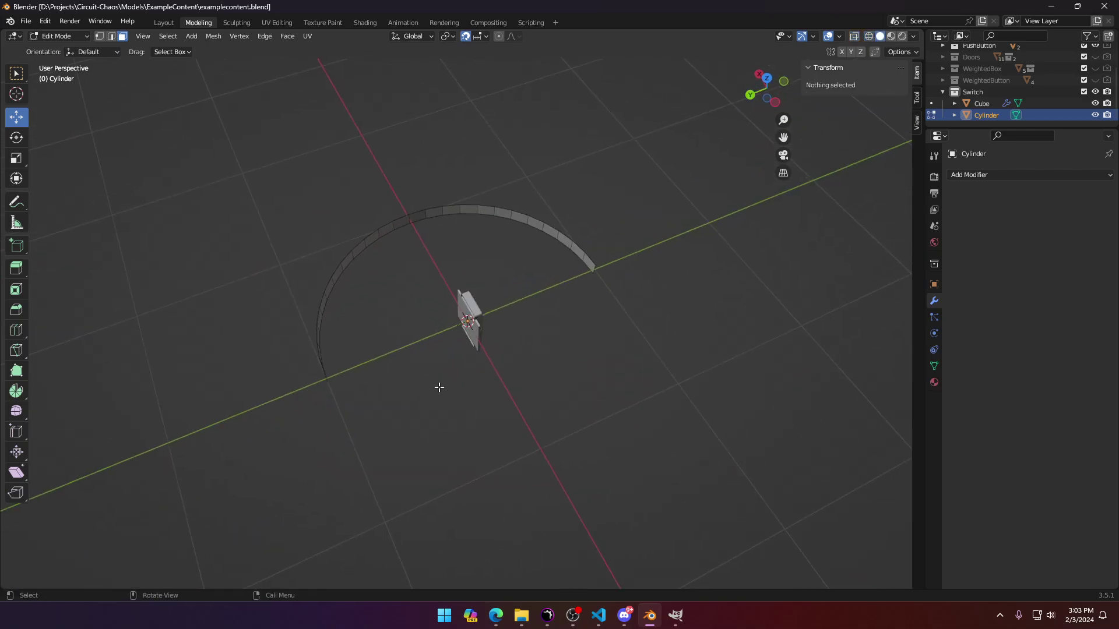
{"action": "left_click", "coordinate": [334, 387]}
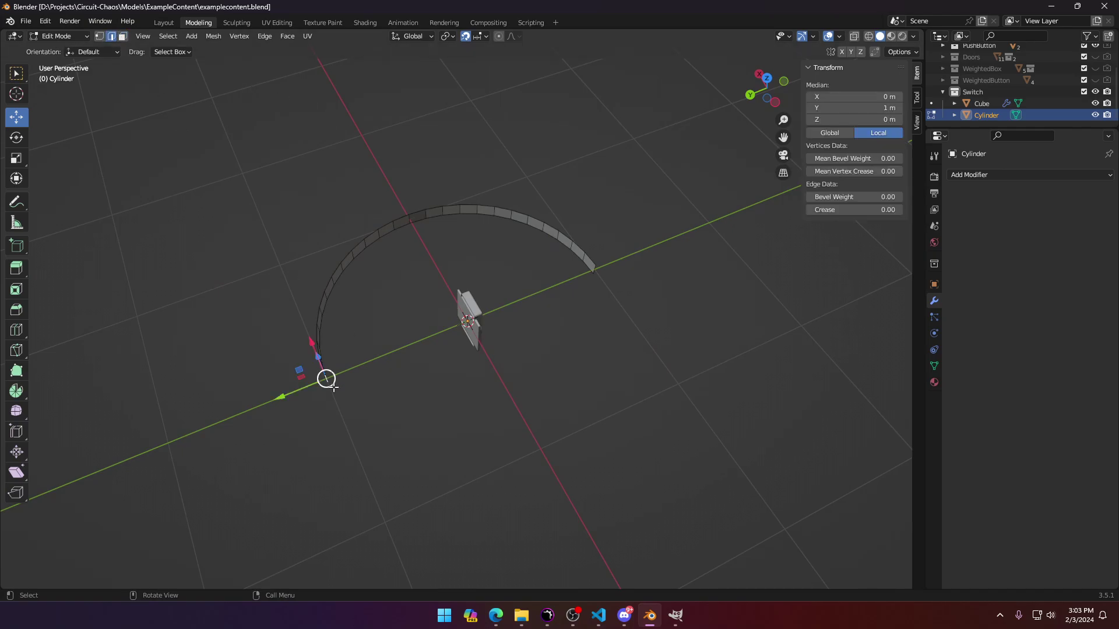
{"action": "left_click", "coordinate": [598, 274], "text": "shift"}
{"action": "key", "text": "f"}
Step: Select the half circle's upper rim edges from end to end and fill them with a cap face
{"action": "left_click", "coordinate": [590, 258]}
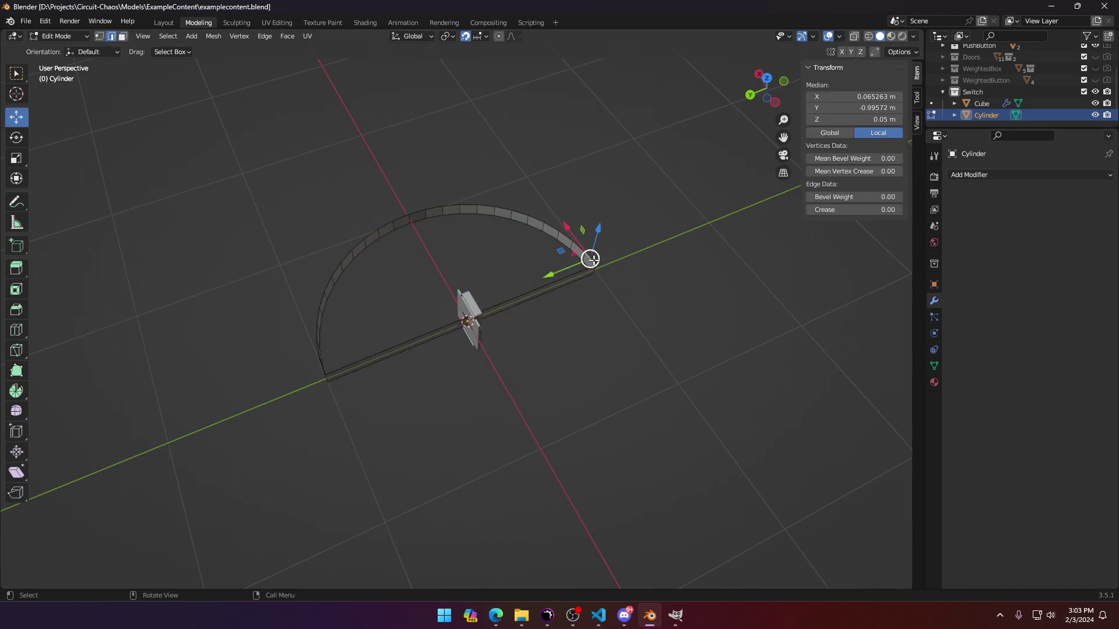
{"action": "left_click", "coordinate": [323, 368], "text": "ctrl"}
{"action": "left_click", "coordinate": [366, 360]}
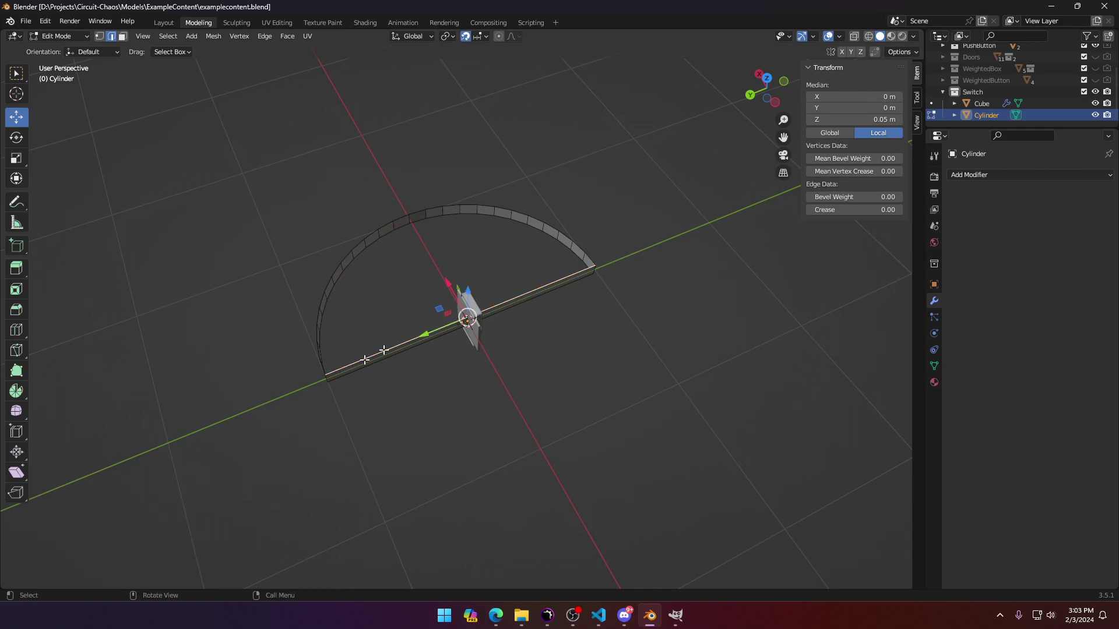
{"action": "left_click", "coordinate": [593, 260]}
{"action": "middle_click_drag", "start_coordinate": [494, 230], "coordinate": [381, 339]}
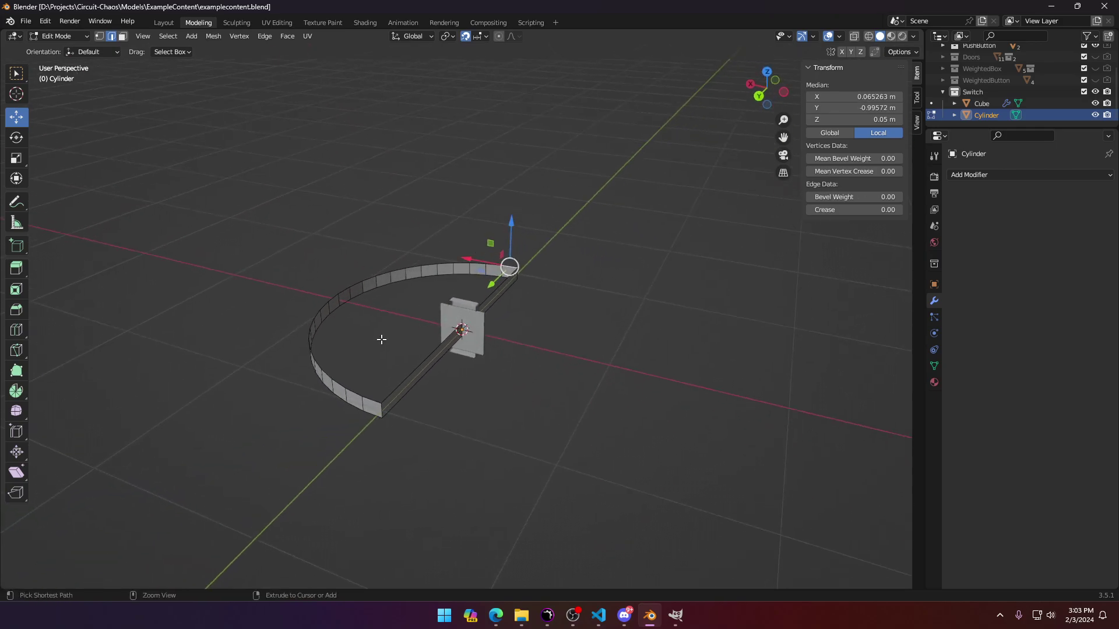
{"action": "left_click", "coordinate": [367, 400], "text": "ctrl"}
{"action": "key", "text": "ctrl+z"}
{"action": "left_click", "coordinate": [336, 294], "text": "ctrl"}
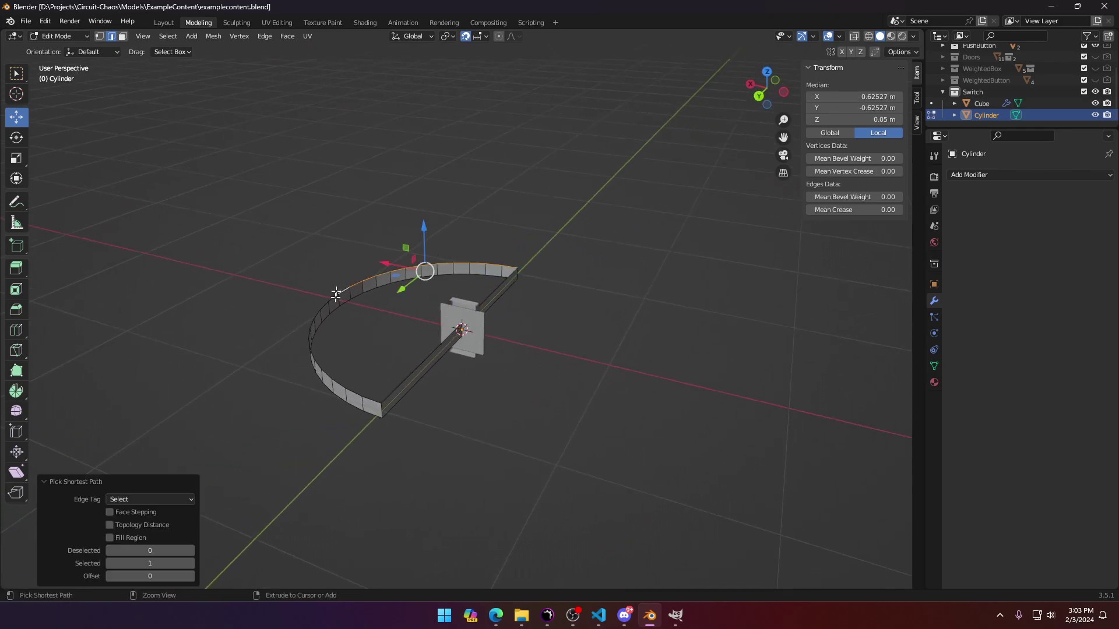
{"action": "left_click", "coordinate": [377, 402], "text": "ctrl"}
{"action": "key", "text": "f"}
Step: Select the half circle's lower rim edges from end to end, fill them with a cap face and leave Edit Mode
{"action": "middle_click_drag", "start_coordinate": [540, 276], "coordinate": [531, 268]}
{"action": "left_click", "coordinate": [531, 269]}
{"action": "left_click", "coordinate": [534, 275]}
{"action": "left_click", "coordinate": [542, 263]}
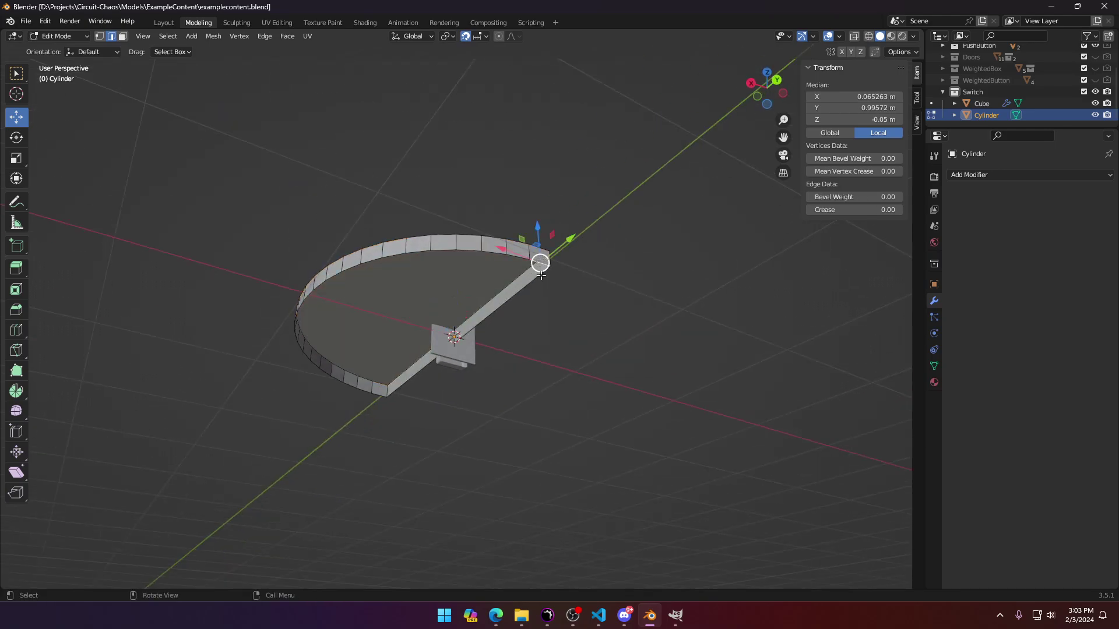
{"action": "left_click", "coordinate": [525, 281]}
{"action": "left_click", "coordinate": [543, 262]}
{"action": "left_click", "coordinate": [541, 276]}
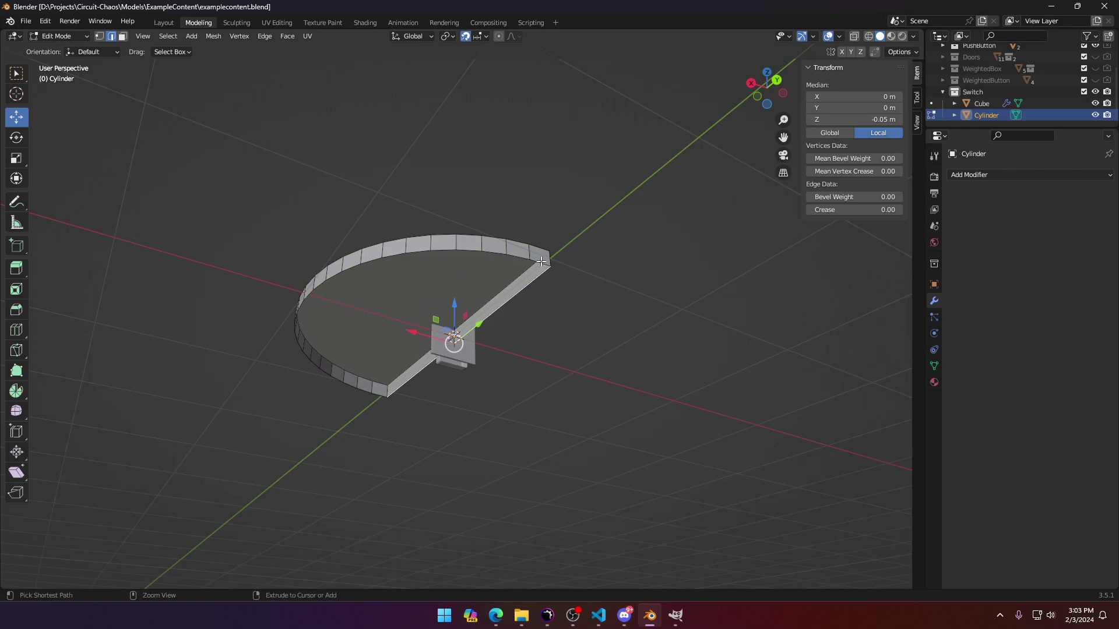
{"action": "left_click", "coordinate": [541, 277], "text": "ctrl"}
{"action": "mouse_move", "coordinate": [541, 276]}
{"action": "middle_mouse_down"}
{"action": "mouse_move", "coordinate": [554, 267]}
{"action": "mouse_move", "coordinate": [534, 284]}
{"action": "middle_mouse_up"}
{"action": "left_click", "coordinate": [532, 274], "text": "ctrl"}
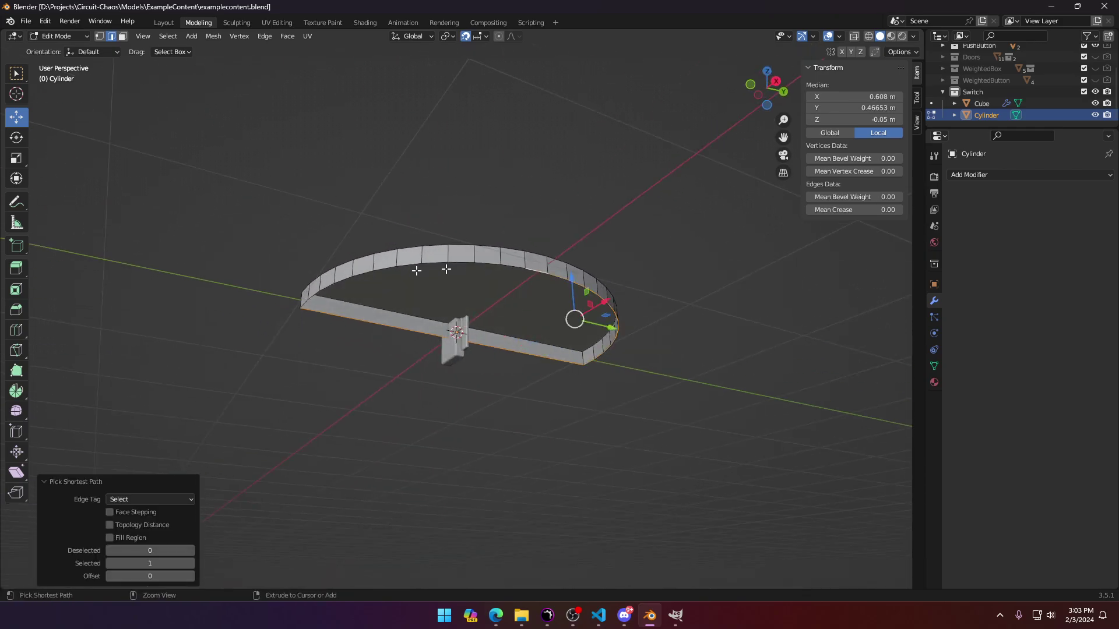
{"action": "left_click", "coordinate": [304, 302], "text": "ctrl"}
{"action": "middle_click_drag", "start_coordinate": [304, 302], "coordinate": [280, 438]}
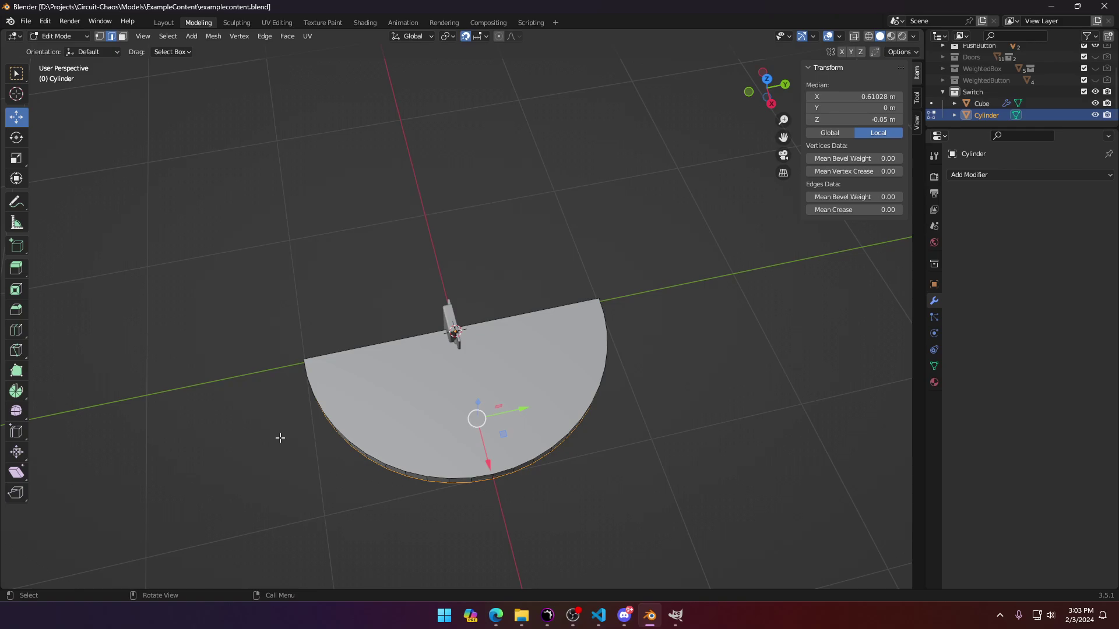
{"action": "middle_click_drag", "start_coordinate": [280, 437], "coordinate": [443, 428]}
{"action": "key", "text": "Tab"}
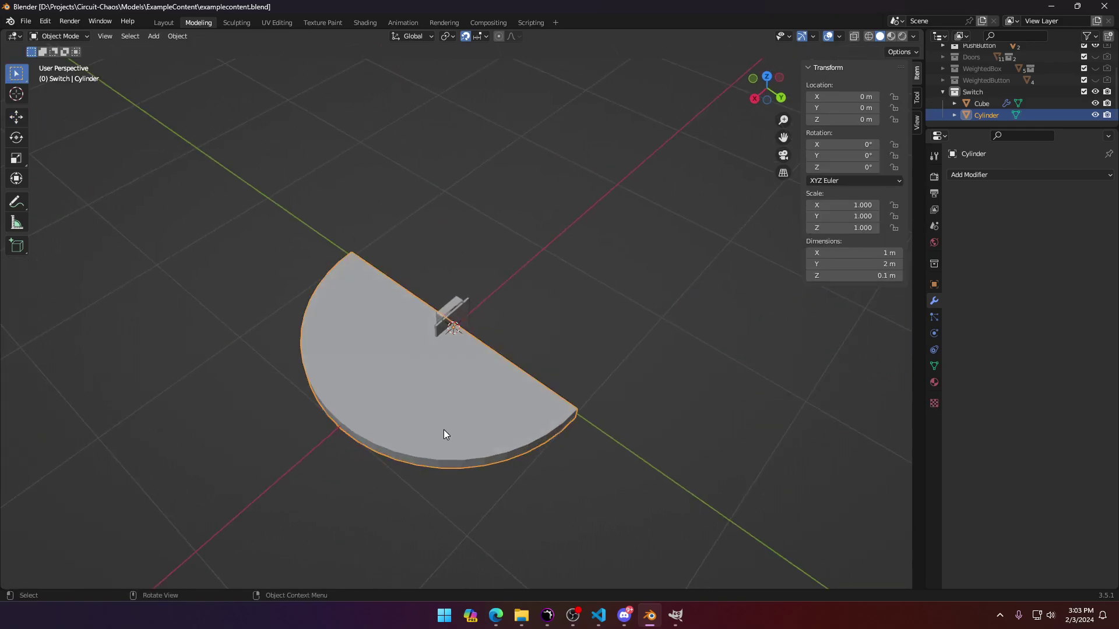
Step: Scale the half disc down uniformly to 0.23 on all axes
{"action": "key", "text": "KP_1"}
{"action": "key", "text": "KP_7"}
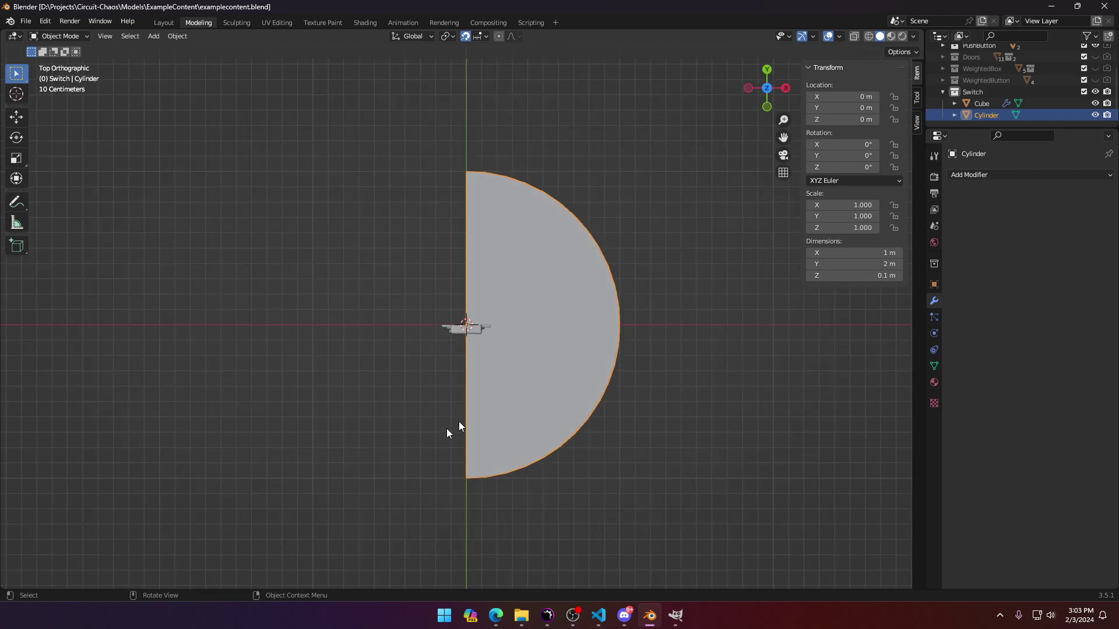
{"action": "key", "text": "s"}
{"action": "left_click", "coordinate": [481, 327]}
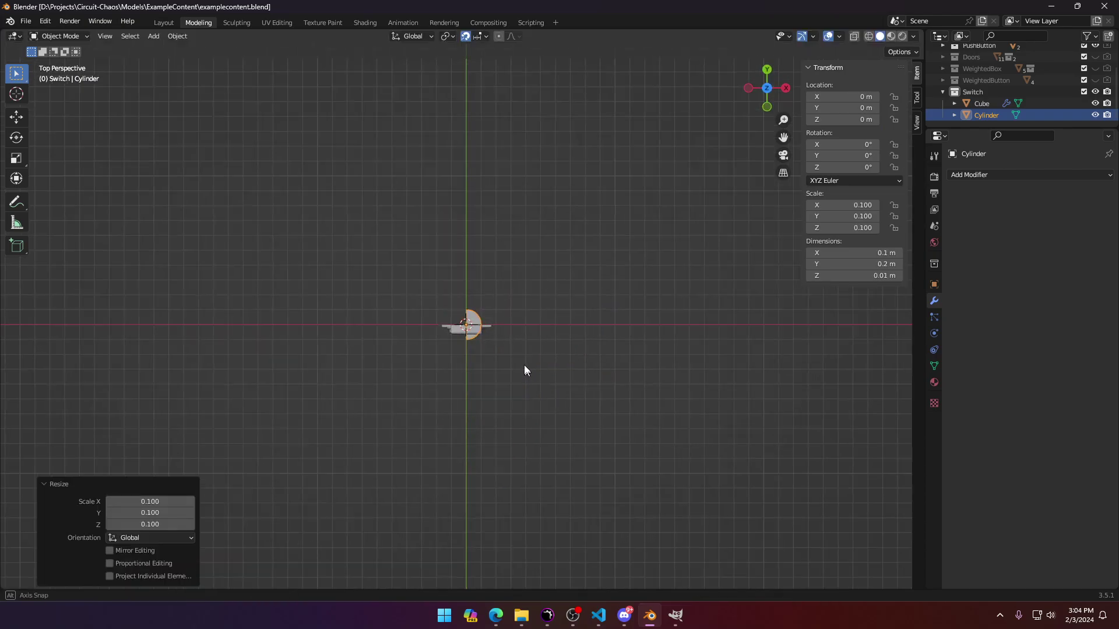
{"action": "middle_click_drag", "start_coordinate": [523, 365], "coordinate": [506, 310]}
{"action": "key", "text": "KP_3"}
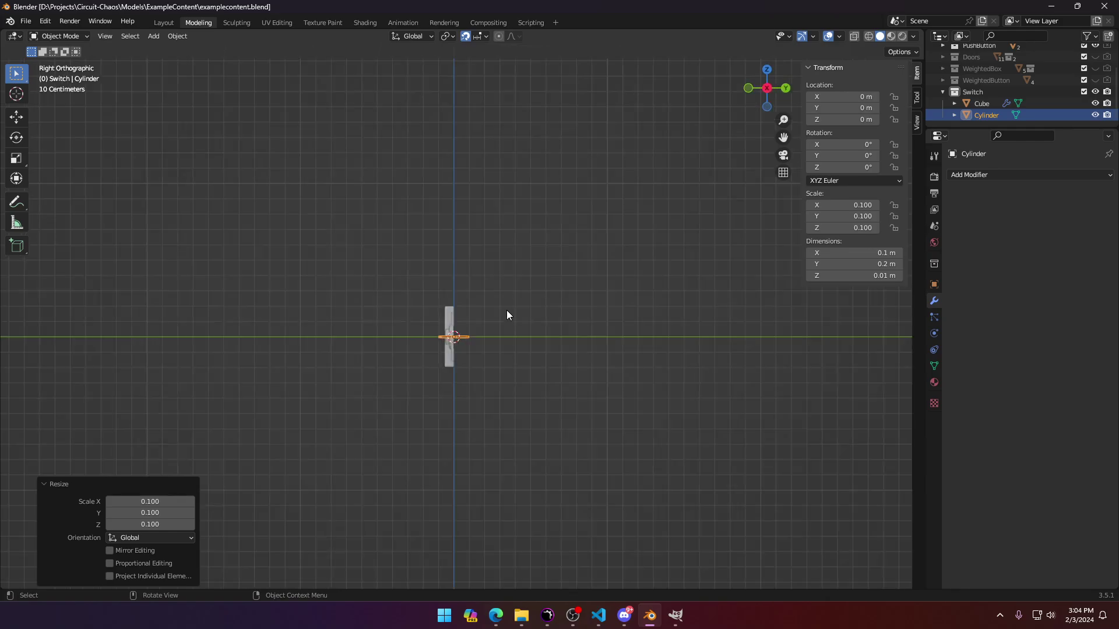
{"action": "scroll", "coordinate": [449, 397], "scroll_direction": "up", "scroll_amount": 7}
{"action": "key", "text": "s"}
{"action": "left_click", "coordinate": [175, 452]}
Step: Stand the half disc upright with its curve facing out of the block by rotating it to X 90° and Z -90°
{"action": "key", "text": "r"}
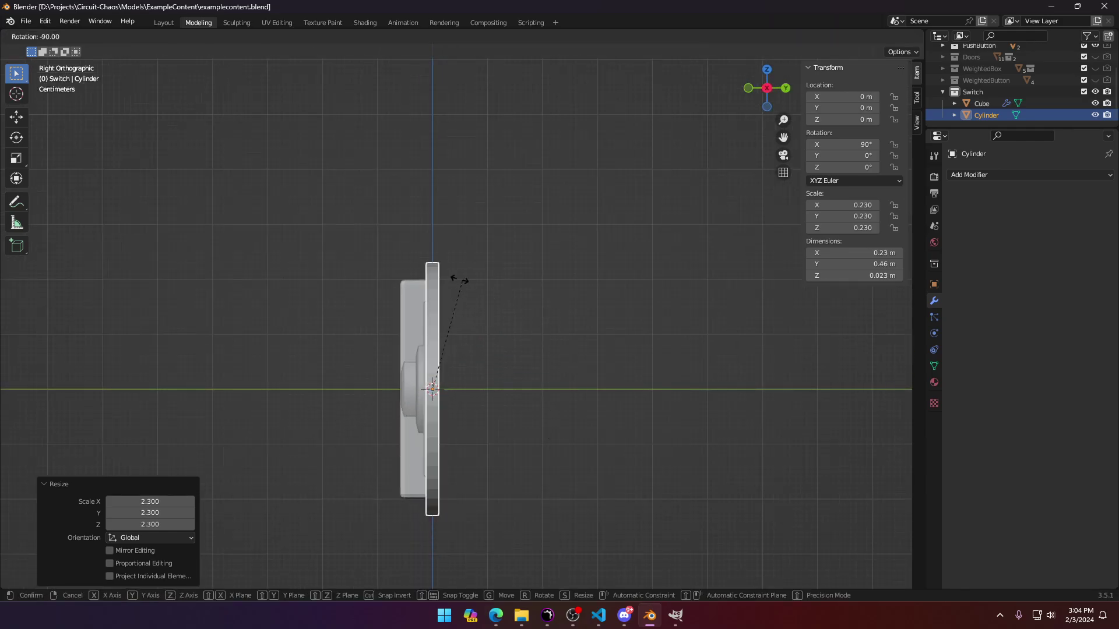
{"action": "left_click", "coordinate": [455, 277]}
{"action": "key", "text": "KP_7"}
{"action": "key", "text": "KP_7"}
{"action": "key", "text": "r"}
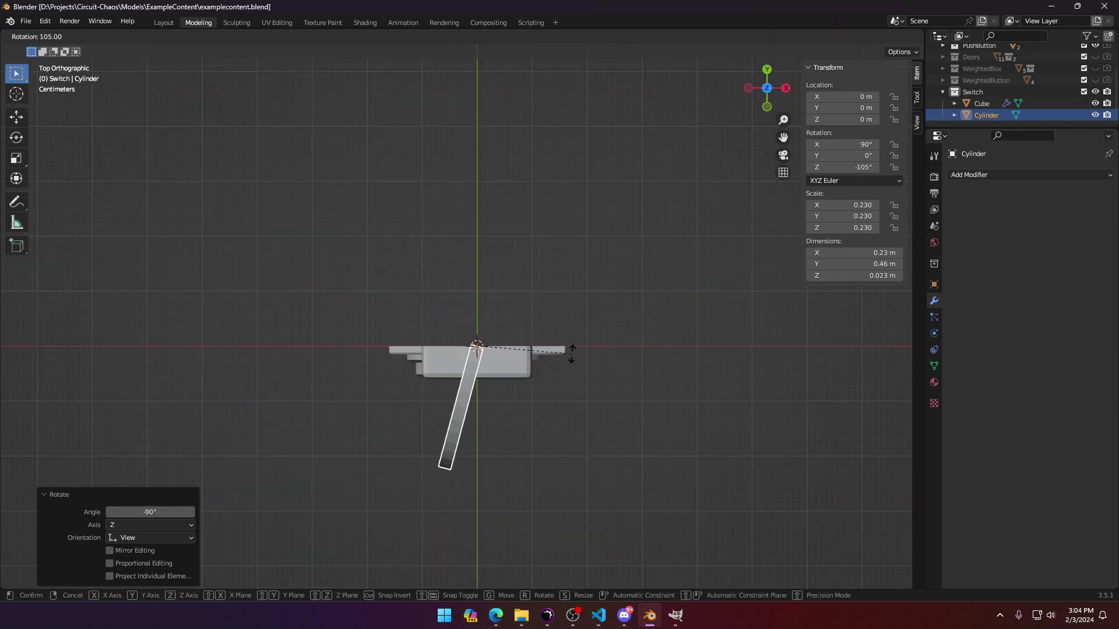
{"action": "left_click", "coordinate": [576, 331]}
{"action": "key", "text": "r"}
{"action": "left_click", "coordinate": [578, 340]}
Step: Scale the half disc uniformly by a factor of 0.8
{"action": "middle_click_drag", "start_coordinate": [578, 340], "coordinate": [474, 277]}
{"action": "key", "text": "s"}
{"action": "left_click", "coordinate": [376, 393]}
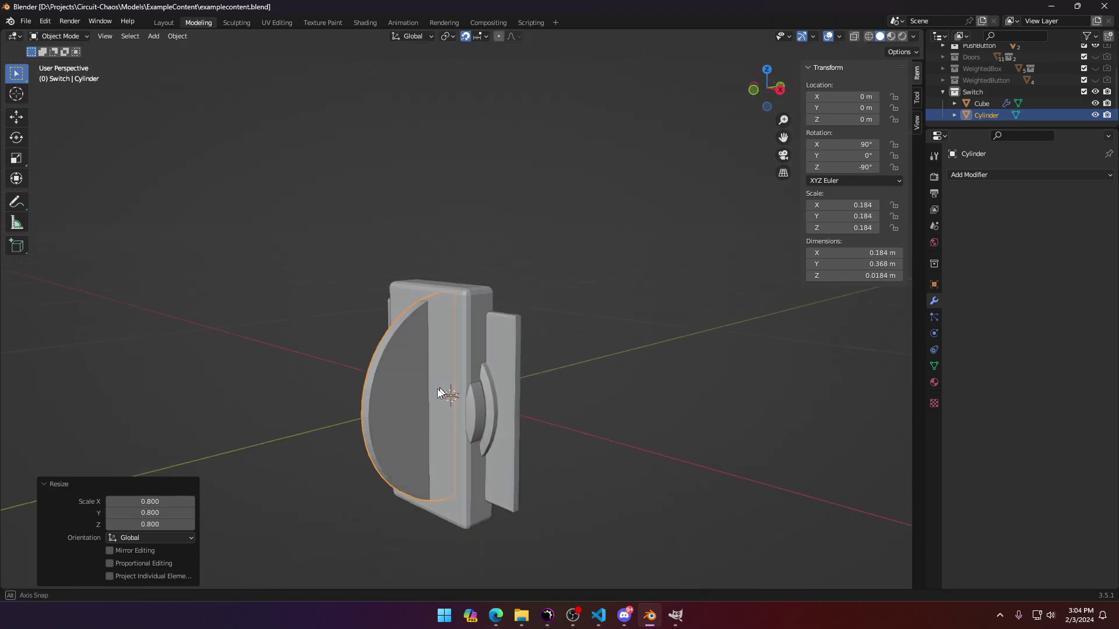
{"action": "middle_click_drag", "start_coordinate": [396, 396], "coordinate": [424, 398]}
Step: Exclude the PushButton collection from the view layer so only the switch parts show in side view
{"action": "key", "text": "KP_3"}
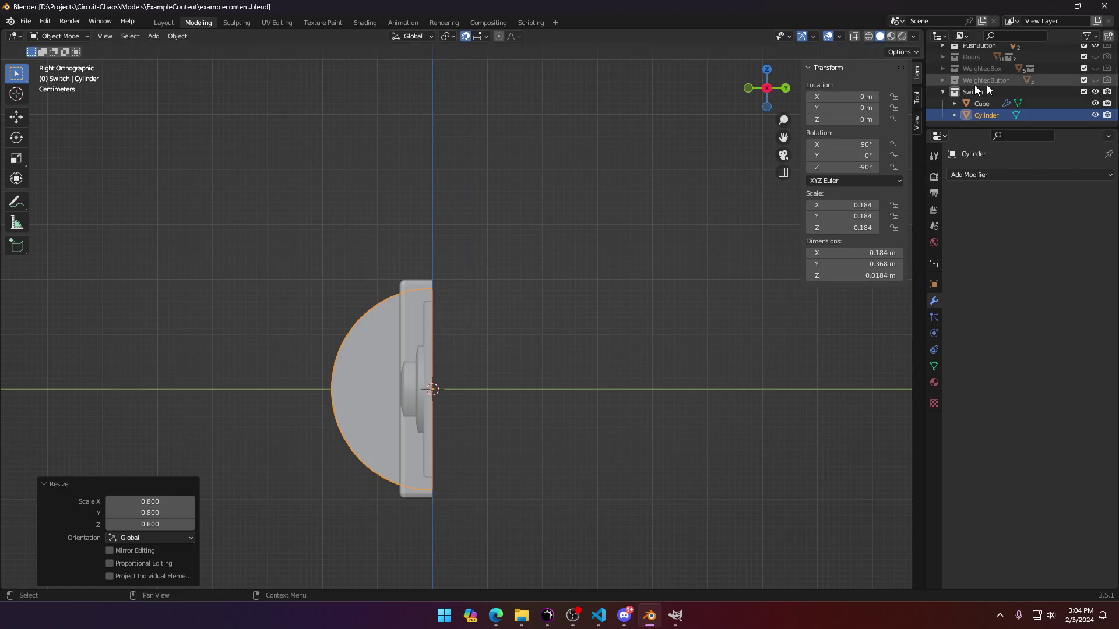
{"action": "scroll", "coordinate": [975, 85], "scroll_direction": "up", "scroll_amount": 2}
{"action": "left_click", "coordinate": [1083, 74]}
{"action": "scroll", "coordinate": [471, 385], "scroll_direction": "up", "scroll_amount": 4}
{"action": "middle_click_drag", "start_coordinate": [325, 478], "coordinate": [502, 373], "text": "shift"}
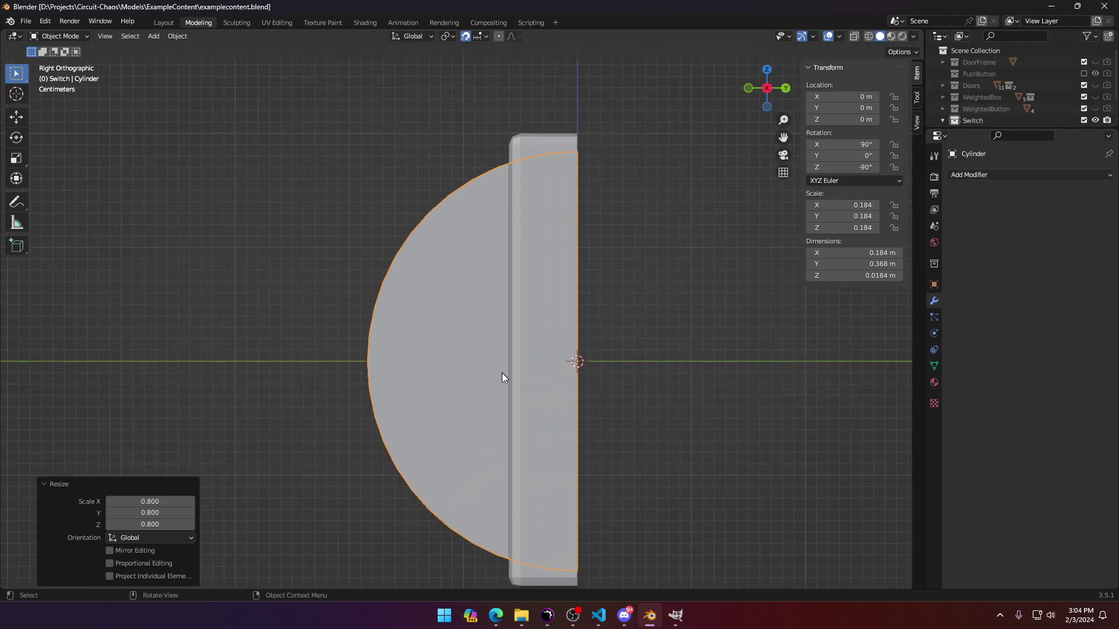
Step: Try stretching the half disc by 1.1 along the global Z axis, and undo it
{"action": "key", "text": "s"}
{"action": "left_click", "coordinate": [573, 366]}
{"action": "key", "text": "ctrl+z"}
{"action": "key", "text": "s"}
{"action": "key", "text": "z"}
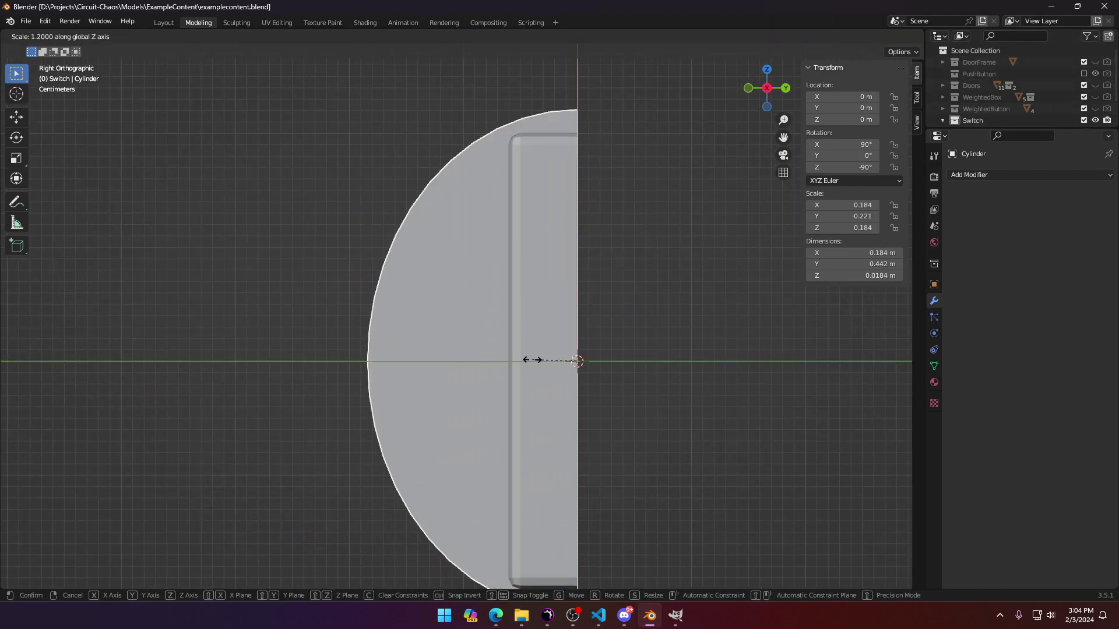
{"action": "left_click", "coordinate": [527, 356]}
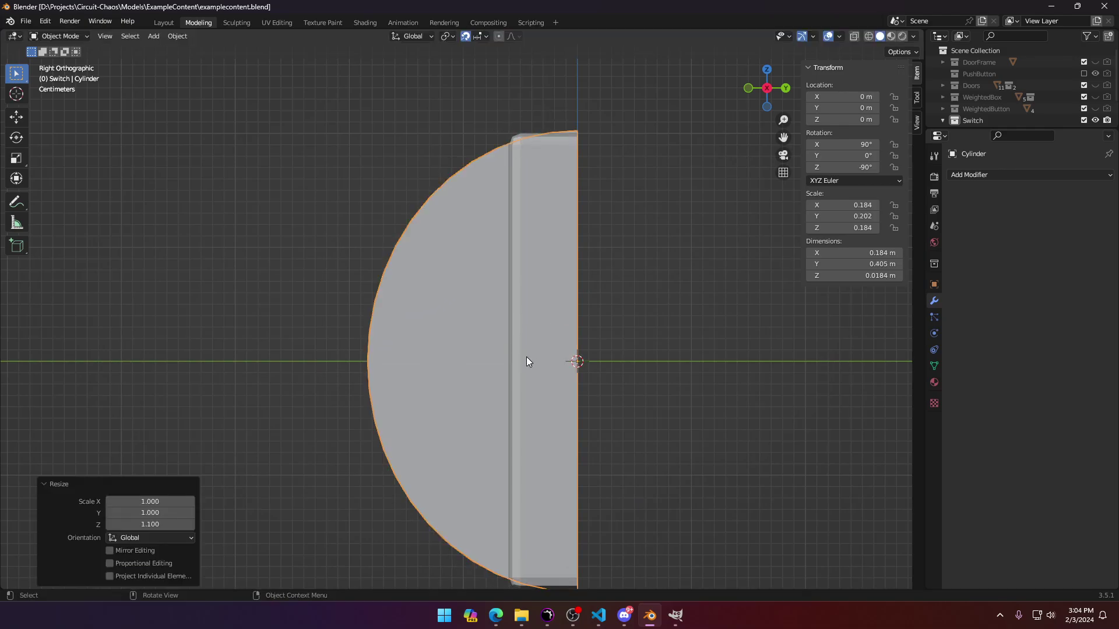
{"action": "key", "text": "ctrl+z"}
Step: Flatten the half disc by scaling it 0.5 along the global Y axis
{"action": "key", "text": "s"}
{"action": "key", "text": "z"}
{"action": "key", "text": "y"}
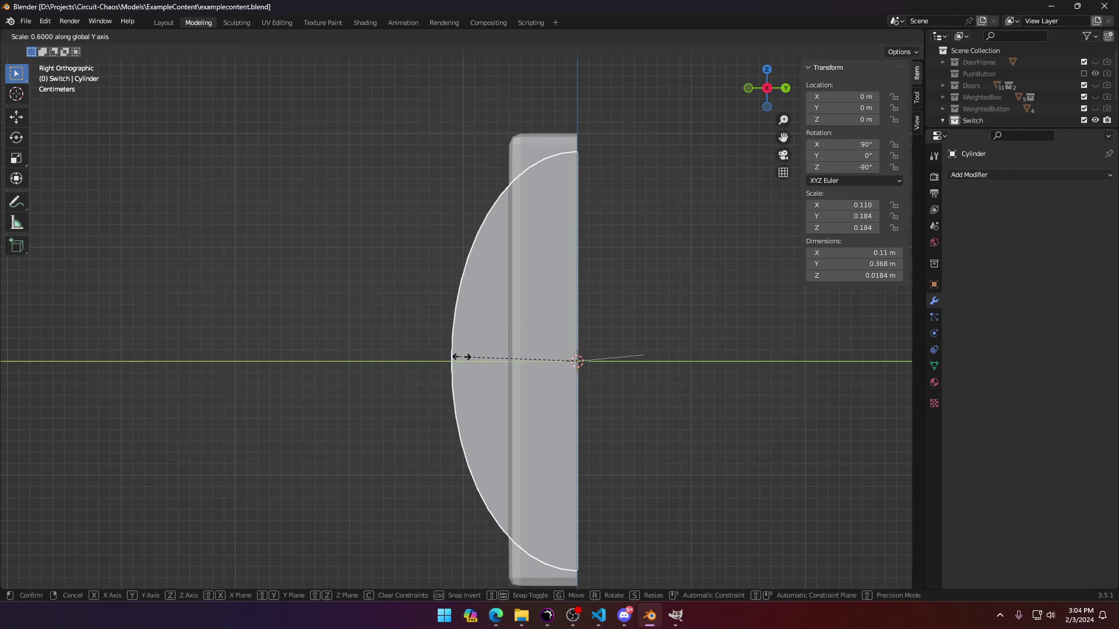
{"action": "left_click", "coordinate": [480, 355]}
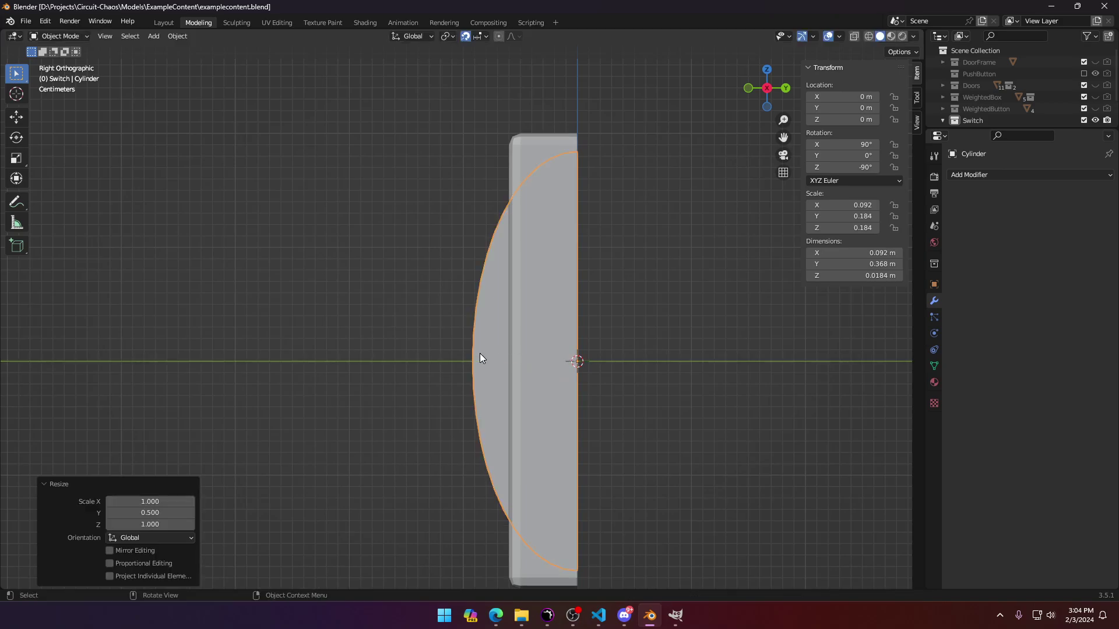
Step: In Edit Mode, move the half disc's mesh outward along Y until its flat side sits near the block's front face
{"action": "key", "text": "Tab"}
{"action": "key", "text": "Tab"}
{"action": "key", "text": "Tab"}
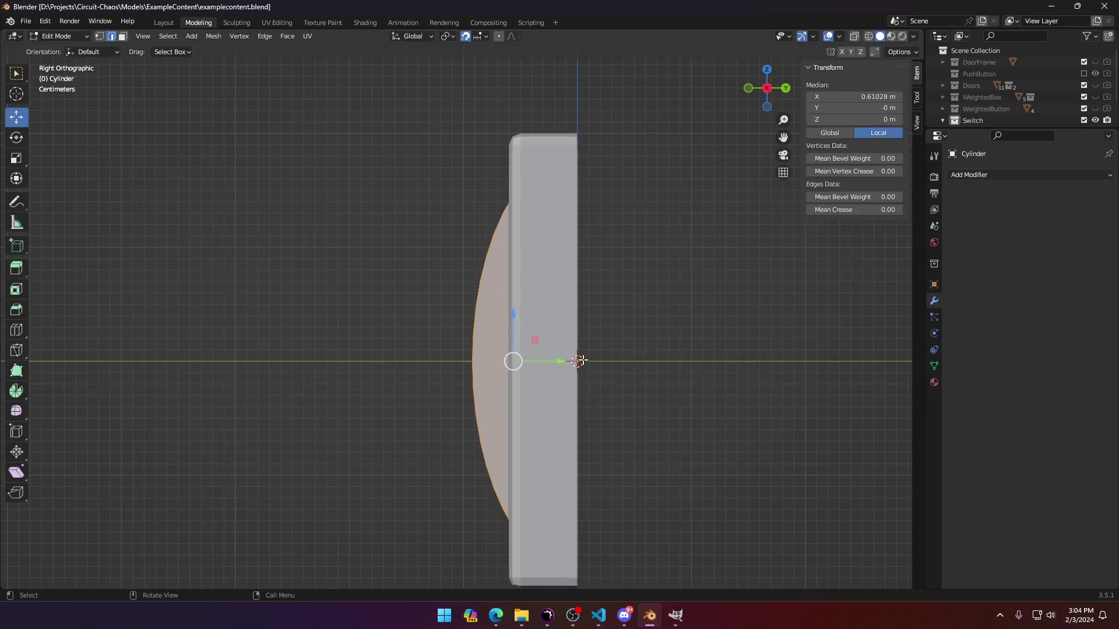
{"action": "left_click_drag", "start_coordinate": [563, 361], "coordinate": [502, 361]}
{"action": "middle_click_drag", "start_coordinate": [502, 361], "coordinate": [552, 395]}
{"action": "scroll", "coordinate": [540, 323], "scroll_direction": "up", "scroll_amount": 3}
{"action": "key", "text": "Tab"}
{"action": "key", "text": "Tab"}
{"action": "key", "text": "Tab"}
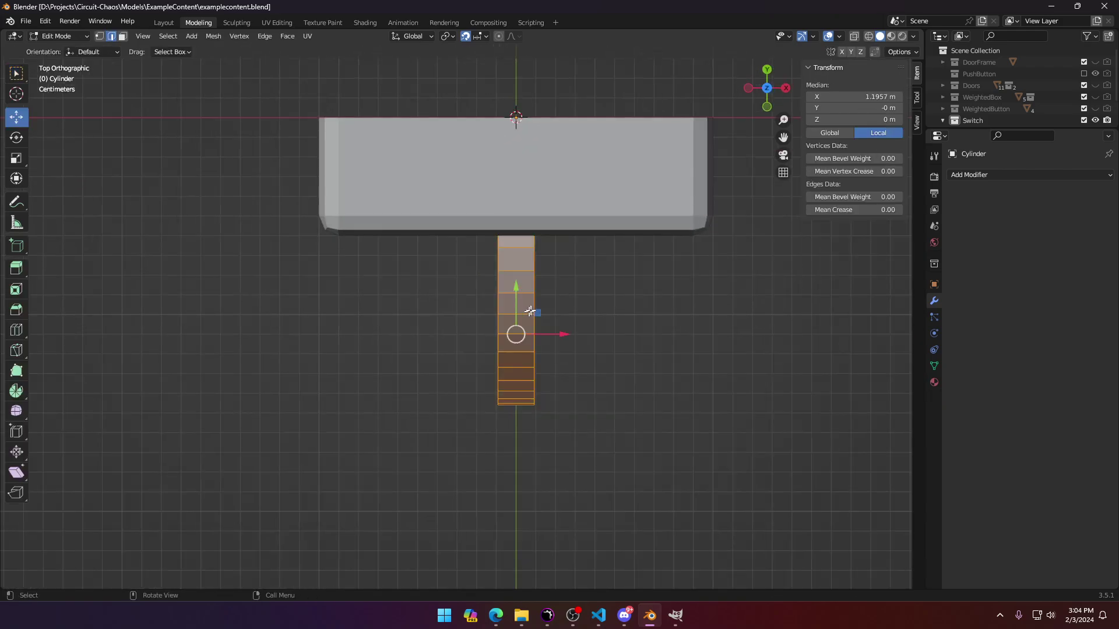
{"action": "middle_click_drag", "start_coordinate": [529, 313], "coordinate": [412, 260]}
{"action": "key", "text": "Tab"}
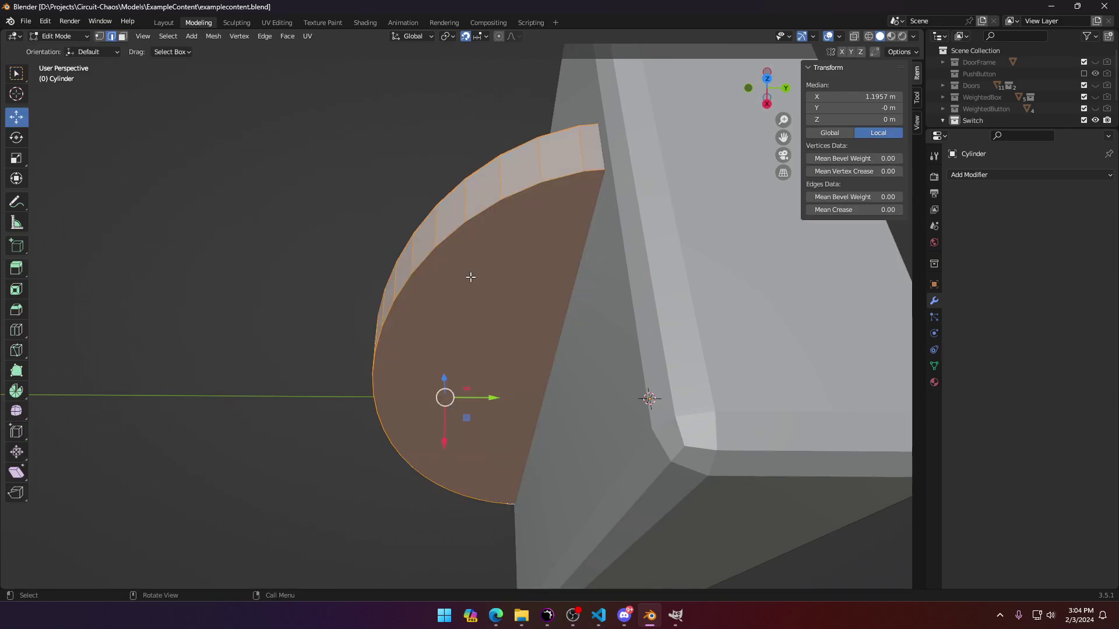
Step: In wireframe side view, shift the half disc's mesh -0.006 m along Y to clear the block's front, and restore solid shading
{"action": "key", "text": "KP_1"}
{"action": "key", "text": "KP_3"}
{"action": "key", "text": "z"}
{"action": "left_click", "coordinate": [410, 280]}
{"action": "scroll", "coordinate": [528, 323], "scroll_direction": "up", "scroll_amount": 2}
{"action": "middle_click_drag", "start_coordinate": [535, 331], "coordinate": [466, 235], "text": "shift"}
{"action": "scroll", "coordinate": [405, 348], "scroll_direction": "up", "scroll_amount": 3}
{"action": "scroll", "coordinate": [405, 348], "scroll_direction": "up", "scroll_amount": 3}
{"action": "left_click_drag", "start_coordinate": [244, 349], "coordinate": [188, 348]}
{"action": "scroll", "coordinate": [449, 374], "scroll_direction": "down", "scroll_amount": 1}
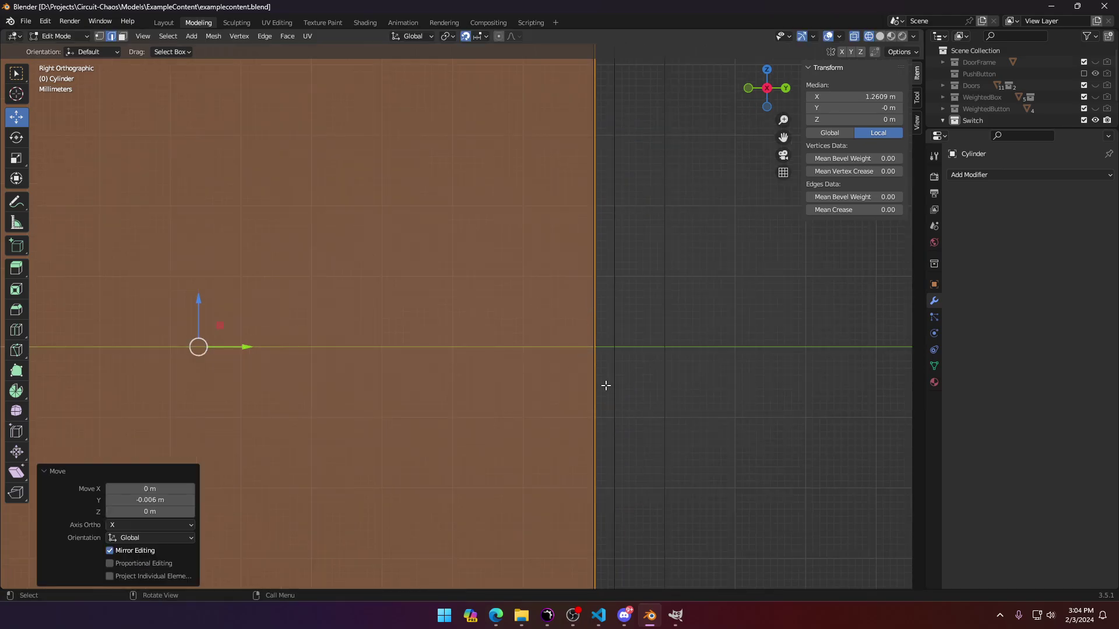
{"action": "scroll", "coordinate": [544, 338], "scroll_direction": "down", "scroll_amount": 3}
{"action": "mouse_move", "coordinate": [515, 355]}
{"action": "middle_mouse_down"}
{"action": "mouse_move", "coordinate": [537, 396]}
{"action": "mouse_move", "coordinate": [582, 402]}
{"action": "mouse_move", "coordinate": [562, 349]}
{"action": "mouse_move", "coordinate": [612, 320]}
{"action": "mouse_move", "coordinate": [582, 337]}
{"action": "middle_mouse_up"}
{"action": "key", "text": "z"}
{"action": "left_click", "coordinate": [627, 379]}
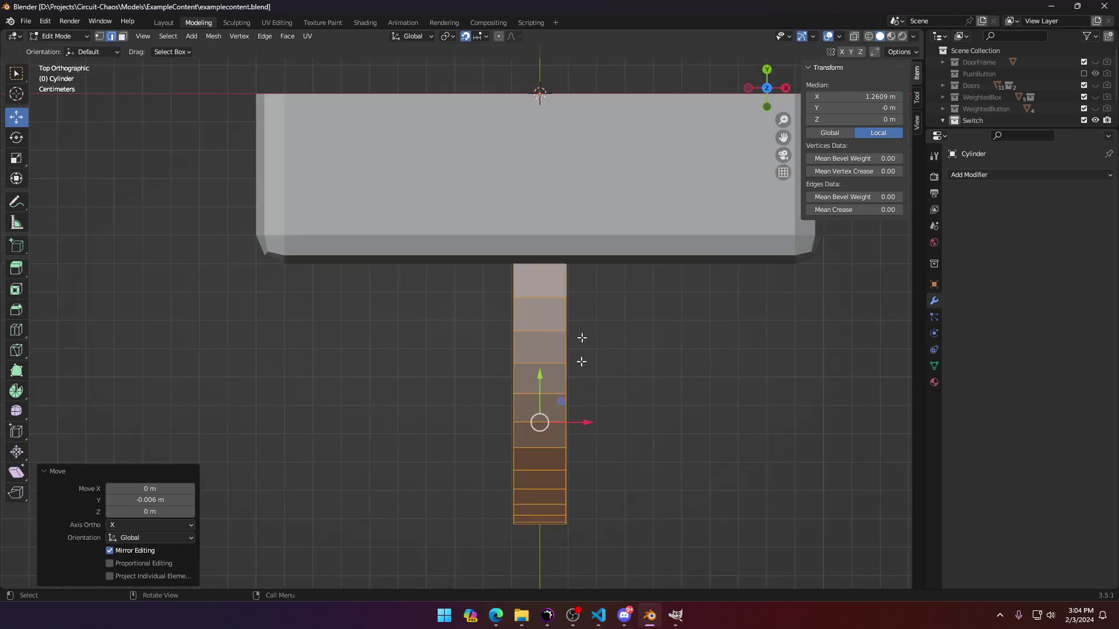
Step: Move the half disc's mesh -0.02 m along X, off the block's centre line
{"action": "left_click_drag", "start_coordinate": [578, 417], "coordinate": [509, 405]}
{"action": "middle_click_drag", "start_coordinate": [509, 404], "coordinate": [518, 350]}
{"action": "key", "text": "KP_7"}
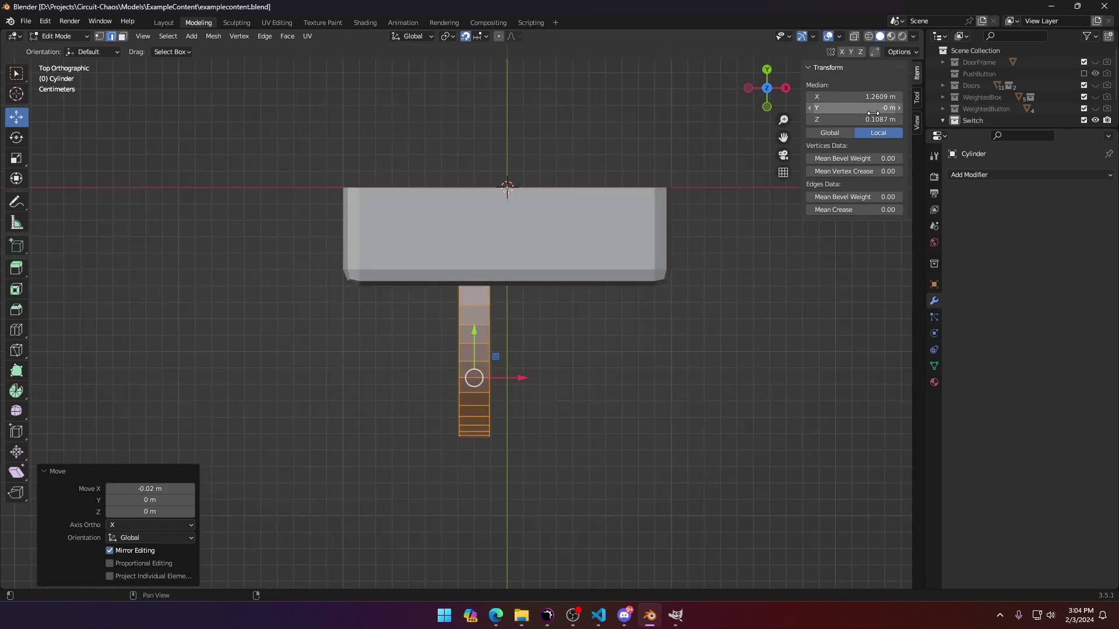
Step: Try changing the half disc's median Z value and scaling its mesh uniformly, undoing both changes
{"action": "left_click_drag", "start_coordinate": [868, 120], "coordinate": [894, 120]}
{"action": "key", "text": "ctrl+z"}
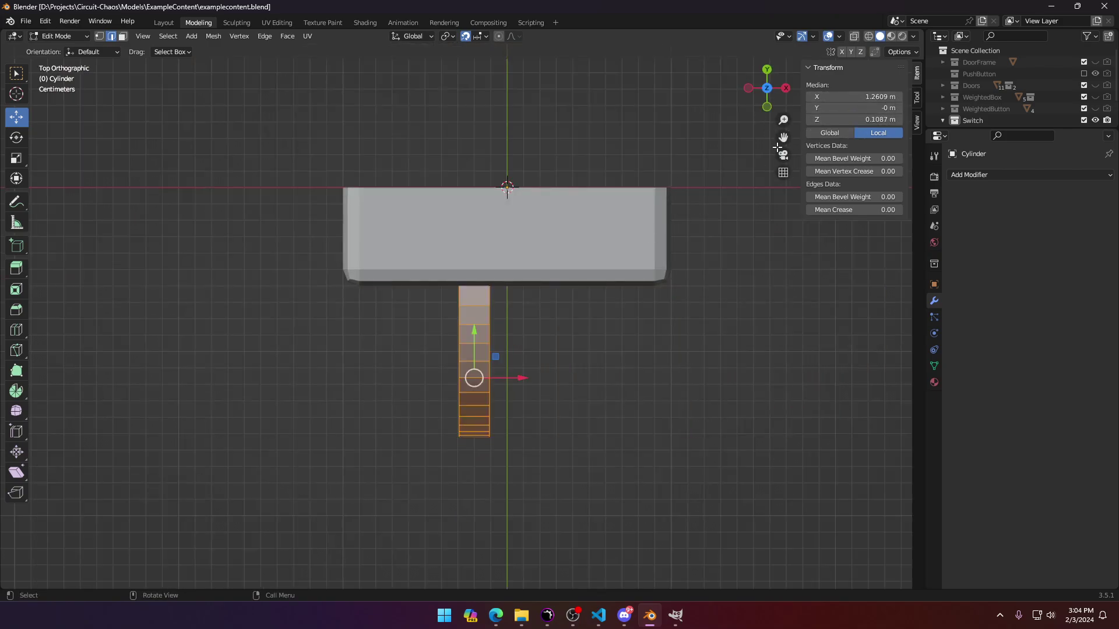
{"action": "key", "text": "s"}
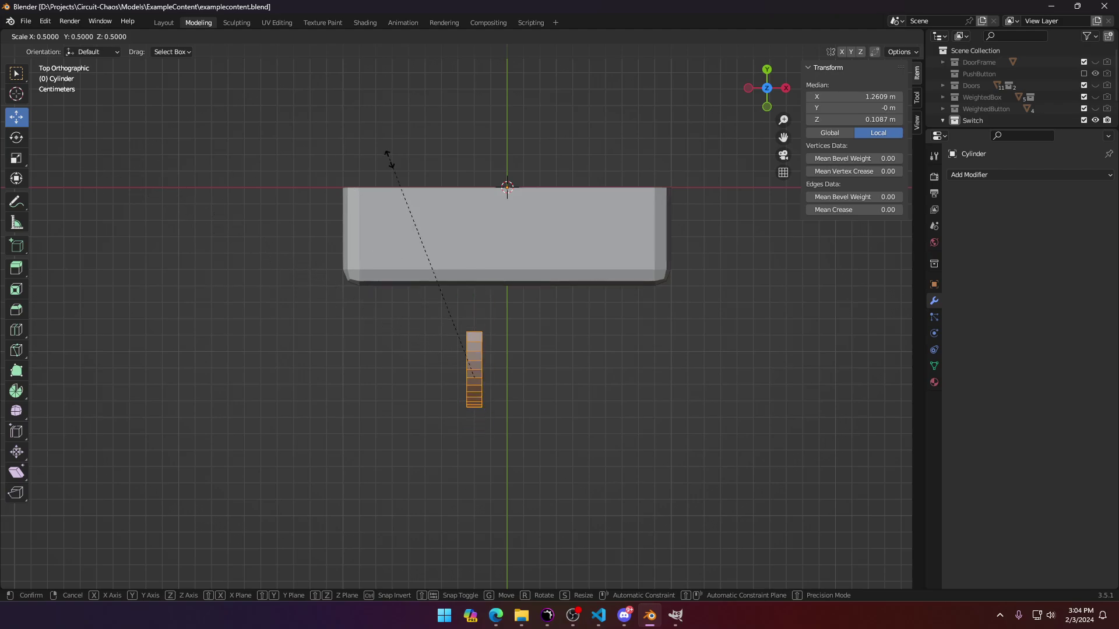
{"action": "left_click", "coordinate": [394, 267]}
{"action": "key", "text": "ctrl+z"}
Step: Scale the half disc's mesh by 0.4 along the Y axis with the Scale tool
{"action": "left_click", "coordinate": [20, 158]}
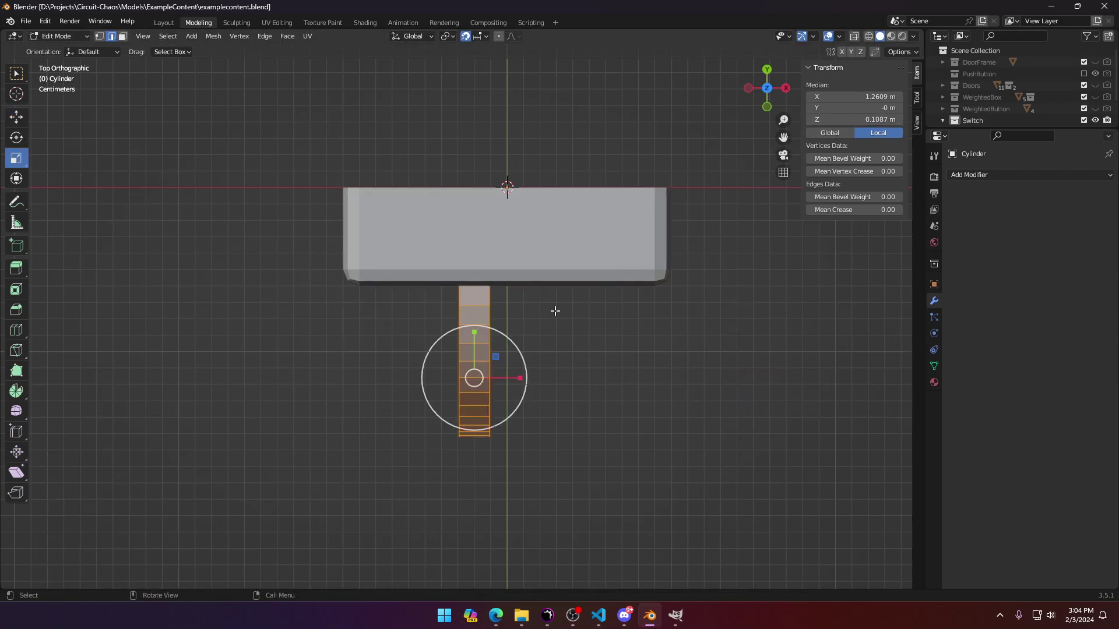
{"action": "left_click_drag", "start_coordinate": [474, 333], "coordinate": [472, 359]}
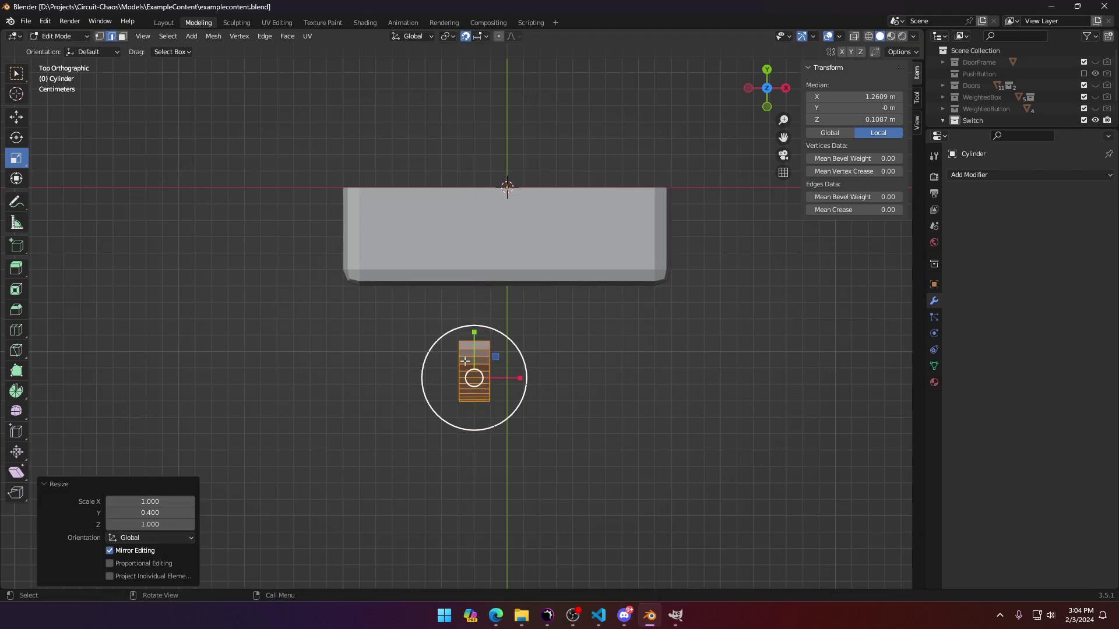
{"action": "middle_click_drag", "start_coordinate": [472, 358], "coordinate": [370, 292]}
{"action": "key", "text": "KP_7"}
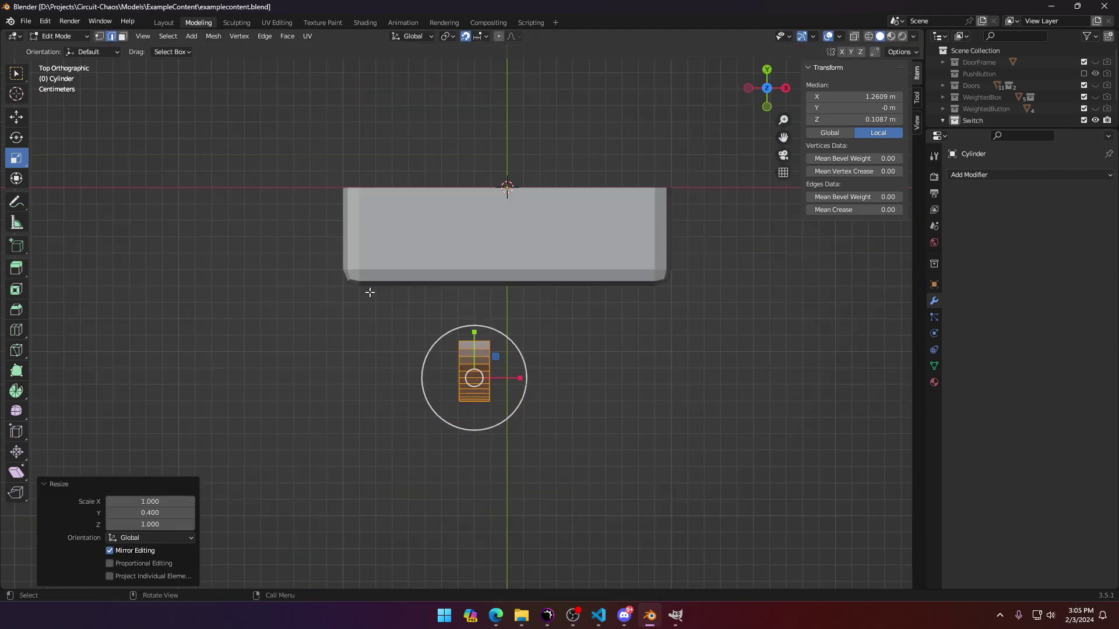
Step: Move the flattened half disc 0.036 m along Y back against the block's front face, and check the fit from several angles
{"action": "left_click", "coordinate": [16, 117]}
{"action": "left_click_drag", "start_coordinate": [474, 331], "coordinate": [472, 271]}
{"action": "middle_click_drag", "start_coordinate": [473, 270], "coordinate": [385, 191]}
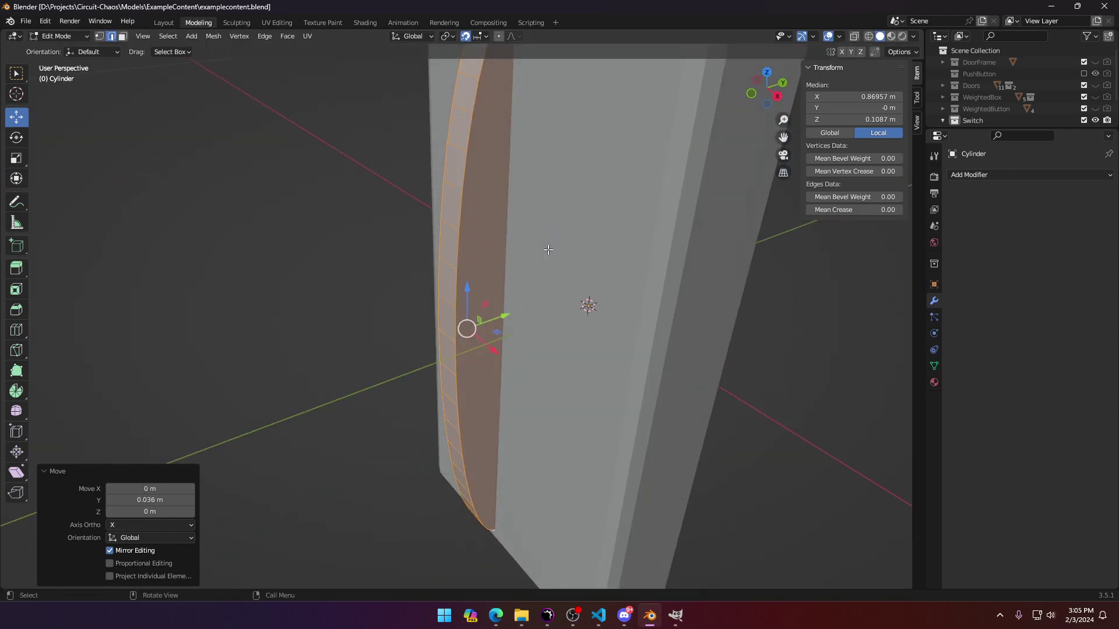
{"action": "middle_click_drag", "start_coordinate": [589, 307], "coordinate": [586, 282]}
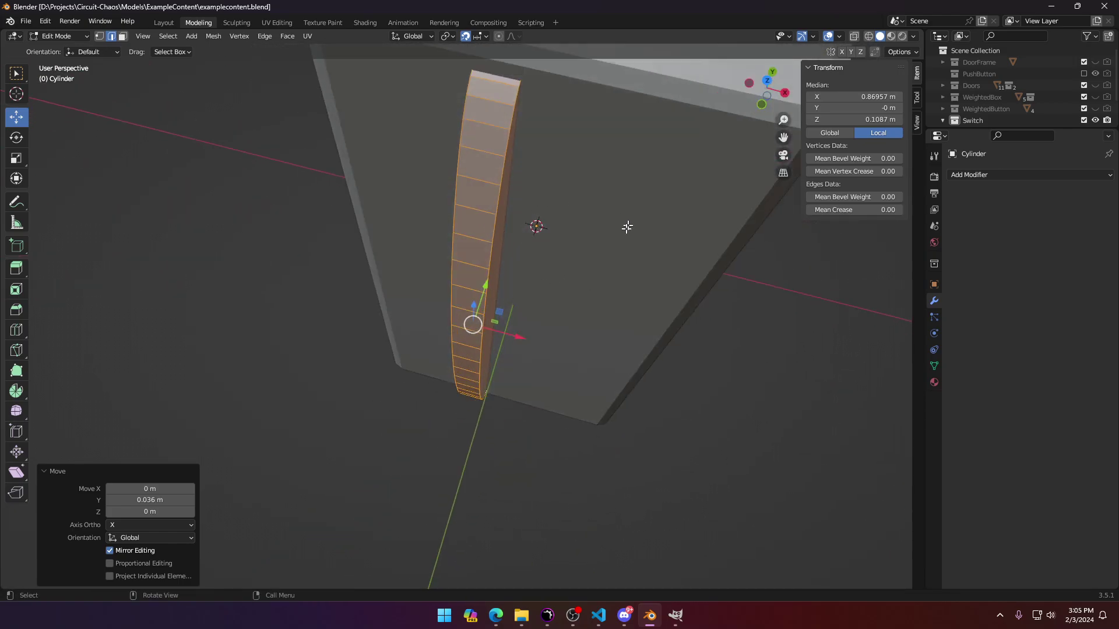
{"action": "middle_click_drag", "start_coordinate": [587, 355], "coordinate": [609, 325]}
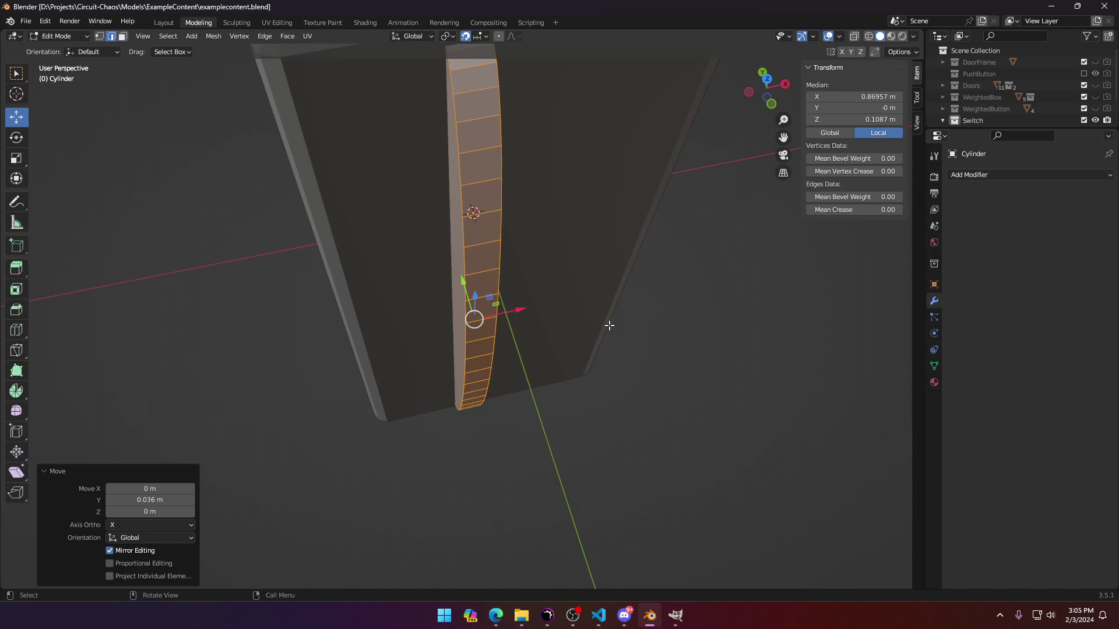
{"action": "key", "text": "KP_7"}
{"action": "key", "text": "KP_1"}
{"action": "key", "text": "KP_7"}
Step: Return to Object Mode and duplicate the half disc by copying and pasting it in place
{"action": "key", "text": "Tab"}
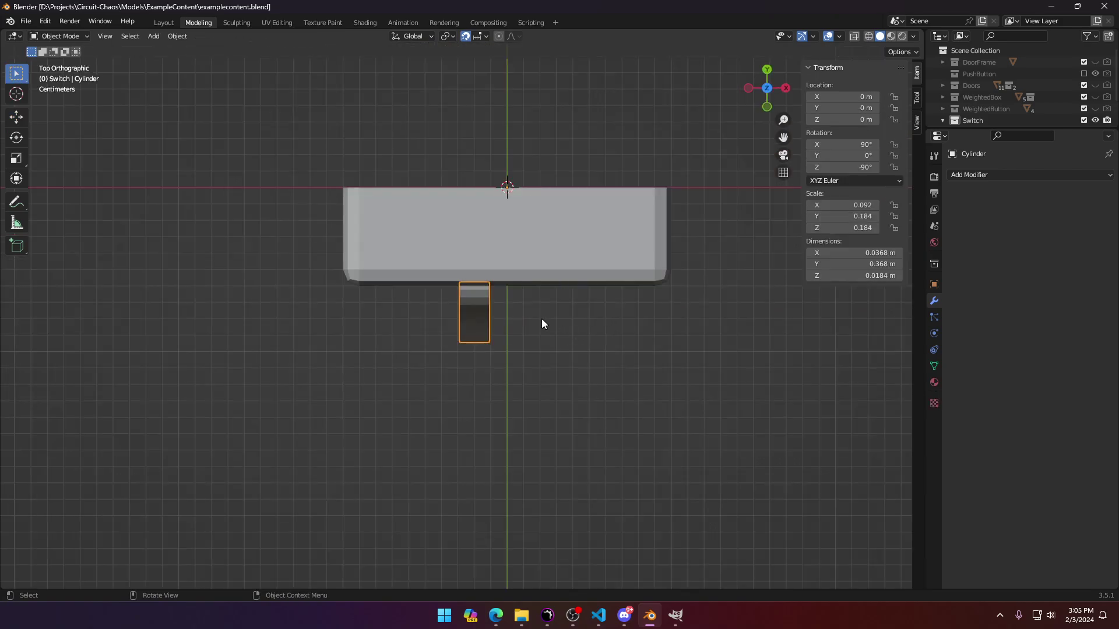
{"action": "key", "text": "ctrl+c"}
{"action": "key", "text": "ctrl+v"}
Step: Try moving the duplicate's mesh along X, undo back past the paste, and paste the half disc again
{"action": "key", "text": "Tab"}
{"action": "left_click_drag", "start_coordinate": [511, 319], "coordinate": [595, 315]}
{"action": "key", "text": "ctrl+z"}
{"action": "scroll", "coordinate": [995, 111], "scroll_direction": "down", "scroll_amount": 3}
{"action": "right_click", "coordinate": [595, 314]}
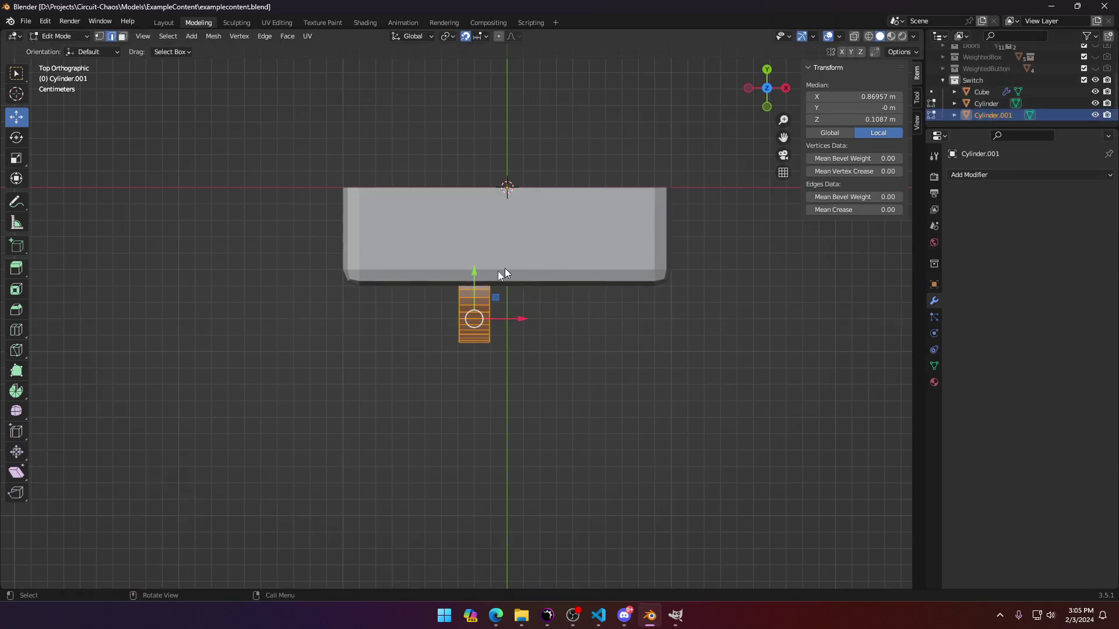
{"action": "key", "text": "Tab"}
{"action": "key", "text": "ctrl+z"}
{"action": "key", "text": "ctrl+z"}
{"action": "key", "text": "ctrl+z"}
{"action": "key", "text": "ctrl+z"}
{"action": "key", "text": "ctrl+z"}
{"action": "key", "text": "ctrl+z"}
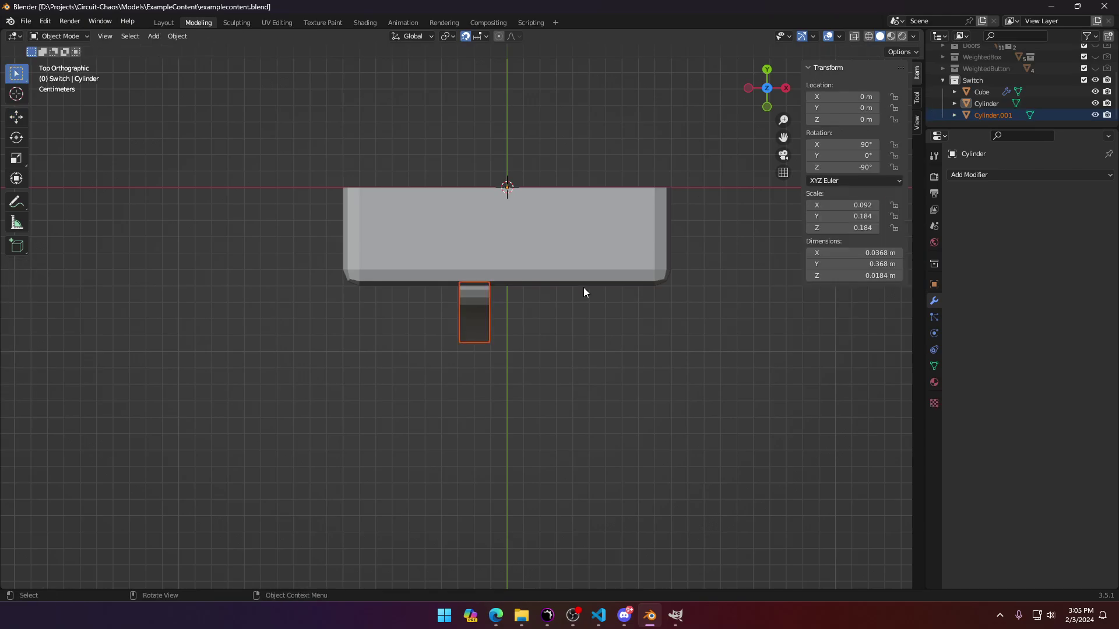
{"action": "key", "text": "ctrl+v"}
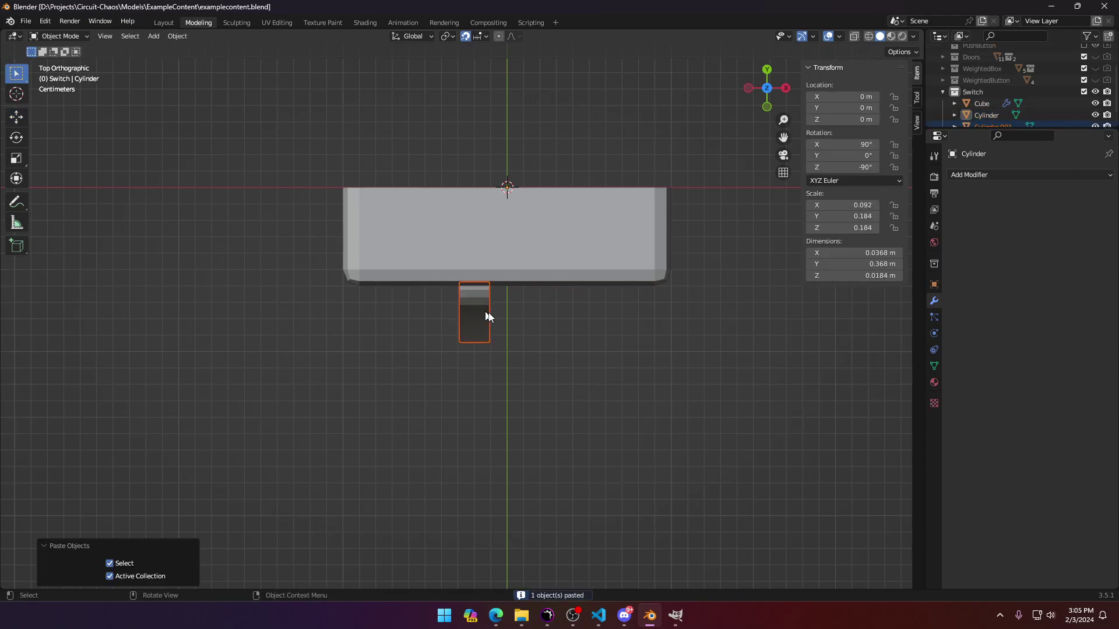
Step: Move the pasted half disc 0.04 m along X so it sits beside the original on the block's front
{"action": "left_click", "coordinate": [994, 126]}
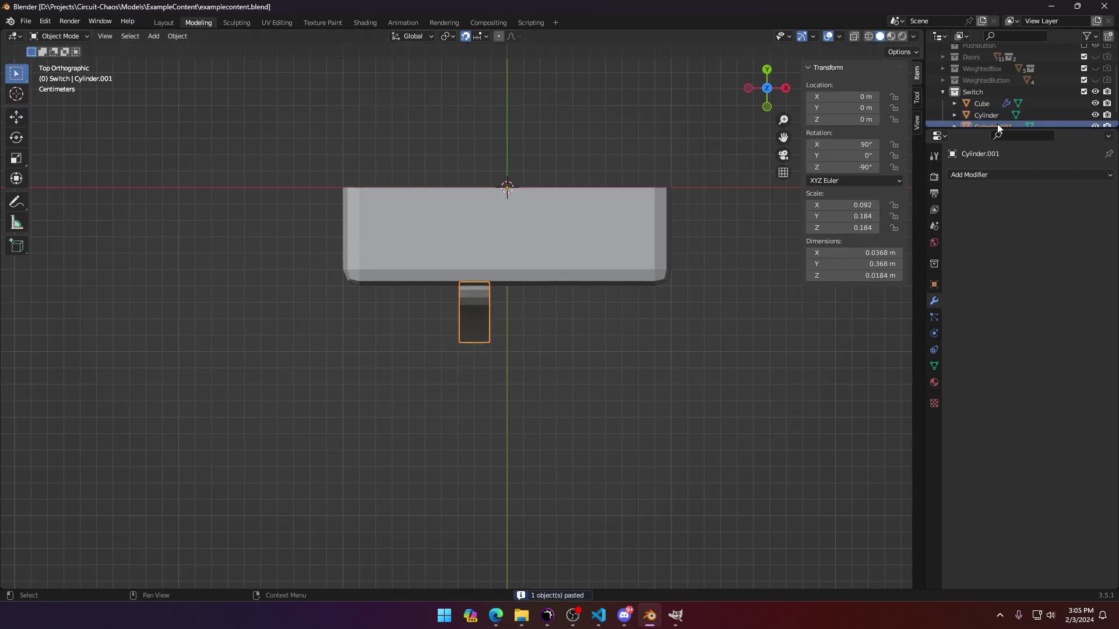
{"action": "left_click", "coordinate": [16, 116]}
{"action": "left_click_drag", "start_coordinate": [543, 188], "coordinate": [608, 187]}
{"action": "middle_click_drag", "start_coordinate": [595, 257], "coordinate": [564, 192]}
{"action": "middle_click_drag", "start_coordinate": [535, 219], "coordinate": [457, 151]}
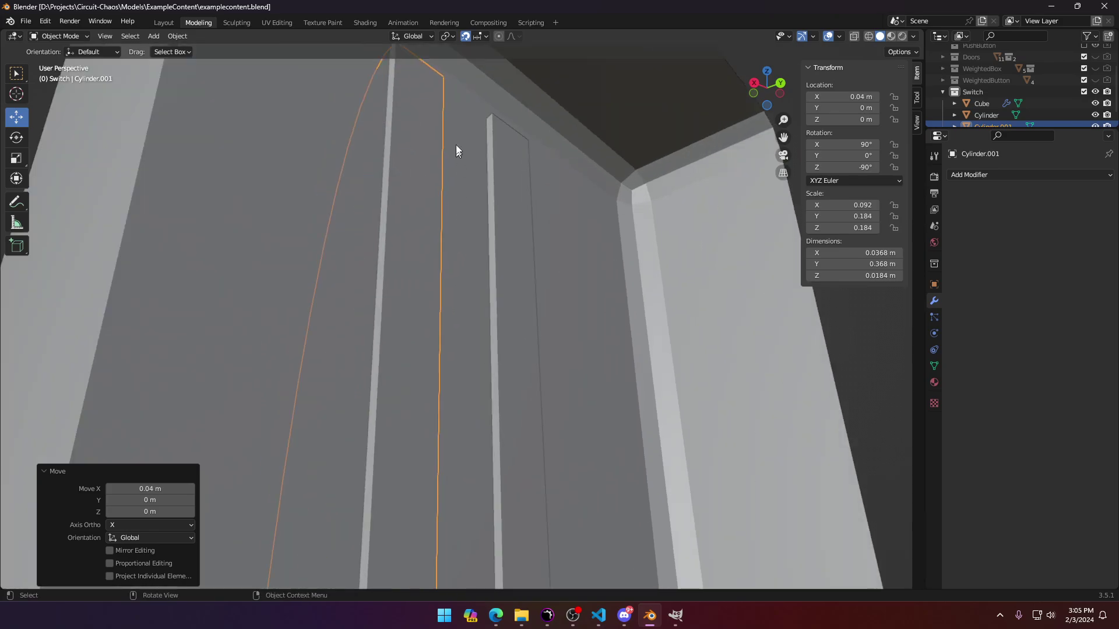
Step: Examine both half discs and the hollow back of the block from several angles
{"action": "left_click", "coordinate": [541, 197]}
{"action": "left_click", "coordinate": [415, 188]}
{"action": "middle_click_drag", "start_coordinate": [415, 187], "coordinate": [632, 282]}
{"action": "scroll", "coordinate": [564, 257], "scroll_direction": "down", "scroll_amount": 3}
{"action": "middle_click_drag", "start_coordinate": [502, 247], "coordinate": [653, 338]}
{"action": "scroll", "coordinate": [489, 344], "scroll_direction": "down", "scroll_amount": 2}
{"action": "left_click", "coordinate": [534, 313]}
{"action": "middle_click_drag", "start_coordinate": [460, 301], "coordinate": [517, 305]}
{"action": "scroll", "coordinate": [437, 180], "scroll_direction": "up", "scroll_amount": 2}
{"action": "scroll", "coordinate": [432, 238], "scroll_direction": "up", "scroll_amount": 1}
{"action": "middle_click_drag", "start_coordinate": [432, 238], "coordinate": [460, 335]}
{"action": "scroll", "coordinate": [466, 252], "scroll_direction": "down", "scroll_amount": 2}
{"action": "scroll", "coordinate": [413, 280], "scroll_direction": "up", "scroll_amount": 3}
{"action": "left_click", "coordinate": [422, 279]}
{"action": "left_click", "coordinate": [382, 251], "text": "shift"}
{"action": "scroll", "coordinate": [513, 221], "scroll_direction": "down", "scroll_amount": 2}
{"action": "left_click", "coordinate": [459, 335]}
{"action": "middle_click_drag", "start_coordinate": [591, 353], "coordinate": [571, 290]}
{"action": "middle_click_drag", "start_coordinate": [509, 328], "coordinate": [463, 305]}
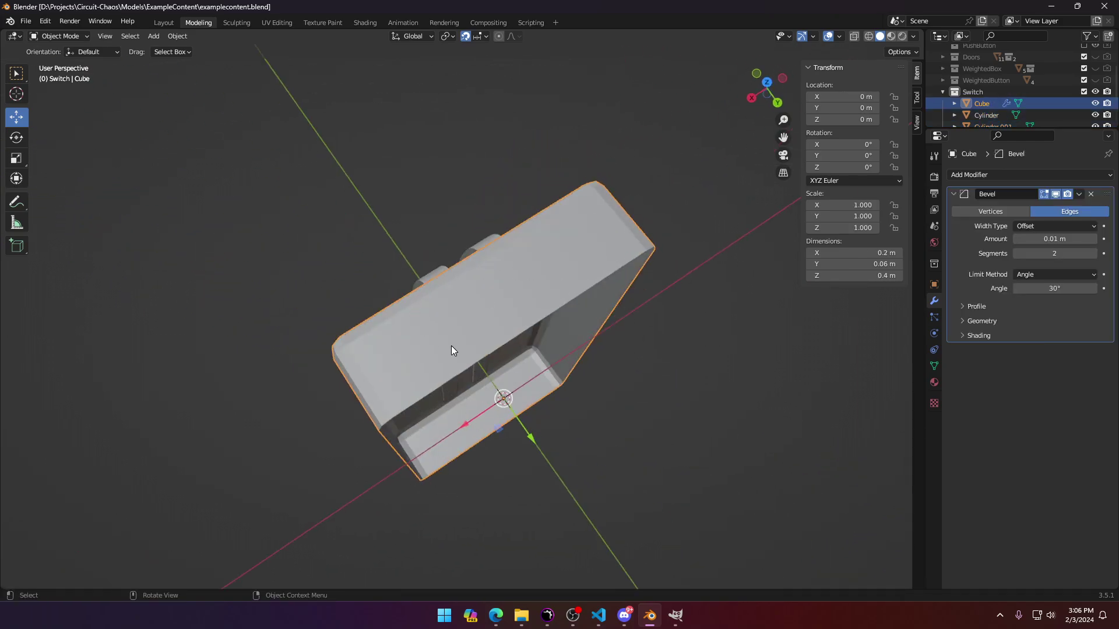
{"action": "middle_click_drag", "start_coordinate": [451, 345], "coordinate": [482, 271]}
Step: Apply Shade Smooth to both half discs together
{"action": "left_click", "coordinate": [483, 267]}
{"action": "left_click", "coordinate": [450, 274], "text": "shift"}
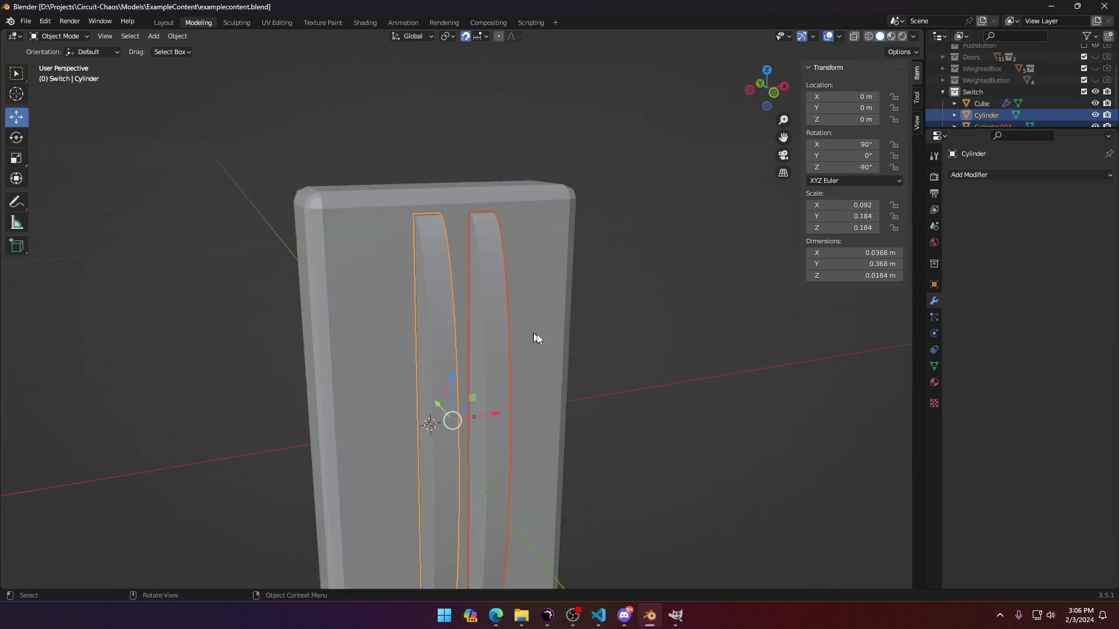
{"action": "middle_click_drag", "start_coordinate": [537, 334], "coordinate": [519, 388]}
{"action": "left_click", "coordinate": [483, 362]}
{"action": "left_click", "coordinate": [436, 372], "text": "shift"}
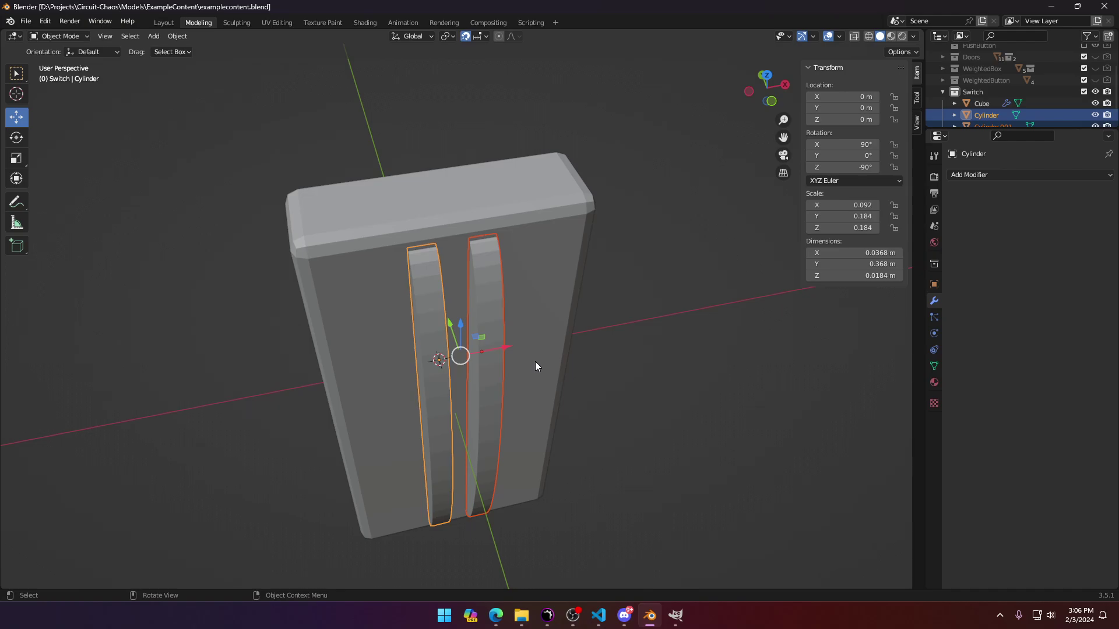
{"action": "left_click", "coordinate": [176, 35]}
{"action": "left_click", "coordinate": [215, 288]}
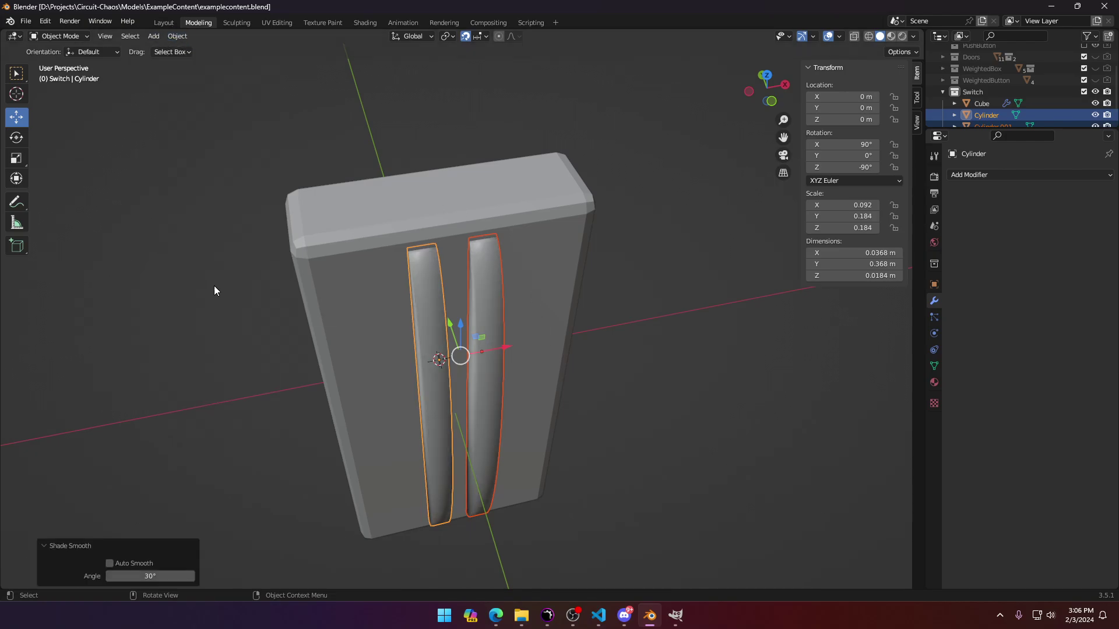
Step: Add an Edge Split modifier to the original half disc, check its mesh in Edit Mode, and return to Object Mode
{"action": "left_click", "coordinate": [956, 175]}
{"action": "left_click", "coordinate": [897, 274]}
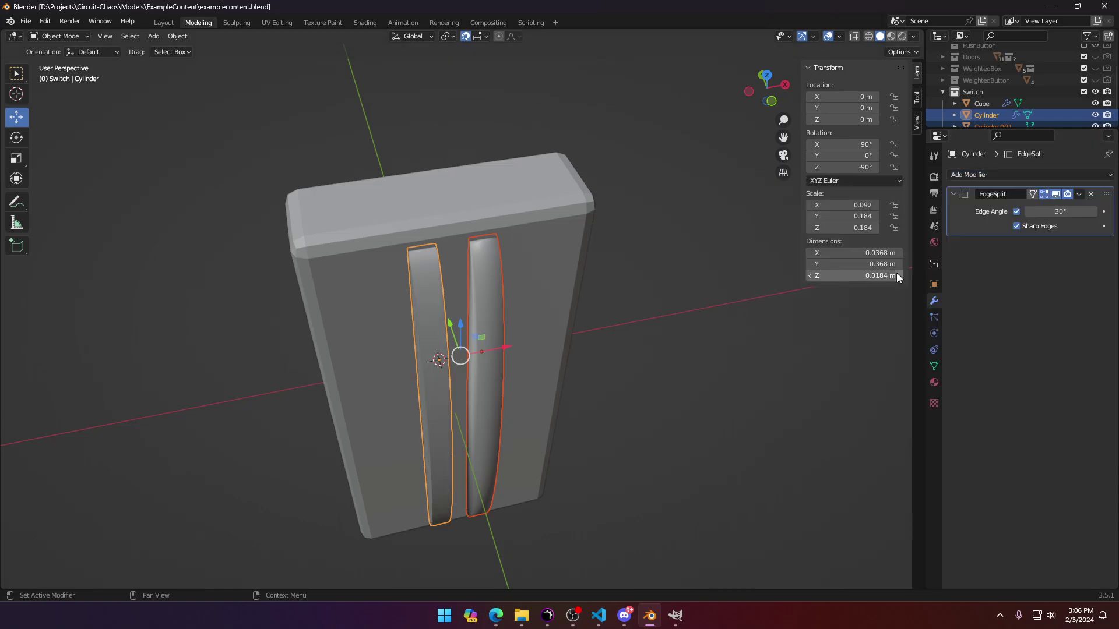
{"action": "middle_click_drag", "start_coordinate": [729, 292], "coordinate": [562, 277]}
{"action": "key", "text": "Tab"}
{"action": "key", "text": "2"}
{"action": "left_click", "coordinate": [506, 235]}
{"action": "middle_click_drag", "start_coordinate": [506, 235], "coordinate": [468, 303]}
{"action": "scroll", "coordinate": [496, 302], "scroll_direction": "down", "scroll_amount": 1}
{"action": "key", "text": "Tab"}
Step: Join the two half discs into one object, keeping the one with the Edge Split modifier active
{"action": "middle_click_drag", "start_coordinate": [575, 295], "coordinate": [492, 317]}
{"action": "left_click", "coordinate": [490, 318]}
{"action": "left_click", "coordinate": [364, 320], "text": "shift"}
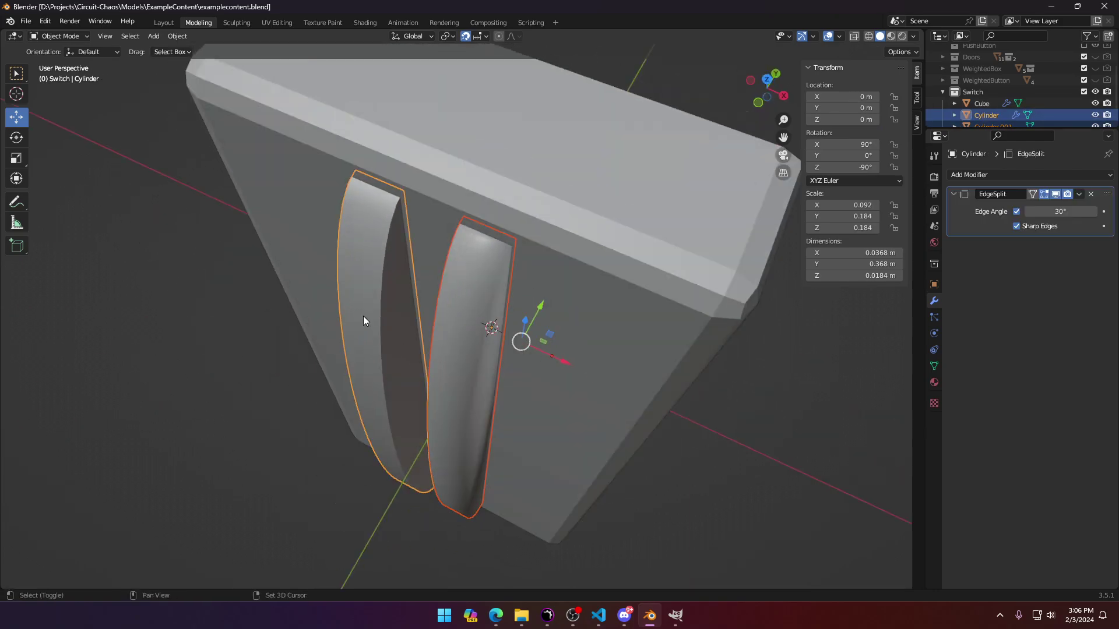
{"action": "key", "text": "ctrl+j"}
{"action": "middle_click_drag", "start_coordinate": [439, 301], "coordinate": [564, 259]}
Step: Hide the block and delete the flat back faces of both half discs in Edit Mode
{"action": "left_click", "coordinate": [565, 254]}
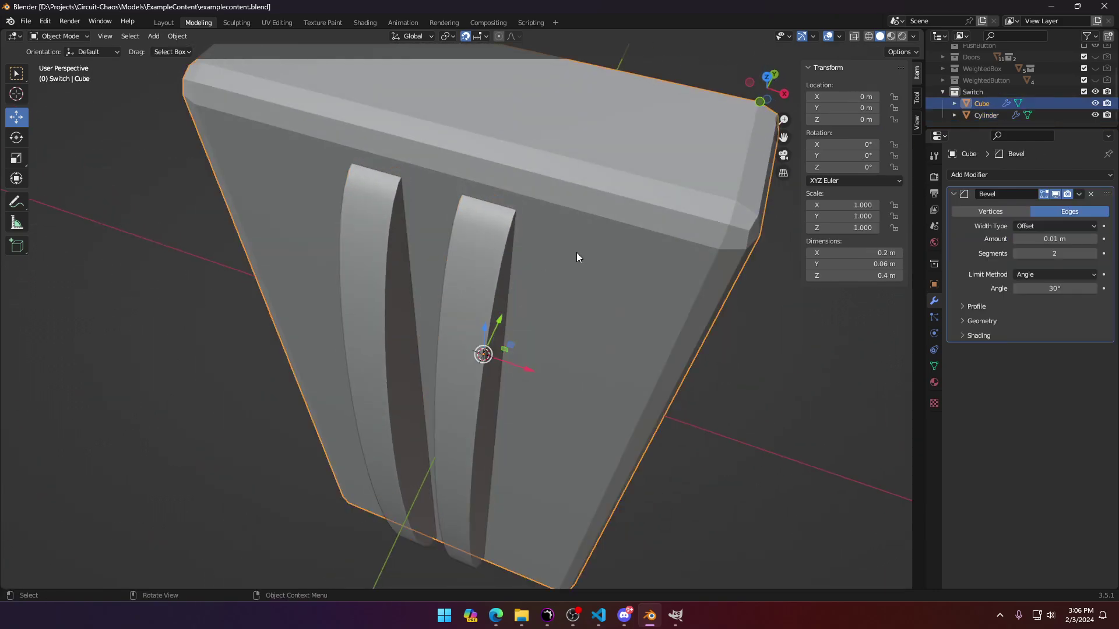
{"action": "left_click", "coordinate": [1094, 103]}
{"action": "middle_click_drag", "start_coordinate": [586, 314], "coordinate": [507, 287]}
{"action": "left_click", "coordinate": [506, 258]}
{"action": "key", "text": "Tab"}
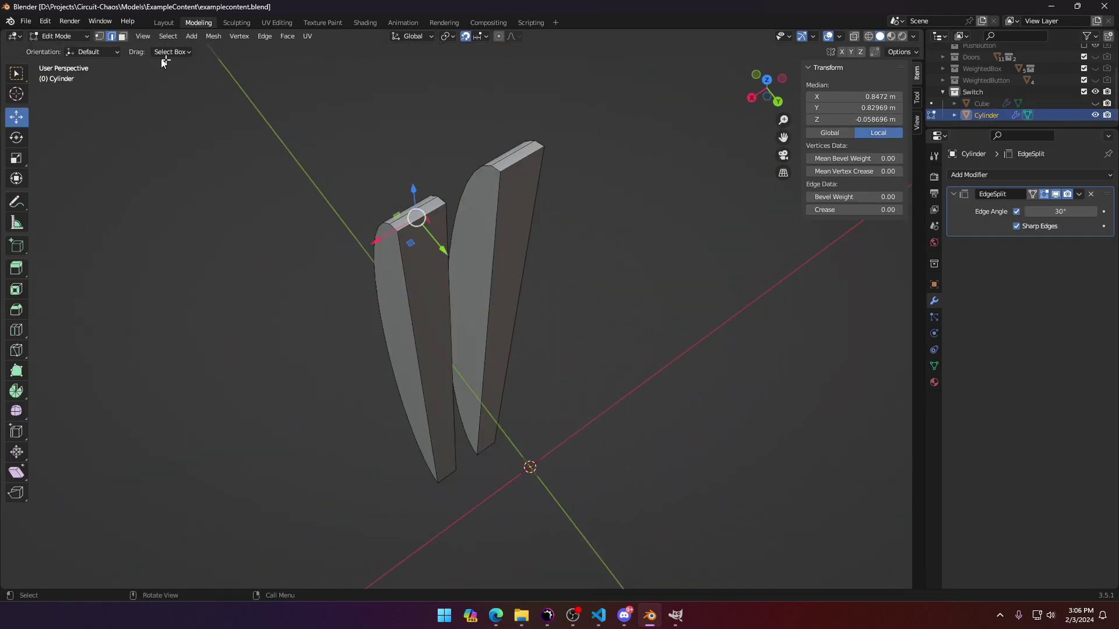
{"action": "left_click", "coordinate": [124, 38]}
{"action": "left_click", "coordinate": [386, 263]}
{"action": "left_click", "coordinate": [411, 264]}
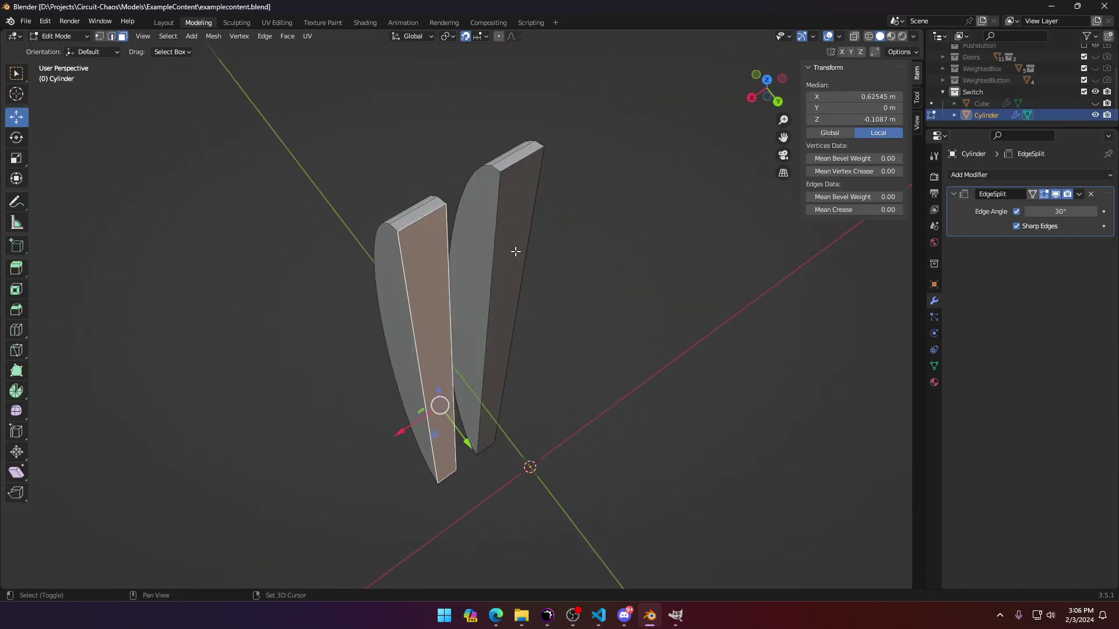
{"action": "left_click", "coordinate": [515, 251], "text": "shift"}
{"action": "key", "text": "x"}
{"action": "left_click", "coordinate": [515, 251]}
Step: Toggle the block's visibility to check the opened half discs against it, leaving the block hidden
{"action": "middle_click_drag", "start_coordinate": [515, 251], "coordinate": [659, 188]}
{"action": "left_click", "coordinate": [1095, 103]}
{"action": "left_click", "coordinate": [1095, 104]}
{"action": "left_click", "coordinate": [1094, 103]}
{"action": "middle_click_drag", "start_coordinate": [457, 197], "coordinate": [422, 210]}
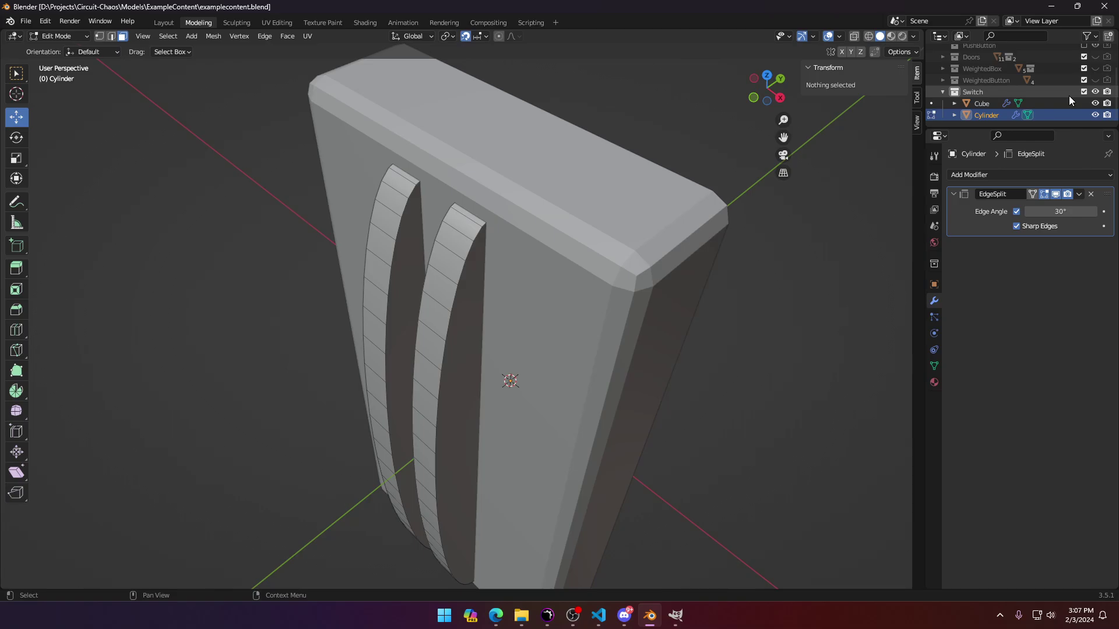
{"action": "left_click", "coordinate": [1095, 103]}
{"action": "middle_click_drag", "start_coordinate": [408, 291], "coordinate": [475, 273]}
Step: Connect the facing inner back corners of the two half discs with one edge at the top and one at the bottom
{"action": "left_click", "coordinate": [473, 269]}
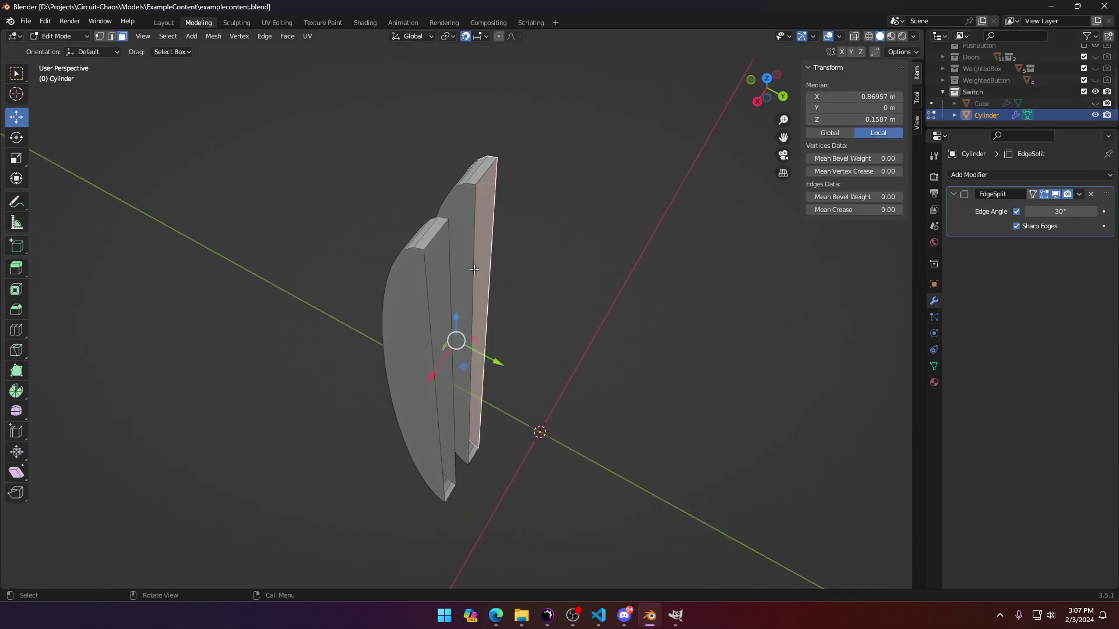
{"action": "left_click", "coordinate": [100, 36]}
{"action": "middle_click_drag", "start_coordinate": [439, 157], "coordinate": [397, 195]}
{"action": "left_click", "coordinate": [448, 238]}
{"action": "left_click", "coordinate": [493, 215], "text": "shift"}
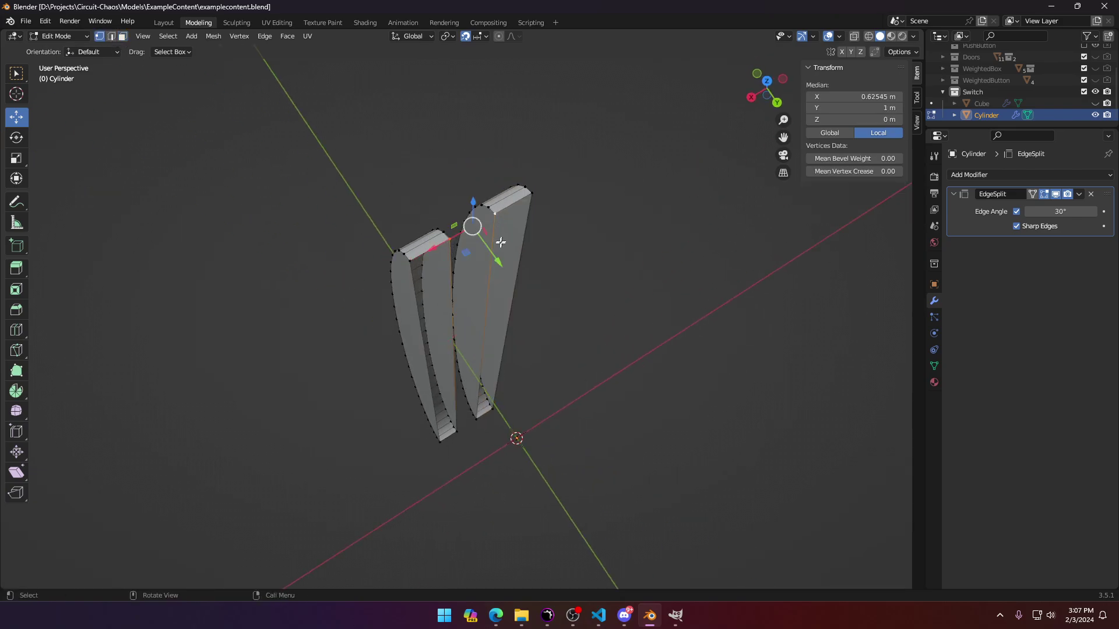
{"action": "middle_click_drag", "start_coordinate": [331, 216], "coordinate": [361, 245]}
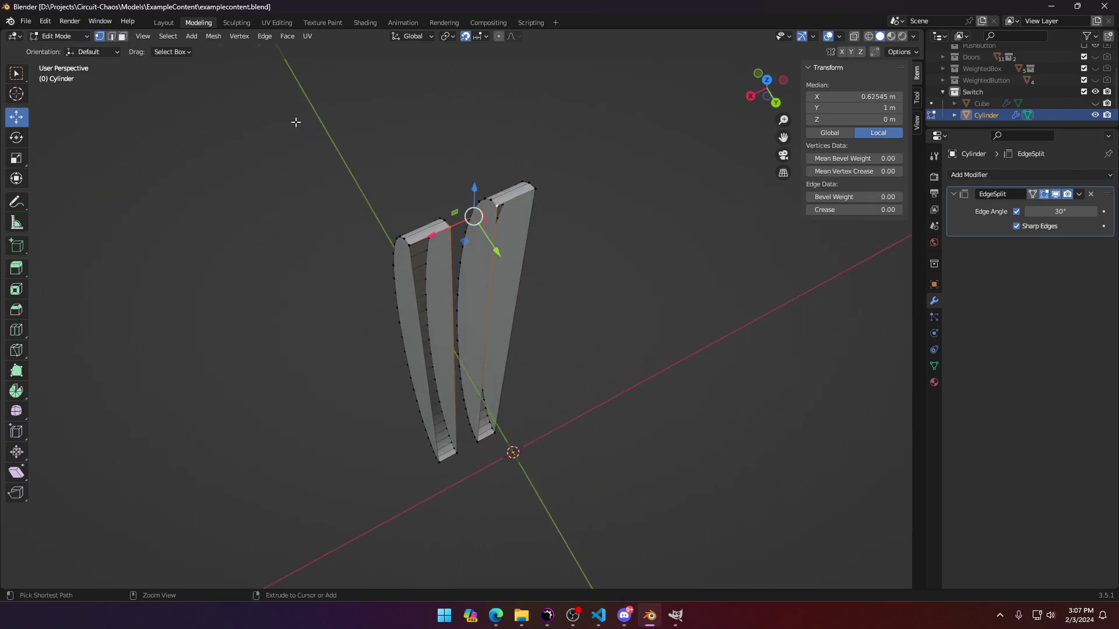
{"action": "left_click", "coordinate": [455, 454]}
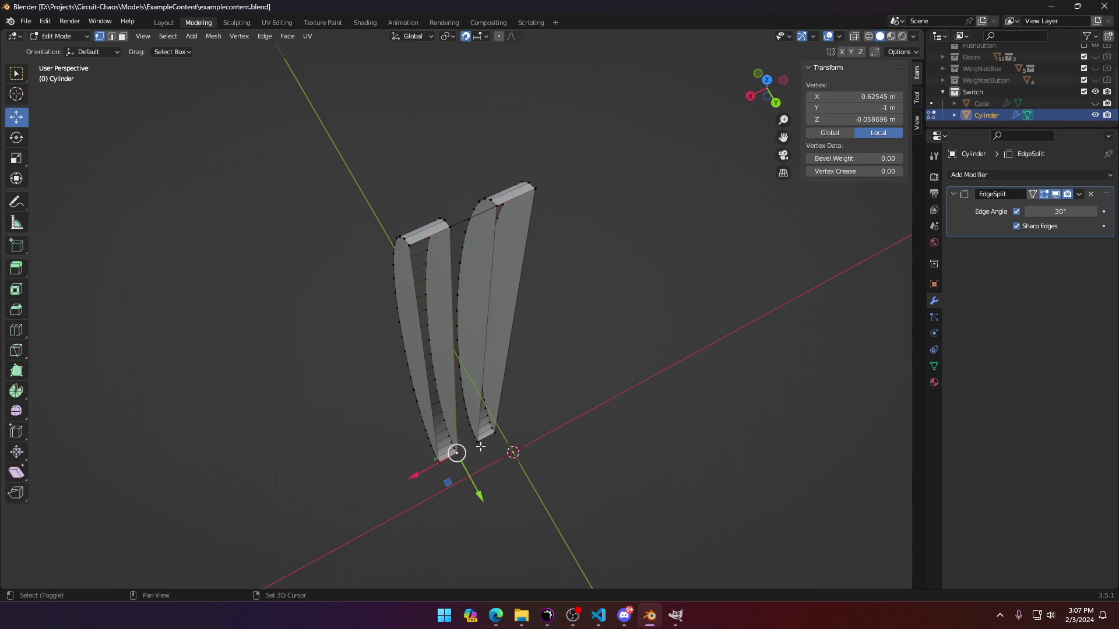
Step: Fill a face between the four edges that bound the gap between the two half discs
{"action": "left_click", "coordinate": [114, 38]}
{"action": "left_click", "coordinate": [448, 272]}
{"action": "left_click", "coordinate": [474, 219], "text": "shift"}
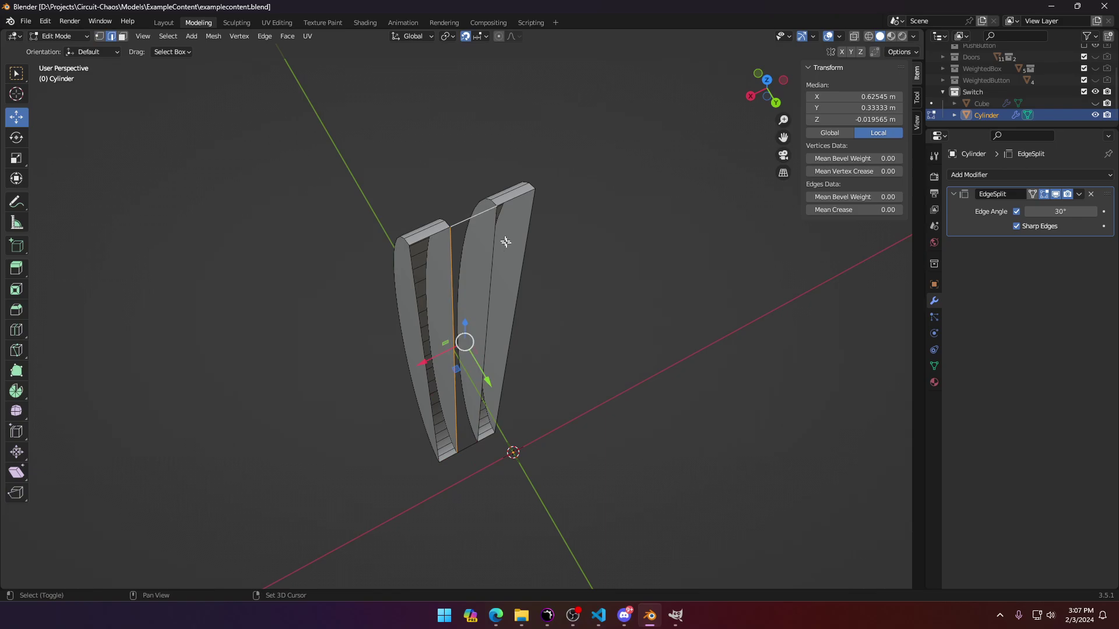
{"action": "left_click", "coordinate": [495, 269], "text": "shift"}
{"action": "left_click", "coordinate": [466, 436], "text": "shift"}
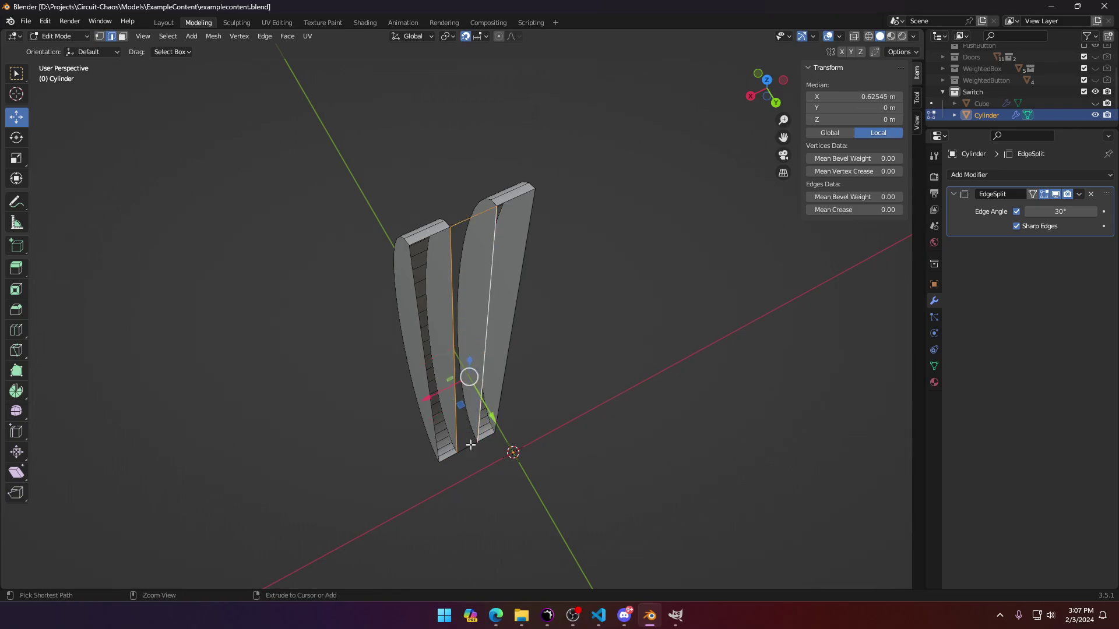
{"action": "key", "text": "f"}
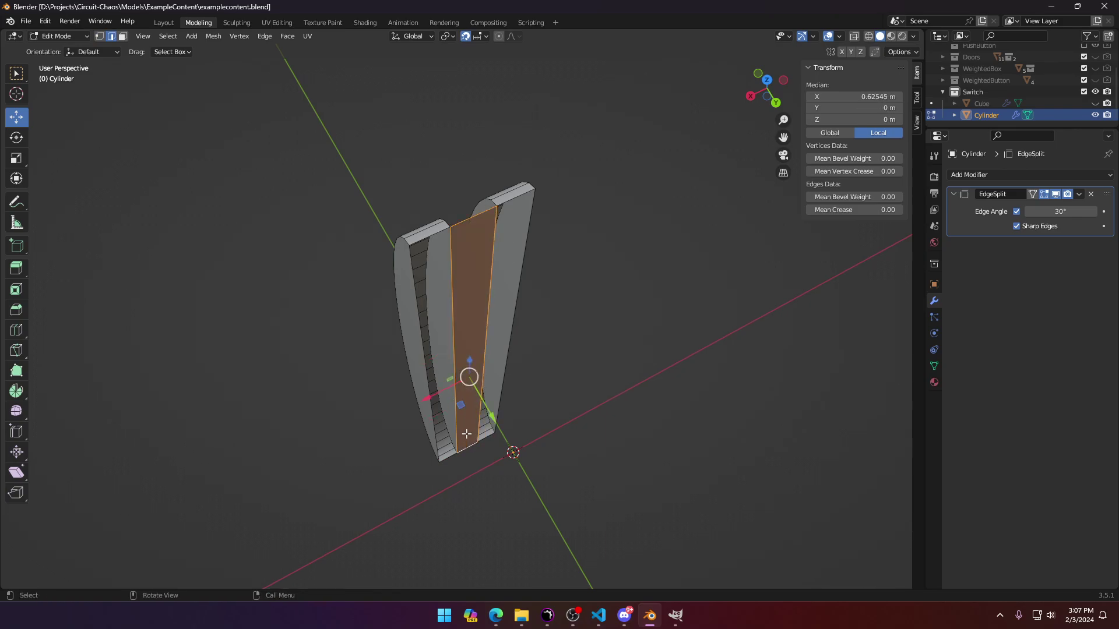
Step: Extrude the new middle face about 0.0275 m backward from the half discs in top view
{"action": "key", "text": "KP_7"}
{"action": "key", "text": "e"}
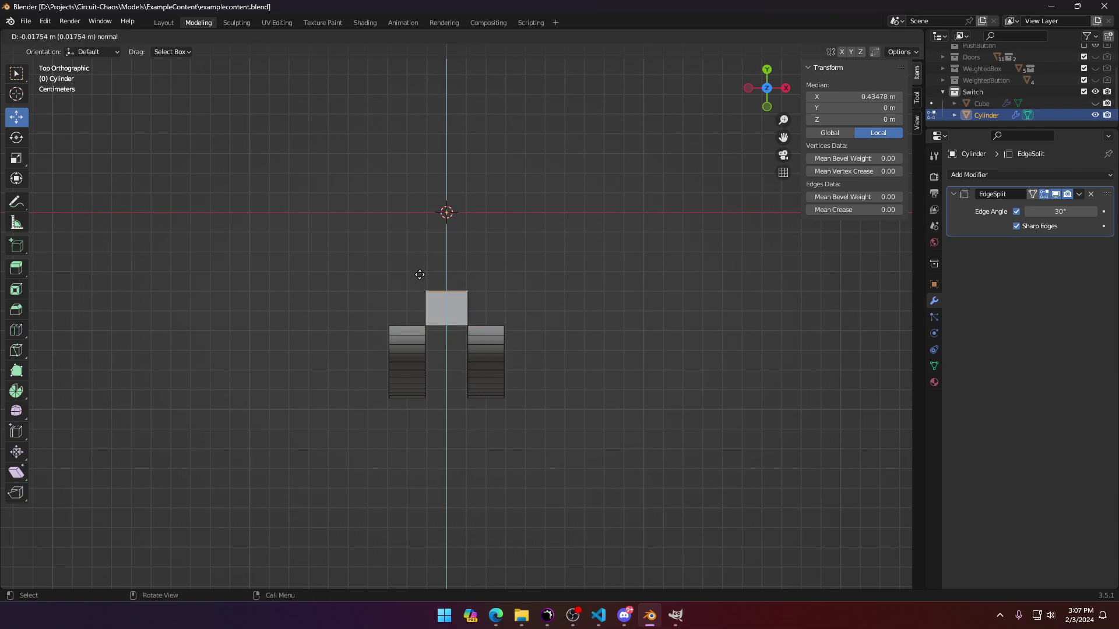
{"action": "left_click", "coordinate": [421, 262]}
Step: Show the block again, switch to wireframe shading, and move the extruded face another 0.01 m along Y
{"action": "left_click", "coordinate": [1095, 103]}
{"action": "key", "text": "z"}
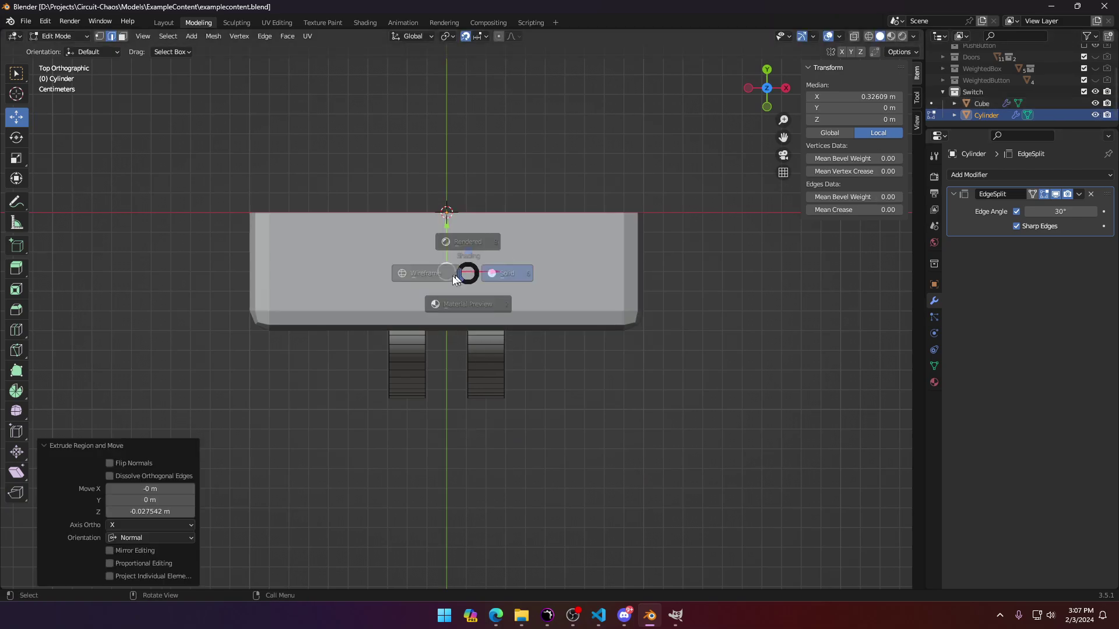
{"action": "left_click", "coordinate": [446, 278]}
{"action": "scroll", "coordinate": [446, 274], "scroll_direction": "up", "scroll_amount": 3}
{"action": "left_click_drag", "start_coordinate": [436, 214], "coordinate": [437, 180]}
{"action": "middle_click_drag", "start_coordinate": [398, 361], "coordinate": [395, 259]}
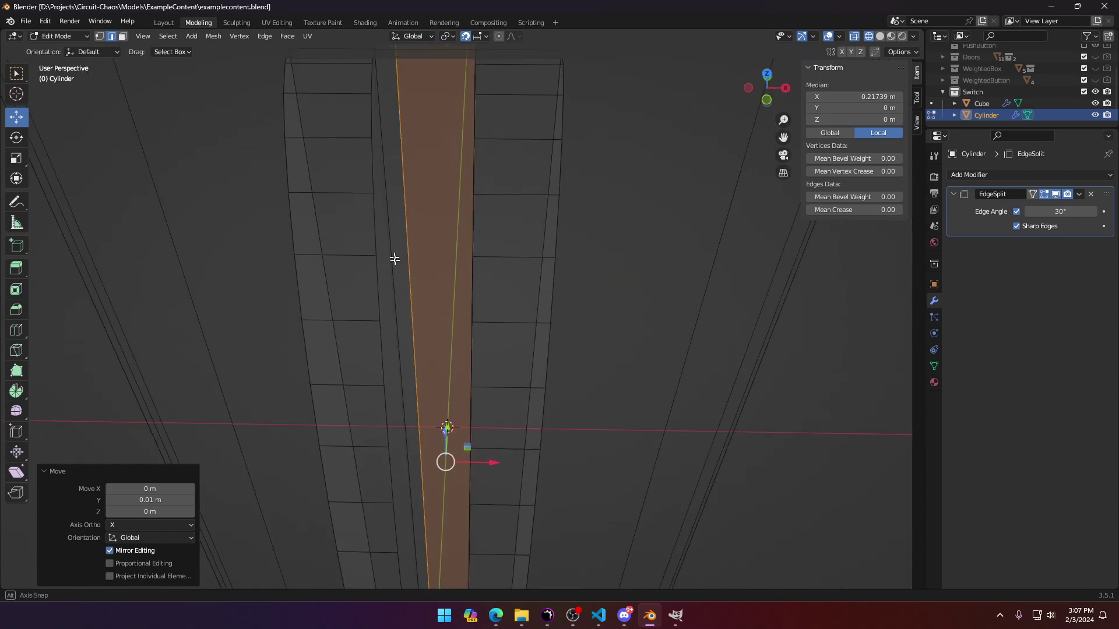
Step: Return to solid shading and Object Mode, and select the joined half discs
{"action": "key", "text": "z"}
{"action": "left_click", "coordinate": [539, 276]}
{"action": "scroll", "coordinate": [585, 281], "scroll_direction": "down", "scroll_amount": 5}
{"action": "key", "text": "Tab"}
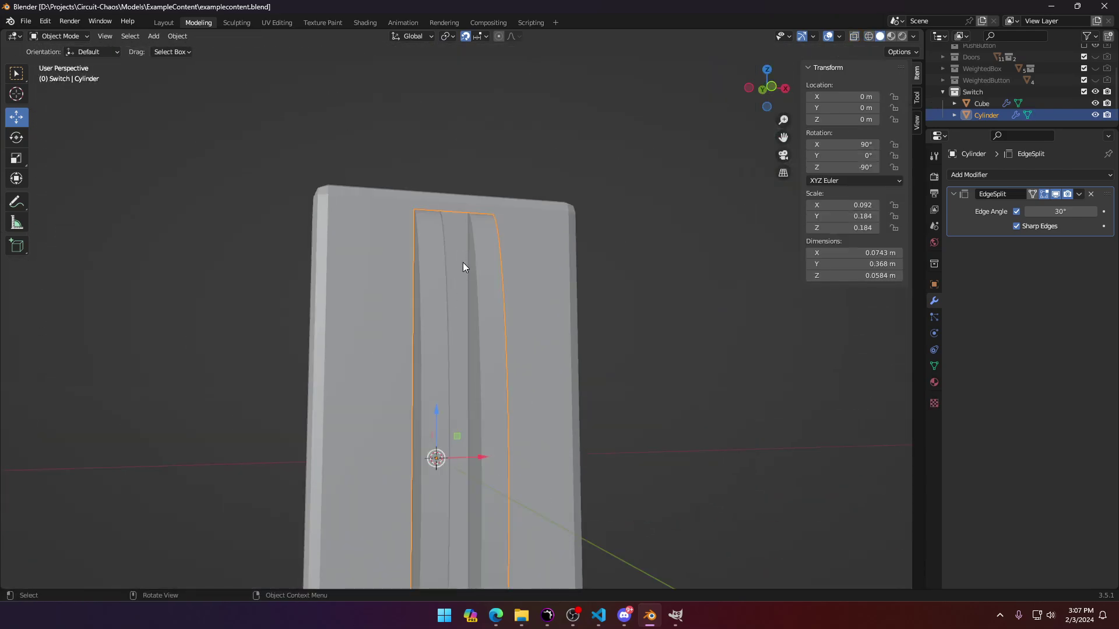
{"action": "left_click", "coordinate": [463, 263]}
{"action": "left_click", "coordinate": [486, 258]}
{"action": "middle_click_drag", "start_coordinate": [539, 309], "coordinate": [502, 356]}
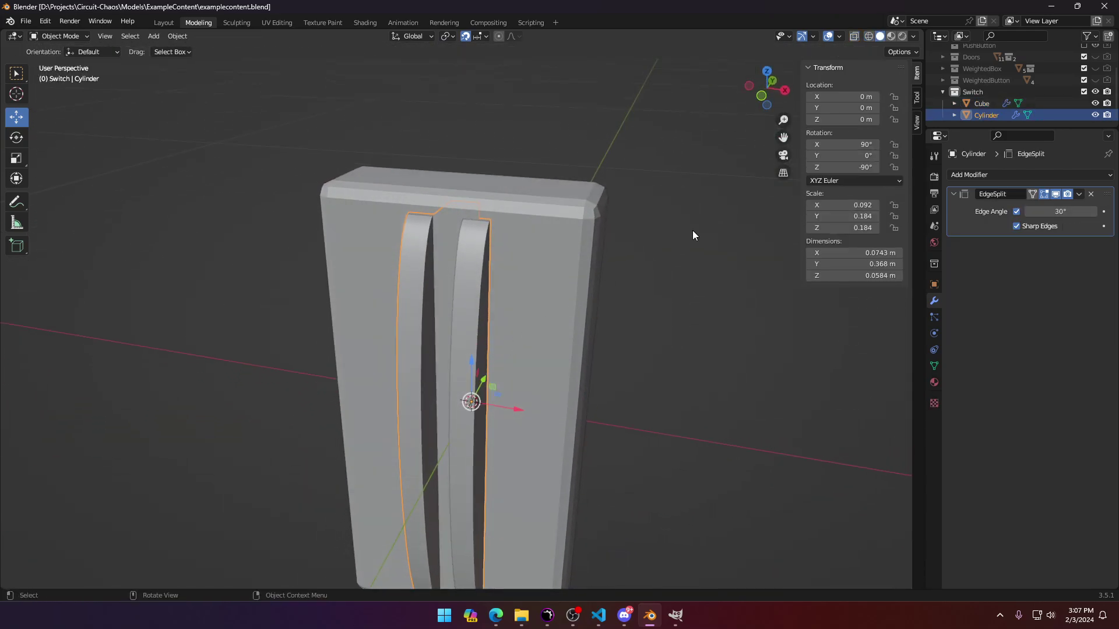
Step: Try a Boolean modifier on the half discs with the block as its object, testing Intersect and Difference, and remove it
{"action": "left_click", "coordinate": [1013, 175]}
{"action": "left_click", "coordinate": [878, 233]}
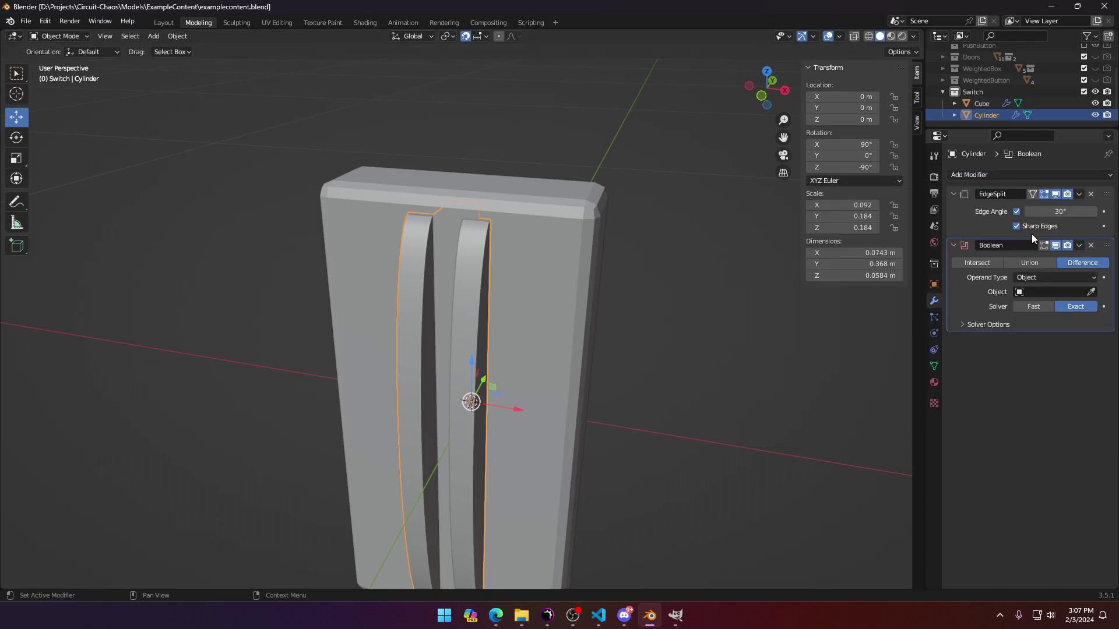
{"action": "left_click", "coordinate": [1091, 292]}
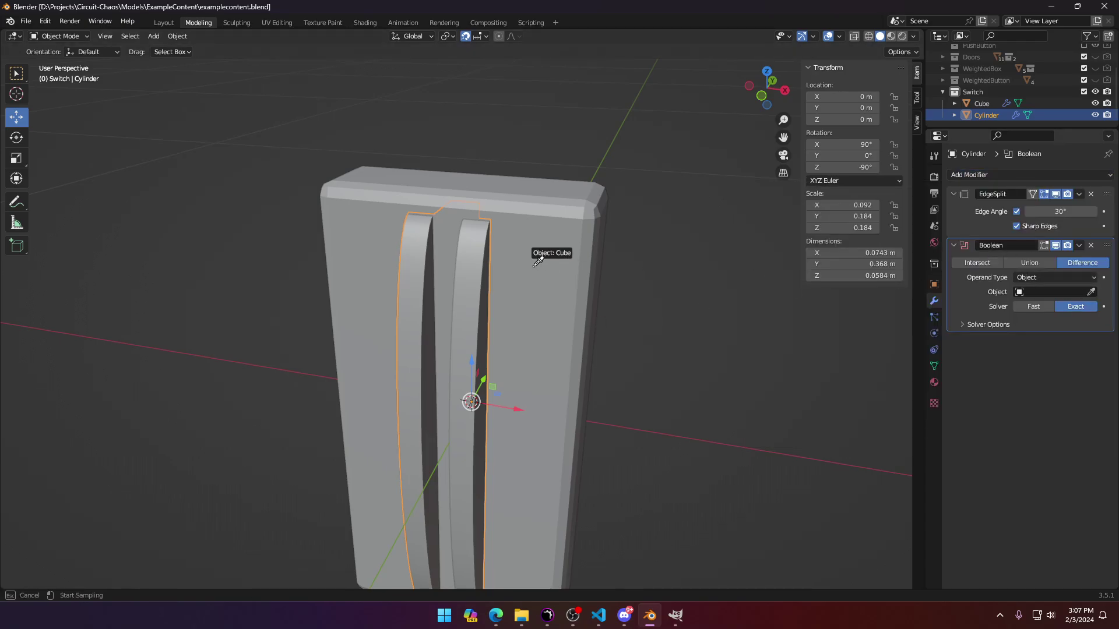
{"action": "left_click", "coordinate": [545, 257]}
{"action": "left_click", "coordinate": [970, 265]}
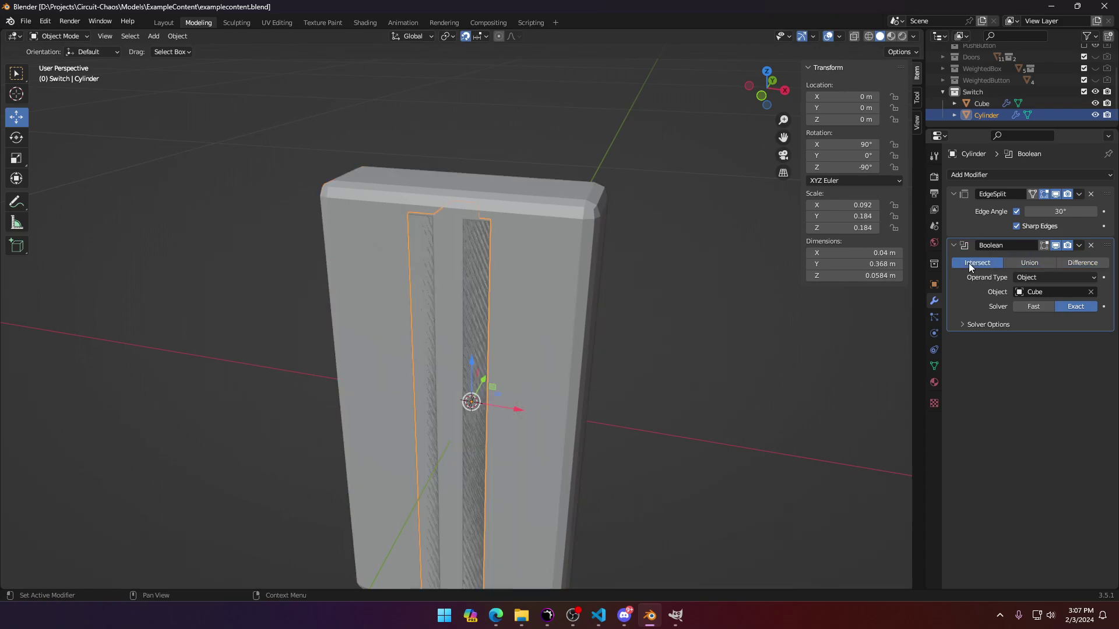
{"action": "middle_click_drag", "start_coordinate": [744, 296], "coordinate": [804, 280]}
{"action": "left_click", "coordinate": [1070, 263]}
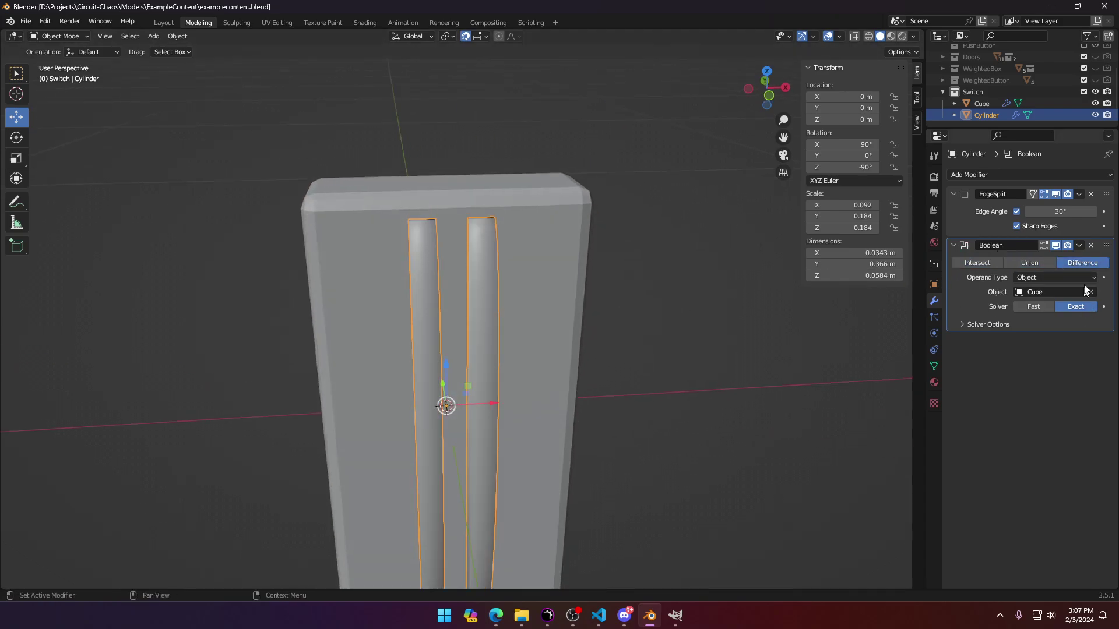
{"action": "left_click", "coordinate": [1091, 245]}
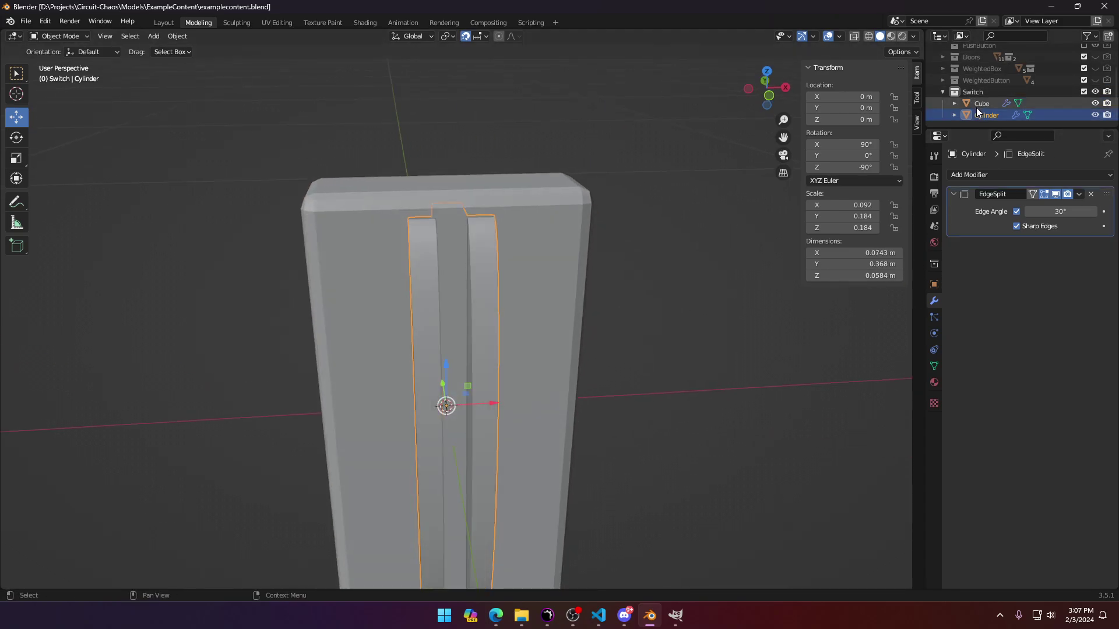
Step: Add a Difference Boolean modifier to the block with the joined half discs as the cutting object
{"action": "left_click", "coordinate": [982, 103]}
{"action": "left_click", "coordinate": [1084, 175]}
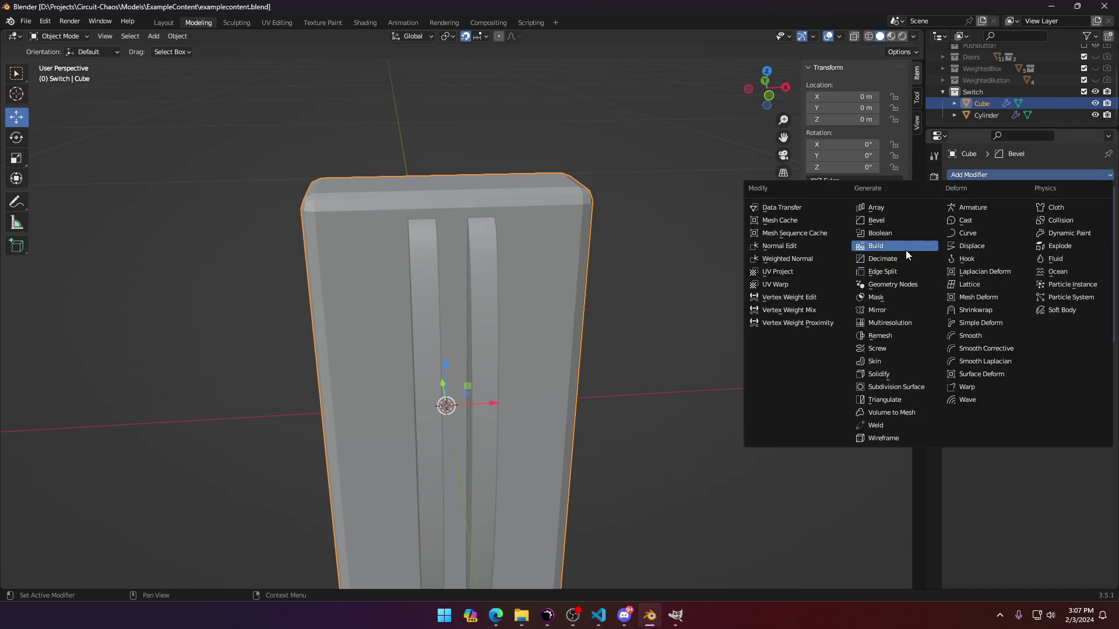
{"action": "left_click", "coordinate": [892, 234]}
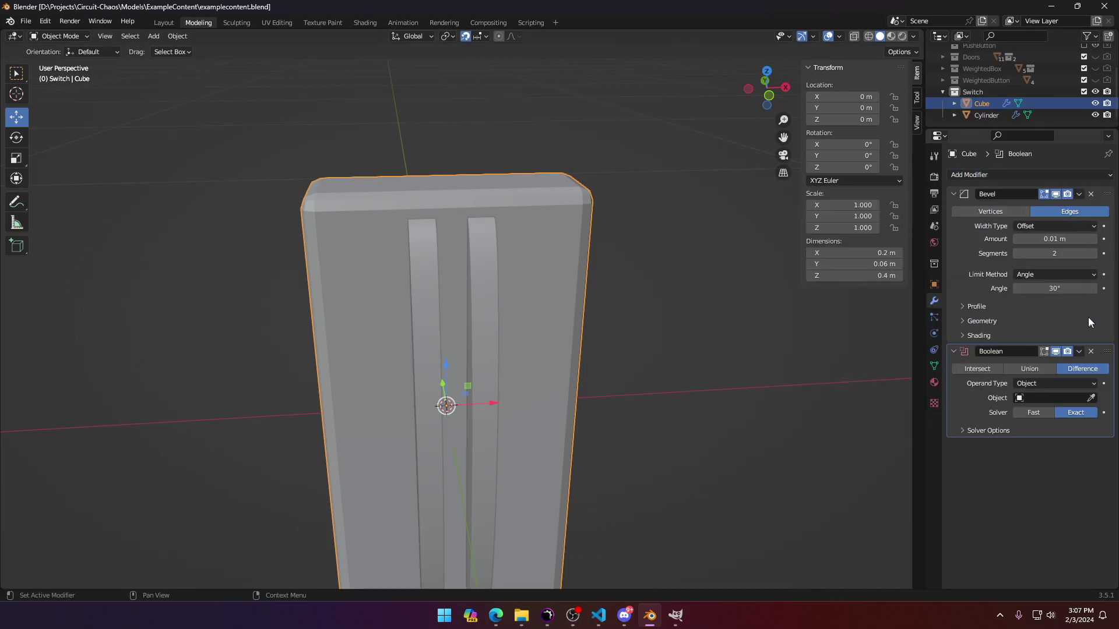
{"action": "left_click", "coordinate": [1091, 398]}
{"action": "left_click", "coordinate": [475, 248]}
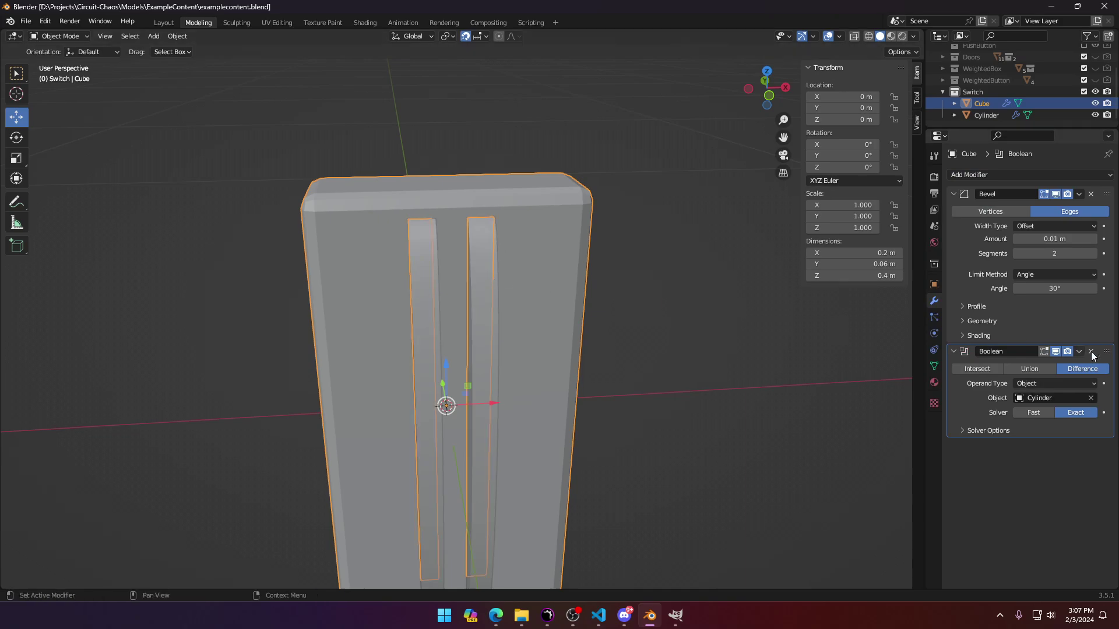
Step: Compare the Intersect and Union operations in the block's Boolean modifier, and set it back to Difference
{"action": "left_click", "coordinate": [967, 369]}
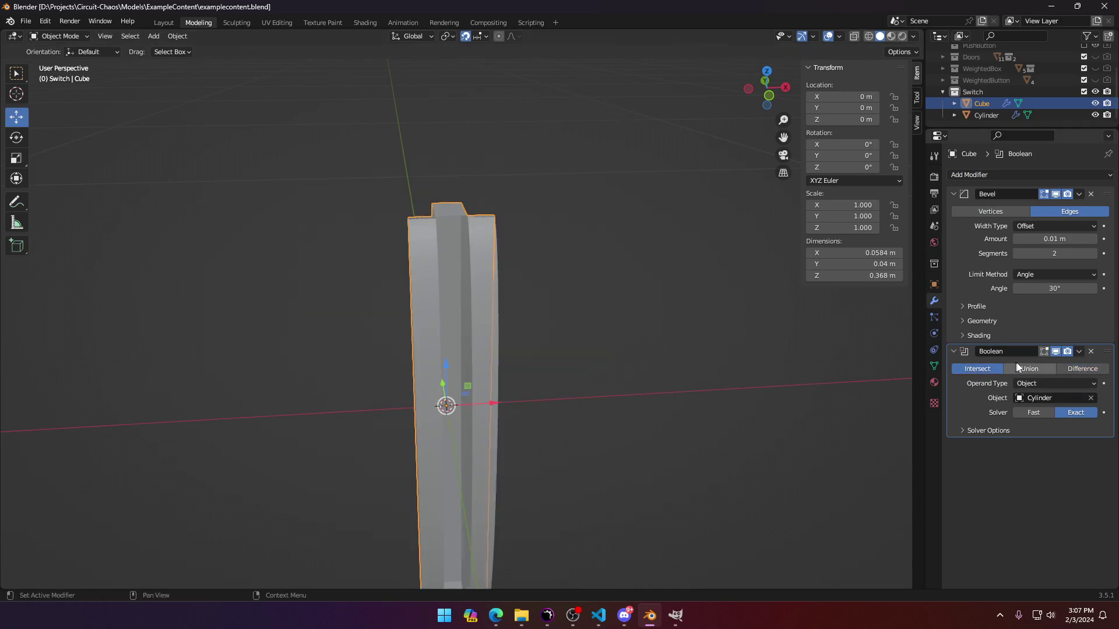
{"action": "left_click", "coordinate": [1029, 368]}
{"action": "left_click", "coordinate": [986, 369]}
{"action": "left_click", "coordinate": [1029, 368]}
{"action": "left_click", "coordinate": [1082, 368]}
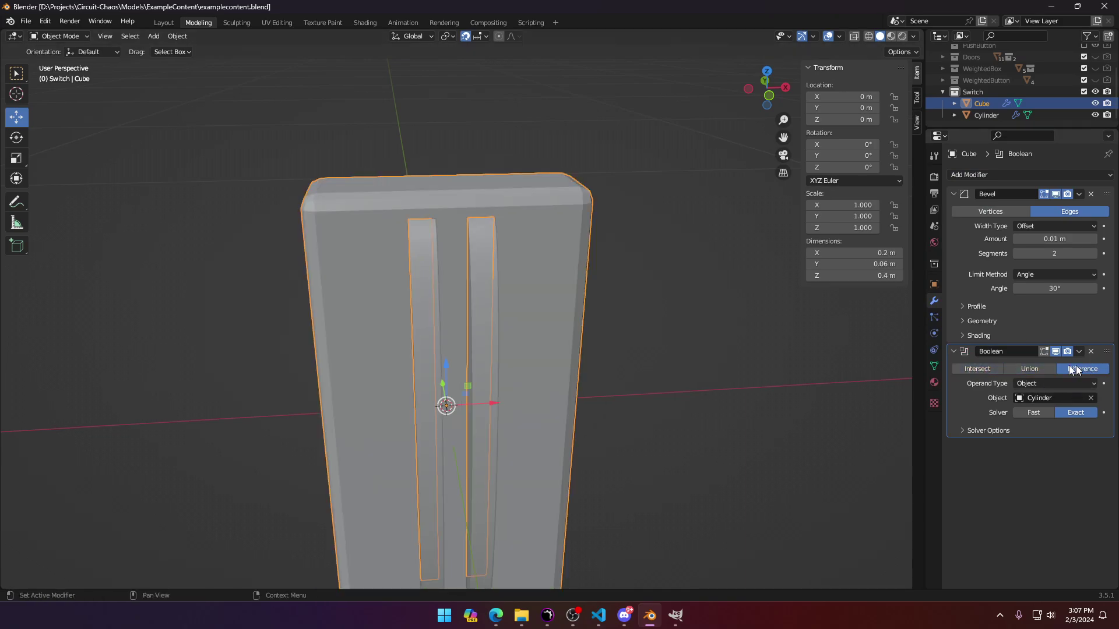
Step: Inspect the block's Difference cut and the half discs in wireframe shading
{"action": "mouse_move", "coordinate": [589, 309]}
{"action": "middle_mouse_down"}
{"action": "mouse_move", "coordinate": [549, 302]}
{"action": "mouse_move", "coordinate": [572, 301]}
{"action": "middle_mouse_up"}
{"action": "key", "text": "z"}
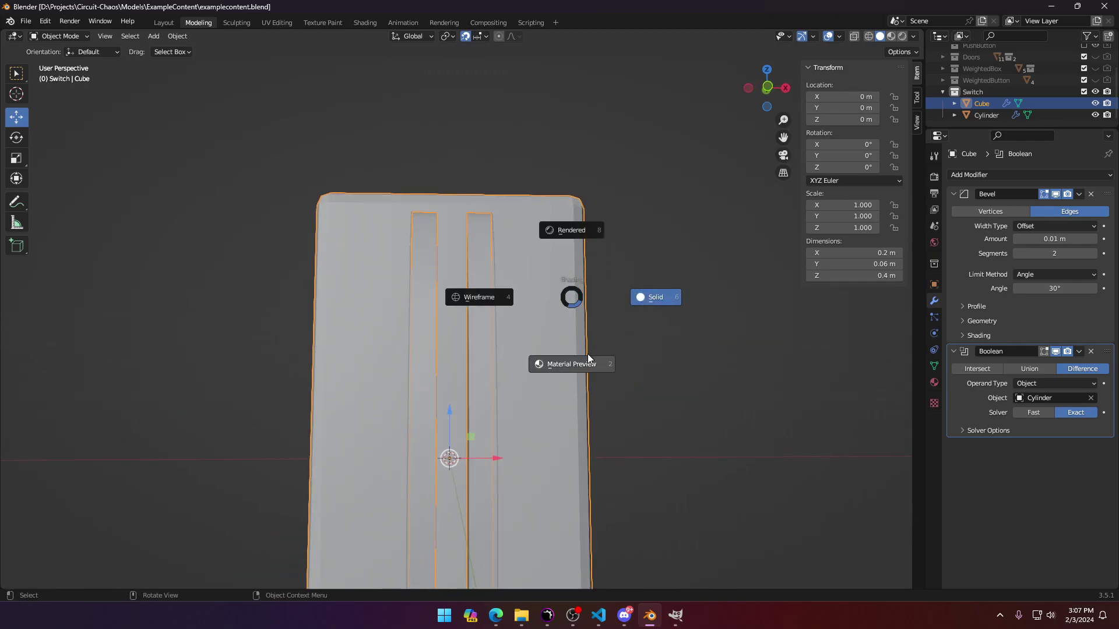
{"action": "left_click", "coordinate": [589, 359]}
{"action": "key", "text": "z"}
{"action": "left_click", "coordinate": [456, 337]}
{"action": "mouse_move", "coordinate": [490, 327]}
{"action": "middle_mouse_down"}
{"action": "mouse_move", "coordinate": [529, 392]}
{"action": "mouse_move", "coordinate": [476, 393]}
{"action": "middle_mouse_up"}
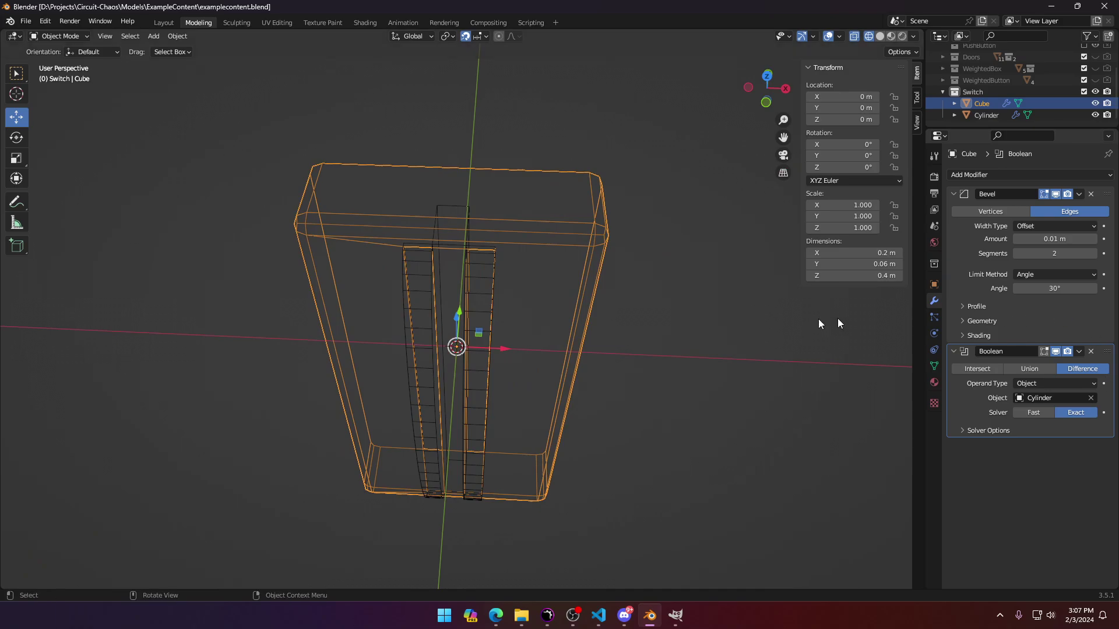
{"action": "middle_click_drag", "start_coordinate": [477, 328], "coordinate": [820, 173]}
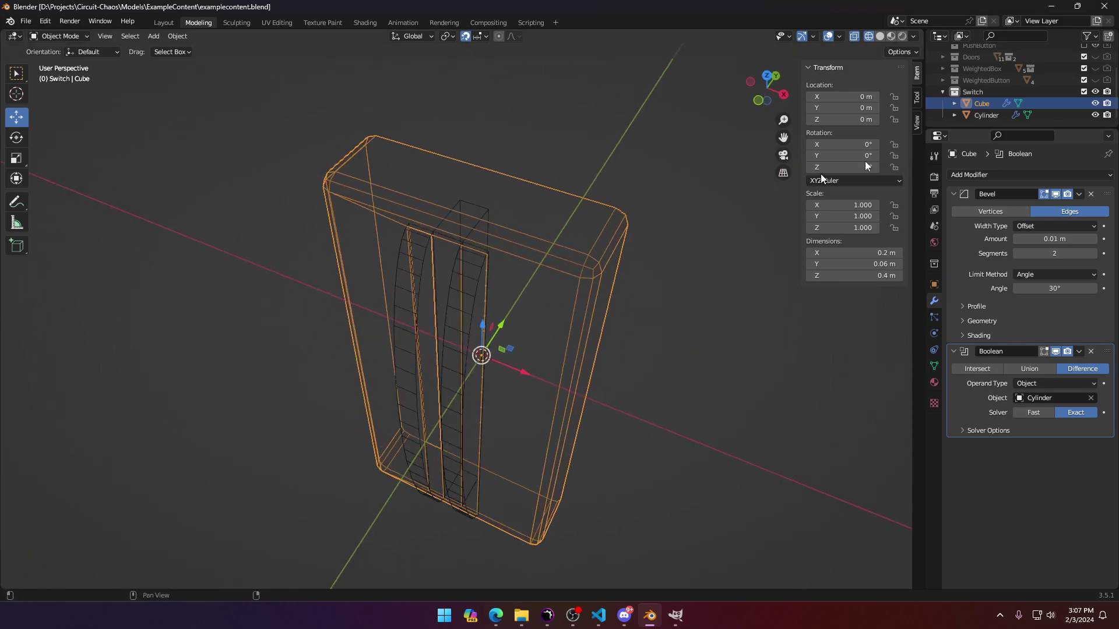
Step: Hide the half discs, return to solid shading, and test Union and Intersect in the block's Boolean modifier
{"action": "left_click", "coordinate": [1094, 115]}
{"action": "key", "text": "z"}
{"action": "left_click", "coordinate": [662, 263]}
{"action": "mouse_move", "coordinate": [663, 263]}
{"action": "middle_mouse_down"}
{"action": "mouse_move", "coordinate": [601, 204]}
{"action": "mouse_move", "coordinate": [613, 209]}
{"action": "mouse_move", "coordinate": [523, 242]}
{"action": "middle_mouse_up"}
{"action": "left_click", "coordinate": [1024, 371]}
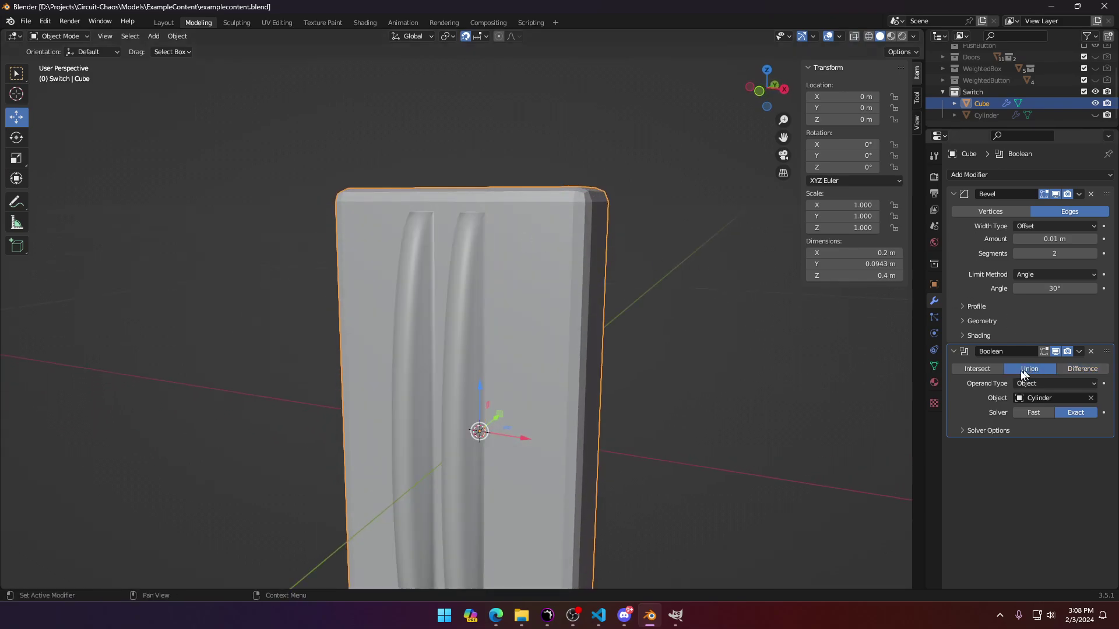
{"action": "left_click", "coordinate": [977, 369]}
{"action": "middle_click_drag", "start_coordinate": [536, 308], "coordinate": [543, 383]}
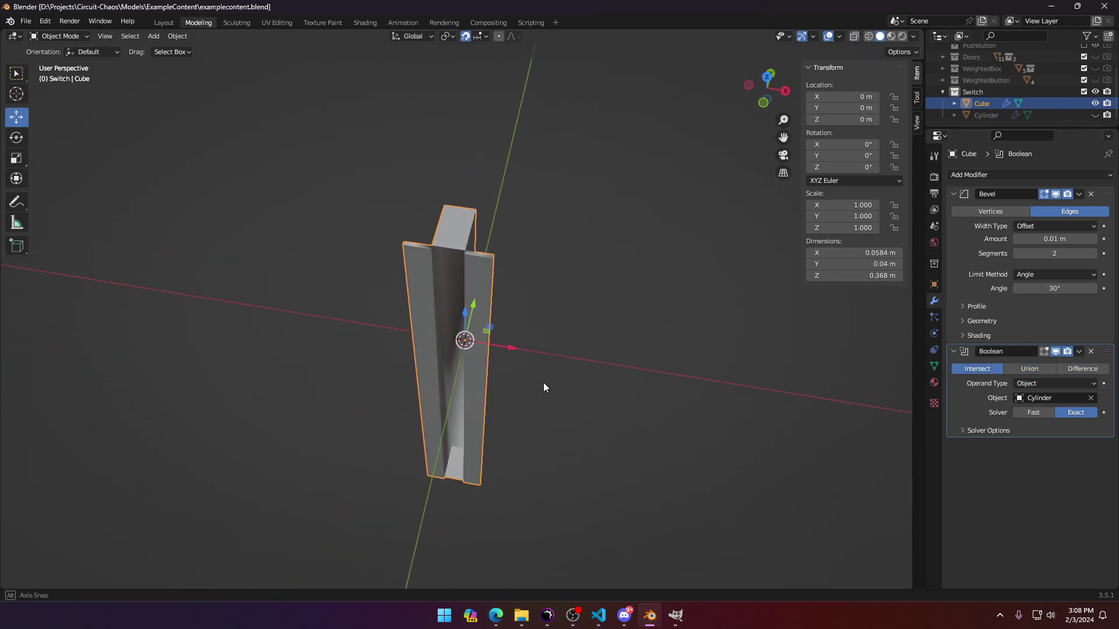
Step: Show the half discs again and remove the Boolean modifier from the block
{"action": "left_click", "coordinate": [1096, 116]}
{"action": "left_click", "coordinate": [1096, 115]}
{"action": "left_click", "coordinate": [1095, 116]}
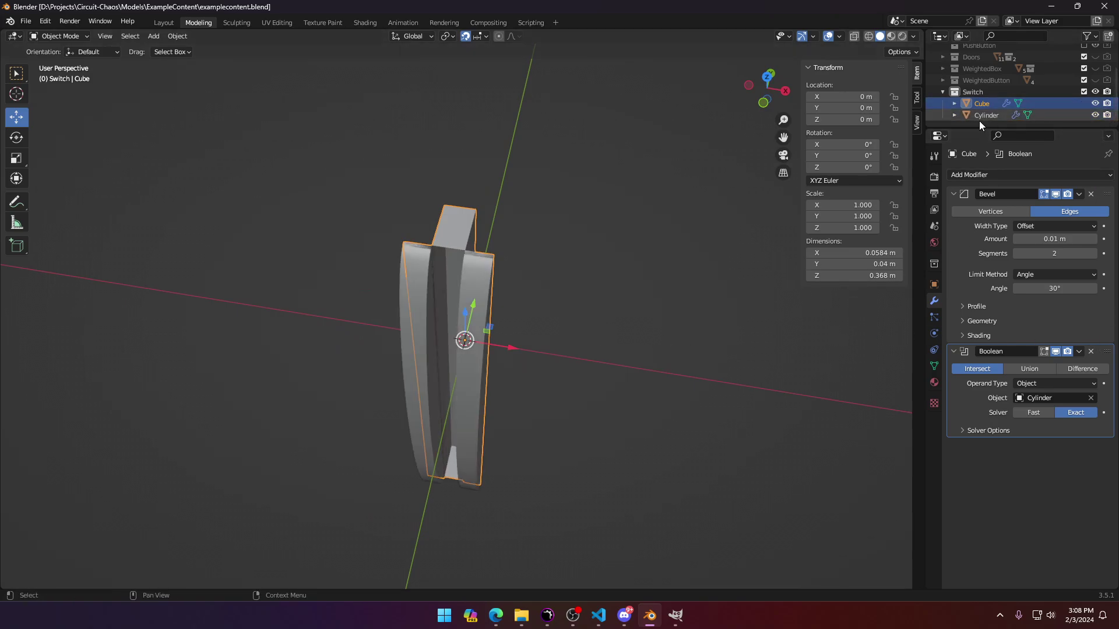
{"action": "left_click", "coordinate": [1091, 352]}
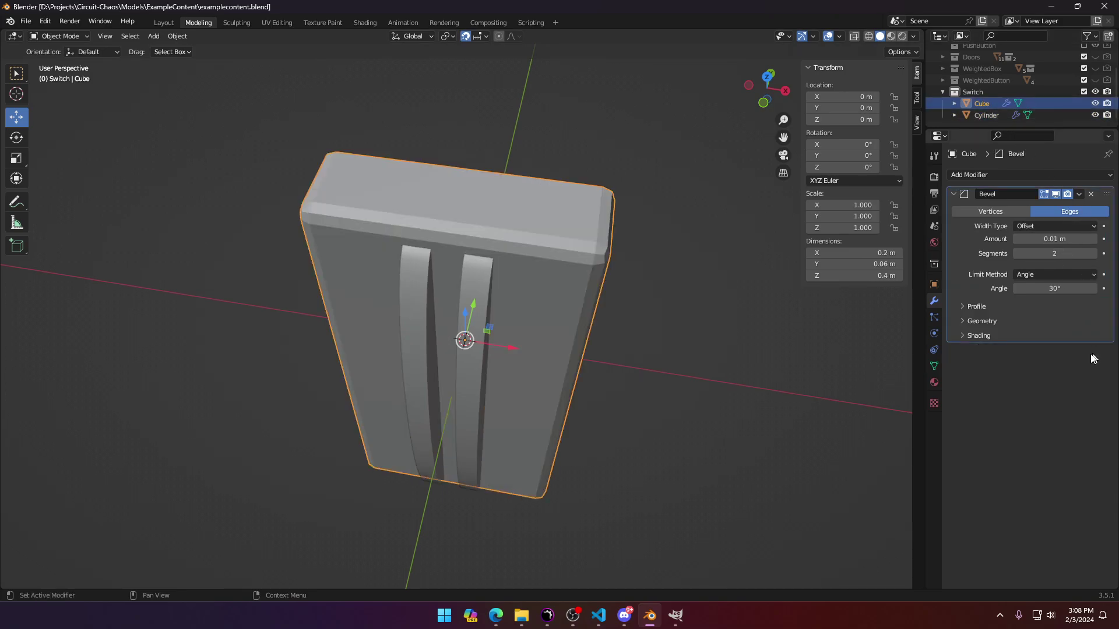
{"action": "middle_click_drag", "start_coordinate": [494, 322], "coordinate": [513, 289]}
{"action": "key", "text": "Tab"}
{"action": "key", "text": "Tab"}
{"action": "scroll", "coordinate": [569, 226], "scroll_direction": "down", "scroll_amount": 2}
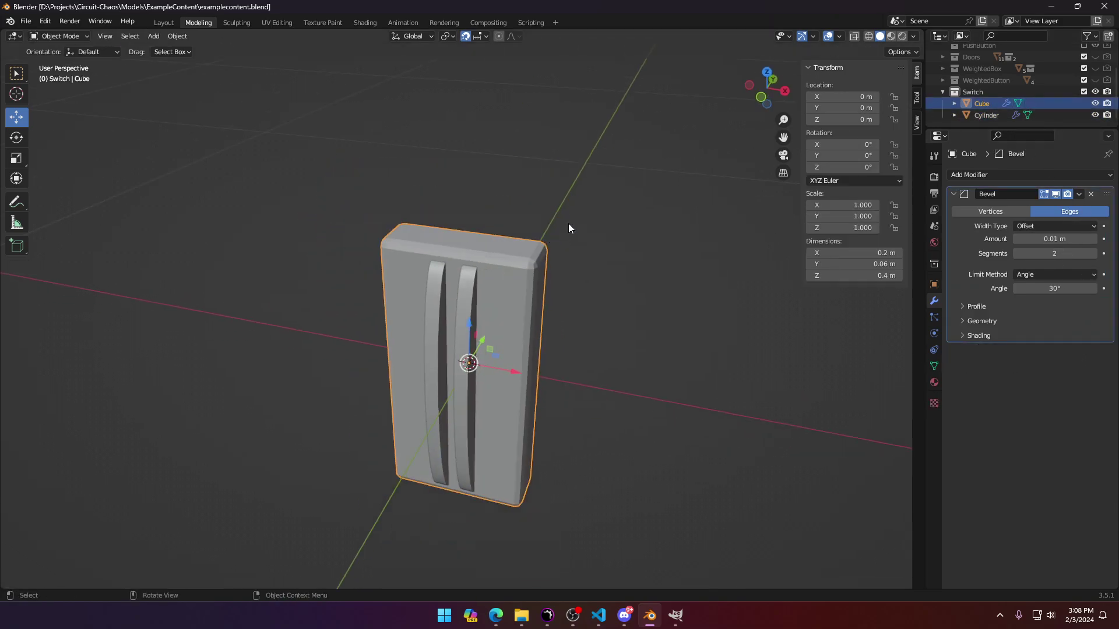
{"action": "middle_click_drag", "start_coordinate": [569, 226], "coordinate": [650, 203]}
{"action": "middle_click_drag", "start_coordinate": [560, 249], "coordinate": [465, 325]}
{"action": "key", "text": "shift+a"}
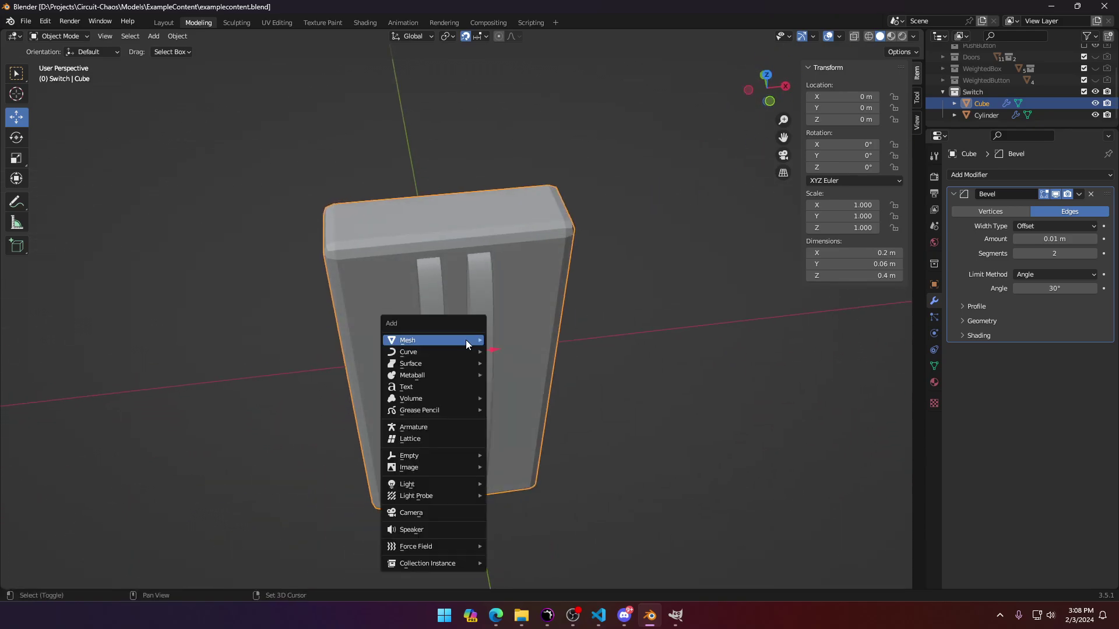
{"action": "mouse_move", "coordinate": [466, 342]}
{"action": "key", "text": "Escape"}
{"action": "middle_click_drag", "start_coordinate": [483, 302], "coordinate": [465, 278]}
{"action": "scroll", "coordinate": [538, 237], "scroll_direction": "down", "scroll_amount": 3}
{"action": "left_click", "coordinate": [470, 292]}
{"action": "scroll", "coordinate": [473, 295], "scroll_direction": "down", "scroll_amount": 1}
{"action": "scroll", "coordinate": [496, 310], "scroll_direction": "up", "scroll_amount": 2}
Step: Paste a copy of the bevelled block and create a collection named SwitchParts inside the Switch collection
{"action": "left_click", "coordinate": [498, 309]}
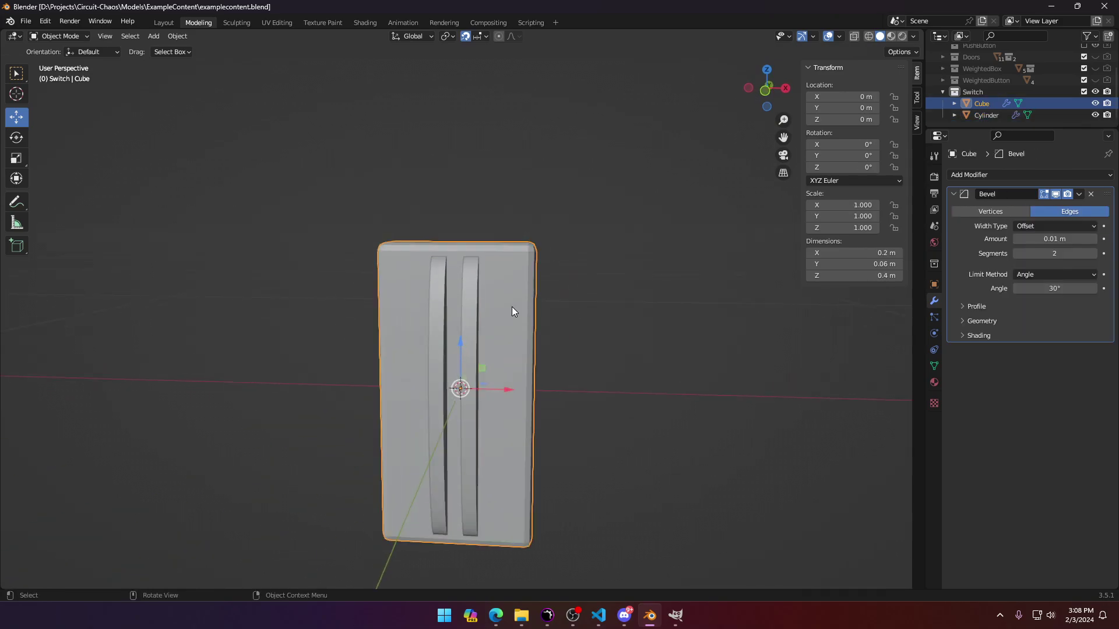
{"action": "key", "text": "ctrl+v"}
{"action": "left_click", "coordinate": [983, 93]}
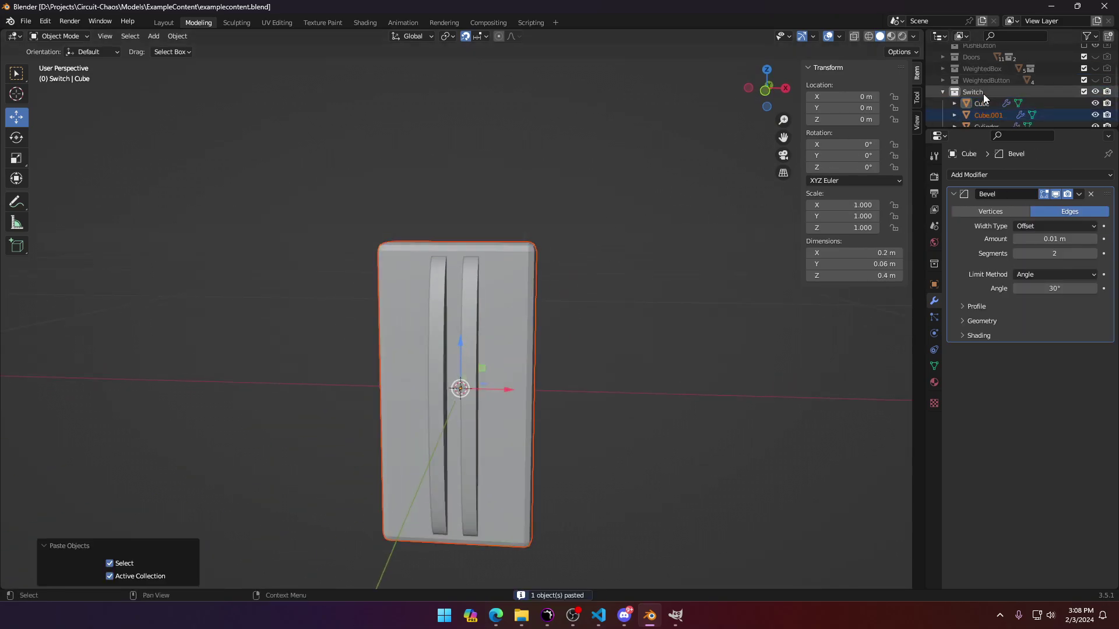
{"action": "right_click", "coordinate": [984, 93]}
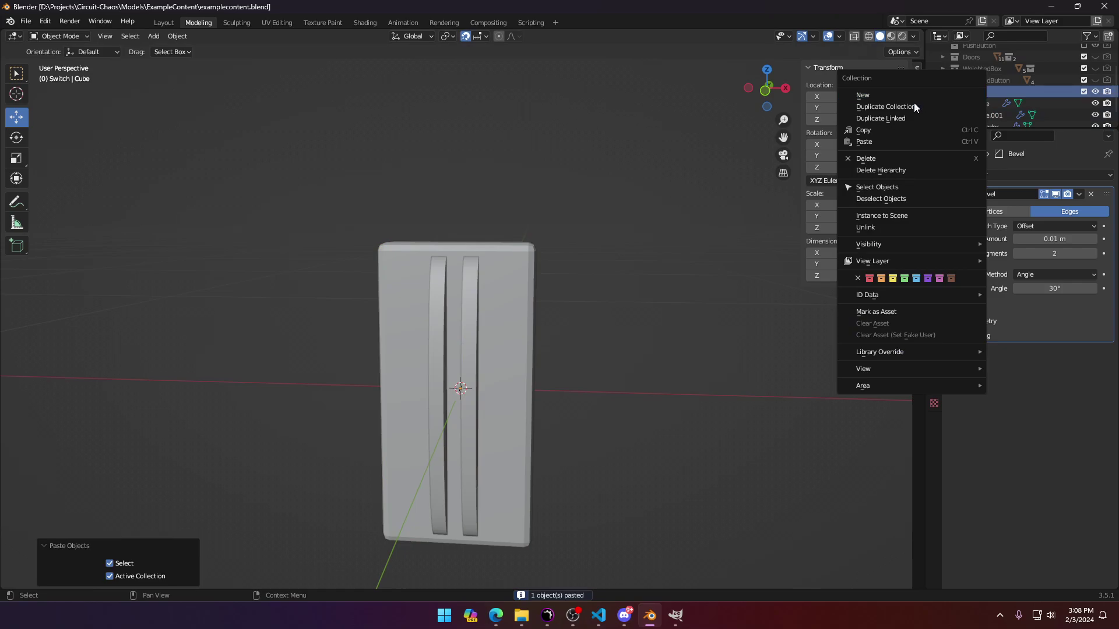
{"action": "left_click", "coordinate": [912, 95]}
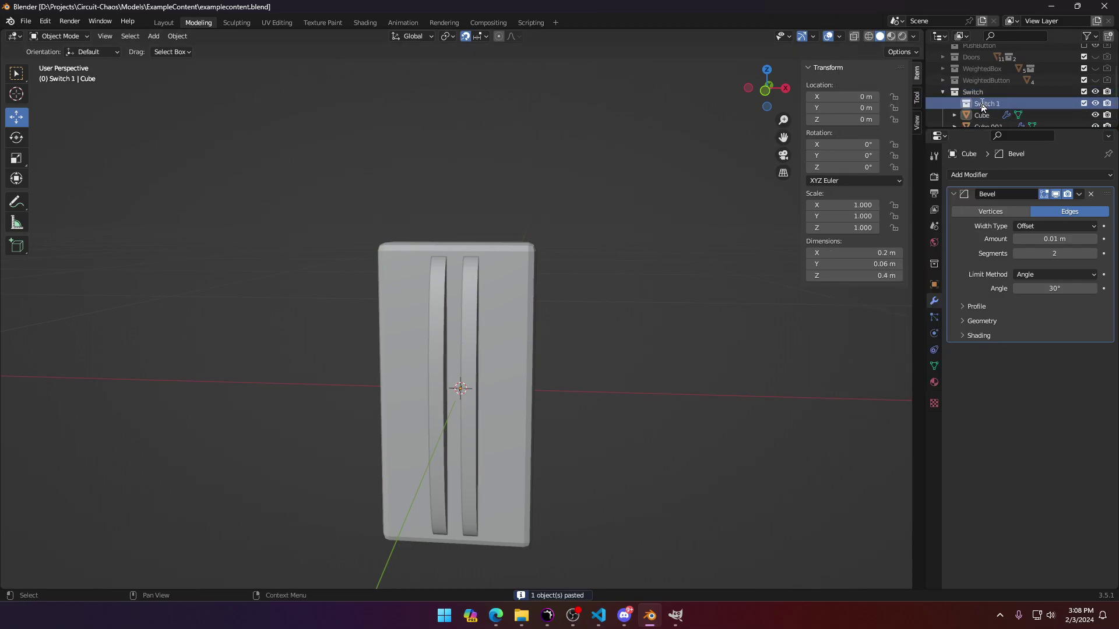
{"action": "double_click", "coordinate": [990, 87]}
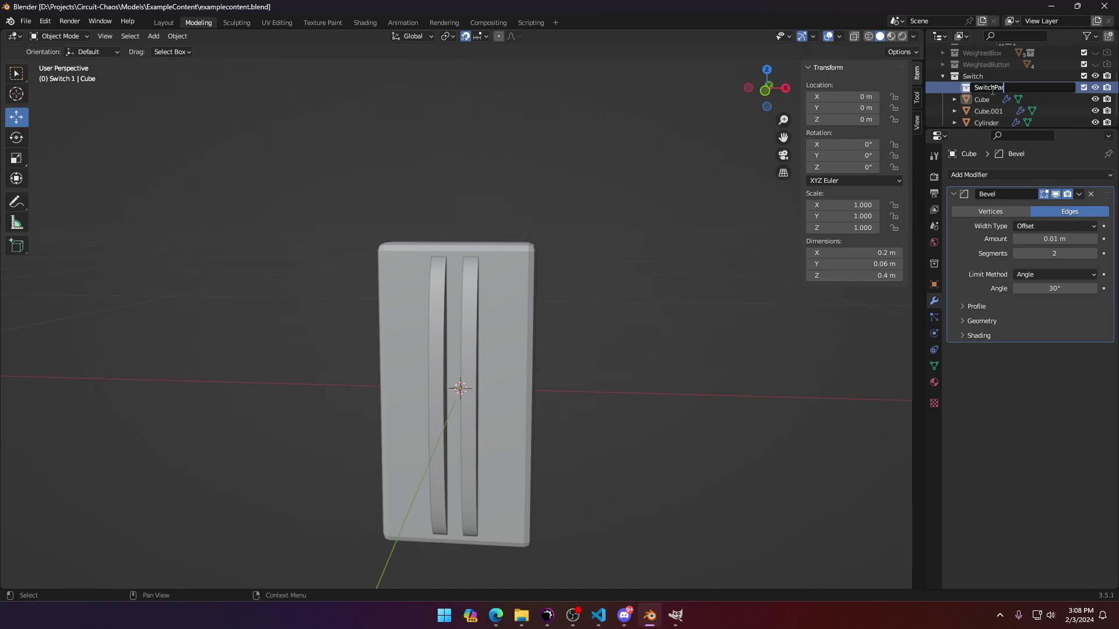
{"action": "key", "text": "Return"}
Step: Move the original block, Cube, into the SwitchParts collection and collapse that collection
{"action": "left_click", "coordinate": [981, 110]}
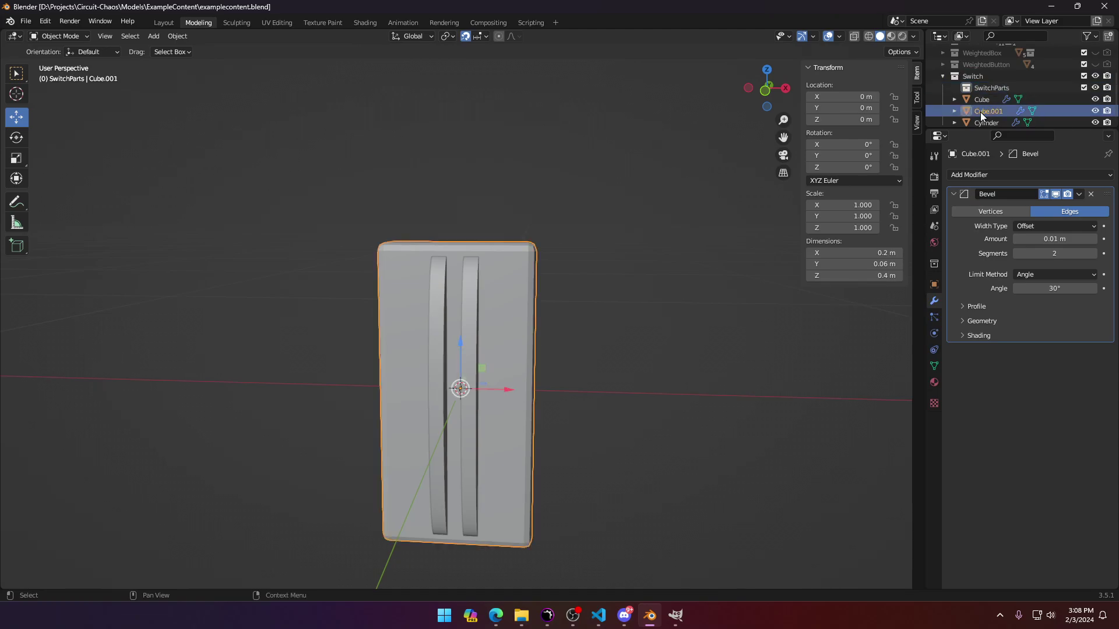
{"action": "left_click_drag", "start_coordinate": [980, 102], "coordinate": [979, 87]}
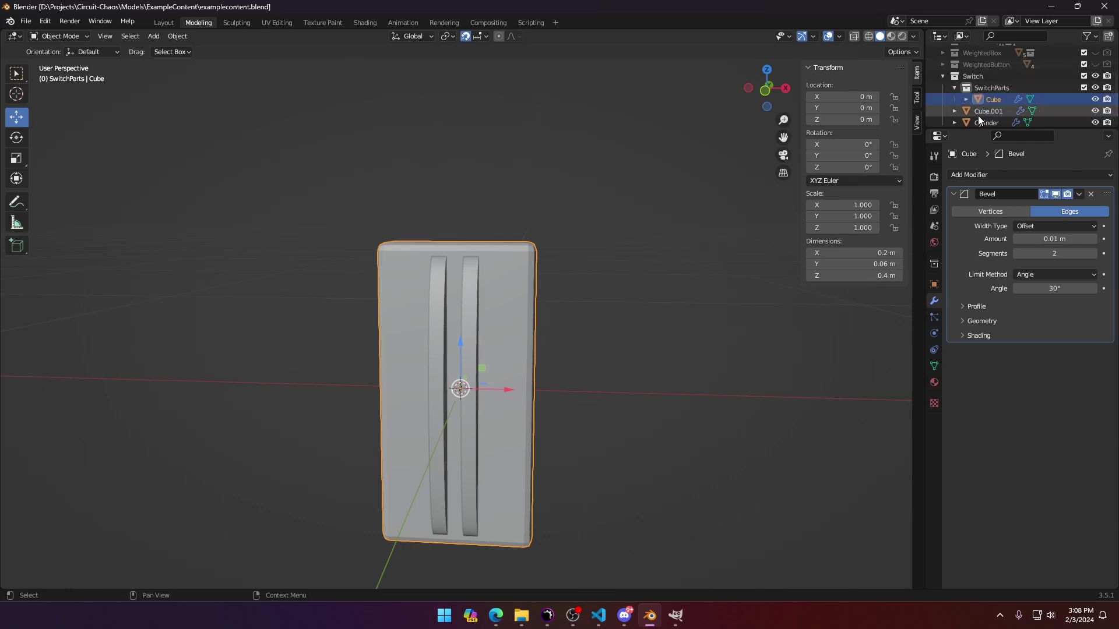
{"action": "left_click", "coordinate": [956, 88]}
Step: Try to move the front face of the copied block along the Y axis in Edit Mode
{"action": "left_click", "coordinate": [989, 103]}
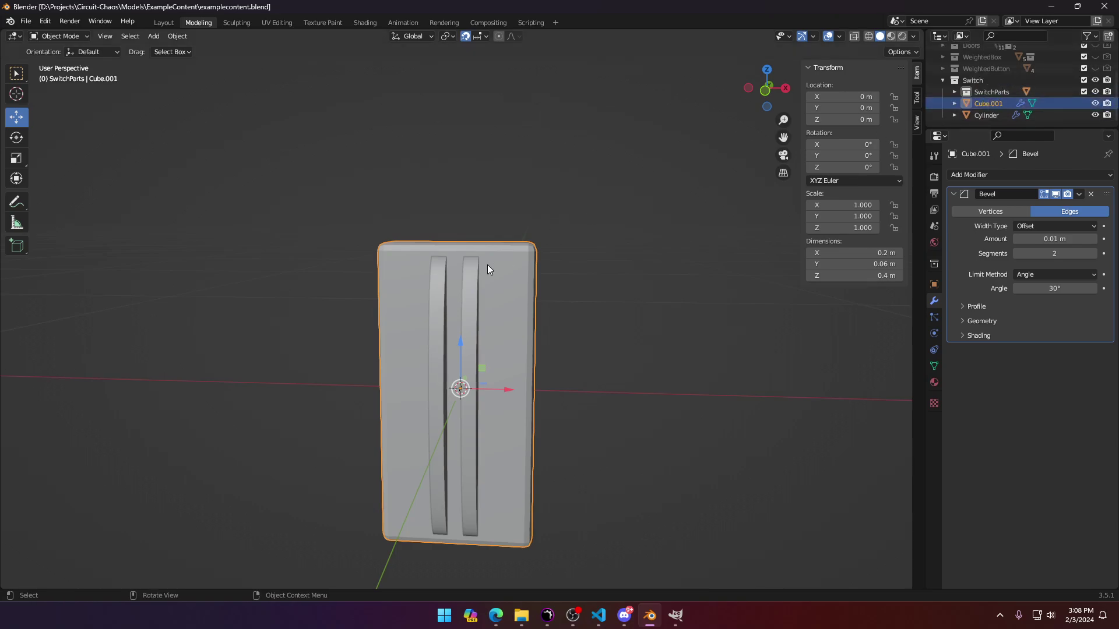
{"action": "middle_click_drag", "start_coordinate": [487, 264], "coordinate": [484, 278]}
{"action": "scroll", "coordinate": [485, 279], "scroll_direction": "up", "scroll_amount": 3}
{"action": "key", "text": "Tab"}
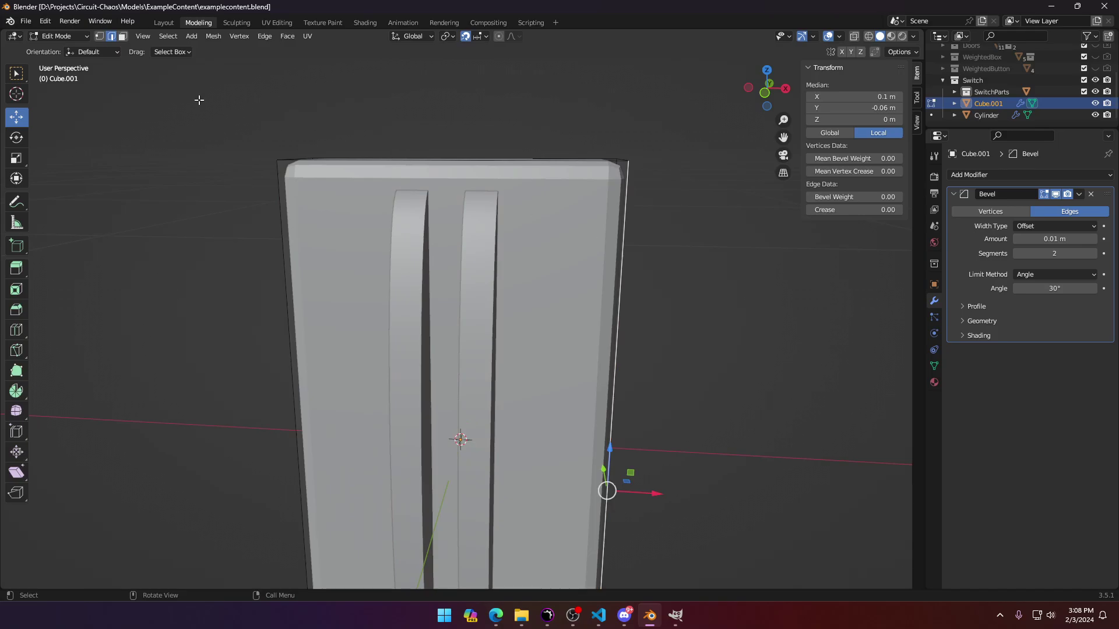
{"action": "key", "text": "Tab"}
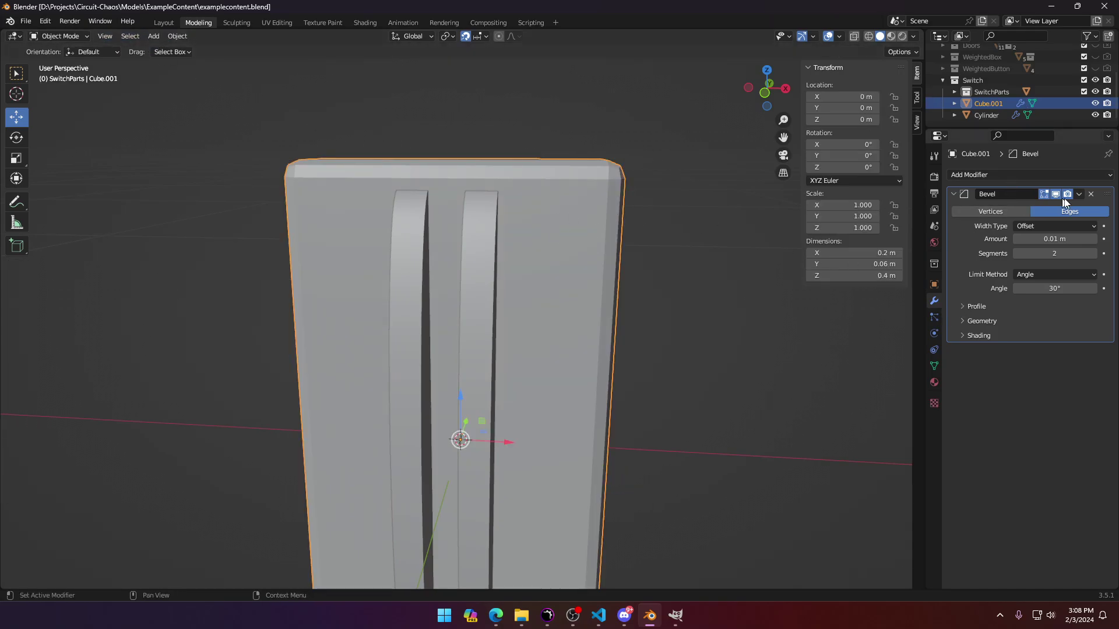
{"action": "left_click", "coordinate": [1079, 194]}
{"action": "key", "text": "Tab"}
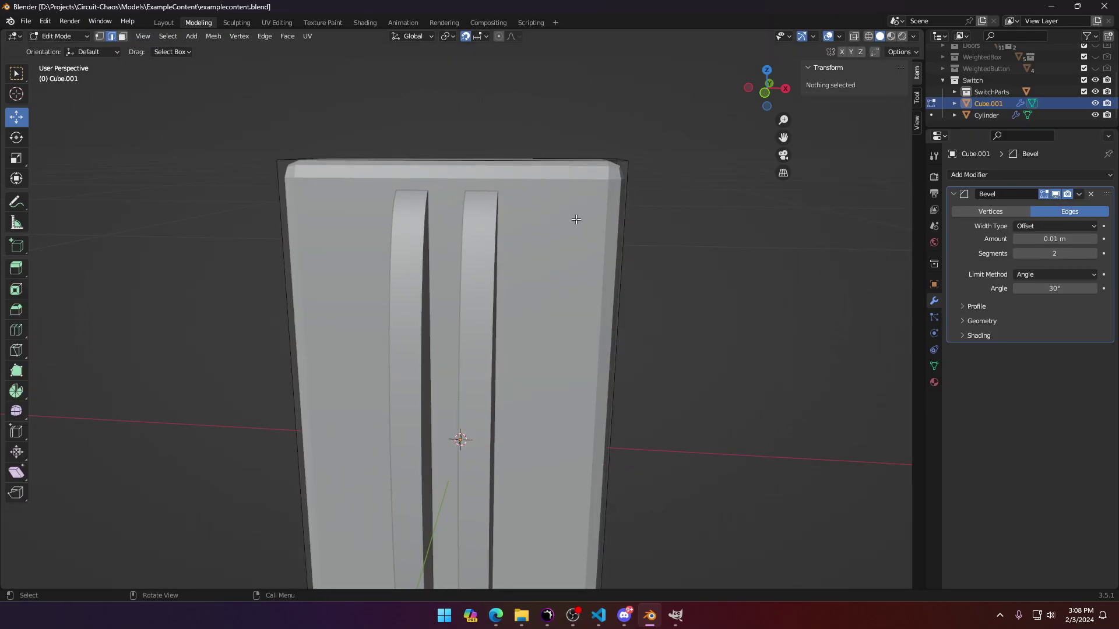
{"action": "middle_click_drag", "start_coordinate": [576, 220], "coordinate": [500, 222]}
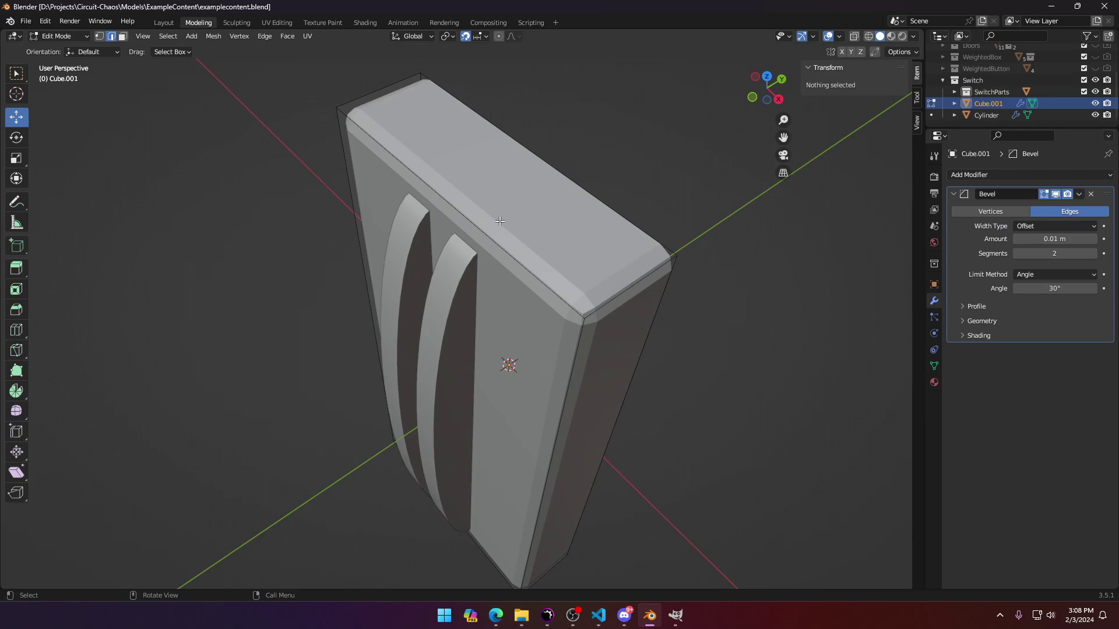
{"action": "left_click", "coordinate": [465, 194]}
{"action": "left_click", "coordinate": [506, 305]}
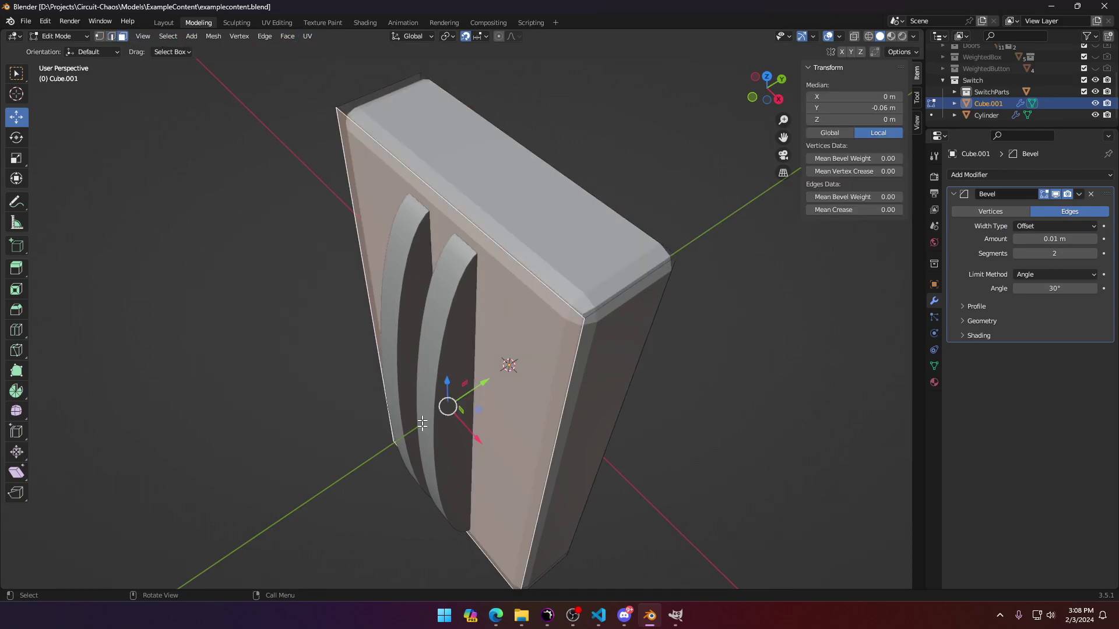
{"action": "key", "text": "g"}
{"action": "key", "text": "y"}
{"action": "left_click", "coordinate": [522, 342]}
{"action": "middle_click_drag", "start_coordinate": [471, 257], "coordinate": [263, 195]}
{"action": "key", "text": "Tab"}
Step: Hide the SwitchParts collection and try 1 bevel segment on the copied block before setting it back to 2
{"action": "left_click", "coordinate": [1017, 254]}
{"action": "middle_click_drag", "start_coordinate": [618, 289], "coordinate": [525, 309]}
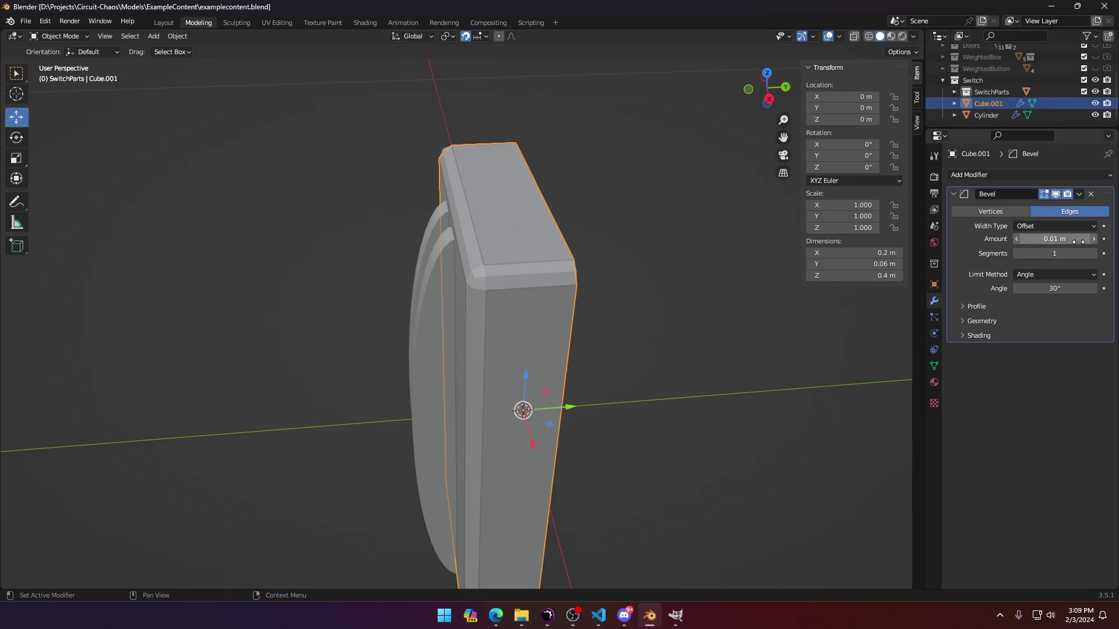
{"action": "left_click", "coordinate": [1095, 92]}
{"action": "middle_click_drag", "start_coordinate": [560, 201], "coordinate": [647, 170]}
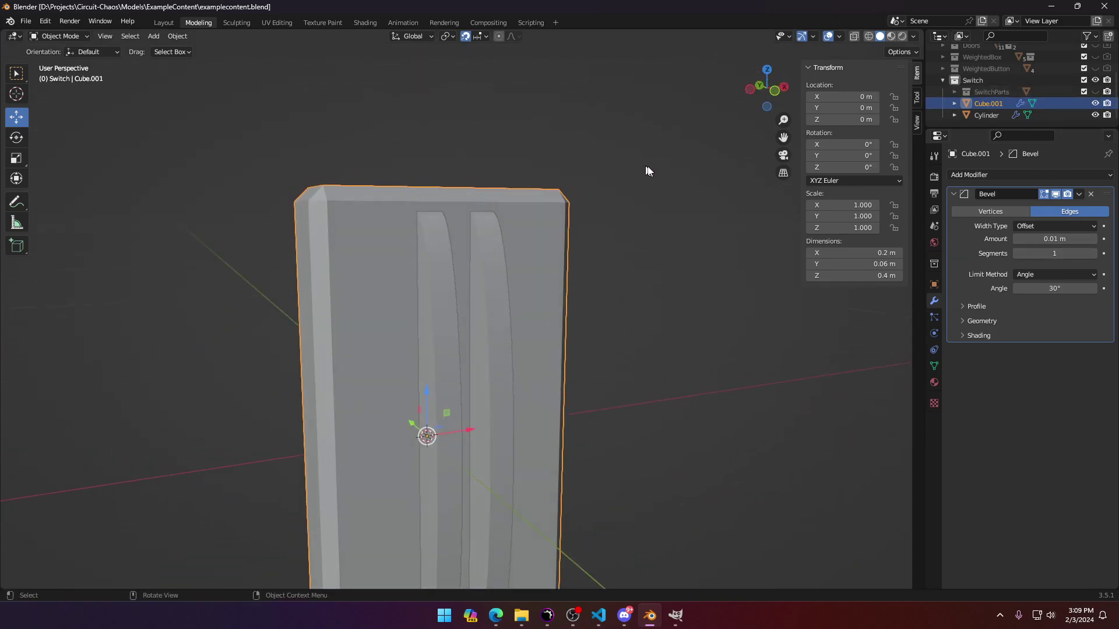
{"action": "left_click", "coordinate": [1093, 253]}
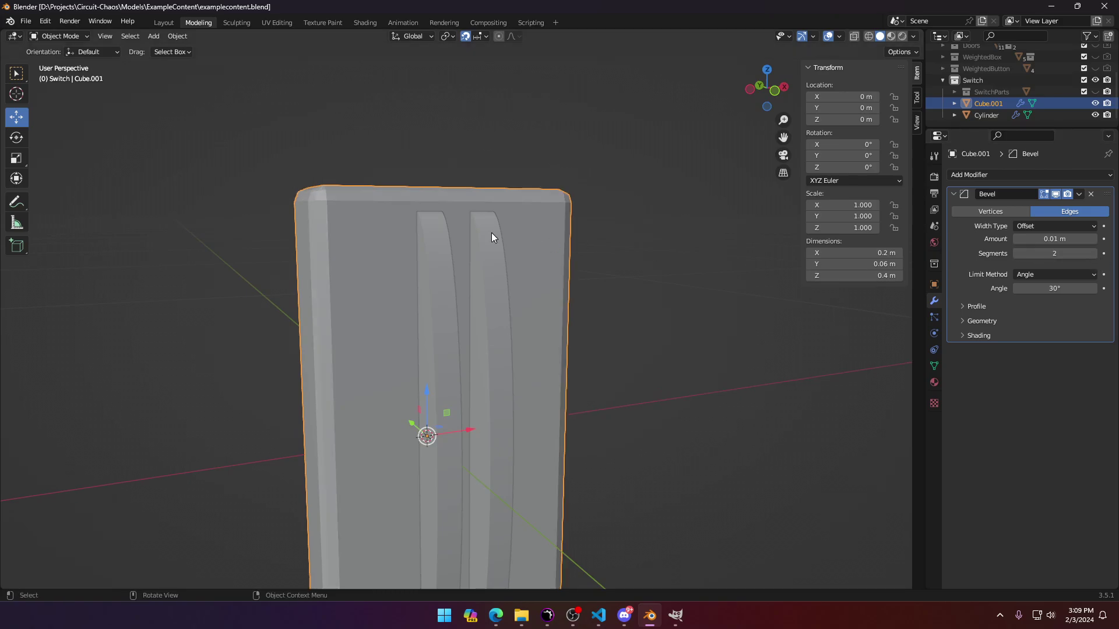
Step: Apply the Bevel modifier on the copied block, undoing the accidental removal of the modifier first
{"action": "middle_click_drag", "start_coordinate": [491, 232], "coordinate": [533, 279]}
{"action": "left_click", "coordinate": [1090, 194]}
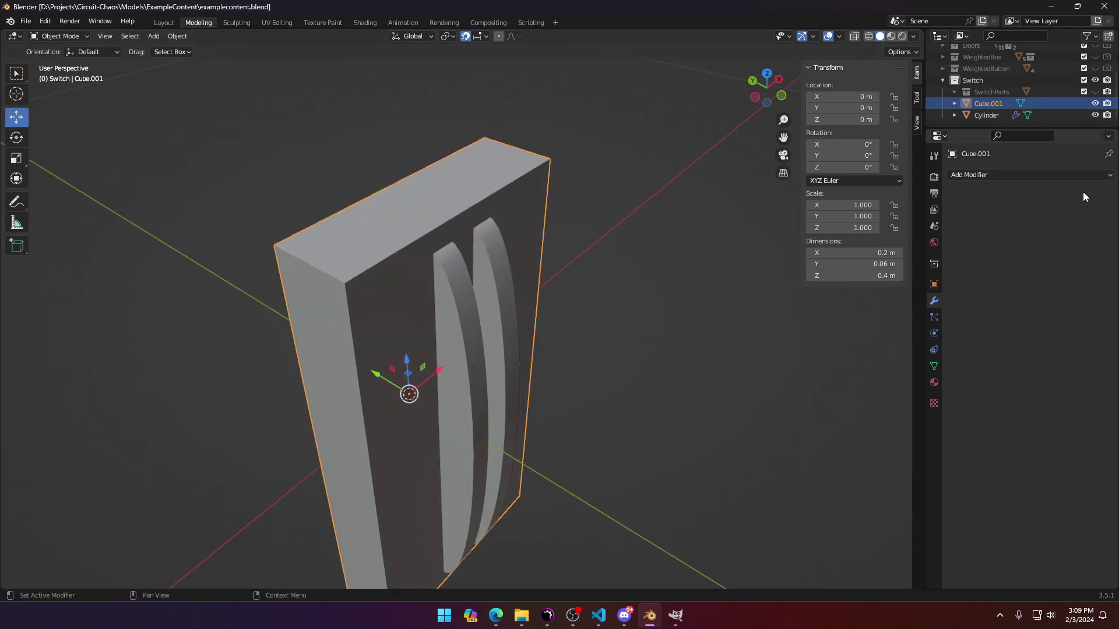
{"action": "key", "text": "ctrl+z"}
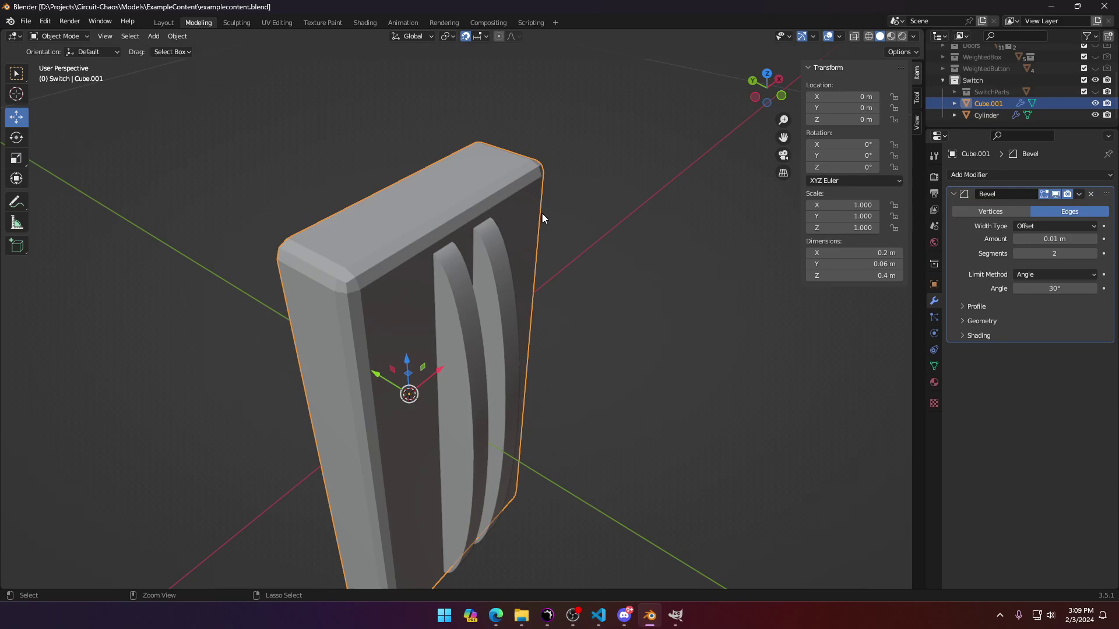
{"action": "left_click", "coordinate": [1081, 193]}
{"action": "left_click", "coordinate": [1034, 209]}
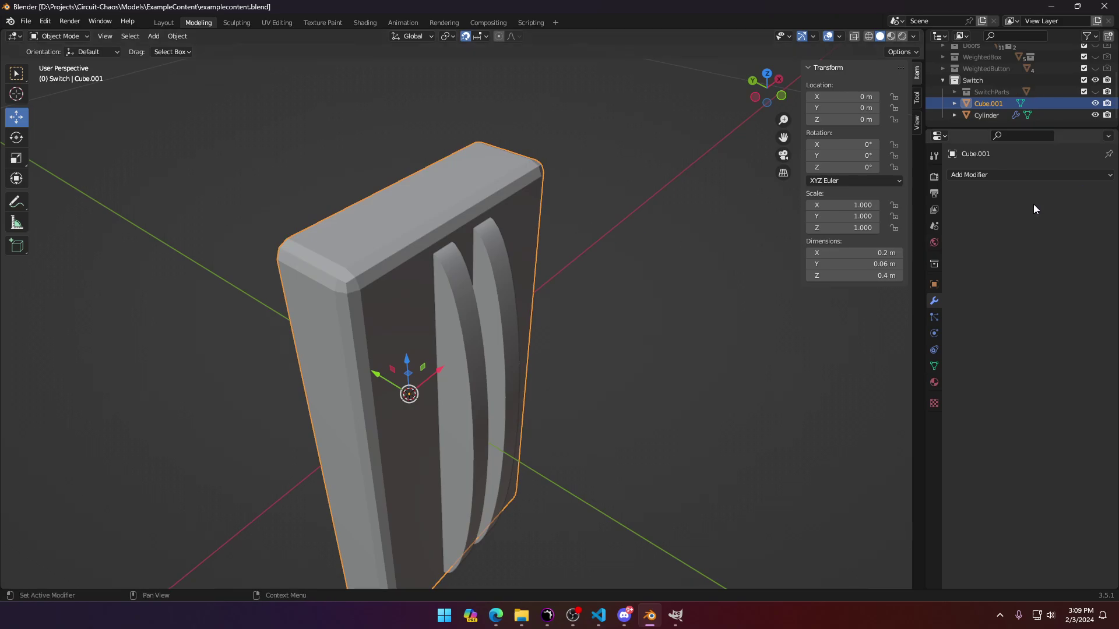
Step: Delete the large front face of the copied block in Edit Mode
{"action": "key", "text": "Tab"}
{"action": "left_click", "coordinate": [370, 321]}
{"action": "middle_click_drag", "start_coordinate": [385, 223], "coordinate": [441, 219], "text": "shift"}
{"action": "scroll", "coordinate": [464, 250], "scroll_direction": "up", "scroll_amount": 2}
{"action": "key", "text": "x"}
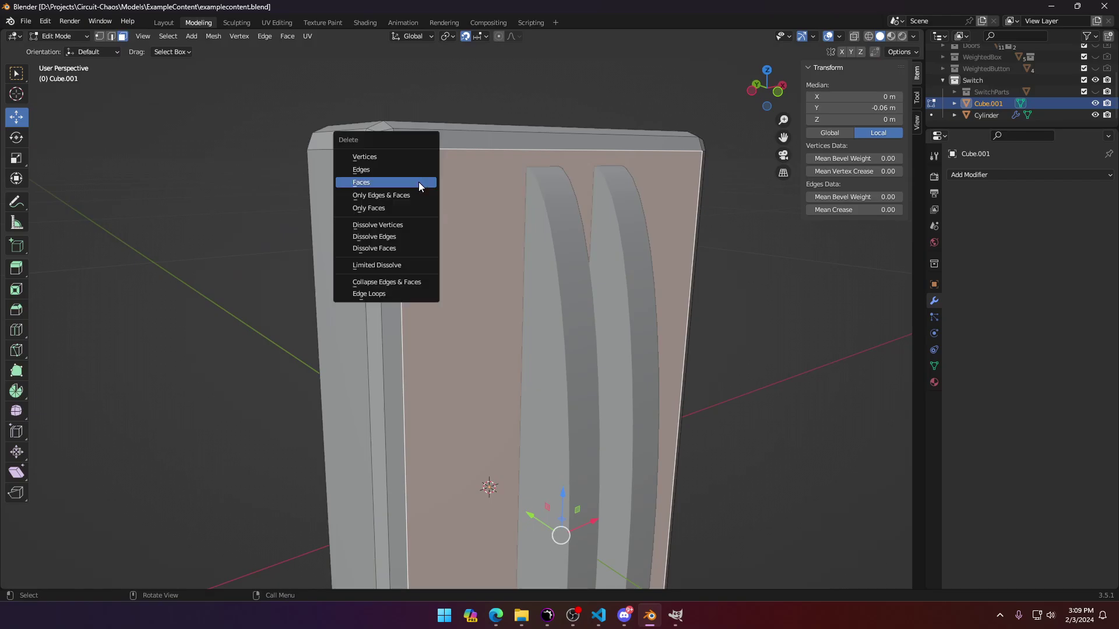
{"action": "left_click", "coordinate": [418, 182]}
{"action": "middle_click_drag", "start_coordinate": [417, 182], "coordinate": [300, 175]}
Step: In front wireframe view, extrude the opening's upper-left vertex to the left disc's upper inner corner at X -0.011 m, Z 0.184 m
{"action": "left_click", "coordinate": [340, 217]}
{"action": "left_click", "coordinate": [371, 199]}
{"action": "left_click", "coordinate": [315, 163]}
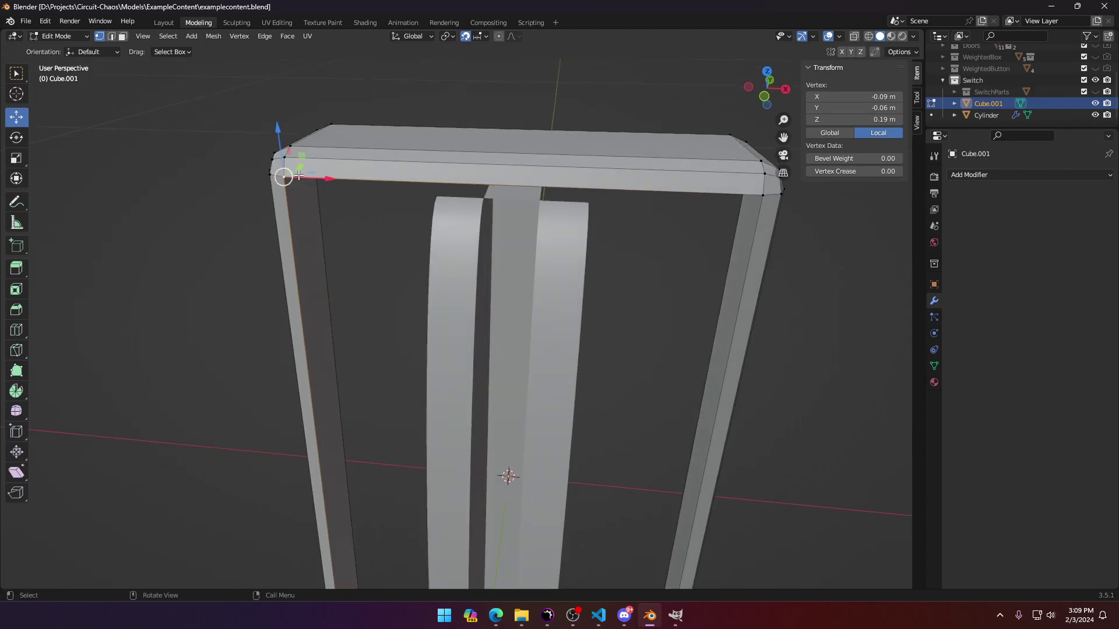
{"action": "key", "text": "KP_1"}
{"action": "key", "text": "z"}
{"action": "left_click", "coordinate": [292, 184]}
{"action": "middle_click_drag", "start_coordinate": [403, 140], "coordinate": [460, 282], "text": "shift"}
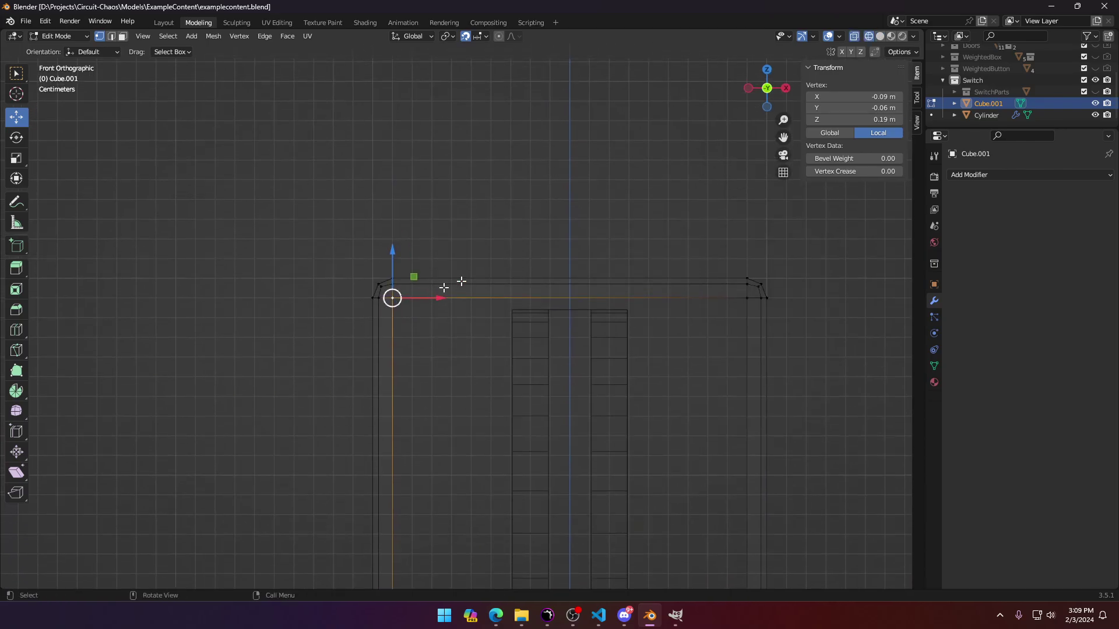
{"action": "scroll", "coordinate": [458, 300], "scroll_direction": "up", "scroll_amount": 5}
{"action": "key", "text": "g"}
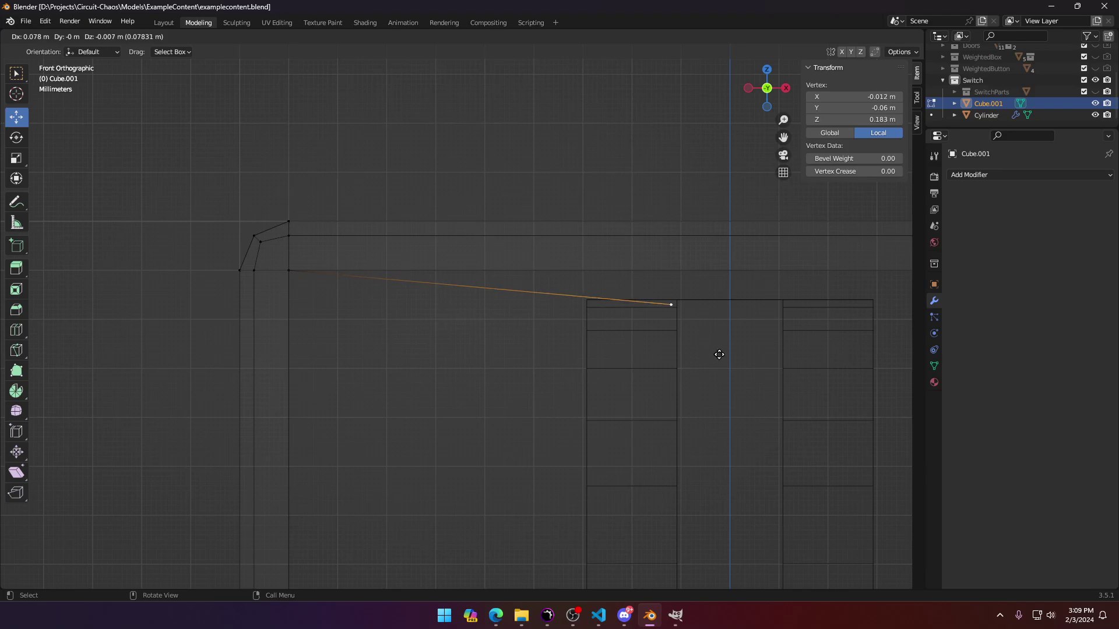
{"action": "left_click", "coordinate": [724, 347]}
{"action": "scroll", "coordinate": [612, 322], "scroll_direction": "down", "scroll_amount": 2}
Step: Extrude the opening's upper-right vertex toward the right disc and lower it to the disc's top height, at X 0.03 m, Z 0.184 m
{"action": "middle_click_drag", "start_coordinate": [612, 322], "coordinate": [337, 358], "text": "shift"}
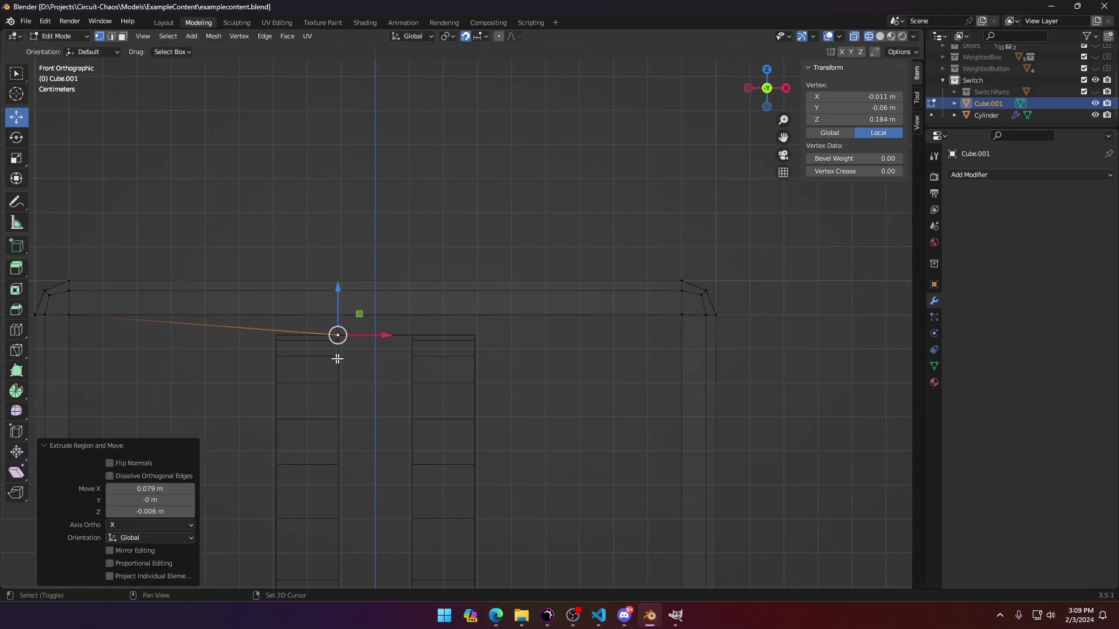
{"action": "left_click", "coordinate": [695, 313]}
{"action": "left_click", "coordinate": [680, 315]}
{"action": "key", "text": "g"}
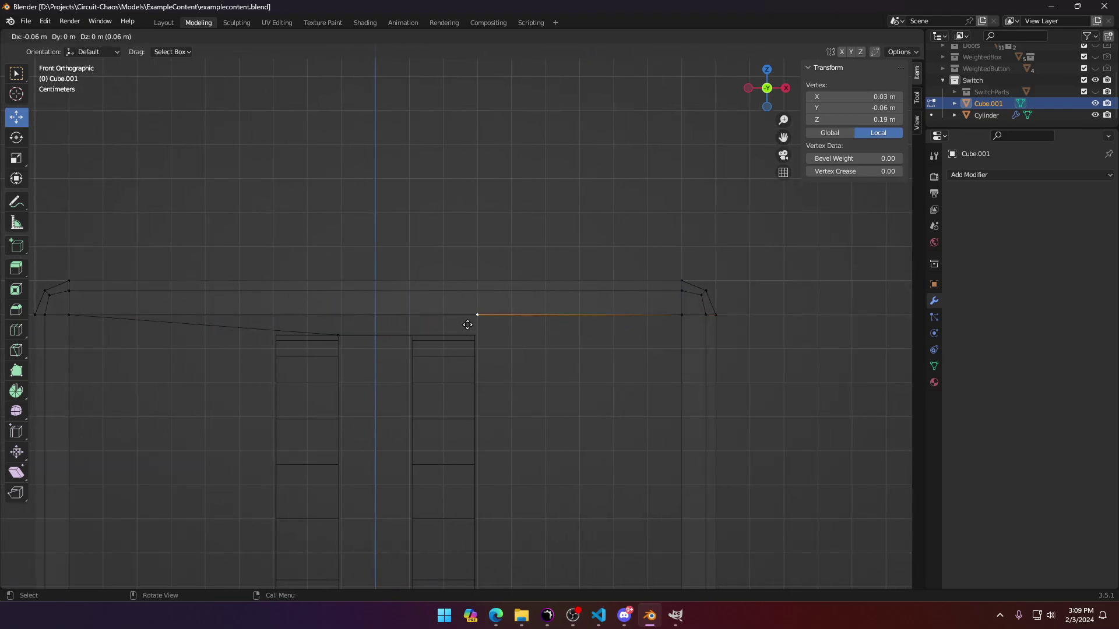
{"action": "left_click", "coordinate": [468, 324]}
{"action": "scroll", "coordinate": [500, 309], "scroll_direction": "up", "scroll_amount": 3}
{"action": "left_click_drag", "start_coordinate": [527, 277], "coordinate": [549, 376]}
{"action": "scroll", "coordinate": [561, 393], "scroll_direction": "down", "scroll_amount": 1}
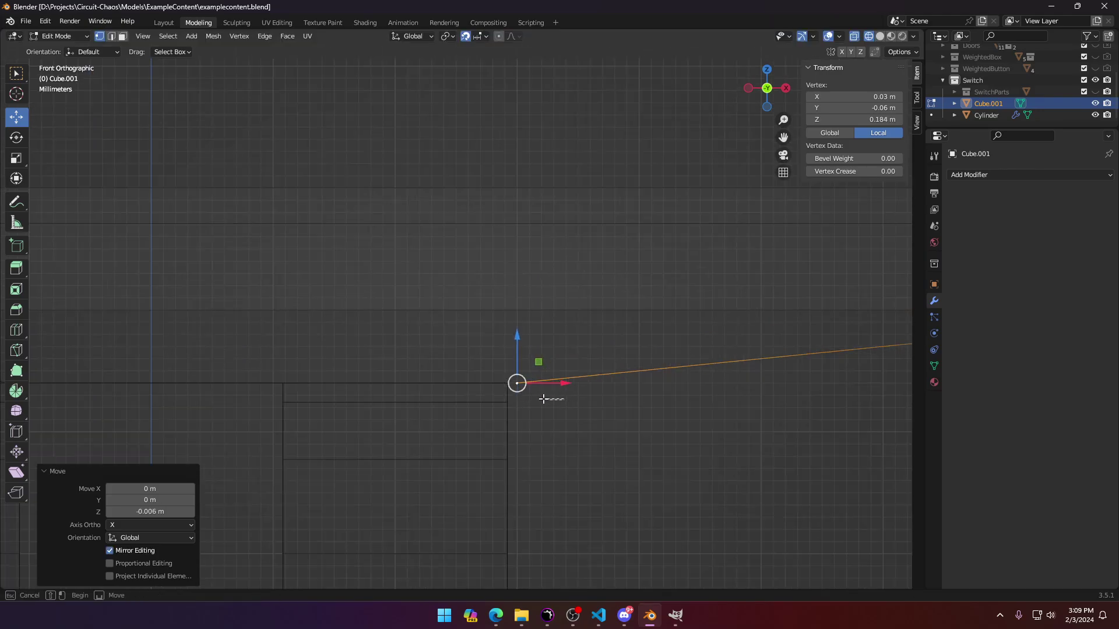
Step: Move the extruded upper-right vertex along X to the right disc's upper inner corner at X 0.011 m
{"action": "left_click", "coordinate": [554, 383]}
{"action": "left_click", "coordinate": [512, 383]}
{"action": "mouse_move", "coordinate": [552, 385]}
{"action": "left_mouse_down"}
{"action": "mouse_move", "coordinate": [530, 384]}
{"action": "mouse_move", "coordinate": [542, 385]}
{"action": "left_mouse_up"}
{"action": "scroll", "coordinate": [544, 364], "scroll_direction": "down", "scroll_amount": 7}
{"action": "middle_click_drag", "start_coordinate": [387, 374], "coordinate": [477, 324], "text": "shift"}
{"action": "scroll", "coordinate": [477, 324], "scroll_direction": "up", "scroll_amount": 4}
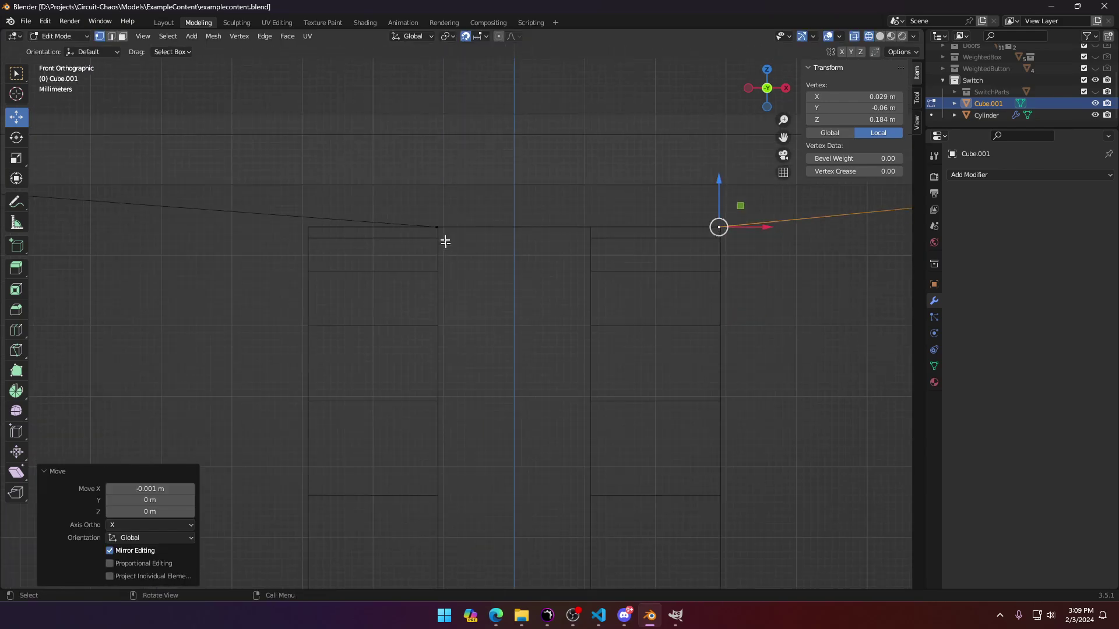
{"action": "left_click_drag", "start_coordinate": [744, 228], "coordinate": [618, 227]}
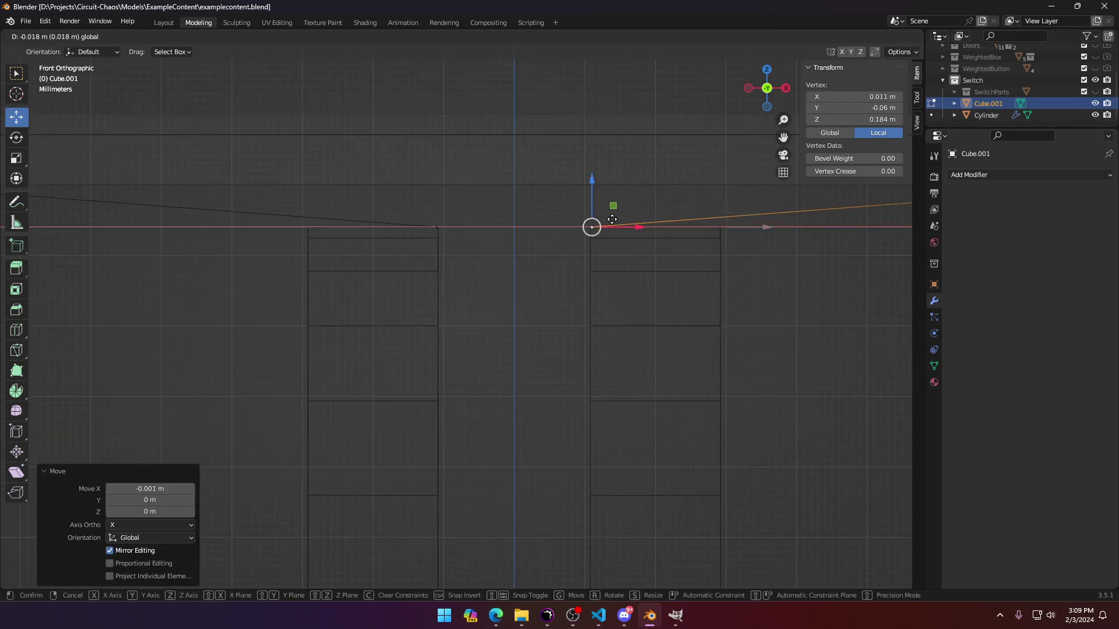
Step: Extrude the opening's lower-right vertex to the right disc's lower inner corner at X 0.011 m, Z -0.184 m
{"action": "scroll", "coordinate": [512, 202], "scroll_direction": "down", "scroll_amount": 6}
{"action": "scroll", "coordinate": [511, 201], "scroll_direction": "down", "scroll_amount": 5}
{"action": "middle_click_drag", "start_coordinate": [500, 379], "coordinate": [507, 255], "text": "shift"}
{"action": "scroll", "coordinate": [507, 254], "scroll_direction": "up", "scroll_amount": 8}
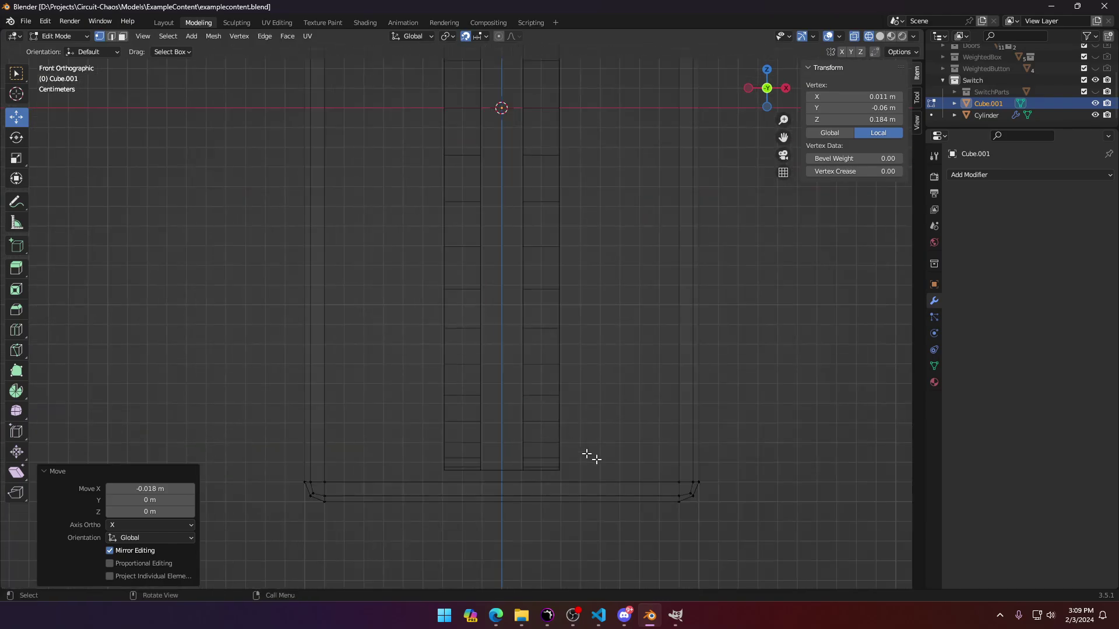
{"action": "left_click", "coordinate": [680, 481]}
{"action": "left_click_drag", "start_coordinate": [679, 481], "coordinate": [711, 482]}
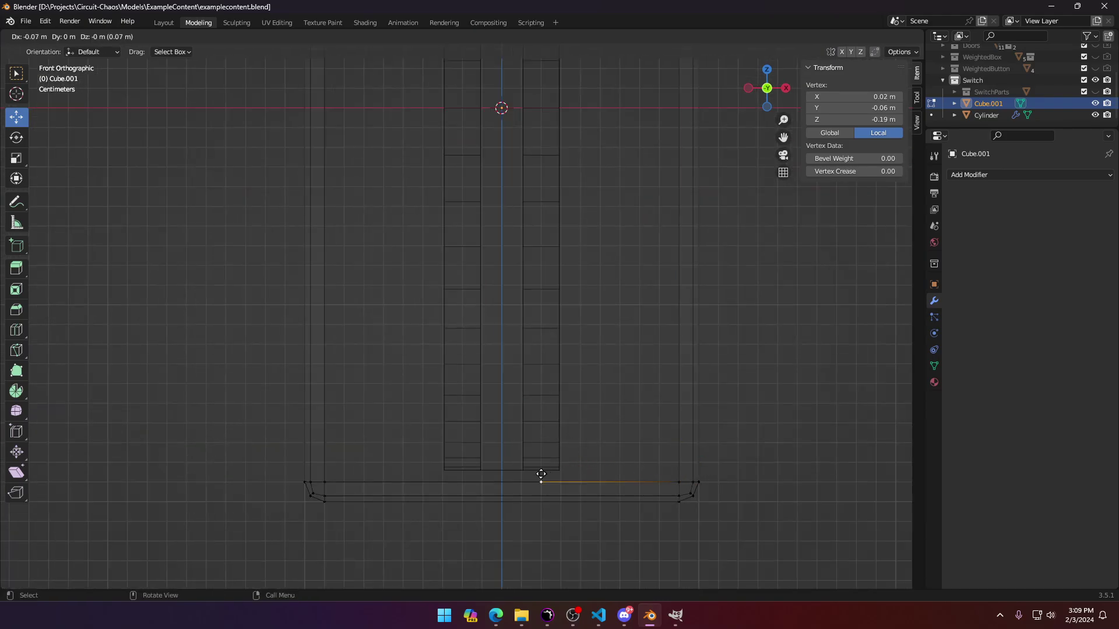
{"action": "left_click_drag", "start_coordinate": [541, 474], "coordinate": [522, 462]}
{"action": "scroll", "coordinate": [562, 417], "scroll_direction": "up", "scroll_amount": 8}
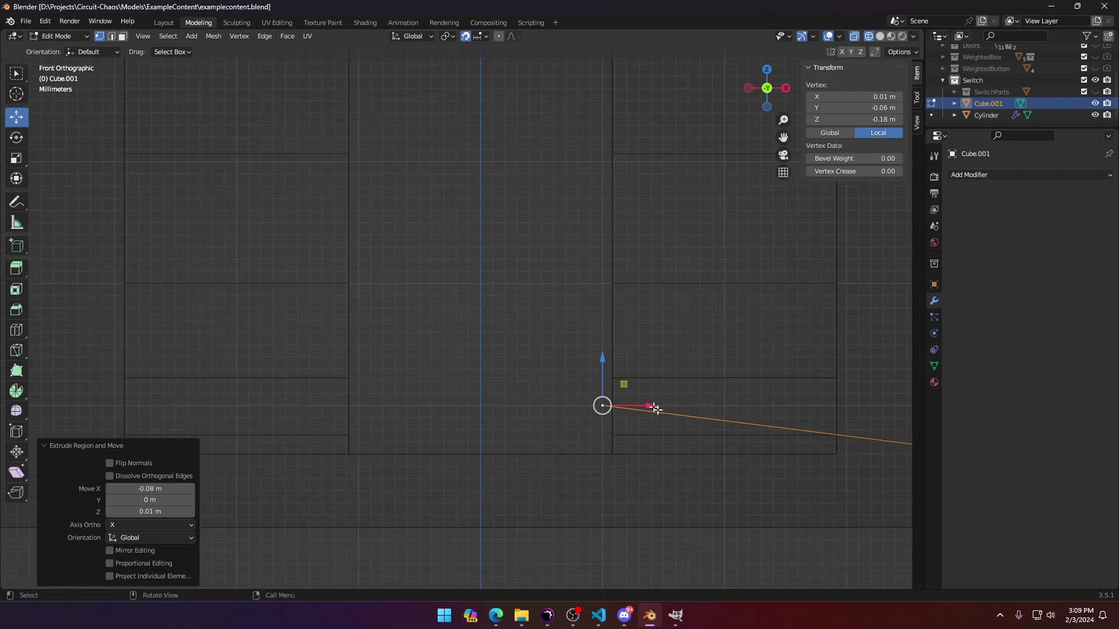
{"action": "left_click_drag", "start_coordinate": [618, 387], "coordinate": [634, 420]}
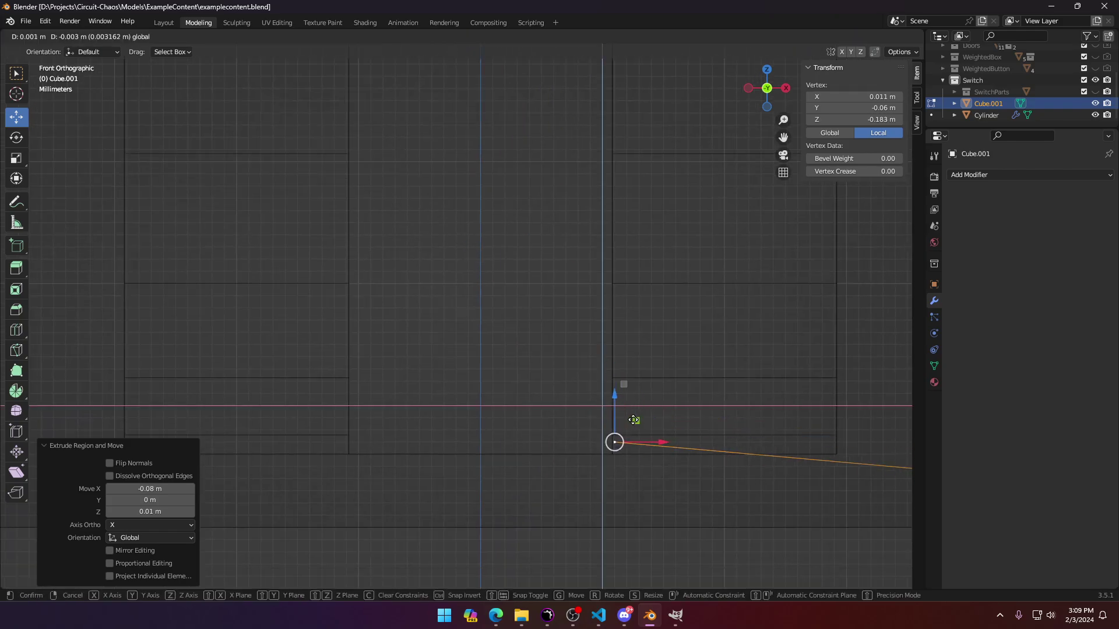
{"action": "left_click", "coordinate": [634, 427]}
{"action": "scroll", "coordinate": [659, 399], "scroll_direction": "up", "scroll_amount": 3}
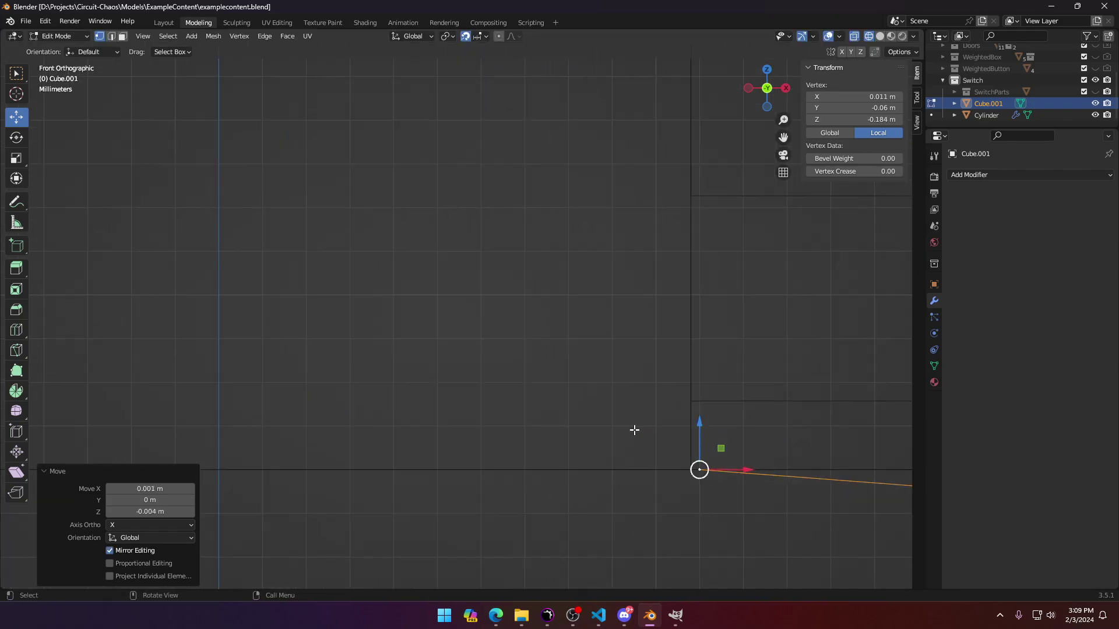
{"action": "scroll", "coordinate": [659, 400], "scroll_direction": "up", "scroll_amount": 3}
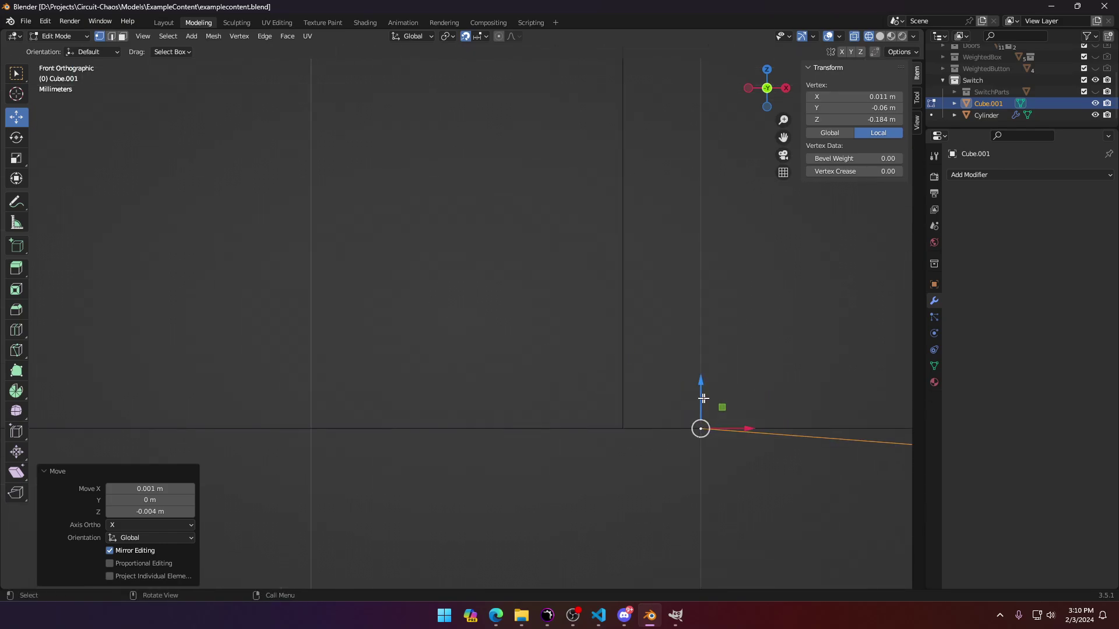
Step: Extrude the opening's lower-left vertex to the left disc's lower inner corner at X -0.011 m, Z -0.184 m
{"action": "scroll", "coordinate": [655, 384], "scroll_direction": "down", "scroll_amount": 20}
{"action": "middle_click_drag", "start_coordinate": [402, 348], "coordinate": [757, 392], "text": "shift"}
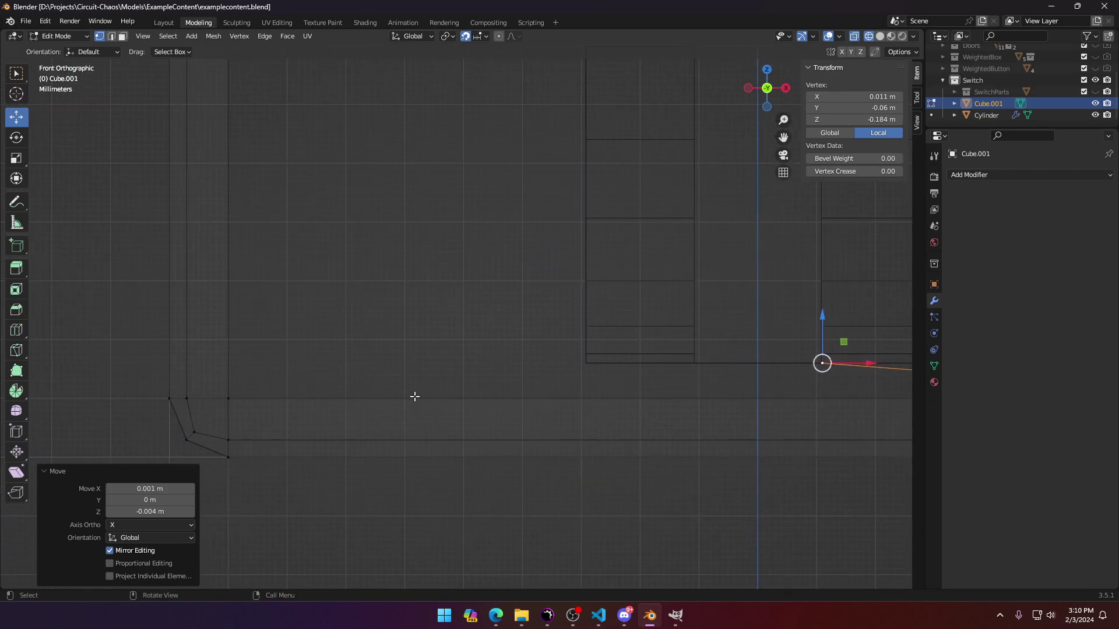
{"action": "left_click_drag", "start_coordinate": [245, 402], "coordinate": [710, 369]}
{"action": "left_click", "coordinate": [710, 369]}
{"action": "middle_click_drag", "start_coordinate": [732, 386], "coordinate": [520, 420], "text": "shift"}
{"action": "scroll", "coordinate": [552, 420], "scroll_direction": "up", "scroll_amount": 5}
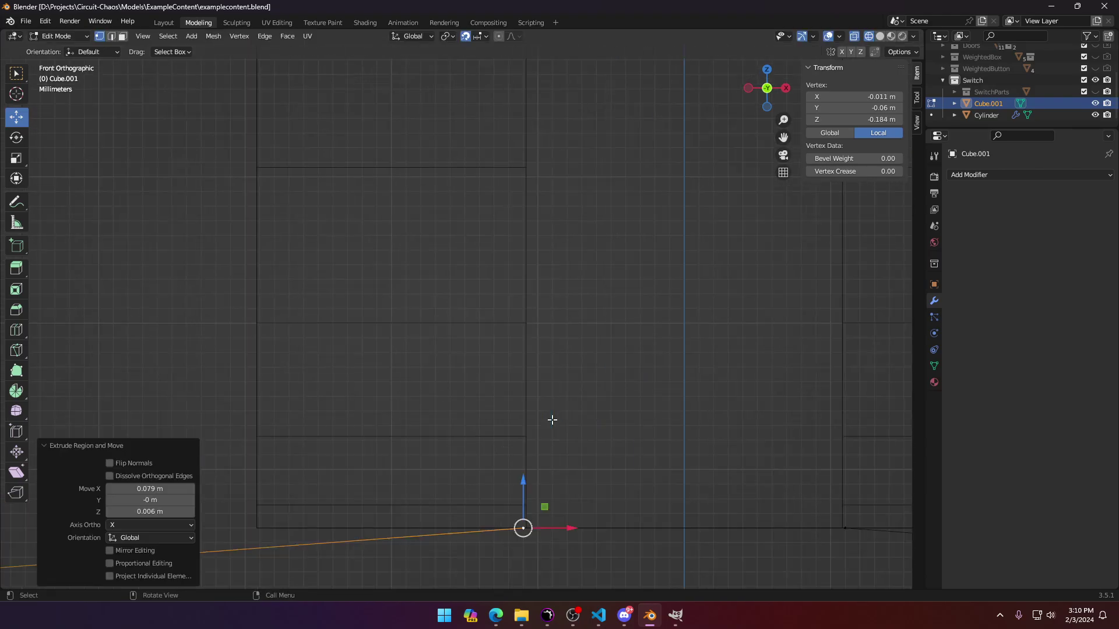
Step: Connect the lower and upper left inner vertices with a vertical edge at X -0.011 m
{"action": "scroll", "coordinate": [547, 405], "scroll_direction": "down", "scroll_amount": 7}
{"action": "scroll", "coordinate": [543, 398], "scroll_direction": "down", "scroll_amount": 6}
{"action": "middle_click_drag", "start_coordinate": [493, 319], "coordinate": [508, 430], "text": "shift"}
{"action": "middle_click_drag", "start_coordinate": [493, 239], "coordinate": [481, 362], "text": "shift"}
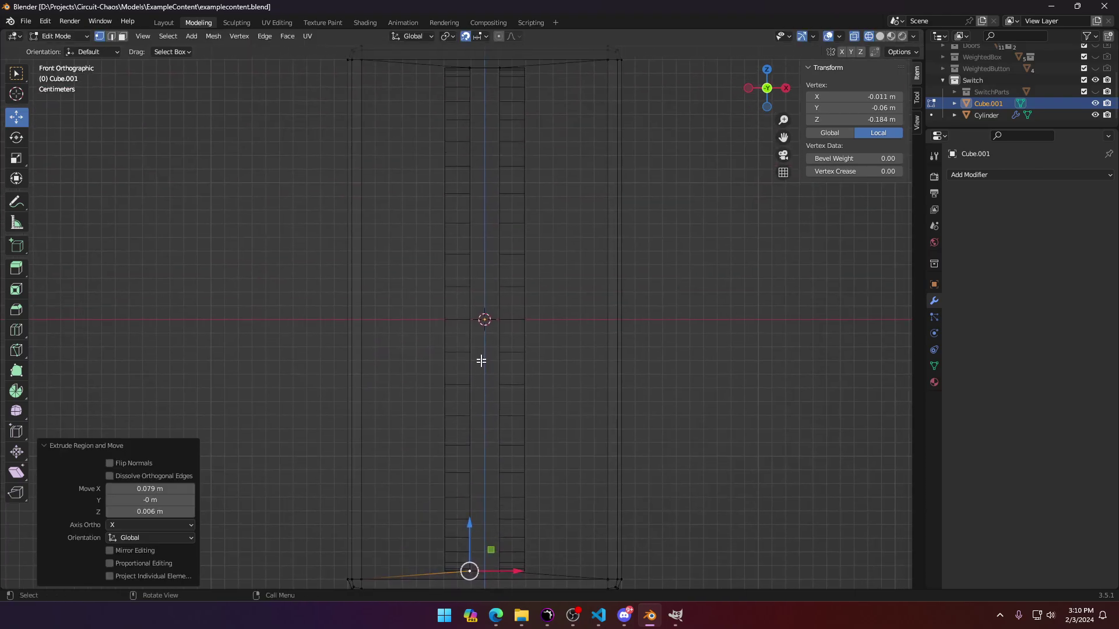
{"action": "left_click", "coordinate": [468, 69], "text": "shift"}
{"action": "key", "text": "f"}
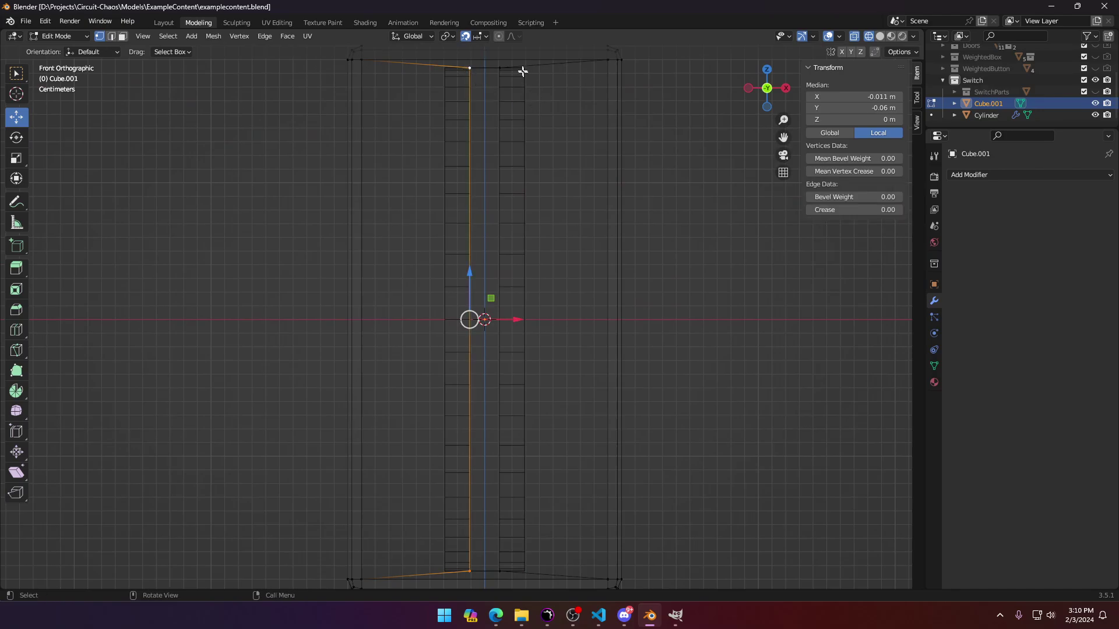
Step: Hide the Cylinder object and connect the lower and upper right inner vertices with a vertical edge at X 0.011 m
{"action": "left_click", "coordinate": [499, 69]}
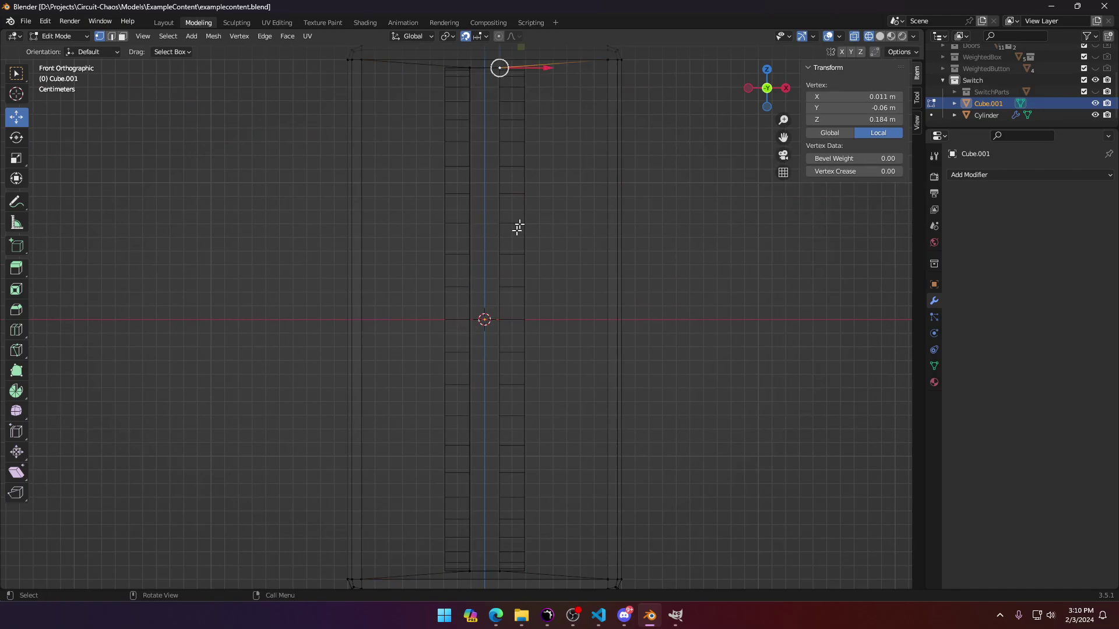
{"action": "left_click", "coordinate": [1095, 115]}
{"action": "middle_click_drag", "start_coordinate": [526, 387], "coordinate": [542, 258], "text": "shift"}
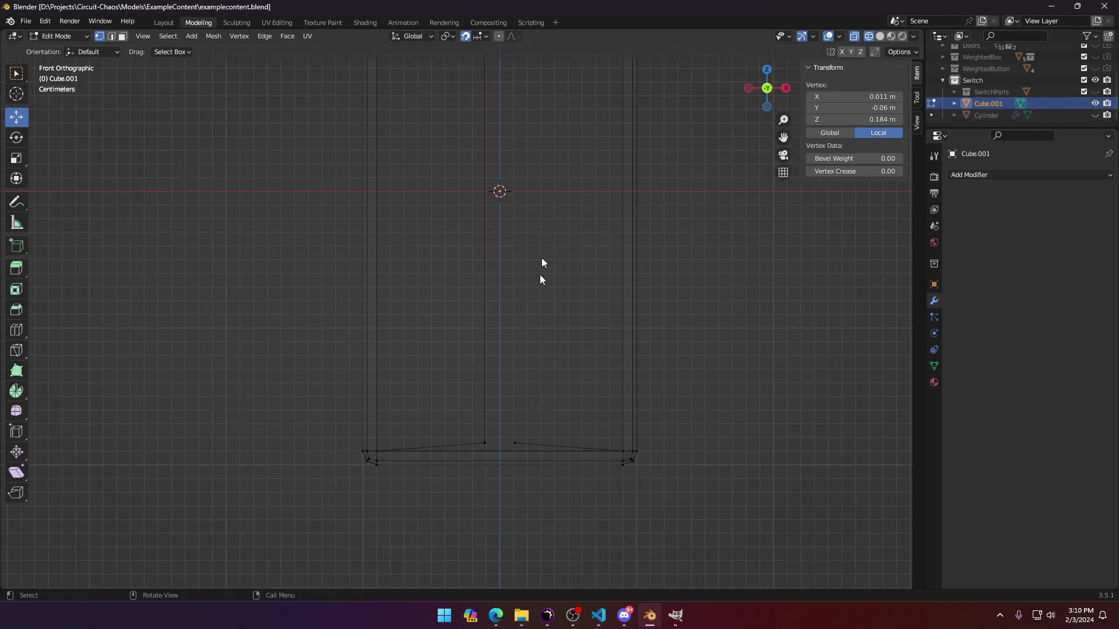
{"action": "left_click", "coordinate": [516, 444]}
{"action": "scroll", "coordinate": [519, 314], "scroll_direction": "down", "scroll_amount": 3}
{"action": "scroll", "coordinate": [501, 262], "scroll_direction": "up", "scroll_amount": 4, "text": "shift"}
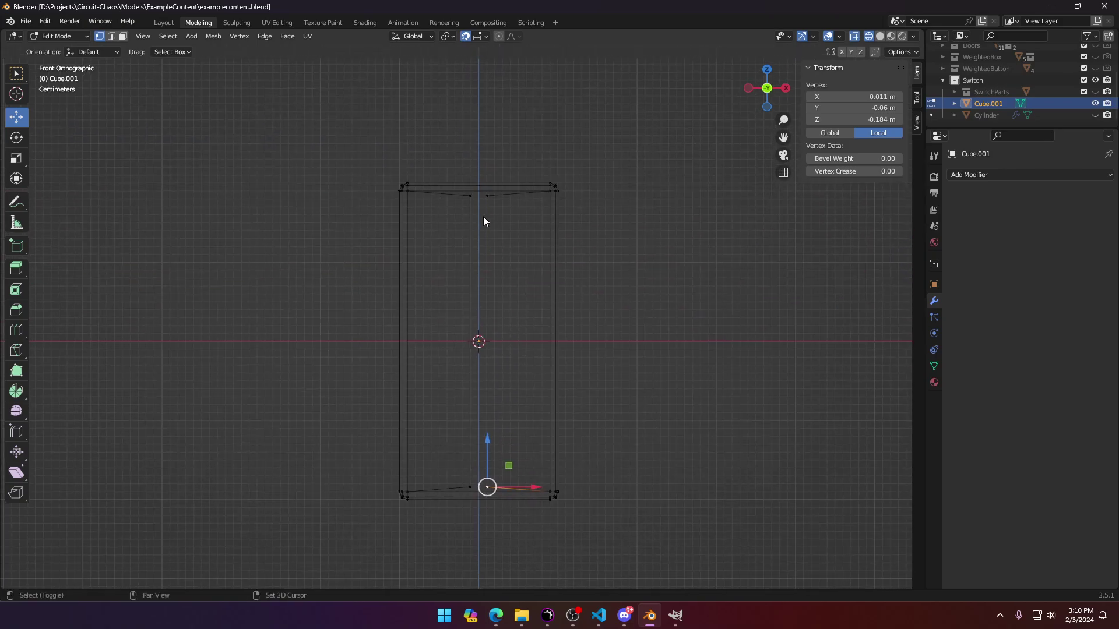
{"action": "left_click", "coordinate": [487, 197], "text": "shift"}
{"action": "middle_click_drag", "start_coordinate": [492, 217], "coordinate": [497, 404]}
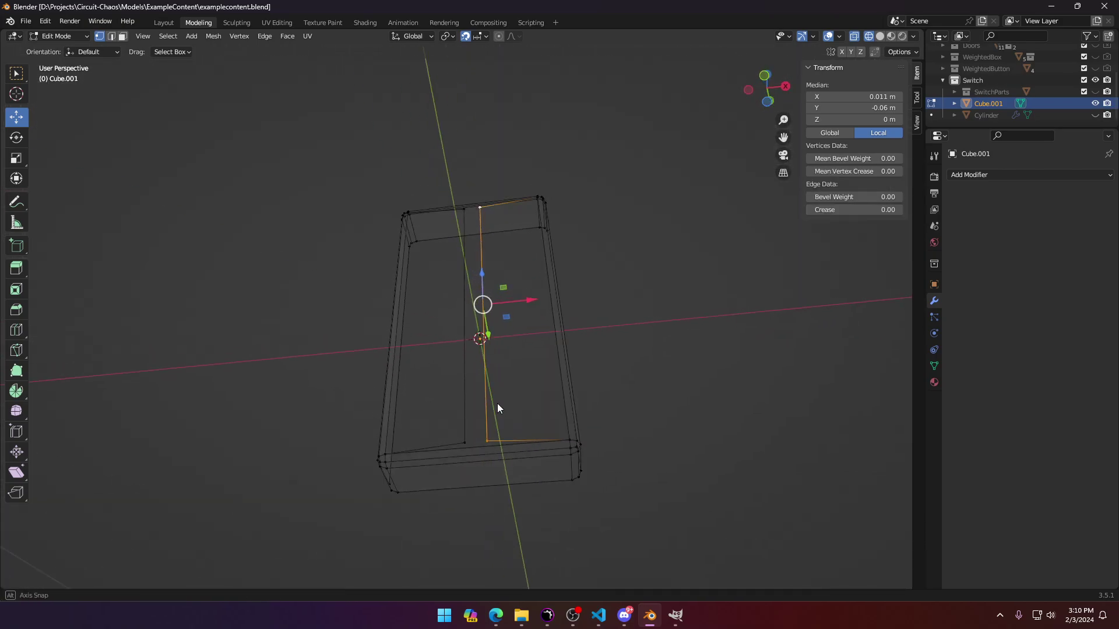
Step: In front view, connect the two upper inner vertices with a short horizontal edge
{"action": "key", "text": "KP_1"}
{"action": "scroll", "coordinate": [503, 289], "scroll_direction": "up", "scroll_amount": 2, "text": "shift"}
{"action": "scroll", "coordinate": [473, 306], "scroll_direction": "up", "scroll_amount": 8}
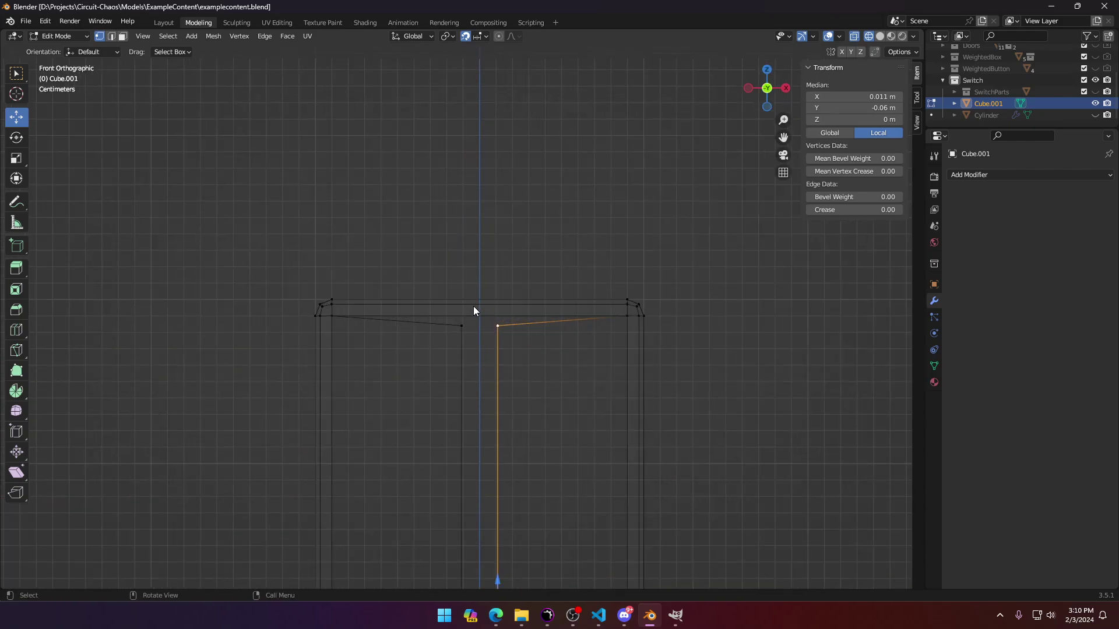
{"action": "left_click", "coordinate": [460, 341]}
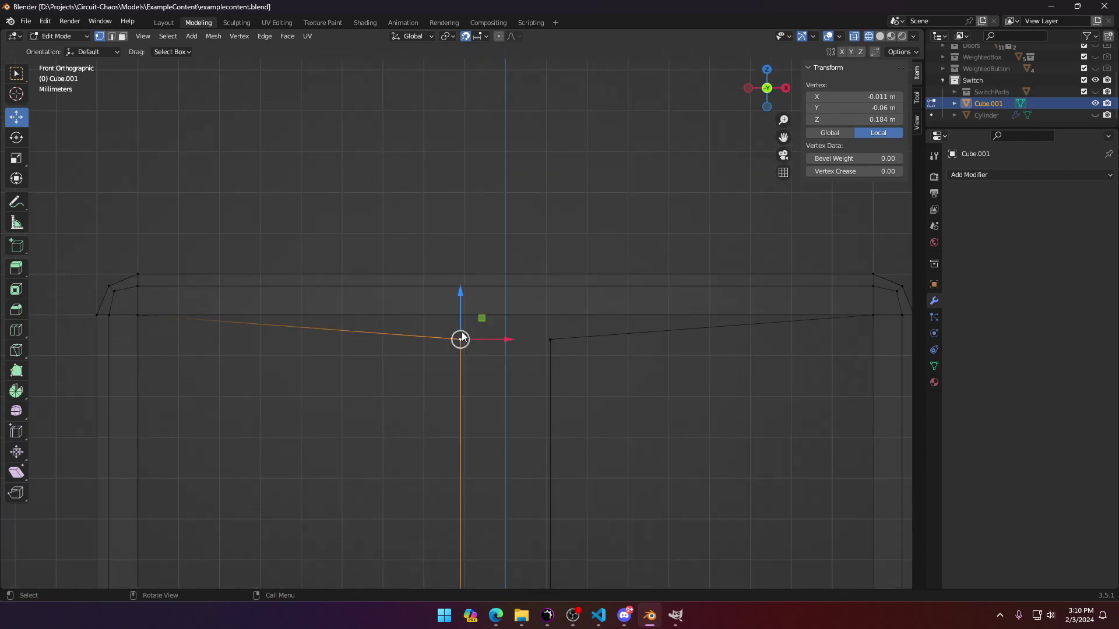
{"action": "left_click", "coordinate": [550, 340], "text": "shift"}
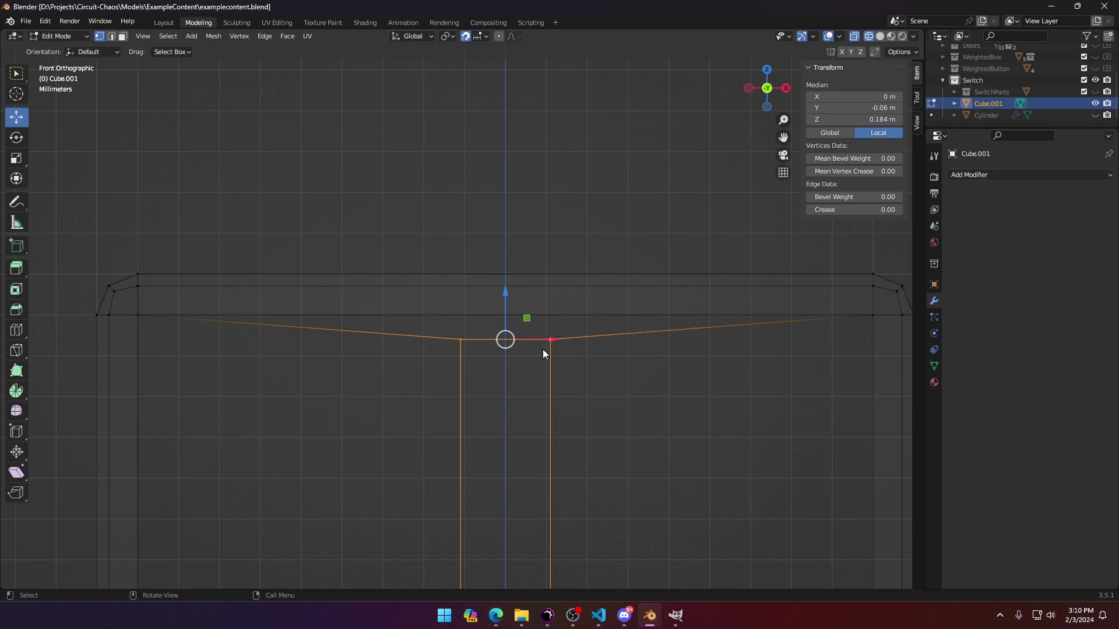
{"action": "left_click", "coordinate": [500, 389]}
{"action": "scroll", "coordinate": [494, 414], "scroll_direction": "down", "scroll_amount": 1}
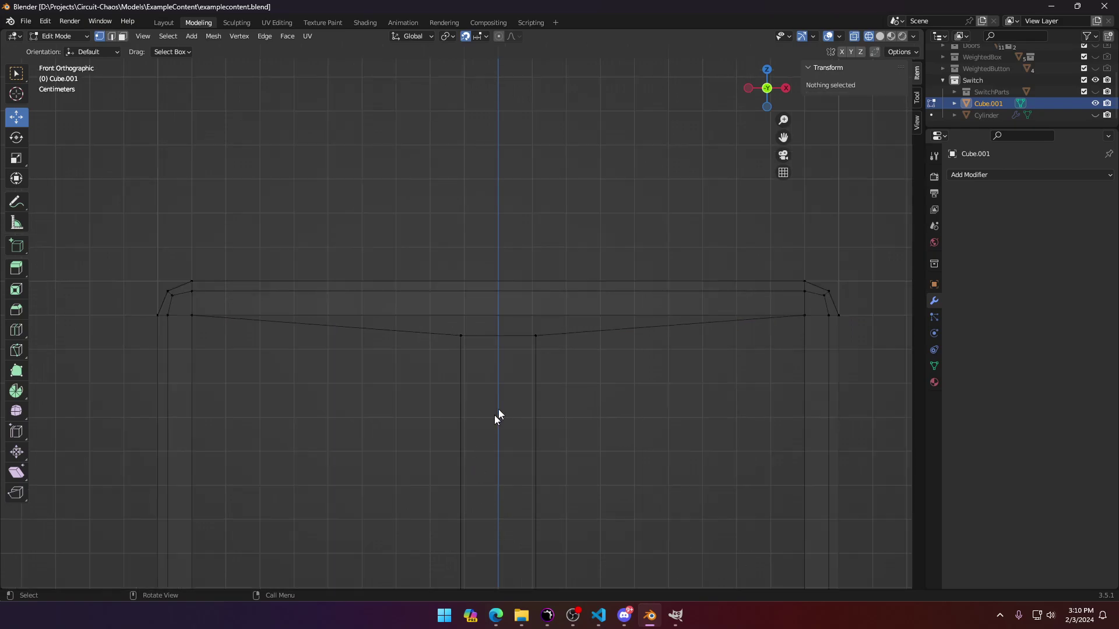
Step: Connect the two lower inner vertices with a short horizontal edge to close the slot outline
{"action": "scroll", "coordinate": [538, 386], "scroll_direction": "down", "scroll_amount": 8}
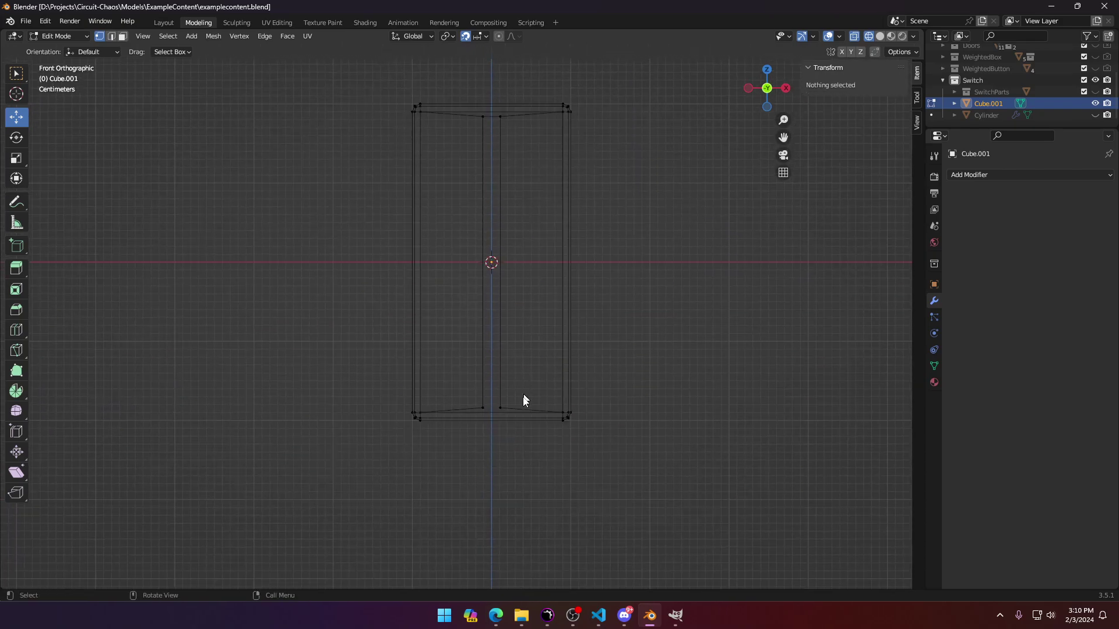
{"action": "scroll", "coordinate": [523, 399], "scroll_direction": "up", "scroll_amount": 8}
{"action": "key", "text": "ctrl+z"}
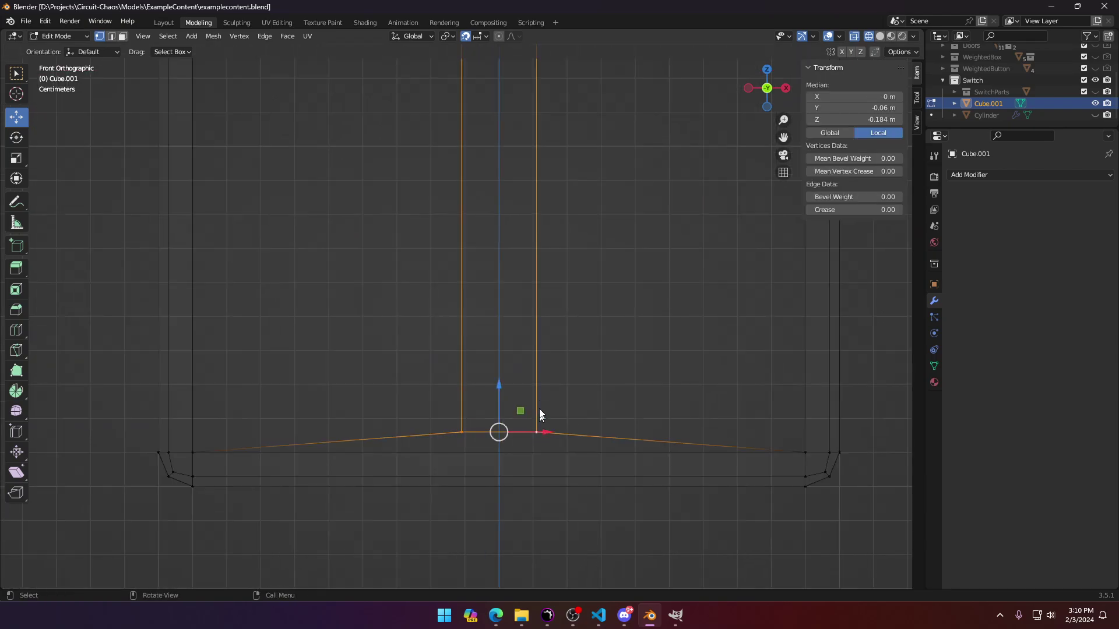
{"action": "left_click", "coordinate": [552, 409]}
Step: Inspect the positions of the opening's corner vertices and the slot's inner vertices at the upper and lower ends
{"action": "scroll", "coordinate": [585, 349], "scroll_direction": "down", "scroll_amount": 5}
{"action": "scroll", "coordinate": [565, 325], "scroll_direction": "up", "scroll_amount": 10}
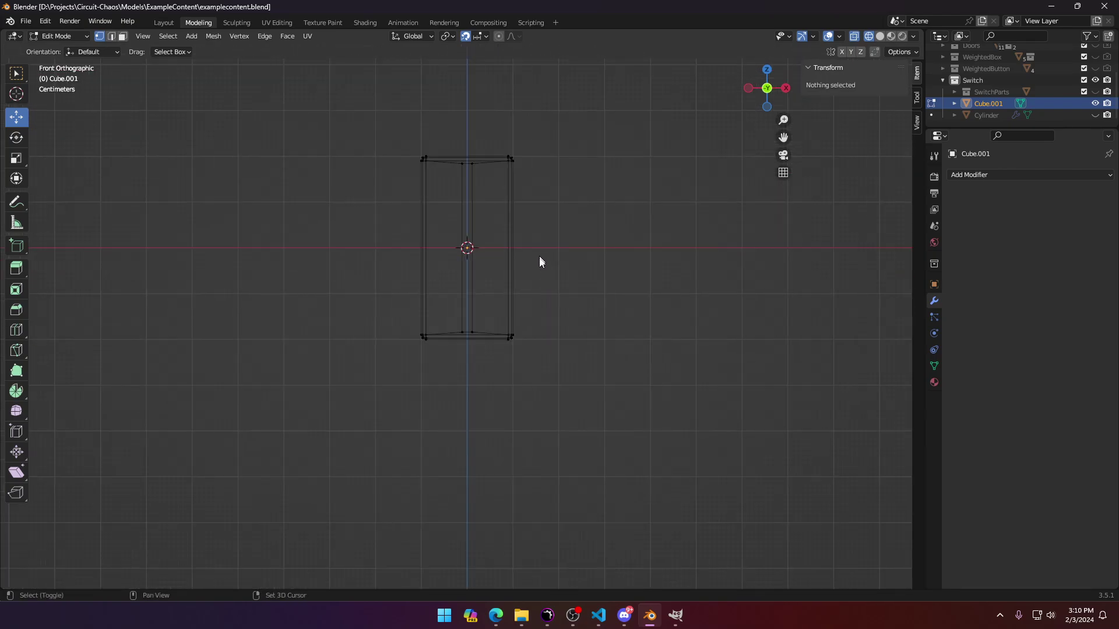
{"action": "middle_click_drag", "start_coordinate": [387, 363], "coordinate": [568, 394], "text": "shift"}
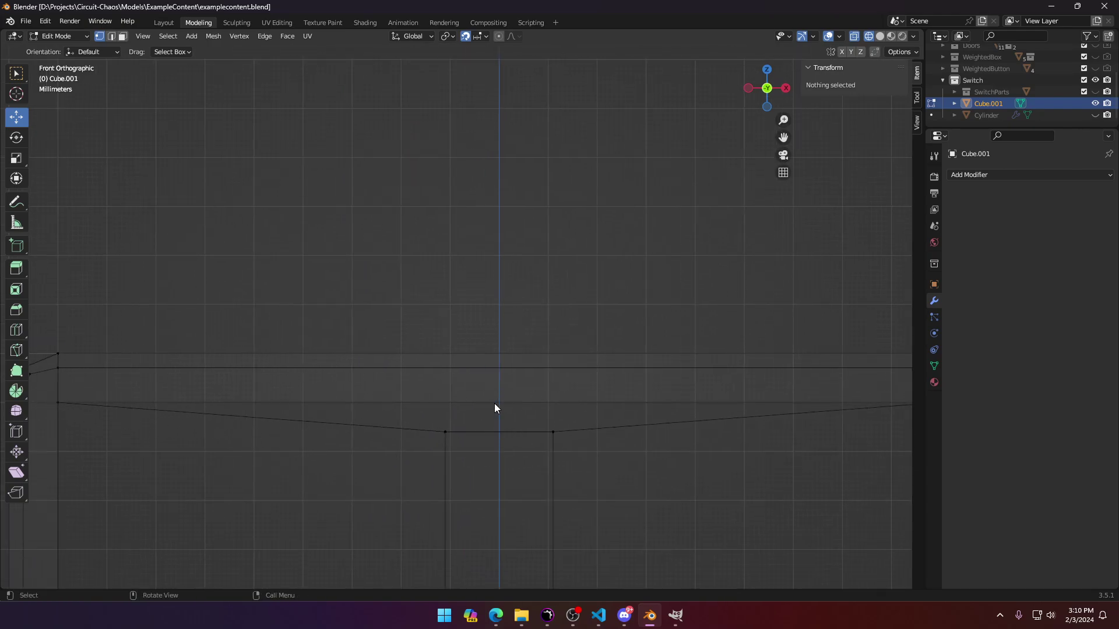
{"action": "scroll", "coordinate": [507, 415], "scroll_direction": "down", "scroll_amount": 4}
{"action": "scroll", "coordinate": [526, 383], "scroll_direction": "up", "scroll_amount": 3}
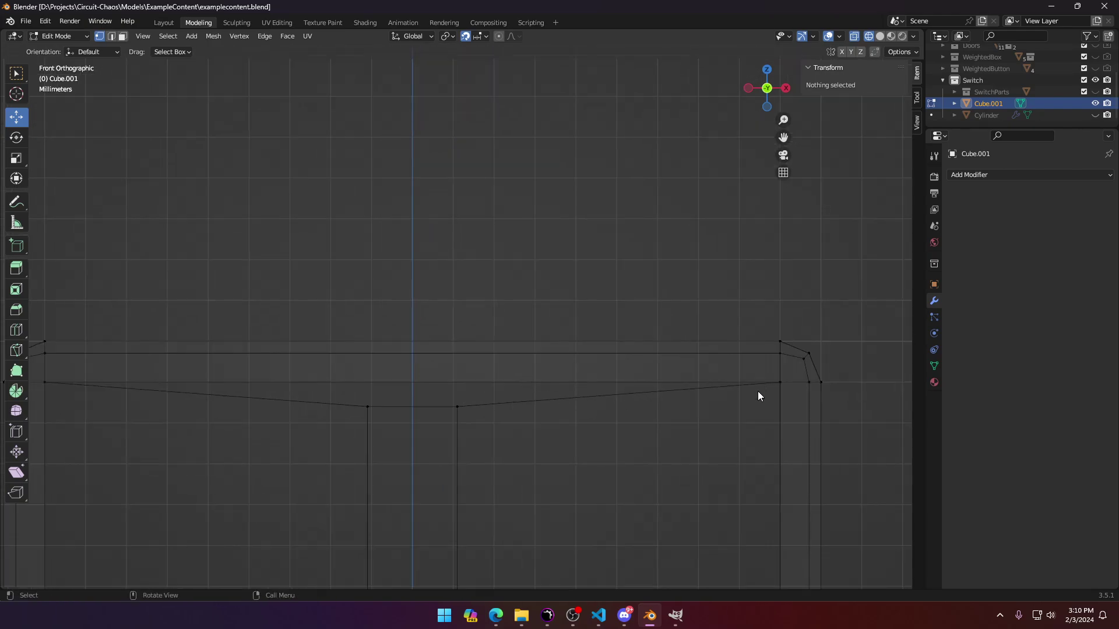
{"action": "left_click", "coordinate": [780, 383]}
{"action": "left_click", "coordinate": [460, 408]}
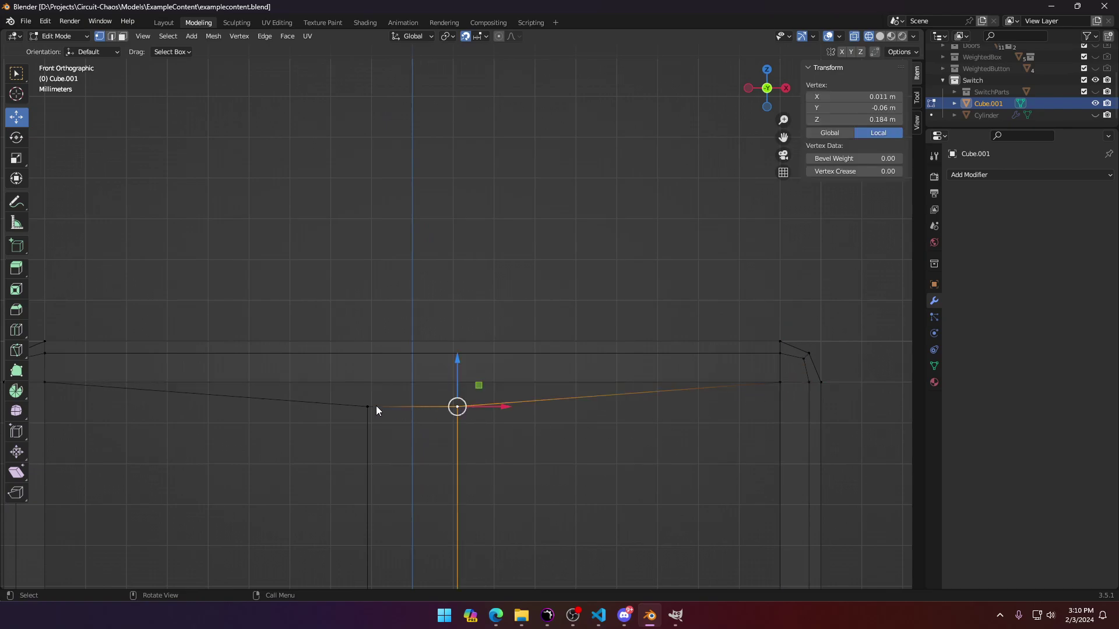
{"action": "left_click", "coordinate": [371, 407]}
{"action": "middle_click_drag", "start_coordinate": [313, 382], "coordinate": [497, 390], "text": "shift"}
{"action": "left_click", "coordinate": [225, 385]}
{"action": "scroll", "coordinate": [512, 373], "scroll_direction": "down", "scroll_amount": 5}
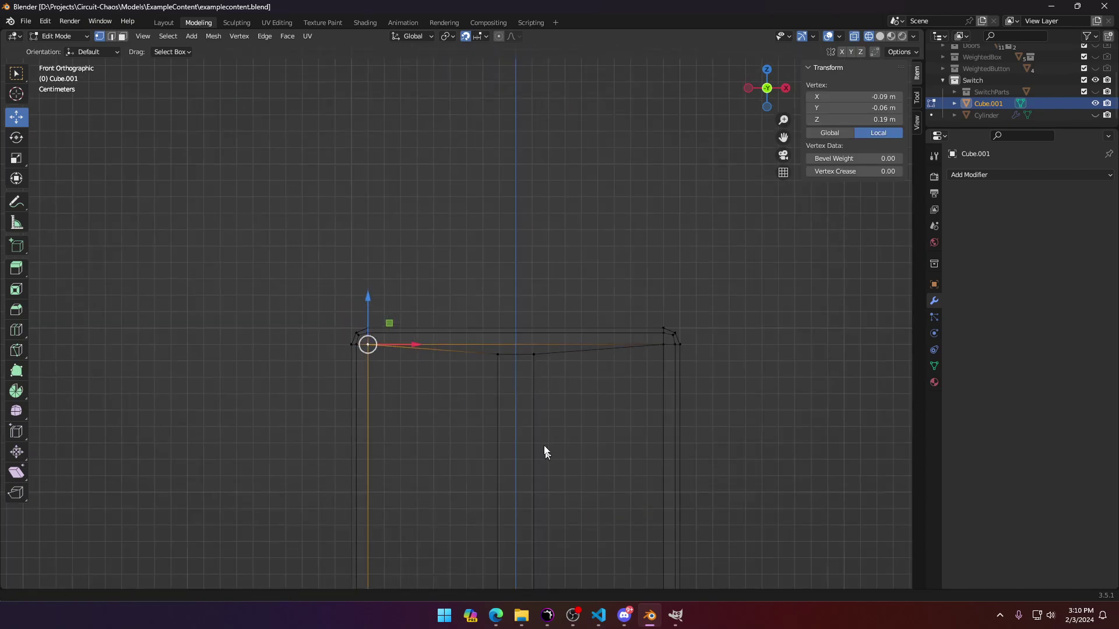
{"action": "middle_click_drag", "start_coordinate": [537, 466], "coordinate": [552, 224], "text": "shift"}
{"action": "middle_click_drag", "start_coordinate": [528, 527], "coordinate": [512, 339], "text": "shift"}
{"action": "scroll", "coordinate": [515, 390], "scroll_direction": "down", "scroll_amount": 4, "text": "shift"}
{"action": "scroll", "coordinate": [523, 374], "scroll_direction": "up", "scroll_amount": 3}
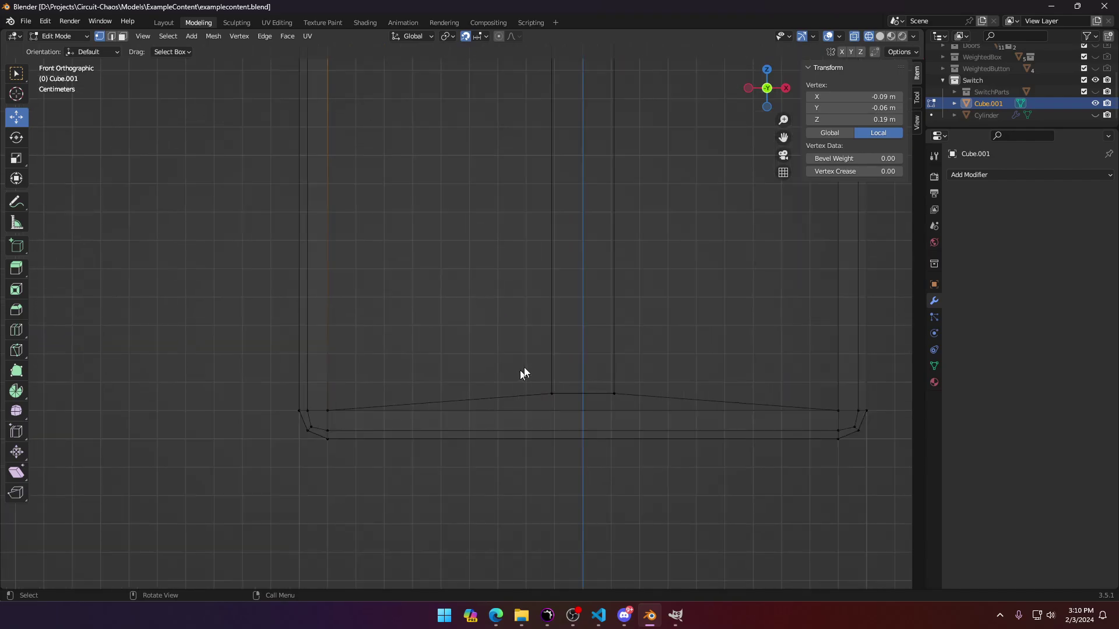
{"action": "left_click", "coordinate": [510, 395]}
{"action": "left_click", "coordinate": [324, 412]}
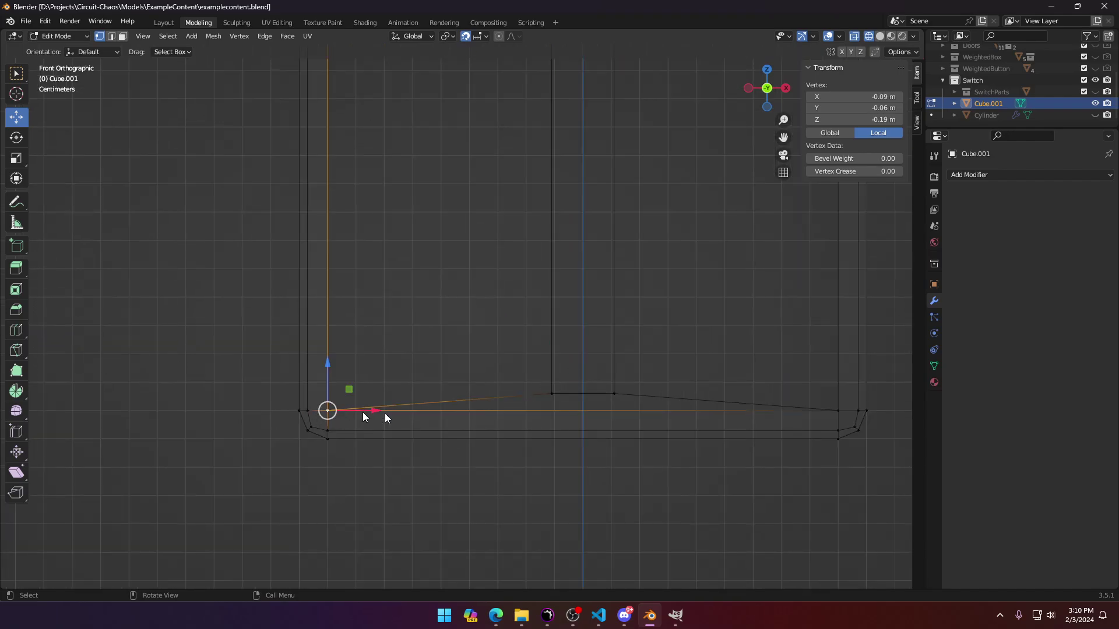
{"action": "left_click", "coordinate": [839, 411]}
{"action": "left_click", "coordinate": [613, 395]}
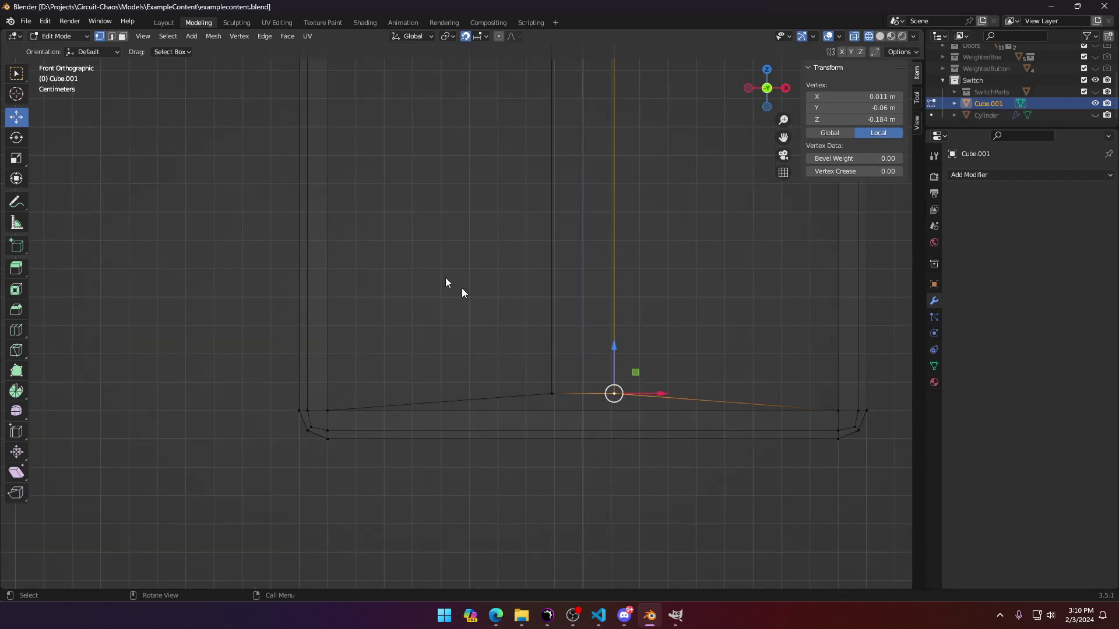
Step: Fill the front face on the left side of the slot, between the slot's left edge and the block's left opening edge
{"action": "key", "text": "z"}
{"action": "left_click", "coordinate": [310, 191]}
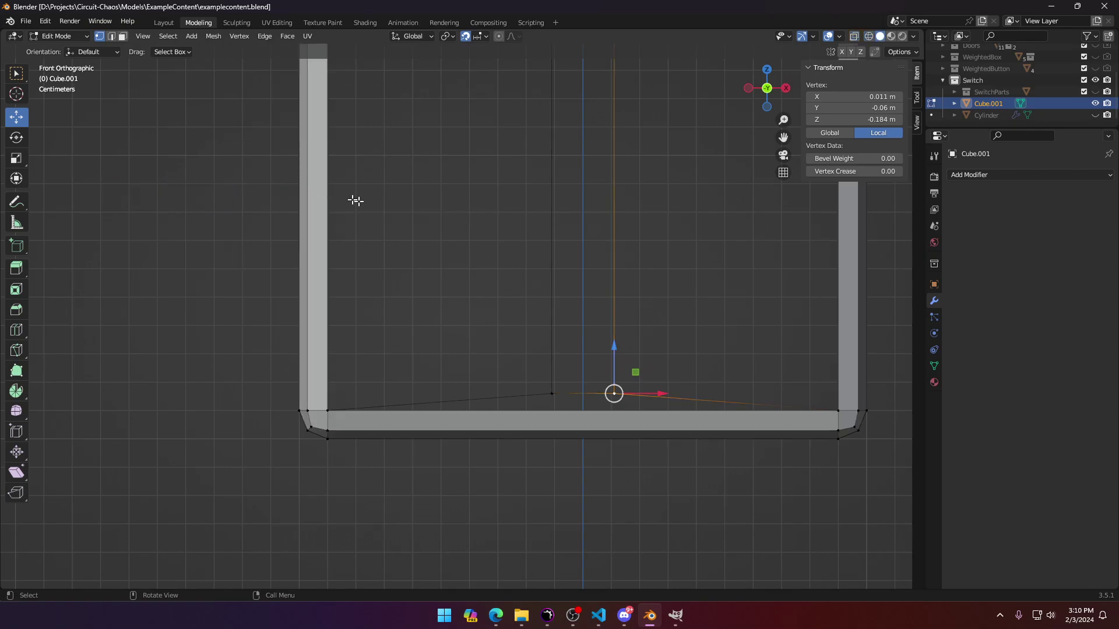
{"action": "middle_click_drag", "start_coordinate": [436, 197], "coordinate": [341, 220], "text": "shift"}
{"action": "key", "text": "2"}
{"action": "left_click", "coordinate": [439, 324]}
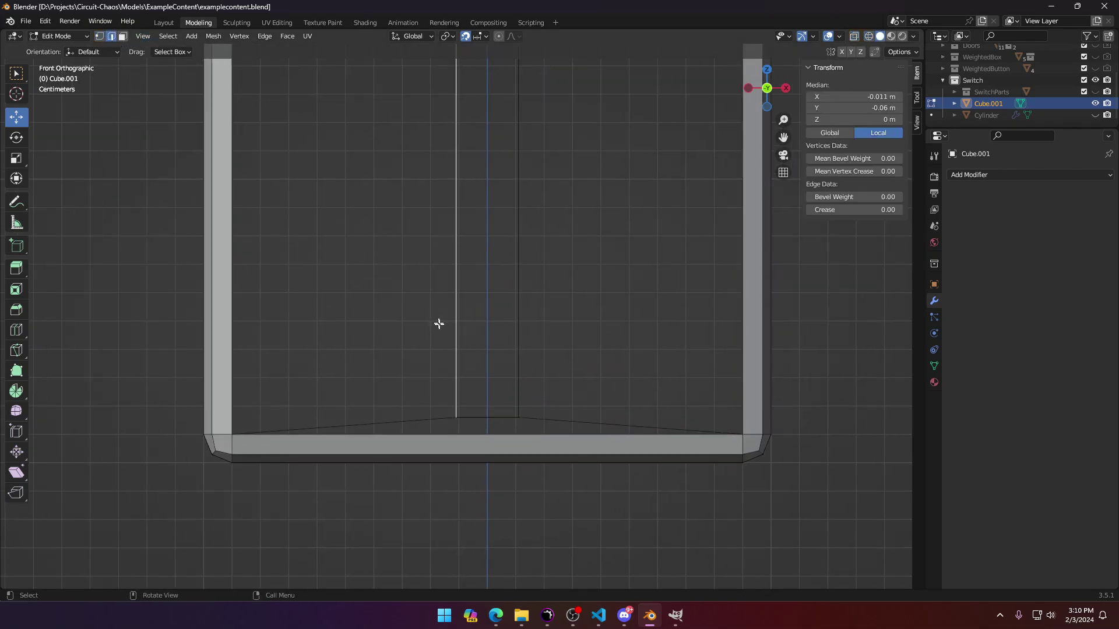
{"action": "left_click", "coordinate": [442, 417], "text": "shift"}
{"action": "middle_click_drag", "start_coordinate": [408, 213], "coordinate": [432, 243], "text": "shift"}
{"action": "scroll", "coordinate": [420, 352], "scroll_direction": "down", "scroll_amount": 3}
{"action": "scroll", "coordinate": [425, 348], "scroll_direction": "up", "scroll_amount": 4, "text": "shift"}
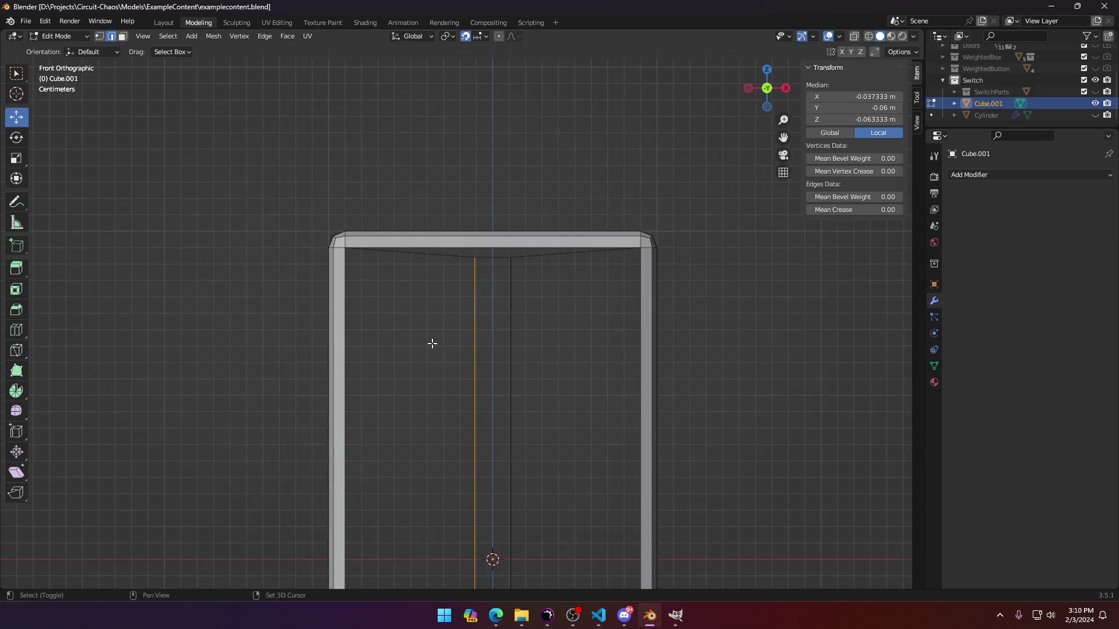
{"action": "key", "text": "f"}
Step: Fill the front face strip above the slot and the front face on the slot's right side
{"action": "left_click", "coordinate": [462, 258]}
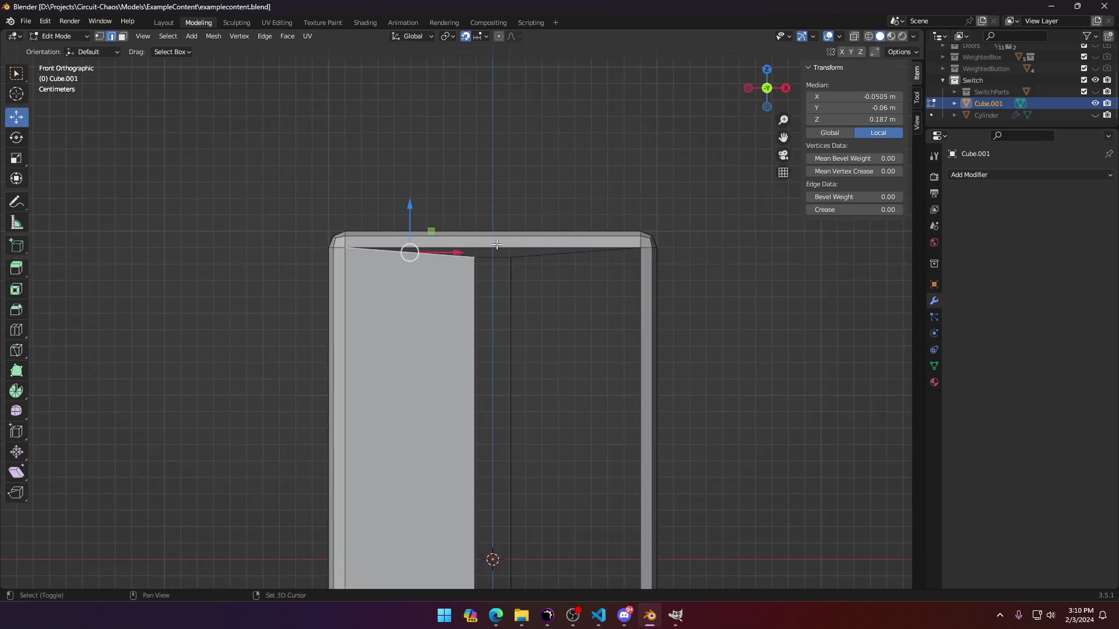
{"action": "left_click", "coordinate": [516, 257], "text": "shift"}
{"action": "left_click", "coordinate": [513, 365]}
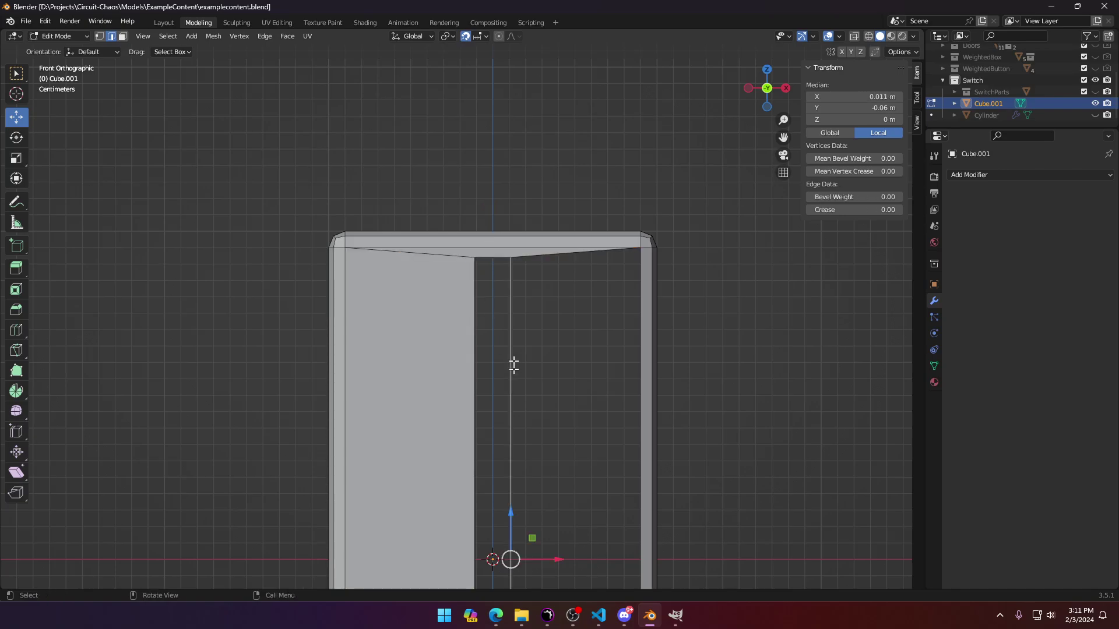
{"action": "left_click", "coordinate": [534, 255], "text": "shift"}
{"action": "left_click", "coordinate": [641, 323], "text": "shift"}
{"action": "key", "text": "f"}
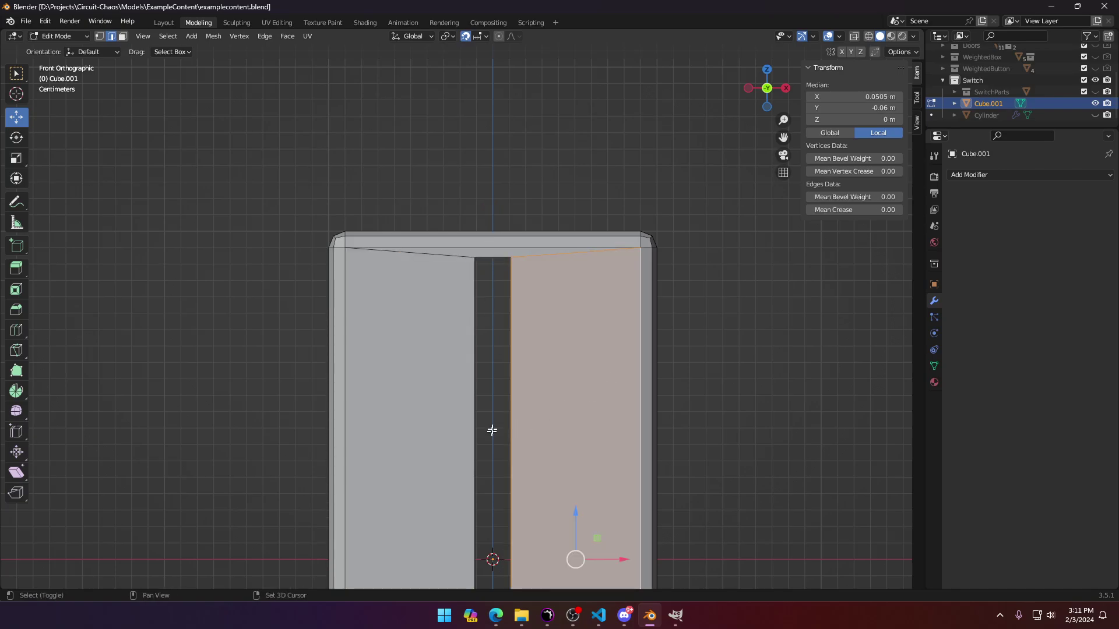
Step: Fill the front face strip below the slot from its bounding edges and return to Object Mode
{"action": "middle_click_drag", "start_coordinate": [492, 430], "coordinate": [549, 336], "text": "shift"}
{"action": "left_click", "coordinate": [507, 559]}
{"action": "left_click", "coordinate": [499, 564], "text": "shift"}
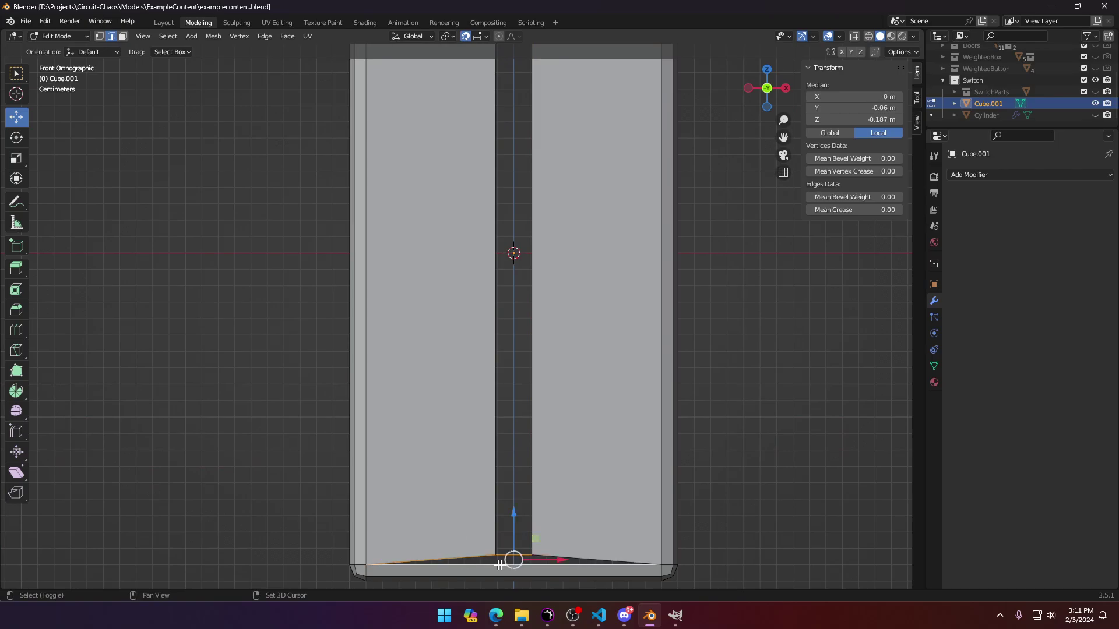
{"action": "key", "text": "f"}
{"action": "key", "text": "Tab"}
Step: Show the Cylinder object again and examine where the half discs meet the slot's upper end
{"action": "middle_click_drag", "start_coordinate": [574, 502], "coordinate": [534, 460]}
{"action": "scroll", "coordinate": [534, 392], "scroll_direction": "down", "scroll_amount": 5}
{"action": "left_click", "coordinate": [1095, 115]}
{"action": "middle_click_drag", "start_coordinate": [604, 355], "coordinate": [568, 291]}
{"action": "left_click", "coordinate": [621, 263]}
{"action": "scroll", "coordinate": [573, 261], "scroll_direction": "up", "scroll_amount": 3}
{"action": "scroll", "coordinate": [539, 407], "scroll_direction": "up", "scroll_amount": 4}
{"action": "mouse_move", "coordinate": [568, 292]}
{"action": "middle_mouse_down"}
{"action": "mouse_move", "coordinate": [572, 258]}
{"action": "mouse_move", "coordinate": [554, 348]}
{"action": "mouse_move", "coordinate": [554, 327]}
{"action": "mouse_move", "coordinate": [572, 322]}
{"action": "mouse_move", "coordinate": [549, 320]}
{"action": "mouse_move", "coordinate": [542, 368]}
{"action": "mouse_move", "coordinate": [602, 302]}
{"action": "mouse_move", "coordinate": [500, 398]}
{"action": "mouse_move", "coordinate": [543, 337]}
{"action": "middle_mouse_up"}
{"action": "scroll", "coordinate": [572, 256], "scroll_direction": "up", "scroll_amount": 1}
{"action": "scroll", "coordinate": [574, 279], "scroll_direction": "up", "scroll_amount": 2}
{"action": "scroll", "coordinate": [528, 345], "scroll_direction": "up", "scroll_amount": 2}
{"action": "scroll", "coordinate": [470, 350], "scroll_direction": "up", "scroll_amount": 1}
{"action": "scroll", "coordinate": [469, 351], "scroll_direction": "down", "scroll_amount": 1}
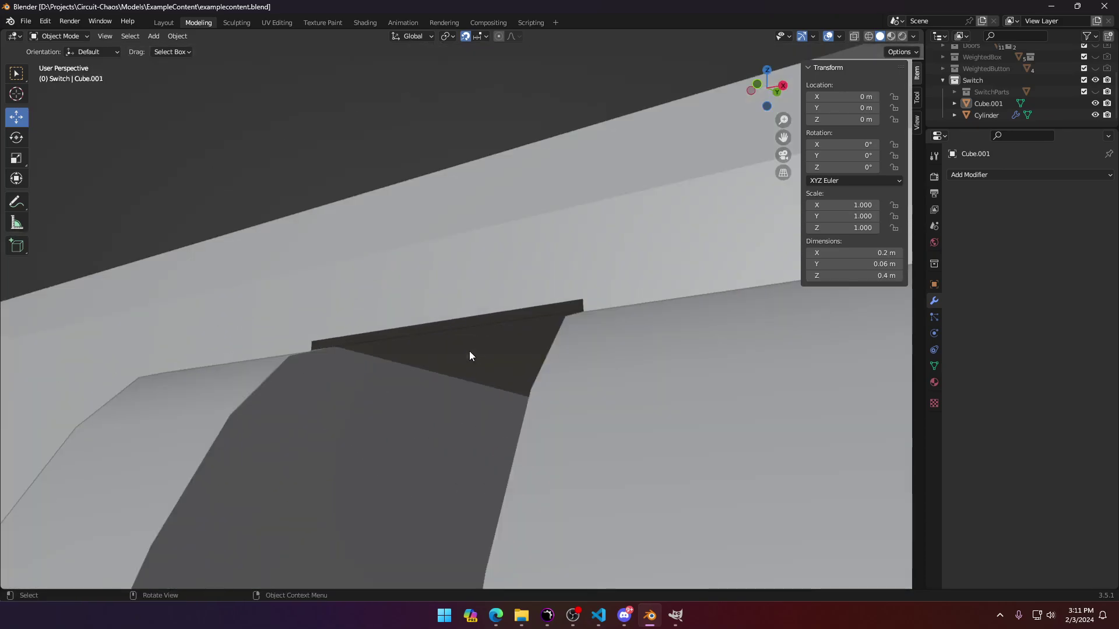
Step: Compare the slot's upper end with the half discs in wireframe and solid shading, with the Cylinder object hidden and shown
{"action": "scroll", "coordinate": [470, 351], "scroll_direction": "up", "scroll_amount": 1}
{"action": "key", "text": "z"}
{"action": "left_click", "coordinate": [394, 357]}
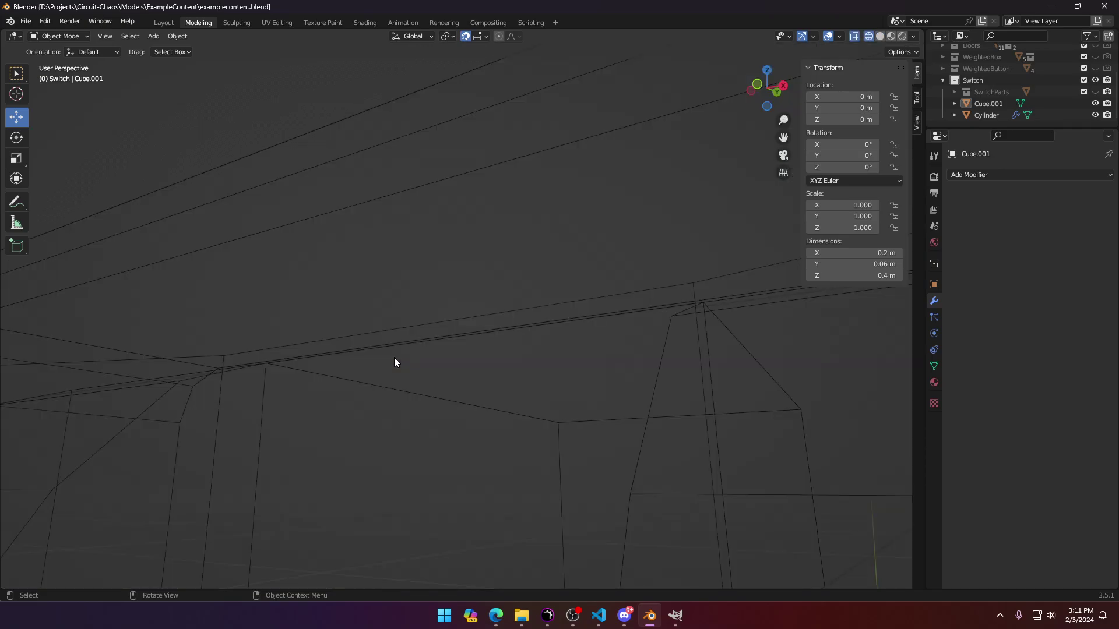
{"action": "left_click", "coordinate": [1095, 114]}
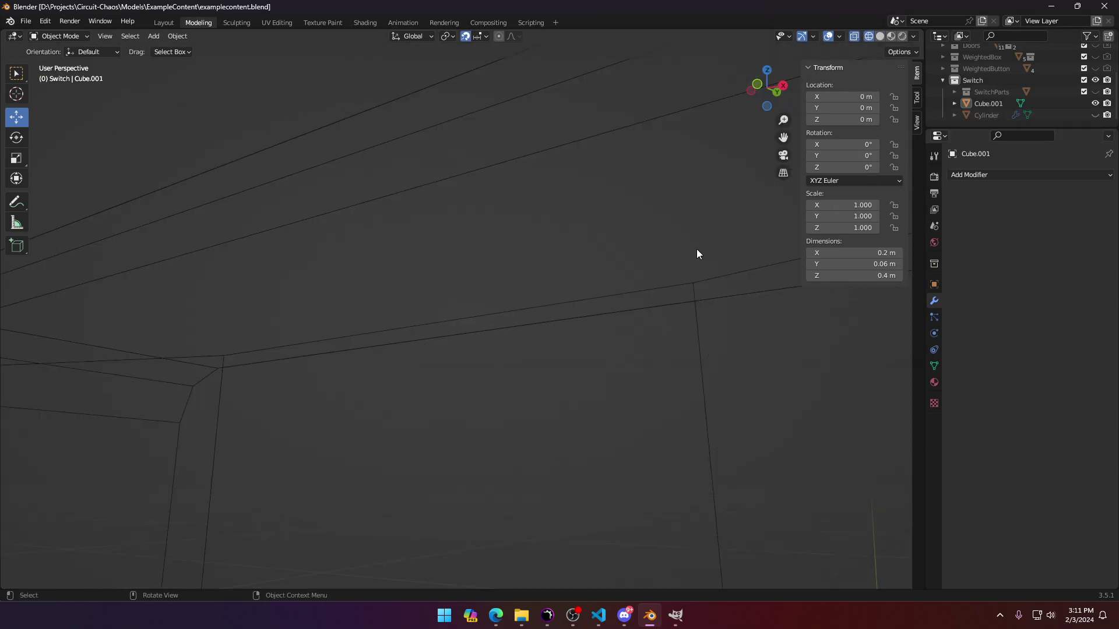
{"action": "key", "text": "z"}
{"action": "left_click", "coordinate": [582, 320]}
{"action": "mouse_move", "coordinate": [582, 320]}
{"action": "middle_mouse_down"}
{"action": "mouse_move", "coordinate": [443, 327]}
{"action": "mouse_move", "coordinate": [431, 308]}
{"action": "mouse_move", "coordinate": [504, 290]}
{"action": "middle_mouse_up"}
{"action": "left_click", "coordinate": [1094, 115]}
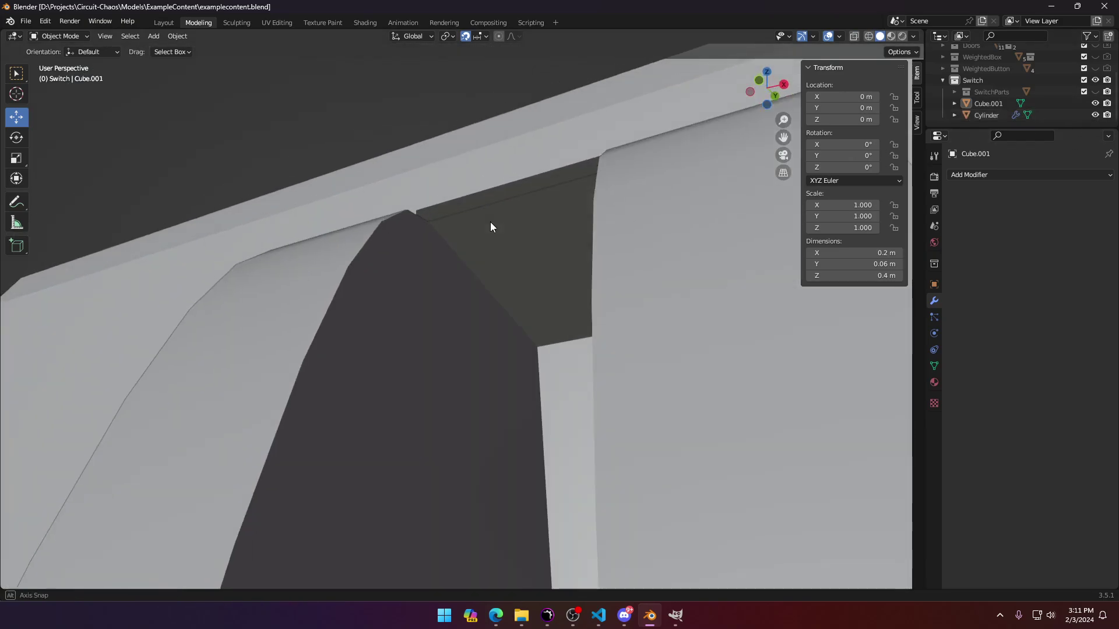
{"action": "middle_click_drag", "start_coordinate": [491, 223], "coordinate": [472, 312]}
{"action": "scroll", "coordinate": [467, 338], "scroll_direction": "up", "scroll_amount": 4}
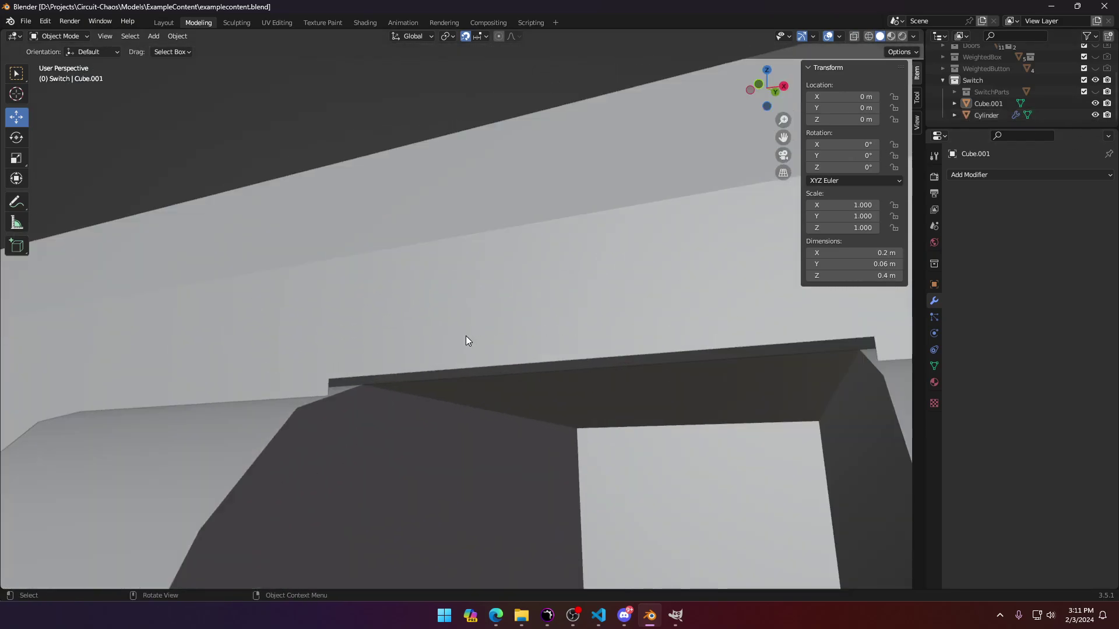
{"action": "middle_click_drag", "start_coordinate": [457, 352], "coordinate": [462, 365]}
Step: In Edit Mode, check the positions of the slot's upper edge and its upper left vertex against the half discs
{"action": "key", "text": "Tab"}
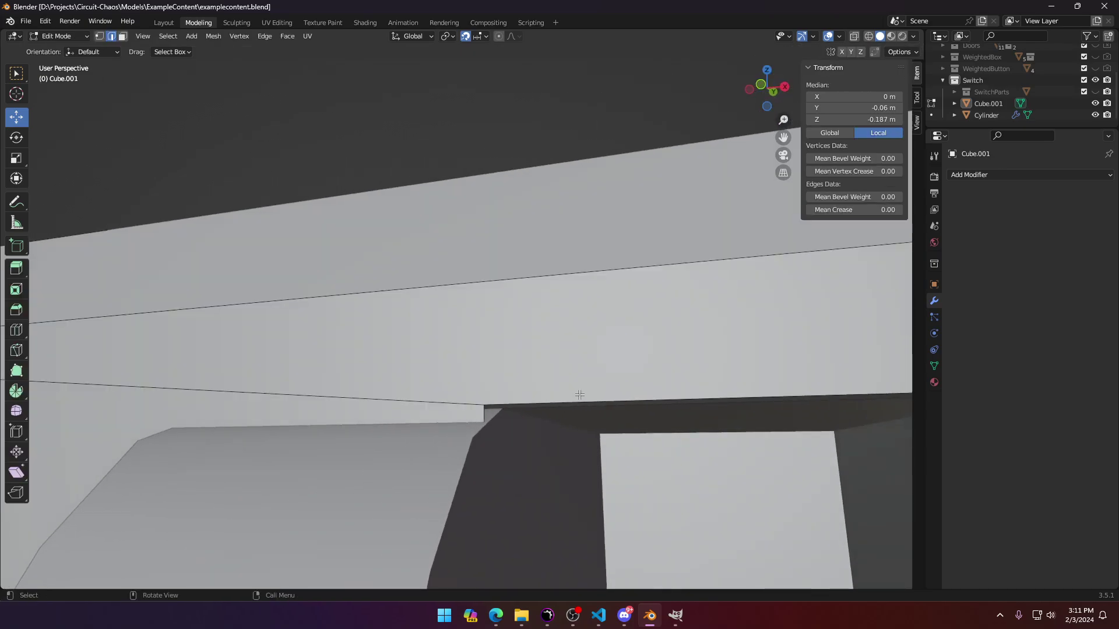
{"action": "middle_click_drag", "start_coordinate": [567, 406], "coordinate": [459, 420]}
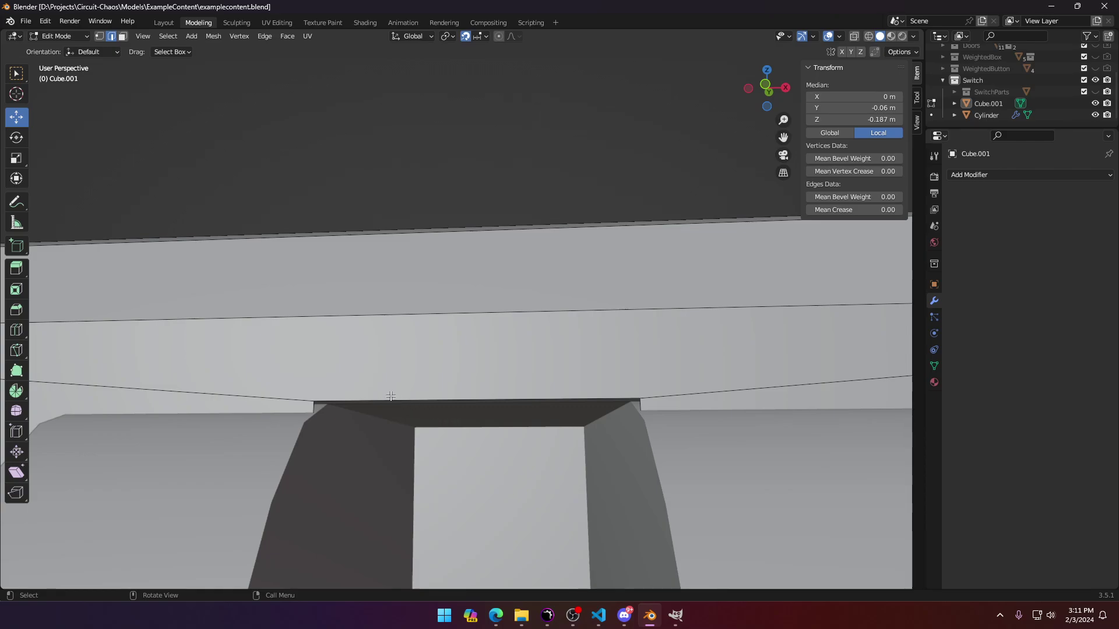
{"action": "scroll", "coordinate": [379, 385], "scroll_direction": "down", "scroll_amount": 1}
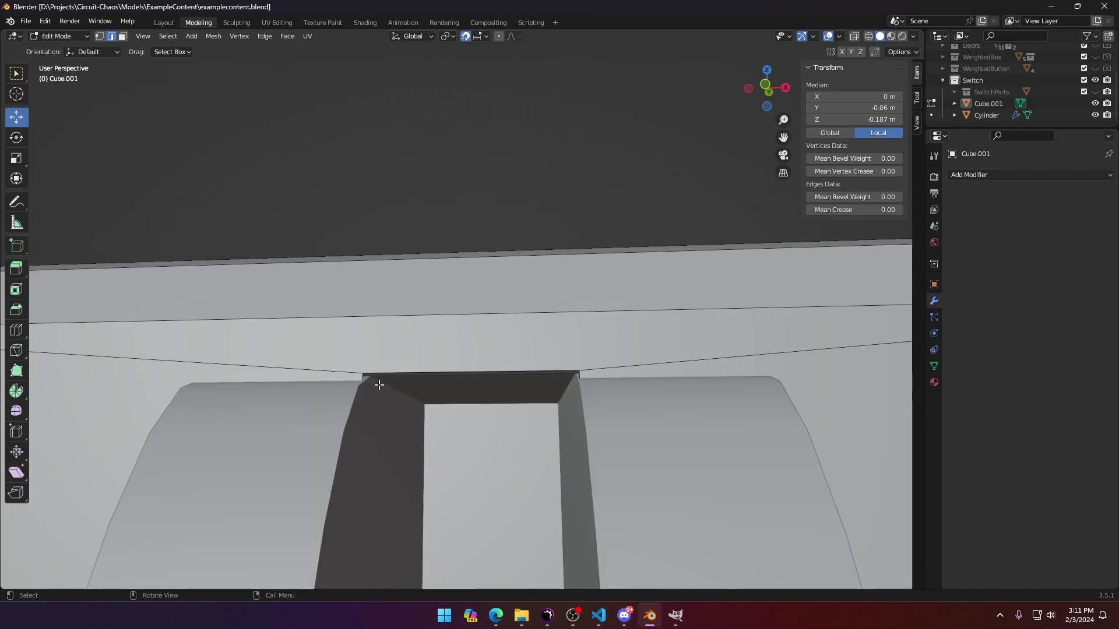
{"action": "scroll", "coordinate": [380, 375], "scroll_direction": "up", "scroll_amount": 2}
{"action": "scroll", "coordinate": [380, 376], "scroll_direction": "down", "scroll_amount": 4}
{"action": "scroll", "coordinate": [407, 348], "scroll_direction": "up", "scroll_amount": 3}
{"action": "left_click", "coordinate": [391, 351]}
{"action": "scroll", "coordinate": [389, 357], "scroll_direction": "up", "scroll_amount": 2}
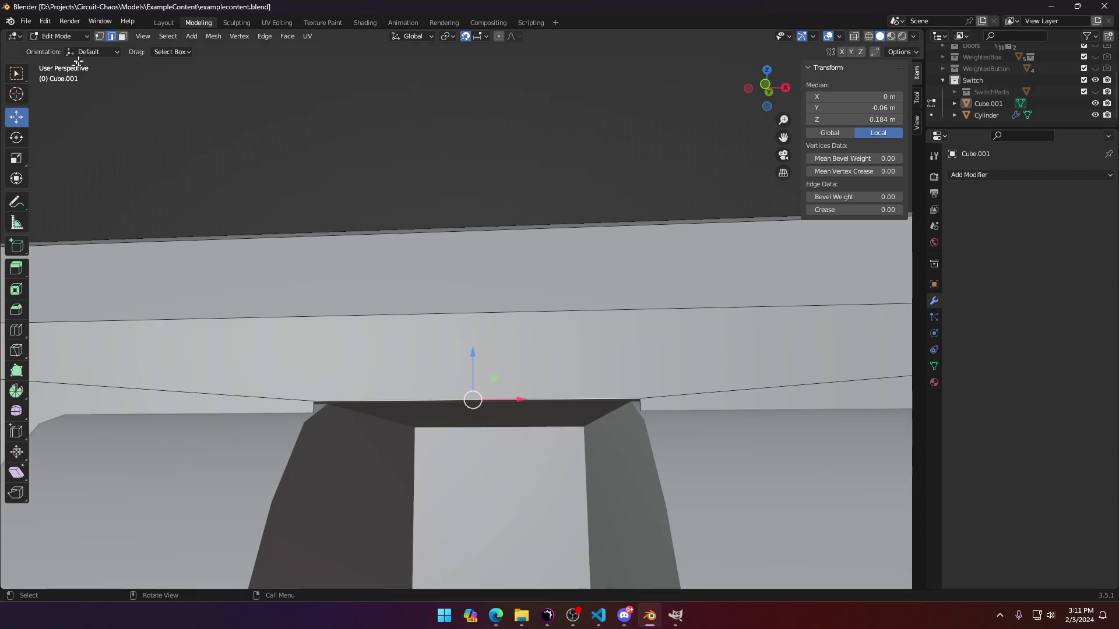
{"action": "left_click", "coordinate": [258, 401], "text": "alt"}
{"action": "left_click", "coordinate": [315, 401]}
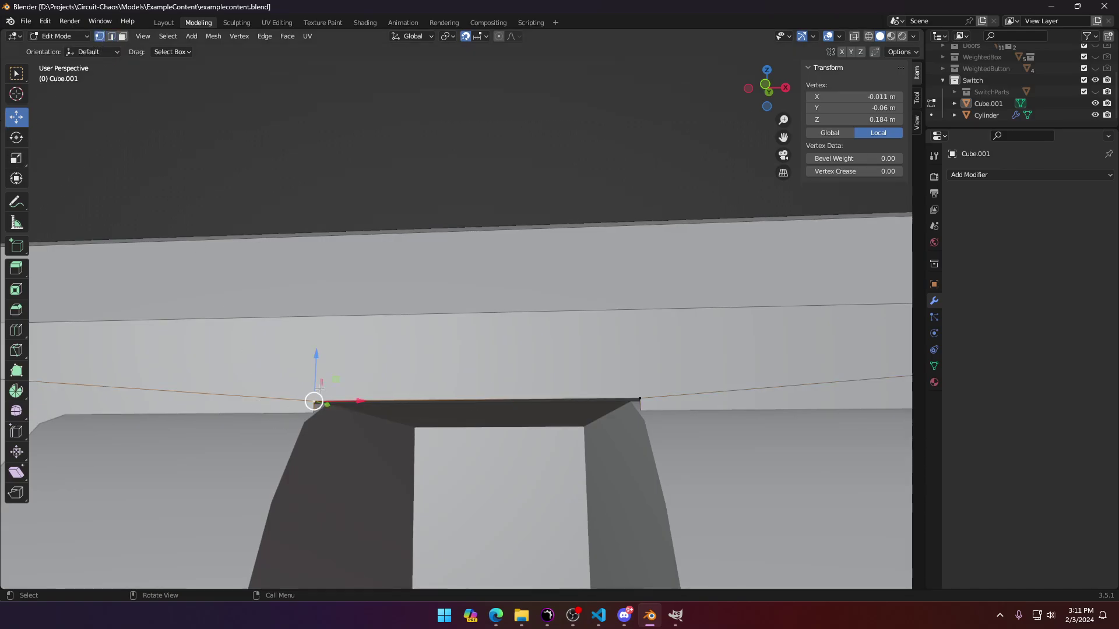
{"action": "key", "text": "Tab"}
{"action": "key", "text": "Tab"}
Step: Examine the fit between the slot's lower end and the half discs in solid and wireframe shading
{"action": "scroll", "coordinate": [426, 381], "scroll_direction": "down", "scroll_amount": 3}
{"action": "scroll", "coordinate": [425, 380], "scroll_direction": "down", "scroll_amount": 6}
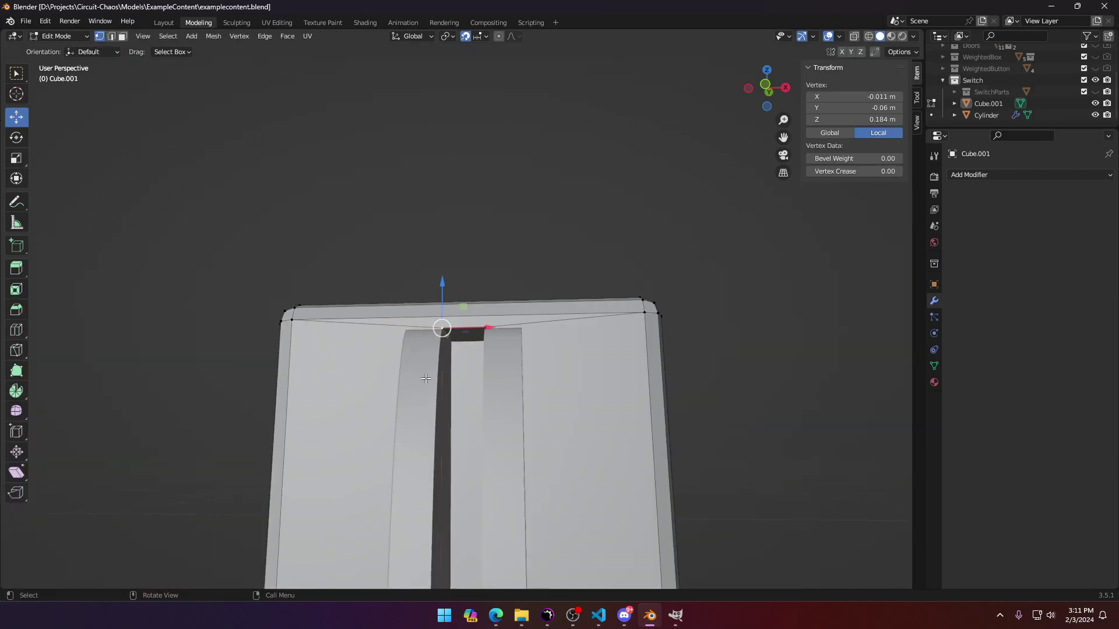
{"action": "scroll", "coordinate": [461, 369], "scroll_direction": "up", "scroll_amount": 5}
{"action": "middle_click_drag", "start_coordinate": [462, 369], "coordinate": [470, 367]}
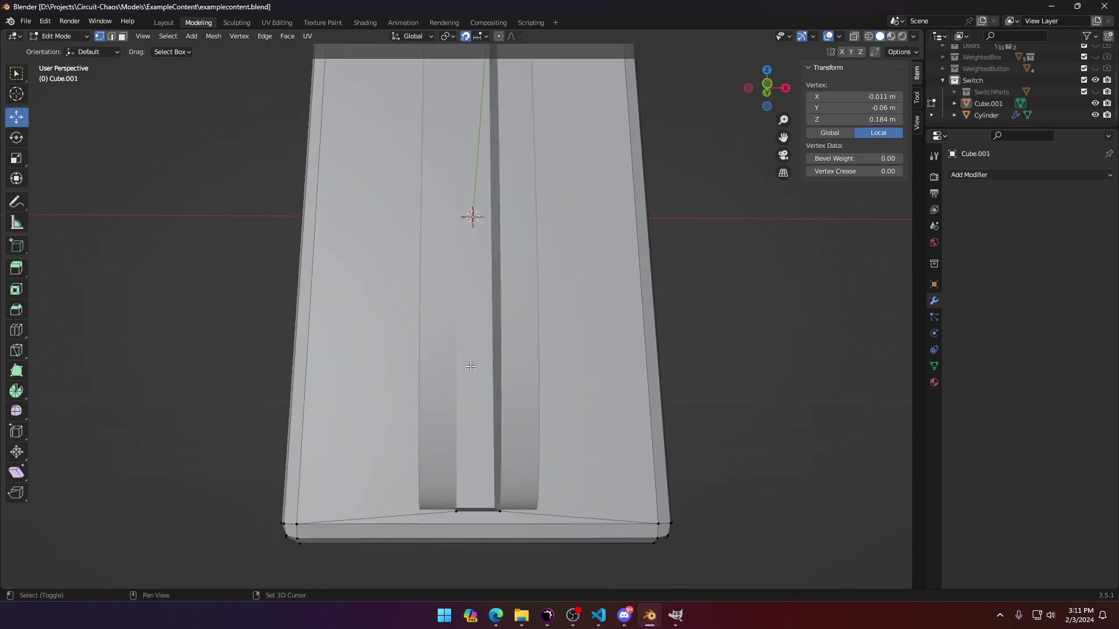
{"action": "middle_click_drag", "start_coordinate": [470, 424], "coordinate": [463, 453]}
{"action": "middle_click_drag", "start_coordinate": [472, 522], "coordinate": [492, 389], "text": "shift"}
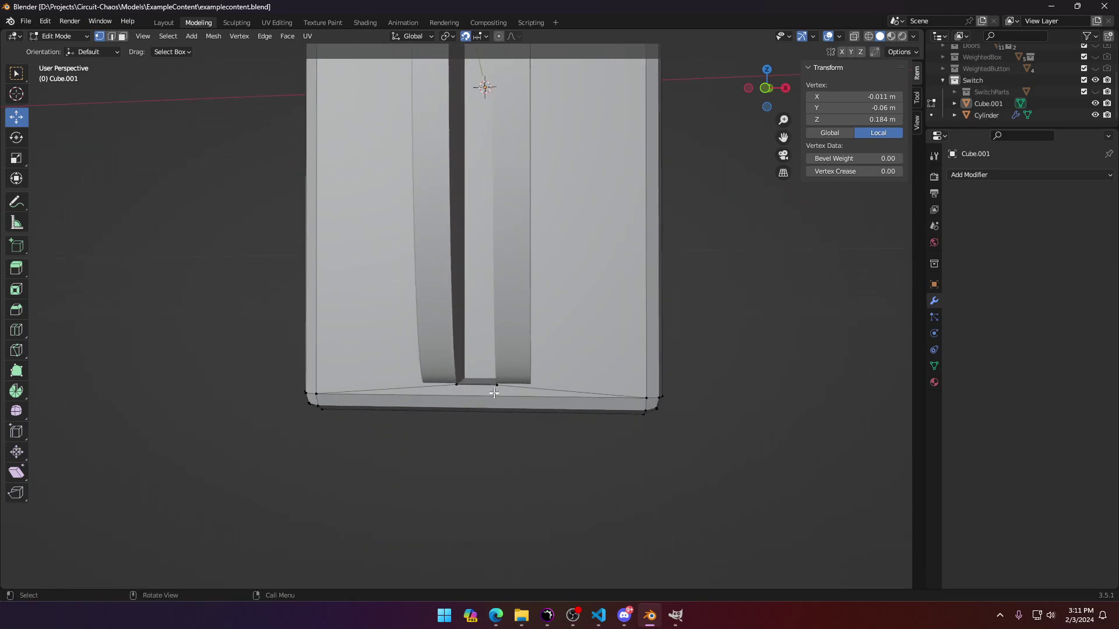
{"action": "scroll", "coordinate": [492, 389], "scroll_direction": "up", "scroll_amount": 6}
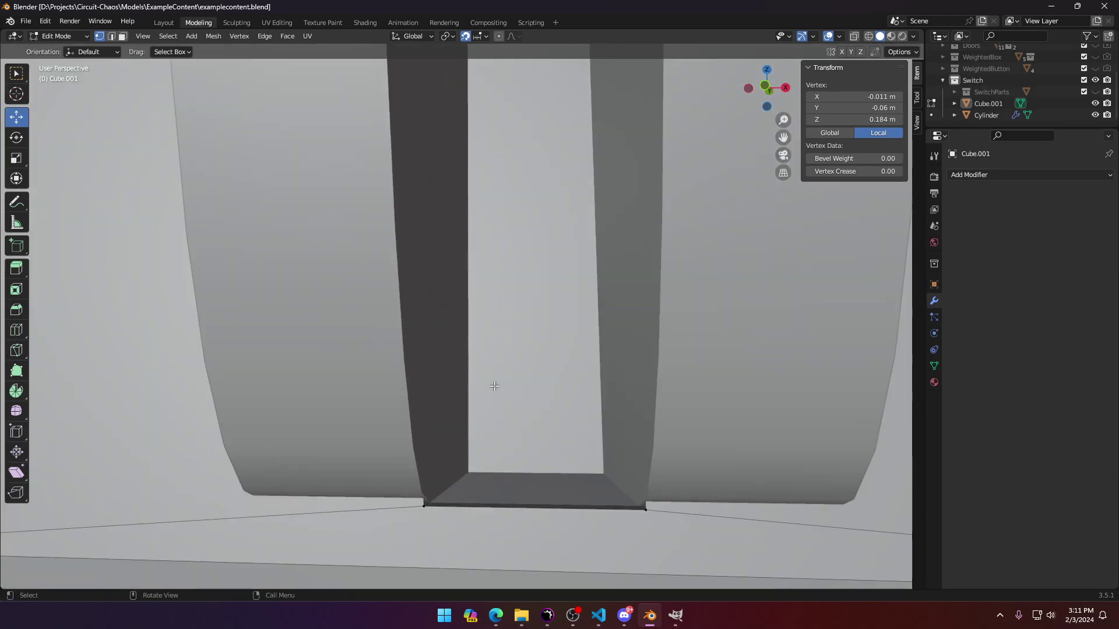
{"action": "scroll", "coordinate": [501, 420], "scroll_direction": "up", "scroll_amount": 1}
{"action": "middle_click_drag", "start_coordinate": [522, 508], "coordinate": [502, 427], "text": "shift"}
{"action": "key", "text": "Tab"}
{"action": "key", "text": "z"}
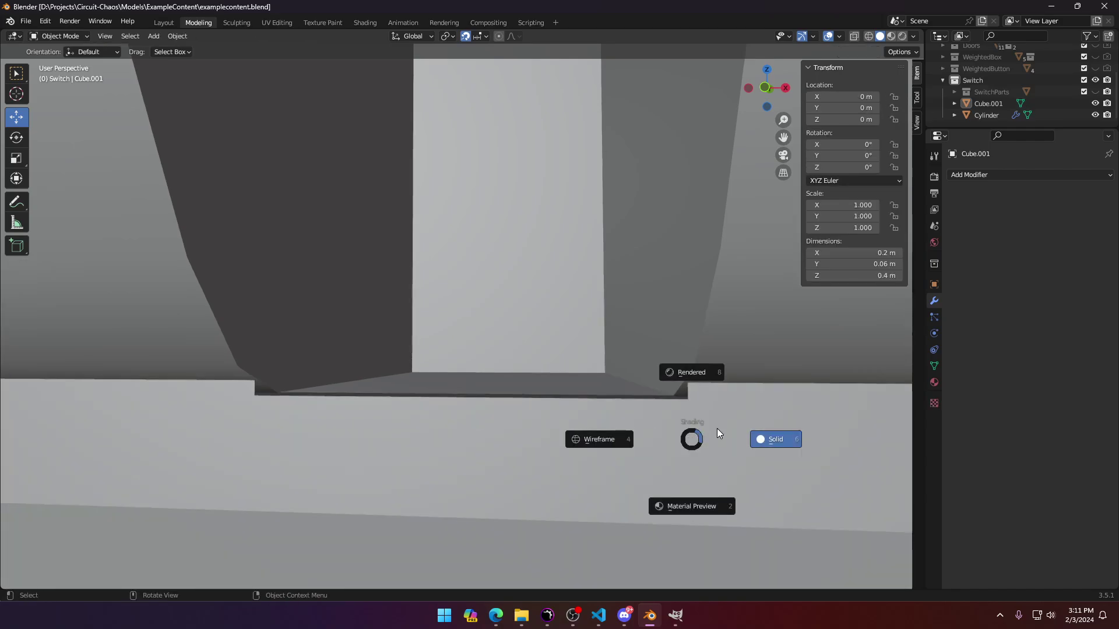
{"action": "left_click", "coordinate": [631, 444]}
{"action": "key", "text": "z"}
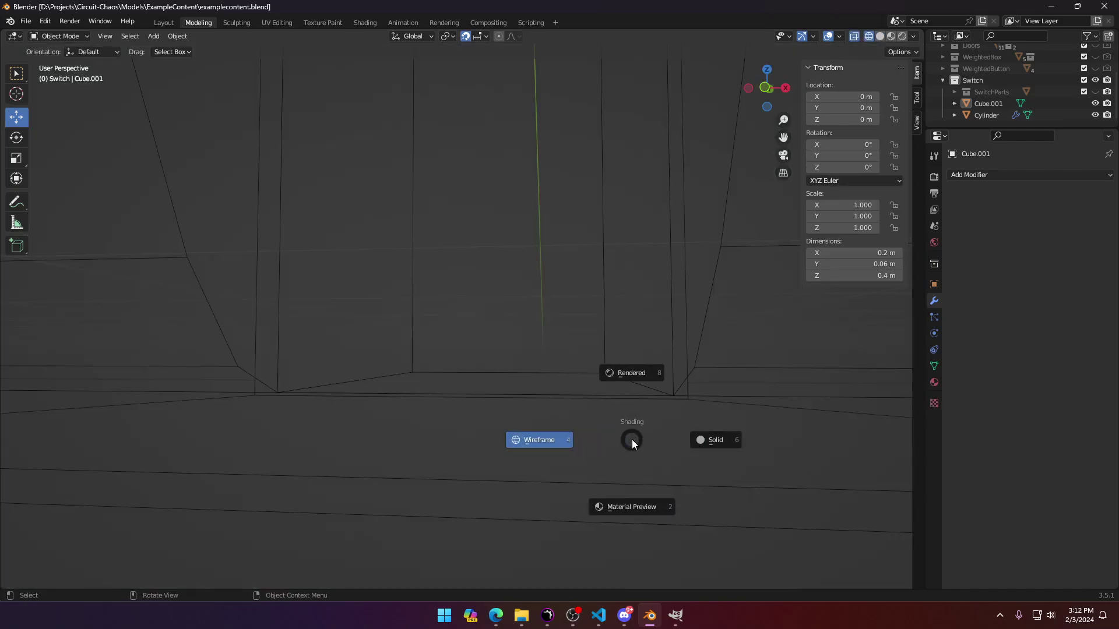
{"action": "left_click", "coordinate": [727, 442]}
{"action": "mouse_move", "coordinate": [725, 443]}
{"action": "middle_mouse_down"}
{"action": "mouse_move", "coordinate": [732, 452]}
{"action": "mouse_move", "coordinate": [726, 446]}
{"action": "middle_mouse_up"}
{"action": "left_click", "coordinate": [680, 382]}
{"action": "scroll", "coordinate": [680, 382], "scroll_direction": "down", "scroll_amount": 8}
Step: Try deleting the front faces surrounding the slot on Cube.001
{"action": "key", "text": "Tab"}
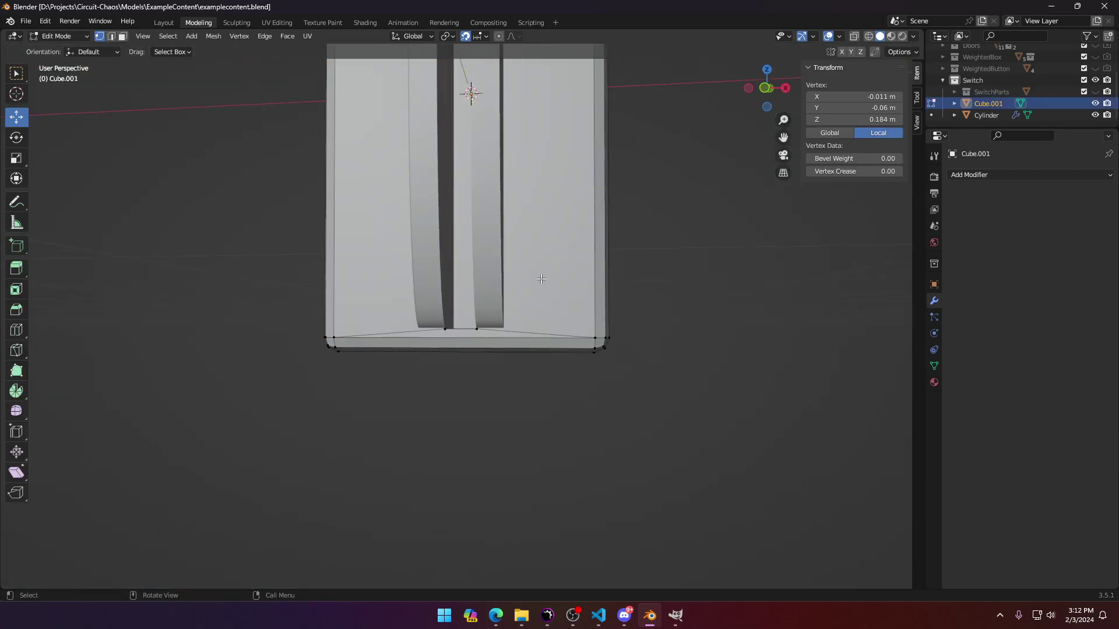
{"action": "left_click", "coordinate": [541, 279]}
{"action": "left_click", "coordinate": [486, 207]}
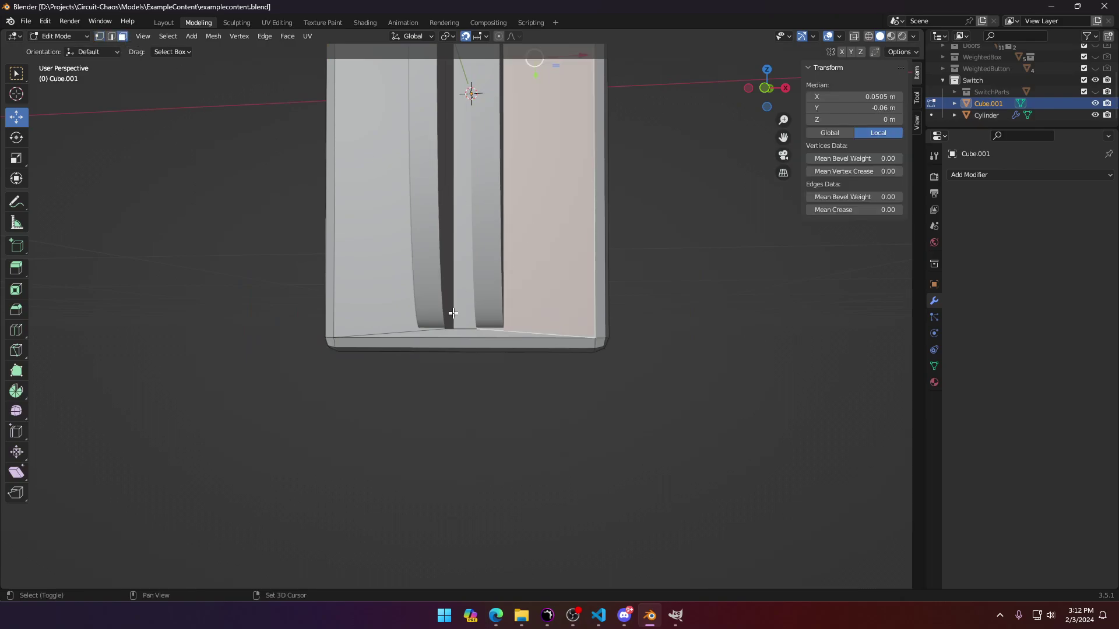
{"action": "left_click", "coordinate": [371, 235], "text": "shift"}
{"action": "middle_click_drag", "start_coordinate": [371, 235], "coordinate": [380, 606], "text": "shift"}
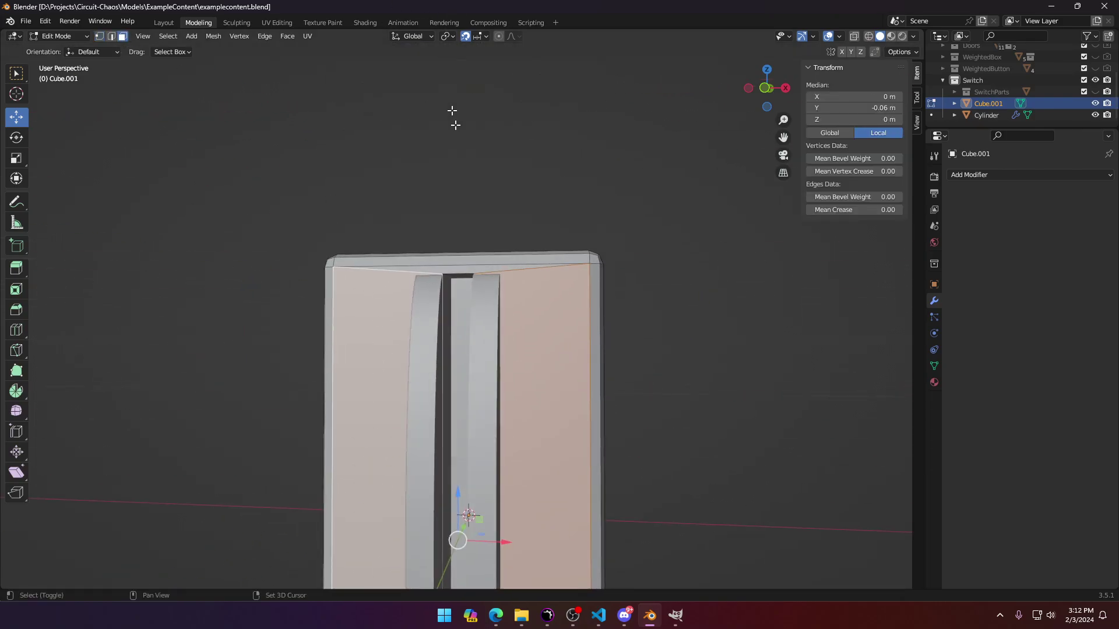
{"action": "left_click", "coordinate": [463, 271], "text": "shift"}
{"action": "left_click", "coordinate": [463, 270]}
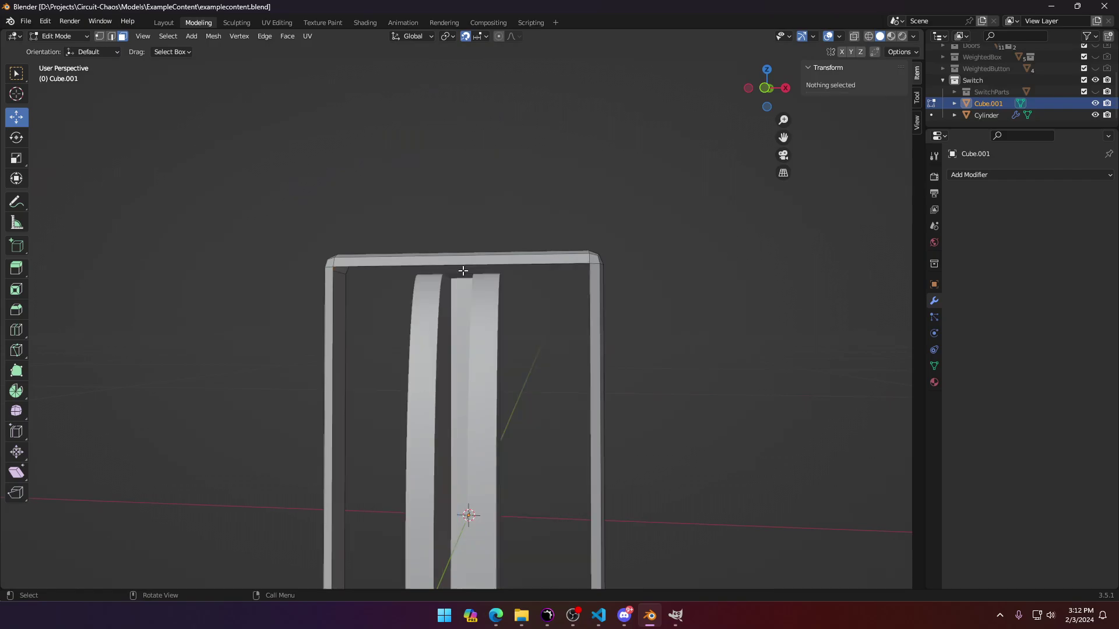
Step: Check the block front against the half discs from above in wireframe and solid shading, and undo the face deletion
{"action": "key", "text": "KP_7"}
{"action": "key", "text": "alt+z"}
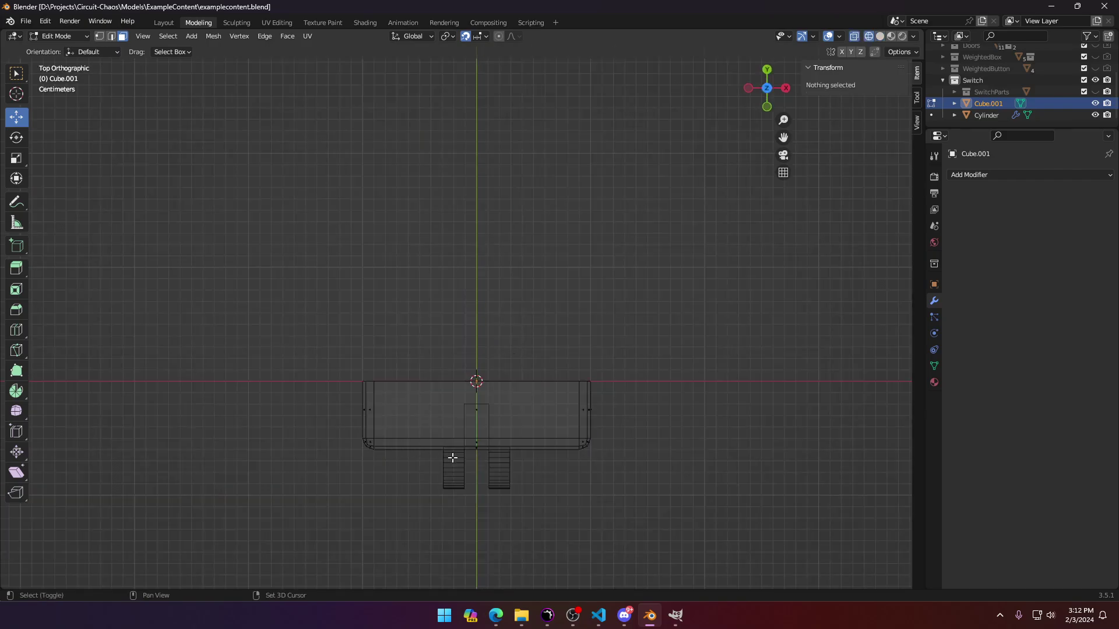
{"action": "scroll", "coordinate": [466, 378], "scroll_direction": "up", "scroll_amount": 12}
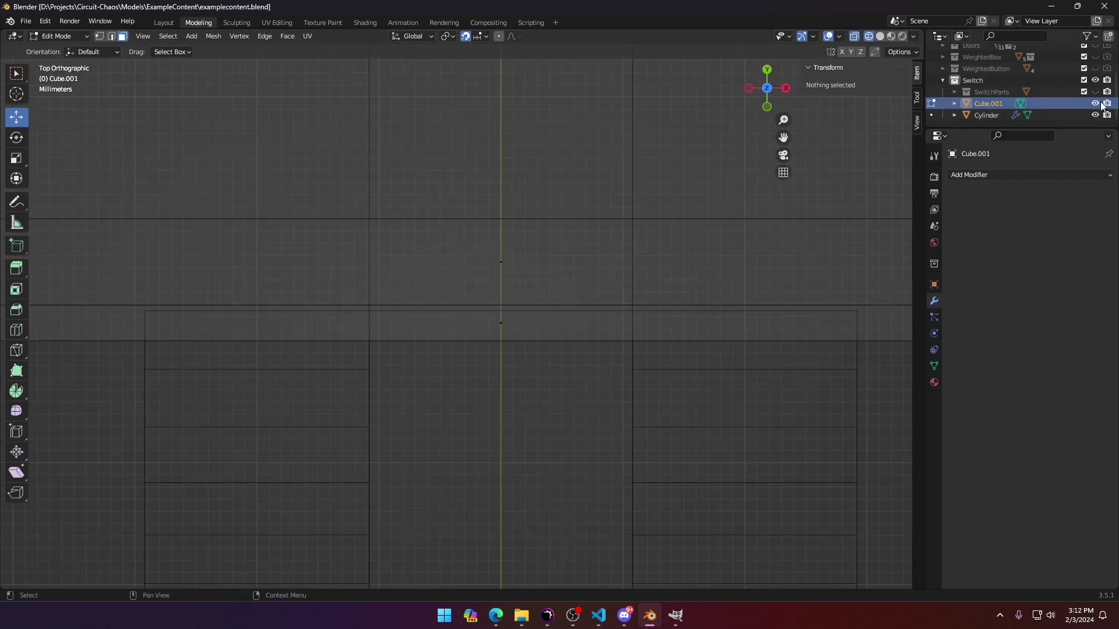
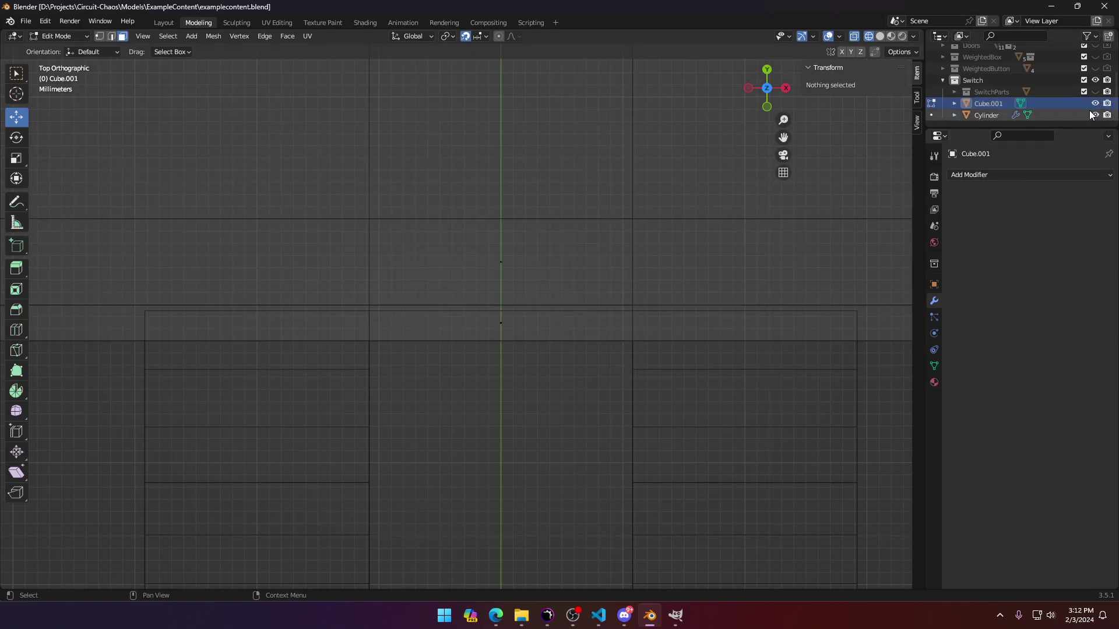
{"action": "key", "text": "z"}
{"action": "left_click", "coordinate": [557, 286]}
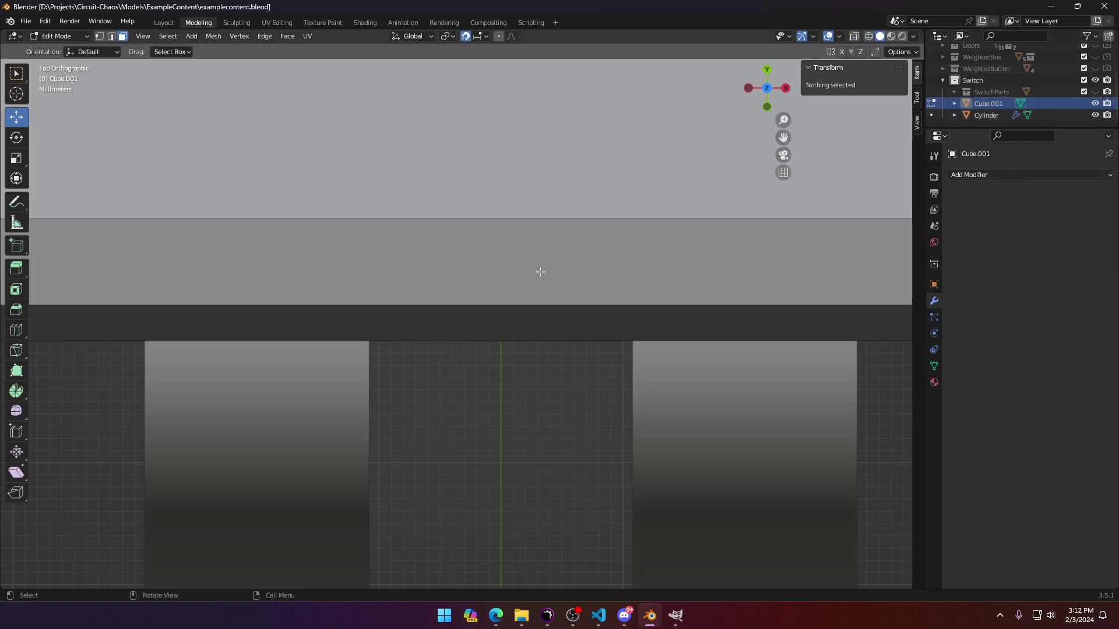
{"action": "mouse_move", "coordinate": [539, 271]}
{"action": "middle_mouse_down"}
{"action": "mouse_move", "coordinate": [497, 252]}
{"action": "mouse_move", "coordinate": [556, 127]}
{"action": "middle_mouse_up"}
{"action": "scroll", "coordinate": [553, 134], "scroll_direction": "down", "scroll_amount": 3}
{"action": "key", "text": "ctrl+z"}
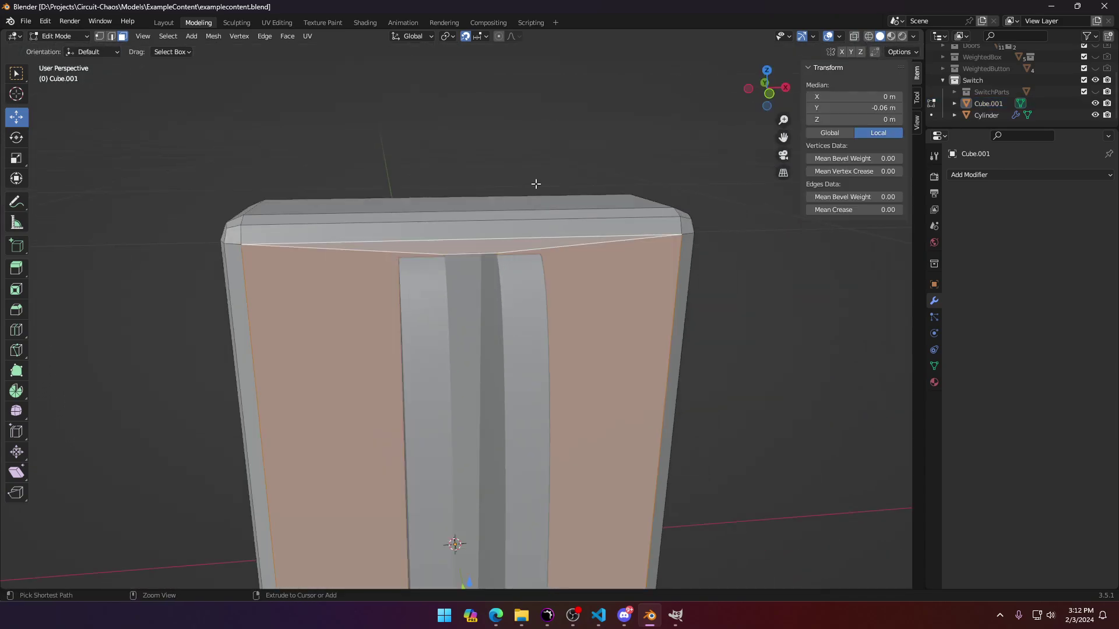
Step: Put Cube.001 and Cylinder into Edit Mode together with nothing selected, shown from above in wireframe
{"action": "middle_click_drag", "start_coordinate": [530, 189], "coordinate": [433, 385]}
{"action": "scroll", "coordinate": [533, 142], "scroll_direction": "up", "scroll_amount": 3}
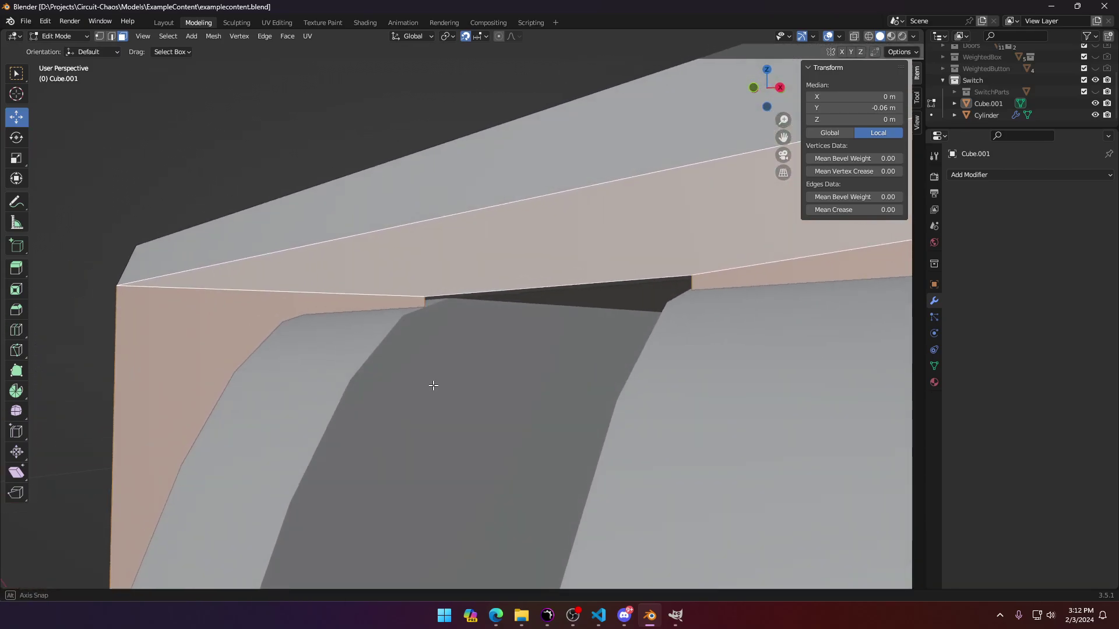
{"action": "key", "text": "alt+a"}
{"action": "key", "text": "Tab"}
{"action": "key", "text": "a"}
{"action": "key", "text": "Tab"}
{"action": "key", "text": "KP_7"}
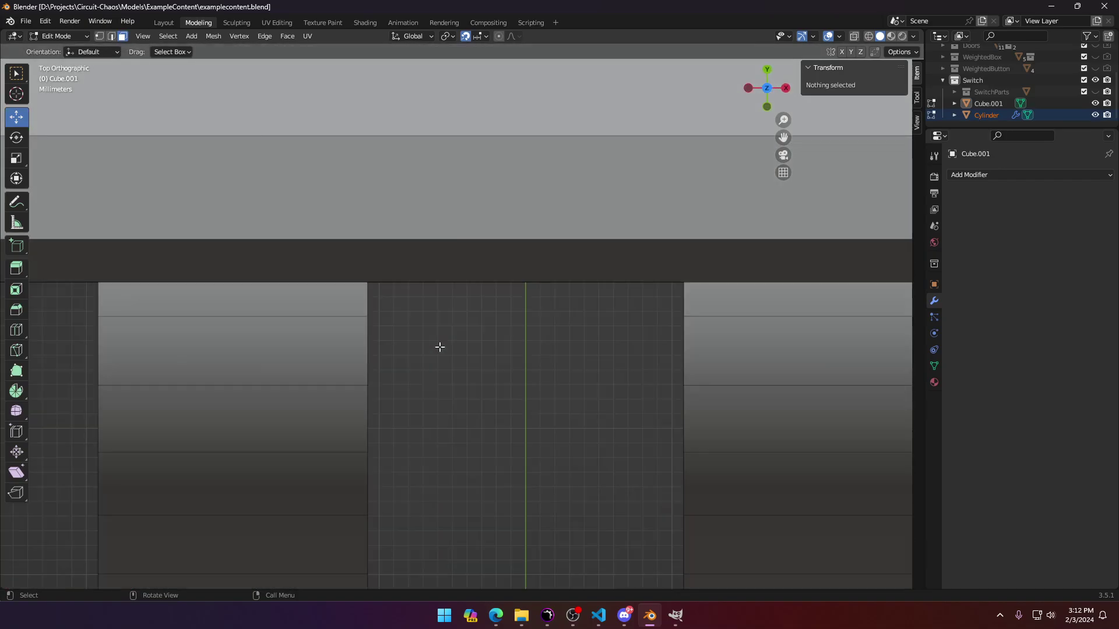
{"action": "key", "text": "z"}
{"action": "left_click", "coordinate": [342, 348]}
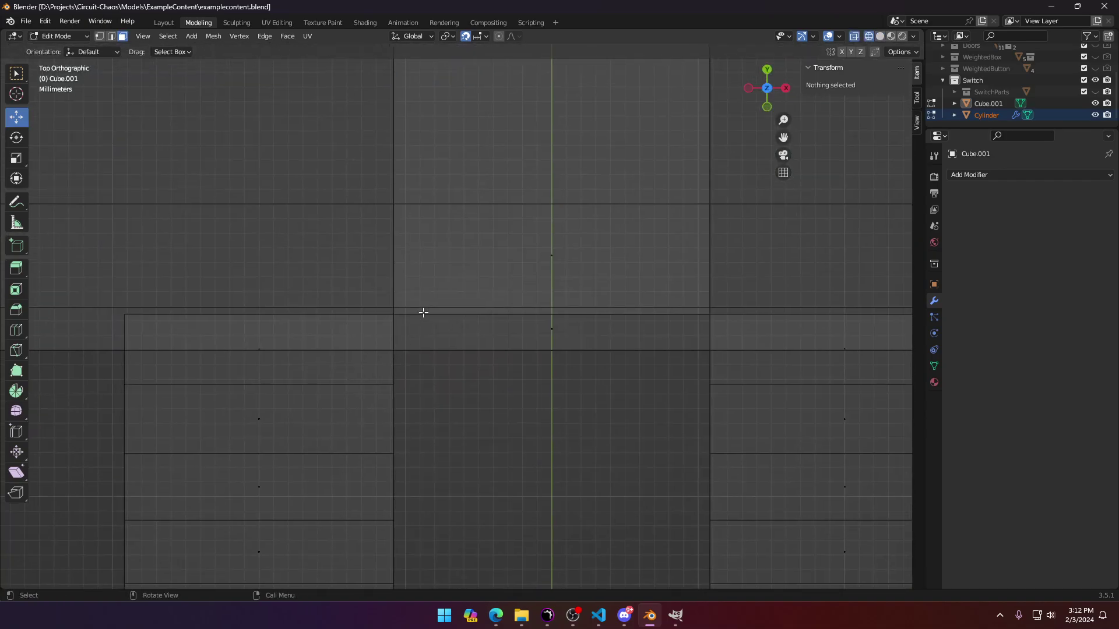
Step: Examine the half discs' upper end with and without Cube.001, in solid shading and in wireframe from above
{"action": "key", "text": "z"}
{"action": "left_click", "coordinate": [502, 316]}
{"action": "mouse_move", "coordinate": [502, 321]}
{"action": "middle_mouse_down"}
{"action": "mouse_move", "coordinate": [507, 285]}
{"action": "mouse_move", "coordinate": [509, 310]}
{"action": "mouse_move", "coordinate": [620, 243]}
{"action": "mouse_move", "coordinate": [552, 250]}
{"action": "mouse_move", "coordinate": [512, 204]}
{"action": "middle_mouse_up"}
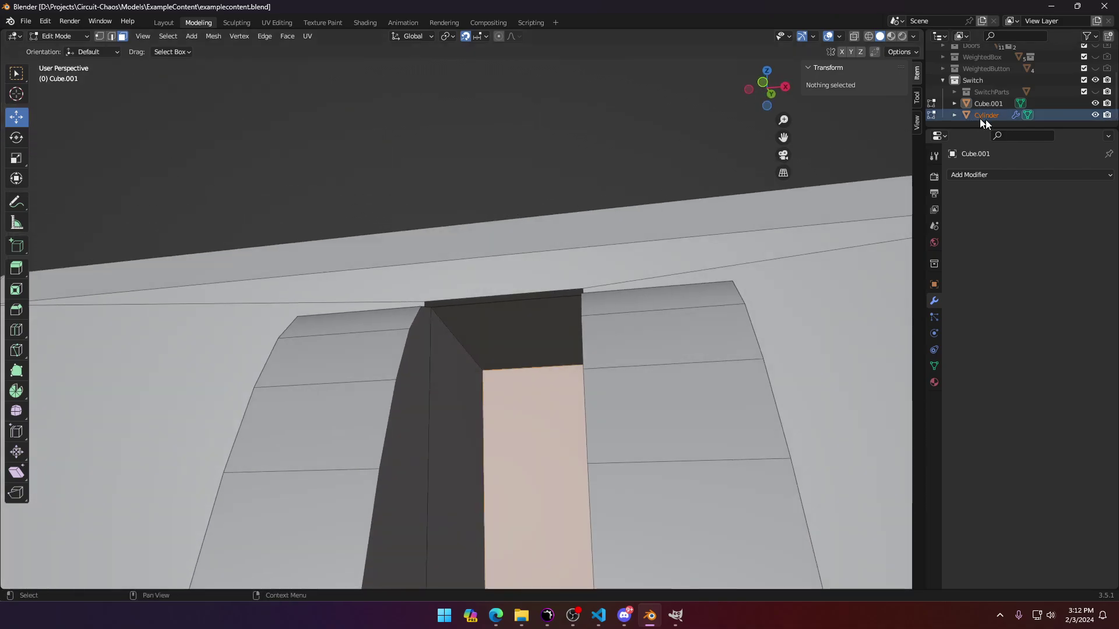
{"action": "left_click", "coordinate": [1094, 103]}
{"action": "middle_click_drag", "start_coordinate": [622, 275], "coordinate": [529, 354]}
{"action": "key", "text": "KP_7"}
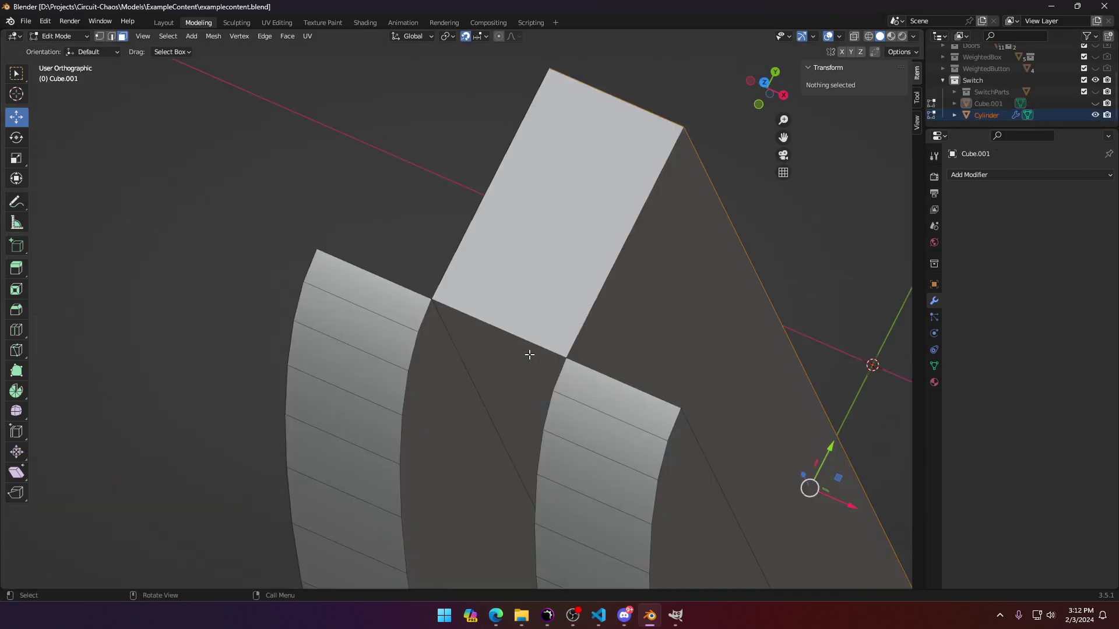
{"action": "key", "text": "KP_7"}
{"action": "left_click", "coordinate": [1095, 103]}
{"action": "key", "text": "z"}
{"action": "left_click", "coordinate": [329, 228]}
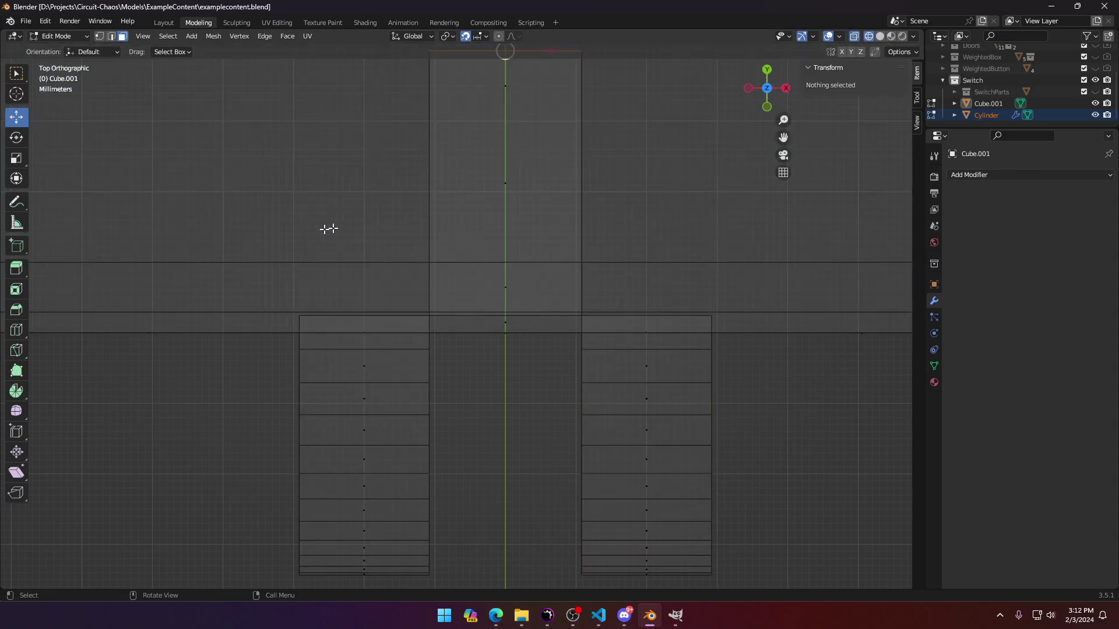
{"action": "middle_click_drag", "start_coordinate": [430, 230], "coordinate": [420, 271], "text": "shift"}
Step: Move the entire Cylinder mesh about -0.0023 m along Y to bring its upper edges close to the block's front face
{"action": "key", "text": "Tab"}
{"action": "key", "text": "Tab"}
{"action": "key", "text": "Tab"}
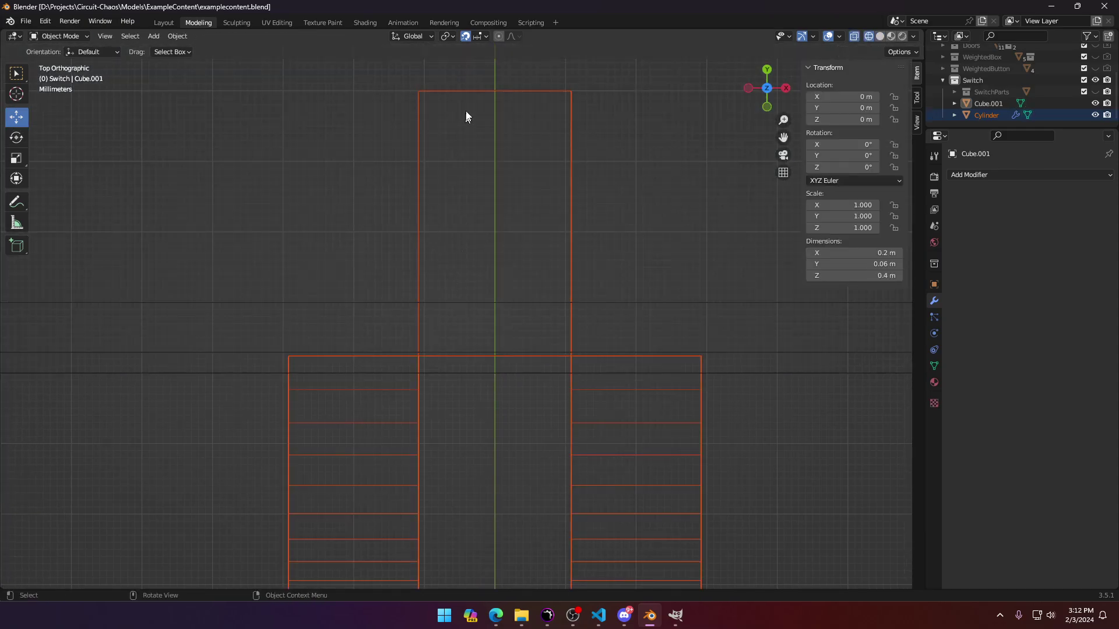
{"action": "left_click", "coordinate": [498, 90]}
{"action": "key", "text": "Tab"}
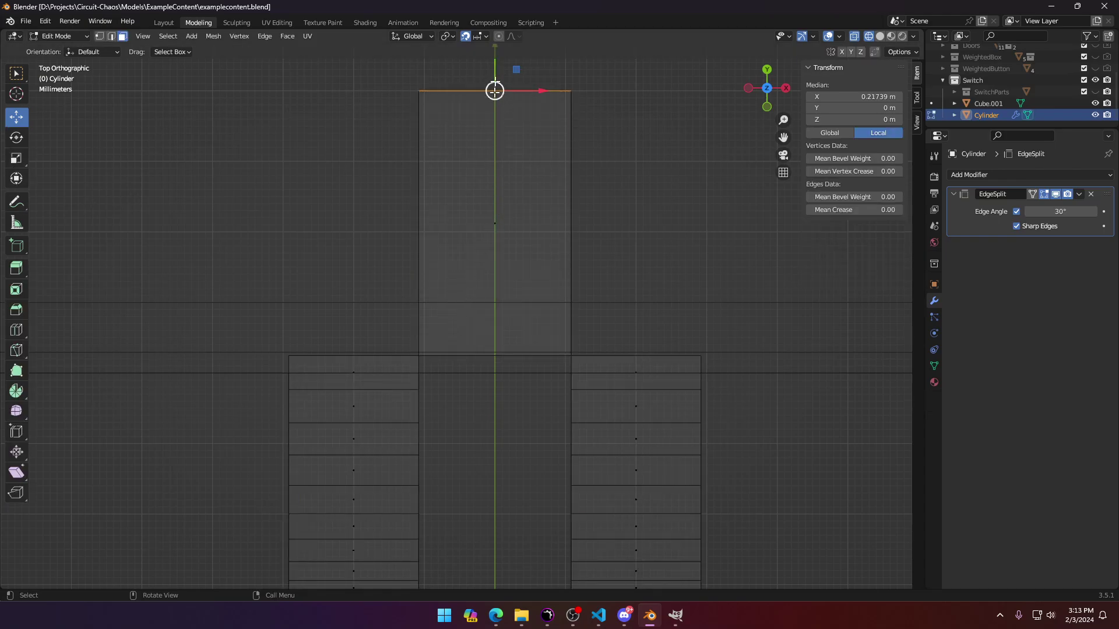
{"action": "key", "text": "a"}
{"action": "scroll", "coordinate": [472, 419], "scroll_direction": "up", "scroll_amount": 4}
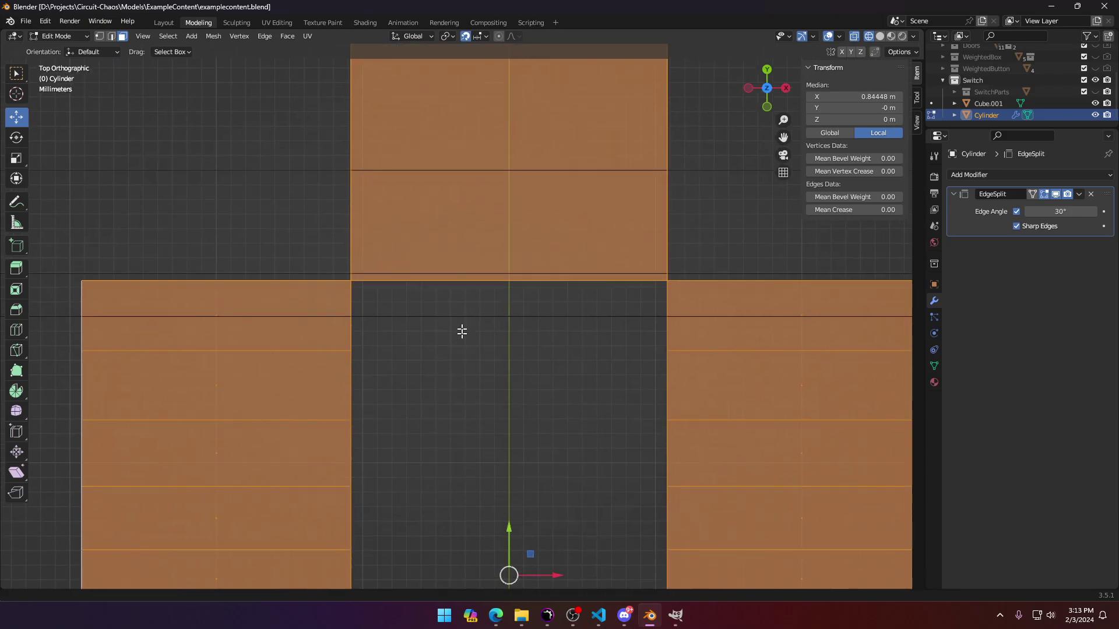
{"action": "left_click_drag", "start_coordinate": [507, 500], "coordinate": [505, 554]}
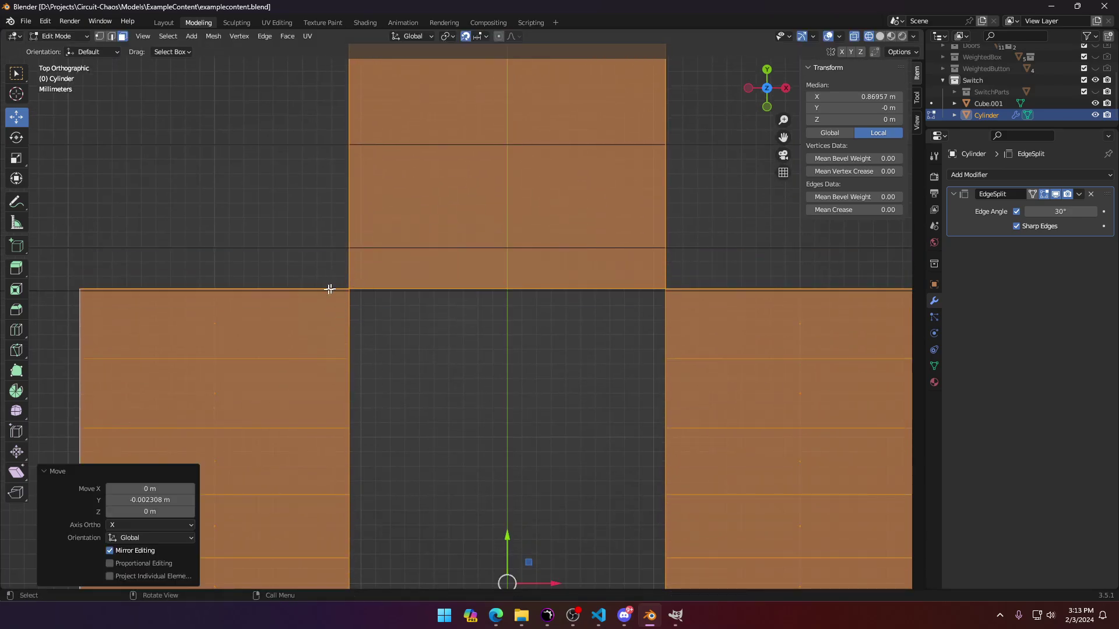
{"action": "scroll", "coordinate": [393, 296], "scroll_direction": "up", "scroll_amount": 4}
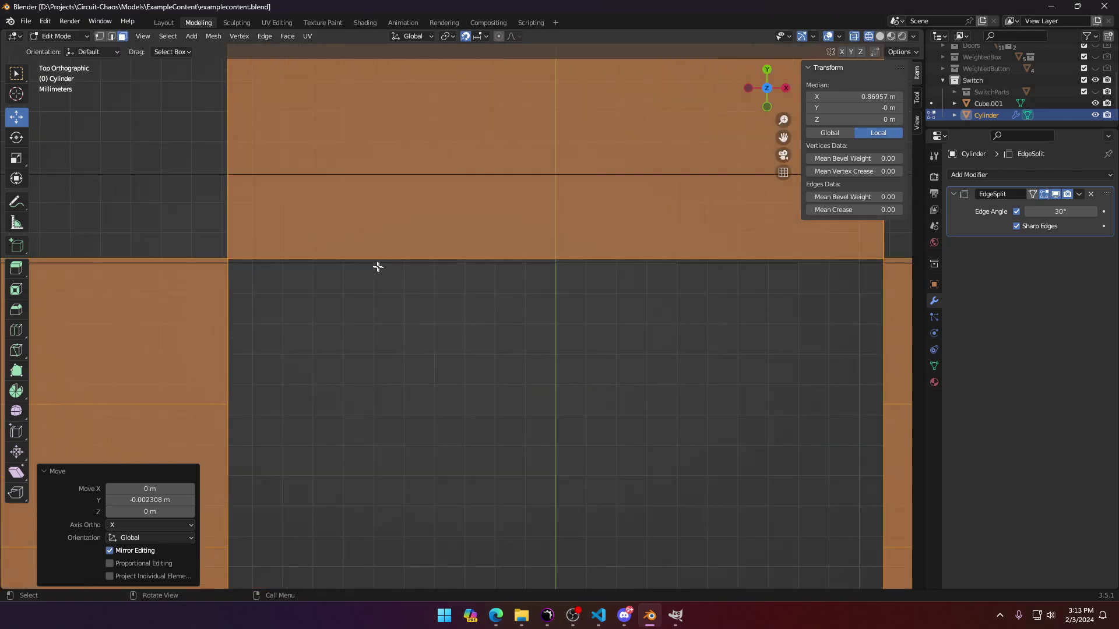
Step: Select the Cylinder edge spanning the slot's upper end and look at it in solid shading
{"action": "left_click", "coordinate": [300, 266]}
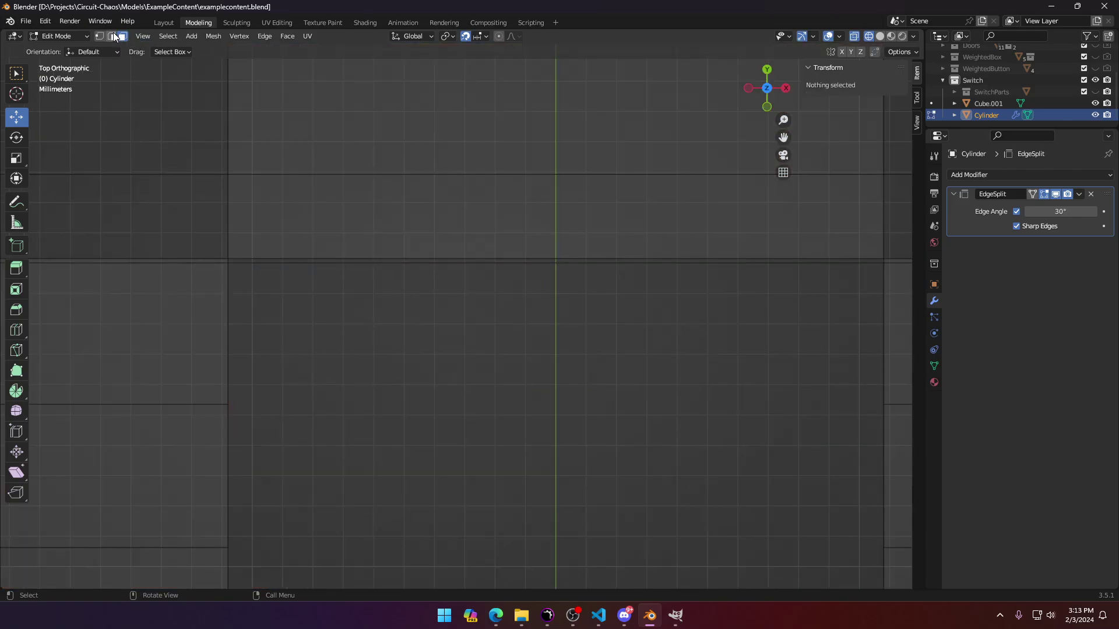
{"action": "left_click", "coordinate": [193, 260]}
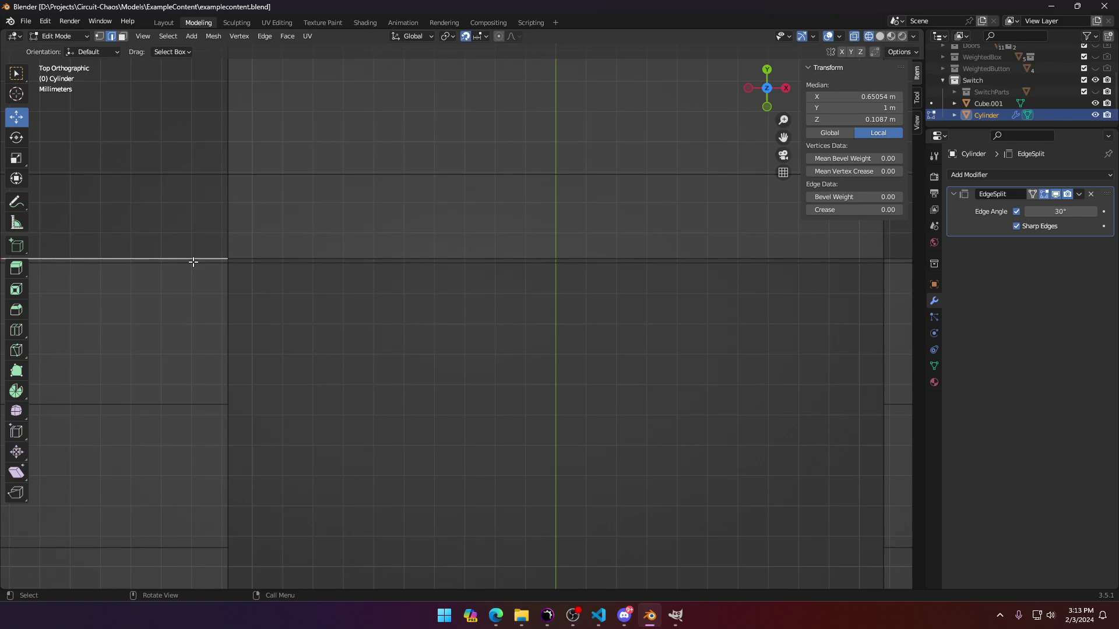
{"action": "left_click", "coordinate": [279, 260], "text": "alt"}
{"action": "key", "text": "z"}
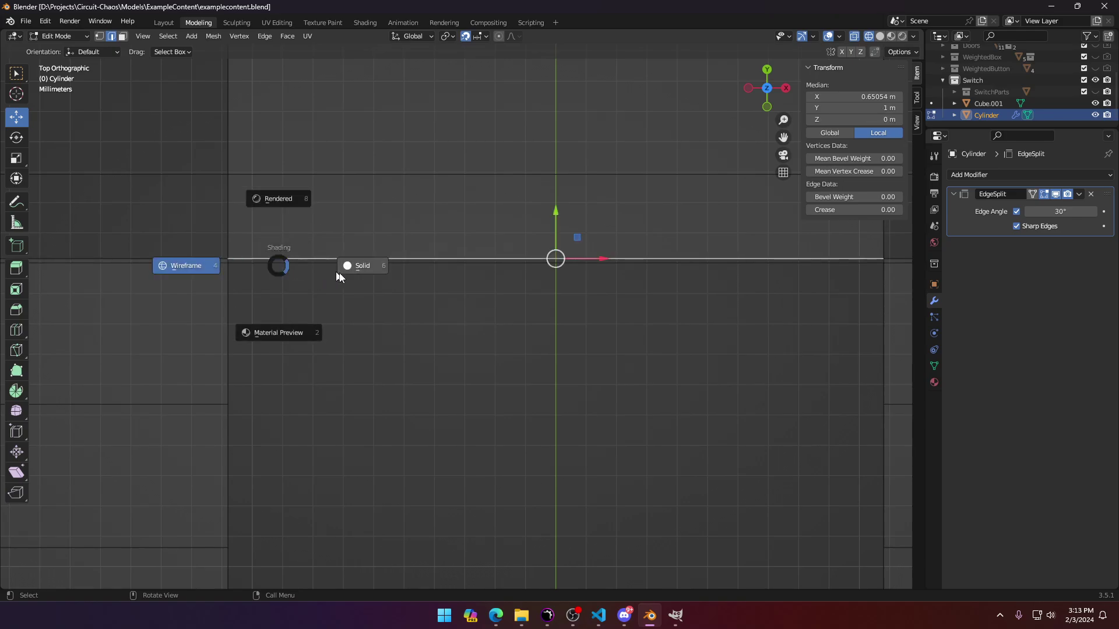
{"action": "left_click", "coordinate": [328, 276]}
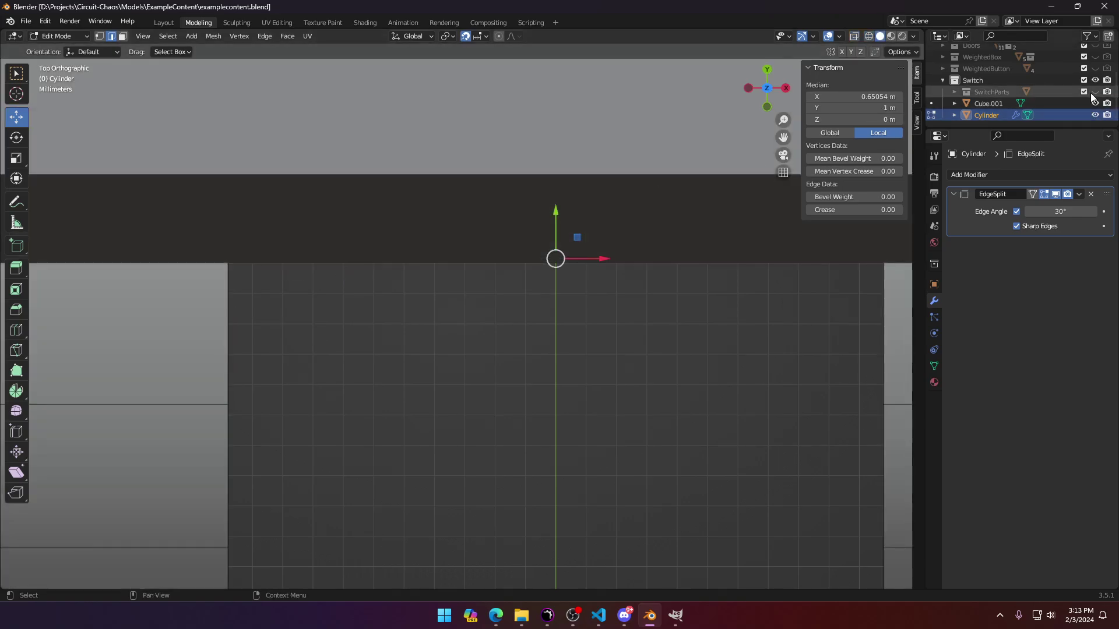
{"action": "middle_click_drag", "start_coordinate": [466, 309], "coordinate": [457, 139]}
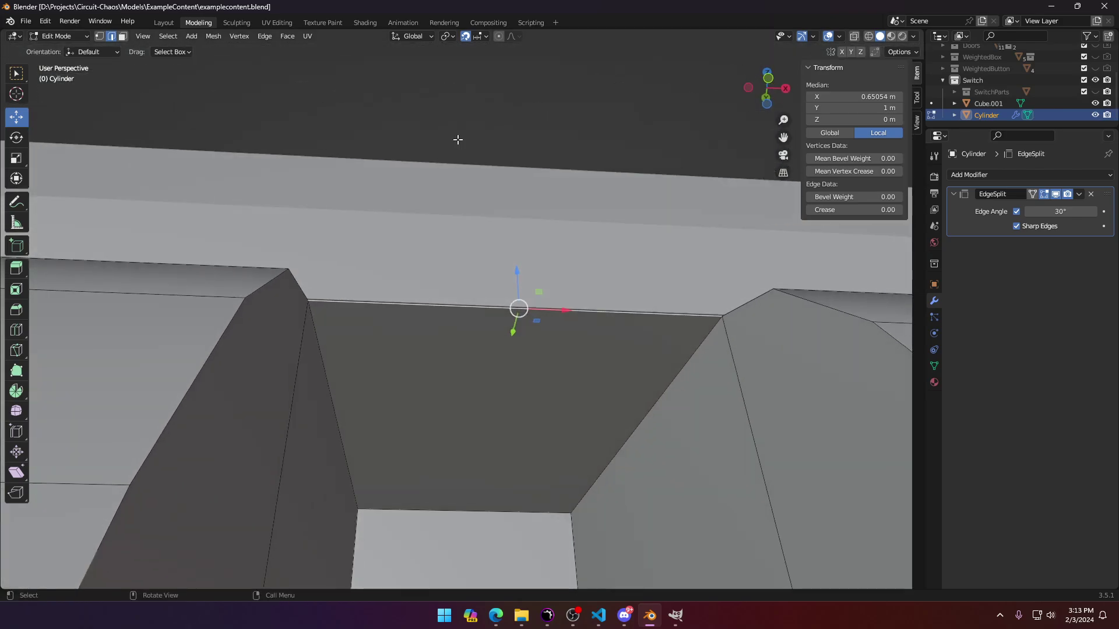
Step: Copy the global Y coordinate of Cube.001's edge at the slot's upper end and return to editing the Cylinder mesh
{"action": "key", "text": "Tab"}
{"action": "left_click", "coordinate": [431, 247]}
{"action": "key", "text": "Tab"}
{"action": "left_click", "coordinate": [518, 305]}
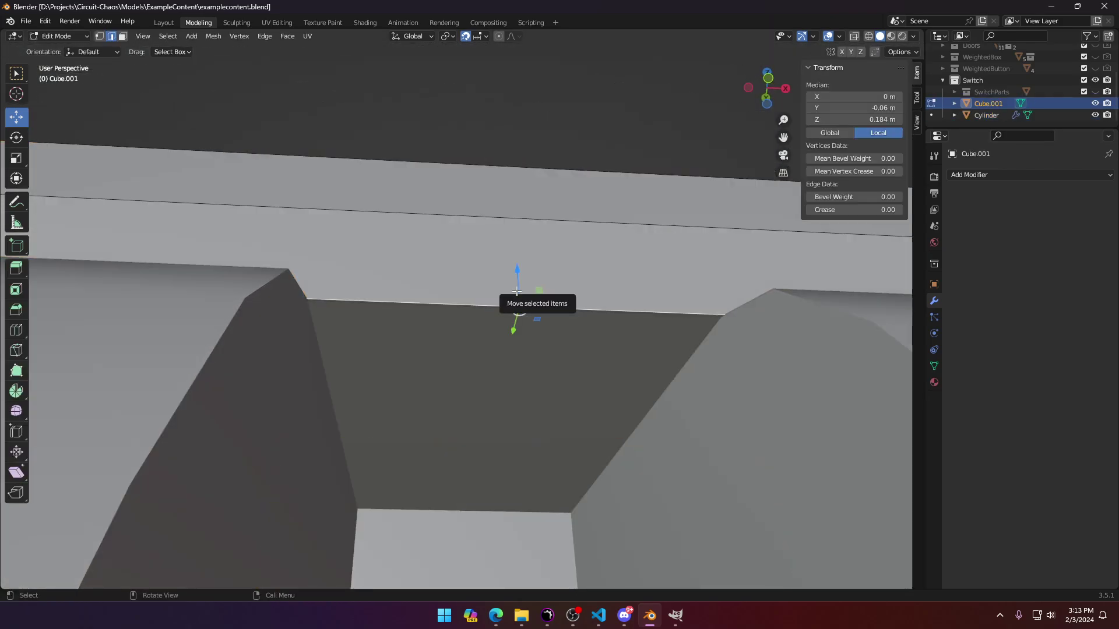
{"action": "left_click", "coordinate": [847, 107]}
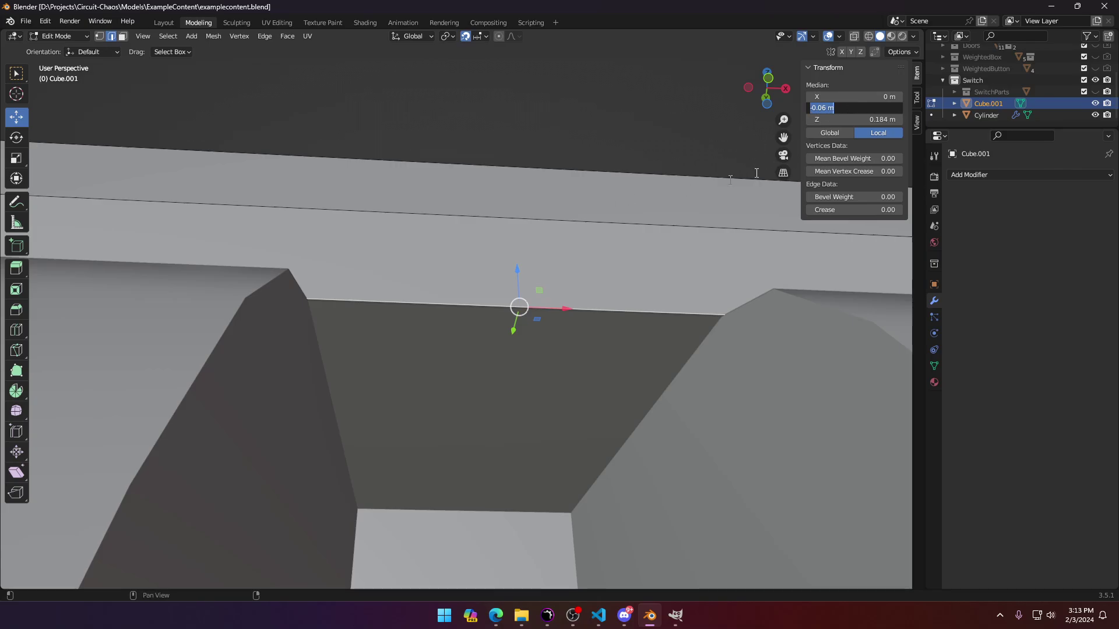
{"action": "left_click", "coordinate": [834, 134]}
{"action": "left_click", "coordinate": [848, 108]}
{"action": "key", "text": "ctrl+c"}
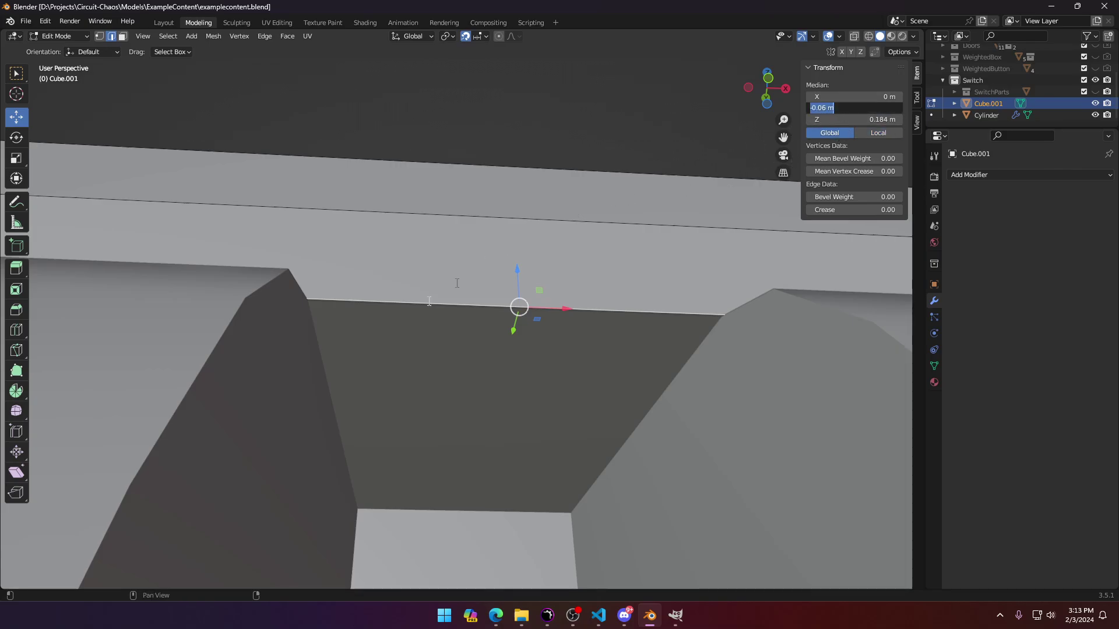
{"action": "key", "text": "Tab"}
{"action": "left_click", "coordinate": [272, 387]}
{"action": "key", "text": "Tab"}
{"action": "left_click", "coordinate": [263, 398]}
{"action": "key", "text": "Tab"}
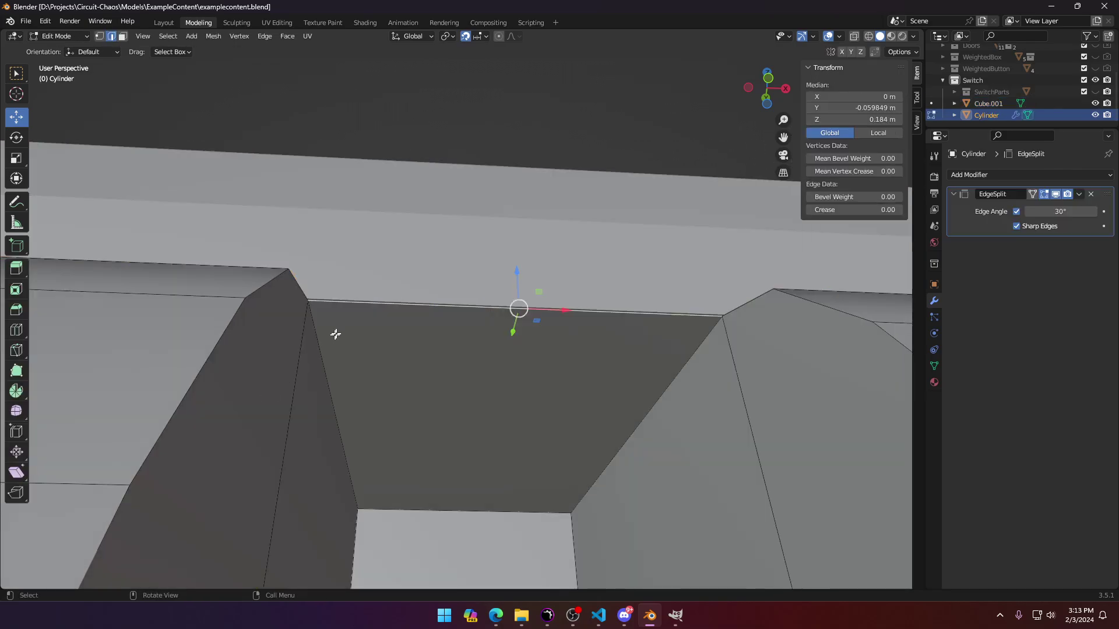
Step: Add both half discs' upper edges to the selected slot edge and set their global Y to -0.06 m
{"action": "mouse_move", "coordinate": [352, 305]}
{"action": "middle_mouse_down"}
{"action": "mouse_move", "coordinate": [395, 376]}
{"action": "mouse_move", "coordinate": [470, 382]}
{"action": "middle_mouse_up"}
{"action": "key", "text": "z"}
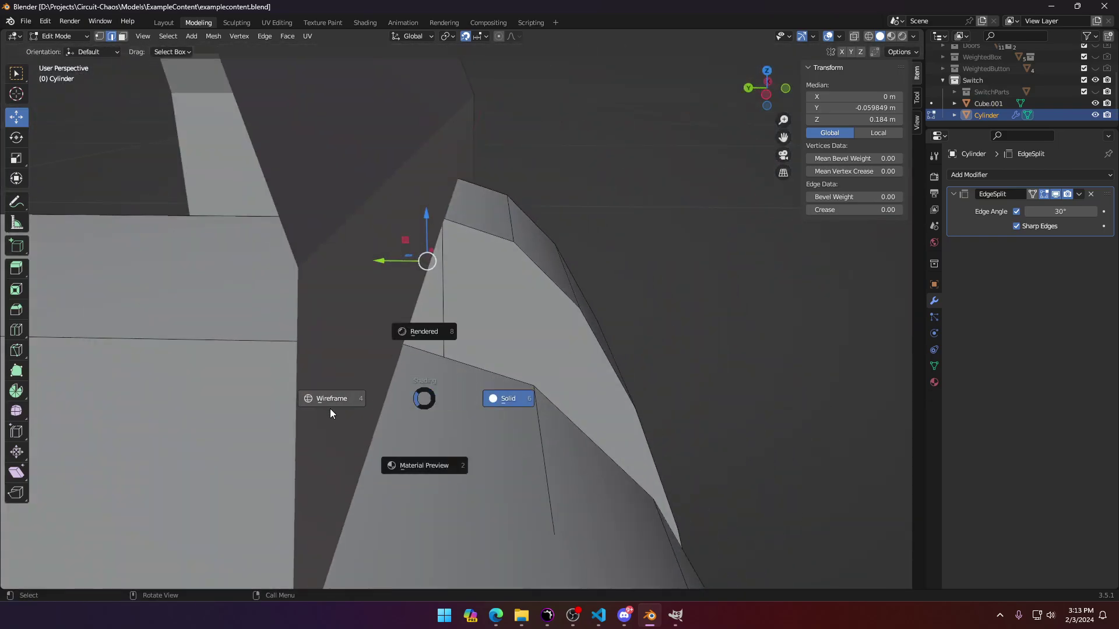
{"action": "left_click", "coordinate": [330, 408]}
{"action": "left_click", "coordinate": [464, 390], "text": "shift"}
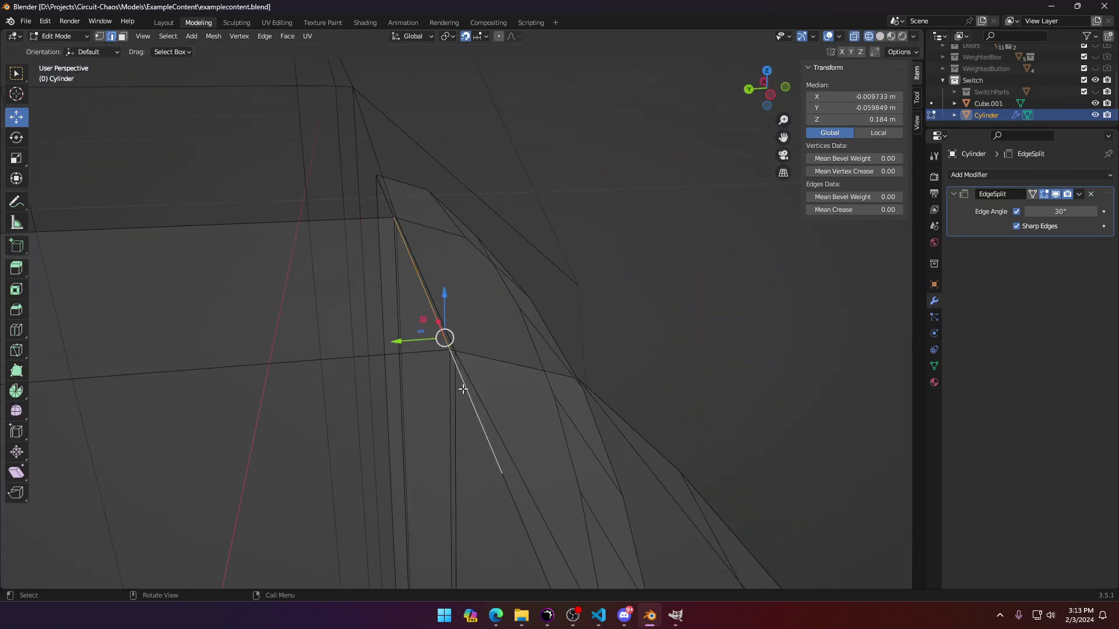
{"action": "middle_click_drag", "start_coordinate": [463, 389], "coordinate": [534, 328]}
{"action": "left_click", "coordinate": [295, 440], "text": "shift"}
{"action": "left_click", "coordinate": [868, 120]}
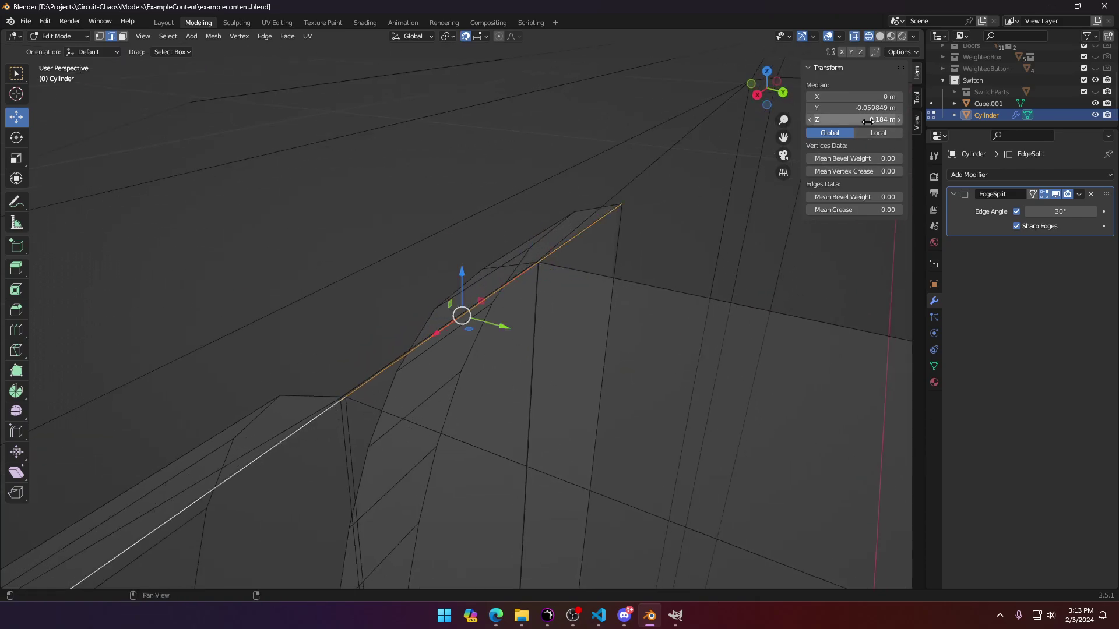
{"action": "key", "text": "Return"}
{"action": "key", "text": "ctrl+z"}
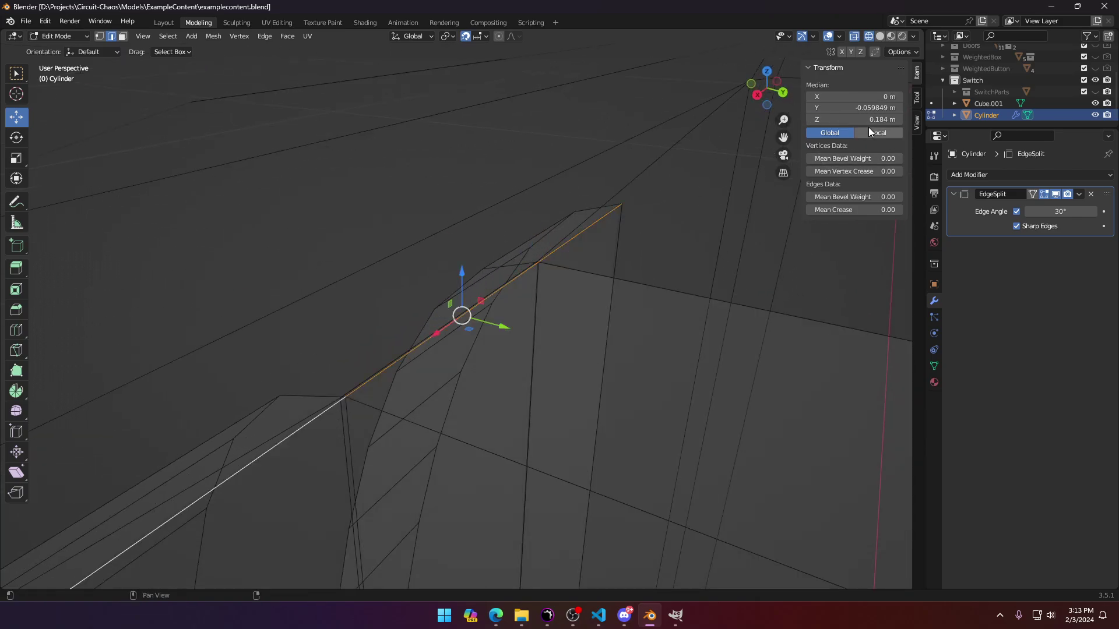
{"action": "left_click", "coordinate": [883, 109]}
{"action": "key", "text": "ctrl+v"}
{"action": "key", "text": "Return"}
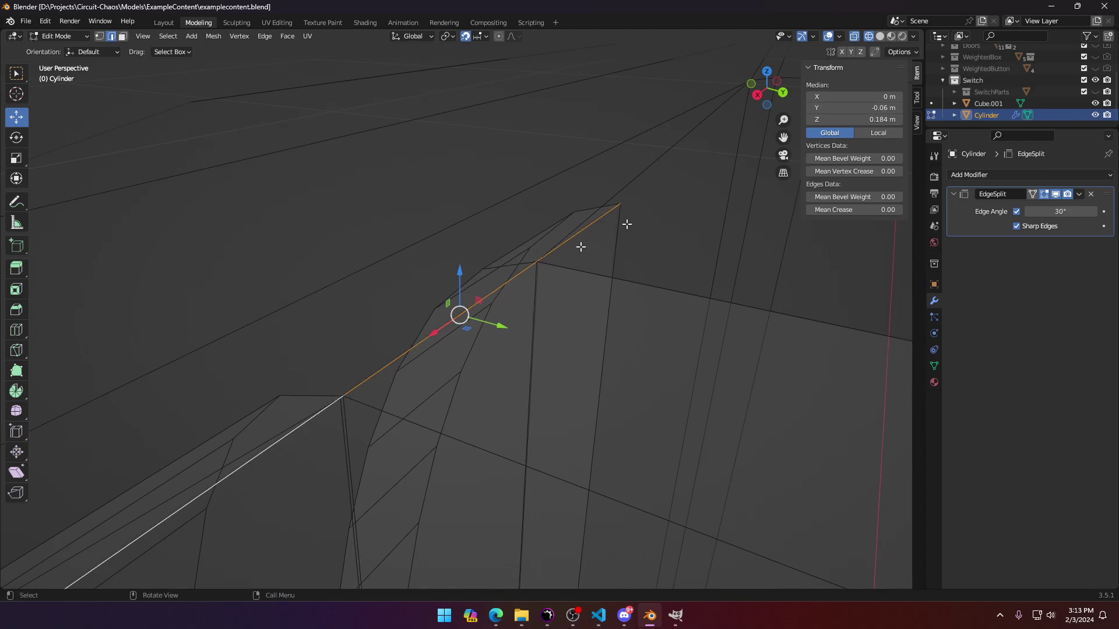
Step: Hide Cube.001 and set the global Y of the three Cylinder edges along the slot's and half discs' lower end to -0.06 m
{"action": "middle_click_drag", "start_coordinate": [580, 245], "coordinate": [503, 465]}
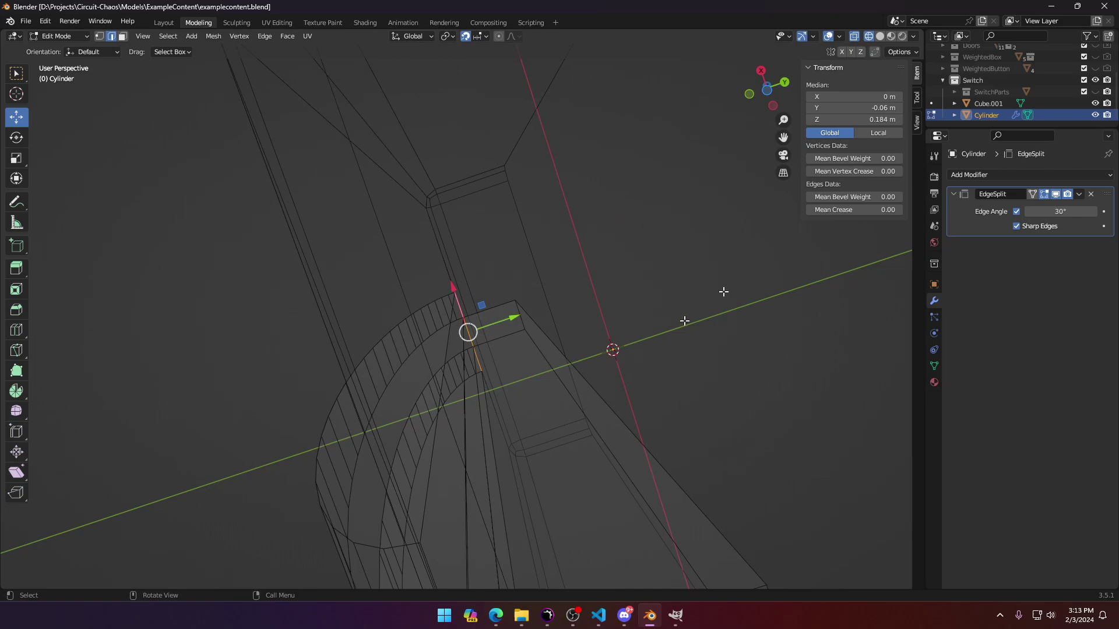
{"action": "left_click", "coordinate": [1095, 103]}
{"action": "middle_click_drag", "start_coordinate": [580, 400], "coordinate": [550, 337]}
{"action": "scroll", "coordinate": [590, 424], "scroll_direction": "up", "scroll_amount": 5}
{"action": "left_click", "coordinate": [677, 406]}
{"action": "left_click", "coordinate": [615, 421], "text": "shift"}
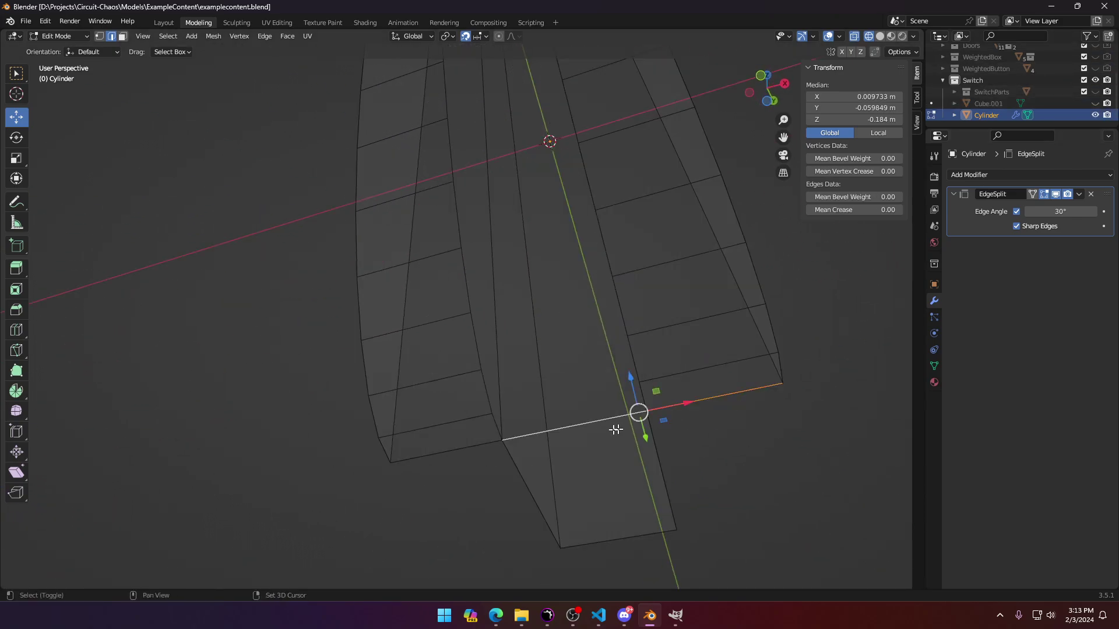
{"action": "left_click", "coordinate": [485, 449], "text": "shift"}
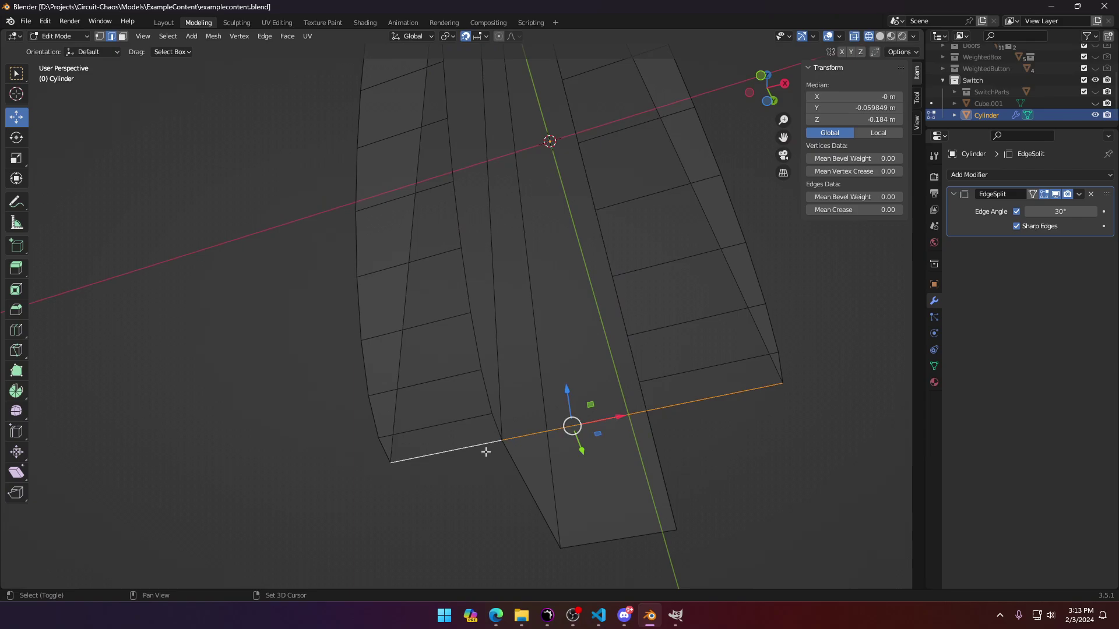
{"action": "left_click", "coordinate": [874, 108]}
{"action": "type", "text": "-0.06 m"}
{"action": "key", "text": "Return"}
Step: Show Cube.001 again and inspect the half discs' alignment with its front face in solid shading and top wireframe
{"action": "key", "text": "z"}
{"action": "left_click", "coordinate": [578, 362]}
{"action": "middle_click_drag", "start_coordinate": [578, 361], "coordinate": [575, 472]}
{"action": "scroll", "coordinate": [575, 472], "scroll_direction": "down", "scroll_amount": 5}
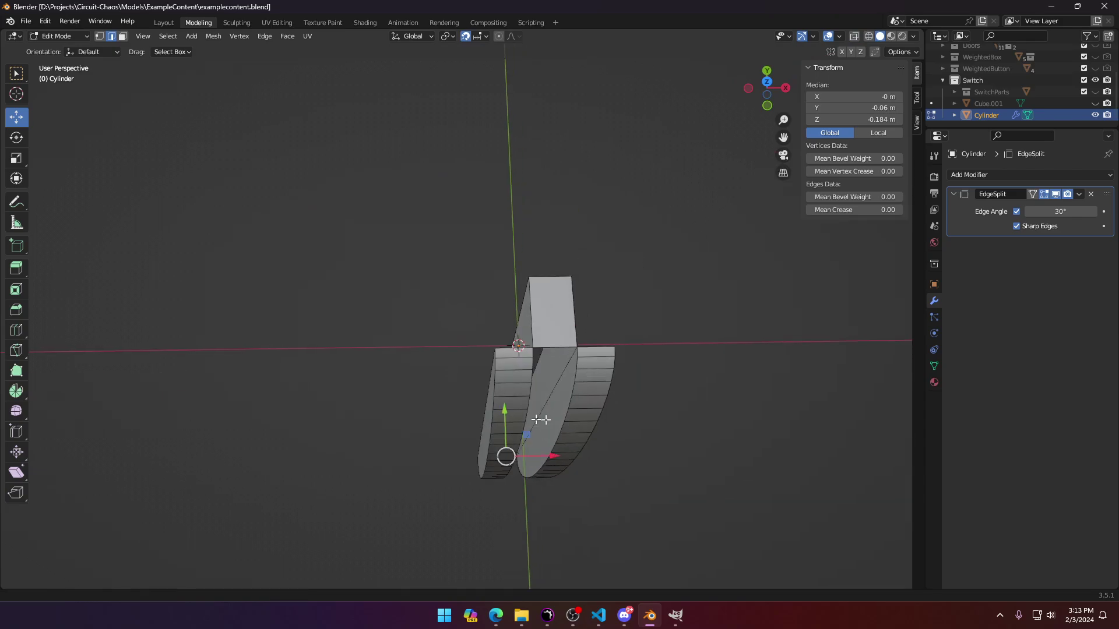
{"action": "middle_click_drag", "start_coordinate": [542, 420], "coordinate": [490, 411], "text": "shift"}
{"action": "left_click", "coordinate": [1093, 103]}
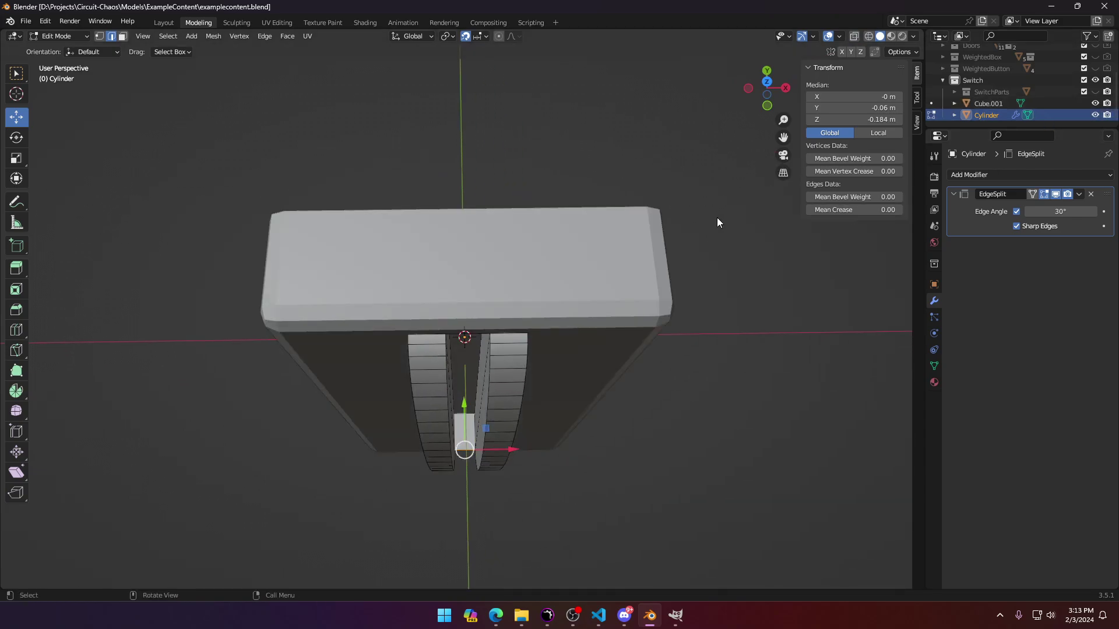
{"action": "key", "text": "KP_7"}
{"action": "key", "text": "z"}
{"action": "left_click", "coordinate": [513, 271]}
{"action": "scroll", "coordinate": [447, 390], "scroll_direction": "up", "scroll_amount": 8}
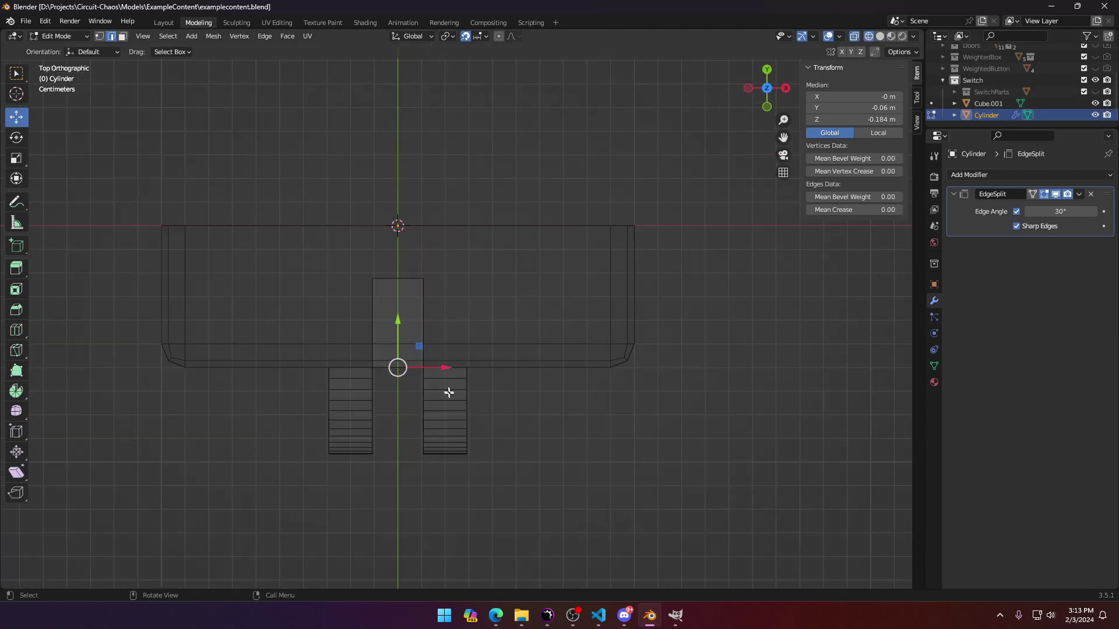
{"action": "middle_click_drag", "start_coordinate": [324, 411], "coordinate": [440, 413], "text": "shift"}
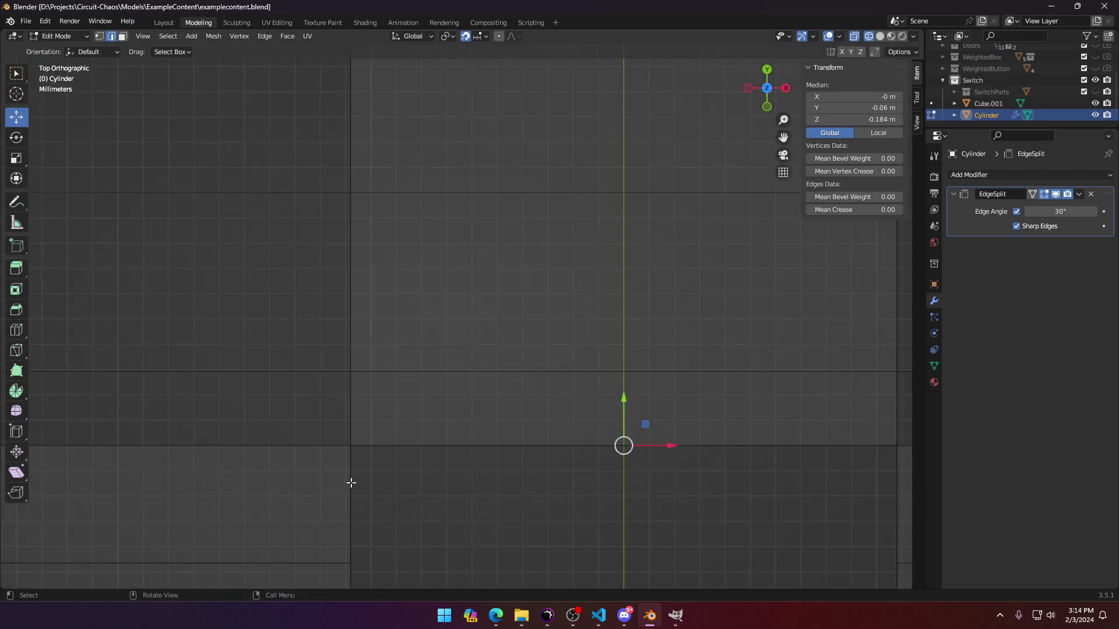
{"action": "middle_click_drag", "start_coordinate": [351, 483], "coordinate": [295, 377], "text": "shift"}
{"action": "scroll", "coordinate": [287, 358], "scroll_direction": "up", "scroll_amount": 3}
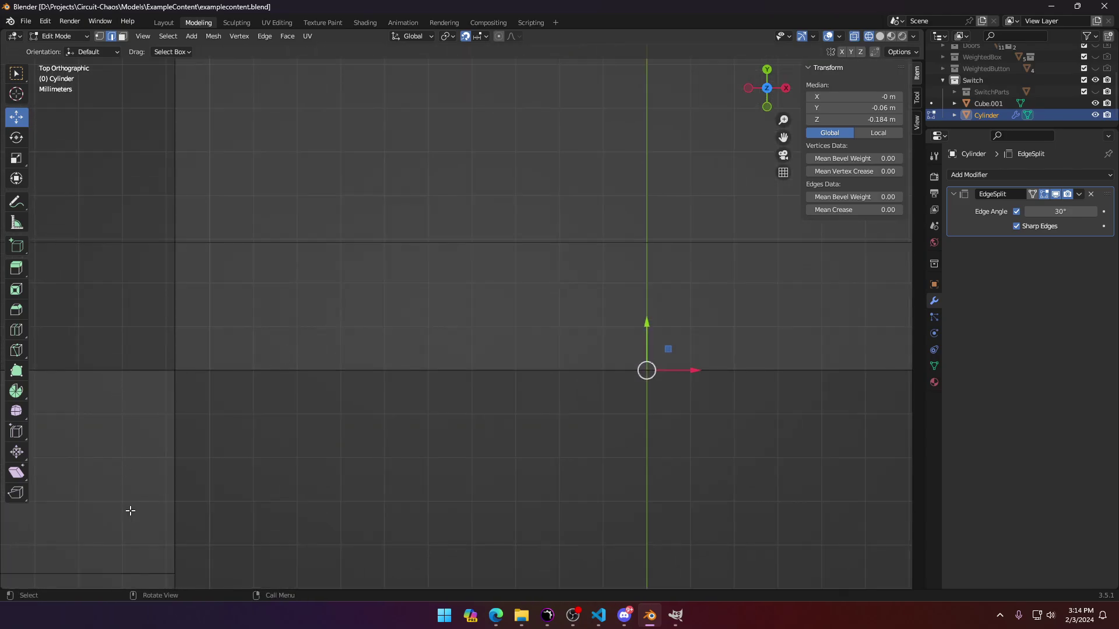
{"action": "scroll", "coordinate": [504, 445], "scroll_direction": "down", "scroll_amount": 13}
{"action": "middle_click_drag", "start_coordinate": [475, 447], "coordinate": [442, 394]}
{"action": "scroll", "coordinate": [442, 394], "scroll_direction": "down", "scroll_amount": 2}
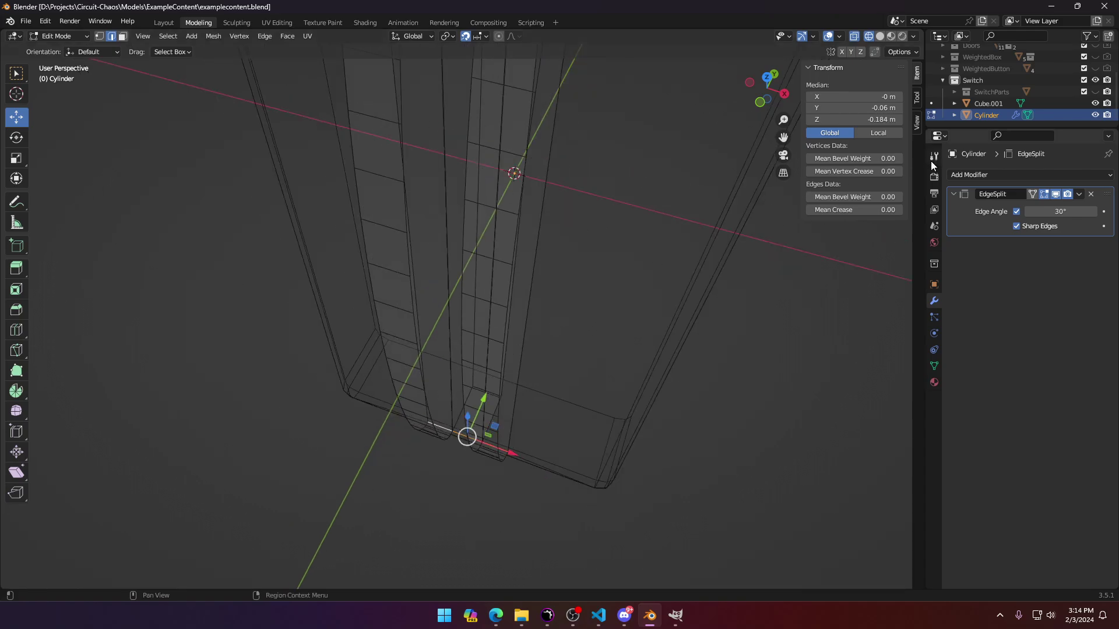
Step: Show SwitchParts together with Cube.001 and Cylinder, and view the whole switch in solid shading
{"action": "left_click", "coordinate": [1096, 102]}
{"action": "left_click", "coordinate": [1096, 101]}
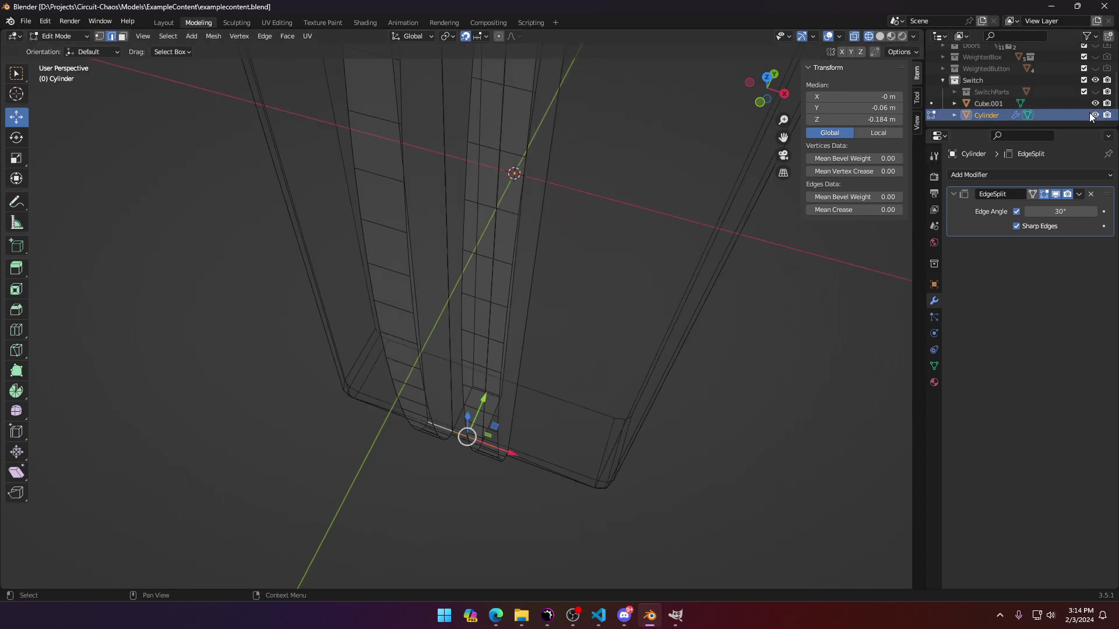
{"action": "left_click", "coordinate": [1095, 91]}
{"action": "scroll", "coordinate": [424, 327], "scroll_direction": "down", "scroll_amount": 5}
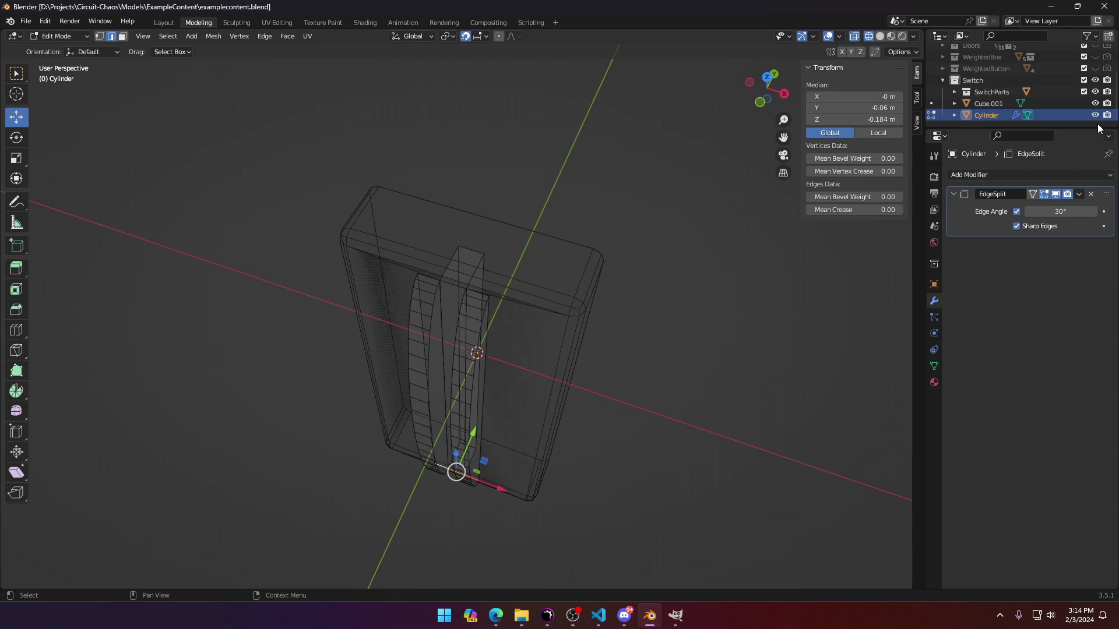
{"action": "middle_click_drag", "start_coordinate": [484, 289], "coordinate": [505, 345]}
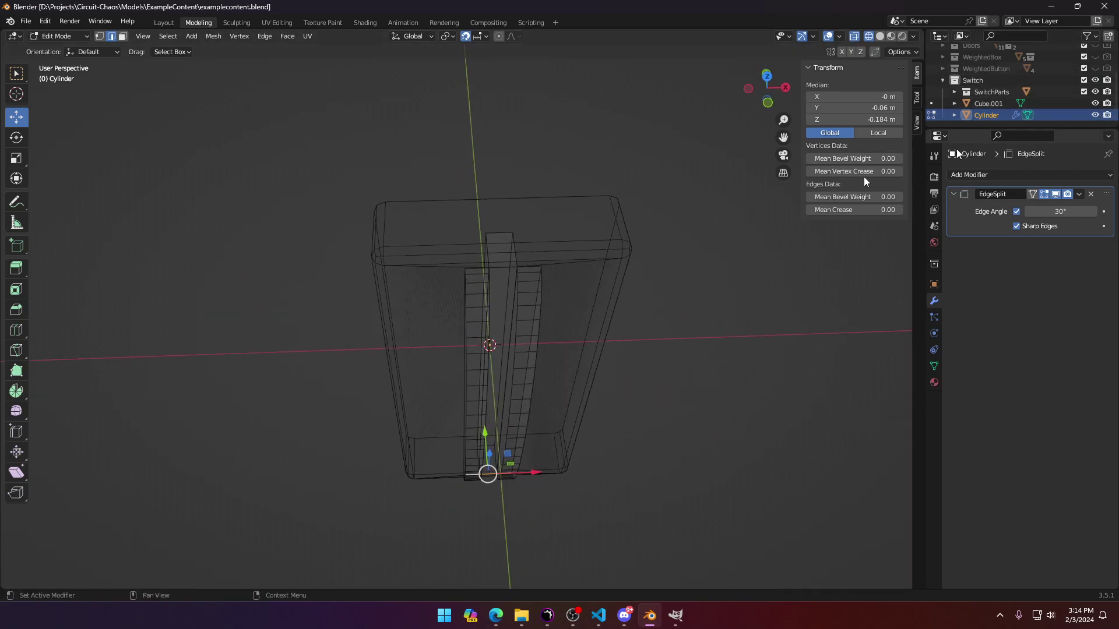
{"action": "key", "text": "z"}
{"action": "left_click", "coordinate": [468, 300]}
{"action": "key", "text": "z"}
{"action": "left_click", "coordinate": [734, 308]}
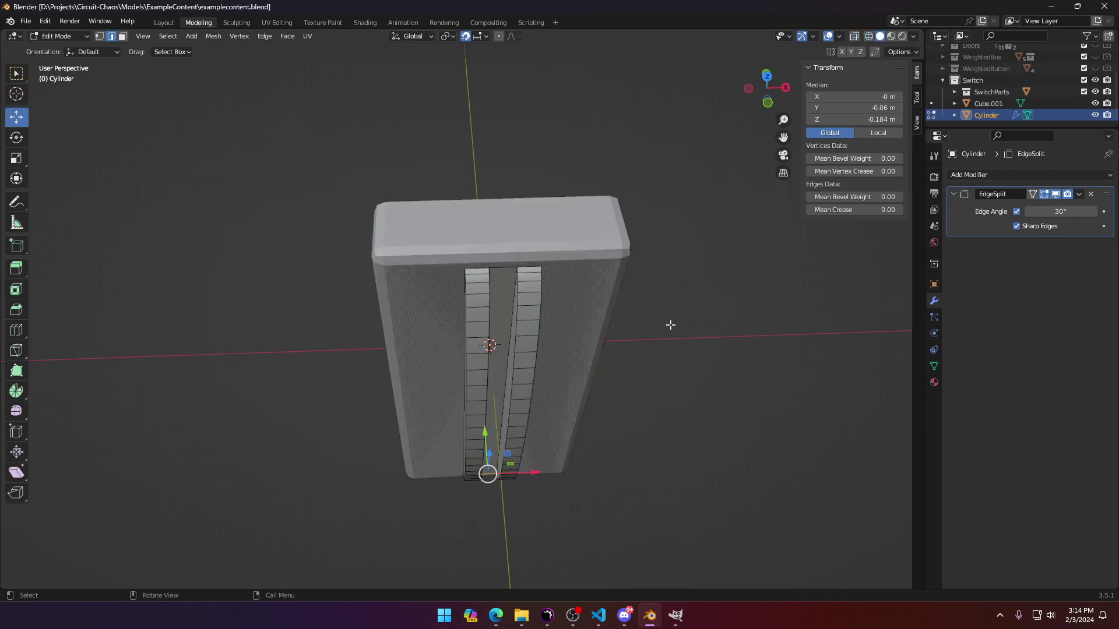
Step: Hide SwitchParts and inspect how the half discs and slot sit in the front face of Cube.001
{"action": "middle_click_drag", "start_coordinate": [672, 325], "coordinate": [596, 377]}
{"action": "left_click", "coordinate": [1094, 92]}
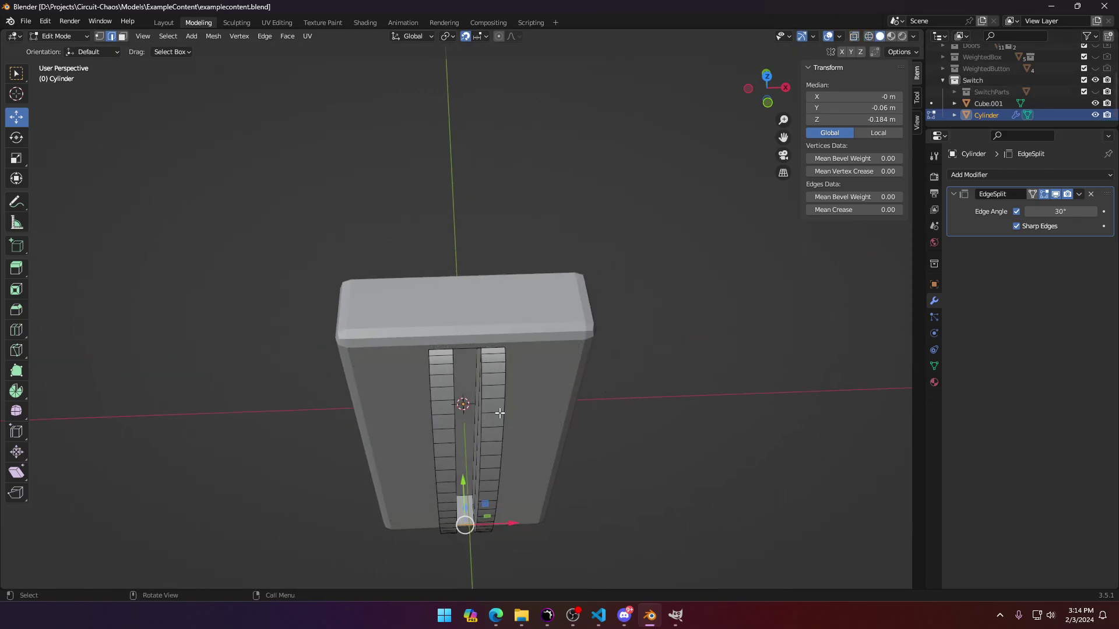
{"action": "middle_click_drag", "start_coordinate": [500, 412], "coordinate": [505, 331]}
{"action": "middle_click_drag", "start_coordinate": [524, 248], "coordinate": [498, 292], "text": "shift"}
{"action": "scroll", "coordinate": [522, 338], "scroll_direction": "up", "scroll_amount": 3}
{"action": "scroll", "coordinate": [483, 245], "scroll_direction": "up", "scroll_amount": 3}
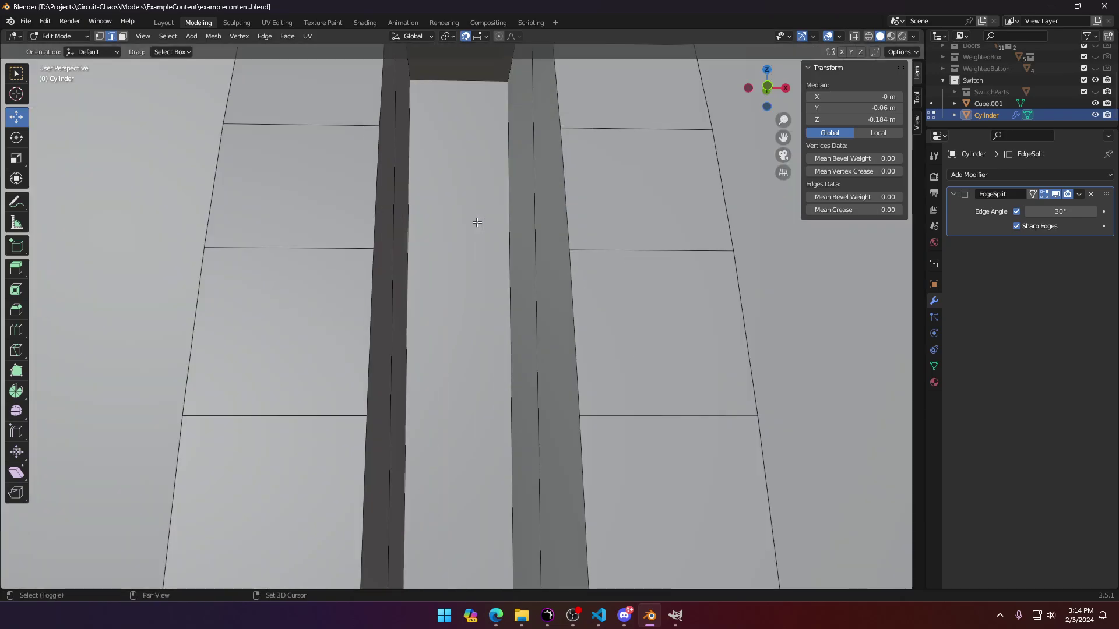
{"action": "scroll", "coordinate": [458, 351], "scroll_direction": "up", "scroll_amount": 1}
{"action": "middle_click_drag", "start_coordinate": [477, 220], "coordinate": [435, 211], "text": "shift"}
Step: Leave edit mode, copy and paste Cylinder, and move the original Cylinder into the SwitchParts collection
{"action": "key", "text": "Tab"}
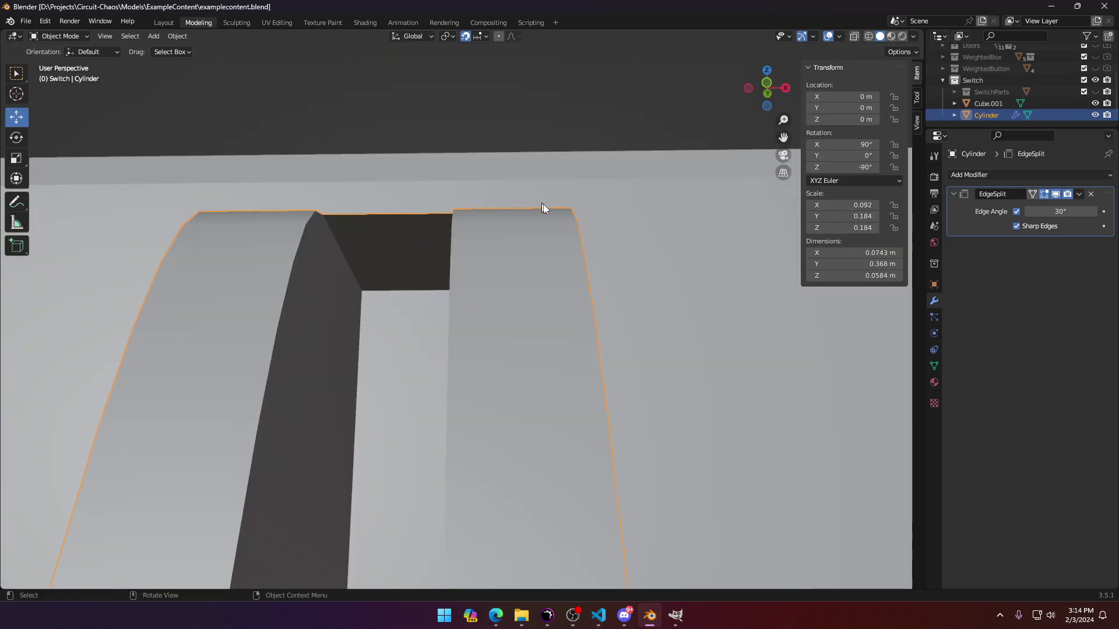
{"action": "left_click", "coordinate": [582, 222]}
{"action": "scroll", "coordinate": [554, 266], "scroll_direction": "down", "scroll_amount": 6}
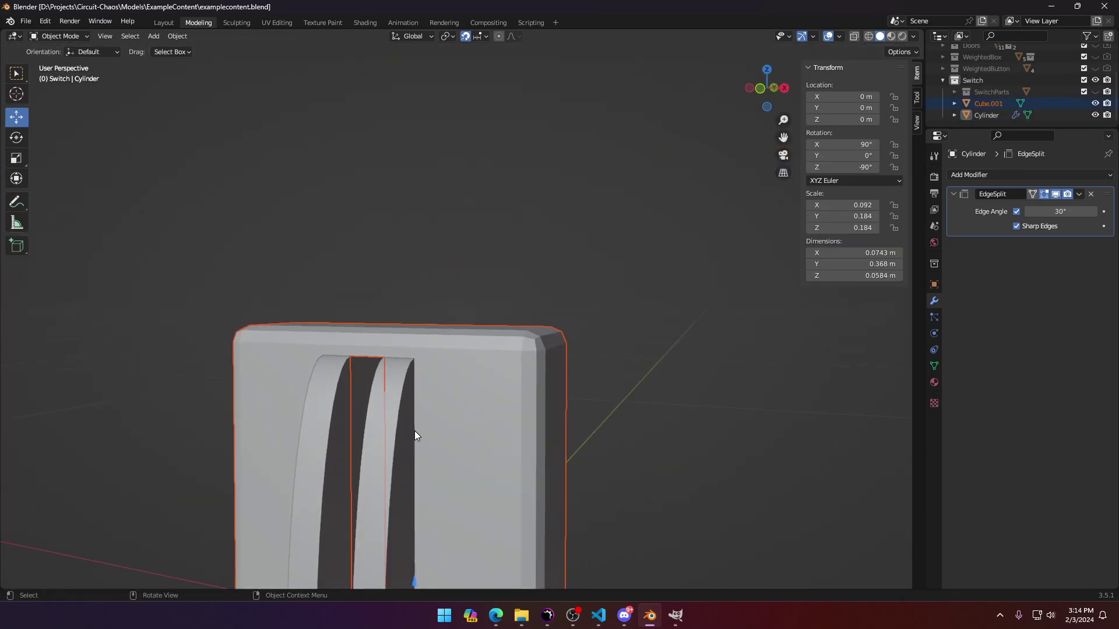
{"action": "left_click", "coordinate": [415, 431]}
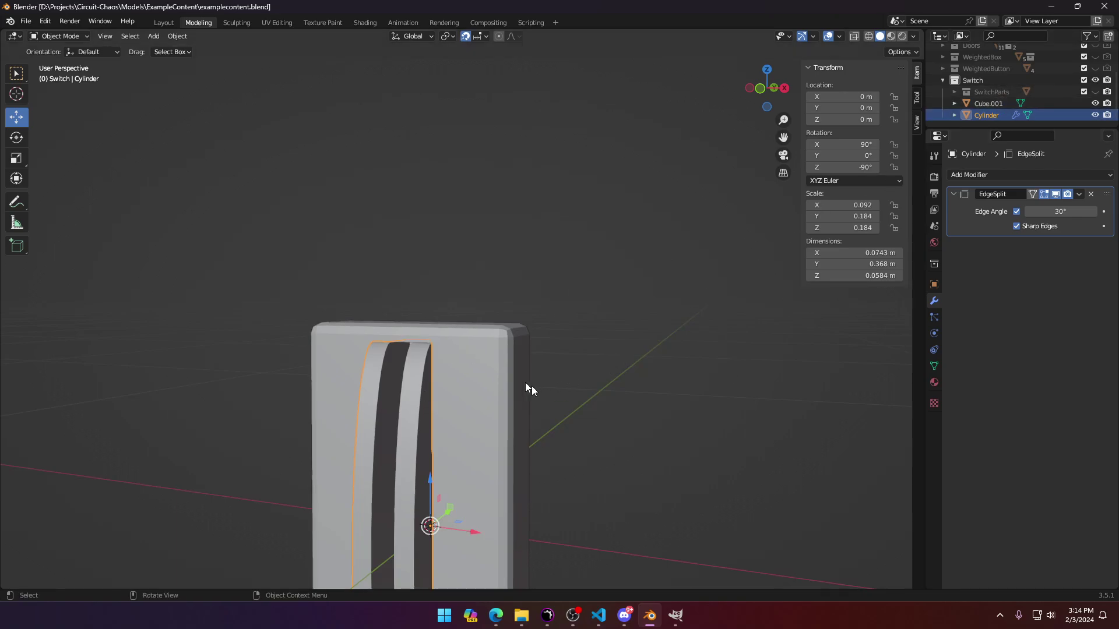
{"action": "scroll", "coordinate": [426, 380], "scroll_direction": "down", "scroll_amount": 4}
{"action": "key", "text": "ctrl+c"}
{"action": "key", "text": "ctrl+v"}
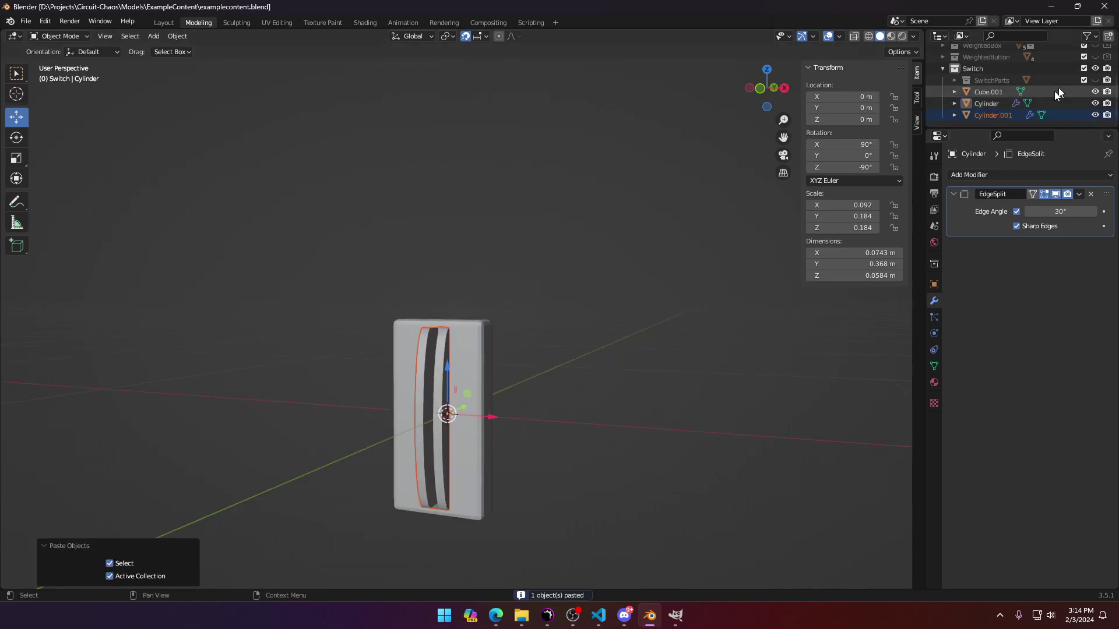
{"action": "scroll", "coordinate": [991, 114], "scroll_direction": "down", "scroll_amount": 1}
{"action": "left_click", "coordinate": [983, 119]}
{"action": "left_click", "coordinate": [987, 106]}
{"action": "key", "text": "Delete"}
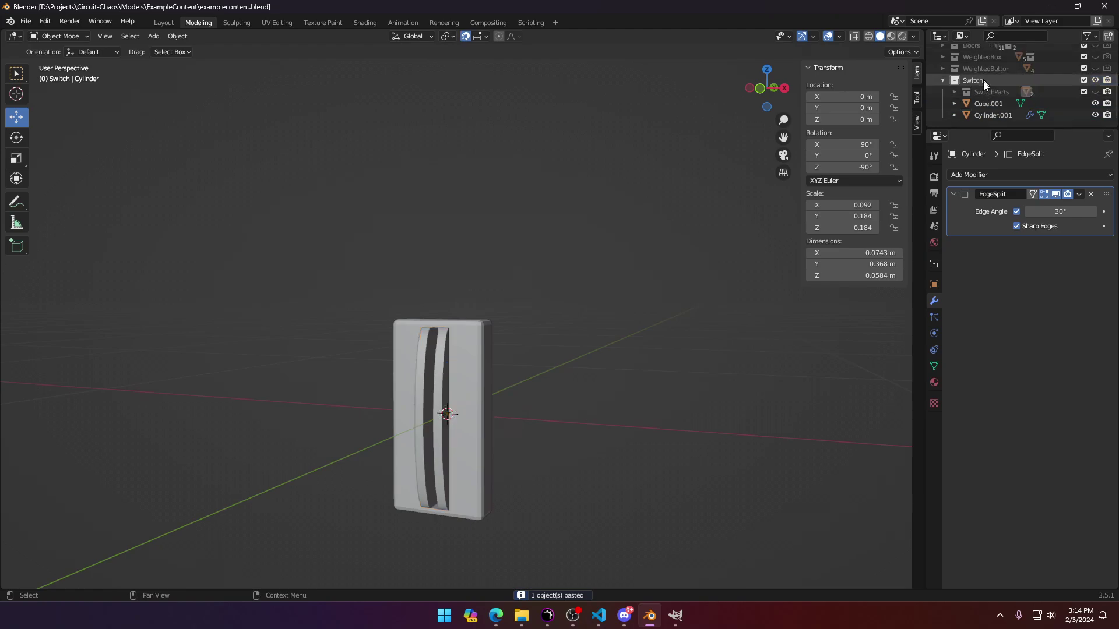
Step: Delete the four front faces of Cube.001 that surround the slot
{"action": "scroll", "coordinate": [402, 396], "scroll_direction": "up", "scroll_amount": 6}
{"action": "middle_click_drag", "start_coordinate": [394, 414], "coordinate": [518, 349], "text": "shift"}
{"action": "left_click", "coordinate": [558, 370]}
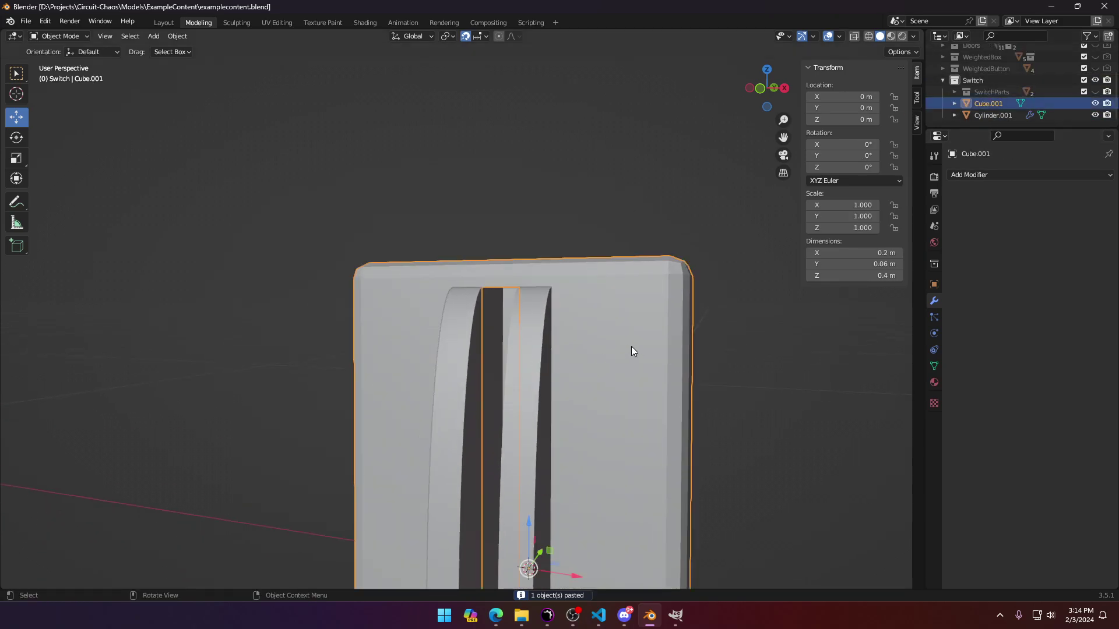
{"action": "key", "text": "Tab"}
{"action": "left_click", "coordinate": [123, 37]}
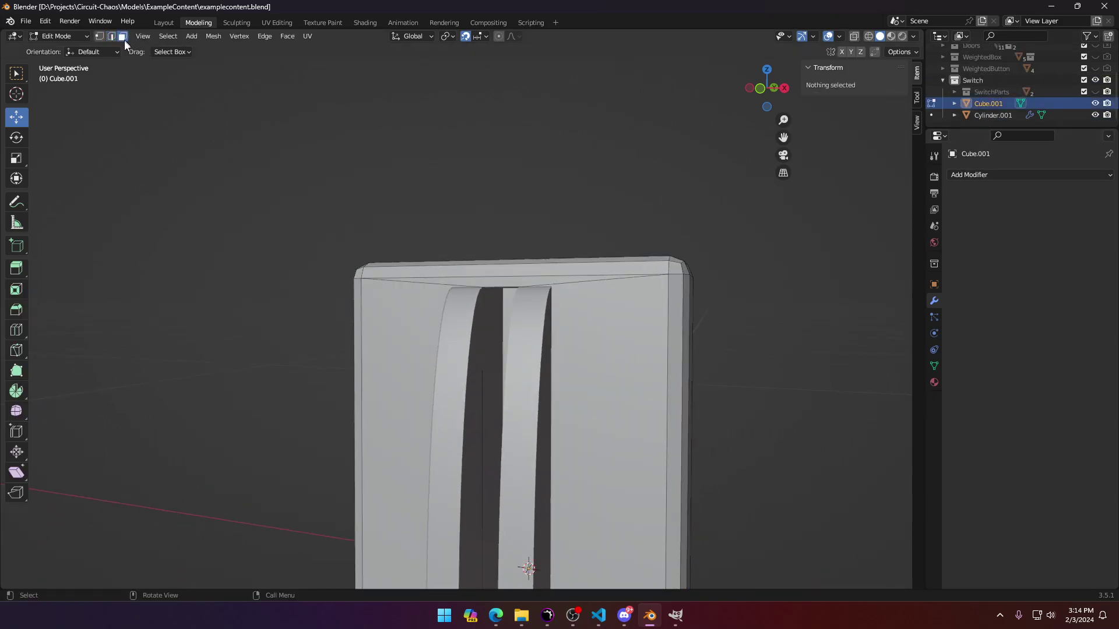
{"action": "left_click", "coordinate": [430, 305]}
{"action": "left_click", "coordinate": [489, 281], "text": "shift"}
{"action": "left_click", "coordinate": [489, 281]}
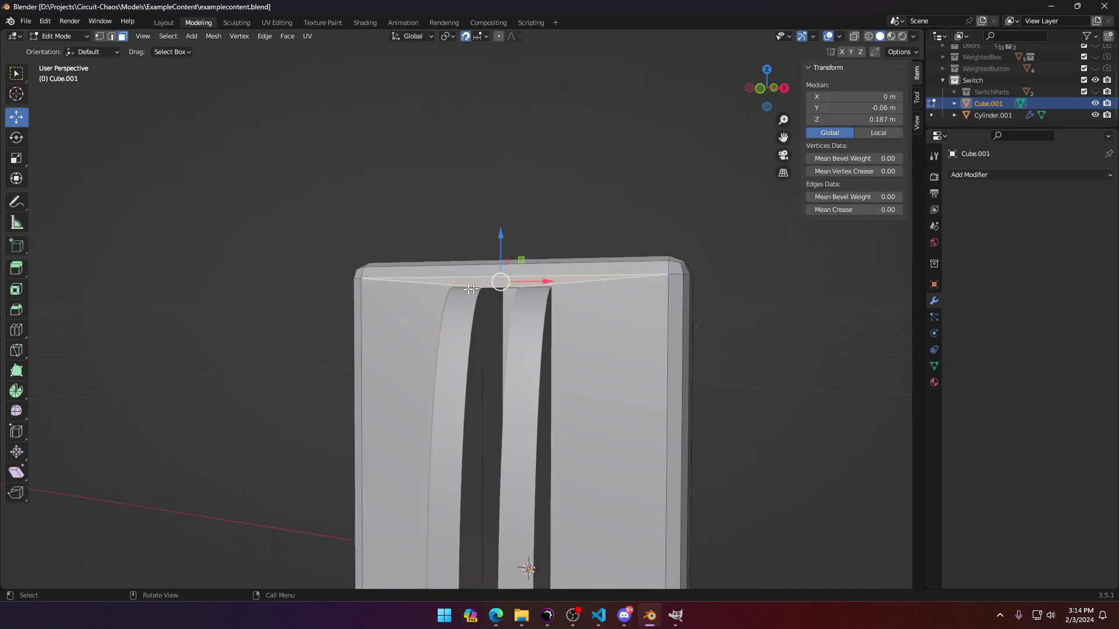
{"action": "middle_click_drag", "start_coordinate": [460, 331], "coordinate": [477, 343]}
{"action": "left_click", "coordinate": [449, 362], "text": "shift"}
{"action": "left_click", "coordinate": [678, 361], "text": "shift"}
{"action": "middle_click_drag", "start_coordinate": [590, 373], "coordinate": [587, 82], "text": "shift"}
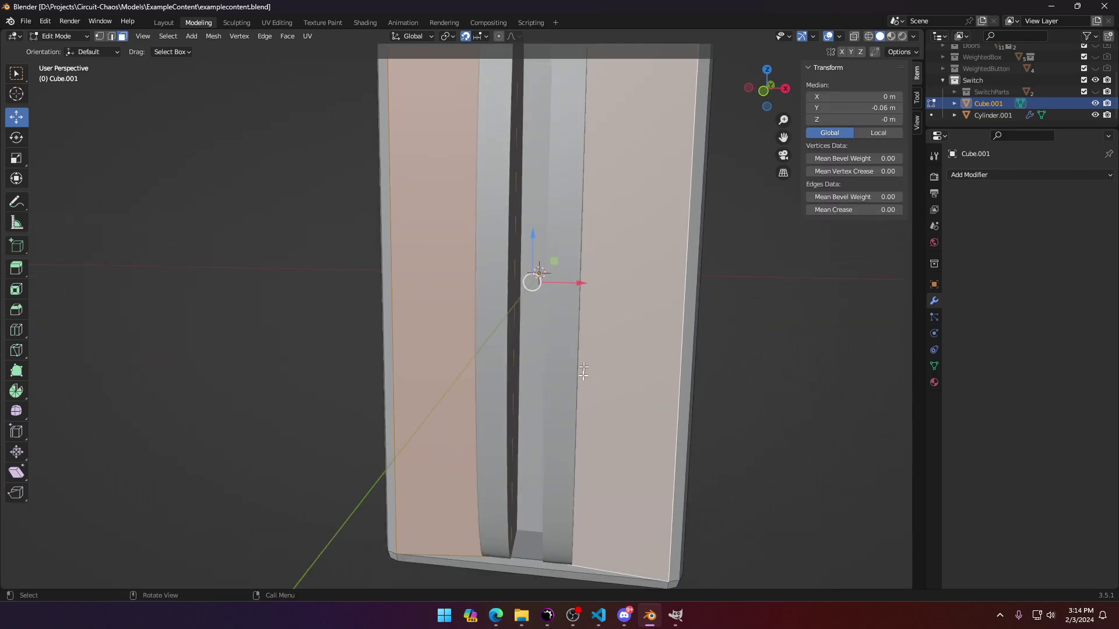
{"action": "middle_click_drag", "start_coordinate": [553, 548], "coordinate": [575, 358], "text": "shift"}
{"action": "left_click", "coordinate": [544, 364], "text": "shift"}
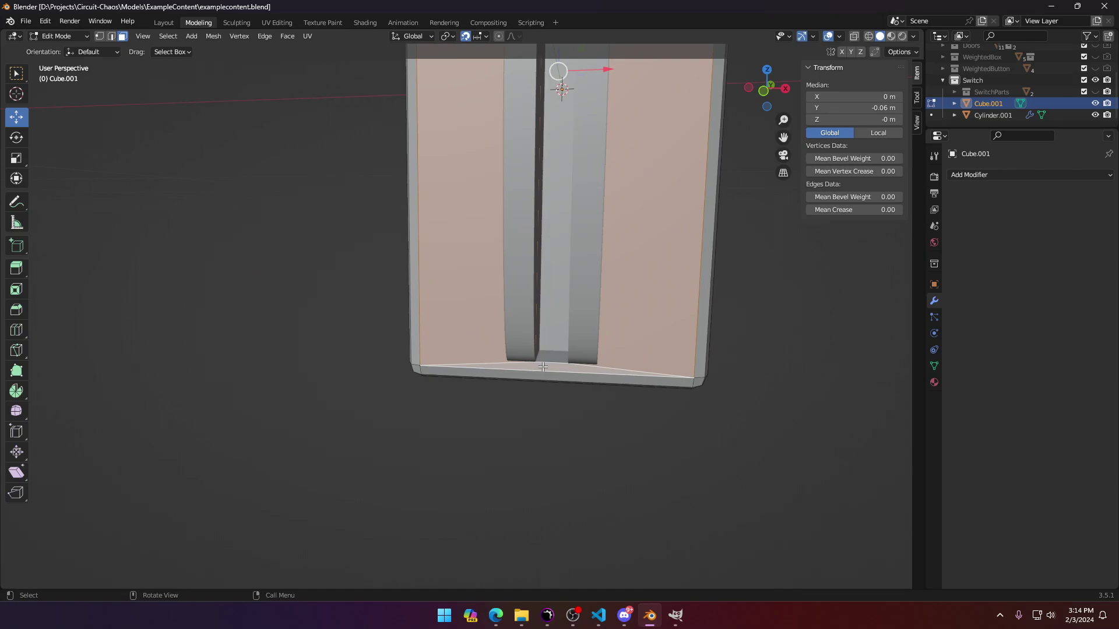
{"action": "key", "text": "x"}
{"action": "left_click", "coordinate": [544, 366]}
{"action": "middle_click_drag", "start_coordinate": [543, 366], "coordinate": [587, 285]}
Step: Return to object mode and apply rotation and scale to Cylinder.001
{"action": "key", "text": "Tab"}
{"action": "left_click", "coordinate": [587, 284]}
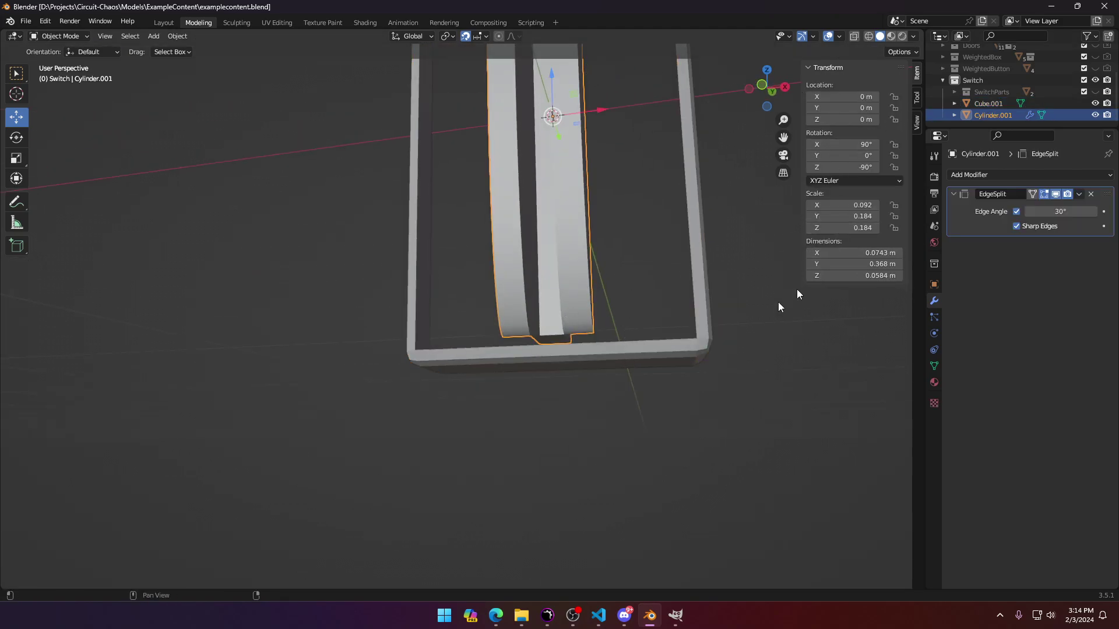
{"action": "left_click", "coordinate": [705, 309]}
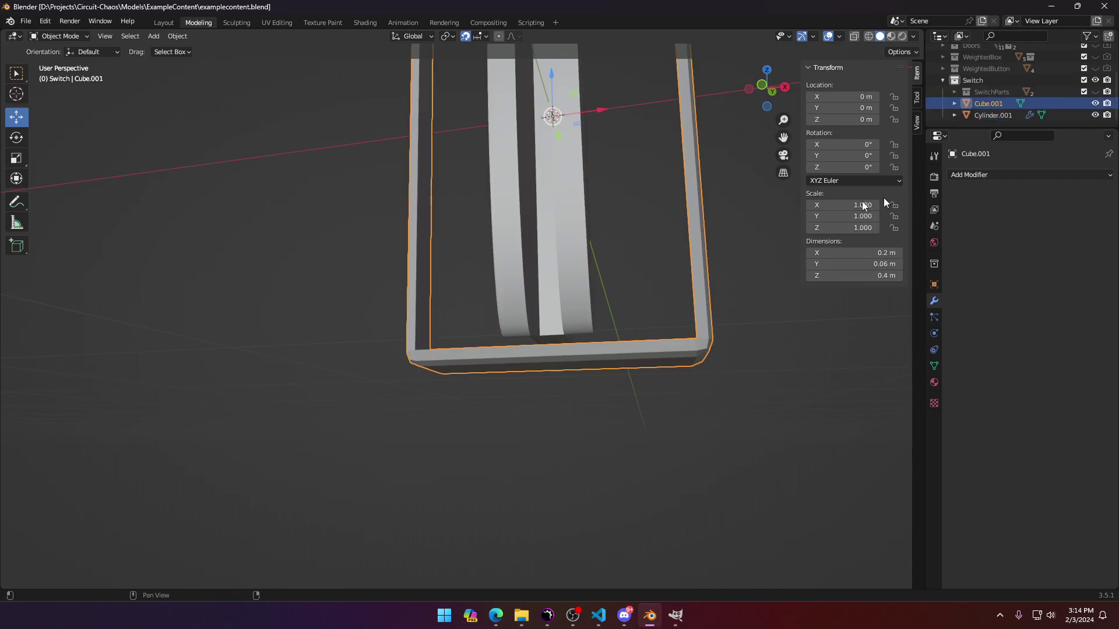
{"action": "left_click", "coordinate": [568, 241]}
{"action": "left_click", "coordinate": [694, 241]}
{"action": "left_click", "coordinate": [560, 231]}
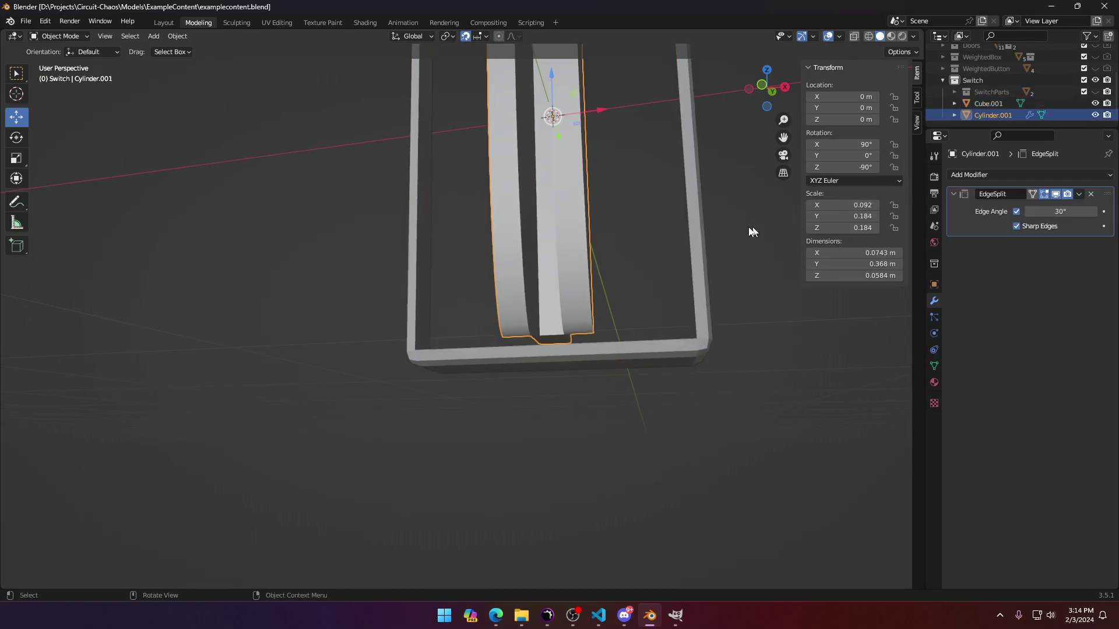
{"action": "left_click", "coordinate": [168, 36]}
{"action": "mouse_move", "coordinate": [237, 98]}
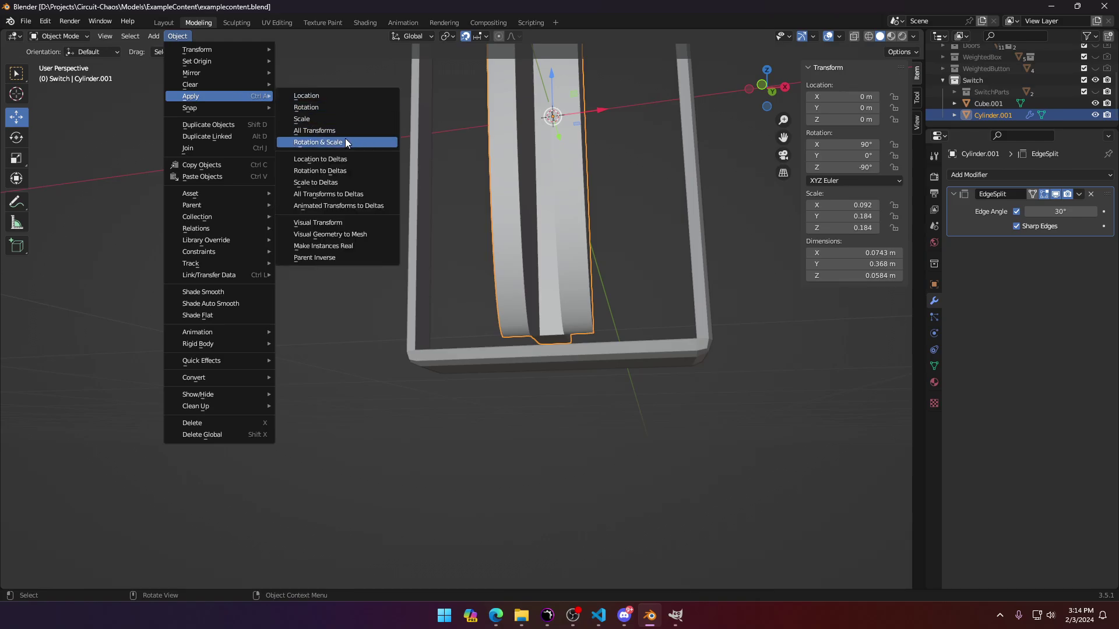
{"action": "left_click", "coordinate": [345, 140]}
Step: Apply rotation and scale to Cube.001, then clear the selection
{"action": "left_click", "coordinate": [709, 284]}
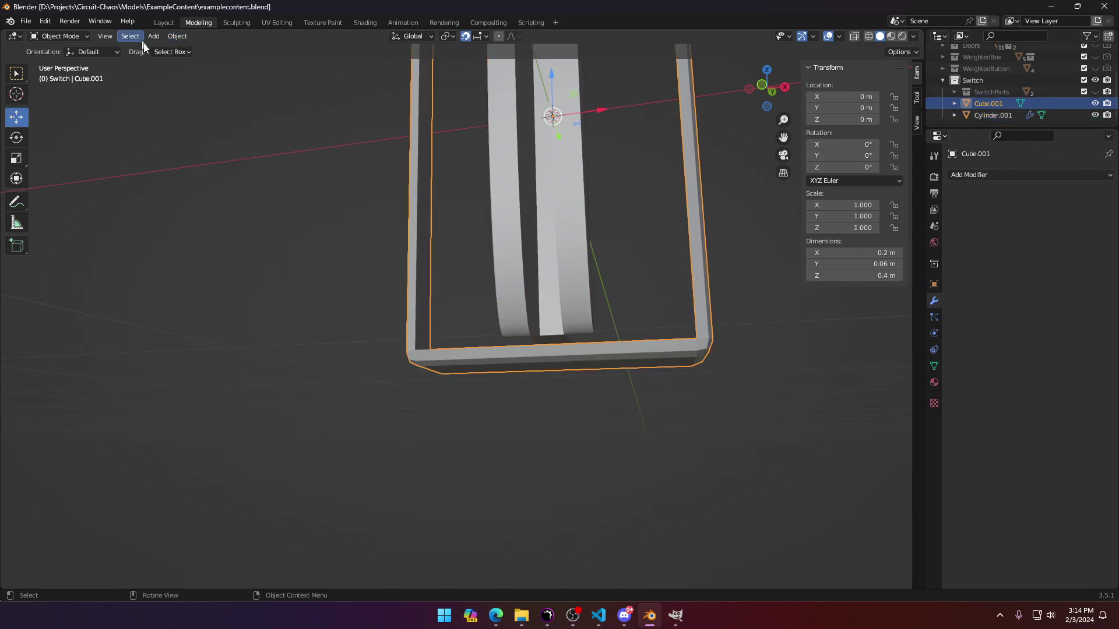
{"action": "left_click", "coordinate": [186, 39]}
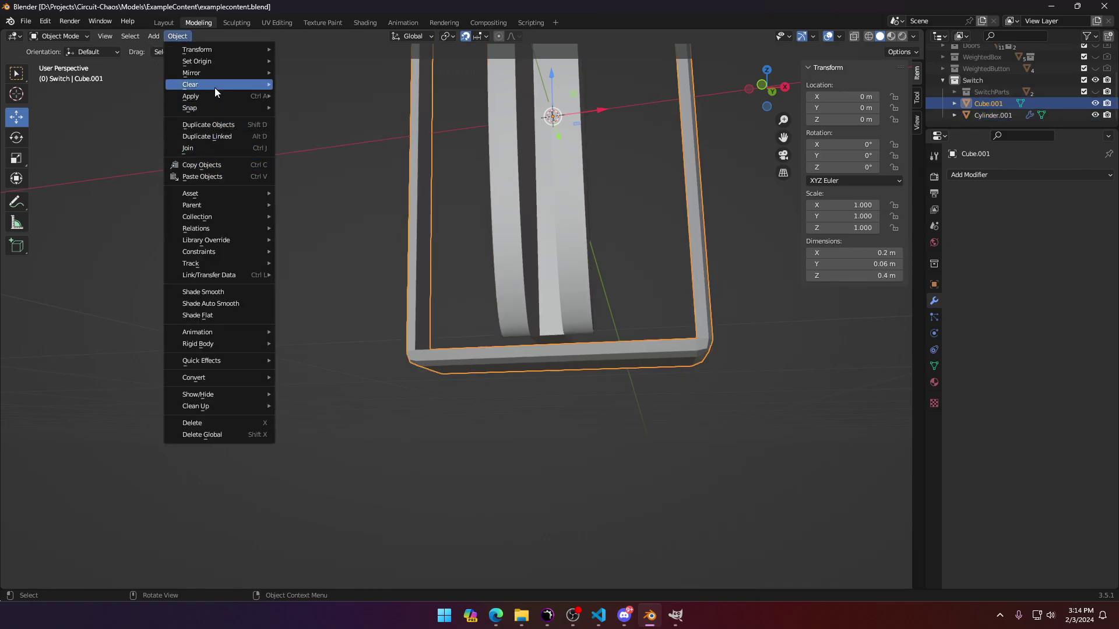
{"action": "mouse_move", "coordinate": [214, 96]}
{"action": "left_click", "coordinate": [350, 142]}
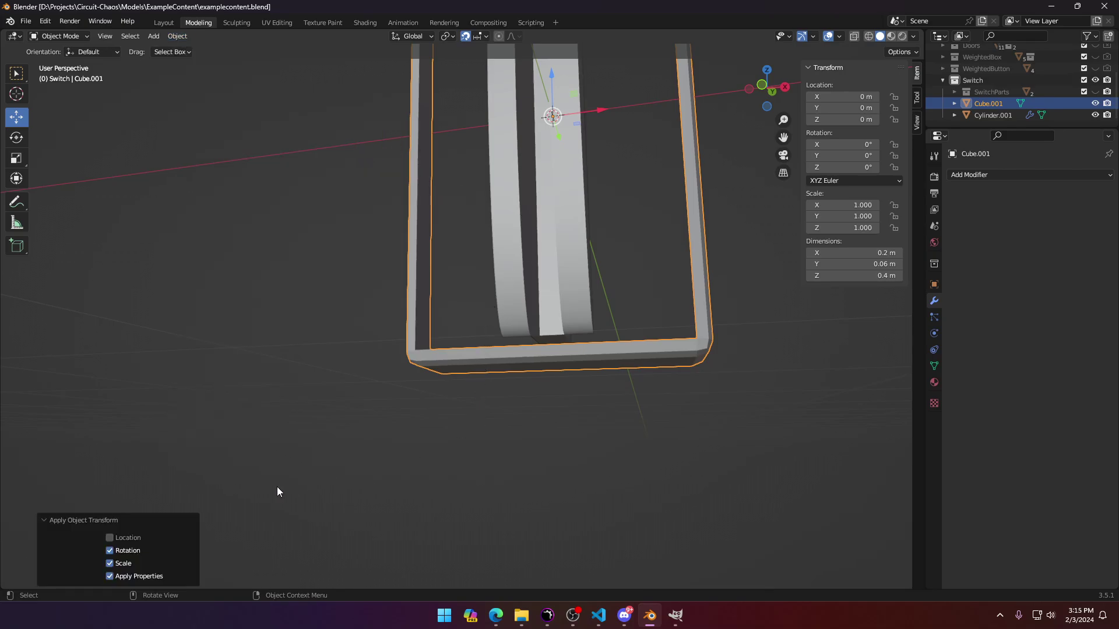
{"action": "left_click", "coordinate": [305, 449]}
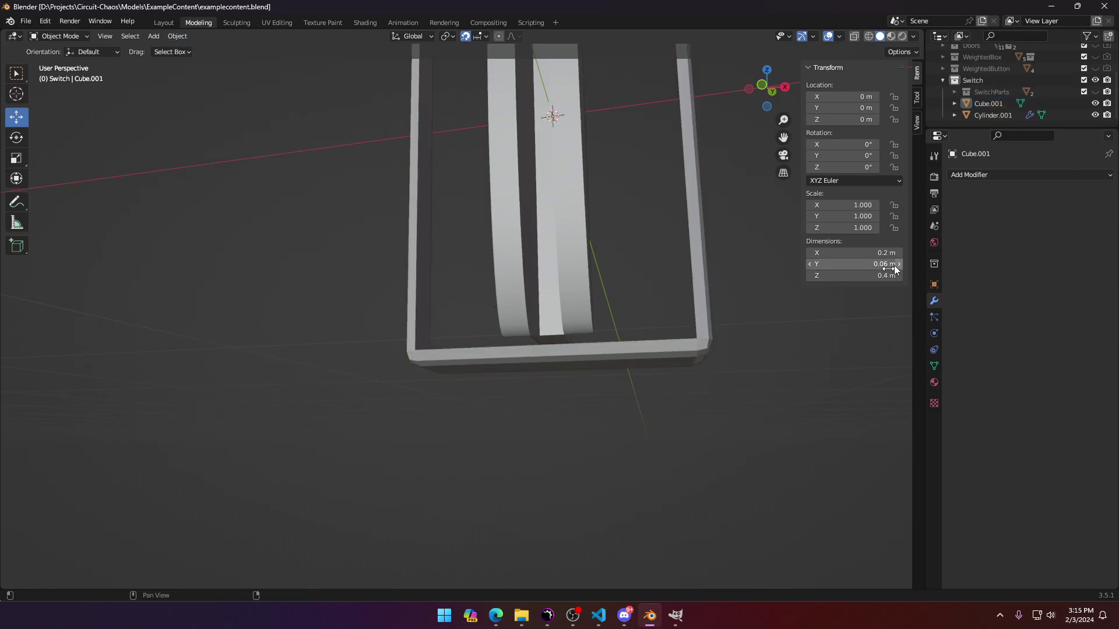
Step: Join Cylinder.001 into Cube.001
{"action": "left_click", "coordinate": [528, 233]}
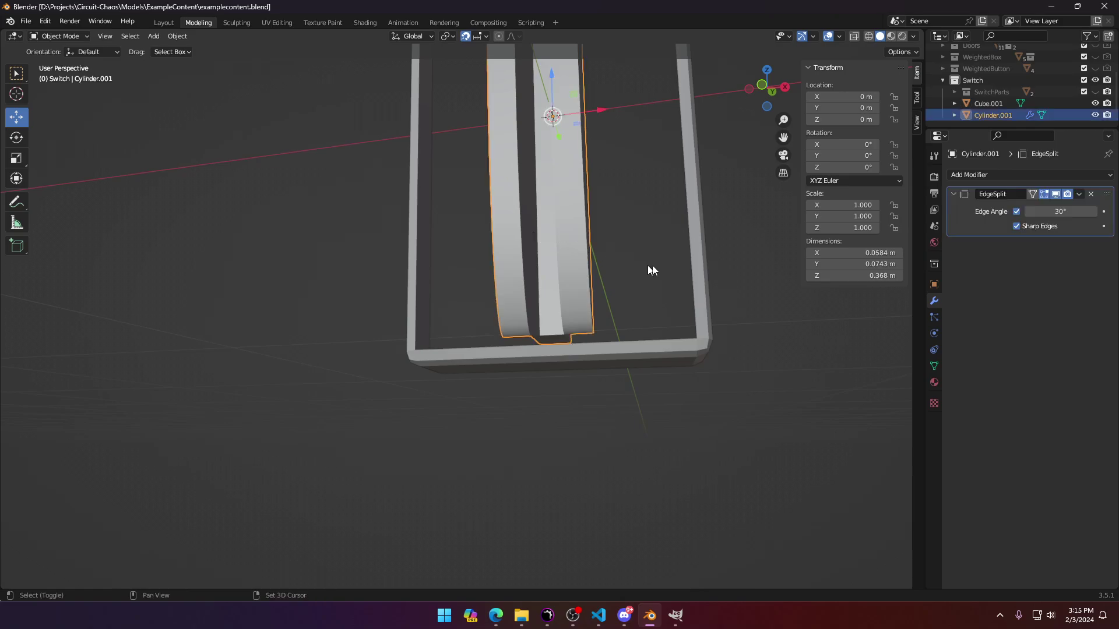
{"action": "left_click", "coordinate": [706, 262], "text": "shift"}
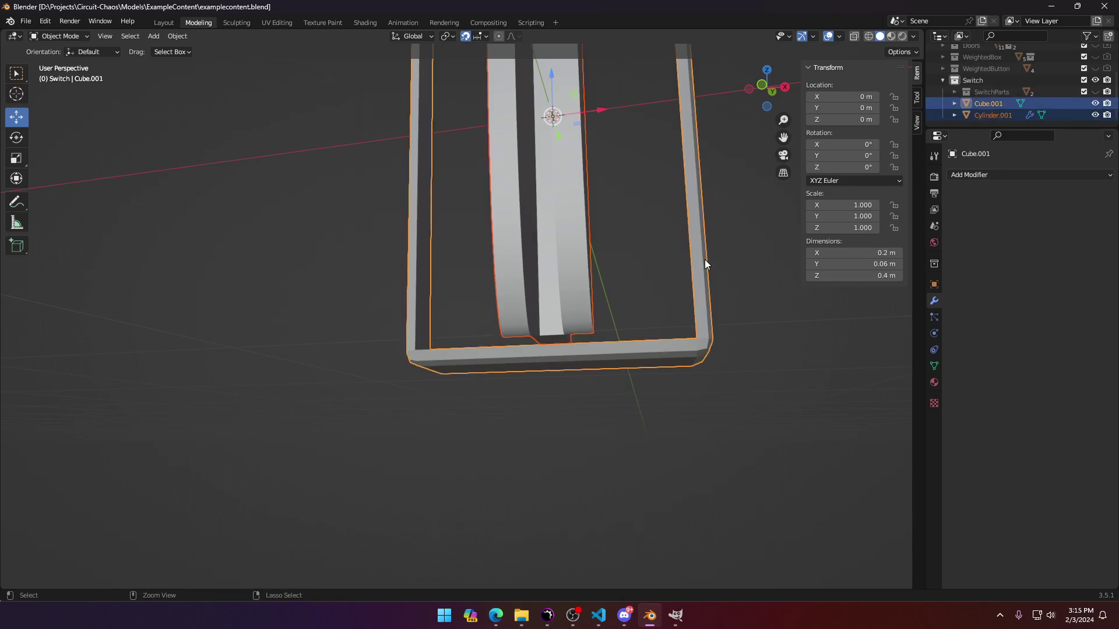
{"action": "key", "text": "ctrl+j"}
Step: Enter edit mode on the joined Cube.001 and add an Edge Split modifier to it
{"action": "middle_click_drag", "start_coordinate": [661, 274], "coordinate": [992, 187]}
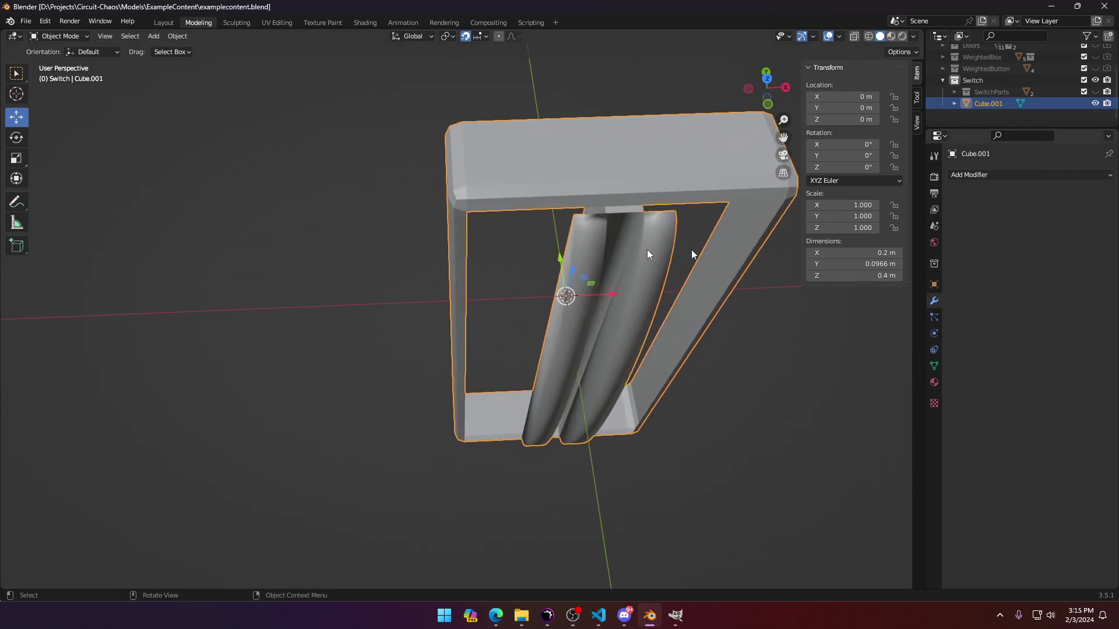
{"action": "middle_click_drag", "start_coordinate": [655, 232], "coordinate": [562, 279], "text": "shift"}
{"action": "scroll", "coordinate": [561, 279], "scroll_direction": "up", "scroll_amount": 6}
{"action": "scroll", "coordinate": [562, 279], "scroll_direction": "down", "scroll_amount": 3}
{"action": "key", "text": "Tab"}
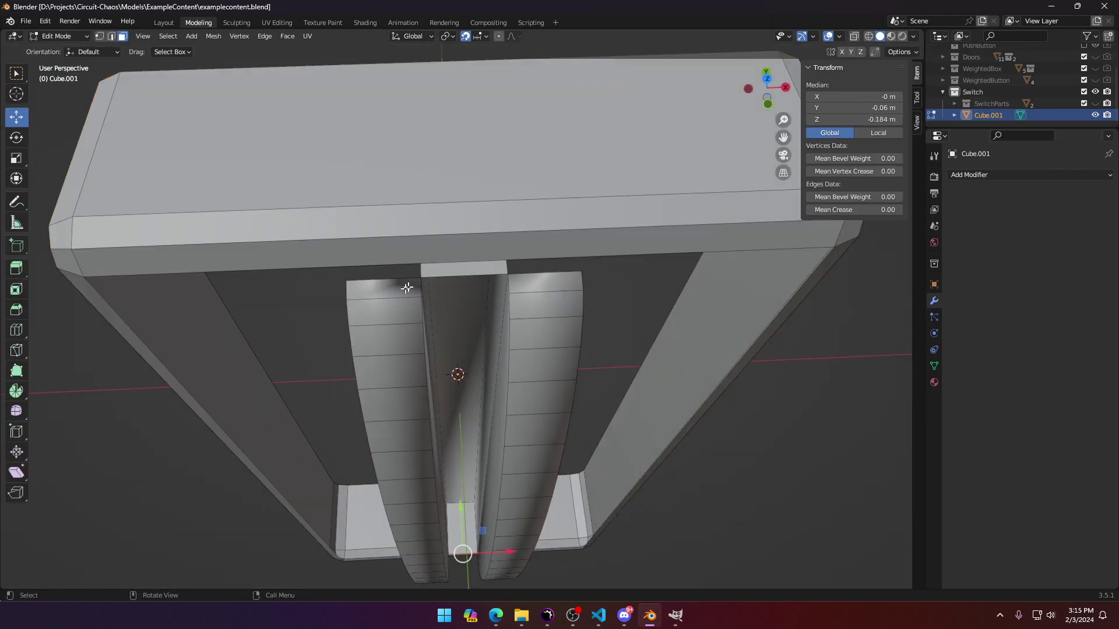
{"action": "left_click", "coordinate": [1000, 176]}
{"action": "left_click", "coordinate": [879, 274]}
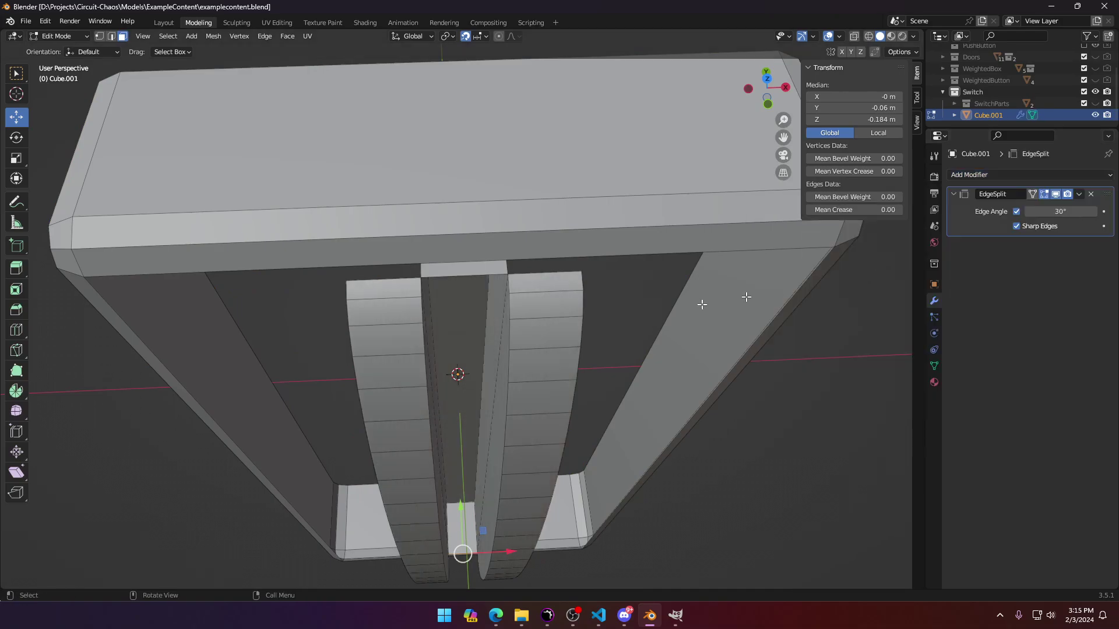
Step: Try to fill a face between the slot's lower edge and the block's lower front edge, and undo it
{"action": "middle_click_drag", "start_coordinate": [443, 407], "coordinate": [464, 345]}
{"action": "key", "text": "Tab"}
{"action": "scroll", "coordinate": [485, 305], "scroll_direction": "down", "scroll_amount": 3}
{"action": "key", "text": "Tab"}
{"action": "scroll", "coordinate": [459, 334], "scroll_direction": "up", "scroll_amount": 6}
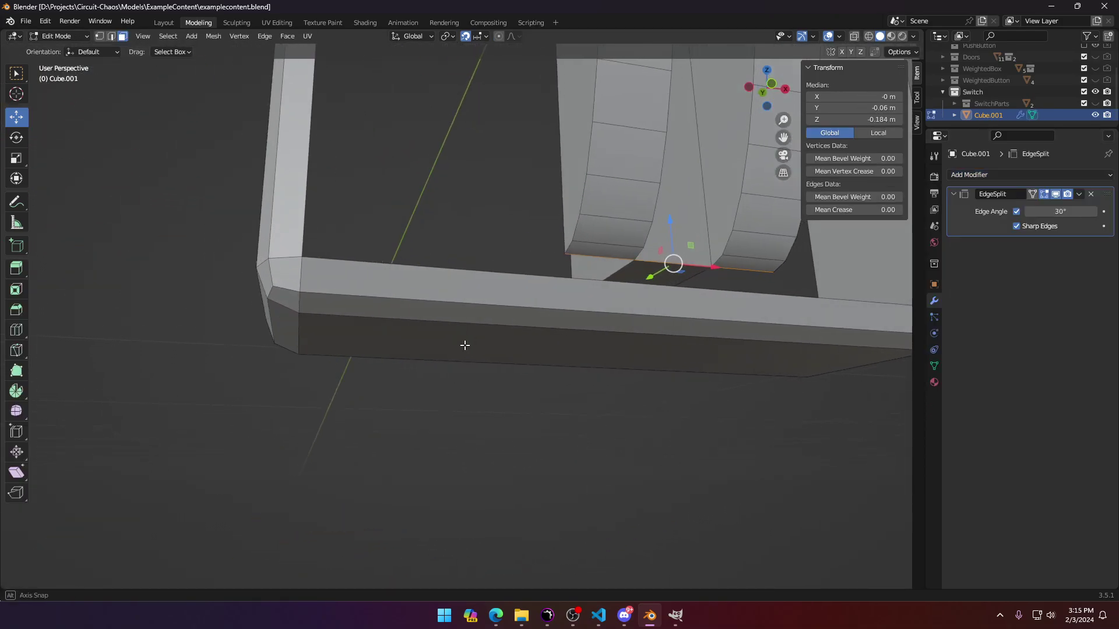
{"action": "left_click", "coordinate": [525, 279], "text": "shift"}
{"action": "left_click", "coordinate": [111, 36]}
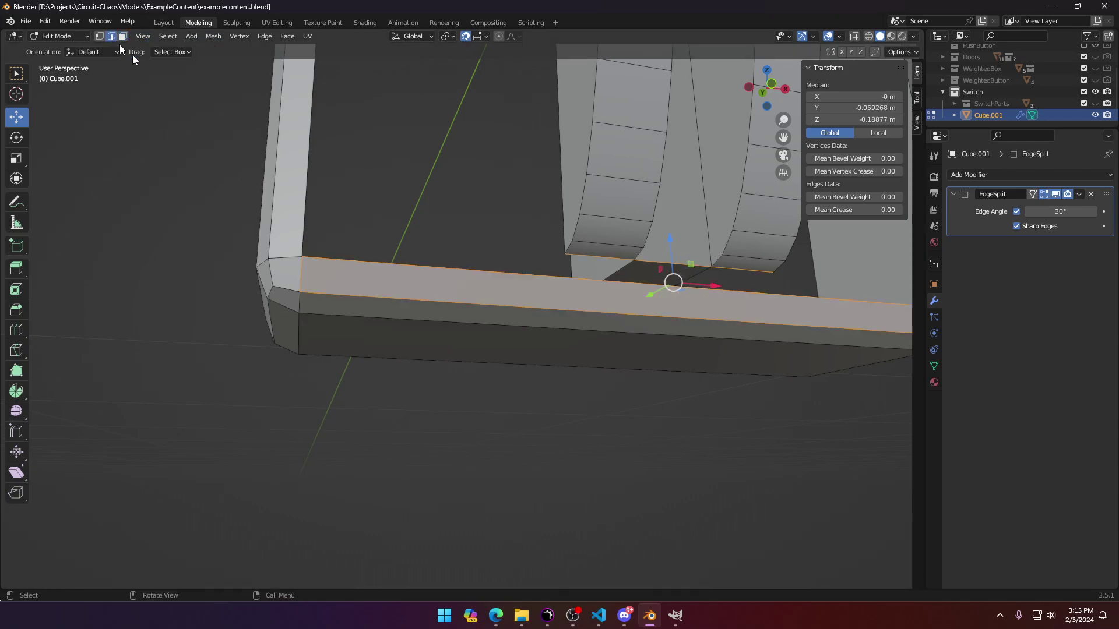
{"action": "left_click", "coordinate": [664, 260]}
{"action": "left_click", "coordinate": [595, 287], "text": "shift"}
{"action": "key", "text": "f"}
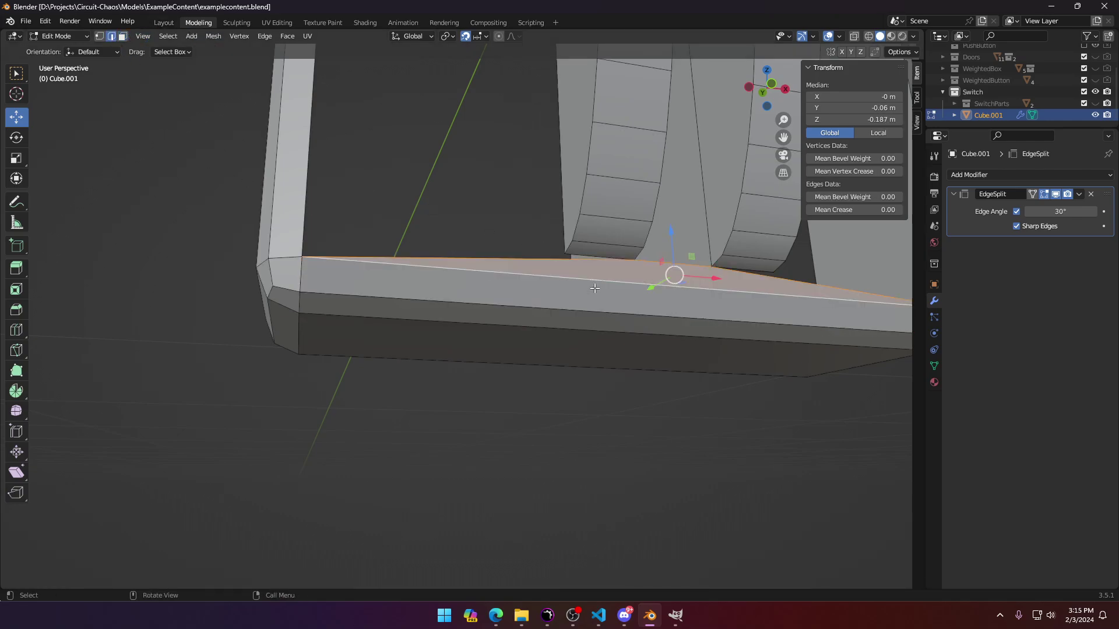
{"action": "middle_click_drag", "start_coordinate": [594, 287], "coordinate": [567, 293]}
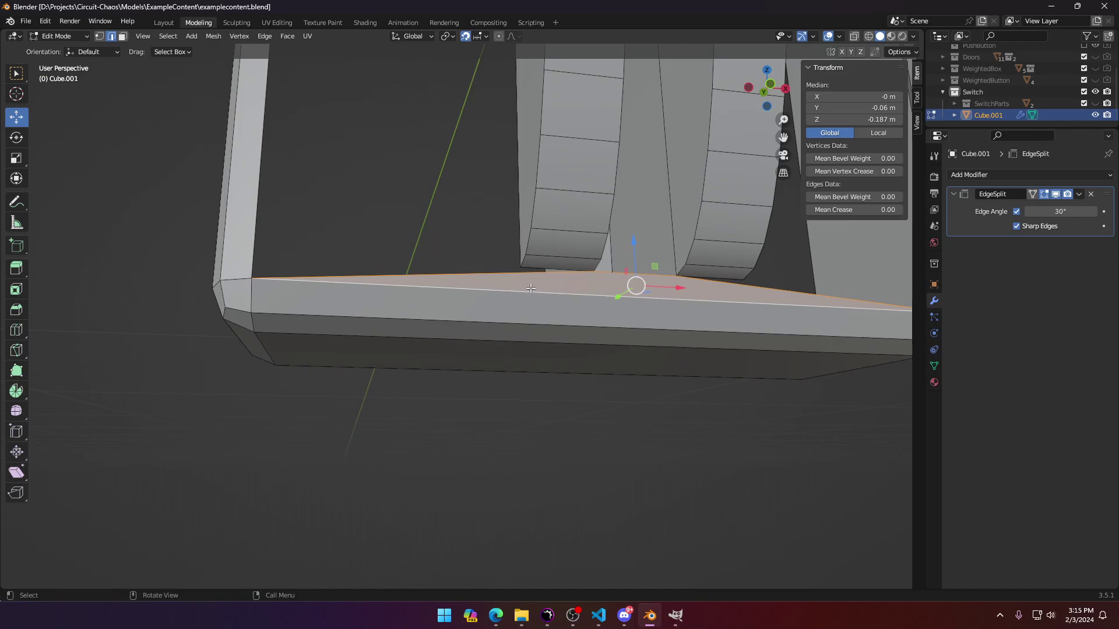
{"action": "key", "text": "ctrl+z"}
Step: Fill the two front faces between the half discs' outer vertical edges and the block's side edges
{"action": "left_click", "coordinate": [516, 256]}
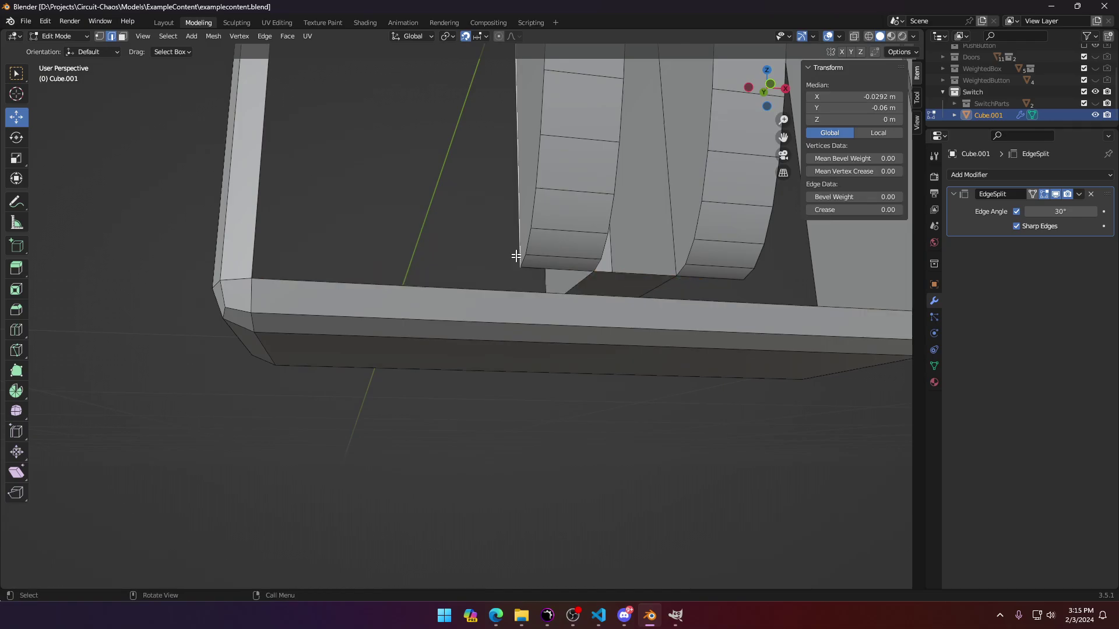
{"action": "left_click", "coordinate": [270, 147], "text": "shift"}
{"action": "key", "text": "f"}
{"action": "middle_click_drag", "start_coordinate": [585, 278], "coordinate": [449, 312]}
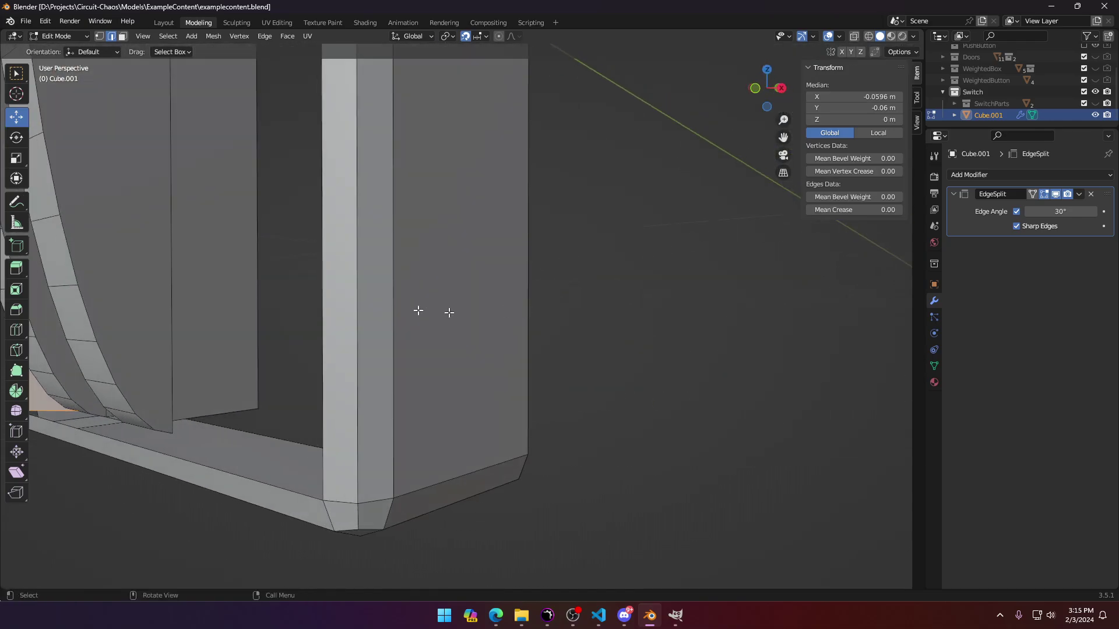
{"action": "left_click", "coordinate": [191, 298]}
{"action": "left_click", "coordinate": [322, 298], "text": "shift"}
{"action": "key", "text": "f"}
{"action": "middle_click_drag", "start_coordinate": [315, 307], "coordinate": [361, 338]}
{"action": "left_click", "coordinate": [361, 339]}
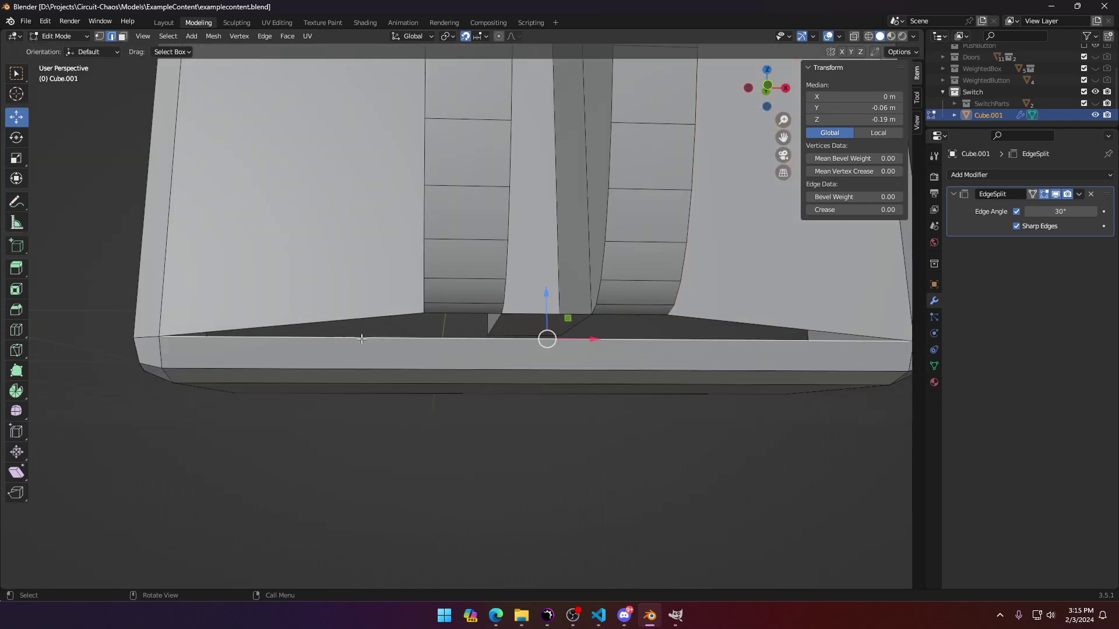
{"action": "left_click", "coordinate": [467, 318], "text": "shift"}
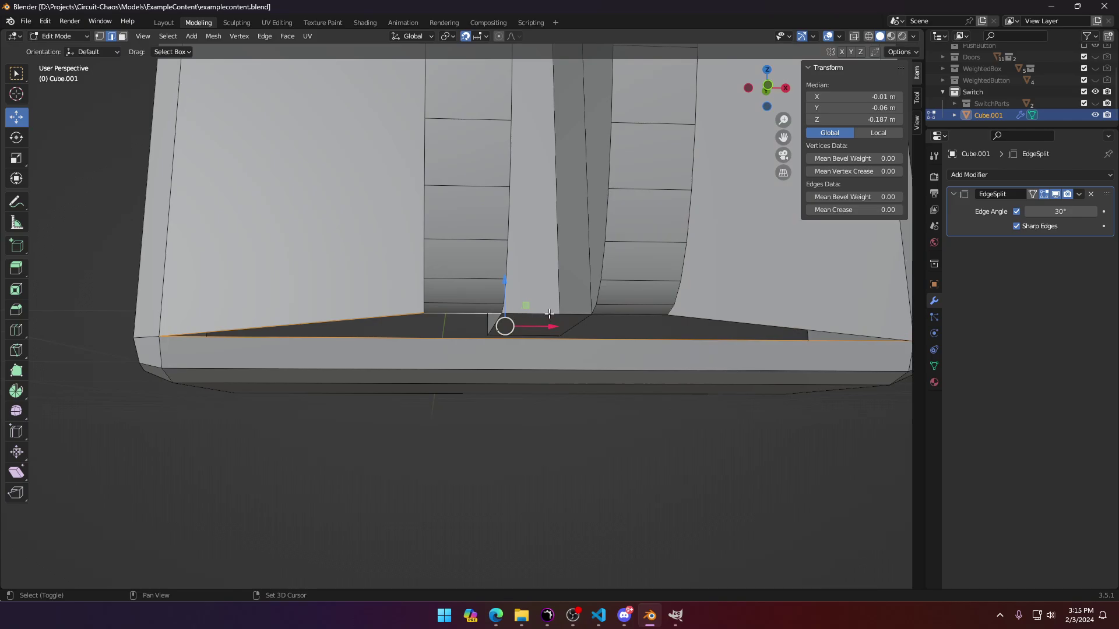
{"action": "left_click", "coordinate": [708, 319]}
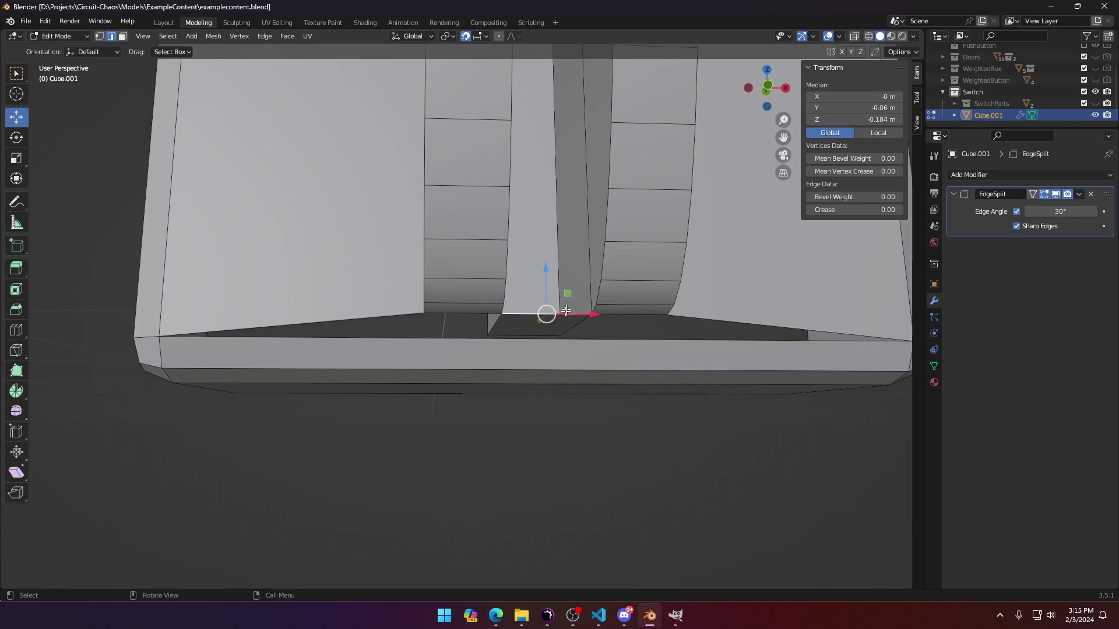
Step: Try to fill a face between the slot's upper edge and the block's upper front edge, and undo it
{"action": "mouse_move", "coordinate": [558, 326]}
{"action": "middle_mouse_down"}
{"action": "mouse_move", "coordinate": [539, 320]}
{"action": "mouse_move", "coordinate": [542, 341]}
{"action": "middle_mouse_up"}
{"action": "scroll", "coordinate": [542, 341], "scroll_direction": "up", "scroll_amount": 2}
{"action": "scroll", "coordinate": [542, 341], "scroll_direction": "down", "scroll_amount": 8}
{"action": "middle_click_drag", "start_coordinate": [523, 280], "coordinate": [517, 477], "text": "shift"}
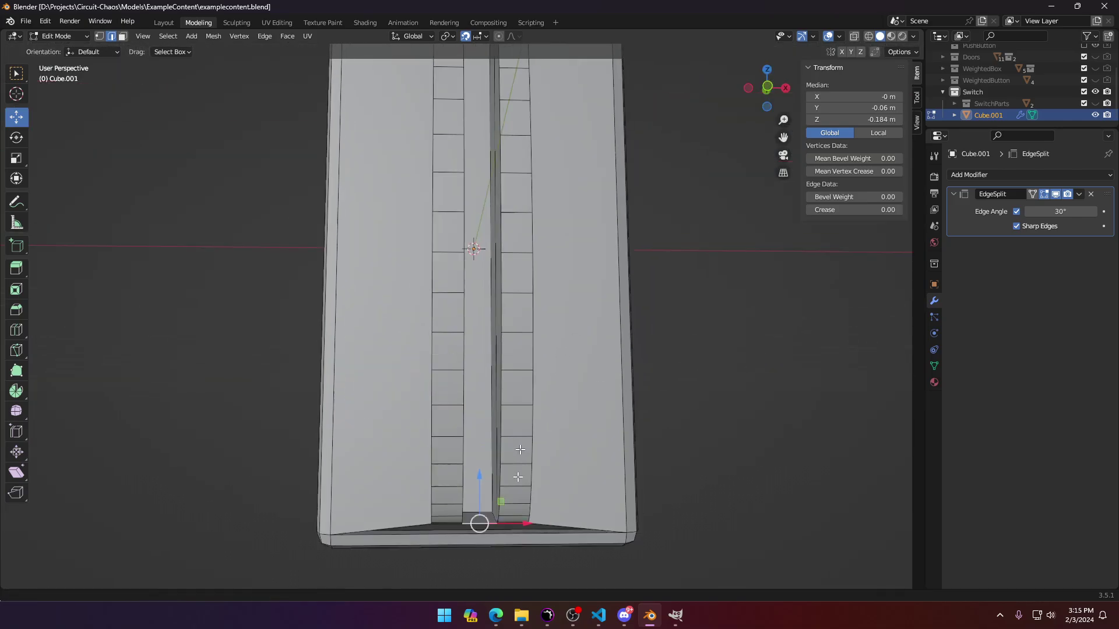
{"action": "middle_click_drag", "start_coordinate": [531, 305], "coordinate": [521, 427], "text": "shift"}
{"action": "middle_click_drag", "start_coordinate": [456, 205], "coordinate": [465, 415], "text": "shift"}
{"action": "scroll", "coordinate": [484, 377], "scroll_direction": "up", "scroll_amount": 8}
{"action": "scroll", "coordinate": [510, 333], "scroll_direction": "down", "scroll_amount": 4}
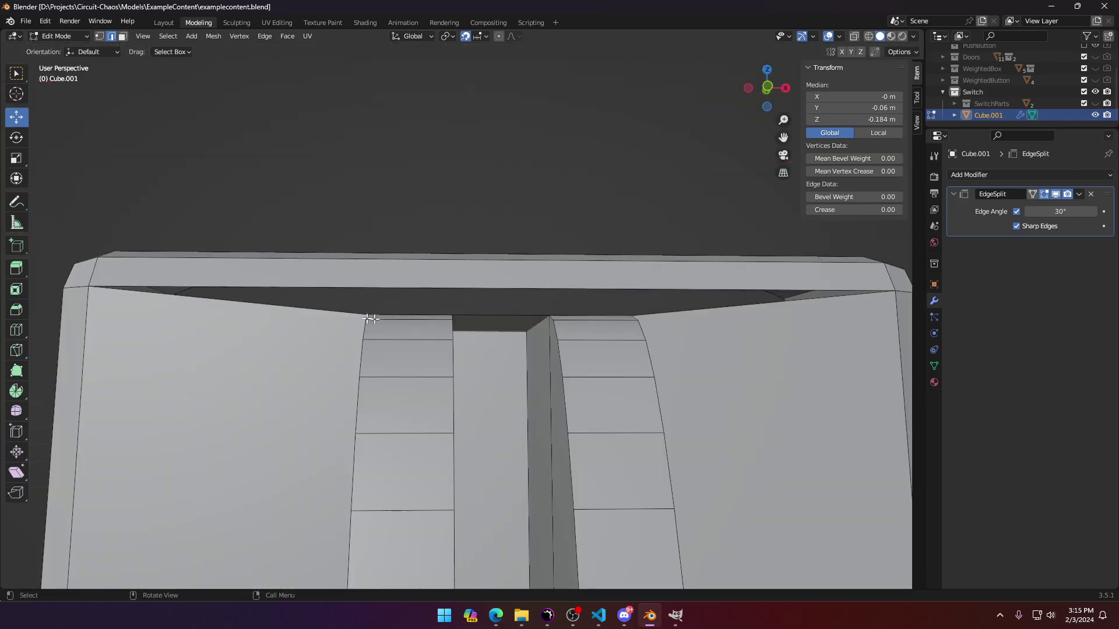
{"action": "left_click", "coordinate": [320, 286], "text": "shift"}
{"action": "key", "text": "f"}
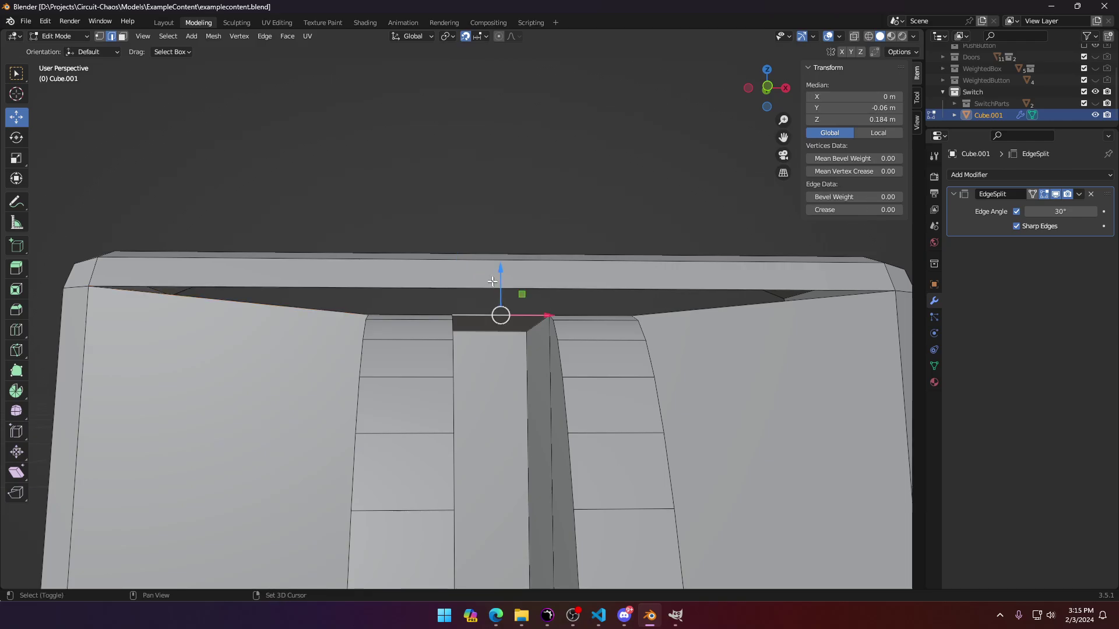
{"action": "middle_click_drag", "start_coordinate": [712, 296], "coordinate": [434, 266]}
{"action": "key", "text": "ctrl+z"}
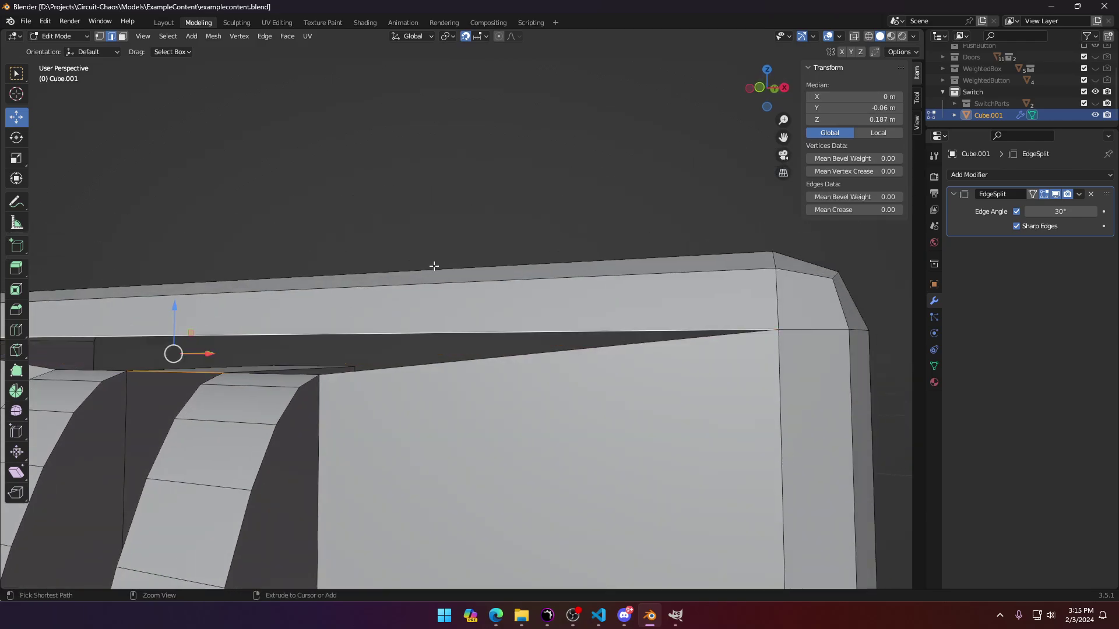
{"action": "key", "text": "ctrl+z"}
Step: Fill a face between the slot's lower edge and the block's lower front edge
{"action": "scroll", "coordinate": [390, 304], "scroll_direction": "down", "scroll_amount": 5}
{"action": "middle_click_drag", "start_coordinate": [349, 393], "coordinate": [470, 147], "text": "shift"}
{"action": "middle_click_drag", "start_coordinate": [479, 282], "coordinate": [512, 31], "text": "shift"}
{"action": "middle_click_drag", "start_coordinate": [552, 307], "coordinate": [573, 281]}
{"action": "scroll", "coordinate": [597, 318], "scroll_direction": "up", "scroll_amount": 4}
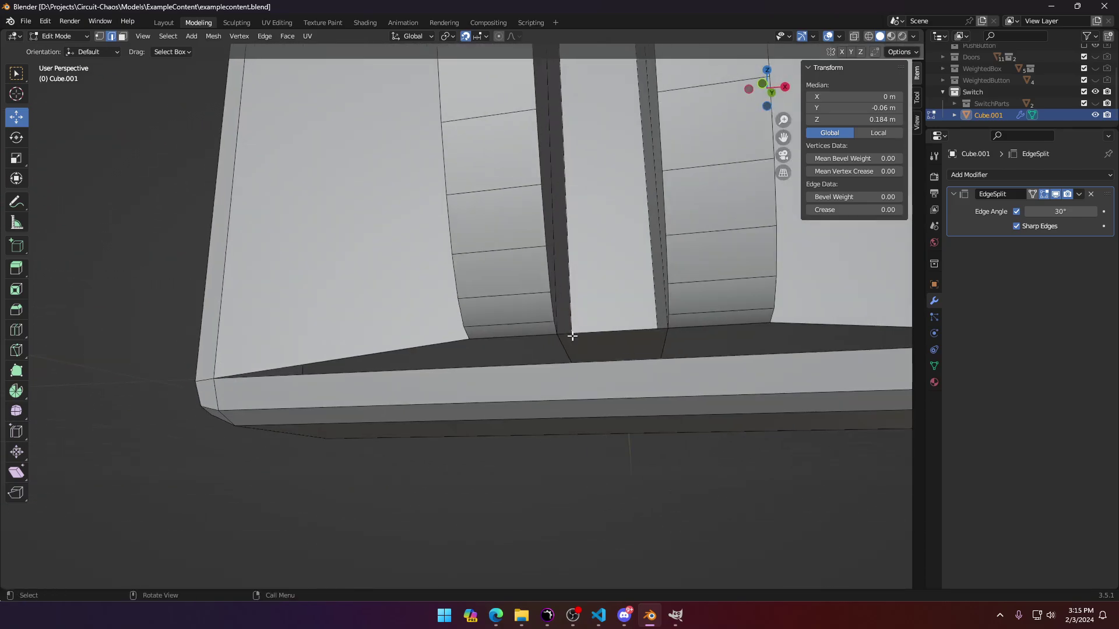
{"action": "left_click", "coordinate": [558, 361], "text": "shift"}
{"action": "key", "text": "f"}
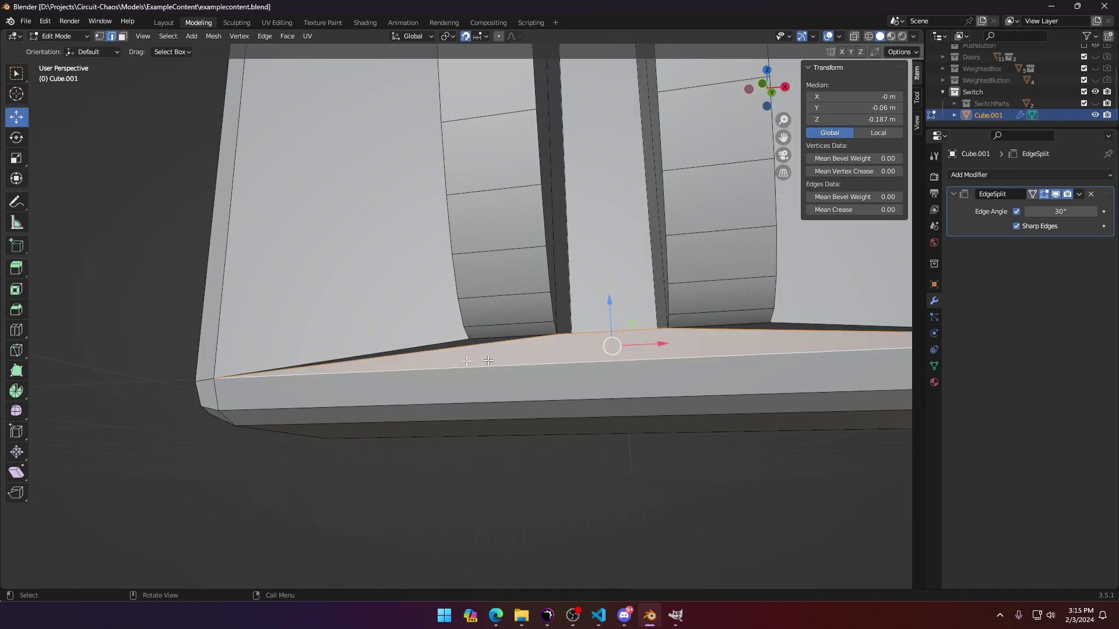
Step: Fill the thin gaps on both sides between the new lower face and the lower edges of the two side front faces
{"action": "scroll", "coordinate": [468, 358], "scroll_direction": "up", "scroll_amount": 2}
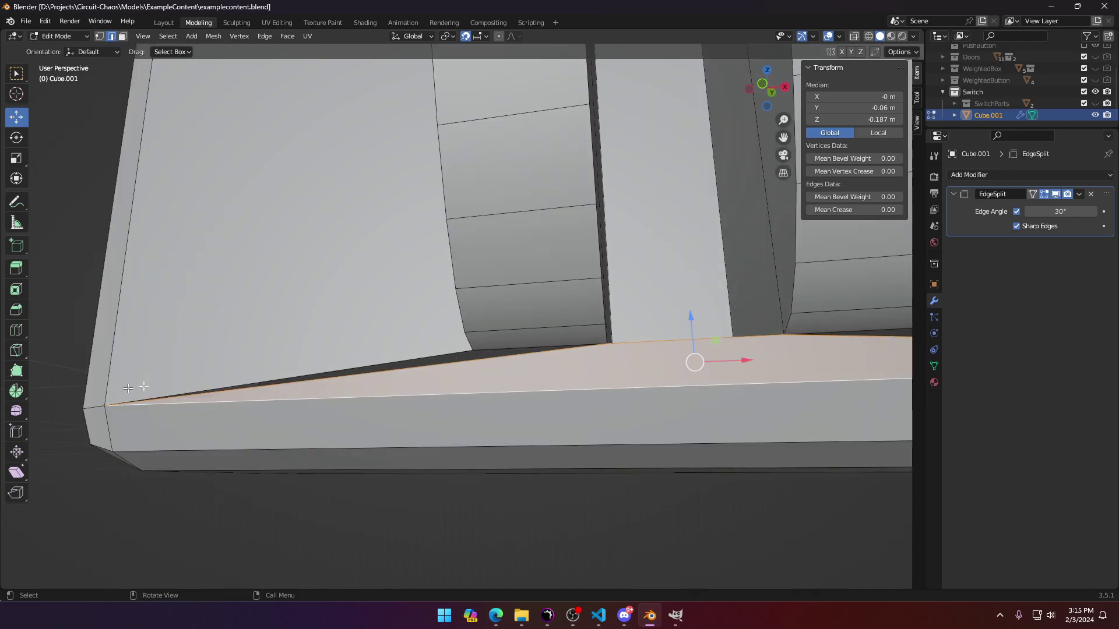
{"action": "key", "text": "alt+a"}
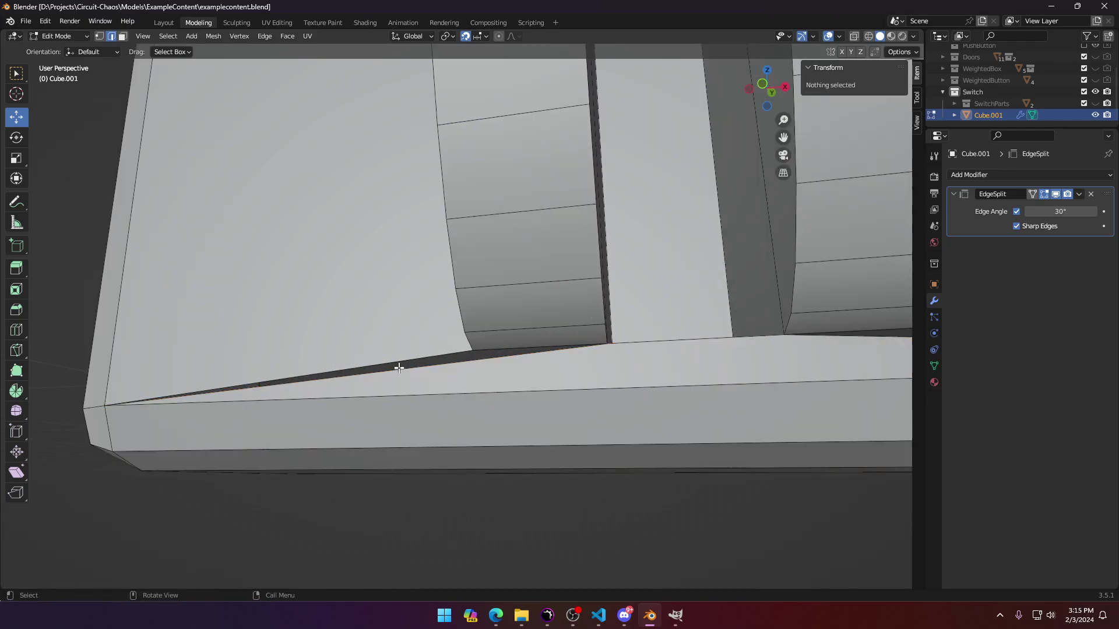
{"action": "left_click", "coordinate": [400, 363]}
{"action": "left_click", "coordinate": [412, 373], "text": "shift"}
{"action": "key", "text": "f"}
{"action": "middle_click_drag", "start_coordinate": [715, 396], "coordinate": [513, 407], "text": "shift"}
{"action": "left_click", "coordinate": [611, 365]}
{"action": "left_click", "coordinate": [612, 354], "text": "shift"}
{"action": "key", "text": "f"}
Step: Check the lower front in object mode, and reselect the edges of the gap below the right front face in edit mode
{"action": "key", "text": "Tab"}
{"action": "middle_click_drag", "start_coordinate": [613, 354], "coordinate": [572, 365]}
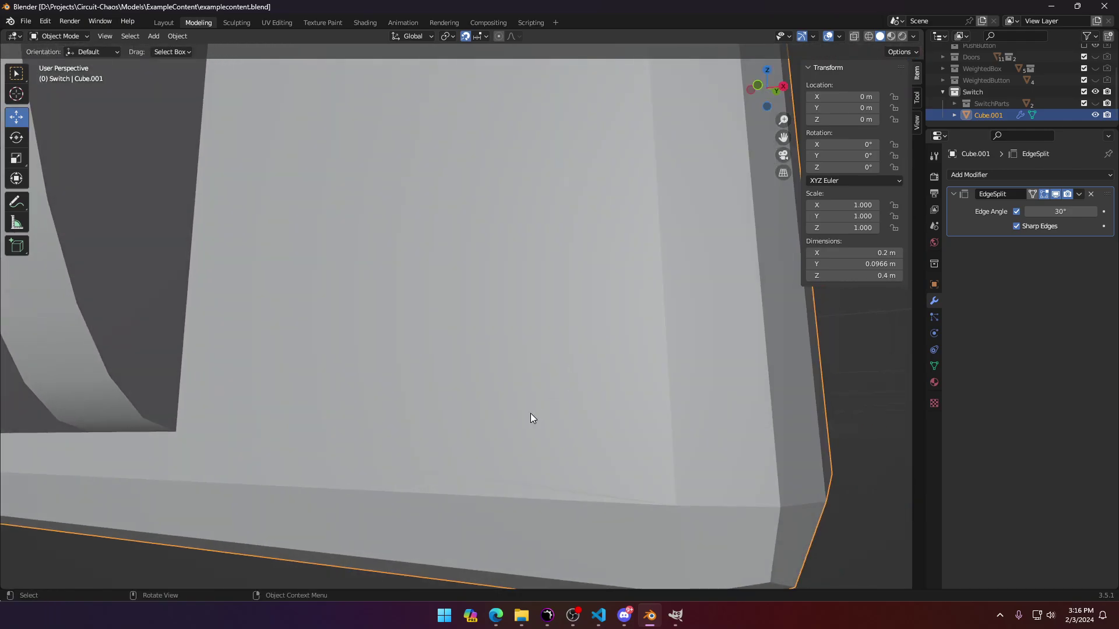
{"action": "middle_click_drag", "start_coordinate": [531, 418], "coordinate": [516, 335], "text": "ctrl"}
{"action": "key", "text": "Tab"}
{"action": "left_click", "coordinate": [518, 340]}
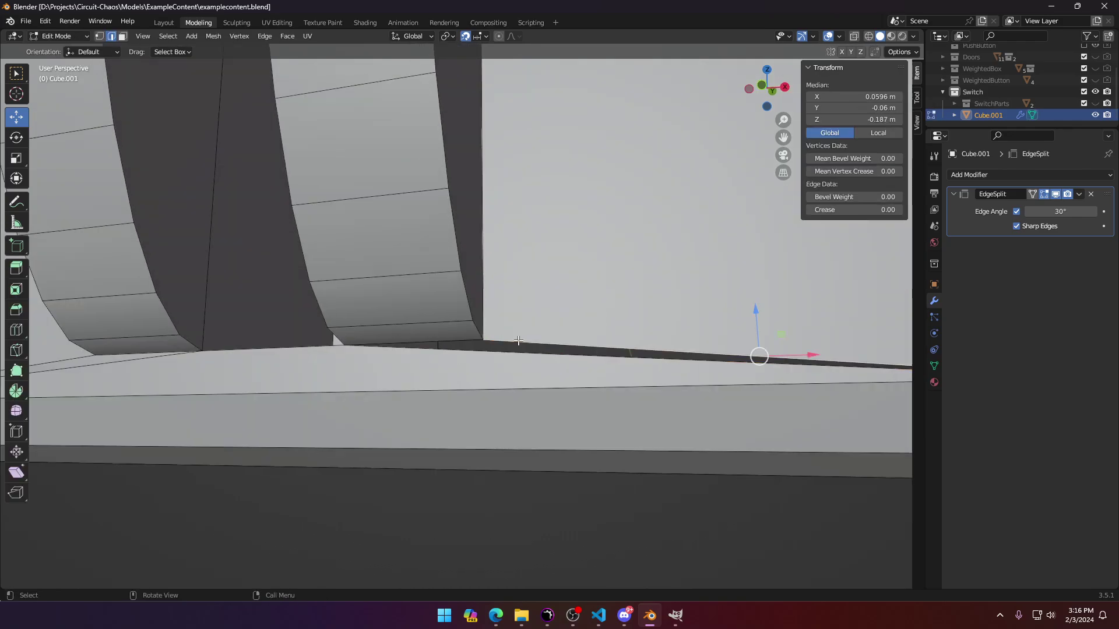
{"action": "left_click", "coordinate": [534, 361]}
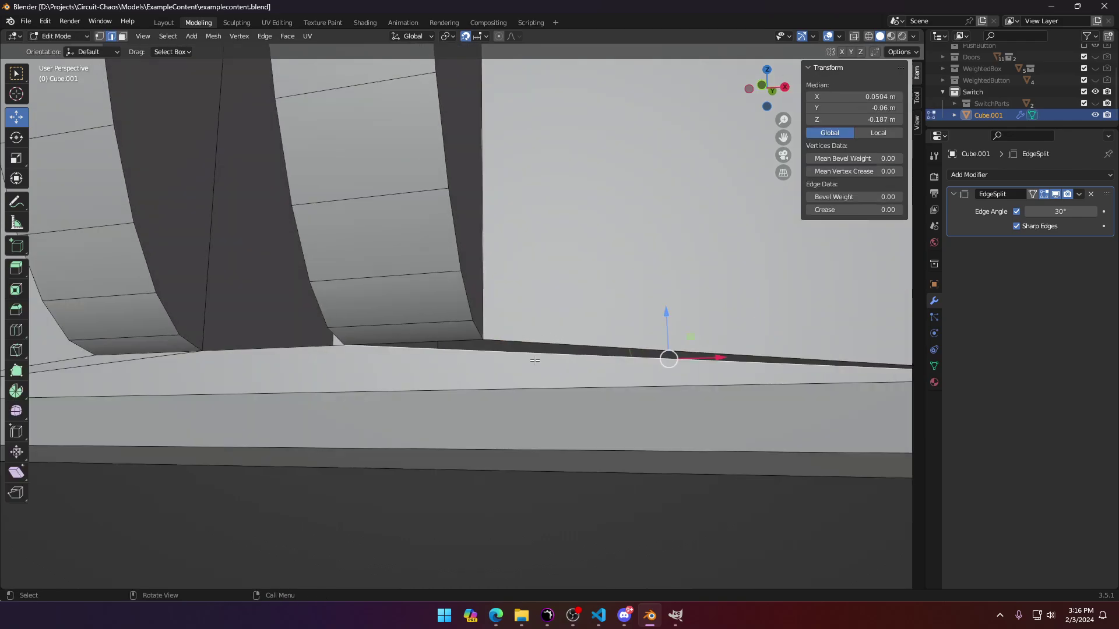
{"action": "left_click", "coordinate": [557, 339]}
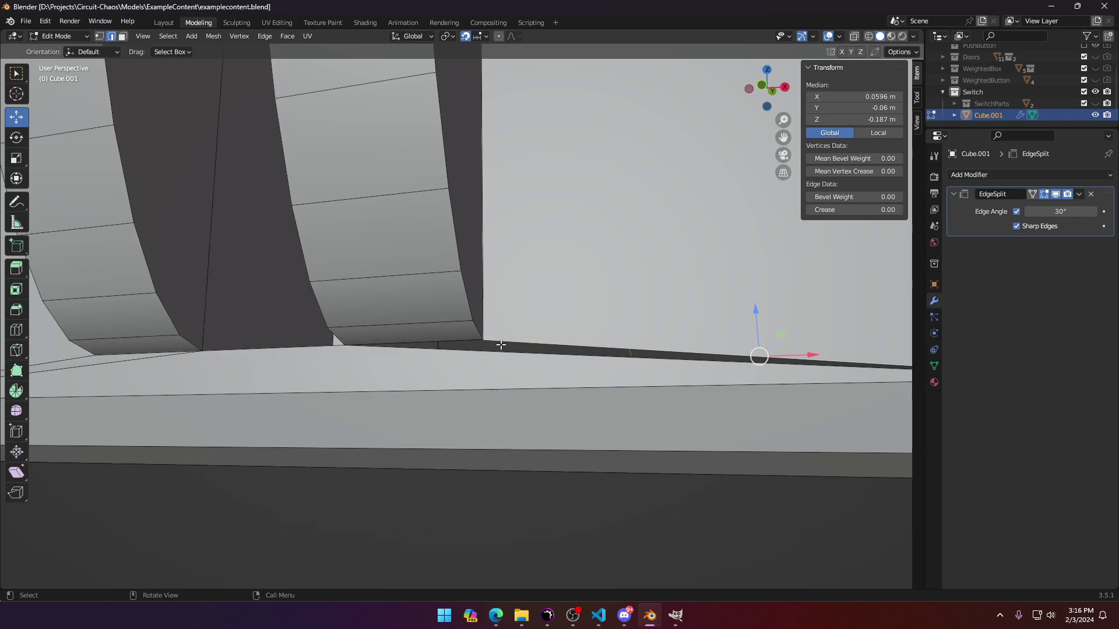
{"action": "middle_click_drag", "start_coordinate": [500, 345], "coordinate": [529, 342]}
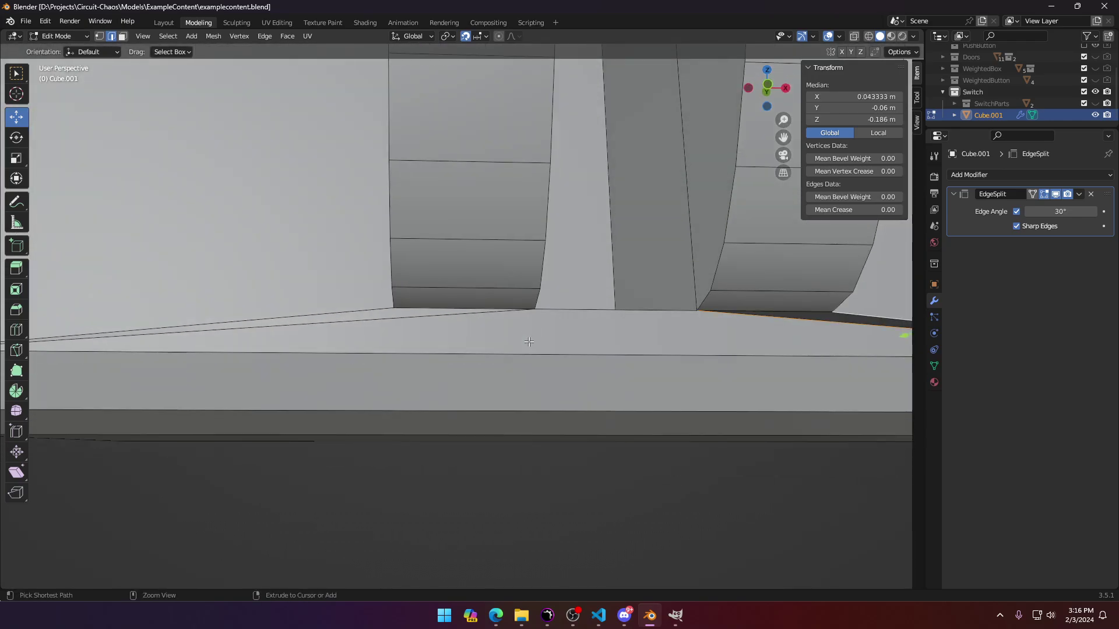
Step: Undo the face fills along the block's lower front
{"action": "key", "text": "ctrl+shift+m"}
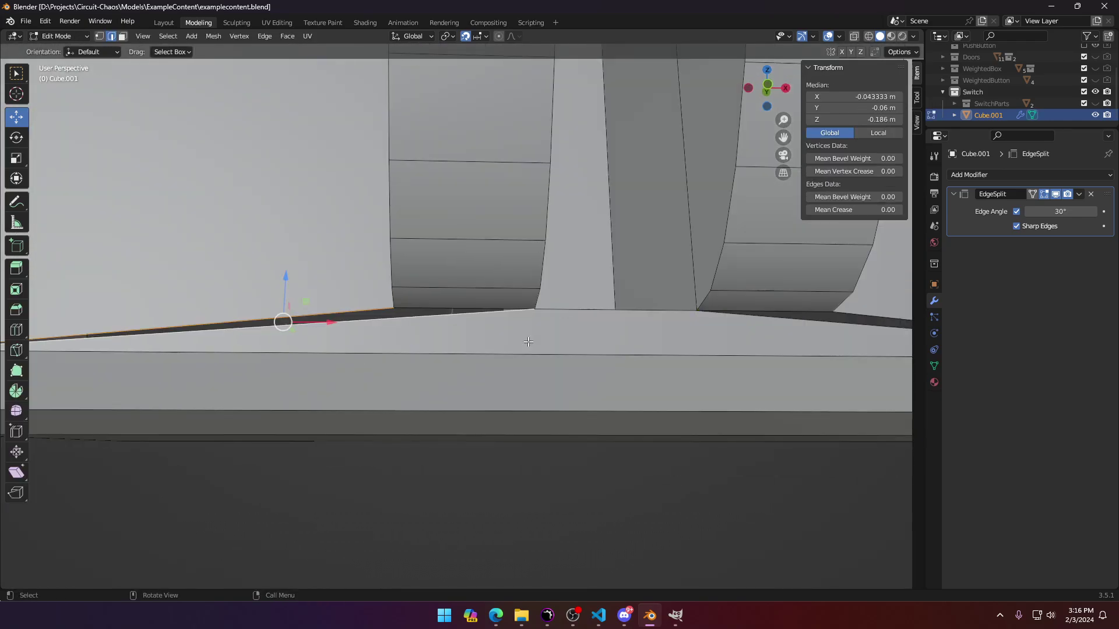
{"action": "key", "text": "ctrl+z"}
{"action": "key", "text": "ctrl+z"}
{"action": "key", "text": "ctrl+z"}
Step: Select the block's upper front edge together with the sloping upper edge of the left front face
{"action": "scroll", "coordinate": [528, 341], "scroll_direction": "down", "scroll_amount": 9}
{"action": "middle_click_drag", "start_coordinate": [513, 112], "coordinate": [522, 483], "text": "shift"}
{"action": "scroll", "coordinate": [525, 310], "scroll_direction": "up", "scroll_amount": 5}
{"action": "mouse_move", "coordinate": [524, 308]}
{"action": "middle_mouse_down"}
{"action": "mouse_move", "coordinate": [508, 356]}
{"action": "mouse_move", "coordinate": [524, 314]}
{"action": "middle_mouse_up"}
{"action": "scroll", "coordinate": [523, 314], "scroll_direction": "up", "scroll_amount": 4}
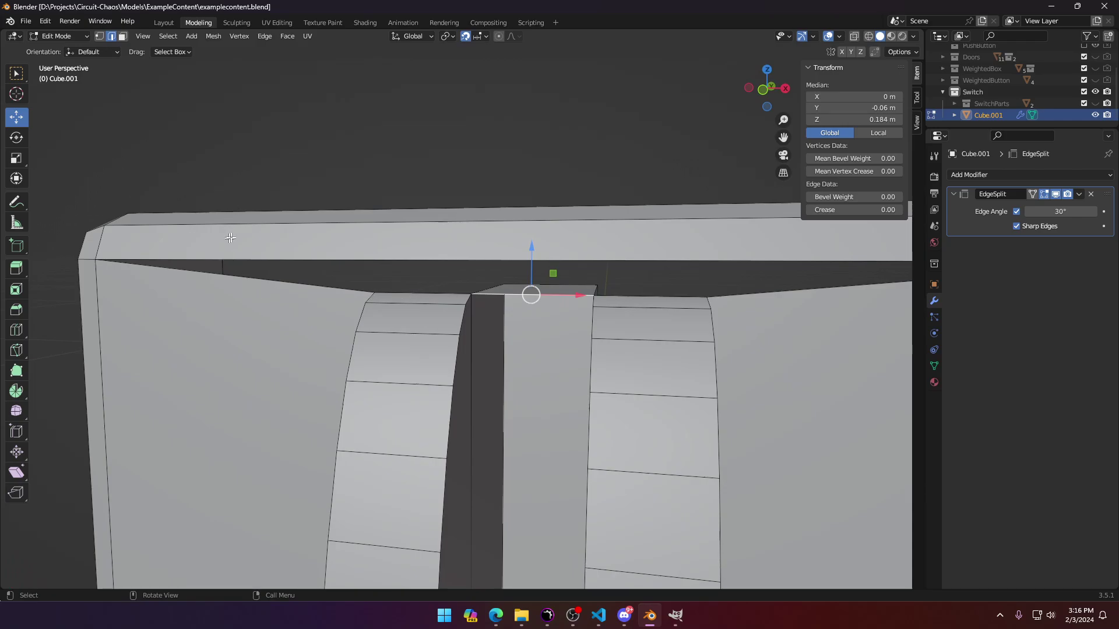
{"action": "left_click", "coordinate": [247, 263]}
{"action": "left_click", "coordinate": [253, 284], "text": "shift"}
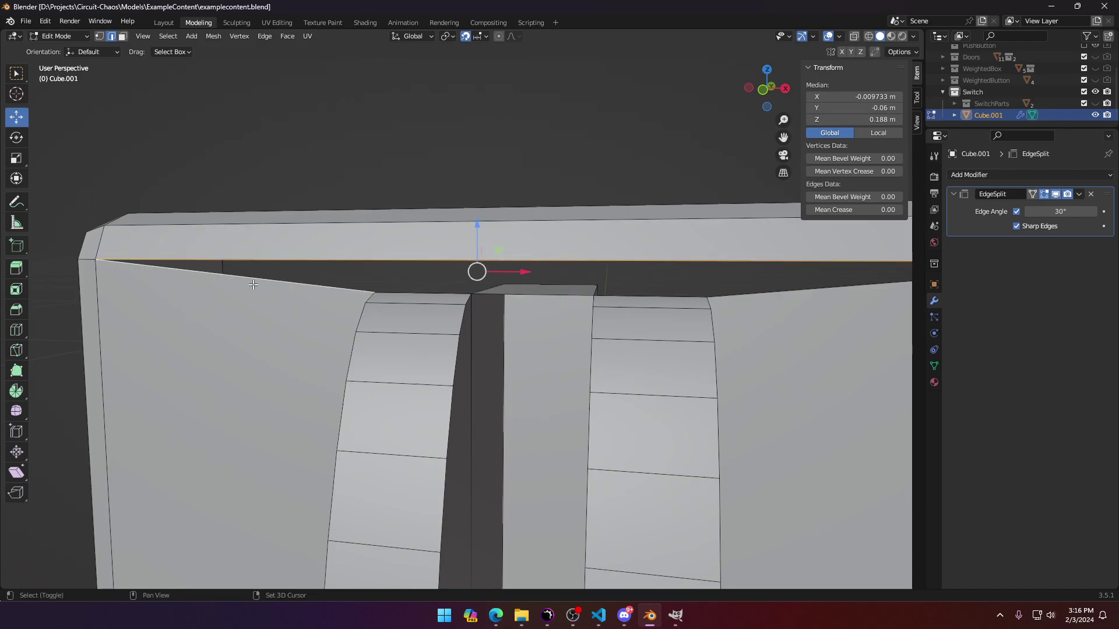
Step: Fill the gap beneath the switch body's top rim with a triangular face joining the rim edge to the right front panel
{"action": "left_click", "coordinate": [390, 294]}
{"action": "middle_click_drag", "start_coordinate": [392, 293], "coordinate": [603, 364]}
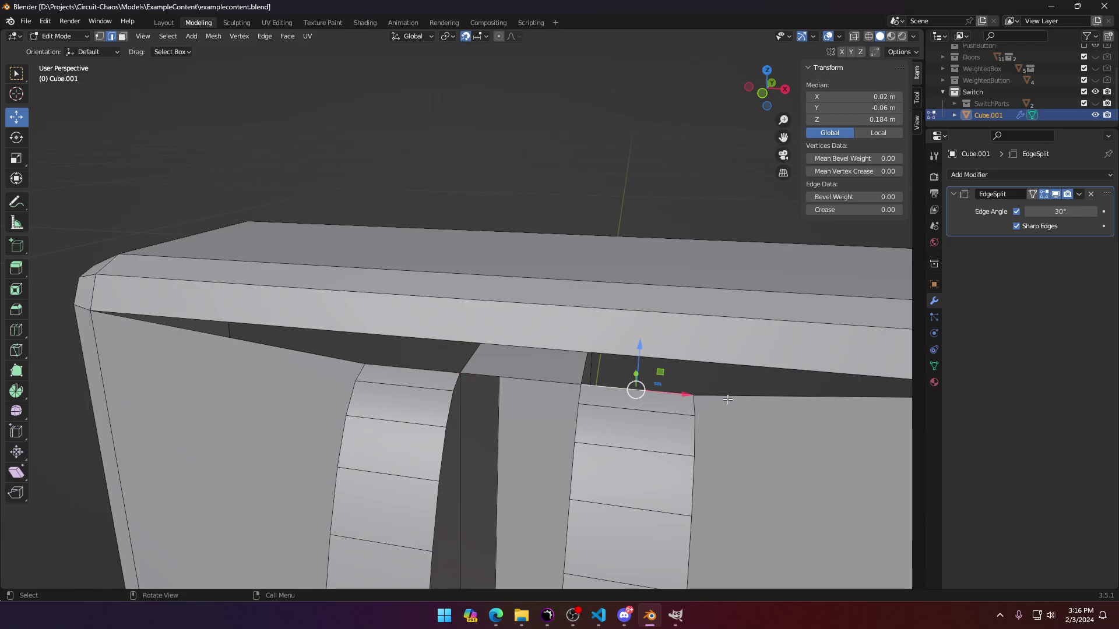
{"action": "middle_click_drag", "start_coordinate": [782, 408], "coordinate": [678, 394], "text": "shift"}
{"action": "left_click", "coordinate": [642, 351]}
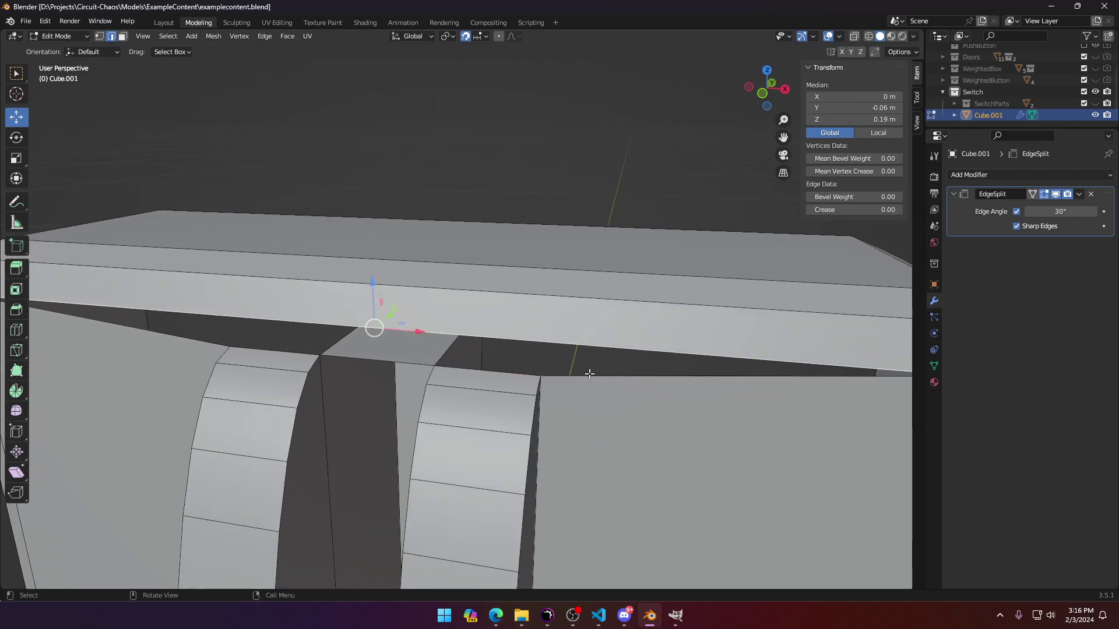
{"action": "left_click", "coordinate": [589, 375]}
{"action": "left_click", "coordinate": [602, 349], "text": "alt"}
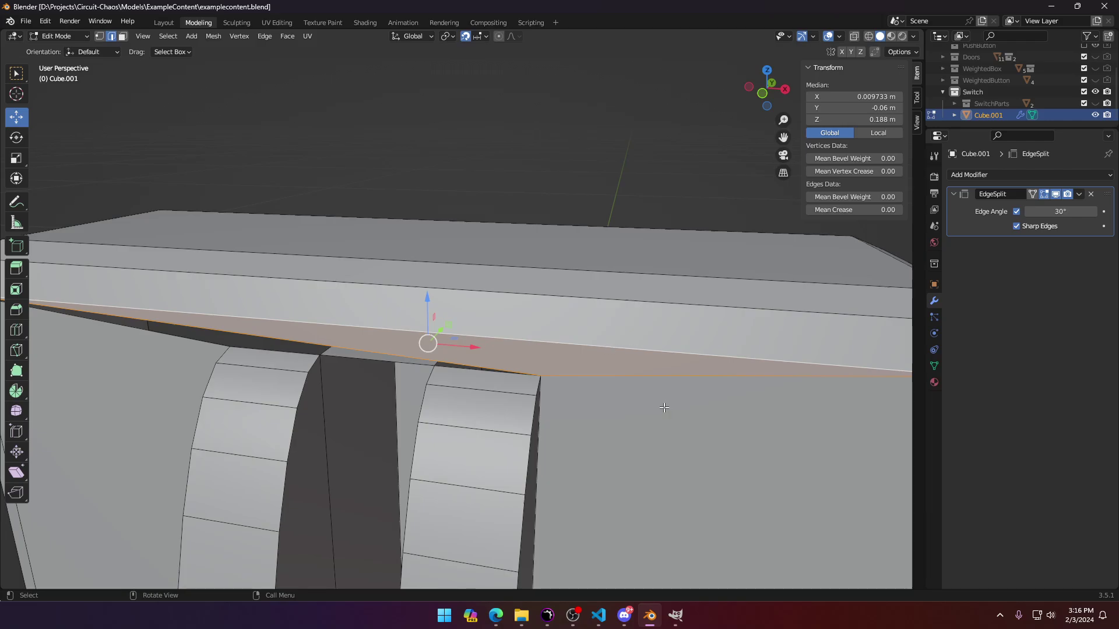
{"action": "key", "text": "Tab"}
{"action": "middle_click_drag", "start_coordinate": [662, 410], "coordinate": [685, 400]}
{"action": "key", "text": "ctrl+z"}
{"action": "key", "text": "ctrl+z"}
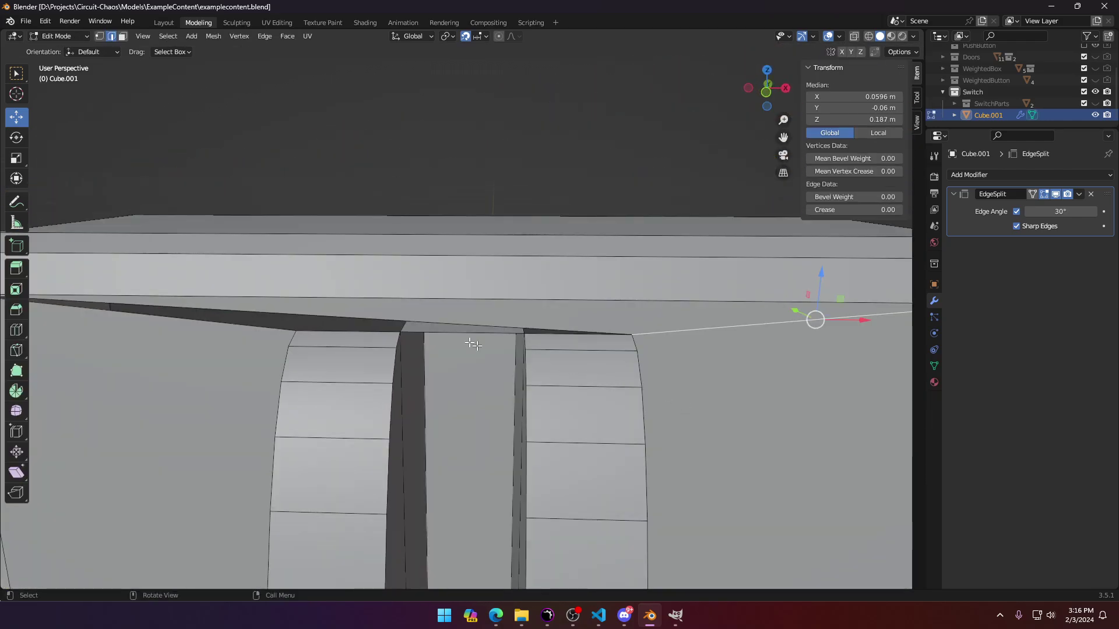
Step: Fill the remaining gap above the curved rails with a second triangular face from the left front panel's upper edge
{"action": "middle_click_drag", "start_coordinate": [473, 344], "coordinate": [366, 319]}
{"action": "left_click", "coordinate": [350, 333], "text": "shift"}
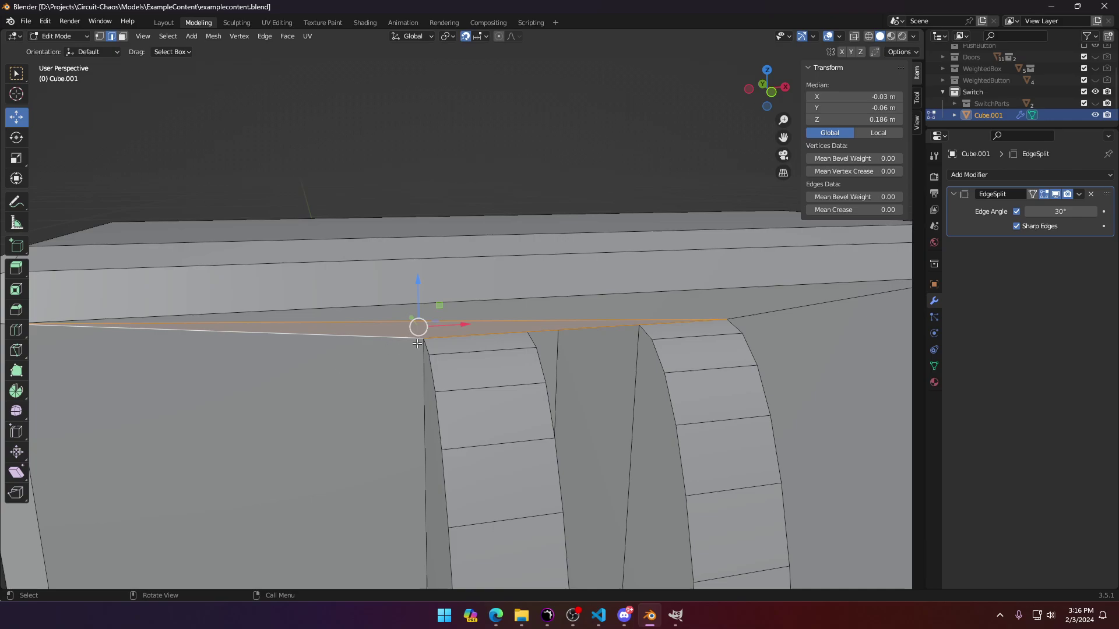
{"action": "key", "text": "Tab"}
{"action": "mouse_move", "coordinate": [386, 402]}
{"action": "middle_mouse_down"}
{"action": "mouse_move", "coordinate": [325, 386]}
{"action": "mouse_move", "coordinate": [369, 382]}
{"action": "mouse_move", "coordinate": [379, 409]}
{"action": "middle_mouse_up"}
{"action": "key", "text": "Tab"}
{"action": "scroll", "coordinate": [357, 391], "scroll_direction": "down", "scroll_amount": 3}
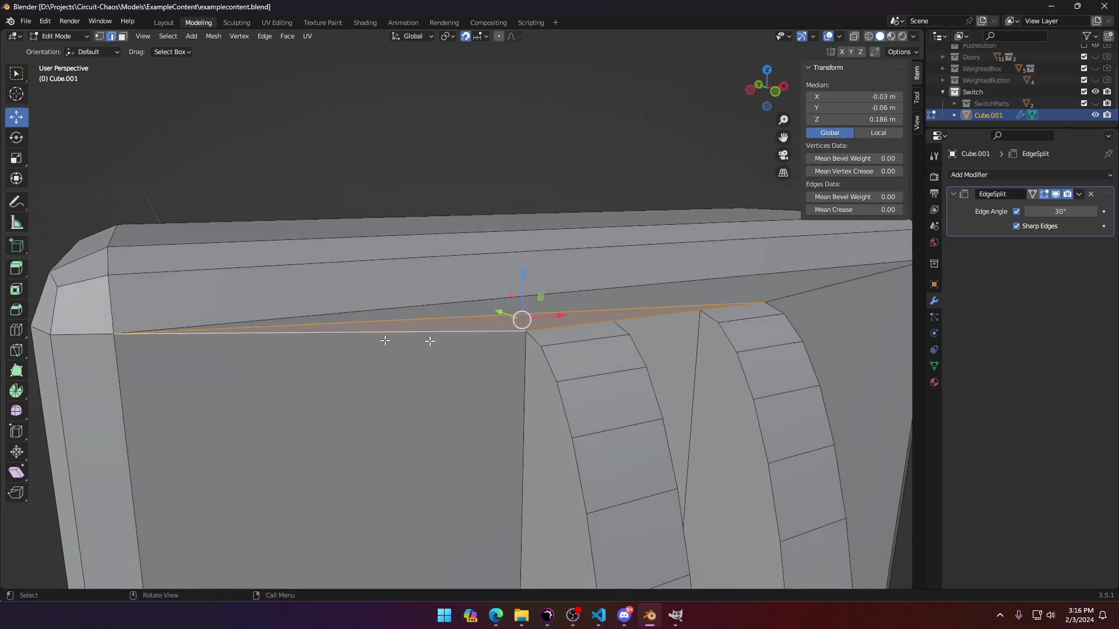
{"action": "middle_click_drag", "start_coordinate": [429, 340], "coordinate": [443, 343]}
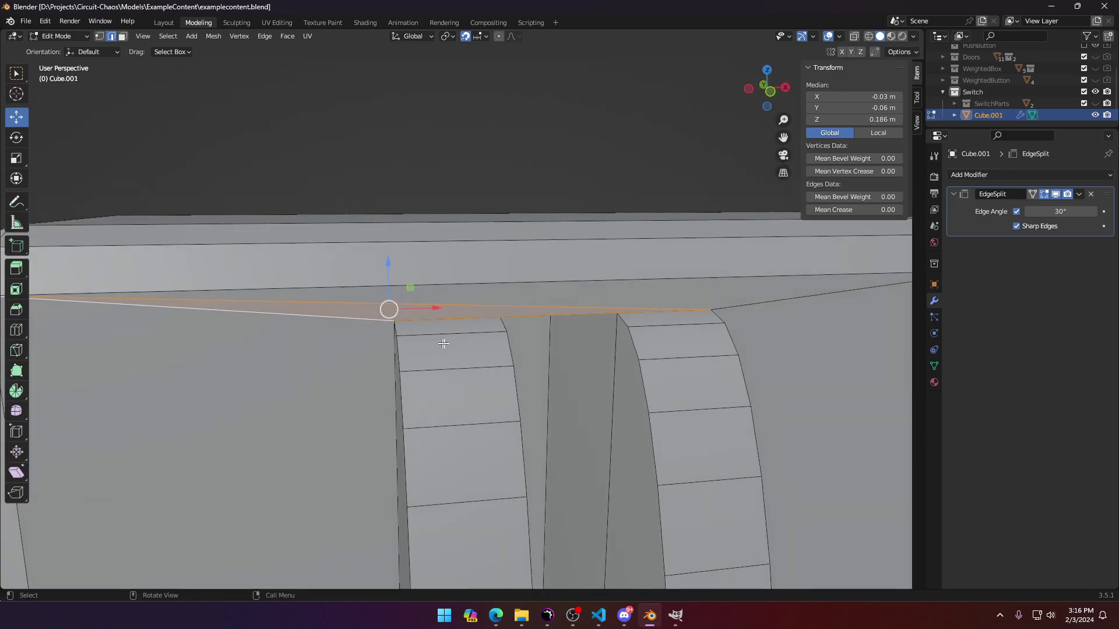
Step: Examine the filled top area and the front slots from several angles, comparing the mesh in Edit Mode and Object Mode
{"action": "left_click", "coordinate": [536, 315]}
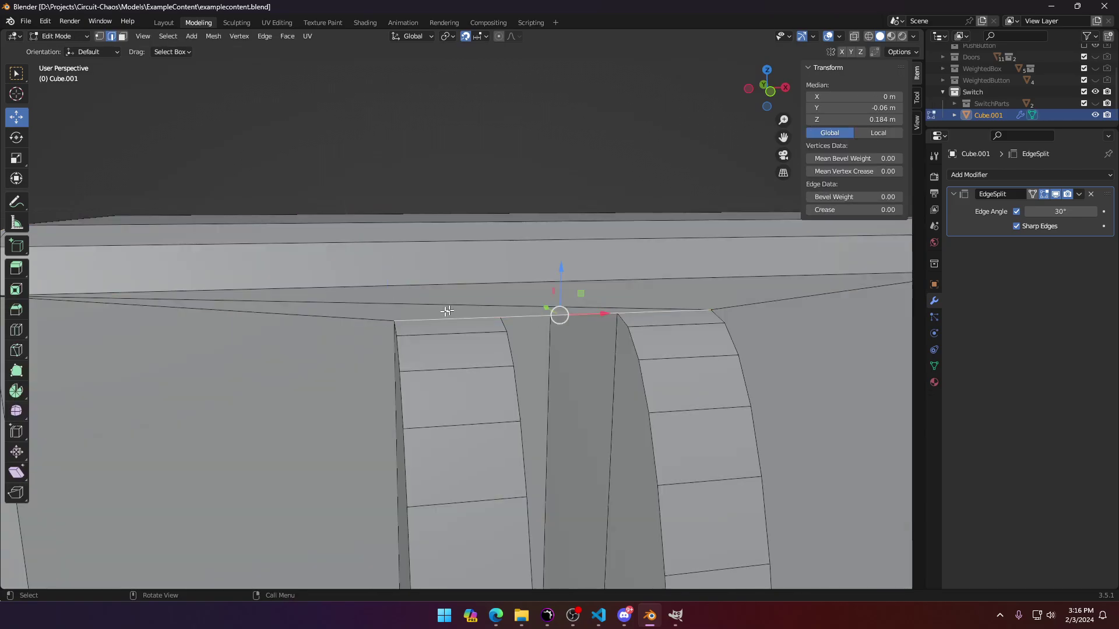
{"action": "key", "text": "Tab"}
{"action": "scroll", "coordinate": [409, 361], "scroll_direction": "down", "scroll_amount": 5}
{"action": "middle_click_drag", "start_coordinate": [436, 387], "coordinate": [432, 192], "text": "shift"}
{"action": "key", "text": "Tab"}
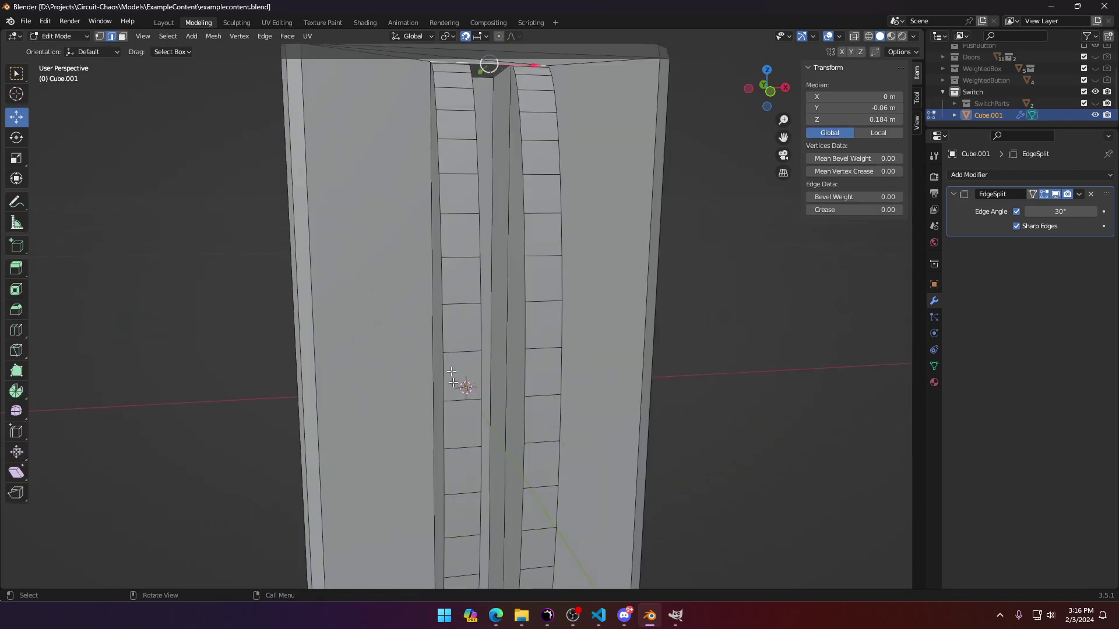
{"action": "middle_click_drag", "start_coordinate": [449, 254], "coordinate": [455, 404], "text": "shift"}
{"action": "key", "text": "Tab"}
{"action": "middle_click_drag", "start_coordinate": [467, 296], "coordinate": [443, 303]}
{"action": "key", "text": "Tab"}
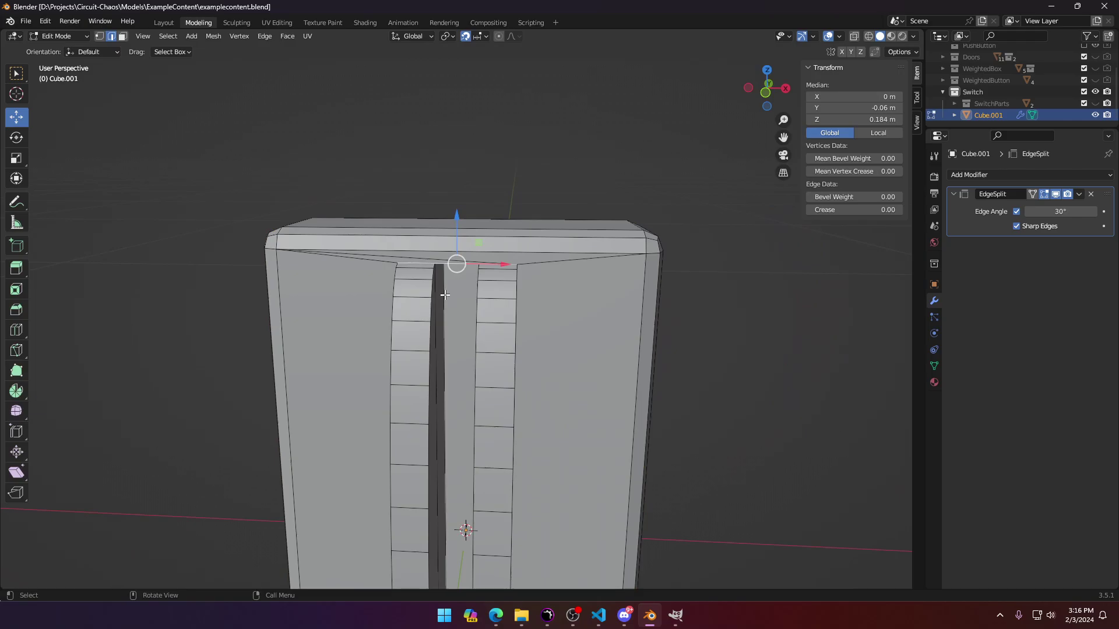
{"action": "key", "text": "Tab"}
{"action": "key", "text": "Tab"}
{"action": "scroll", "coordinate": [464, 301], "scroll_direction": "up", "scroll_amount": 1}
{"action": "scroll", "coordinate": [465, 301], "scroll_direction": "down", "scroll_amount": 1}
{"action": "middle_click_drag", "start_coordinate": [508, 515], "coordinate": [529, 270], "text": "shift"}
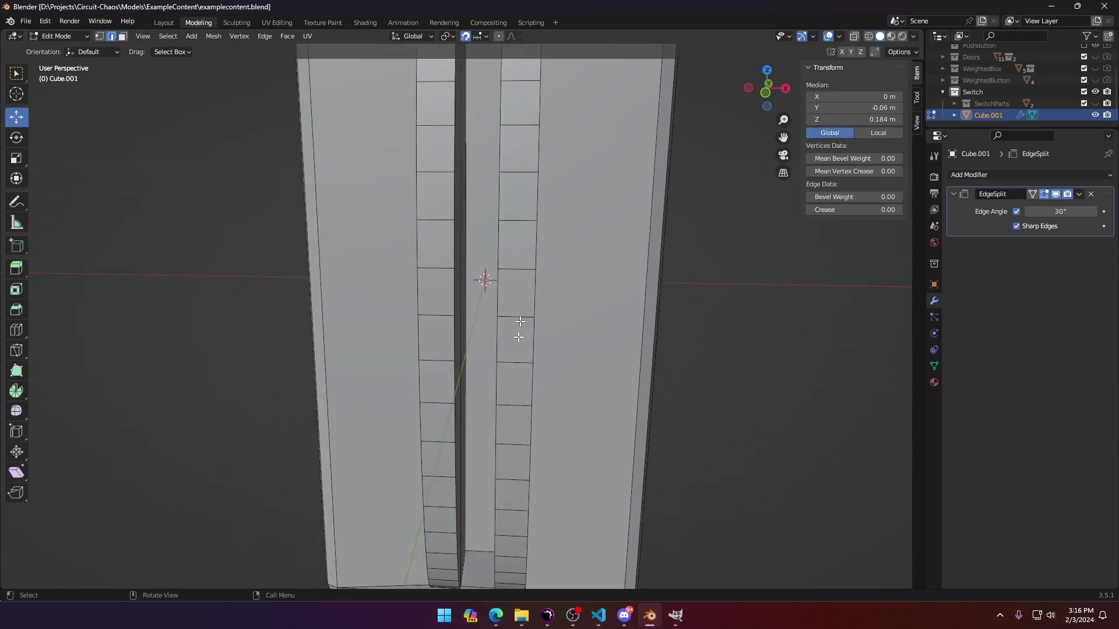
Step: Fill the gap between the bottom rim and the front panels with two triangular faces, matching the upper end
{"action": "middle_click_drag", "start_coordinate": [518, 439], "coordinate": [512, 404]}
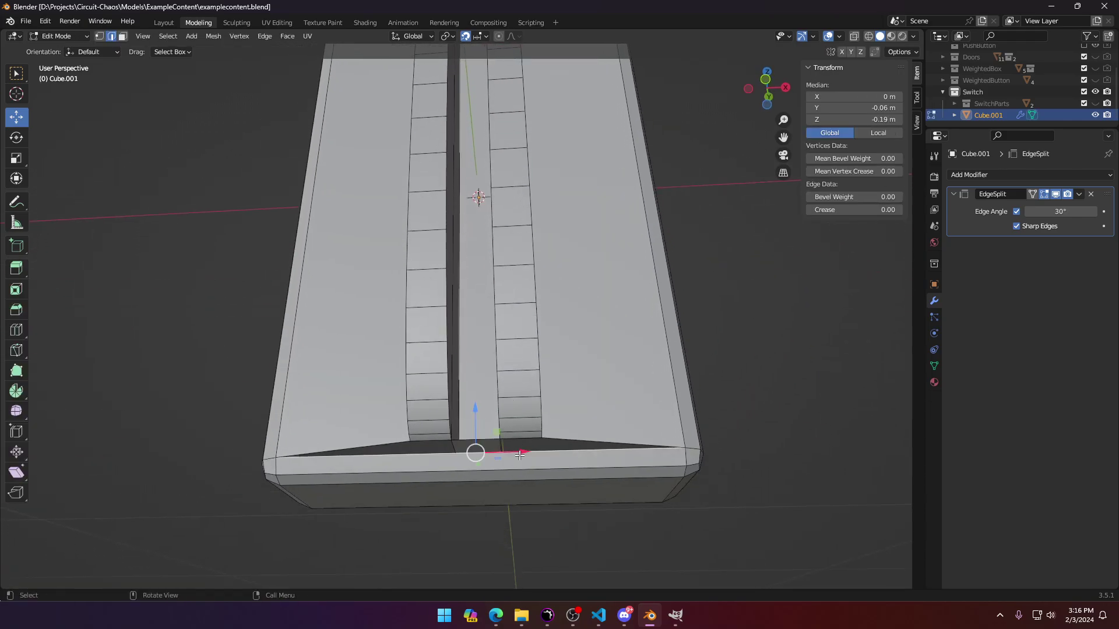
{"action": "left_click", "coordinate": [426, 446]}
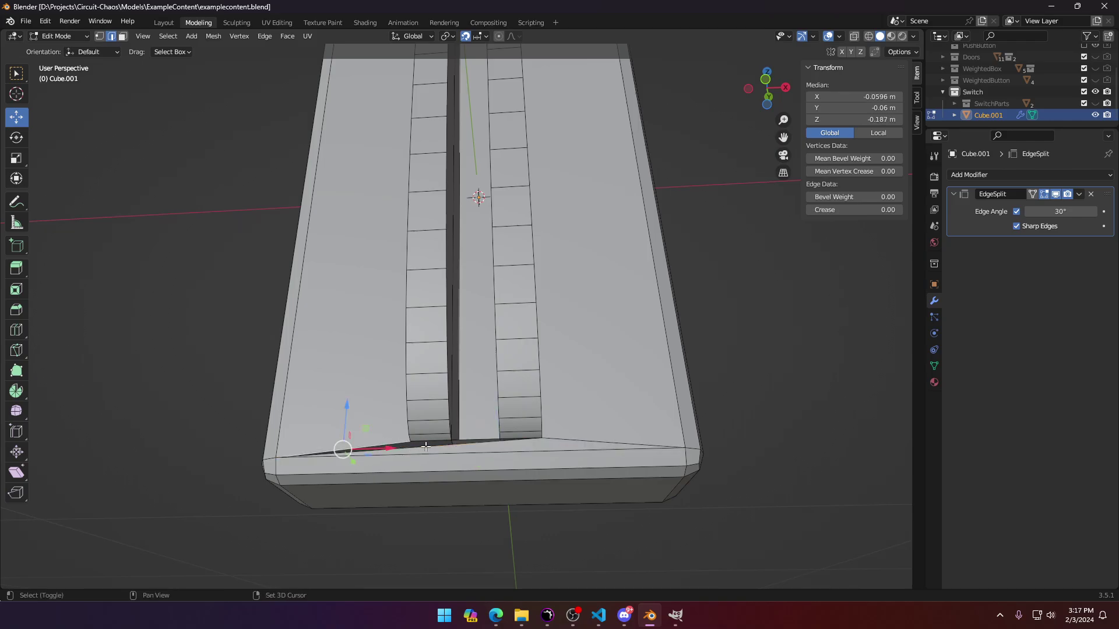
{"action": "key", "text": "Tab"}
{"action": "middle_click_drag", "start_coordinate": [426, 447], "coordinate": [492, 534]}
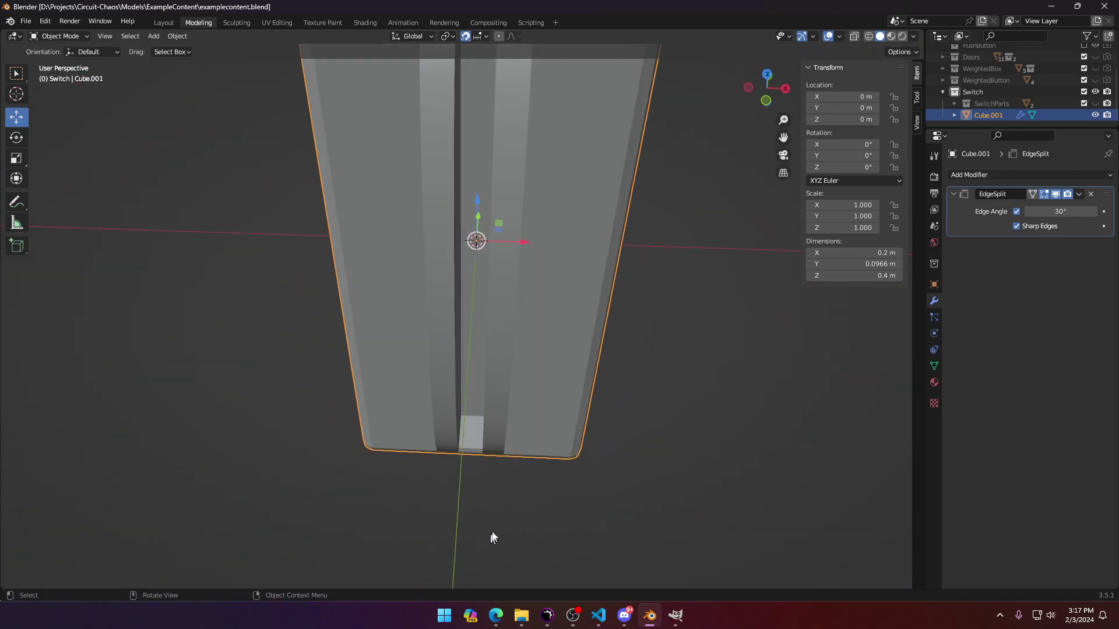
{"action": "middle_click_drag", "start_coordinate": [472, 346], "coordinate": [436, 286]}
{"action": "key", "text": "Tab"}
{"action": "scroll", "coordinate": [436, 286], "scroll_direction": "down", "scroll_amount": 5}
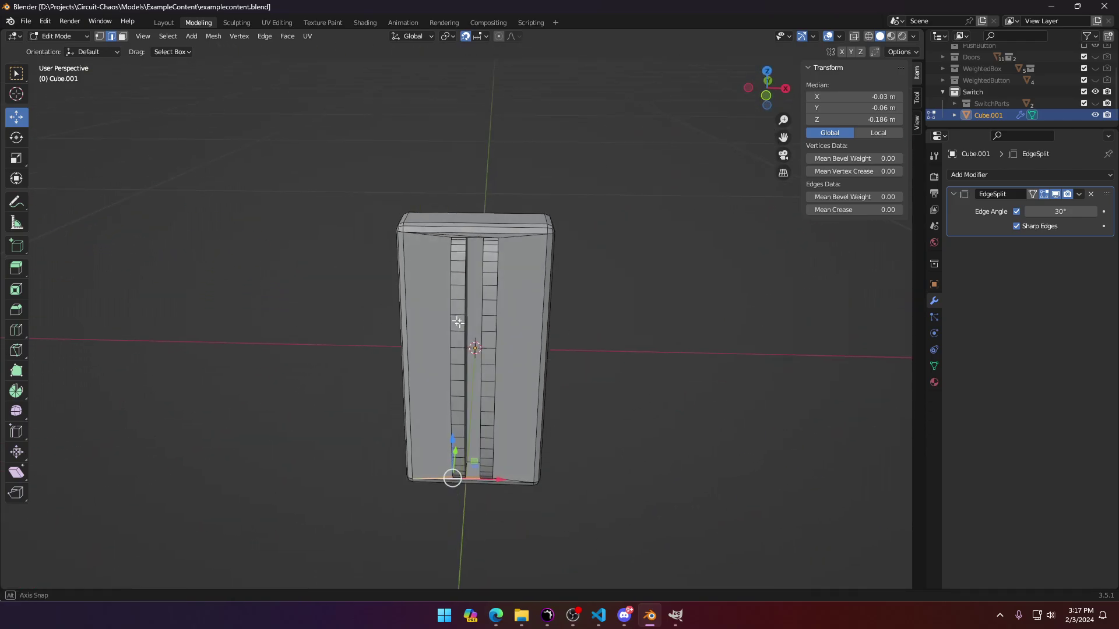
{"action": "middle_click_drag", "start_coordinate": [452, 475], "coordinate": [467, 469]}
Step: Try adding a cube primitive inside the switch body's mesh
{"action": "key", "text": "shift+a"}
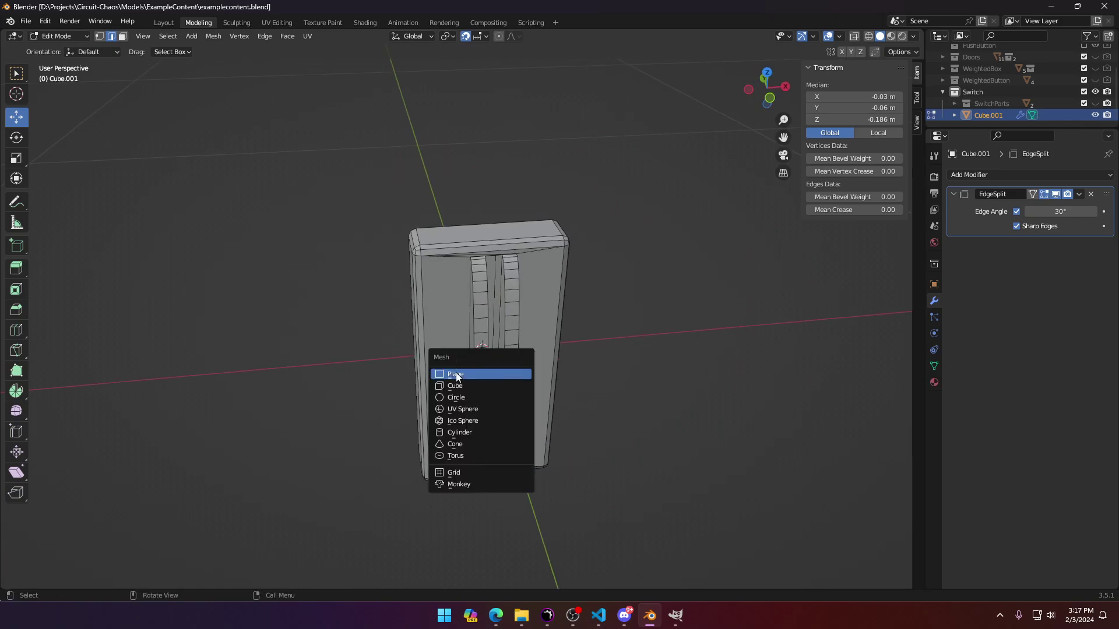
{"action": "left_click", "coordinate": [479, 397]}
{"action": "key", "text": "shift+a"}
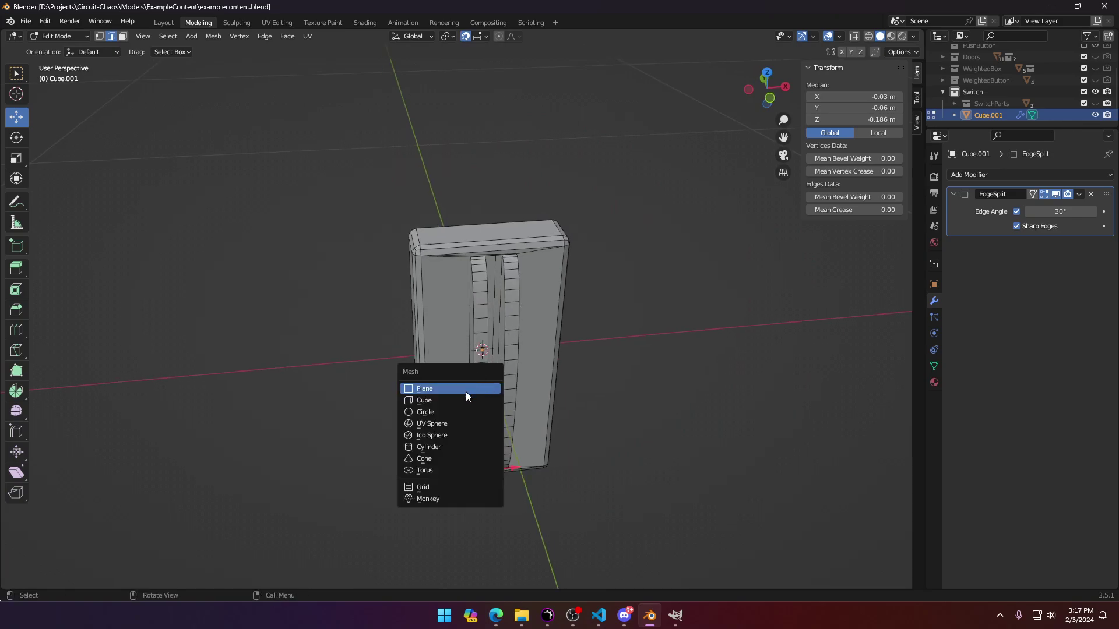
{"action": "left_click", "coordinate": [431, 402]}
{"action": "key", "text": "Tab"}
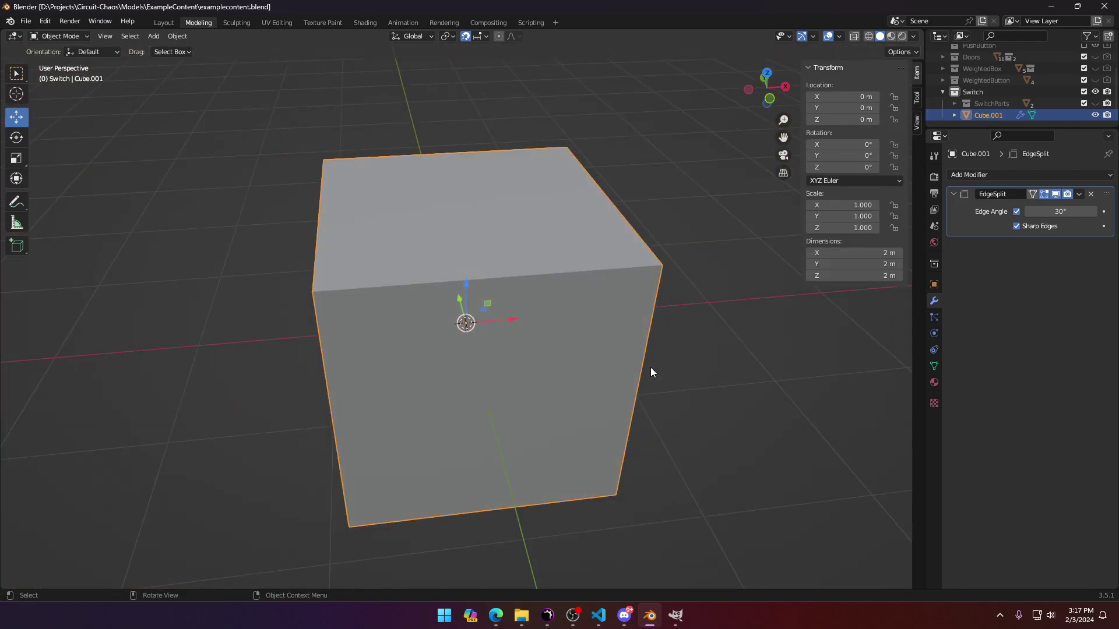
Step: View the model from the front in wireframe shading
{"action": "middle_click_drag", "start_coordinate": [650, 368], "coordinate": [616, 386]}
{"action": "key", "text": "KP_1"}
{"action": "key", "text": "z"}
{"action": "left_click", "coordinate": [420, 350]}
{"action": "scroll", "coordinate": [415, 359], "scroll_direction": "up", "scroll_amount": 5}
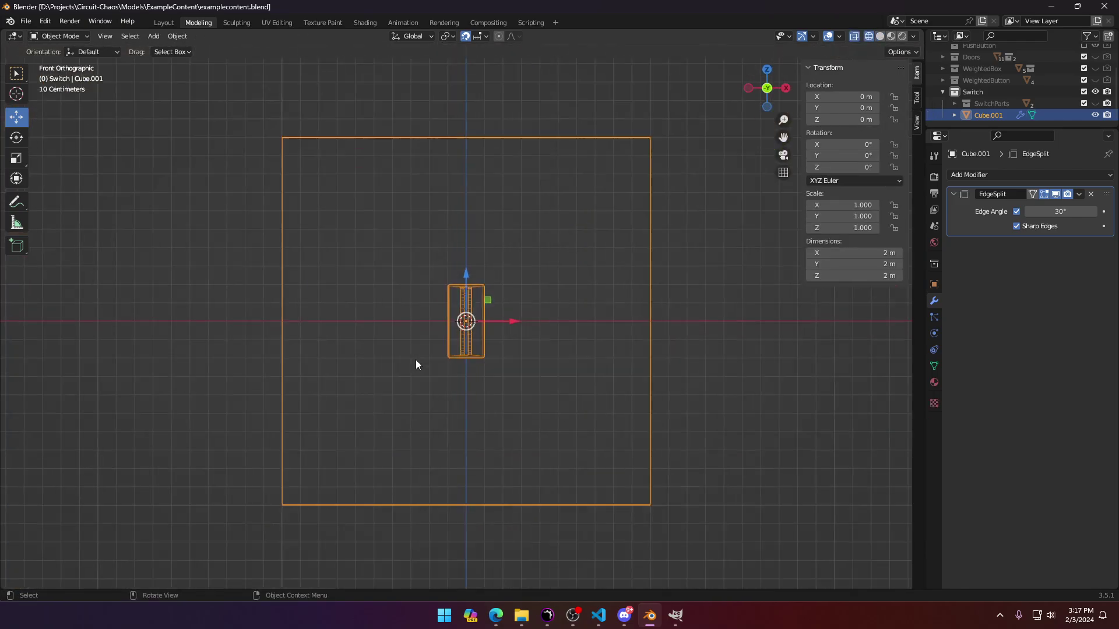
Step: Undo the cube added to the switch body's mesh
{"action": "key", "text": "ctrl+z"}
{"action": "key", "text": "ctrl+z"}
{"action": "key", "text": "ctrl+z"}
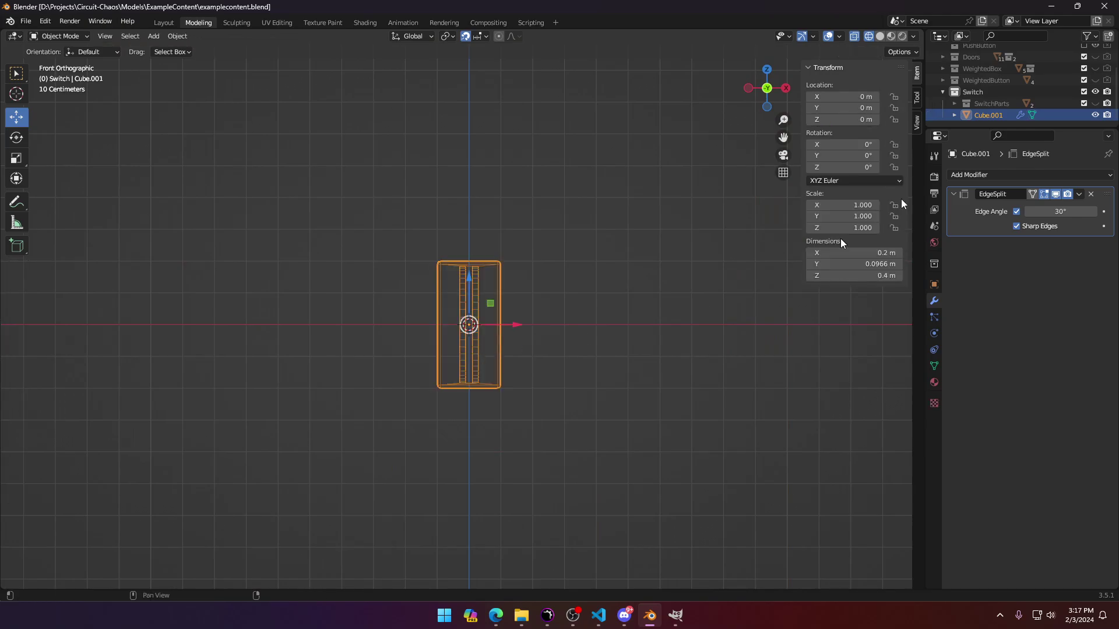
Step: Add a cube as a separate object at the origin and scale it down to 0.02 m per side
{"action": "left_click", "coordinate": [532, 352]}
{"action": "key", "text": "shift+a"}
{"action": "mouse_move", "coordinate": [527, 365]}
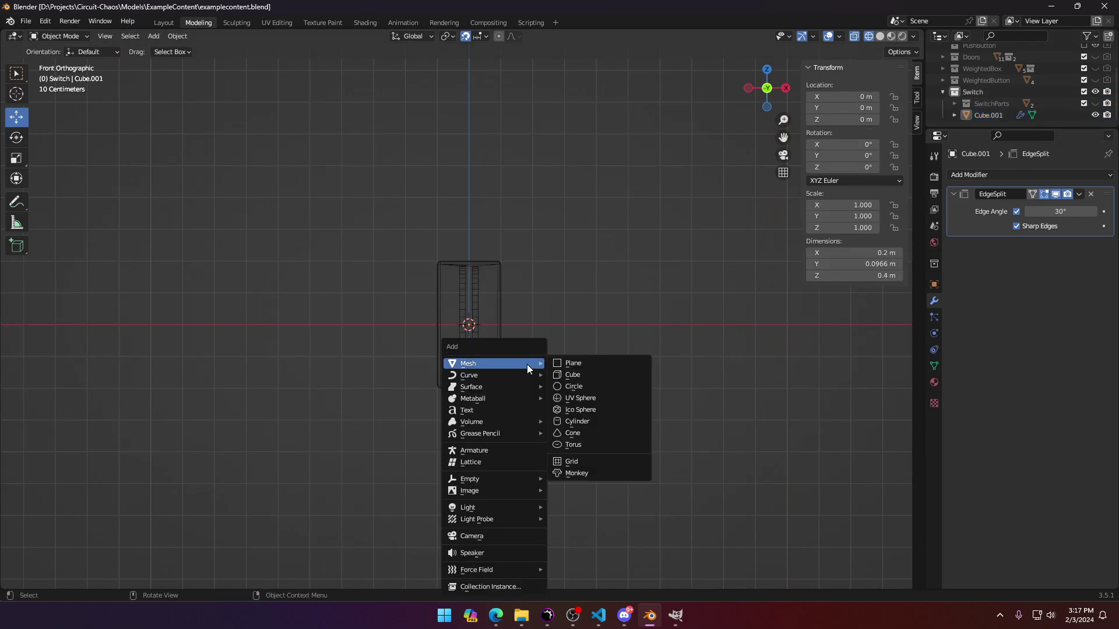
{"action": "left_click", "coordinate": [593, 374]}
{"action": "key", "text": "s"}
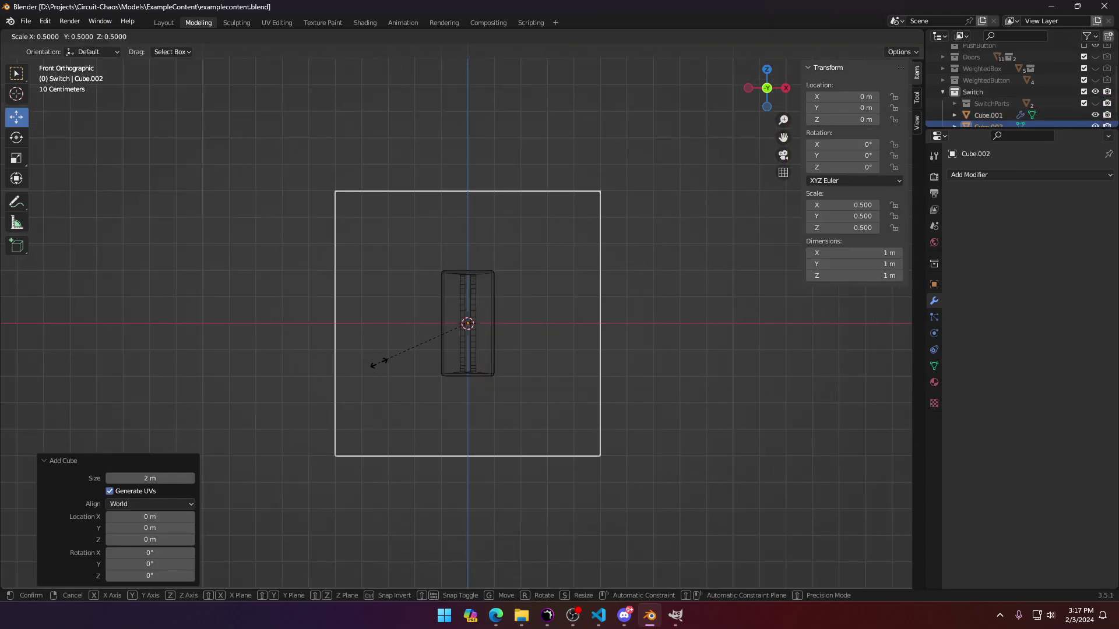
{"action": "left_click", "coordinate": [474, 350]}
{"action": "scroll", "coordinate": [431, 347], "scroll_direction": "up", "scroll_amount": 10}
{"action": "key", "text": "s"}
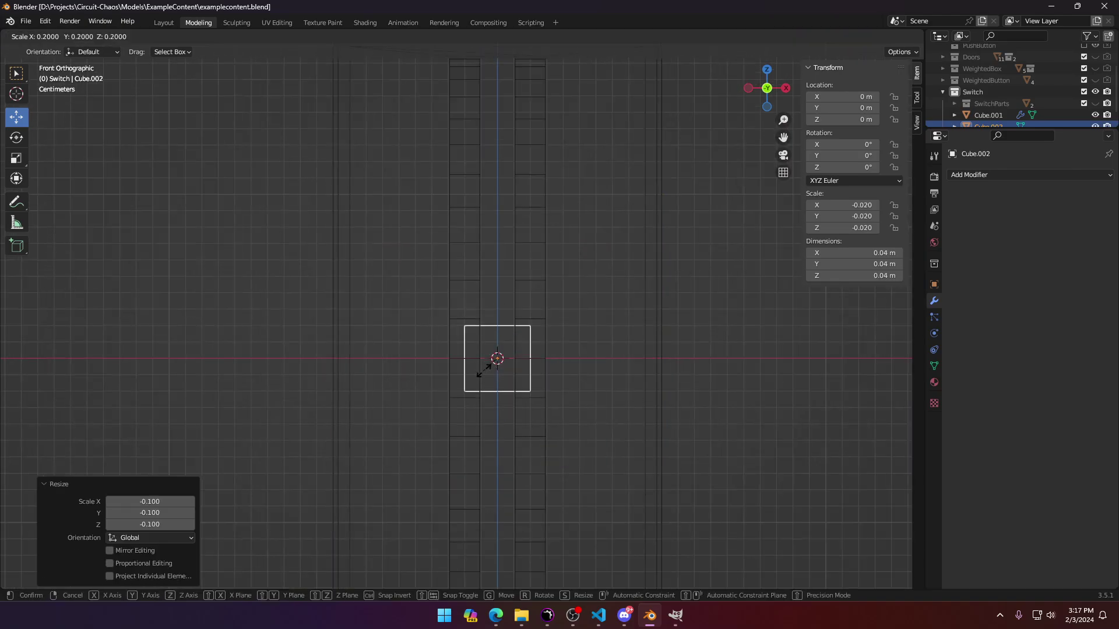
{"action": "left_click", "coordinate": [494, 369]}
Step: In Edit Mode, move the small cube's mesh along Y to -0.033 m, toward the front of the switch
{"action": "scroll", "coordinate": [494, 368], "scroll_direction": "up", "scroll_amount": 5}
{"action": "middle_click_drag", "start_coordinate": [543, 399], "coordinate": [493, 289]}
{"action": "scroll", "coordinate": [548, 426], "scroll_direction": "down", "scroll_amount": 4}
{"action": "key", "text": "KP_7"}
{"action": "scroll", "coordinate": [493, 289], "scroll_direction": "up", "scroll_amount": 2}
{"action": "key", "text": "Tab"}
{"action": "scroll", "coordinate": [485, 321], "scroll_direction": "up", "scroll_amount": 2}
{"action": "scroll", "coordinate": [510, 304], "scroll_direction": "up", "scroll_amount": 2}
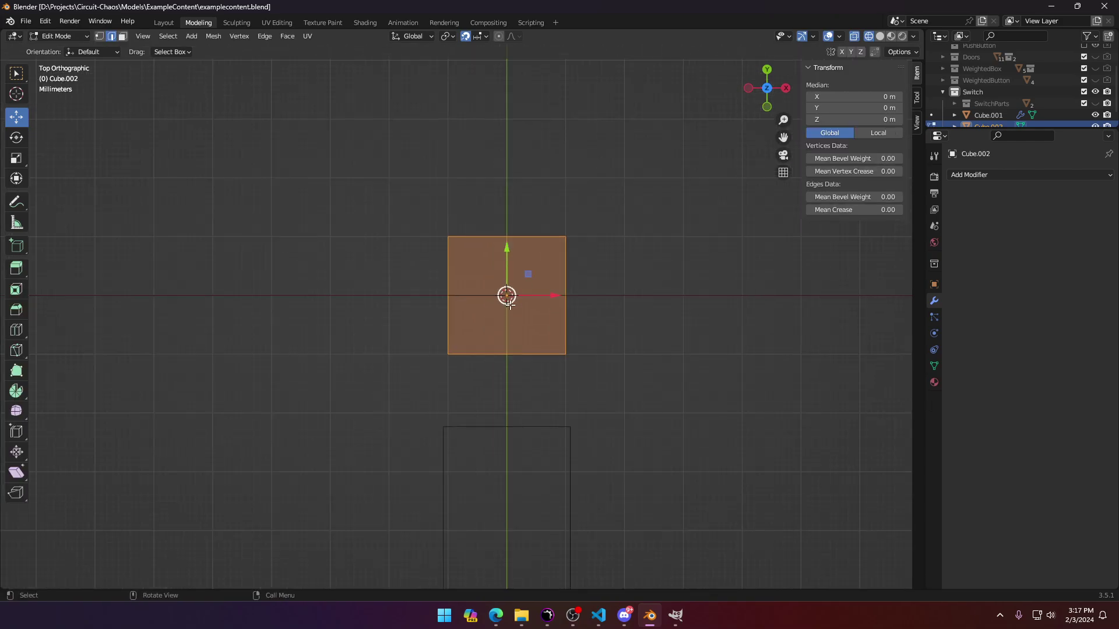
{"action": "left_click_drag", "start_coordinate": [504, 269], "coordinate": [489, 461]}
{"action": "scroll", "coordinate": [480, 457], "scroll_direction": "down", "scroll_amount": 5}
{"action": "middle_click_drag", "start_coordinate": [479, 456], "coordinate": [484, 392]}
{"action": "key", "text": "Tab"}
{"action": "key", "text": "Tab"}
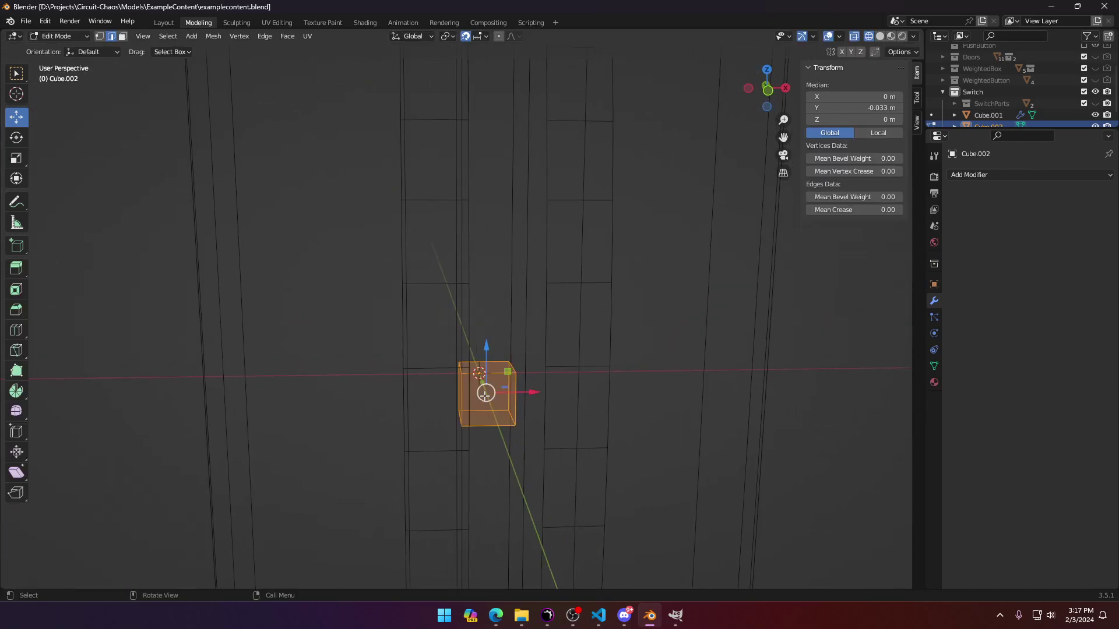
Step: Switch to face selection and delete the small cube's back face
{"action": "left_click", "coordinate": [486, 410]}
{"action": "left_click", "coordinate": [123, 37]}
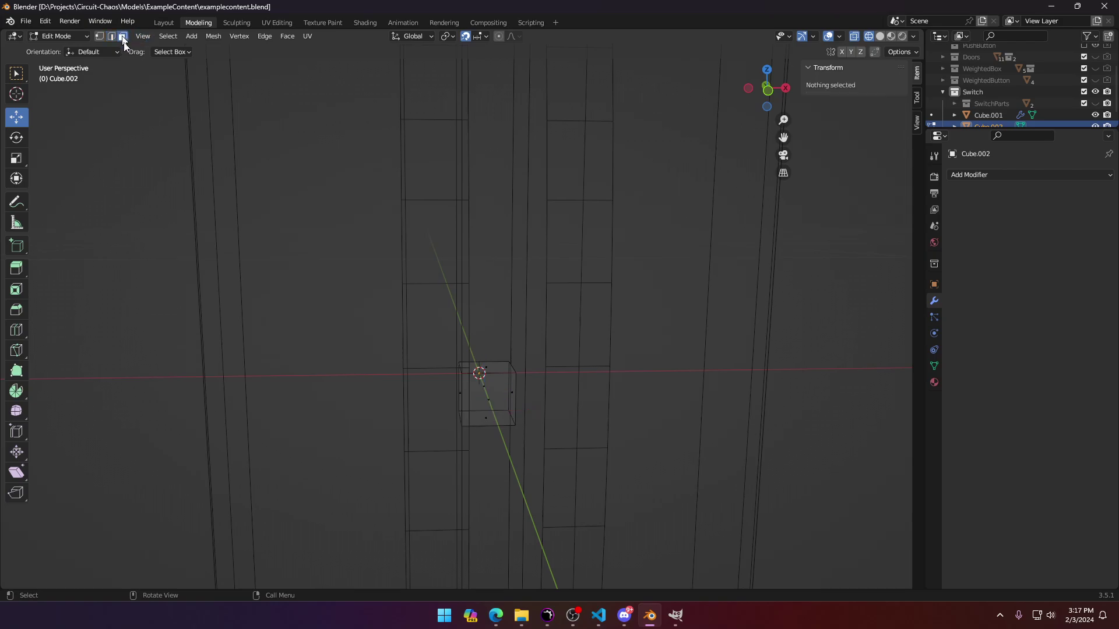
{"action": "left_click", "coordinate": [490, 382]}
{"action": "middle_click_drag", "start_coordinate": [489, 382], "coordinate": [475, 404]}
{"action": "key", "text": "x"}
{"action": "left_click", "coordinate": [657, 385]}
Step: Extrude the small cube's front face outward by about 0.157 m to form the lever bar
{"action": "left_click", "coordinate": [473, 405]}
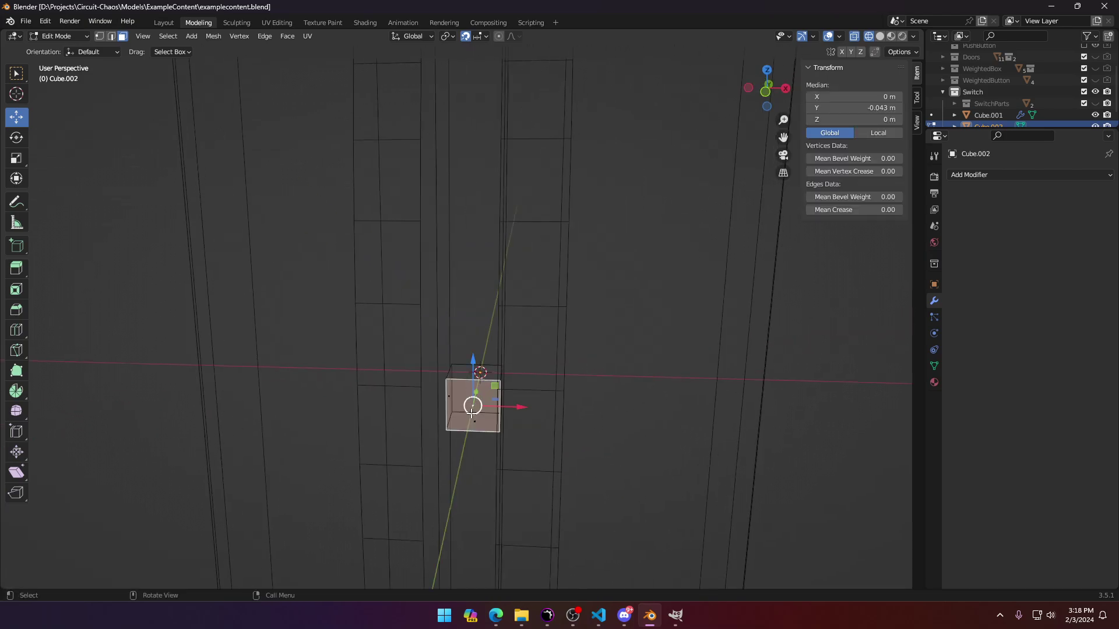
{"action": "key", "text": "KP_7"}
{"action": "scroll", "coordinate": [474, 337], "scroll_direction": "down", "scroll_amount": 5}
{"action": "key", "text": "e"}
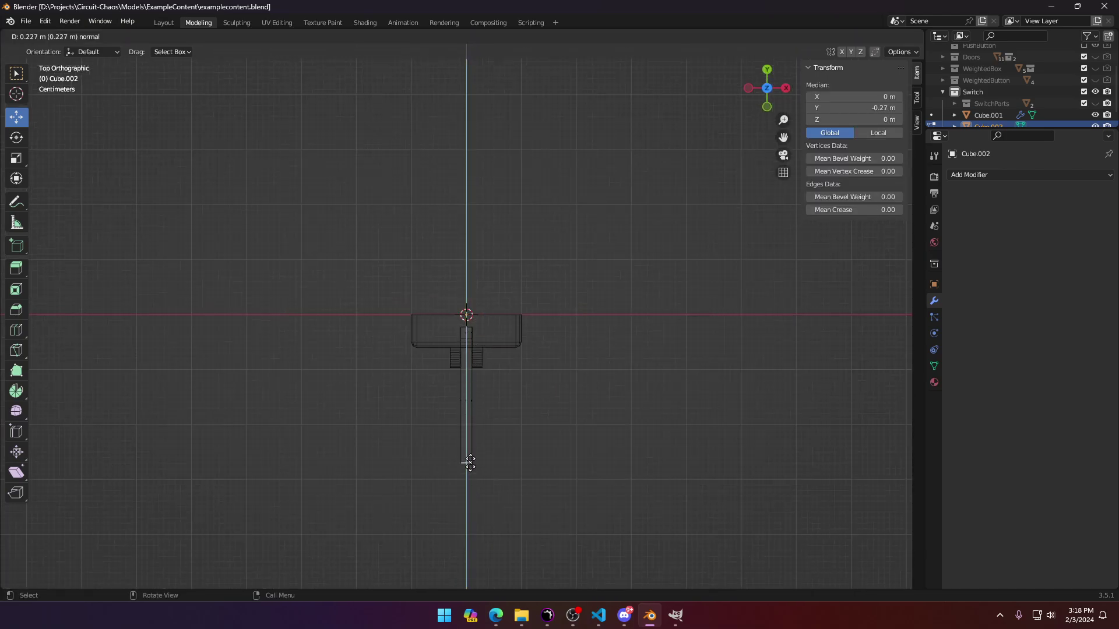
{"action": "left_click", "coordinate": [470, 430]}
{"action": "middle_click_drag", "start_coordinate": [464, 425], "coordinate": [567, 332]}
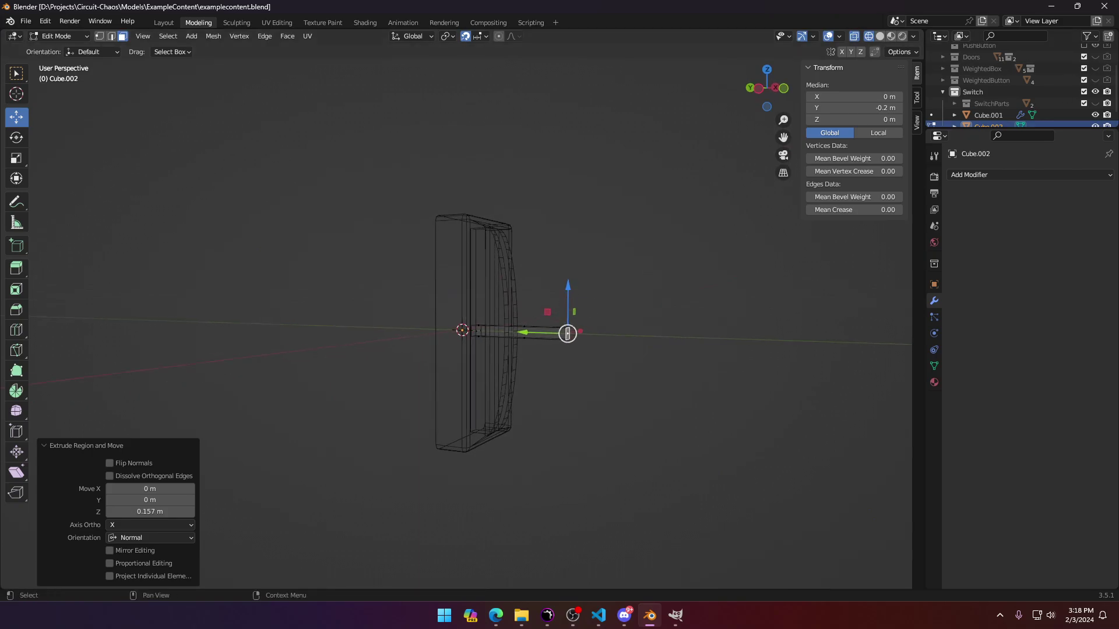
Step: Return to Object Mode and display the lever and switch body from the side in solid shading
{"action": "scroll", "coordinate": [1056, 102], "scroll_direction": "up", "scroll_amount": 2}
{"action": "mouse_move", "coordinate": [632, 307]}
{"action": "middle_mouse_down"}
{"action": "mouse_move", "coordinate": [614, 319]}
{"action": "mouse_move", "coordinate": [640, 371]}
{"action": "mouse_move", "coordinate": [554, 385]}
{"action": "mouse_move", "coordinate": [491, 367]}
{"action": "middle_mouse_up"}
{"action": "scroll", "coordinate": [640, 371], "scroll_direction": "up", "scroll_amount": 4}
{"action": "key", "text": "Tab"}
{"action": "key", "text": "z"}
{"action": "left_click", "coordinate": [687, 372]}
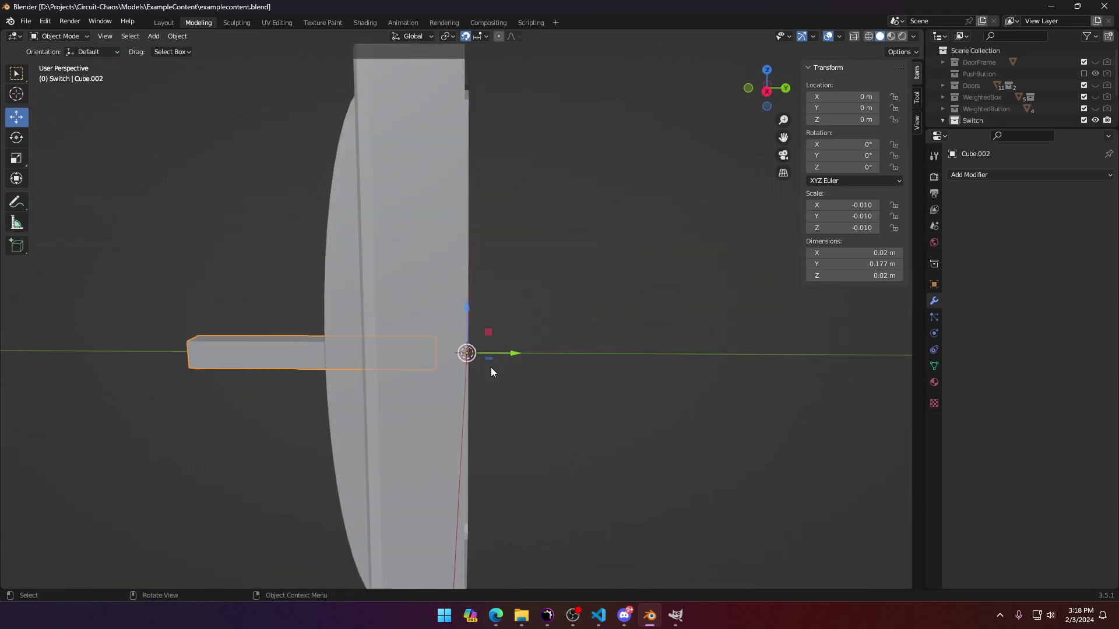
Step: Try rotating the lever bar up and down about its origin in the right side view
{"action": "key", "text": "r"}
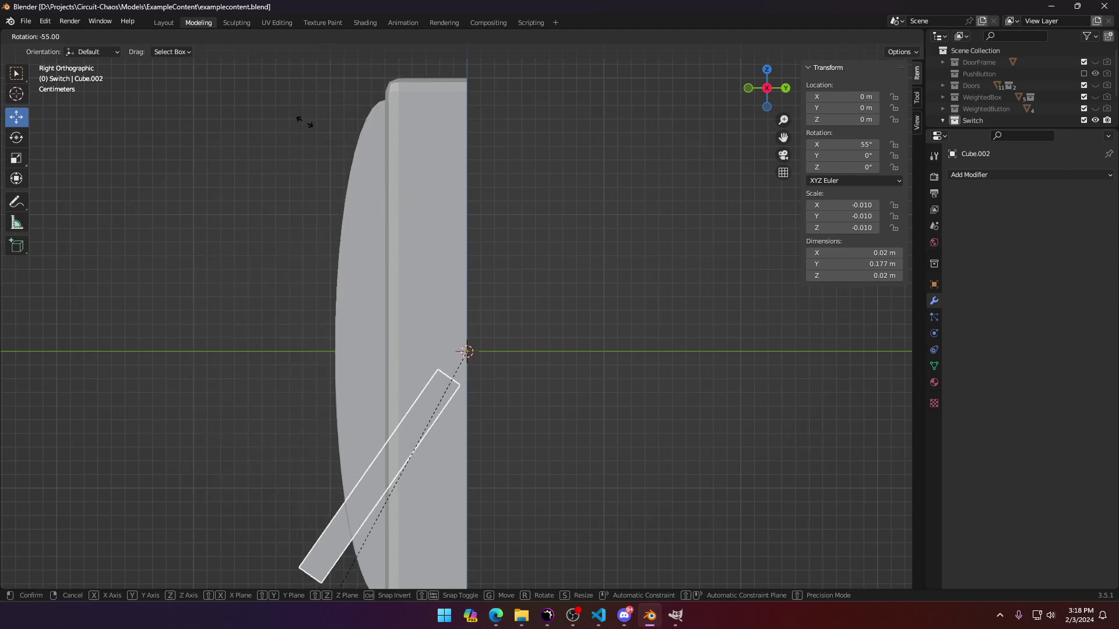
{"action": "left_click", "coordinate": [248, 386]}
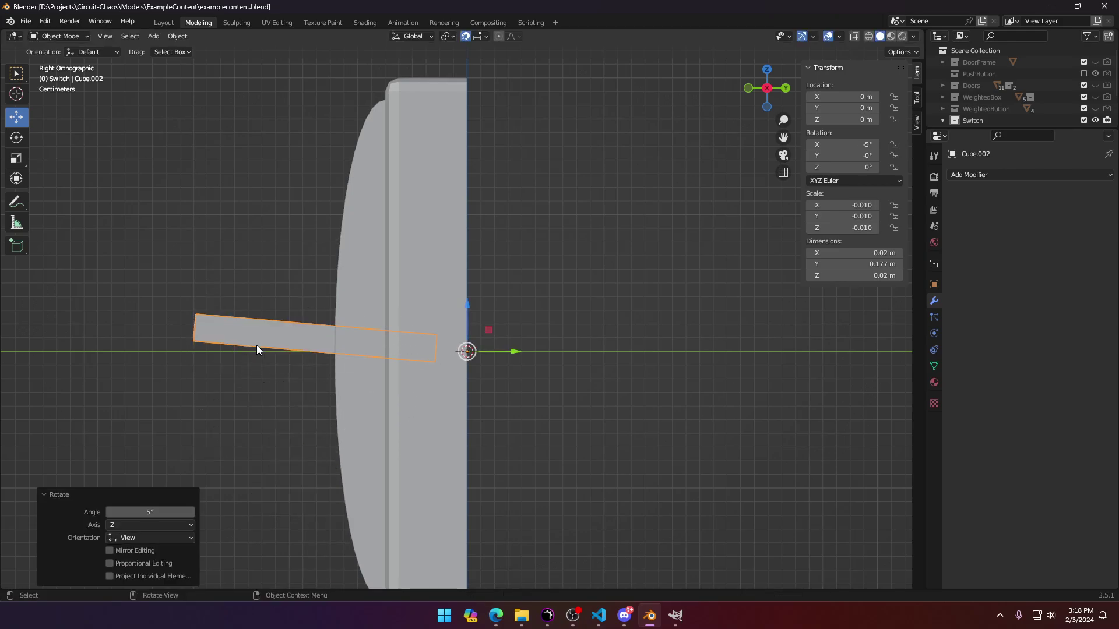
{"action": "key", "text": "ctrl+z"}
{"action": "middle_click_drag", "start_coordinate": [256, 366], "coordinate": [374, 412]}
{"action": "scroll", "coordinate": [487, 449], "scroll_direction": "down", "scroll_amount": 5}
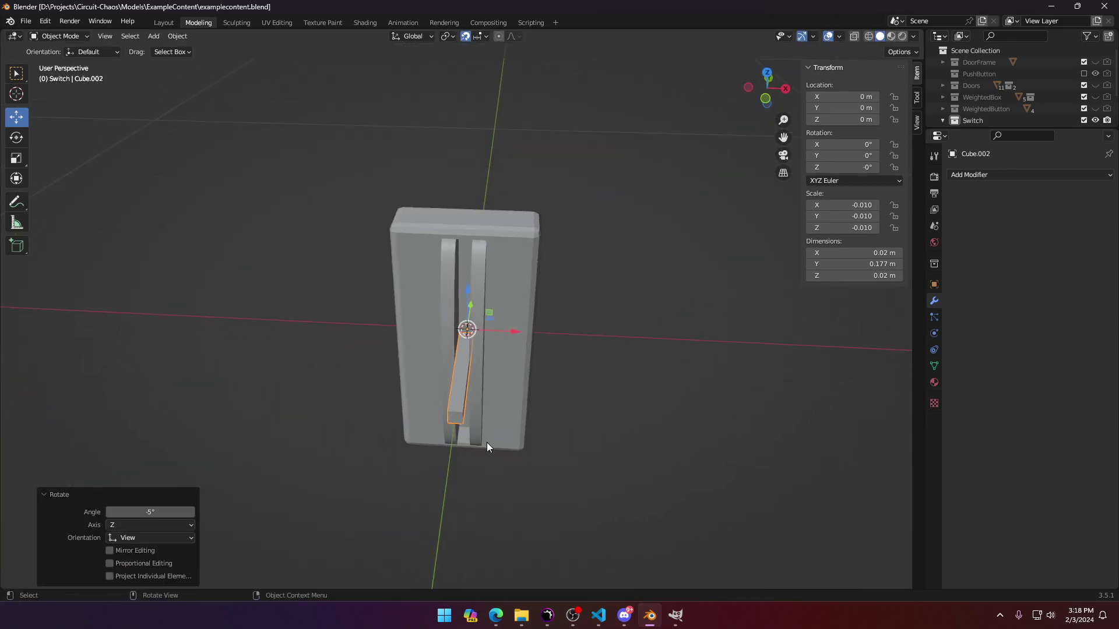
Step: Add a loop cut around the lever bar close to its front end, with a slide factor of -0.8
{"action": "middle_click_drag", "start_coordinate": [487, 449], "coordinate": [454, 149]}
{"action": "key", "text": "KP_7"}
{"action": "scroll", "coordinate": [469, 460], "scroll_direction": "up", "scroll_amount": 4}
{"action": "key", "text": "Tab"}
{"action": "scroll", "coordinate": [466, 328], "scroll_direction": "up", "scroll_amount": 3}
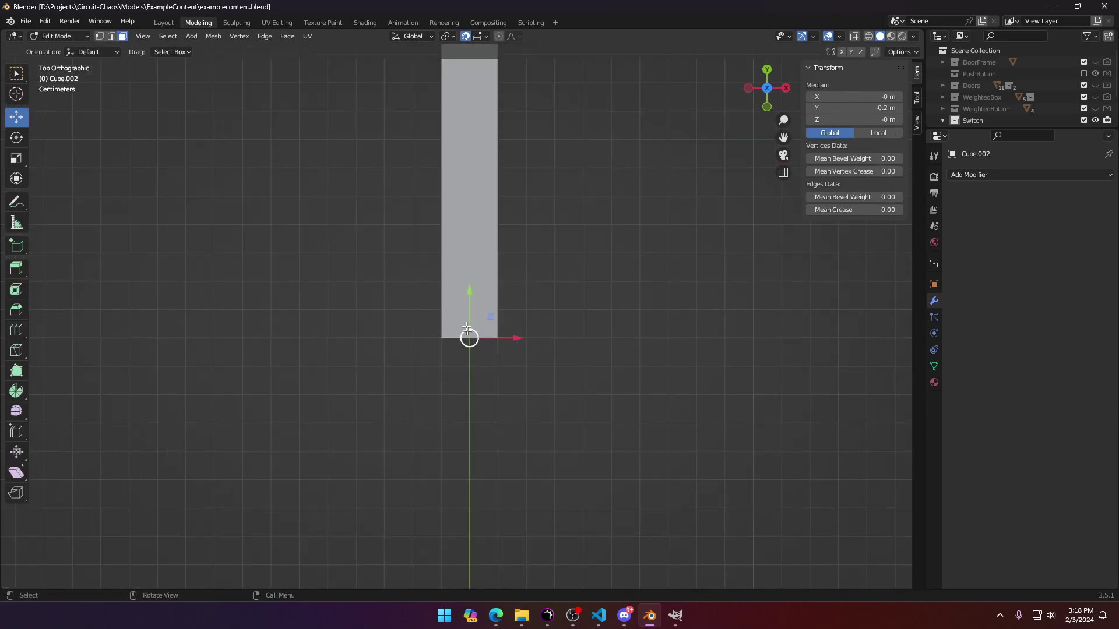
{"action": "left_click", "coordinate": [440, 185]}
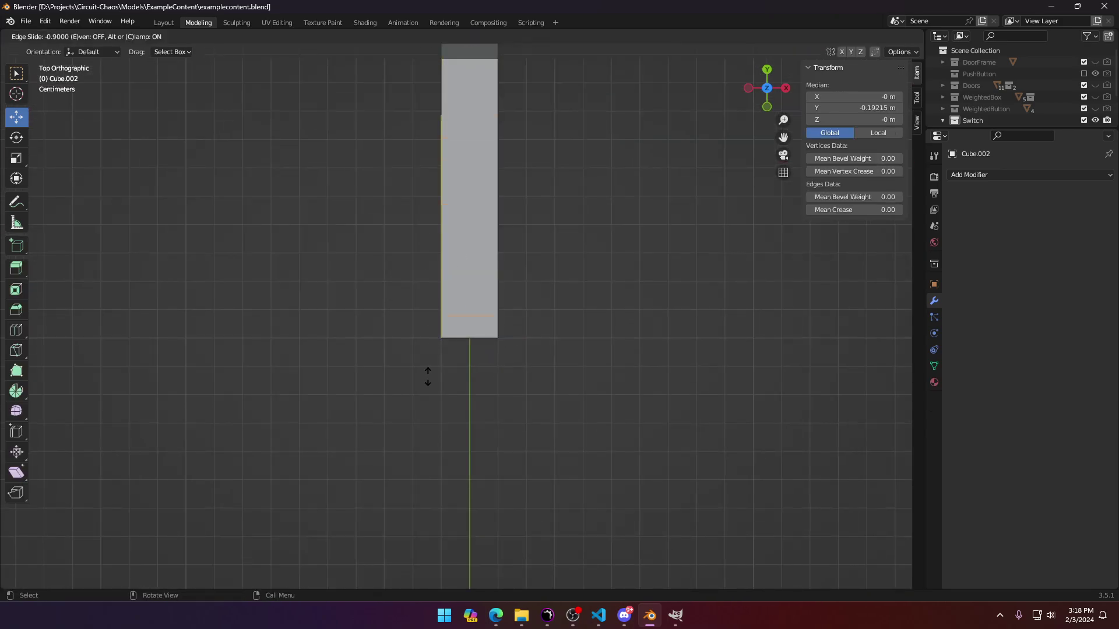
{"action": "left_click", "coordinate": [425, 363]}
Step: Extrude one side face of the lever's front end segment sideways by about 0.04 m to start a crossbar
{"action": "middle_click_drag", "start_coordinate": [515, 382], "coordinate": [474, 385]}
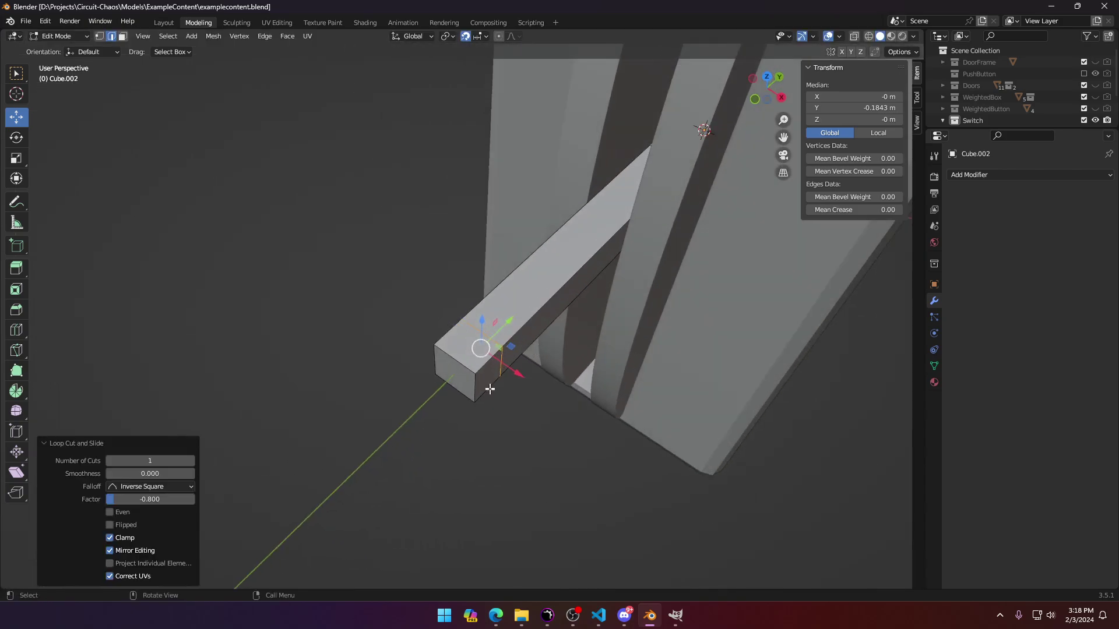
{"action": "left_click", "coordinate": [122, 37]}
{"action": "left_click", "coordinate": [492, 382]}
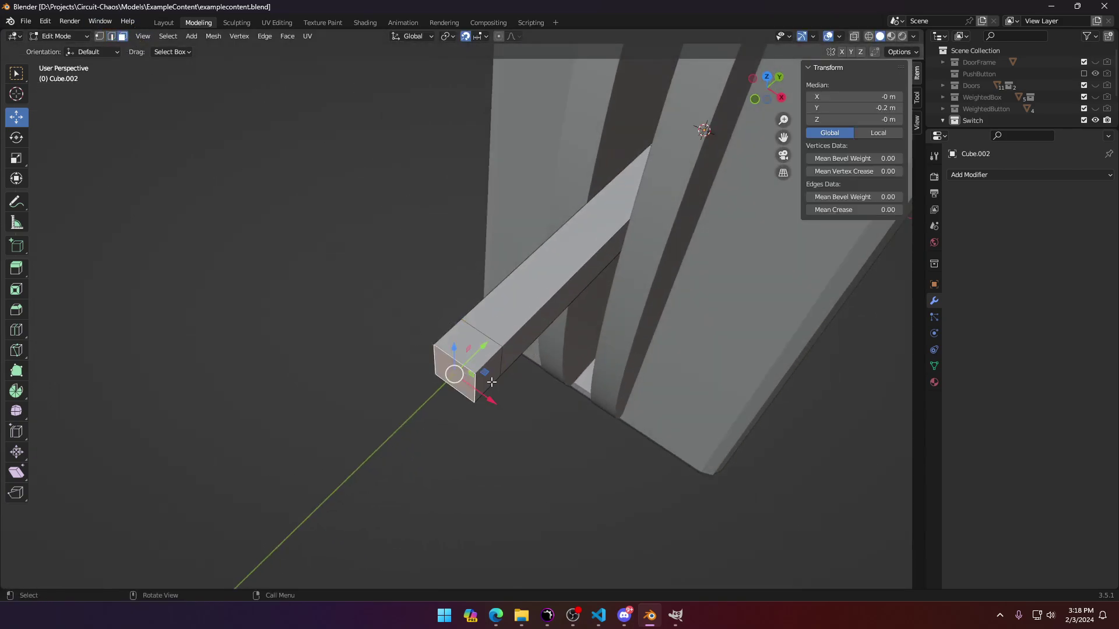
{"action": "key", "text": "KP_7"}
{"action": "key", "text": "e"}
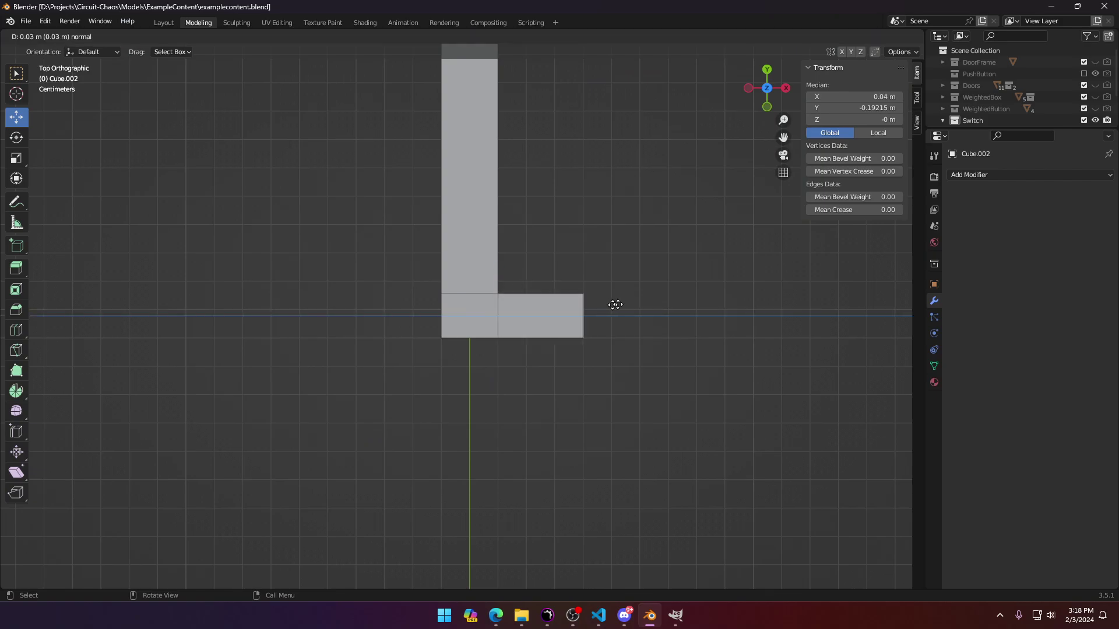
{"action": "left_click", "coordinate": [635, 310]}
Step: Extrude the opposite side face of the end segment by about 0.04 m to complete the T shape, and return to Object Mode
{"action": "middle_click_drag", "start_coordinate": [442, 344], "coordinate": [568, 259]}
{"action": "left_click", "coordinate": [475, 380]}
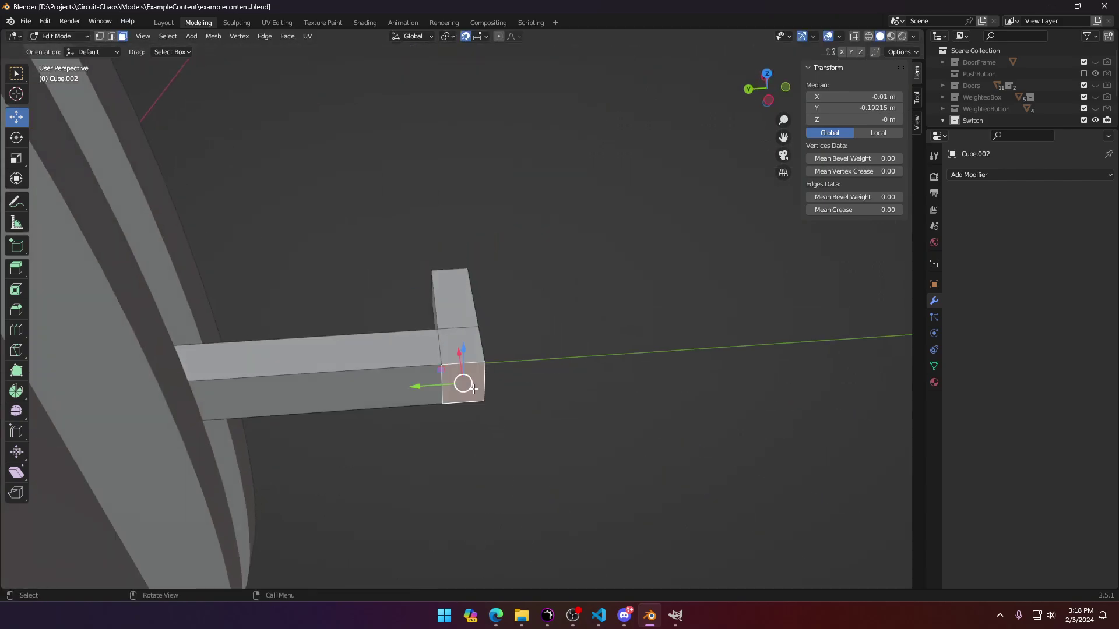
{"action": "middle_click_drag", "start_coordinate": [484, 374], "coordinate": [473, 388]}
{"action": "key", "text": "KP_7"}
{"action": "key", "text": "e"}
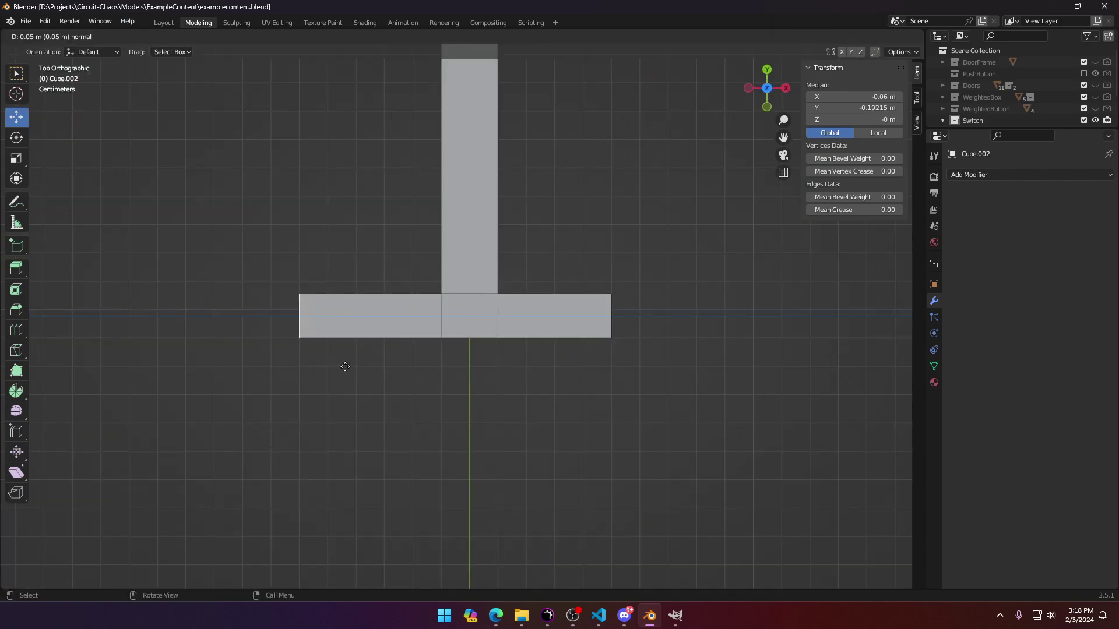
{"action": "left_click", "coordinate": [350, 368]}
{"action": "middle_click_drag", "start_coordinate": [364, 369], "coordinate": [977, 258]}
{"action": "key", "text": "Tab"}
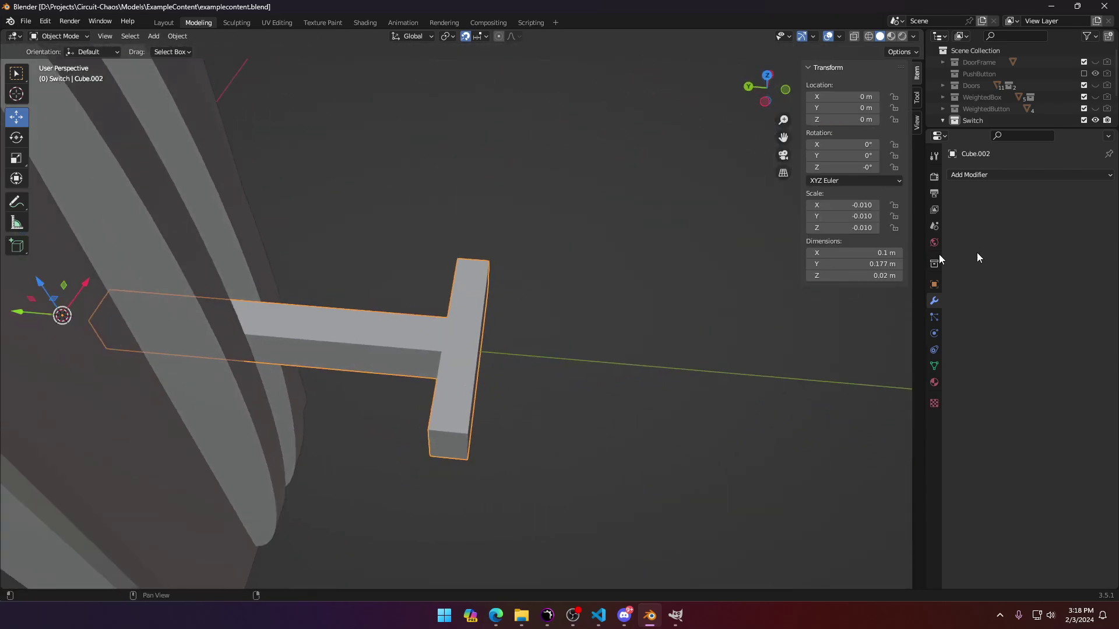
Step: Add a Bevel modifier to the T-shaped lever
{"action": "left_click", "coordinate": [989, 176]}
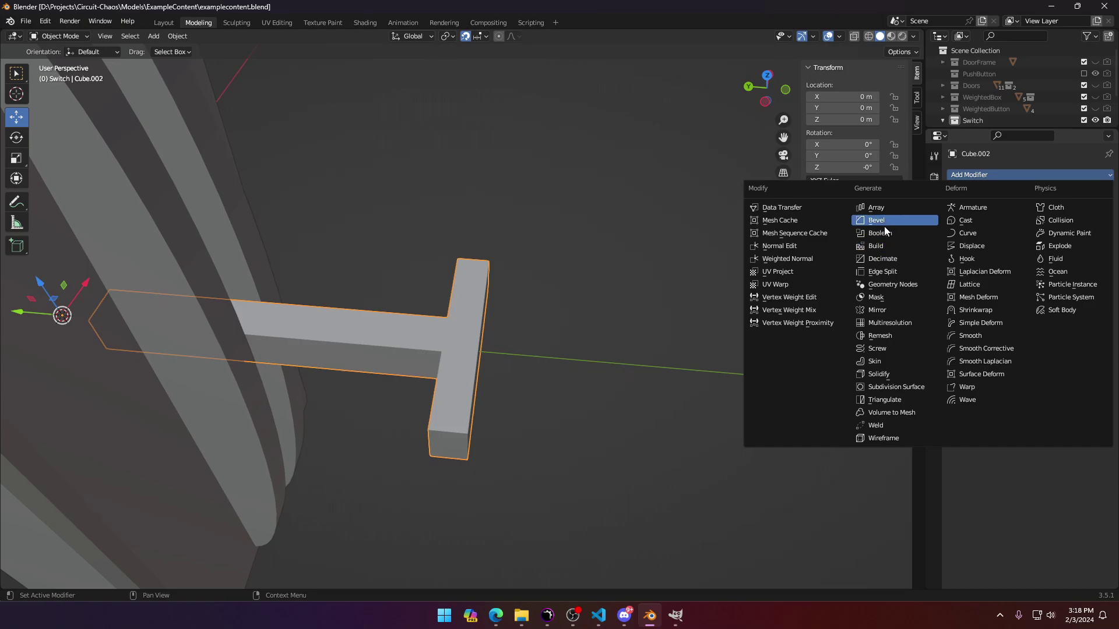
{"action": "left_click", "coordinate": [883, 221]}
{"action": "middle_click_drag", "start_coordinate": [507, 373], "coordinate": [445, 281]}
Step: Try adding another loop cut on the lever's shaft near the crossbar
{"action": "key", "text": "Tab"}
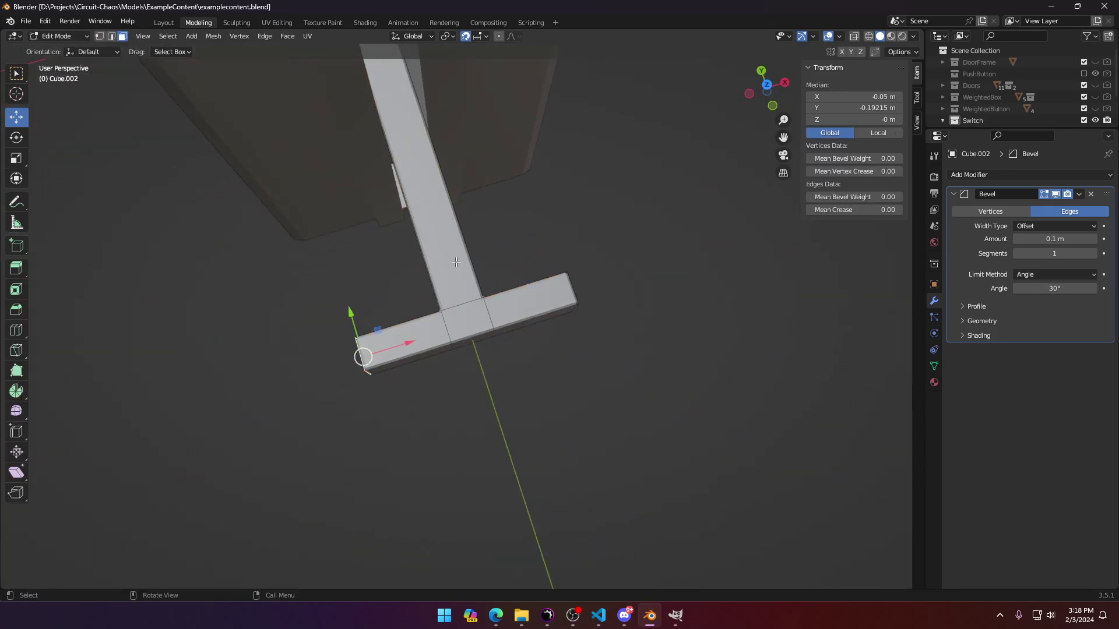
{"action": "left_click", "coordinate": [425, 241]}
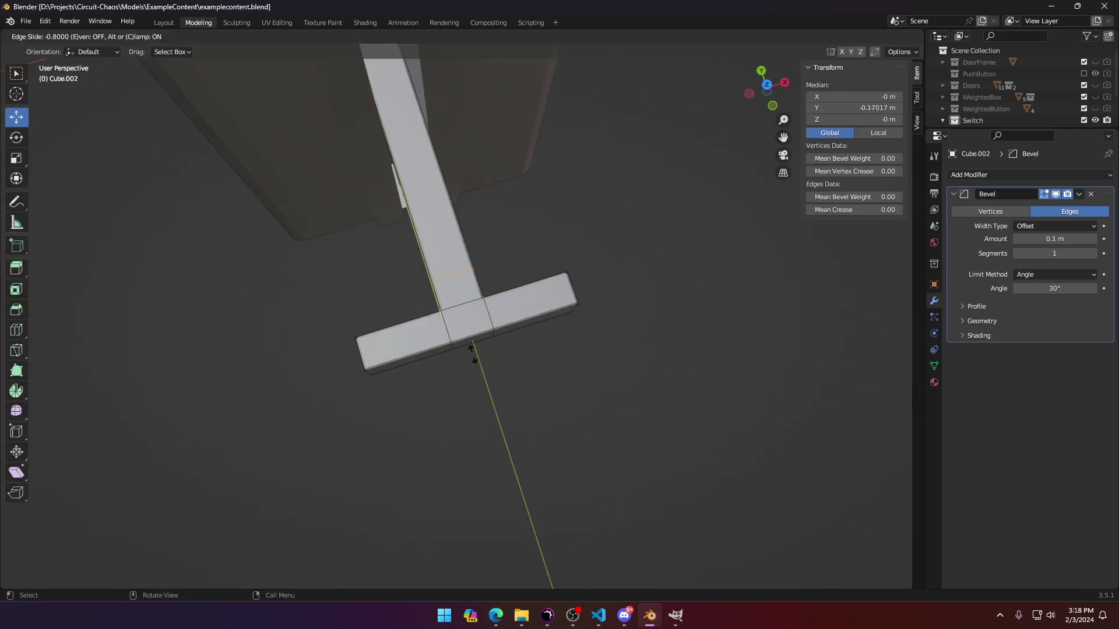
{"action": "left_click", "coordinate": [437, 309]}
{"action": "middle_click_drag", "start_coordinate": [437, 308], "coordinate": [390, 335]}
Step: Undo the loop cuts, the Bevel modifier, the crossbar extrusions and the last test rotation, back to the plain lever bar
{"action": "key", "text": "ctrl+z"}
{"action": "key", "text": "ctrl+z"}
{"action": "key", "text": "ctrl+z"}
{"action": "key", "text": "ctrl+z"}
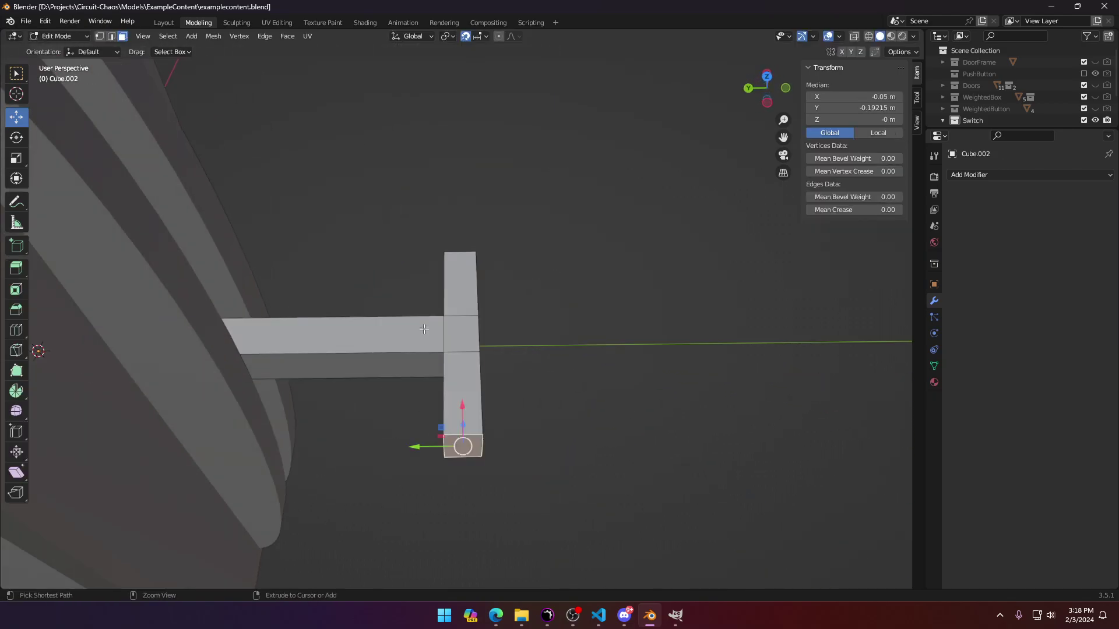
{"action": "key", "text": "ctrl+z"}
{"action": "key", "text": "ctrl+z"}
{"action": "key", "text": "ctrl+z"}
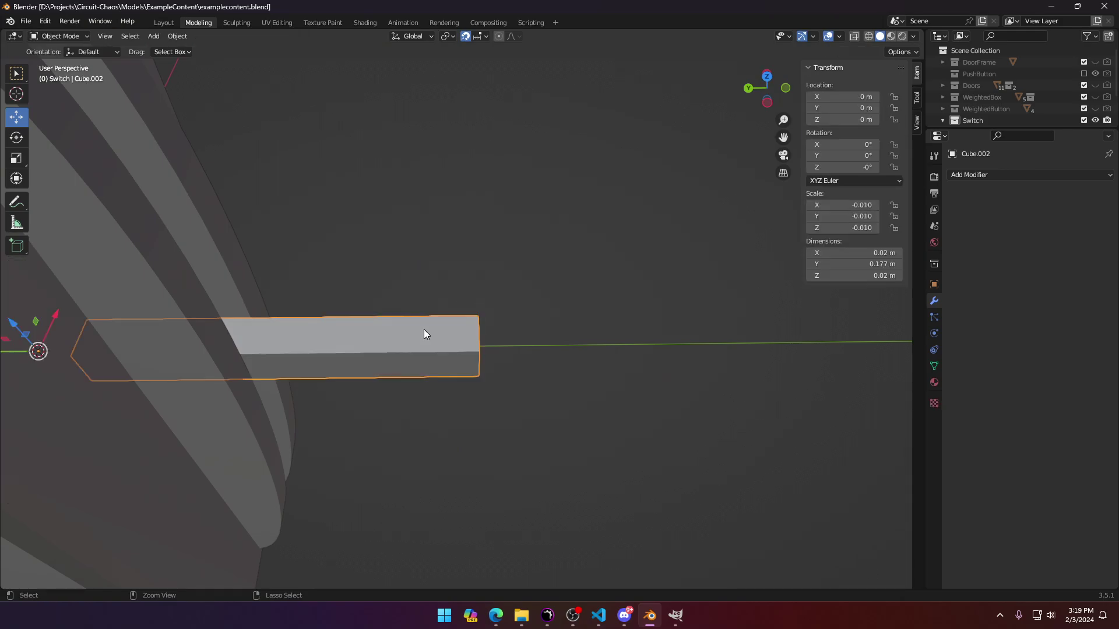
{"action": "key", "text": "z"}
{"action": "left_click", "coordinate": [441, 330]}
{"action": "key", "text": "ctrl+z"}
Step: In the front wireframe view, scale the whole lever bar uniformly to 0.7 so it fits inside the slot with clearance
{"action": "middle_click_drag", "start_coordinate": [565, 293], "coordinate": [442, 294]}
{"action": "key", "text": "Tab"}
{"action": "key", "text": "KP_7"}
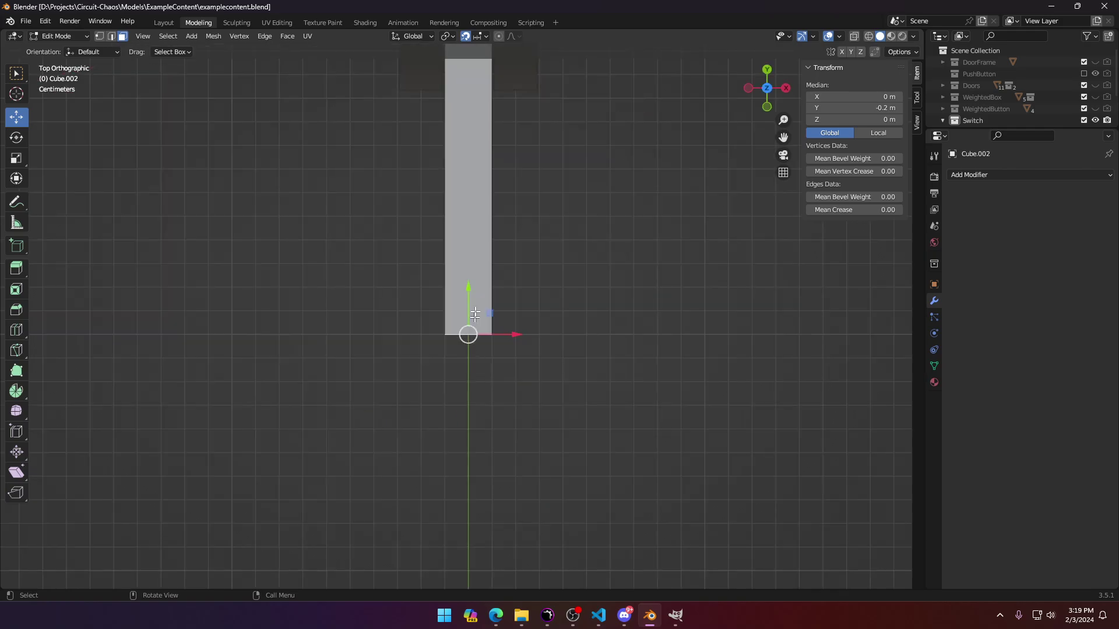
{"action": "middle_click_drag", "start_coordinate": [465, 333], "coordinate": [450, 440], "text": "shift"}
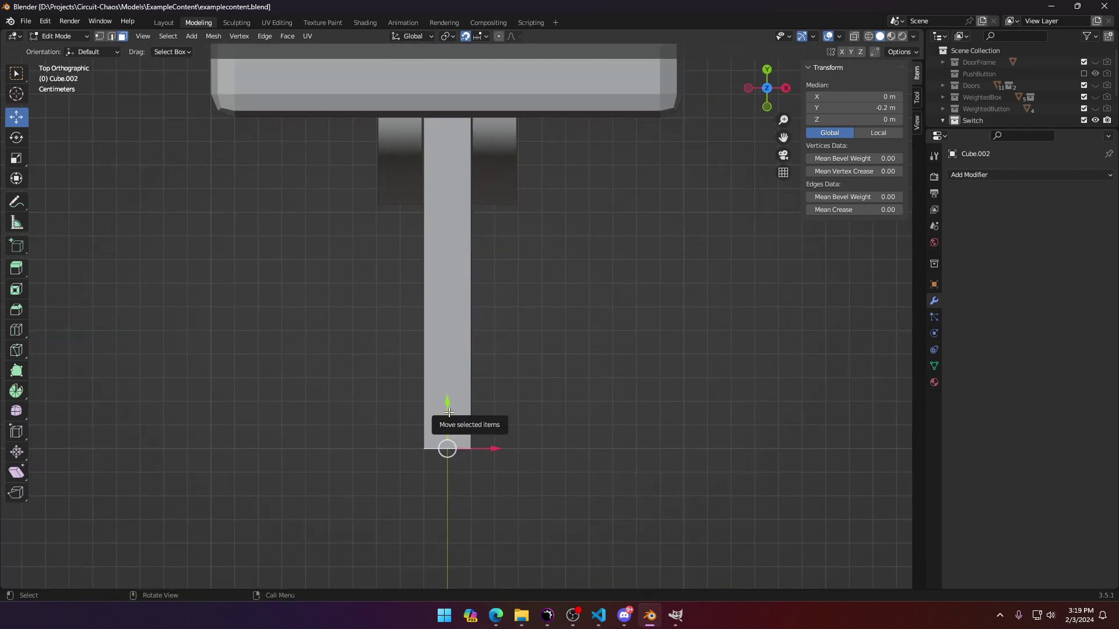
{"action": "key", "text": "Tab"}
{"action": "key", "text": "KP_1"}
{"action": "key", "text": "z"}
{"action": "left_click", "coordinate": [371, 412]}
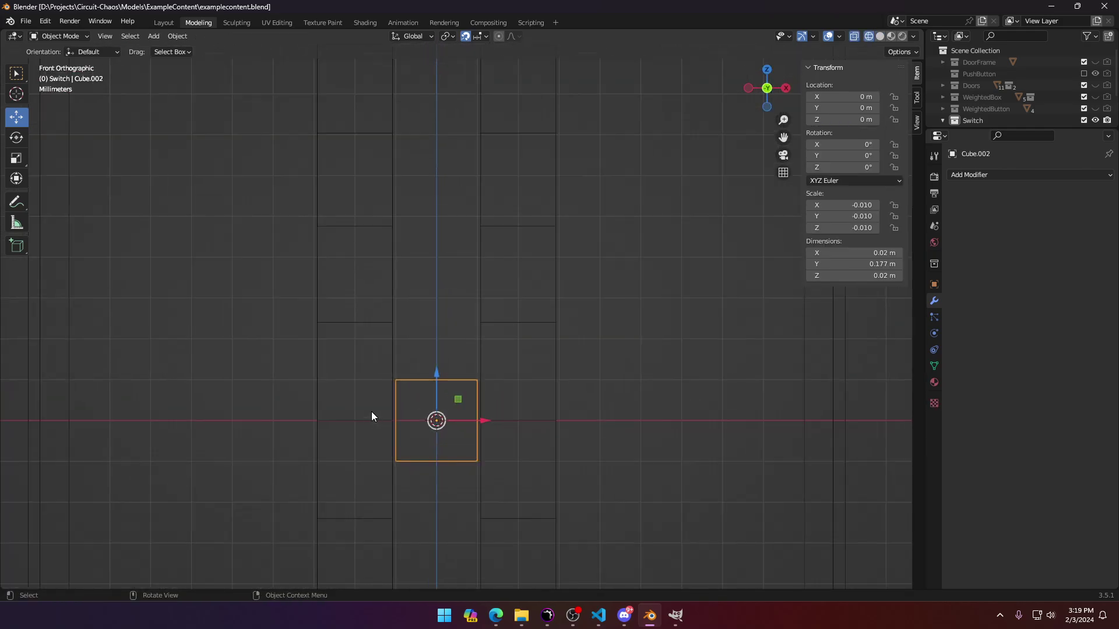
{"action": "key", "text": "s"}
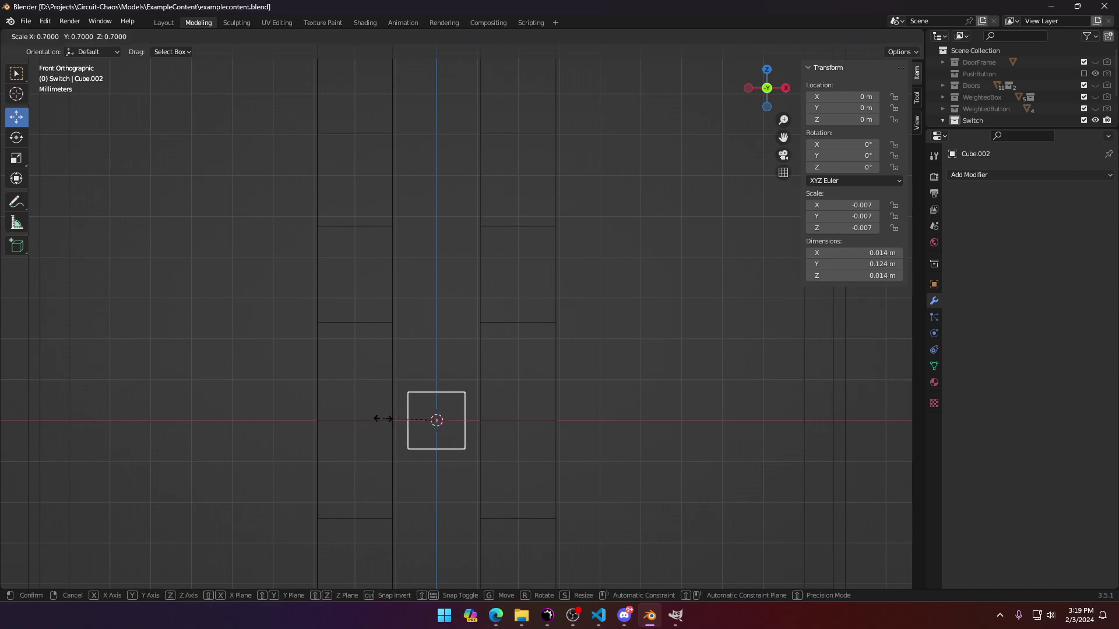
{"action": "left_click", "coordinate": [385, 418]}
Step: Create a wider lip at the lever's front end from a 0.002 m extrusion scaled by 1.2 and moved back 0.002 m
{"action": "key", "text": "KP_7"}
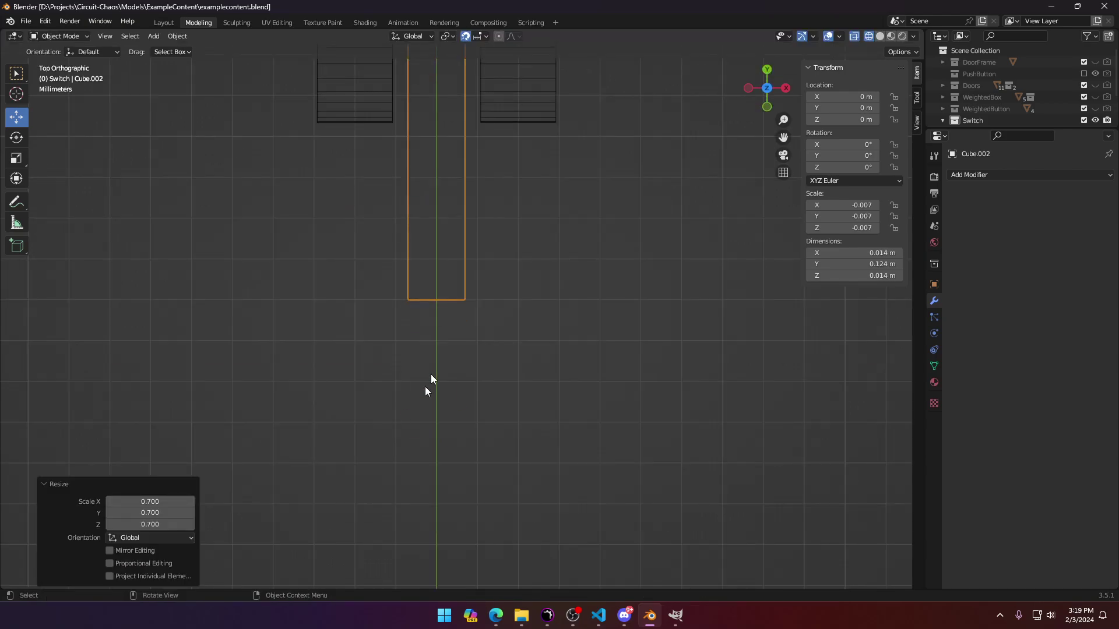
{"action": "key", "text": "Tab"}
{"action": "key", "text": "e"}
{"action": "left_click", "coordinate": [442, 322]}
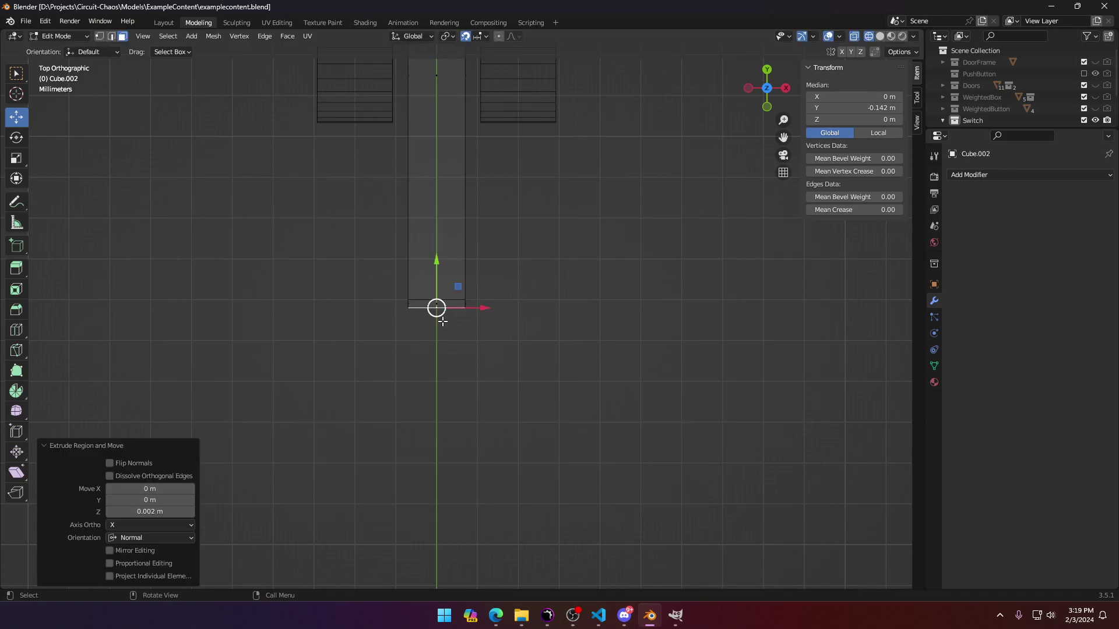
{"action": "key", "text": "s"}
{"action": "left_click", "coordinate": [385, 324]}
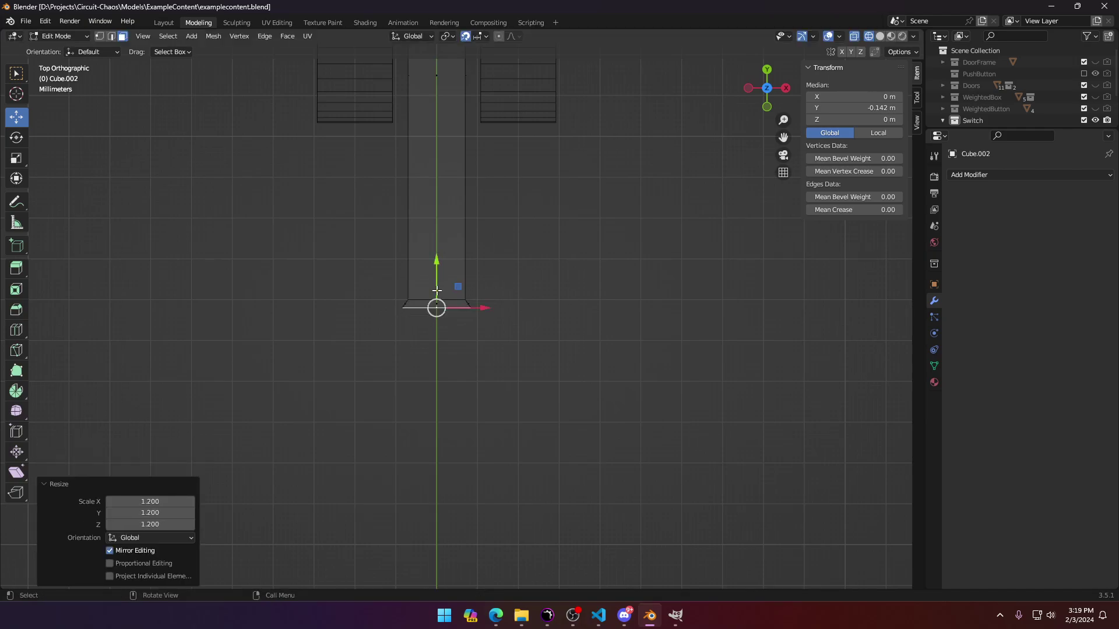
{"action": "left_click_drag", "start_coordinate": [437, 290], "coordinate": [436, 279]}
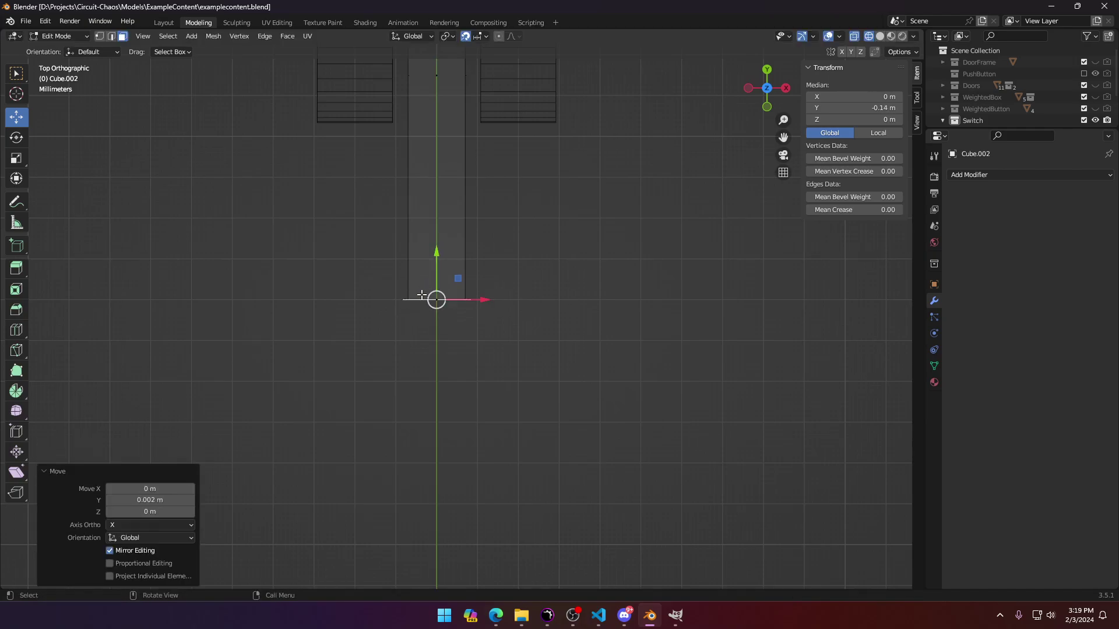
Step: Extrude the widened front face outward to form an end block about 0.016 m long
{"action": "key", "text": "e"}
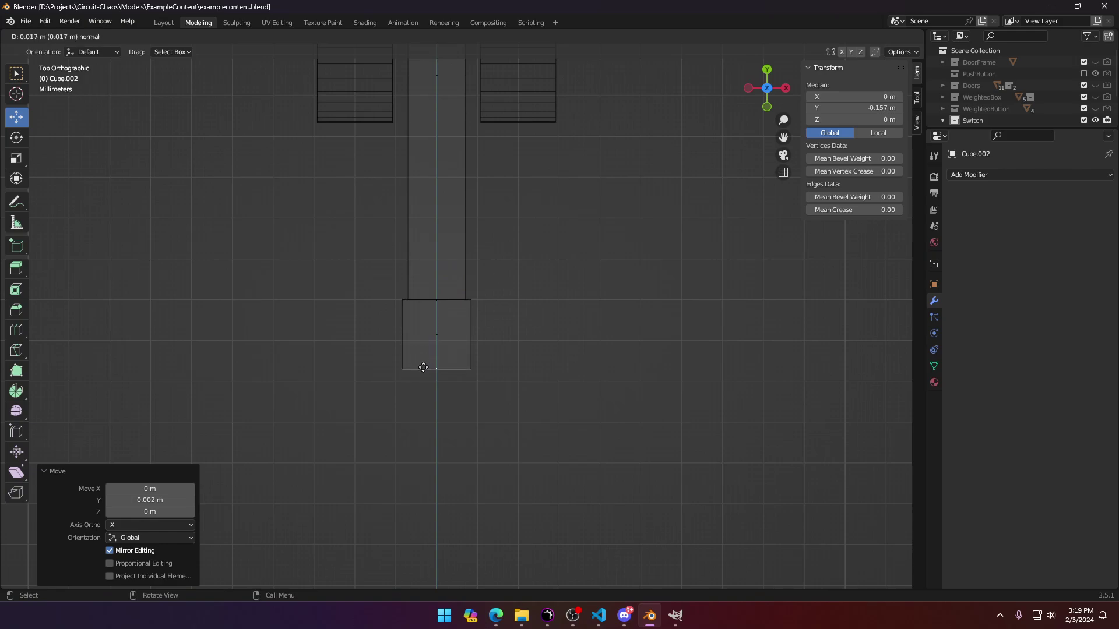
{"action": "left_click", "coordinate": [423, 377]}
{"action": "mouse_move", "coordinate": [437, 342]}
{"action": "left_mouse_down"}
{"action": "mouse_move", "coordinate": [438, 310]}
{"action": "mouse_move", "coordinate": [432, 323]}
{"action": "left_mouse_up"}
Step: Extrude one side face of the end block sideways until it reaches X 0.03 m
{"action": "middle_click_drag", "start_coordinate": [518, 402], "coordinate": [445, 318]}
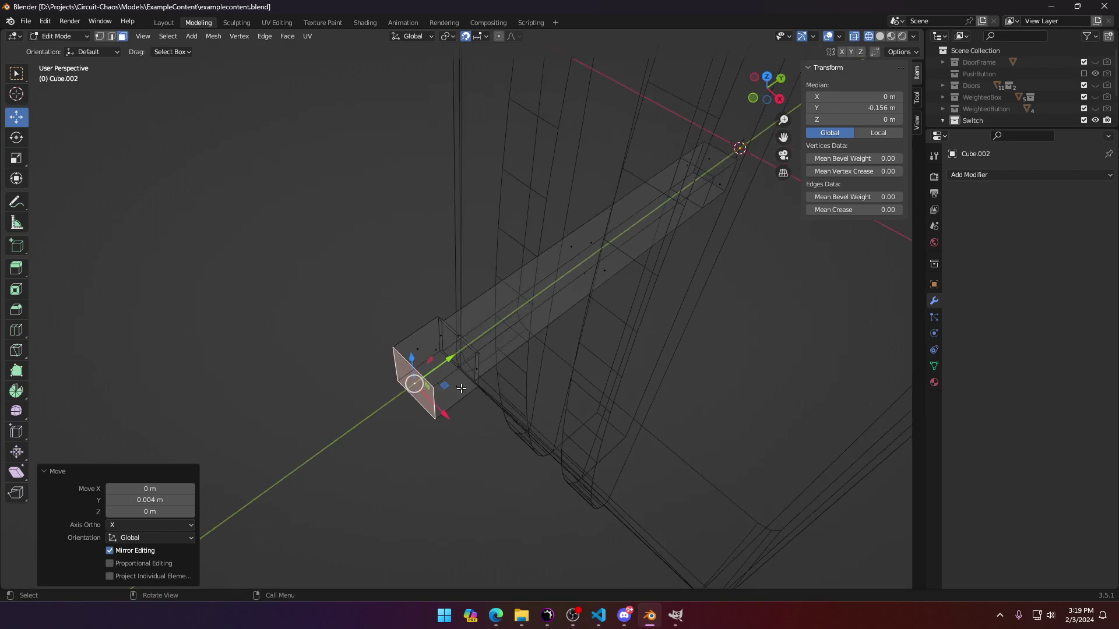
{"action": "left_click", "coordinate": [460, 390]}
{"action": "key", "text": "KP_7"}
{"action": "key", "text": "e"}
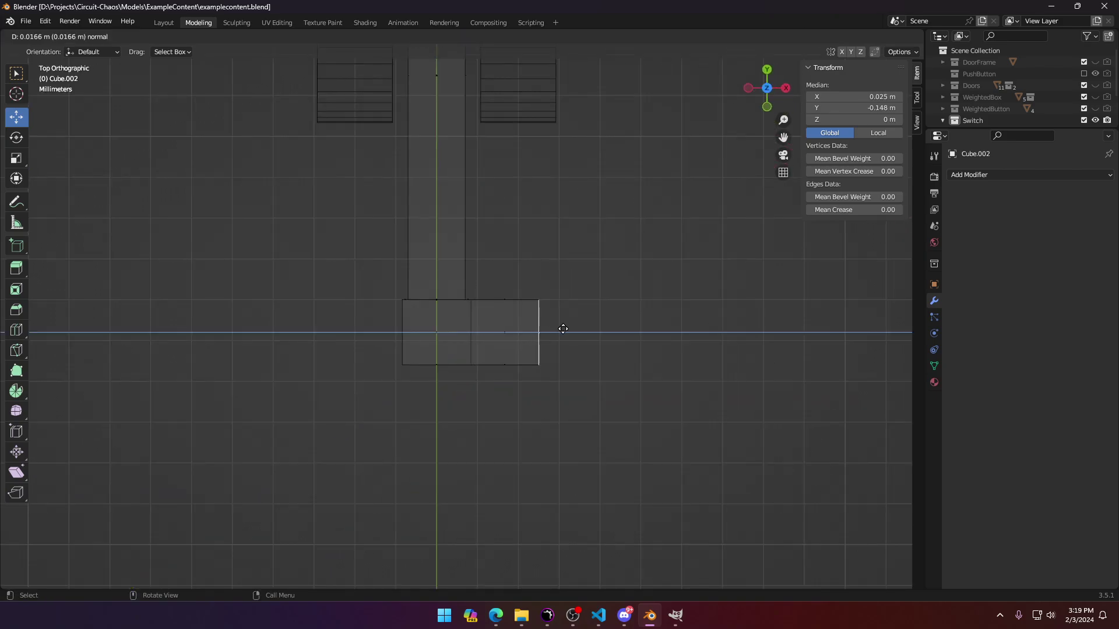
{"action": "left_click", "coordinate": [585, 334]}
{"action": "left_click_drag", "start_coordinate": [582, 331], "coordinate": [602, 333]}
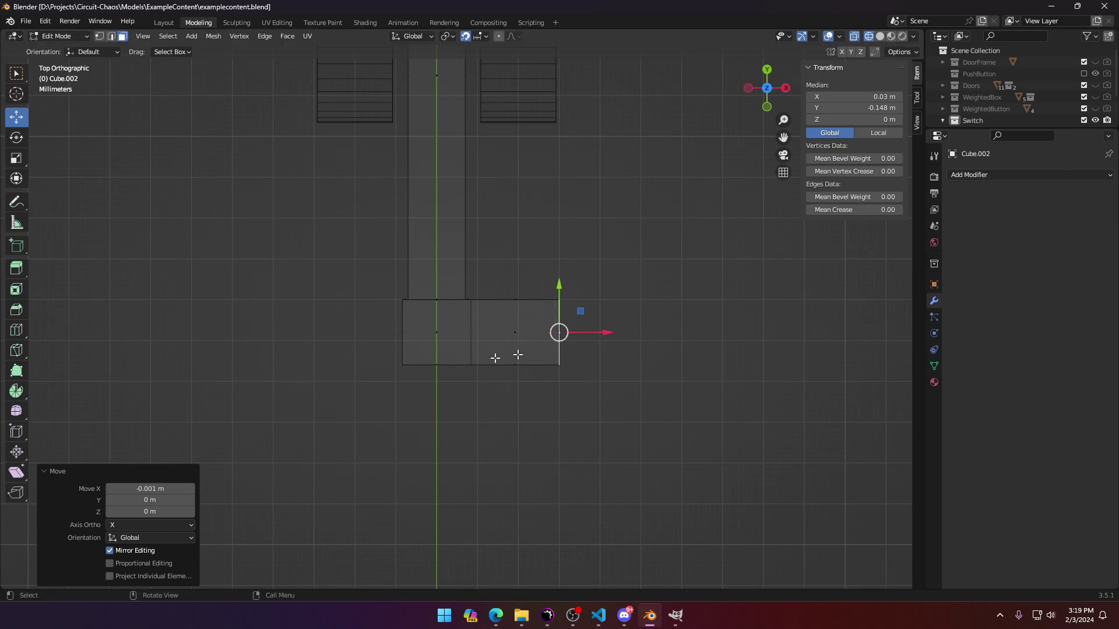
Step: Extrude the opposite side face of the end block by 0.0216 m to complete the T-shaped handle
{"action": "middle_click_drag", "start_coordinate": [497, 357], "coordinate": [491, 319]}
{"action": "left_click", "coordinate": [465, 398]}
{"action": "left_click", "coordinate": [461, 404]}
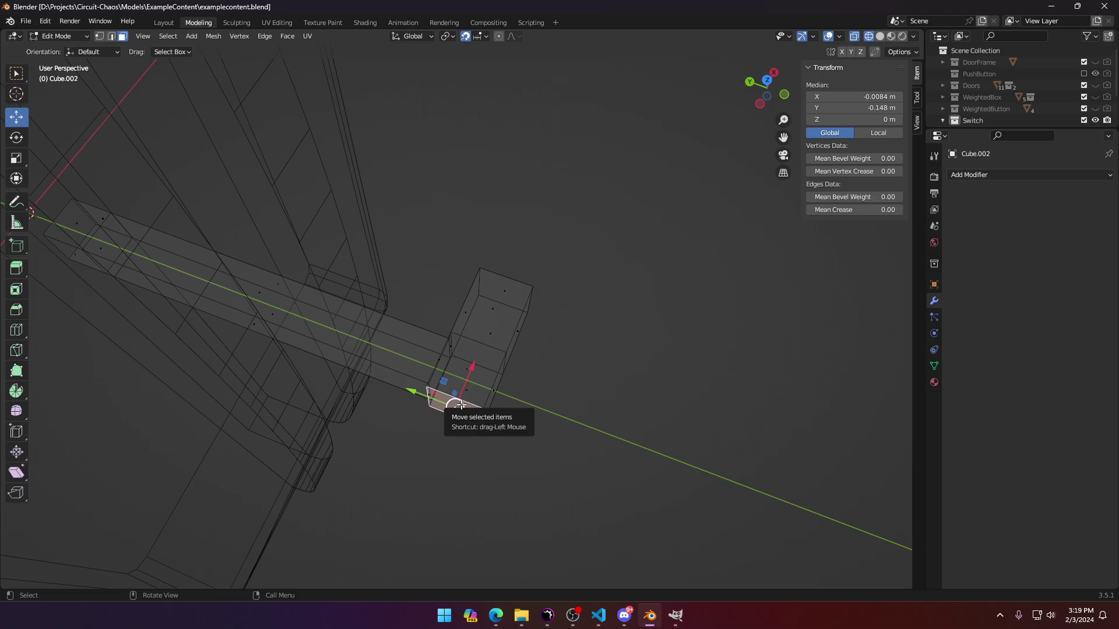
{"action": "key", "text": "KP_7"}
{"action": "key", "text": "e"}
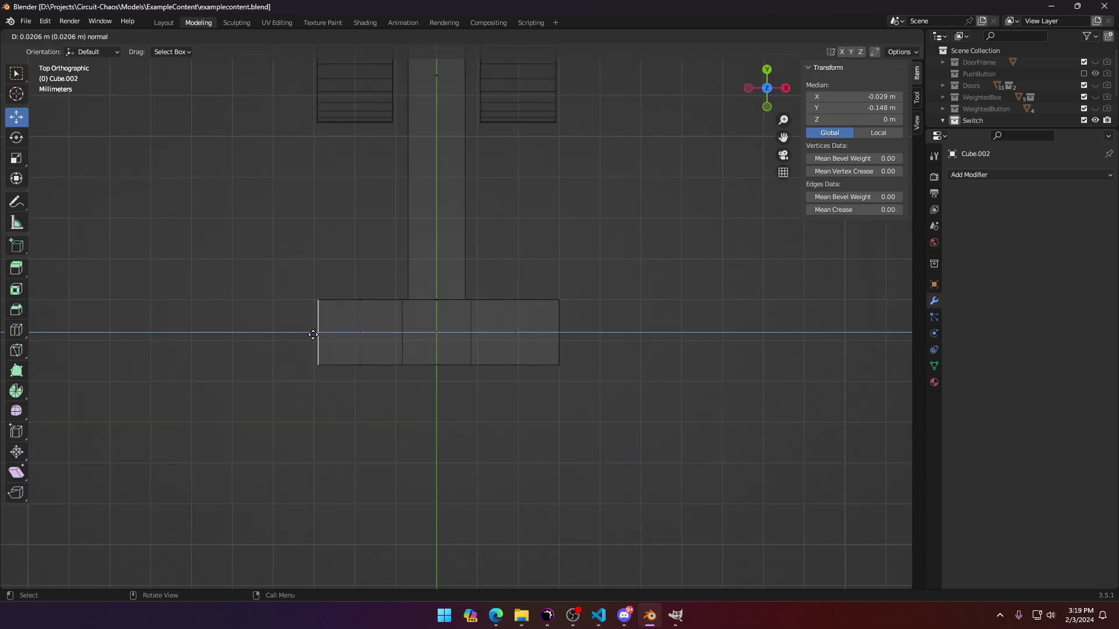
{"action": "left_click", "coordinate": [308, 336]}
Step: Display the lever in solid shading and examine the proportions of its T-shaped handle against the switch body
{"action": "middle_click_drag", "start_coordinate": [440, 408], "coordinate": [381, 309]}
{"action": "key", "text": "z"}
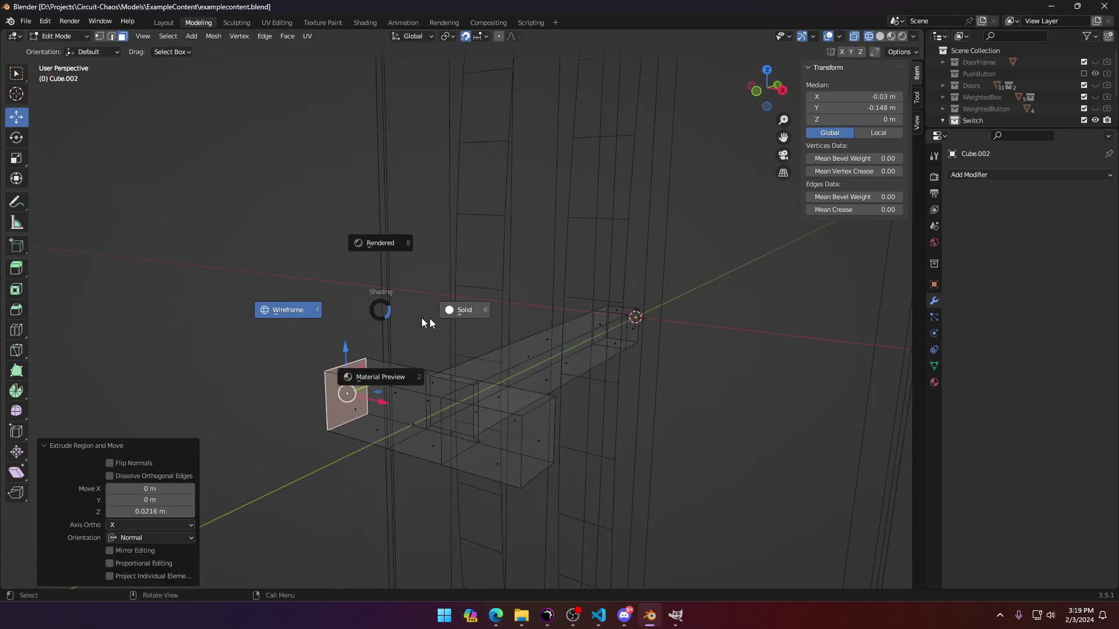
{"action": "left_click", "coordinate": [464, 315]}
{"action": "mouse_move", "coordinate": [479, 325]}
{"action": "middle_mouse_down"}
{"action": "mouse_move", "coordinate": [368, 310]}
{"action": "mouse_move", "coordinate": [493, 325]}
{"action": "mouse_move", "coordinate": [474, 320]}
{"action": "middle_mouse_up"}
{"action": "key", "text": "Tab"}
{"action": "middle_click_drag", "start_coordinate": [404, 377], "coordinate": [447, 448]}
{"action": "scroll", "coordinate": [447, 446], "scroll_direction": "up", "scroll_amount": 3}
{"action": "key", "text": "Tab"}
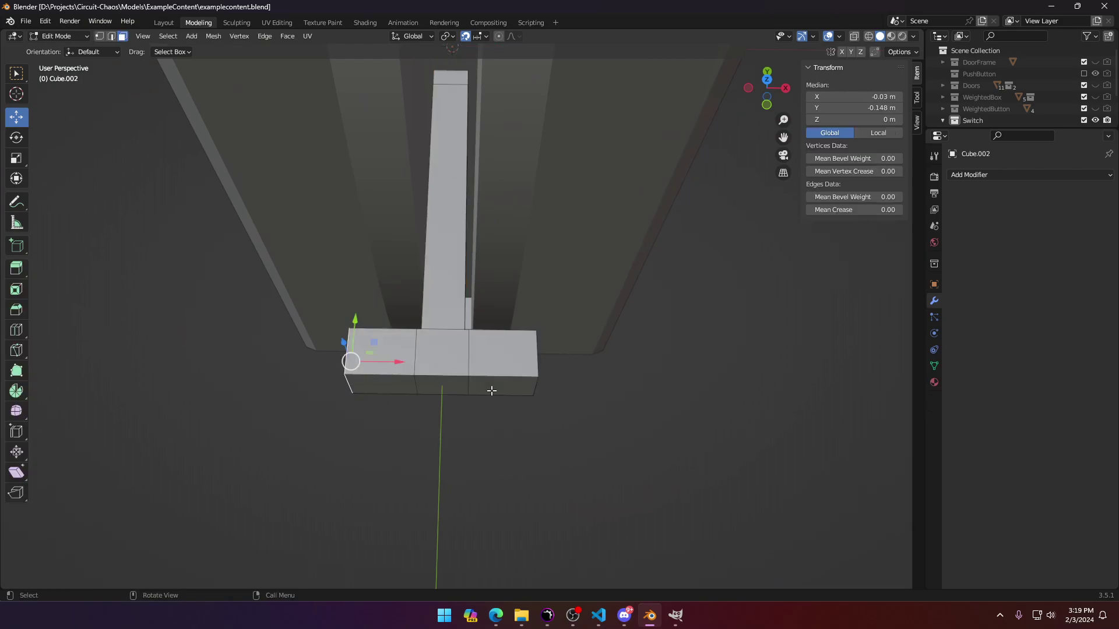
Step: Undo the T-shaped handle back to the plain scaled lever bar and return to Object Mode
{"action": "key", "text": "Tab"}
{"action": "key", "text": "ctrl+z"}
{"action": "key", "text": "ctrl+z"}
{"action": "key", "text": "ctrl+z"}
{"action": "key", "text": "ctrl+z"}
{"action": "key", "text": "ctrl+z"}
{"action": "key", "text": "ctrl+z"}
{"action": "key", "text": "ctrl+z"}
{"action": "key", "text": "ctrl+z"}
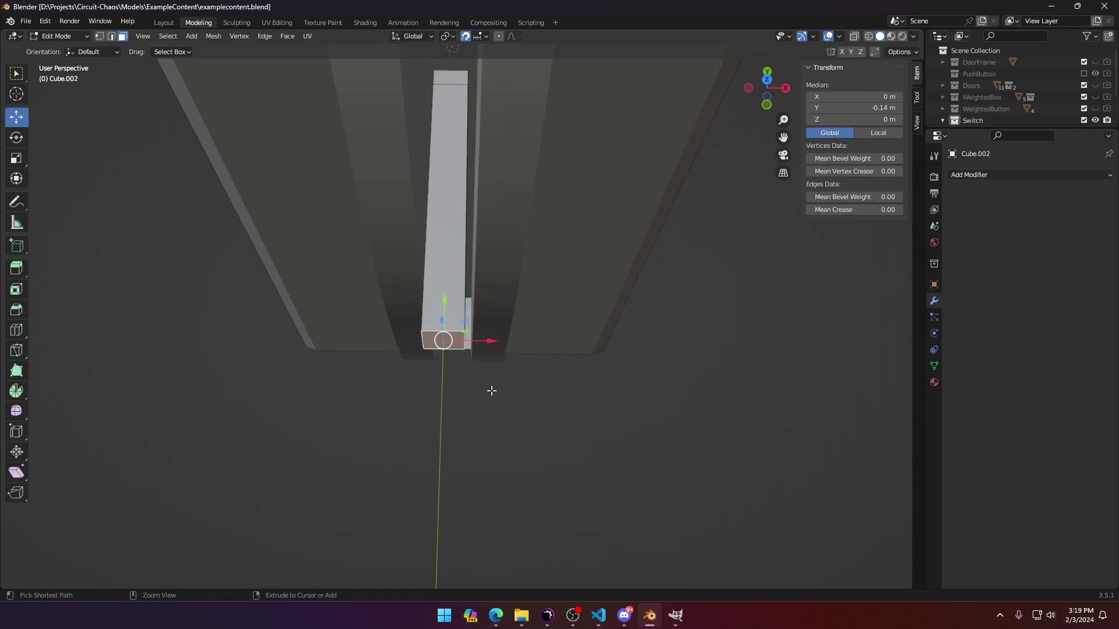
{"action": "key", "text": "Tab"}
Step: Extrude the lever's front face a few millimetres and move the new face back 0.004 m, flush with the bar's end
{"action": "middle_click_drag", "start_coordinate": [496, 373], "coordinate": [549, 365]}
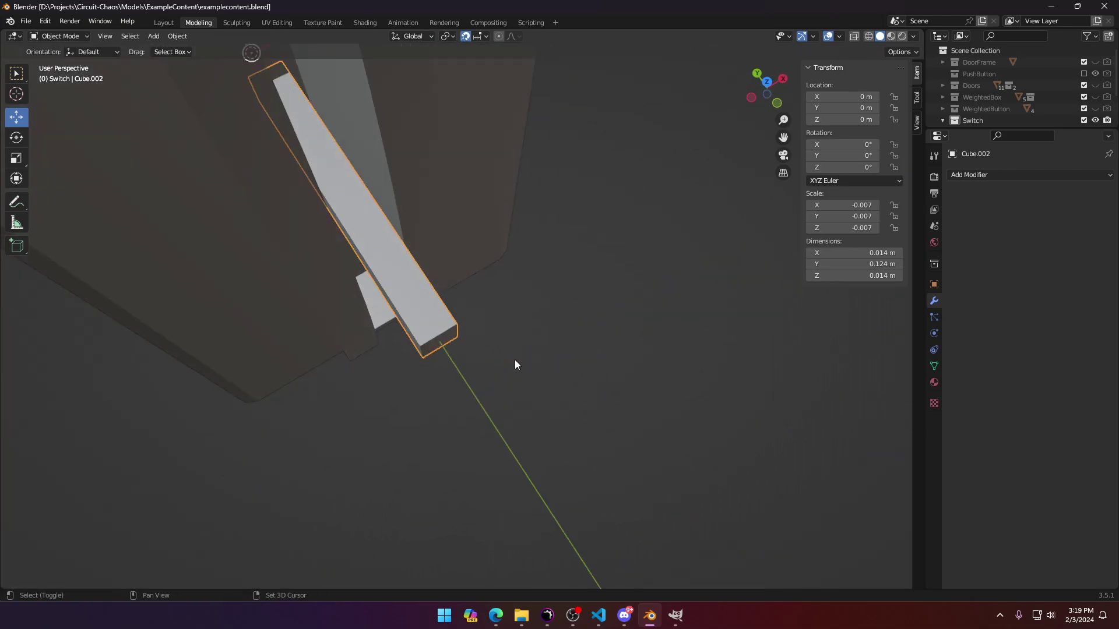
{"action": "key", "text": "shift+a"}
{"action": "mouse_move", "coordinate": [448, 300]}
{"action": "middle_mouse_down"}
{"action": "mouse_move", "coordinate": [401, 300]}
{"action": "mouse_move", "coordinate": [550, 263]}
{"action": "mouse_move", "coordinate": [457, 287]}
{"action": "mouse_move", "coordinate": [376, 223]}
{"action": "mouse_move", "coordinate": [444, 207]}
{"action": "mouse_move", "coordinate": [425, 300]}
{"action": "mouse_move", "coordinate": [457, 293]}
{"action": "middle_mouse_up"}
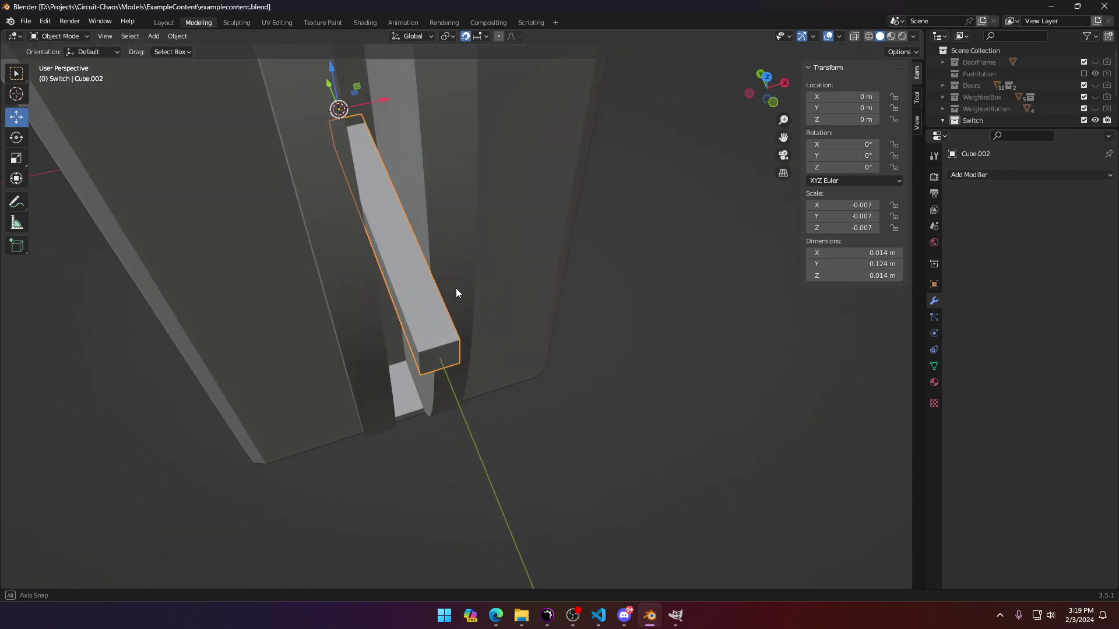
{"action": "key", "text": "Tab"}
{"action": "scroll", "coordinate": [439, 360], "scroll_direction": "up", "scroll_amount": 2}
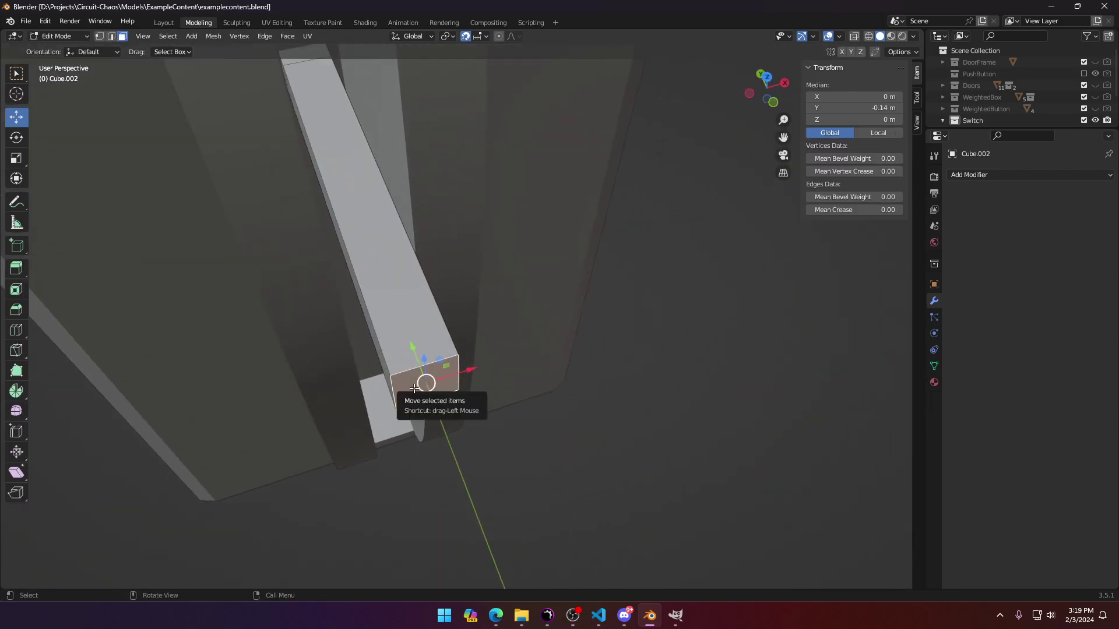
{"action": "key", "text": "KP_7"}
{"action": "key", "text": "e"}
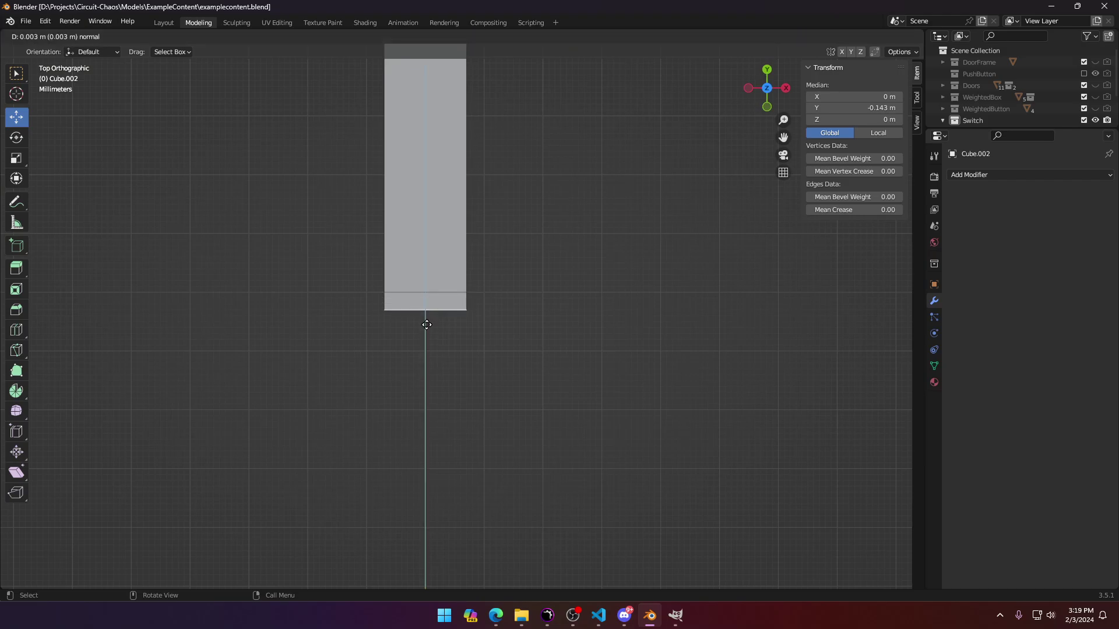
{"action": "left_click", "coordinate": [426, 325]}
{"action": "left_click_drag", "start_coordinate": [425, 277], "coordinate": [424, 259]}
Step: Scale the lever's end face up to about 0.021 m wide and extrude it about 0.036 m to form the handle block
{"action": "key", "text": "s"}
{"action": "left_click", "coordinate": [384, 318]}
{"action": "key", "text": "e"}
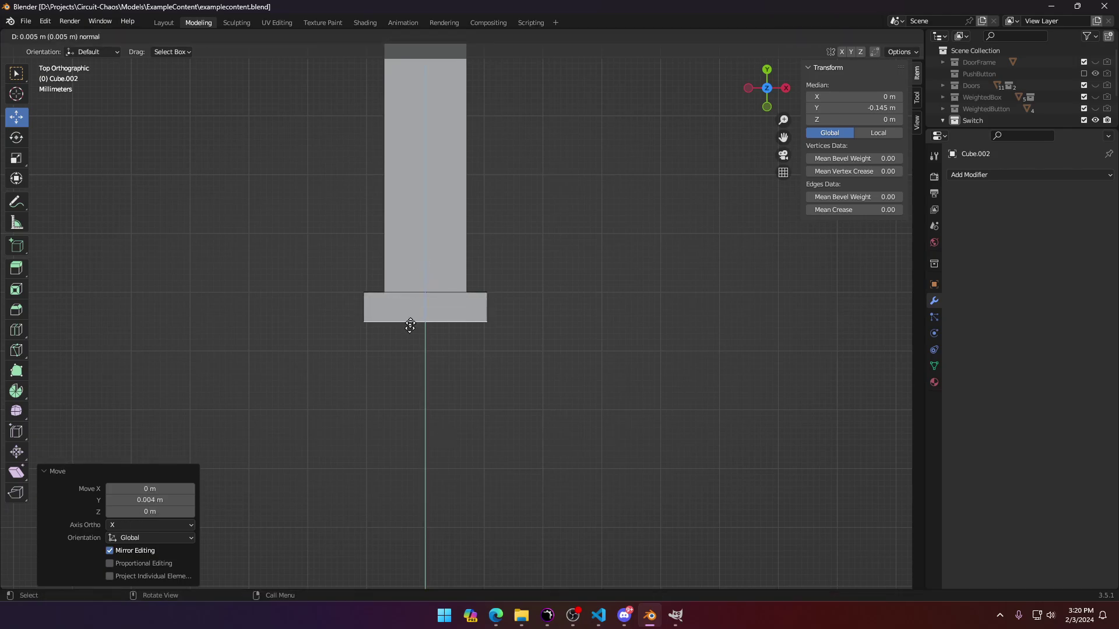
{"action": "left_click", "coordinate": [402, 487]}
{"action": "middle_click_drag", "start_coordinate": [403, 487], "coordinate": [581, 367]}
{"action": "scroll", "coordinate": [303, 365], "scroll_direction": "down", "scroll_amount": 4}
{"action": "key", "text": "Tab"}
{"action": "key", "text": "Tab"}
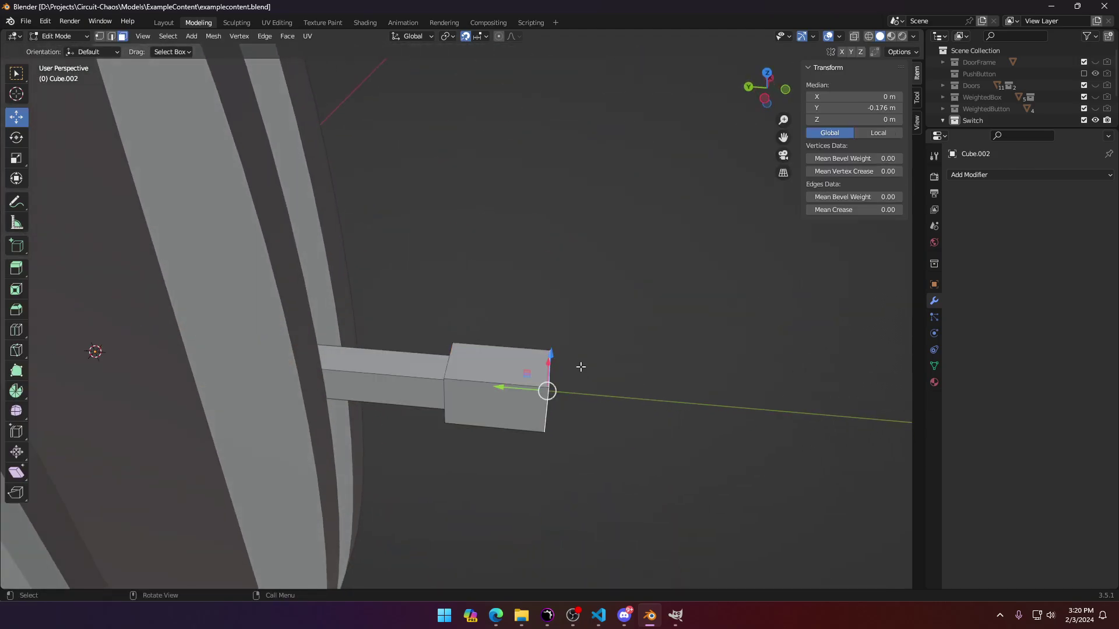
Step: Extrude the handle's end face by 0.001 m, scale it to 0.9, and move it slightly outward to chamfer the end
{"action": "key", "text": "KP_7"}
{"action": "scroll", "coordinate": [442, 430], "scroll_direction": "up", "scroll_amount": 4}
{"action": "scroll", "coordinate": [442, 429], "scroll_direction": "down", "scroll_amount": 3}
{"action": "middle_click_drag", "start_coordinate": [442, 435], "coordinate": [442, 318], "text": "shift"}
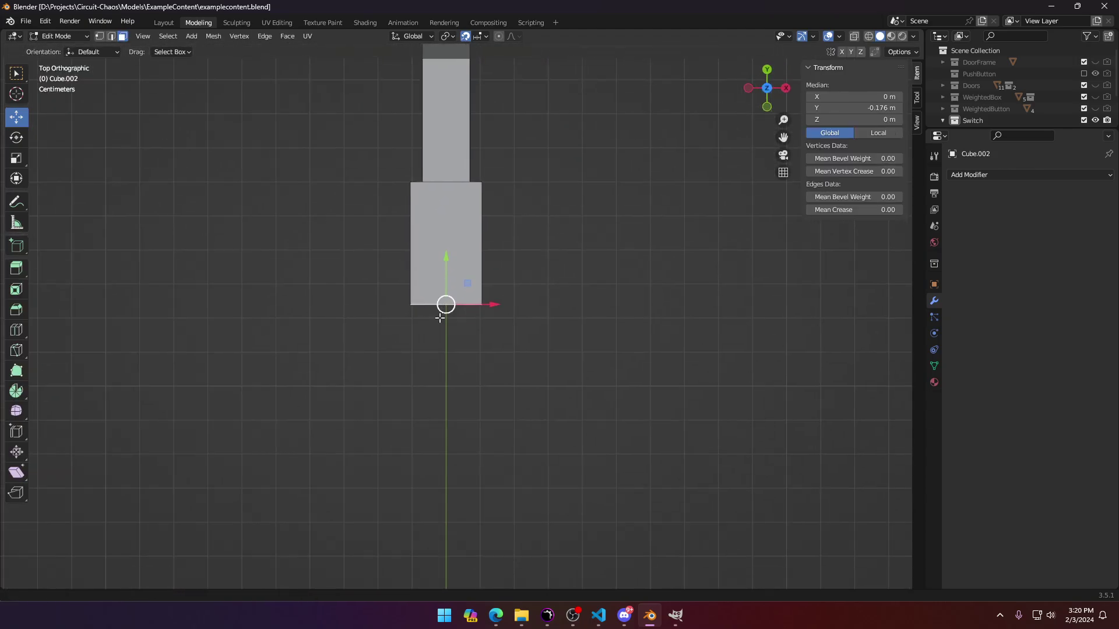
{"action": "scroll", "coordinate": [394, 300], "scroll_direction": "up", "scroll_amount": 11}
{"action": "scroll", "coordinate": [395, 300], "scroll_direction": "up", "scroll_amount": 1}
{"action": "key", "text": "e"}
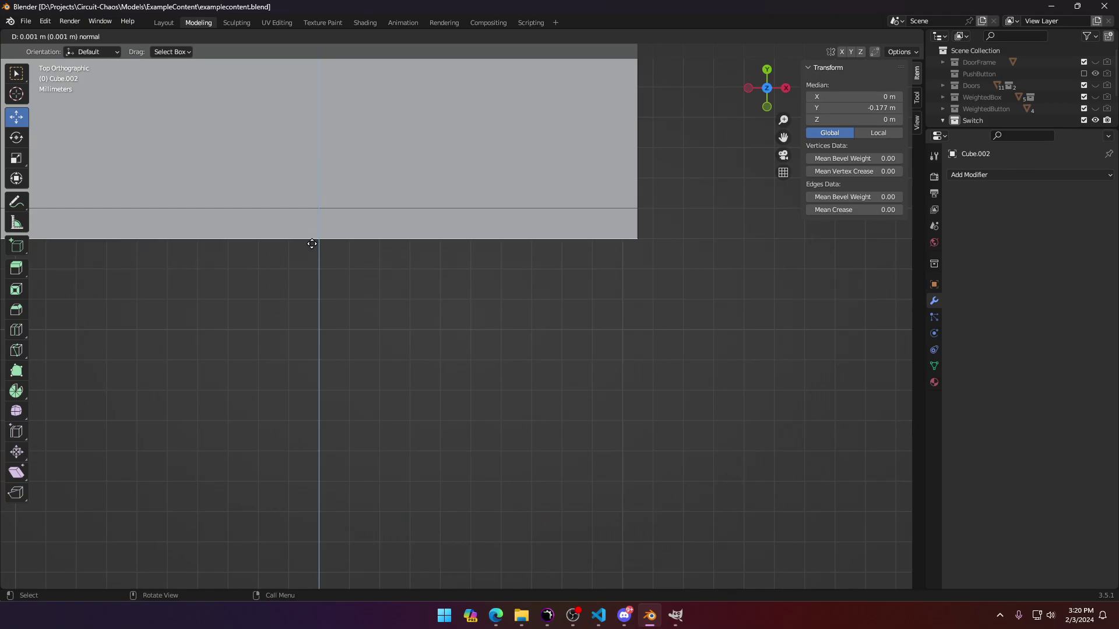
{"action": "left_click", "coordinate": [311, 242]}
{"action": "key", "text": "s"}
{"action": "left_click", "coordinate": [249, 282]}
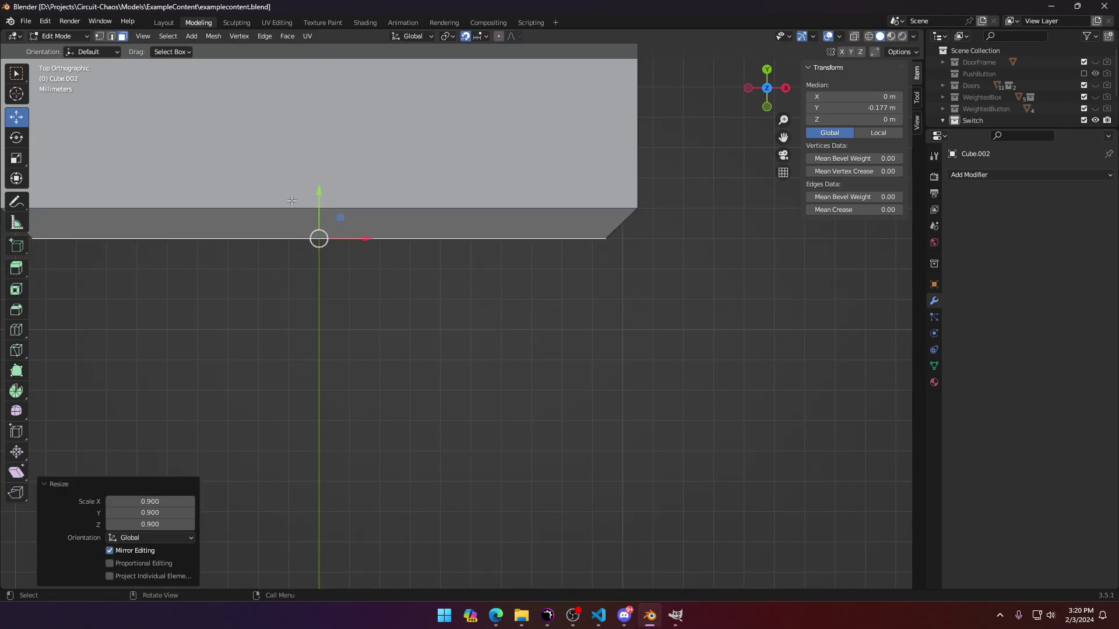
{"action": "left_click_drag", "start_coordinate": [319, 205], "coordinate": [319, 244]}
{"action": "middle_click_drag", "start_coordinate": [389, 364], "coordinate": [309, 262]}
{"action": "key", "text": "Tab"}
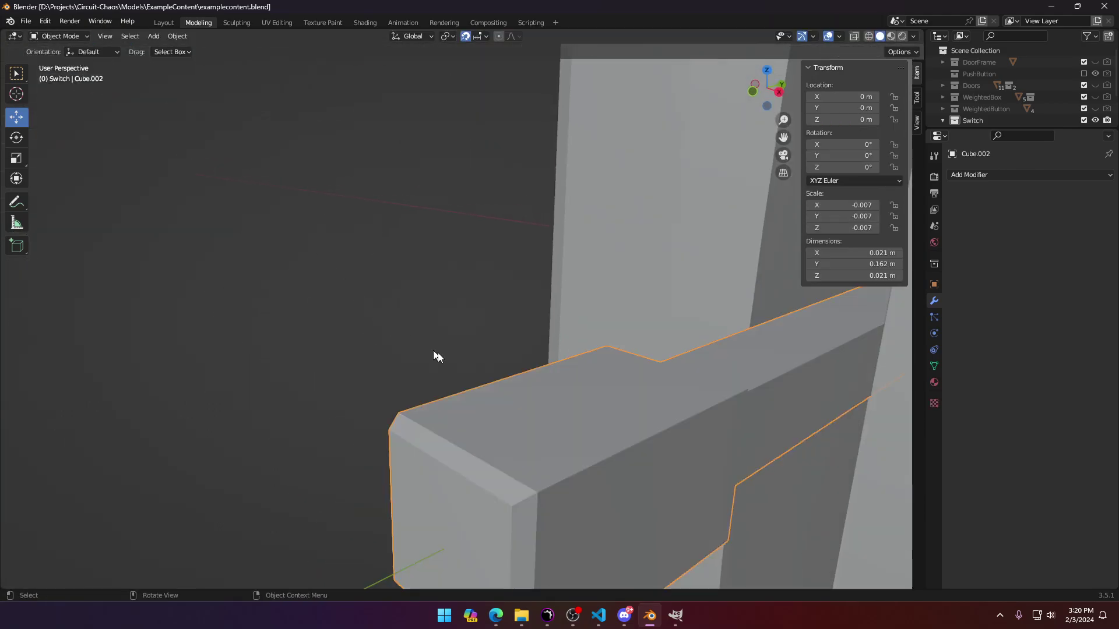
{"action": "middle_click_drag", "start_coordinate": [436, 353], "coordinate": [380, 399]}
{"action": "scroll", "coordinate": [396, 310], "scroll_direction": "down", "scroll_amount": 3}
{"action": "scroll", "coordinate": [412, 377], "scroll_direction": "down", "scroll_amount": 3}
{"action": "left_click", "coordinate": [994, 175]}
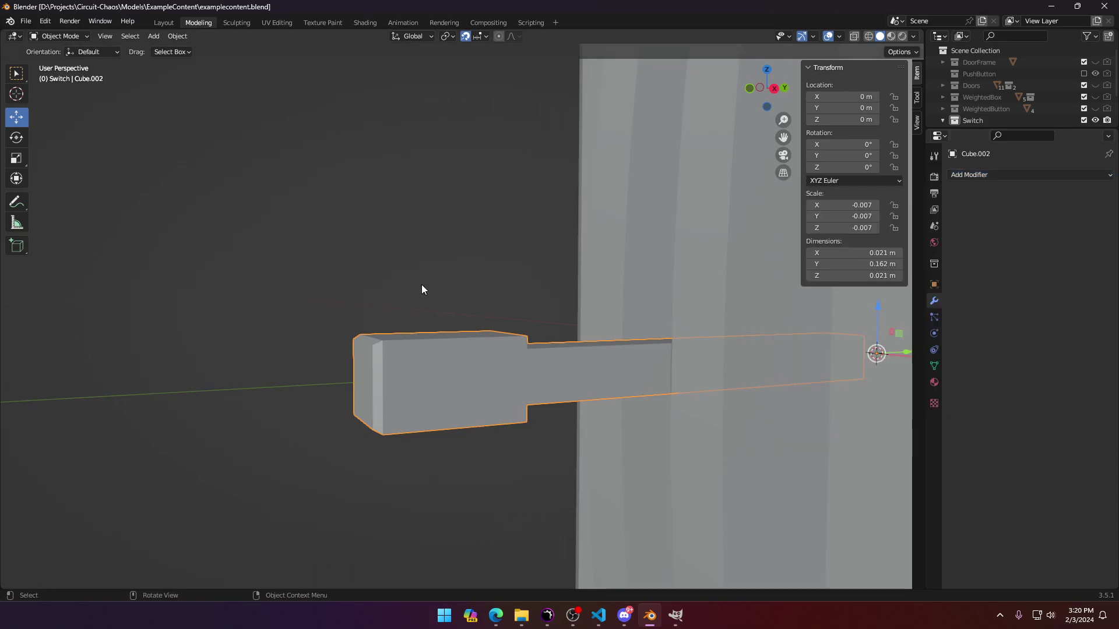
{"action": "middle_click_drag", "start_coordinate": [422, 287], "coordinate": [494, 358]}
{"action": "left_click", "coordinate": [1009, 178]}
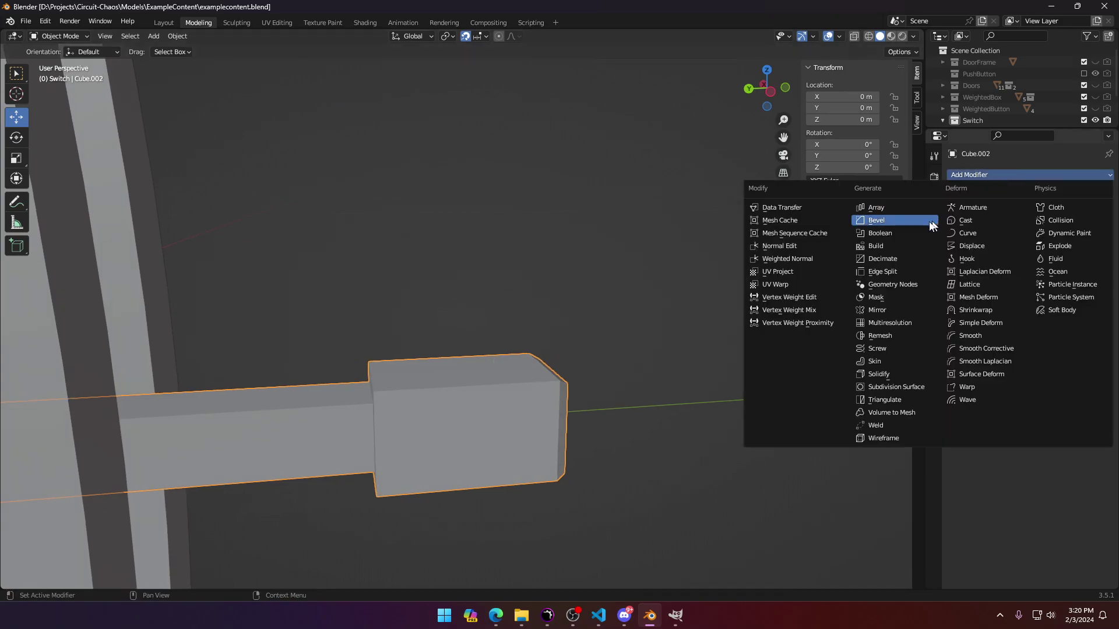
{"action": "left_click", "coordinate": [890, 233]}
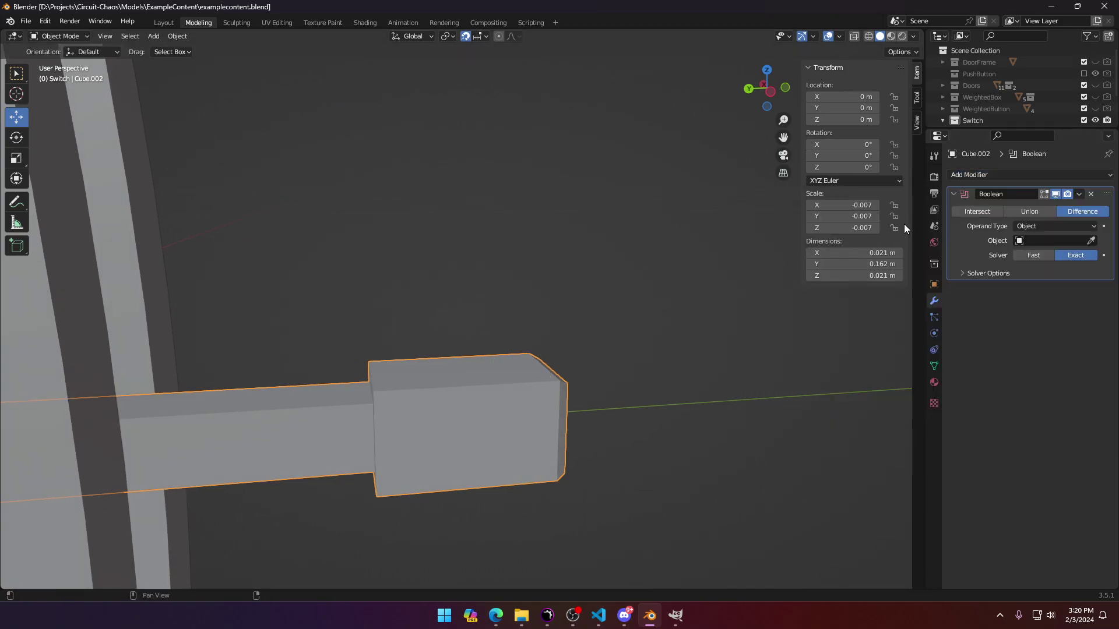
{"action": "left_click", "coordinate": [1091, 195]}
Step: Add a Bevel modifier to the lever and set its amount to 0.45 m
{"action": "left_click", "coordinate": [1031, 175]}
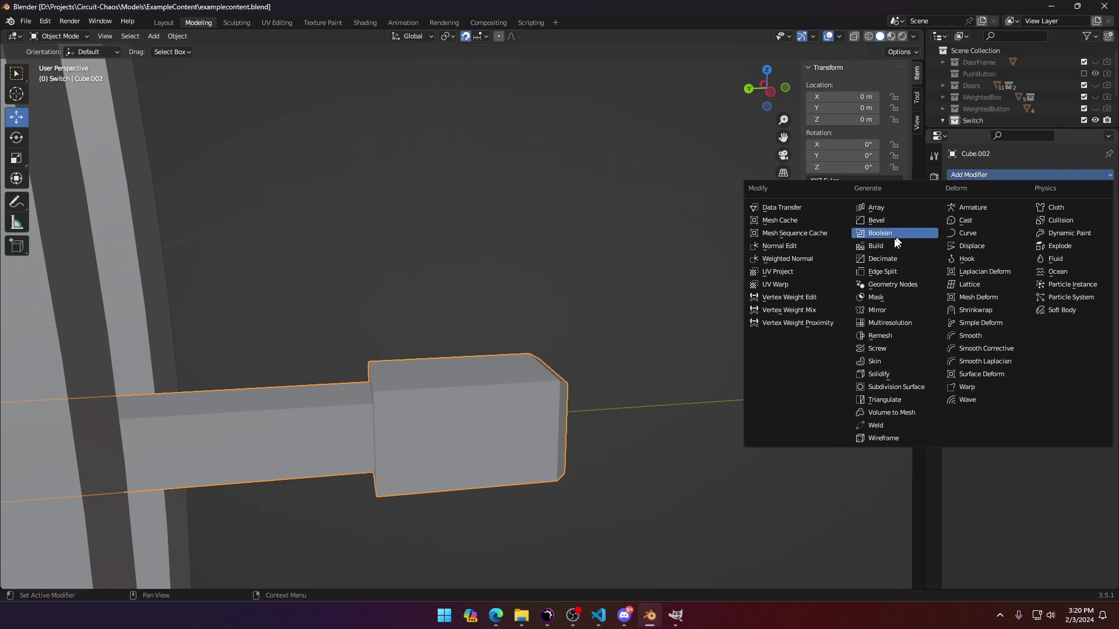
{"action": "left_click", "coordinate": [880, 221]}
{"action": "middle_click_drag", "start_coordinate": [479, 369], "coordinate": [458, 385]}
{"action": "scroll", "coordinate": [459, 392], "scroll_direction": "up", "scroll_amount": 3}
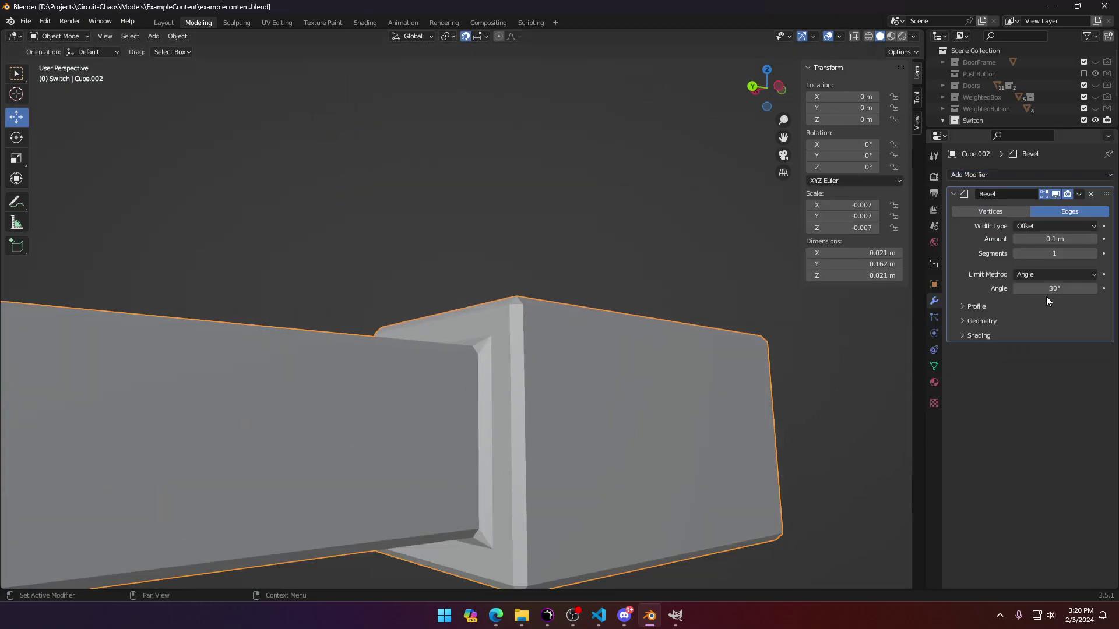
{"action": "left_click_drag", "start_coordinate": [1054, 239], "coordinate": [1078, 239]}
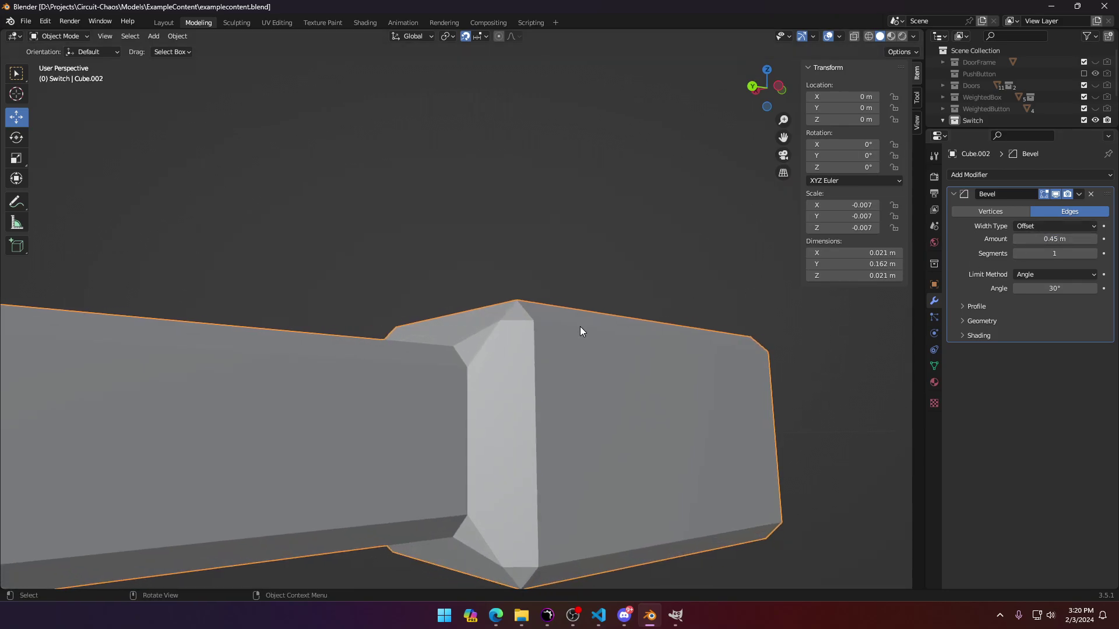
Step: Examine how the bevel shapes the handle's end face and the shoulder where it meets the slim bar
{"action": "key", "text": "Tab"}
{"action": "middle_click_drag", "start_coordinate": [524, 385], "coordinate": [358, 415]}
{"action": "key", "text": "Tab"}
{"action": "key", "text": "Tab"}
{"action": "key", "text": "Tab"}
{"action": "key", "text": "Tab"}
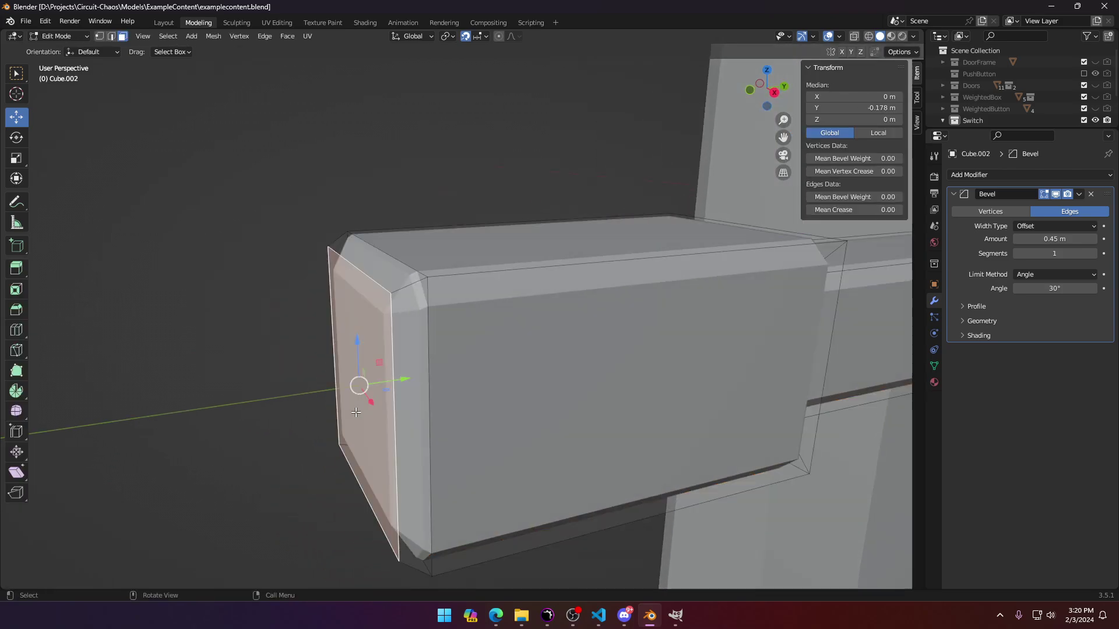
{"action": "middle_click_drag", "start_coordinate": [425, 402], "coordinate": [628, 394]}
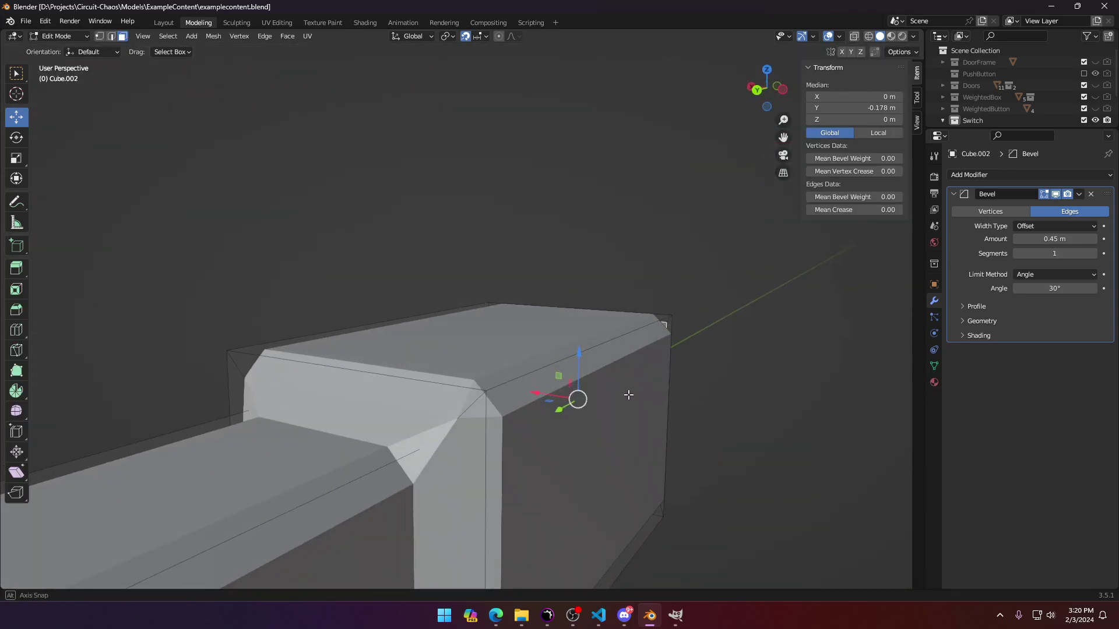
{"action": "left_click", "coordinate": [481, 425]}
{"action": "left_click", "coordinate": [423, 458]}
{"action": "left_click", "coordinate": [458, 457]}
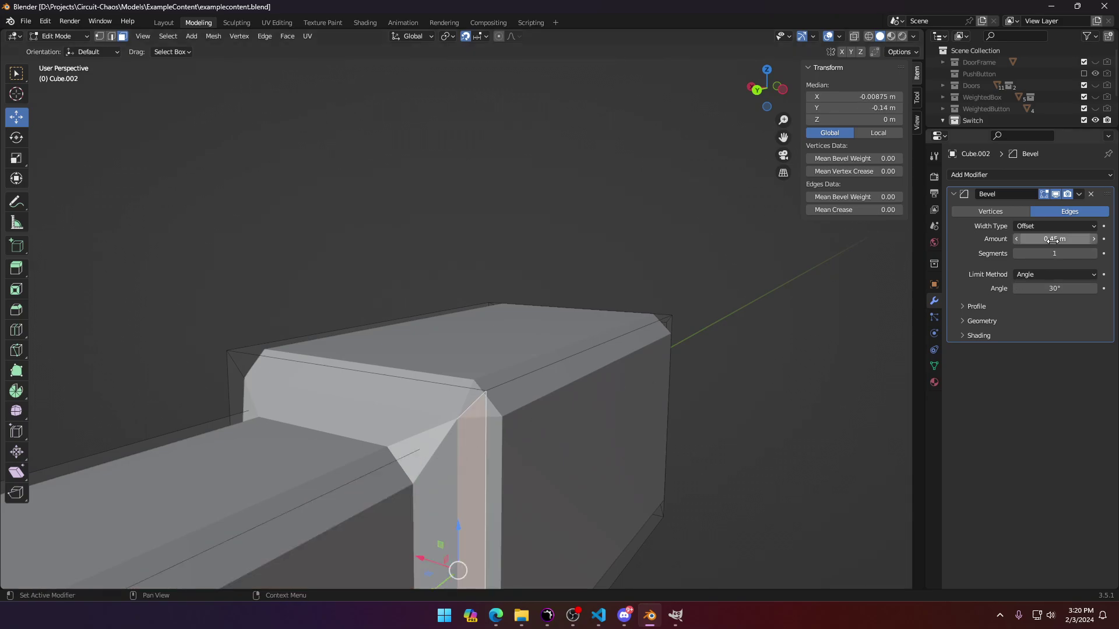
Step: Set the lever's bevel amount to 0.05 m
{"action": "mouse_move", "coordinate": [1049, 249]}
{"action": "left_mouse_down"}
{"action": "mouse_move", "coordinate": [1083, 249]}
{"action": "mouse_move", "coordinate": [1030, 239]}
{"action": "left_mouse_up"}
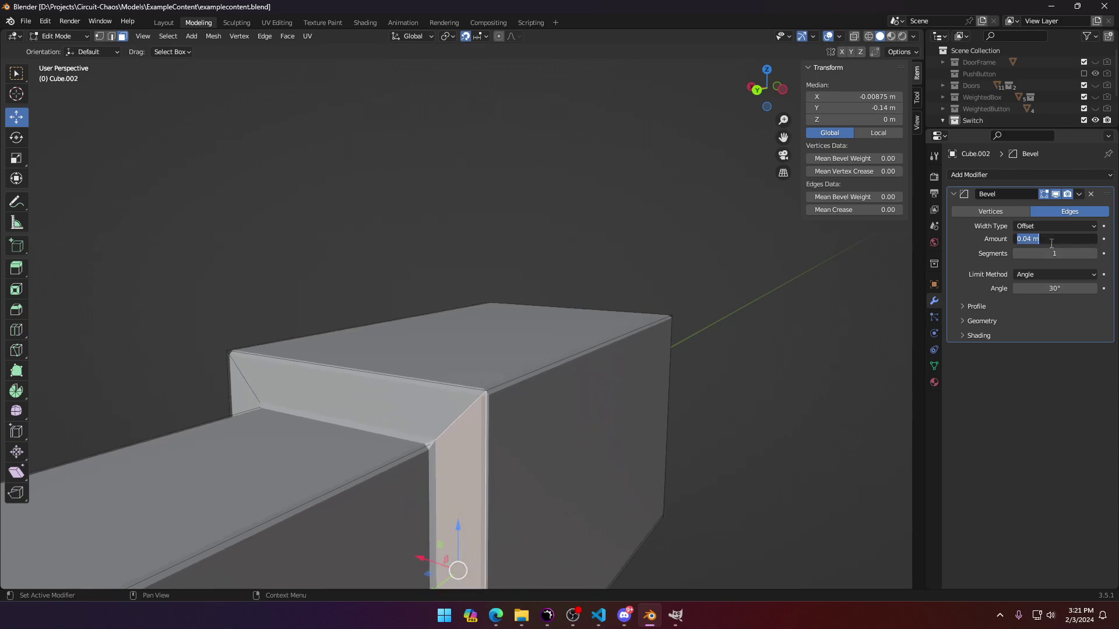
{"action": "type", "text": "5"}
{"action": "key", "text": "Return"}
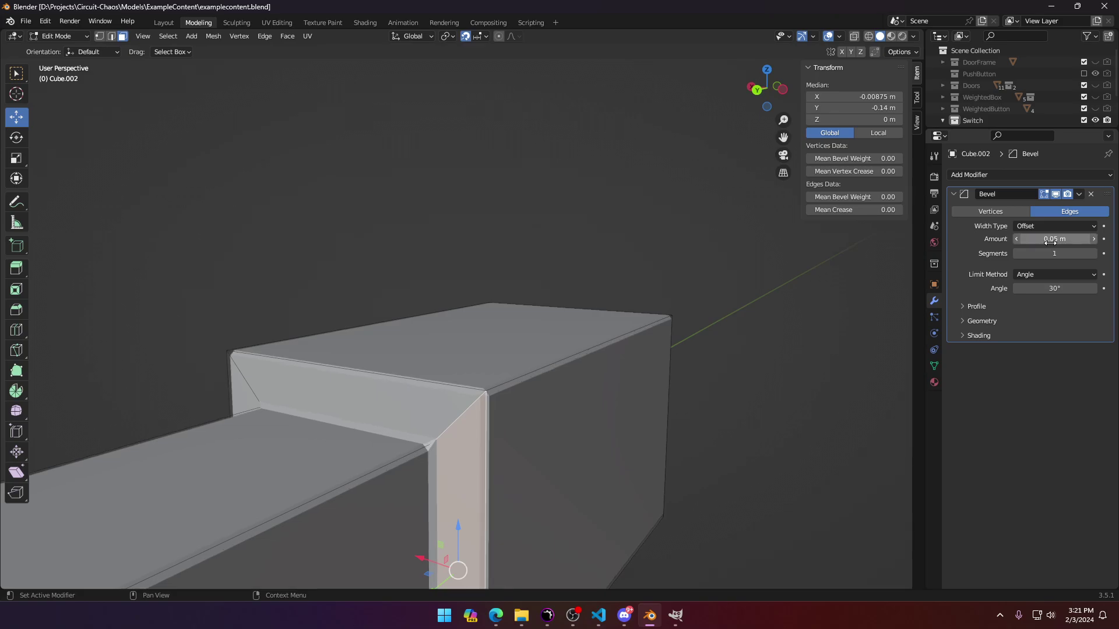
{"action": "key", "text": "Tab"}
{"action": "middle_click_drag", "start_coordinate": [497, 437], "coordinate": [472, 436]}
{"action": "scroll", "coordinate": [455, 408], "scroll_direction": "up", "scroll_amount": 3}
Step: Add one centred loop cut around the middle of the handle block
{"action": "key", "text": "Tab"}
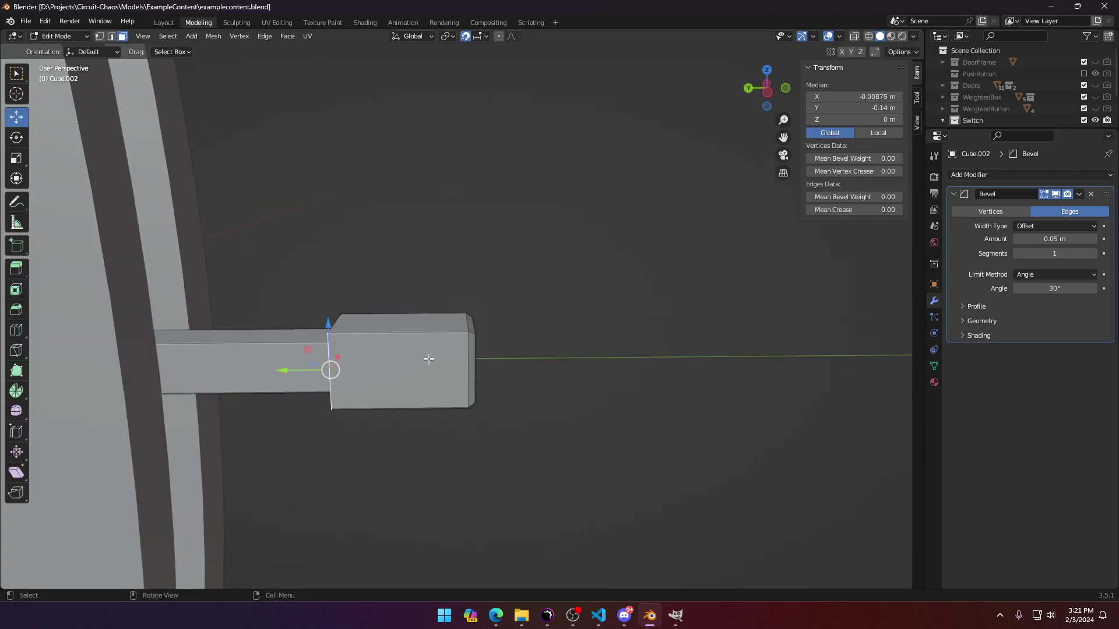
{"action": "left_click", "coordinate": [428, 352]}
{"action": "left_click", "coordinate": [427, 314]}
{"action": "right_click", "coordinate": [430, 314]}
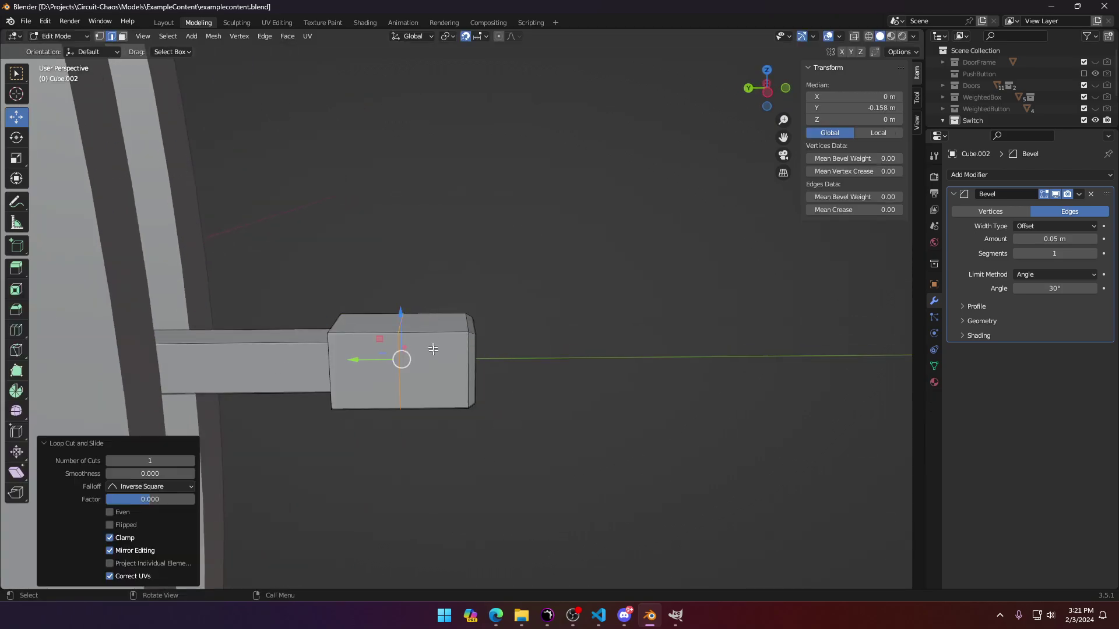
{"action": "left_click", "coordinate": [433, 351]}
Step: Extrude the side face of the handle's outer half outward by 0.0295 m
{"action": "left_click", "coordinate": [123, 36]}
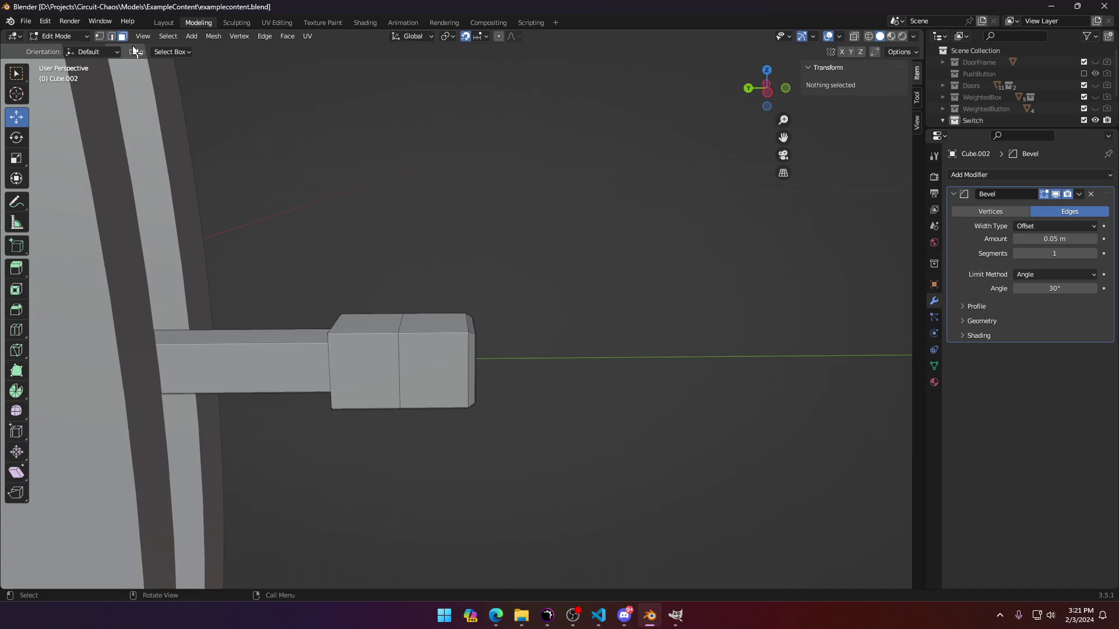
{"action": "left_click", "coordinate": [420, 362]}
{"action": "key", "text": "KP_7"}
{"action": "key", "text": "e"}
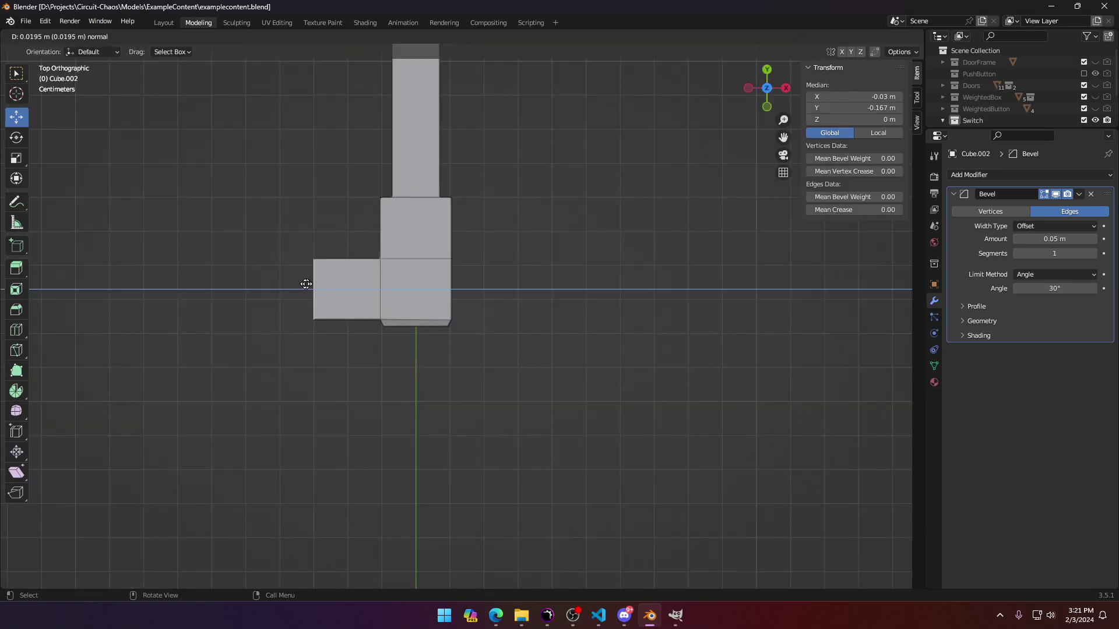
{"action": "left_click", "coordinate": [288, 282]}
{"action": "middle_click_drag", "start_coordinate": [325, 330], "coordinate": [427, 249]}
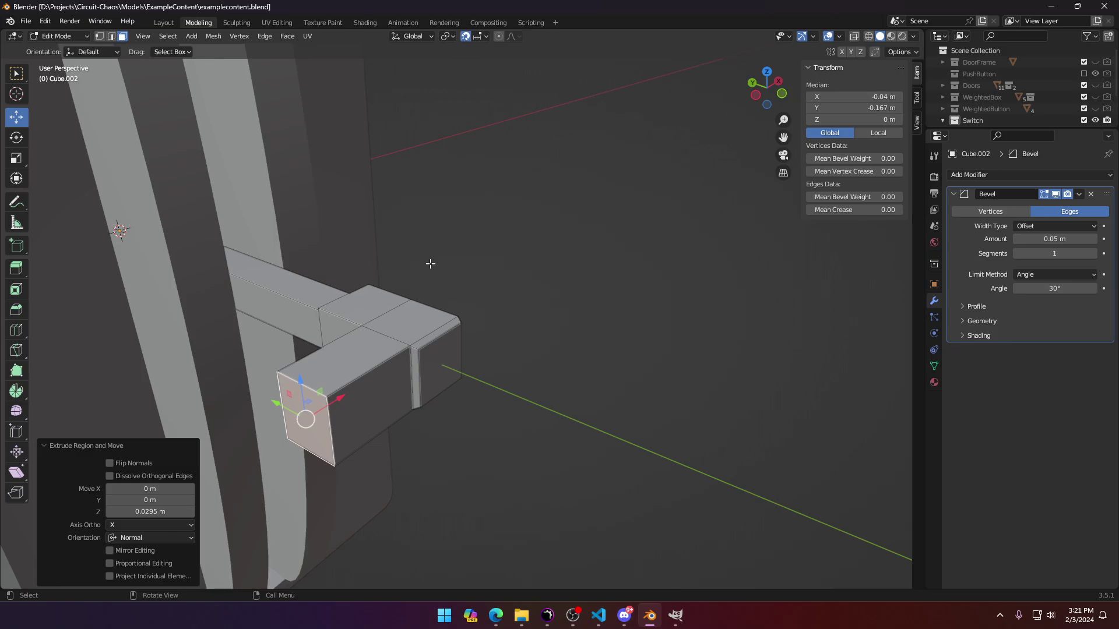
{"action": "middle_click_drag", "start_coordinate": [430, 264], "coordinate": [373, 363]}
Step: Try to delete the handle's end face and undo back to before the side extrusion
{"action": "left_click", "coordinate": [373, 363]}
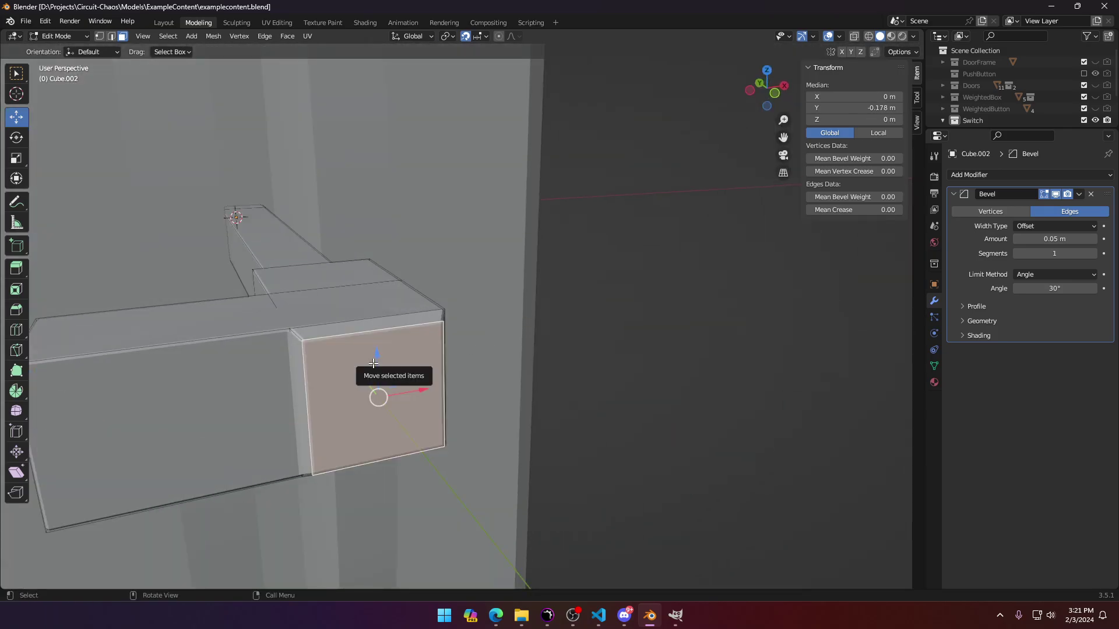
{"action": "key", "text": "x"}
{"action": "left_click", "coordinate": [373, 362]}
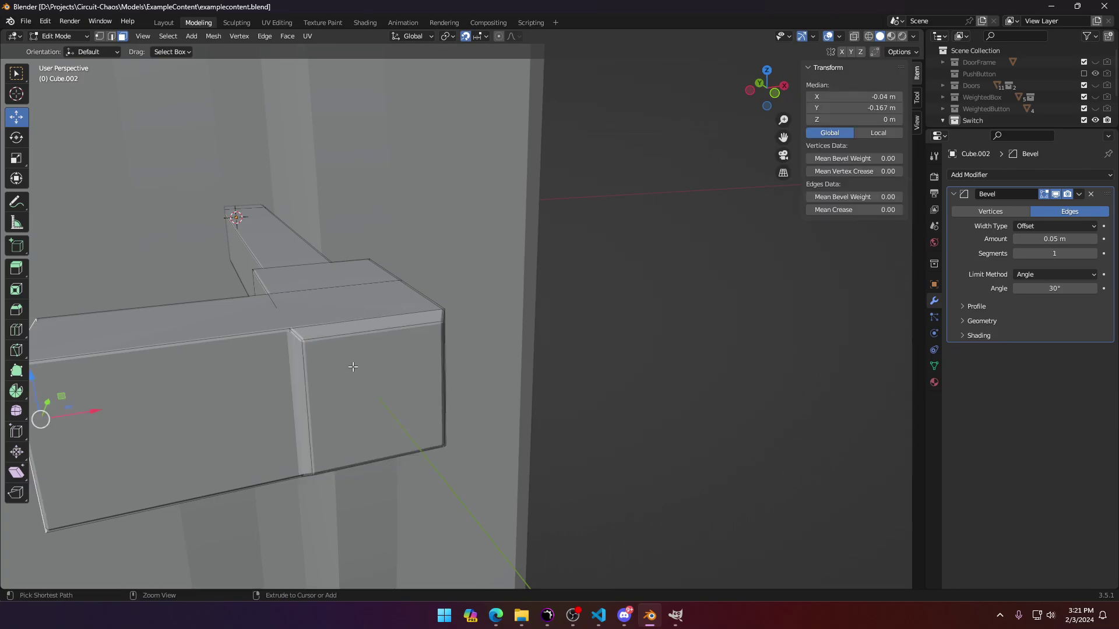
{"action": "key", "text": "ctrl+z"}
{"action": "key", "text": "ctrl+z"}
Step: Delete the four sloped chamfer faces around the handle's end and the end face they leave detached
{"action": "left_click", "coordinate": [328, 368]}
{"action": "scroll", "coordinate": [348, 327], "scroll_direction": "up", "scroll_amount": 2}
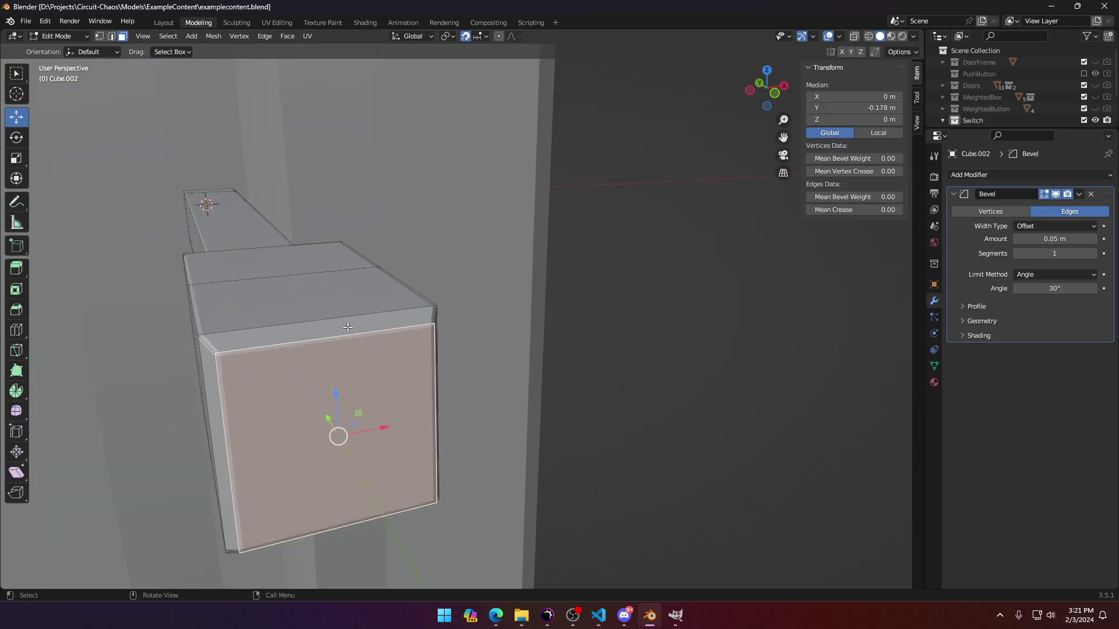
{"action": "middle_click_drag", "start_coordinate": [348, 327], "coordinate": [449, 322]}
{"action": "left_click", "coordinate": [450, 322]}
{"action": "left_click", "coordinate": [394, 388], "text": "shift"}
{"action": "middle_click_drag", "start_coordinate": [430, 443], "coordinate": [314, 318]}
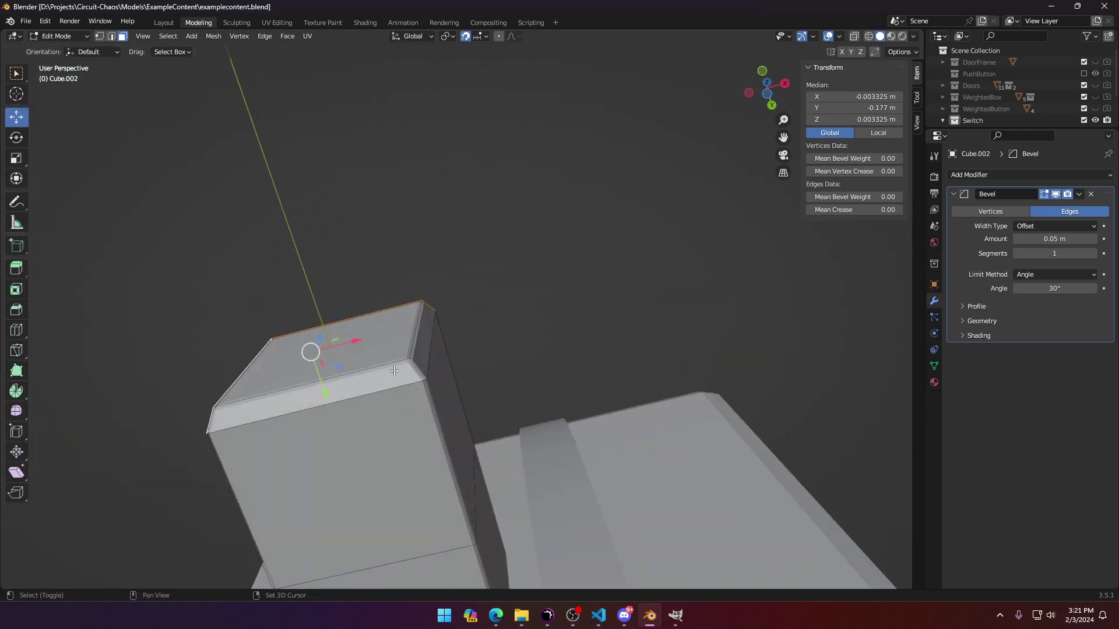
{"action": "left_click", "coordinate": [422, 362], "text": "shift"}
{"action": "left_click", "coordinate": [400, 370], "text": "shift"}
{"action": "key", "text": "x"}
{"action": "left_click", "coordinate": [401, 369]}
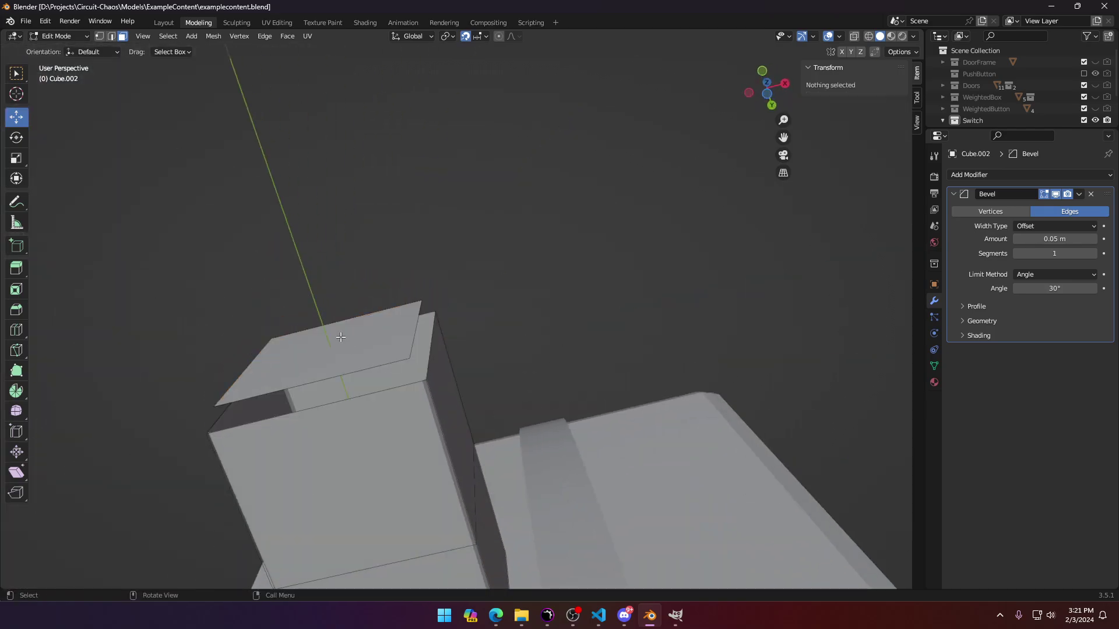
{"action": "left_click", "coordinate": [341, 336]}
{"action": "key", "text": "x"}
{"action": "left_click", "coordinate": [340, 336]}
Step: Close the handle's open end with a flat face between its border edges and return to Object Mode
{"action": "left_click", "coordinate": [367, 384]}
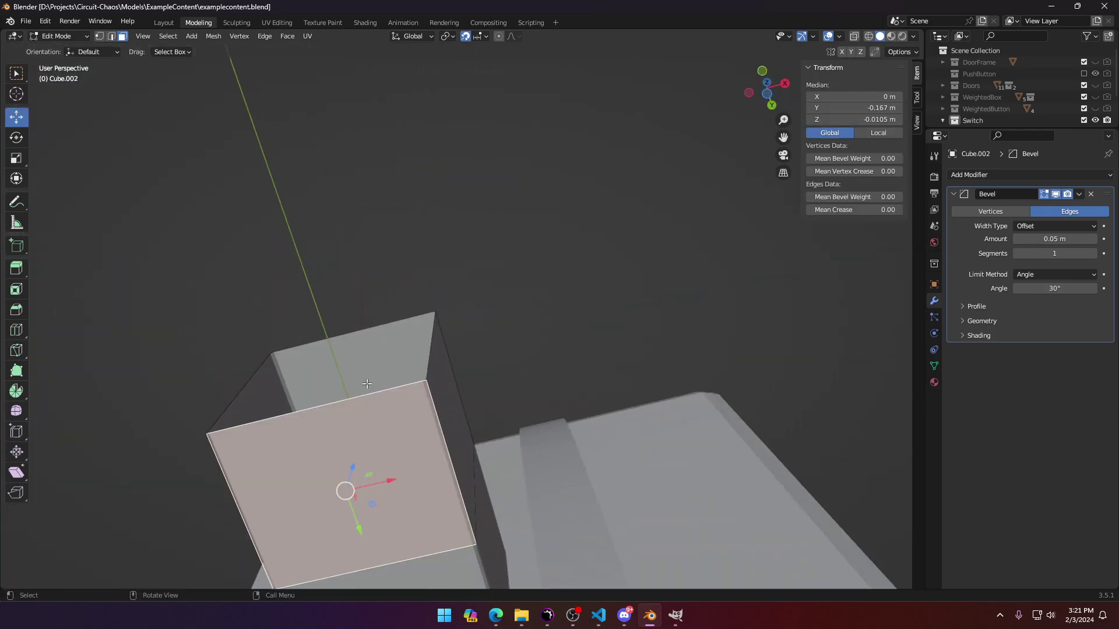
{"action": "left_click", "coordinate": [379, 336]}
{"action": "middle_click_drag", "start_coordinate": [380, 335], "coordinate": [252, 322]}
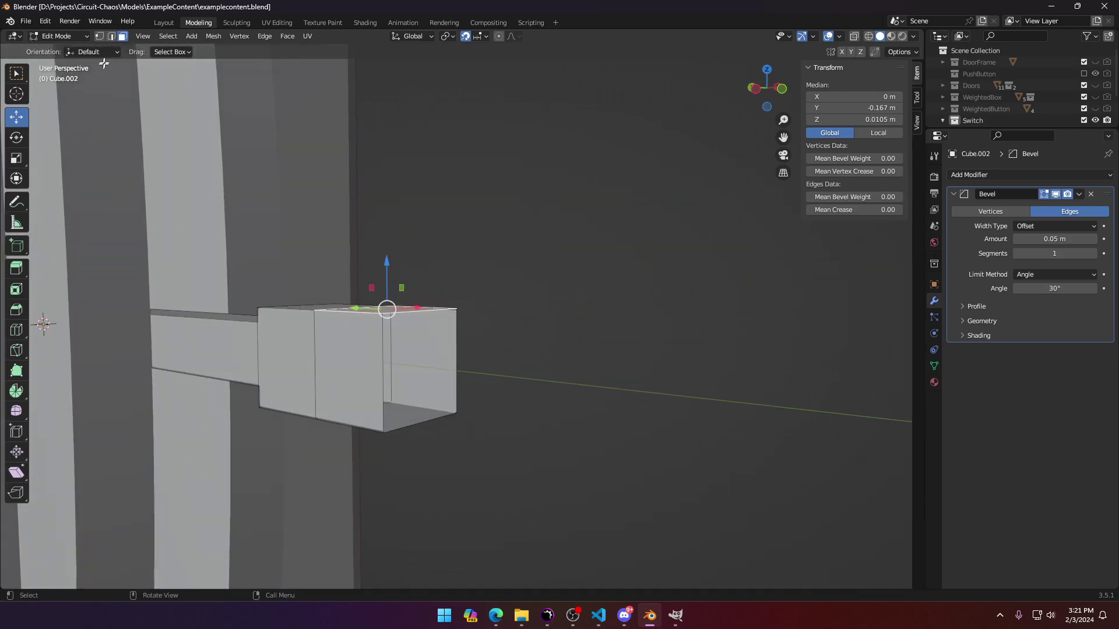
{"action": "middle_click_drag", "start_coordinate": [407, 322], "coordinate": [357, 379]}
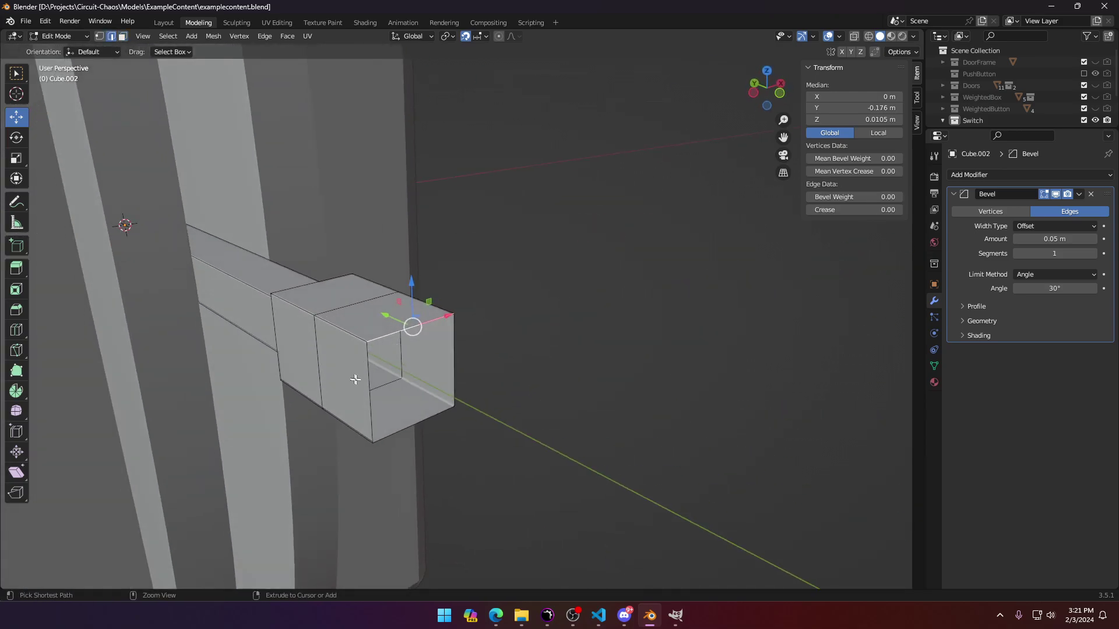
{"action": "left_click", "coordinate": [379, 404], "text": "ctrl"}
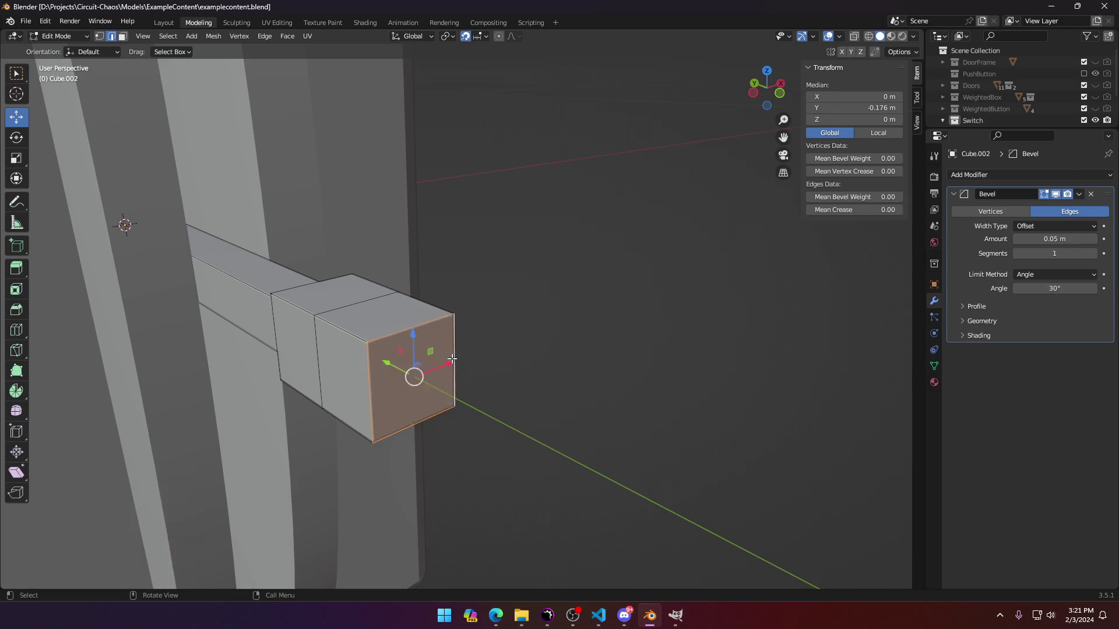
{"action": "key", "text": "Tab"}
Step: Set the lever's bevel amount to 1.36 m and check the result against the switch body
{"action": "middle_click_drag", "start_coordinate": [453, 359], "coordinate": [477, 421]}
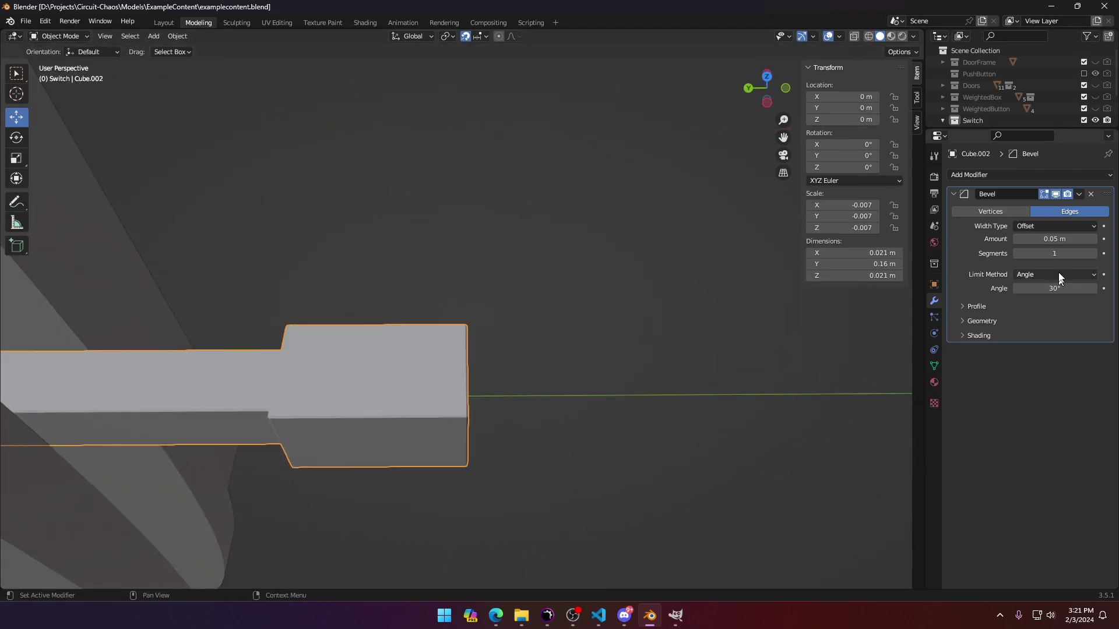
{"action": "left_click_drag", "start_coordinate": [1048, 239], "coordinate": [1087, 239]}
{"action": "middle_click_drag", "start_coordinate": [594, 372], "coordinate": [720, 310]}
{"action": "key", "text": "Tab"}
{"action": "key", "text": "Tab"}
{"action": "mouse_move", "coordinate": [390, 396]}
{"action": "middle_mouse_down"}
{"action": "mouse_move", "coordinate": [414, 399]}
{"action": "mouse_move", "coordinate": [378, 407]}
{"action": "middle_mouse_up"}
{"action": "scroll", "coordinate": [465, 399], "scroll_direction": "down", "scroll_amount": 6}
{"action": "middle_click_drag", "start_coordinate": [465, 402], "coordinate": [298, 419]}
{"action": "middle_click_drag", "start_coordinate": [408, 393], "coordinate": [390, 386]}
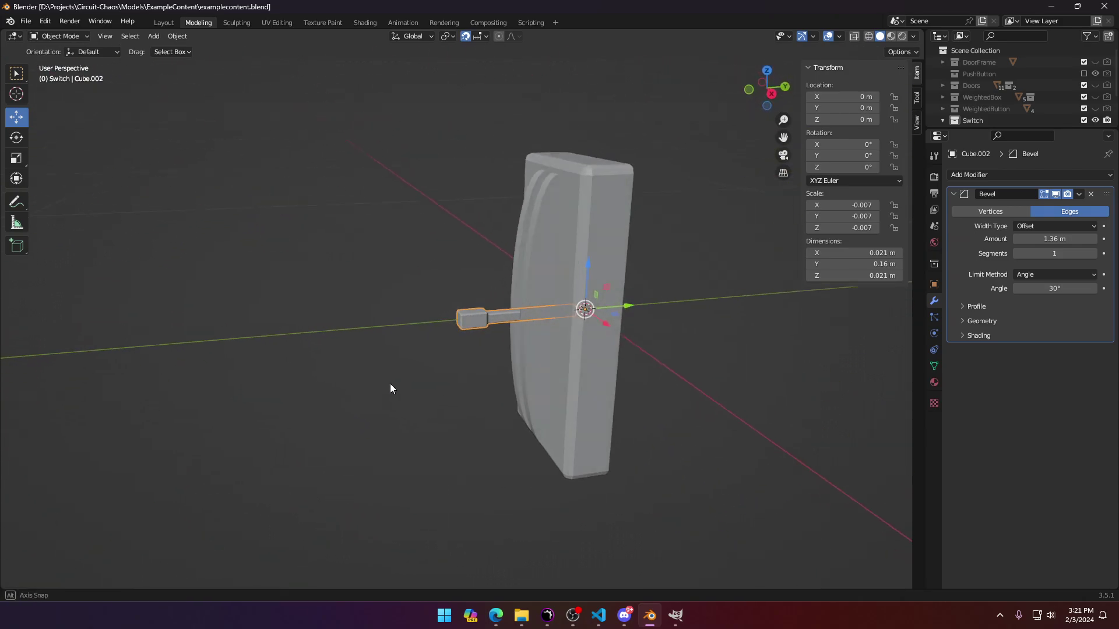
Step: Add a 32-vertex cylinder mesh at the origin with a 1 m radius and 2 m depth
{"action": "scroll", "coordinate": [477, 392], "scroll_direction": "up", "scroll_amount": 6}
{"action": "middle_click_drag", "start_coordinate": [477, 391], "coordinate": [618, 471]}
{"action": "key", "text": "shift+a"}
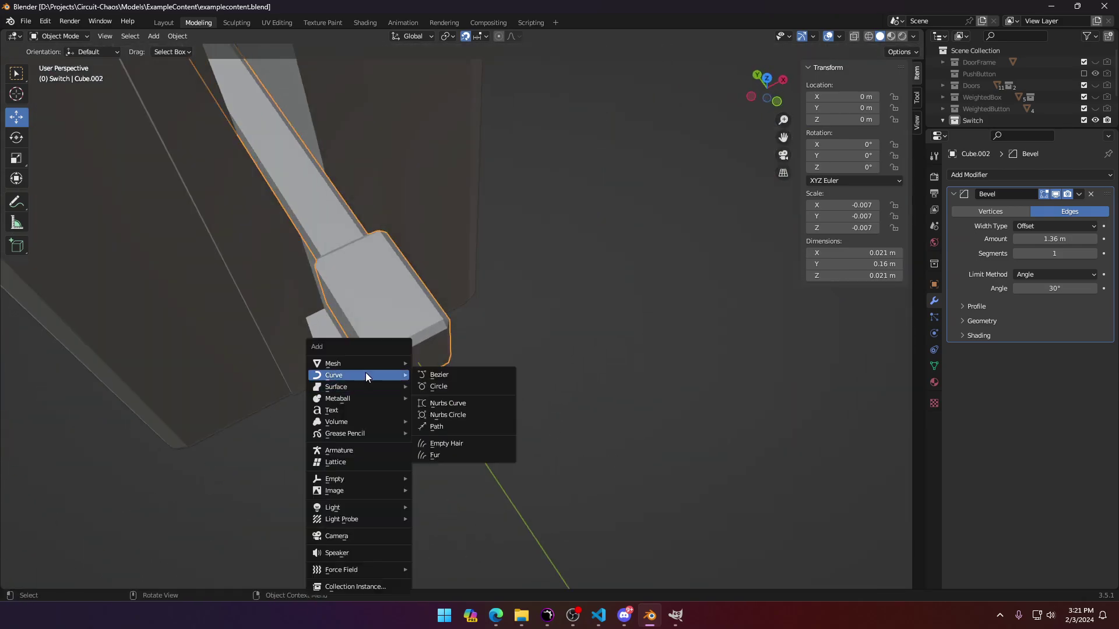
{"action": "mouse_move", "coordinate": [384, 363]}
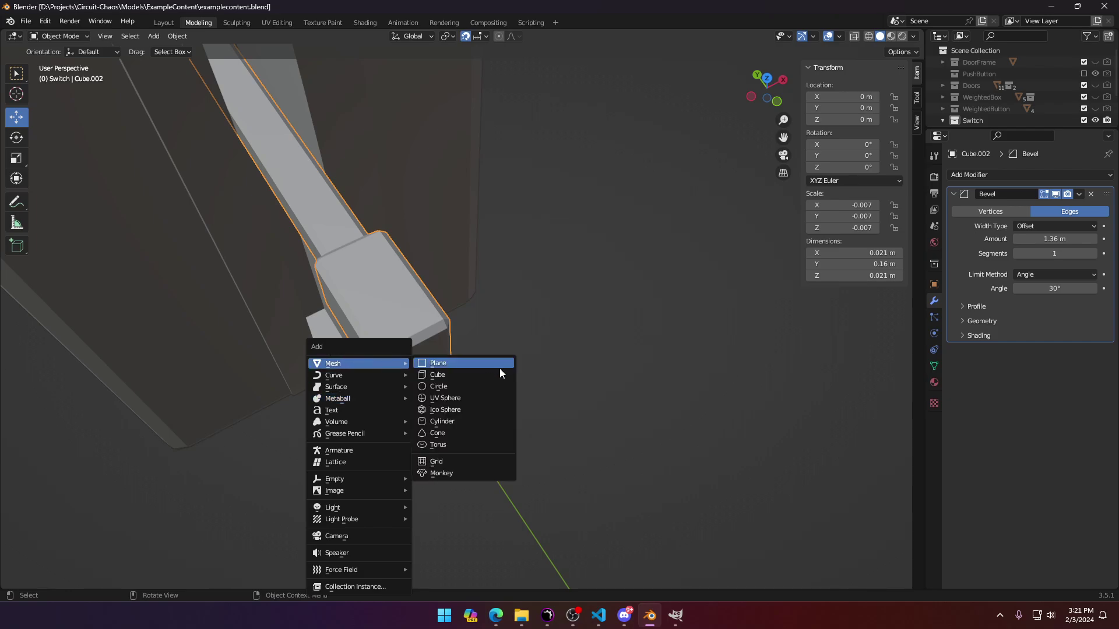
{"action": "left_click", "coordinate": [443, 420]}
{"action": "key", "text": "KP_Decimal"}
{"action": "scroll", "coordinate": [444, 366], "scroll_direction": "up", "scroll_amount": 10}
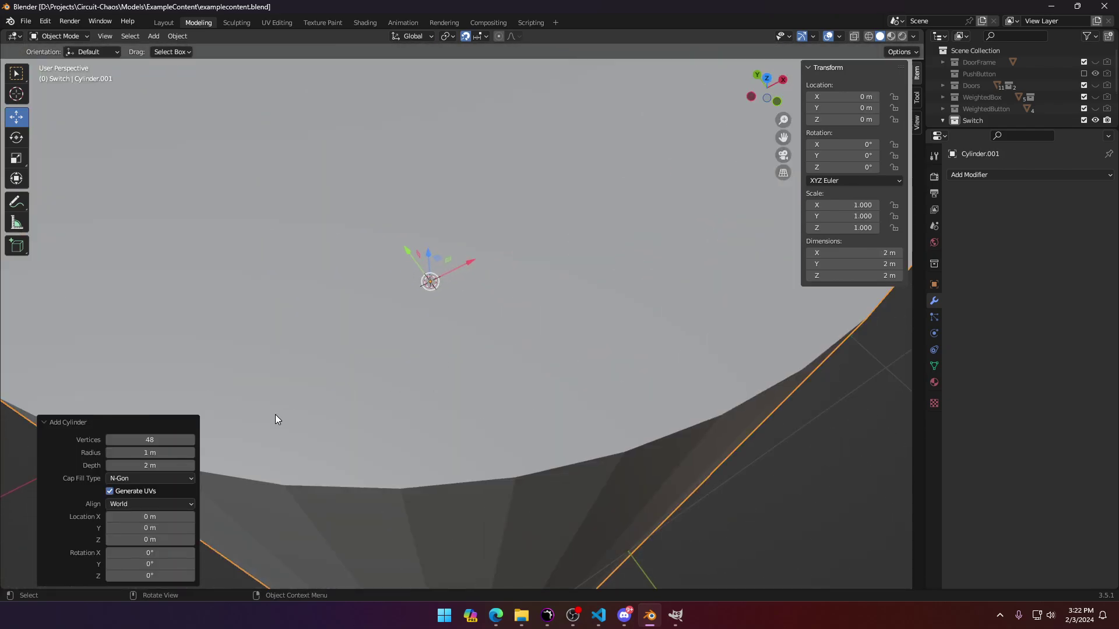
{"action": "type", "text": "32"}
{"action": "key", "text": "Return"}
{"action": "scroll", "coordinate": [261, 387], "scroll_direction": "down", "scroll_amount": 6}
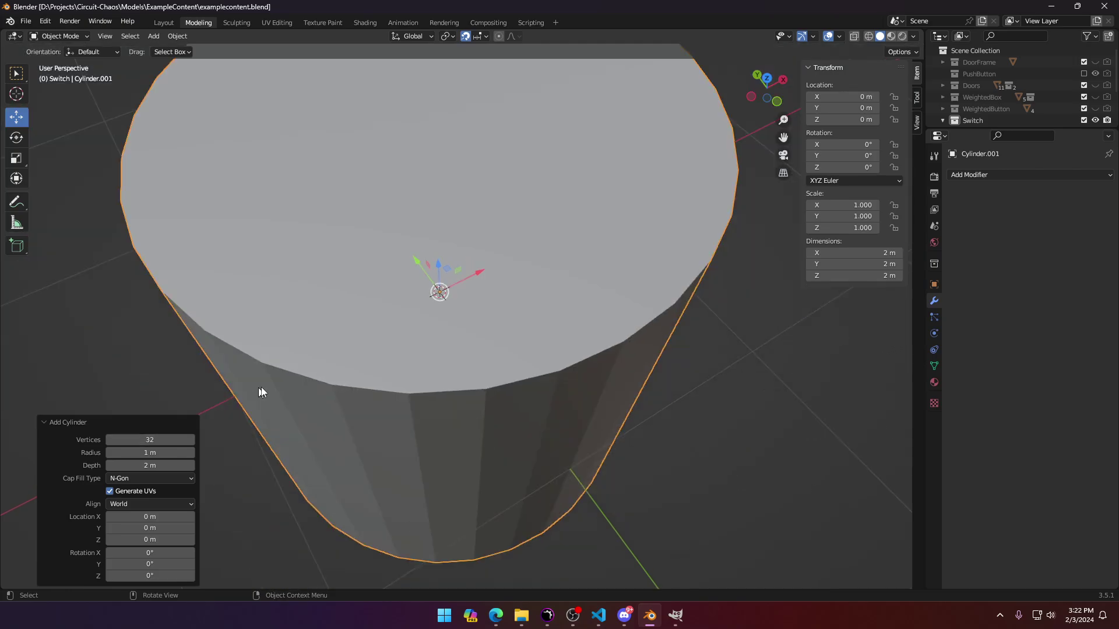
{"action": "key", "text": "KP_1"}
{"action": "key", "text": "KP_3"}
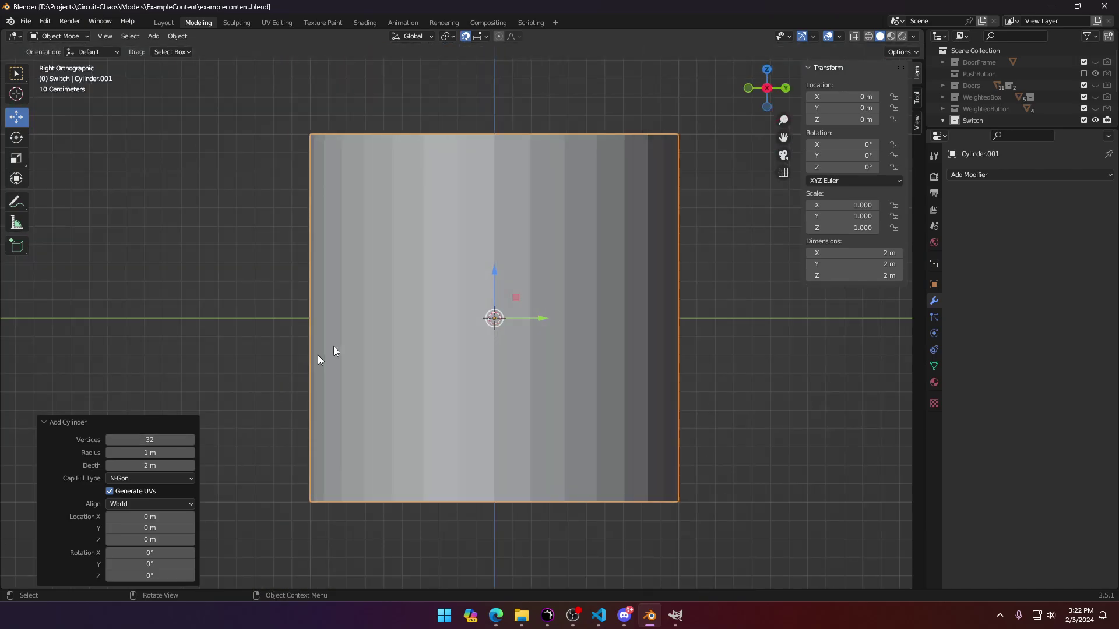
{"action": "key", "text": "r"}
{"action": "left_click", "coordinate": [487, 211]}
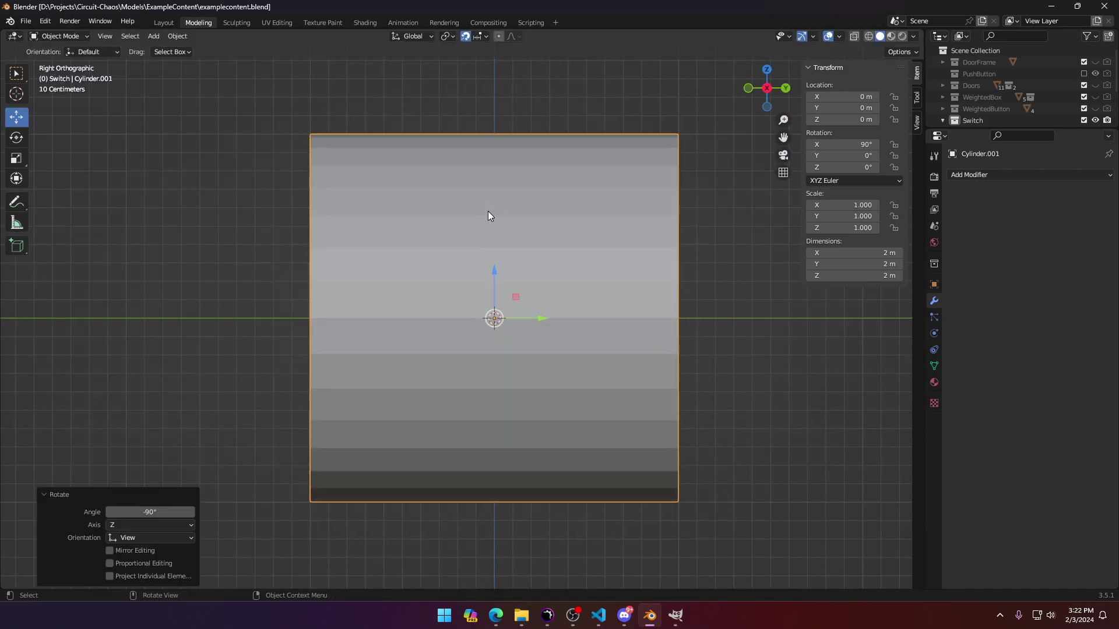
{"action": "key", "text": "ctrl+z"}
Step: Rotate the cylinder 90° about X so it lies along the Y axis, viewing the model as wireframe
{"action": "key", "text": "KP_7"}
{"action": "key", "text": "KP_1"}
{"action": "key", "text": "KP_3"}
{"action": "key", "text": "KP_3"}
{"action": "key", "text": "z"}
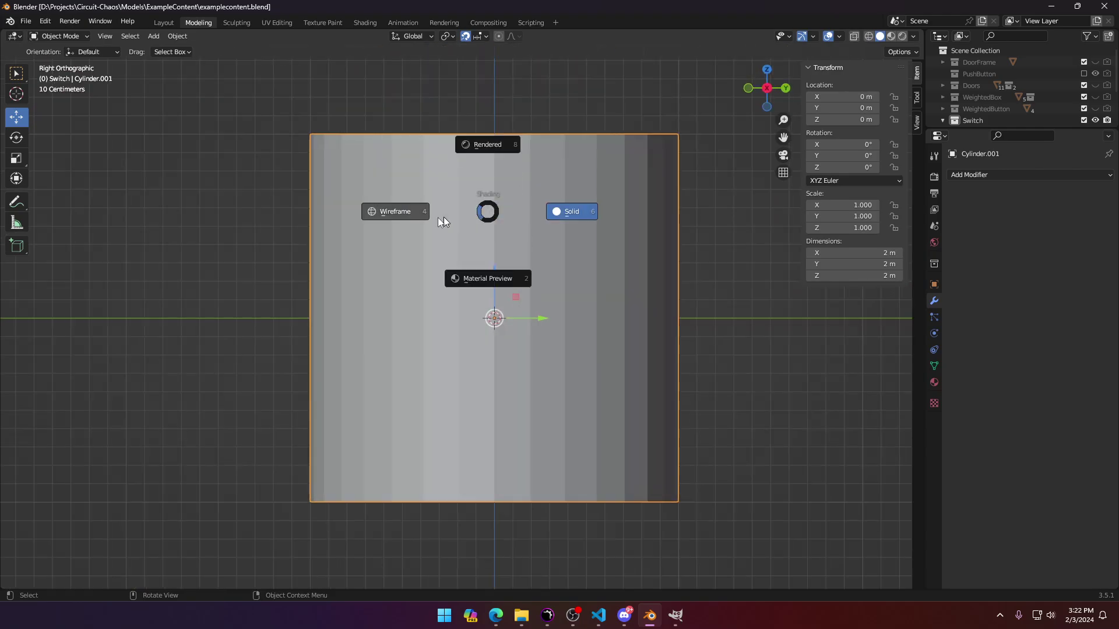
{"action": "left_click", "coordinate": [443, 217]}
{"action": "key", "text": "r"}
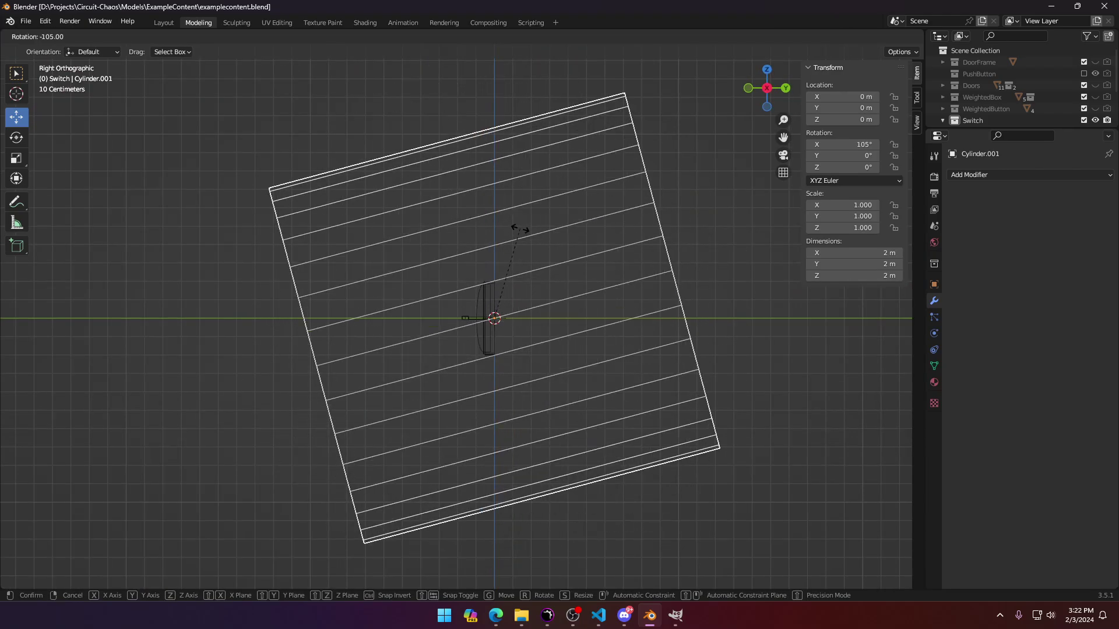
{"action": "left_click", "coordinate": [543, 233]}
Step: Scale the cylinder down to 0.06 m and move it along Y to -0.17 m, over the lever's handle
{"action": "key", "text": "s"}
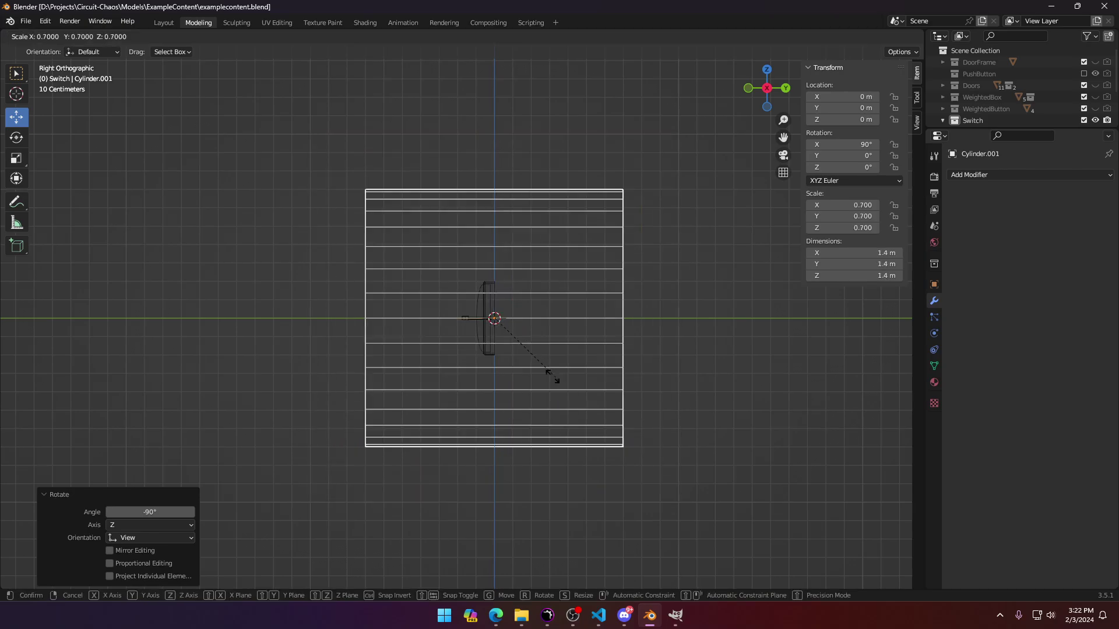
{"action": "left_click", "coordinate": [487, 328]}
{"action": "scroll", "coordinate": [464, 317], "scroll_direction": "up", "scroll_amount": 5}
{"action": "key", "text": "s"}
{"action": "key", "text": "Return"}
{"action": "scroll", "coordinate": [600, 318], "scroll_direction": "up", "scroll_amount": 4}
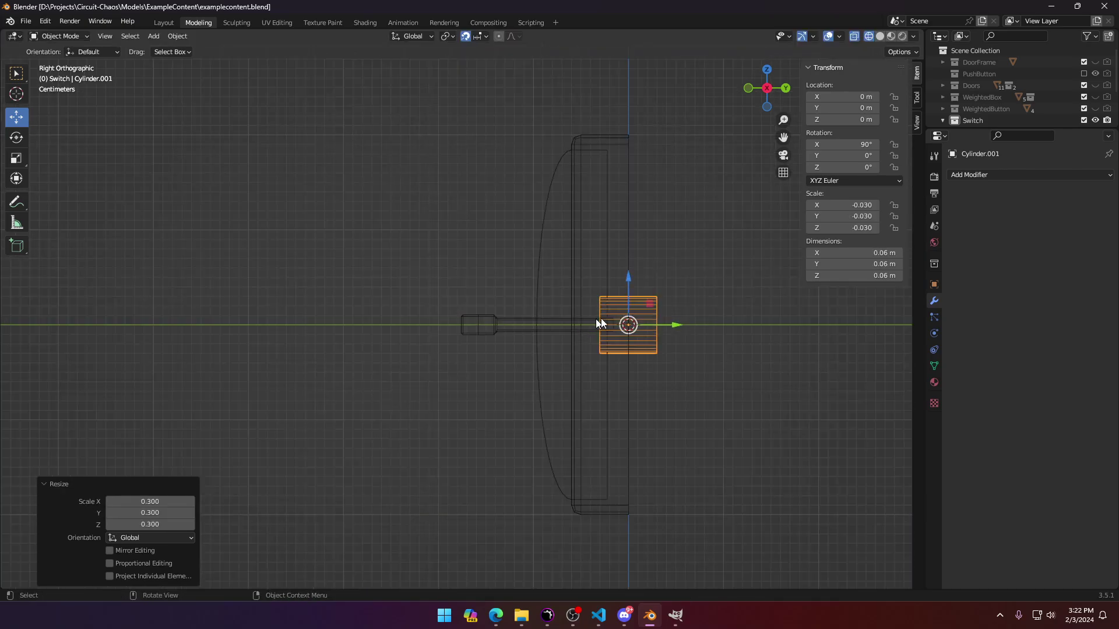
{"action": "key", "text": "g"}
{"action": "key", "text": "y"}
{"action": "left_click", "coordinate": [512, 309]}
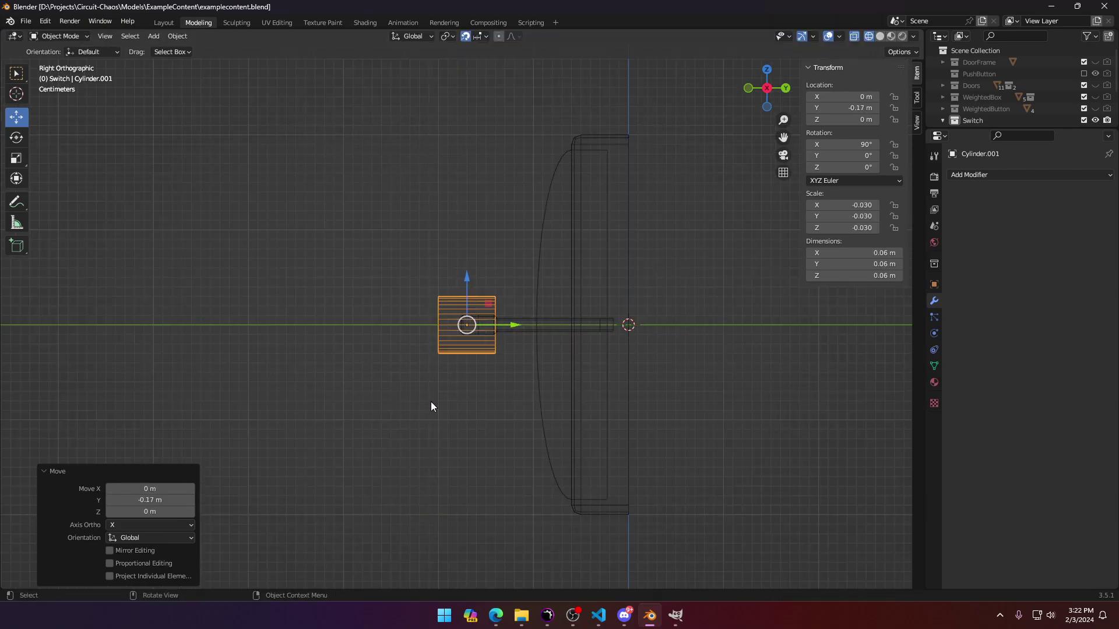
Step: Scale the cylinder to 0.018 m so it fits within the handle's square cross-section, and return to solid shading
{"action": "key", "text": "shift+z"}
{"action": "middle_click_drag", "start_coordinate": [484, 407], "coordinate": [543, 428]}
{"action": "key", "text": "KP_3"}
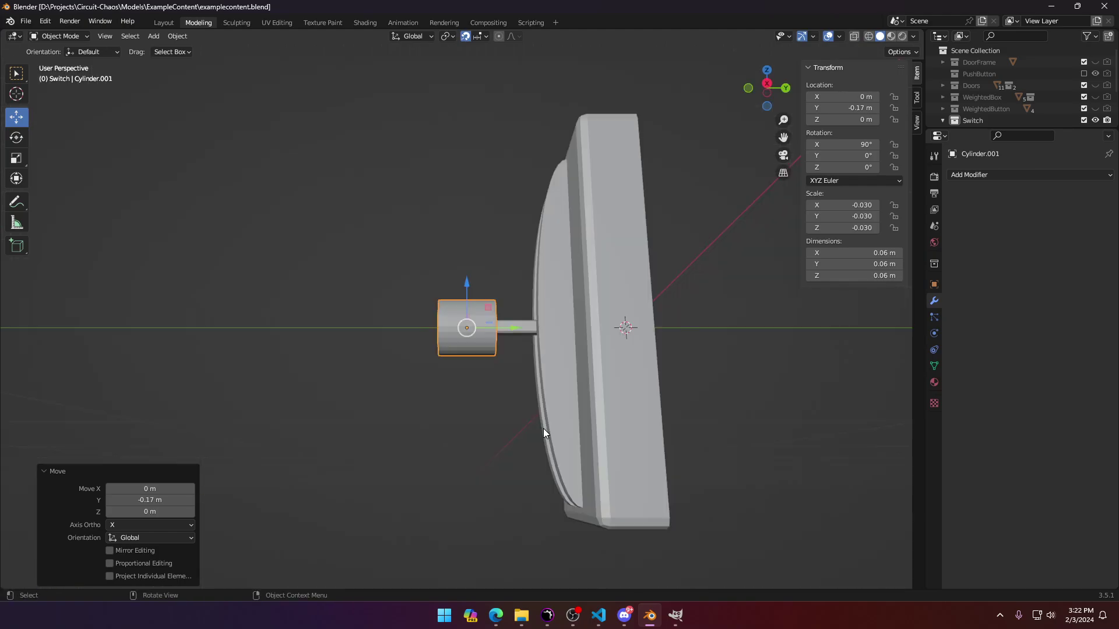
{"action": "scroll", "coordinate": [543, 428], "scroll_direction": "up", "scroll_amount": 2}
{"action": "key", "text": "KP_1"}
{"action": "key", "text": "KP_3"}
{"action": "key", "text": "KP_1"}
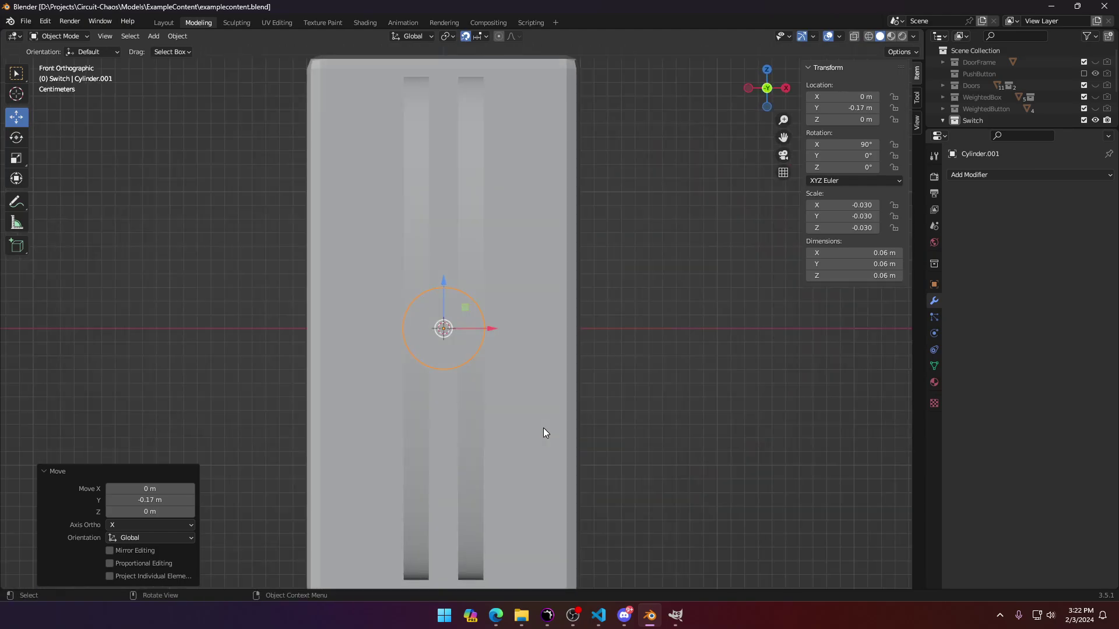
{"action": "key", "text": "z"}
{"action": "left_click", "coordinate": [394, 444]}
{"action": "middle_click_drag", "start_coordinate": [451, 418], "coordinate": [470, 412], "text": "shift"}
{"action": "scroll", "coordinate": [423, 324], "scroll_direction": "up", "scroll_amount": 6}
{"action": "scroll", "coordinate": [423, 328], "scroll_direction": "up", "scroll_amount": 1}
{"action": "key", "text": "s"}
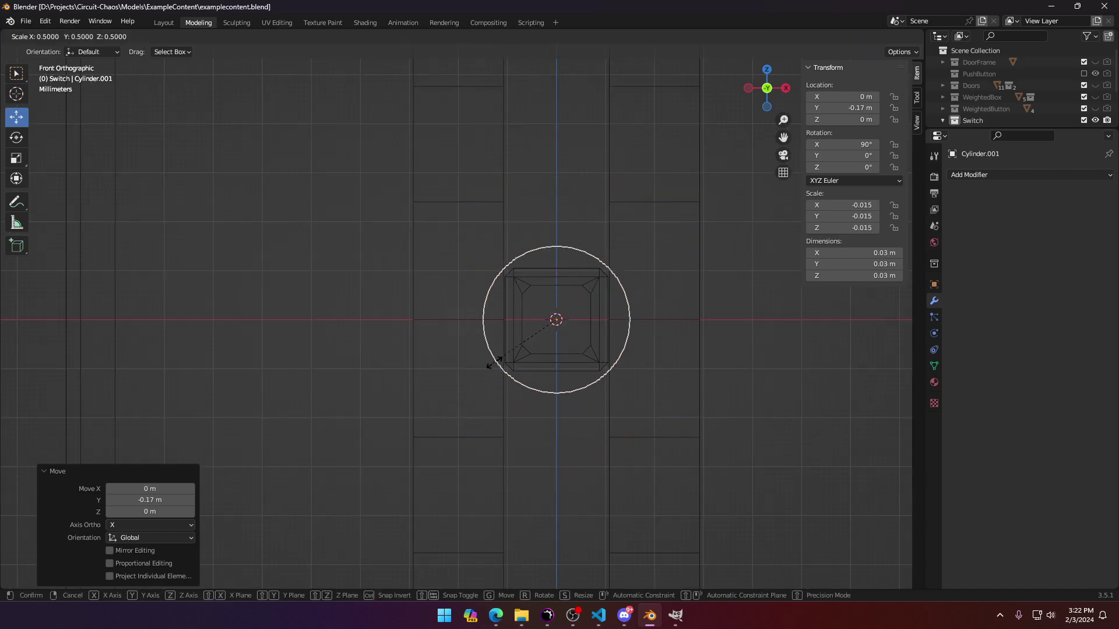
{"action": "left_click", "coordinate": [534, 352]}
{"action": "middle_click_drag", "start_coordinate": [437, 349], "coordinate": [559, 410]}
{"action": "key", "text": "z"}
{"action": "left_click", "coordinate": [655, 411]}
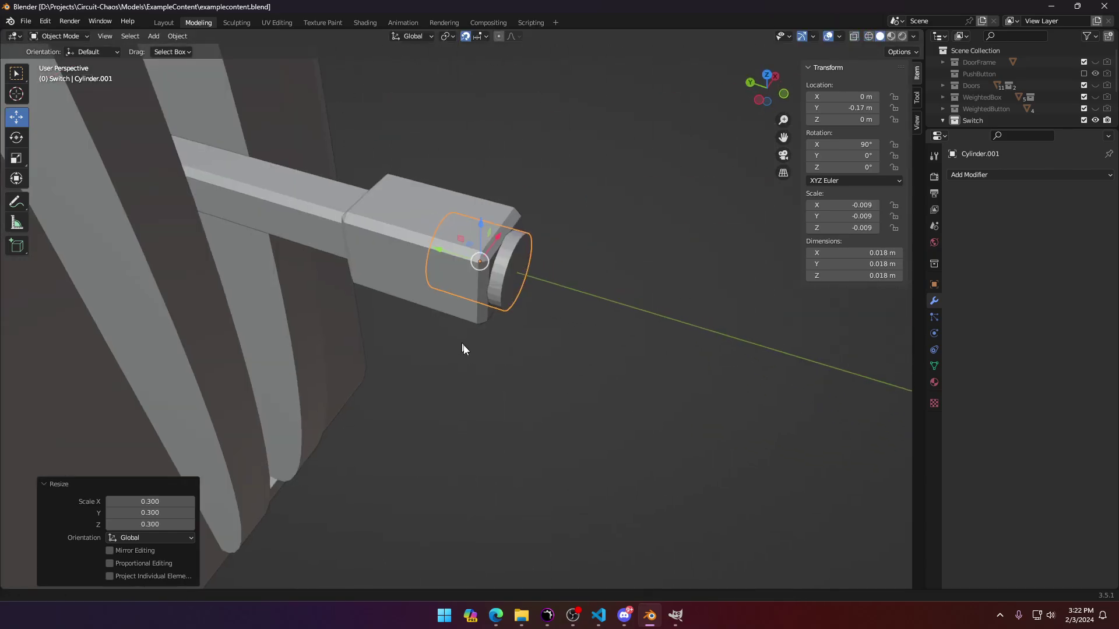
Step: Hide the square lever and enter Edit Mode on the small cylinder
{"action": "middle_click_drag", "start_coordinate": [462, 348], "coordinate": [508, 421], "text": "shift"}
{"action": "left_click", "coordinate": [469, 322]}
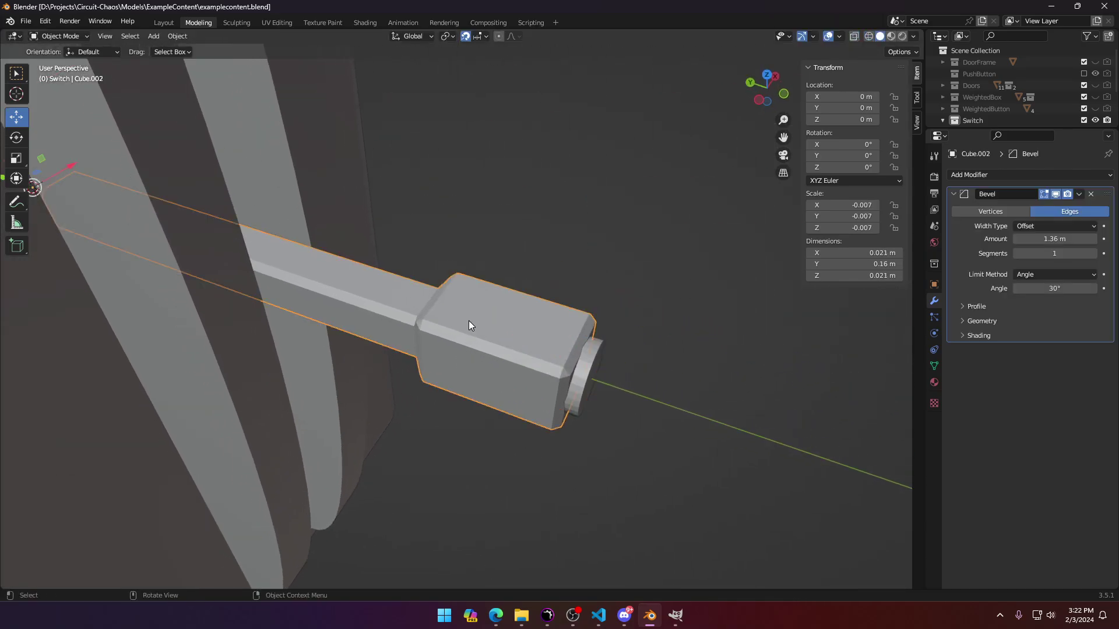
{"action": "scroll", "coordinate": [1008, 117], "scroll_direction": "down", "scroll_amount": 3}
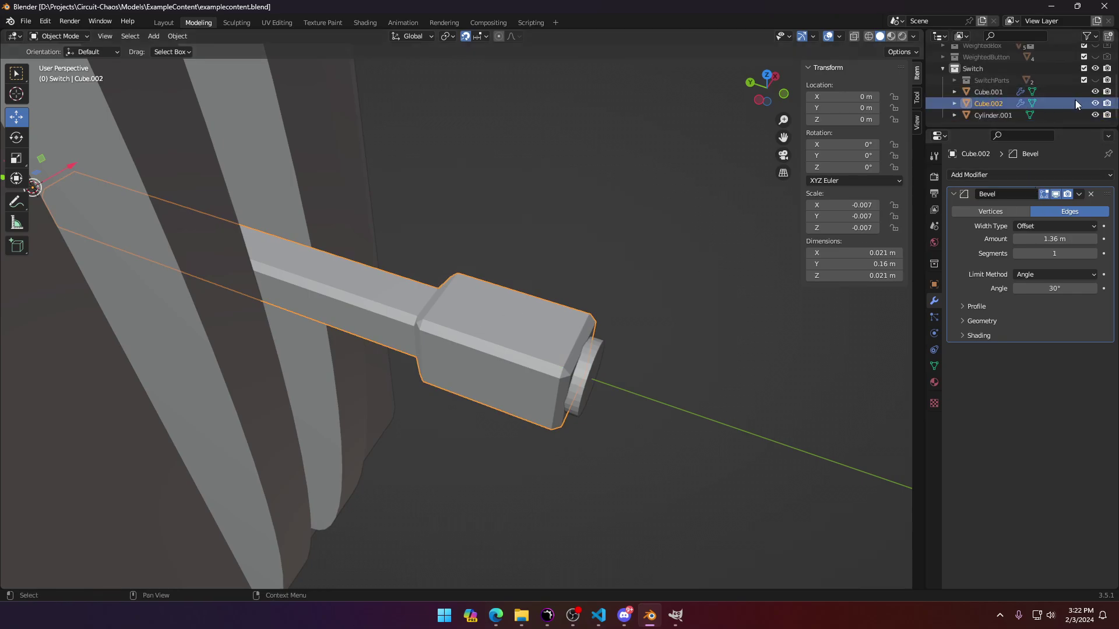
{"action": "left_click", "coordinate": [1095, 103]}
{"action": "left_click", "coordinate": [566, 353]}
{"action": "middle_click_drag", "start_coordinate": [565, 355], "coordinate": [585, 360]}
{"action": "key", "text": "Tab"}
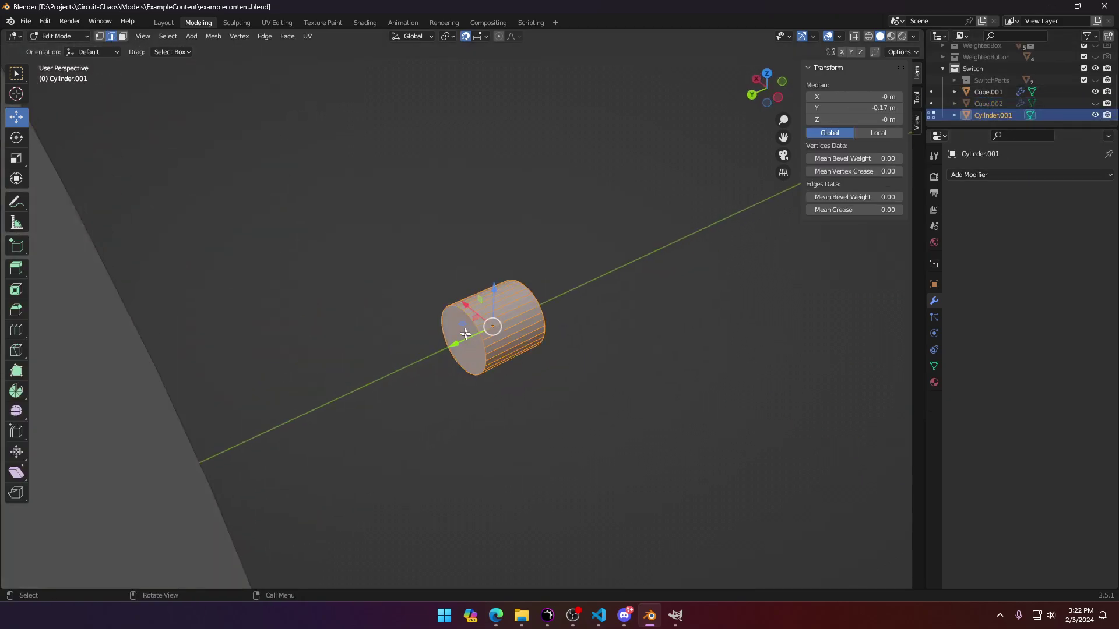
Step: Extrude the cylinder's end face toward the switch body by about 4 mm and scale it to 0.6 to form a taper
{"action": "left_click", "coordinate": [468, 329]}
{"action": "left_click", "coordinate": [124, 40]}
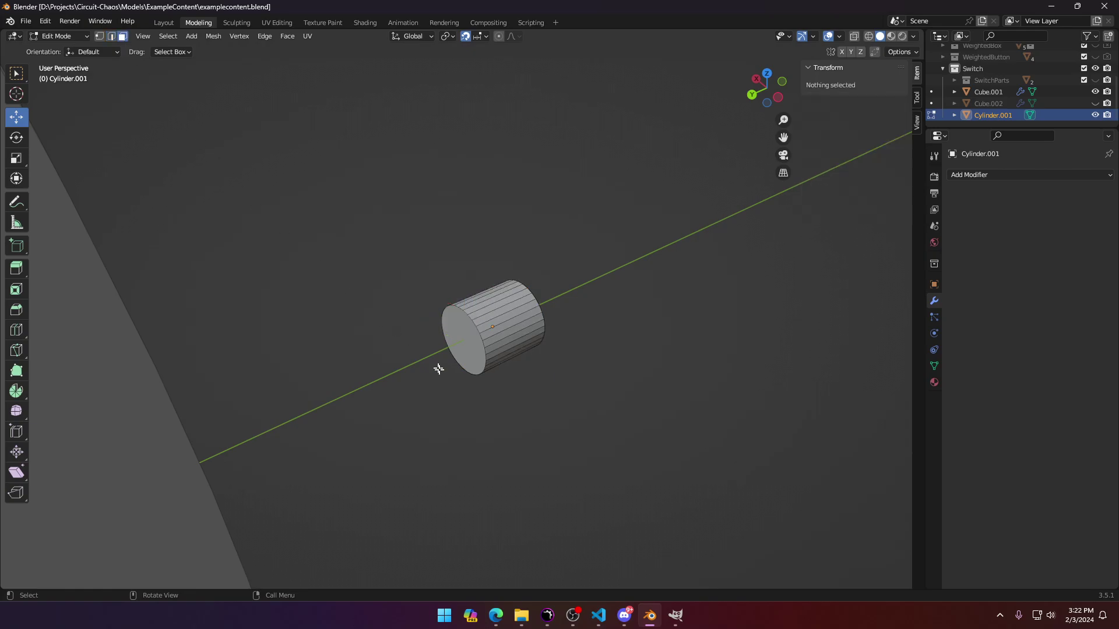
{"action": "left_click", "coordinate": [452, 364]}
{"action": "key", "text": "KP_1"}
{"action": "key", "text": "KP_7"}
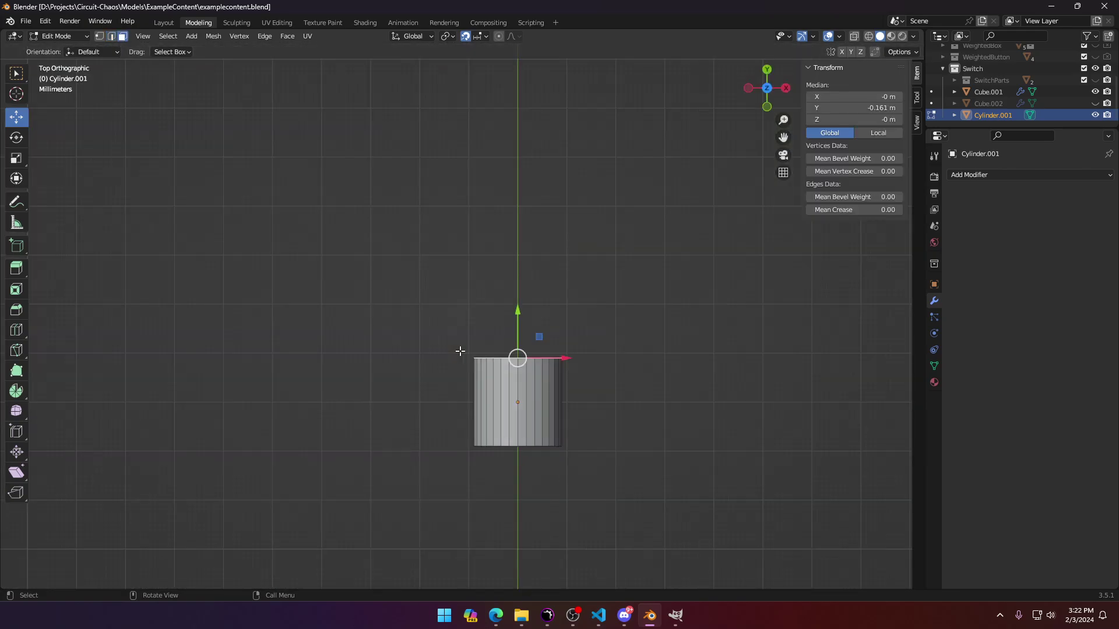
{"action": "middle_click_drag", "start_coordinate": [464, 314], "coordinate": [402, 489], "text": "shift"}
{"action": "scroll", "coordinate": [442, 437], "scroll_direction": "down", "scroll_amount": 5}
{"action": "scroll", "coordinate": [449, 434], "scroll_direction": "up", "scroll_amount": 2}
{"action": "scroll", "coordinate": [449, 434], "scroll_direction": "up", "scroll_amount": 3}
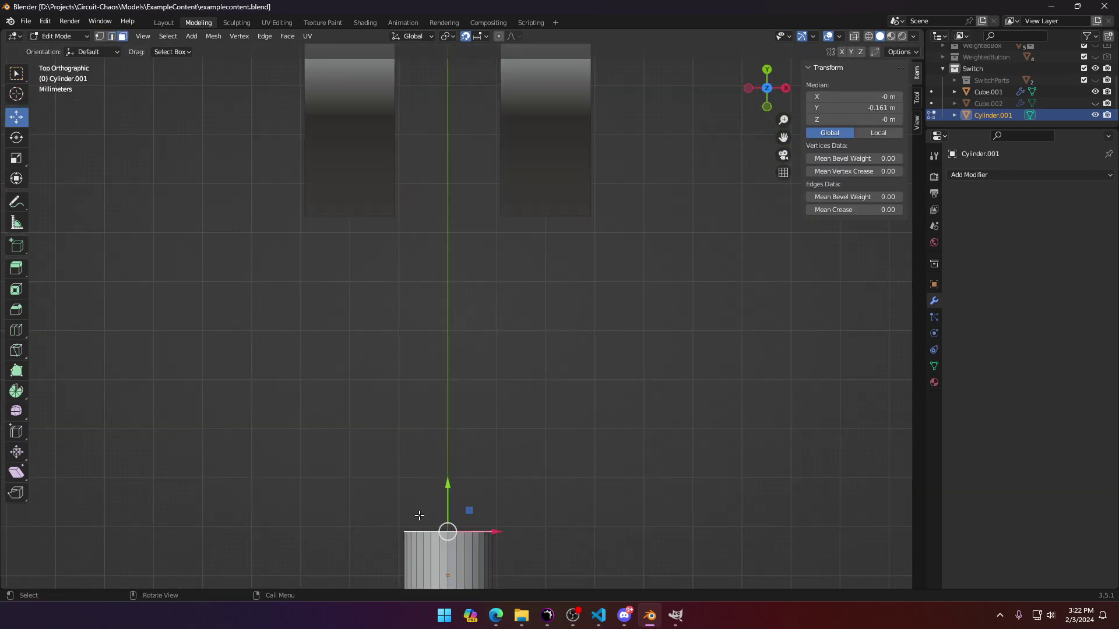
{"action": "key", "text": "e"}
{"action": "left_click", "coordinate": [424, 501]}
{"action": "key", "text": "s"}
{"action": "left_click", "coordinate": [430, 516]}
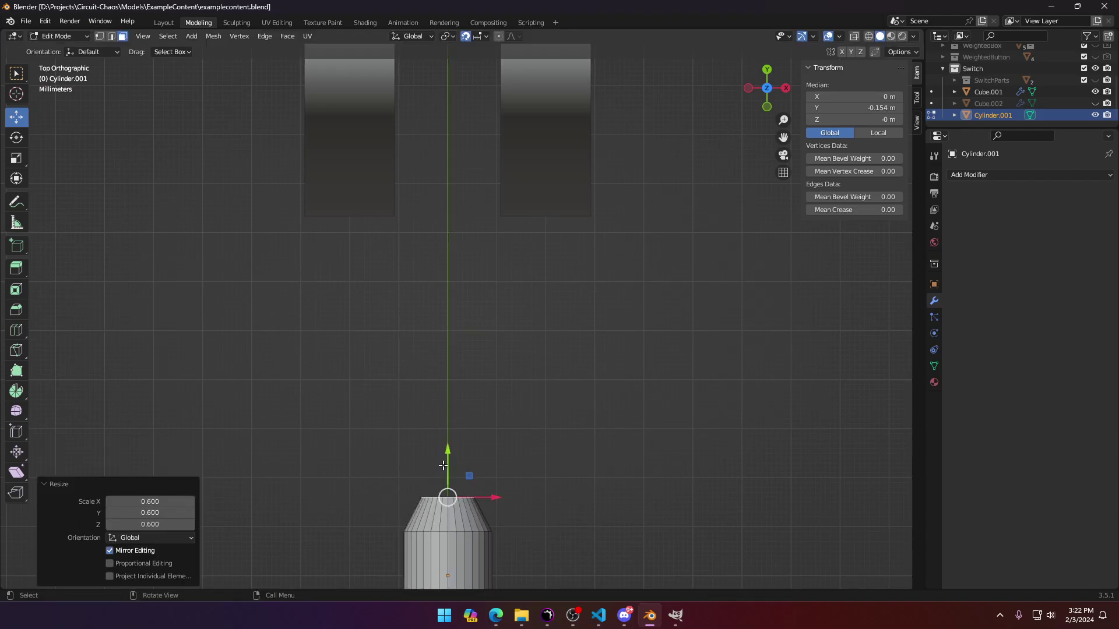
{"action": "left_click_drag", "start_coordinate": [448, 457], "coordinate": [447, 485]}
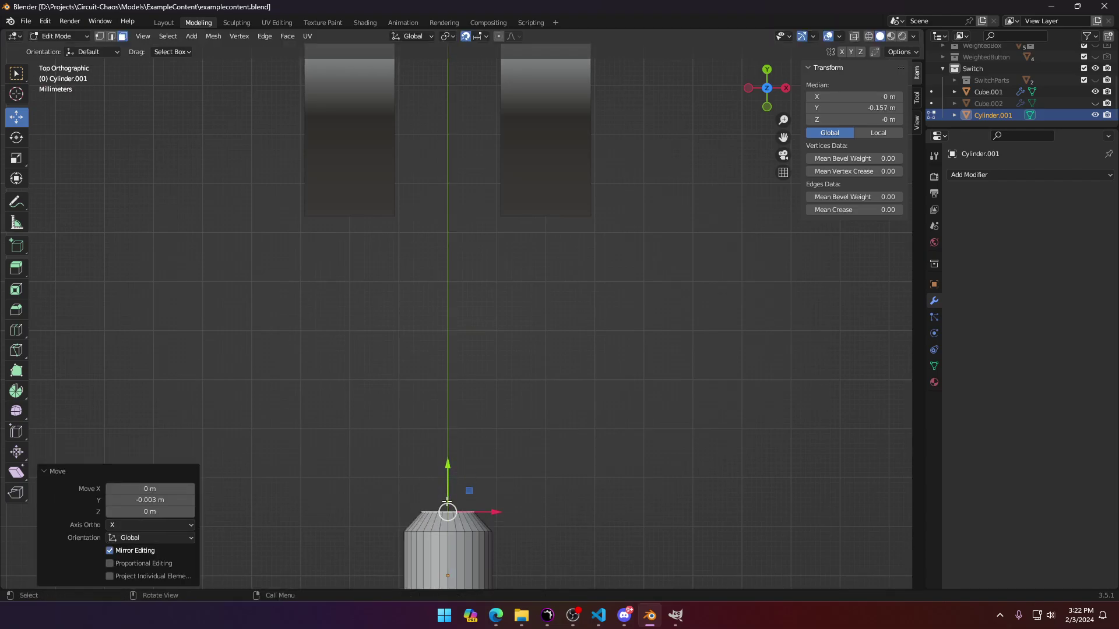
Step: Extrude the cylinder's outer end face by about 3 mm and scale it to 0.7 to form a second taper
{"action": "middle_click_drag", "start_coordinate": [481, 460], "coordinate": [485, 395], "text": "shift"}
{"action": "scroll", "coordinate": [485, 394], "scroll_direction": "down", "scroll_amount": 2}
{"action": "key", "text": "alt+a"}
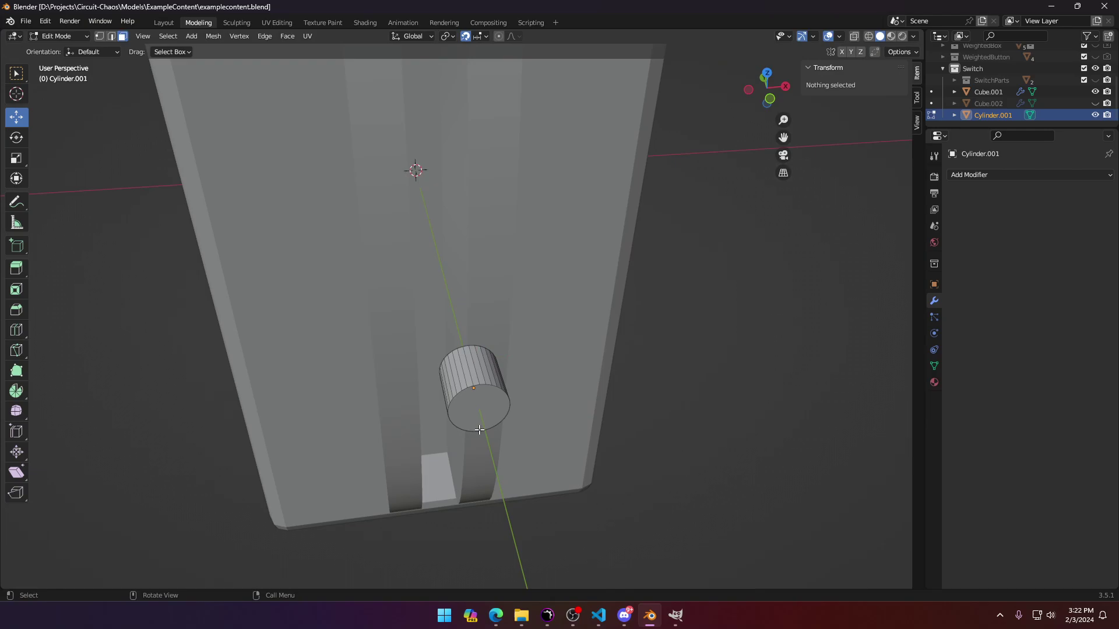
{"action": "left_click", "coordinate": [491, 384]}
{"action": "left_click", "coordinate": [477, 405]}
{"action": "key", "text": "KP_7"}
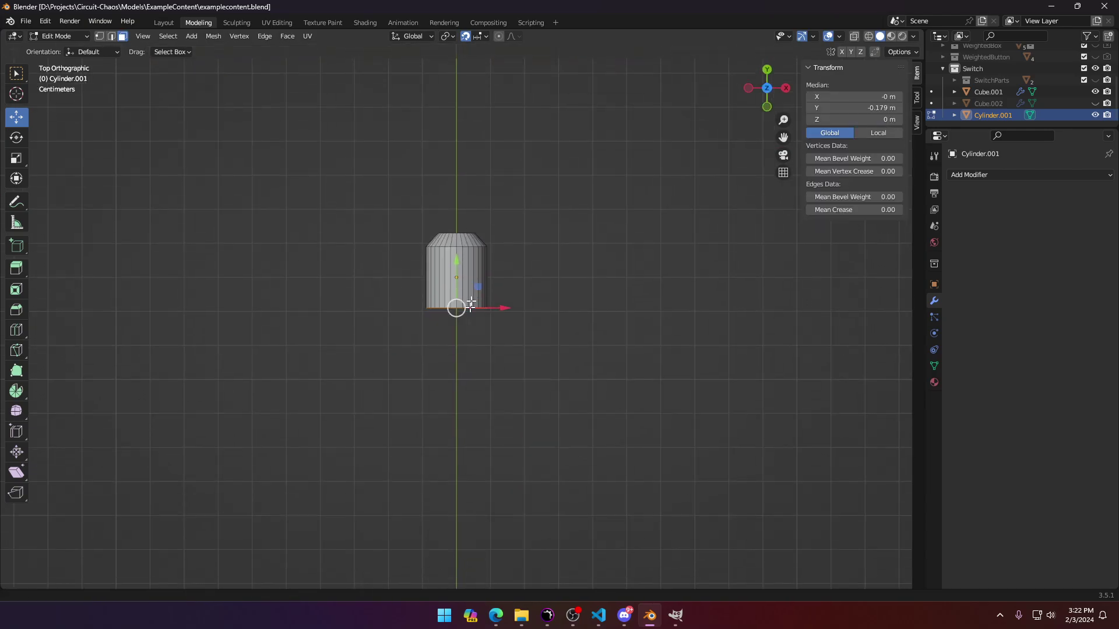
{"action": "scroll", "coordinate": [471, 304], "scroll_direction": "up", "scroll_amount": 5}
{"action": "key", "text": "e"}
{"action": "left_click", "coordinate": [405, 245]}
{"action": "key", "text": "s"}
{"action": "left_click", "coordinate": [406, 274]}
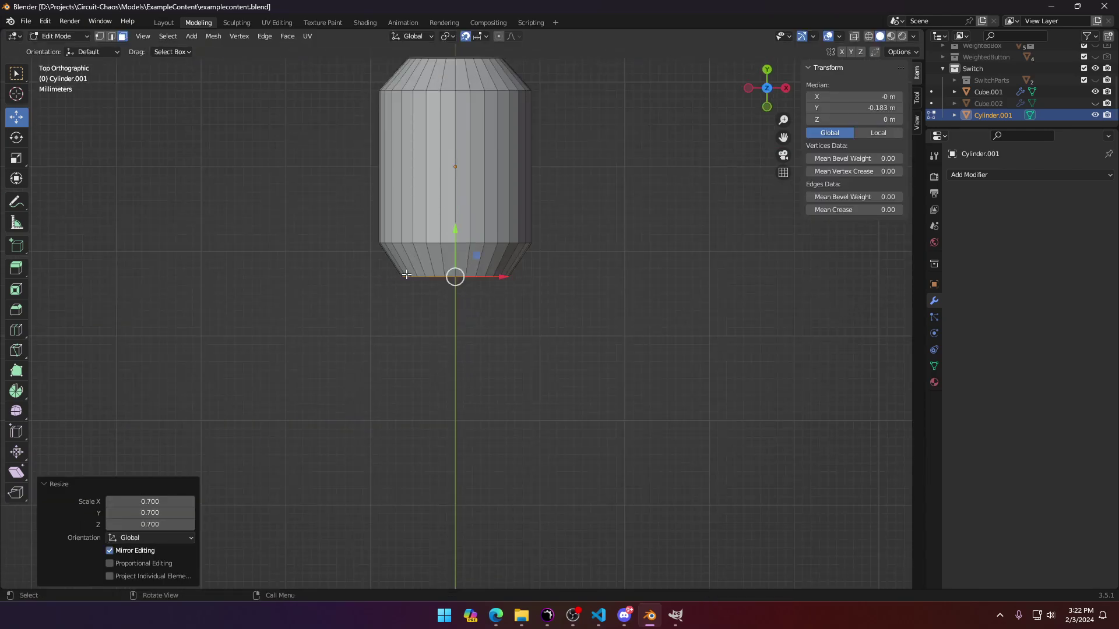
{"action": "left_click_drag", "start_coordinate": [454, 253], "coordinate": [454, 242]}
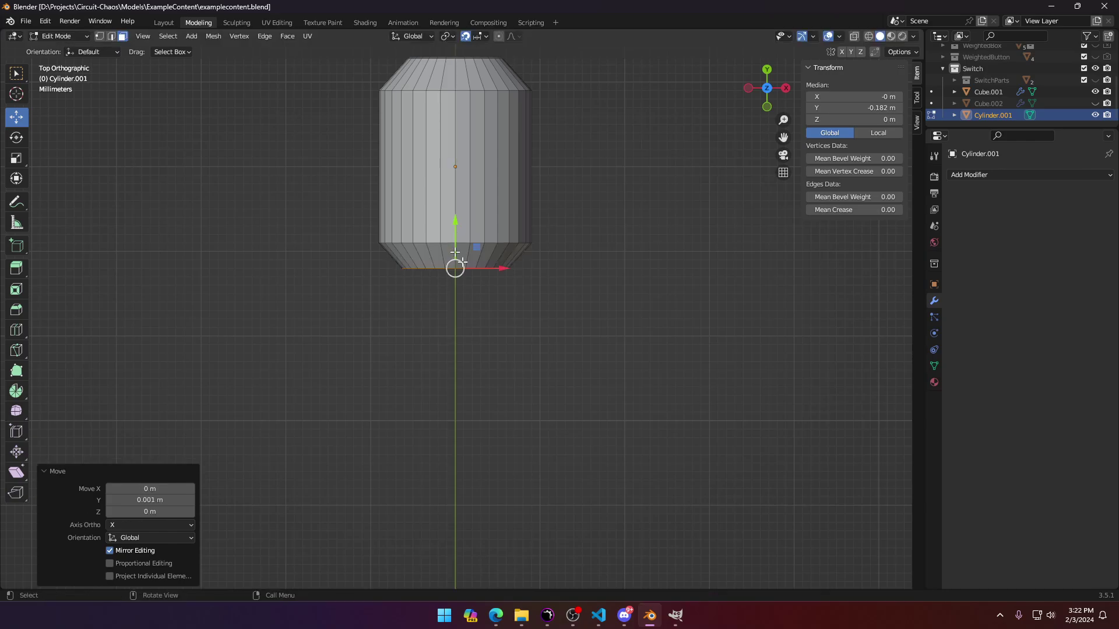
Step: Extrude the tapered end face facing the body 0.117 m into the switch body to form the lever's round shaft
{"action": "middle_click_drag", "start_coordinate": [565, 286], "coordinate": [632, 422]}
{"action": "left_click", "coordinate": [625, 451]}
{"action": "key", "text": "KP_7"}
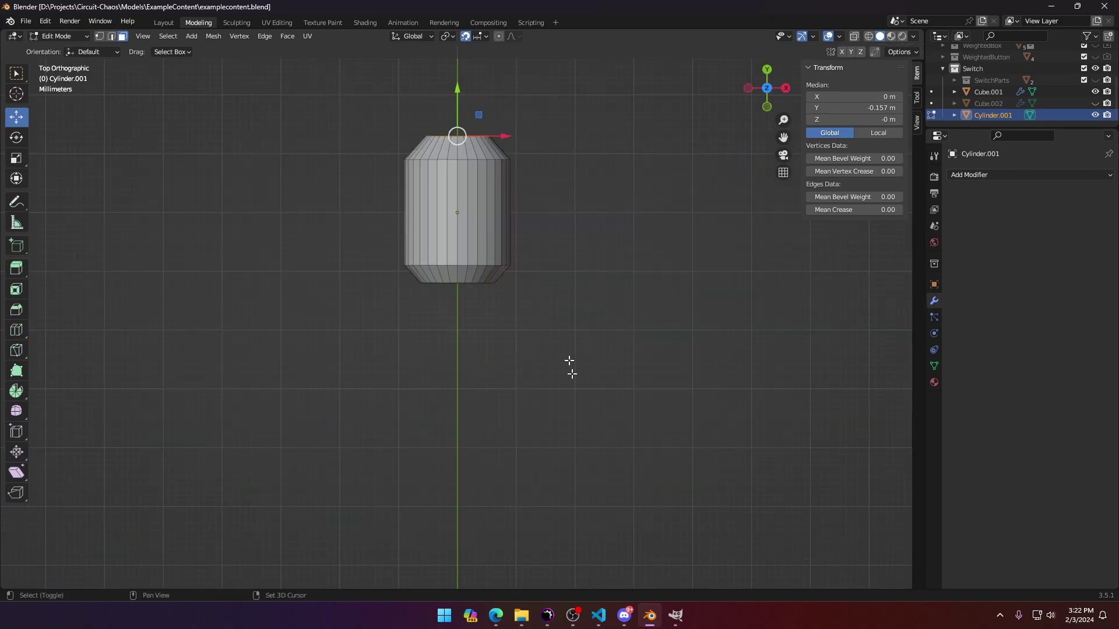
{"action": "middle_click_drag", "start_coordinate": [527, 304], "coordinate": [511, 531], "text": "shift"}
{"action": "scroll", "coordinate": [484, 435], "scroll_direction": "down", "scroll_amount": 6}
{"action": "key", "text": "e"}
{"action": "left_click", "coordinate": [454, 142]}
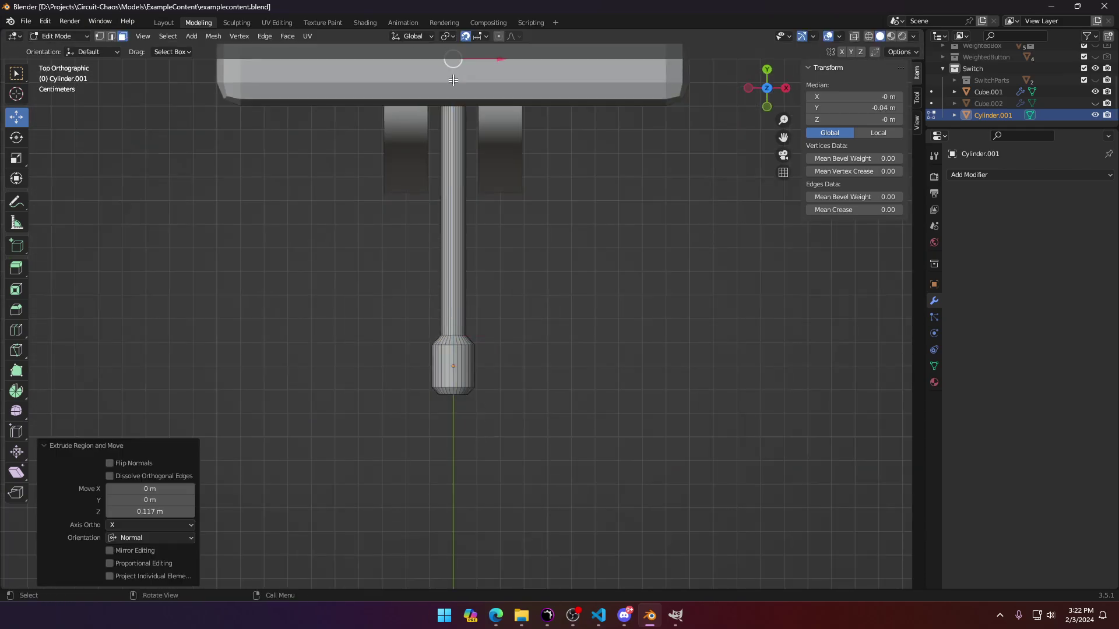
Step: Examine the round lever against the switch body in wireframe and solid shading, and in Object Mode
{"action": "middle_click_drag", "start_coordinate": [454, 142], "coordinate": [407, 169]}
{"action": "scroll", "coordinate": [431, 217], "scroll_direction": "down", "scroll_amount": 1}
{"action": "key", "text": "z"}
{"action": "left_click", "coordinate": [574, 275]}
{"action": "key", "text": "z"}
{"action": "left_click", "coordinate": [332, 291]}
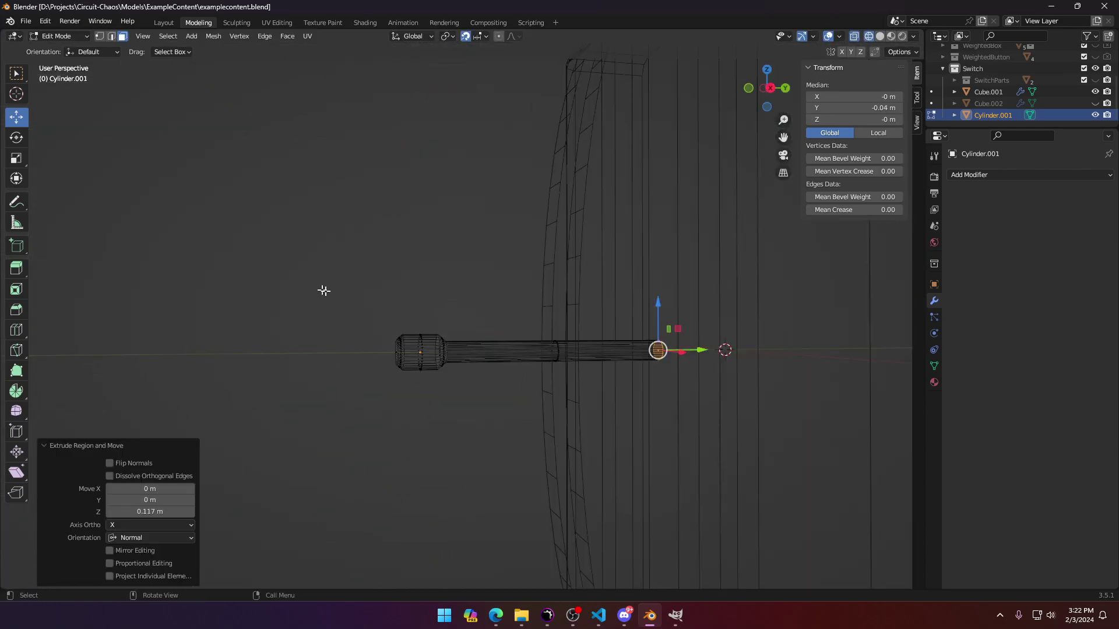
{"action": "key", "text": "z"}
{"action": "left_click", "coordinate": [499, 306]}
{"action": "mouse_move", "coordinate": [500, 307]}
{"action": "middle_mouse_down"}
{"action": "mouse_move", "coordinate": [679, 324]}
{"action": "mouse_move", "coordinate": [584, 375]}
{"action": "mouse_move", "coordinate": [662, 364]}
{"action": "mouse_move", "coordinate": [575, 393]}
{"action": "mouse_move", "coordinate": [562, 370]}
{"action": "middle_mouse_up"}
{"action": "key", "text": "Tab"}
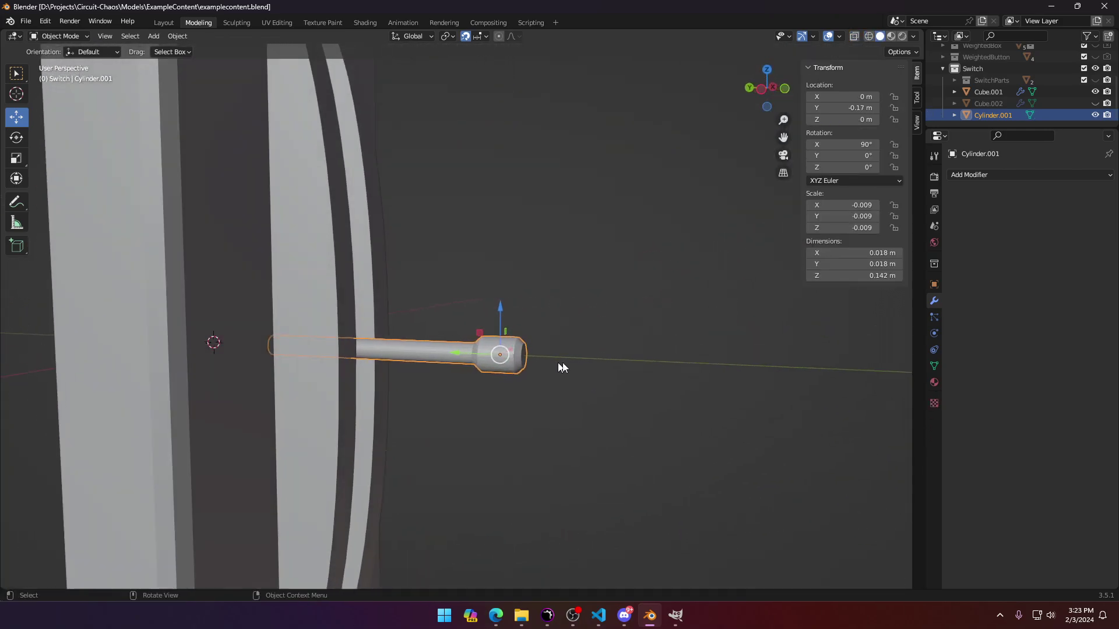
{"action": "scroll", "coordinate": [522, 422], "scroll_direction": "up", "scroll_amount": 5}
Step: Select the ring of taper faces behind the lever's handle and move it along Y toward the switch body to lengthen the handle
{"action": "key", "text": "Tab"}
{"action": "middle_click_drag", "start_coordinate": [522, 422], "coordinate": [517, 381]}
{"action": "left_click", "coordinate": [512, 443], "text": "ctrl"}
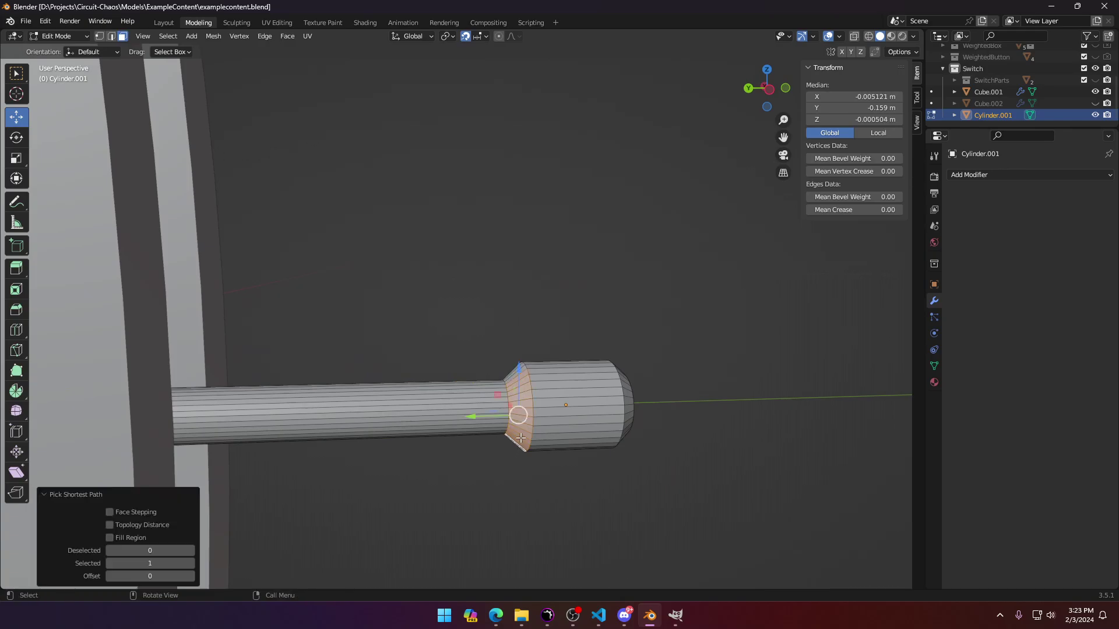
{"action": "middle_click_drag", "start_coordinate": [512, 443], "coordinate": [441, 267]}
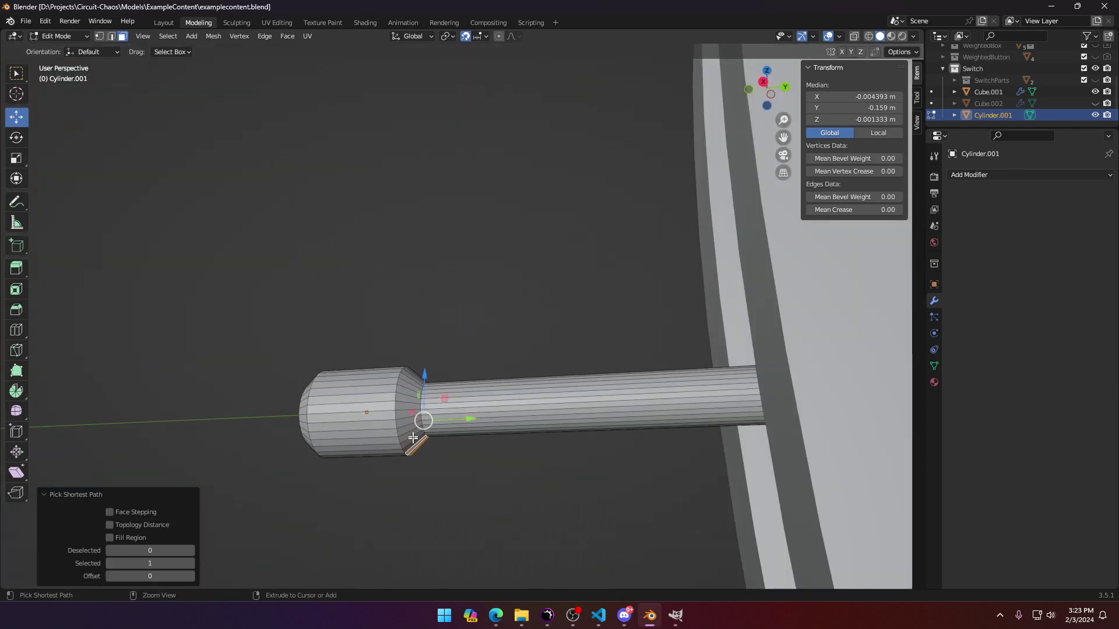
{"action": "middle_click_drag", "start_coordinate": [422, 334], "coordinate": [188, 437]}
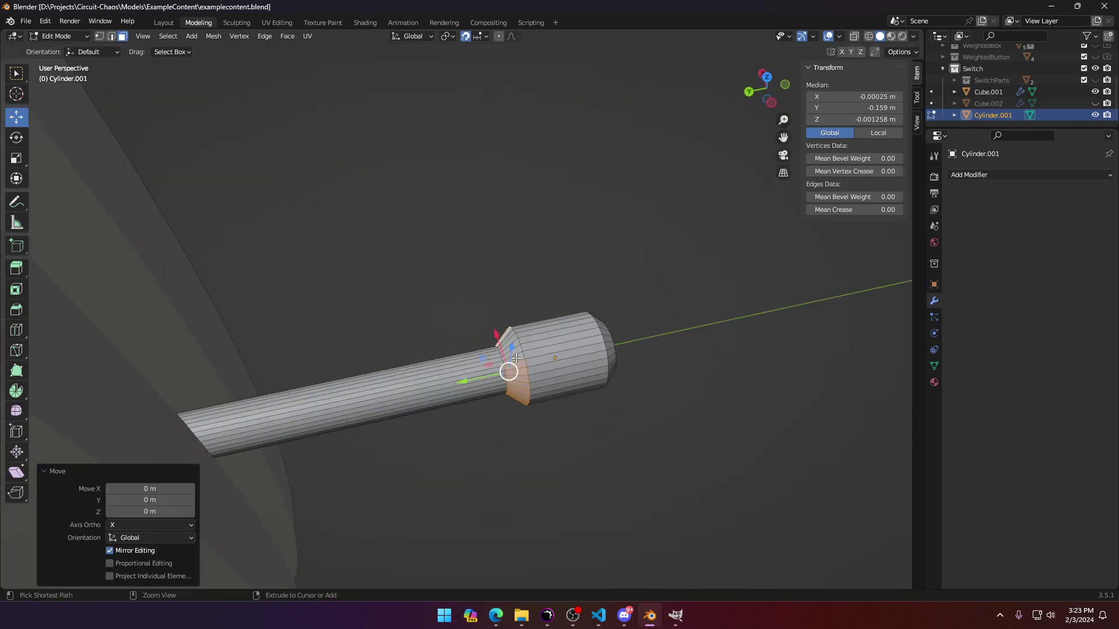
{"action": "left_click", "coordinate": [505, 332], "text": "ctrl"}
{"action": "key", "text": "KP_1"}
{"action": "key", "text": "KP_3"}
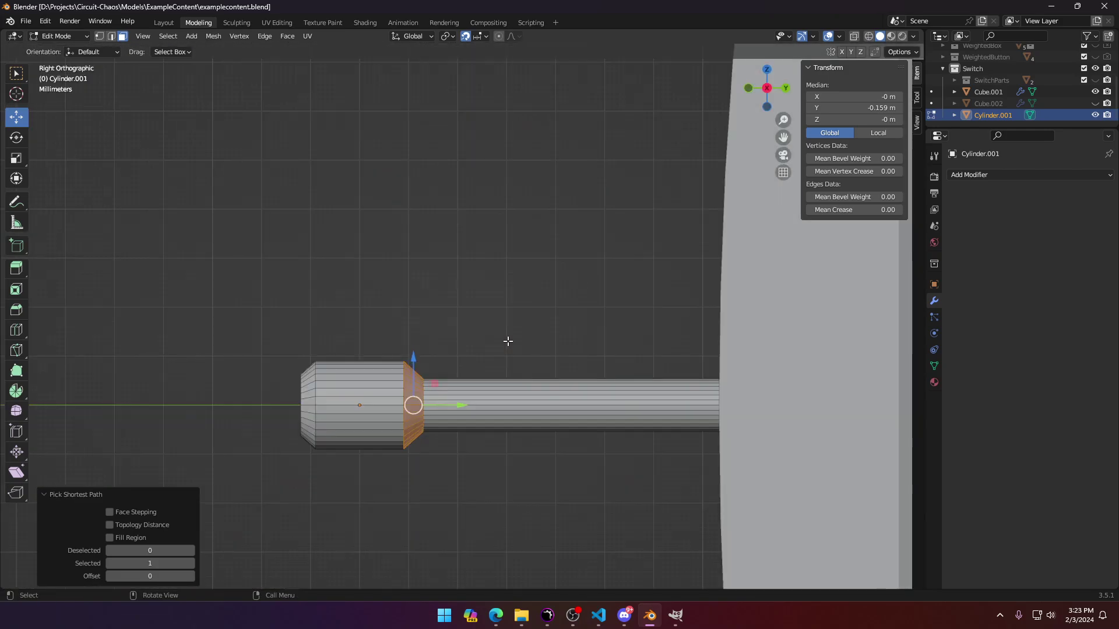
{"action": "left_click_drag", "start_coordinate": [450, 405], "coordinate": [506, 405]}
{"action": "key", "text": "Tab"}
Step: Examine the lever in wireframe shading to see how far its shaft reaches into the switch body
{"action": "key", "text": "z"}
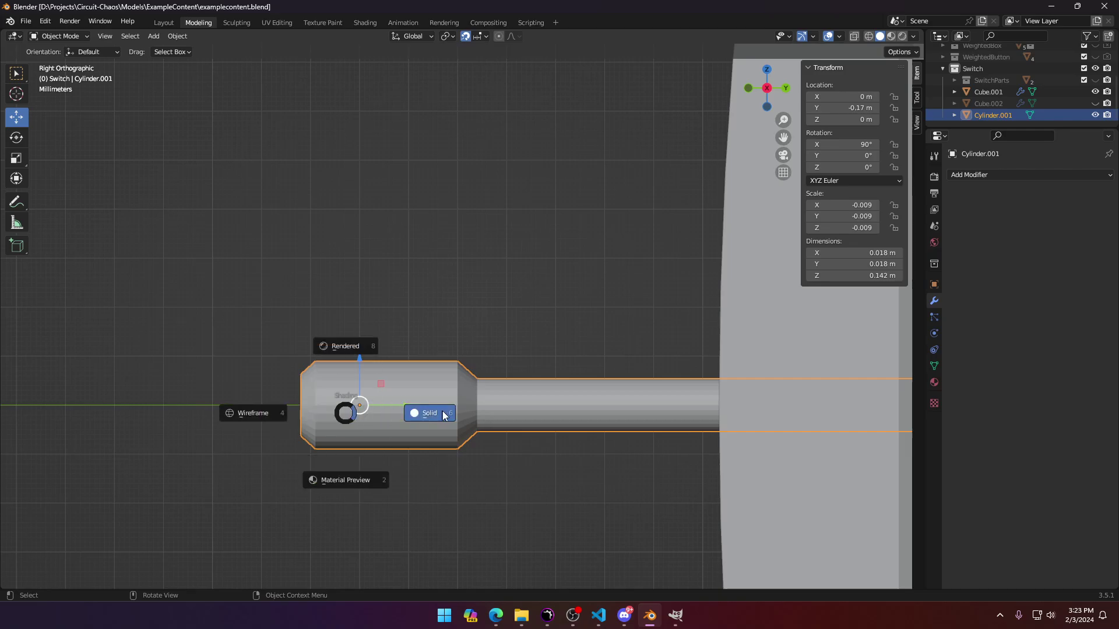
{"action": "left_click", "coordinate": [443, 413]}
{"action": "key", "text": "z"}
{"action": "left_click", "coordinate": [228, 408]}
{"action": "scroll", "coordinate": [228, 403], "scroll_direction": "down", "scroll_amount": 6}
{"action": "key", "text": "Tab"}
{"action": "key", "text": "Tab"}
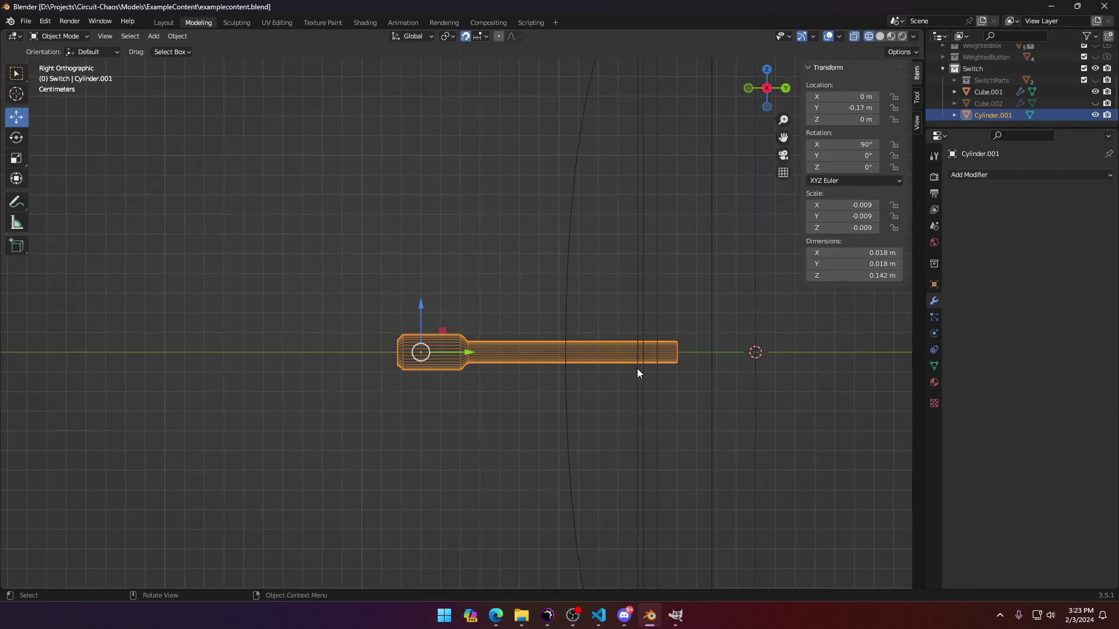
{"action": "middle_click_drag", "start_coordinate": [638, 368], "coordinate": [549, 401]}
Step: Move the shaft's inner end face 0.018 m along Y, deeper into the switch body
{"action": "key", "text": "Tab"}
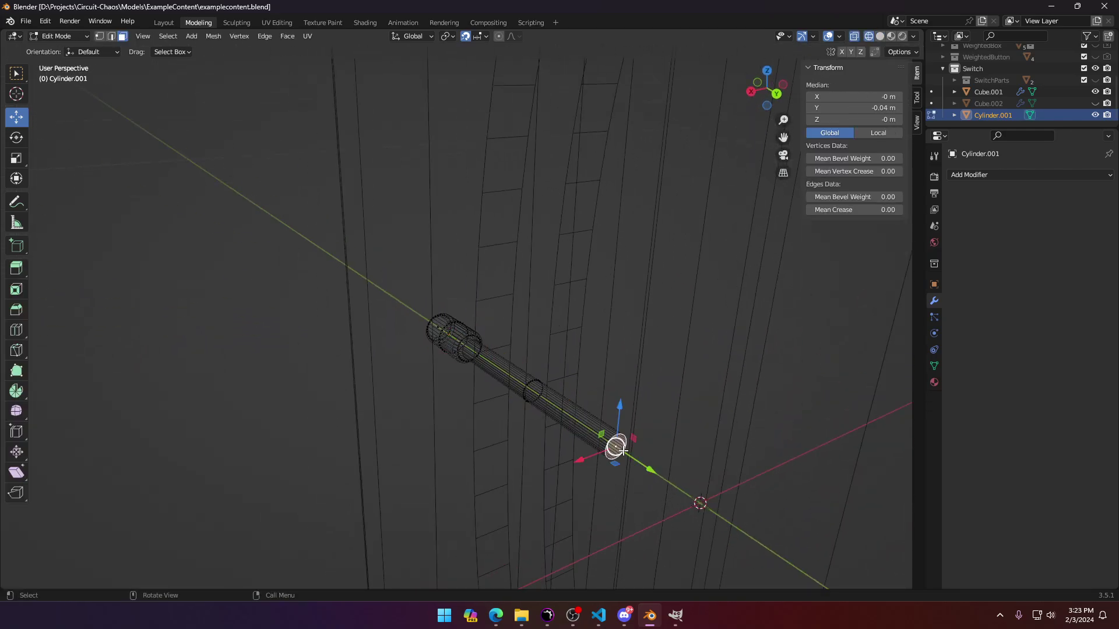
{"action": "key", "text": "KP_3"}
{"action": "key", "text": "z"}
{"action": "key", "text": "z"}
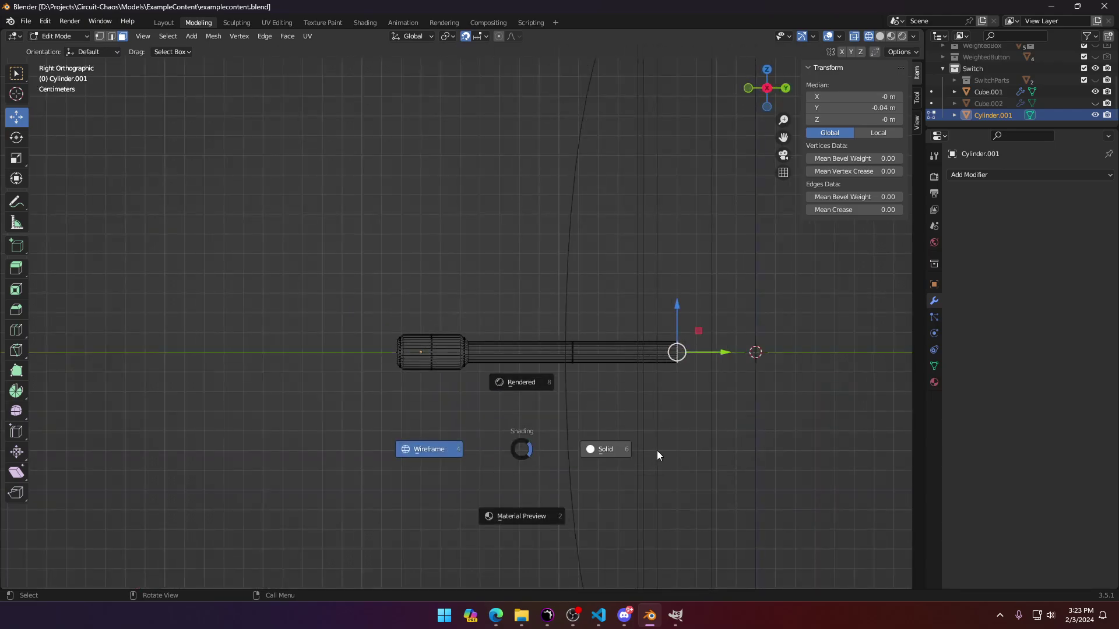
{"action": "left_click", "coordinate": [657, 451]}
{"action": "middle_click_drag", "start_coordinate": [707, 442], "coordinate": [487, 414], "text": "shift"}
{"action": "key", "text": "z"}
{"action": "left_click", "coordinate": [373, 397]}
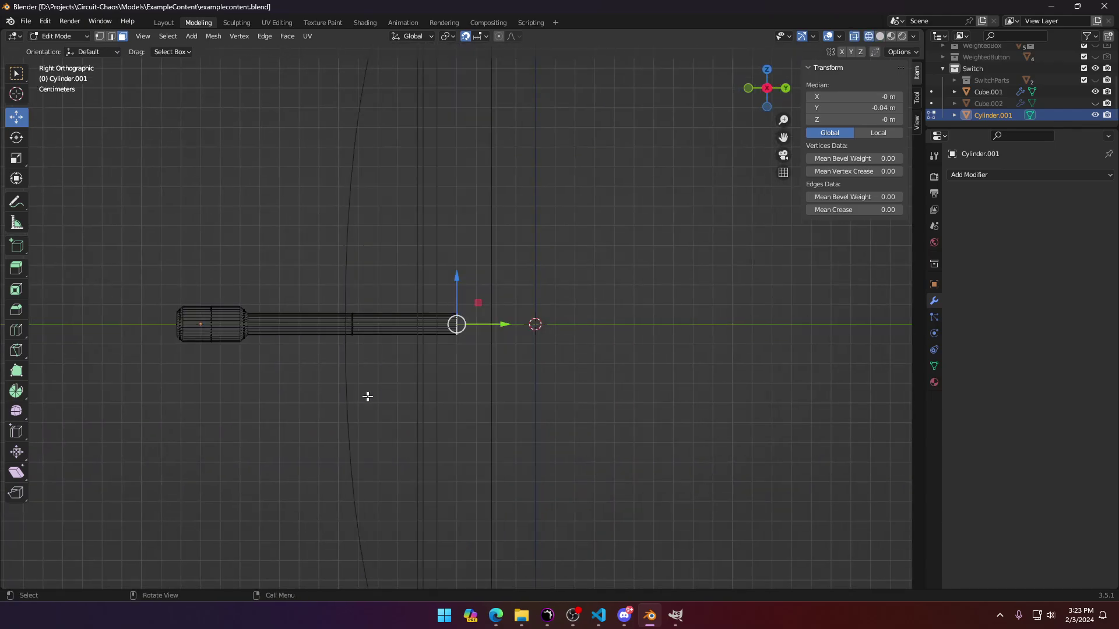
{"action": "key", "text": "Tab"}
{"action": "key", "text": "Tab"}
{"action": "scroll", "coordinate": [464, 350], "scroll_direction": "up", "scroll_amount": 5}
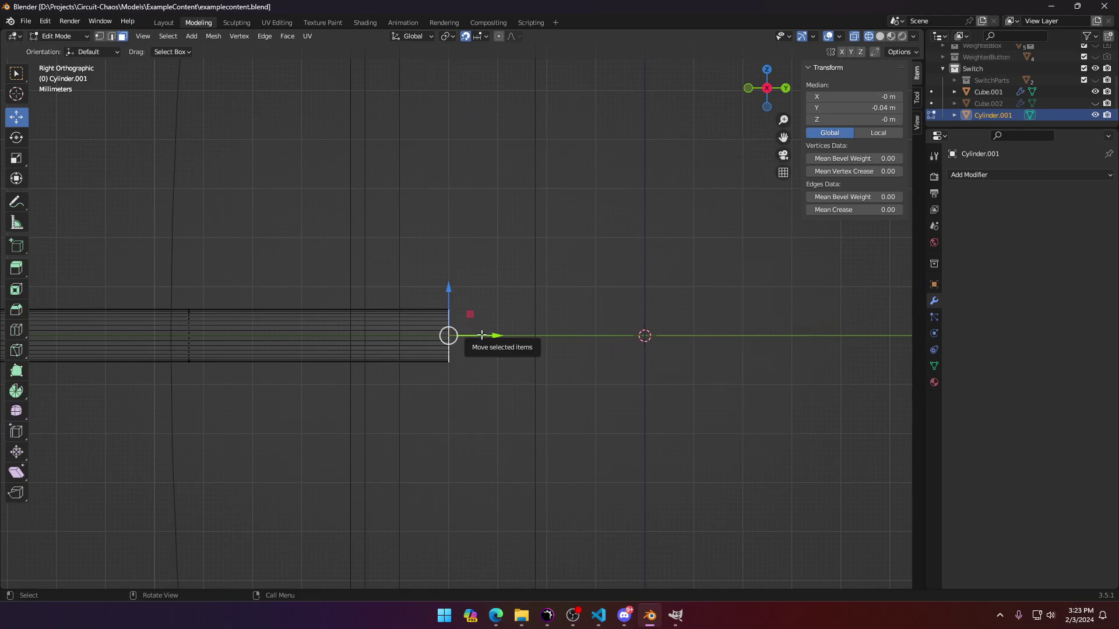
{"action": "left_click_drag", "start_coordinate": [482, 336], "coordinate": [553, 341]}
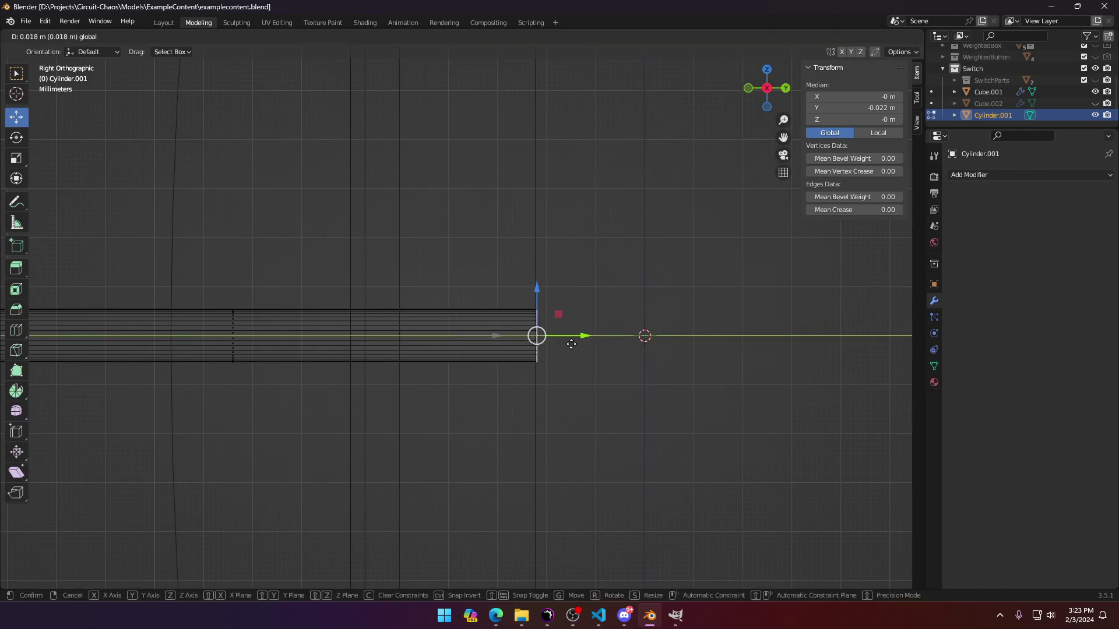
{"action": "left_click_drag", "start_coordinate": [571, 344], "coordinate": [571, 344]}
Step: Shade the lever smooth and add an Edge Split modifier to it
{"action": "key", "text": "z"}
{"action": "left_click", "coordinate": [618, 370]}
{"action": "scroll", "coordinate": [466, 391], "scroll_direction": "down", "scroll_amount": 5}
{"action": "mouse_move", "coordinate": [387, 411]}
{"action": "middle_mouse_down"}
{"action": "mouse_move", "coordinate": [556, 441]}
{"action": "mouse_move", "coordinate": [648, 407]}
{"action": "mouse_move", "coordinate": [651, 454]}
{"action": "mouse_move", "coordinate": [641, 443]}
{"action": "middle_mouse_up"}
{"action": "key", "text": "Tab"}
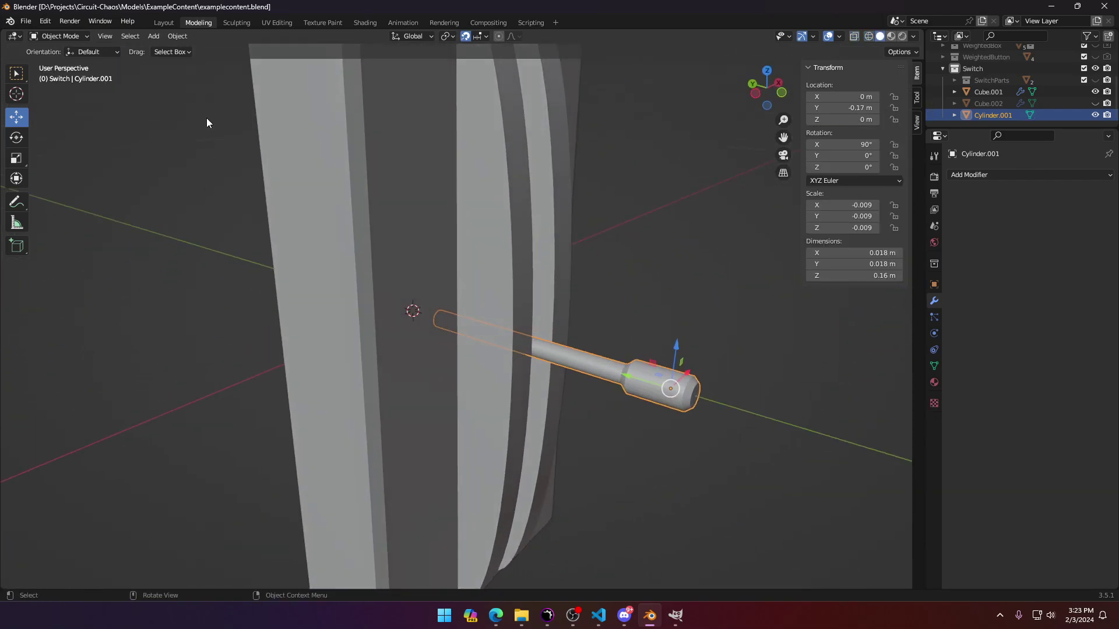
{"action": "left_click", "coordinate": [173, 39]}
{"action": "mouse_move", "coordinate": [211, 97]}
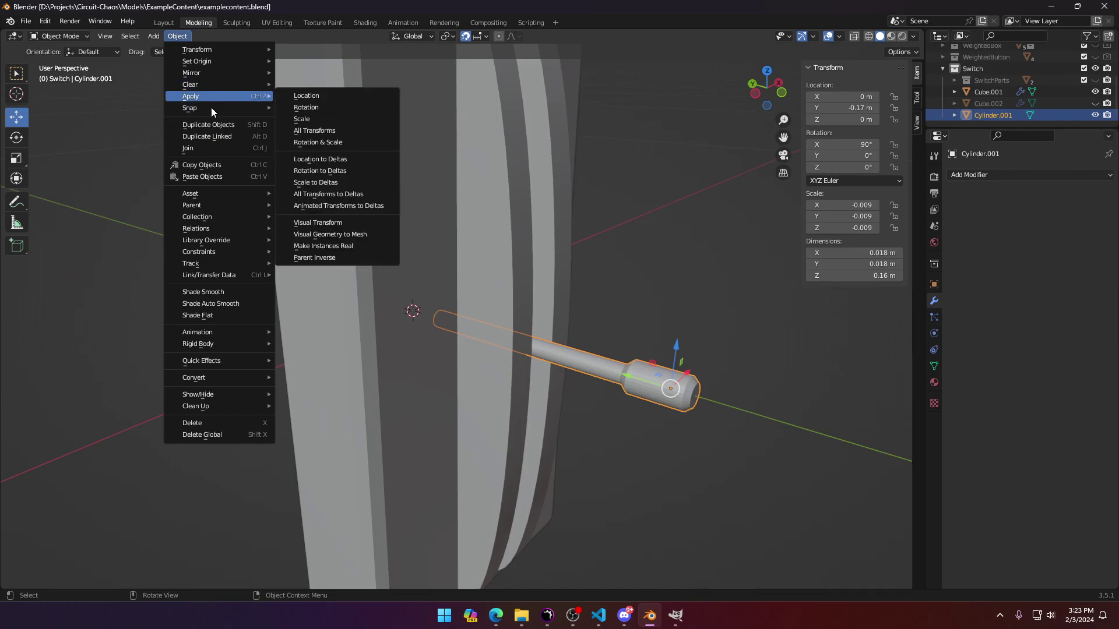
{"action": "left_click", "coordinate": [226, 292]}
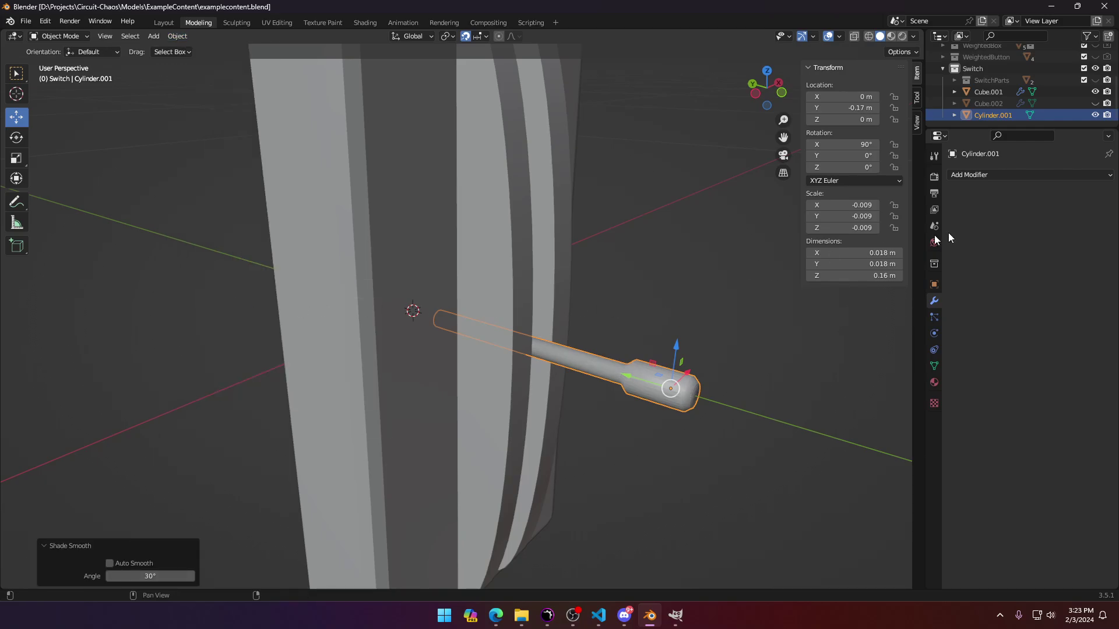
{"action": "left_click", "coordinate": [1012, 173]}
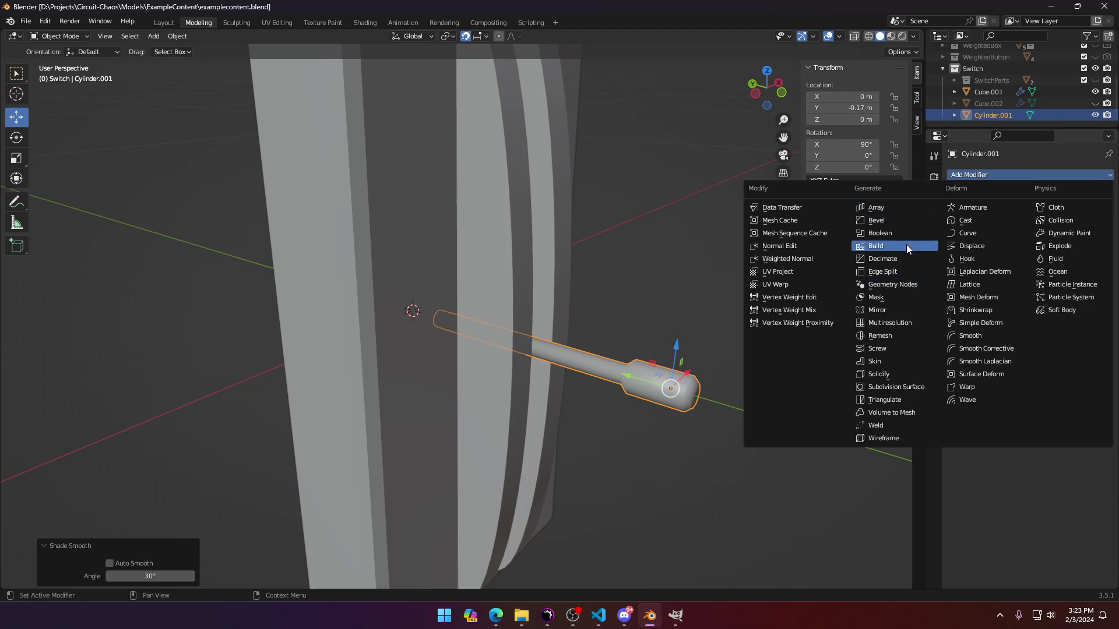
{"action": "left_click", "coordinate": [890, 275]}
Step: Move the lever object to Y 0 m and shift its mesh back outward, so its pivot lies at the world origin
{"action": "middle_click_drag", "start_coordinate": [767, 359], "coordinate": [673, 412]}
{"action": "key", "text": "KP_7"}
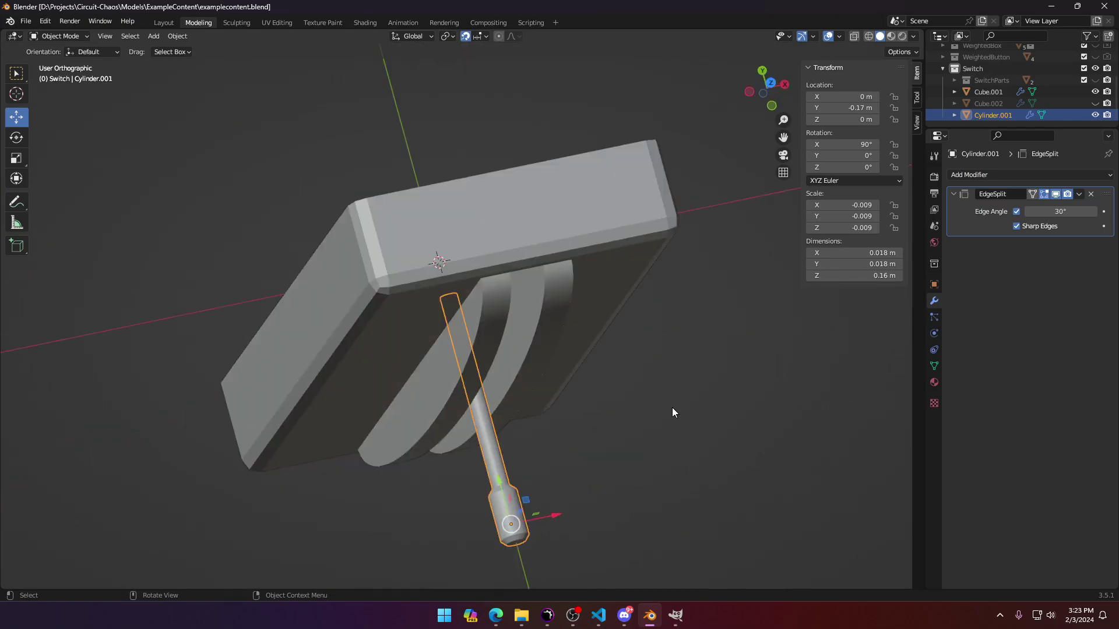
{"action": "left_click_drag", "start_coordinate": [454, 506], "coordinate": [439, 403]}
{"action": "key", "text": "Tab"}
{"action": "key", "text": "a"}
{"action": "scroll", "coordinate": [458, 211], "scroll_direction": "down", "scroll_amount": 1}
{"action": "key", "text": "Tab"}
Step: Test-rotate the lever 60° about its pivot in the right side view and undo the rotation
{"action": "middle_click_drag", "start_coordinate": [439, 402], "coordinate": [396, 365]}
{"action": "key", "text": "KP_3"}
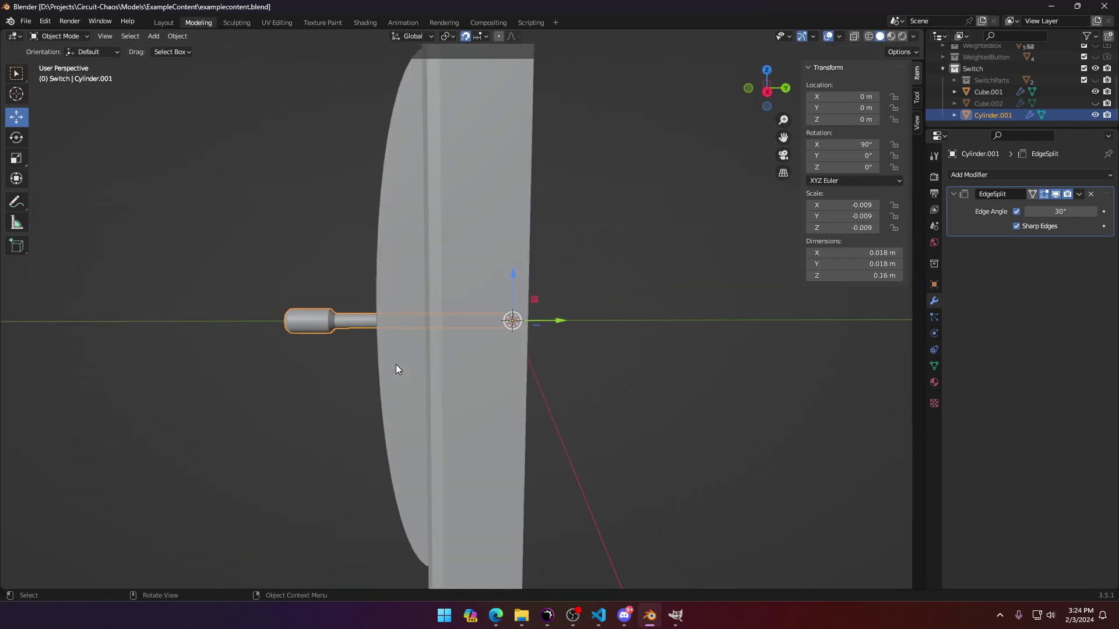
{"action": "key", "text": "KP_1"}
{"action": "key", "text": "KP_3"}
{"action": "key", "text": "r"}
{"action": "left_click", "coordinate": [368, 124]}
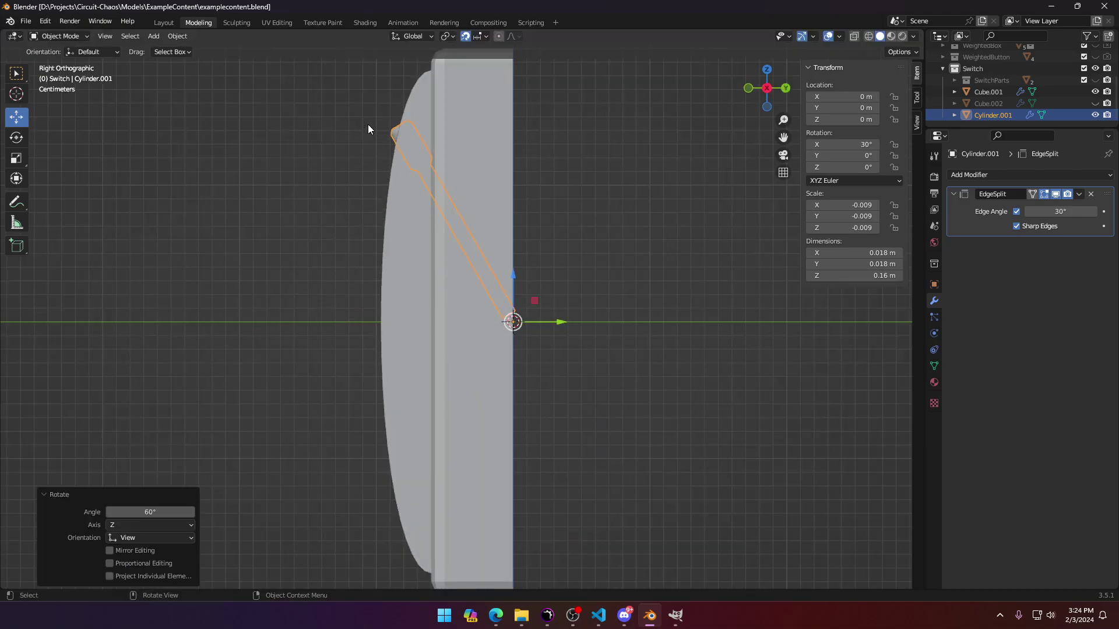
{"action": "key", "text": "ctrl+z"}
Step: Move the whole lever mesh about 0.04 m outward along Y in Edit Mode, keeping the pivot at the world origin
{"action": "key", "text": "Tab"}
{"action": "key", "text": "z"}
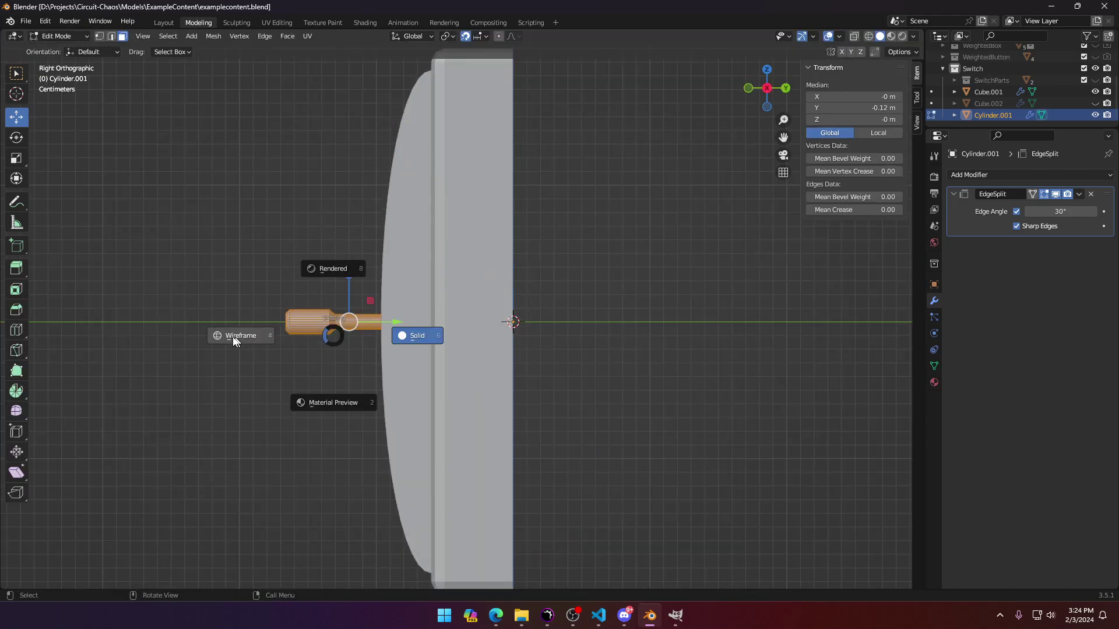
{"action": "left_click", "coordinate": [233, 333]}
{"action": "scroll", "coordinate": [392, 339], "scroll_direction": "up", "scroll_amount": 3}
{"action": "left_click_drag", "start_coordinate": [390, 339], "coordinate": [324, 337]}
{"action": "key", "text": "Tab"}
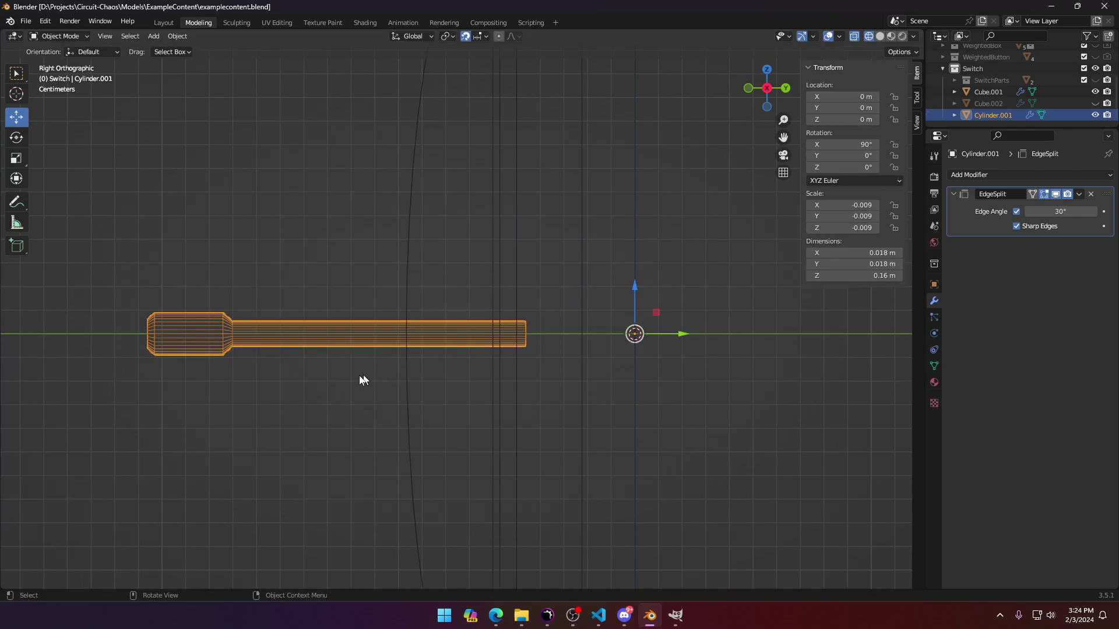
Step: Try the lever rotated 60° again, examine how the handle clears the slotted body, and undo the rotation
{"action": "key", "text": "z"}
{"action": "left_click", "coordinate": [422, 385]}
{"action": "scroll", "coordinate": [422, 384], "scroll_direction": "down", "scroll_amount": 5}
{"action": "key", "text": "r"}
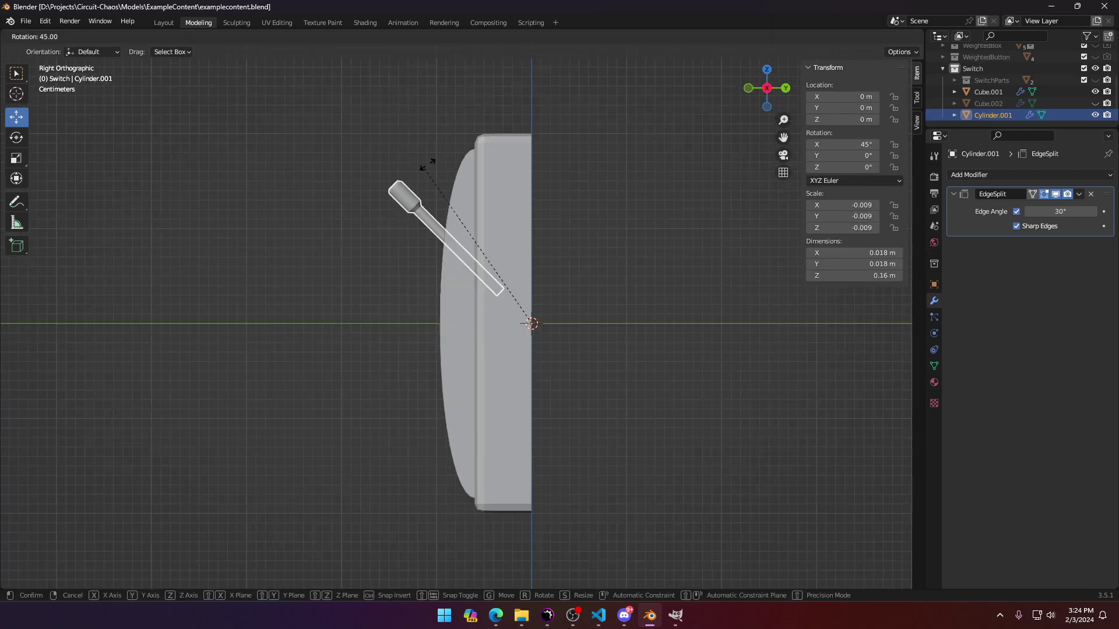
{"action": "left_click", "coordinate": [466, 165]}
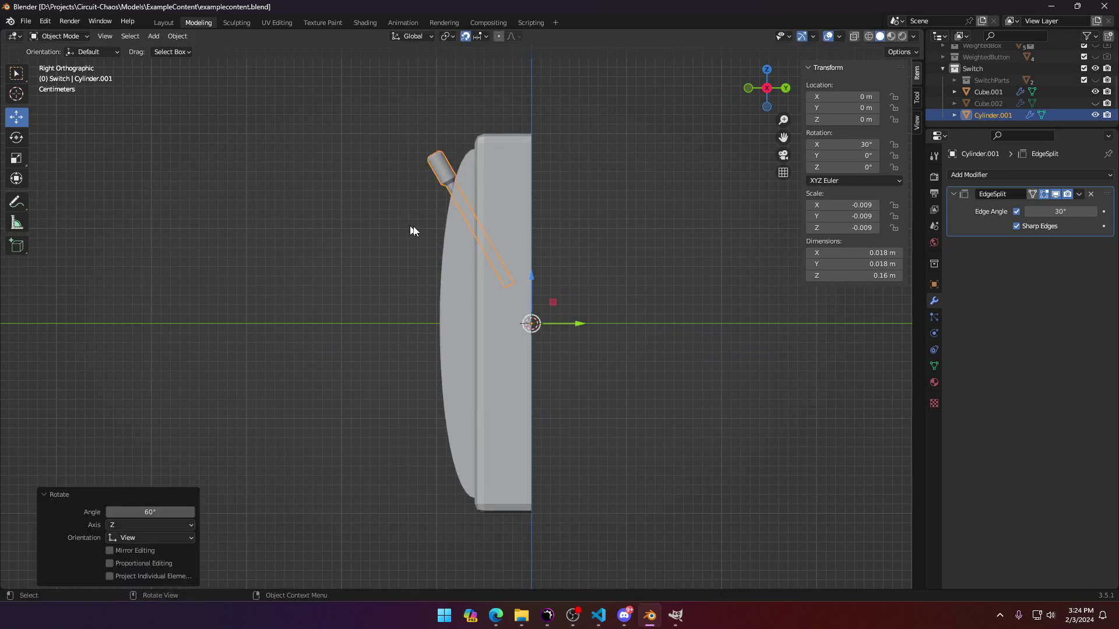
{"action": "middle_click_drag", "start_coordinate": [415, 230], "coordinate": [662, 237]}
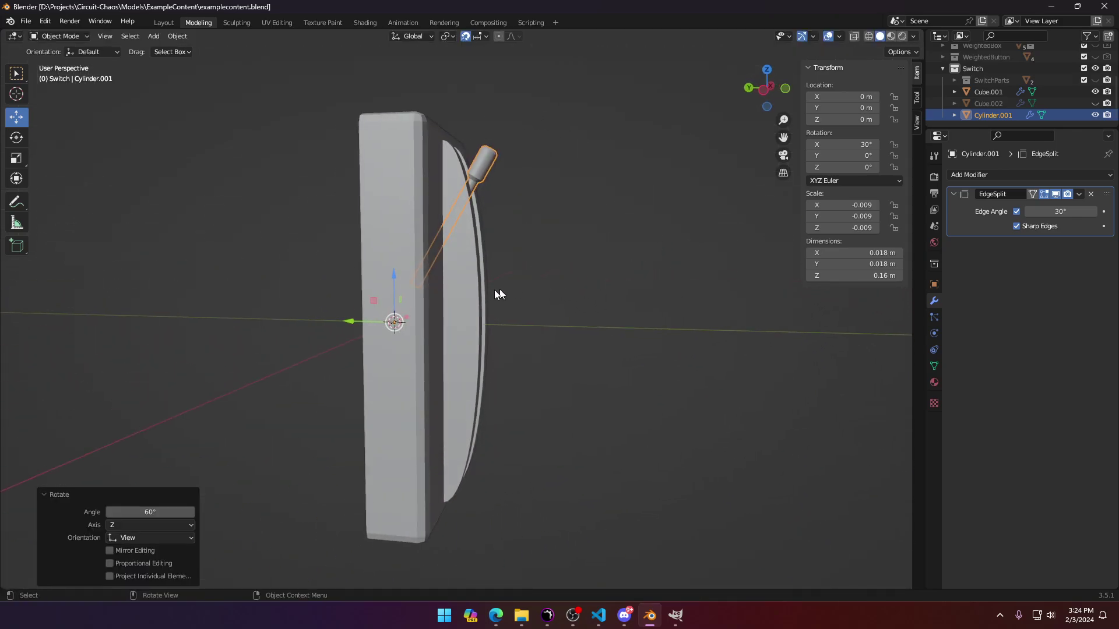
{"action": "mouse_move", "coordinate": [494, 289]}
{"action": "middle_mouse_down"}
{"action": "mouse_move", "coordinate": [609, 273]}
{"action": "mouse_move", "coordinate": [492, 286]}
{"action": "middle_mouse_up"}
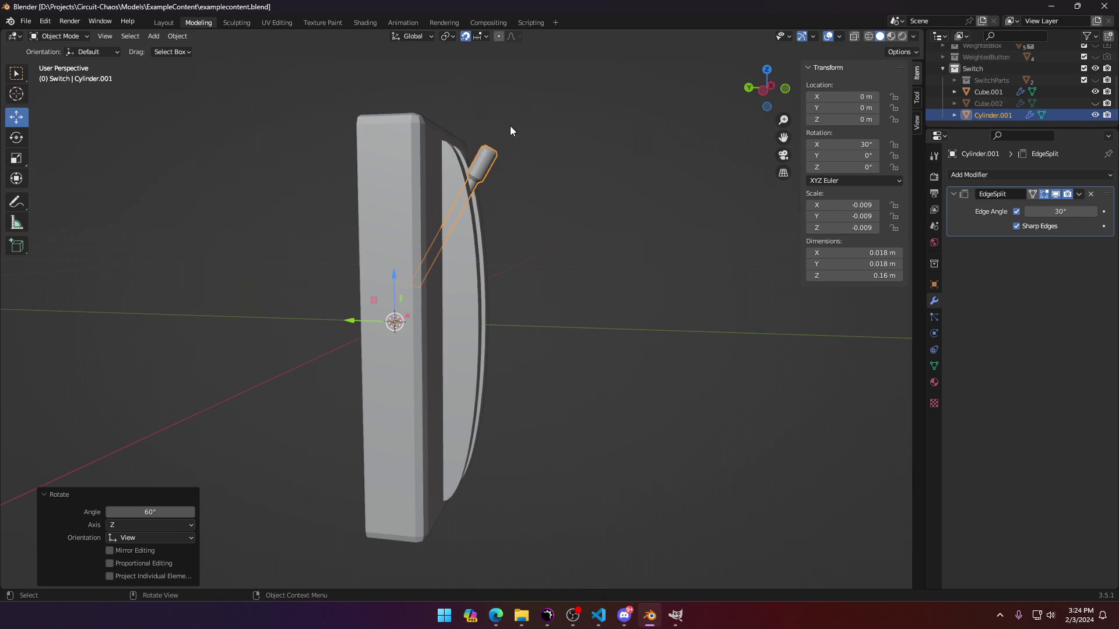
{"action": "middle_click_drag", "start_coordinate": [529, 164], "coordinate": [439, 219]}
{"action": "key", "text": "ctrl+z"}
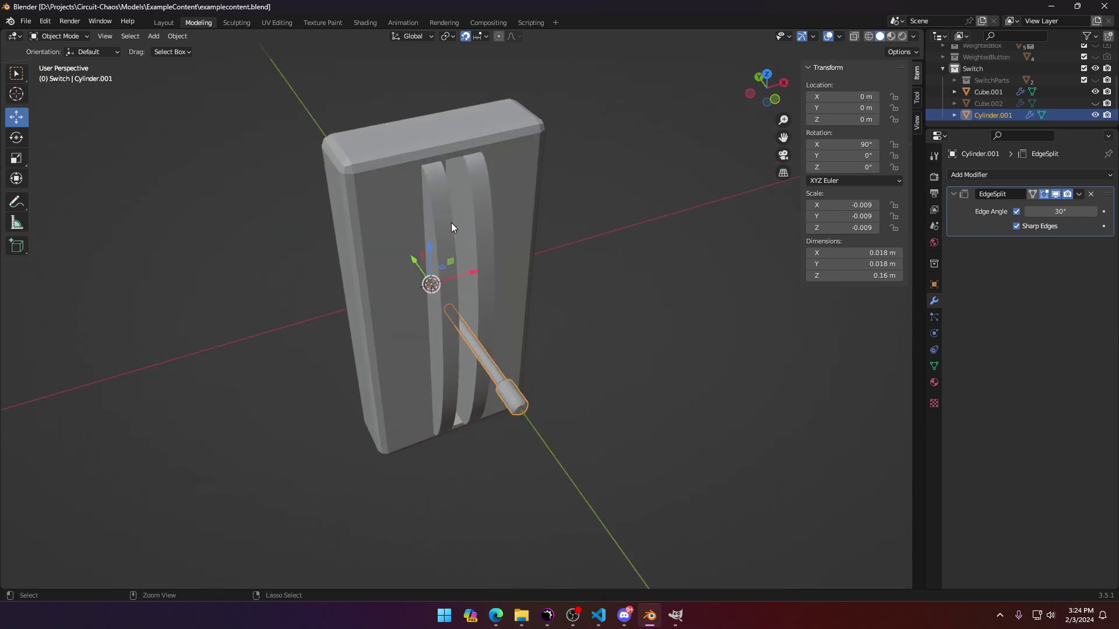
Step: Move the lever mesh another 0.02 m outward along Y in the top view
{"action": "key", "text": "Tab"}
{"action": "key", "text": "KP_7"}
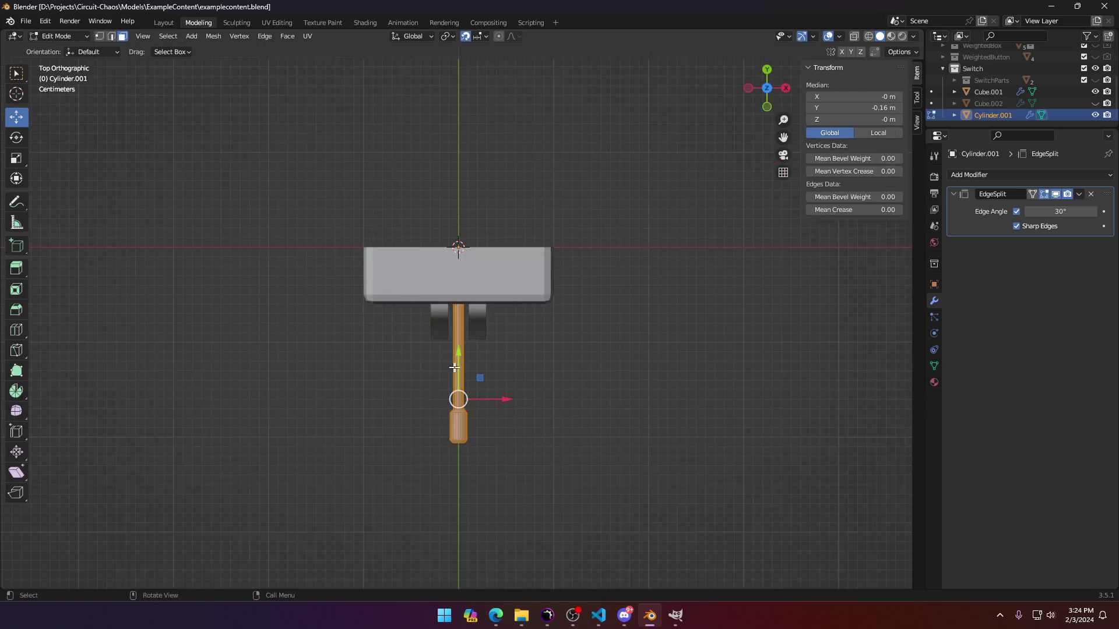
{"action": "key", "text": "g"}
{"action": "left_click", "coordinate": [460, 387]}
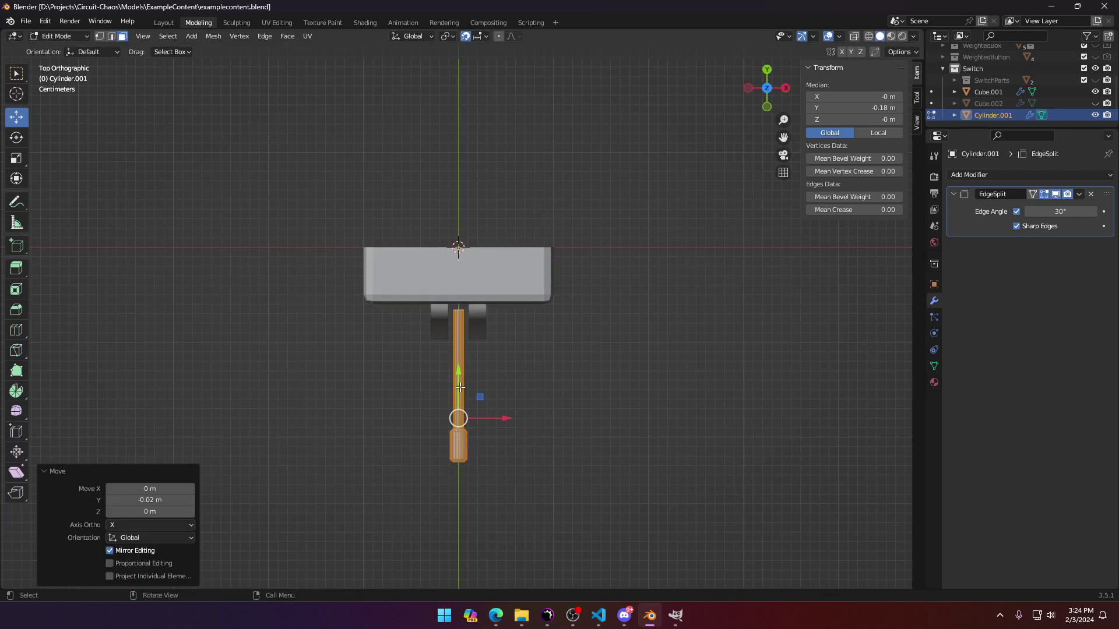
Step: Rotate the lever object 65° about its pivot in the right side wireframe view to test its raised position
{"action": "key", "text": "z"}
{"action": "left_click", "coordinate": [376, 392]}
{"action": "key", "text": "KP_3"}
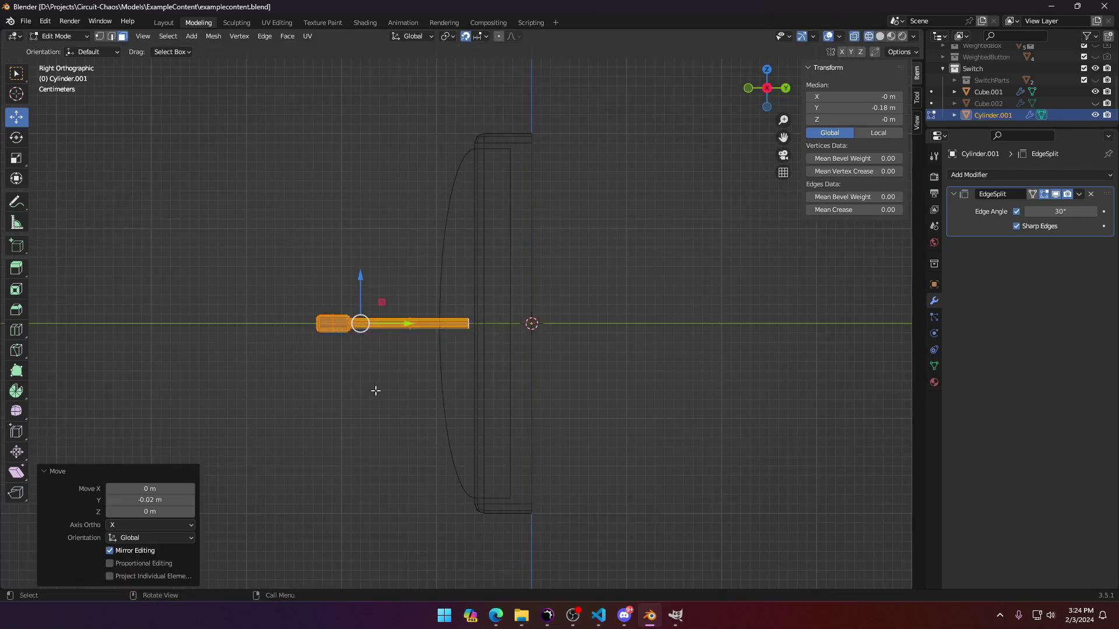
{"action": "key", "text": "r"}
{"action": "key", "text": "Escape"}
{"action": "key", "text": "Tab"}
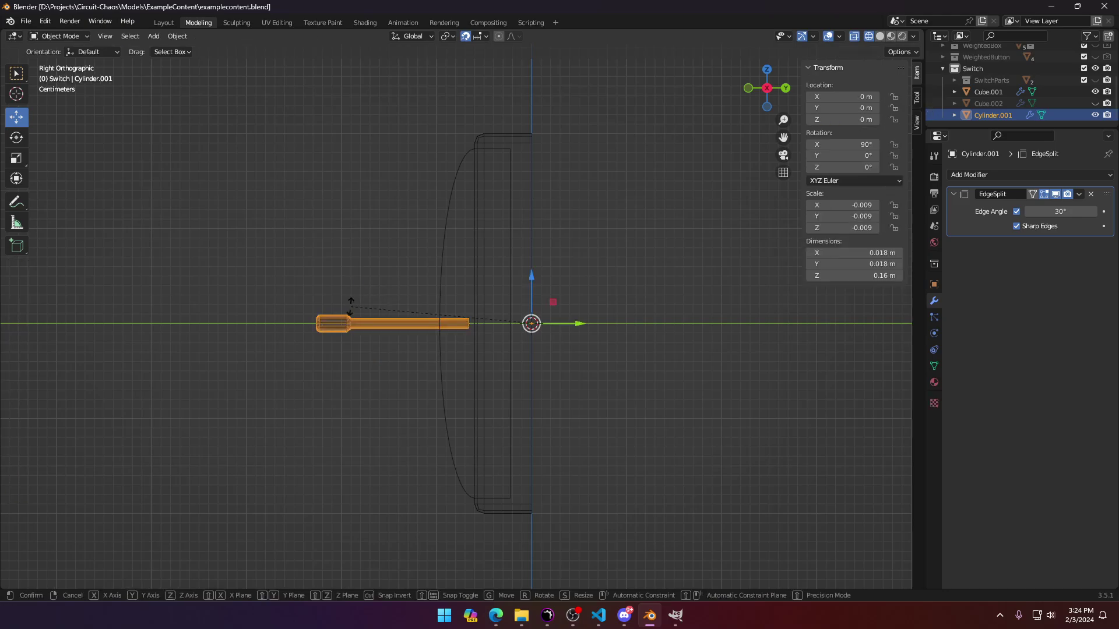
{"action": "key", "text": "r"}
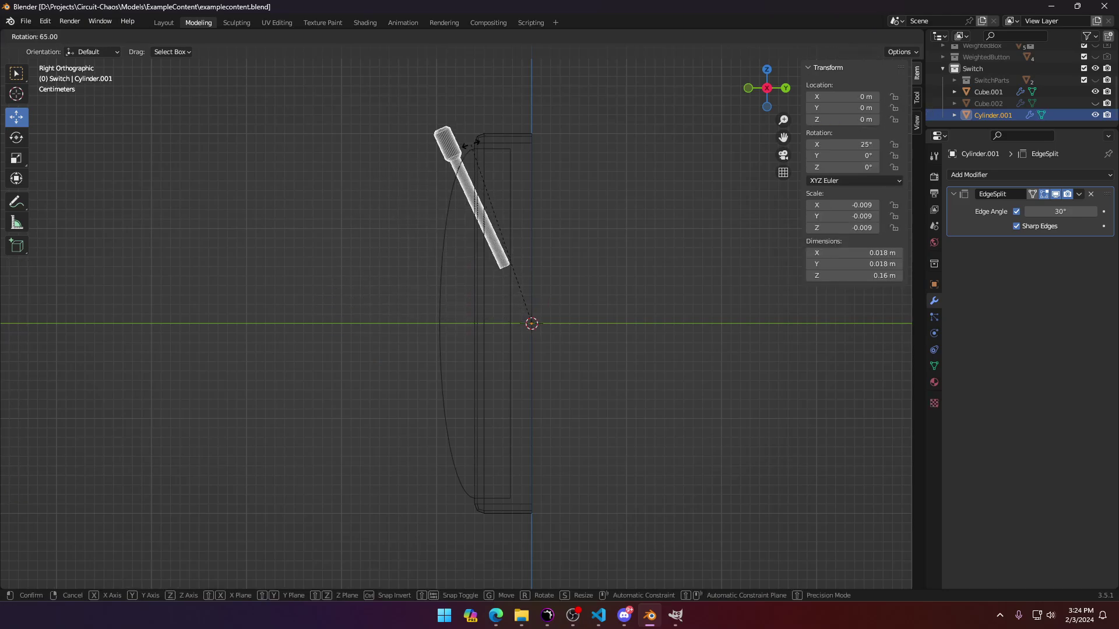
{"action": "left_click", "coordinate": [472, 154]}
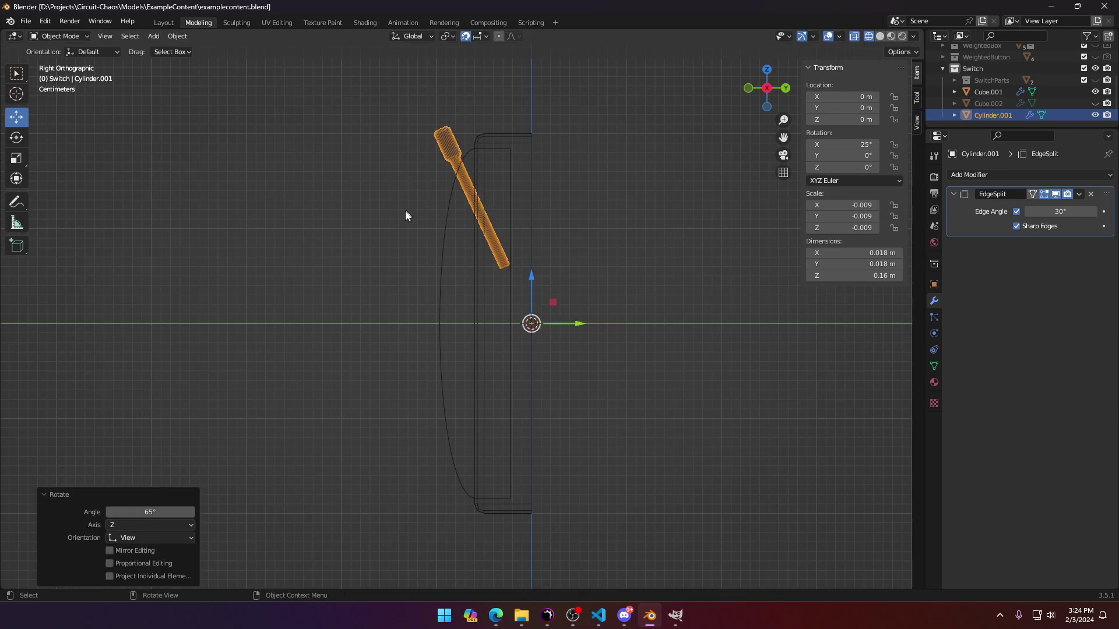
Step: Examine the tilted lever against the slotted body in solid shading and undo the 65° rotation
{"action": "key", "text": "z"}
{"action": "left_click", "coordinate": [485, 250]}
{"action": "mouse_move", "coordinate": [489, 254]}
{"action": "middle_mouse_down"}
{"action": "mouse_move", "coordinate": [412, 282]}
{"action": "mouse_move", "coordinate": [569, 277]}
{"action": "mouse_move", "coordinate": [532, 282]}
{"action": "mouse_move", "coordinate": [537, 275]}
{"action": "mouse_move", "coordinate": [442, 224]}
{"action": "mouse_move", "coordinate": [473, 274]}
{"action": "mouse_move", "coordinate": [302, 372]}
{"action": "mouse_move", "coordinate": [408, 419]}
{"action": "middle_mouse_up"}
{"action": "scroll", "coordinate": [467, 292], "scroll_direction": "up", "scroll_amount": 6}
{"action": "key", "text": "Tab"}
{"action": "key", "text": "Tab"}
{"action": "key", "text": "ctrl+z"}
{"action": "key", "text": "ctrl+z"}
{"action": "key", "text": "ctrl+z"}
Step: Extrude the lever shaft's inner end face 0.0662 m along Y to the world origin in the right side view
{"action": "key", "text": "Tab"}
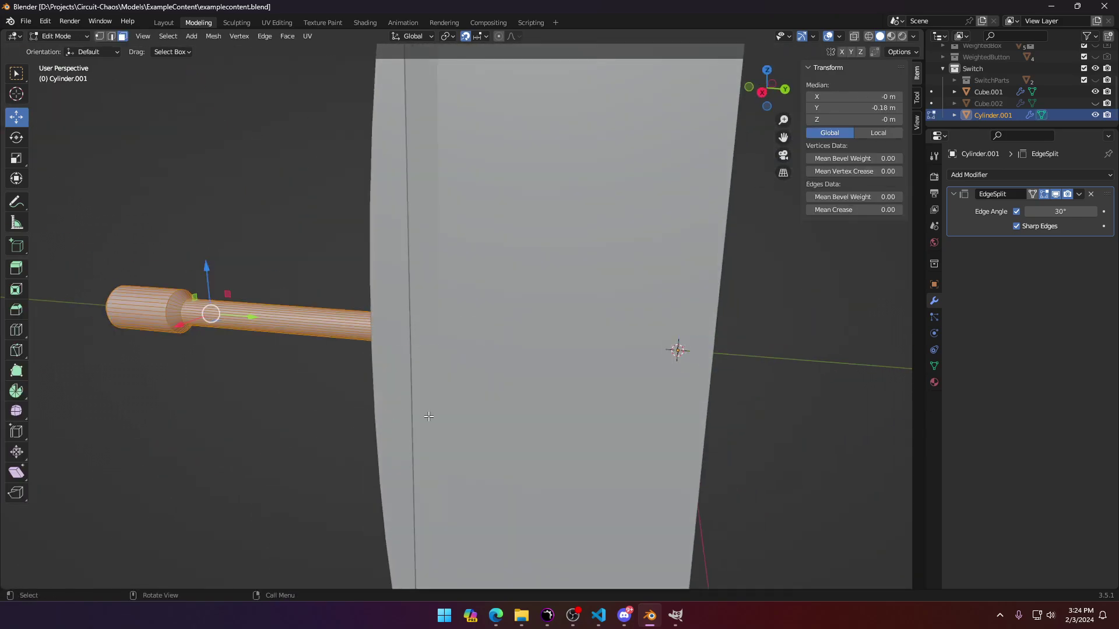
{"action": "key", "text": "z"}
{"action": "left_click", "coordinate": [324, 419]}
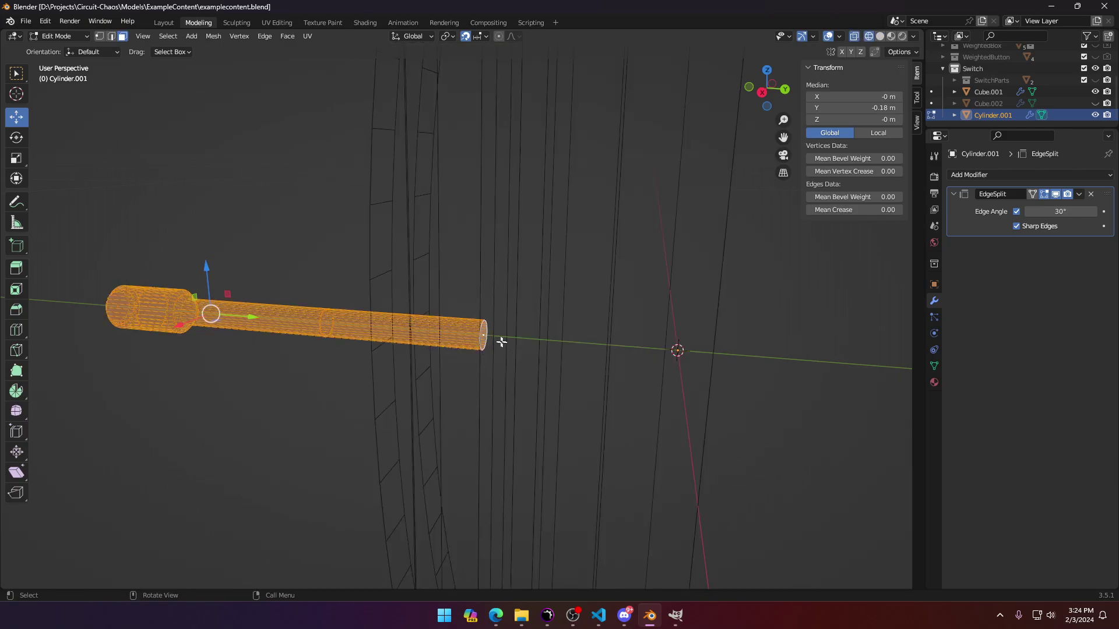
{"action": "left_click", "coordinate": [484, 334]}
{"action": "key", "text": "KP_3"}
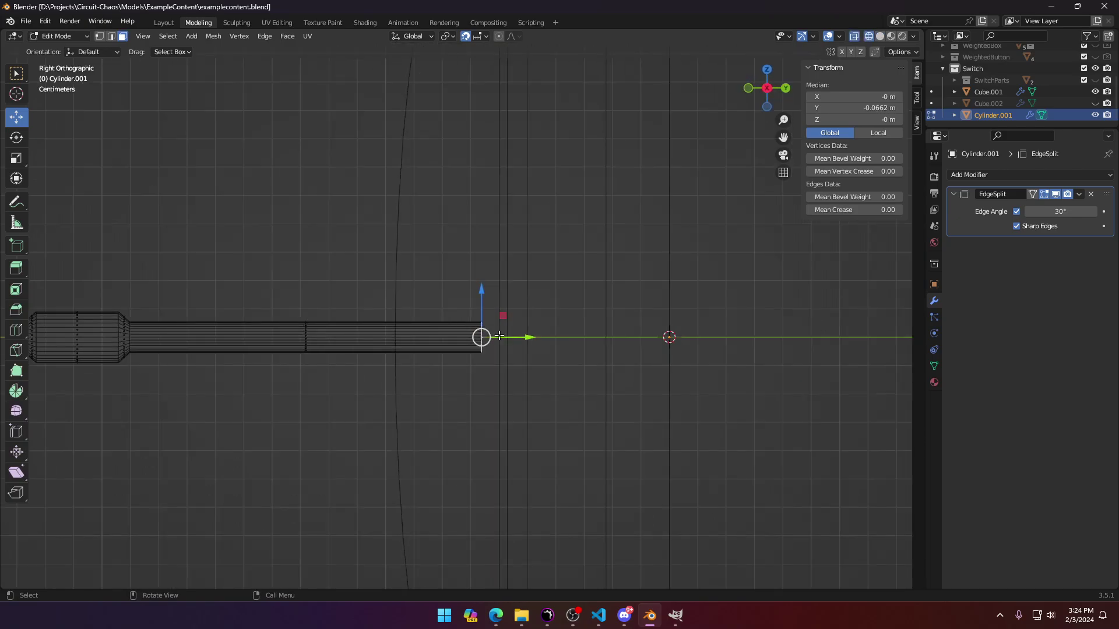
{"action": "key", "text": "e"}
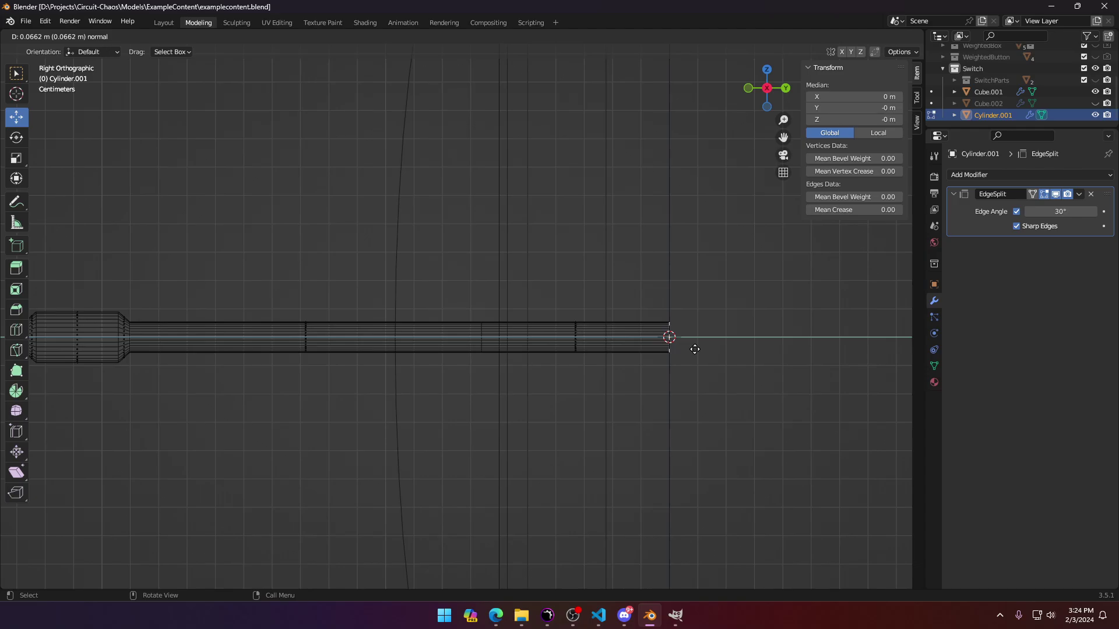
{"action": "left_click", "coordinate": [695, 349]}
{"action": "key", "text": "z"}
{"action": "left_click", "coordinate": [743, 355]}
{"action": "mouse_move", "coordinate": [570, 385]}
{"action": "middle_mouse_down"}
{"action": "mouse_move", "coordinate": [622, 390]}
{"action": "mouse_move", "coordinate": [711, 457]}
{"action": "mouse_move", "coordinate": [724, 399]}
{"action": "mouse_move", "coordinate": [572, 382]}
{"action": "mouse_move", "coordinate": [520, 436]}
{"action": "mouse_move", "coordinate": [568, 435]}
{"action": "mouse_move", "coordinate": [519, 359]}
{"action": "mouse_move", "coordinate": [481, 264]}
{"action": "mouse_move", "coordinate": [499, 228]}
{"action": "middle_mouse_up"}
{"action": "key", "text": "Tab"}
{"action": "scroll", "coordinate": [620, 391], "scroll_direction": "down", "scroll_amount": 6}
{"action": "scroll", "coordinate": [518, 358], "scroll_direction": "up", "scroll_amount": 3}
{"action": "key", "text": "Tab"}
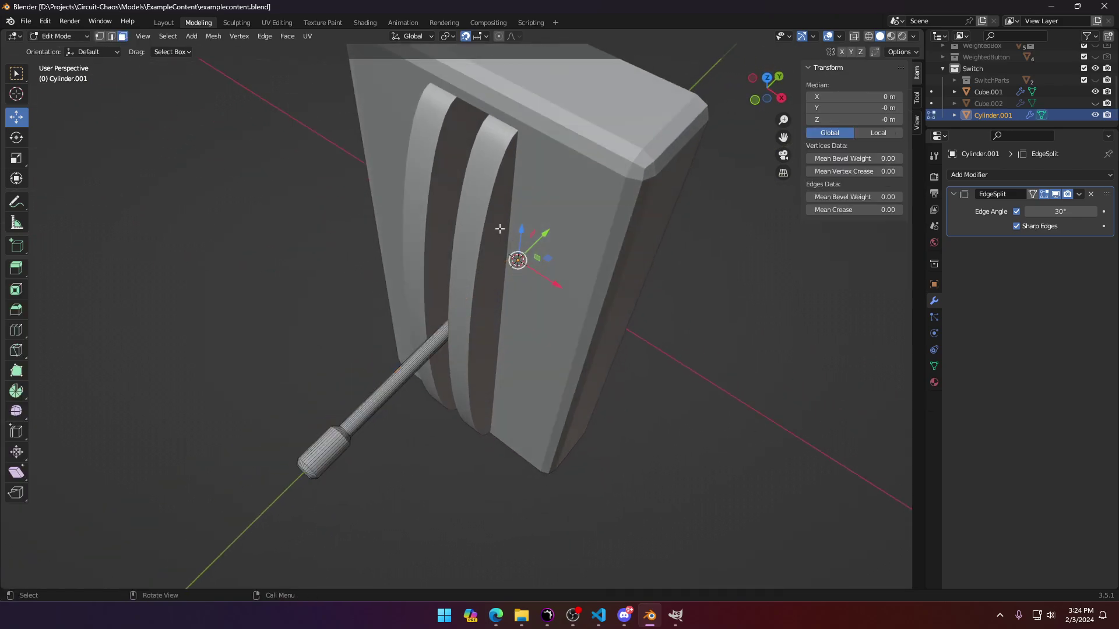
Step: Move the outer side face of the body's positive-X slot rib -0.0092 m along X in the front wireframe view
{"action": "key", "text": "Tab"}
{"action": "left_click", "coordinate": [489, 257]}
{"action": "key", "text": "Tab"}
{"action": "left_click", "coordinate": [490, 255]}
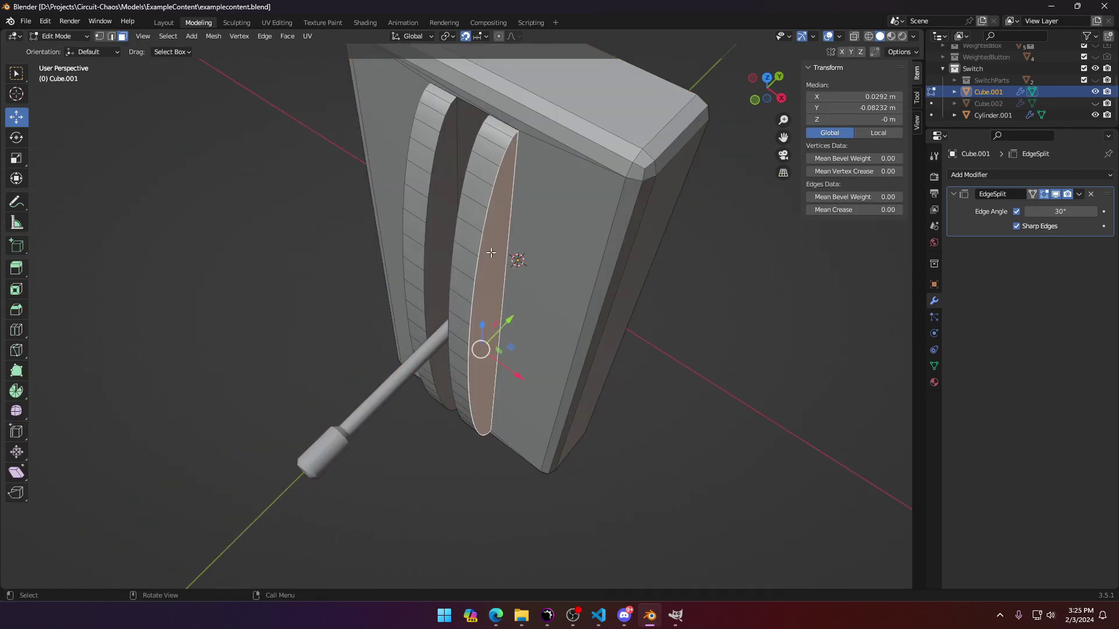
{"action": "key", "text": "KP_1"}
{"action": "key", "text": "z"}
{"action": "left_click", "coordinate": [385, 260]}
{"action": "scroll", "coordinate": [557, 312], "scroll_direction": "up", "scroll_amount": 5}
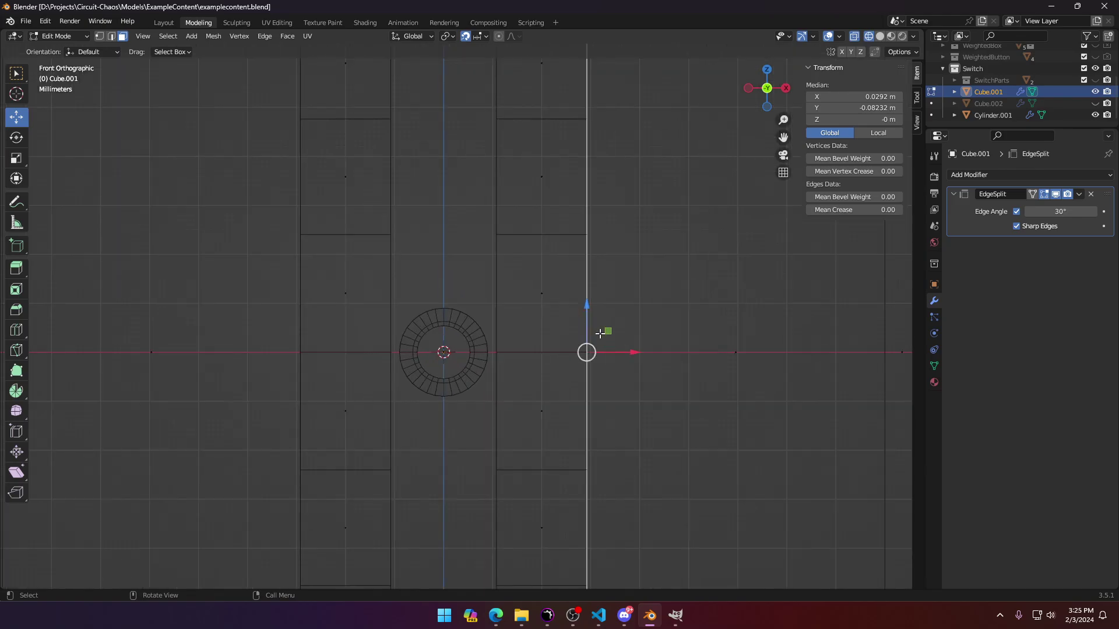
{"action": "left_click_drag", "start_coordinate": [638, 350], "coordinate": [593, 351]}
{"action": "middle_click_drag", "start_coordinate": [593, 351], "coordinate": [513, 362]}
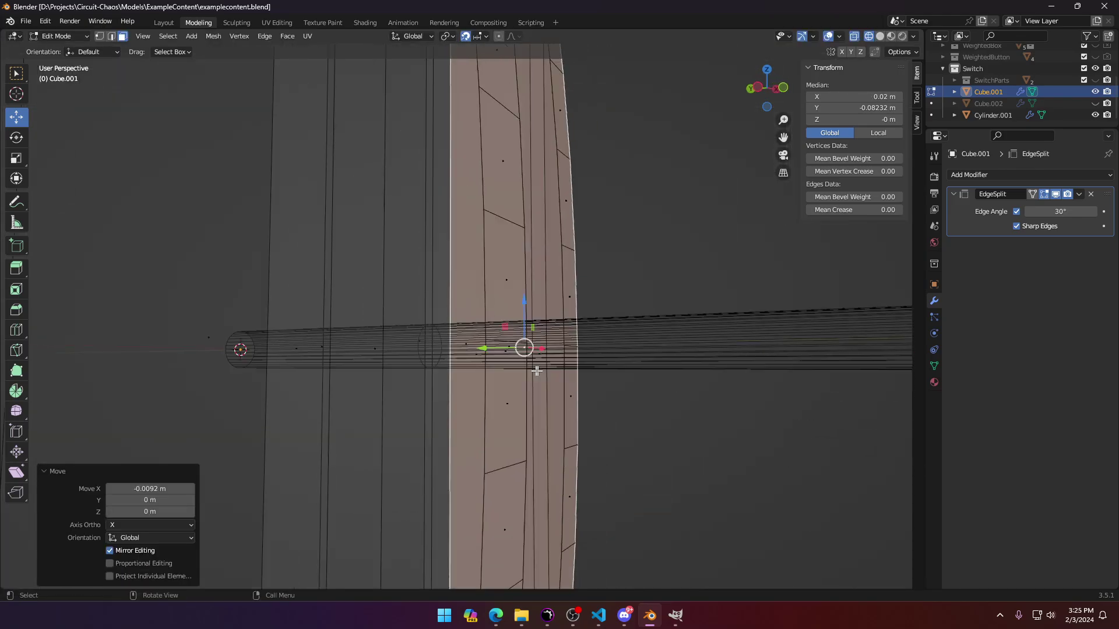
{"action": "key", "text": "z"}
{"action": "left_click", "coordinate": [559, 373]}
Step: Move the outer side face of the opposite, negative-X rib 0.0092 m along X in the front wireframe view
{"action": "left_click", "coordinate": [408, 349]}
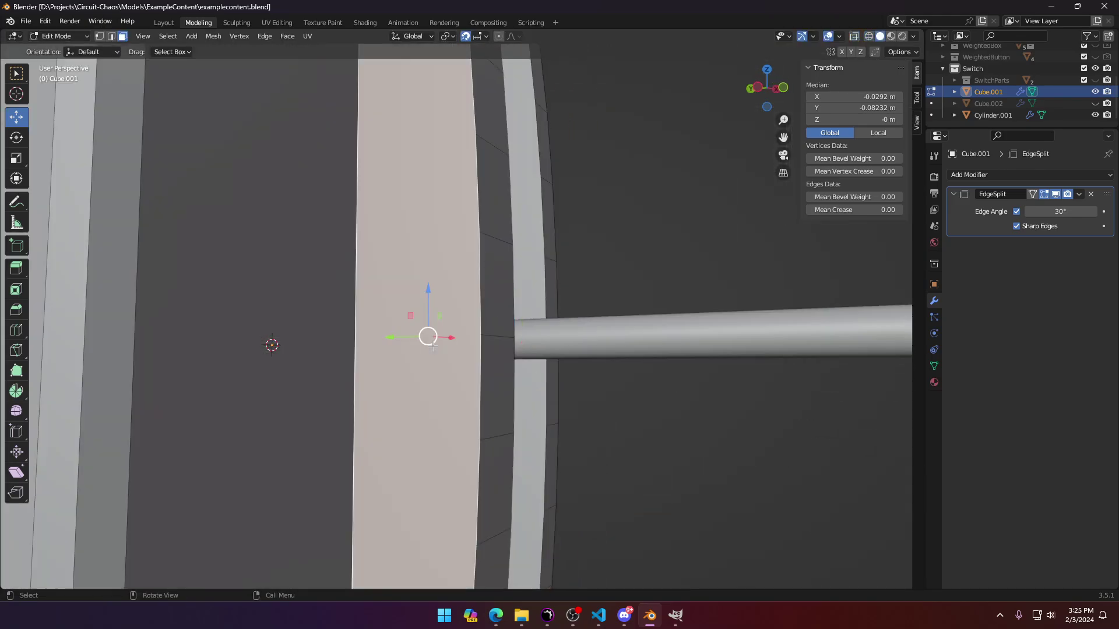
{"action": "middle_click_drag", "start_coordinate": [402, 349], "coordinate": [433, 346]}
{"action": "key", "text": "KP_1"}
{"action": "key", "text": "z"}
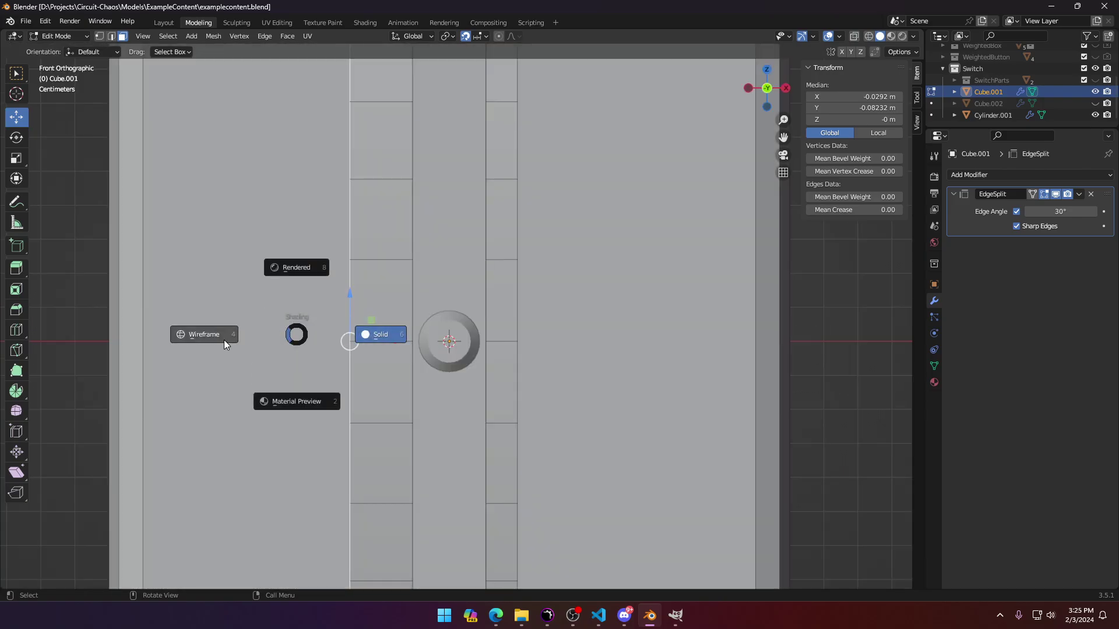
{"action": "left_click", "coordinate": [225, 342]}
{"action": "scroll", "coordinate": [326, 358], "scroll_direction": "up", "scroll_amount": 4}
{"action": "left_click_drag", "start_coordinate": [276, 368], "coordinate": [341, 374]}
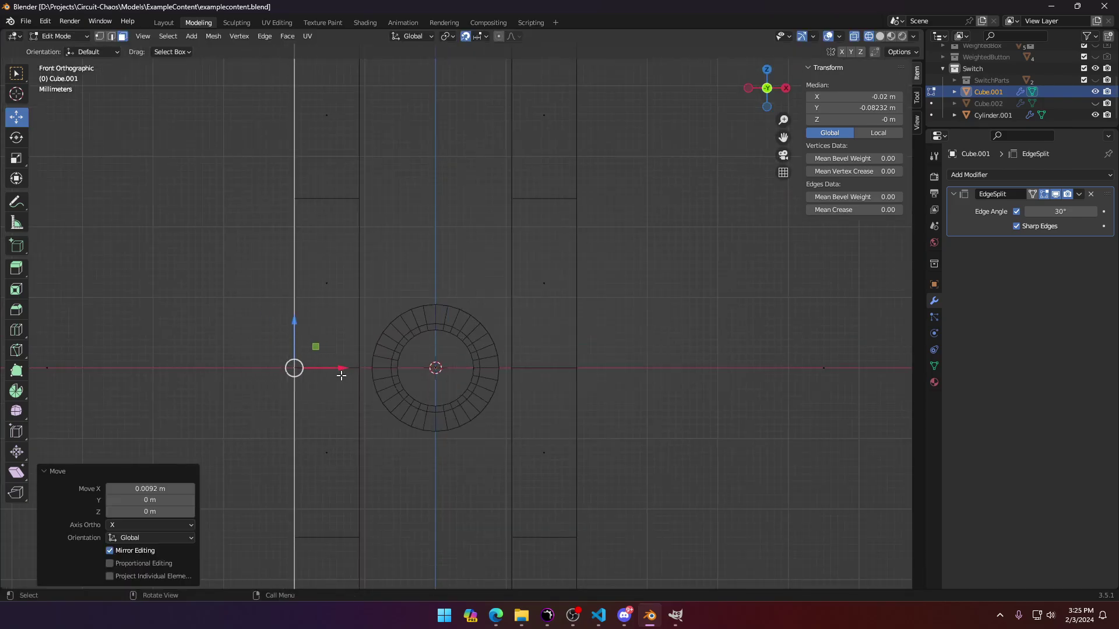
{"action": "key", "text": "z"}
{"action": "left_click", "coordinate": [448, 379]}
Step: Delete the lever's hidden inner end face at the world origin
{"action": "scroll", "coordinate": [495, 367], "scroll_direction": "down", "scroll_amount": 6}
{"action": "key", "text": "Tab"}
{"action": "middle_click_drag", "start_coordinate": [515, 356], "coordinate": [408, 408]}
{"action": "scroll", "coordinate": [454, 390], "scroll_direction": "up", "scroll_amount": 5}
{"action": "key", "text": "Tab"}
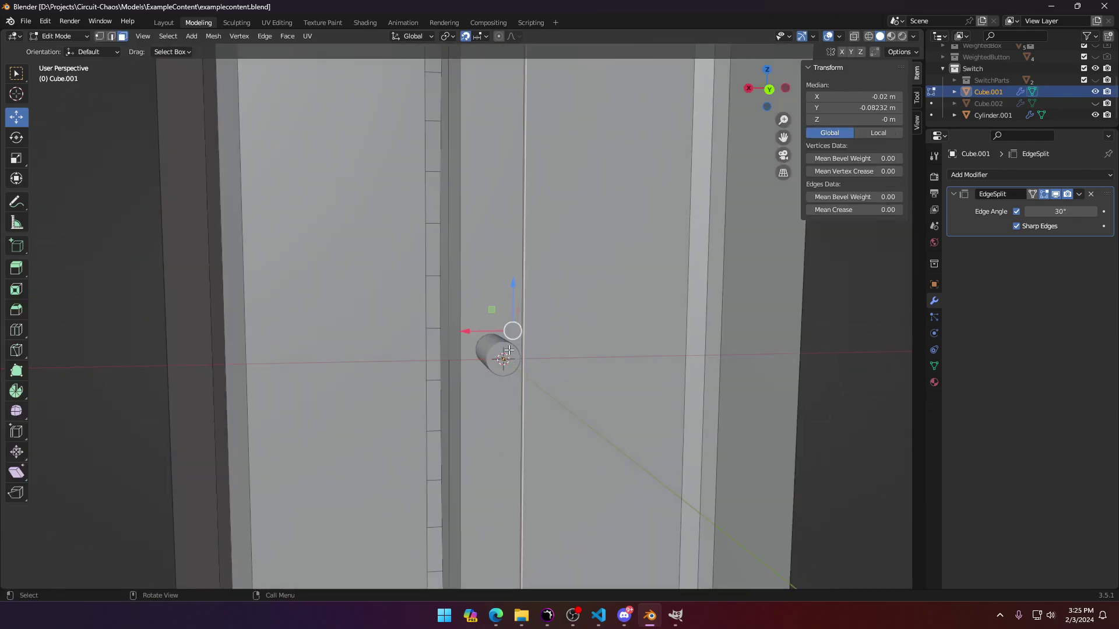
{"action": "left_click", "coordinate": [509, 351]}
{"action": "key", "text": "Tab"}
{"action": "left_click", "coordinate": [507, 355]}
{"action": "key", "text": "Tab"}
{"action": "left_click", "coordinate": [517, 359]}
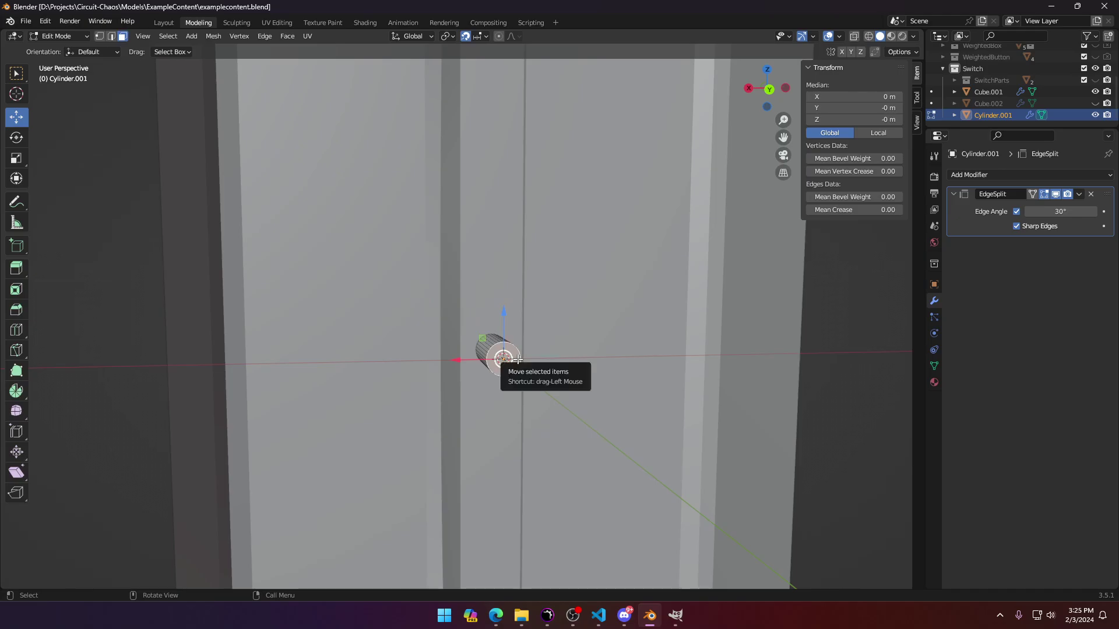
{"action": "key", "text": "x"}
{"action": "left_click", "coordinate": [518, 359]}
{"action": "key", "text": "Tab"}
{"action": "middle_click_drag", "start_coordinate": [420, 382], "coordinate": [696, 382]}
{"action": "scroll", "coordinate": [585, 390], "scroll_direction": "down", "scroll_amount": 5}
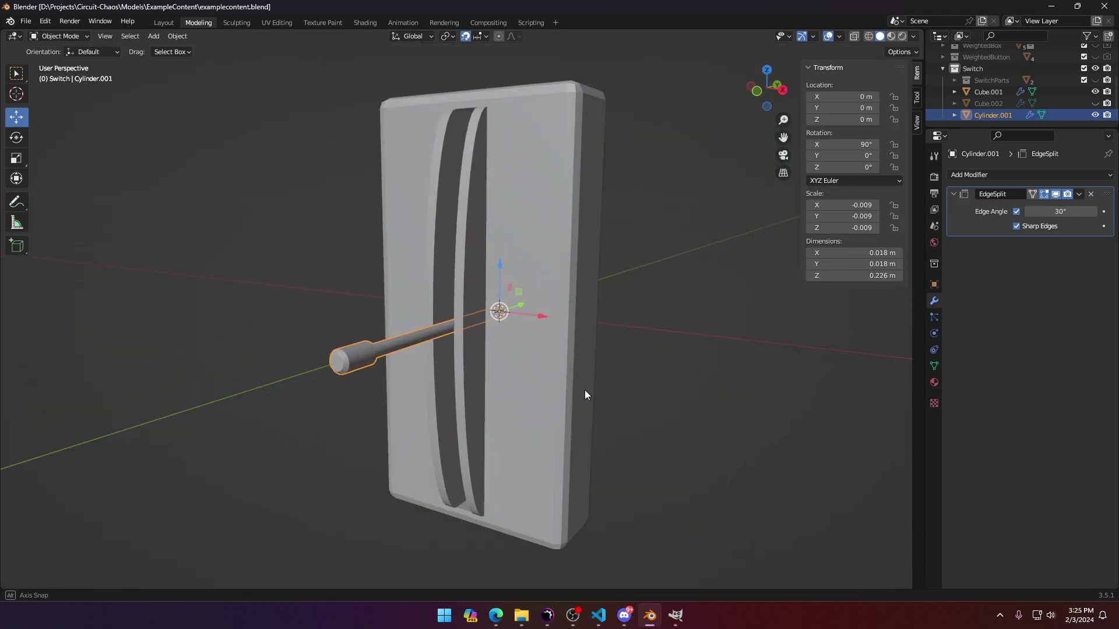
{"action": "mouse_move", "coordinate": [585, 390]}
{"action": "middle_mouse_down"}
{"action": "mouse_move", "coordinate": [674, 345]}
{"action": "mouse_move", "coordinate": [600, 351]}
{"action": "mouse_move", "coordinate": [597, 299]}
{"action": "mouse_move", "coordinate": [615, 320]}
{"action": "mouse_move", "coordinate": [612, 383]}
{"action": "mouse_move", "coordinate": [580, 388]}
{"action": "middle_mouse_up"}
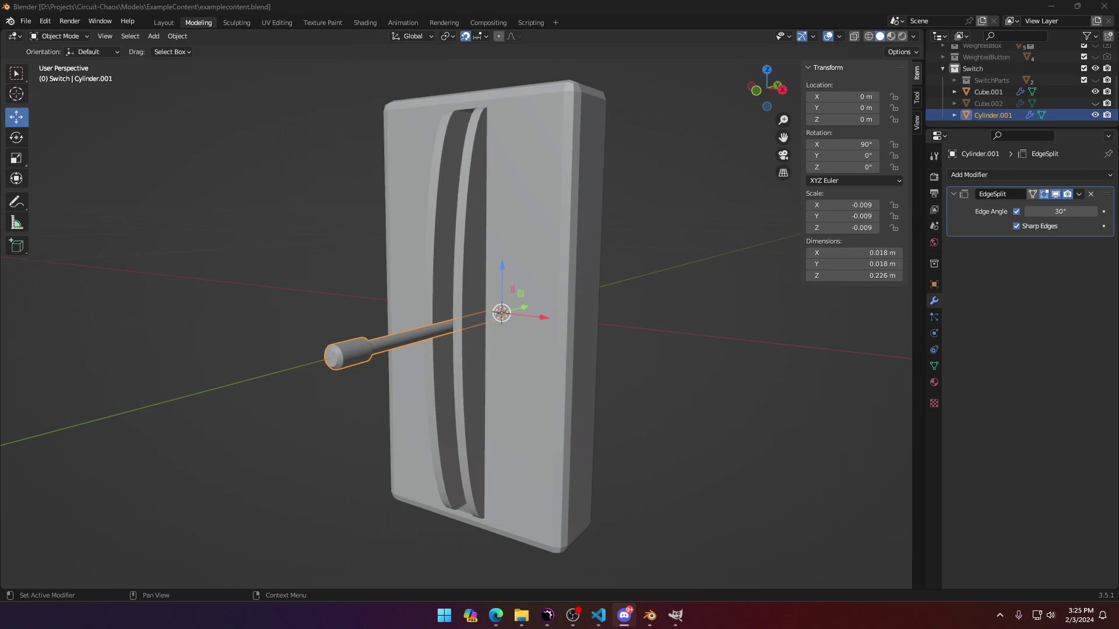
Step: Examine how the extended lever shaft passes between the two narrowed ribs of the body
{"action": "middle_click_drag", "start_coordinate": [519, 281], "coordinate": [644, 222]}
{"action": "key", "text": "Tab"}
{"action": "scroll", "coordinate": [480, 394], "scroll_direction": "up", "scroll_amount": 4}
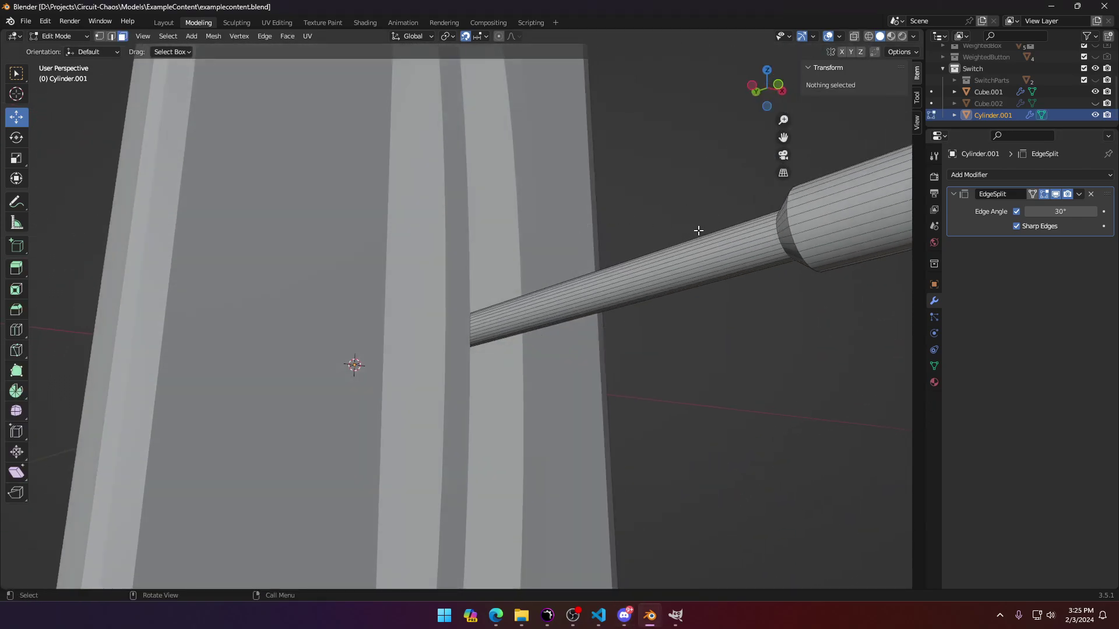
{"action": "left_click", "coordinate": [698, 255]}
{"action": "middle_click_drag", "start_coordinate": [698, 255], "coordinate": [633, 342]}
{"action": "key", "text": "Tab"}
{"action": "scroll", "coordinate": [381, 393], "scroll_direction": "down", "scroll_amount": 4}
{"action": "middle_click_drag", "start_coordinate": [529, 455], "coordinate": [497, 312]}
{"action": "left_click", "coordinate": [572, 401]}
{"action": "scroll", "coordinate": [572, 401], "scroll_direction": "down", "scroll_amount": 4}
{"action": "scroll", "coordinate": [505, 423], "scroll_direction": "down", "scroll_amount": 2}
{"action": "scroll", "coordinate": [503, 422], "scroll_direction": "up", "scroll_amount": 4}
{"action": "scroll", "coordinate": [497, 312], "scroll_direction": "up", "scroll_amount": 1}
Step: Select the whole strip of curved front faces on the body's positive-X rib
{"action": "key", "text": "Tab"}
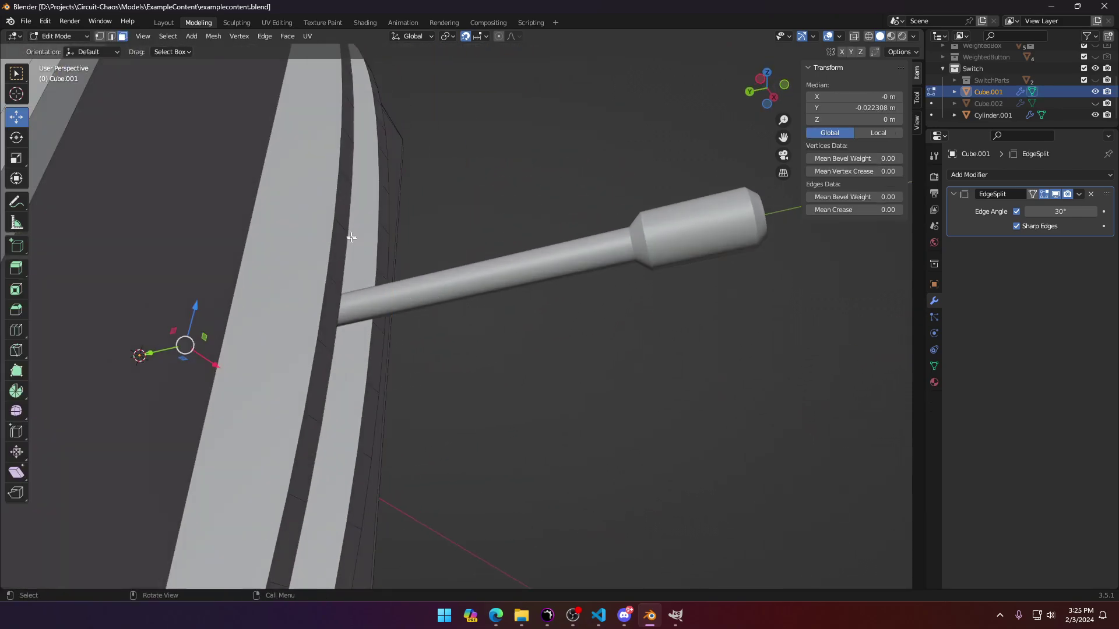
{"action": "scroll", "coordinate": [344, 231], "scroll_direction": "down", "scroll_amount": 2}
{"action": "left_click", "coordinate": [336, 220]}
{"action": "middle_click_drag", "start_coordinate": [364, 309], "coordinate": [515, 415]}
{"action": "key", "text": "Tab"}
{"action": "scroll", "coordinate": [513, 396], "scroll_direction": "up", "scroll_amount": 4}
{"action": "scroll", "coordinate": [471, 441], "scroll_direction": "down", "scroll_amount": 3}
{"action": "key", "text": "Tab"}
{"action": "left_click", "coordinate": [568, 191]}
{"action": "scroll", "coordinate": [568, 191], "scroll_direction": "down", "scroll_amount": 4}
{"action": "middle_click_drag", "start_coordinate": [568, 191], "coordinate": [532, 408]}
{"action": "scroll", "coordinate": [532, 415], "scroll_direction": "up", "scroll_amount": 2}
{"action": "left_click", "coordinate": [556, 416], "text": "ctrl"}
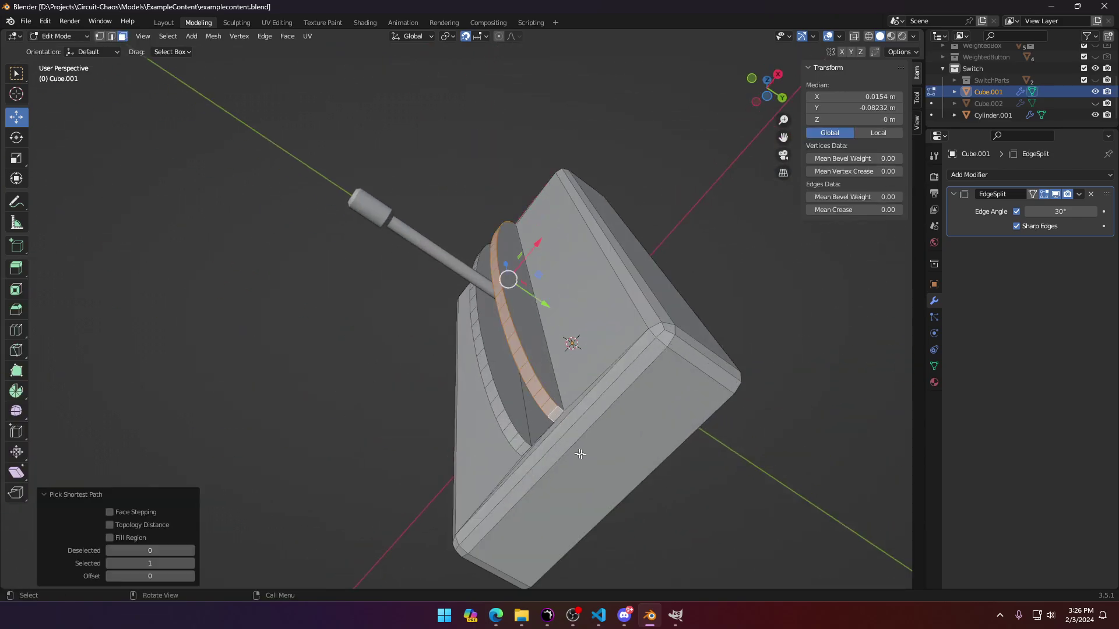
Step: Add the full strip of curved front faces on the negative-X rib to the selection
{"action": "scroll", "coordinate": [556, 416], "scroll_direction": "up", "scroll_amount": 6}
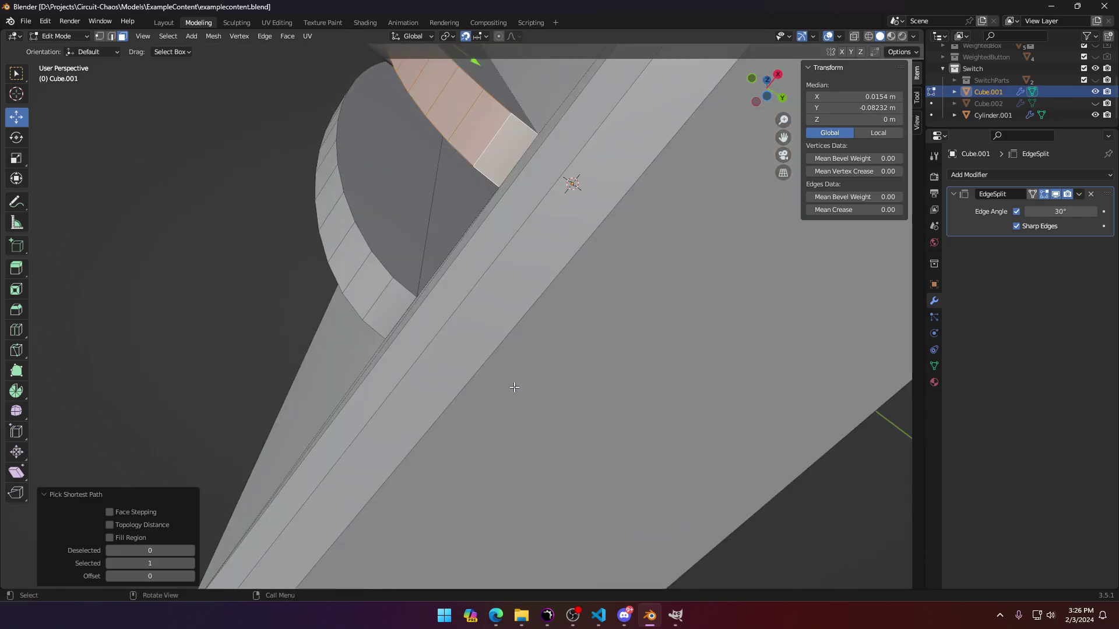
{"action": "middle_click_drag", "start_coordinate": [514, 386], "coordinate": [548, 447]}
{"action": "key", "text": "Tab"}
{"action": "scroll", "coordinate": [611, 393], "scroll_direction": "down", "scroll_amount": 5}
{"action": "key", "text": "Tab"}
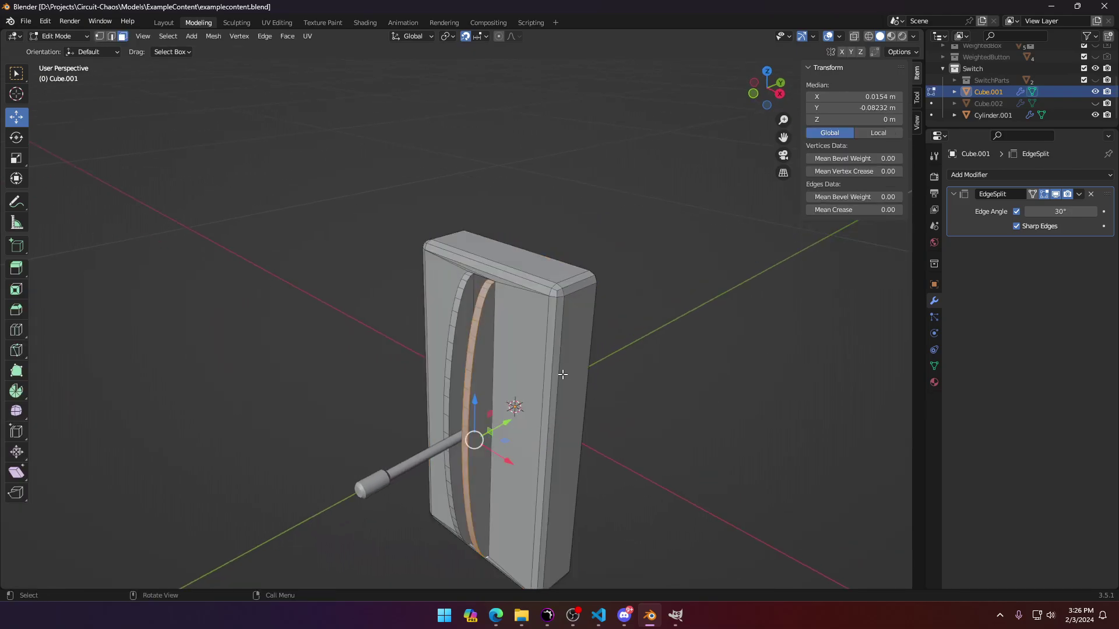
{"action": "middle_click_drag", "start_coordinate": [563, 374], "coordinate": [545, 355]}
{"action": "scroll", "coordinate": [474, 362], "scroll_direction": "up", "scroll_amount": 3}
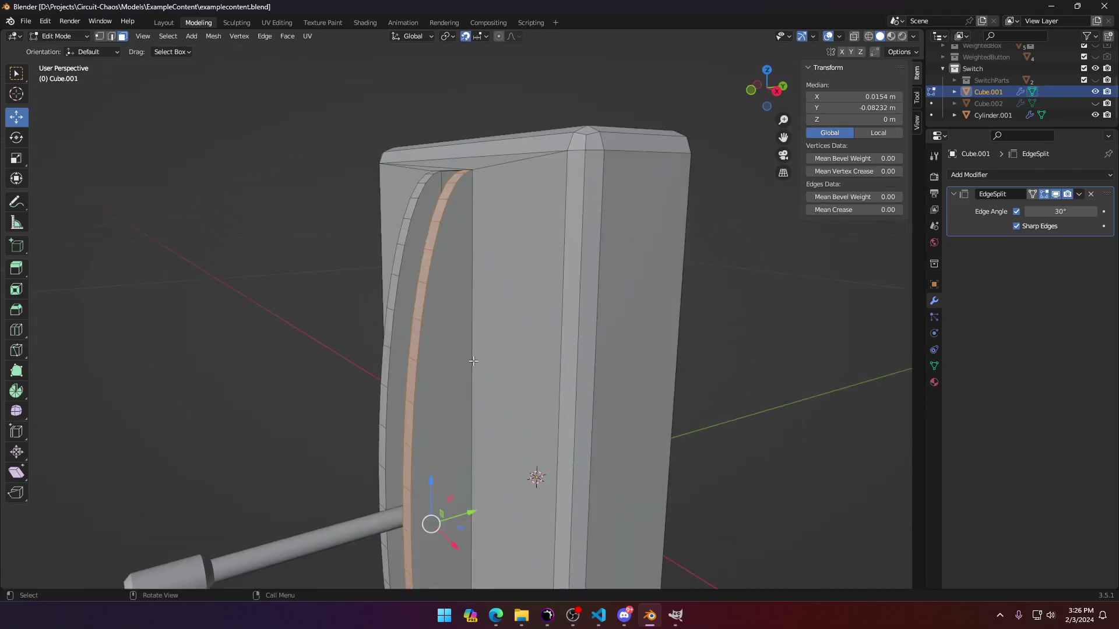
{"action": "scroll", "coordinate": [474, 361], "scroll_direction": "down", "scroll_amount": 1}
{"action": "middle_click_drag", "start_coordinate": [412, 383], "coordinate": [512, 236]}
{"action": "left_click", "coordinate": [546, 364], "text": "shift"}
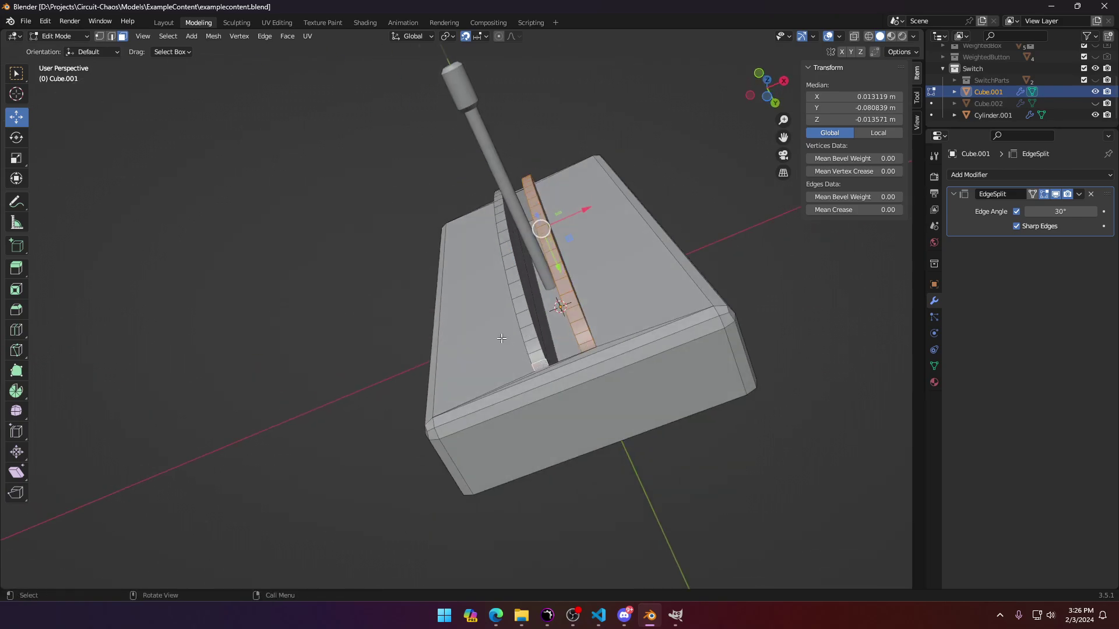
{"action": "middle_click_drag", "start_coordinate": [501, 338], "coordinate": [548, 277]}
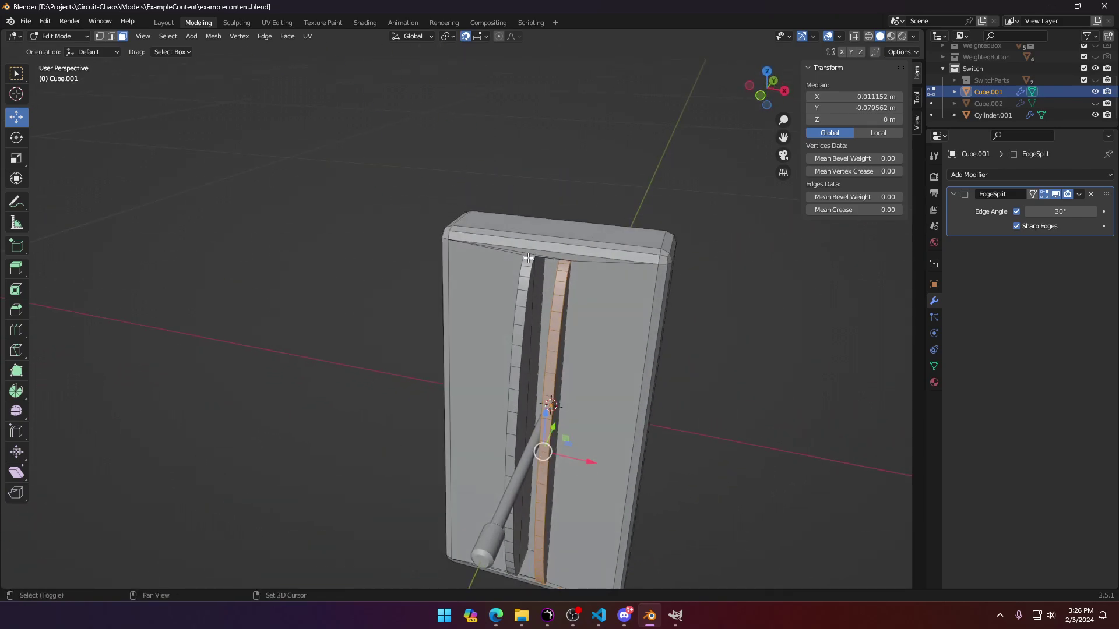
{"action": "middle_click_drag", "start_coordinate": [529, 391], "coordinate": [564, 457]}
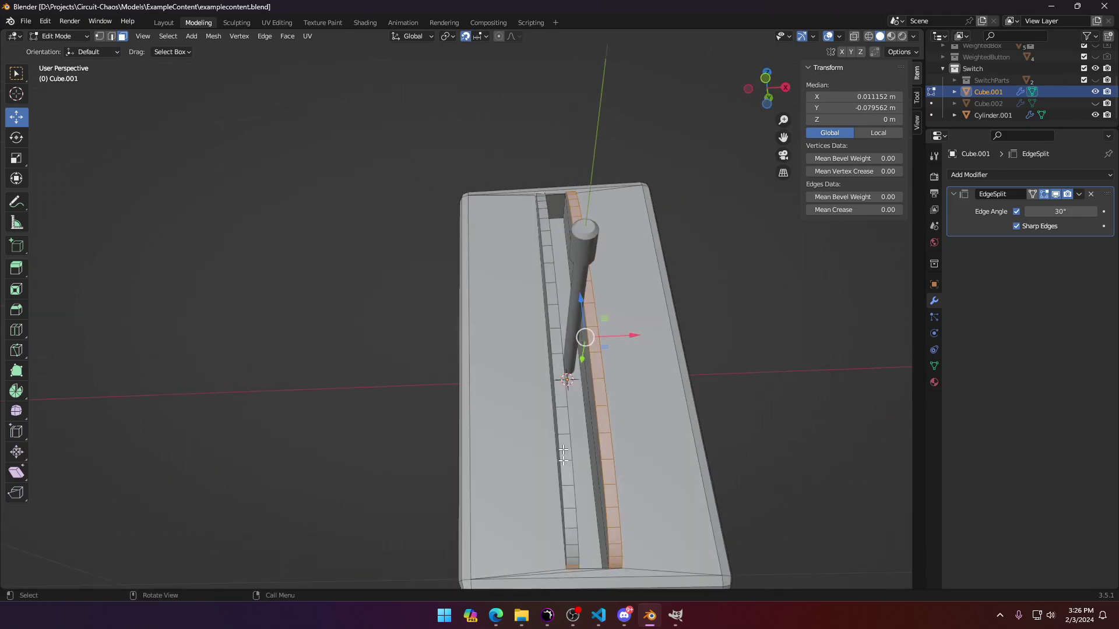
{"action": "left_click", "coordinate": [575, 560], "text": "ctrl"}
Step: Try to move the front faces of both ribs inward along Y in the right side view
{"action": "key", "text": "KP_1"}
{"action": "middle_click_drag", "start_coordinate": [560, 550], "coordinate": [575, 560]}
{"action": "key", "text": "KP_3"}
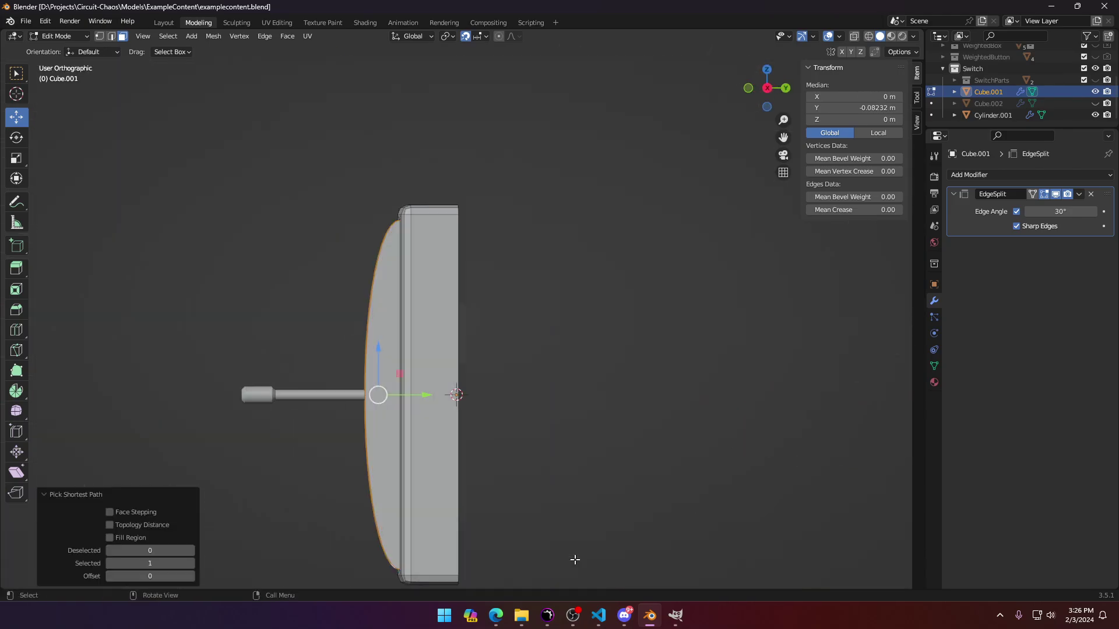
{"action": "scroll", "coordinate": [421, 394], "scroll_direction": "up", "scroll_amount": 5}
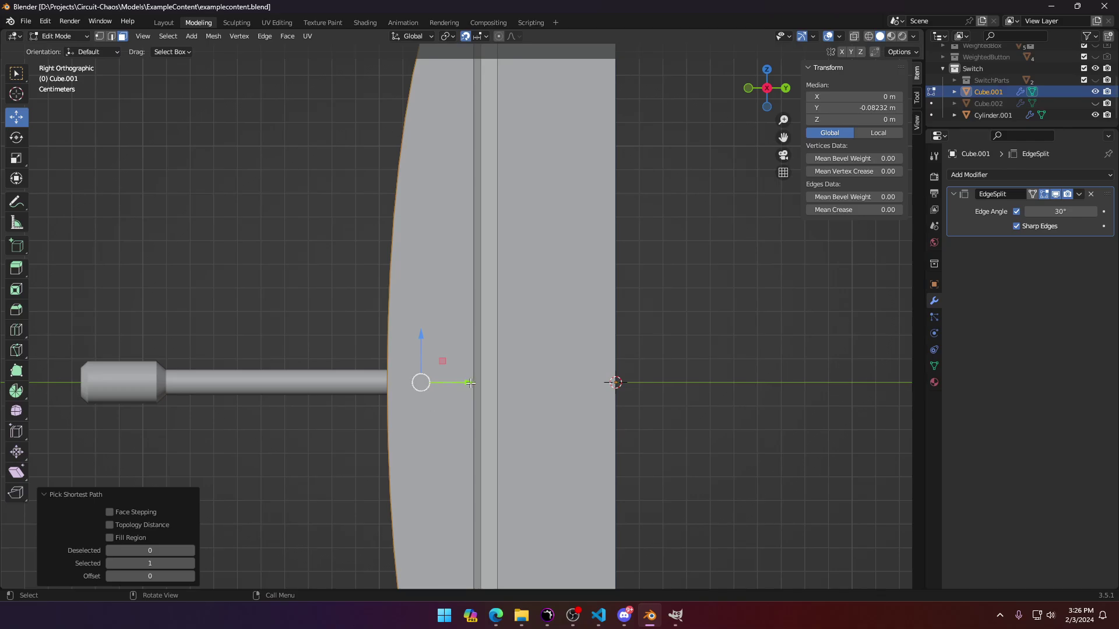
{"action": "left_click_drag", "start_coordinate": [470, 382], "coordinate": [497, 382]}
{"action": "scroll", "coordinate": [415, 392], "scroll_direction": "down", "scroll_amount": 4}
{"action": "middle_click_drag", "start_coordinate": [415, 392], "coordinate": [481, 410]}
{"action": "middle_click_drag", "start_coordinate": [603, 284], "coordinate": [558, 307]}
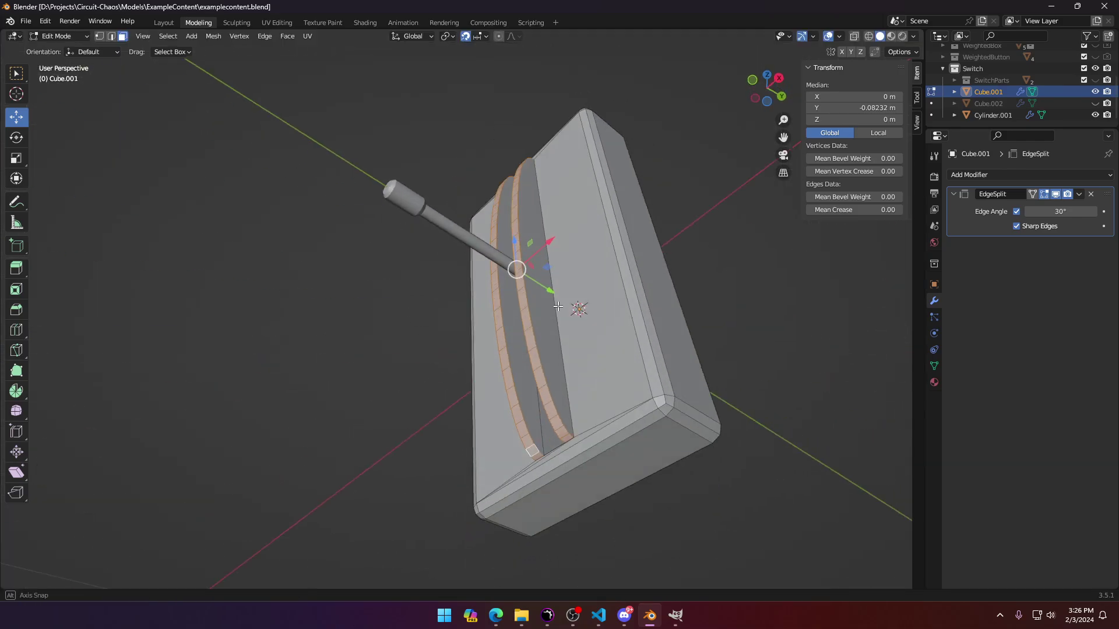
{"action": "key", "text": "Tab"}
{"action": "middle_click_drag", "start_coordinate": [488, 334], "coordinate": [575, 424]}
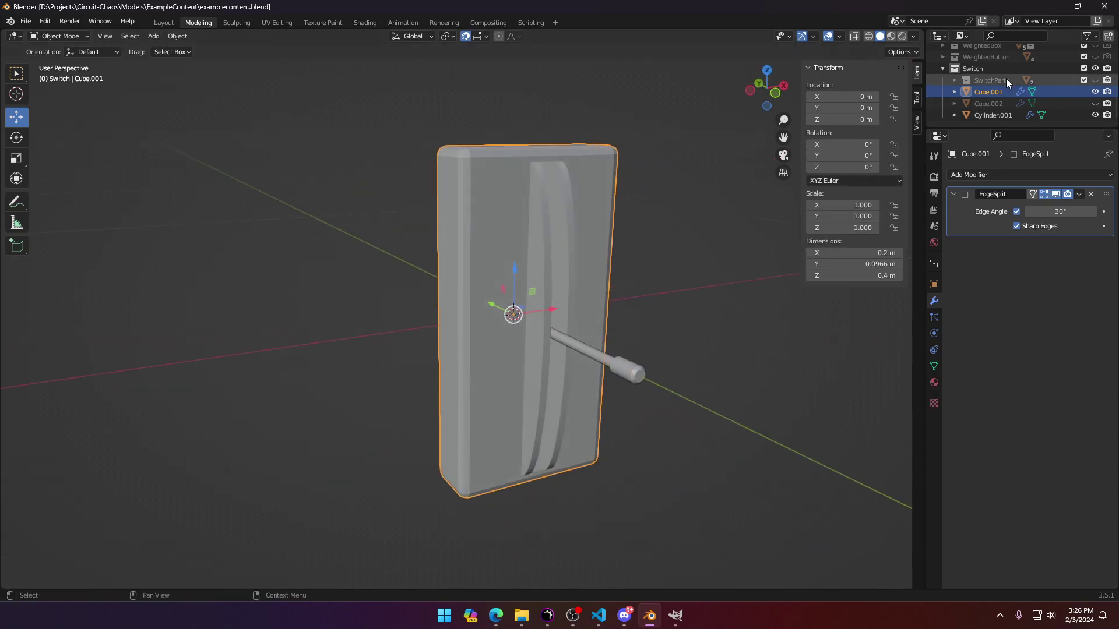
Step: Enable the PushButton collection to compare it with the switch, and hide it again in the viewport
{"action": "scroll", "coordinate": [1079, 103], "scroll_direction": "up", "scroll_amount": 4}
{"action": "scroll", "coordinate": [1090, 88], "scroll_direction": "up", "scroll_amount": 1}
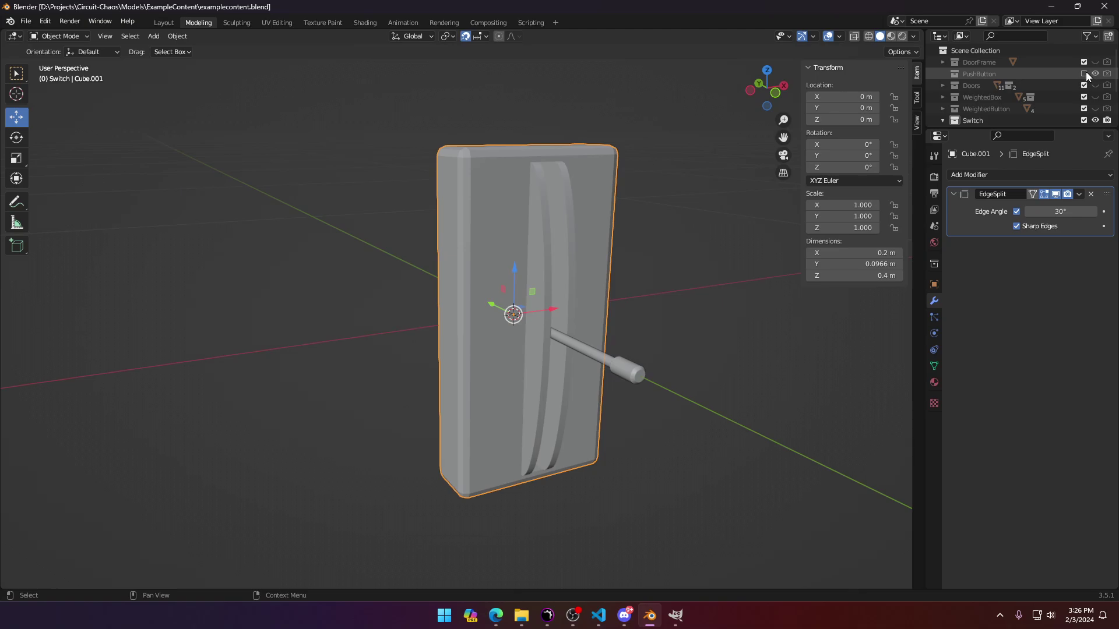
{"action": "left_click", "coordinate": [1084, 74]}
{"action": "middle_click_drag", "start_coordinate": [545, 277], "coordinate": [582, 387]}
{"action": "left_click", "coordinate": [1095, 73]}
Step: Save the file and rename the lever object Cylinder.001 to SwitchLever
{"action": "left_click", "coordinate": [578, 438]}
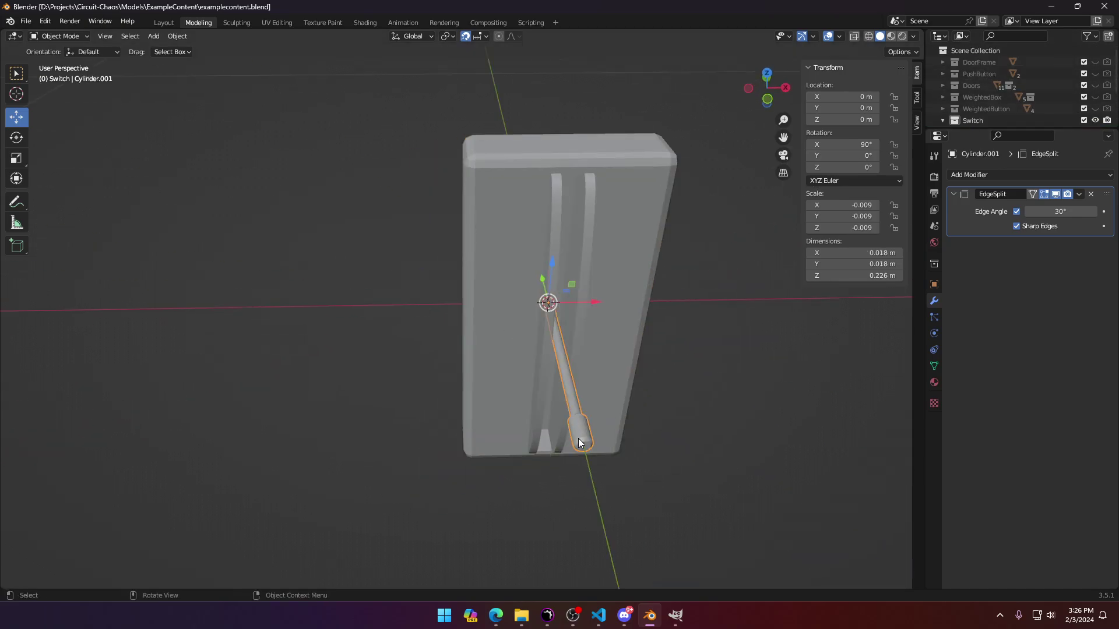
{"action": "middle_click_drag", "start_coordinate": [578, 438], "coordinate": [559, 458]}
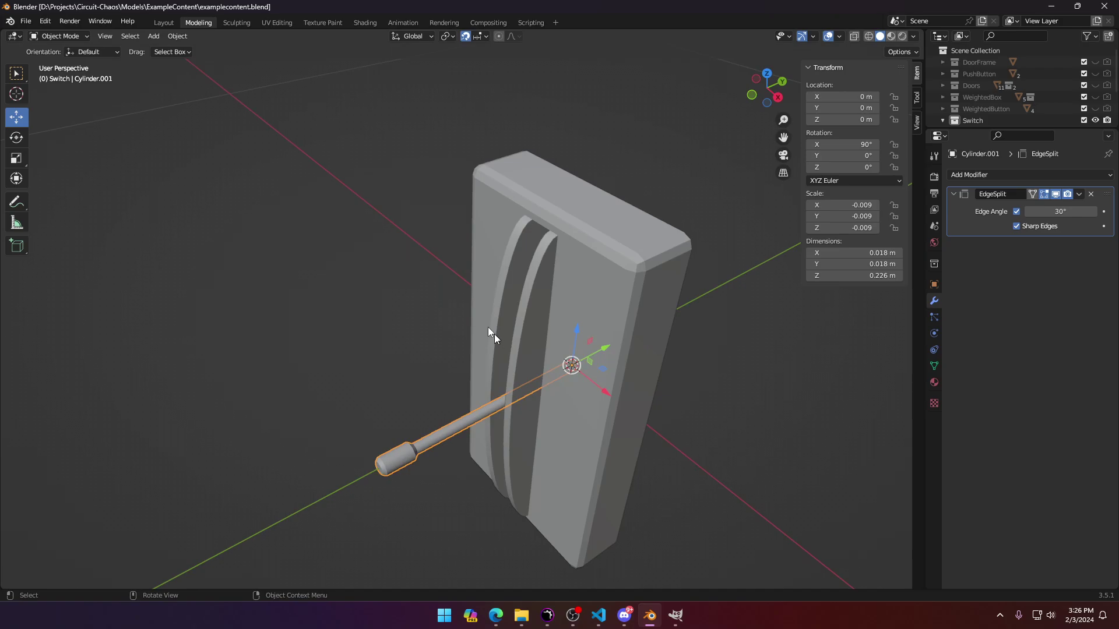
{"action": "scroll", "coordinate": [985, 93], "scroll_direction": "down", "scroll_amount": 3}
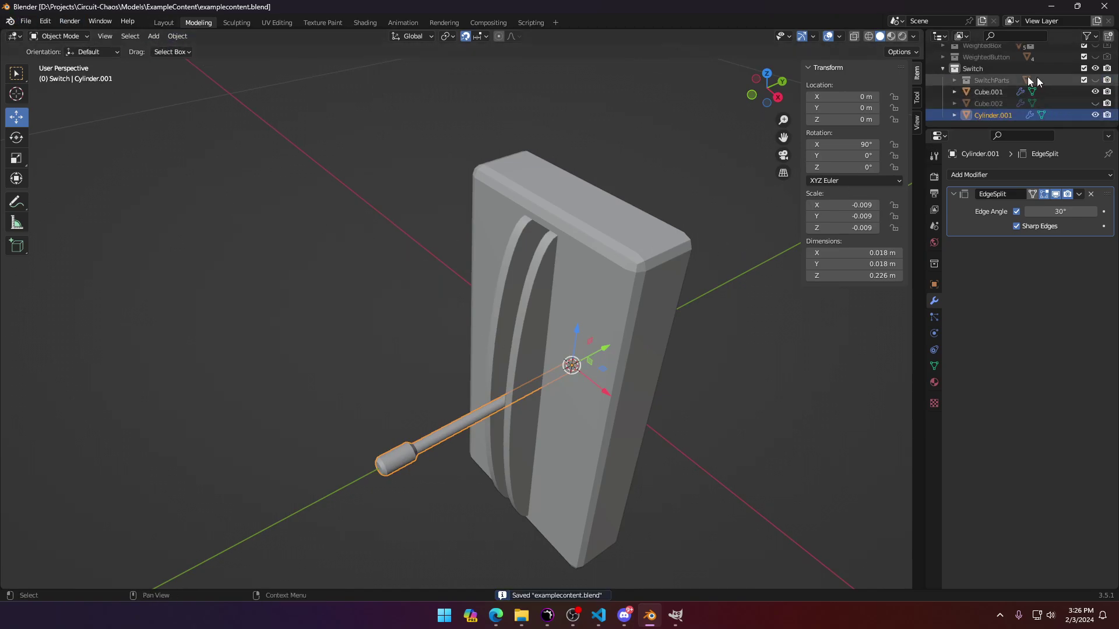
{"action": "double_click", "coordinate": [993, 115]}
{"action": "type", "text": "Swo"}
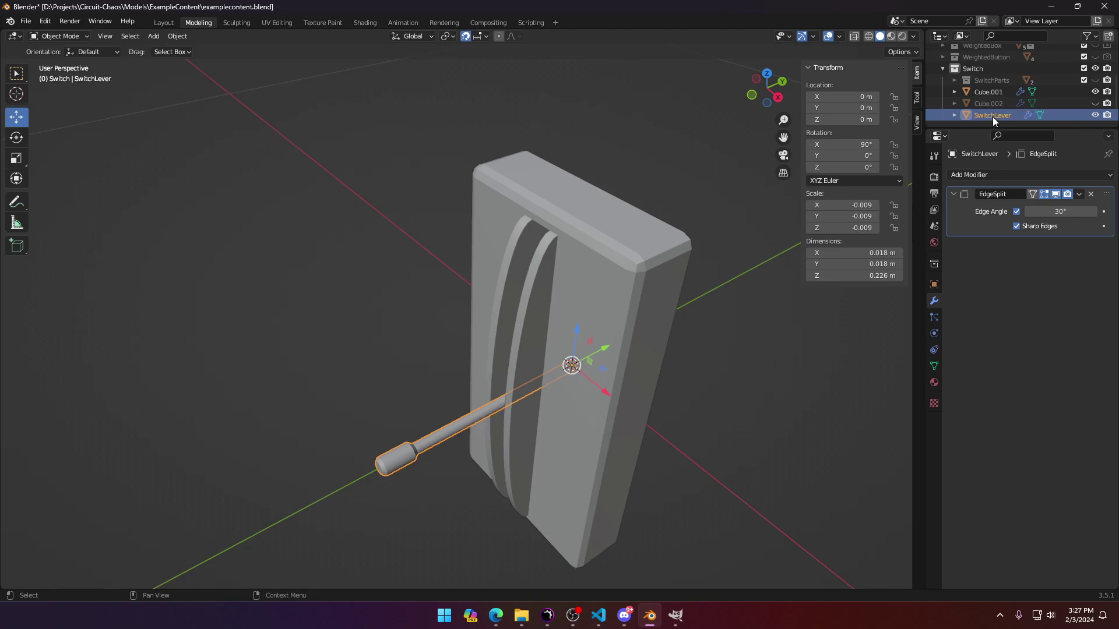
Step: Rename the body object Cube.001 to SwitchBase and move Cube.002 into the SwitchParts collection
{"action": "left_click", "coordinate": [989, 92]}
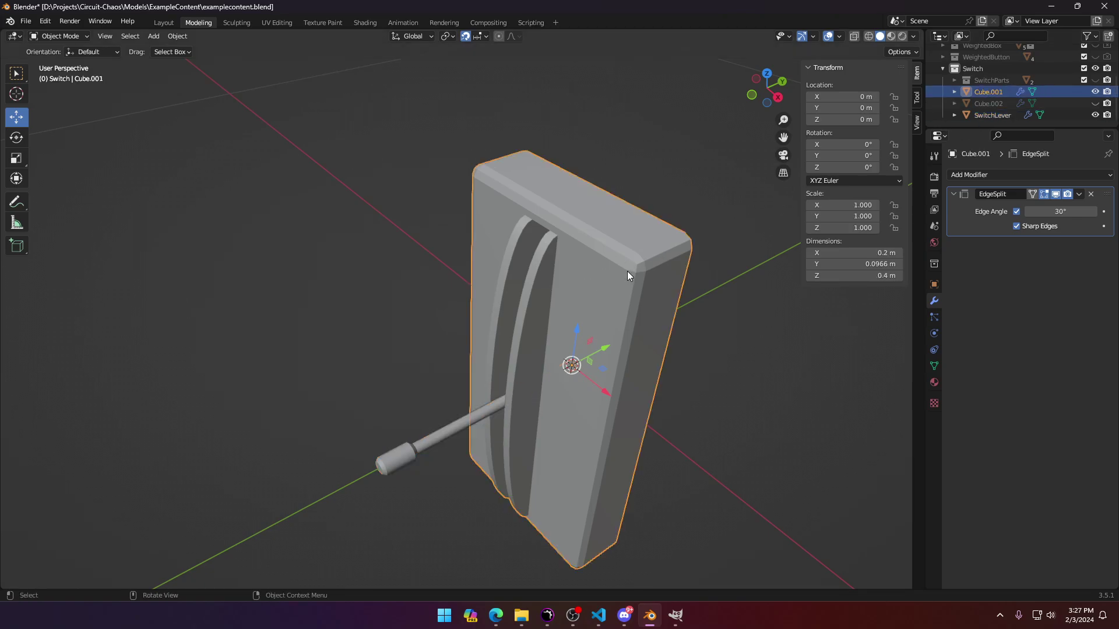
{"action": "double_click", "coordinate": [987, 92]}
{"action": "type", "text": "Swi"}
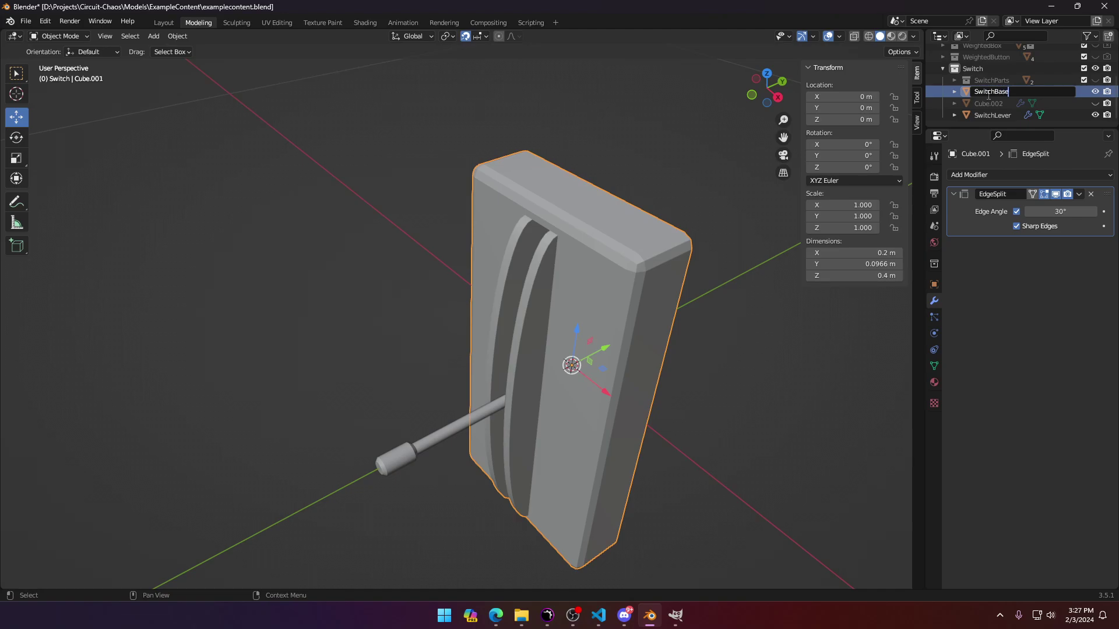
{"action": "type", "text": "tchBase"}
{"action": "key", "text": "Return"}
{"action": "left_click", "coordinate": [1008, 97]}
{"action": "left_click_drag", "start_coordinate": [1008, 97], "coordinate": [977, 75]}
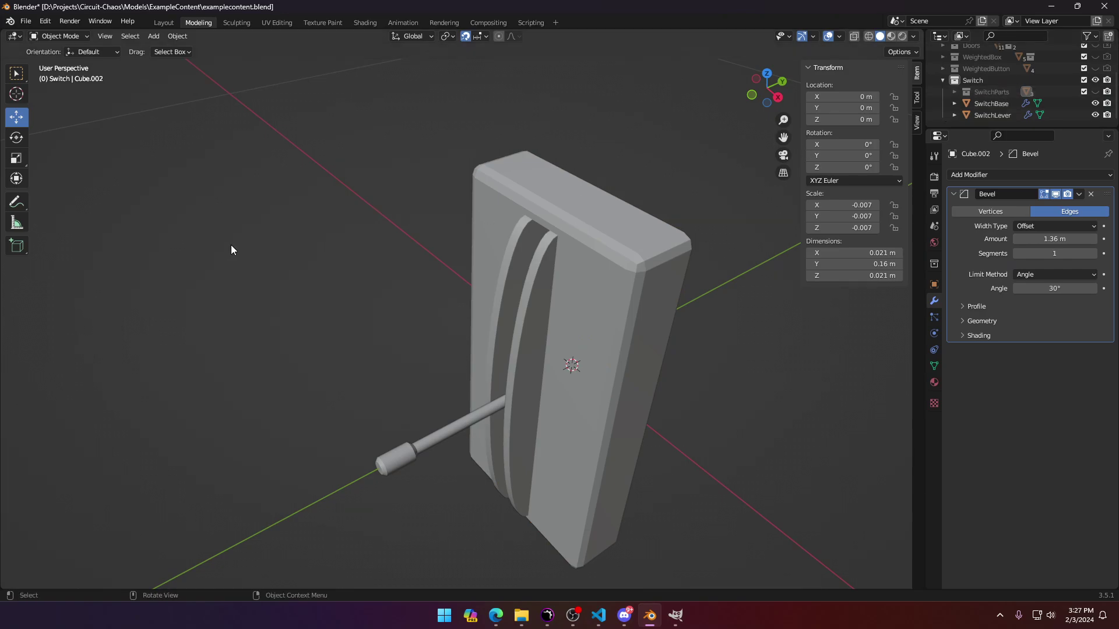
Step: Select the lever, hide SwitchBase in the viewport, and show the lever from above in the UV Editing workspace
{"action": "left_click", "coordinate": [434, 431]}
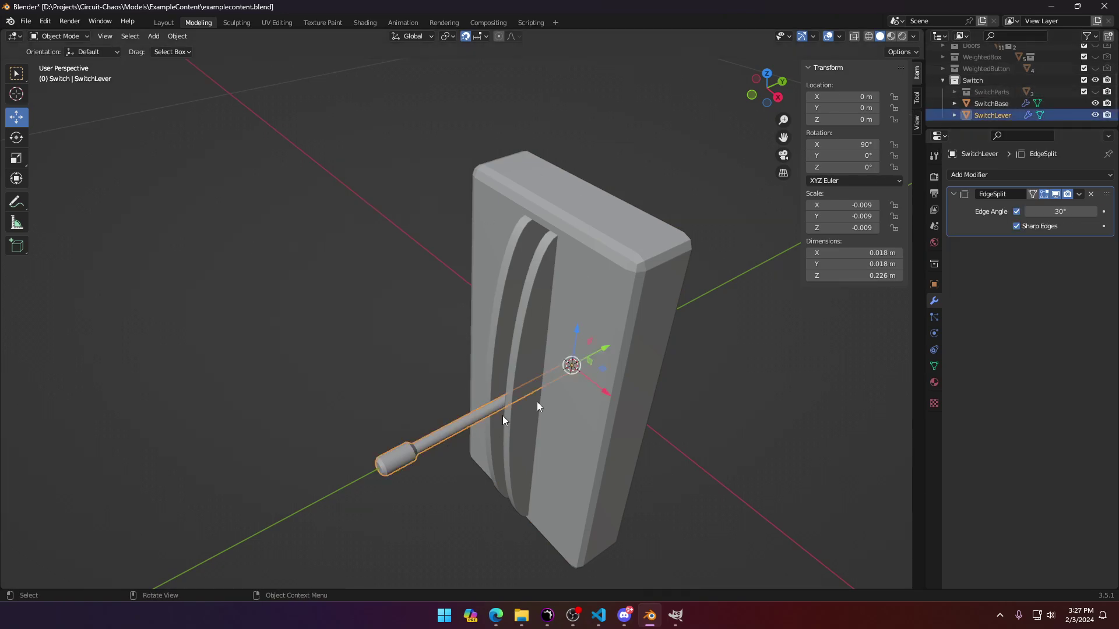
{"action": "left_click", "coordinate": [1095, 103]}
{"action": "middle_click_drag", "start_coordinate": [517, 401], "coordinate": [565, 370]}
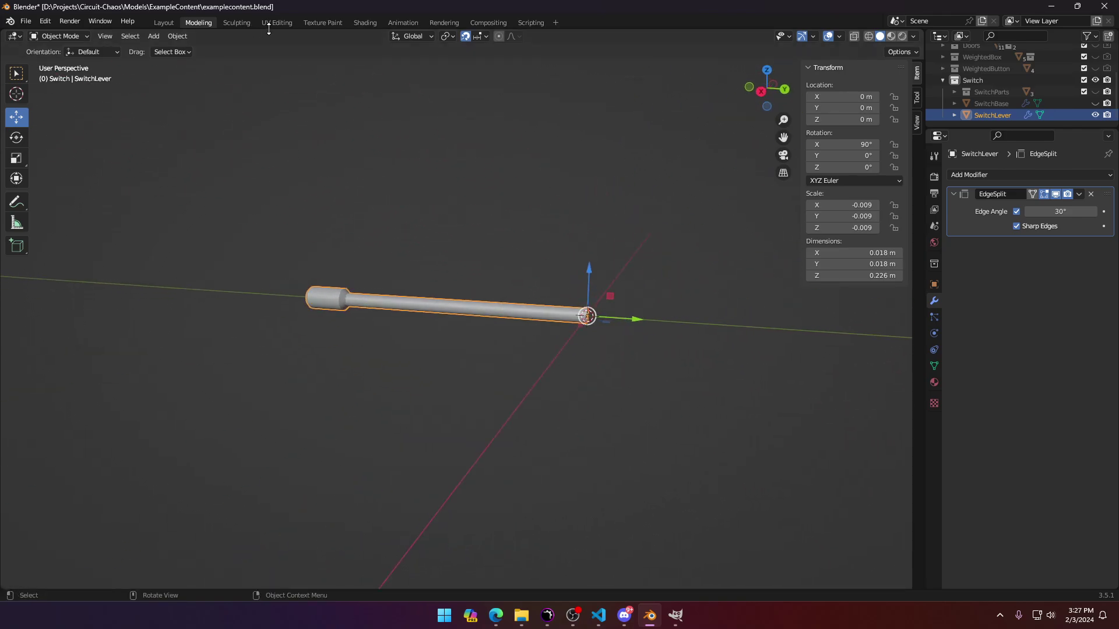
{"action": "left_click", "coordinate": [274, 22]}
{"action": "key", "text": "KP_Decimal"}
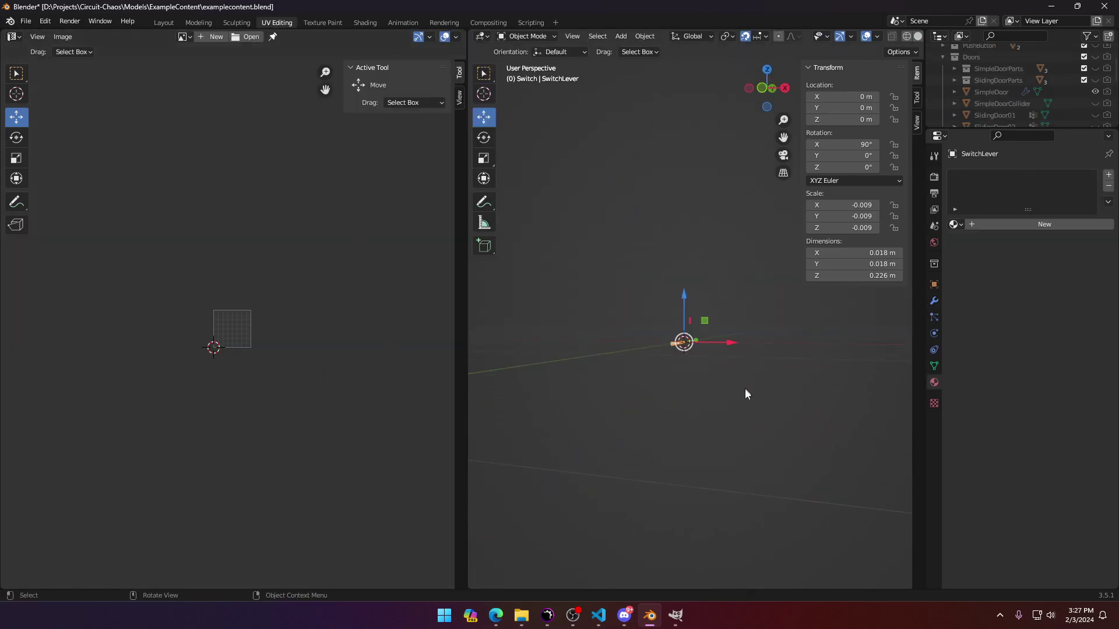
{"action": "key", "text": "KP_7"}
{"action": "middle_click_drag", "start_coordinate": [732, 442], "coordinate": [724, 359], "text": "shift"}
{"action": "scroll", "coordinate": [724, 353], "scroll_direction": "up", "scroll_amount": 6}
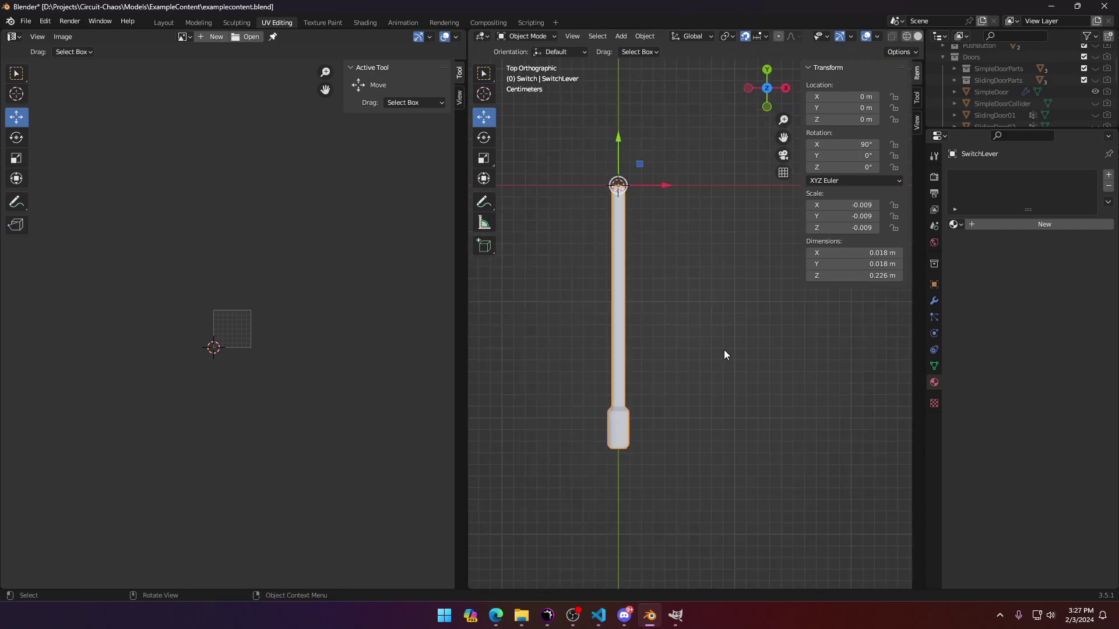
{"action": "middle_click_drag", "start_coordinate": [677, 386], "coordinate": [728, 321], "text": "shift"}
{"action": "scroll", "coordinate": [727, 323], "scroll_direction": "up", "scroll_amount": 4}
Step: Examine the lever's current UV layout and its grip in Edit Mode with the entire mesh selected
{"action": "key", "text": "Tab"}
{"action": "key", "text": "a"}
{"action": "scroll", "coordinate": [310, 394], "scroll_direction": "up", "scroll_amount": 10}
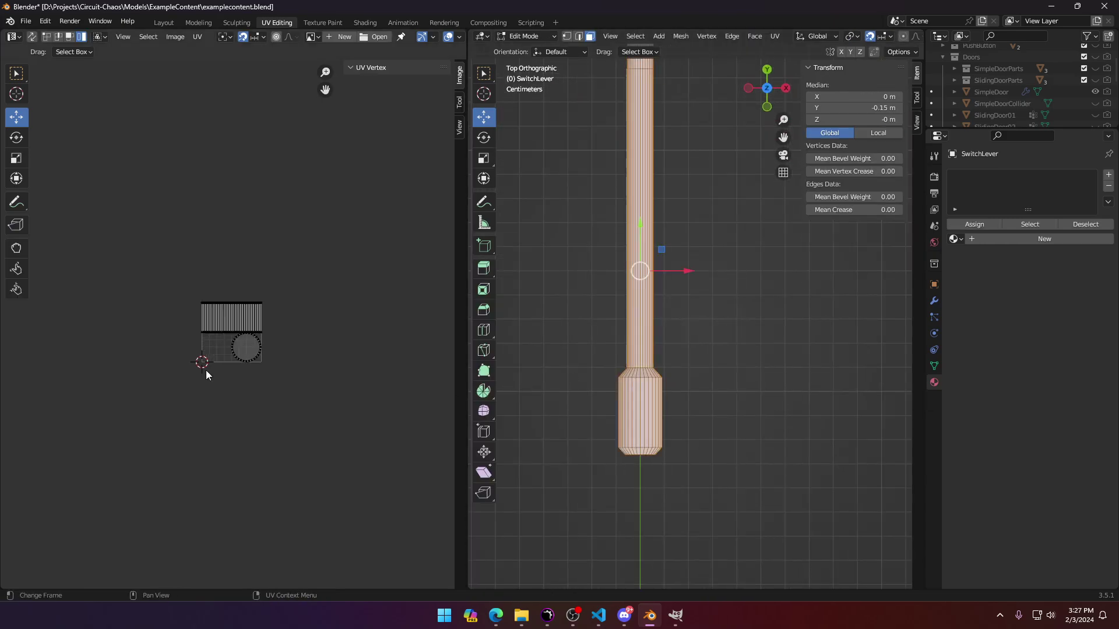
{"action": "scroll", "coordinate": [309, 397], "scroll_direction": "down", "scroll_amount": 4}
{"action": "scroll", "coordinate": [314, 400], "scroll_direction": "up", "scroll_amount": 3}
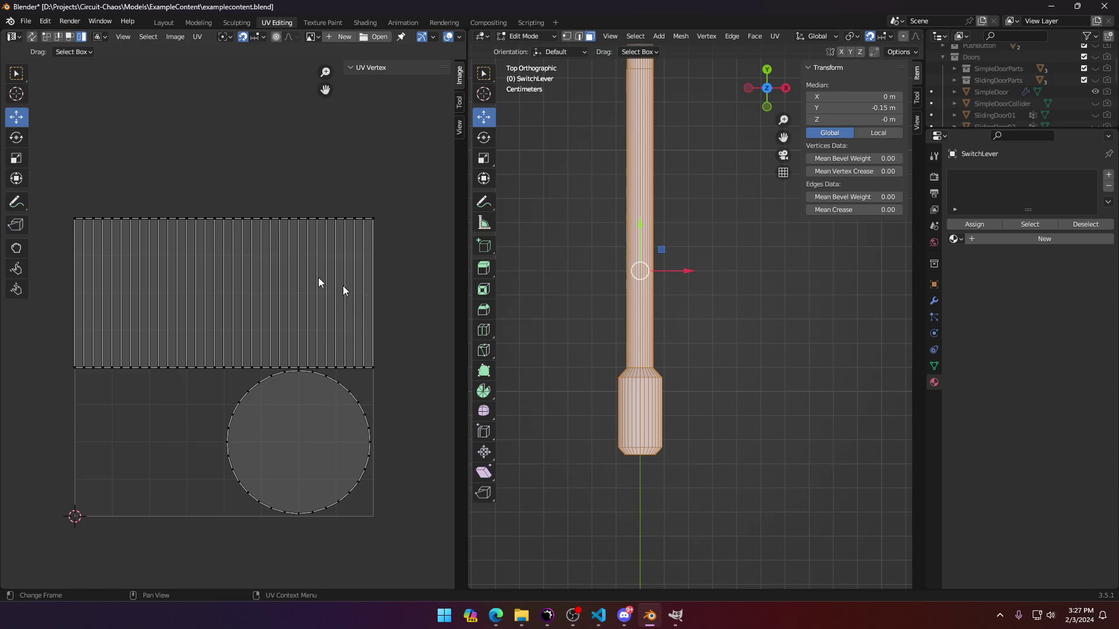
{"action": "middle_click_drag", "start_coordinate": [560, 416], "coordinate": [548, 389]}
{"action": "middle_click_drag", "start_coordinate": [714, 430], "coordinate": [595, 437]}
{"action": "middle_click_drag", "start_coordinate": [588, 366], "coordinate": [618, 344], "text": "shift"}
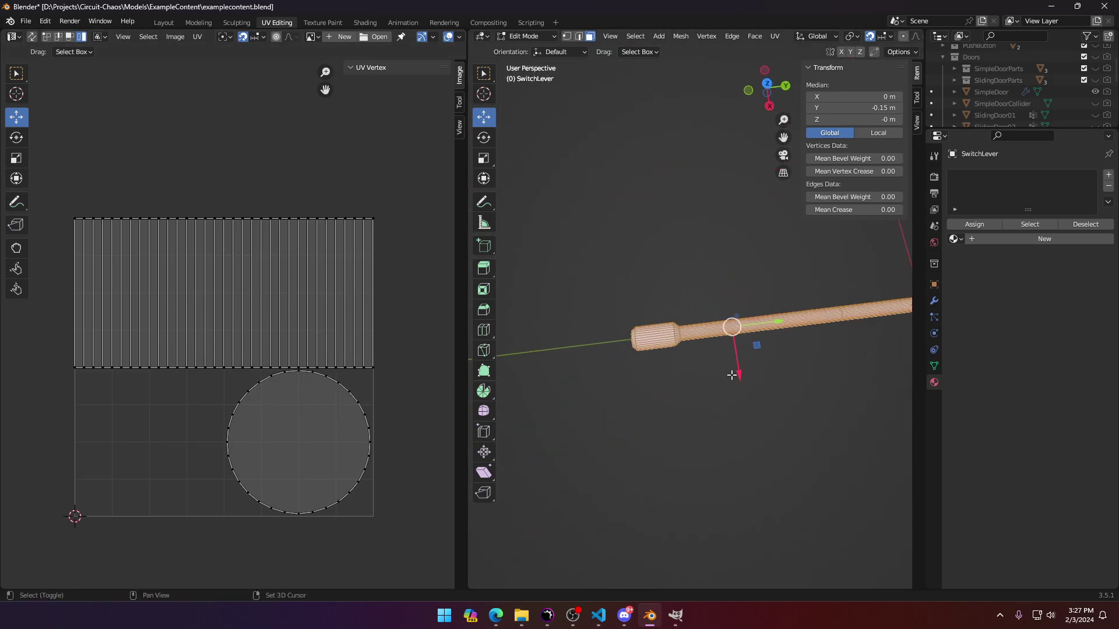
{"action": "scroll", "coordinate": [665, 345], "scroll_direction": "up", "scroll_amount": 3}
{"action": "middle_click_drag", "start_coordinate": [679, 438], "coordinate": [681, 397]}
{"action": "scroll", "coordinate": [670, 442], "scroll_direction": "down", "scroll_amount": 2}
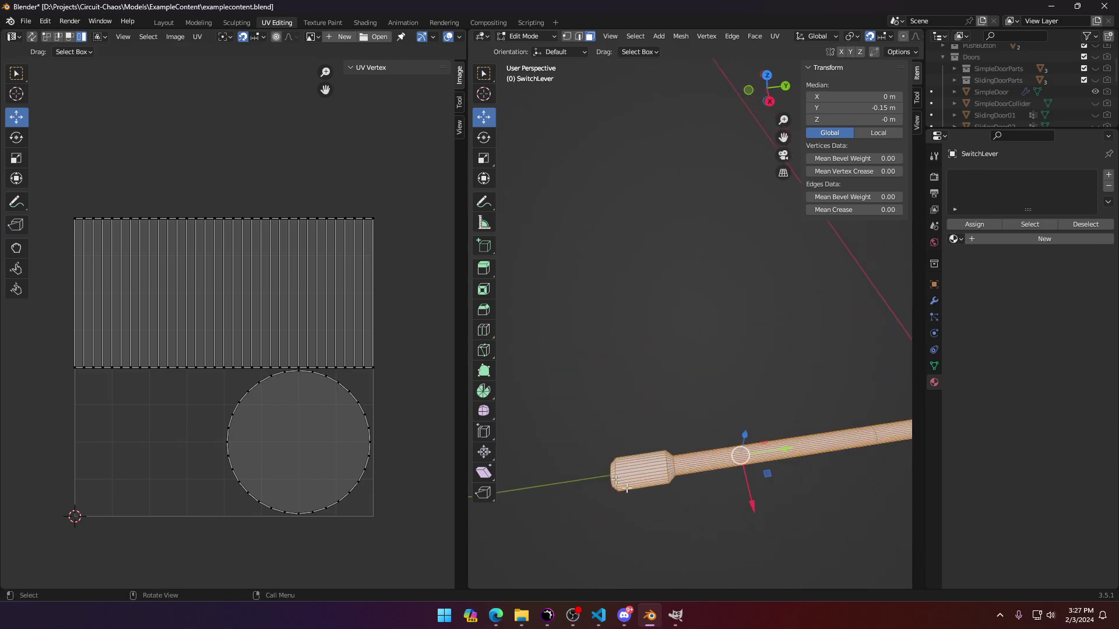
{"action": "middle_click_drag", "start_coordinate": [743, 474], "coordinate": [874, 460]}
{"action": "middle_click_drag", "start_coordinate": [708, 426], "coordinate": [701, 276]}
{"action": "middle_click_drag", "start_coordinate": [659, 417], "coordinate": [990, 335]}
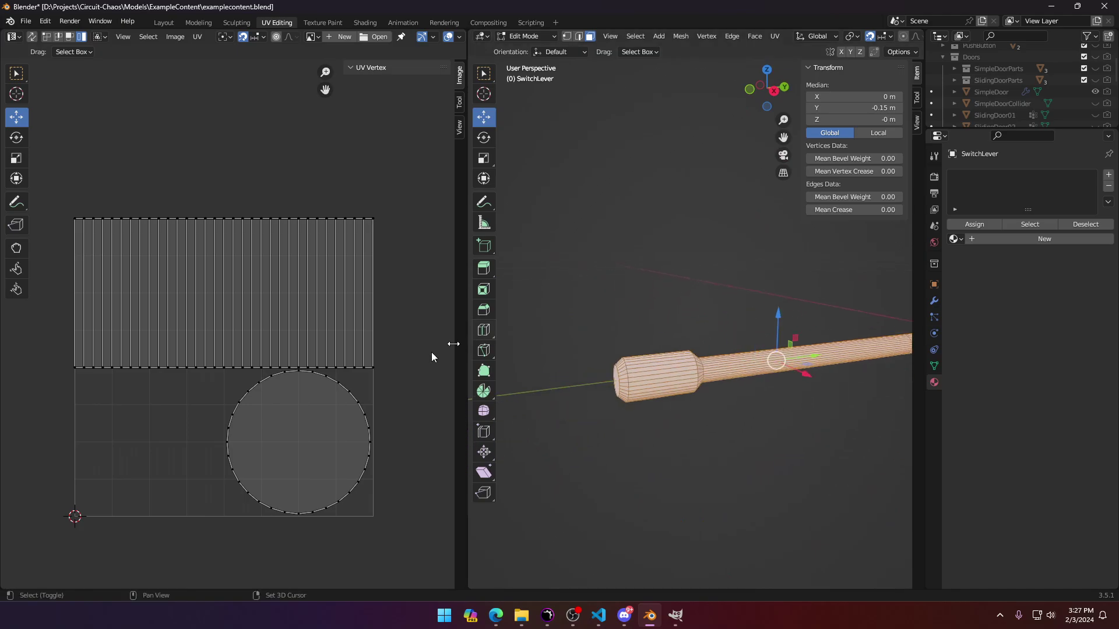
{"action": "scroll", "coordinate": [432, 355], "scroll_direction": "up", "scroll_amount": 5}
{"action": "scroll", "coordinate": [758, 428], "scroll_direction": "up", "scroll_amount": 7}
{"action": "scroll", "coordinate": [758, 428], "scroll_direction": "down", "scroll_amount": 4}
Step: Switch to edge selection and select an edge on the ring where the lever's shaft meets the grip
{"action": "left_click", "coordinate": [580, 37]}
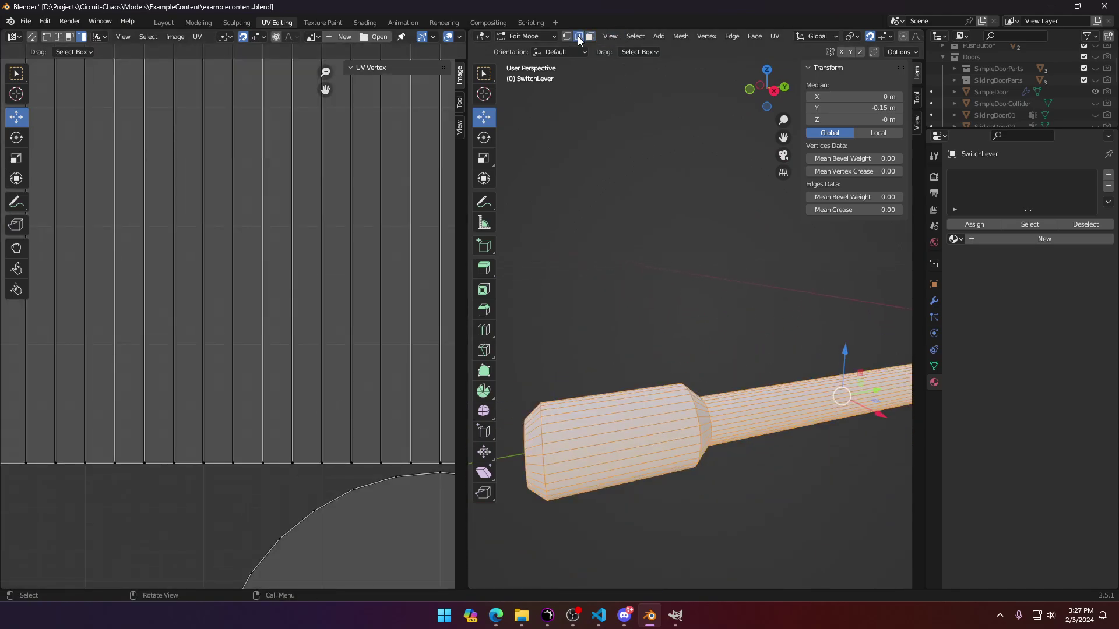
{"action": "middle_click_drag", "start_coordinate": [706, 392], "coordinate": [667, 411]}
{"action": "middle_click_drag", "start_coordinate": [761, 429], "coordinate": [798, 475], "text": "shift"}
{"action": "left_click", "coordinate": [688, 421]}
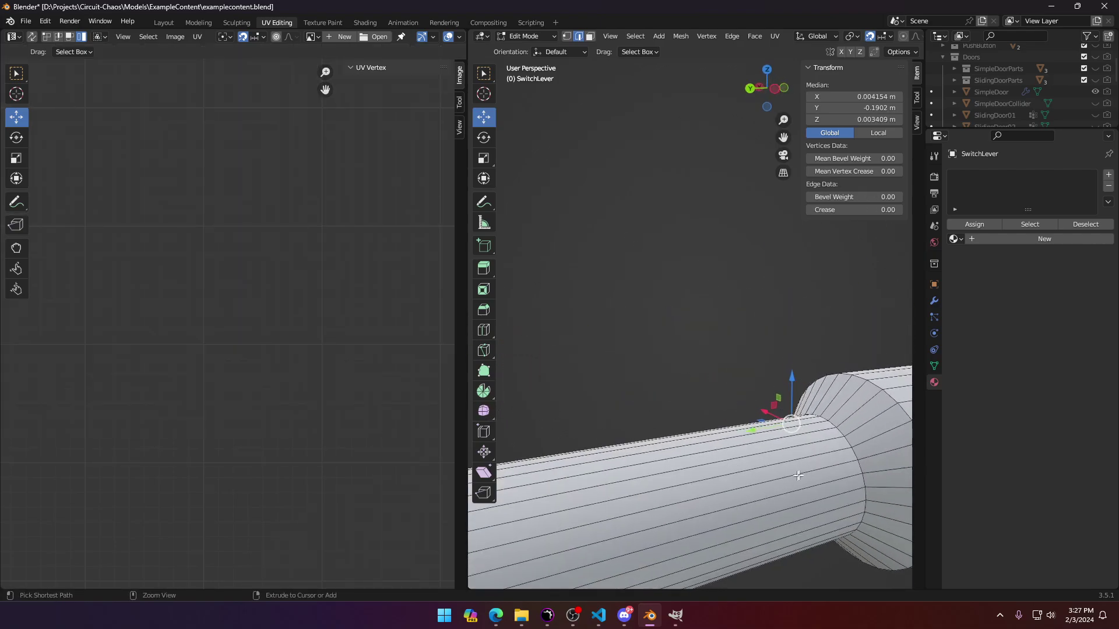
{"action": "key", "text": "ctrl+x"}
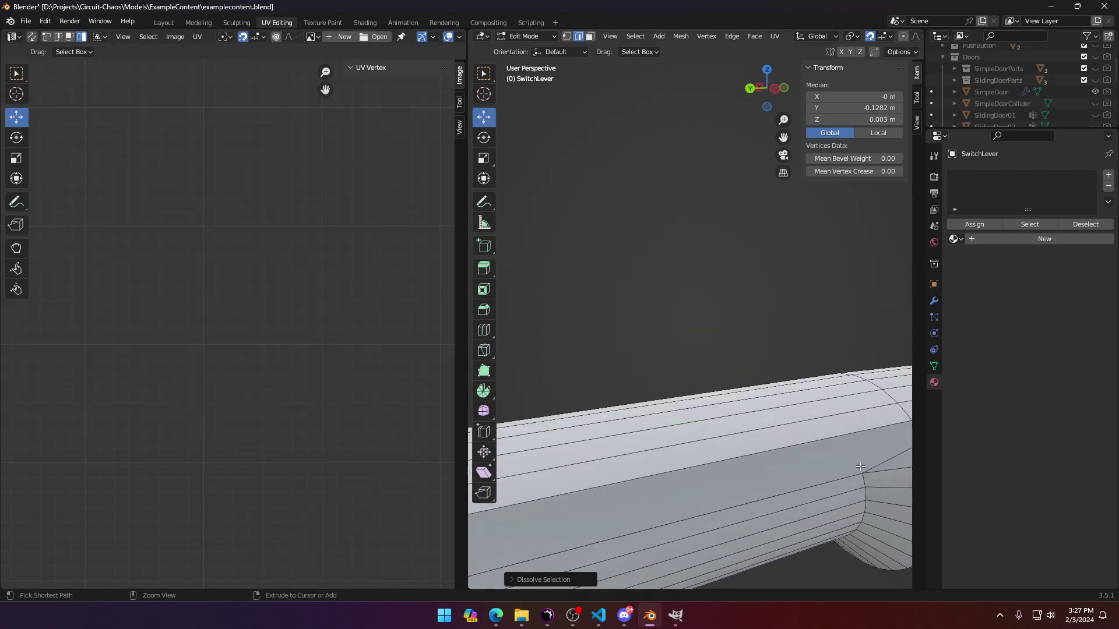
{"action": "key", "text": "ctrl+z"}
{"action": "left_click", "coordinate": [844, 473], "text": "ctrl"}
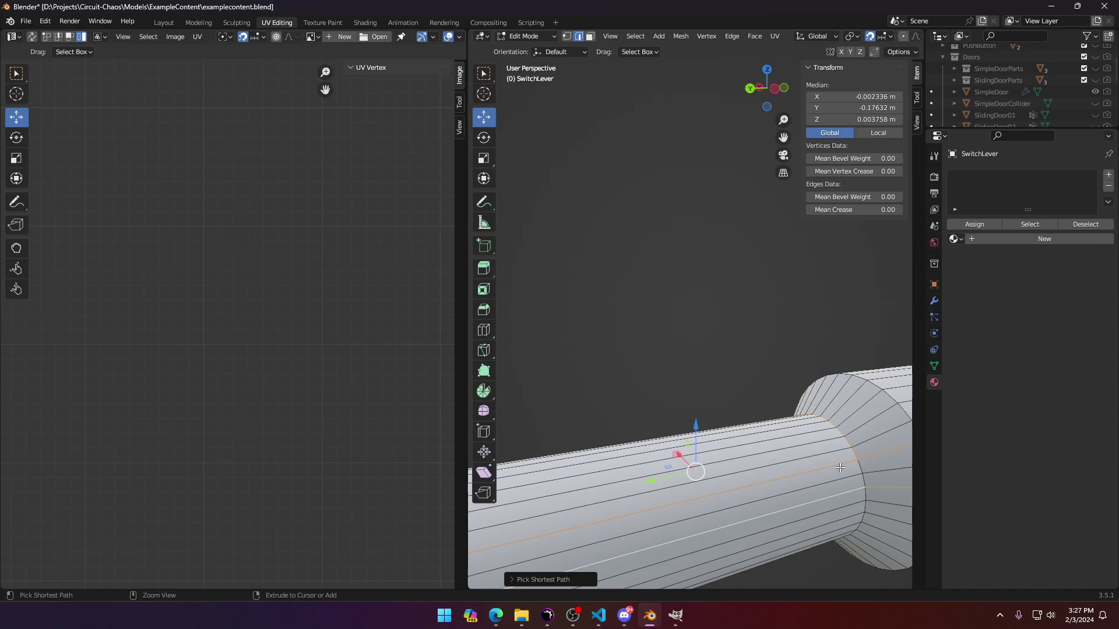
Step: Select the full edge loop where the shaft meets the grip's tapered collar and mark it as a seam
{"action": "left_click", "coordinate": [856, 452]}
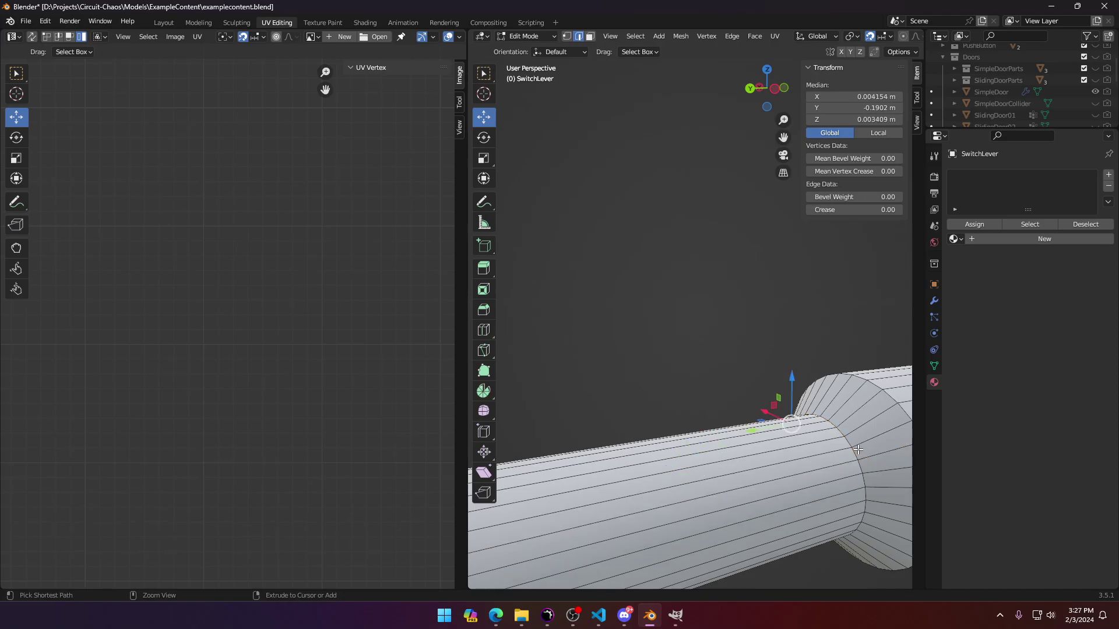
{"action": "left_click", "coordinate": [858, 450], "text": "ctrl"}
{"action": "middle_click_drag", "start_coordinate": [858, 450], "coordinate": [674, 509]}
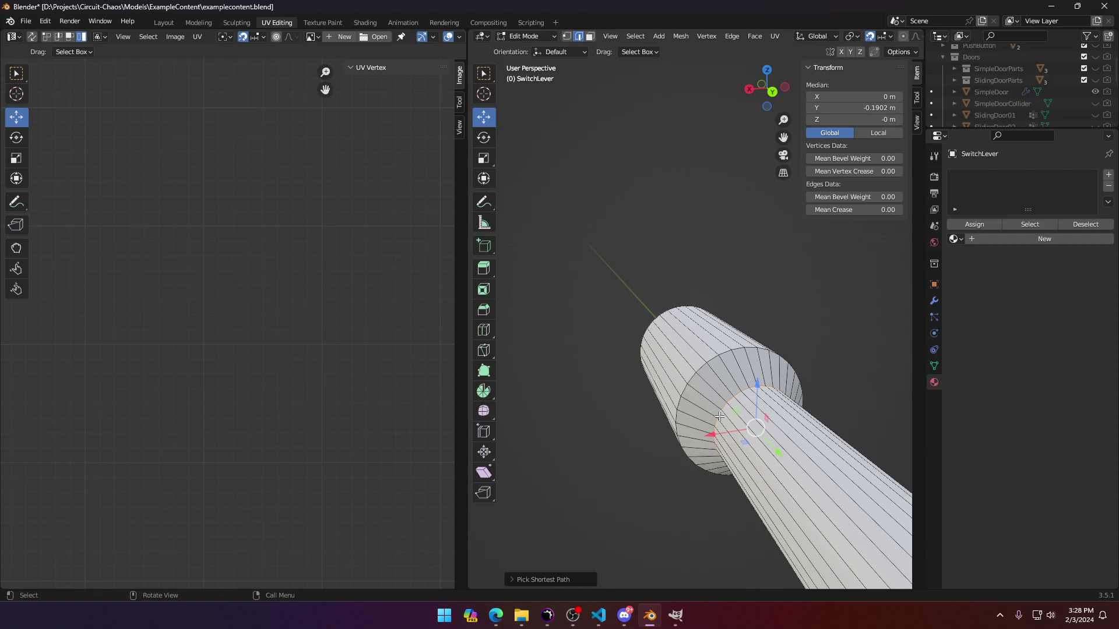
{"action": "key", "text": "ctrl+e"}
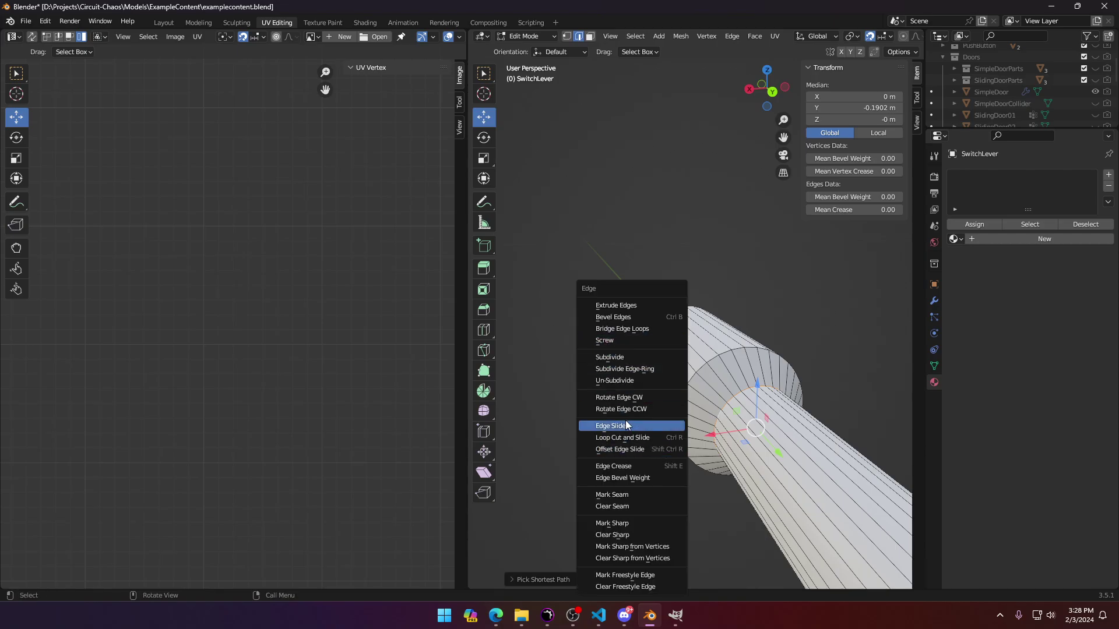
{"action": "left_click", "coordinate": [642, 495]}
Step: Mark the lengthwise line of edges along the grip's underside, from the neck to the front bevel, as a seam
{"action": "middle_click_drag", "start_coordinate": [641, 495], "coordinate": [641, 392]}
{"action": "left_click", "coordinate": [651, 308]}
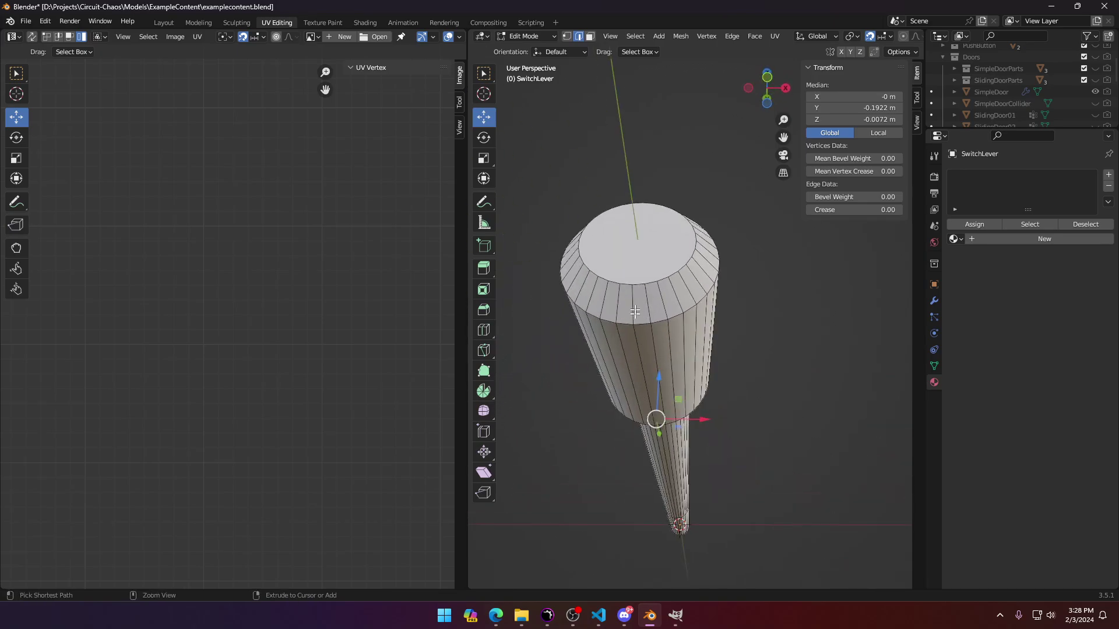
{"action": "middle_click_drag", "start_coordinate": [635, 312], "coordinate": [645, 285]}
{"action": "left_click", "coordinate": [641, 196], "text": "ctrl"}
{"action": "key", "text": "ctrl+e"}
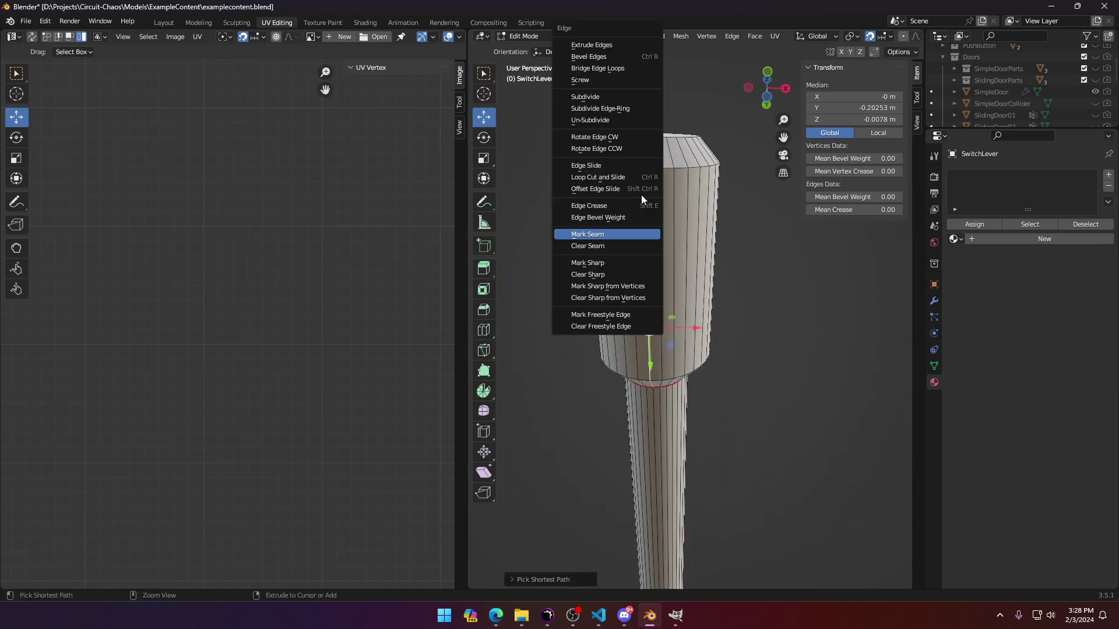
{"action": "left_click", "coordinate": [630, 233]}
Step: Mark the edge loop around the grip's front end, at the outer edge of the bevel, as a seam
{"action": "middle_click_drag", "start_coordinate": [630, 233], "coordinate": [656, 318]}
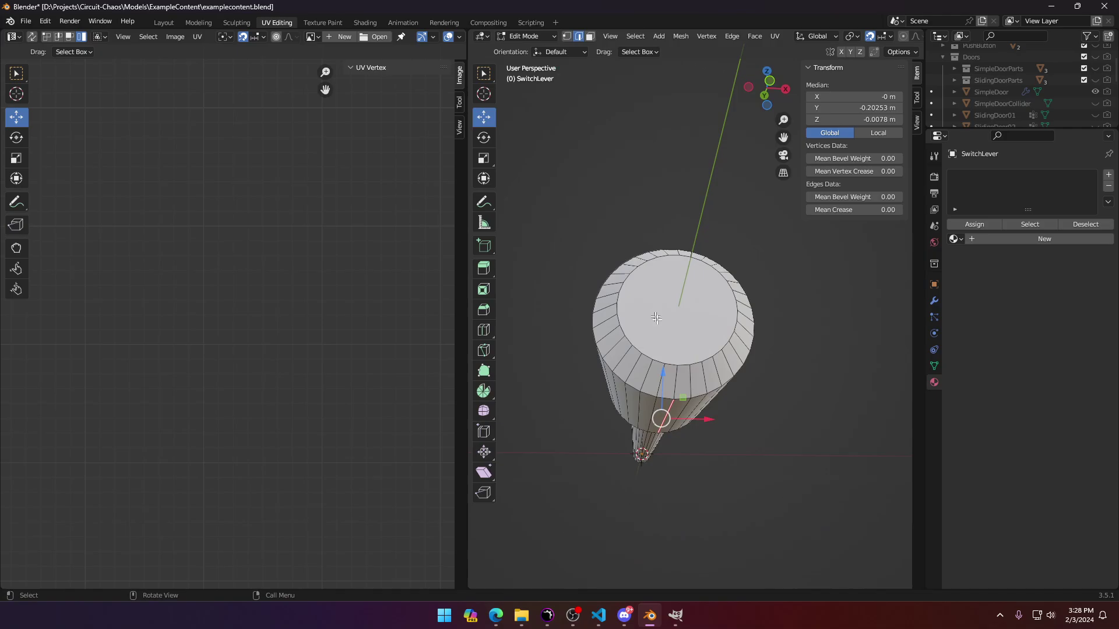
{"action": "left_click", "coordinate": [660, 396]}
{"action": "middle_click_drag", "start_coordinate": [662, 392], "coordinate": [642, 371]}
{"action": "left_click", "coordinate": [740, 352], "text": "ctrl"}
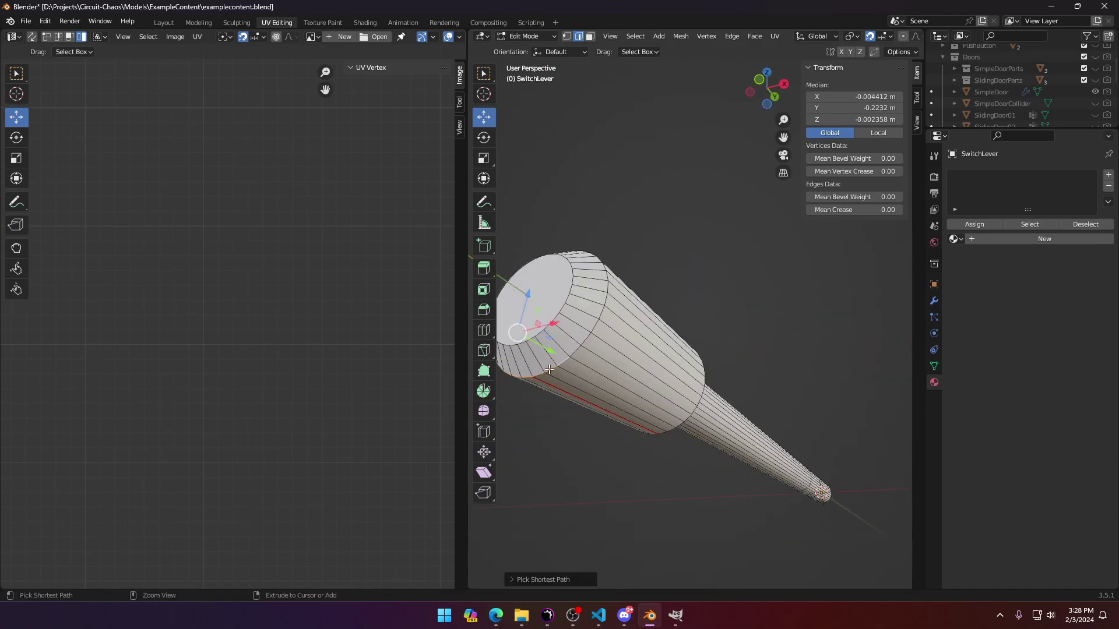
{"action": "middle_click_drag", "start_coordinate": [607, 284], "coordinate": [645, 357]}
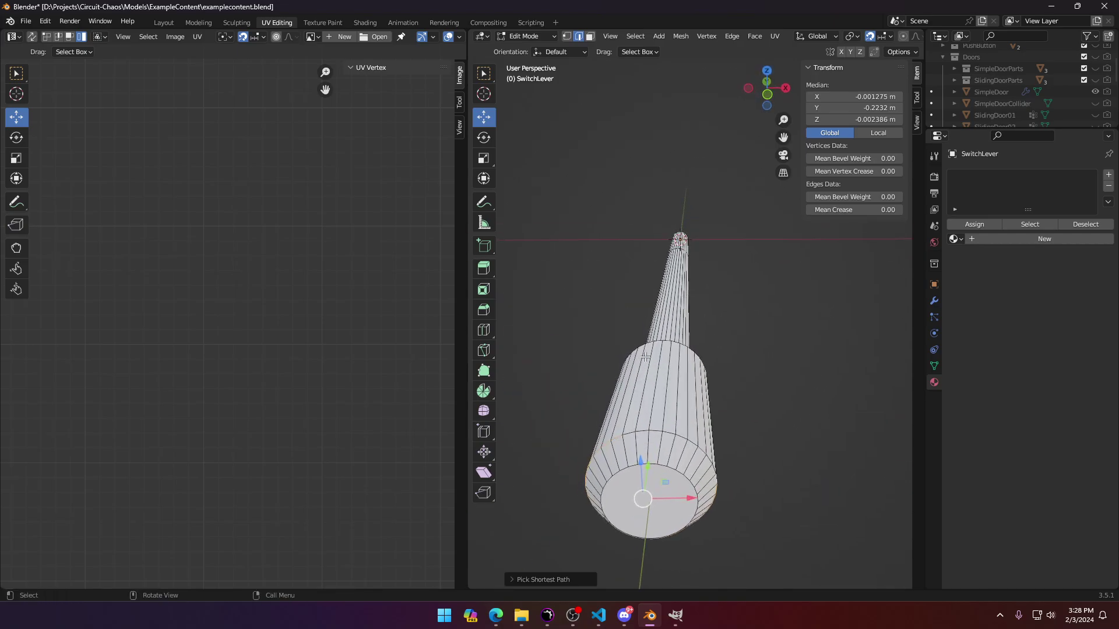
{"action": "right_click", "coordinate": [624, 430]}
{"action": "left_click", "coordinate": [626, 431]}
Step: Clear the stray seam from the lengthwise edge on the upper side of the grip
{"action": "left_click", "coordinate": [624, 408]}
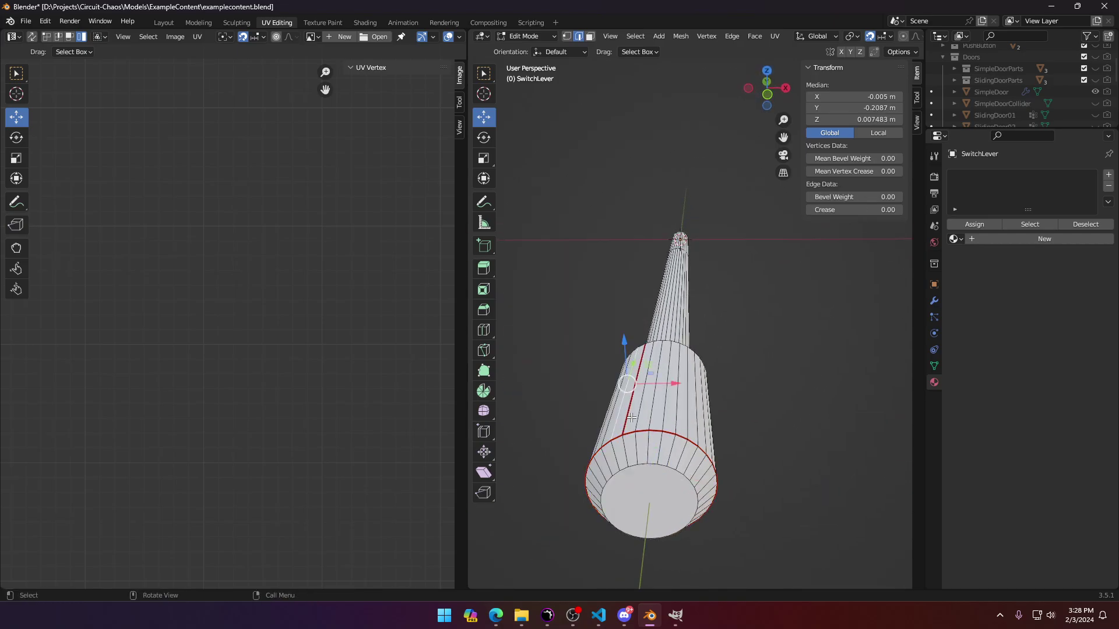
{"action": "left_click", "coordinate": [629, 417]}
{"action": "key", "text": "ctrl+e"}
{"action": "left_click", "coordinate": [610, 422]}
{"action": "middle_click_drag", "start_coordinate": [641, 436], "coordinate": [732, 414]}
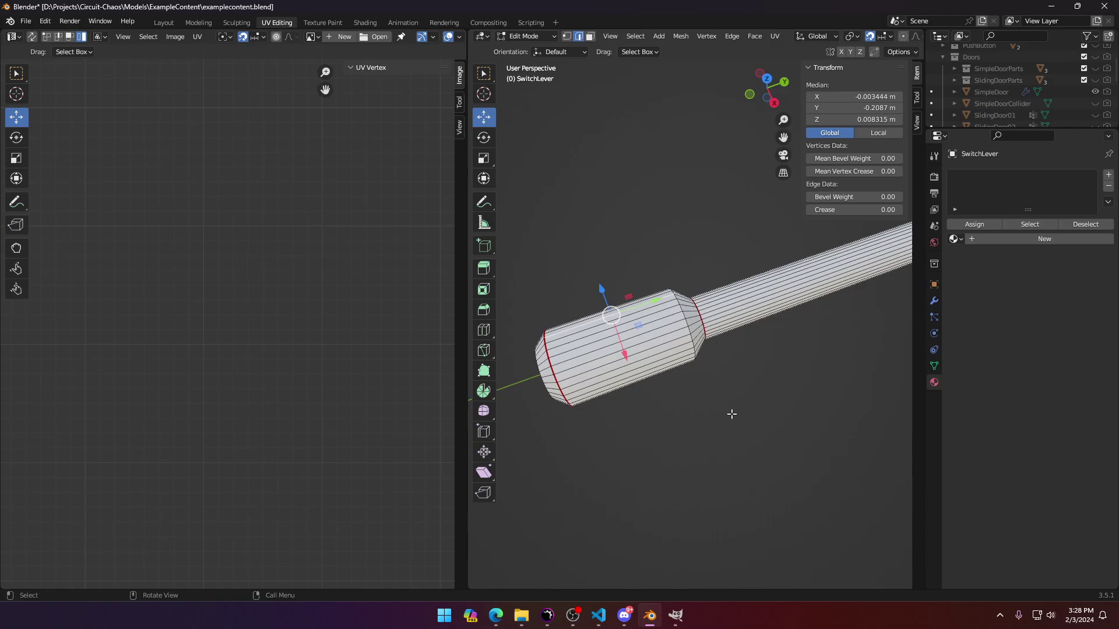
Step: Select all sharp edges of the lever and mark them as seams
{"action": "left_click", "coordinate": [640, 37]}
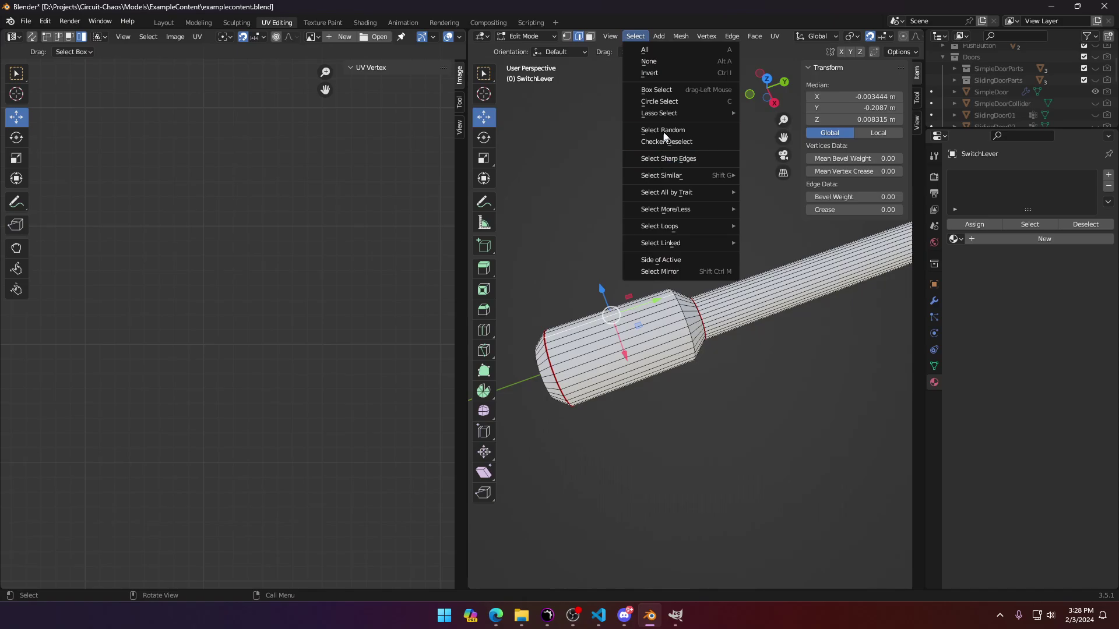
{"action": "left_click", "coordinate": [674, 159]}
{"action": "middle_click_drag", "start_coordinate": [731, 407], "coordinate": [834, 356]}
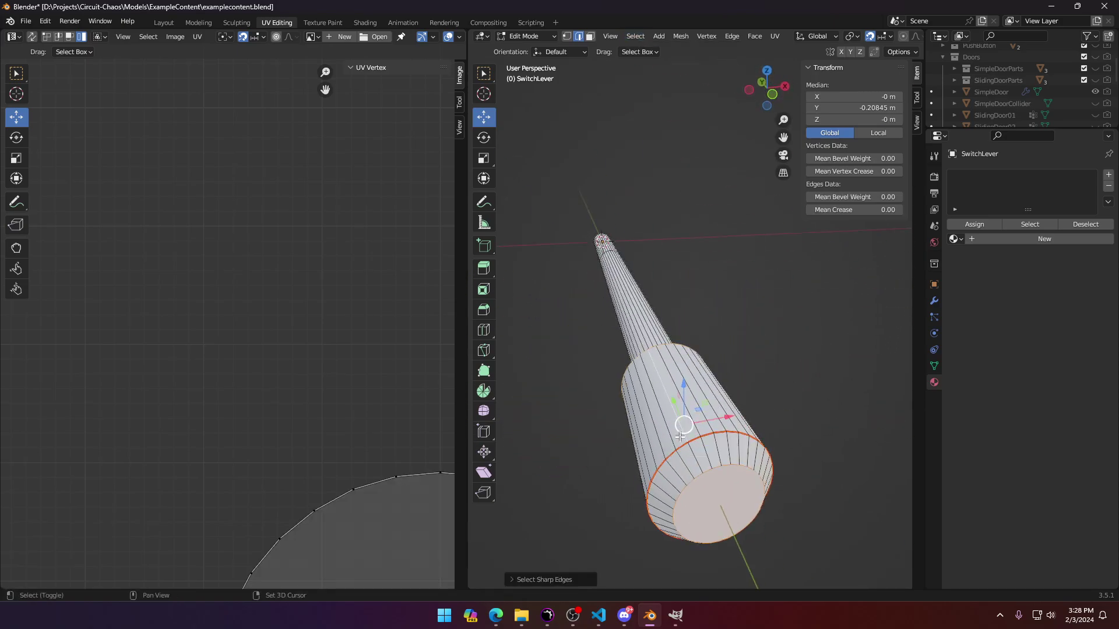
{"action": "middle_click_drag", "start_coordinate": [682, 436], "coordinate": [792, 370]}
{"action": "key", "text": "ctrl+e"}
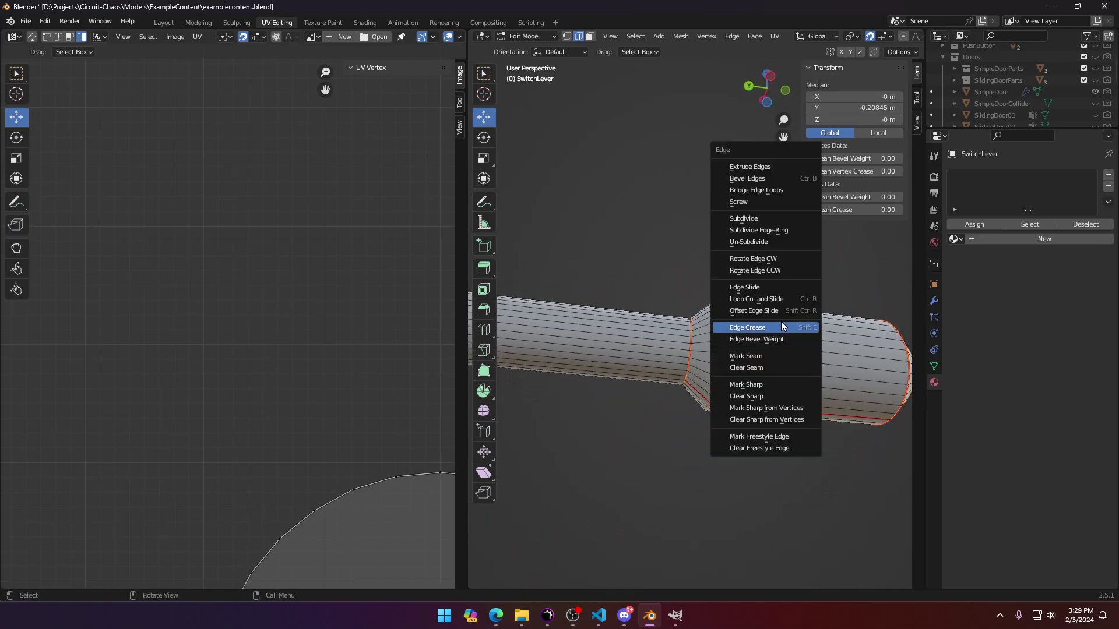
{"action": "left_click", "coordinate": [764, 357]}
{"action": "middle_click_drag", "start_coordinate": [767, 420], "coordinate": [658, 456]}
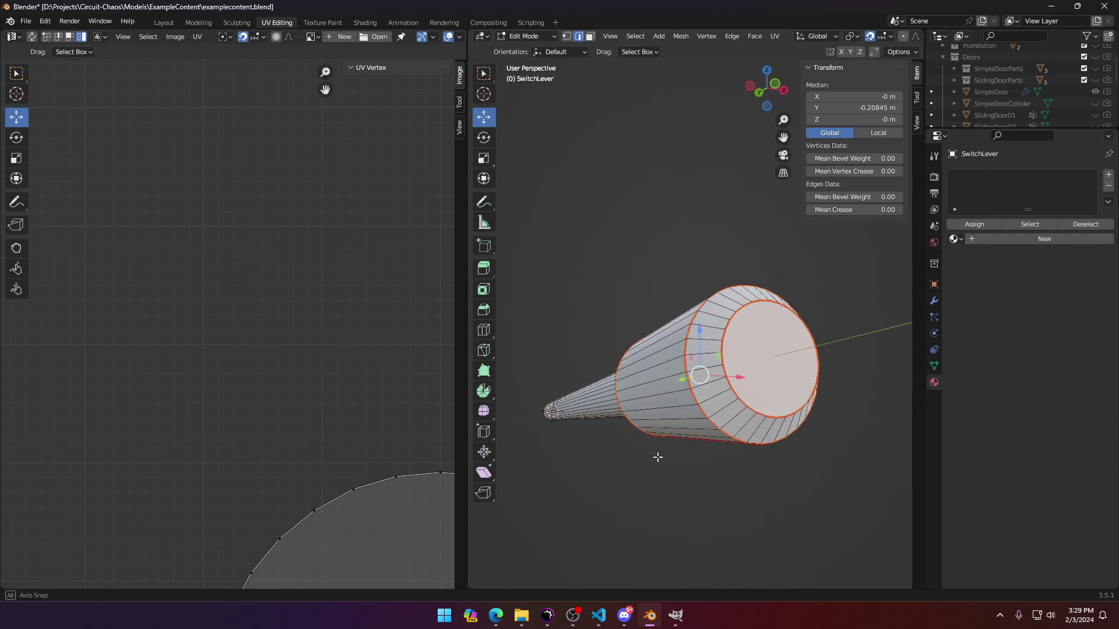
Step: Unwrap the entire lever mesh along its seams and return to the Modeling workspace
{"action": "key", "text": "Tab"}
{"action": "key", "text": "Tab"}
{"action": "key", "text": "a"}
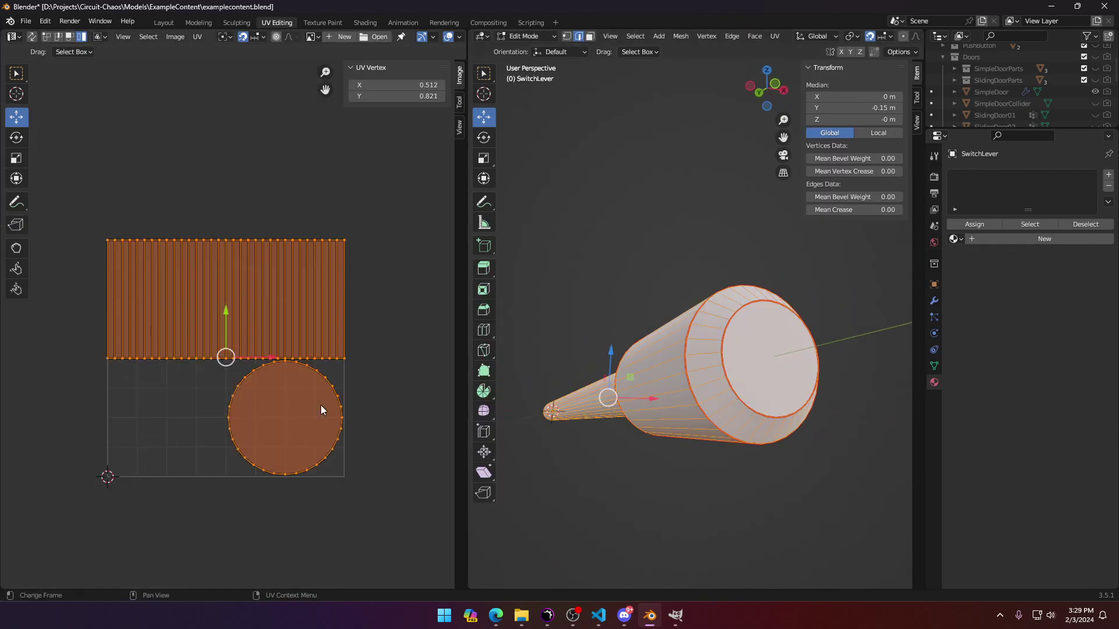
{"action": "key", "text": "u"}
{"action": "left_click", "coordinate": [320, 406]}
{"action": "scroll", "coordinate": [137, 488], "scroll_direction": "up", "scroll_amount": 3}
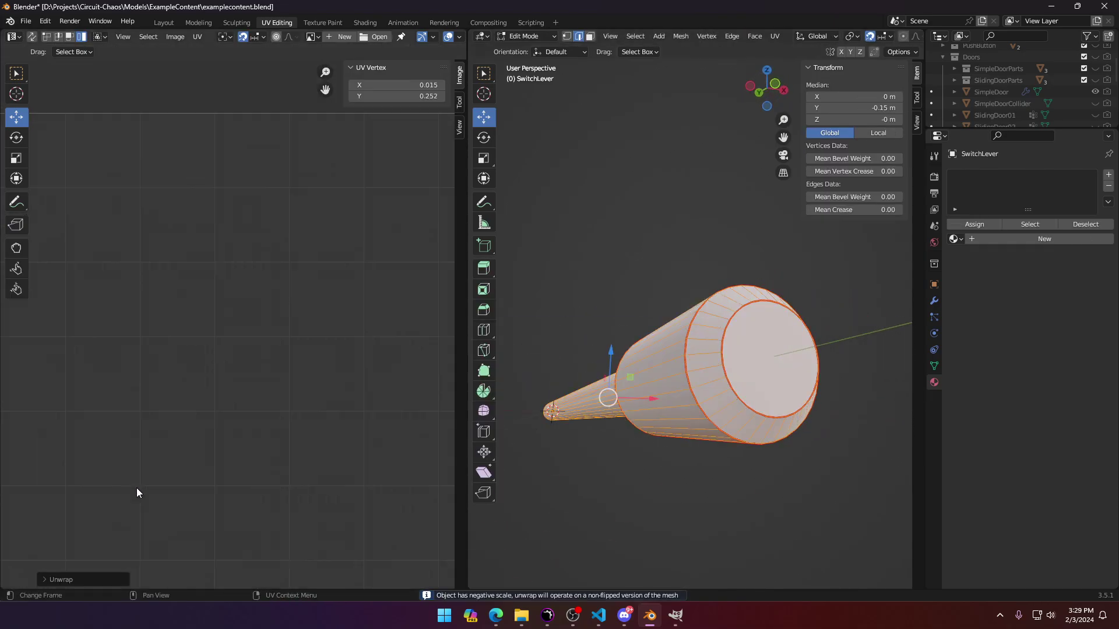
{"action": "middle_click_drag", "start_coordinate": [151, 508], "coordinate": [247, 403], "text": "shift"}
{"action": "scroll", "coordinate": [248, 451], "scroll_direction": "up", "scroll_amount": 4}
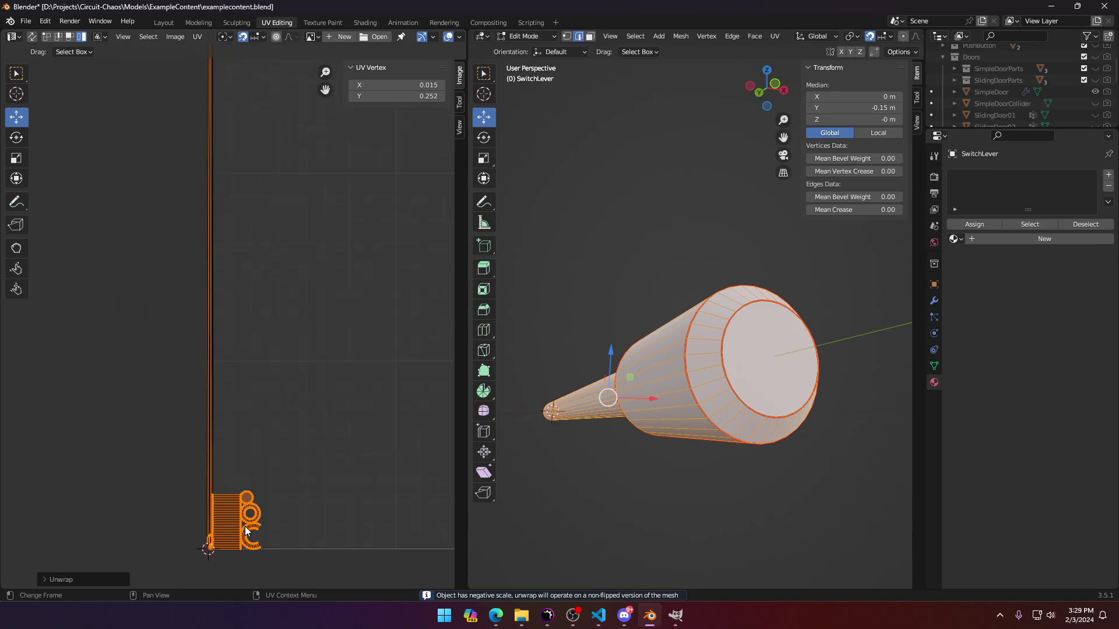
{"action": "middle_click_drag", "start_coordinate": [245, 526], "coordinate": [279, 405], "text": "shift"}
{"action": "scroll", "coordinate": [280, 408], "scroll_direction": "up", "scroll_amount": 4}
{"action": "middle_click_drag", "start_coordinate": [499, 430], "coordinate": [476, 455]}
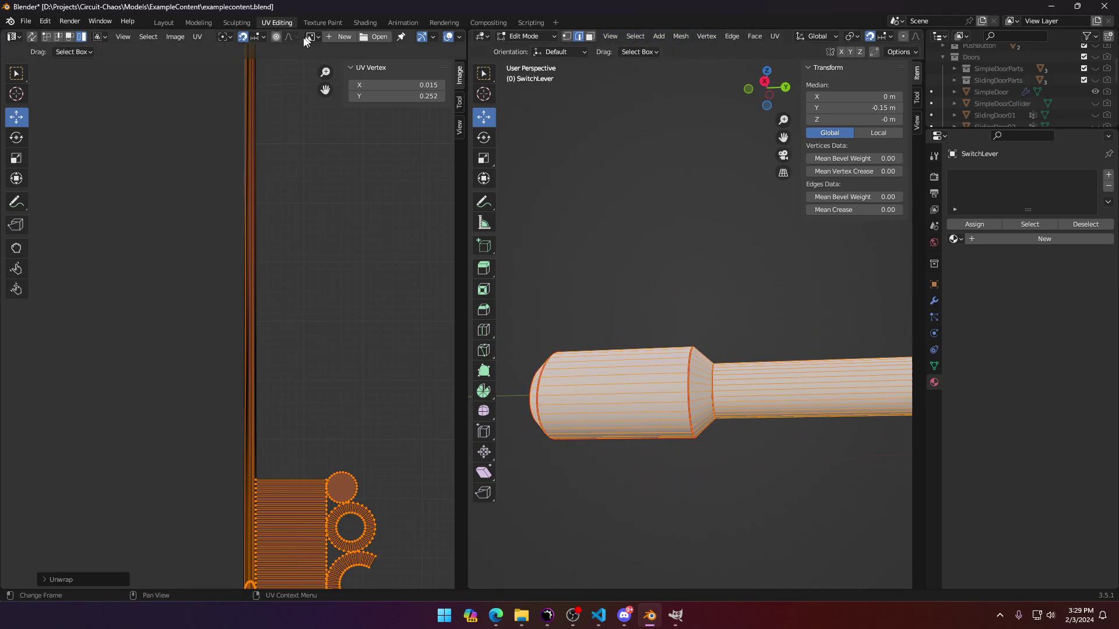
{"action": "left_click", "coordinate": [198, 22]}
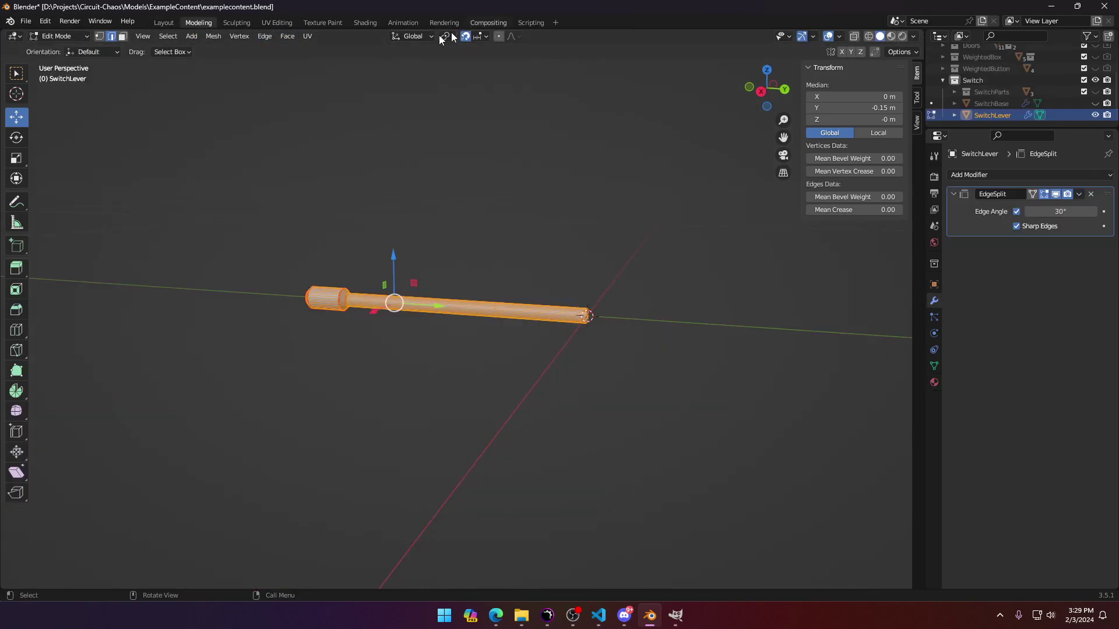
Step: Apply the rotation and scale of the SwitchLever object in Object Mode, then deselect it
{"action": "key", "text": "Tab"}
{"action": "left_click", "coordinate": [190, 36]}
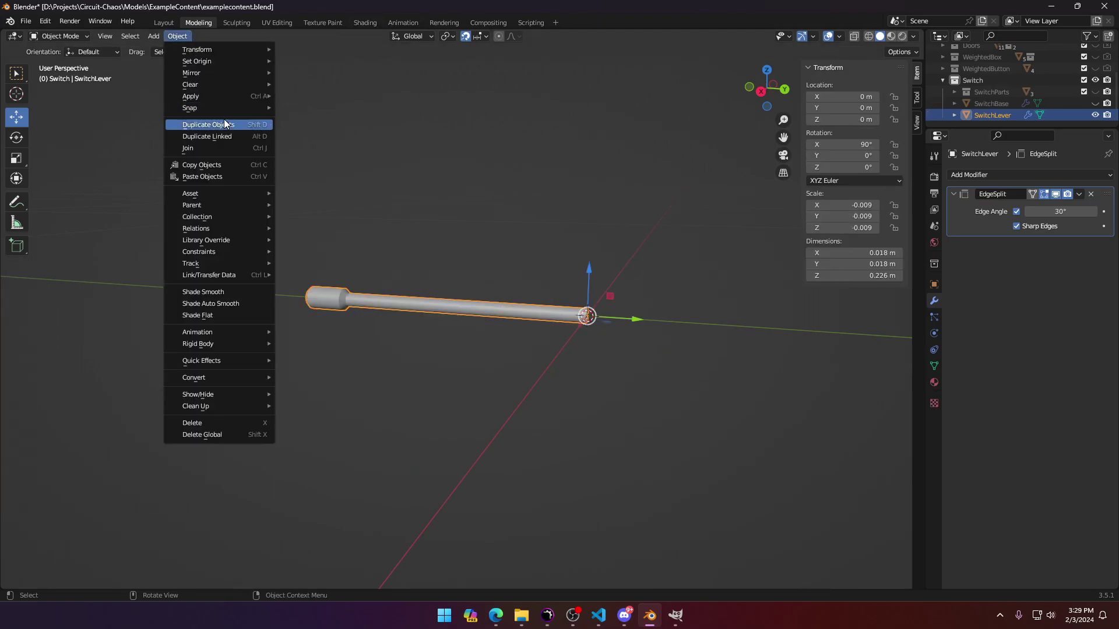
{"action": "mouse_move", "coordinate": [222, 100]}
{"action": "left_click", "coordinate": [321, 141]}
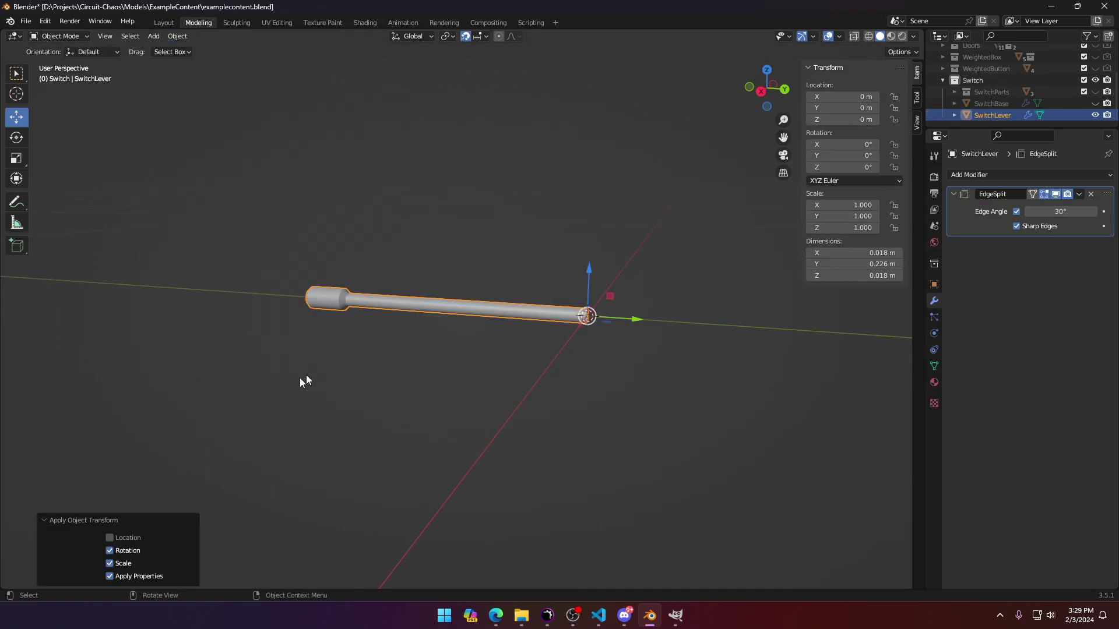
{"action": "left_click", "coordinate": [362, 342]}
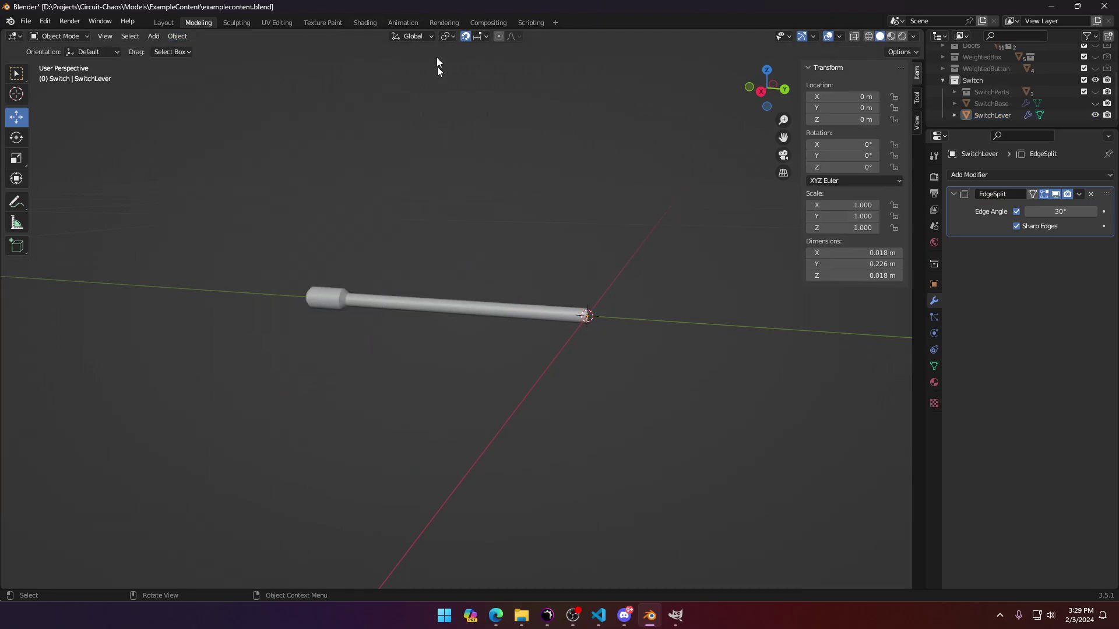
Step: Switch to the UV Editing workspace and unwrap the entire lever mesh again
{"action": "left_click", "coordinate": [277, 23]}
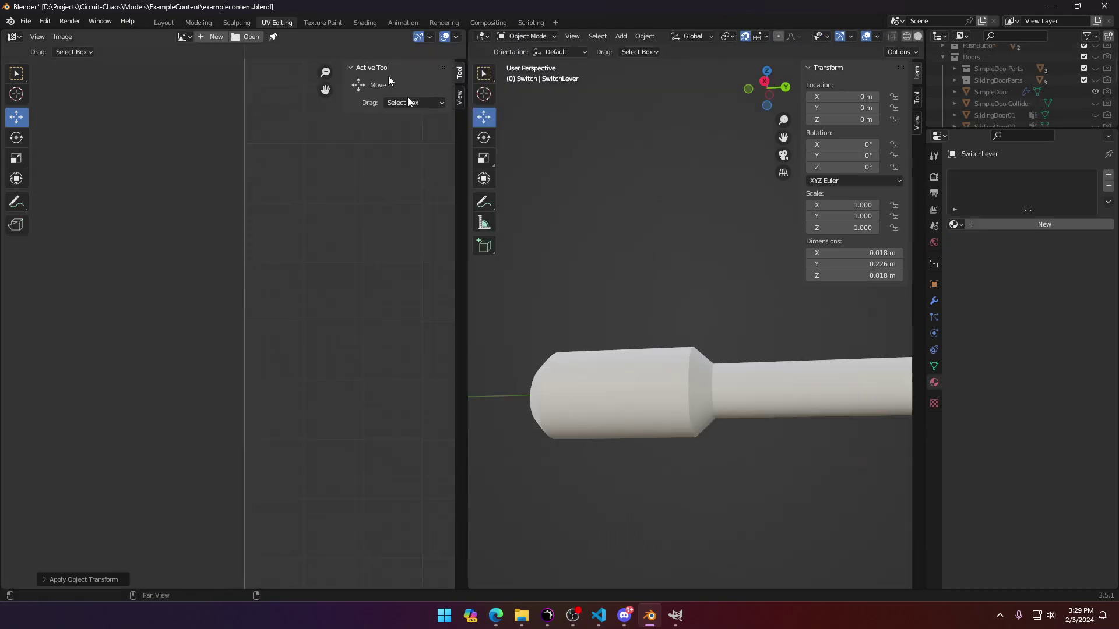
{"action": "key", "text": "u"}
{"action": "left_click", "coordinate": [293, 401]}
Step: Examine the lever's UV islands up close alongside the seams on the grip and shaft
{"action": "middle_click_drag", "start_coordinate": [553, 408], "coordinate": [628, 424]}
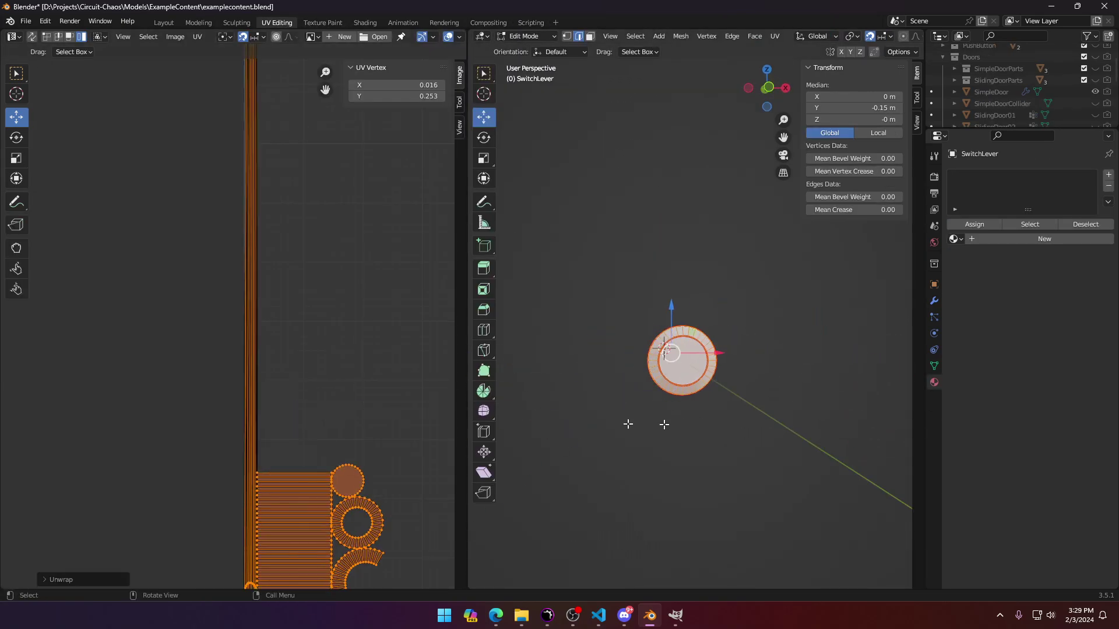
{"action": "scroll", "coordinate": [279, 415], "scroll_direction": "down", "scroll_amount": 4}
{"action": "scroll", "coordinate": [284, 425], "scroll_direction": "up", "scroll_amount": 1}
{"action": "middle_click_drag", "start_coordinate": [308, 459], "coordinate": [289, 430]}
{"action": "scroll", "coordinate": [524, 416], "scroll_direction": "up", "scroll_amount": 3}
{"action": "scroll", "coordinate": [218, 404], "scroll_direction": "up", "scroll_amount": 7}
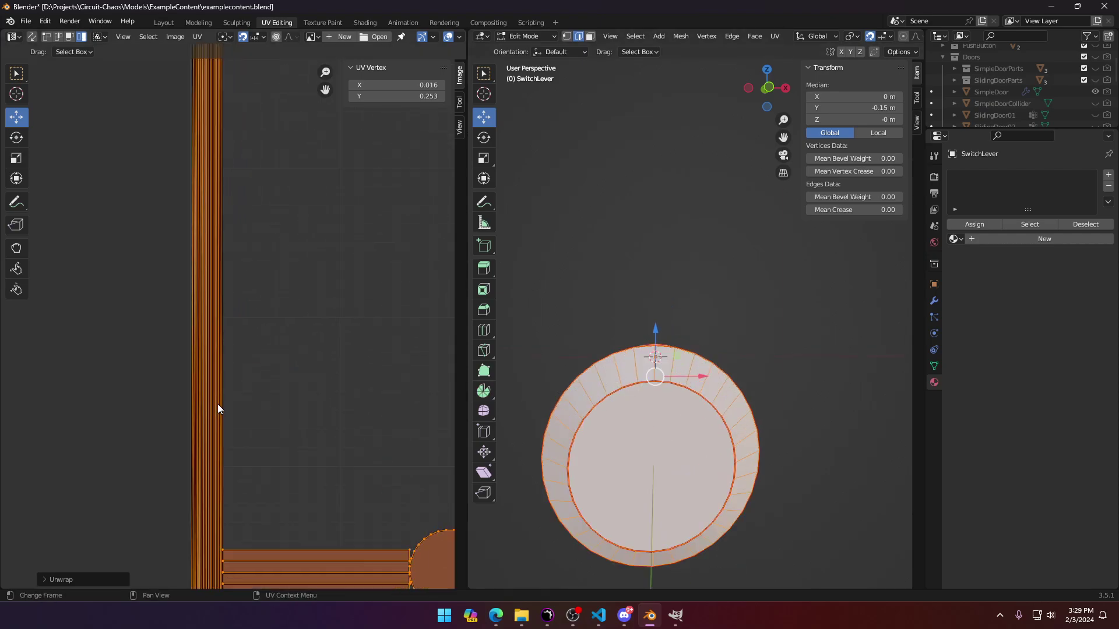
{"action": "scroll", "coordinate": [218, 404], "scroll_direction": "up", "scroll_amount": 1}
{"action": "middle_click_drag", "start_coordinate": [218, 403], "coordinate": [296, 80], "text": "shift"}
{"action": "middle_click_drag", "start_coordinate": [671, 242], "coordinate": [550, 301]}
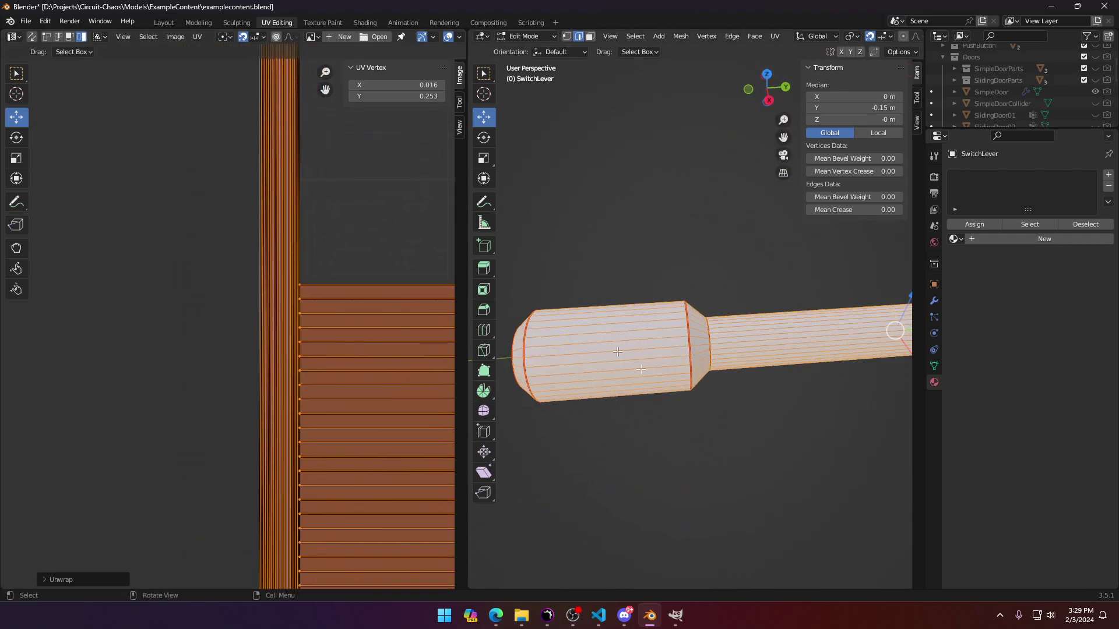
Step: Mark the lengthwise edge along the underside of the lever's shaft as a seam
{"action": "middle_click_drag", "start_coordinate": [702, 385], "coordinate": [645, 302]}
{"action": "middle_click_drag", "start_coordinate": [763, 414], "coordinate": [702, 314]}
{"action": "left_click", "coordinate": [702, 314]}
{"action": "left_click", "coordinate": [721, 311]}
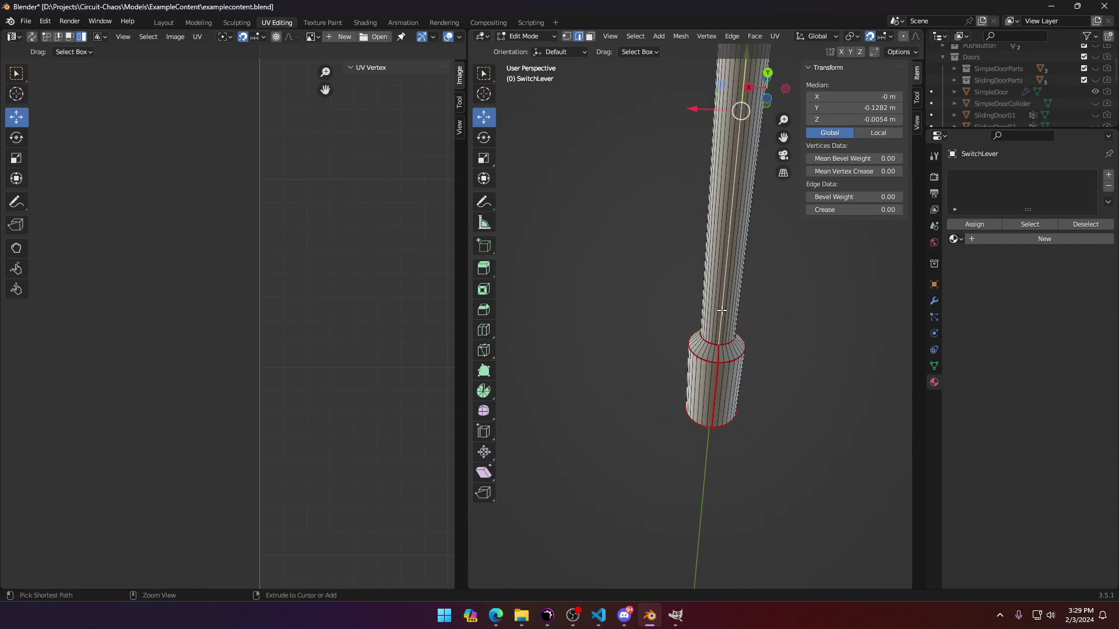
{"action": "key", "text": "ctrl+r"}
{"action": "left_click", "coordinate": [722, 310]}
{"action": "right_click", "coordinate": [721, 310]}
{"action": "key", "text": "ctrl+z"}
{"action": "key", "text": "ctrl+e"}
{"action": "left_click", "coordinate": [721, 310]}
Step: Unwrap the whole lever with the added shaft seam and fit the layout in the UV view
{"action": "key", "text": "a"}
{"action": "key", "text": "u"}
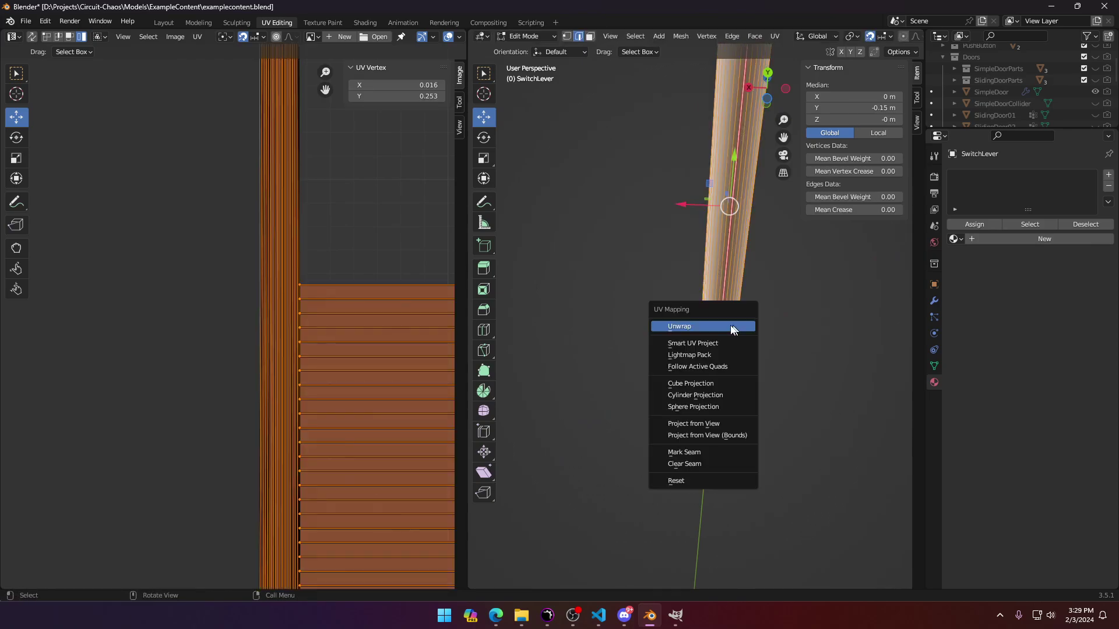
{"action": "left_click", "coordinate": [733, 327]}
{"action": "key", "text": "Home"}
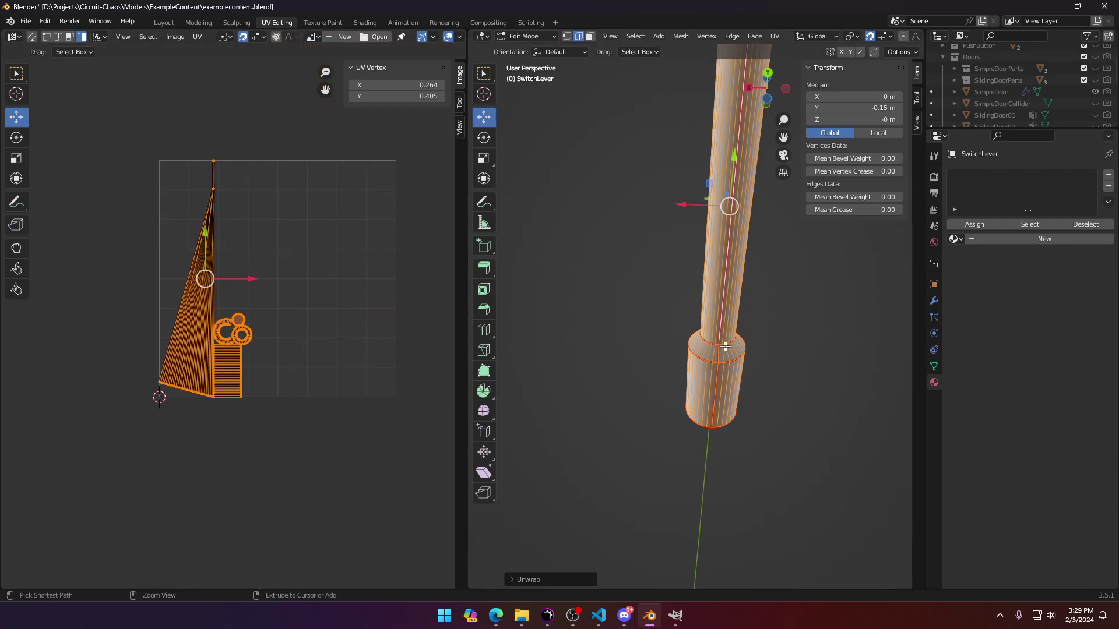
Step: Inspect the grip's end and the shaft faces in face select mode to check where they sit in the UV layout
{"action": "key", "text": "alt+a"}
{"action": "middle_click_drag", "start_coordinate": [725, 346], "coordinate": [574, 396]}
{"action": "key", "text": "Tab"}
{"action": "key", "text": "Tab"}
{"action": "left_click", "coordinate": [843, 429]}
{"action": "scroll", "coordinate": [795, 411], "scroll_direction": "up", "scroll_amount": 1}
{"action": "left_click", "coordinate": [590, 38]}
{"action": "left_click", "coordinate": [812, 389]}
{"action": "scroll", "coordinate": [744, 417], "scroll_direction": "down", "scroll_amount": 6}
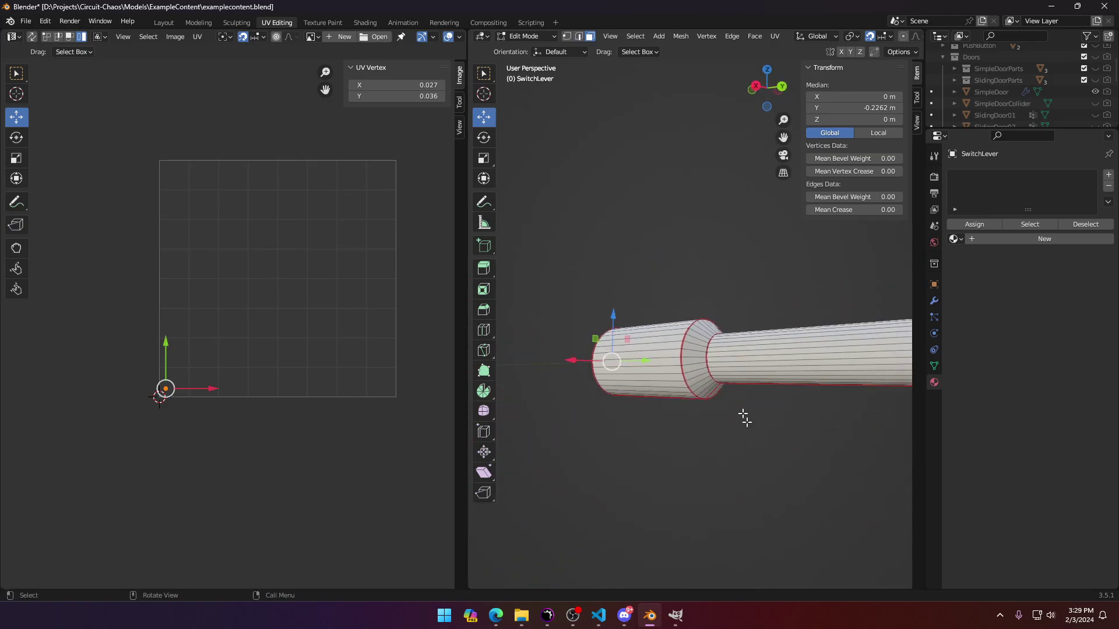
{"action": "middle_click_drag", "start_coordinate": [769, 281], "coordinate": [684, 350]}
{"action": "left_click", "coordinate": [684, 349], "text": "alt"}
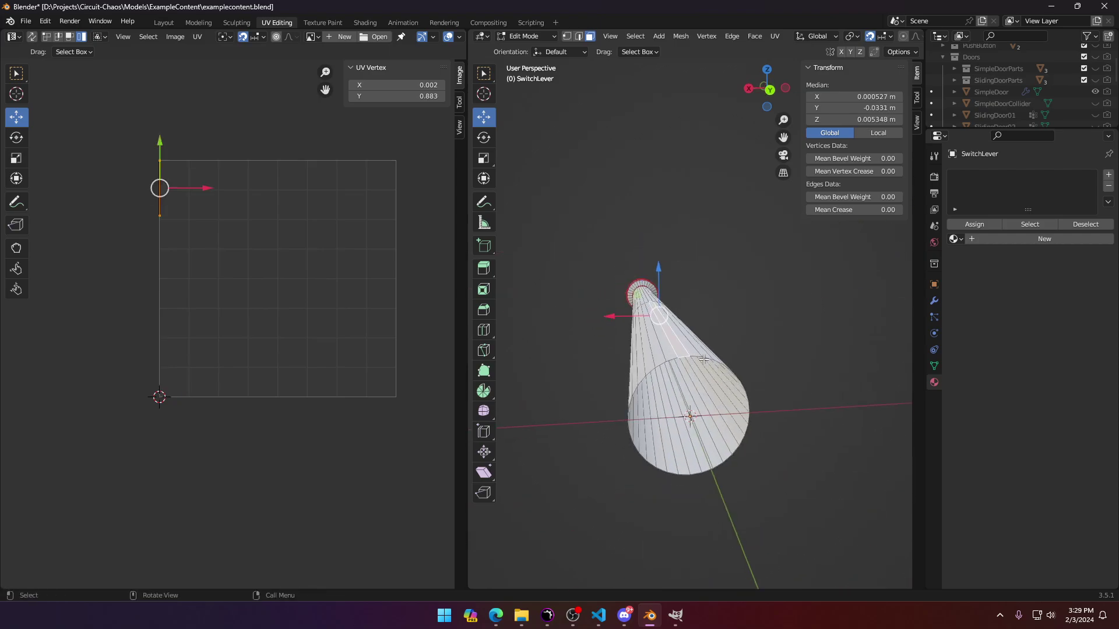
Step: Select the edge loop around the shaft's open base end and mark it as a seam
{"action": "key", "text": "2"}
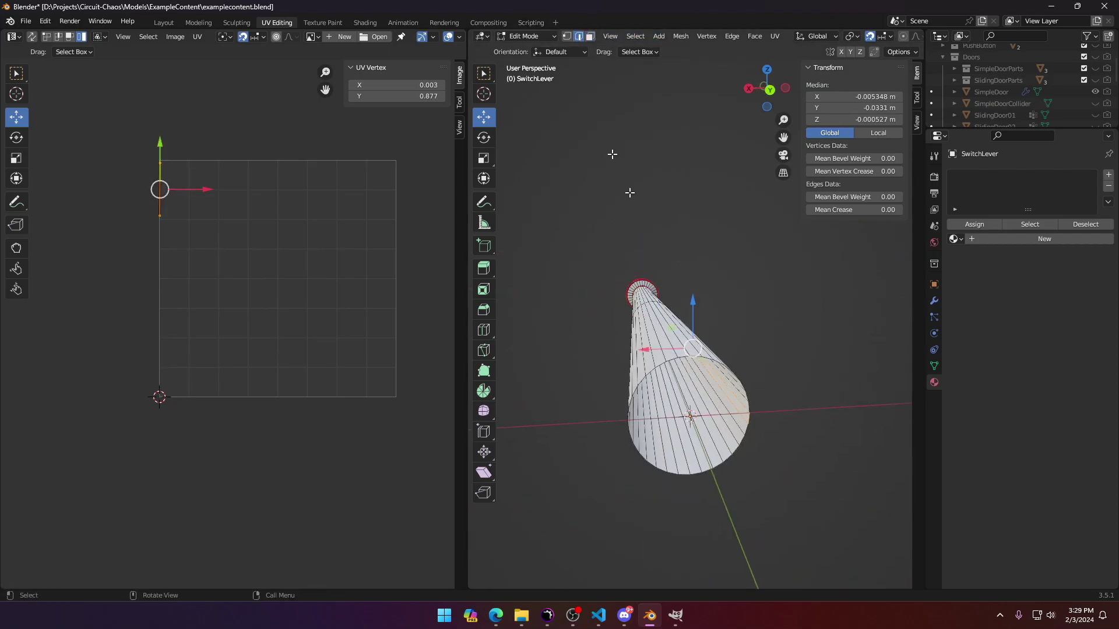
{"action": "left_click", "coordinate": [702, 357]}
{"action": "left_click", "coordinate": [700, 469], "text": "ctrl"}
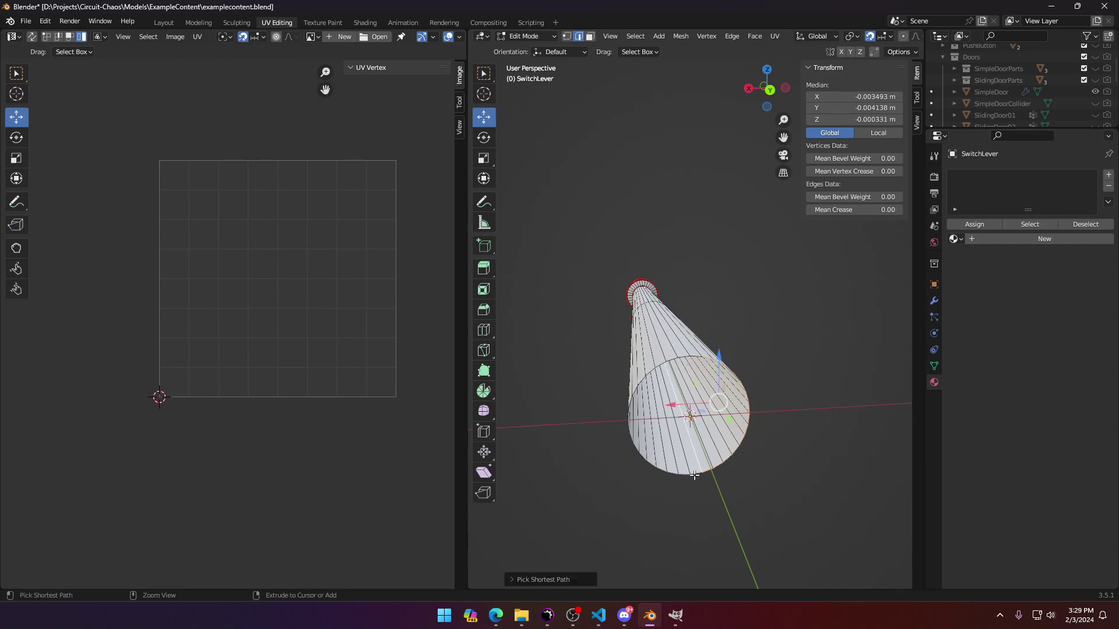
{"action": "left_click", "coordinate": [694, 475], "text": "ctrl"}
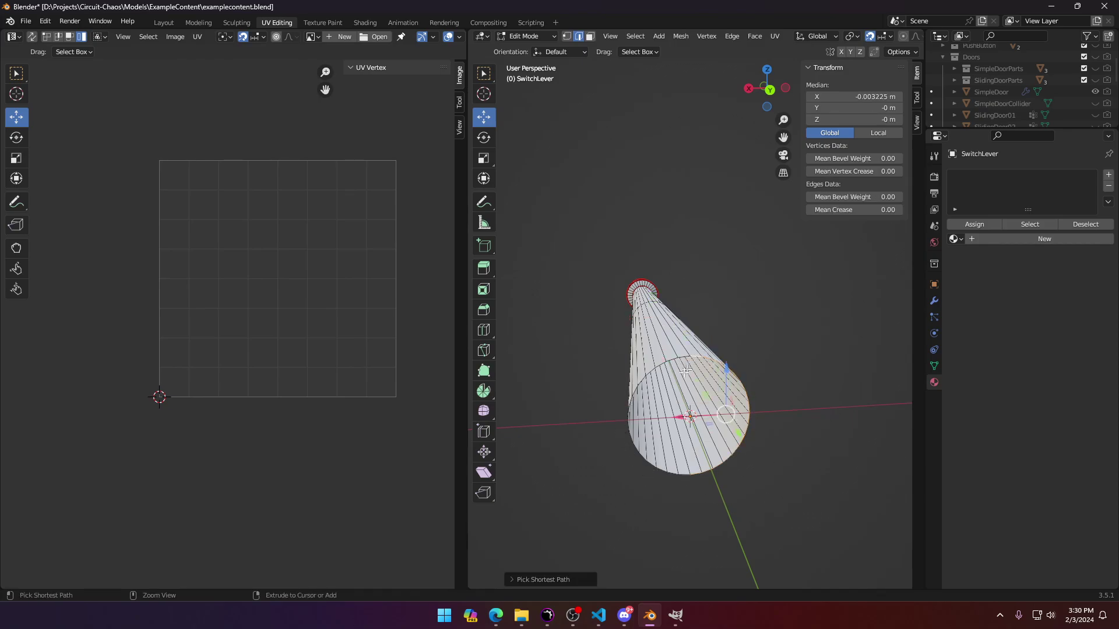
{"action": "left_click", "coordinate": [698, 477], "text": "ctrl"}
{"action": "right_click", "coordinate": [690, 473]}
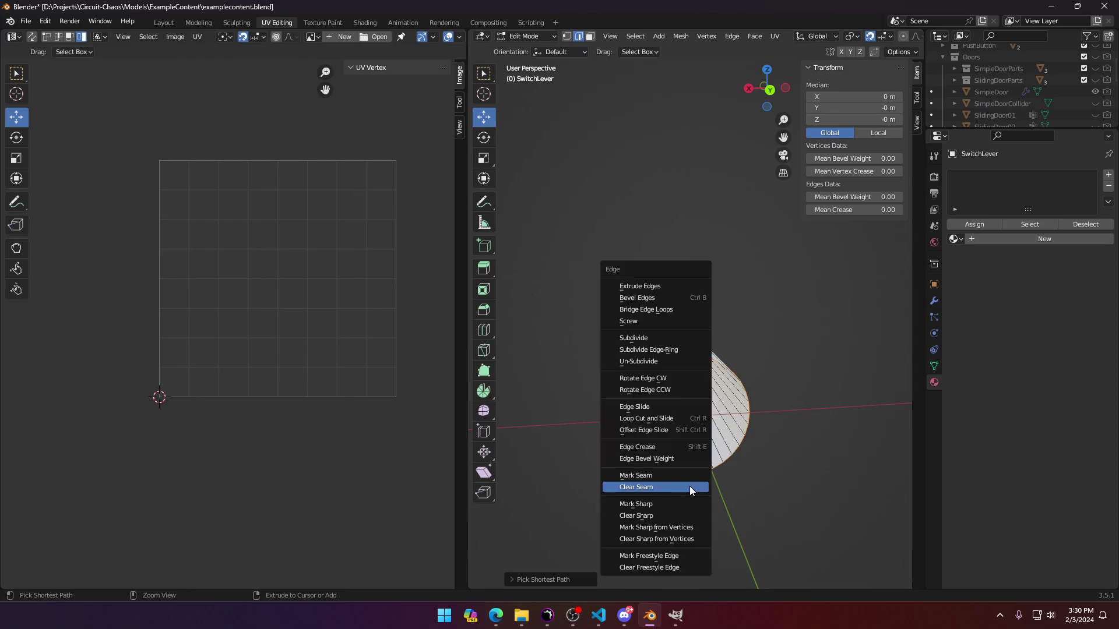
{"action": "left_click", "coordinate": [687, 471]}
Step: Unwrap the entire lever using the seam around the shaft's base end
{"action": "key", "text": "a"}
{"action": "key", "text": "u"}
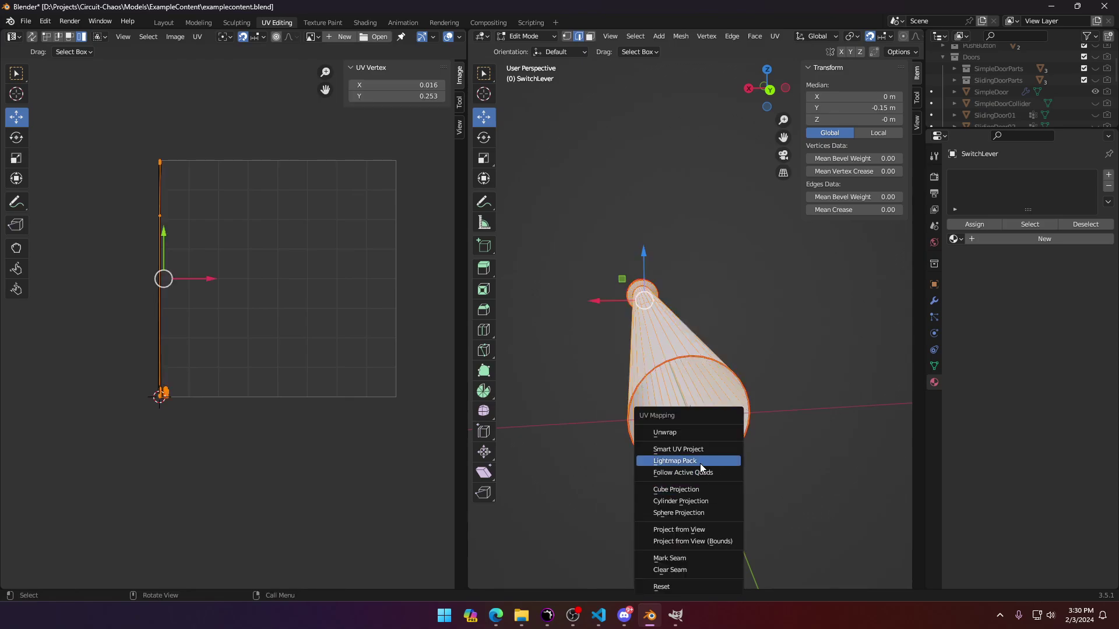
{"action": "left_click", "coordinate": [678, 432]}
{"action": "key", "text": "u"}
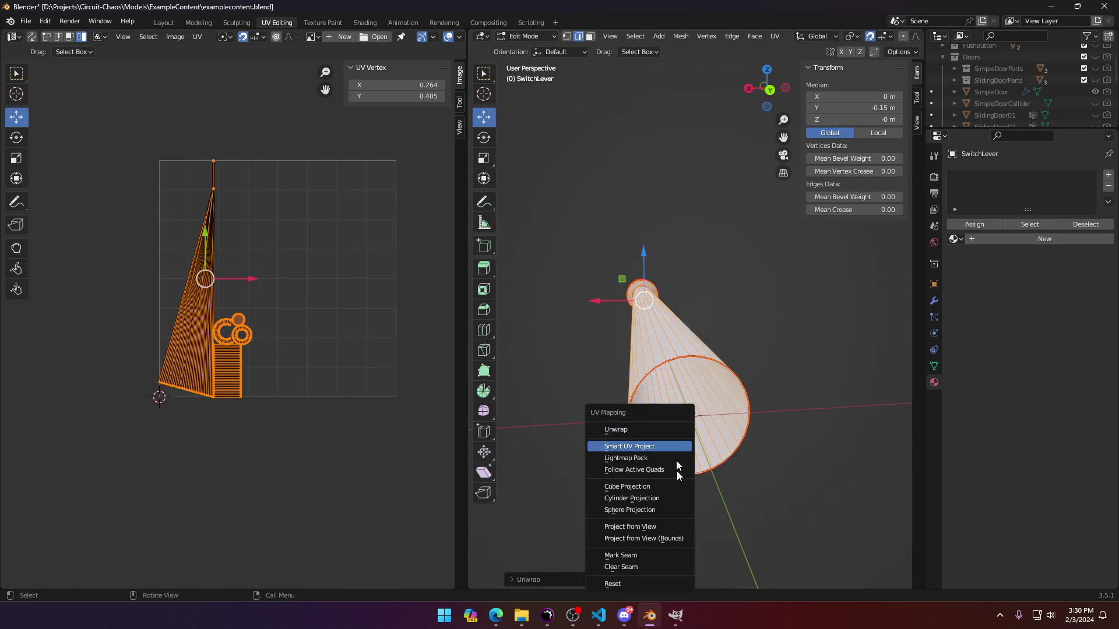
{"action": "left_click", "coordinate": [750, 419]}
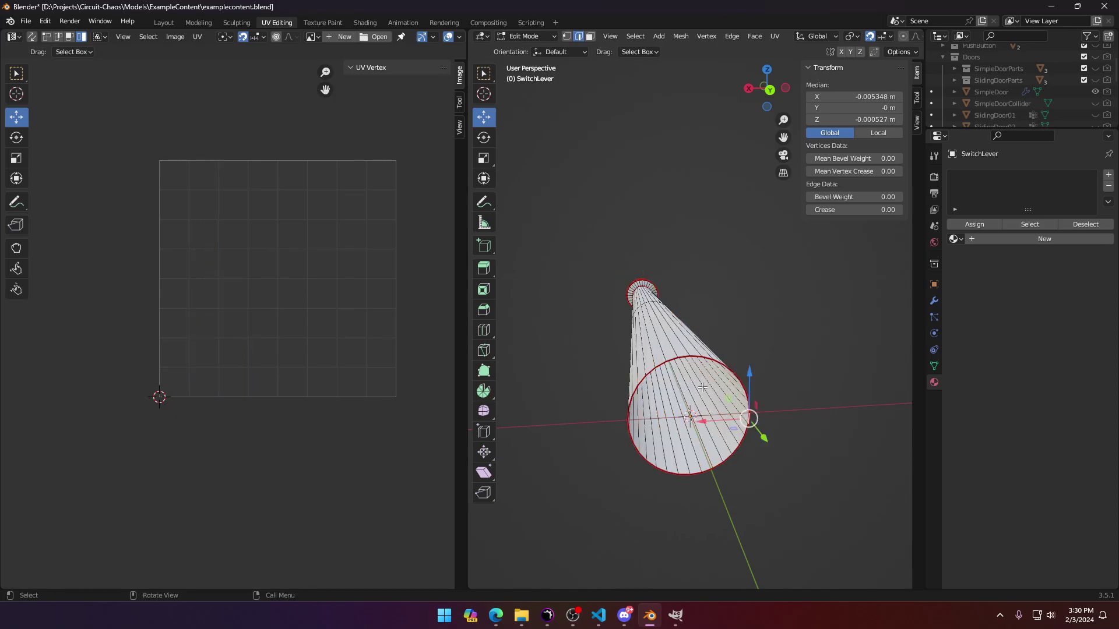
Step: Clear all seams from the entire lever mesh
{"action": "key", "text": "a"}
{"action": "key", "text": "u"}
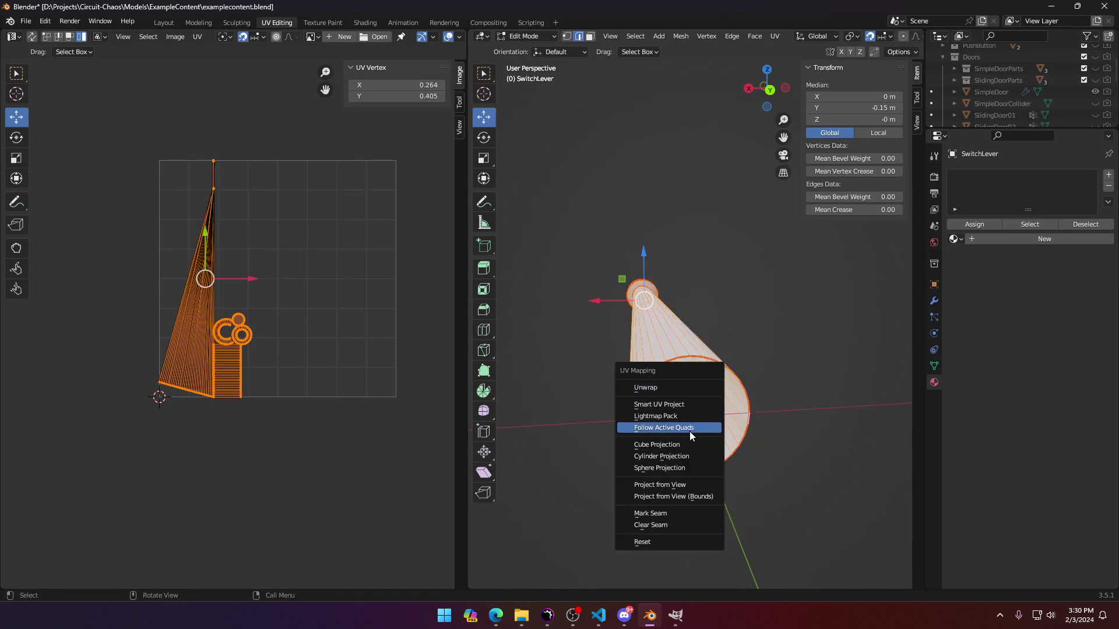
{"action": "left_click", "coordinate": [670, 524]}
Step: Select only the full edge loop around the shaft's base end on the seamless mesh and mark it as a seam
{"action": "left_click", "coordinate": [695, 357]}
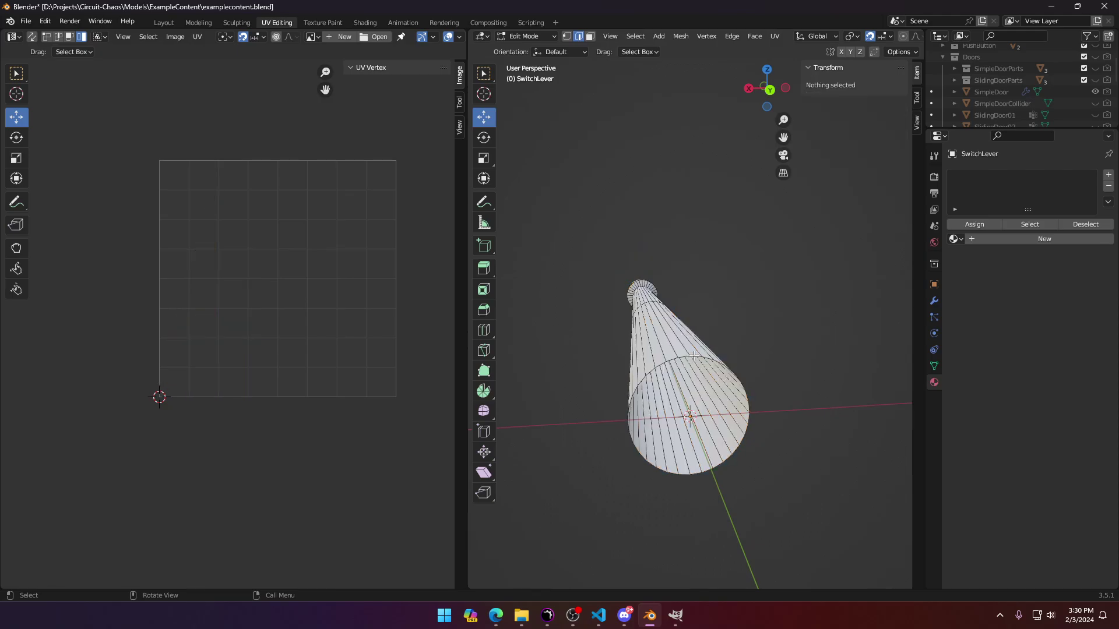
{"action": "left_click", "coordinate": [699, 473], "text": "ctrl"}
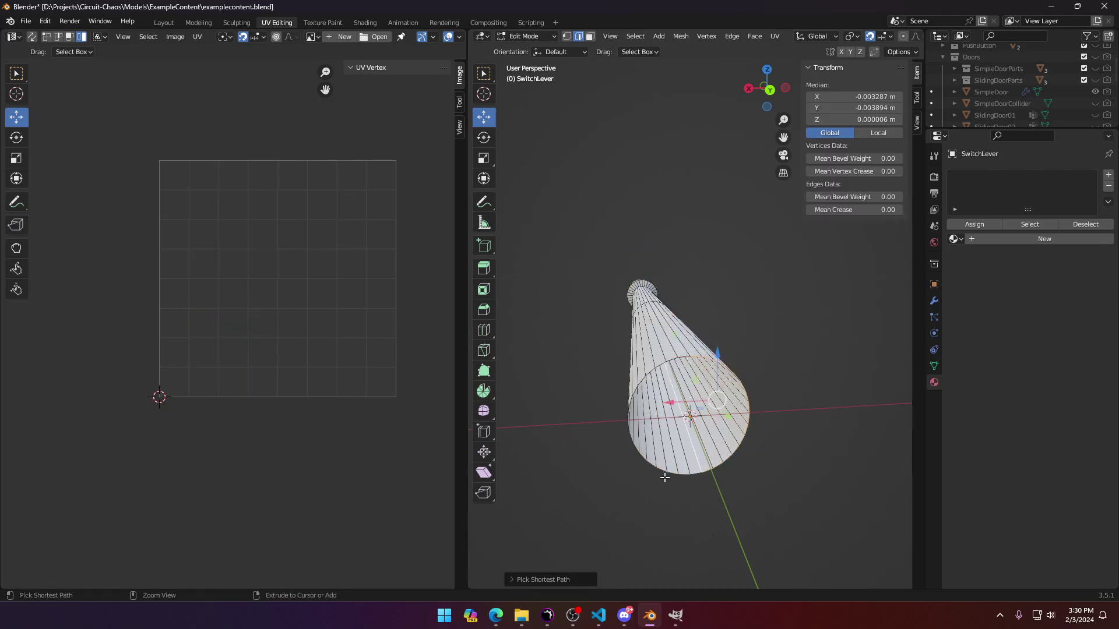
{"action": "key", "text": "ctrl+z"}
{"action": "left_click", "coordinate": [713, 471], "text": "ctrl"}
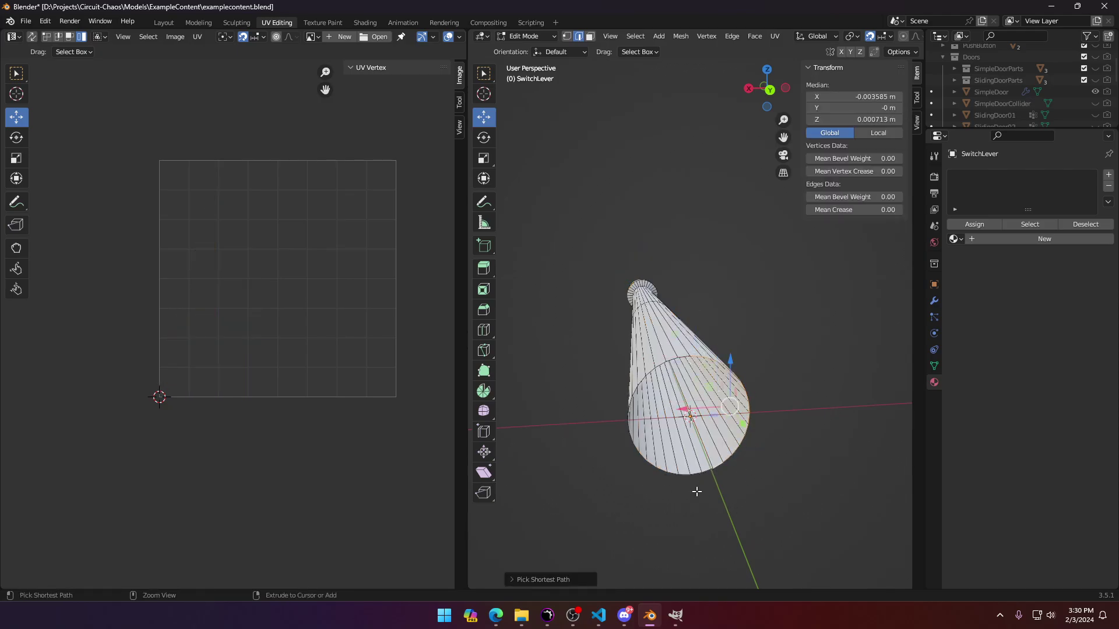
{"action": "left_click", "coordinate": [657, 363], "text": "ctrl"}
{"action": "left_click", "coordinate": [709, 467], "text": "ctrl"}
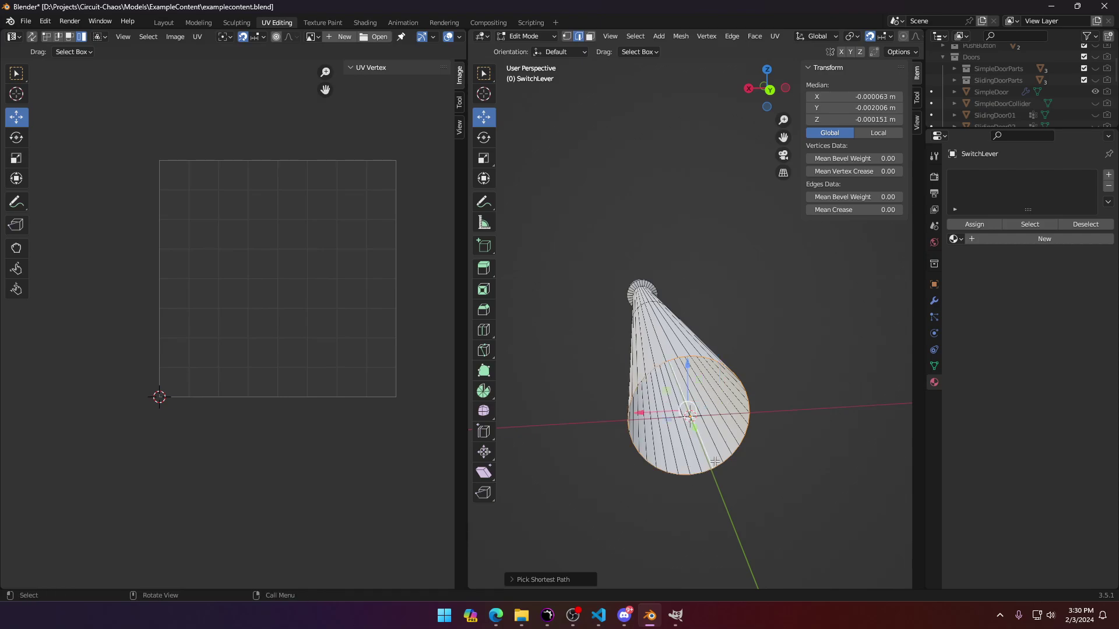
{"action": "left_click", "coordinate": [709, 453], "text": "shift"}
{"action": "key", "text": "ctrl+e"}
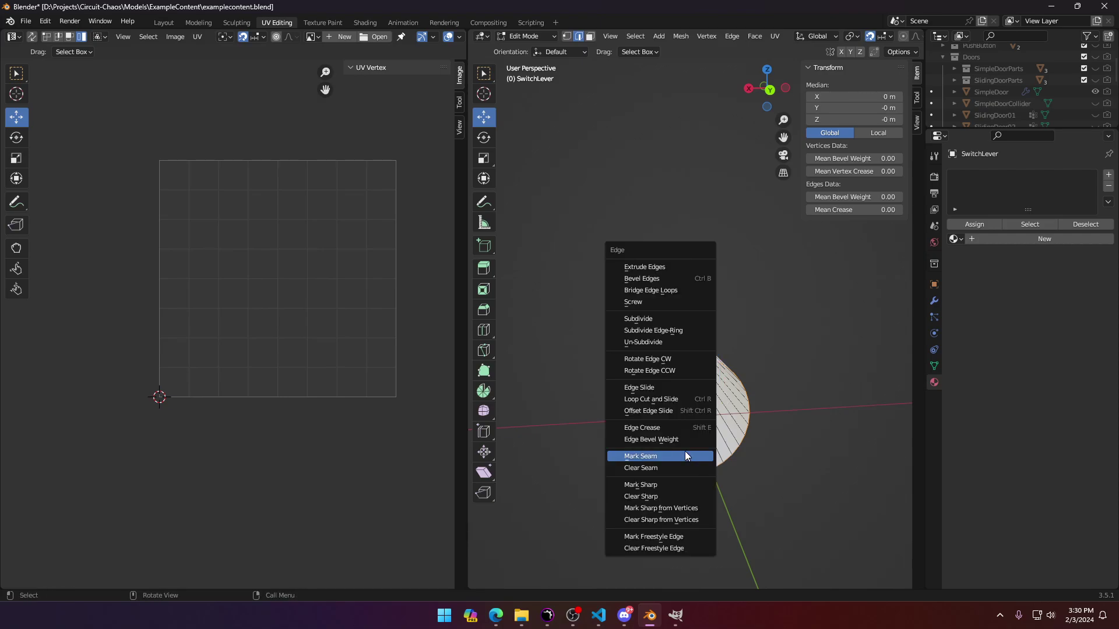
{"action": "left_click", "coordinate": [684, 451]}
Step: Select the complete edge loop where the shaft meets the grip's tapered collar and mark it as a seam
{"action": "middle_click_drag", "start_coordinate": [754, 452], "coordinate": [589, 482]}
{"action": "middle_click_drag", "start_coordinate": [713, 352], "coordinate": [789, 373], "text": "shift"}
{"action": "scroll", "coordinate": [670, 429], "scroll_direction": "up", "scroll_amount": 5}
{"action": "left_click", "coordinate": [613, 527]}
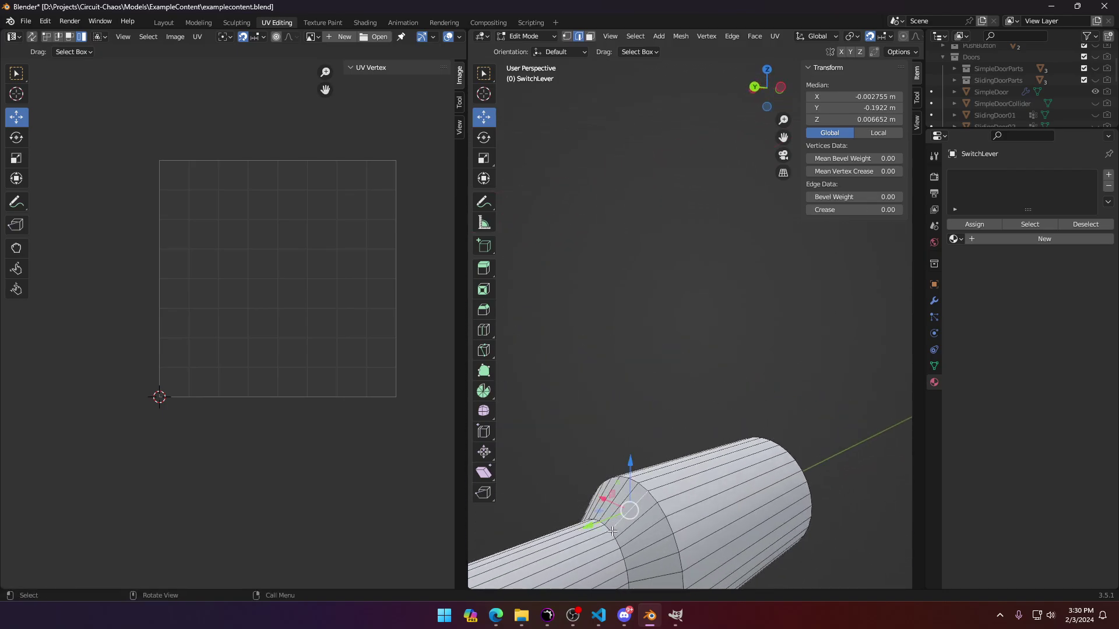
{"action": "left_click", "coordinate": [620, 562]}
{"action": "left_click", "coordinate": [618, 547]}
{"action": "middle_click_drag", "start_coordinate": [618, 546], "coordinate": [729, 323]}
{"action": "left_click", "coordinate": [709, 282], "text": "ctrl"}
{"action": "middle_click_drag", "start_coordinate": [708, 281], "coordinate": [724, 365]}
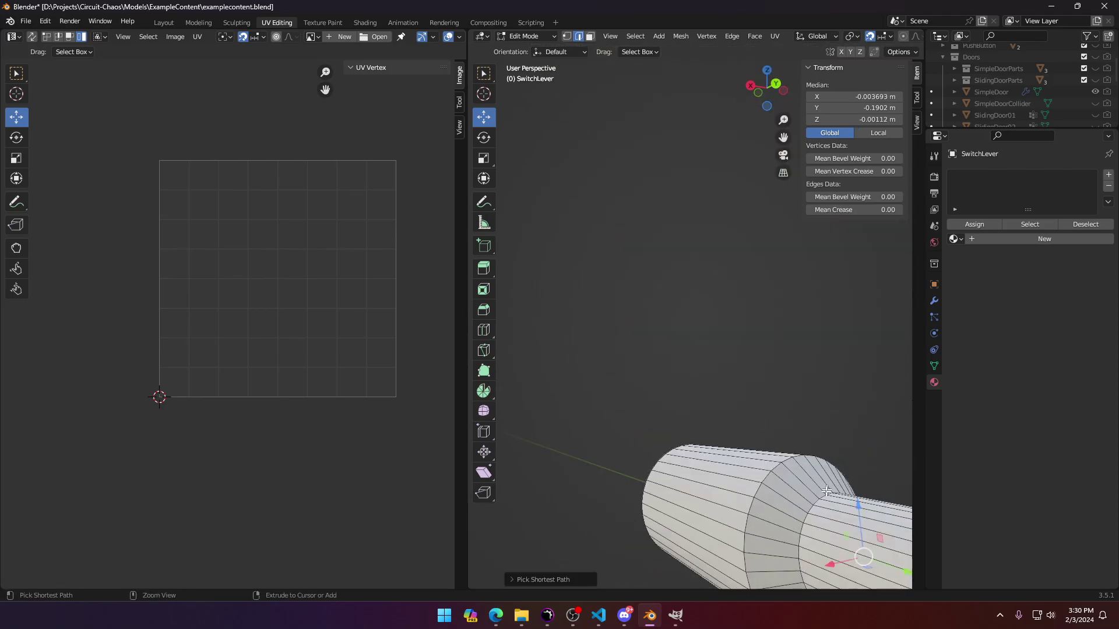
{"action": "left_click", "coordinate": [817, 499], "text": "ctrl"}
{"action": "key", "text": "ctrl+z"}
{"action": "left_click", "coordinate": [818, 494], "text": "ctrl"}
{"action": "middle_click_drag", "start_coordinate": [818, 494], "coordinate": [708, 472]}
{"action": "middle_click_drag", "start_coordinate": [708, 472], "coordinate": [689, 505]}
{"action": "scroll", "coordinate": [690, 505], "scroll_direction": "up", "scroll_amount": 3}
{"action": "left_click", "coordinate": [658, 499], "text": "ctrl"}
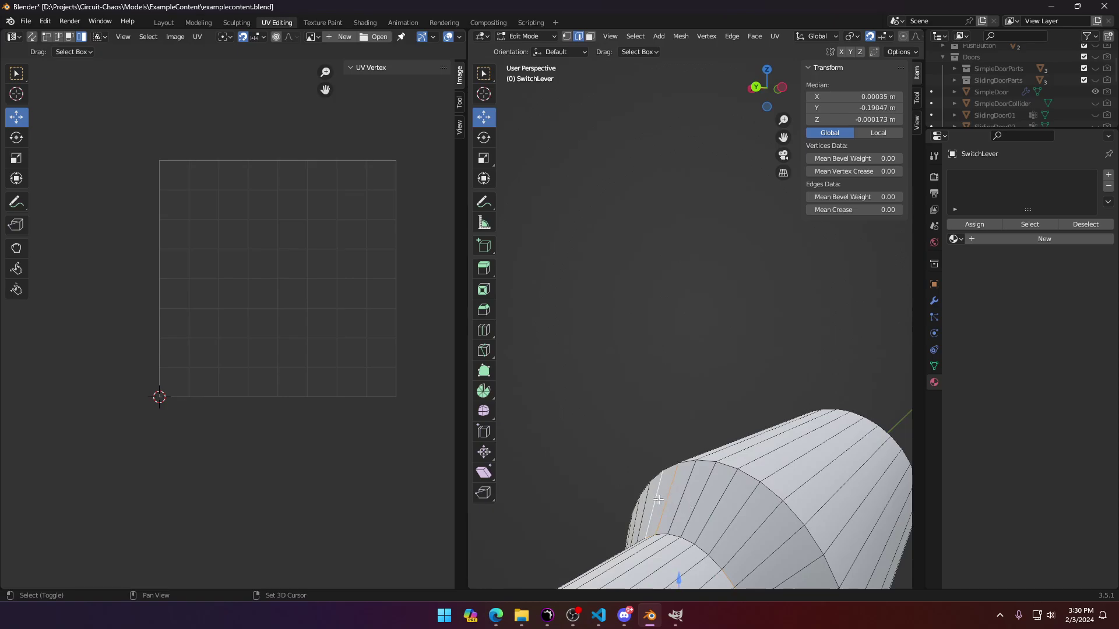
{"action": "middle_click_drag", "start_coordinate": [741, 582], "coordinate": [769, 468], "text": "shift"}
{"action": "left_click", "coordinate": [769, 467], "text": "shift"}
{"action": "left_click", "coordinate": [762, 471], "text": "shift"}
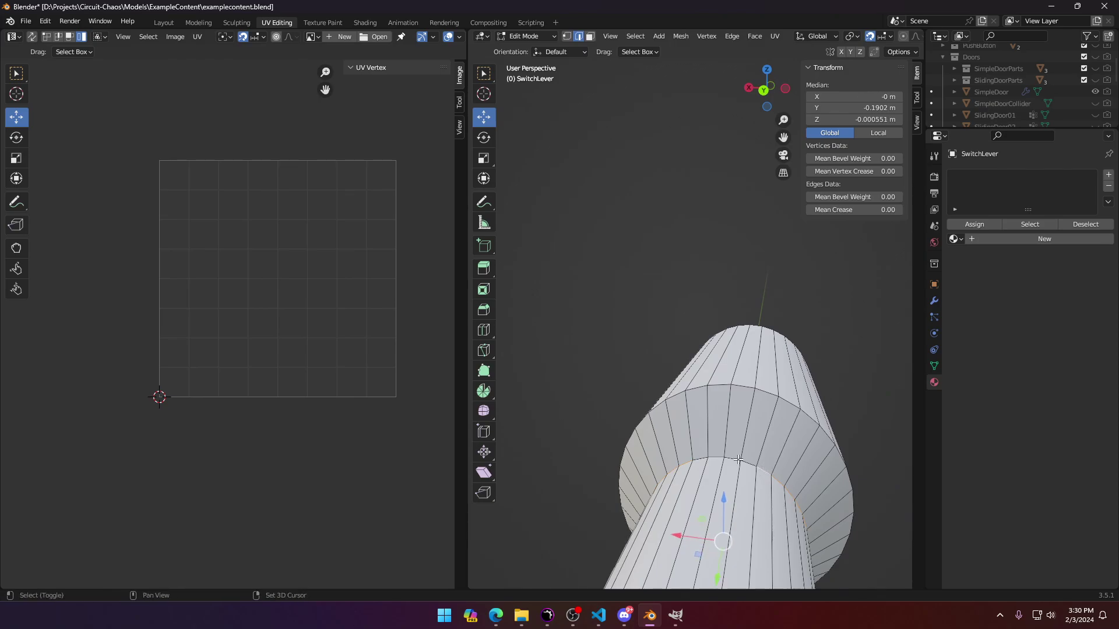
{"action": "left_click", "coordinate": [746, 462], "text": "ctrl"}
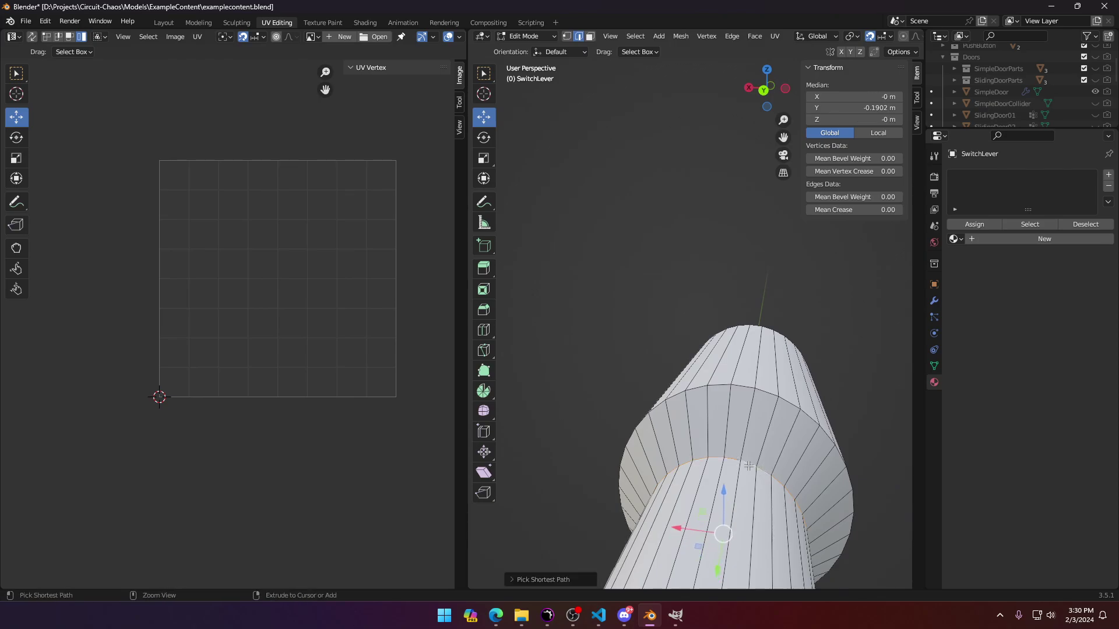
{"action": "key", "text": "ctrl+e"}
{"action": "left_click", "coordinate": [748, 467]}
Step: Mark one lengthwise edge on the shaft's underside, running from the collar to the base end, as a seam
{"action": "middle_click_drag", "start_coordinate": [748, 466], "coordinate": [822, 302]}
{"action": "key", "text": "KP_5"}
{"action": "key", "text": "KP_7"}
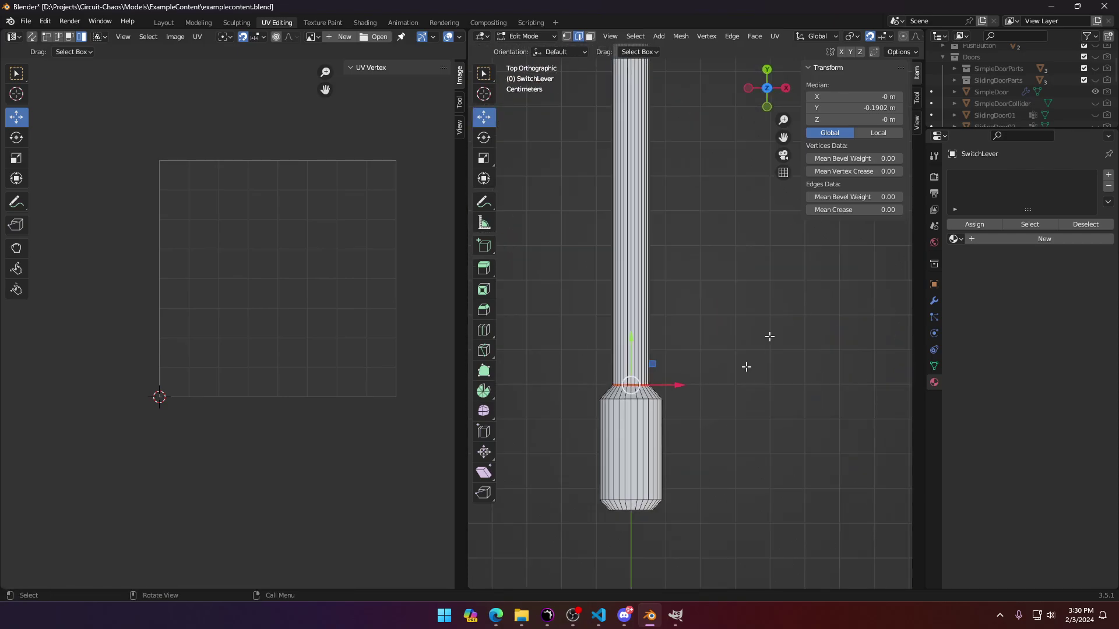
{"action": "middle_click_drag", "start_coordinate": [746, 367], "coordinate": [712, 268]}
{"action": "scroll", "coordinate": [711, 267], "scroll_direction": "up", "scroll_amount": 6}
{"action": "middle_click_drag", "start_coordinate": [599, 345], "coordinate": [643, 208], "text": "shift"}
{"action": "left_click", "coordinate": [655, 255]}
{"action": "right_click", "coordinate": [641, 206]}
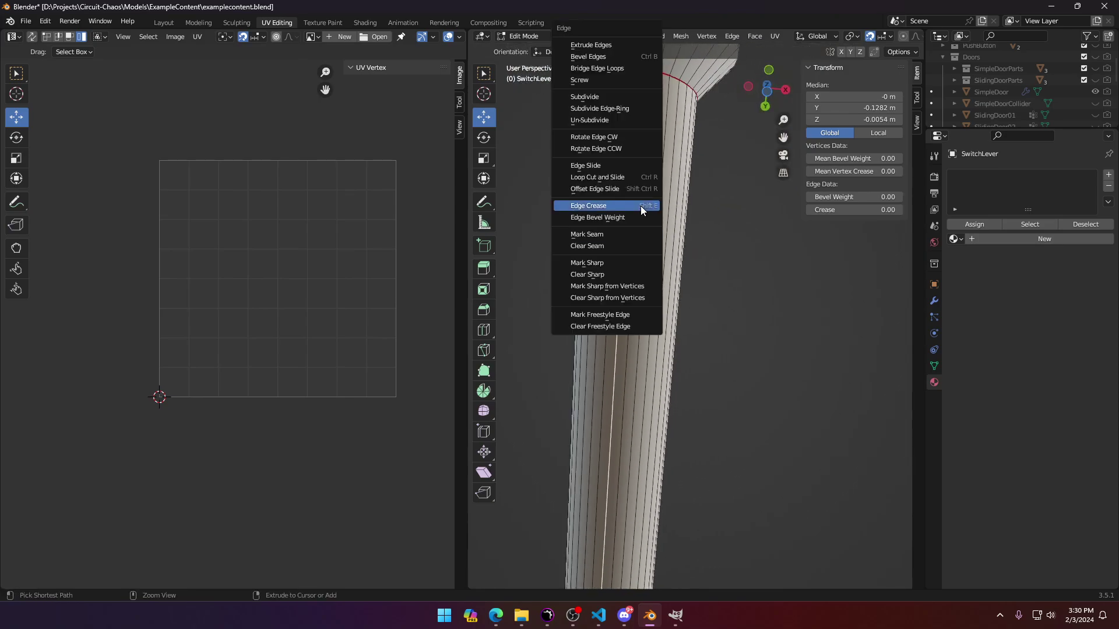
{"action": "left_click", "coordinate": [641, 205]}
{"action": "right_click", "coordinate": [639, 222]}
{"action": "key", "text": "ctrl+e"}
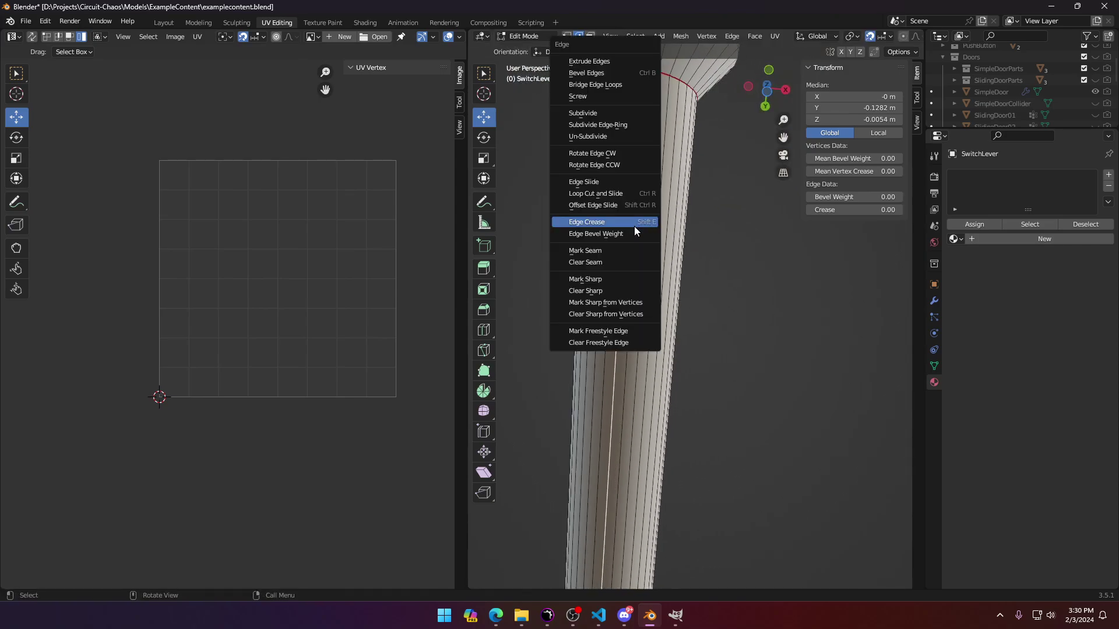
{"action": "left_click", "coordinate": [599, 250]}
Step: Unwrap the whole lever from the rebuilt shaft seams
{"action": "key", "text": "a"}
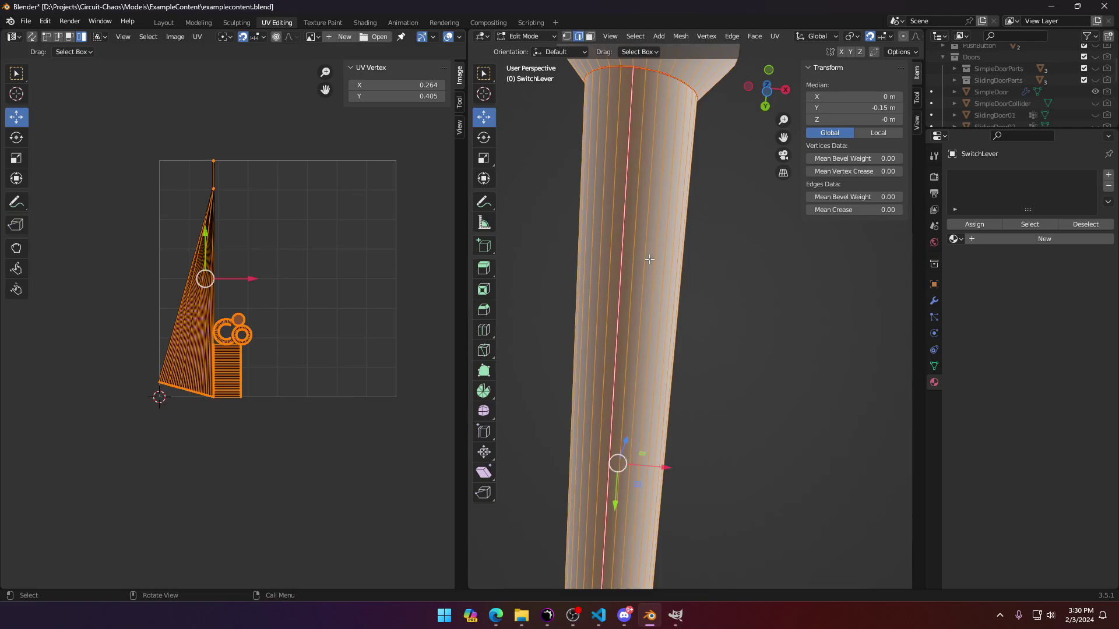
{"action": "key", "text": "u"}
{"action": "left_click", "coordinate": [615, 122]}
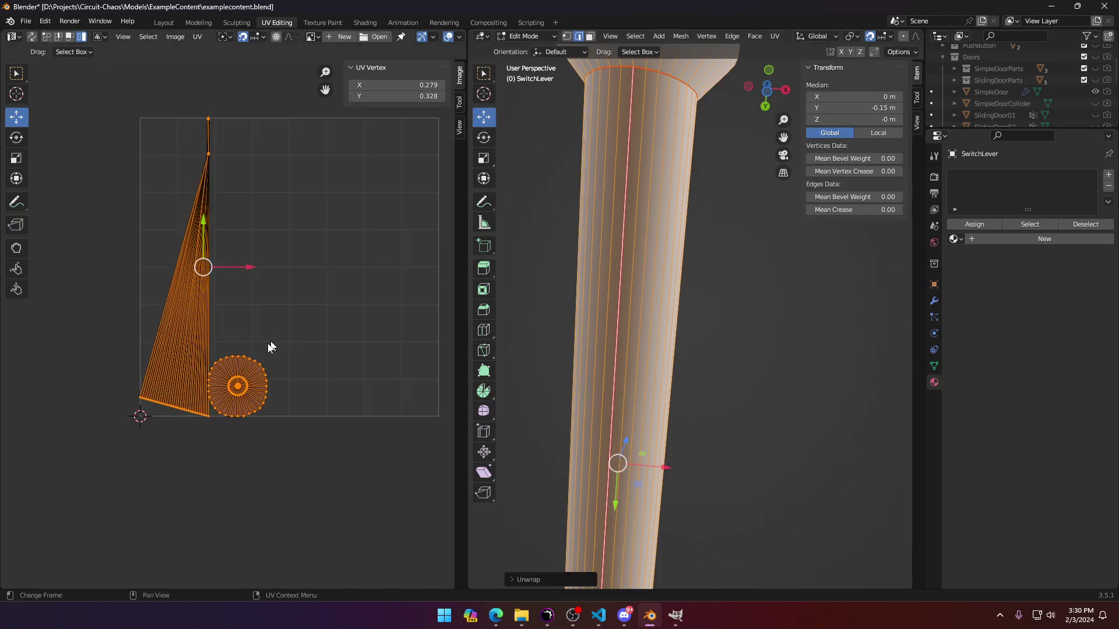
Step: Examine the shaft's unwrapped island and the seam where the shaft meets the grip's collar
{"action": "scroll", "coordinate": [264, 325], "scroll_direction": "up", "scroll_amount": 3}
{"action": "middle_click_drag", "start_coordinate": [264, 226], "coordinate": [313, 387], "text": "shift"}
{"action": "scroll", "coordinate": [253, 208], "scroll_direction": "up", "scroll_amount": 3}
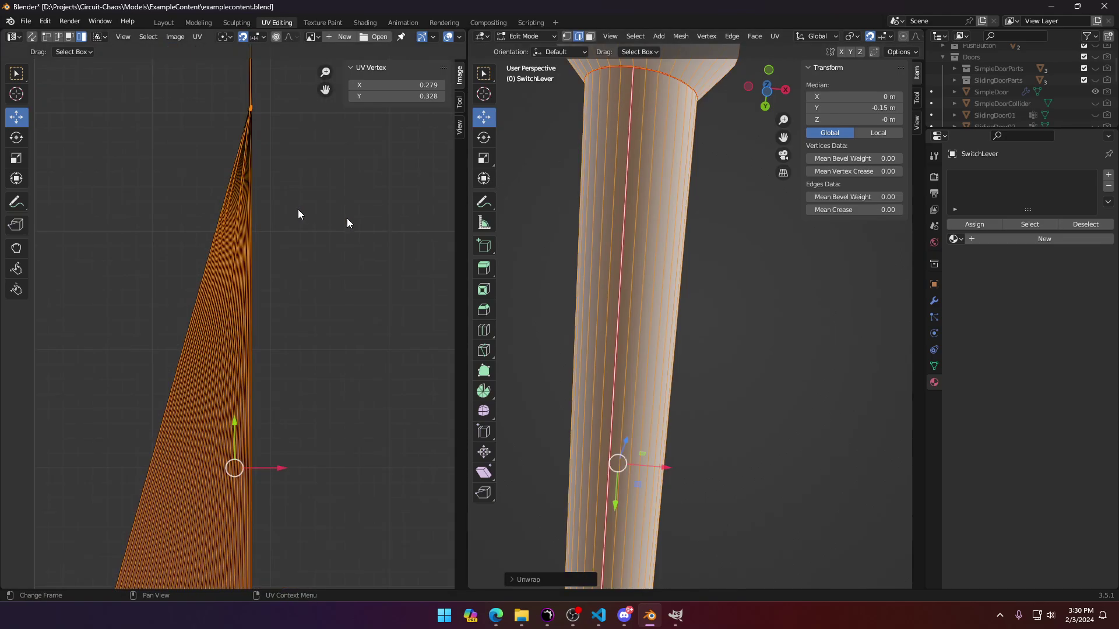
{"action": "middle_click_drag", "start_coordinate": [614, 264], "coordinate": [767, 456]}
{"action": "scroll", "coordinate": [708, 415], "scroll_direction": "up", "scroll_amount": 3}
{"action": "left_click", "coordinate": [707, 425]}
{"action": "scroll", "coordinate": [667, 420], "scroll_direction": "down", "scroll_amount": 4}
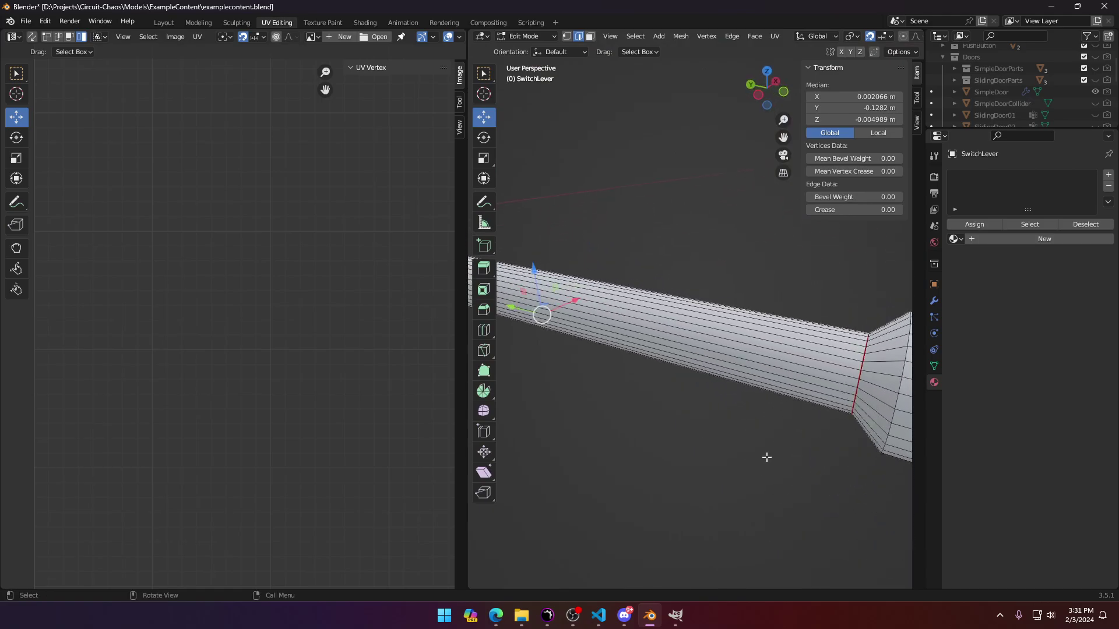
{"action": "scroll", "coordinate": [841, 346], "scroll_direction": "down", "scroll_amount": 2}
{"action": "key", "text": "Tab"}
{"action": "key", "text": "Tab"}
{"action": "left_click", "coordinate": [839, 362]}
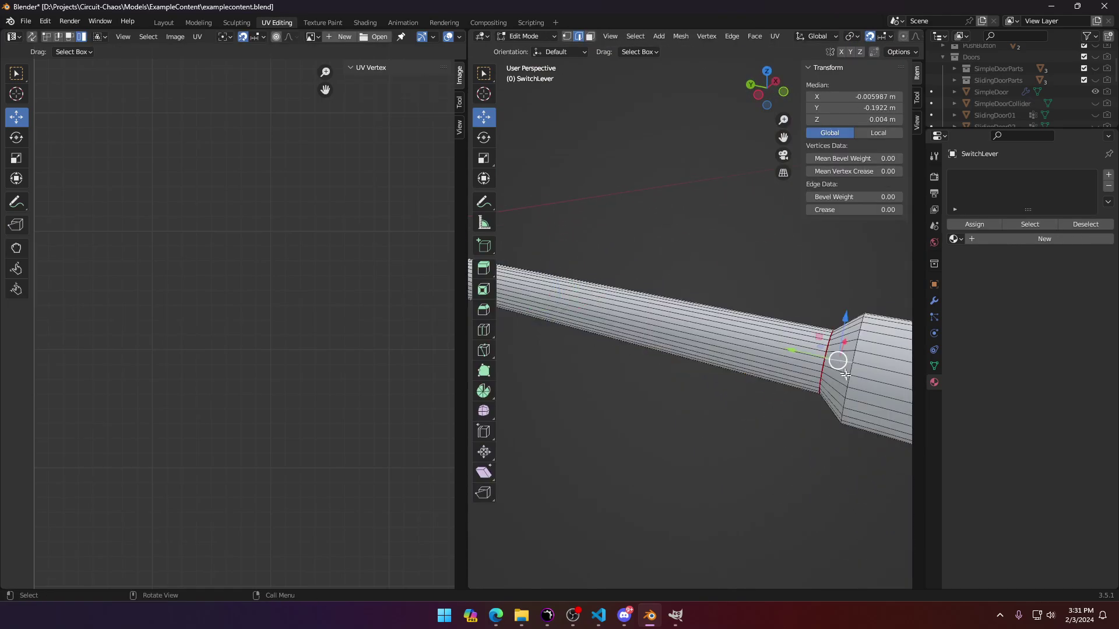
{"action": "left_click", "coordinate": [848, 376]}
{"action": "left_click", "coordinate": [768, 338]}
Step: Select a path of lengthwise faces around the shaft in face mode and inspect how they lie in the UV layout
{"action": "left_click", "coordinate": [590, 36]}
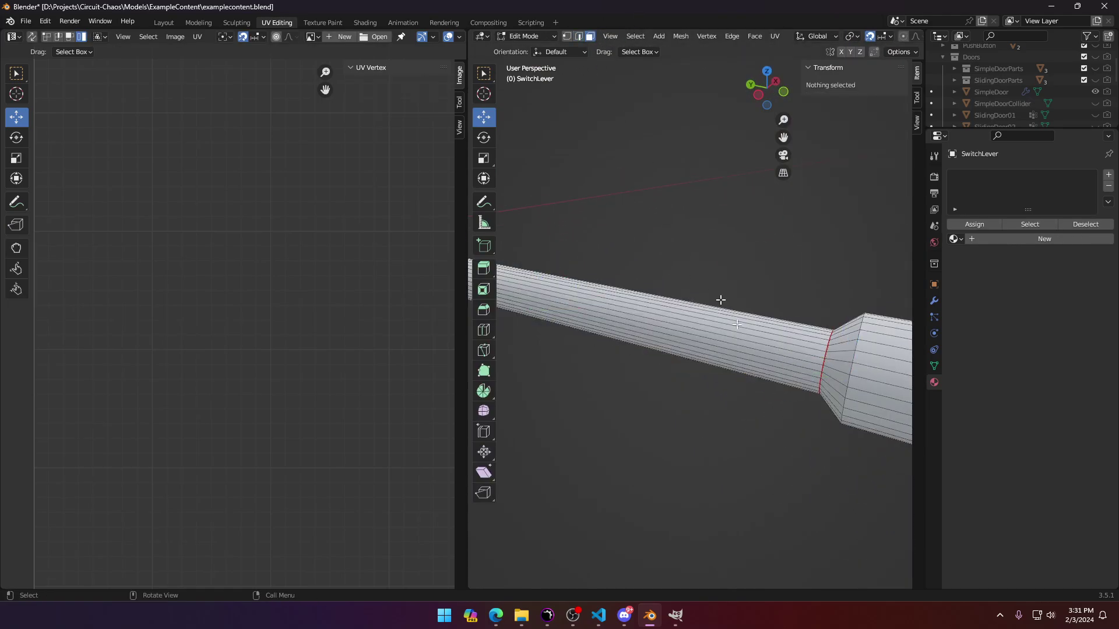
{"action": "left_click", "coordinate": [736, 326]}
{"action": "mouse_move", "coordinate": [736, 332]}
{"action": "middle_mouse_down"}
{"action": "mouse_move", "coordinate": [725, 280]}
{"action": "mouse_move", "coordinate": [599, 299]}
{"action": "mouse_move", "coordinate": [629, 308]}
{"action": "mouse_move", "coordinate": [650, 353]}
{"action": "mouse_move", "coordinate": [674, 260]}
{"action": "mouse_move", "coordinate": [734, 335]}
{"action": "middle_mouse_up"}
{"action": "left_click", "coordinate": [725, 280], "text": "ctrl"}
{"action": "left_click", "coordinate": [629, 308], "text": "ctrl"}
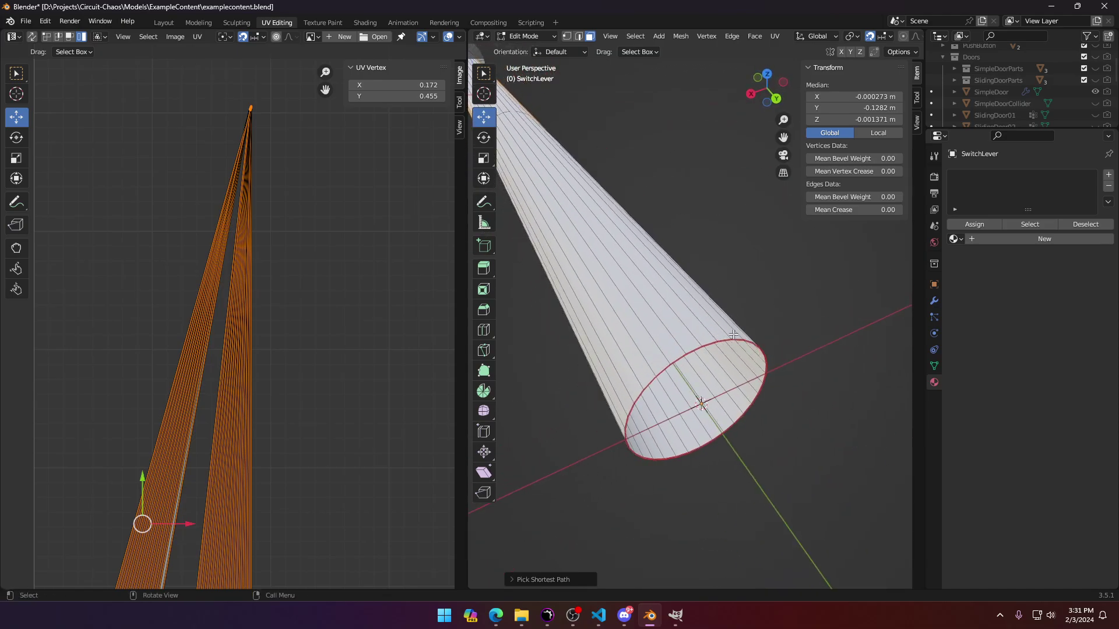
{"action": "scroll", "coordinate": [757, 411], "scroll_direction": "down", "scroll_amount": 4}
{"action": "scroll", "coordinate": [299, 327], "scroll_direction": "down", "scroll_amount": 1}
{"action": "scroll", "coordinate": [306, 252], "scroll_direction": "up", "scroll_amount": 5}
{"action": "middle_click_drag", "start_coordinate": [306, 252], "coordinate": [339, 493]}
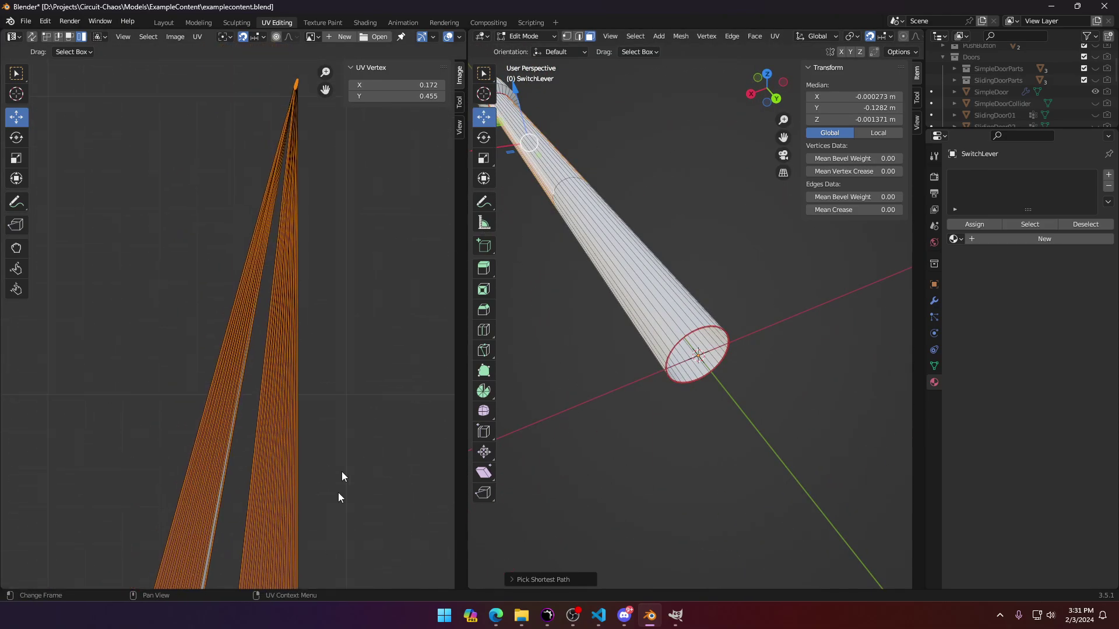
{"action": "scroll", "coordinate": [342, 476], "scroll_direction": "down", "scroll_amount": 2}
{"action": "scroll", "coordinate": [296, 292], "scroll_direction": "up", "scroll_amount": 4}
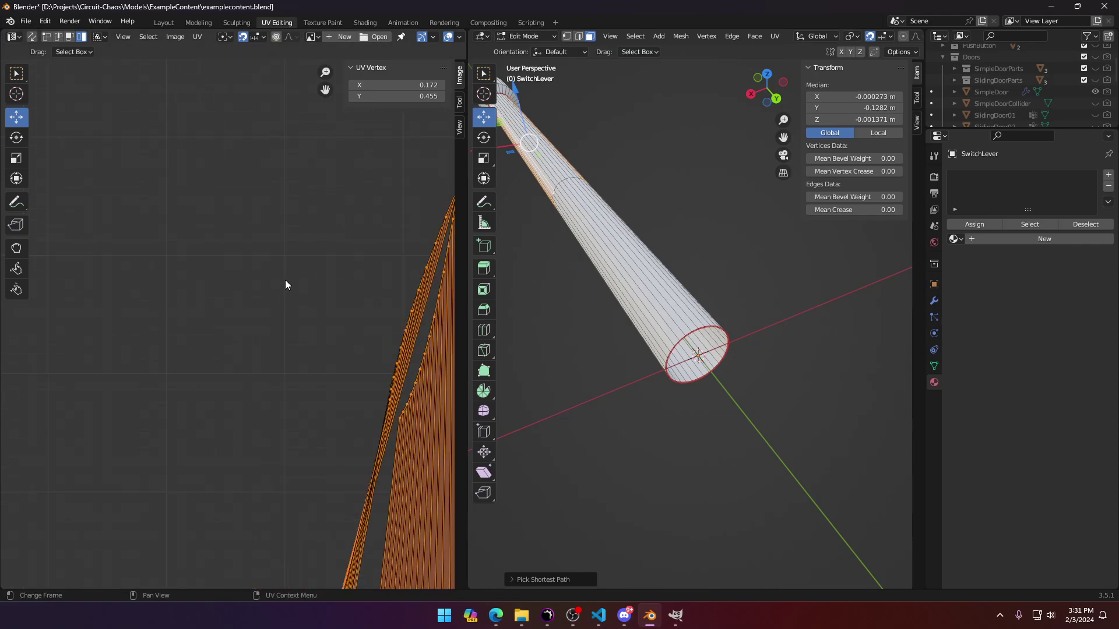
Step: Select the whole lever and unwrap it with Smart UV Project
{"action": "key", "text": "a"}
{"action": "key", "text": "u"}
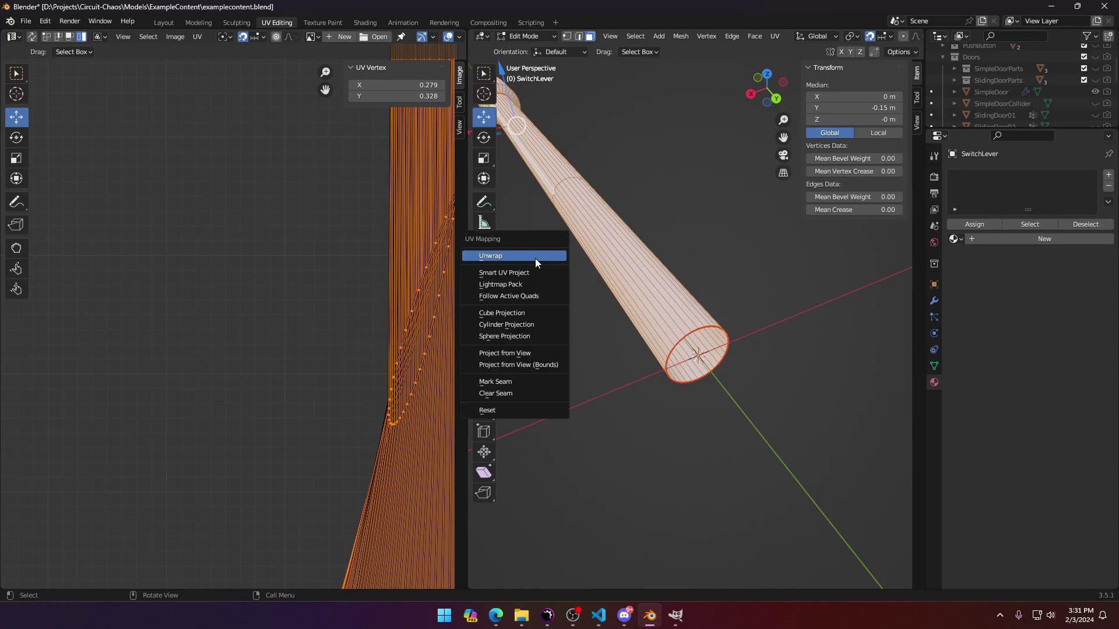
{"action": "left_click", "coordinate": [532, 287]}
{"action": "left_click", "coordinate": [525, 381]}
{"action": "scroll", "coordinate": [697, 359], "scroll_direction": "down", "scroll_amount": 5}
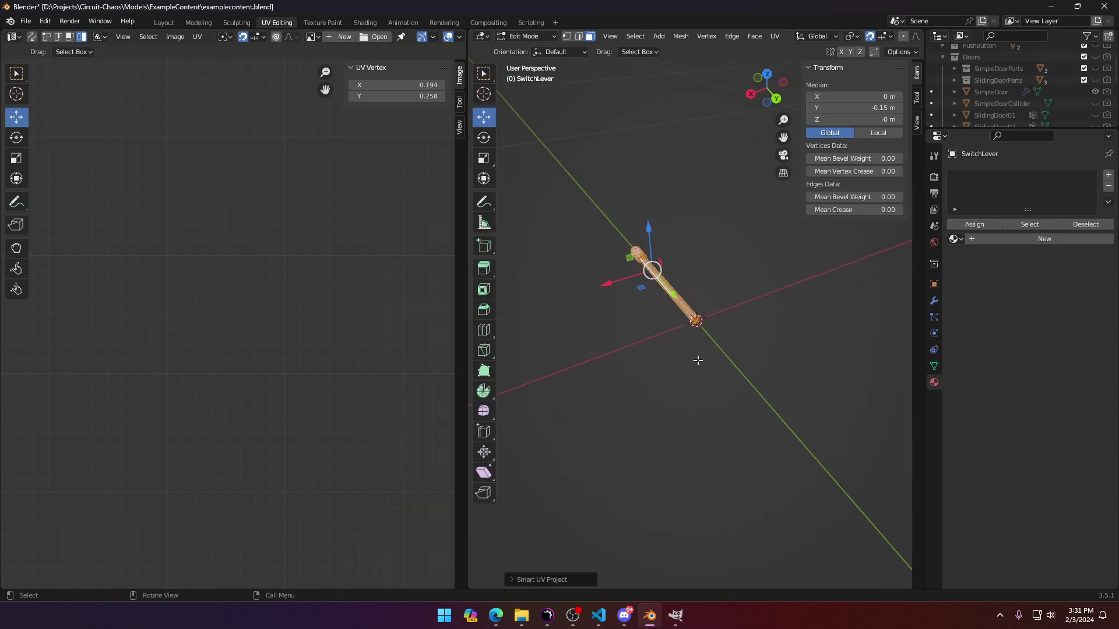
{"action": "scroll", "coordinate": [354, 342], "scroll_direction": "down", "scroll_amount": 12}
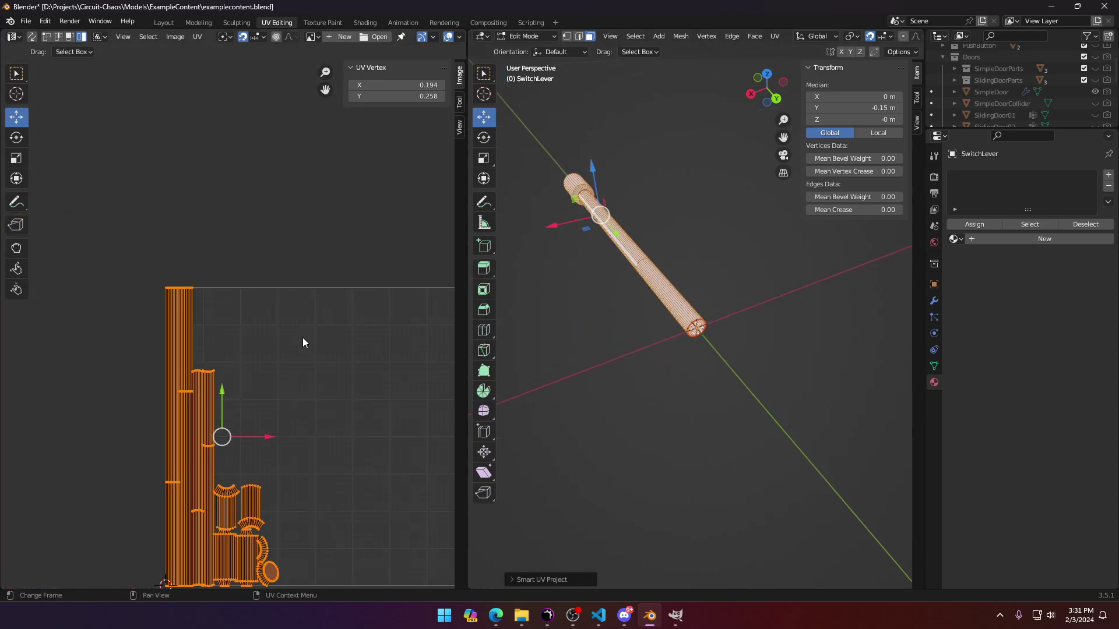
Step: Inspect the projected islands, including the round end-cap island, and compare them with the lever's grip end
{"action": "middle_click_drag", "start_coordinate": [253, 454], "coordinate": [265, 331]}
{"action": "scroll", "coordinate": [268, 450], "scroll_direction": "up", "scroll_amount": 2}
{"action": "left_click", "coordinate": [335, 538]}
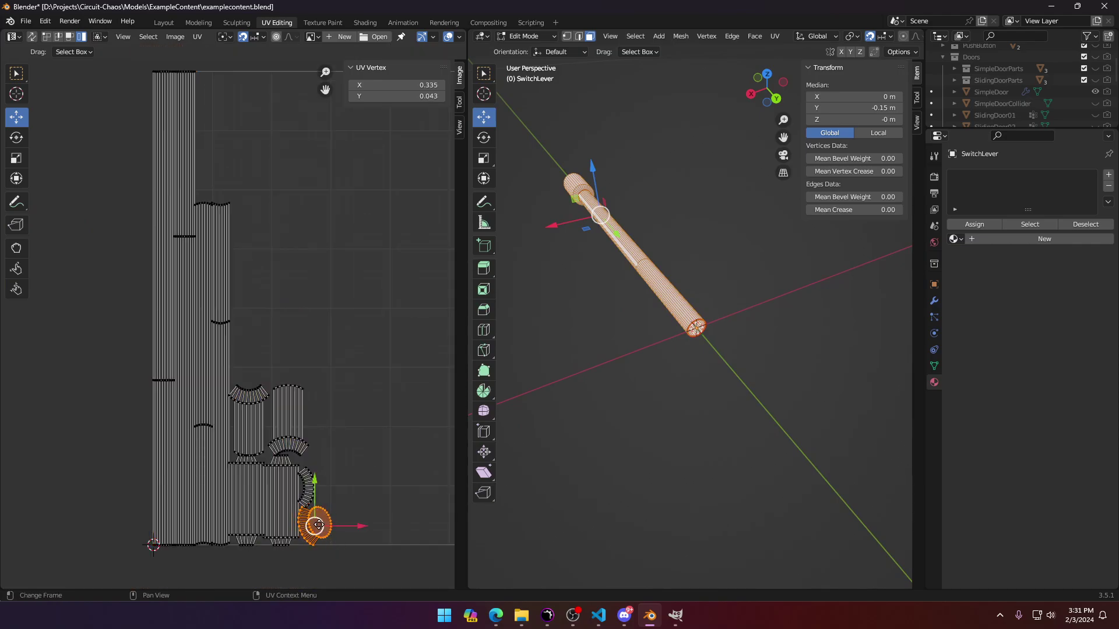
{"action": "middle_click_drag", "start_coordinate": [301, 420], "coordinate": [309, 383]}
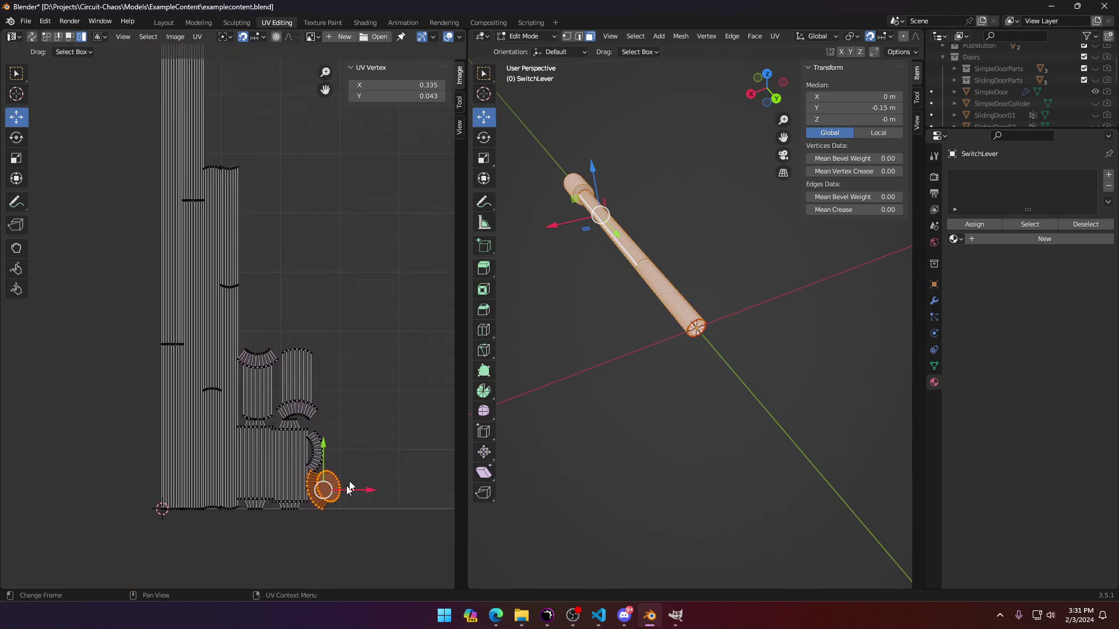
{"action": "middle_click_drag", "start_coordinate": [672, 288], "coordinate": [666, 337]}
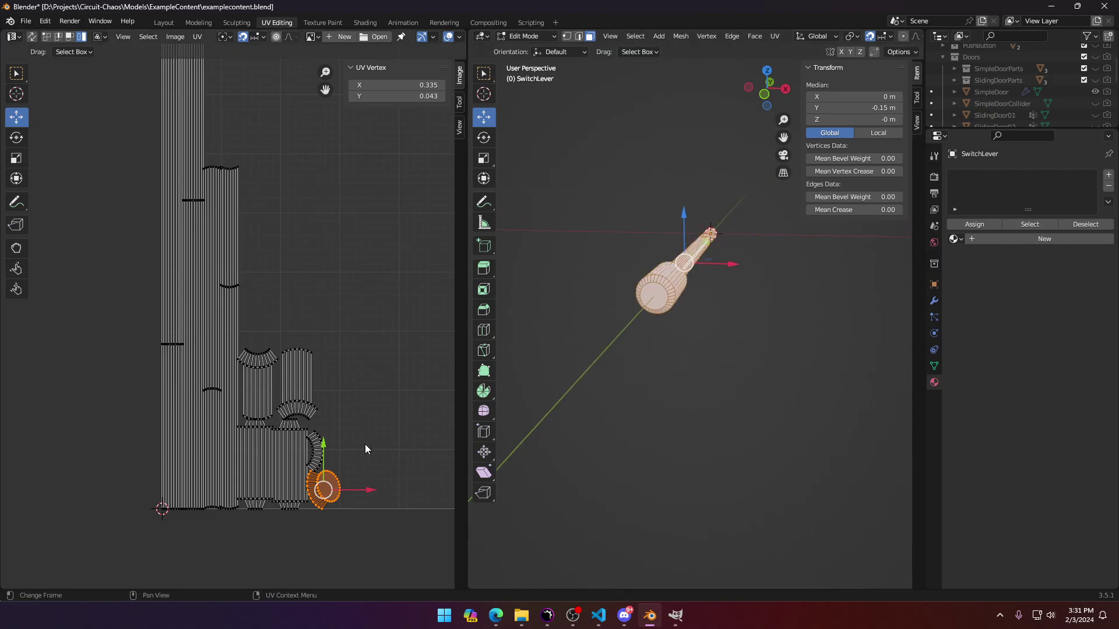
{"action": "middle_click_drag", "start_coordinate": [525, 373], "coordinate": [550, 391]}
{"action": "middle_click_drag", "start_coordinate": [741, 298], "coordinate": [740, 332]}
{"action": "scroll", "coordinate": [740, 332], "scroll_direction": "up", "scroll_amount": 3}
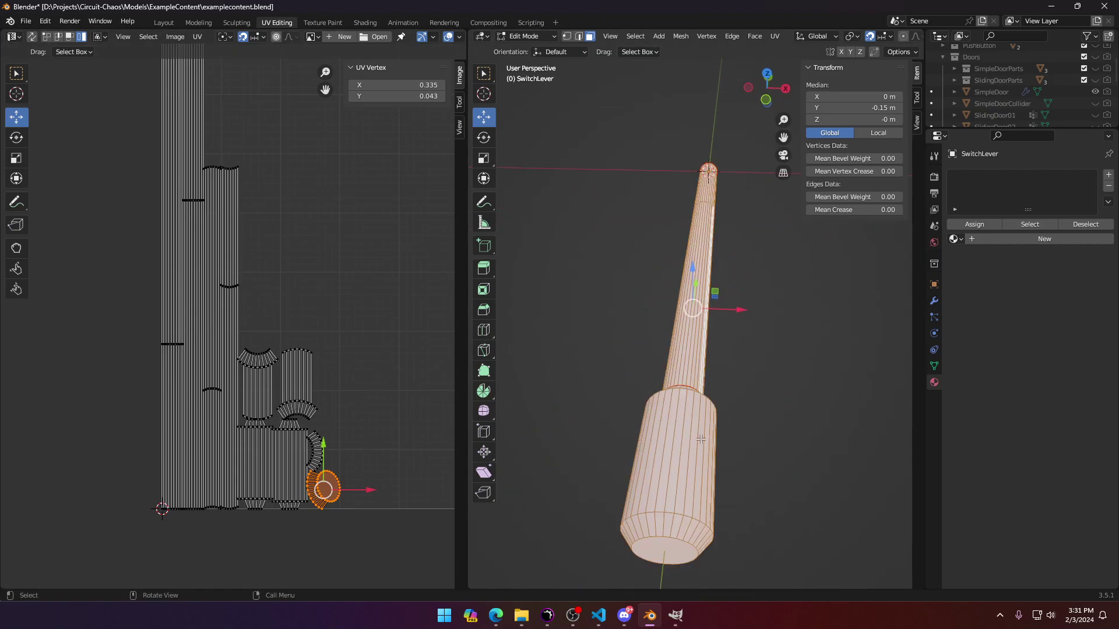
{"action": "left_click", "coordinate": [678, 488], "text": "alt"}
{"action": "left_click", "coordinate": [700, 480], "text": "ctrl"}
{"action": "middle_click_drag", "start_coordinate": [700, 481], "coordinate": [723, 281]}
{"action": "left_click", "coordinate": [696, 211], "text": "ctrl"}
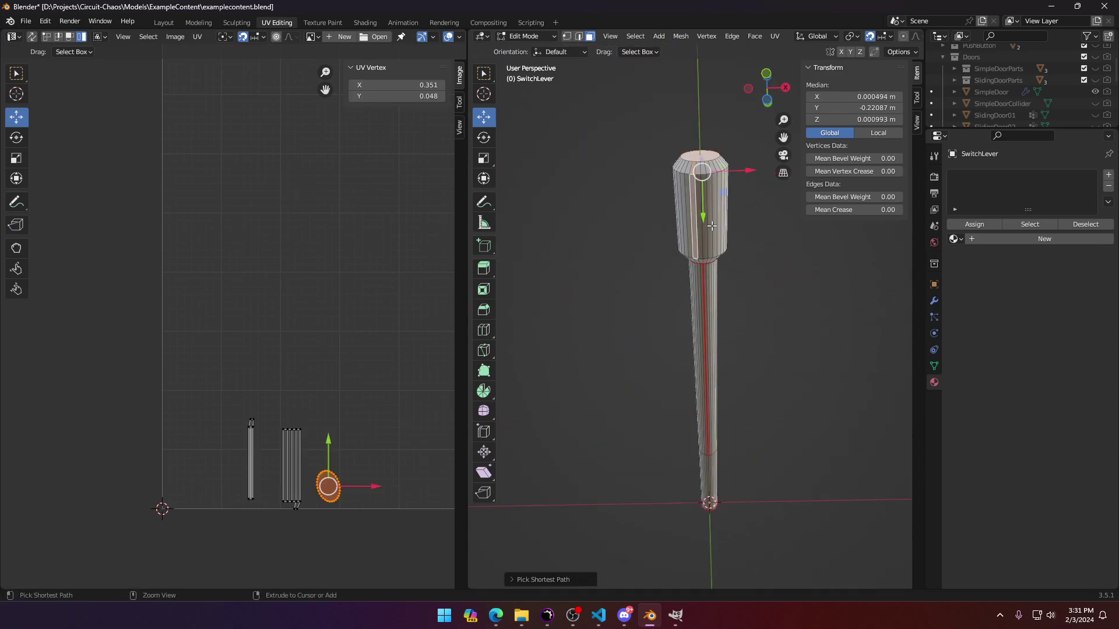
{"action": "key", "text": "alt+a"}
{"action": "left_click", "coordinate": [711, 225]}
{"action": "left_click", "coordinate": [679, 224], "text": "ctrl"}
{"action": "middle_click_drag", "start_coordinate": [680, 223], "coordinate": [653, 338]}
{"action": "left_click", "coordinate": [702, 444], "text": "ctrl"}
{"action": "left_click", "coordinate": [589, 410], "text": "ctrl"}
{"action": "left_click", "coordinate": [565, 334], "text": "ctrl"}
{"action": "left_click", "coordinate": [558, 350], "text": "ctrl"}
Step: Select only the complete edge loop around the grip's flat end face and mark it as a seam
{"action": "left_click", "coordinate": [578, 36]}
{"action": "left_click", "coordinate": [657, 302]}
{"action": "left_click", "coordinate": [652, 350], "text": "ctrl"}
{"action": "left_click", "coordinate": [658, 291], "text": "ctrl"}
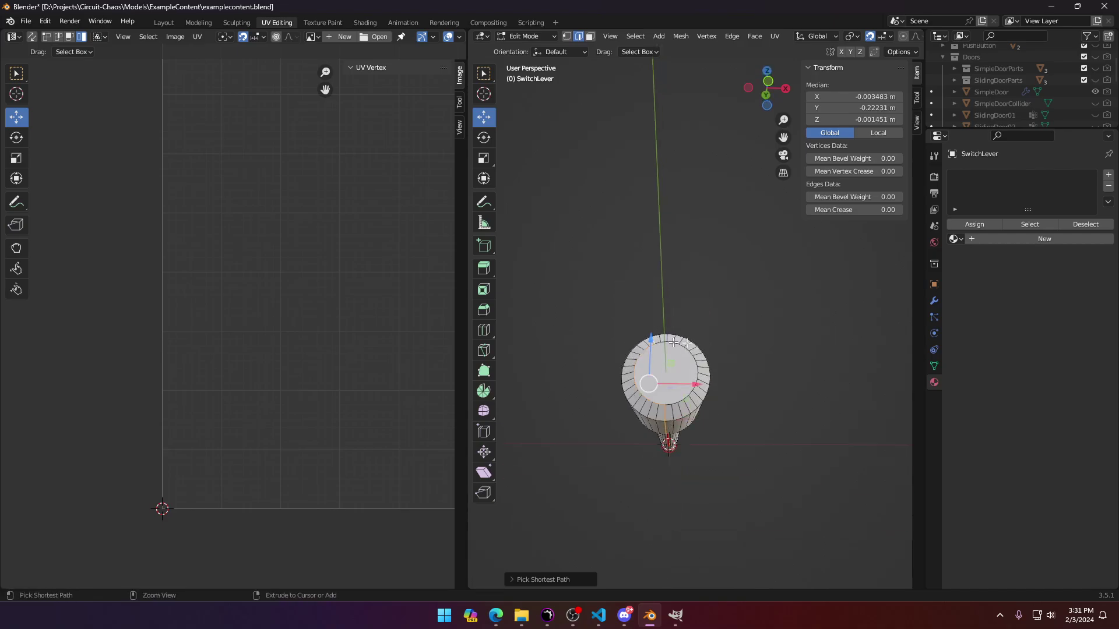
{"action": "scroll", "coordinate": [702, 385], "scroll_direction": "up", "scroll_amount": 3}
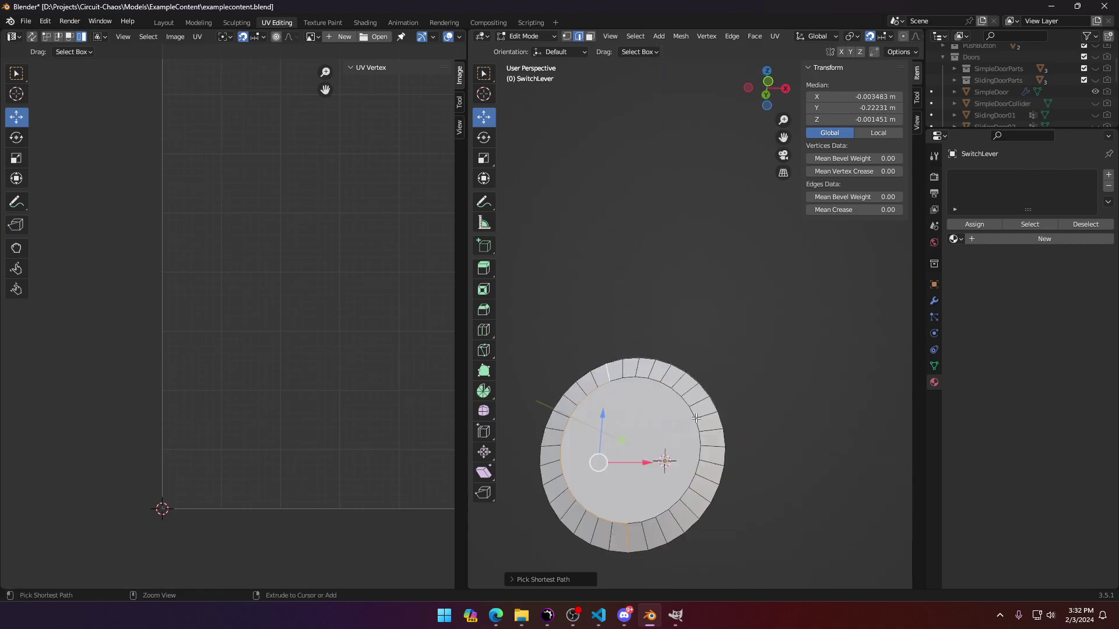
{"action": "left_click", "coordinate": [696, 417], "text": "ctrl"}
{"action": "left_click", "coordinate": [707, 441], "text": "ctrl"}
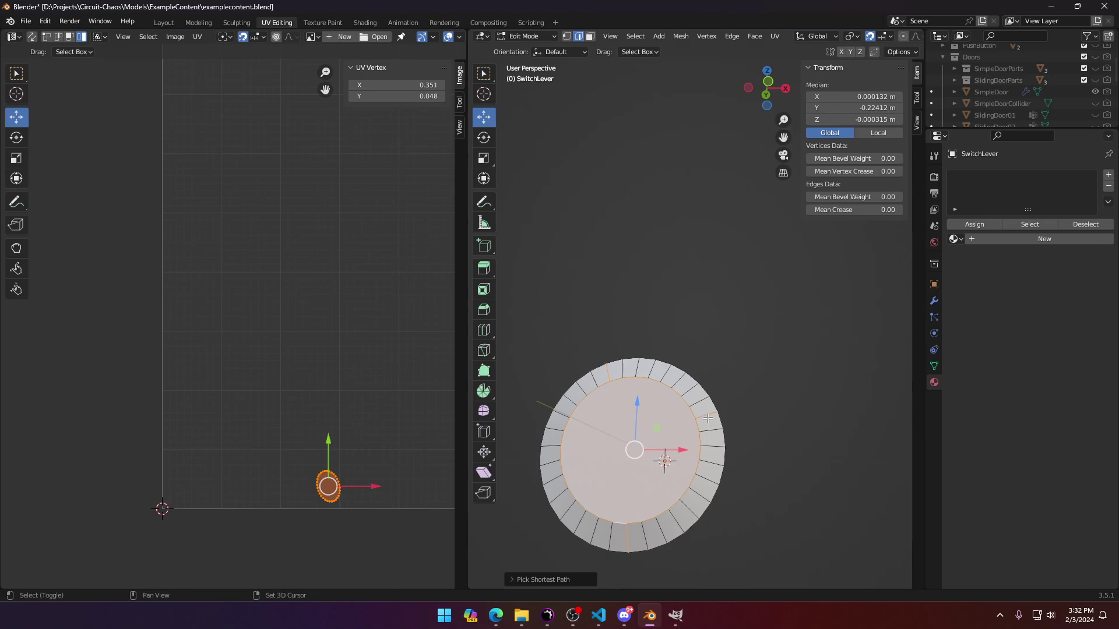
{"action": "left_click", "coordinate": [707, 418], "text": "shift"}
{"action": "left_click", "coordinate": [610, 372], "text": "shift"}
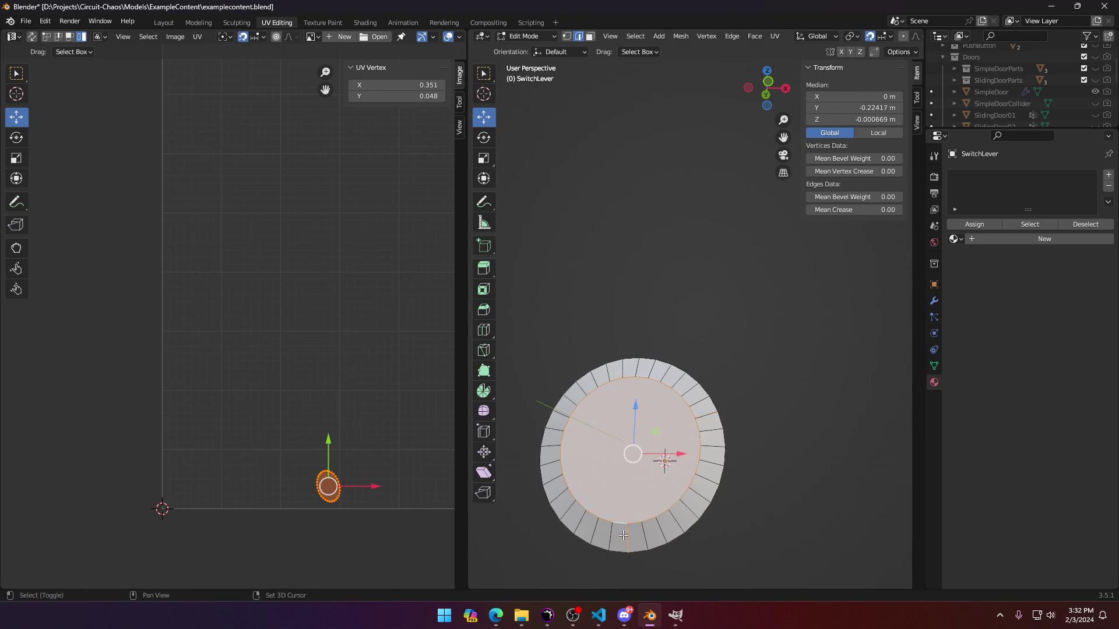
{"action": "key", "text": "ctrl+e"}
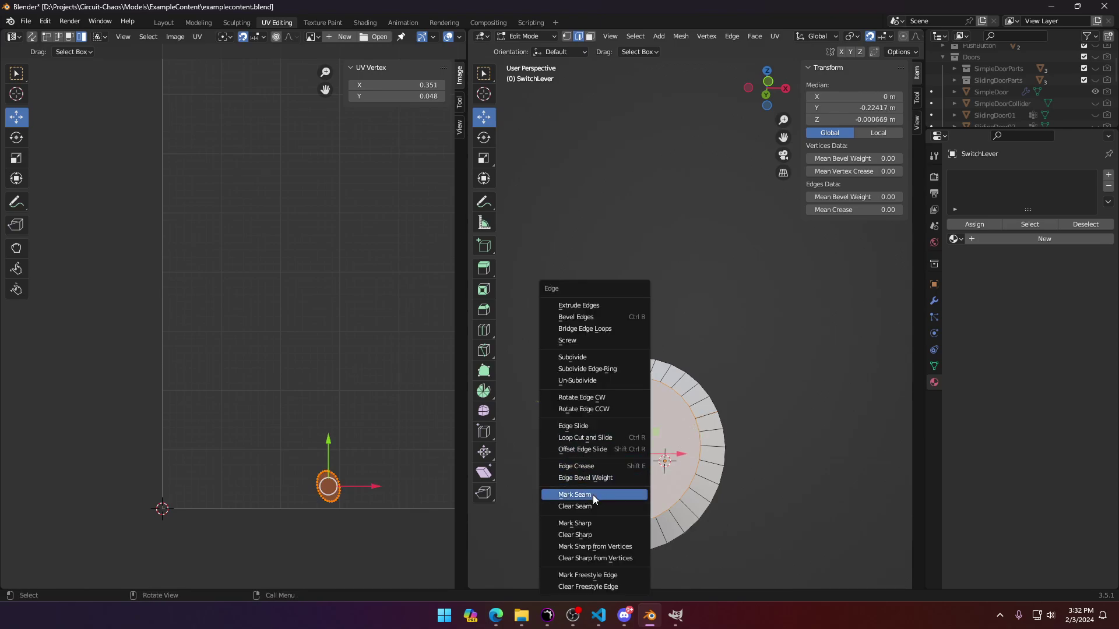
{"action": "left_click", "coordinate": [589, 524]}
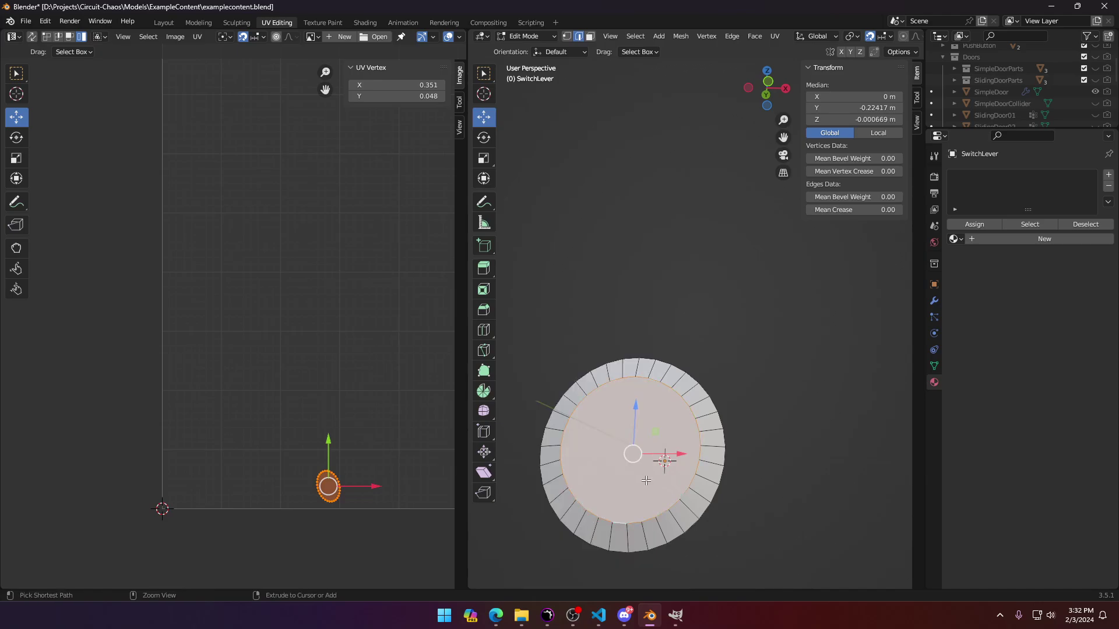
{"action": "key", "text": "ctrl+e"}
{"action": "left_click", "coordinate": [628, 426]}
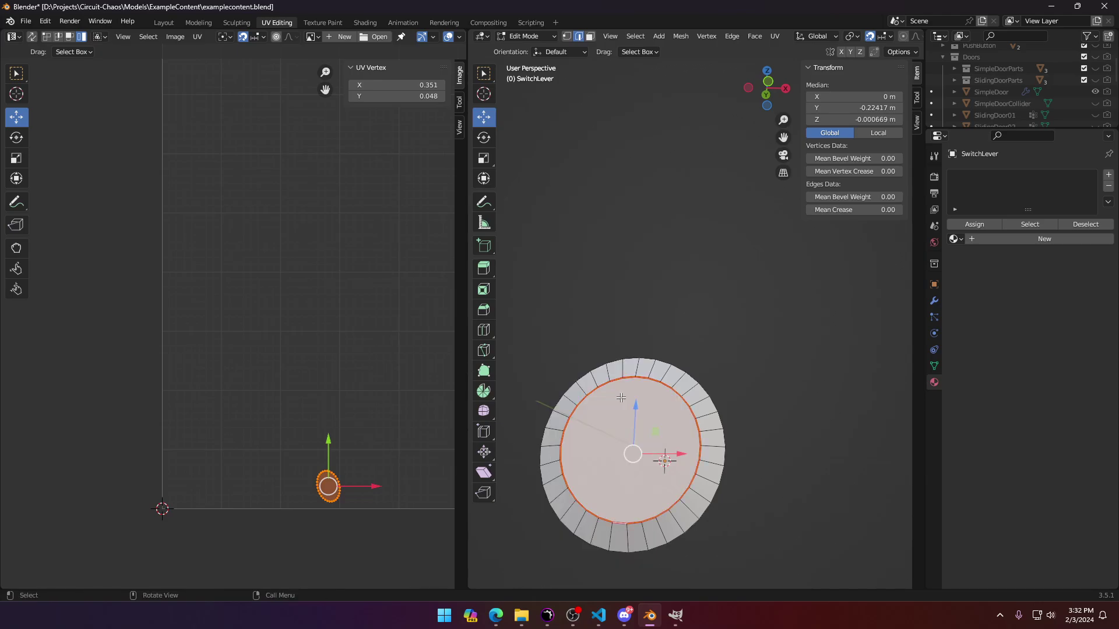
Step: Select the ring of tapered collar faces where the grip meets the shaft
{"action": "key", "text": "a"}
{"action": "middle_click_drag", "start_coordinate": [628, 426], "coordinate": [587, 444]}
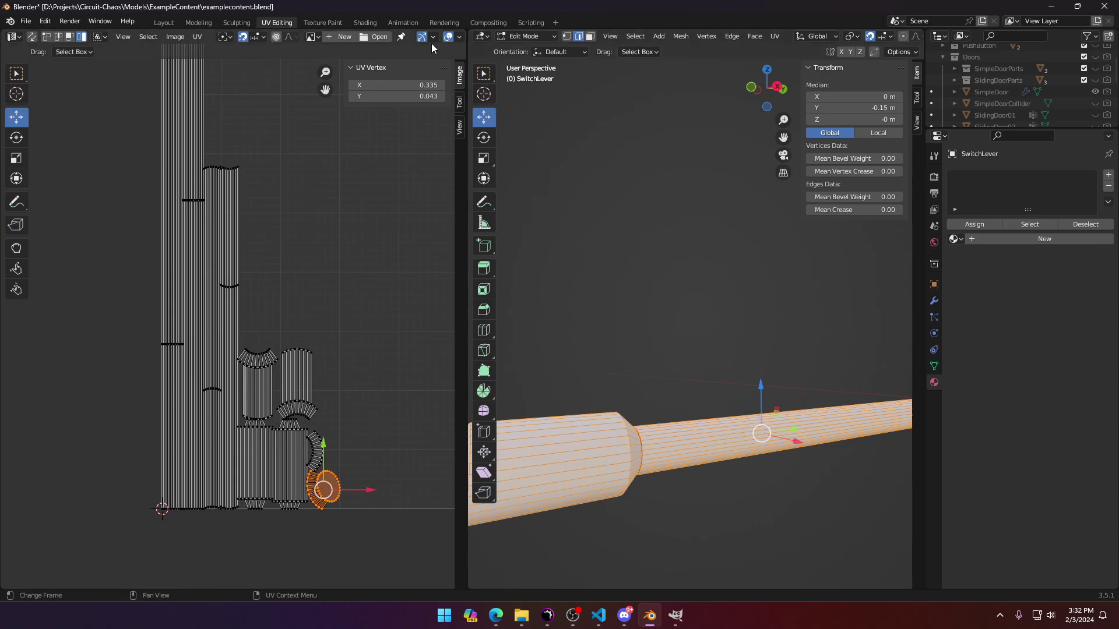
{"action": "left_click", "coordinate": [592, 38]}
{"action": "middle_click_drag", "start_coordinate": [668, 519], "coordinate": [682, 434]}
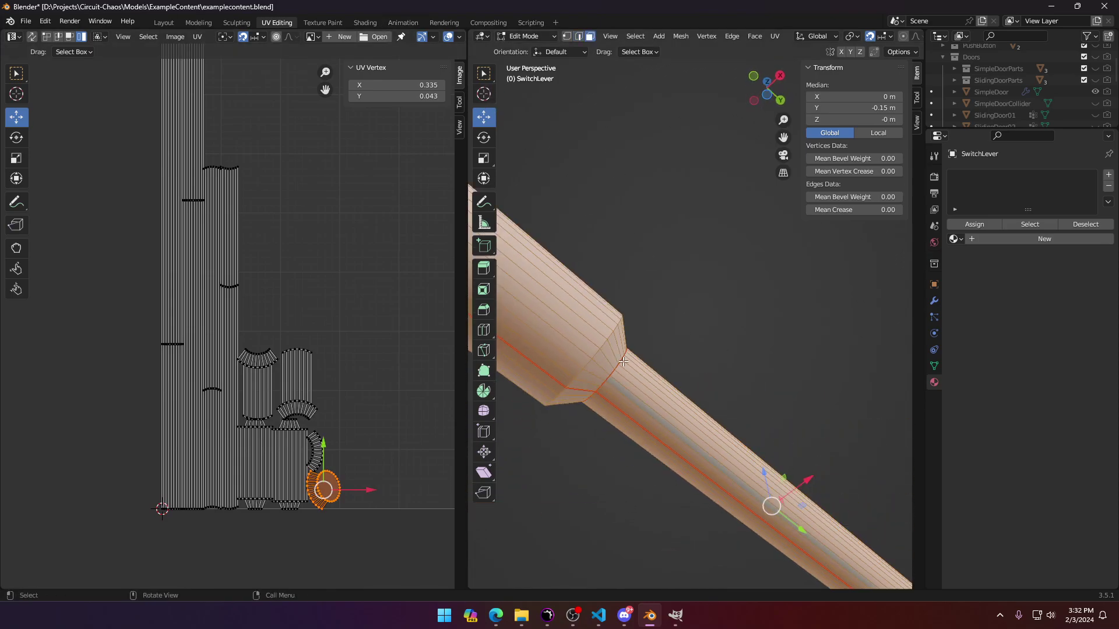
{"action": "left_click", "coordinate": [623, 339]}
{"action": "middle_click_drag", "start_coordinate": [623, 339], "coordinate": [714, 341]}
{"action": "left_click", "coordinate": [628, 290], "text": "ctrl"}
{"action": "middle_click_drag", "start_coordinate": [628, 291], "coordinate": [612, 501], "text": "ctrl"}
{"action": "left_click", "coordinate": [718, 376], "text": "ctrl"}
{"action": "scroll", "coordinate": [728, 456], "scroll_direction": "up", "scroll_amount": 4}
{"action": "left_click", "coordinate": [752, 467], "text": "ctrl"}
{"action": "key", "text": "ctrl+z"}
{"action": "scroll", "coordinate": [612, 501], "scroll_direction": "up", "scroll_amount": 1}
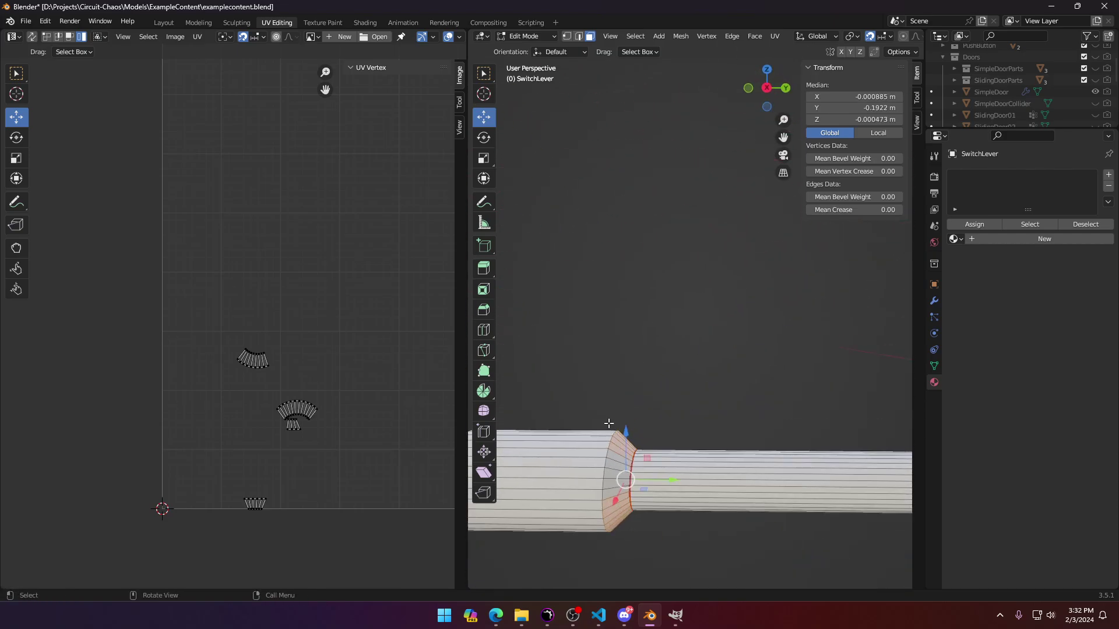
Step: Extend the face selection around the grip's long cylindrical side
{"action": "left_click", "coordinate": [606, 490], "text": "ctrl"}
{"action": "left_click", "coordinate": [564, 475], "text": "shift"}
{"action": "middle_click_drag", "start_coordinate": [556, 479], "coordinate": [697, 406]}
{"action": "scroll", "coordinate": [674, 482], "scroll_direction": "down", "scroll_amount": 3}
{"action": "left_click", "coordinate": [701, 397], "text": "ctrl"}
{"action": "middle_click_drag", "start_coordinate": [601, 350], "coordinate": [700, 363]}
{"action": "left_click", "coordinate": [807, 412], "text": "ctrl"}
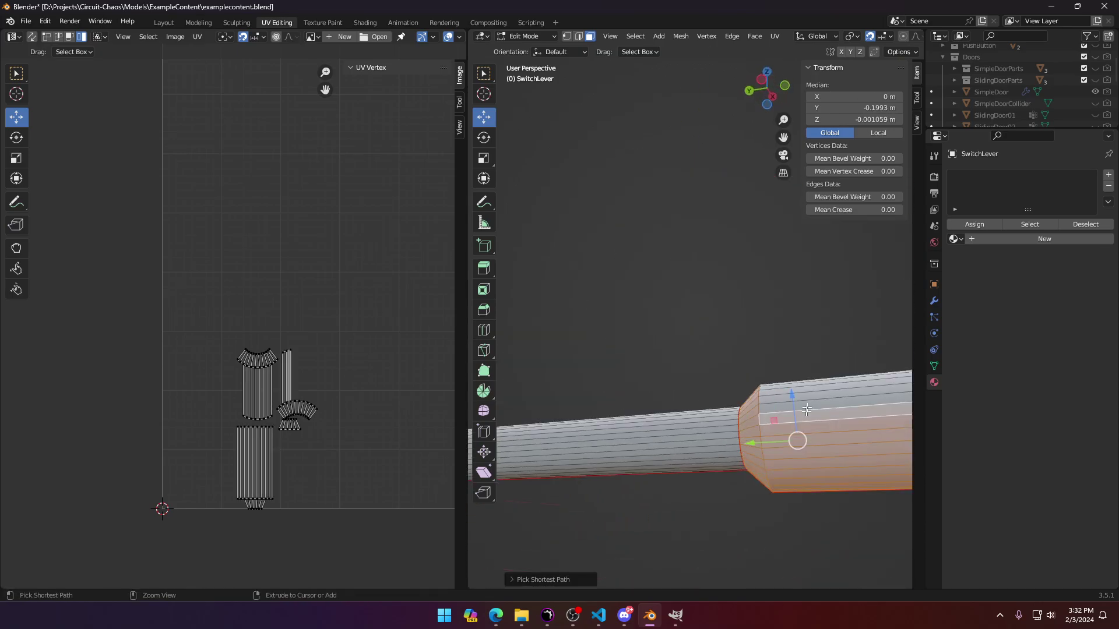
{"action": "middle_click_drag", "start_coordinate": [807, 410], "coordinate": [604, 476]}
{"action": "left_click", "coordinate": [639, 502], "text": "ctrl"}
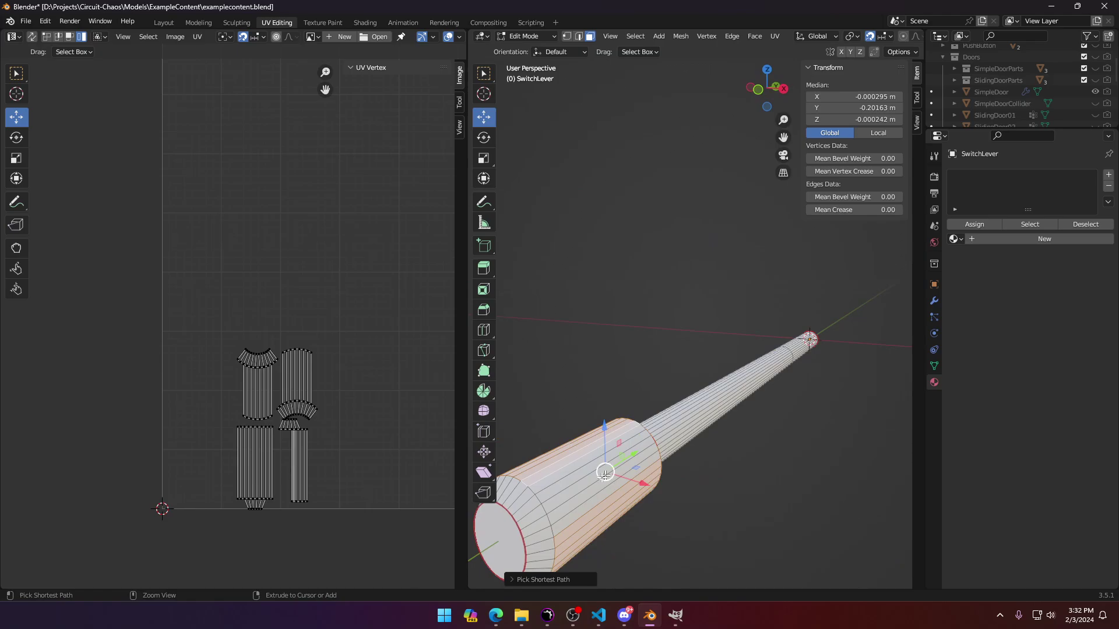
{"action": "left_click", "coordinate": [567, 518], "text": "ctrl"}
{"action": "middle_click_drag", "start_coordinate": [567, 518], "coordinate": [699, 358]}
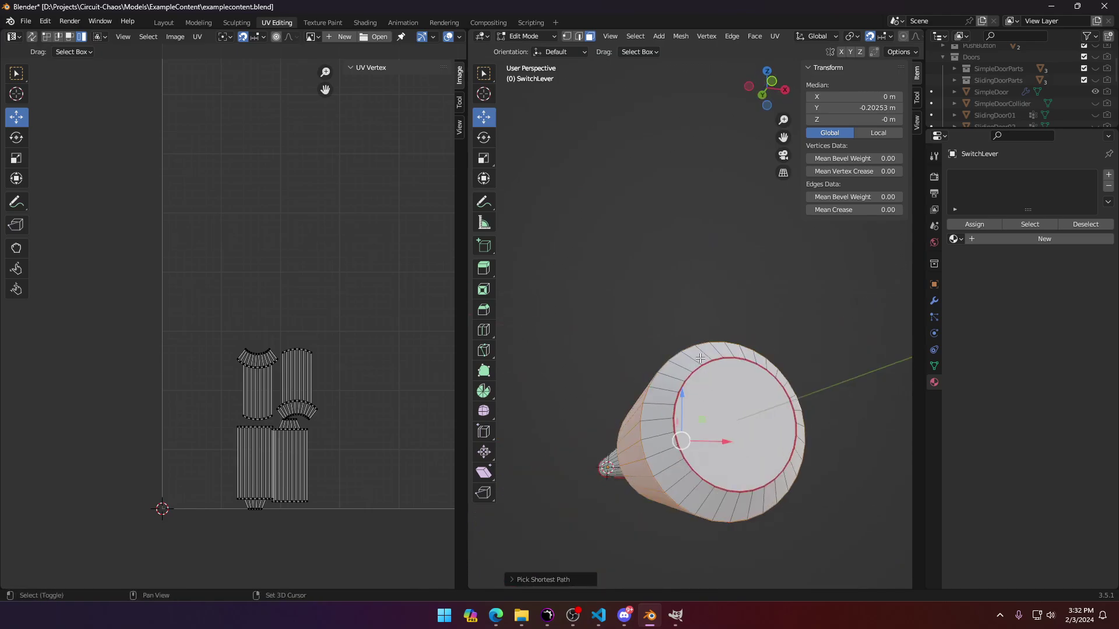
Step: Add the grip's beveled end ring and flat end face to the selection
{"action": "left_click", "coordinate": [685, 500], "text": "ctrl"}
{"action": "mouse_move", "coordinate": [685, 500]}
{"action": "middle_mouse_down"}
{"action": "mouse_move", "coordinate": [654, 509]}
{"action": "mouse_move", "coordinate": [575, 323]}
{"action": "mouse_move", "coordinate": [749, 402]}
{"action": "mouse_move", "coordinate": [685, 479]}
{"action": "middle_mouse_up"}
{"action": "left_click", "coordinate": [554, 327], "text": "ctrl"}
{"action": "left_click", "coordinate": [766, 399], "text": "ctrl"}
{"action": "left_click", "coordinate": [737, 407], "text": "ctrl"}
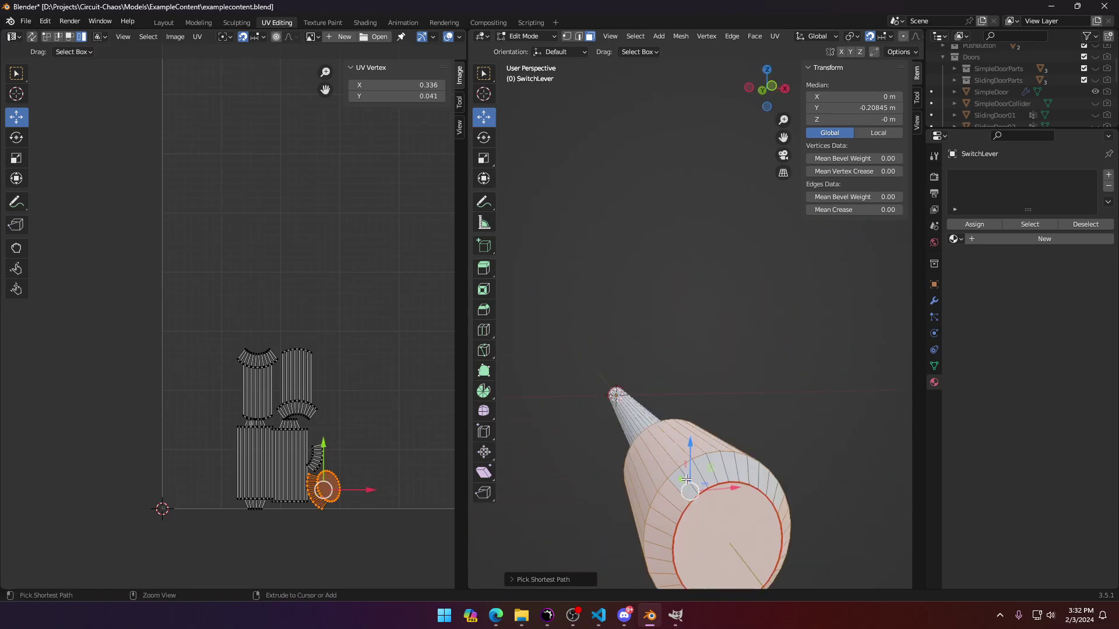
{"action": "left_click", "coordinate": [754, 468], "text": "ctrl"}
Step: Try to unwrap only the selected grip faces from the seams and undo the unwrap
{"action": "key", "text": "u"}
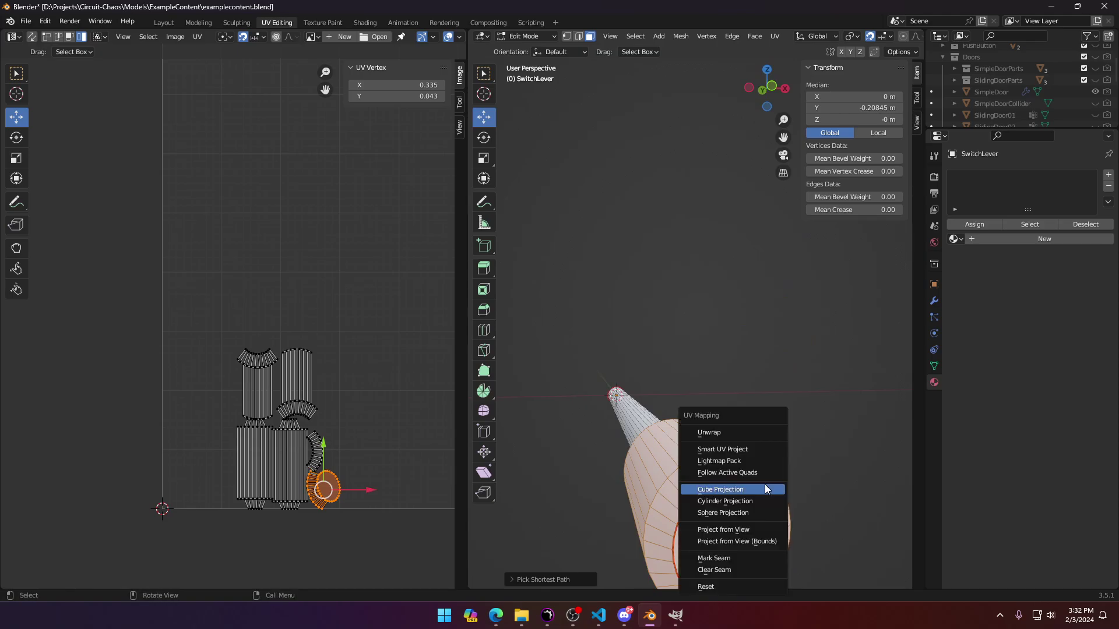
{"action": "left_click", "coordinate": [740, 431]}
{"action": "scroll", "coordinate": [349, 360], "scroll_direction": "down", "scroll_amount": 2}
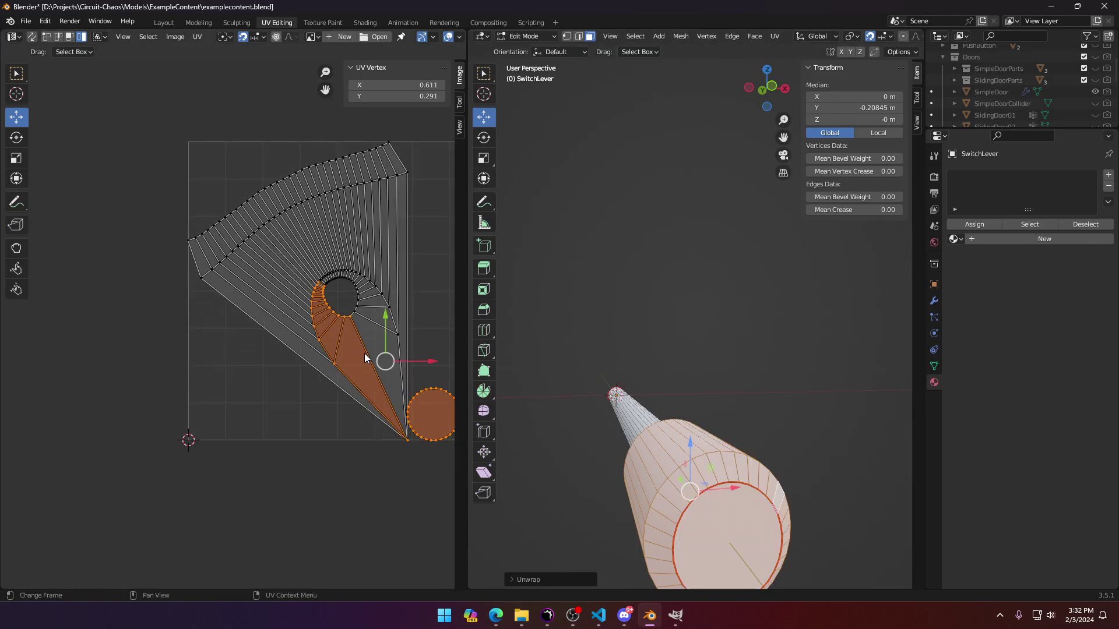
{"action": "key", "text": "ctrl+z"}
Step: Reselect the whole lever and inspect the grip's separate side islands in the UV layout
{"action": "key", "text": "a"}
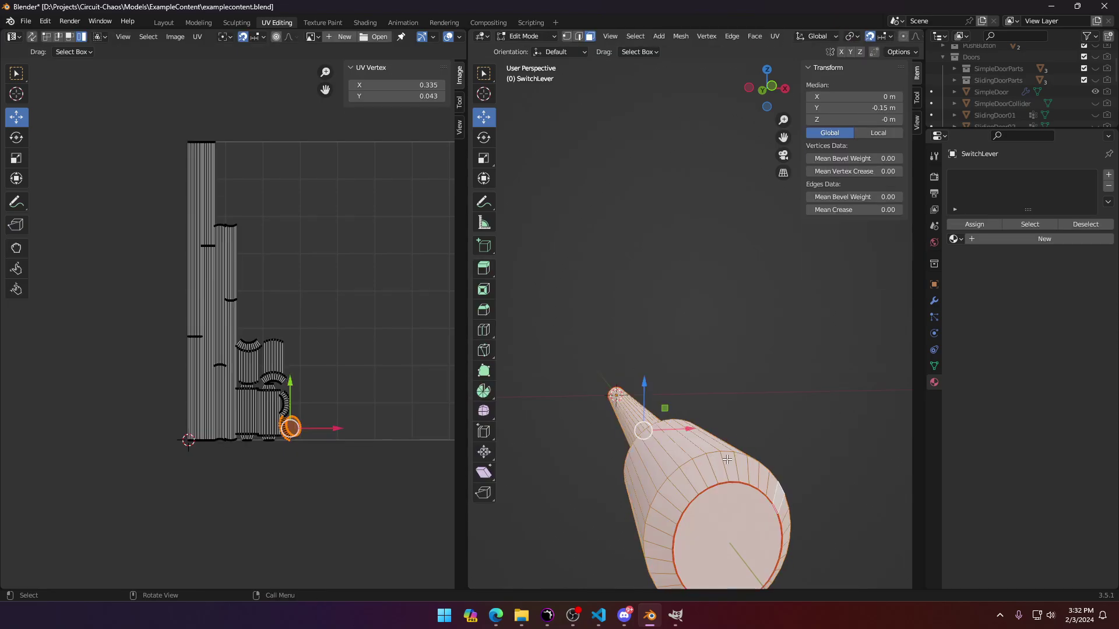
{"action": "left_click", "coordinate": [767, 455]}
{"action": "key", "text": "a"}
{"action": "key", "text": "a"}
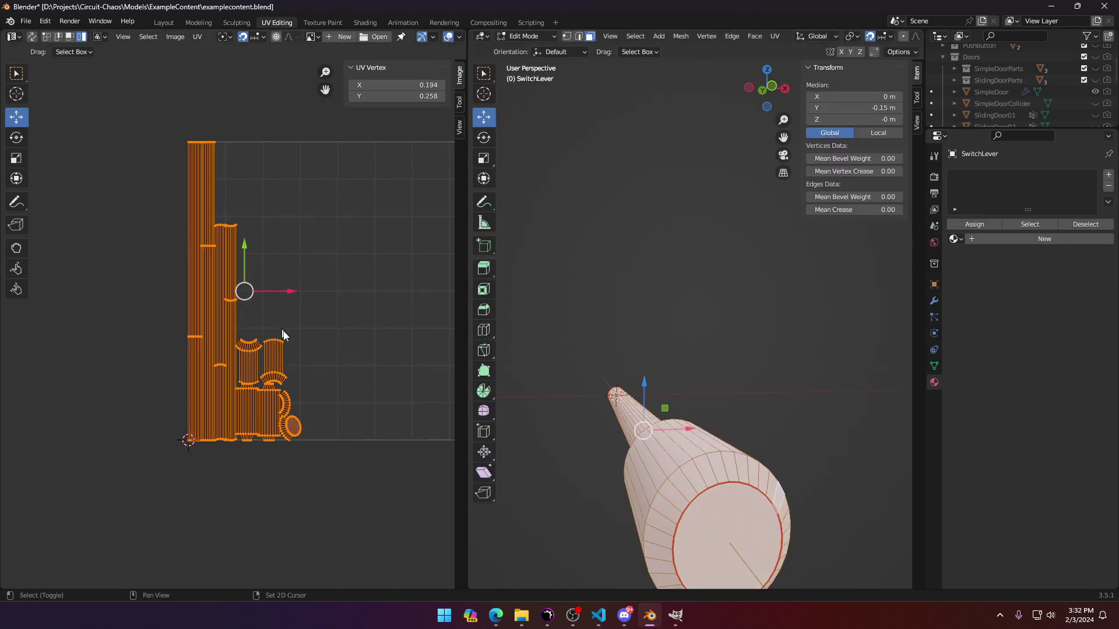
{"action": "scroll", "coordinate": [283, 335], "scroll_direction": "up", "scroll_amount": 6}
{"action": "left_click", "coordinate": [261, 365]}
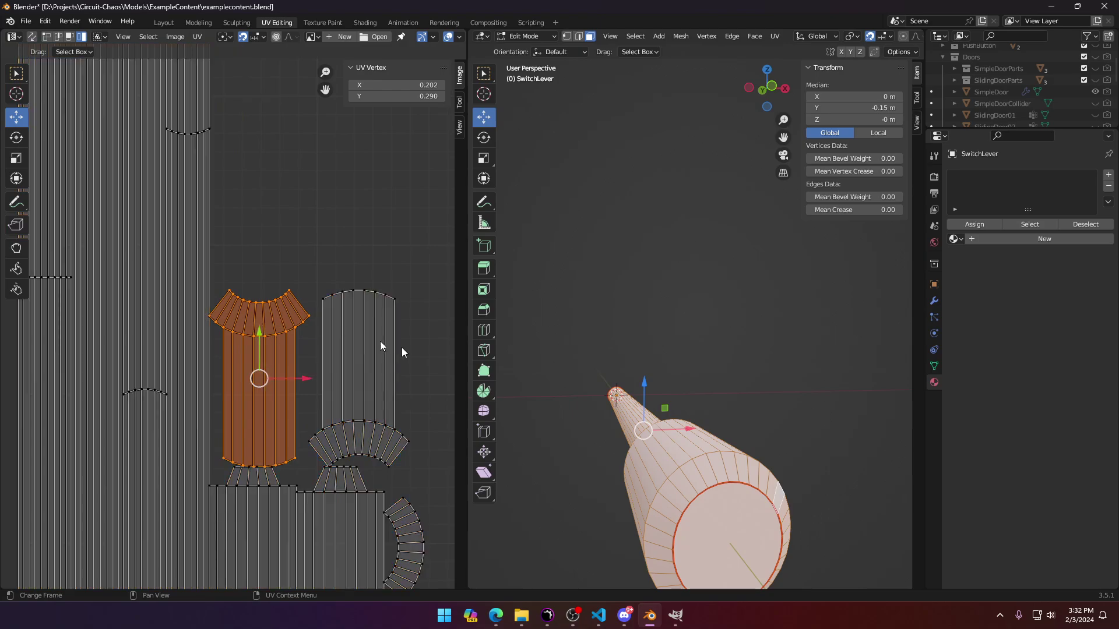
{"action": "left_click", "coordinate": [348, 396]}
{"action": "scroll", "coordinate": [285, 367], "scroll_direction": "down", "scroll_amount": 3}
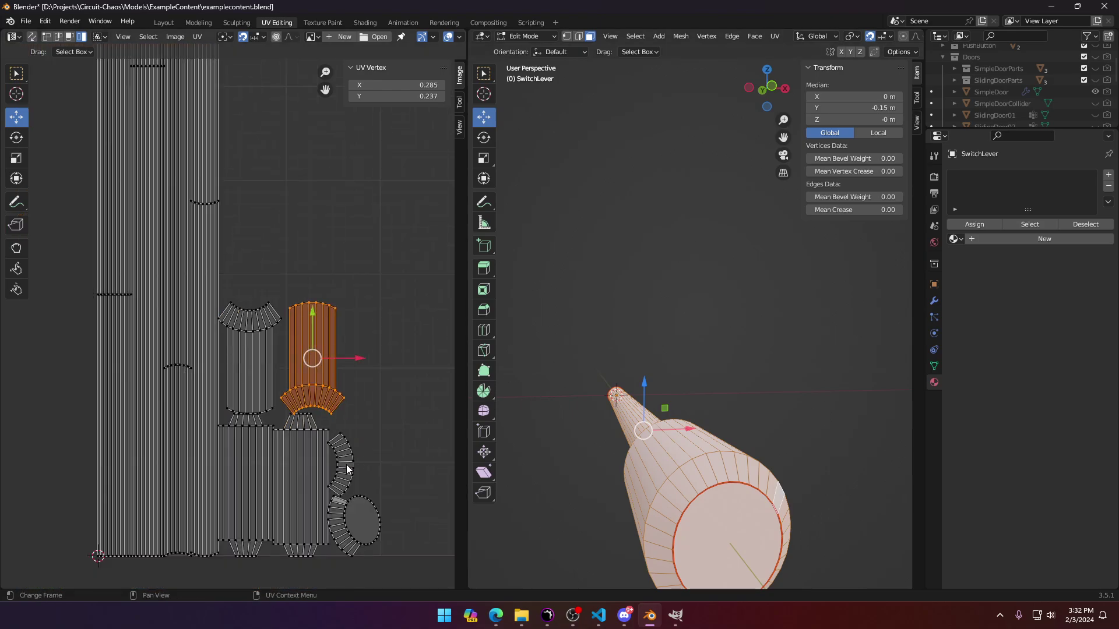
Step: Move the grip's end-cap island clear of the other UV islands and isolate the flat end face
{"action": "left_click", "coordinate": [346, 464]}
{"action": "left_click", "coordinate": [359, 514]}
{"action": "left_click_drag", "start_coordinate": [353, 502], "coordinate": [273, 251]}
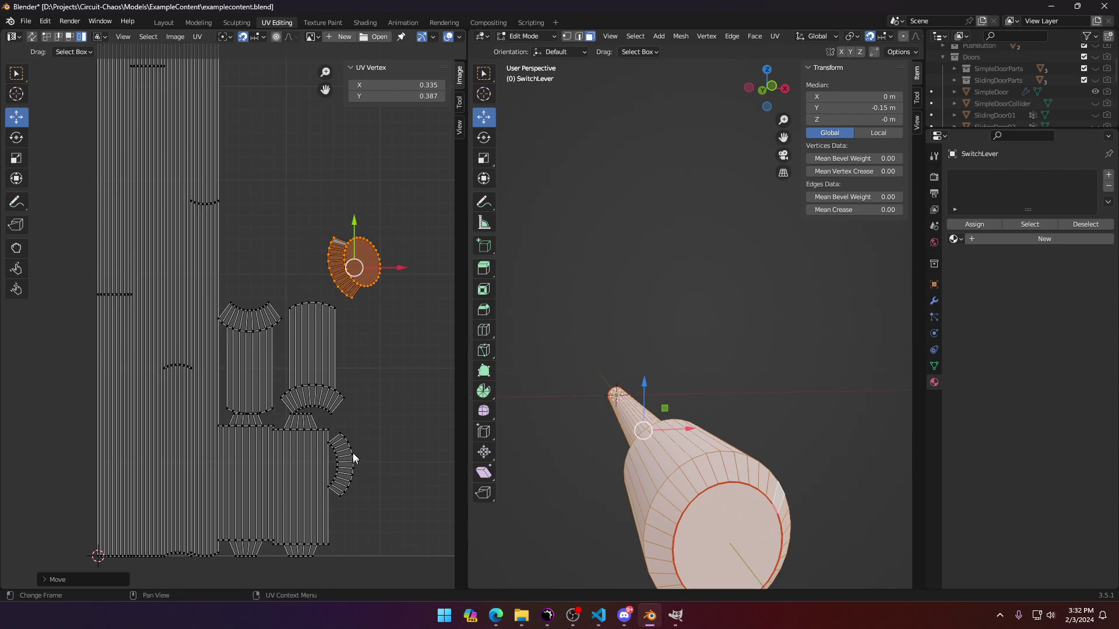
{"action": "left_click", "coordinate": [373, 255]}
{"action": "left_click", "coordinate": [674, 494]}
{"action": "left_click", "coordinate": [722, 523]}
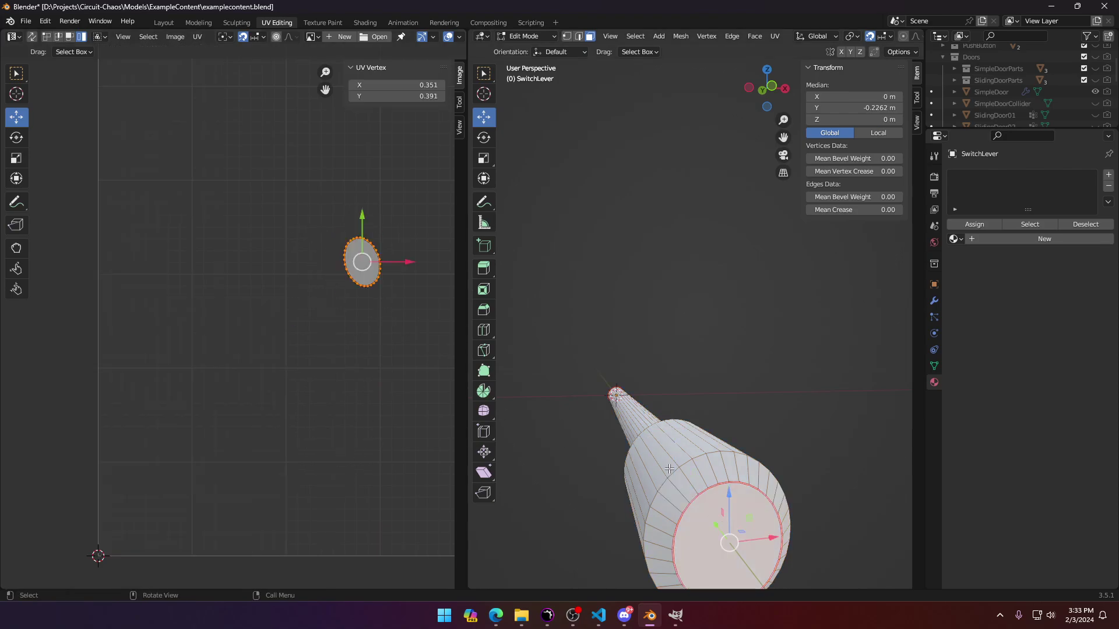
{"action": "middle_click_drag", "start_coordinate": [322, 299], "coordinate": [357, 357]}
{"action": "scroll", "coordinate": [371, 354], "scroll_direction": "down", "scroll_amount": 7}
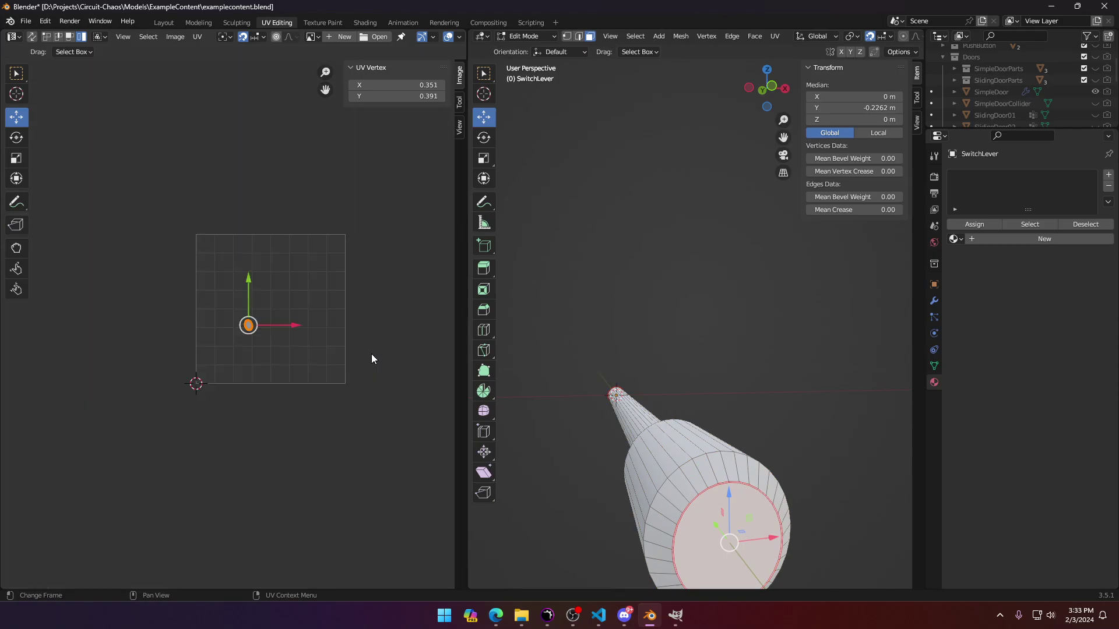
Step: In front view, select the whole beveled ring around the grip's outer end together with its flat end face
{"action": "key", "text": "KP_1"}
{"action": "key", "text": "KP_3"}
{"action": "key", "text": "KP_1"}
{"action": "scroll", "coordinate": [644, 452], "scroll_direction": "up", "scroll_amount": 4}
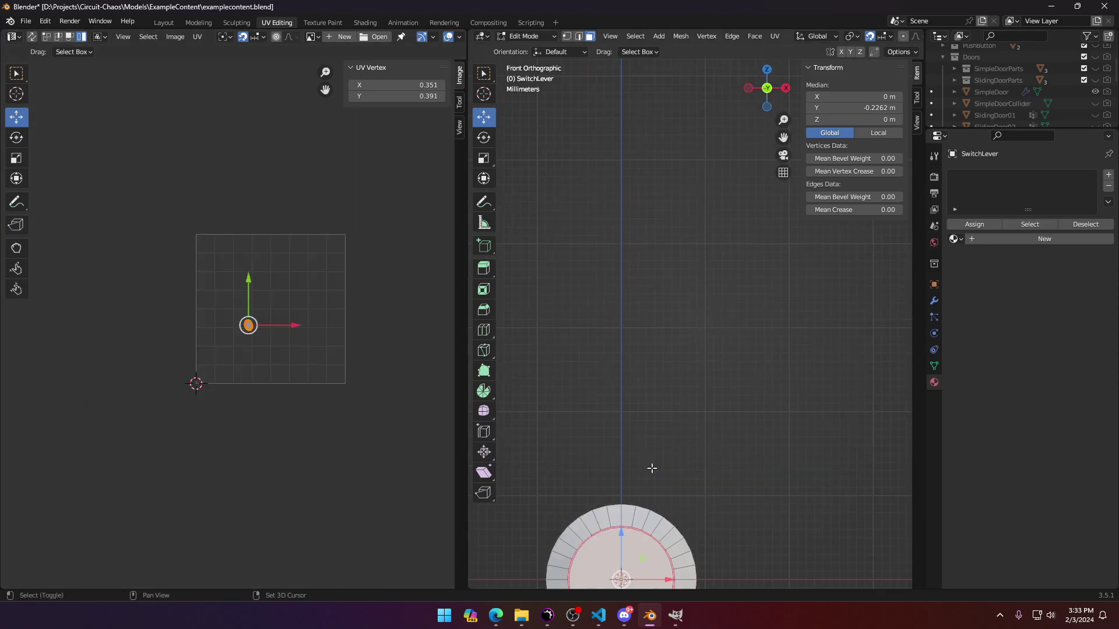
{"action": "middle_click_drag", "start_coordinate": [674, 536], "coordinate": [705, 325], "text": "shift"}
{"action": "scroll", "coordinate": [705, 325], "scroll_direction": "up", "scroll_amount": 3}
{"action": "middle_click_drag", "start_coordinate": [644, 297], "coordinate": [662, 296], "text": "shift"}
{"action": "left_click", "coordinate": [649, 295]}
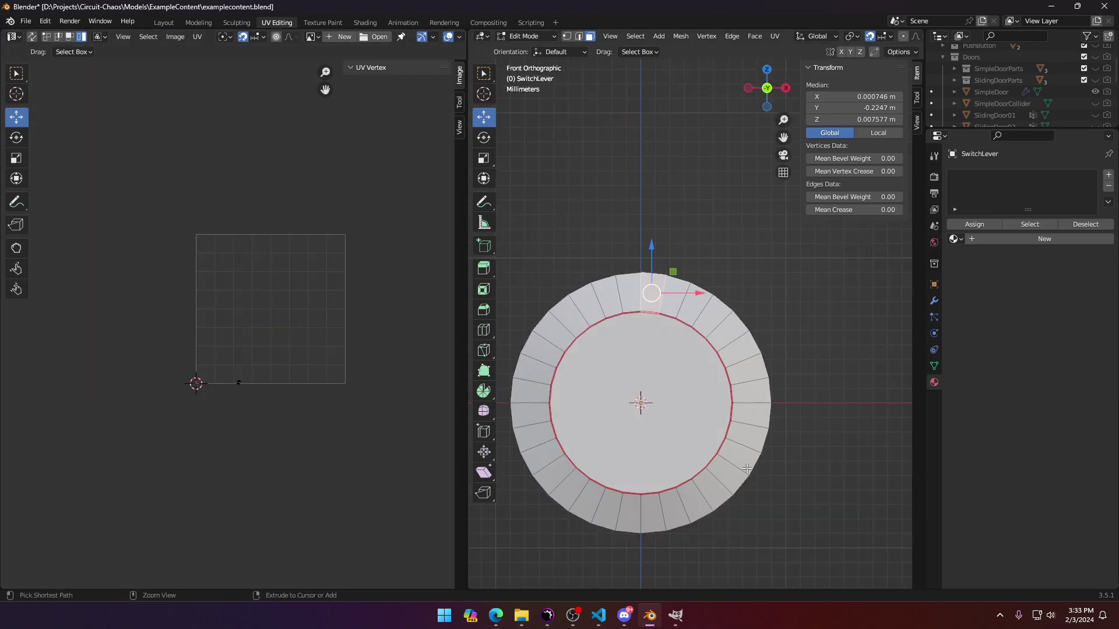
{"action": "left_click", "coordinate": [746, 470], "text": "ctrl"}
{"action": "left_click", "coordinate": [623, 286]}
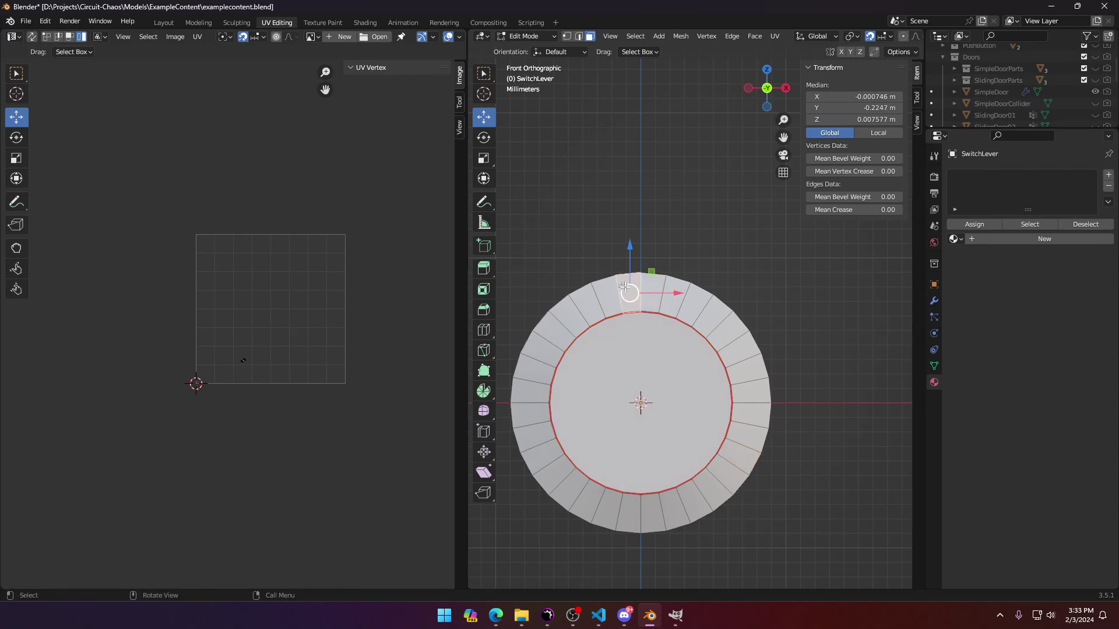
{"action": "left_click", "coordinate": [561, 340], "text": "shift"}
{"action": "left_click", "coordinate": [560, 475]}
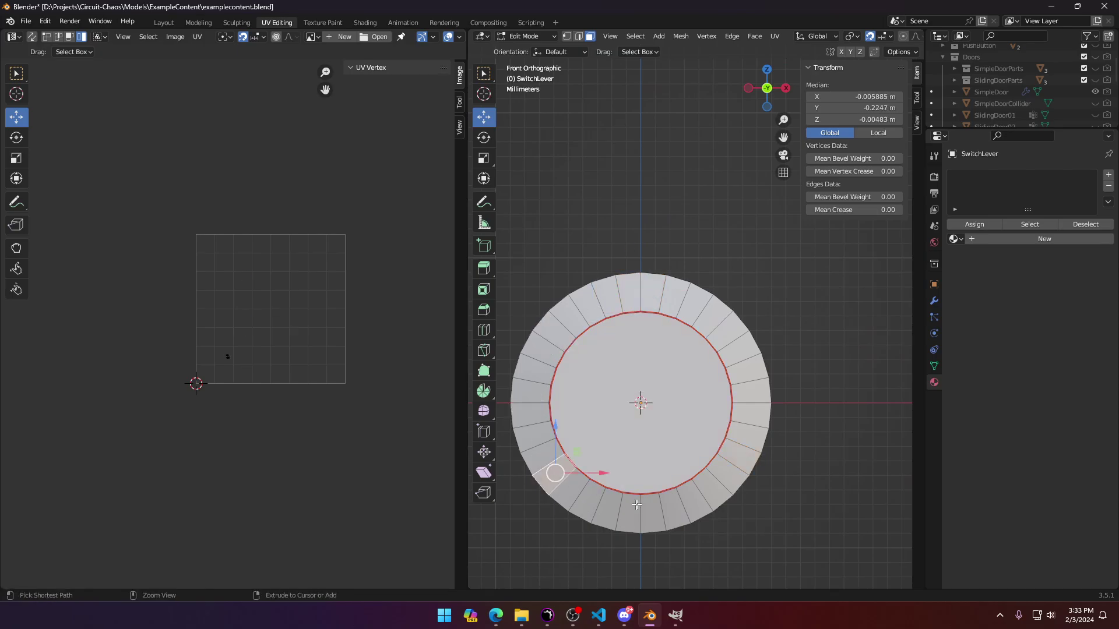
{"action": "left_click", "coordinate": [627, 513], "text": "ctrl"}
{"action": "left_click", "coordinate": [753, 393], "text": "ctrl"}
{"action": "left_click", "coordinate": [606, 295], "text": "ctrl"}
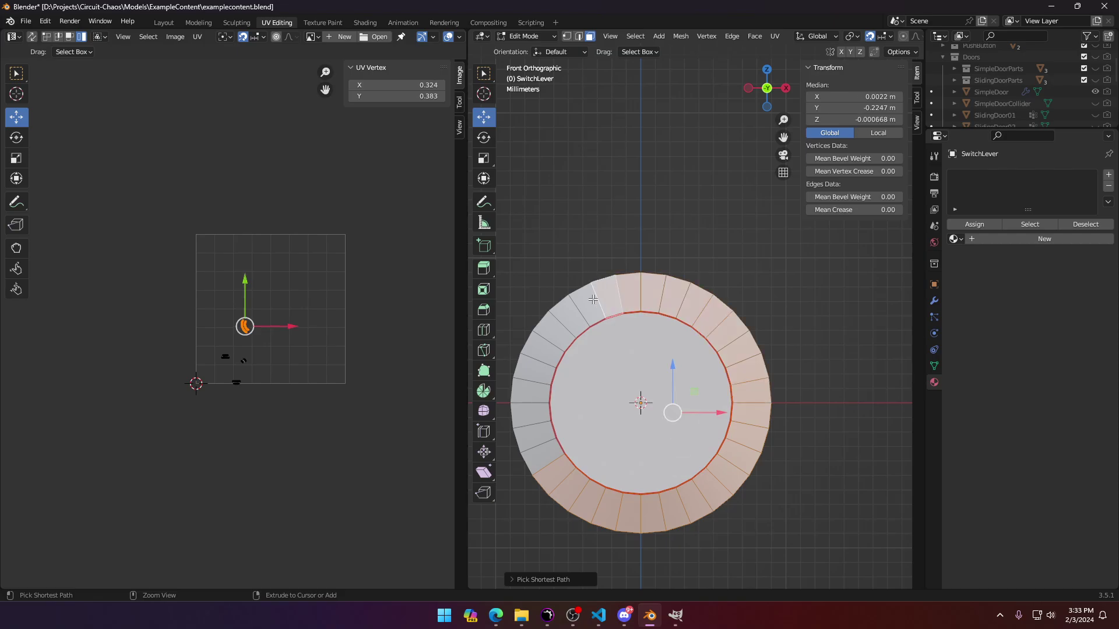
{"action": "left_click", "coordinate": [531, 389], "text": "ctrl"}
{"action": "left_click", "coordinate": [541, 457], "text": "ctrl"}
Step: Project the selected end-cap faces from the front view and move their UV island outside the UV square
{"action": "middle_click_drag", "start_coordinate": [607, 412], "coordinate": [678, 420]}
{"action": "key", "text": "KP_1"}
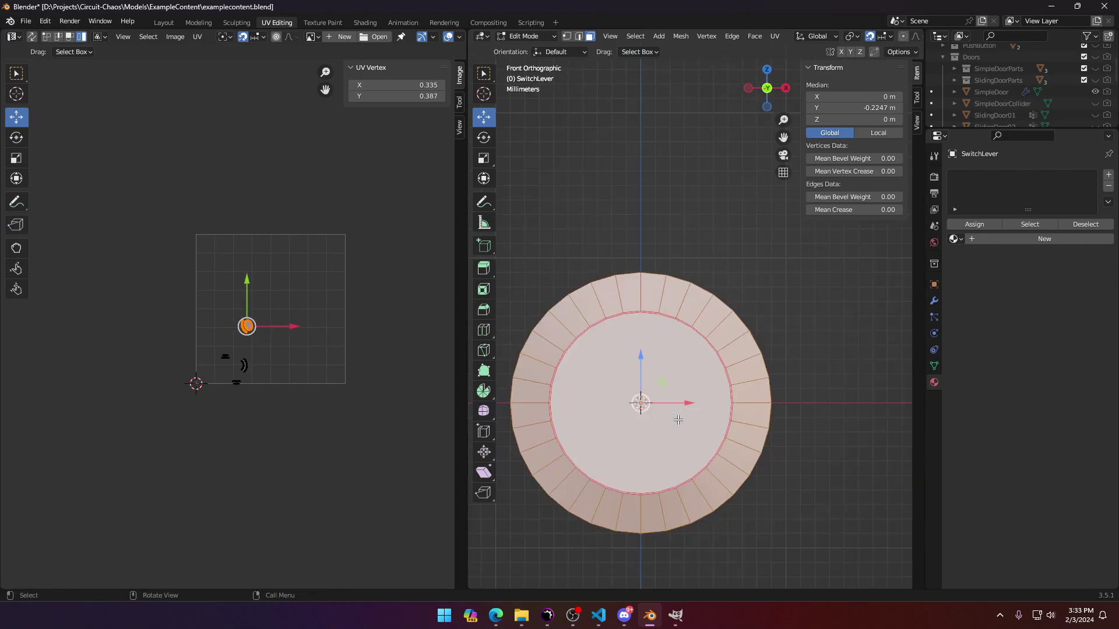
{"action": "key", "text": "u"}
{"action": "left_click", "coordinate": [644, 516]}
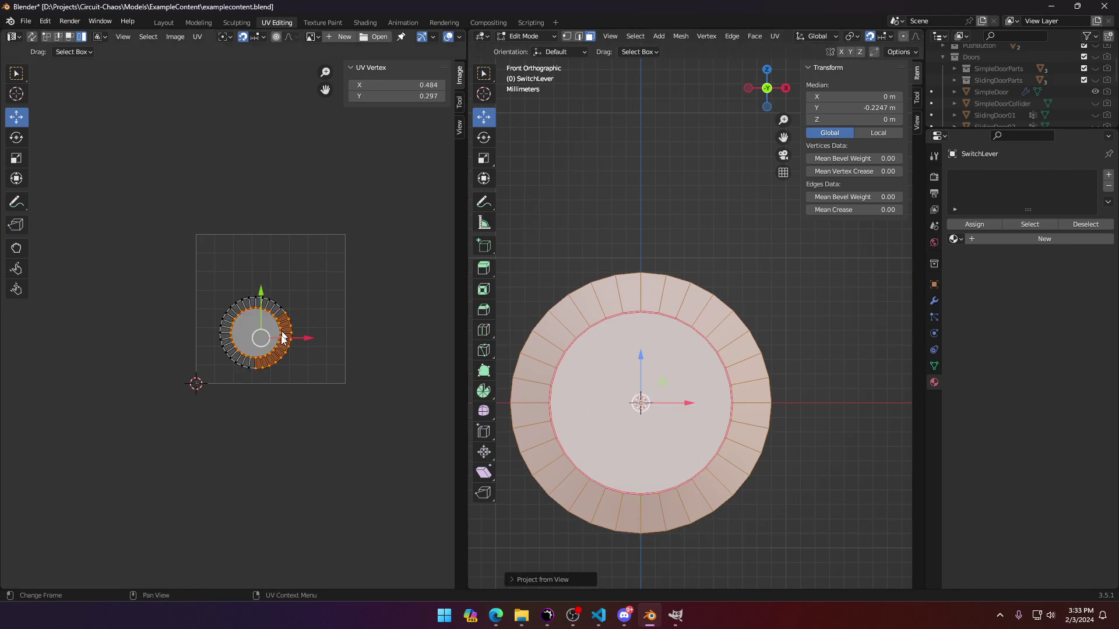
{"action": "key", "text": "a"}
{"action": "left_click_drag", "start_coordinate": [291, 333], "coordinate": [459, 332]}
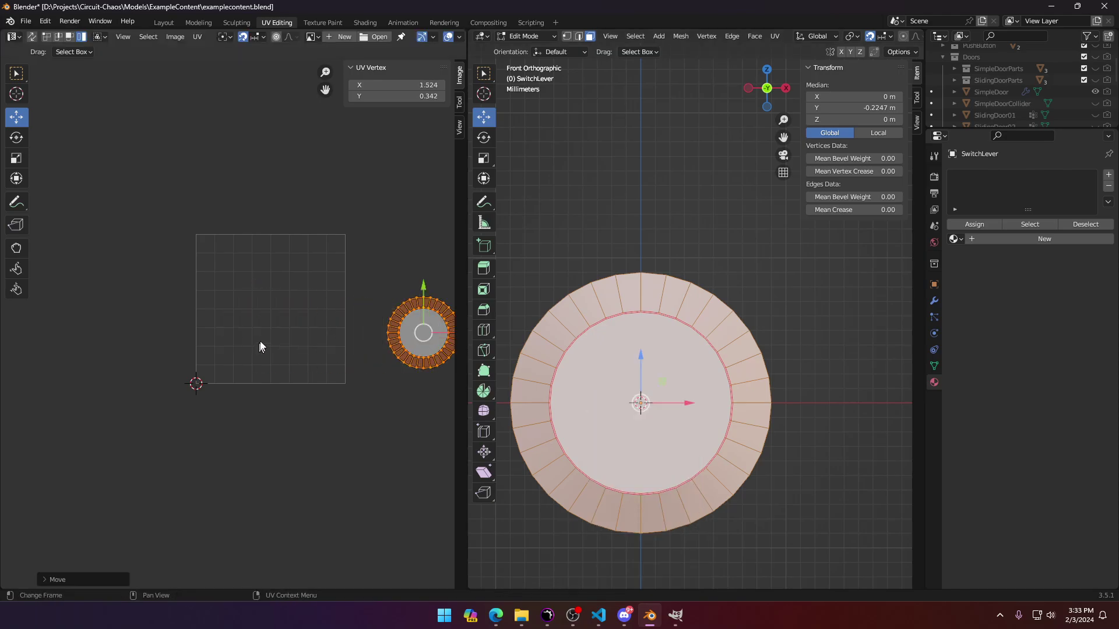
{"action": "key", "text": "a"}
{"action": "key", "text": "a"}
{"action": "left_click", "coordinate": [276, 354]}
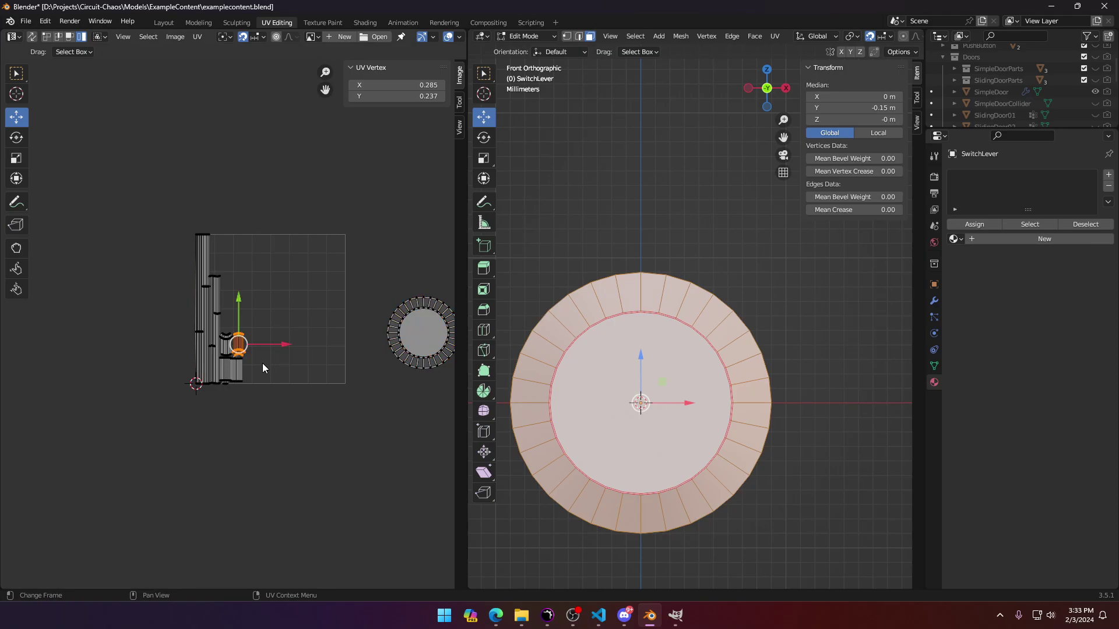
Step: Select the complete beveled ring of faces where the grip meets the lever's shaft
{"action": "middle_click_drag", "start_coordinate": [647, 419], "coordinate": [653, 379]}
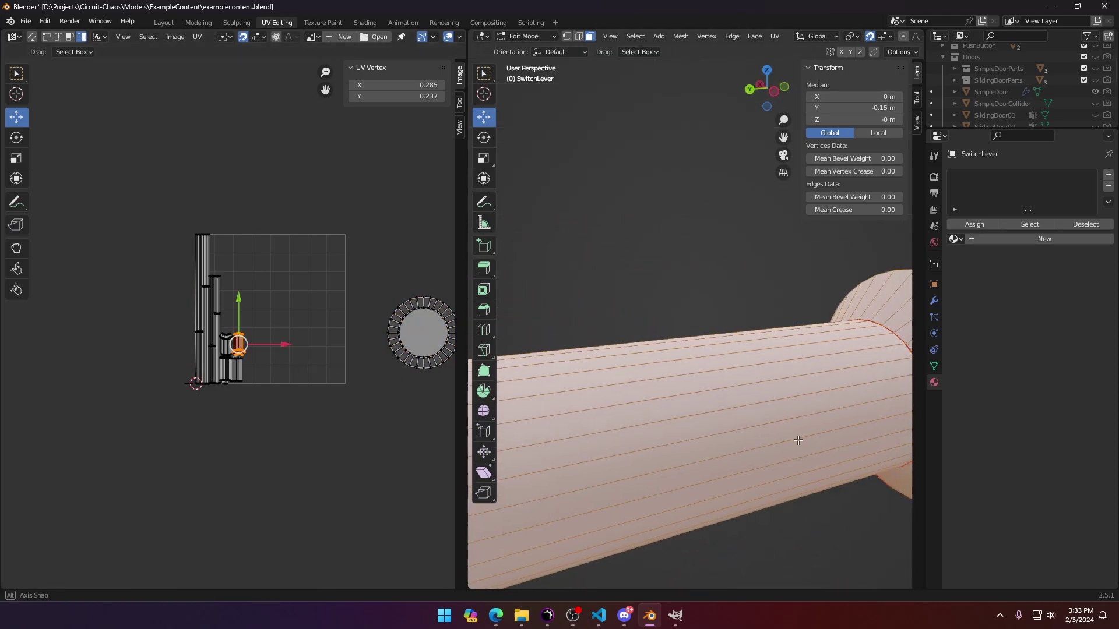
{"action": "left_click", "coordinate": [858, 368], "text": "alt"}
{"action": "scroll", "coordinate": [864, 434], "scroll_direction": "up", "scroll_amount": 2}
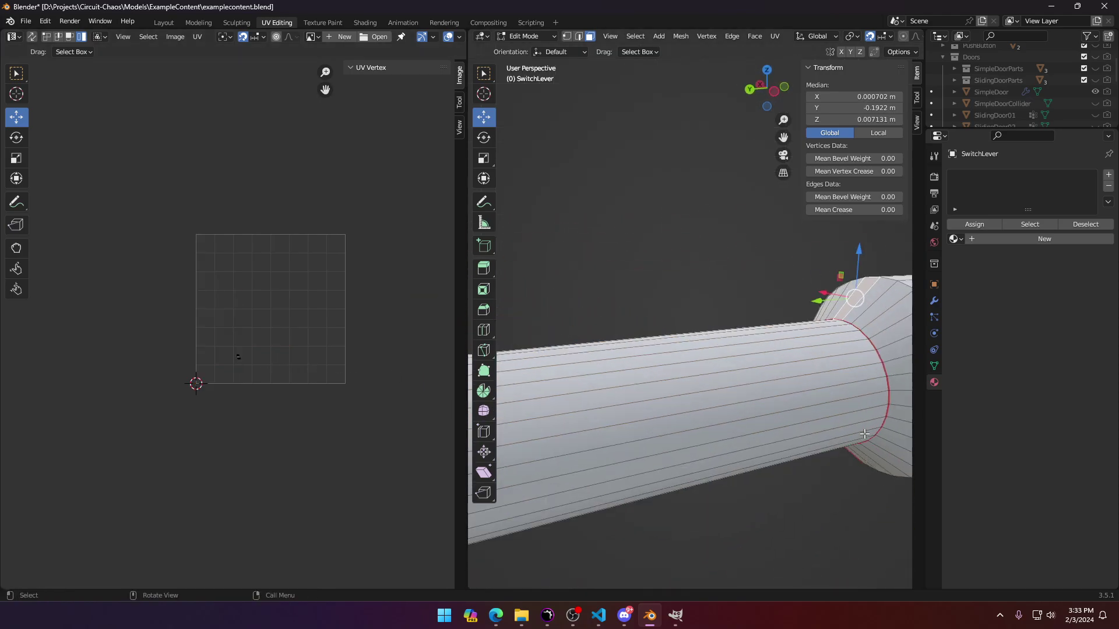
{"action": "left_click", "coordinate": [895, 458], "text": "ctrl"}
{"action": "middle_click_drag", "start_coordinate": [886, 376], "coordinate": [697, 379]}
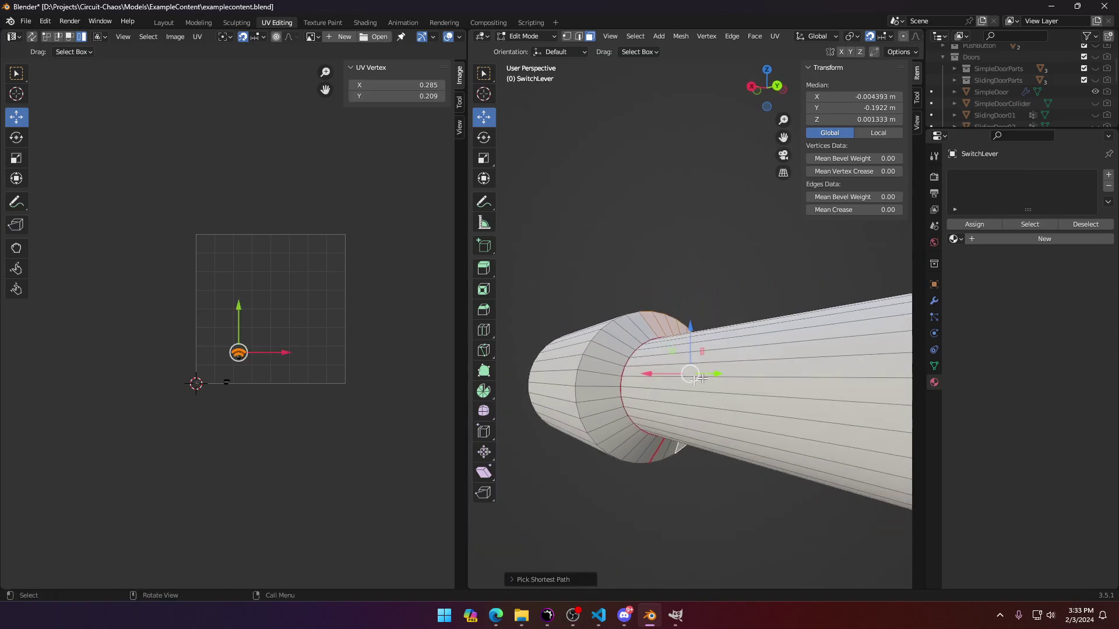
{"action": "left_click", "coordinate": [619, 442], "text": "ctrl"}
{"action": "left_click", "coordinate": [604, 336], "text": "ctrl"}
{"action": "left_click", "coordinate": [640, 323], "text": "ctrl"}
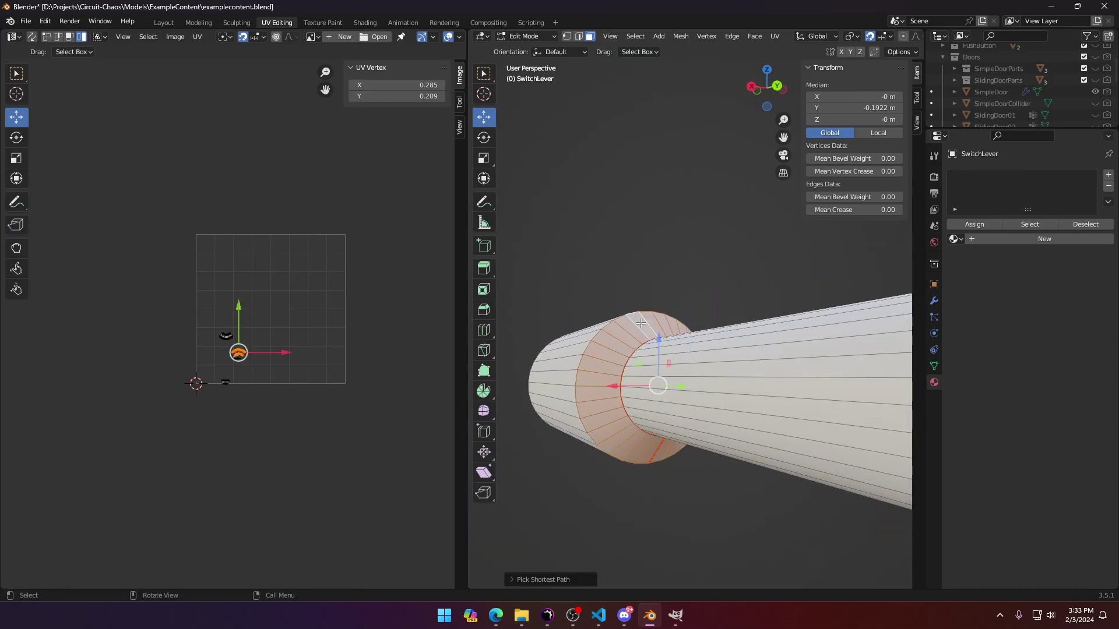
Step: Project the shaft-side ring from the front view and move its UV island out beside the UV square
{"action": "key", "text": "KP_1"}
{"action": "key", "text": "KP_1"}
{"action": "key", "text": "u"}
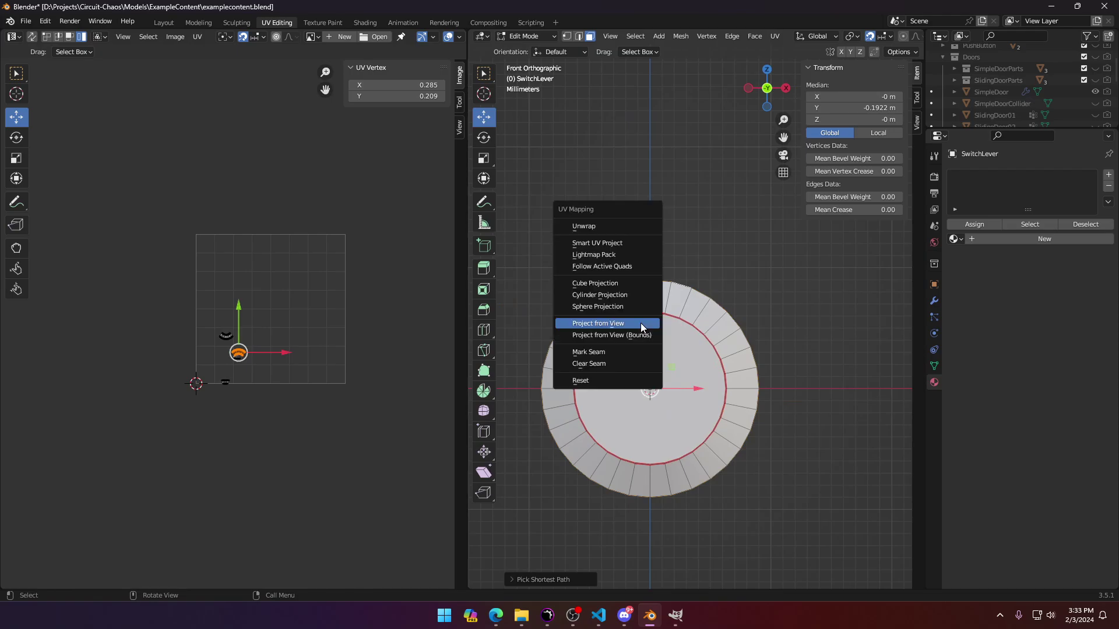
{"action": "left_click", "coordinate": [641, 323]}
{"action": "key", "text": "a"}
{"action": "key", "text": "g"}
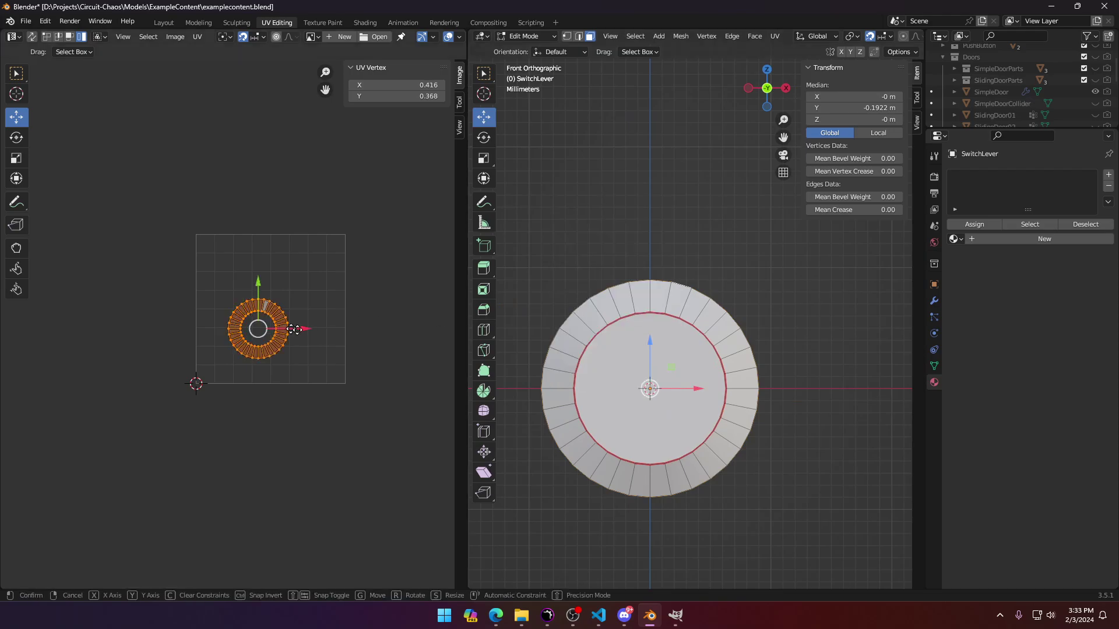
{"action": "left_click", "coordinate": [1, 337]}
Step: Show all of the lever's UVs and move the shaft-side ring island back inside the UV square
{"action": "key", "text": "a"}
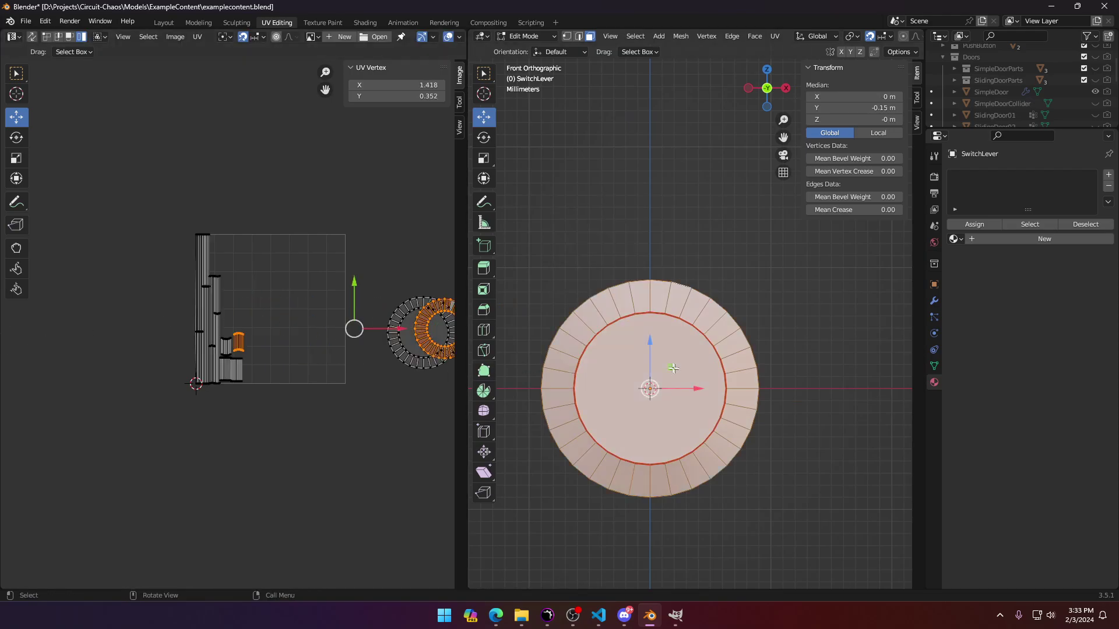
{"action": "middle_click_drag", "start_coordinate": [434, 353], "coordinate": [326, 365], "text": "shift"}
{"action": "left_click", "coordinate": [362, 346]}
{"action": "left_click_drag", "start_coordinate": [362, 340], "coordinate": [222, 344]}
{"action": "middle_click_drag", "start_coordinate": [150, 376], "coordinate": [238, 395]}
{"action": "scroll", "coordinate": [238, 386], "scroll_direction": "up", "scroll_amount": 3}
{"action": "left_click", "coordinate": [188, 437]}
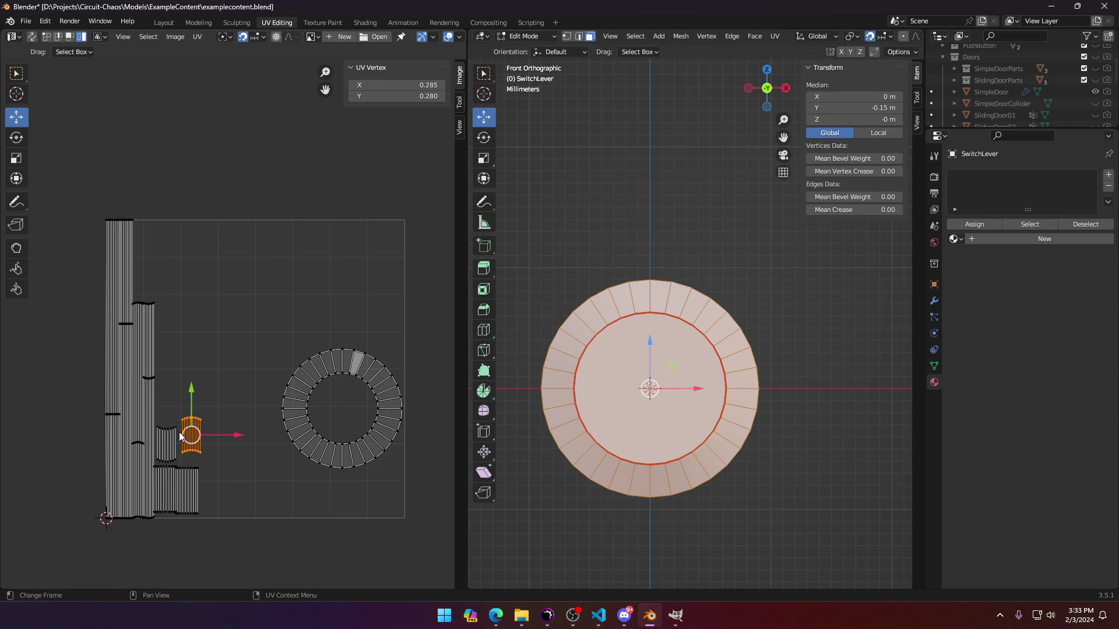
Step: Scale the shaft-side ring island down to a small circle and place it beside the long shaft strips
{"action": "left_click", "coordinate": [381, 452]}
{"action": "key", "text": "s"}
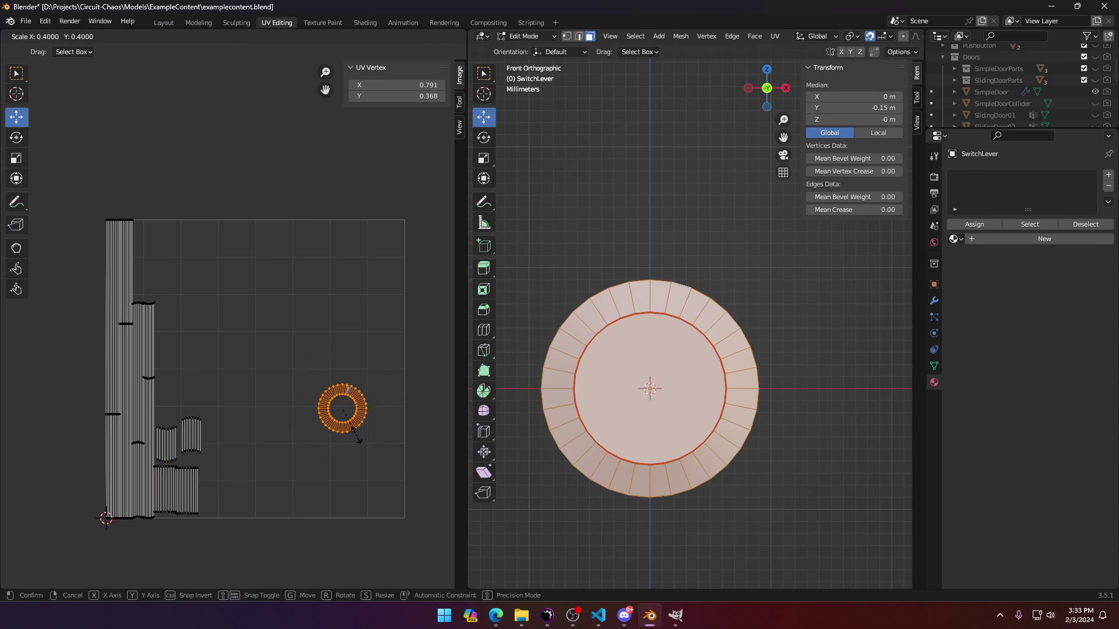
{"action": "left_click", "coordinate": [354, 420]}
{"action": "left_click_drag", "start_coordinate": [354, 419], "coordinate": [189, 384]}
{"action": "scroll", "coordinate": [190, 384], "scroll_direction": "up", "scroll_amount": 2}
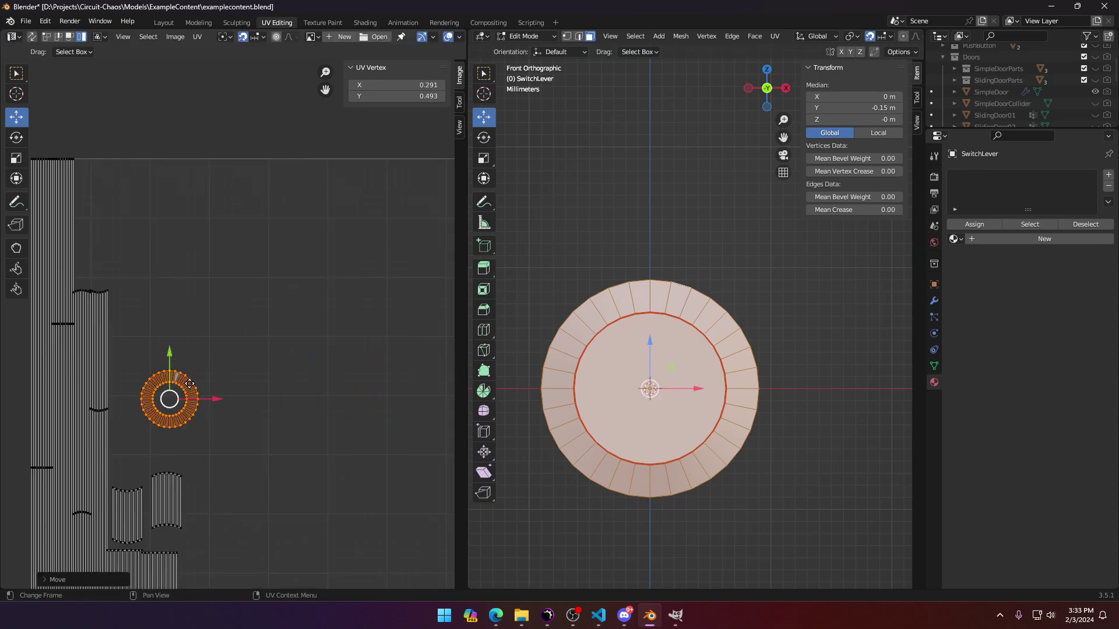
{"action": "key", "text": "s"}
{"action": "left_click", "coordinate": [182, 414]}
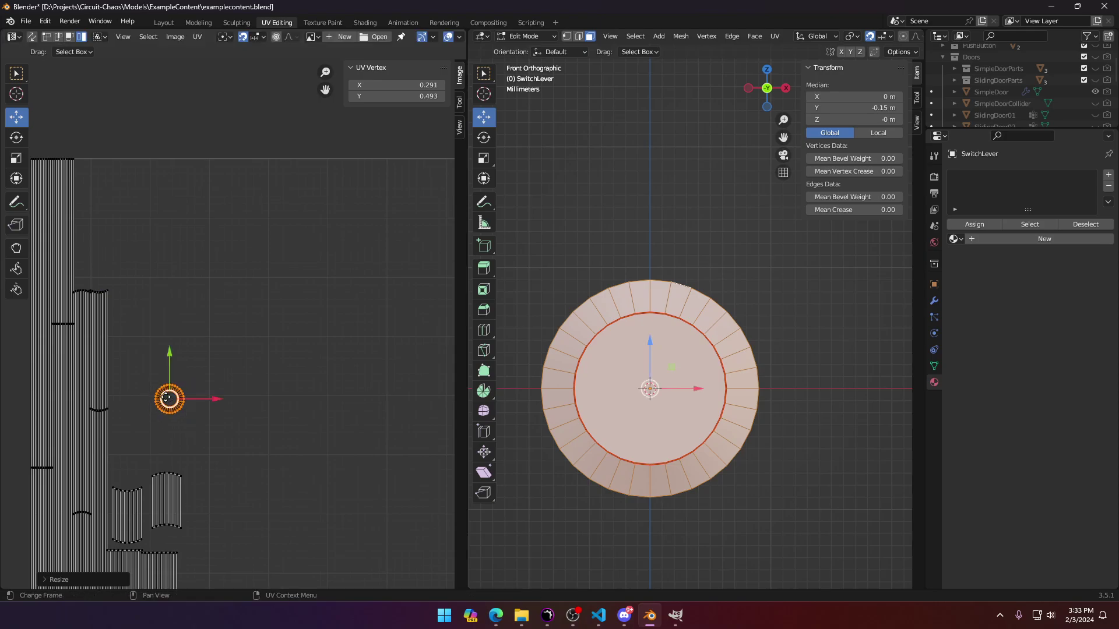
{"action": "key", "text": "g"}
{"action": "left_click", "coordinate": [122, 341]}
{"action": "scroll", "coordinate": [191, 383], "scroll_direction": "down", "scroll_amount": 2}
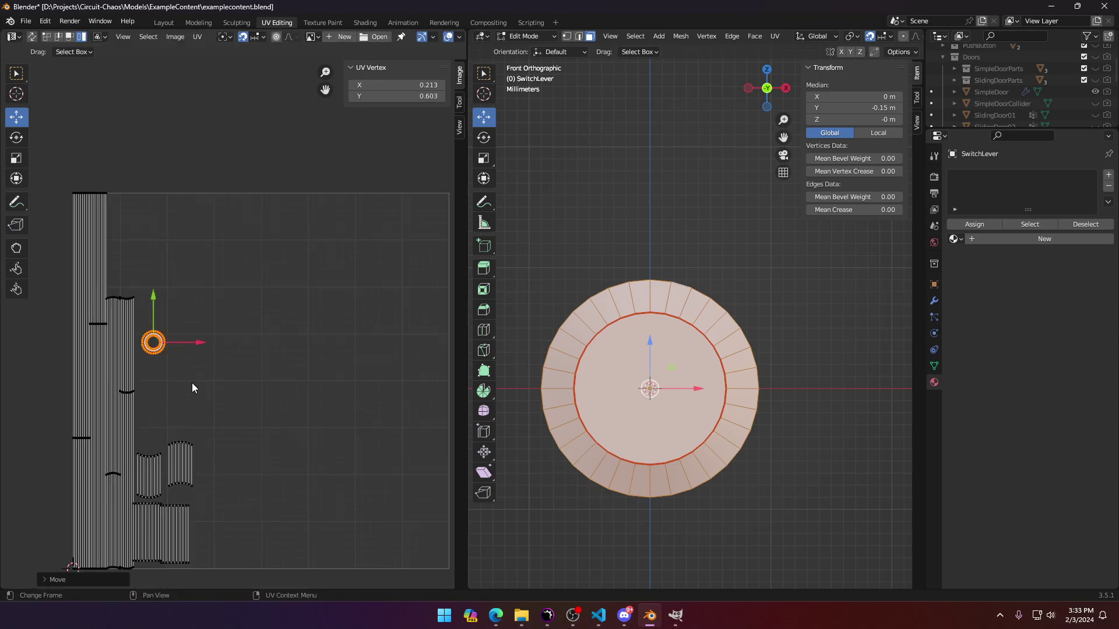
Step: Select all the long side faces around the grip's cylinder, leaving out both beveled rings
{"action": "scroll", "coordinate": [163, 483], "scroll_direction": "up", "scroll_amount": 3}
{"action": "middle_click_drag", "start_coordinate": [560, 363], "coordinate": [624, 388]}
{"action": "left_click", "coordinate": [773, 440]}
{"action": "scroll", "coordinate": [774, 440], "scroll_direction": "down", "scroll_amount": 2}
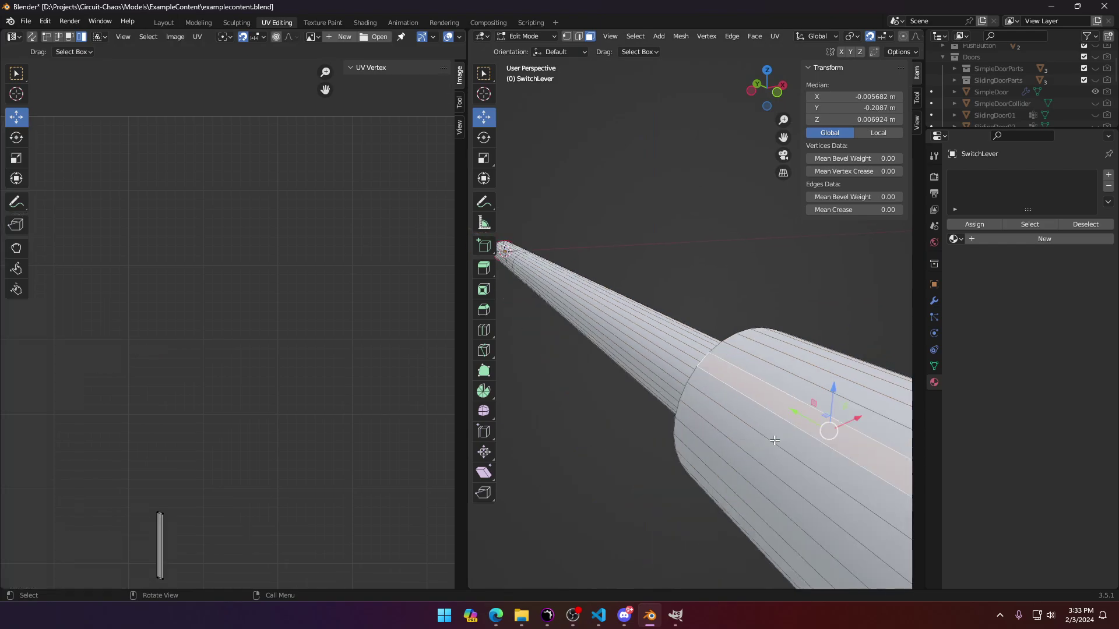
{"action": "middle_click_drag", "start_coordinate": [709, 460], "coordinate": [686, 421]}
{"action": "scroll", "coordinate": [748, 382], "scroll_direction": "down", "scroll_amount": 2}
{"action": "left_click", "coordinate": [747, 382], "text": "ctrl"}
{"action": "middle_click_drag", "start_coordinate": [747, 382], "coordinate": [607, 395]}
{"action": "left_click", "coordinate": [599, 282], "text": "ctrl"}
{"action": "left_click", "coordinate": [606, 394], "text": "ctrl"}
{"action": "middle_click_drag", "start_coordinate": [563, 354], "coordinate": [653, 381]}
{"action": "left_click", "coordinate": [652, 381], "text": "ctrl"}
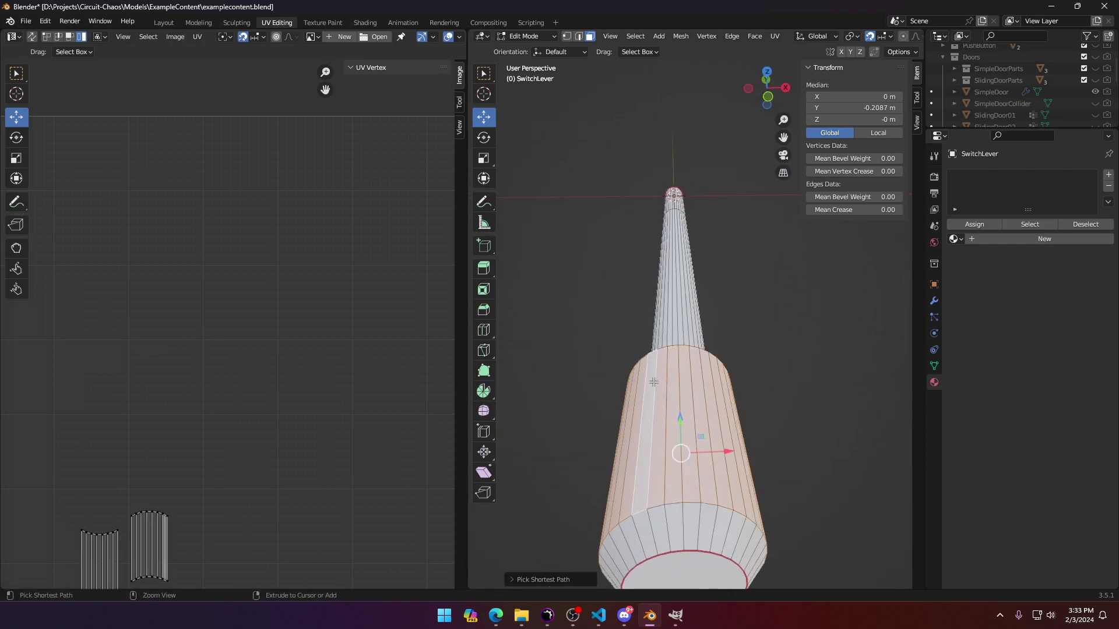
Step: Move all of the grip's side islands straight down below the UV square
{"action": "scroll", "coordinate": [206, 450], "scroll_direction": "down", "scroll_amount": 2}
{"action": "key", "text": "a"}
{"action": "scroll", "coordinate": [197, 447], "scroll_direction": "down", "scroll_amount": 3}
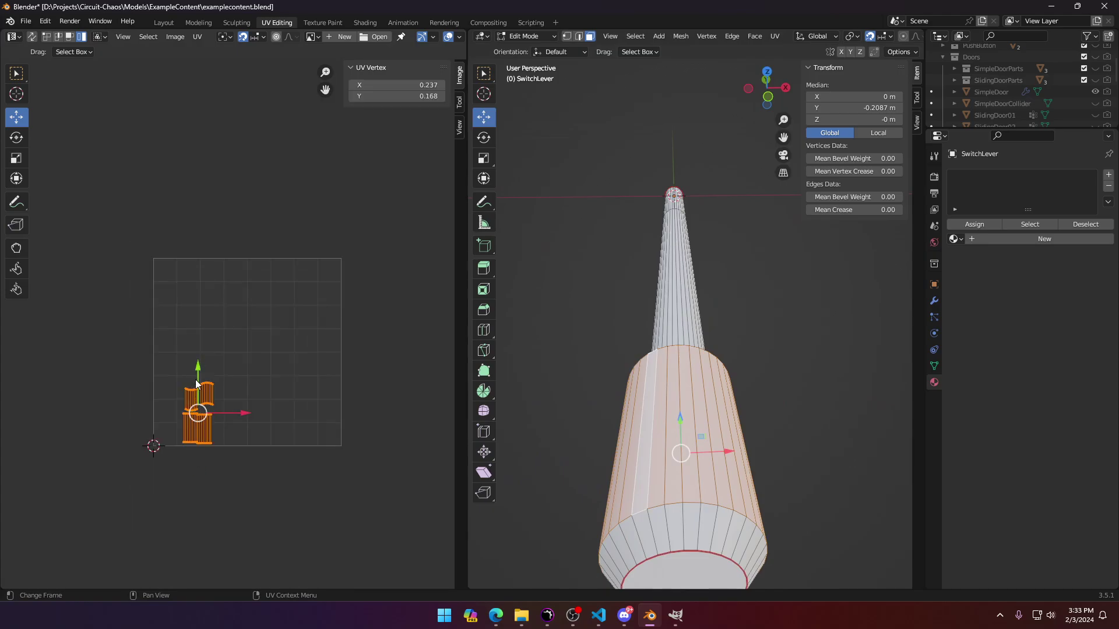
{"action": "left_click_drag", "start_coordinate": [197, 381], "coordinate": [197, 475]}
Step: Show the whole lever's UVs, bring the end-cap island into the UV square and scale it down beside the small ring
{"action": "key", "text": "a"}
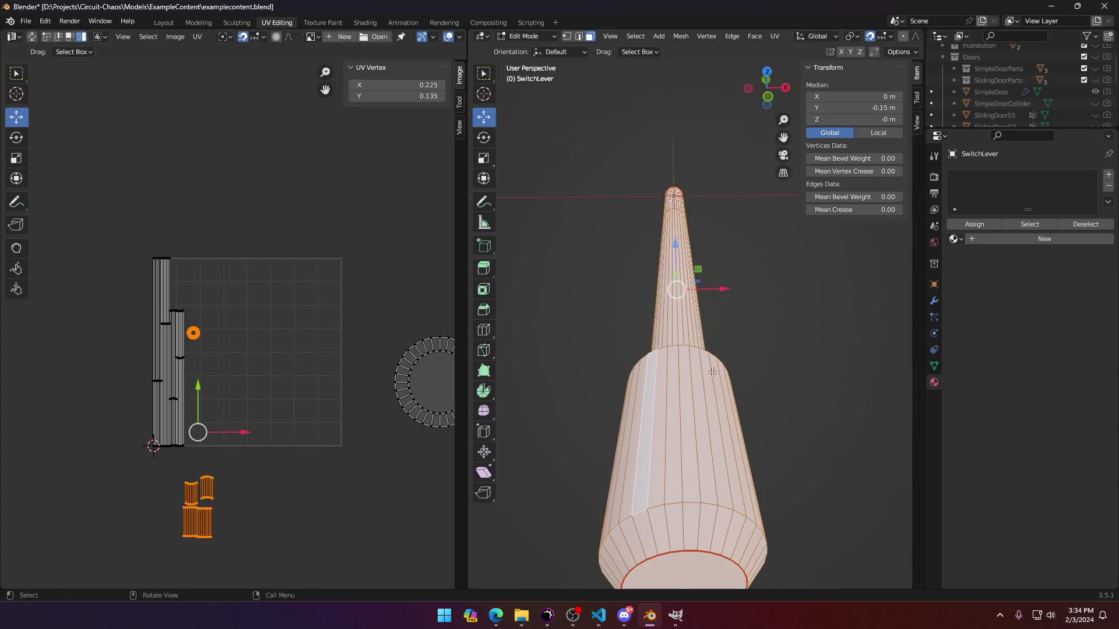
{"action": "left_click", "coordinate": [235, 424]}
{"action": "left_click", "coordinate": [183, 344]}
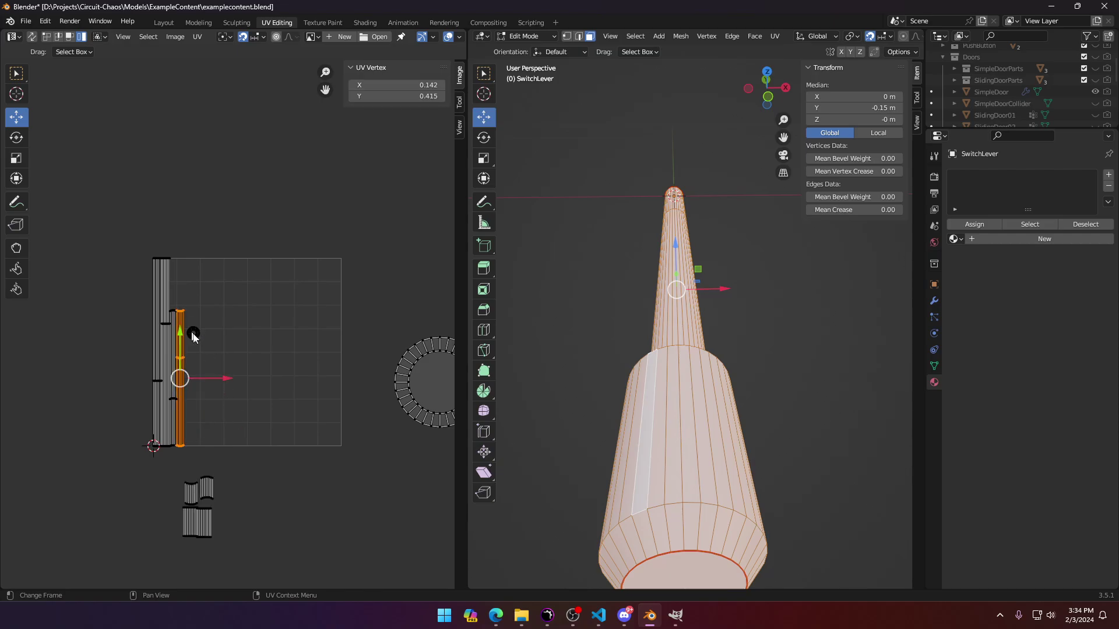
{"action": "left_click", "coordinate": [193, 334]}
{"action": "left_click", "coordinate": [419, 390]}
{"action": "left_click_drag", "start_coordinate": [435, 380], "coordinate": [344, 367]}
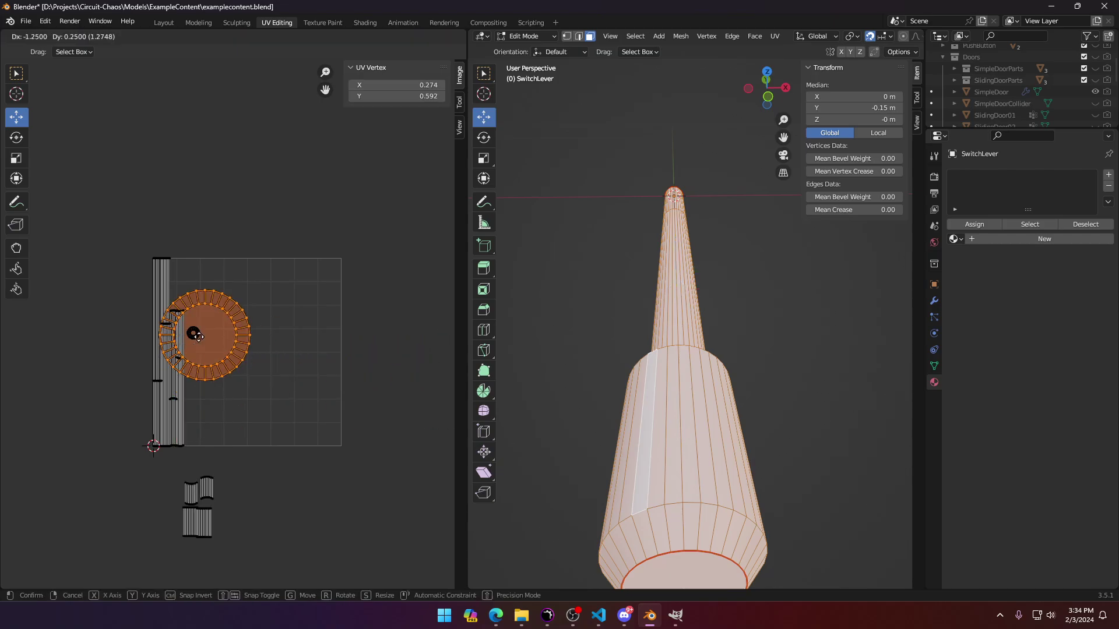
{"action": "left_click", "coordinate": [157, 323]}
{"action": "scroll", "coordinate": [175, 341], "scroll_direction": "up", "scroll_amount": 4}
{"action": "key", "text": "s"}
{"action": "left_click", "coordinate": [178, 374]}
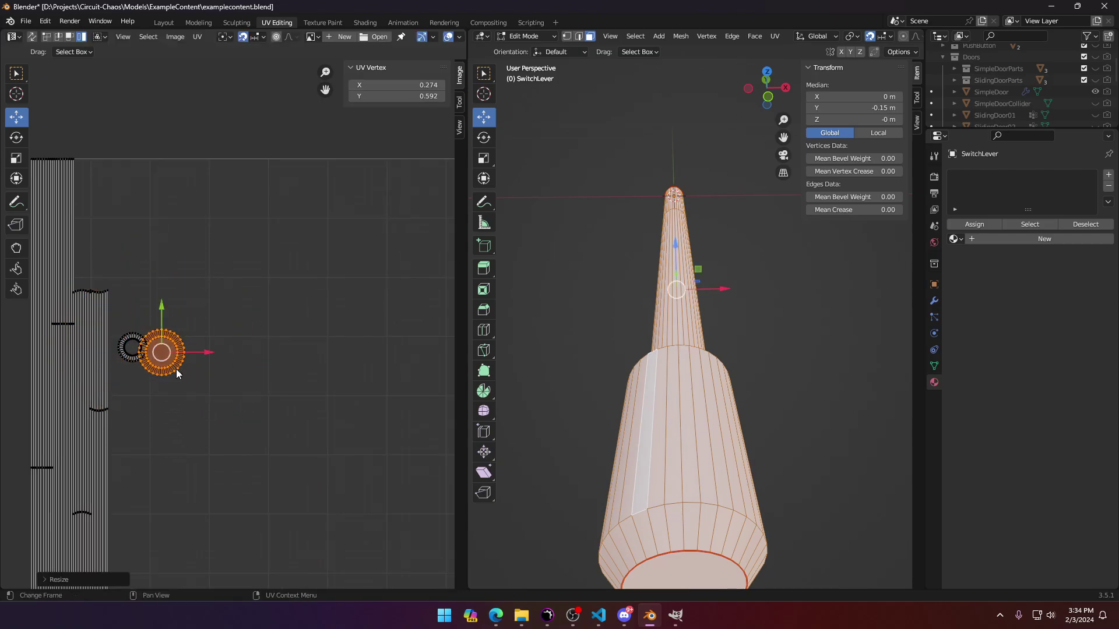
Step: Move the end-cap island above the smaller ring island so that the two no longer overlap
{"action": "middle_click_drag", "start_coordinate": [257, 315], "coordinate": [368, 326]}
{"action": "scroll", "coordinate": [322, 369], "scroll_direction": "up", "scroll_amount": 4}
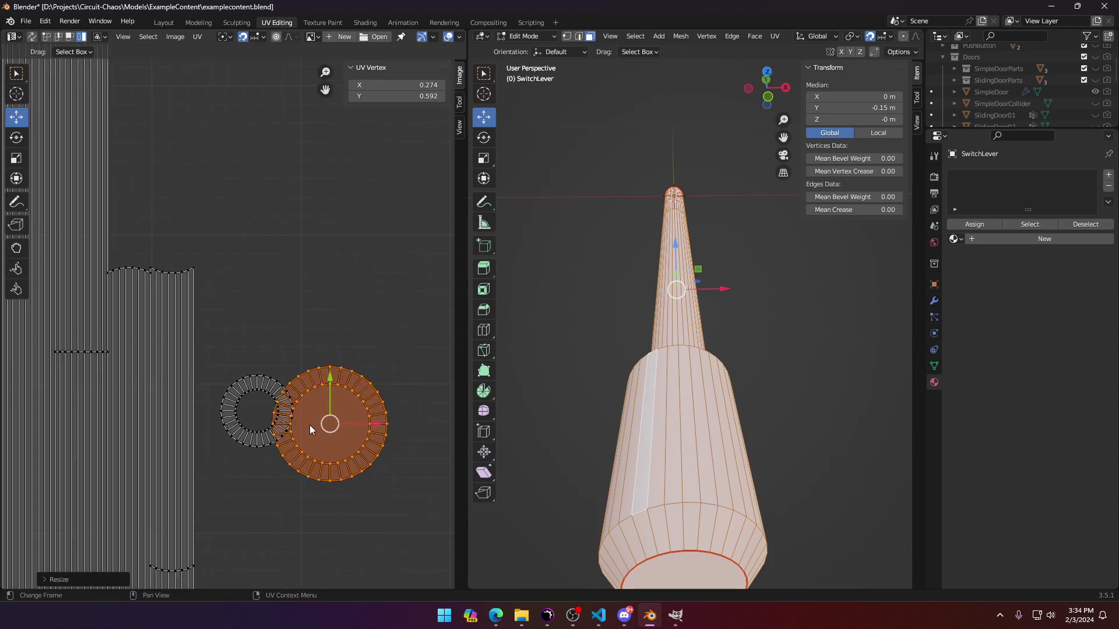
{"action": "left_click_drag", "start_coordinate": [326, 421], "coordinate": [273, 349]}
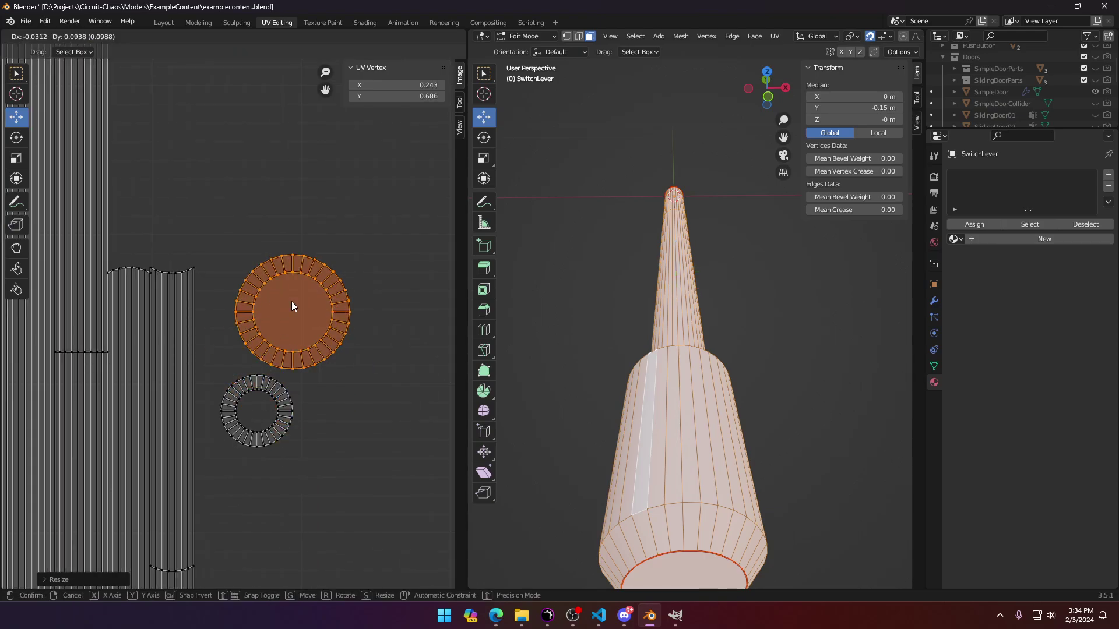
{"action": "left_click", "coordinate": [292, 305]}
Step: Select the grip's four side islands below the UV square and move them straight up into it, under the round islands
{"action": "scroll", "coordinate": [277, 434], "scroll_direction": "down", "scroll_amount": 6}
{"action": "middle_click_drag", "start_coordinate": [228, 556], "coordinate": [235, 438]}
{"action": "left_click", "coordinate": [238, 422]}
{"action": "key", "text": "a"}
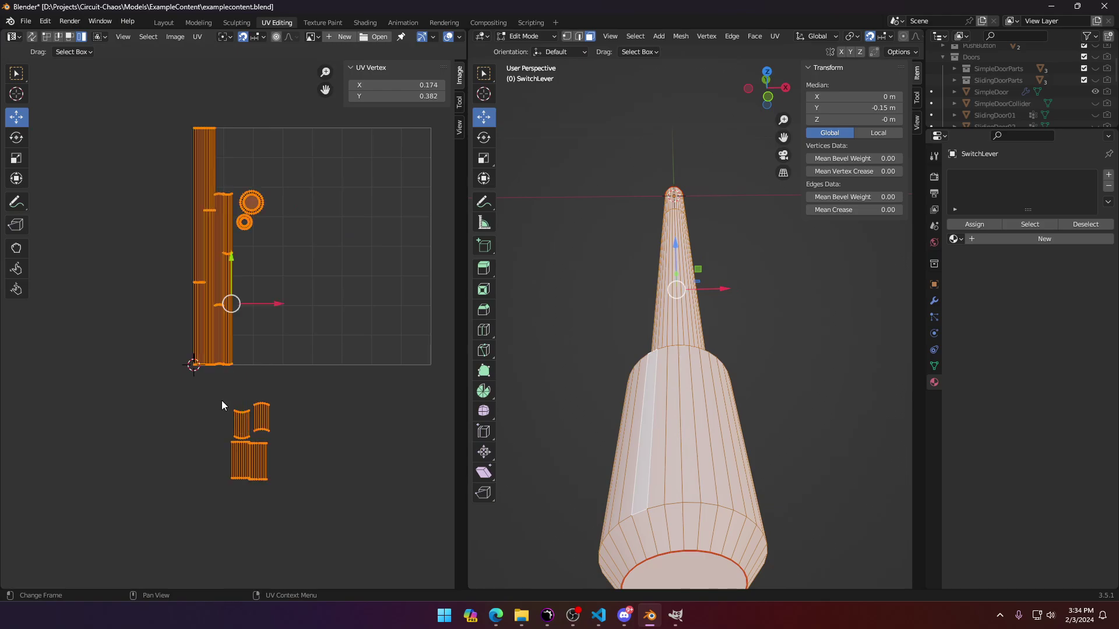
{"action": "left_click", "coordinate": [229, 408]}
{"action": "left_click", "coordinate": [260, 417], "text": "shift"}
{"action": "left_click", "coordinate": [258, 458], "text": "shift"}
{"action": "left_click", "coordinate": [236, 468], "text": "shift"}
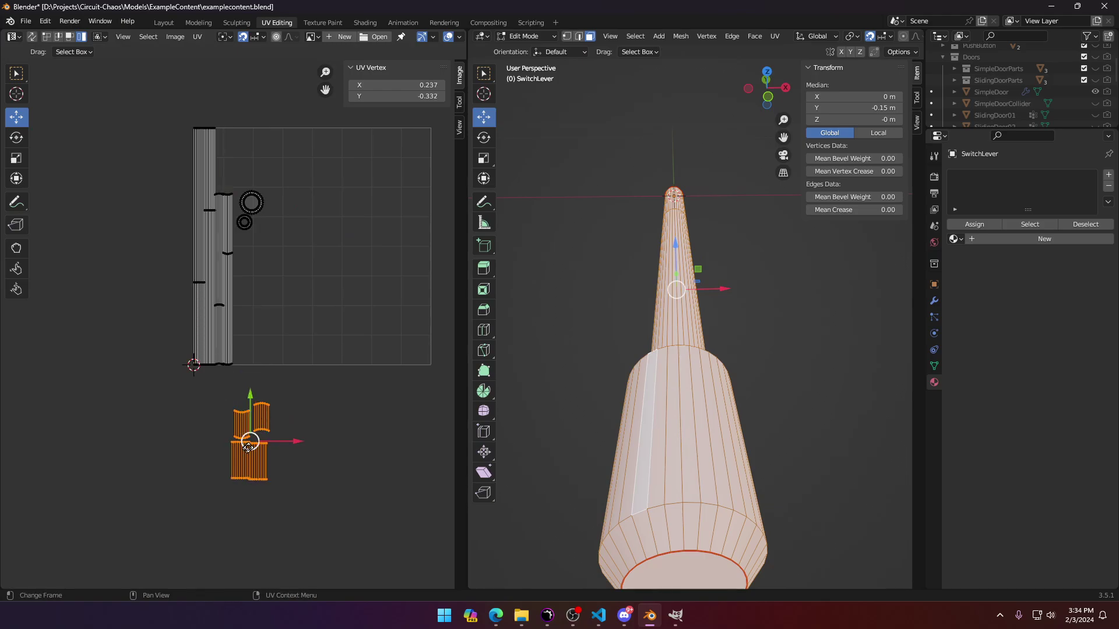
{"action": "left_click_drag", "start_coordinate": [253, 434], "coordinate": [252, 256]}
{"action": "left_click", "coordinate": [253, 257]}
Step: Nudge the four grip side islands slightly away from the tall shaft strips and up, closer beneath the small ring island
{"action": "scroll", "coordinate": [251, 259], "scroll_direction": "up", "scroll_amount": 5}
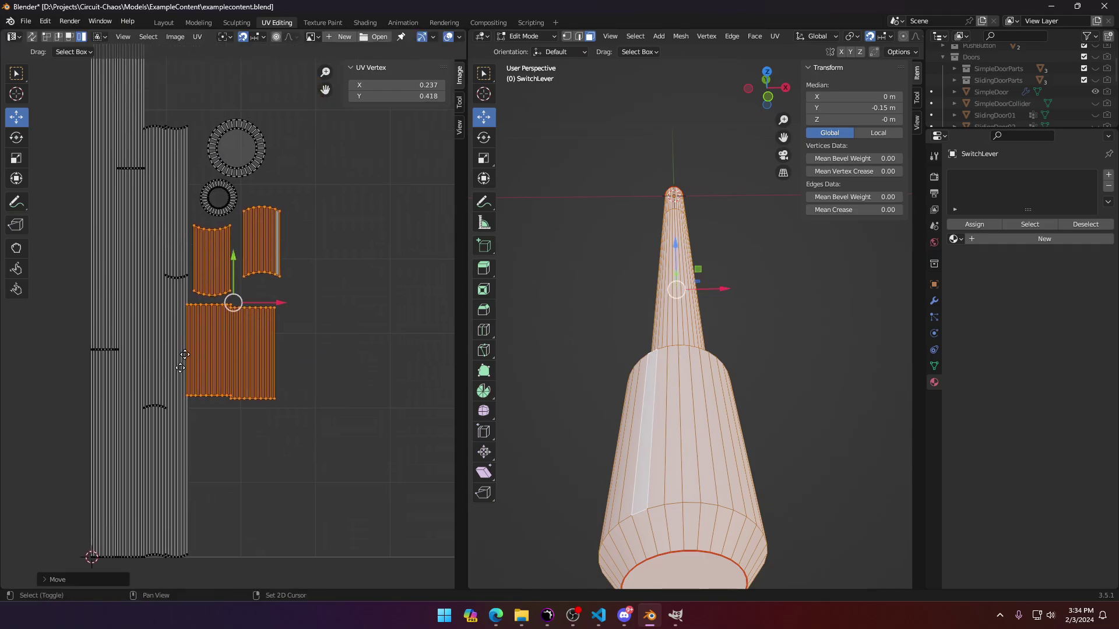
{"action": "key", "text": "g"}
{"action": "left_click", "coordinate": [239, 429]}
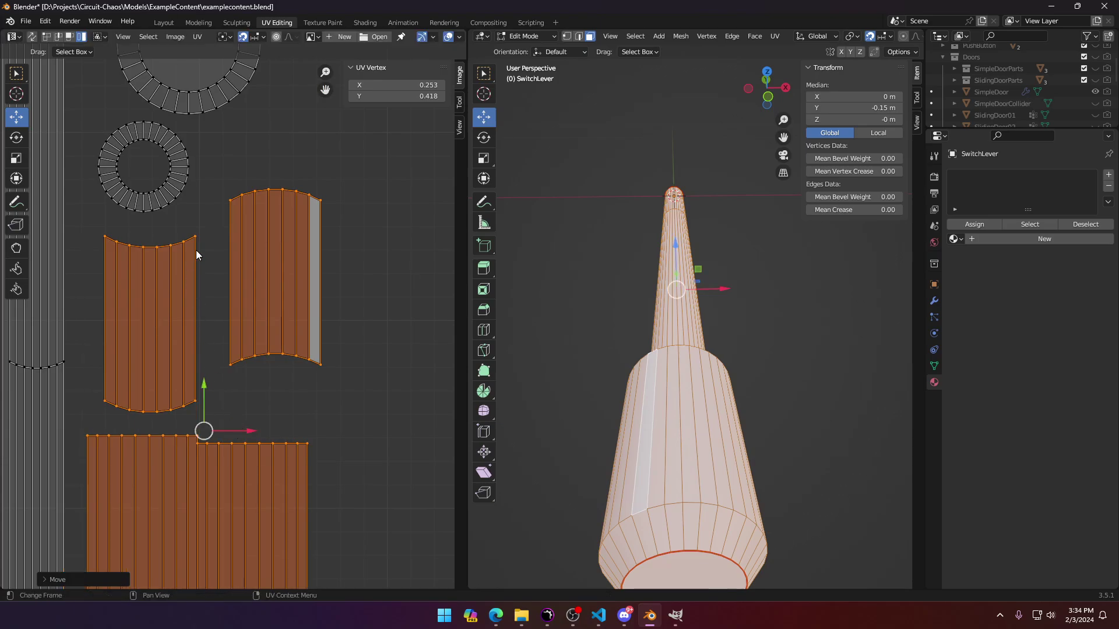
{"action": "left_click_drag", "start_coordinate": [202, 385], "coordinate": [195, 361]}
{"action": "scroll", "coordinate": [243, 362], "scroll_direction": "down", "scroll_amount": 3}
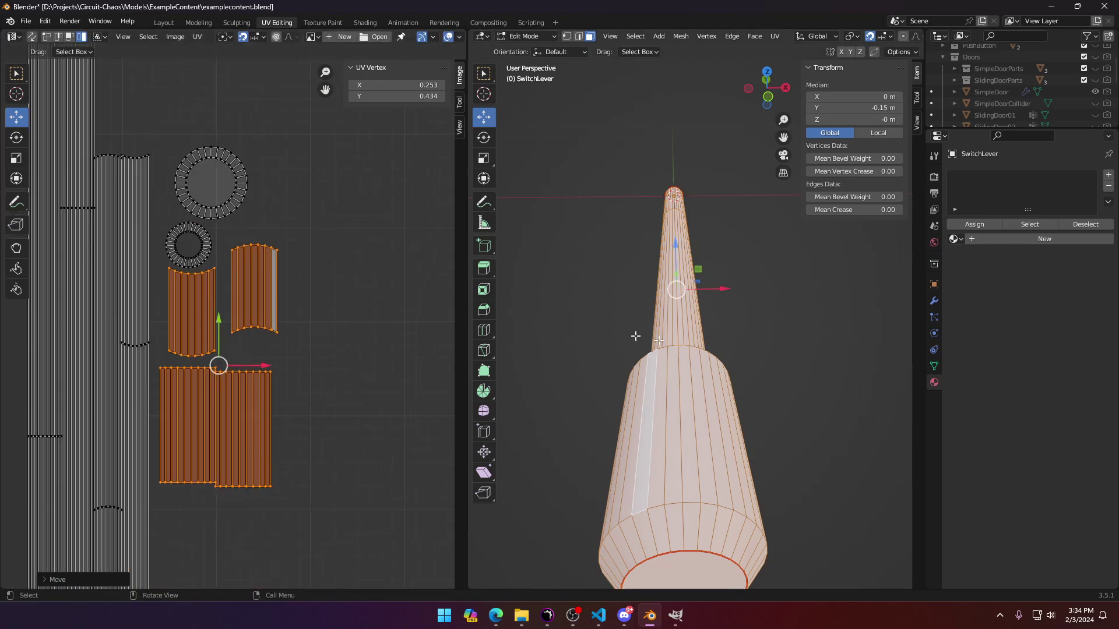
Step: Start a new image named switch with a width and height of 2048 px
{"action": "scroll", "coordinate": [636, 336], "scroll_direction": "down", "scroll_amount": 4}
{"action": "scroll", "coordinate": [635, 336], "scroll_direction": "up", "scroll_amount": 2}
{"action": "left_click", "coordinate": [173, 38]}
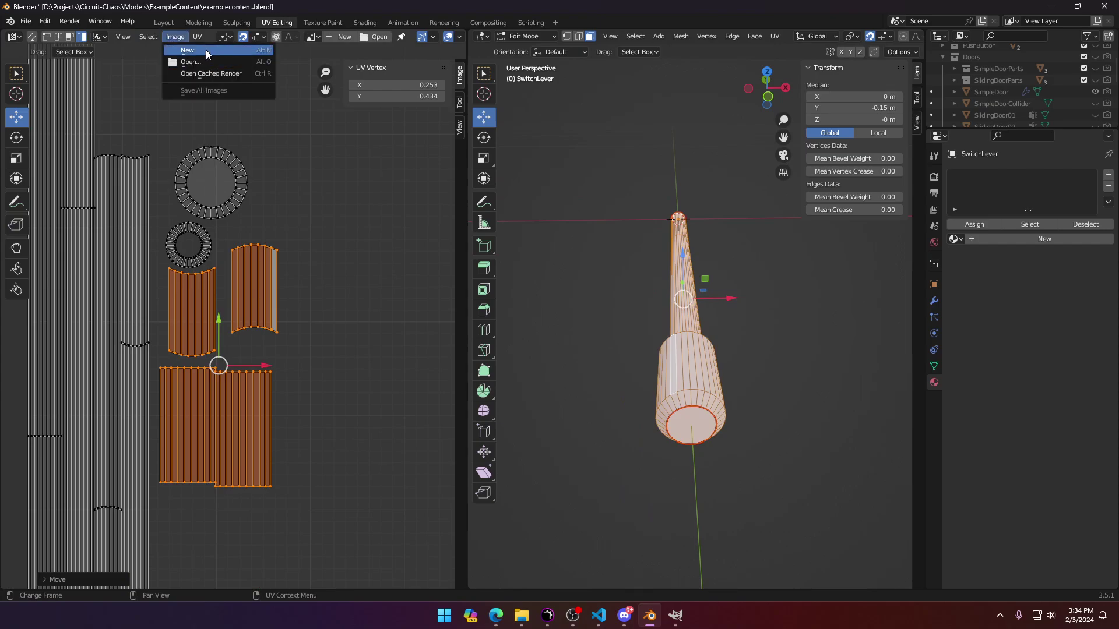
{"action": "left_click", "coordinate": [205, 51]}
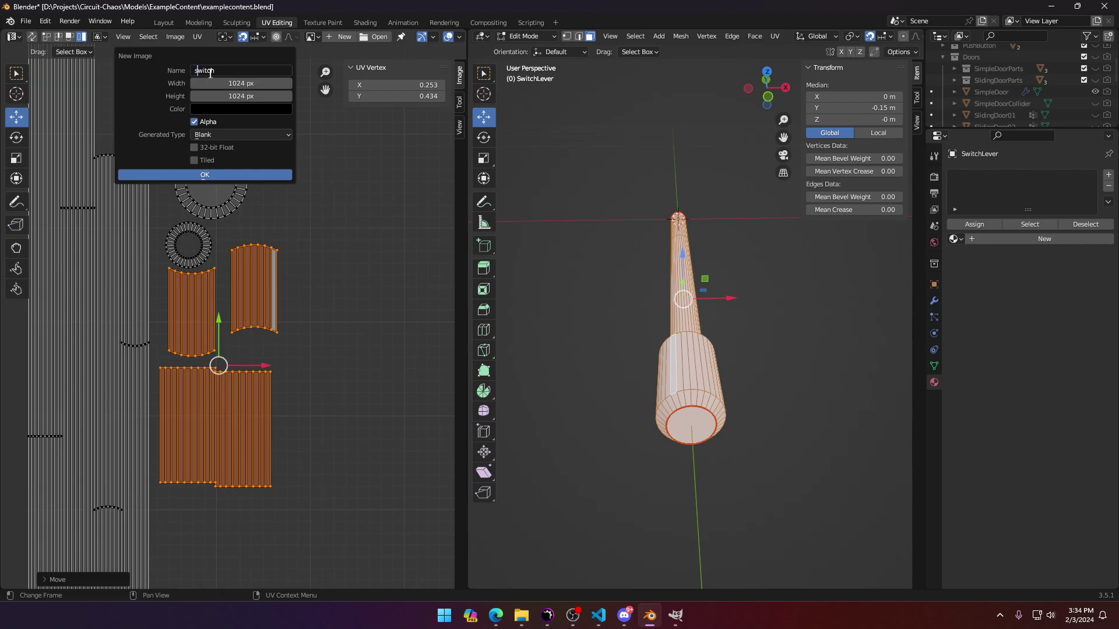
{"action": "left_click", "coordinate": [228, 82]}
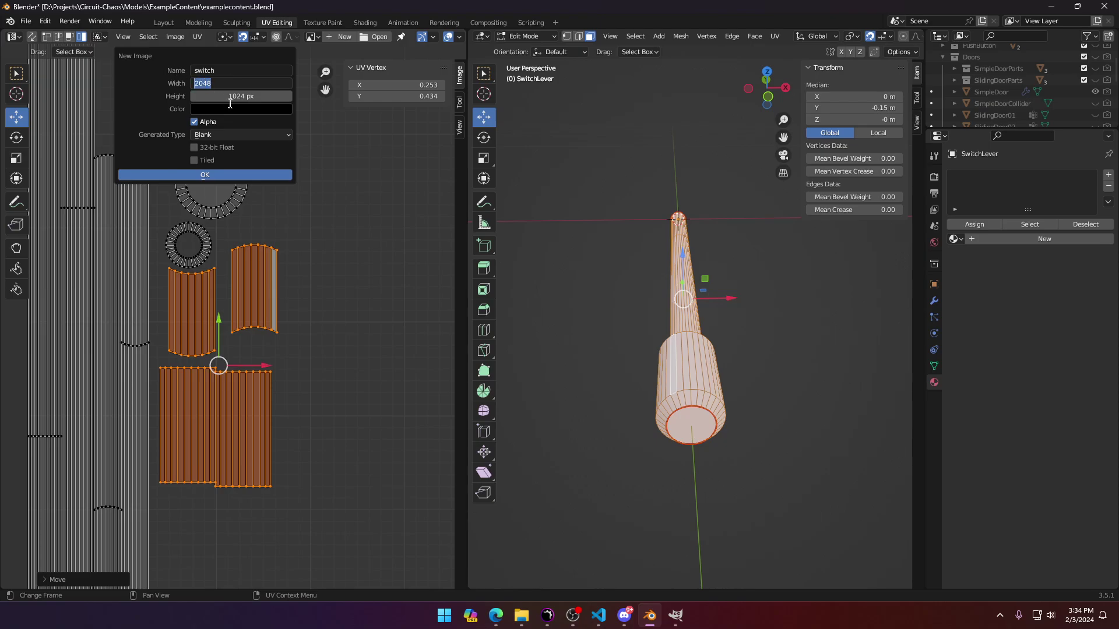
{"action": "key", "text": "Return"}
{"action": "left_click", "coordinate": [236, 97]}
{"action": "type", "text": "2048"}
{"action": "key", "text": "Return"}
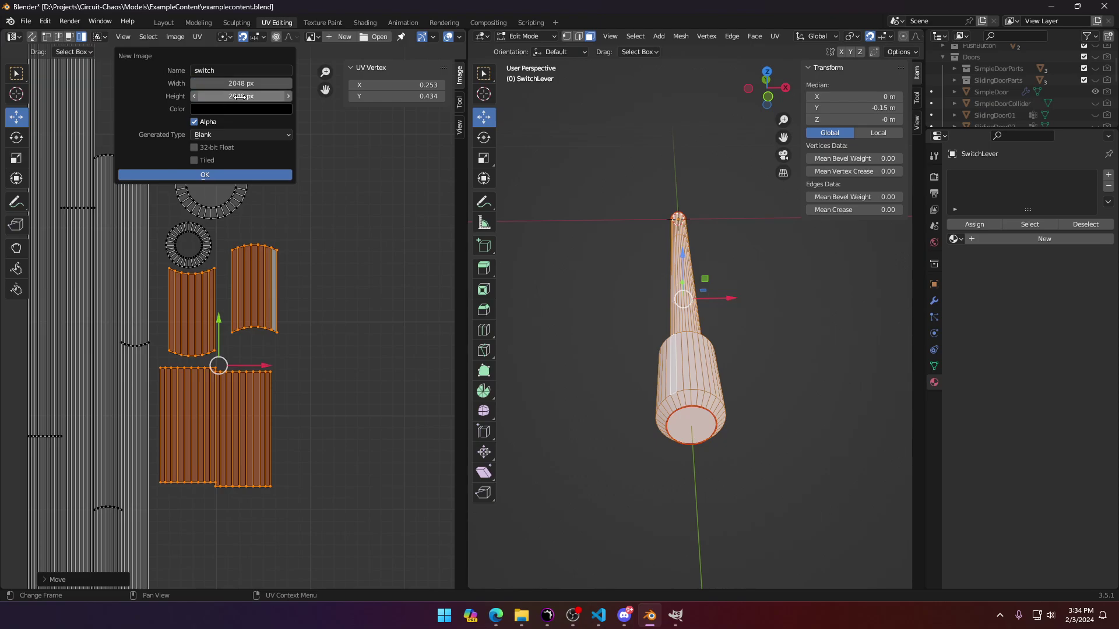
Step: Set the new image's generated type to Color Grid and create it behind the UV layout
{"action": "left_click", "coordinate": [240, 135]}
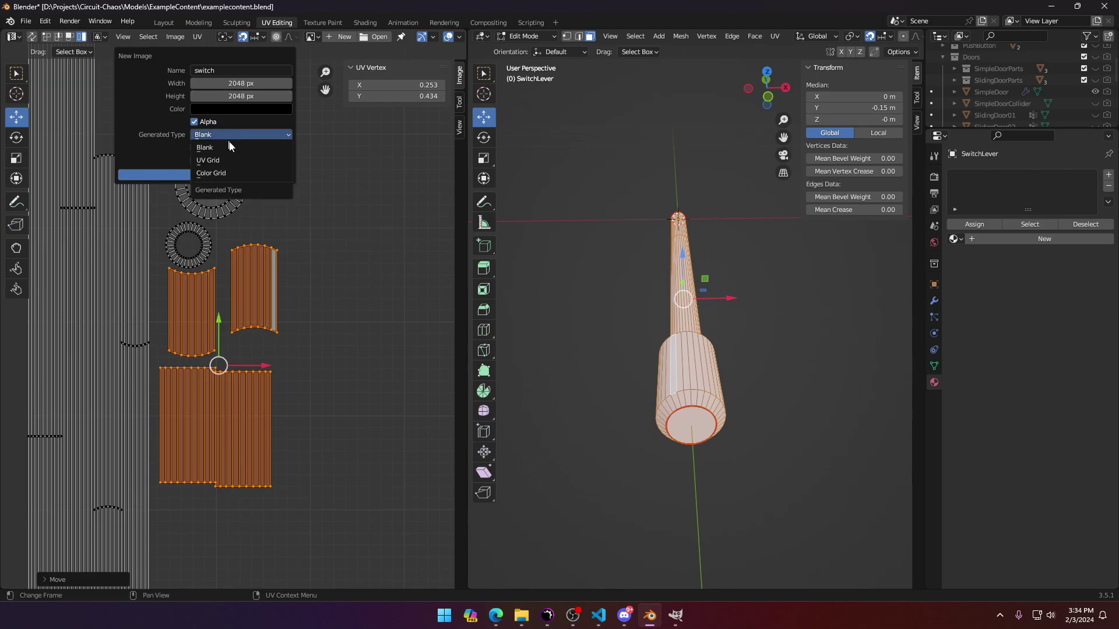
{"action": "left_click", "coordinate": [229, 174]}
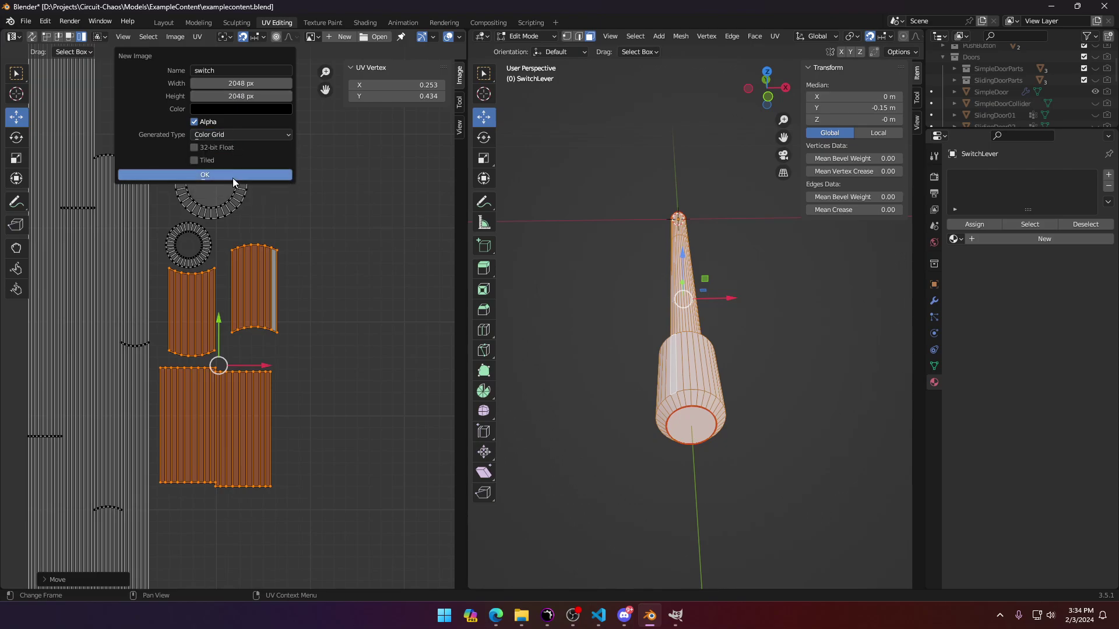
{"action": "left_click", "coordinate": [232, 174]}
{"action": "scroll", "coordinate": [242, 287], "scroll_direction": "down", "scroll_amount": 5}
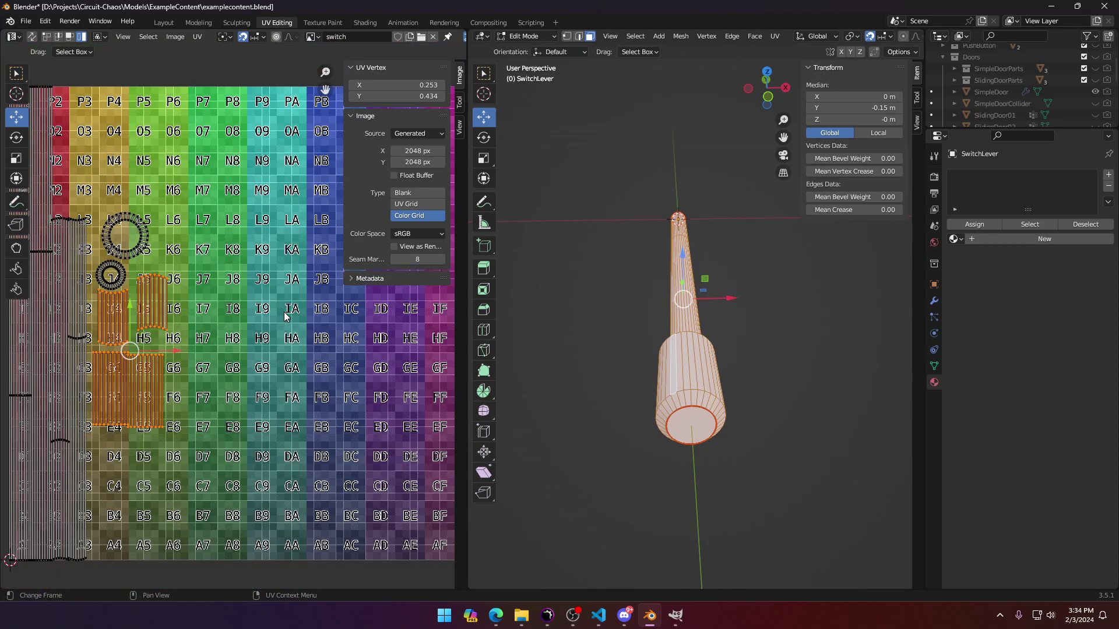
{"action": "scroll", "coordinate": [242, 287], "scroll_direction": "up", "scroll_amount": 3}
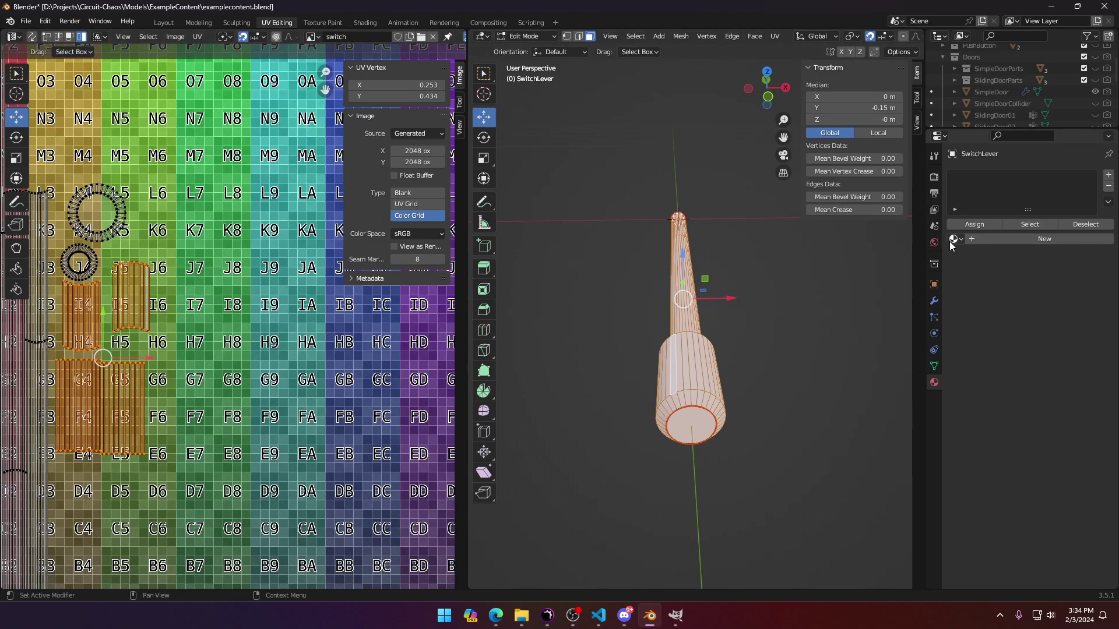
Step: Add a new material named Switch to the lever and brighten its base color to white
{"action": "left_click", "coordinate": [973, 240]}
{"action": "double_click", "coordinate": [987, 240]}
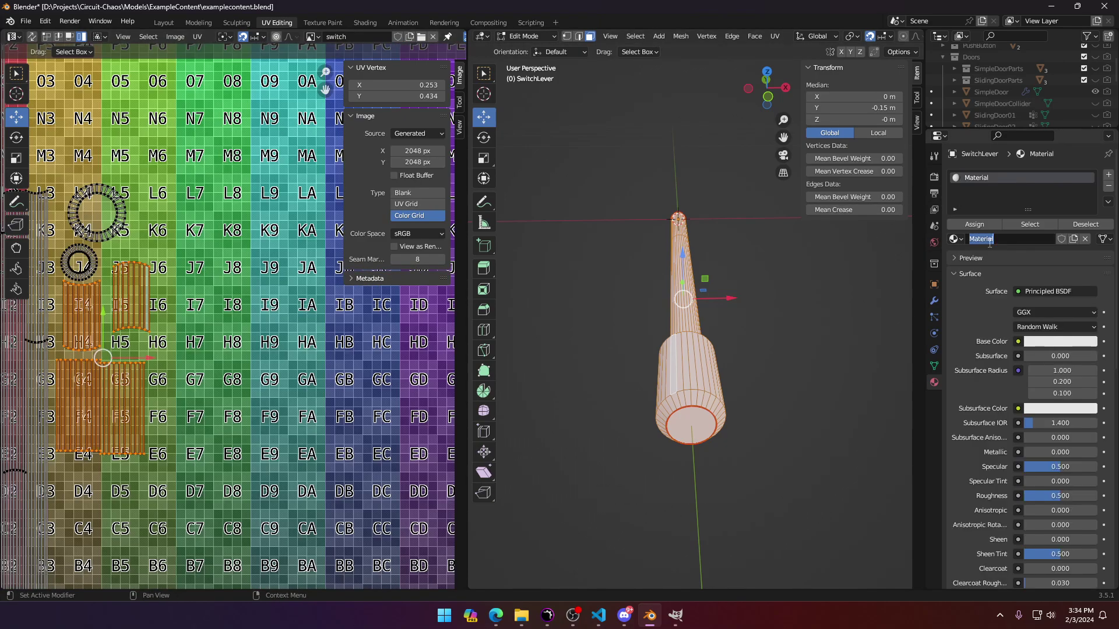
{"action": "type", "text": "Switch"}
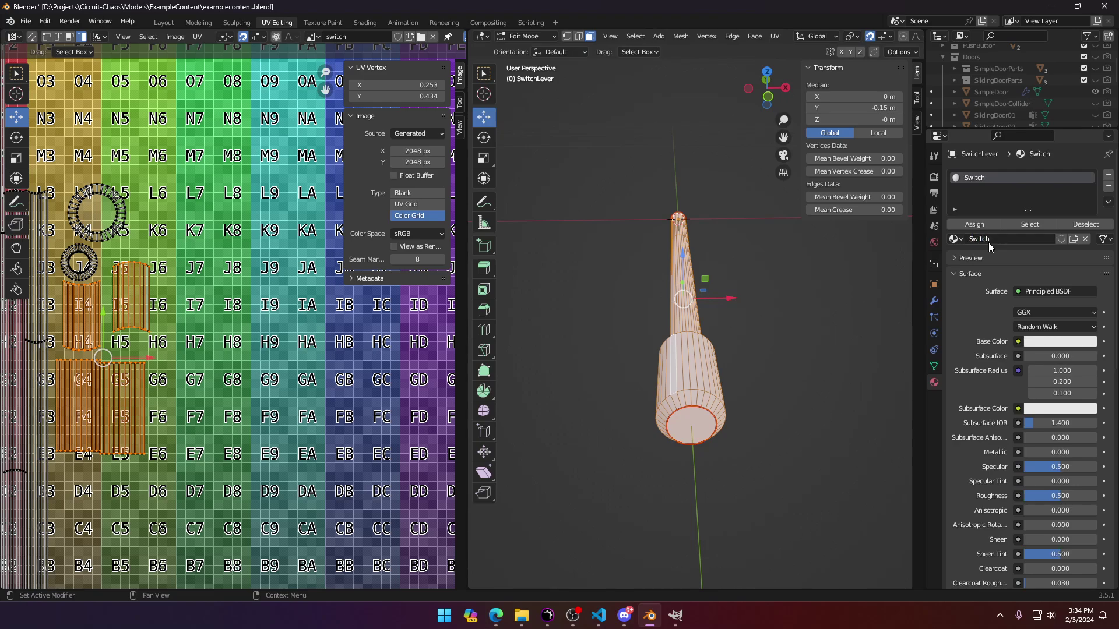
{"action": "left_click", "coordinate": [1043, 341]}
{"action": "left_click", "coordinate": [1006, 274]}
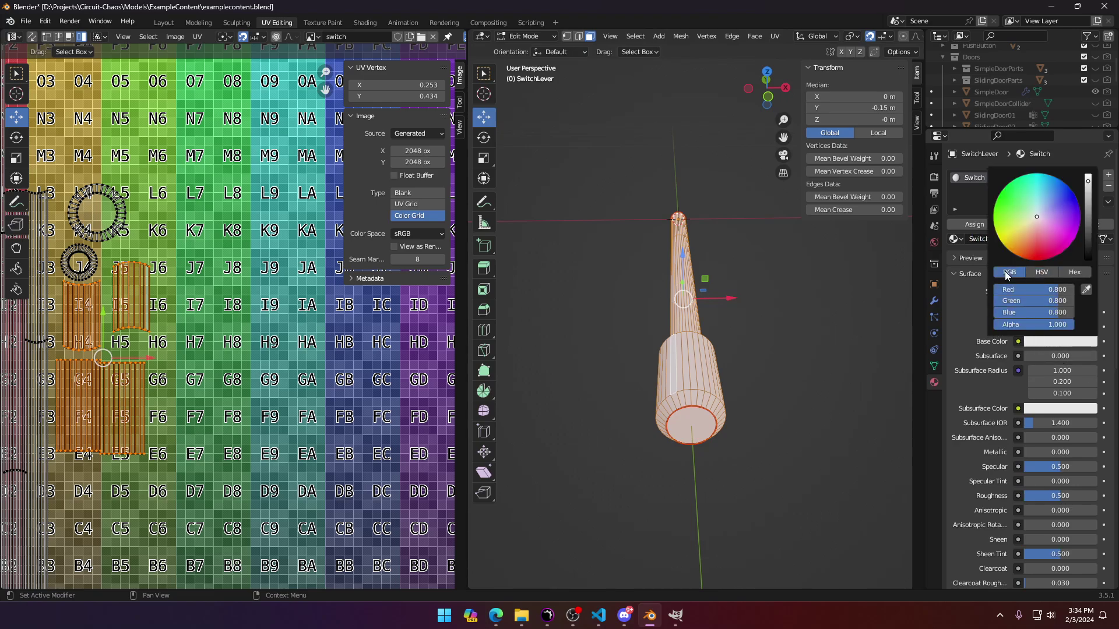
{"action": "left_click_drag", "start_coordinate": [1062, 289], "coordinate": [1073, 302]}
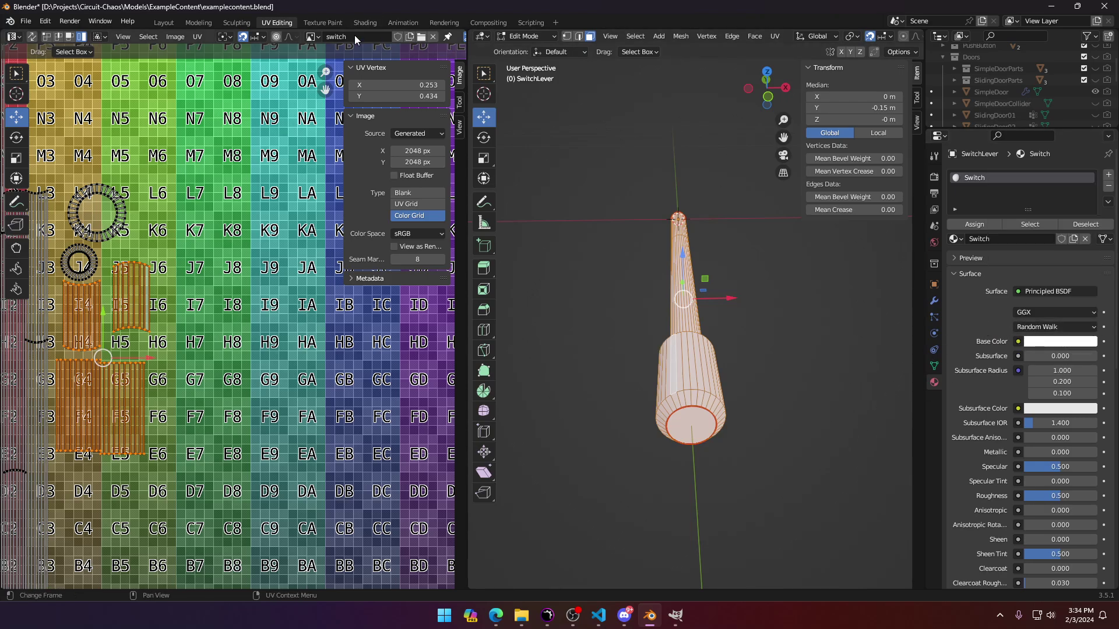
Step: Link an Image Texture to the Switch material's base color and open the list of existing images for it
{"action": "left_click", "coordinate": [1018, 342]}
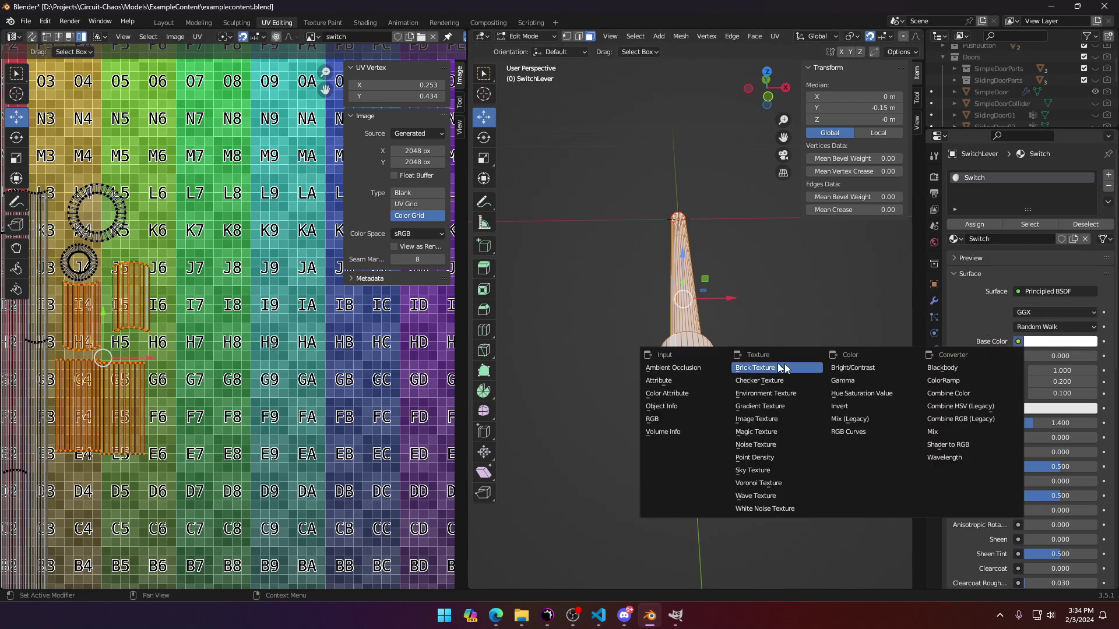
{"action": "left_click", "coordinate": [775, 419]}
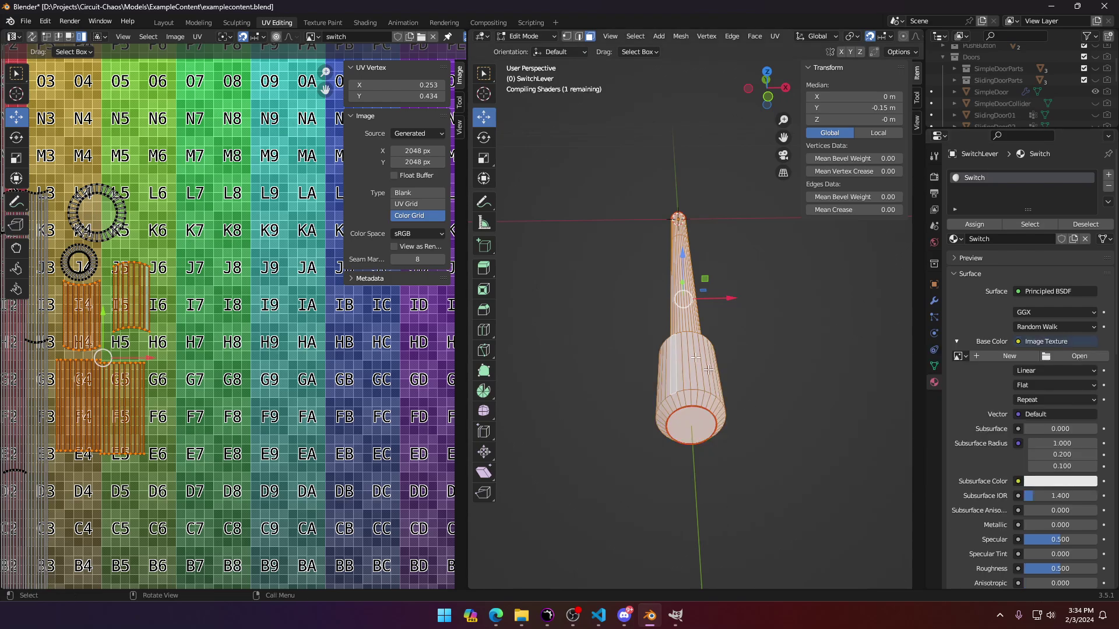
{"action": "left_click", "coordinate": [1062, 357]}
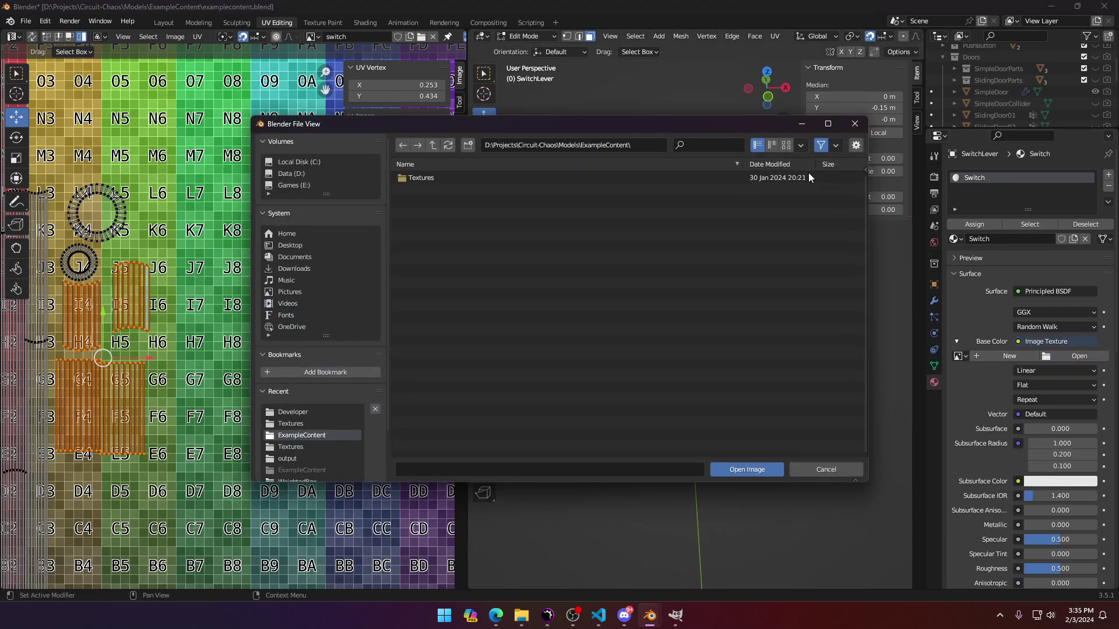
{"action": "key", "text": "Escape"}
{"action": "left_click", "coordinate": [957, 356]}
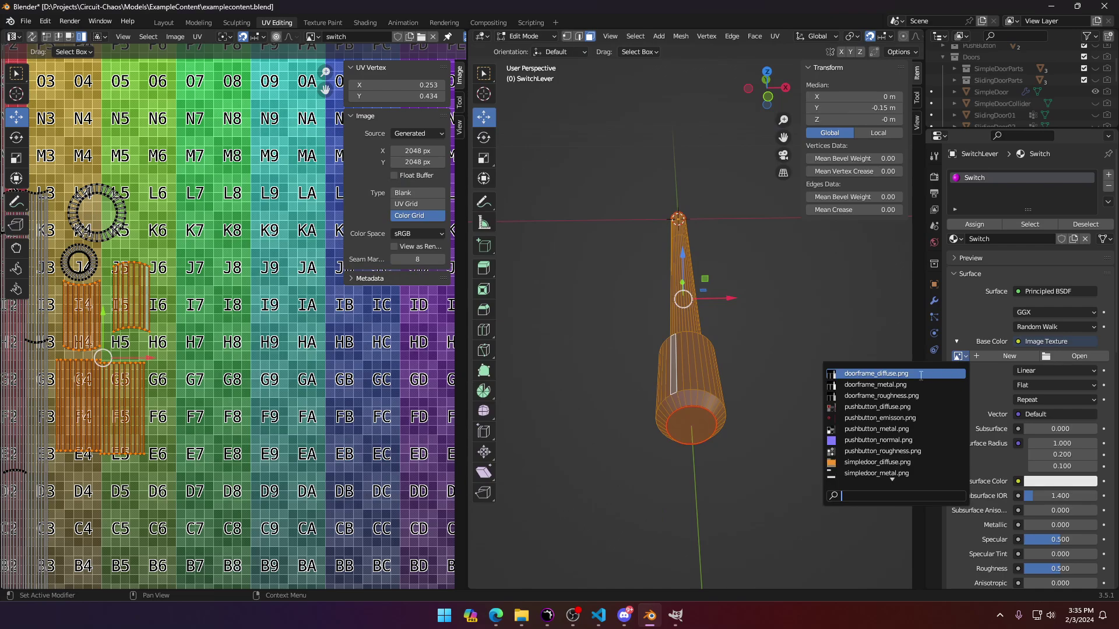
Step: Assign the existing switch image as the base color texture of the Switch material
{"action": "scroll", "coordinate": [888, 464], "scroll_direction": "down", "scroll_amount": 3}
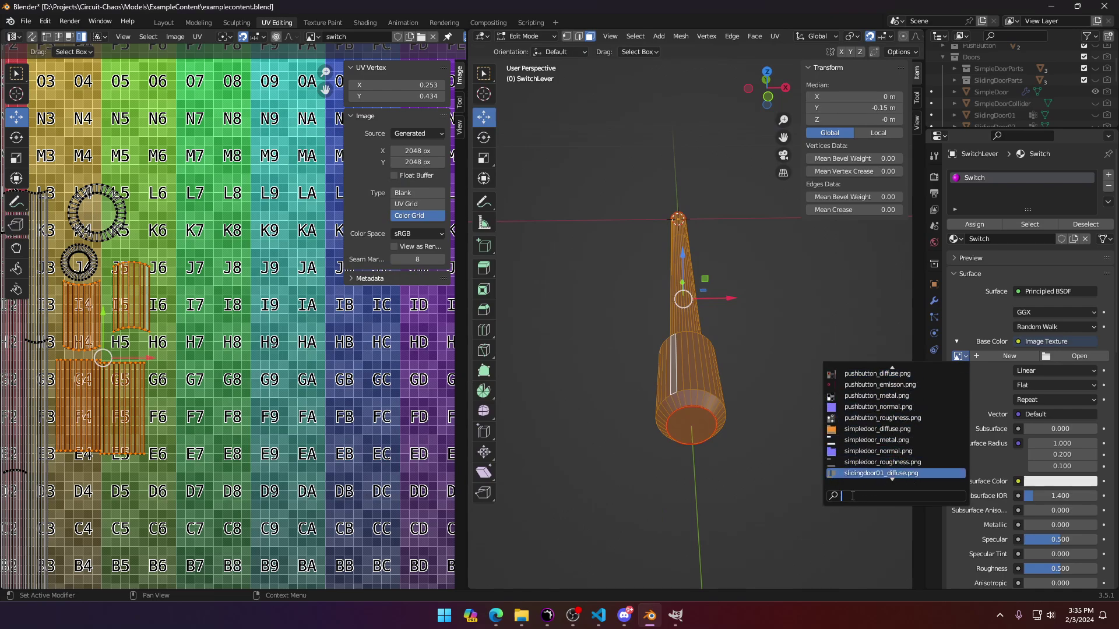
{"action": "type", "text": "swi"}
{"action": "key", "text": "Return"}
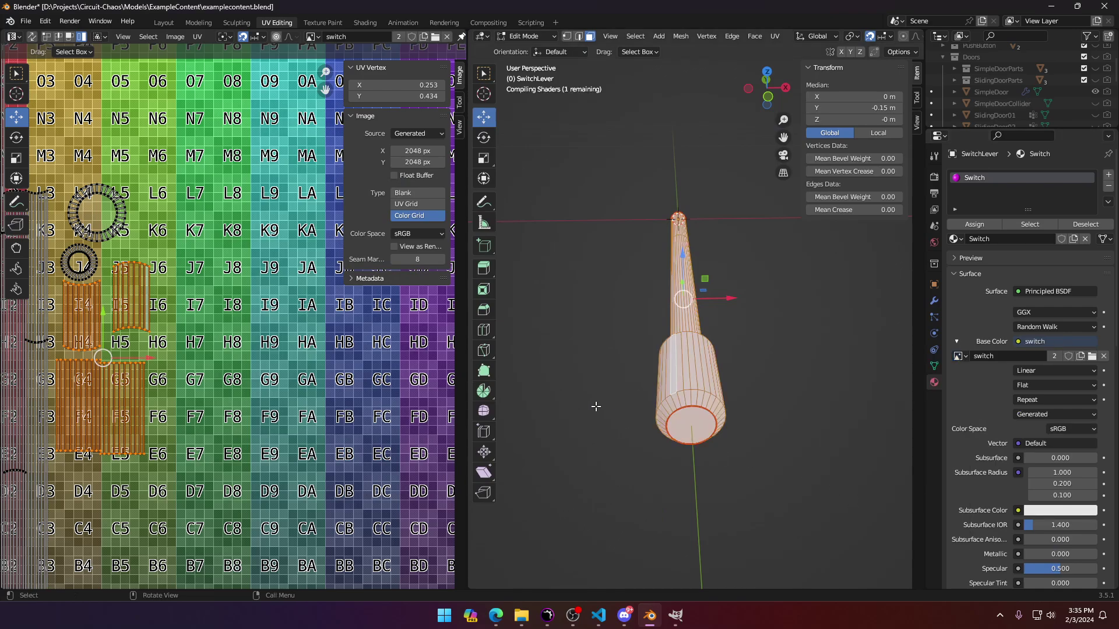
Step: Examine how the color grid texture maps onto the lever's shaft and grip, in both Object and Edit Mode
{"action": "middle_click_drag", "start_coordinate": [717, 395], "coordinate": [747, 381]}
{"action": "scroll", "coordinate": [747, 380], "scroll_direction": "up", "scroll_amount": 4}
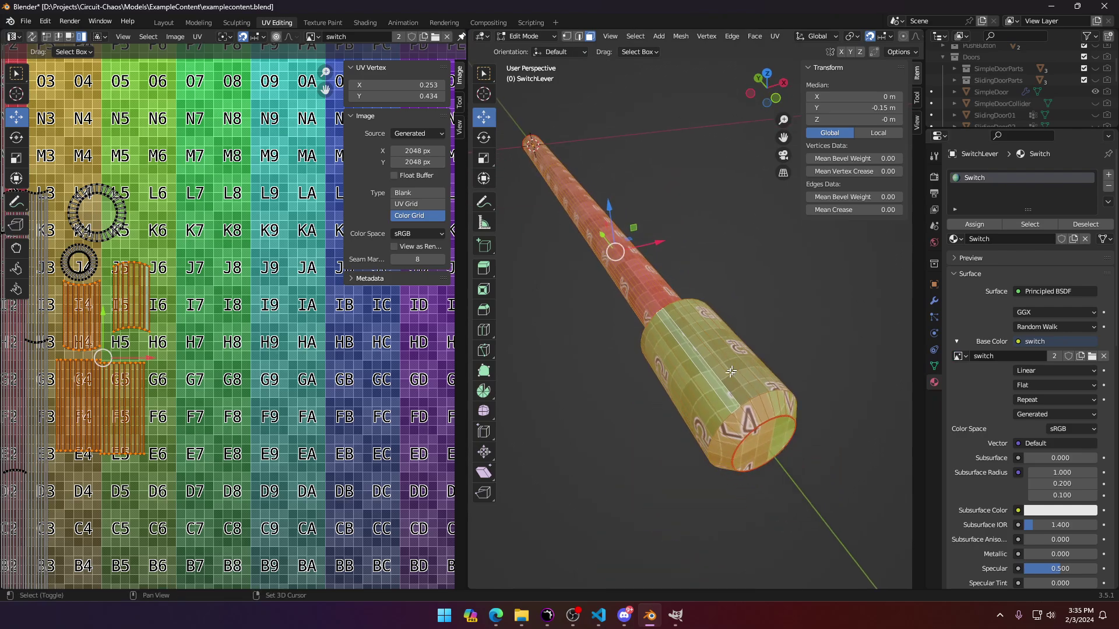
{"action": "middle_click_drag", "start_coordinate": [815, 370], "coordinate": [878, 386]}
{"action": "key", "text": "Tab"}
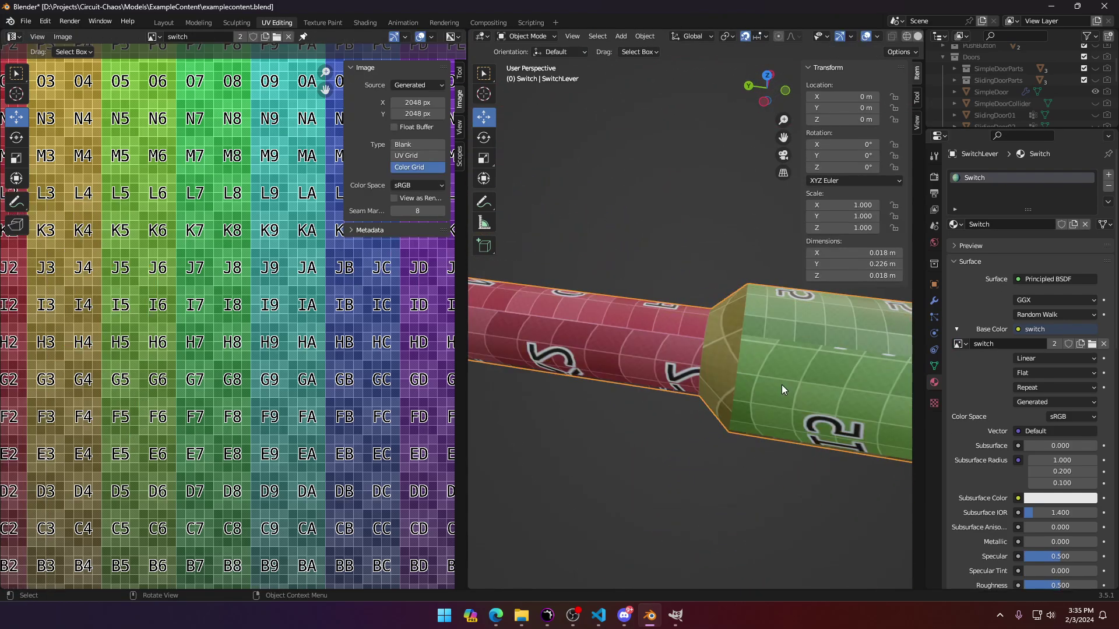
{"action": "key", "text": "Tab"}
{"action": "middle_click_drag", "start_coordinate": [796, 397], "coordinate": [635, 351]}
{"action": "key", "text": "Tab"}
{"action": "key", "text": "Tab"}
{"action": "scroll", "coordinate": [597, 330], "scroll_direction": "up", "scroll_amount": 3}
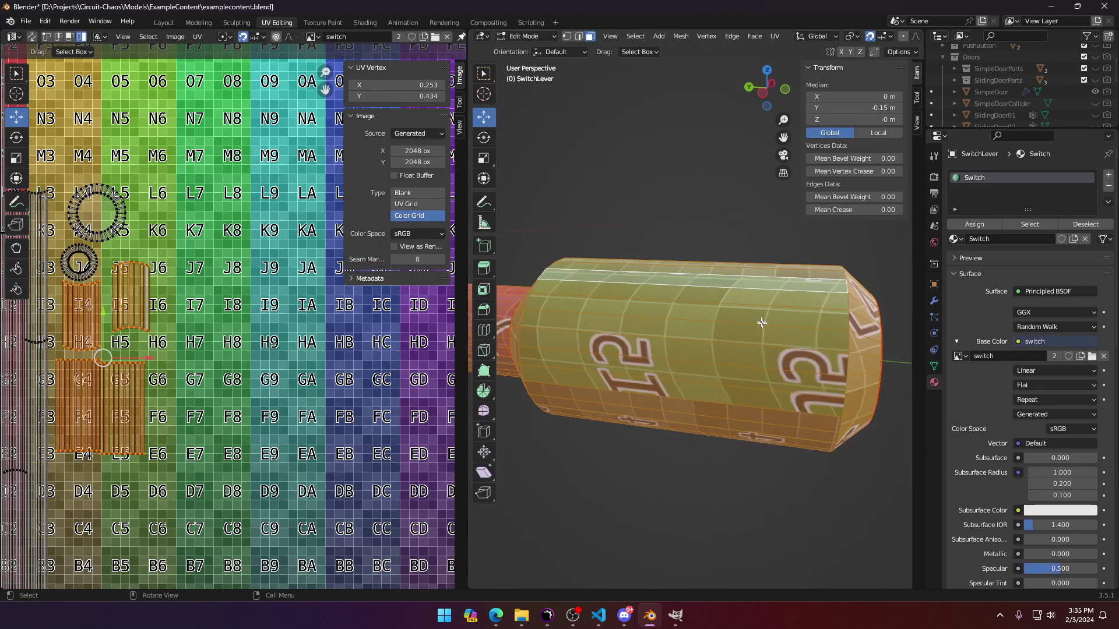
{"action": "middle_click_drag", "start_coordinate": [669, 307], "coordinate": [722, 327]}
{"action": "scroll", "coordinate": [664, 304], "scroll_direction": "down", "scroll_amount": 2}
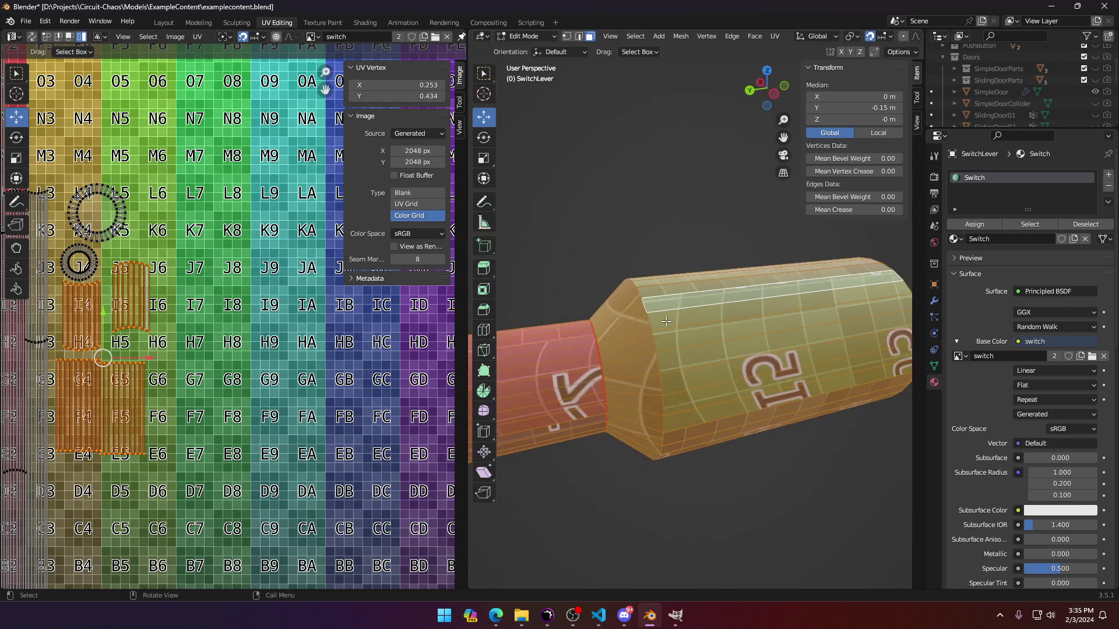
Step: Try to select the loop of long side faces around the lever's grip
{"action": "left_click", "coordinate": [667, 321], "text": "alt"}
{"action": "left_click", "coordinate": [678, 302]}
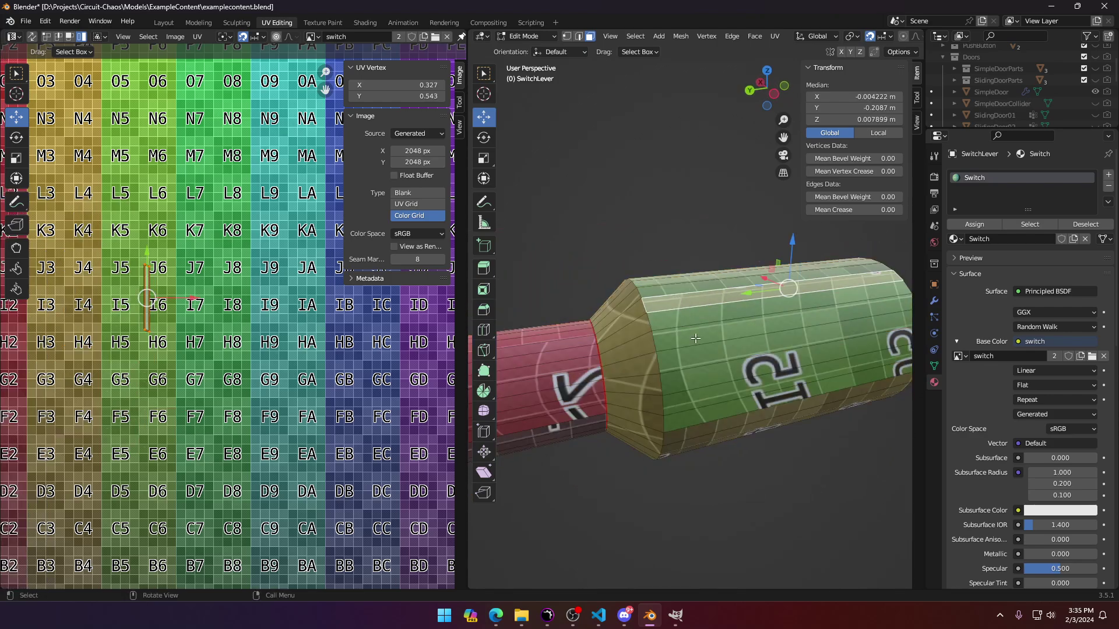
{"action": "left_click", "coordinate": [695, 338]}
{"action": "left_click", "coordinate": [733, 399]}
{"action": "left_click", "coordinate": [728, 421]}
{"action": "left_click", "coordinate": [724, 409], "text": "alt"}
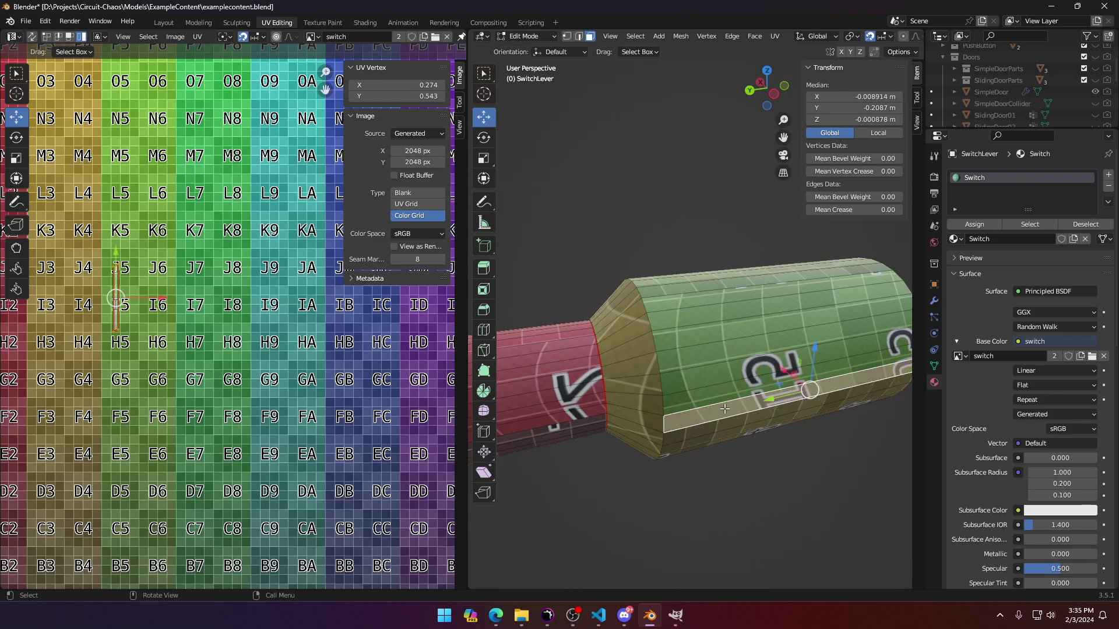
{"action": "middle_click_drag", "start_coordinate": [724, 409], "coordinate": [673, 310]}
Step: Select all the long side faces around the lever's grip by picking shortest paths between faces
{"action": "left_click", "coordinate": [639, 296]}
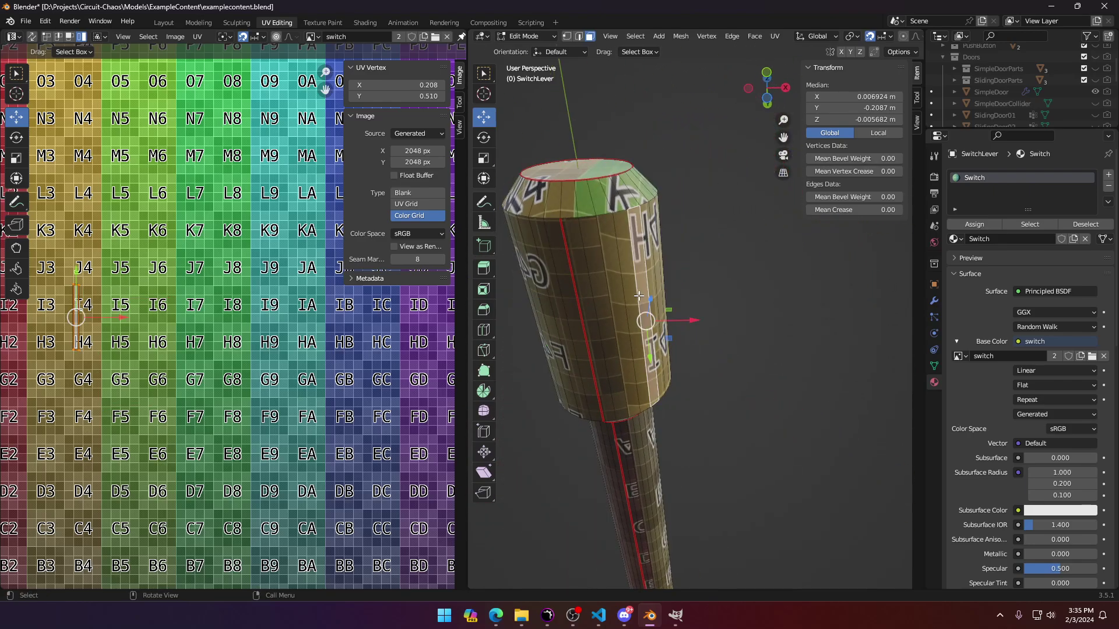
{"action": "left_click", "coordinate": [605, 308], "text": "ctrl"}
{"action": "middle_click_drag", "start_coordinate": [604, 308], "coordinate": [635, 344]}
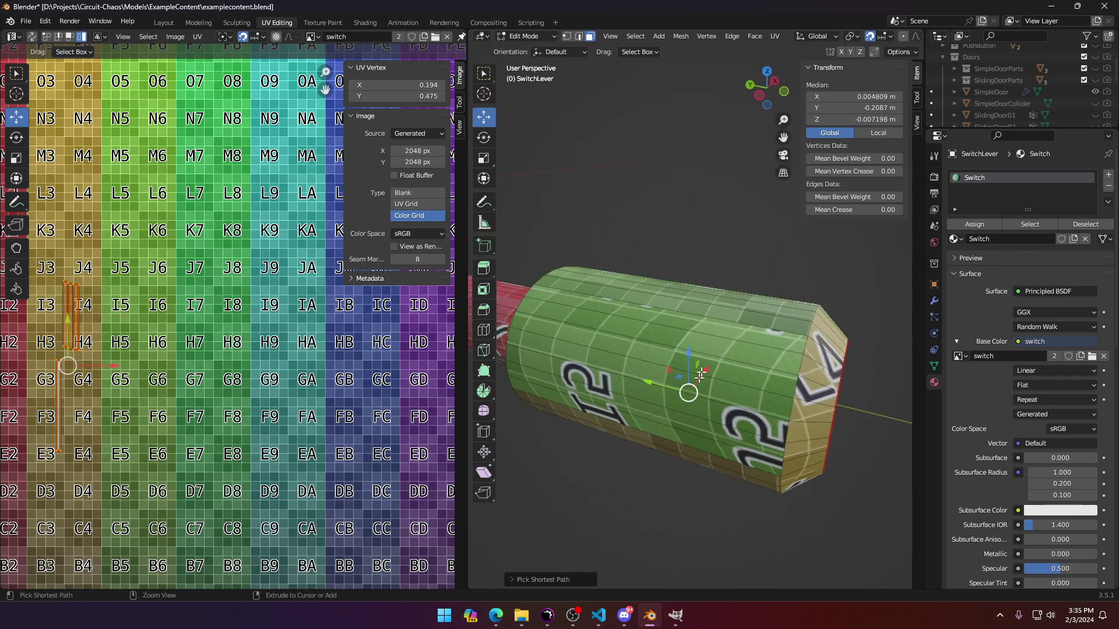
{"action": "left_click", "coordinate": [632, 329], "text": "ctrl"}
{"action": "left_click", "coordinate": [638, 302]}
{"action": "middle_click_drag", "start_coordinate": [638, 301], "coordinate": [715, 271]}
{"action": "left_click", "coordinate": [773, 320], "text": "ctrl"}
{"action": "left_click", "coordinate": [715, 270], "text": "ctrl"}
{"action": "middle_click_drag", "start_coordinate": [683, 317], "coordinate": [874, 319]}
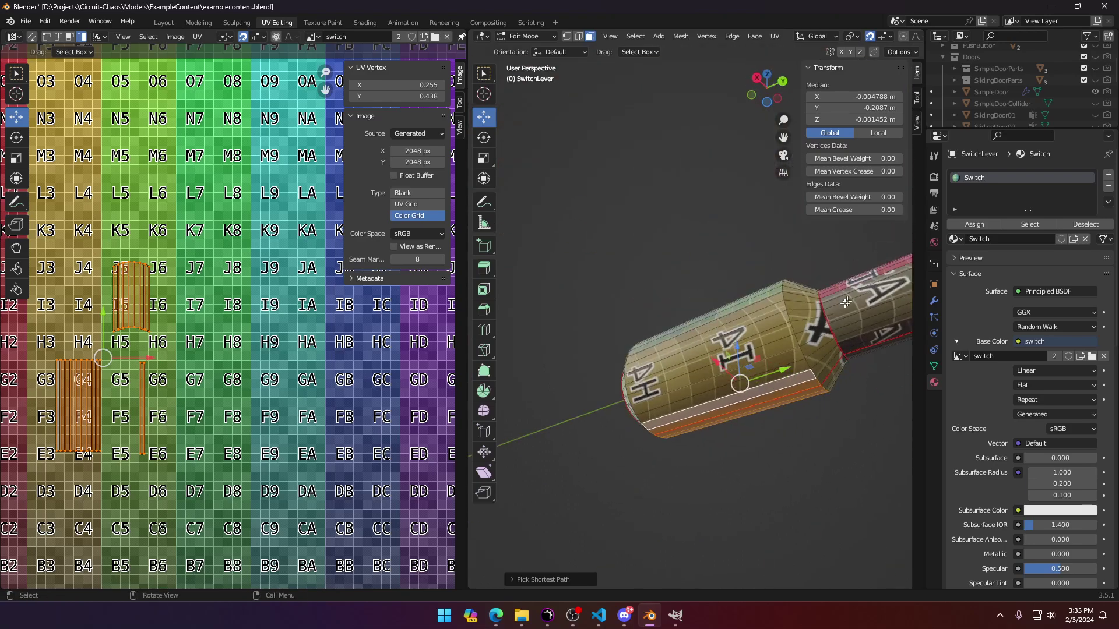
{"action": "left_click", "coordinate": [728, 315], "text": "ctrl"}
{"action": "scroll", "coordinate": [684, 422], "scroll_direction": "down", "scroll_amount": 4}
{"action": "scroll", "coordinate": [684, 422], "scroll_direction": "up", "scroll_amount": 3}
{"action": "middle_click_drag", "start_coordinate": [683, 367], "coordinate": [723, 358]}
{"action": "left_click", "coordinate": [723, 357], "text": "ctrl"}
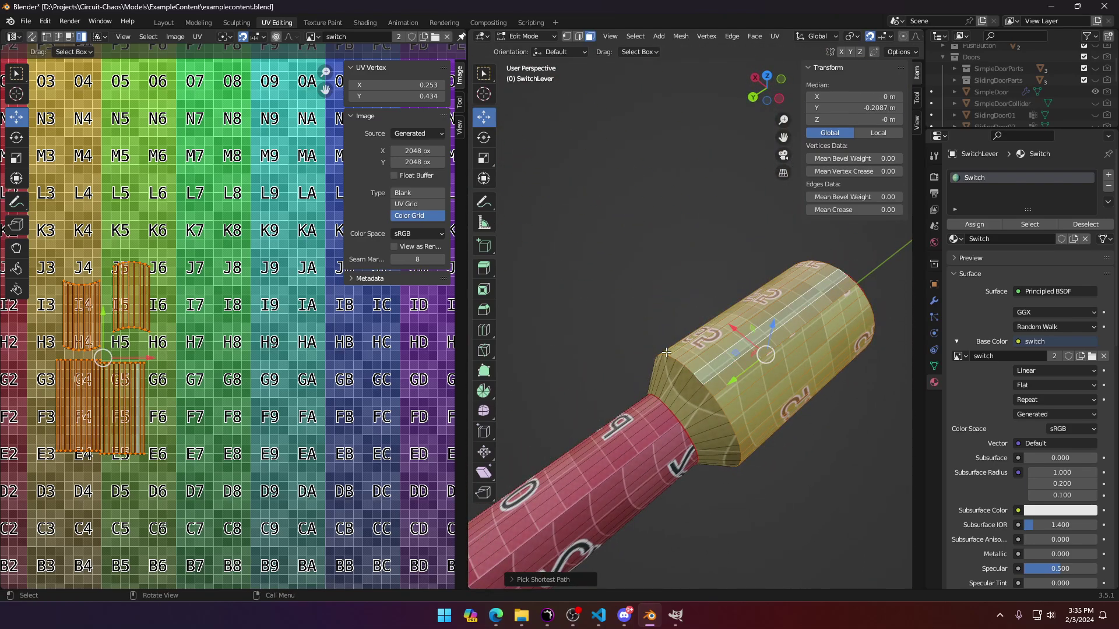
Step: Unwrap the selected grip faces with Smart UV Project using the default settings
{"action": "key", "text": "u"}
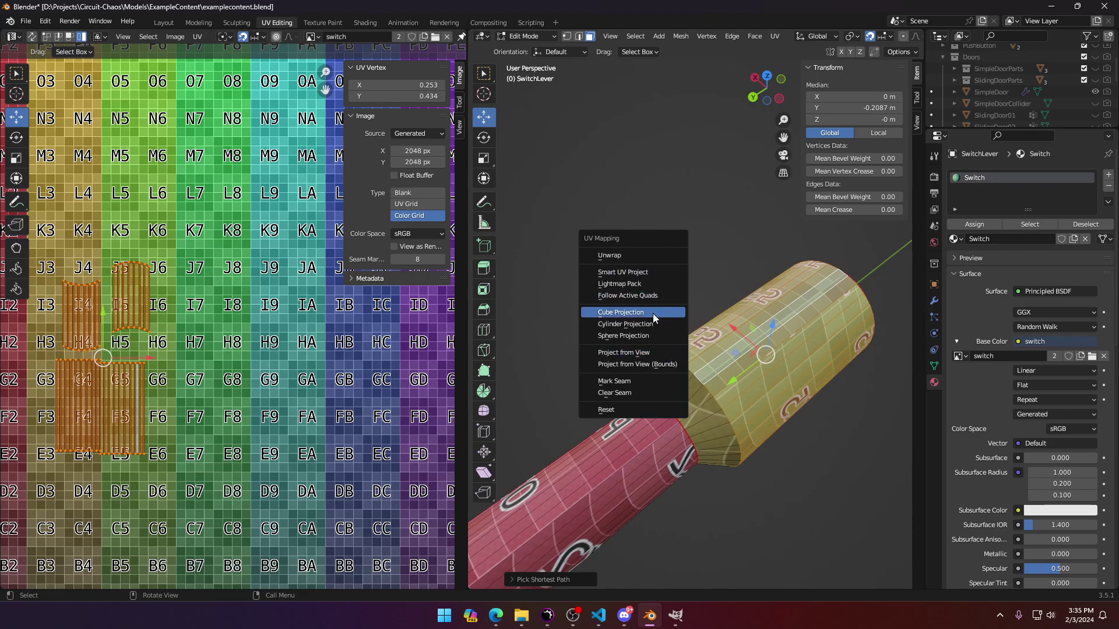
{"action": "left_click", "coordinate": [644, 273]}
{"action": "left_click", "coordinate": [618, 380]}
{"action": "scroll", "coordinate": [209, 365], "scroll_direction": "down", "scroll_amount": 6}
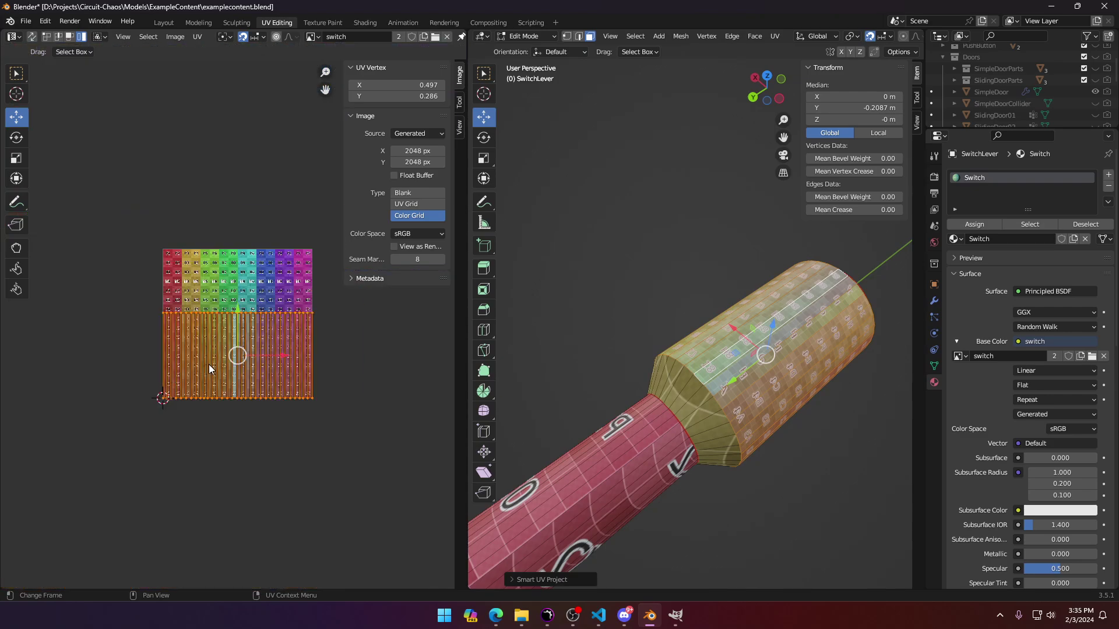
{"action": "scroll", "coordinate": [209, 365], "scroll_direction": "up", "scroll_amount": 3}
Step: Scale the grip's UV islands to 0.4 and move them straight down below the color grid
{"action": "key", "text": "s"}
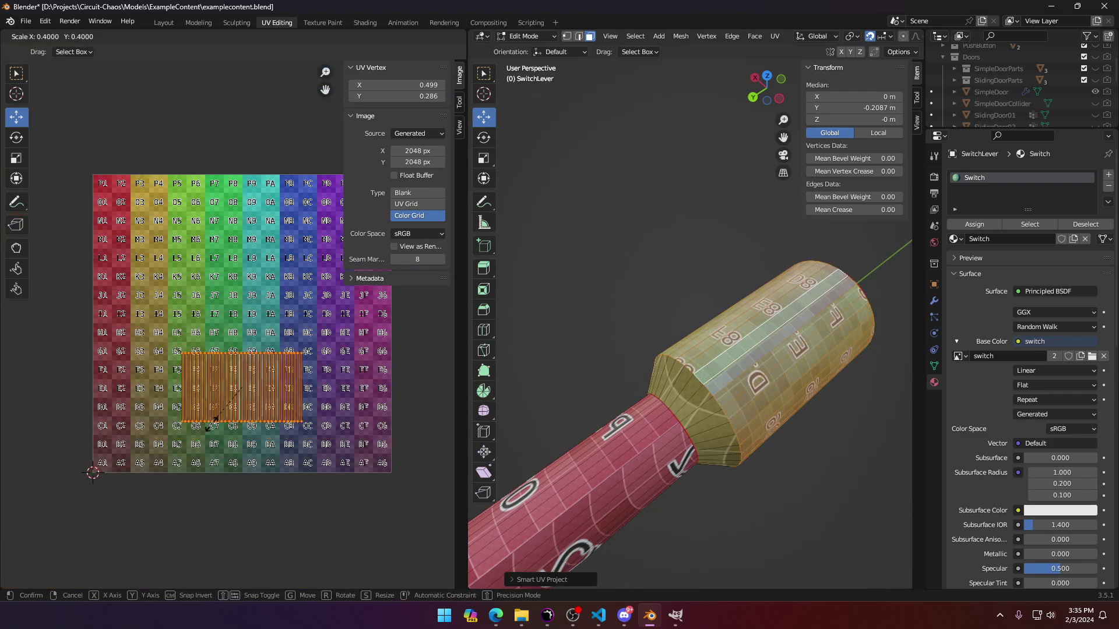
{"action": "left_click", "coordinate": [211, 424]}
{"action": "middle_click_drag", "start_coordinate": [769, 411], "coordinate": [688, 378]}
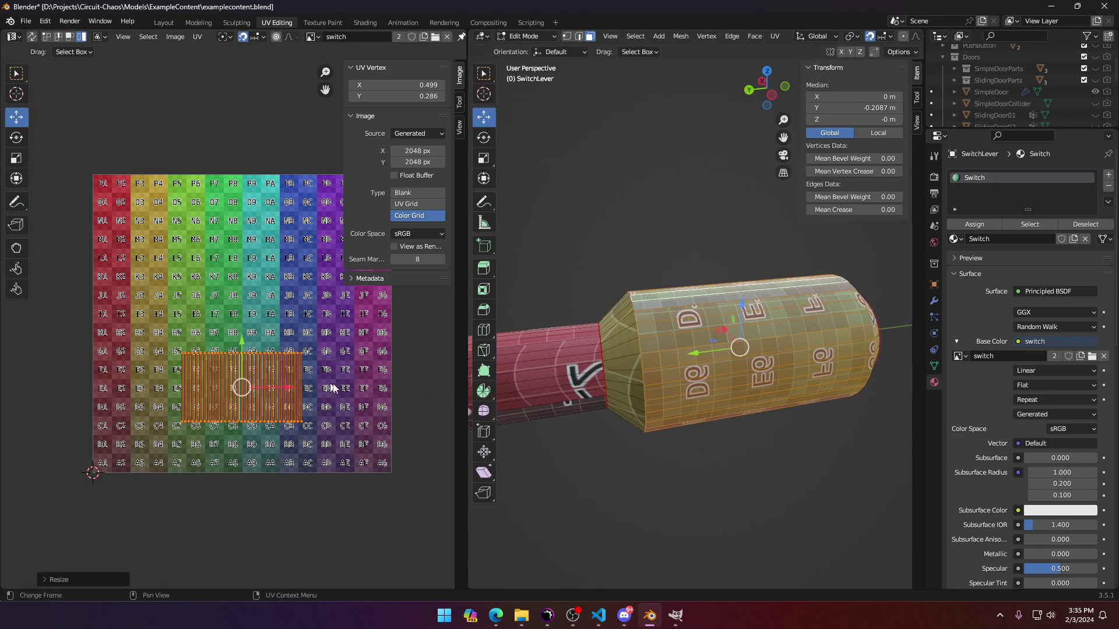
{"action": "key", "text": "g"}
{"action": "left_click", "coordinate": [243, 519]}
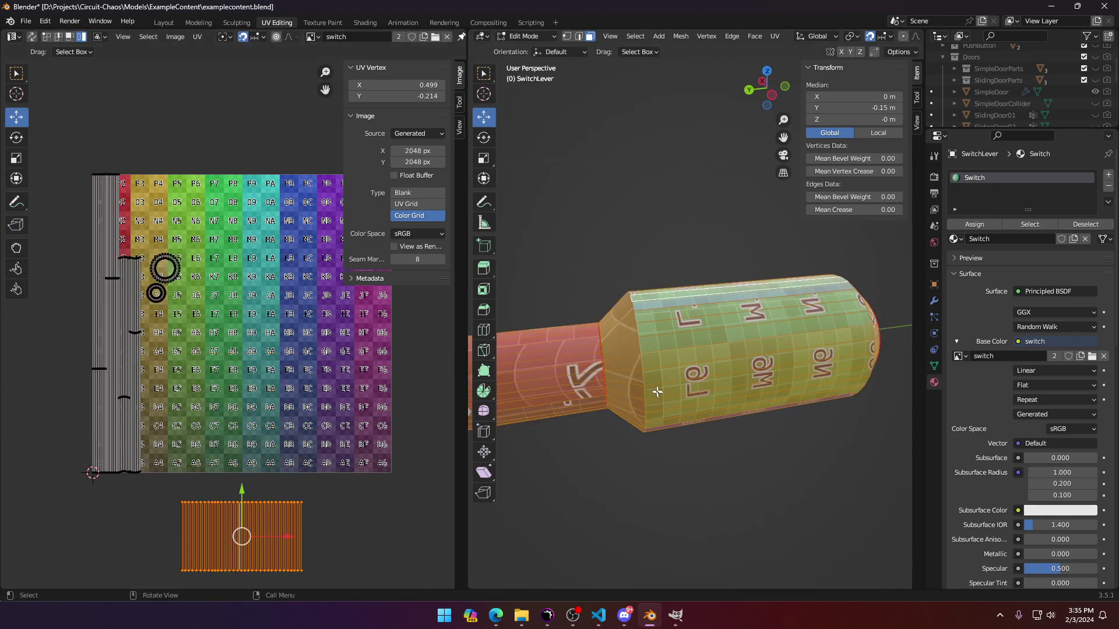
{"action": "left_click", "coordinate": [239, 532]}
{"action": "key", "text": "r"}
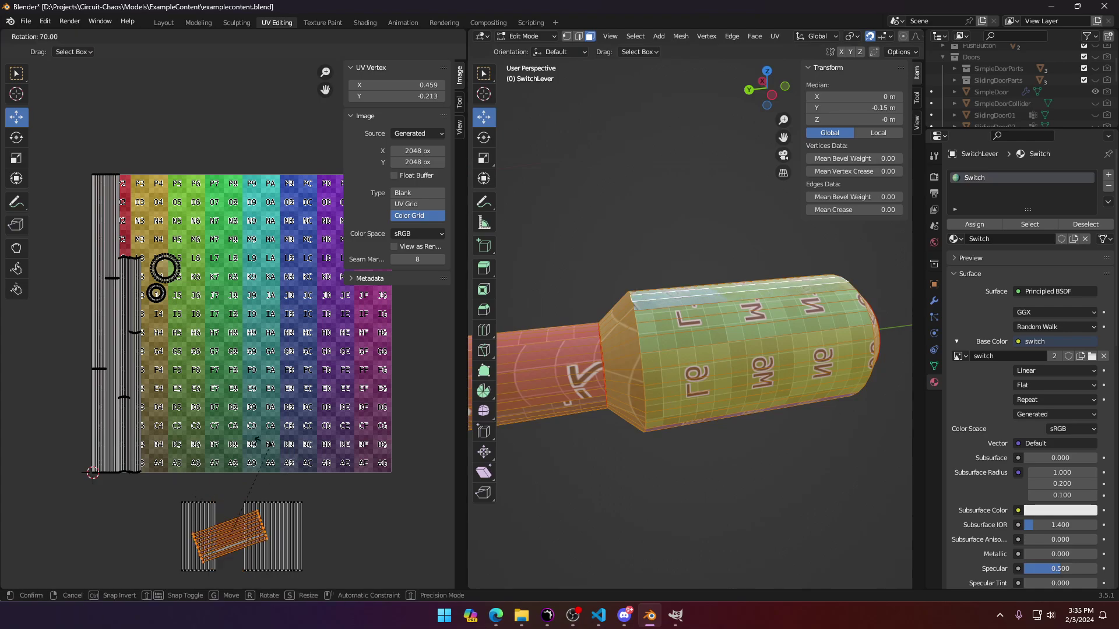
{"action": "left_click", "coordinate": [253, 489]}
{"action": "key", "text": "ctrl+z"}
{"action": "key", "text": "a"}
{"action": "key", "text": "ctrl+z"}
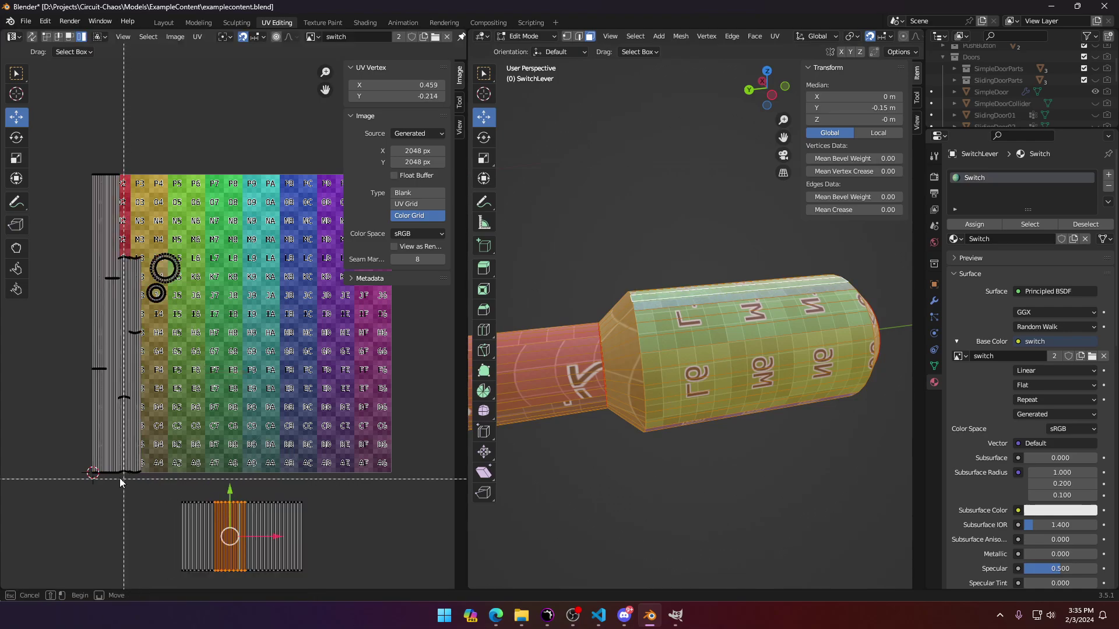
Step: Rotate all of the grip's UV islands by 90 degrees and move them up onto the color grid
{"action": "key", "text": "a"}
{"action": "key", "text": "r"}
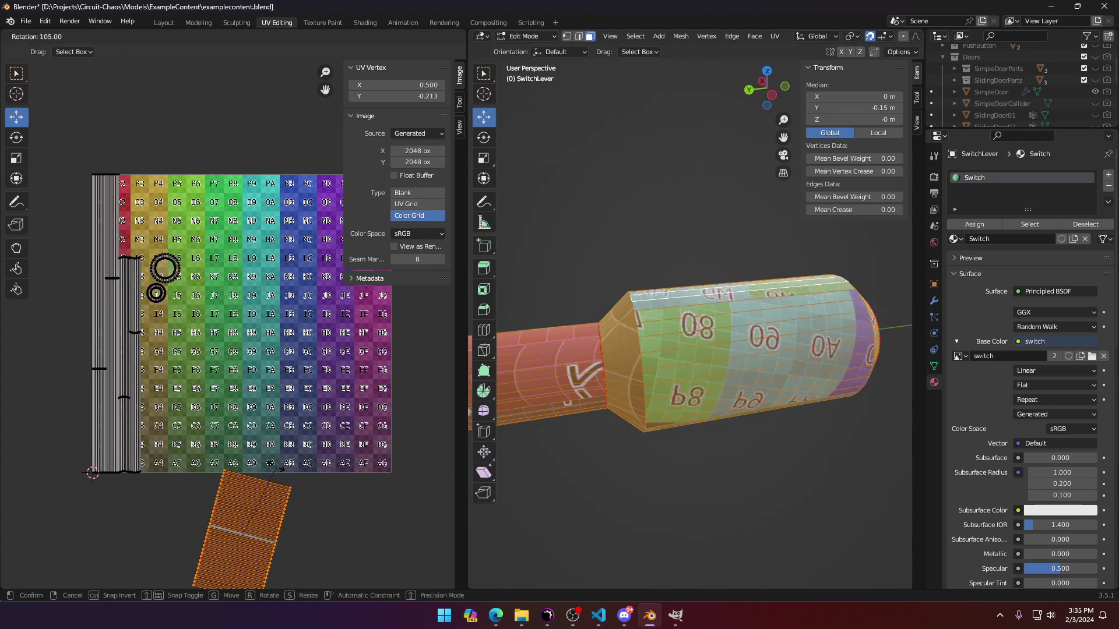
{"action": "left_click", "coordinate": [260, 466]}
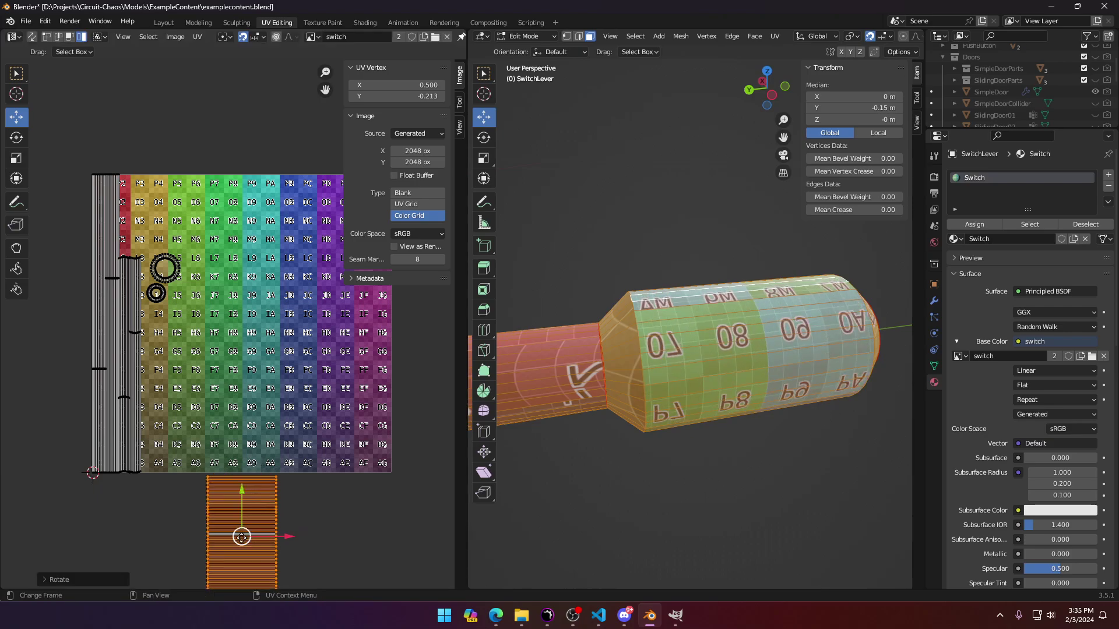
{"action": "left_click_drag", "start_coordinate": [242, 537], "coordinate": [168, 361]}
{"action": "scroll", "coordinate": [169, 369], "scroll_direction": "up", "scroll_amount": 4}
{"action": "middle_click_drag", "start_coordinate": [169, 371], "coordinate": [335, 372]}
Step: Shrink the grip's UV islands and position them over cells G4 to I4, just under the smaller ring island
{"action": "key", "text": "s"}
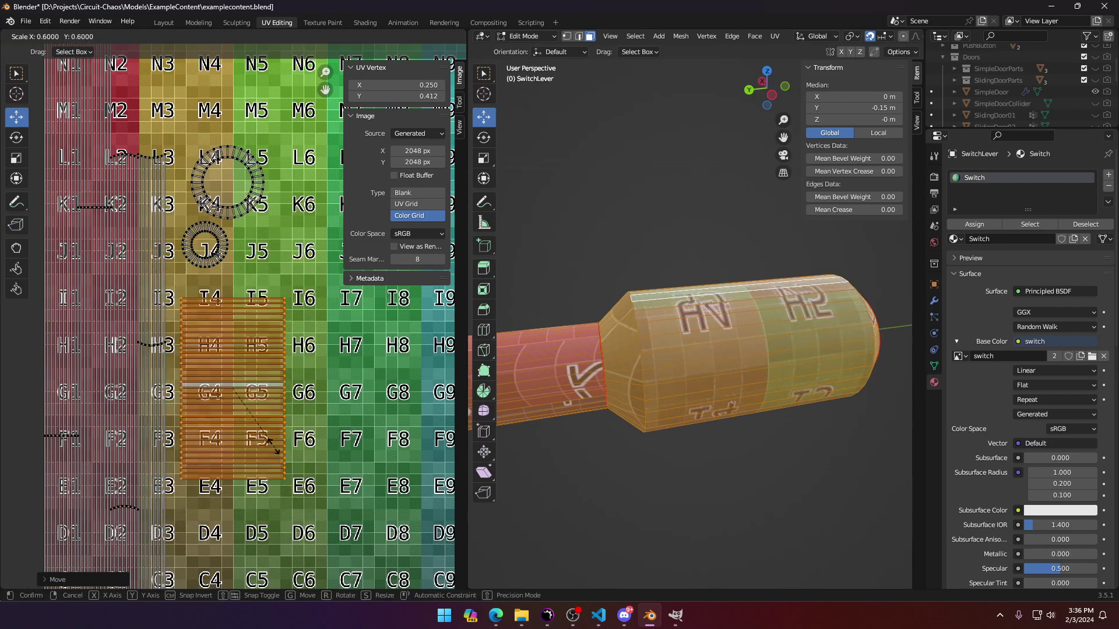
{"action": "left_click", "coordinate": [250, 419]}
{"action": "key", "text": "g"}
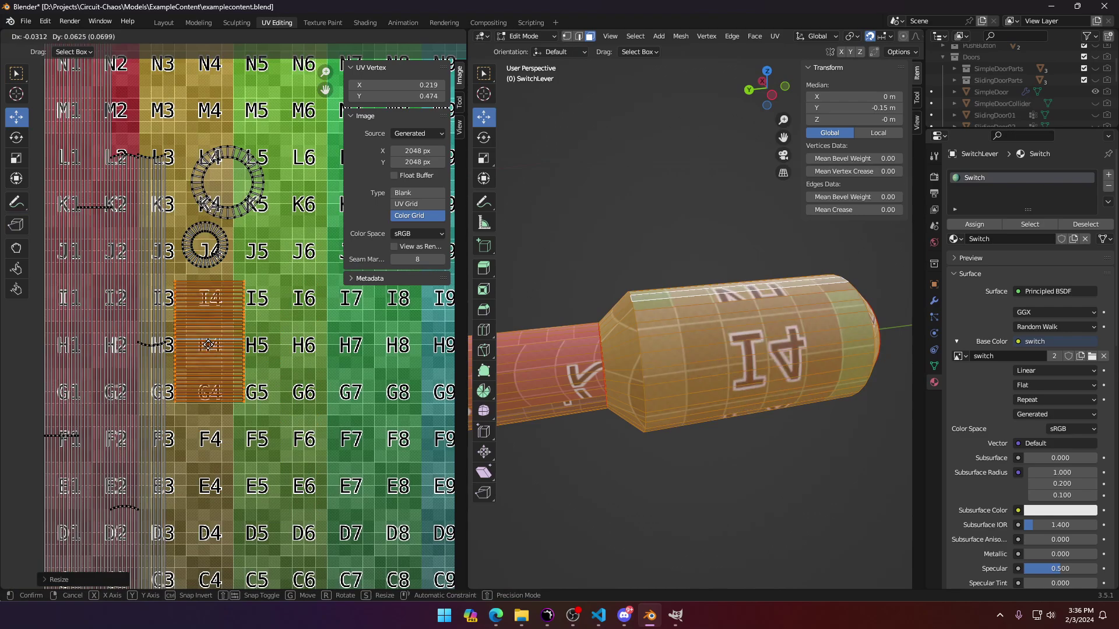
{"action": "key", "text": "Return"}
Step: Try to select the ring of sloped faces where the grip meets the shaft
{"action": "middle_click_drag", "start_coordinate": [501, 376], "coordinate": [806, 371]}
{"action": "left_click", "coordinate": [799, 334]}
{"action": "middle_click_drag", "start_coordinate": [813, 328], "coordinate": [786, 299]}
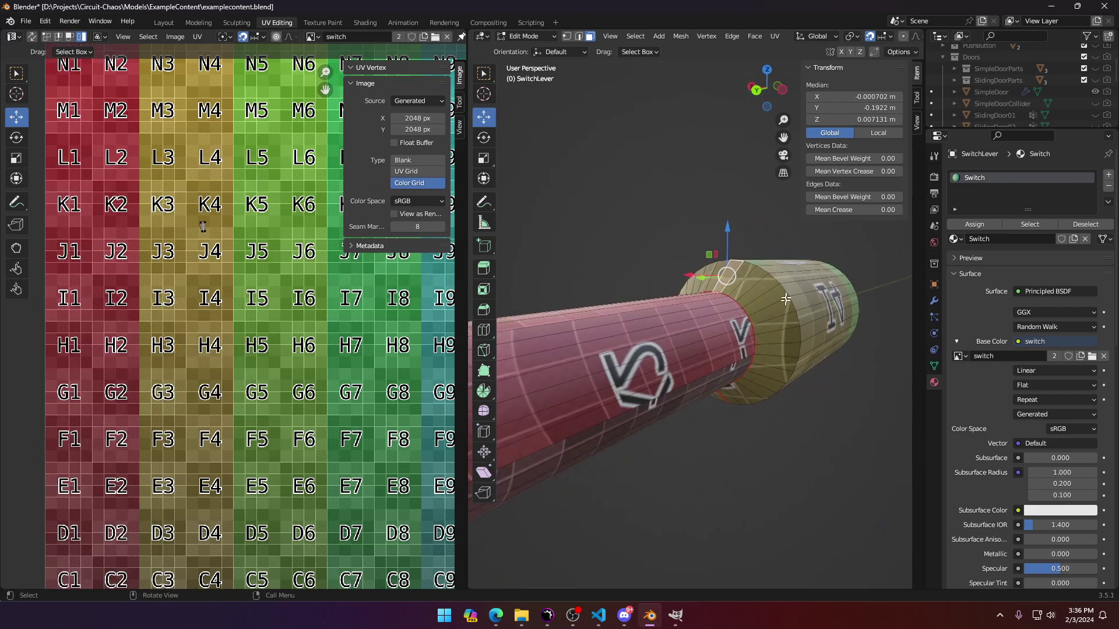
{"action": "left_click", "coordinate": [788, 342], "text": "ctrl"}
{"action": "left_click", "coordinate": [761, 374], "text": "ctrl"}
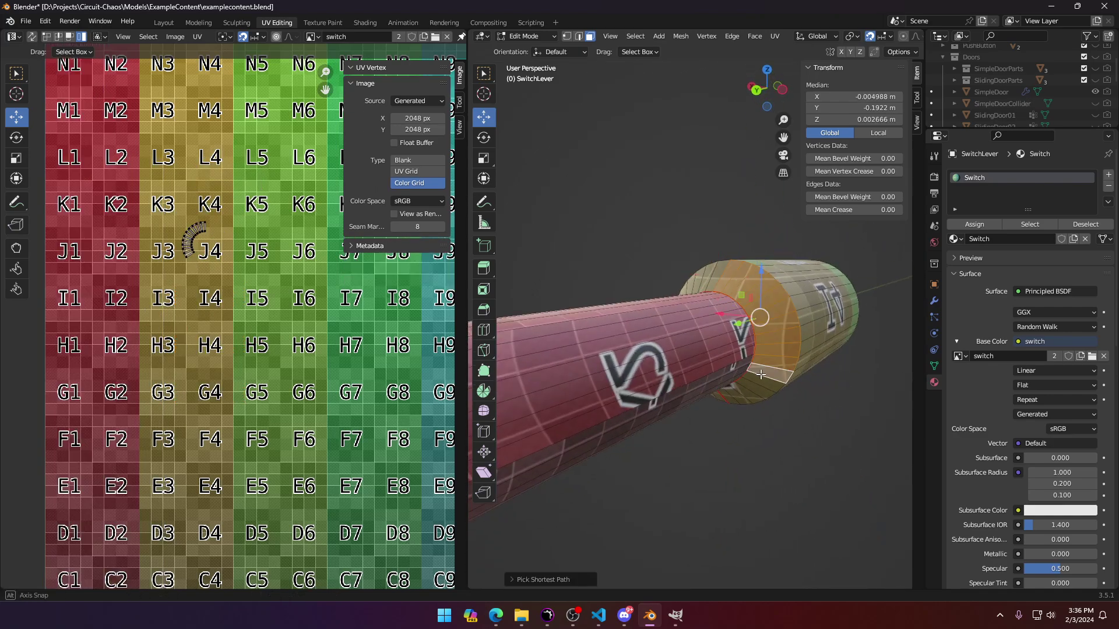
{"action": "middle_click_drag", "start_coordinate": [761, 373], "coordinate": [799, 399]}
{"action": "left_click", "coordinate": [798, 324]}
{"action": "middle_click_drag", "start_coordinate": [797, 324], "coordinate": [775, 251]}
{"action": "key", "text": "a"}
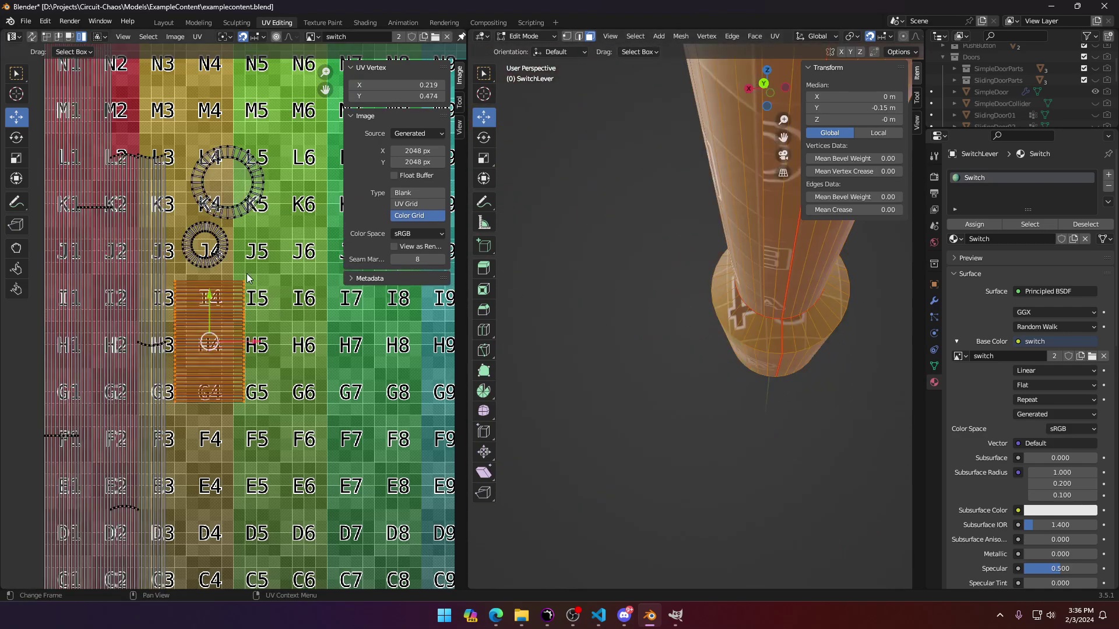
Step: Select the full ring of sloped faces between grip and shaft by picking shortest paths around it
{"action": "left_click", "coordinate": [739, 323]}
{"action": "middle_click_drag", "start_coordinate": [737, 312], "coordinate": [717, 257]}
{"action": "left_click", "coordinate": [710, 315], "text": "ctrl"}
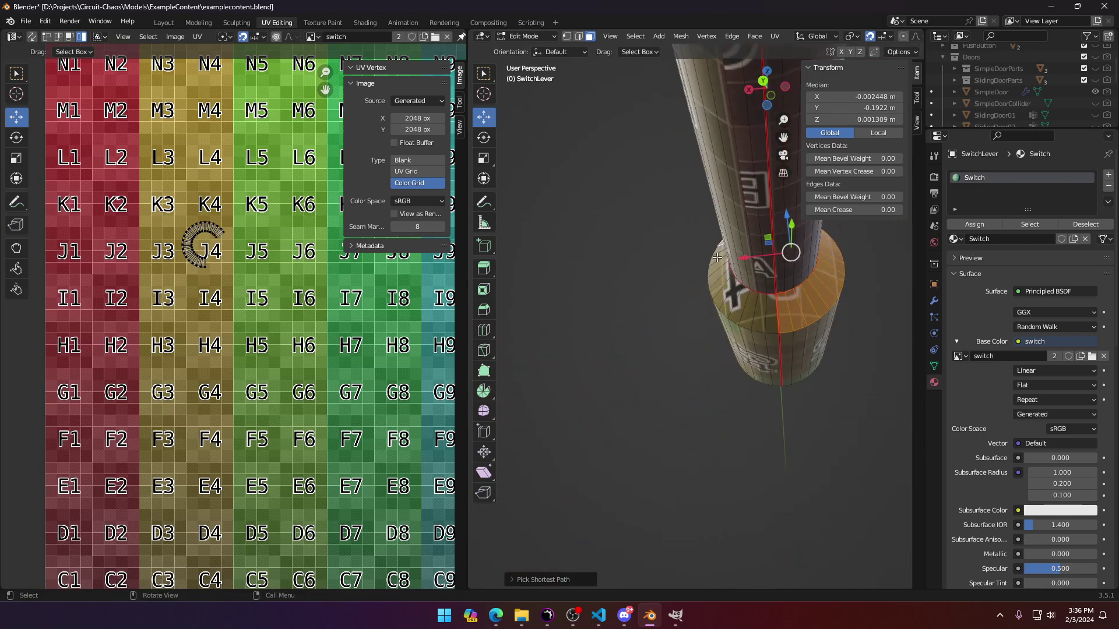
{"action": "left_click", "coordinate": [773, 324], "text": "ctrl"}
Step: Unwrap the selected ring of sloped faces with the standard Unwrap operation
{"action": "key", "text": "u"}
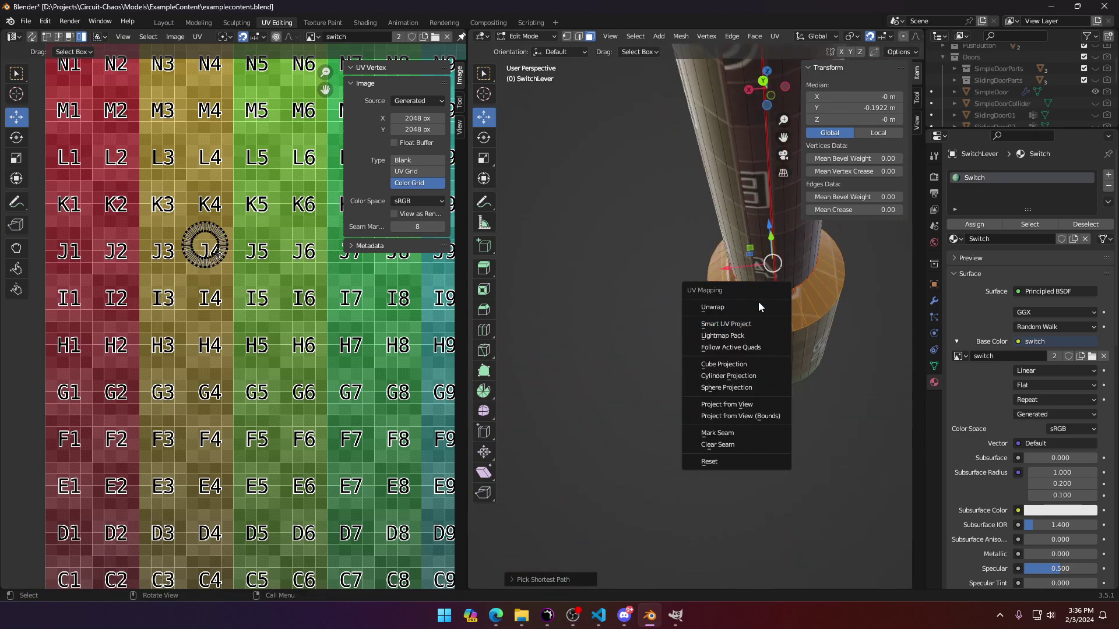
{"action": "left_click", "coordinate": [747, 308]}
{"action": "scroll", "coordinate": [276, 357], "scroll_direction": "down", "scroll_amount": 4}
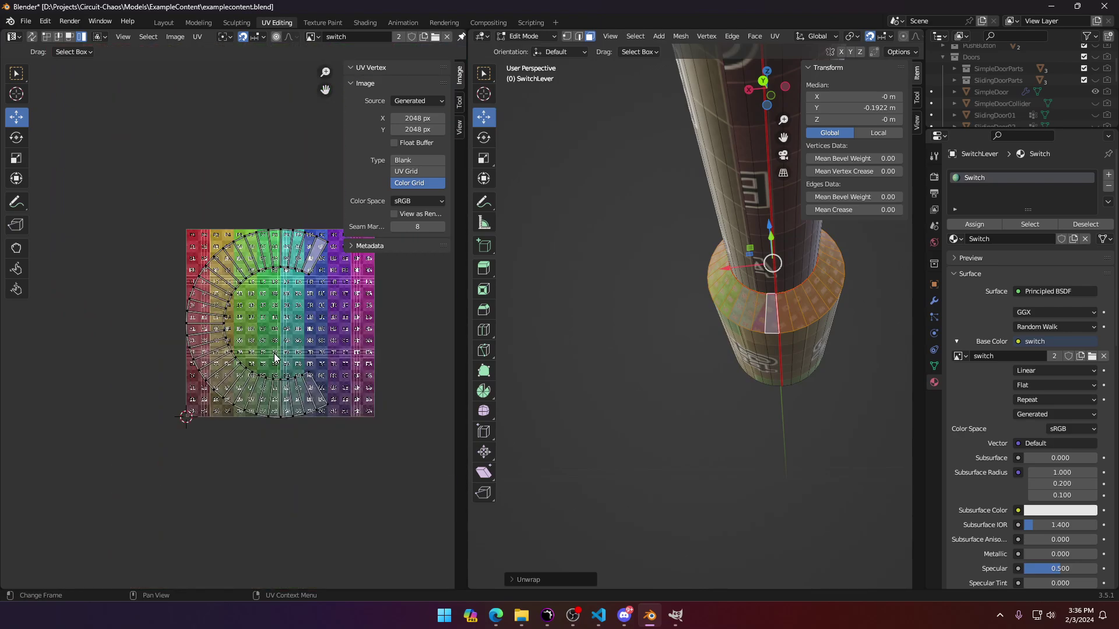
{"action": "scroll", "coordinate": [769, 338], "scroll_direction": "up", "scroll_amount": 4}
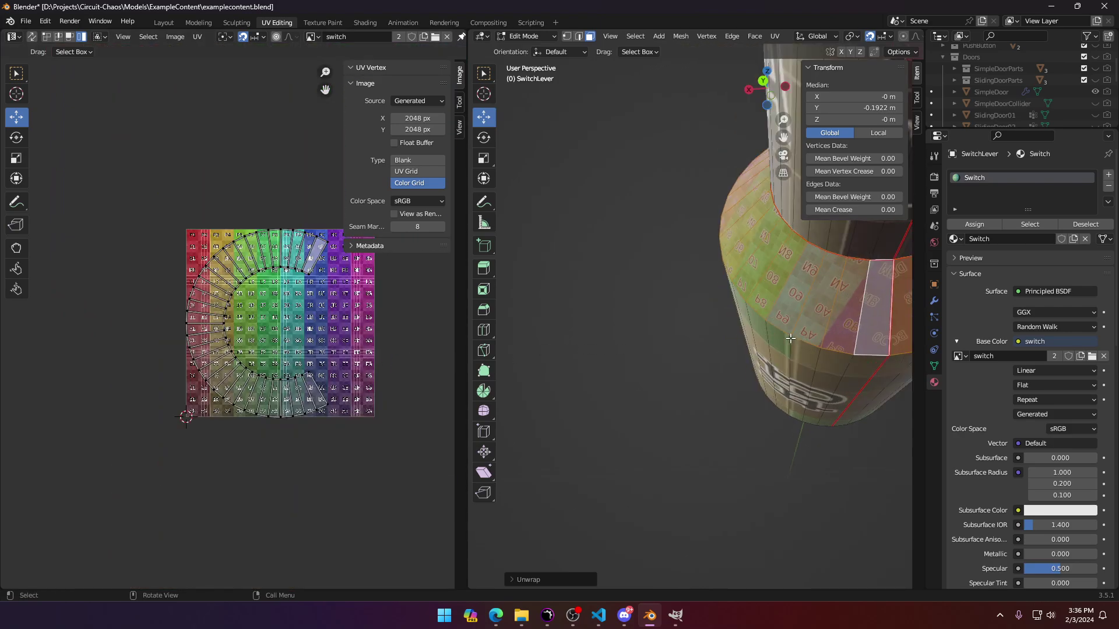
Step: Select the ring's entire C-shaped UV island and scale it down to about one third of its size
{"action": "key", "text": "a"}
{"action": "middle_click_drag", "start_coordinate": [868, 304], "coordinate": [711, 403], "text": "shift"}
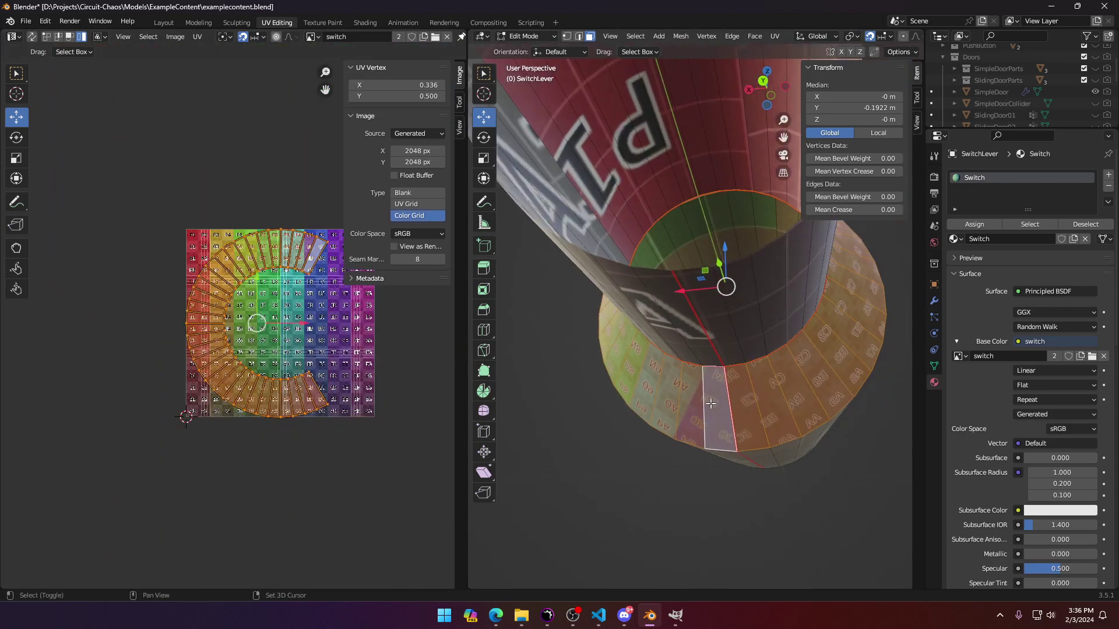
{"action": "key", "text": "s"}
{"action": "left_click", "coordinate": [278, 337]}
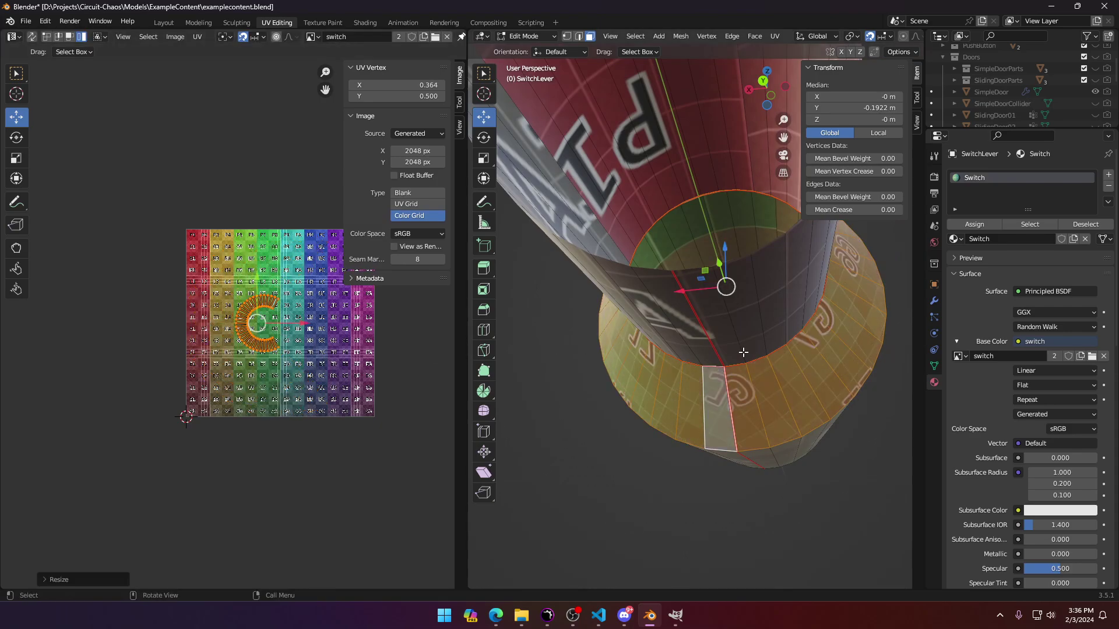
Step: Display the UVs of the whole lever and scale the C-shaped island down further beside the other islands
{"action": "key", "text": "a"}
{"action": "scroll", "coordinate": [266, 341], "scroll_direction": "up", "scroll_amount": 2}
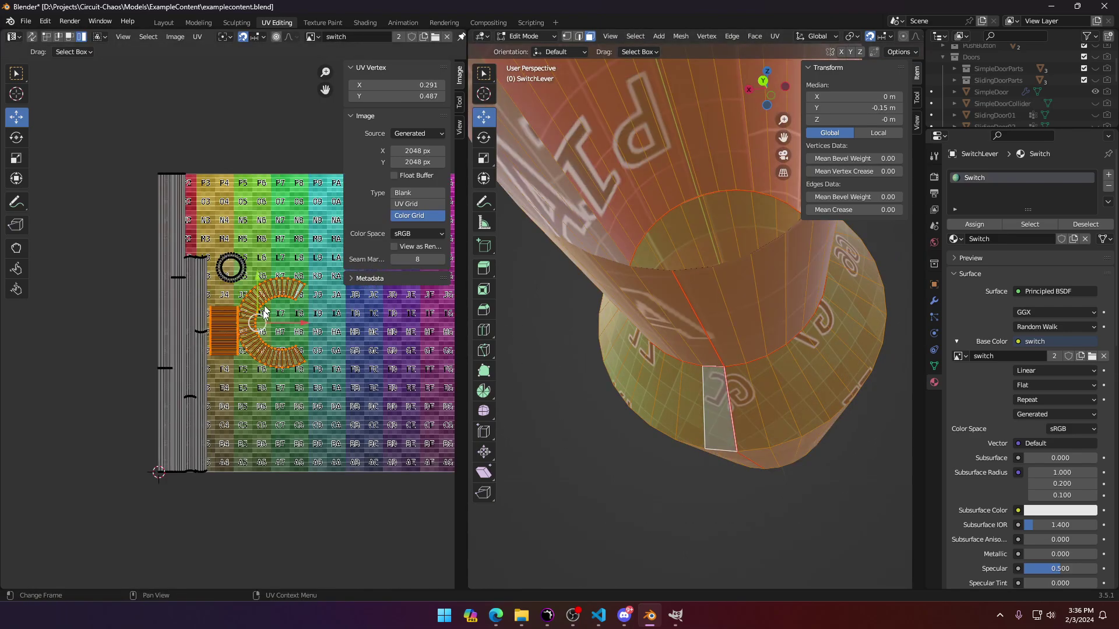
{"action": "key", "text": "s"}
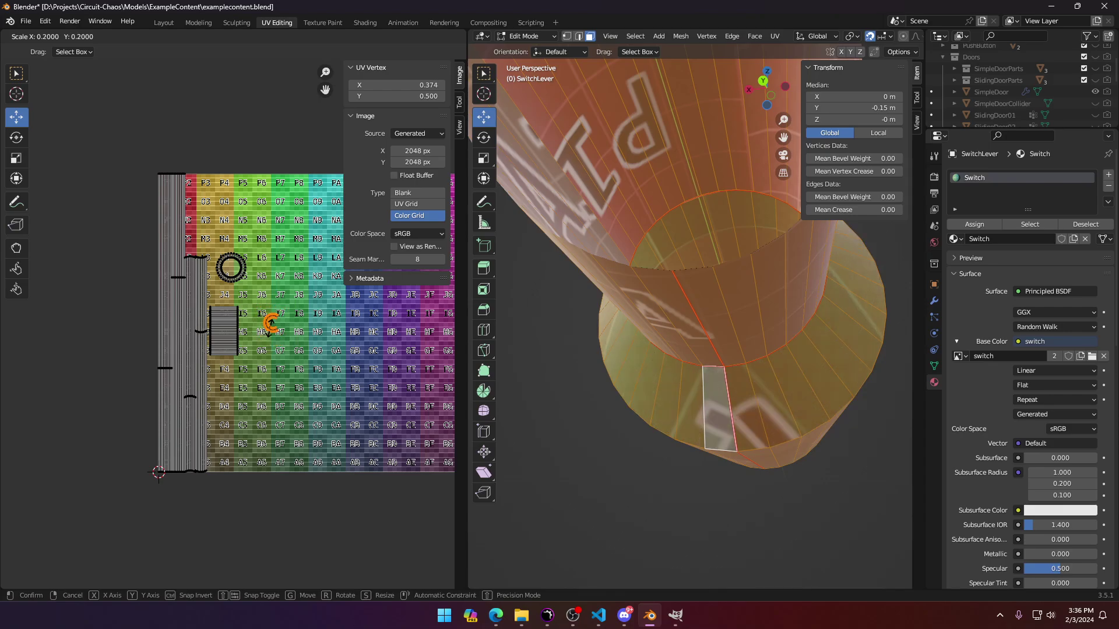
{"action": "left_click", "coordinate": [271, 324]}
{"action": "scroll", "coordinate": [260, 324], "scroll_direction": "up", "scroll_amount": 3}
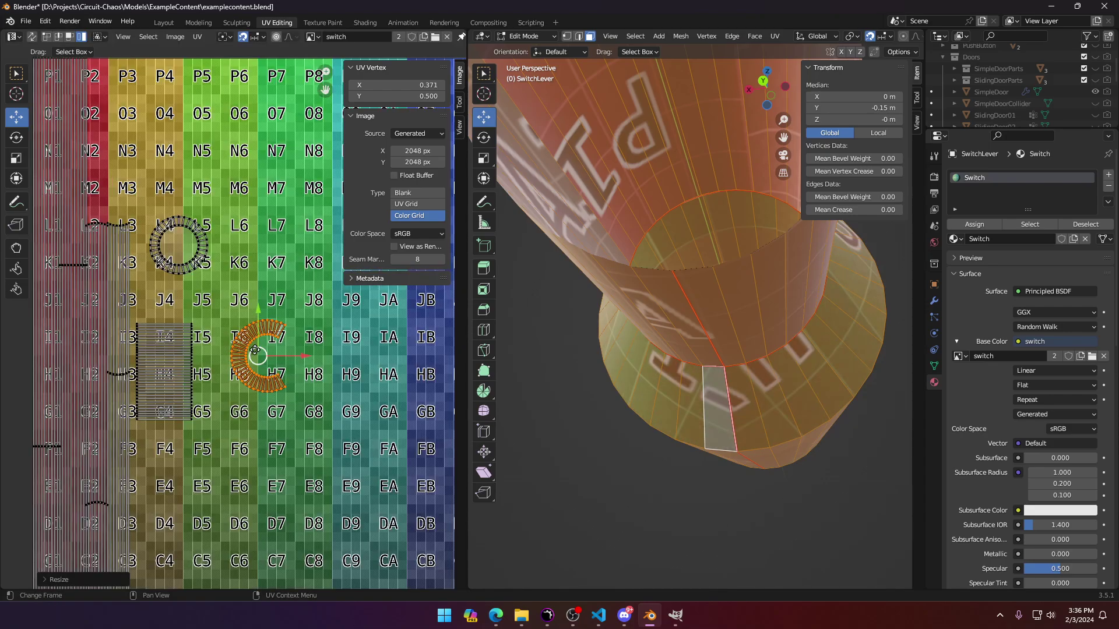
Step: Move the C-shaped UV island directly below the rectangular island and lower the circular island closer above it
{"action": "left_click_drag", "start_coordinate": [255, 350], "coordinate": [161, 458]}
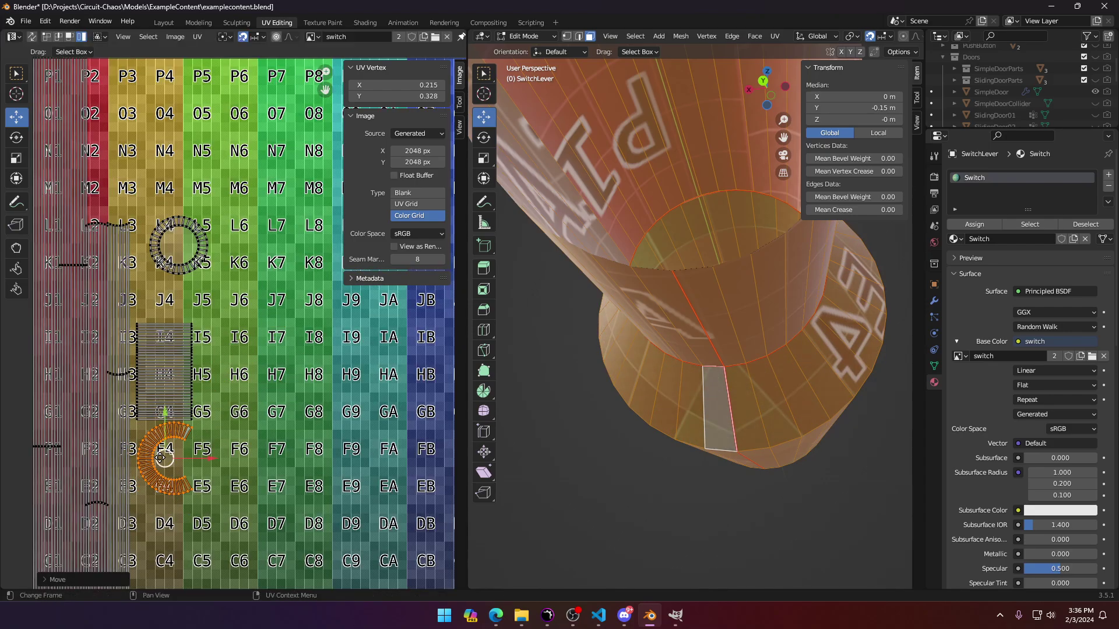
{"action": "left_click_drag", "start_coordinate": [178, 250], "coordinate": [168, 288]}
{"action": "scroll", "coordinate": [128, 208], "scroll_direction": "down", "scroll_amount": 4}
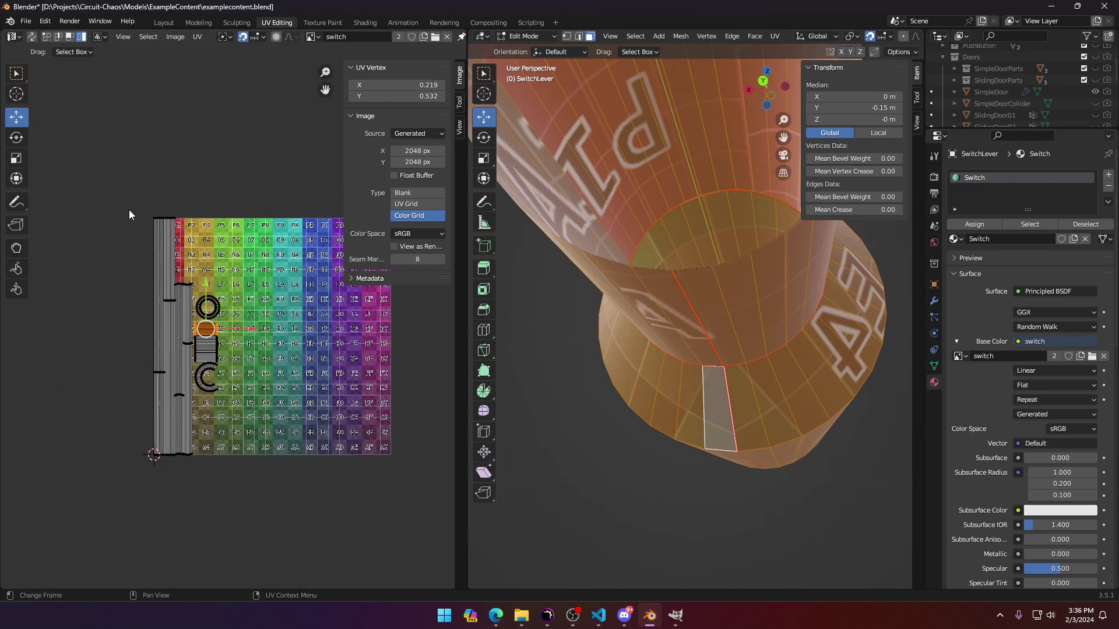
Step: Box-select the circular, rectangular and C-shaped UV islands and move them about 0.25 down toward the grid's lower edge
{"action": "left_click", "coordinate": [164, 289]}
{"action": "left_click", "coordinate": [204, 378]}
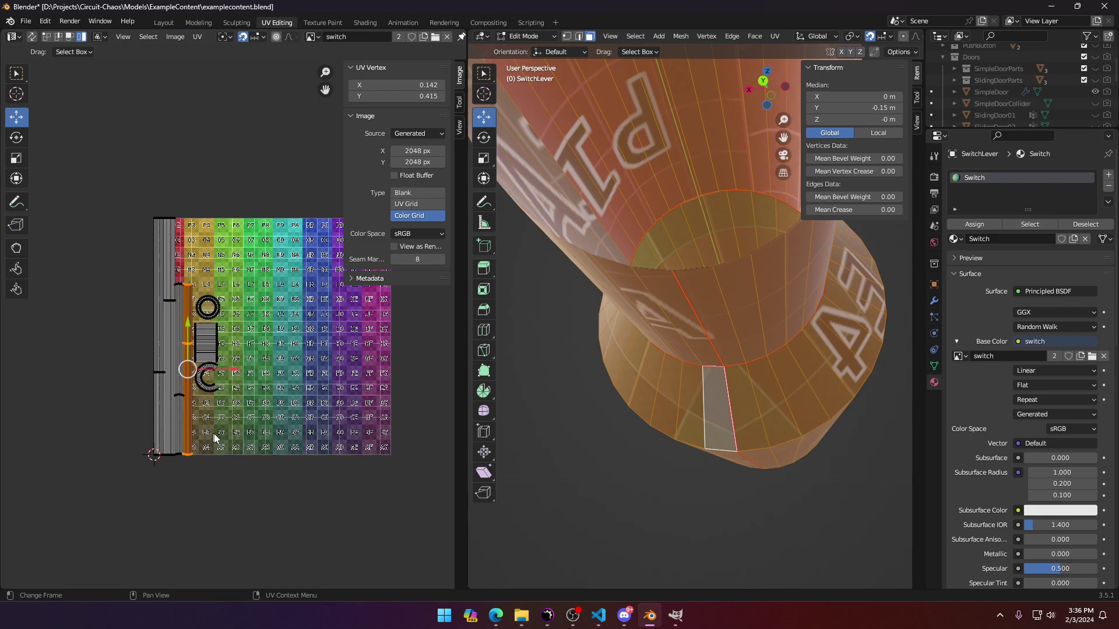
{"action": "left_click", "coordinate": [246, 418]}
{"action": "scroll", "coordinate": [367, 460], "scroll_direction": "up", "scroll_amount": 3}
{"action": "key", "text": "b"}
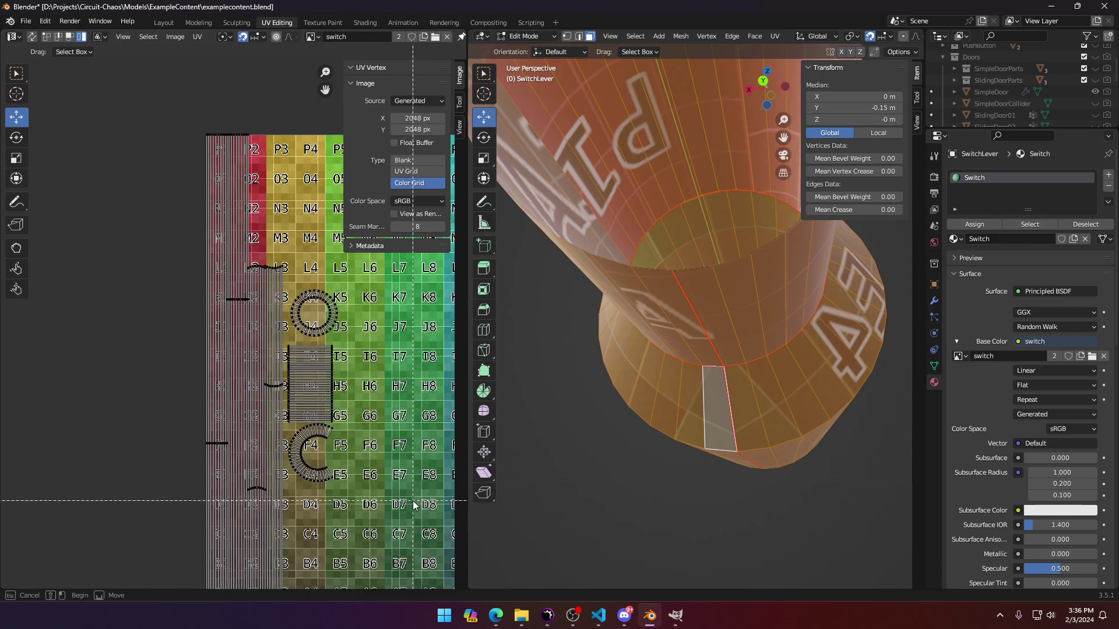
{"action": "left_click_drag", "start_coordinate": [413, 501], "coordinate": [290, 268]}
{"action": "scroll", "coordinate": [311, 302], "scroll_direction": "down", "scroll_amount": 3}
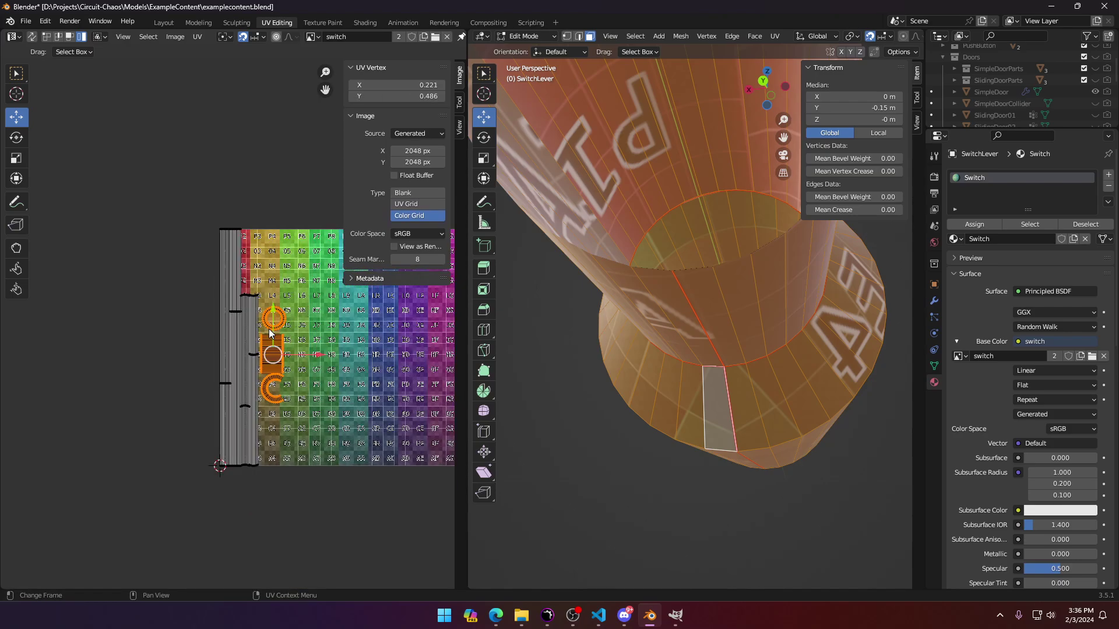
{"action": "left_click_drag", "start_coordinate": [270, 329], "coordinate": [372, 385]}
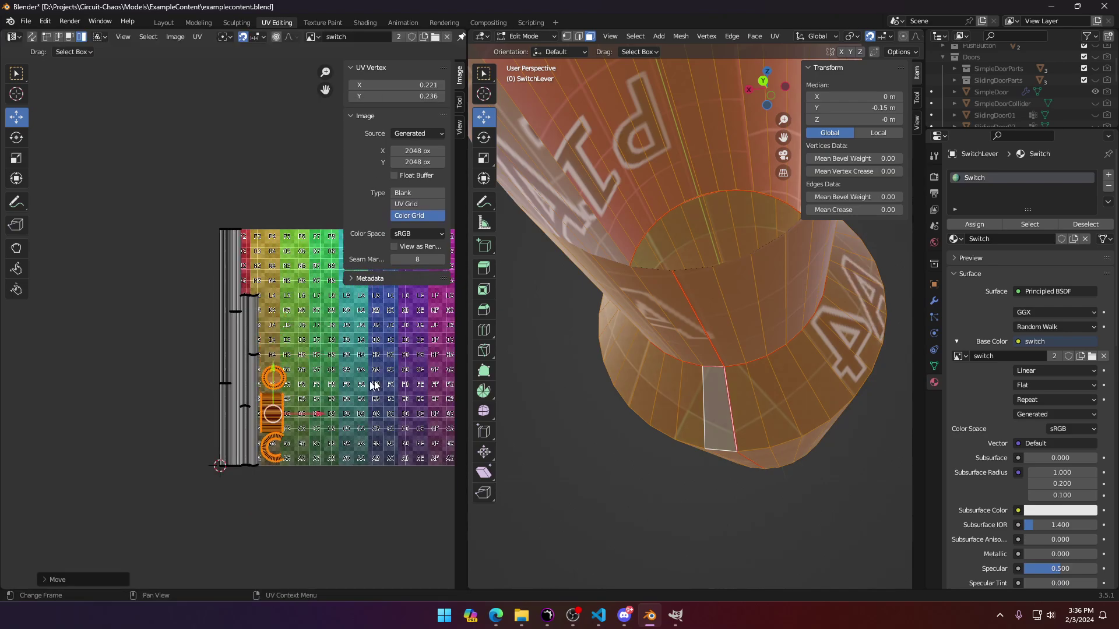
Step: Select all faces around the shaft section next to the grip by picking shortest paths along and around it
{"action": "scroll", "coordinate": [763, 369], "scroll_direction": "down", "scroll_amount": 6}
{"action": "middle_click_drag", "start_coordinate": [764, 368], "coordinate": [586, 427]}
{"action": "middle_click_drag", "start_coordinate": [704, 438], "coordinate": [610, 399]}
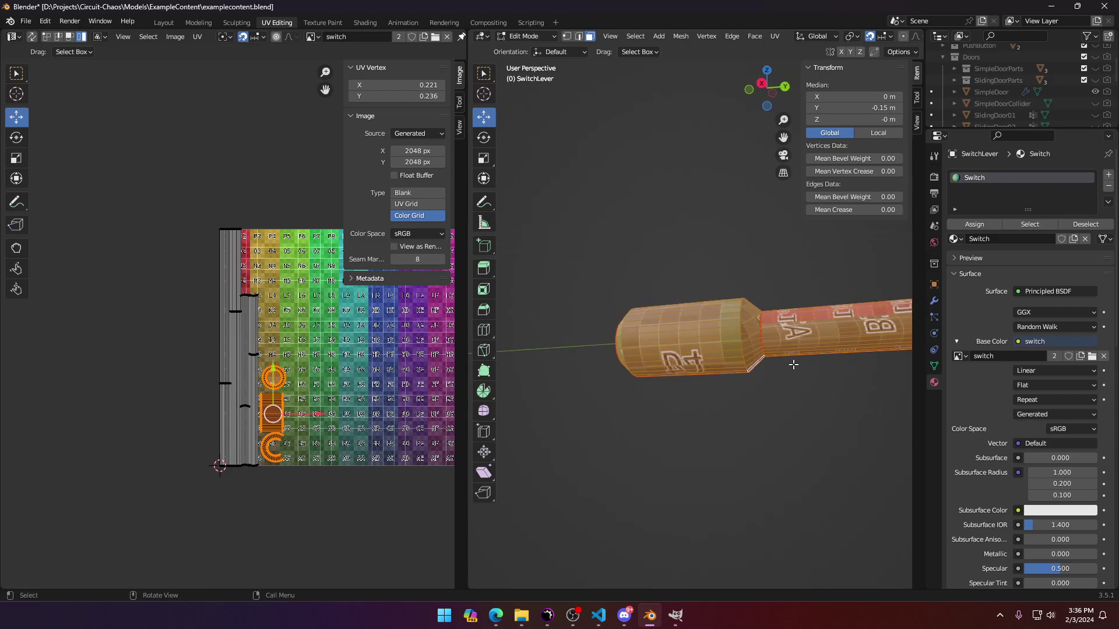
{"action": "middle_click_drag", "start_coordinate": [794, 365], "coordinate": [865, 379], "text": "shift"}
{"action": "left_click", "coordinate": [681, 315]}
{"action": "left_click", "coordinate": [700, 301], "text": "ctrl"}
{"action": "left_click", "coordinate": [623, 349], "text": "ctrl"}
{"action": "middle_click_drag", "start_coordinate": [622, 349], "coordinate": [733, 359]}
{"action": "left_click", "coordinate": [703, 400], "text": "ctrl"}
{"action": "middle_click_drag", "start_coordinate": [703, 401], "coordinate": [809, 425]}
{"action": "left_click", "coordinate": [844, 447], "text": "ctrl"}
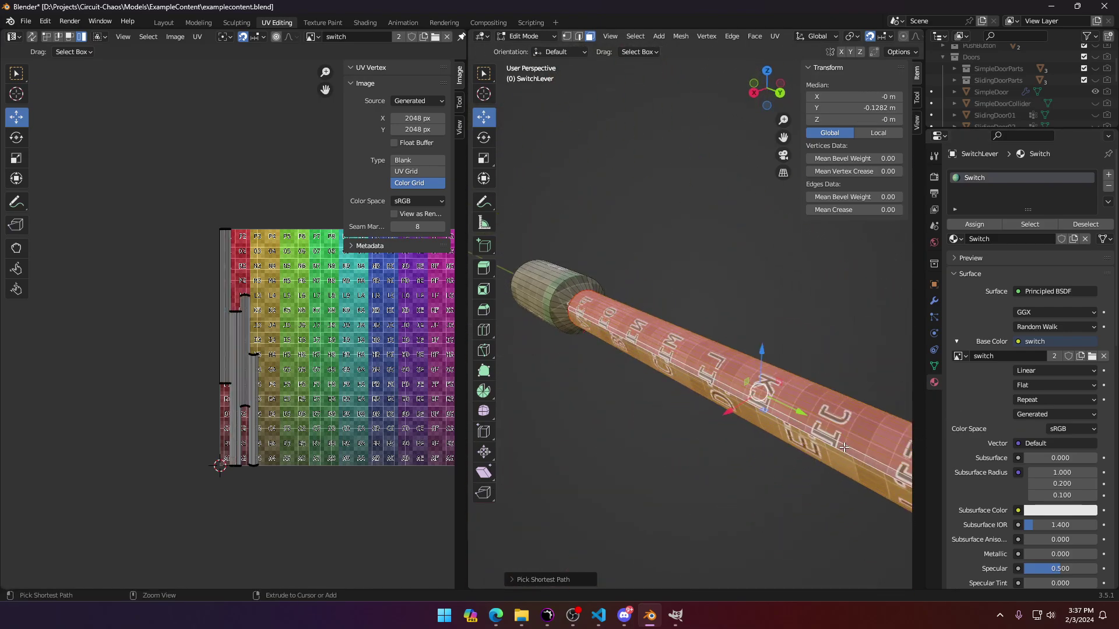
Step: Unwrap the selected shaft section with Smart UV Project, accepting the dialog's options
{"action": "key", "text": "u"}
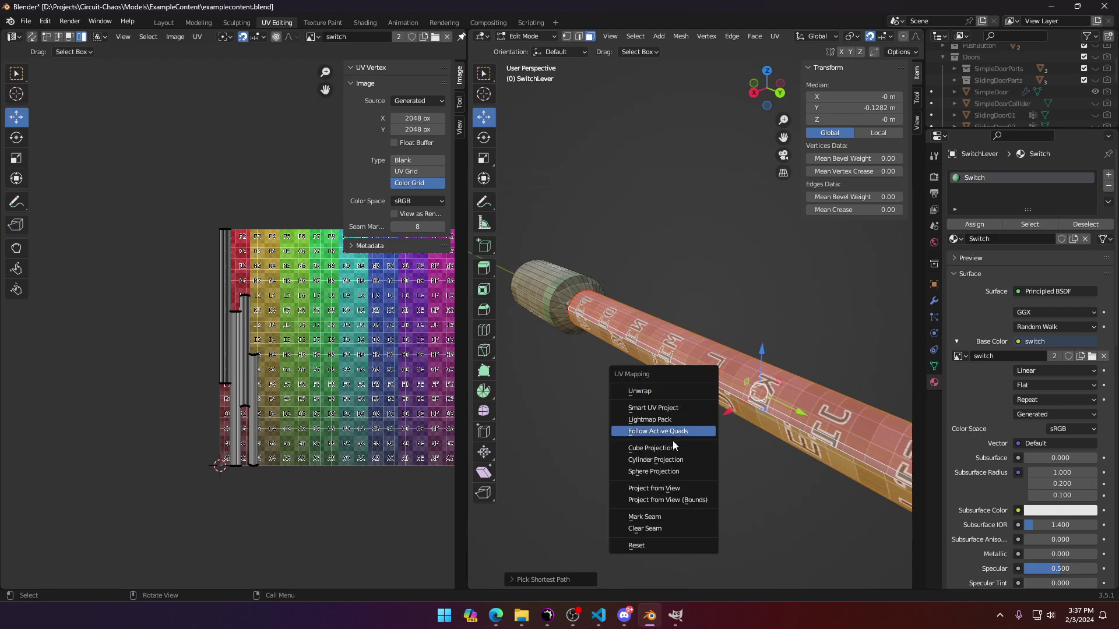
{"action": "left_click", "coordinate": [670, 407]}
{"action": "left_click", "coordinate": [664, 510]}
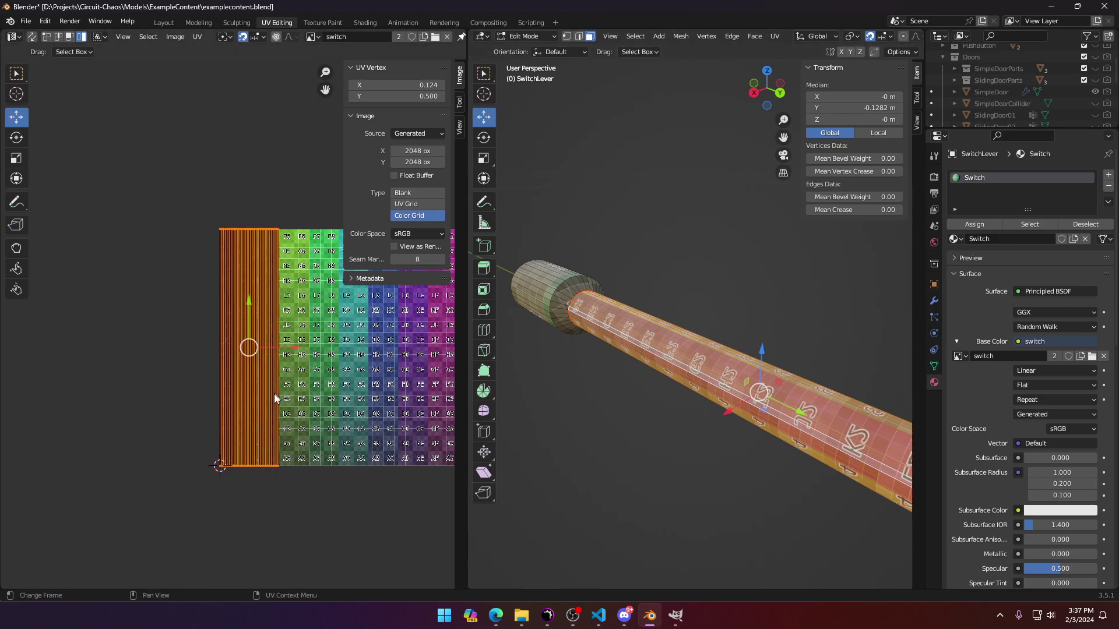
{"action": "key", "text": "a"}
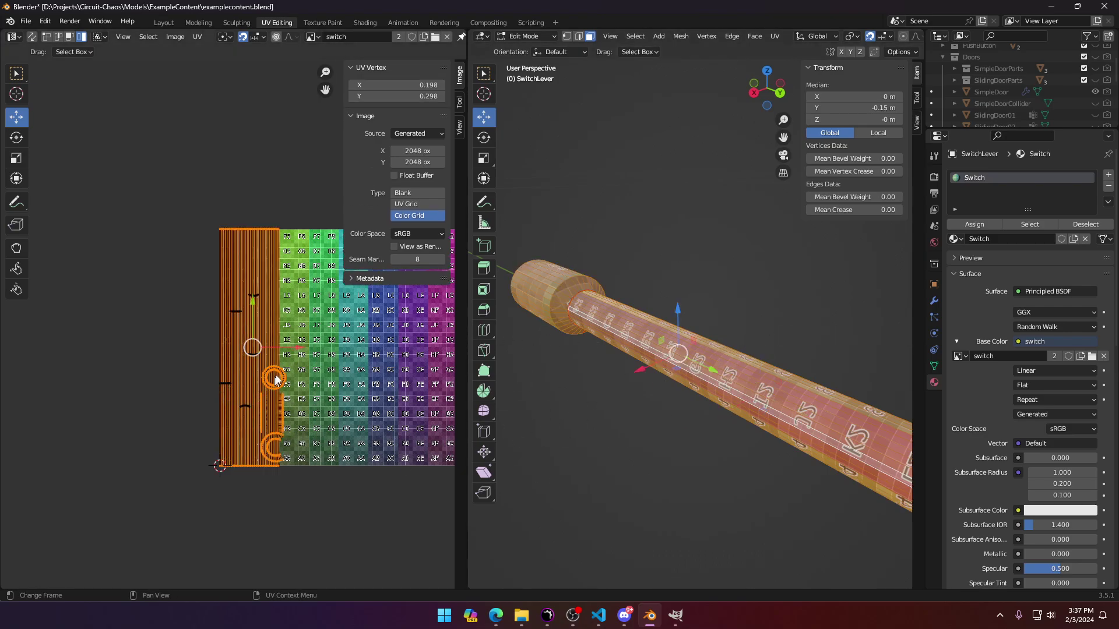
{"action": "left_click_drag", "start_coordinate": [293, 353], "coordinate": [372, 347]}
{"action": "right_click", "coordinate": [371, 347]}
{"action": "left_click", "coordinate": [260, 263]}
{"action": "scroll", "coordinate": [711, 383], "scroll_direction": "down", "scroll_amount": 3}
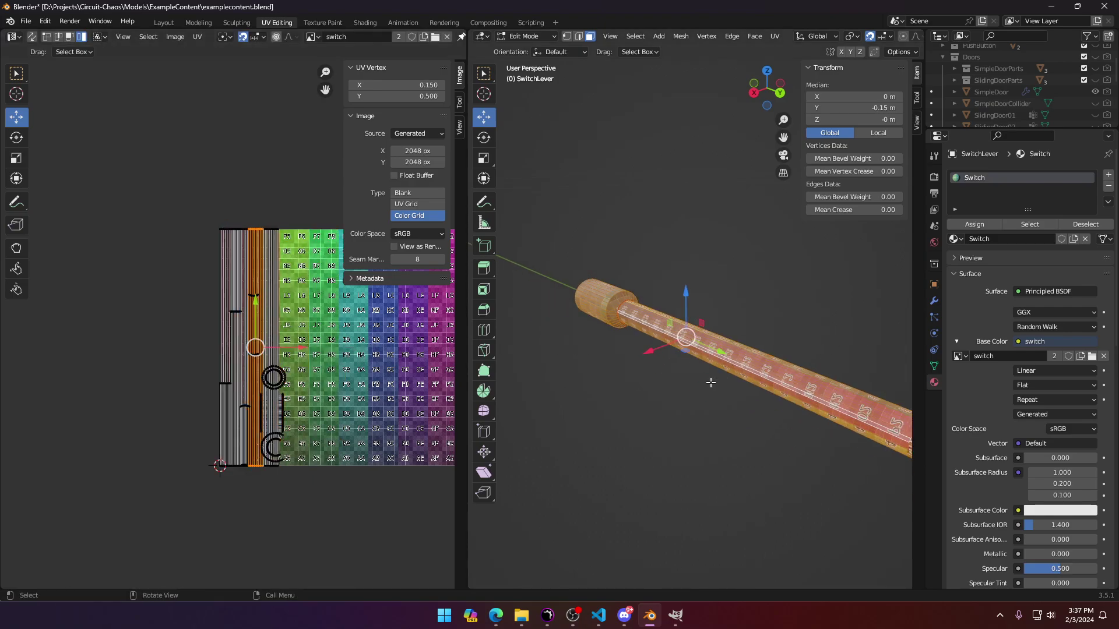
{"action": "scroll", "coordinate": [699, 373], "scroll_direction": "up", "scroll_amount": 4}
{"action": "scroll", "coordinate": [705, 372], "scroll_direction": "down", "scroll_amount": 3}
{"action": "middle_click_drag", "start_coordinate": [704, 373], "coordinate": [666, 358]}
Step: Isolate the shaft section's UV strips and move them along X about half a grid width, off the left side of the grid
{"action": "key", "text": "a"}
{"action": "left_click", "coordinate": [275, 357]}
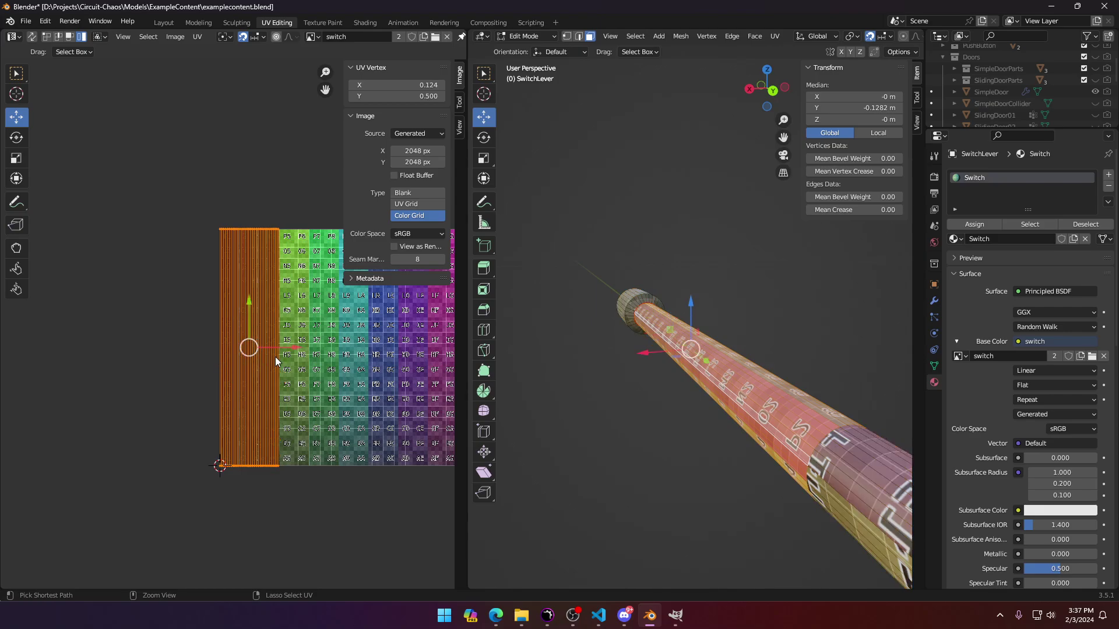
{"action": "left_click_drag", "start_coordinate": [289, 349], "coordinate": [170, 348]}
Step: Examine the UVs of the whole lever to find which faces the remaining narrow islands belong to
{"action": "key", "text": "a"}
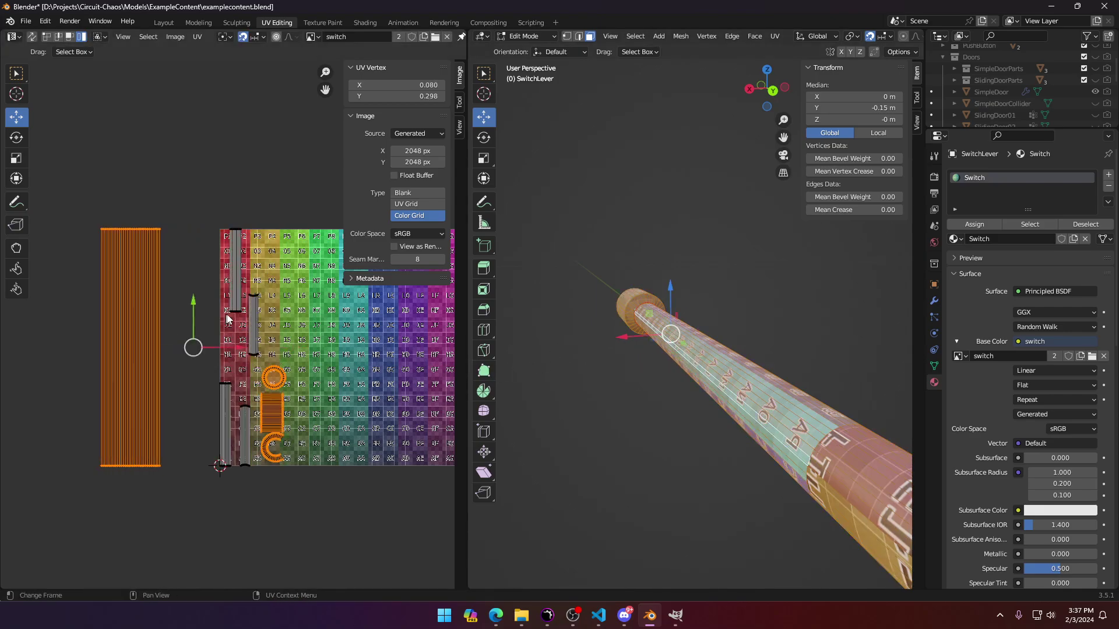
{"action": "left_click", "coordinate": [253, 322]}
{"action": "middle_click_drag", "start_coordinate": [292, 346], "coordinate": [274, 354], "text": "shift"}
{"action": "middle_click_drag", "start_coordinate": [524, 376], "coordinate": [697, 363]}
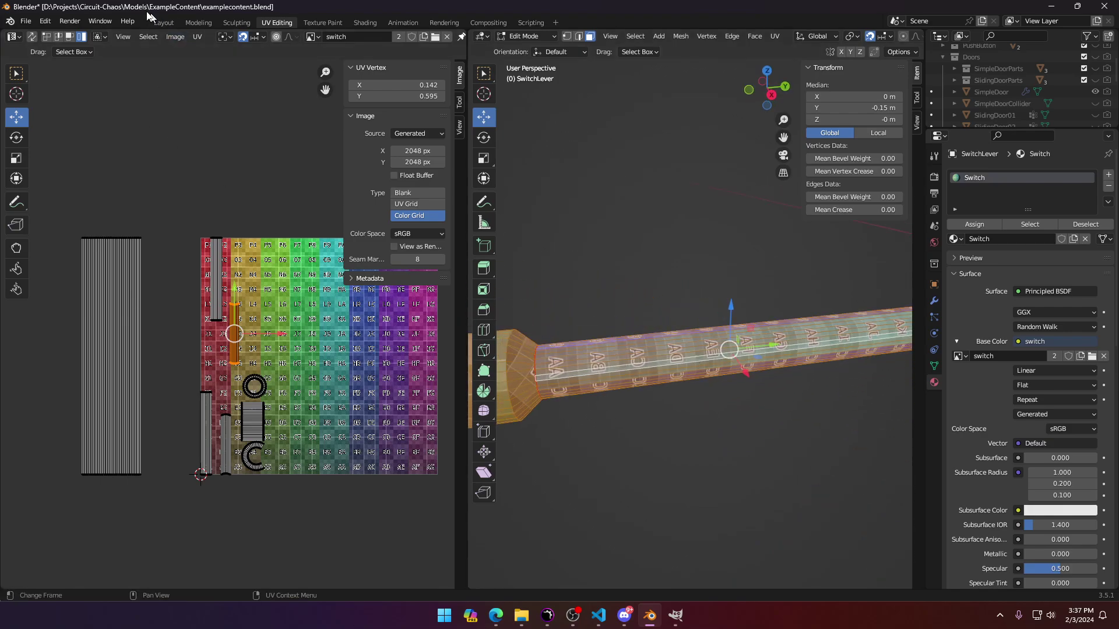
{"action": "left_click", "coordinate": [221, 282]}
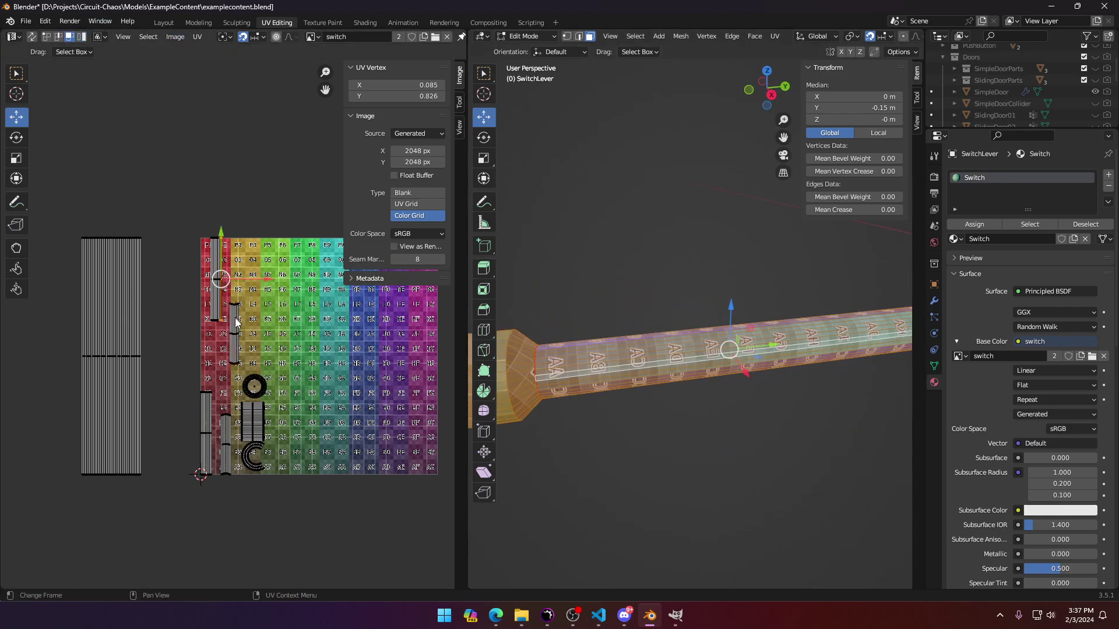
{"action": "left_click", "coordinate": [635, 362], "text": "alt"}
{"action": "key", "text": "a"}
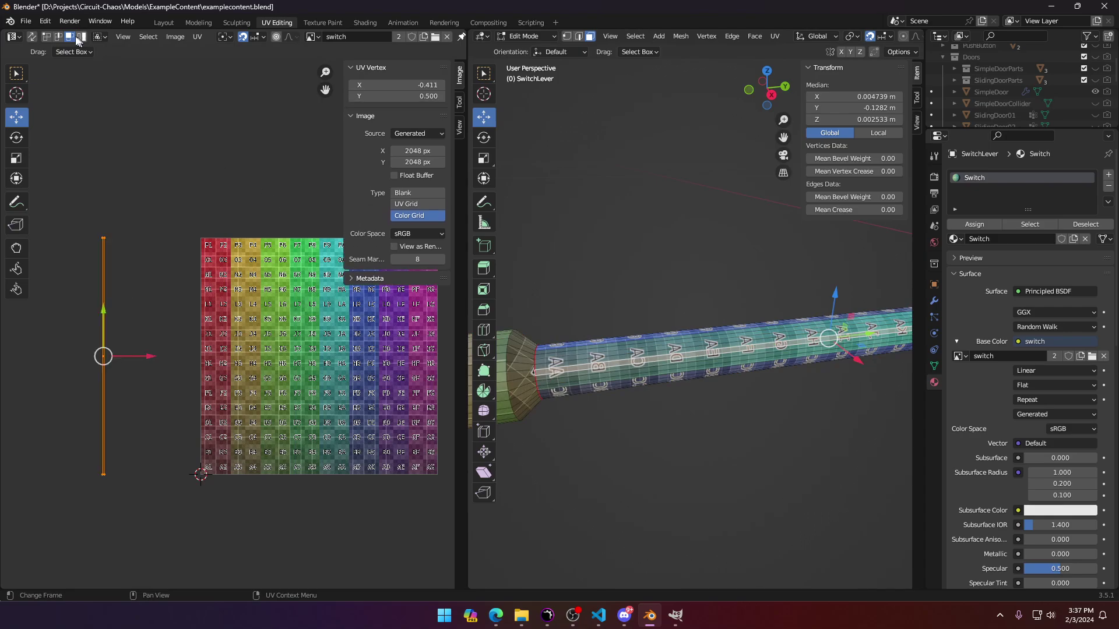
{"action": "key", "text": "a"}
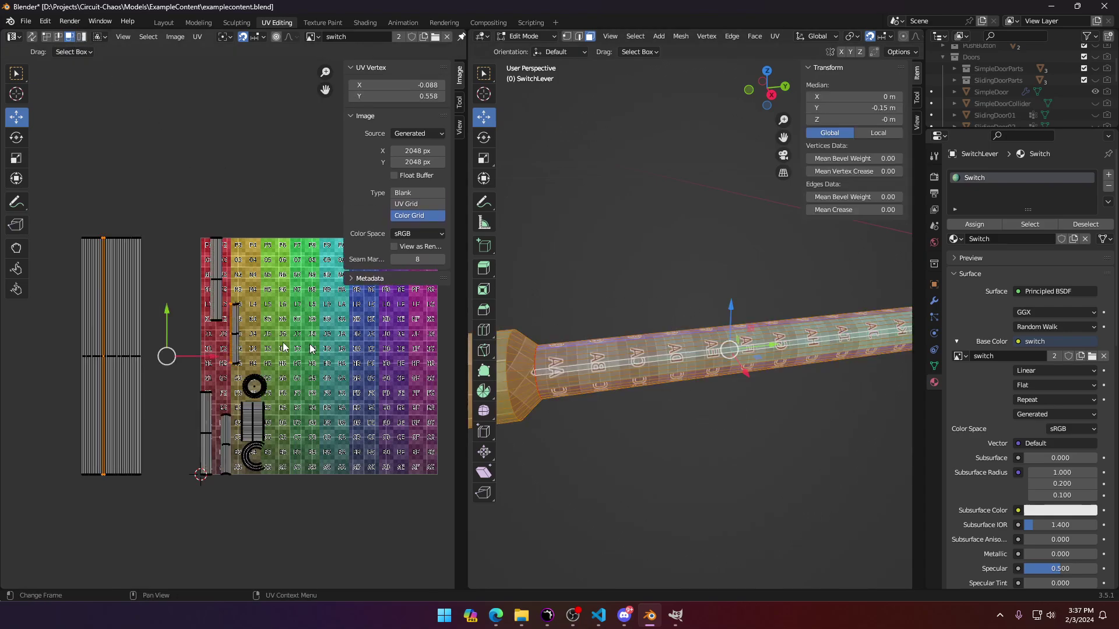
{"action": "key", "text": "a"}
{"action": "scroll", "coordinate": [214, 436], "scroll_direction": "up", "scroll_amount": 2}
{"action": "left_click", "coordinate": [218, 506]}
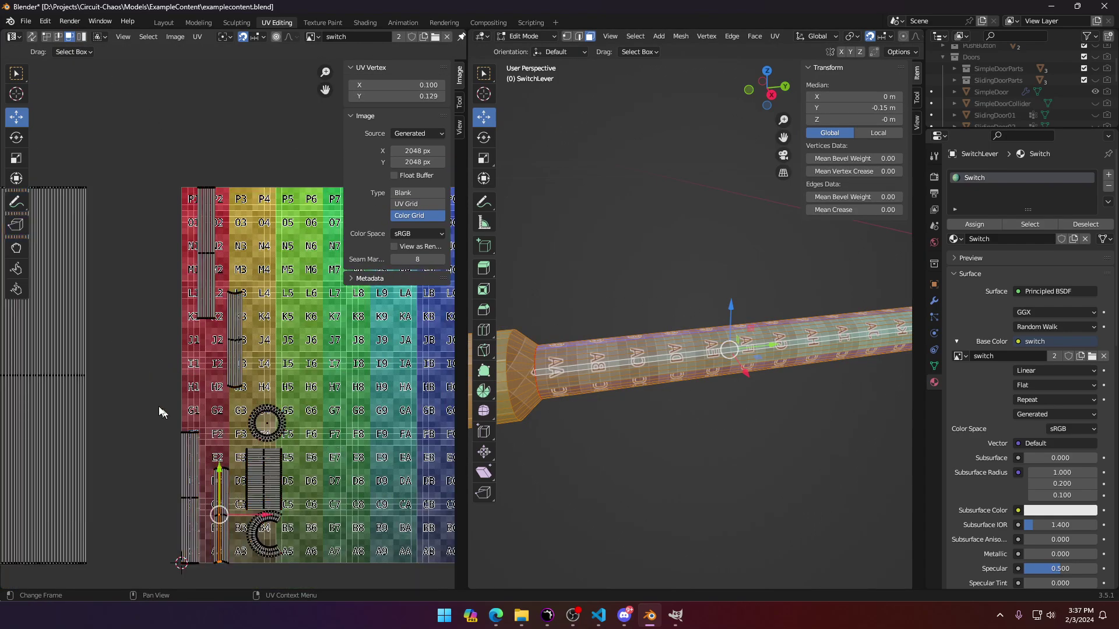
{"action": "scroll", "coordinate": [309, 389], "scroll_direction": "down", "scroll_amount": 1}
{"action": "left_click", "coordinate": [589, 352]}
{"action": "middle_click_drag", "start_coordinate": [589, 352], "coordinate": [583, 265]}
{"action": "left_click", "coordinate": [641, 298], "text": "ctrl"}
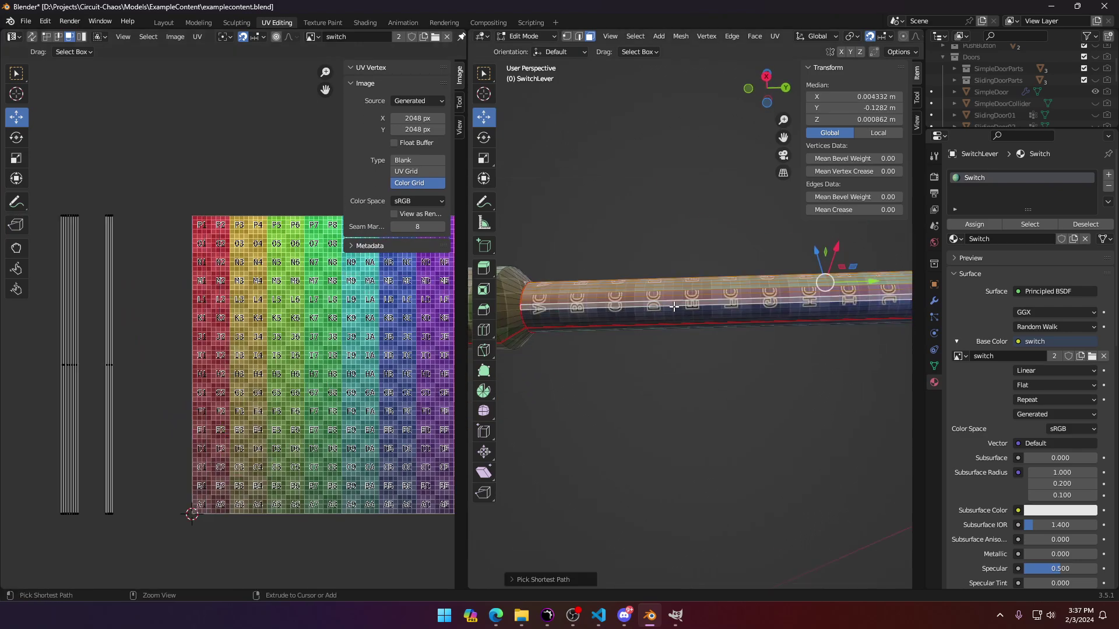
{"action": "middle_click_drag", "start_coordinate": [641, 297], "coordinate": [778, 417]}
{"action": "left_click", "coordinate": [648, 300], "text": "ctrl"}
{"action": "left_click", "coordinate": [627, 377], "text": "ctrl"}
{"action": "left_click", "coordinate": [832, 379]}
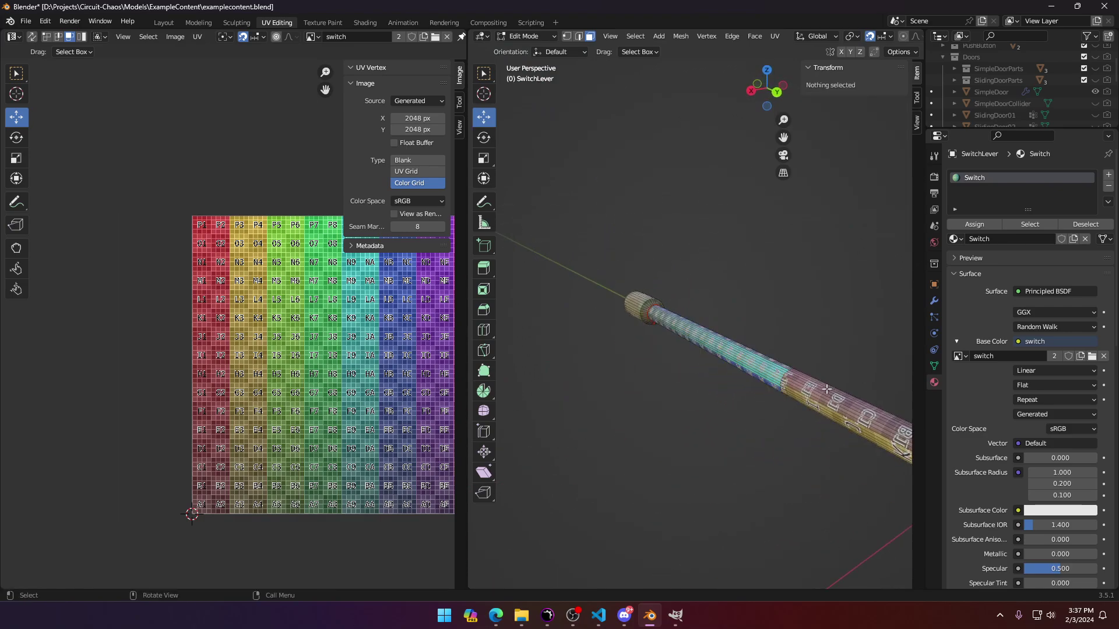
Step: Select all faces around the shaft's end section at the world origin by picking shortest paths around it
{"action": "left_click", "coordinate": [827, 390]}
{"action": "middle_click_drag", "start_coordinate": [827, 390], "coordinate": [736, 364], "text": "shift"}
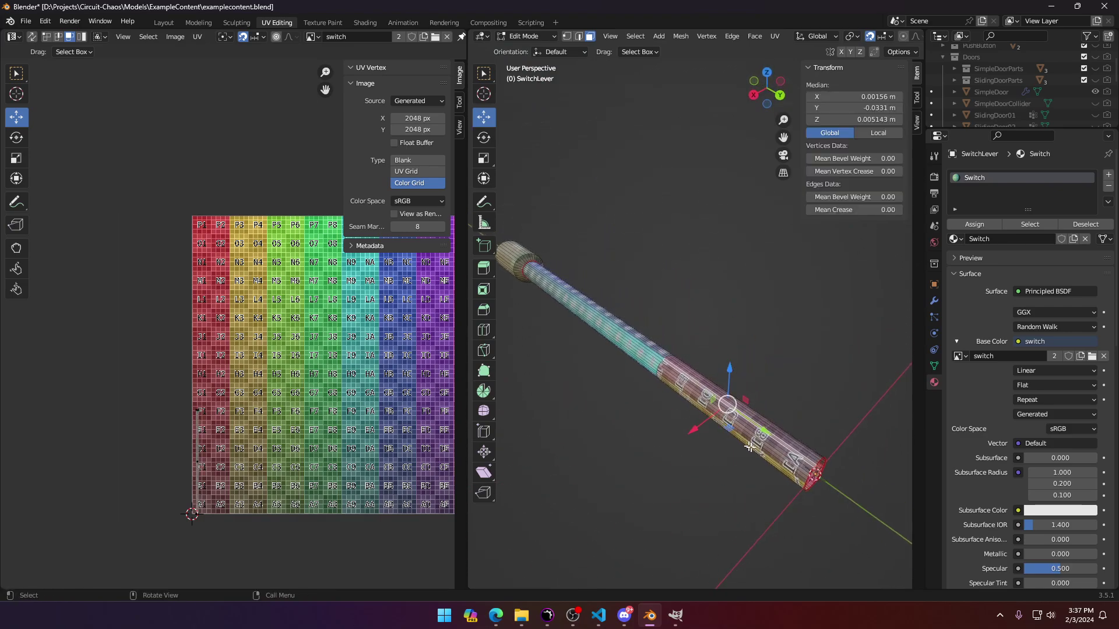
{"action": "left_click", "coordinate": [801, 452]}
{"action": "middle_click_drag", "start_coordinate": [801, 453], "coordinate": [789, 349]}
{"action": "left_click", "coordinate": [722, 191], "text": "ctrl"}
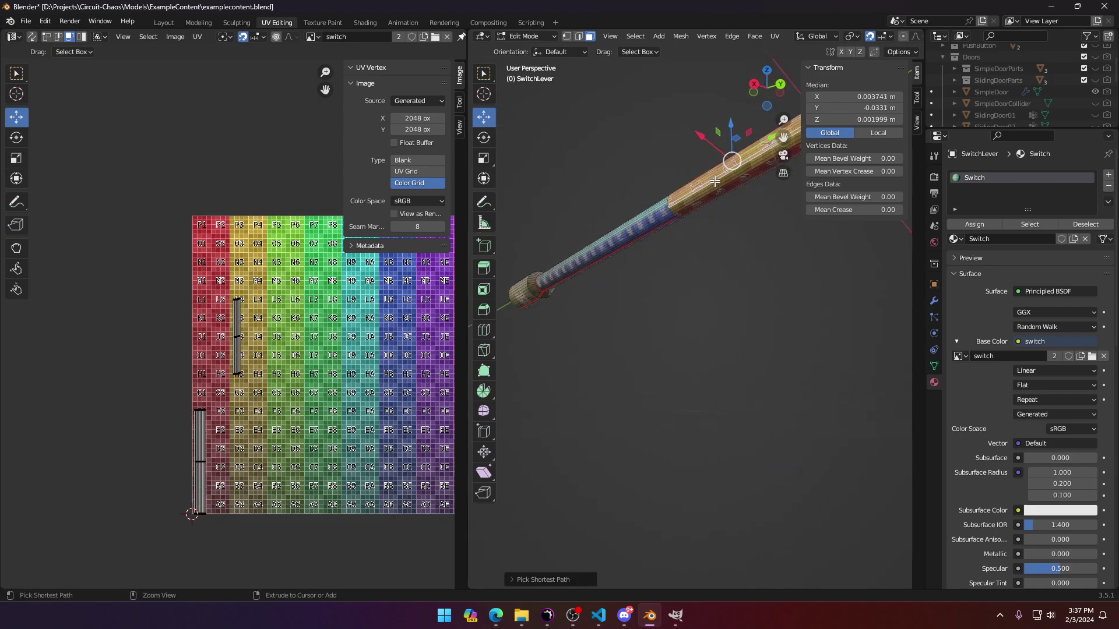
{"action": "middle_click_drag", "start_coordinate": [721, 191], "coordinate": [705, 308]}
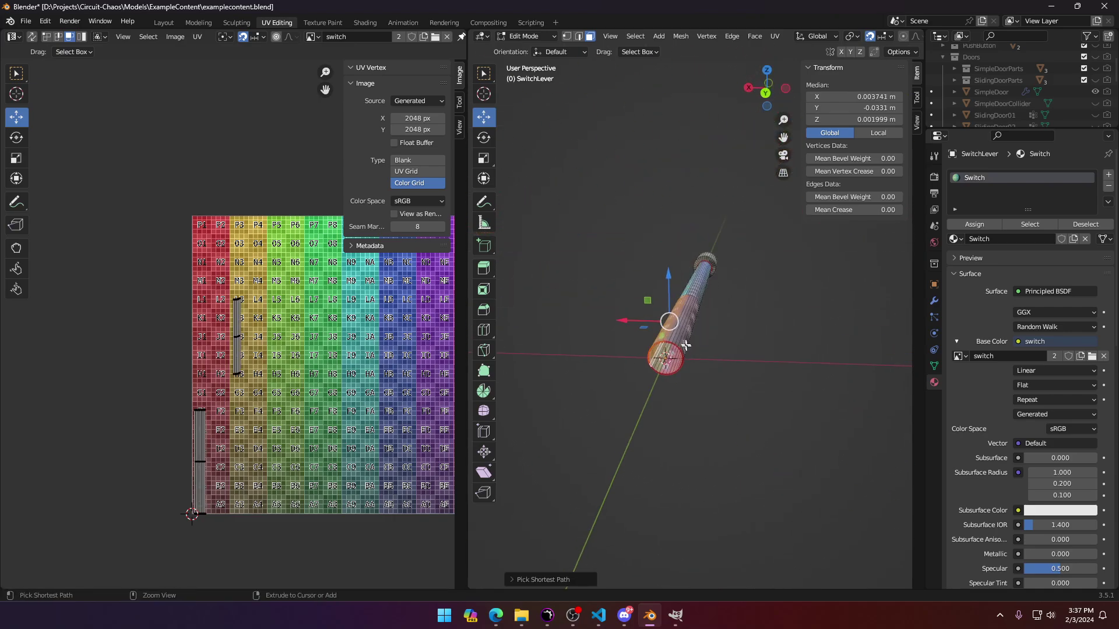
{"action": "left_click", "coordinate": [682, 340], "text": "ctrl"}
{"action": "scroll", "coordinate": [671, 349], "scroll_direction": "up", "scroll_amount": 3}
{"action": "middle_click_drag", "start_coordinate": [670, 349], "coordinate": [769, 356]}
{"action": "scroll", "coordinate": [720, 307], "scroll_direction": "up", "scroll_amount": 5}
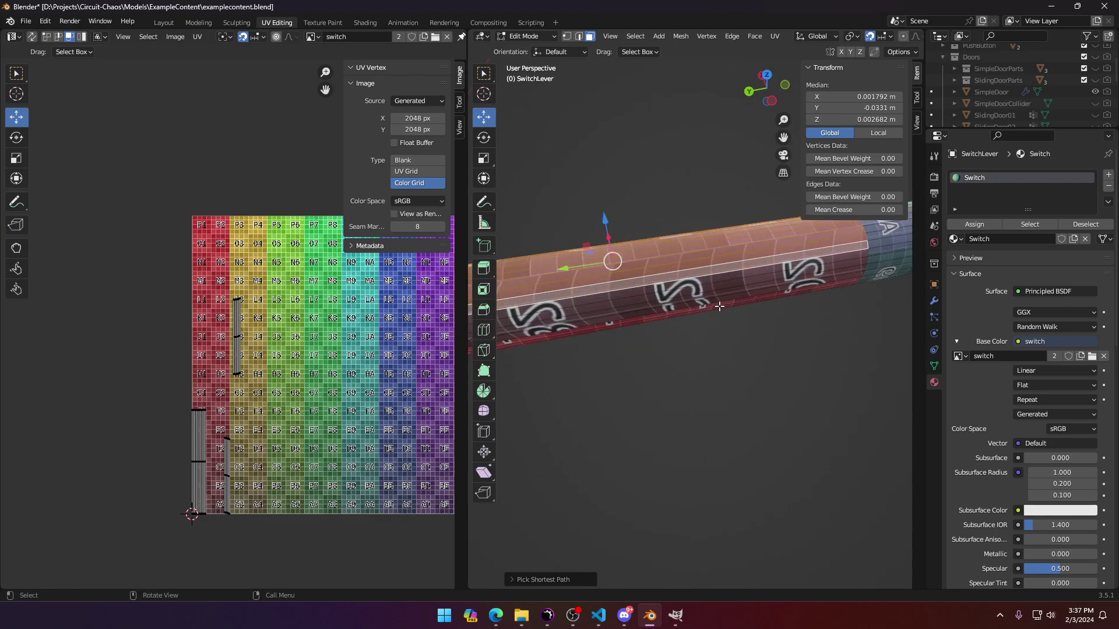
{"action": "middle_click_drag", "start_coordinate": [712, 298], "coordinate": [764, 262]}
{"action": "left_click", "coordinate": [649, 271], "text": "ctrl"}
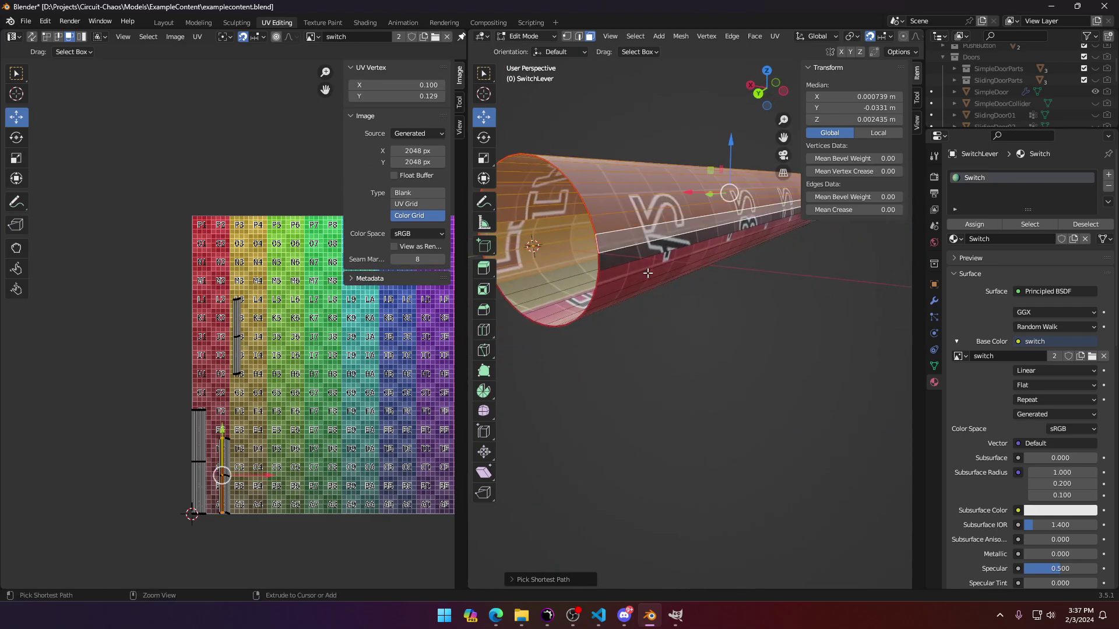
{"action": "middle_click_drag", "start_coordinate": [649, 272], "coordinate": [724, 277]}
{"action": "left_click", "coordinate": [731, 313], "text": "ctrl"}
{"action": "left_click", "coordinate": [652, 235], "text": "ctrl"}
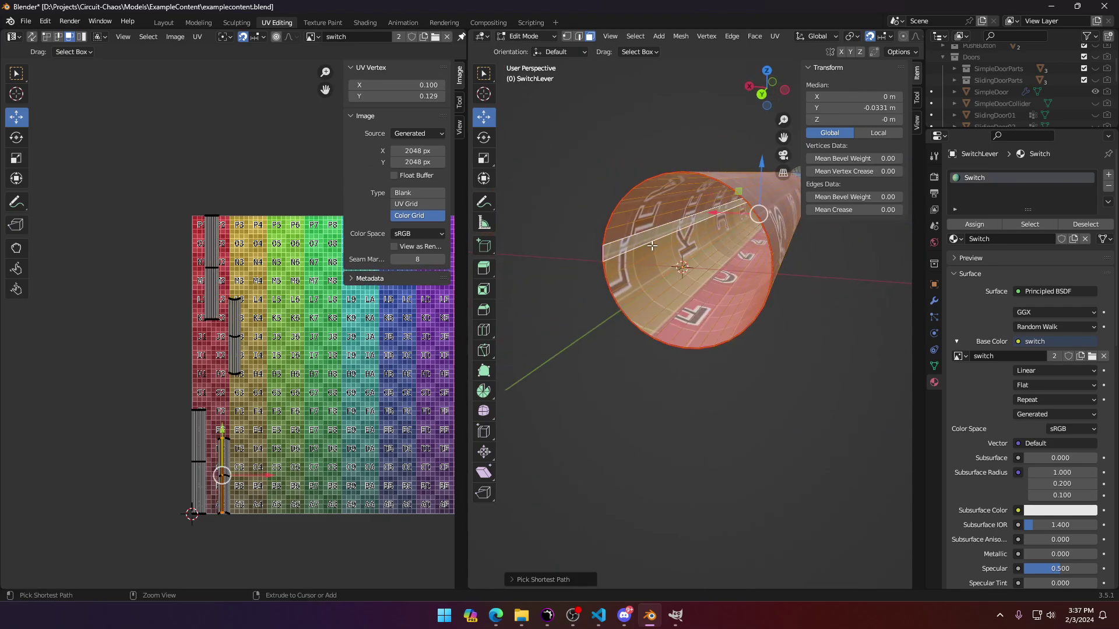
Step: Try deleting the selected end-section faces, and undo the deletion
{"action": "key", "text": "x"}
{"action": "left_click", "coordinate": [651, 245]}
{"action": "middle_click_drag", "start_coordinate": [646, 232], "coordinate": [608, 273]}
{"action": "key", "text": "ctrl+z"}
Step: Delete the selected faces of the shaft's end section
{"action": "scroll", "coordinate": [684, 321], "scroll_direction": "down", "scroll_amount": 4}
{"action": "key", "text": "x"}
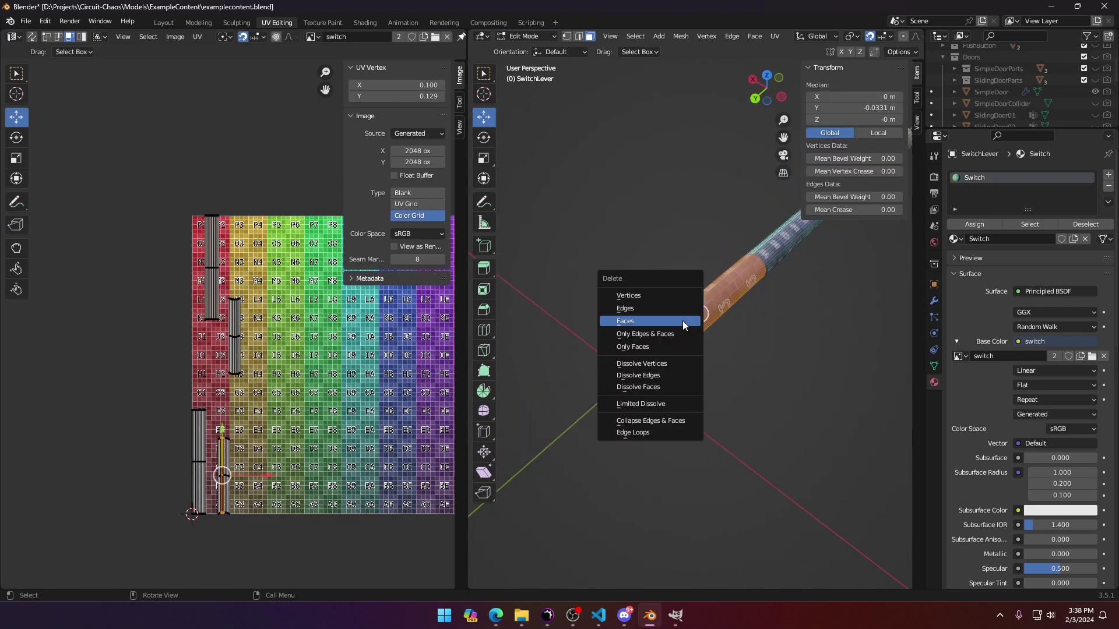
{"action": "left_click", "coordinate": [683, 320]}
{"action": "middle_click_drag", "start_coordinate": [683, 320], "coordinate": [689, 413], "text": "shift"}
{"action": "scroll", "coordinate": [689, 413], "scroll_direction": "up", "scroll_amount": 4}
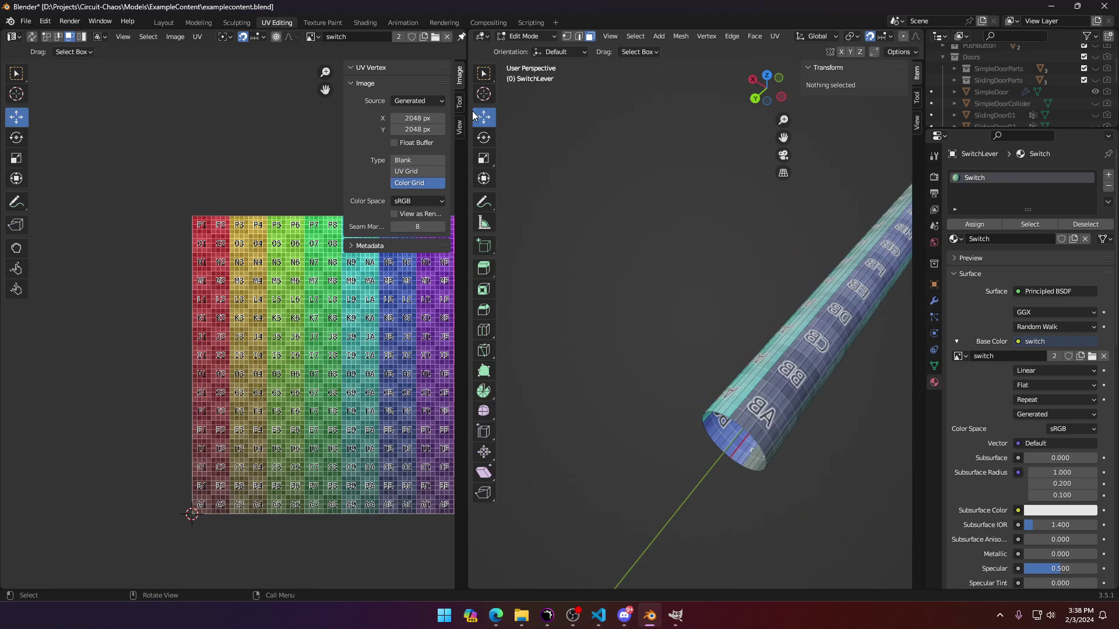
Step: Select the edge loop around the shaft's open end and, in top view, move it along Y to the world origin
{"action": "left_click", "coordinate": [744, 433]}
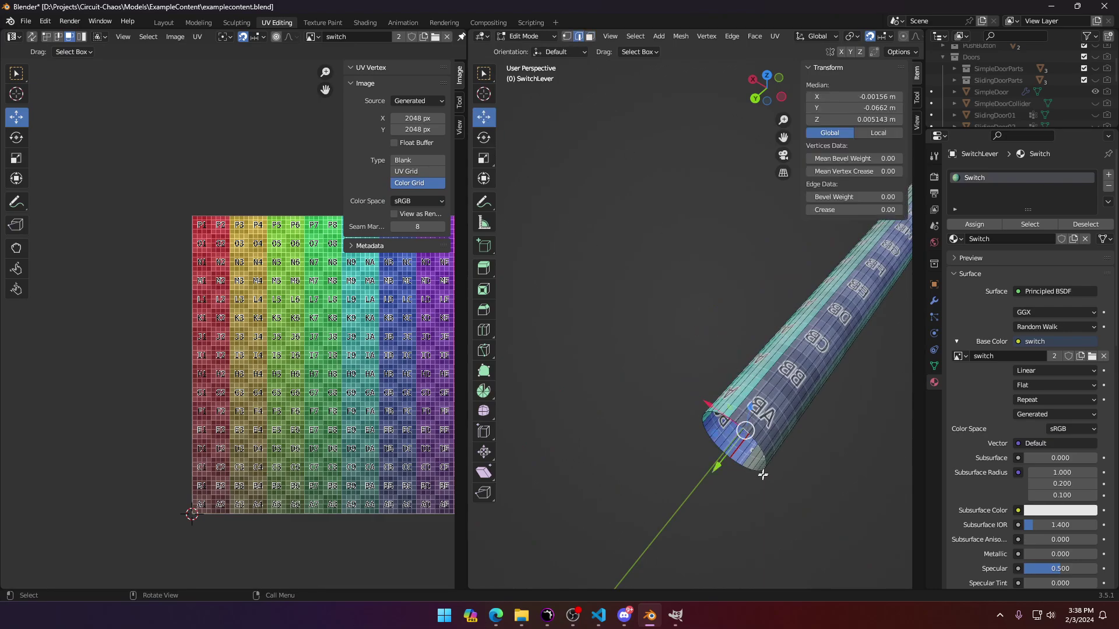
{"action": "left_click", "coordinate": [752, 469], "text": "ctrl"}
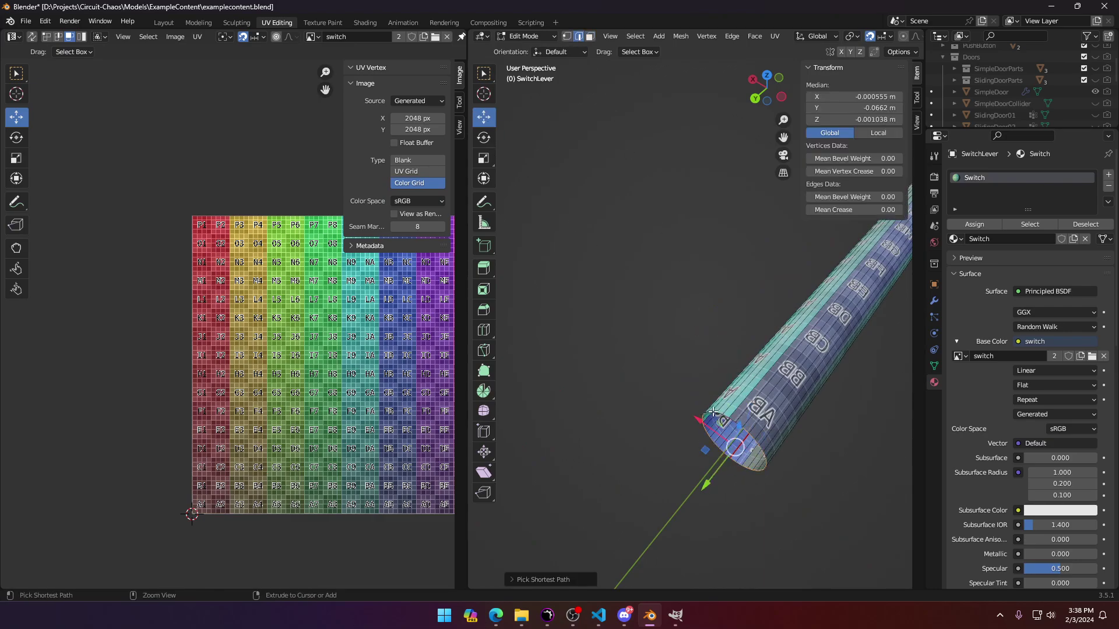
{"action": "scroll", "coordinate": [737, 422], "scroll_direction": "up", "scroll_amount": 3}
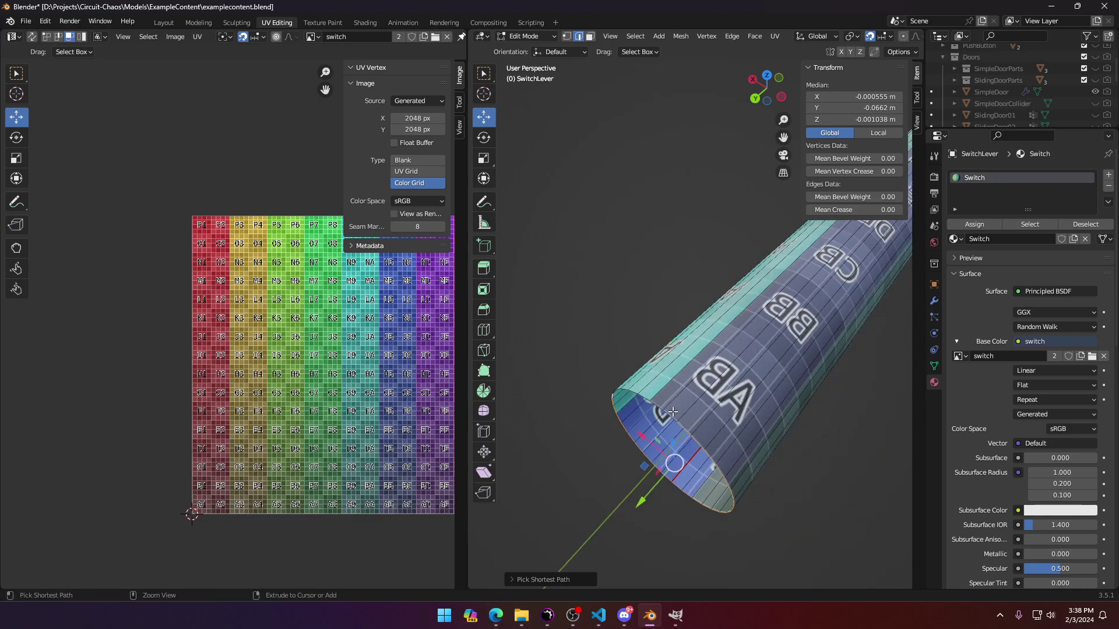
{"action": "key", "text": "KP_7"}
{"action": "scroll", "coordinate": [664, 352], "scroll_direction": "down", "scroll_amount": 6}
{"action": "middle_click_drag", "start_coordinate": [717, 135], "coordinate": [684, 435], "text": "shift"}
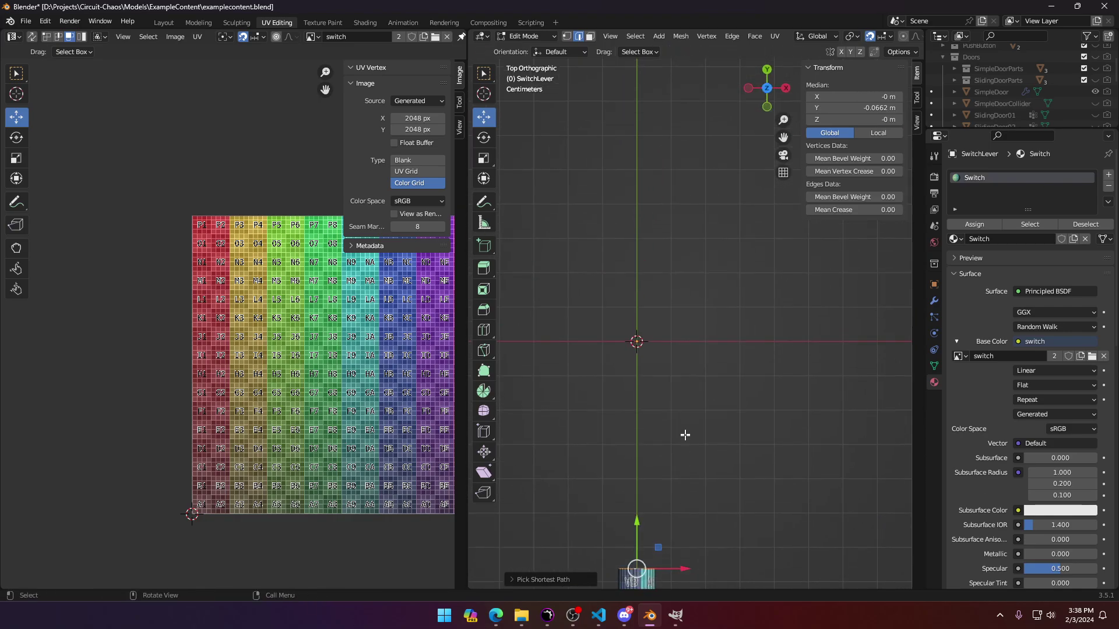
{"action": "scroll", "coordinate": [684, 435], "scroll_direction": "down", "scroll_amount": 1}
{"action": "left_click_drag", "start_coordinate": [647, 479], "coordinate": [647, 318]}
{"action": "scroll", "coordinate": [628, 390], "scroll_direction": "up", "scroll_amount": 5}
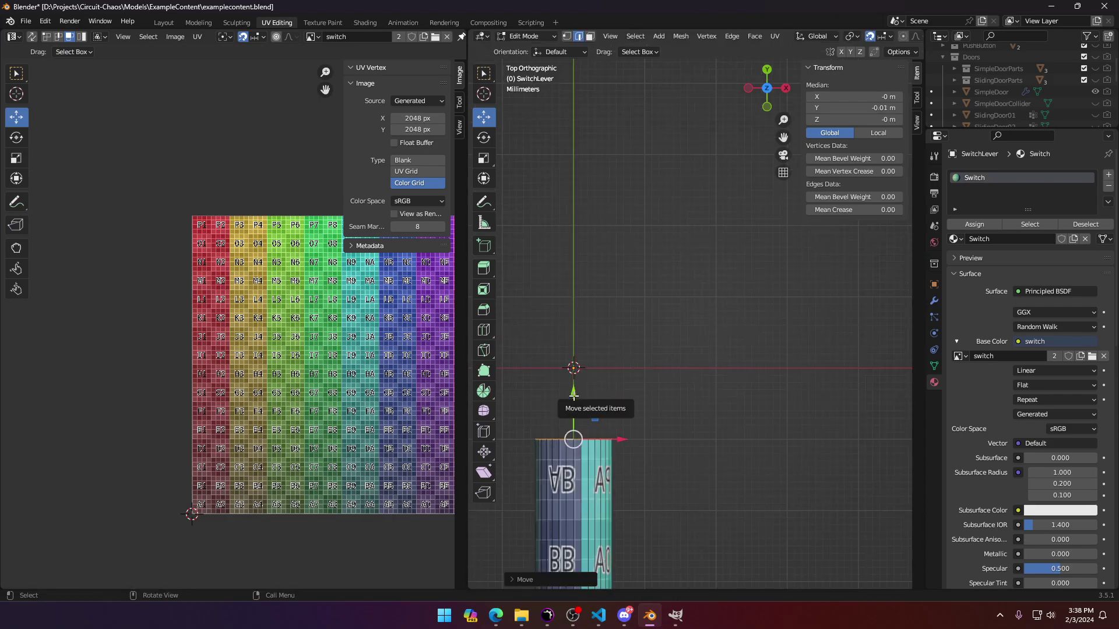
{"action": "left_click_drag", "start_coordinate": [573, 399], "coordinate": [572, 325]}
Step: Select the entire lever mesh to show all its UV islands, and examine the layout and the shortened shaft
{"action": "key", "text": "a"}
{"action": "scroll", "coordinate": [231, 325], "scroll_direction": "down", "scroll_amount": 3}
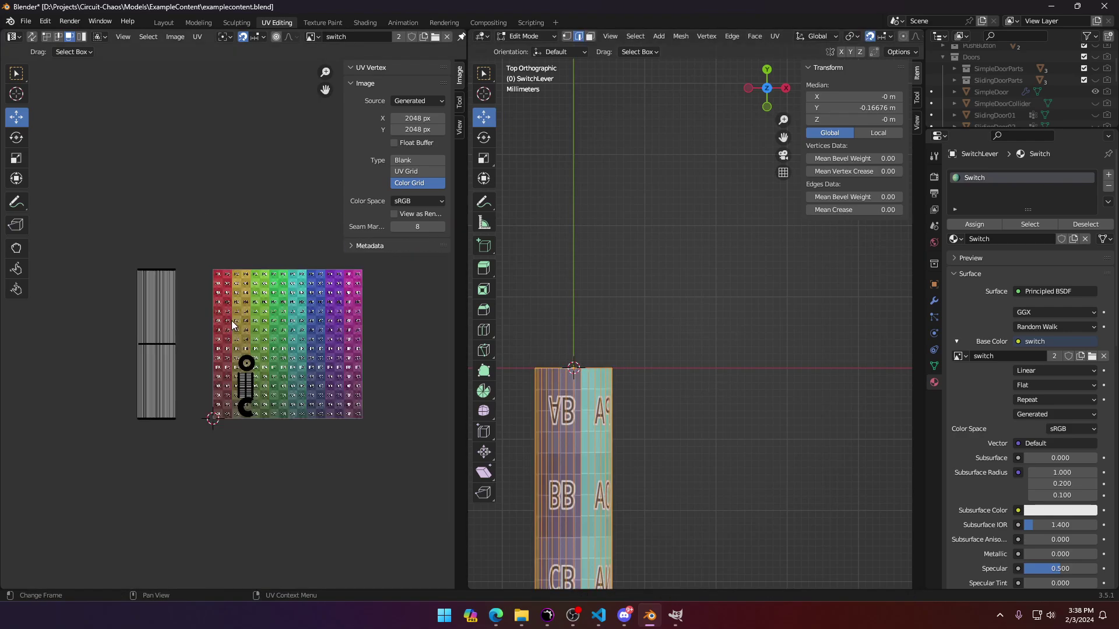
{"action": "scroll", "coordinate": [590, 400], "scroll_direction": "down", "scroll_amount": 6}
{"action": "middle_click_drag", "start_coordinate": [589, 400], "coordinate": [618, 304]}
{"action": "scroll", "coordinate": [515, 304], "scroll_direction": "down", "scroll_amount": 3}
{"action": "scroll", "coordinate": [670, 288], "scroll_direction": "up", "scroll_amount": 5}
Step: In face selection, select all faces around the lever's shaft by picking shortest paths around it
{"action": "left_click", "coordinate": [708, 348]}
{"action": "middle_click_drag", "start_coordinate": [705, 374], "coordinate": [653, 303]}
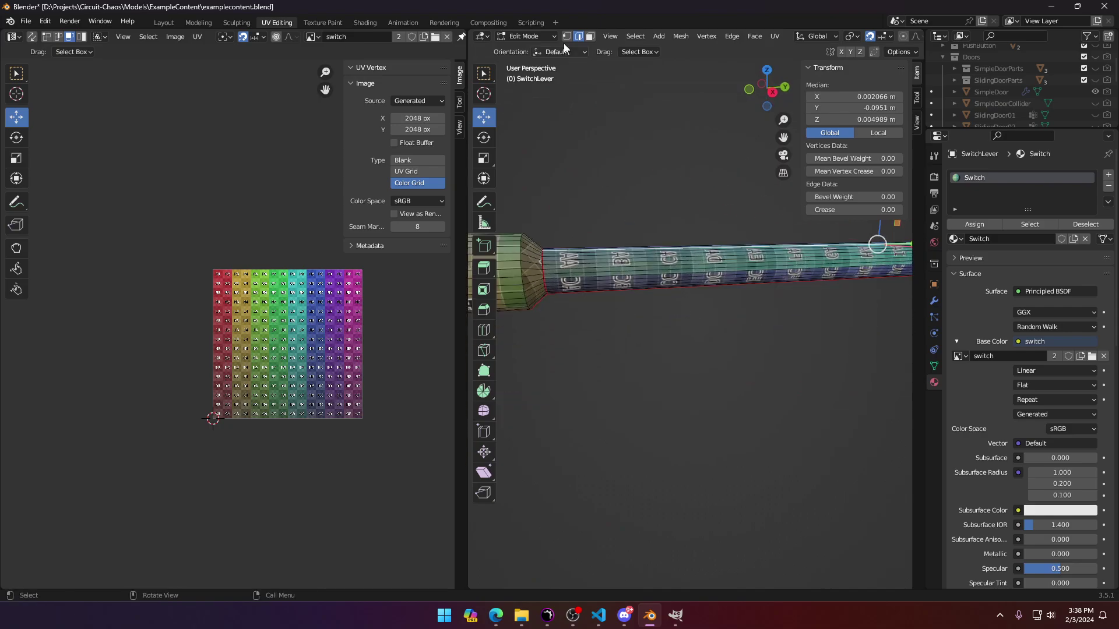
{"action": "left_click", "coordinate": [590, 38]}
{"action": "left_click", "coordinate": [682, 260]}
{"action": "middle_click_drag", "start_coordinate": [682, 257], "coordinate": [633, 322]}
{"action": "left_click", "coordinate": [713, 111], "text": "ctrl"}
{"action": "left_click", "coordinate": [536, 267], "text": "ctrl"}
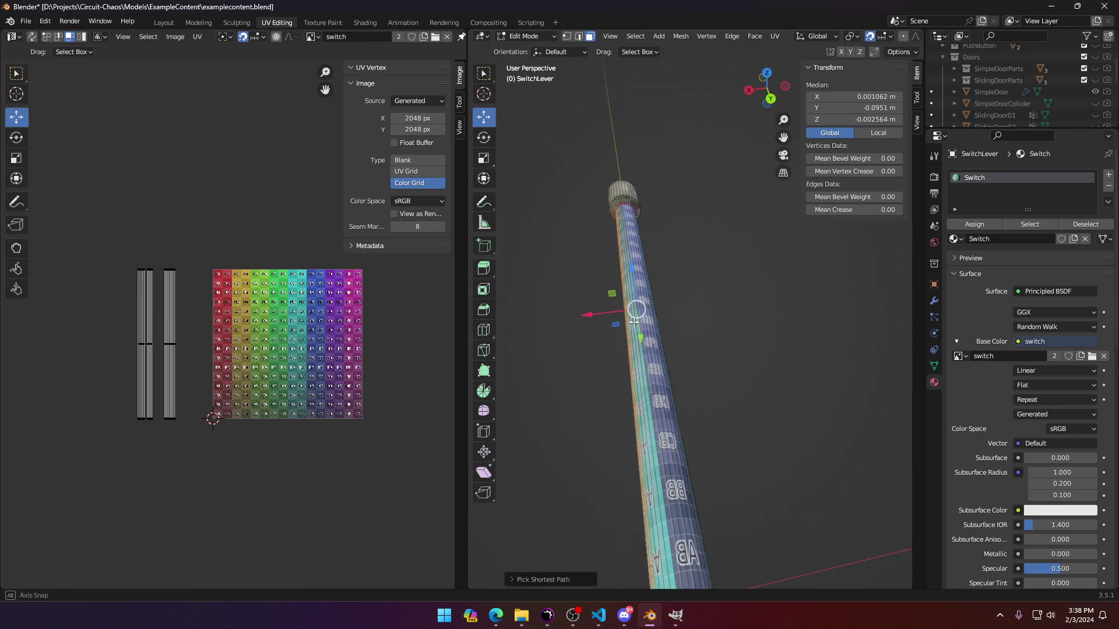
{"action": "left_click", "coordinate": [664, 391], "text": "ctrl"}
{"action": "middle_click_drag", "start_coordinate": [663, 391], "coordinate": [760, 389]}
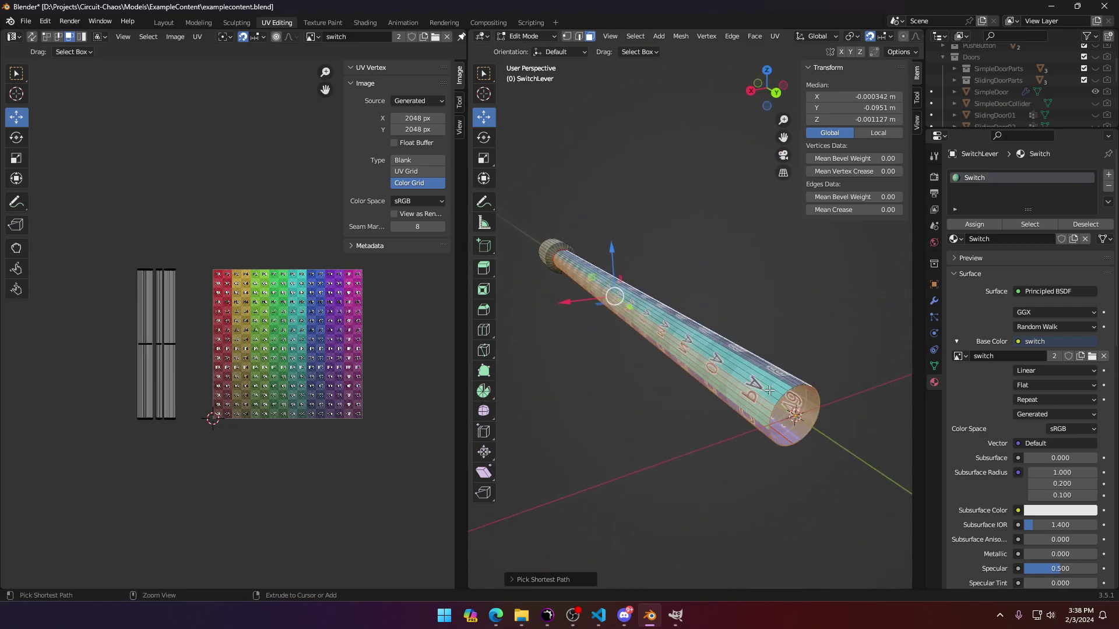
{"action": "left_click", "coordinate": [766, 395], "text": "ctrl"}
Step: Unwrap the selected shaft faces
{"action": "key", "text": "u"}
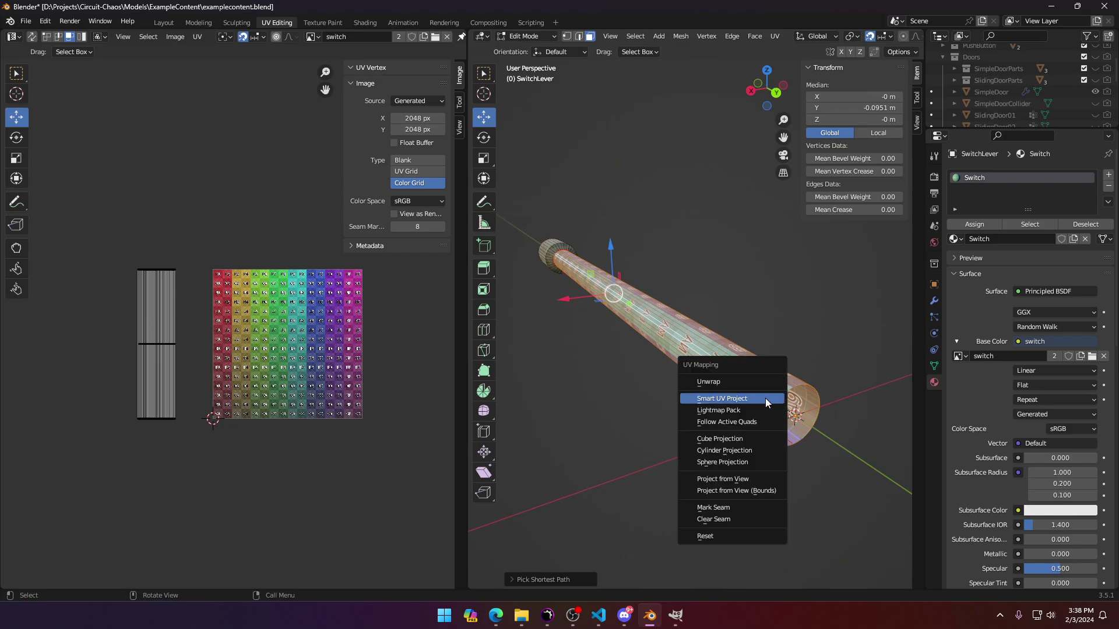
{"action": "left_click", "coordinate": [749, 383]}
{"action": "scroll", "coordinate": [248, 385], "scroll_direction": "up", "scroll_amount": 3}
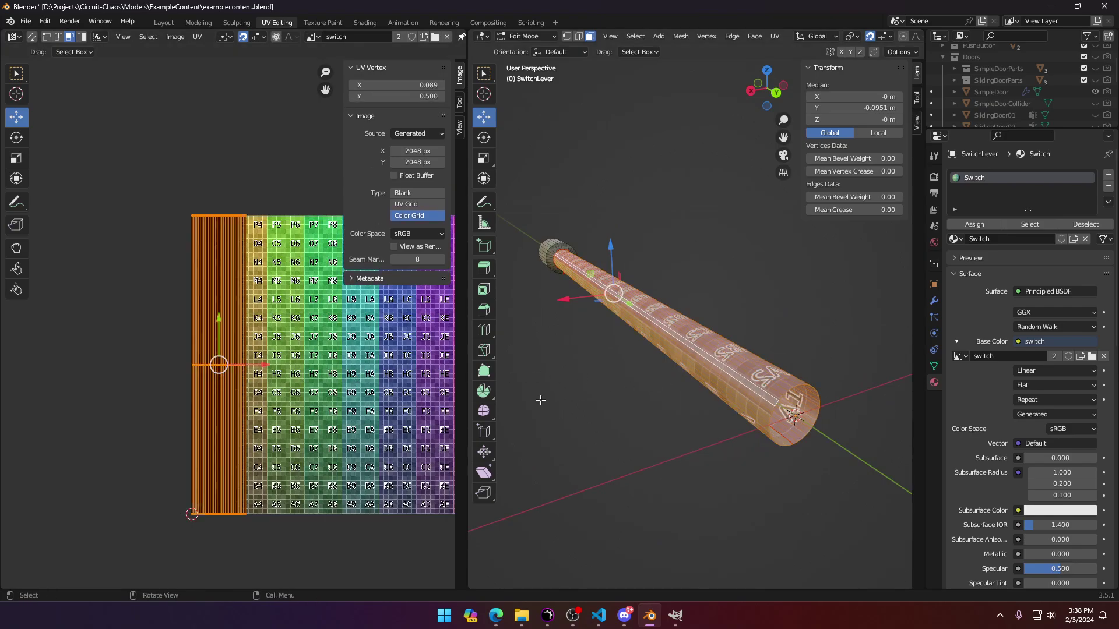
{"action": "middle_click_drag", "start_coordinate": [539, 394], "coordinate": [577, 345]}
{"action": "scroll", "coordinate": [532, 378], "scroll_direction": "up", "scroll_amount": 6}
Step: Move the shaft's UV island off the color grid, select the whole mesh to show the other islands, and move the shaft island back
{"action": "left_click_drag", "start_coordinate": [264, 366], "coordinate": [194, 369]}
{"action": "key", "text": "a"}
{"action": "middle_click_drag", "start_coordinate": [235, 427], "coordinate": [275, 400], "text": "shift"}
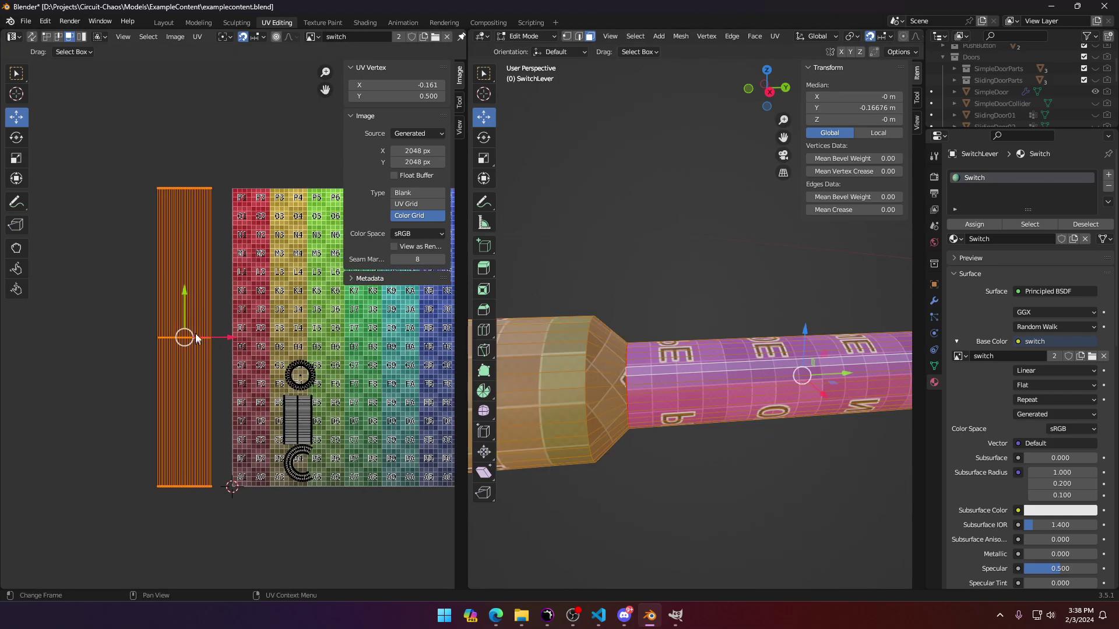
{"action": "left_click_drag", "start_coordinate": [208, 336], "coordinate": [287, 339]}
Step: Scale the shaft's UV island by 0.5 and move it down along Y to 0.250
{"action": "key", "text": "s"}
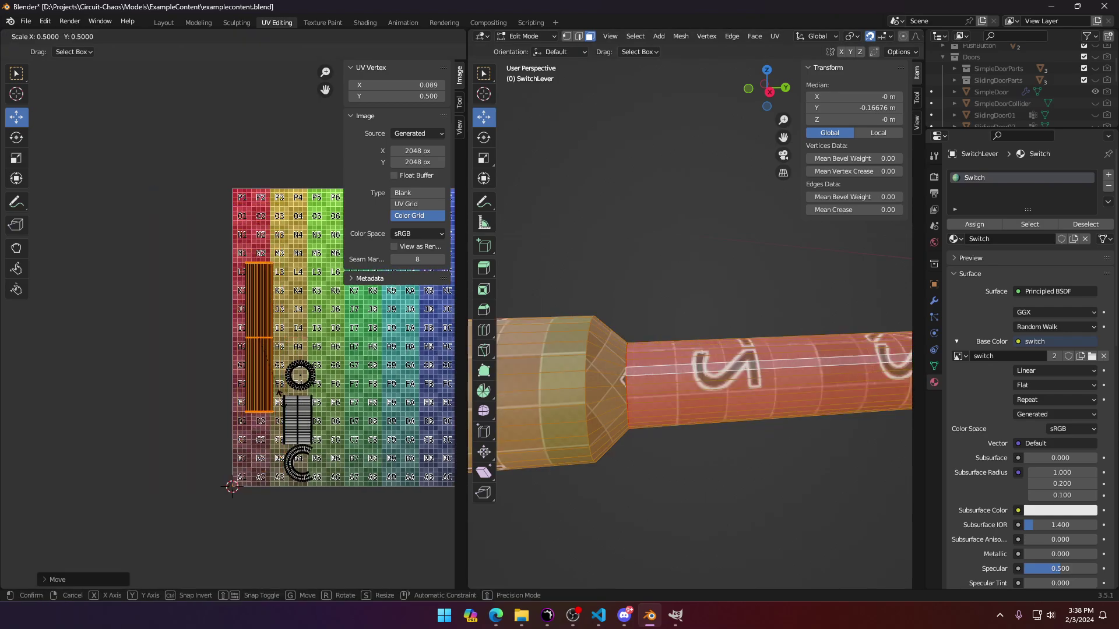
{"action": "left_click", "coordinate": [258, 329]}
{"action": "left_click_drag", "start_coordinate": [257, 331], "coordinate": [260, 415]}
Step: Check the texture density on the lever in Object Mode, and scale the shaft's UV island up by 1.5
{"action": "key", "text": "Tab"}
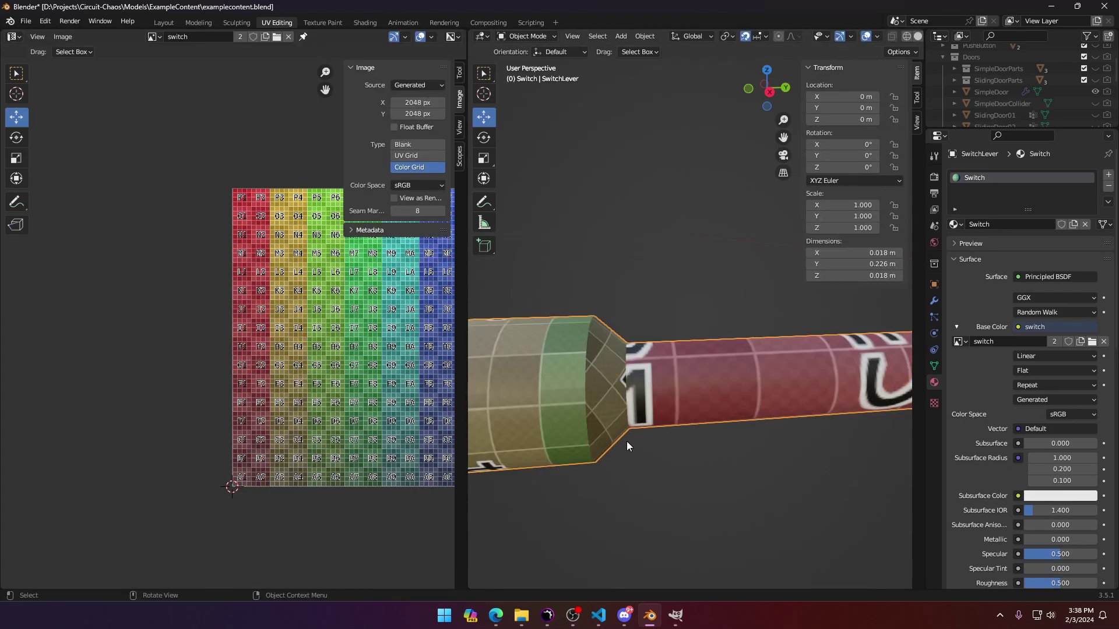
{"action": "mouse_move", "coordinate": [627, 442]}
{"action": "middle_mouse_down"}
{"action": "mouse_move", "coordinate": [667, 439]}
{"action": "mouse_move", "coordinate": [605, 444]}
{"action": "mouse_move", "coordinate": [627, 439]}
{"action": "middle_mouse_up"}
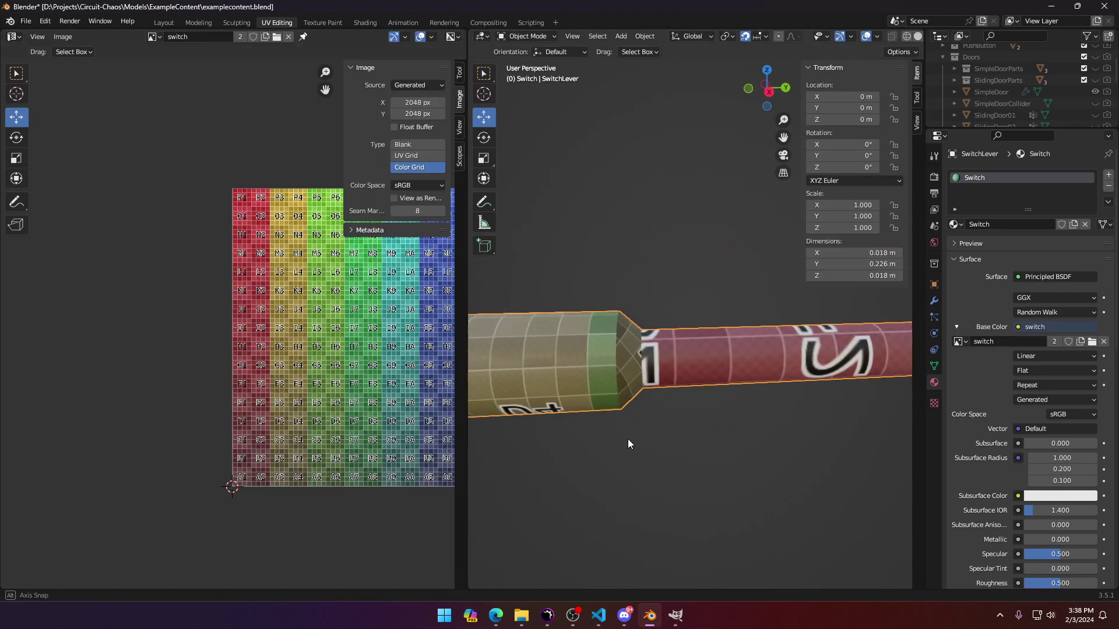
{"action": "scroll", "coordinate": [632, 404], "scroll_direction": "up", "scroll_amount": 2}
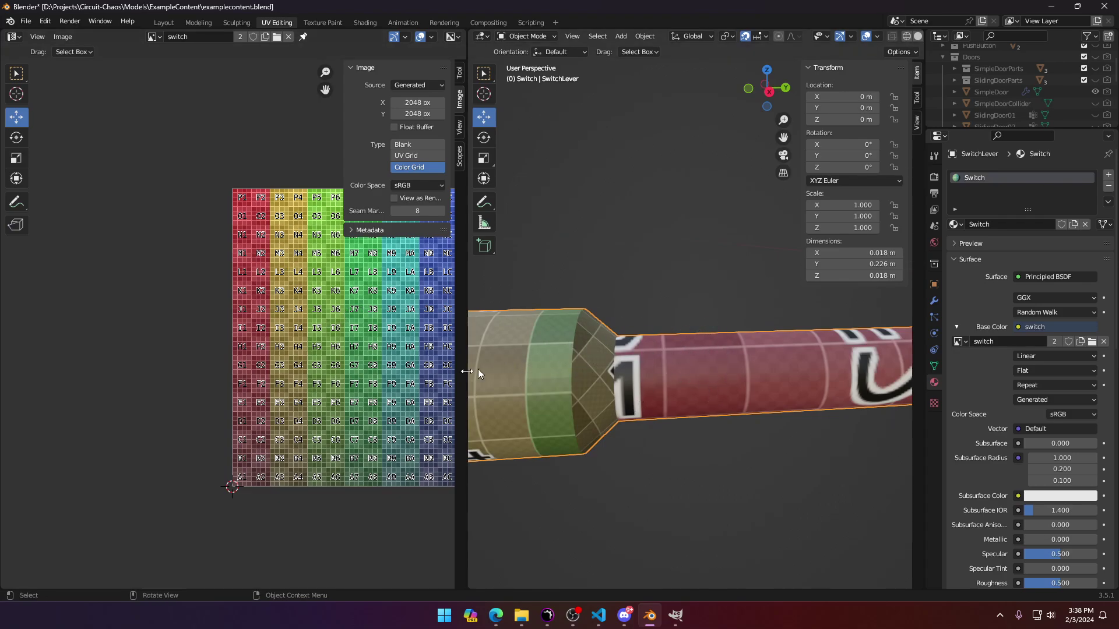
{"action": "key", "text": "Tab"}
{"action": "scroll", "coordinate": [272, 360], "scroll_direction": "up", "scroll_amount": 2}
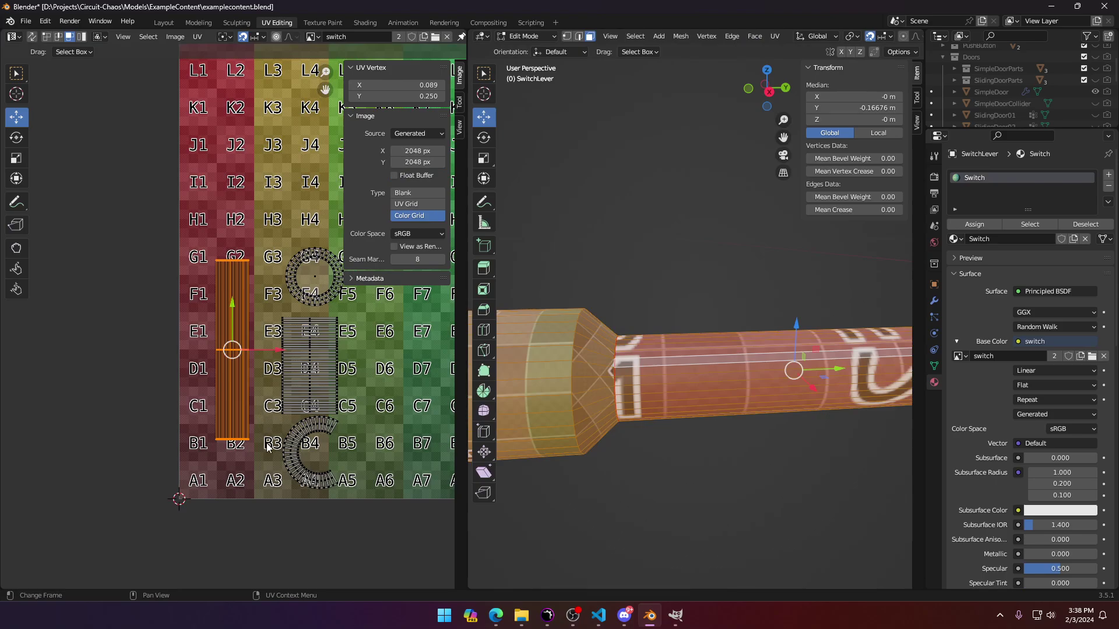
{"action": "key", "text": "s"}
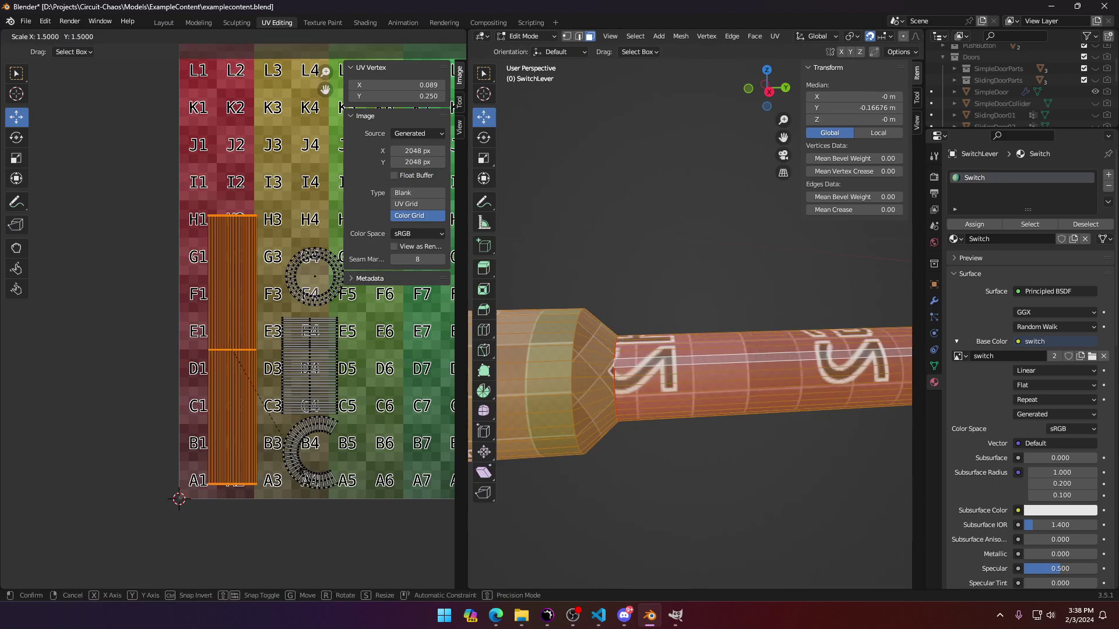
{"action": "left_click", "coordinate": [304, 475]}
Step: Box-select the handle's three UV islands and move them up and closer to the shaft's island
{"action": "left_click", "coordinate": [304, 473]}
{"action": "left_click", "coordinate": [302, 382], "text": "shift"}
{"action": "left_click", "coordinate": [382, 464]}
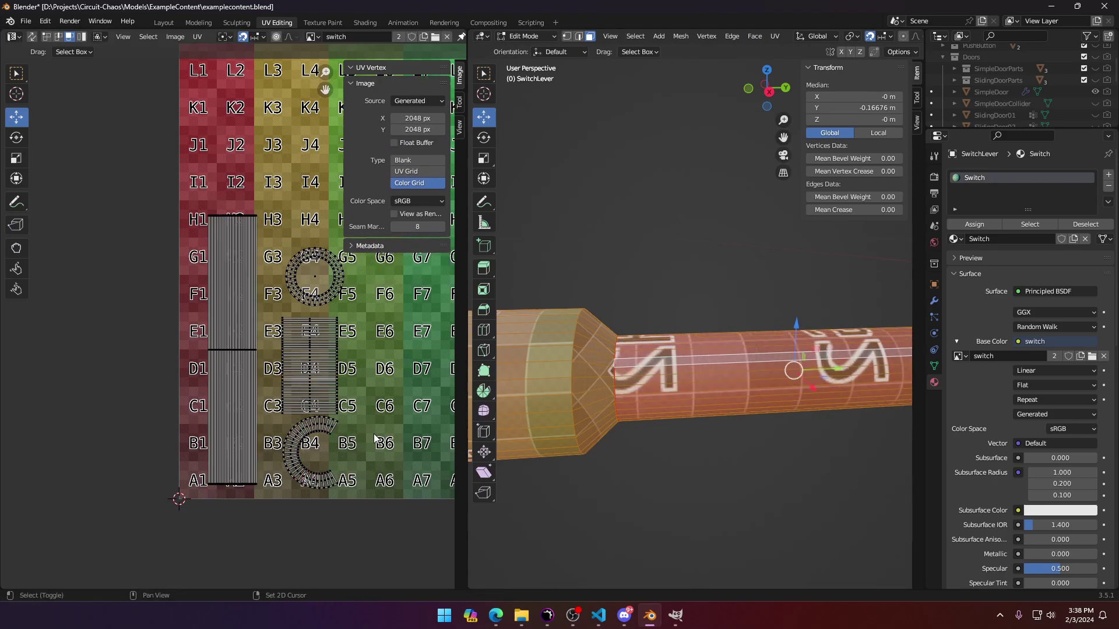
{"action": "middle_click_drag", "start_coordinate": [374, 440], "coordinate": [299, 472], "text": "shift"}
{"action": "key", "text": "b"}
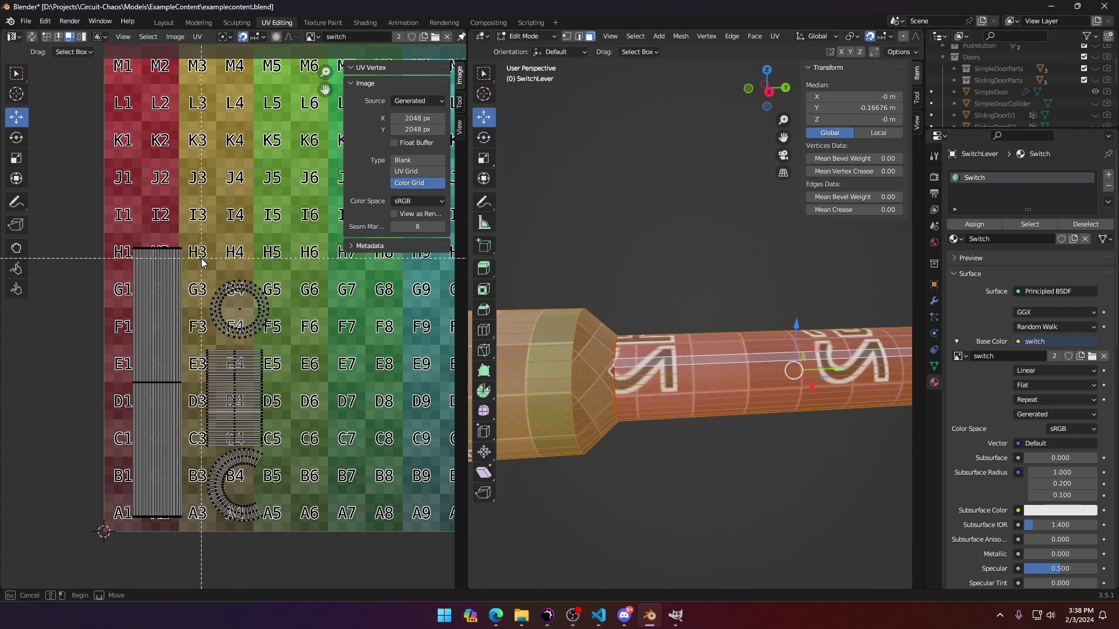
{"action": "left_click_drag", "start_coordinate": [202, 257], "coordinate": [277, 531]}
{"action": "left_click_drag", "start_coordinate": [233, 393], "coordinate": [215, 365]}
{"action": "left_click", "coordinate": [140, 211]}
{"action": "left_click", "coordinate": [149, 265]}
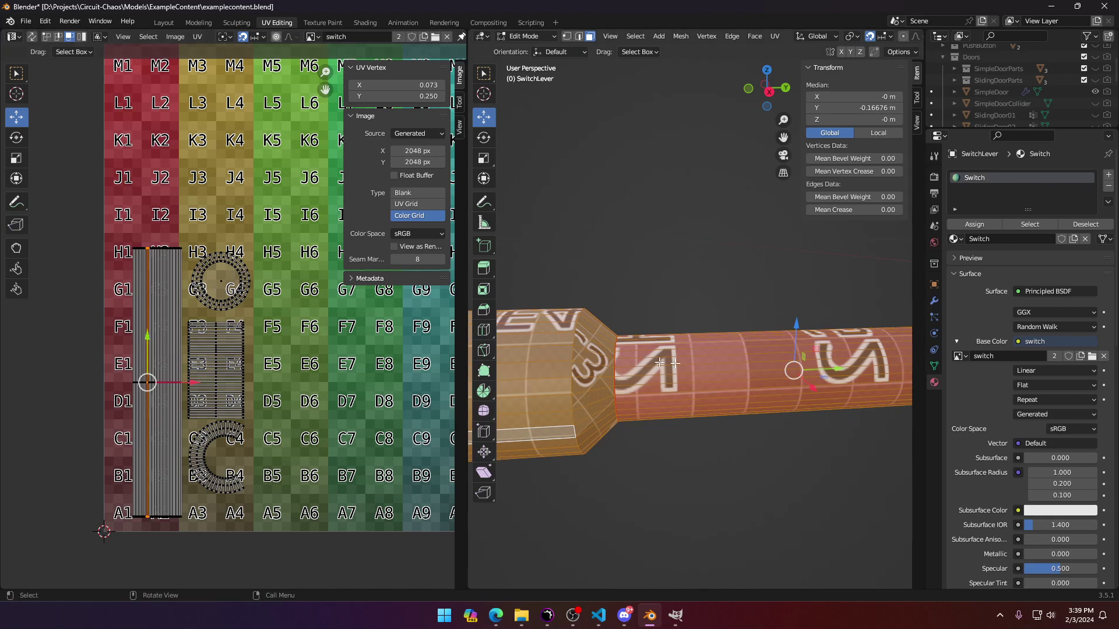
Step: Return to Object Mode, unhide SwitchBase, and select it
{"action": "scroll", "coordinate": [667, 367], "scroll_direction": "down", "scroll_amount": 6}
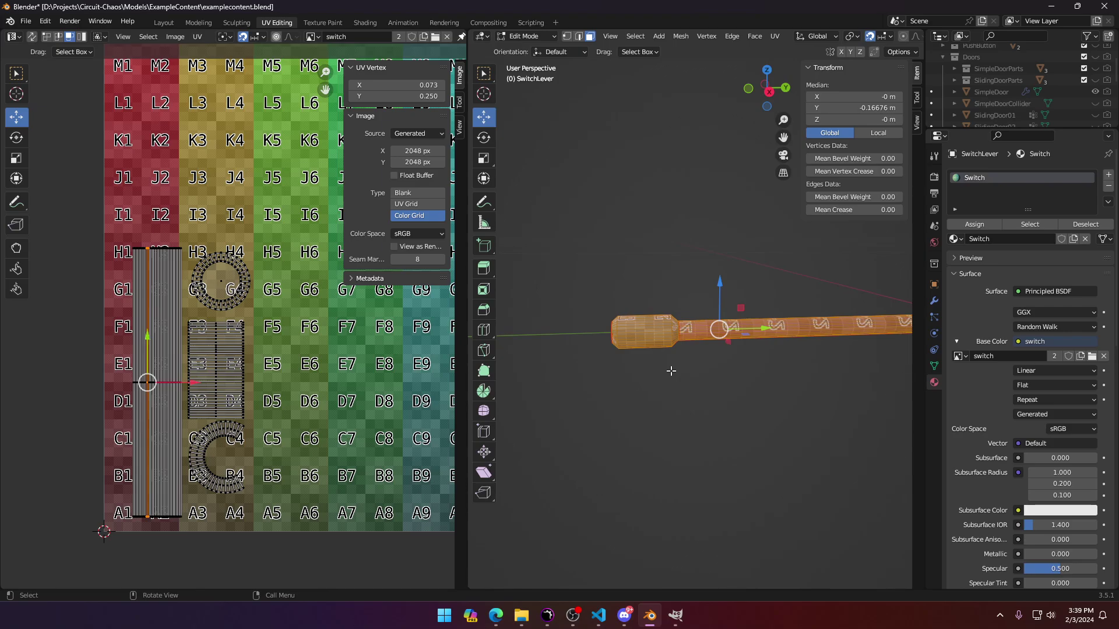
{"action": "scroll", "coordinate": [123, 363], "scroll_direction": "down", "scroll_amount": 3}
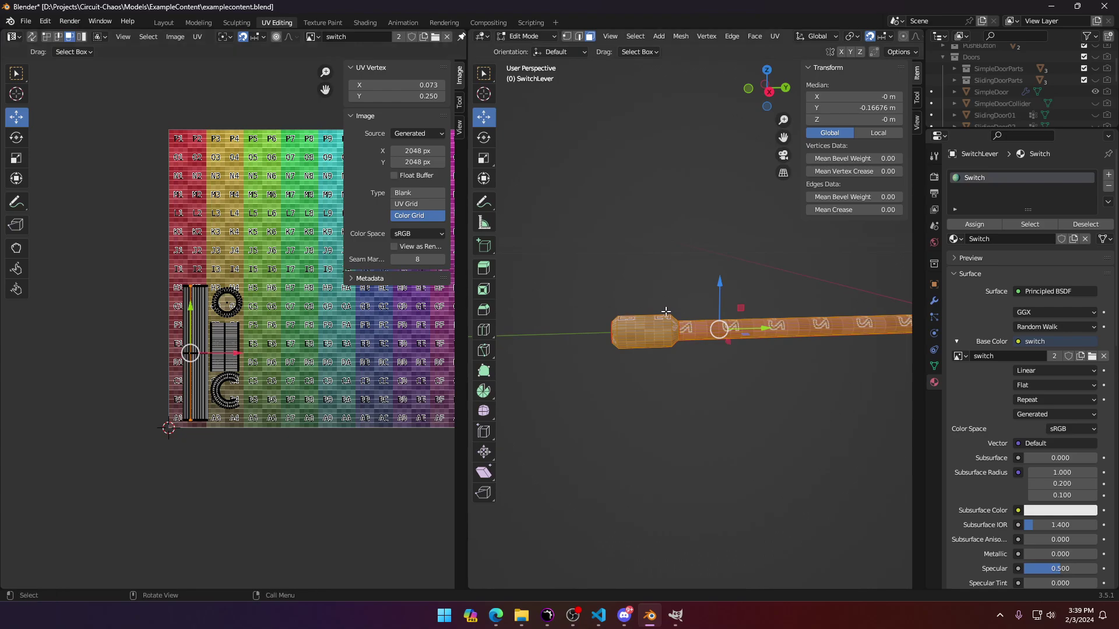
{"action": "key", "text": "Tab"}
{"action": "middle_click_drag", "start_coordinate": [667, 314], "coordinate": [729, 350]}
{"action": "scroll", "coordinate": [1026, 87], "scroll_direction": "down", "scroll_amount": 5}
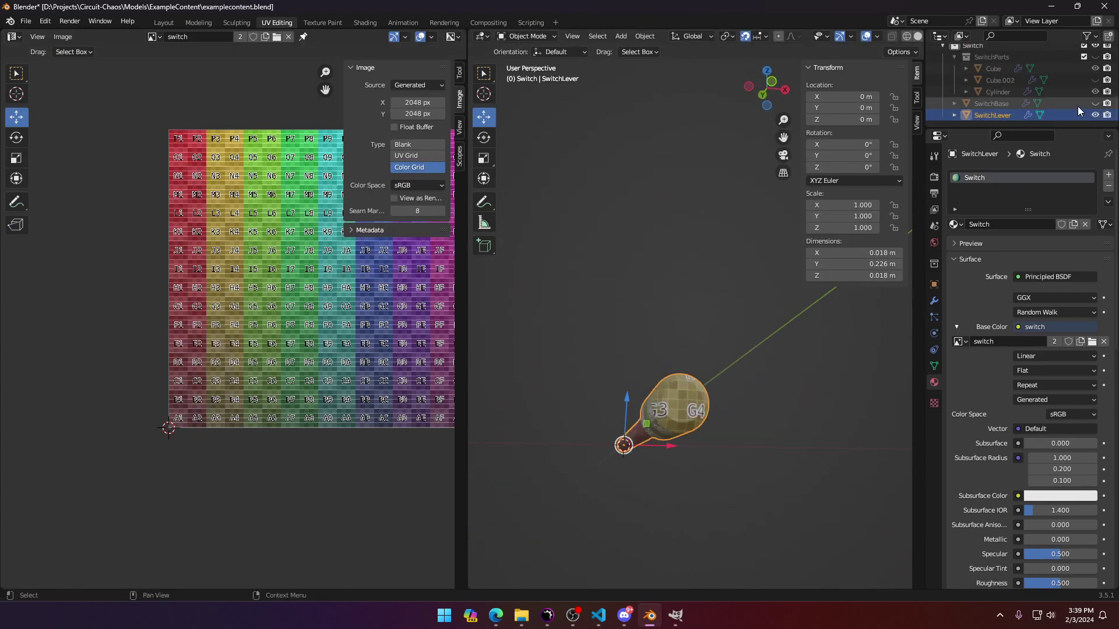
{"action": "left_click", "coordinate": [1096, 103]}
{"action": "left_click", "coordinate": [729, 263]}
{"action": "middle_click_drag", "start_coordinate": [628, 262], "coordinate": [715, 315], "text": "shift"}
Step: Assign the existing Switch material to SwitchBase
{"action": "left_click", "coordinate": [958, 224]}
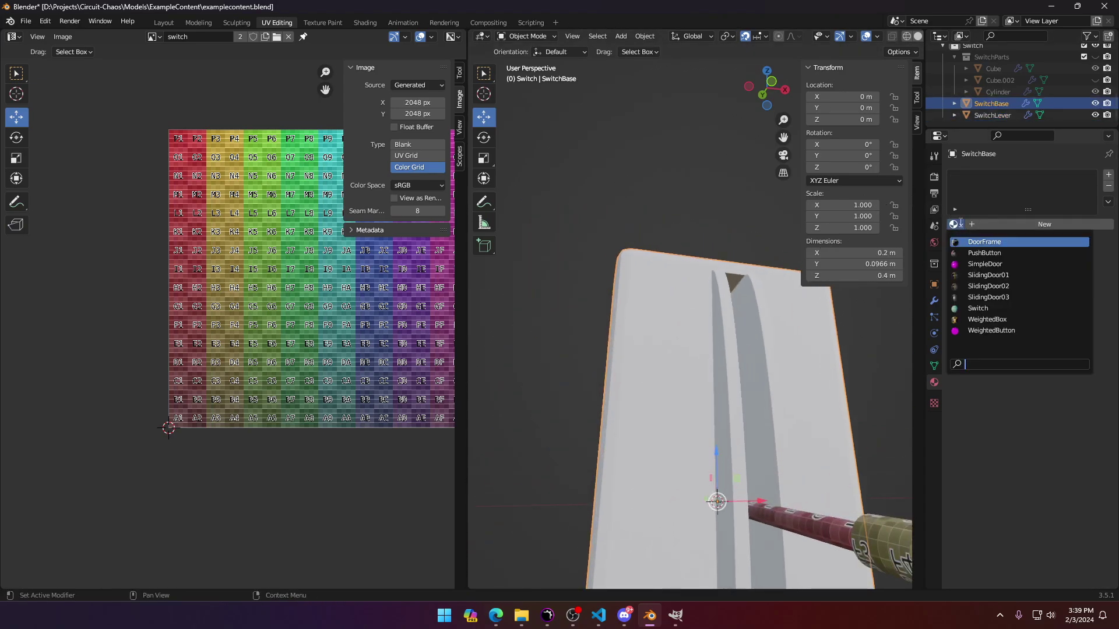
{"action": "left_click", "coordinate": [985, 308]}
{"action": "middle_click_drag", "start_coordinate": [646, 317], "coordinate": [682, 341]}
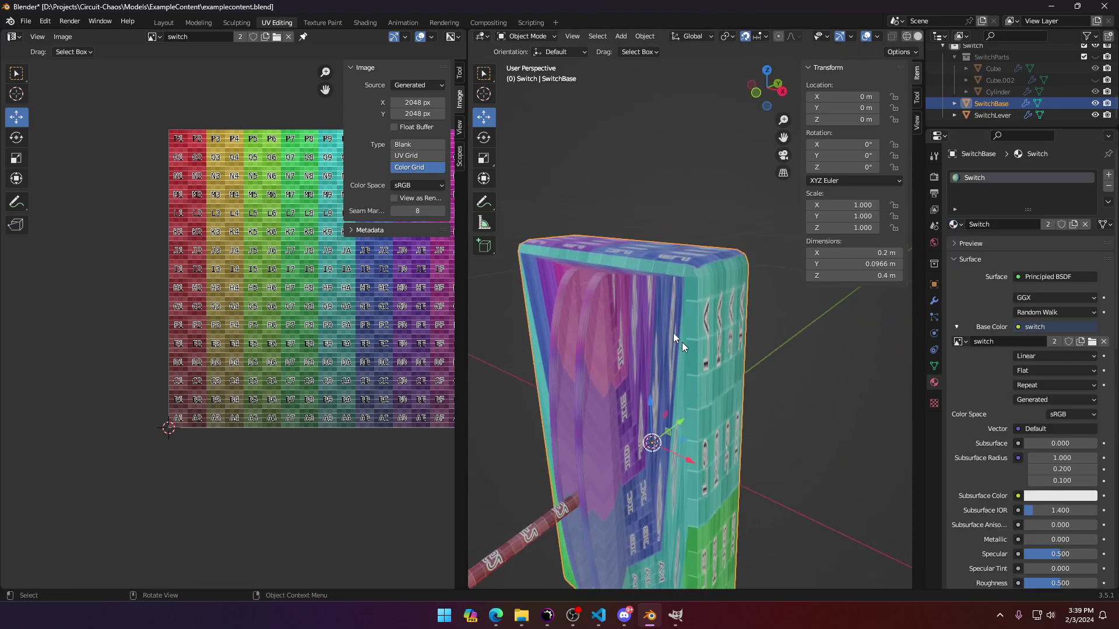
{"action": "middle_click_drag", "start_coordinate": [617, 376], "coordinate": [699, 355]}
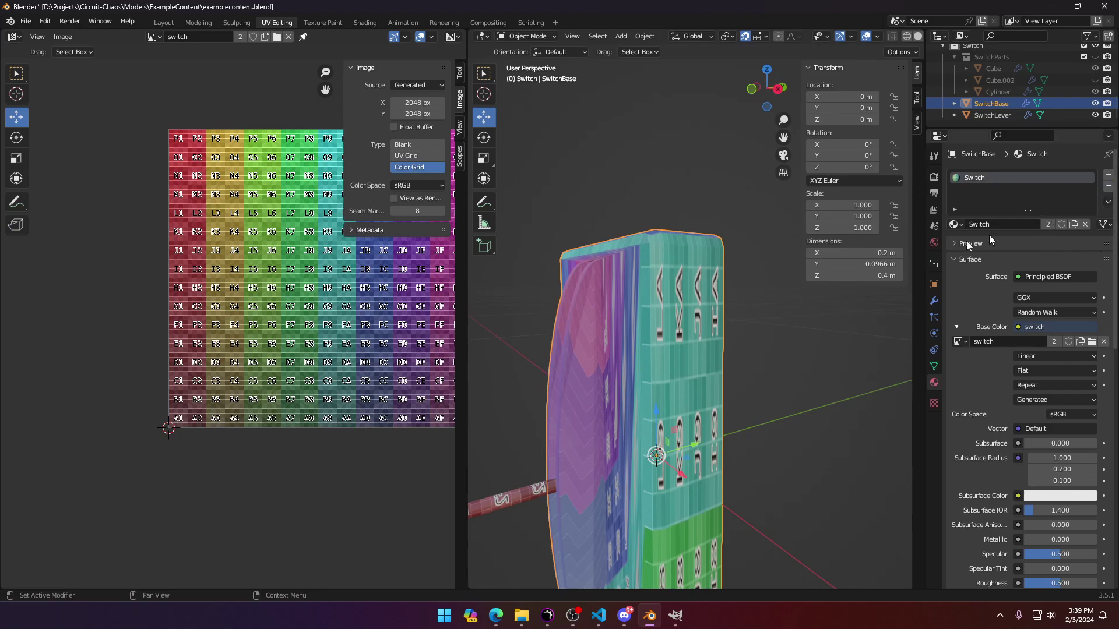
Step: Examine the UV layout of SwitchBase in Edit Mode, checking a side face and a front face
{"action": "key", "text": "Tab"}
{"action": "key", "text": "a"}
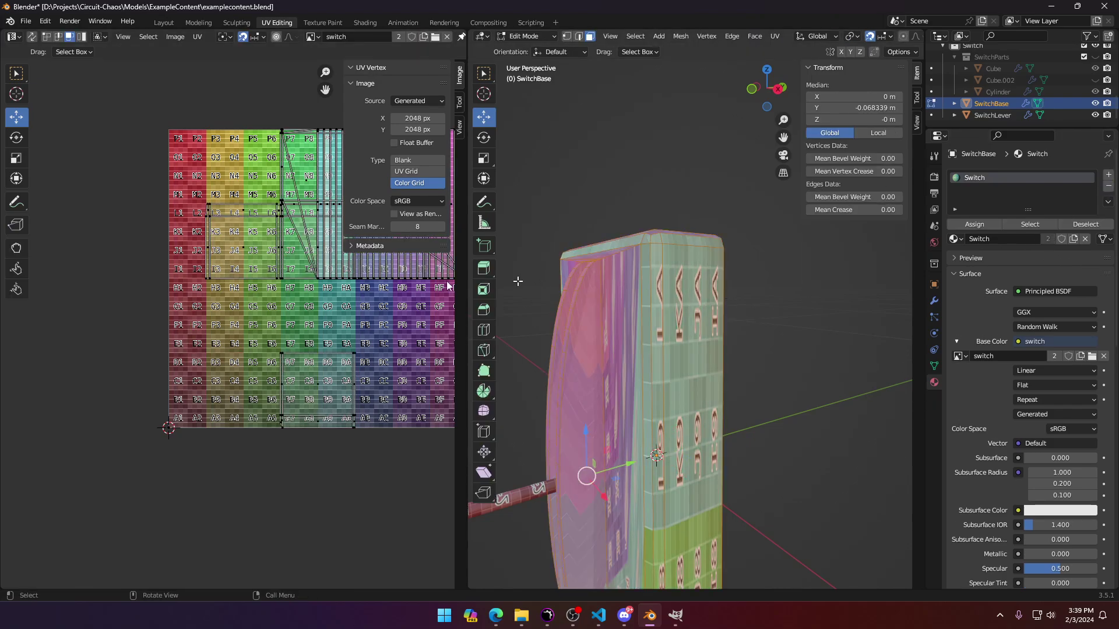
{"action": "middle_click_drag", "start_coordinate": [357, 277], "coordinate": [287, 309]}
{"action": "scroll", "coordinate": [303, 274], "scroll_direction": "down", "scroll_amount": 1}
{"action": "middle_click_drag", "start_coordinate": [309, 264], "coordinate": [253, 341]}
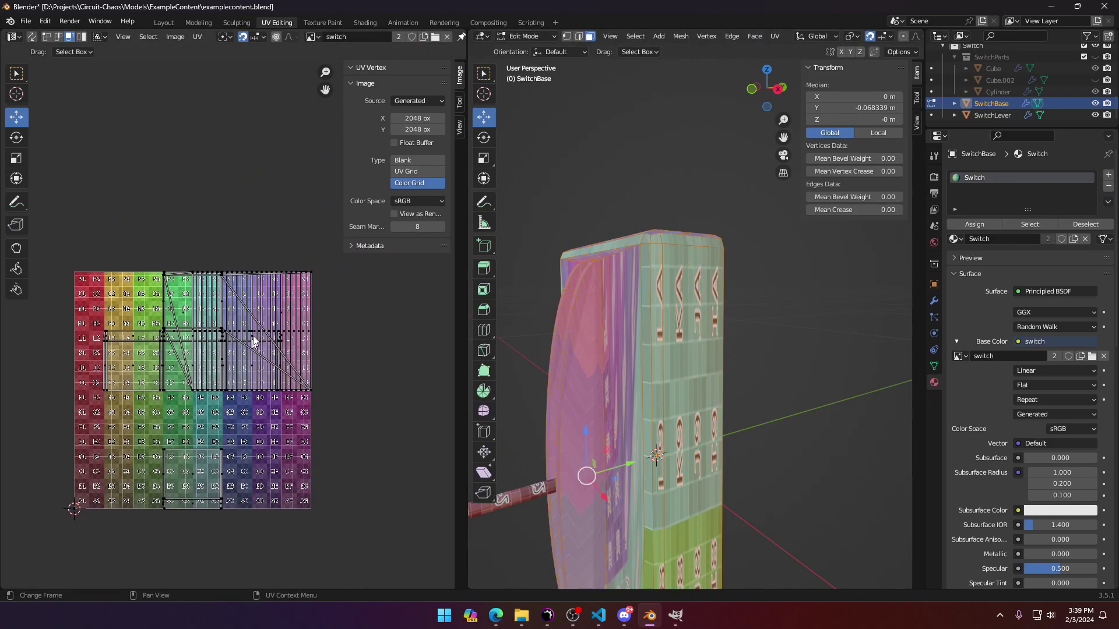
{"action": "left_click", "coordinate": [670, 343]}
{"action": "middle_click_drag", "start_coordinate": [670, 343], "coordinate": [706, 369]}
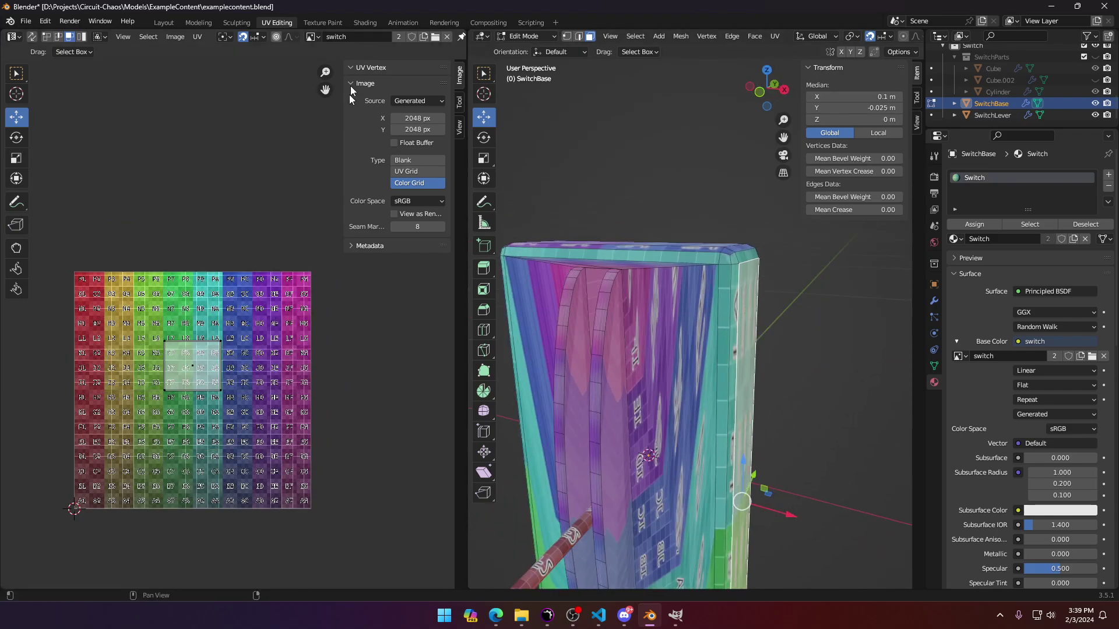
{"action": "left_click", "coordinate": [653, 305]}
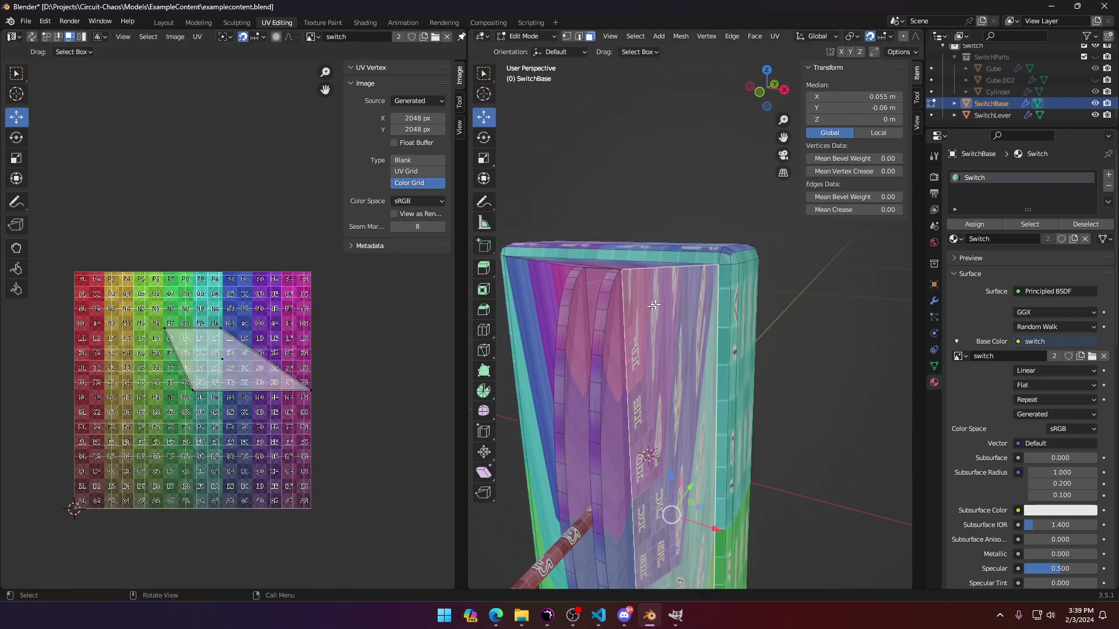
Step: Remove the Switch material slot from SwitchBase in Object Mode
{"action": "left_click", "coordinate": [1108, 186]}
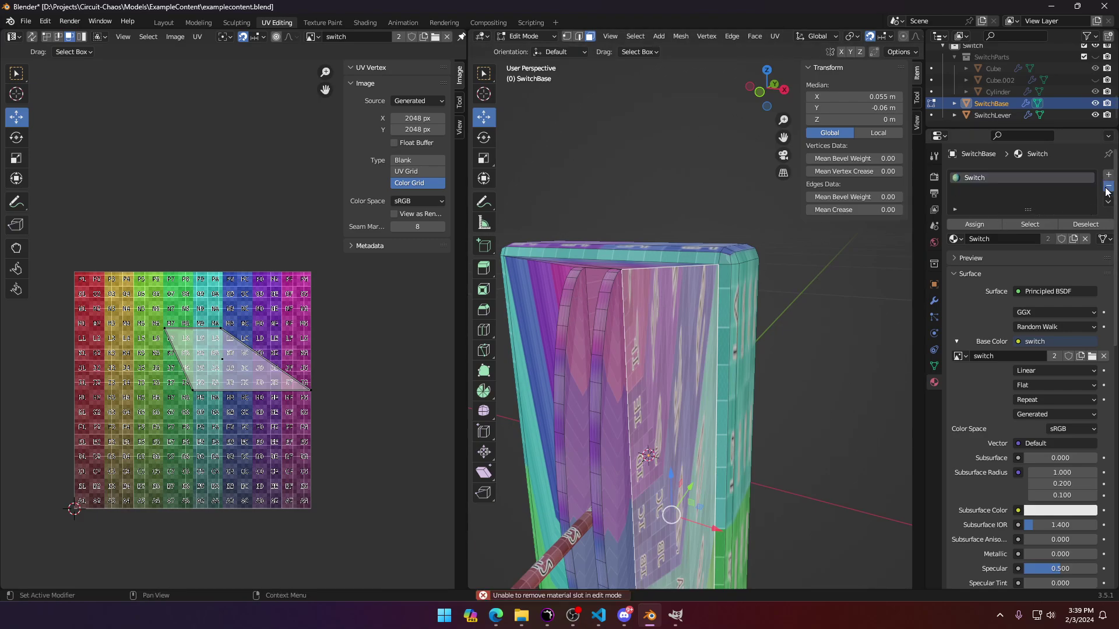
{"action": "key", "text": "Tab"}
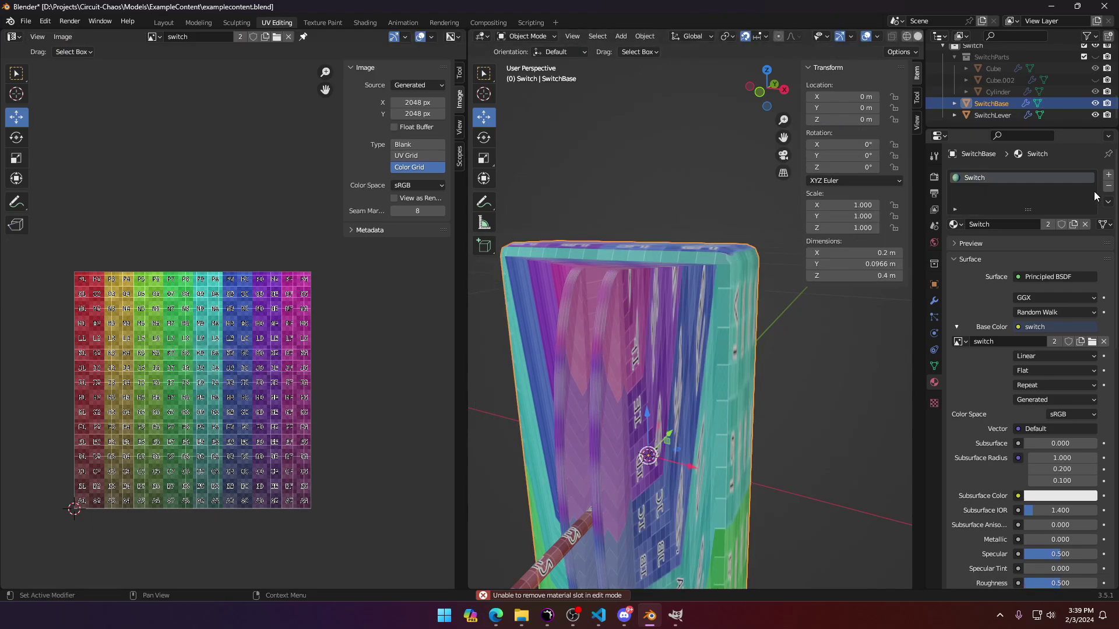
{"action": "left_click", "coordinate": [1110, 187]}
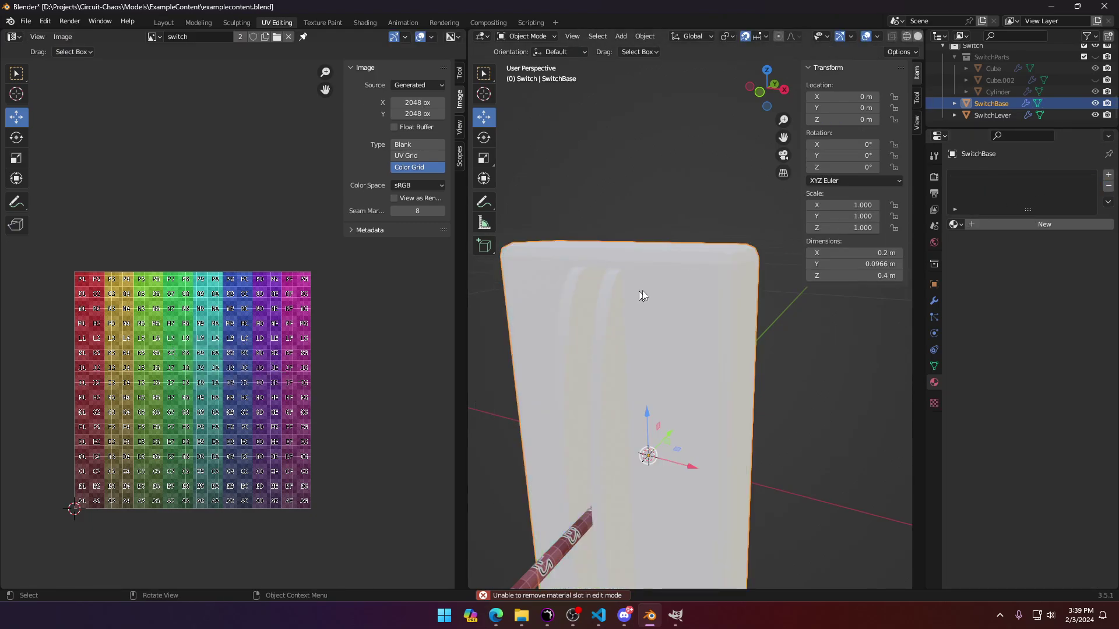
Step: Enter Edit Mode on SwitchBase with edge selection, try picking edges around the front face, and select its upper border edge
{"action": "key", "text": "Tab"}
{"action": "middle_click_drag", "start_coordinate": [642, 295], "coordinate": [715, 295]}
{"action": "middle_click_drag", "start_coordinate": [657, 335], "coordinate": [729, 316]}
{"action": "left_click", "coordinate": [580, 37]}
{"action": "left_click", "coordinate": [632, 319]}
{"action": "left_click", "coordinate": [729, 320]}
{"action": "left_click", "coordinate": [608, 350], "text": "ctrl"}
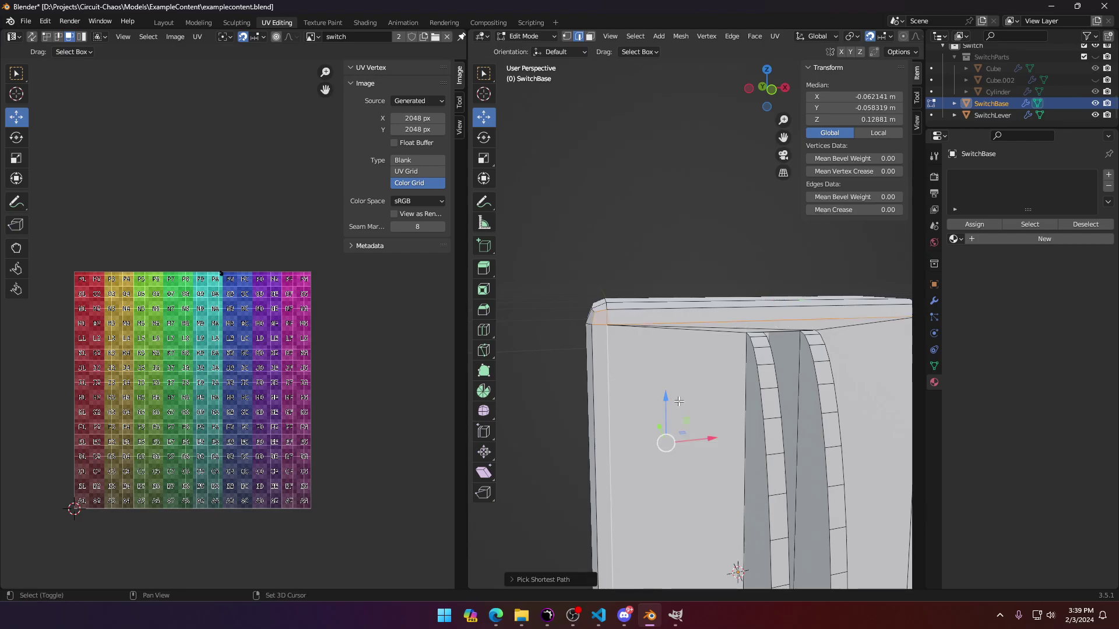
{"action": "left_click", "coordinate": [608, 350]}
{"action": "left_click", "coordinate": [732, 308], "text": "shift"}
{"action": "left_click", "coordinate": [721, 317]}
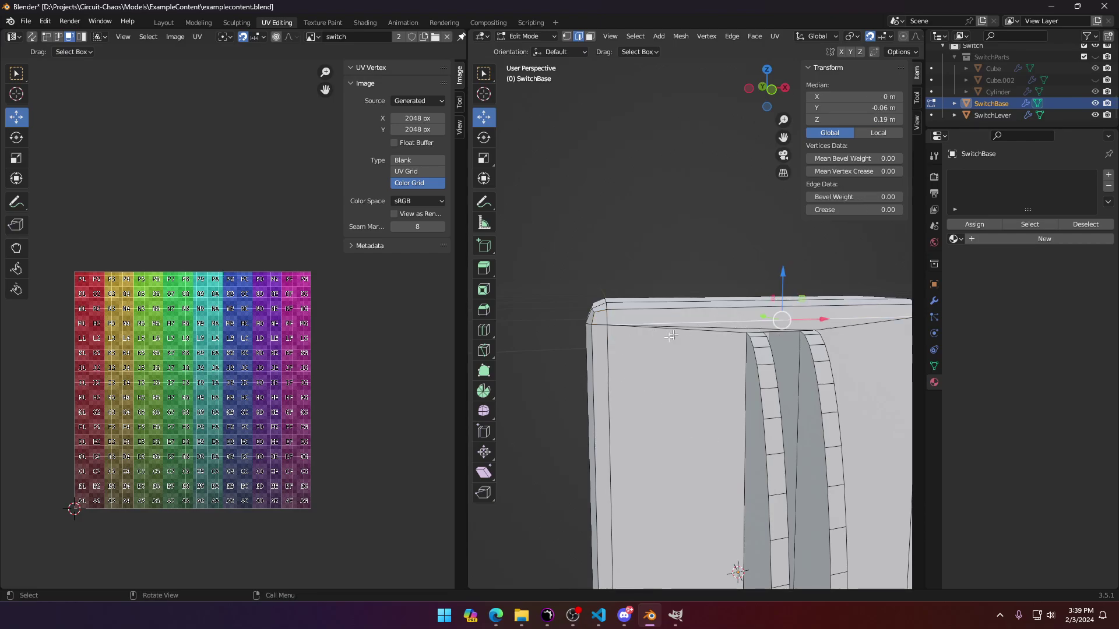
Step: Select the long side edges and the upper edge of the slot opening on the front face of SwitchBase
{"action": "middle_click_drag", "start_coordinate": [616, 361], "coordinate": [718, 335]}
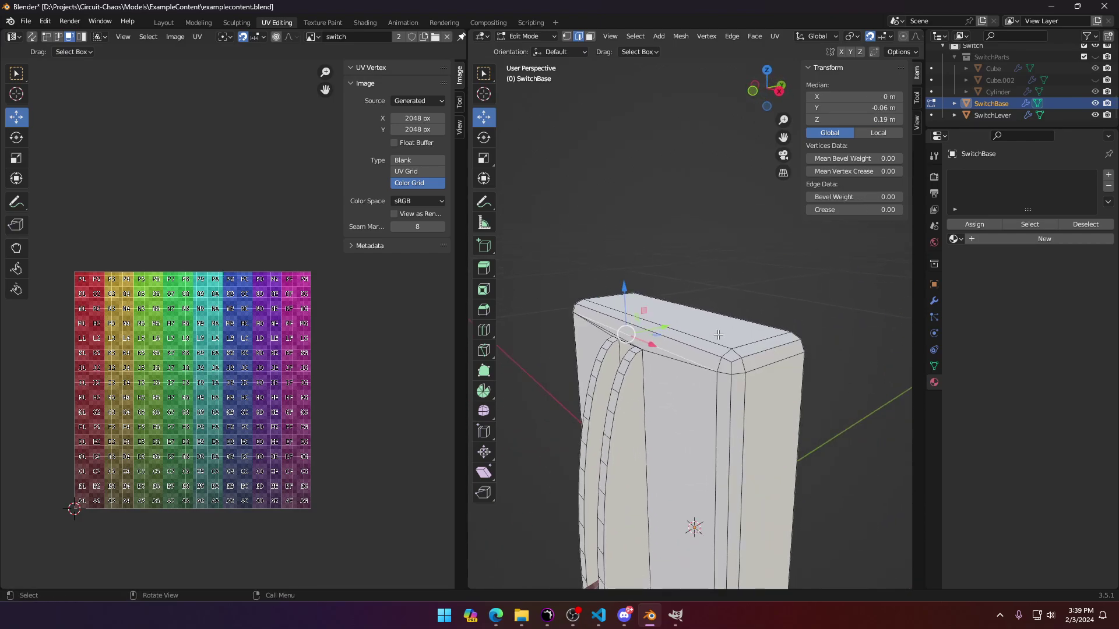
{"action": "left_click", "coordinate": [648, 377]}
{"action": "middle_click_drag", "start_coordinate": [648, 378], "coordinate": [698, 370]}
{"action": "scroll", "coordinate": [697, 369], "scroll_direction": "up", "scroll_amount": 3}
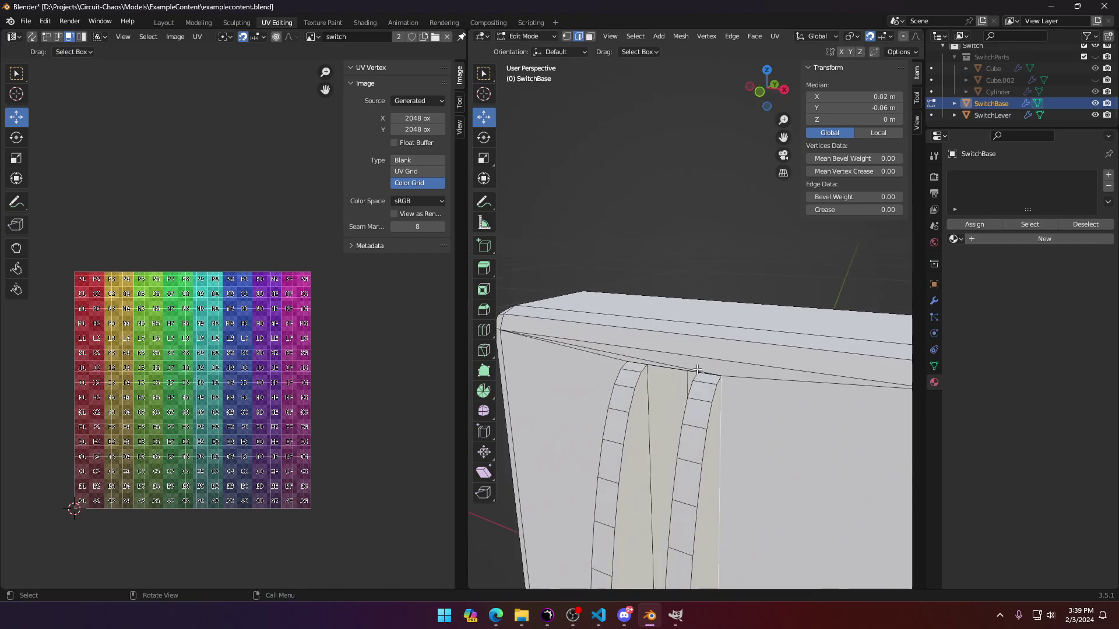
{"action": "left_click", "coordinate": [657, 366], "text": "ctrl"}
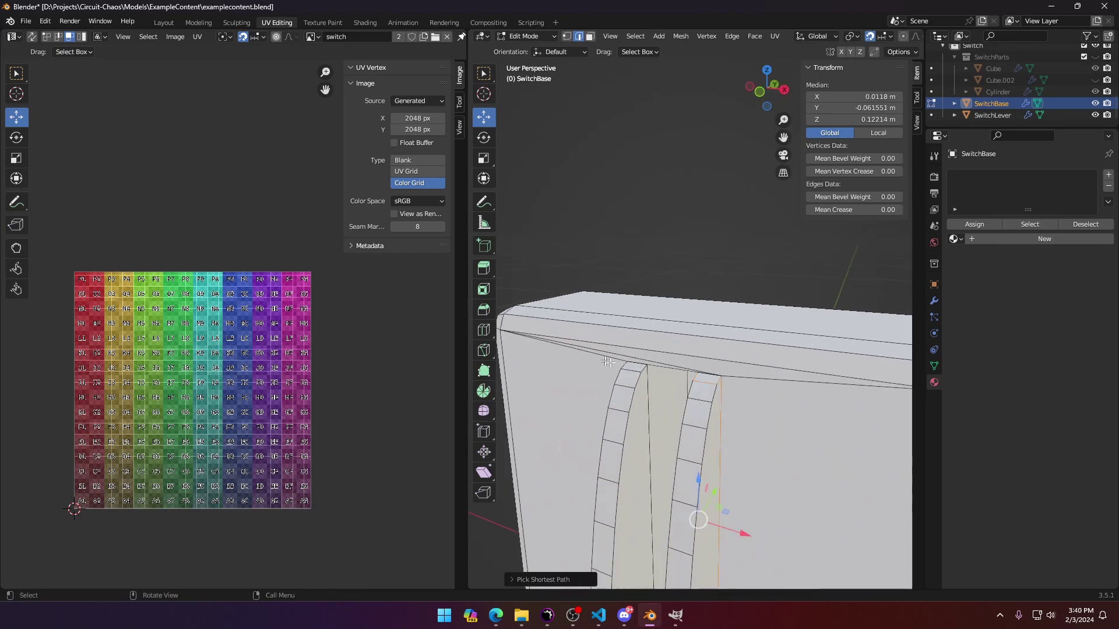
{"action": "key", "text": "ctrl+z"}
{"action": "scroll", "coordinate": [743, 389], "scroll_direction": "up", "scroll_amount": 3}
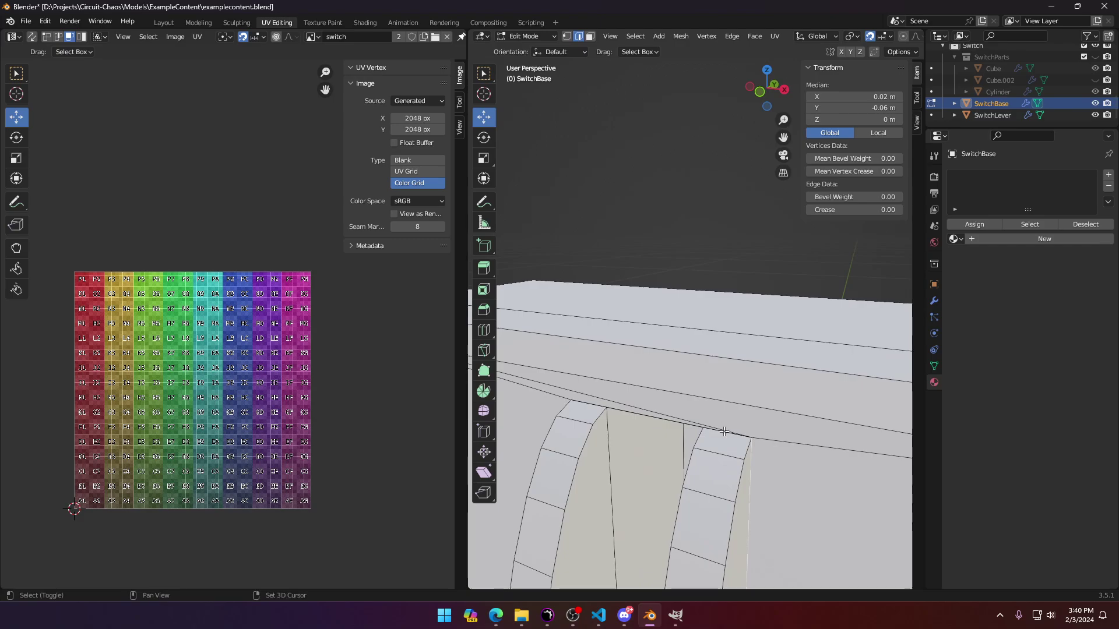
{"action": "left_click", "coordinate": [725, 432], "text": "shift"}
{"action": "middle_click_drag", "start_coordinate": [724, 432], "coordinate": [711, 395]}
{"action": "left_click", "coordinate": [836, 412], "text": "shift"}
{"action": "scroll", "coordinate": [836, 411], "scroll_direction": "down", "scroll_amount": 7}
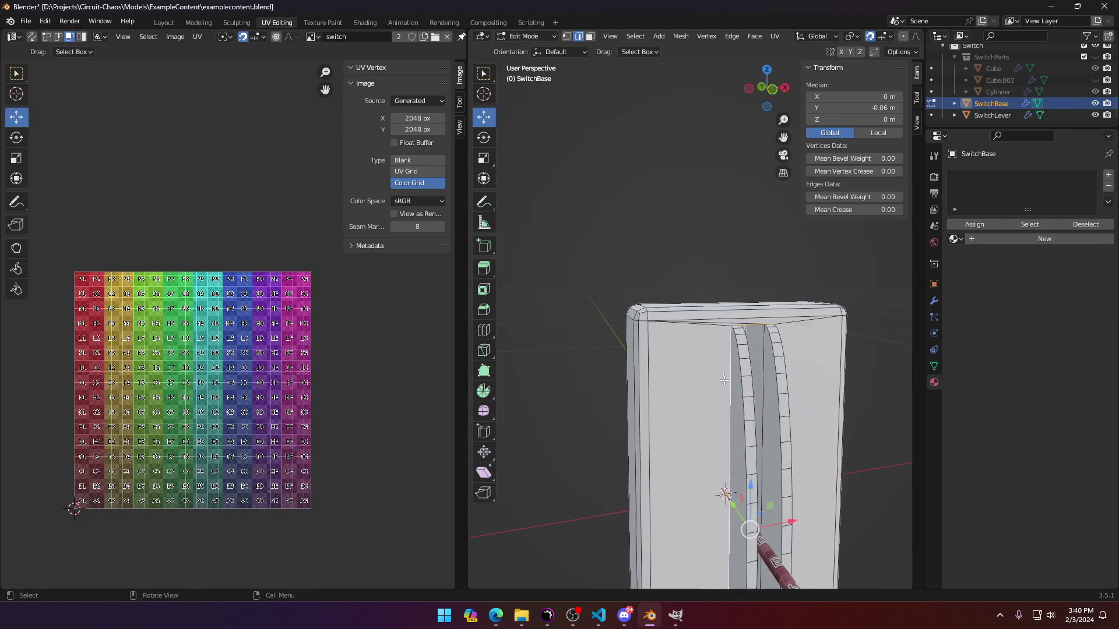
Step: Add the slot opening's lower edge to the selection and mark the selected slot outline as a seam
{"action": "middle_click_drag", "start_coordinate": [749, 529], "coordinate": [728, 247], "text": "shift"}
{"action": "middle_click_drag", "start_coordinate": [699, 437], "coordinate": [674, 304]}
{"action": "scroll", "coordinate": [685, 368], "scroll_direction": "up", "scroll_amount": 3}
{"action": "scroll", "coordinate": [673, 305], "scroll_direction": "up", "scroll_amount": 2}
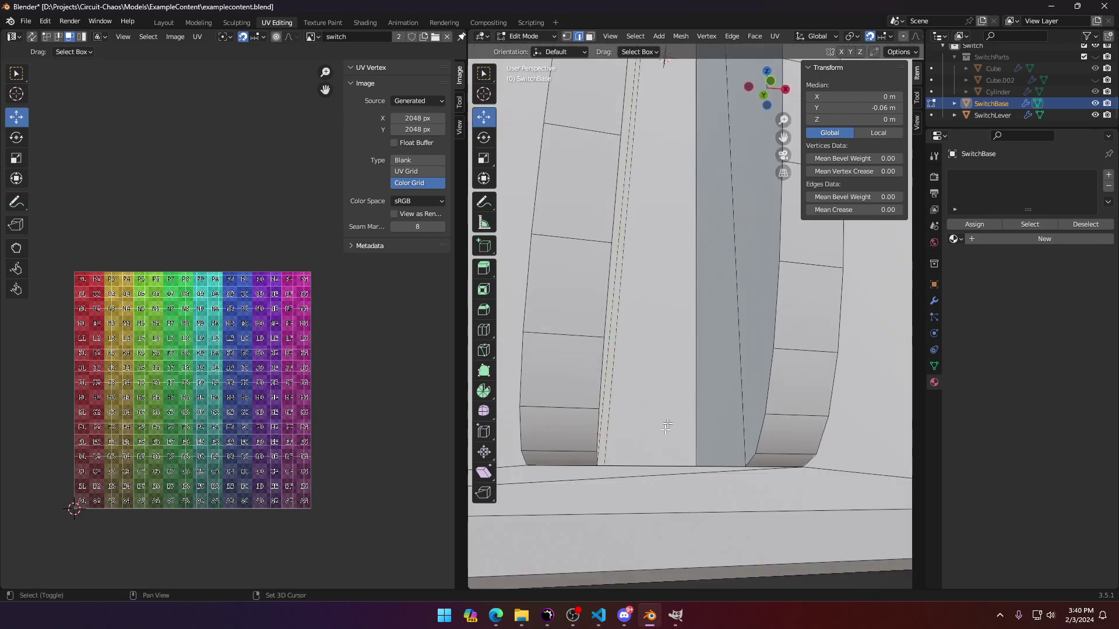
{"action": "left_click", "coordinate": [646, 467], "text": "shift"}
{"action": "middle_click_drag", "start_coordinate": [623, 456], "coordinate": [661, 463]}
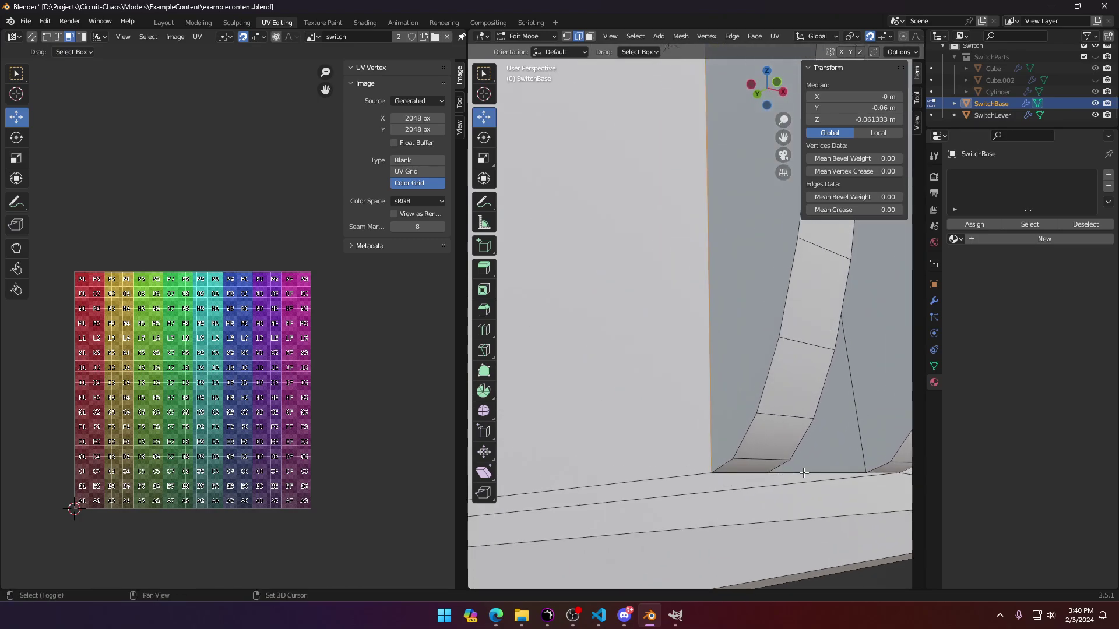
{"action": "key", "text": "ctrl+e"}
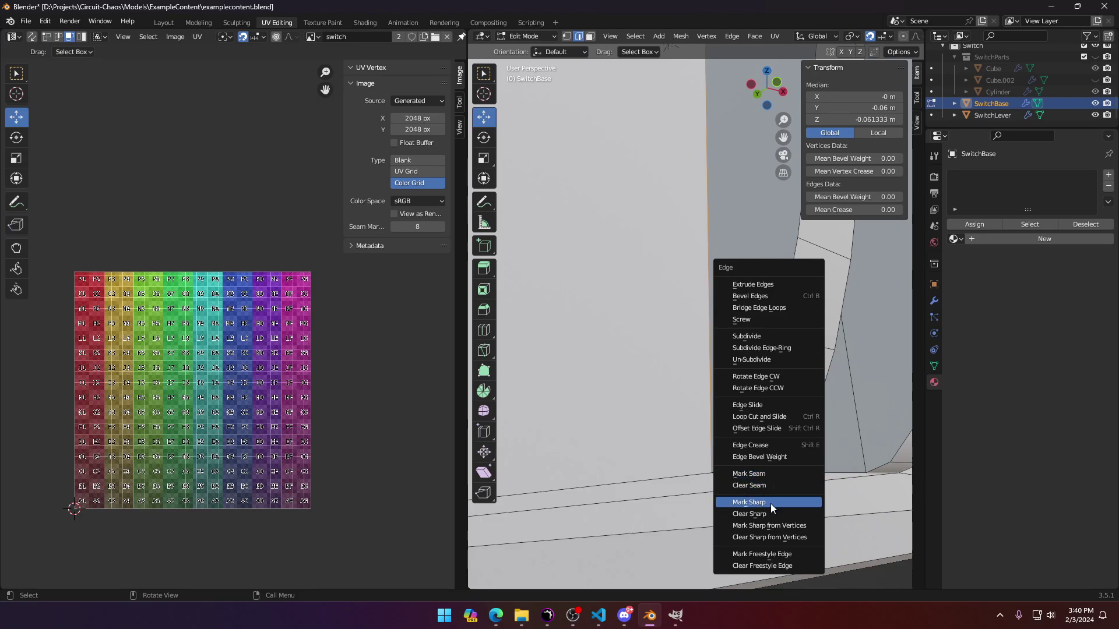
{"action": "left_click", "coordinate": [768, 473]}
Step: Try to select the front face's border with a shortest path starting at its lower border edge, and undo the path
{"action": "scroll", "coordinate": [792, 468], "scroll_direction": "down", "scroll_amount": 4}
{"action": "middle_click_drag", "start_coordinate": [663, 385], "coordinate": [664, 347]}
{"action": "left_click", "coordinate": [799, 364]}
{"action": "left_click", "coordinate": [614, 272], "text": "ctrl"}
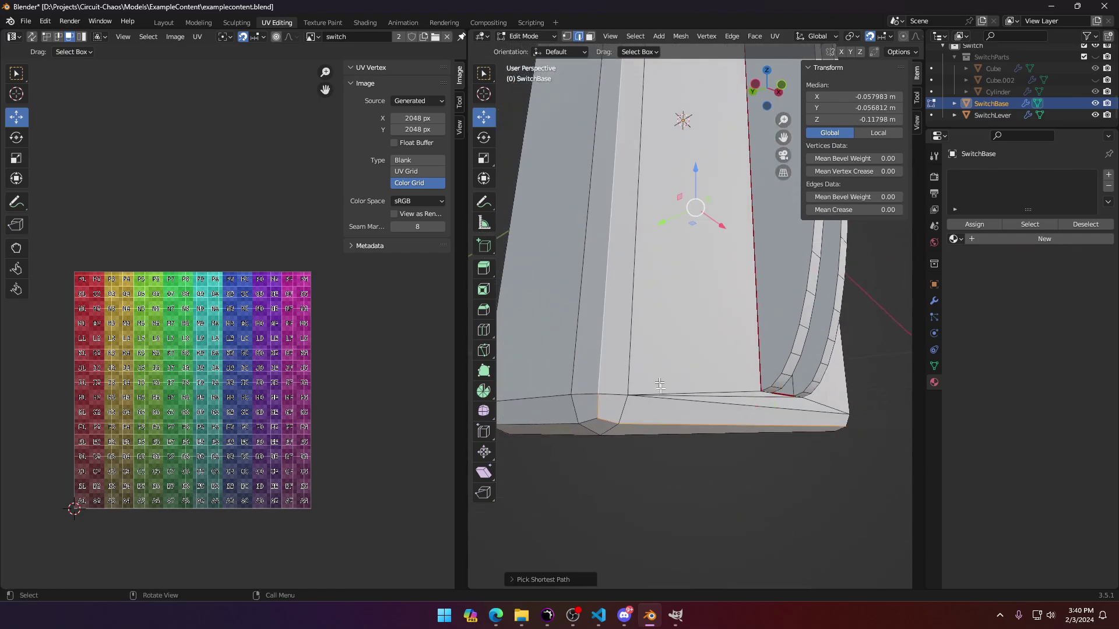
{"action": "key", "text": "ctrl+z"}
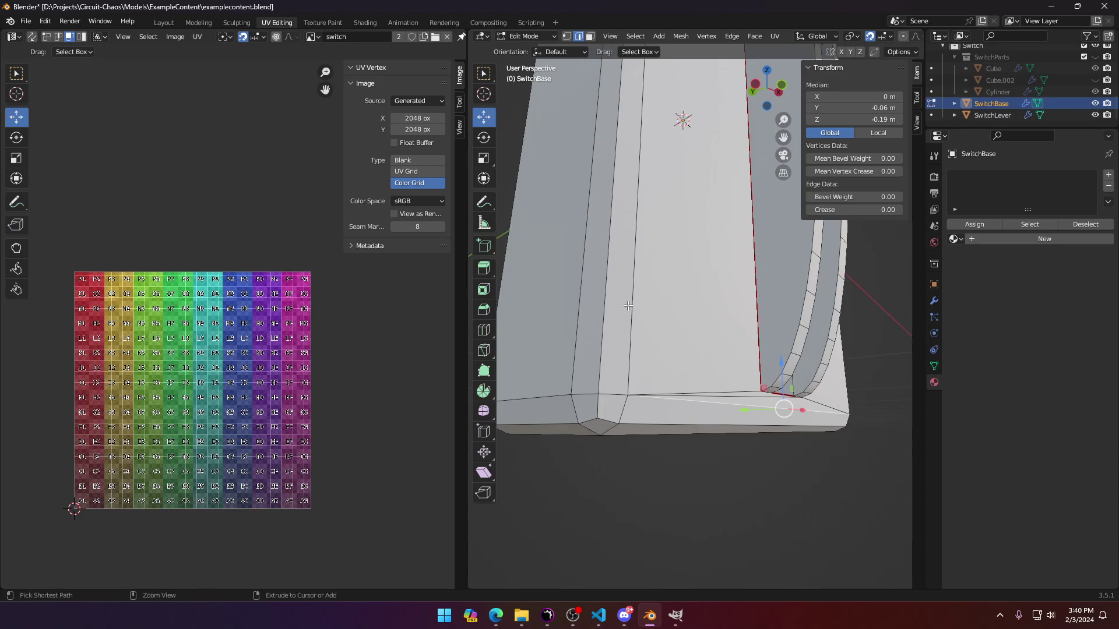
Step: Select the outer border edges around the front face of SwitchBase and mark them as seams
{"action": "left_click", "coordinate": [629, 306]}
{"action": "left_click", "coordinate": [723, 399], "text": "shift"}
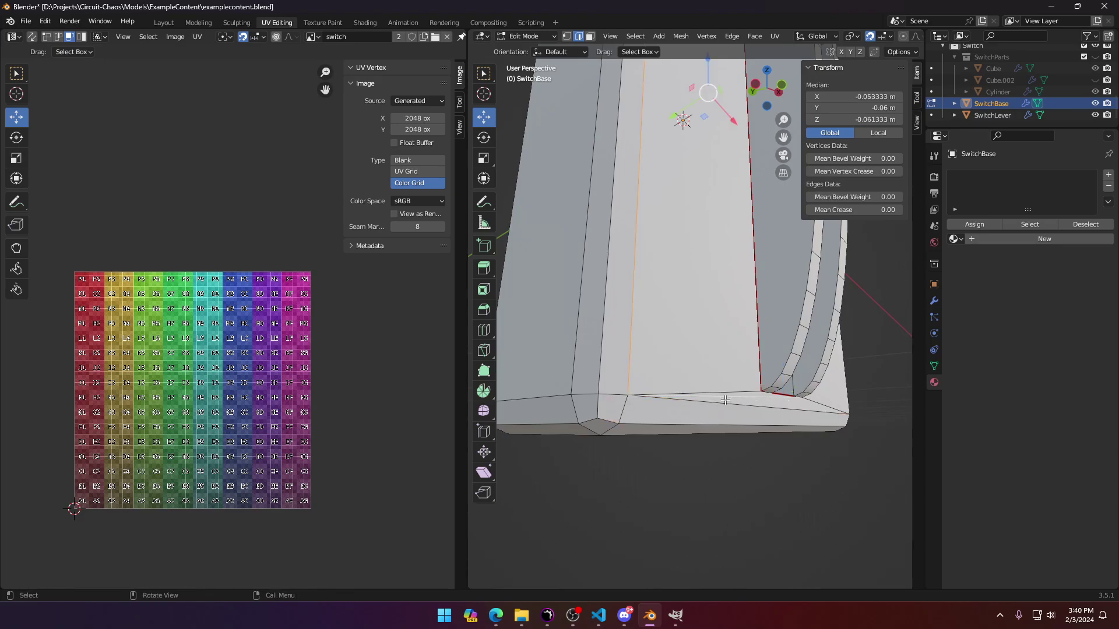
{"action": "key", "text": "ctrl+z"}
{"action": "left_click", "coordinate": [726, 405], "text": "shift"}
{"action": "middle_click_drag", "start_coordinate": [778, 405], "coordinate": [708, 411]}
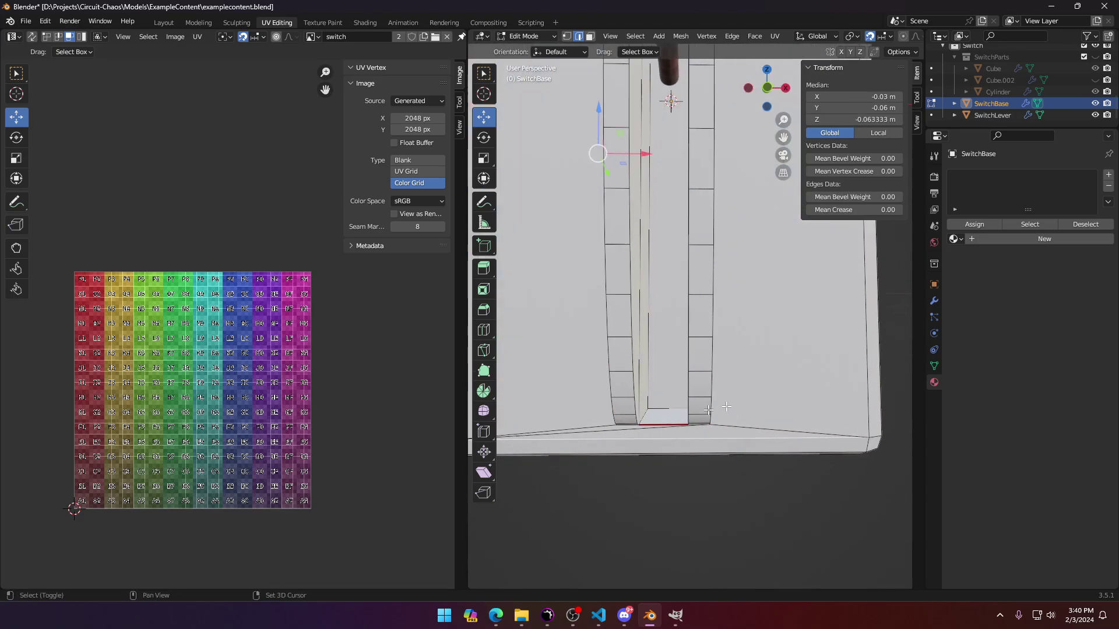
{"action": "left_click", "coordinate": [865, 393], "text": "shift"}
{"action": "middle_click_drag", "start_coordinate": [713, 262], "coordinate": [692, 334], "text": "shift"}
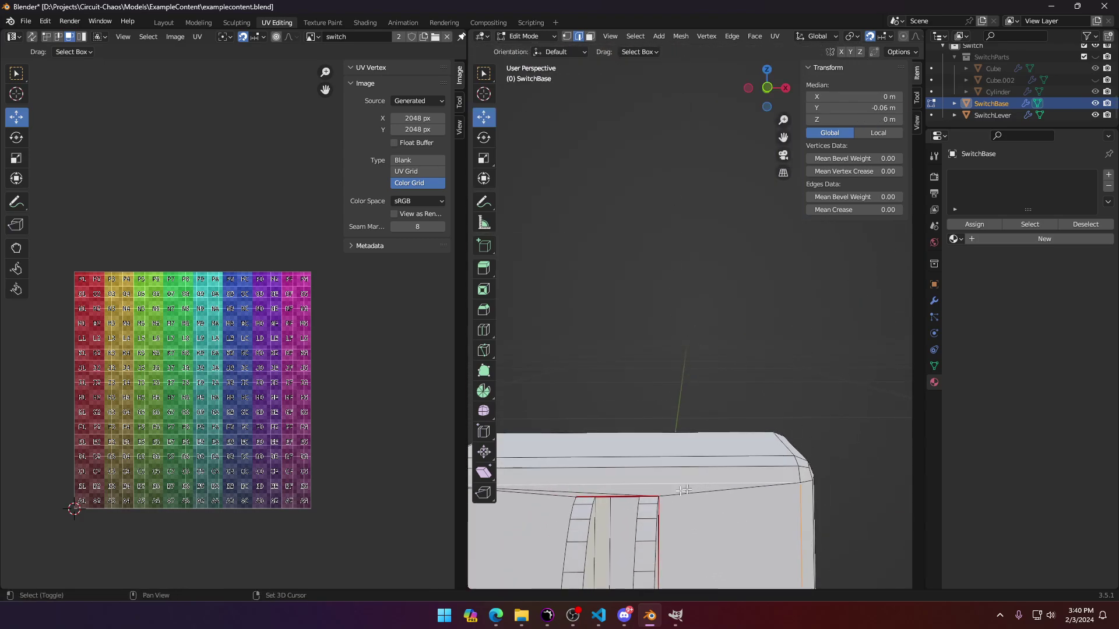
{"action": "middle_click_drag", "start_coordinate": [737, 516], "coordinate": [812, 466]}
{"action": "key", "text": "ctrl+e"}
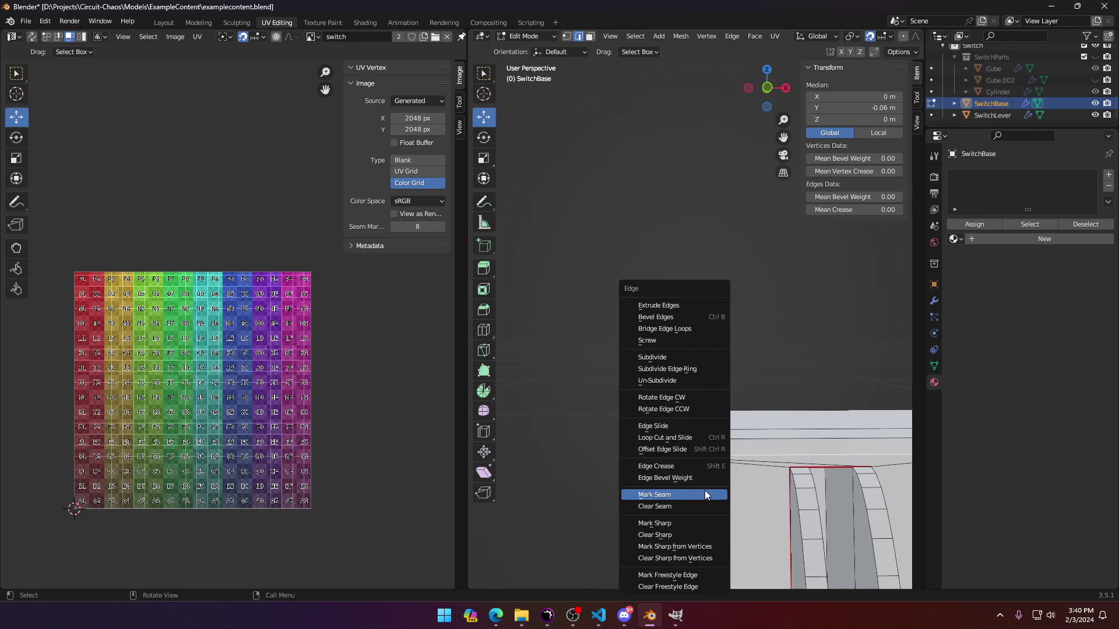
{"action": "left_click", "coordinate": [705, 491]}
Step: Unwrap the whole SwitchBase mesh along its seams and pick a corner face of the frame-shaped UV island
{"action": "middle_click_drag", "start_coordinate": [704, 490], "coordinate": [709, 225]}
{"action": "key", "text": "a"}
{"action": "key", "text": "u"}
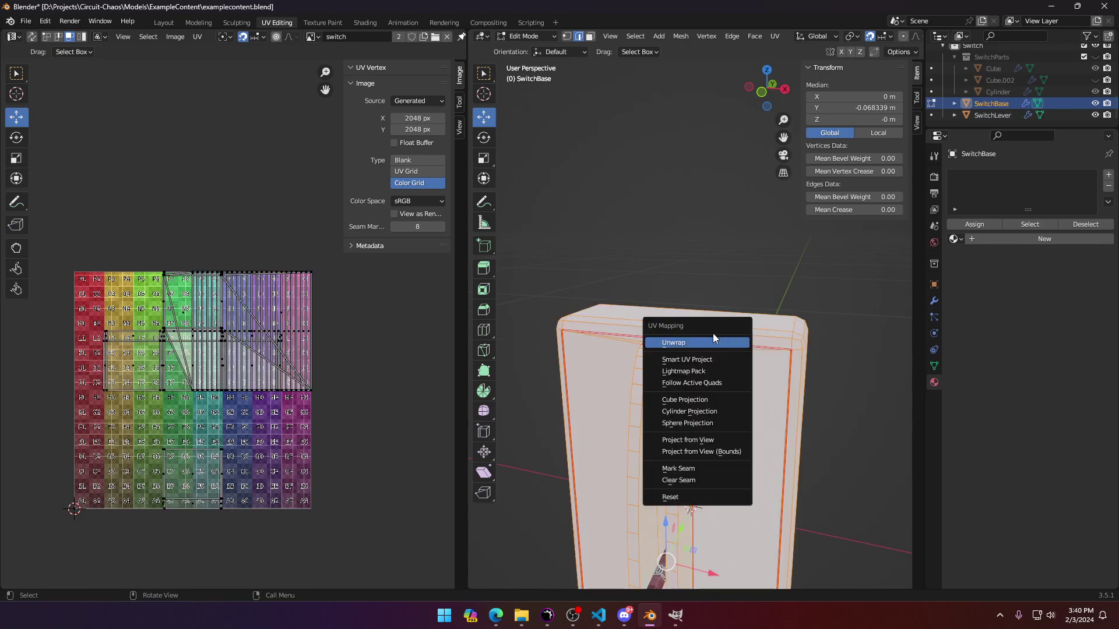
{"action": "left_click", "coordinate": [711, 343]}
{"action": "middle_click_drag", "start_coordinate": [141, 415], "coordinate": [223, 390], "text": "shift"}
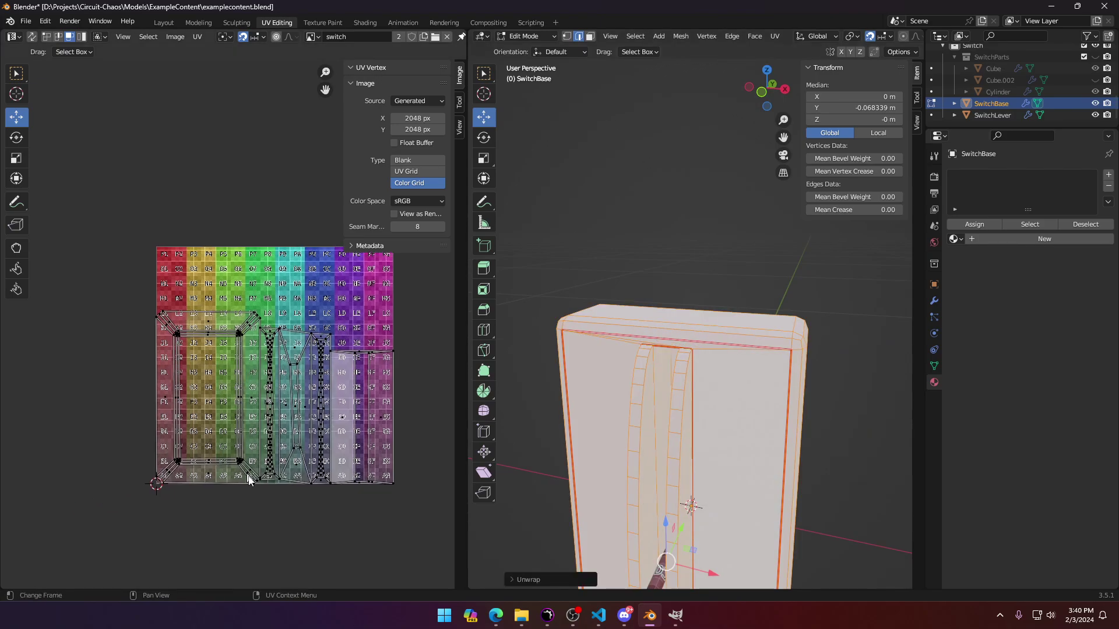
{"action": "left_click", "coordinate": [247, 474]}
{"action": "scroll", "coordinate": [270, 432], "scroll_direction": "up", "scroll_amount": 2}
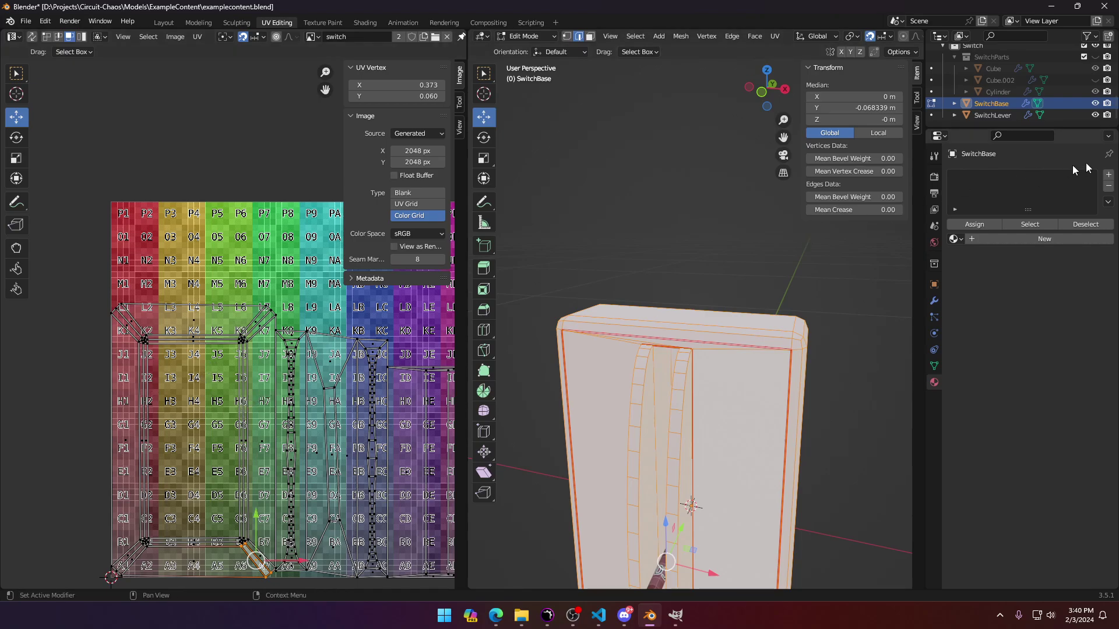
Step: Assign the existing WeightedButton material to SwitchBase and check how it maps onto the mesh
{"action": "left_click", "coordinate": [954, 239]}
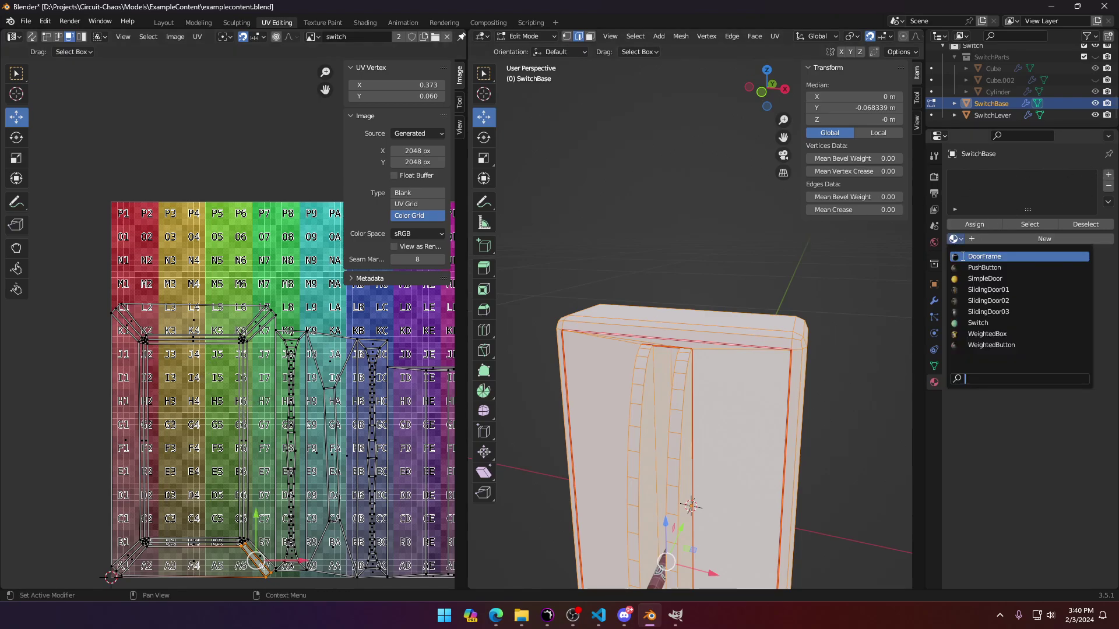
{"action": "left_click", "coordinate": [990, 345]}
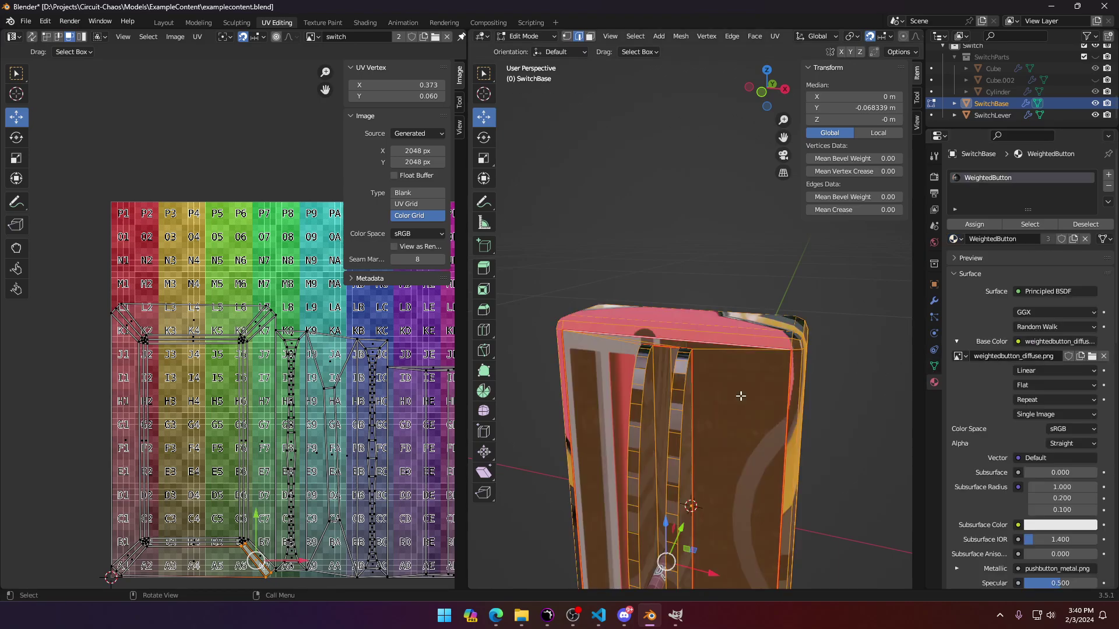
{"action": "middle_click_drag", "start_coordinate": [720, 375], "coordinate": [745, 379]}
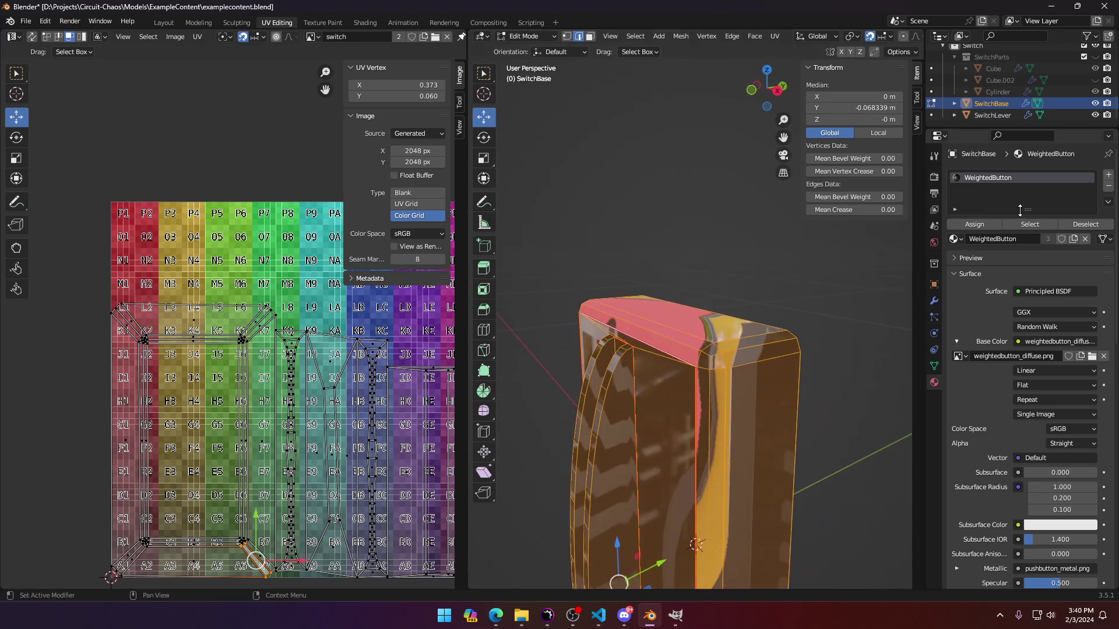
Step: Remove the WeightedButton material slot from SwitchBase in Object Mode and return to Edit Mode
{"action": "left_click", "coordinate": [1108, 186]}
{"action": "key", "text": "Tab"}
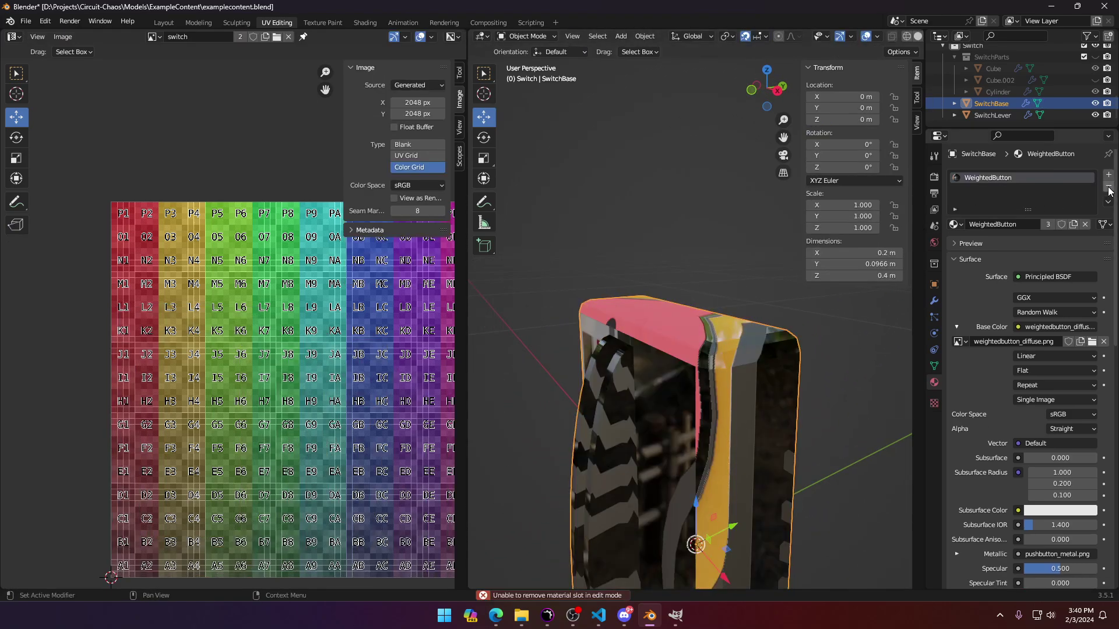
{"action": "left_click", "coordinate": [1108, 186]}
{"action": "key", "text": "Tab"}
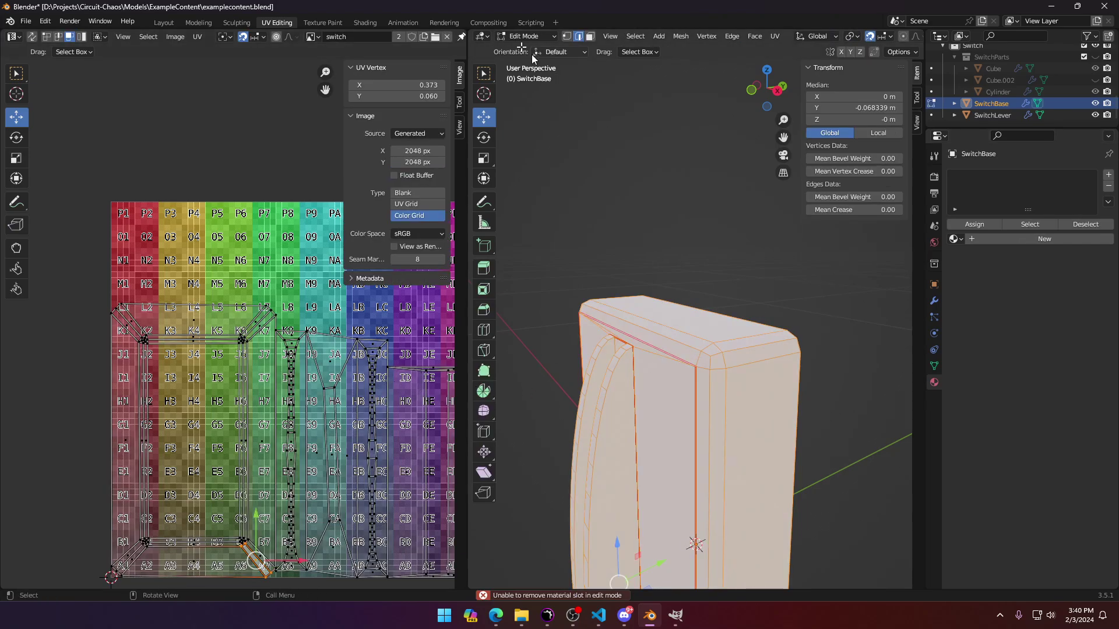
Step: Switch to face selection, check the UV island of the front face beside the slot, and reselect the whole mesh
{"action": "left_click", "coordinate": [590, 36]}
{"action": "left_click", "coordinate": [666, 397]}
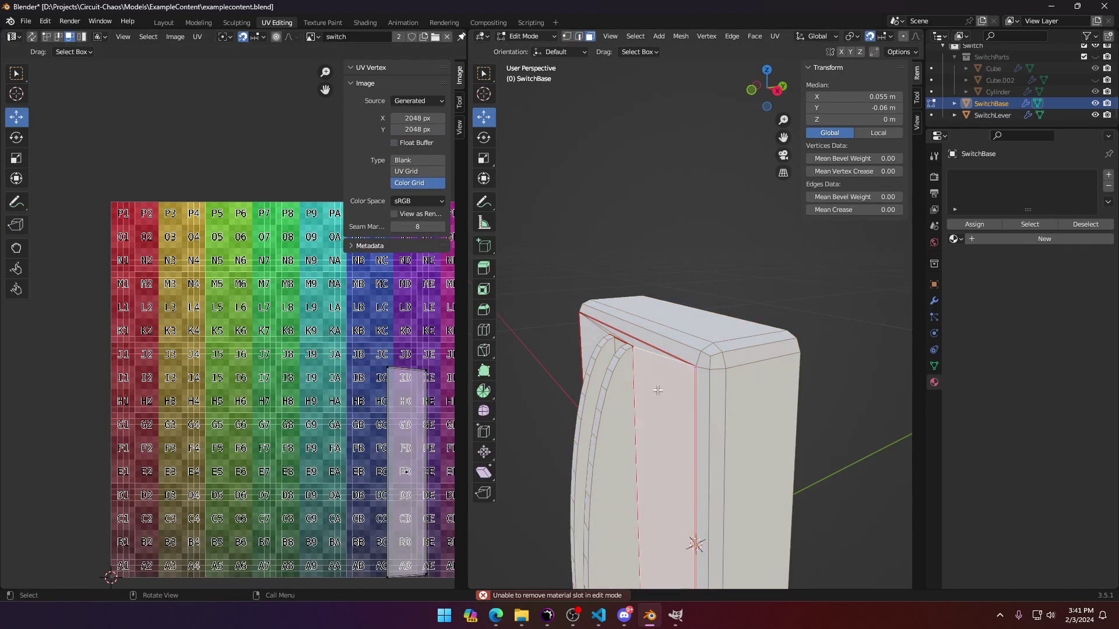
{"action": "middle_click_drag", "start_coordinate": [658, 391], "coordinate": [728, 370]}
{"action": "left_click", "coordinate": [649, 348], "text": "ctrl"}
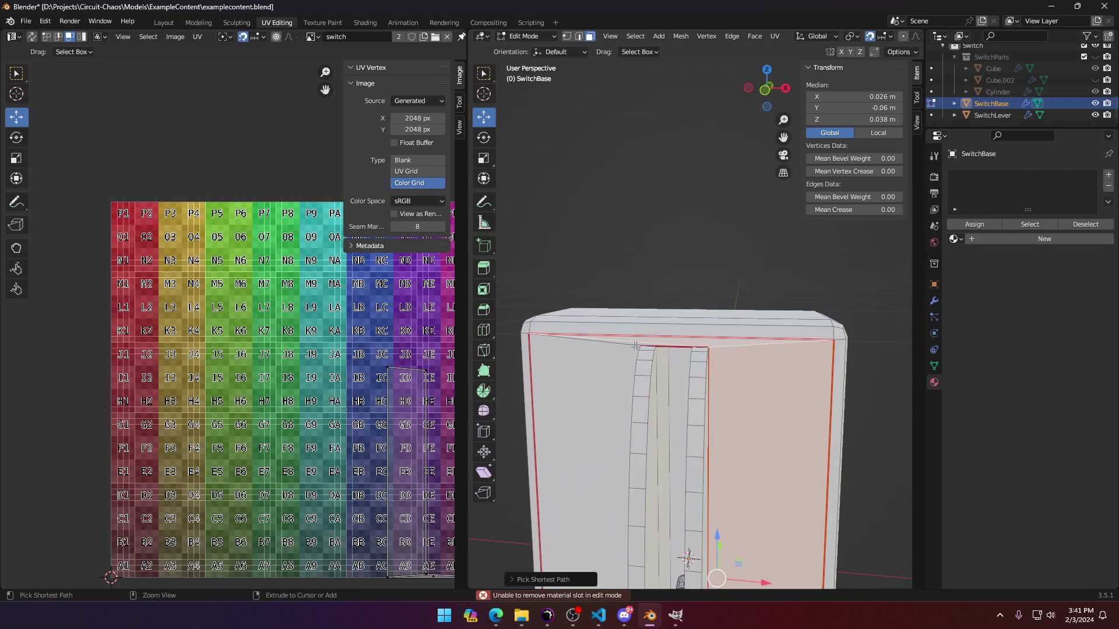
{"action": "key", "text": "a"}
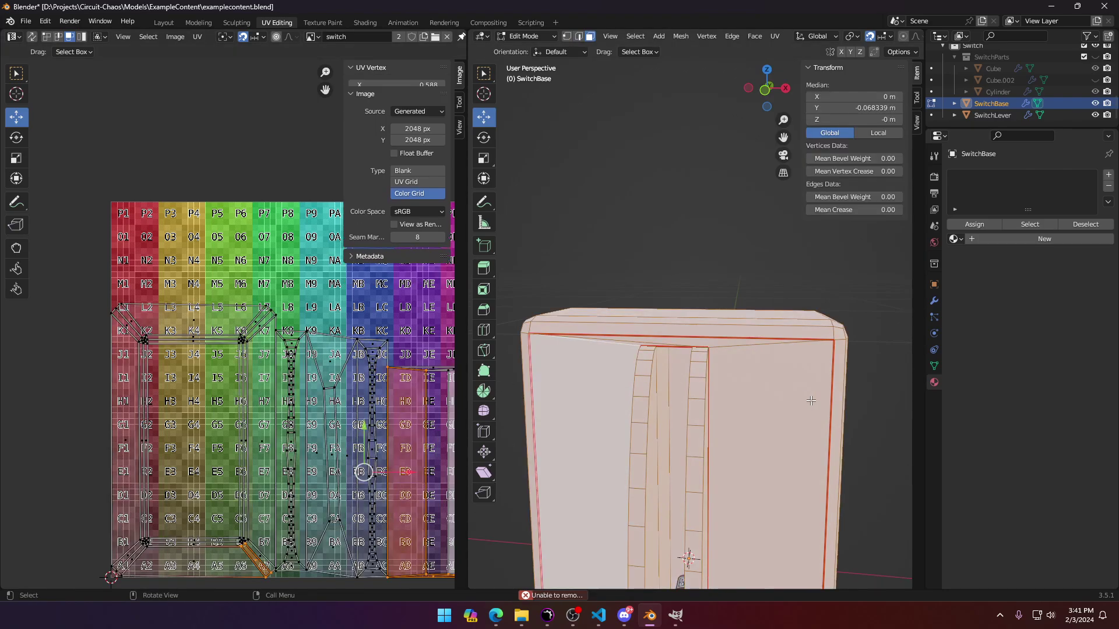
Step: Examine the unwrapped UV layout by picking faces in the front-panel and frame islands and comparing them with the mesh
{"action": "middle_click_drag", "start_coordinate": [341, 400], "coordinate": [317, 360]}
{"action": "left_click", "coordinate": [340, 436]}
{"action": "left_click", "coordinate": [303, 350]}
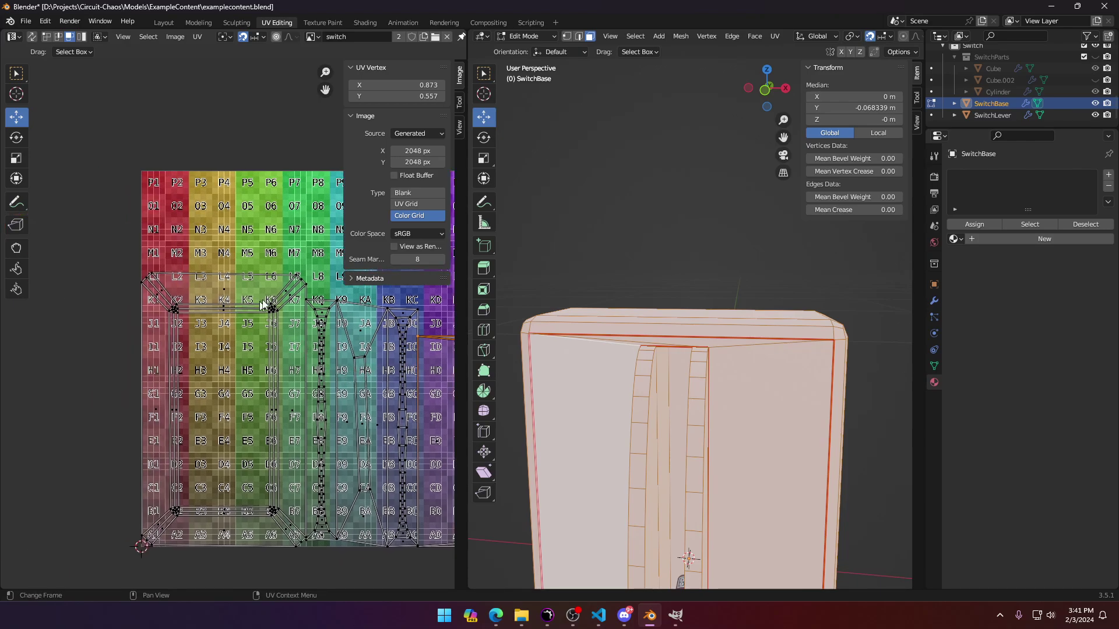
{"action": "scroll", "coordinate": [284, 371], "scroll_direction": "up", "scroll_amount": 1}
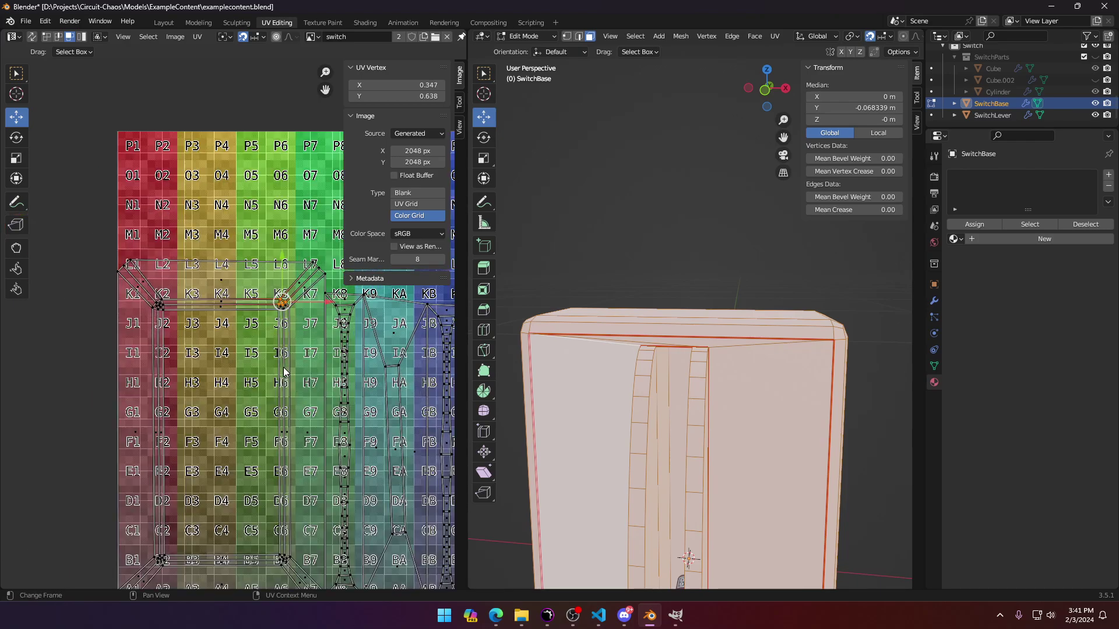
{"action": "middle_click_drag", "start_coordinate": [662, 307], "coordinate": [709, 356]}
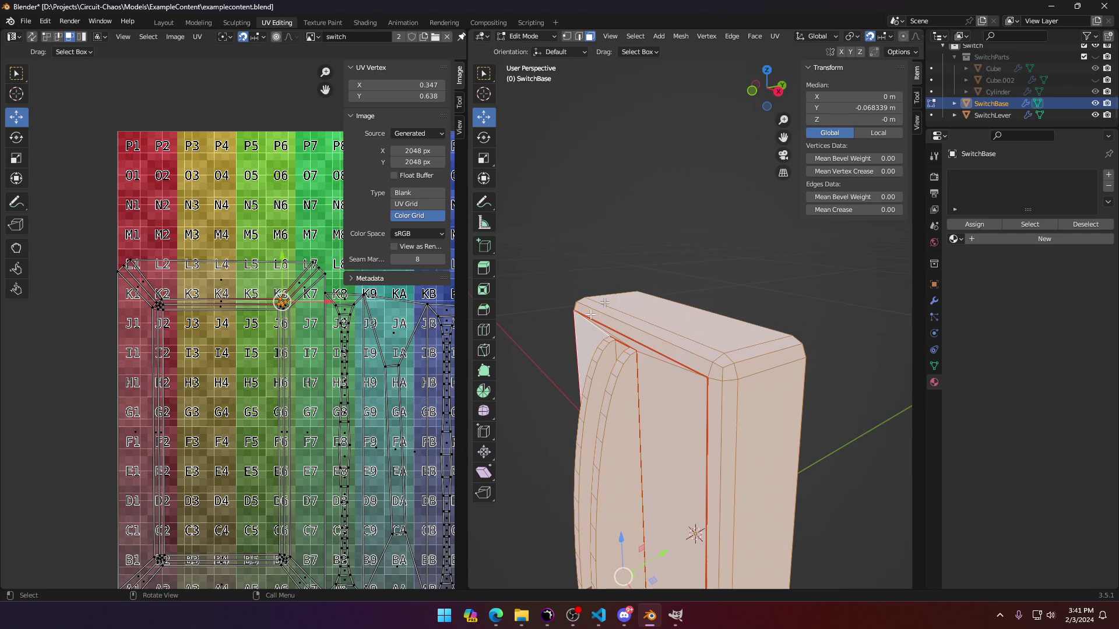
{"action": "scroll", "coordinate": [278, 287], "scroll_direction": "down", "scroll_amount": 2}
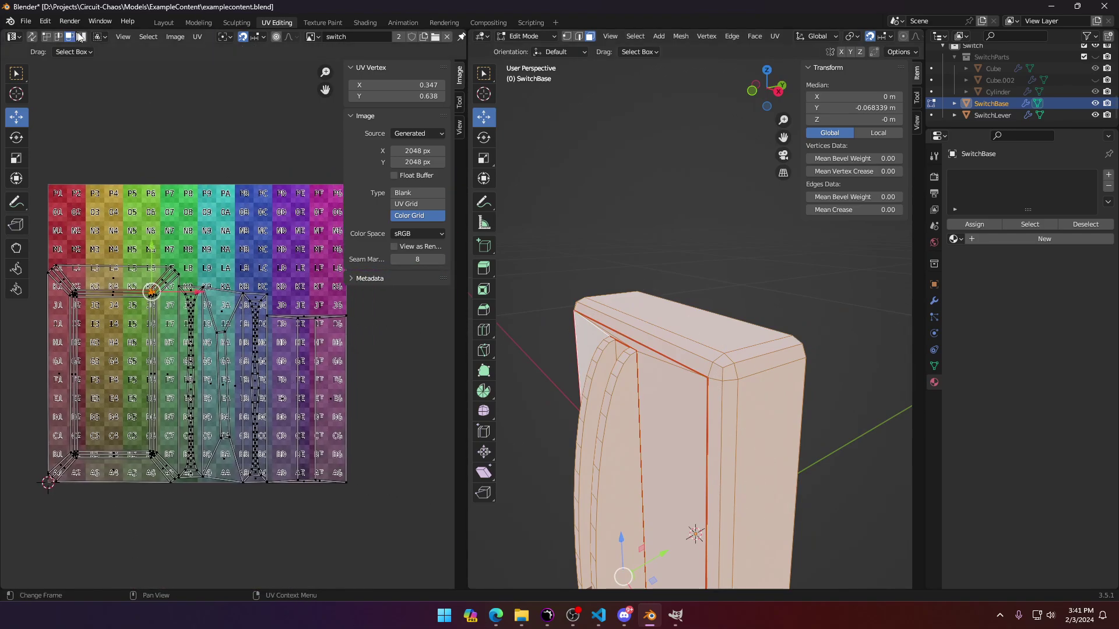
Step: Select the front-face island in UV island selection mode and move it over the opening of the frame-shaped island
{"action": "left_click", "coordinate": [307, 391]}
{"action": "key", "text": "g"}
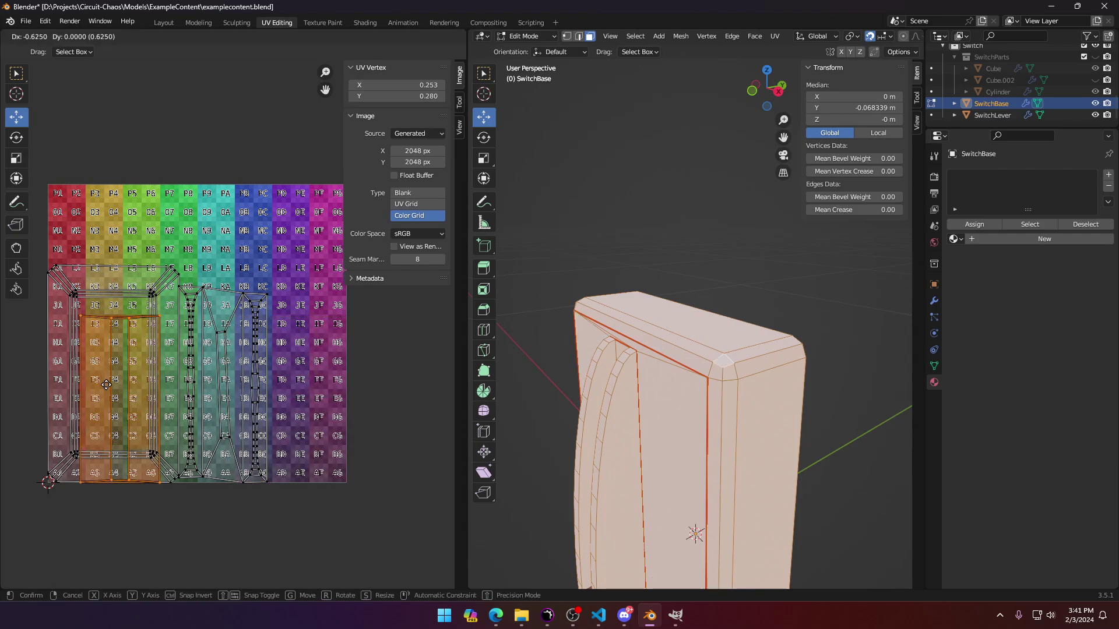
{"action": "left_click", "coordinate": [106, 384]}
{"action": "scroll", "coordinate": [175, 408], "scroll_direction": "up", "scroll_amount": 4}
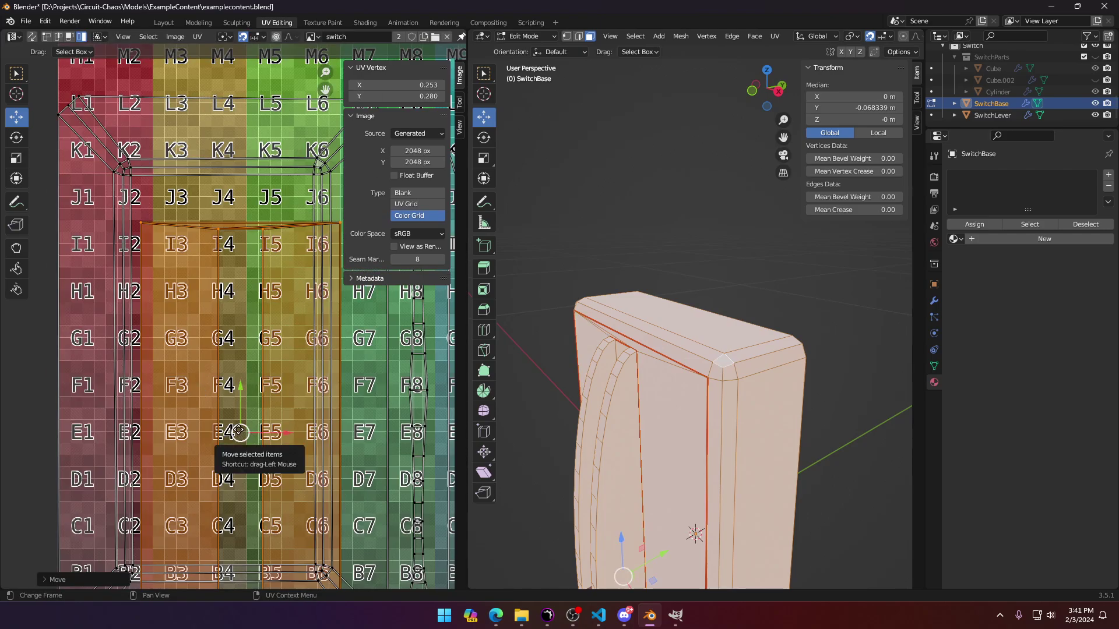
{"action": "key", "text": "g"}
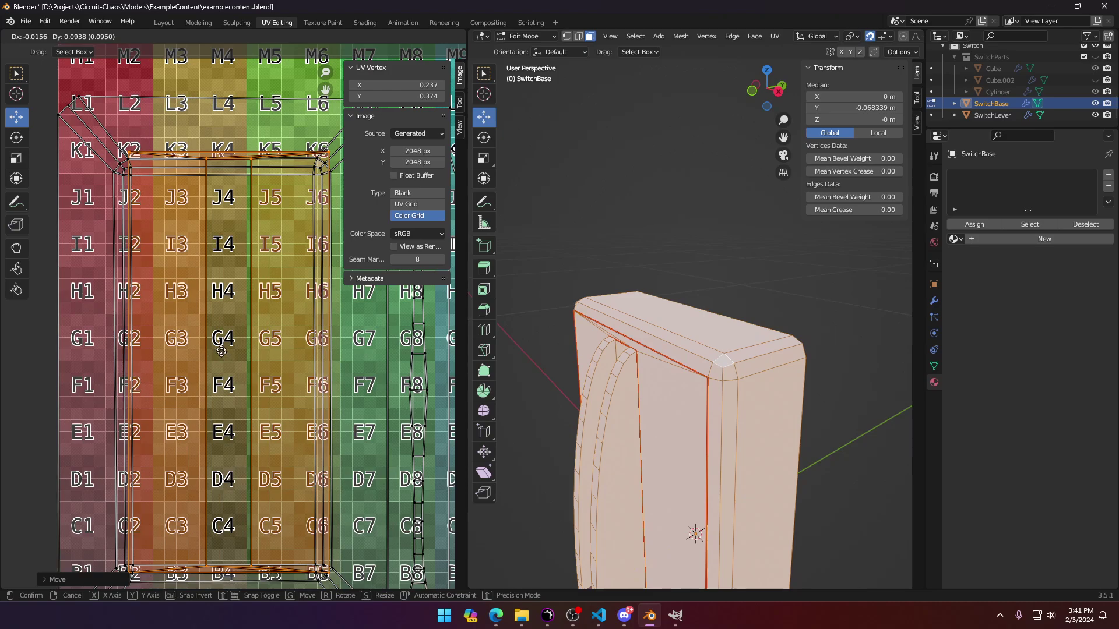
{"action": "left_click", "coordinate": [218, 344]}
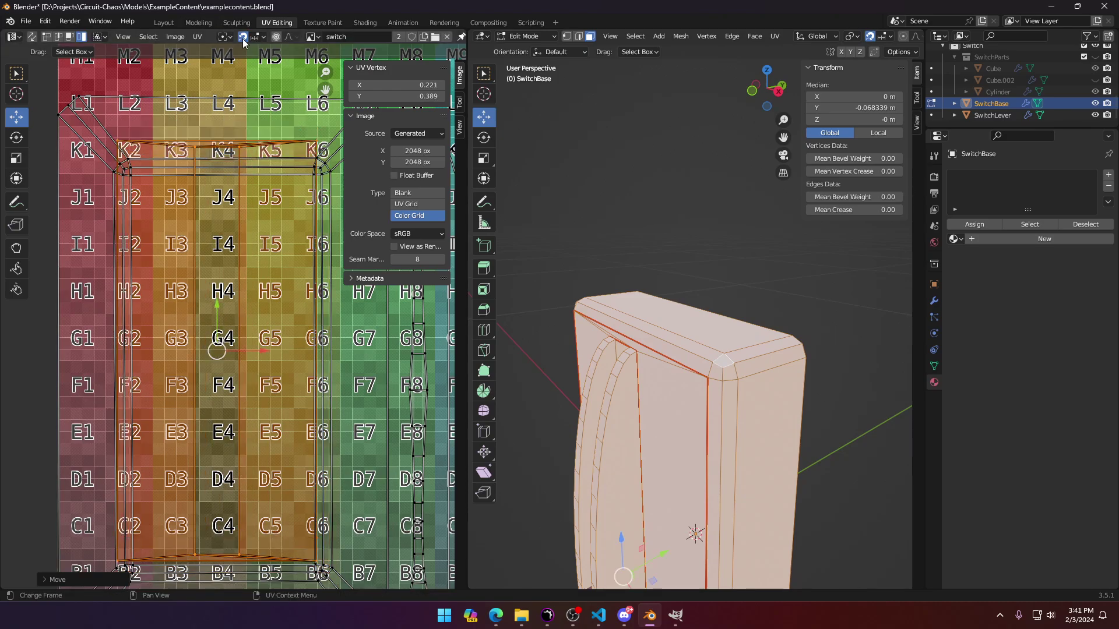
Step: With UV snapping off, scale the front-face island down to fit inside the frame-shaped island, and select the frame island
{"action": "key", "text": "s"}
{"action": "left_click", "coordinate": [222, 353]}
{"action": "key", "text": "g"}
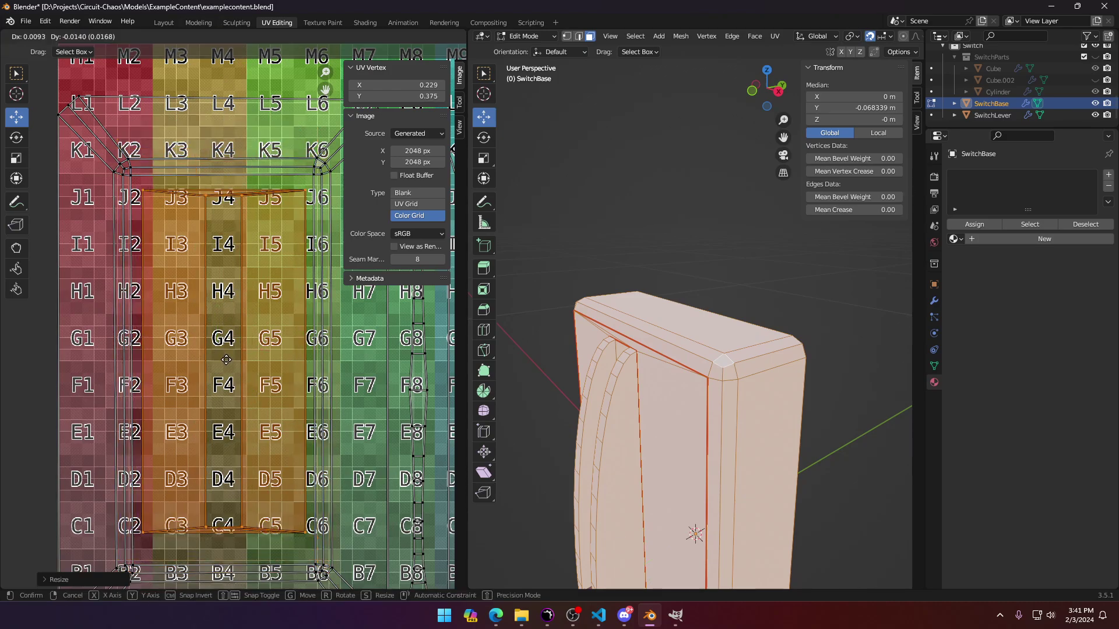
{"action": "left_click", "coordinate": [226, 358]}
{"action": "scroll", "coordinate": [233, 324], "scroll_direction": "down", "scroll_amount": 3}
{"action": "left_click", "coordinate": [275, 255]}
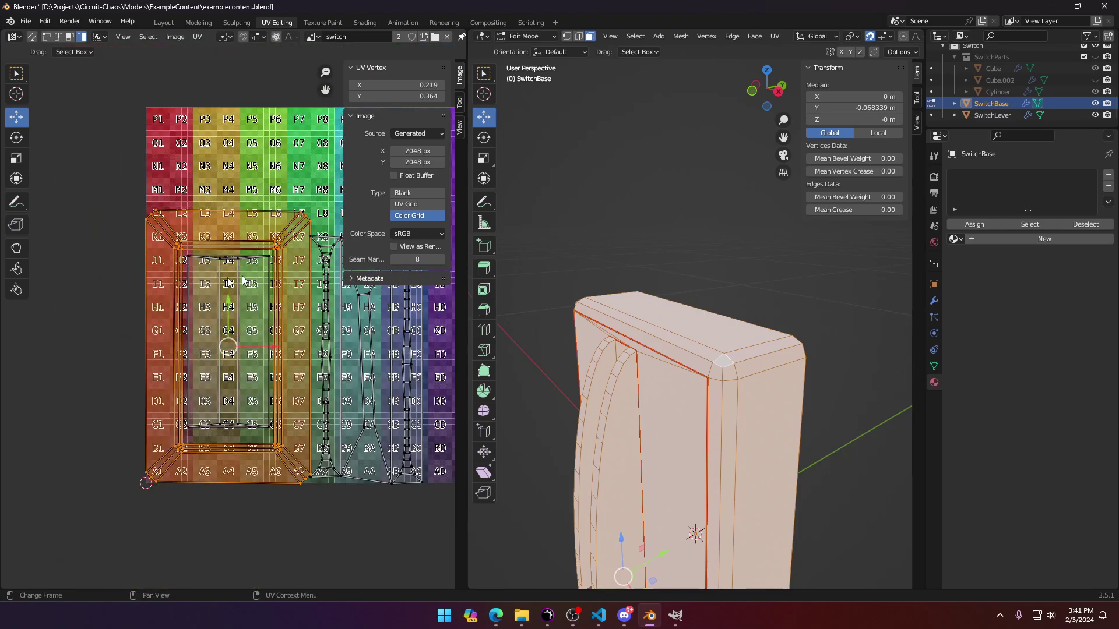
Step: In edge selection mode, select the curved edge path along one side of the lever slot opening and mark it as a seam
{"action": "left_click", "coordinate": [227, 342]}
{"action": "middle_click_drag", "start_coordinate": [227, 342], "coordinate": [88, 370]}
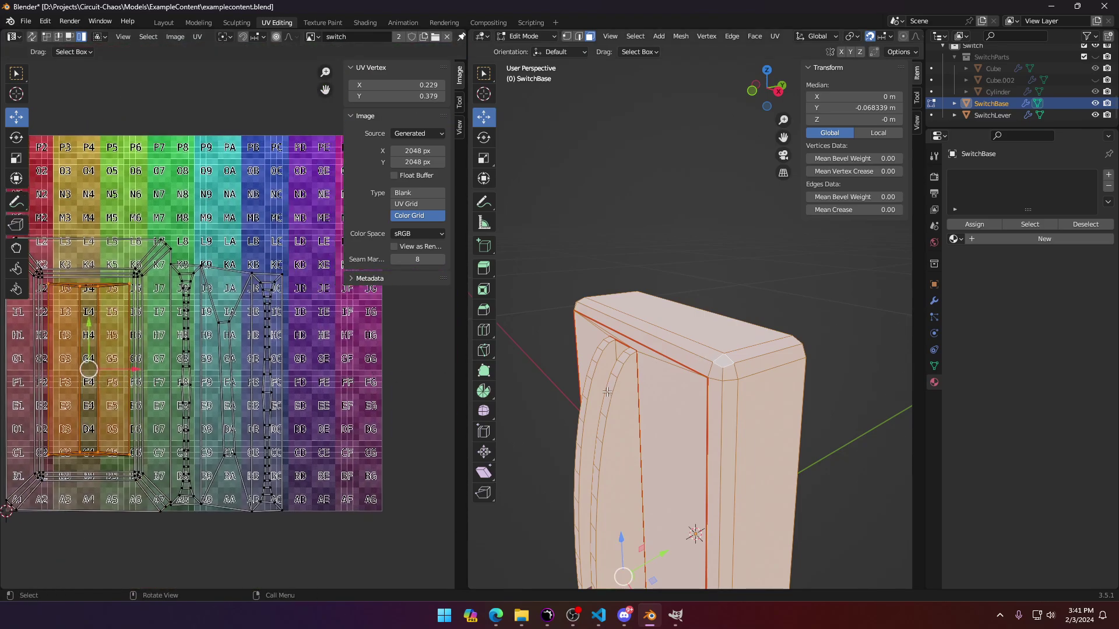
{"action": "middle_click_drag", "start_coordinate": [607, 392], "coordinate": [706, 349]}
{"action": "scroll", "coordinate": [702, 386], "scroll_direction": "up", "scroll_amount": 3}
{"action": "scroll", "coordinate": [699, 315], "scroll_direction": "up", "scroll_amount": 3}
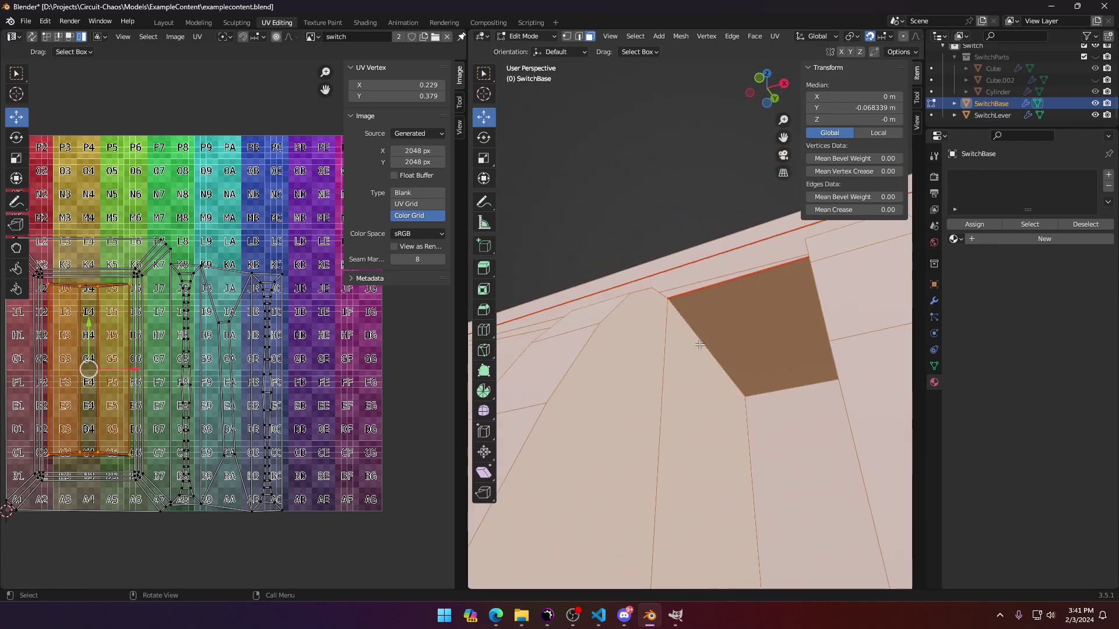
{"action": "left_click", "coordinate": [705, 350]}
{"action": "left_click", "coordinate": [578, 38]}
{"action": "left_click", "coordinate": [671, 307]}
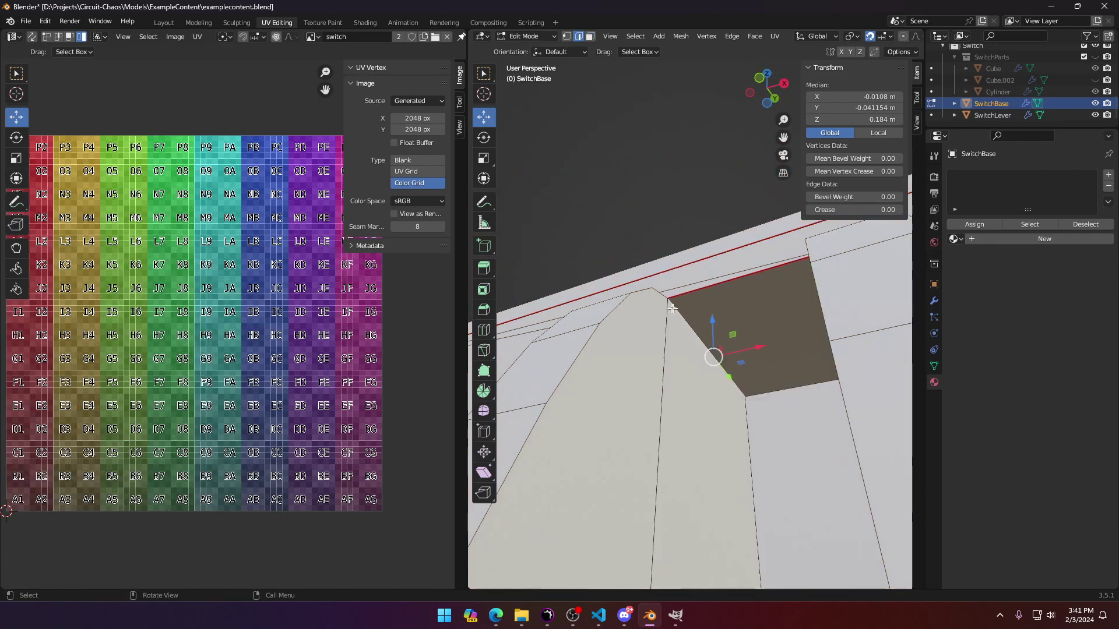
{"action": "left_click", "coordinate": [657, 291], "text": "ctrl"}
{"action": "scroll", "coordinate": [676, 314], "scroll_direction": "down", "scroll_amount": 6}
{"action": "scroll", "coordinate": [728, 257], "scroll_direction": "up", "scroll_amount": 5}
{"action": "middle_click_drag", "start_coordinate": [699, 467], "coordinate": [729, 239], "text": "shift"}
{"action": "left_click", "coordinate": [676, 367], "text": "ctrl"}
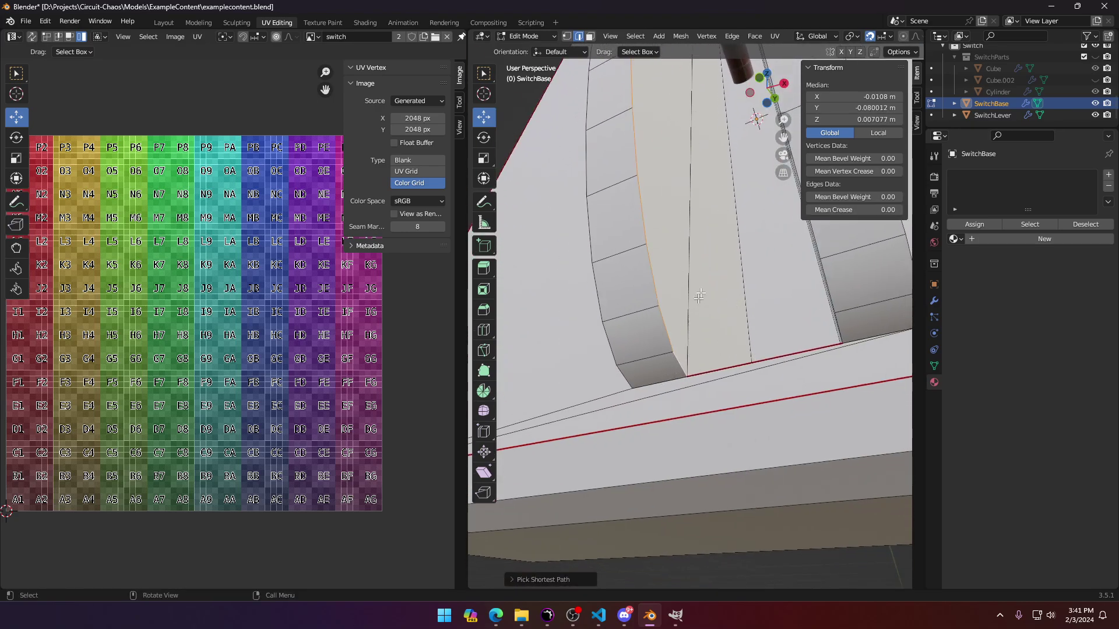
{"action": "middle_click_drag", "start_coordinate": [699, 300], "coordinate": [690, 343]}
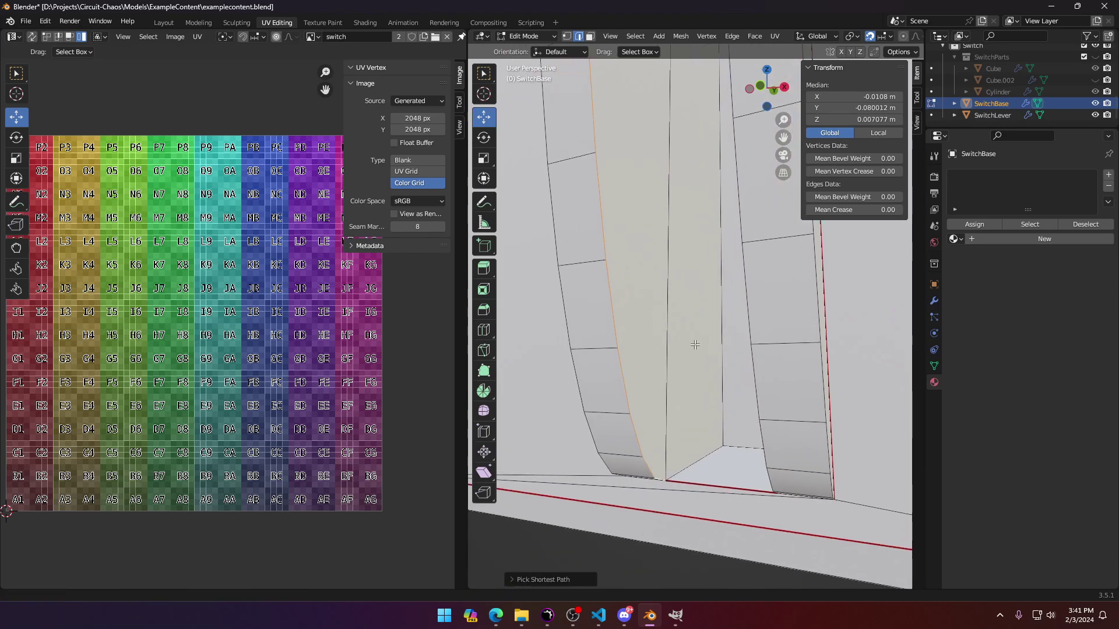
{"action": "middle_click_drag", "start_coordinate": [701, 448], "coordinate": [691, 84]}
{"action": "key", "text": "ctrl+e"}
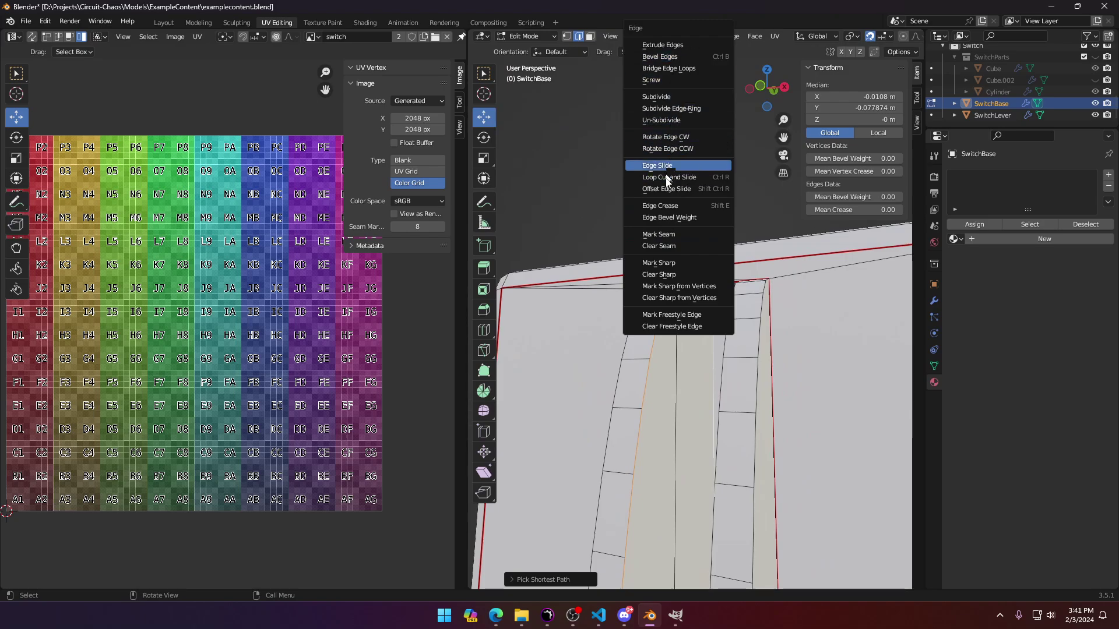
{"action": "left_click", "coordinate": [668, 237]}
Step: Select the curved edge path along the opposite side of the slot opening and mark it as a seam
{"action": "middle_click_drag", "start_coordinate": [675, 253], "coordinate": [775, 241]}
{"action": "left_click", "coordinate": [785, 239]}
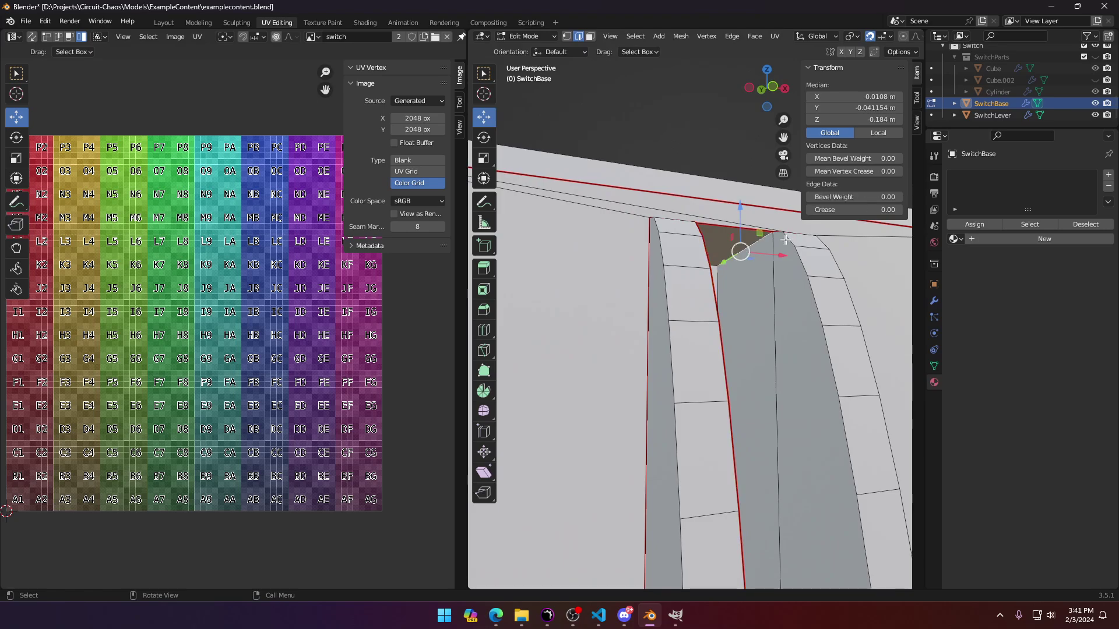
{"action": "left_click", "coordinate": [829, 367], "text": "ctrl"}
{"action": "scroll", "coordinate": [815, 379], "scroll_direction": "down", "scroll_amount": 9}
{"action": "middle_click_drag", "start_coordinate": [774, 574], "coordinate": [748, 309], "text": "shift"}
{"action": "scroll", "coordinate": [731, 363], "scroll_direction": "up", "scroll_amount": 7}
{"action": "middle_click_drag", "start_coordinate": [731, 363], "coordinate": [756, 439]}
{"action": "scroll", "coordinate": [756, 439], "scroll_direction": "up", "scroll_amount": 3}
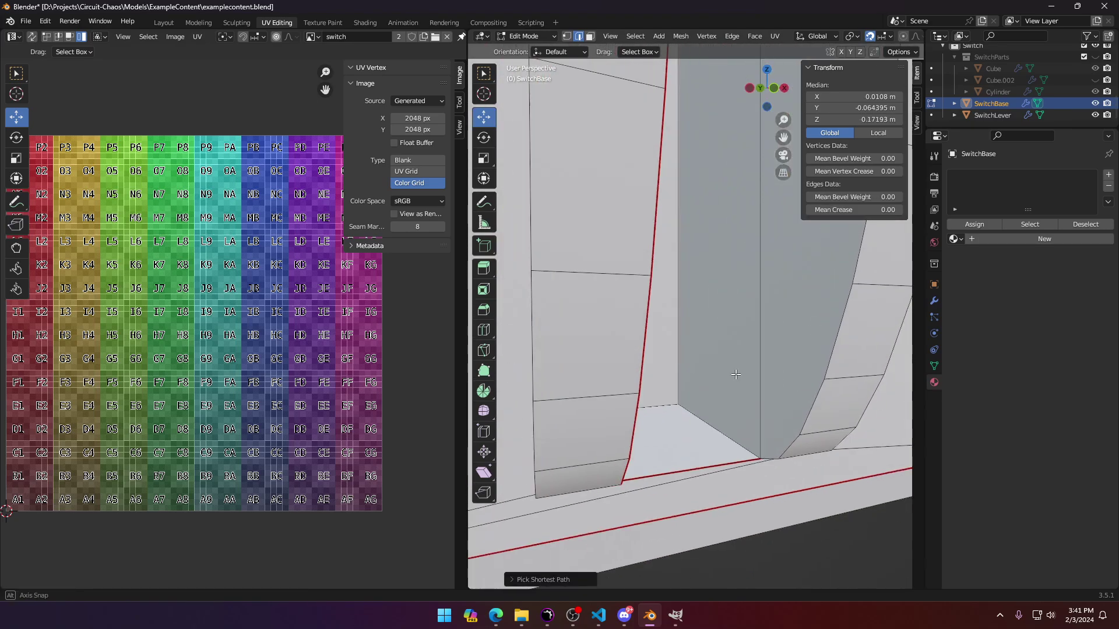
{"action": "left_click", "coordinate": [766, 458], "text": "ctrl"}
{"action": "left_click", "coordinate": [689, 351], "text": "ctrl"}
{"action": "right_click", "coordinate": [688, 351]}
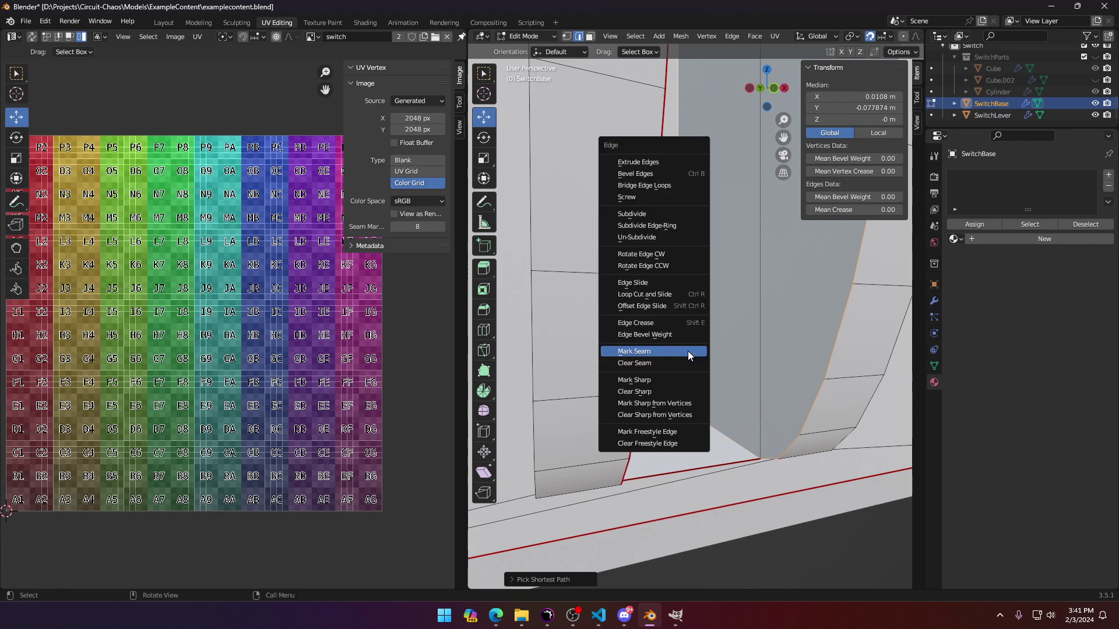
{"action": "left_click", "coordinate": [688, 350]}
Step: Mark a seam along the outer curved edge of the raised rim on the slot's negative X side
{"action": "middle_click_drag", "start_coordinate": [689, 350], "coordinate": [653, 172]}
{"action": "left_click", "coordinate": [666, 233]}
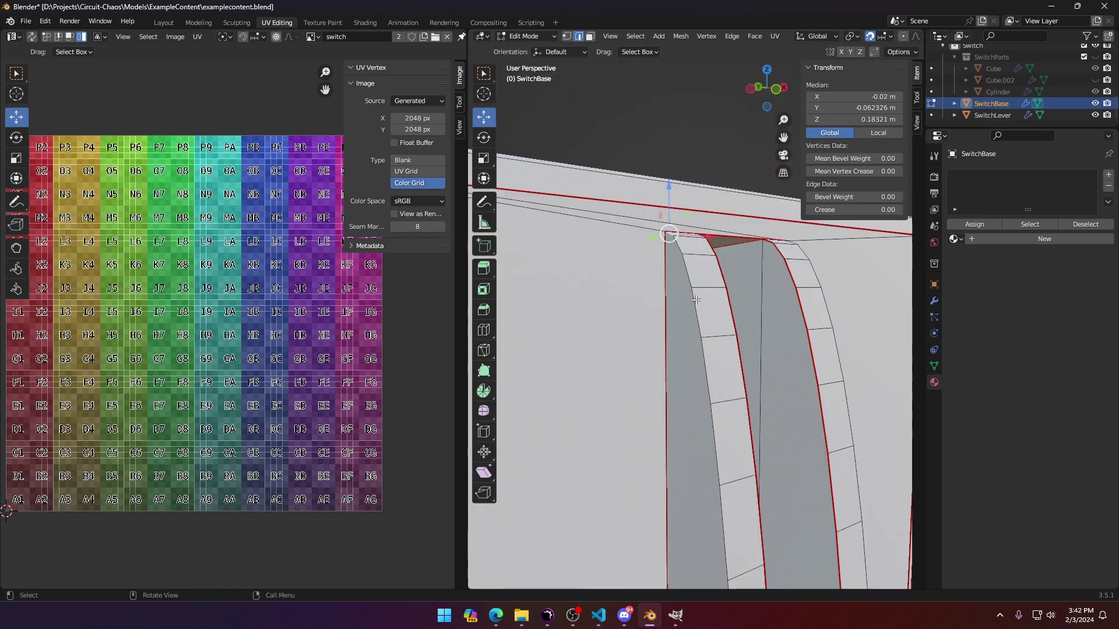
{"action": "scroll", "coordinate": [695, 301], "scroll_direction": "down", "scroll_amount": 5}
{"action": "middle_click_drag", "start_coordinate": [676, 501], "coordinate": [709, 122], "text": "shift"}
{"action": "scroll", "coordinate": [751, 353], "scroll_direction": "up", "scroll_amount": 4}
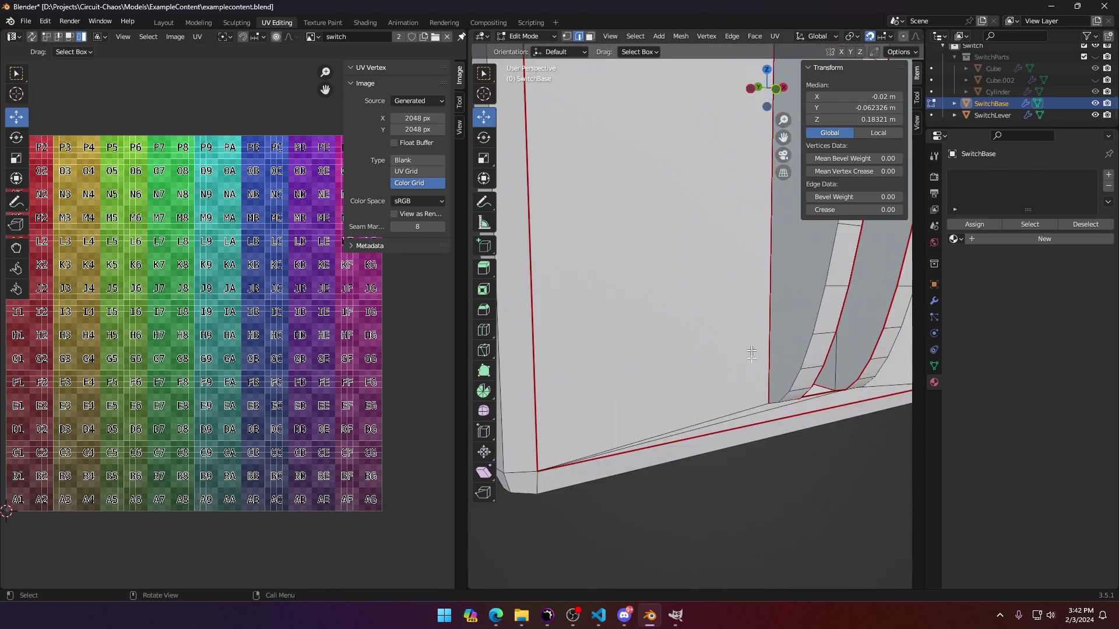
{"action": "left_click", "coordinate": [773, 405], "text": "ctrl"}
{"action": "key", "text": "ctrl+e"}
{"action": "left_click", "coordinate": [775, 400]}
Step: Mark a matching seam along the rim's outer curved edge on the slot's positive X side
{"action": "middle_click_drag", "start_coordinate": [818, 385], "coordinate": [658, 385]}
{"action": "left_click", "coordinate": [631, 409]}
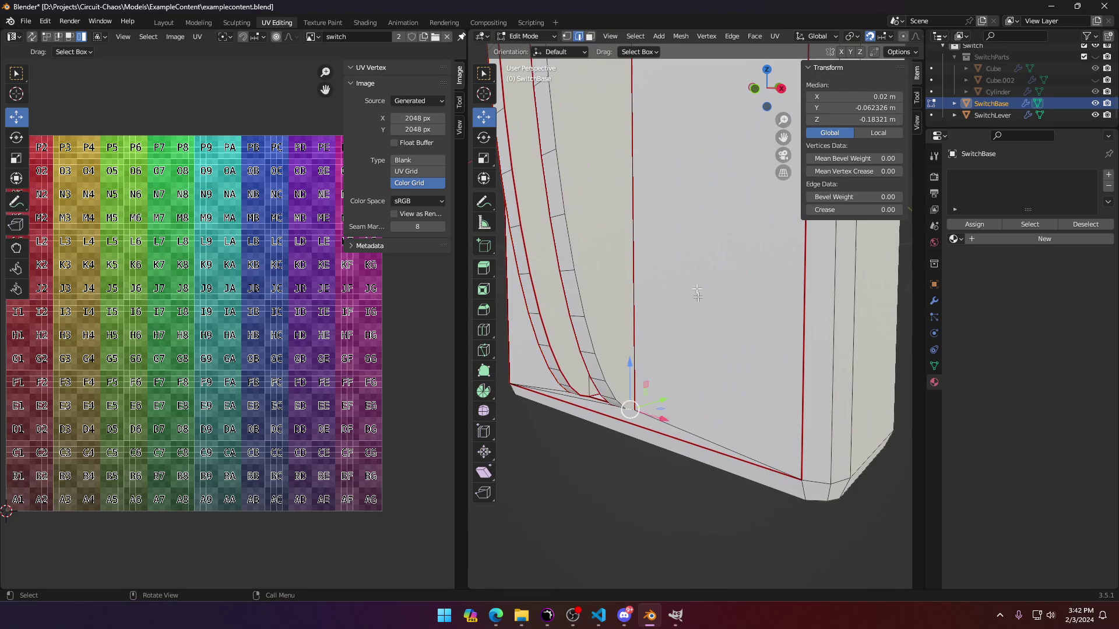
{"action": "middle_click_drag", "start_coordinate": [676, 175], "coordinate": [710, 77], "text": "shift"}
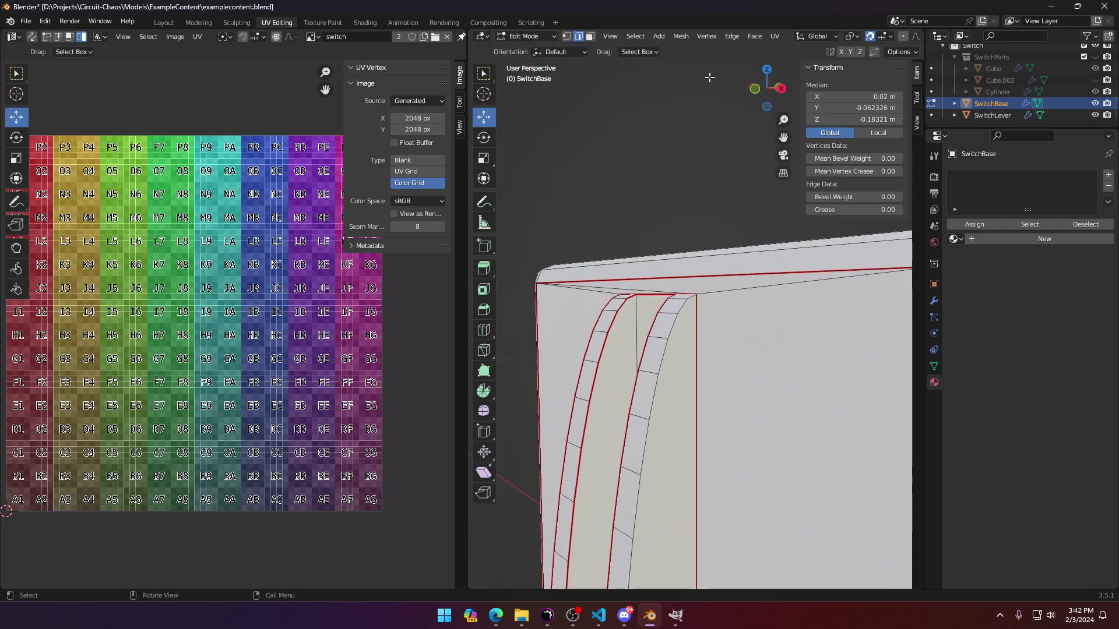
{"action": "left_click", "coordinate": [693, 295], "text": "ctrl"}
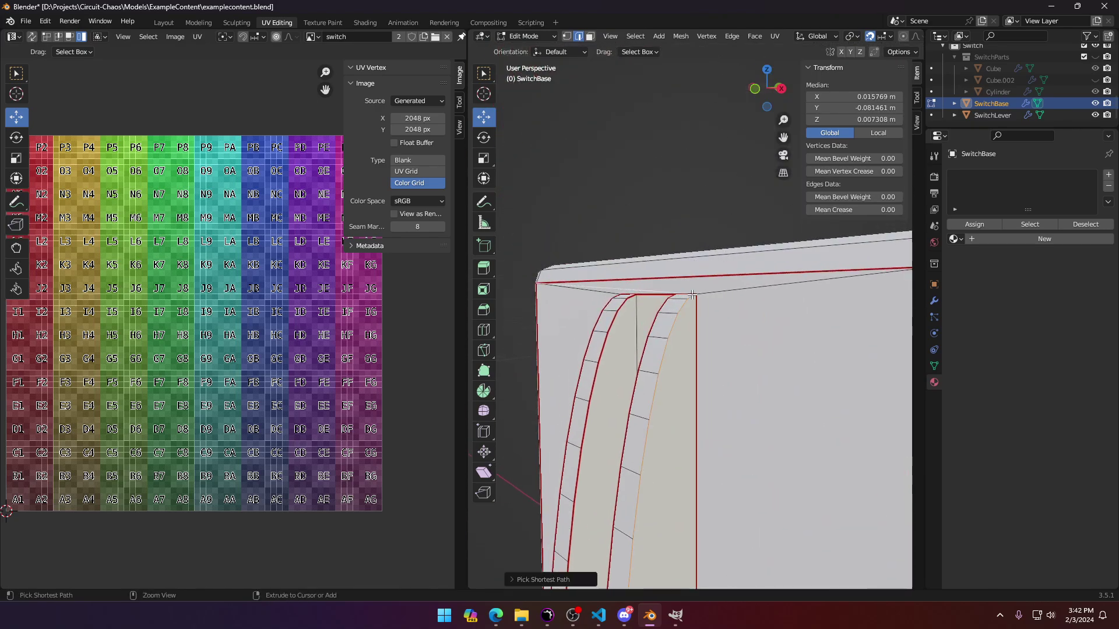
{"action": "left_click", "coordinate": [644, 289]}
{"action": "key", "text": "ctrl+e"}
{"action": "left_click", "coordinate": [641, 288]}
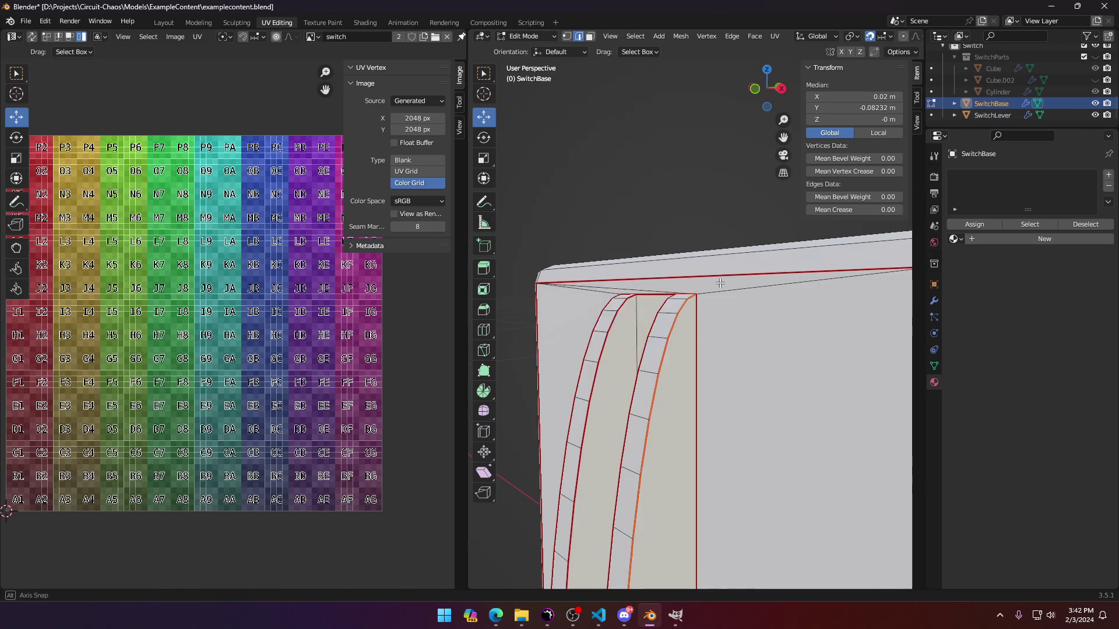
Step: Select the whole switch base mesh and unwrap it again with the new seams
{"action": "middle_click_drag", "start_coordinate": [641, 285], "coordinate": [740, 281]}
{"action": "key", "text": "a"}
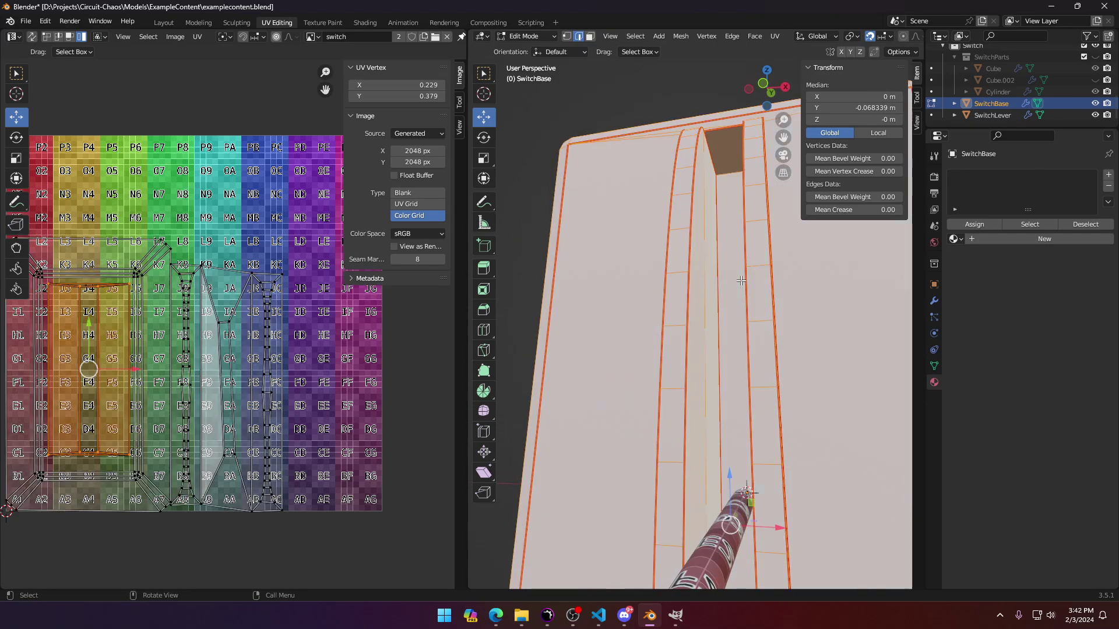
{"action": "scroll", "coordinate": [744, 263], "scroll_direction": "down", "scroll_amount": 5}
{"action": "scroll", "coordinate": [744, 261], "scroll_direction": "up", "scroll_amount": 2}
{"action": "key", "text": "u"}
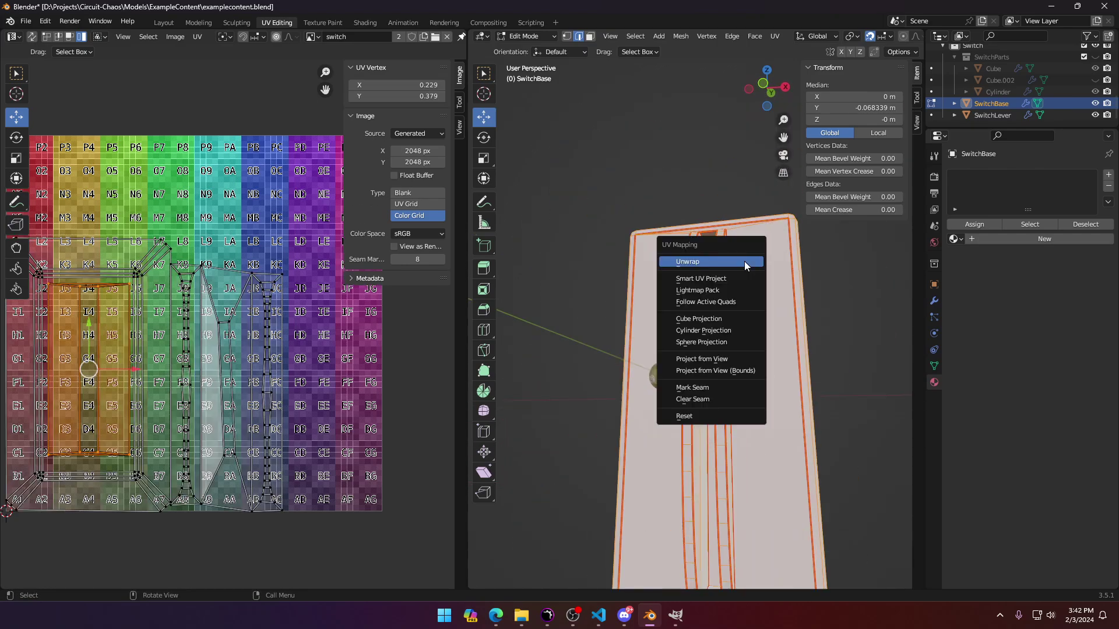
{"action": "left_click", "coordinate": [744, 261]}
Step: Examine the new UV layout by picking the narrow strip islands near the grid's right edge
{"action": "left_click", "coordinate": [302, 412]}
{"action": "left_click", "coordinate": [354, 423]}
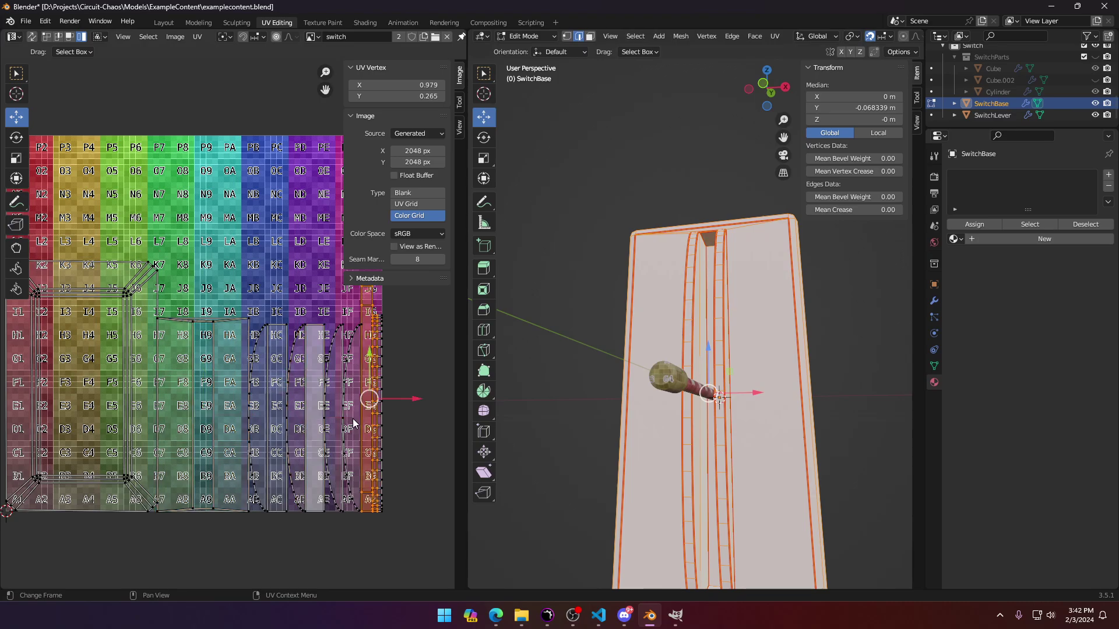
{"action": "left_click", "coordinate": [353, 418]}
{"action": "left_click", "coordinate": [354, 418]}
{"action": "scroll", "coordinate": [225, 330], "scroll_direction": "down", "scroll_amount": 1}
{"action": "middle_click_drag", "start_coordinate": [224, 330], "coordinate": [335, 361]}
Step: Examine the bevel edges around the base's upper corner by picking individual edges on the mesh
{"action": "middle_click_drag", "start_coordinate": [716, 417], "coordinate": [649, 435]}
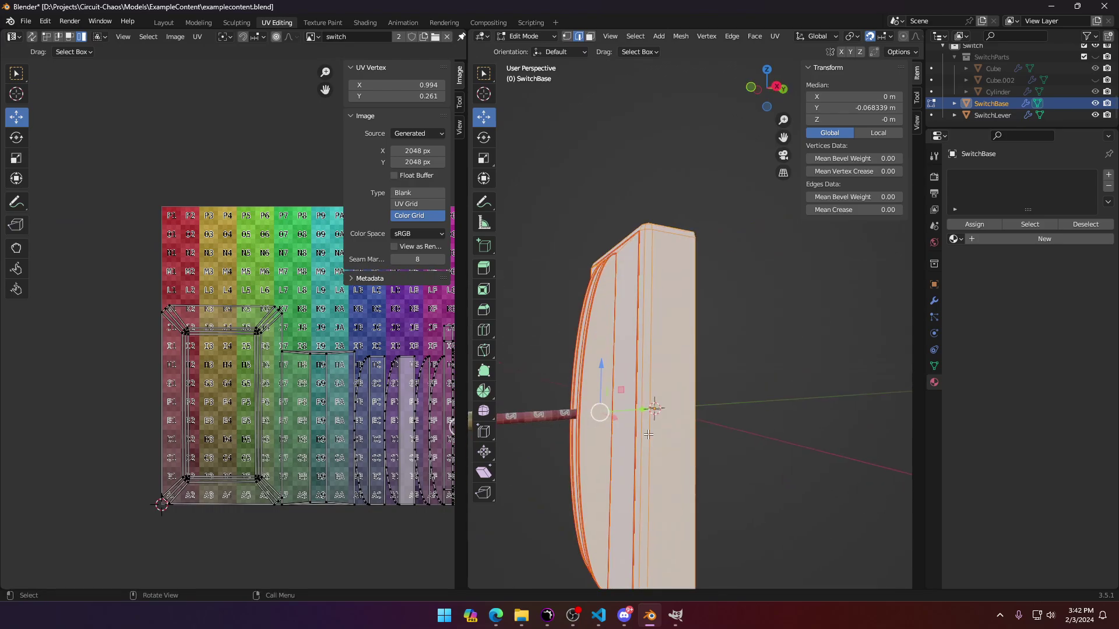
{"action": "scroll", "coordinate": [649, 434], "scroll_direction": "up", "scroll_amount": 3}
{"action": "middle_click_drag", "start_coordinate": [610, 507], "coordinate": [729, 360]}
{"action": "scroll", "coordinate": [724, 351], "scroll_direction": "up", "scroll_amount": 2}
{"action": "left_click", "coordinate": [729, 361]}
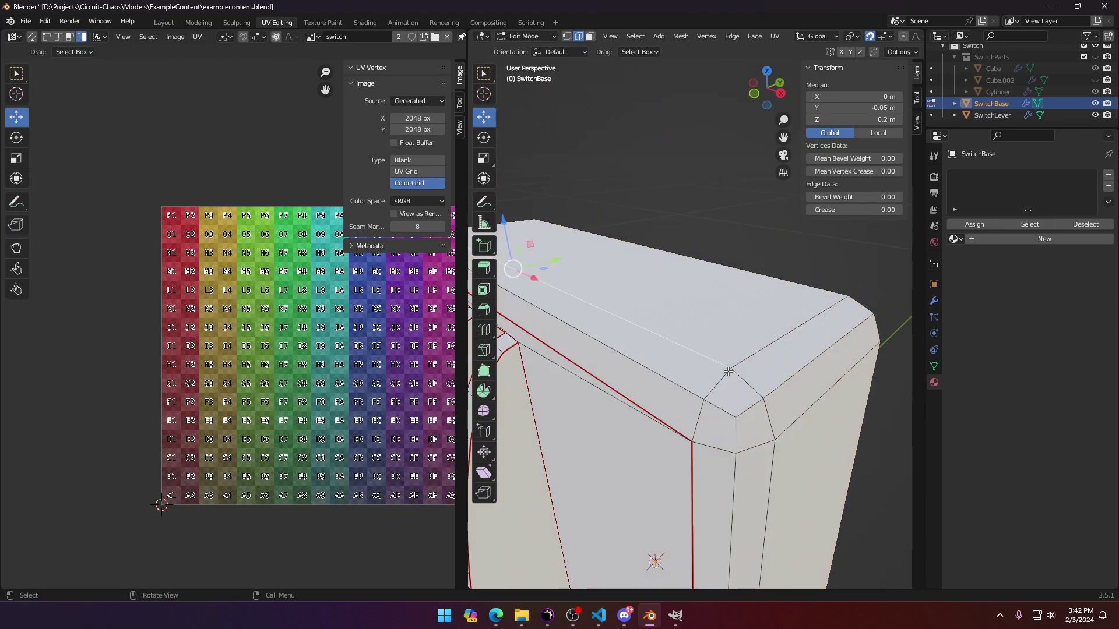
{"action": "left_click", "coordinate": [726, 373]}
{"action": "left_click", "coordinate": [768, 349]}
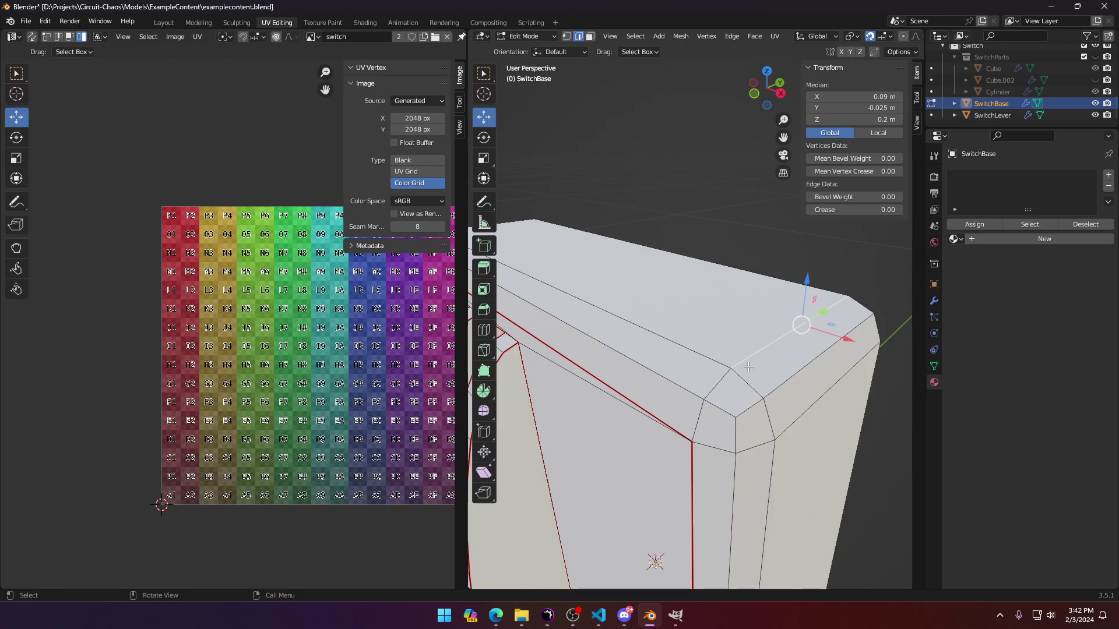
{"action": "mouse_move", "coordinate": [748, 367]}
{"action": "middle_mouse_down"}
{"action": "mouse_move", "coordinate": [737, 362]}
{"action": "mouse_move", "coordinate": [749, 355]}
{"action": "middle_mouse_up"}
{"action": "left_click", "coordinate": [709, 318]}
{"action": "left_click", "coordinate": [779, 302]}
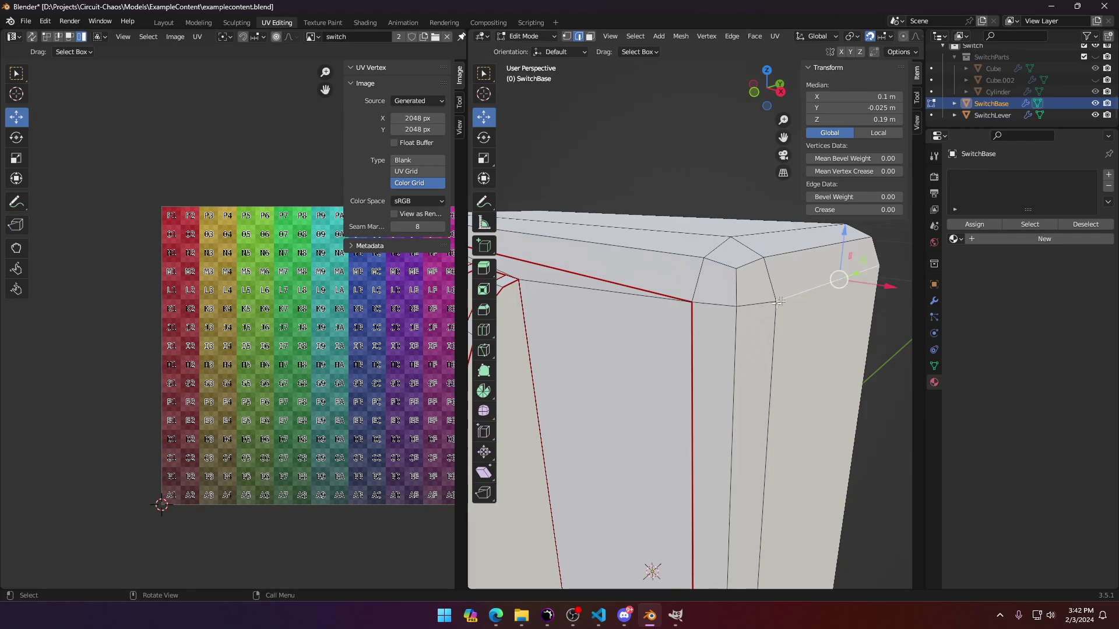
Step: Reselect the whole mesh and compare the narrow strip islands in the UV layout by picking them one by one
{"action": "key", "text": "a"}
{"action": "middle_click_drag", "start_coordinate": [323, 364], "coordinate": [231, 348]}
{"action": "left_click", "coordinate": [350, 367]}
{"action": "scroll", "coordinate": [315, 355], "scroll_direction": "up", "scroll_amount": 3}
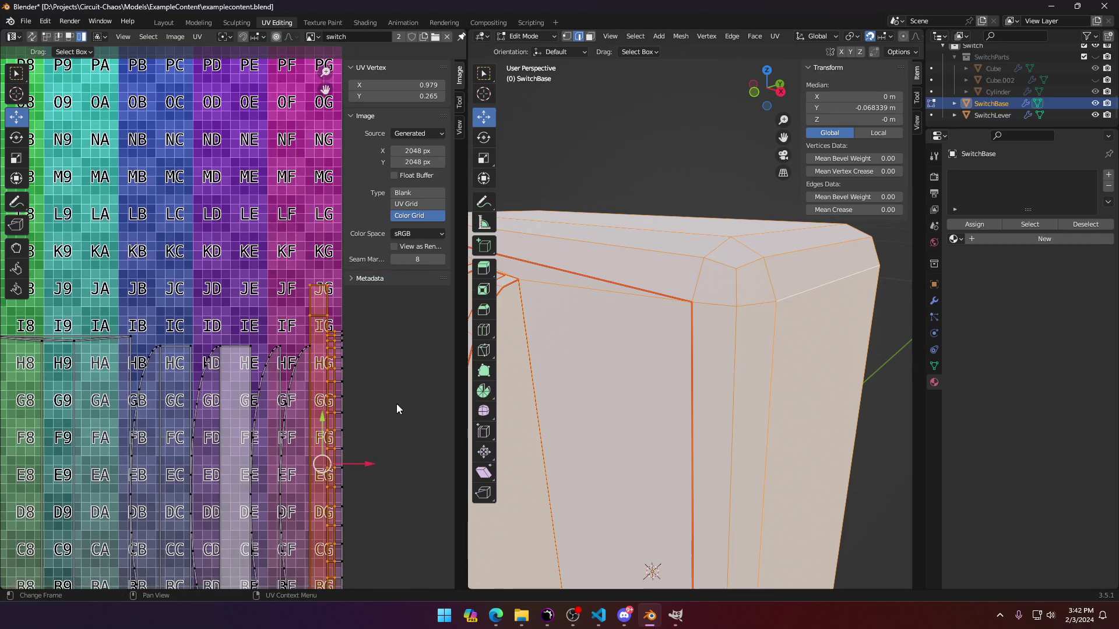
{"action": "key", "text": "g"}
{"action": "left_click", "coordinate": [342, 364]}
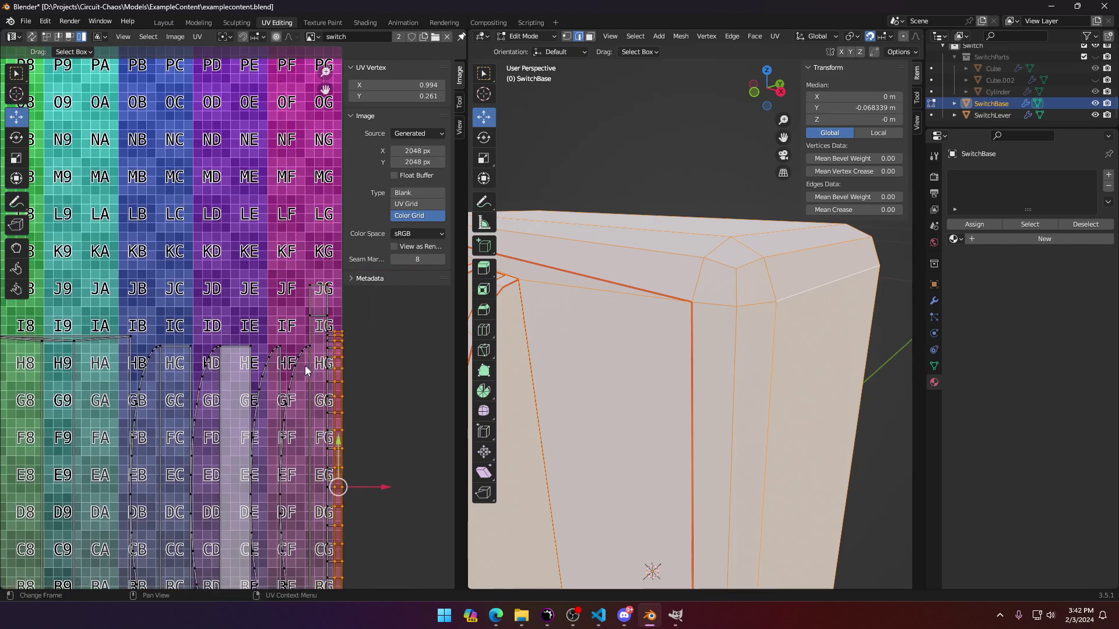
{"action": "left_click", "coordinate": [308, 363]}
{"action": "left_click", "coordinate": [323, 345]}
{"action": "scroll", "coordinate": [674, 355], "scroll_direction": "down", "scroll_amount": 3}
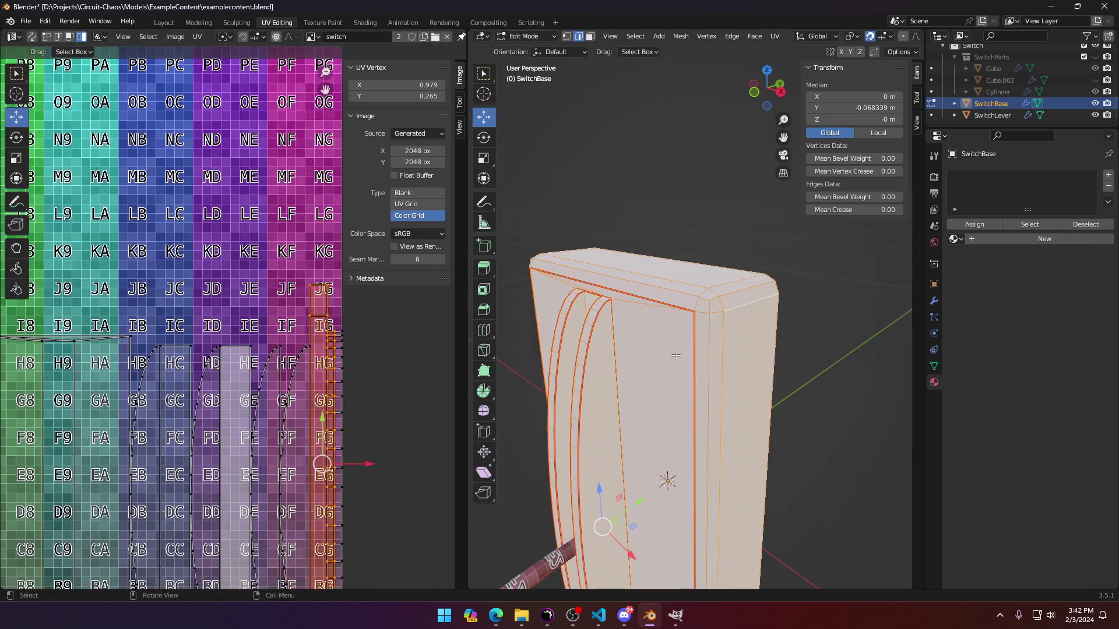
Step: In face selection mode, select the slot's end faces and back face, and move their UV strip horizontally off the color grid
{"action": "middle_click_drag", "start_coordinate": [674, 355], "coordinate": [723, 338]}
{"action": "scroll", "coordinate": [698, 345], "scroll_direction": "up", "scroll_amount": 5}
{"action": "left_click", "coordinate": [723, 338]}
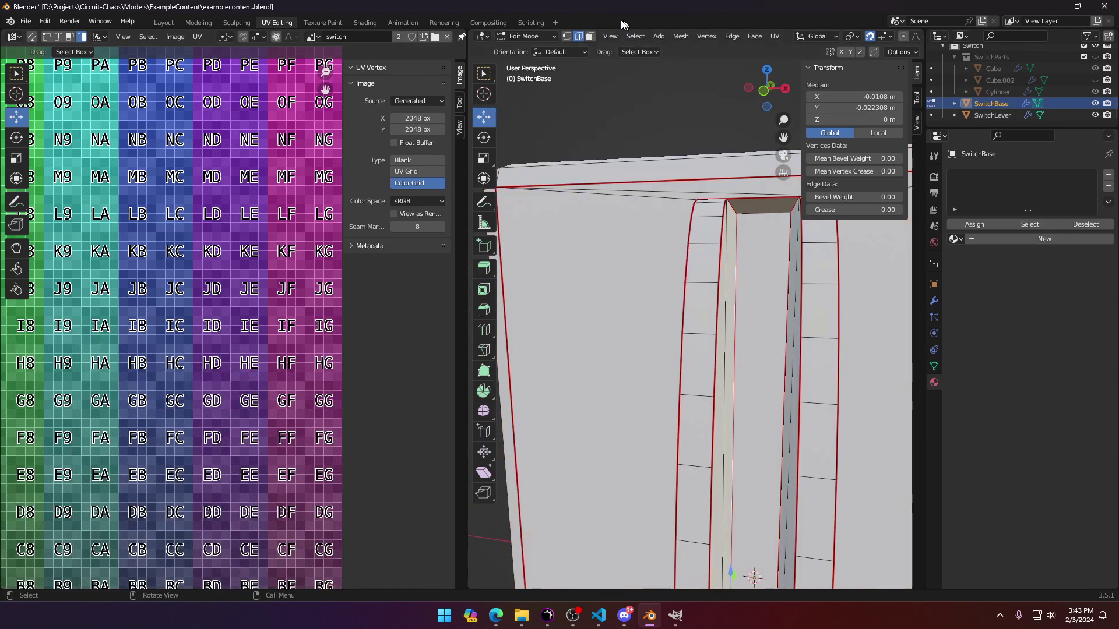
{"action": "left_click", "coordinate": [591, 37]}
{"action": "left_click", "coordinate": [760, 204]}
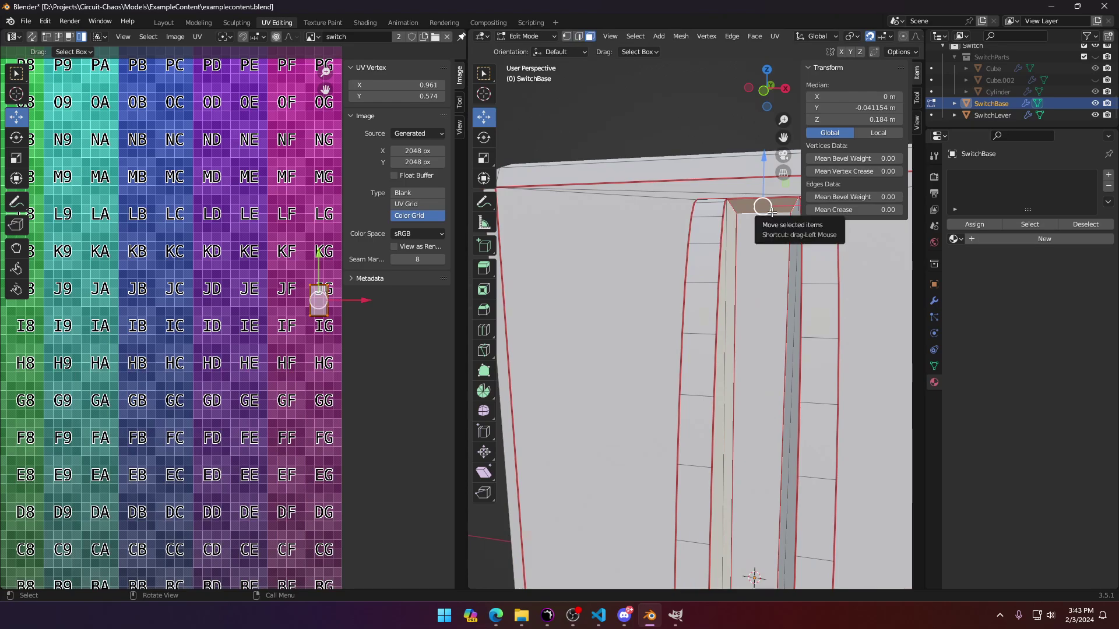
{"action": "middle_click_drag", "start_coordinate": [758, 210], "coordinate": [704, 367], "text": "ctrl"}
{"action": "left_click", "coordinate": [761, 295], "text": "ctrl"}
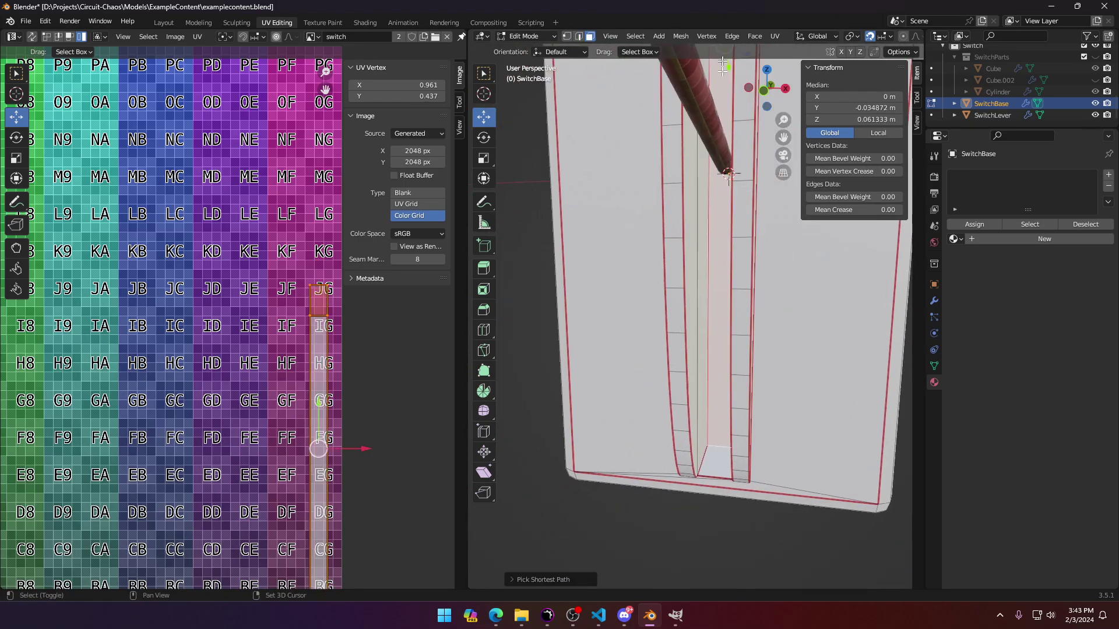
{"action": "left_click", "coordinate": [708, 463], "text": "ctrl"}
{"action": "scroll", "coordinate": [636, 385], "scroll_direction": "down", "scroll_amount": 4}
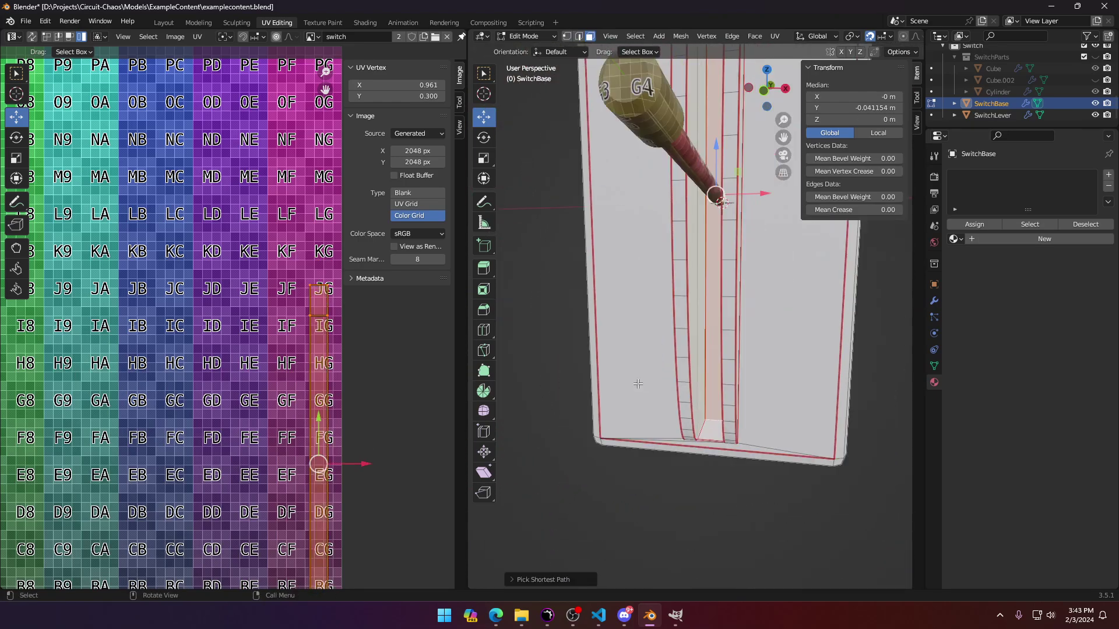
{"action": "scroll", "coordinate": [331, 397], "scroll_direction": "down", "scroll_amount": 2}
{"action": "middle_click_drag", "start_coordinate": [327, 394], "coordinate": [295, 344]}
{"action": "scroll", "coordinate": [294, 344], "scroll_direction": "up", "scroll_amount": 1}
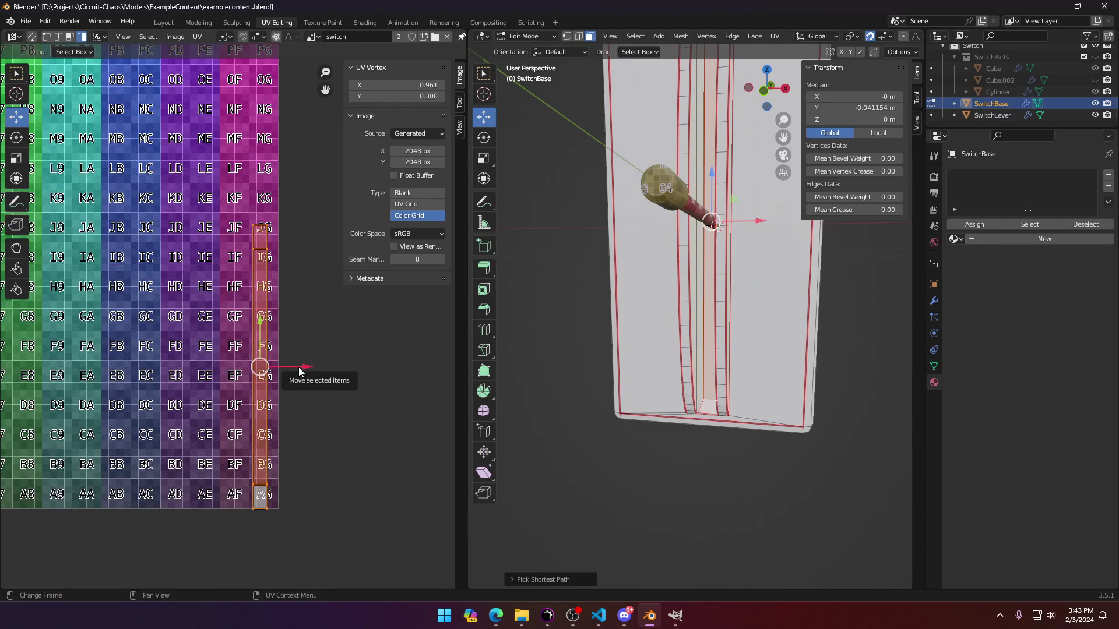
{"action": "left_click_drag", "start_coordinate": [301, 371], "coordinate": [355, 370]}
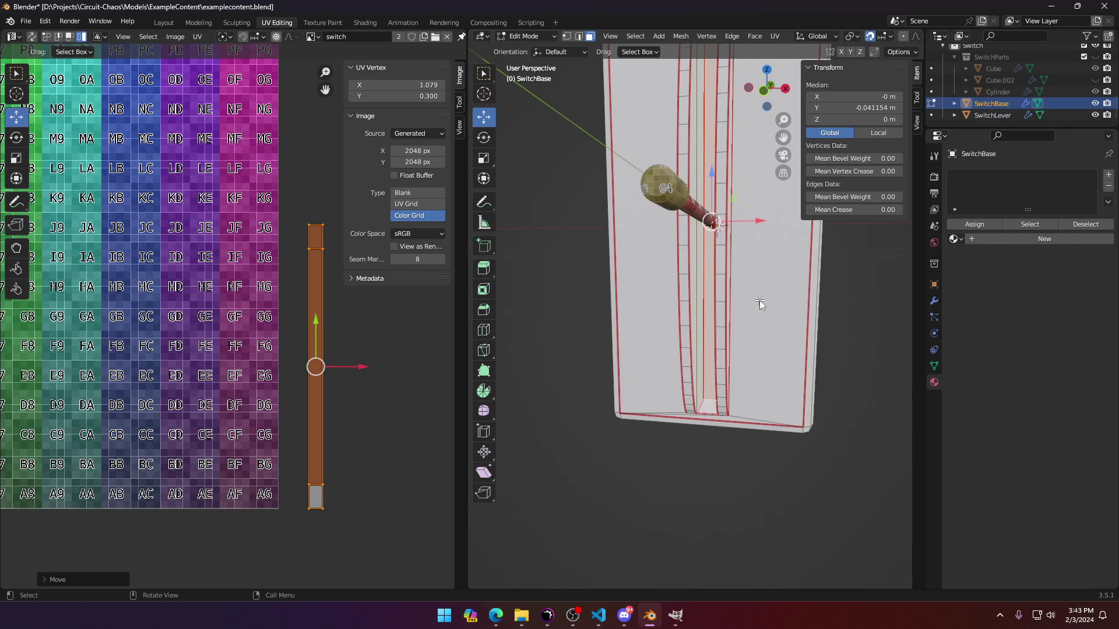
Step: Reselect the whole mesh and move the slot's UV strip back until it sits just outside the grid's right edge
{"action": "key", "text": "Tab"}
{"action": "key", "text": "Tab"}
{"action": "key", "text": "a"}
{"action": "left_click", "coordinate": [269, 378]}
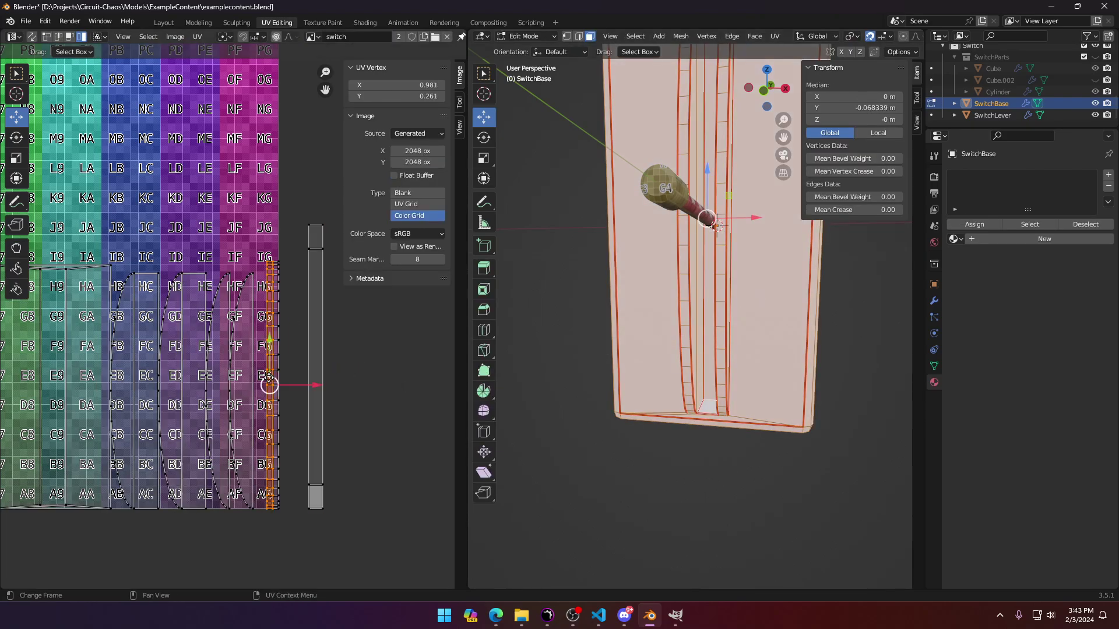
{"action": "left_click_drag", "start_coordinate": [269, 380], "coordinate": [341, 378]}
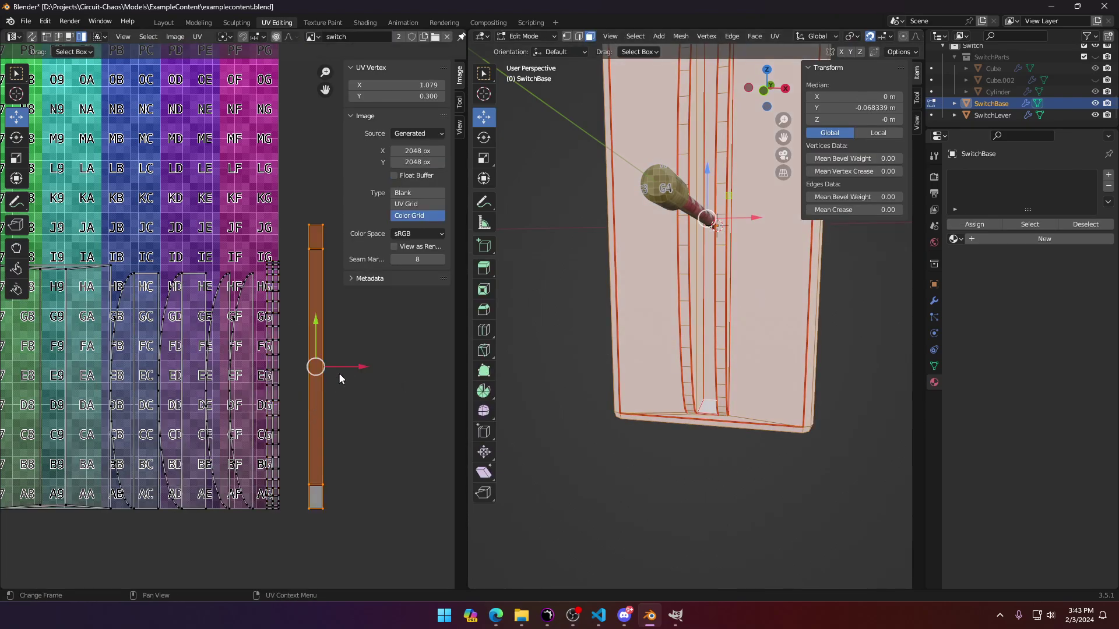
{"action": "key", "text": "alt+a"}
{"action": "left_click", "coordinate": [329, 373]}
{"action": "left_click_drag", "start_coordinate": [367, 371], "coordinate": [341, 369]}
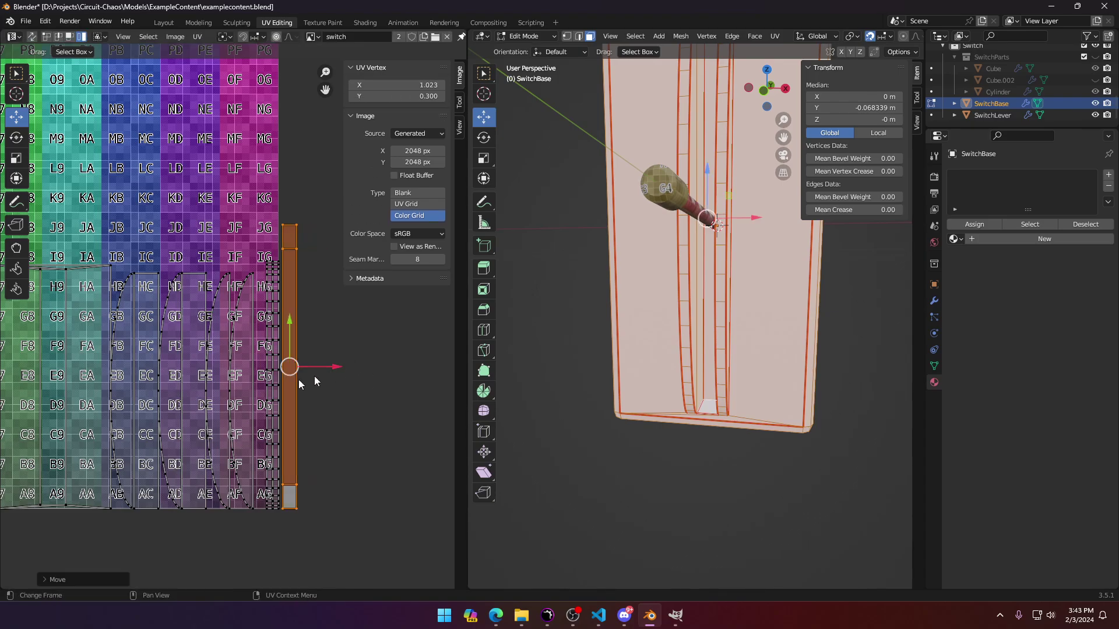
{"action": "middle_click_drag", "start_coordinate": [192, 391], "coordinate": [383, 412]}
{"action": "scroll", "coordinate": [247, 392], "scroll_direction": "down", "scroll_amount": 1}
{"action": "middle_click_drag", "start_coordinate": [650, 344], "coordinate": [693, 331]}
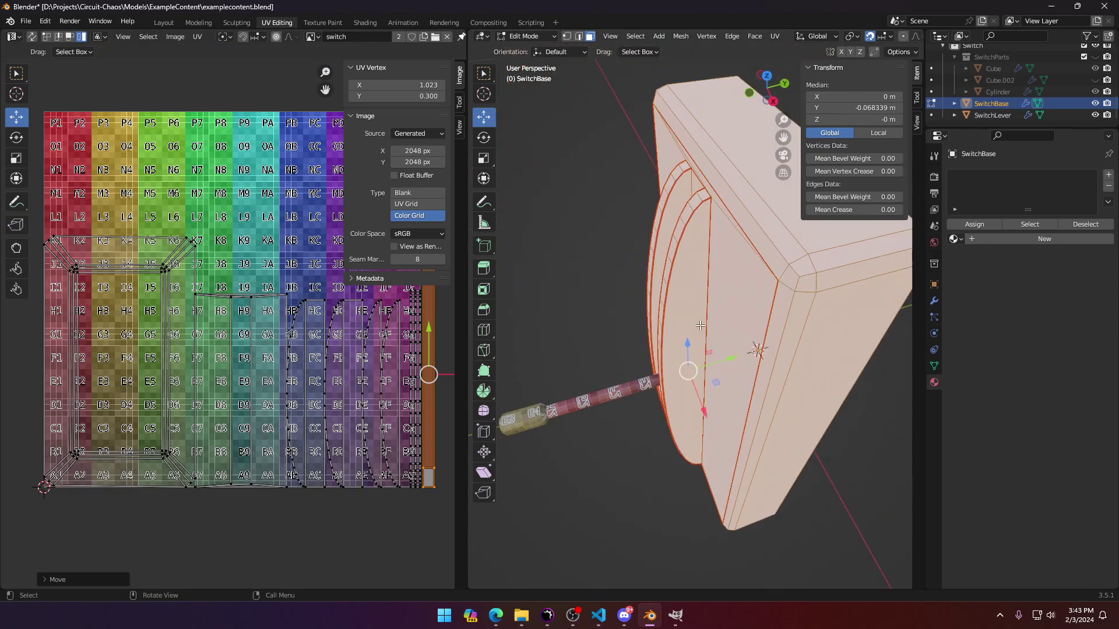
Step: In edge selection mode, select the path of edges around the base's back outline and mark it as a seam
{"action": "left_click", "coordinate": [786, 272]}
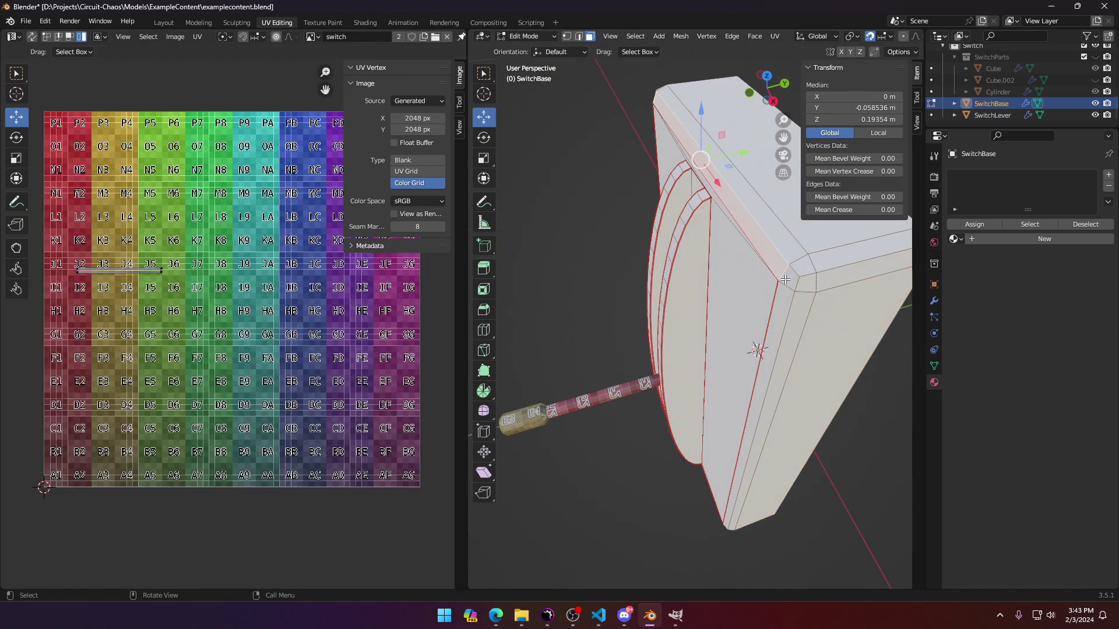
{"action": "left_click", "coordinate": [579, 38]}
{"action": "left_click", "coordinate": [773, 311]}
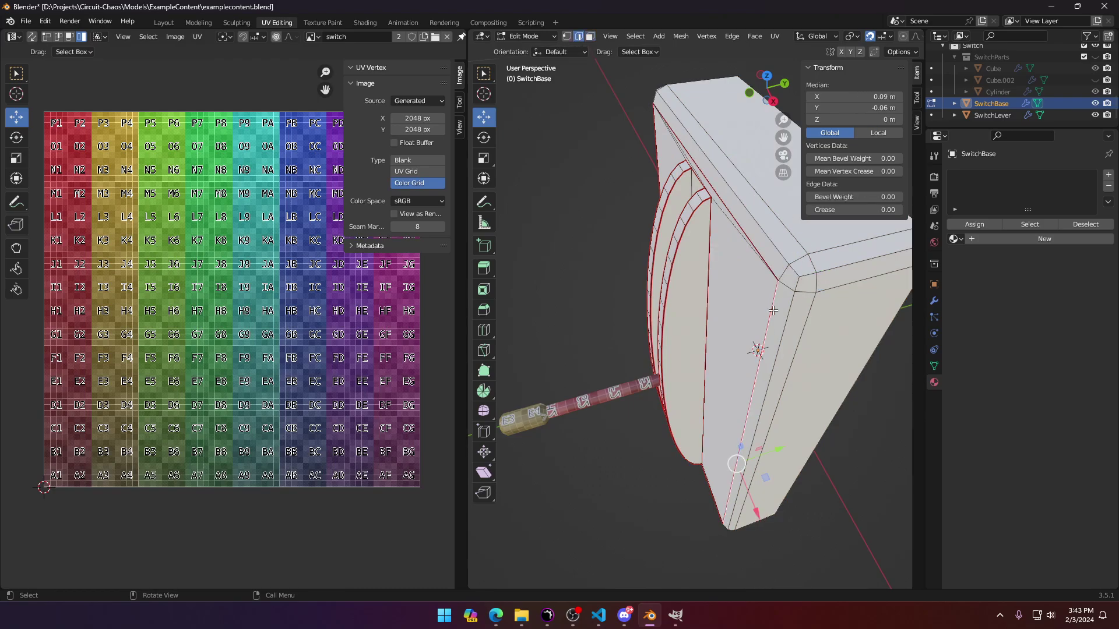
{"action": "left_click", "coordinate": [795, 279]}
{"action": "left_click", "coordinate": [785, 285]}
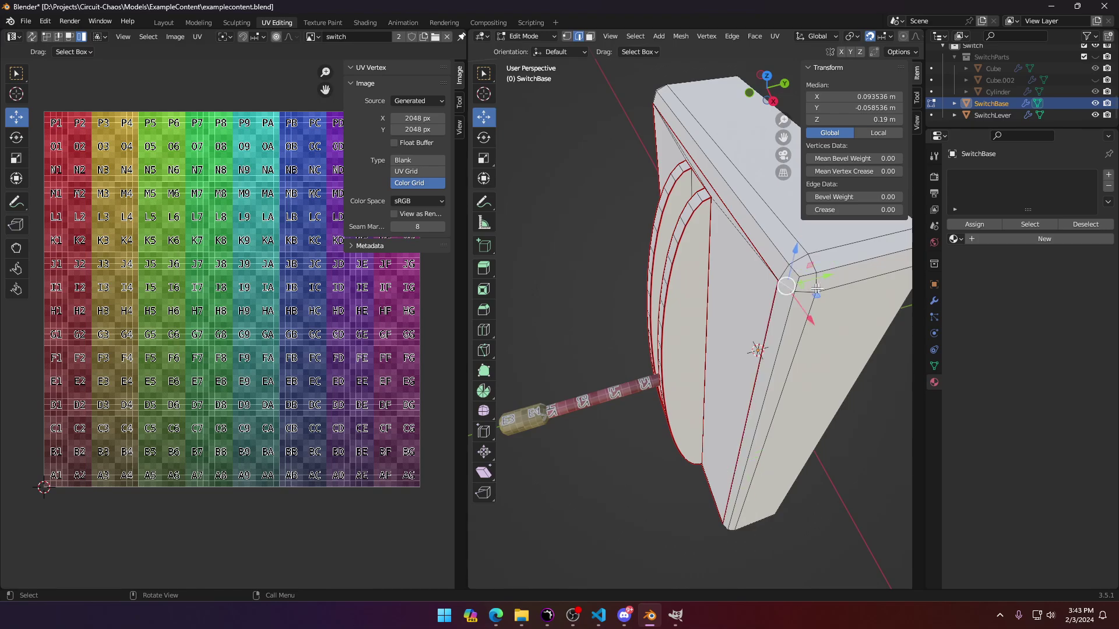
{"action": "middle_click_drag", "start_coordinate": [822, 286], "coordinate": [769, 304], "text": "shift"}
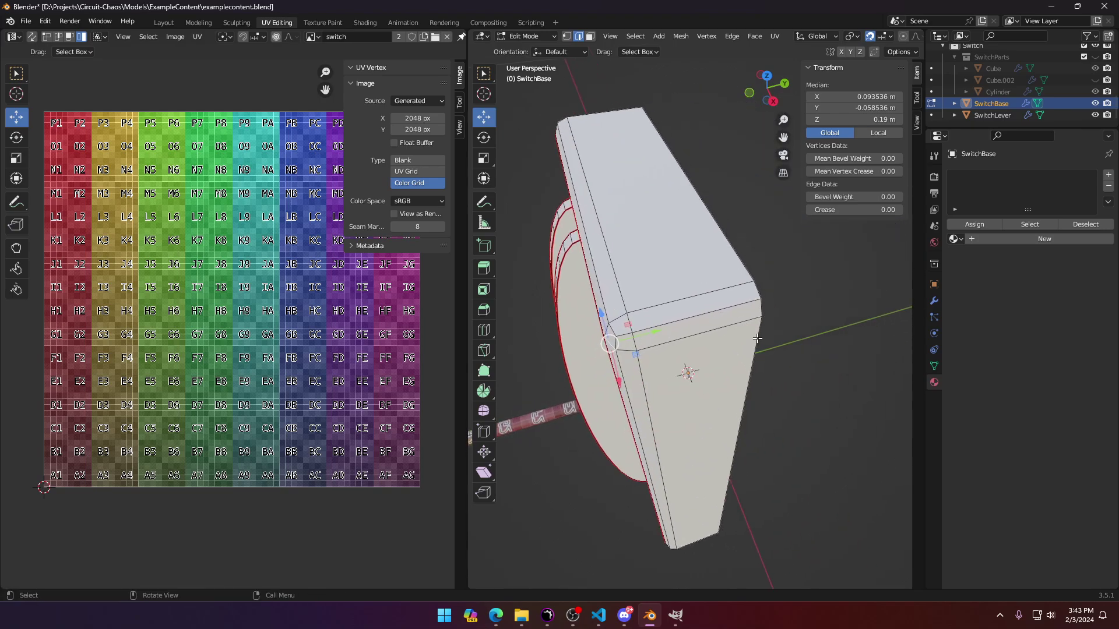
{"action": "left_click", "coordinate": [731, 474], "text": "ctrl"}
{"action": "middle_click_drag", "start_coordinate": [732, 474], "coordinate": [714, 258]}
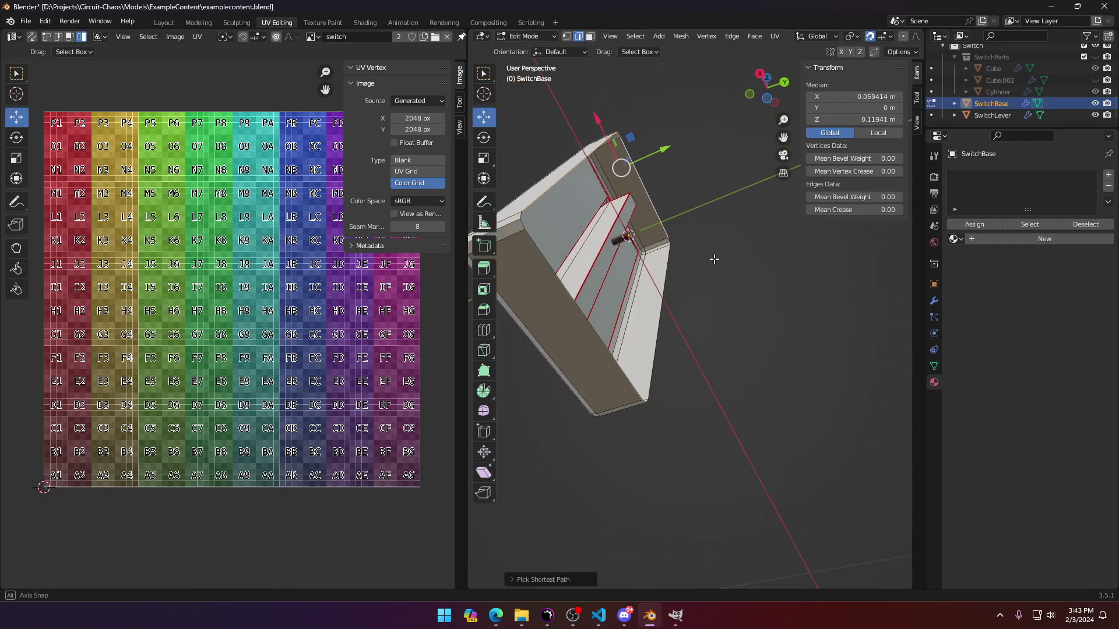
{"action": "left_click", "coordinate": [648, 373], "text": "ctrl"}
{"action": "mouse_move", "coordinate": [648, 373]}
{"action": "middle_mouse_down"}
{"action": "mouse_move", "coordinate": [667, 357]}
{"action": "mouse_move", "coordinate": [616, 285]}
{"action": "mouse_move", "coordinate": [660, 377]}
{"action": "middle_mouse_up"}
{"action": "left_click", "coordinate": [619, 305], "text": "ctrl"}
{"action": "right_click", "coordinate": [669, 380]}
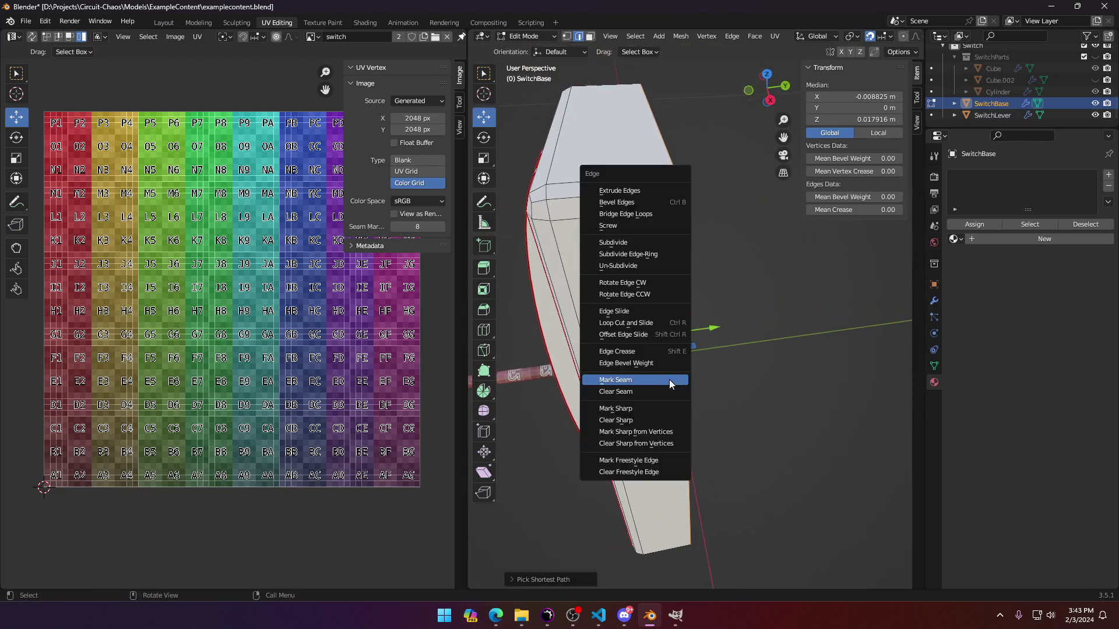
{"action": "left_click", "coordinate": [669, 379]}
Step: Mark a seam at one lower corner of the base, running from the front outline across the bevel to the back edge
{"action": "middle_click_drag", "start_coordinate": [640, 199], "coordinate": [723, 189]}
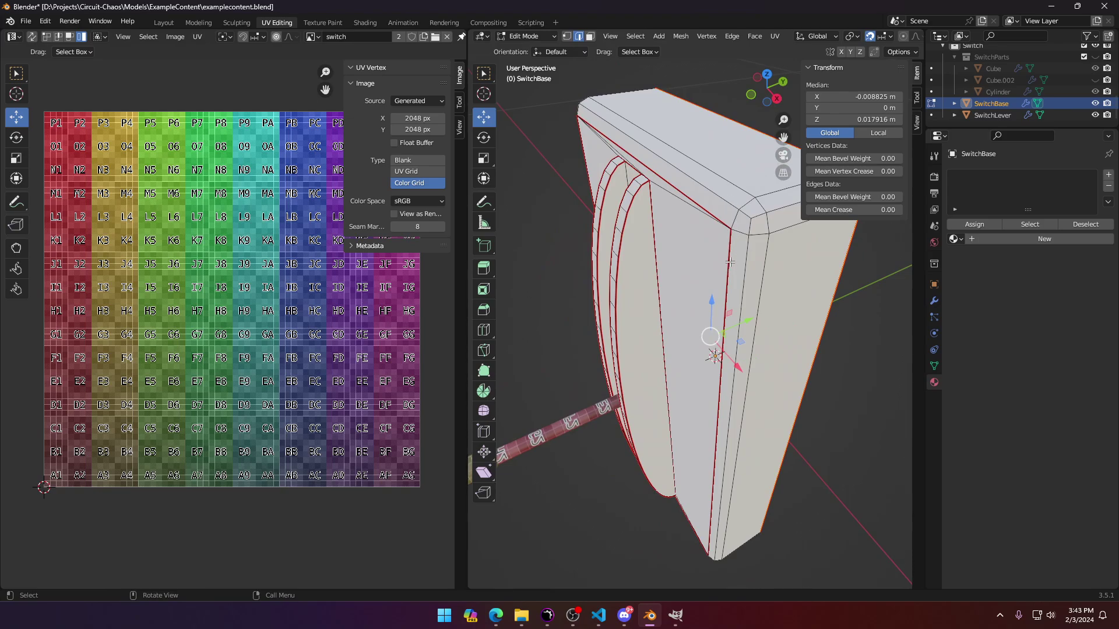
{"action": "middle_click_drag", "start_coordinate": [739, 230], "coordinate": [706, 249]}
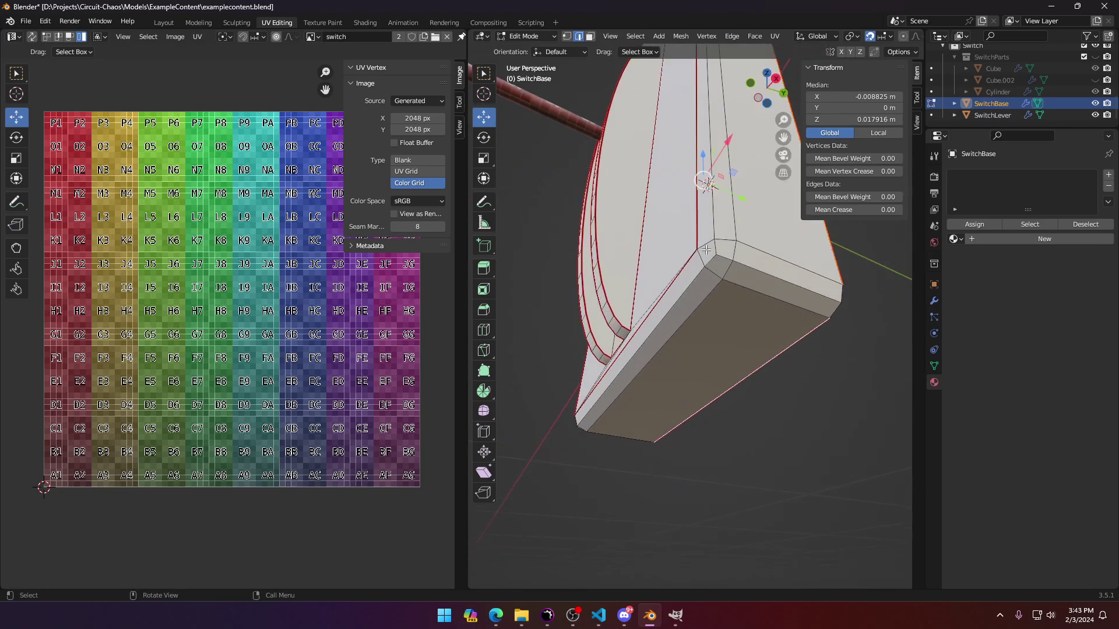
{"action": "left_click", "coordinate": [700, 247]}
{"action": "left_click", "coordinate": [814, 274], "text": "ctrl"}
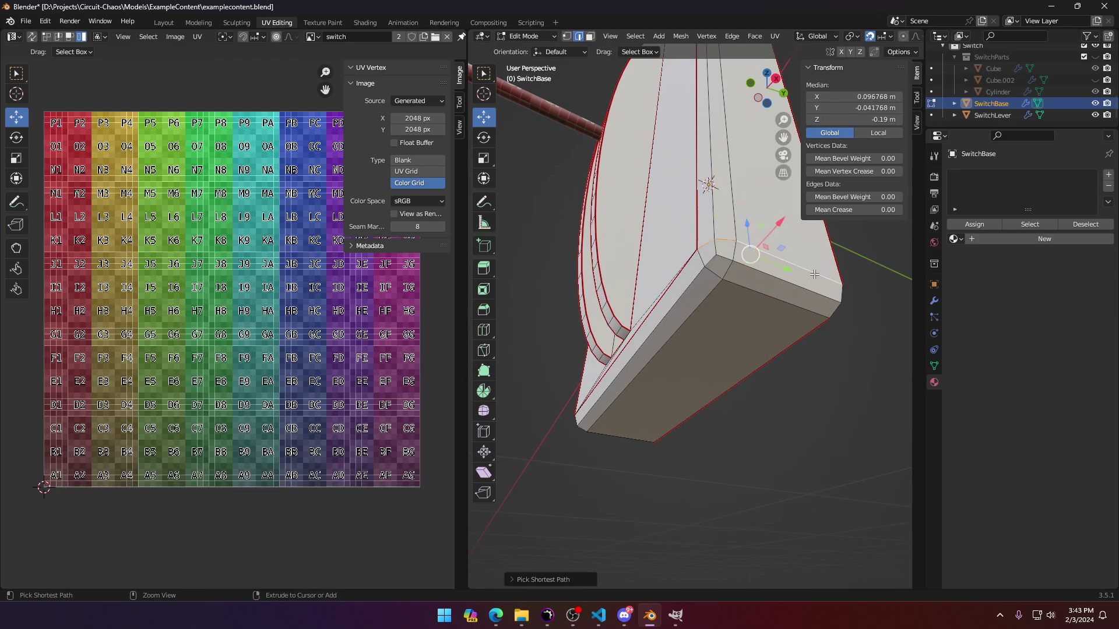
{"action": "left_click", "coordinate": [841, 294], "text": "ctrl"}
{"action": "left_click", "coordinate": [835, 309], "text": "ctrl"}
{"action": "right_click", "coordinate": [835, 309]}
{"action": "left_click", "coordinate": [835, 309]}
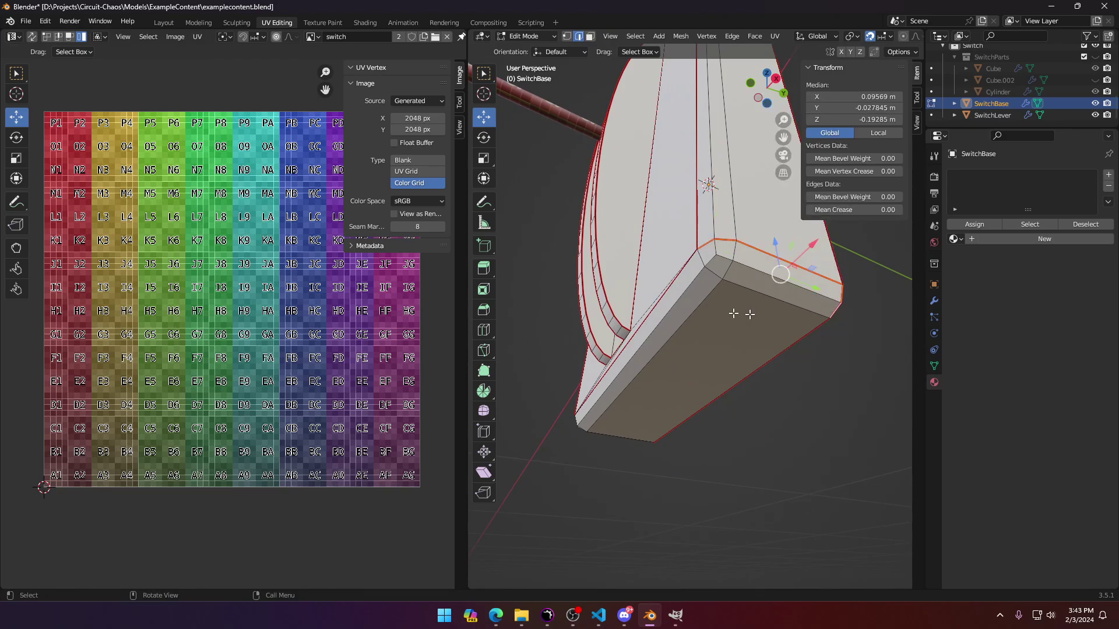
Step: Select the whole base mesh and unwrap it with the new seams
{"action": "middle_click_drag", "start_coordinate": [702, 313], "coordinate": [672, 466]}
{"action": "middle_click_drag", "start_coordinate": [770, 296], "coordinate": [764, 280]}
{"action": "left_click", "coordinate": [778, 265]}
{"action": "key", "text": "a"}
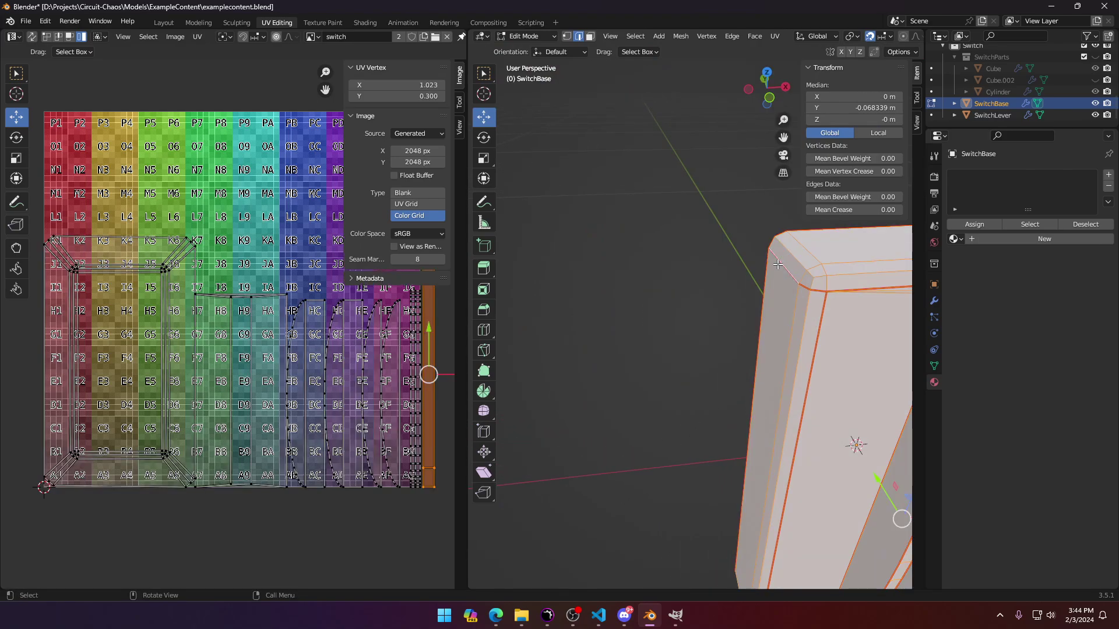
{"action": "key", "text": "u"}
{"action": "left_click", "coordinate": [761, 270]}
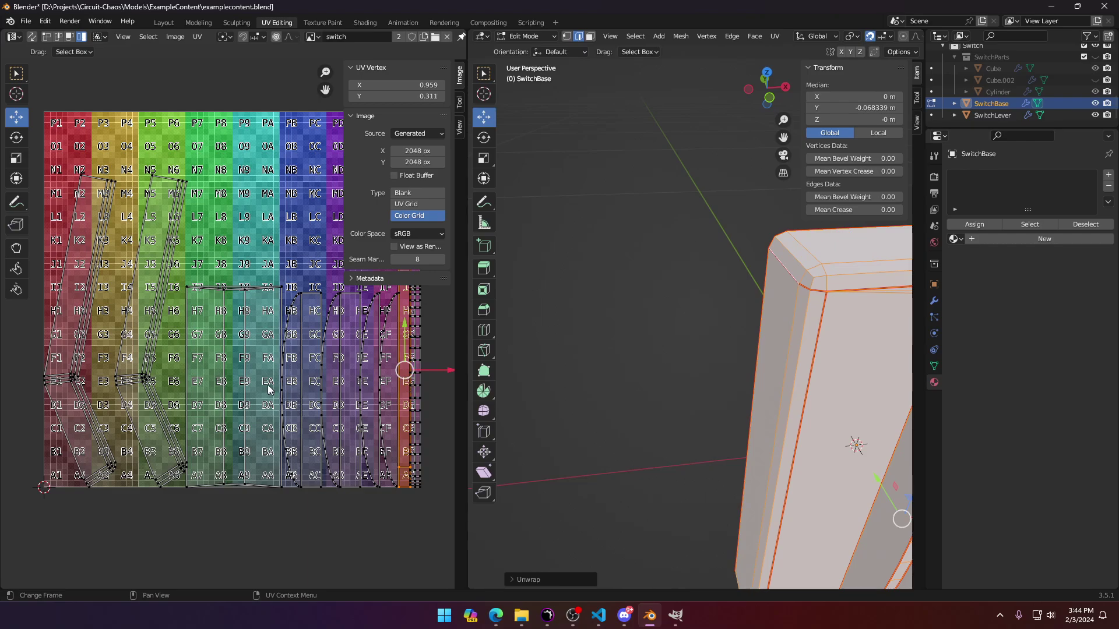
{"action": "scroll", "coordinate": [244, 226], "scroll_direction": "up", "scroll_amount": 1}
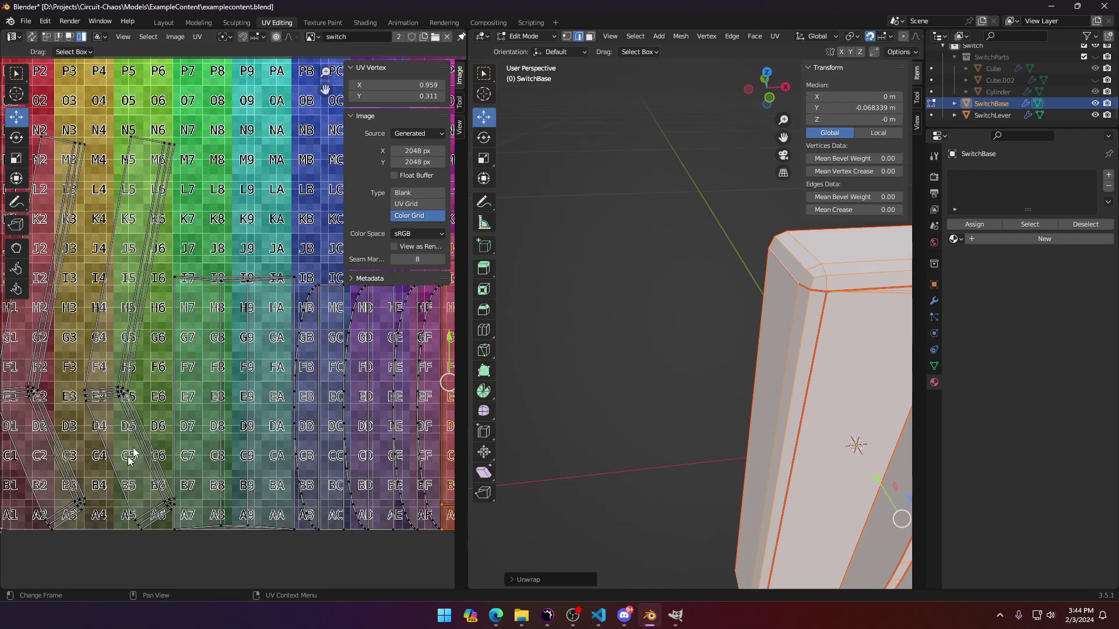
Step: Mark seams across the bevel at the corners on the base's opposite side, from the front outline to the back edge
{"action": "middle_click_drag", "start_coordinate": [741, 404], "coordinate": [719, 352]}
{"action": "left_click", "coordinate": [592, 386]}
{"action": "left_click", "coordinate": [648, 379], "text": "ctrl"}
{"action": "key", "text": "ctrl+e"}
{"action": "left_click", "coordinate": [648, 379]}
{"action": "left_click", "coordinate": [806, 351]}
{"action": "left_click", "coordinate": [754, 366], "text": "ctrl"}
{"action": "key", "text": "ctrl+e"}
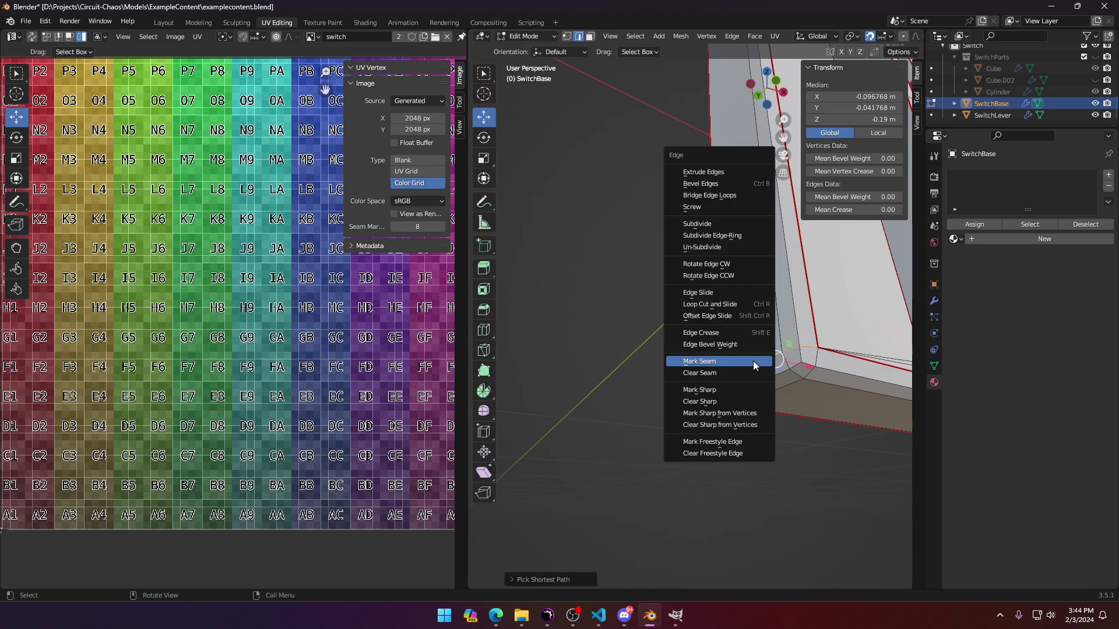
{"action": "left_click", "coordinate": [753, 365]}
Step: Try to unwrap the whole base from the UV editor, and undo that unwrap
{"action": "key", "text": "a"}
{"action": "key", "text": "u"}
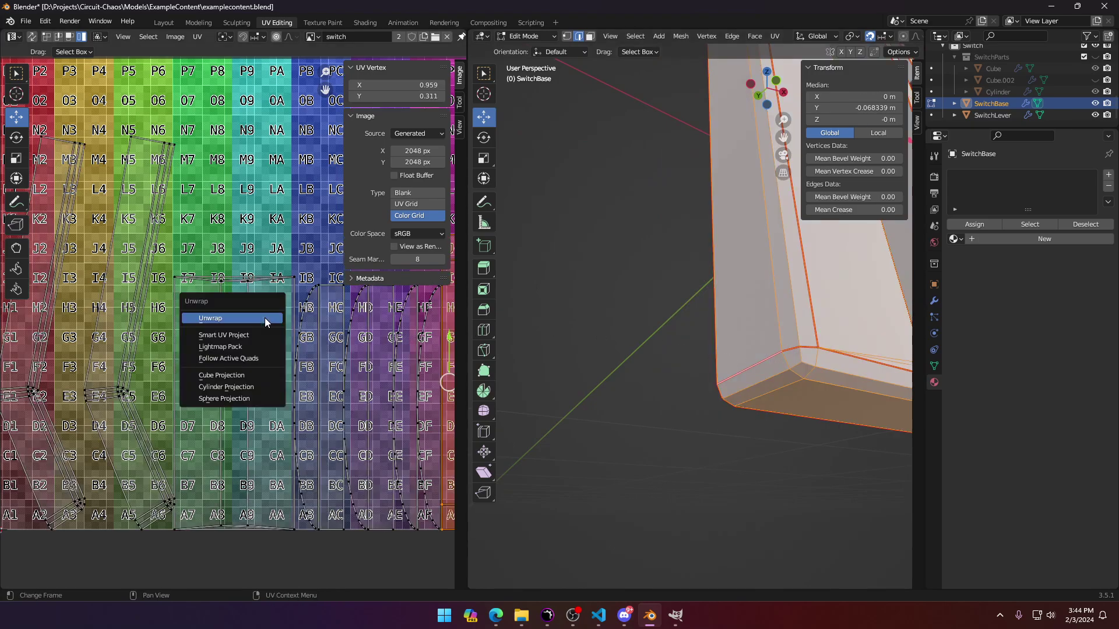
{"action": "left_click", "coordinate": [265, 318]}
{"action": "scroll", "coordinate": [320, 390], "scroll_direction": "down", "scroll_amount": 3}
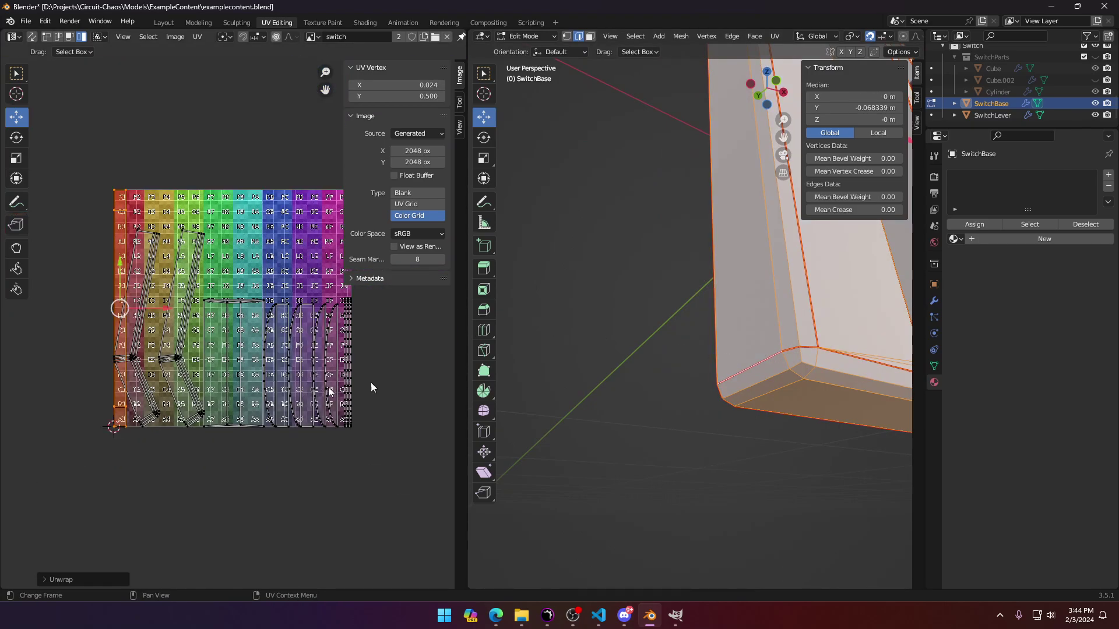
{"action": "mouse_move", "coordinate": [689, 408]}
{"action": "middle_mouse_down"}
{"action": "mouse_move", "coordinate": [627, 400]}
{"action": "mouse_move", "coordinate": [581, 411]}
{"action": "mouse_move", "coordinate": [684, 393]}
{"action": "middle_mouse_up"}
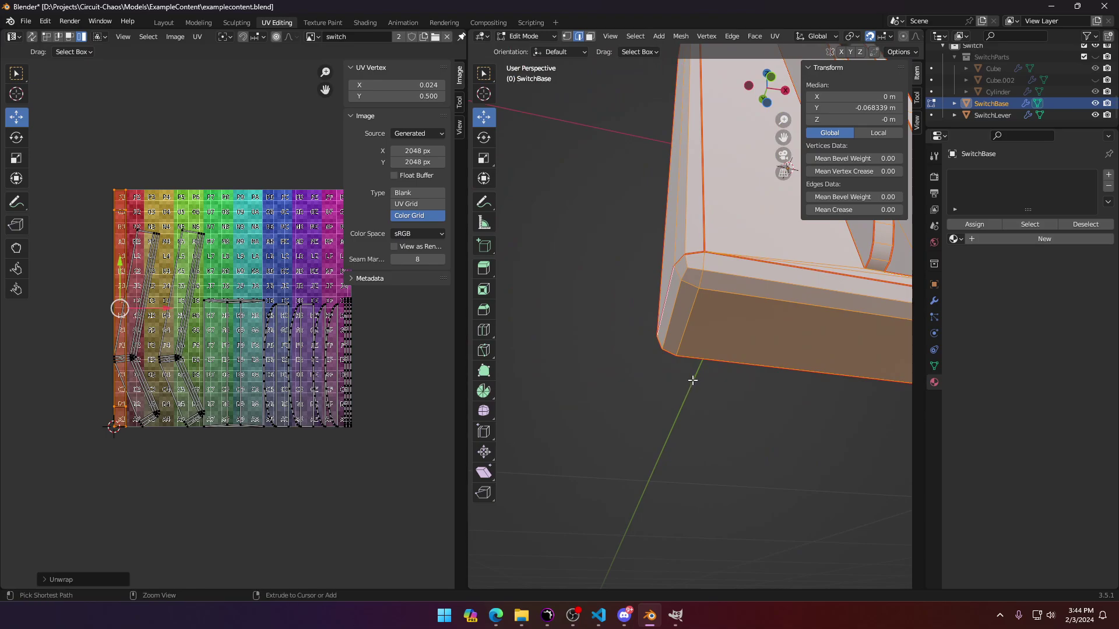
{"action": "key", "text": "ctrl+z"}
Step: In face selection mode, pick the slot's end faces and back face to examine the geometry and its UV strip
{"action": "middle_click_drag", "start_coordinate": [692, 380], "coordinate": [673, 426]}
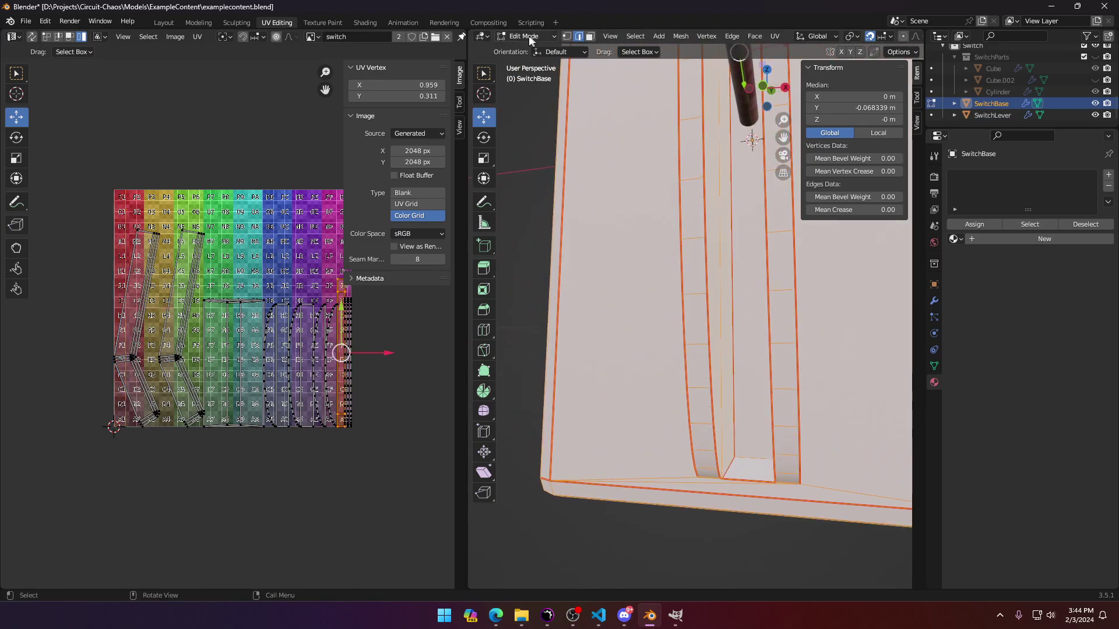
{"action": "left_click", "coordinate": [590, 36]}
{"action": "left_click", "coordinate": [748, 461]}
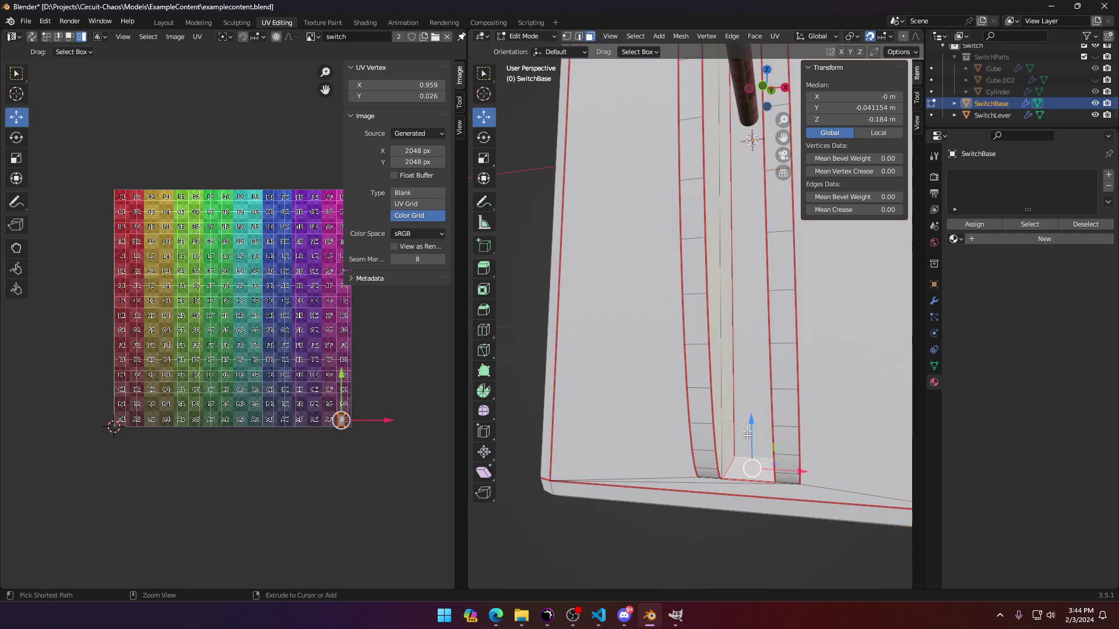
{"action": "left_click", "coordinate": [744, 346], "text": "ctrl"}
{"action": "middle_click_drag", "start_coordinate": [699, 280], "coordinate": [685, 542], "text": "shift"}
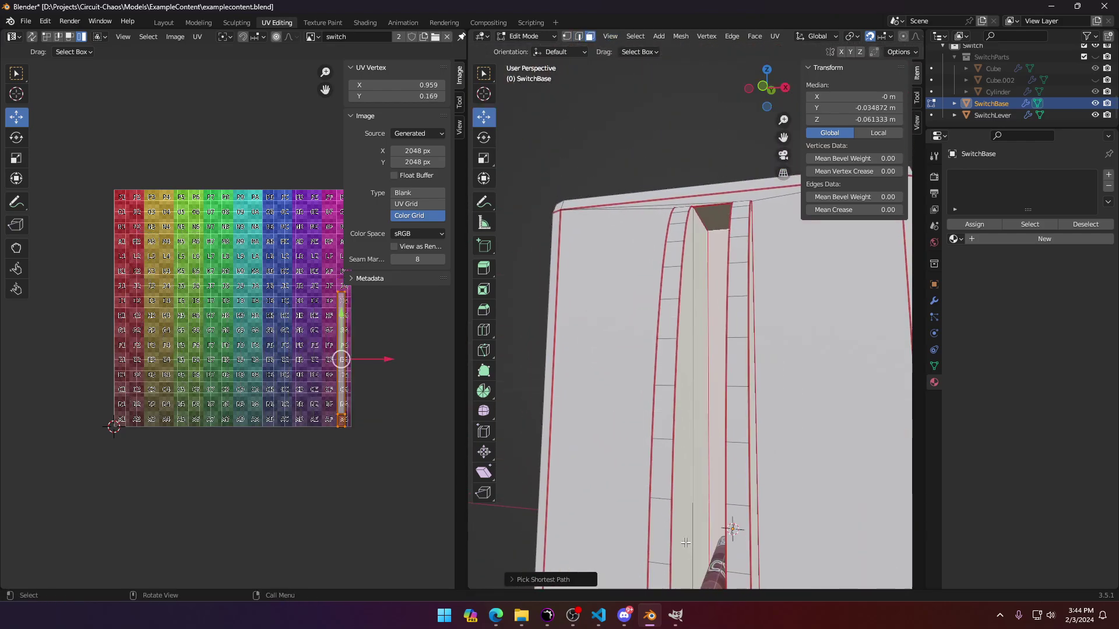
{"action": "left_click", "coordinate": [713, 217], "text": "ctrl"}
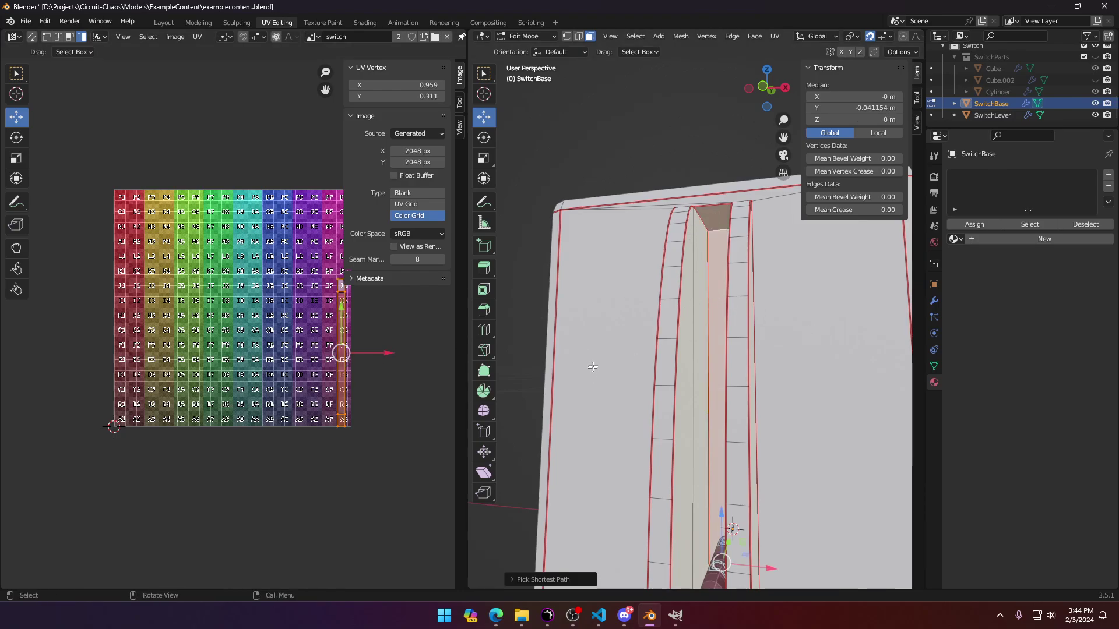
{"action": "mouse_move", "coordinate": [645, 361]}
{"action": "middle_mouse_down"}
{"action": "mouse_move", "coordinate": [689, 354]}
{"action": "mouse_move", "coordinate": [606, 368]}
{"action": "mouse_move", "coordinate": [647, 339]}
{"action": "middle_mouse_up"}
{"action": "scroll", "coordinate": [606, 361], "scroll_direction": "up", "scroll_amount": 3}
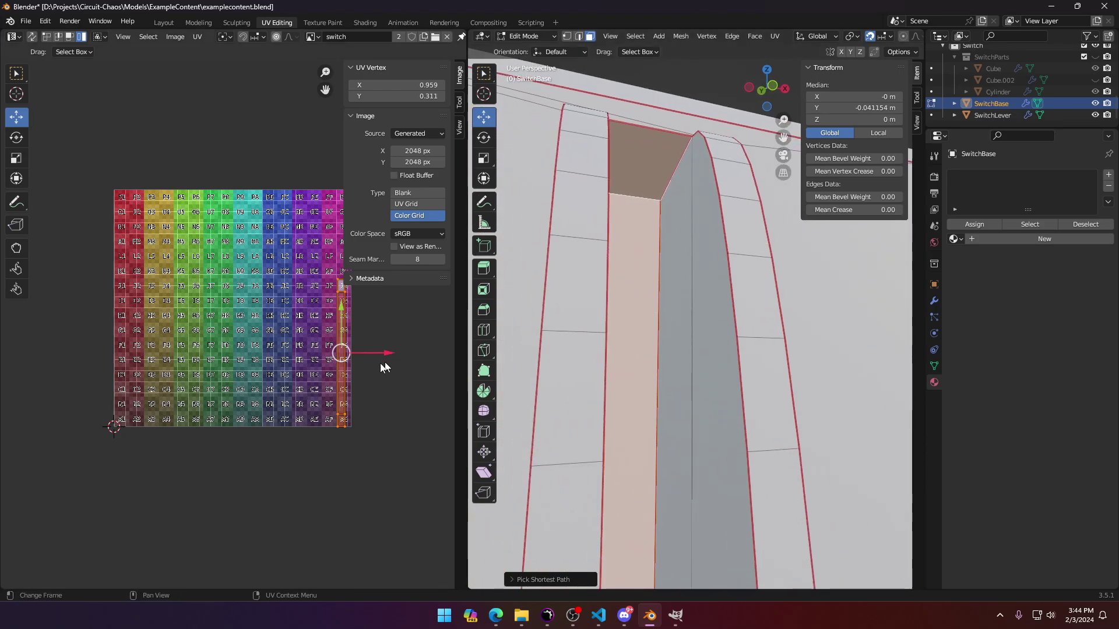
{"action": "scroll", "coordinate": [723, 350], "scroll_direction": "down", "scroll_amount": 3}
{"action": "middle_click_drag", "start_coordinate": [717, 420], "coordinate": [793, 227], "text": "shift"}
{"action": "scroll", "coordinate": [768, 291], "scroll_direction": "down", "scroll_amount": 4}
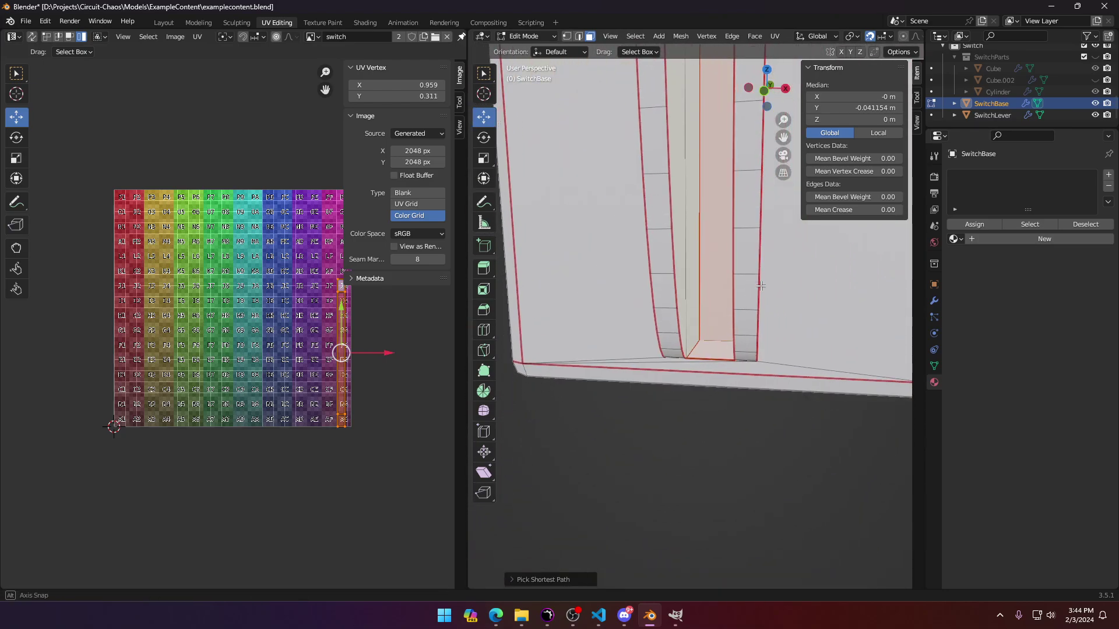
Step: Select the whole base mesh, unwrap it from the 3D view, and select all of its UV islands
{"action": "key", "text": "a"}
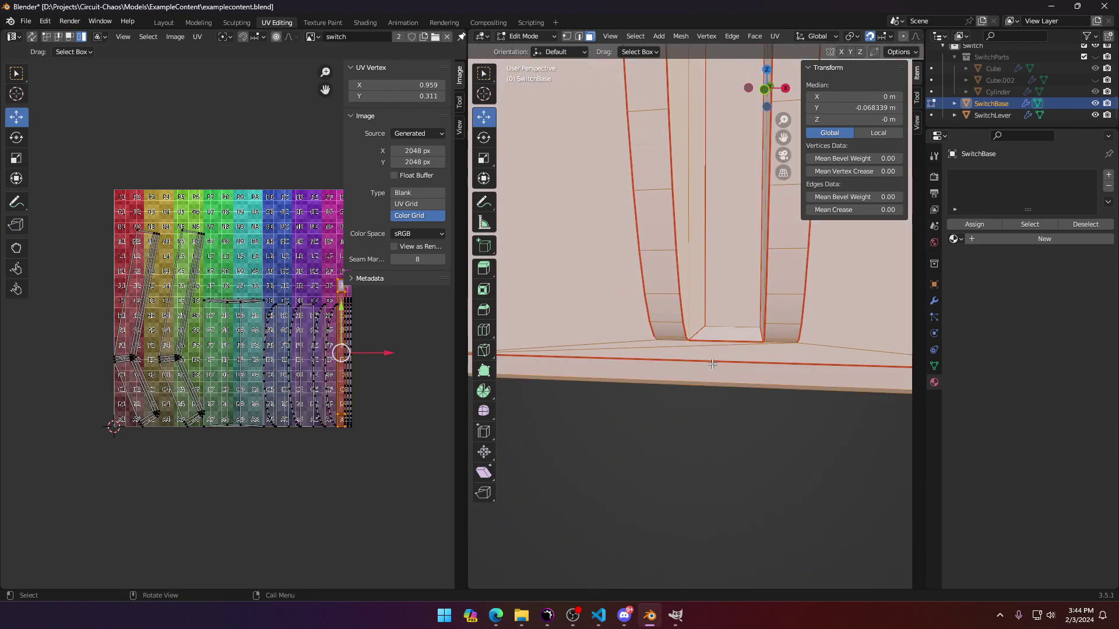
{"action": "key", "text": "u"}
{"action": "left_click", "coordinate": [712, 364]}
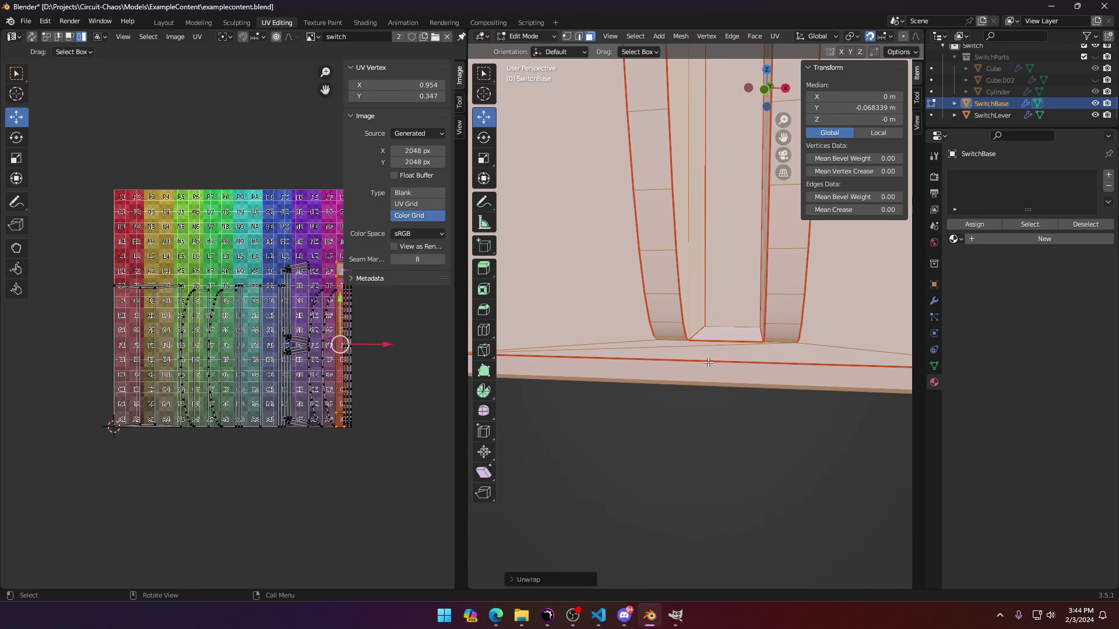
{"action": "middle_click_drag", "start_coordinate": [705, 359], "coordinate": [687, 348]}
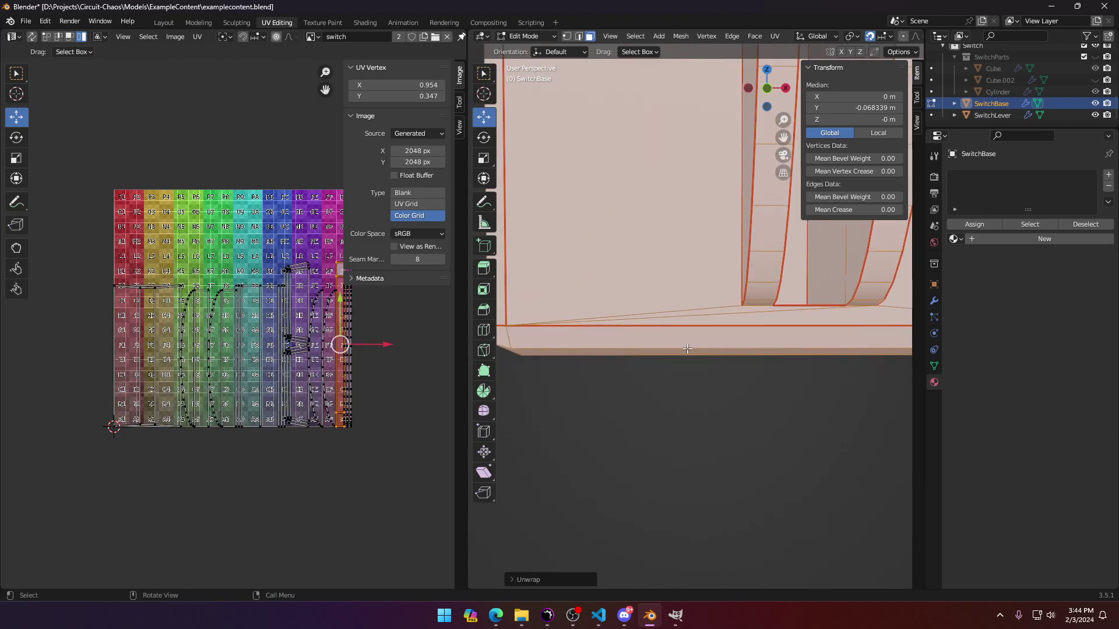
{"action": "scroll", "coordinate": [678, 350], "scroll_direction": "down", "scroll_amount": 4}
{"action": "scroll", "coordinate": [243, 336], "scroll_direction": "up", "scroll_amount": 1}
{"action": "key", "text": "a"}
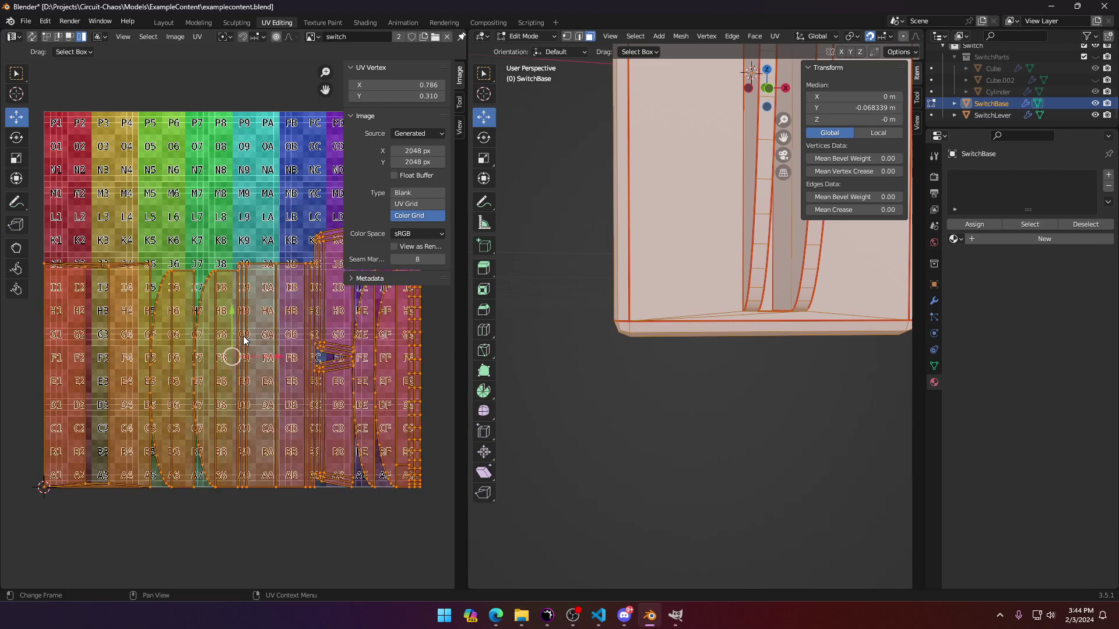
{"action": "middle_click_drag", "start_coordinate": [238, 304], "coordinate": [217, 369]}
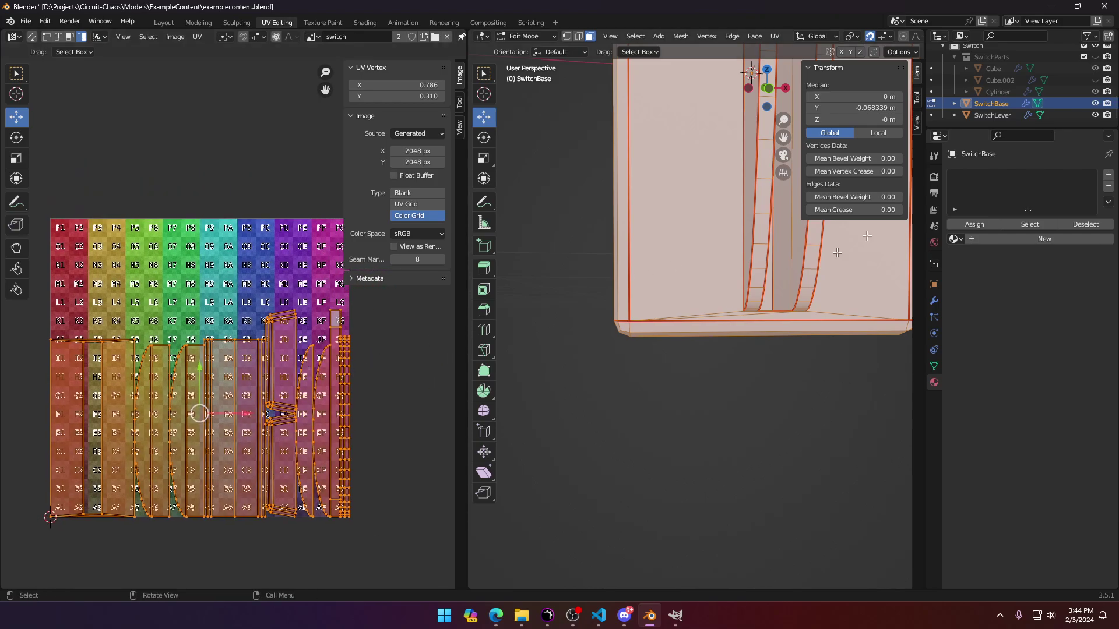
Step: Assign the existing Switch material to the base and check the color grid on its surfaces
{"action": "left_click", "coordinate": [954, 239]}
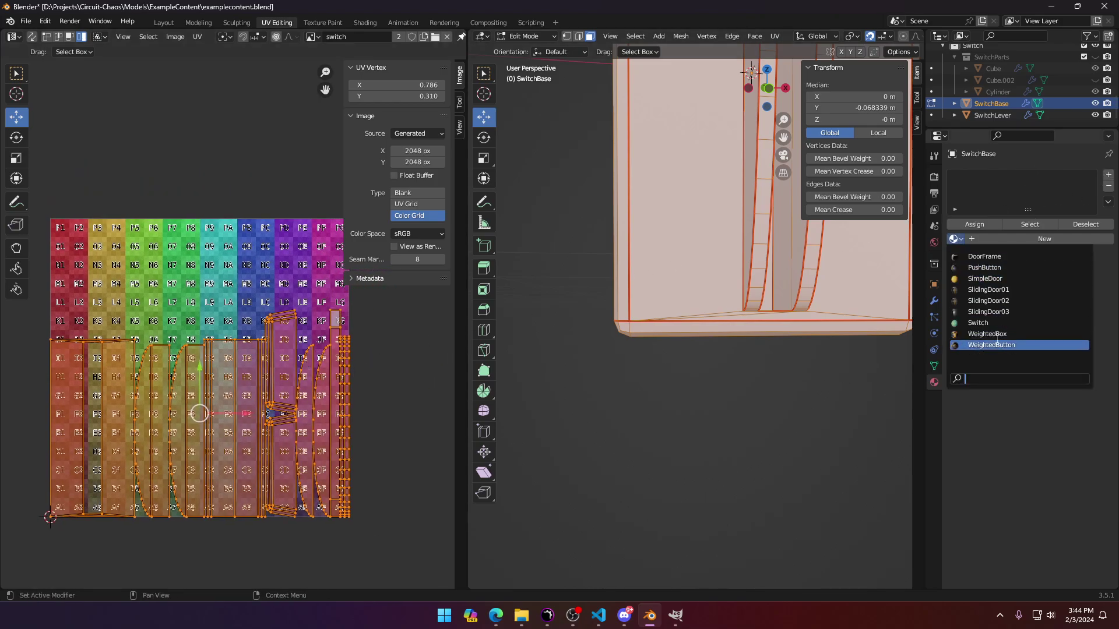
{"action": "type", "text": "swith"}
{"action": "key", "text": "BackSpace"}
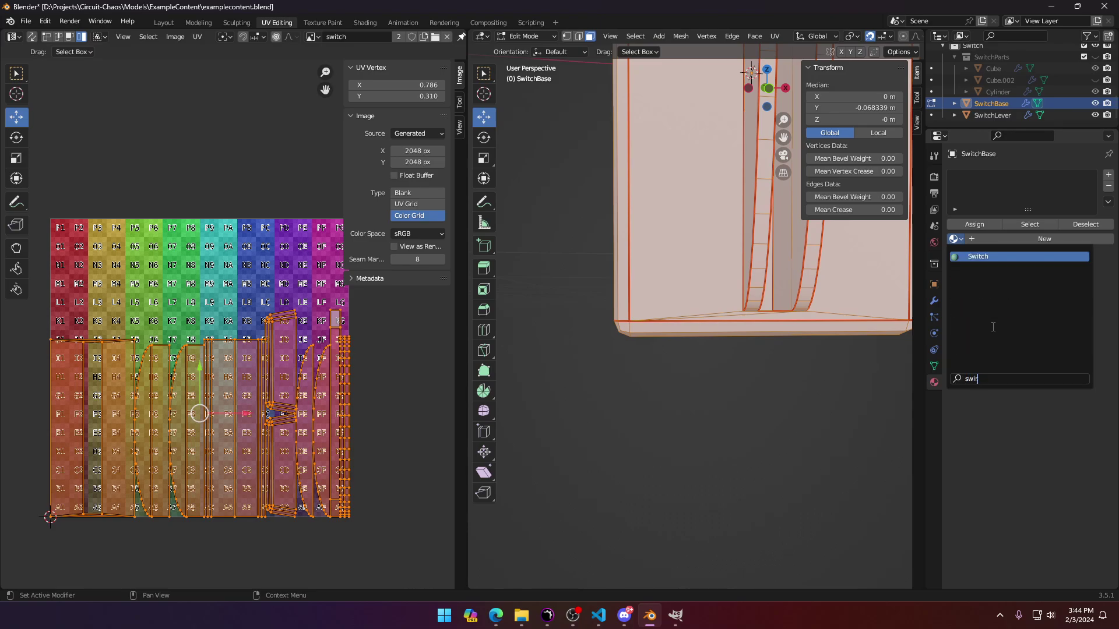
{"action": "key", "text": "Return"}
{"action": "middle_click_drag", "start_coordinate": [699, 384], "coordinate": [651, 577], "text": "shift"}
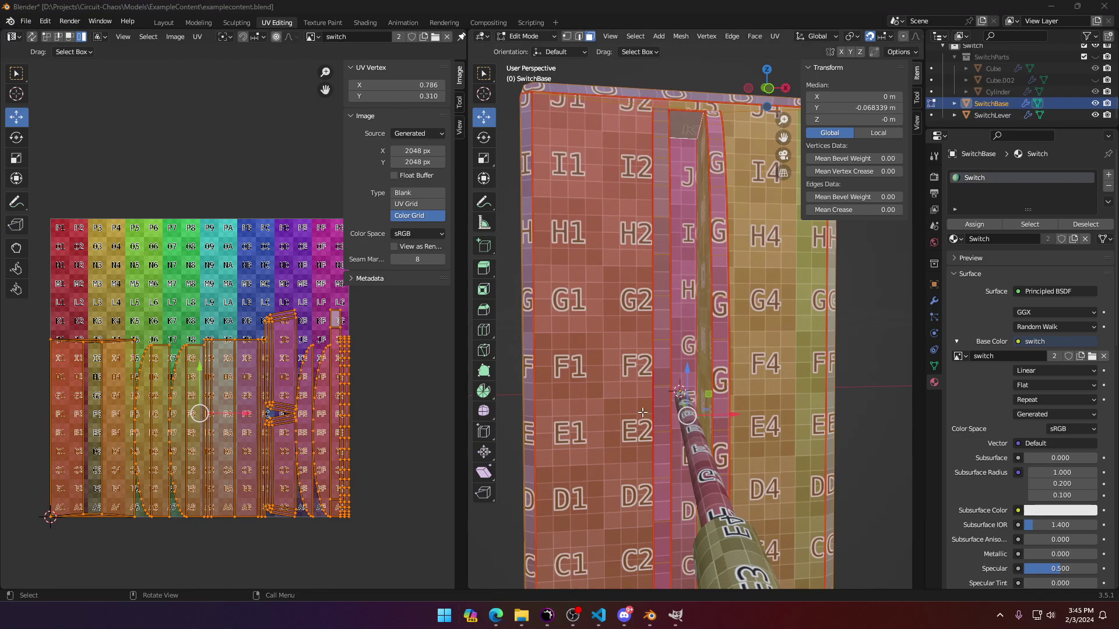
{"action": "middle_click_drag", "start_coordinate": [642, 412], "coordinate": [669, 411]}
{"action": "scroll", "coordinate": [668, 411], "scroll_direction": "up", "scroll_amount": 2}
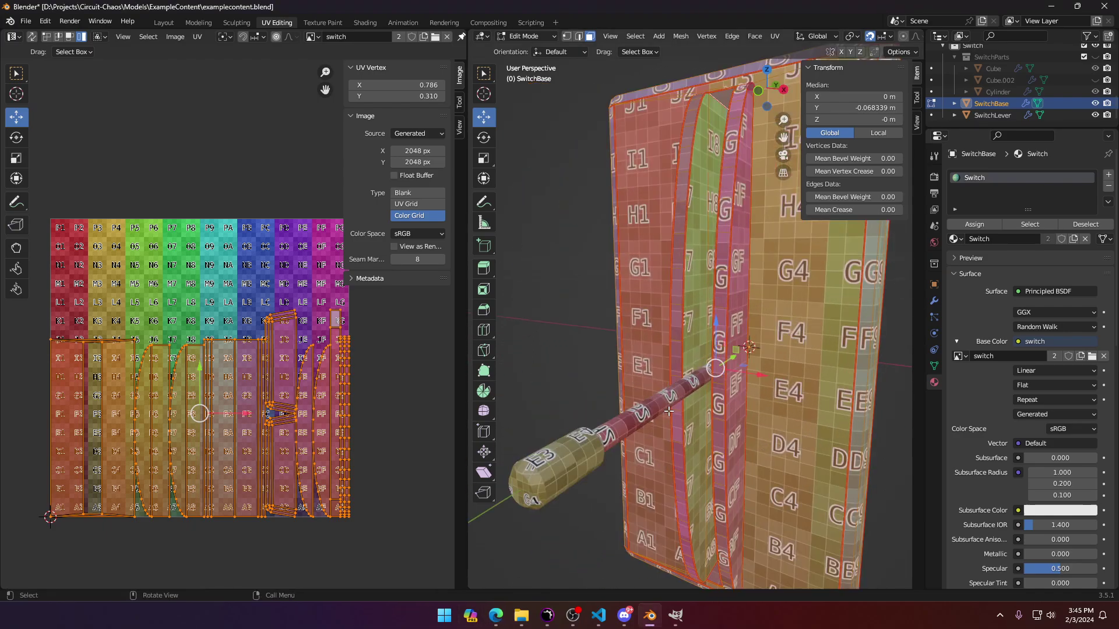
Step: Change editing to the lever, select its whole mesh with all UV islands, and return to Object Mode
{"action": "left_click", "coordinate": [580, 456]}
{"action": "key", "text": "l"}
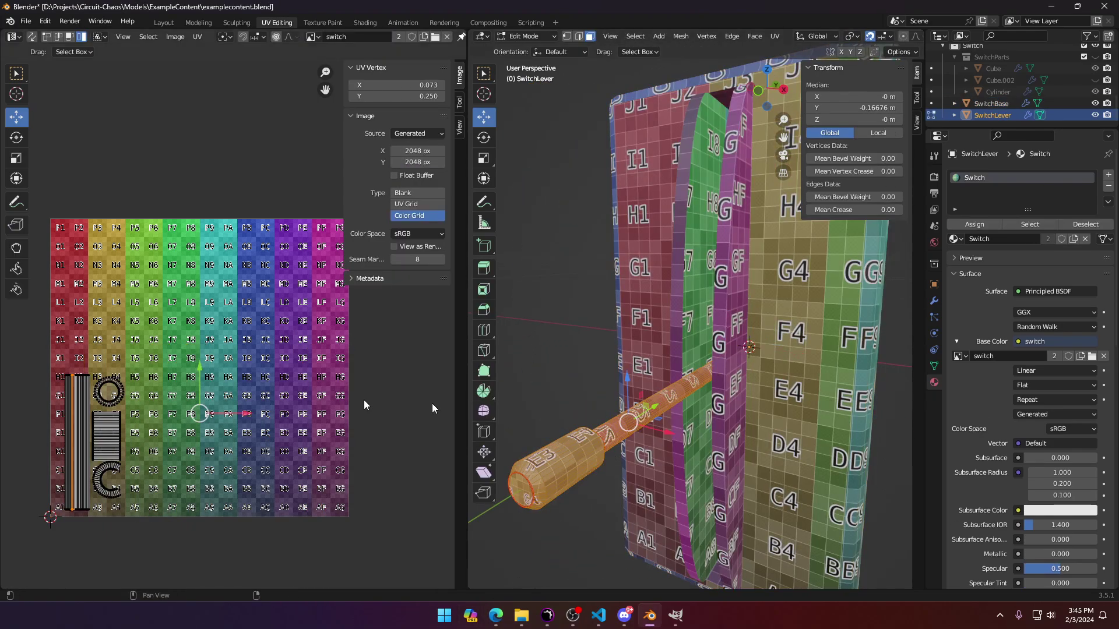
{"action": "middle_click_drag", "start_coordinate": [227, 429], "coordinate": [404, 376]}
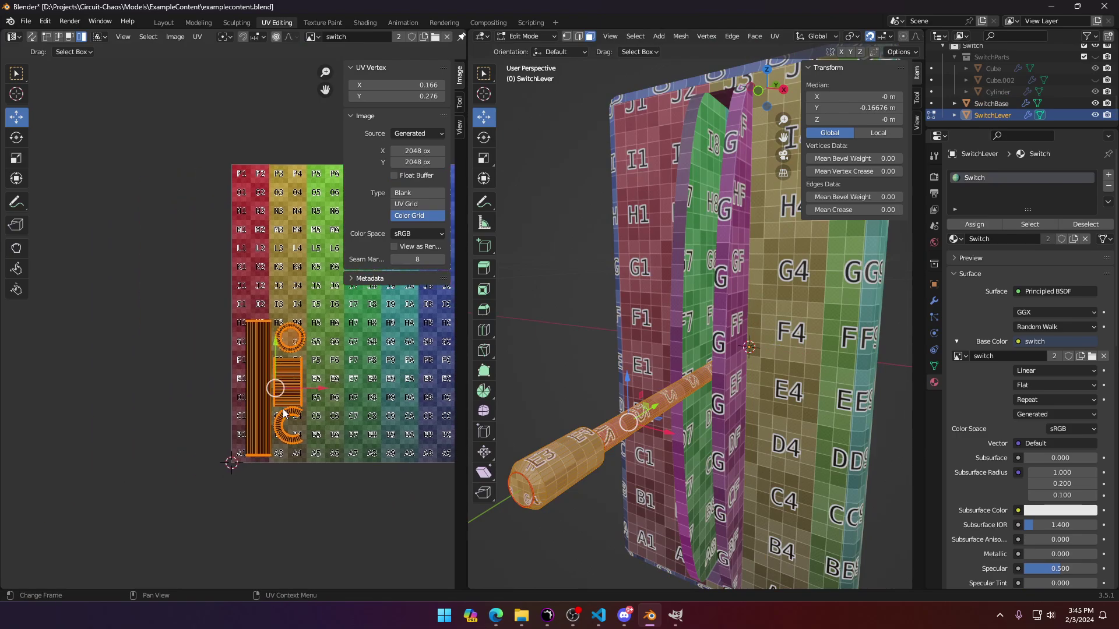
{"action": "key", "text": "Tab"}
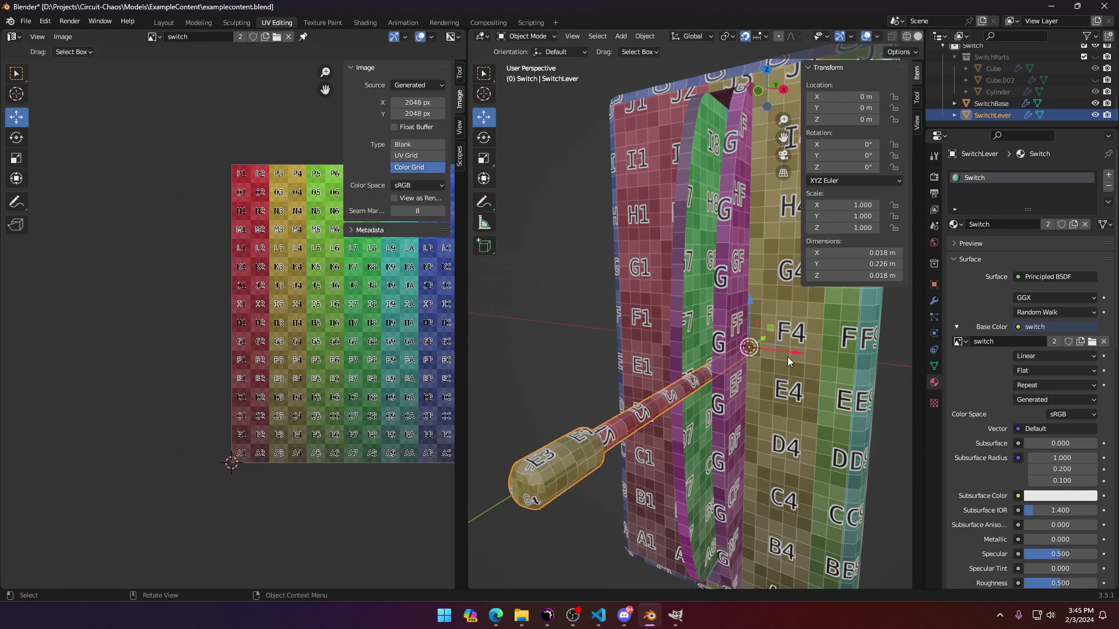
Step: Switch to editing the base mesh and select the slotted front face's whole UV island
{"action": "left_click", "coordinate": [789, 360]}
{"action": "key", "text": "Tab"}
{"action": "middle_click_drag", "start_coordinate": [317, 397], "coordinate": [186, 411], "text": "shift"}
{"action": "left_click", "coordinate": [184, 349]}
{"action": "key", "text": "l"}
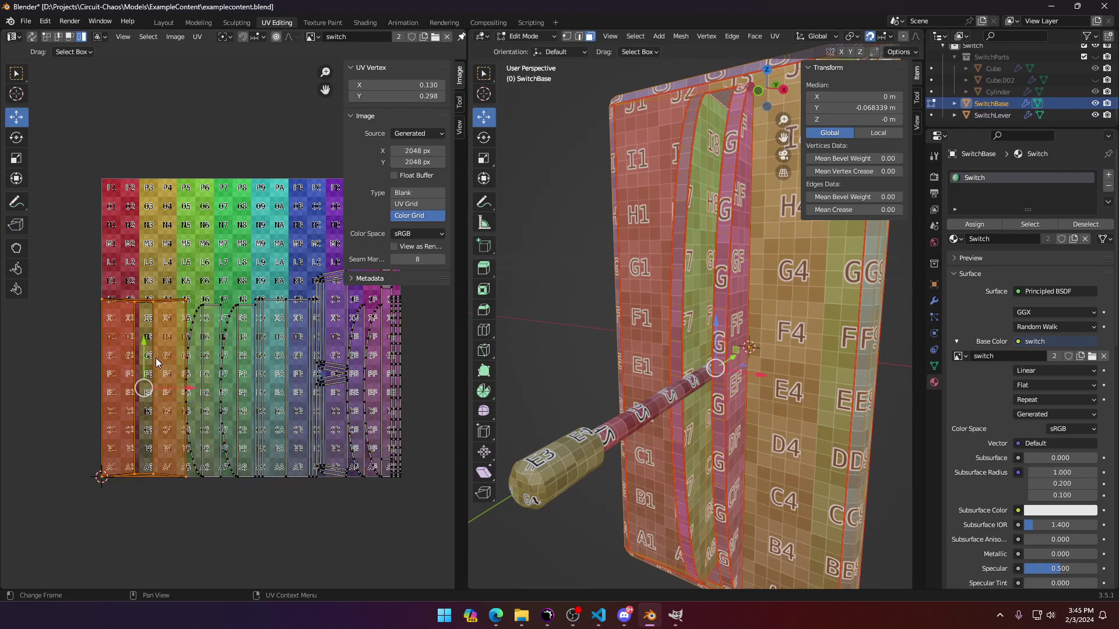
Step: Try moving the front face island outside the color grid, pick the neighbouring islands to compare them, and undo the move
{"action": "scroll", "coordinate": [74, 316], "scroll_direction": "up", "scroll_amount": 3}
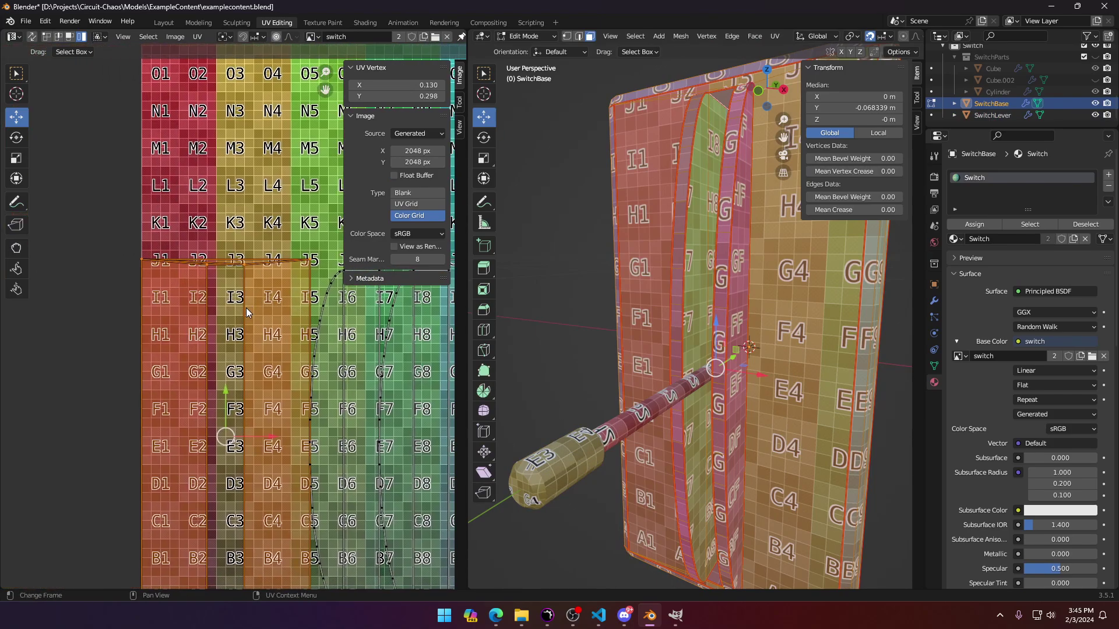
{"action": "scroll", "coordinate": [246, 308], "scroll_direction": "down", "scroll_amount": 4}
{"action": "middle_click_drag", "start_coordinate": [247, 379], "coordinate": [147, 417], "text": "shift"}
{"action": "left_click_drag", "start_coordinate": [164, 406], "coordinate": [426, 406]}
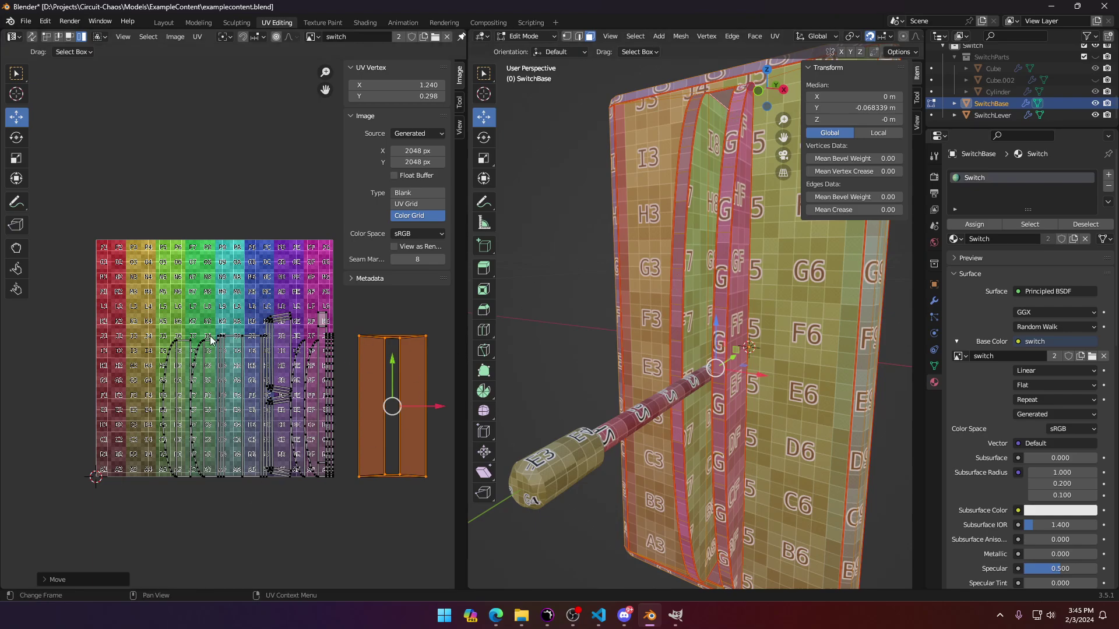
{"action": "left_click", "coordinate": [300, 414]}
{"action": "left_click", "coordinate": [248, 356]}
{"action": "left_click", "coordinate": [179, 392]}
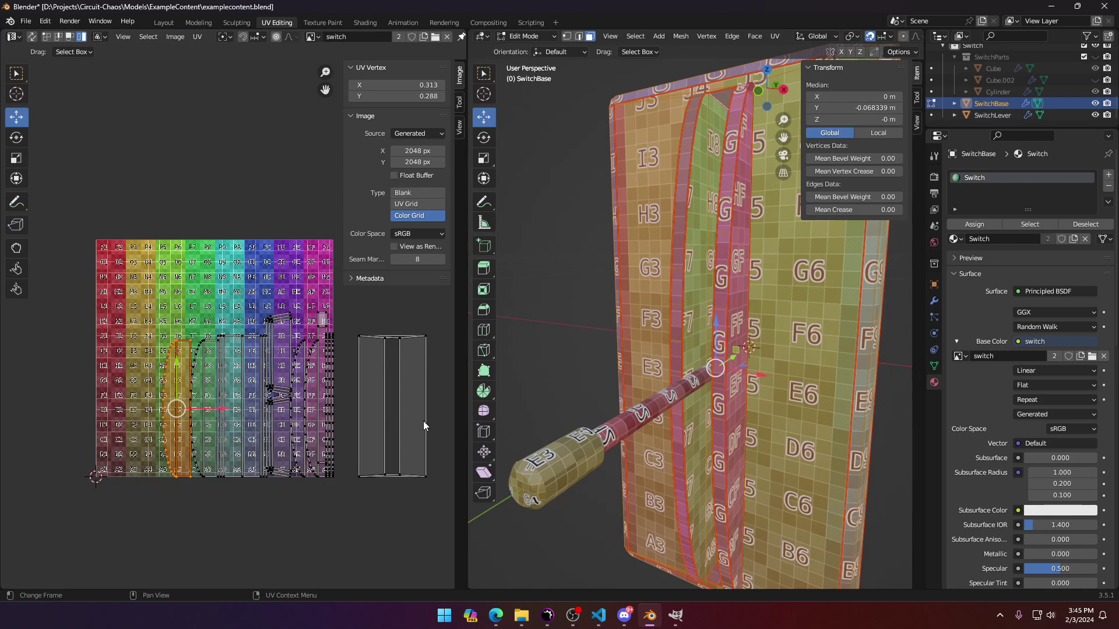
{"action": "left_click", "coordinate": [409, 430]}
{"action": "key", "text": "ctrl+z"}
{"action": "key", "text": "ctrl+z"}
{"action": "key", "text": "ctrl+z"}
{"action": "key", "text": "ctrl+z"}
Step: Select all of the base's UV islands, scale them down, and move them to X 0.840, Y 0.758 on the color grid
{"action": "key", "text": "a"}
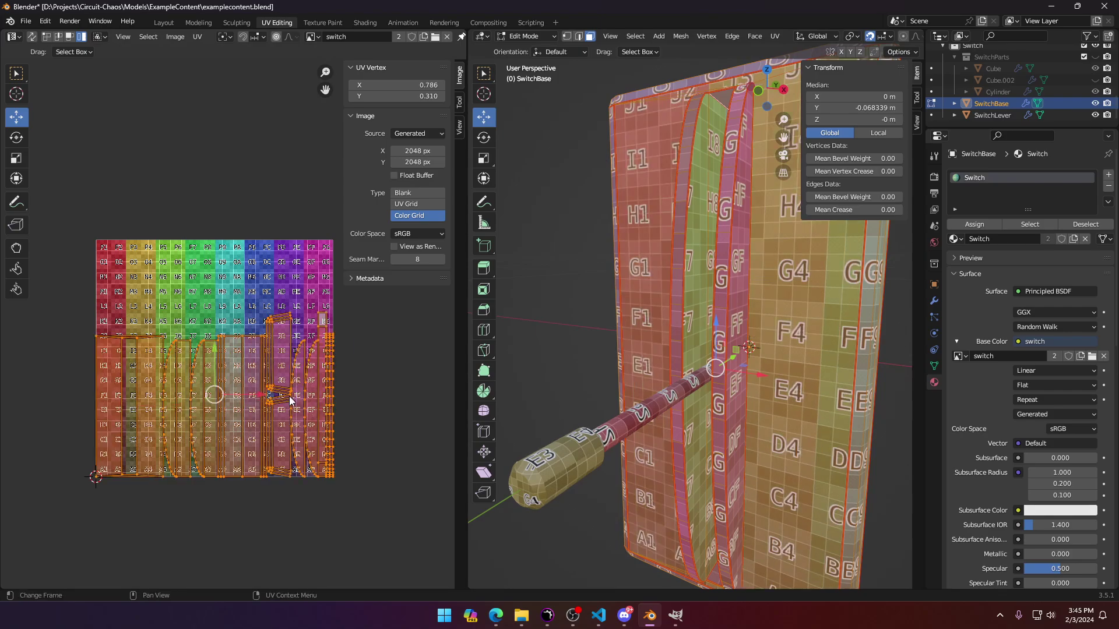
{"action": "key", "text": "s"}
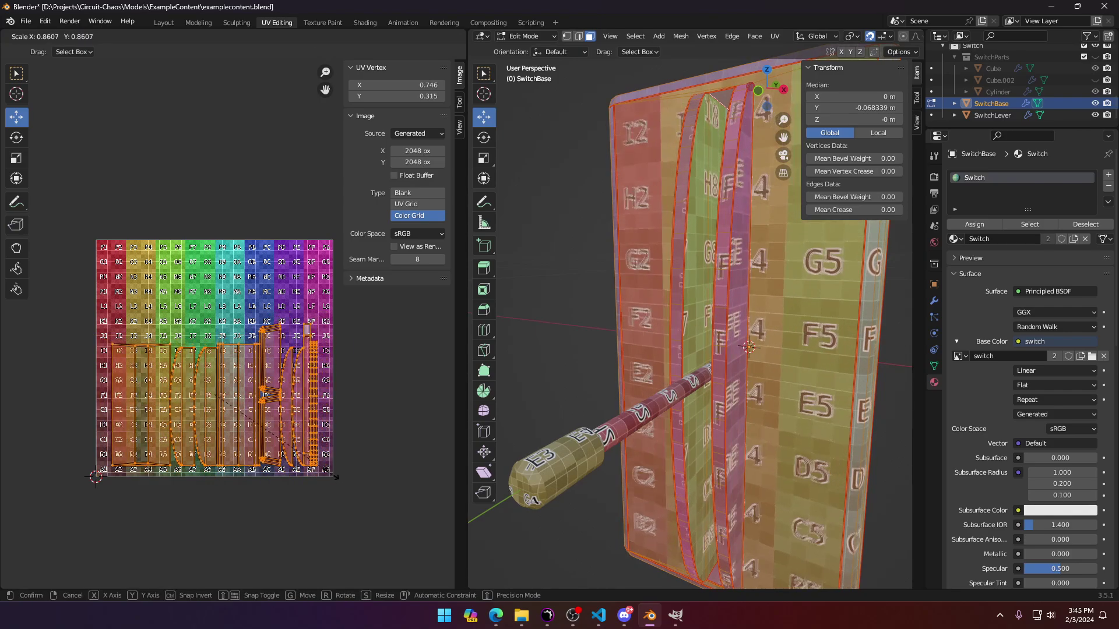
{"action": "left_click", "coordinate": [220, 417]}
{"action": "left_click_drag", "start_coordinate": [212, 398], "coordinate": [254, 294]}
Step: Undo the latest mode and selection changes to return to editing the base
{"action": "key", "text": "Tab"}
{"action": "key", "text": "ctrl+z"}
{"action": "key", "text": "ctrl+z"}
{"action": "key", "text": "ctrl+z"}
{"action": "key", "text": "ctrl+z"}
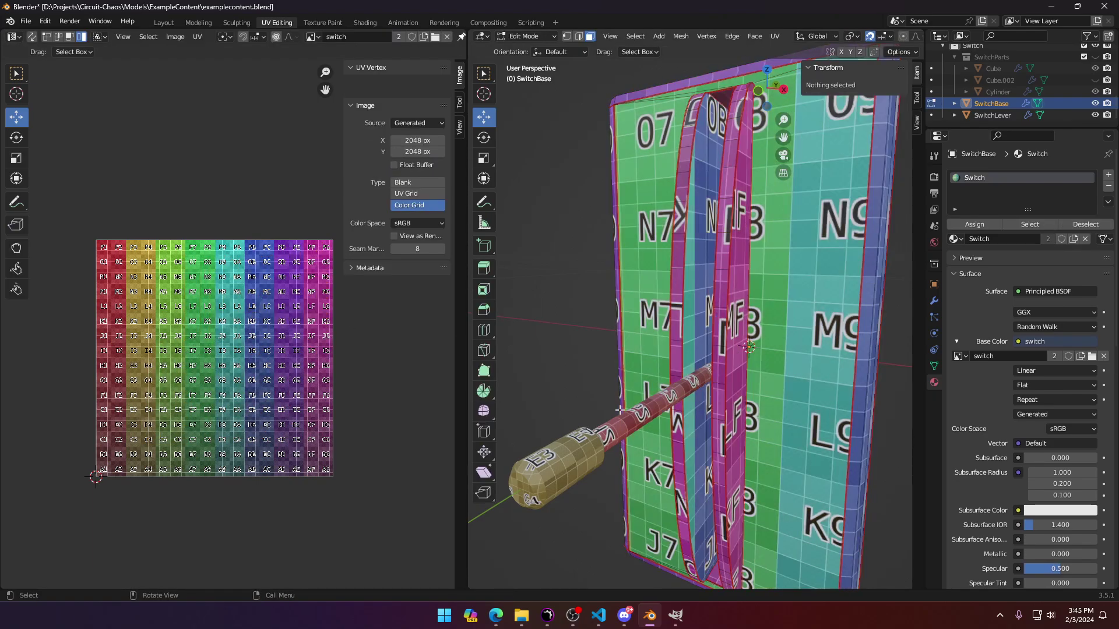
{"action": "key", "text": "ctrl+z"}
{"action": "key", "text": "ctrl+z"}
{"action": "key", "text": "ctrl+z"}
{"action": "key", "text": "ctrl+z"}
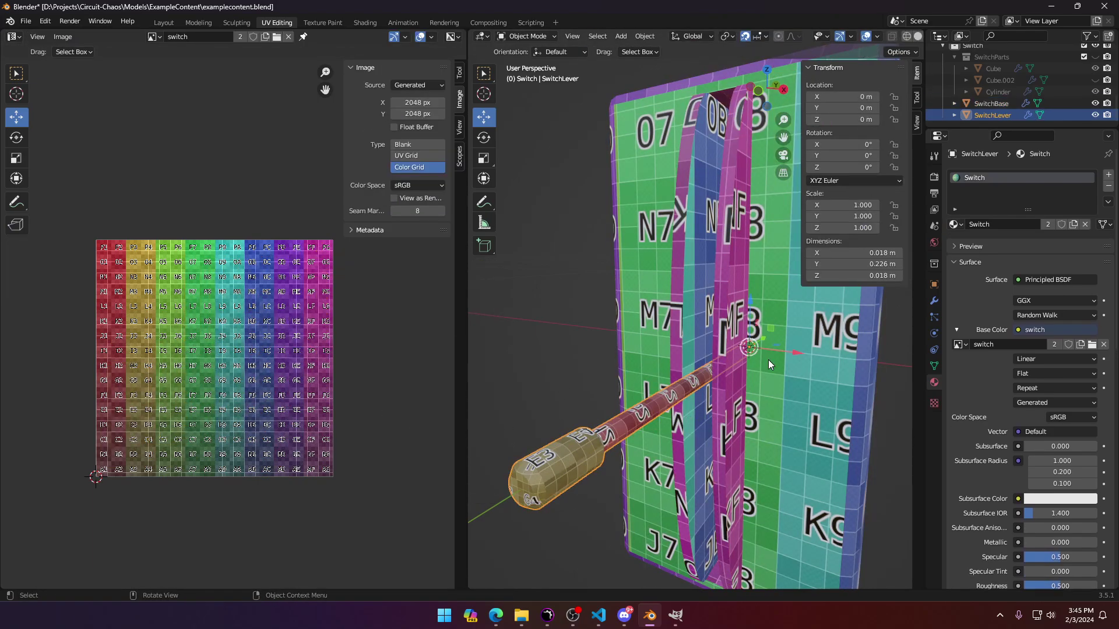
Step: Select the two curved UV islands beside the front face island and move them together into the row below it
{"action": "scroll", "coordinate": [234, 353], "scroll_direction": "up", "scroll_amount": 2}
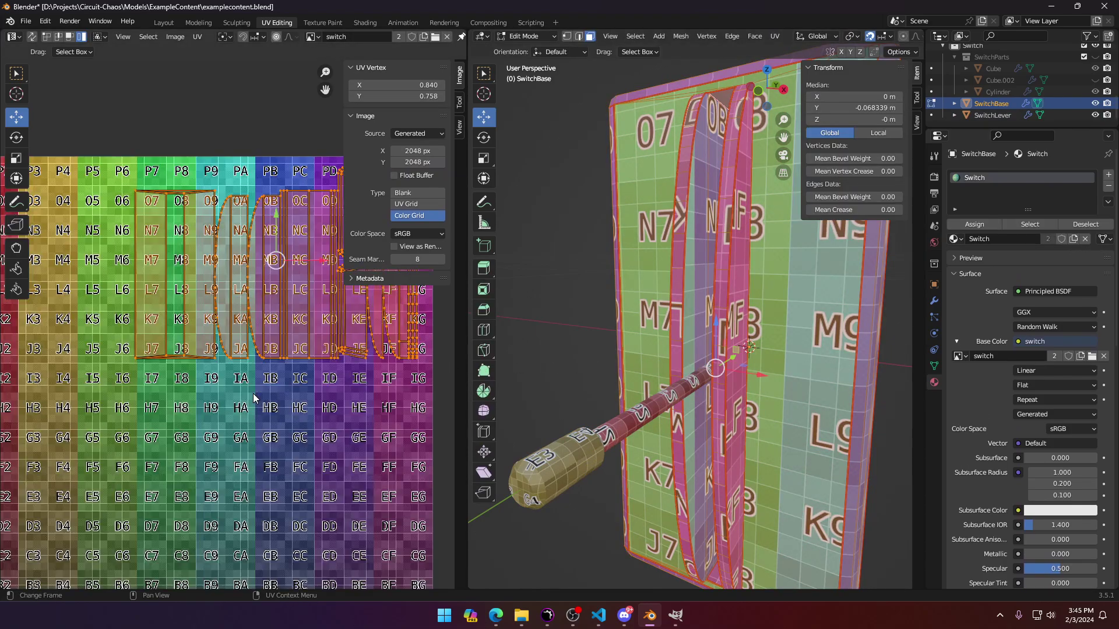
{"action": "scroll", "coordinate": [228, 338], "scroll_direction": "down", "scroll_amount": 1}
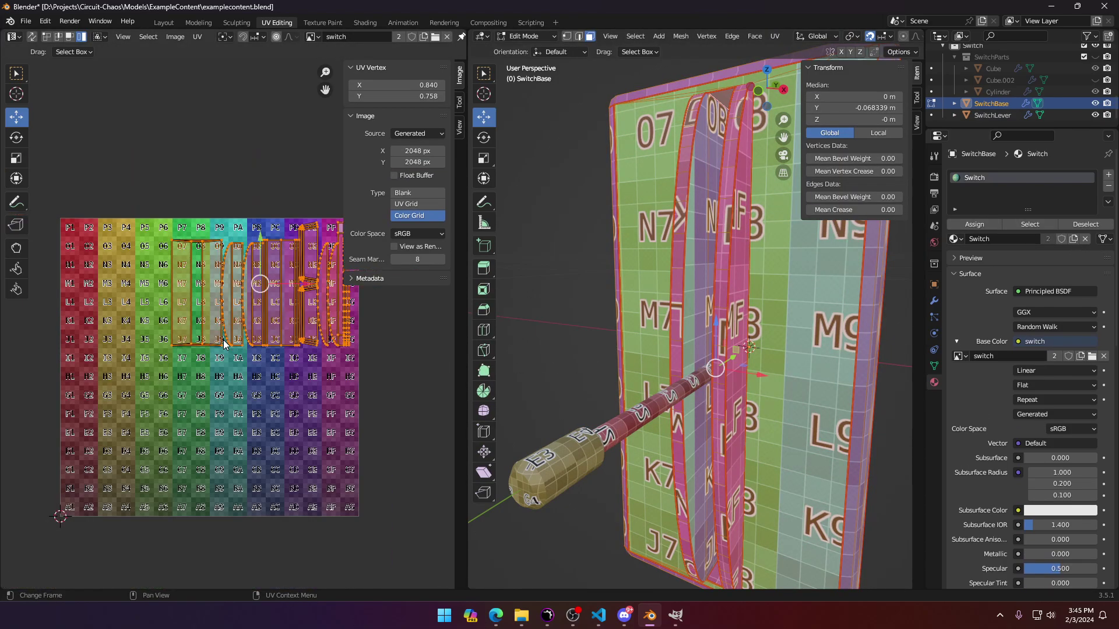
{"action": "middle_click_drag", "start_coordinate": [728, 386], "coordinate": [693, 402]}
{"action": "middle_click_drag", "start_coordinate": [705, 291], "coordinate": [710, 339], "text": "shift"}
{"action": "scroll", "coordinate": [682, 353], "scroll_direction": "up", "scroll_amount": 2}
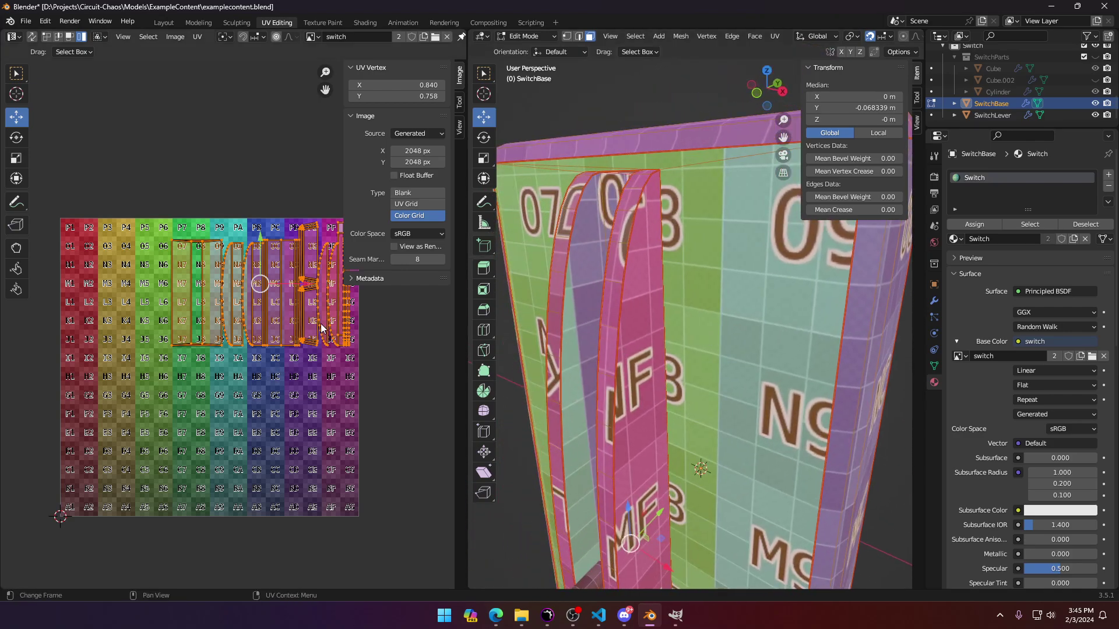
{"action": "left_click", "coordinate": [247, 330]}
{"action": "left_click", "coordinate": [232, 324], "text": "shift"}
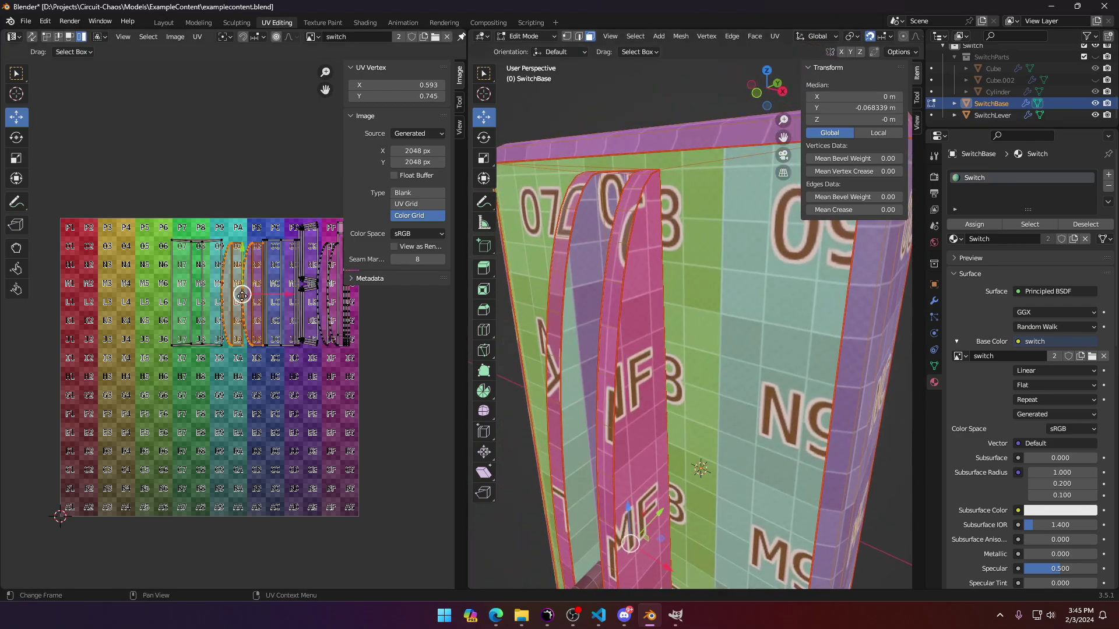
{"action": "left_click_drag", "start_coordinate": [243, 295], "coordinate": [194, 401]}
{"action": "key", "text": "ctrl+z"}
{"action": "key", "text": "ctrl+shift+z"}
Step: Move the base's outer side wall and end cap islands beside the two curved islands, centered at X 0.695, Y 0.399
{"action": "left_click", "coordinate": [275, 301]}
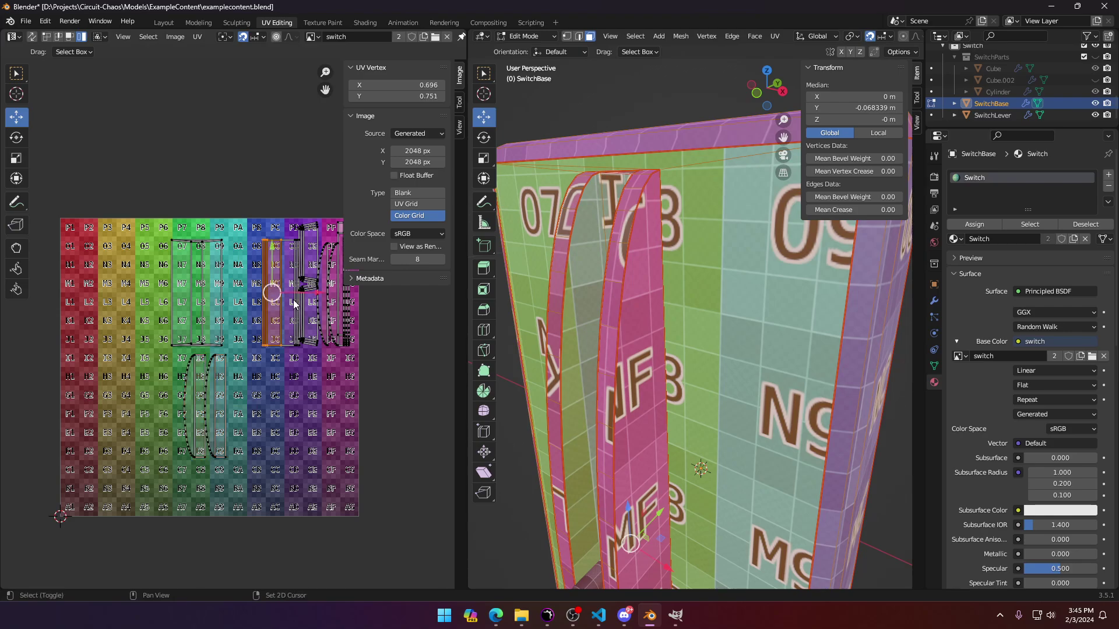
{"action": "left_click", "coordinate": [294, 303], "text": "shift"}
{"action": "left_click", "coordinate": [311, 276], "text": "shift"}
{"action": "left_click_drag", "start_coordinate": [293, 284], "coordinate": [266, 385]}
{"action": "scroll", "coordinate": [265, 404], "scroll_direction": "up", "scroll_amount": 3}
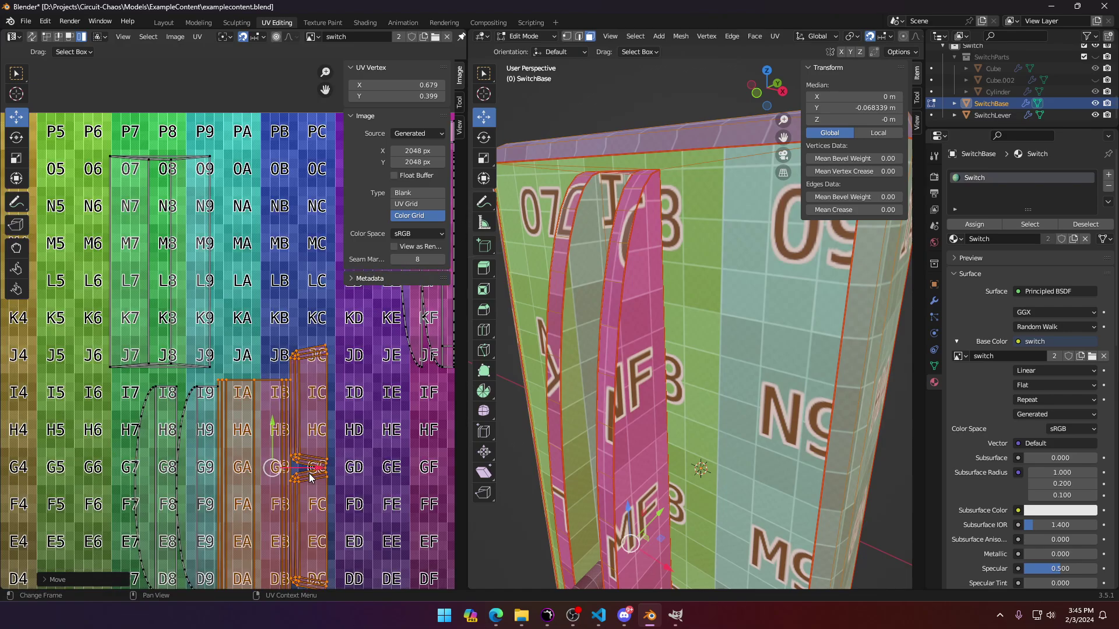
{"action": "left_click_drag", "start_coordinate": [309, 473], "coordinate": [319, 472]}
{"action": "scroll", "coordinate": [358, 353], "scroll_direction": "down", "scroll_amount": 3}
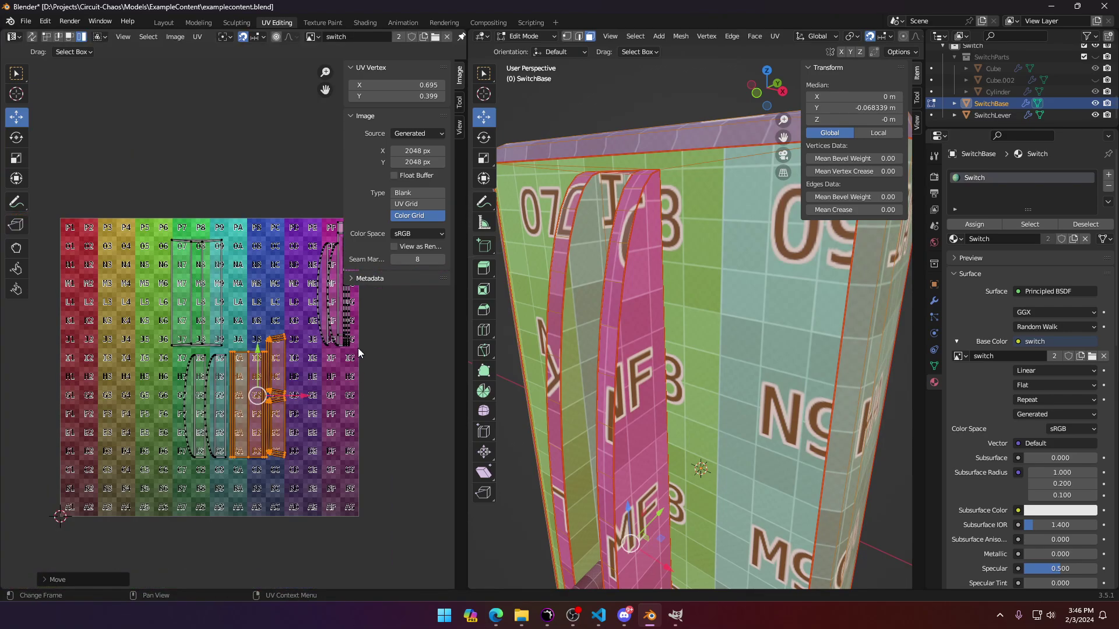
Step: Move the remaining curved and narrow strip islands to the other side of the lower row, centered at X 0.319, Y 0.378
{"action": "scroll", "coordinate": [358, 354], "scroll_direction": "up", "scroll_amount": 1}
{"action": "left_click", "coordinate": [364, 343]}
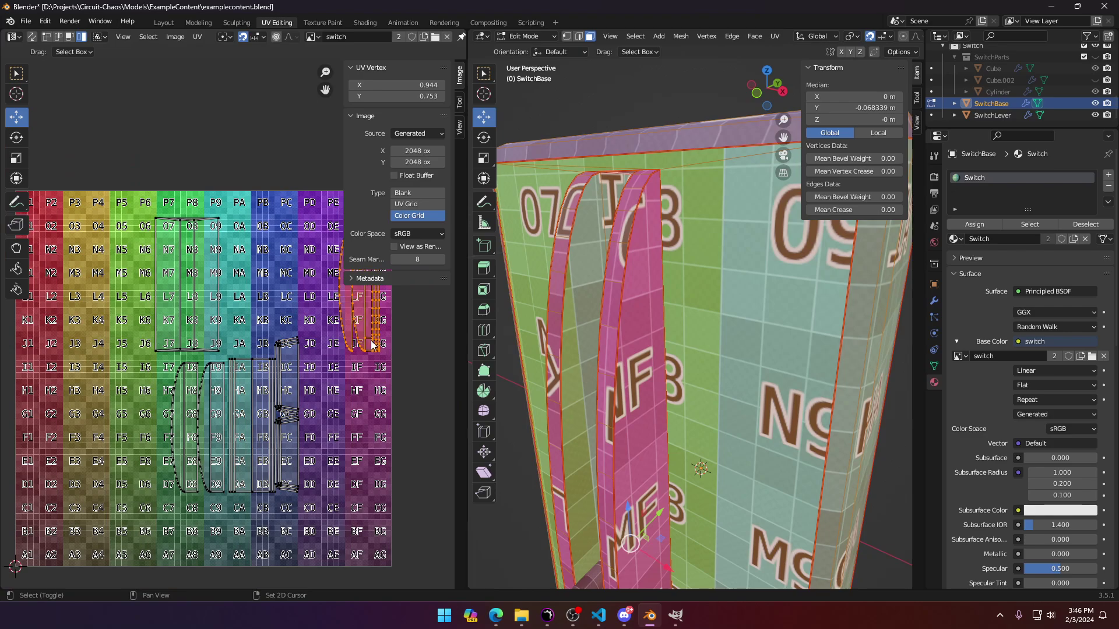
{"action": "scroll", "coordinate": [371, 344], "scroll_direction": "down", "scroll_amount": 2}
{"action": "left_click_drag", "start_coordinate": [313, 291], "coordinate": [297, 380]}
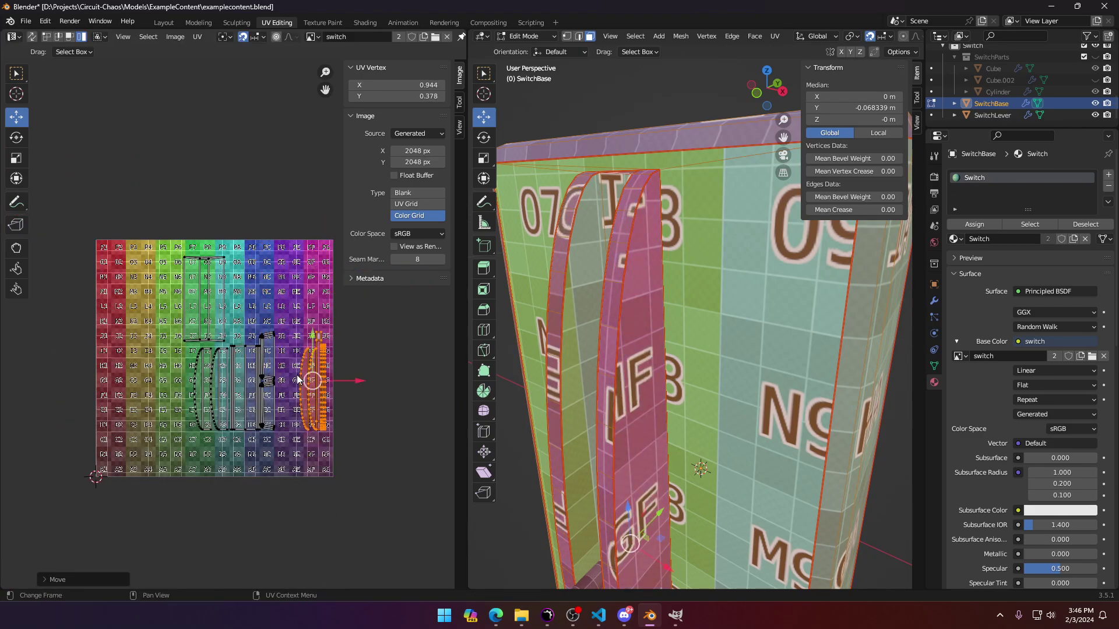
{"action": "scroll", "coordinate": [274, 388], "scroll_direction": "up", "scroll_amount": 2}
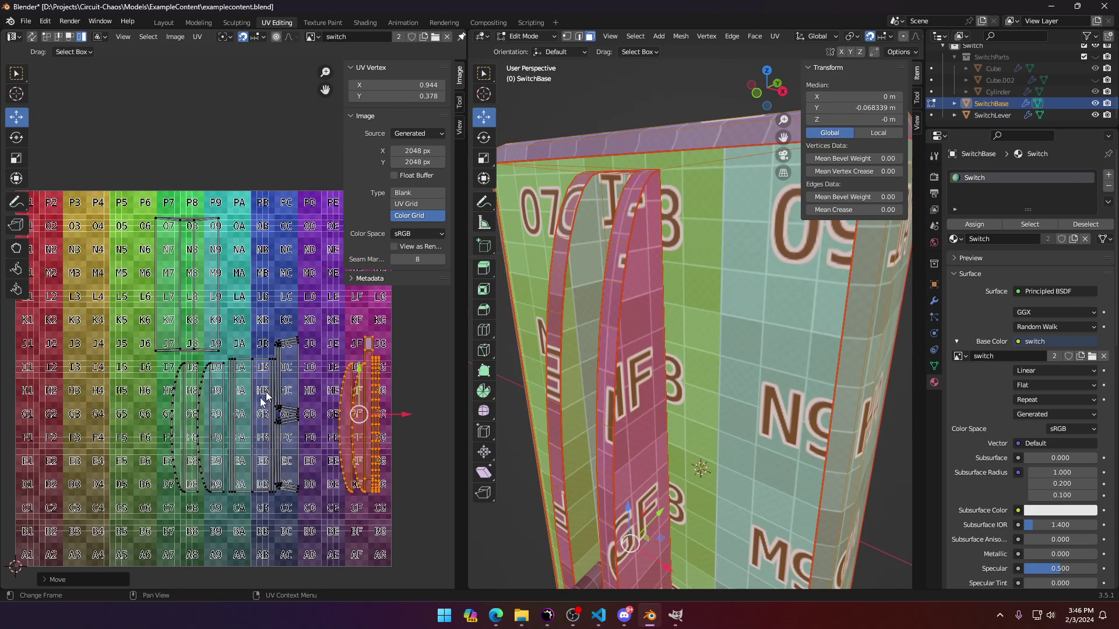
{"action": "middle_click_drag", "start_coordinate": [252, 405], "coordinate": [273, 397], "text": "shift"}
{"action": "left_click_drag", "start_coordinate": [382, 409], "coordinate": [147, 410]}
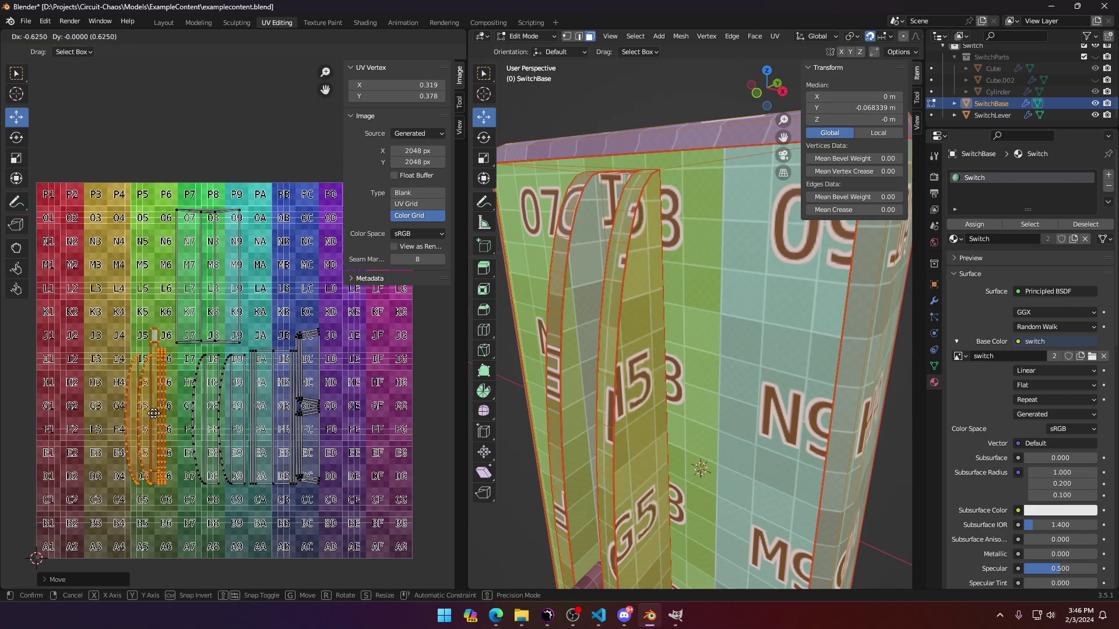
Step: Pick faces on the base's top and bottom ends to examine where they lie in the UV layout
{"action": "middle_click_drag", "start_coordinate": [641, 350], "coordinate": [638, 394]}
{"action": "left_click", "coordinate": [638, 440]}
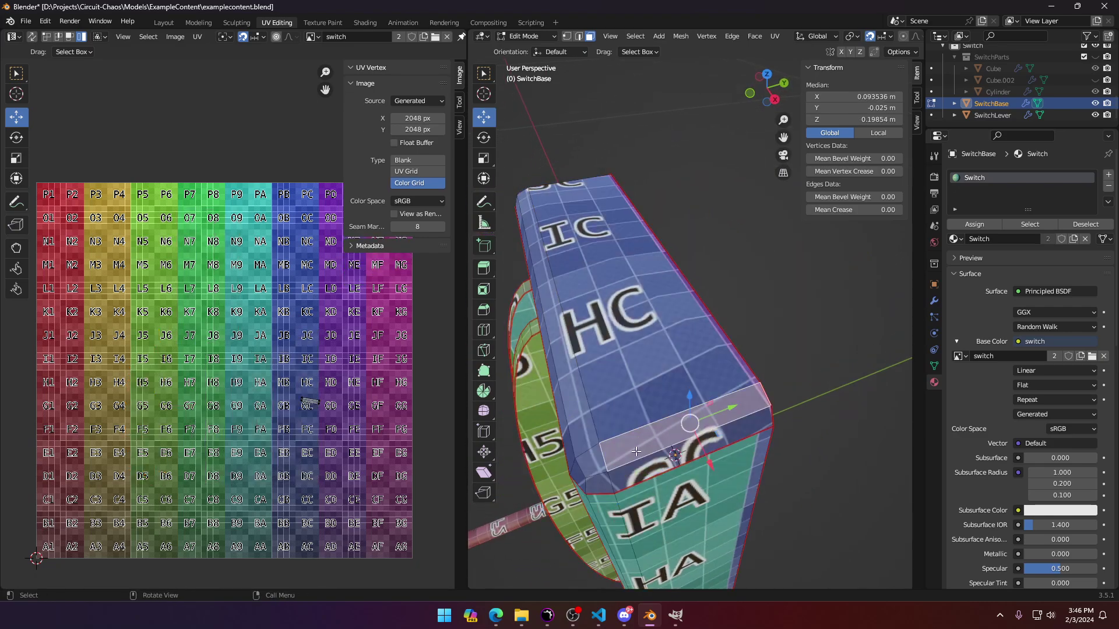
{"action": "key", "text": "Tab"}
{"action": "key", "text": "Tab"}
{"action": "left_click", "coordinate": [641, 459]}
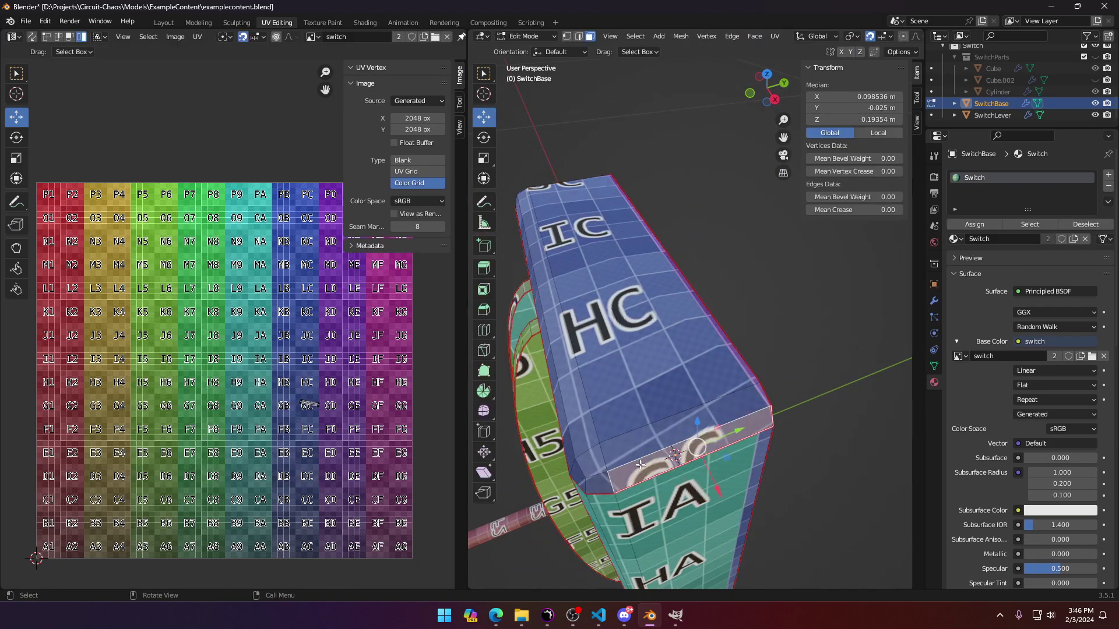
{"action": "middle_click_drag", "start_coordinate": [641, 459], "coordinate": [682, 371]}
{"action": "left_click", "coordinate": [682, 371]}
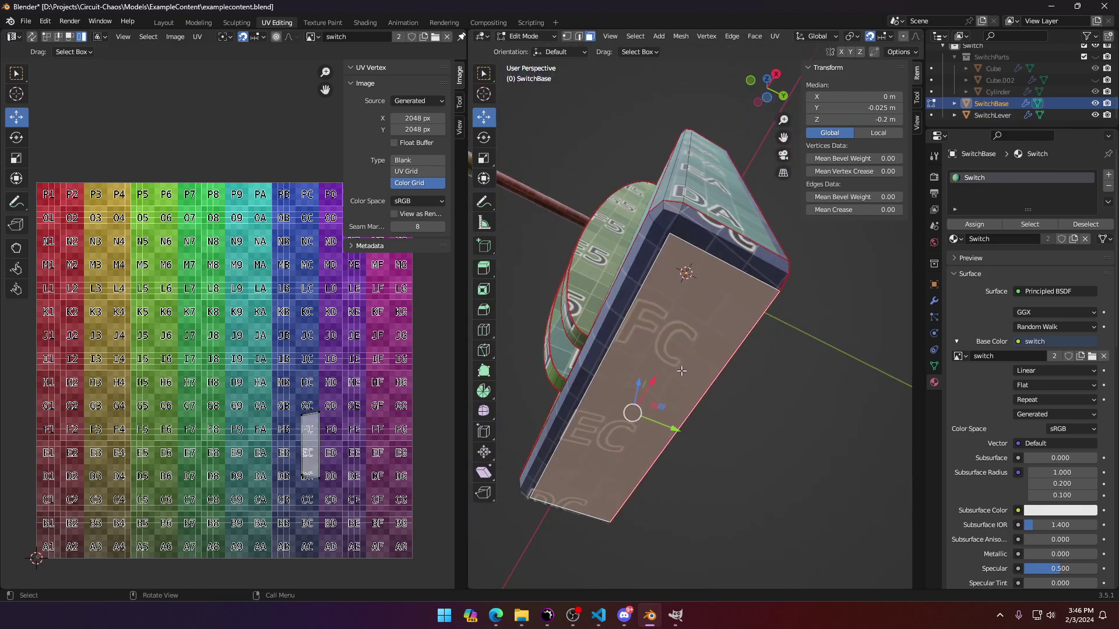
{"action": "mouse_move", "coordinate": [738, 344]}
{"action": "middle_mouse_down"}
{"action": "mouse_move", "coordinate": [715, 343]}
{"action": "mouse_move", "coordinate": [742, 347]}
{"action": "middle_mouse_up"}
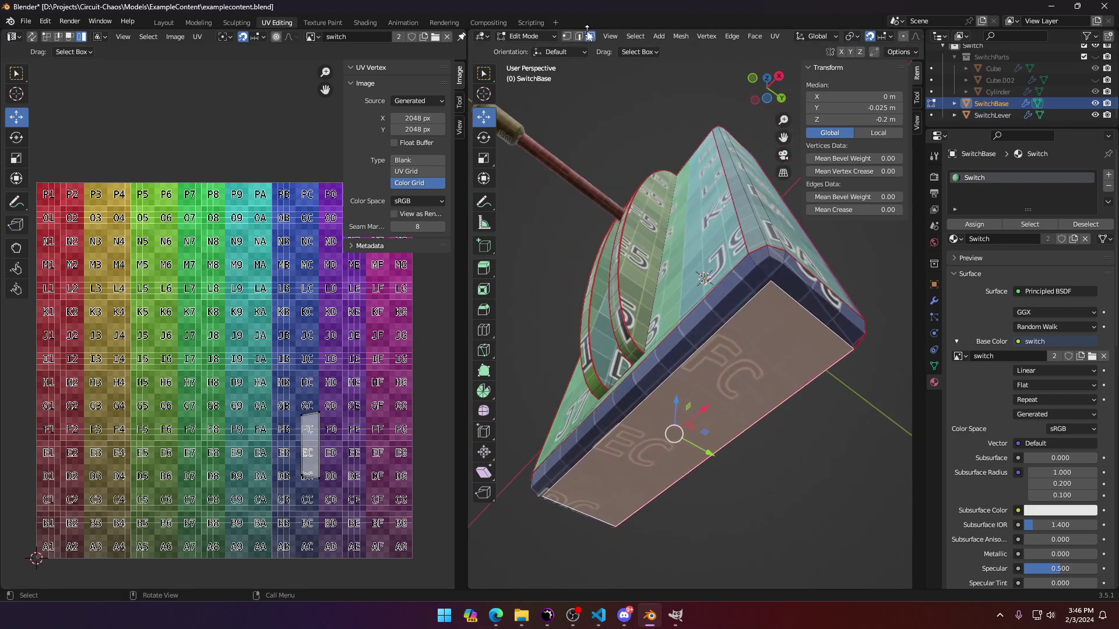
{"action": "left_click", "coordinate": [753, 259]}
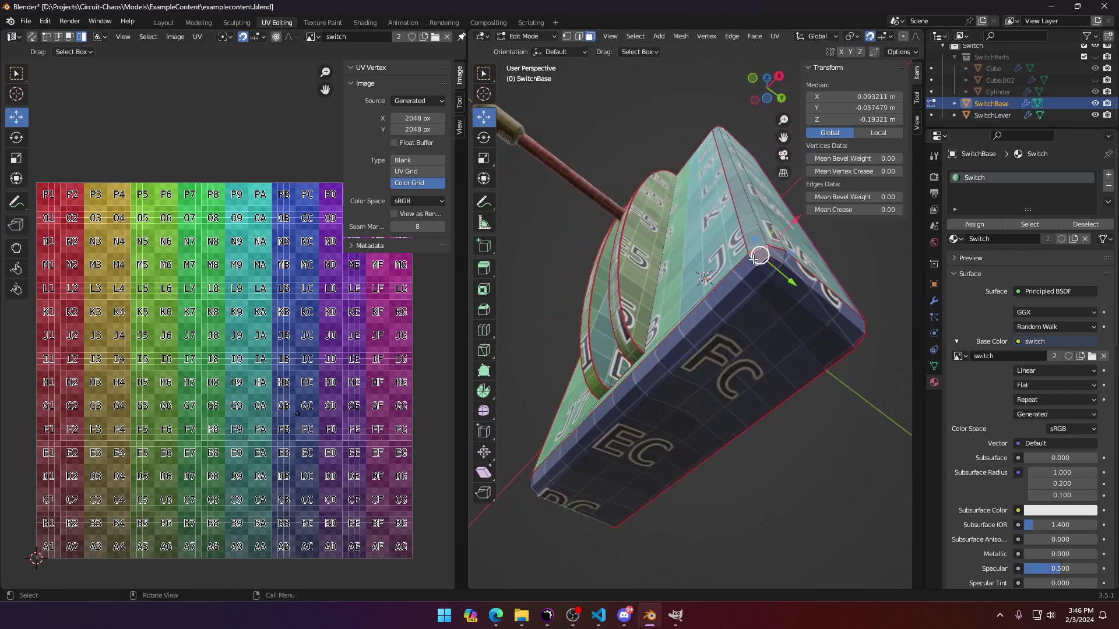
{"action": "left_click", "coordinate": [797, 309]}
Step: In edge selection mode, pick the edge path across the base's bottom end at its beveled corner and mark it as a seam
{"action": "left_click", "coordinate": [578, 37]}
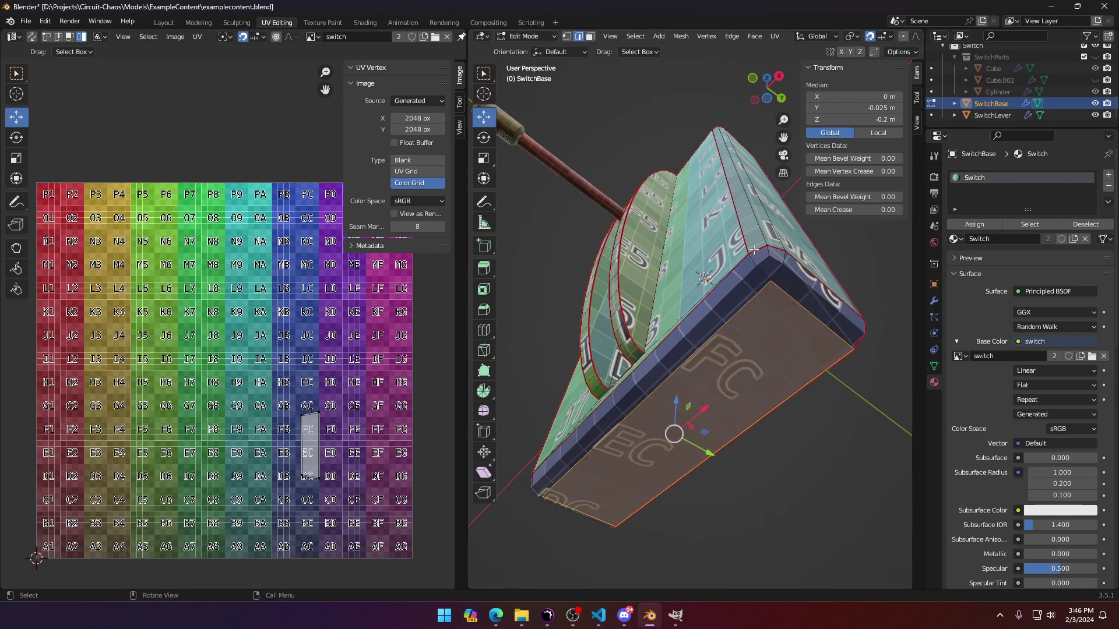
{"action": "left_click", "coordinate": [749, 257]}
{"action": "left_click", "coordinate": [799, 305], "text": "ctrl"}
{"action": "key", "text": "ctrl+e"}
{"action": "left_click", "coordinate": [800, 303]}
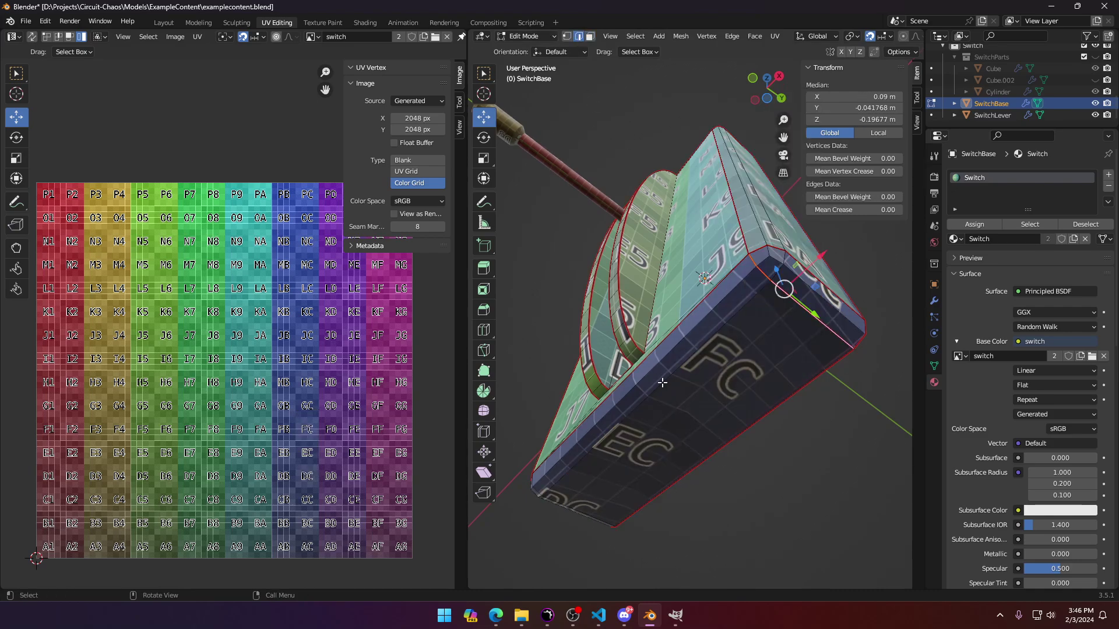
{"action": "middle_click_drag", "start_coordinate": [800, 303], "coordinate": [726, 425]}
{"action": "key", "text": "ctrl+e"}
Step: Mark seams along the edge paths across the base's top end at both beveled corners
{"action": "left_click", "coordinate": [711, 343]}
{"action": "left_click", "coordinate": [709, 289], "text": "ctrl"}
{"action": "key", "text": "ctrl+e"}
{"action": "left_click", "coordinate": [710, 289]}
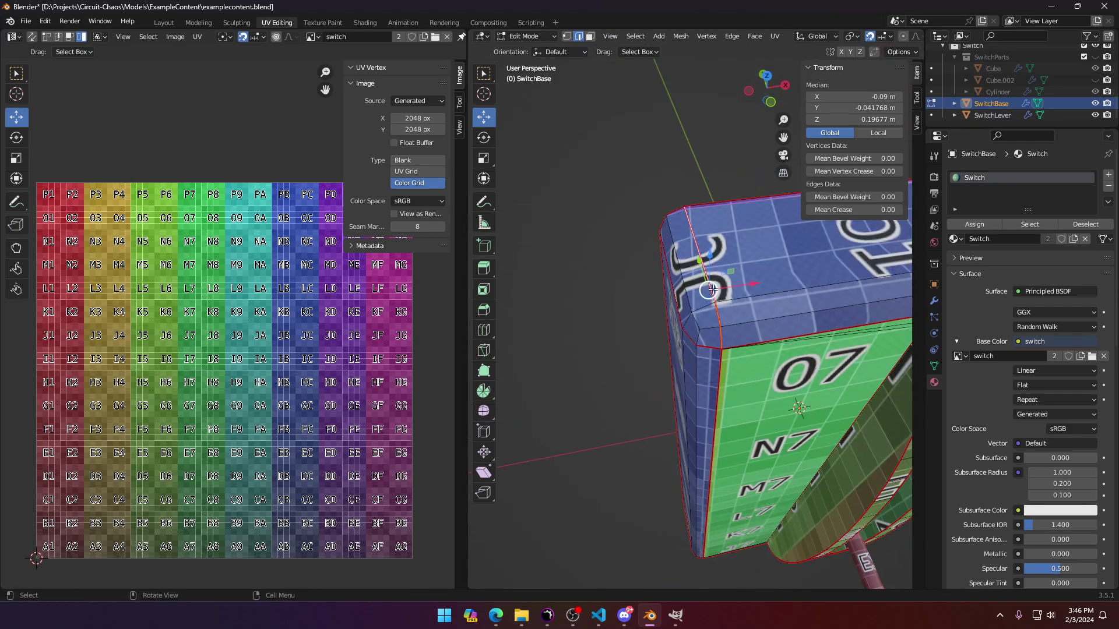
{"action": "middle_click_drag", "start_coordinate": [709, 289], "coordinate": [726, 398]}
{"action": "left_click", "coordinate": [703, 407]}
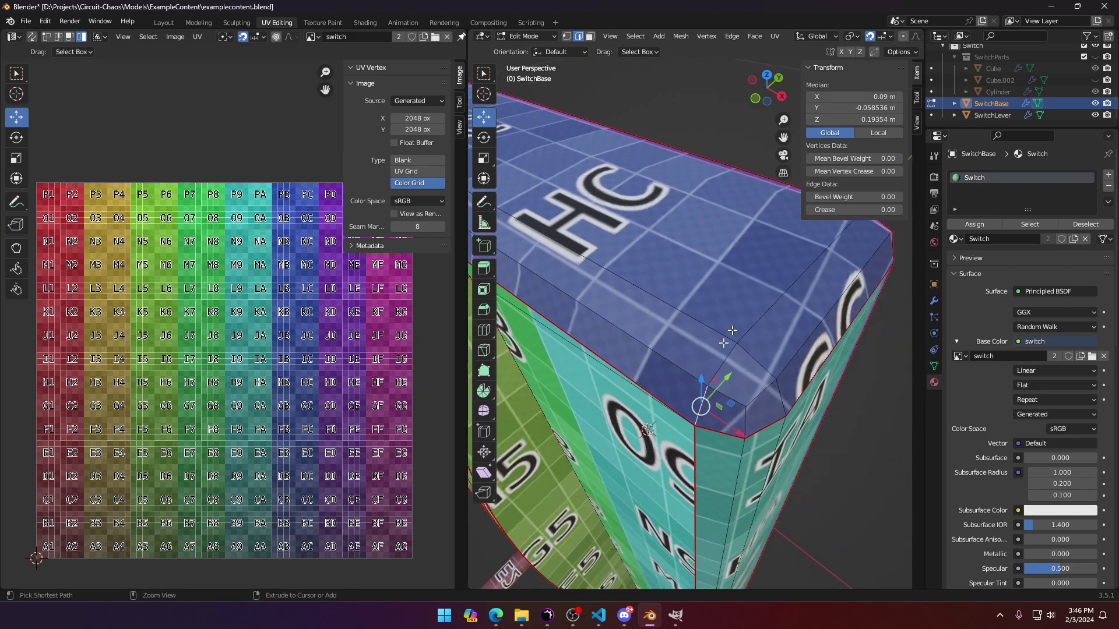
{"action": "left_click", "coordinate": [726, 340], "text": "ctrl"}
{"action": "key", "text": "ctrl+e"}
{"action": "left_click", "coordinate": [716, 339]}
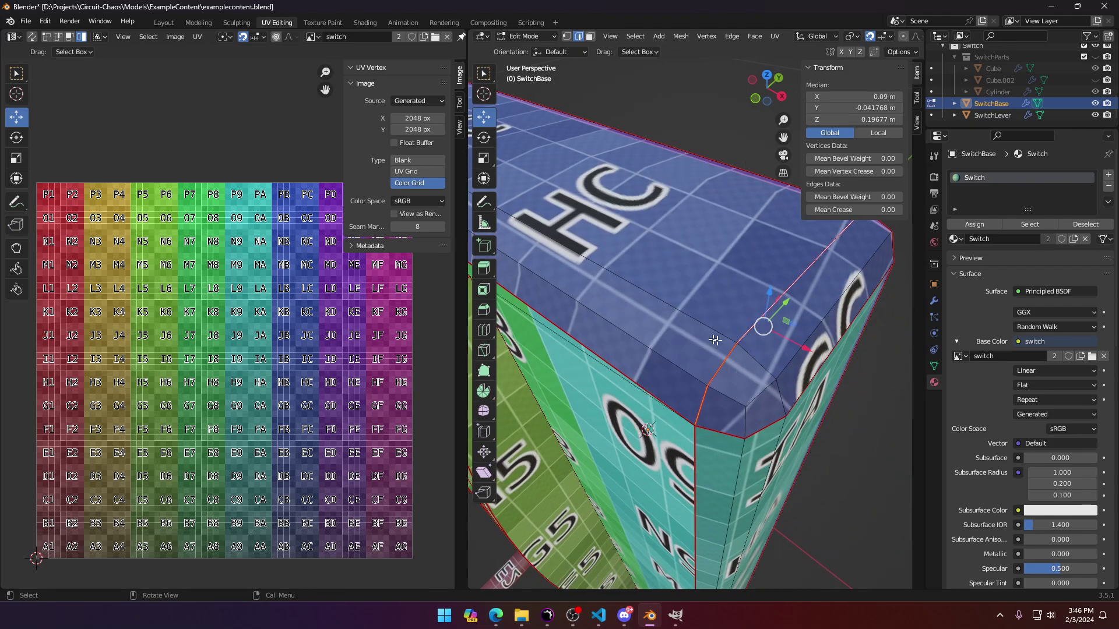
Step: Select the whole base mesh and unwrap it with the added end seams
{"action": "scroll", "coordinate": [811, 401], "scroll_direction": "down", "scroll_amount": 2}
{"action": "key", "text": "a"}
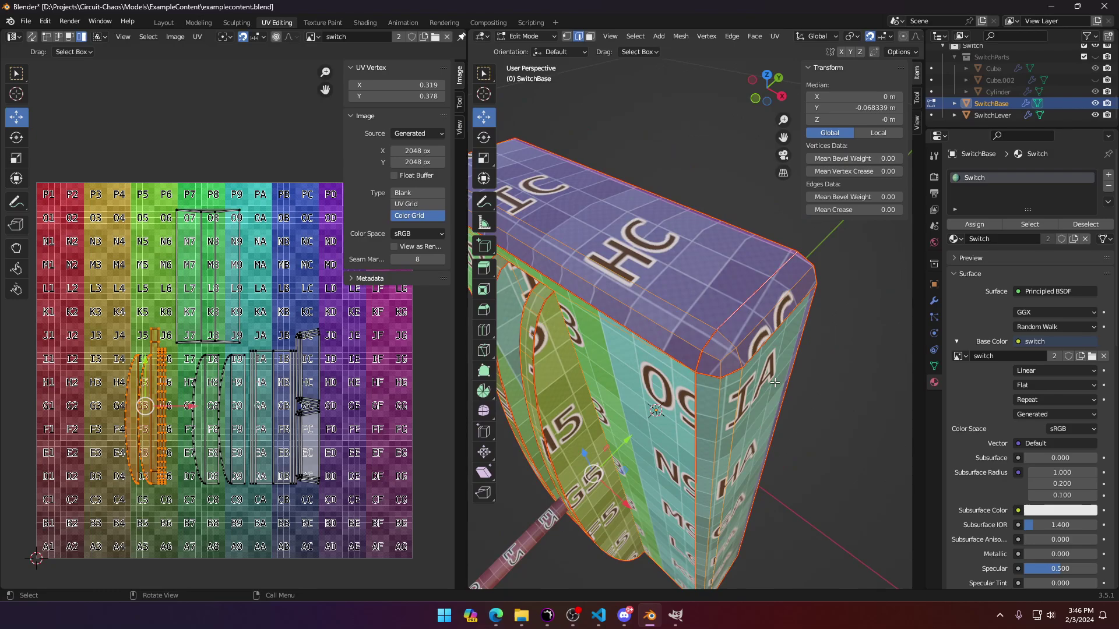
{"action": "key", "text": "u"}
{"action": "left_click", "coordinate": [746, 313]}
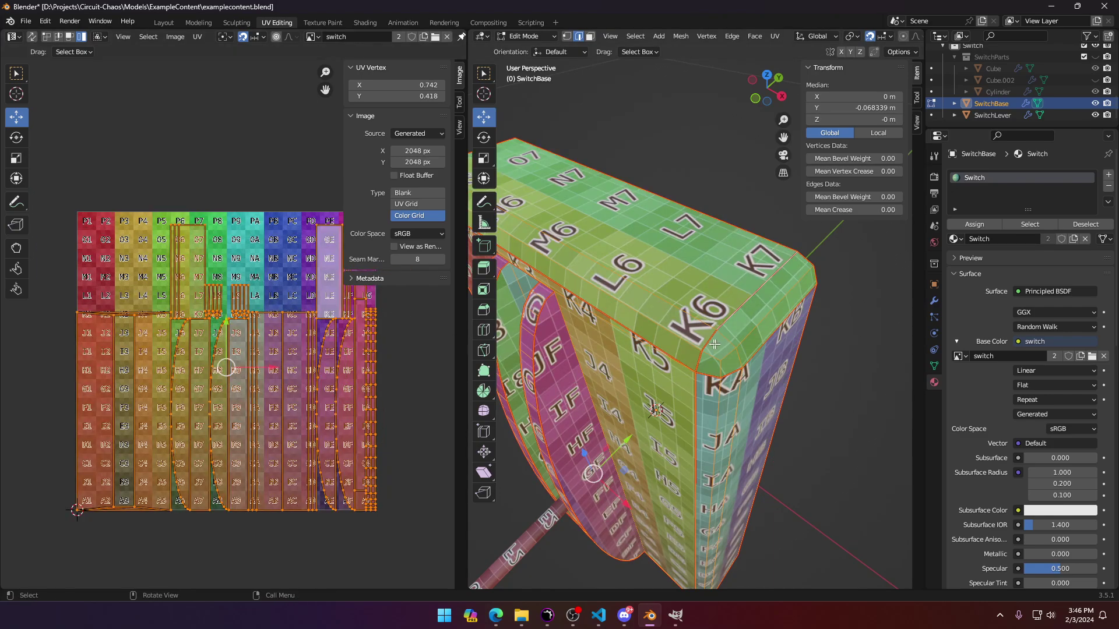
Step: Inspect the color grid on the base's ends, front face and slot in Object Mode, and return to editing its mesh
{"action": "key", "text": "Tab"}
{"action": "middle_click_drag", "start_coordinate": [694, 412], "coordinate": [583, 401]}
{"action": "key", "text": "Tab"}
{"action": "key", "text": "Tab"}
{"action": "middle_click_drag", "start_coordinate": [645, 232], "coordinate": [666, 262]}
{"action": "key", "text": "Tab"}
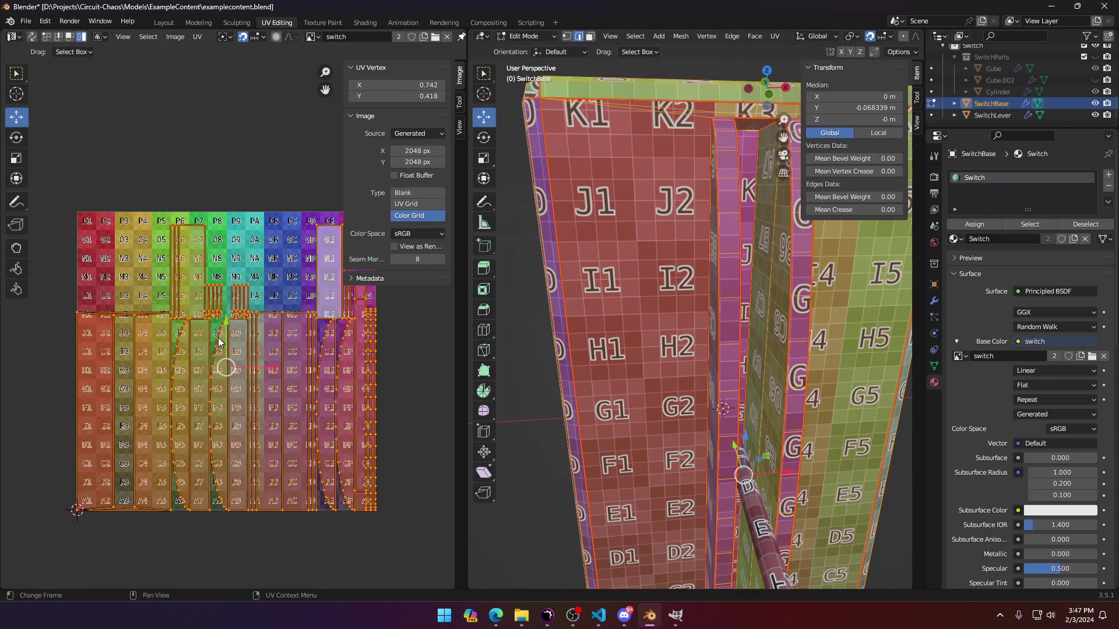
Step: Switch to editing the lever and move its UV islands onto the green area of the color grid
{"action": "key", "text": "Tab"}
{"action": "left_click", "coordinate": [756, 554]}
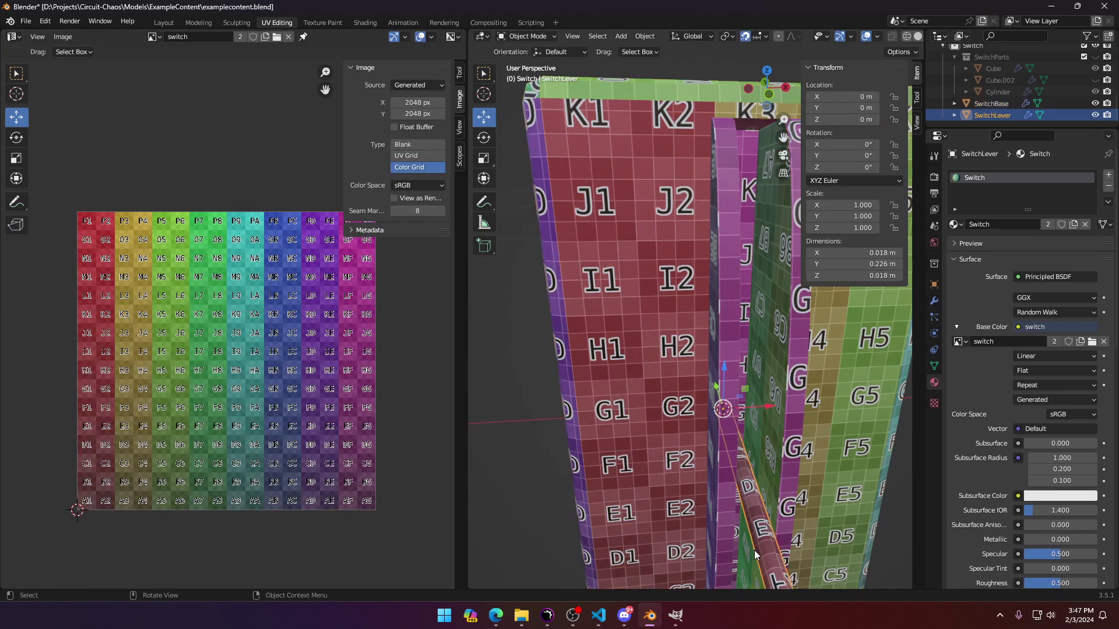
{"action": "key", "text": "Tab"}
{"action": "left_click_drag", "start_coordinate": [226, 368], "coordinate": [353, 72]}
Step: Step back through the latest mode and selection changes and make the base the active object in Object Mode
{"action": "key", "text": "Tab"}
{"action": "key", "text": "Tab"}
{"action": "key", "text": "alt+a"}
{"action": "key", "text": "ctrl+z"}
{"action": "key", "text": "ctrl+z"}
{"action": "key", "text": "ctrl+z"}
{"action": "key", "text": "ctrl+z"}
{"action": "key", "text": "ctrl+z"}
{"action": "key", "text": "ctrl+z"}
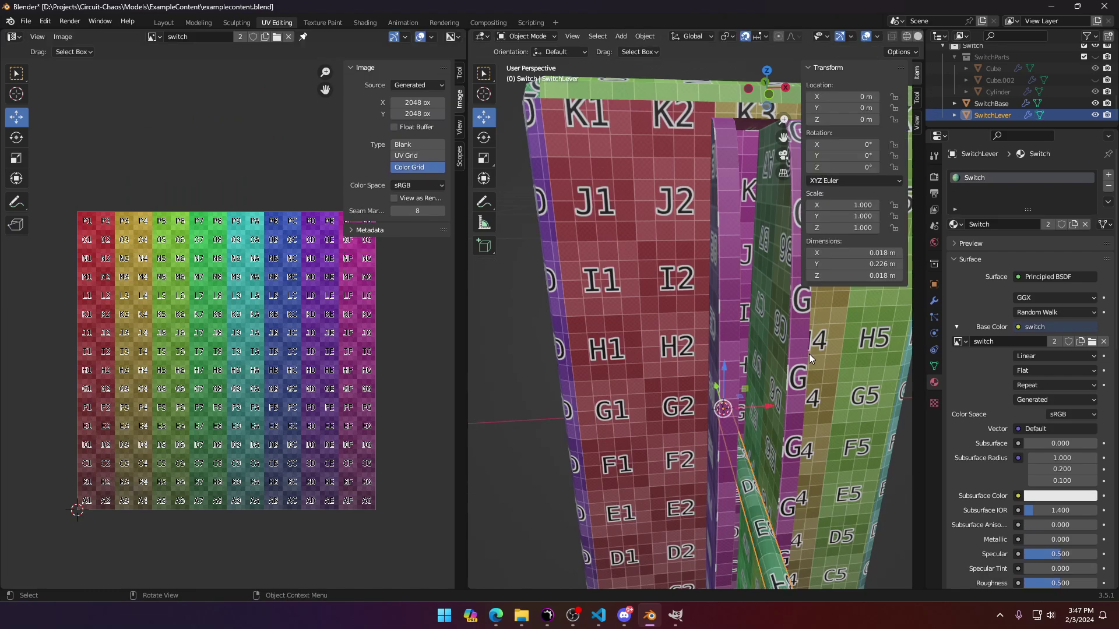
{"action": "key", "text": "Tab"}
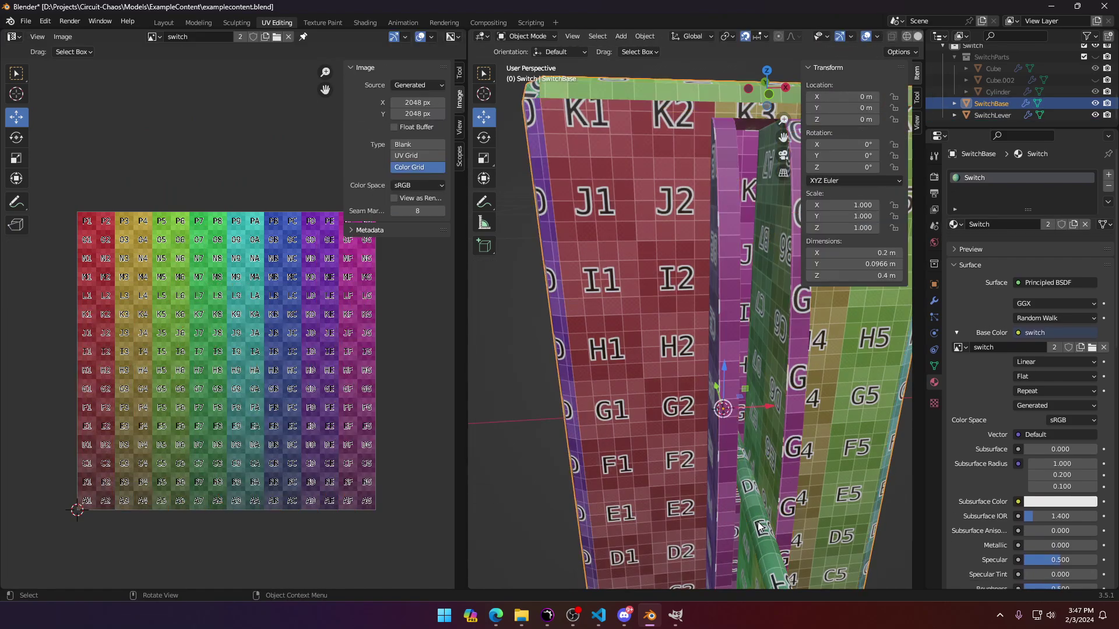
Step: Select the lever and the base together, enter Edit Mode on both and select all of their UVs
{"action": "left_click", "coordinate": [761, 523]}
{"action": "left_click", "coordinate": [824, 472], "text": "shift"}
{"action": "key", "text": "Tab"}
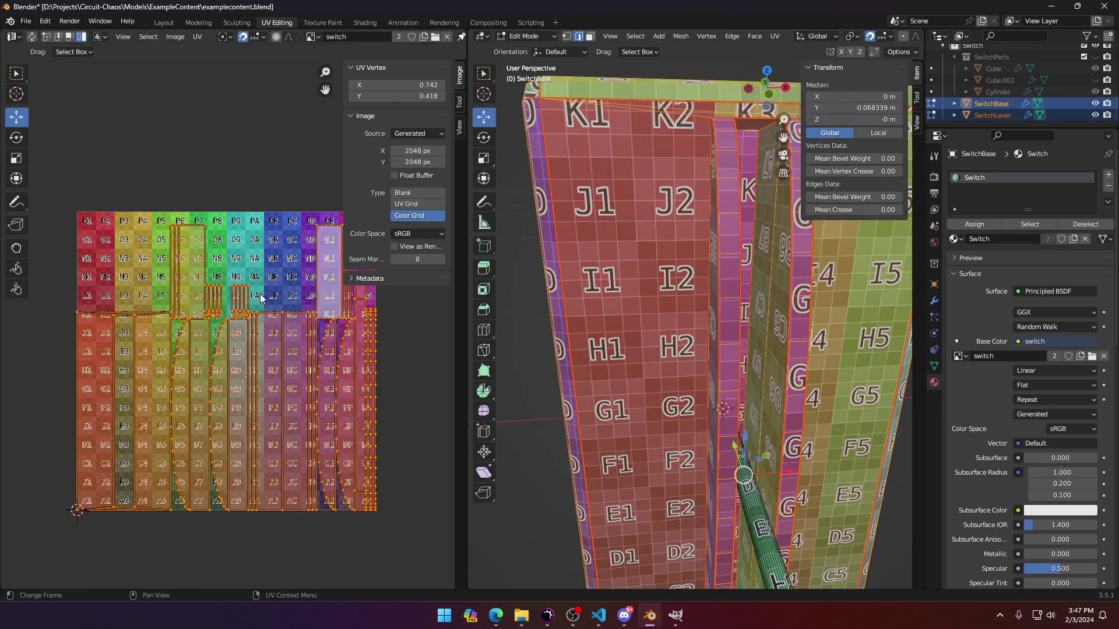
{"action": "key", "text": "a"}
{"action": "middle_click_drag", "start_coordinate": [258, 320], "coordinate": [312, 445]}
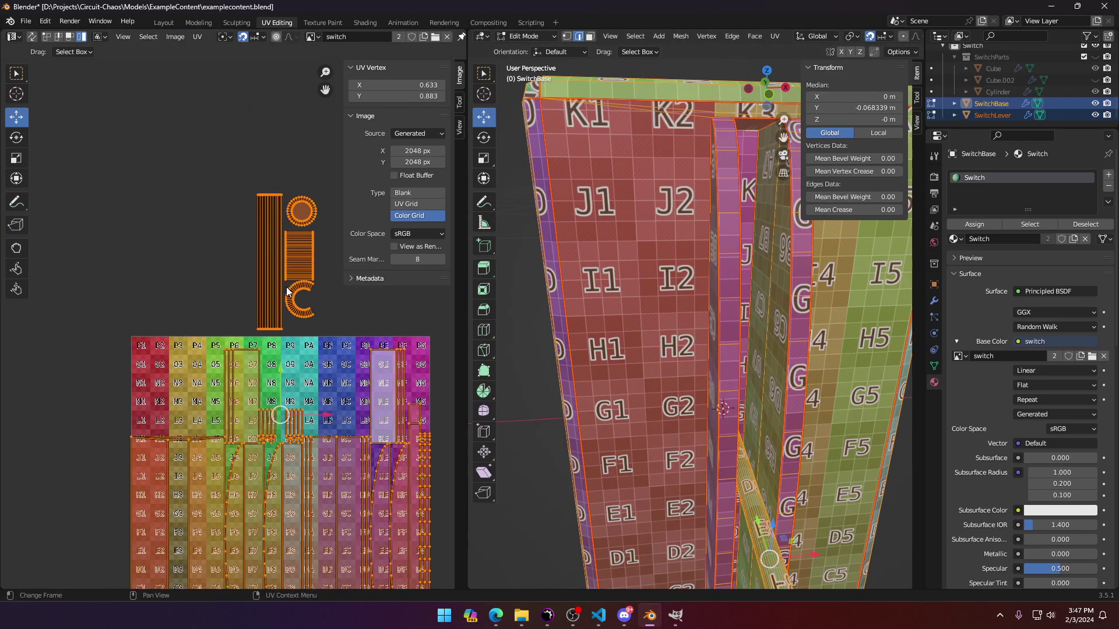
Step: Select the lever's four UV islands above the color grid and move them down over the grid's blue area
{"action": "left_click", "coordinate": [276, 303]}
{"action": "left_click", "coordinate": [290, 300], "text": "shift"}
{"action": "left_click", "coordinate": [295, 251], "text": "shift"}
{"action": "left_click", "coordinate": [295, 208], "text": "shift"}
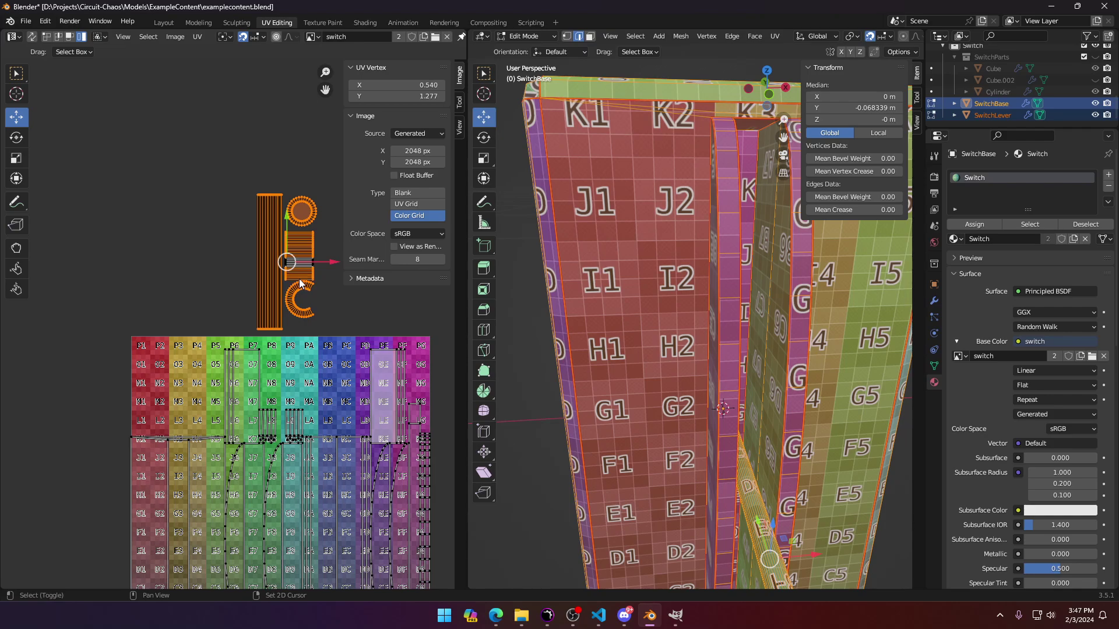
{"action": "scroll", "coordinate": [272, 332], "scroll_direction": "up", "scroll_amount": 2}
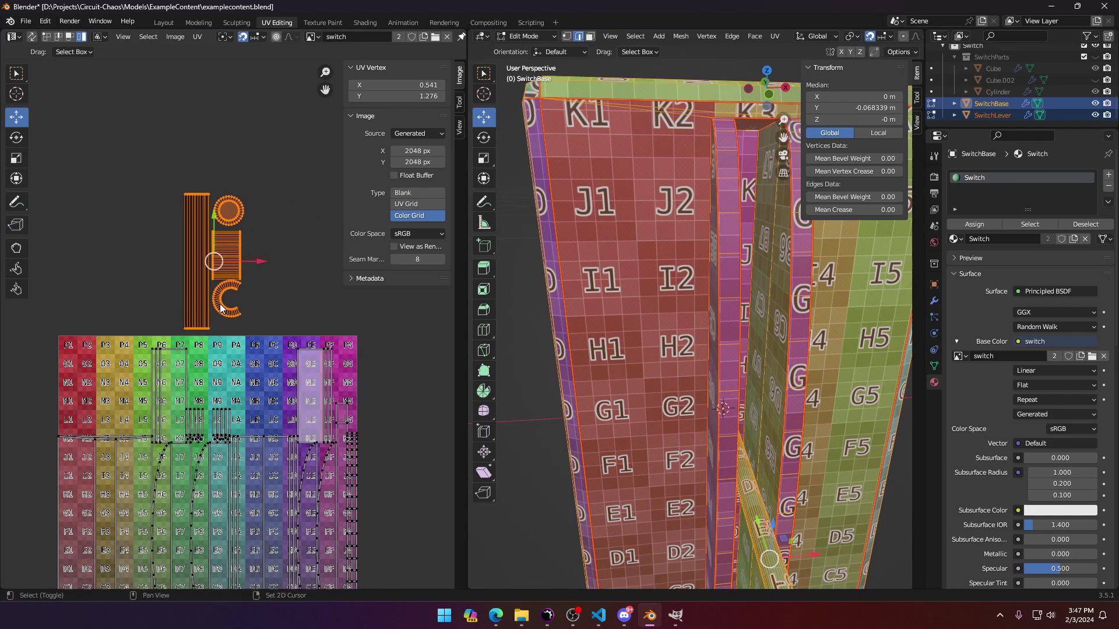
{"action": "key", "text": "g"}
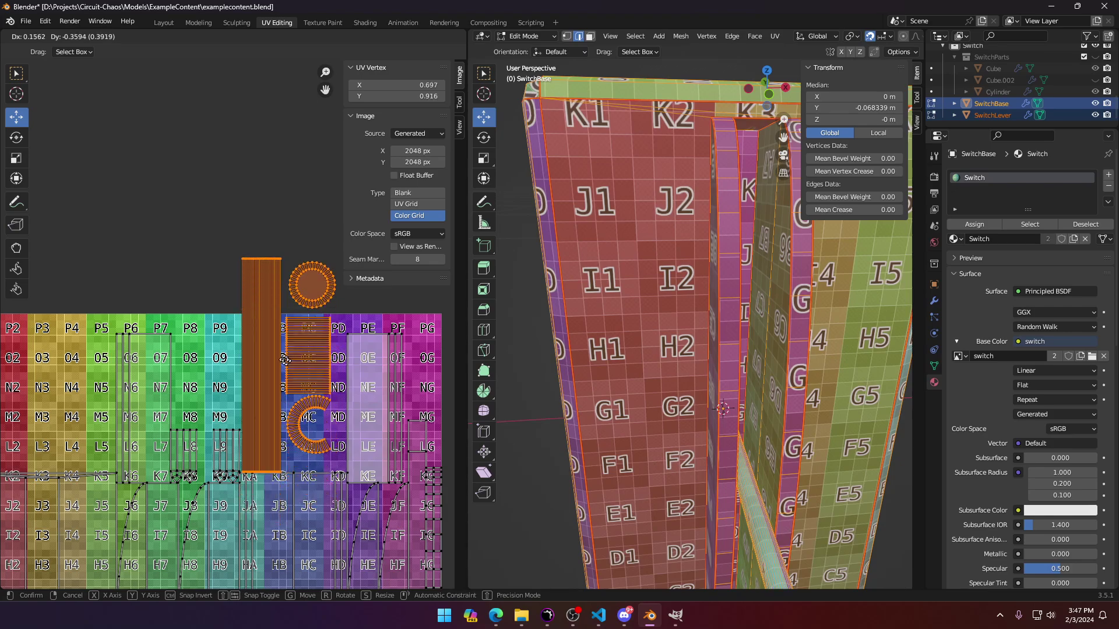
{"action": "left_click", "coordinate": [276, 340]}
Step: Move the lever's long strip island to the red P1–L1 cells and scale it down to fit above the base islands
{"action": "middle_click_drag", "start_coordinate": [172, 379], "coordinate": [254, 367], "text": "shift"}
{"action": "left_click", "coordinate": [335, 355]}
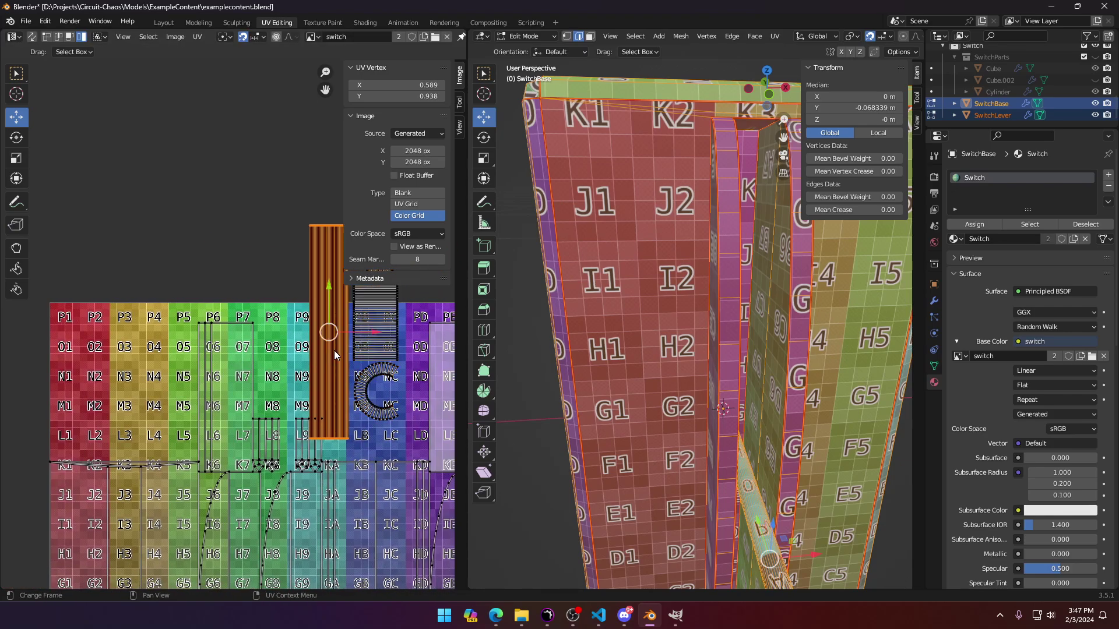
{"action": "key", "text": "g"}
{"action": "left_click", "coordinate": [94, 404]}
{"action": "key", "text": "s"}
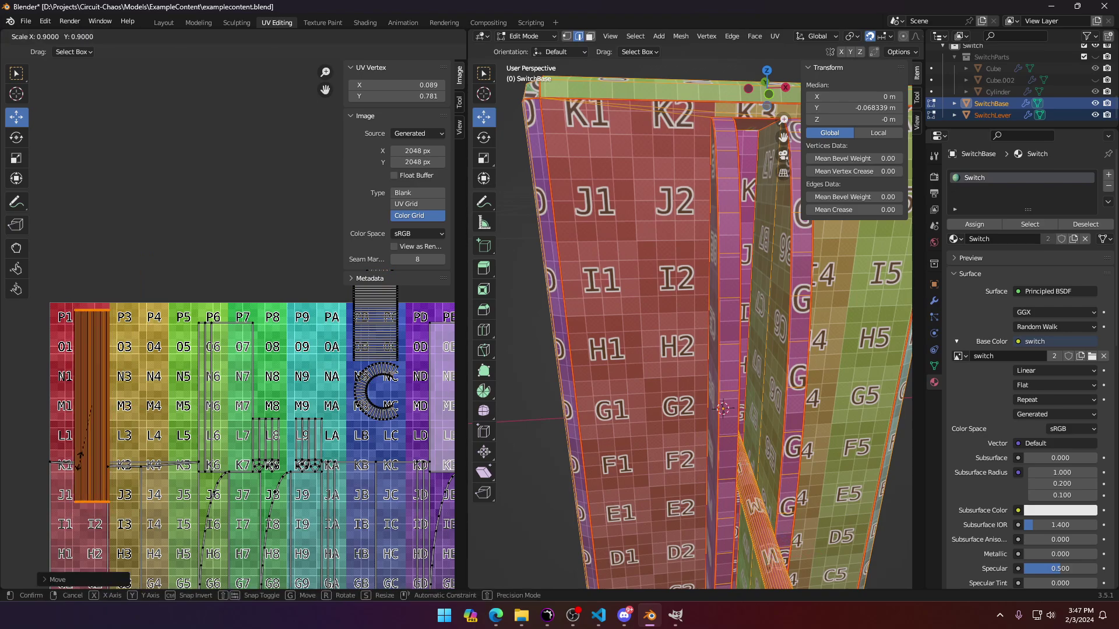
{"action": "left_click", "coordinate": [81, 437]}
{"action": "left_click_drag", "start_coordinate": [92, 407], "coordinate": [79, 370]}
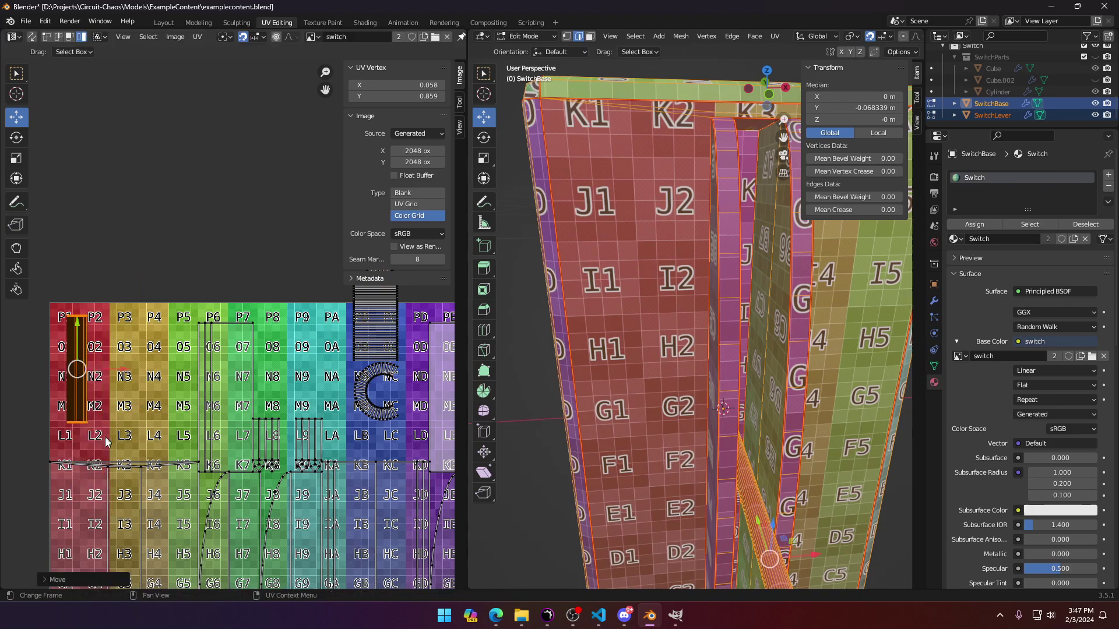
{"action": "key", "text": "s"}
{"action": "left_click", "coordinate": [131, 476]}
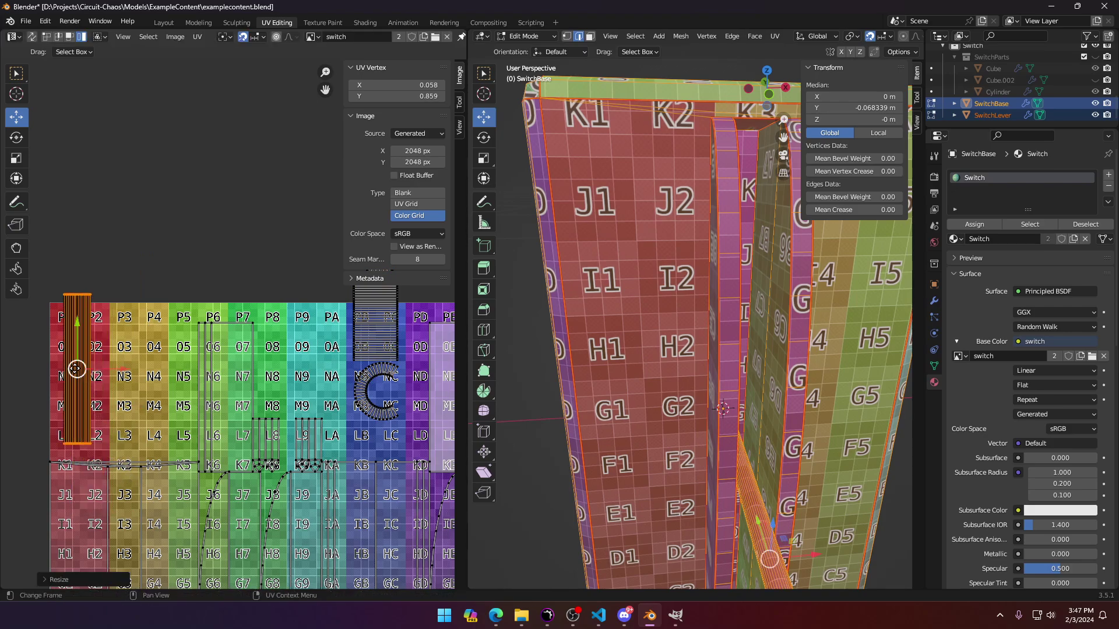
{"action": "key", "text": "g"}
{"action": "left_click", "coordinate": [71, 382]}
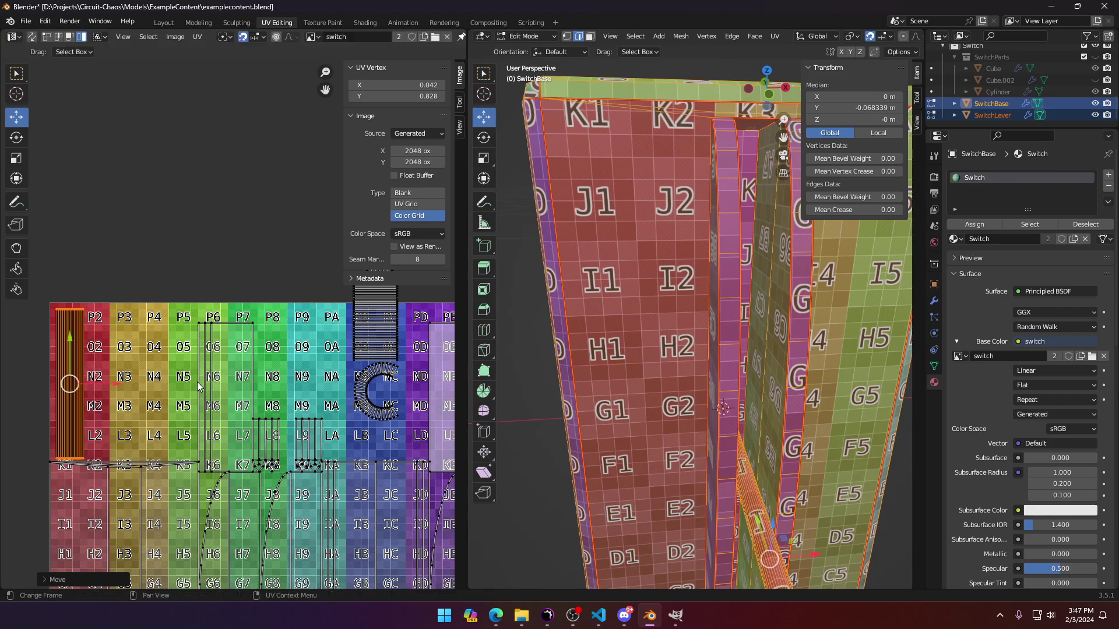
Step: Move the lever's C-shaped island into the free space around cells O9 and N9
{"action": "left_click", "coordinate": [366, 385]}
{"action": "middle_click_drag", "start_coordinate": [347, 402], "coordinate": [238, 430]}
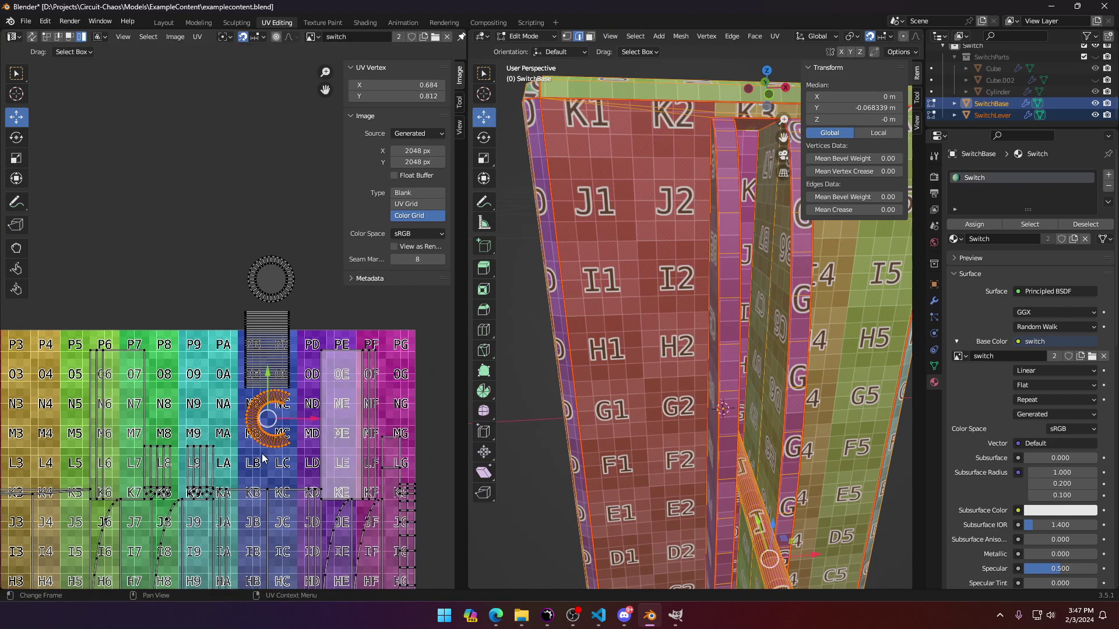
{"action": "middle_click_drag", "start_coordinate": [194, 472], "coordinate": [258, 441]}
{"action": "left_click", "coordinate": [181, 408]}
{"action": "left_click", "coordinate": [229, 411]}
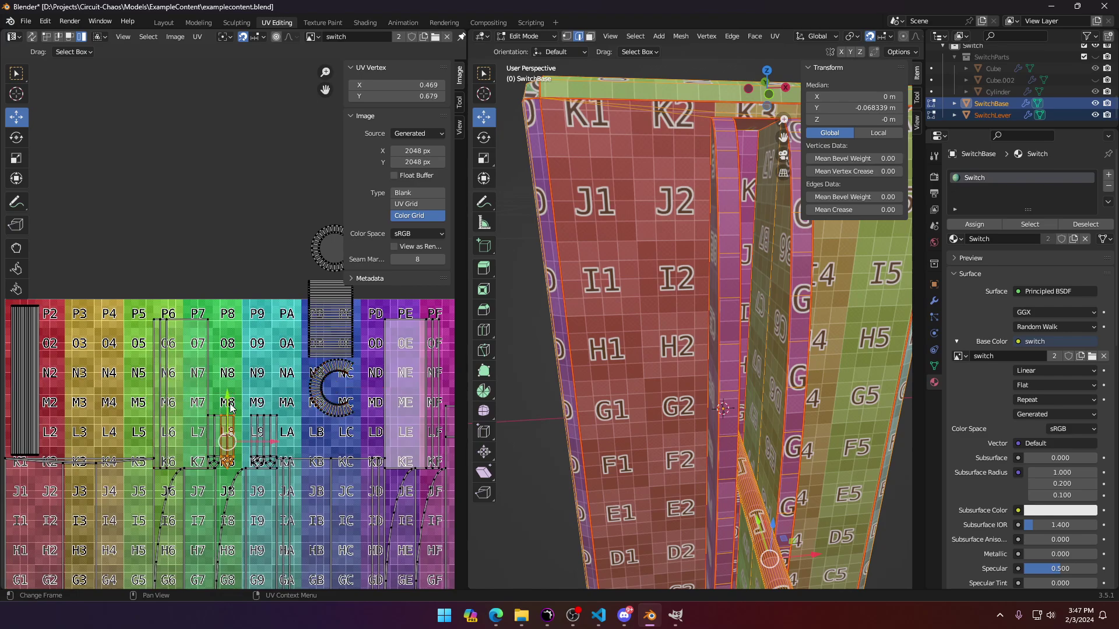
{"action": "left_click", "coordinate": [167, 422]}
{"action": "left_click", "coordinate": [399, 420]}
{"action": "middle_click_drag", "start_coordinate": [288, 403], "coordinate": [285, 377]}
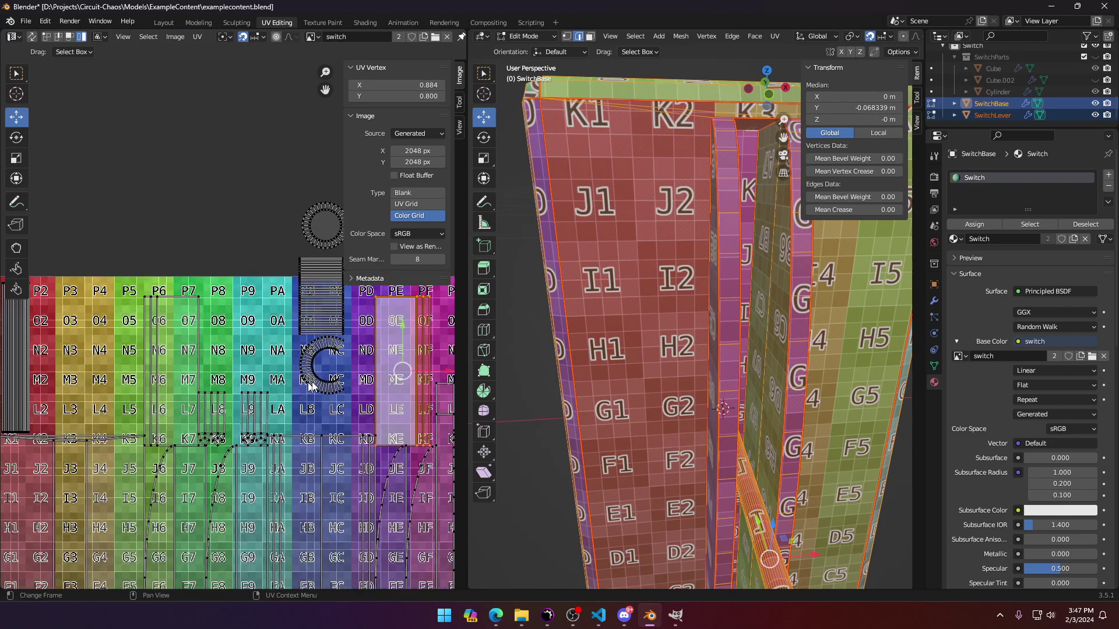
{"action": "left_click", "coordinate": [309, 388]}
{"action": "left_click_drag", "start_coordinate": [319, 366], "coordinate": [242, 344]}
Step: Select the lever's whole rectangular striped island and move it down onto the blue cells between NB and LC
{"action": "left_click", "coordinate": [330, 325]}
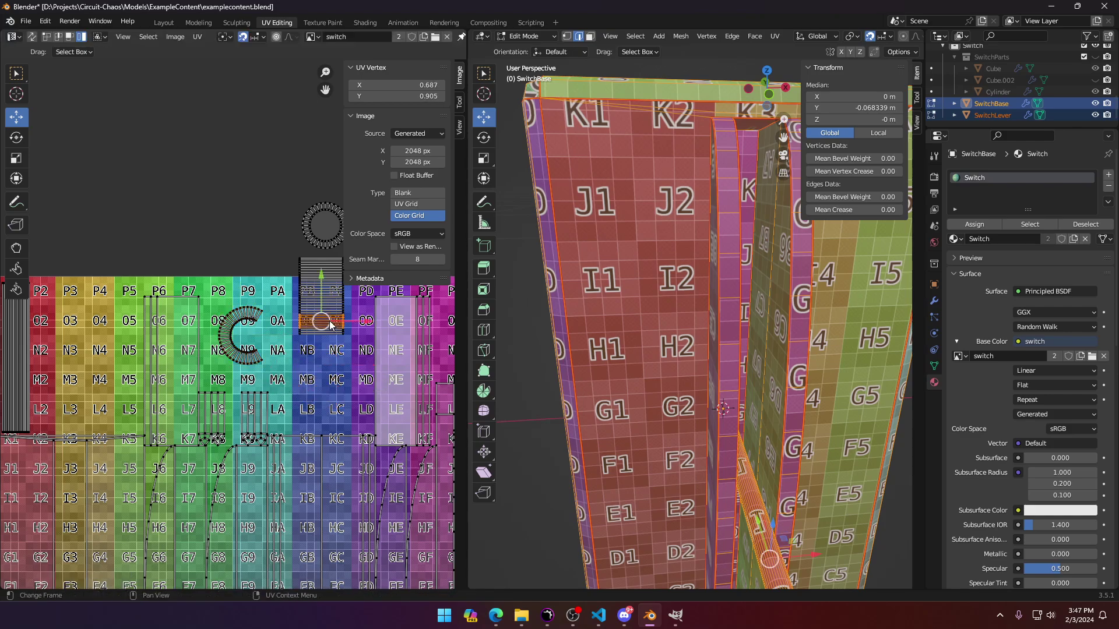
{"action": "left_click", "coordinate": [316, 333]}
{"action": "middle_click_drag", "start_coordinate": [303, 365], "coordinate": [268, 402]}
{"action": "scroll", "coordinate": [267, 402], "scroll_direction": "up", "scroll_amount": 1}
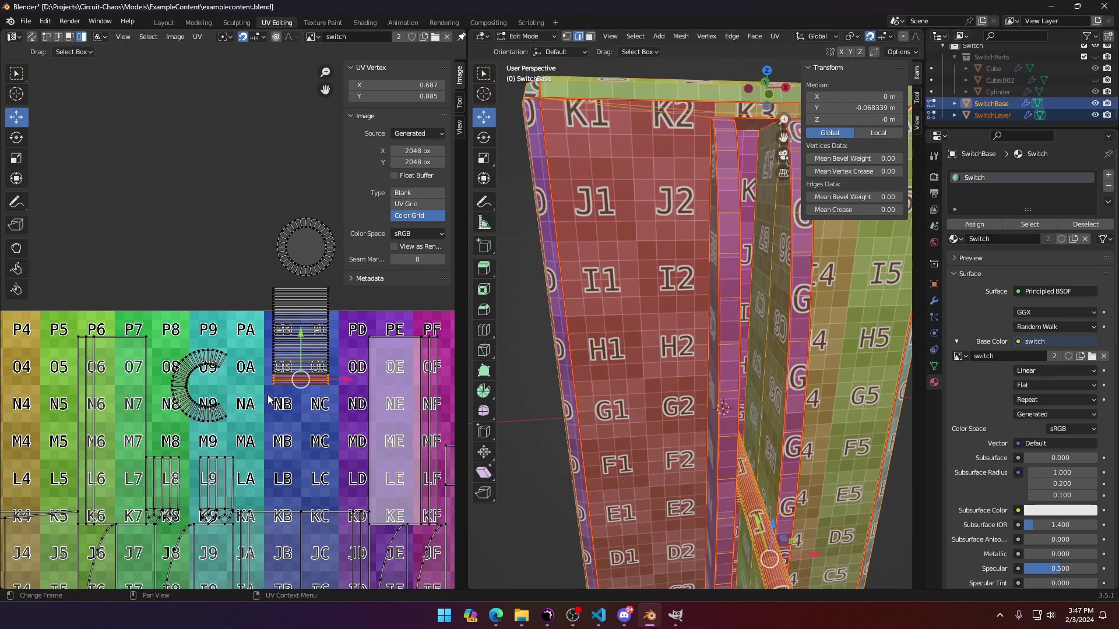
{"action": "key", "text": "b"}
{"action": "left_click_drag", "start_coordinate": [262, 278], "coordinate": [338, 394]}
{"action": "left_click_drag", "start_coordinate": [301, 337], "coordinate": [298, 412]}
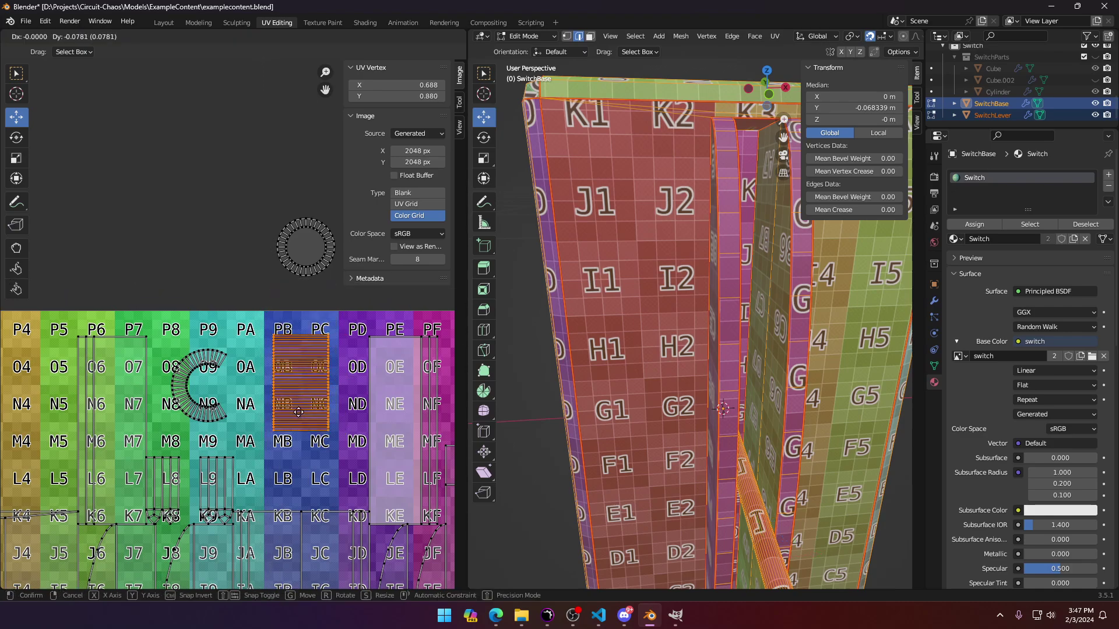
{"action": "left_click", "coordinate": [299, 473]}
Step: Move the lever's circular cap island onto cells OB and OC, above the striped island
{"action": "left_click", "coordinate": [304, 252]}
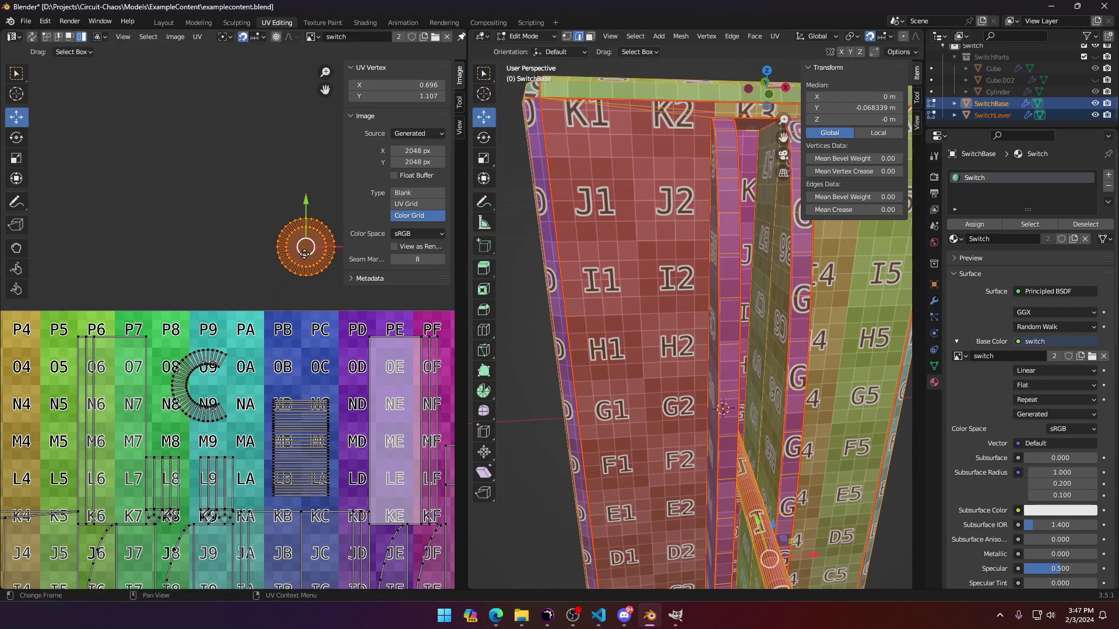
{"action": "left_click_drag", "start_coordinate": [304, 252], "coordinate": [296, 356]}
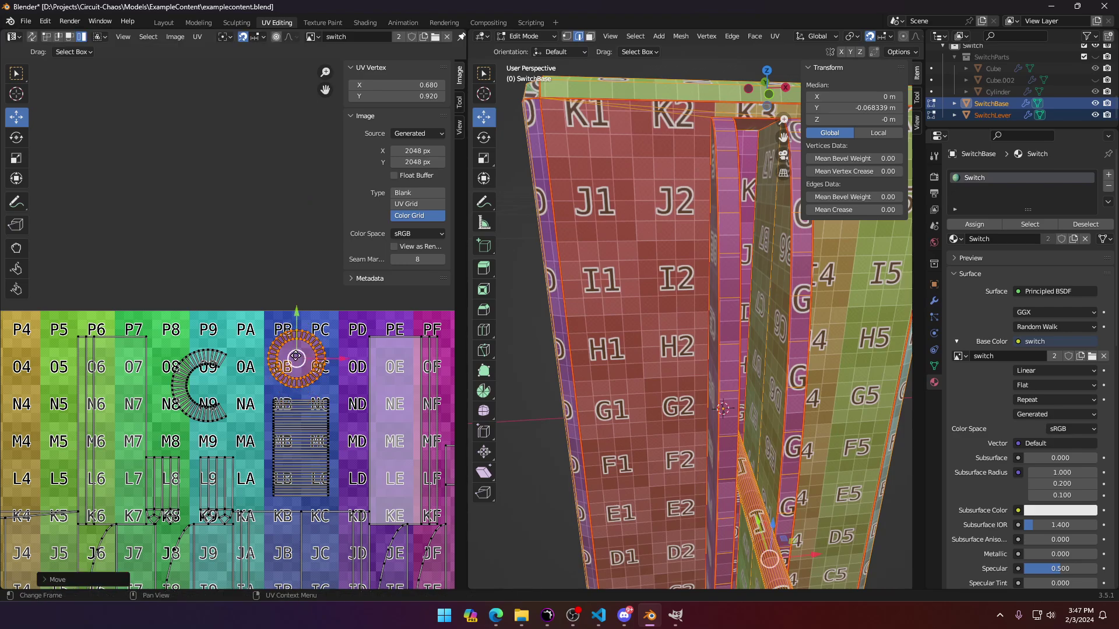
{"action": "scroll", "coordinate": [296, 356], "scroll_direction": "down", "scroll_amount": 5}
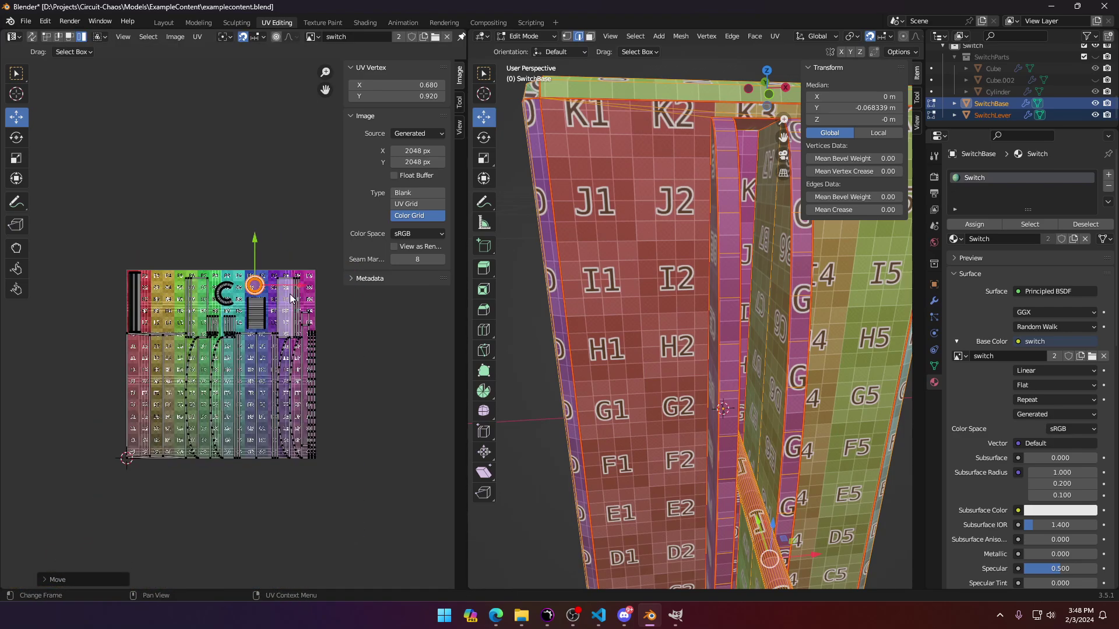
Step: Select all UV islands and scale them together to about 0.96, leaving a margin inside the color grid's border
{"action": "key", "text": "a"}
{"action": "scroll", "coordinate": [299, 413], "scroll_direction": "up", "scroll_amount": 4}
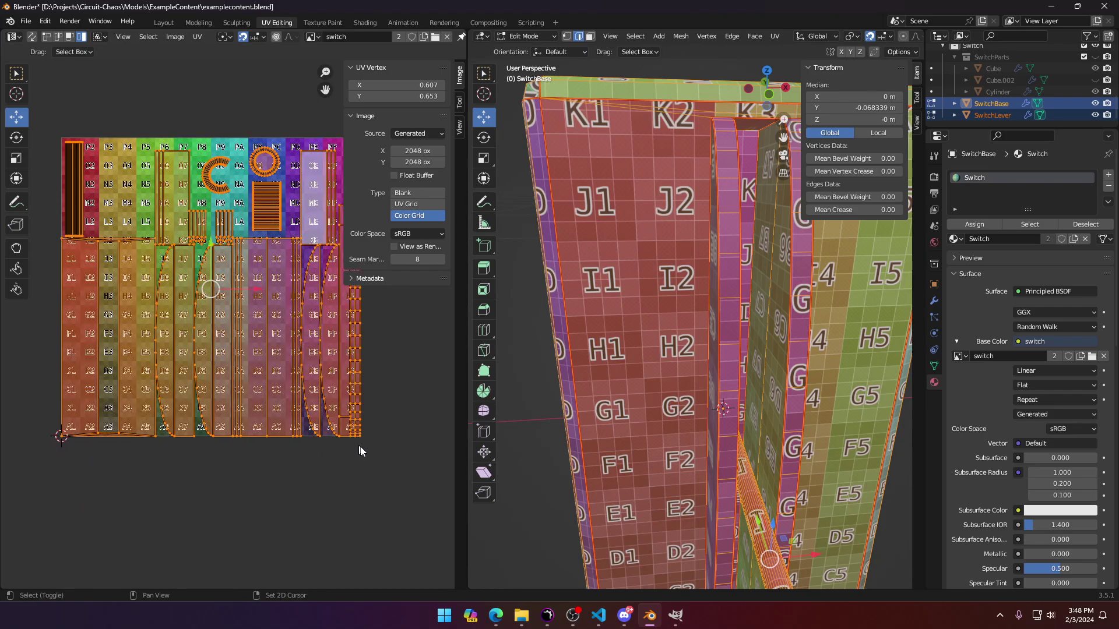
{"action": "key", "text": "s"}
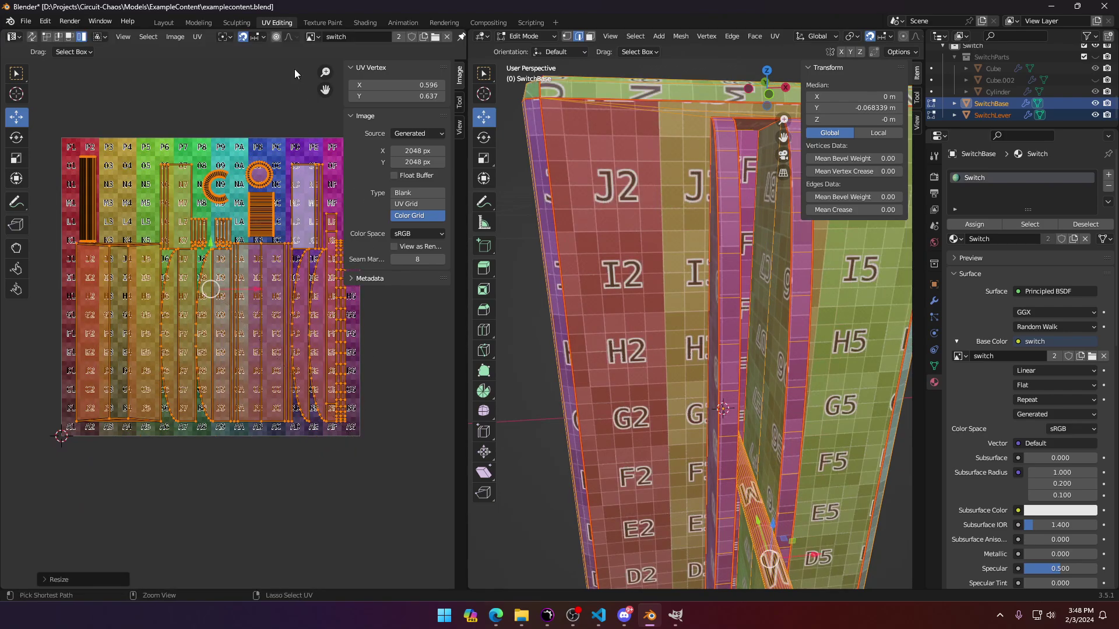
{"action": "key", "text": "Escape"}
{"action": "middle_click_drag", "start_coordinate": [348, 443], "coordinate": [333, 450]}
{"action": "key", "text": "s"}
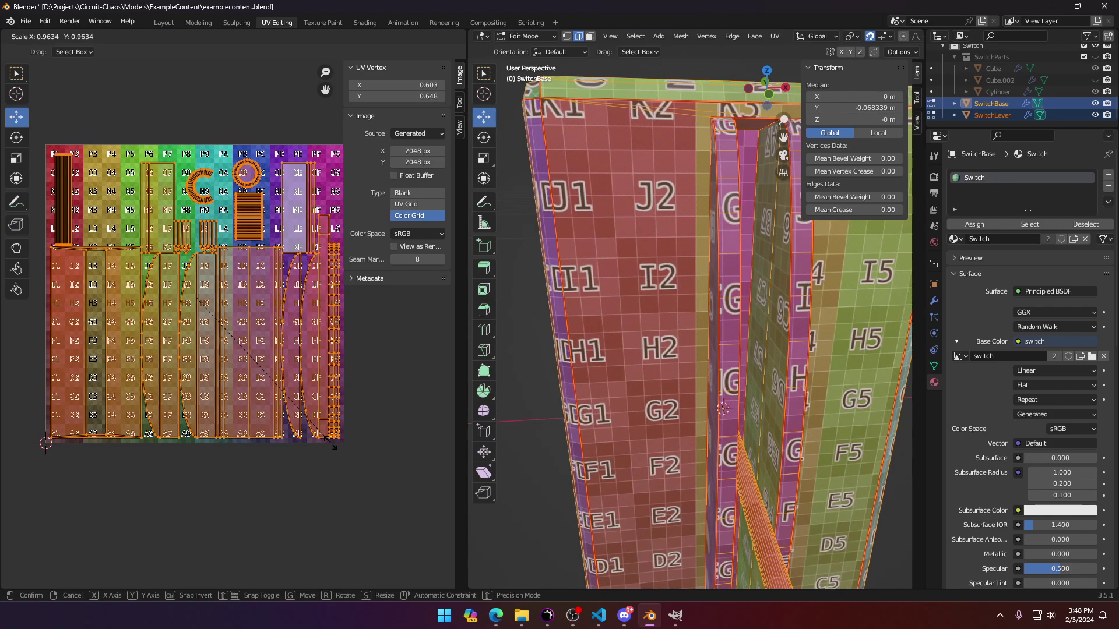
{"action": "left_click", "coordinate": [329, 443]}
{"action": "middle_click_drag", "start_coordinate": [291, 460], "coordinate": [319, 494], "text": "shift"}
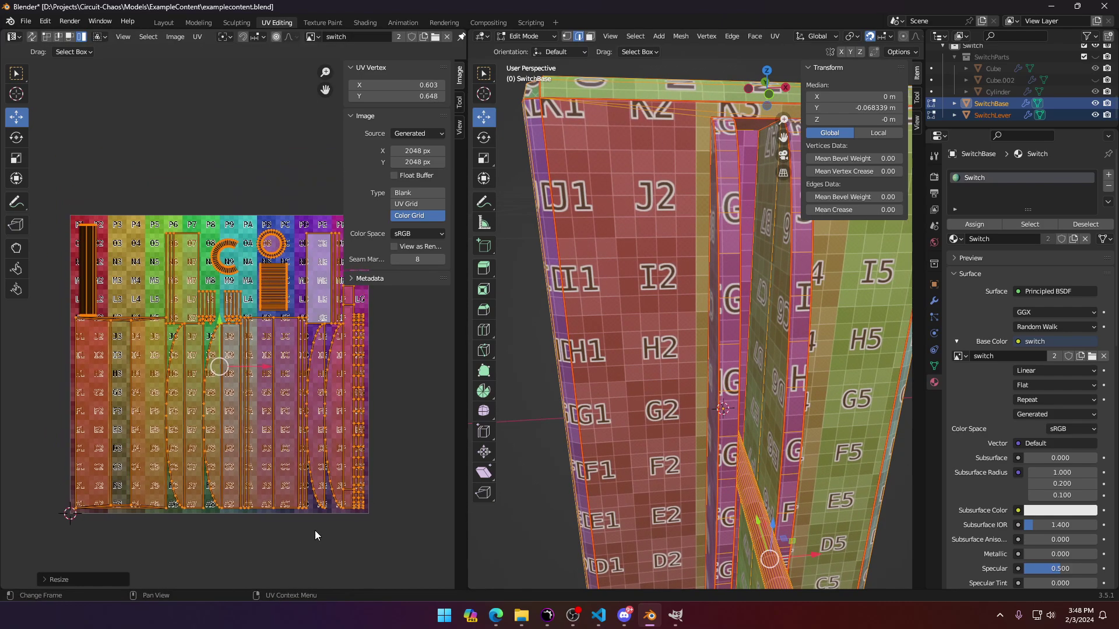
Step: Select the base's wide face island below K1–K5 and scale it down slightly to separate it from its neighbours
{"action": "middle_click_drag", "start_coordinate": [134, 442], "coordinate": [237, 515]}
{"action": "left_click", "coordinate": [250, 439]}
{"action": "scroll", "coordinate": [250, 440], "scroll_direction": "up", "scroll_amount": 5}
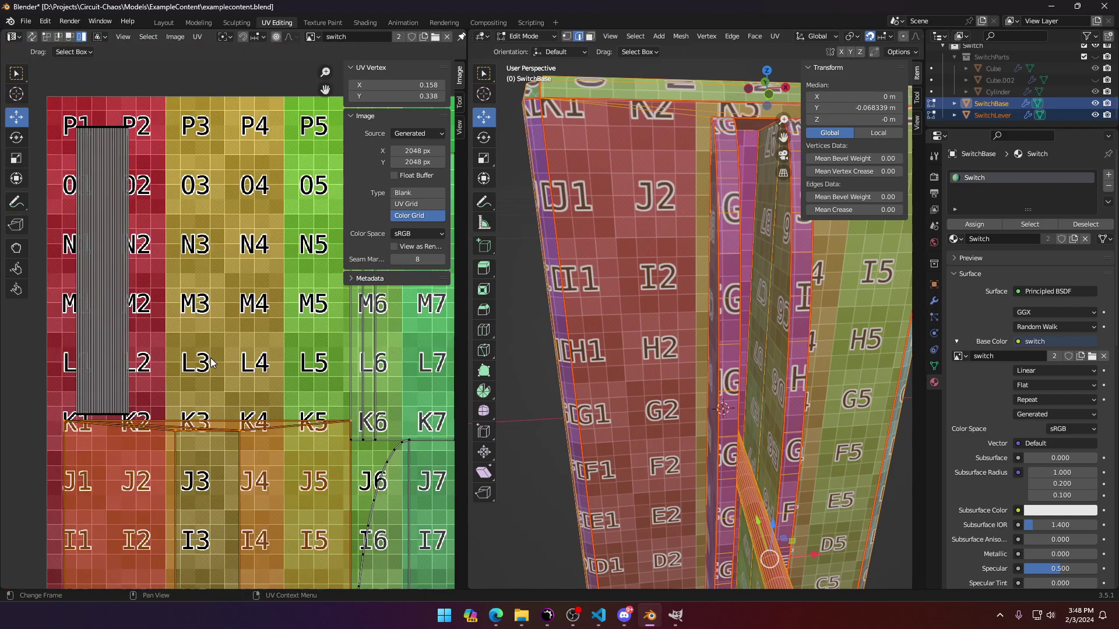
{"action": "middle_click_drag", "start_coordinate": [301, 379], "coordinate": [296, 331]}
{"action": "key", "text": "s"}
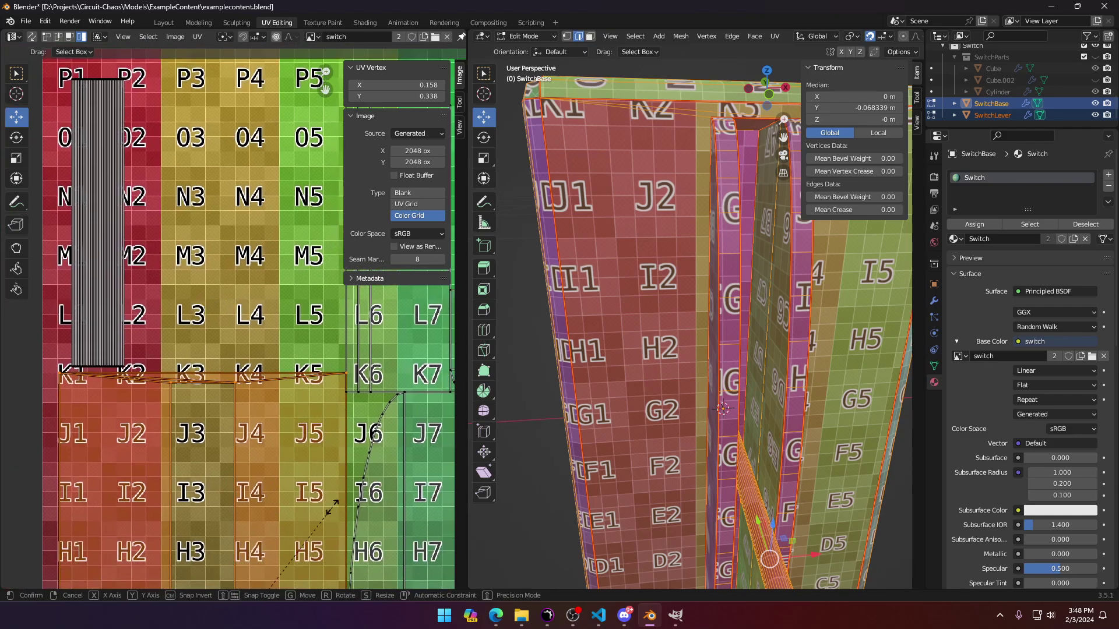
{"action": "left_click", "coordinate": [359, 455]}
{"action": "middle_click_drag", "start_coordinate": [358, 450], "coordinate": [279, 442]}
{"action": "scroll", "coordinate": [292, 430], "scroll_direction": "up", "scroll_amount": 2}
{"action": "left_click", "coordinate": [333, 406]}
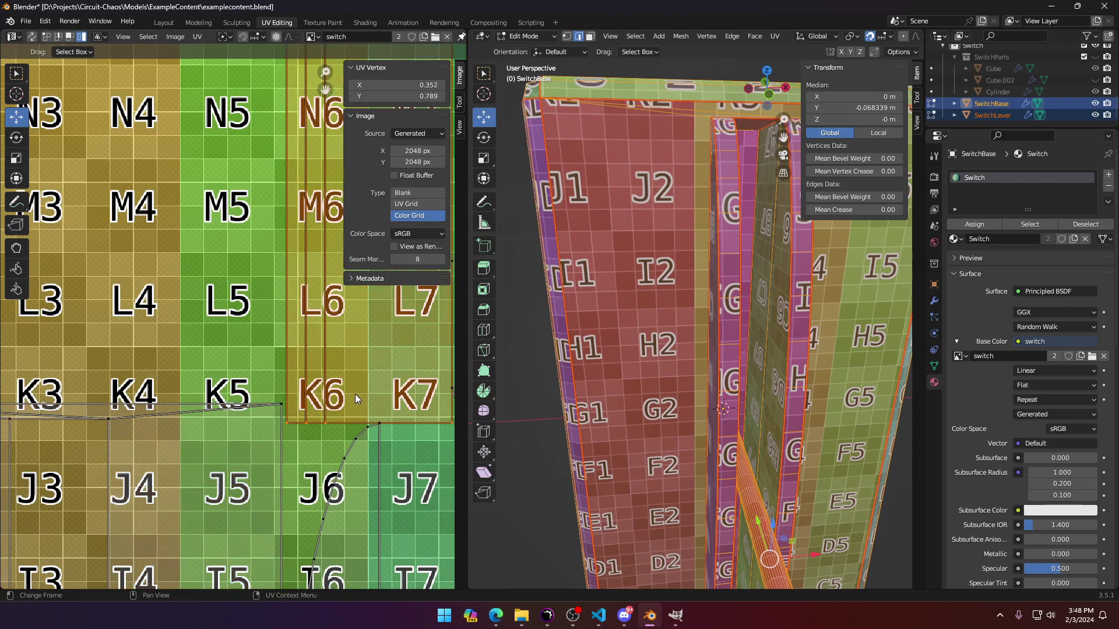
{"action": "middle_click_drag", "start_coordinate": [376, 393], "coordinate": [173, 425]}
{"action": "left_click", "coordinate": [288, 412], "text": "shift"}
{"action": "left_click", "coordinate": [265, 433], "text": "shift"}
{"action": "scroll", "coordinate": [266, 435], "scroll_direction": "down", "scroll_amount": 2}
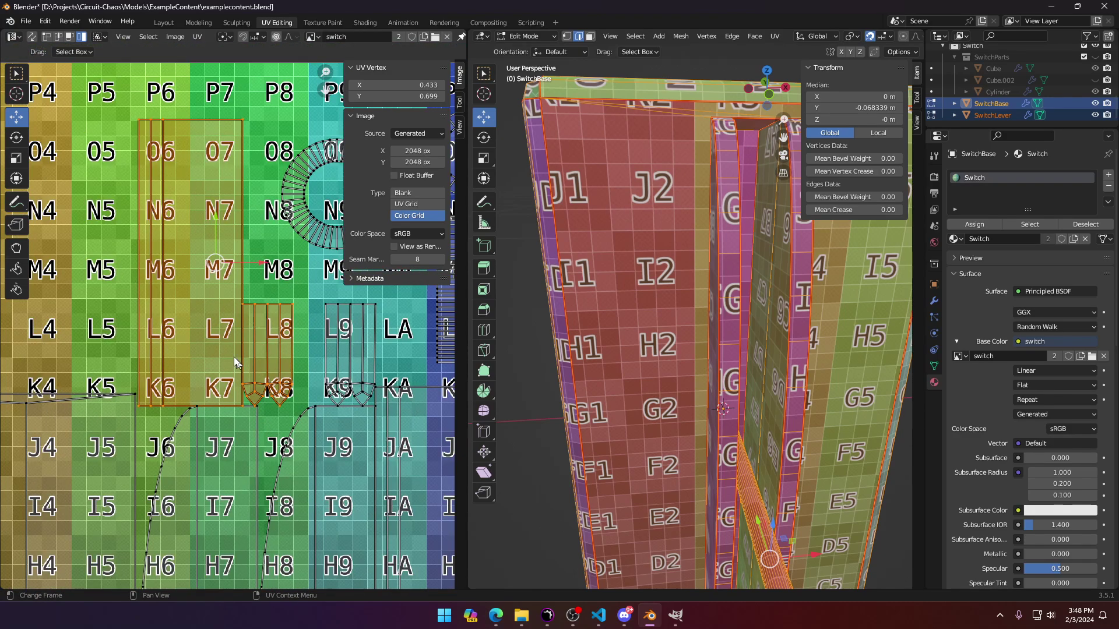
{"action": "left_click", "coordinate": [233, 358]}
{"action": "key", "text": "s"}
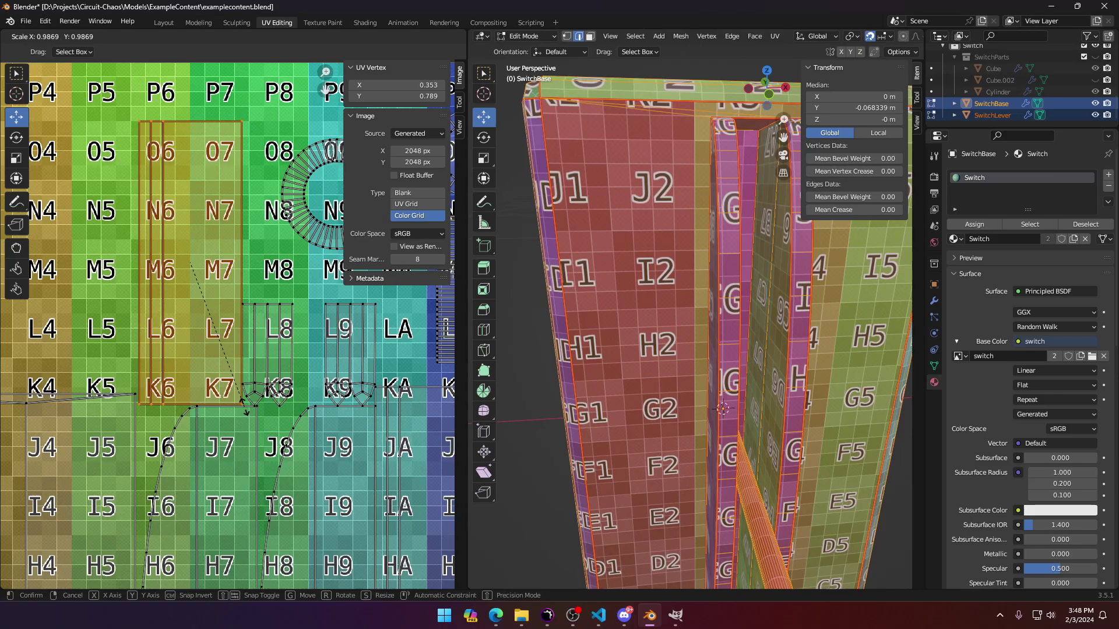
{"action": "left_click", "coordinate": [257, 406]}
Step: Select the two curved base side islands below K7 and K9 and scale them down slightly to leave a gap around them
{"action": "left_click", "coordinate": [256, 428]}
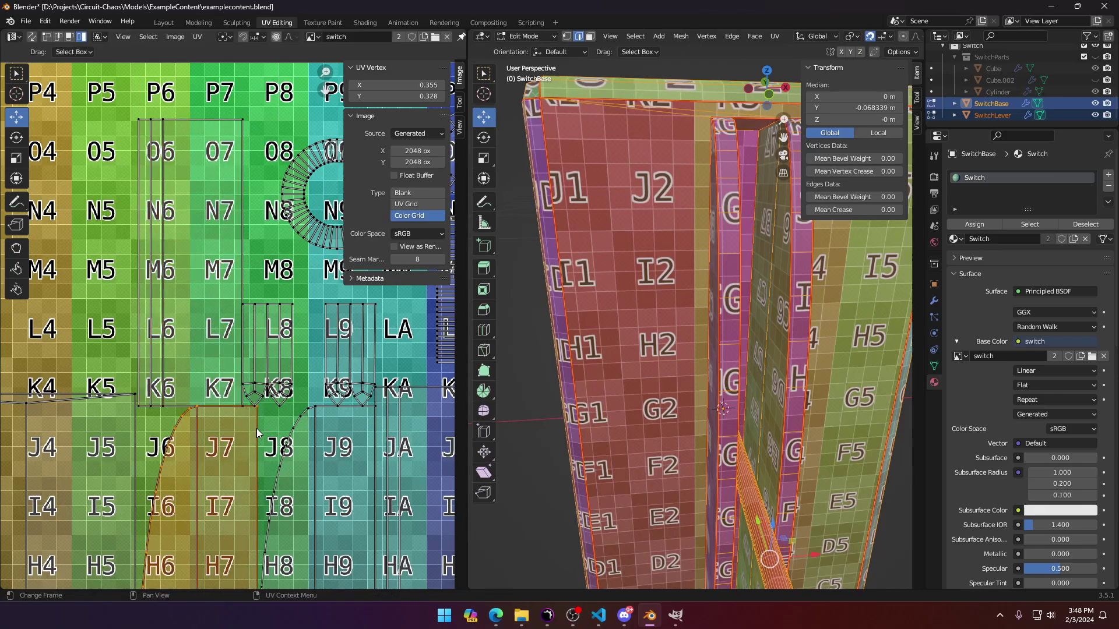
{"action": "left_click", "coordinate": [325, 456], "text": "shift"}
{"action": "middle_click_drag", "start_coordinate": [289, 441], "coordinate": [269, 270], "text": "shift"}
{"action": "scroll", "coordinate": [315, 386], "scroll_direction": "down", "scroll_amount": 3}
{"action": "middle_click_drag", "start_coordinate": [314, 385], "coordinate": [242, 355], "text": "shift"}
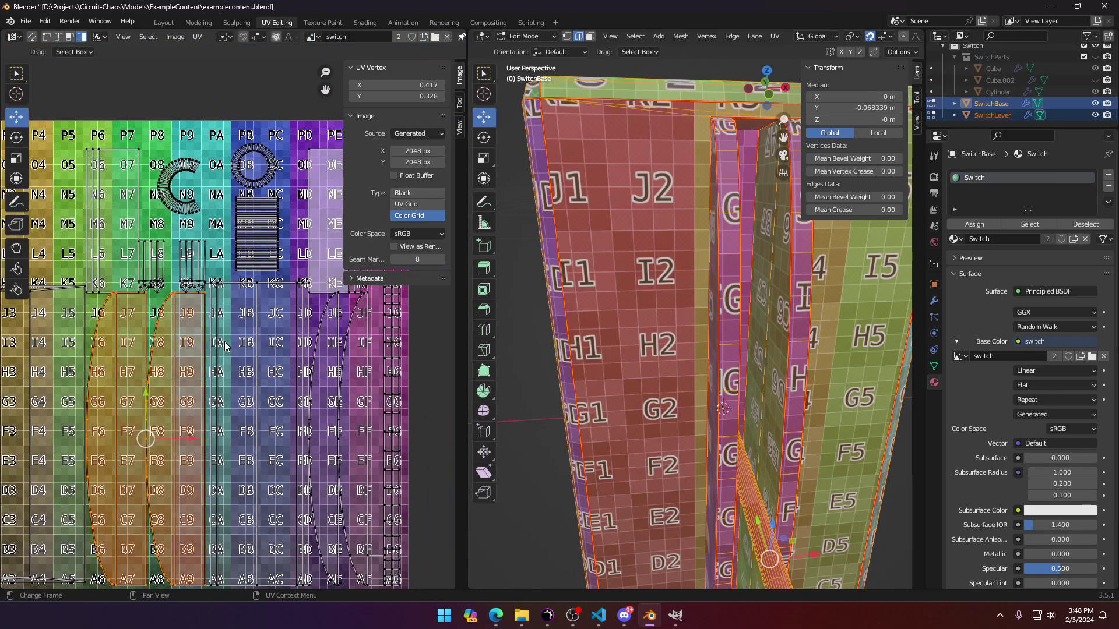
{"action": "scroll", "coordinate": [260, 286], "scroll_direction": "up", "scroll_amount": 6}
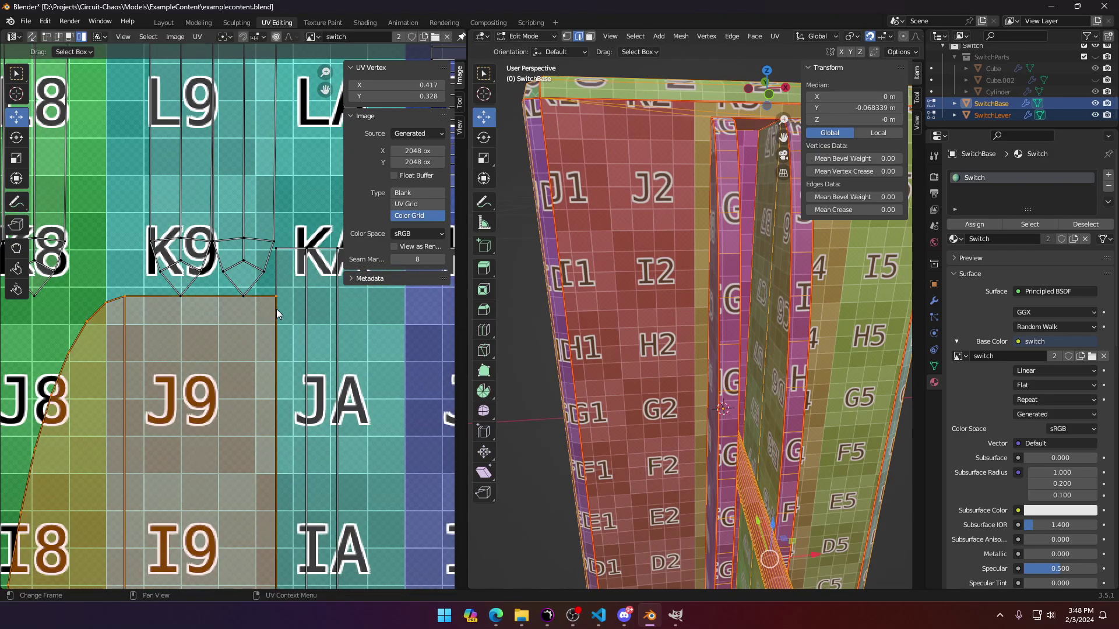
{"action": "key", "text": "s"}
{"action": "left_click", "coordinate": [272, 323]}
Step: Select the two narrow curved base islands at JE and JF and scale them down slightly, clear of the islands above
{"action": "left_click", "coordinate": [331, 302]}
{"action": "middle_click_drag", "start_coordinate": [283, 337], "coordinate": [103, 323], "text": "shift"}
{"action": "scroll", "coordinate": [230, 338], "scroll_direction": "down", "scroll_amount": 2}
{"action": "middle_click_drag", "start_coordinate": [230, 340], "coordinate": [129, 362], "text": "shift"}
{"action": "left_click", "coordinate": [255, 326]}
{"action": "scroll", "coordinate": [233, 336], "scroll_direction": "down", "scroll_amount": 2}
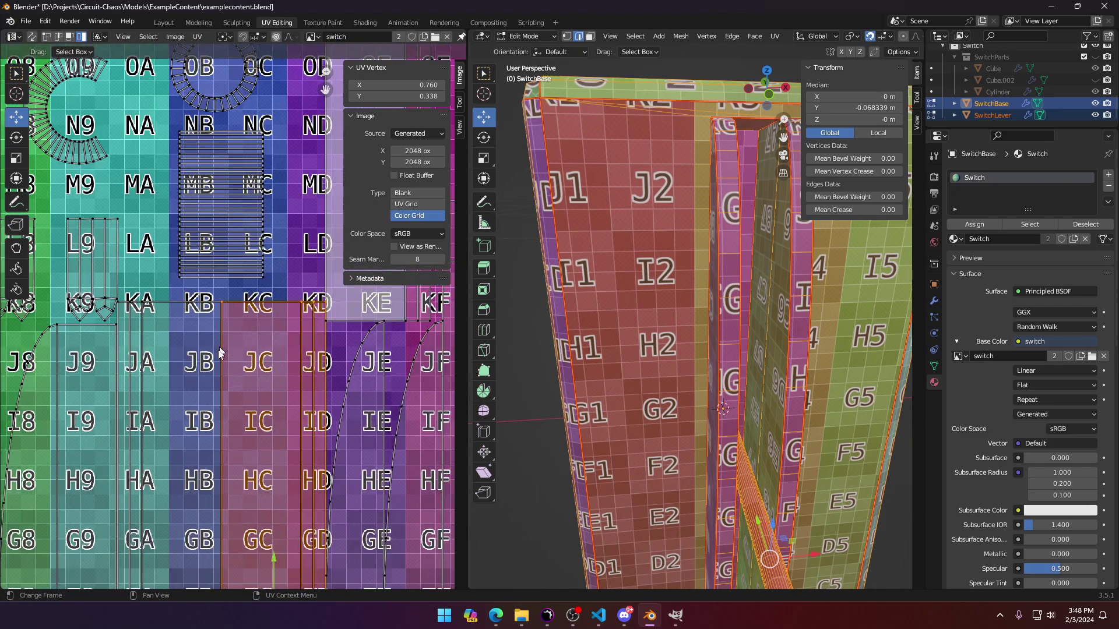
{"action": "middle_click_drag", "start_coordinate": [341, 380], "coordinate": [209, 362]}
{"action": "left_click", "coordinate": [301, 367]}
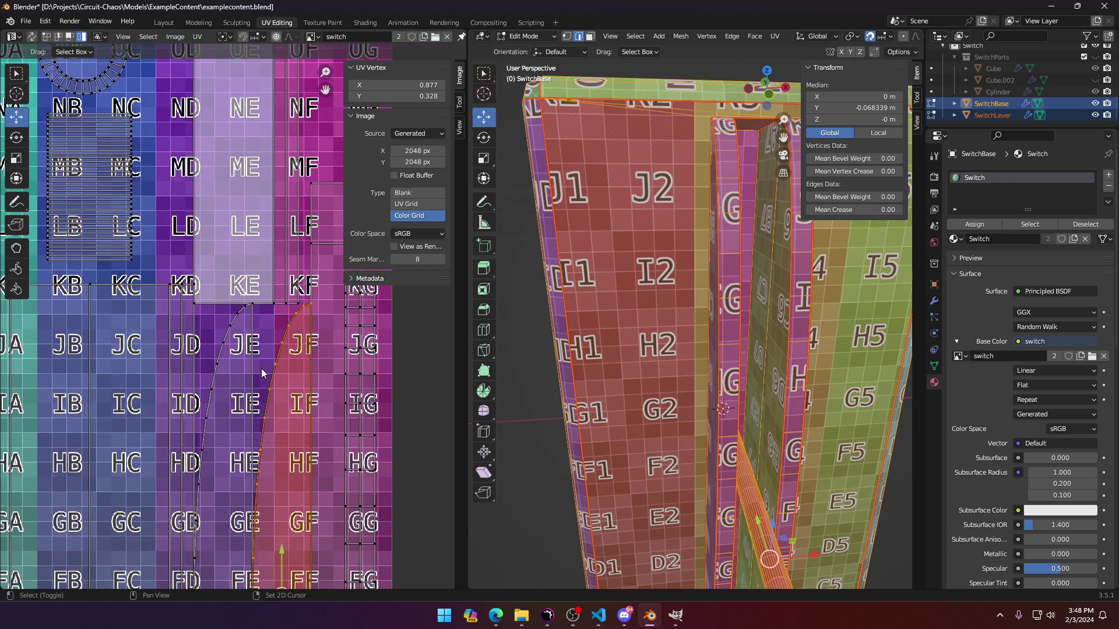
{"action": "left_click", "coordinate": [244, 369], "text": "shift"}
{"action": "scroll", "coordinate": [281, 280], "scroll_direction": "up", "scroll_amount": 4}
{"action": "key", "text": "s"}
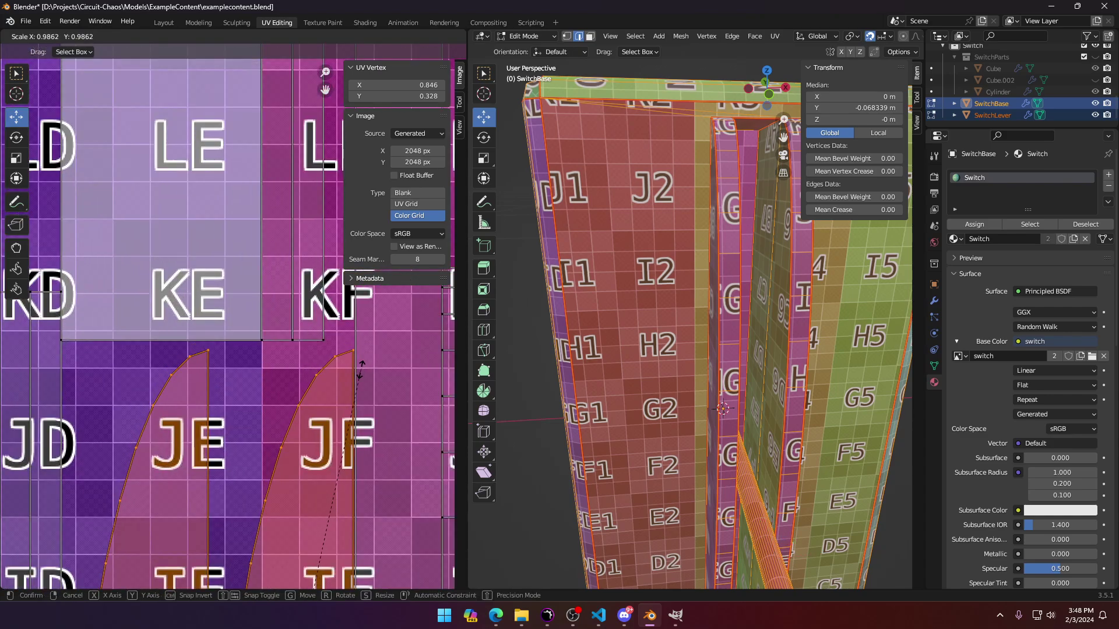
{"action": "left_click", "coordinate": [361, 372]}
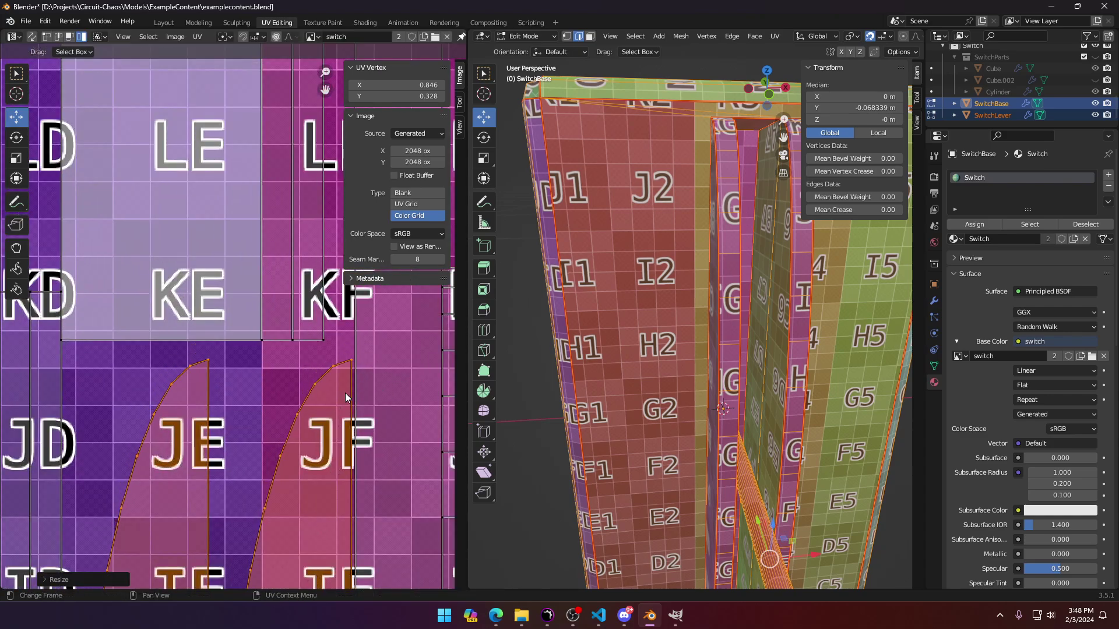
Step: Select the tall strip islands running down from LF and KG and nudge them along X to about 0.958
{"action": "scroll", "coordinate": [294, 394], "scroll_direction": "down", "scroll_amount": 4}
{"action": "scroll", "coordinate": [293, 394], "scroll_direction": "down", "scroll_amount": 2}
{"action": "middle_click_drag", "start_coordinate": [813, 382], "coordinate": [753, 352]}
{"action": "mouse_move", "coordinate": [321, 426]}
{"action": "middle_mouse_down"}
{"action": "mouse_move", "coordinate": [363, 399]}
{"action": "mouse_move", "coordinate": [327, 408]}
{"action": "middle_mouse_up"}
{"action": "left_click", "coordinate": [295, 383]}
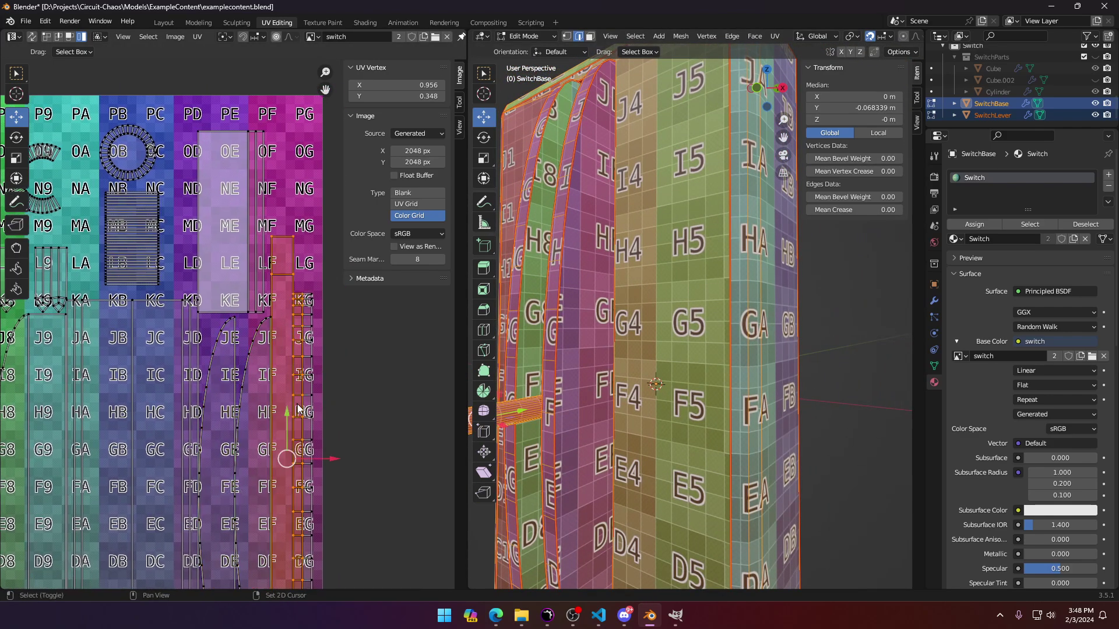
{"action": "left_click_drag", "start_coordinate": [330, 462], "coordinate": [337, 458]}
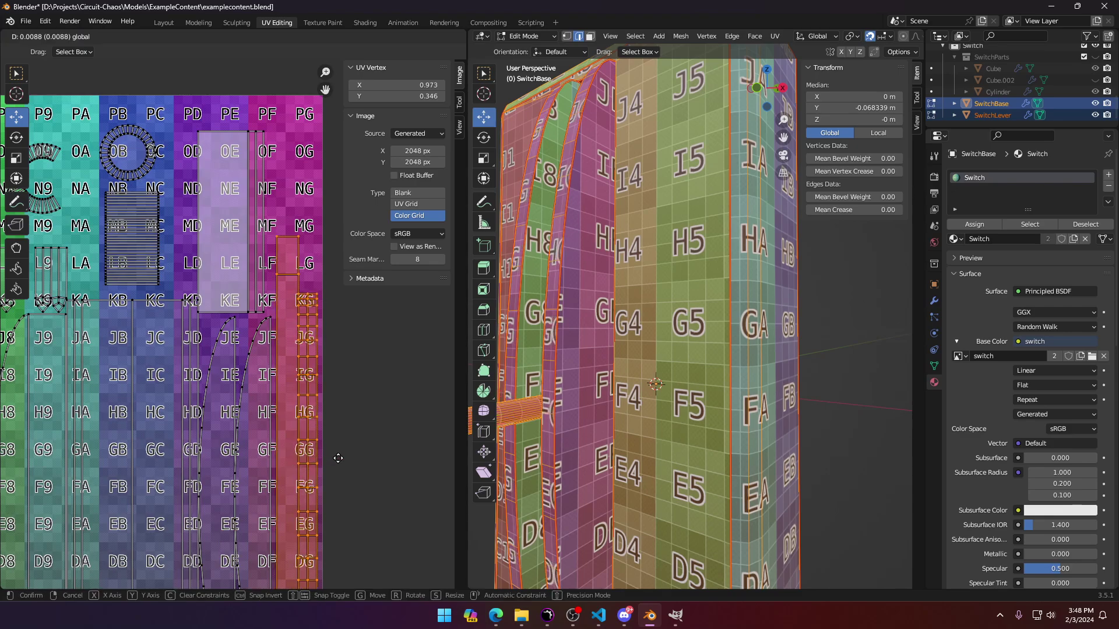
{"action": "middle_click_drag", "start_coordinate": [281, 498], "coordinate": [307, 427]}
{"action": "key", "text": "g"}
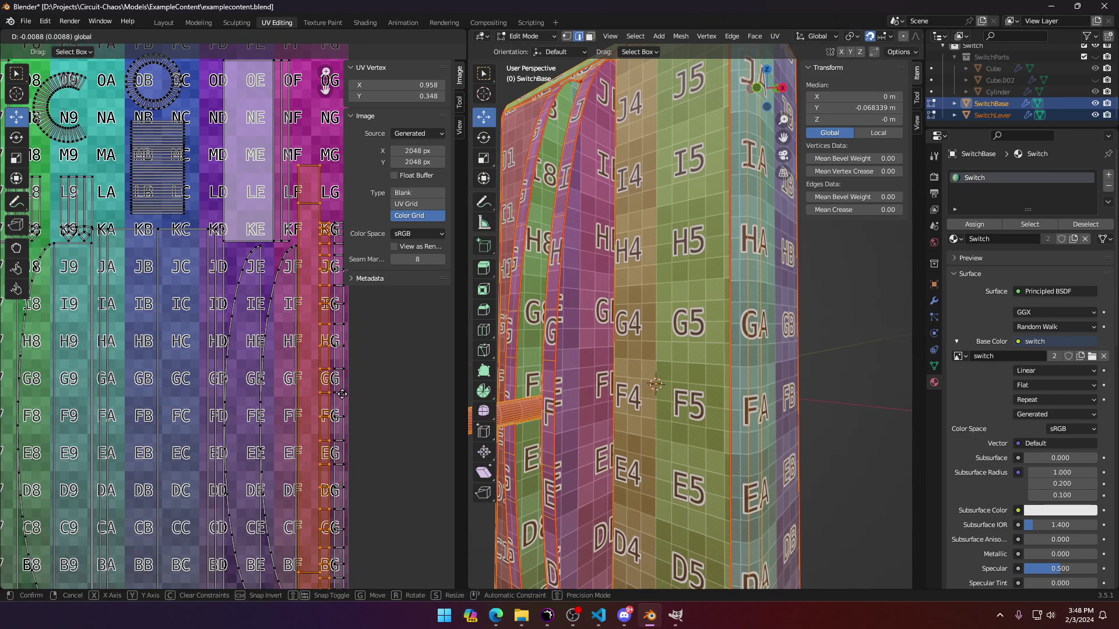
{"action": "left_click", "coordinate": [342, 394]}
Step: In face select mode, pick one curved rim strip of the lever slot and move its UV island along X outside the color grid
{"action": "middle_click_drag", "start_coordinate": [574, 402], "coordinate": [615, 411]}
{"action": "scroll", "coordinate": [654, 149], "scroll_direction": "down", "scroll_amount": 2}
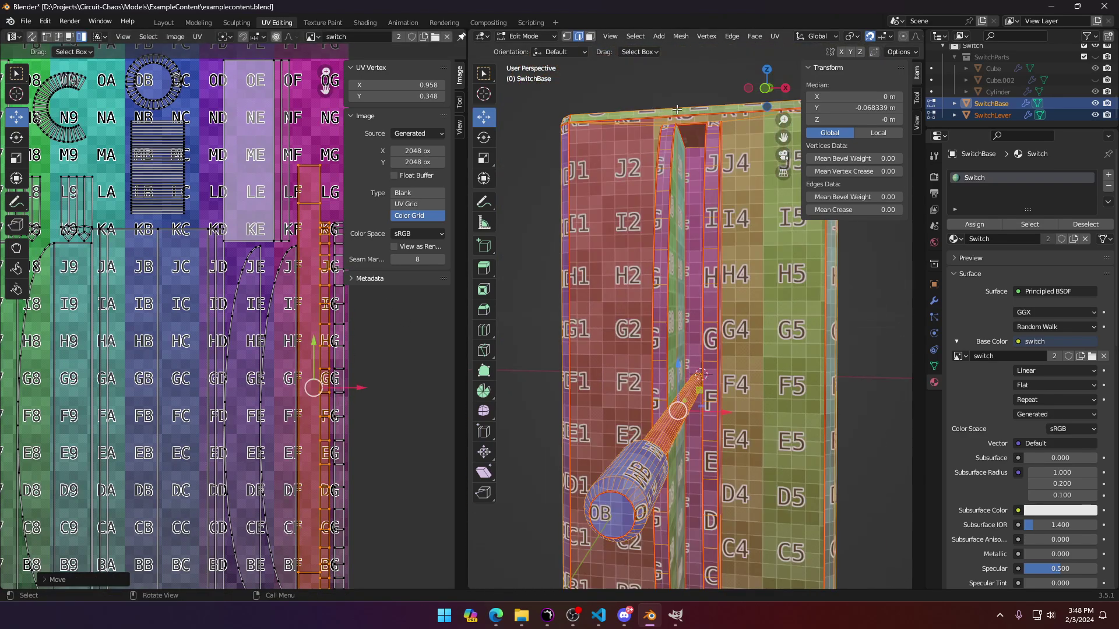
{"action": "left_click", "coordinate": [670, 130]}
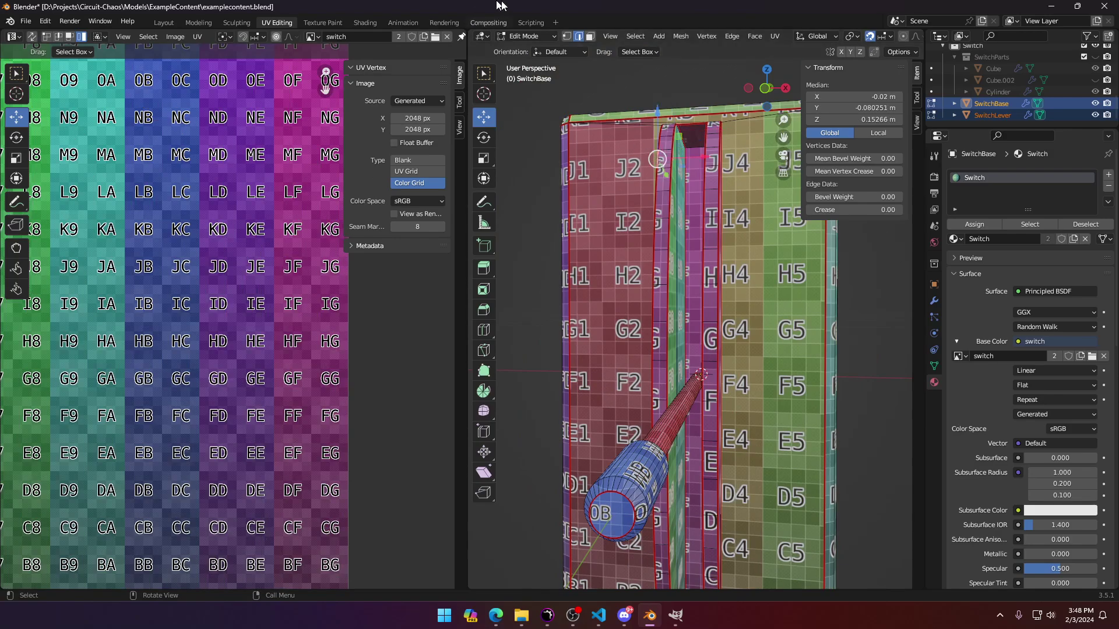
{"action": "key", "text": "3"}
{"action": "left_click", "coordinate": [671, 126]}
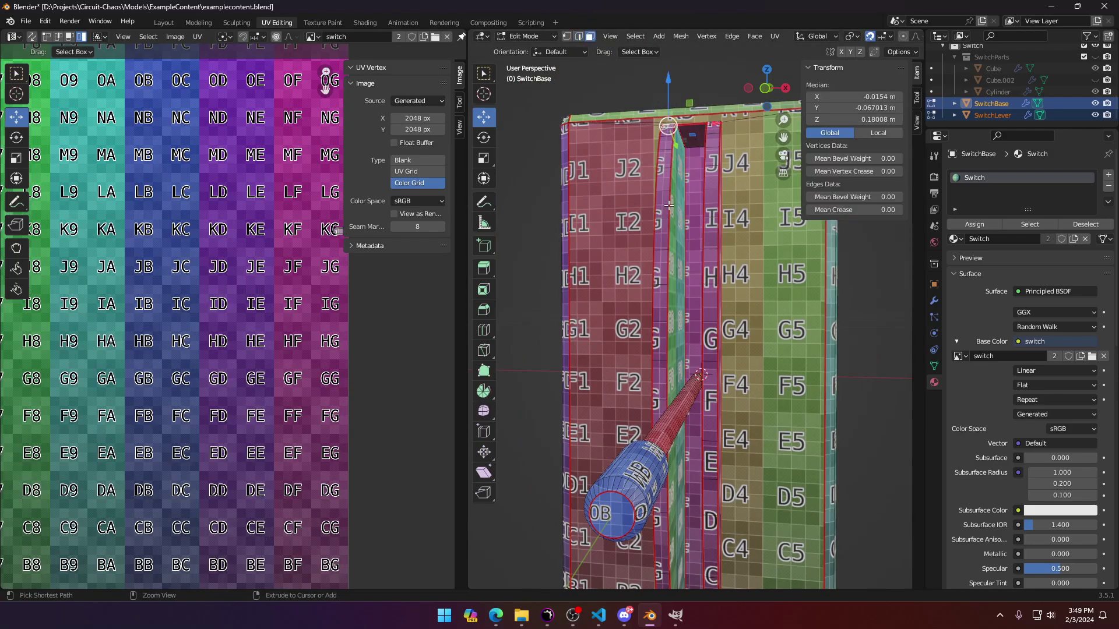
{"action": "left_click", "coordinate": [675, 198], "text": "ctrl"}
{"action": "middle_click_drag", "start_coordinate": [726, 153], "coordinate": [699, 285]}
{"action": "scroll", "coordinate": [722, 199], "scroll_direction": "up", "scroll_amount": 2}
{"action": "left_click", "coordinate": [718, 191]}
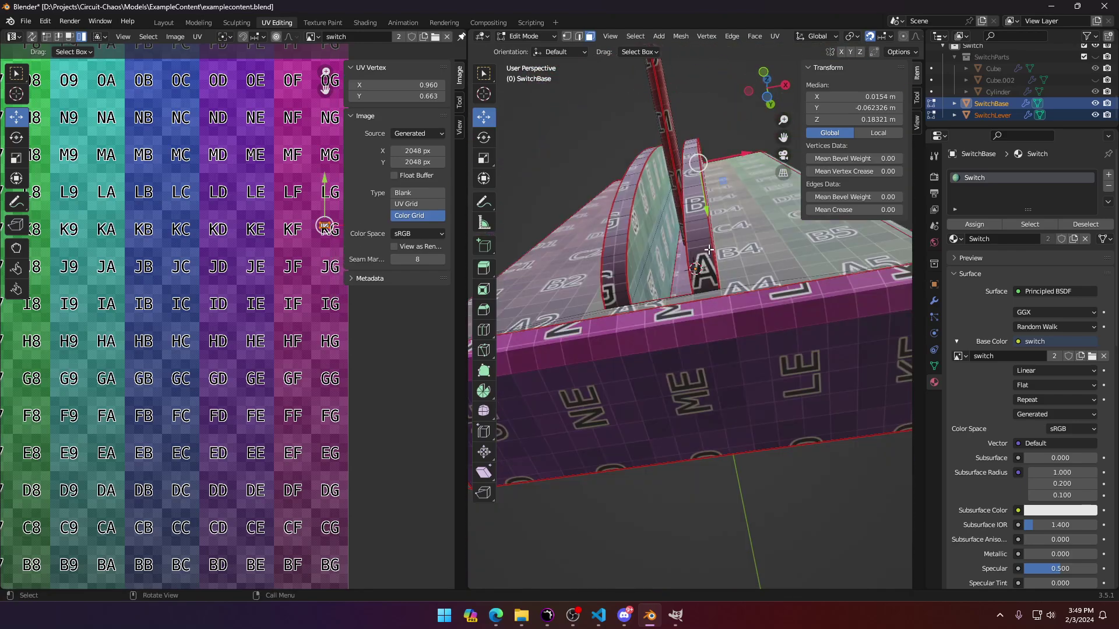
{"action": "left_click", "coordinate": [699, 285], "text": "ctrl"}
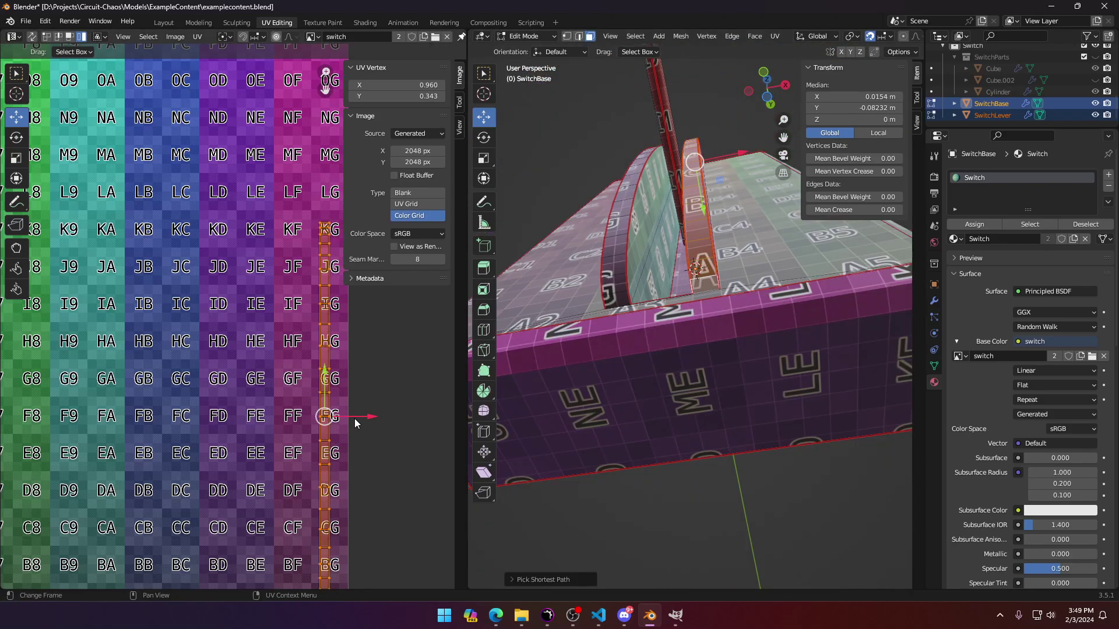
{"action": "left_click_drag", "start_coordinate": [359, 419], "coordinate": [442, 417]}
Step: Show the UVs of all faces and move the rim strip beside its matching rim strip along X, just outside the grid
{"action": "key", "text": "a"}
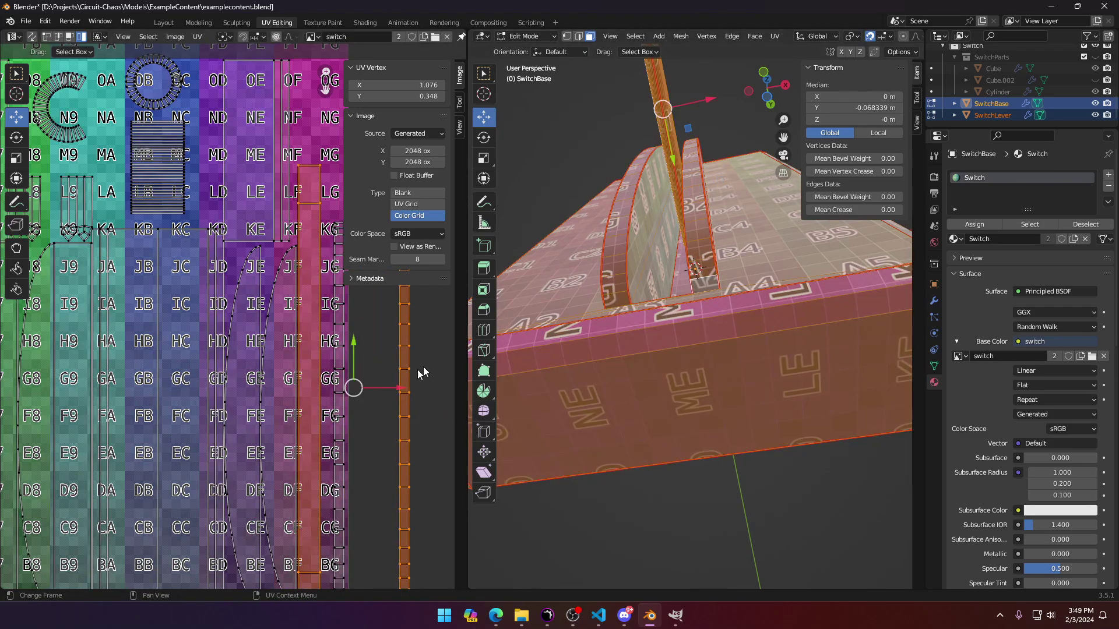
{"action": "key", "text": "g"}
{"action": "key", "text": "x"}
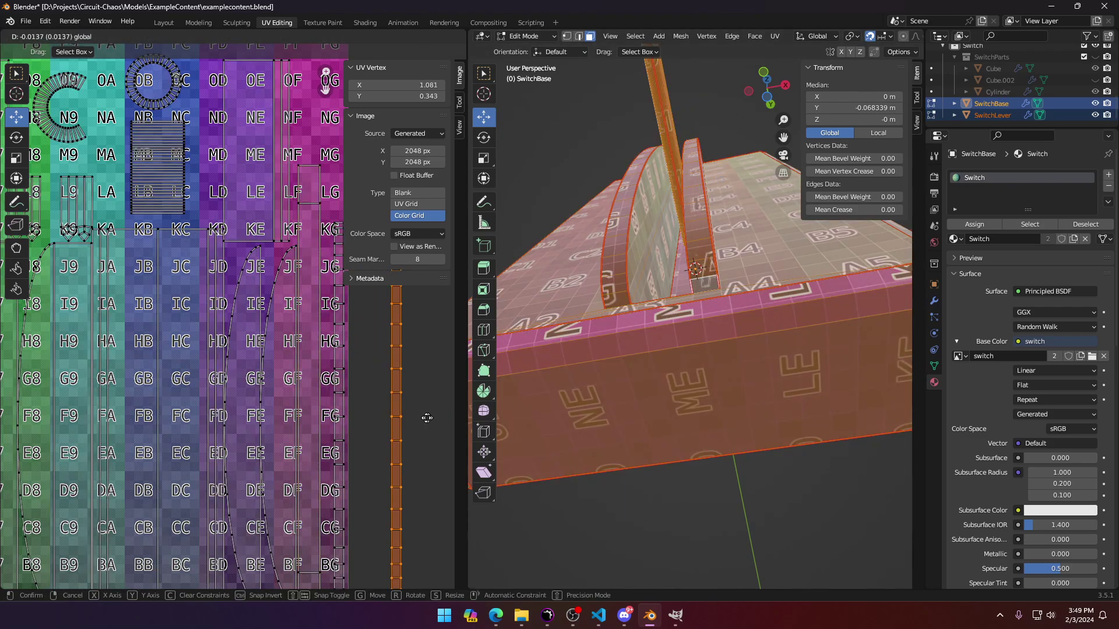
{"action": "left_click", "coordinate": [378, 417]}
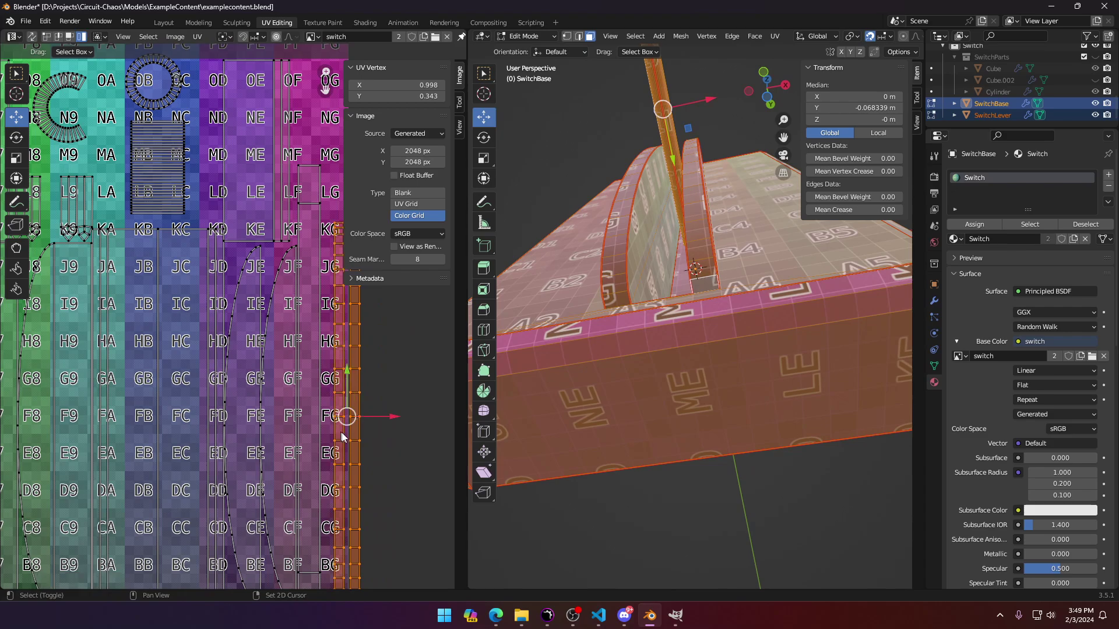
Step: Move both rim strip islands together along X to about 0.975, inside the grid with a small margin at its border
{"action": "key", "text": "g"}
{"action": "key", "text": "x"}
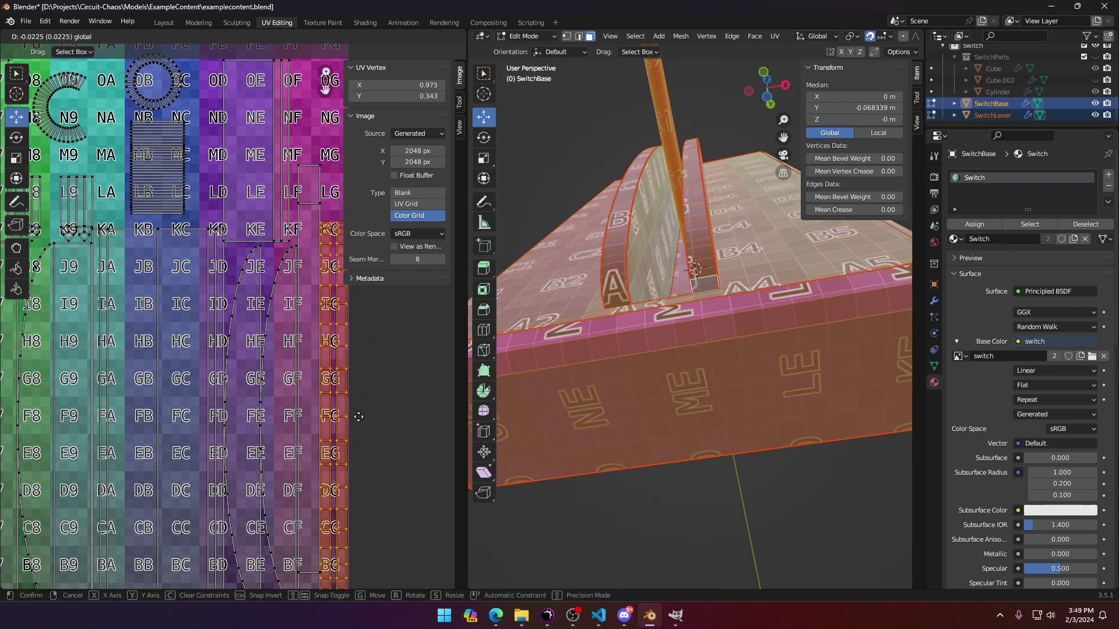
{"action": "left_click", "coordinate": [358, 417]}
{"action": "scroll", "coordinate": [273, 326], "scroll_direction": "up", "scroll_amount": 3}
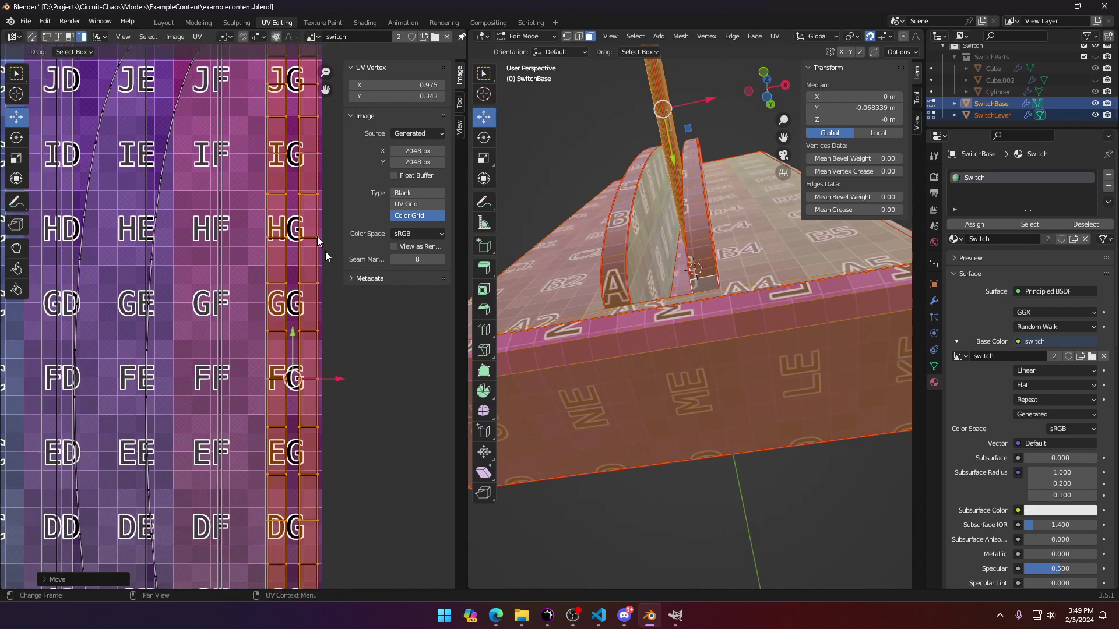
{"action": "scroll", "coordinate": [327, 291], "scroll_direction": "up", "scroll_amount": 2}
{"action": "left_click_drag", "start_coordinate": [371, 412], "coordinate": [374, 412]}
Step: Select the tall strip island below LF and nudge it along X to 0.933, leaving a gap beside the rim strips
{"action": "scroll", "coordinate": [376, 392], "scroll_direction": "down", "scroll_amount": 3}
{"action": "middle_click_drag", "start_coordinate": [321, 359], "coordinate": [345, 587], "text": "shift"}
{"action": "left_click", "coordinate": [273, 371]}
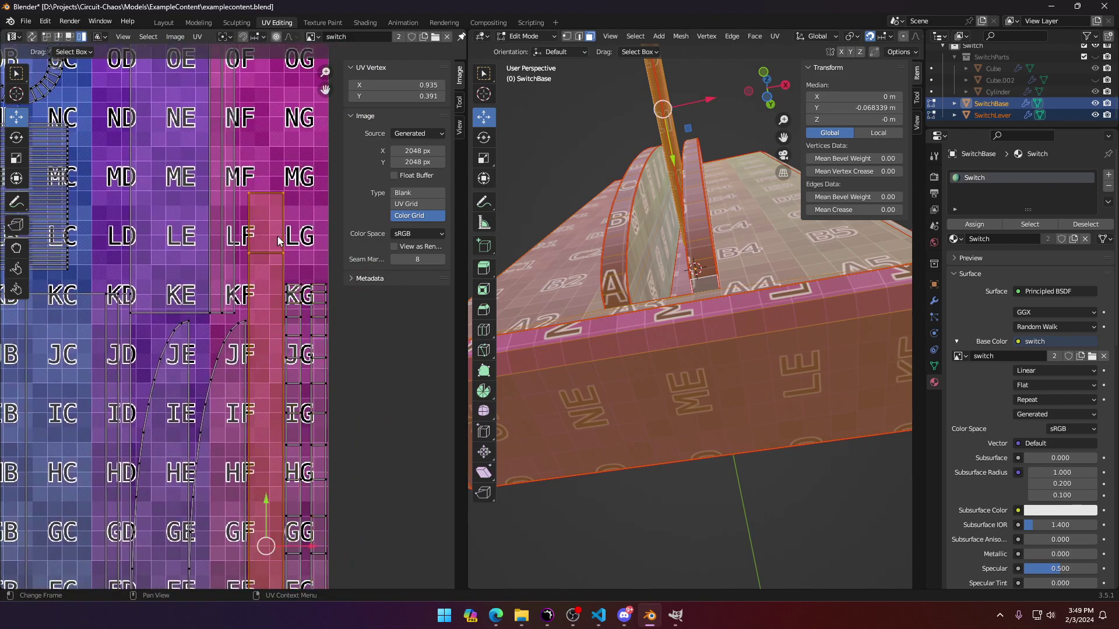
{"action": "middle_click_drag", "start_coordinate": [281, 212], "coordinate": [287, 82], "text": "shift"}
{"action": "scroll", "coordinate": [302, 365], "scroll_direction": "up", "scroll_amount": 3}
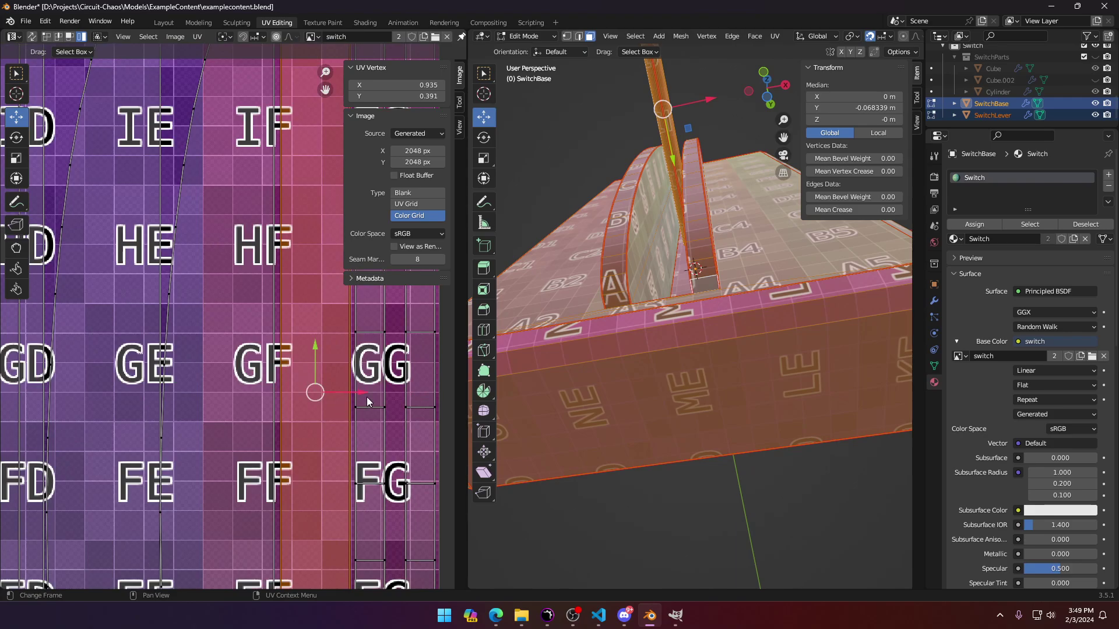
{"action": "left_click_drag", "start_coordinate": [366, 401], "coordinate": [357, 401]}
{"action": "scroll", "coordinate": [325, 404], "scroll_direction": "down", "scroll_amount": 4}
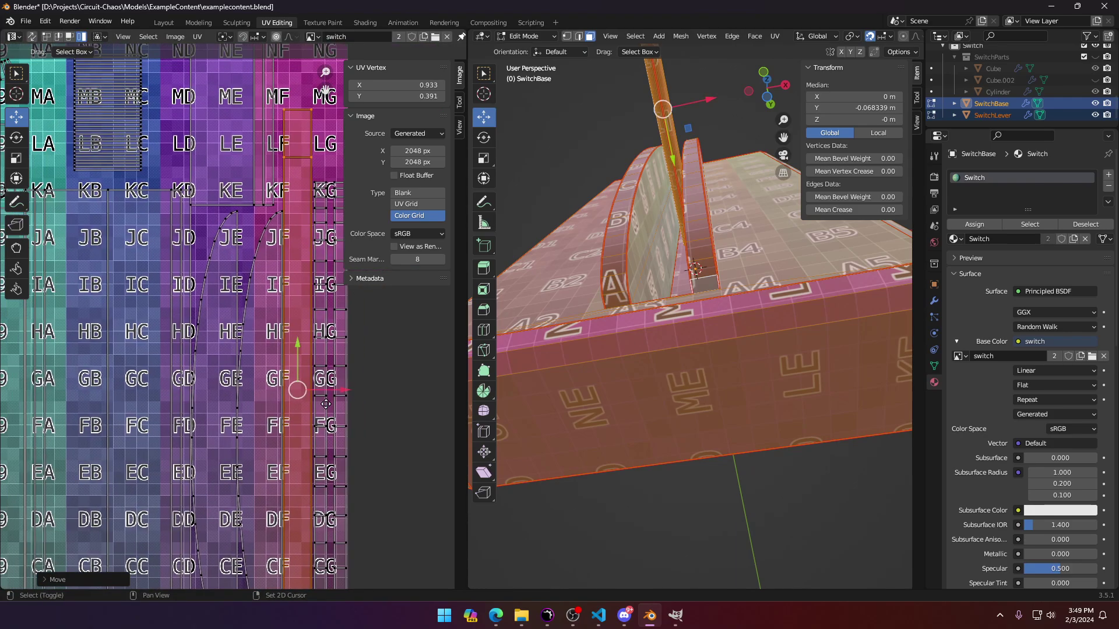
Step: Select the wide base island spanning OE to KE and raise it to Y 0.820, clear of the curved islands below
{"action": "middle_click_drag", "start_coordinate": [325, 404], "coordinate": [361, 526], "text": "shift"}
{"action": "key", "text": "a"}
{"action": "middle_click_drag", "start_coordinate": [226, 339], "coordinate": [237, 426]}
{"action": "left_click", "coordinate": [251, 386]}
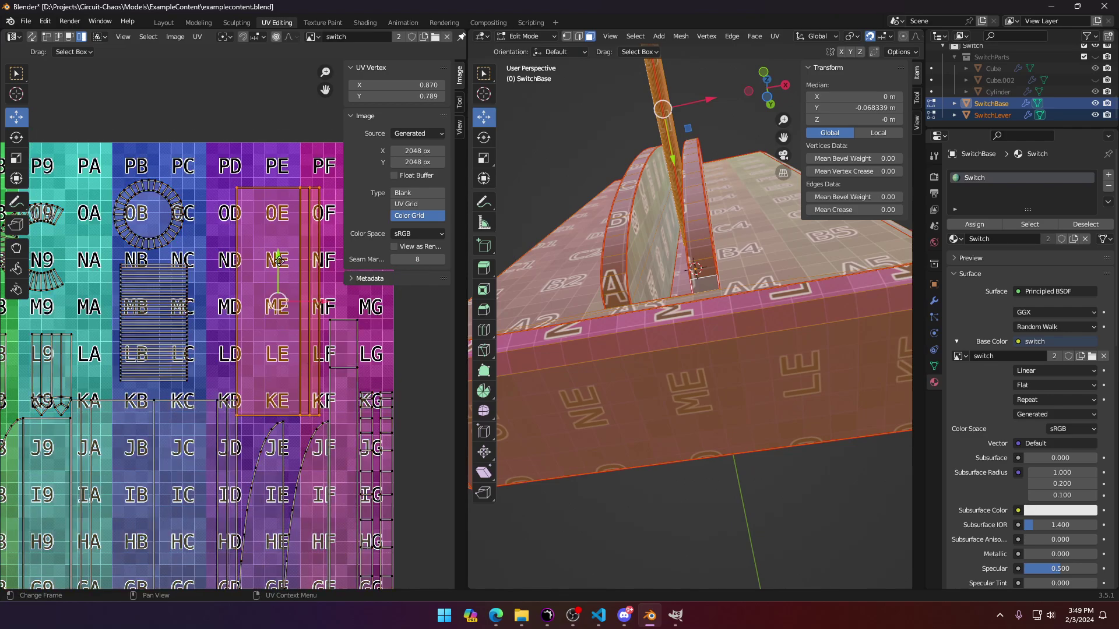
{"action": "left_click_drag", "start_coordinate": [277, 261], "coordinate": [278, 235]}
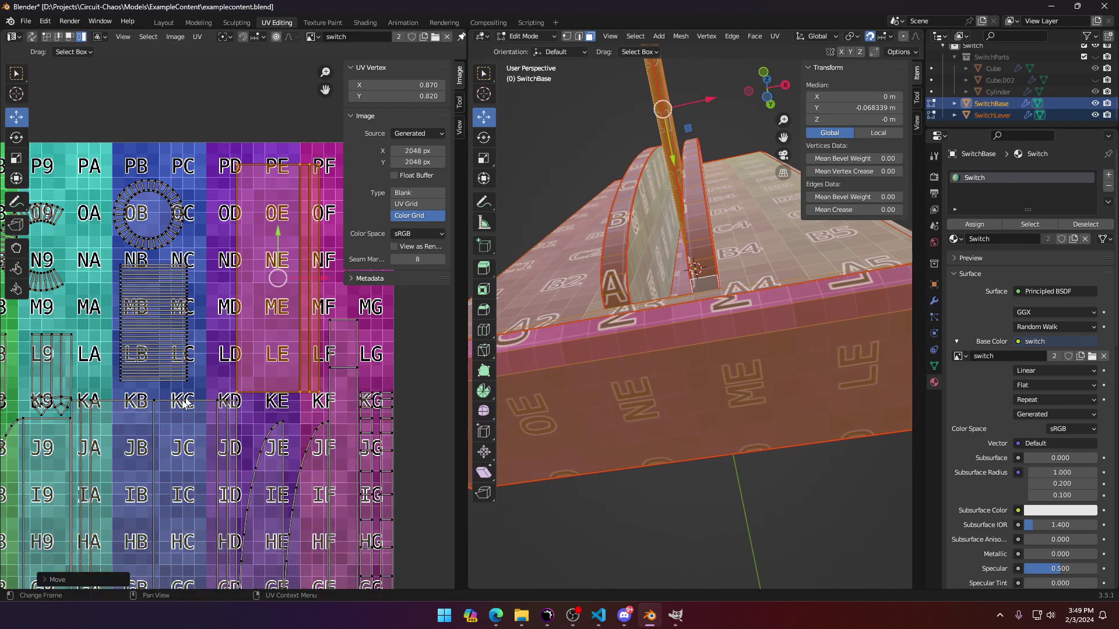
Step: Select the two pointed islands at L9 and K9 and move them about -0.034 along X, close beside the matching pair at K8
{"action": "middle_click_drag", "start_coordinate": [150, 419], "coordinate": [232, 374]}
{"action": "key", "text": "alt+a"}
{"action": "left_click", "coordinate": [247, 365]}
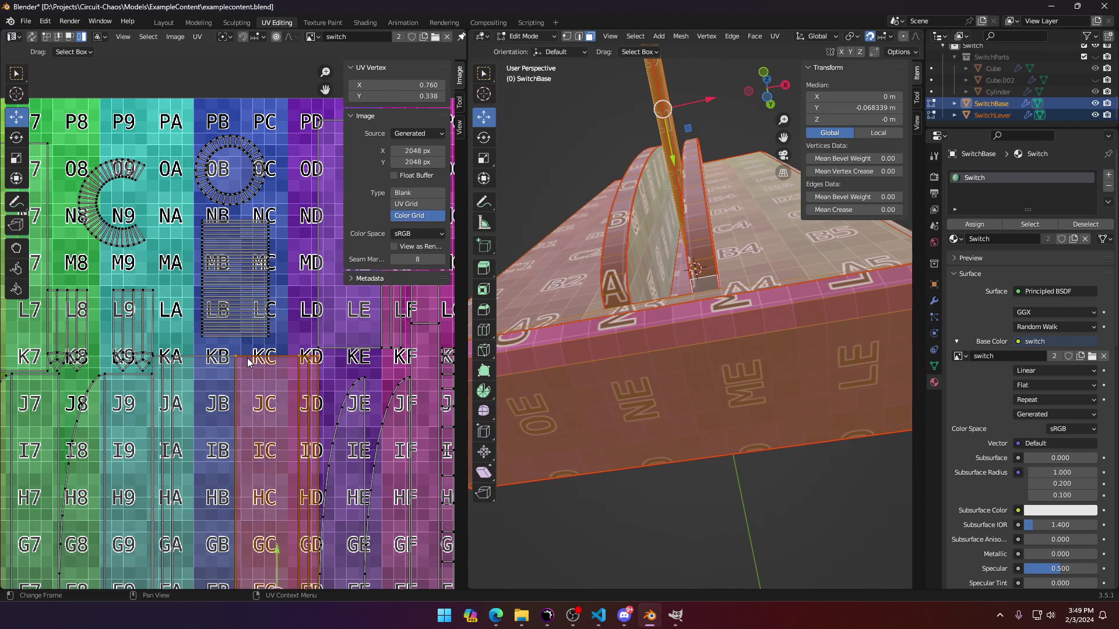
{"action": "left_click", "coordinate": [198, 400], "text": "shift"}
{"action": "scroll", "coordinate": [198, 397], "scroll_direction": "up", "scroll_amount": 3}
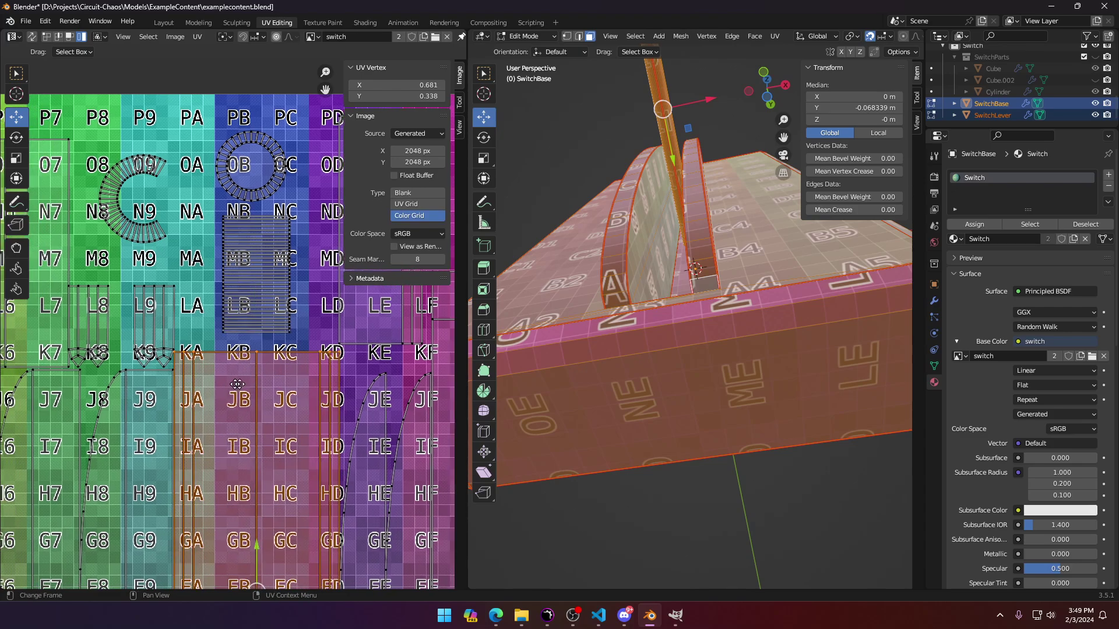
{"action": "left_click", "coordinate": [242, 387]}
{"action": "left_click", "coordinate": [254, 384], "text": "shift"}
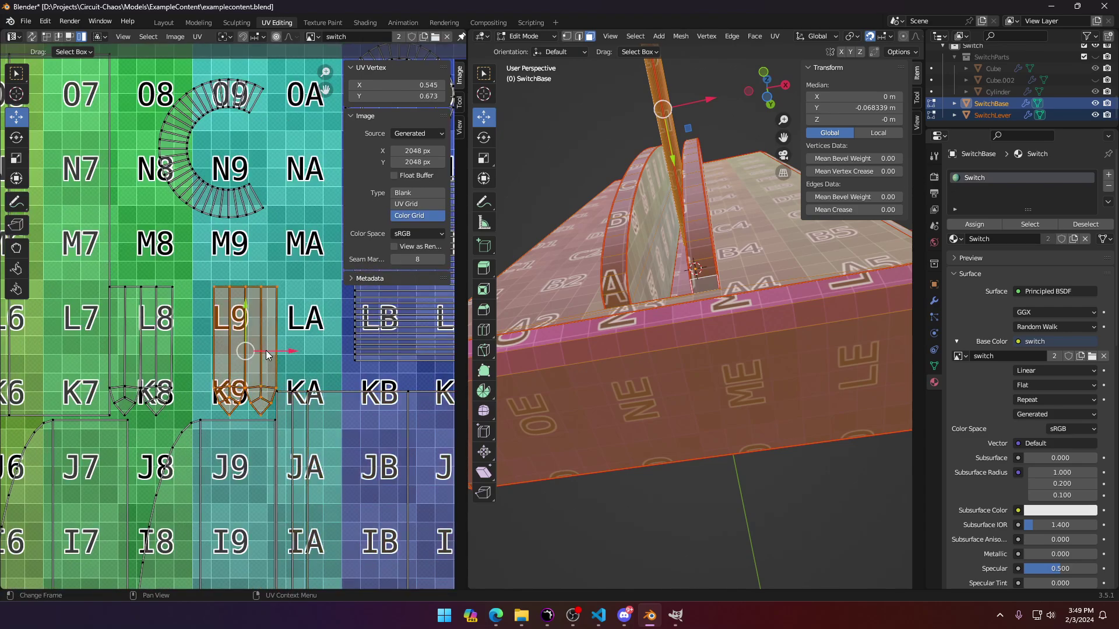
{"action": "left_click_drag", "start_coordinate": [263, 352], "coordinate": [225, 351]}
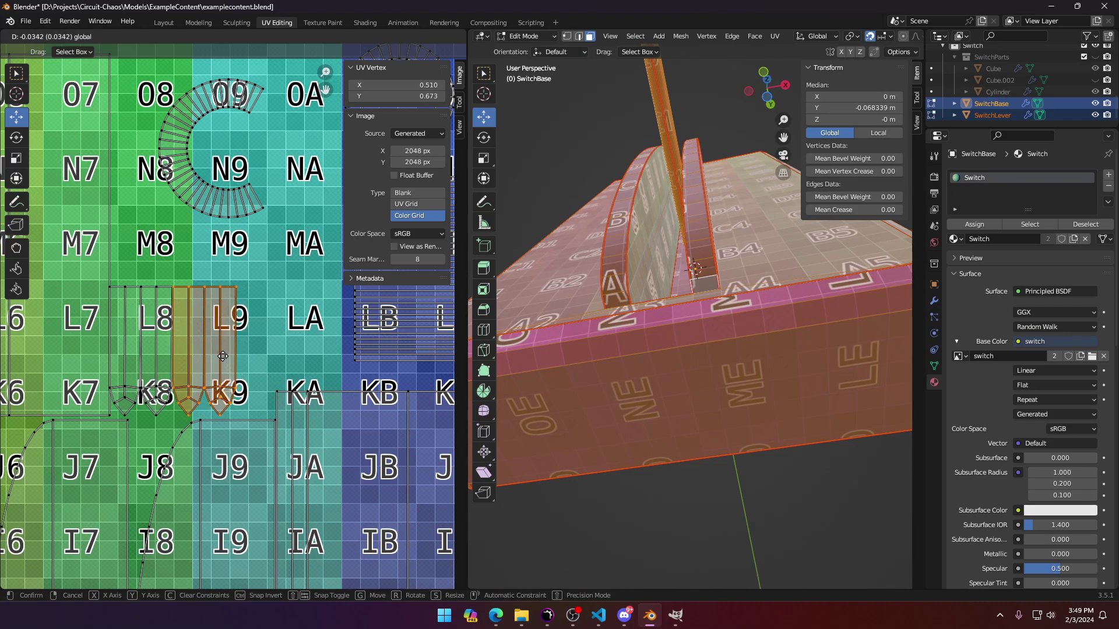
{"action": "left_click", "coordinate": [222, 356]}
{"action": "scroll", "coordinate": [145, 386], "scroll_direction": "up", "scroll_amount": 4}
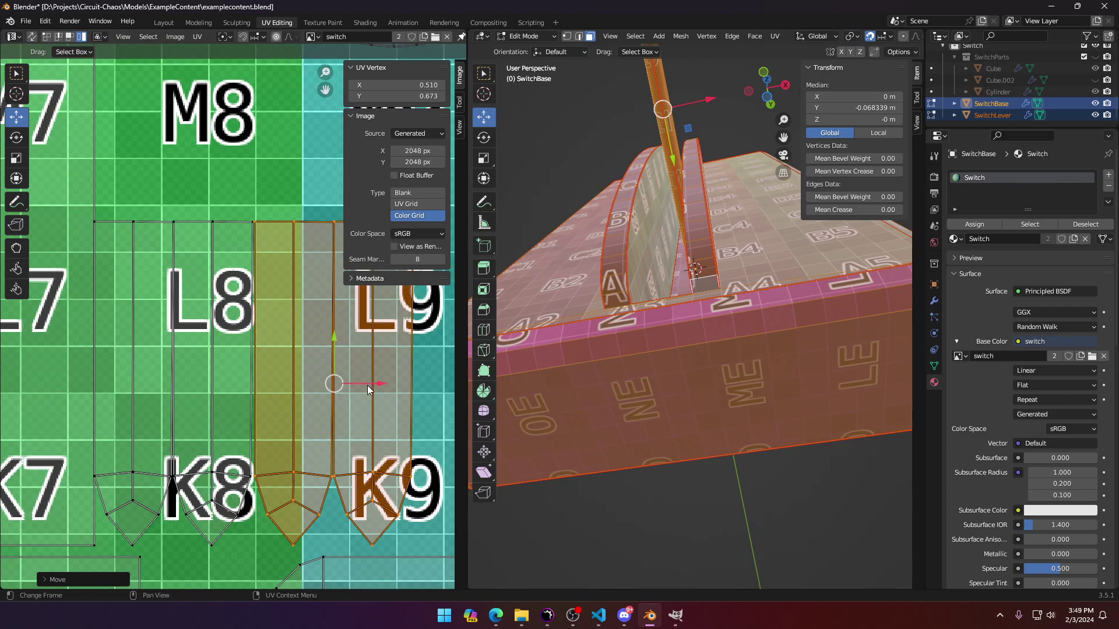
Step: Select the curved base side island at J8 and J9 and shift it slightly in negative X, away from the islands at JA
{"action": "scroll", "coordinate": [298, 393], "scroll_direction": "down", "scroll_amount": 3}
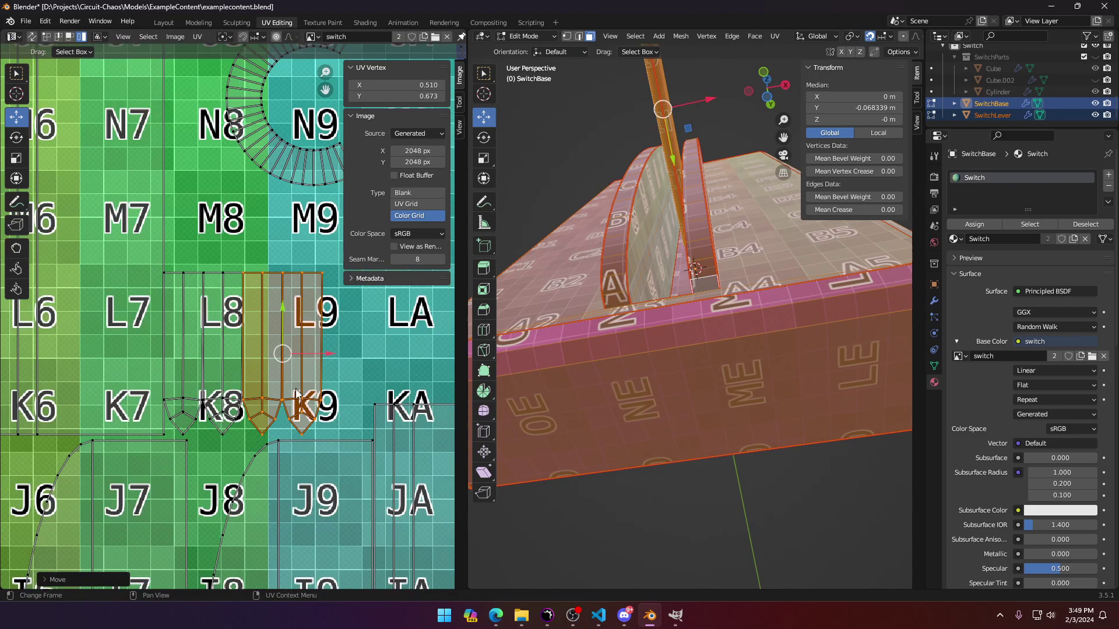
{"action": "middle_click_drag", "start_coordinate": [296, 389], "coordinate": [255, 367]}
{"action": "scroll", "coordinate": [274, 413], "scroll_direction": "down", "scroll_amount": 3}
{"action": "middle_click_drag", "start_coordinate": [317, 408], "coordinate": [255, 393]}
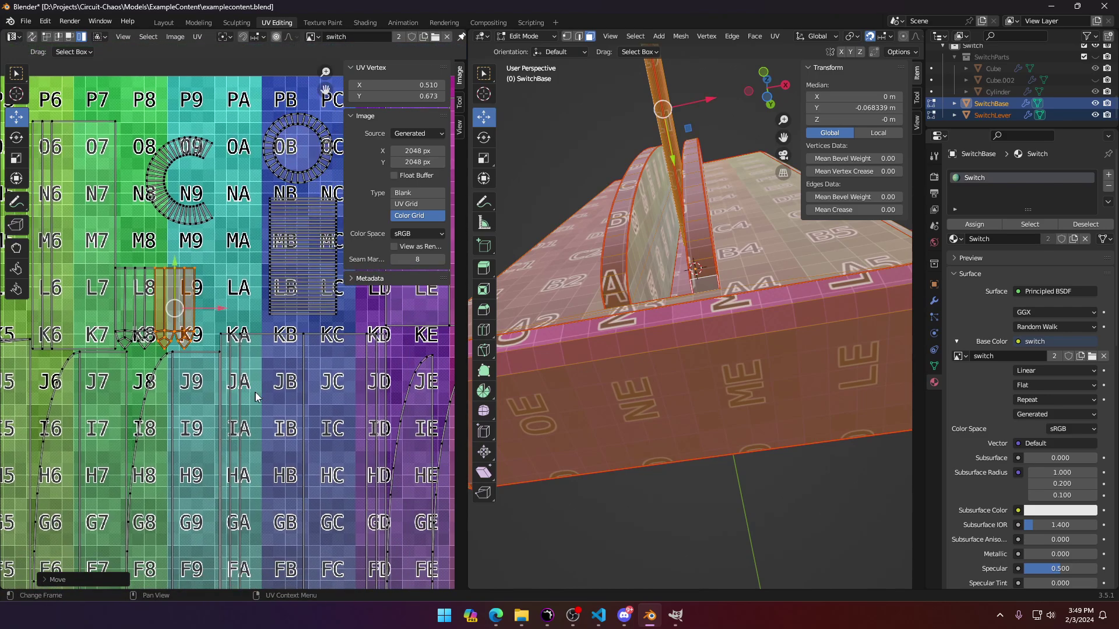
{"action": "left_click", "coordinate": [255, 392]}
{"action": "scroll", "coordinate": [204, 383], "scroll_direction": "up", "scroll_amount": 3}
{"action": "left_click", "coordinate": [183, 400]}
{"action": "middle_click_drag", "start_coordinate": [183, 401], "coordinate": [313, 255]}
{"action": "scroll", "coordinate": [272, 360], "scroll_direction": "down", "scroll_amount": 2}
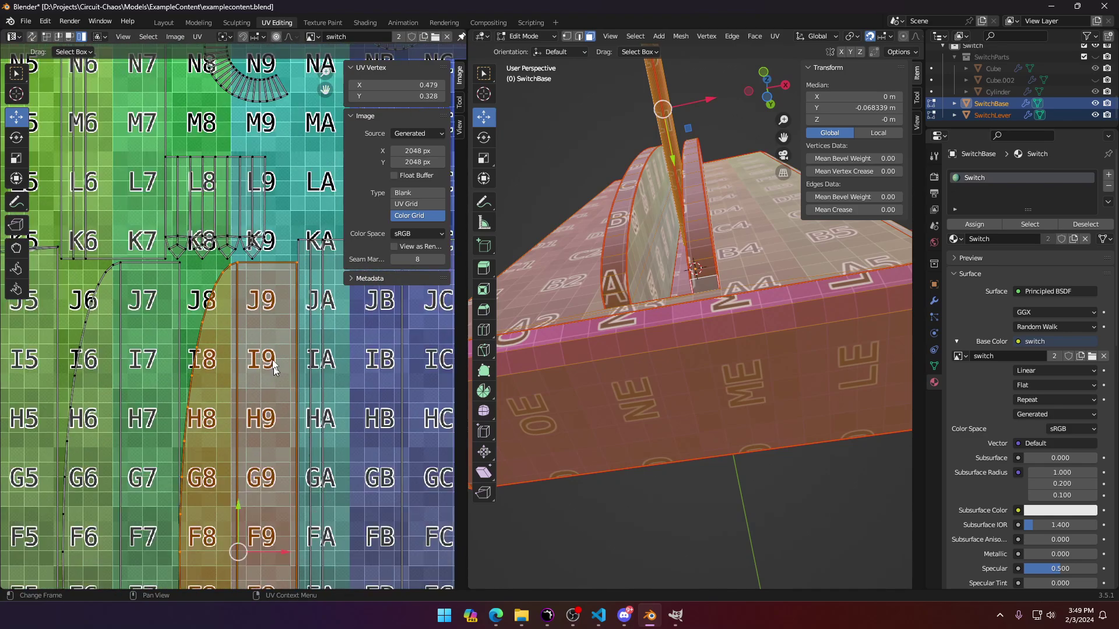
{"action": "scroll", "coordinate": [273, 360], "scroll_direction": "down", "scroll_amount": 2}
{"action": "middle_click_drag", "start_coordinate": [264, 426], "coordinate": [279, 357]}
{"action": "scroll", "coordinate": [258, 414], "scroll_direction": "up", "scroll_amount": 1}
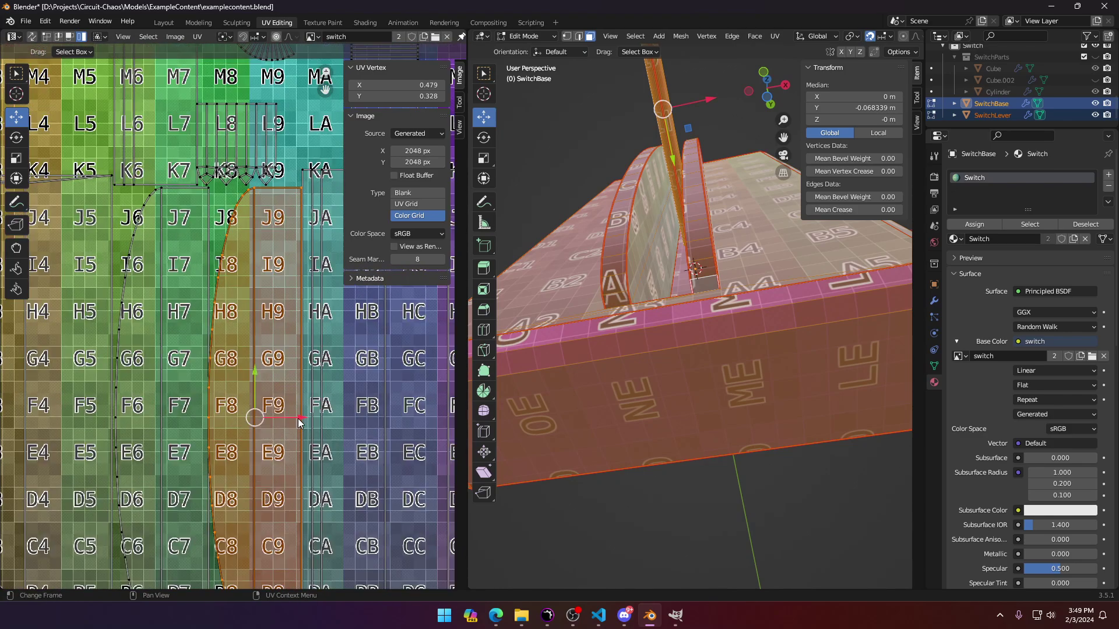
{"action": "left_click_drag", "start_coordinate": [299, 422], "coordinate": [290, 417]}
Step: Check the gaps around the curved island at J7, the wide island at J3 and the island at K6, and across the whole layout
{"action": "scroll", "coordinate": [305, 404], "scroll_direction": "down", "scroll_amount": 2}
{"action": "middle_click_drag", "start_coordinate": [304, 404], "coordinate": [384, 372]}
{"action": "left_click", "coordinate": [276, 360]}
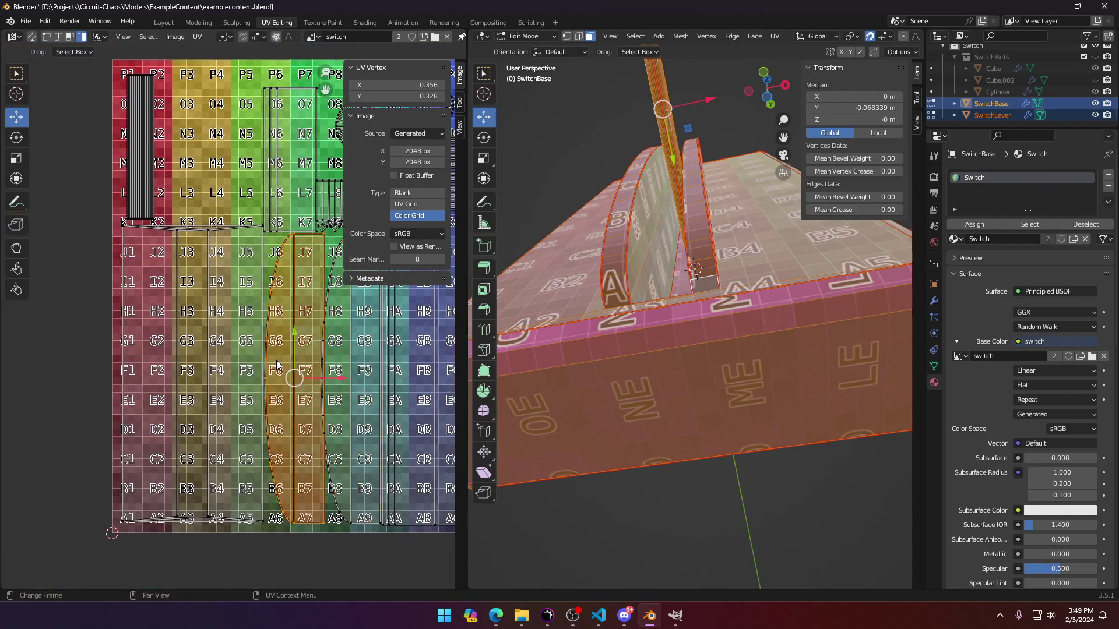
{"action": "left_click", "coordinate": [211, 358]}
{"action": "middle_click_drag", "start_coordinate": [275, 266], "coordinate": [210, 451]}
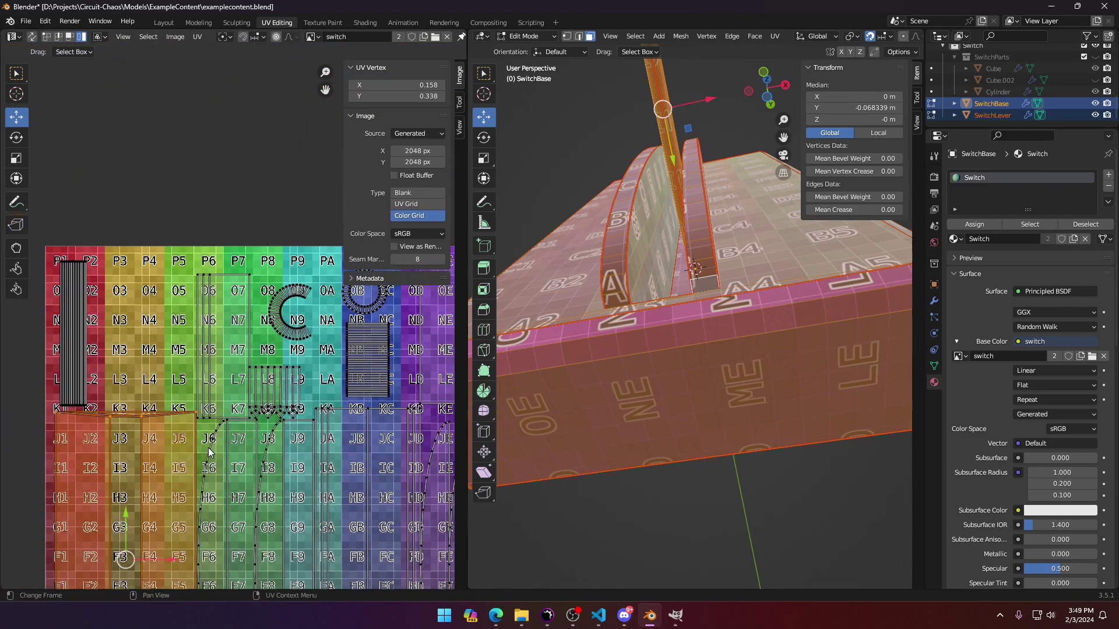
{"action": "left_click", "coordinate": [225, 449]}
{"action": "scroll", "coordinate": [174, 407], "scroll_direction": "up", "scroll_amount": 4}
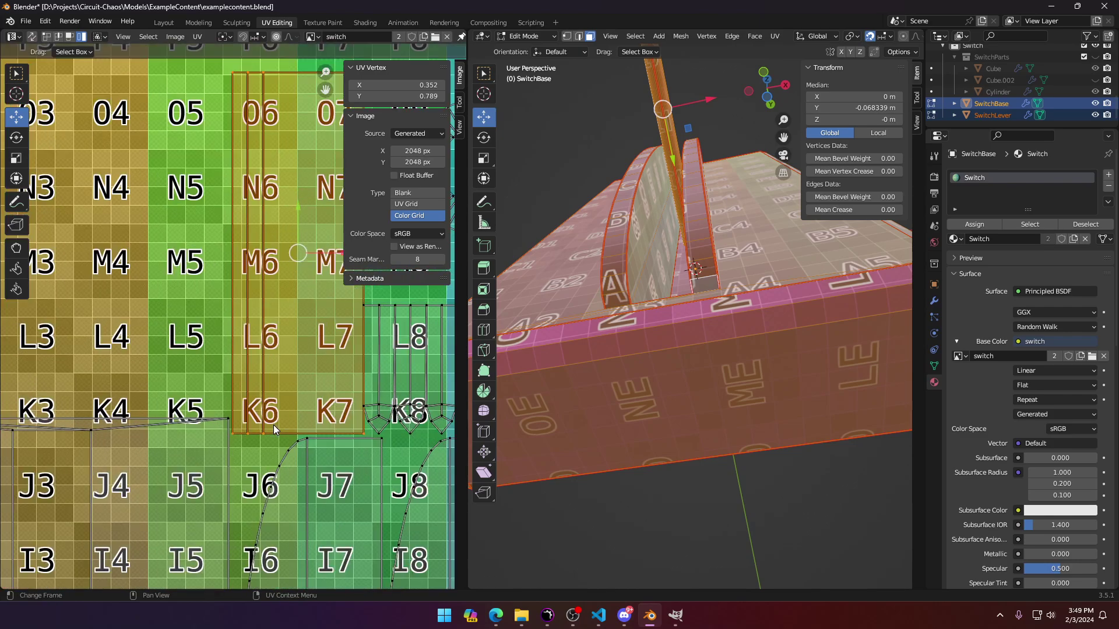
{"action": "scroll", "coordinate": [273, 425], "scroll_direction": "down", "scroll_amount": 6}
{"action": "key", "text": "a"}
{"action": "middle_click_drag", "start_coordinate": [425, 424], "coordinate": [256, 422]}
{"action": "scroll", "coordinate": [271, 401], "scroll_direction": "up", "scroll_amount": 4}
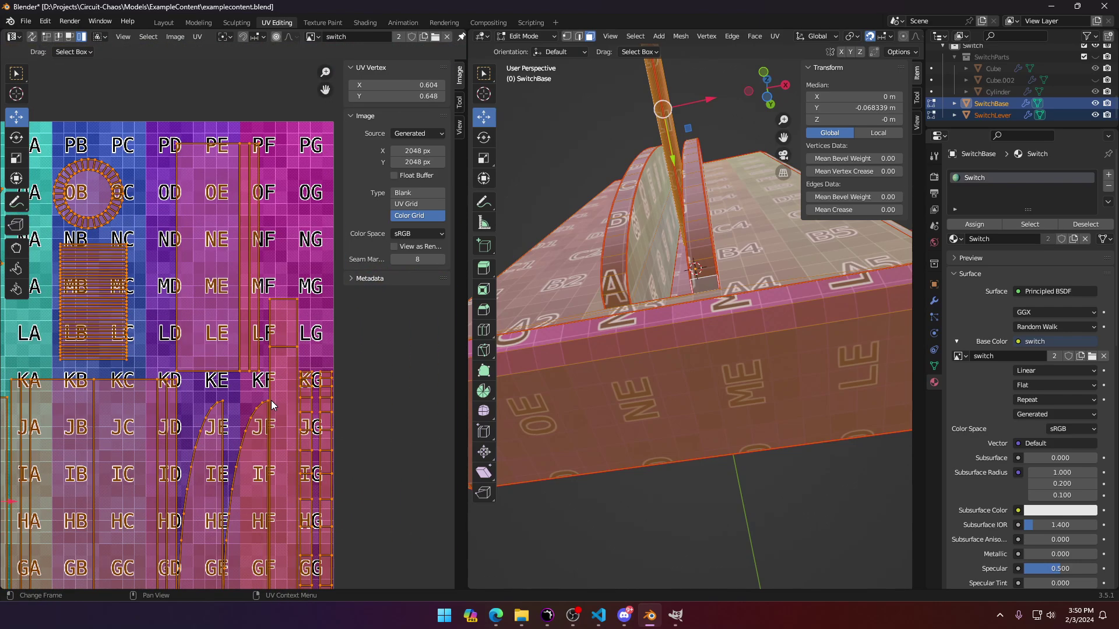
Step: Try to shift the wide base island spanning PE to KE slightly in negative X, and undo the move
{"action": "left_click", "coordinate": [271, 261]}
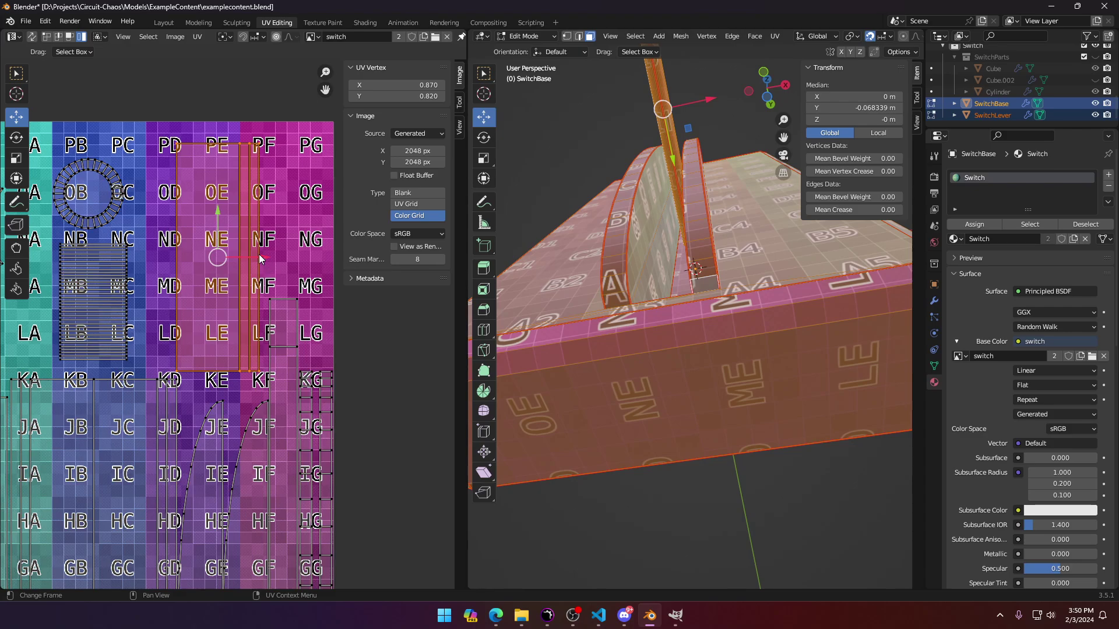
{"action": "left_click_drag", "start_coordinate": [259, 254], "coordinate": [247, 254]}
{"action": "key", "text": "ctrl+z"}
Step: Save the Blender file and select all UV islands to review the complete layout and the textured switch
{"action": "scroll", "coordinate": [682, 415], "scroll_direction": "down", "scroll_amount": 7}
{"action": "middle_click_drag", "start_coordinate": [682, 414], "coordinate": [637, 263]}
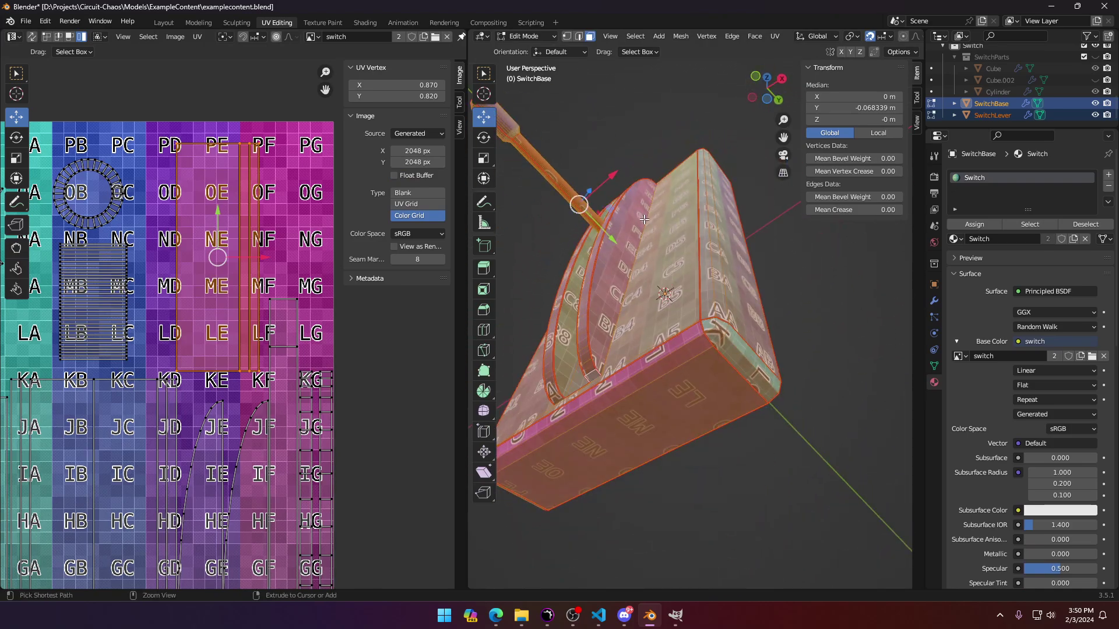
{"action": "key", "text": "ctrl+s"}
{"action": "scroll", "coordinate": [272, 357], "scroll_direction": "down", "scroll_amount": 7}
{"action": "key", "text": "a"}
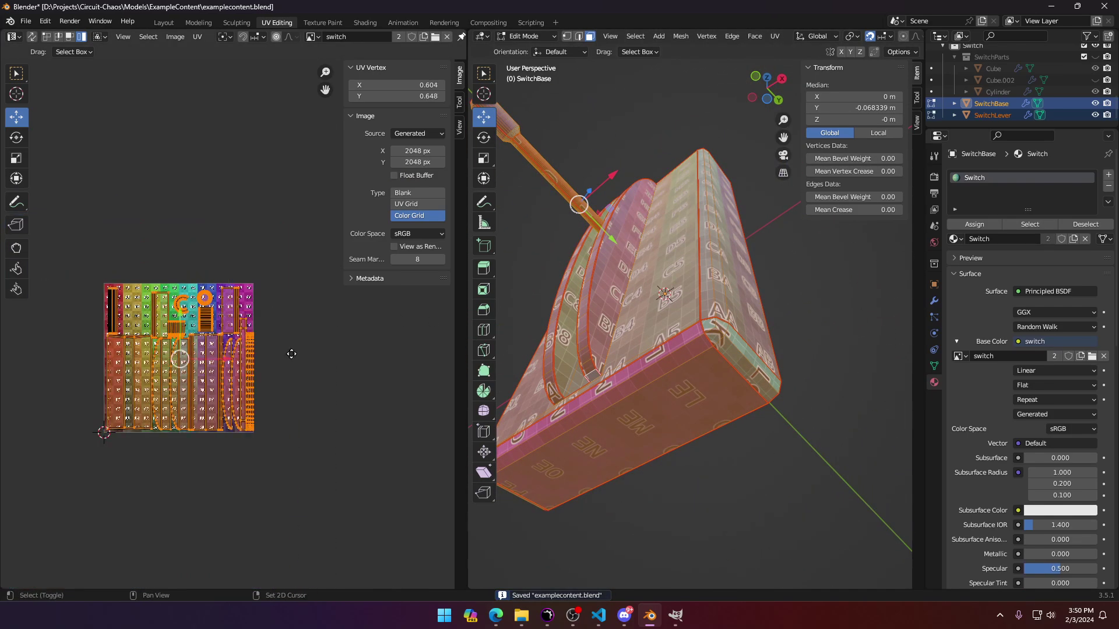
{"action": "middle_click_drag", "start_coordinate": [292, 355], "coordinate": [379, 372]}
{"action": "middle_click_drag", "start_coordinate": [559, 349], "coordinate": [591, 278]}
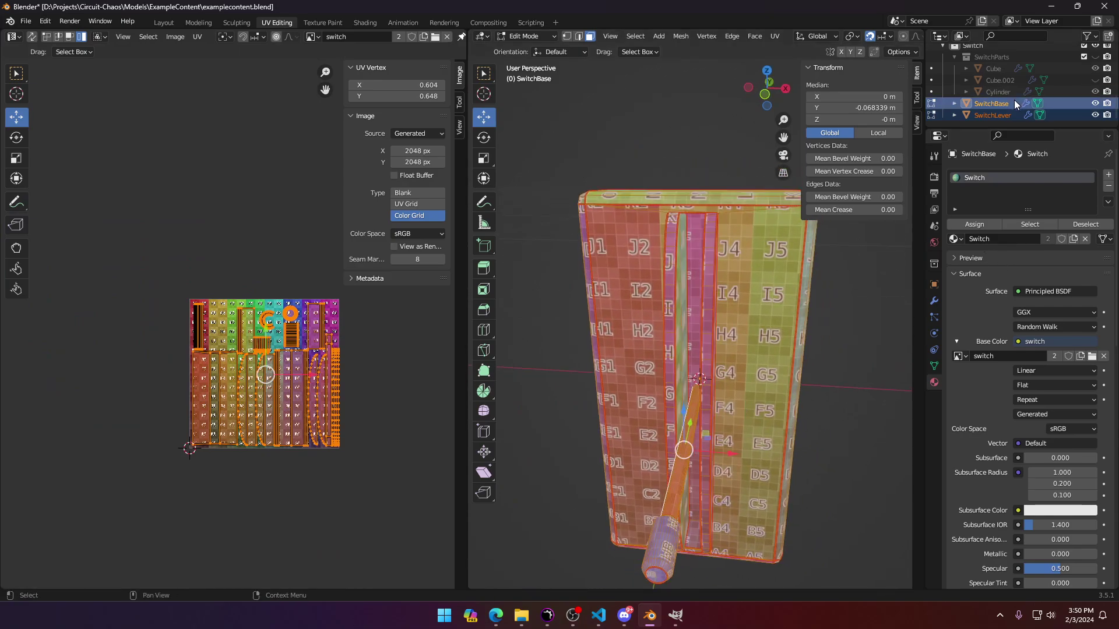
Step: Select the pointed strip islands spanning L8 to K9 and shift them together slightly in positive X and Y
{"action": "left_click", "coordinate": [954, 57]}
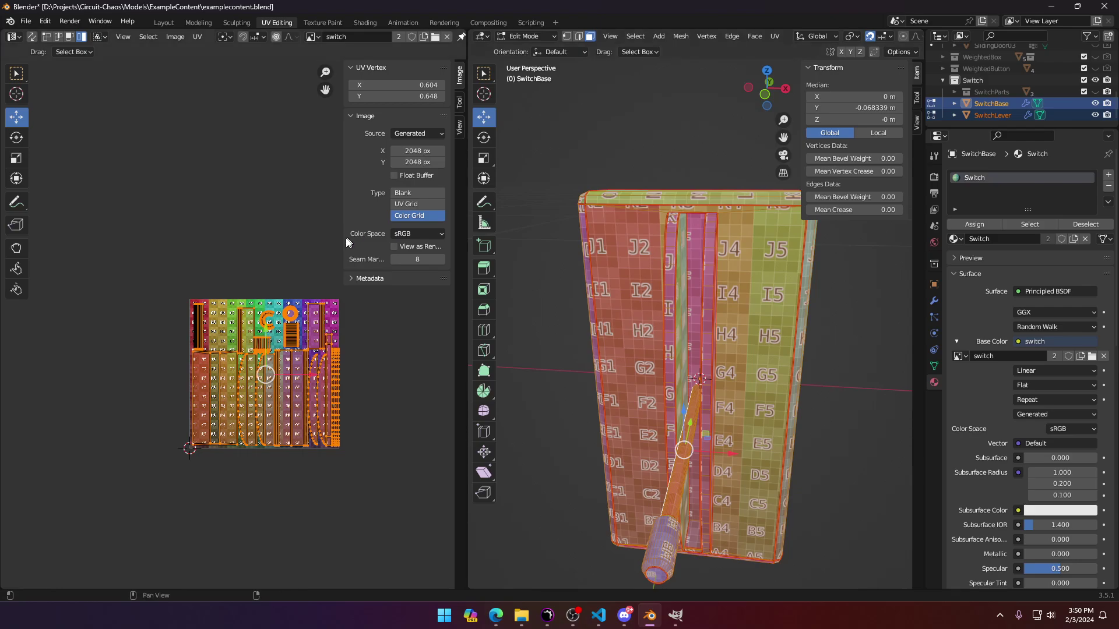
{"action": "scroll", "coordinate": [256, 357], "scroll_direction": "up", "scroll_amount": 6}
{"action": "scroll", "coordinate": [227, 393], "scroll_direction": "up", "scroll_amount": 4}
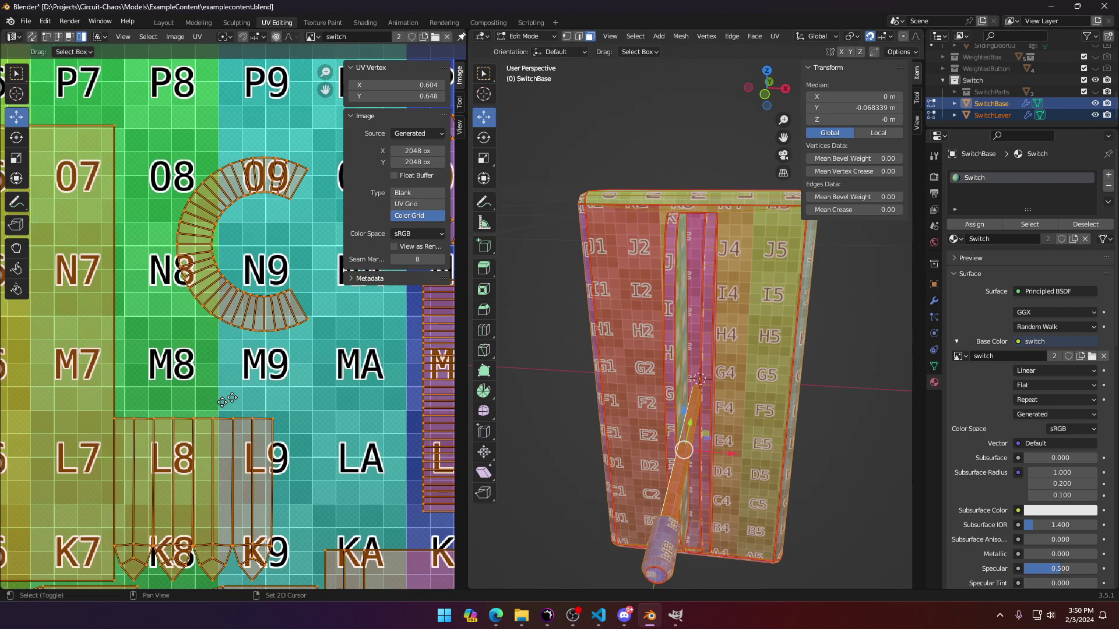
{"action": "left_click", "coordinate": [205, 392]}
{"action": "left_click", "coordinate": [315, 418], "text": "shift"}
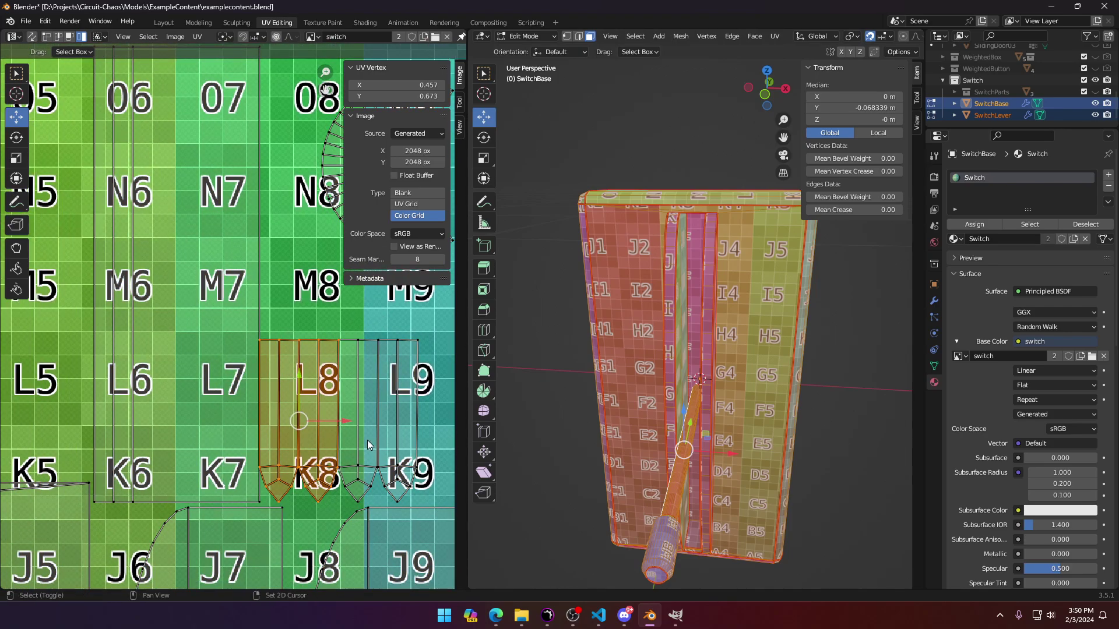
{"action": "left_click", "coordinate": [388, 447], "text": "shift"}
{"action": "left_click", "coordinate": [358, 454], "text": "shift"}
{"action": "middle_click_drag", "start_coordinate": [330, 408], "coordinate": [214, 389]}
{"action": "key", "text": "g"}
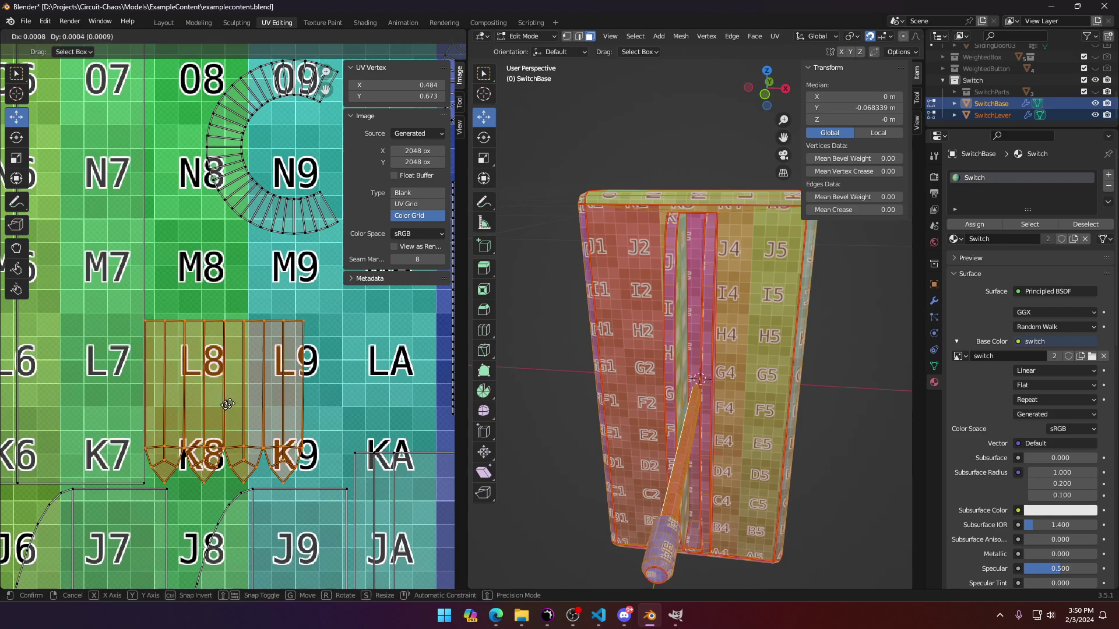
{"action": "left_click", "coordinate": [269, 391]}
Step: Review the complete UV layout, the textured top of the switch, and the base's islands on their own
{"action": "scroll", "coordinate": [272, 411], "scroll_direction": "down", "scroll_amount": 9}
{"action": "scroll", "coordinate": [244, 405], "scroll_direction": "up", "scroll_amount": 4}
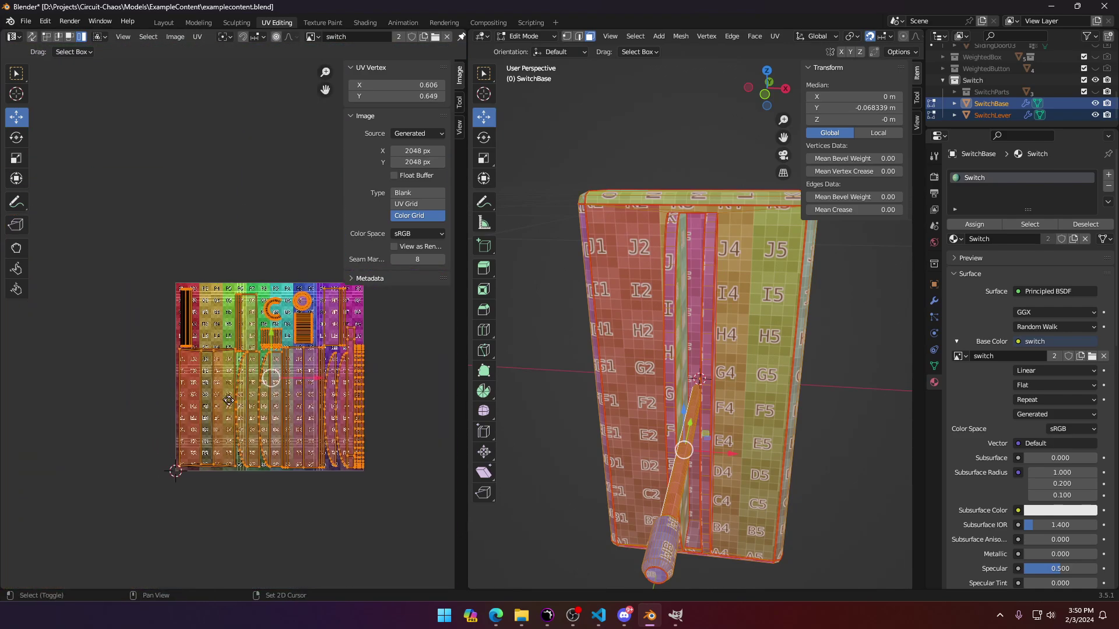
{"action": "middle_click_drag", "start_coordinate": [513, 362], "coordinate": [739, 402]}
{"action": "key", "text": "Tab"}
{"action": "key", "text": "Tab"}
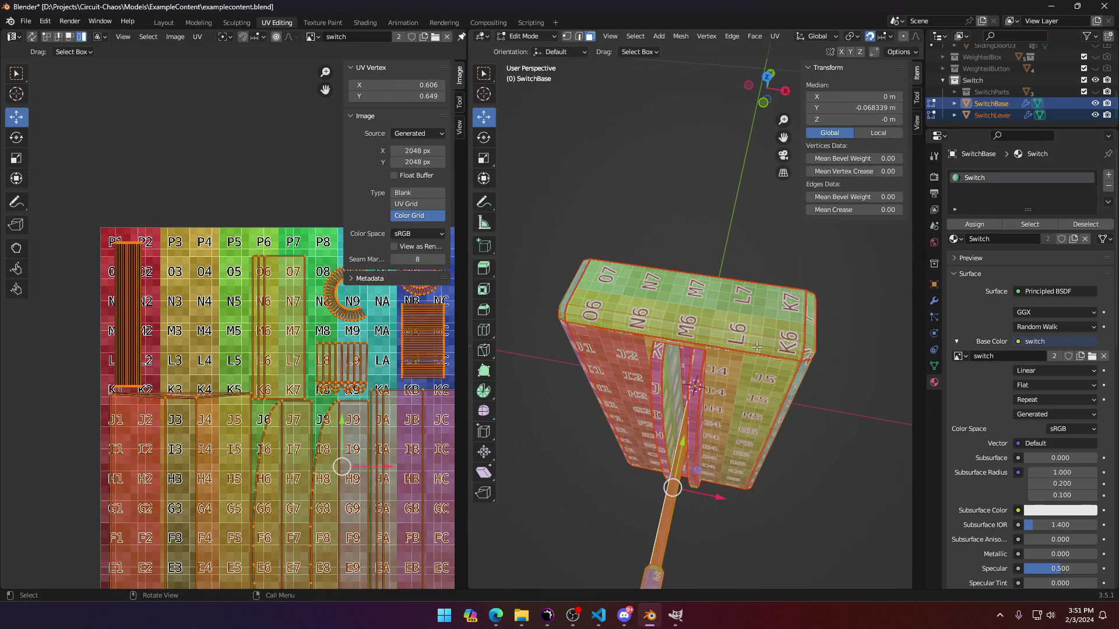
{"action": "key", "text": "Tab"}
{"action": "key", "text": "Tab"}
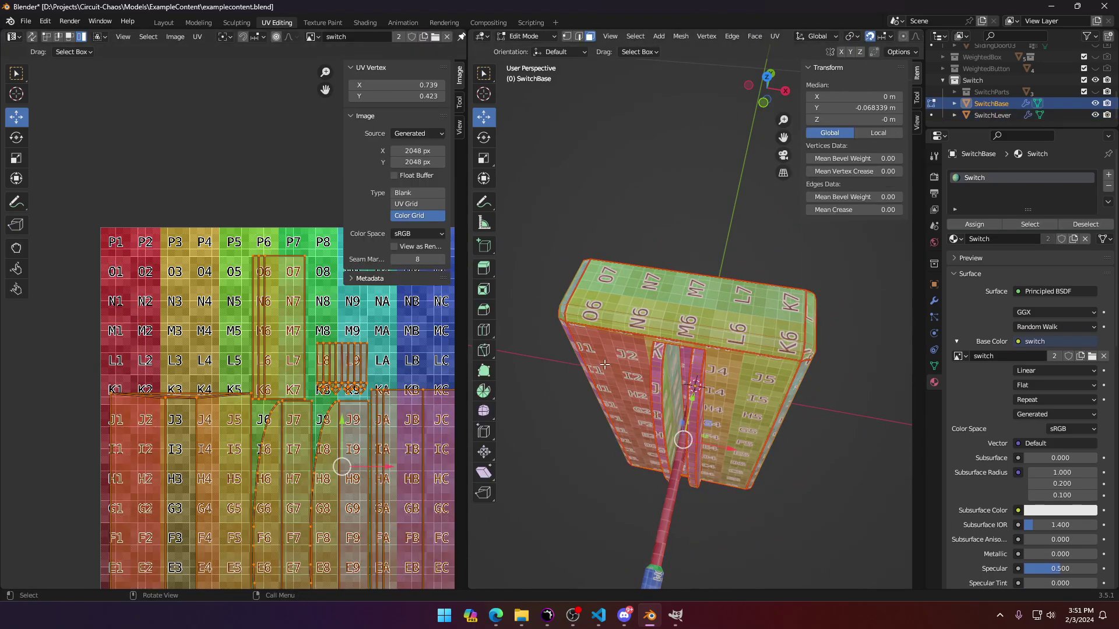
Step: Examine the SwitchLever's UV islands on their own and compare them with the textured lever
{"action": "key", "text": "Tab"}
{"action": "left_click", "coordinate": [674, 498]}
{"action": "key", "text": "Tab"}
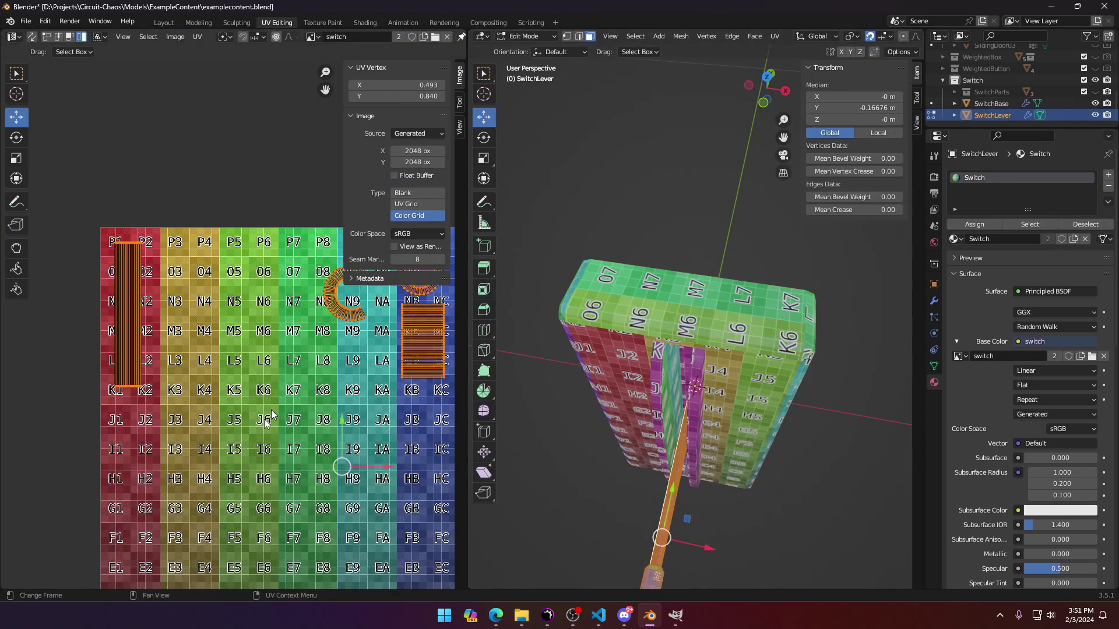
{"action": "scroll", "coordinate": [248, 440], "scroll_direction": "down", "scroll_amount": 2}
{"action": "scroll", "coordinate": [247, 439], "scroll_direction": "up", "scroll_amount": 2}
{"action": "middle_click_drag", "start_coordinate": [671, 453], "coordinate": [697, 426]}
{"action": "scroll", "coordinate": [673, 389], "scroll_direction": "up", "scroll_amount": 4}
{"action": "key", "text": "Tab"}
{"action": "scroll", "coordinate": [668, 412], "scroll_direction": "down", "scroll_amount": 10}
{"action": "scroll", "coordinate": [666, 412], "scroll_direction": "up", "scroll_amount": 3}
{"action": "key", "text": "Tab"}
{"action": "key", "text": "Tab"}
Step: Select both SwitchBase and SwitchLever and put them into Edit Mode together
{"action": "left_click", "coordinate": [705, 359], "text": "shift"}
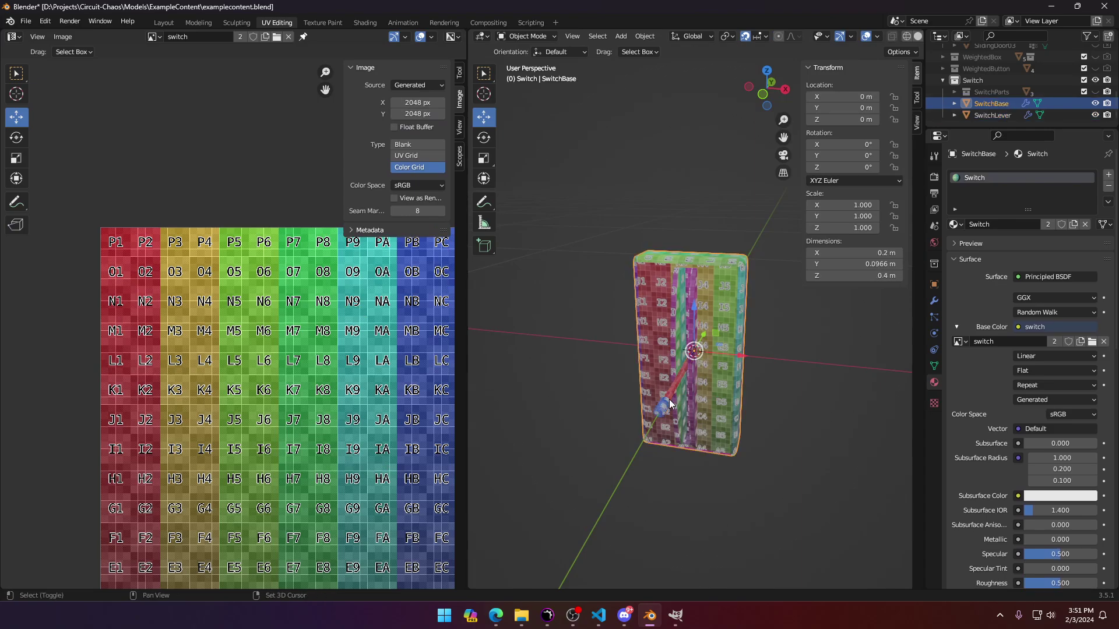
{"action": "left_click", "coordinate": [669, 399], "text": "shift"}
{"action": "key", "text": "Tab"}
Step: Check the Ambient Occlusion bake settings in the render properties and the Switch material shared by both objects
{"action": "scroll", "coordinate": [992, 296], "scroll_direction": "down", "scroll_amount": 5}
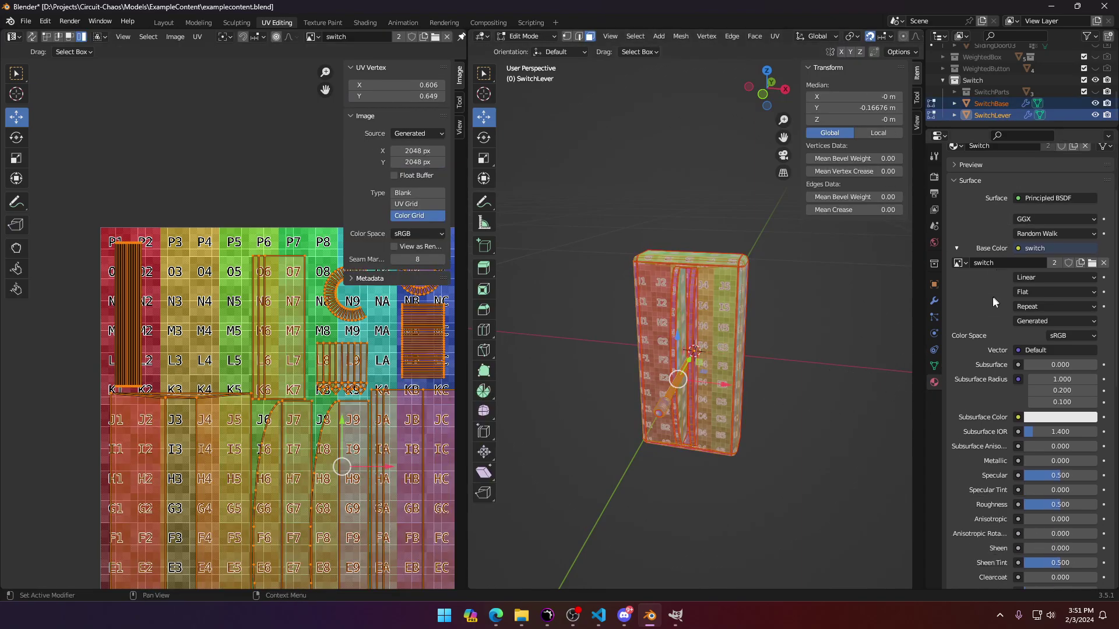
{"action": "left_click", "coordinate": [934, 177]}
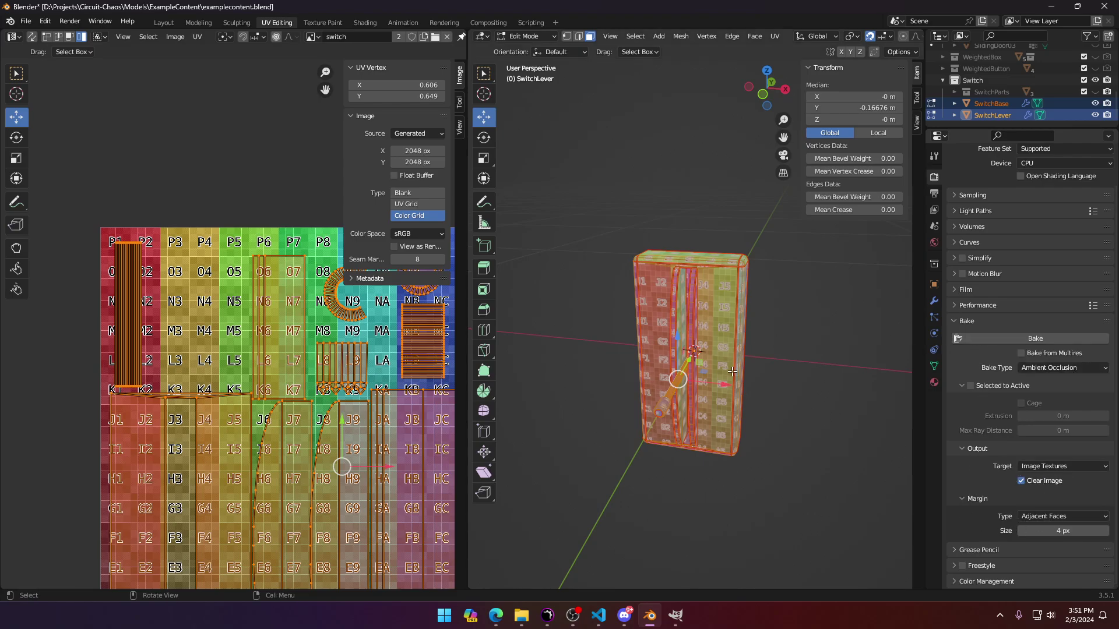
{"action": "scroll", "coordinate": [736, 354], "scroll_direction": "up", "scroll_amount": 4}
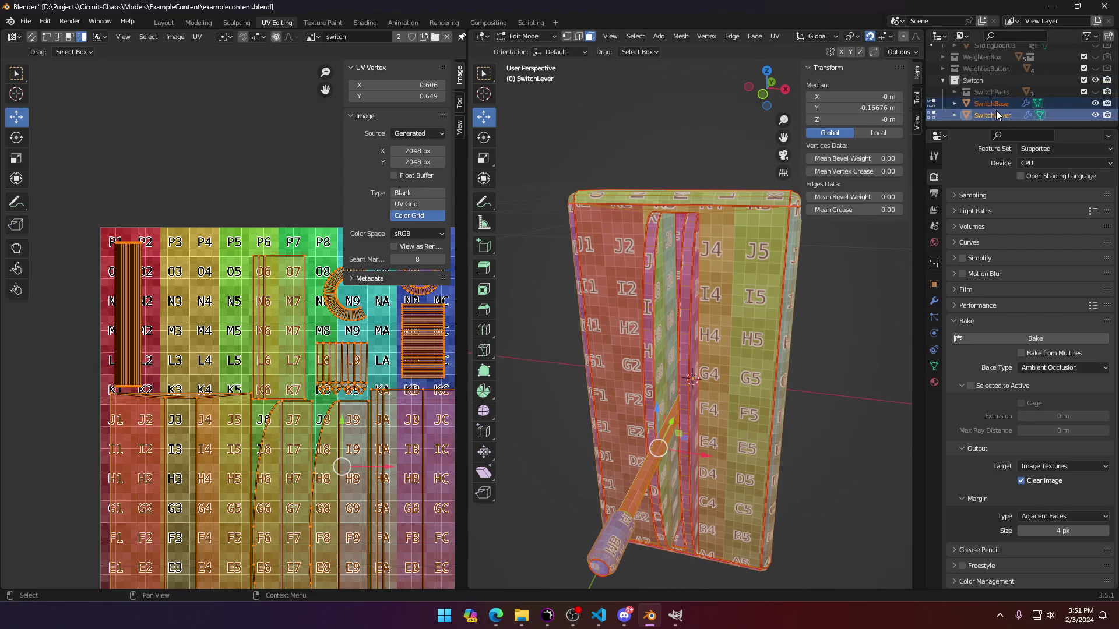
{"action": "left_click", "coordinate": [934, 382]}
{"action": "scroll", "coordinate": [986, 241], "scroll_direction": "up", "scroll_amount": 2}
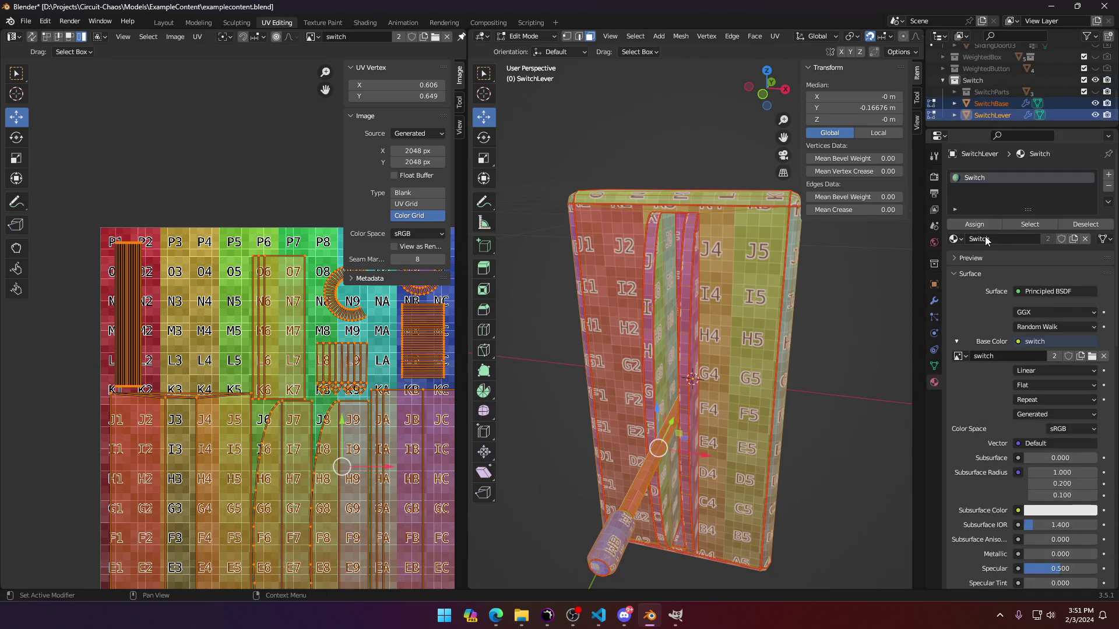
{"action": "left_click", "coordinate": [934, 178]}
{"action": "scroll", "coordinate": [1020, 292], "scroll_direction": "down", "scroll_amount": 2}
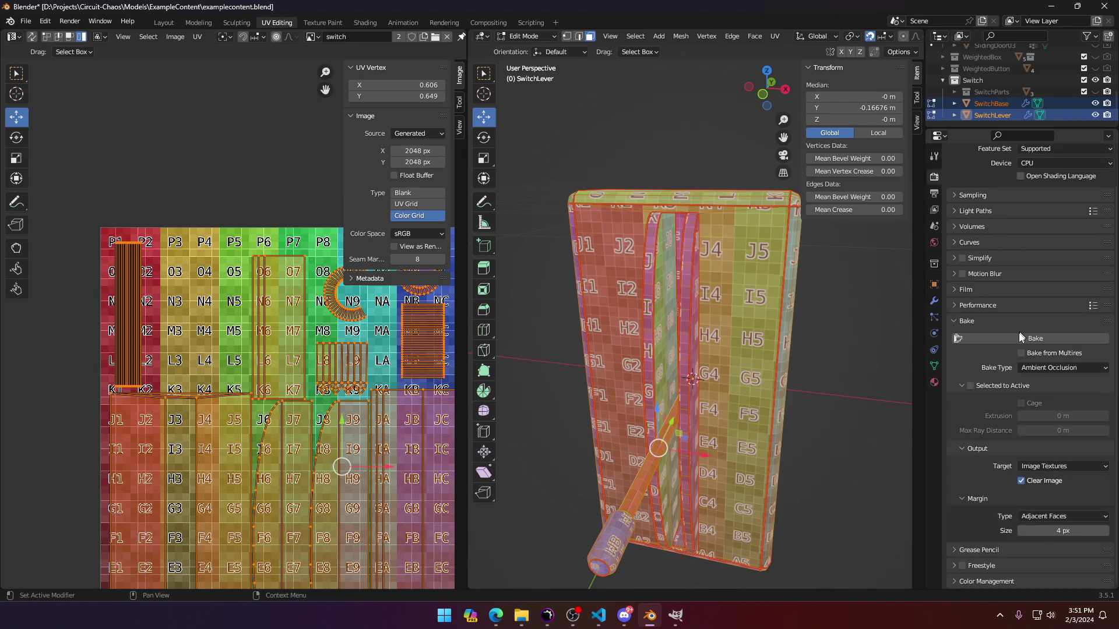
Step: Switch to the Layout workspace and bring the switch into close view
{"action": "left_click", "coordinate": [165, 22]}
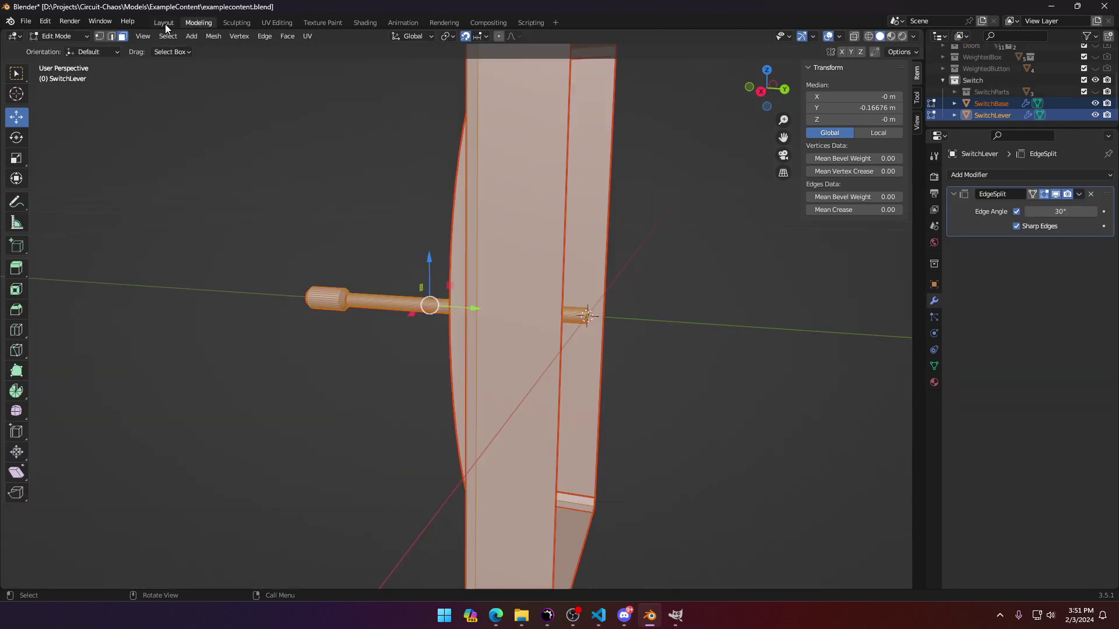
{"action": "left_click", "coordinate": [178, 36]}
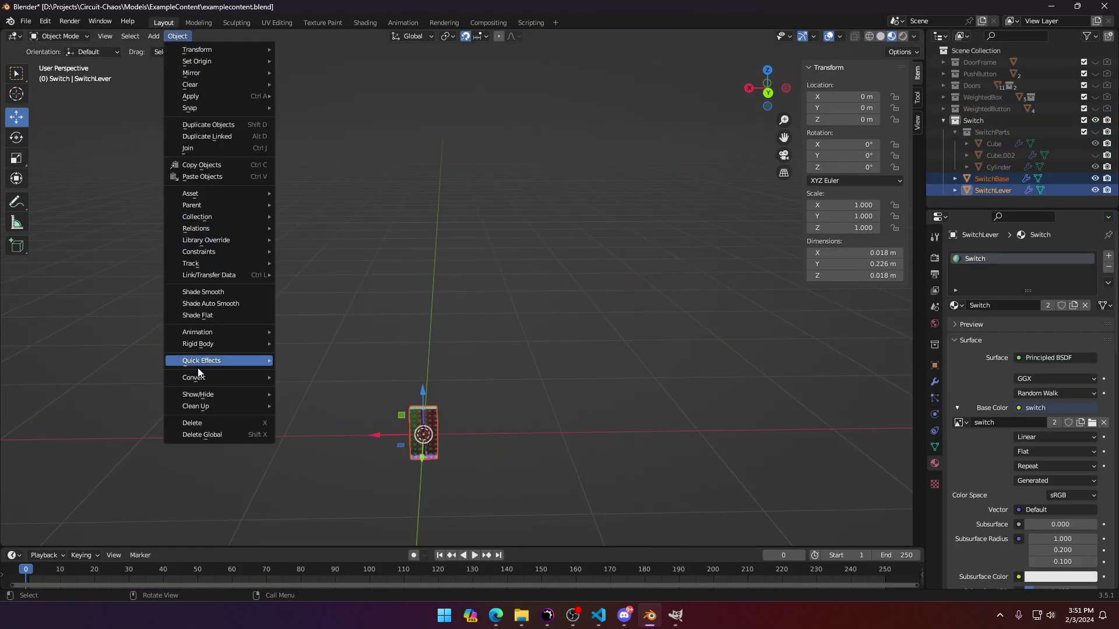
{"action": "mouse_move", "coordinate": [204, 345]}
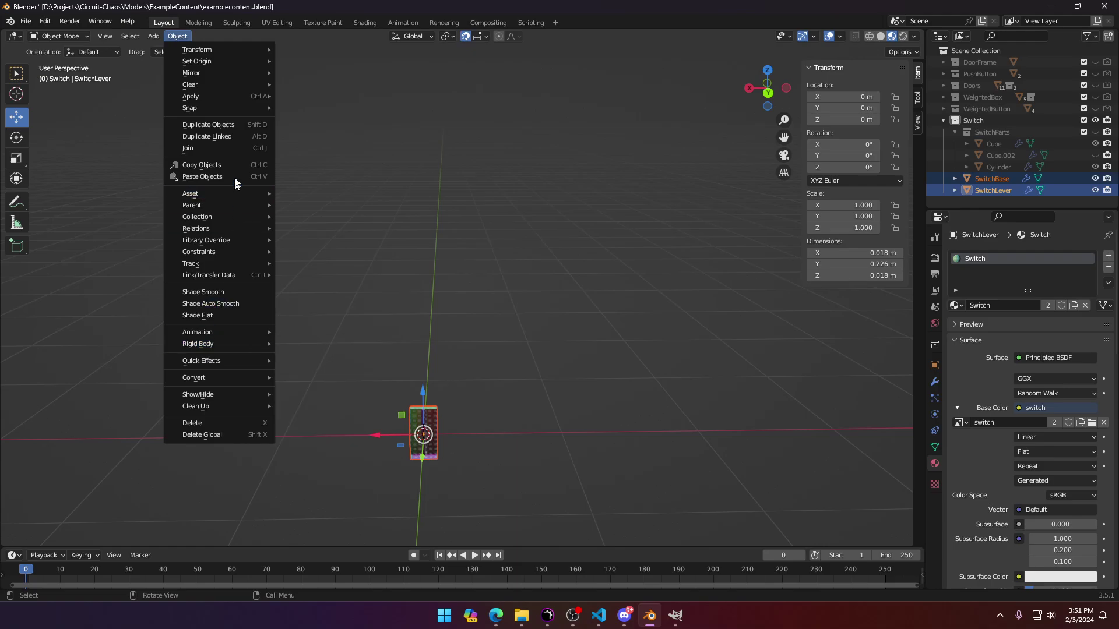
{"action": "scroll", "coordinate": [389, 325], "scroll_direction": "up", "scroll_amount": 3}
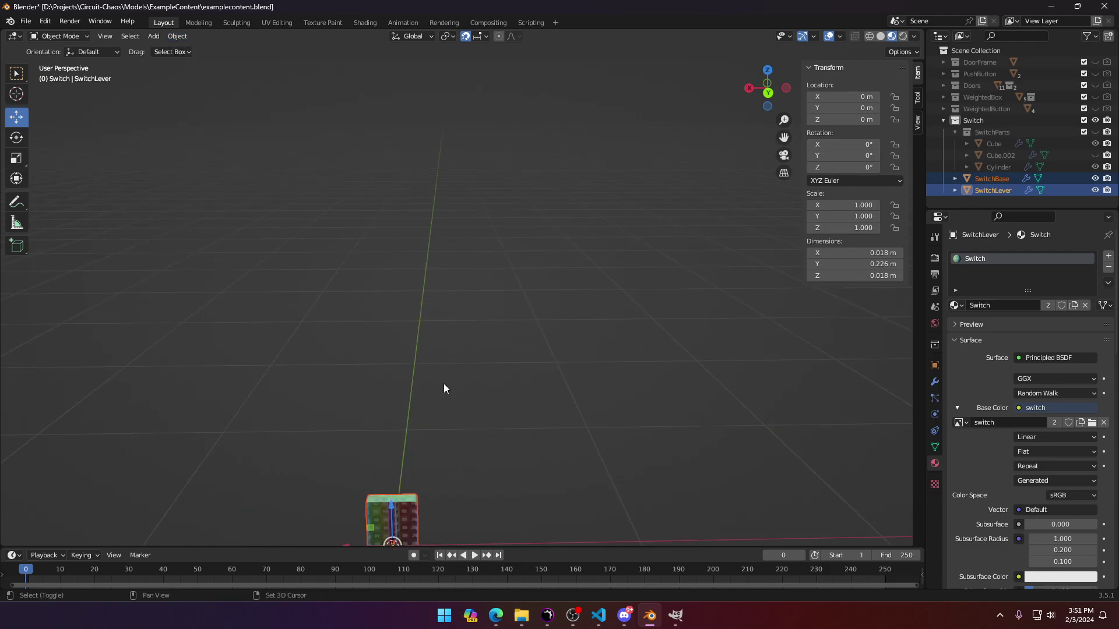
{"action": "middle_click_drag", "start_coordinate": [445, 387], "coordinate": [586, 276], "text": "shift"}
{"action": "scroll", "coordinate": [641, 285], "scroll_direction": "up", "scroll_amount": 3}
{"action": "key", "text": "Tab"}
{"action": "scroll", "coordinate": [586, 275], "scroll_direction": "up", "scroll_amount": 2}
{"action": "key", "text": "Tab"}
Step: Select the SwitchBase alone and recalculate its mesh normals to the outside in Edit Mode
{"action": "left_click", "coordinate": [582, 270]}
{"action": "left_click", "coordinate": [176, 36]}
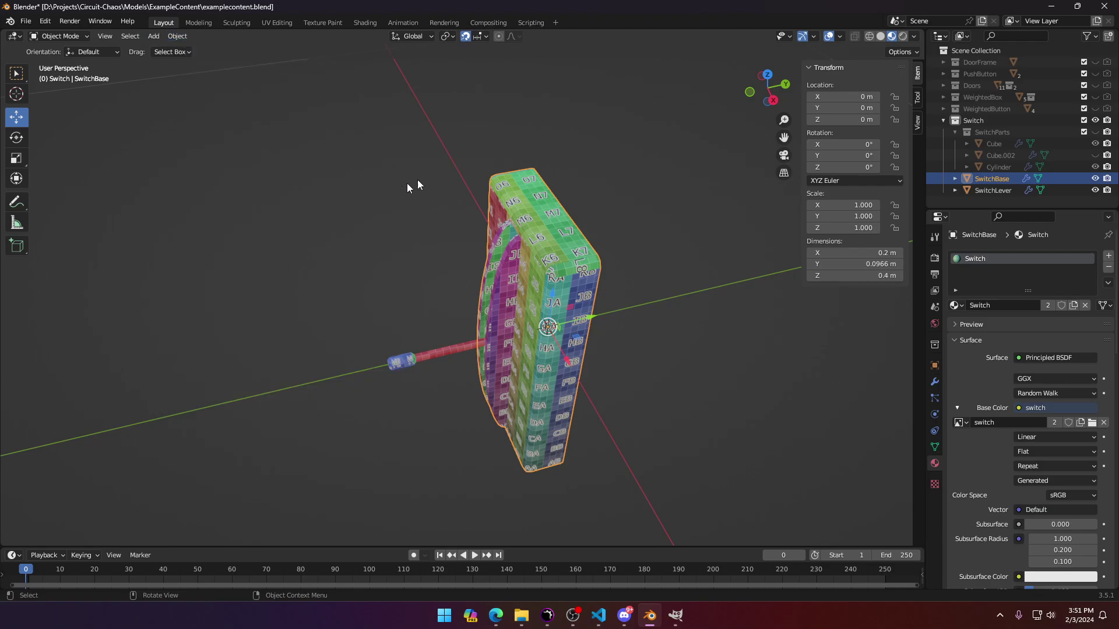
{"action": "key", "text": "Tab"}
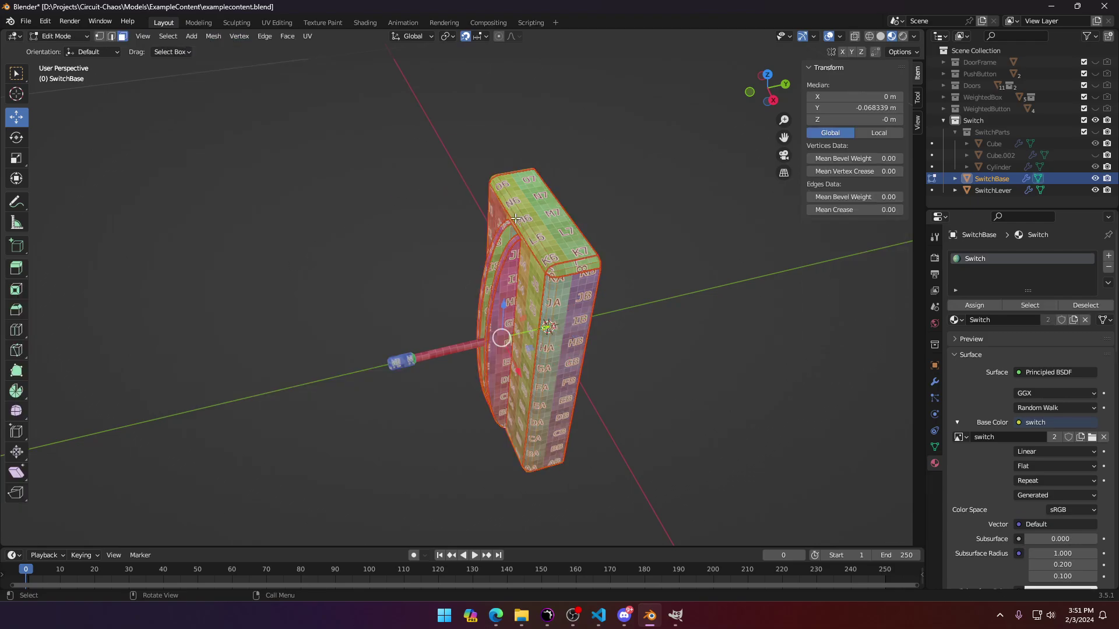
{"action": "left_click", "coordinate": [244, 37]}
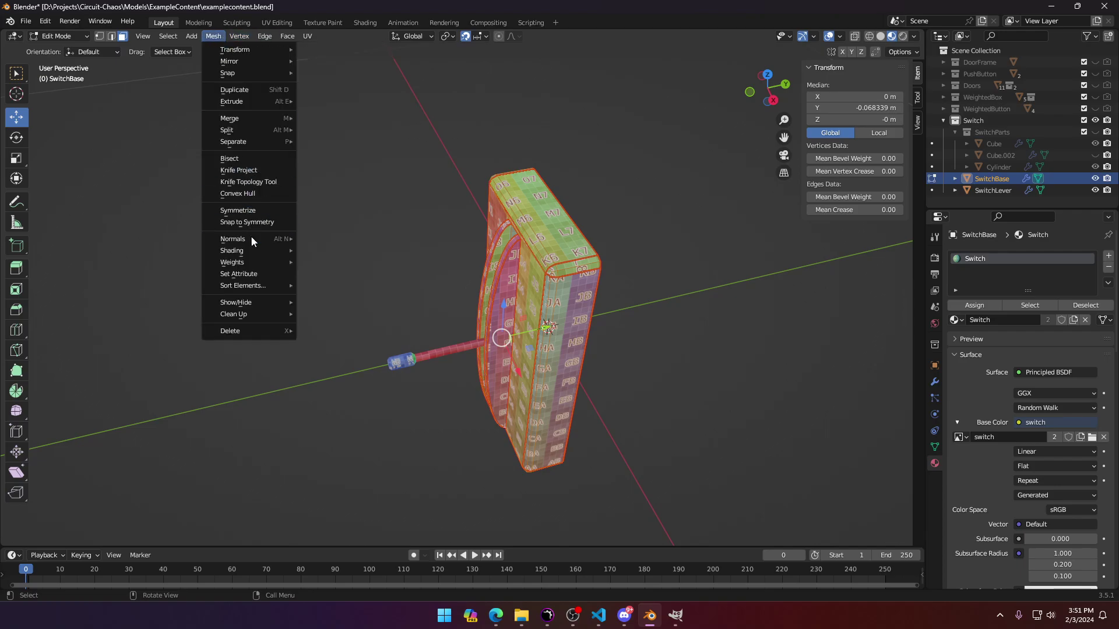
{"action": "mouse_move", "coordinate": [251, 239]}
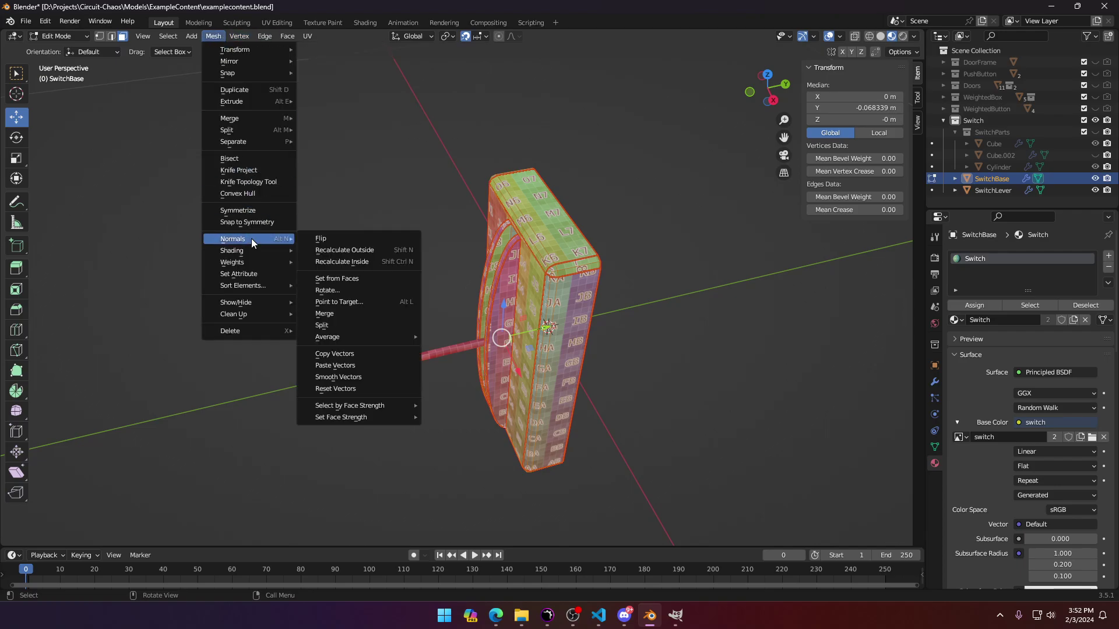
{"action": "left_click", "coordinate": [390, 249]}
Step: Recalculate the SwitchLever's normals to the outside, and return to the UV Editing workspace with base and lever selected
{"action": "key", "text": "Tab"}
{"action": "left_click", "coordinate": [434, 360]}
{"action": "key", "text": "Tab"}
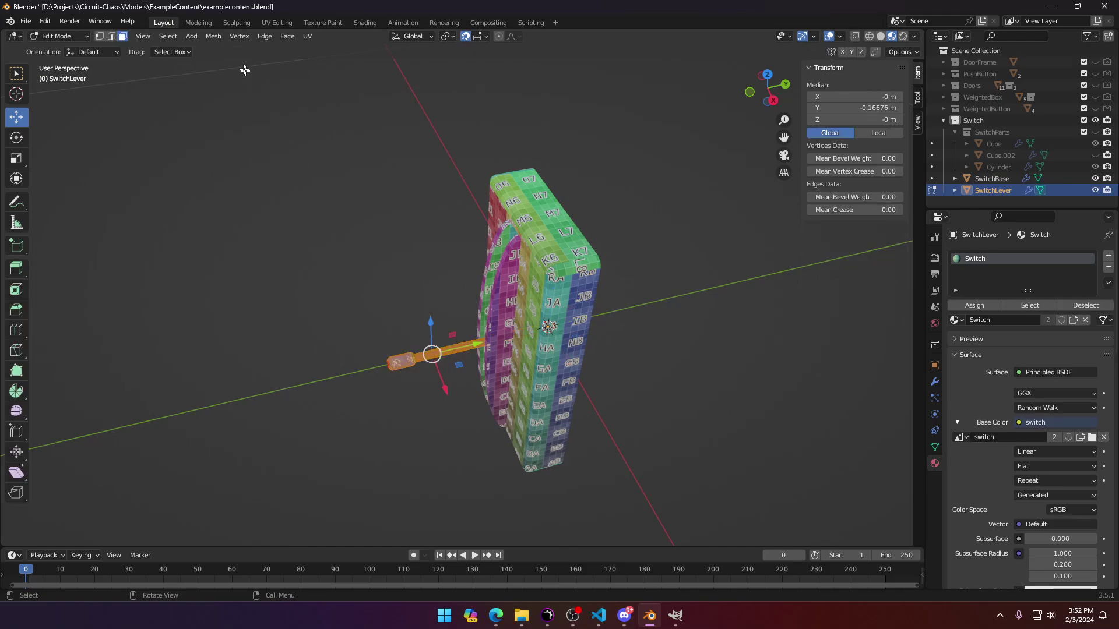
{"action": "left_click", "coordinate": [218, 37]}
{"action": "mouse_move", "coordinate": [253, 240]}
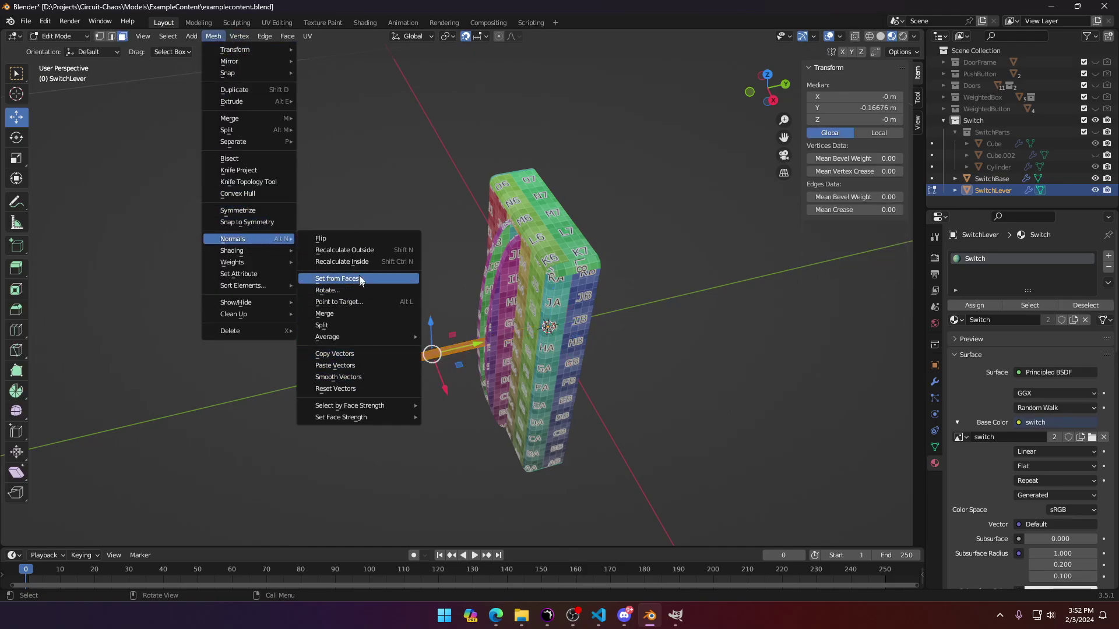
{"action": "left_click", "coordinate": [359, 251]}
{"action": "key", "text": "Tab"}
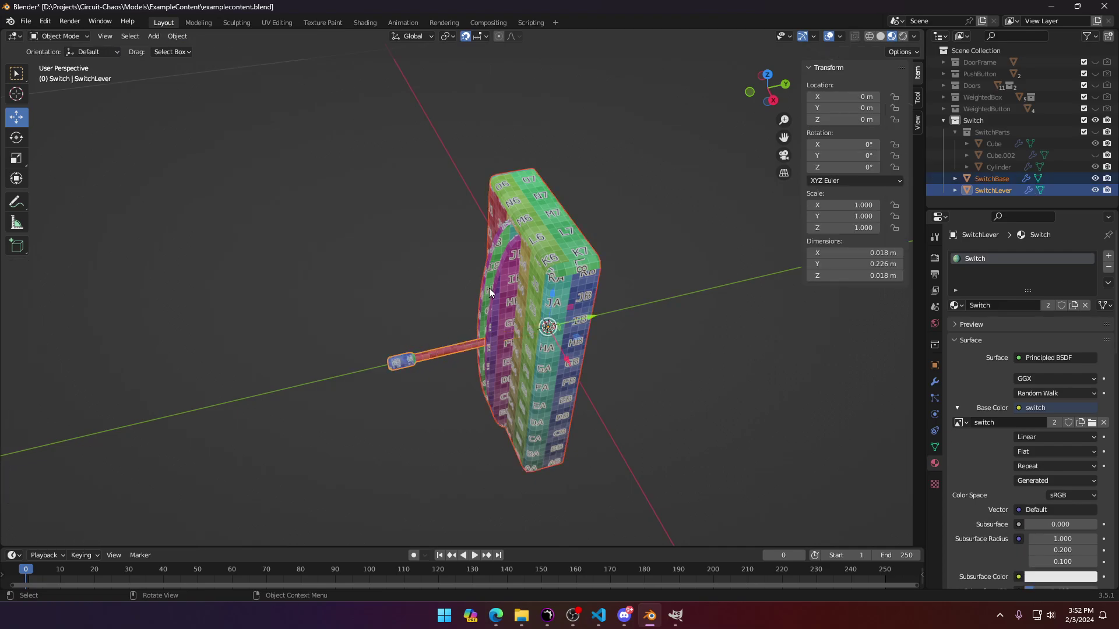
{"action": "left_click", "coordinate": [267, 21]}
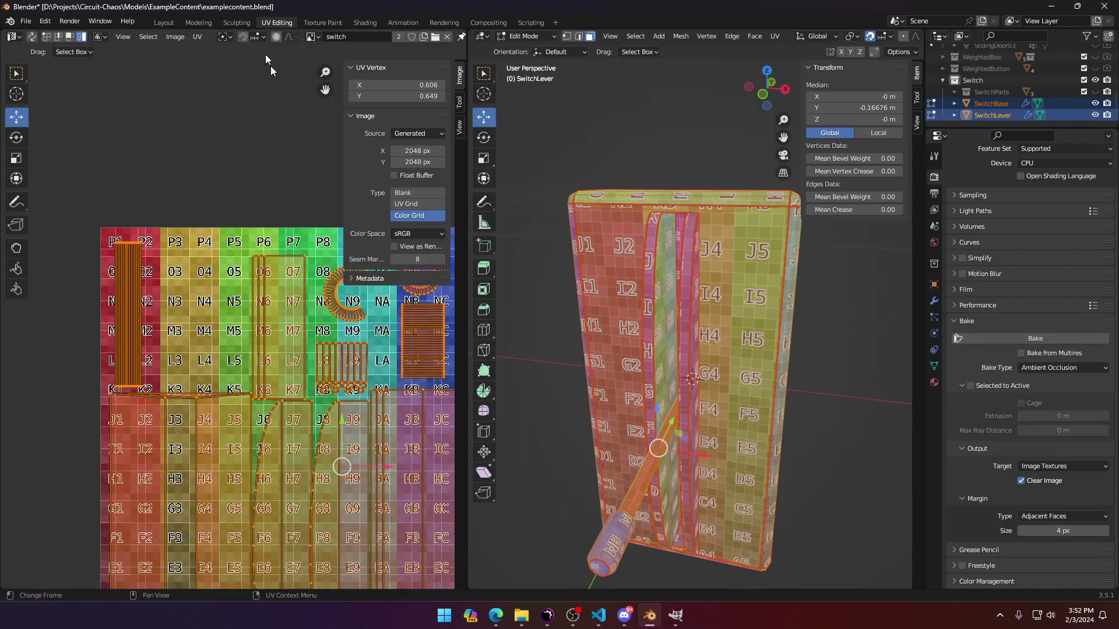
Step: Bake Ambient Occlusion for the base and lever into the switch image and inspect the shading in Object Mode
{"action": "left_click", "coordinate": [1044, 340]}
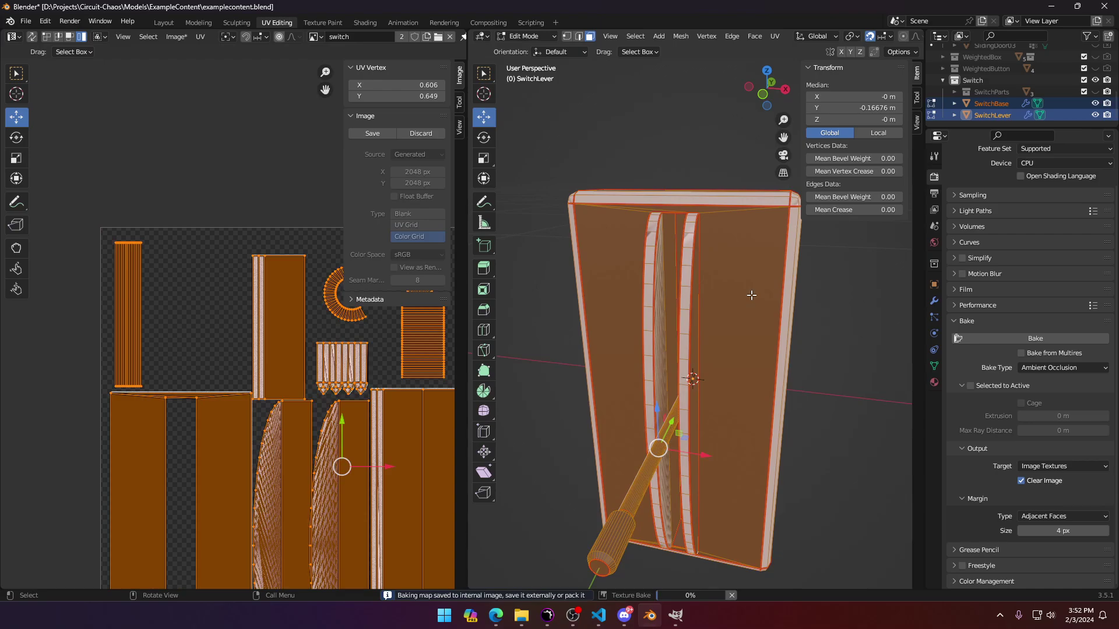
{"action": "key", "text": "Tab"}
{"action": "scroll", "coordinate": [229, 457], "scroll_direction": "up", "scroll_amount": 5}
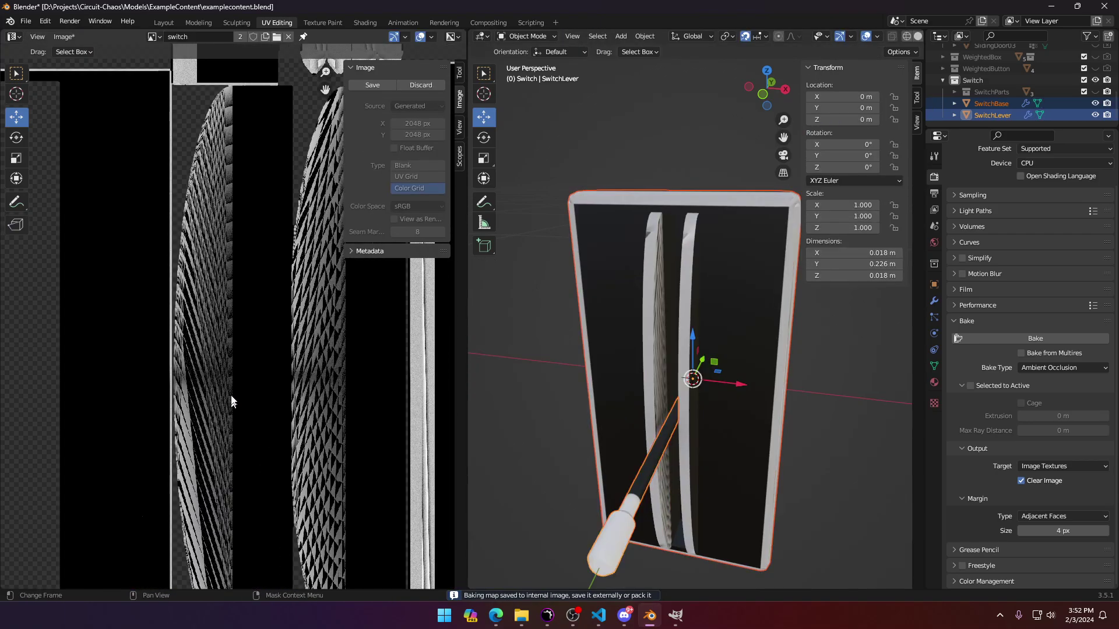
{"action": "key", "text": "Tab"}
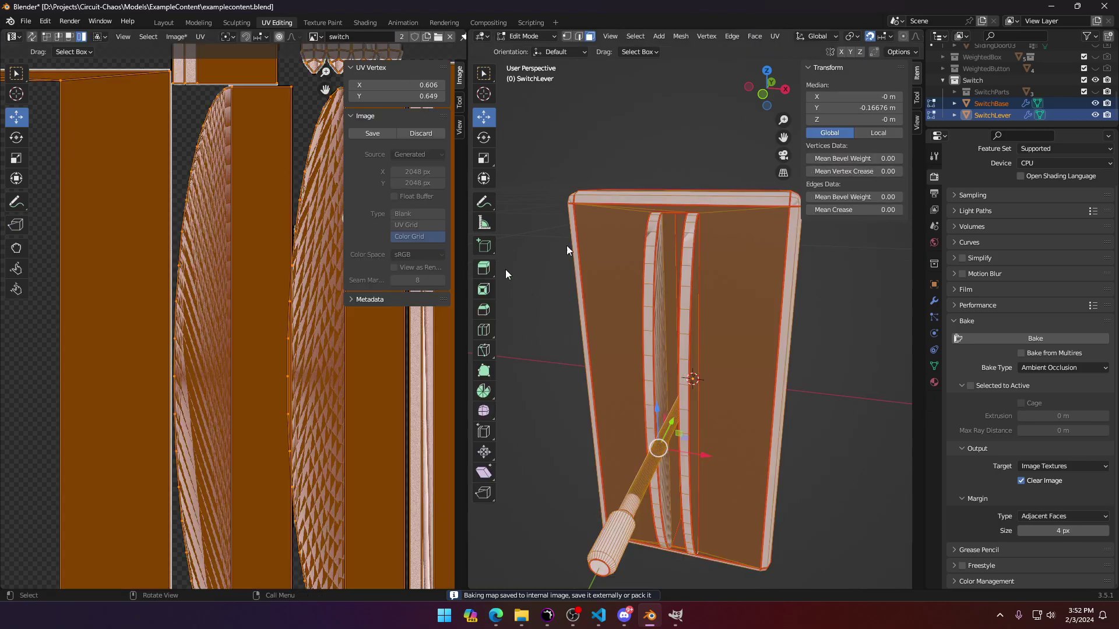
{"action": "key", "text": "Tab"}
{"action": "middle_click_drag", "start_coordinate": [582, 361], "coordinate": [618, 384]}
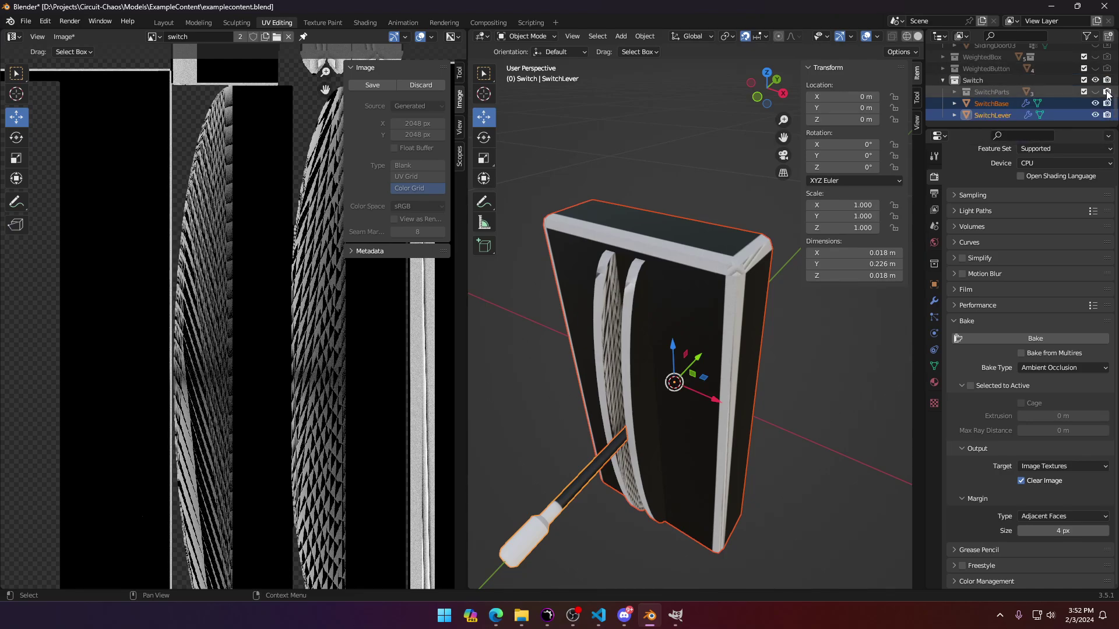
Step: Disable the SwitchParts collection in renders and bake Ambient Occlusion again for the base and lever
{"action": "left_click", "coordinate": [955, 93]}
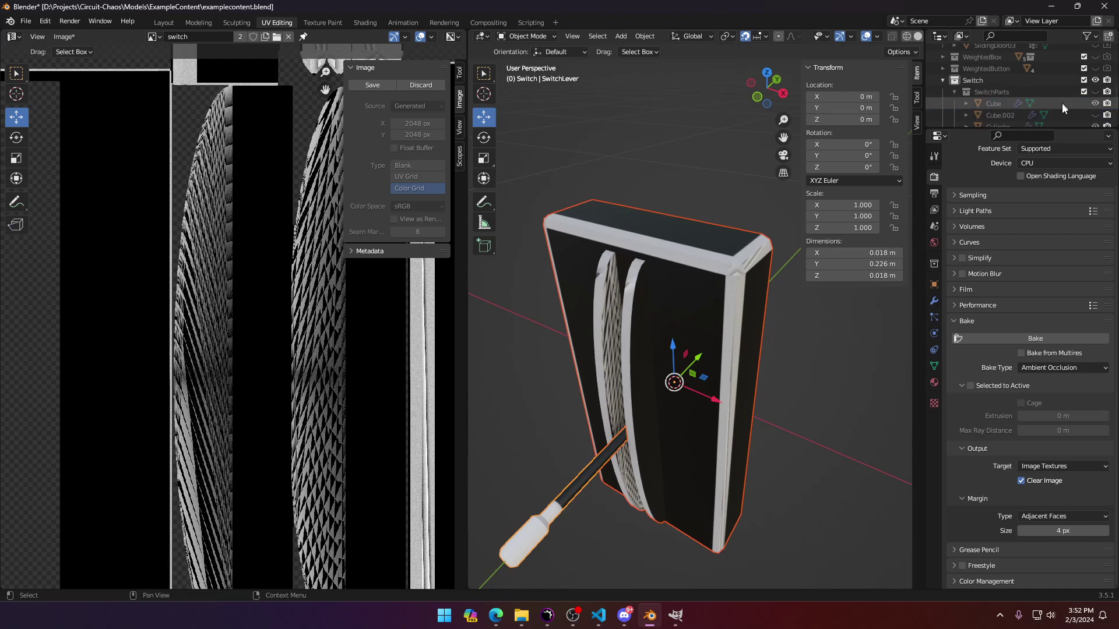
{"action": "scroll", "coordinate": [1062, 103], "scroll_direction": "down", "scroll_amount": 2}
{"action": "left_click", "coordinate": [954, 57]}
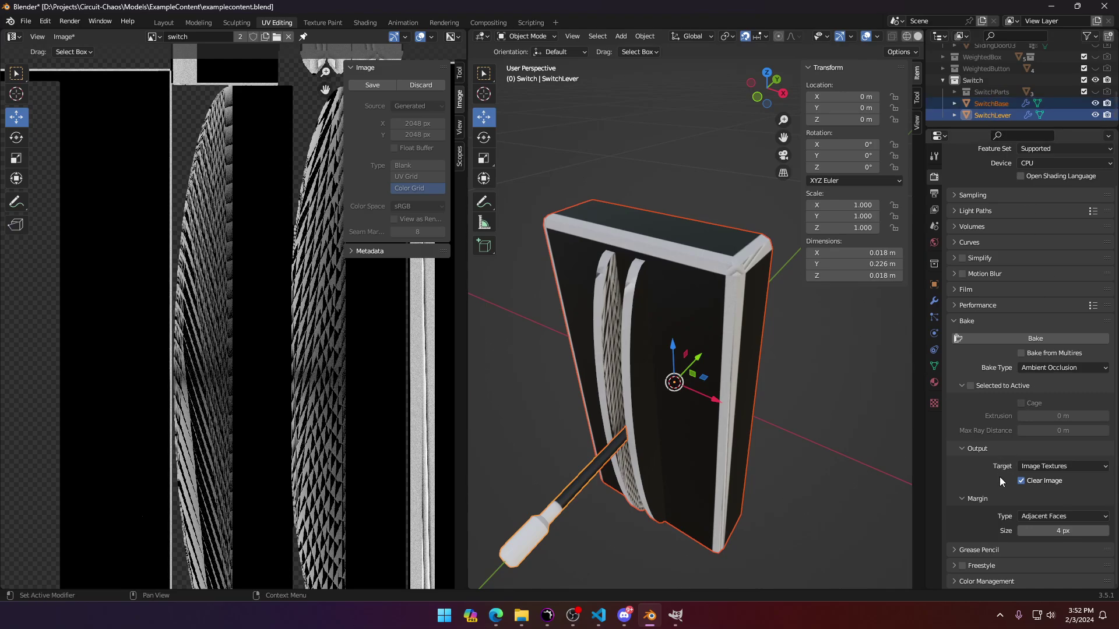
{"action": "left_click", "coordinate": [1039, 338]}
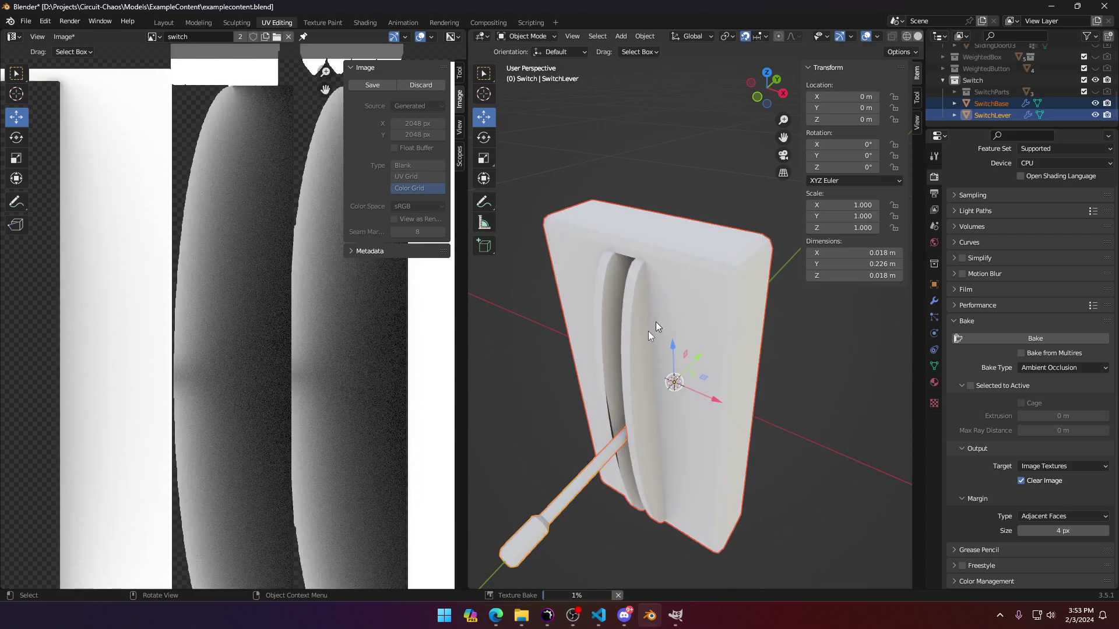
Step: Inspect the baked shading in the slot, on the curved sides and around the lever
{"action": "middle_click_drag", "start_coordinate": [622, 378], "coordinate": [699, 320]}
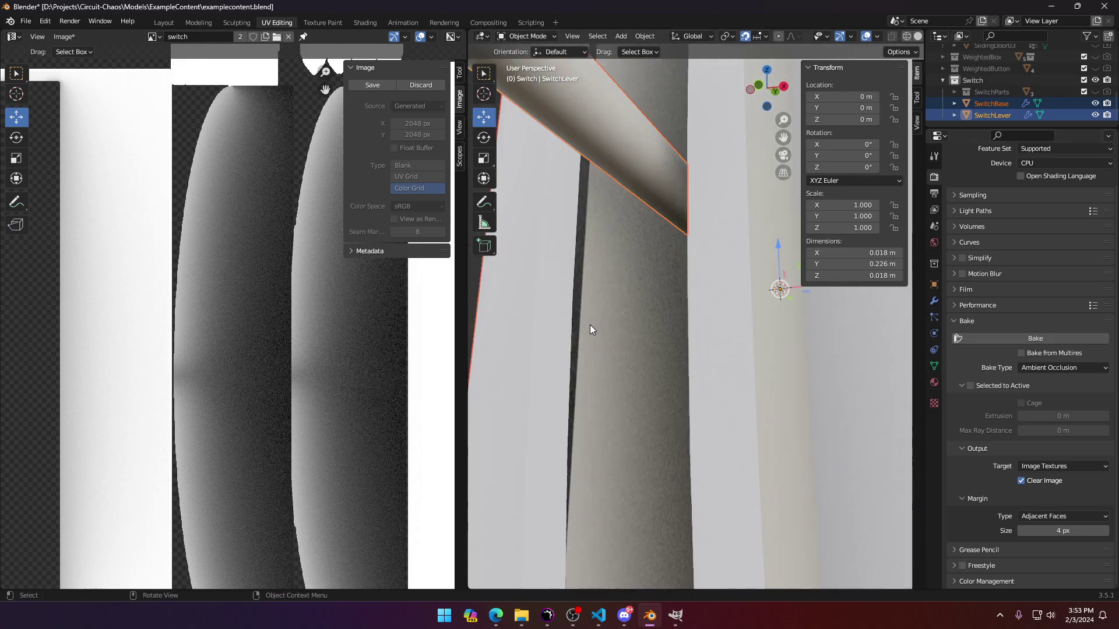
{"action": "key", "text": "Tab"}
{"action": "key", "text": "Tab"}
{"action": "scroll", "coordinate": [585, 264], "scroll_direction": "down", "scroll_amount": 5}
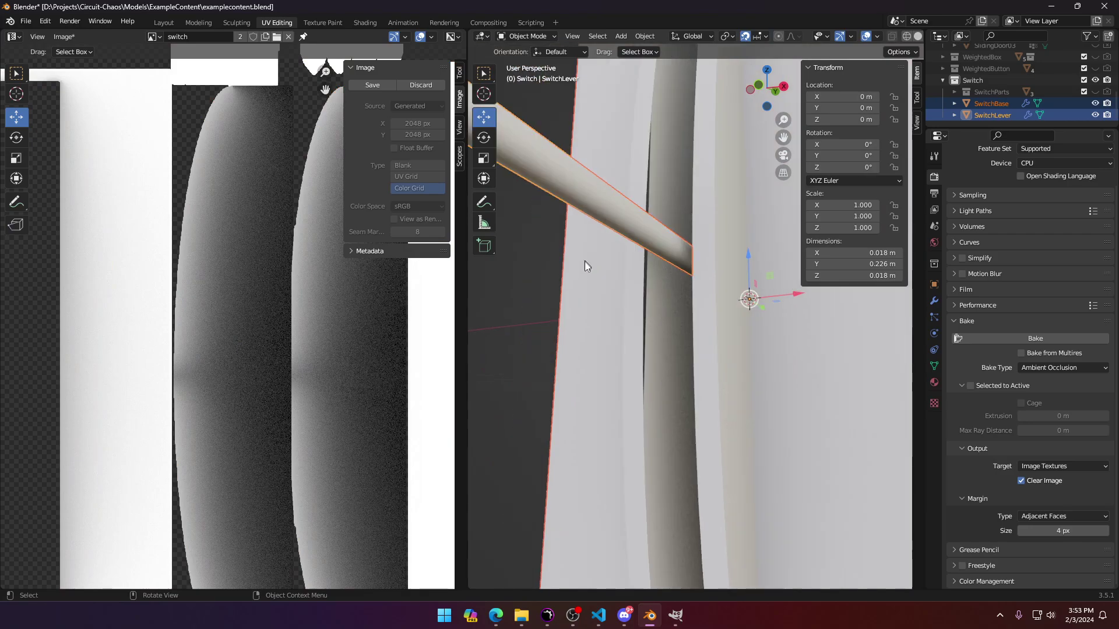
Step: Move the SwitchLever out of the base along the X axis to -0.2 m, exposing the slot
{"action": "key", "text": "Tab"}
{"action": "key", "text": "Tab"}
{"action": "middle_click_drag", "start_coordinate": [638, 268], "coordinate": [729, 373]}
{"action": "left_click_drag", "start_coordinate": [781, 338], "coordinate": [618, 335]}
{"action": "middle_click_drag", "start_coordinate": [775, 431], "coordinate": [646, 319], "text": "shift"}
{"action": "scroll", "coordinate": [756, 362], "scroll_direction": "up", "scroll_amount": 2}
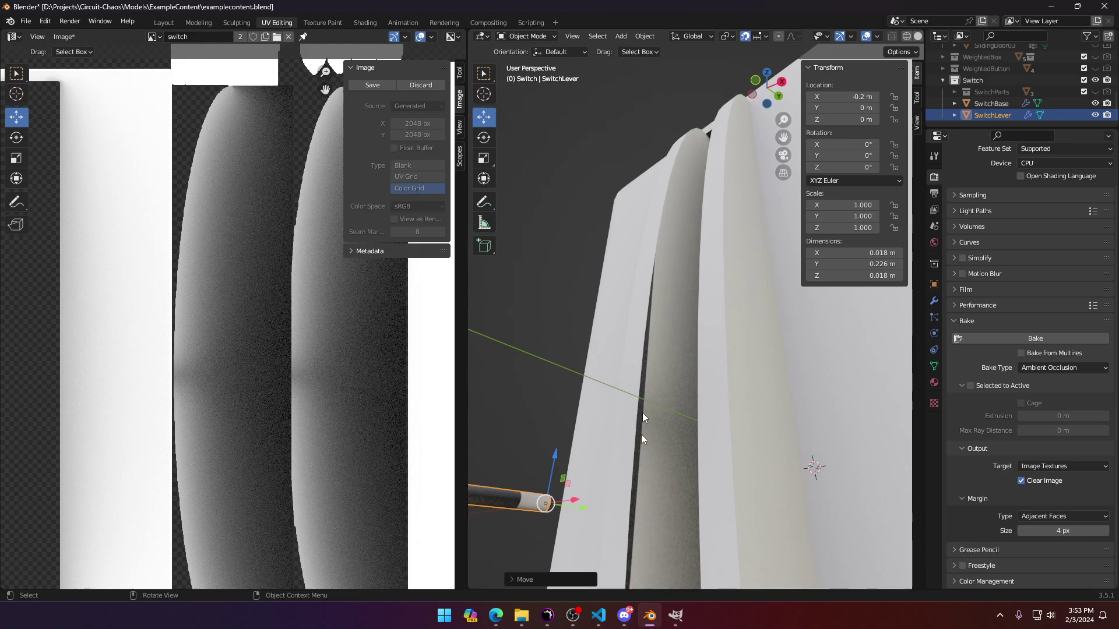
{"action": "scroll", "coordinate": [625, 406], "scroll_direction": "up", "scroll_amount": 5}
Step: Open the SwitchBase mesh in Edit Mode and examine its full UV layout over the baked switch image
{"action": "key", "text": "Tab"}
{"action": "scroll", "coordinate": [575, 359], "scroll_direction": "down", "scroll_amount": 4}
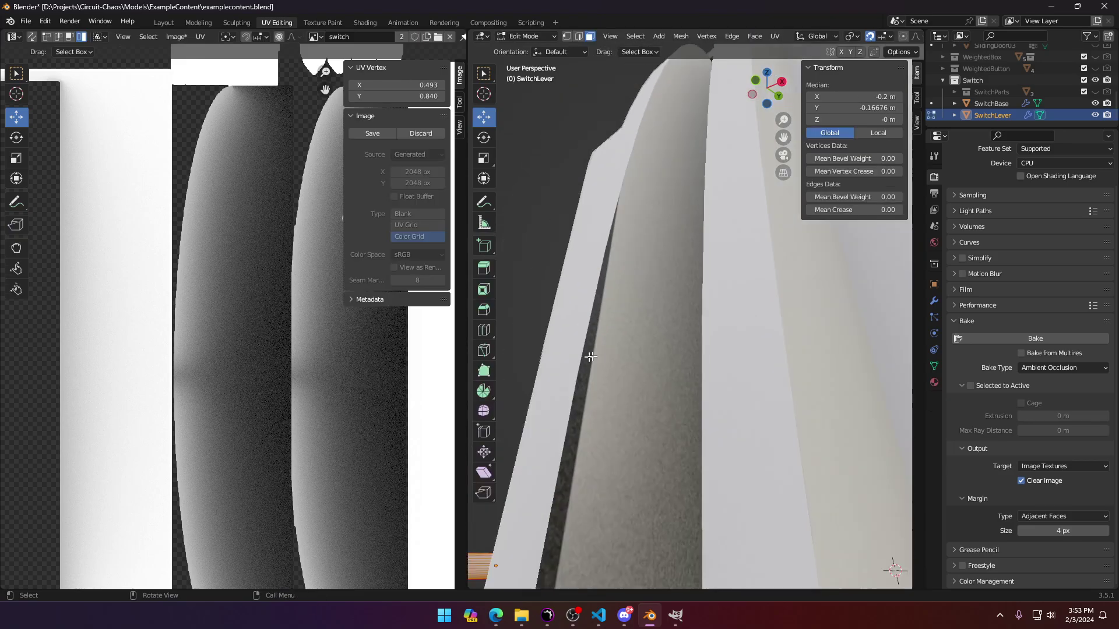
{"action": "left_click", "coordinate": [661, 355]}
{"action": "key", "text": "Tab"}
{"action": "left_click", "coordinate": [663, 354]}
{"action": "key", "text": "Tab"}
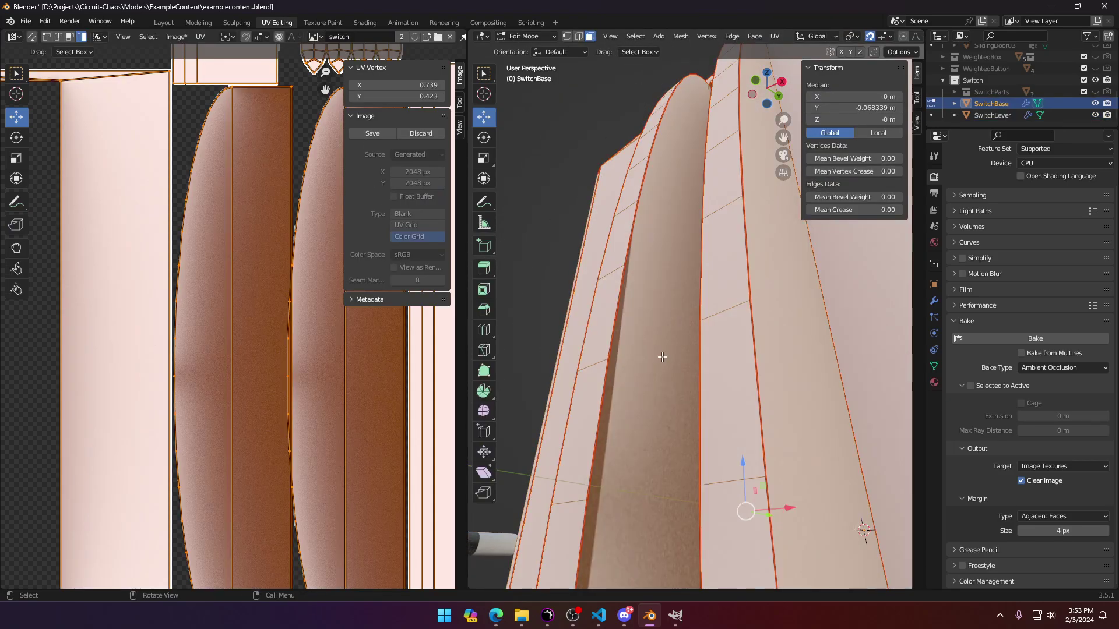
{"action": "scroll", "coordinate": [663, 356], "scroll_direction": "down", "scroll_amount": 3}
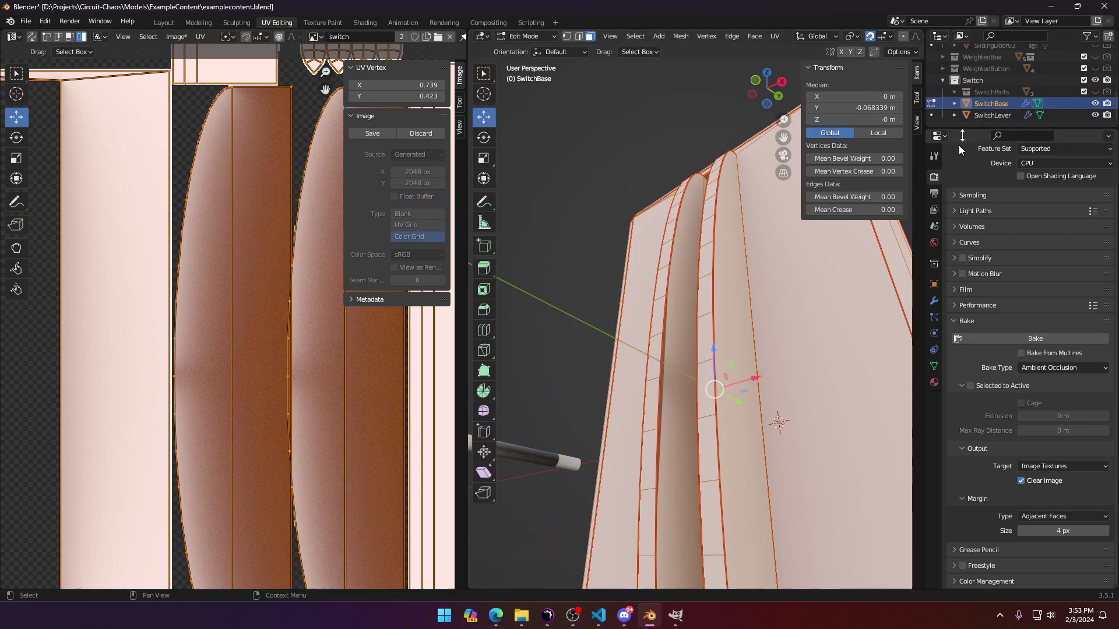
{"action": "left_click", "coordinate": [459, 102]}
{"action": "scroll", "coordinate": [383, 393], "scroll_direction": "down", "scroll_amount": 5}
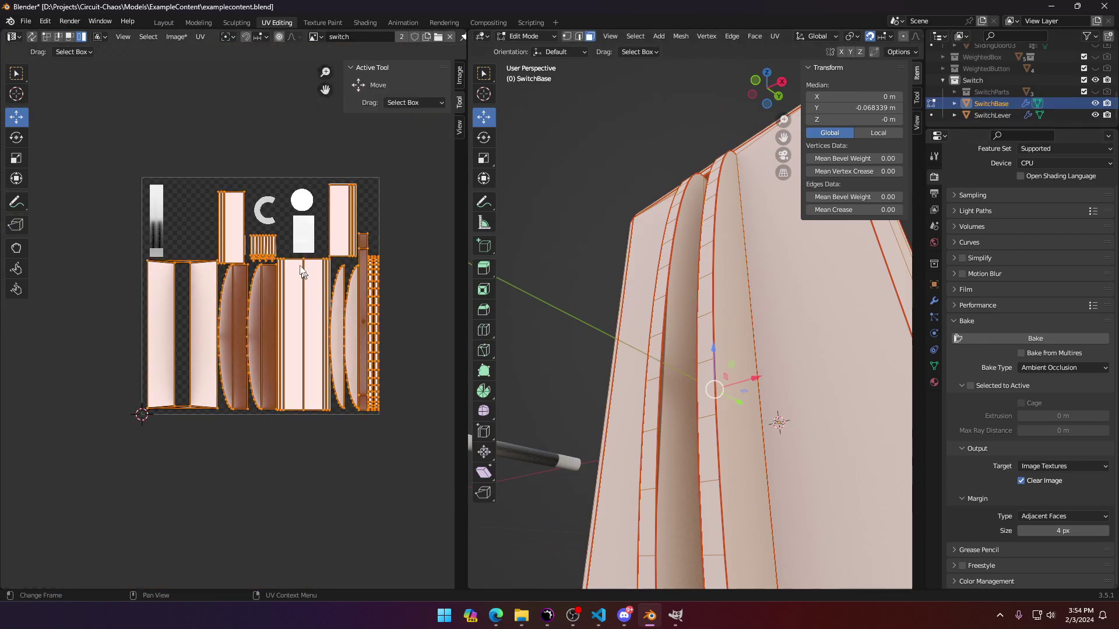
{"action": "scroll", "coordinate": [382, 392], "scroll_direction": "up", "scroll_amount": 2}
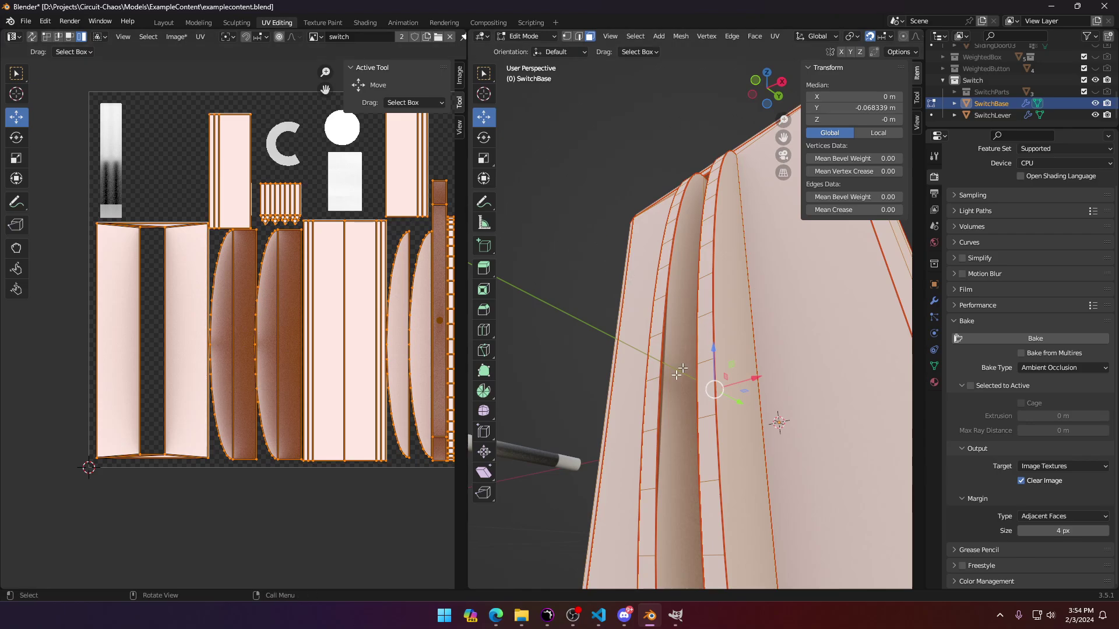
Step: Select the SwitchLever and examine the baked shading along its shaft and at its pivot end
{"action": "key", "text": "Tab"}
{"action": "left_click", "coordinate": [541, 454]}
{"action": "middle_click_drag", "start_coordinate": [690, 431], "coordinate": [807, 370]}
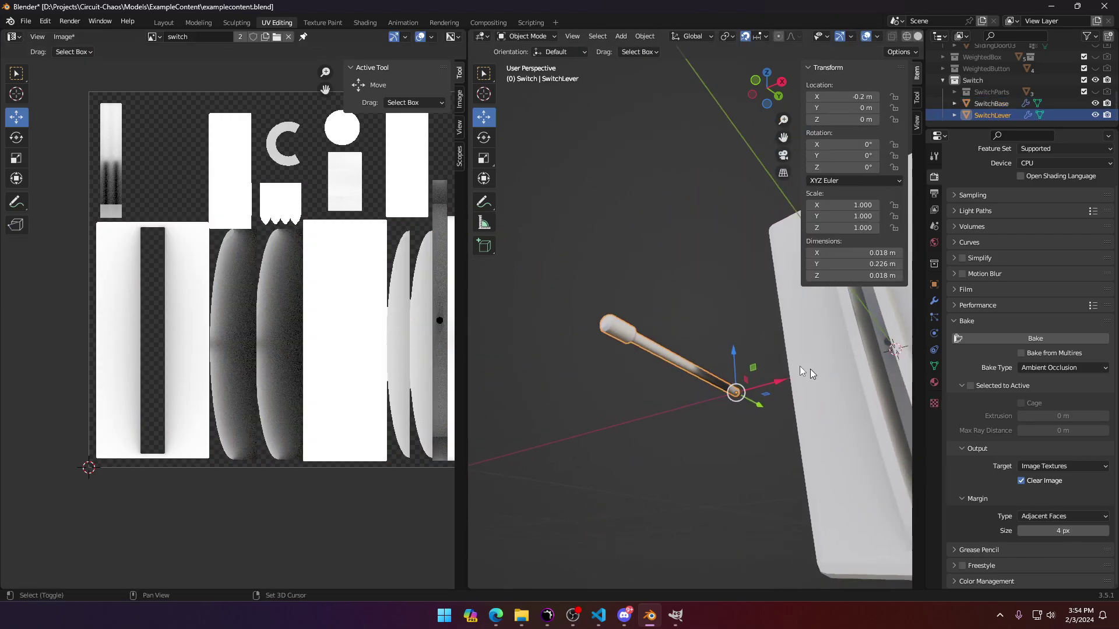
{"action": "scroll", "coordinate": [719, 355], "scroll_direction": "up", "scroll_amount": 4}
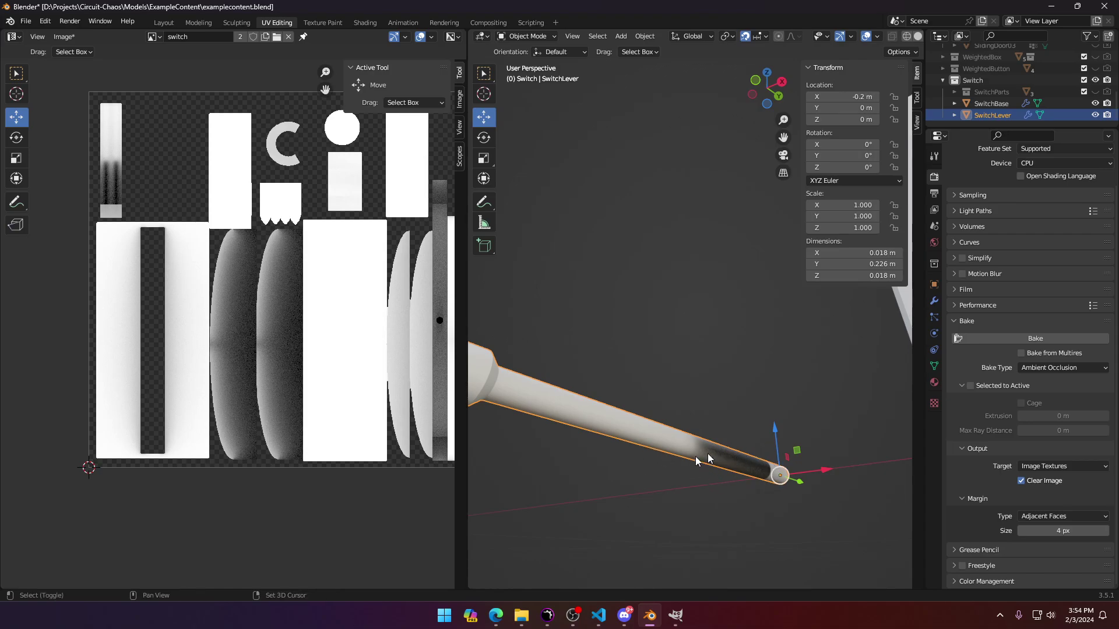
{"action": "middle_click_drag", "start_coordinate": [702, 458], "coordinate": [777, 487], "text": "shift"}
{"action": "key", "text": "Tab"}
{"action": "key", "text": "Tab"}
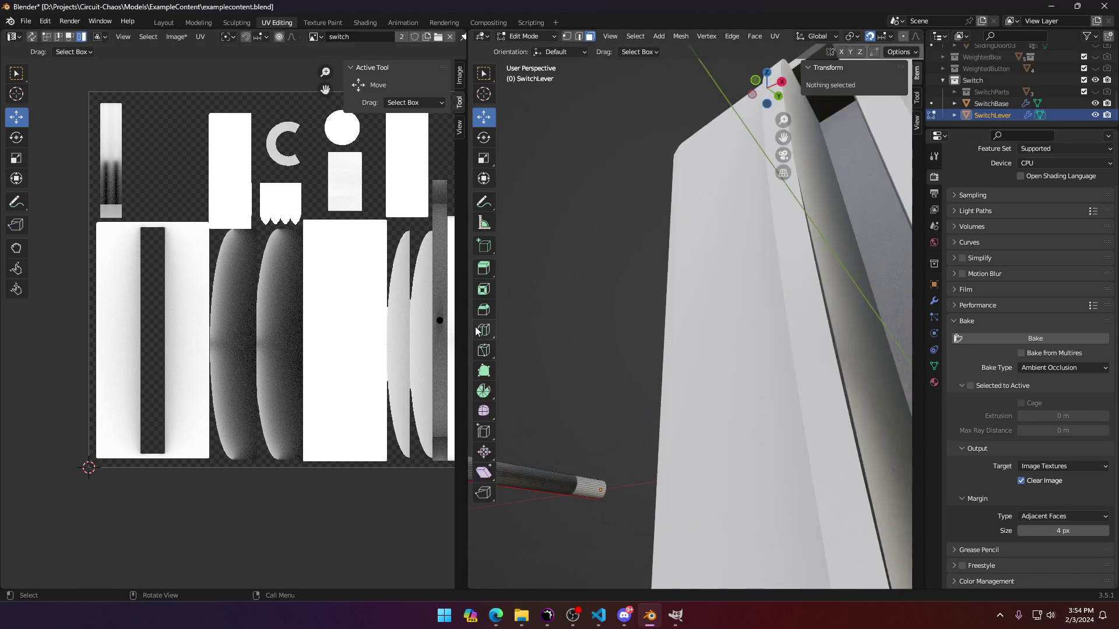
Step: Open SwitchBase and SwitchLever together in Edit Mode to show the base's UV islands over the baked image
{"action": "left_click", "coordinate": [753, 333]}
{"action": "key", "text": "Tab"}
{"action": "middle_click_drag", "start_coordinate": [357, 337], "coordinate": [345, 404]}
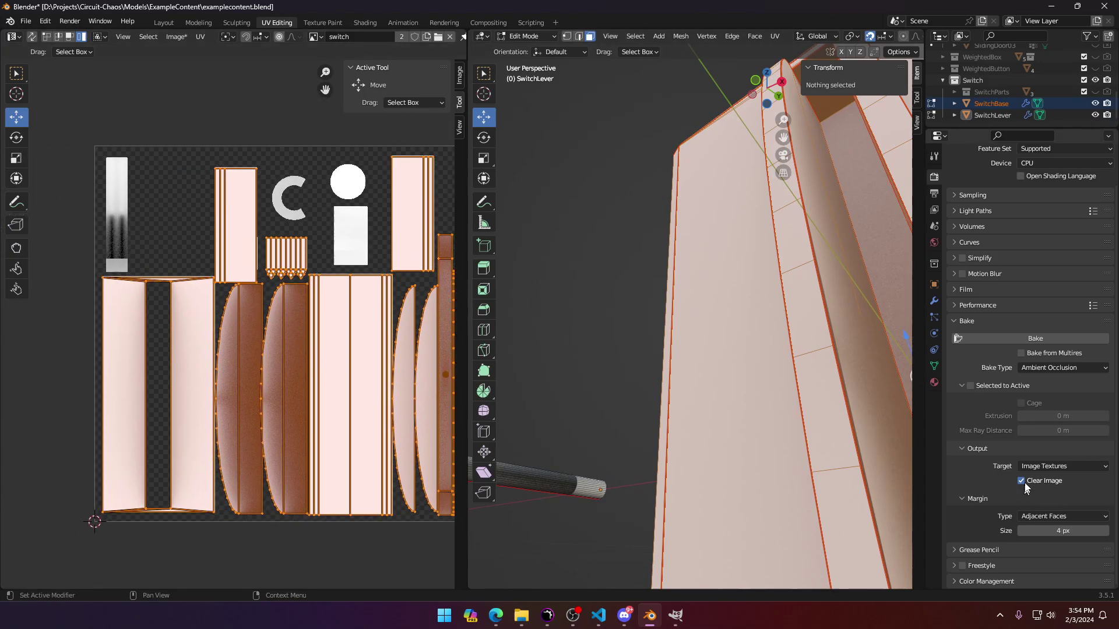
Step: Bake ambient occlusion for the switch objects to the image texture with Clear Image turned off
{"action": "left_click", "coordinate": [1017, 339]}
{"action": "scroll", "coordinate": [702, 350], "scroll_direction": "down", "scroll_amount": 2}
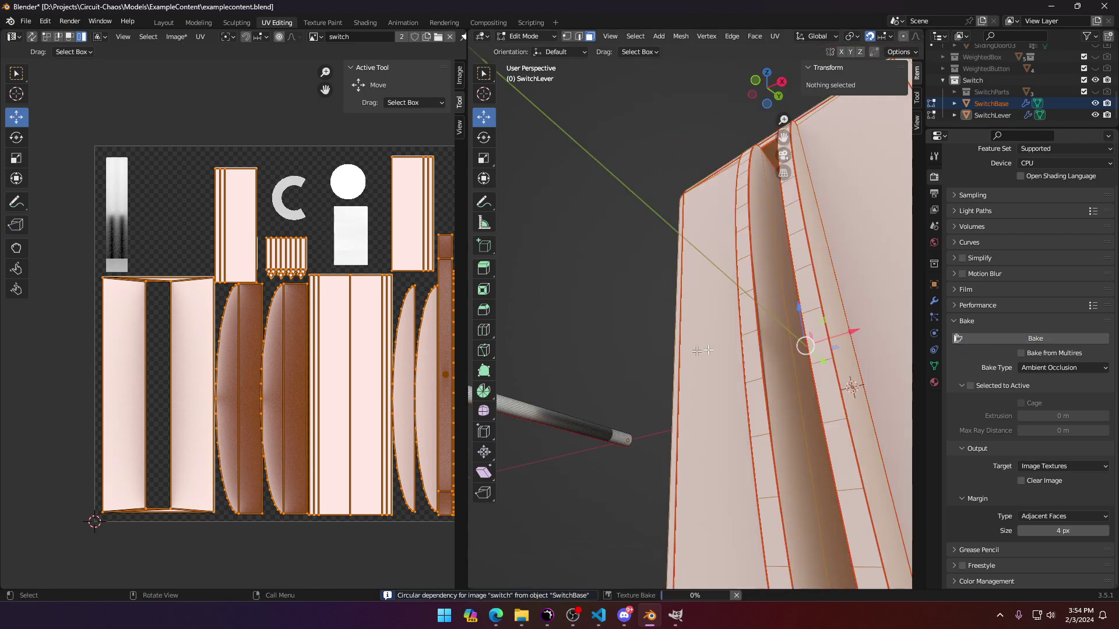
{"action": "middle_click_drag", "start_coordinate": [702, 351], "coordinate": [609, 366], "text": "shift"}
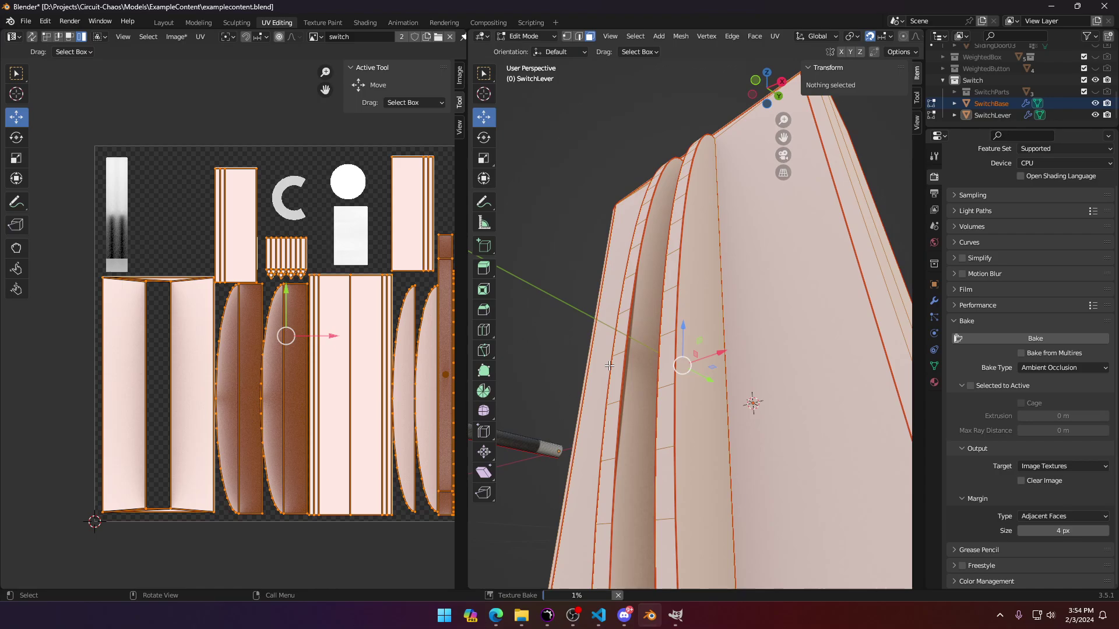
Step: Examine the baked shading and the spacing along the edges of the dark curved UV islands
{"action": "scroll", "coordinate": [180, 429], "scroll_direction": "up", "scroll_amount": 6}
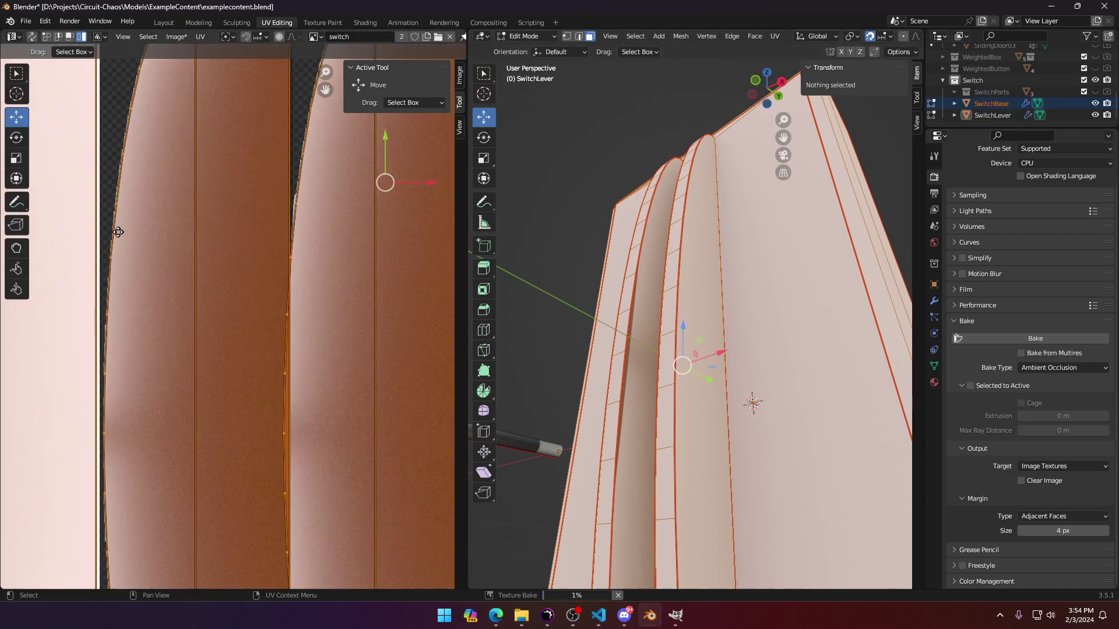
{"action": "scroll", "coordinate": [243, 345], "scroll_direction": "down", "scroll_amount": 2}
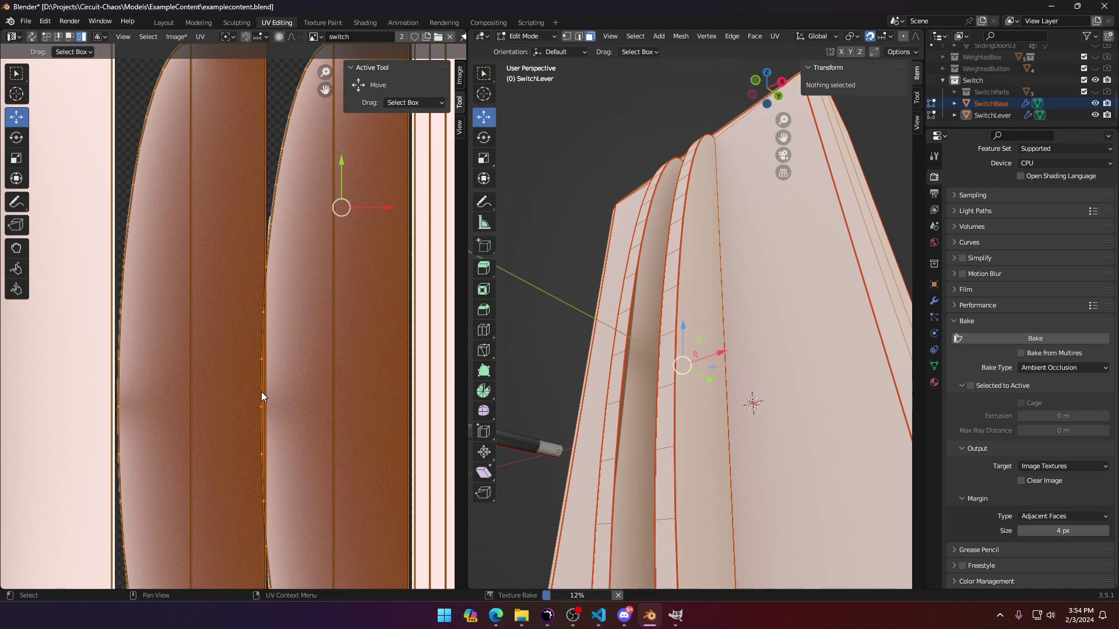
{"action": "scroll", "coordinate": [261, 398], "scroll_direction": "up", "scroll_amount": 1}
{"action": "scroll", "coordinate": [266, 402], "scroll_direction": "down", "scroll_amount": 5}
{"action": "scroll", "coordinate": [259, 395], "scroll_direction": "up", "scroll_amount": 4}
{"action": "left_click", "coordinate": [296, 401]}
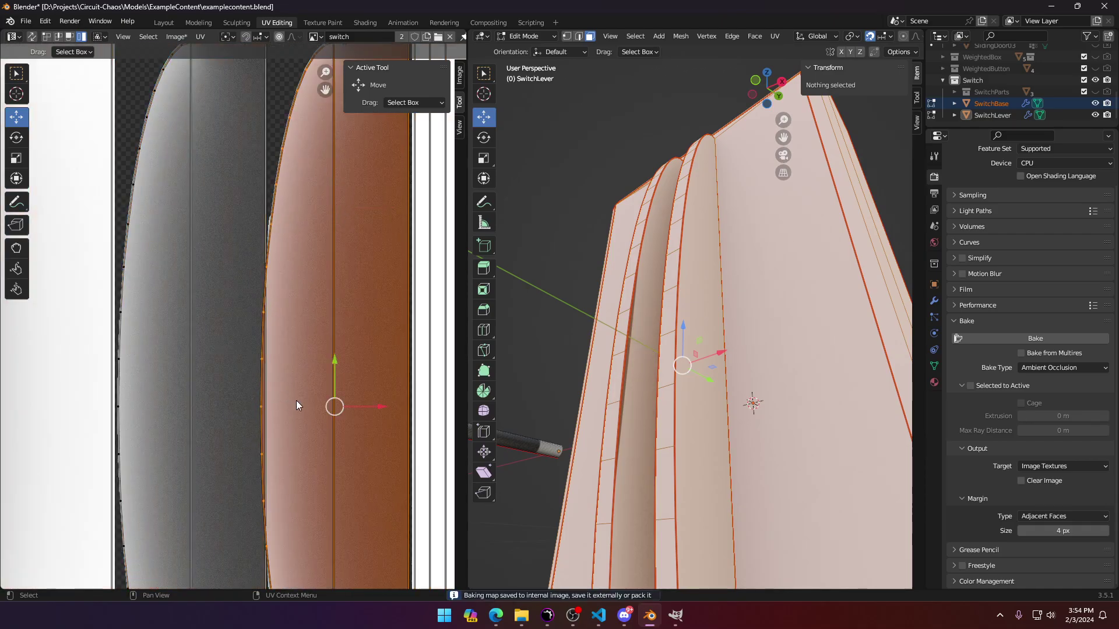
{"action": "scroll", "coordinate": [296, 400], "scroll_direction": "down", "scroll_amount": 4}
{"action": "scroll", "coordinate": [301, 400], "scroll_direction": "up", "scroll_amount": 1}
{"action": "scroll", "coordinate": [344, 394], "scroll_direction": "down", "scroll_amount": 1}
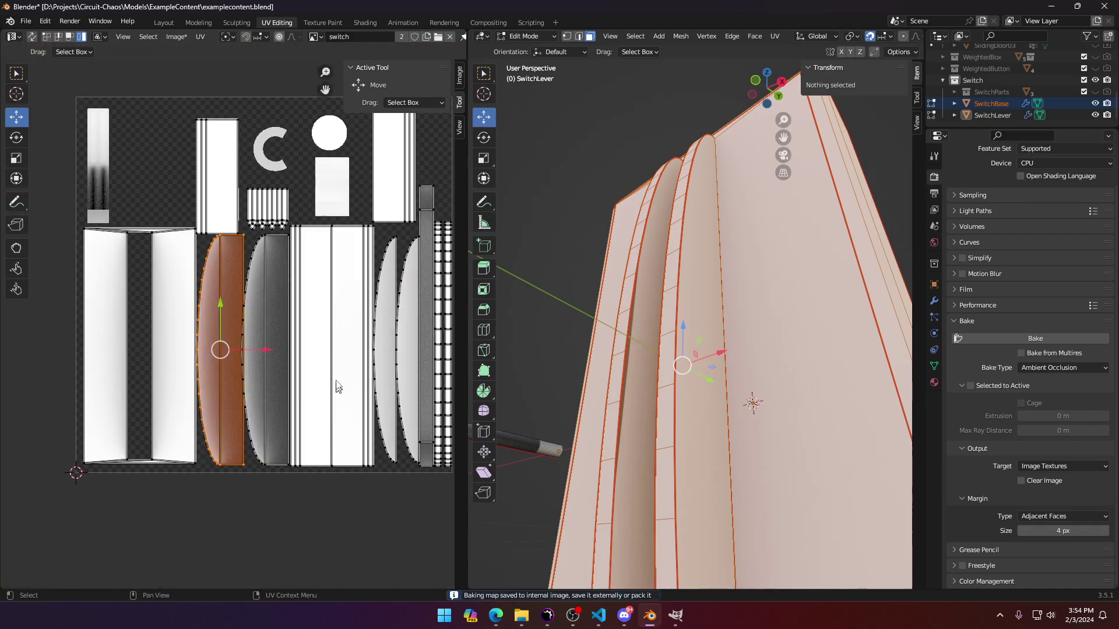
Step: Leave Edit Mode and move the SwitchLever along X to 0 m so that it sits in the SwitchBase
{"action": "key", "text": "Tab"}
{"action": "left_click", "coordinate": [531, 454]}
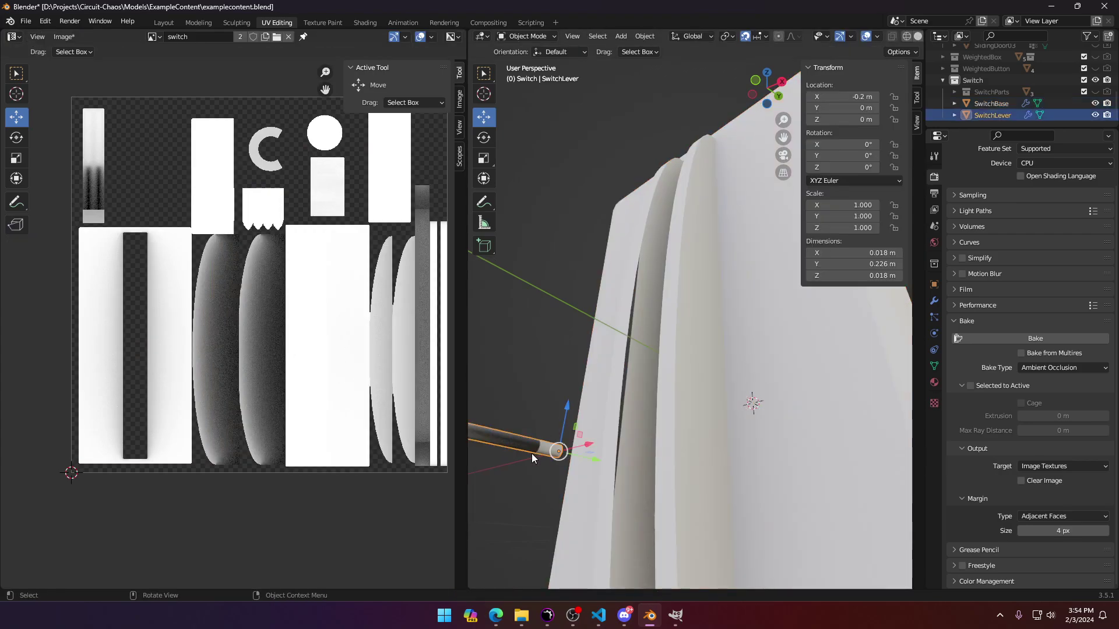
{"action": "key", "text": "KP_7"}
{"action": "scroll", "coordinate": [603, 310], "scroll_direction": "down", "scroll_amount": 4}
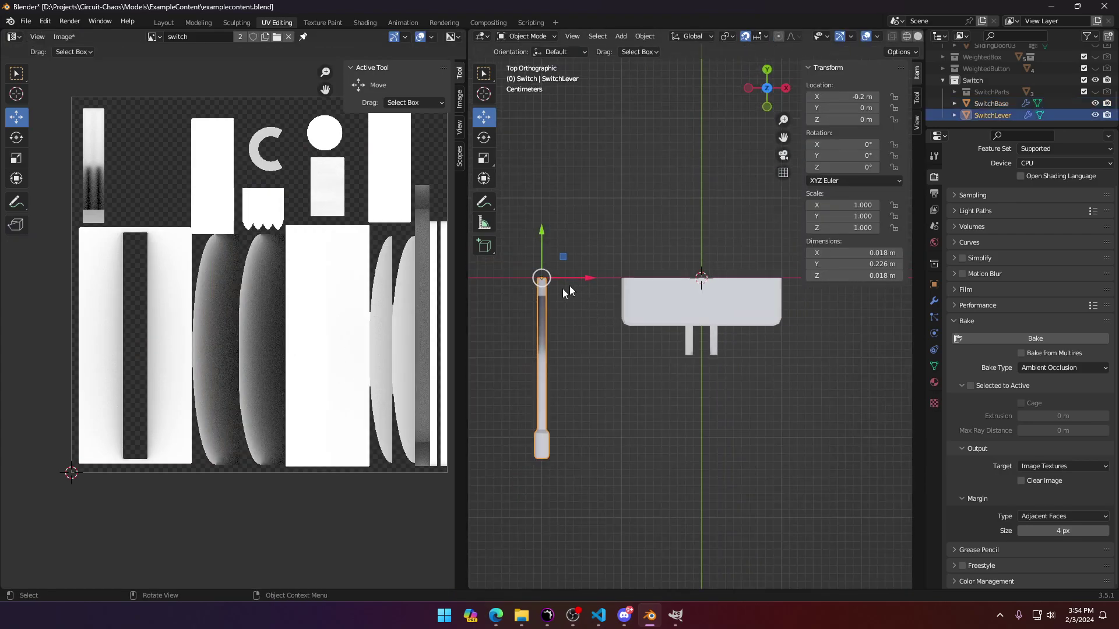
{"action": "left_click_drag", "start_coordinate": [580, 281], "coordinate": [744, 288]}
Step: Enter Edit Mode on the SwitchBase alone and check the gaps between its curved UV islands
{"action": "middle_click_drag", "start_coordinate": [764, 358], "coordinate": [722, 256]}
{"action": "left_click", "coordinate": [775, 344]}
{"action": "key", "text": "Tab"}
{"action": "scroll", "coordinate": [779, 343], "scroll_direction": "up", "scroll_amount": 4}
{"action": "scroll", "coordinate": [260, 397], "scroll_direction": "up", "scroll_amount": 7}
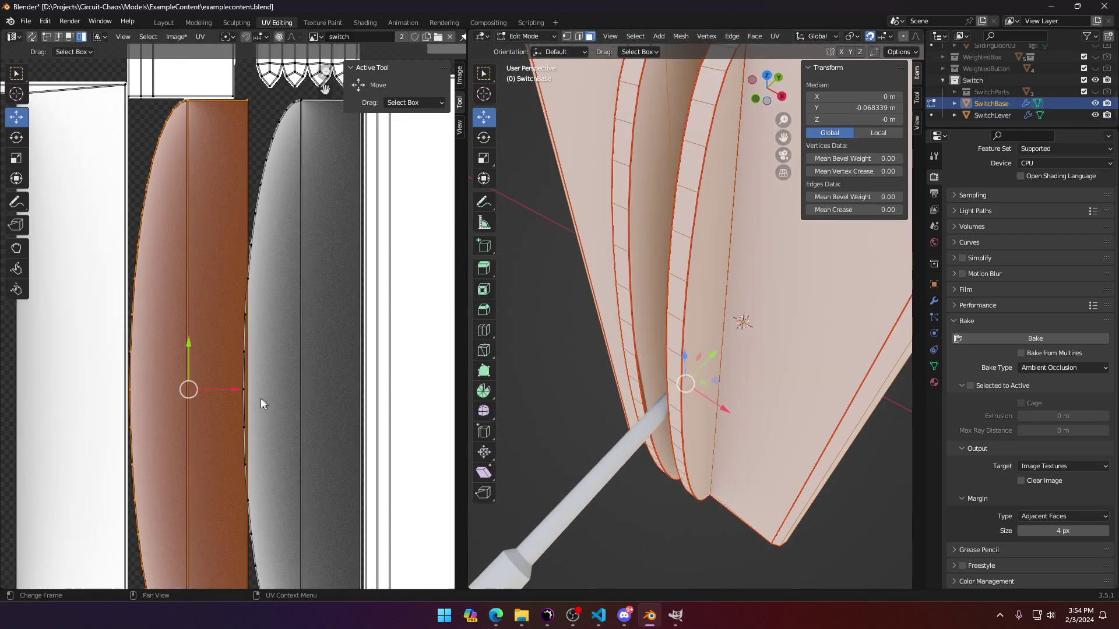
{"action": "scroll", "coordinate": [265, 395], "scroll_direction": "down", "scroll_amount": 6}
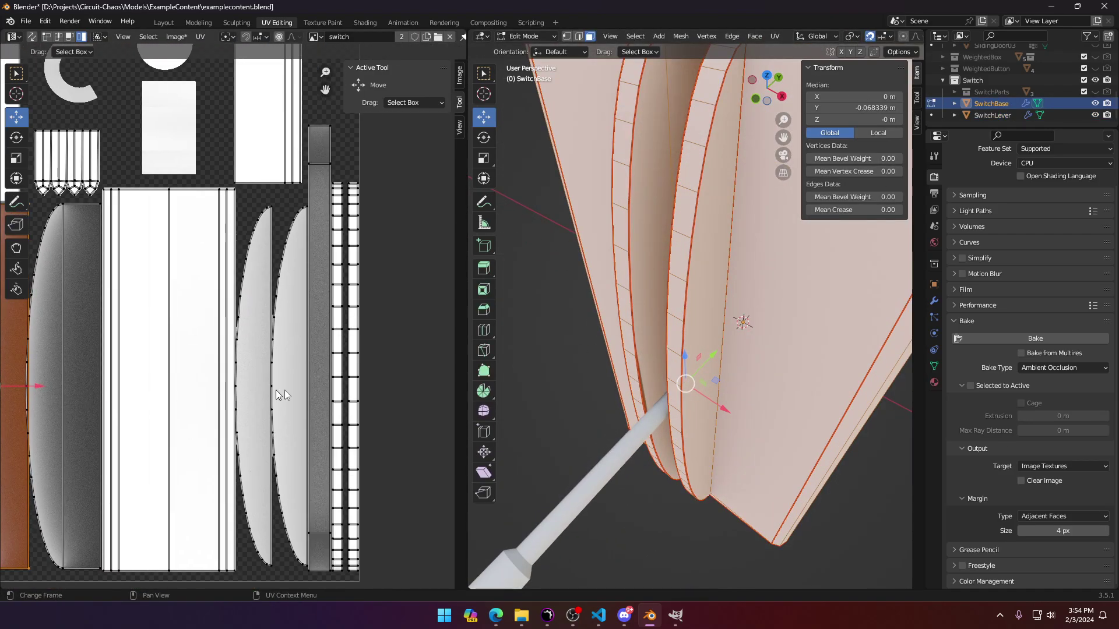
{"action": "left_click", "coordinate": [265, 393]}
{"action": "scroll", "coordinate": [256, 397], "scroll_direction": "up", "scroll_amount": 4}
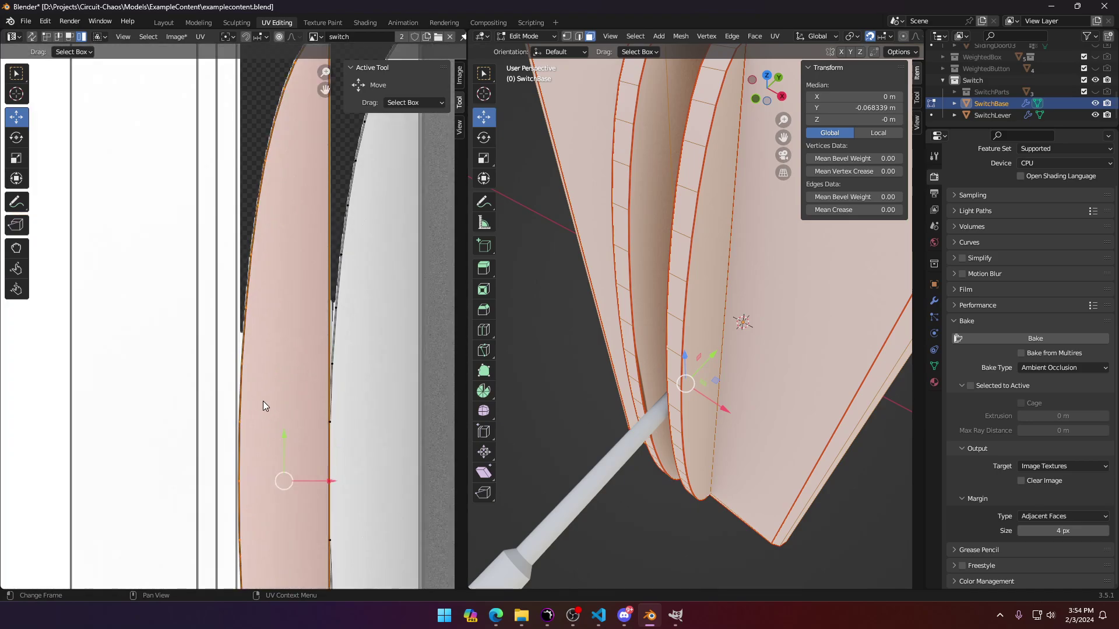
{"action": "scroll", "coordinate": [312, 352], "scroll_direction": "down", "scroll_amount": 6}
{"action": "scroll", "coordinate": [312, 352], "scroll_direction": "up", "scroll_amount": 4}
Step: Move the inner segmented UV strip and the long grey strip beside it slightly right
{"action": "left_click", "coordinate": [397, 330]}
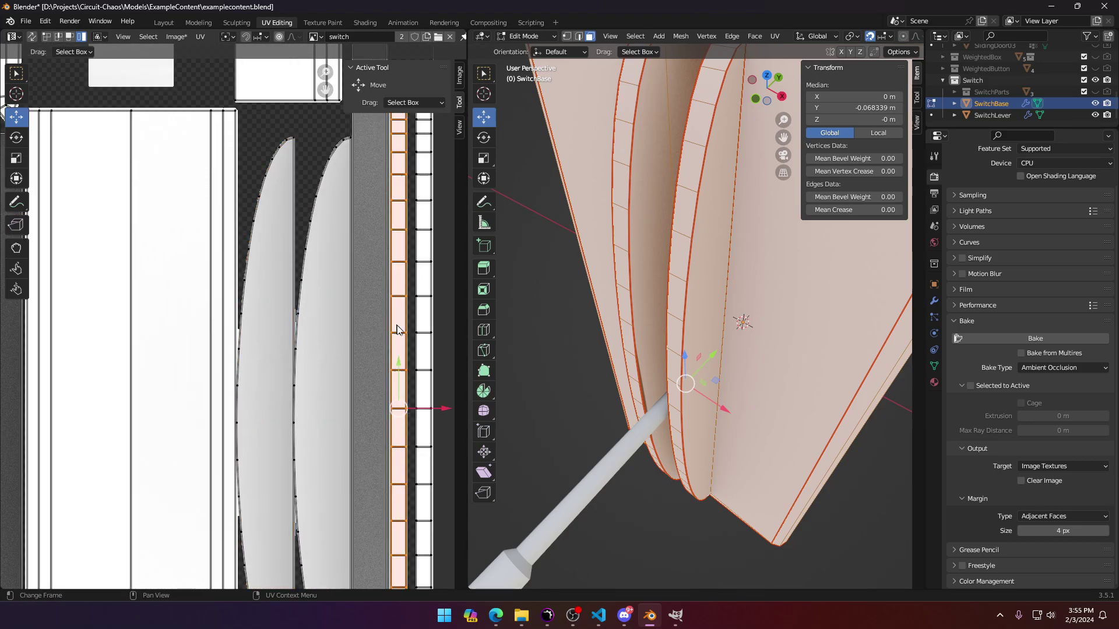
{"action": "middle_click_drag", "start_coordinate": [397, 330], "coordinate": [289, 278], "text": "shift"}
{"action": "scroll", "coordinate": [316, 298], "scroll_direction": "up", "scroll_amount": 5}
{"action": "key", "text": "g"}
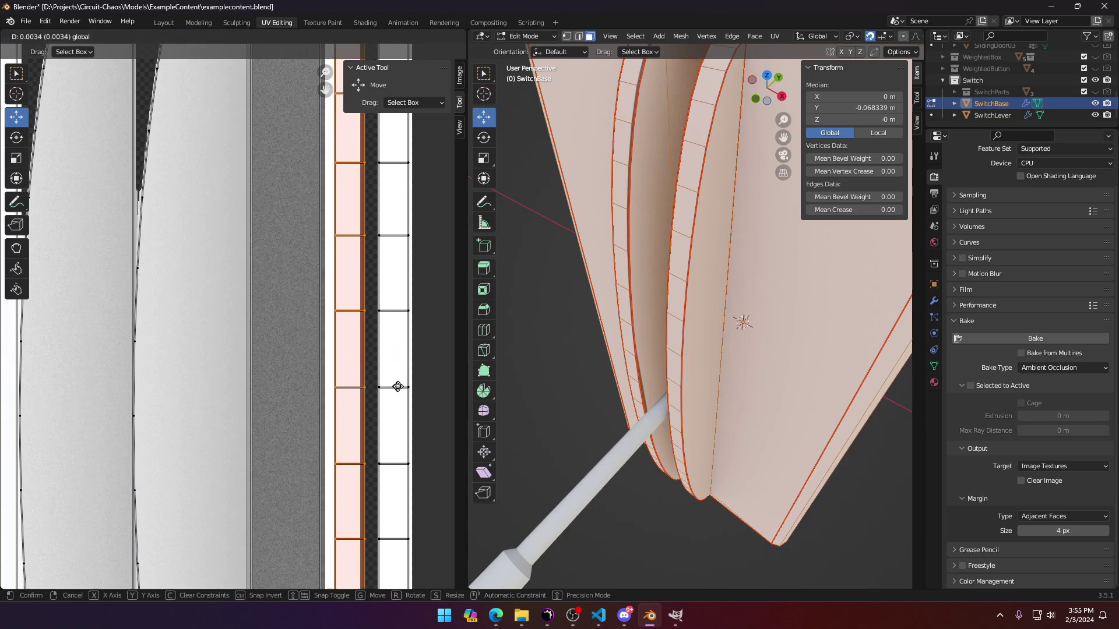
{"action": "left_click", "coordinate": [310, 386]}
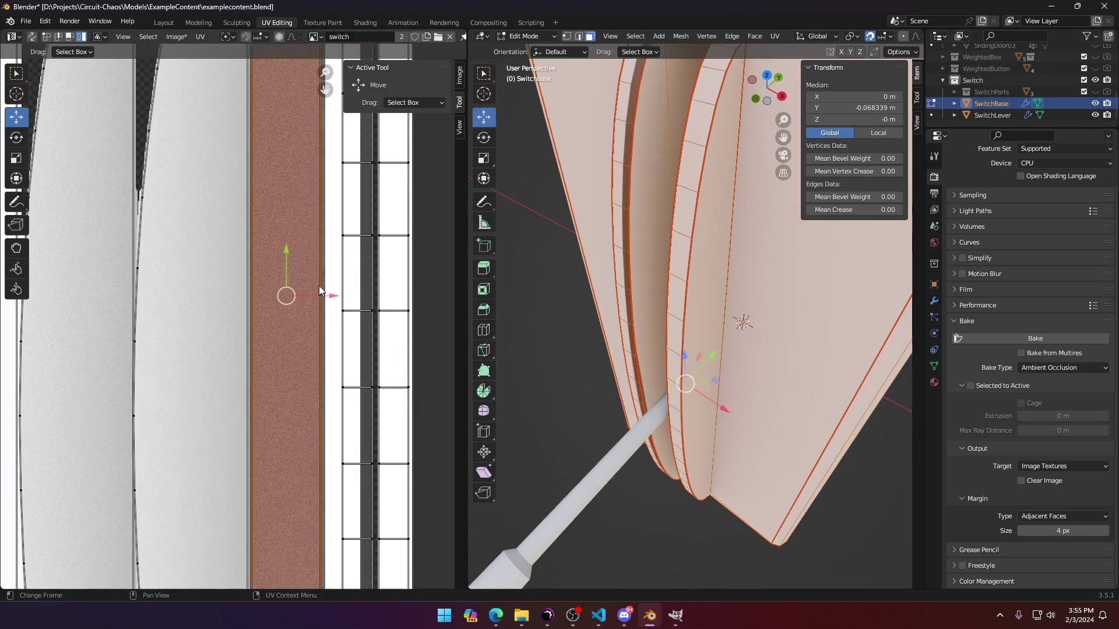
{"action": "left_click_drag", "start_coordinate": [325, 296], "coordinate": [340, 296]}
Step: Shift the two light curved UV islands slightly right to leave bake margin between them and their neighbours
{"action": "left_click", "coordinate": [226, 310]}
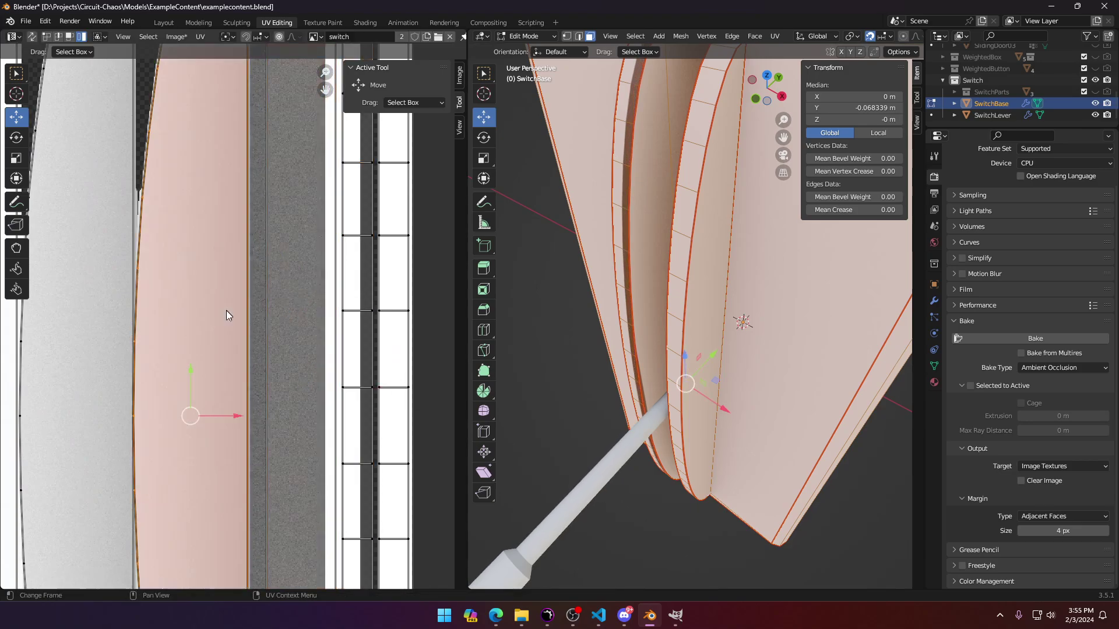
{"action": "left_click_drag", "start_coordinate": [237, 416], "coordinate": [249, 416]}
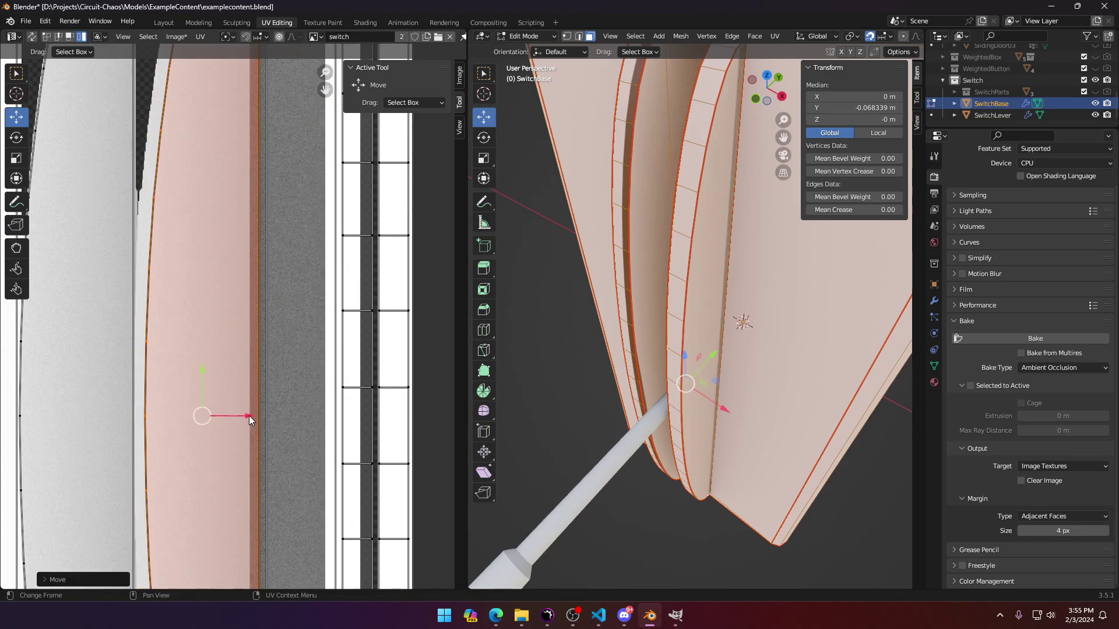
{"action": "middle_click_drag", "start_coordinate": [158, 370], "coordinate": [353, 339]}
{"action": "left_click", "coordinate": [306, 349]}
{"action": "left_click_drag", "start_coordinate": [317, 384], "coordinate": [324, 385]}
Step: Move the large slotted face island and the dark curved island next to it slightly left in the UV layout
{"action": "scroll", "coordinate": [233, 377], "scroll_direction": "down", "scroll_amount": 3}
{"action": "left_click", "coordinate": [208, 377]}
{"action": "middle_click_drag", "start_coordinate": [183, 369], "coordinate": [389, 360], "text": "shift"}
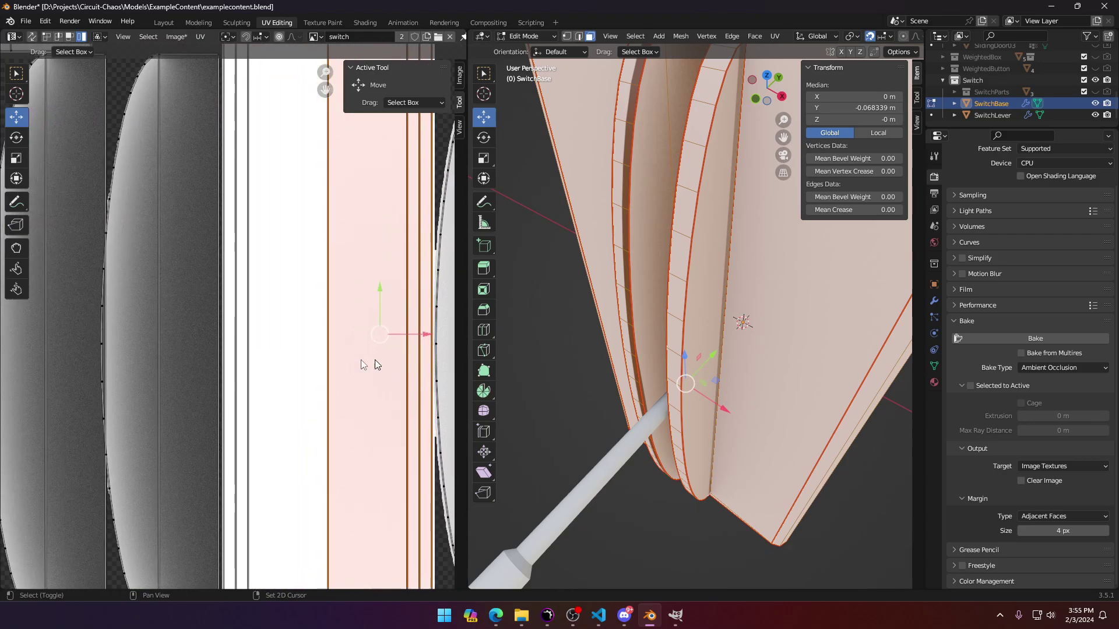
{"action": "middle_click_drag", "start_coordinate": [148, 347], "coordinate": [382, 336]}
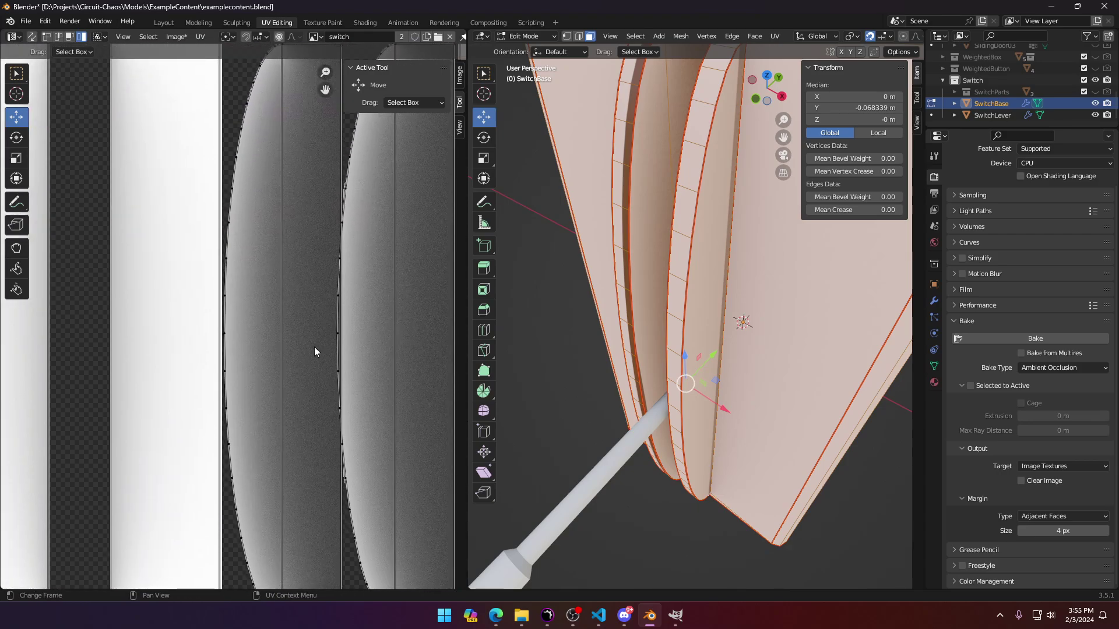
{"action": "scroll", "coordinate": [313, 347], "scroll_direction": "down", "scroll_amount": 3}
{"action": "left_click", "coordinate": [176, 344]}
{"action": "key", "text": "g"}
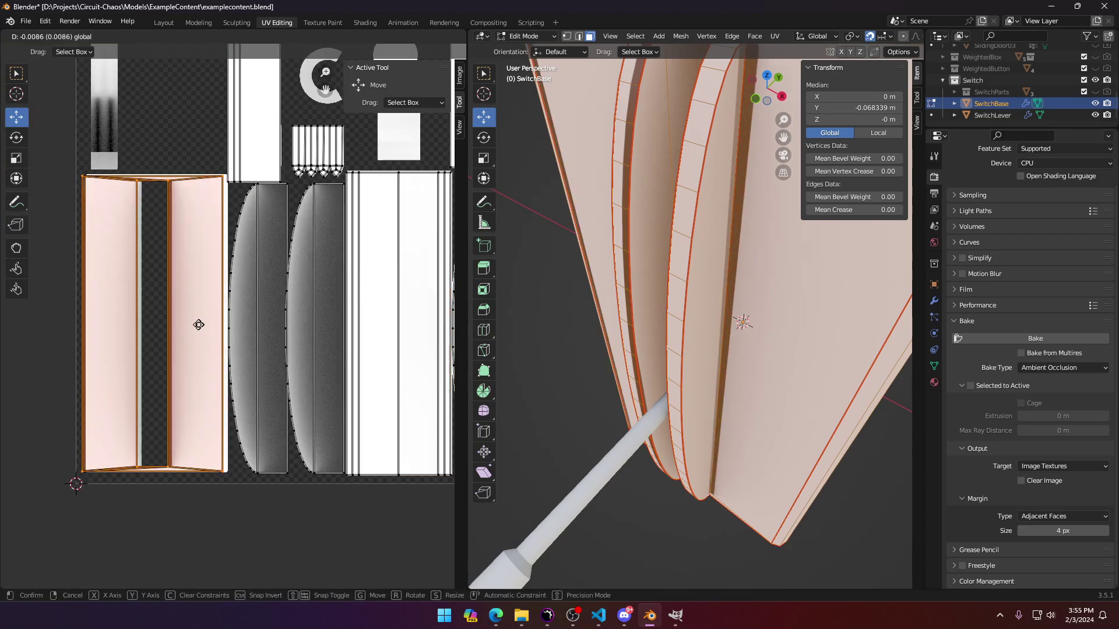
{"action": "left_click", "coordinate": [196, 325]}
{"action": "left_click", "coordinate": [240, 341]}
{"action": "left_click_drag", "start_coordinate": [282, 327], "coordinate": [275, 328]}
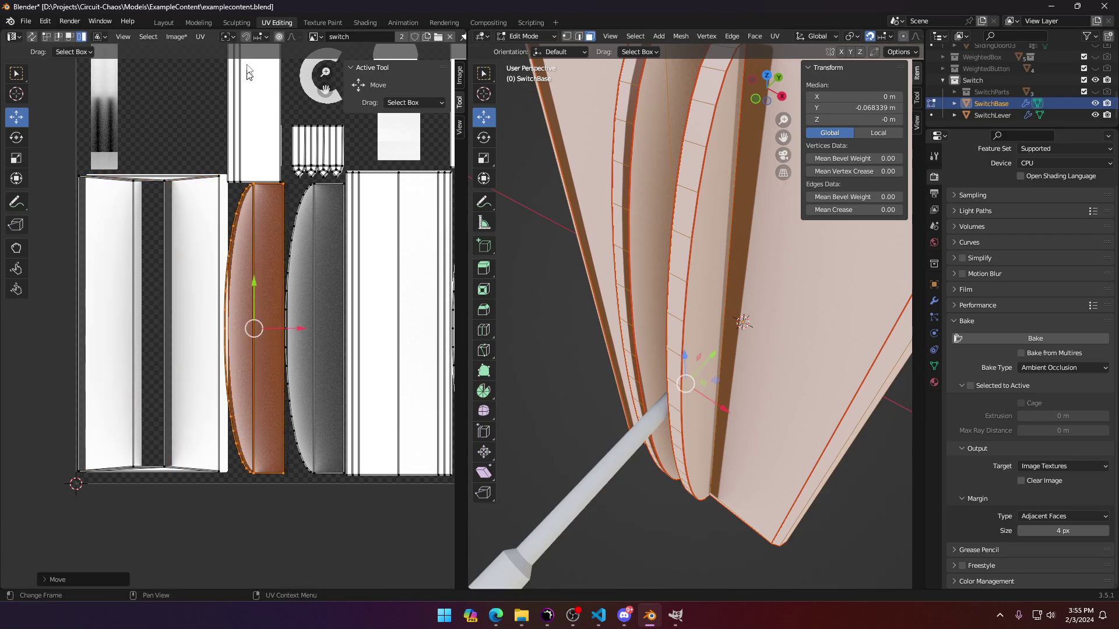
Step: Check the spacing across the UV layout and select all of the SwitchBase's UV islands
{"action": "left_click", "coordinate": [247, 36]}
{"action": "scroll", "coordinate": [261, 331], "scroll_direction": "up", "scroll_amount": 3}
{"action": "middle_click_drag", "start_coordinate": [260, 327], "coordinate": [182, 328]}
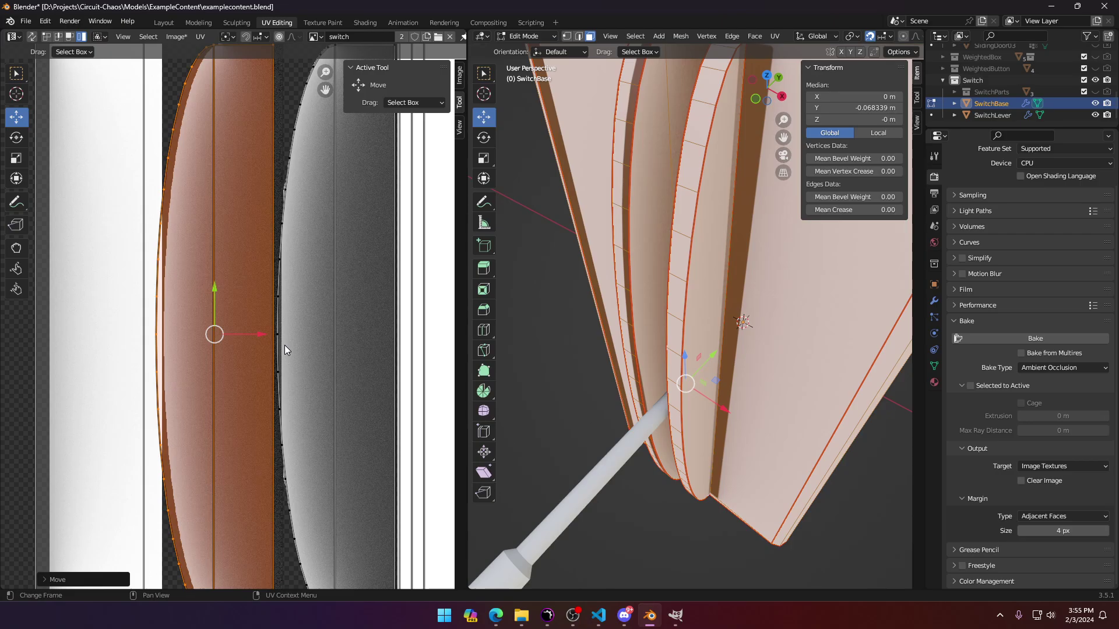
{"action": "scroll", "coordinate": [285, 345], "scroll_direction": "down", "scroll_amount": 8}
{"action": "scroll", "coordinate": [285, 345], "scroll_direction": "up", "scroll_amount": 5}
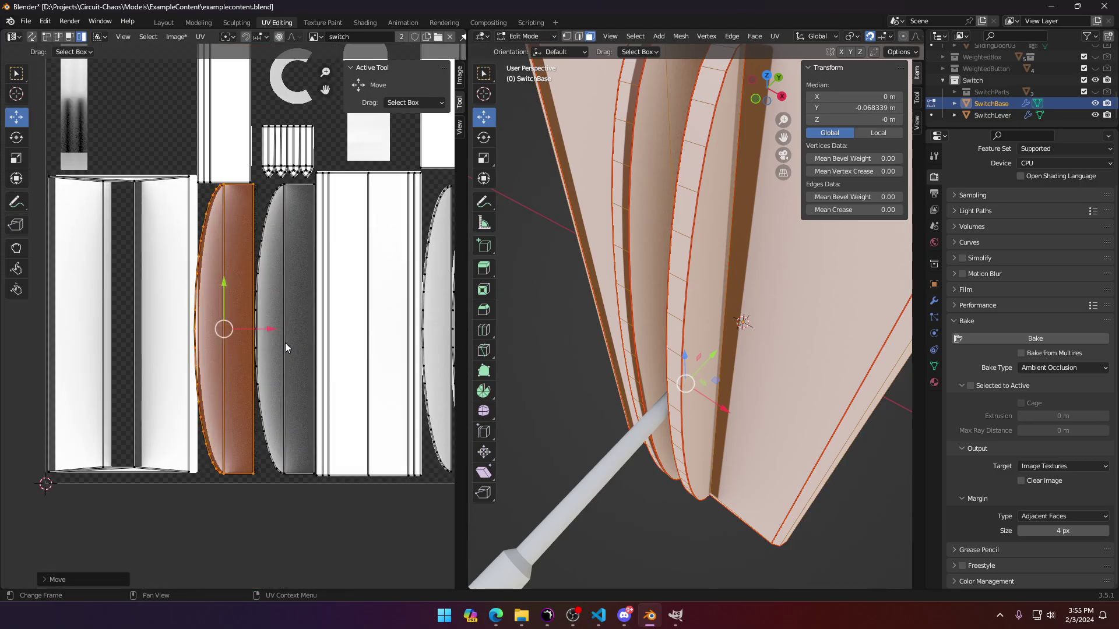
{"action": "middle_click_drag", "start_coordinate": [285, 343], "coordinate": [332, 426], "text": "shift"}
{"action": "key", "text": "a"}
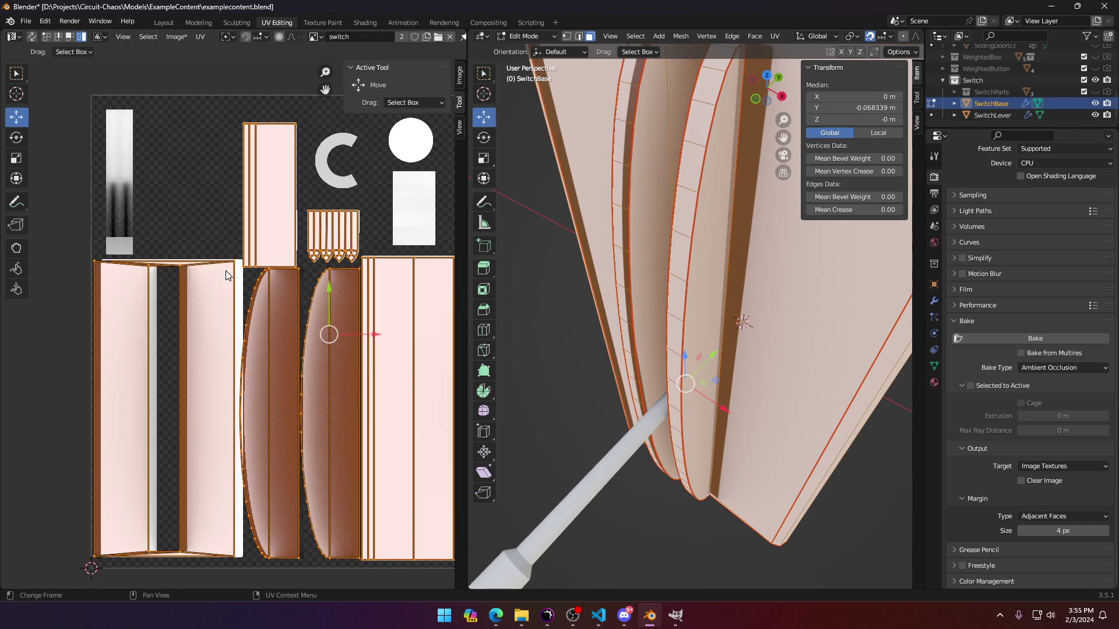
{"action": "scroll", "coordinate": [318, 350], "scroll_direction": "up", "scroll_amount": 5}
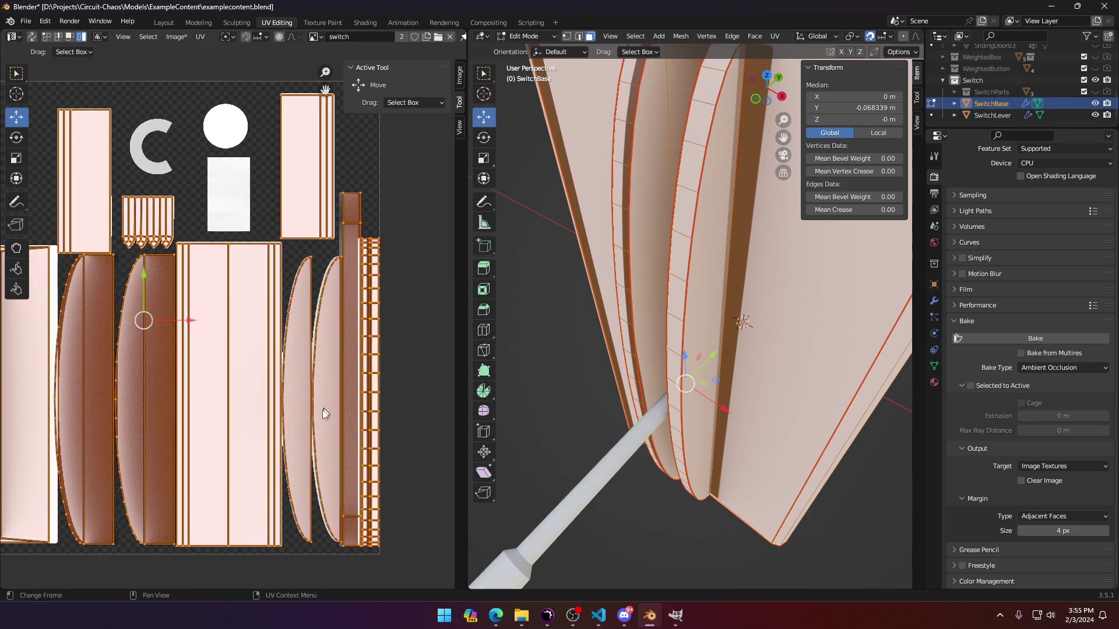
{"action": "middle_click_drag", "start_coordinate": [305, 365], "coordinate": [254, 480]}
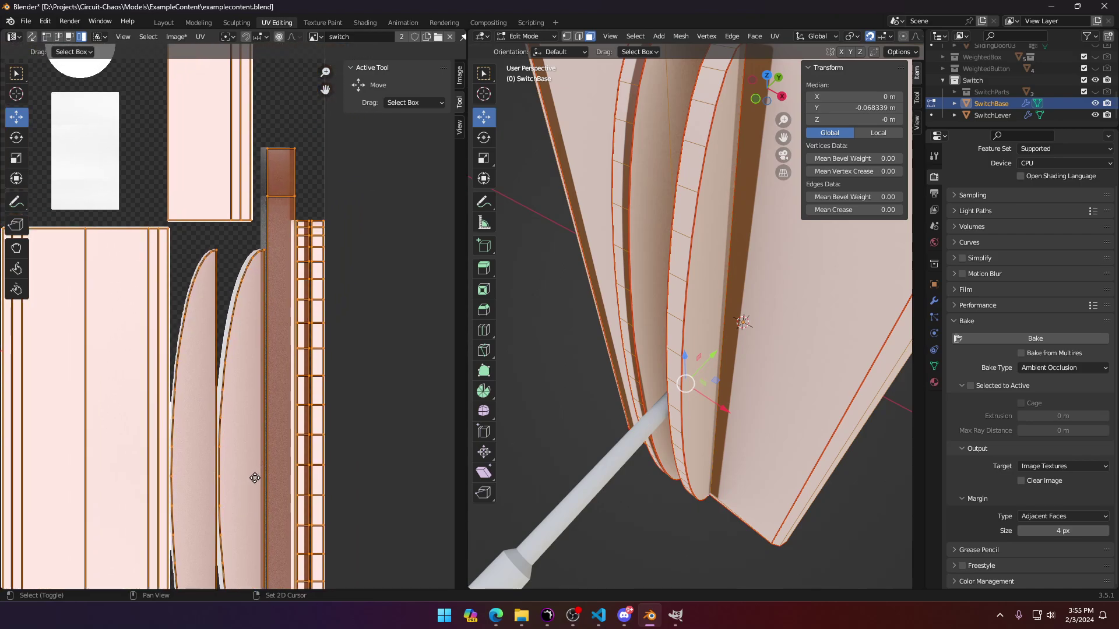
{"action": "scroll", "coordinate": [302, 327], "scroll_direction": "down", "scroll_amount": 5}
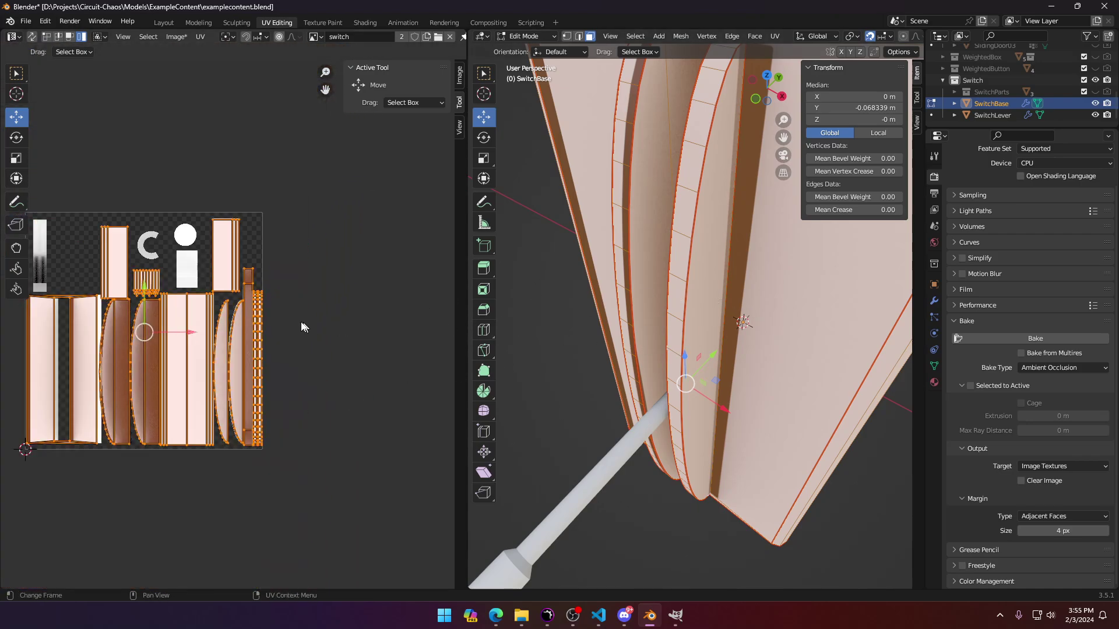
Step: Open the SwitchBase and SwitchLever together in Edit Mode and bake their ambient occlusion again
{"action": "key", "text": "Tab"}
{"action": "left_click", "coordinate": [641, 421]}
{"action": "left_click", "coordinate": [705, 401], "text": "shift"}
{"action": "key", "text": "Tab"}
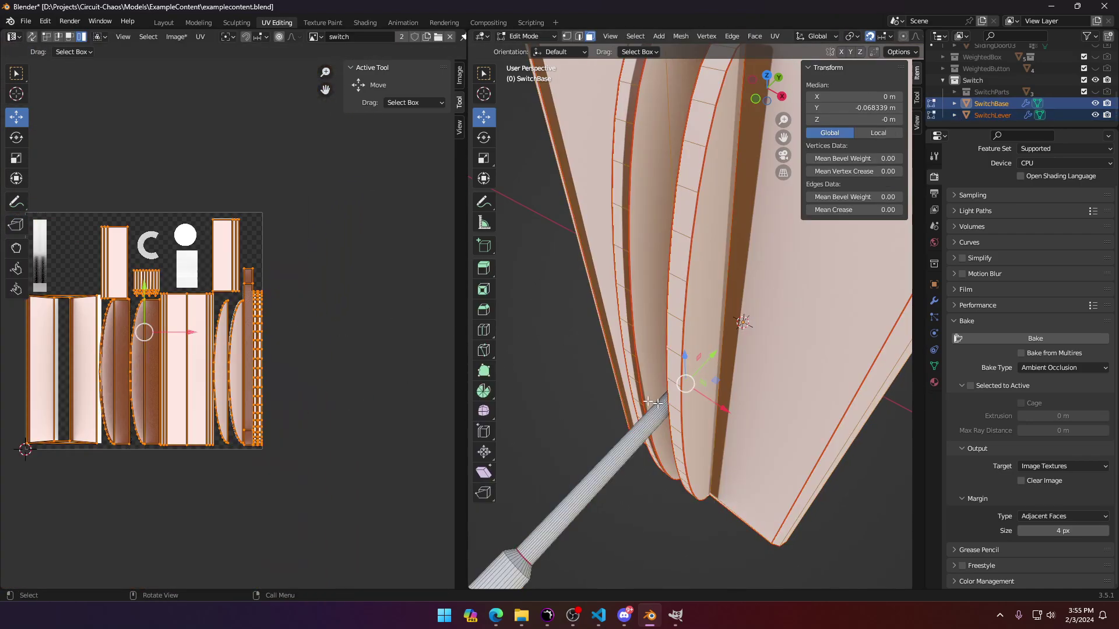
{"action": "key", "text": "Tab"}
{"action": "left_click", "coordinate": [625, 435]}
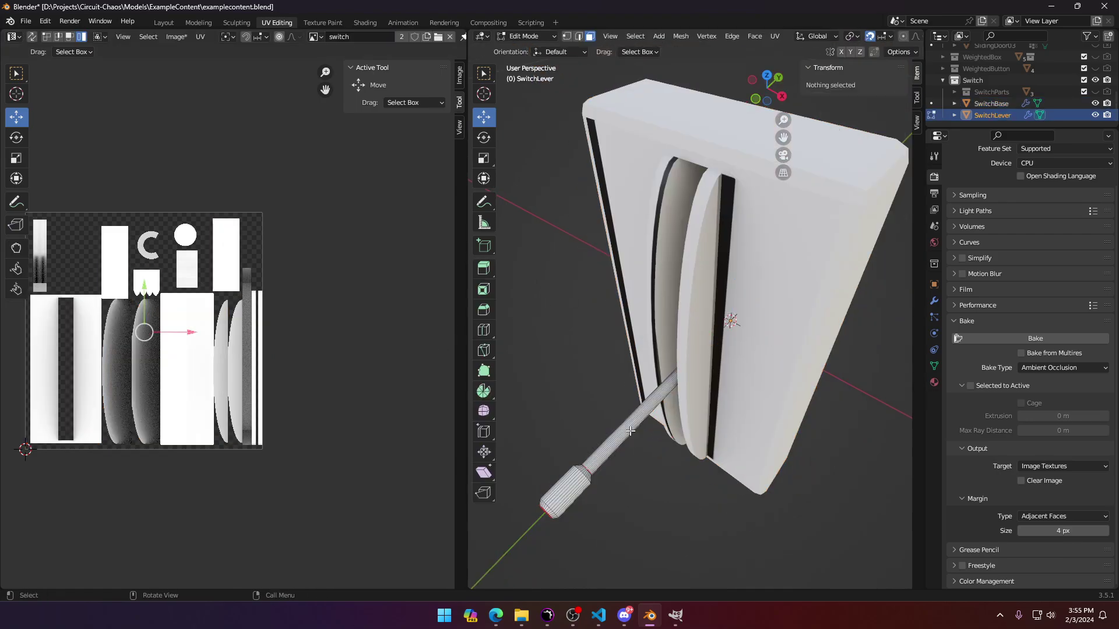
{"action": "key", "text": "Tab"}
{"action": "key", "text": "Tab"}
{"action": "left_click", "coordinate": [737, 387], "text": "shift"}
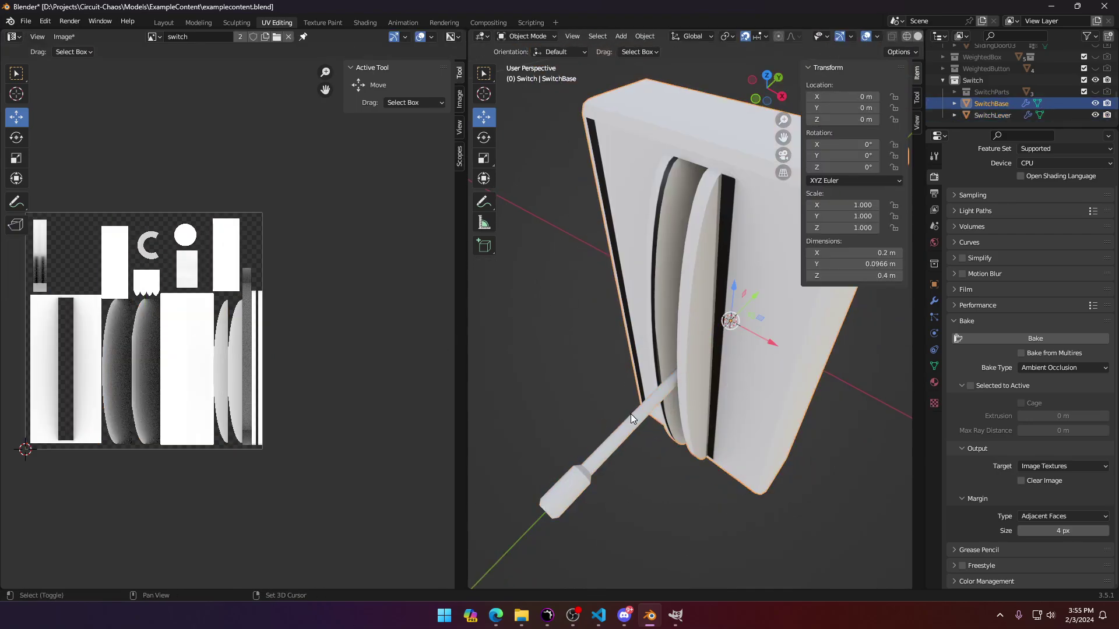
{"action": "left_click", "coordinate": [631, 414], "text": "shift"}
{"action": "key", "text": "Tab"}
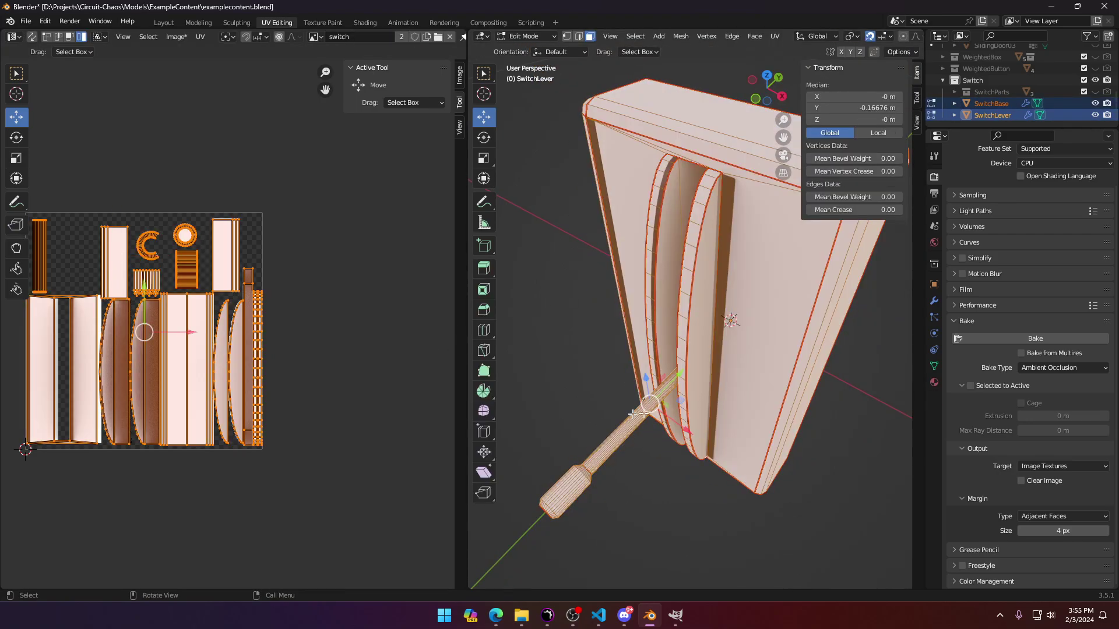
{"action": "left_click", "coordinate": [1018, 338]}
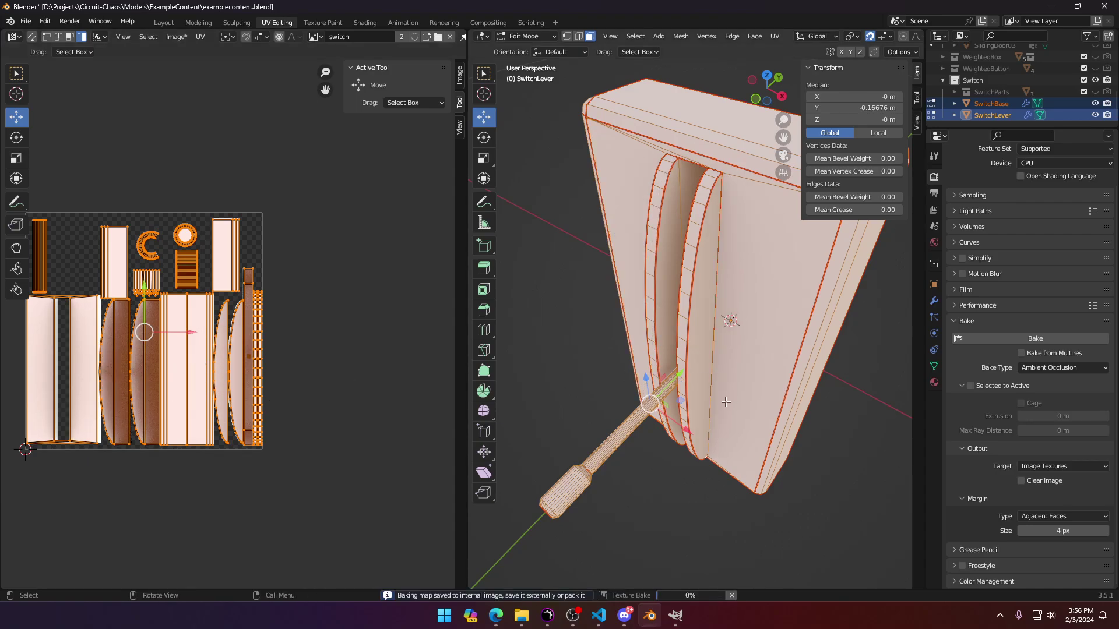
Step: Return to Object Mode and hide the SwitchLever to inspect the baked shading inside the base's slot
{"action": "key", "text": "Tab"}
{"action": "middle_click_drag", "start_coordinate": [789, 395], "coordinate": [722, 449]}
{"action": "scroll", "coordinate": [720, 413], "scroll_direction": "up", "scroll_amount": 3}
{"action": "middle_click_drag", "start_coordinate": [710, 367], "coordinate": [746, 308]}
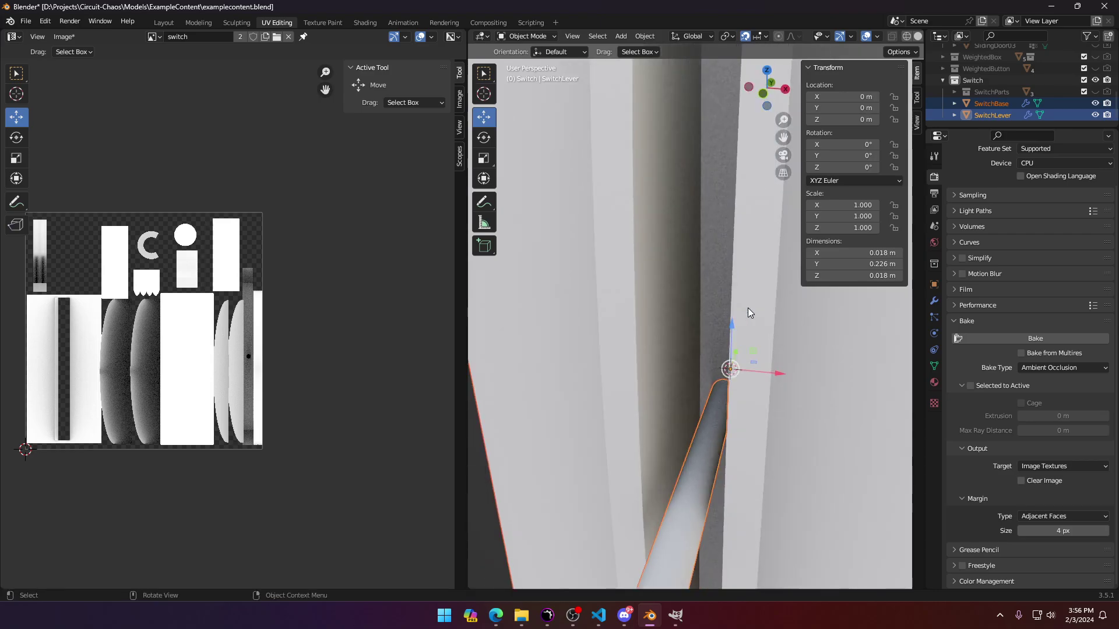
{"action": "middle_click_drag", "start_coordinate": [678, 476], "coordinate": [708, 417]}
{"action": "scroll", "coordinate": [708, 417], "scroll_direction": "up", "scroll_amount": 2}
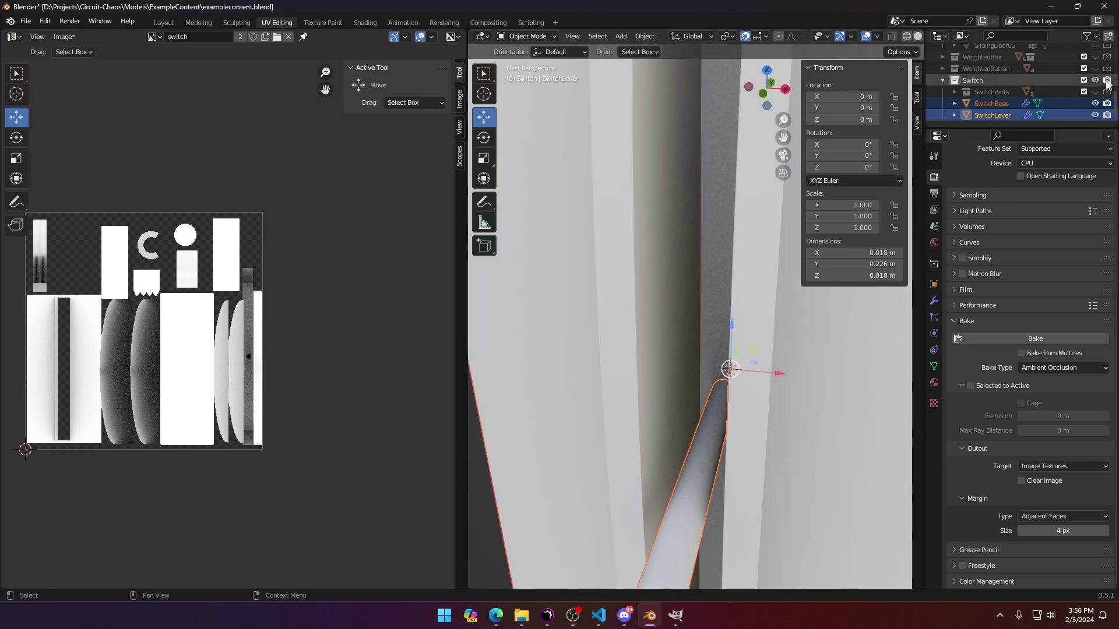
{"action": "left_click", "coordinate": [1095, 115]}
{"action": "middle_click_drag", "start_coordinate": [716, 250], "coordinate": [733, 400]}
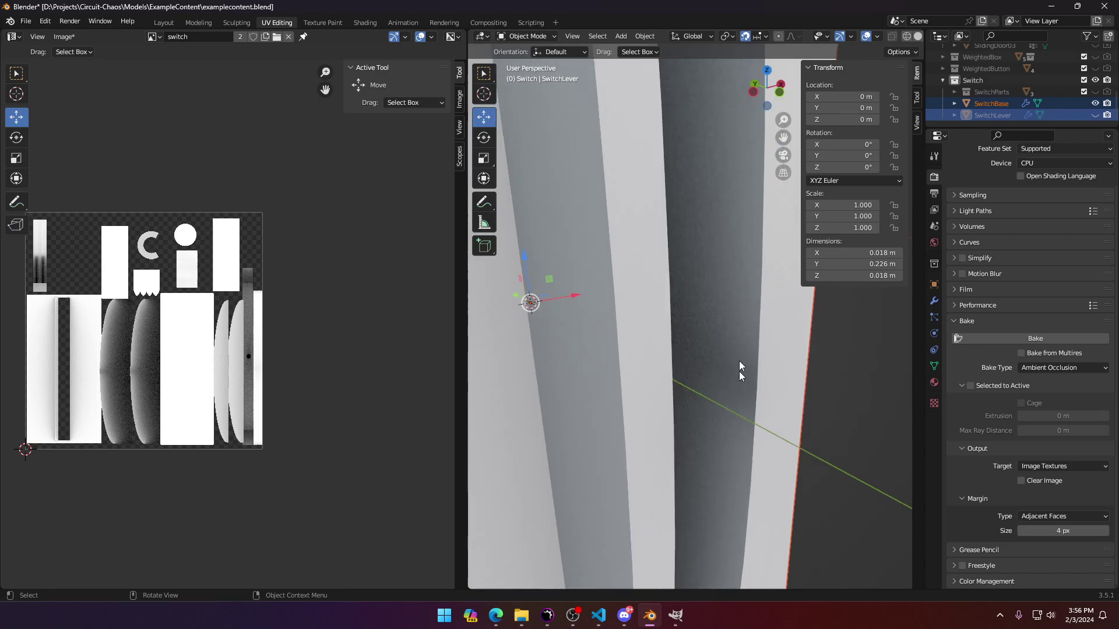
{"action": "scroll", "coordinate": [740, 373], "scroll_direction": "down", "scroll_amount": 5}
{"action": "middle_click_drag", "start_coordinate": [739, 371], "coordinate": [638, 337]}
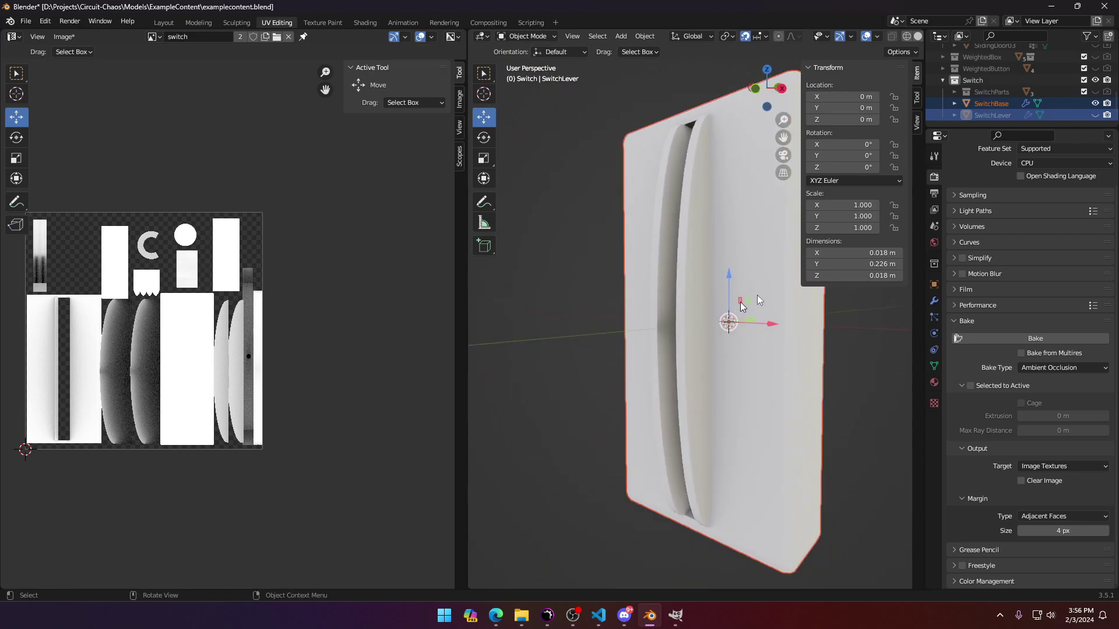
Step: Unhide the SwitchLever, select all of the SwitchBase's geometry in Edit Mode and check its UV islands
{"action": "left_click", "coordinate": [1096, 115]}
{"action": "key", "text": "Tab"}
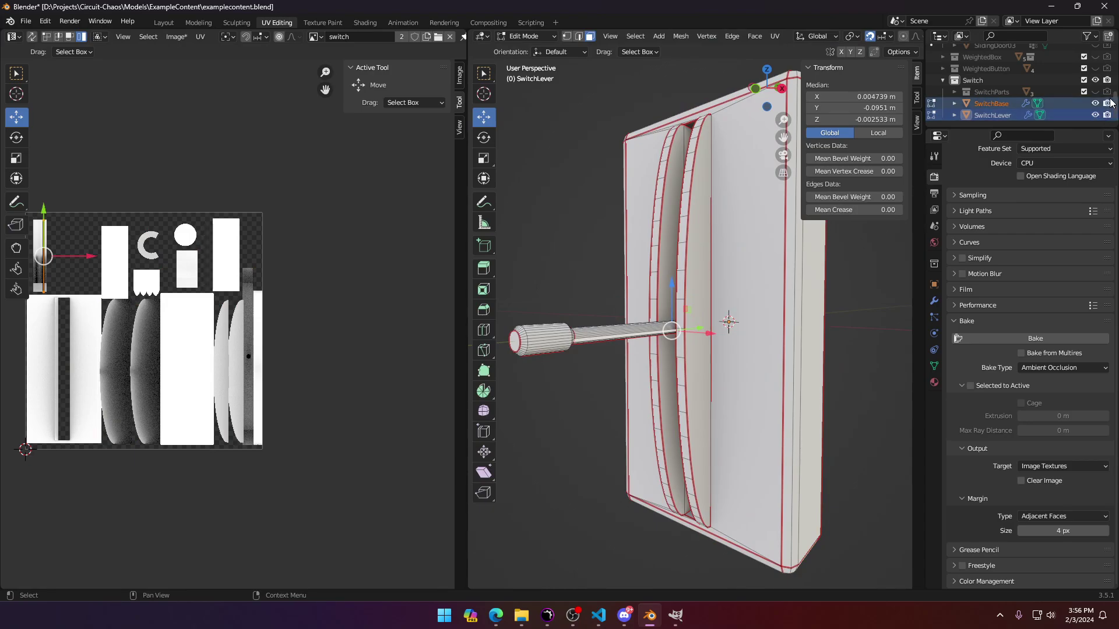
{"action": "key", "text": "Tab"}
{"action": "left_click", "coordinate": [726, 258]}
{"action": "key", "text": "Tab"}
{"action": "key", "text": "a"}
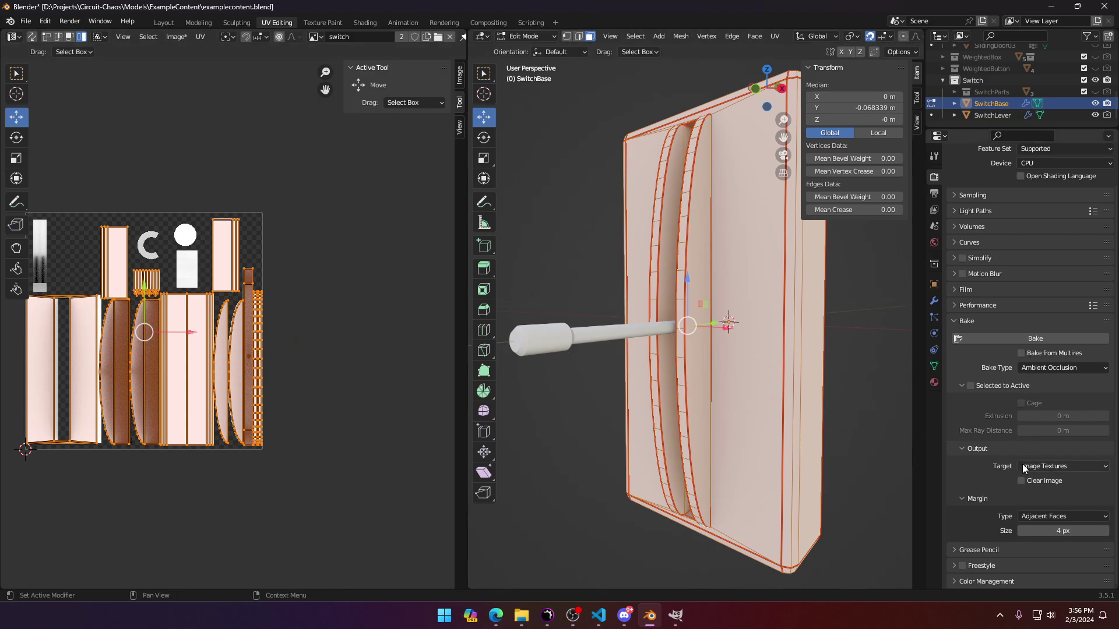
{"action": "scroll", "coordinate": [220, 366], "scroll_direction": "up", "scroll_amount": 1}
{"action": "middle_click_drag", "start_coordinate": [121, 368], "coordinate": [271, 328]}
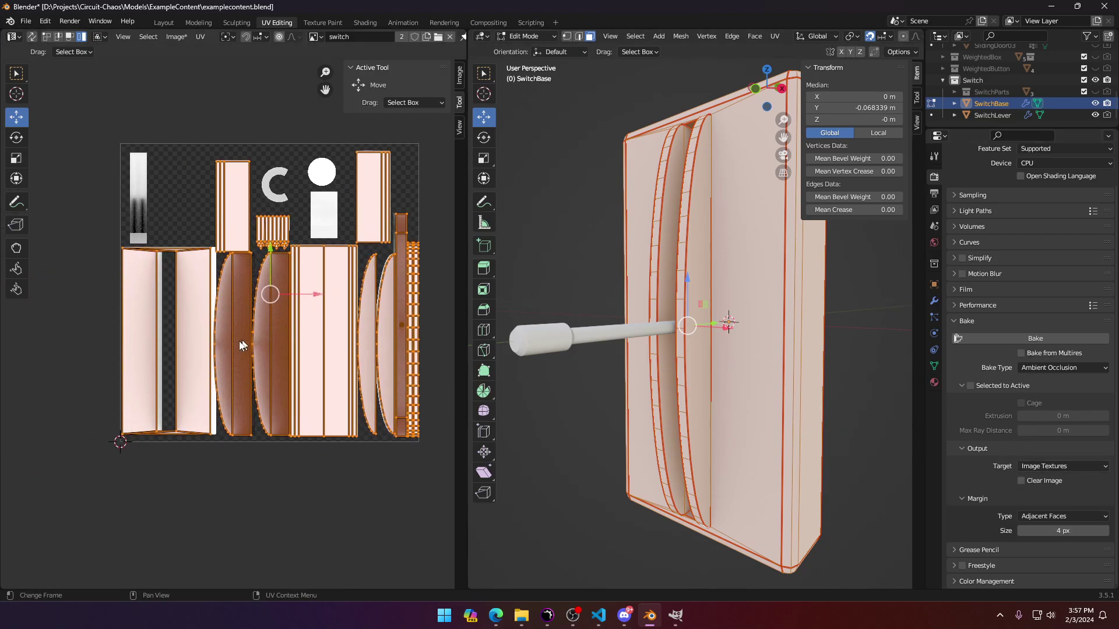
{"action": "scroll", "coordinate": [235, 342], "scroll_direction": "up", "scroll_amount": 3}
{"action": "scroll", "coordinate": [235, 341], "scroll_direction": "down", "scroll_amount": 3}
Step: Open the SwitchLever and SwitchBase together in Edit Mode, enable Clear Image, bake their ambient occlusion and select all their geometry
{"action": "key", "text": "Tab"}
{"action": "left_click", "coordinate": [551, 339]}
{"action": "left_click", "coordinate": [728, 373], "text": "shift"}
{"action": "key", "text": "Tab"}
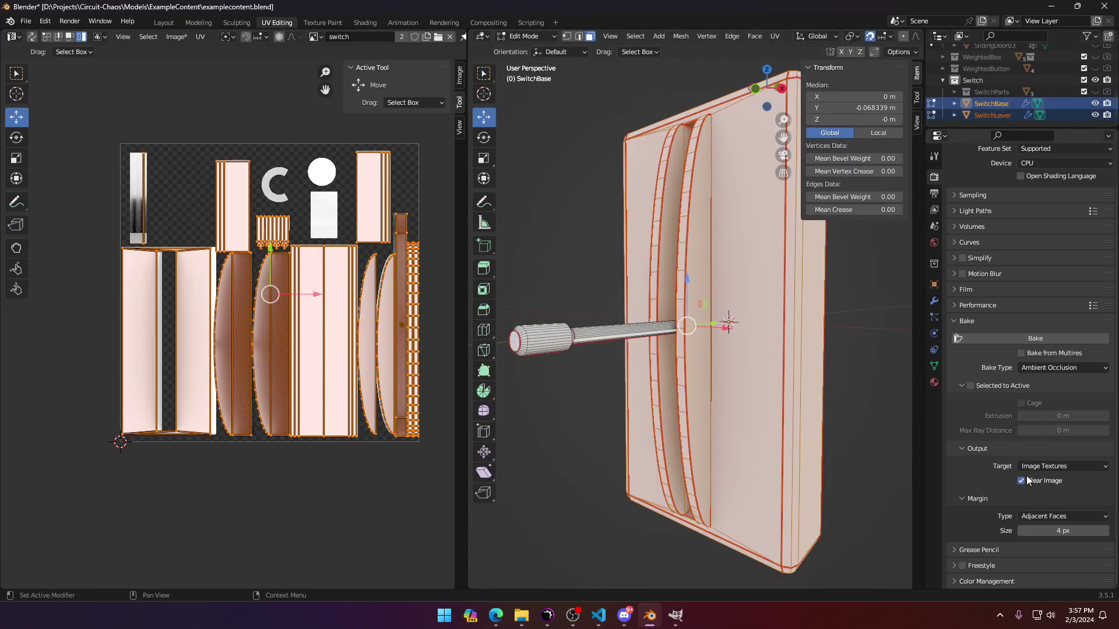
{"action": "left_click", "coordinate": [1018, 338]}
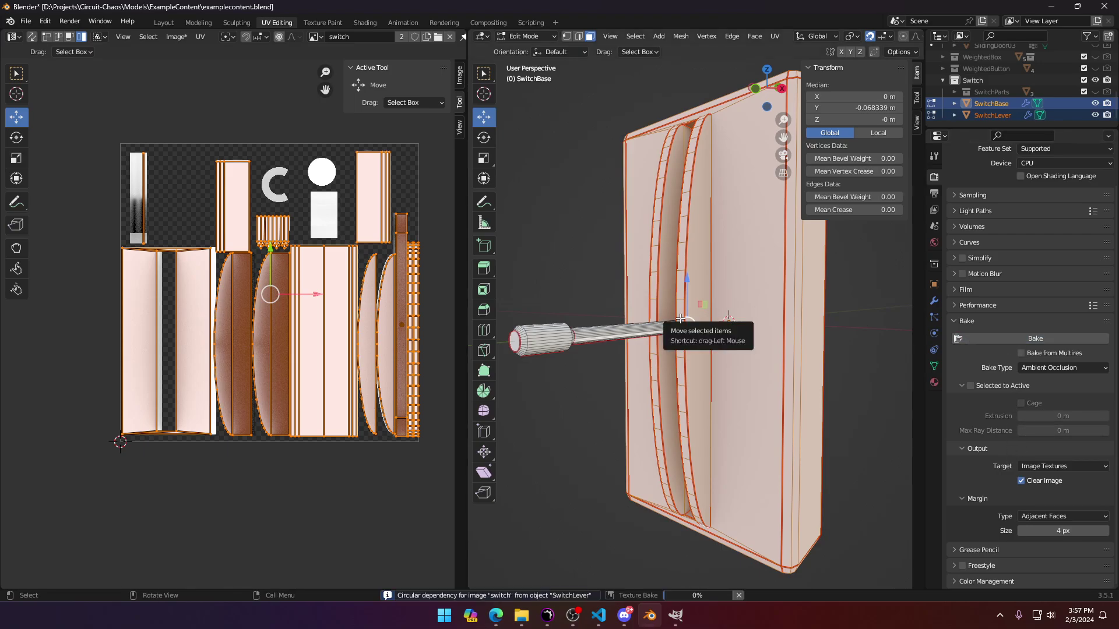
{"action": "key", "text": "a"}
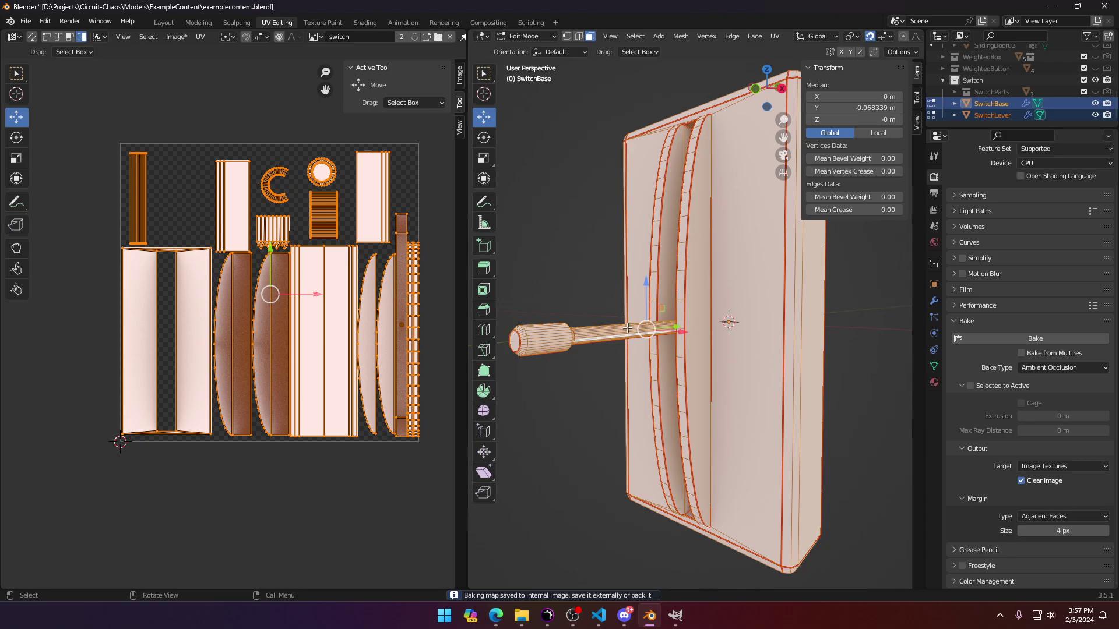
Step: Inspect the baked shading around the base's slot in Object Mode and across the switch texture
{"action": "key", "text": "Tab"}
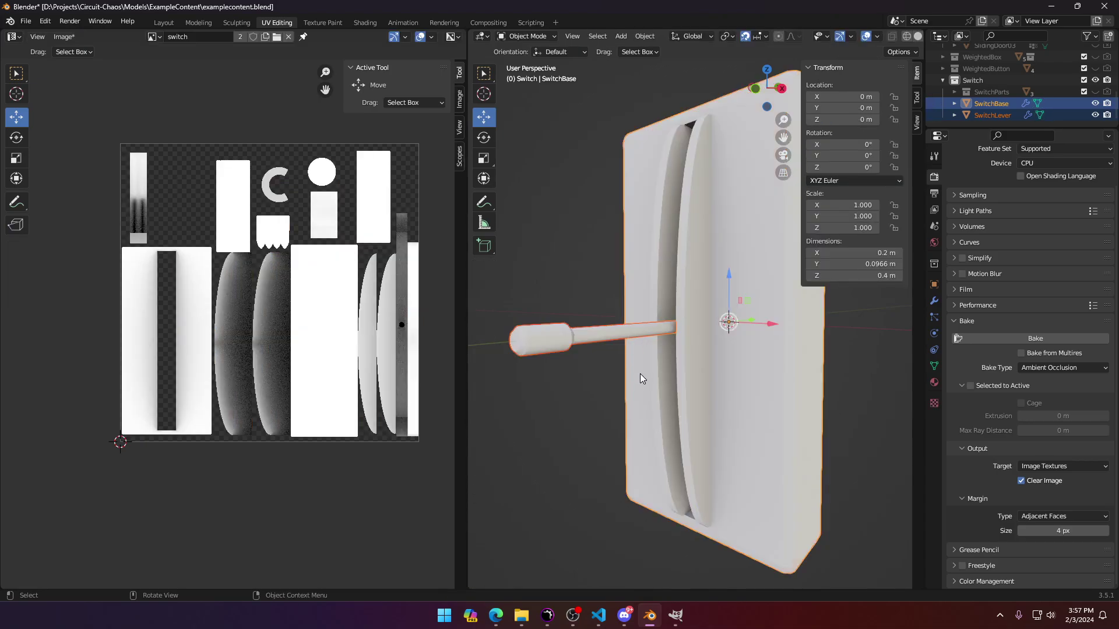
{"action": "mouse_move", "coordinate": [640, 373]}
{"action": "middle_mouse_down"}
{"action": "mouse_move", "coordinate": [694, 459]}
{"action": "mouse_move", "coordinate": [657, 452]}
{"action": "middle_mouse_up"}
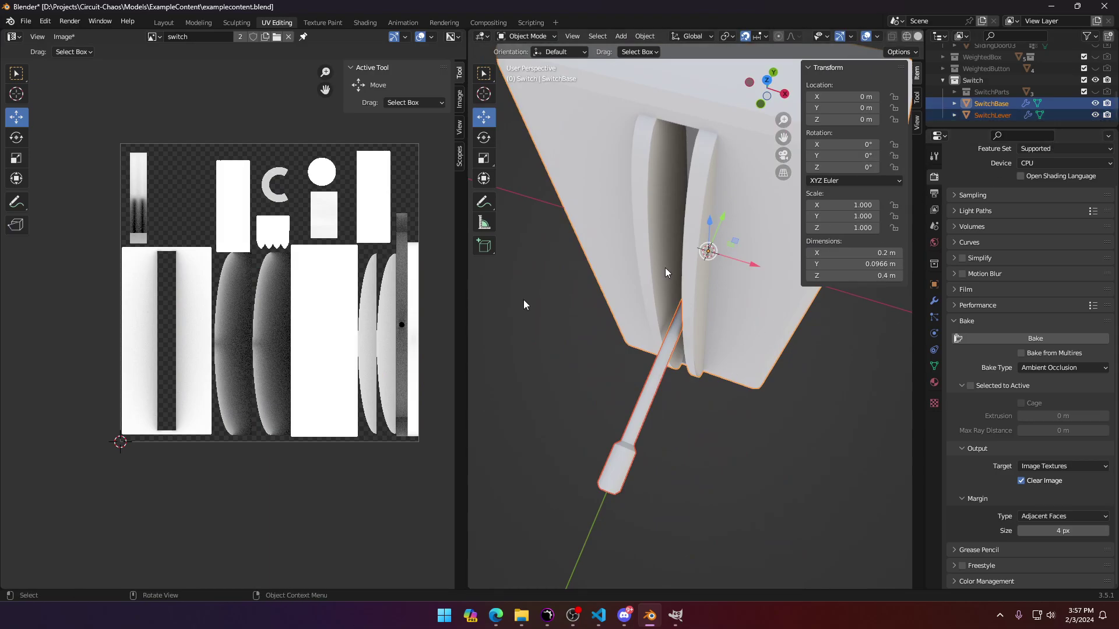
{"action": "scroll", "coordinate": [349, 295], "scroll_direction": "up", "scroll_amount": 4}
{"action": "scroll", "coordinate": [299, 199], "scroll_direction": "down", "scroll_amount": 5}
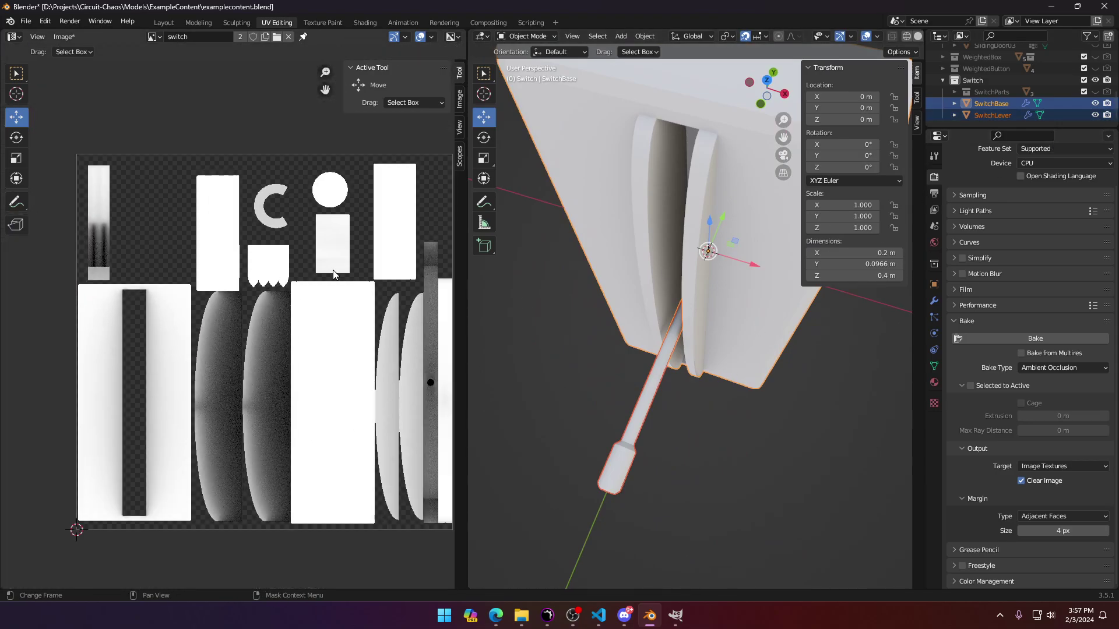
{"action": "key", "text": "Tab"}
{"action": "key", "text": "Tab"}
Step: Move the SwitchLever -1 m along the X axis, clear of the SwitchBase
{"action": "left_click", "coordinate": [672, 364]}
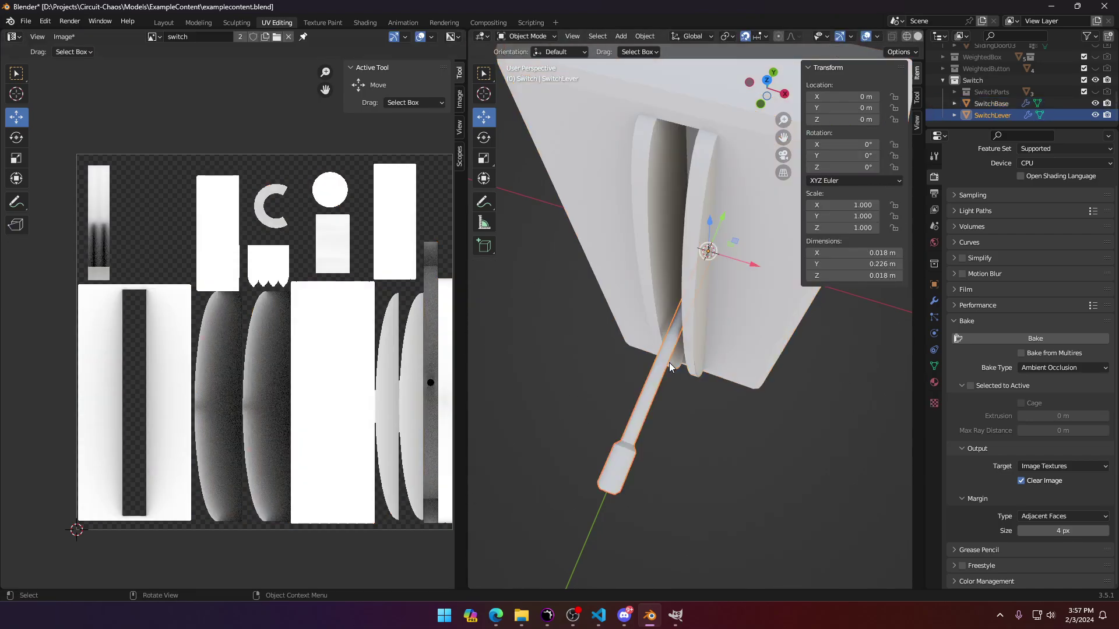
{"action": "key", "text": "g"}
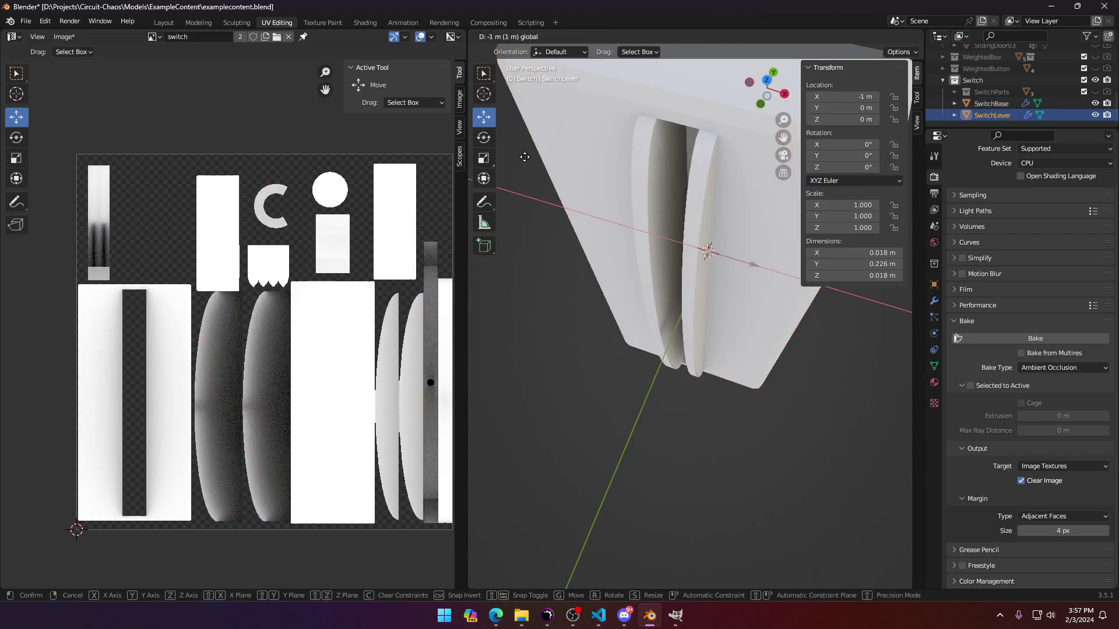
{"action": "left_click", "coordinate": [710, 167]}
Step: Open only the SwitchBase in Edit Mode, disable Clear Image and bake its ambient occlusion without the lever
{"action": "left_click", "coordinate": [670, 269]}
{"action": "key", "text": "Tab"}
{"action": "scroll", "coordinate": [683, 310], "scroll_direction": "up", "scroll_amount": 3}
{"action": "middle_click_drag", "start_coordinate": [722, 317], "coordinate": [752, 234]}
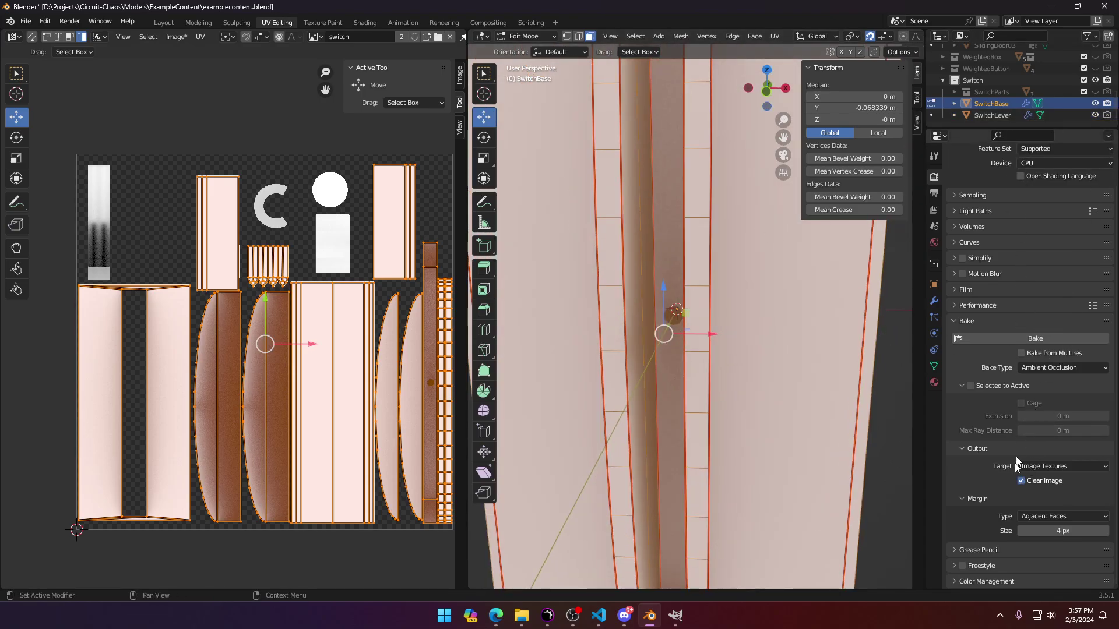
{"action": "left_click", "coordinate": [1021, 481]}
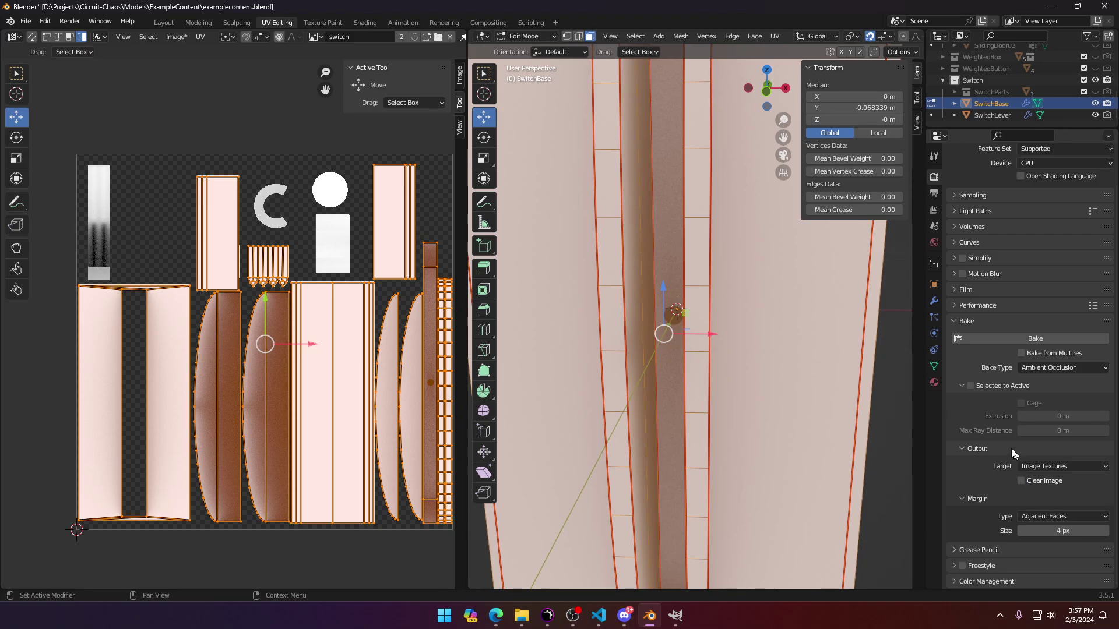
{"action": "left_click", "coordinate": [999, 339]}
{"action": "scroll", "coordinate": [606, 320], "scroll_direction": "down", "scroll_amount": 2}
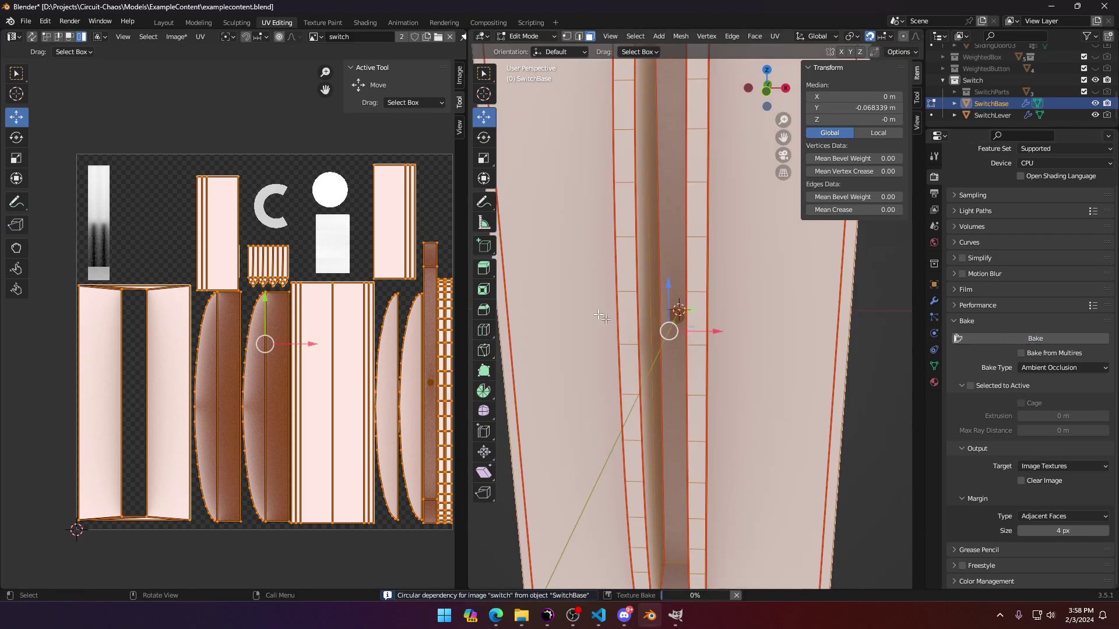
{"action": "scroll", "coordinate": [589, 300], "scroll_direction": "up", "scroll_amount": 1}
{"action": "scroll", "coordinate": [618, 300], "scroll_direction": "up", "scroll_amount": 1}
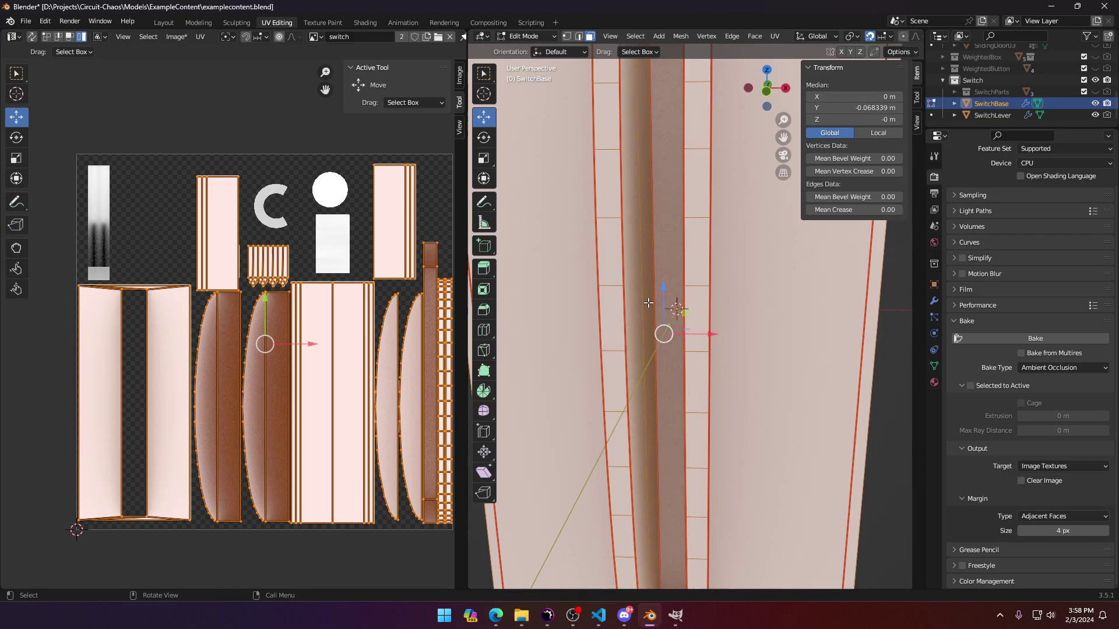
Step: Return to Object Mode, reset the SwitchLever's location to the origin and check it in the SwitchBase
{"action": "key", "text": "Tab"}
{"action": "scroll", "coordinate": [690, 282], "scroll_direction": "down", "scroll_amount": 5}
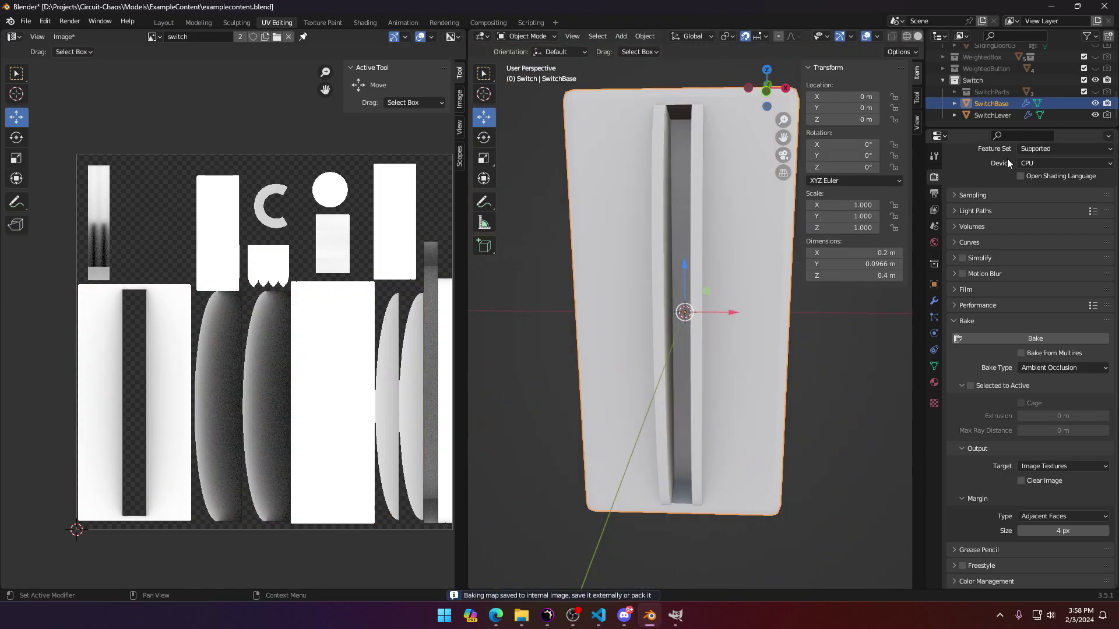
{"action": "left_click", "coordinate": [1107, 115]}
{"action": "scroll", "coordinate": [790, 296], "scroll_direction": "down", "scroll_amount": 2}
{"action": "scroll", "coordinate": [750, 287], "scroll_direction": "down", "scroll_amount": 6}
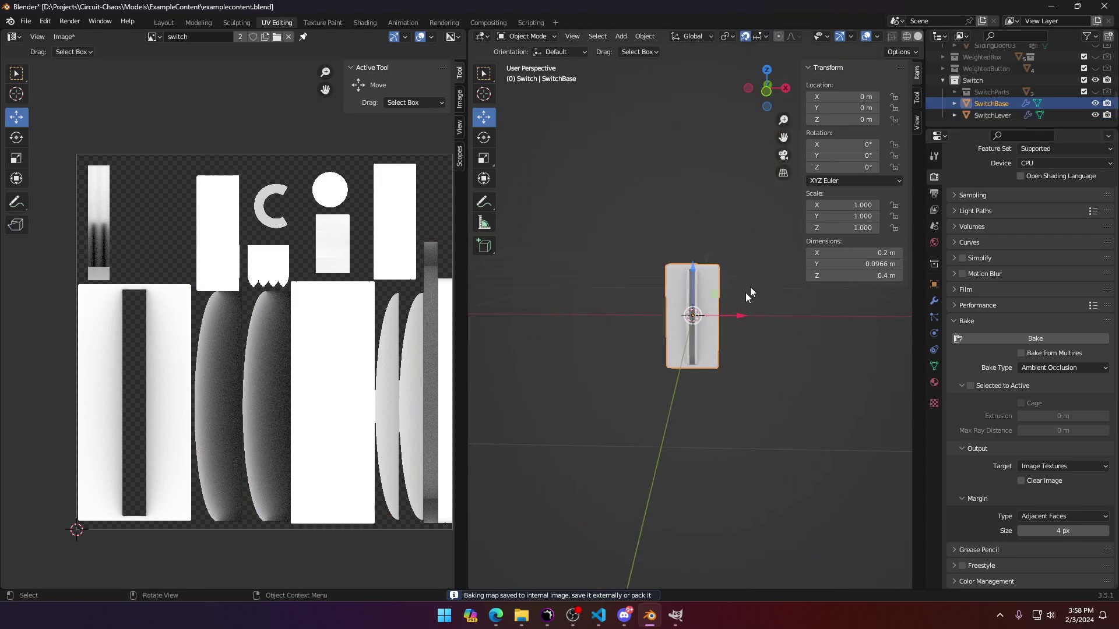
{"action": "middle_click_drag", "start_coordinate": [658, 307], "coordinate": [645, 402]}
{"action": "scroll", "coordinate": [612, 349], "scroll_direction": "down", "scroll_amount": 3}
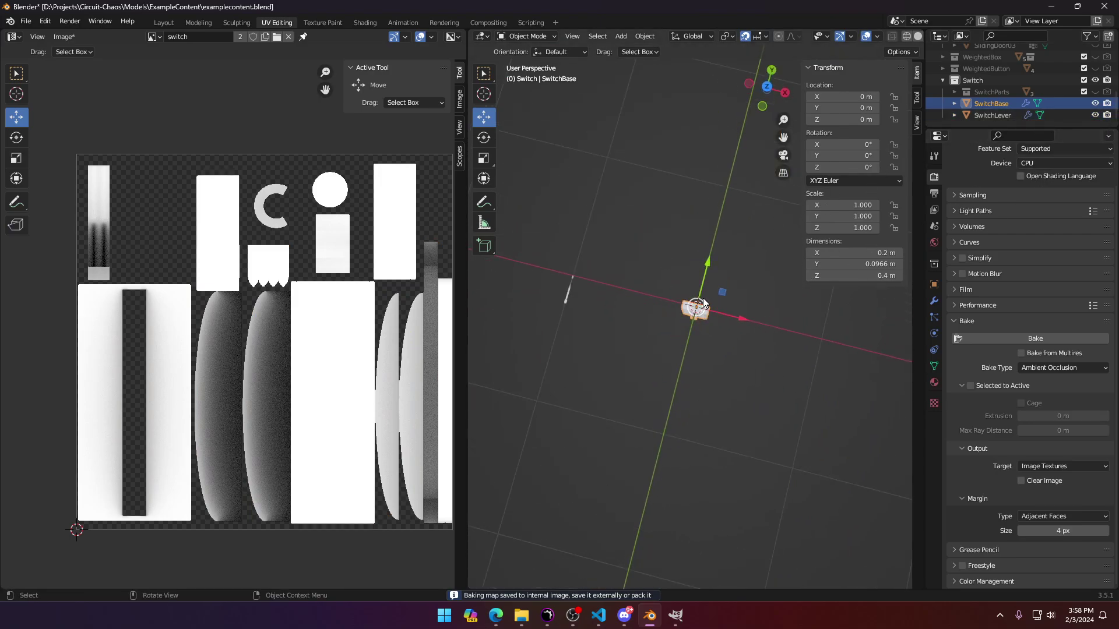
{"action": "left_click", "coordinate": [574, 291]}
{"action": "key", "text": "alt+g"}
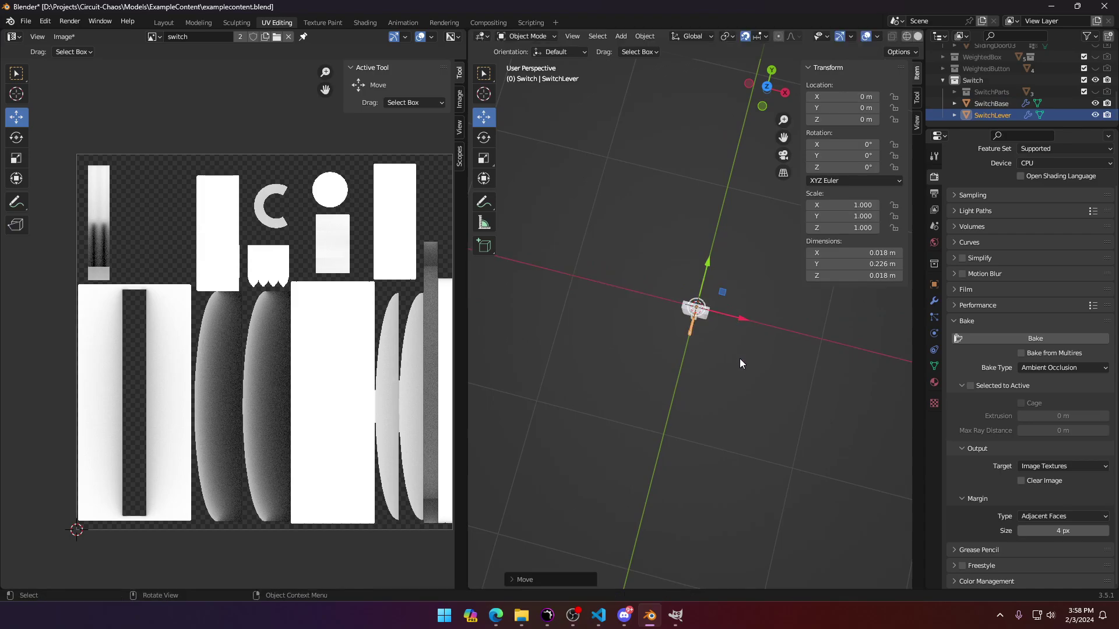
{"action": "left_click", "coordinate": [740, 358]}
{"action": "scroll", "coordinate": [732, 338], "scroll_direction": "up", "scroll_amount": 6}
{"action": "mouse_move", "coordinate": [728, 327]}
{"action": "middle_mouse_down"}
{"action": "mouse_move", "coordinate": [726, 206]}
{"action": "mouse_move", "coordinate": [691, 267]}
{"action": "mouse_move", "coordinate": [813, 261]}
{"action": "mouse_move", "coordinate": [840, 333]}
{"action": "mouse_move", "coordinate": [800, 330]}
{"action": "mouse_move", "coordinate": [741, 347]}
{"action": "mouse_move", "coordinate": [722, 338]}
{"action": "middle_mouse_up"}
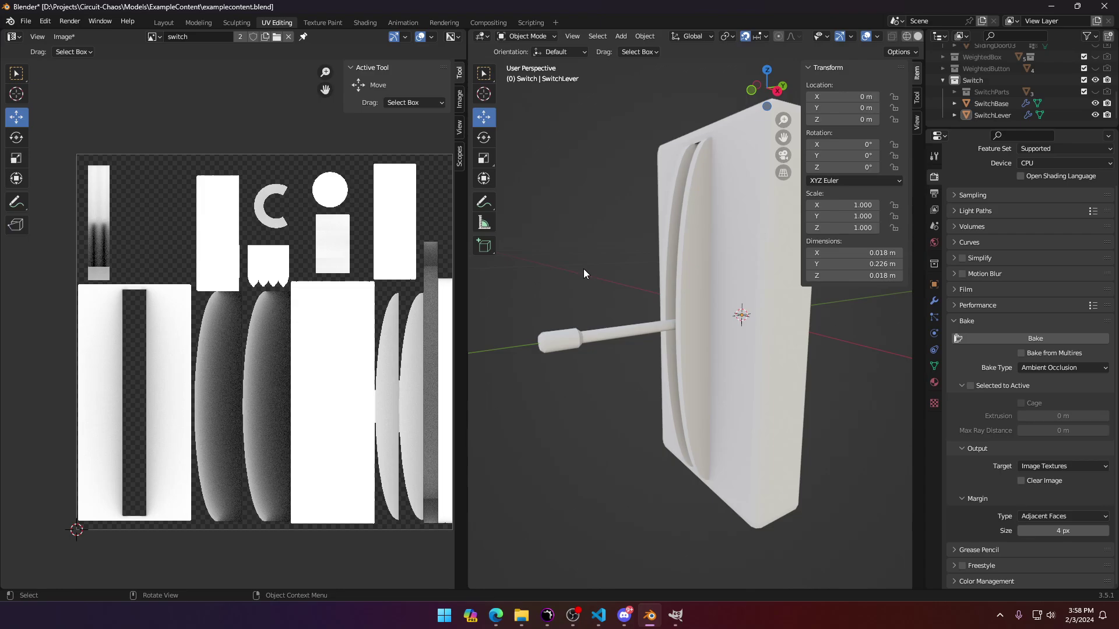
Step: Save the baked image as switch_ao.png in the Textures folder, with the PNG compression lowered to the minimum
{"action": "left_click", "coordinate": [60, 38]}
{"action": "left_click", "coordinate": [83, 150]}
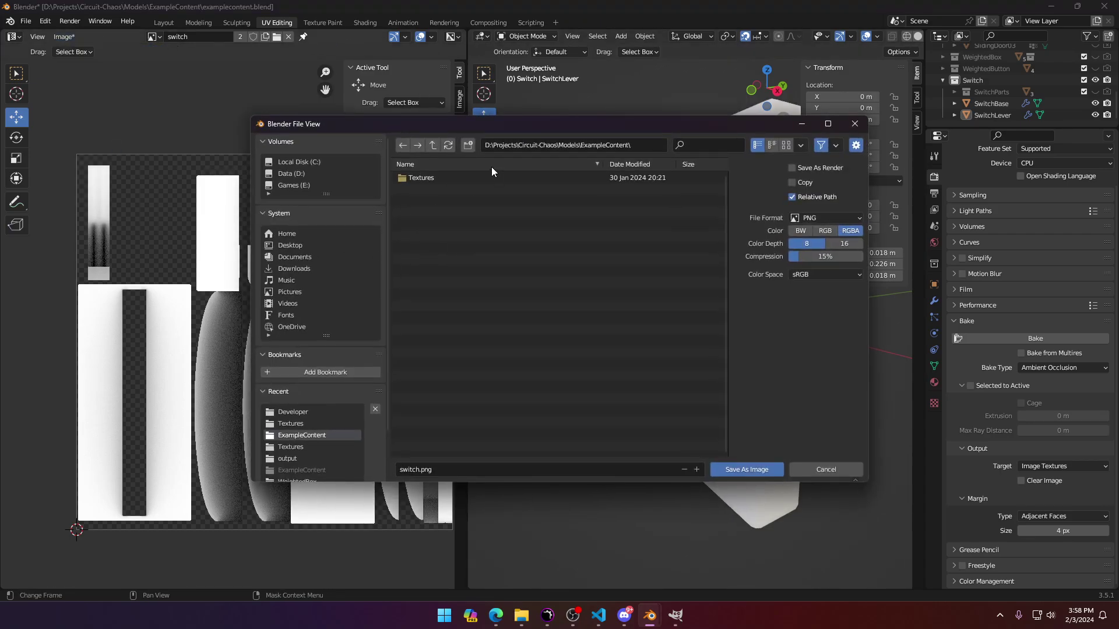
{"action": "left_click", "coordinate": [472, 175]}
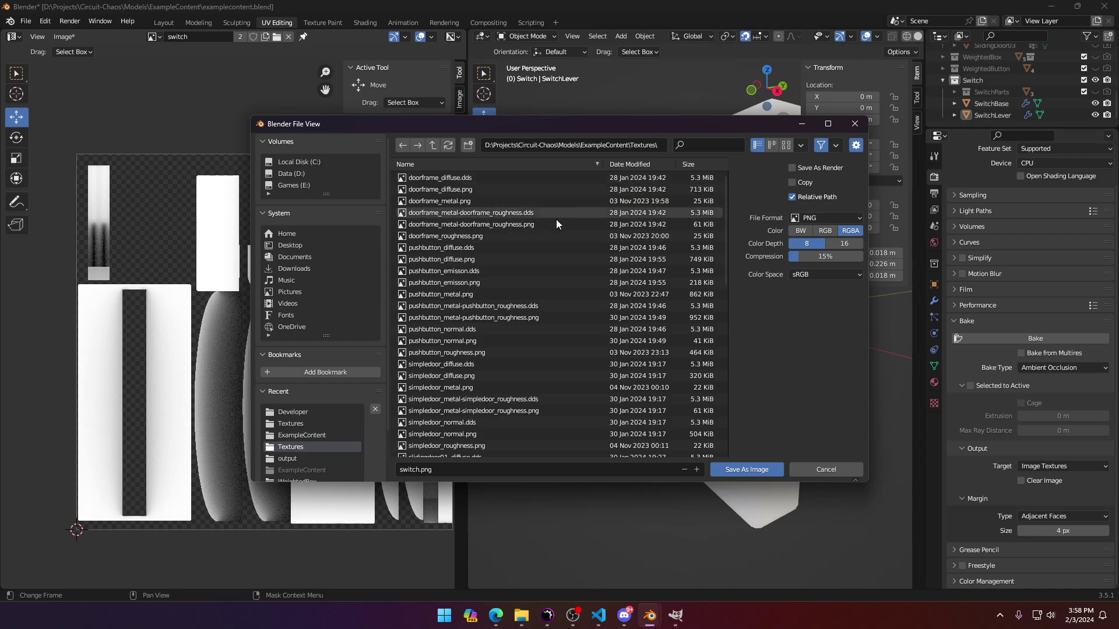
{"action": "scroll", "coordinate": [525, 327], "scroll_direction": "down", "scroll_amount": 10}
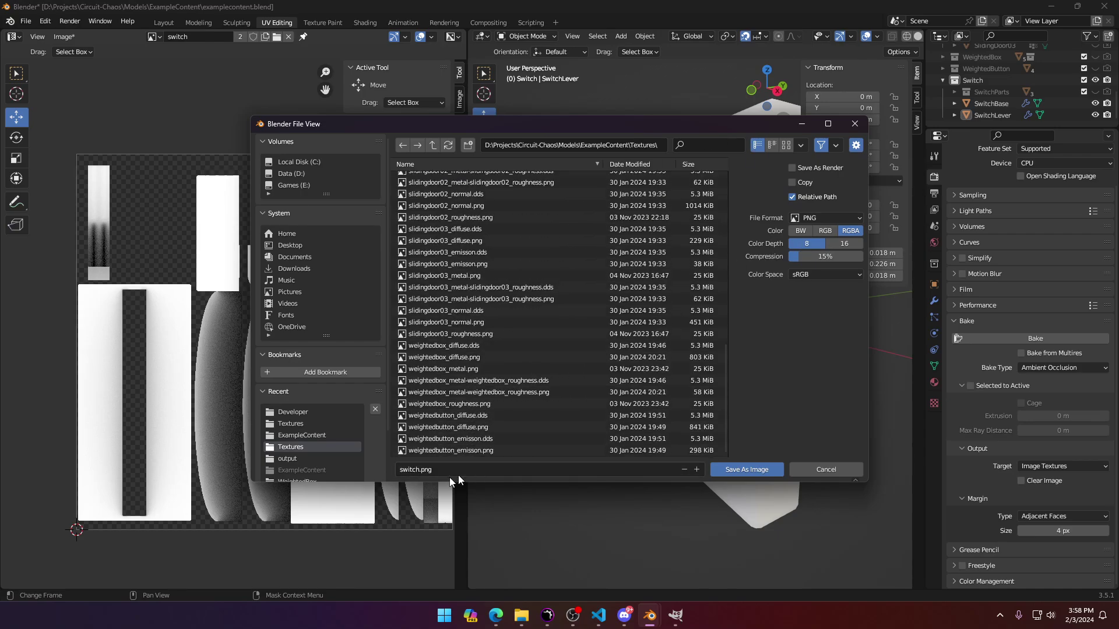
{"action": "left_click", "coordinate": [429, 472]}
{"action": "left_click", "coordinate": [418, 470]}
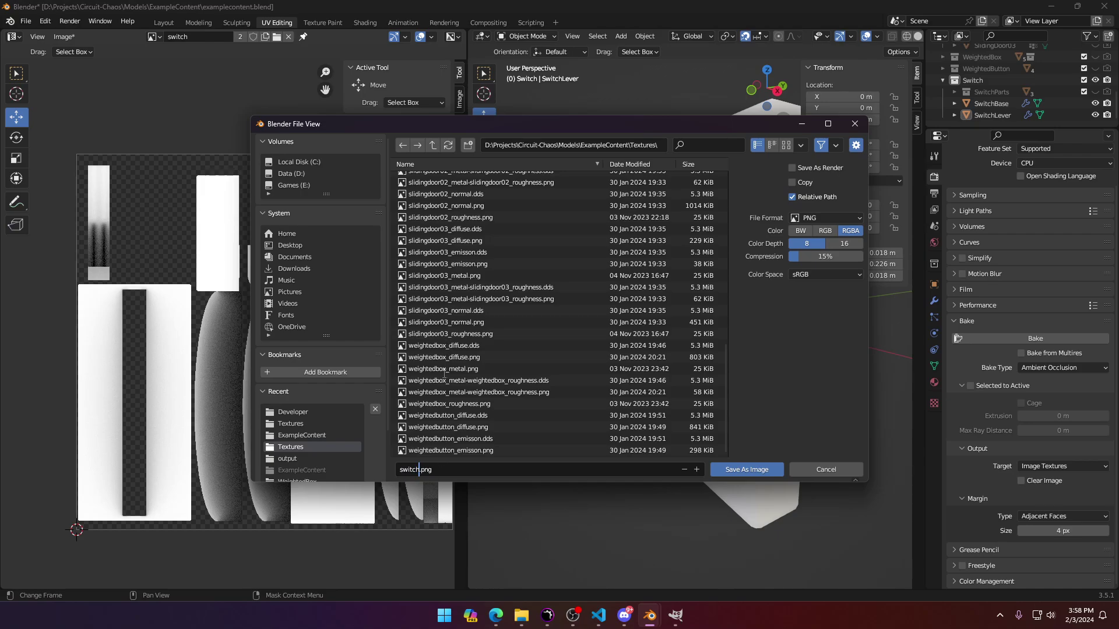
{"action": "type", "text": "_ao"}
{"action": "left_click_drag", "start_coordinate": [821, 261], "coordinate": [788, 261]}
{"action": "left_click", "coordinate": [746, 470]}
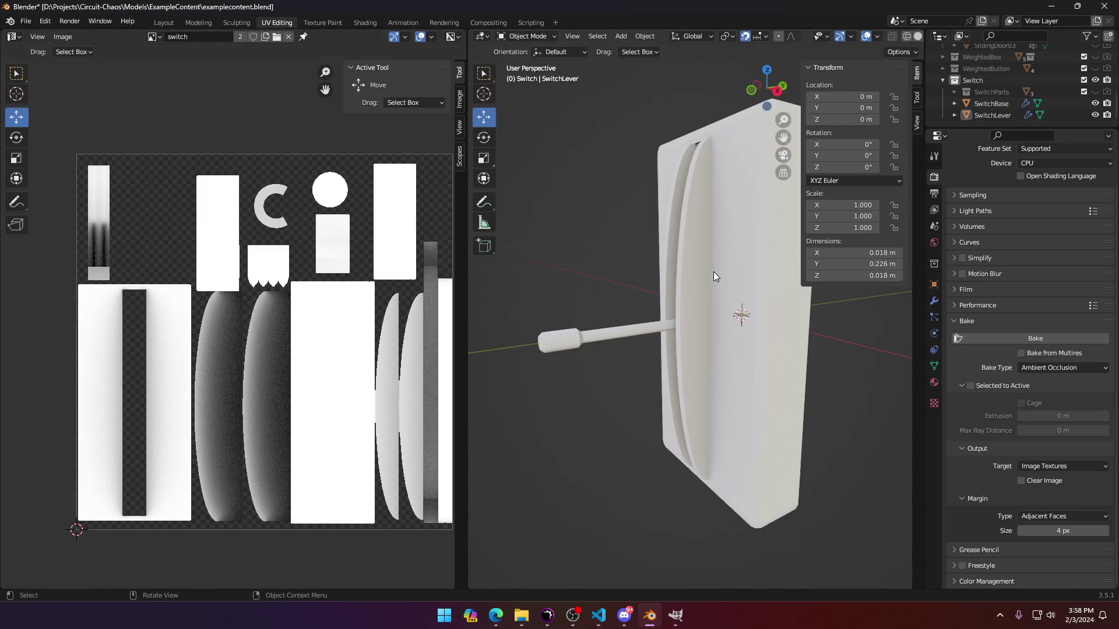
Step: Export the combined UV layout of the SwitchBase and SwitchLever as switch_uv.png at 2048 × 2048 in the Textures folder
{"action": "left_click", "coordinate": [690, 332]}
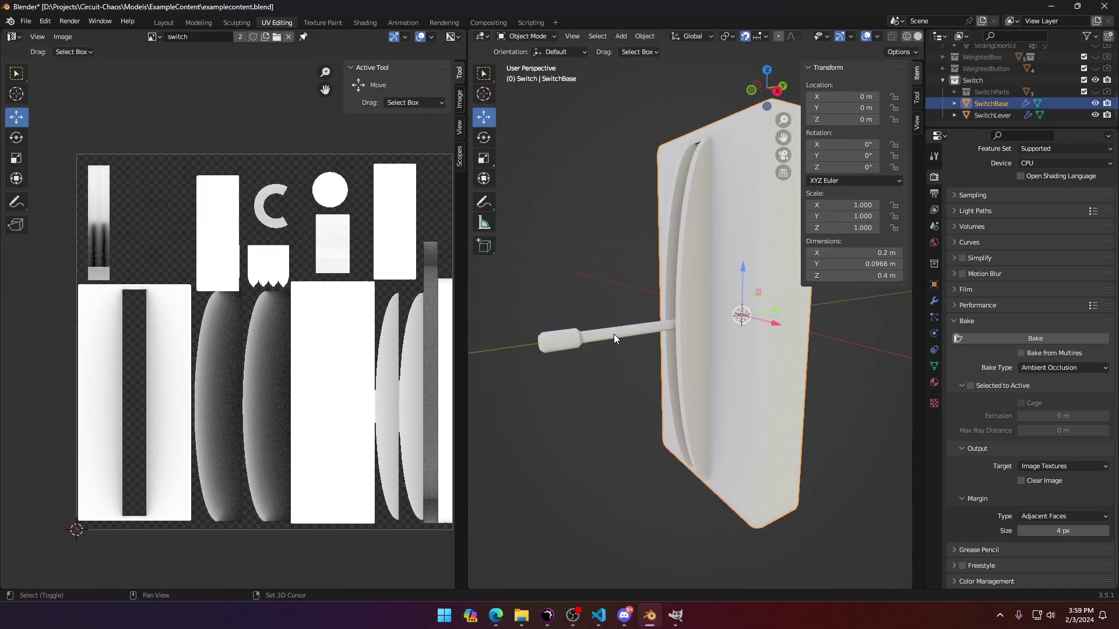
{"action": "left_click", "coordinate": [613, 334], "text": "shift"}
{"action": "key", "text": "Tab"}
{"action": "left_click", "coordinate": [197, 37]}
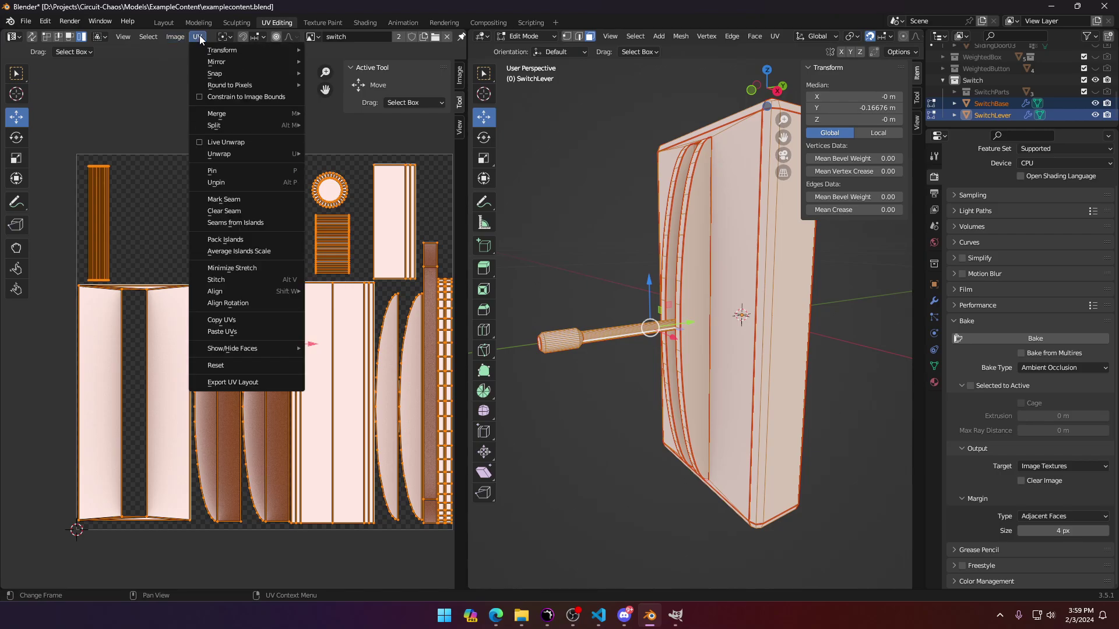
{"action": "left_click", "coordinate": [237, 383]}
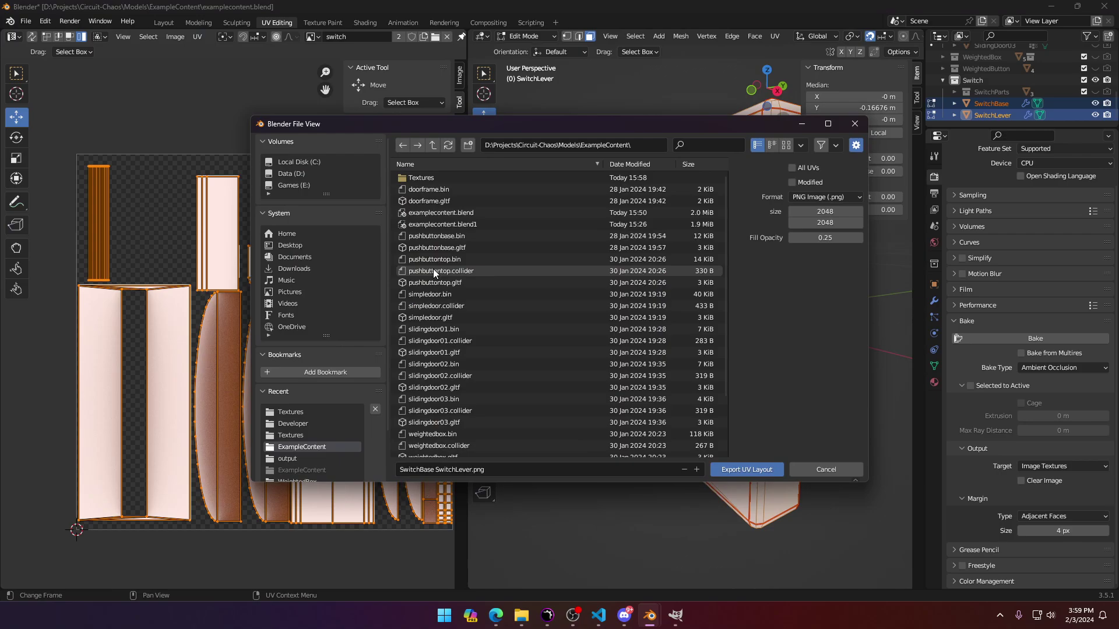
{"action": "left_click", "coordinate": [424, 184]}
{"action": "double_click", "coordinate": [425, 179]}
{"action": "scroll", "coordinate": [446, 431], "scroll_direction": "down", "scroll_amount": 15}
{"action": "left_click", "coordinate": [439, 467]}
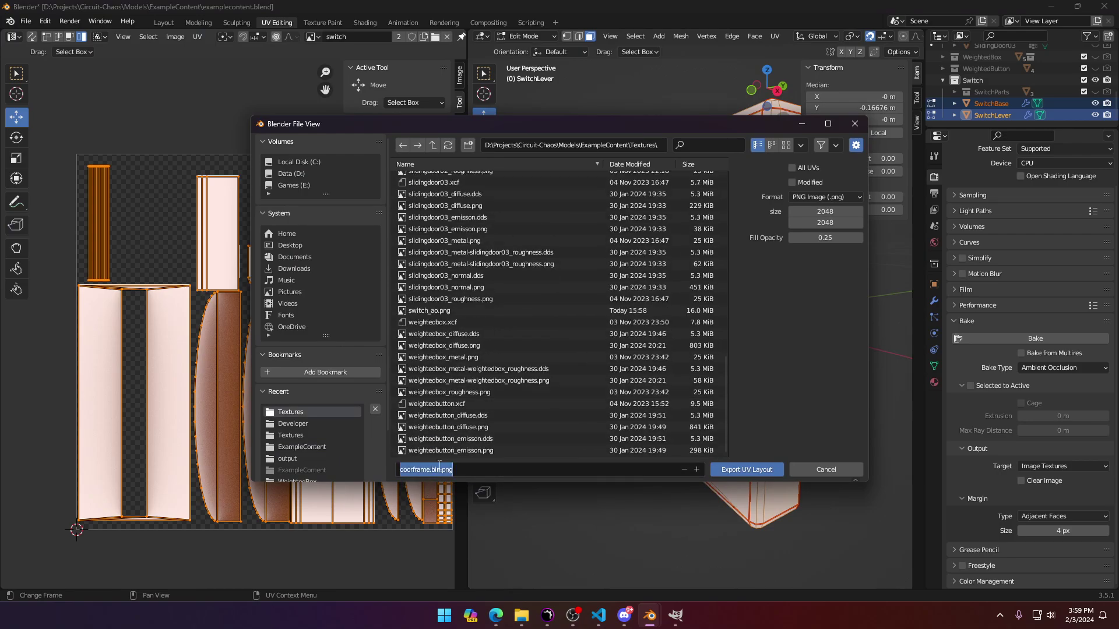
{"action": "type", "text": "switch"}
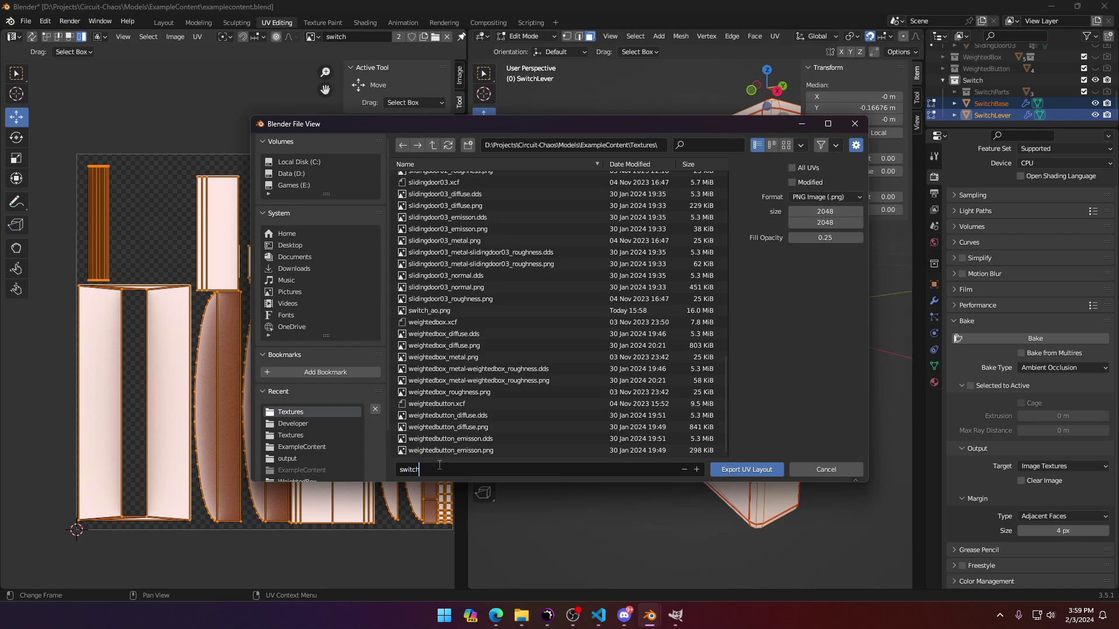
{"action": "type", "text": "_uv.png"}
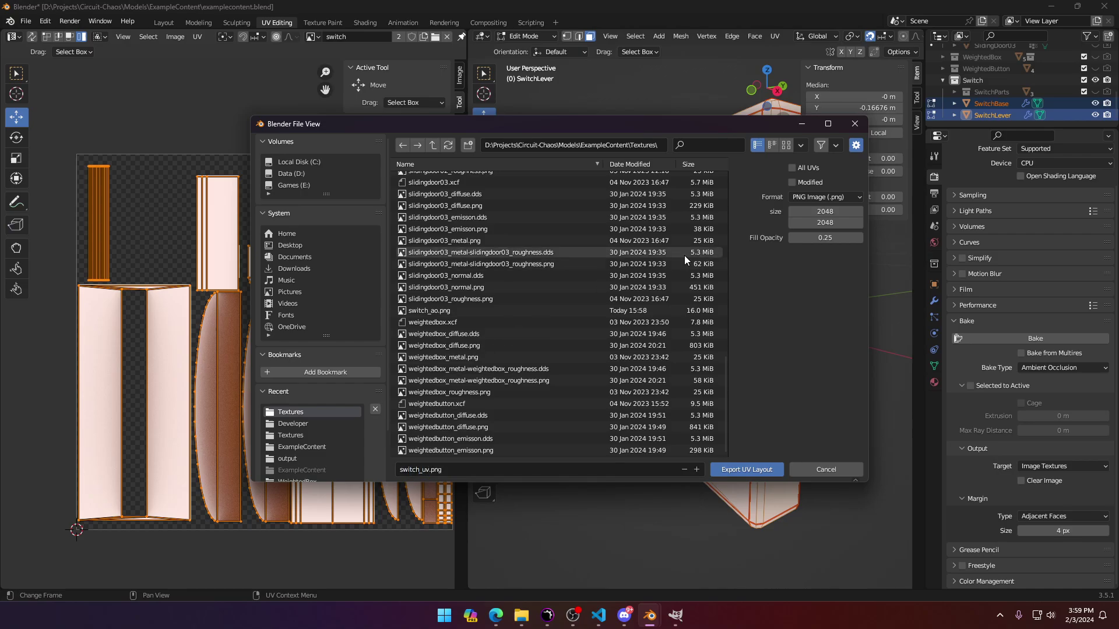
{"action": "left_click", "coordinate": [747, 470]}
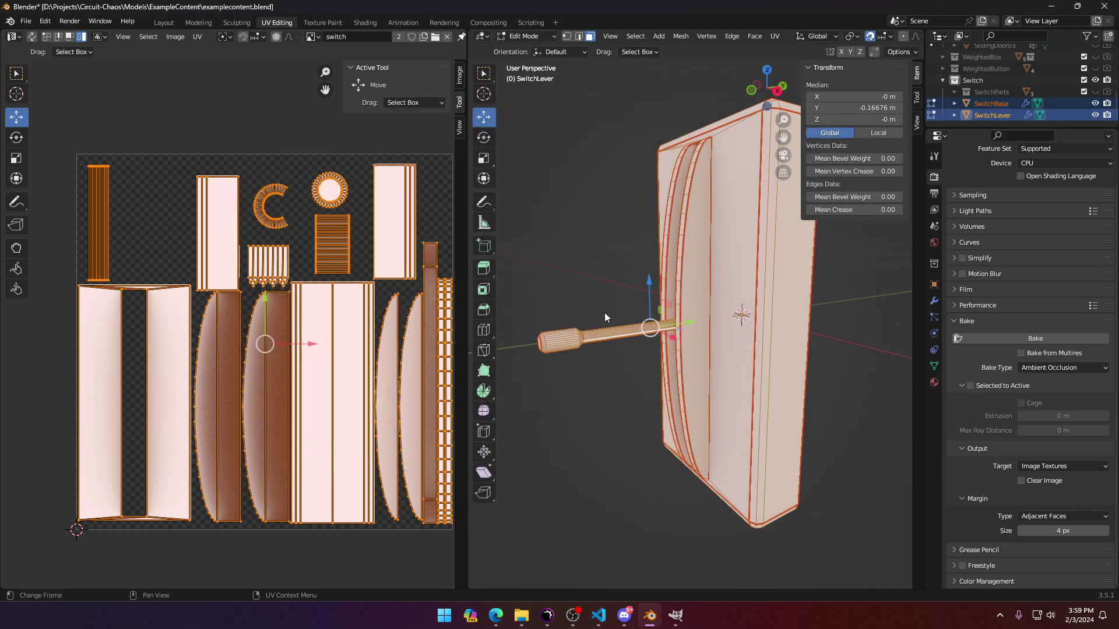
Step: Return to Object Mode and save the examplecontent.blend file
{"action": "key", "text": "Tab"}
{"action": "scroll", "coordinate": [552, 199], "scroll_direction": "up", "scroll_amount": 2}
{"action": "scroll", "coordinate": [554, 227], "scroll_direction": "down", "scroll_amount": 3}
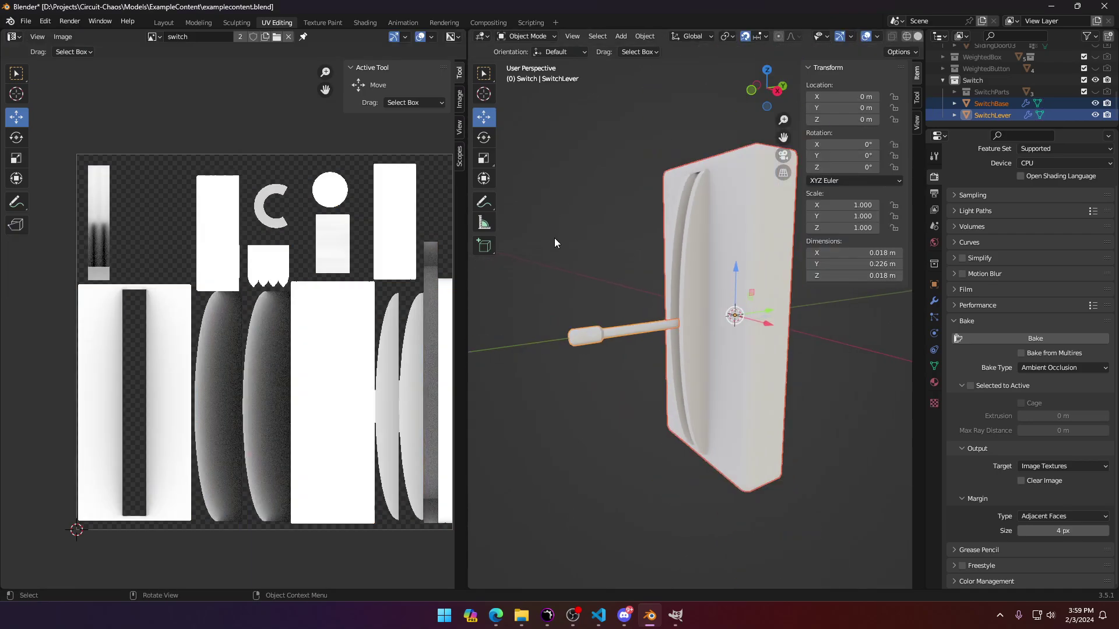
{"action": "key", "text": "ctrl+s"}
Step: Switch to GIMP and move its window higher on the desktop
{"action": "left_click", "coordinate": [673, 616]}
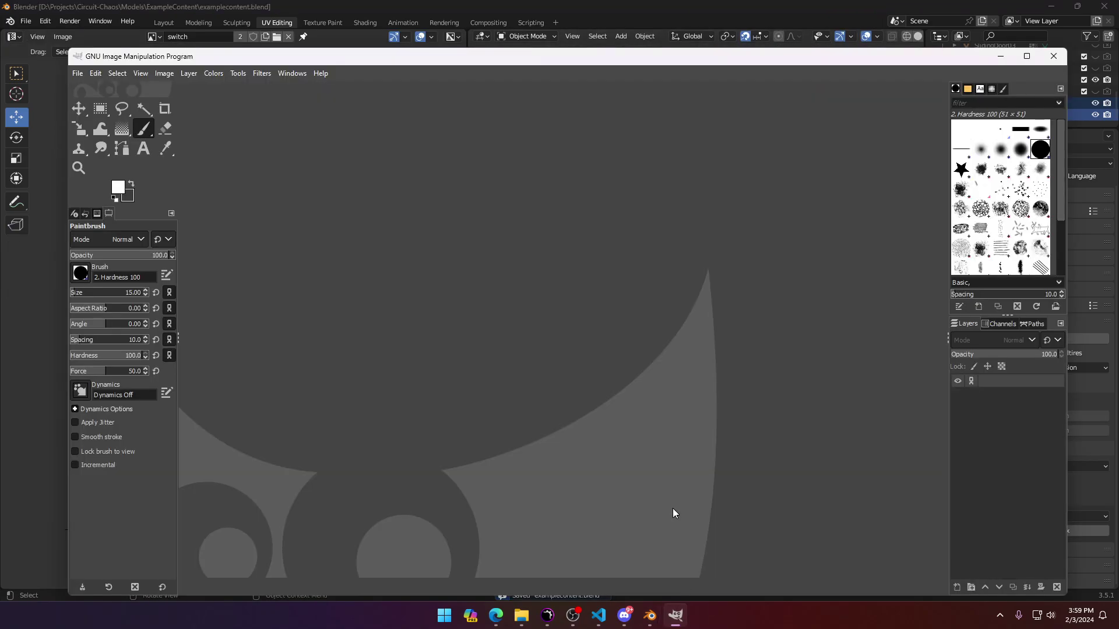
{"action": "left_click_drag", "start_coordinate": [624, 58], "coordinate": [628, 11]}
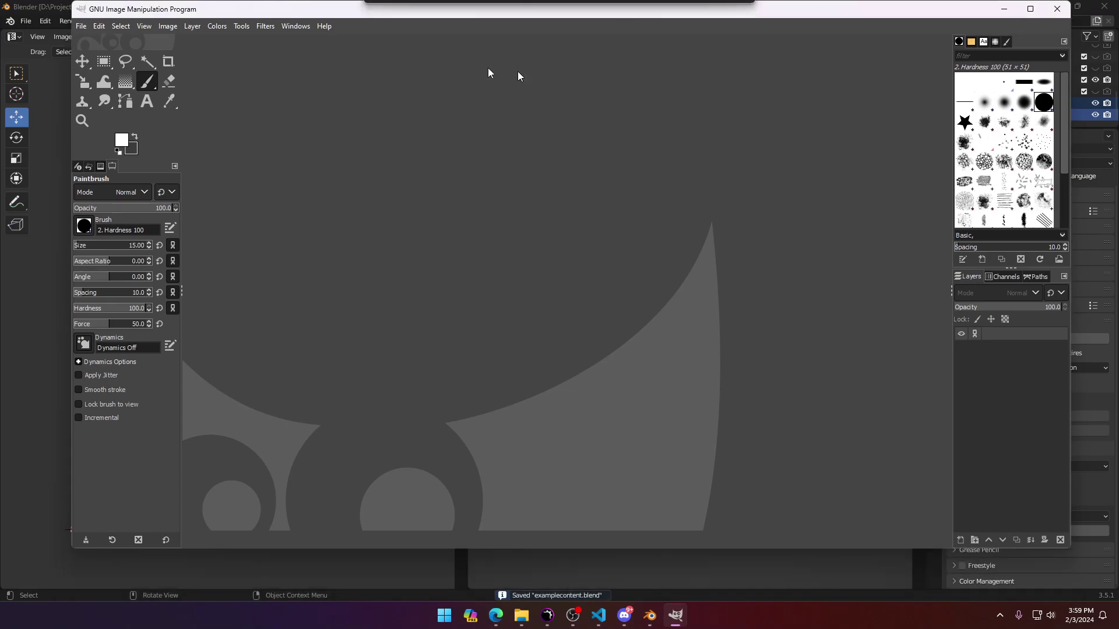
{"action": "left_click", "coordinate": [82, 25]}
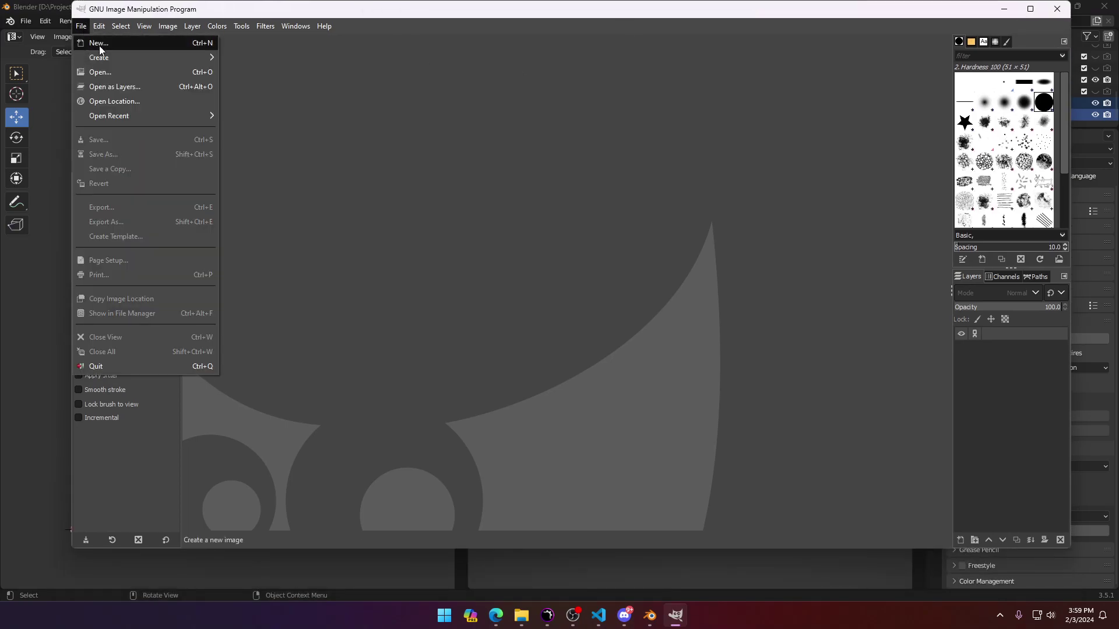
{"action": "left_click", "coordinate": [97, 43]}
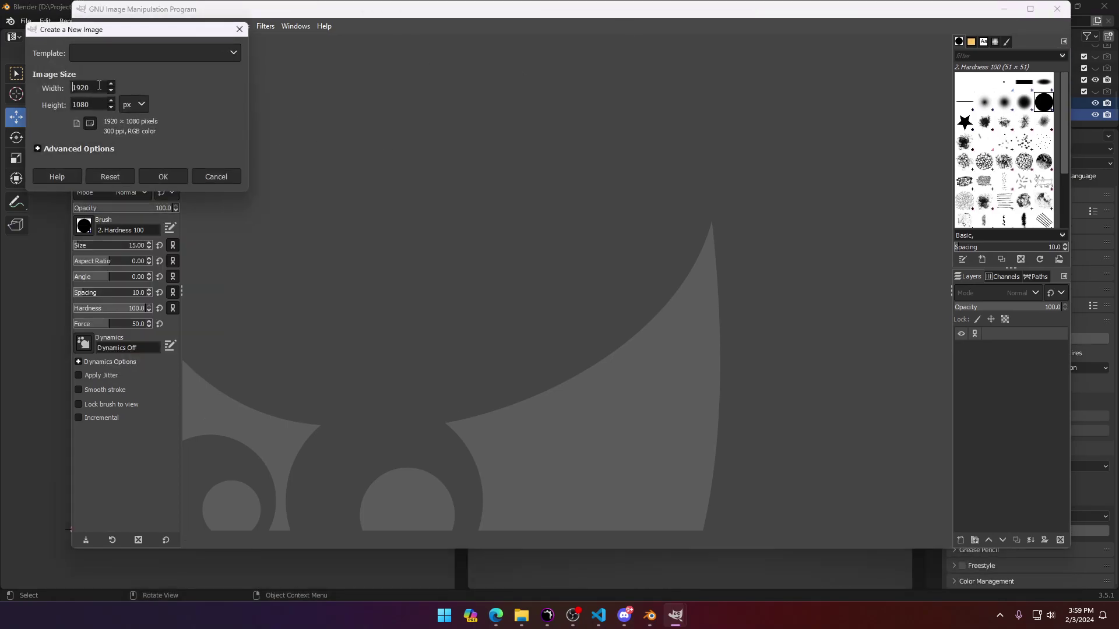
{"action": "left_click", "coordinate": [213, 174]}
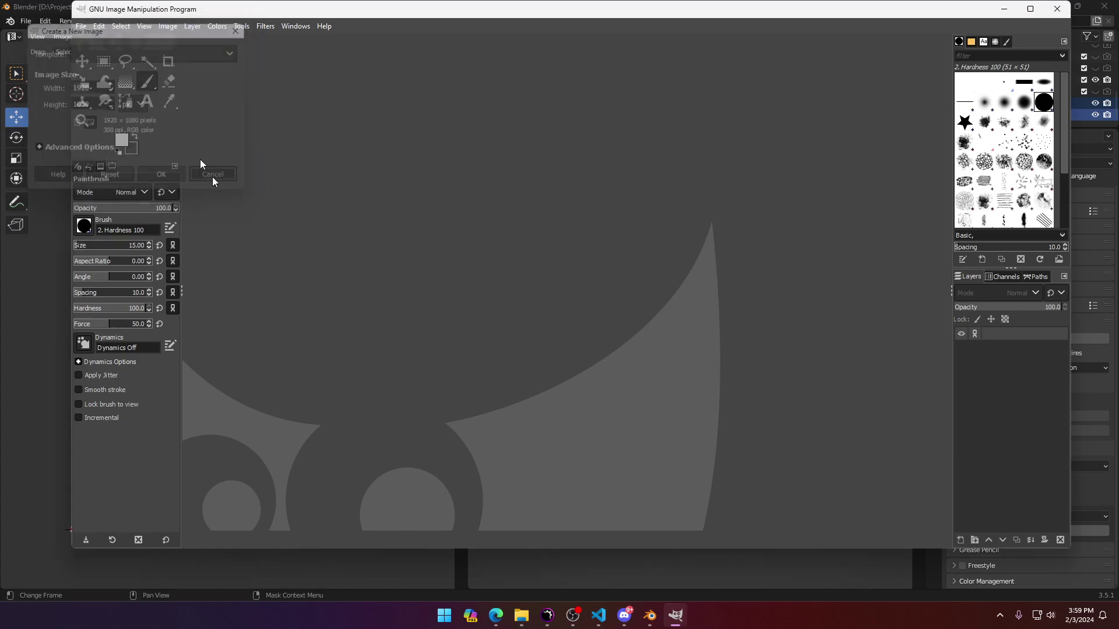
{"action": "left_click", "coordinate": [82, 26]}
{"action": "left_click", "coordinate": [96, 43]}
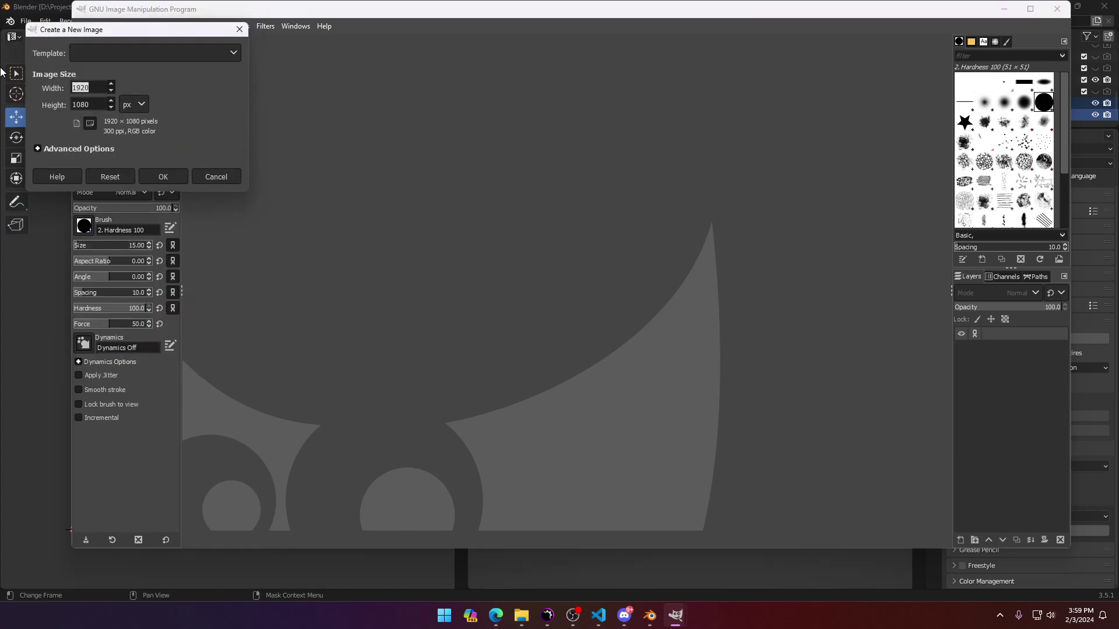
{"action": "key", "text": "Return"}
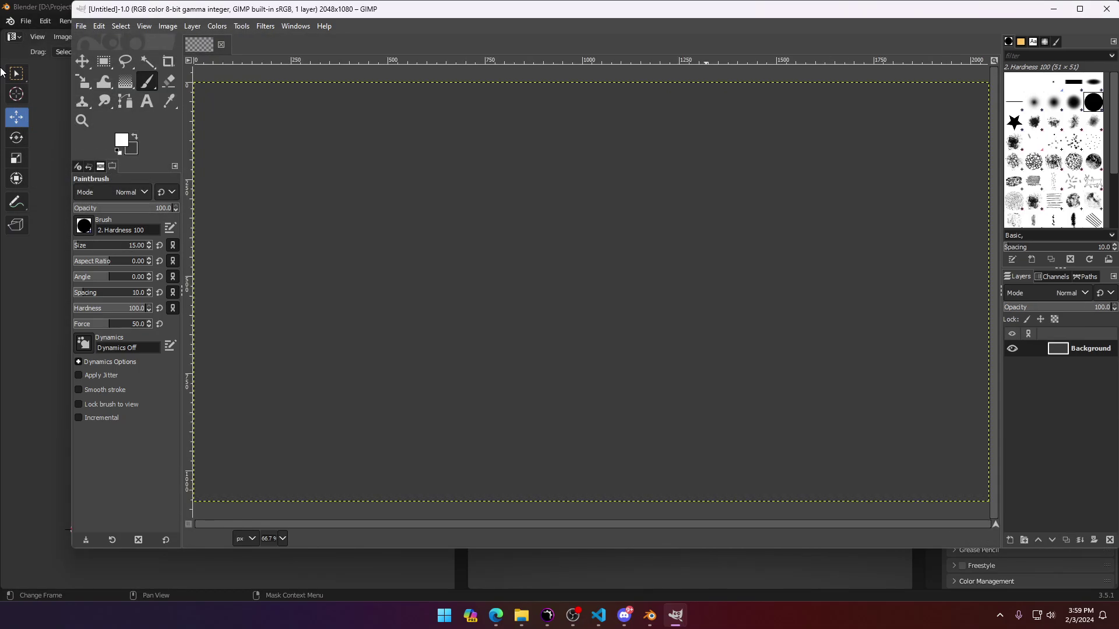
{"action": "left_click", "coordinate": [222, 44]}
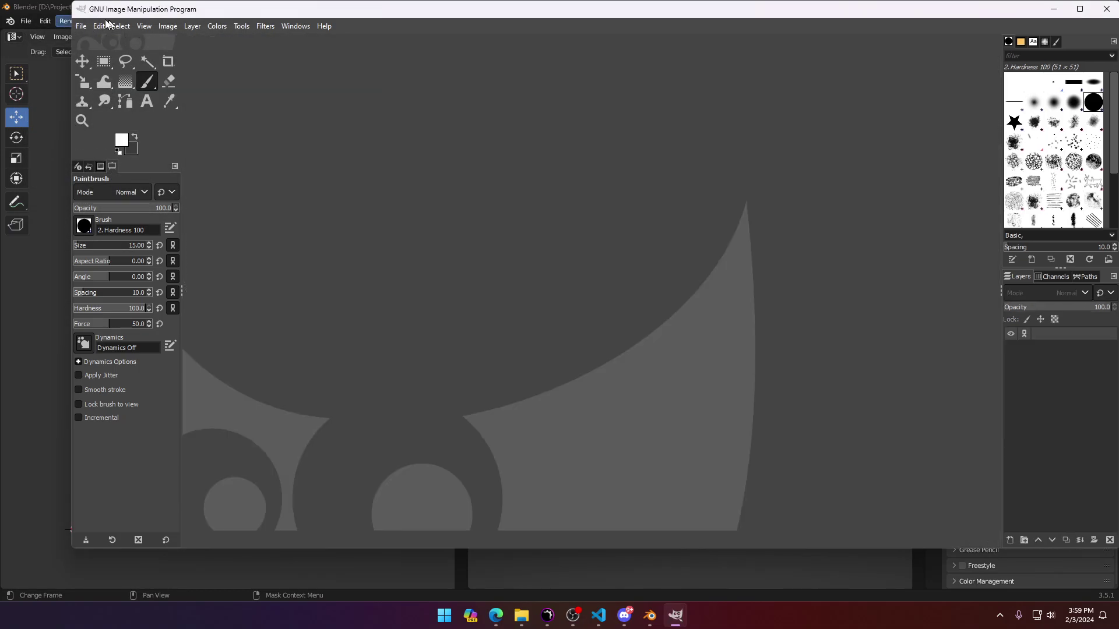
{"action": "left_click", "coordinate": [84, 26]}
{"action": "left_click", "coordinate": [96, 73]}
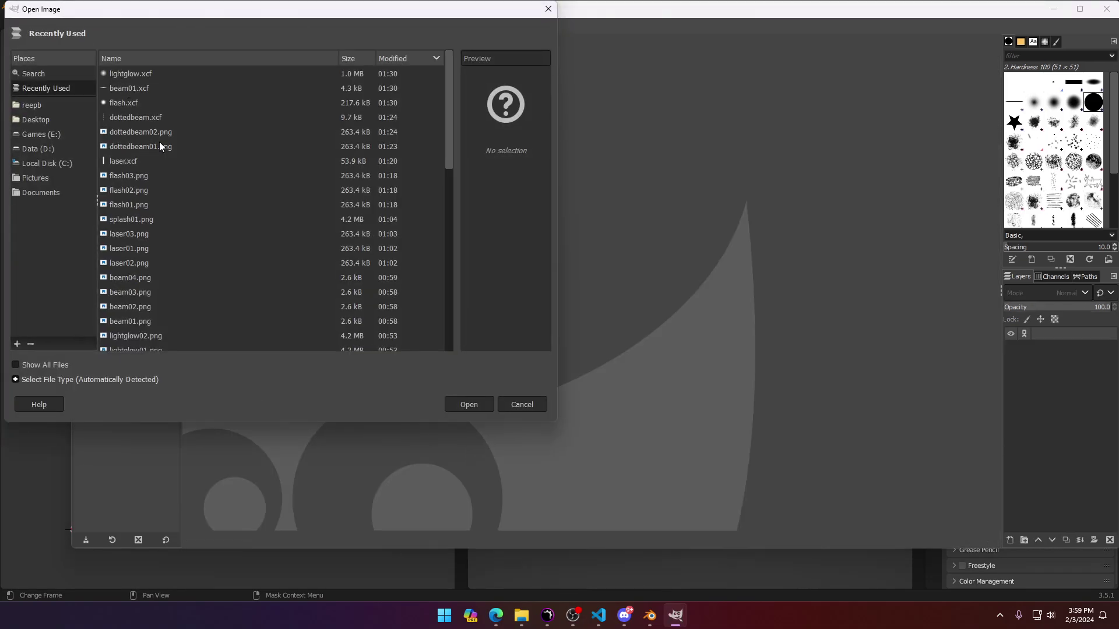
{"action": "left_click", "coordinate": [541, 405]}
Step: Start opening an image and browse on the Data (D:) drive to Projects\Circuit-Chaos\Models\ExampleContent\Textures
{"action": "left_click", "coordinate": [83, 27]}
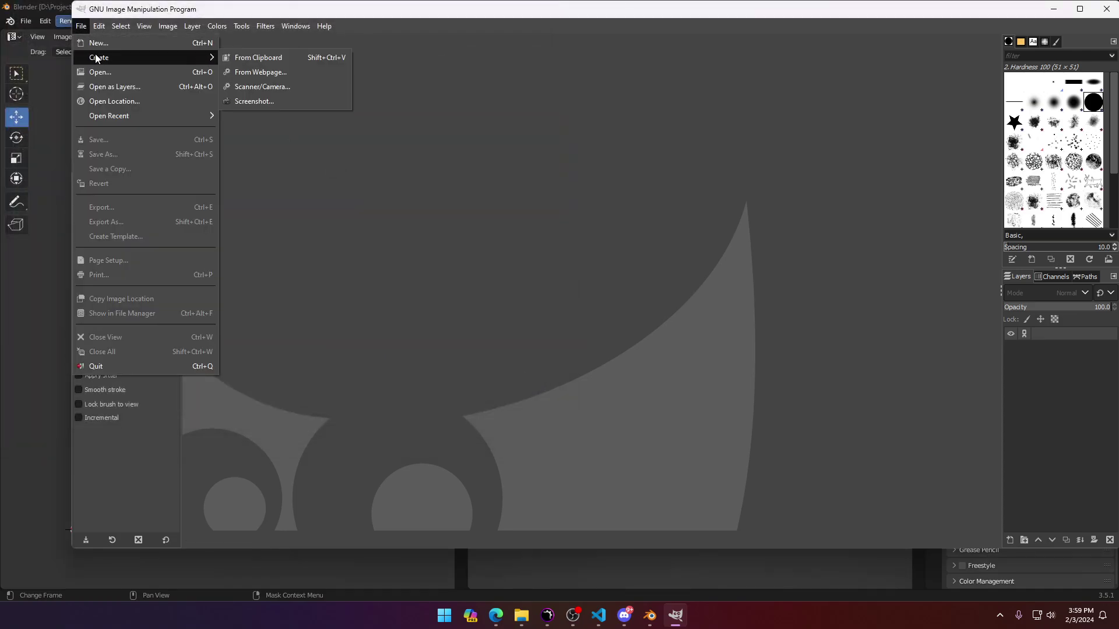
{"action": "left_click", "coordinate": [96, 72]}
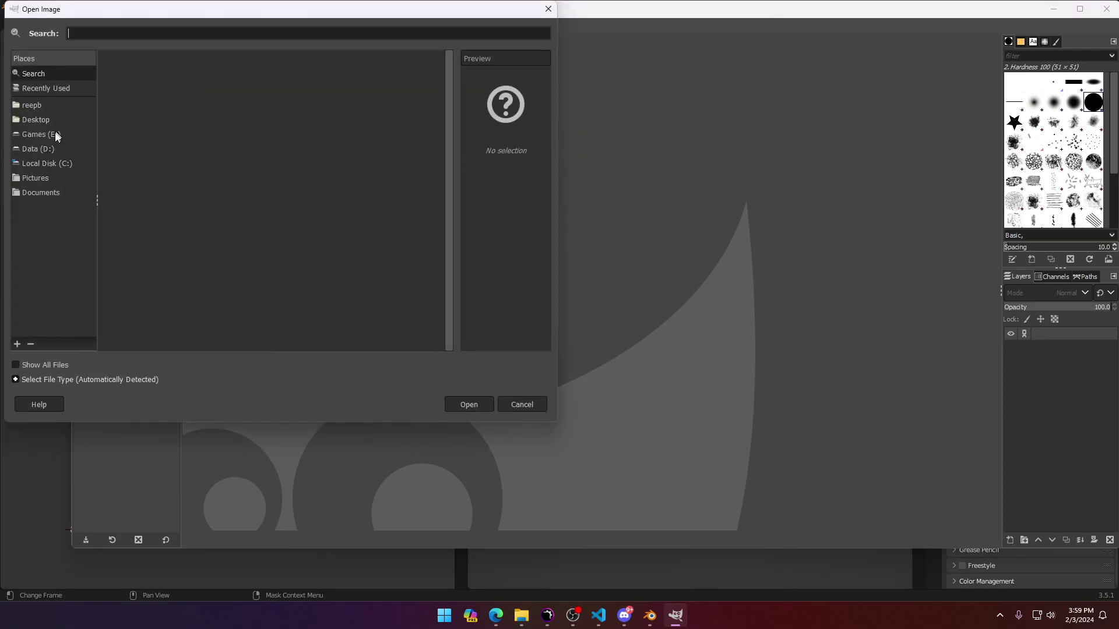
{"action": "left_click", "coordinate": [51, 148]}
{"action": "double_click", "coordinate": [125, 103]}
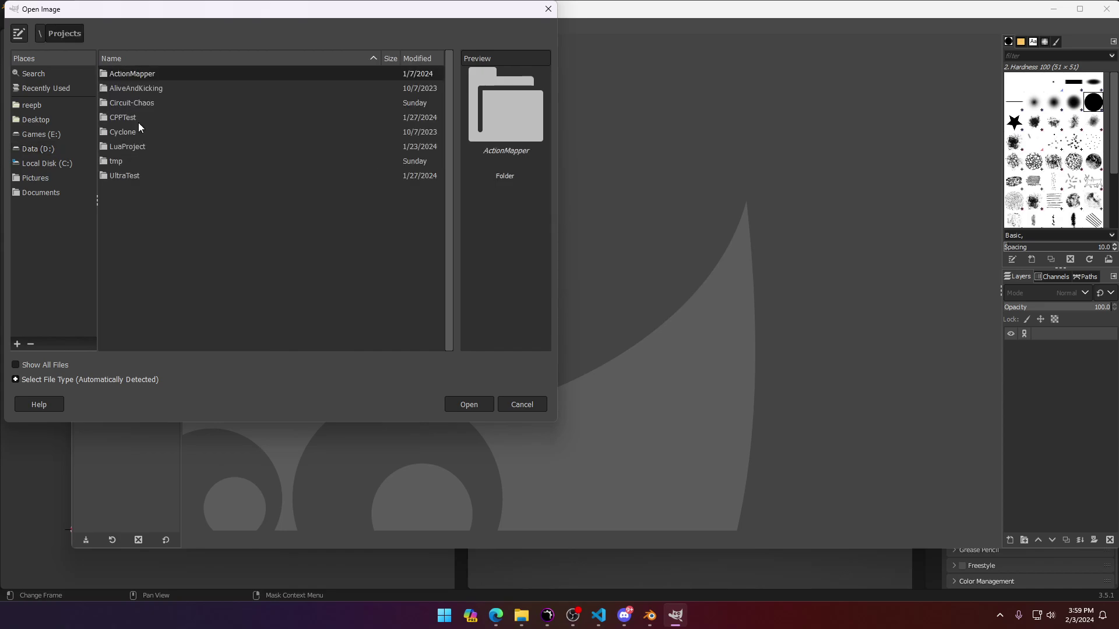
{"action": "double_click", "coordinate": [126, 102]}
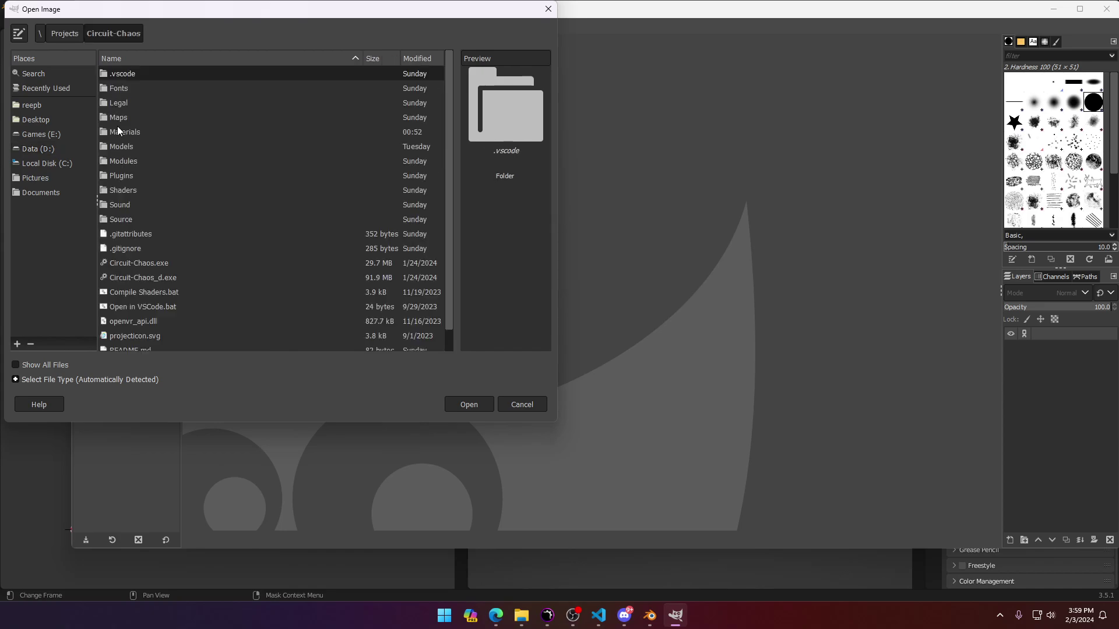
{"action": "double_click", "coordinate": [120, 132]}
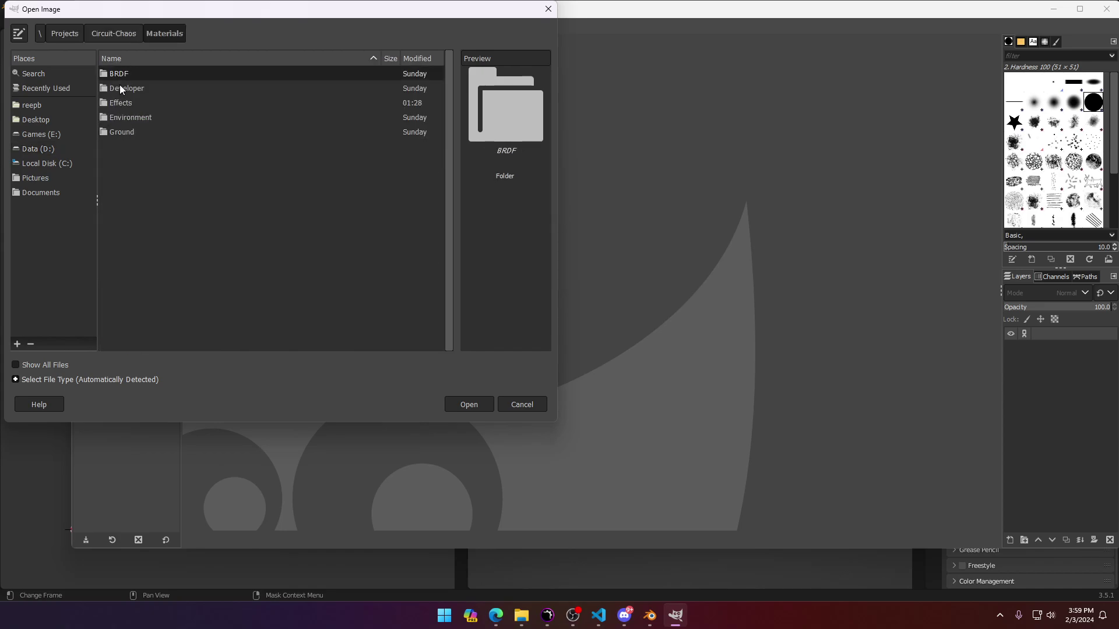
{"action": "left_click", "coordinate": [138, 35]}
{"action": "double_click", "coordinate": [120, 147]}
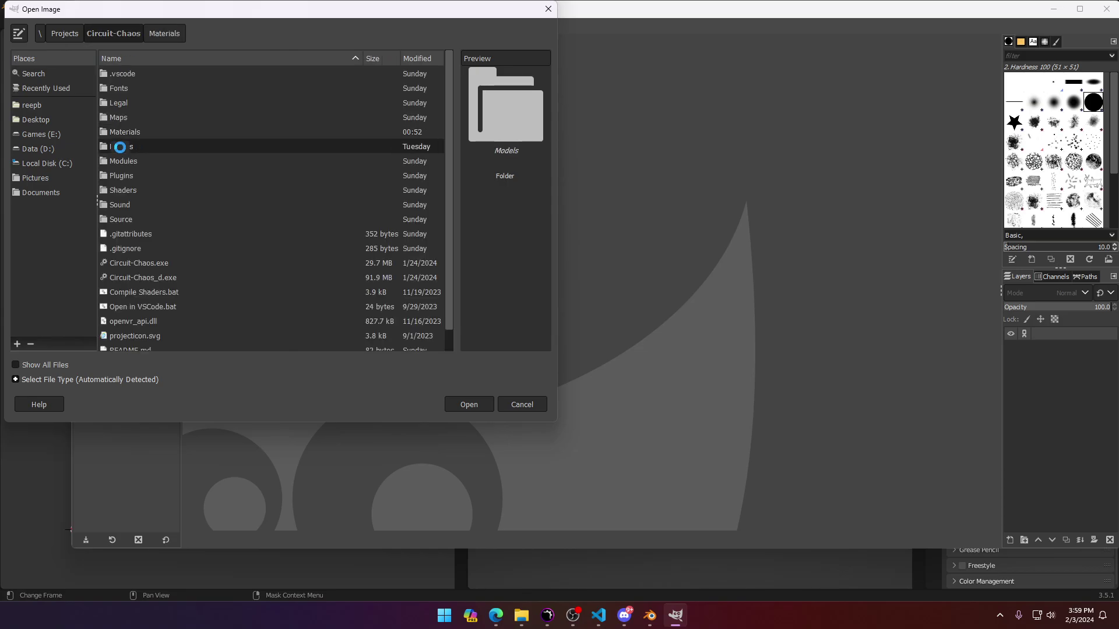
{"action": "double_click", "coordinate": [123, 83]}
{"action": "double_click", "coordinate": [124, 68]}
Step: Find switch_ao.png in the Textures folder and open it
{"action": "scroll", "coordinate": [175, 205], "scroll_direction": "down", "scroll_amount": 5}
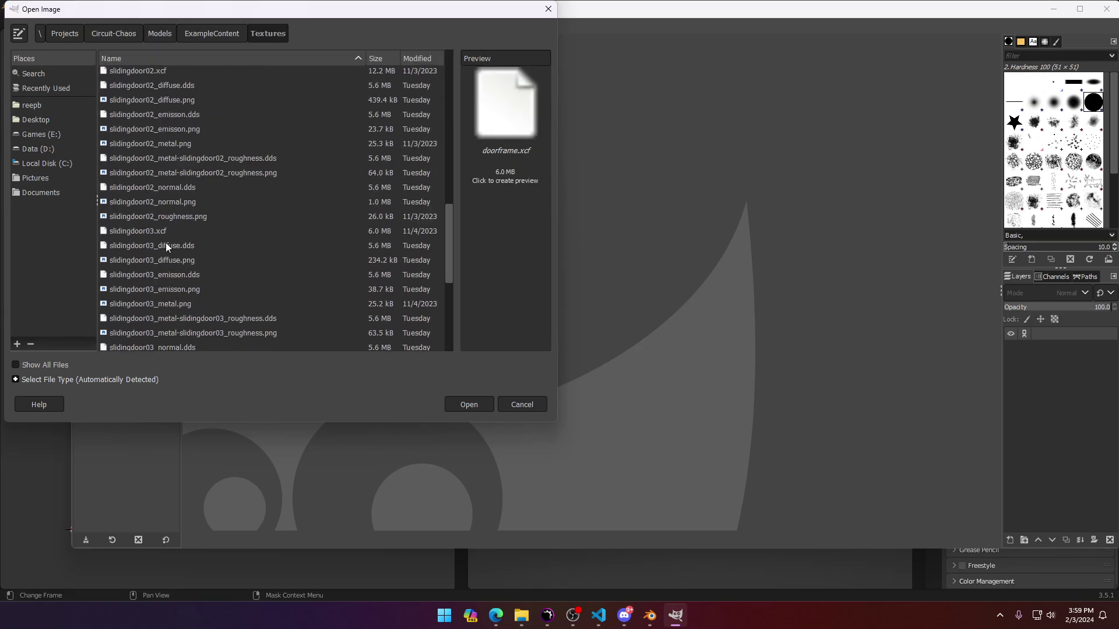
{"action": "scroll", "coordinate": [166, 244], "scroll_direction": "down", "scroll_amount": 1}
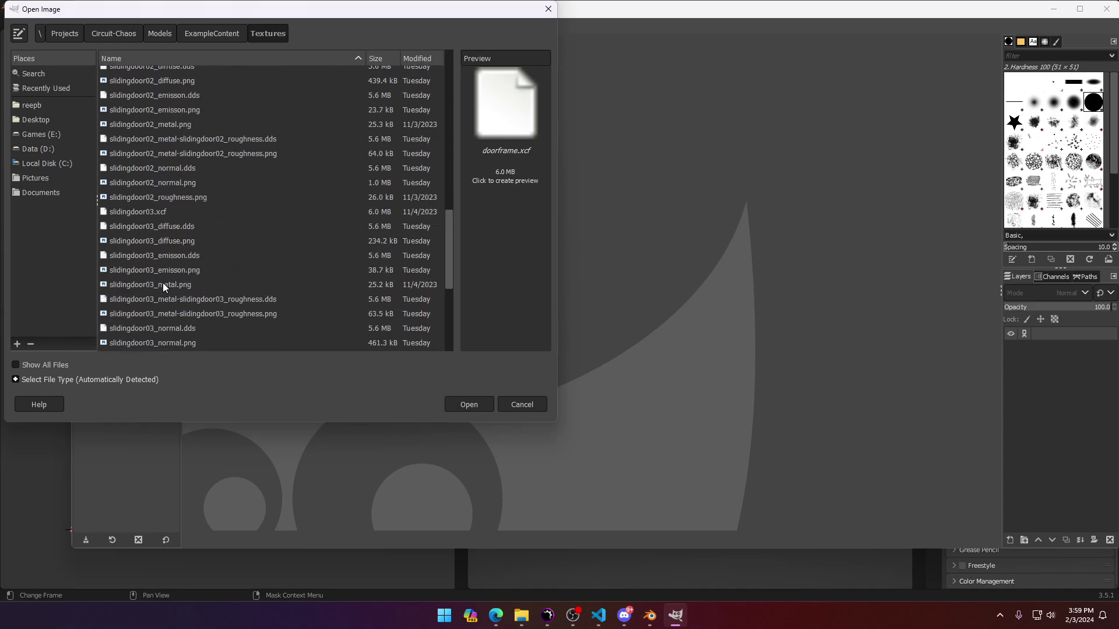
{"action": "scroll", "coordinate": [163, 286], "scroll_direction": "up", "scroll_amount": 5}
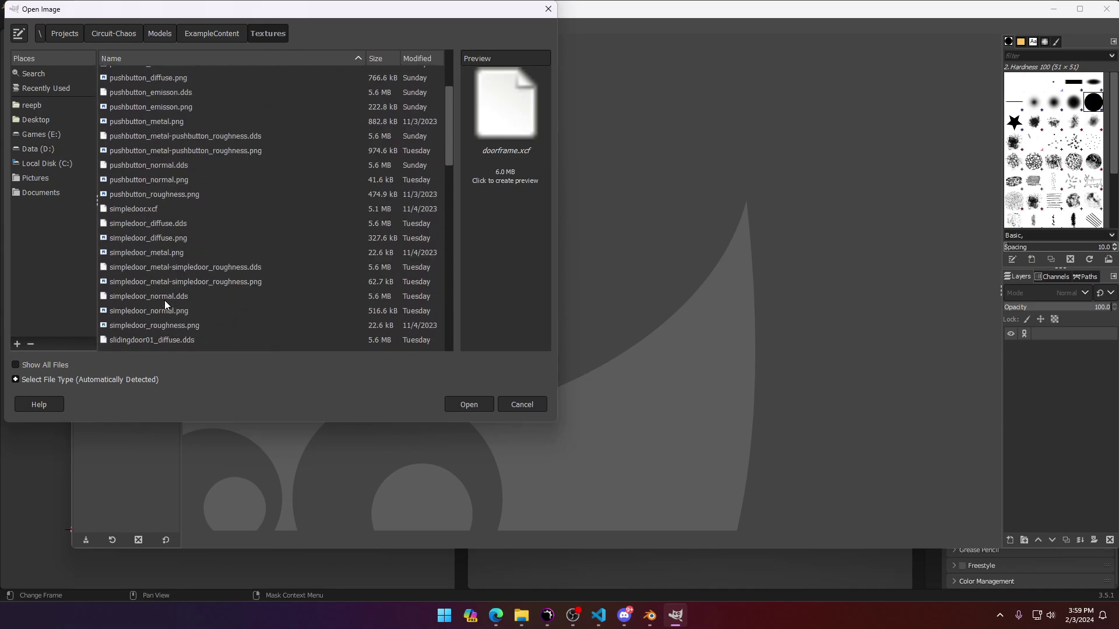
{"action": "scroll", "coordinate": [164, 300], "scroll_direction": "down", "scroll_amount": 5}
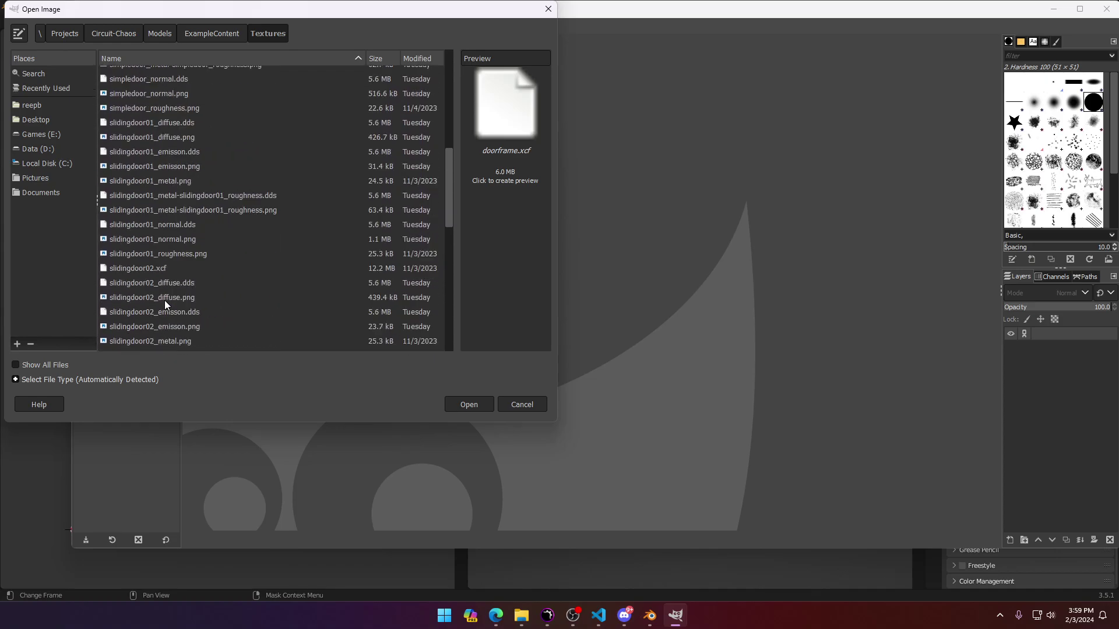
{"action": "scroll", "coordinate": [164, 300], "scroll_direction": "down", "scroll_amount": 5}
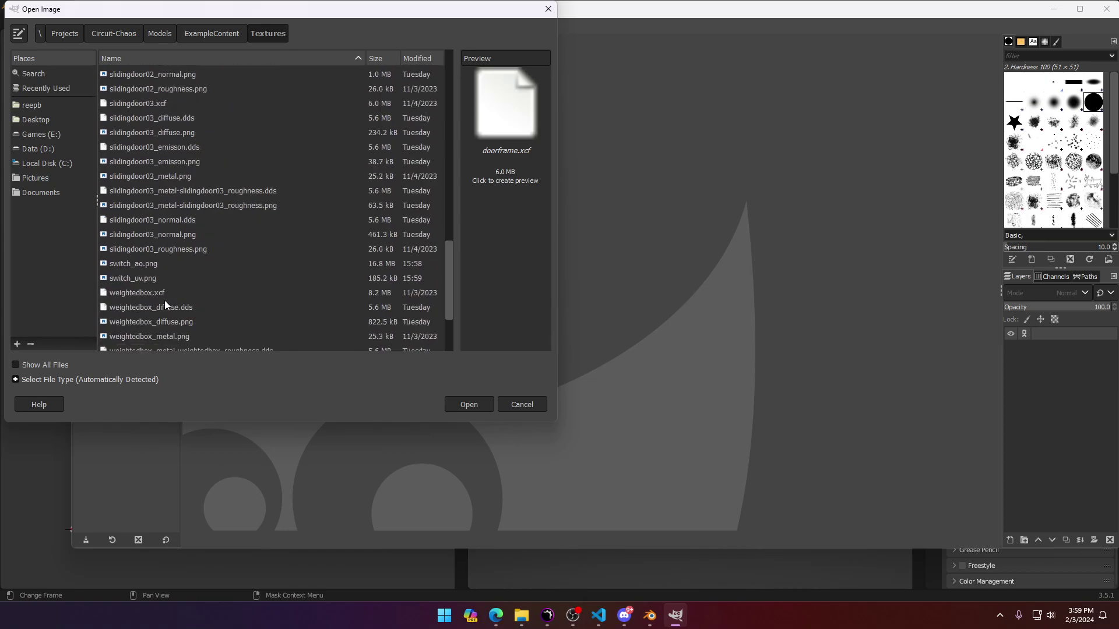
{"action": "left_click", "coordinate": [157, 280]}
{"action": "left_click", "coordinate": [146, 265]}
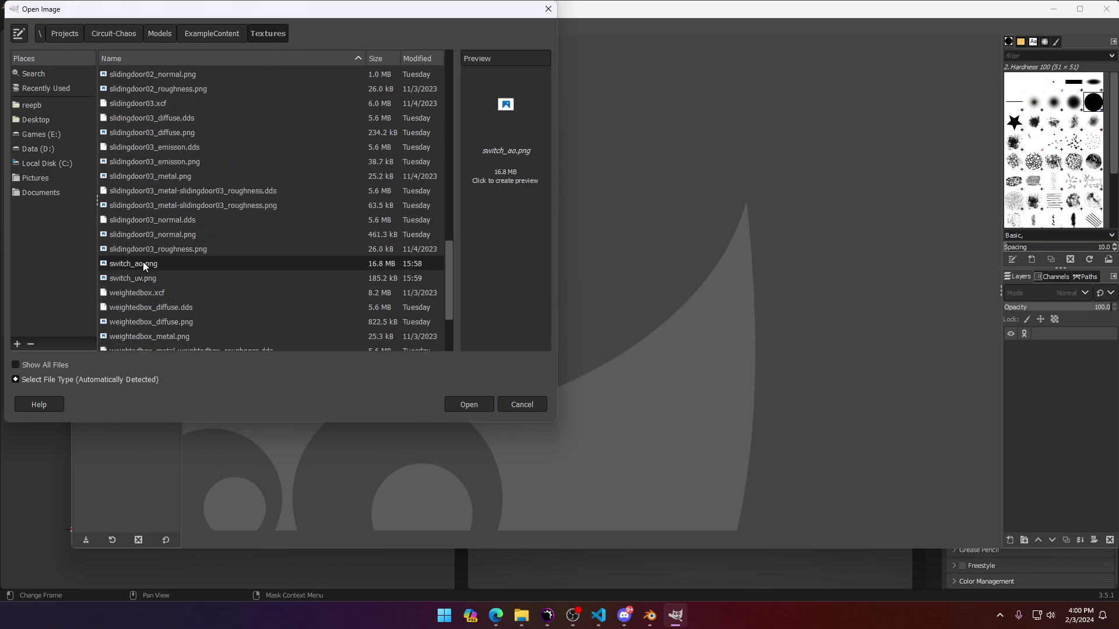
{"action": "double_click", "coordinate": [142, 263]}
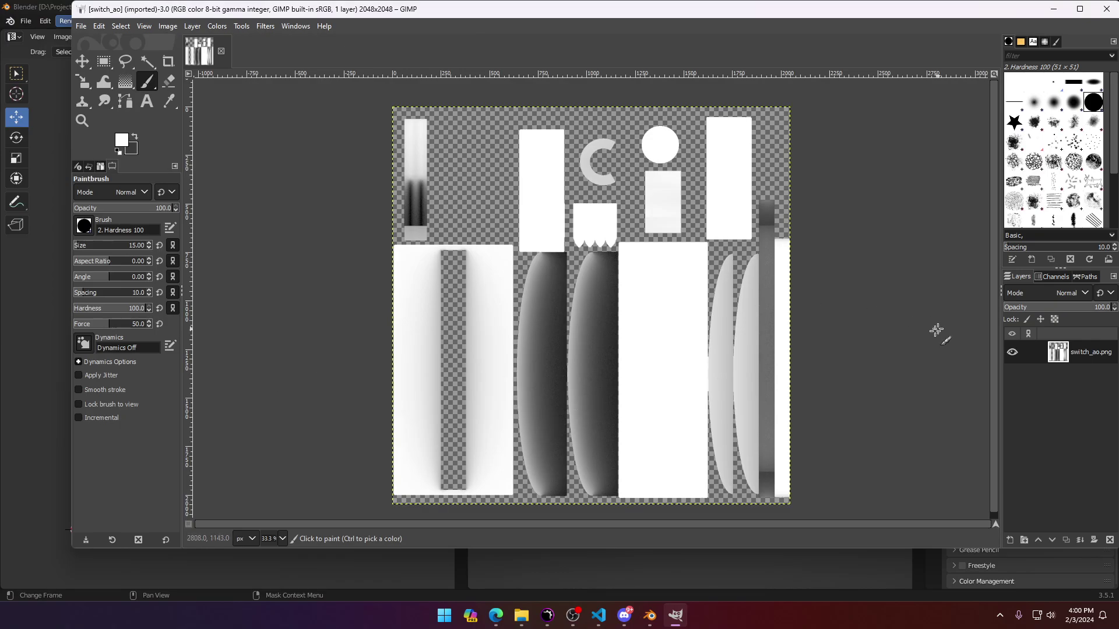
Step: Add switch_uv.png as a layer above the ambient occlusion image
{"action": "left_click", "coordinate": [81, 26]}
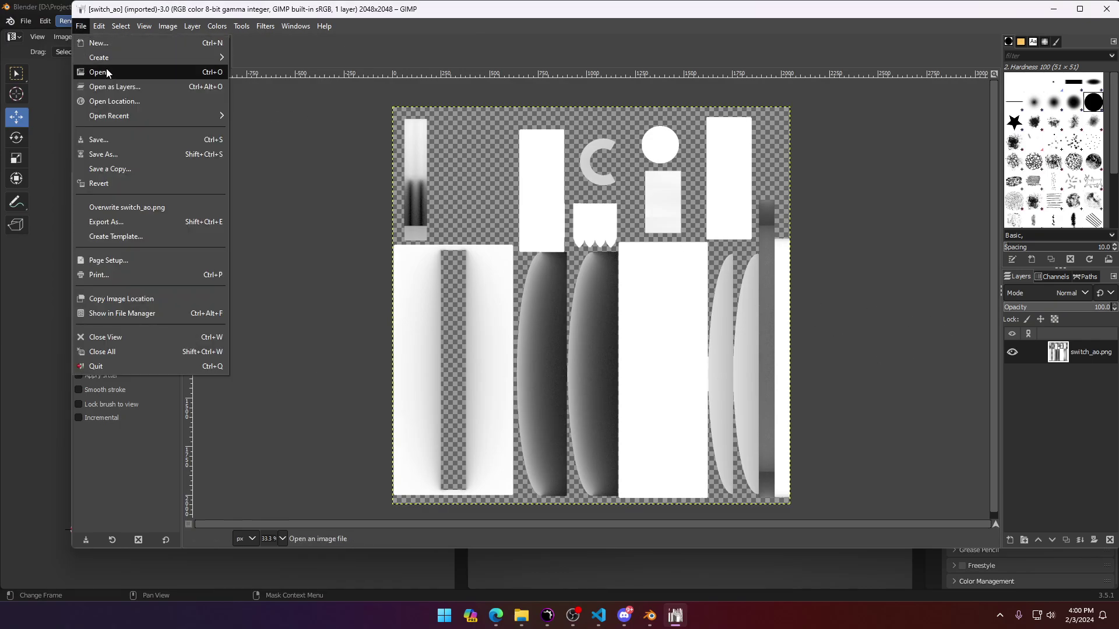
{"action": "left_click", "coordinate": [133, 88]}
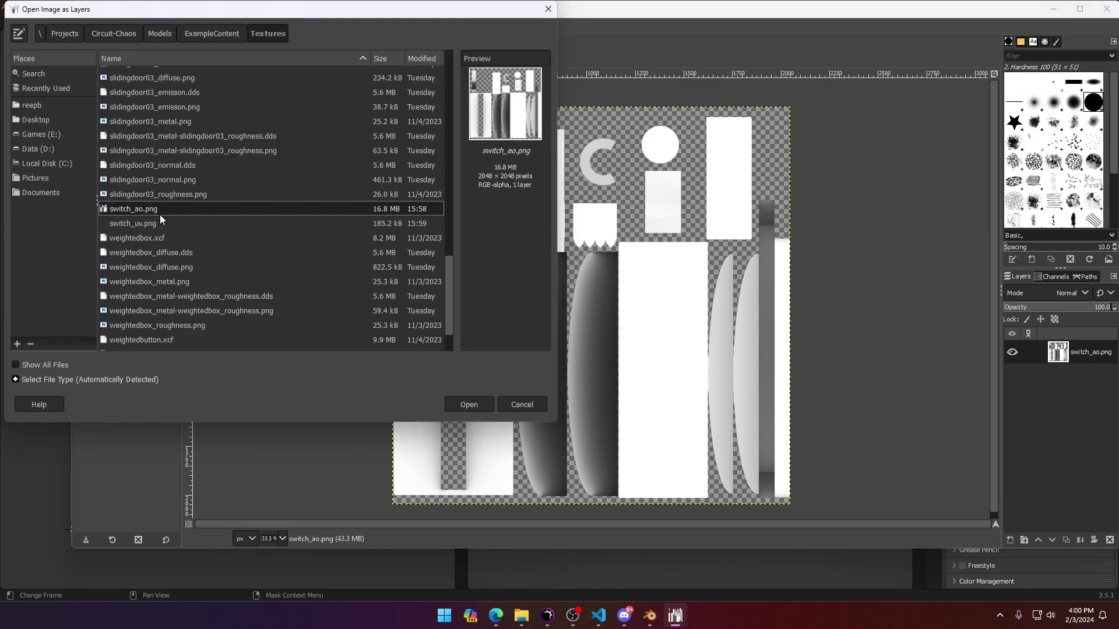
{"action": "double_click", "coordinate": [161, 222]}
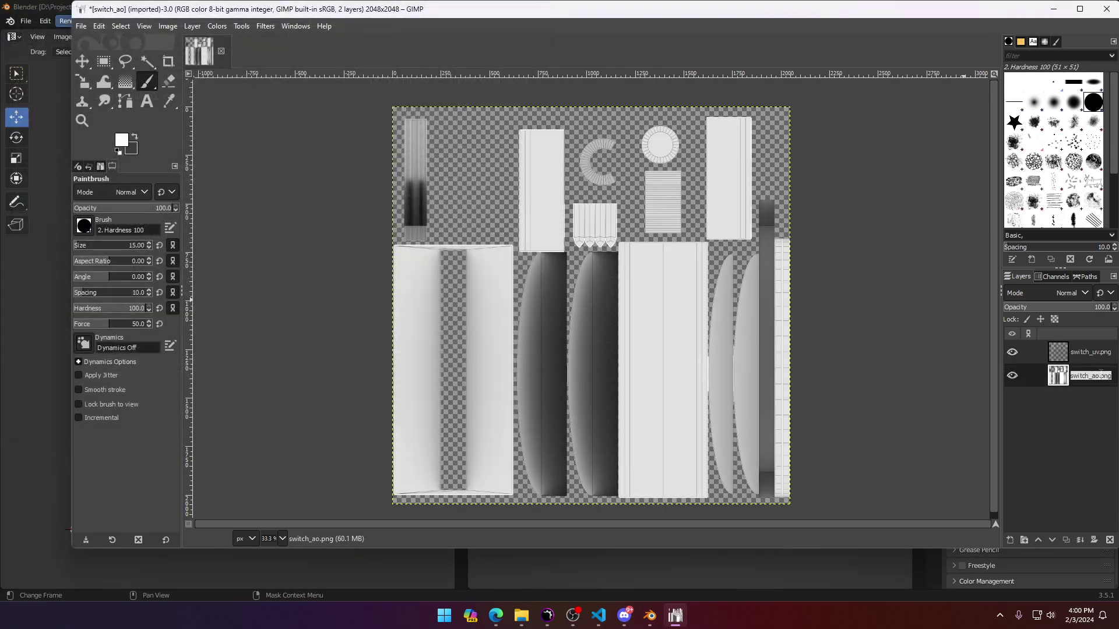
Step: Rename the switch_ao.png layer to AO and the switch_uv.png layer to UV
{"action": "type", "text": "AO"}
{"action": "key", "text": "Return"}
{"action": "double_click", "coordinate": [1101, 350]}
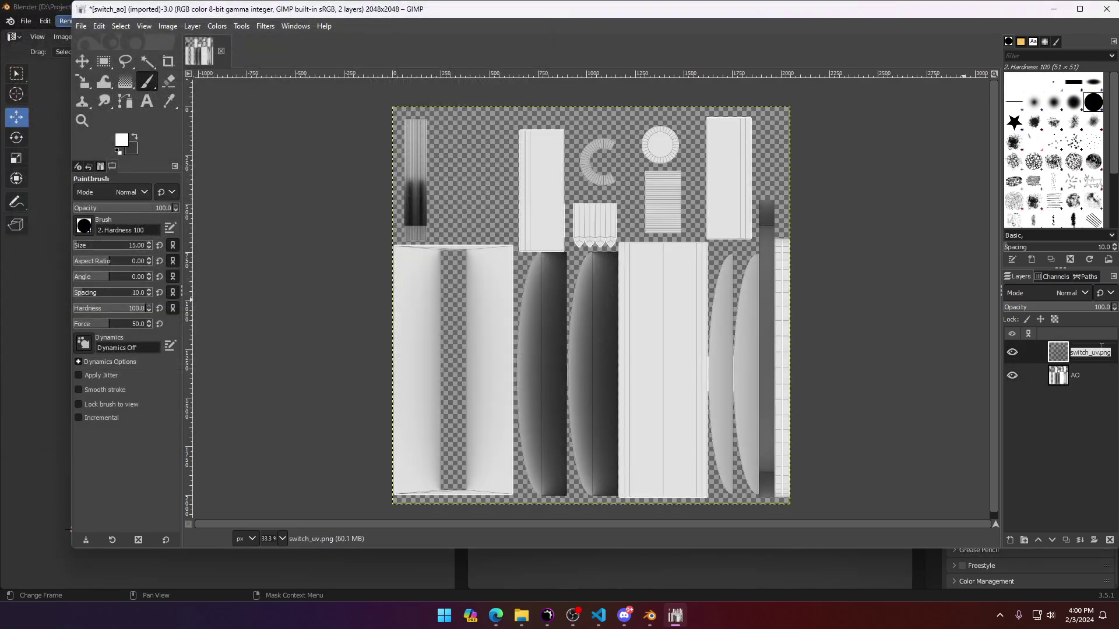
{"action": "type", "text": "UBV"}
{"action": "key", "text": "Return"}
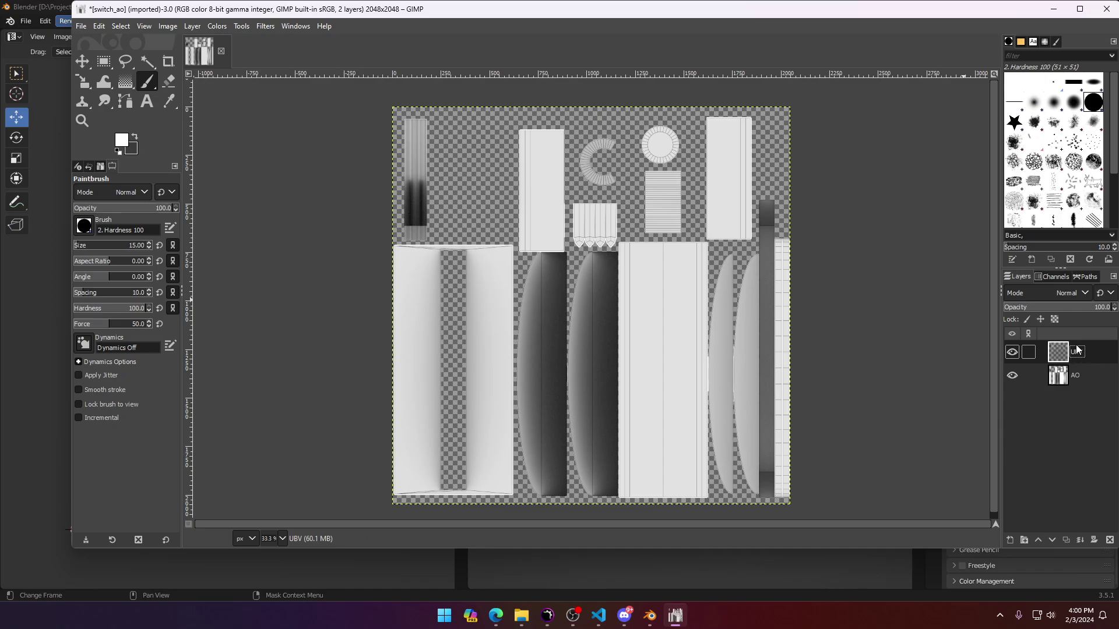
{"action": "double_click", "coordinate": [1078, 351]}
{"action": "key", "text": "Return"}
Step: Create a layer group named Diffuse between the UV and AO layers and move the AO layer into it
{"action": "left_click", "coordinate": [1081, 372]}
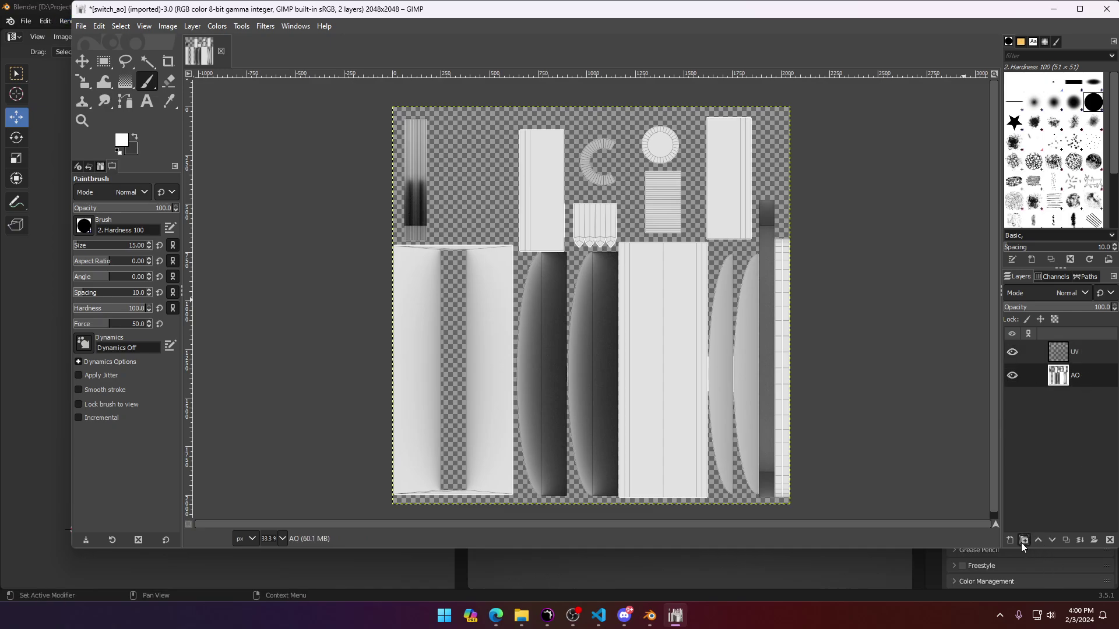
{"action": "left_click", "coordinate": [1024, 540]}
{"action": "double_click", "coordinate": [1086, 376]}
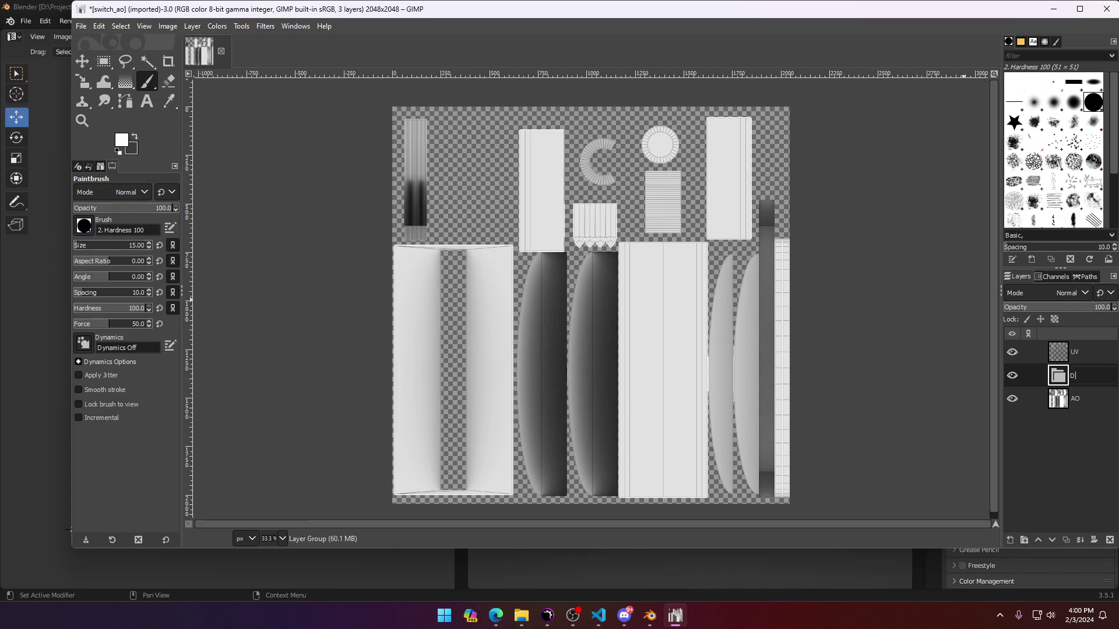
{"action": "type", "text": "Diffuse"}
{"action": "key", "text": "Return"}
{"action": "left_click_drag", "start_coordinate": [1058, 399], "coordinate": [1058, 376]}
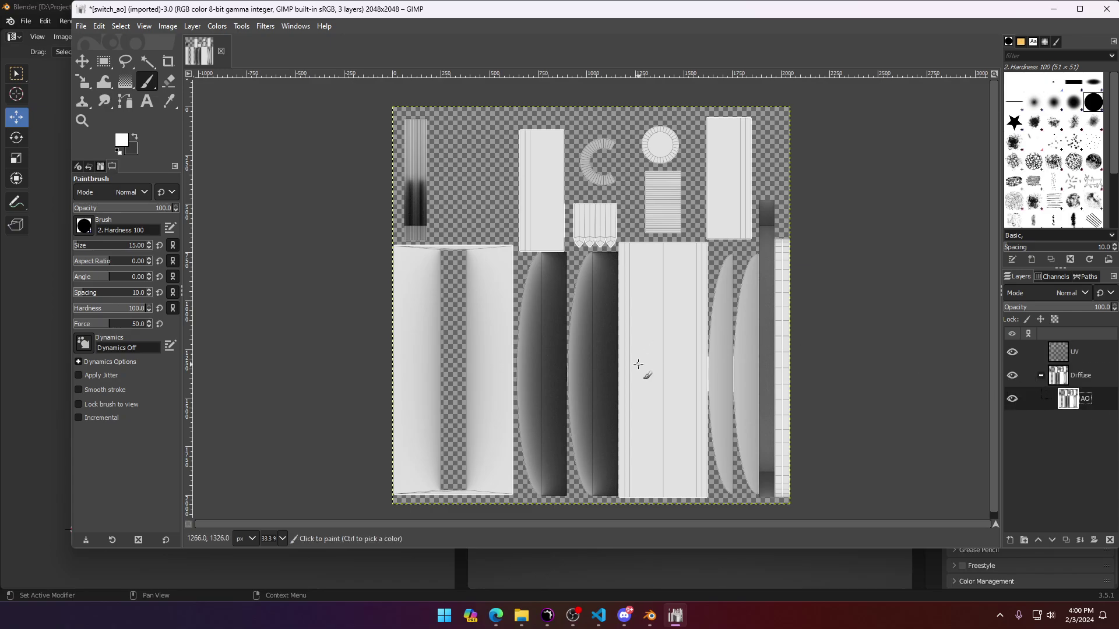
Step: Open pushbutton.xcf from the Textures folder as a separate image
{"action": "left_click", "coordinate": [81, 27]}
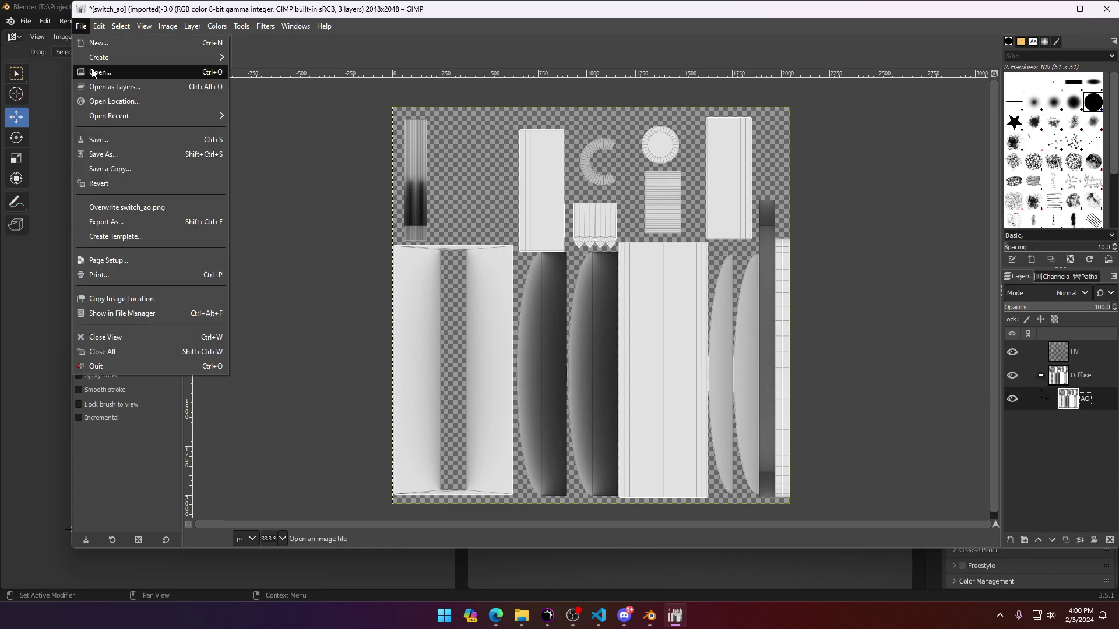
{"action": "left_click", "coordinate": [99, 71]}
{"action": "left_click", "coordinate": [160, 220]}
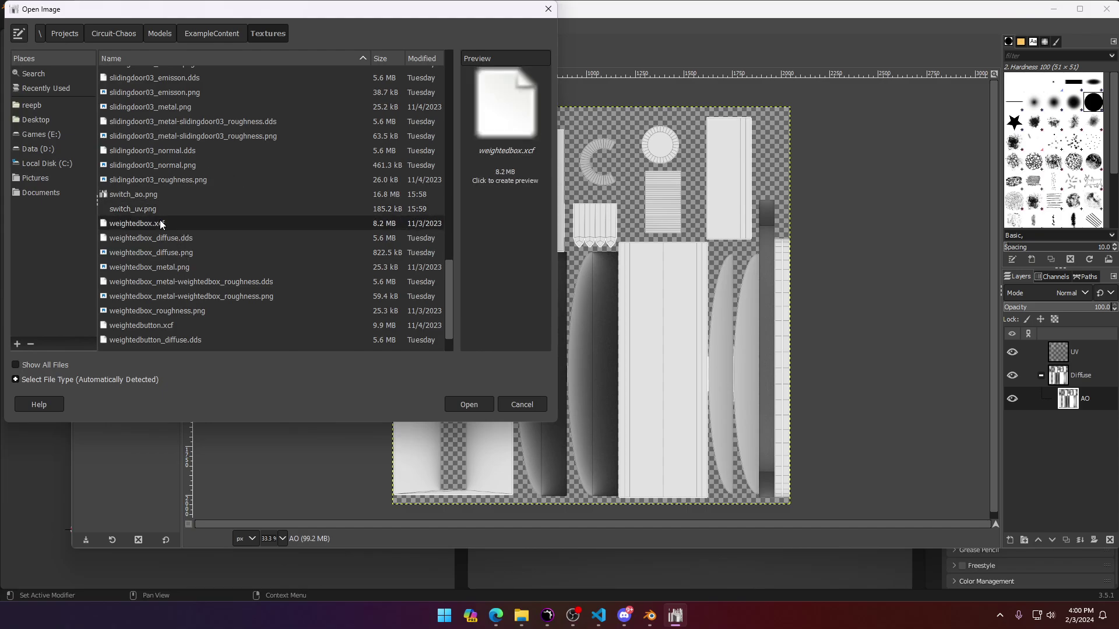
{"action": "scroll", "coordinate": [163, 225], "scroll_direction": "up", "scroll_amount": 3}
{"action": "scroll", "coordinate": [173, 163], "scroll_direction": "up", "scroll_amount": 8}
{"action": "scroll", "coordinate": [176, 171], "scroll_direction": "up", "scroll_amount": 6}
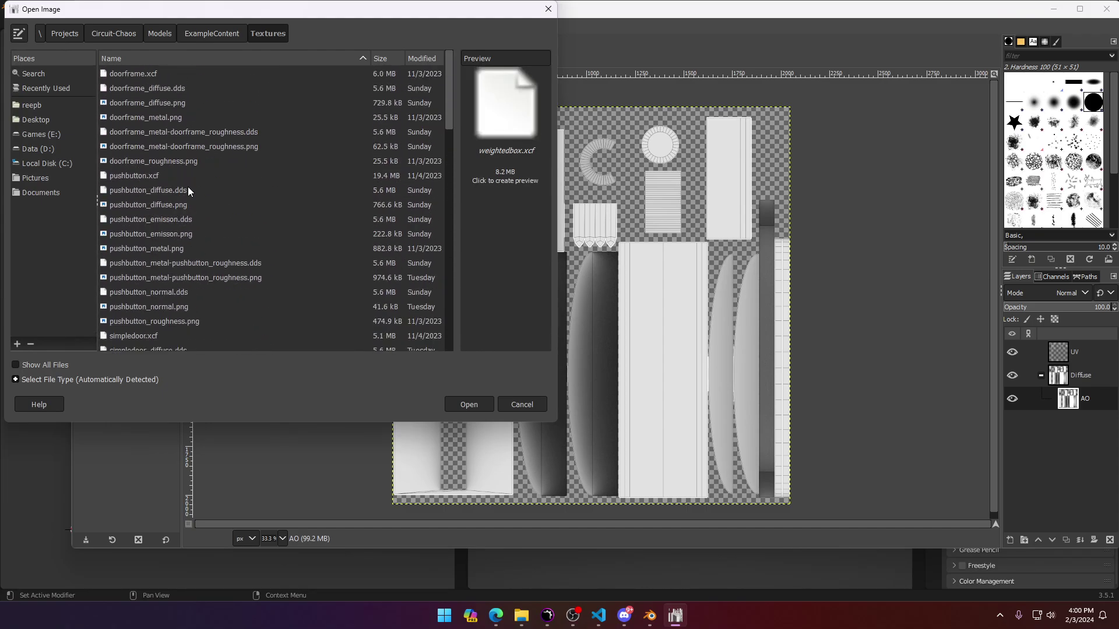
{"action": "left_click", "coordinate": [187, 172]}
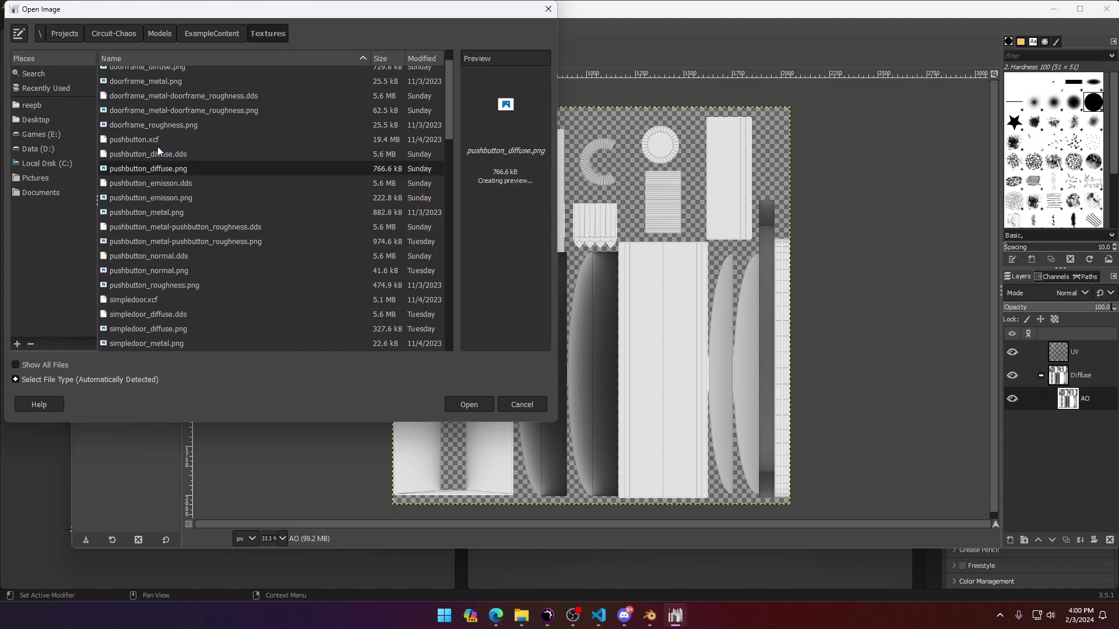
{"action": "left_click", "coordinate": [151, 139]}
{"action": "double_click", "coordinate": [151, 140]}
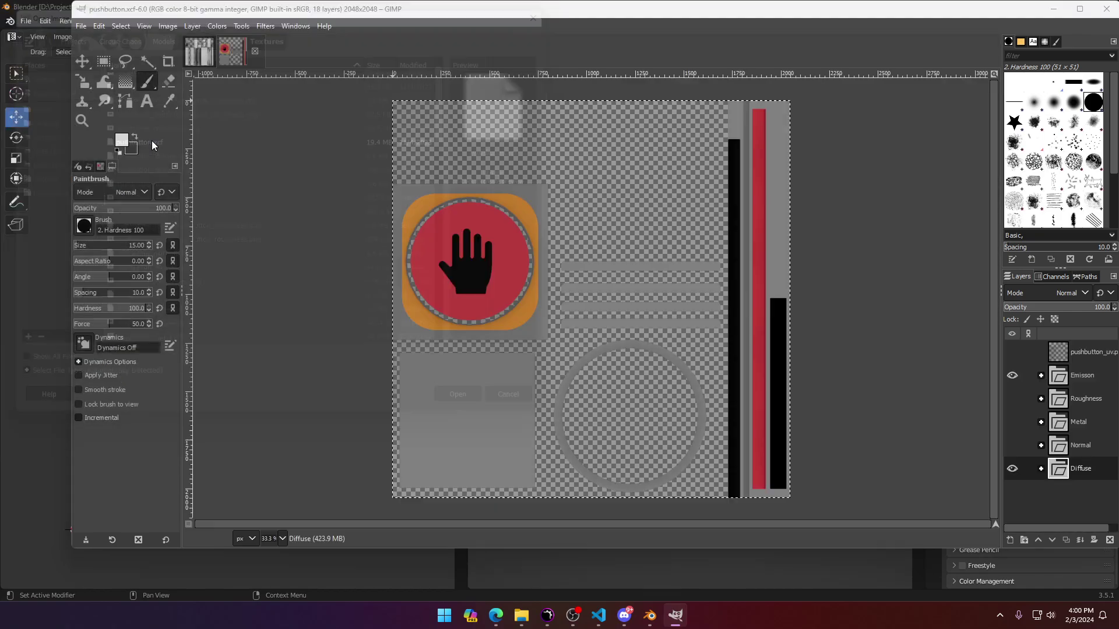
Step: Examine the Diffuse and Normal layer groups of the pushbutton image as a layer-structure reference
{"action": "left_click", "coordinate": [1071, 471]}
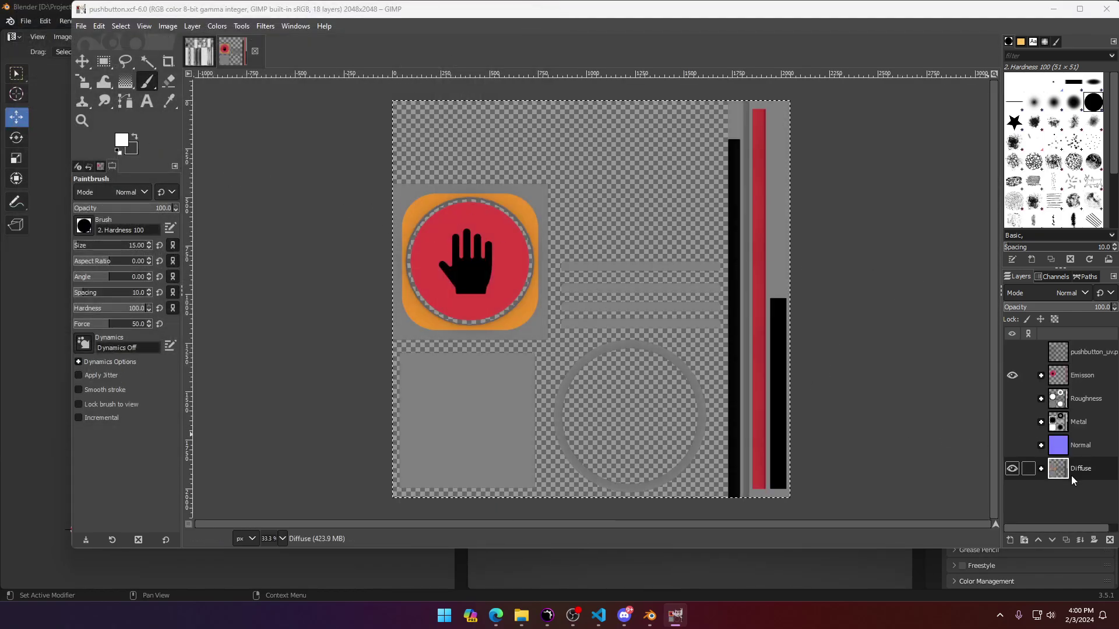
{"action": "left_click", "coordinate": [1068, 448]}
{"action": "left_click", "coordinate": [1069, 470]}
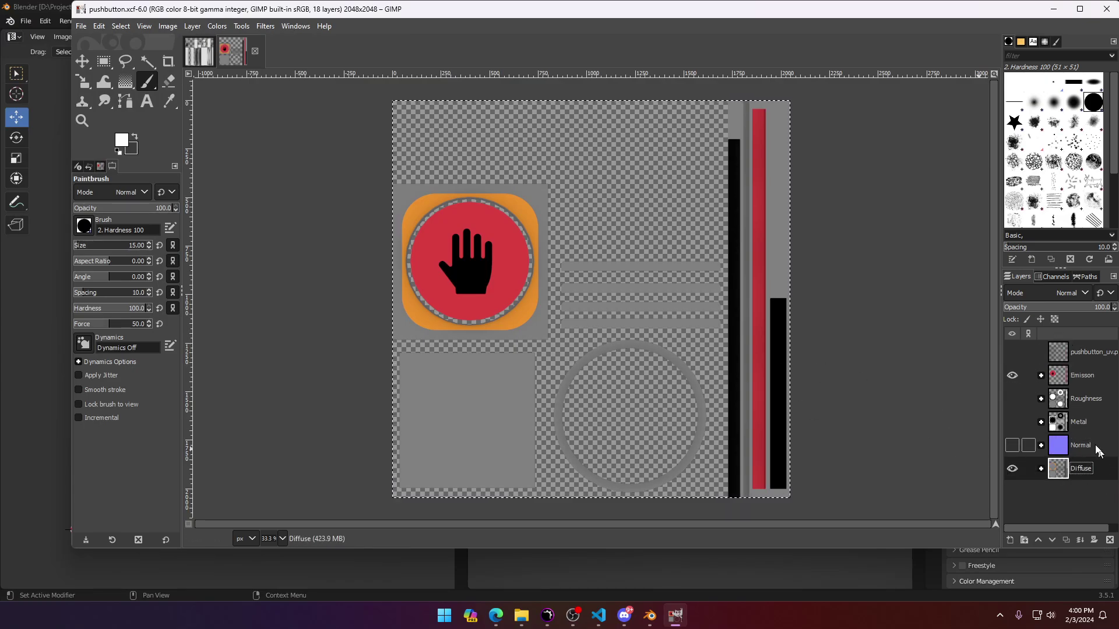
Step: Examine the Metal and Roughness groups and the layers inside the Diffuse group of the pushbutton image
{"action": "left_click", "coordinate": [1081, 421]}
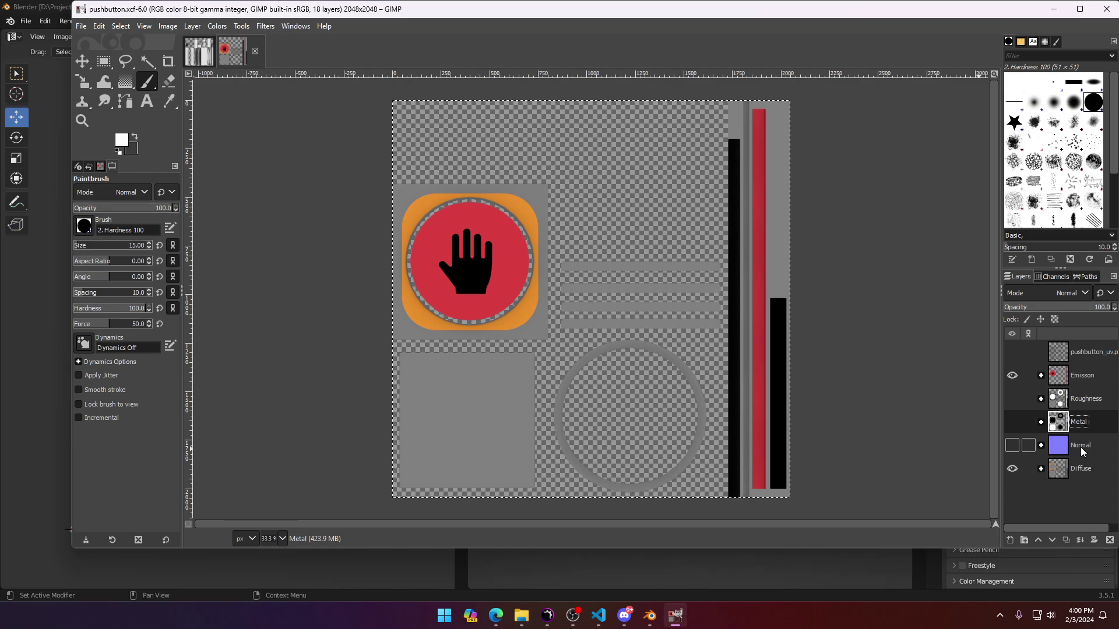
{"action": "left_click", "coordinate": [1082, 398]}
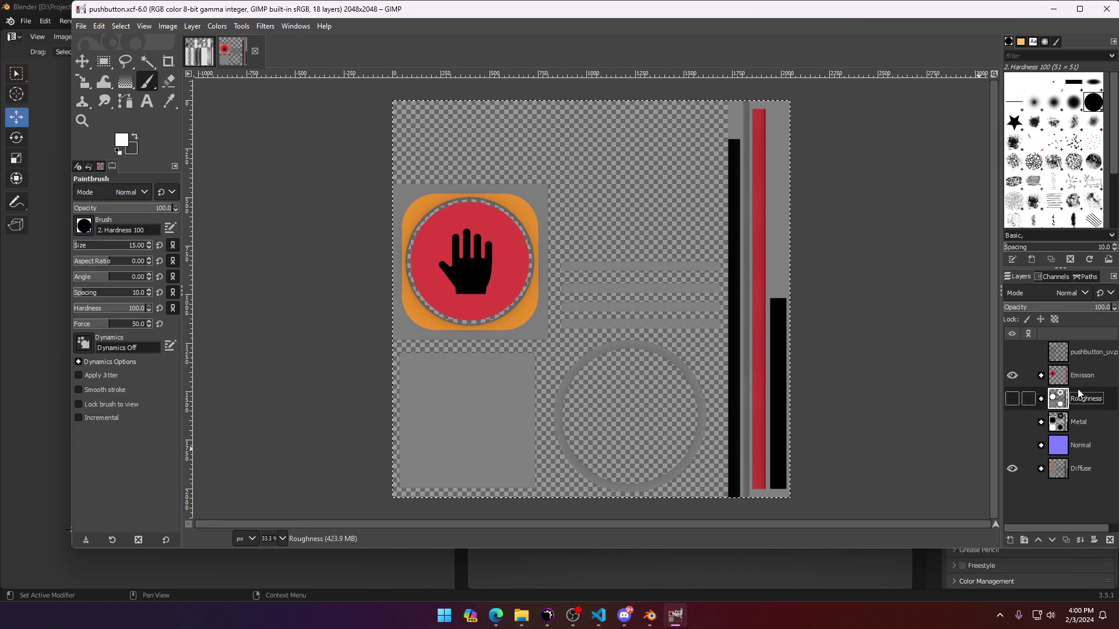
{"action": "left_click", "coordinate": [1081, 468]}
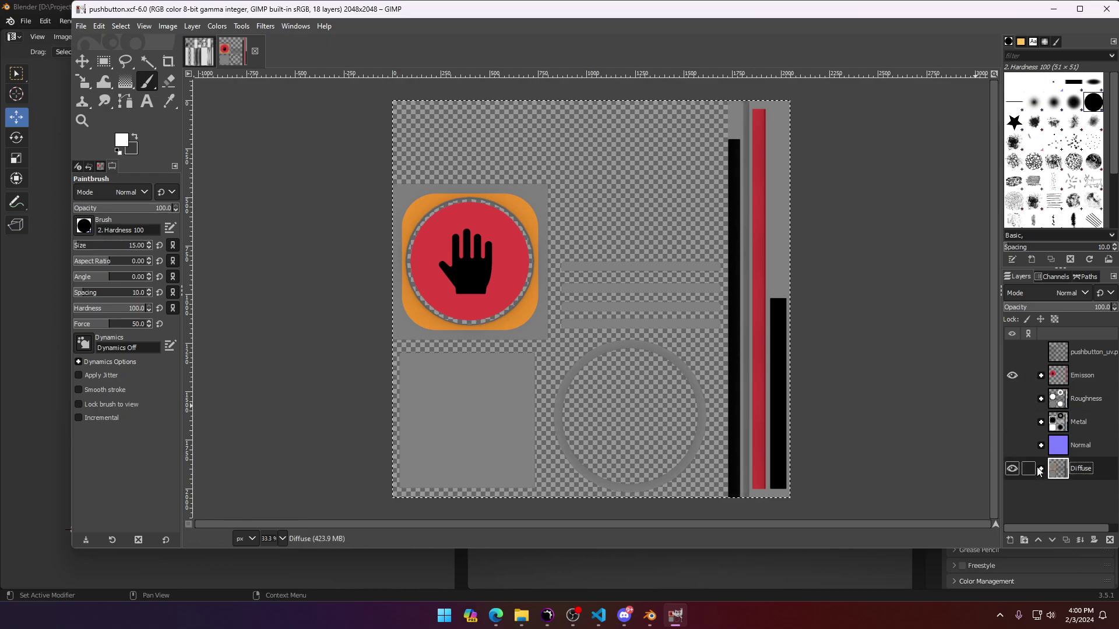
{"action": "left_click", "coordinate": [1041, 469]}
{"action": "scroll", "coordinate": [1058, 478], "scroll_direction": "down", "scroll_amount": 1}
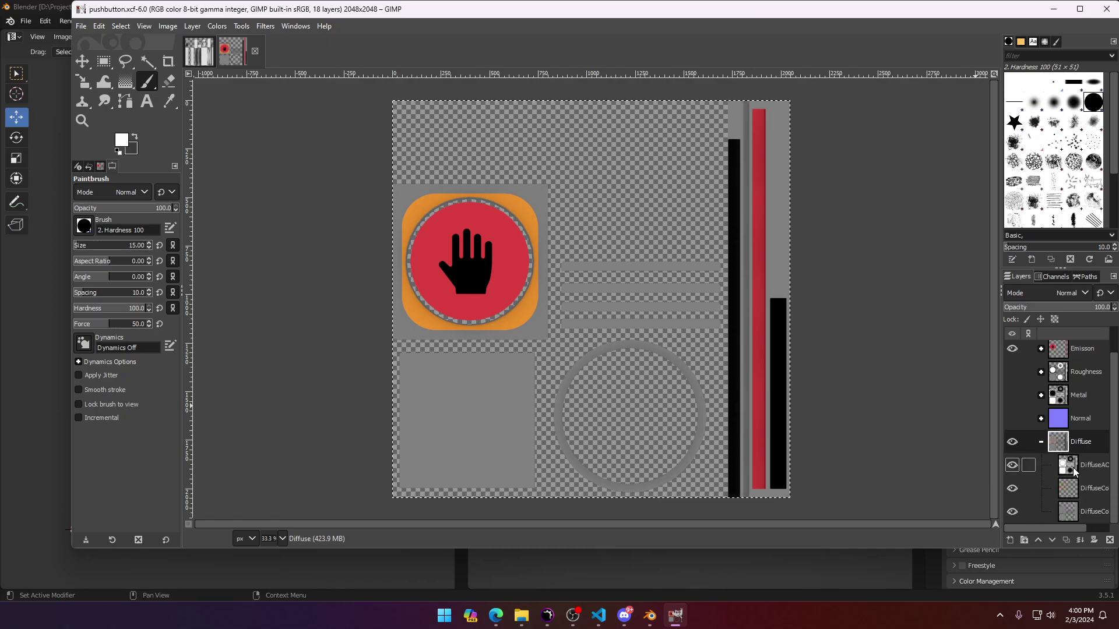
Step: Hide the two upper layers of the pushbutton's Diffuse group and sample the DiffuseColor layer's grey as the foreground colour
{"action": "left_click", "coordinate": [1072, 494]}
{"action": "left_click_drag", "start_coordinate": [1012, 488], "coordinate": [1011, 466]}
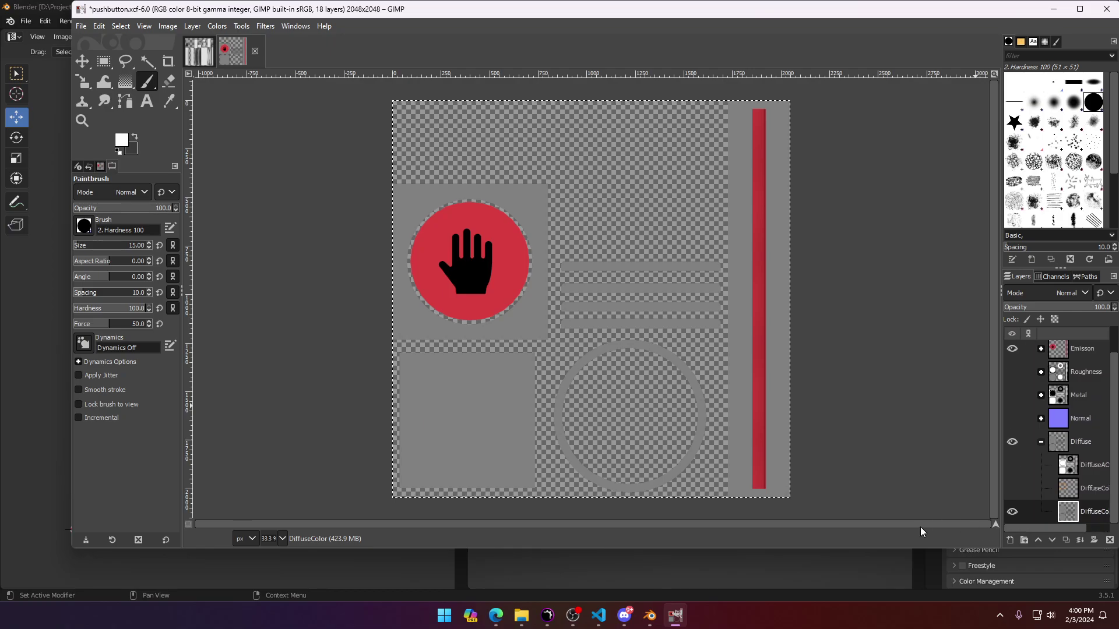
{"action": "left_click", "coordinate": [168, 101]}
{"action": "left_click", "coordinate": [467, 375]}
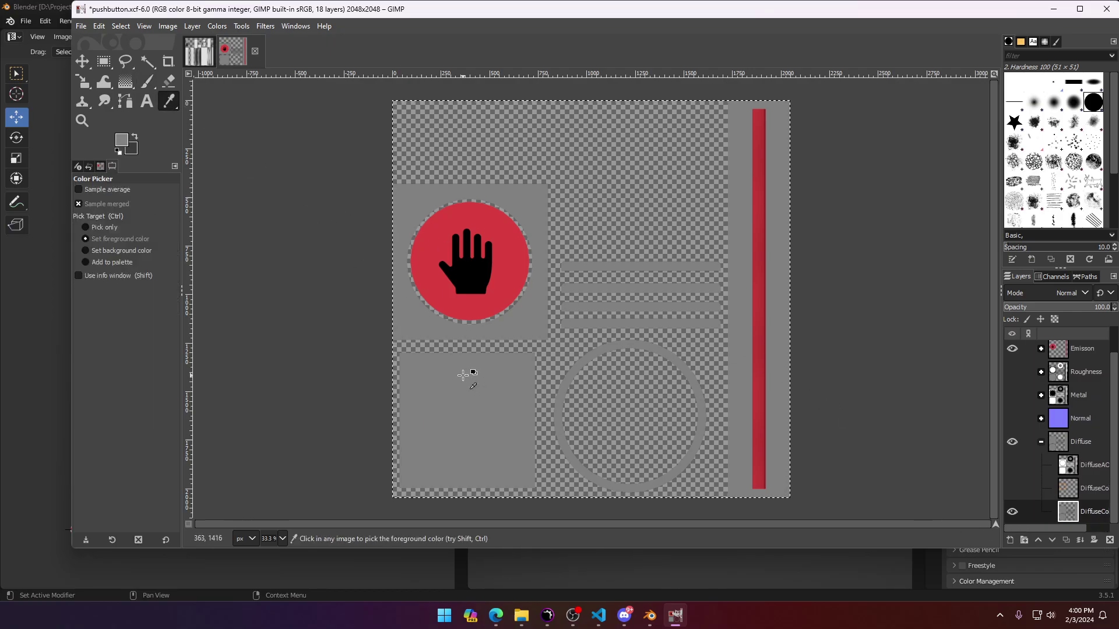
Step: Add a transparent 2048 x 2048 px layer named ColorMetal above the AO layer in the switch image's Diffuse group
{"action": "left_click", "coordinate": [204, 48]}
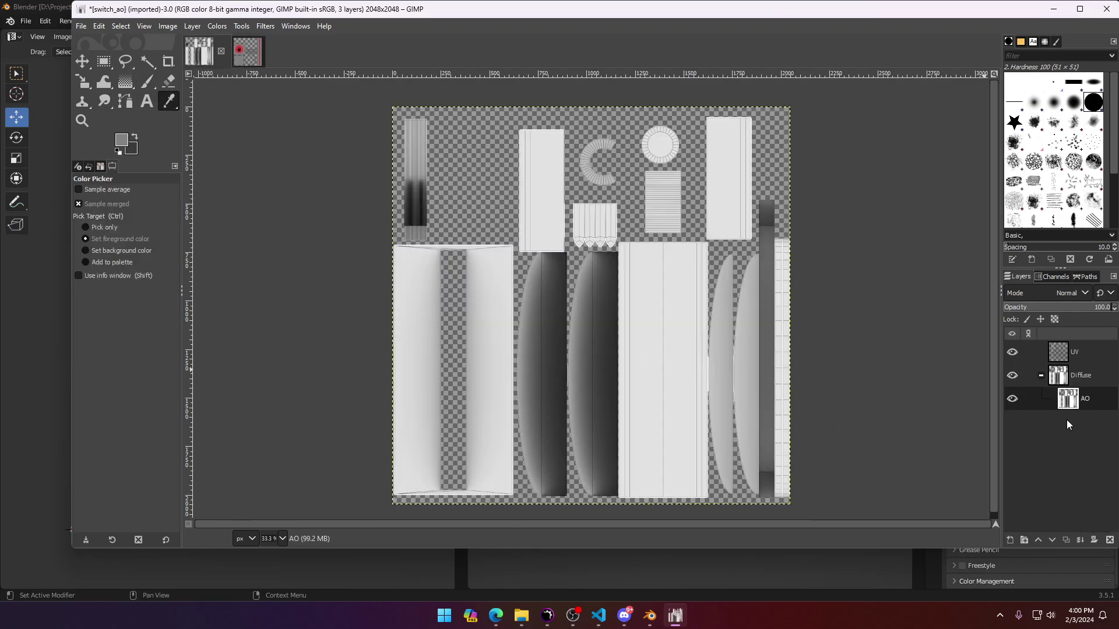
{"action": "left_click", "coordinate": [1008, 540]}
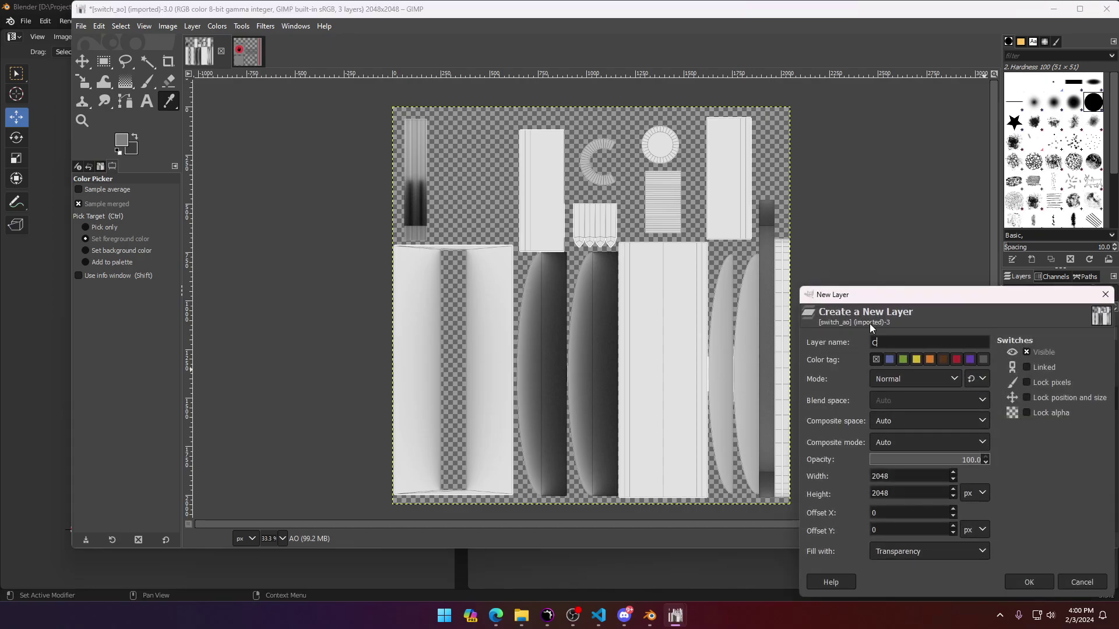
{"action": "type", "text": "ColorMetal"}
{"action": "key", "text": "Return"}
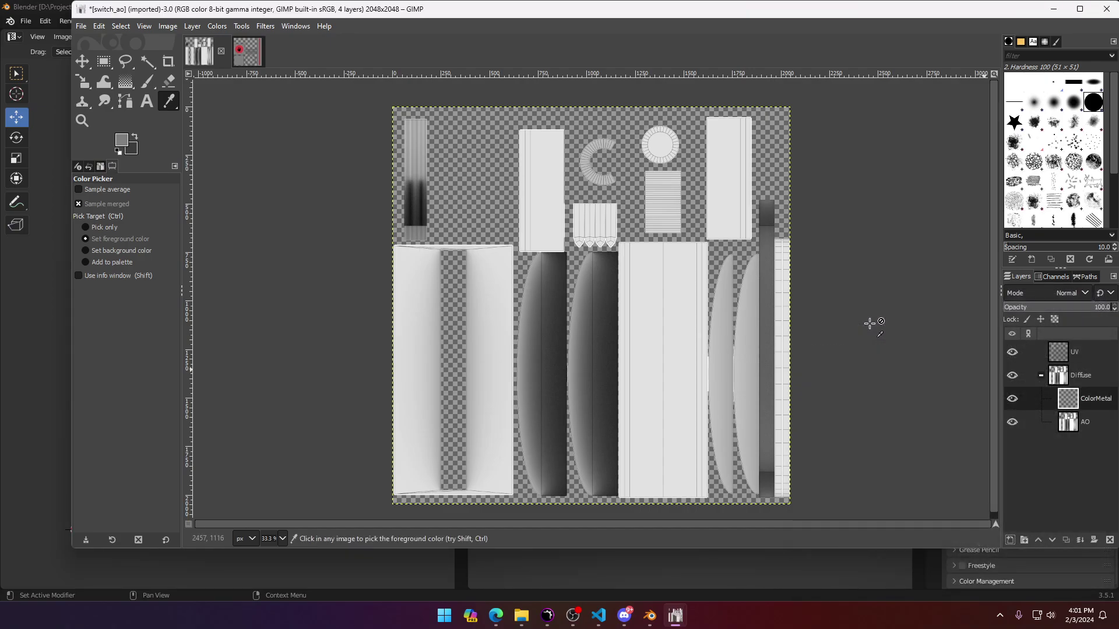
Step: Select the whole canvas and fill the ColorMetal layer with the sampled grey
{"action": "left_click", "coordinate": [103, 61]}
{"action": "left_click_drag", "start_coordinate": [370, 97], "coordinate": [560, 252]}
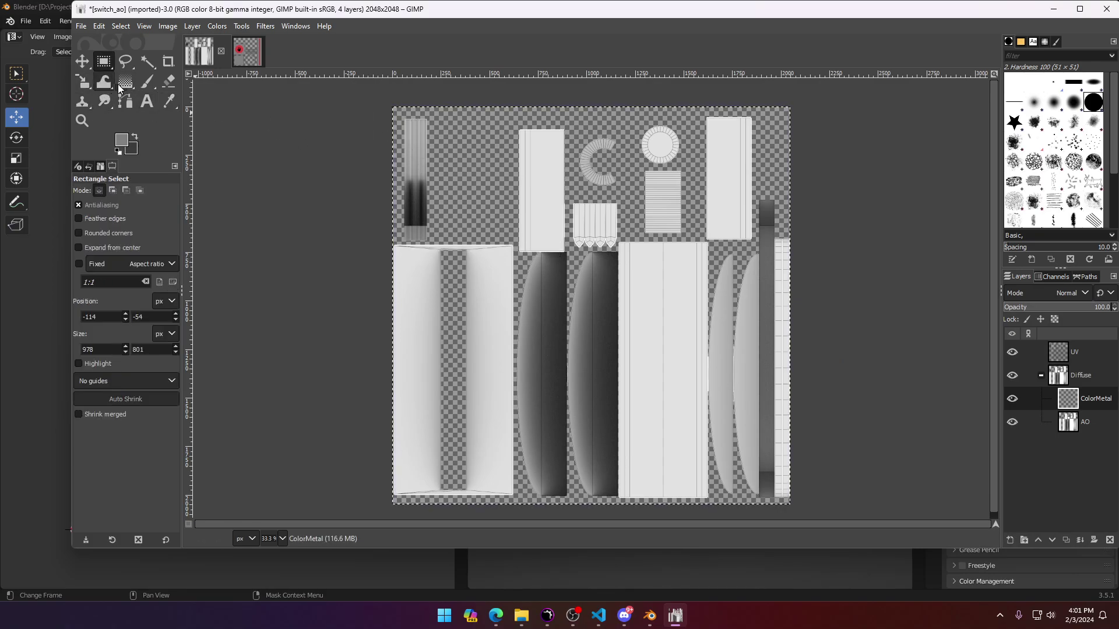
{"action": "key", "text": "shift+b"}
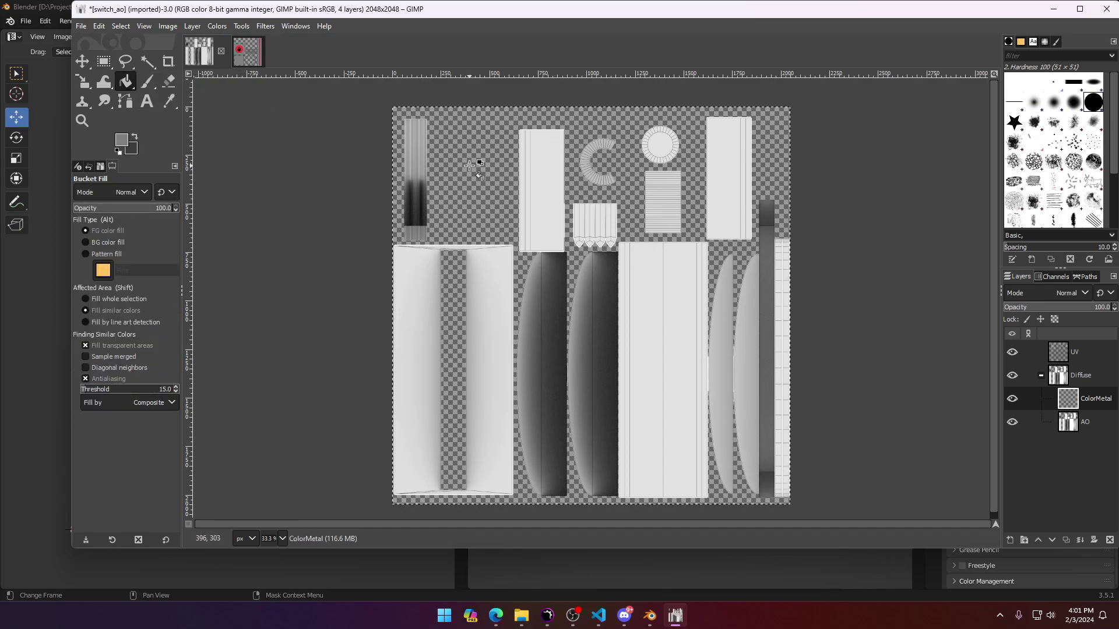
{"action": "left_click", "coordinate": [588, 286]}
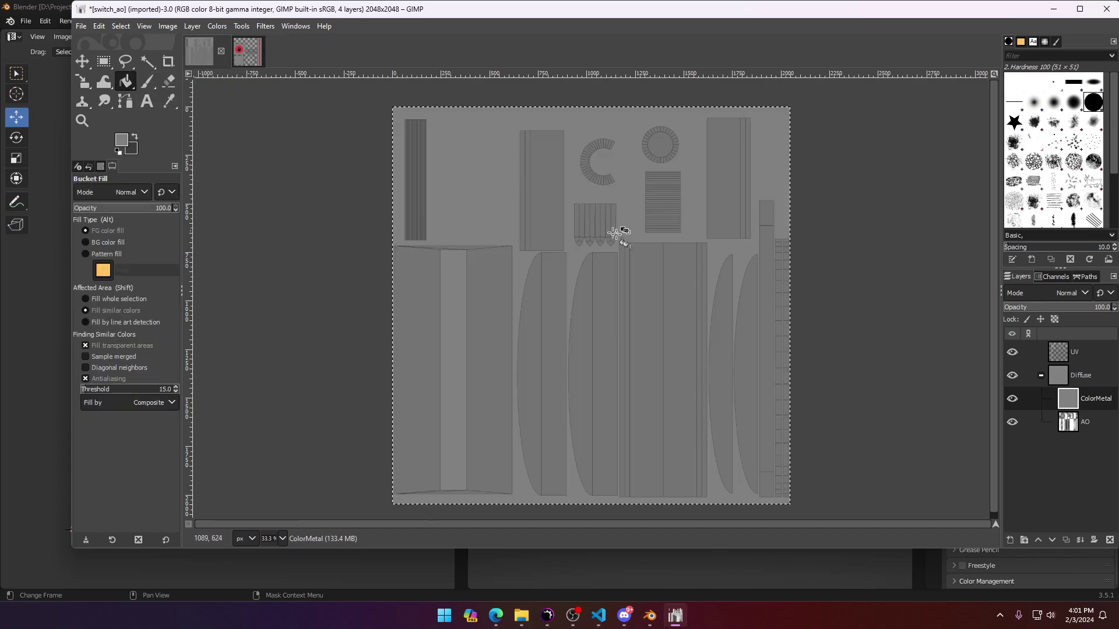
Step: Sample the red of the round button in the pushbutton image as the foreground colour and return to the switch image
{"action": "scroll", "coordinate": [618, 230], "scroll_direction": "up", "scroll_amount": 4, "text": "ctrl"}
{"action": "scroll", "coordinate": [587, 262], "scroll_direction": "down", "scroll_amount": 3, "text": "ctrl"}
{"action": "scroll", "coordinate": [585, 259], "scroll_direction": "up", "scroll_amount": 2, "text": "ctrl"}
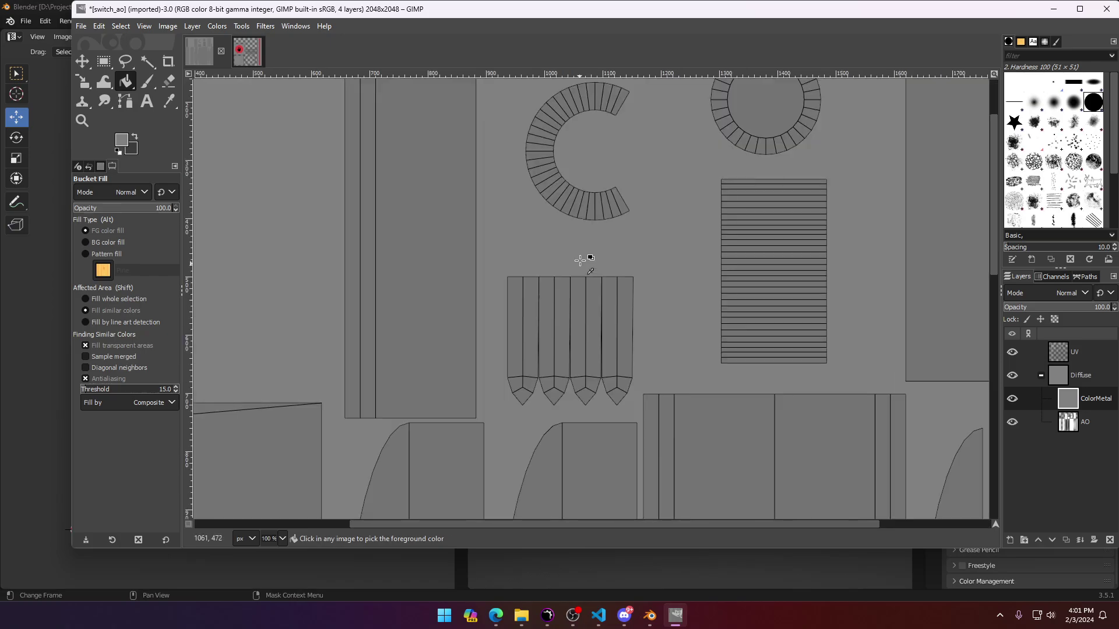
{"action": "scroll", "coordinate": [602, 250], "scroll_direction": "down", "scroll_amount": 1, "text": "ctrl"}
{"action": "left_click", "coordinate": [104, 61]}
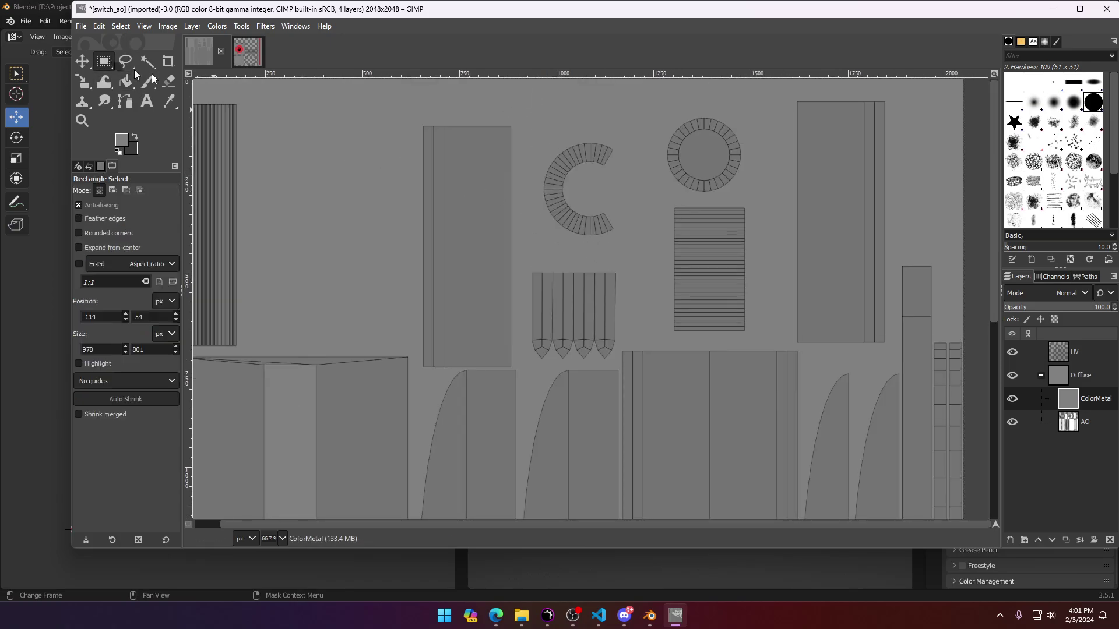
{"action": "left_click", "coordinate": [247, 51]}
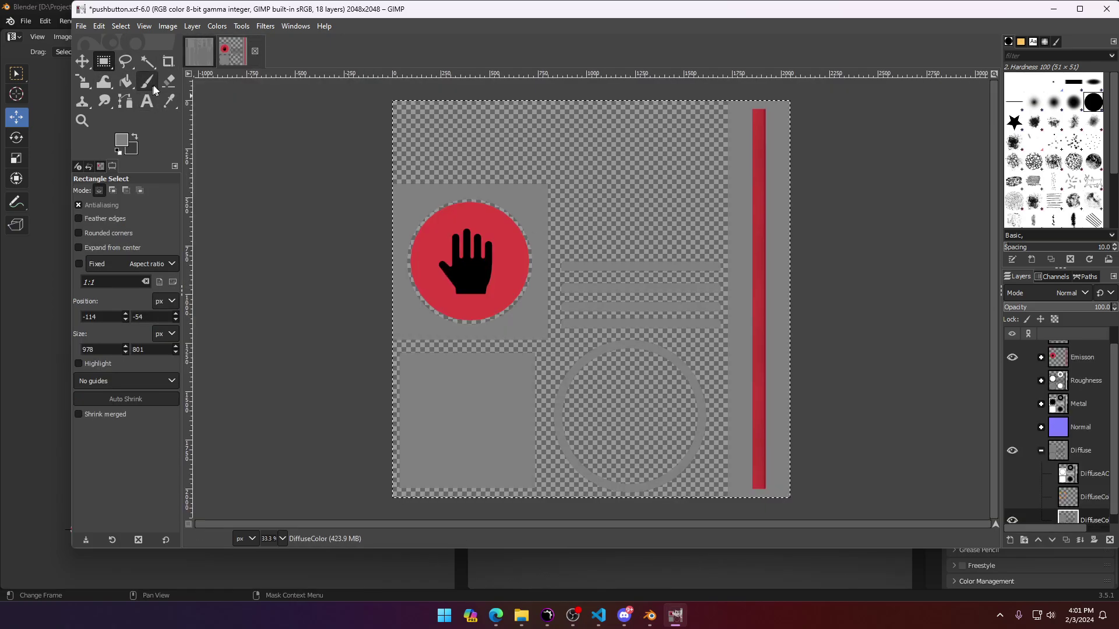
{"action": "left_click", "coordinate": [169, 101]}
{"action": "left_click", "coordinate": [487, 233]}
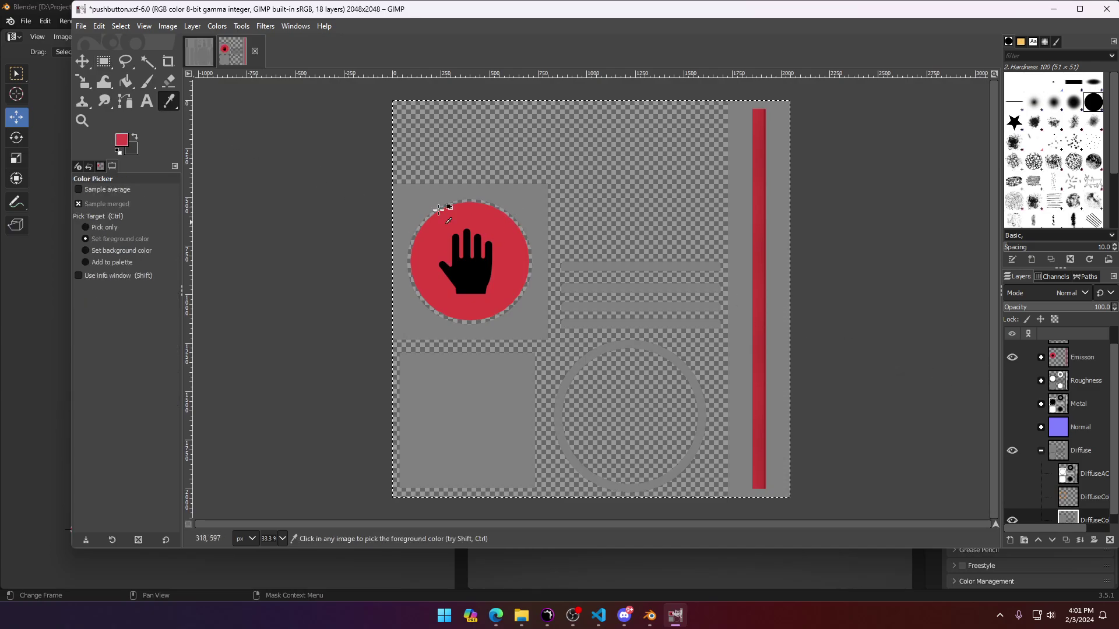
{"action": "left_click", "coordinate": [199, 51]}
{"action": "key", "text": "m"}
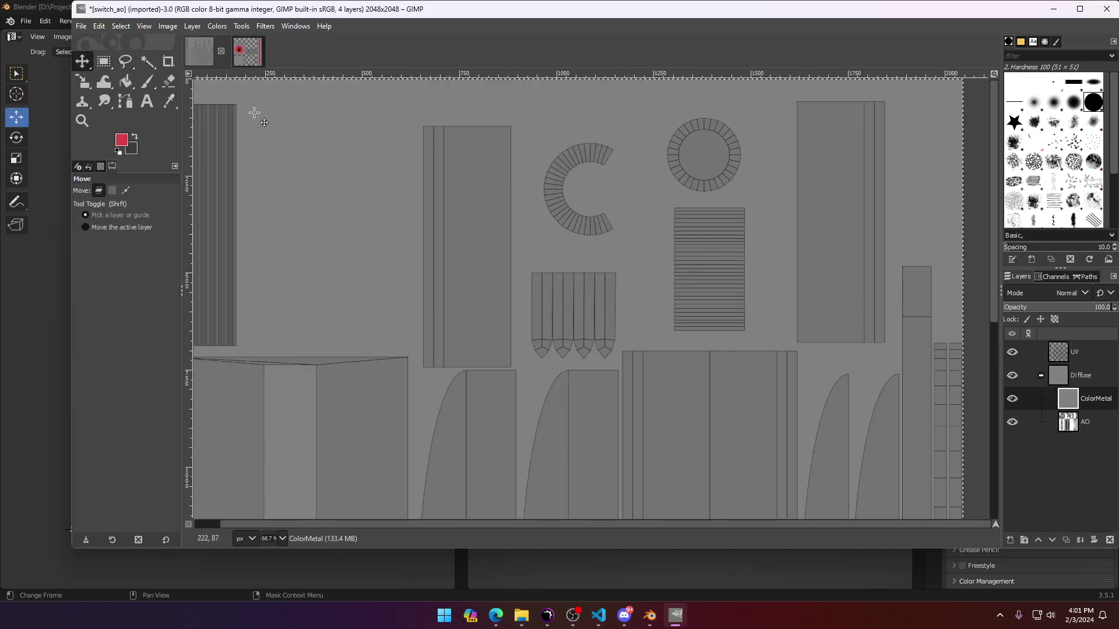
Step: Select rectangles around the C-shaped island and around the ring and striped islands, and fill both with the sampled red
{"action": "left_click", "coordinate": [104, 61]}
{"action": "left_click_drag", "start_coordinate": [526, 131], "coordinate": [623, 251]}
{"action": "left_click_drag", "start_coordinate": [663, 107], "coordinate": [754, 337], "text": "shift"}
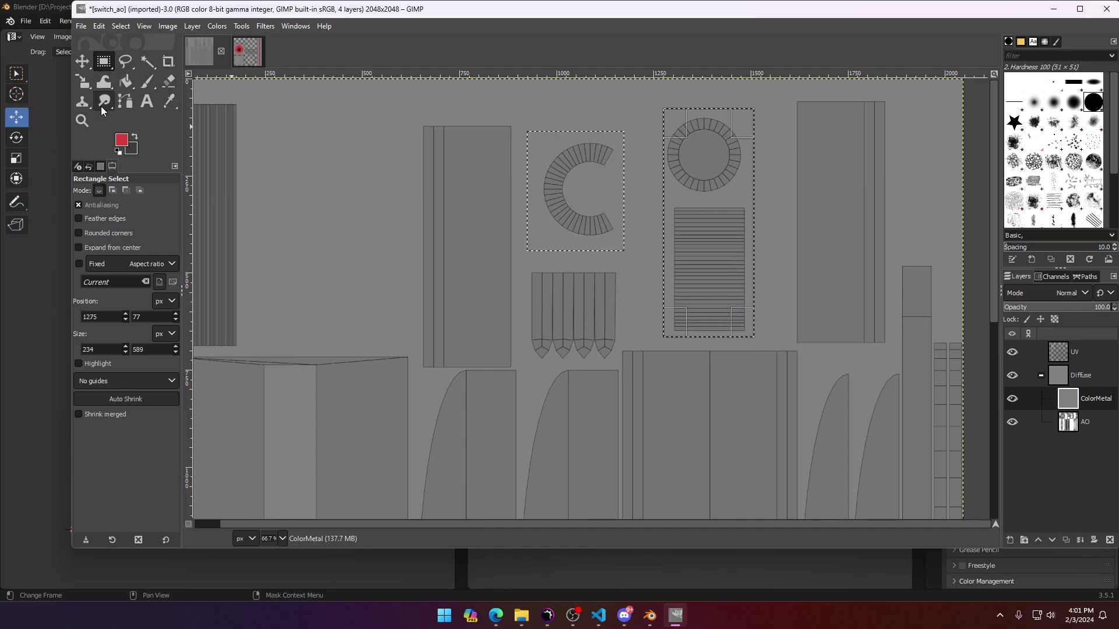
{"action": "left_click", "coordinate": [126, 81]}
{"action": "left_click", "coordinate": [606, 170]}
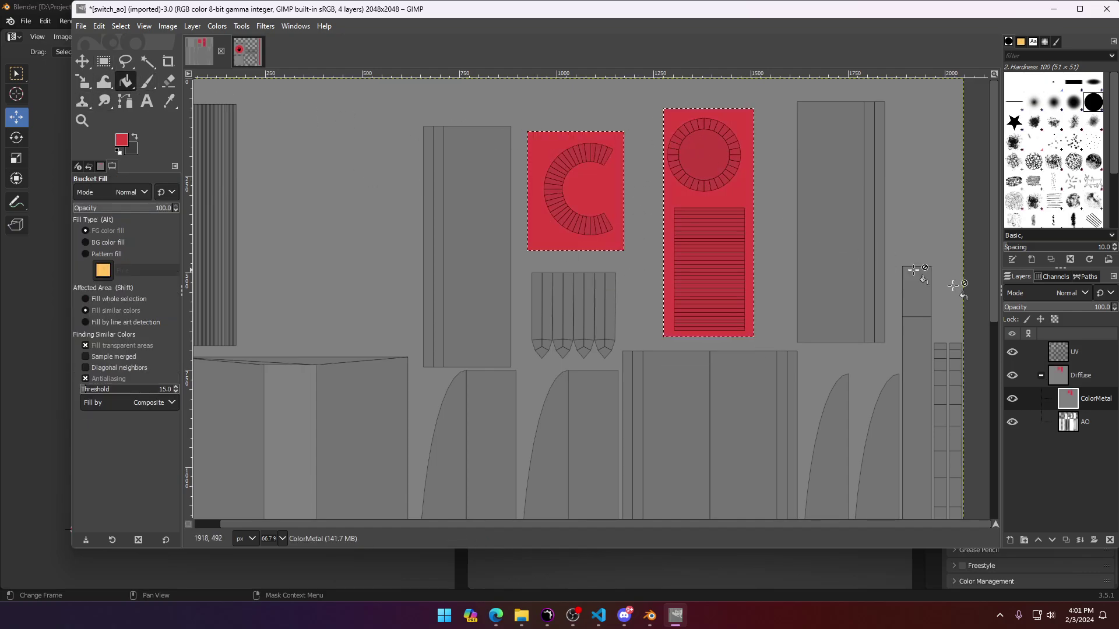
Step: Set the ColorMetal layer's blend mode to Multiply
{"action": "left_click", "coordinate": [1075, 293]}
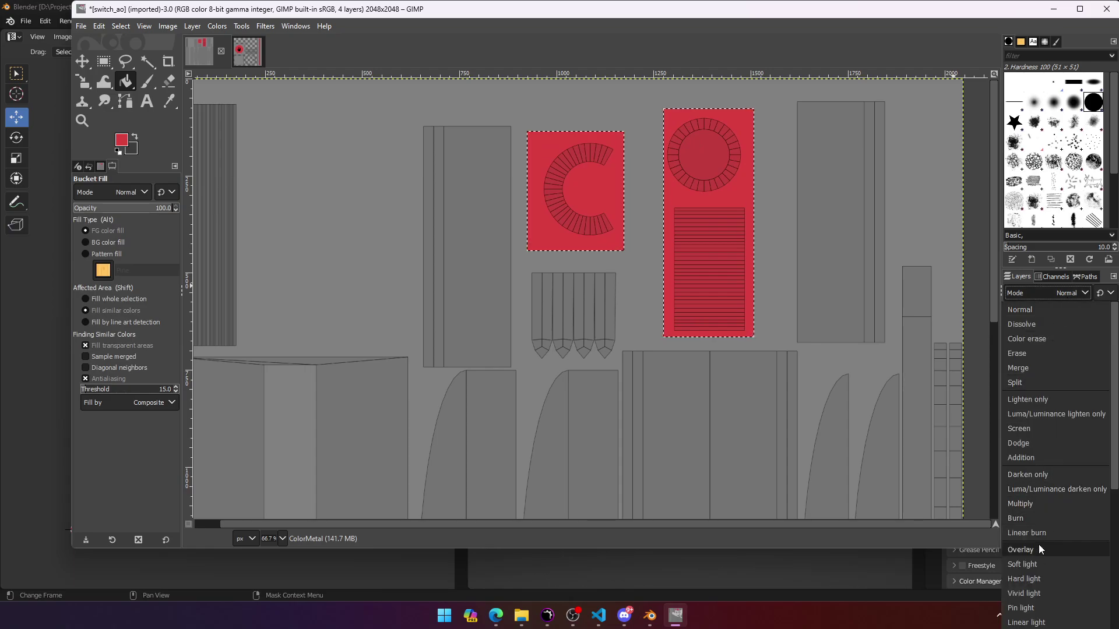
{"action": "left_click", "coordinate": [1043, 503]}
{"action": "scroll", "coordinate": [679, 324], "scroll_direction": "down", "scroll_amount": 2, "text": "ctrl"}
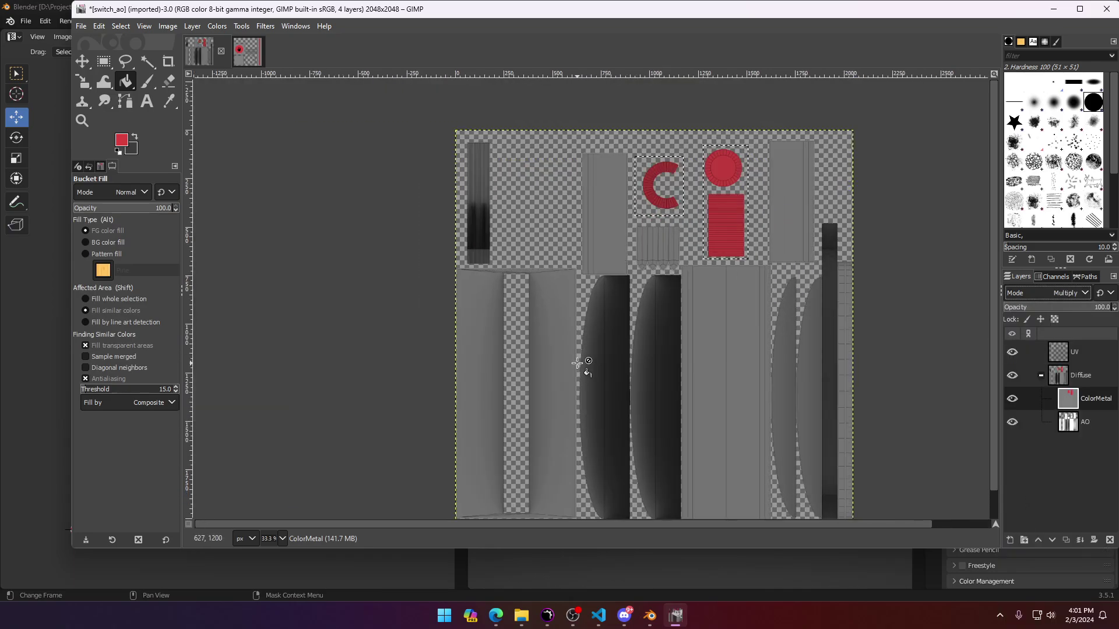
Step: Draw a rectangular selection about 555 x 1247 px from the upper-left corner of the large panel island with the central gap
{"action": "scroll", "coordinate": [541, 308], "scroll_direction": "up", "scroll_amount": 2, "text": "ctrl"}
{"action": "key", "text": "r"}
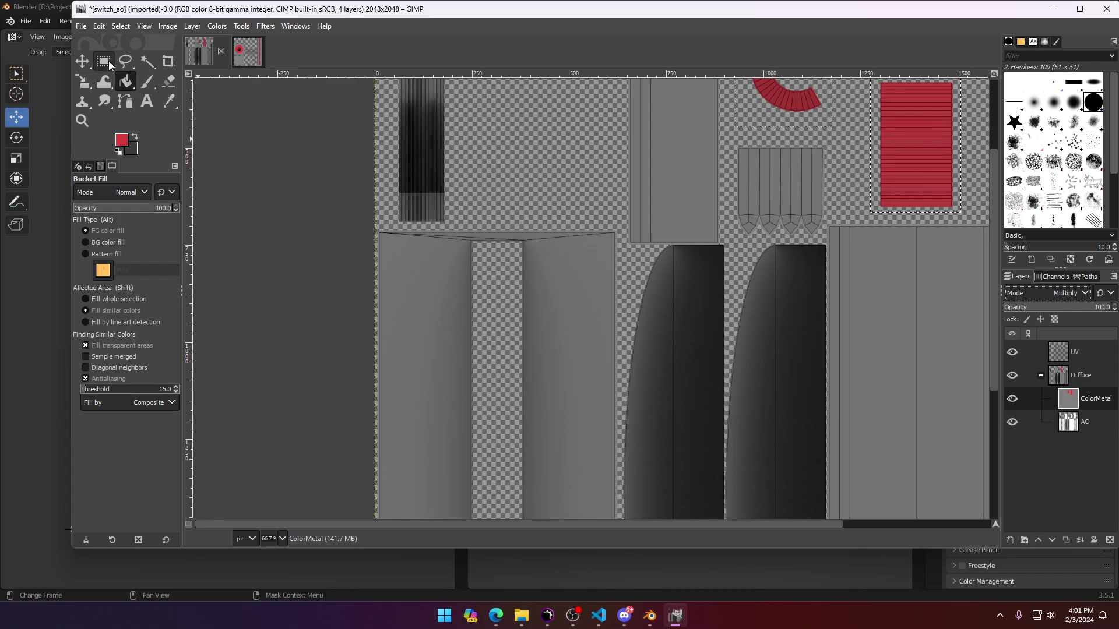
{"action": "scroll", "coordinate": [363, 225], "scroll_direction": "up", "scroll_amount": 5, "text": "ctrl"}
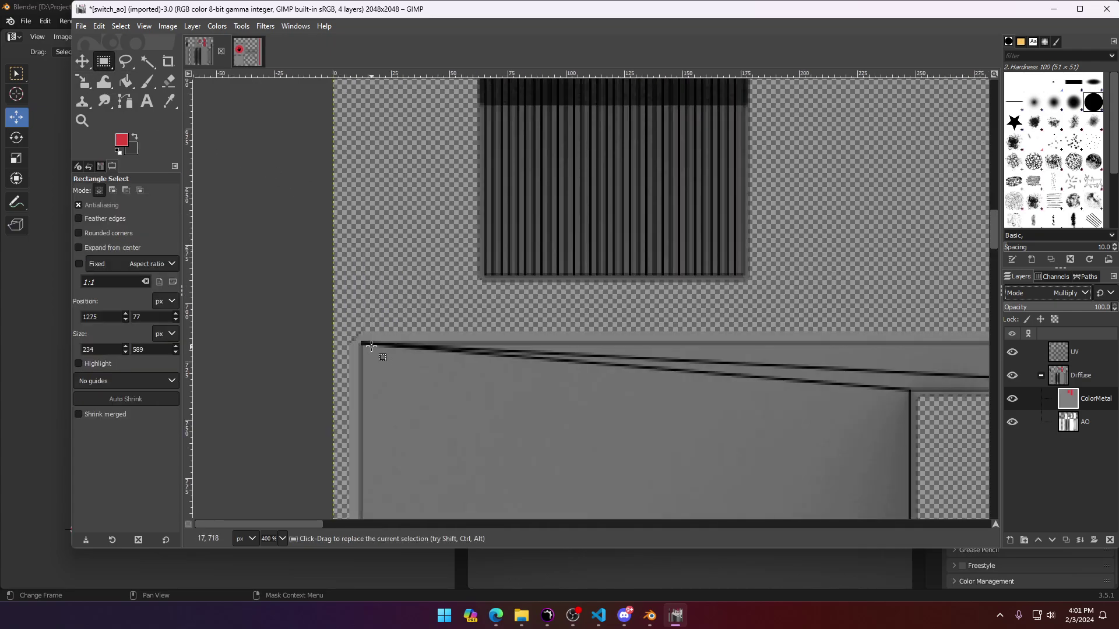
{"action": "left_click_drag", "start_coordinate": [362, 346], "coordinate": [453, 414]}
{"action": "scroll", "coordinate": [379, 357], "scroll_direction": "down", "scroll_amount": 2, "text": "ctrl"}
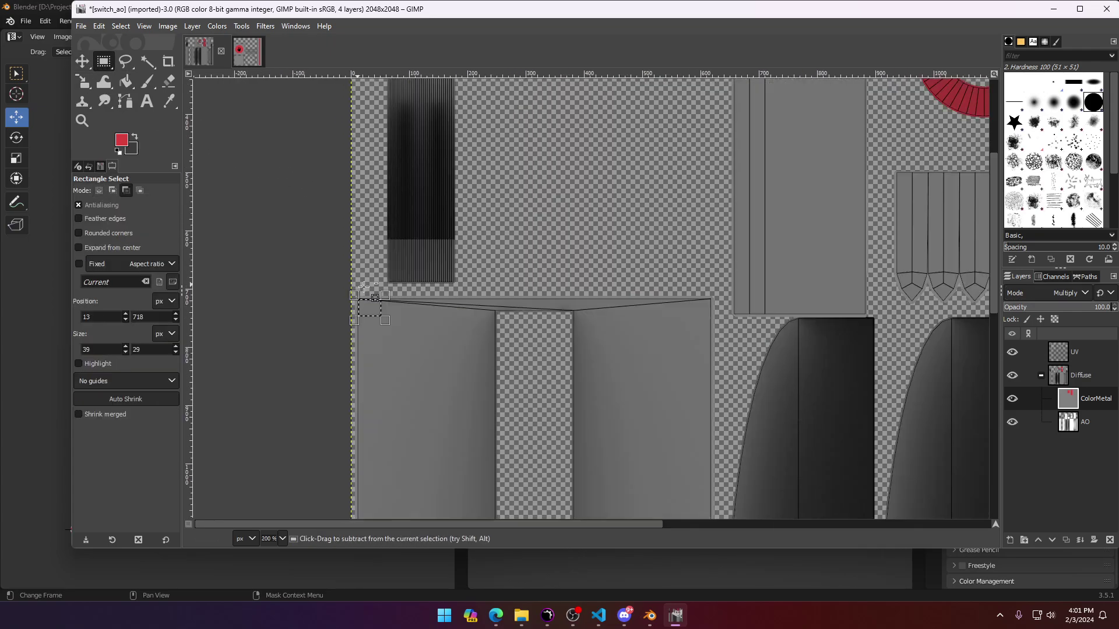
{"action": "scroll", "coordinate": [363, 286], "scroll_direction": "down", "scroll_amount": 5, "text": "ctrl"}
{"action": "left_click_drag", "start_coordinate": [345, 225], "coordinate": [448, 444]}
Step: Extend the selection to the panel island's lower-right corner, making it 604 x 1277 px, and check its upper-left corner
{"action": "scroll", "coordinate": [458, 455], "scroll_direction": "up", "scroll_amount": 2, "text": "ctrl"}
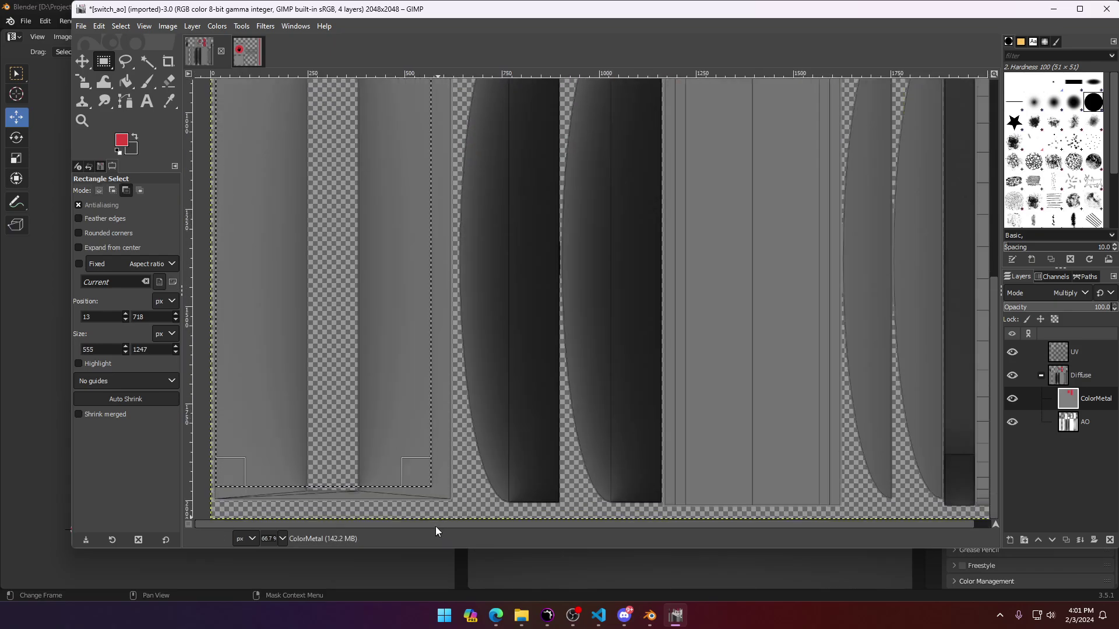
{"action": "scroll", "coordinate": [434, 442], "scroll_direction": "up", "scroll_amount": 4, "text": "ctrl"}
{"action": "left_click_drag", "start_coordinate": [419, 359], "coordinate": [504, 408]}
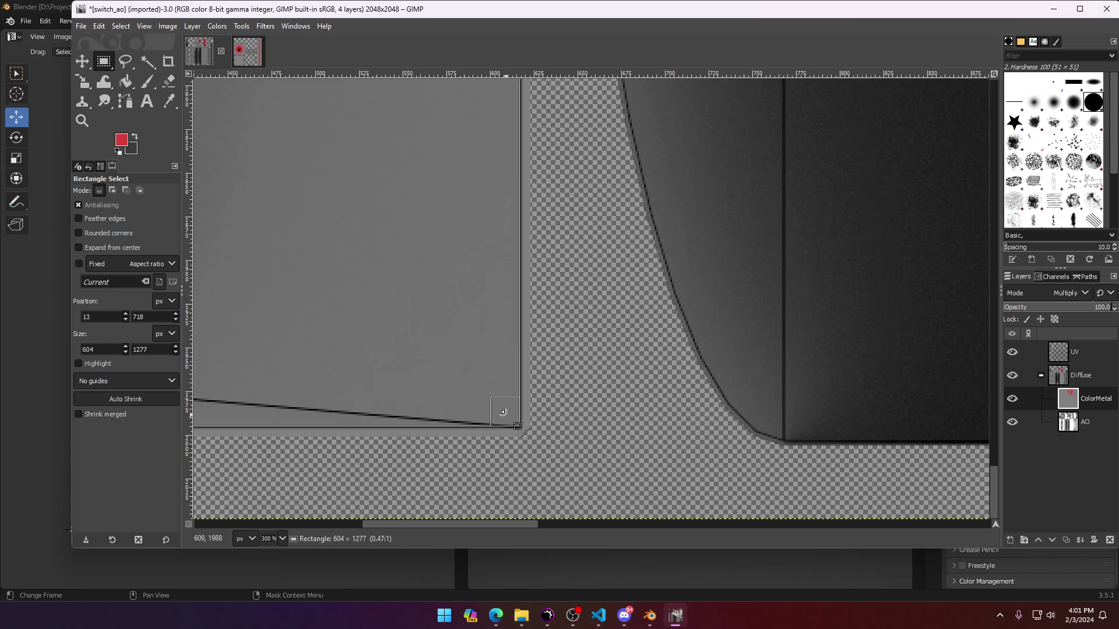
{"action": "scroll", "coordinate": [662, 442], "scroll_direction": "down", "scroll_amount": 5, "text": "ctrl"}
{"action": "scroll", "coordinate": [545, 163], "scroll_direction": "up", "scroll_amount": 4, "text": "ctrl"}
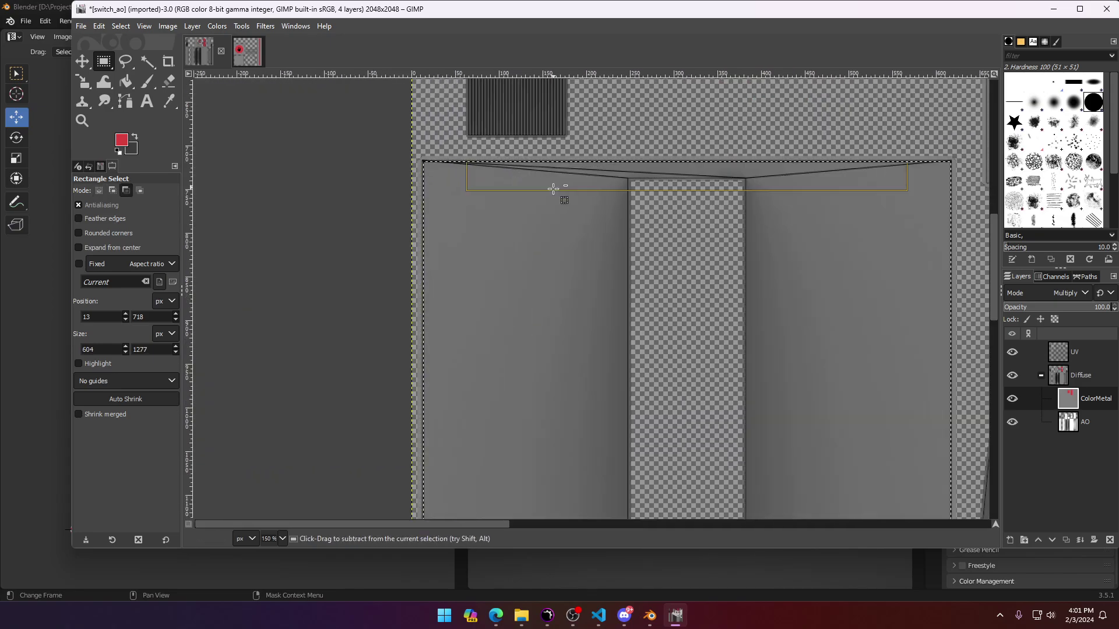
{"action": "scroll", "coordinate": [555, 188], "scroll_direction": "up", "scroll_amount": 3}
{"action": "scroll", "coordinate": [422, 312], "scroll_direction": "up", "scroll_amount": 6, "text": "ctrl"}
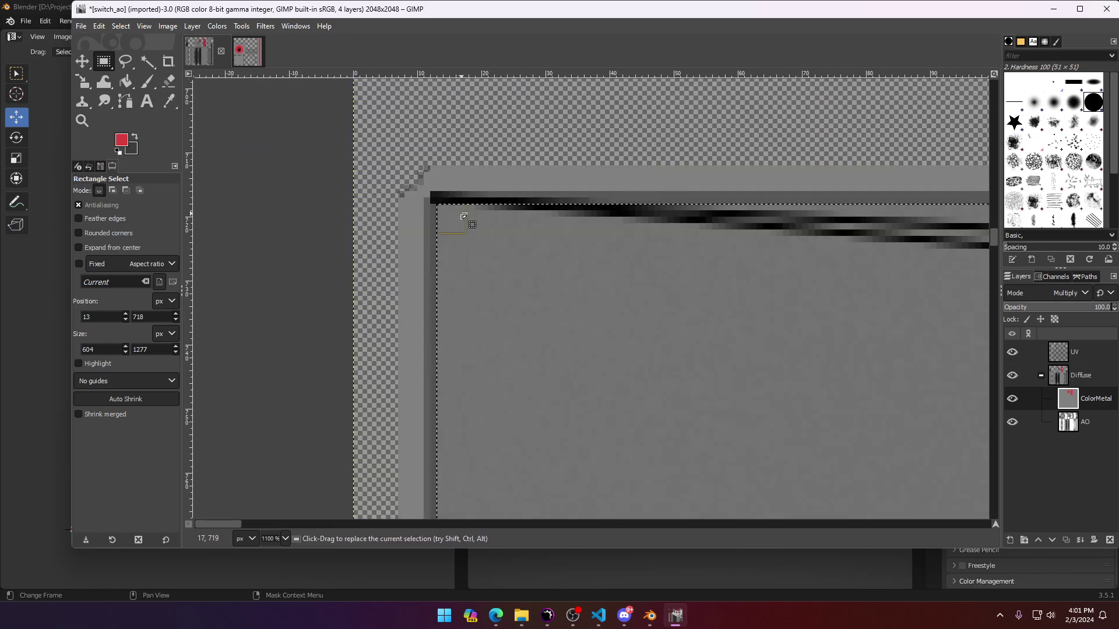
{"action": "scroll", "coordinate": [454, 204], "scroll_direction": "down", "scroll_amount": 8, "text": "ctrl"}
Step: Try shrinking the panel island's selection by 50 px, and undo the shrink
{"action": "right_click", "coordinate": [515, 247]}
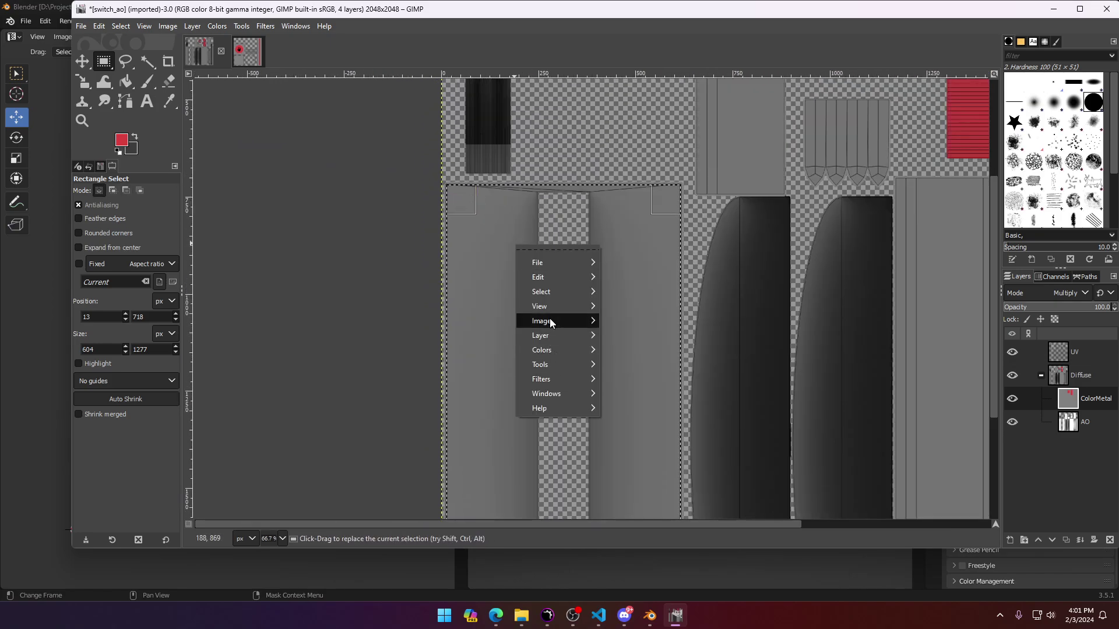
{"action": "mouse_move", "coordinate": [552, 292]}
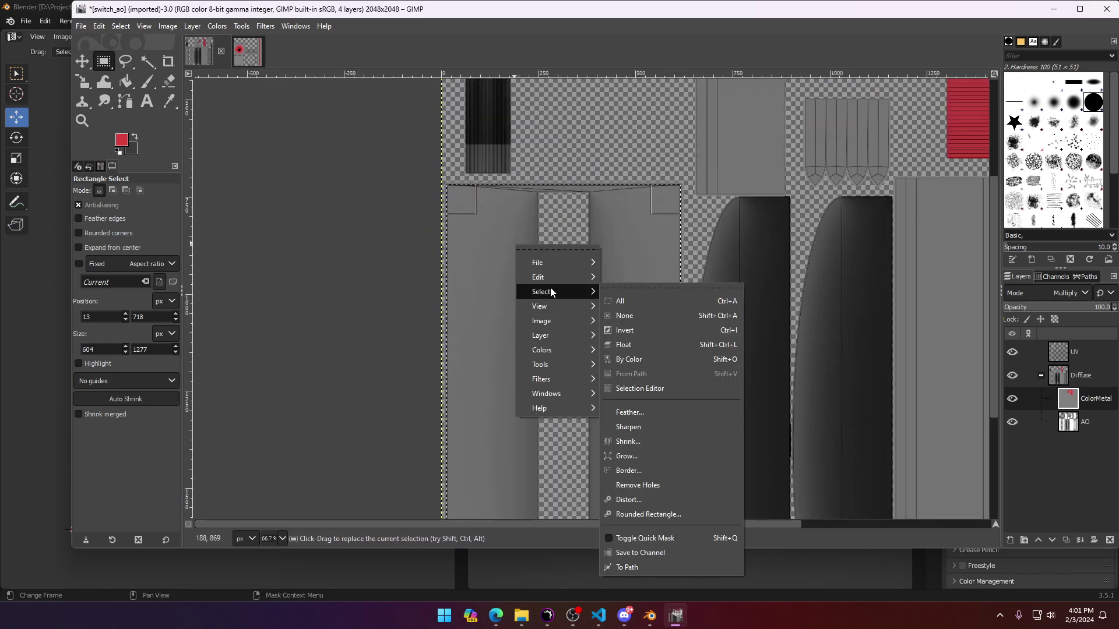
{"action": "left_click", "coordinate": [628, 442]}
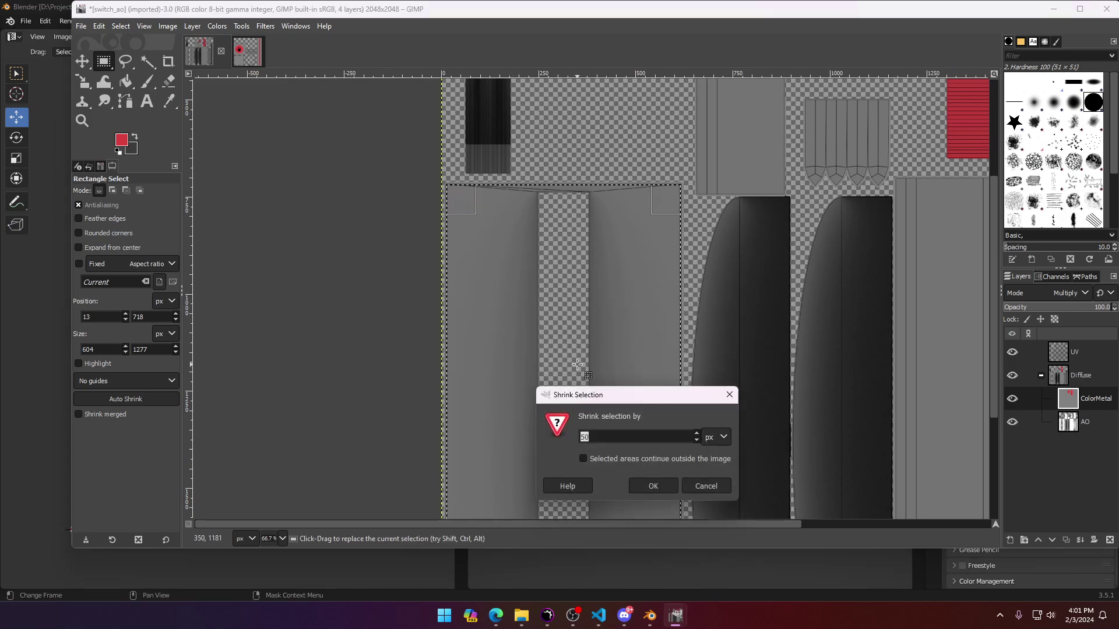
{"action": "key", "text": "Return"}
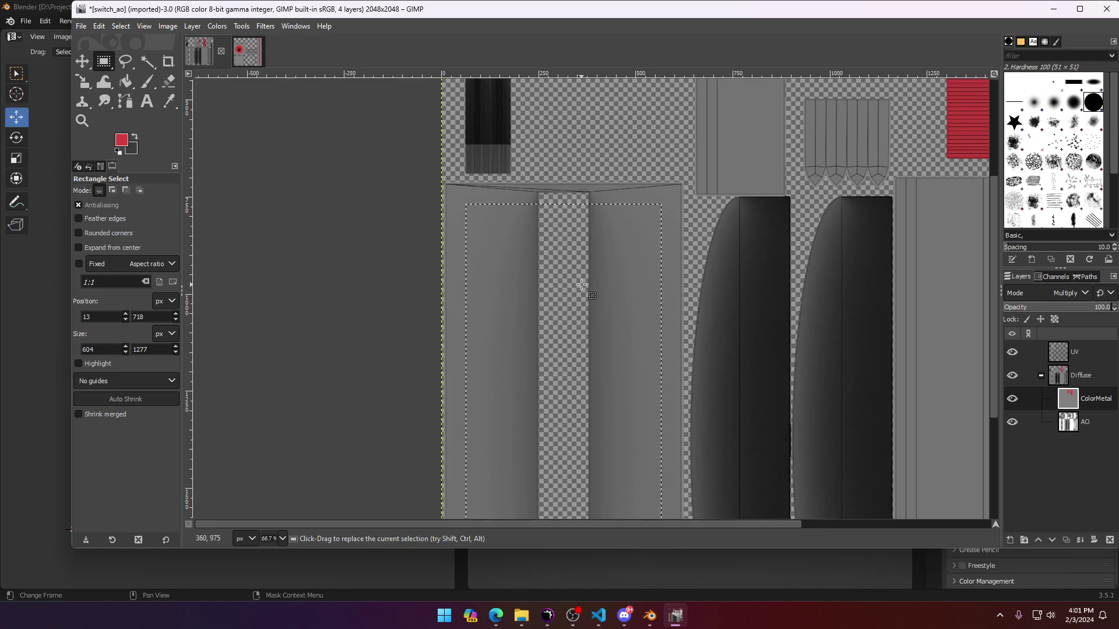
{"action": "scroll", "coordinate": [554, 254], "scroll_direction": "up", "scroll_amount": 5}
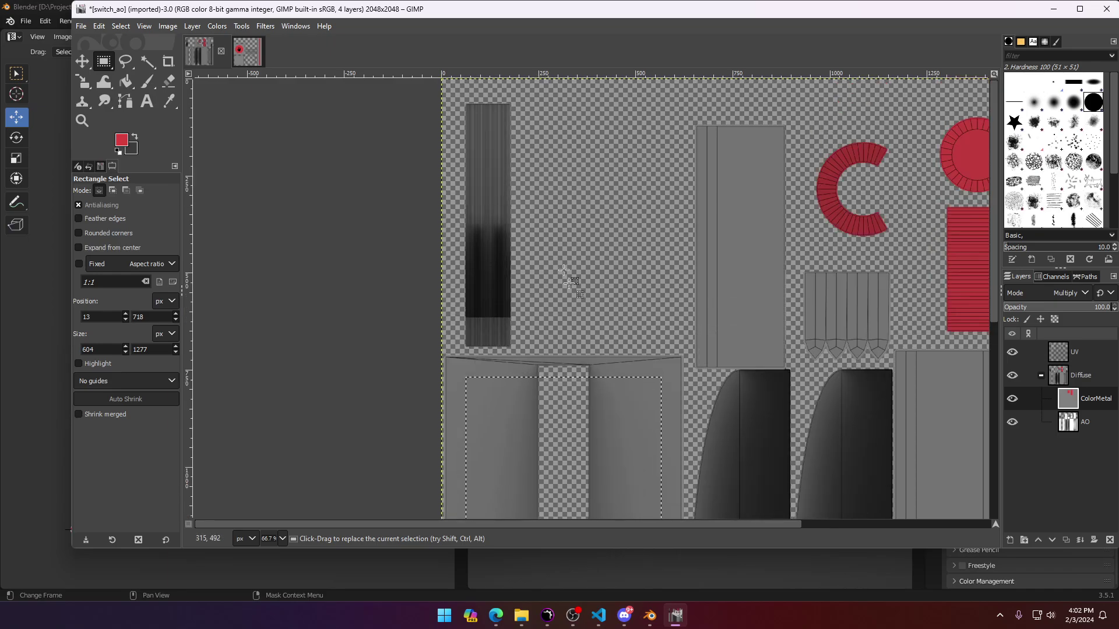
{"action": "key", "text": "ctrl+z"}
Step: Shrink the selection around the large panel island by about 10 px and check its inset from the island's edges
{"action": "right_click", "coordinate": [573, 401]}
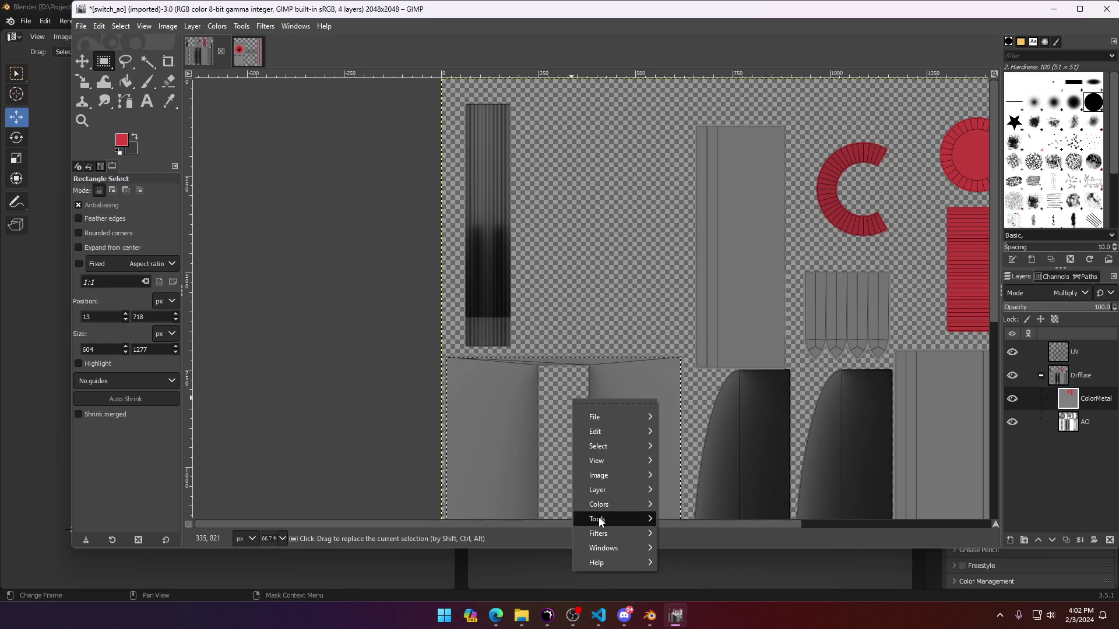
{"action": "mouse_move", "coordinate": [598, 446]}
{"action": "left_click", "coordinate": [705, 495]}
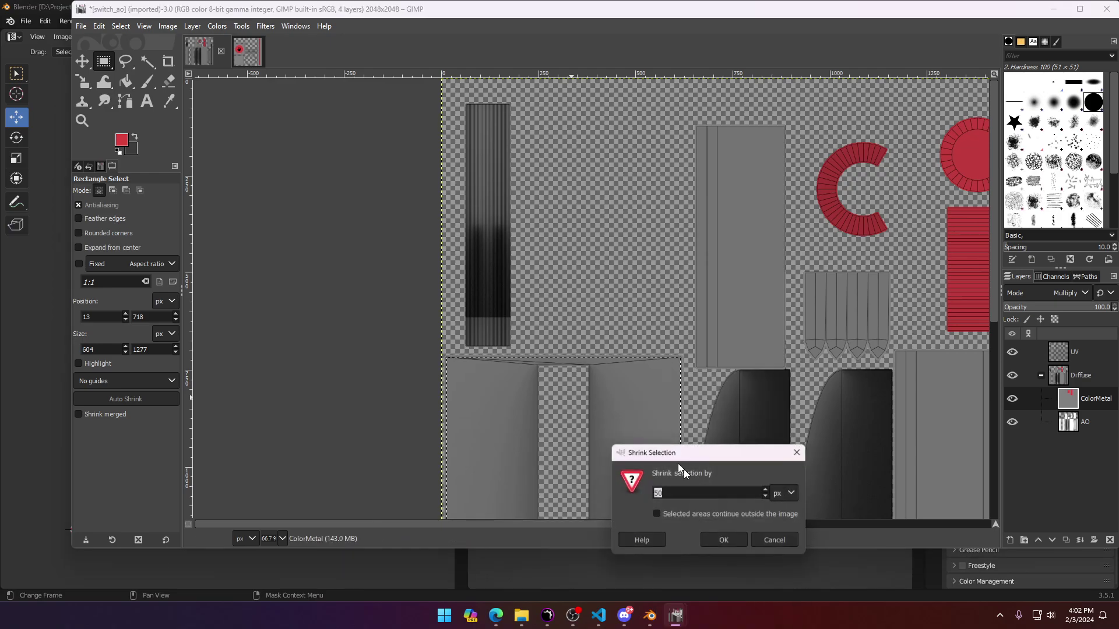
{"action": "type", "text": "1"}
{"action": "key", "text": "Return"}
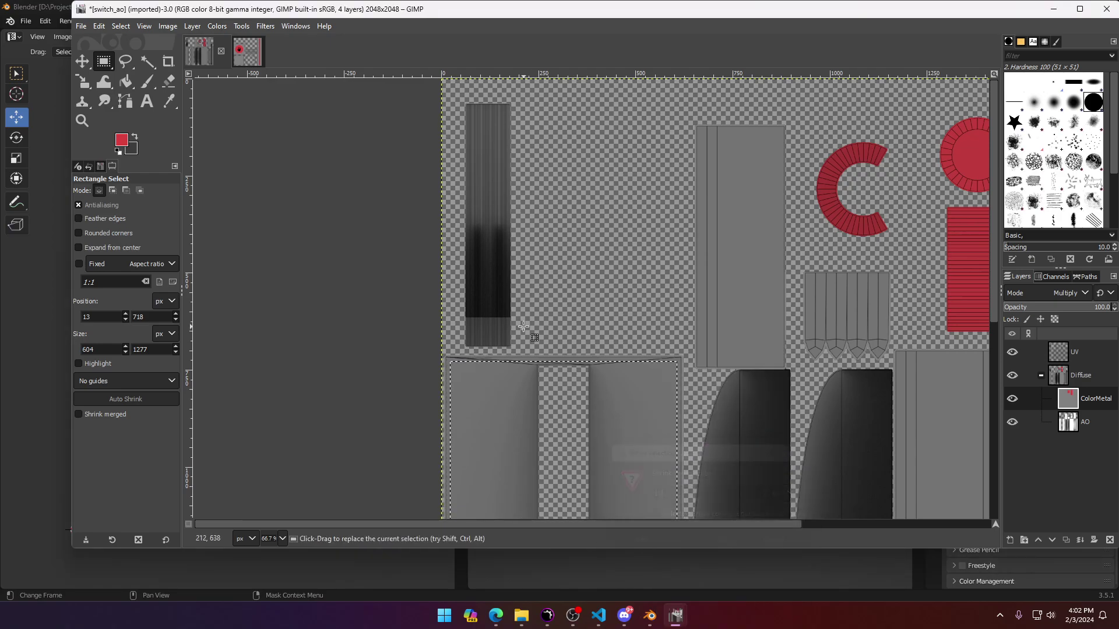
{"action": "scroll", "coordinate": [650, 420], "scroll_direction": "up", "scroll_amount": 3, "text": "ctrl"}
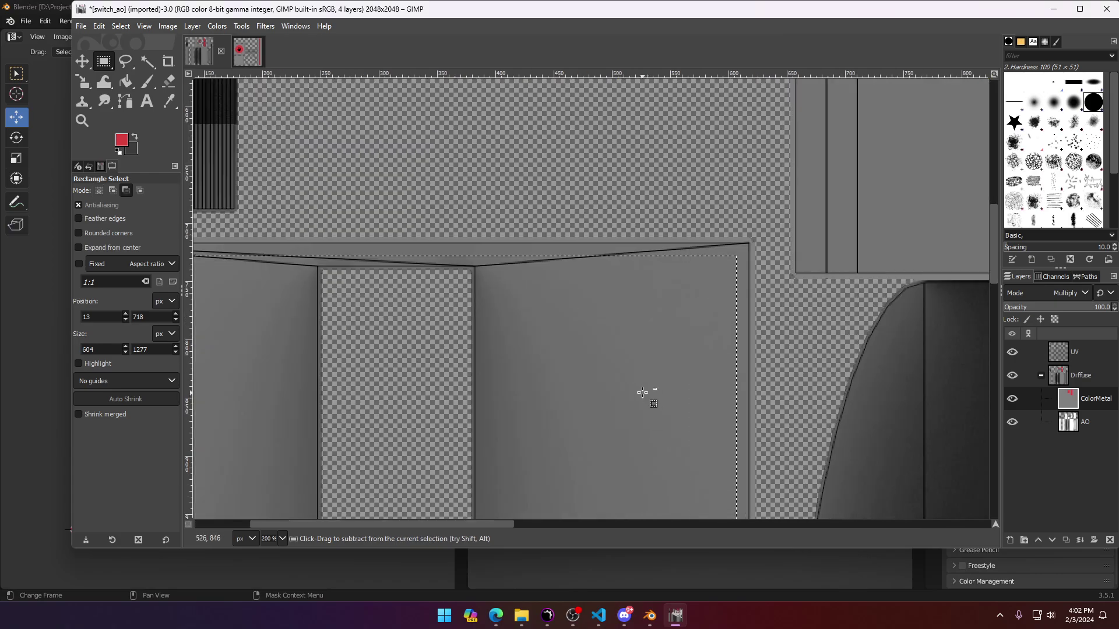
{"action": "scroll", "coordinate": [642, 392], "scroll_direction": "down", "scroll_amount": 3, "text": "ctrl"}
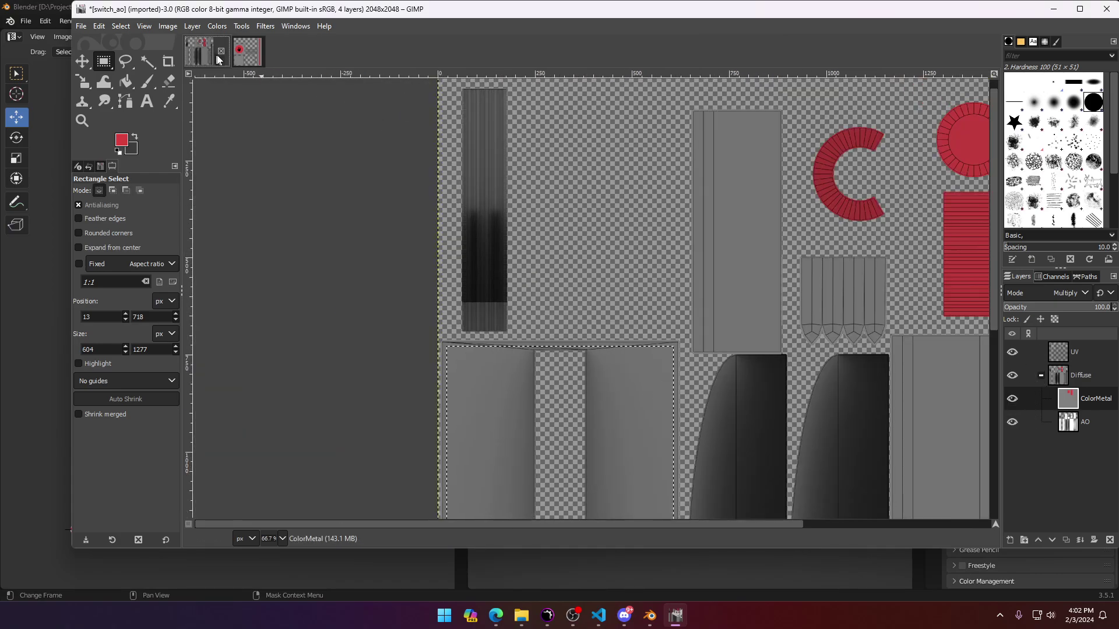
Step: Show the hidden colour layer in the pushbutton texture's Diffuse group, pick its orange as the foreground colour, and return to the switch image
{"action": "left_click", "coordinate": [248, 51]}
{"action": "left_click", "coordinate": [1012, 497]}
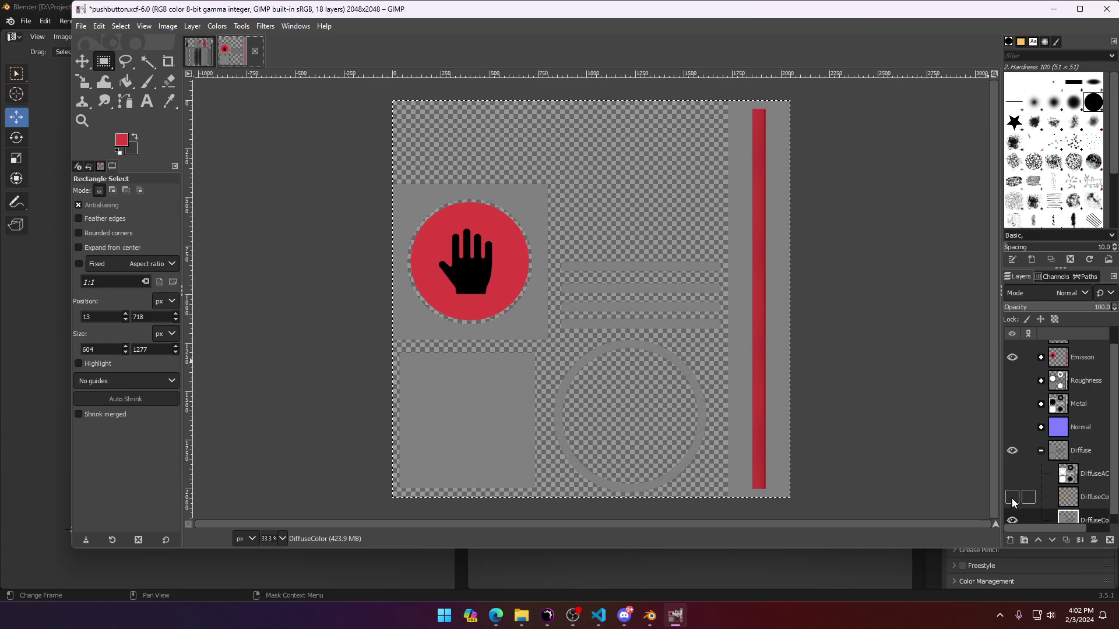
{"action": "key", "text": "o"}
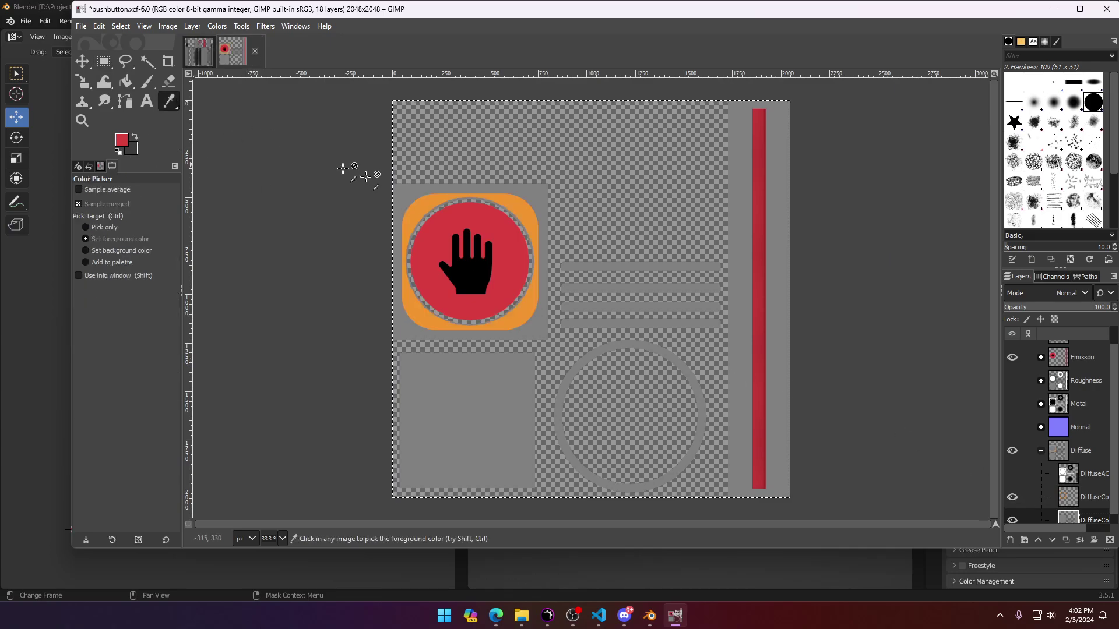
{"action": "left_click", "coordinate": [430, 198]}
{"action": "left_click", "coordinate": [201, 53]}
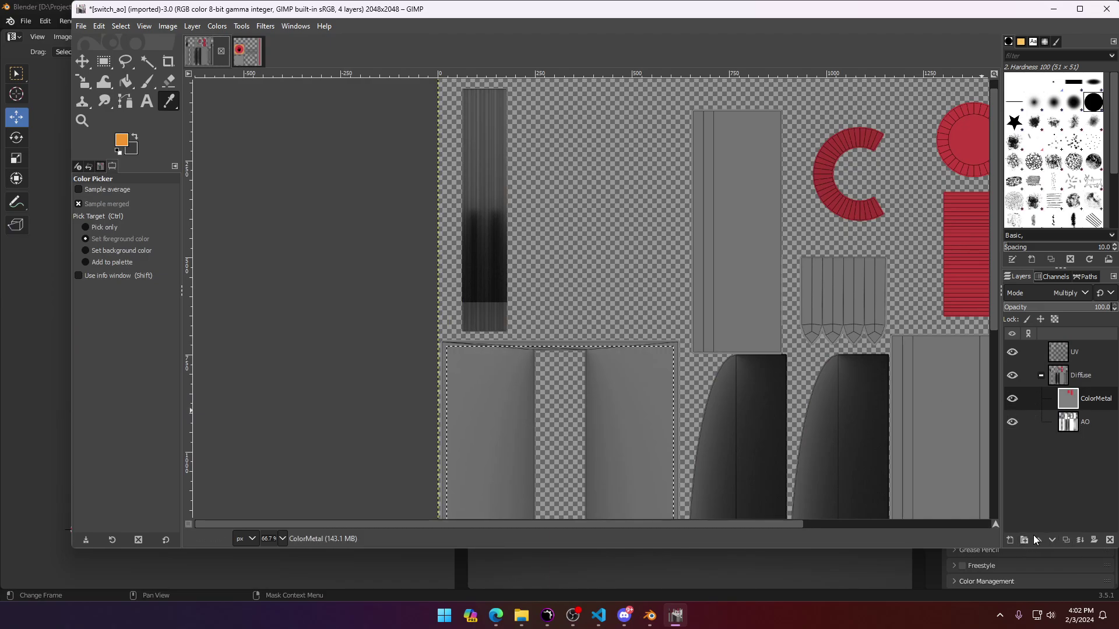
Step: Rename the ColorMetal layer ColorA and add a transparent 2048 x 2048 px layer named ColorB above it
{"action": "double_click", "coordinate": [1094, 401]}
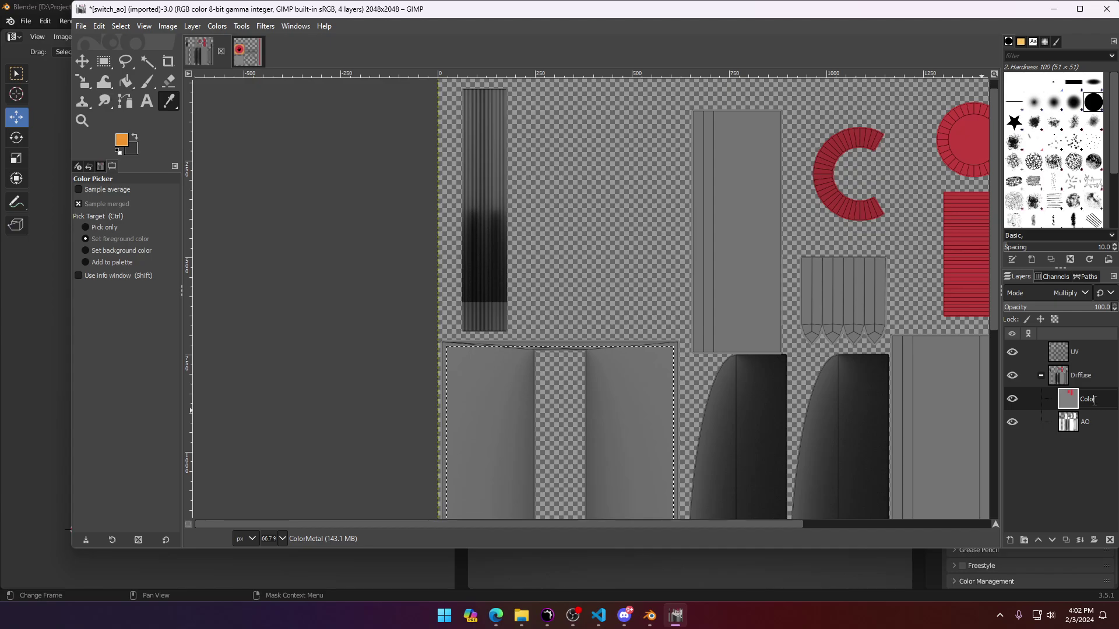
{"action": "type", "text": "A"}
{"action": "key", "text": "Return"}
{"action": "left_click", "coordinate": [1024, 541]}
{"action": "key", "text": "ctrl+z"}
{"action": "left_click", "coordinate": [1010, 540]}
{"action": "left_click", "coordinate": [902, 360]}
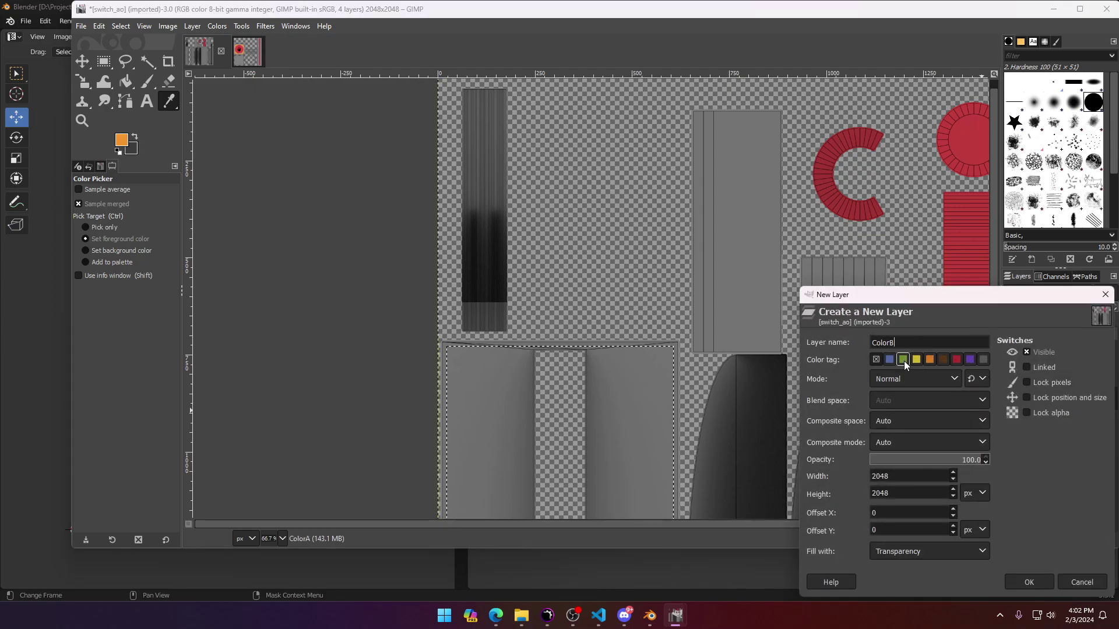
{"action": "key", "text": "Return"}
Step: Fill the selected area of the panel island with the orange foreground colour on the ColorB layer
{"action": "scroll", "coordinate": [462, 408], "scroll_direction": "up", "scroll_amount": 3, "text": "ctrl"}
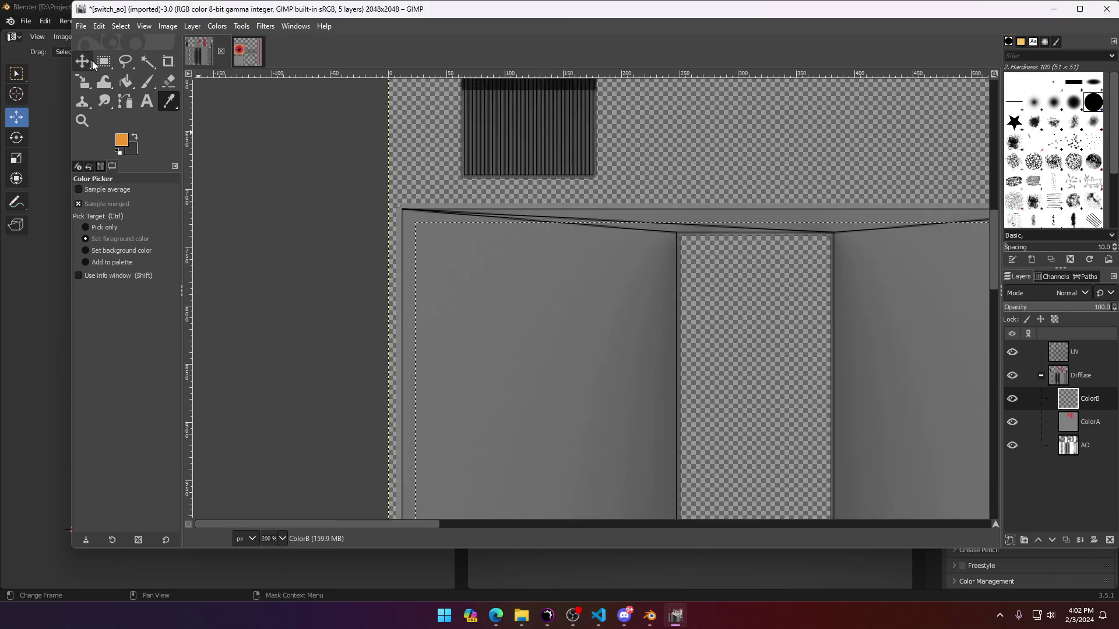
{"action": "key", "text": "shift+b"}
{"action": "left_click", "coordinate": [464, 300]}
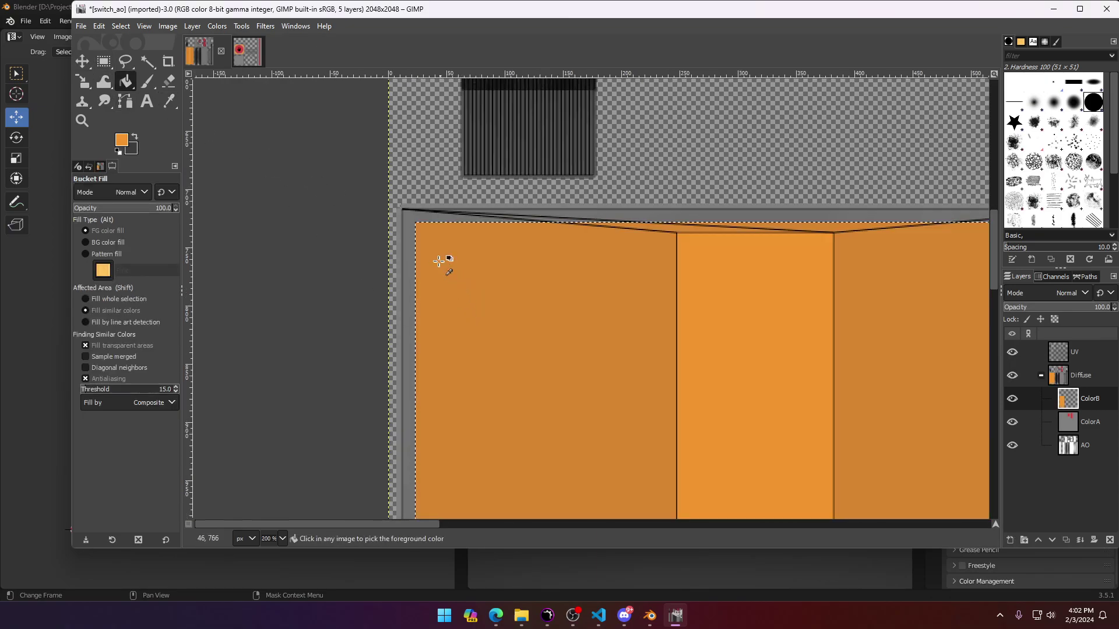
Step: Fuzzy-select the panel island's central gap on the AO layer and delete that area from the ColorB layer
{"action": "scroll", "coordinate": [444, 259], "scroll_direction": "down", "scroll_amount": 3, "text": "ctrl"}
{"action": "left_click", "coordinate": [148, 61]}
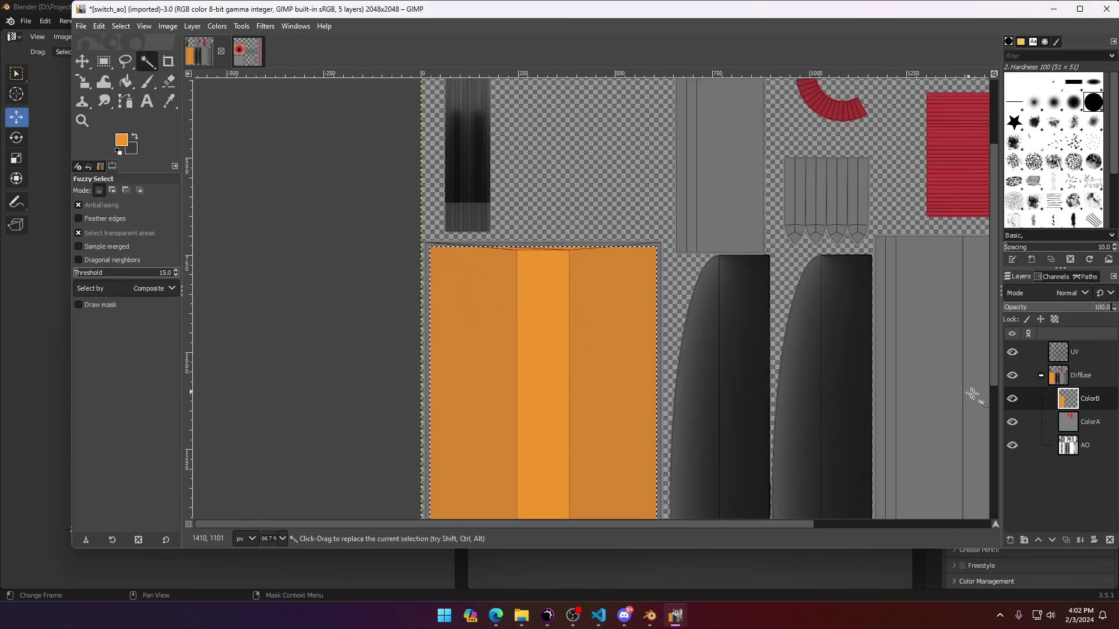
{"action": "left_click", "coordinate": [1100, 446]}
{"action": "left_click", "coordinate": [550, 317]}
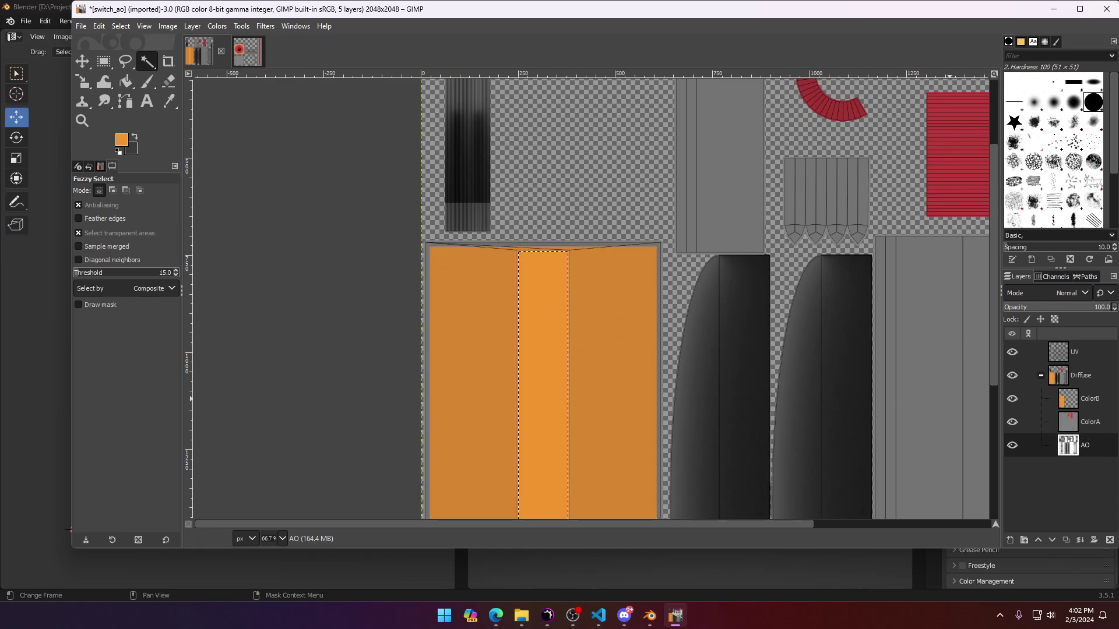
{"action": "left_click", "coordinate": [1092, 401]}
{"action": "key", "text": "Delete"}
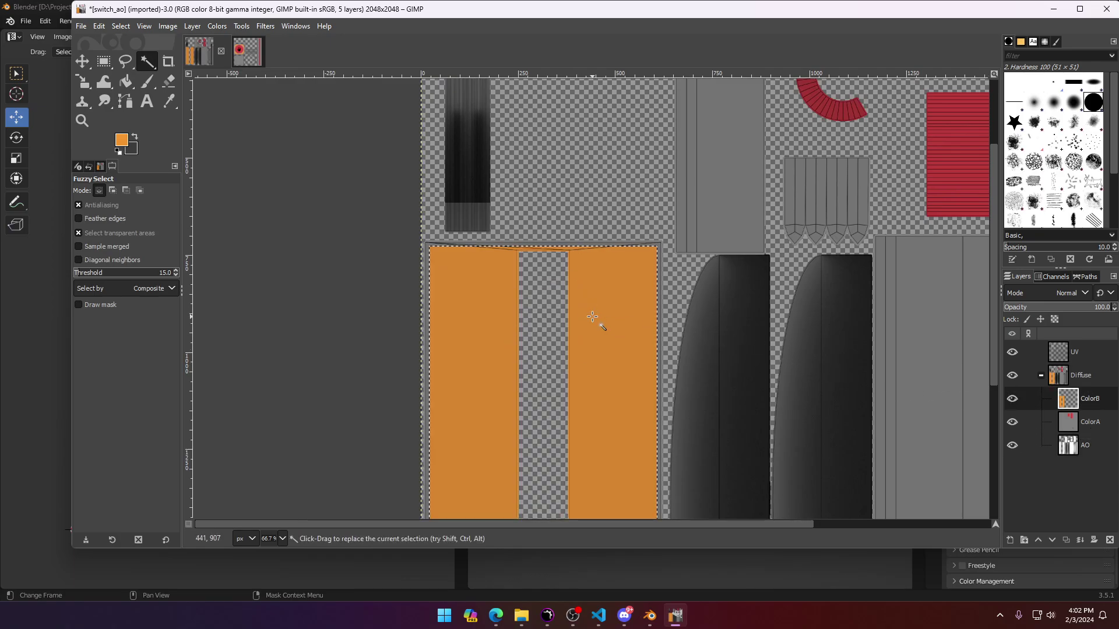
{"action": "scroll", "coordinate": [543, 259], "scroll_direction": "down", "scroll_amount": 5, "text": "ctrl"}
{"action": "scroll", "coordinate": [542, 260], "scroll_direction": "up", "scroll_amount": 7, "text": "ctrl"}
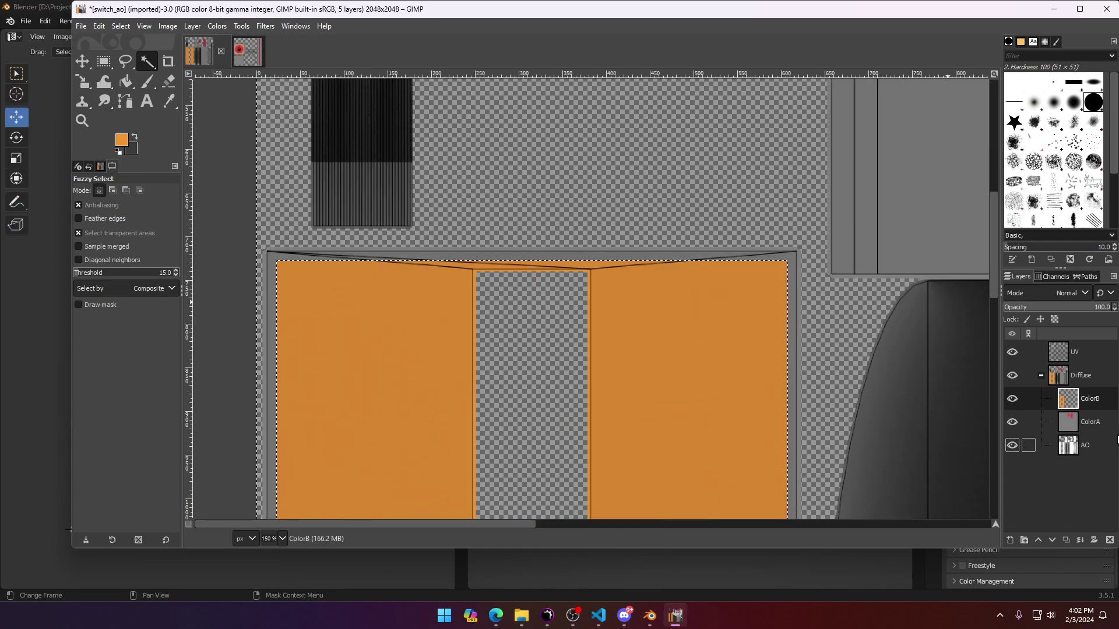
Step: Select the Diffuse group and hide the UV layer
{"action": "left_click", "coordinate": [1084, 376]}
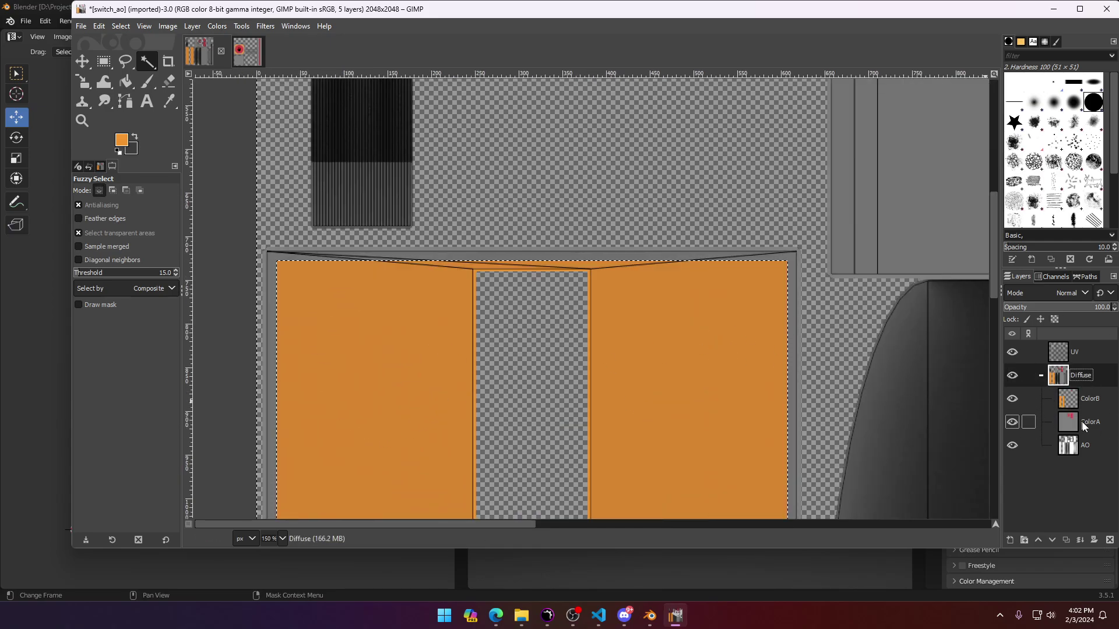
{"action": "left_click", "coordinate": [1012, 352]}
{"action": "scroll", "coordinate": [585, 323], "scroll_direction": "down", "scroll_amount": 4, "text": "ctrl"}
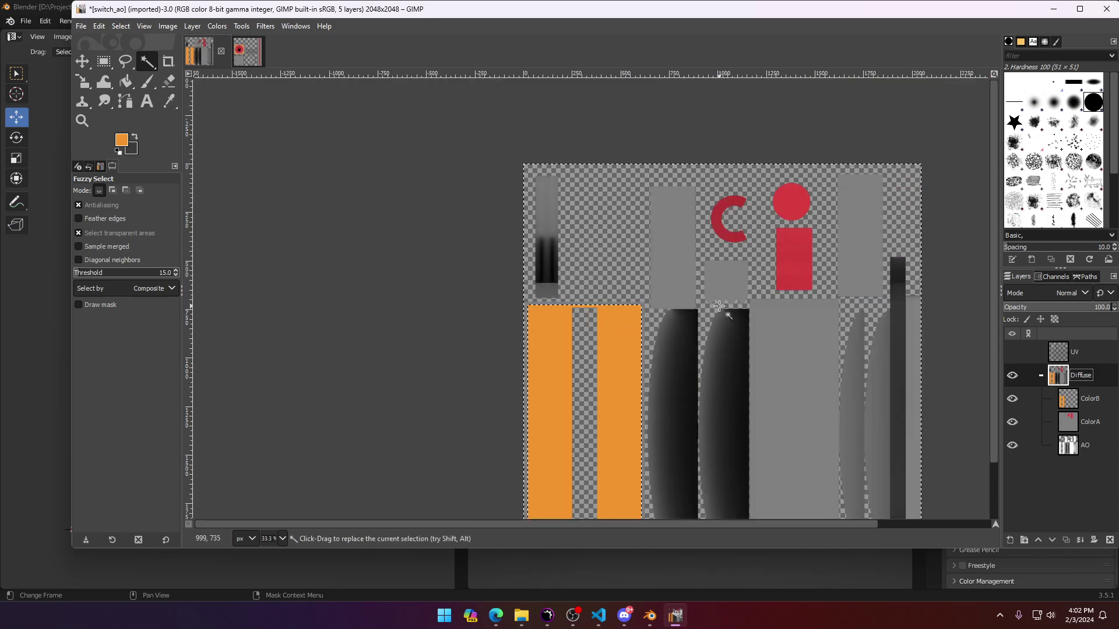
{"action": "middle_click_drag", "start_coordinate": [736, 352], "coordinate": [717, 233], "text": "shift"}
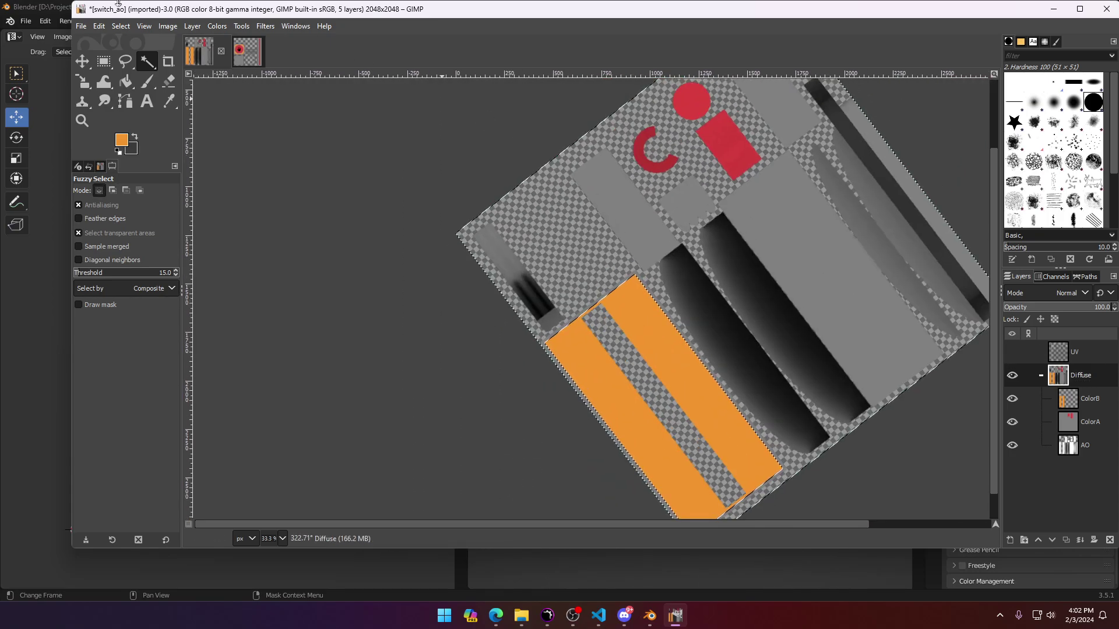
{"action": "left_click", "coordinate": [192, 26]}
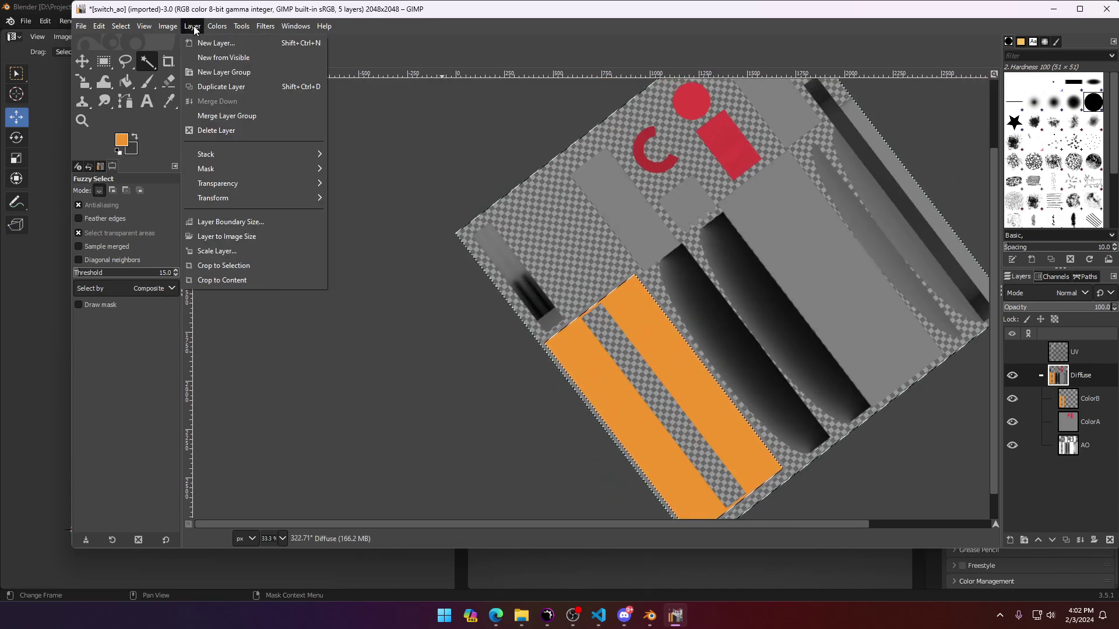
{"action": "left_click", "coordinate": [240, 26]}
{"action": "left_click", "coordinate": [148, 27]}
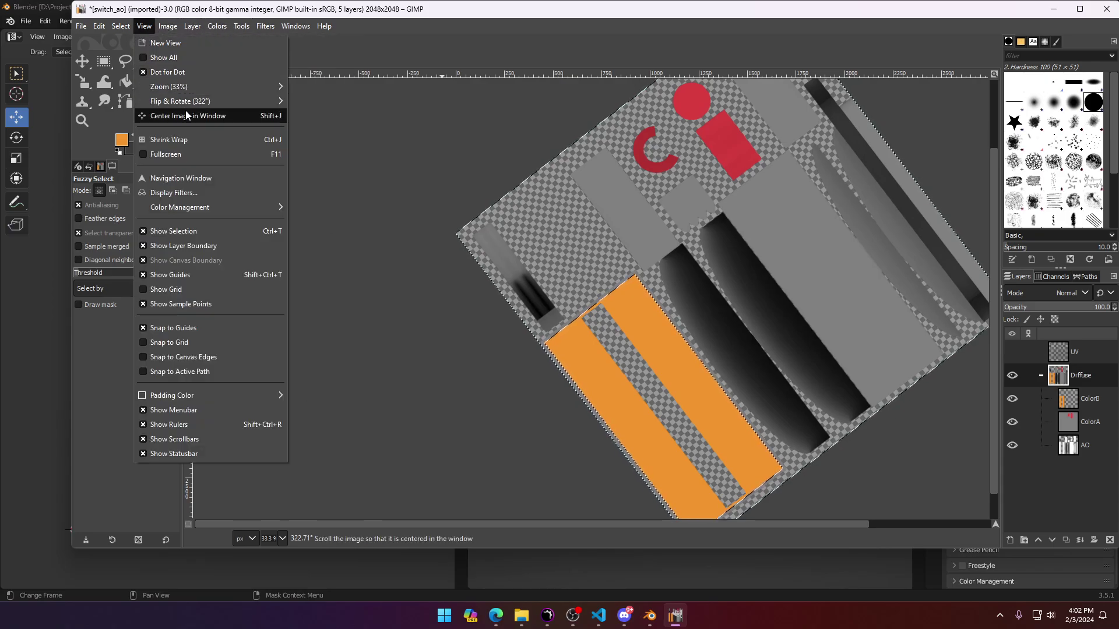
{"action": "mouse_move", "coordinate": [184, 100]}
{"action": "left_click", "coordinate": [342, 101]}
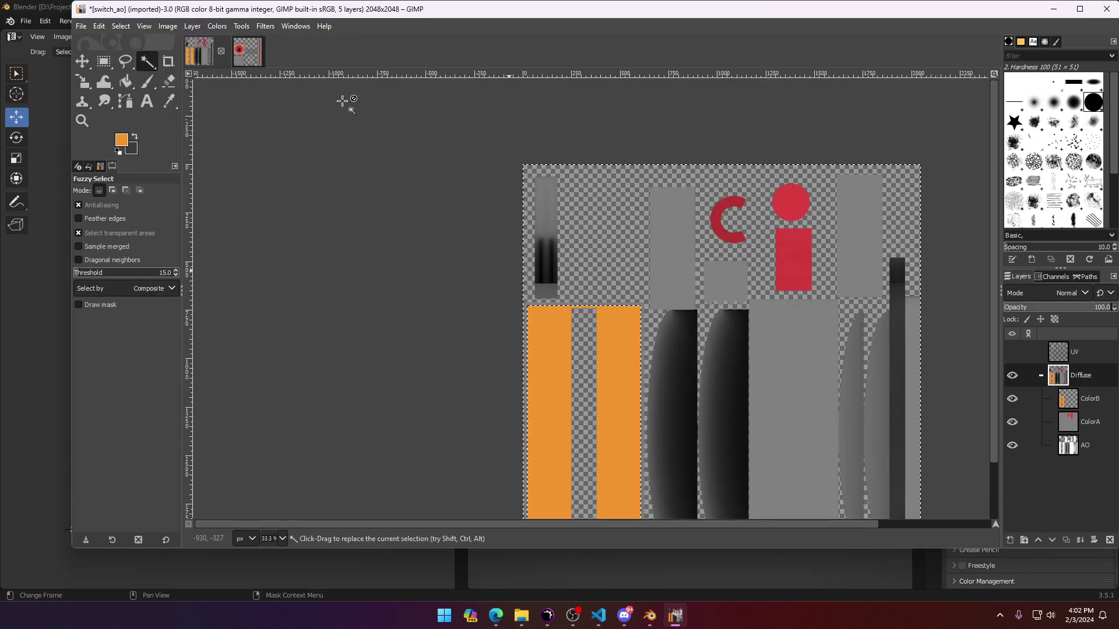
{"action": "left_click", "coordinate": [82, 27]}
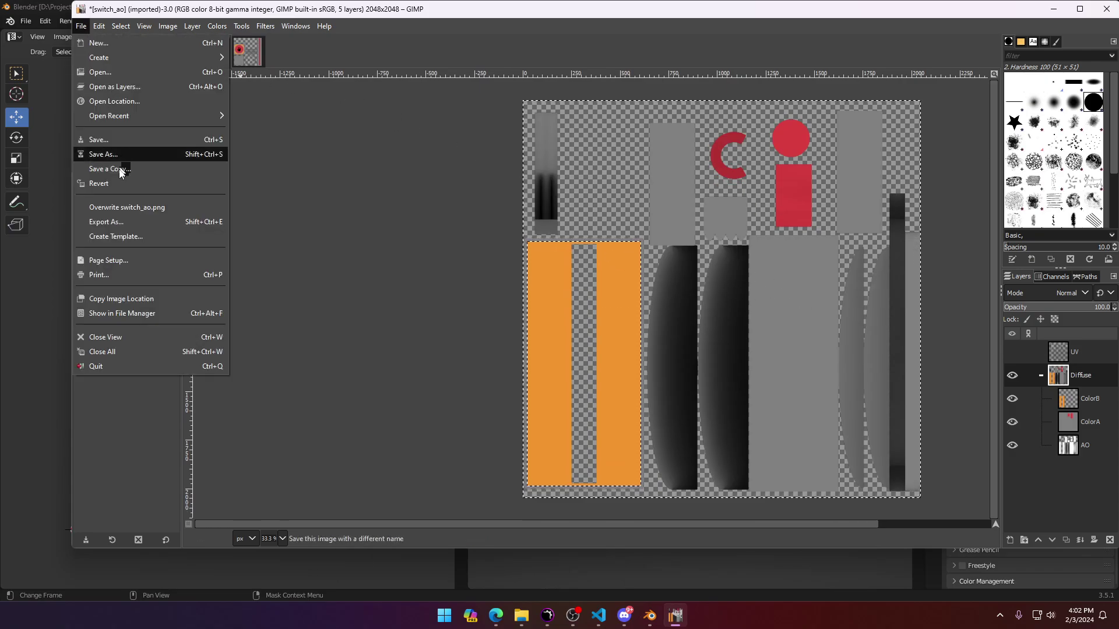
{"action": "left_click", "coordinate": [115, 156]}
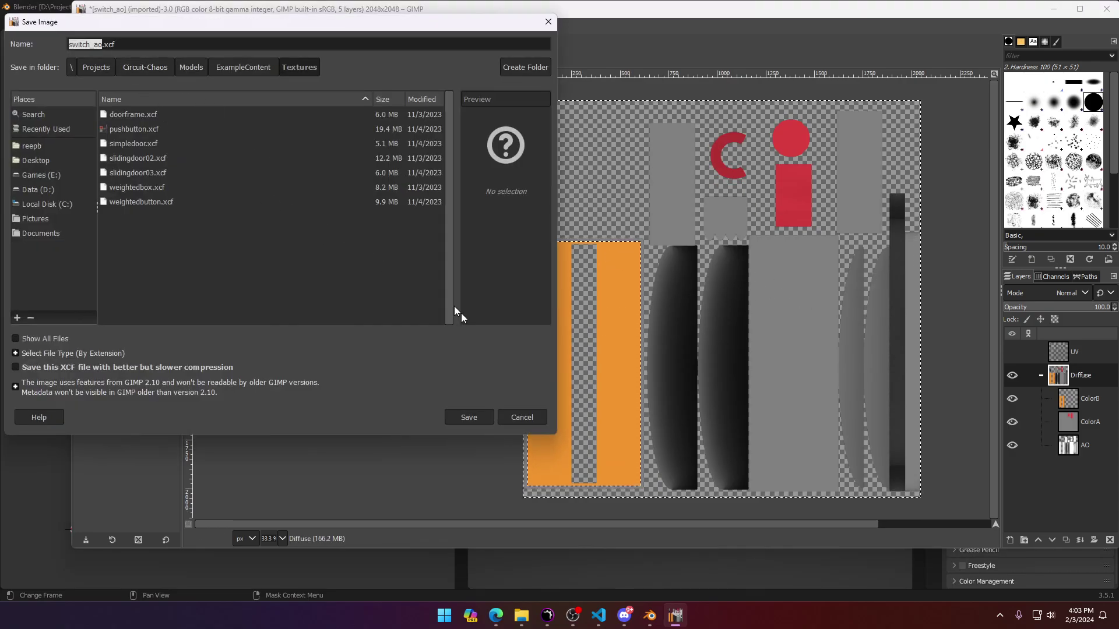
{"action": "left_click", "coordinate": [521, 418]}
Step: Export the image as switch_diffuse.png to the Textures folder, keeping the offered PNG options with compression level 9
{"action": "left_click", "coordinate": [81, 26]}
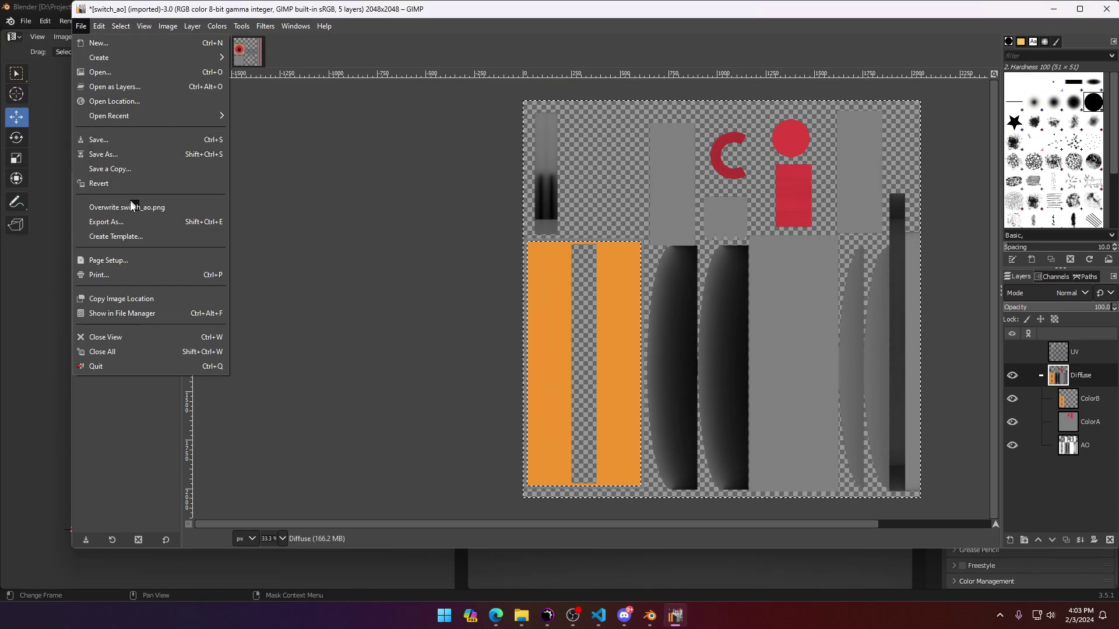
{"action": "left_click", "coordinate": [117, 222]}
{"action": "key", "text": "Right"}
{"action": "key", "text": "BackSpace"}
{"action": "key", "text": "BackSpace"}
{"action": "key", "text": "BackSpace"}
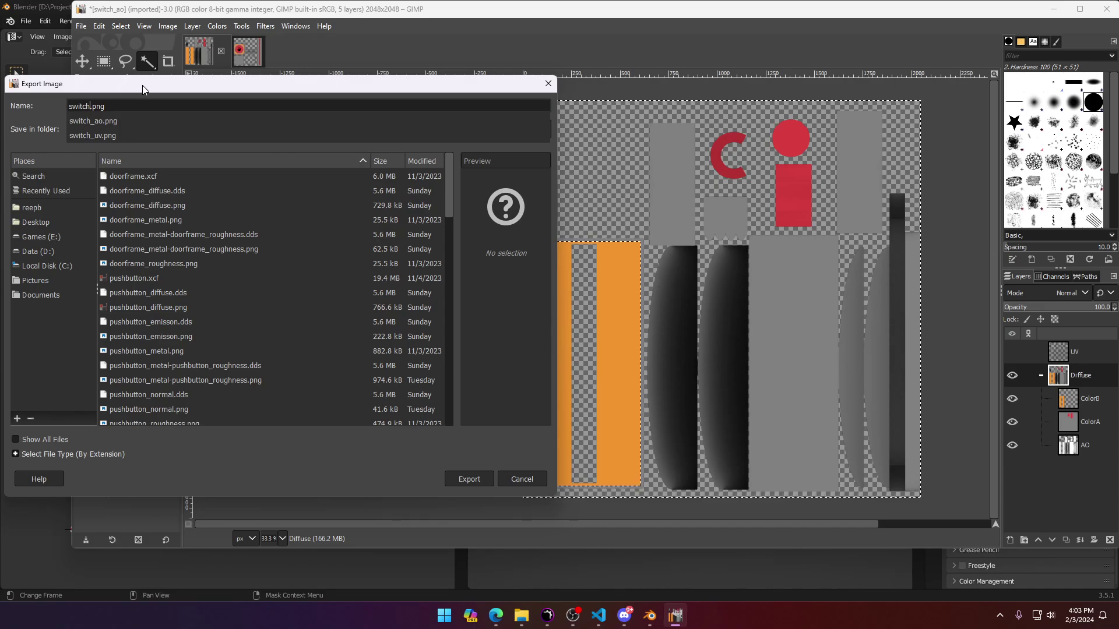
{"action": "type", "text": ")"}
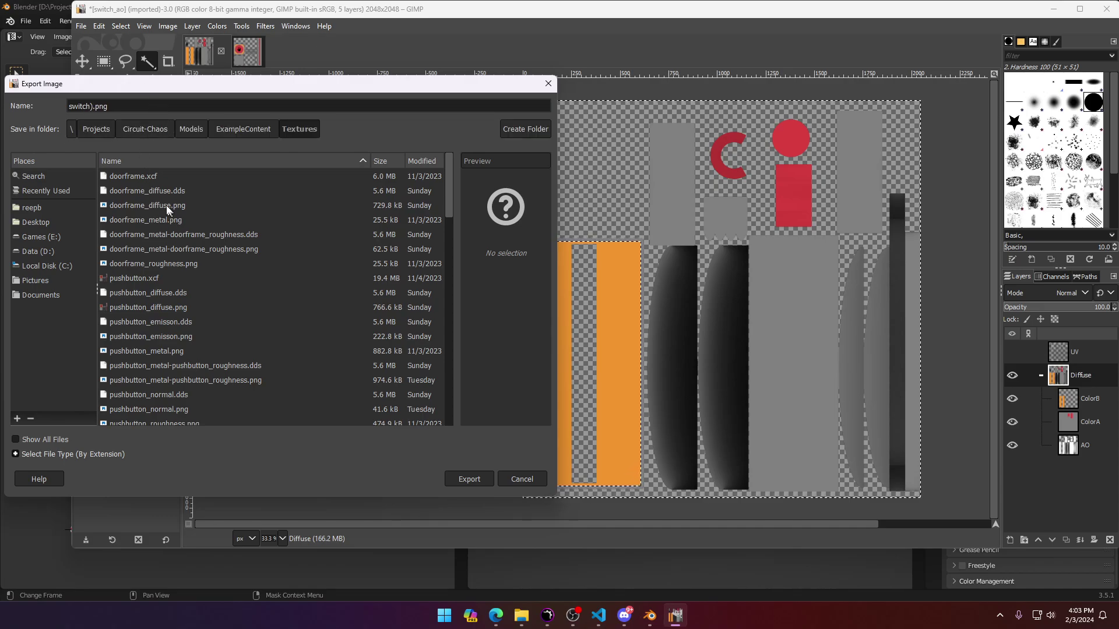
{"action": "key", "text": "BackSpace"}
{"action": "type", "text": "_d"}
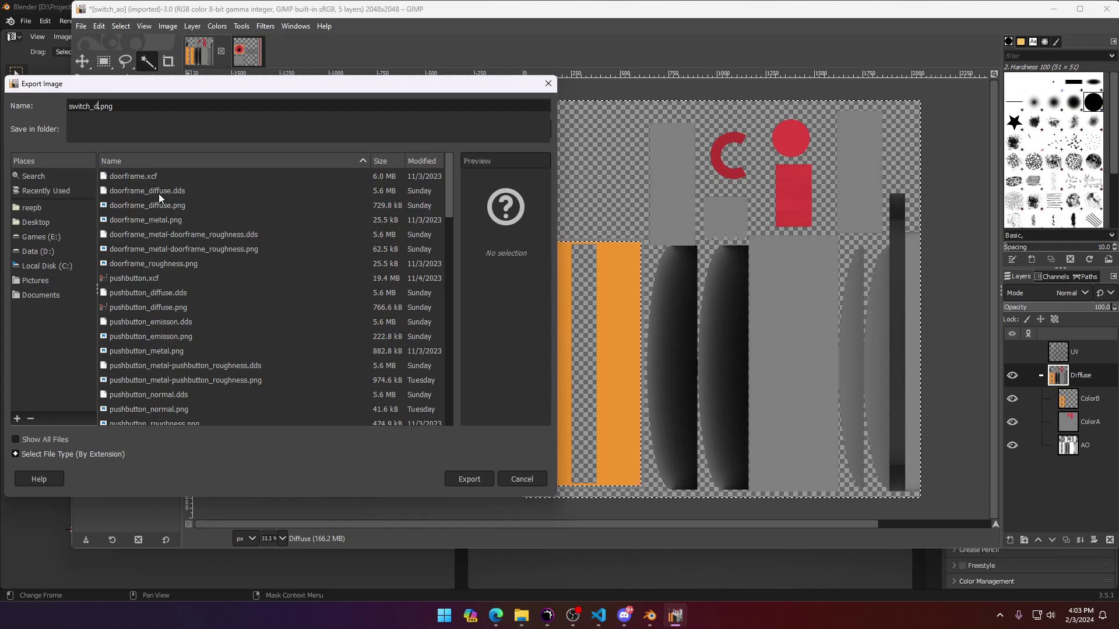
{"action": "type", "text": "iffuse"}
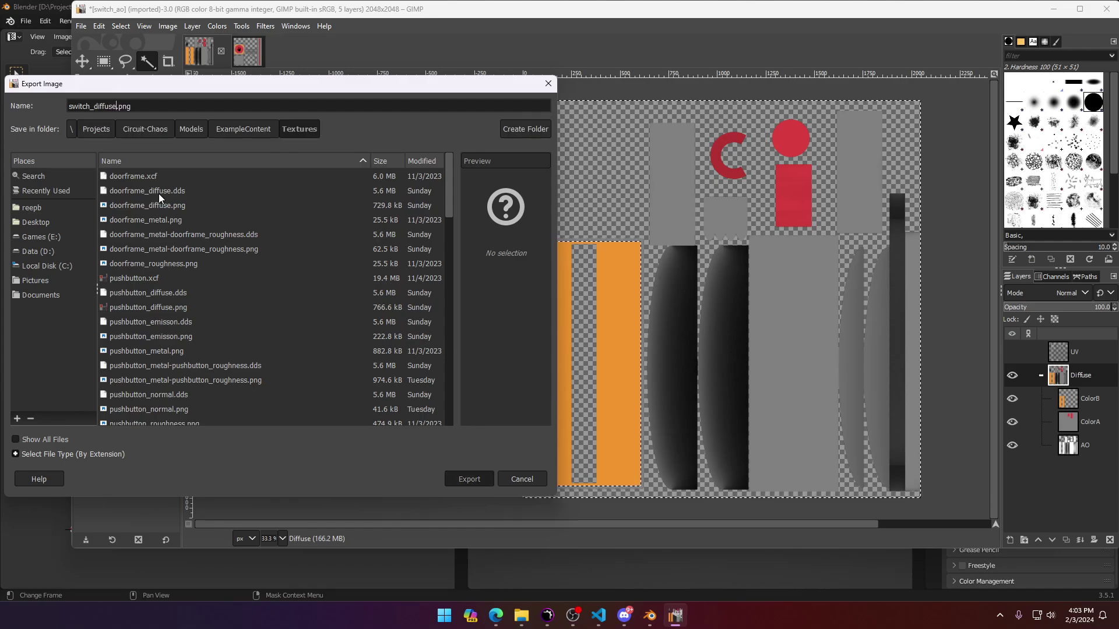
{"action": "key", "text": "Return"}
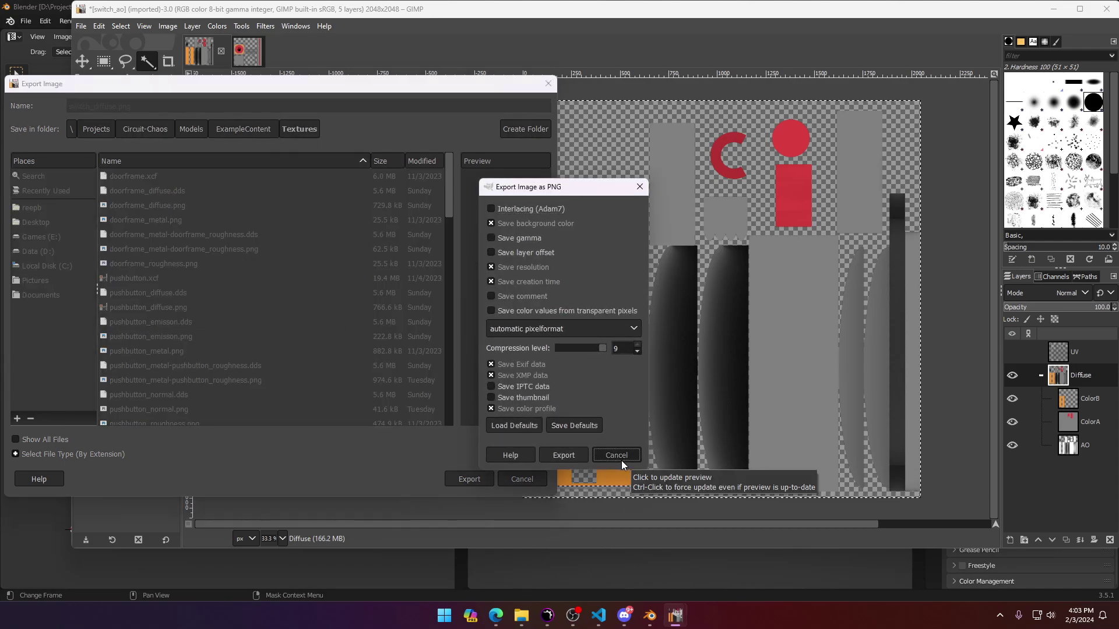
{"action": "left_click", "coordinate": [619, 458]}
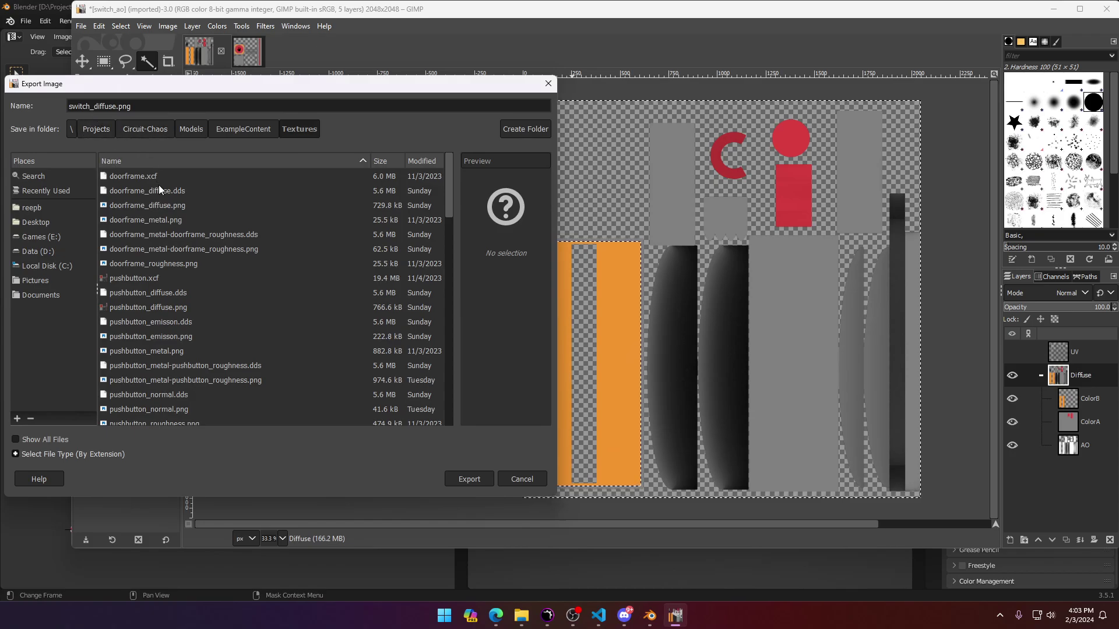
{"action": "left_click", "coordinate": [468, 480]}
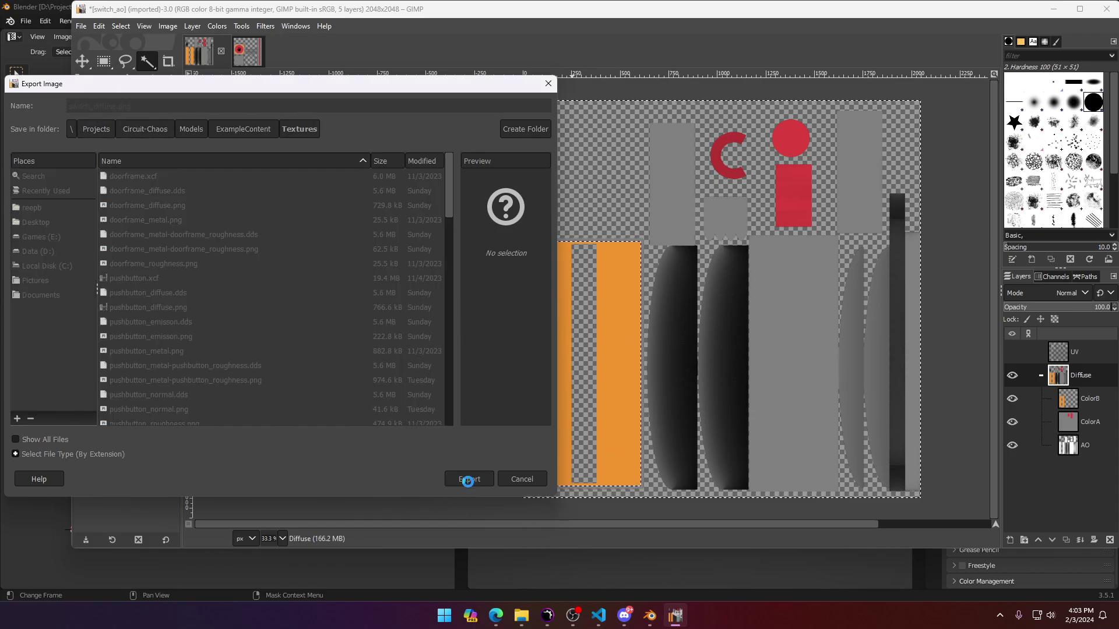
{"action": "left_click", "coordinate": [577, 456]}
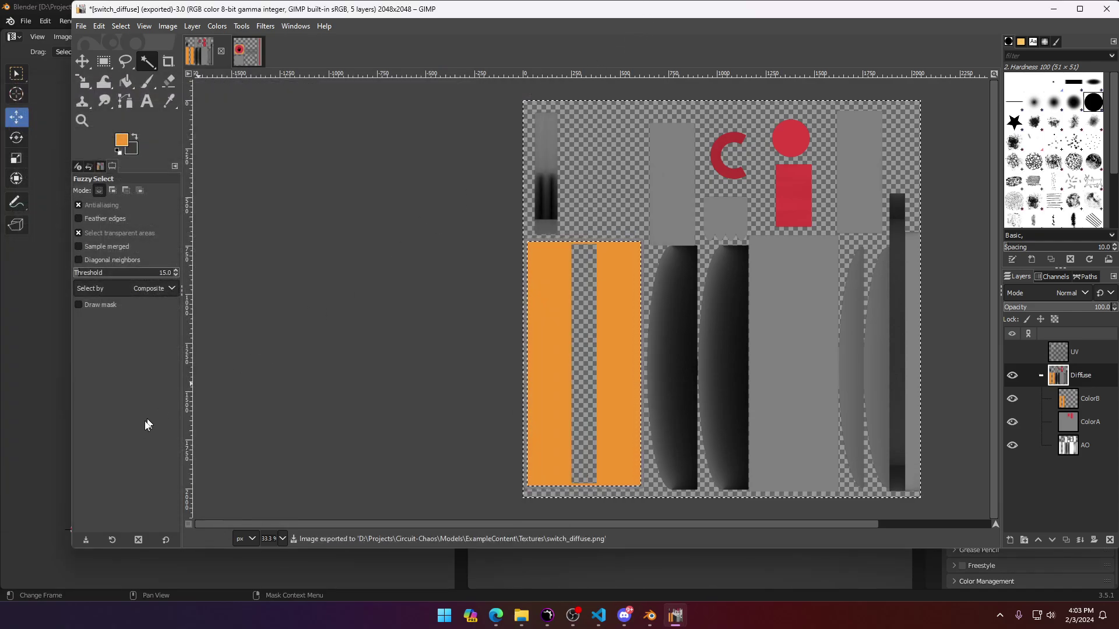
Step: Switch to Blender and replace the image editor's switch image with switch_diffuse.png from the Textures folder
{"action": "left_click", "coordinate": [53, 422]}
{"action": "middle_click_drag", "start_coordinate": [523, 347], "coordinate": [611, 378]}
{"action": "left_click", "coordinate": [154, 37]}
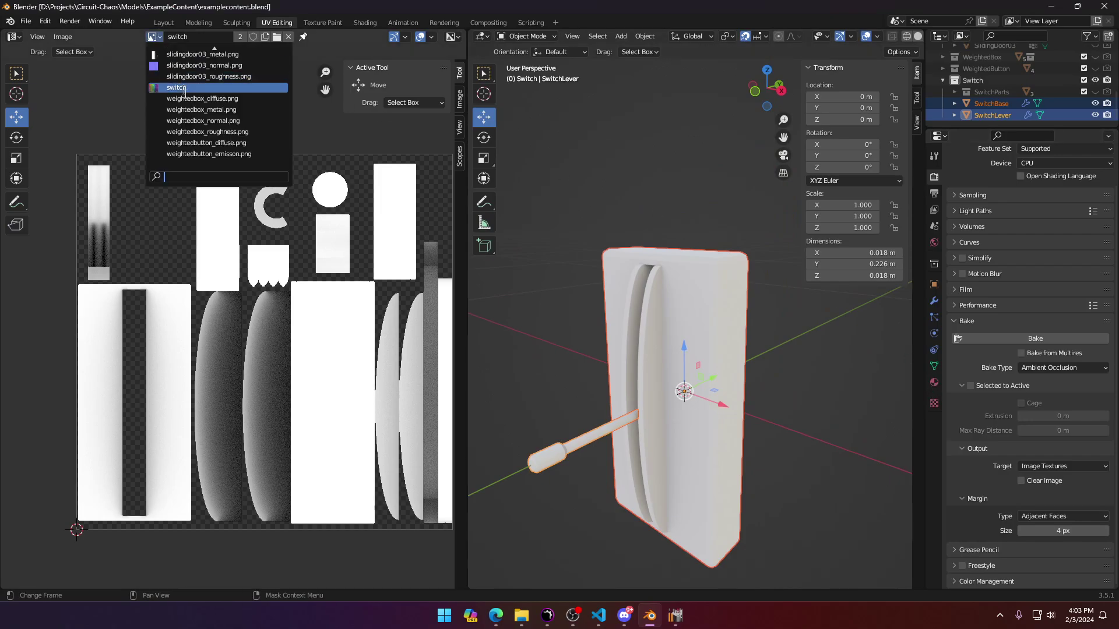
{"action": "left_click", "coordinate": [62, 37]}
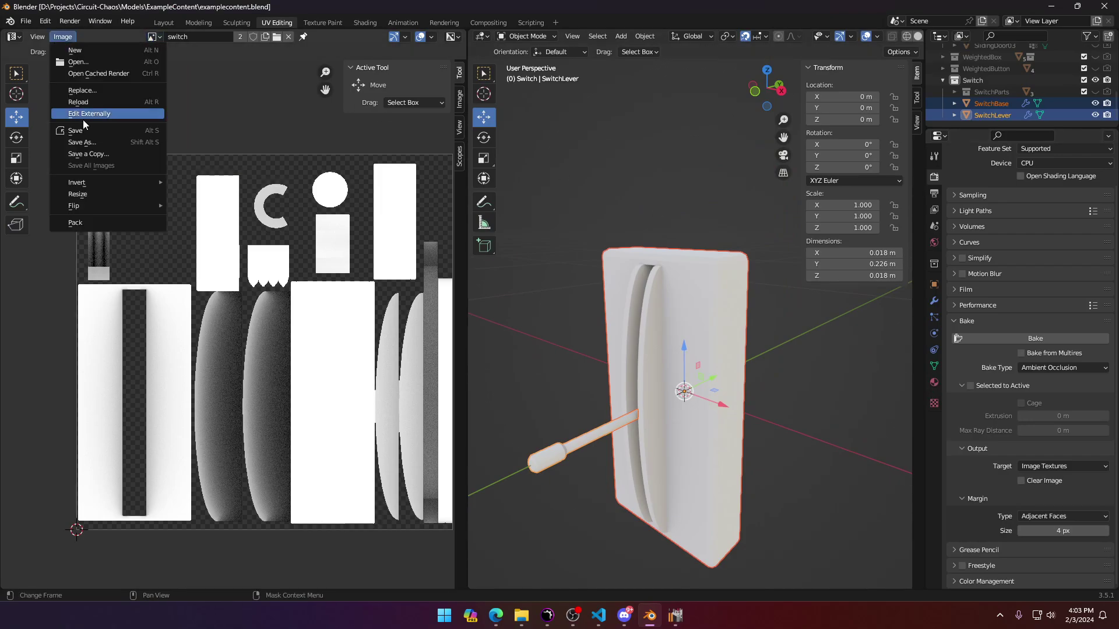
{"action": "left_click", "coordinate": [82, 90]}
{"action": "scroll", "coordinate": [542, 295], "scroll_direction": "down", "scroll_amount": 10}
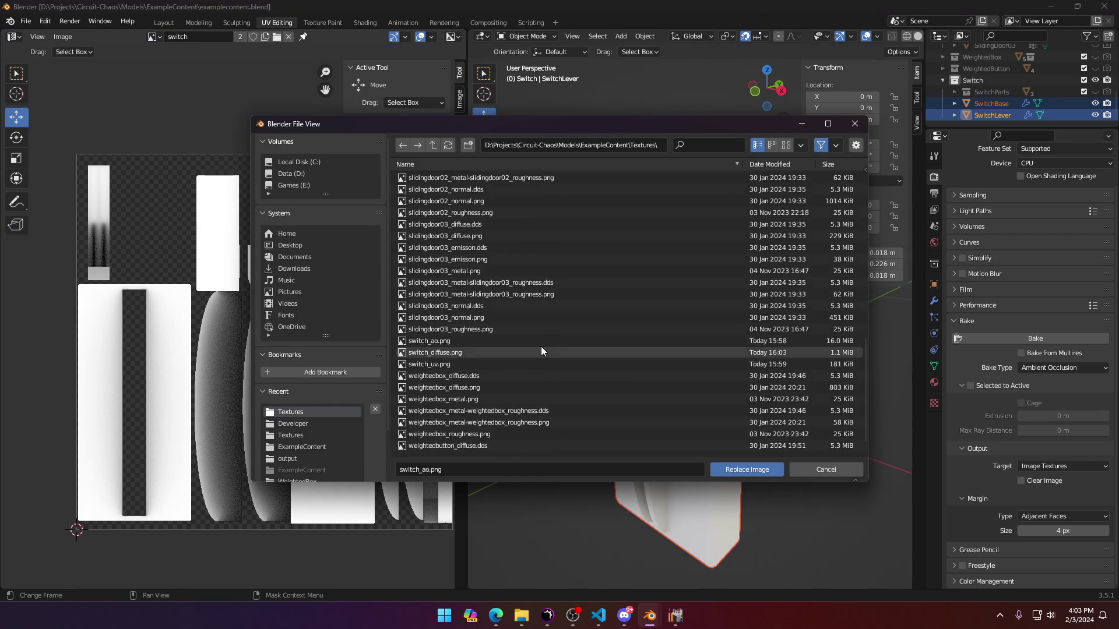
{"action": "double_click", "coordinate": [441, 356]}
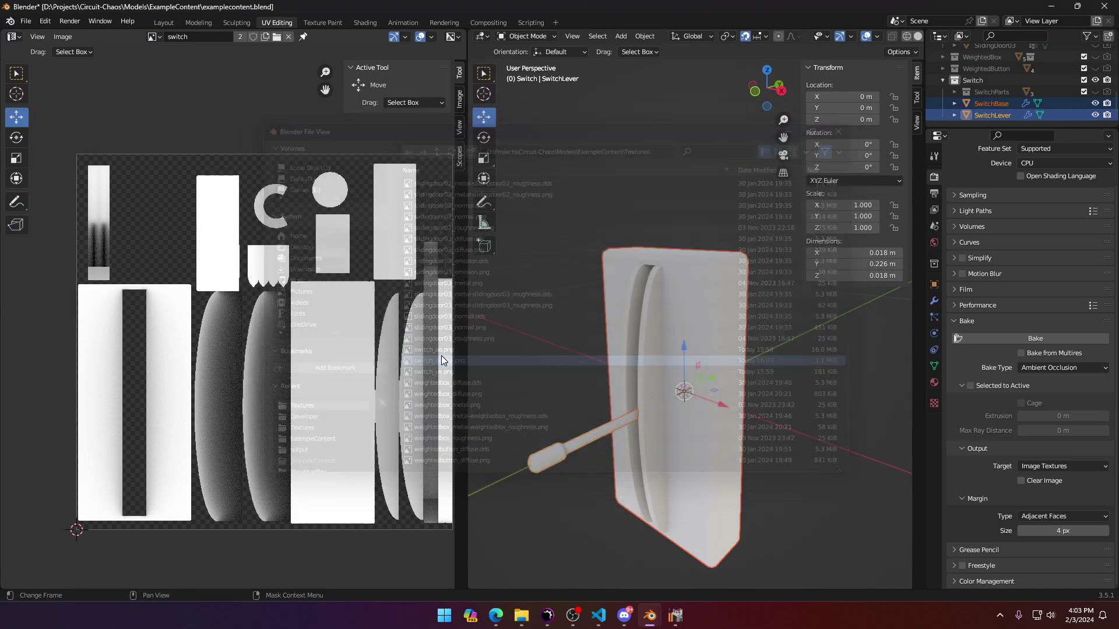
Step: Select the SwitchBase object and apply smooth shading to it
{"action": "middle_click_drag", "start_coordinate": [671, 393], "coordinate": [697, 284]}
{"action": "middle_click_drag", "start_coordinate": [686, 360], "coordinate": [737, 396]}
{"action": "scroll", "coordinate": [736, 396], "scroll_direction": "up", "scroll_amount": 3}
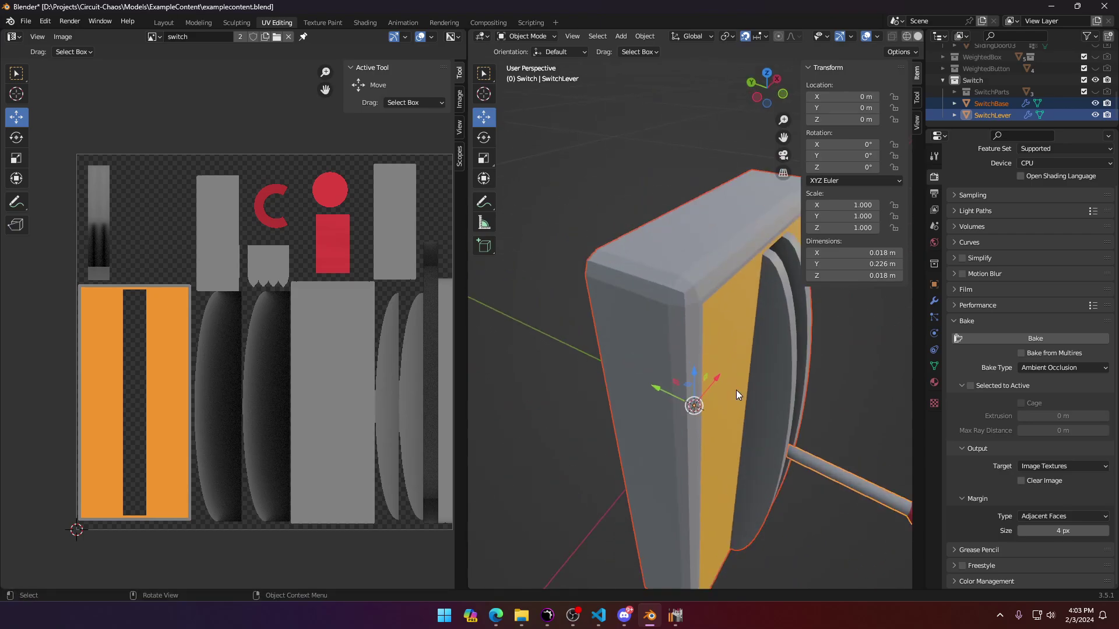
{"action": "left_click", "coordinate": [677, 221]}
{"action": "left_click", "coordinate": [644, 36]}
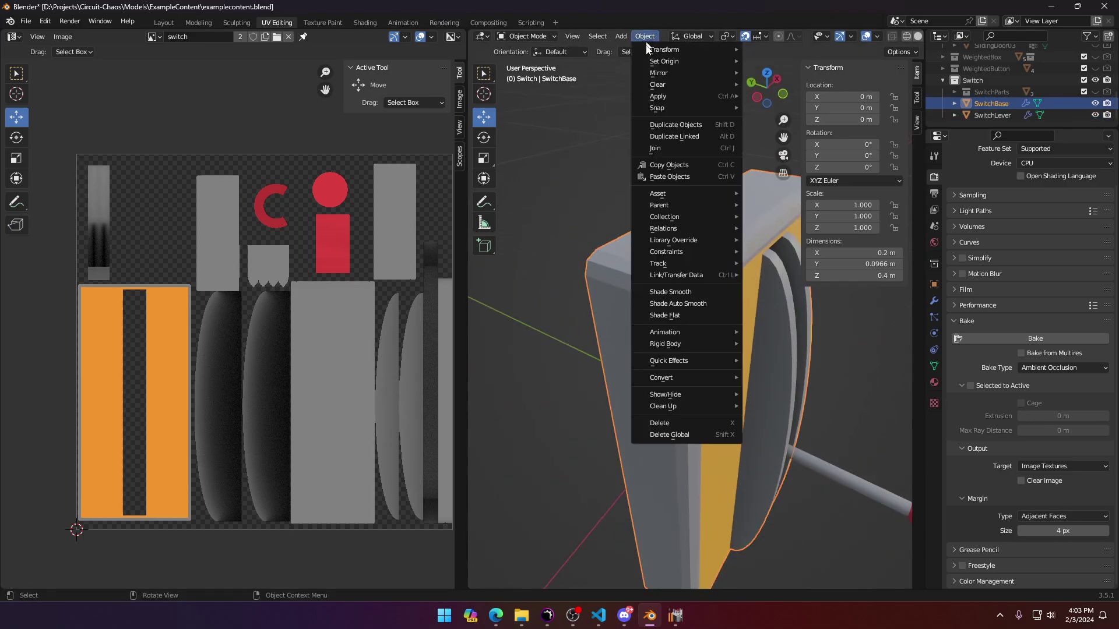
{"action": "left_click", "coordinate": [693, 292]}
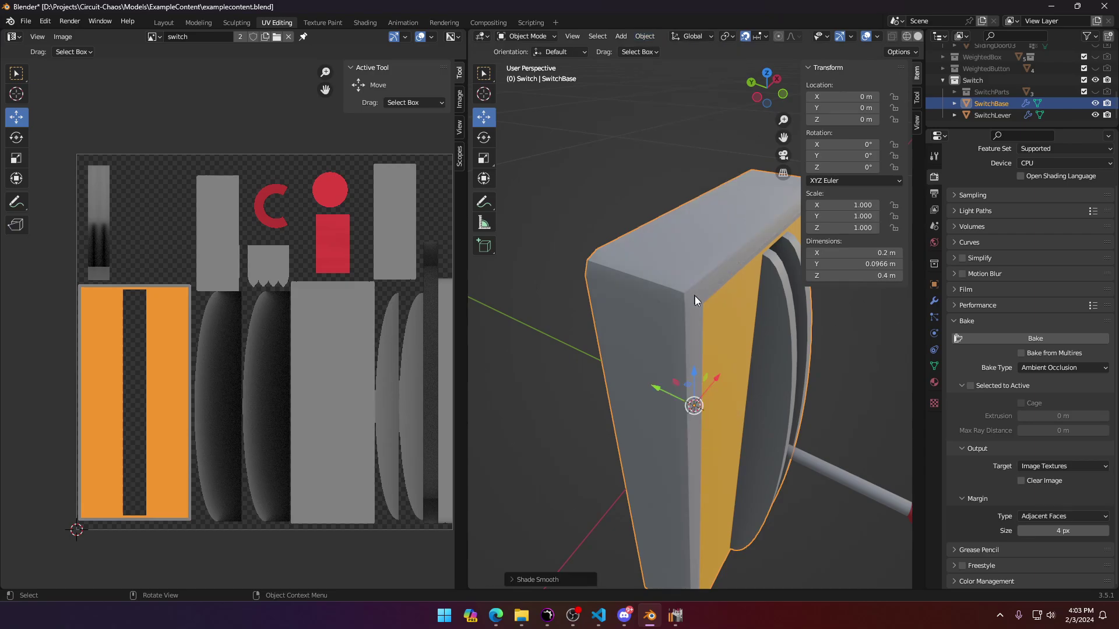
Step: Check SwitchBase's modifier settings and inspect the shading and texture on the switch's front
{"action": "left_click", "coordinate": [934, 302]}
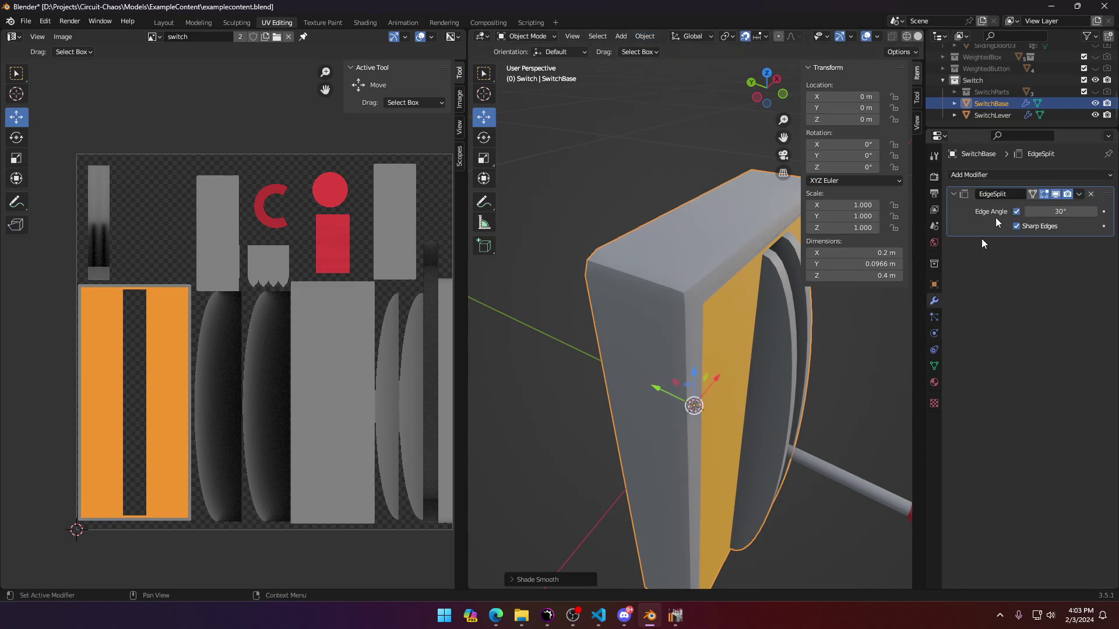
{"action": "middle_click_drag", "start_coordinate": [697, 344], "coordinate": [751, 386]}
{"action": "key", "text": "Tab"}
{"action": "key", "text": "Tab"}
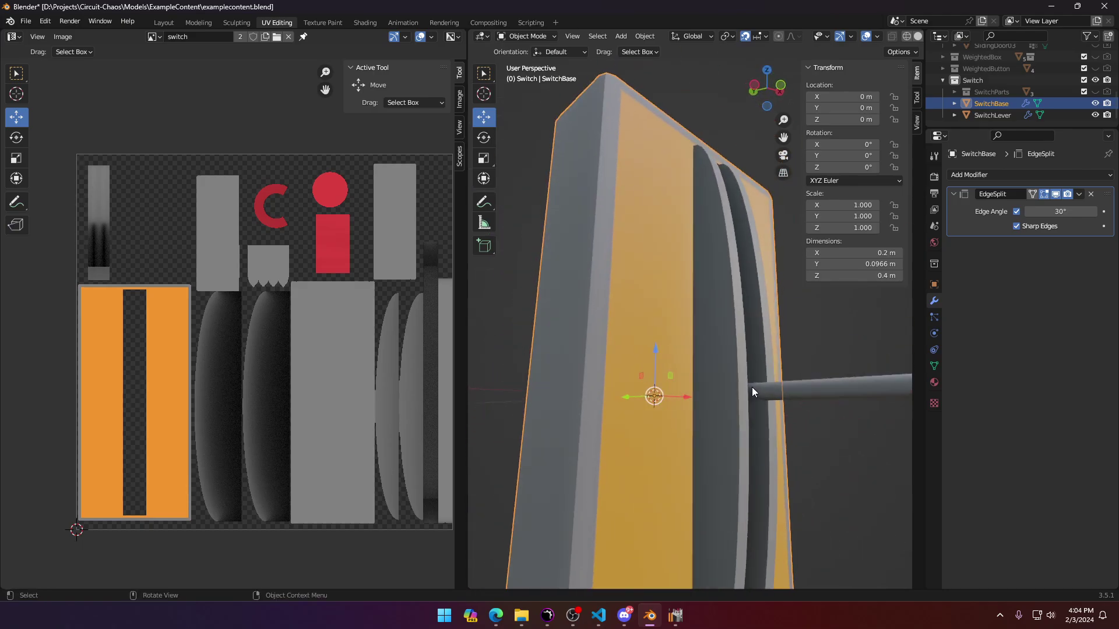
{"action": "scroll", "coordinate": [751, 387], "scroll_direction": "down", "scroll_amount": 5}
{"action": "middle_click_drag", "start_coordinate": [789, 442], "coordinate": [705, 443]}
Step: Switch to GIMP and add a layer group named Metal above the Diffuse group
{"action": "left_click", "coordinate": [676, 616]}
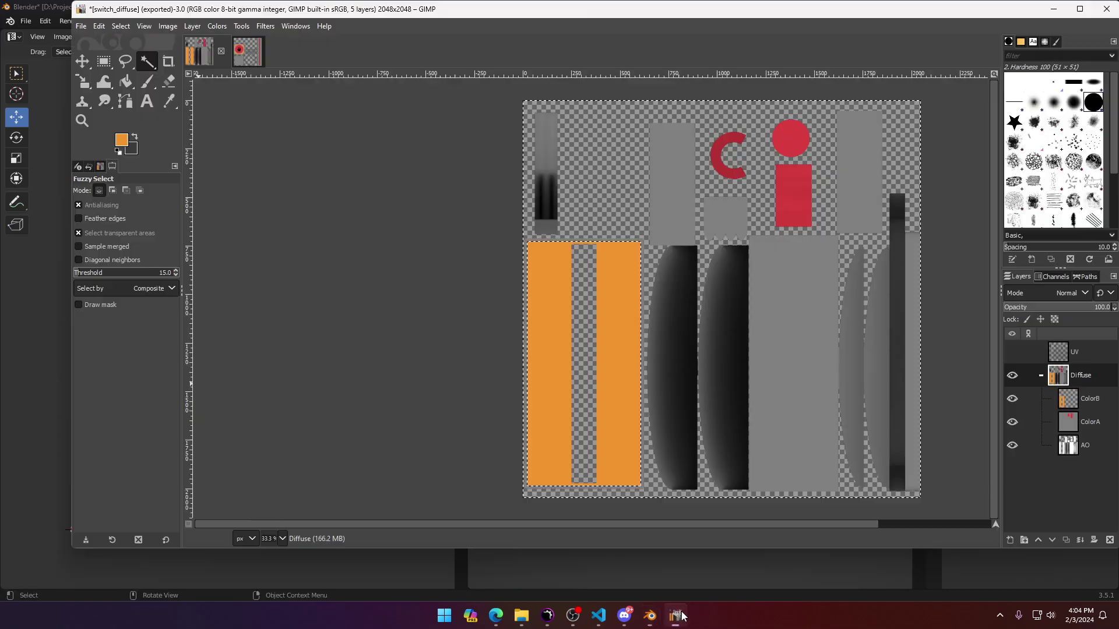
{"action": "left_click", "coordinate": [1041, 377]}
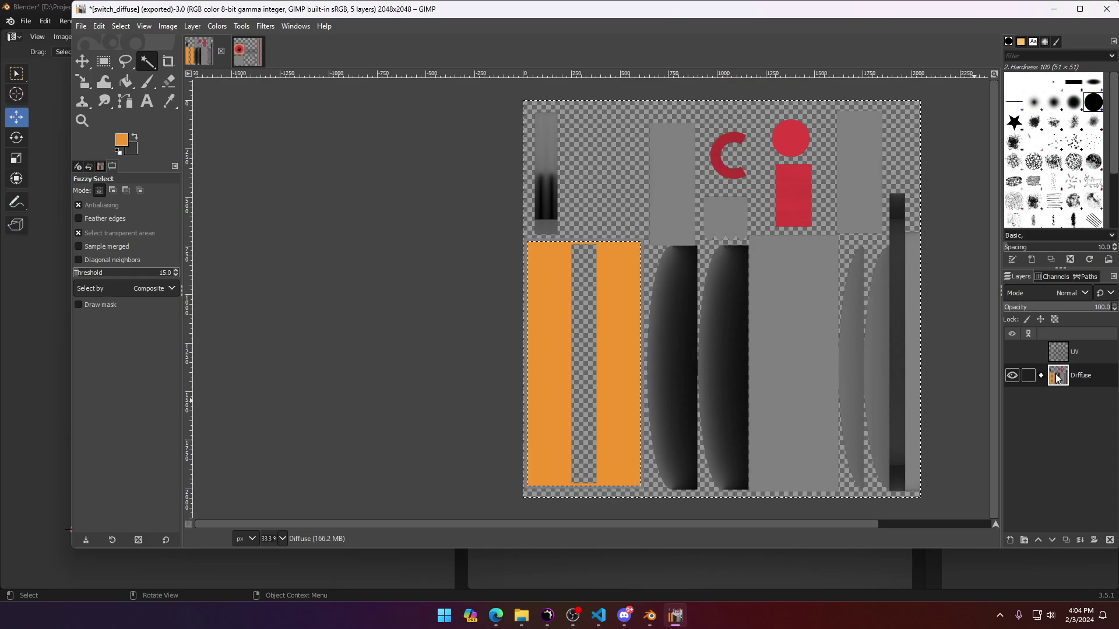
{"action": "left_click", "coordinate": [1026, 541]}
{"action": "left_click_drag", "start_coordinate": [1078, 396], "coordinate": [1076, 374]}
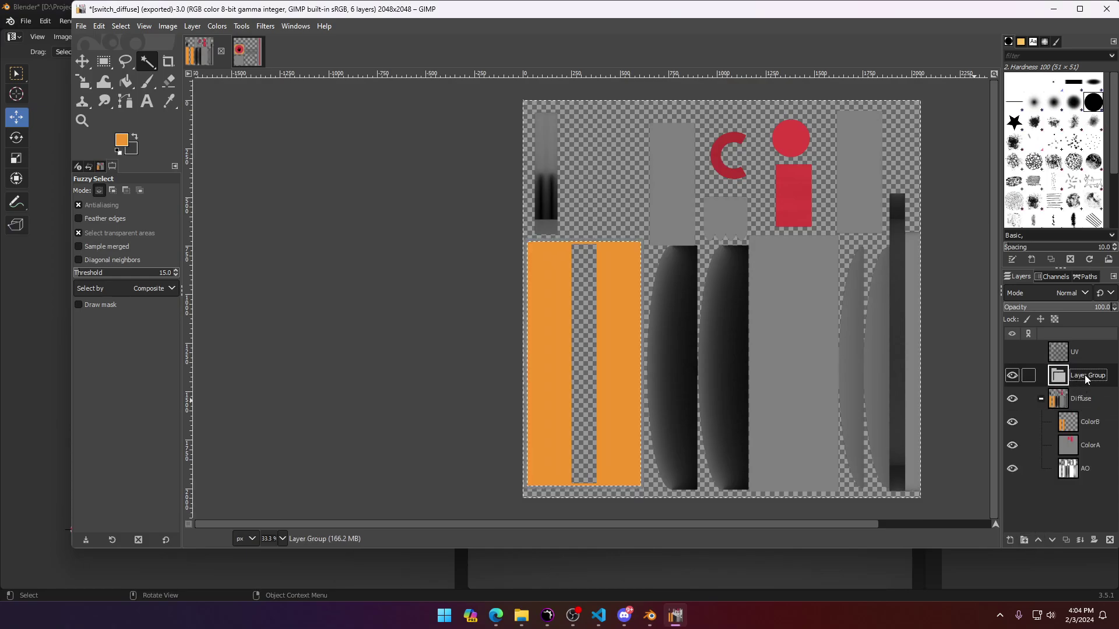
{"action": "double_click", "coordinate": [1086, 376]}
{"action": "type", "text": "Metal"}
{"action": "key", "text": "Return"}
Step: Copy the ColorA layer's pixels and paste them onto a new transparent 2048 x 2048 px layer inside the Metal group
{"action": "left_click", "coordinate": [1041, 399]}
{"action": "left_click", "coordinate": [1042, 399]}
{"action": "left_click", "coordinate": [1071, 444]}
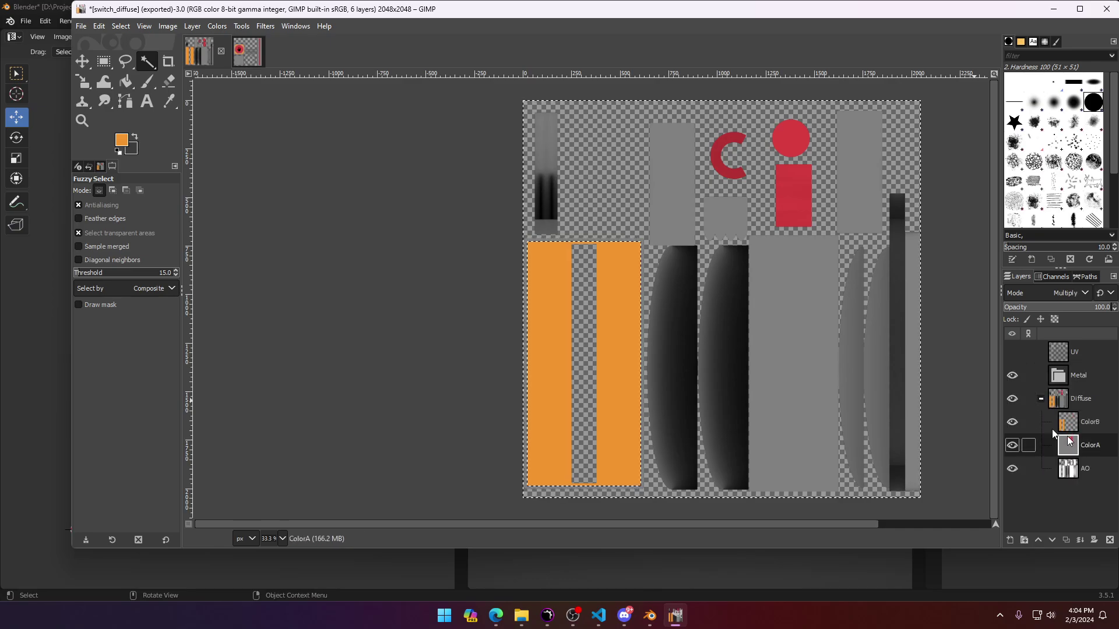
{"action": "key", "text": "ctrl+c"}
{"action": "left_click", "coordinate": [1041, 399]}
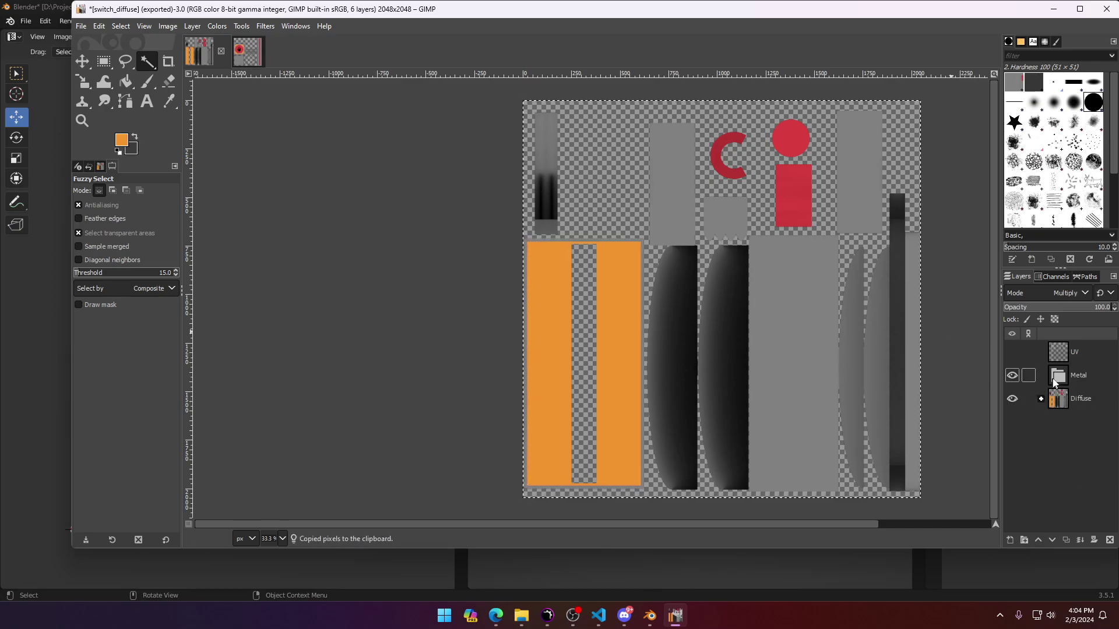
{"action": "left_click", "coordinate": [1034, 375]}
{"action": "left_click", "coordinate": [1010, 540]}
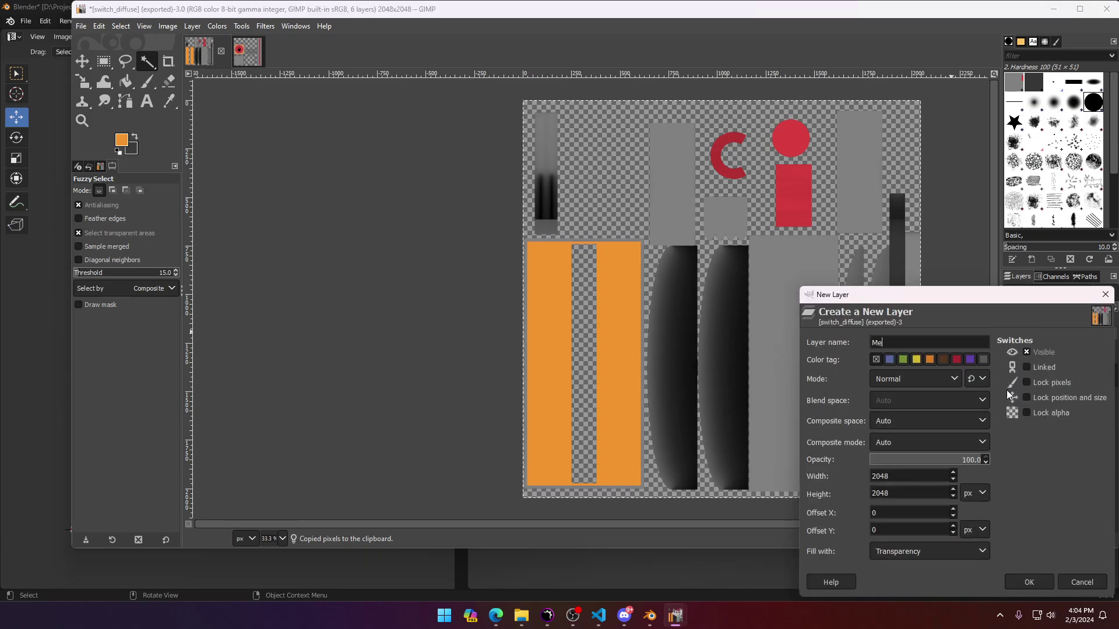
{"action": "key", "text": "Return"}
{"action": "key", "text": "ctrl+v"}
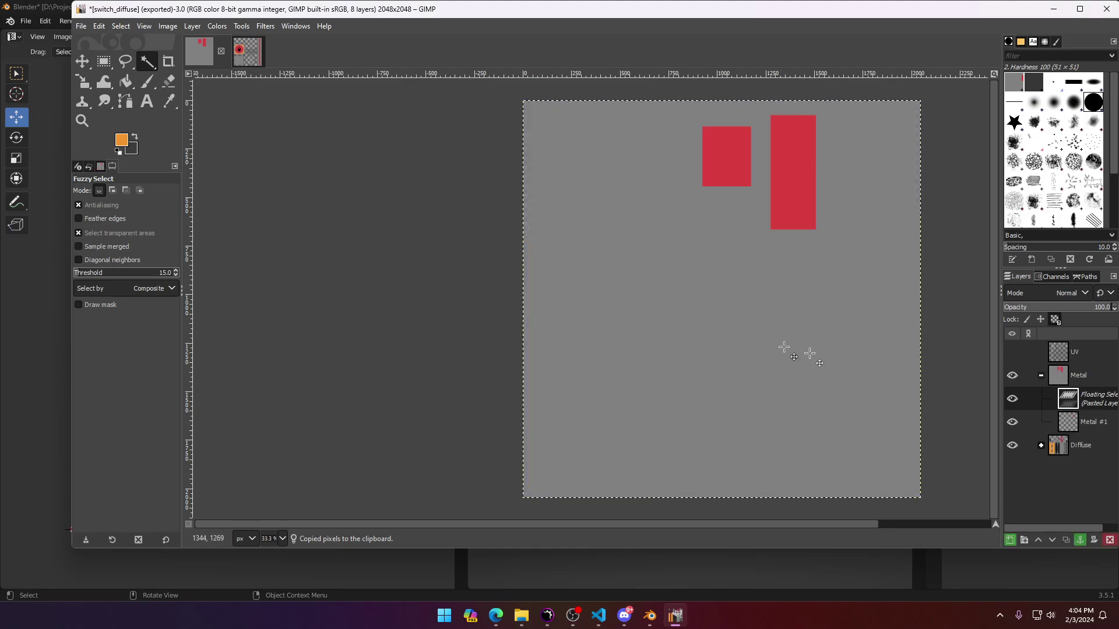
Step: Set the foreground colour to white (ffffff) and bucket-fill the pasted layer's grey area
{"action": "left_click", "coordinate": [118, 142]}
{"action": "left_click", "coordinate": [260, 250]}
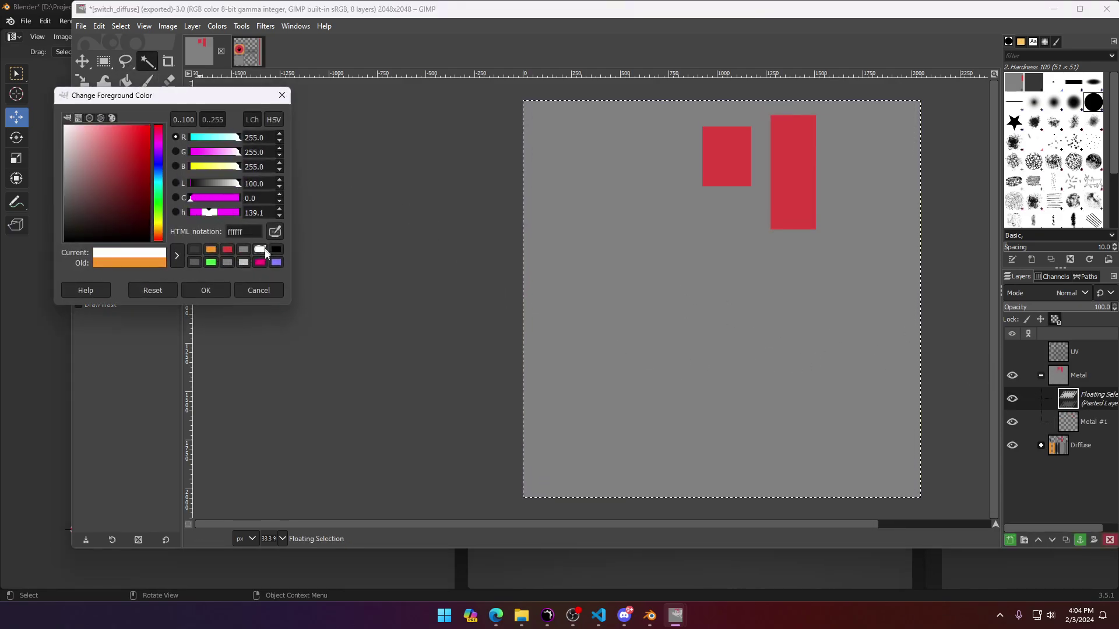
{"action": "left_click", "coordinate": [227, 294]}
{"action": "left_click", "coordinate": [125, 83]}
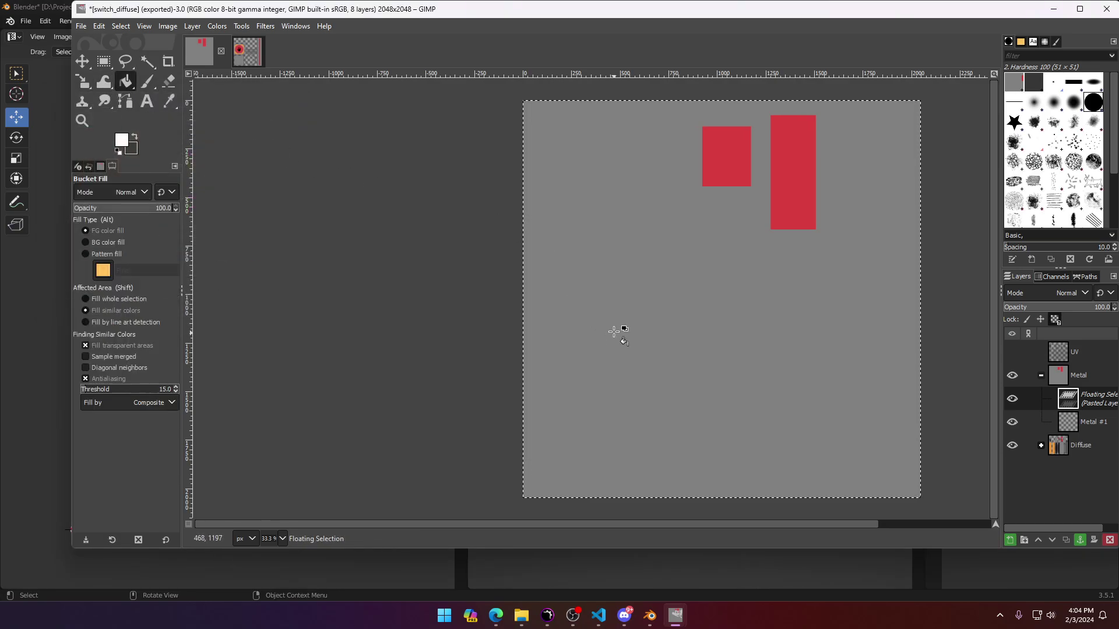
Step: Fill both red rectangles of the pasted selection with black and anchor it to the new layer in the Metal group
{"action": "left_click", "coordinate": [120, 141]}
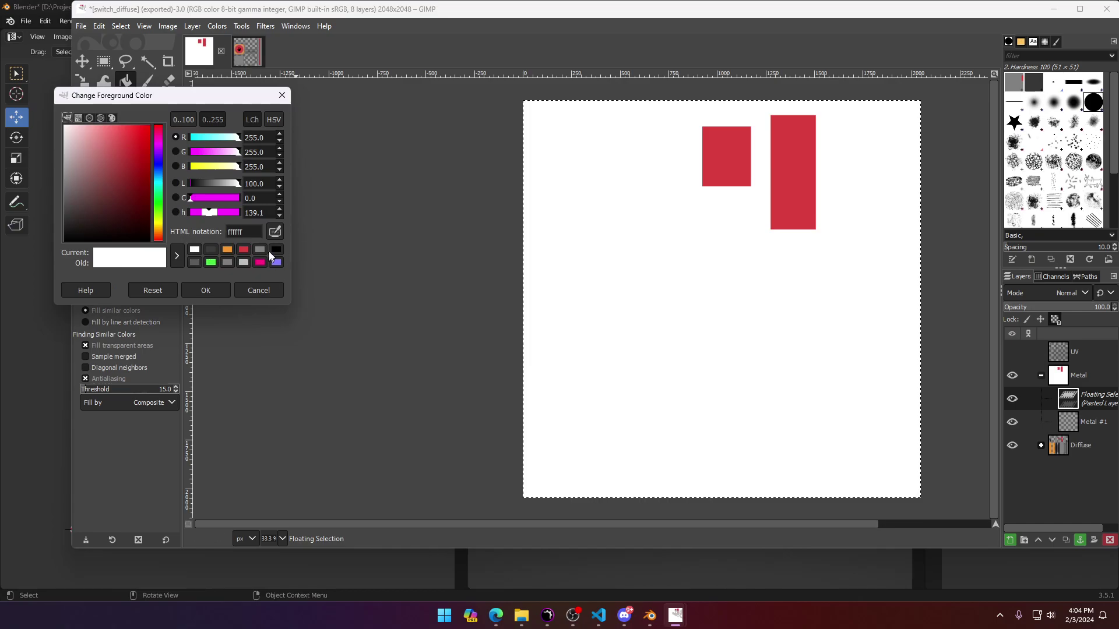
{"action": "left_click", "coordinate": [272, 255]}
{"action": "left_click", "coordinate": [216, 285]}
{"action": "left_click", "coordinate": [719, 167]}
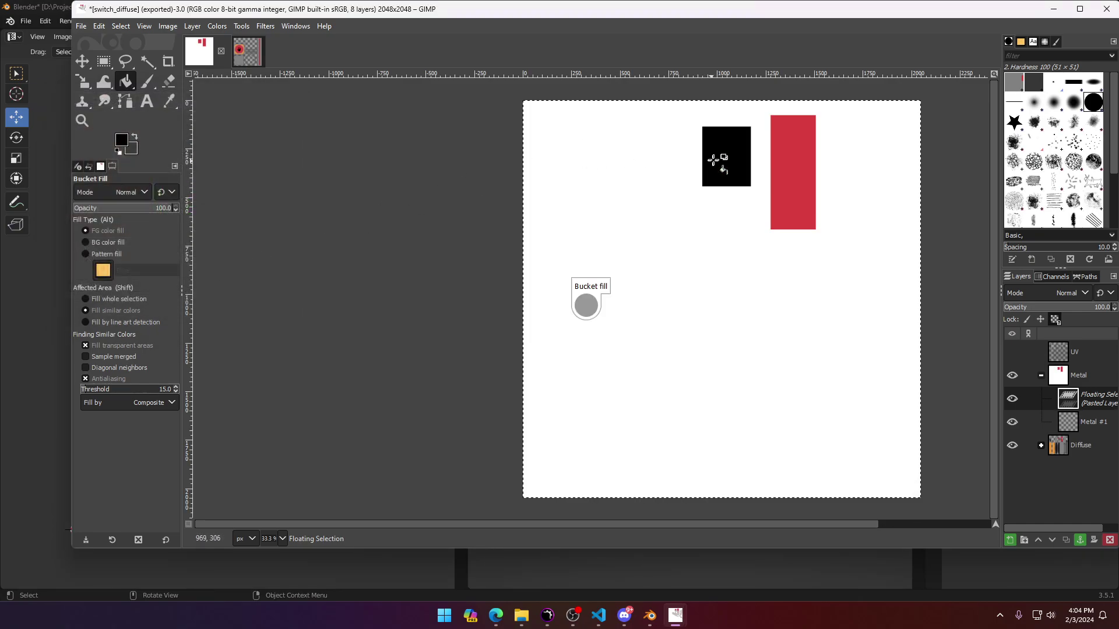
{"action": "left_click", "coordinate": [781, 197]}
{"action": "scroll", "coordinate": [465, 346], "scroll_direction": "down", "scroll_amount": 2, "text": "ctrl"}
{"action": "scroll", "coordinate": [619, 315], "scroll_direction": "up", "scroll_amount": 2, "text": "ctrl"}
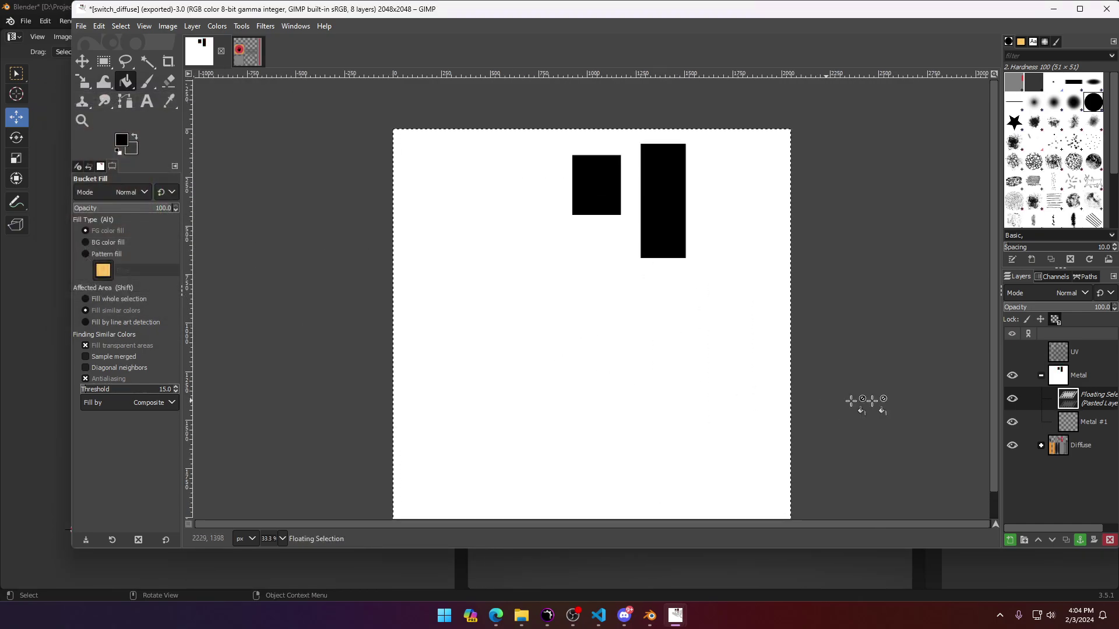
{"action": "left_click", "coordinate": [1081, 541]}
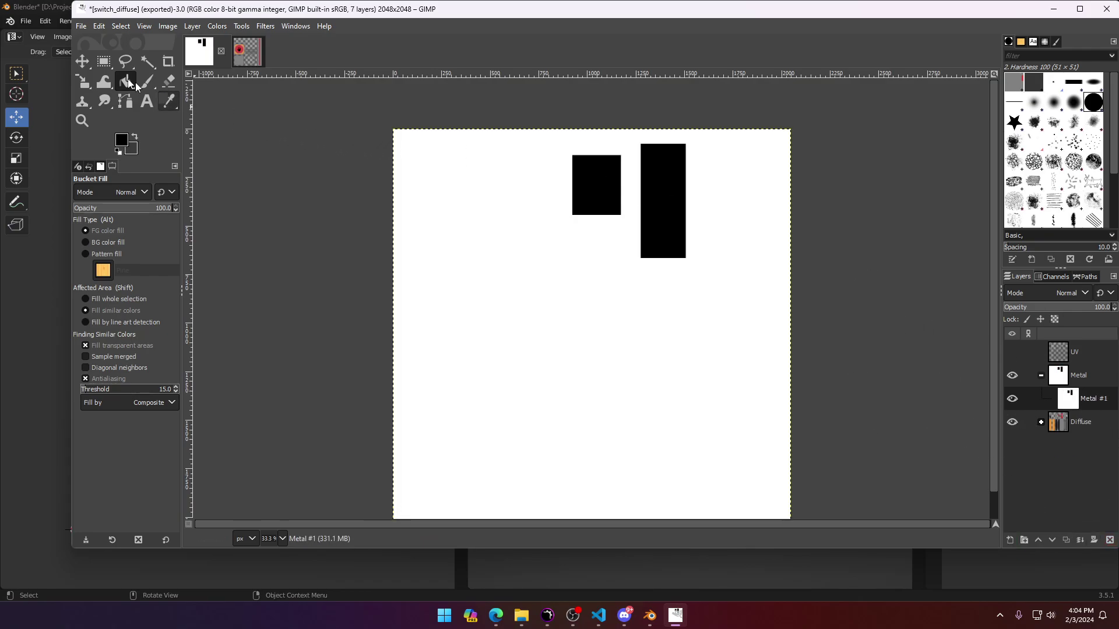
{"action": "left_click", "coordinate": [80, 27]}
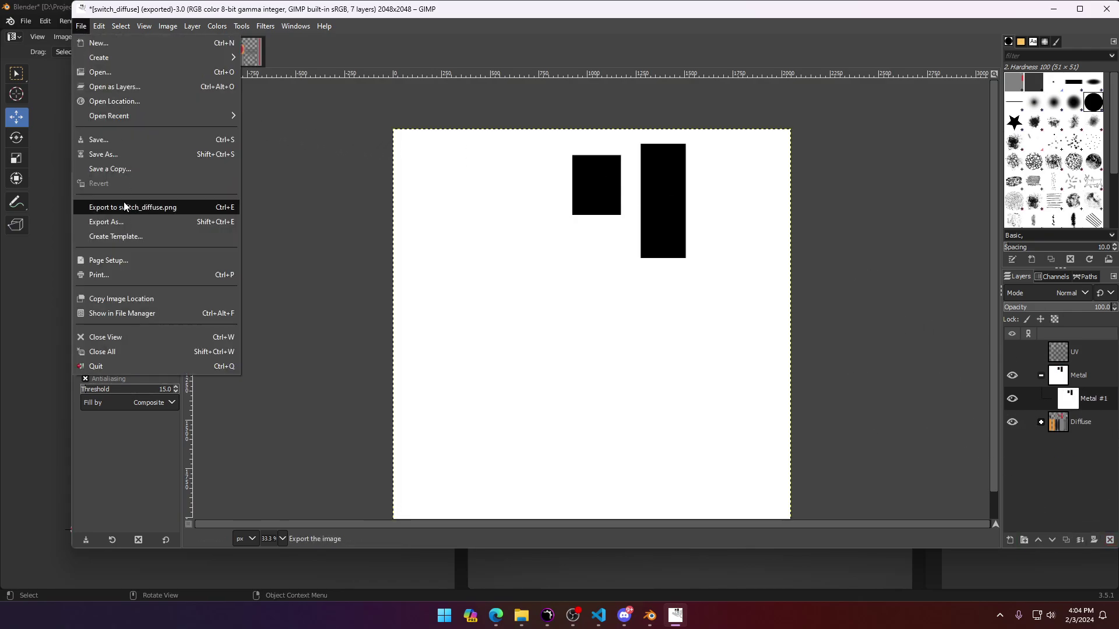
{"action": "left_click", "coordinate": [112, 152]}
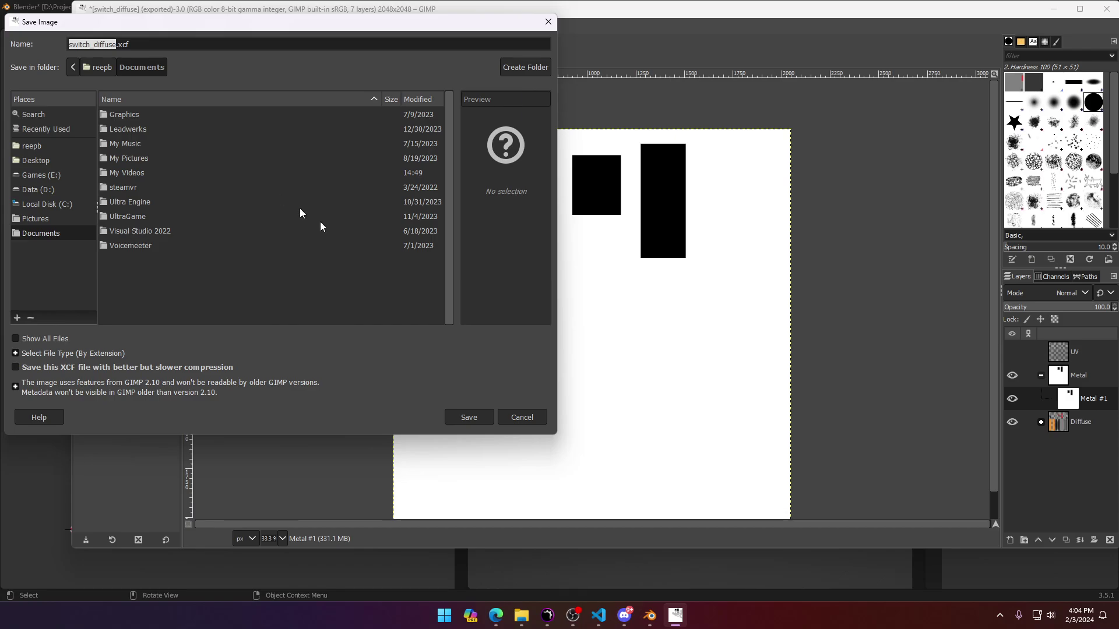
{"action": "left_click", "coordinate": [539, 415]}
Step: Export the image as switch_metal.png to the Textures folder, keeping automatic pixelformat and compression level 9
{"action": "left_click", "coordinate": [81, 27]}
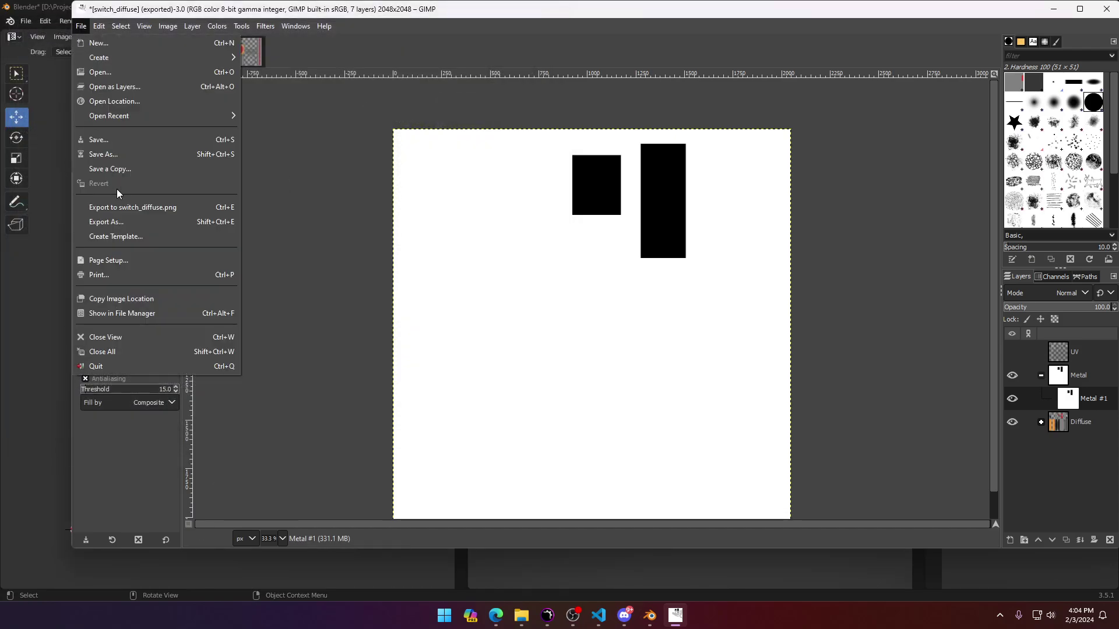
{"action": "left_click", "coordinate": [120, 224]}
{"action": "key", "text": "Right"}
{"action": "key", "text": "BackSpace"}
{"action": "key", "text": "BackSpace"}
{"action": "key", "text": "BackSpace"}
{"action": "key", "text": "BackSpace"}
{"action": "key", "text": "BackSpace"}
{"action": "key", "text": "BackSpace"}
{"action": "key", "text": "BackSpace"}
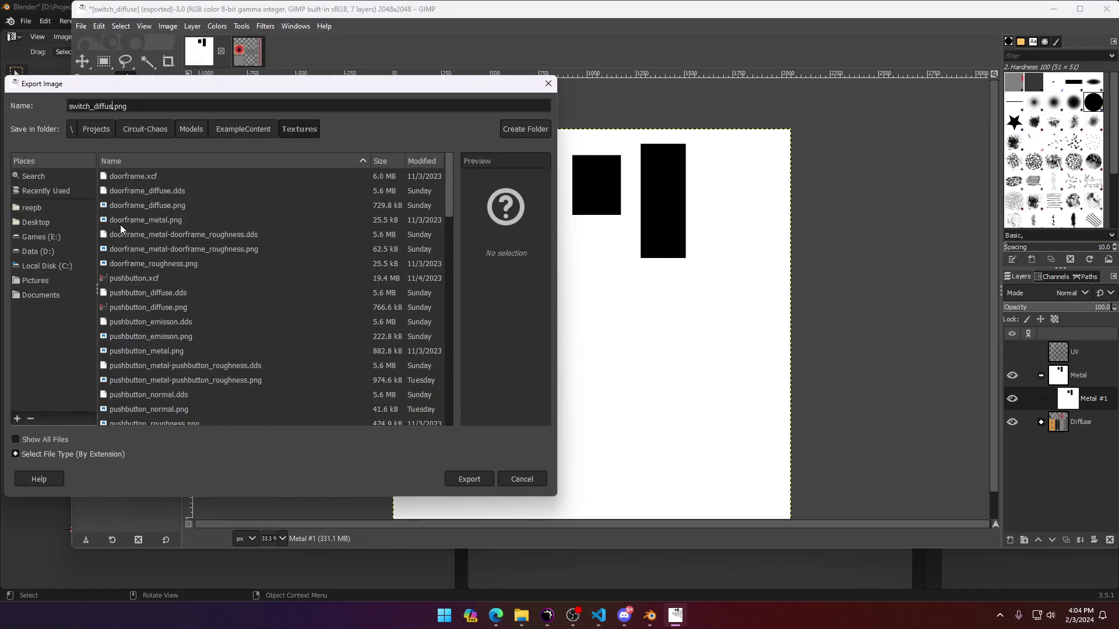
{"action": "type", "text": "metal"}
{"action": "key", "text": "Return"}
{"action": "left_click", "coordinate": [586, 460]}
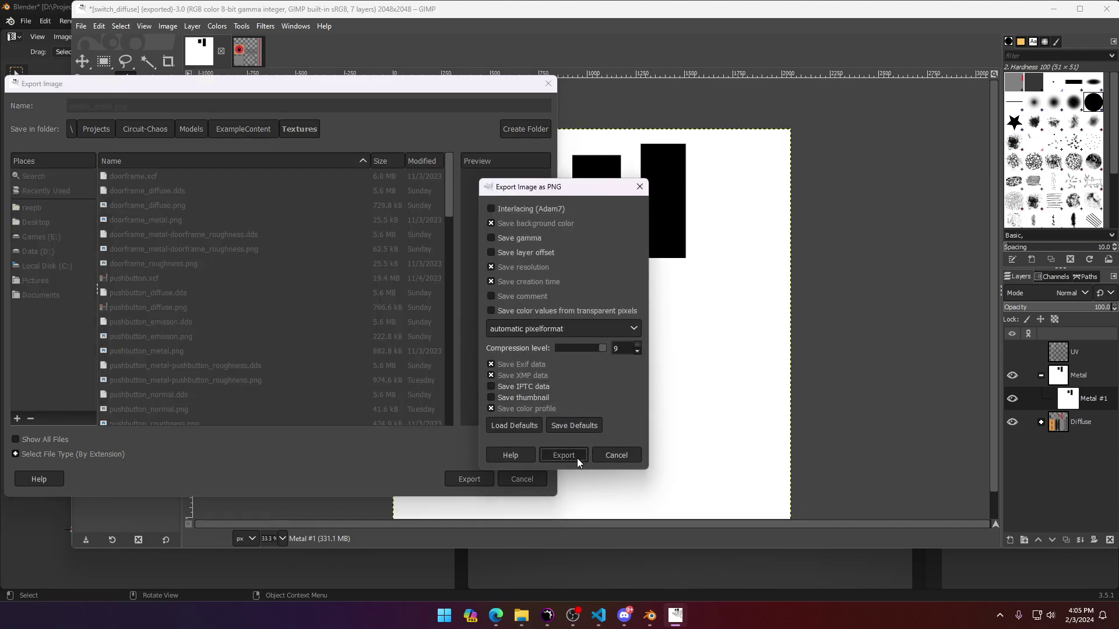
Step: Export the image again over switch_metal.png with the 8bpc GRAY pixel format, and return to Blender
{"action": "left_click", "coordinate": [79, 27]}
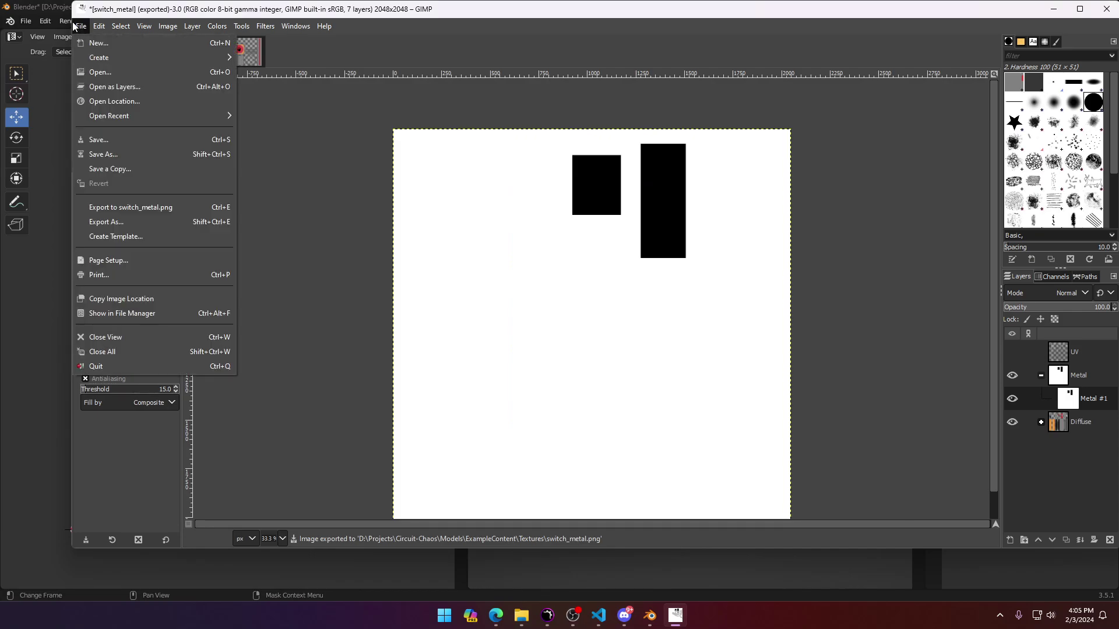
{"action": "left_click", "coordinate": [125, 223]}
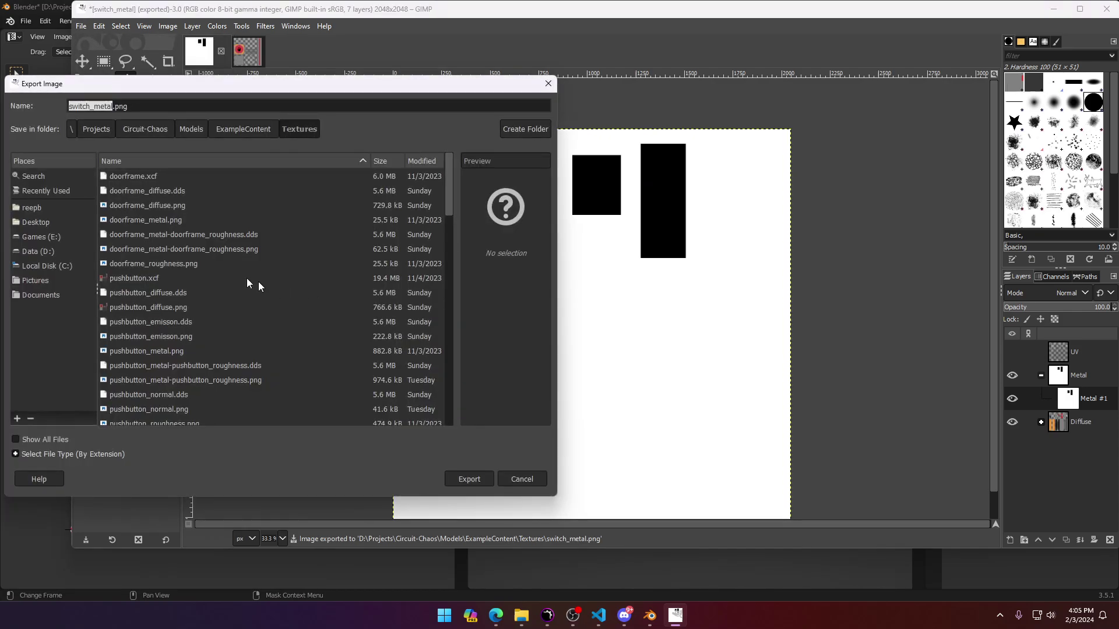
{"action": "left_click", "coordinate": [469, 479]}
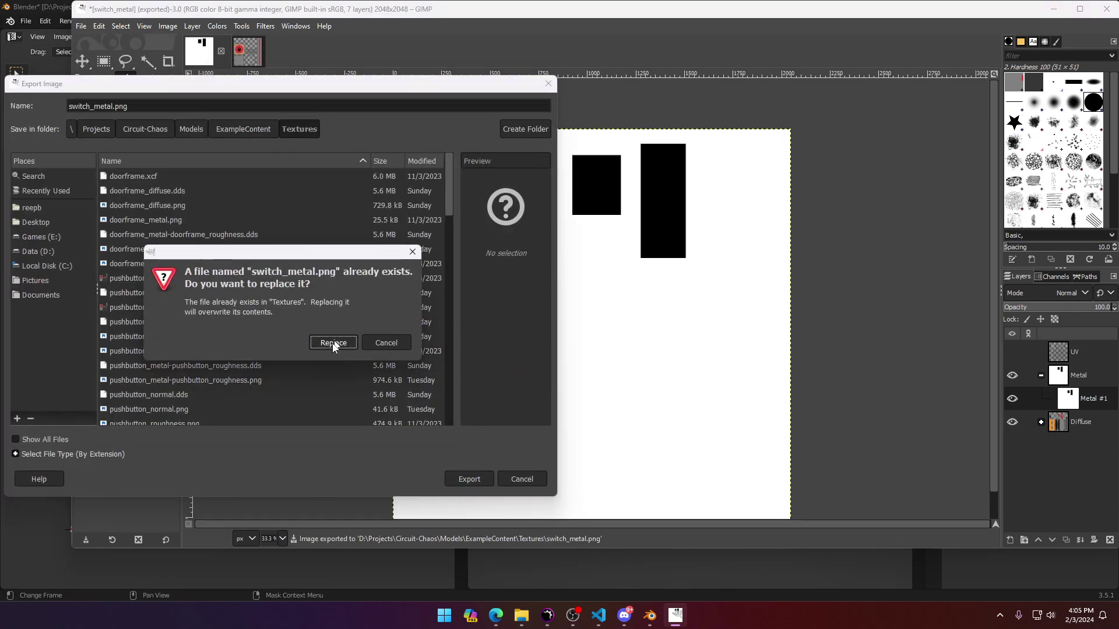
{"action": "left_click", "coordinate": [336, 346]}
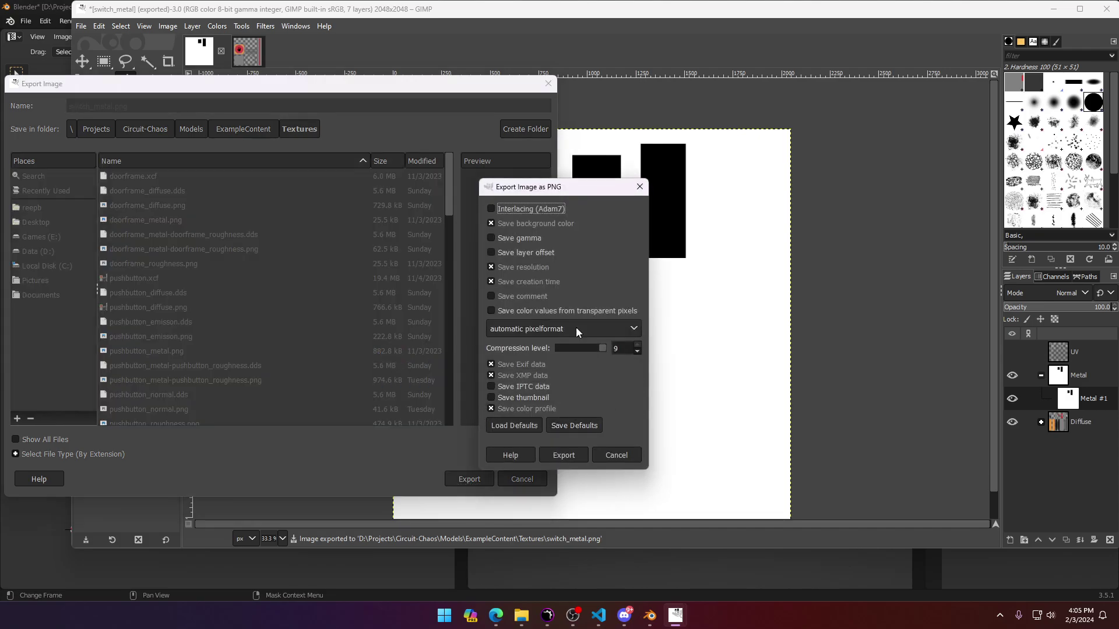
{"action": "left_click", "coordinate": [576, 330]}
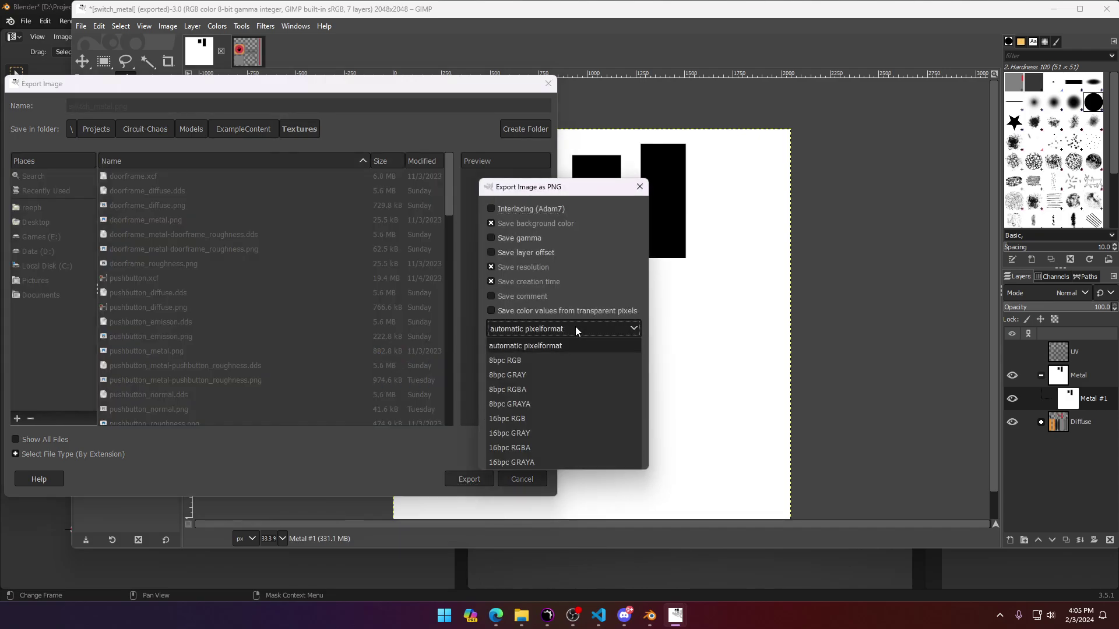
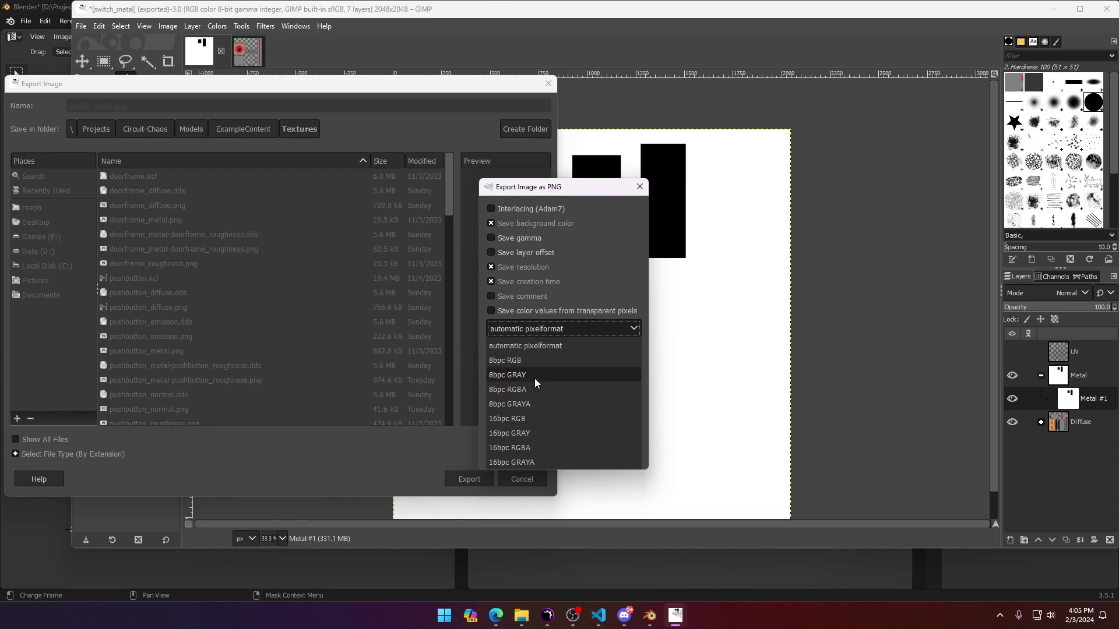
{"action": "left_click", "coordinate": [533, 377]}
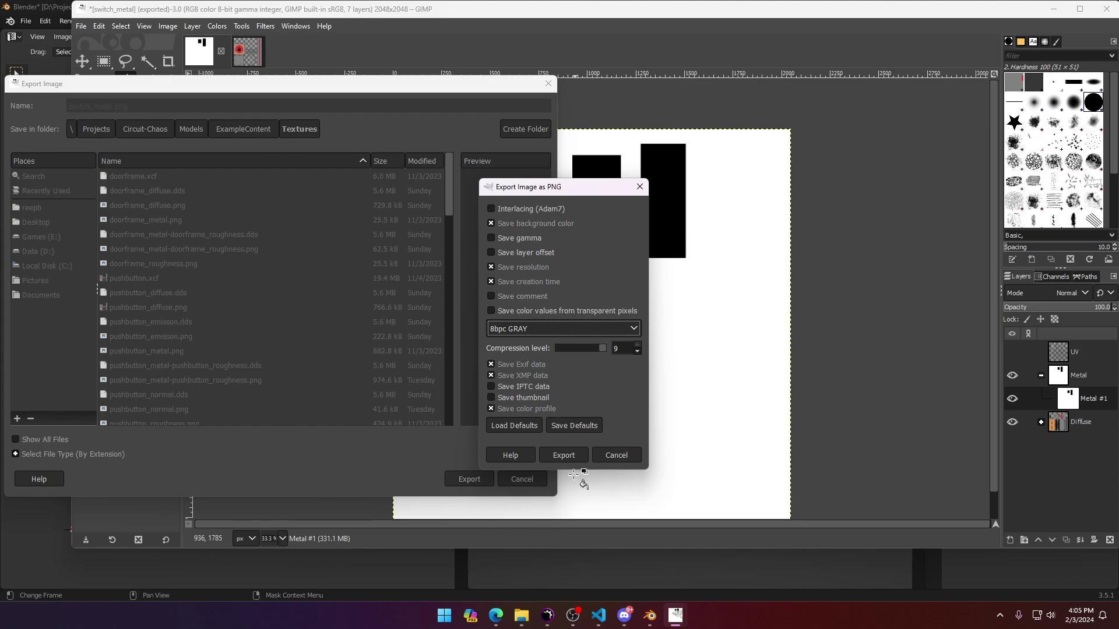
{"action": "left_click", "coordinate": [555, 450]}
{"action": "key", "text": "alt+Tab"}
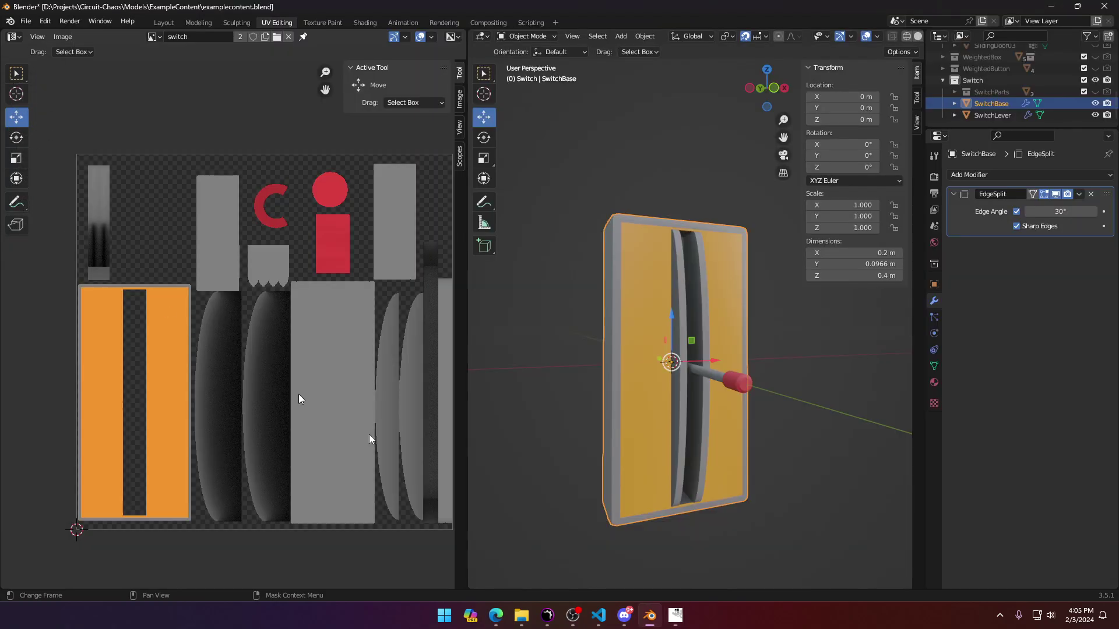
Step: Open the Shading workspace and add an Image Texture node below the Switch material's existing texture node
{"action": "left_click", "coordinate": [314, 22]}
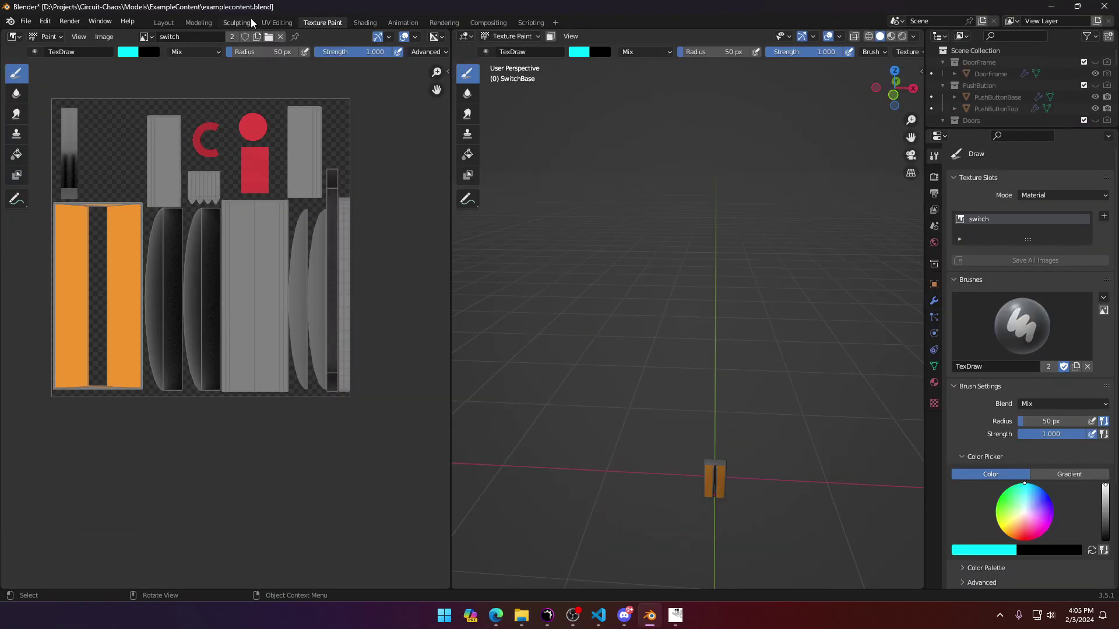
{"action": "left_click", "coordinate": [365, 23]}
{"action": "mouse_move", "coordinate": [550, 232]}
{"action": "middle_mouse_down"}
{"action": "mouse_move", "coordinate": [614, 212]}
{"action": "mouse_move", "coordinate": [583, 111]}
{"action": "middle_mouse_up"}
{"action": "key", "text": "Home"}
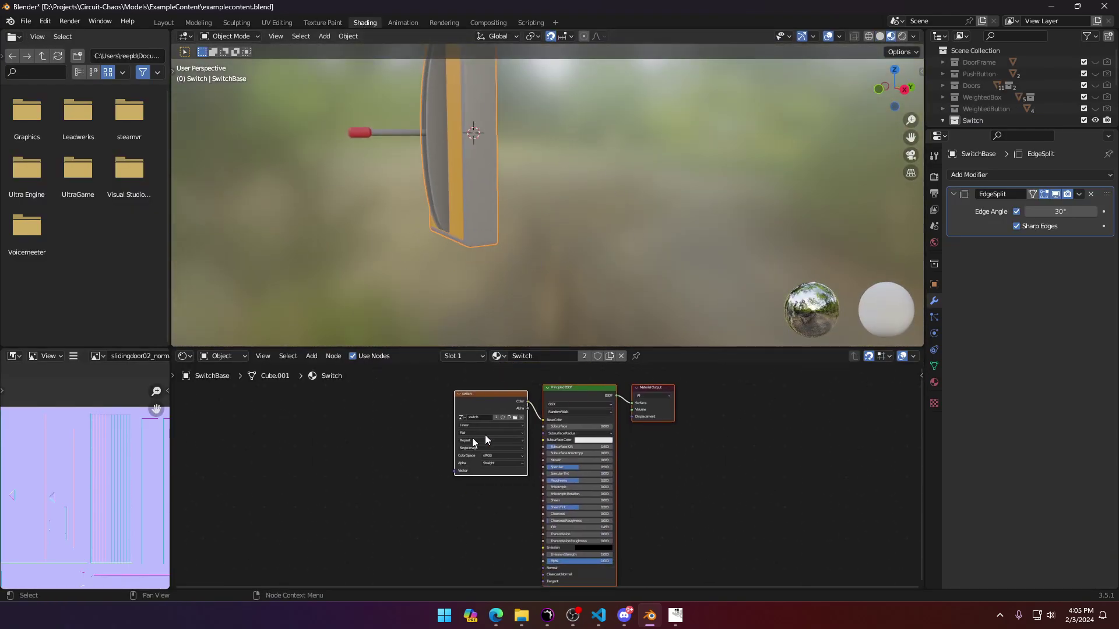
{"action": "left_click", "coordinate": [311, 356]}
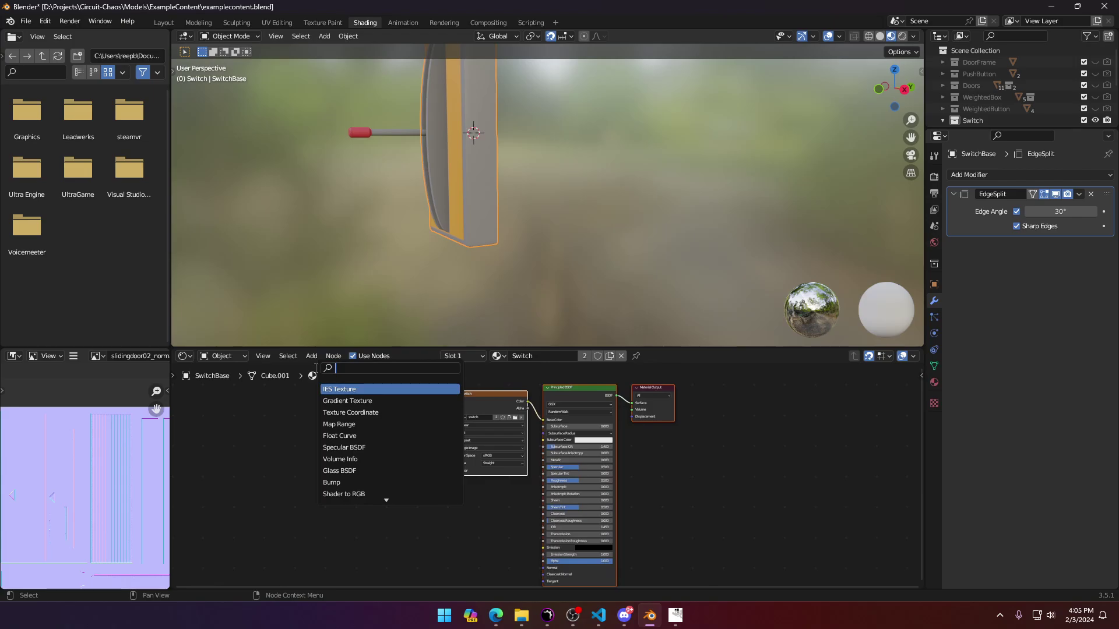
{"action": "type", "text": "im"}
{"action": "key", "text": "Return"}
{"action": "left_click", "coordinate": [405, 481]}
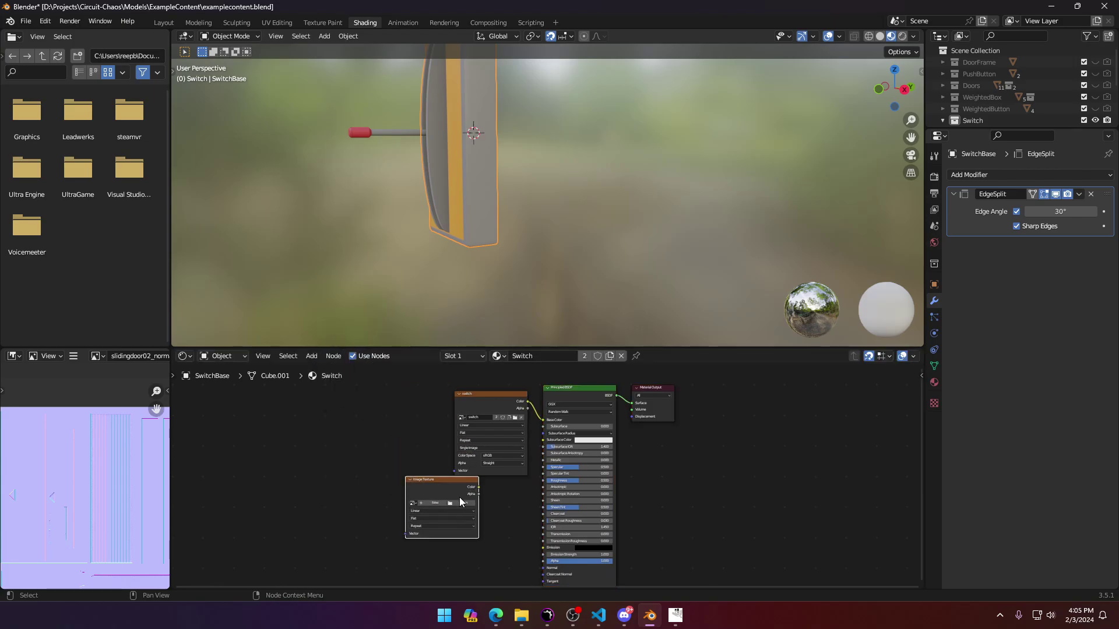
Step: Load switch_metal.png from the Textures folder into the new Image Texture node
{"action": "left_click", "coordinate": [461, 502]}
{"action": "left_click", "coordinate": [414, 182]}
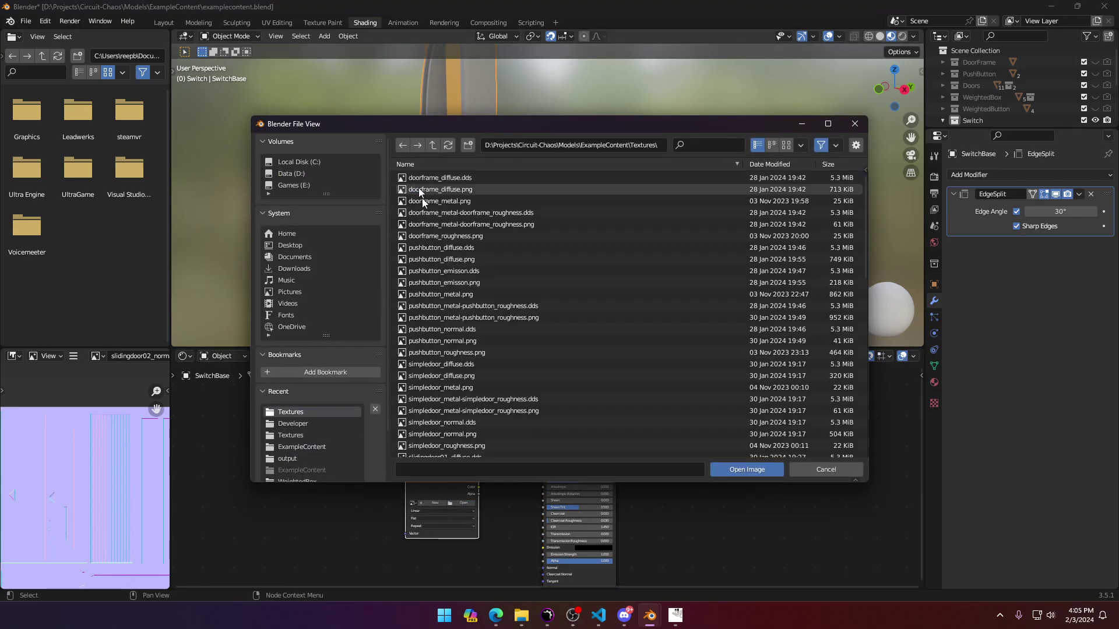
{"action": "scroll", "coordinate": [419, 188], "scroll_direction": "down", "scroll_amount": 12}
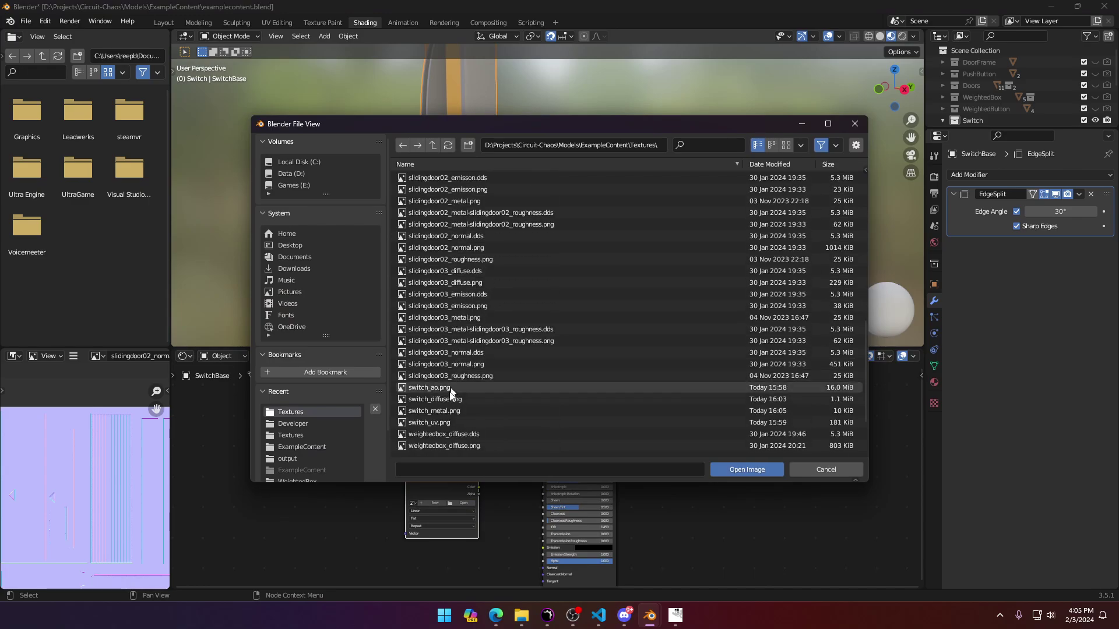
{"action": "double_click", "coordinate": [443, 410]}
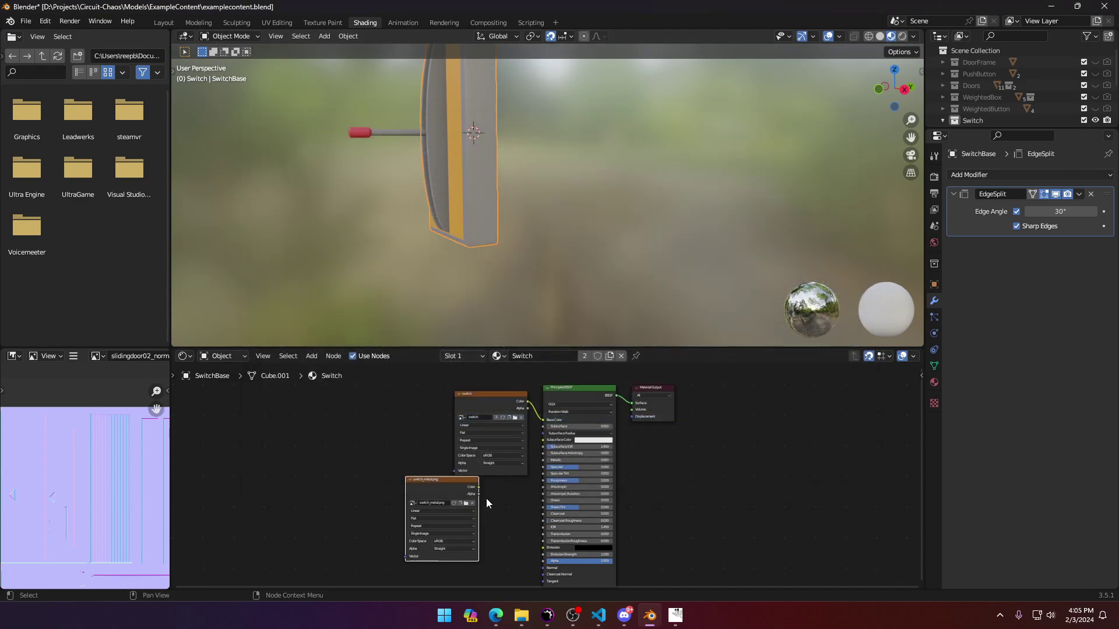
Step: Set the switch_metal.png node's colour space to Non-Color and connect its Color output to the Metallic input
{"action": "left_click", "coordinate": [448, 543]}
{"action": "left_click", "coordinate": [445, 542]}
{"action": "scroll", "coordinate": [466, 497], "scroll_direction": "up", "scroll_amount": 4}
{"action": "mouse_move", "coordinate": [565, 451]}
{"action": "middle_mouse_down", "text": "shift"}
{"action": "mouse_move", "coordinate": [587, 507]}
{"action": "mouse_move", "coordinate": [556, 501]}
{"action": "mouse_move", "coordinate": [556, 447]}
{"action": "middle_mouse_up", "text": "shift"}
{"action": "scroll", "coordinate": [582, 502], "scroll_direction": "down", "scroll_amount": 1}
{"action": "mouse_move", "coordinate": [501, 463]}
{"action": "left_mouse_down"}
{"action": "mouse_move", "coordinate": [626, 431]}
{"action": "mouse_move", "coordinate": [643, 404]}
{"action": "left_mouse_up"}
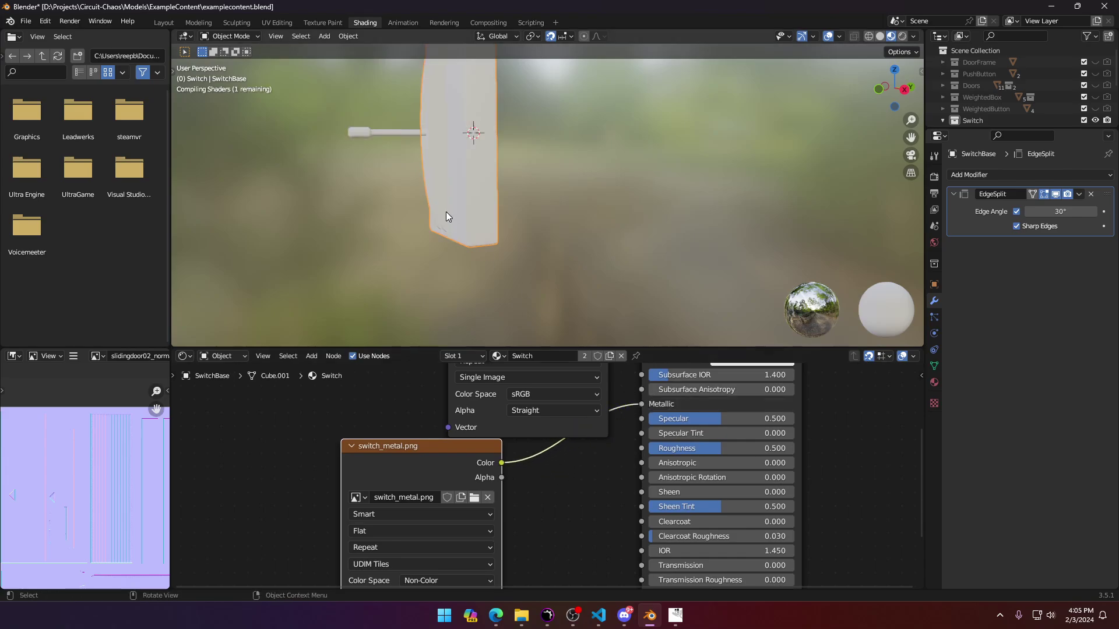
{"action": "middle_click_drag", "start_coordinate": [432, 168], "coordinate": [499, 291], "text": "shift"}
{"action": "scroll", "coordinate": [548, 228], "scroll_direction": "up", "scroll_amount": 3}
{"action": "middle_click_drag", "start_coordinate": [544, 224], "coordinate": [674, 198]}
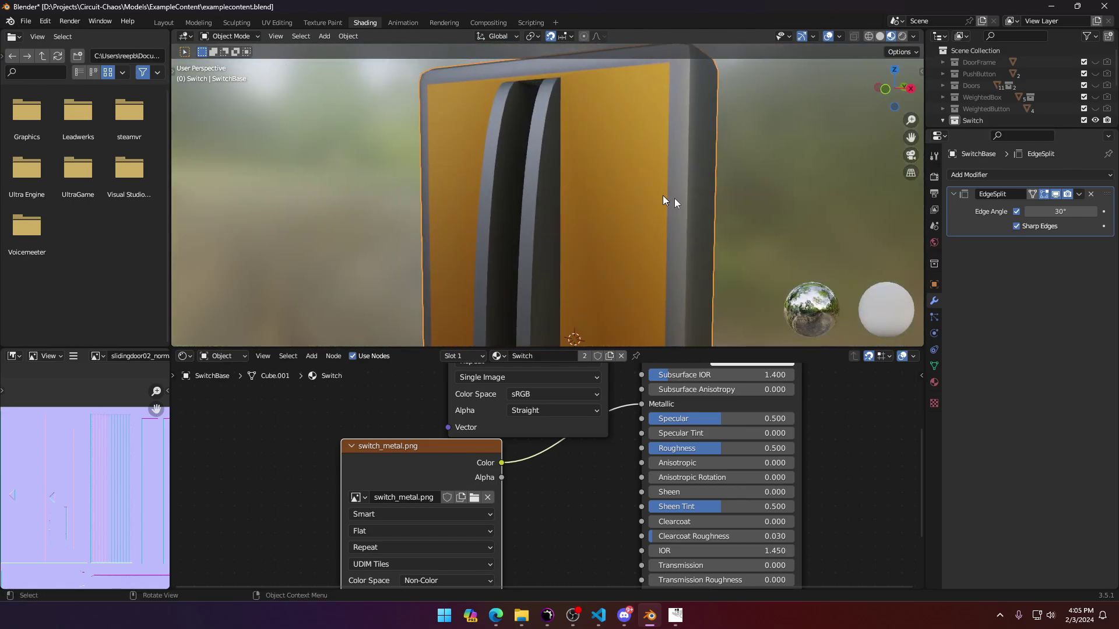
Step: Switch to GIMP and copy the ColorB layer from the Diffuse group
{"action": "key", "text": "alt+Tab"}
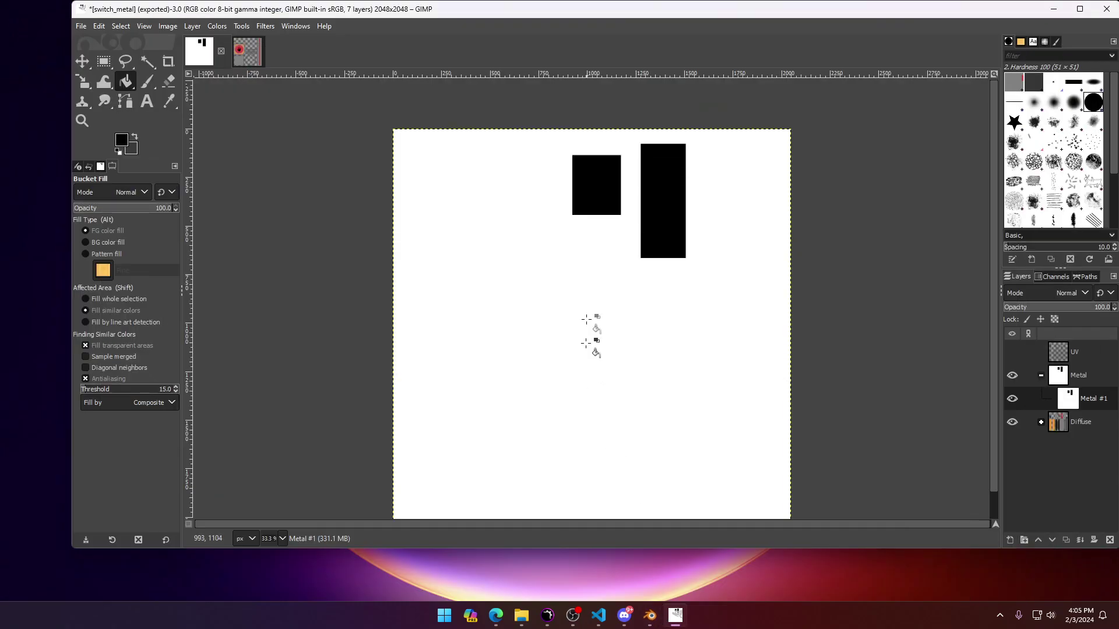
{"action": "left_click", "coordinate": [1041, 424]}
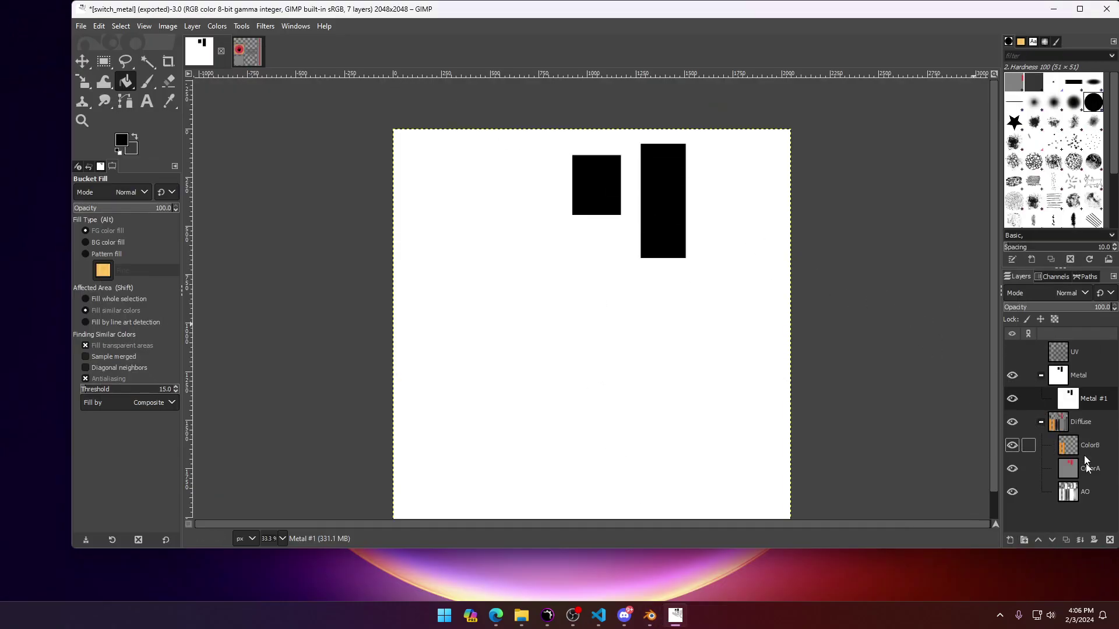
{"action": "left_click", "coordinate": [1066, 445]}
{"action": "key", "text": "ctrl+c"}
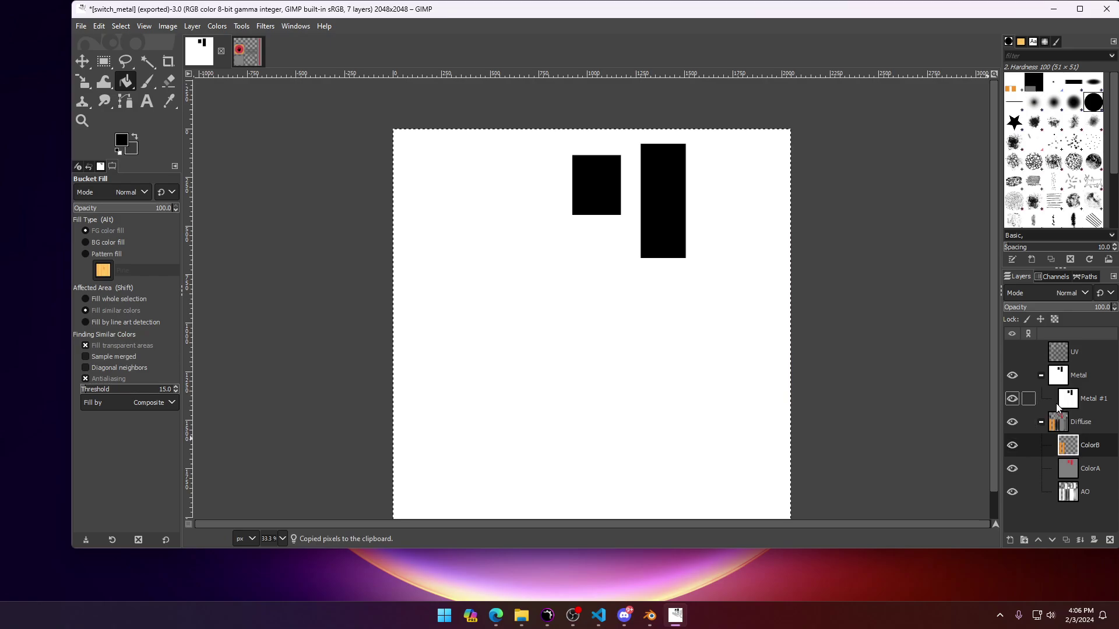
Step: Create a transparent layer named MetalB in the Metal group and anchor the pasted ColorB copy to it
{"action": "left_click", "coordinate": [1058, 376]}
{"action": "left_click", "coordinate": [1012, 539]}
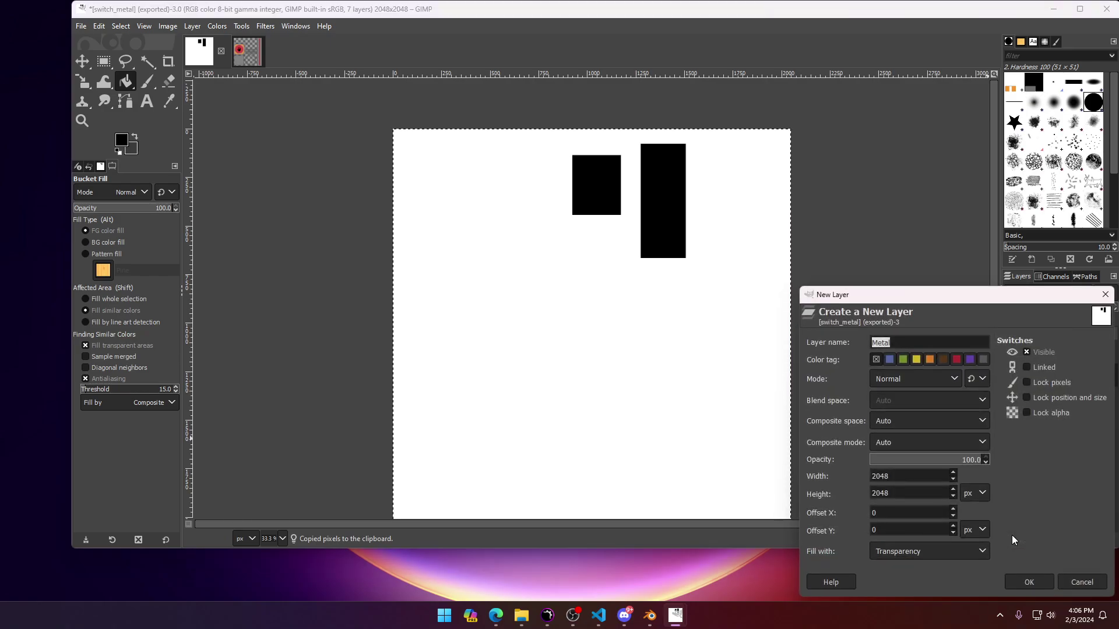
{"action": "type", "text": "MetrlB"}
{"action": "key", "text": "Return"}
{"action": "key", "text": "ctrl+v"}
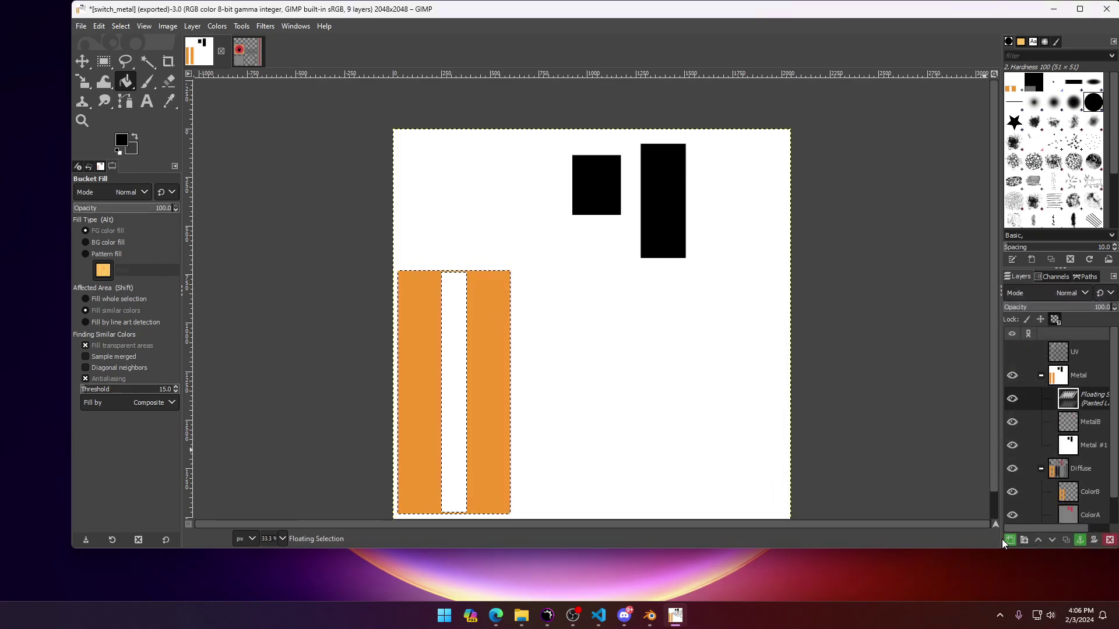
{"action": "left_click", "coordinate": [1080, 540]}
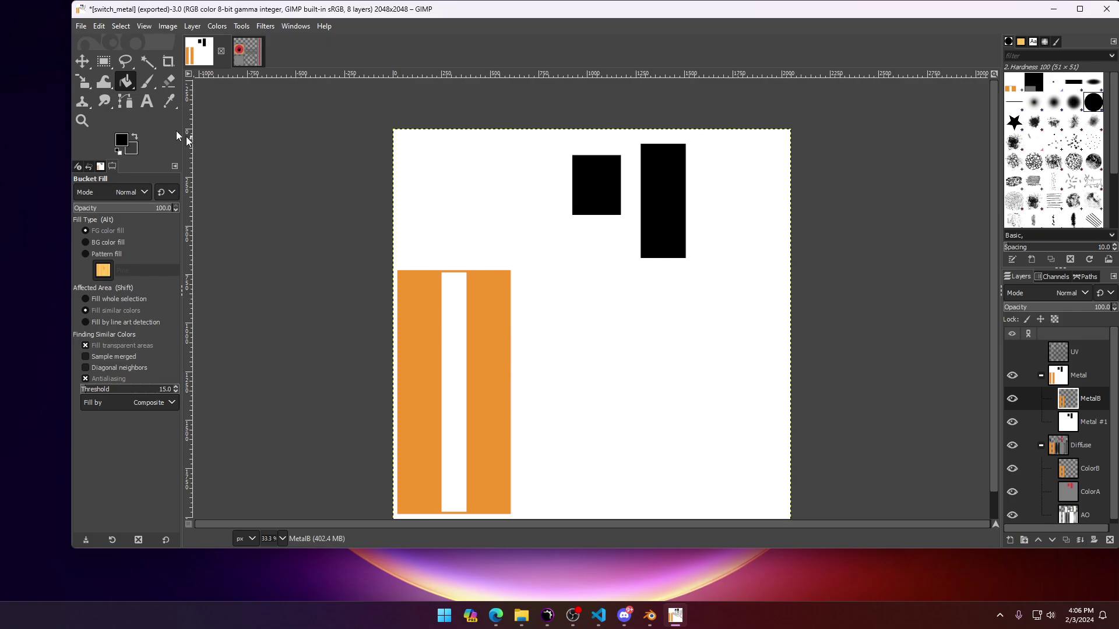
Step: Bucket-fill the orange panel area of the MetalB layer with black (000000)
{"action": "left_click", "coordinate": [121, 141]}
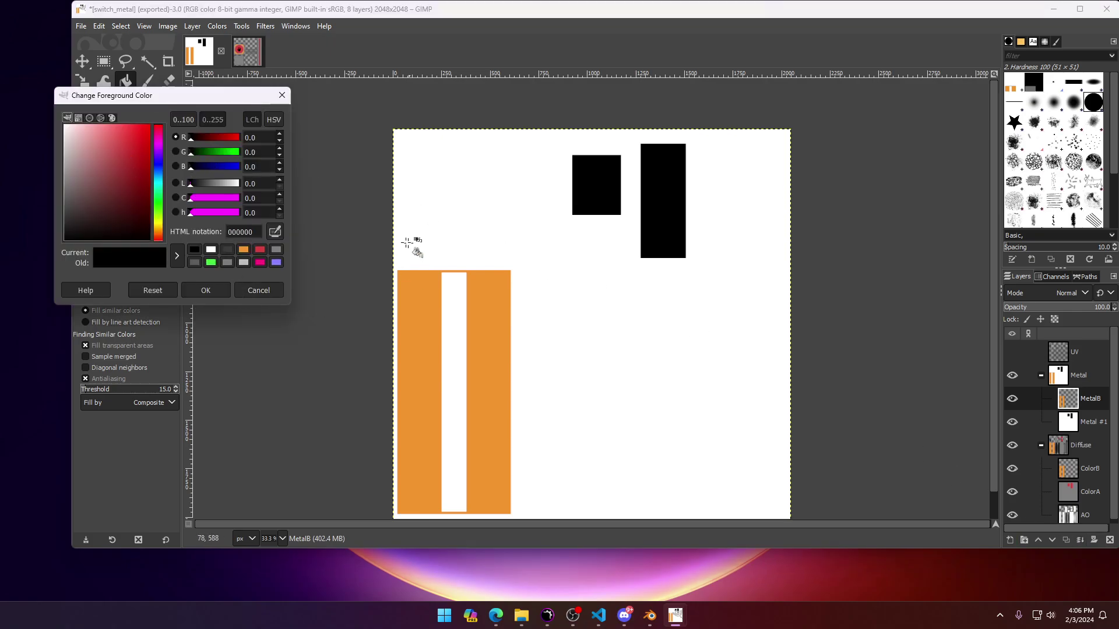
{"action": "left_click", "coordinate": [204, 290]}
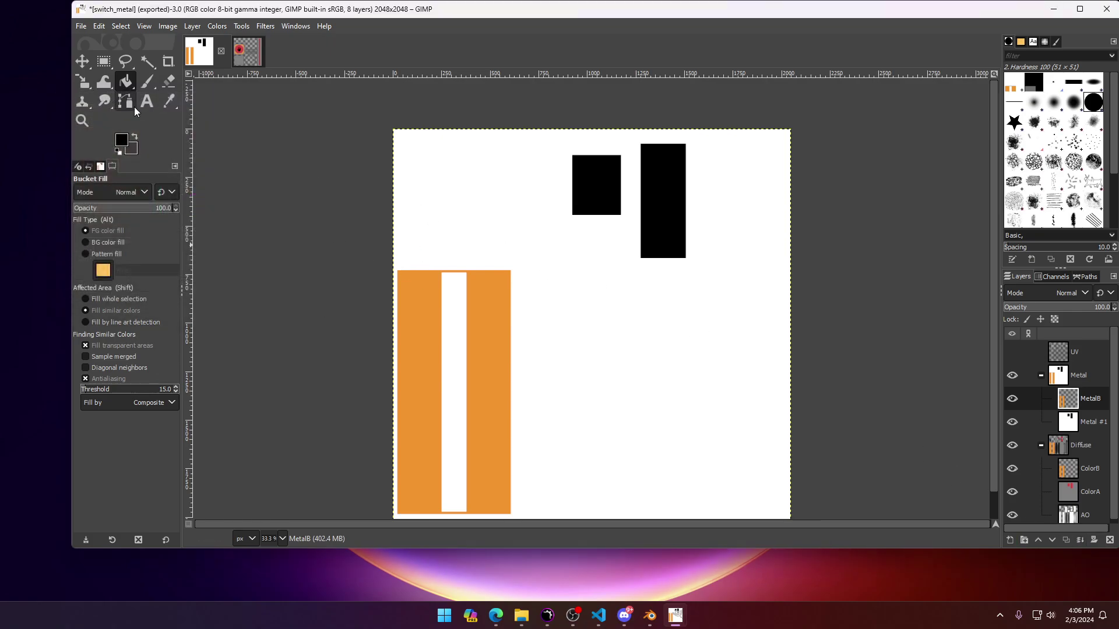
{"action": "left_click", "coordinate": [411, 300]}
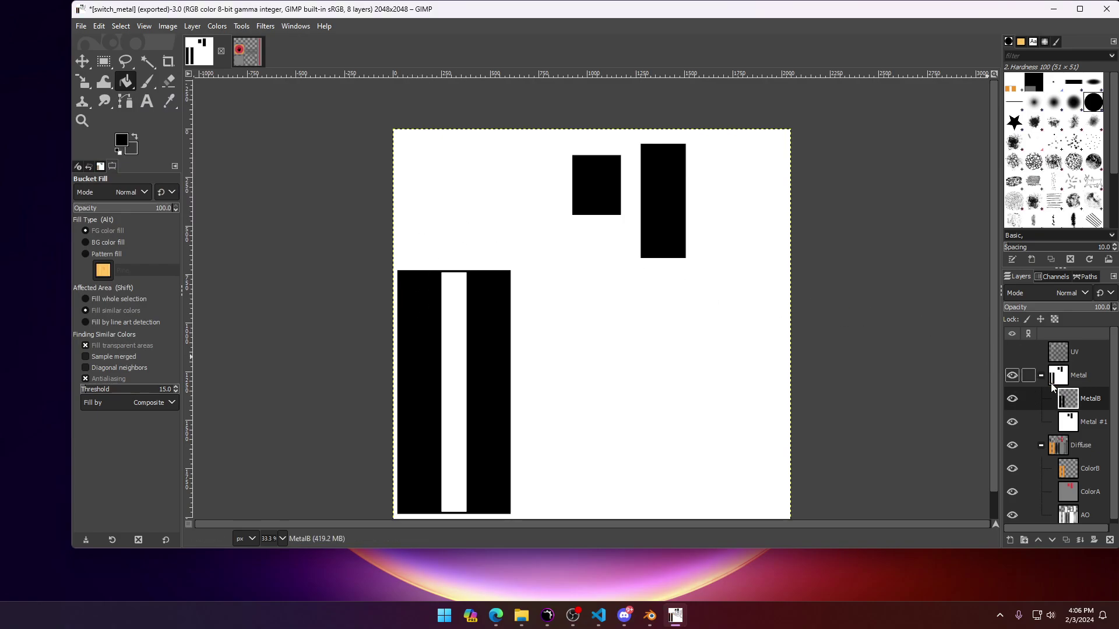
Step: Rename the layer Metal #1 to MetalA and re-export the image to switch_metal.png
{"action": "double_click", "coordinate": [1101, 422]}
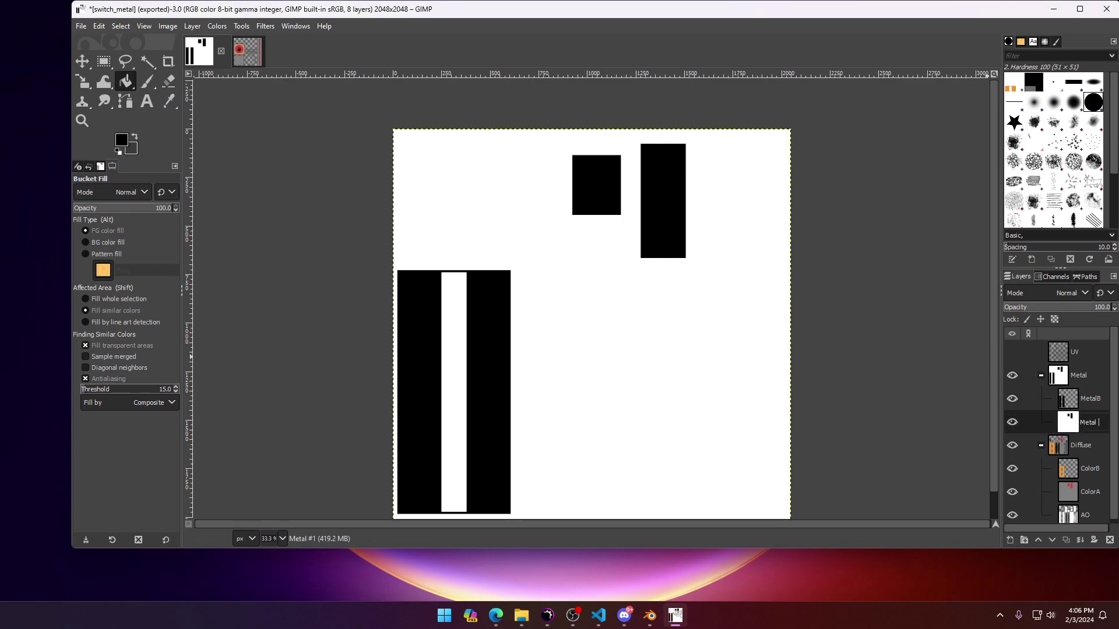
{"action": "key", "text": "Return"}
{"action": "left_click", "coordinate": [83, 25]}
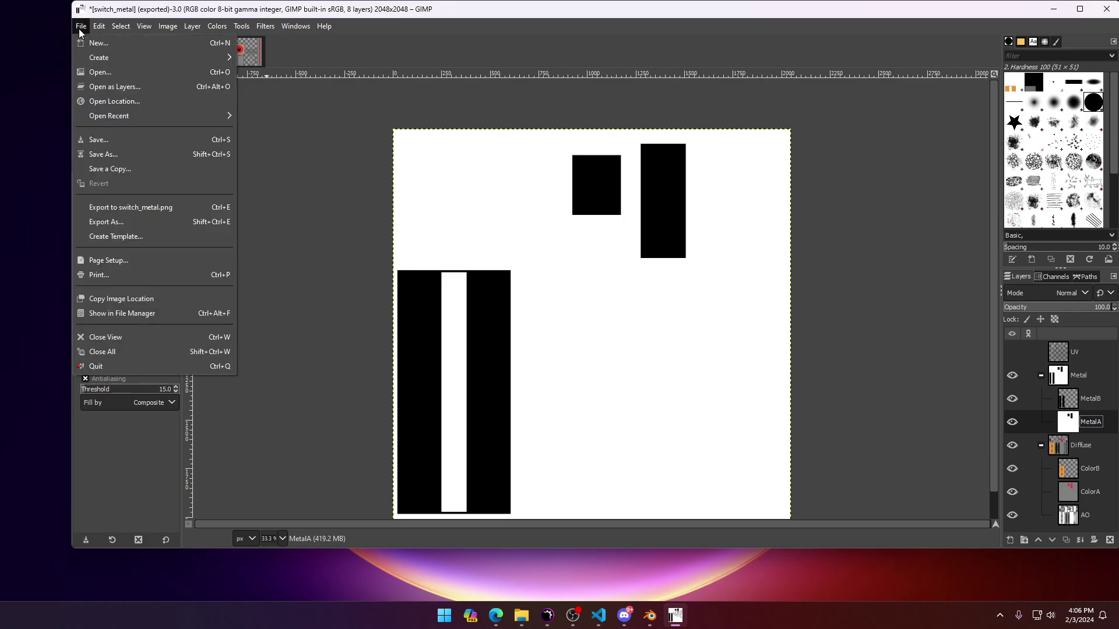
{"action": "left_click", "coordinate": [120, 207]}
Step: Switch to Blender, reload the updated switch_metal.png into its texture node, and inspect the switch's panels and edges
{"action": "left_click", "coordinate": [645, 624]}
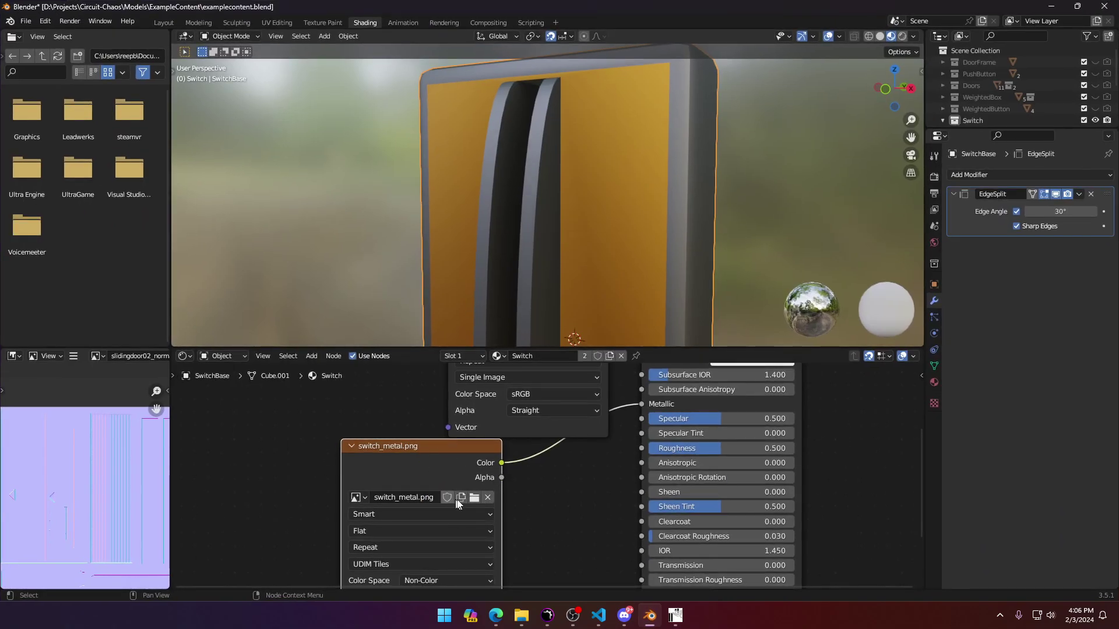
{"action": "left_click", "coordinate": [474, 497]}
{"action": "scroll", "coordinate": [462, 364], "scroll_direction": "down", "scroll_amount": 2}
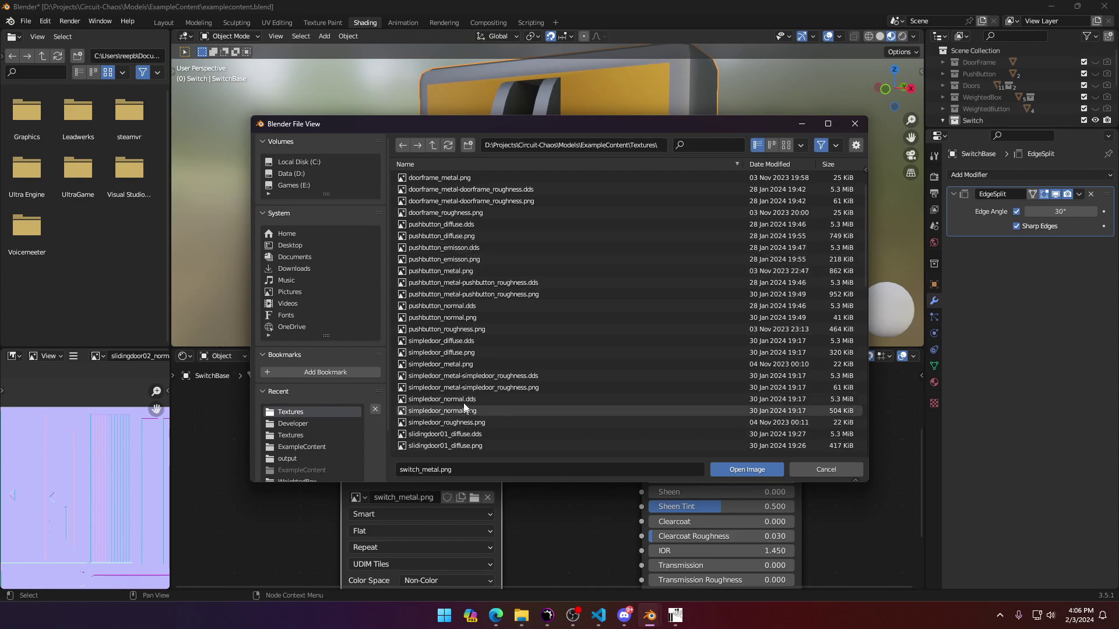
{"action": "scroll", "coordinate": [455, 368], "scroll_direction": "down", "scroll_amount": 2}
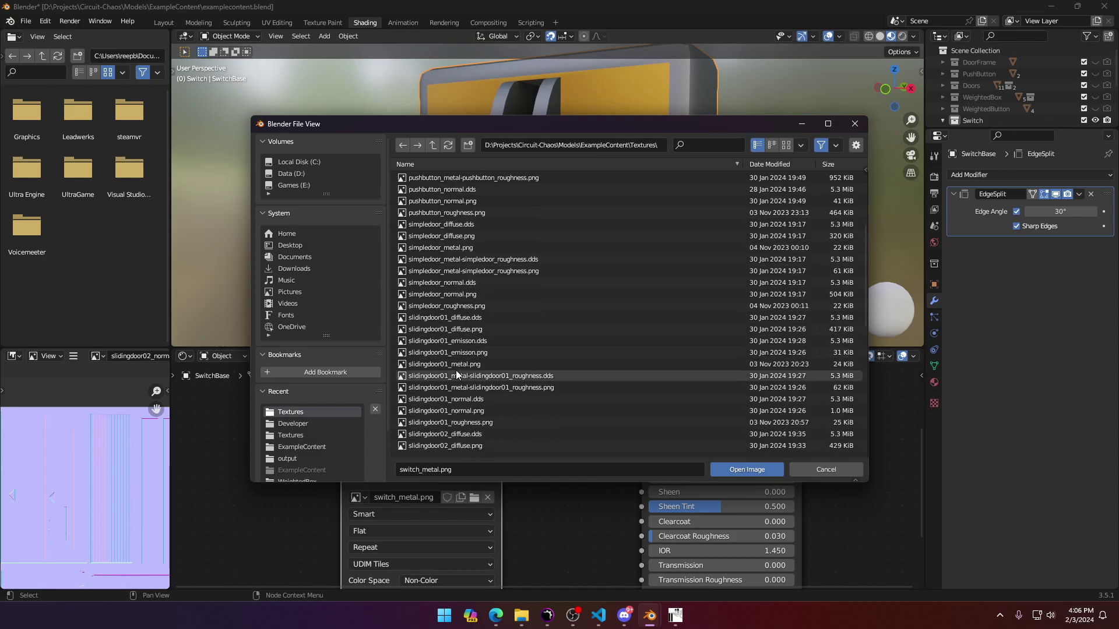
{"action": "scroll", "coordinate": [453, 364], "scroll_direction": "up", "scroll_amount": 2}
{"action": "scroll", "coordinate": [453, 363], "scroll_direction": "down", "scroll_amount": 15}
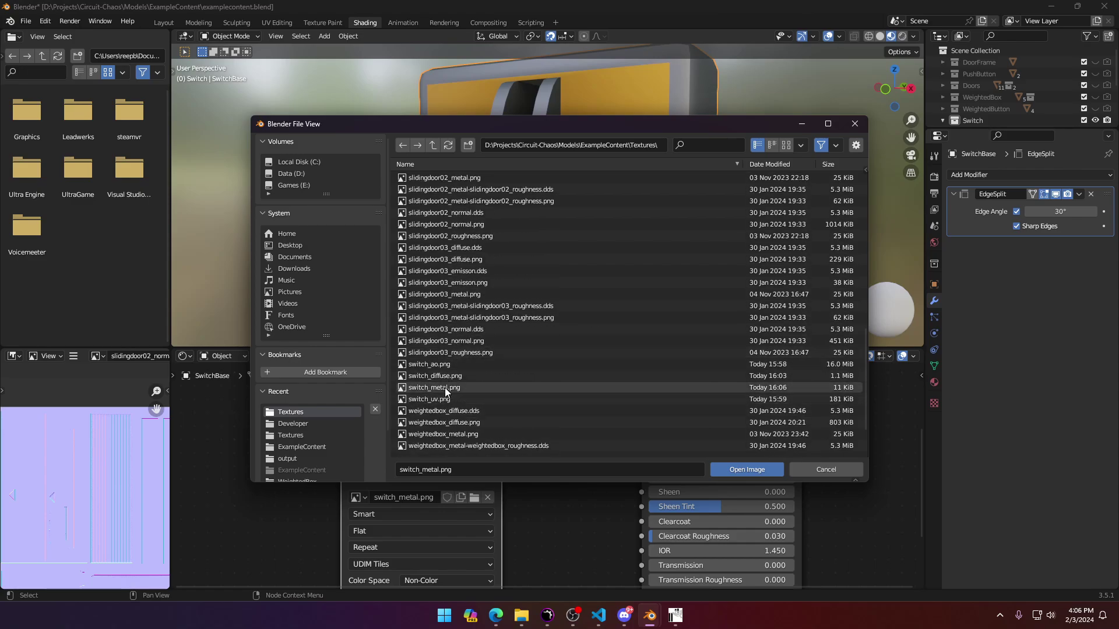
{"action": "double_click", "coordinate": [446, 386]}
{"action": "middle_click_drag", "start_coordinate": [457, 324], "coordinate": [404, 286]}
{"action": "middle_click_drag", "start_coordinate": [502, 249], "coordinate": [488, 254], "text": "shift"}
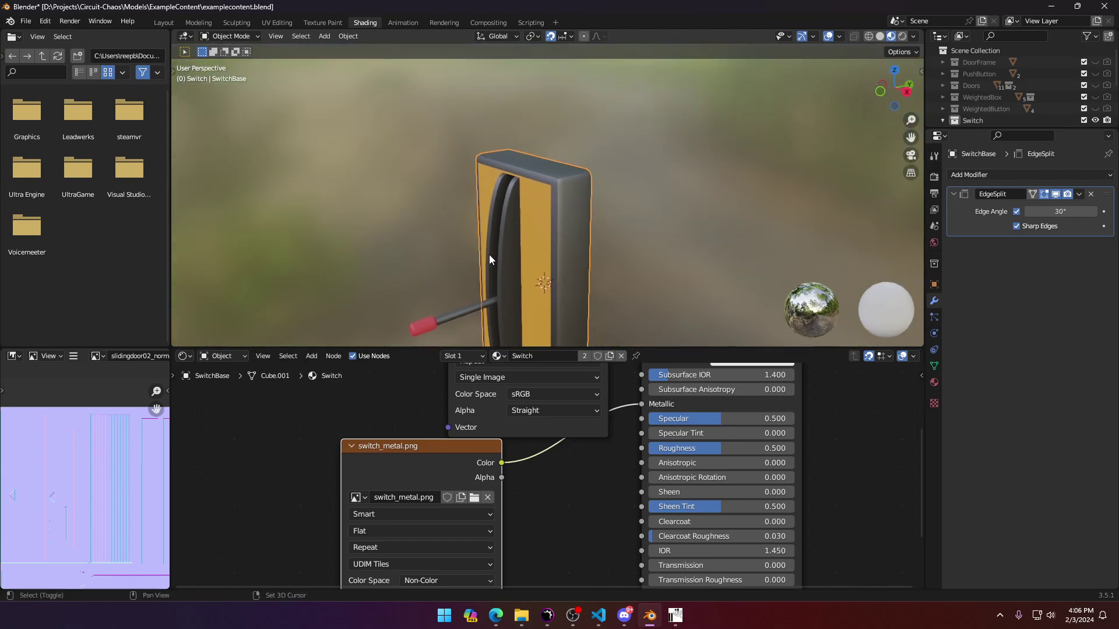
{"action": "scroll", "coordinate": [489, 254], "scroll_direction": "up", "scroll_amount": 6}
{"action": "left_click_drag", "start_coordinate": [617, 123], "coordinate": [607, 113]}
{"action": "middle_click_drag", "start_coordinate": [610, 119], "coordinate": [567, 251]}
Step: Return to GIMP and create a layer group named Roughness directly above the Metal group
{"action": "left_click", "coordinate": [675, 616]}
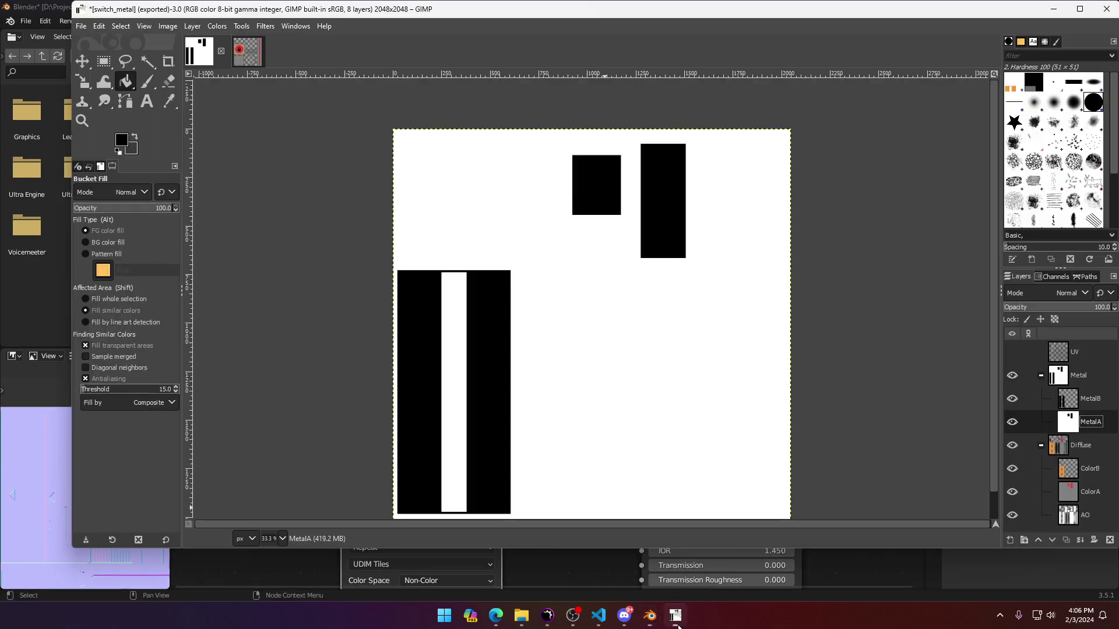
{"action": "left_click", "coordinate": [1041, 376]}
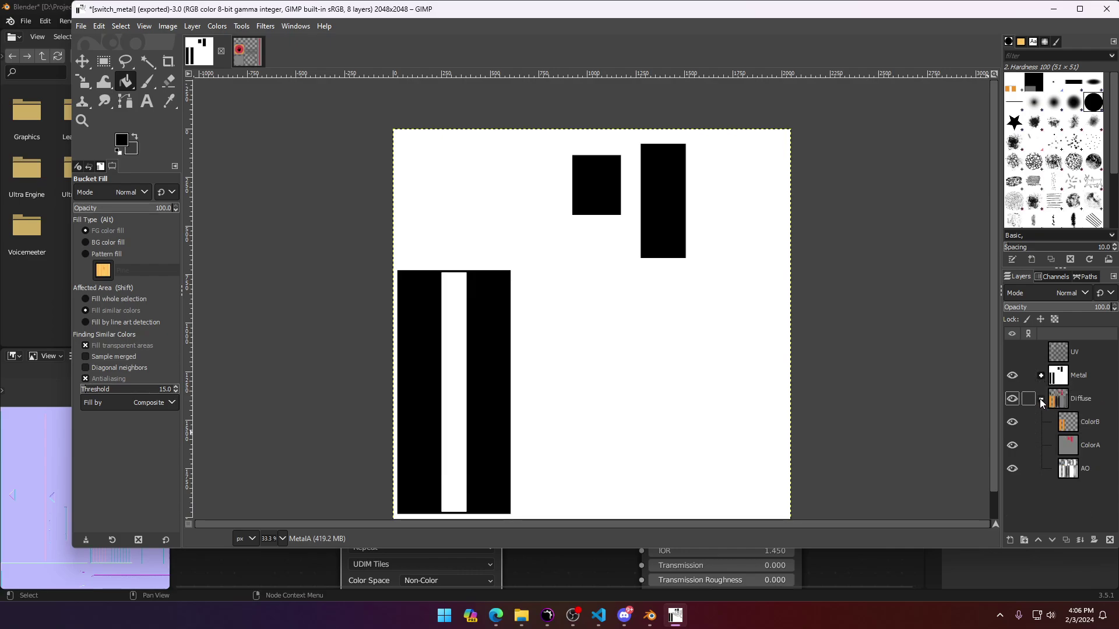
{"action": "left_click", "coordinate": [1041, 400]}
{"action": "left_click", "coordinate": [1024, 540]}
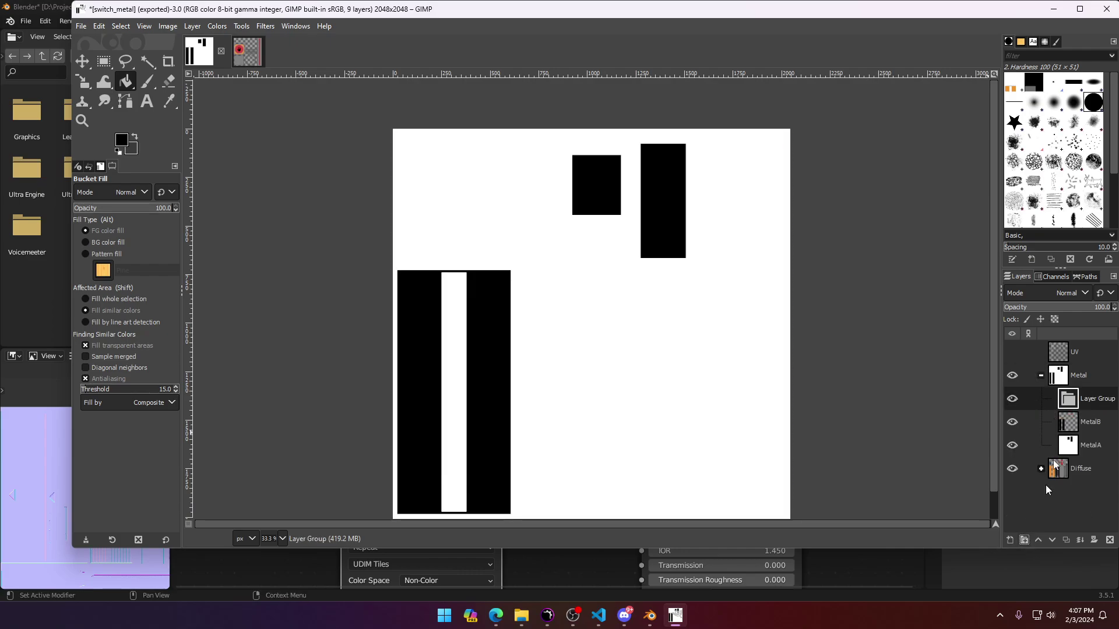
{"action": "double_click", "coordinate": [1085, 376]}
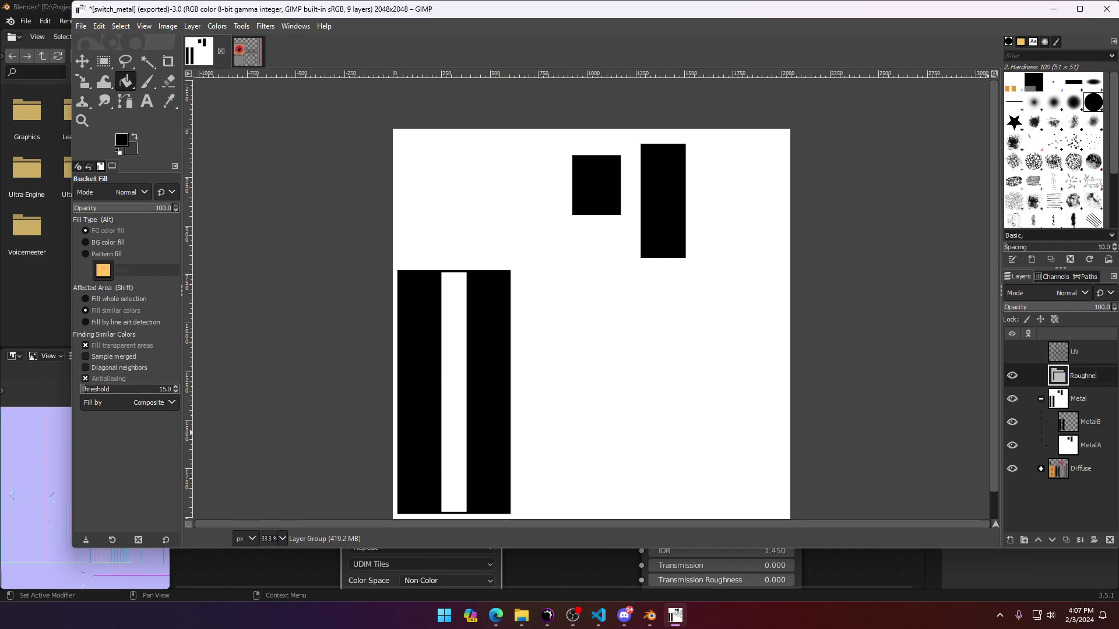
{"action": "type", "text": "Roughness"}
{"action": "key", "text": "Return"}
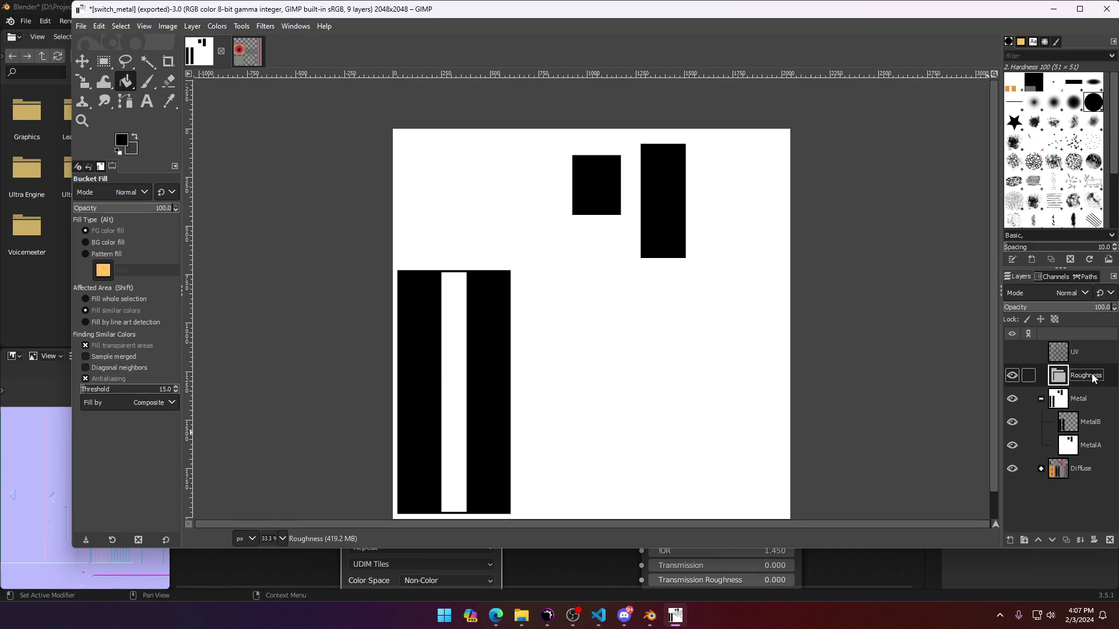
Step: In the pushbutton image, show the Roughness group and hide the Diffuse and Emisson groups
{"action": "left_click", "coordinate": [247, 59]}
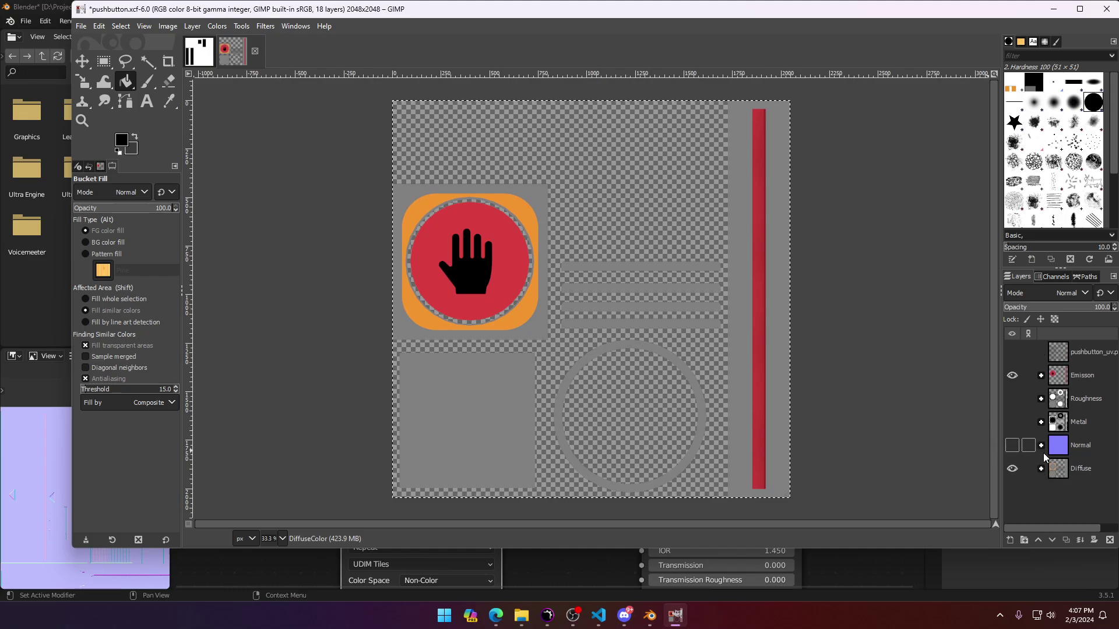
{"action": "left_click", "coordinate": [1013, 398]}
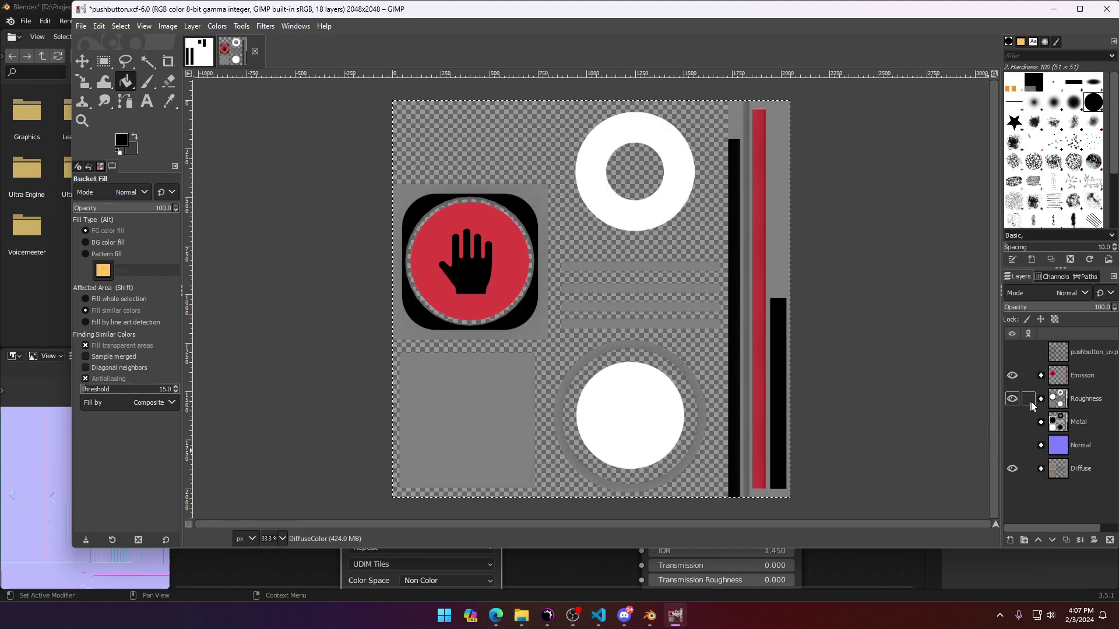
{"action": "left_click", "coordinate": [1013, 469]}
{"action": "left_click", "coordinate": [1010, 376]}
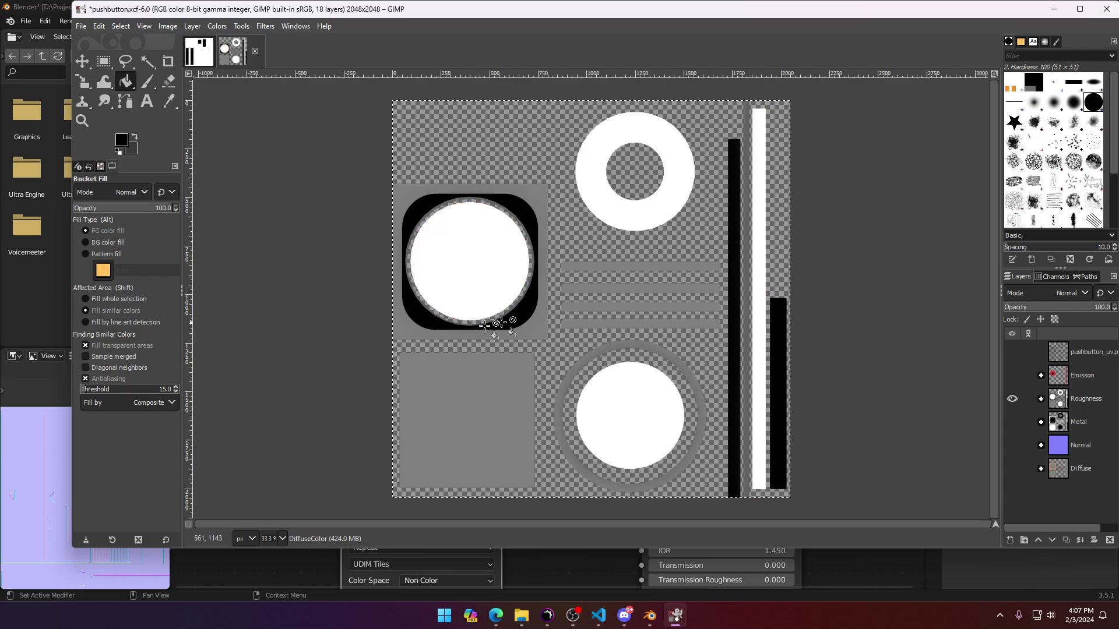
Step: Sample the roughness map's grey as the foreground colour and expand the Roughness group
{"action": "scroll", "coordinate": [481, 318], "scroll_direction": "up", "scroll_amount": 2, "text": "ctrl"}
{"action": "left_click", "coordinate": [169, 101]}
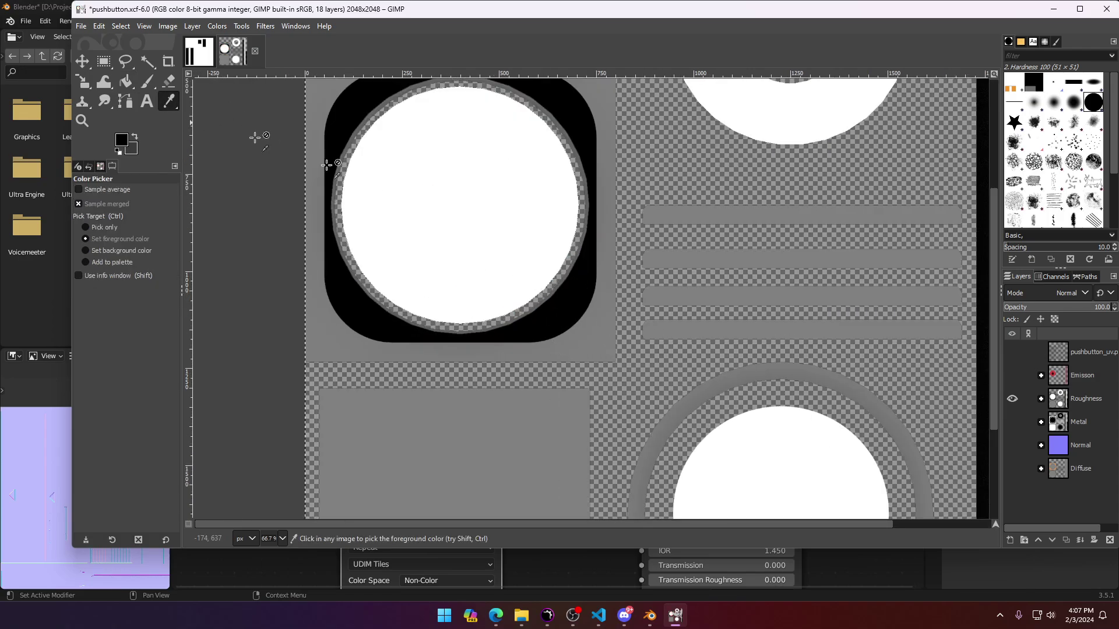
{"action": "left_click", "coordinate": [1041, 399]}
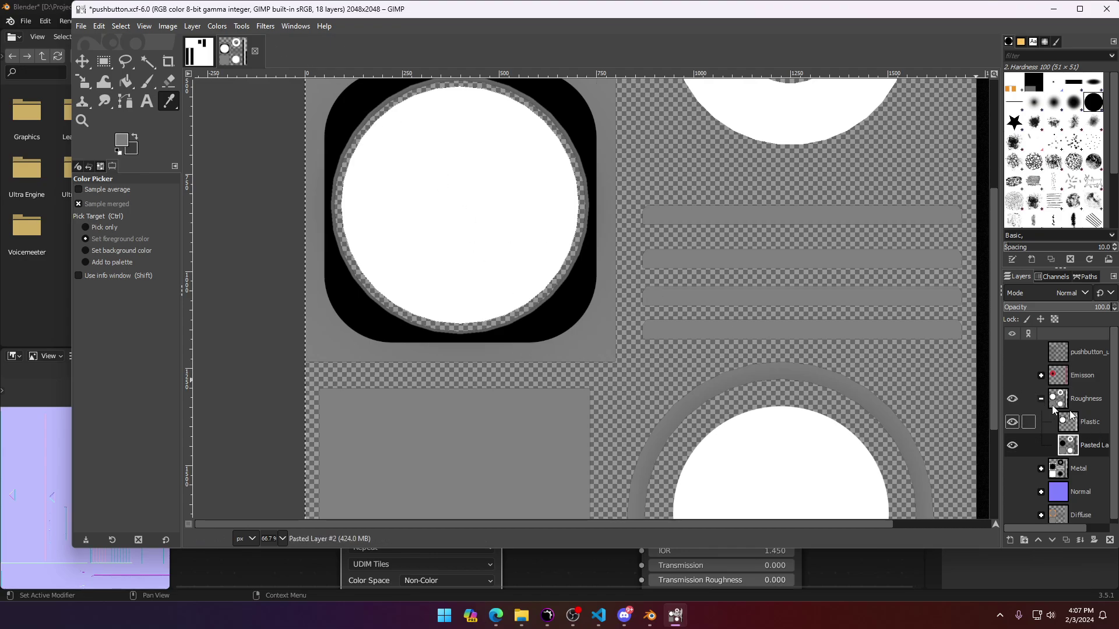
Step: Sample the grey of the pushbutton roughness map again and copy the MetalA layer's pixels in the switch image
{"action": "left_click_drag", "start_coordinate": [571, 324], "coordinate": [590, 333]}
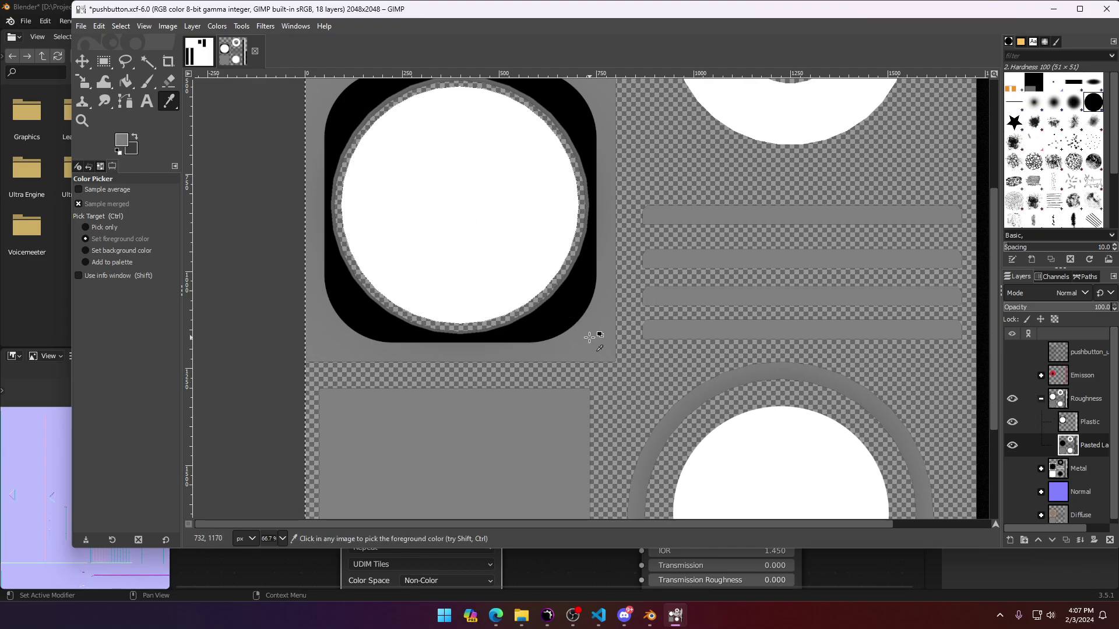
{"action": "left_click", "coordinate": [210, 55]}
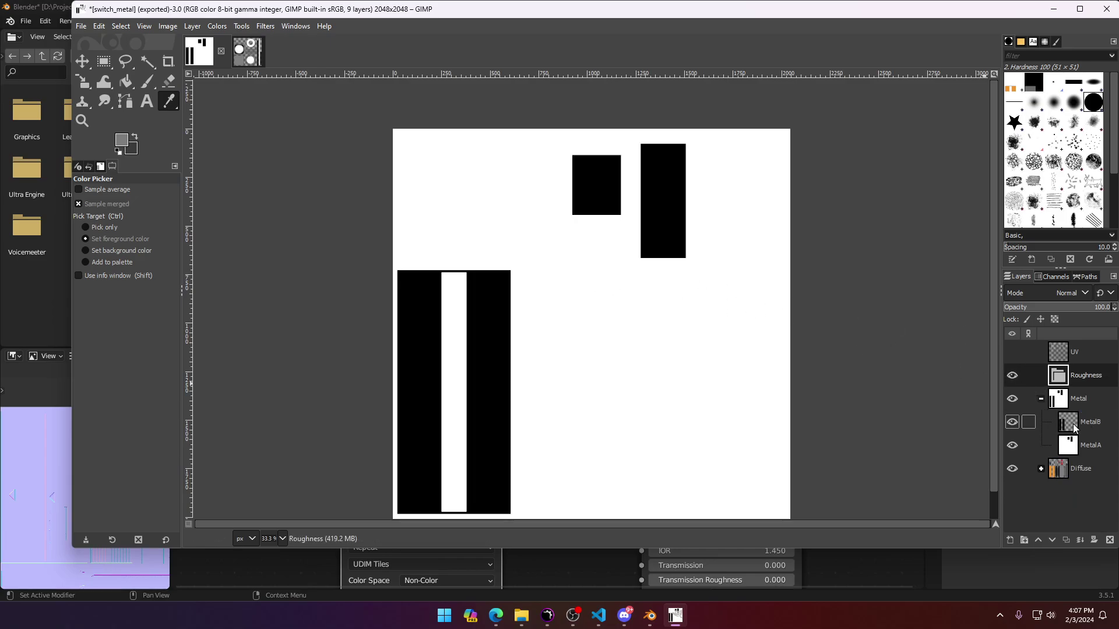
{"action": "left_click", "coordinate": [1075, 429]}
{"action": "key", "text": "Down"}
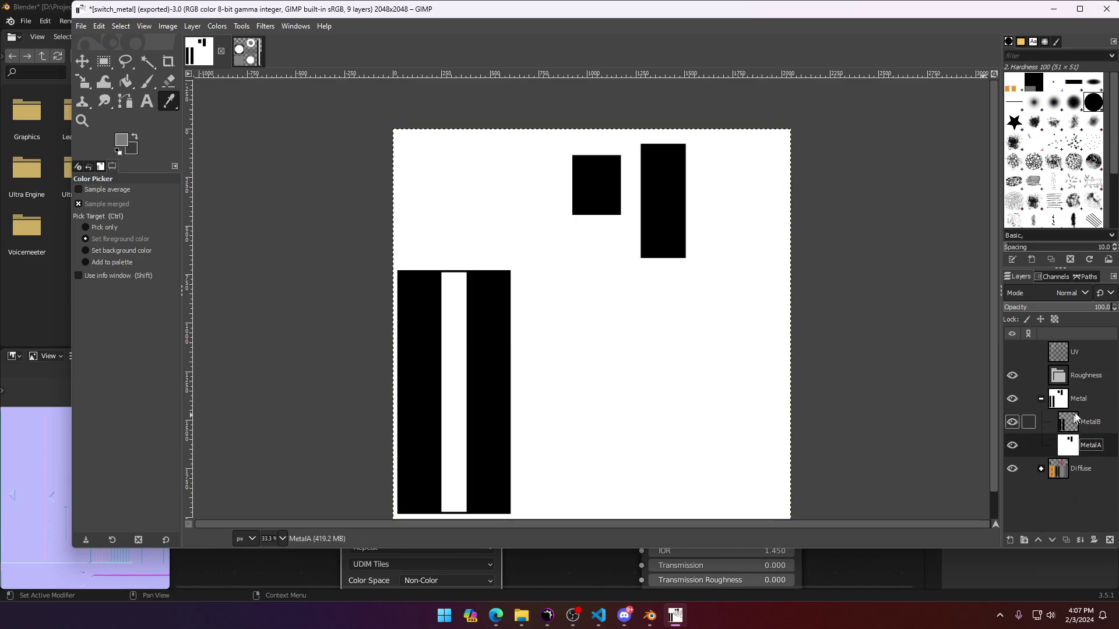
{"action": "key", "text": "ctrl+c"}
Step: Paste the copied pixels into a new RoughnessA layer inside the Roughness group and fill its white background with the sampled grey
{"action": "left_click", "coordinate": [1077, 378]}
{"action": "left_click", "coordinate": [1021, 541]}
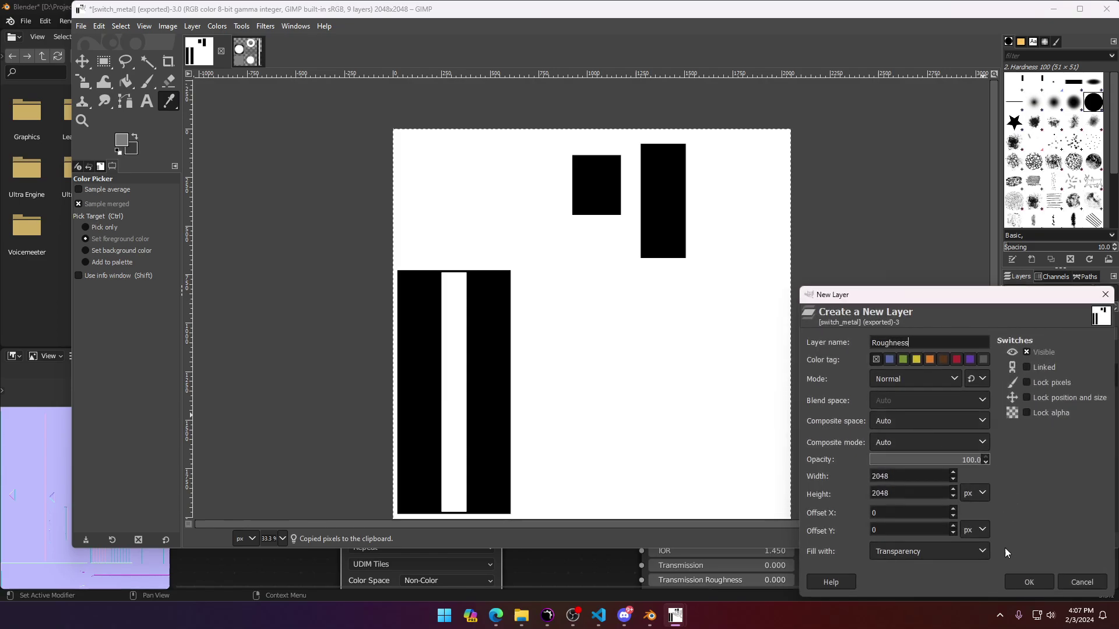
{"action": "type", "text": "Roughness"}
{"action": "key", "text": "Return"}
{"action": "key", "text": "ctrl+v"}
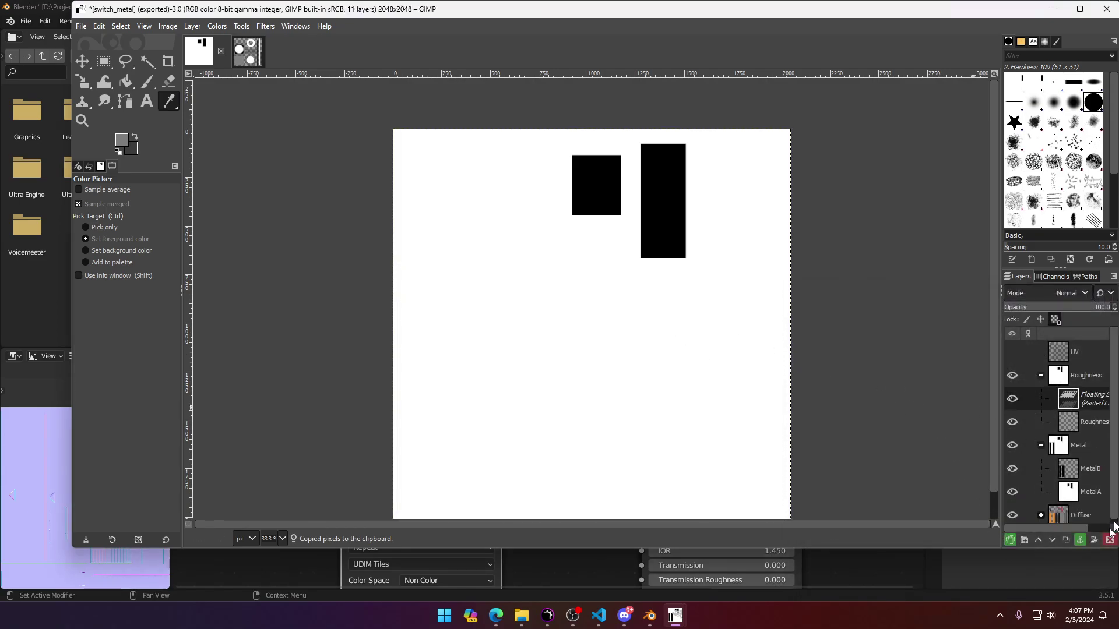
{"action": "left_click", "coordinate": [1080, 539]}
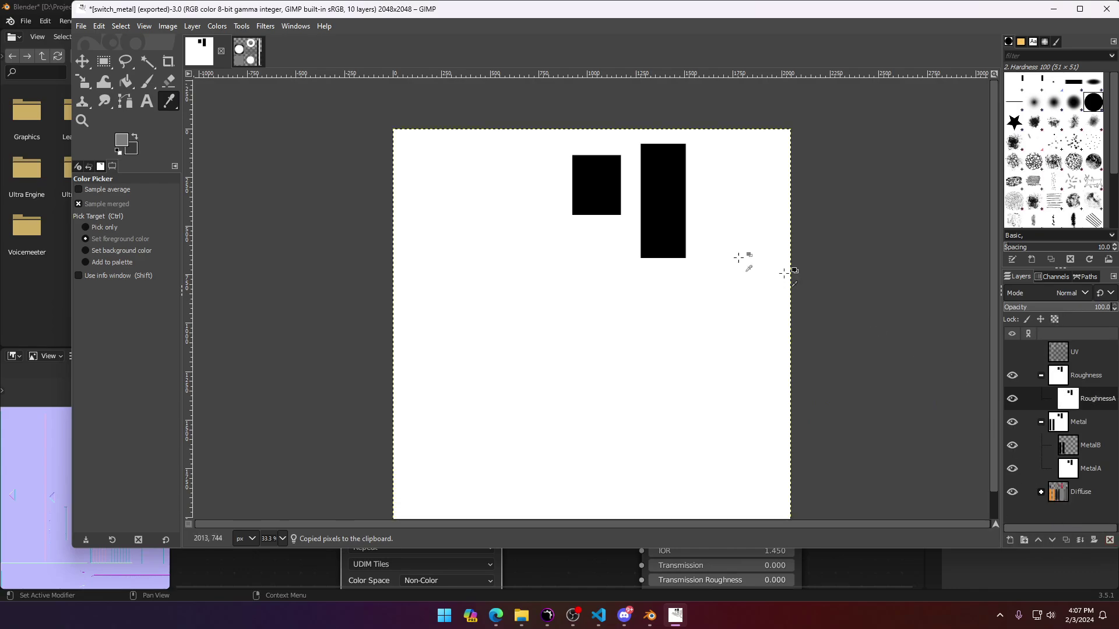
{"action": "left_click", "coordinate": [126, 83]}
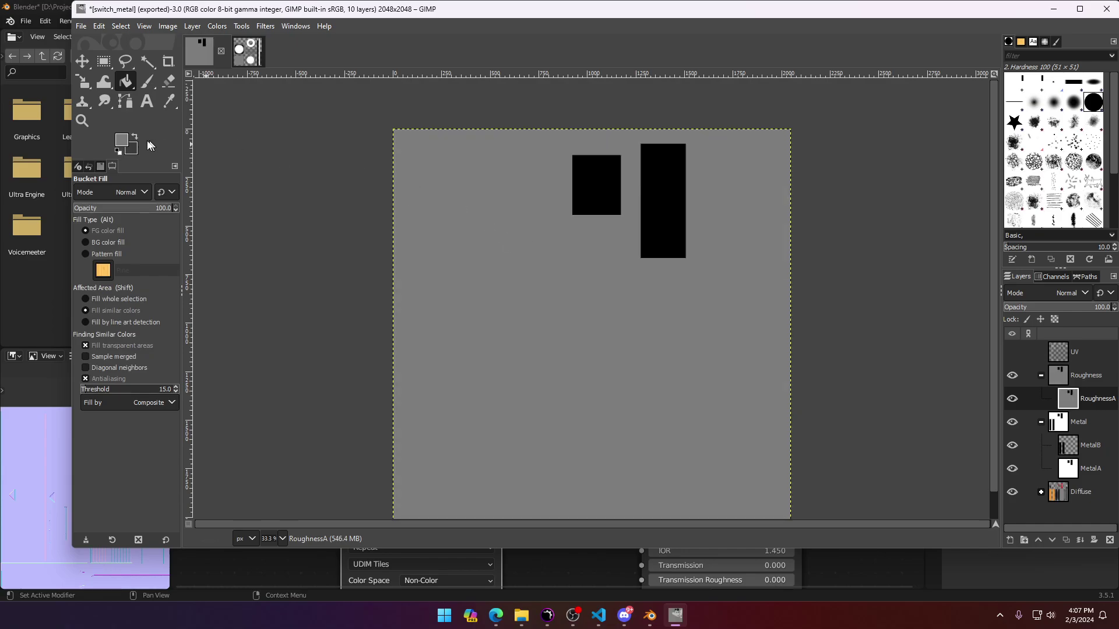
Step: Fill the two black rectangles on RoughnessA with white (ffffff) and compare with the pushbutton image's roughness map
{"action": "left_click", "coordinate": [120, 140]}
{"action": "left_click", "coordinate": [231, 251]}
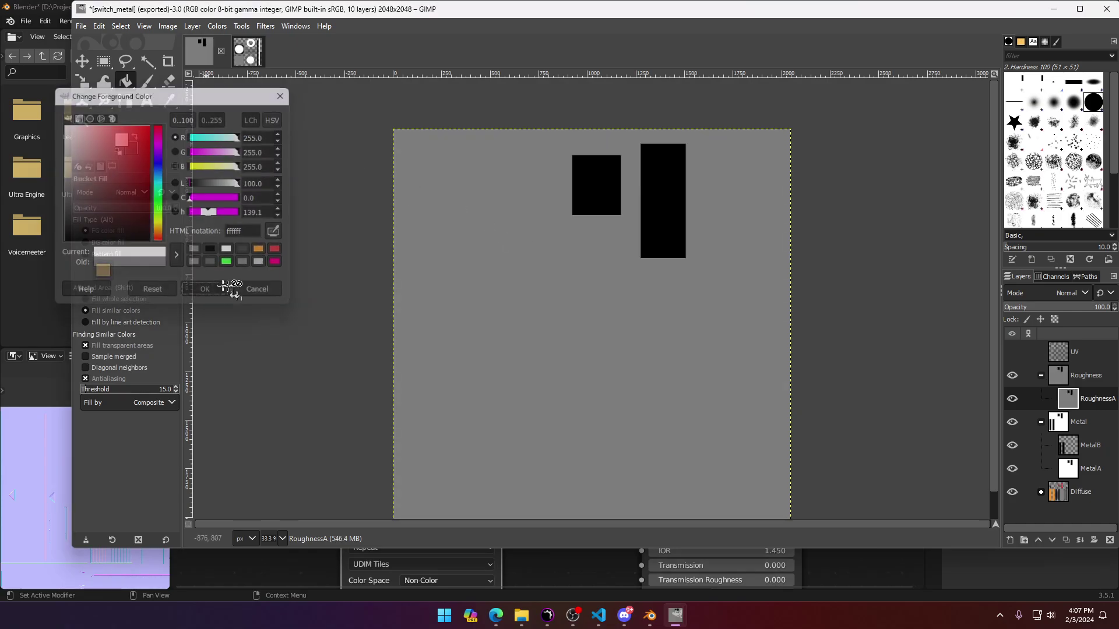
{"action": "left_click", "coordinate": [205, 290]}
{"action": "left_click", "coordinate": [595, 182]}
{"action": "left_click", "coordinate": [664, 201]}
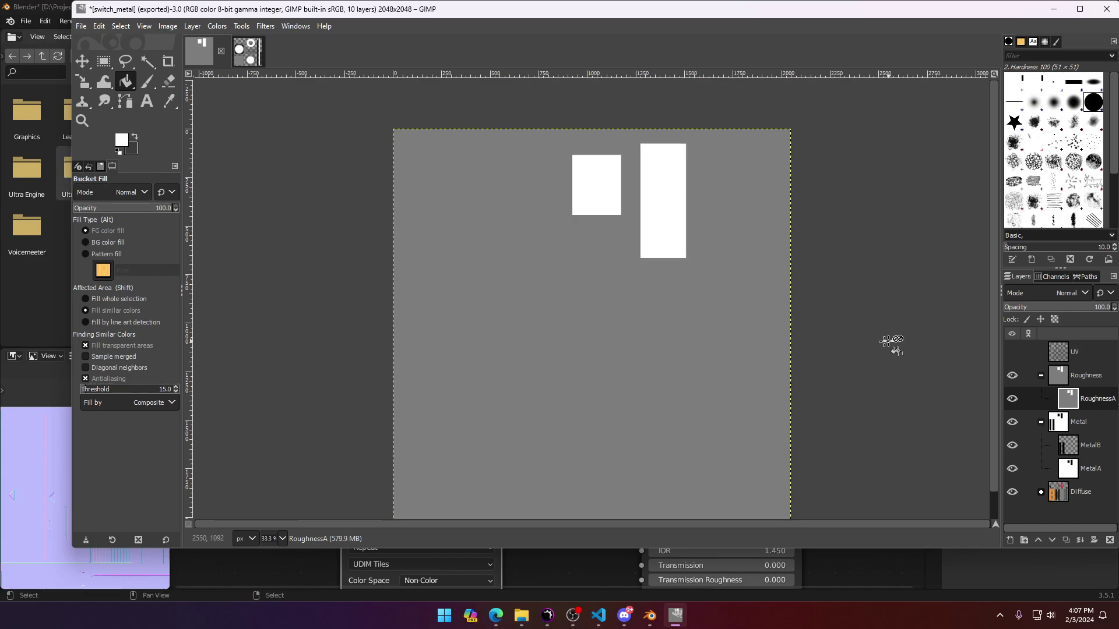
{"action": "left_click", "coordinate": [248, 54]}
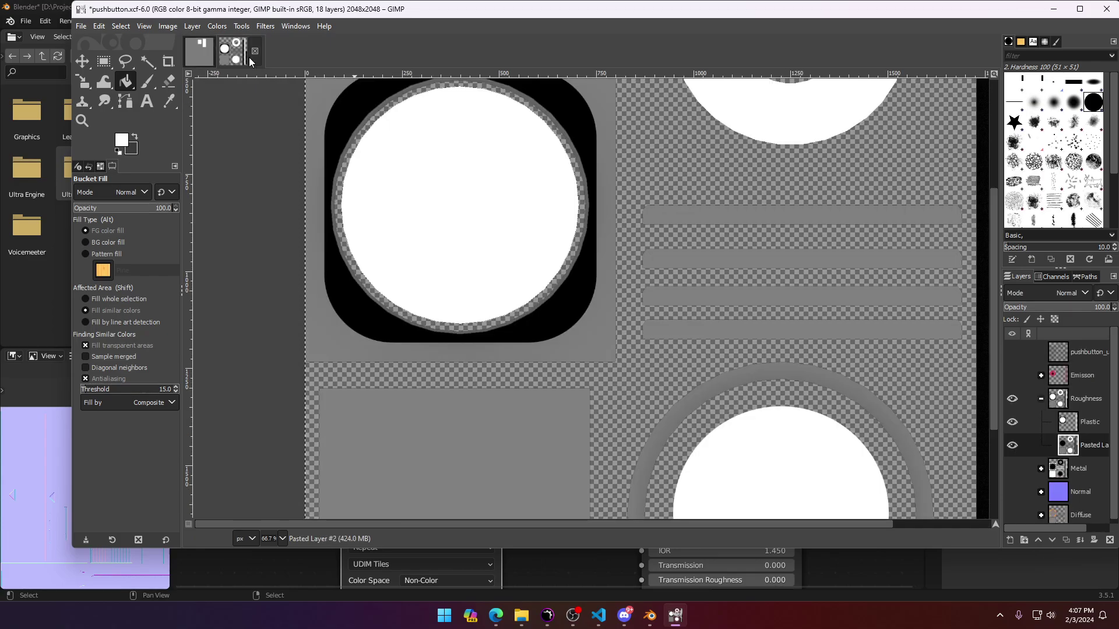
{"action": "left_click", "coordinate": [199, 52]}
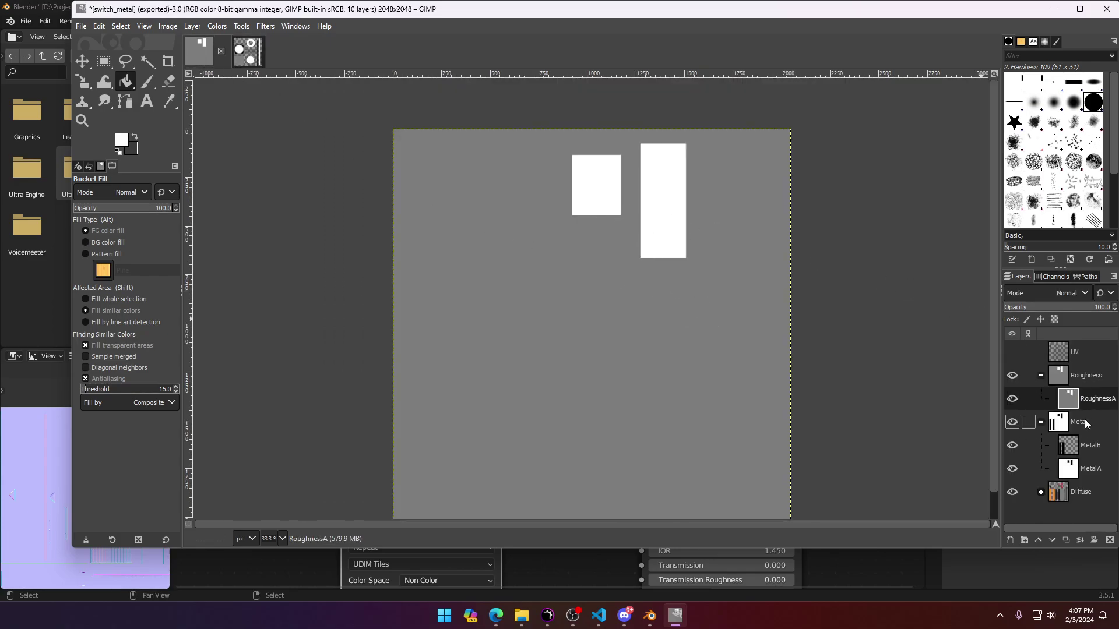
Step: Copy the MetalB layer's pixels into a new RoughnessB layer above RoughnessA and anchor the pasted selection
{"action": "left_click", "coordinate": [1084, 422]}
{"action": "left_click", "coordinate": [1088, 445]}
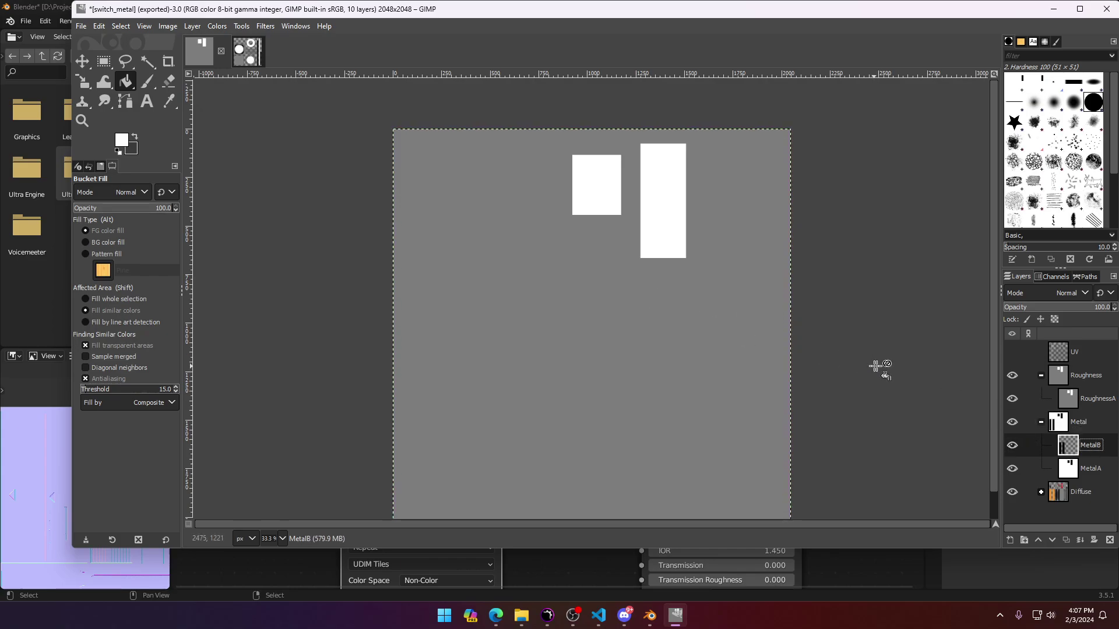
{"action": "key", "text": "ctrl+c"}
{"action": "left_click", "coordinate": [1087, 400]}
{"action": "left_click", "coordinate": [1004, 539]}
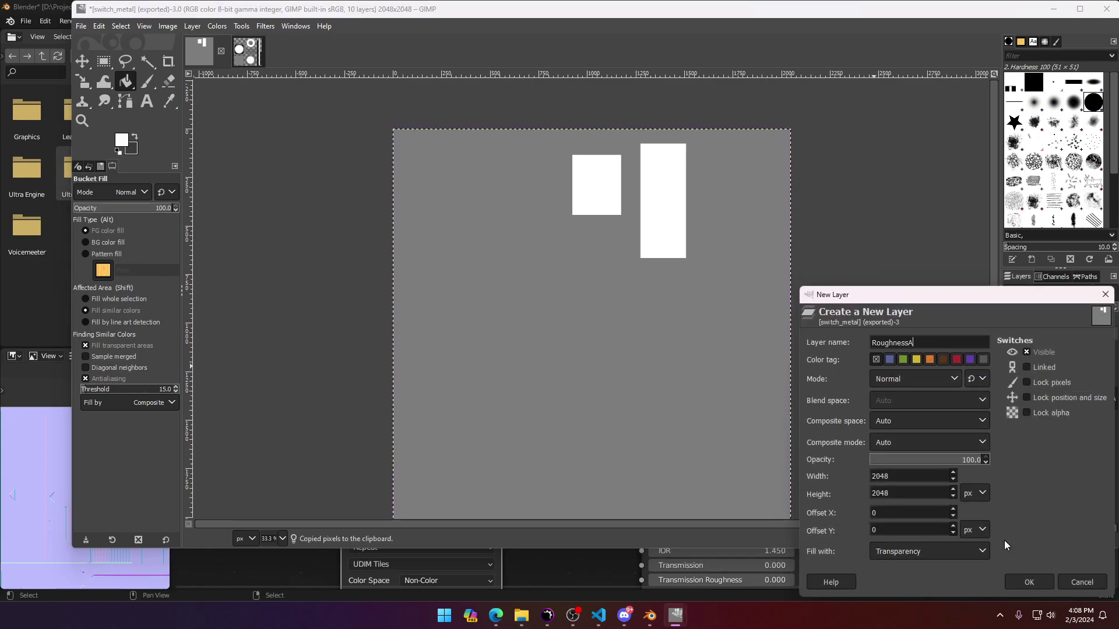
{"action": "key", "text": "Return"}
{"action": "key", "text": "ctrl+v"}
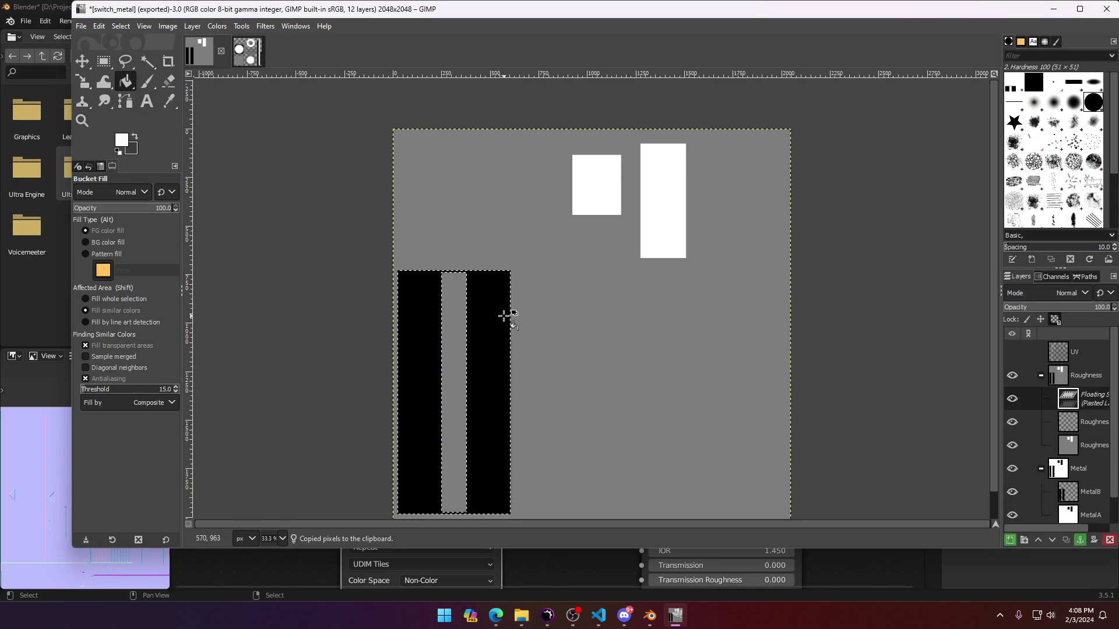
{"action": "left_click", "coordinate": [136, 138]}
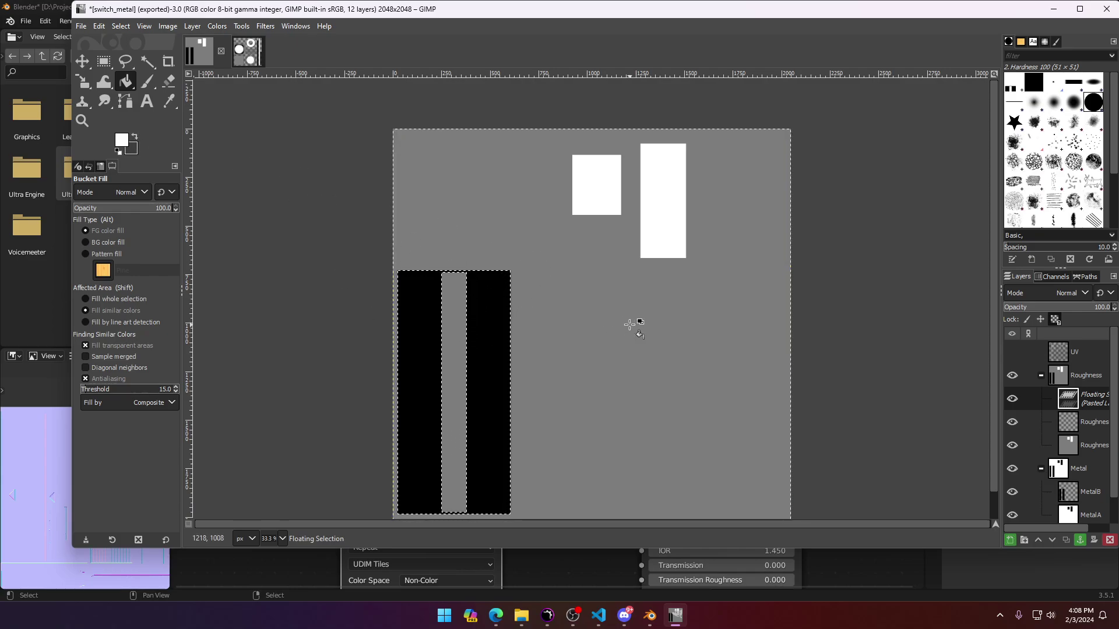
{"action": "left_click", "coordinate": [1080, 540]}
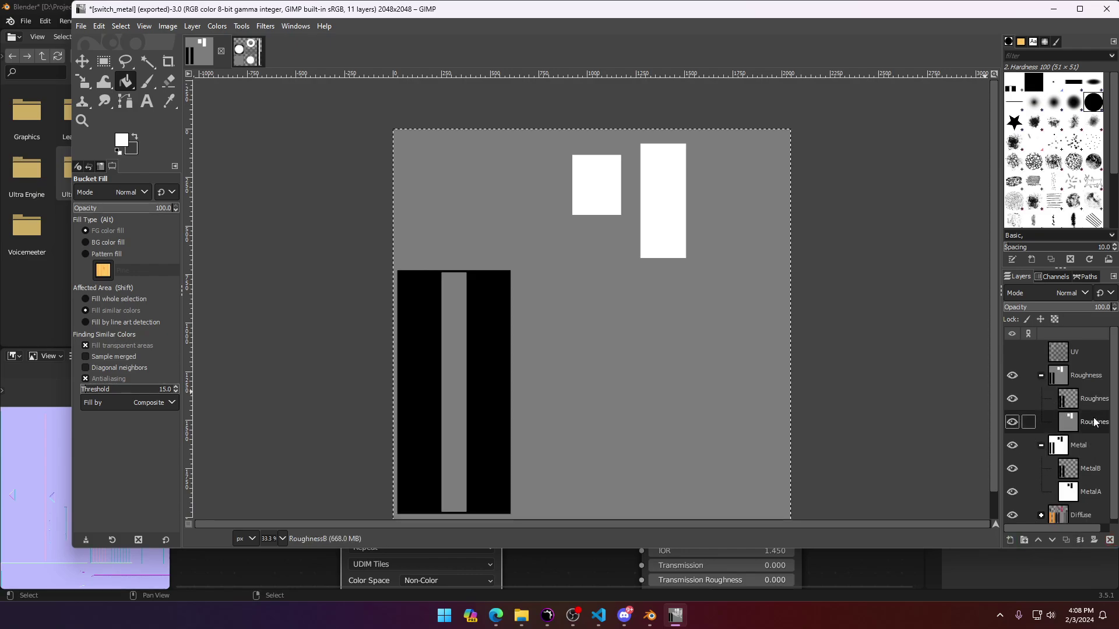
Step: Set the foreground colour to black and fill the two white rectangles on the RoughnessA layer
{"action": "left_click", "coordinate": [123, 142]}
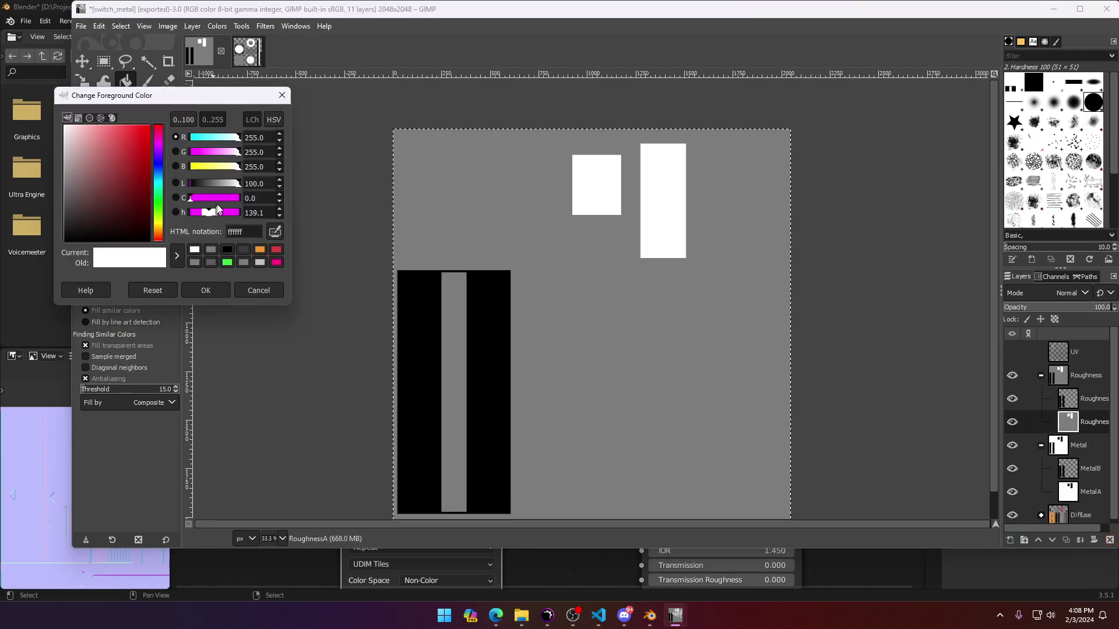
{"action": "left_click", "coordinate": [227, 250]}
{"action": "left_click", "coordinate": [205, 290]}
{"action": "left_click", "coordinate": [601, 195]}
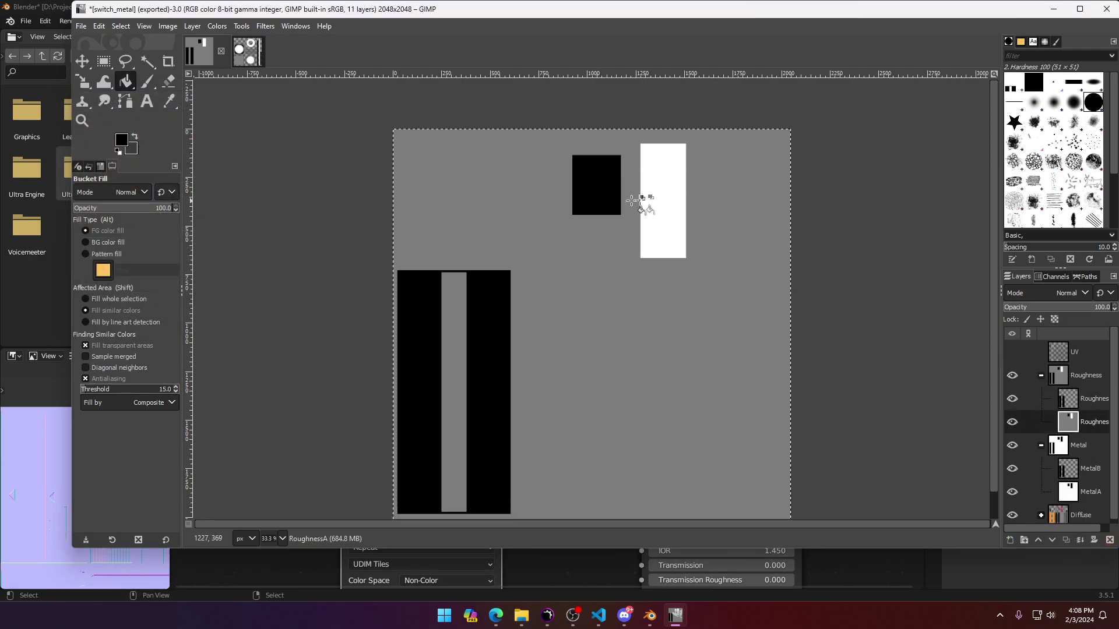
{"action": "left_click", "coordinate": [681, 199]}
{"action": "scroll", "coordinate": [681, 274], "scroll_direction": "down", "scroll_amount": 1}
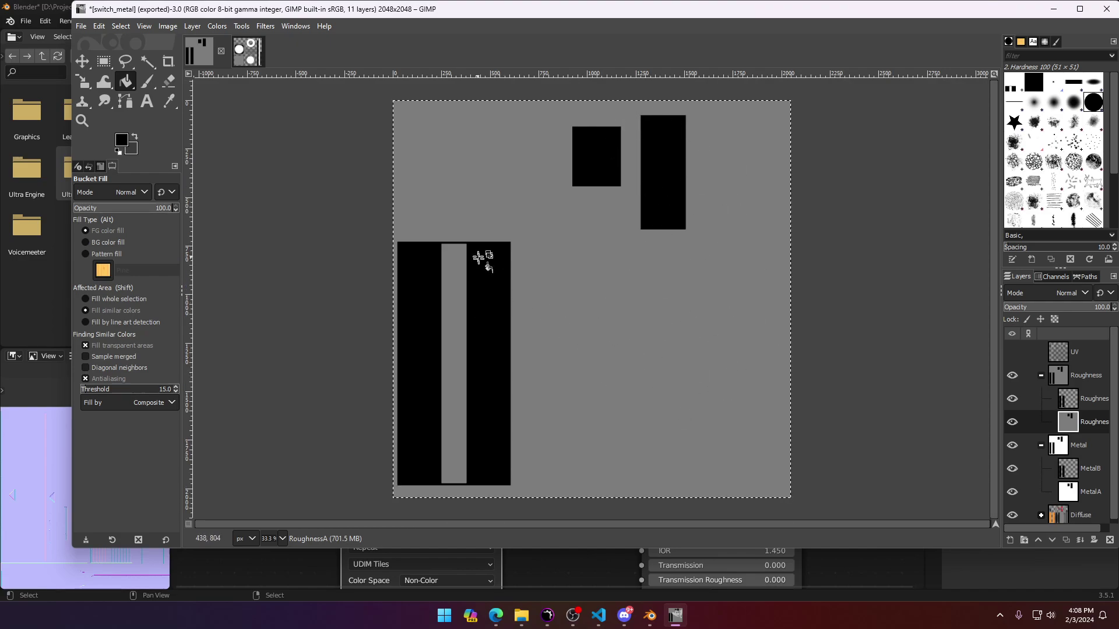
Step: Export the image as switch_roughness.png in the Textures folder with the default PNG options
{"action": "left_click", "coordinate": [82, 25]}
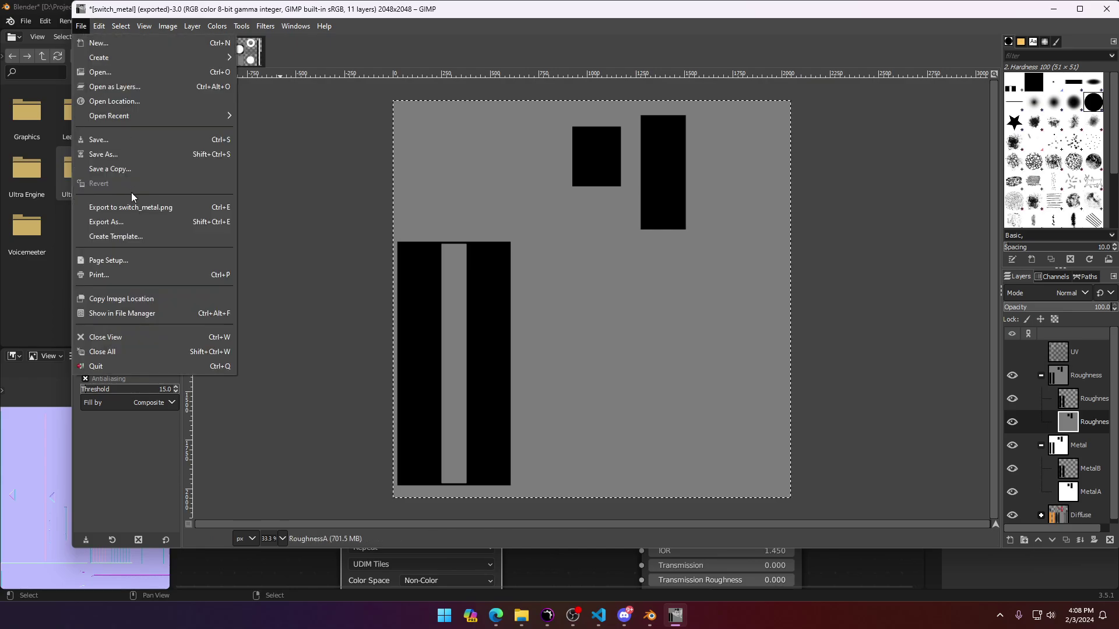
{"action": "left_click", "coordinate": [123, 220]}
{"action": "key", "text": "Right"}
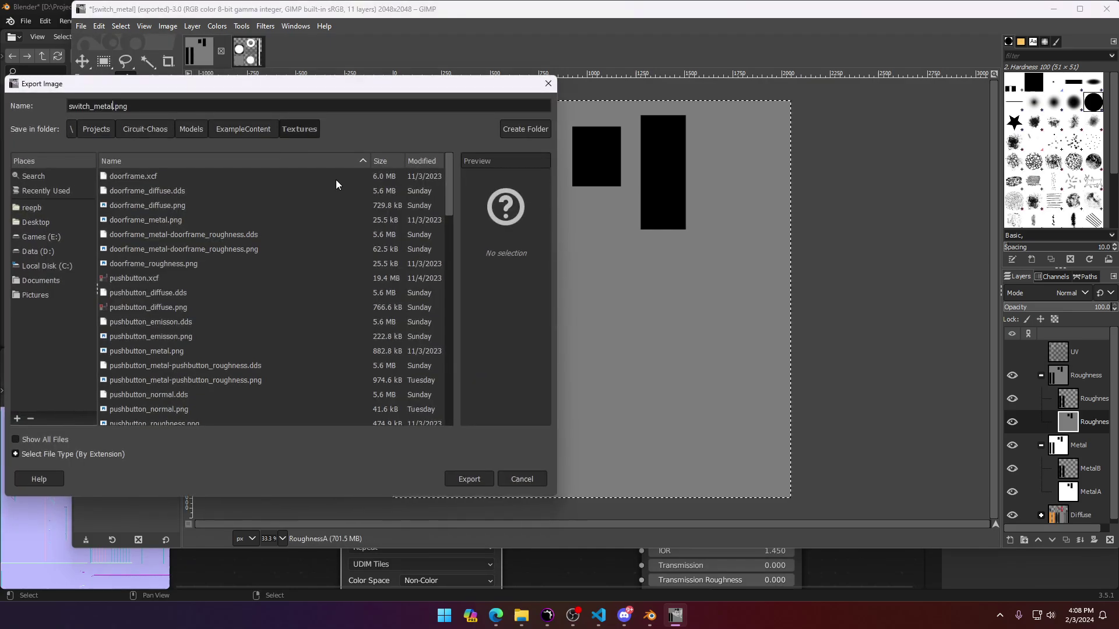
{"action": "key", "text": "BackSpace"}
{"action": "key", "text": "BackSpace"}
{"action": "key", "text": "BackSpace"}
{"action": "type", "text": "roughness"}
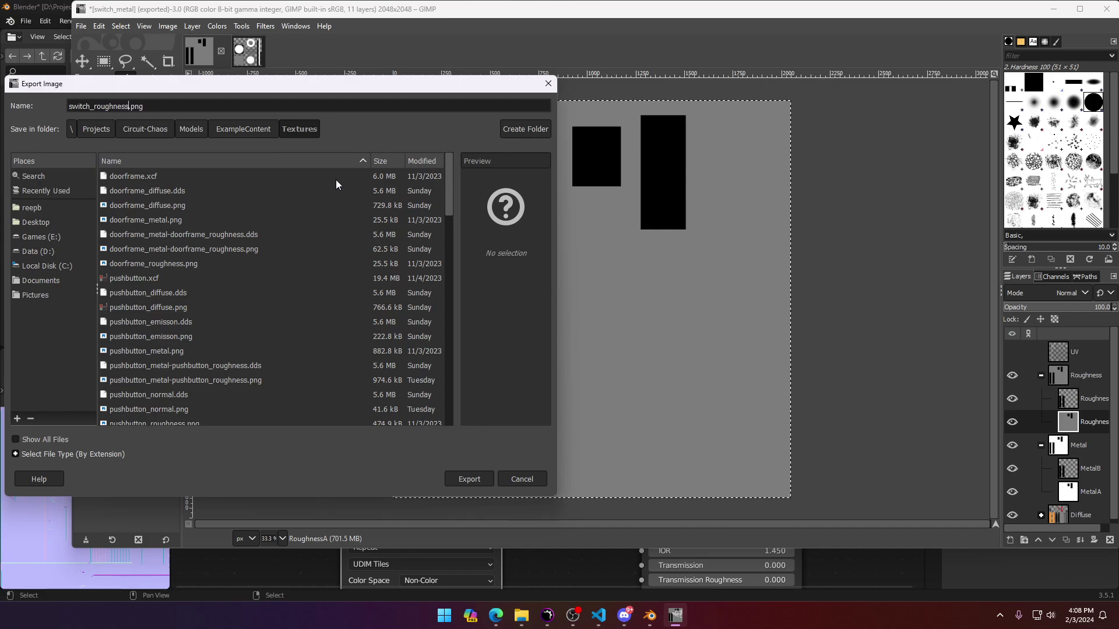
{"action": "key", "text": "Return"}
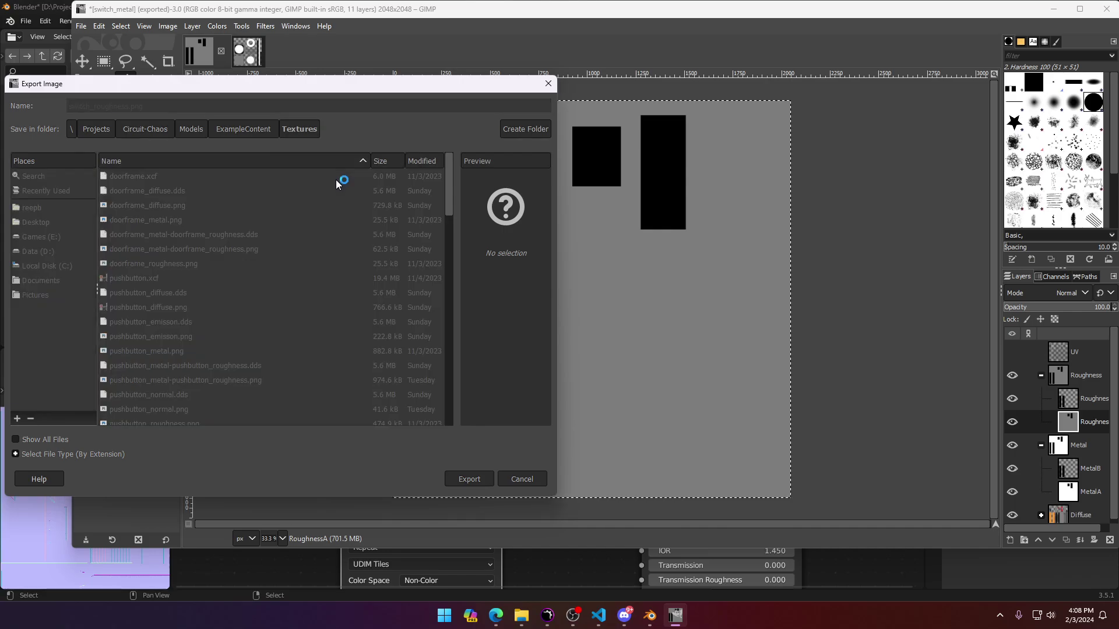
{"action": "left_click", "coordinate": [564, 456]}
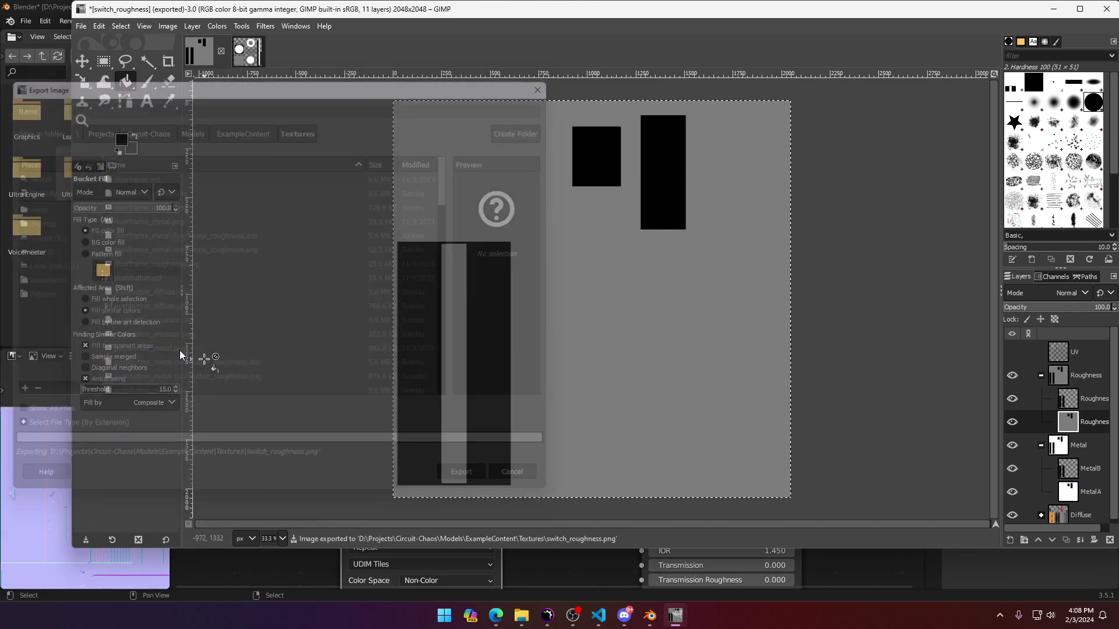
Step: Switch to Blender and add an Image Texture node beside the switch_metal.png node in the Switch material
{"action": "key", "text": "alt+Tab"}
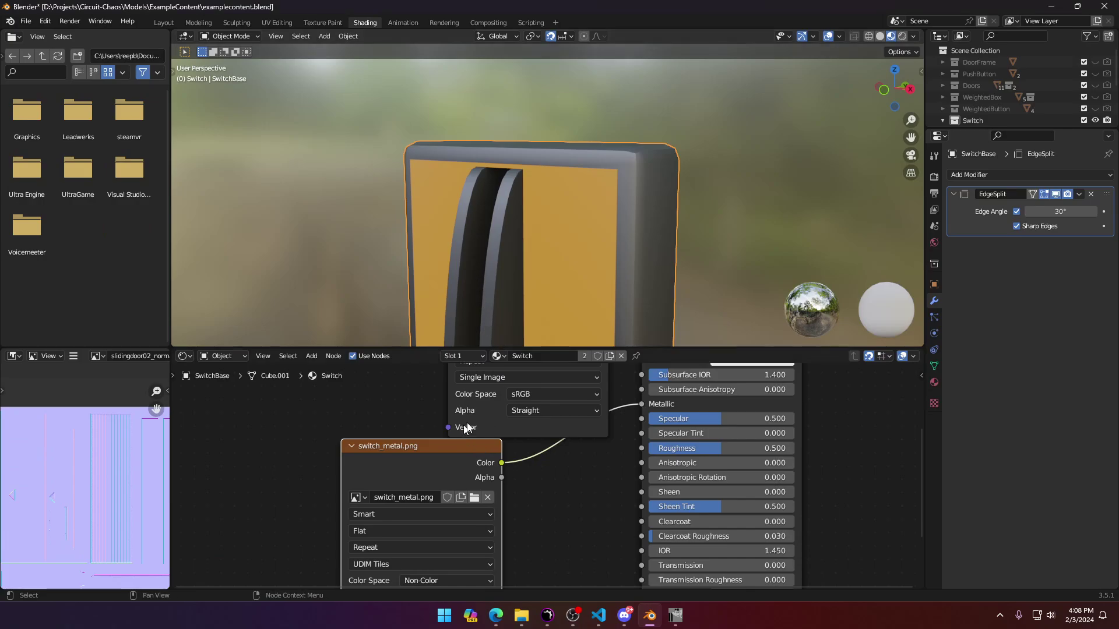
{"action": "scroll", "coordinate": [465, 425], "scroll_direction": "down", "scroll_amount": 3}
{"action": "left_click_drag", "start_coordinate": [479, 463], "coordinate": [516, 483]}
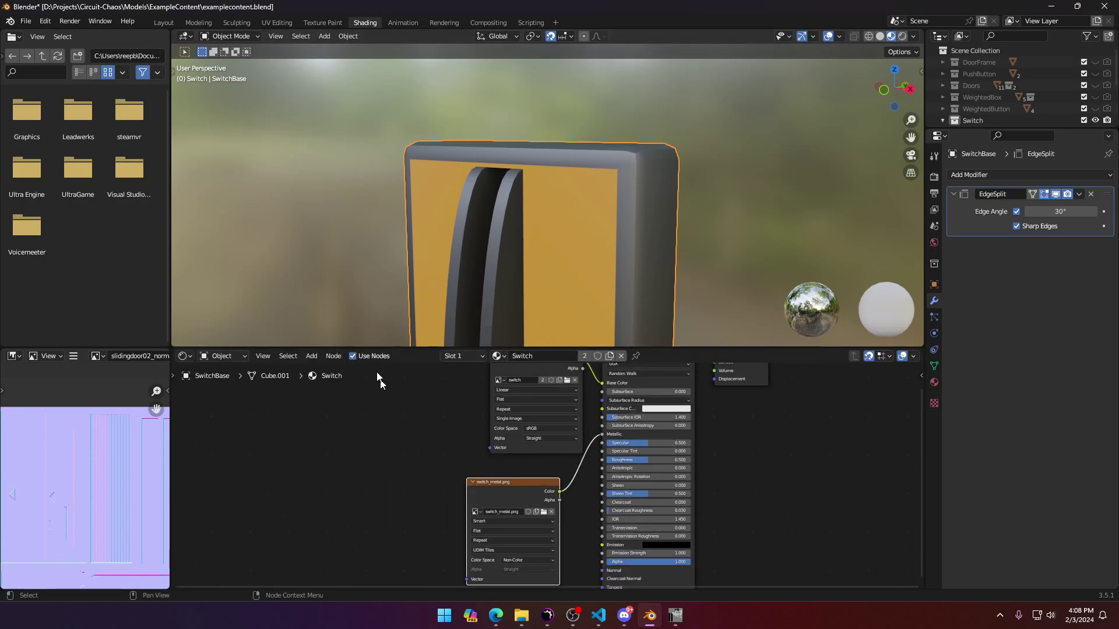
{"action": "left_click", "coordinate": [309, 357]}
{"action": "left_click", "coordinate": [324, 376]}
{"action": "type", "text": "ima"}
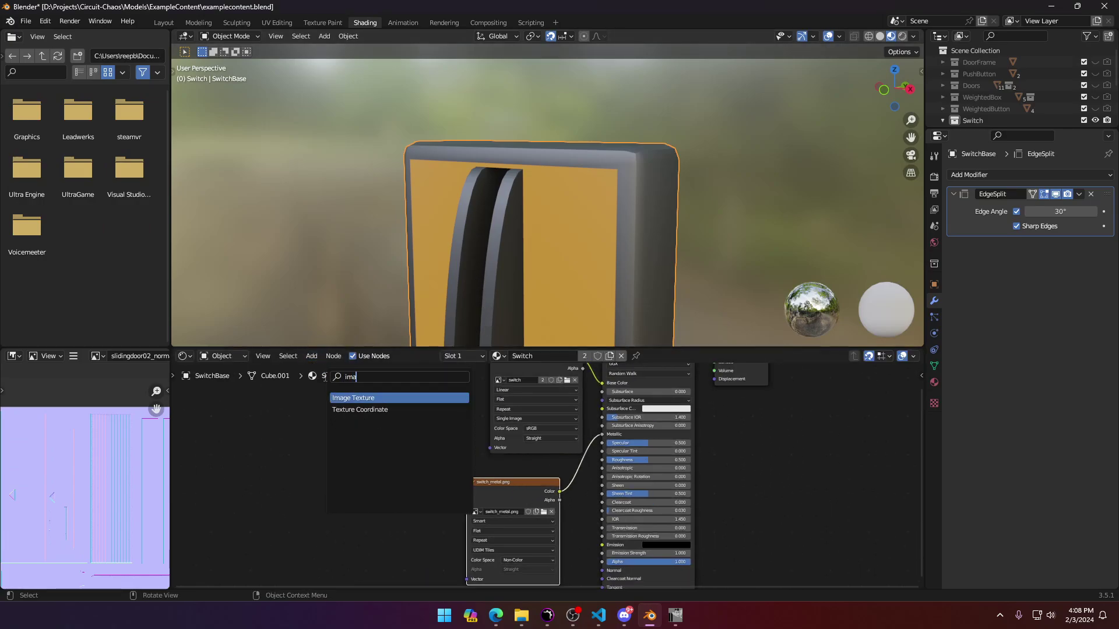
{"action": "key", "text": "Return"}
{"action": "left_click", "coordinate": [341, 456]}
Step: Load switch_roughness.png from the Textures folder into the new image texture node
{"action": "left_click", "coordinate": [396, 474]}
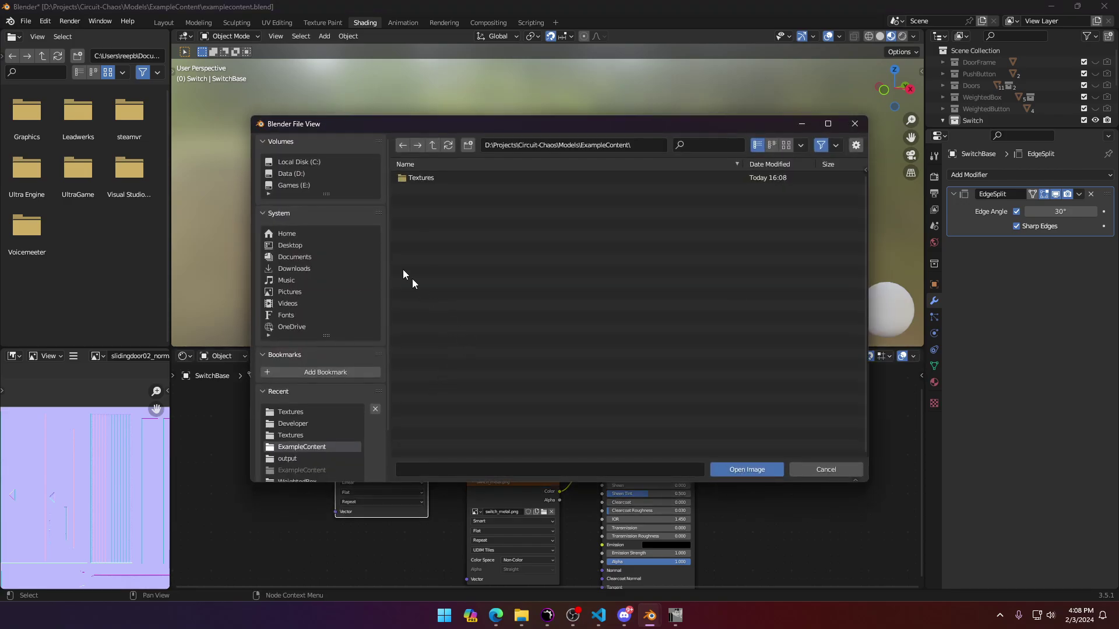
{"action": "double_click", "coordinate": [440, 173]}
{"action": "scroll", "coordinate": [463, 347], "scroll_direction": "down", "scroll_amount": 10}
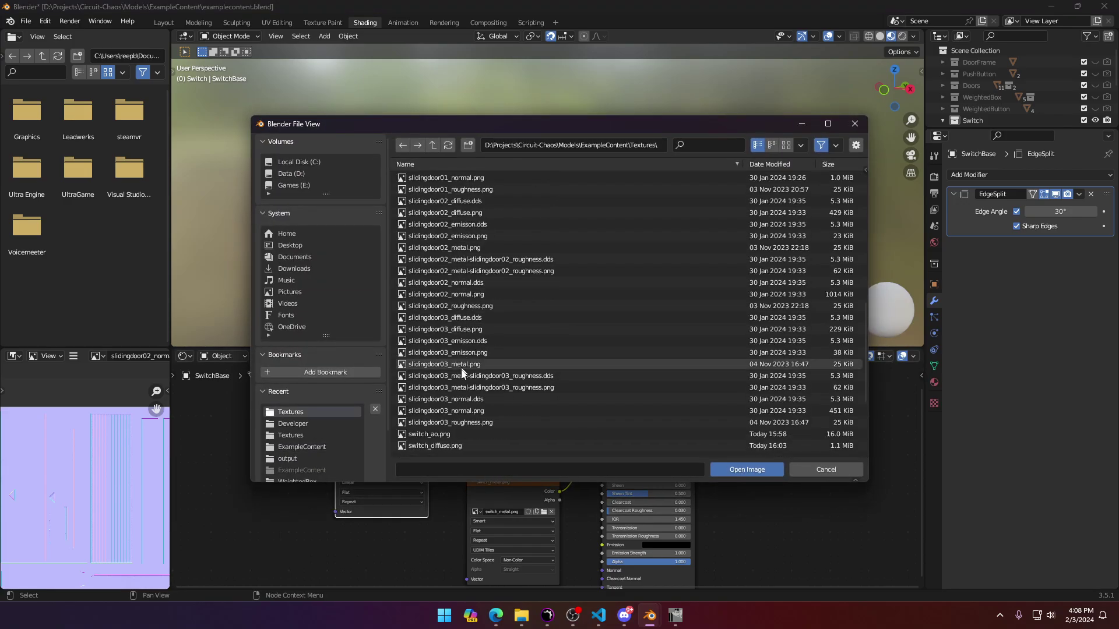
{"action": "double_click", "coordinate": [461, 364]}
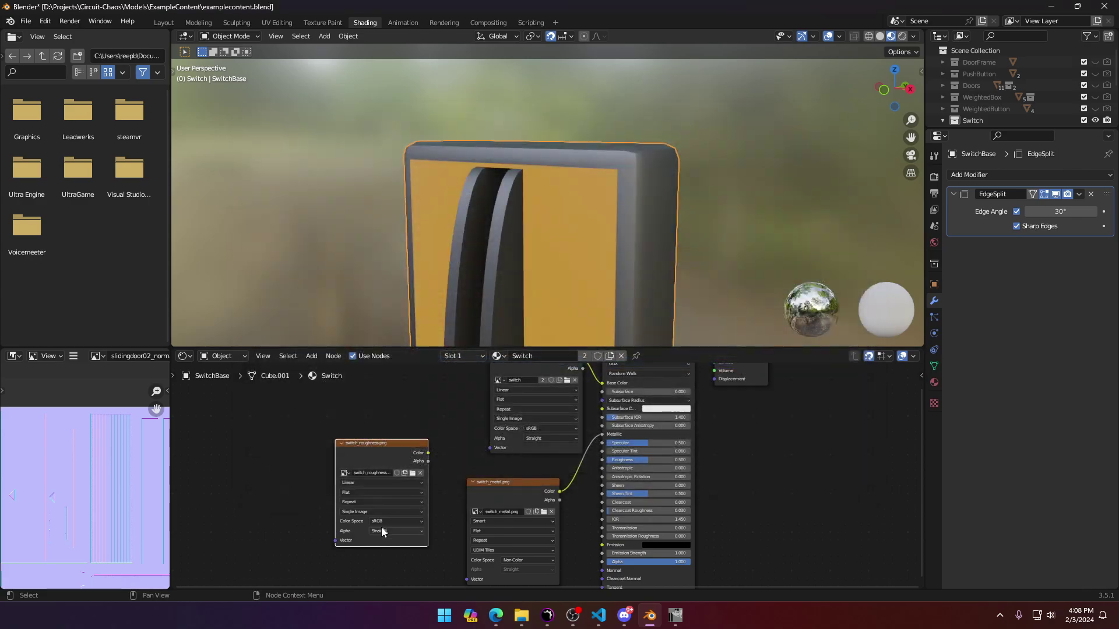
Step: Set the switch_roughness.png node's color space to Non-Color and connect its Color output to the shader's Roughness input
{"action": "left_click", "coordinate": [383, 521]}
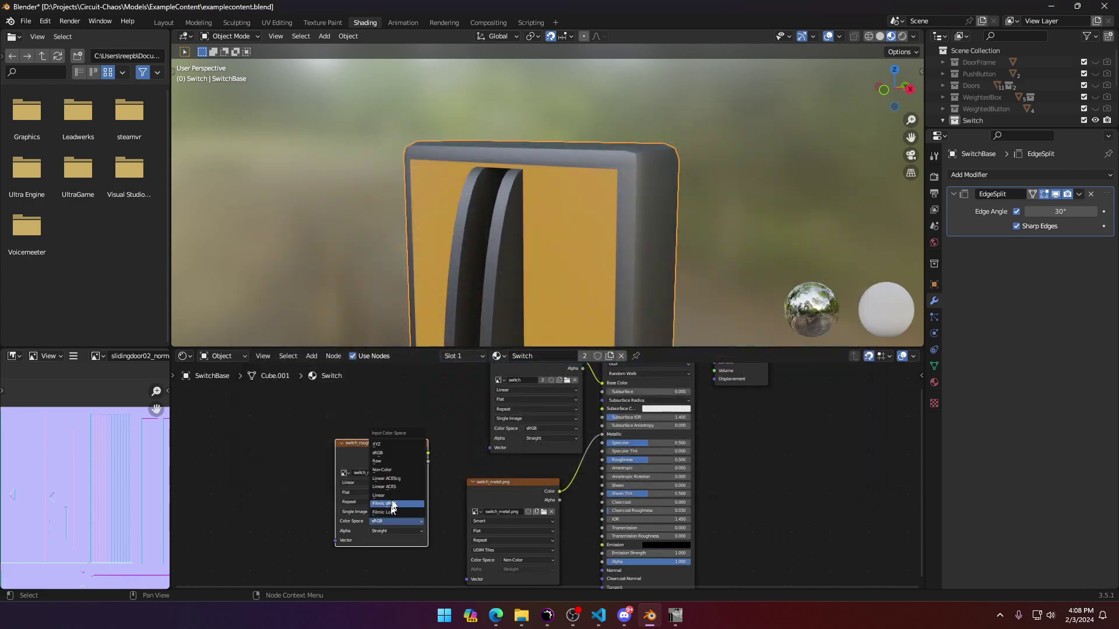
{"action": "left_click", "coordinate": [395, 469]}
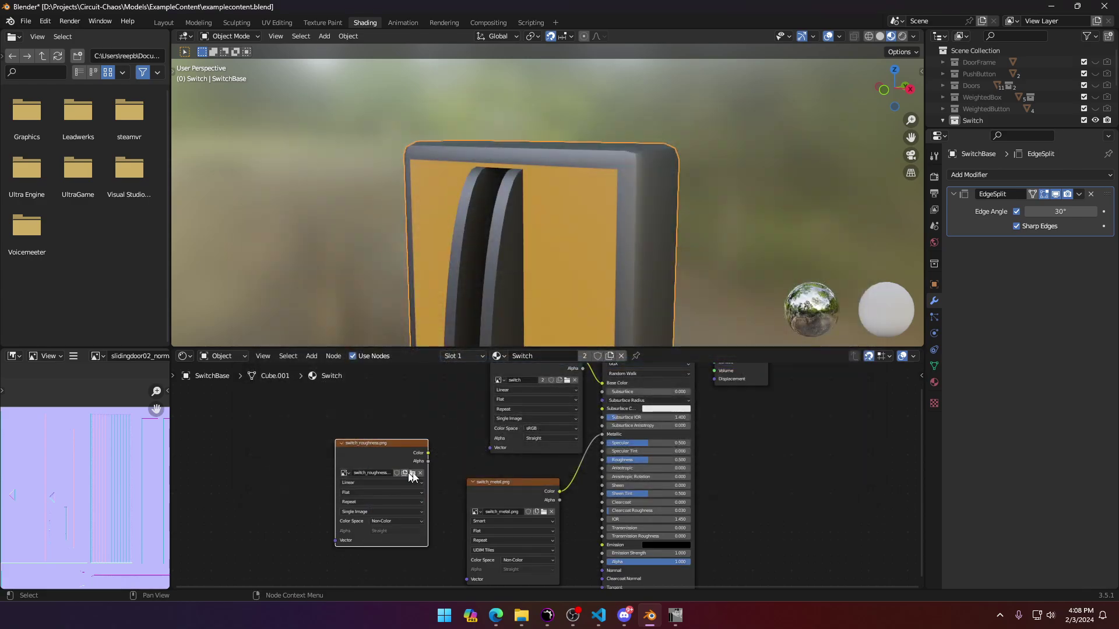
{"action": "left_click_drag", "start_coordinate": [428, 453], "coordinate": [600, 462]}
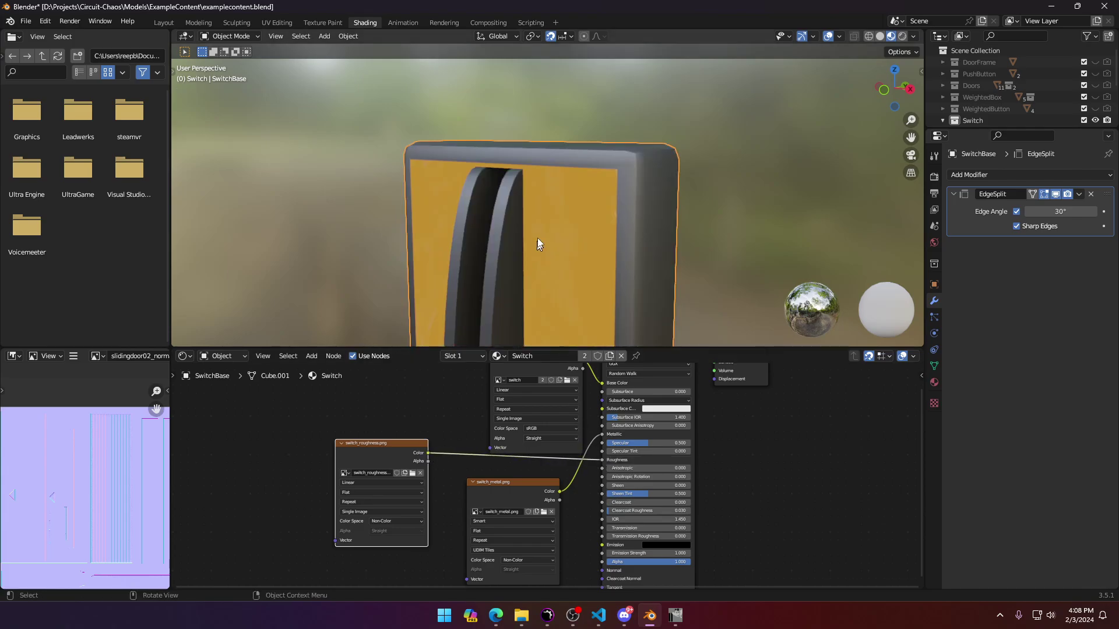
Step: Inspect the roughness on the switch's yellow panels, slot edges and red lever handle
{"action": "middle_click_drag", "start_coordinate": [539, 242], "coordinate": [653, 193]}
{"action": "middle_click_drag", "start_coordinate": [630, 174], "coordinate": [552, 239]}
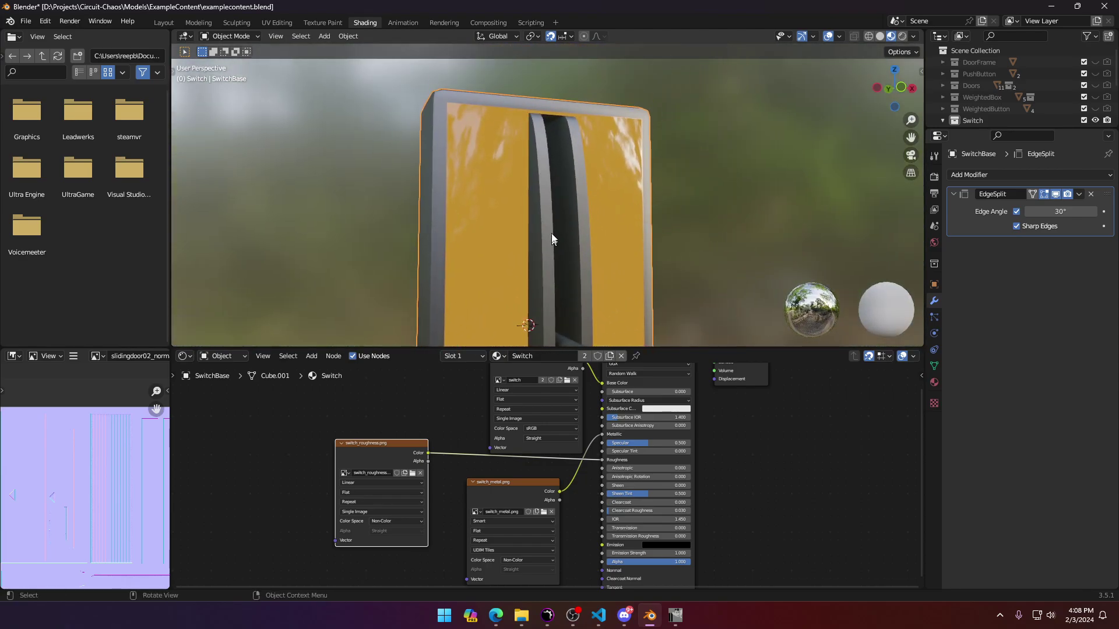
{"action": "middle_click_drag", "start_coordinate": [565, 183], "coordinate": [587, 225]}
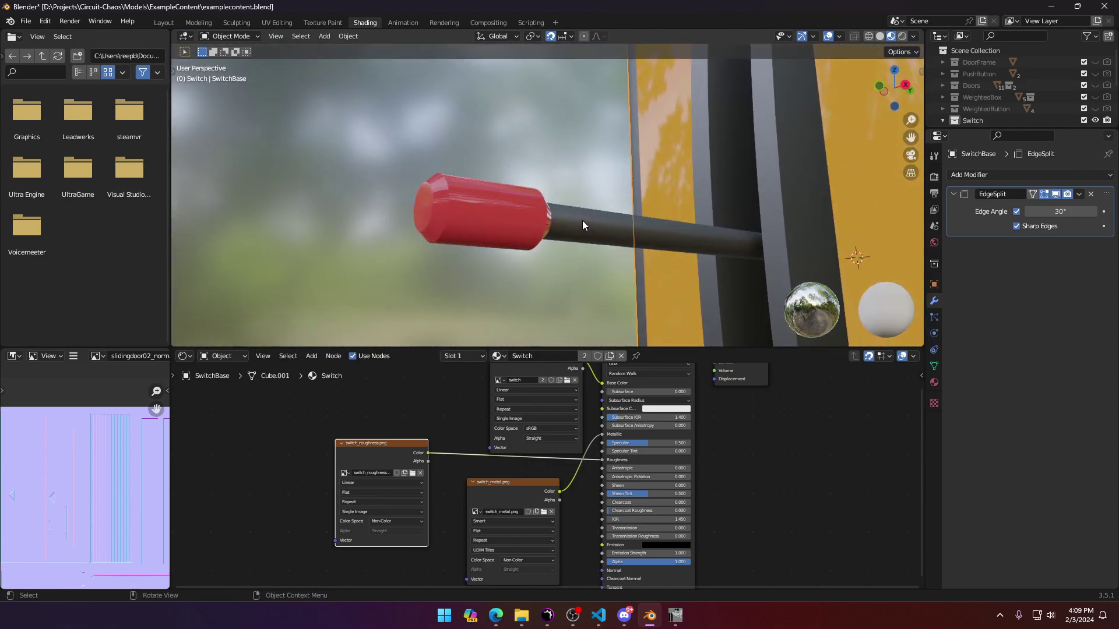
Step: Show the PushButton collection in place of the Switch collection and examine the push button's yellow and red surfaces
{"action": "scroll", "coordinate": [520, 236], "scroll_direction": "up", "scroll_amount": 3}
{"action": "middle_click_drag", "start_coordinate": [520, 236], "coordinate": [641, 106]}
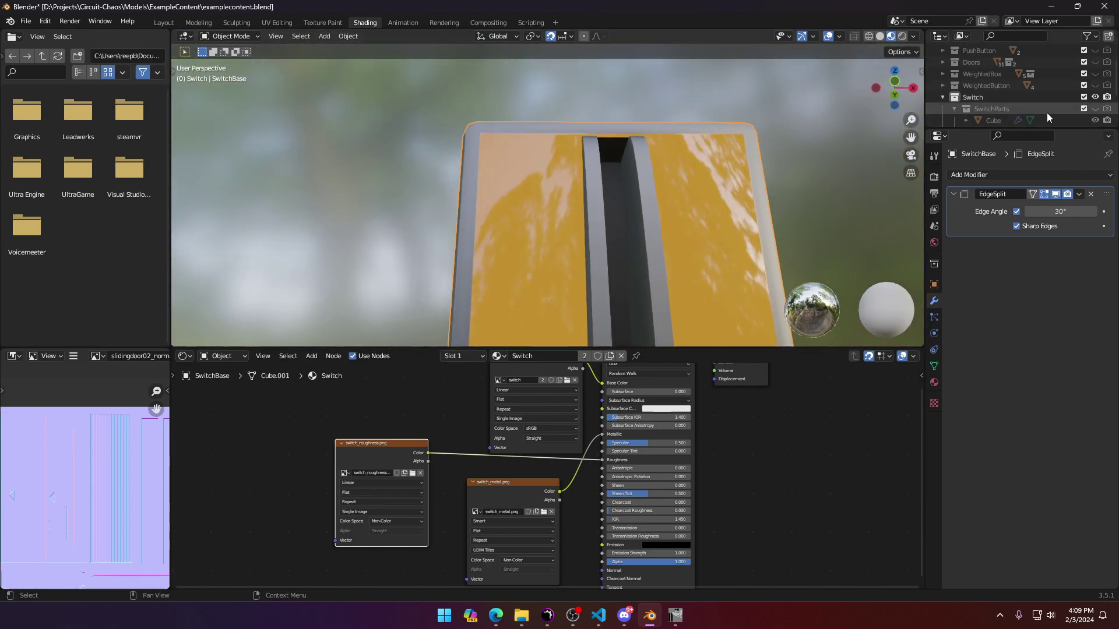
{"action": "left_click", "coordinate": [1095, 73]}
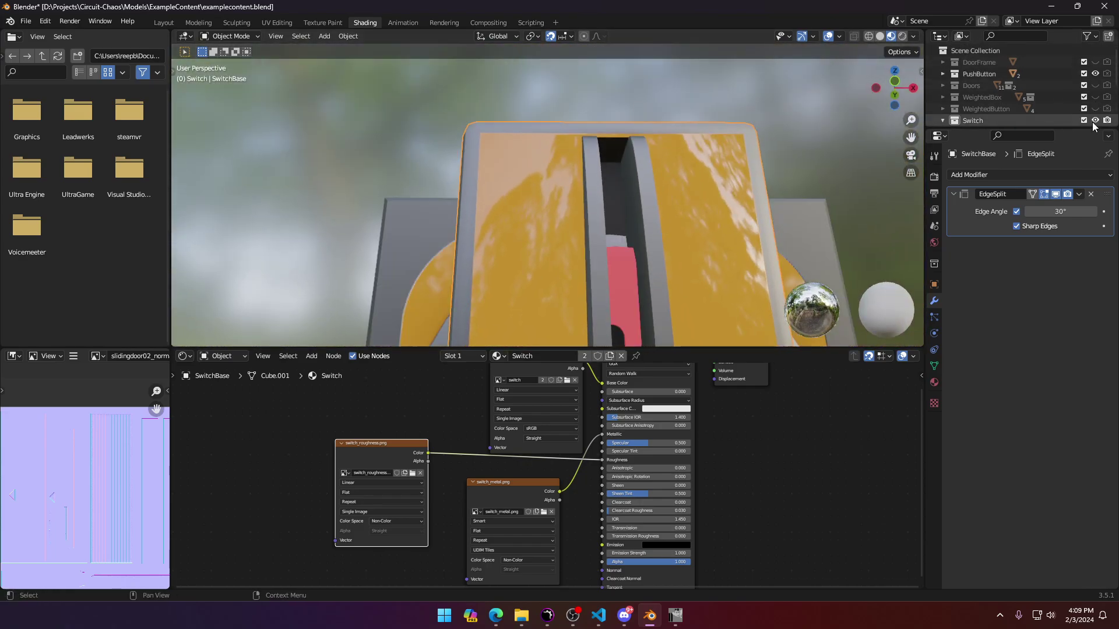
{"action": "left_click", "coordinate": [1095, 120]}
{"action": "middle_click_drag", "start_coordinate": [566, 156], "coordinate": [647, 46], "text": "shift"}
{"action": "middle_click_drag", "start_coordinate": [622, 394], "coordinate": [621, 387]}
{"action": "middle_click_drag", "start_coordinate": [550, 203], "coordinate": [581, 204]}
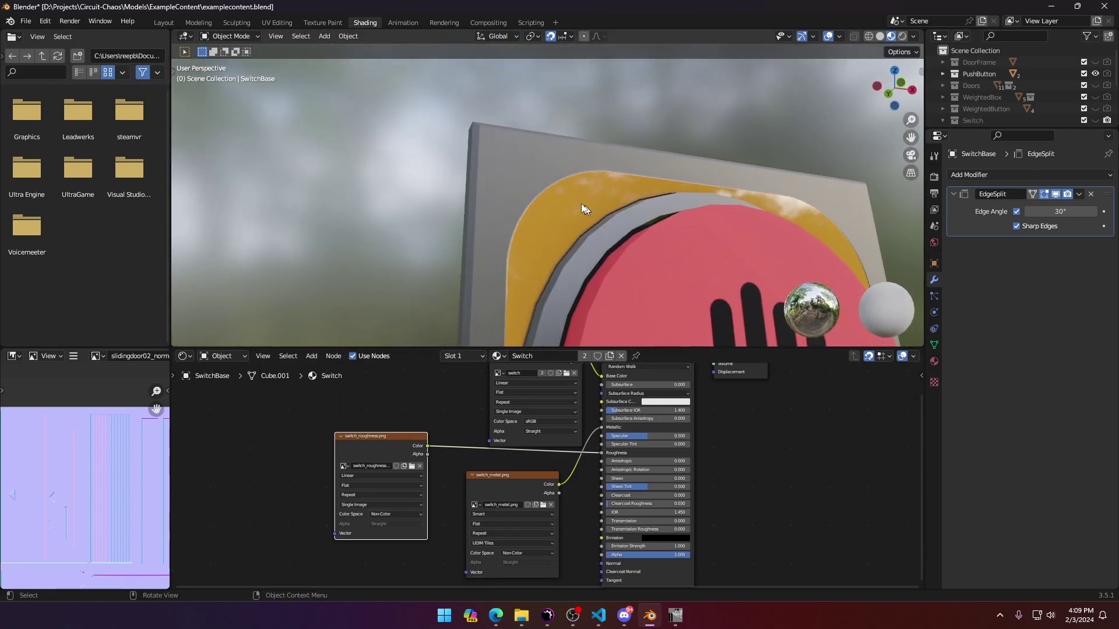
Step: Hide the PushButton collection, show the Switch collection again and examine the surface of the red lever handle
{"action": "left_click", "coordinate": [1095, 74]}
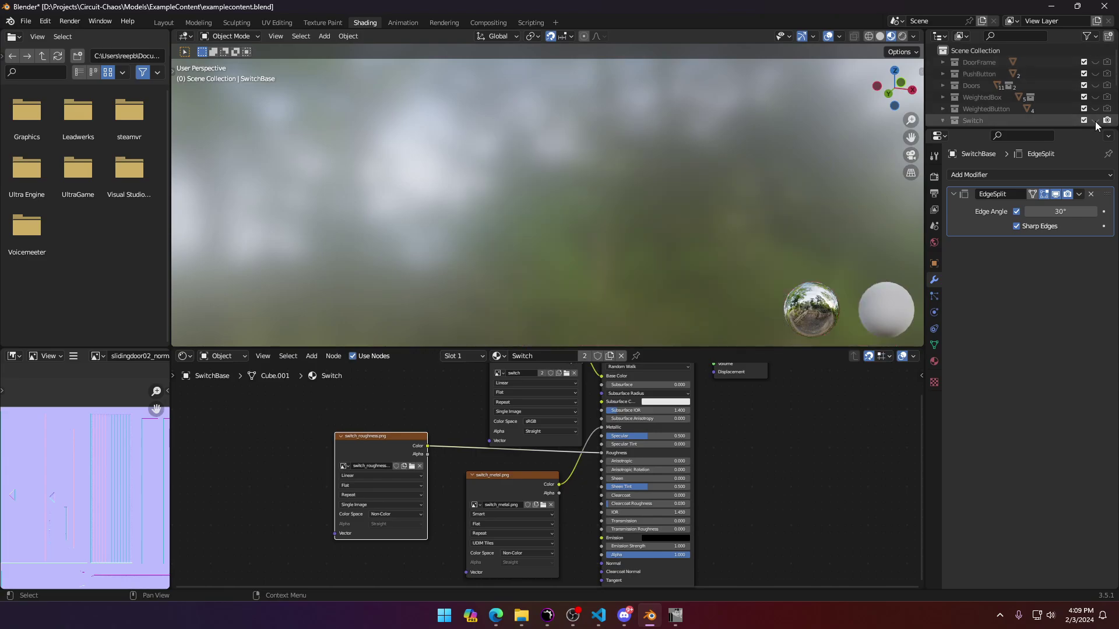
{"action": "scroll", "coordinate": [1094, 93], "scroll_direction": "down", "scroll_amount": 3}
{"action": "scroll", "coordinate": [1091, 95], "scroll_direction": "up", "scroll_amount": 2}
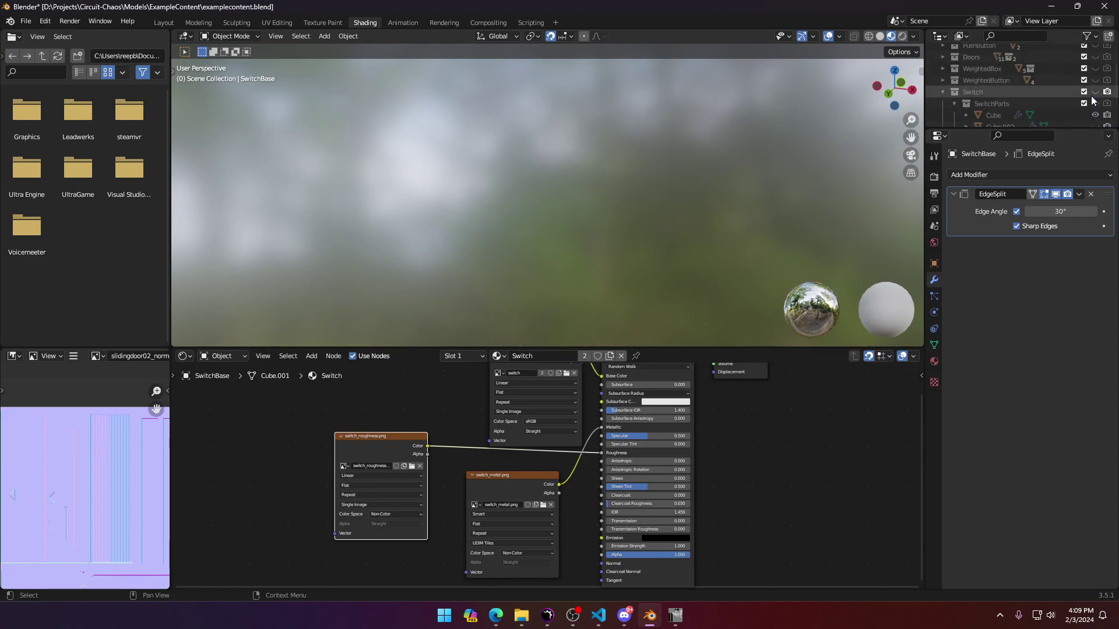
{"action": "left_click", "coordinate": [1094, 93]}
{"action": "middle_click_drag", "start_coordinate": [666, 185], "coordinate": [564, 212]}
{"action": "scroll", "coordinate": [547, 198], "scroll_direction": "up", "scroll_amount": 2}
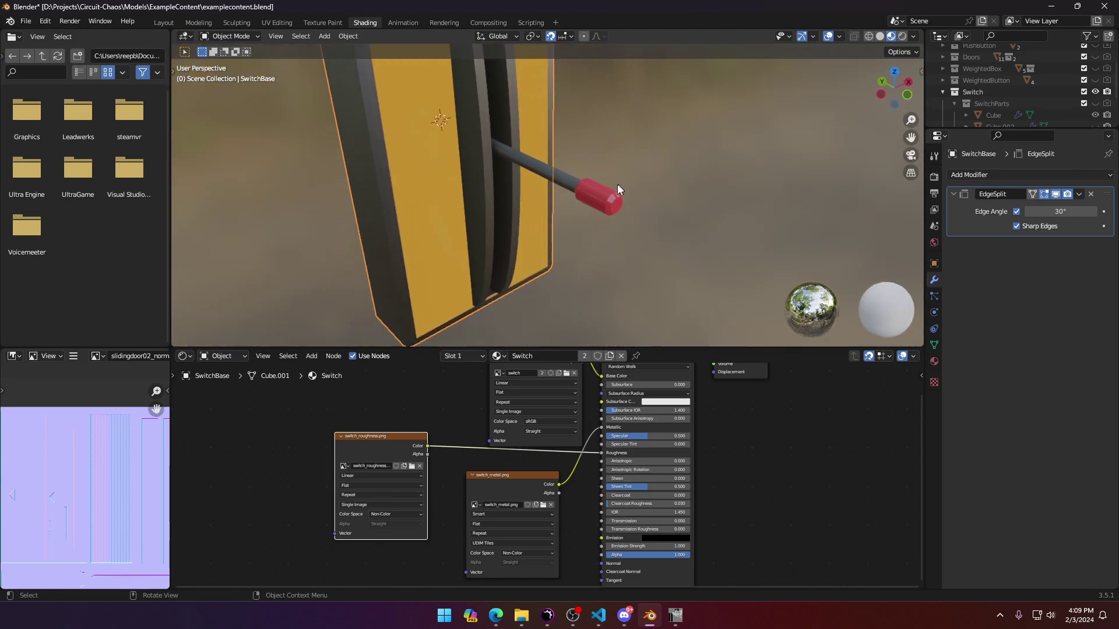
{"action": "middle_click_drag", "start_coordinate": [617, 183], "coordinate": [630, 233]}
{"action": "scroll", "coordinate": [610, 208], "scroll_direction": "up", "scroll_amount": 5}
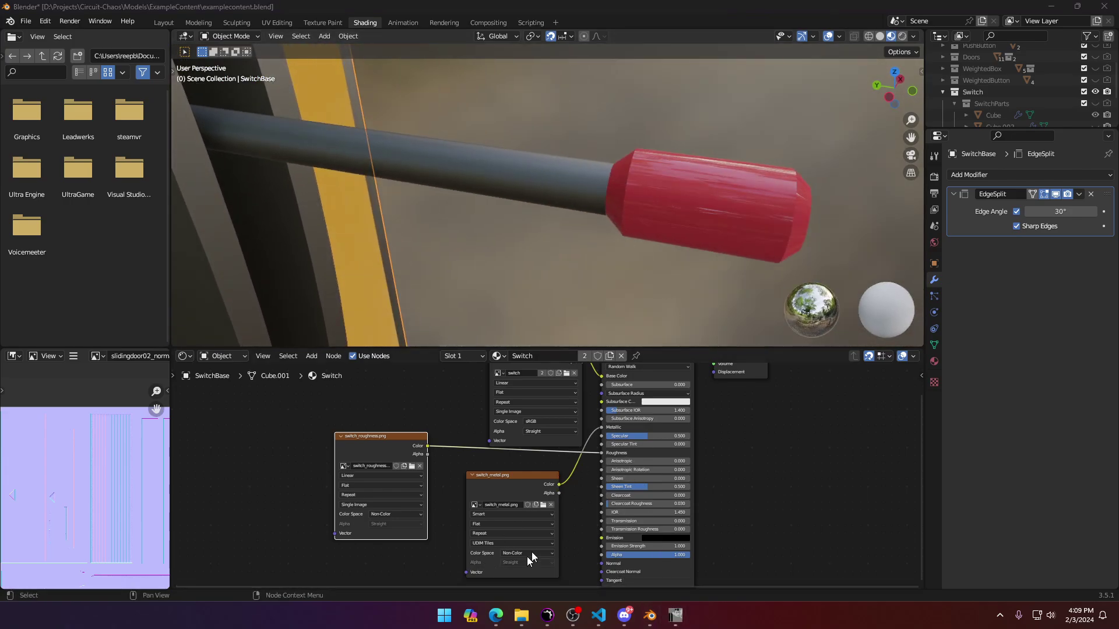
Step: Switch to GIMP and fill the two black rectangles at the top of the RoughnessA layer with gray 7d7d7d
{"action": "left_click", "coordinate": [676, 616]}
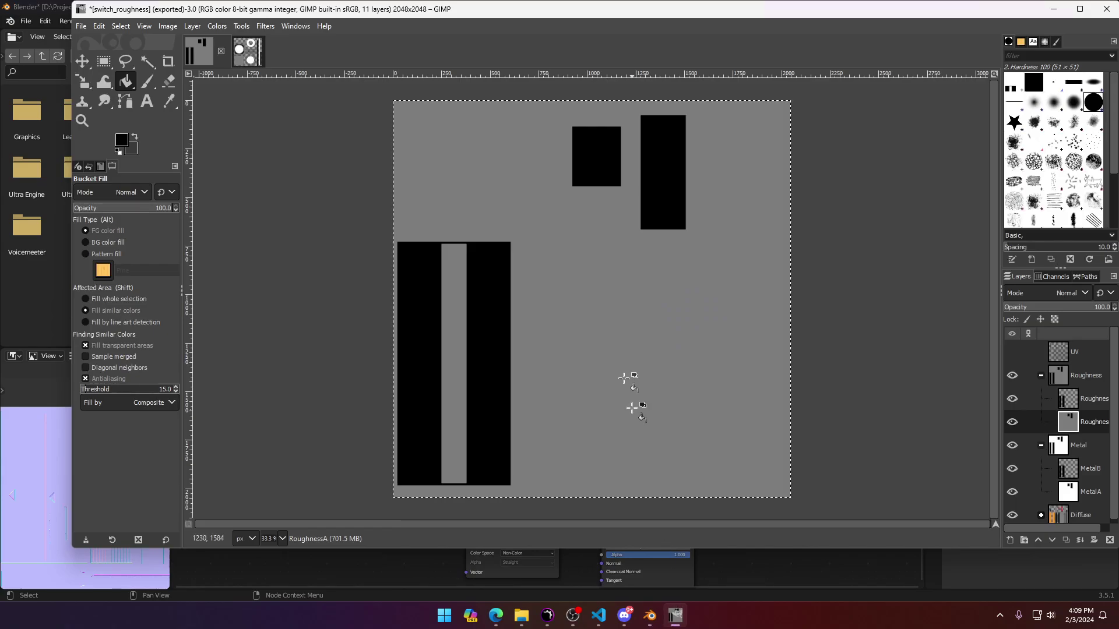
{"action": "scroll", "coordinate": [1041, 478], "scroll_direction": "down", "scroll_amount": 1}
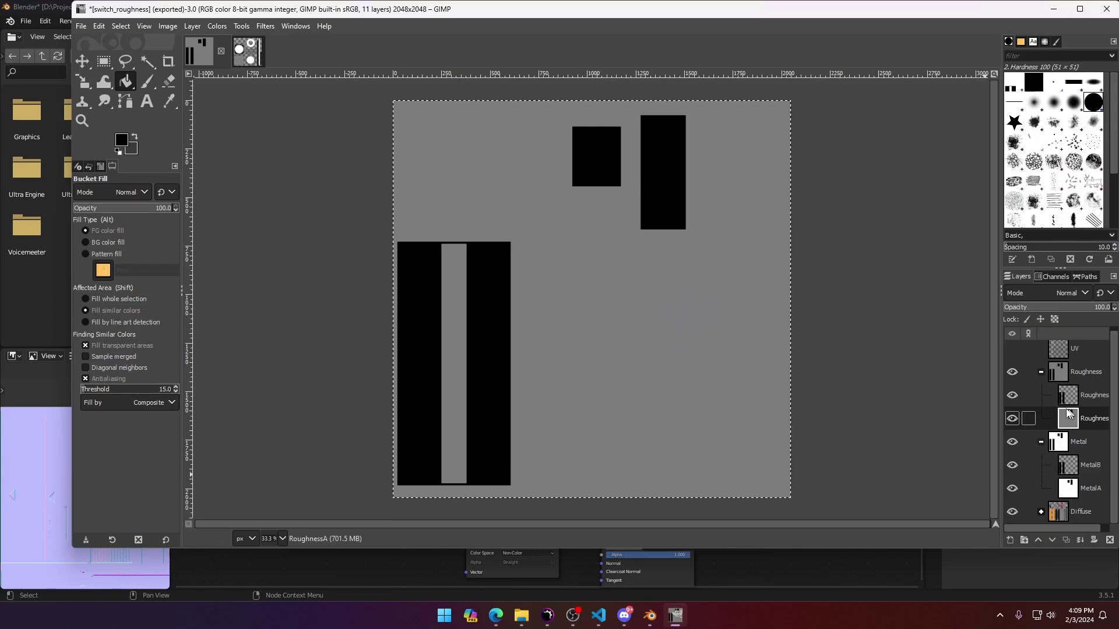
{"action": "left_click", "coordinate": [123, 139]}
{"action": "left_click", "coordinate": [227, 250]}
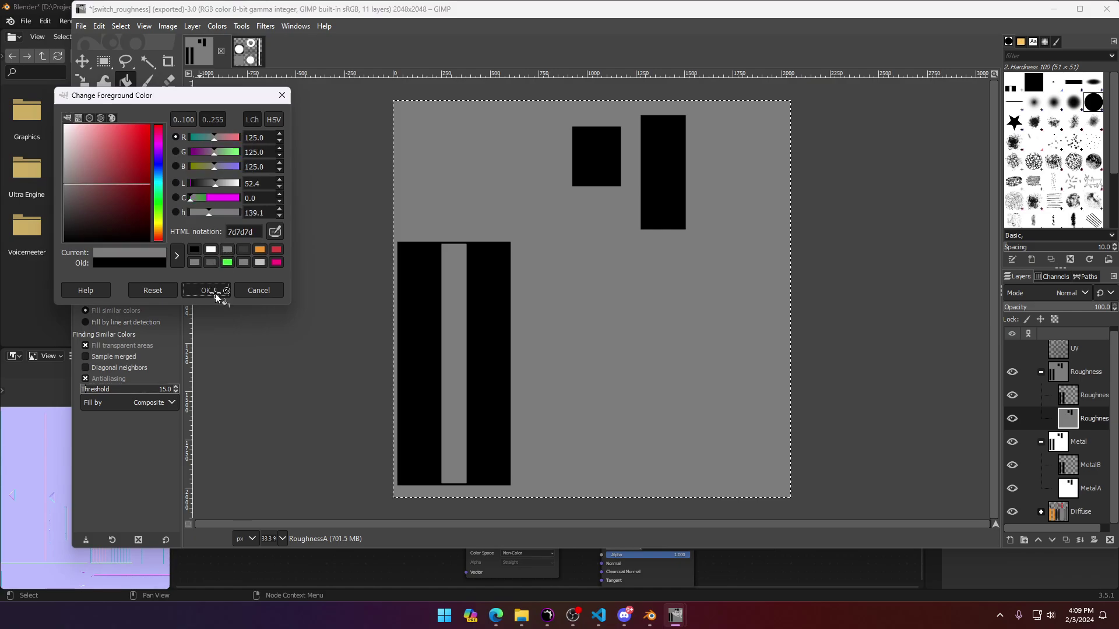
{"action": "left_click", "coordinate": [215, 294]}
{"action": "left_click", "coordinate": [603, 157]}
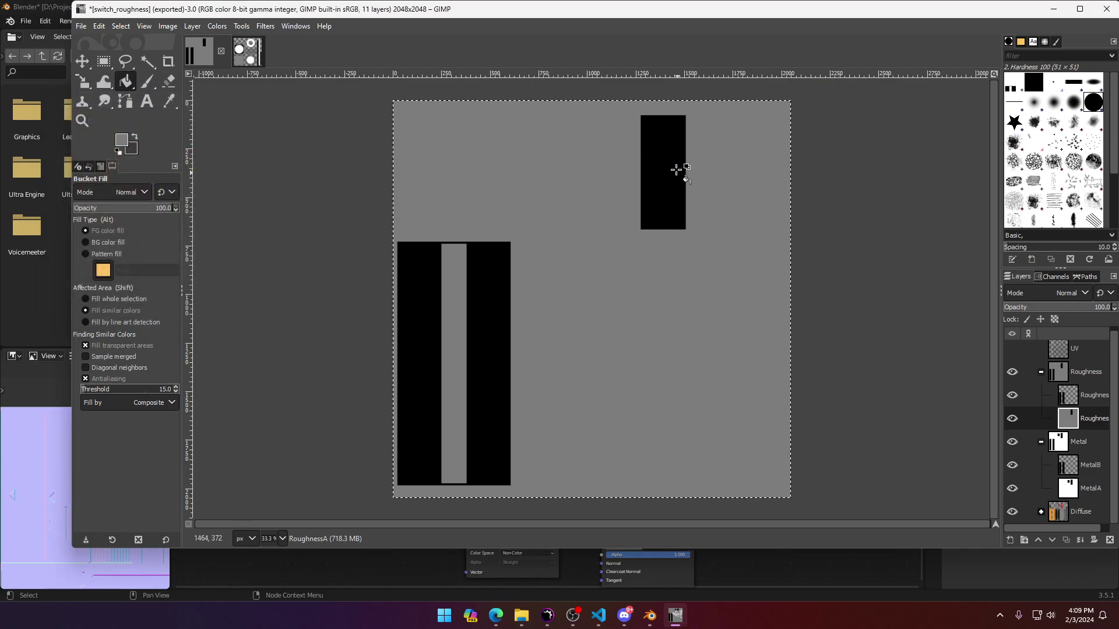
{"action": "left_click", "coordinate": [677, 170]}
Step: Export the updated map over switch_roughness.png and switch back to Blender
{"action": "left_click", "coordinate": [81, 27]}
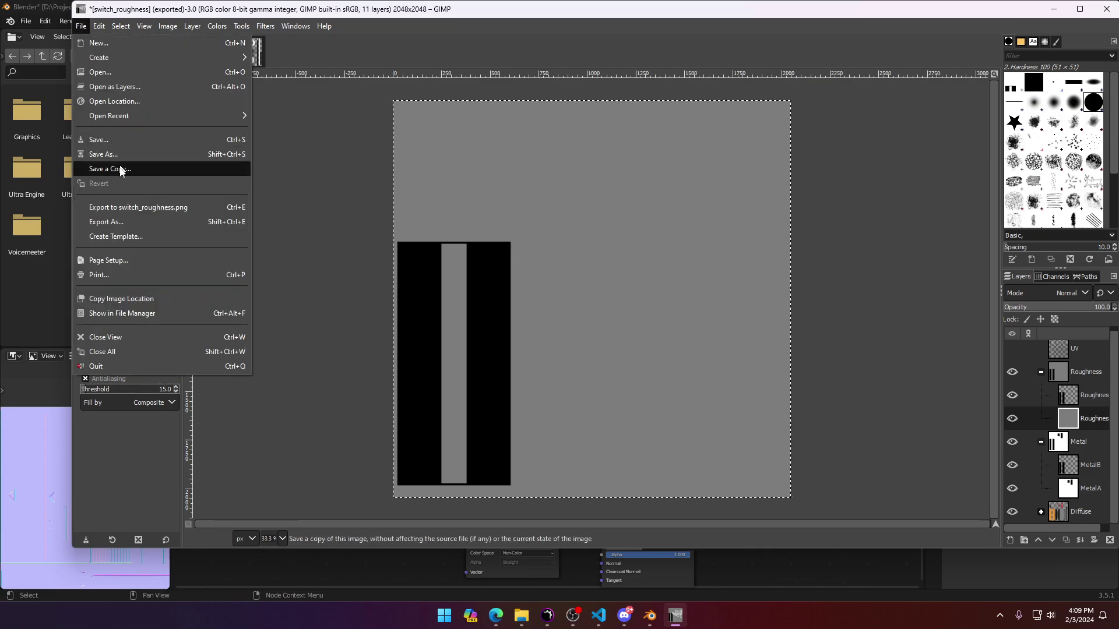
{"action": "left_click", "coordinate": [137, 211]}
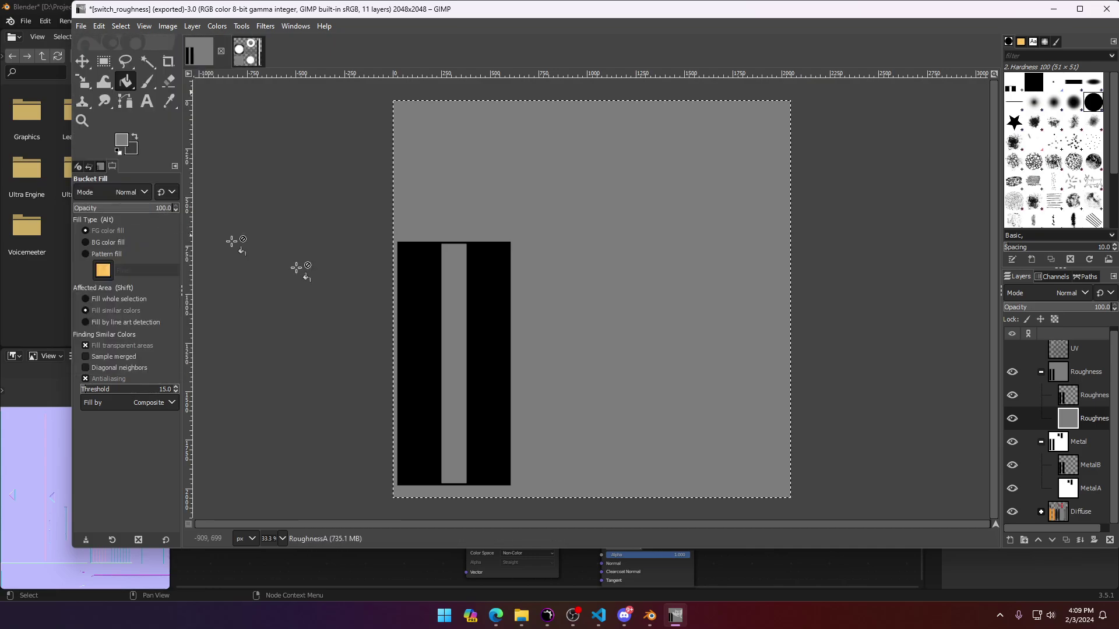
{"action": "left_click", "coordinate": [19, 316]}
Step: Reload switch_roughness.png from the Textures folder into the roughness image texture node
{"action": "left_click", "coordinate": [544, 505]}
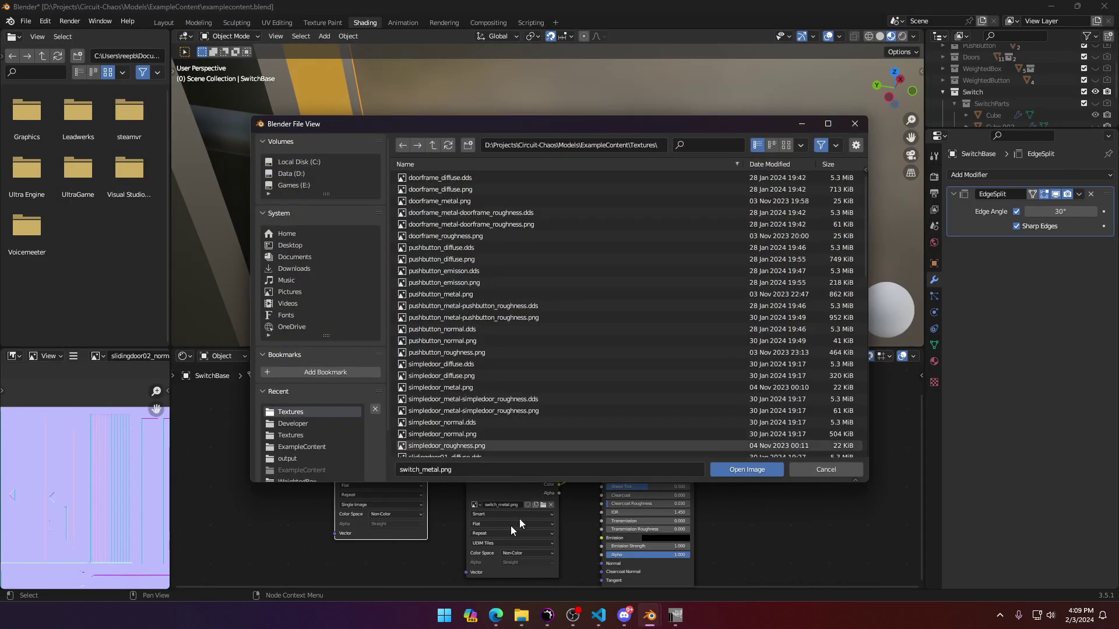
{"action": "left_click", "coordinate": [815, 473]}
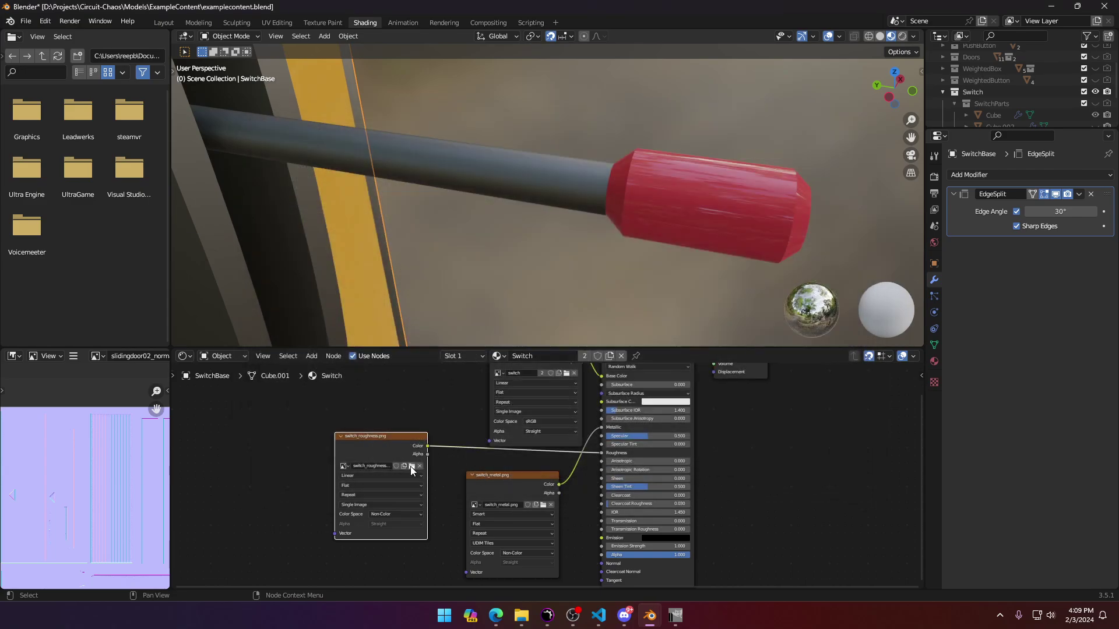
{"action": "left_click", "coordinate": [411, 468]}
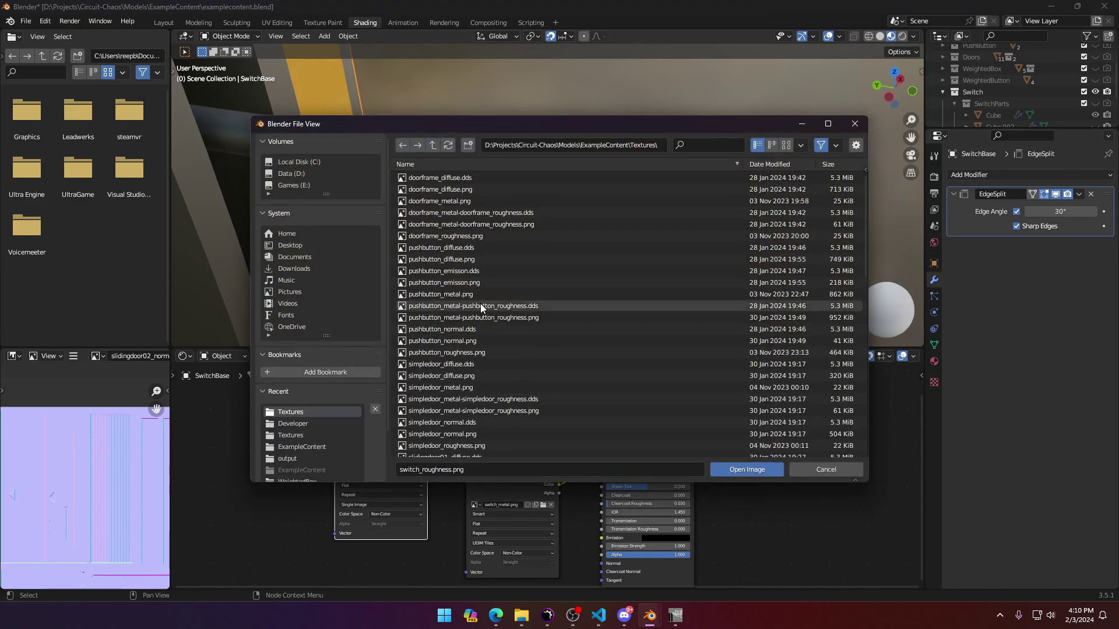
{"action": "left_click", "coordinate": [476, 237]}
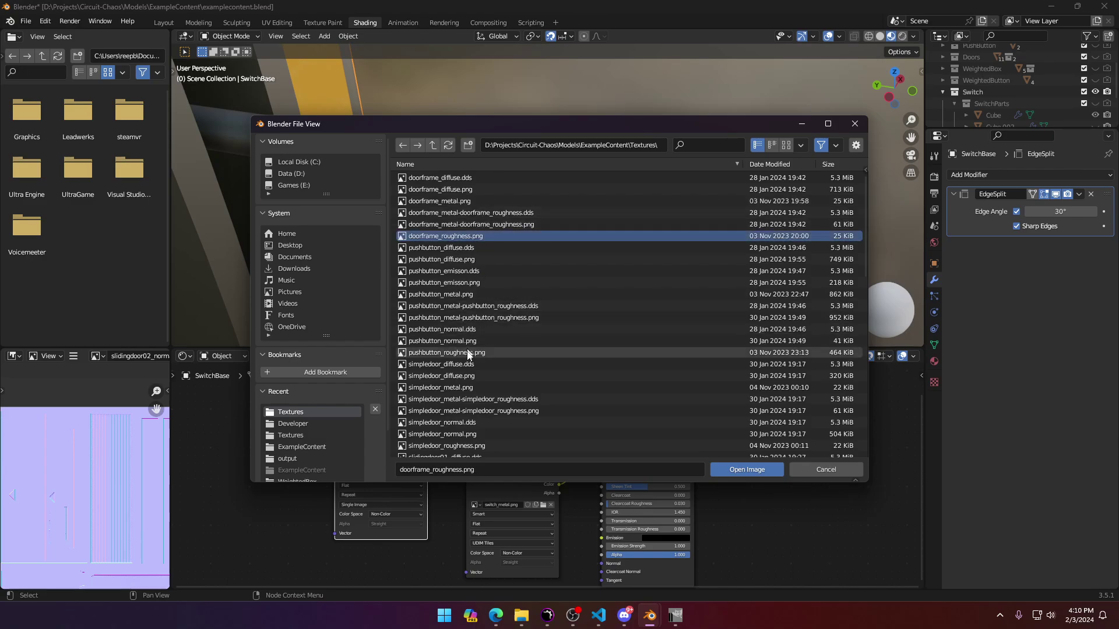
{"action": "scroll", "coordinate": [461, 394], "scroll_direction": "down", "scroll_amount": 2}
{"action": "scroll", "coordinate": [461, 391], "scroll_direction": "down", "scroll_amount": 12}
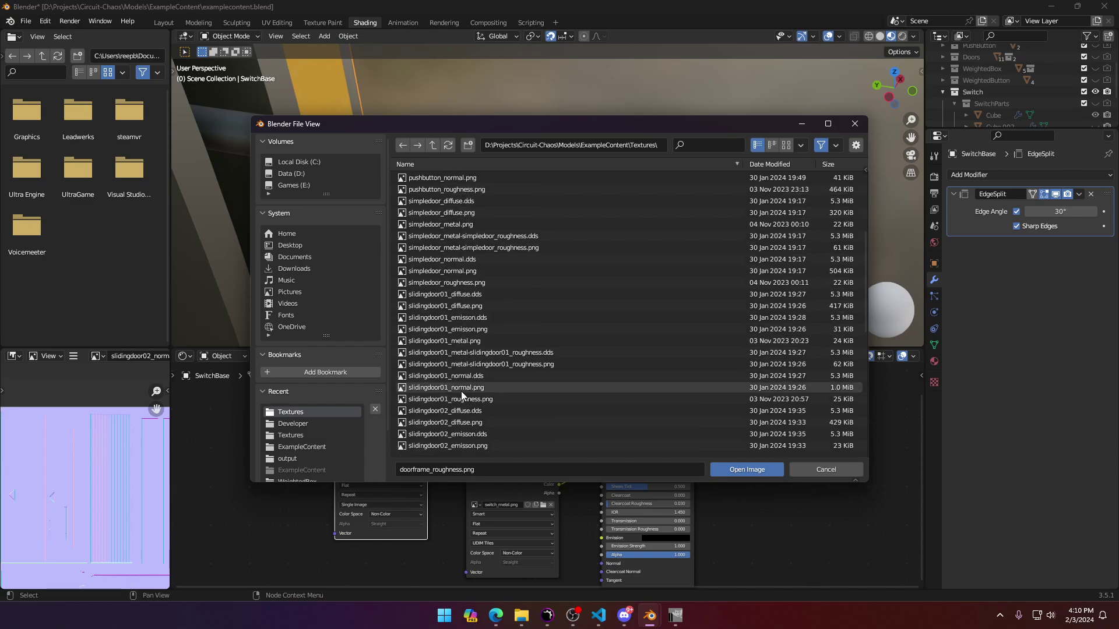
{"action": "scroll", "coordinate": [453, 430], "scroll_direction": "down", "scroll_amount": 2}
{"action": "double_click", "coordinate": [452, 446]}
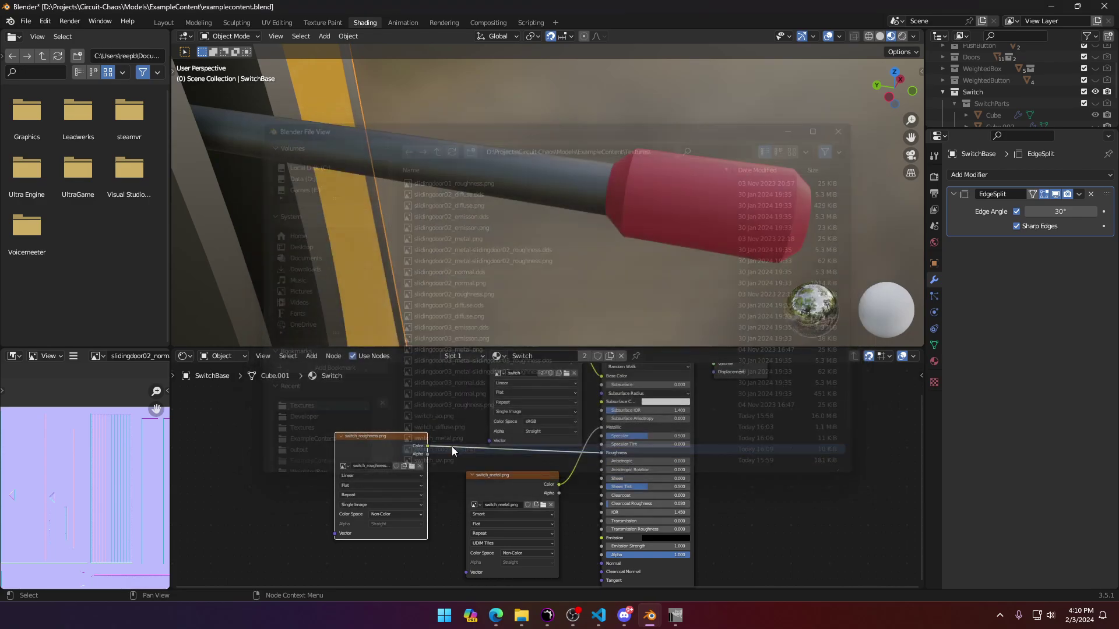
Step: Select the SwitchLever object and apply Shade Smooth to it
{"action": "middle_click_drag", "start_coordinate": [565, 256], "coordinate": [439, 237]}
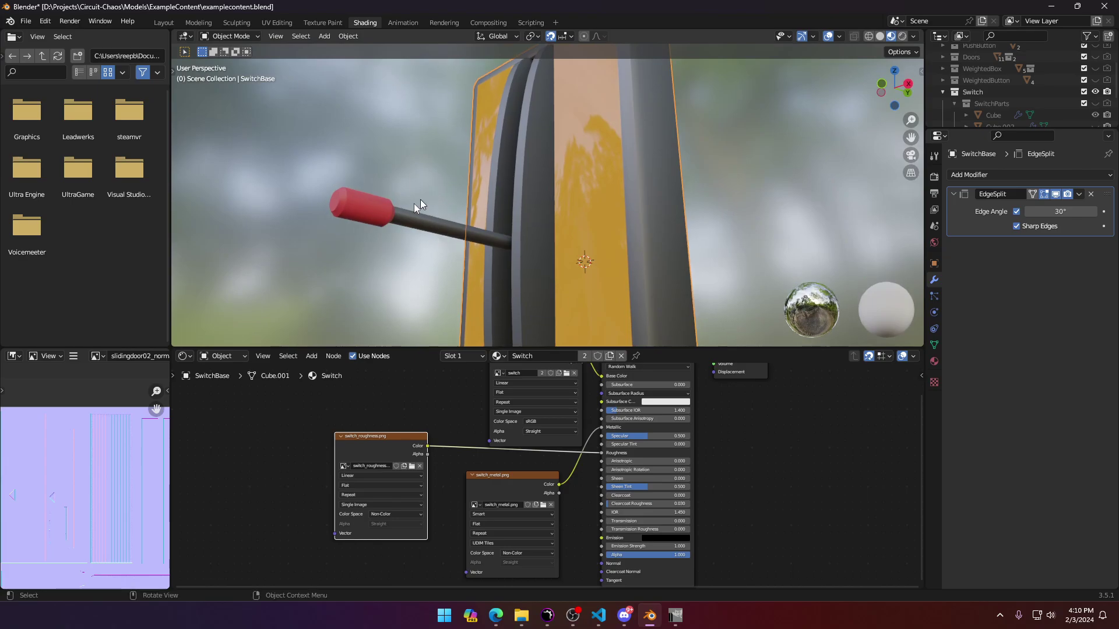
{"action": "middle_click_drag", "start_coordinate": [420, 199], "coordinate": [346, 236]}
{"action": "left_click", "coordinate": [346, 236]}
{"action": "left_click", "coordinate": [348, 36]}
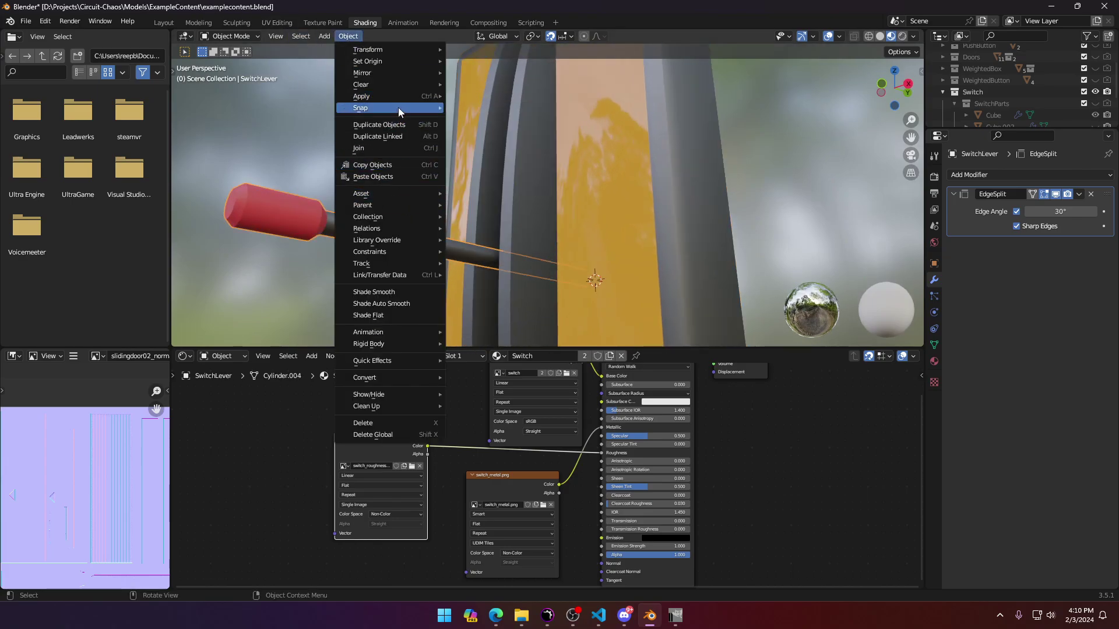
{"action": "mouse_move", "coordinate": [400, 96]}
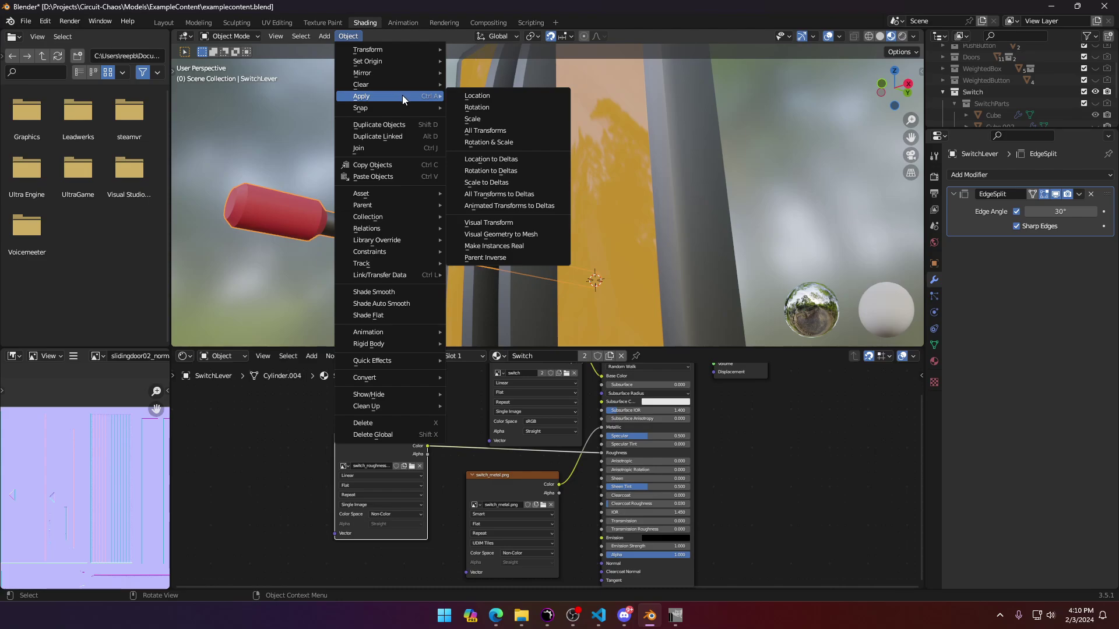
{"action": "left_click", "coordinate": [377, 286]}
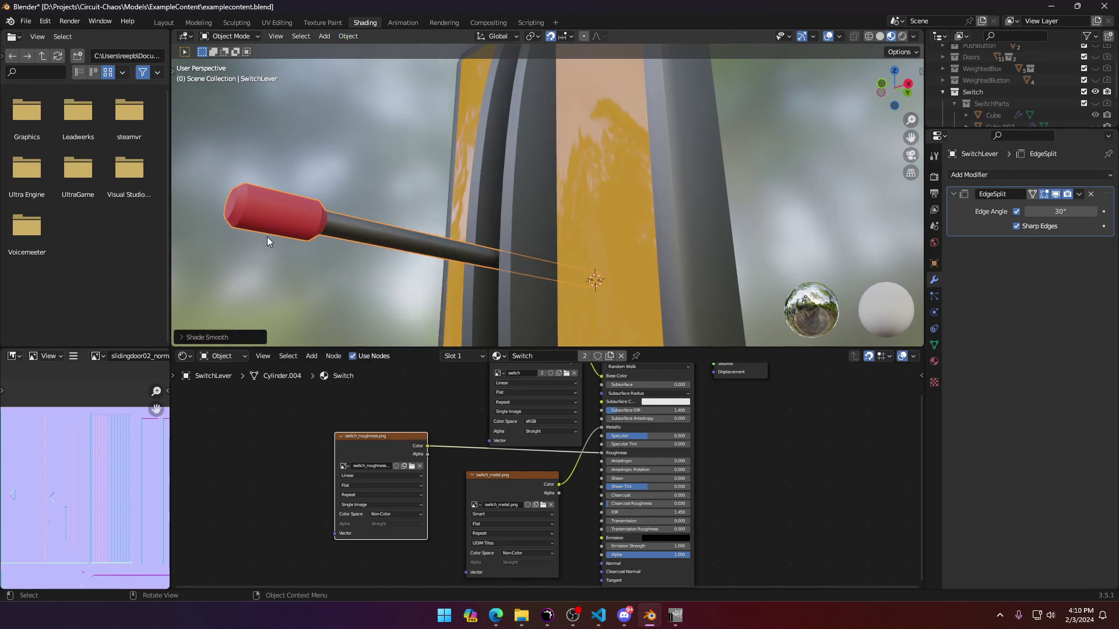
Step: Try rotating the lever about its pivot in the right side view, and undo the rotation
{"action": "middle_click_drag", "start_coordinate": [267, 237], "coordinate": [462, 264]}
{"action": "scroll", "coordinate": [394, 255], "scroll_direction": "down", "scroll_amount": 6}
{"action": "key", "text": "KP_1"}
{"action": "key", "text": "KP_3"}
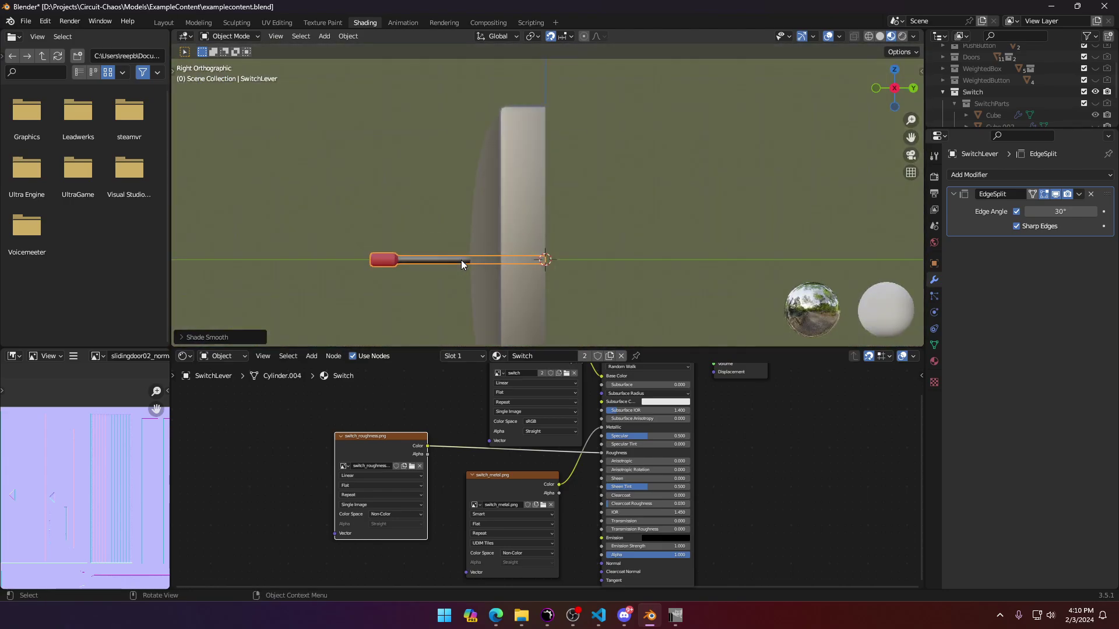
{"action": "key", "text": "r"}
{"action": "left_click", "coordinate": [479, 170]}
{"action": "middle_click_drag", "start_coordinate": [481, 171], "coordinate": [509, 250]}
{"action": "key", "text": "ctrl+z"}
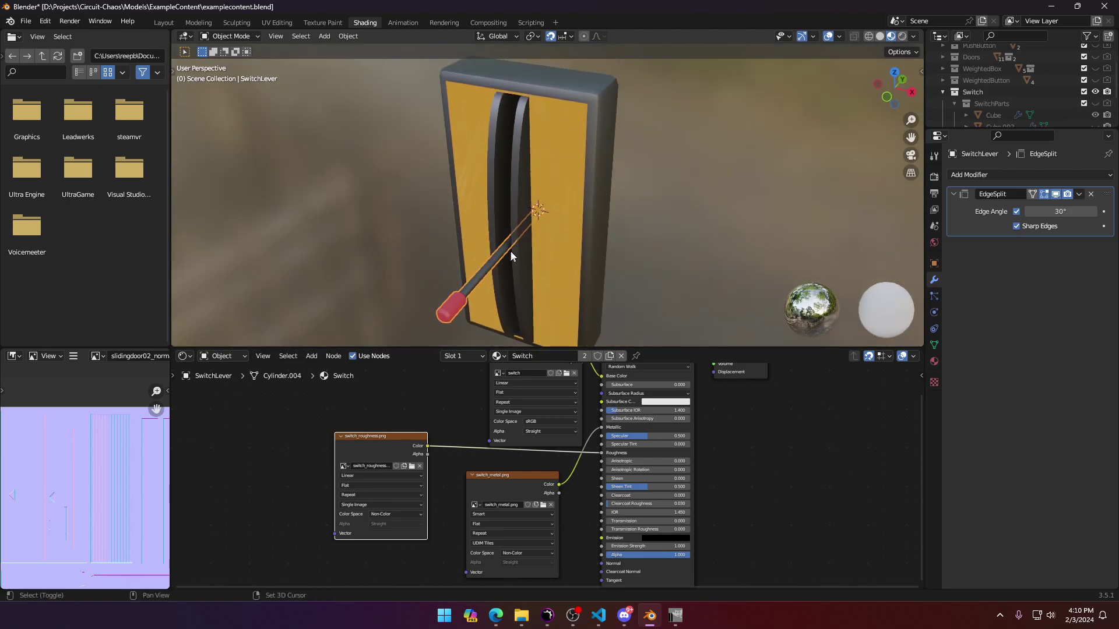
Step: Switch to GIMP, collapse the Roughness layer group and copy the pixels of the MetalB layer
{"action": "left_click", "coordinate": [675, 615]}
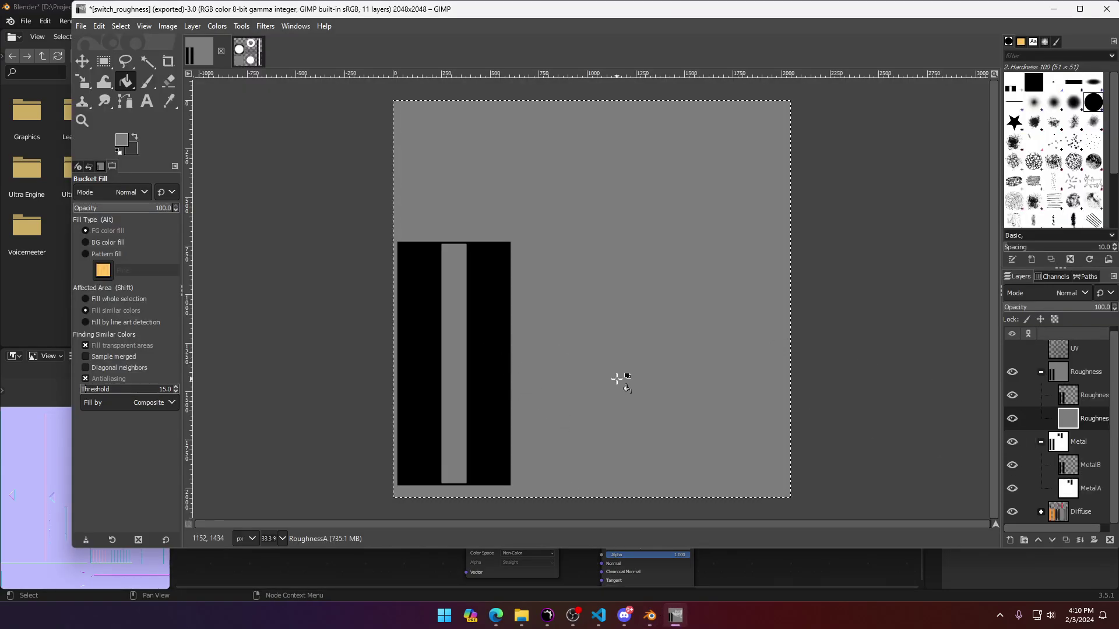
{"action": "left_click", "coordinate": [1042, 372]}
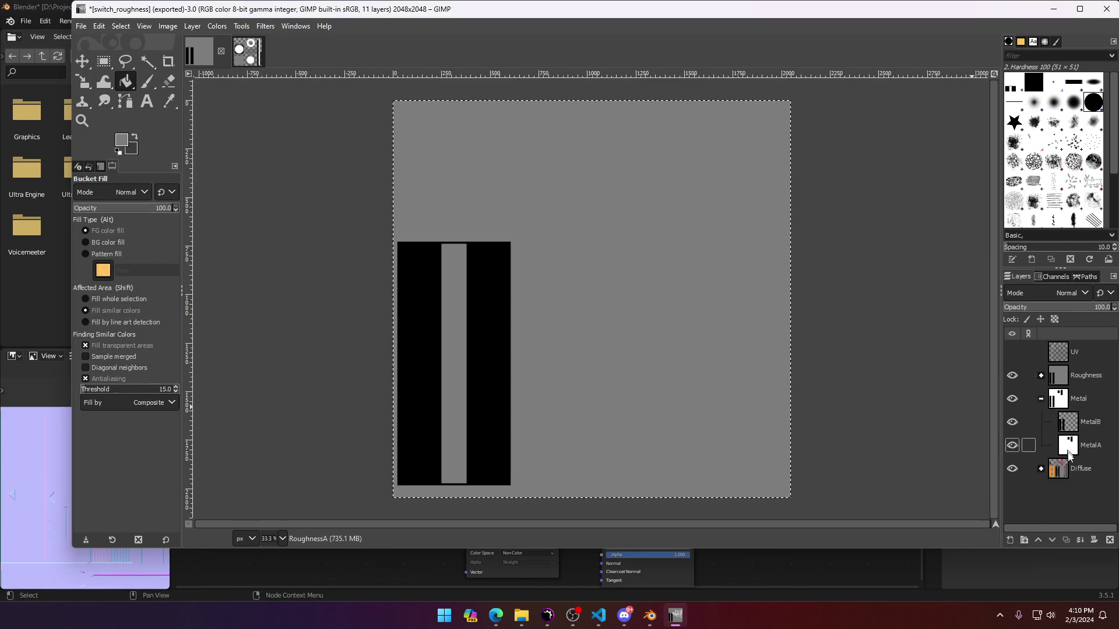
{"action": "left_click", "coordinate": [1045, 429]}
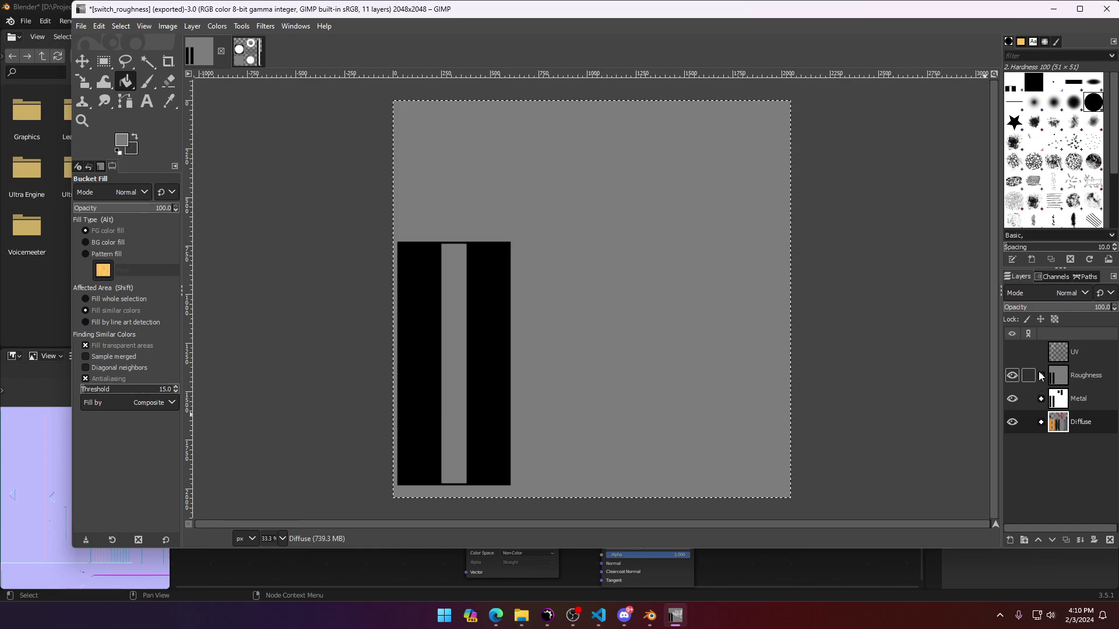
{"action": "left_click", "coordinate": [1073, 401]}
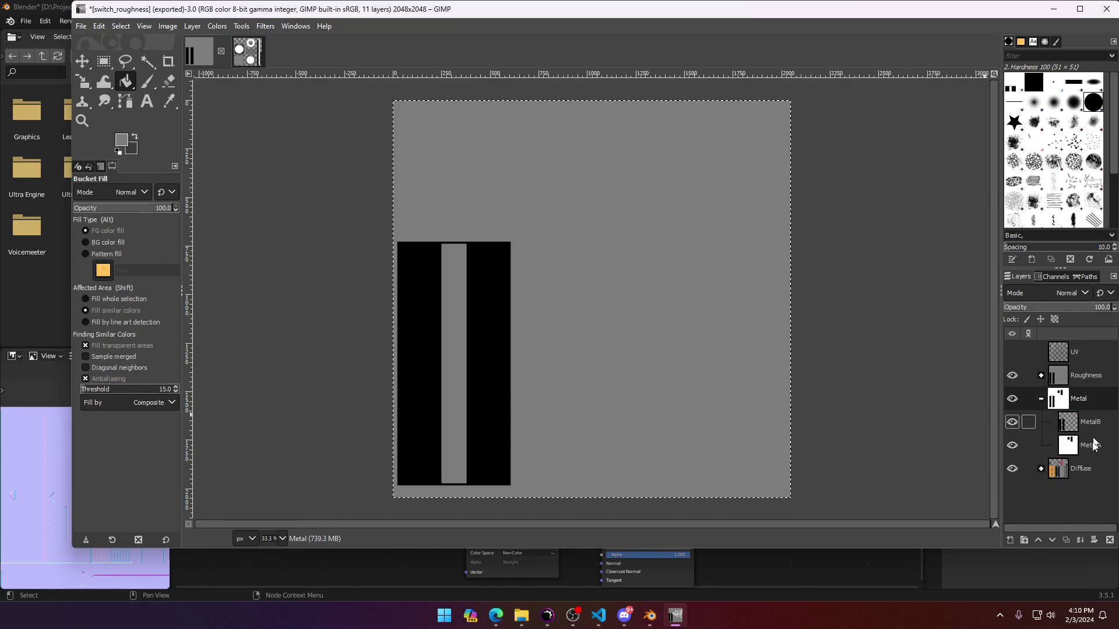
{"action": "left_click", "coordinate": [1091, 442]}
{"action": "left_click", "coordinate": [1077, 428]}
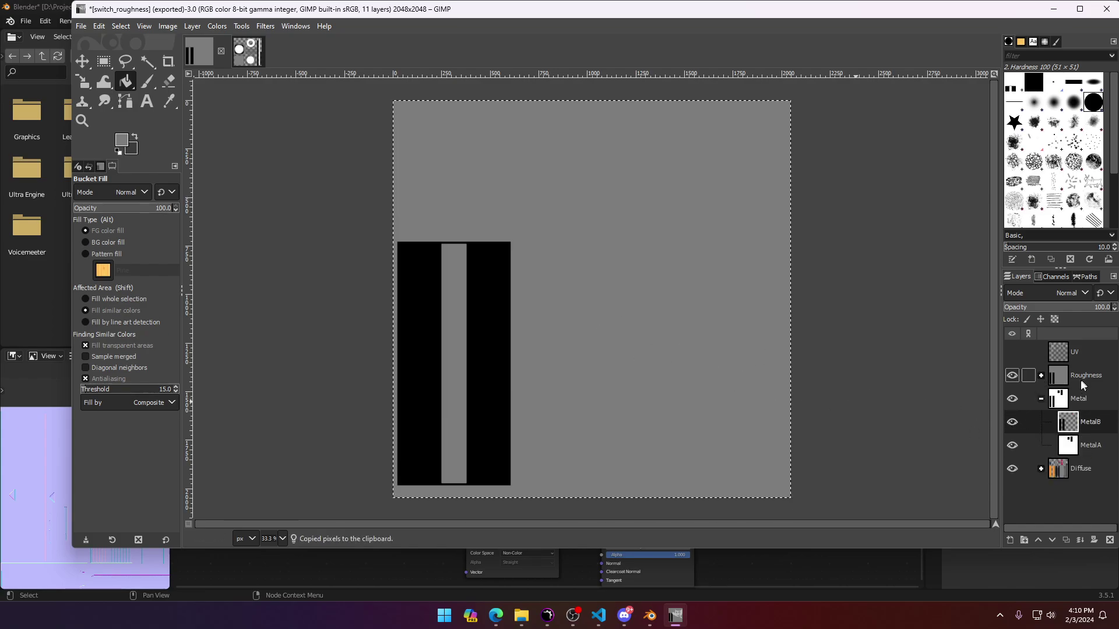
Step: Create a layer group named Normal above the Diffuse group, and collapse the Metal and Diffuse groups
{"action": "left_click", "coordinate": [1040, 400]}
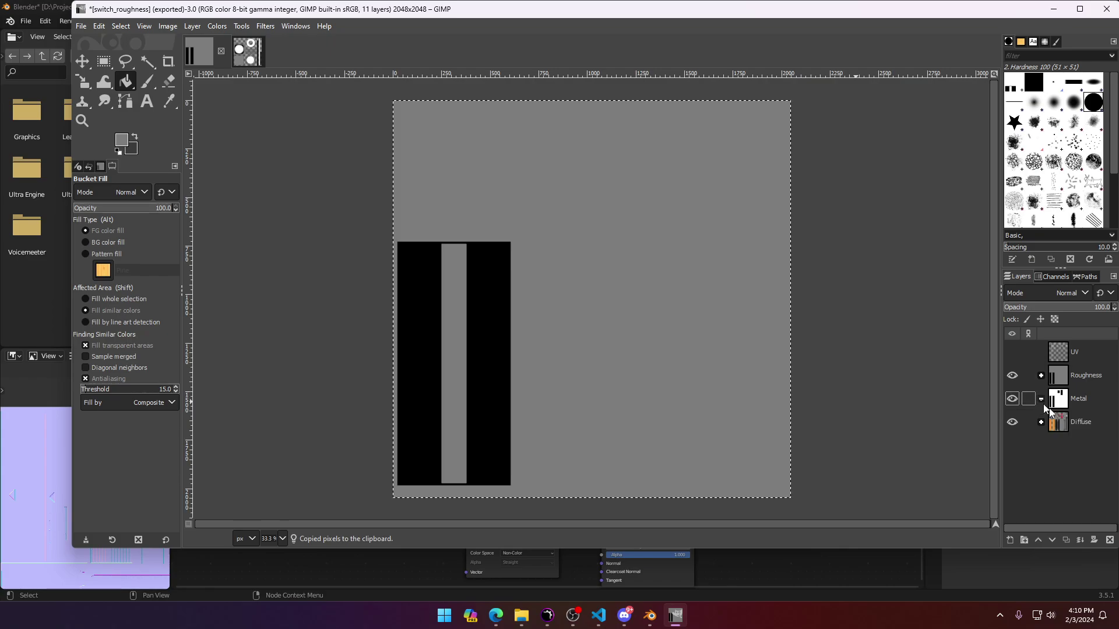
{"action": "left_click", "coordinate": [1024, 540]}
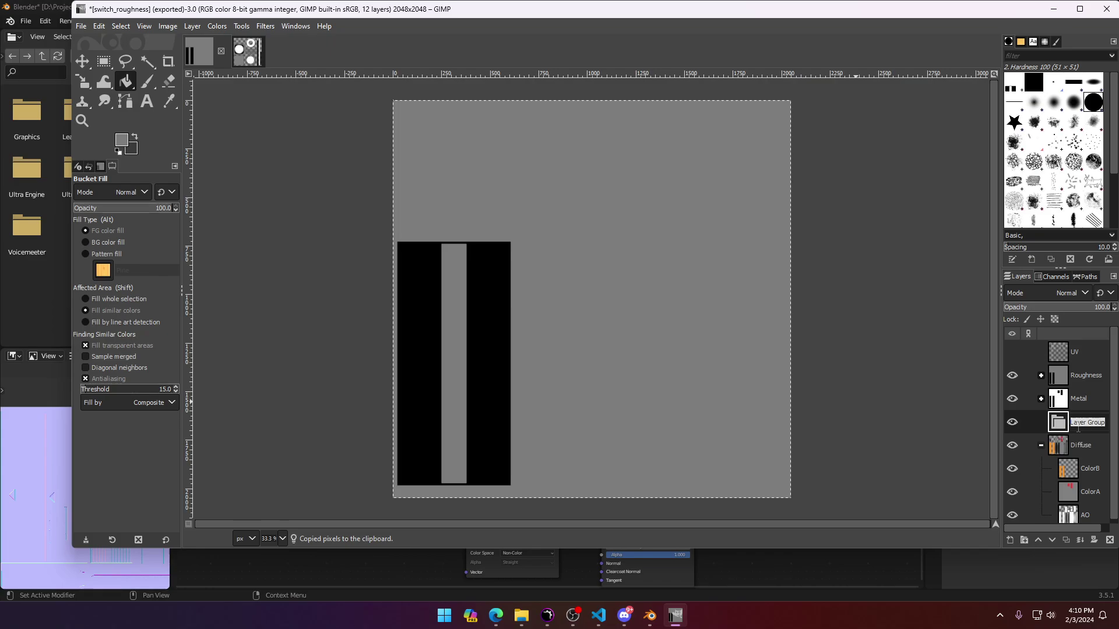
{"action": "left_click", "coordinate": [1042, 446]}
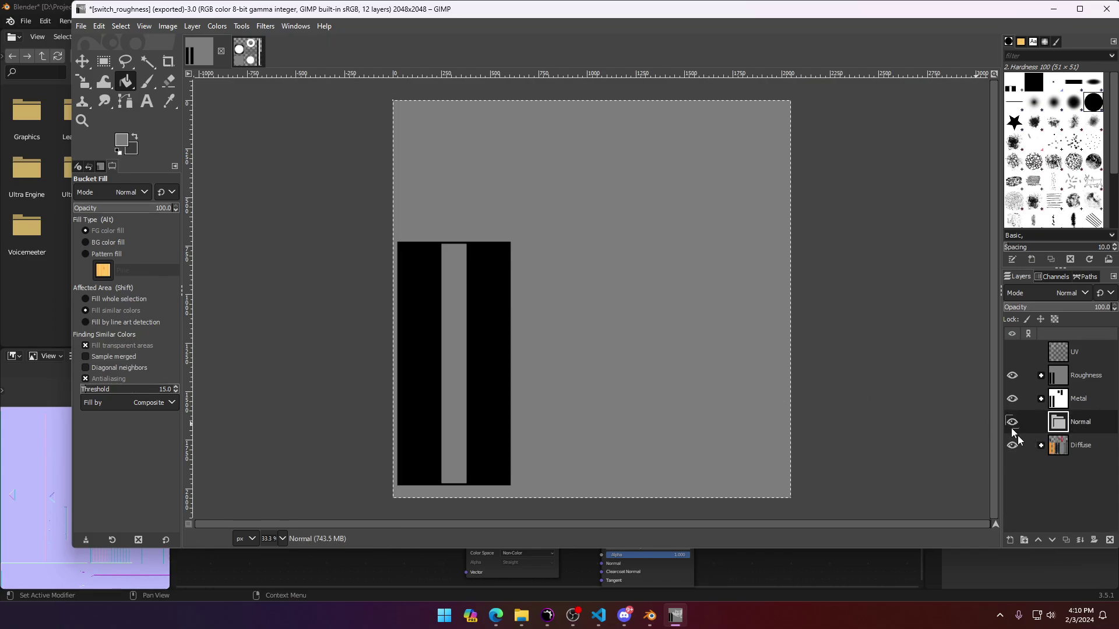
Step: Add a transparent 2048 x 2048 layer named NormalColor to the Normal group, then paste the copied MetalB pixels and anchor them onto it
{"action": "right_click", "coordinate": [1046, 431]}
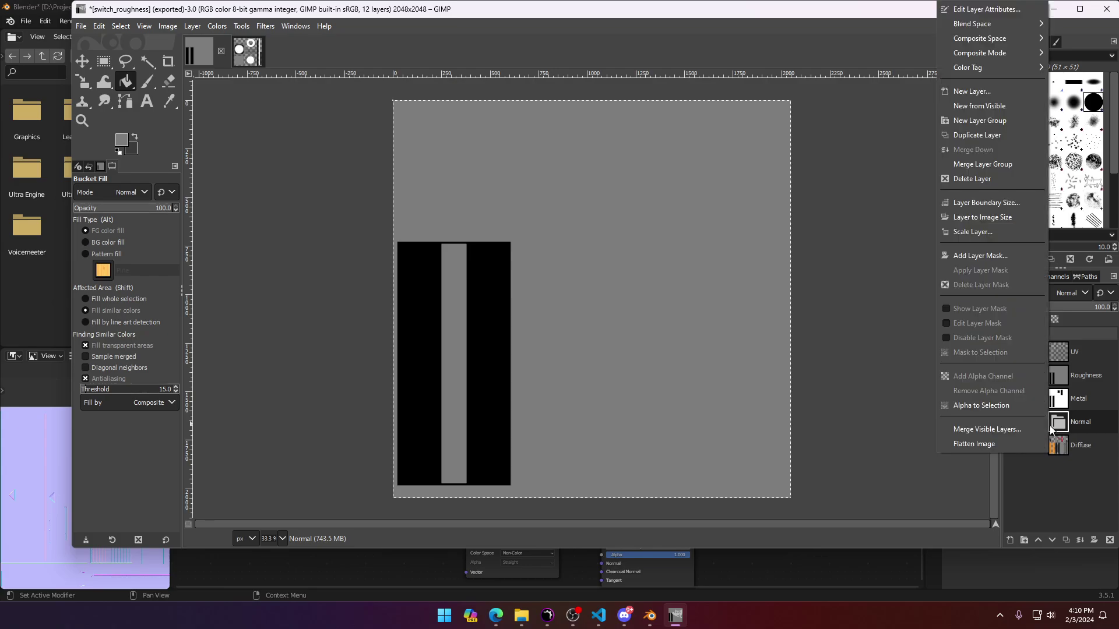
{"action": "left_click", "coordinate": [972, 92]}
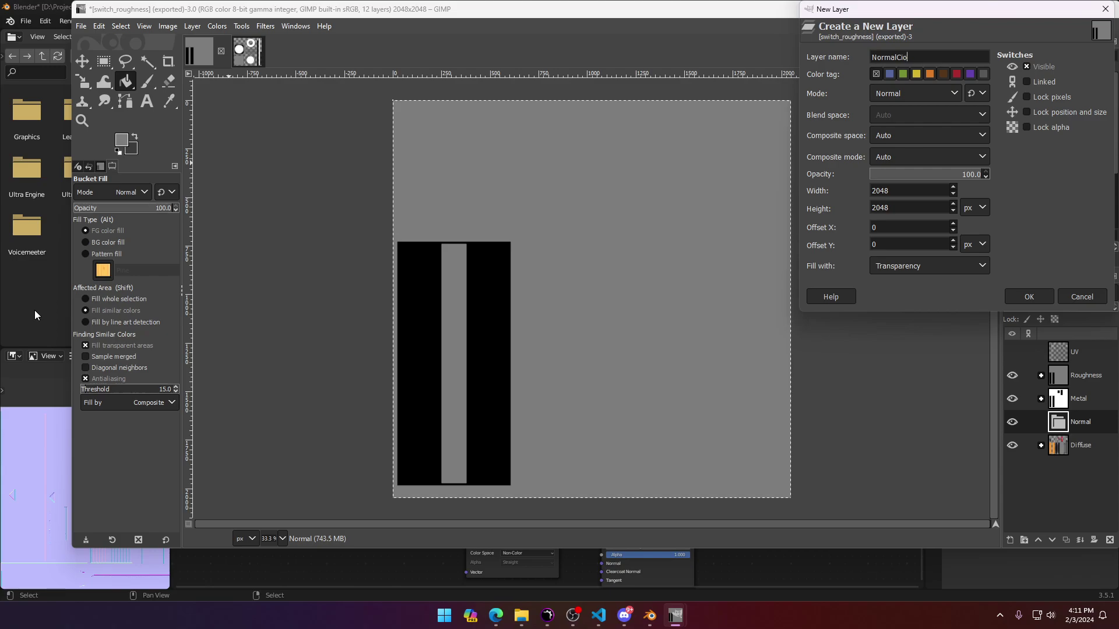
{"action": "key", "text": "Return"}
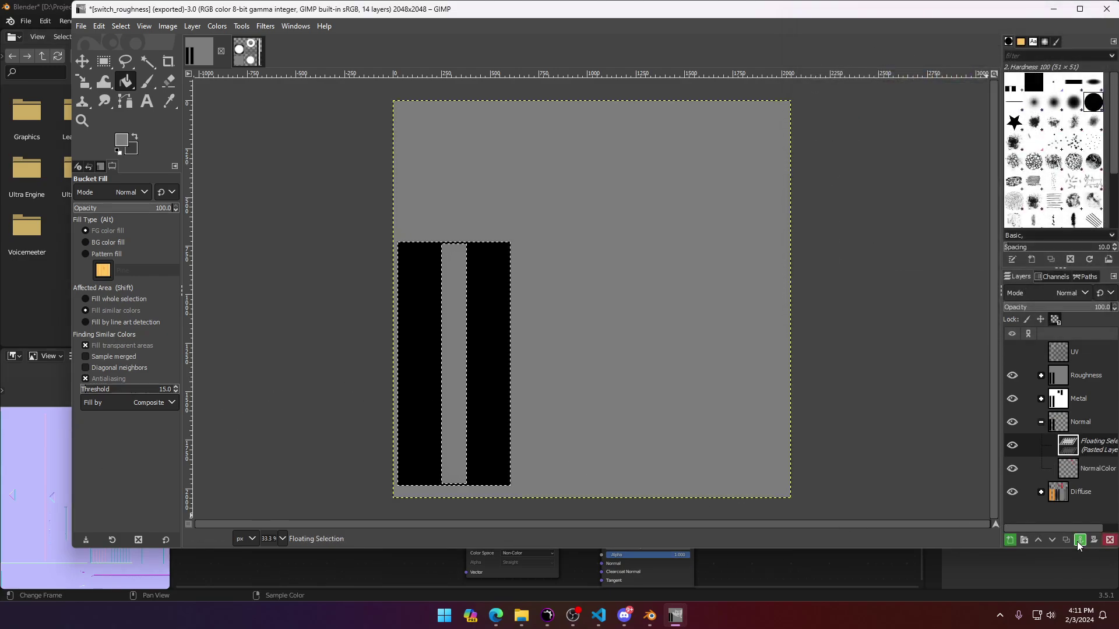
{"action": "left_click", "coordinate": [1079, 540]}
Step: Switch to Blender and examine the switch housing's front plate and edges from several angles
{"action": "left_click", "coordinate": [15, 365]}
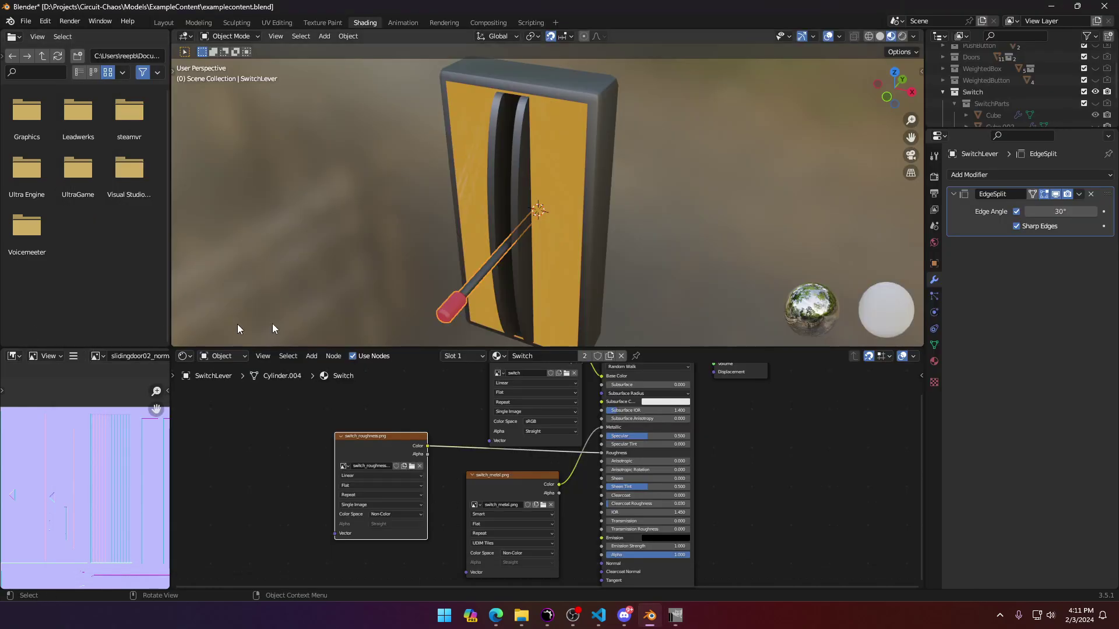
{"action": "middle_click_drag", "start_coordinate": [272, 323], "coordinate": [528, 200]}
{"action": "scroll", "coordinate": [572, 149], "scroll_direction": "up", "scroll_amount": 6}
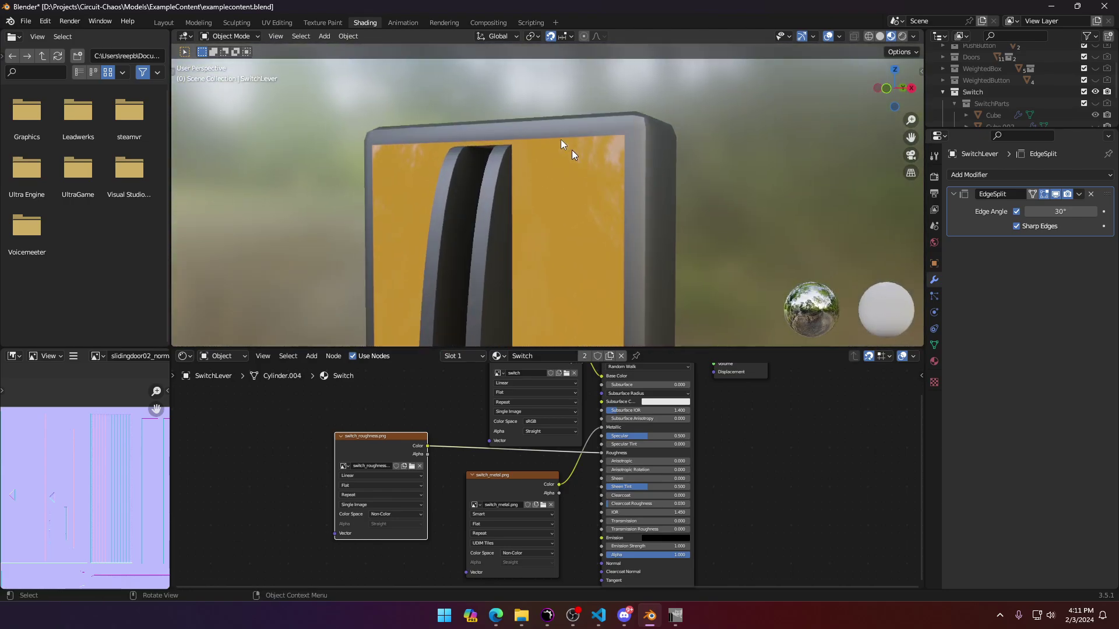
{"action": "scroll", "coordinate": [596, 145], "scroll_direction": "down", "scroll_amount": 1}
{"action": "middle_click_drag", "start_coordinate": [684, 91], "coordinate": [699, 169]}
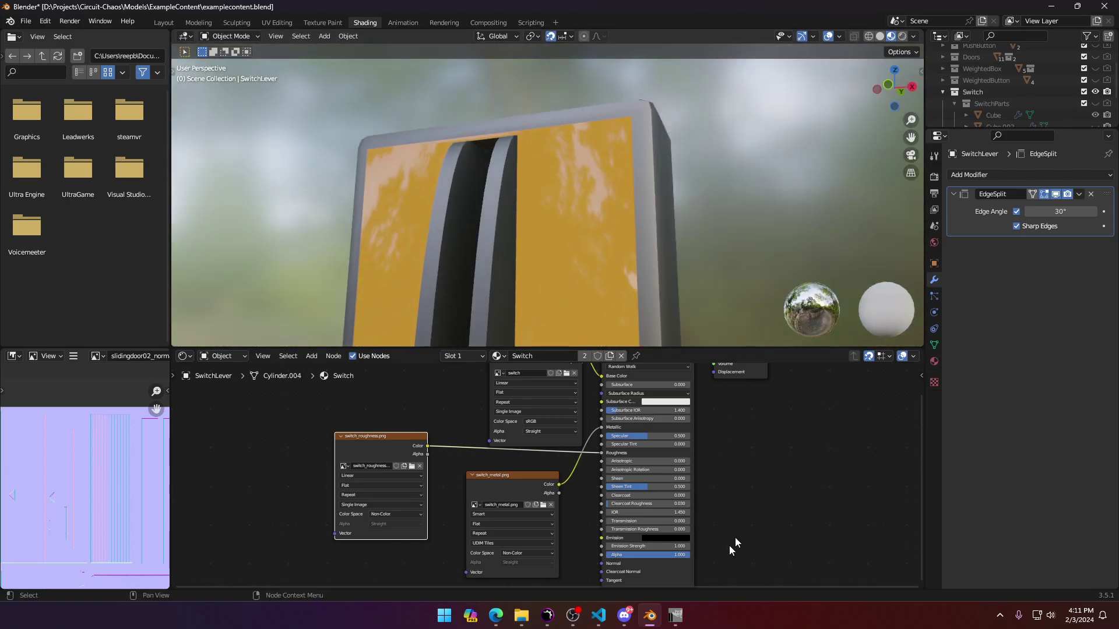
{"action": "middle_click_drag", "start_coordinate": [576, 266], "coordinate": [575, 243]}
{"action": "middle_click_drag", "start_coordinate": [491, 197], "coordinate": [495, 291]}
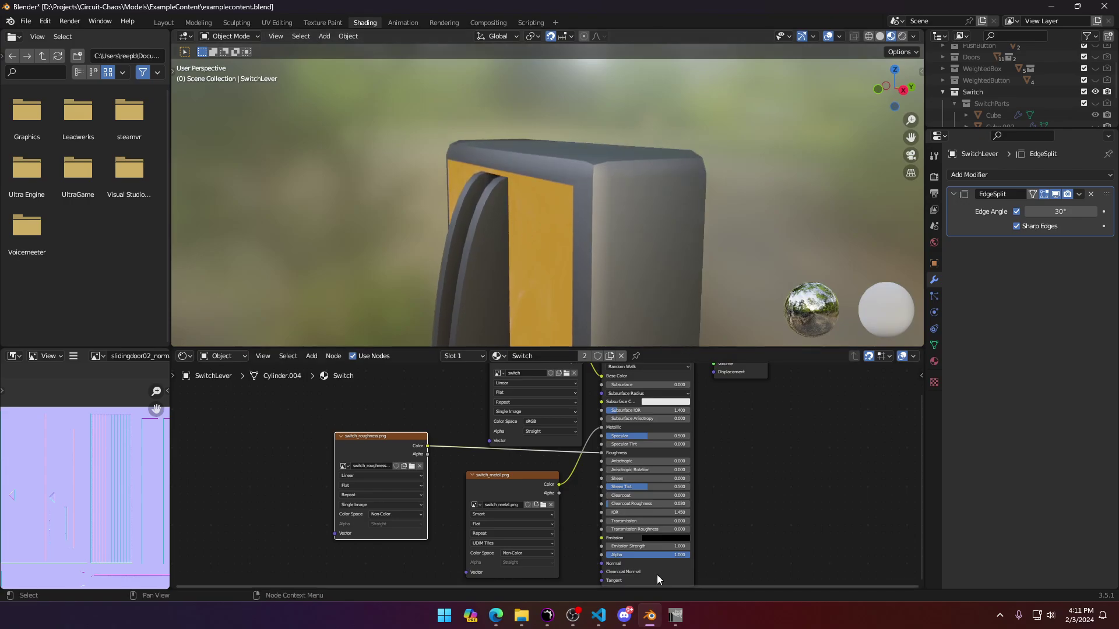
{"action": "left_click", "coordinate": [643, 623]}
{"action": "left_click", "coordinate": [638, 619]}
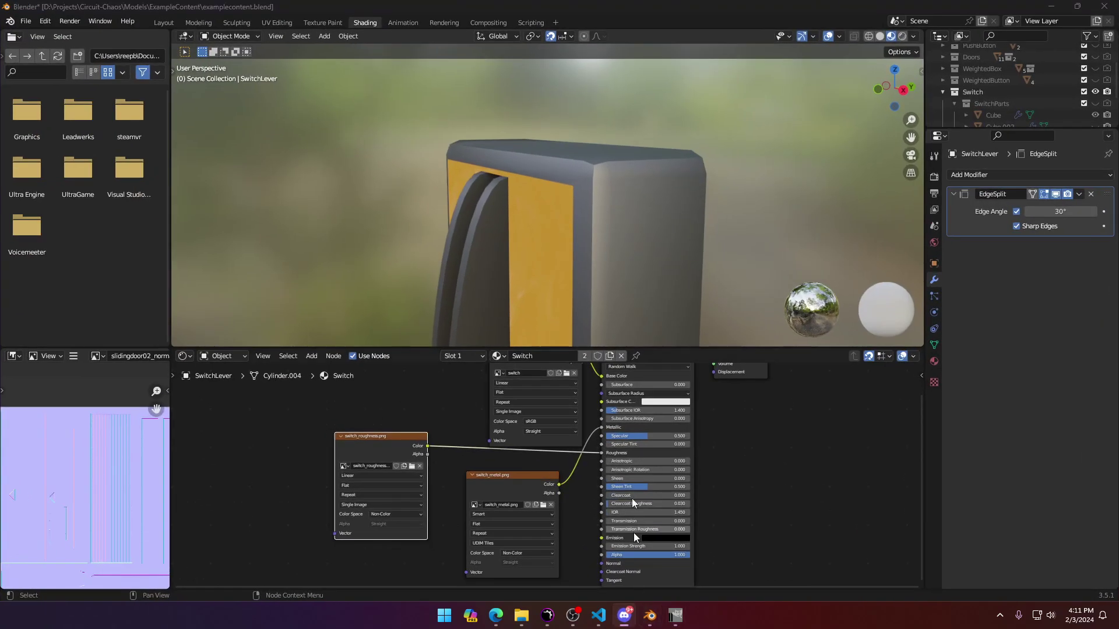
{"action": "mouse_move", "coordinate": [623, 625]}
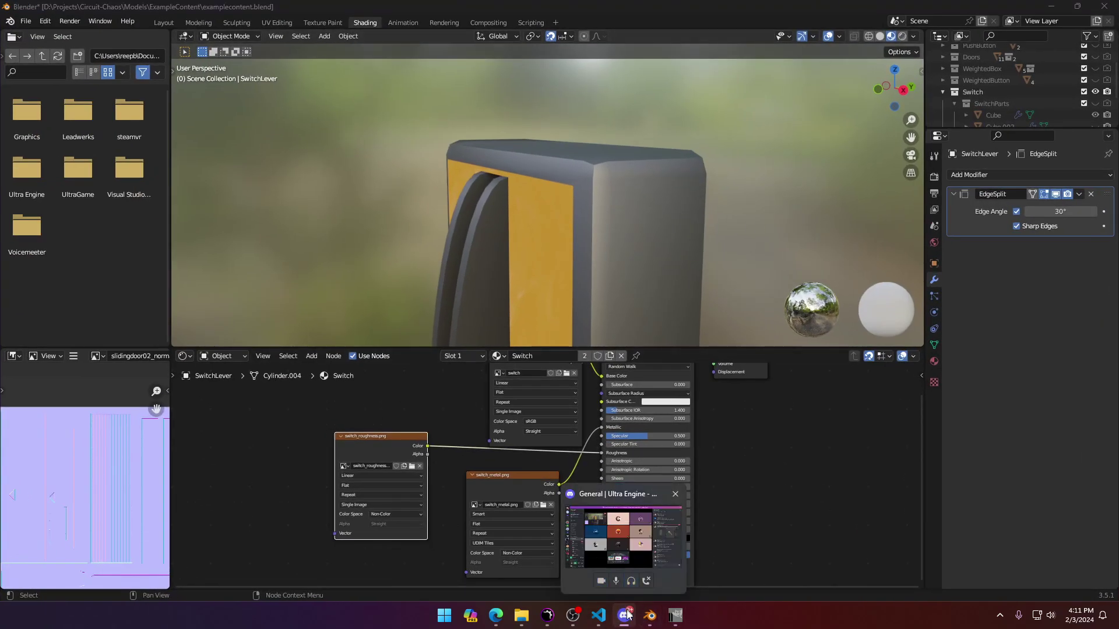
{"action": "left_click", "coordinate": [576, 616]}
{"action": "left_click", "coordinate": [576, 614]}
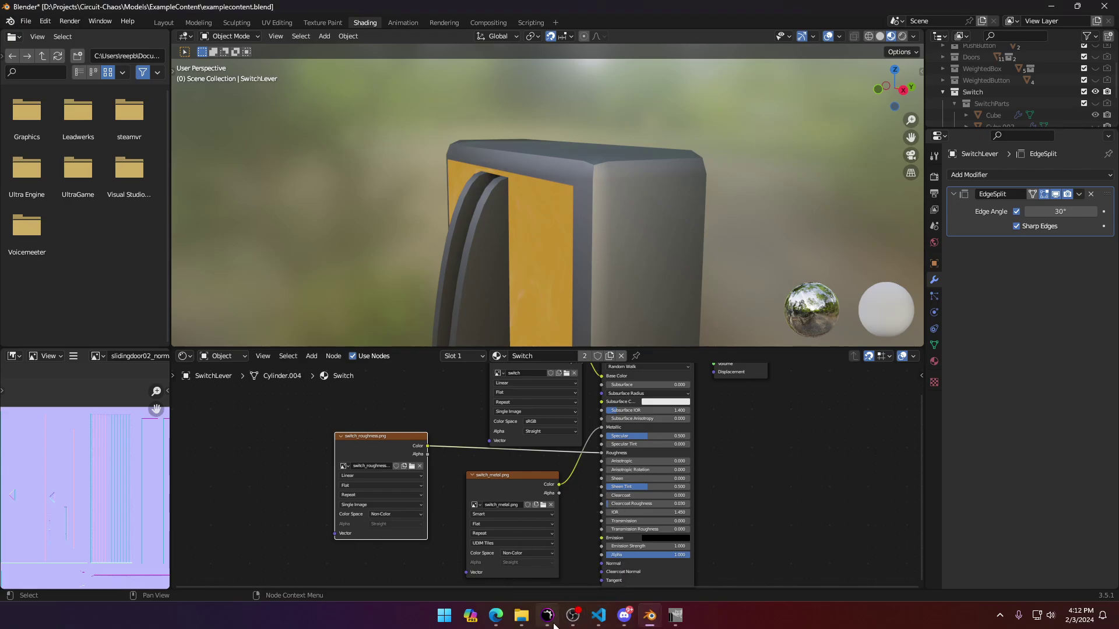
{"action": "middle_click_drag", "start_coordinate": [599, 257], "coordinate": [575, 304]}
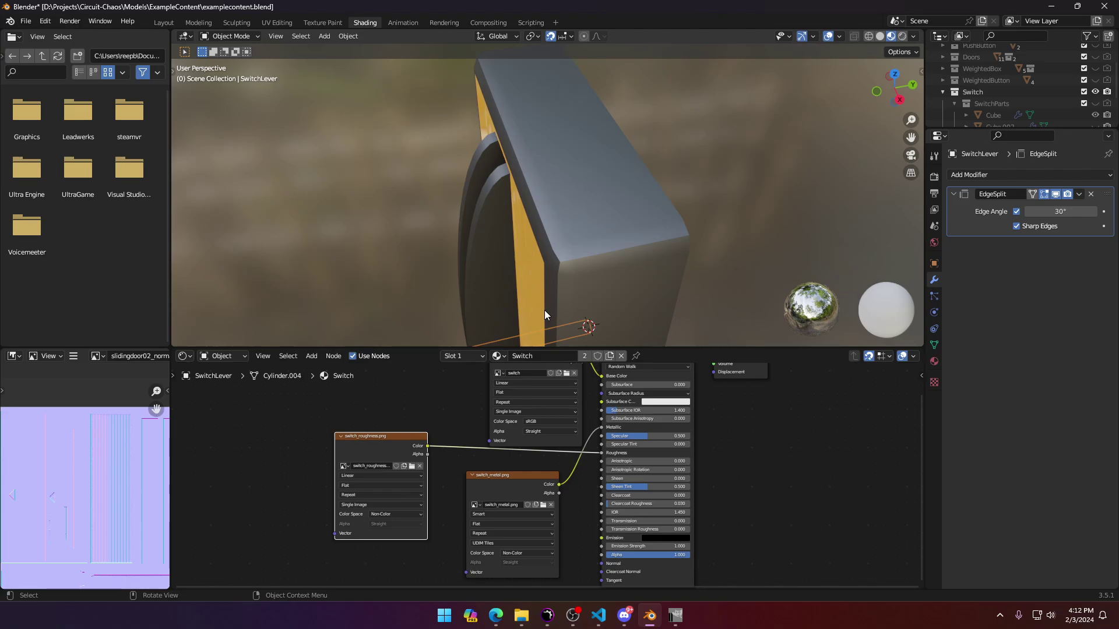
{"action": "scroll", "coordinate": [515, 292], "scroll_direction": "down", "scroll_amount": 2}
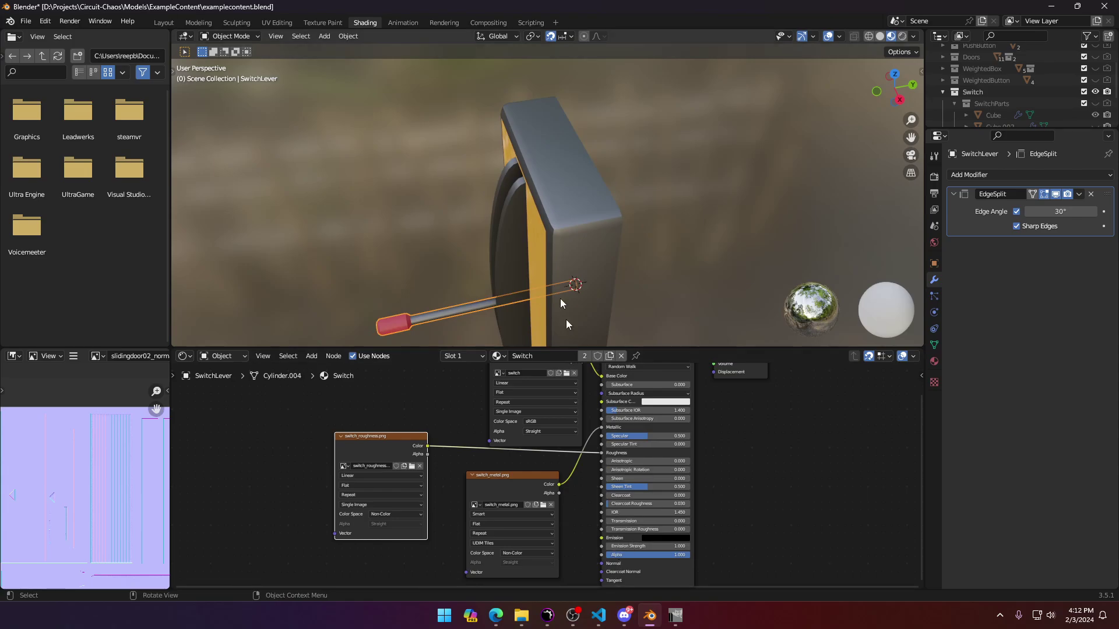
{"action": "middle_click_drag", "start_coordinate": [564, 325], "coordinate": [562, 247]}
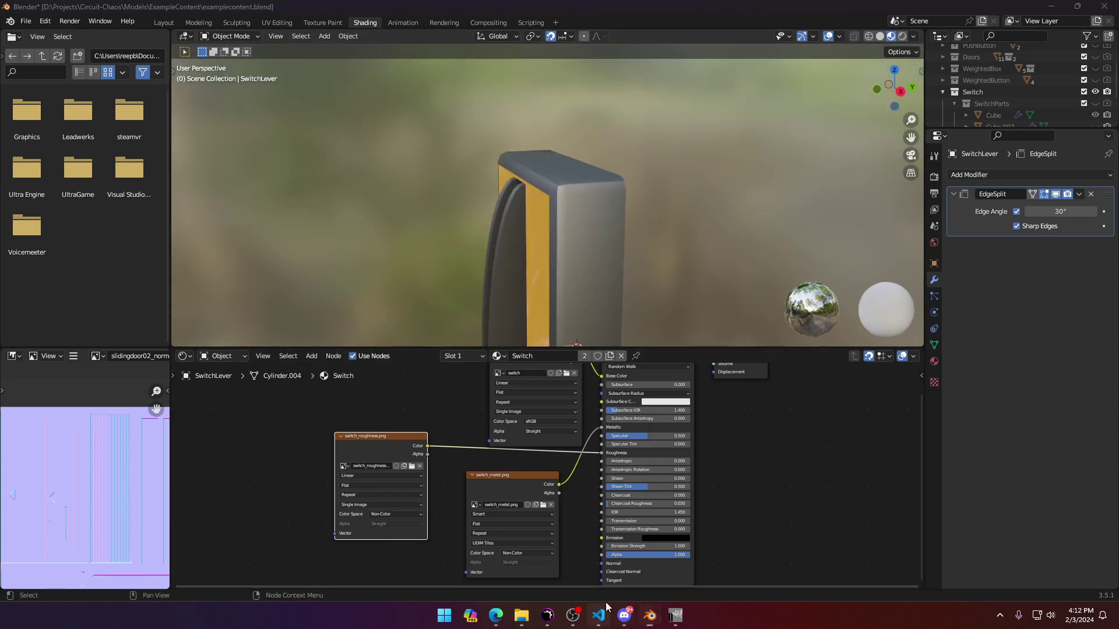
Step: Switch to GIMP, fill the NormalColor layer's transparent background and central strip with white, and hide the Metal and Roughness groups
{"action": "left_click", "coordinate": [667, 618]}
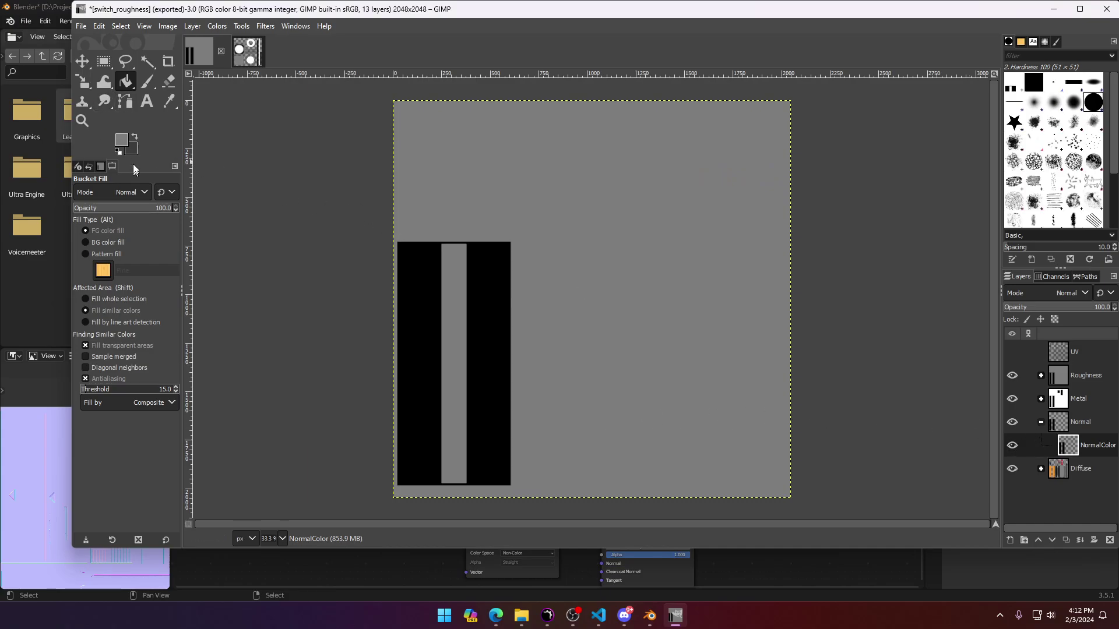
{"action": "left_click", "coordinate": [122, 142]}
{"action": "left_click", "coordinate": [228, 249]}
{"action": "left_click", "coordinate": [206, 290]}
{"action": "left_click", "coordinate": [641, 301]}
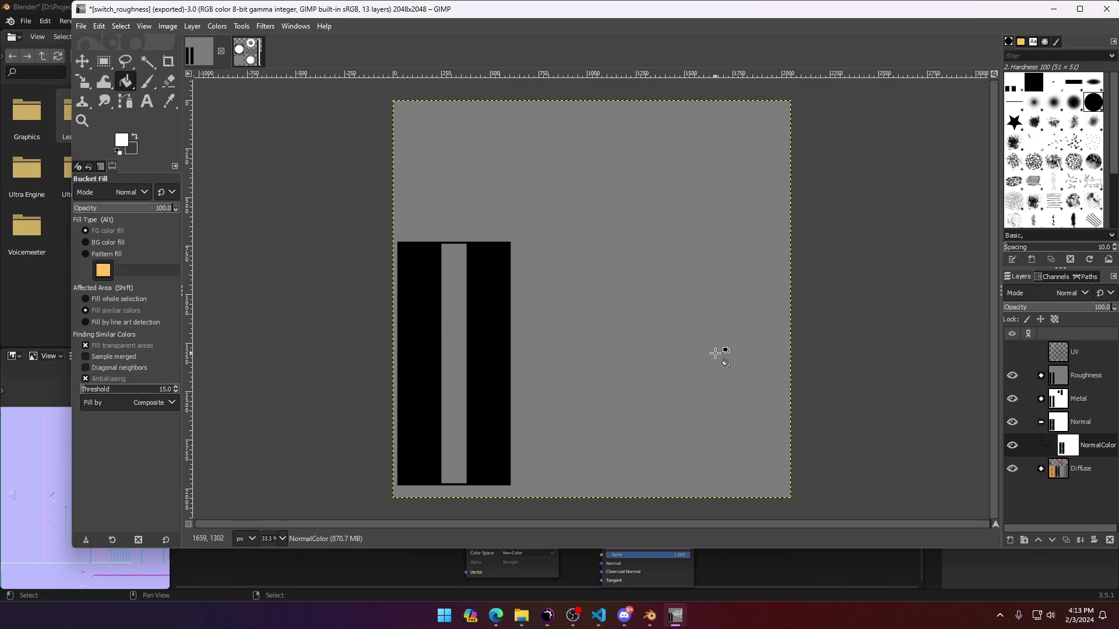
{"action": "left_click", "coordinate": [1011, 395]}
{"action": "left_click", "coordinate": [1009, 376]}
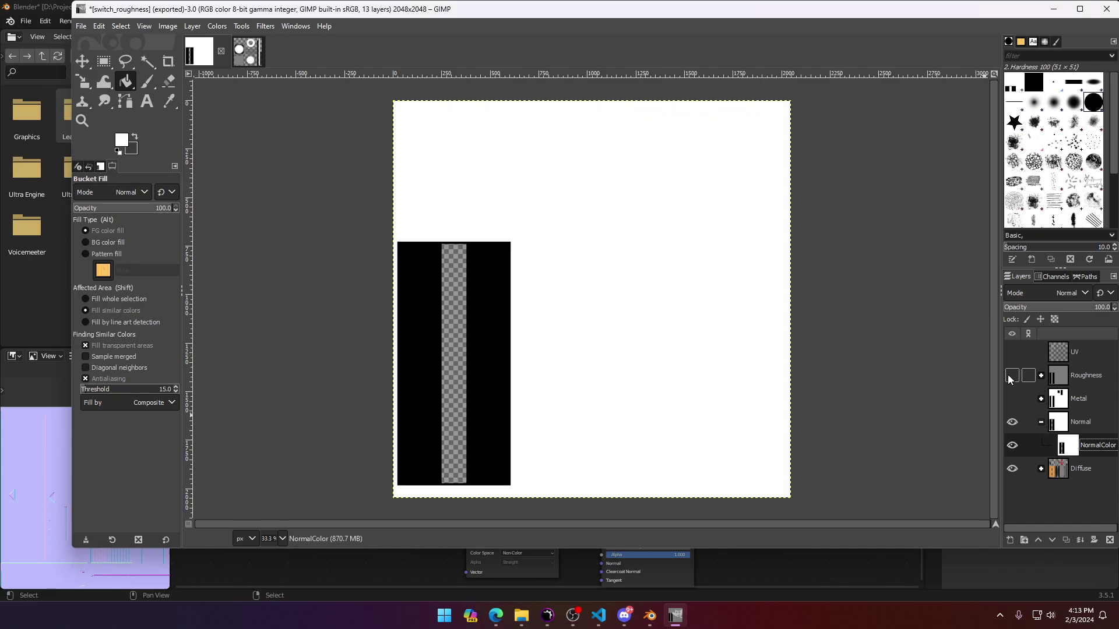
{"action": "left_click", "coordinate": [460, 334]}
Step: Apply the Normal Map filter to the NormalColor layer with scale 10, X component Red and Y component Green
{"action": "left_click", "coordinate": [240, 27]}
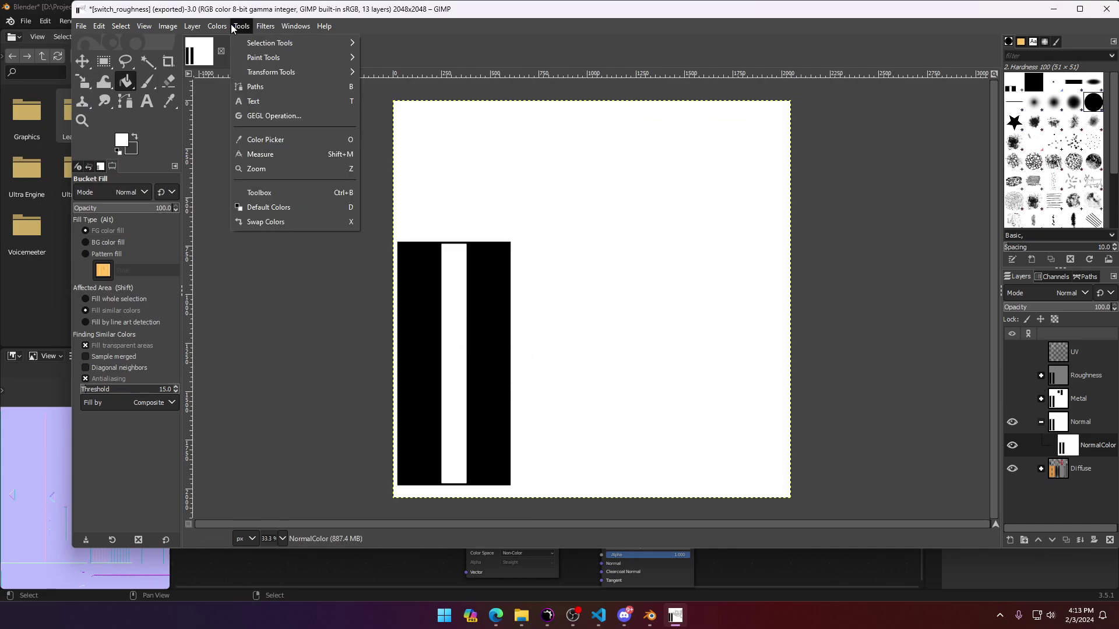
{"action": "mouse_move", "coordinate": [265, 26]}
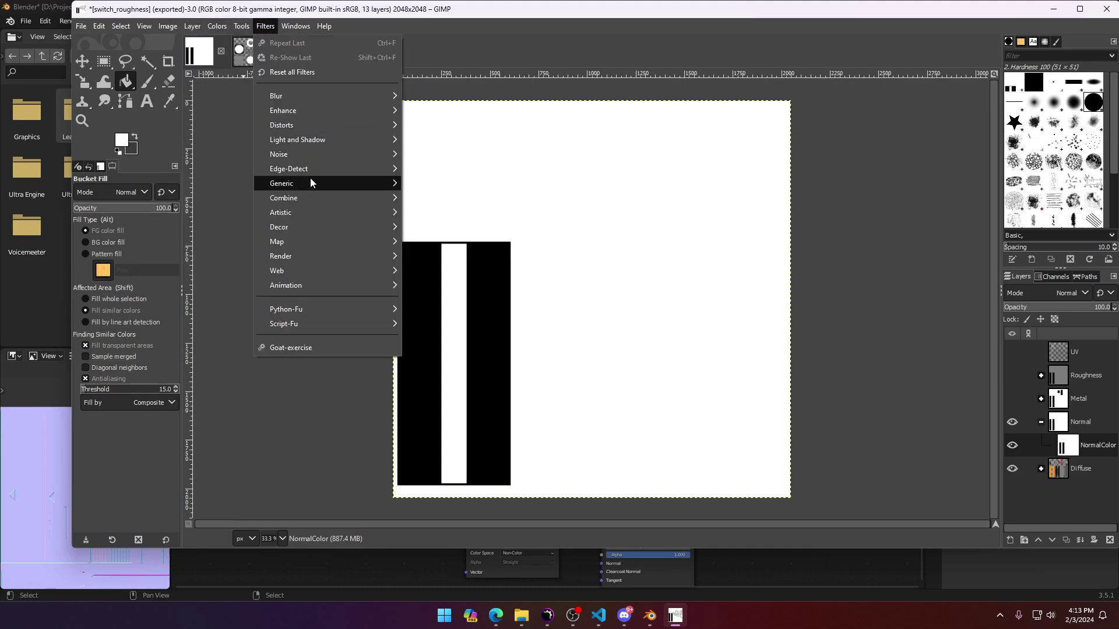
{"action": "mouse_move", "coordinate": [381, 183]}
{"action": "left_click", "coordinate": [472, 227]}
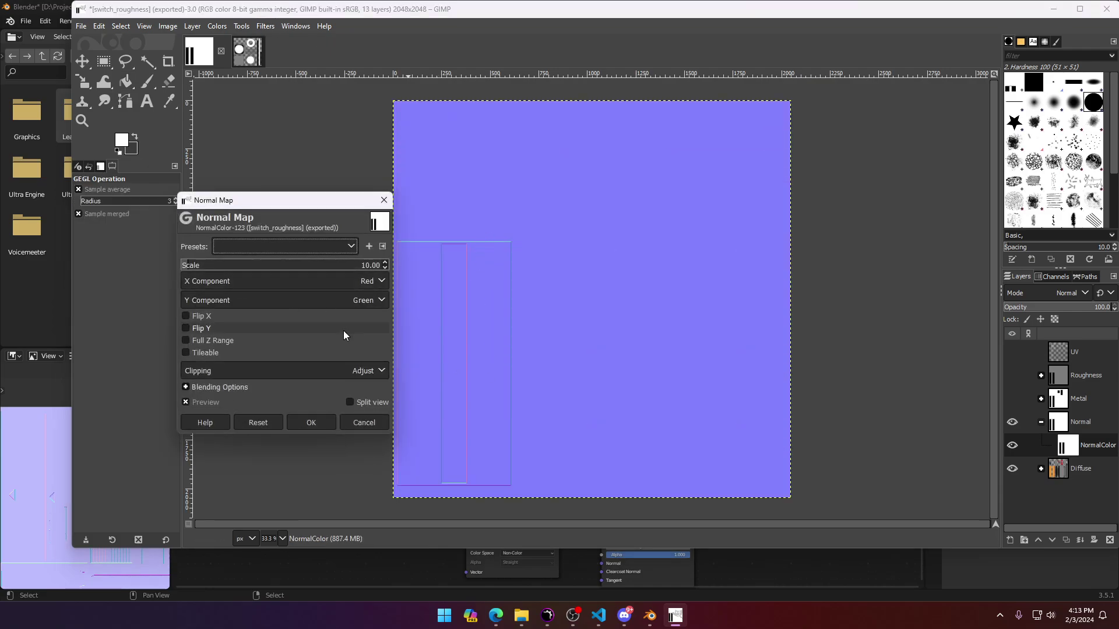
{"action": "left_click", "coordinate": [311, 422]}
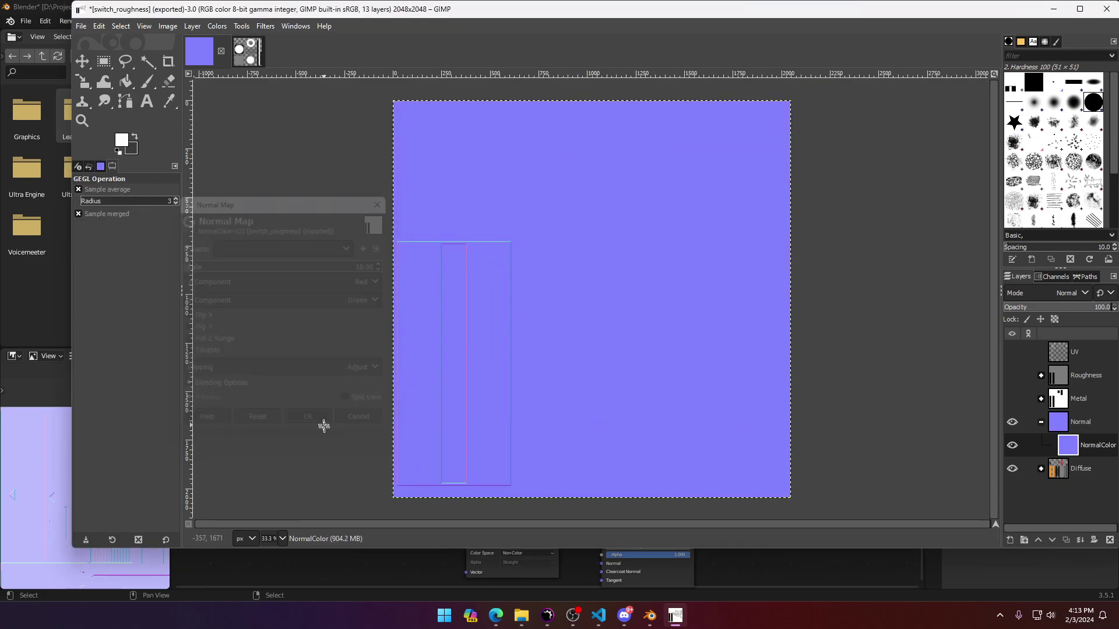
Step: Export the image as switch_normal.png to the Textures folder
{"action": "left_click", "coordinate": [82, 28]}
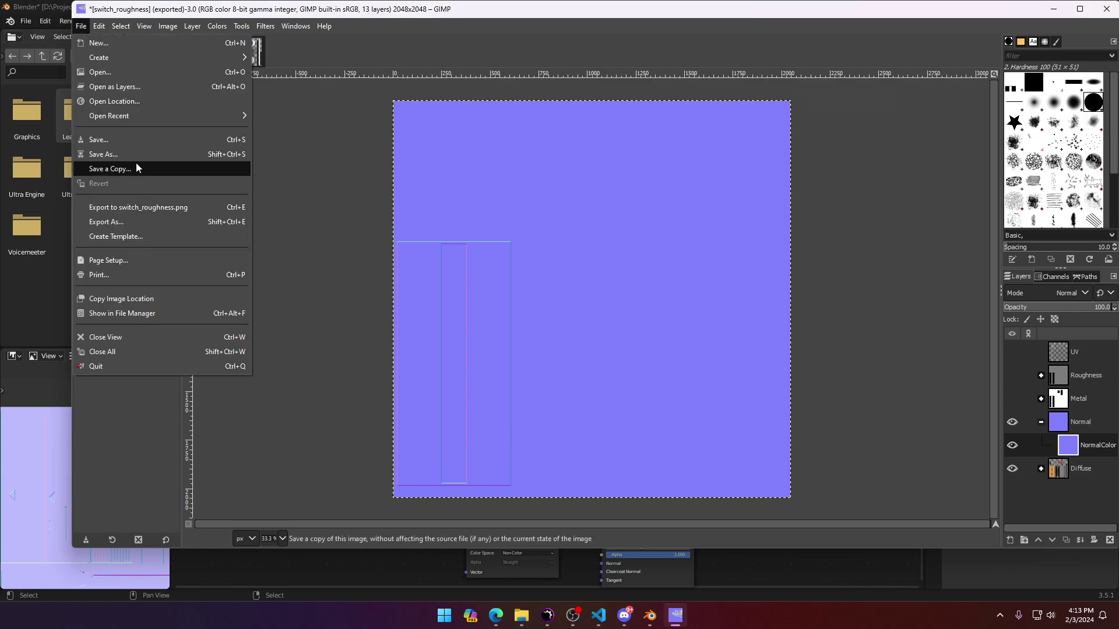
{"action": "left_click", "coordinate": [134, 223]}
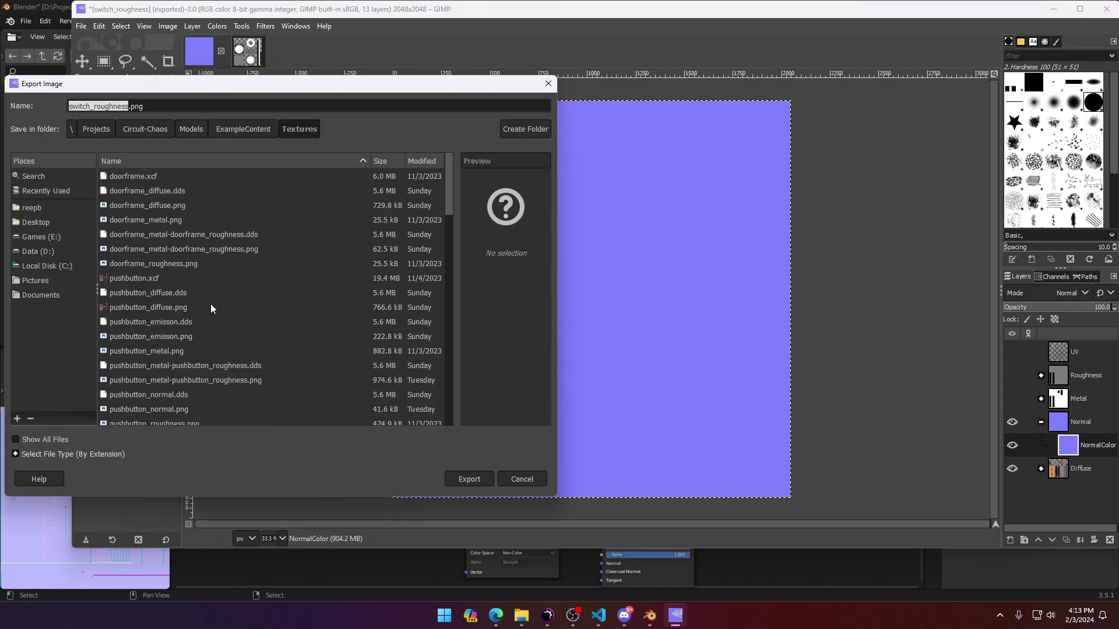
{"action": "left_click_drag", "start_coordinate": [128, 106], "coordinate": [105, 106]}
{"action": "type", "text": "normal"}
{"action": "key", "text": "Return"}
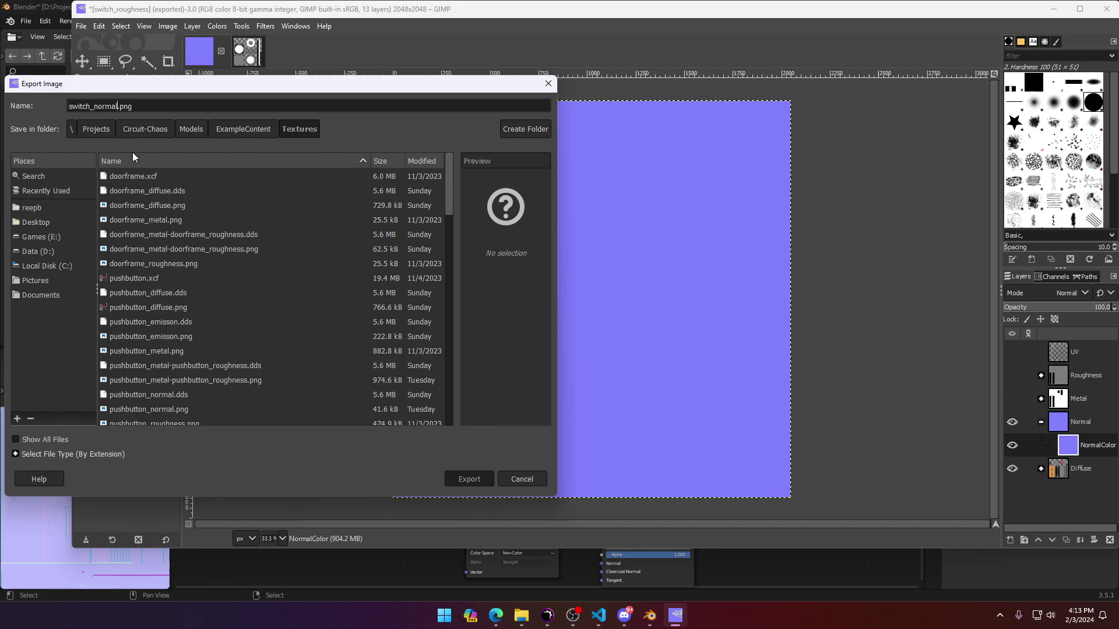
{"action": "left_click", "coordinate": [564, 455]}
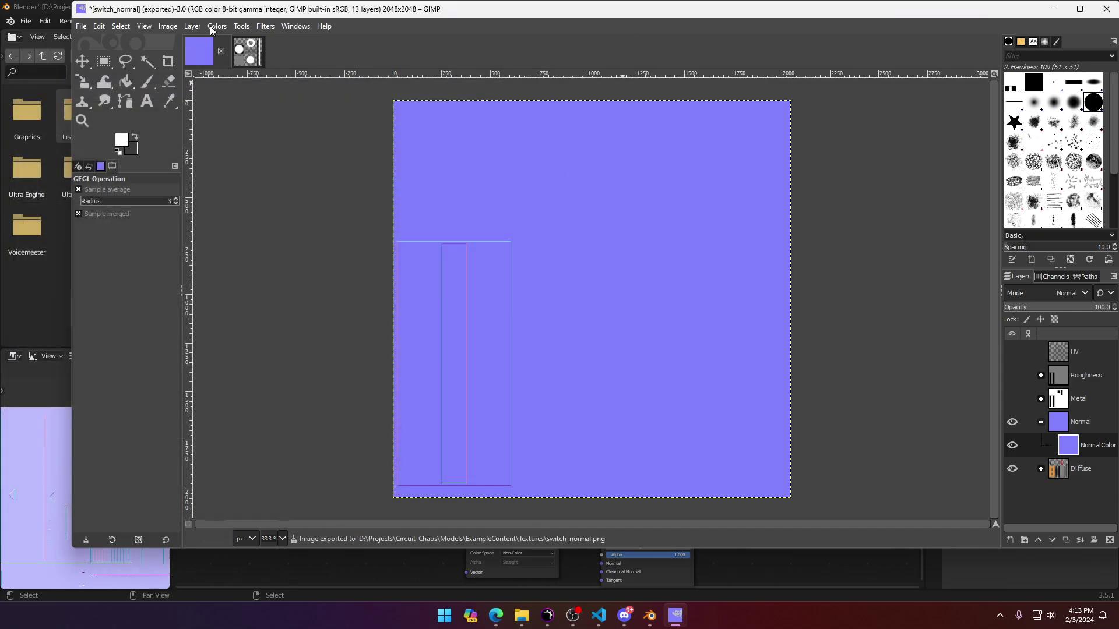
Step: Switch to Blender and add an Image Texture node to the Switch material above the roughness texture node
{"action": "left_click", "coordinate": [42, 13]}
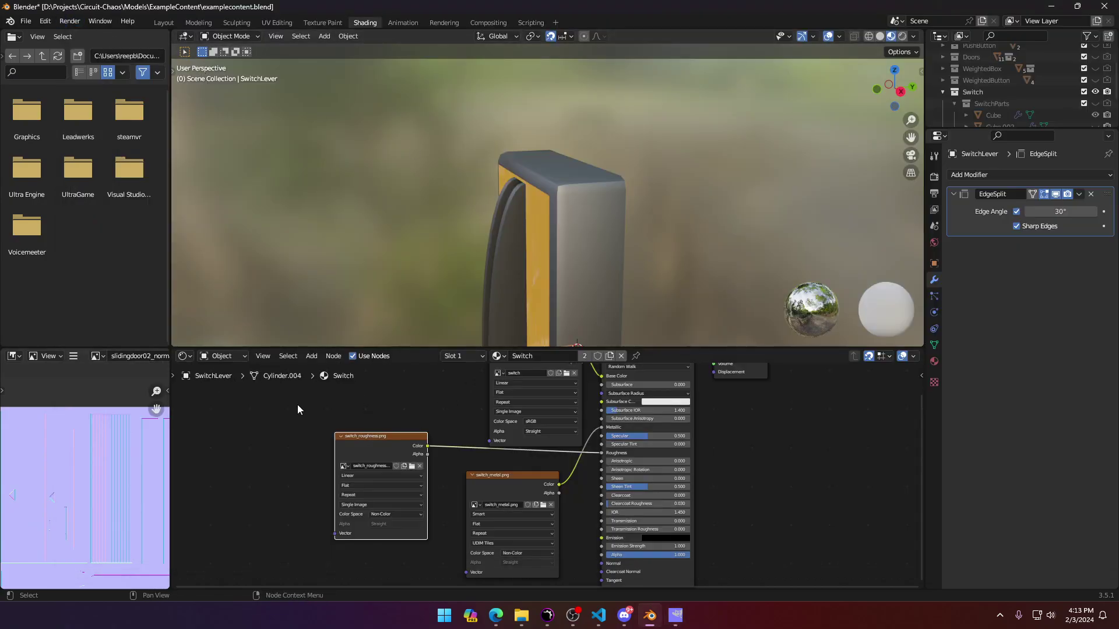
{"action": "left_click", "coordinate": [311, 356]}
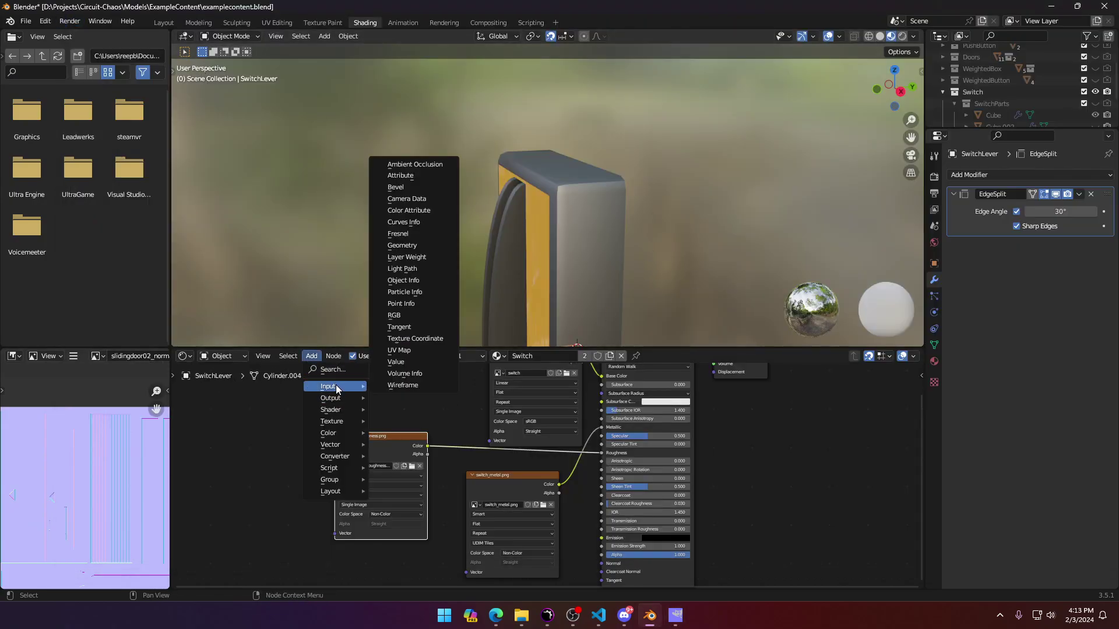
{"action": "left_click", "coordinate": [334, 372]}
{"action": "key", "text": "Escape"}
{"action": "left_click", "coordinate": [310, 356]}
{"action": "left_click", "coordinate": [321, 368]}
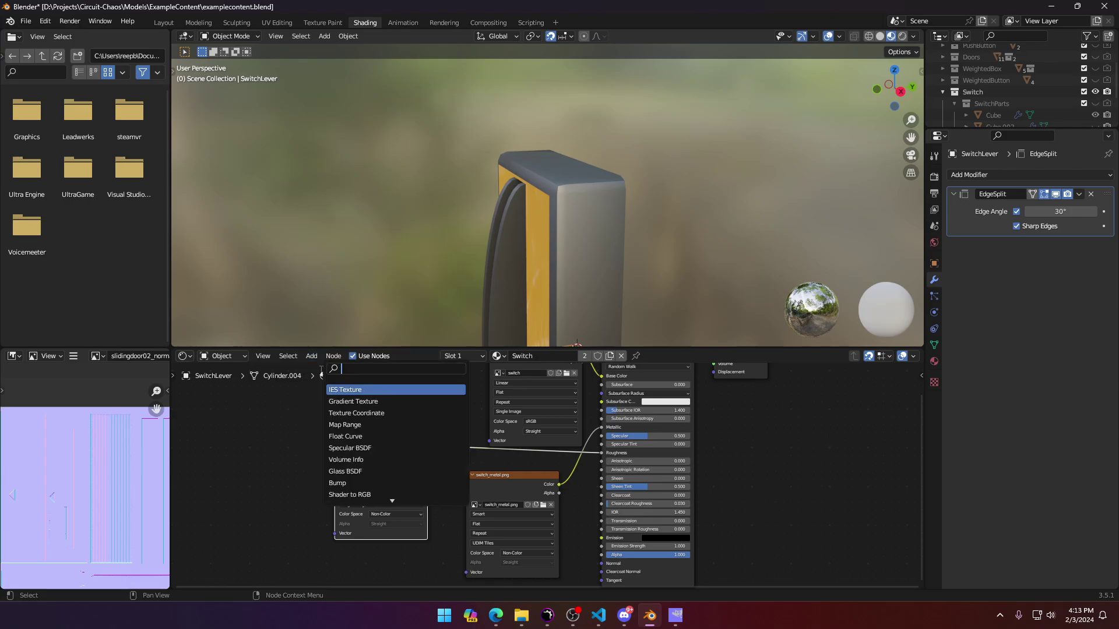
{"action": "type", "text": "o"}
{"action": "key", "text": "BackSpace"}
{"action": "type", "text": "im"}
{"action": "key", "text": "Return"}
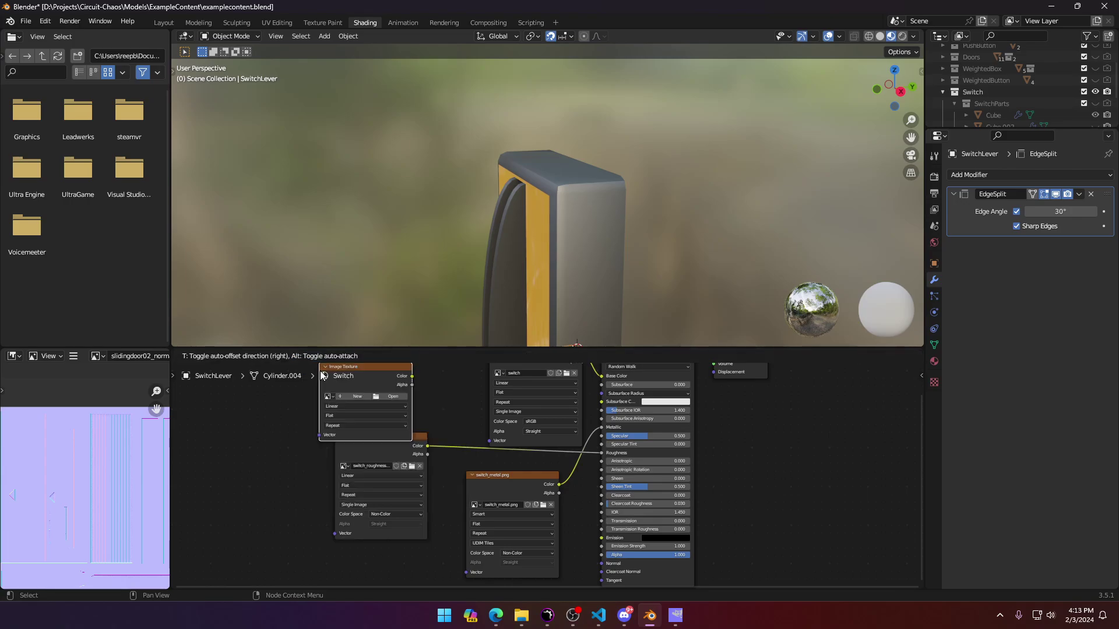
{"action": "left_click", "coordinate": [321, 375]}
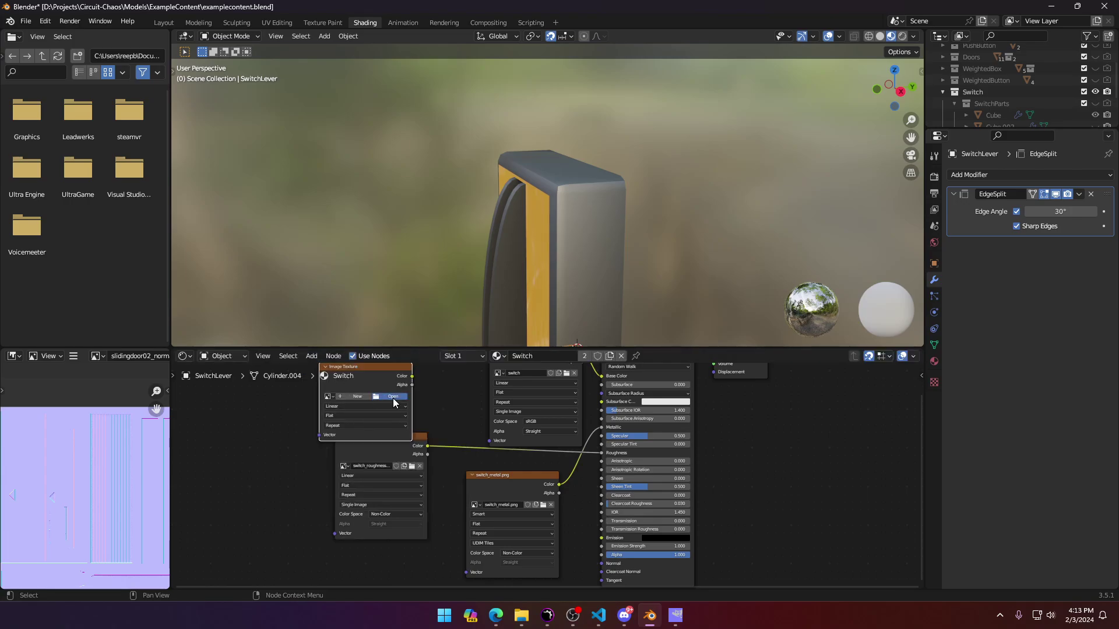
Step: Load switch_normal.png from the Textures folder into the new Image Texture node and connect its Color output to the Principled BSDF's Normal input
{"action": "left_click", "coordinate": [394, 402]}
{"action": "left_click", "coordinate": [425, 171]}
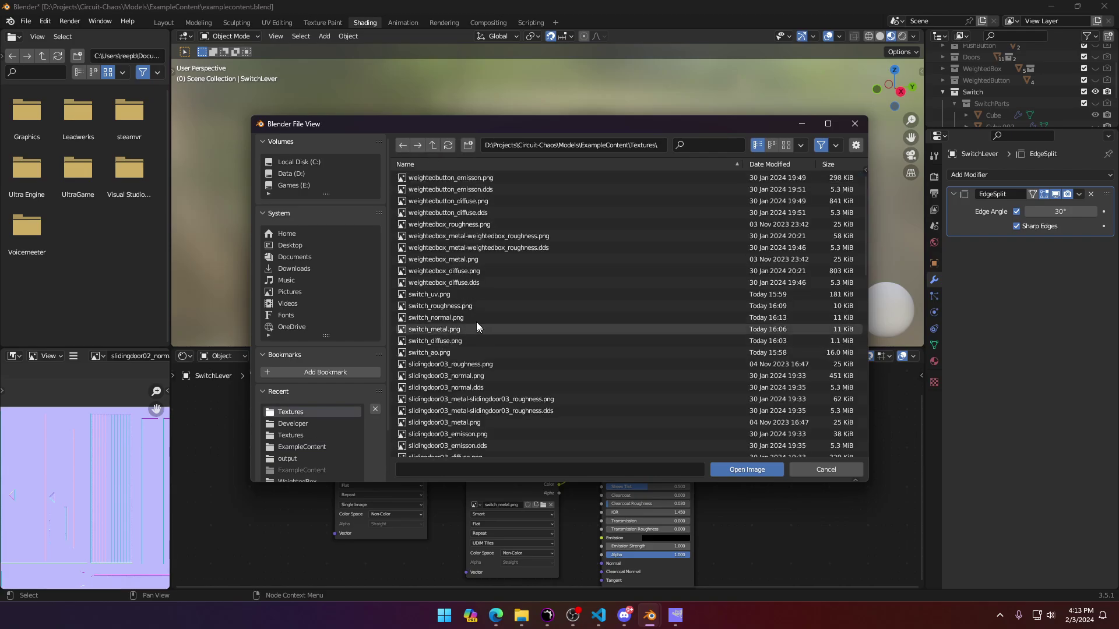
{"action": "double_click", "coordinate": [456, 314]}
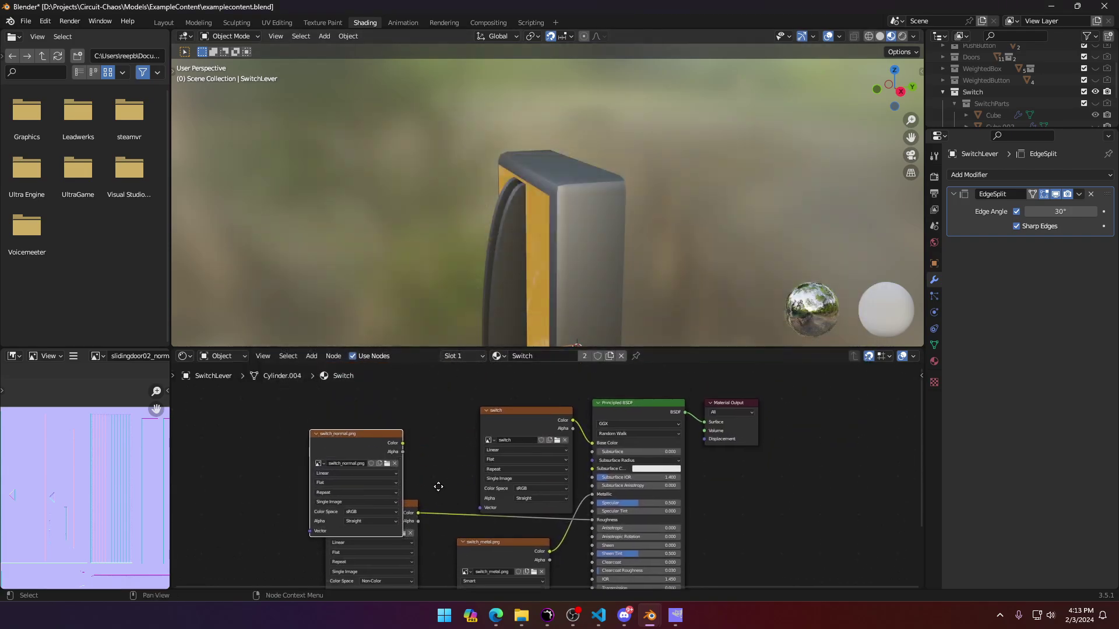
{"action": "scroll", "coordinate": [438, 487], "scroll_direction": "down", "scroll_amount": 1}
{"action": "left_click_drag", "start_coordinate": [411, 451], "coordinate": [587, 498]}
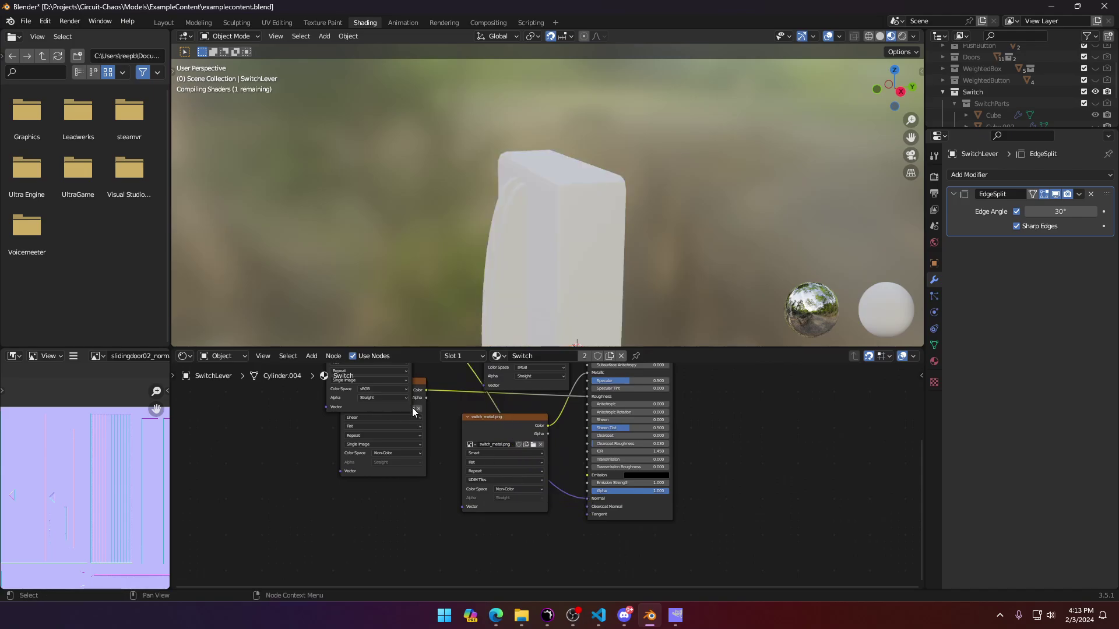
Step: Set the switch_normal.png texture node's color space to Non-Color and check the switch's shading up close
{"action": "left_click", "coordinate": [404, 399]}
{"action": "left_click", "coordinate": [391, 389]}
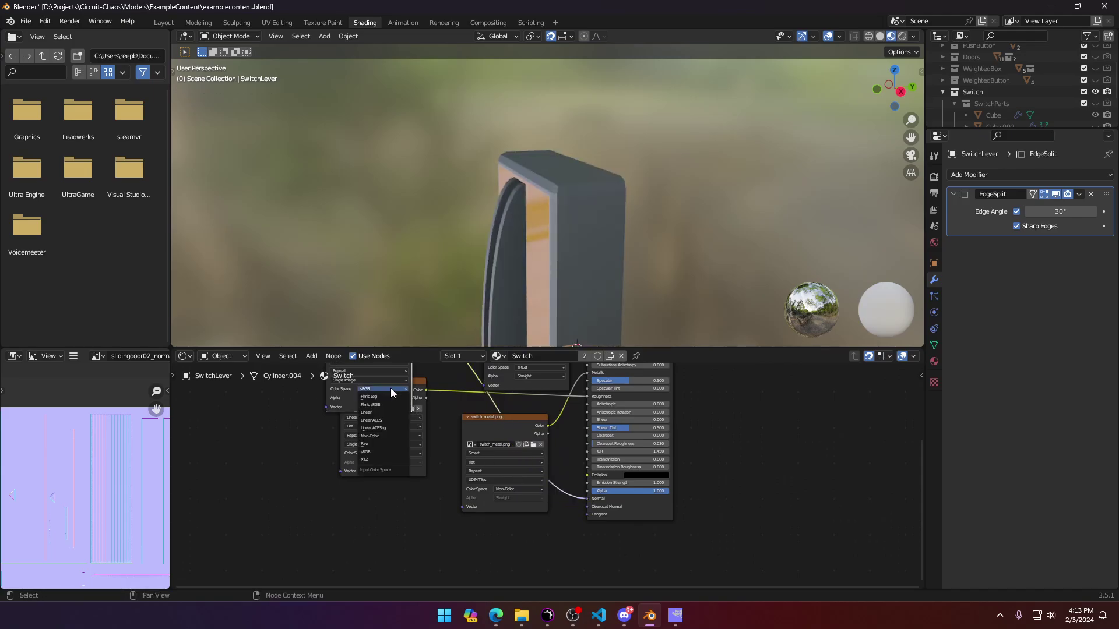
{"action": "left_click", "coordinate": [383, 435]}
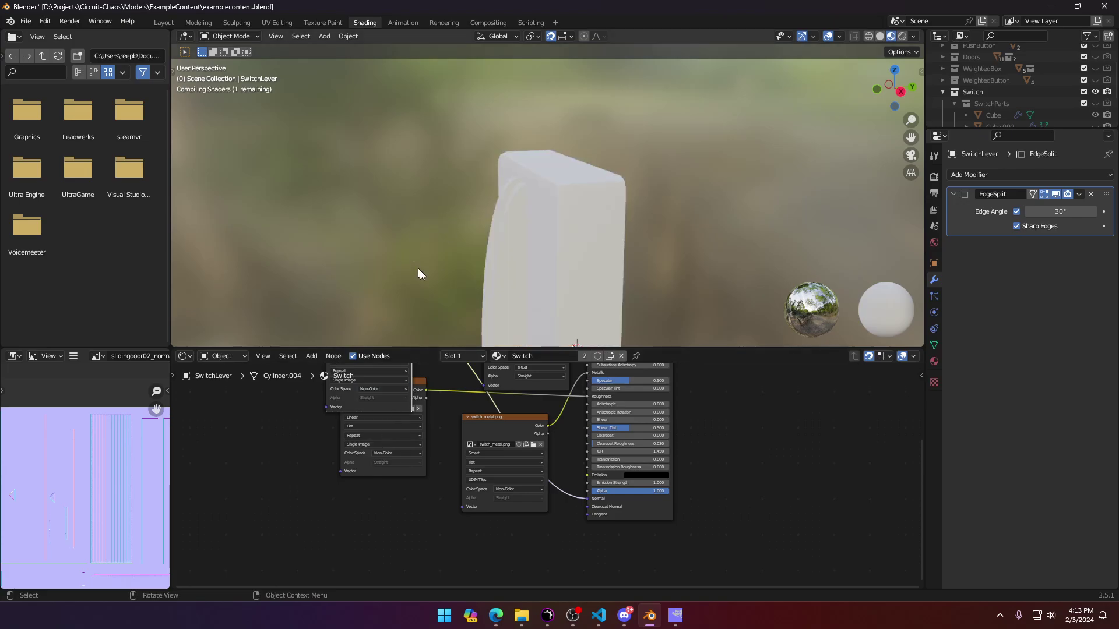
{"action": "scroll", "coordinate": [443, 218], "scroll_direction": "up", "scroll_amount": 3}
{"action": "middle_click_drag", "start_coordinate": [456, 216], "coordinate": [568, 448]}
Step: Move the switch_normal.png texture node directly below the switch_metal.png node, near the Principled BSDF's Normal input
{"action": "scroll", "coordinate": [432, 526], "scroll_direction": "down", "scroll_amount": 2}
{"action": "middle_click_drag", "start_coordinate": [432, 527], "coordinate": [442, 559]}
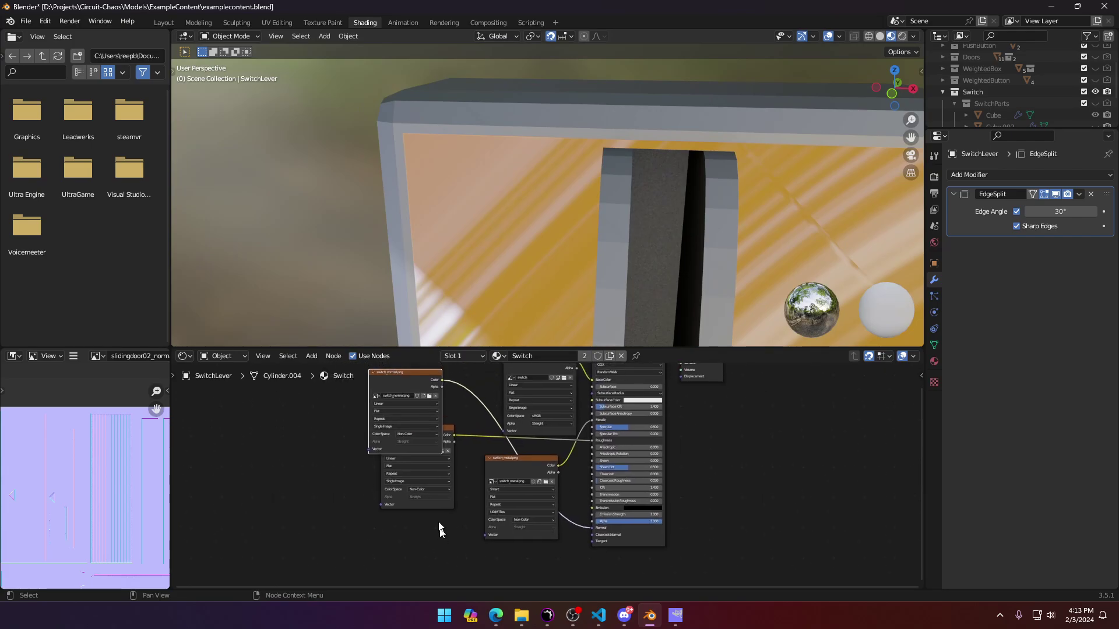
{"action": "left_click_drag", "start_coordinate": [411, 379], "coordinate": [523, 550]}
{"action": "middle_click_drag", "start_coordinate": [592, 565], "coordinate": [587, 451], "text": "shift"}
{"action": "scroll", "coordinate": [506, 469], "scroll_direction": "up", "scroll_amount": 3}
{"action": "scroll", "coordinate": [591, 518], "scroll_direction": "up", "scroll_amount": 2}
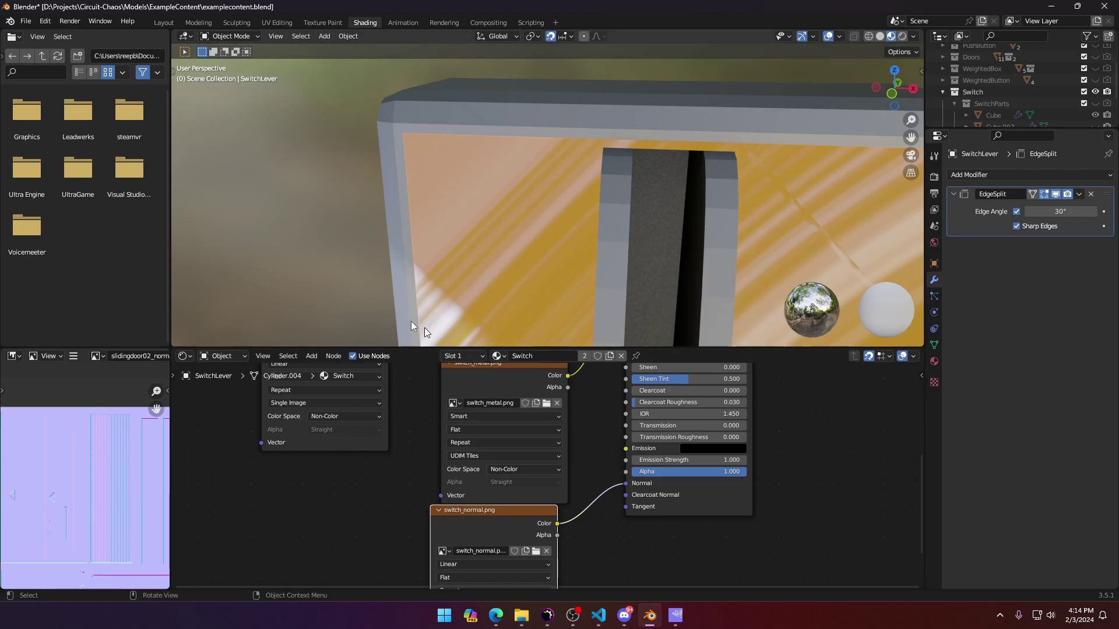
Step: Temporarily show the PushButton collection and examine how the Normal Map node is set up and connected in PushButtonBase's material
{"action": "scroll", "coordinate": [1061, 91], "scroll_direction": "up", "scroll_amount": 2}
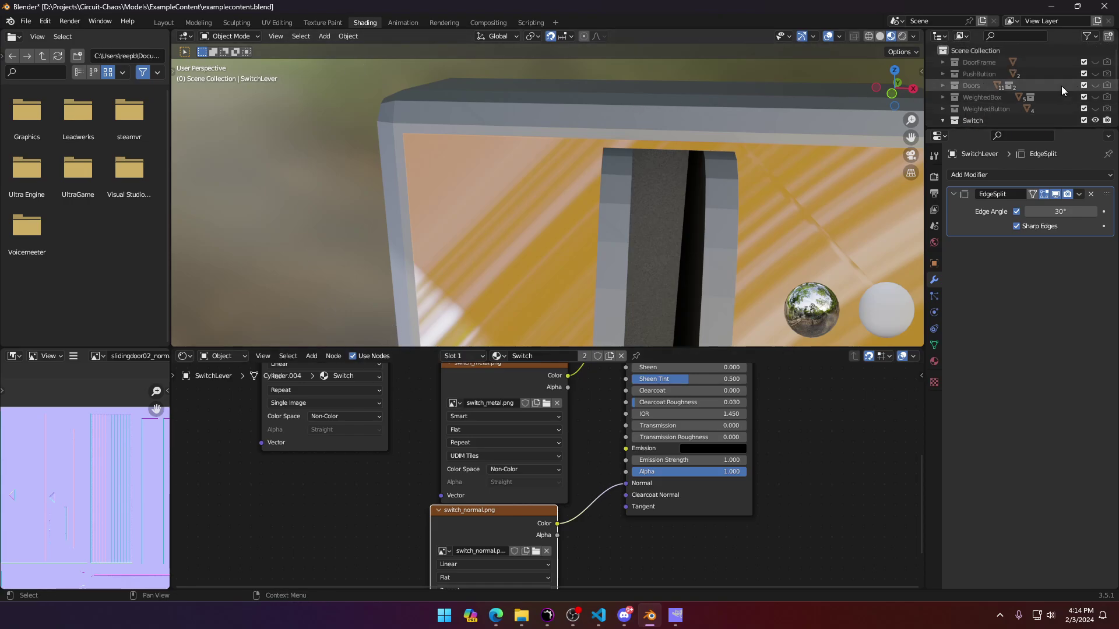
{"action": "left_click", "coordinate": [1095, 74]}
{"action": "left_click", "coordinate": [305, 215]}
{"action": "left_click", "coordinate": [576, 532]}
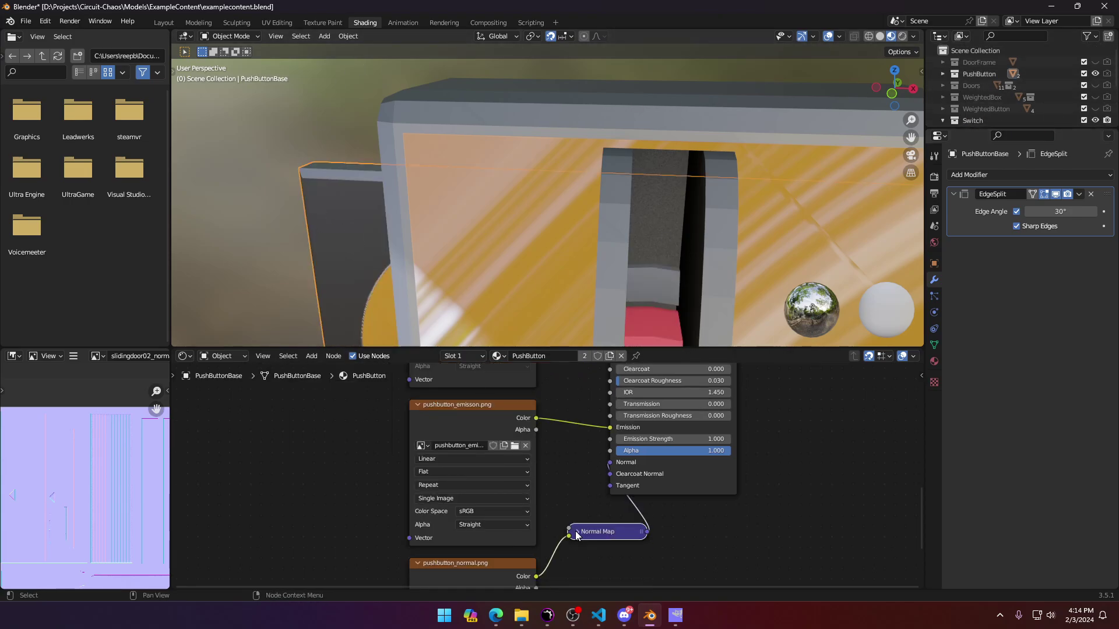
{"action": "left_click", "coordinate": [577, 532]}
{"action": "scroll", "coordinate": [637, 399], "scroll_direction": "down", "scroll_amount": 1}
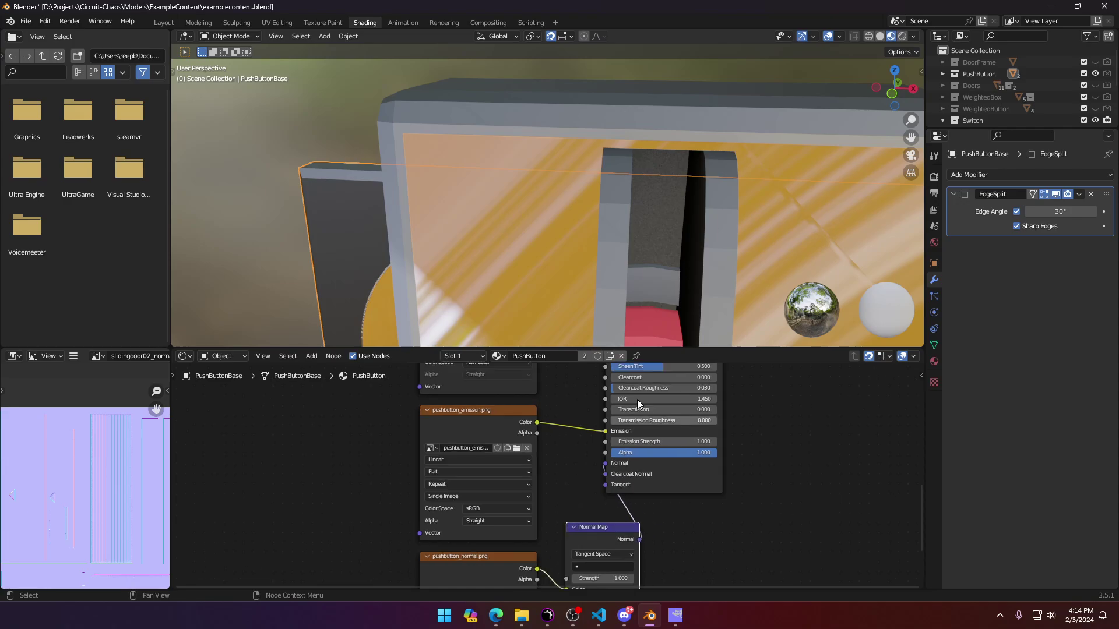
{"action": "left_click", "coordinate": [1096, 73]}
{"action": "scroll", "coordinate": [1084, 99], "scroll_direction": "down", "scroll_amount": 3}
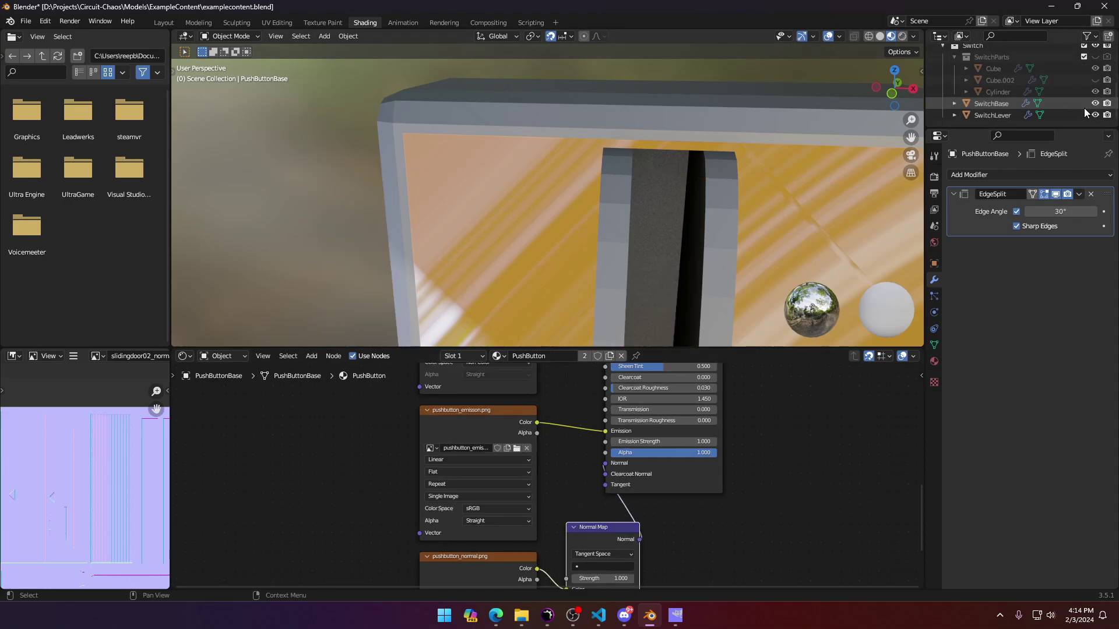
Step: In the SwitchLever's material, move the switch_normal.png node farther from the Principled BSDF and disconnect it from the Normal input
{"action": "left_click", "coordinate": [1051, 115]}
{"action": "scroll", "coordinate": [598, 588], "scroll_direction": "down", "scroll_amount": 4, "text": "shift"}
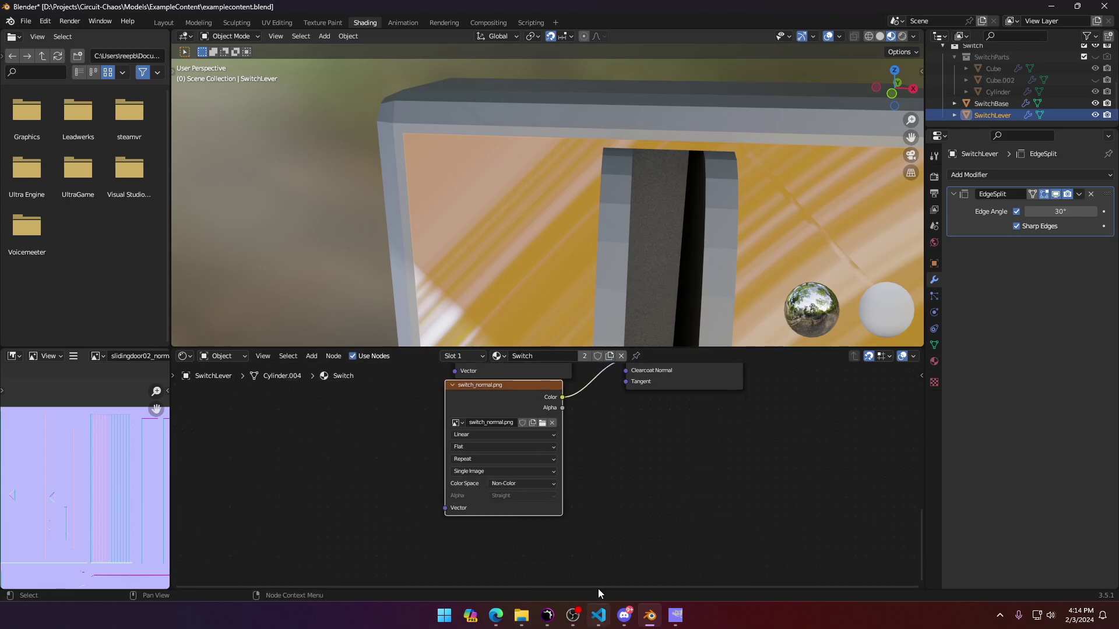
{"action": "left_click_drag", "start_coordinate": [540, 401], "coordinate": [452, 430]}
{"action": "scroll", "coordinate": [596, 442], "scroll_direction": "up", "scroll_amount": 2}
{"action": "scroll", "coordinate": [582, 505], "scroll_direction": "down", "scroll_amount": 4}
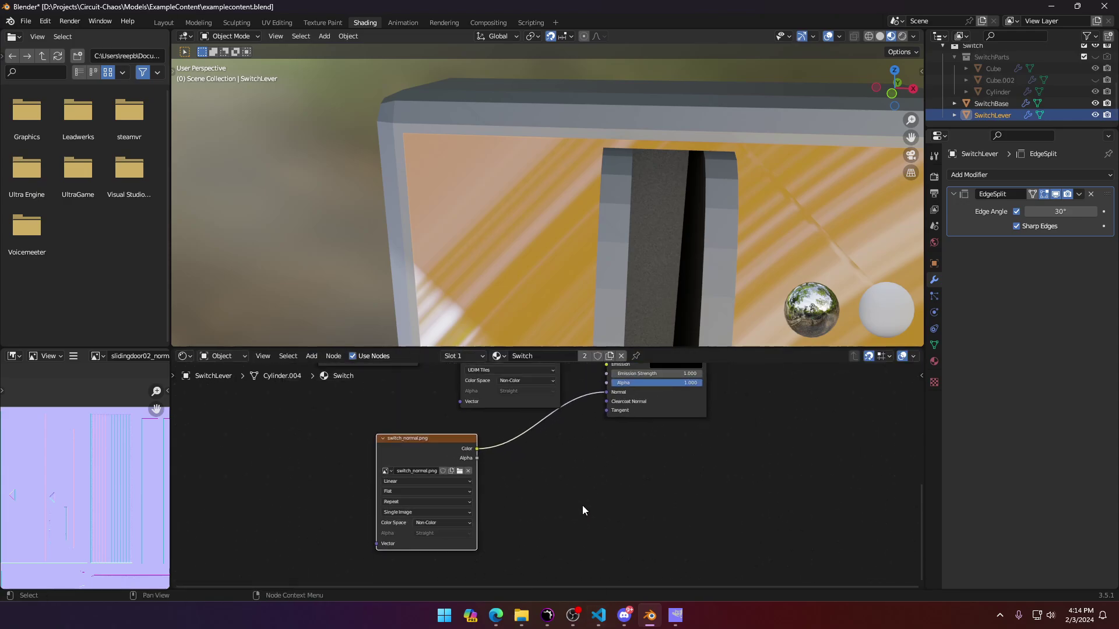
{"action": "scroll", "coordinate": [580, 466], "scroll_direction": "up", "scroll_amount": 1}
{"action": "mouse_move", "coordinate": [611, 385]}
{"action": "left_mouse_down"}
{"action": "mouse_move", "coordinate": [532, 456]}
{"action": "mouse_move", "coordinate": [554, 446]}
{"action": "left_mouse_up"}
{"action": "scroll", "coordinate": [553, 448], "scroll_direction": "up", "scroll_amount": 1}
{"action": "left_click_drag", "start_coordinate": [465, 444], "coordinate": [530, 473]}
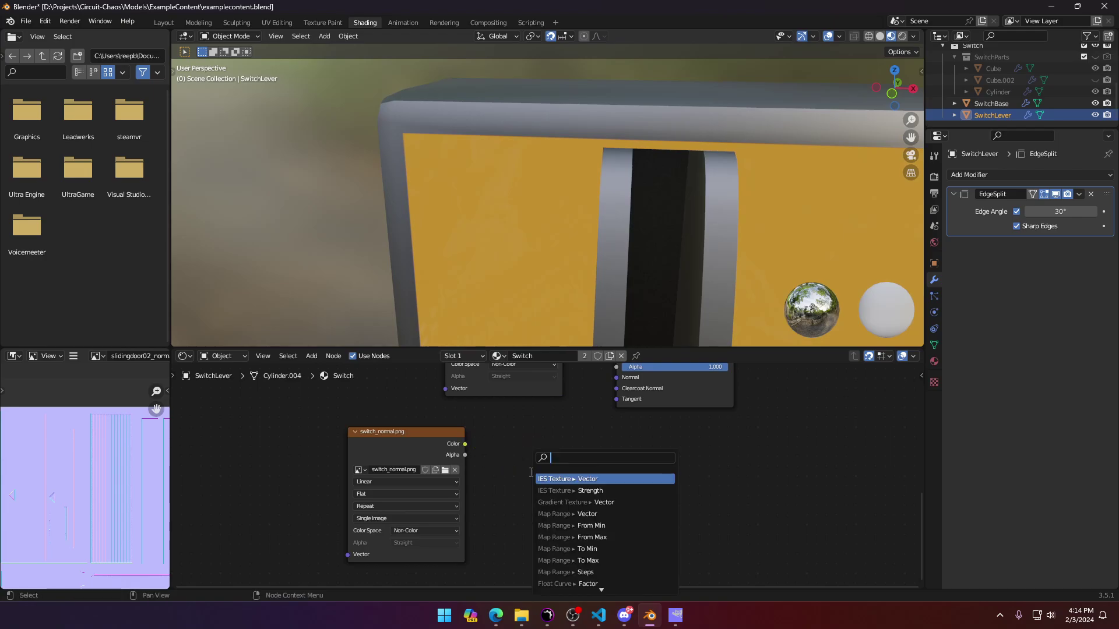
{"action": "type", "text": "norm"}
{"action": "key", "text": "Return"}
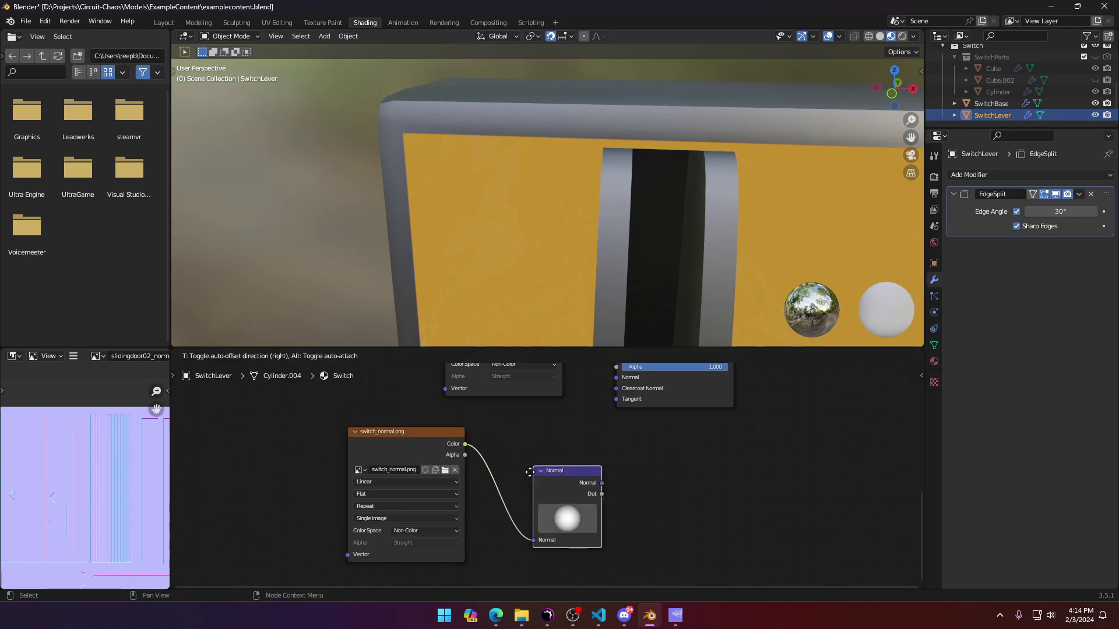
{"action": "key", "text": "Escape"}
Step: Add a Normal Map node fed by the Color output of the switch_normal.png texture node
{"action": "left_click_drag", "start_coordinate": [465, 444], "coordinate": [561, 478]}
{"action": "type", "text": "normal"}
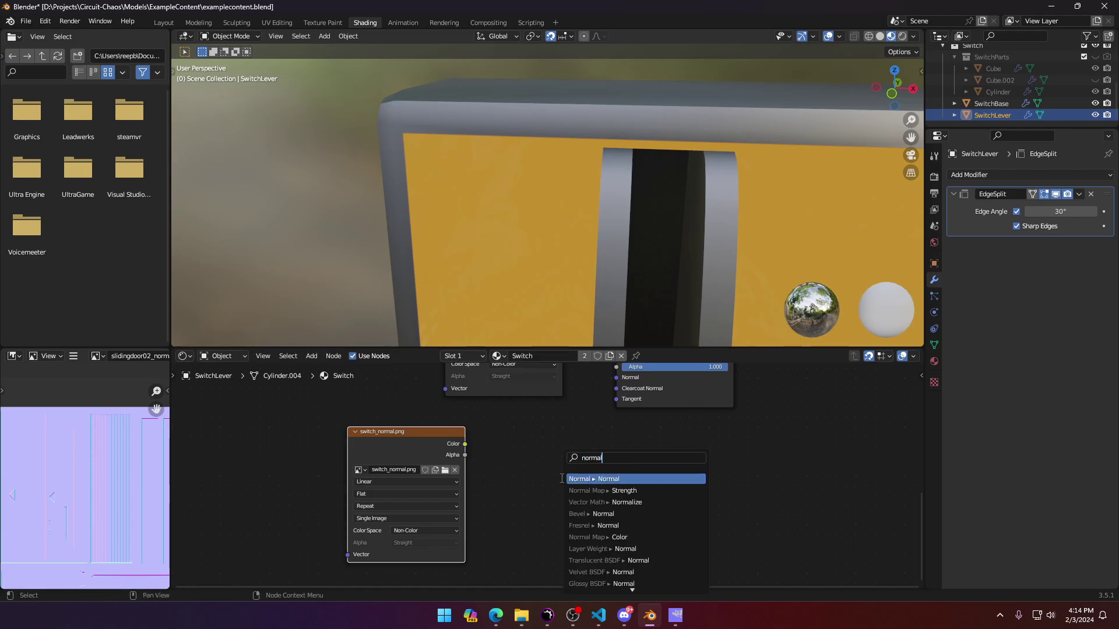
Step: Add a Normal Map node fed by the switch_normal.png color and link its Normal output to the Principled BSDF's Normal input
{"action": "key", "text": "Down"}
{"action": "key", "text": "Down"}
{"action": "key", "text": "Up"}
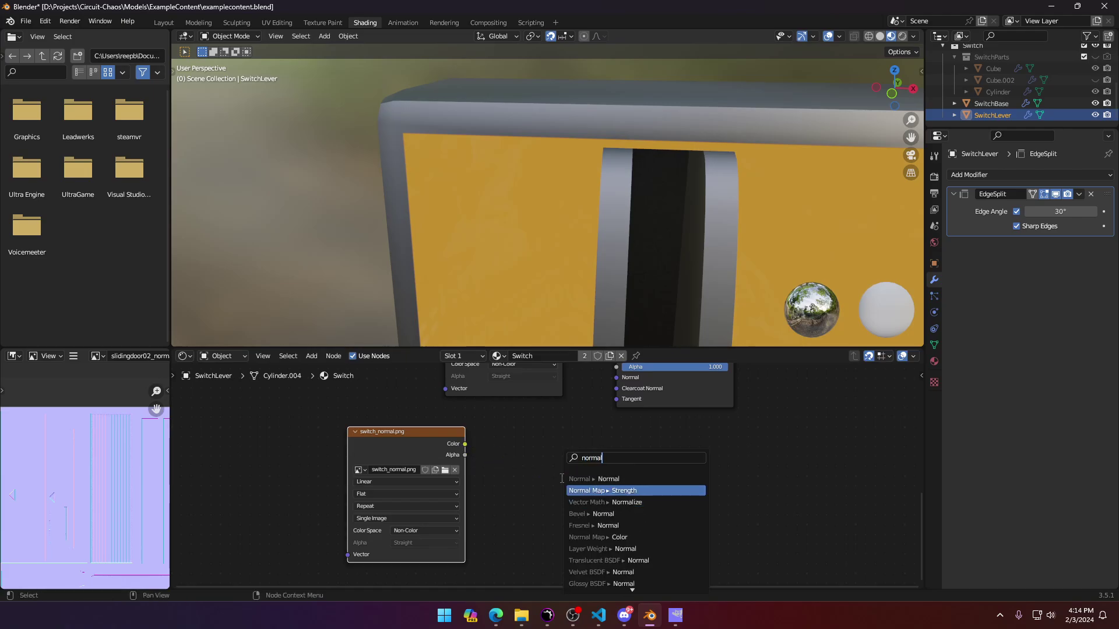
{"action": "key", "text": "Return"}
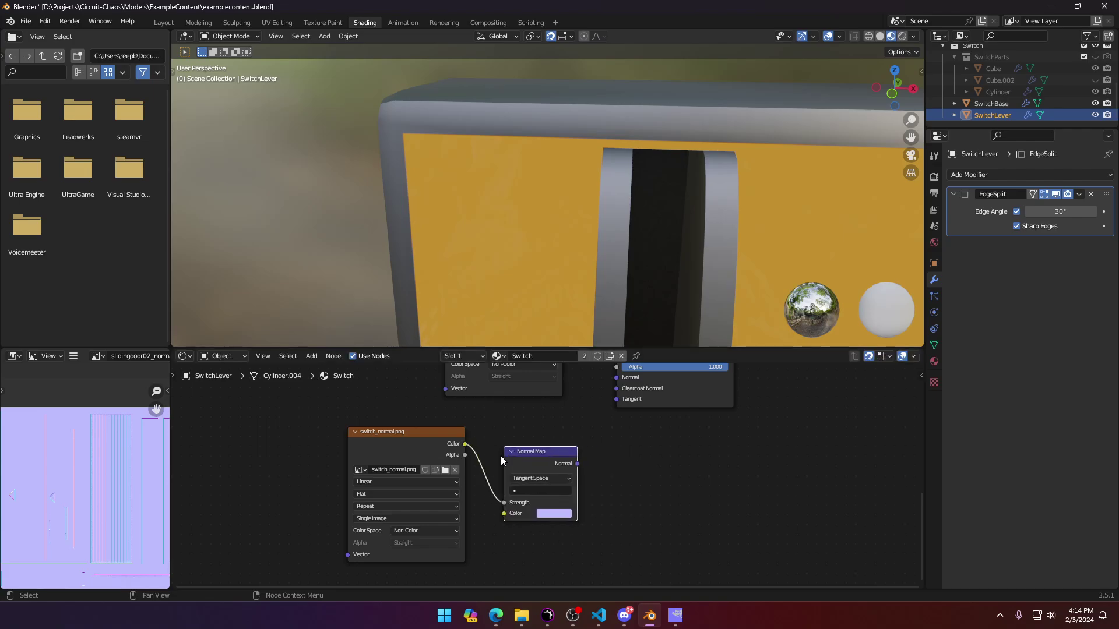
{"action": "left_click_drag", "start_coordinate": [575, 463], "coordinate": [617, 380]}
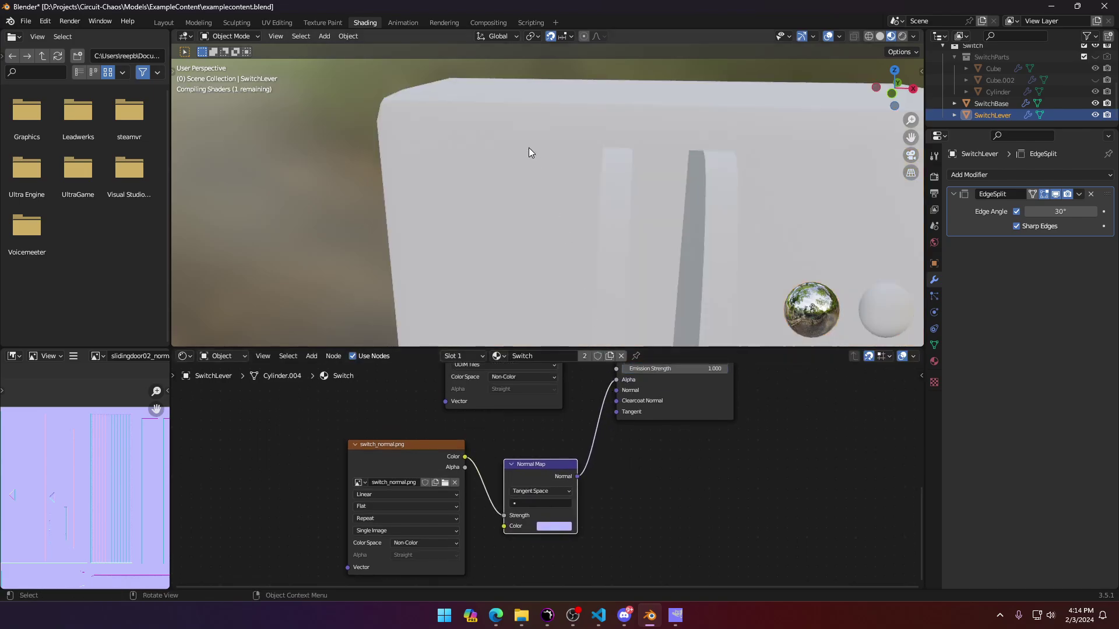
{"action": "middle_click_drag", "start_coordinate": [418, 213], "coordinate": [456, 212]}
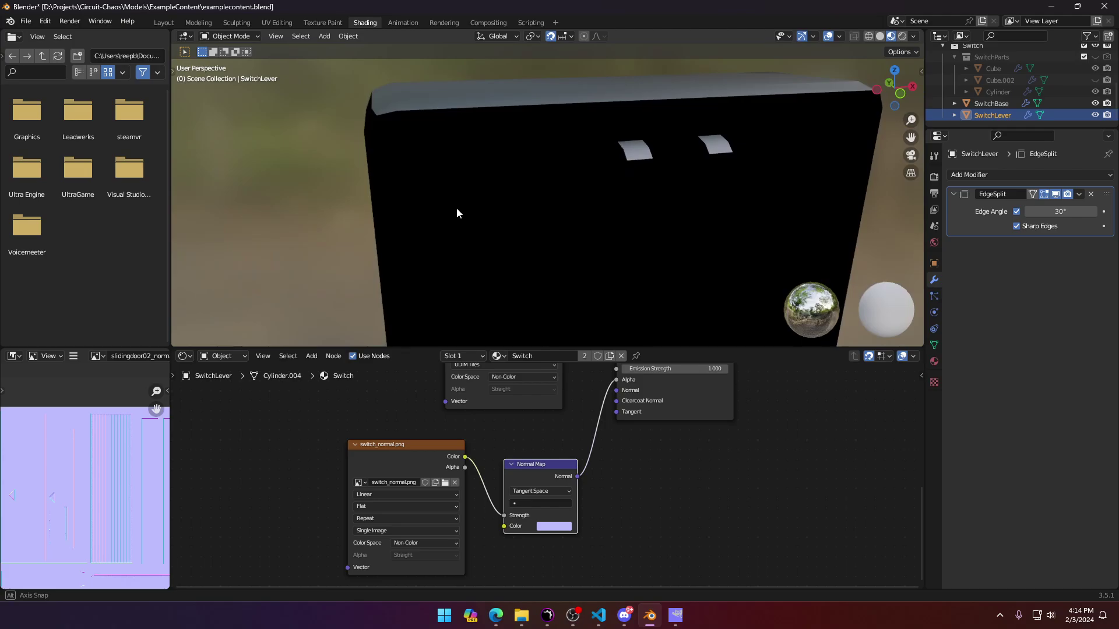
{"action": "mouse_move", "coordinate": [617, 379]}
{"action": "left_mouse_down"}
{"action": "mouse_move", "coordinate": [606, 411]}
{"action": "mouse_move", "coordinate": [614, 393]}
{"action": "left_mouse_up"}
{"action": "left_click_drag", "start_coordinate": [577, 476], "coordinate": [617, 390]}
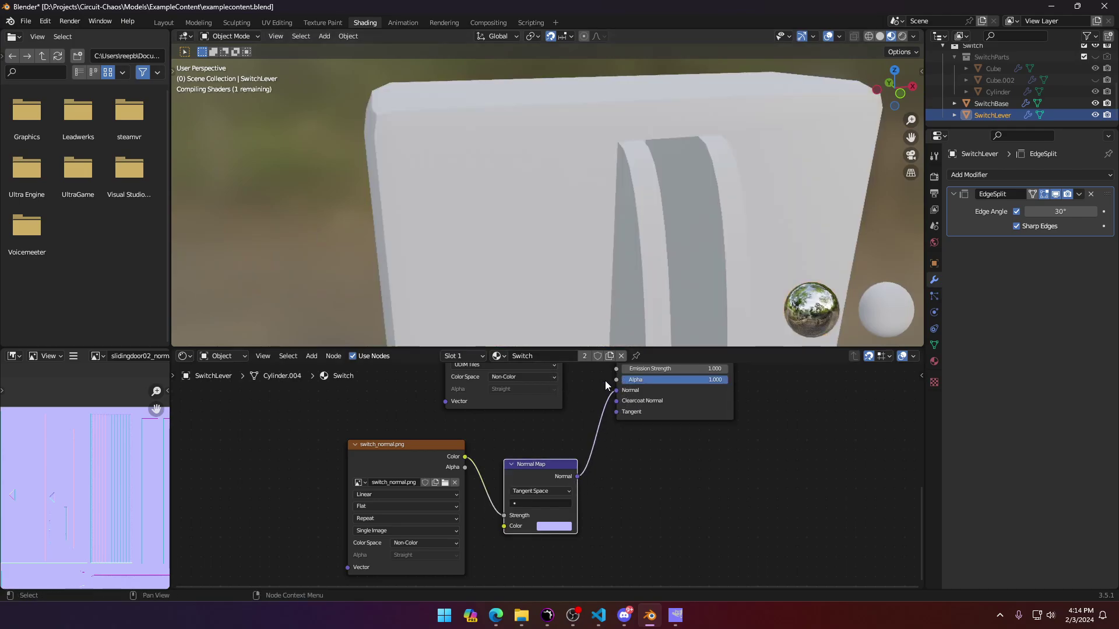
Step: Reroute the switch_normal.png color link from the Normal Map node's Strength input to its Color input
{"action": "middle_click_drag", "start_coordinate": [451, 211], "coordinate": [564, 160]}
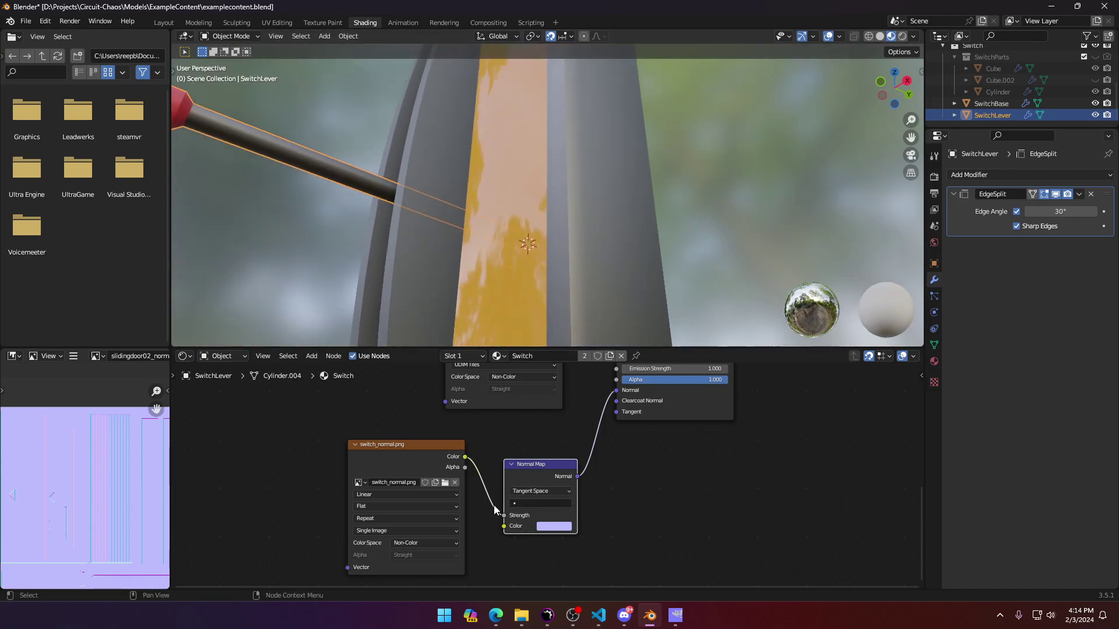
{"action": "left_click_drag", "start_coordinate": [494, 505], "coordinate": [503, 526]}
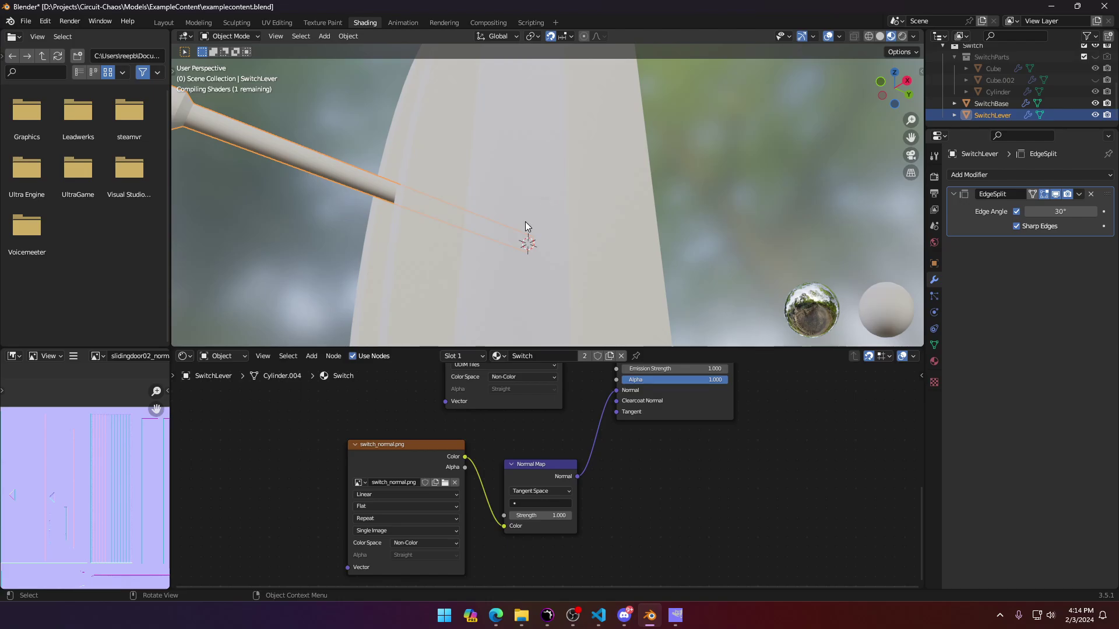
{"action": "middle_click_drag", "start_coordinate": [527, 233], "coordinate": [585, 55]}
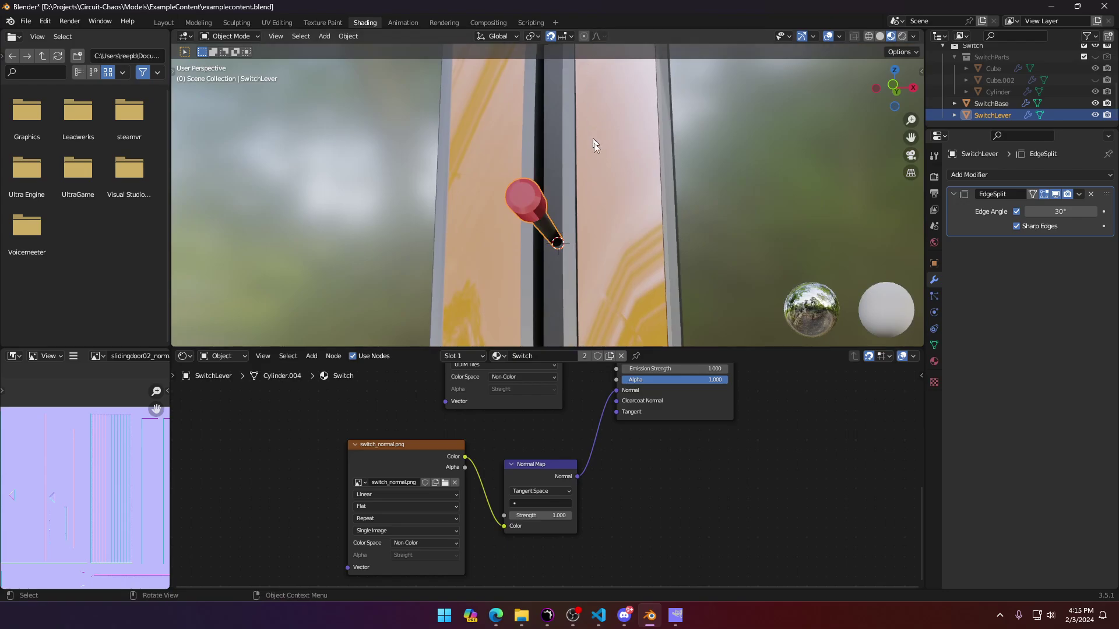
Step: Apply Shade Smooth to the SwitchBase object
{"action": "middle_click_drag", "start_coordinate": [593, 142], "coordinate": [775, 187]}
{"action": "middle_click_drag", "start_coordinate": [521, 139], "coordinate": [550, 183], "text": "shift"}
{"action": "scroll", "coordinate": [550, 183], "scroll_direction": "up", "scroll_amount": 6}
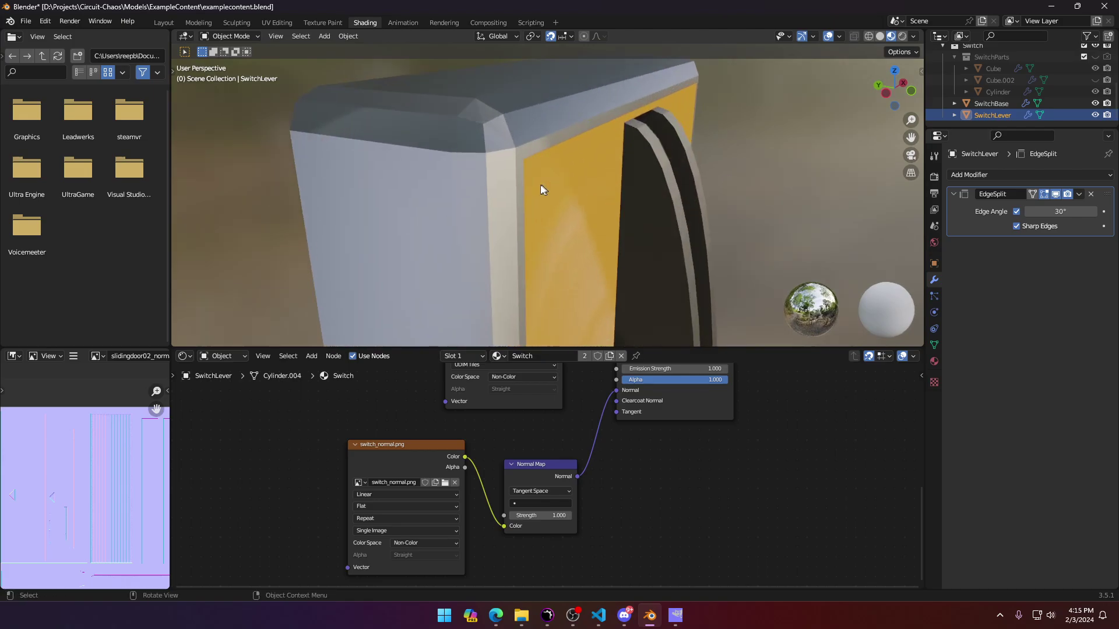
{"action": "left_click", "coordinate": [512, 243]}
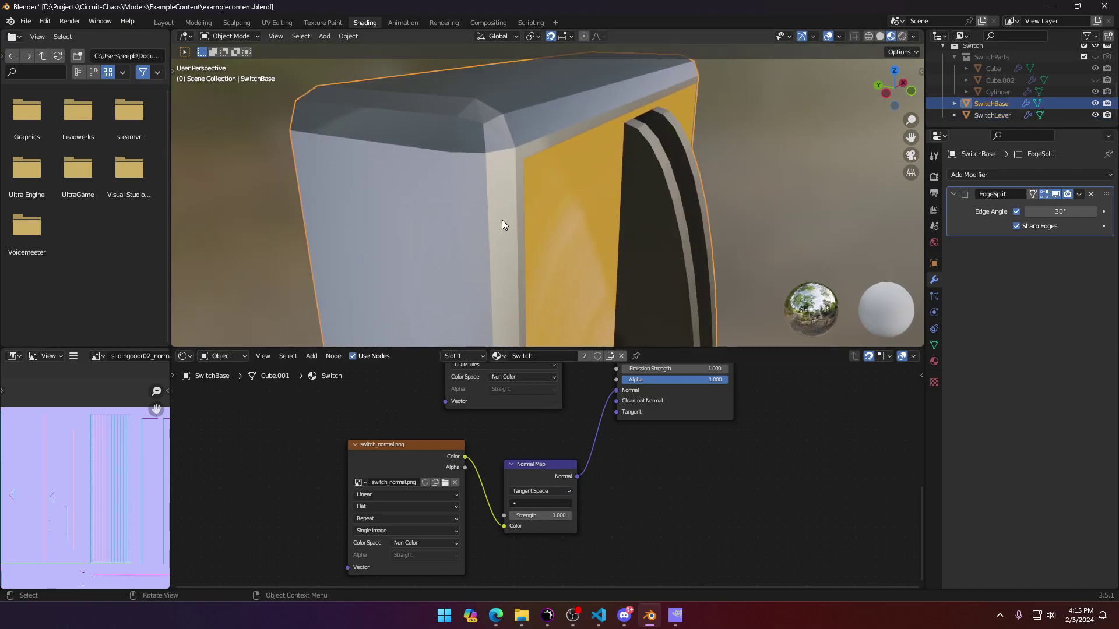
{"action": "middle_click_drag", "start_coordinate": [501, 219], "coordinate": [497, 222]}
{"action": "left_click", "coordinate": [348, 36]}
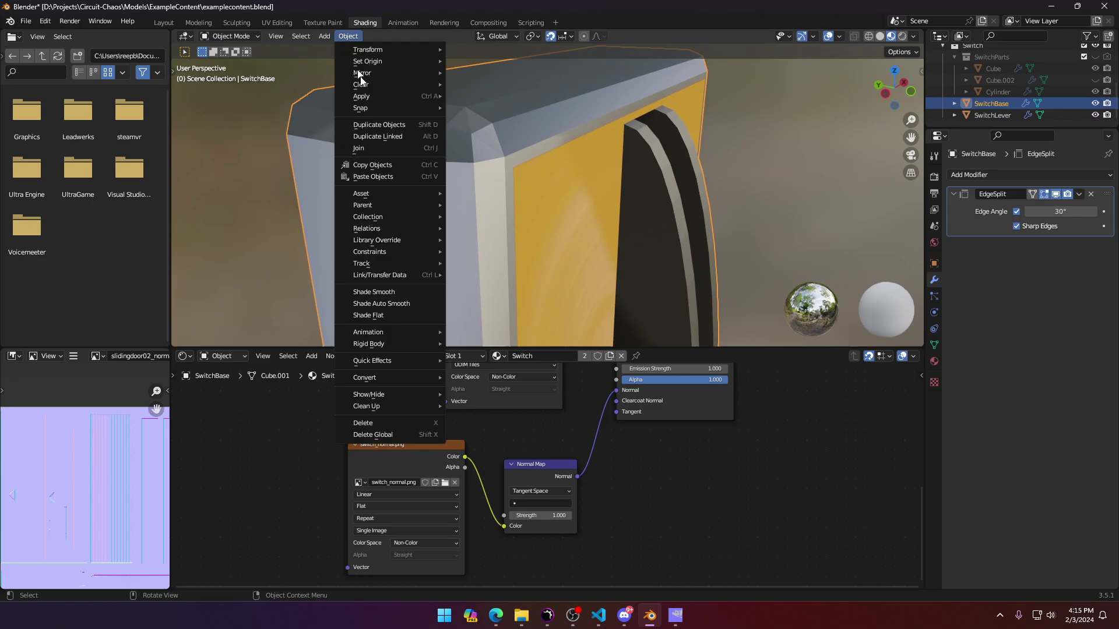
{"action": "left_click", "coordinate": [401, 291]}
Step: Check SwitchBase in Solid shading and return the viewport to Material Preview
{"action": "key", "text": "z"}
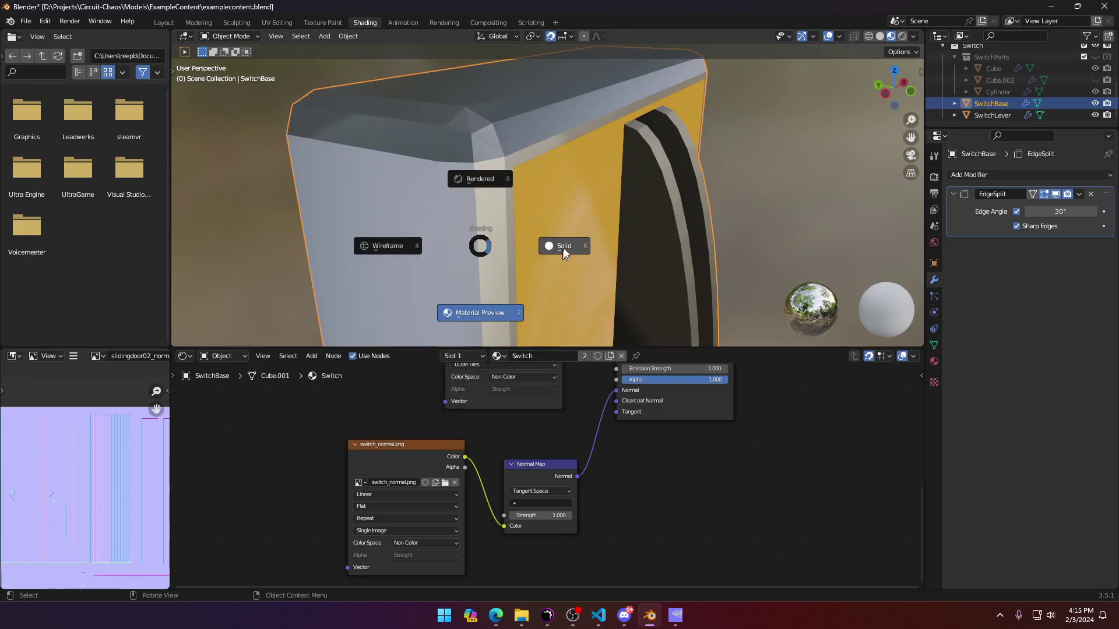
{"action": "left_click", "coordinate": [562, 250]}
{"action": "key", "text": "z"}
{"action": "left_click", "coordinate": [550, 303]}
{"action": "middle_click_drag", "start_coordinate": [522, 265], "coordinate": [539, 263]}
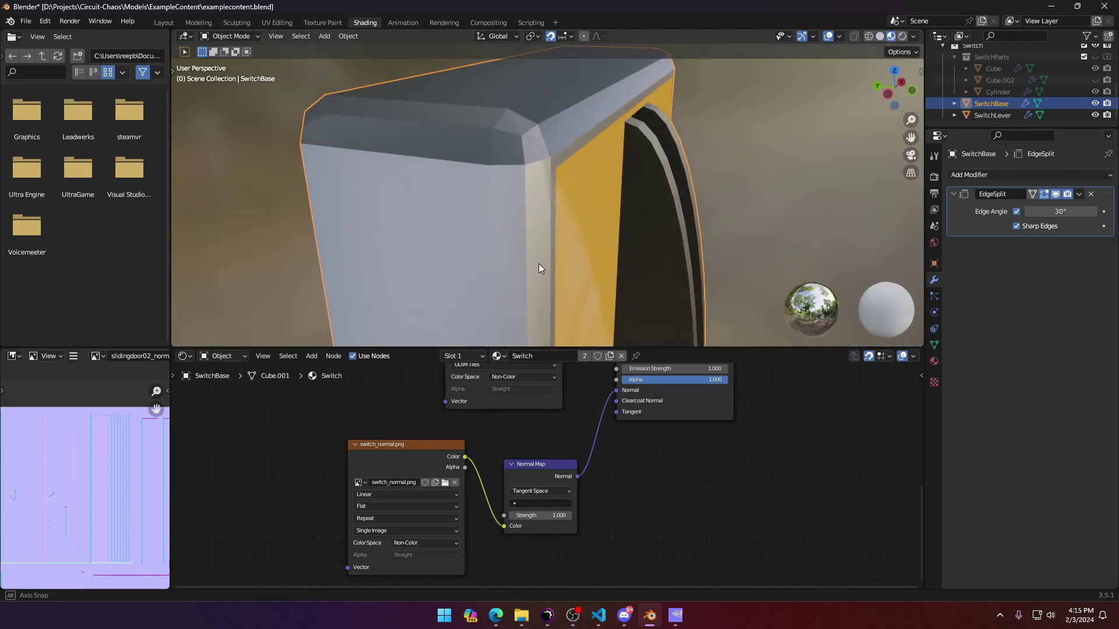
Step: Switch to GIMP to check the switch_normal image, return to Blender and examine SwitchBase's upper corner
{"action": "left_click", "coordinate": [682, 617]}
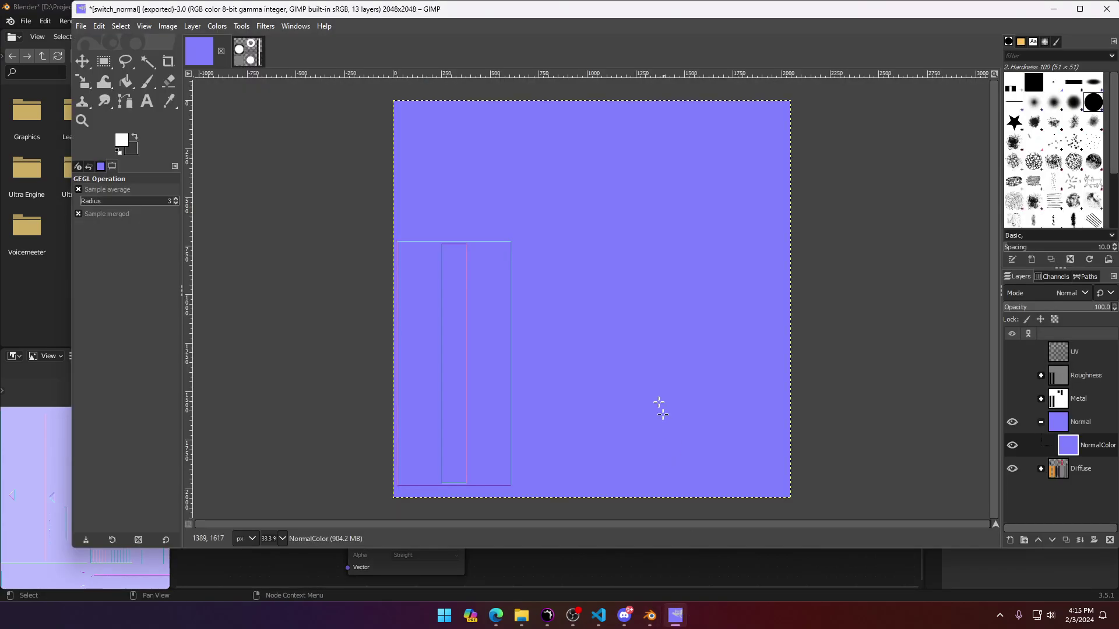
{"action": "left_click", "coordinate": [676, 616]}
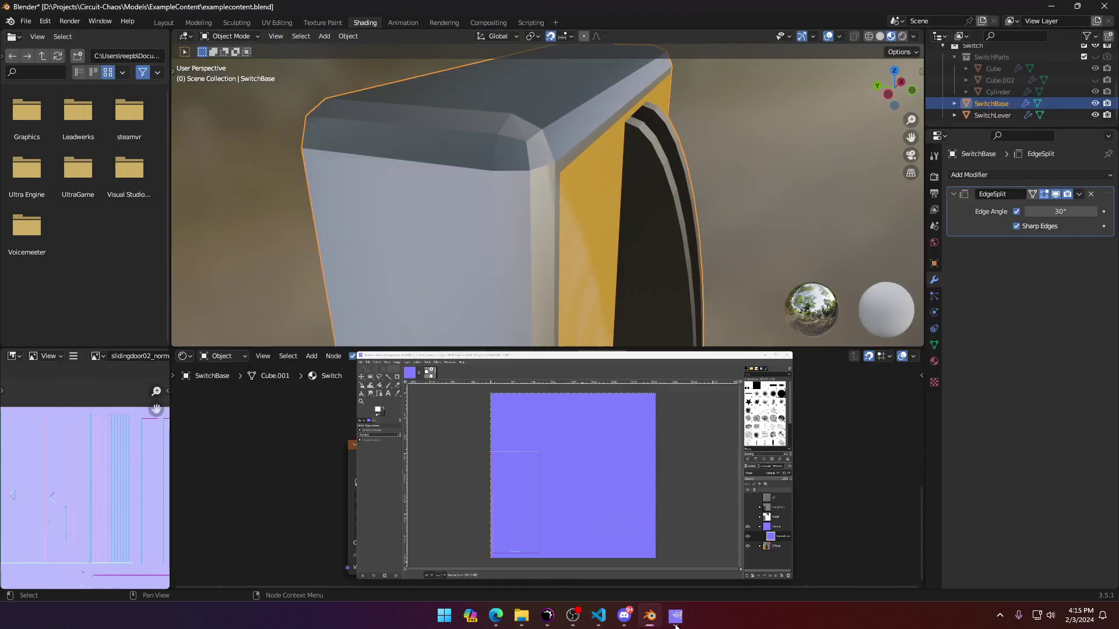
{"action": "middle_click_drag", "start_coordinate": [429, 227], "coordinate": [622, 254]}
{"action": "scroll", "coordinate": [617, 245], "scroll_direction": "up", "scroll_amount": 4}
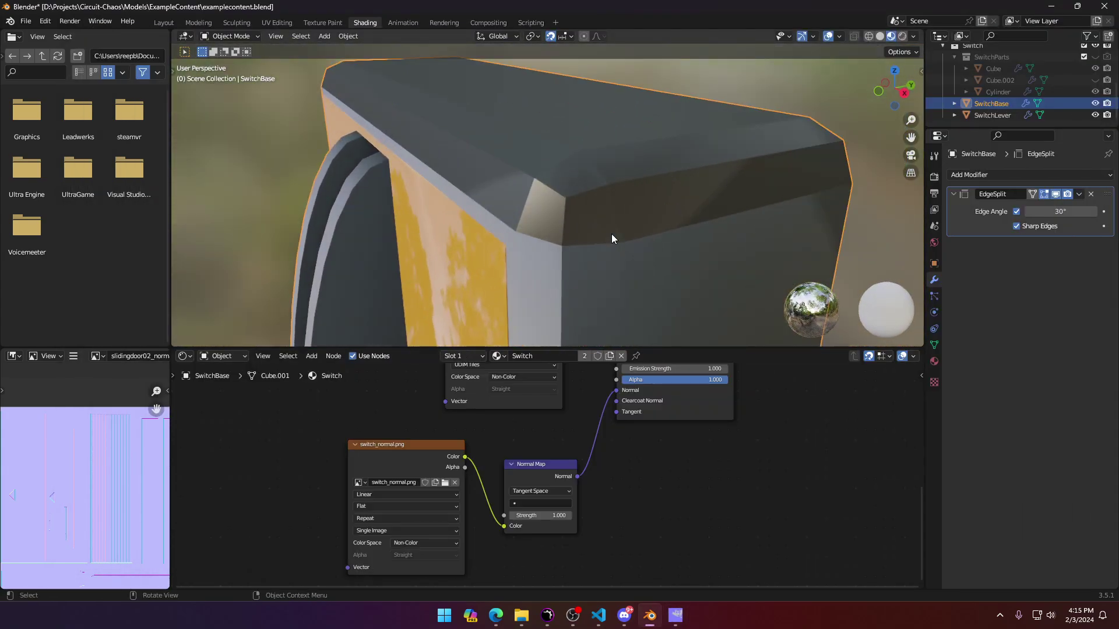
{"action": "key", "text": "Tab"}
{"action": "key", "text": "Tab"}
Step: Try different strengths on the Normal Map node, ending with the strength set to 1
{"action": "scroll", "coordinate": [487, 465], "scroll_direction": "up", "scroll_amount": 1}
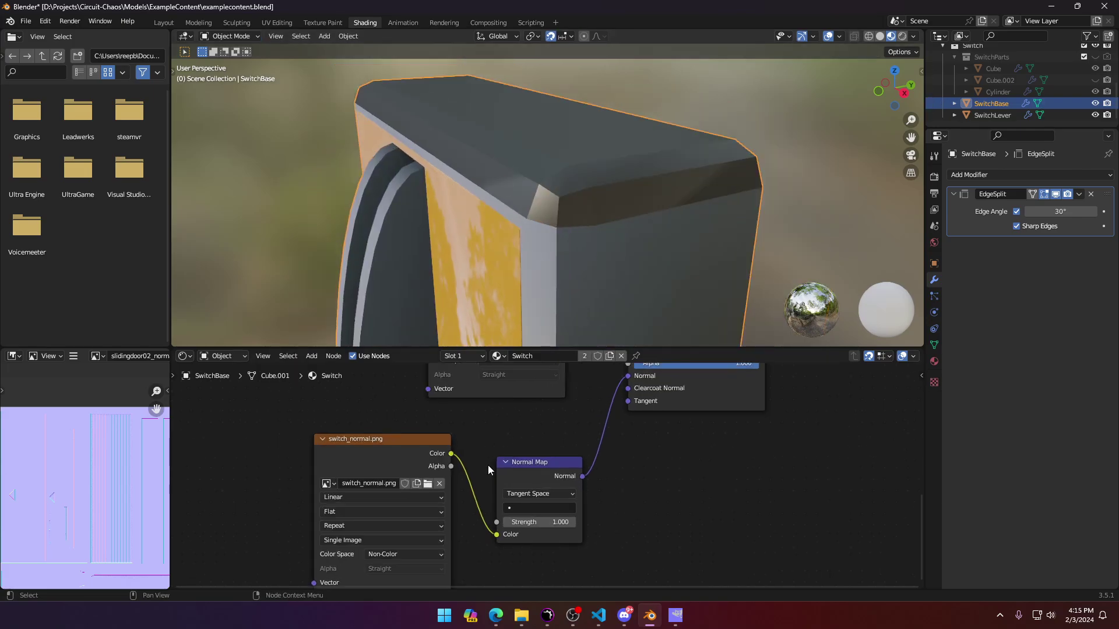
{"action": "left_click_drag", "start_coordinate": [541, 534], "coordinate": [507, 533]}
{"action": "mouse_move", "coordinate": [539, 533]}
{"action": "left_mouse_down"}
{"action": "mouse_move", "coordinate": [486, 533]}
{"action": "mouse_move", "coordinate": [586, 534]}
{"action": "left_mouse_up"}
{"action": "left_click", "coordinate": [537, 534]}
{"action": "type", "text": "1"}
{"action": "key", "text": "Return"}
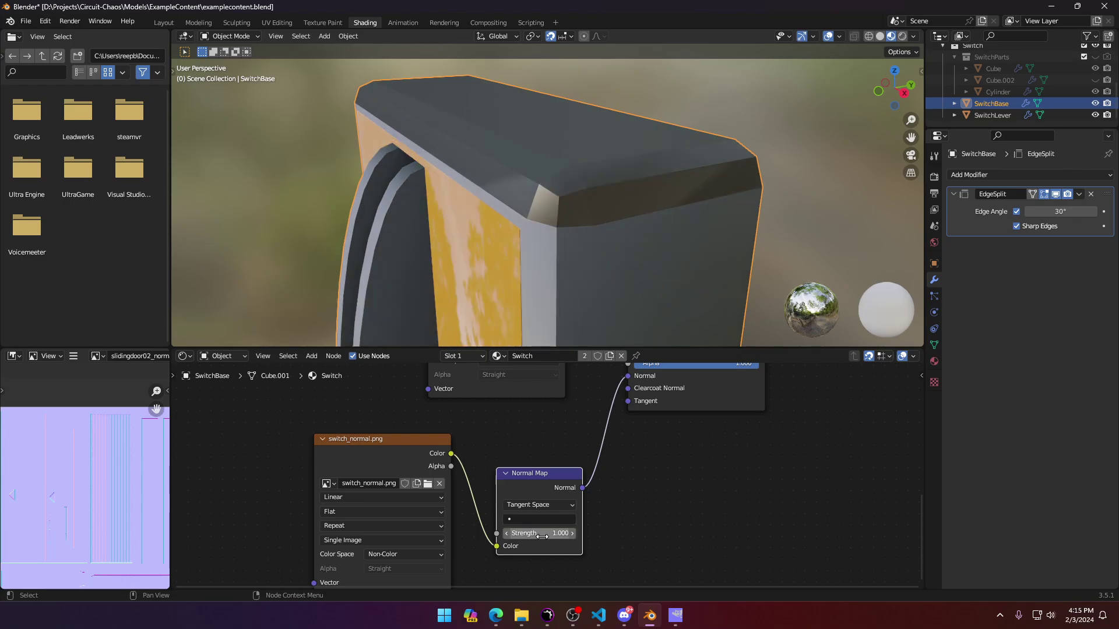
{"action": "middle_click_drag", "start_coordinate": [480, 271], "coordinate": [500, 226]}
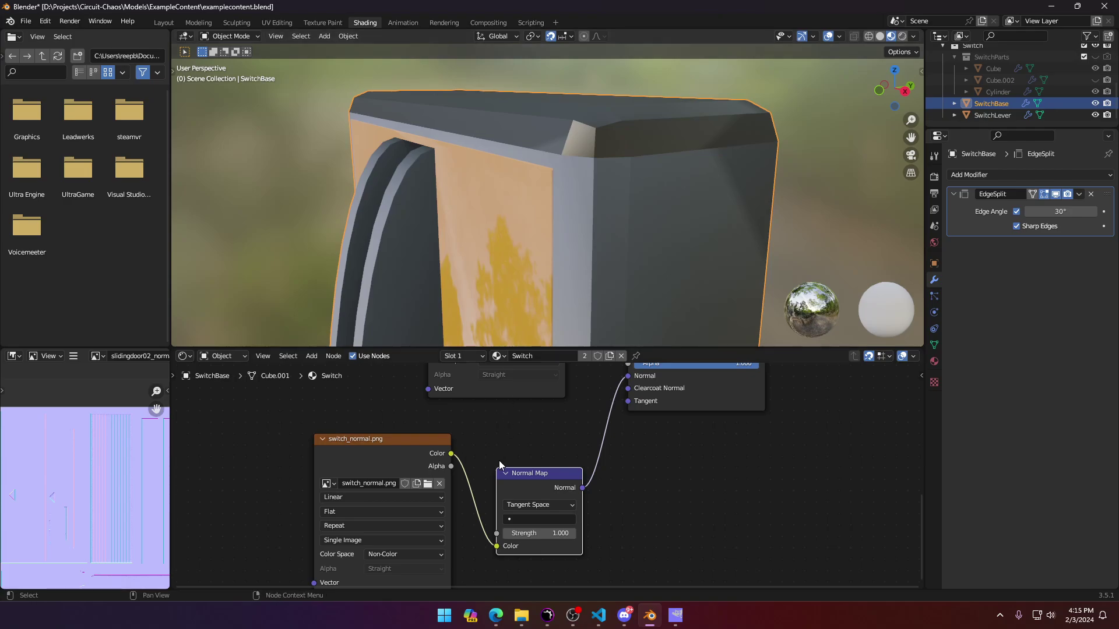
{"action": "scroll", "coordinate": [450, 248], "scroll_direction": "up", "scroll_amount": 2}
{"action": "left_click", "coordinate": [348, 36]}
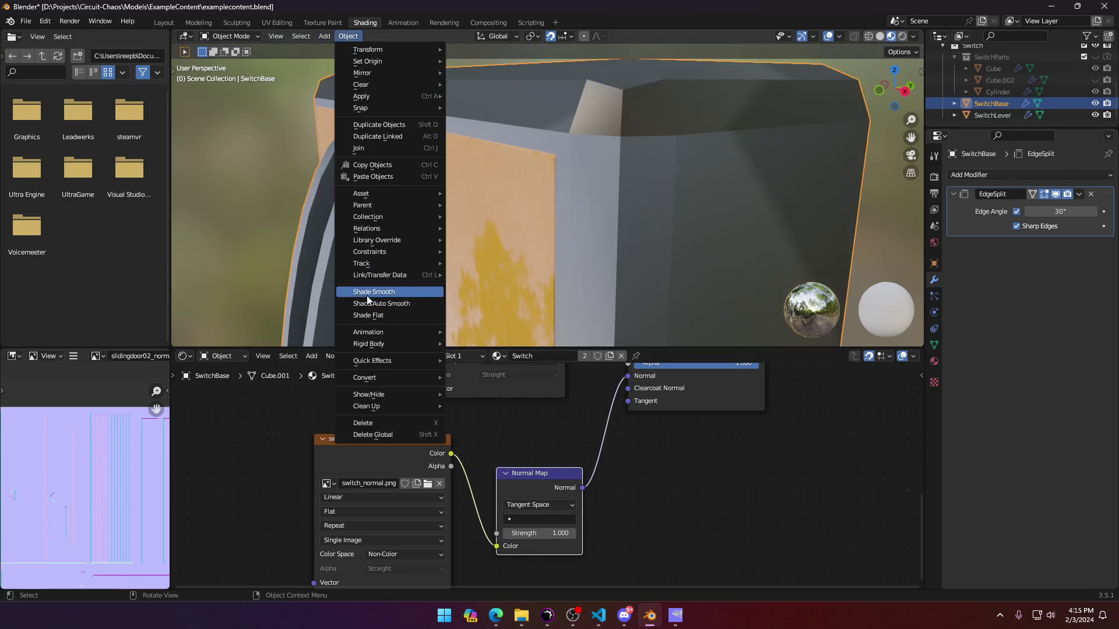
{"action": "mouse_move", "coordinate": [371, 333]}
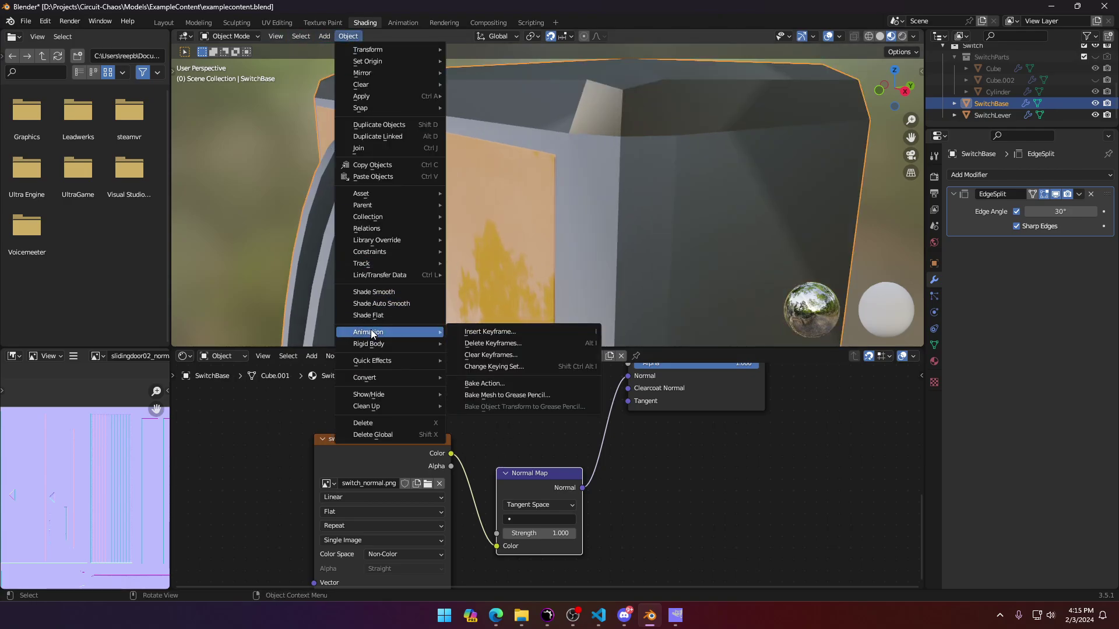
{"action": "left_click", "coordinate": [349, 36]}
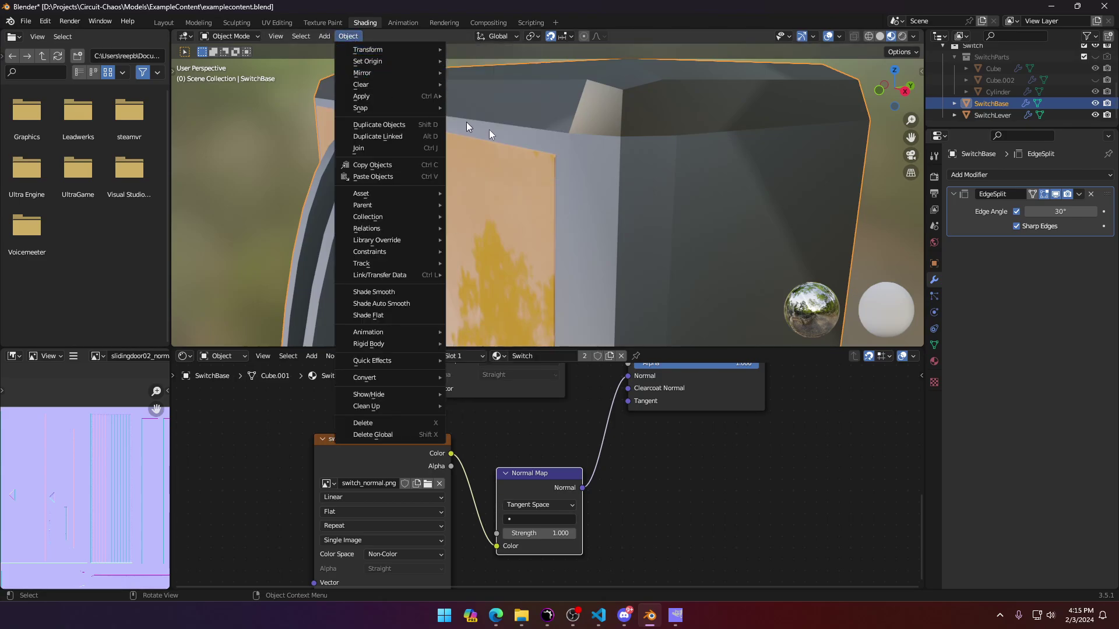
{"action": "middle_click_drag", "start_coordinate": [656, 193], "coordinate": [614, 272]}
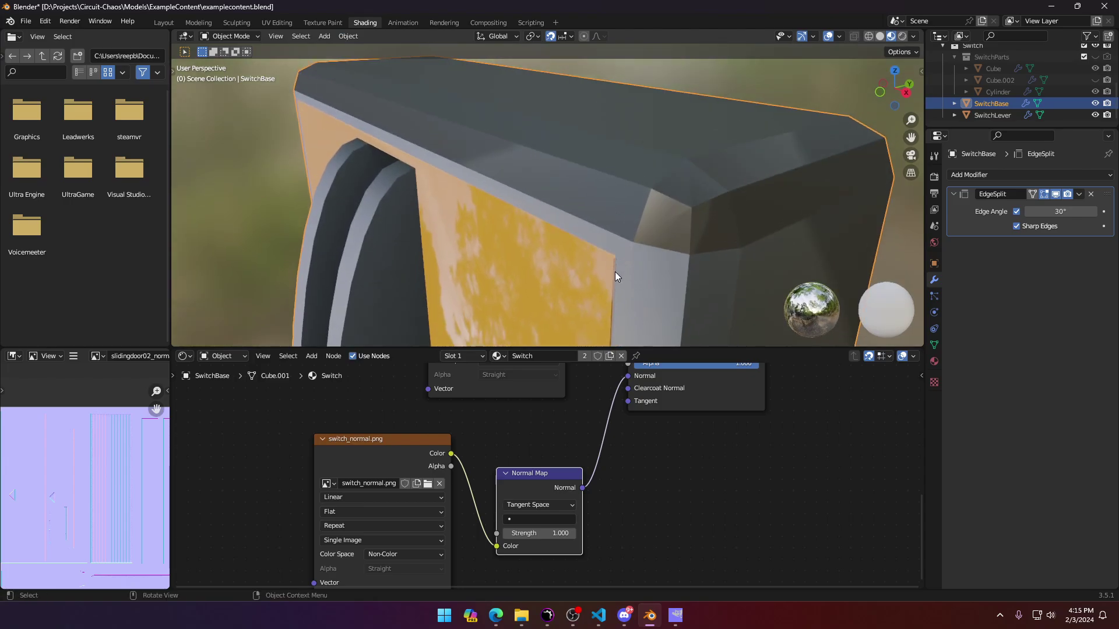
Step: Move the Normal Map node closer to the switch_normal.png texture node and inspect SwitchBase's shading
{"action": "left_click_drag", "start_coordinate": [557, 475], "coordinate": [543, 452]}
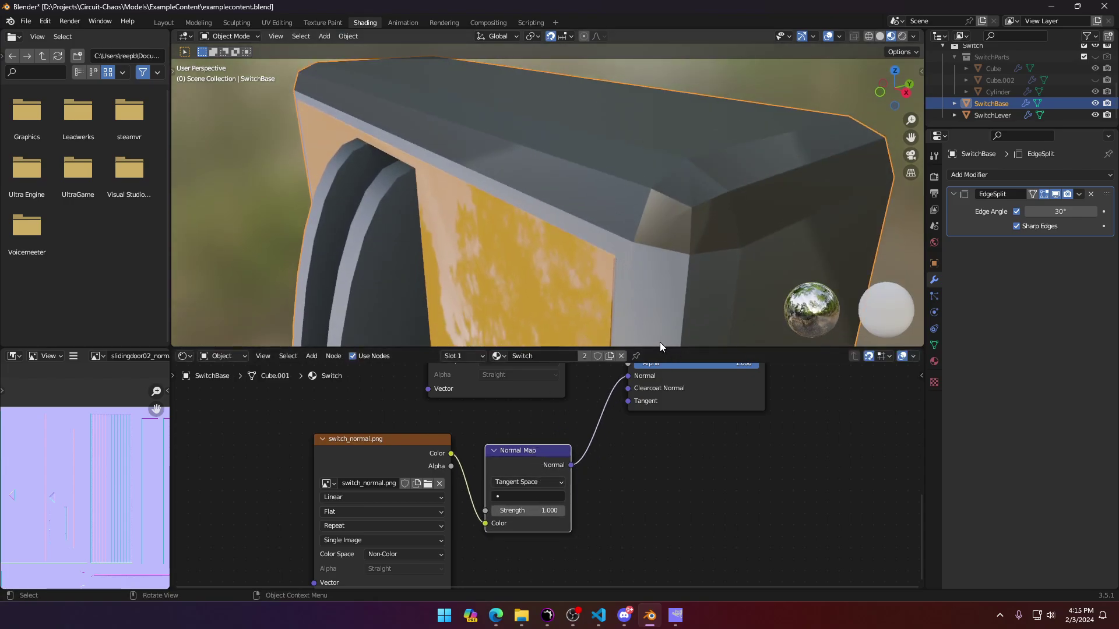
{"action": "middle_click_drag", "start_coordinate": [660, 341], "coordinate": [530, 242]}
{"action": "middle_click_drag", "start_coordinate": [658, 217], "coordinate": [601, 124]}
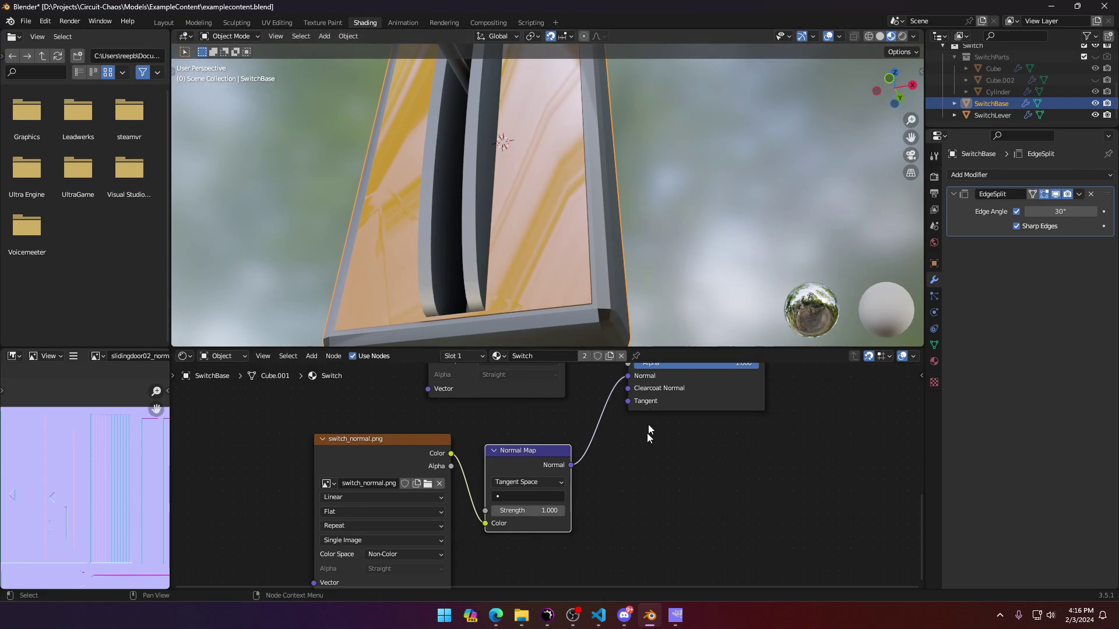
{"action": "middle_click_drag", "start_coordinate": [564, 199], "coordinate": [513, 237]}
{"action": "scroll", "coordinate": [513, 236], "scroll_direction": "up", "scroll_amount": 8}
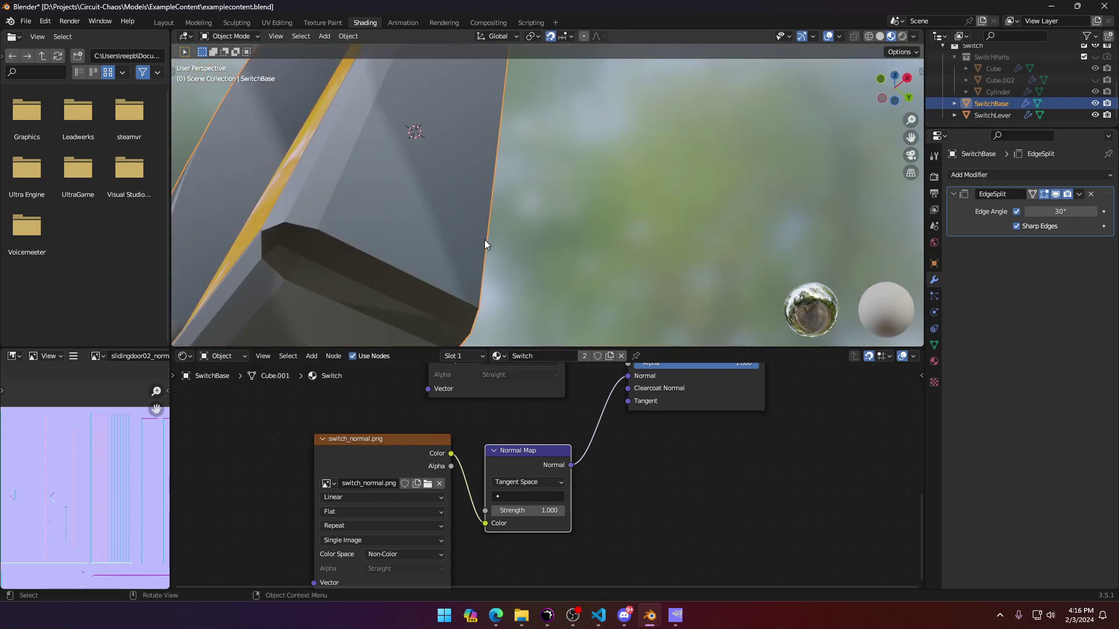
{"action": "middle_click_drag", "start_coordinate": [479, 243], "coordinate": [574, 179]}
Step: Disconnect the Normal Map node from the Principled BSDF to compare the shading, and link it back to the Normal input
{"action": "left_click_drag", "start_coordinate": [629, 378], "coordinate": [590, 404]}
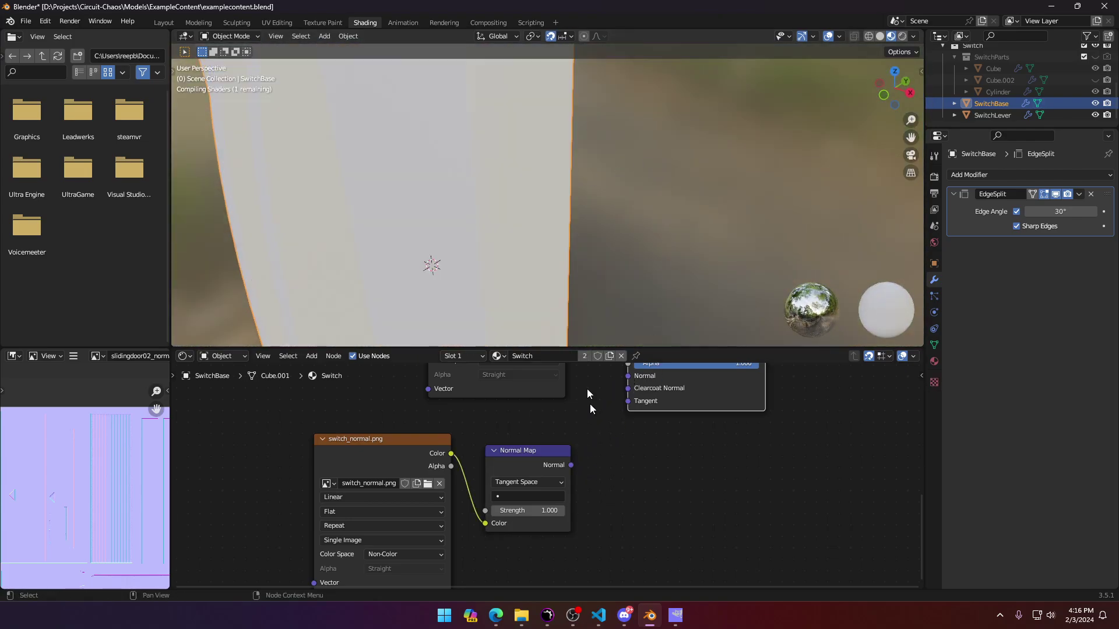
{"action": "middle_click_drag", "start_coordinate": [516, 149], "coordinate": [597, 504]}
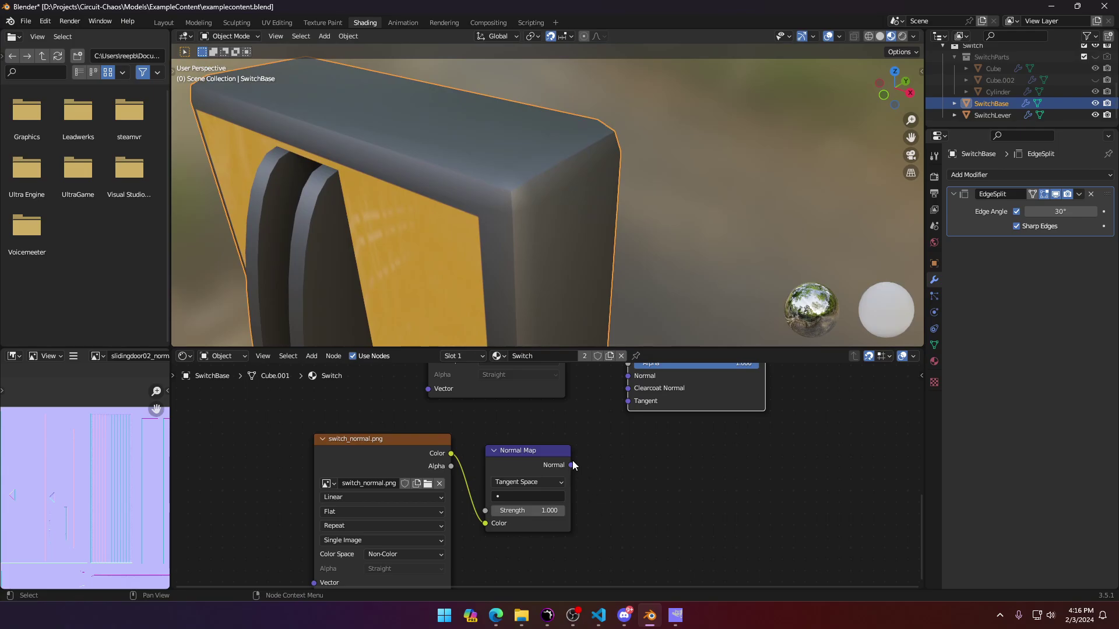
{"action": "mouse_move", "coordinate": [572, 465]}
{"action": "left_mouse_down"}
{"action": "mouse_move", "coordinate": [645, 373]}
{"action": "mouse_move", "coordinate": [626, 431]}
{"action": "mouse_move", "coordinate": [628, 414]}
{"action": "left_mouse_up"}
{"action": "scroll", "coordinate": [644, 496], "scroll_direction": "down", "scroll_amount": 1}
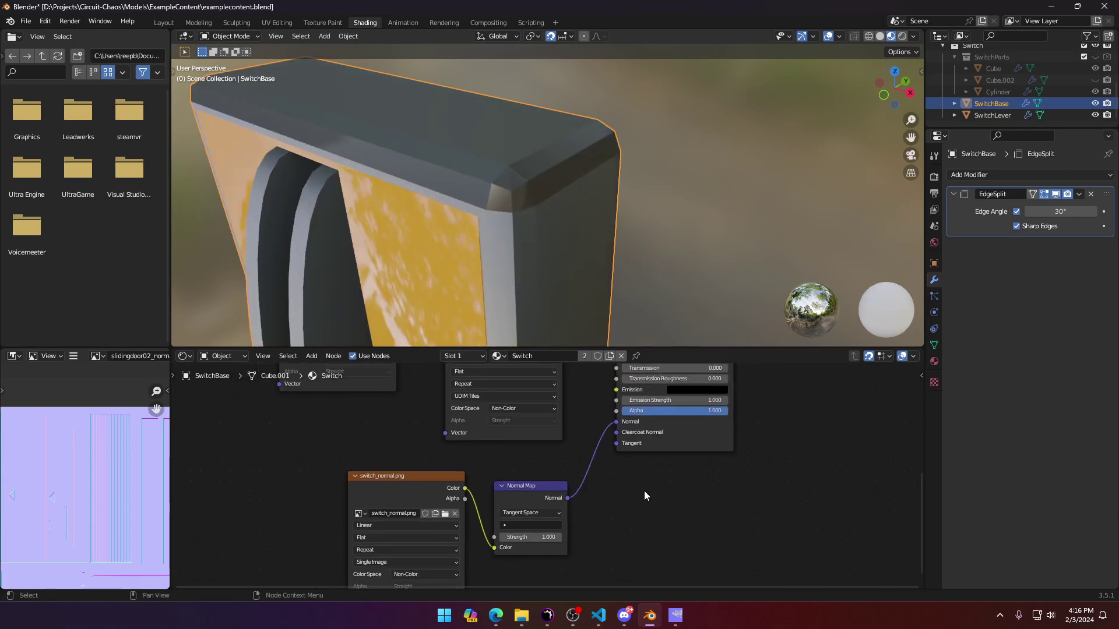
Step: Examine the switch's shading from several sides and save the Blender file
{"action": "middle_click_drag", "start_coordinate": [644, 496], "coordinate": [751, 520]}
{"action": "middle_click_drag", "start_coordinate": [583, 279], "coordinate": [477, 193]}
{"action": "scroll", "coordinate": [477, 194], "scroll_direction": "up", "scroll_amount": 1}
{"action": "scroll", "coordinate": [479, 196], "scroll_direction": "down", "scroll_amount": 5}
{"action": "mouse_move", "coordinate": [562, 249]}
{"action": "middle_mouse_down"}
{"action": "mouse_move", "coordinate": [568, 226]}
{"action": "mouse_move", "coordinate": [536, 282]}
{"action": "mouse_move", "coordinate": [554, 240]}
{"action": "mouse_move", "coordinate": [552, 260]}
{"action": "middle_mouse_up"}
{"action": "scroll", "coordinate": [622, 210], "scroll_direction": "up", "scroll_amount": 4}
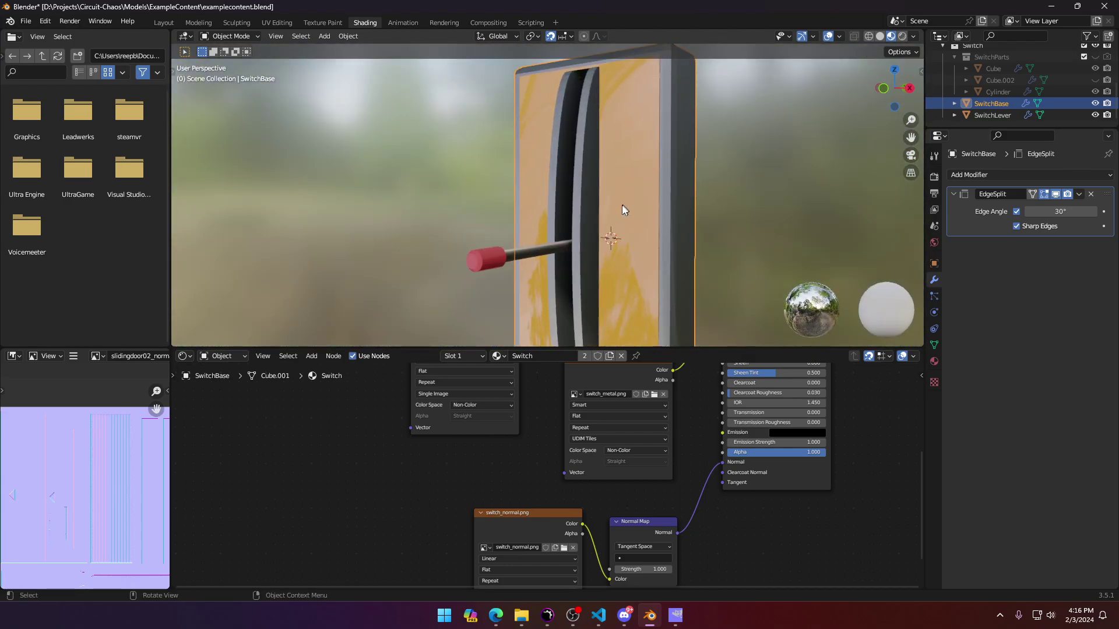
{"action": "middle_click_drag", "start_coordinate": [622, 210], "coordinate": [599, 221]}
{"action": "scroll", "coordinate": [588, 259], "scroll_direction": "up", "scroll_amount": 4}
{"action": "scroll", "coordinate": [590, 264], "scroll_direction": "down", "scroll_amount": 4}
{"action": "scroll", "coordinate": [660, 229], "scroll_direction": "down", "scroll_amount": 3}
{"action": "key", "text": "ctrl+s"}
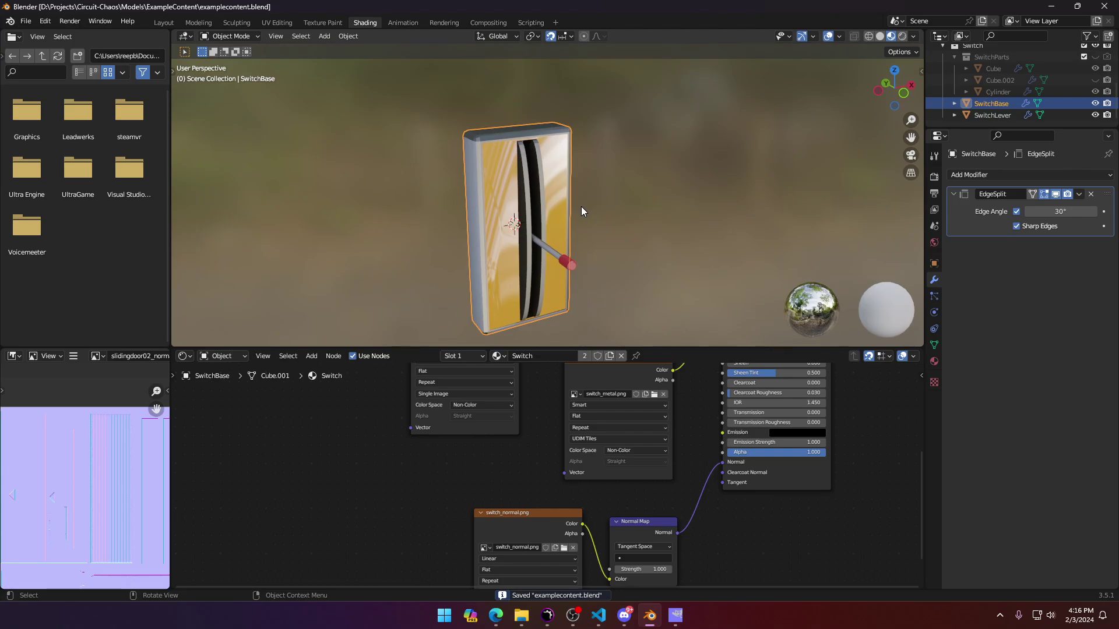
{"action": "middle_click_drag", "start_coordinate": [466, 196], "coordinate": [532, 209]}
{"action": "scroll", "coordinate": [524, 187], "scroll_direction": "up", "scroll_amount": 5}
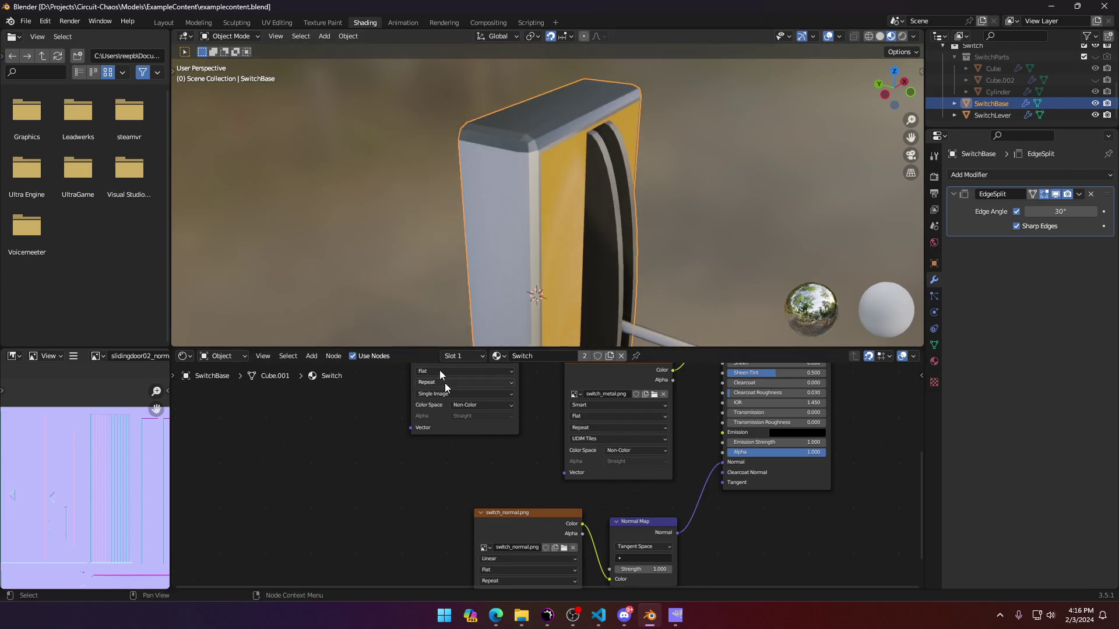
{"action": "middle_click_drag", "start_coordinate": [409, 459], "coordinate": [399, 310]}
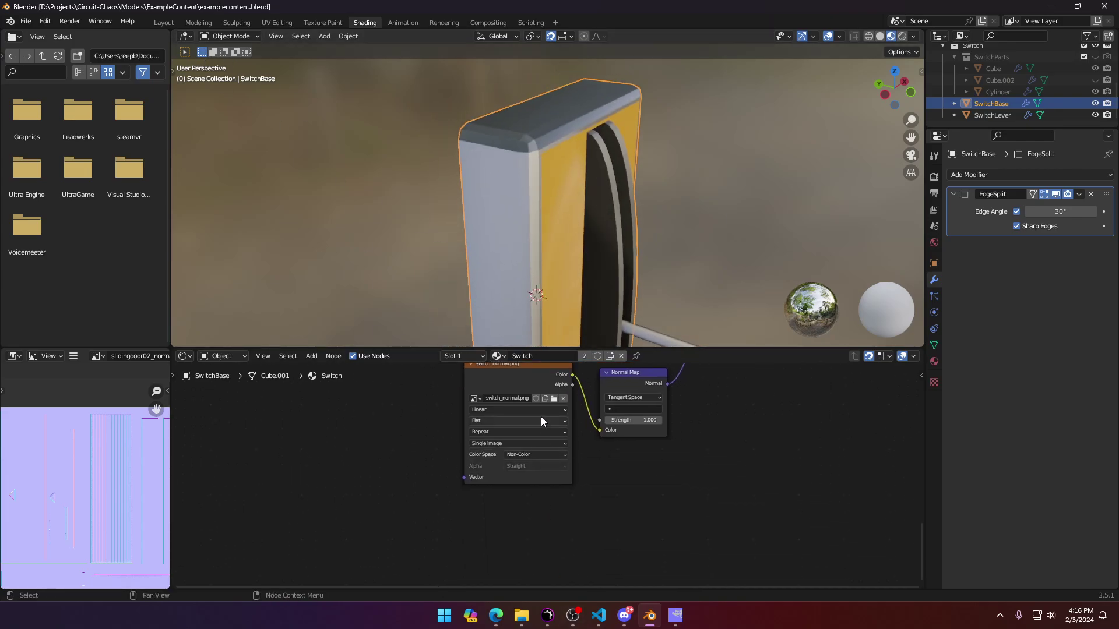
{"action": "middle_click_drag", "start_coordinate": [370, 450], "coordinate": [313, 579]}
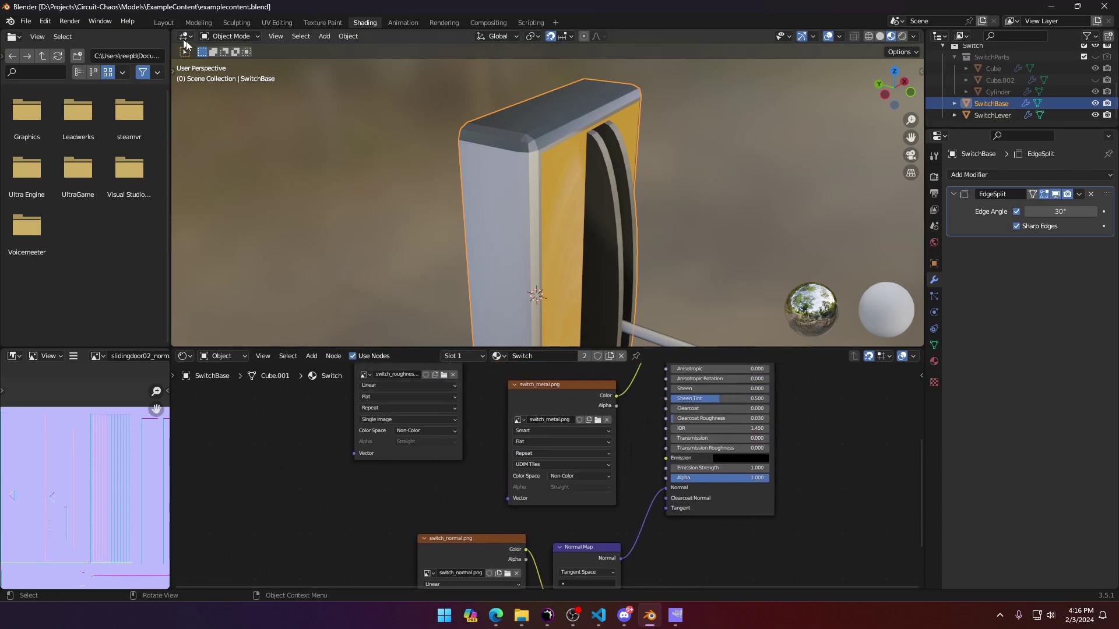
{"action": "left_click", "coordinate": [229, 37]}
Step: Rearrange the Switch material's texture nodes, placing switch_roughness.png just below the switch color texture and nearer the Principled BSDF
{"action": "middle_click_drag", "start_coordinate": [624, 469], "coordinate": [604, 562]}
{"action": "middle_click_drag", "start_coordinate": [558, 461], "coordinate": [515, 582]}
{"action": "left_click_drag", "start_coordinate": [526, 442], "coordinate": [473, 351]}
{"action": "middle_click_drag", "start_coordinate": [476, 489], "coordinate": [527, 371]}
{"action": "left_click_drag", "start_coordinate": [410, 451], "coordinate": [562, 429]}
{"action": "middle_click_drag", "start_coordinate": [407, 451], "coordinate": [383, 566]}
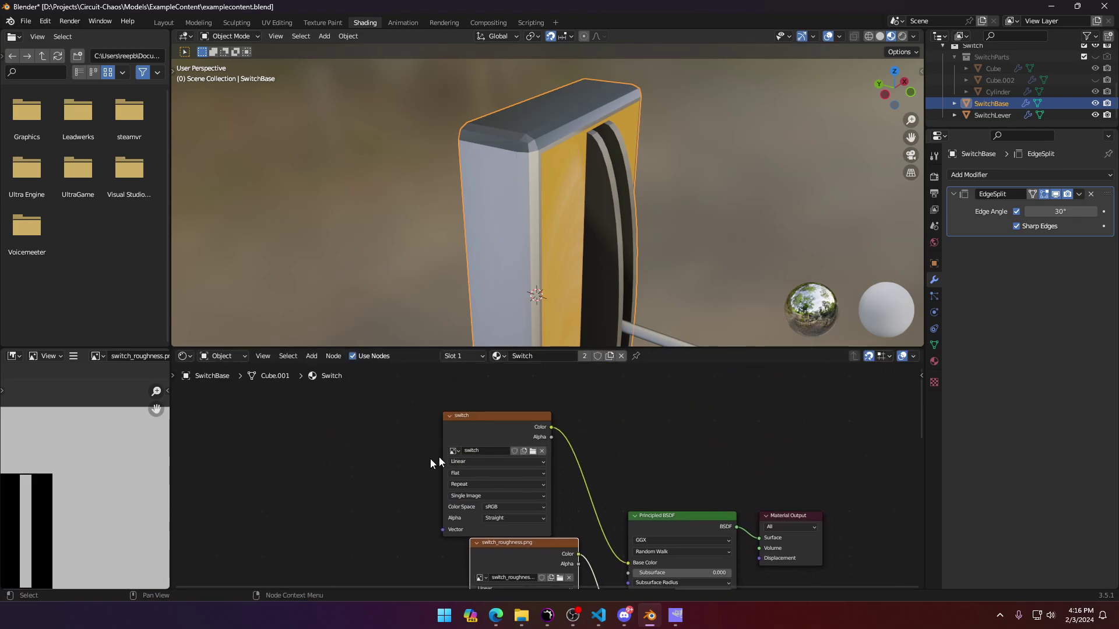
Step: Load switch_diffuse.png into the switch color texture node and move the node nearer the Principled BSDF
{"action": "left_click", "coordinate": [533, 452]}
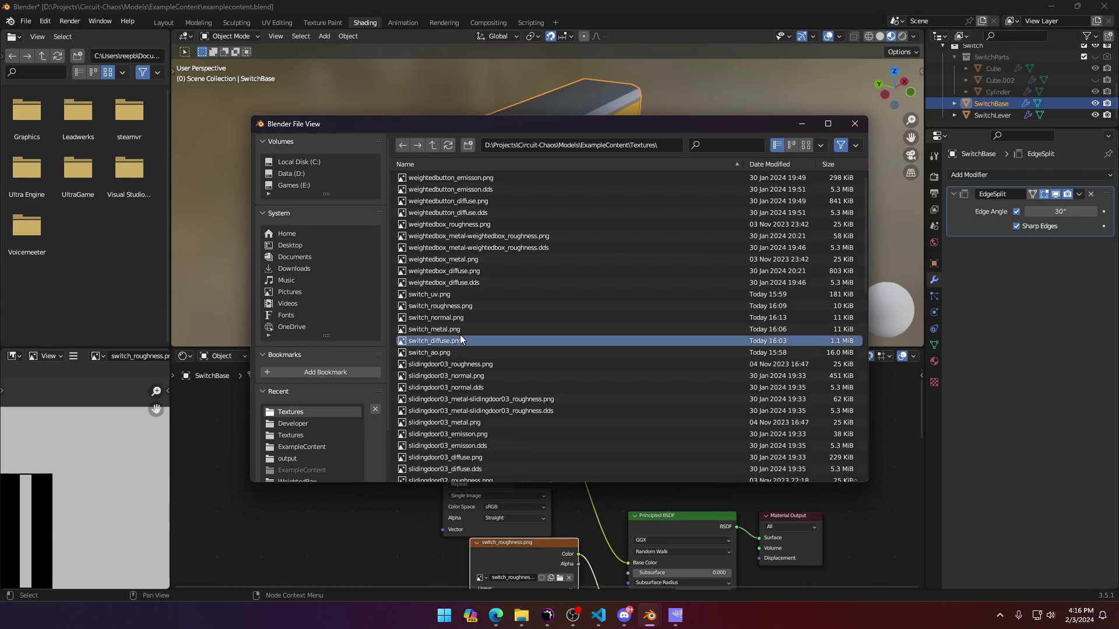
{"action": "double_click", "coordinate": [461, 339]}
{"action": "left_click_drag", "start_coordinate": [499, 417], "coordinate": [532, 399]}
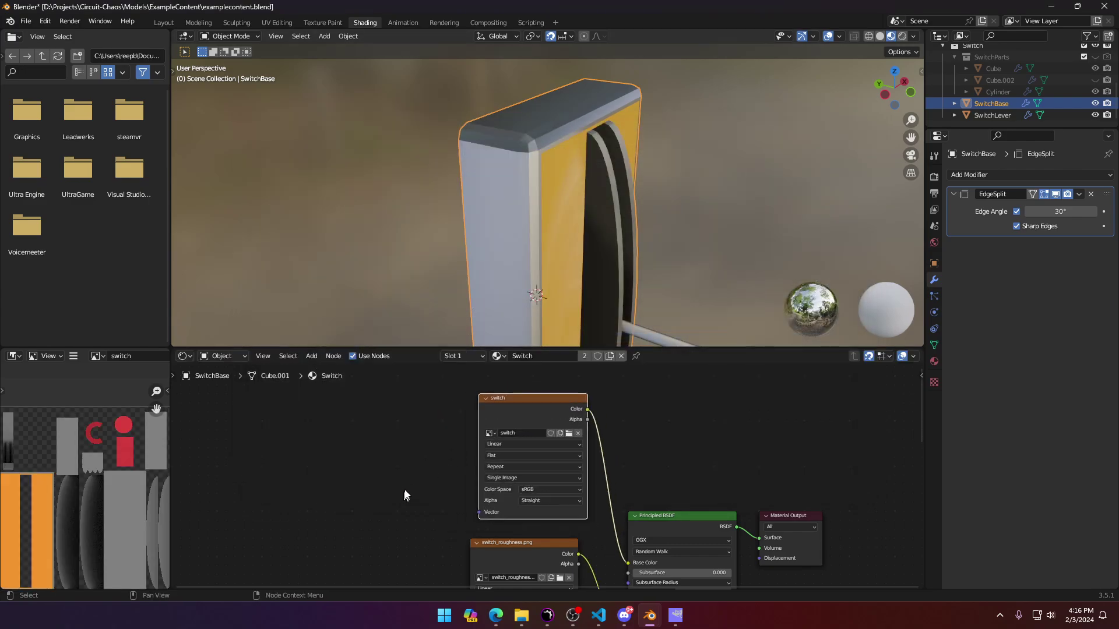
{"action": "middle_click_drag", "start_coordinate": [405, 494], "coordinate": [333, 402]}
{"action": "scroll", "coordinate": [456, 420], "scroll_direction": "down", "scroll_amount": 1}
Step: Show the Switch material's settings and inspect the side and inner slot of SwitchBase up close
{"action": "left_click", "coordinate": [934, 360]}
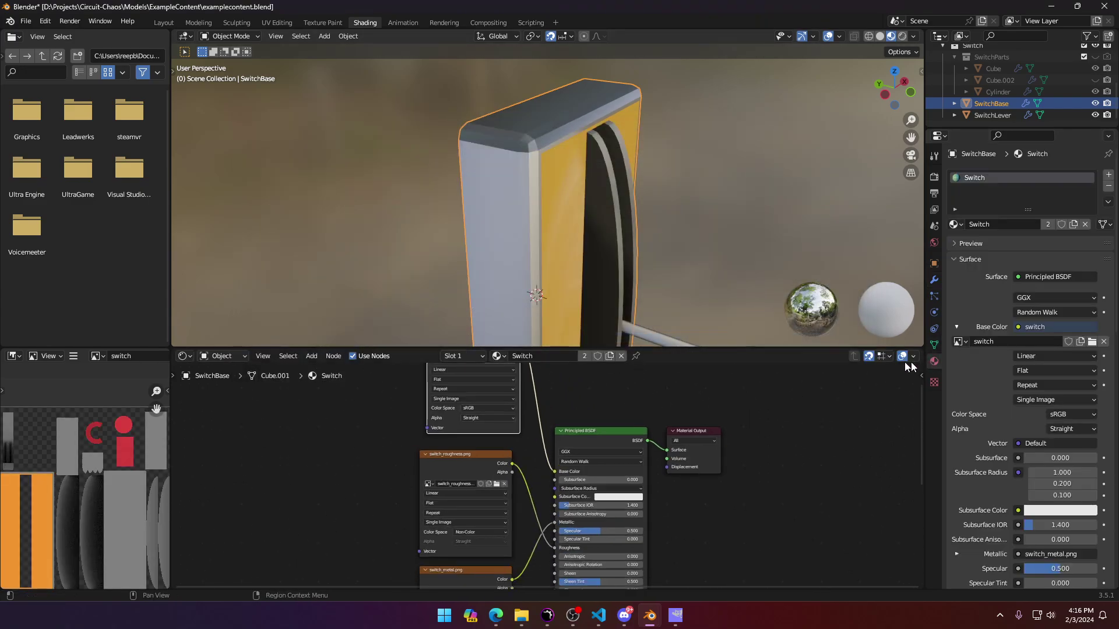
{"action": "scroll", "coordinate": [516, 257], "scroll_direction": "up", "scroll_amount": 5}
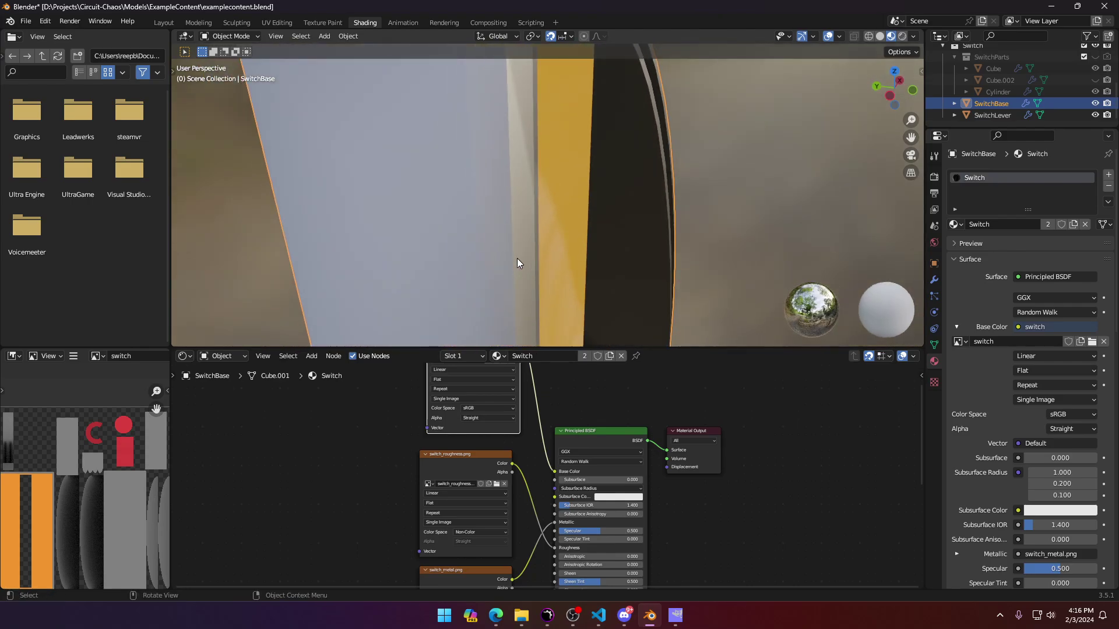
{"action": "middle_click_drag", "start_coordinate": [375, 267], "coordinate": [448, 259]}
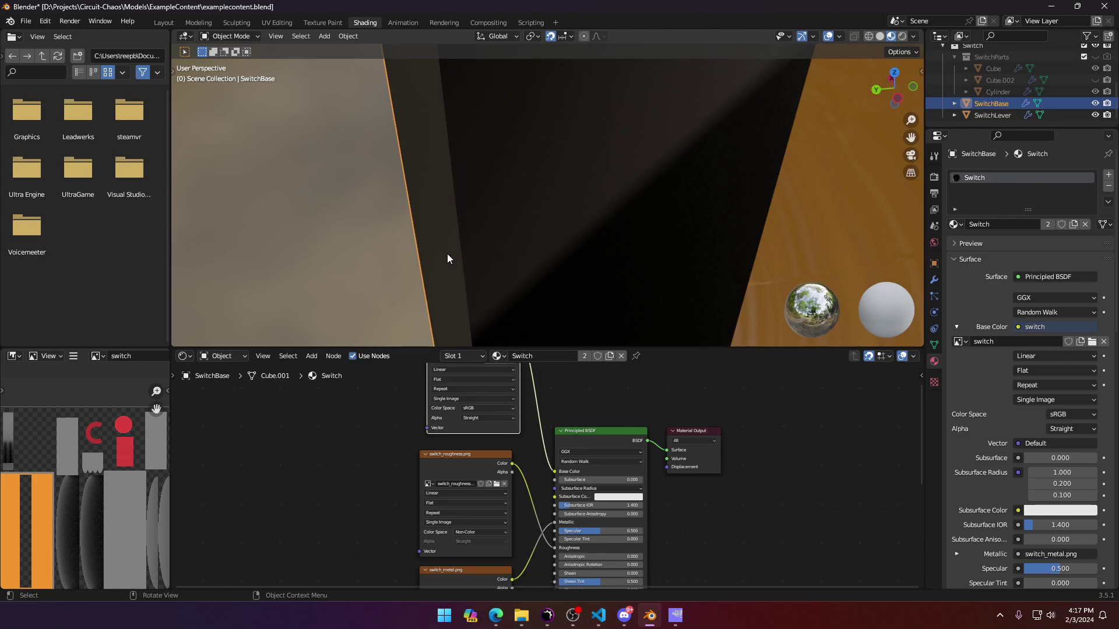
{"action": "scroll", "coordinate": [1009, 193], "scroll_direction": "down", "scroll_amount": 1}
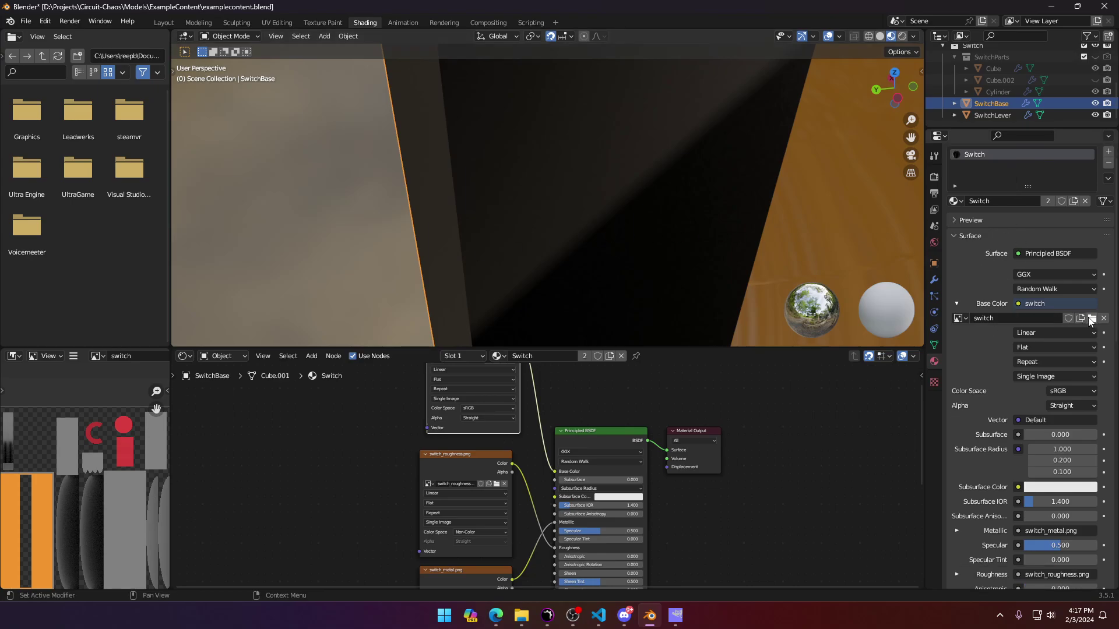
Step: Reselect the switch image as the Base Color texture and align its node directly above the switch_roughness.png node
{"action": "left_click", "coordinate": [1092, 318]}
{"action": "left_click", "coordinate": [854, 124]}
{"action": "left_click", "coordinate": [959, 319]}
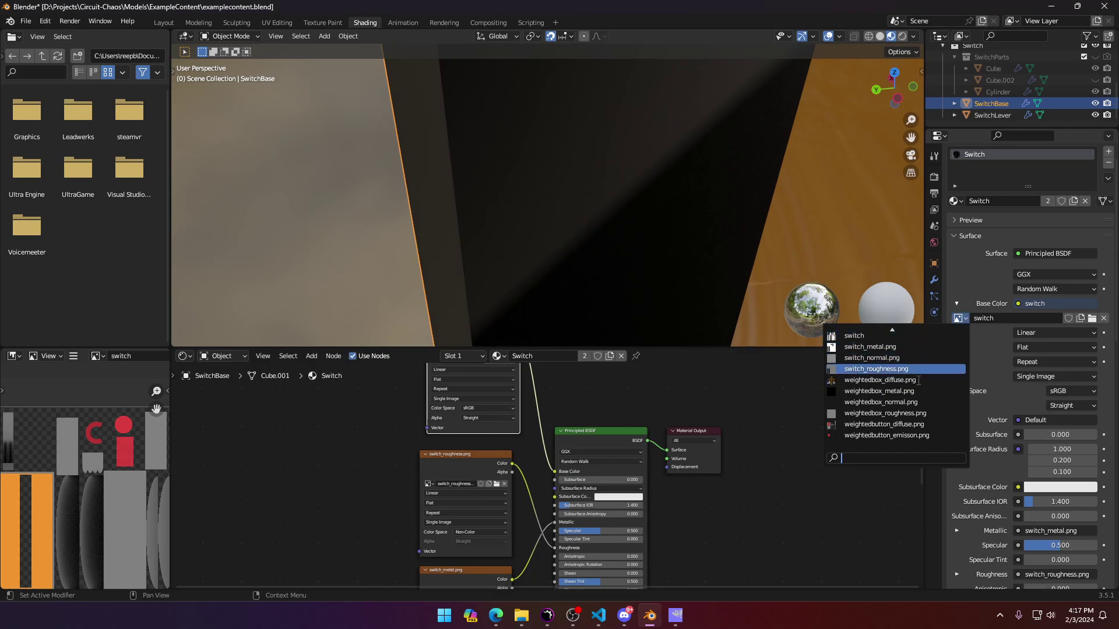
{"action": "left_click", "coordinate": [908, 337]}
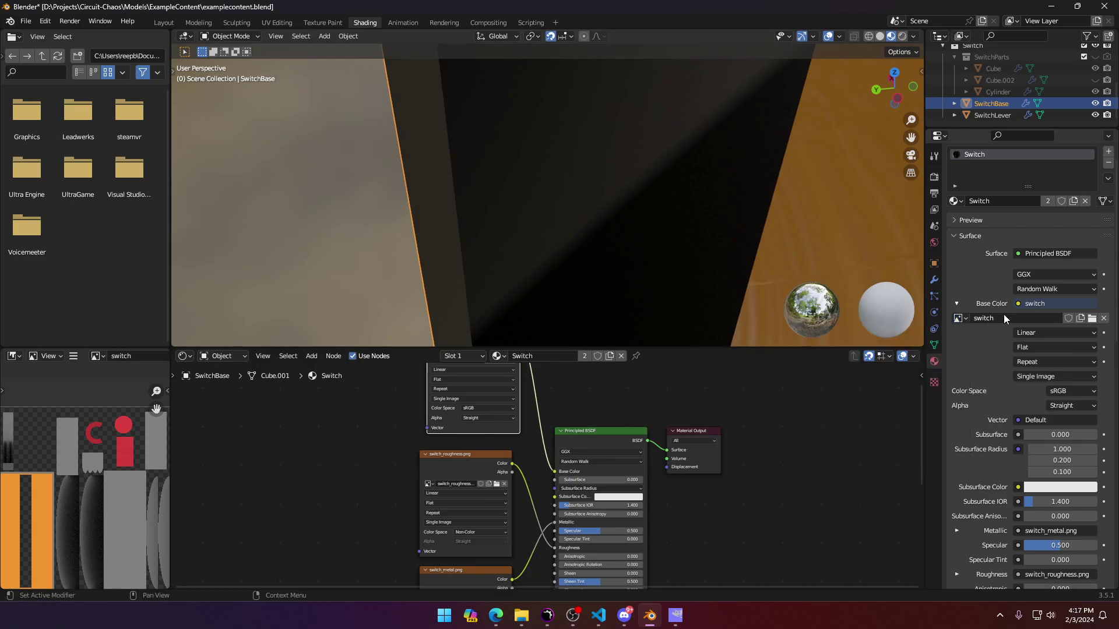
{"action": "left_click", "coordinate": [1008, 317]}
{"action": "middle_click_drag", "start_coordinate": [780, 399], "coordinate": [752, 446]}
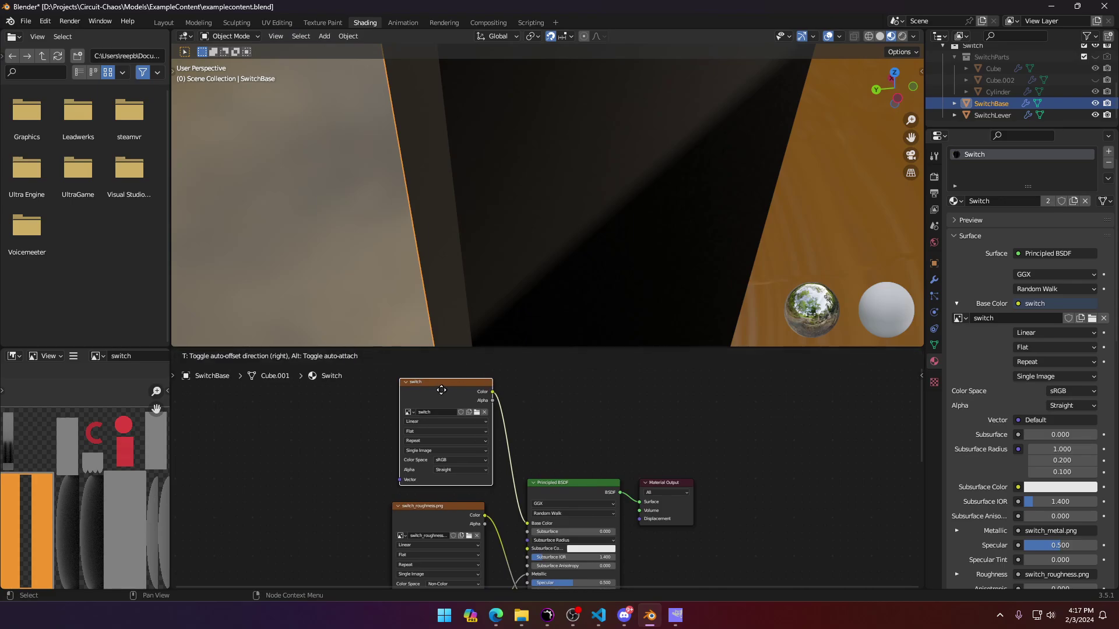
{"action": "left_click_drag", "start_coordinate": [441, 408], "coordinate": [433, 416]}
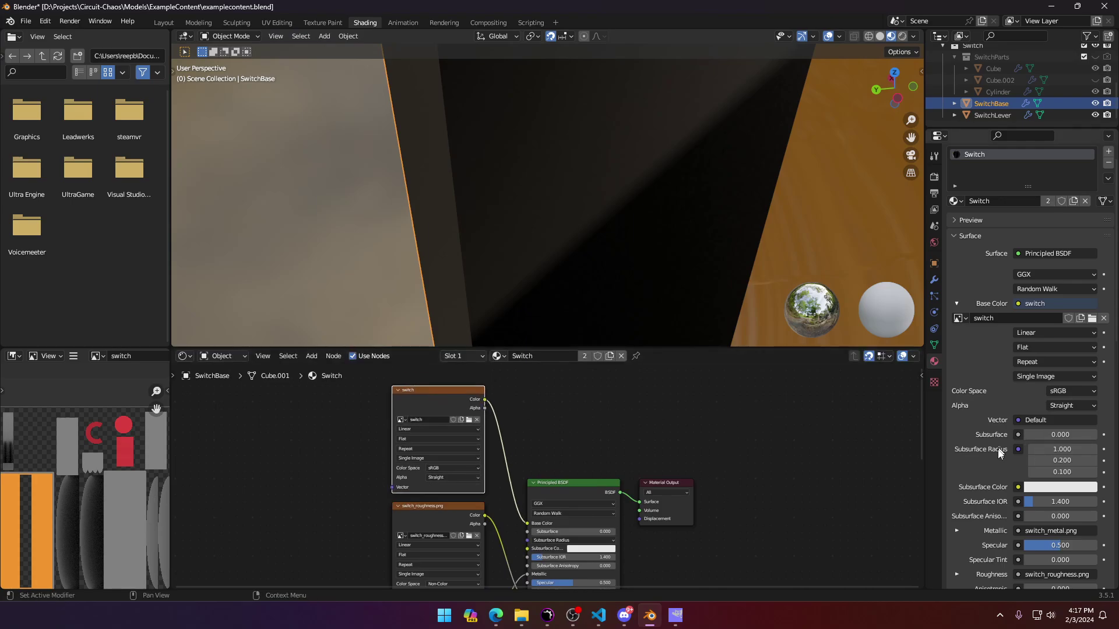
Step: Enable Backface Culling in the Switch material's viewport display settings and save the file
{"action": "scroll", "coordinate": [968, 458], "scroll_direction": "down", "scroll_amount": 20}
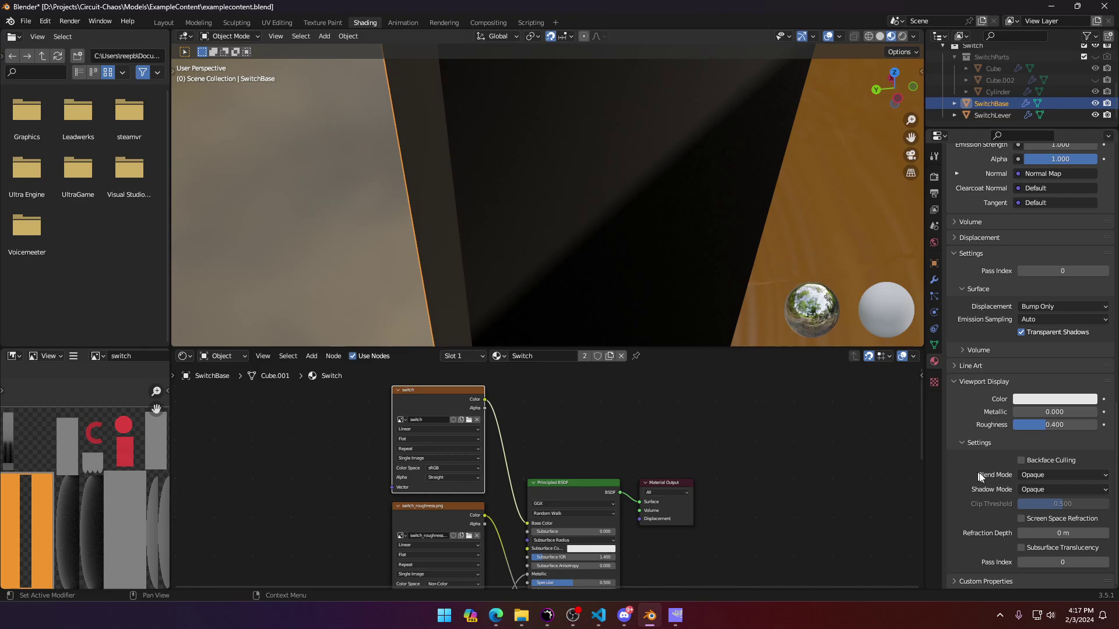
{"action": "left_click", "coordinate": [982, 381]}
{"action": "middle_click_drag", "start_coordinate": [620, 243], "coordinate": [586, 265]}
{"action": "scroll", "coordinate": [601, 237], "scroll_direction": "down", "scroll_amount": 3}
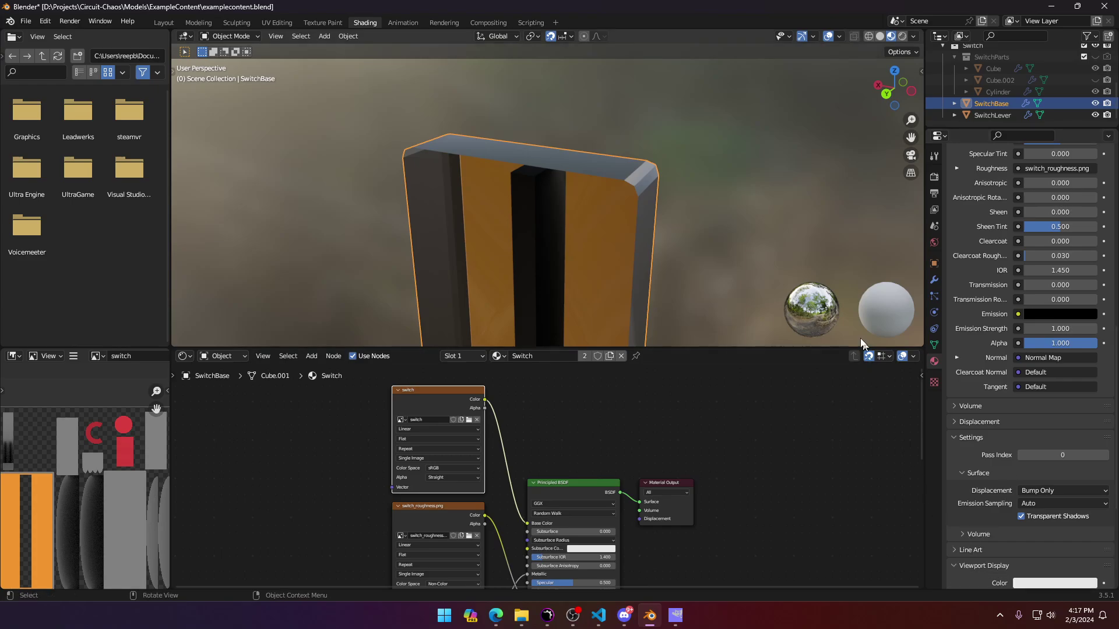
{"action": "left_click", "coordinate": [965, 564]}
{"action": "scroll", "coordinate": [1046, 492], "scroll_direction": "down", "scroll_amount": 7}
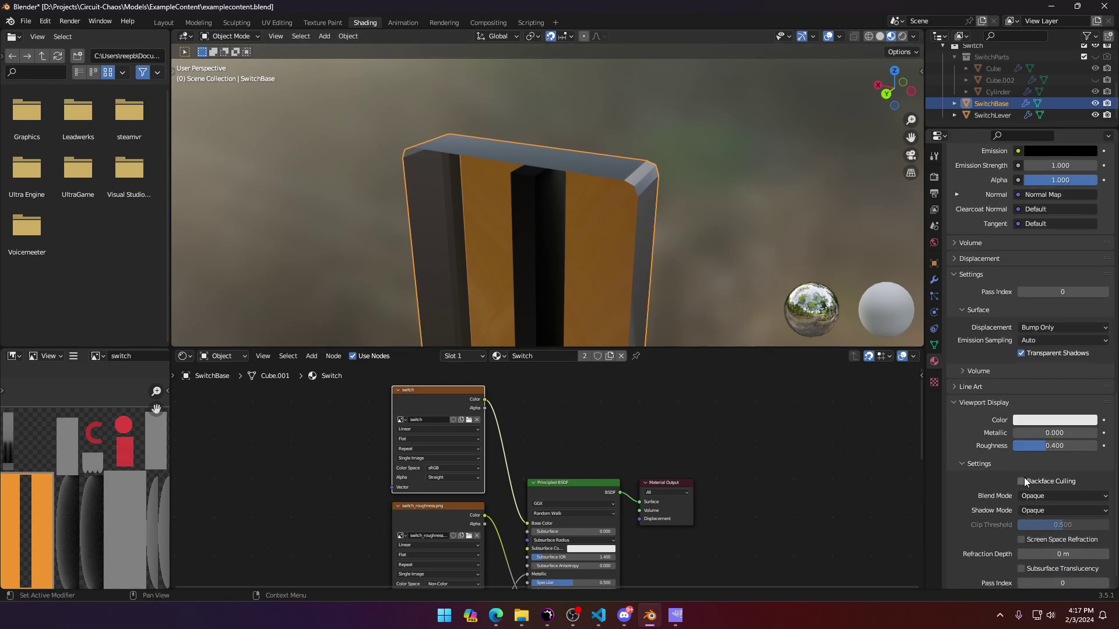
{"action": "left_click", "coordinate": [1023, 480]}
{"action": "middle_click_drag", "start_coordinate": [644, 261], "coordinate": [582, 204]}
{"action": "scroll", "coordinate": [582, 204], "scroll_direction": "down", "scroll_amount": 5}
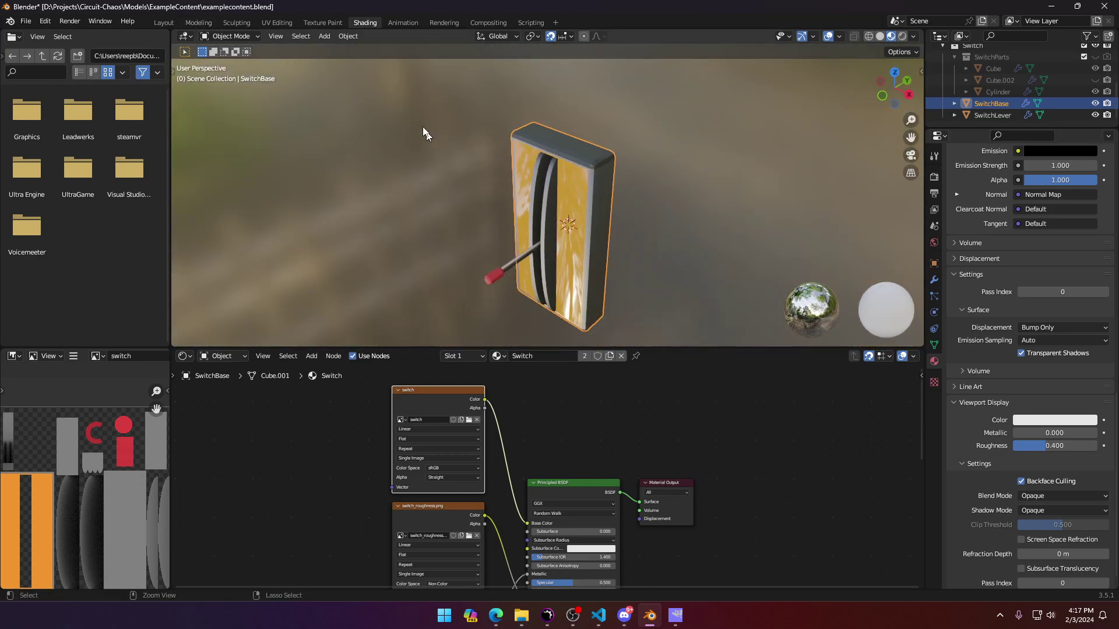
{"action": "key", "text": "ctrl+s"}
Step: View SwitchBase from the top in the Modeling workspace with its transform values shown
{"action": "left_click", "coordinate": [198, 22]}
{"action": "scroll", "coordinate": [449, 182], "scroll_direction": "down", "scroll_amount": 5}
{"action": "middle_click_drag", "start_coordinate": [449, 182], "coordinate": [551, 312]}
{"action": "key", "text": "KP_7"}
{"action": "scroll", "coordinate": [600, 230], "scroll_direction": "up", "scroll_amount": 4}
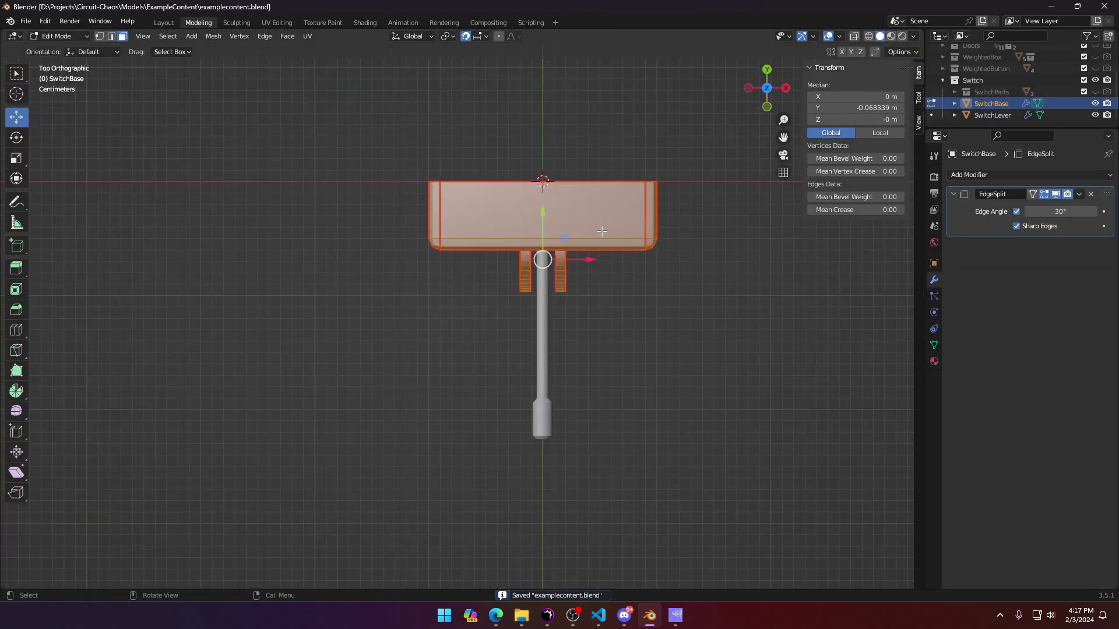
{"action": "key", "text": "n"}
{"action": "key", "text": "n"}
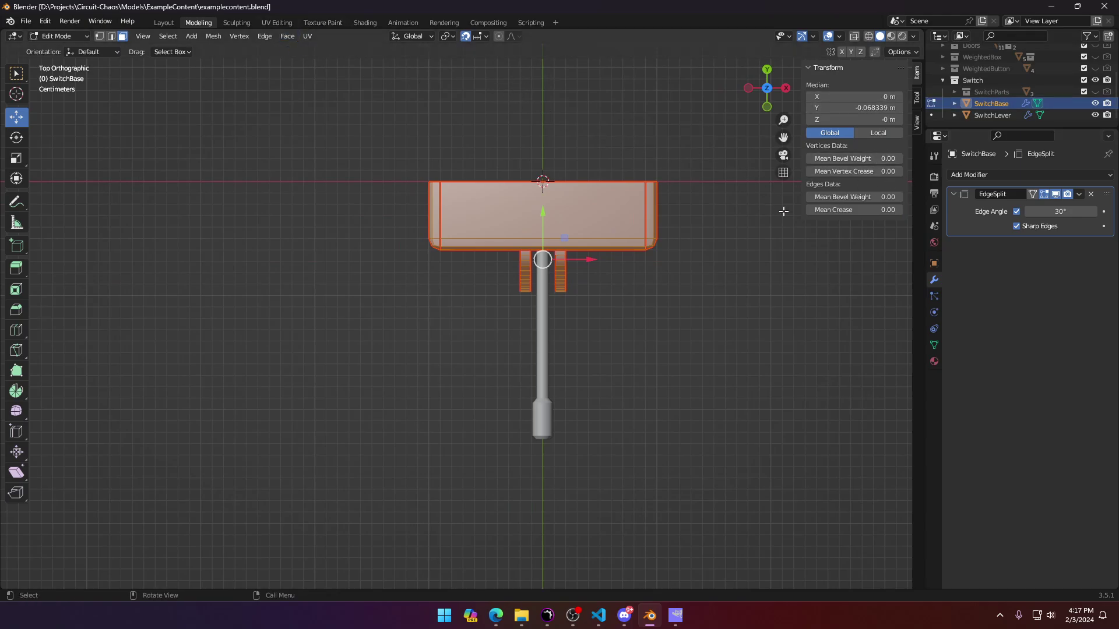
Step: Return SwitchBase to Object Mode and read the dimensions of SwitchBase and SwitchLever
{"action": "key", "text": "m"}
{"action": "left_click", "coordinate": [706, 145]}
{"action": "key", "text": "n"}
{"action": "key", "text": "n"}
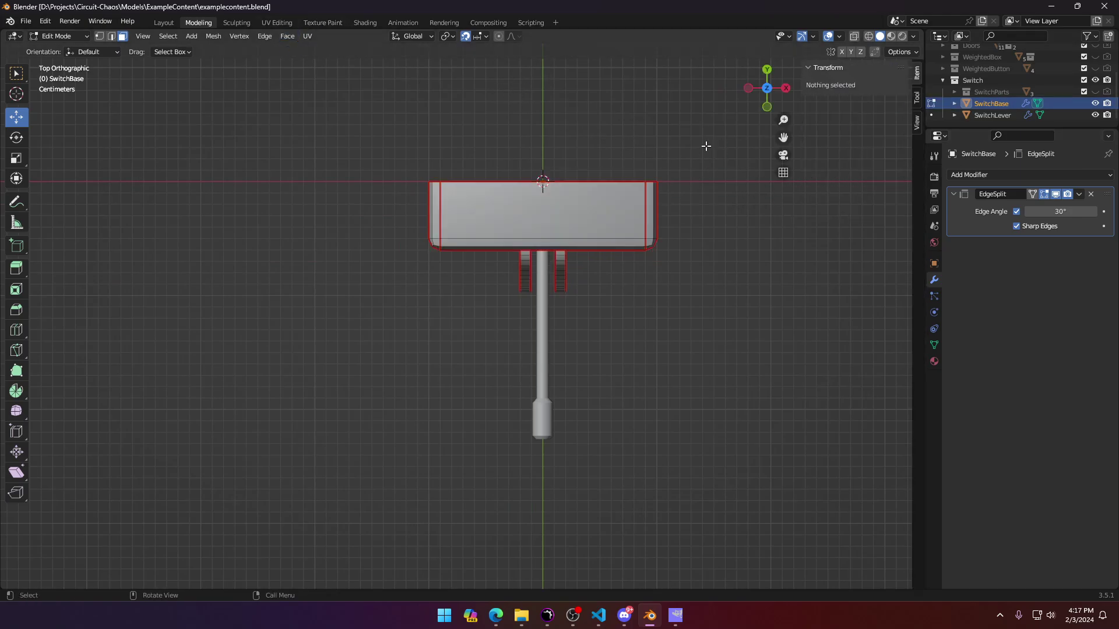
{"action": "left_click", "coordinate": [916, 123]}
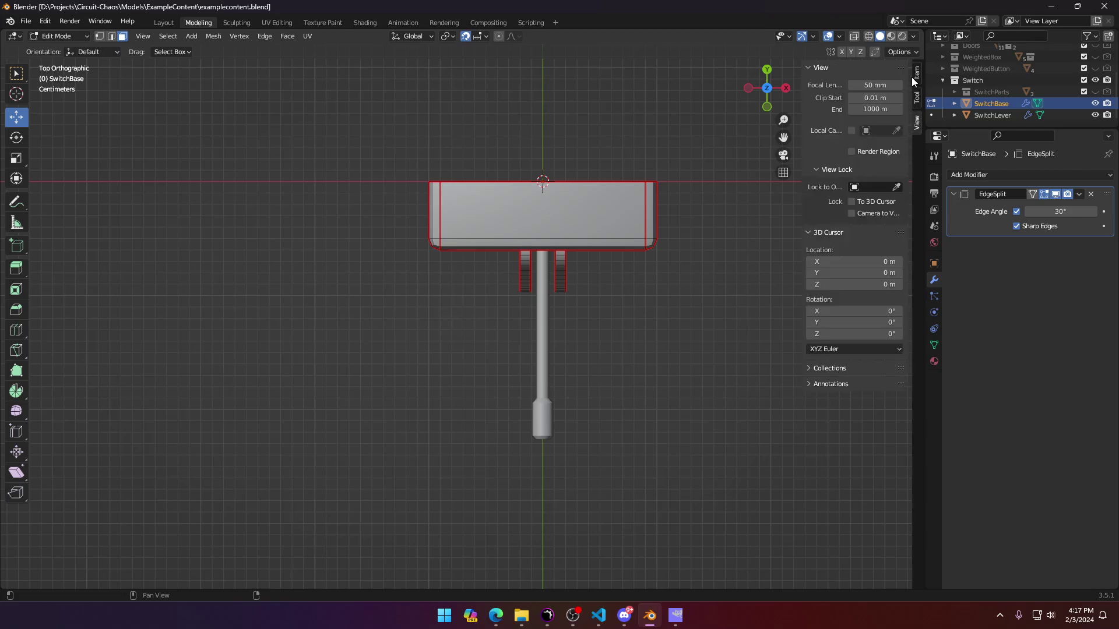
{"action": "left_click", "coordinate": [916, 74]}
{"action": "key", "text": "a"}
{"action": "key", "text": "Tab"}
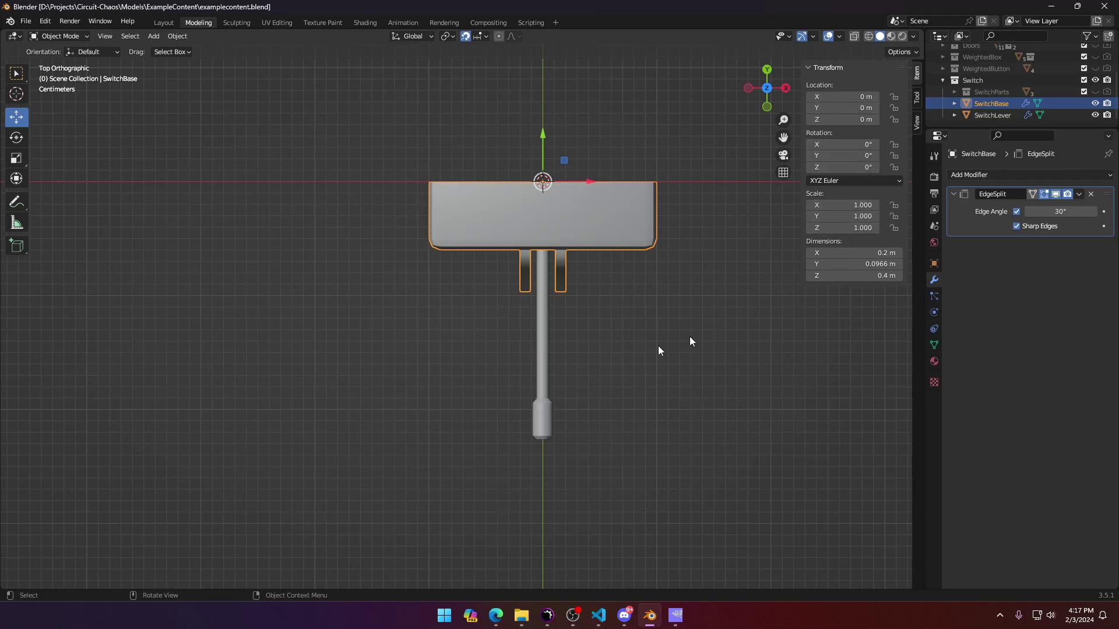
{"action": "left_click", "coordinate": [534, 354]}
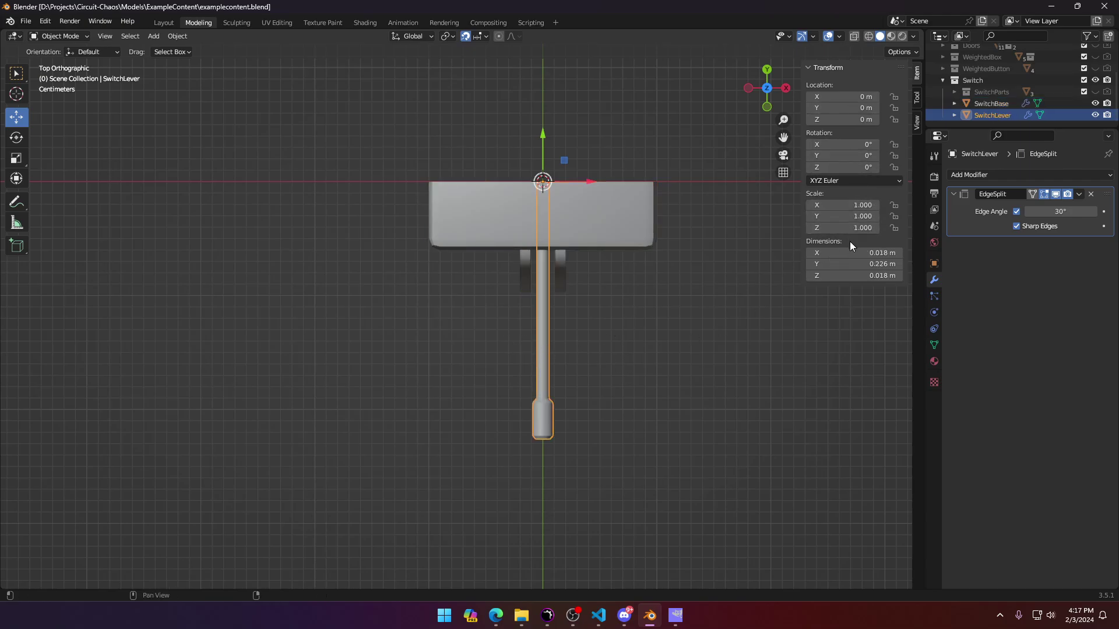
Step: Select SwitchBase and examine its front face shading alongside its mesh edges
{"action": "middle_click_drag", "start_coordinate": [577, 387], "coordinate": [549, 316]}
{"action": "left_click", "coordinate": [652, 217]}
{"action": "scroll", "coordinate": [551, 301], "scroll_direction": "up", "scroll_amount": 3}
{"action": "key", "text": "Tab"}
{"action": "key", "text": "Tab"}
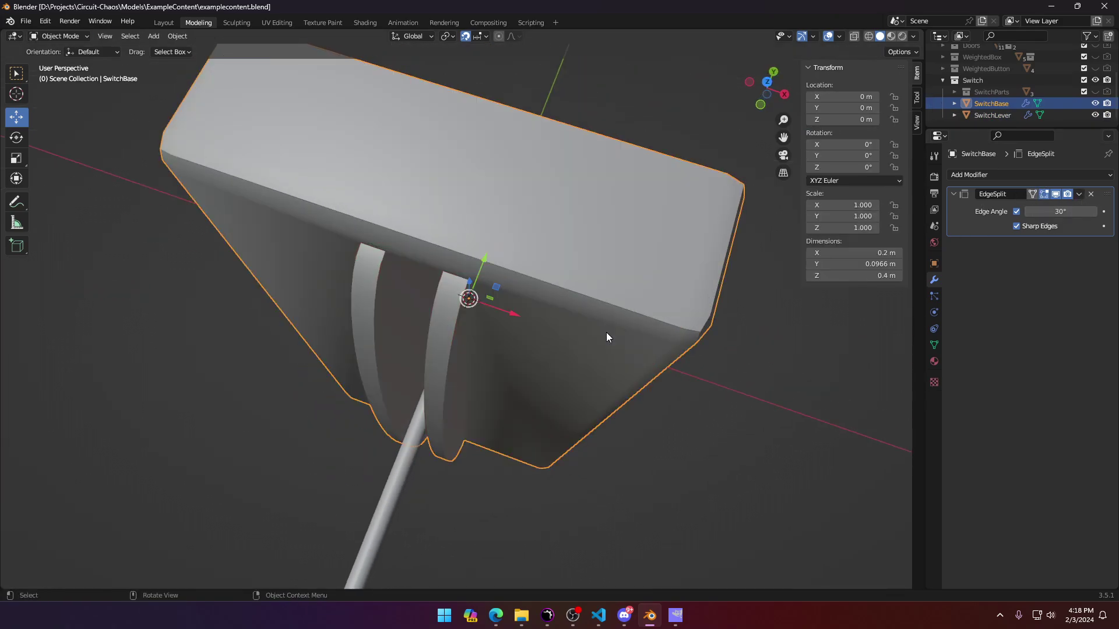
Step: Mark the four outer border edges of SwitchBase's front face as sharp and return to Object Mode
{"action": "key", "text": "Tab"}
{"action": "left_click", "coordinate": [605, 336]}
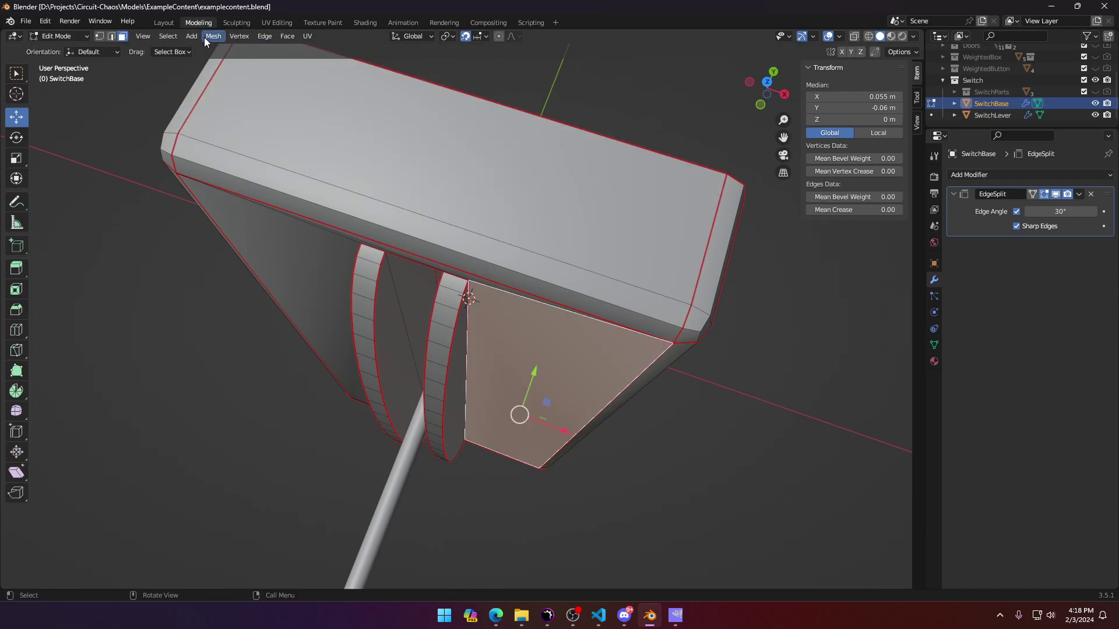
{"action": "left_click", "coordinate": [111, 37]}
{"action": "left_click", "coordinate": [545, 311]}
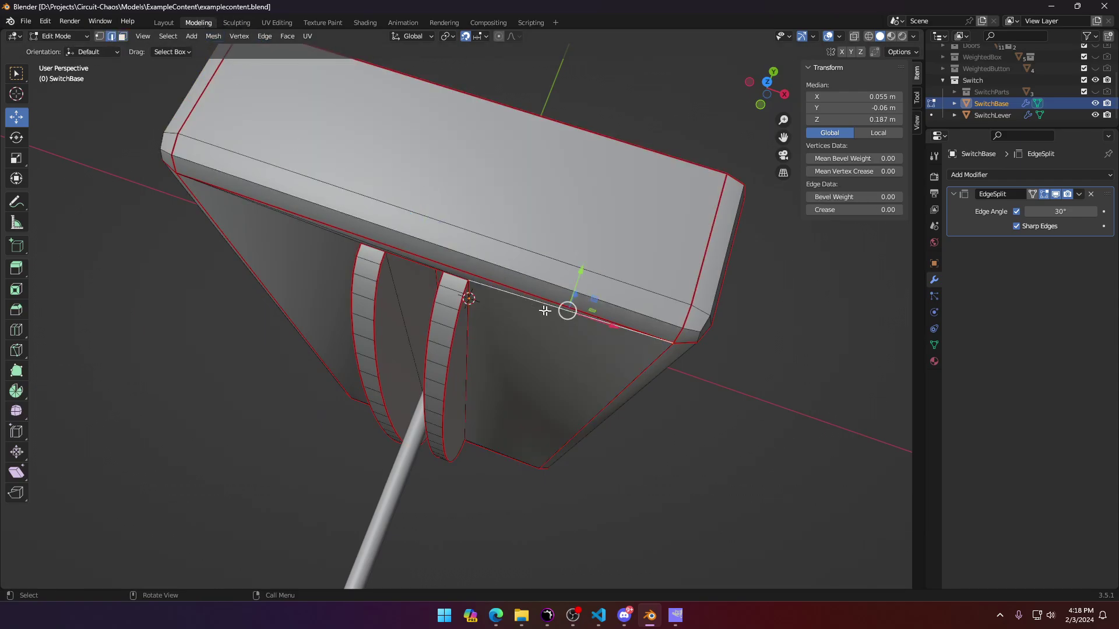
{"action": "left_click", "coordinate": [652, 334]}
{"action": "middle_click_drag", "start_coordinate": [652, 338], "coordinate": [588, 192]}
{"action": "left_click", "coordinate": [574, 312], "text": "shift"}
{"action": "left_click", "coordinate": [601, 435], "text": "shift"}
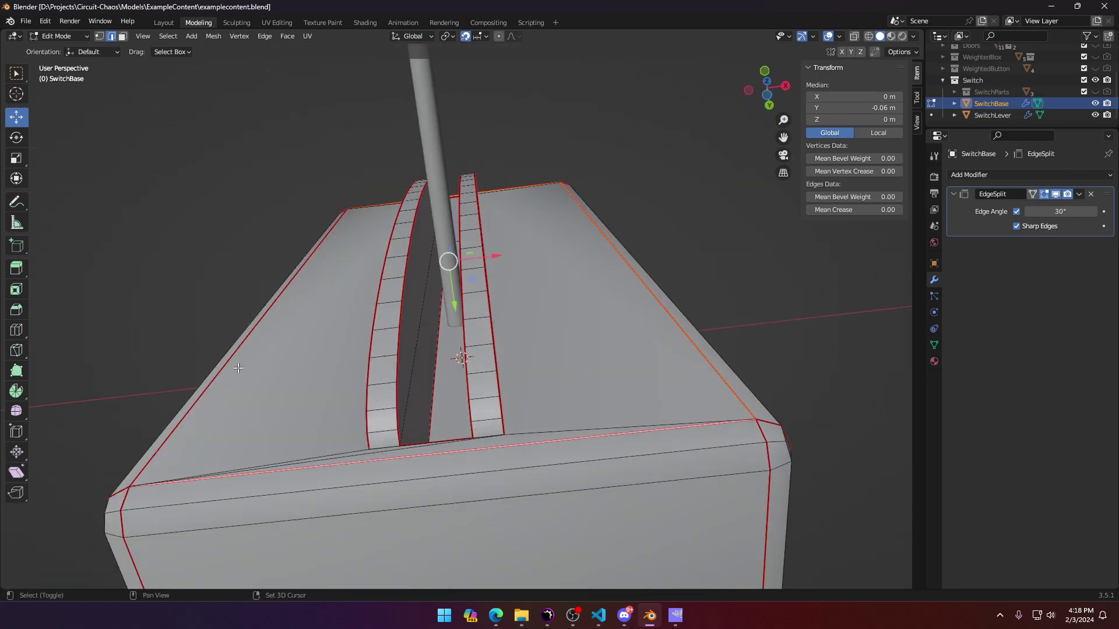
{"action": "middle_click_drag", "start_coordinate": [238, 369], "coordinate": [352, 382]}
{"action": "key", "text": "ctrl+e"}
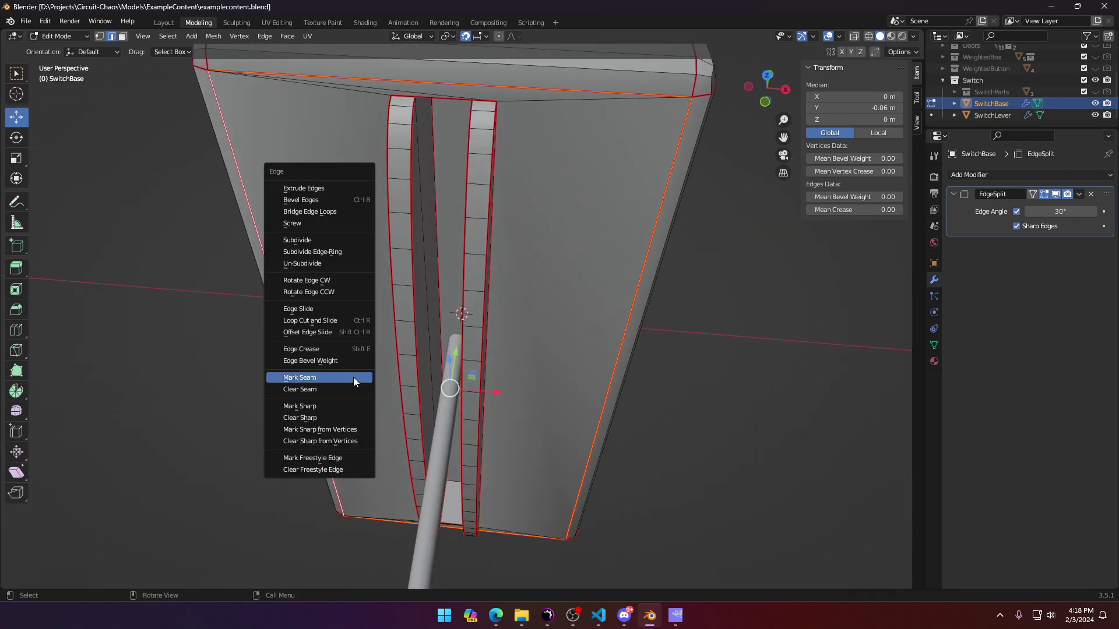
{"action": "left_click", "coordinate": [334, 405]}
{"action": "key", "text": "Tab"}
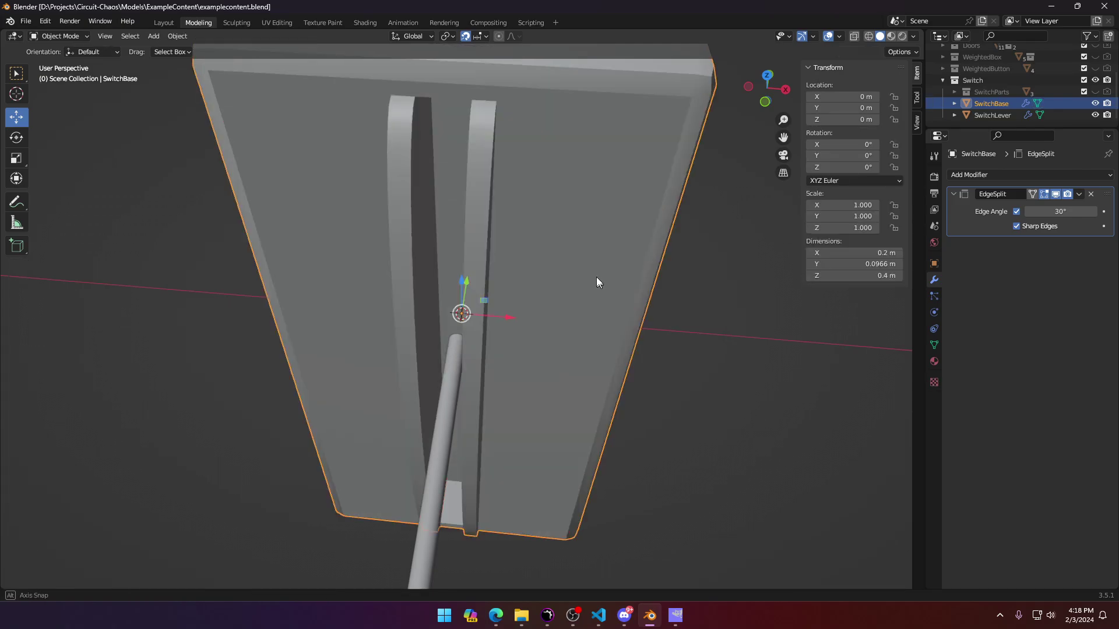
Step: Inspect SwitchBase's front edges from the side, both untextured and with the material in the Shading workspace
{"action": "middle_click_drag", "start_coordinate": [596, 278], "coordinate": [534, 281]}
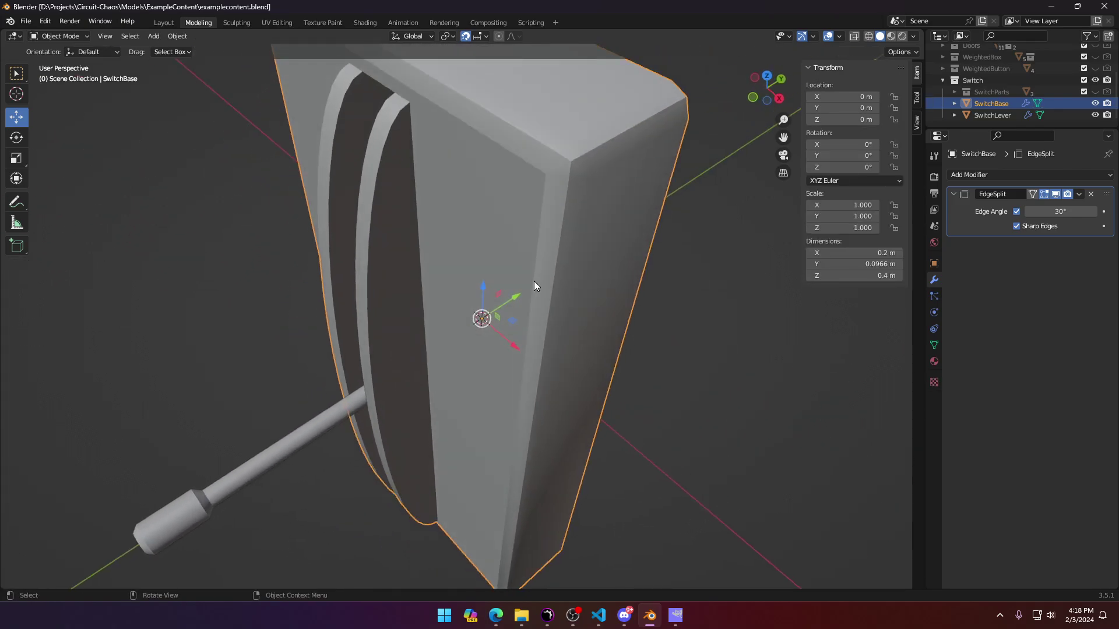
{"action": "left_click", "coordinate": [332, 24]}
{"action": "left_click", "coordinate": [365, 23]}
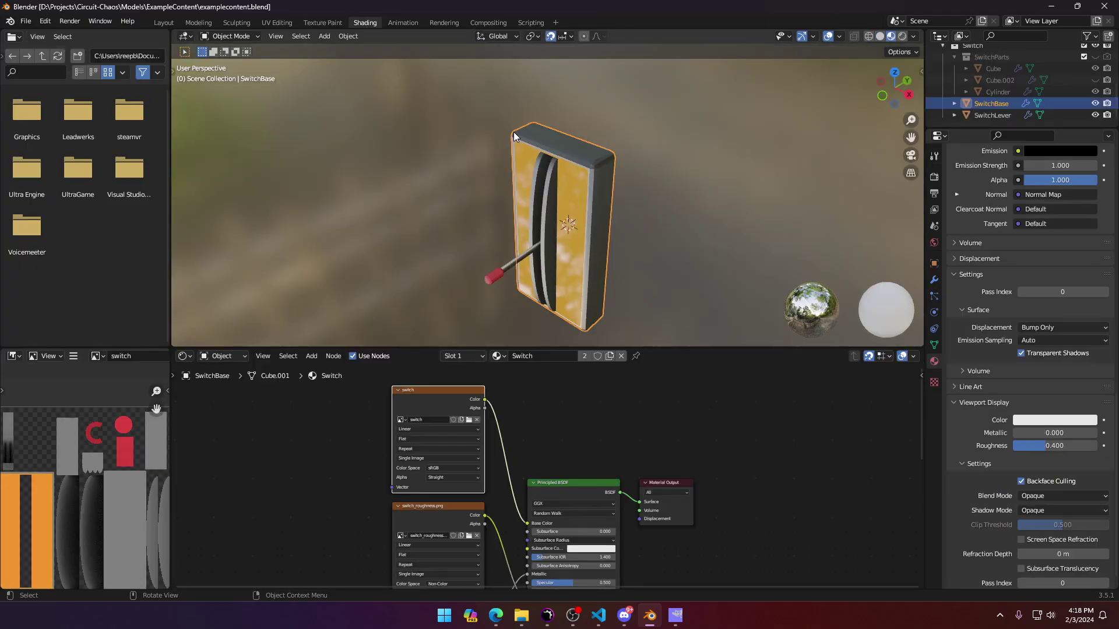
{"action": "scroll", "coordinate": [555, 149], "scroll_direction": "up", "scroll_amount": 5}
{"action": "middle_click_drag", "start_coordinate": [648, 146], "coordinate": [683, 186]}
{"action": "key", "text": "Tab"}
Step: Examine SwitchBase's beveled corners and front face from several angles in the Modeling workspace in Object Mode
{"action": "left_click", "coordinate": [198, 23]}
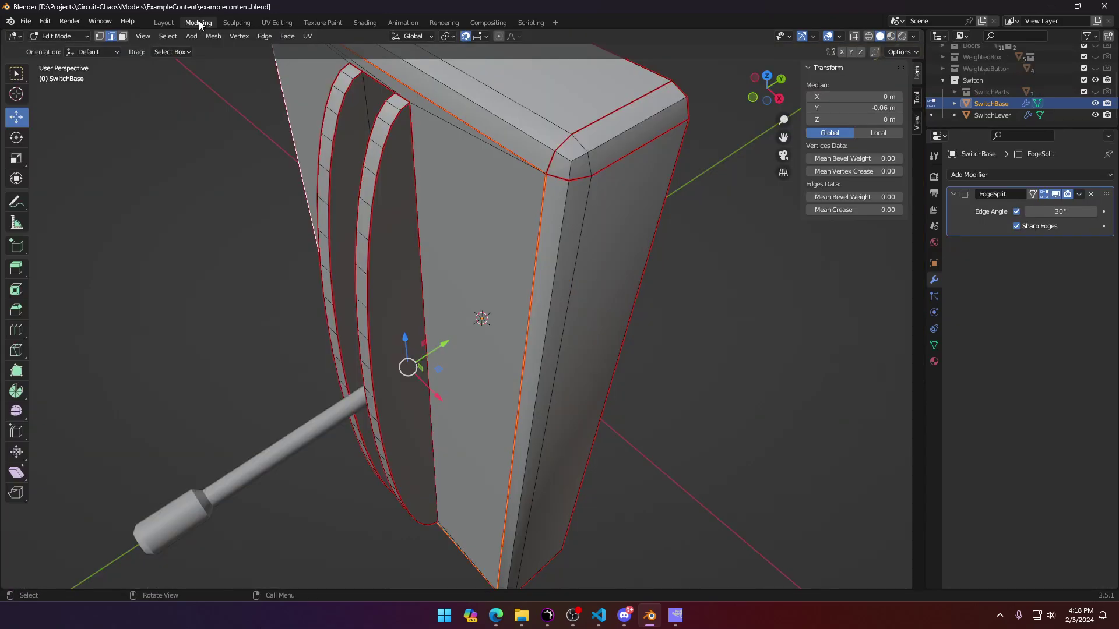
{"action": "scroll", "coordinate": [464, 215], "scroll_direction": "down", "scroll_amount": 5}
{"action": "scroll", "coordinate": [524, 245], "scroll_direction": "up", "scroll_amount": 5}
{"action": "key", "text": "Tab"}
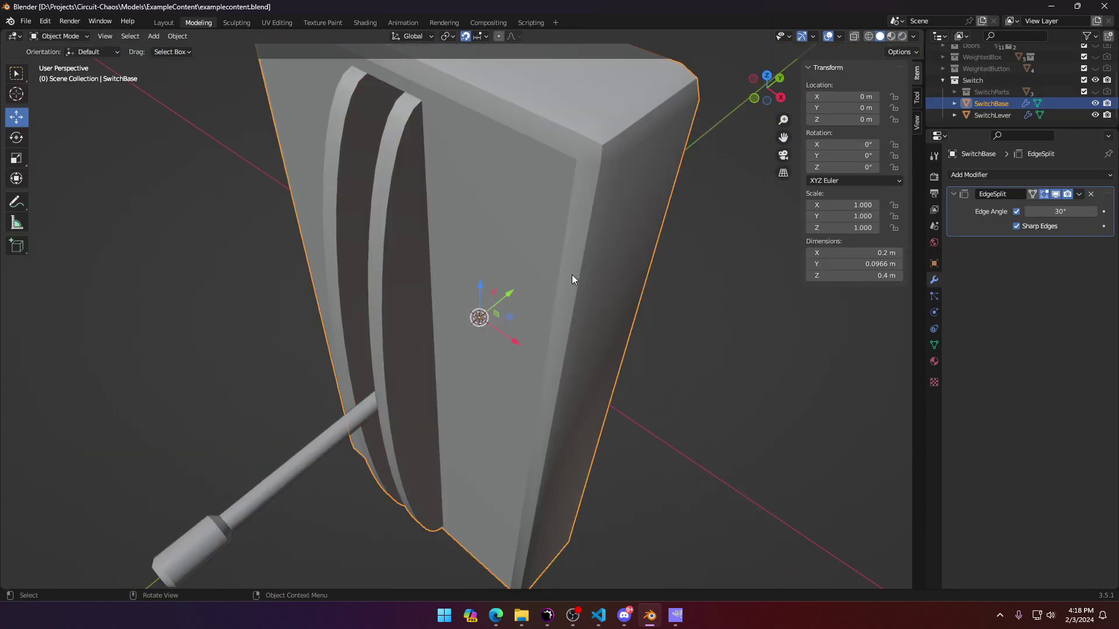
{"action": "scroll", "coordinate": [572, 274], "scroll_direction": "up", "scroll_amount": 3}
{"action": "middle_click_drag", "start_coordinate": [587, 231], "coordinate": [553, 265]}
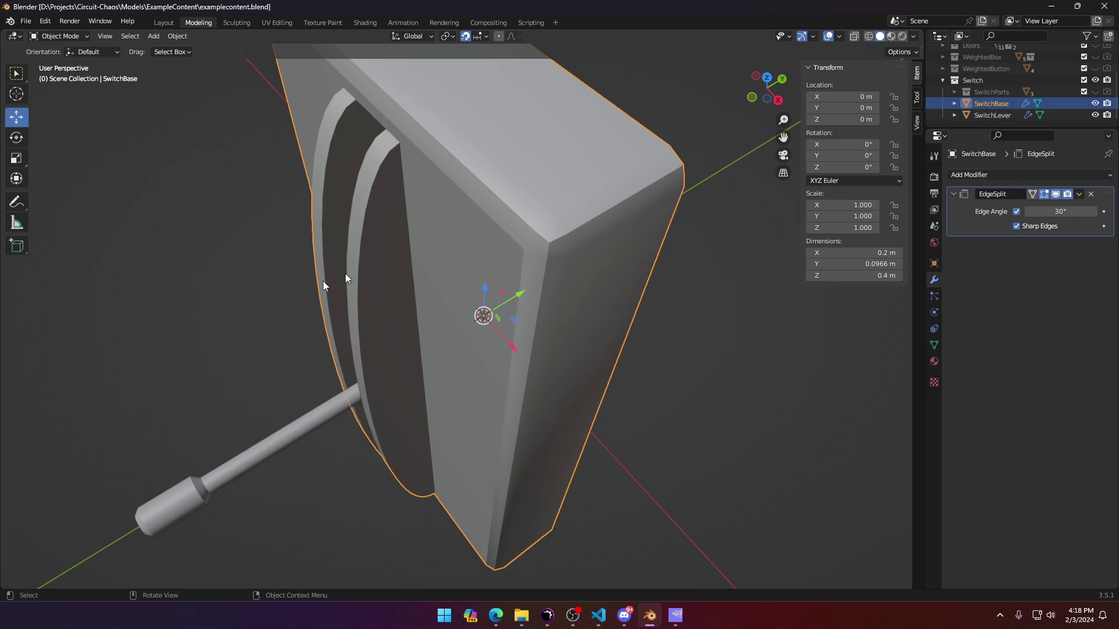
{"action": "middle_click_drag", "start_coordinate": [345, 274], "coordinate": [363, 290]}
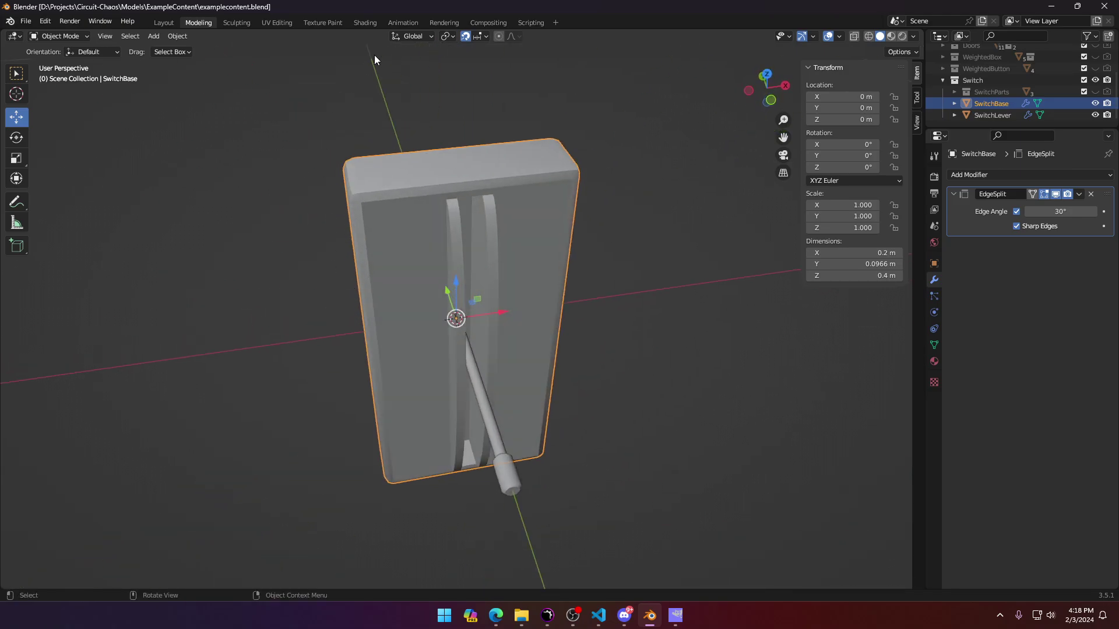
Step: Check the textured switch in the Shading workspace and look over the Switch material's nodes down to the Normal Map node
{"action": "left_click", "coordinate": [278, 23]}
{"action": "left_click", "coordinate": [365, 22]}
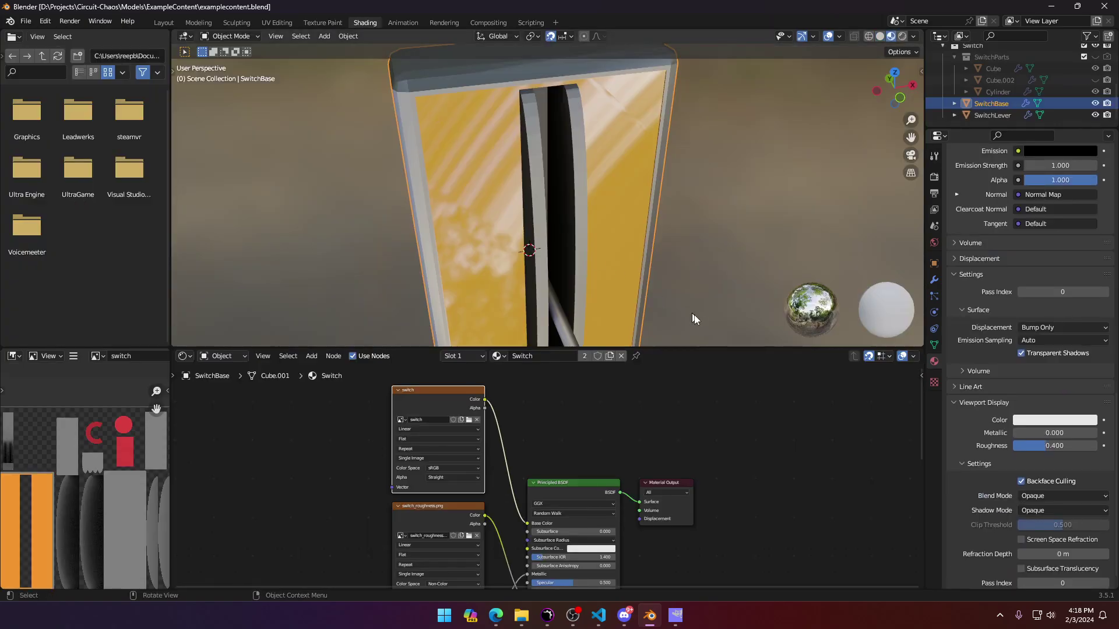
{"action": "scroll", "coordinate": [638, 394], "scroll_direction": "down", "scroll_amount": 2}
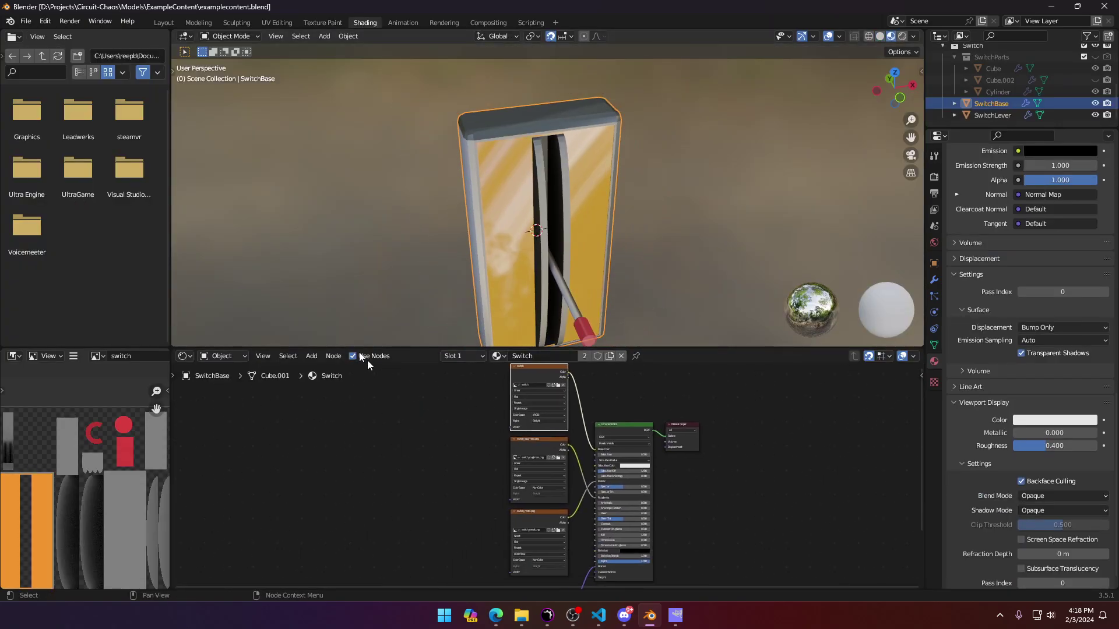
{"action": "left_click", "coordinate": [312, 357]}
{"action": "middle_click_drag", "start_coordinate": [483, 426], "coordinate": [388, 430]}
{"action": "scroll", "coordinate": [439, 421], "scroll_direction": "down", "scroll_amount": 1}
{"action": "middle_click_drag", "start_coordinate": [405, 466], "coordinate": [422, 413]}
{"action": "scroll", "coordinate": [475, 428], "scroll_direction": "up", "scroll_amount": 5}
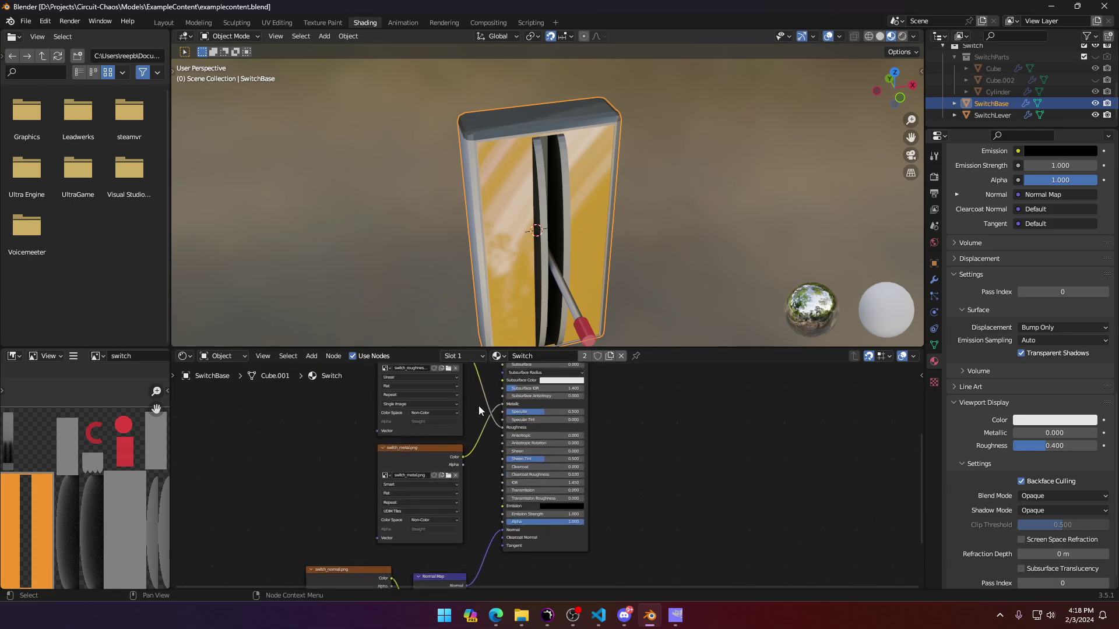
Step: Examine the Switch material's texture, Normal Map and Principled BSDF nodes, and inspect the textured switch from several angles
{"action": "scroll", "coordinate": [462, 474], "scroll_direction": "down", "scroll_amount": 6}
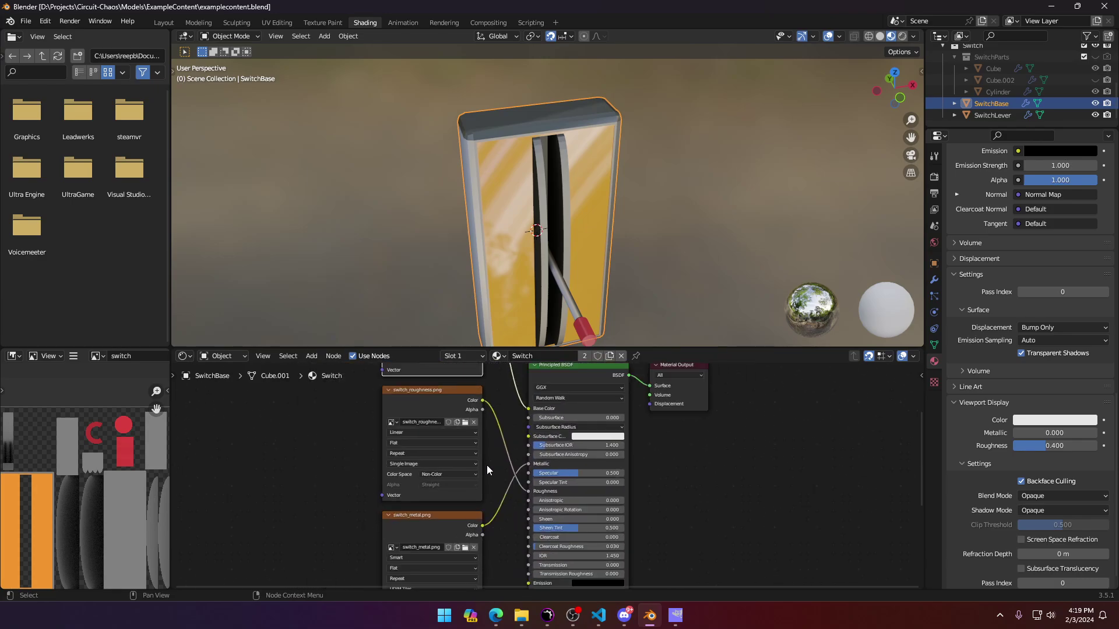
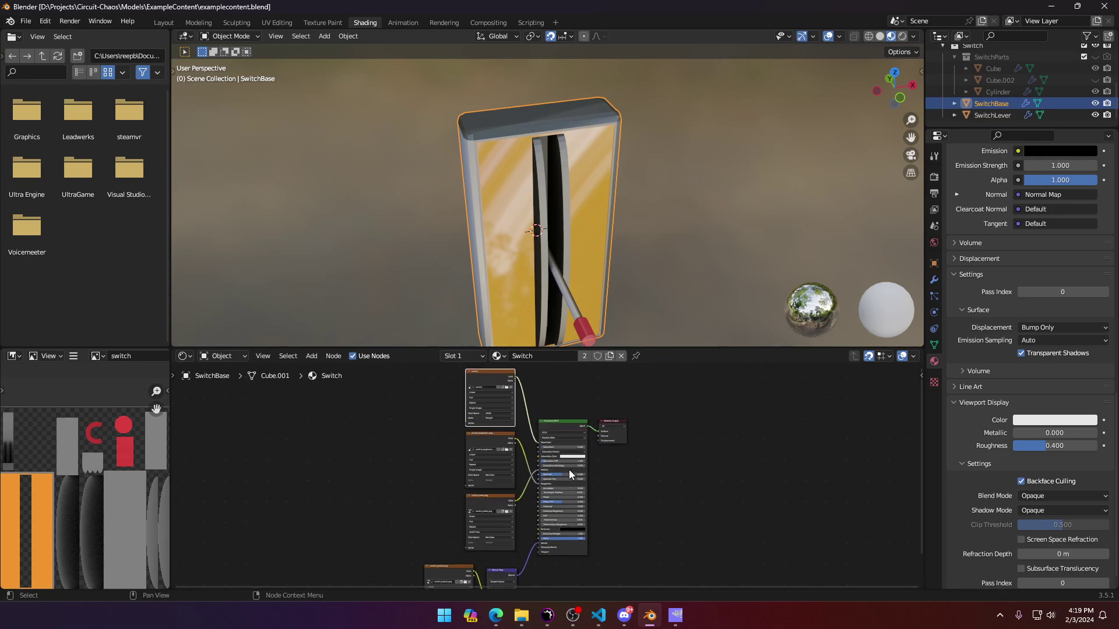
{"action": "left_click", "coordinate": [576, 426]}
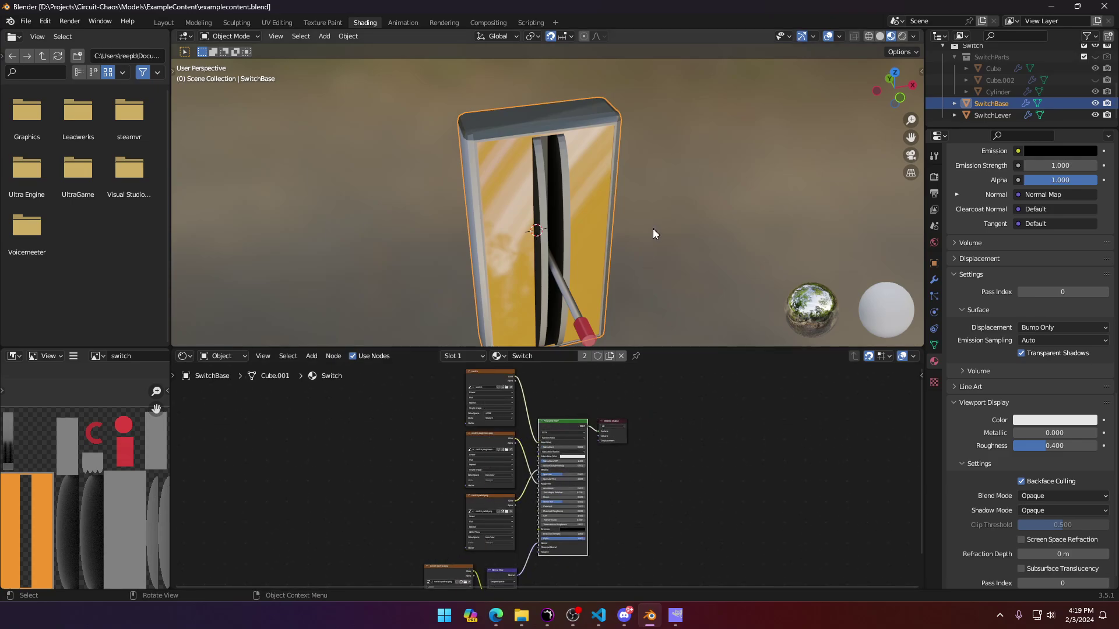
{"action": "middle_click_drag", "start_coordinate": [653, 229], "coordinate": [581, 139]}
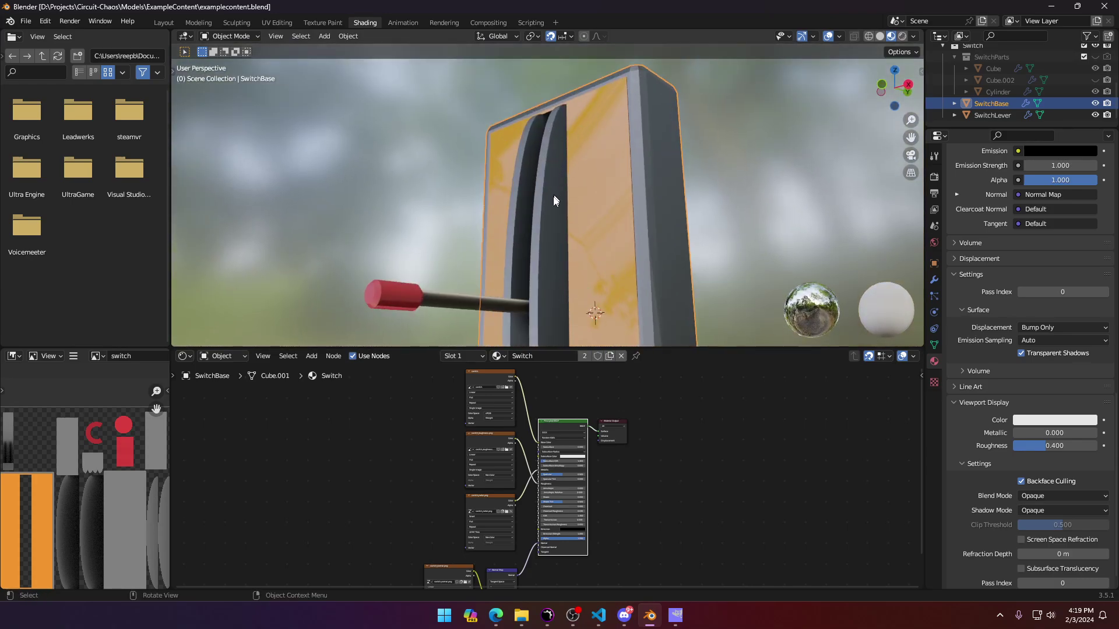
{"action": "middle_click_drag", "start_coordinate": [653, 518], "coordinate": [672, 341]}
{"action": "scroll", "coordinate": [522, 560], "scroll_direction": "up", "scroll_amount": 7}
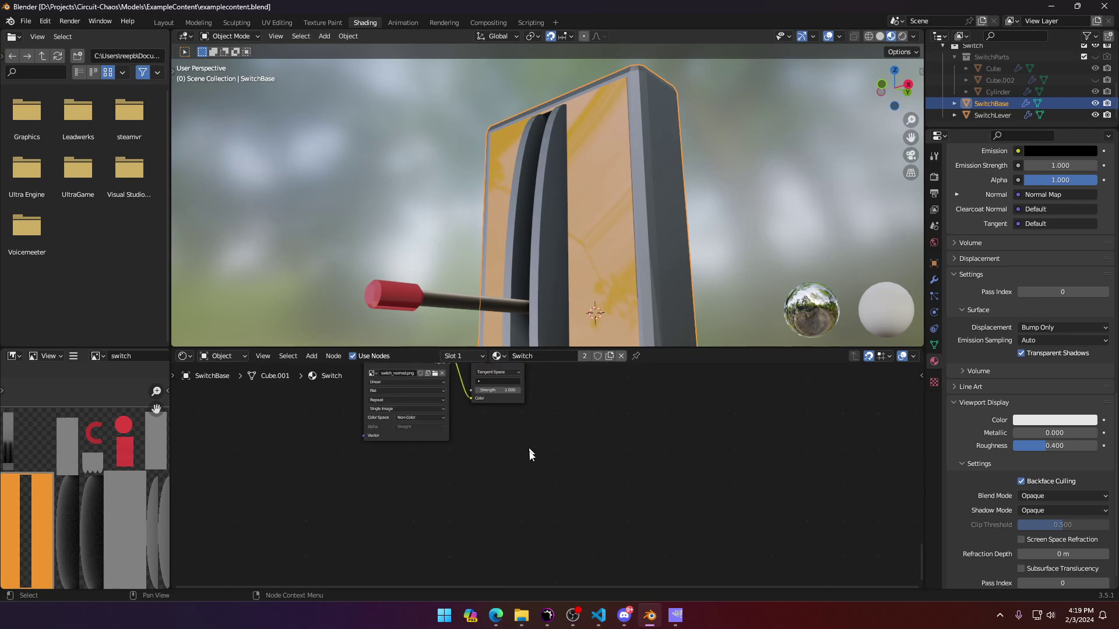
{"action": "middle_click_drag", "start_coordinate": [529, 449], "coordinate": [528, 536]}
{"action": "middle_click_drag", "start_coordinate": [561, 454], "coordinate": [534, 502]}
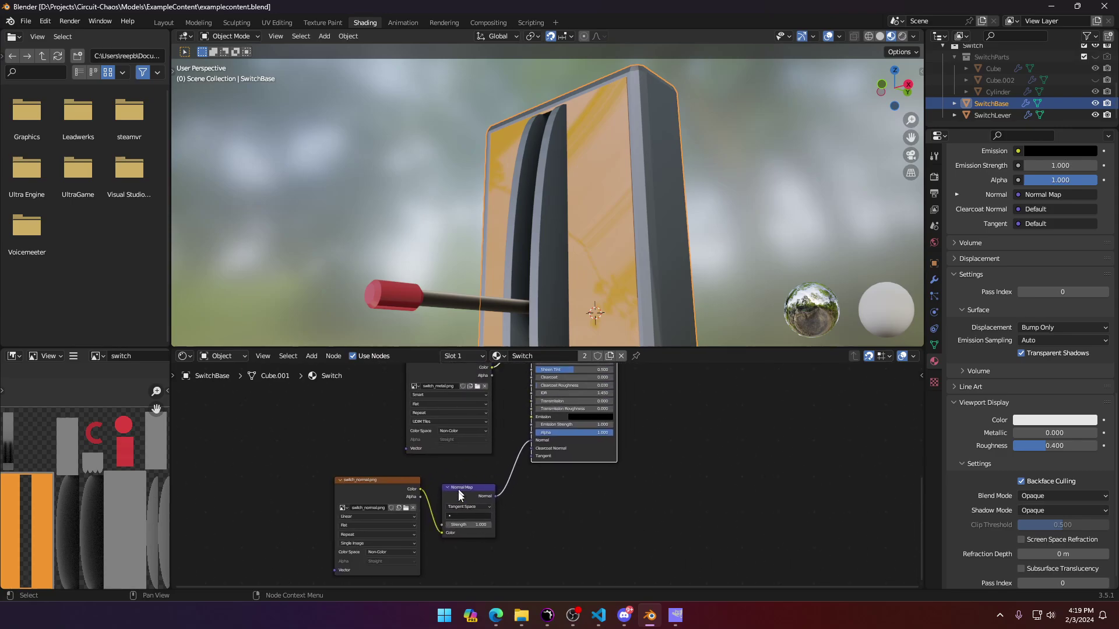
{"action": "left_click_drag", "start_coordinate": [459, 496], "coordinate": [459, 488]}
{"action": "middle_click_drag", "start_coordinate": [620, 138], "coordinate": [740, 202]}
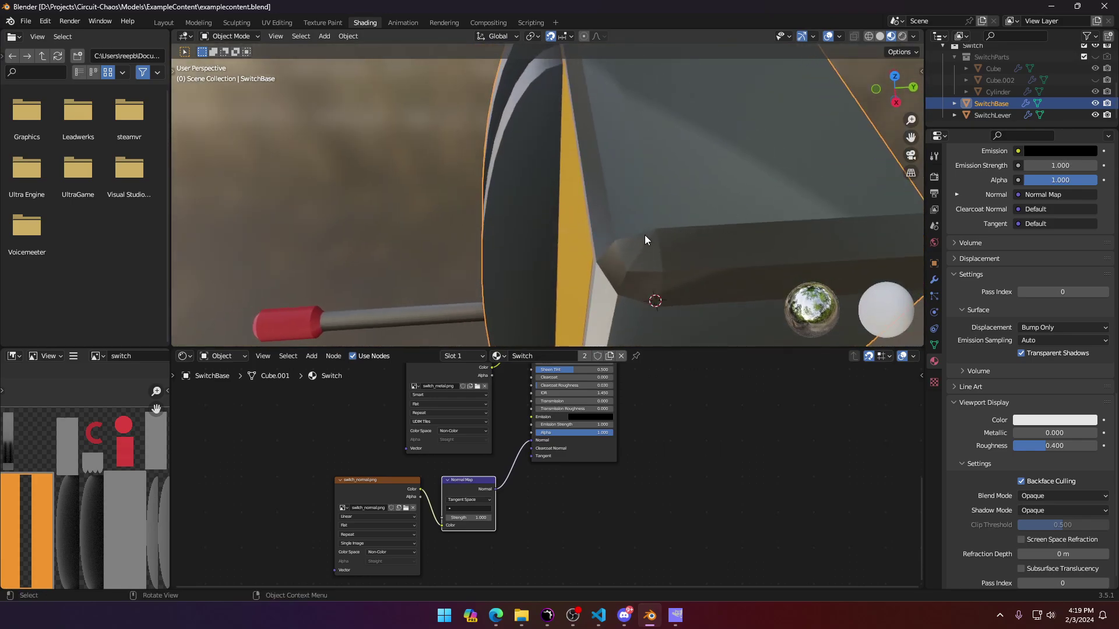
{"action": "middle_click_drag", "start_coordinate": [642, 239], "coordinate": [690, 238]}
{"action": "scroll", "coordinate": [629, 252], "scroll_direction": "down", "scroll_amount": 8}
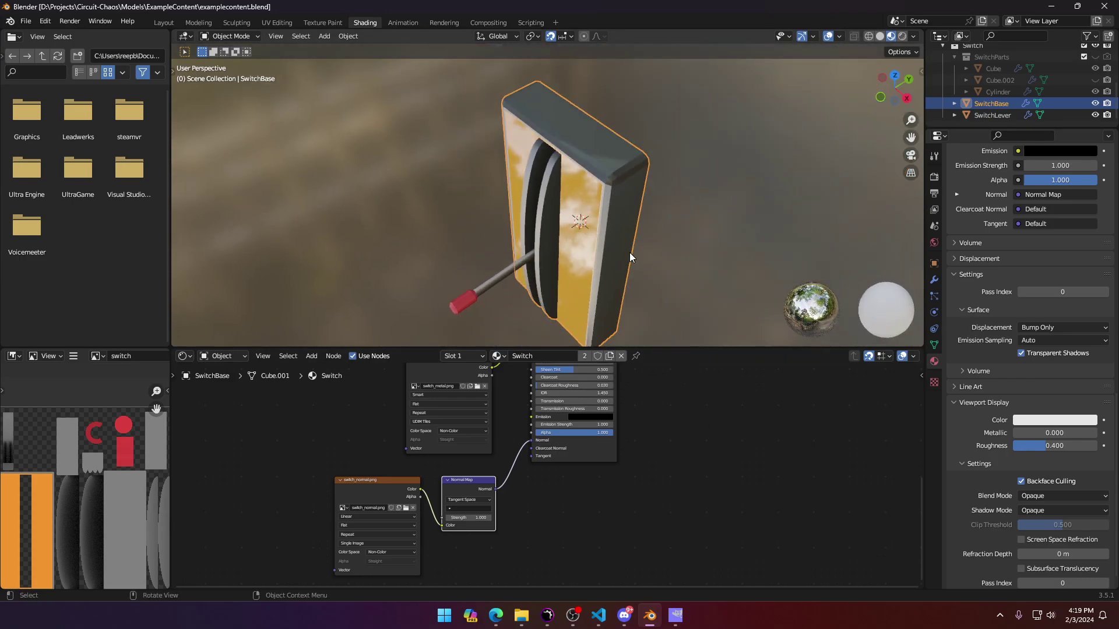
Step: Set up a glTF export of SwitchBase from Object Mode in the Modeling workspace, with glTF Separate format and the texture folder Textures
{"action": "left_click", "coordinate": [198, 22]}
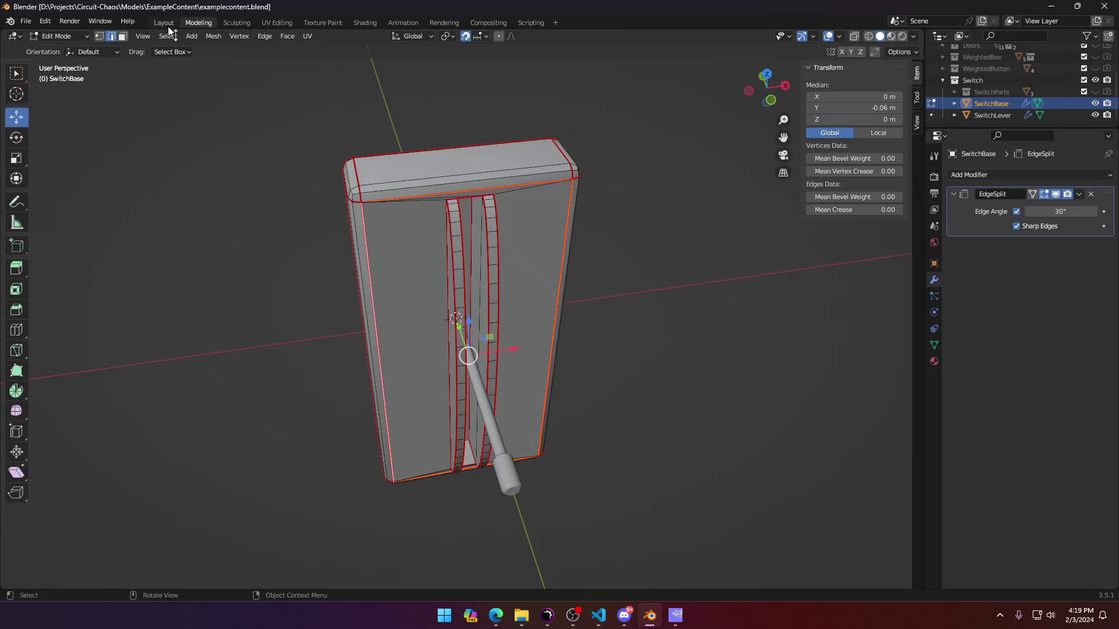
{"action": "key", "text": "KP_7"}
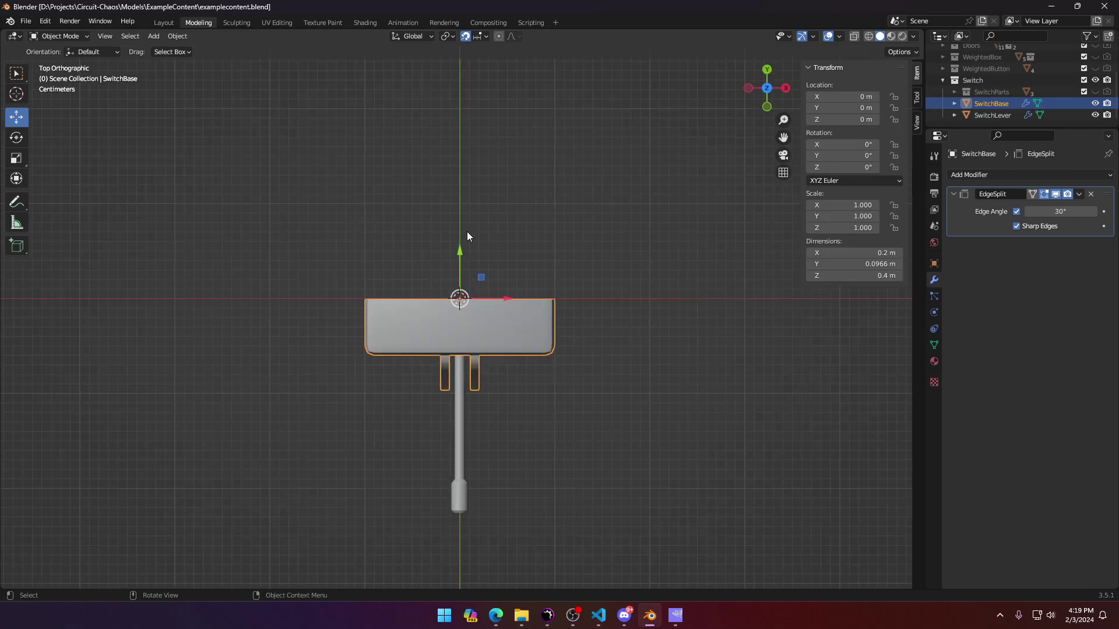
{"action": "left_click", "coordinate": [27, 21]}
{"action": "mouse_move", "coordinate": [64, 191]}
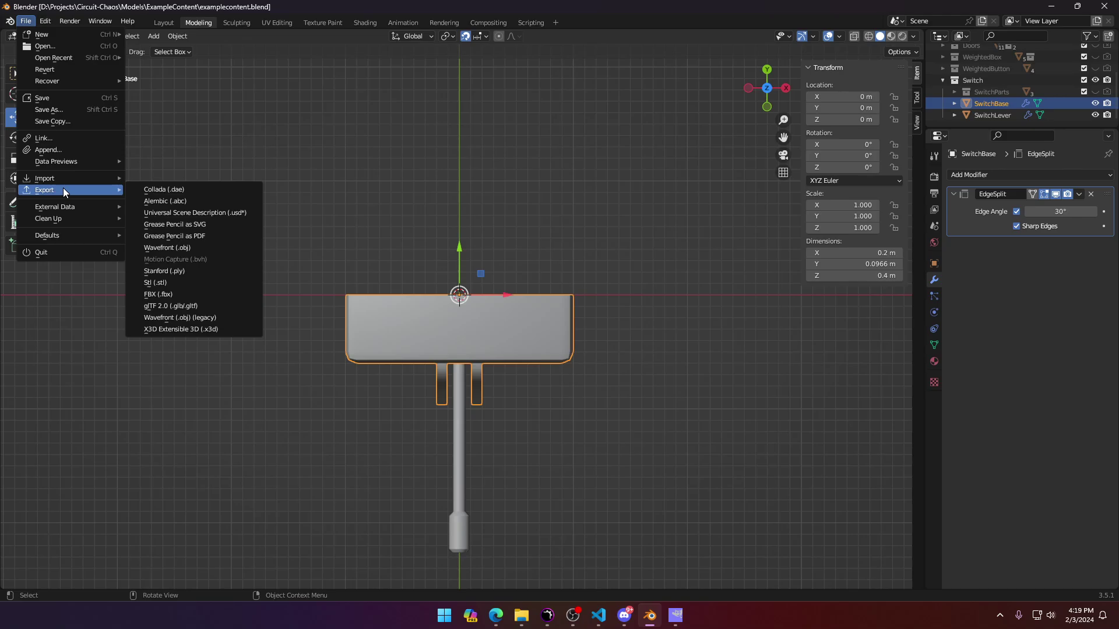
{"action": "left_click", "coordinate": [175, 306]}
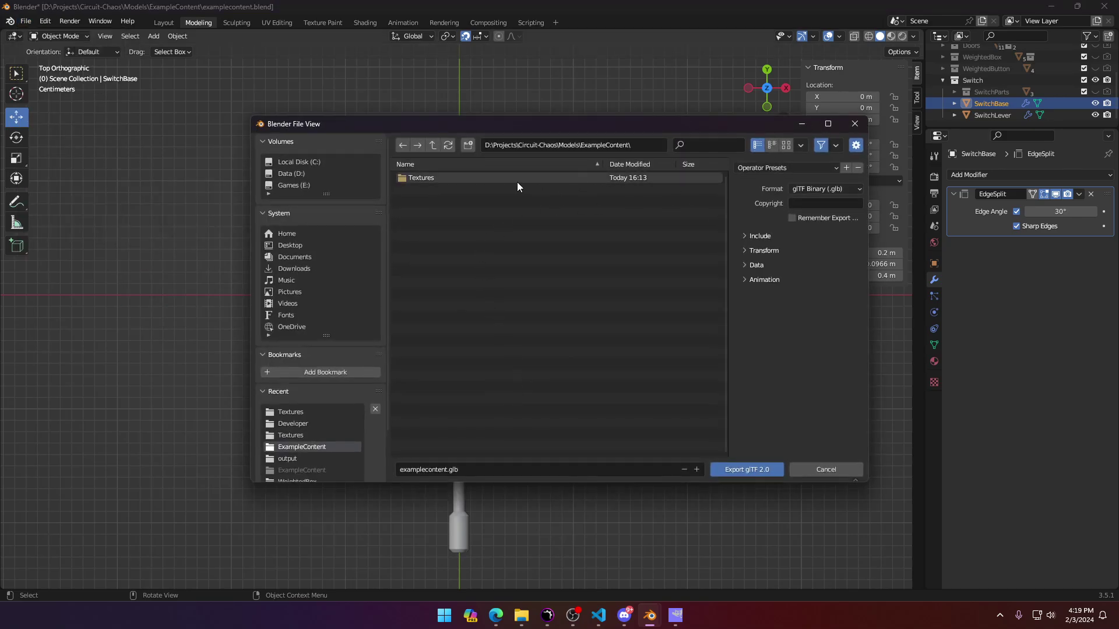
{"action": "left_click", "coordinate": [852, 188]}
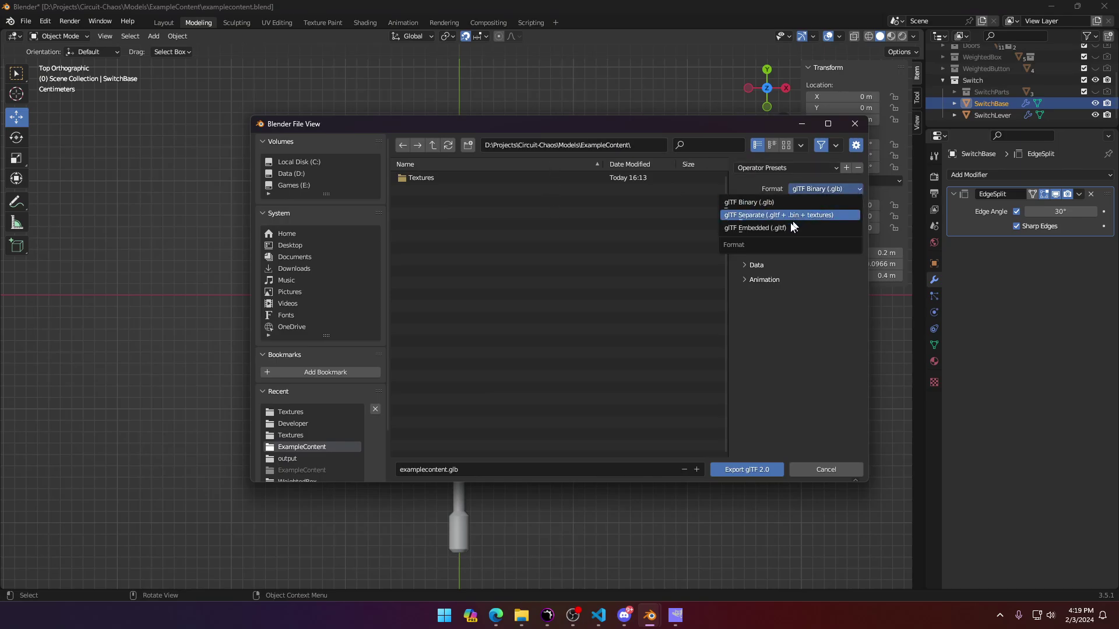
{"action": "left_click", "coordinate": [792, 214]}
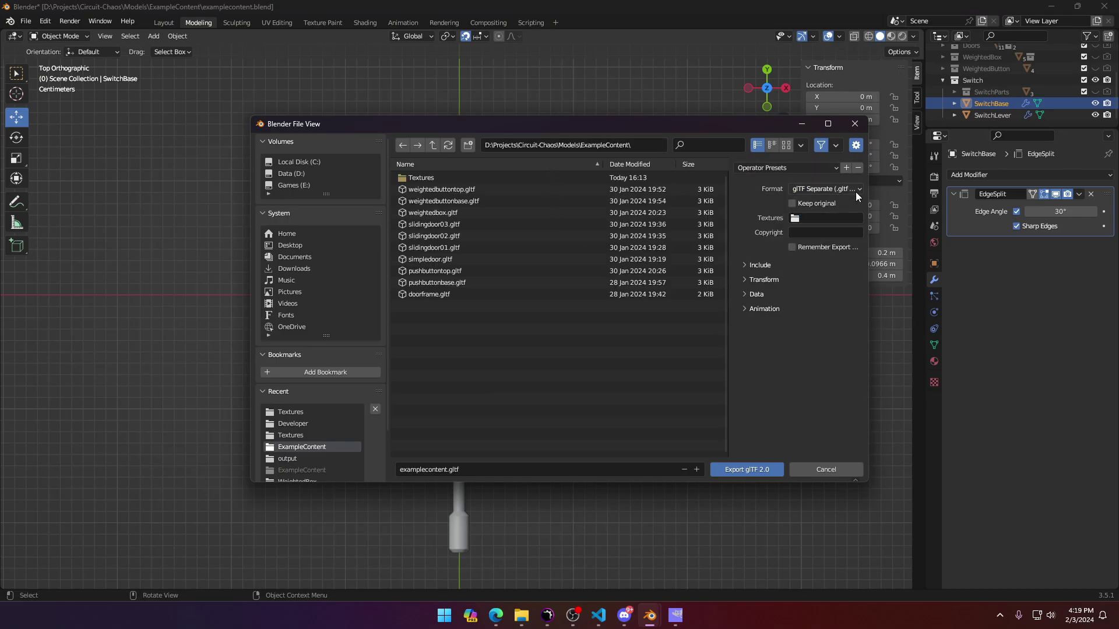
{"action": "left_click", "coordinate": [829, 218]}
Step: Limit the glTF export to selected objects and have mesh modifiers applied
{"action": "left_click", "coordinate": [757, 266]}
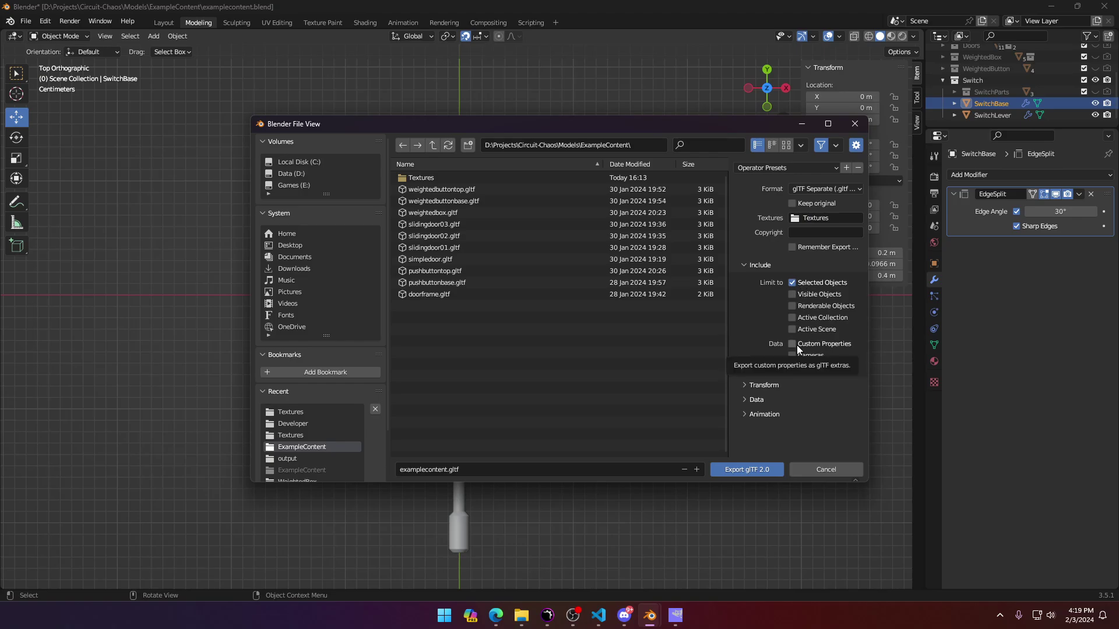
{"action": "left_click", "coordinate": [757, 385]}
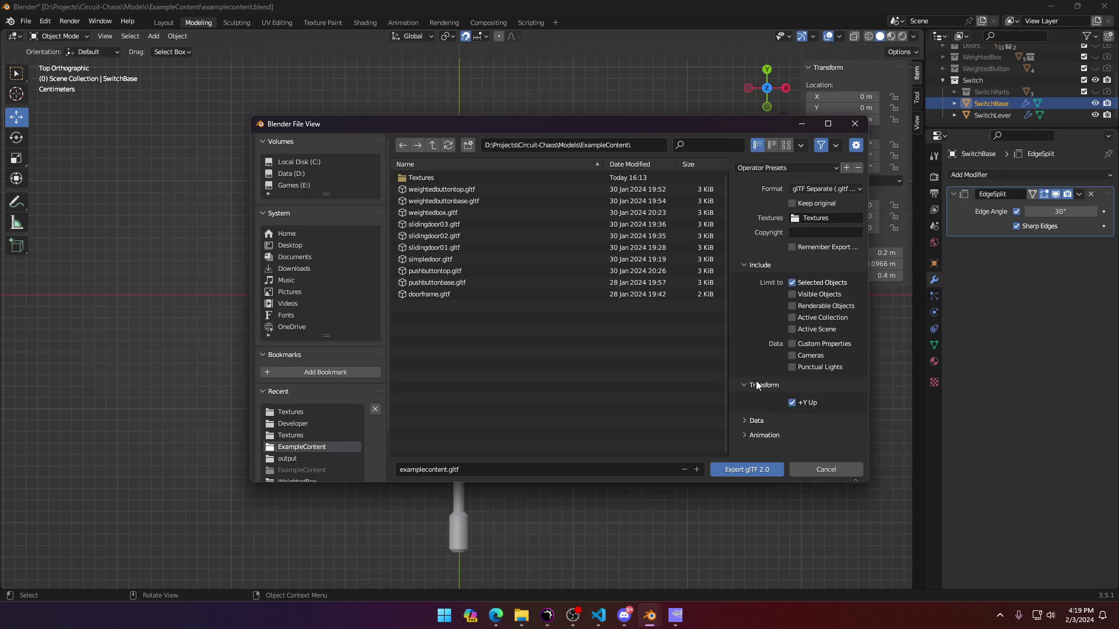
{"action": "left_click", "coordinate": [754, 397]}
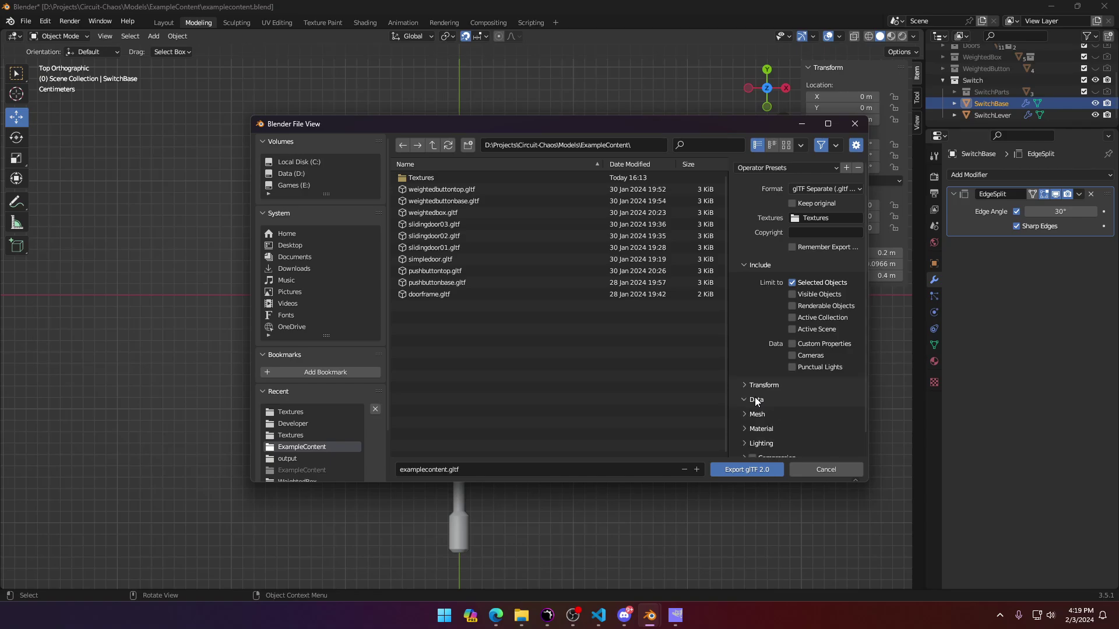
{"action": "left_click", "coordinate": [756, 410]}
{"action": "left_click", "coordinate": [792, 432]}
{"action": "scroll", "coordinate": [795, 370], "scroll_direction": "down", "scroll_amount": 4}
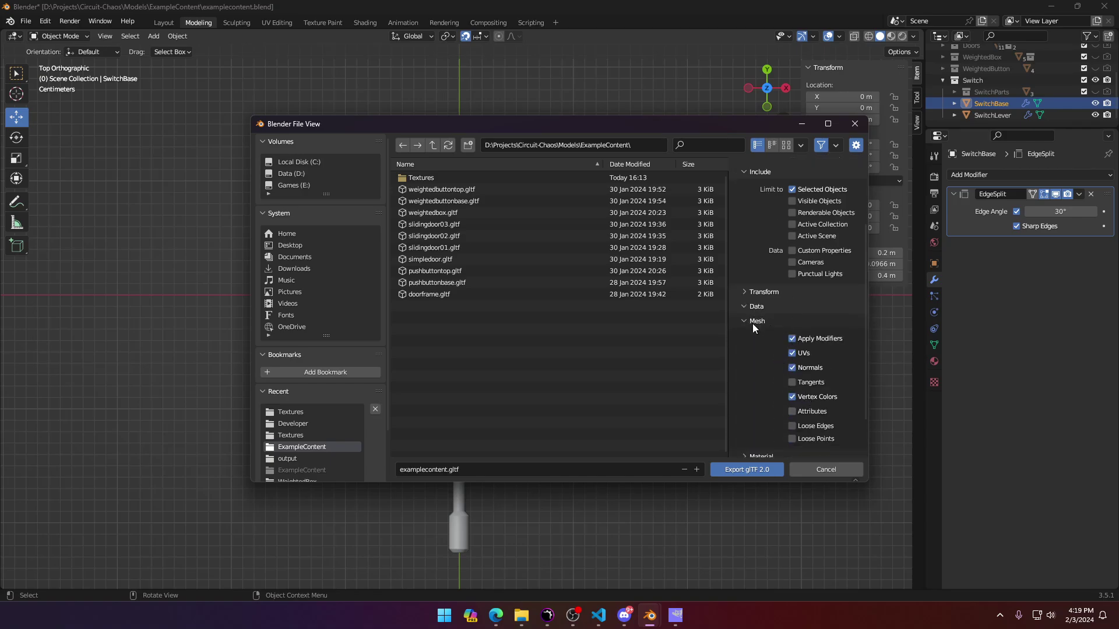
{"action": "left_click", "coordinate": [753, 322]}
{"action": "left_click", "coordinate": [749, 388]}
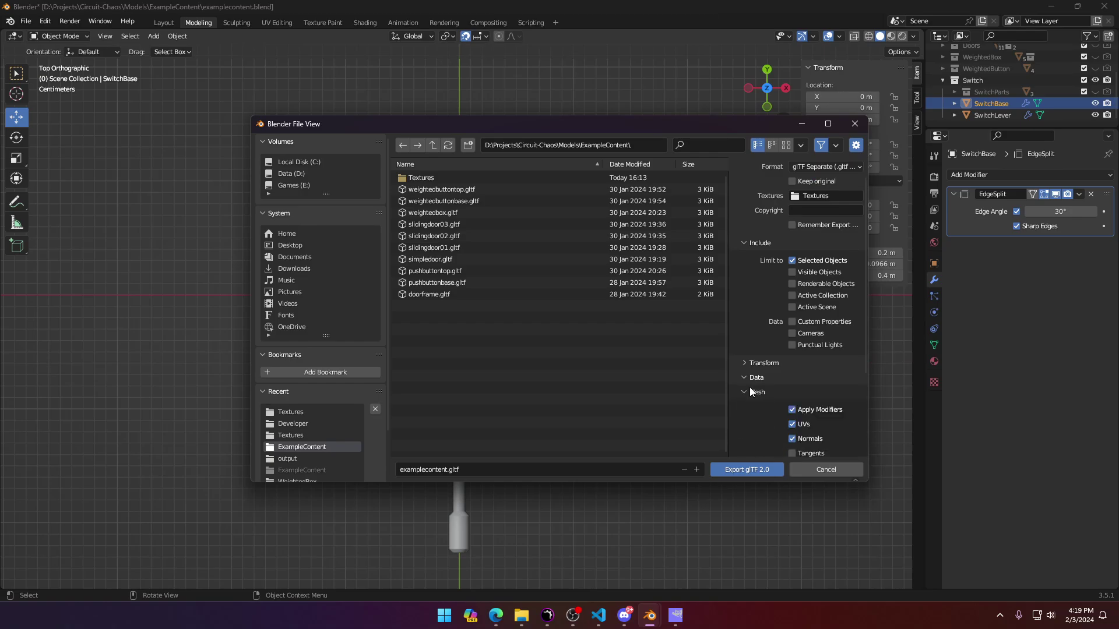
{"action": "left_click", "coordinate": [750, 388]}
Step: Exclude animation, shape keys and skinning from the glTF export
{"action": "left_click", "coordinate": [771, 446]}
{"action": "scroll", "coordinate": [779, 373], "scroll_direction": "down", "scroll_amount": 3}
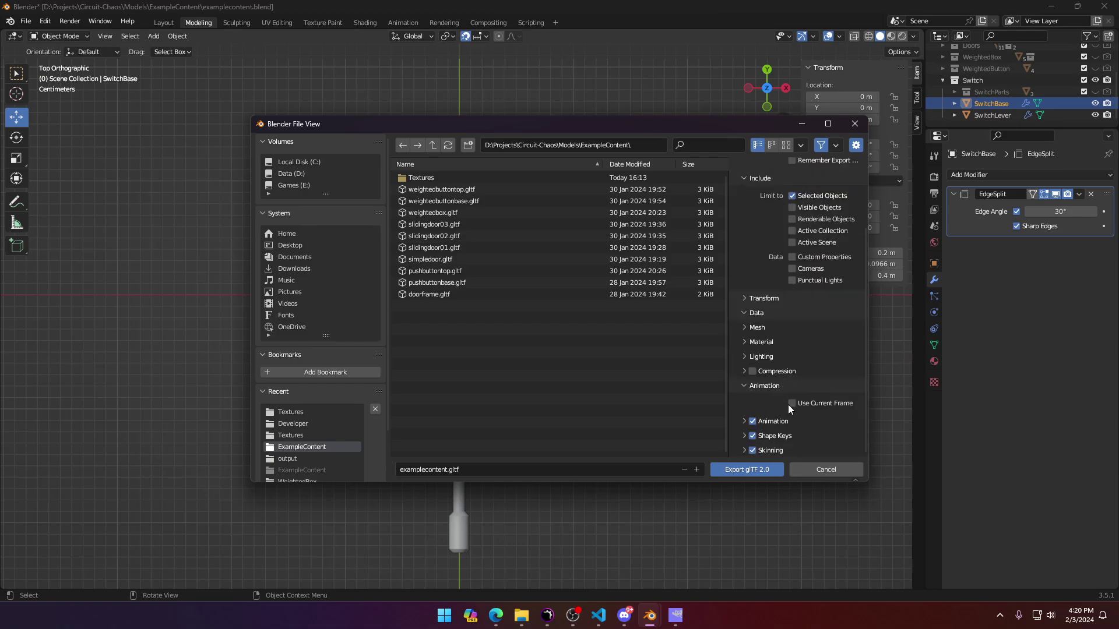
{"action": "left_click", "coordinate": [752, 422]}
{"action": "left_click", "coordinate": [755, 441]}
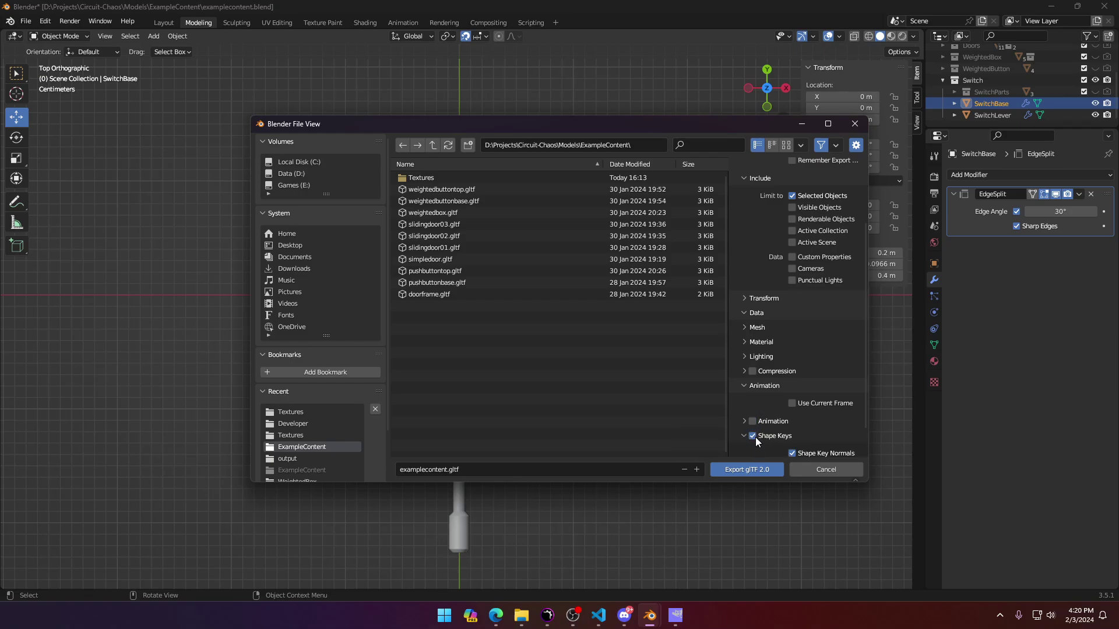
{"action": "left_click", "coordinate": [752, 435]}
{"action": "left_click", "coordinate": [744, 436]}
{"action": "left_click", "coordinate": [753, 449]}
Step: Name the export file switchbase.gltf in lowercase and export SwitchBase
{"action": "left_click", "coordinate": [445, 470]}
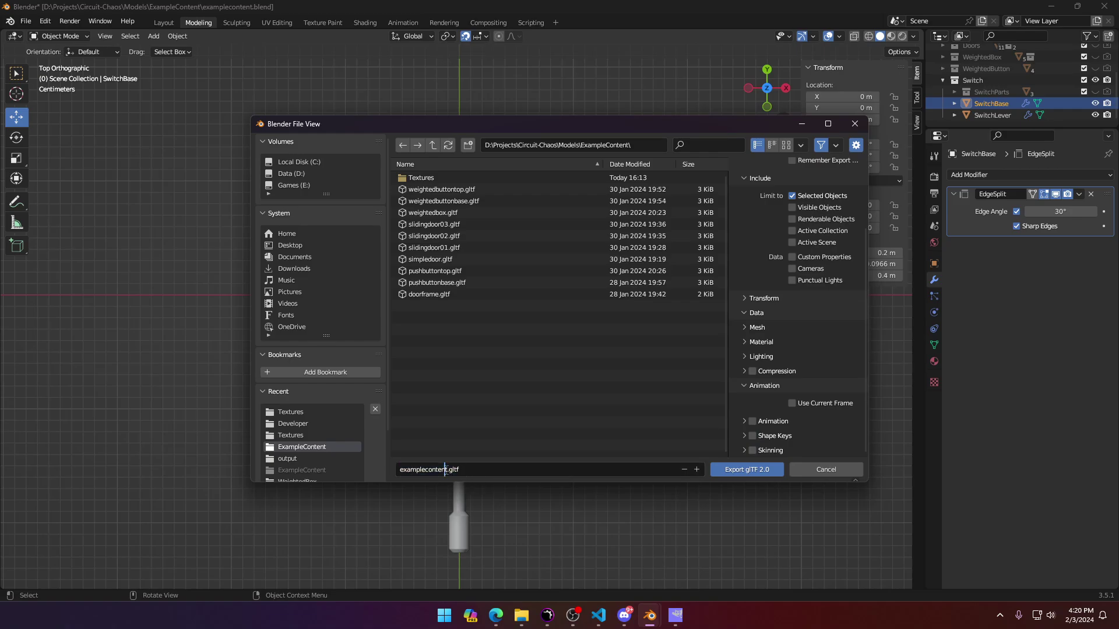
{"action": "left_click_drag", "start_coordinate": [445, 470], "coordinate": [389, 472]}
{"action": "key", "text": "BackSpace"}
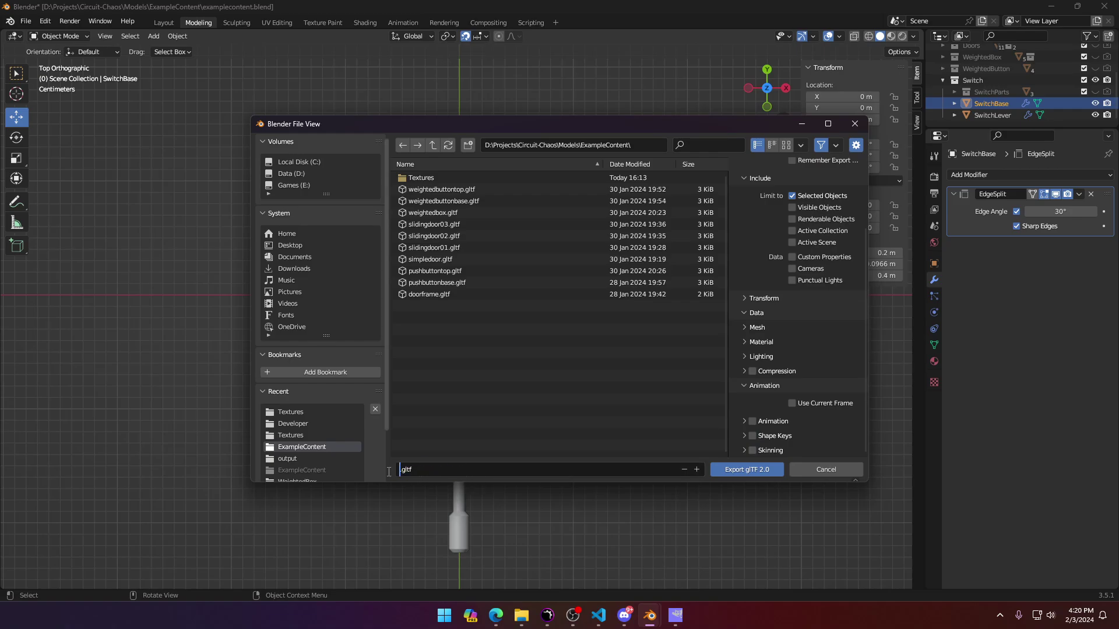
{"action": "type", "text": "Swit"}
{"action": "key", "text": "BackSpace"}
{"action": "type", "text": "witchBase"}
{"action": "scroll", "coordinate": [810, 261], "scroll_direction": "up", "scroll_amount": 4}
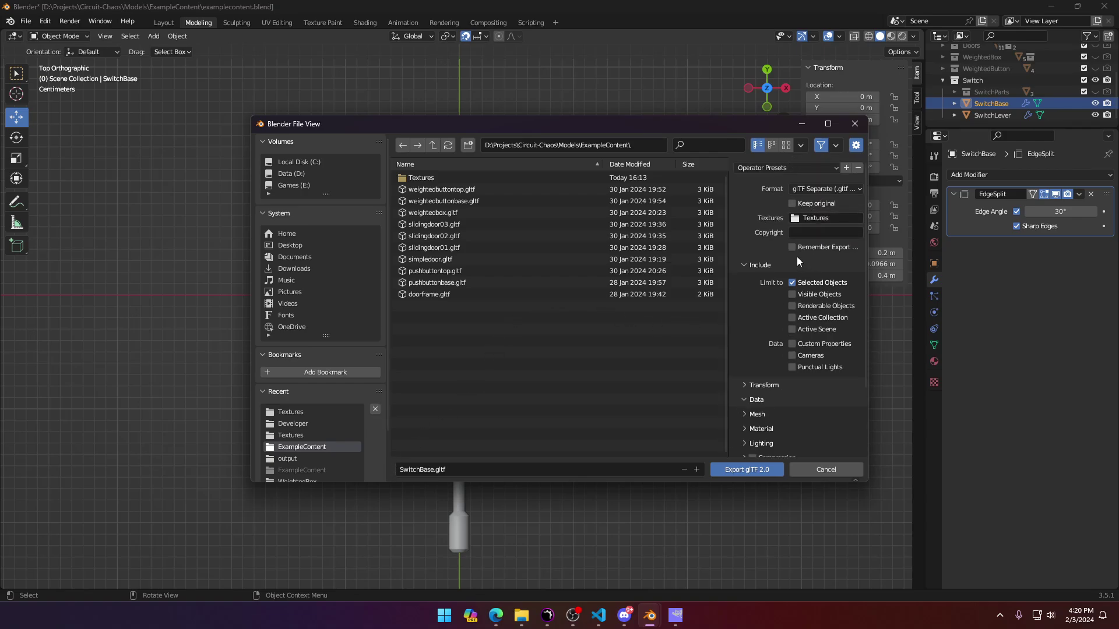
{"action": "left_click", "coordinate": [420, 470]}
{"action": "left_click", "coordinate": [419, 469]}
{"action": "key", "text": "Delete"}
{"action": "type", "text": "b"}
{"action": "left_click", "coordinate": [736, 475]}
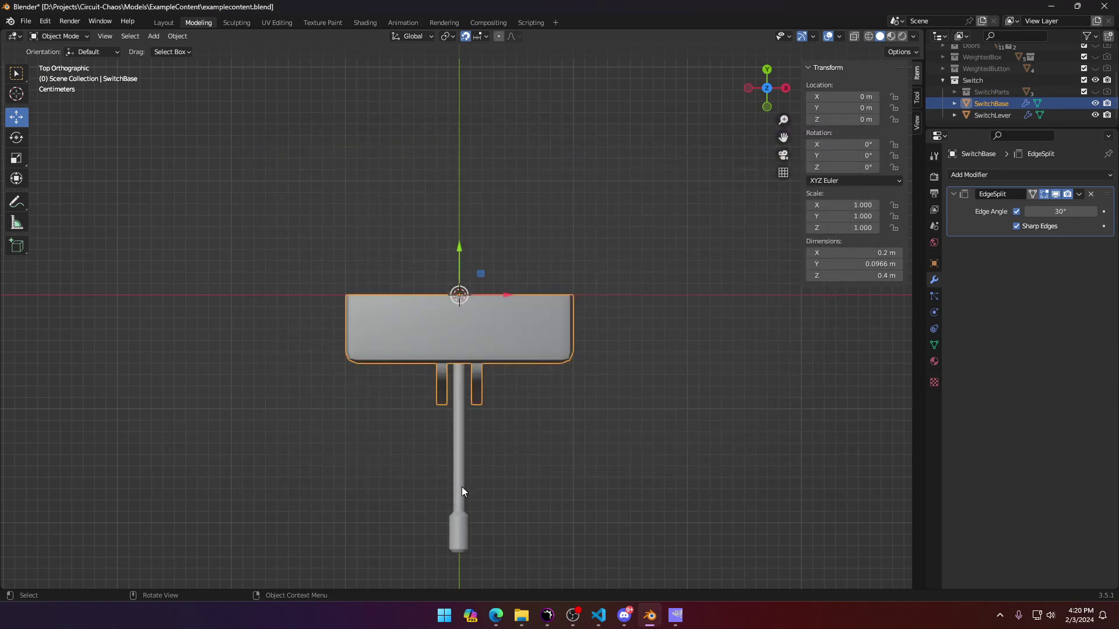
Step: Select SwitchLever and set up its glTF export in the glTF Separate format
{"action": "left_click", "coordinate": [455, 523]}
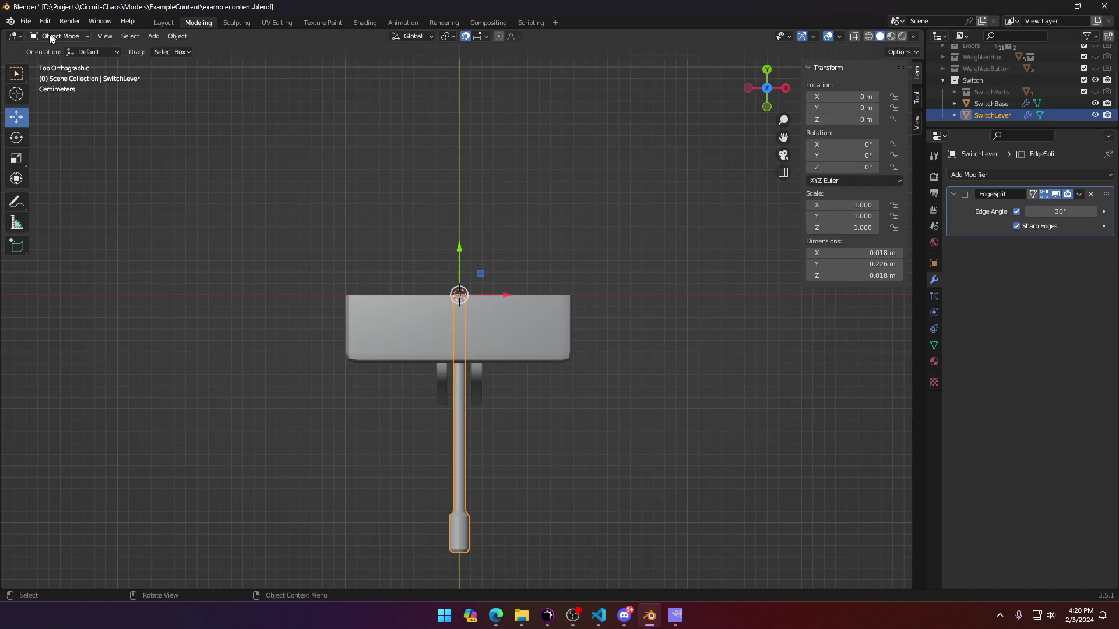
{"action": "left_click", "coordinate": [26, 21]}
{"action": "mouse_move", "coordinate": [57, 196]}
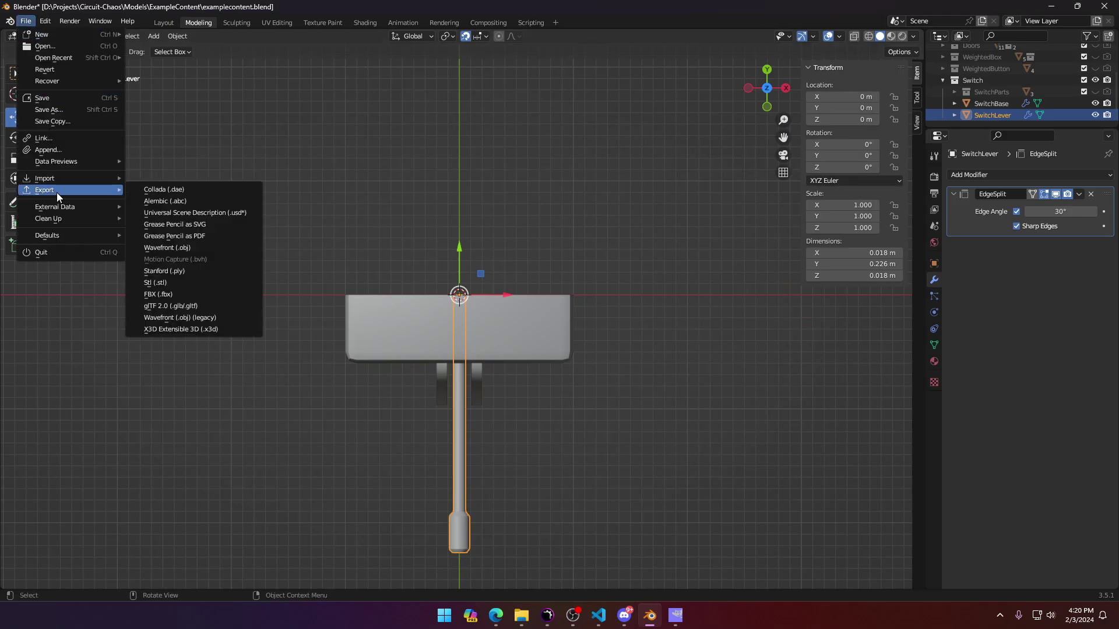
{"action": "left_click", "coordinate": [194, 306]}
{"action": "left_click", "coordinate": [817, 191]}
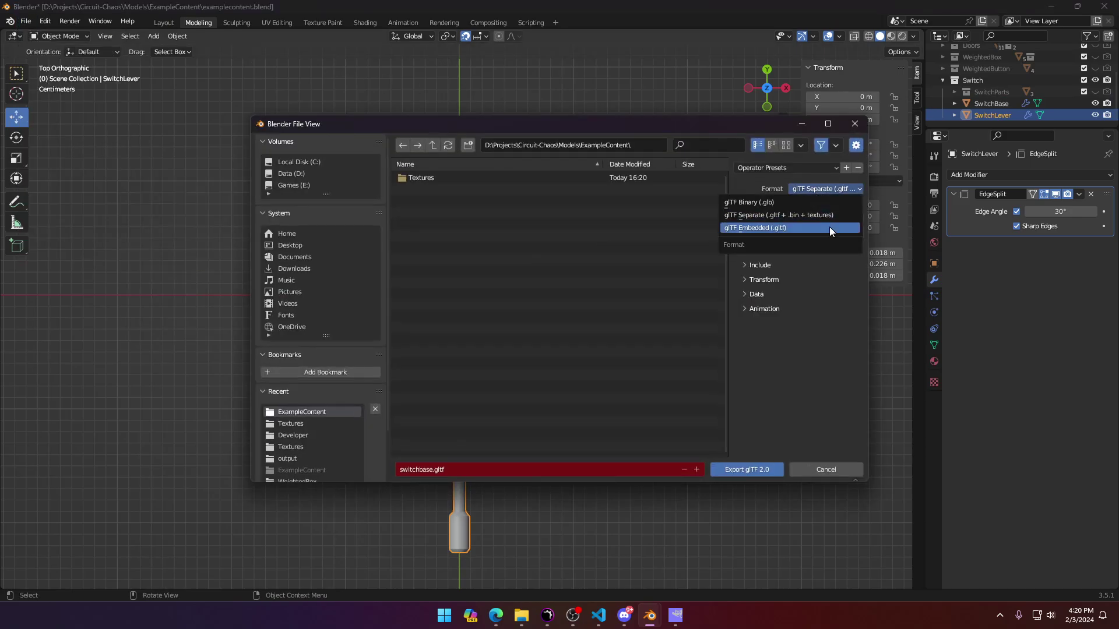
{"action": "left_click", "coordinate": [820, 215]}
Step: Check the Include, Transform, Data and Mesh options of SwitchLever's glTF export
{"action": "left_click", "coordinate": [750, 264]}
{"action": "left_click", "coordinate": [749, 262]}
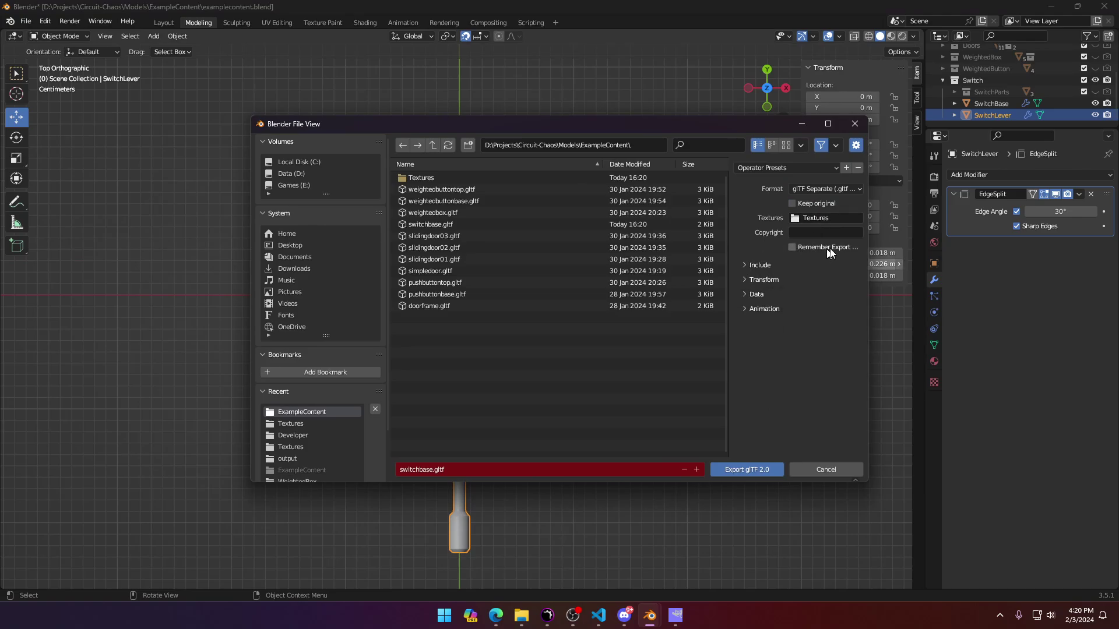
{"action": "left_click", "coordinate": [743, 264]}
{"action": "left_click", "coordinate": [743, 264]}
{"action": "left_click", "coordinate": [745, 278]}
{"action": "left_click", "coordinate": [745, 279]}
{"action": "left_click", "coordinate": [745, 293]}
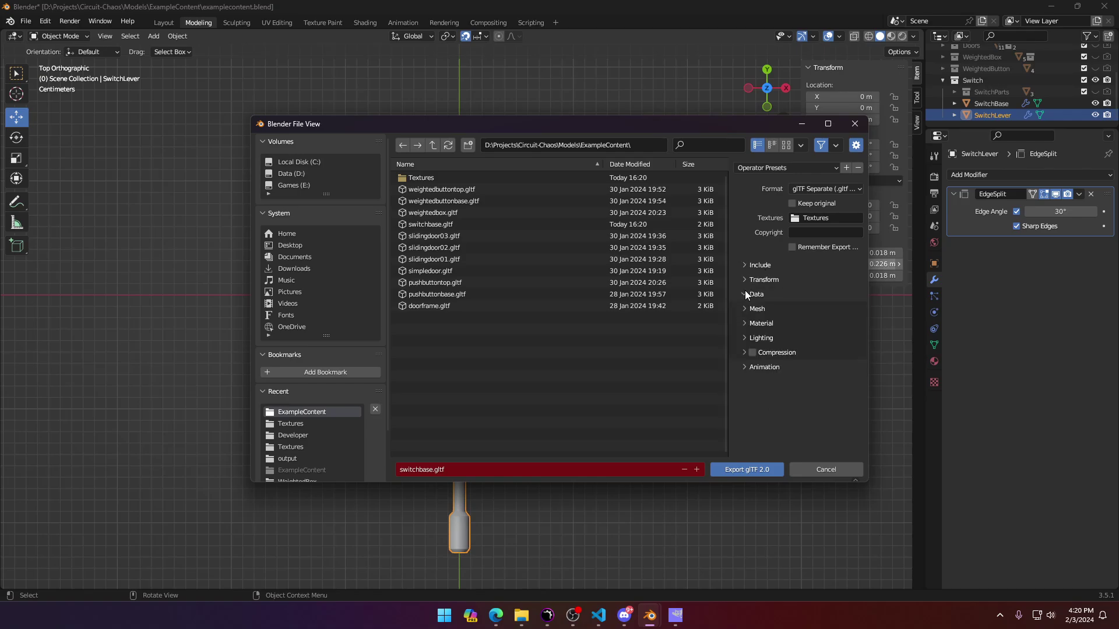
{"action": "left_click", "coordinate": [751, 310]}
{"action": "left_click", "coordinate": [750, 311]}
Step: Replace "base" with "lever" in the export file name and export SwitchLever as glTF
{"action": "left_click", "coordinate": [433, 472]}
{"action": "type", "text": "lever"}
{"action": "left_click", "coordinate": [740, 475]}
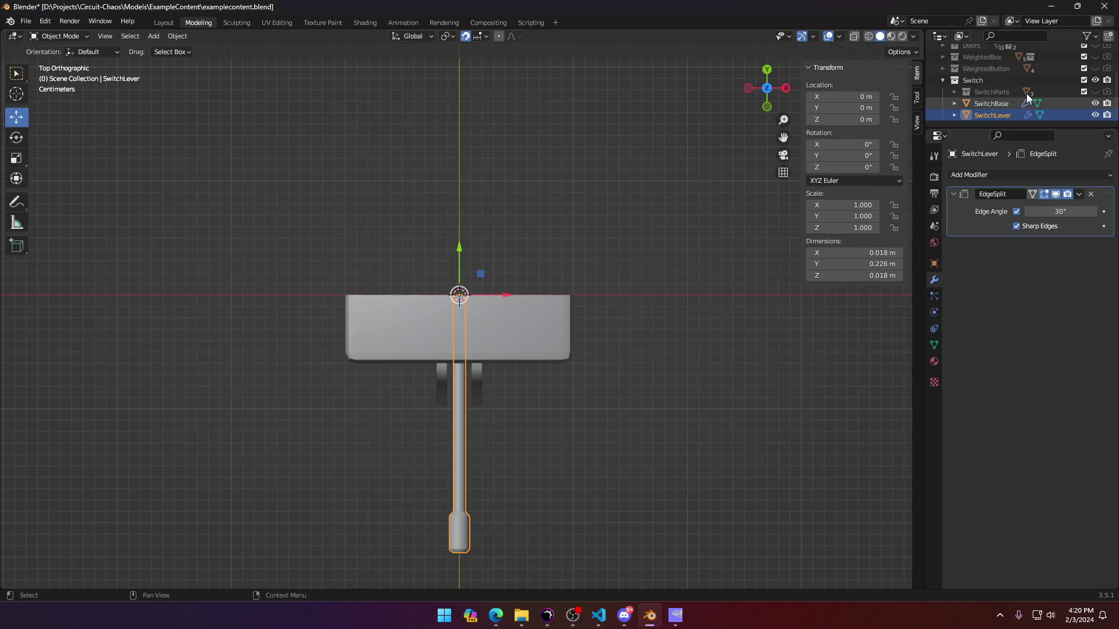
Step: Rename the mesh data of the SwitchLever object to SwitchLever
{"action": "left_click", "coordinate": [986, 123]}
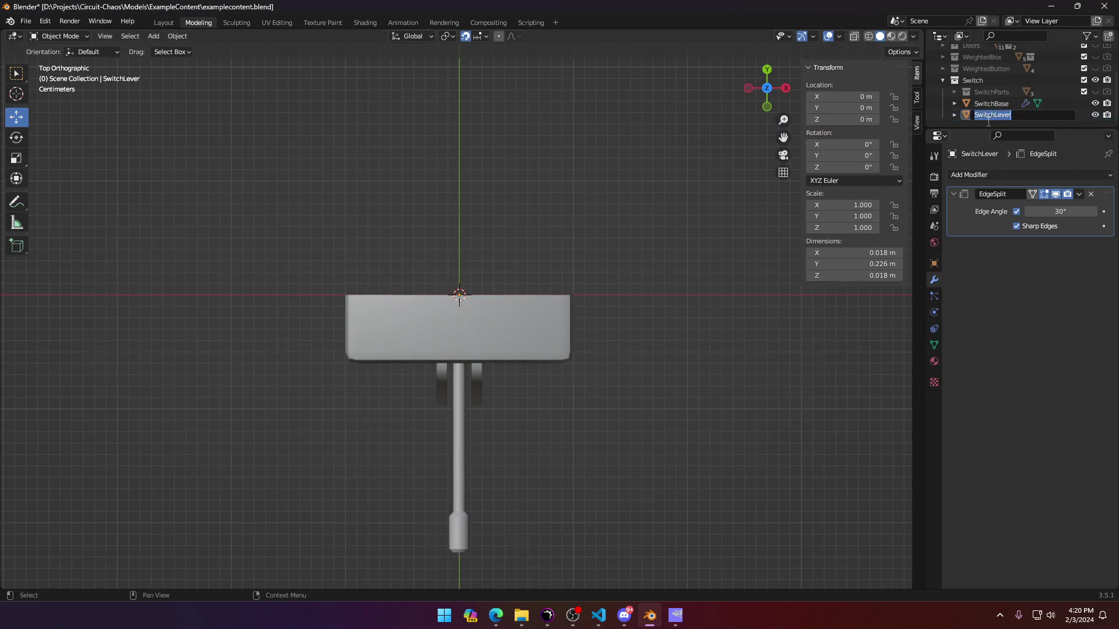
{"action": "left_click", "coordinate": [934, 345]}
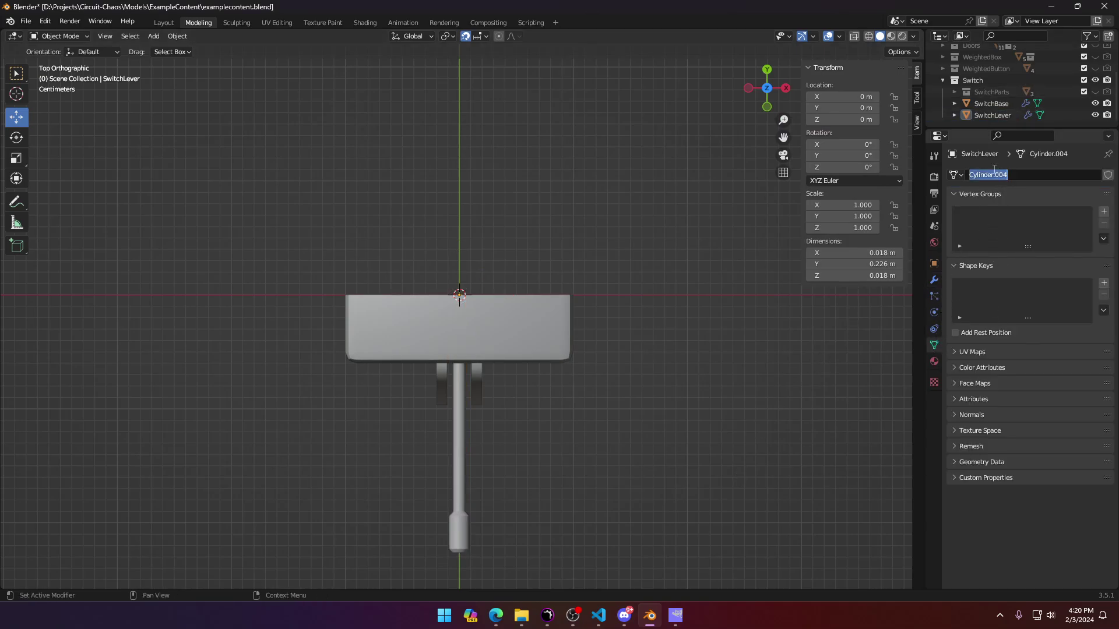
{"action": "left_click", "coordinate": [936, 349]}
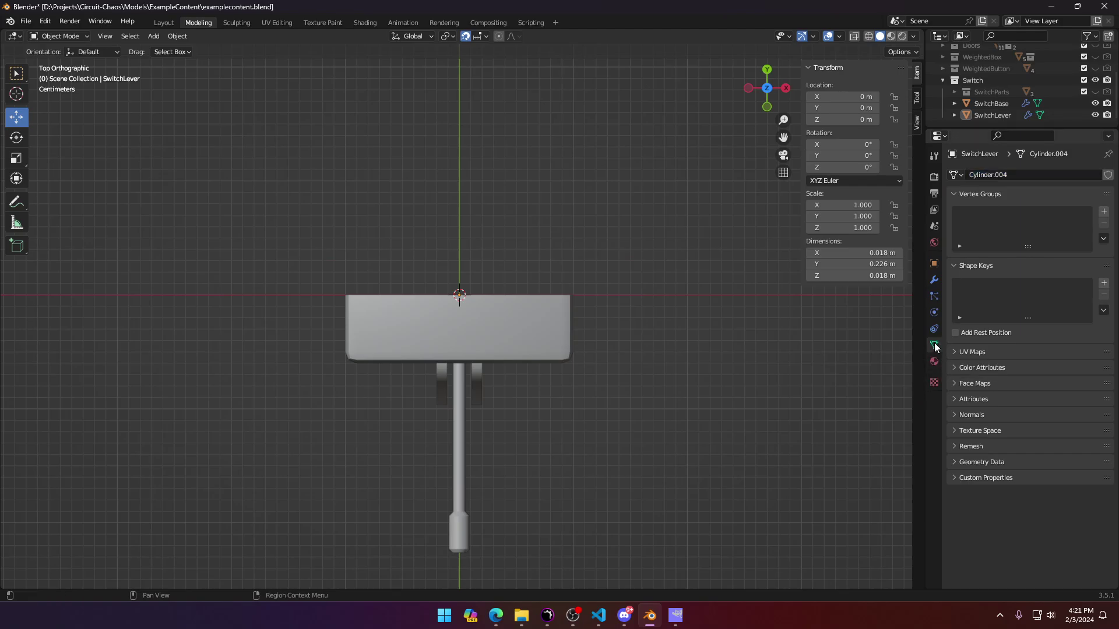
{"action": "left_click", "coordinate": [1023, 171]}
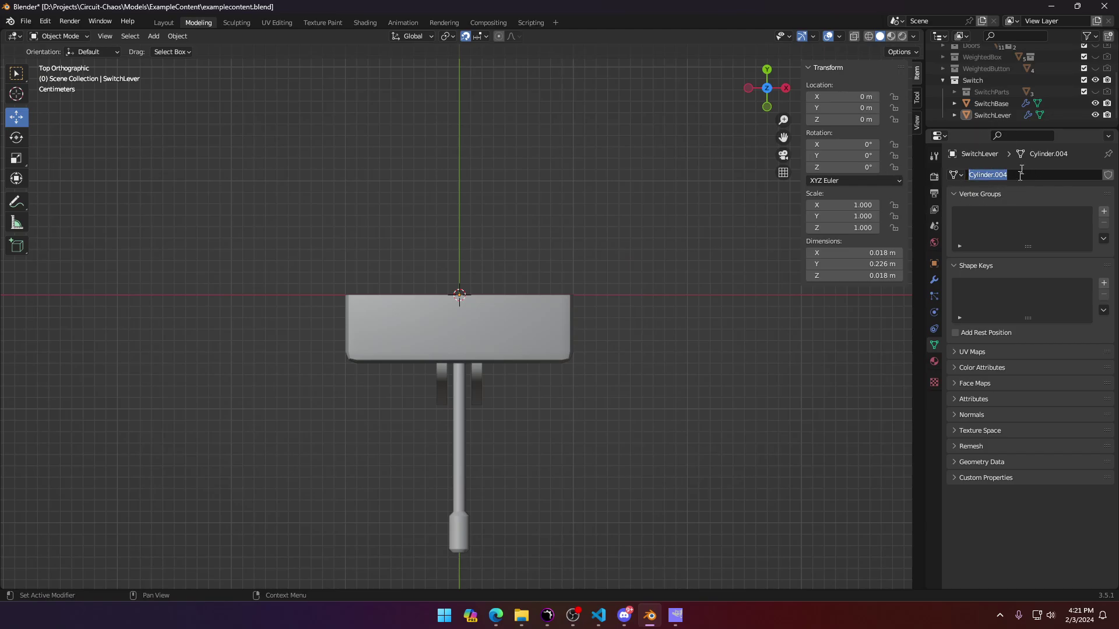
{"action": "type", "text": "SwitchLever"}
Step: Copy the SwitchBase object's name and use it as the name of its mesh data
{"action": "left_click", "coordinate": [992, 103]}
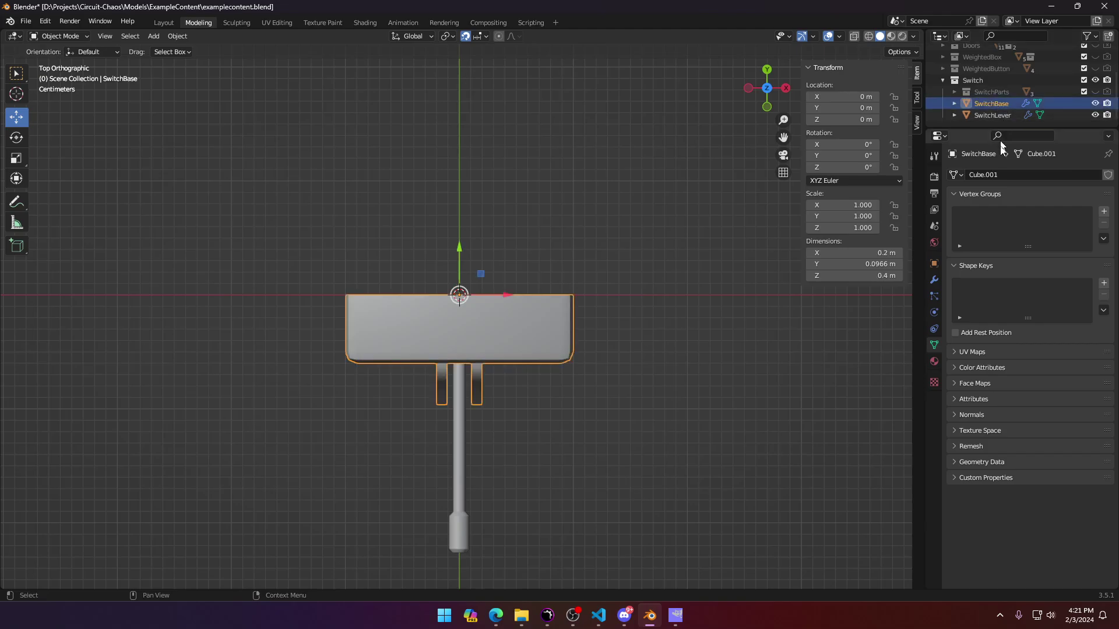
{"action": "double_click", "coordinate": [996, 105]}
{"action": "key", "text": "ctrl+c"}
{"action": "key", "text": "Return"}
{"action": "left_click", "coordinate": [999, 174]}
{"action": "key", "text": "ctrl+v"}
{"action": "key", "text": "Return"}
Step: Export SwitchBase again in glTF Separate format, overwriting the existing switchbase.gltf in the ExampleContent folder
{"action": "left_click", "coordinate": [12, 21]}
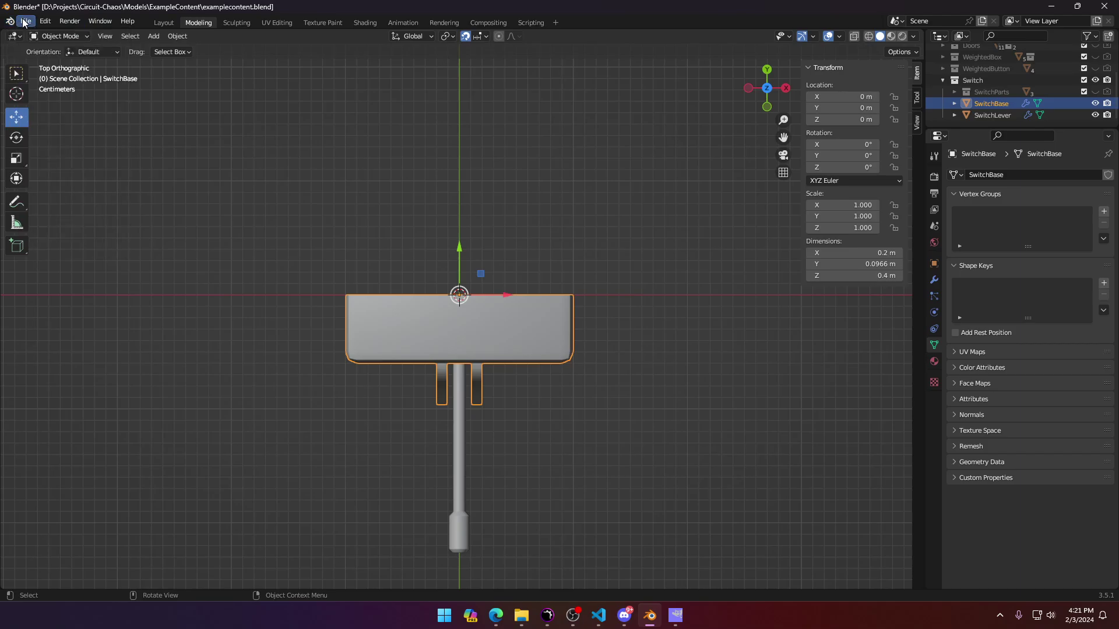
{"action": "left_click", "coordinate": [24, 22]}
{"action": "mouse_move", "coordinate": [40, 190]}
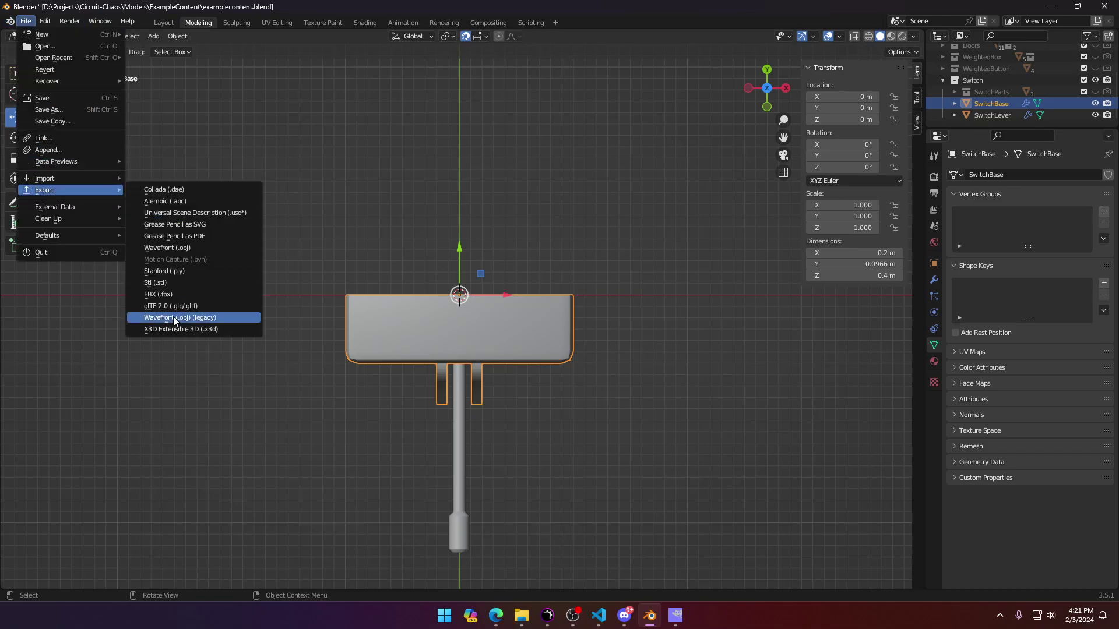
{"action": "left_click", "coordinate": [174, 305]}
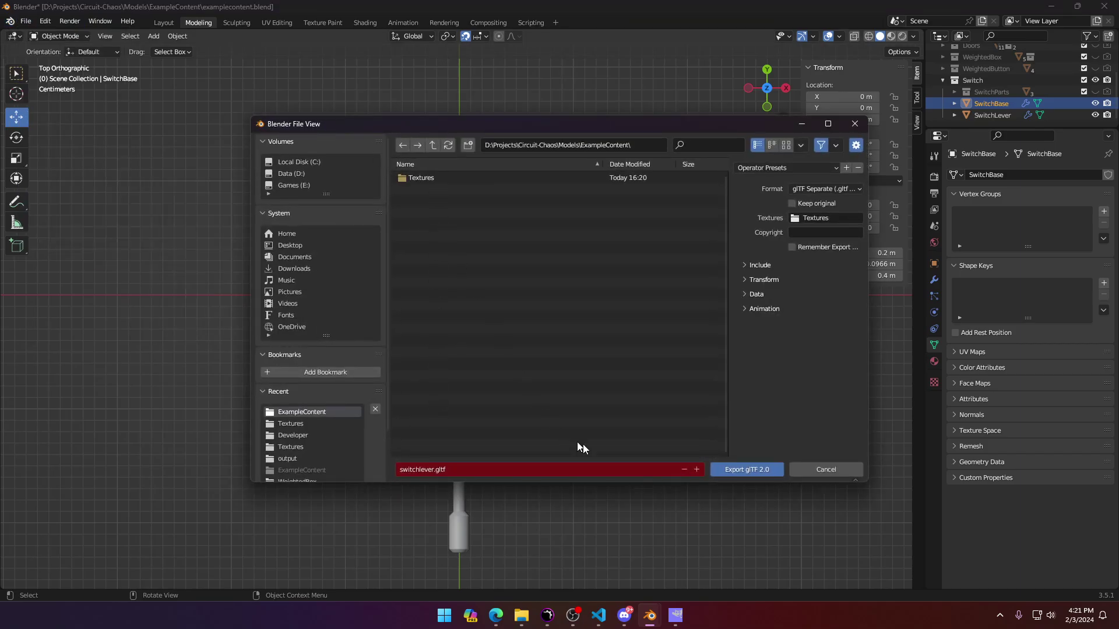
{"action": "left_click", "coordinate": [839, 189]}
{"action": "left_click", "coordinate": [824, 217]}
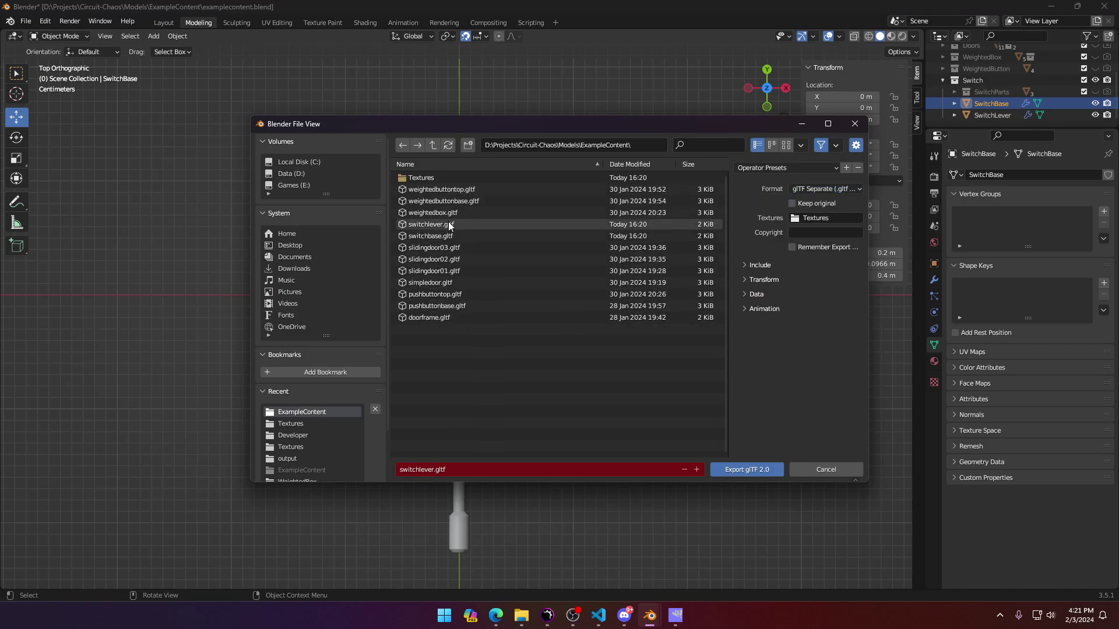
{"action": "left_click", "coordinate": [448, 235]}
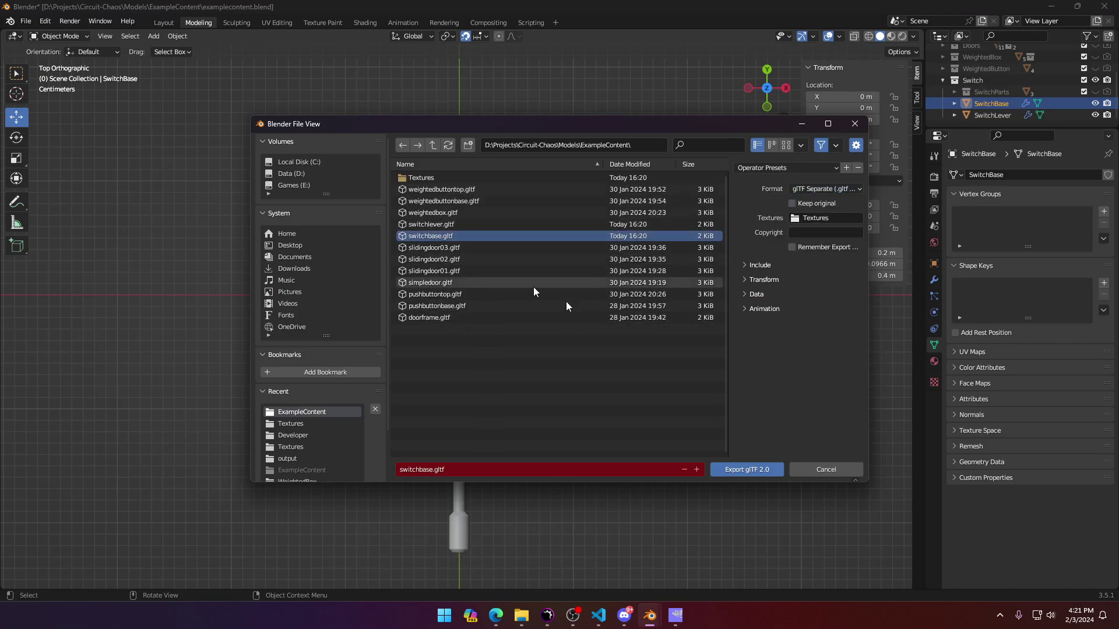
{"action": "left_click", "coordinate": [729, 471]}
Step: Select SwitchLever and export it again in glTF Separate format, overwriting the existing switchlever.gltf
{"action": "left_click", "coordinate": [991, 115]}
{"action": "left_click", "coordinate": [26, 21]}
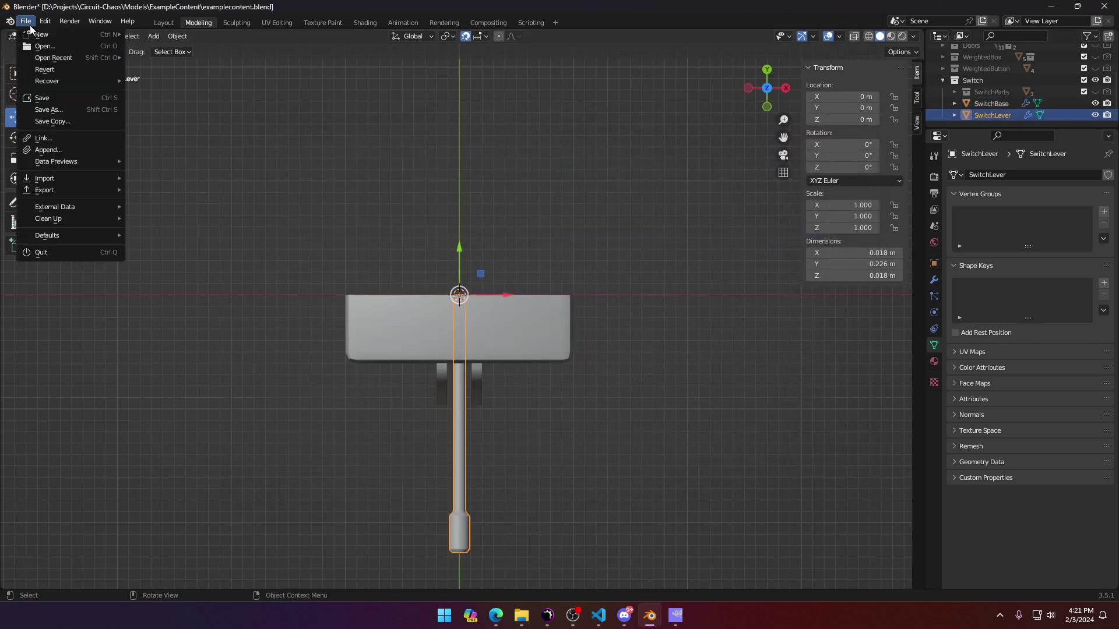
{"action": "mouse_move", "coordinate": [71, 196]}
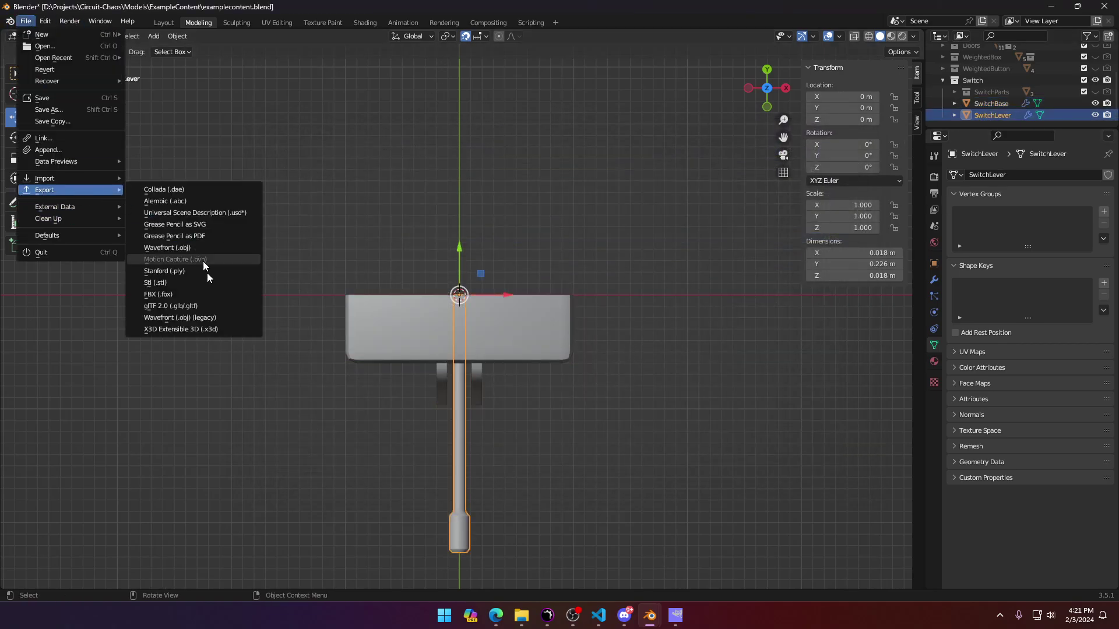
{"action": "left_click", "coordinate": [194, 308]}
{"action": "left_click", "coordinate": [425, 182]}
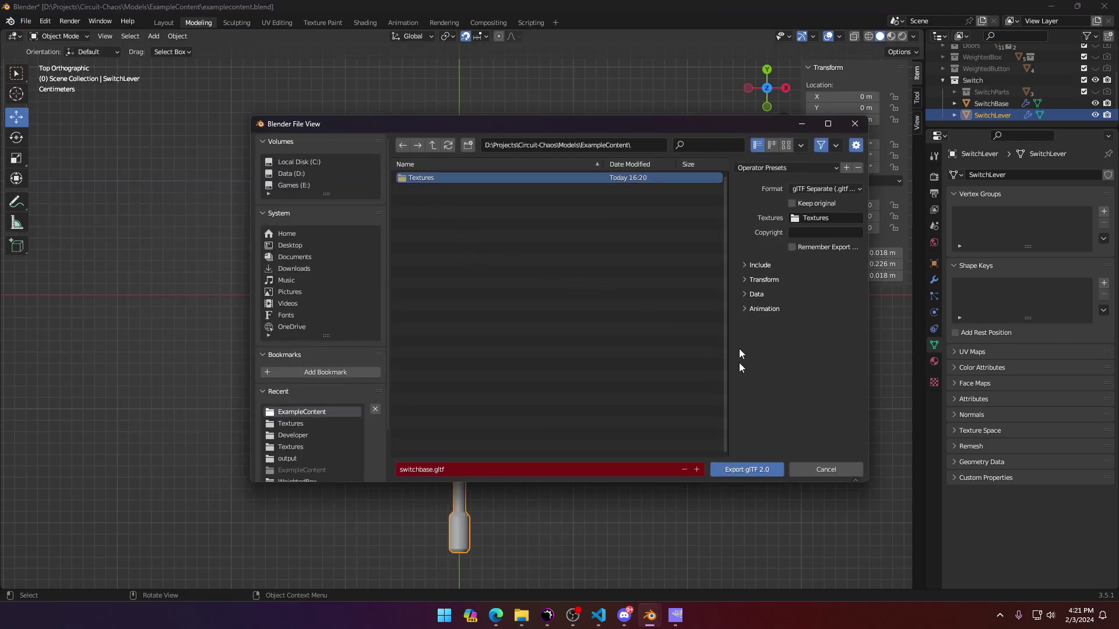
{"action": "left_click", "coordinate": [837, 188]}
{"action": "left_click", "coordinate": [813, 215]}
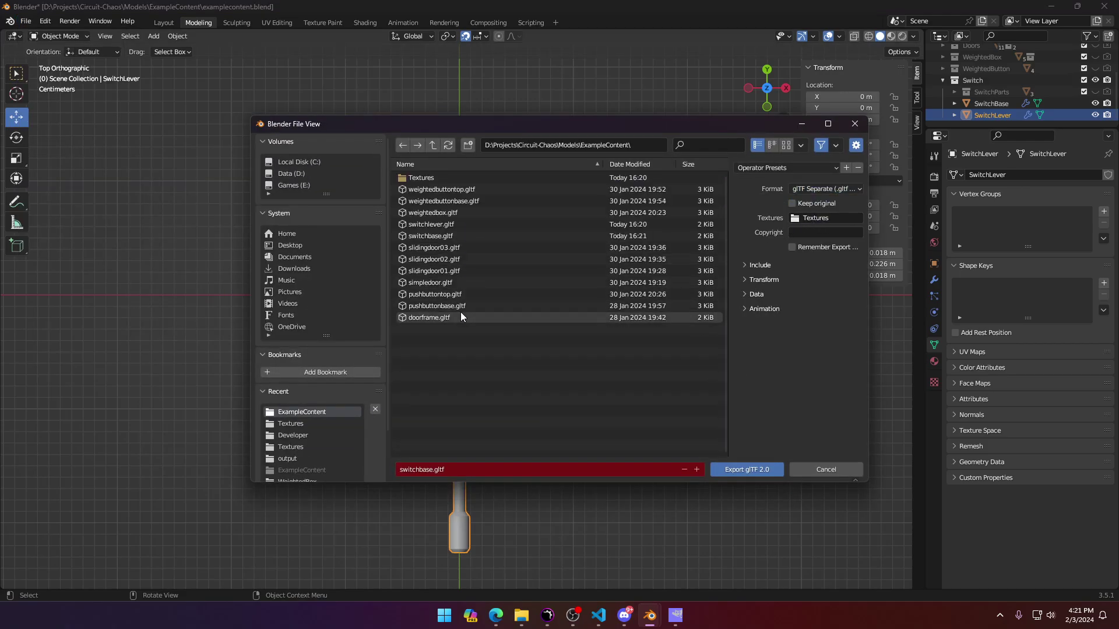
{"action": "double_click", "coordinate": [457, 224]}
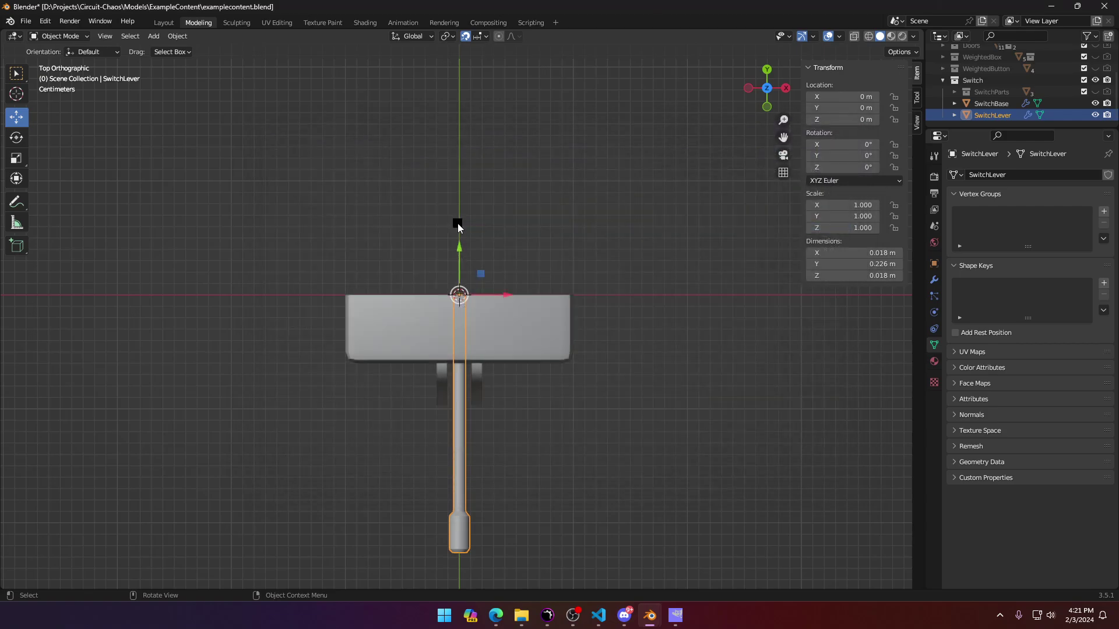
Step: Switch to Ultra Engine and open switchbase.gltf from the project's Models/ExampleContent folder
{"action": "left_click", "coordinate": [547, 615]}
{"action": "left_click", "coordinate": [778, 469]}
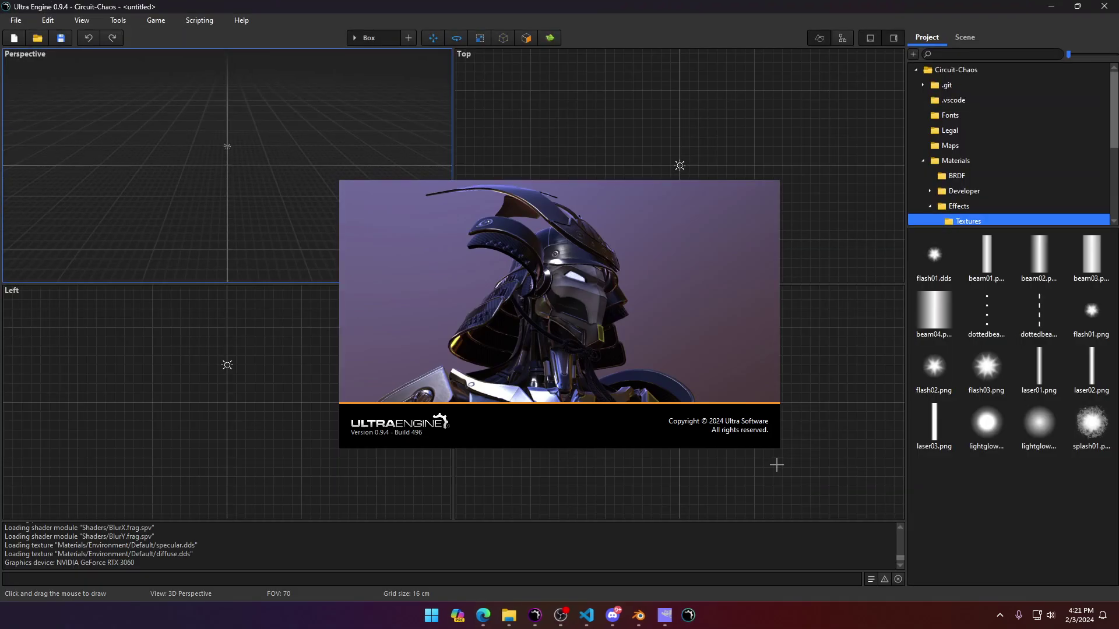
{"action": "left_click", "coordinate": [923, 161]}
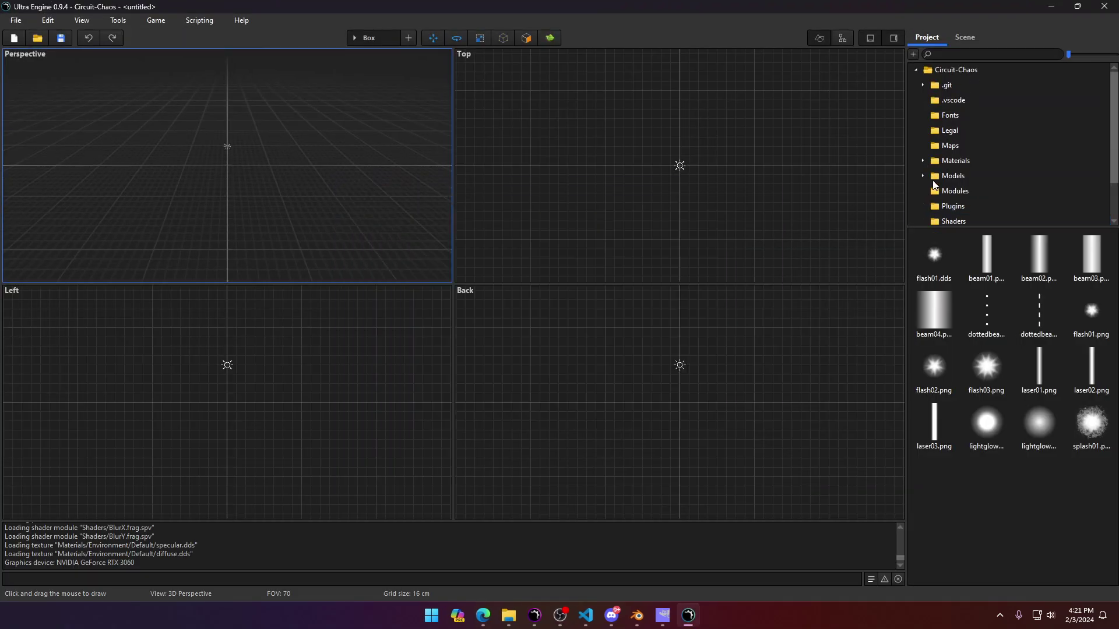
{"action": "left_click", "coordinate": [933, 176]}
{"action": "left_click", "coordinate": [923, 176]}
{"action": "left_click", "coordinate": [987, 208]}
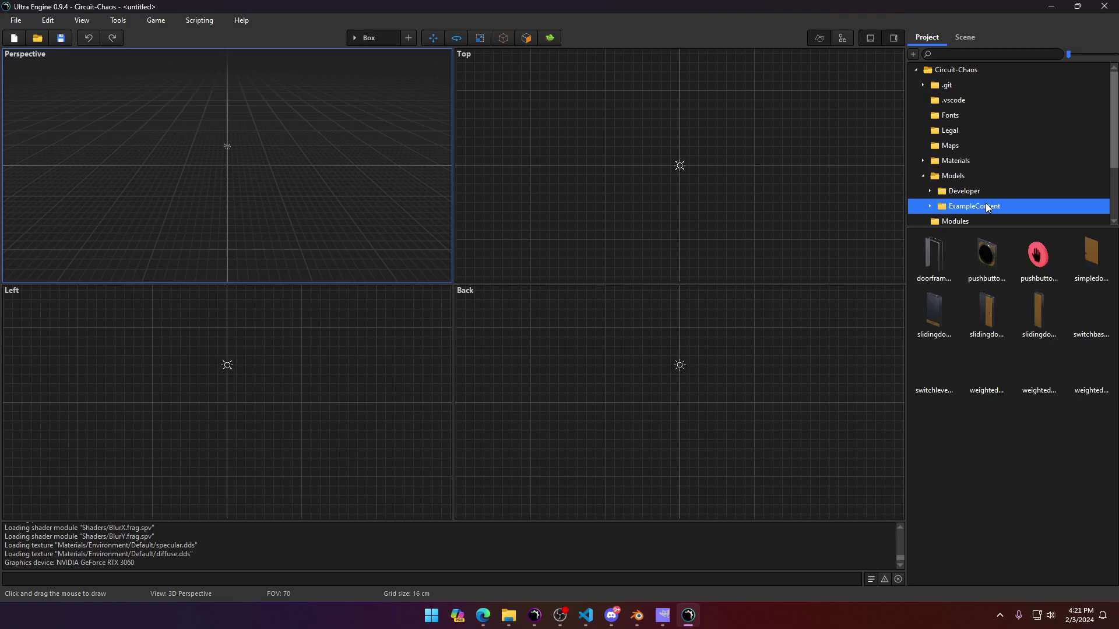
{"action": "mouse_move", "coordinate": [1091, 311]}
{"action": "left_mouse_down"}
{"action": "mouse_move", "coordinate": [670, 181]}
{"action": "mouse_move", "coordinate": [802, 239]}
{"action": "mouse_move", "coordinate": [1084, 313]}
{"action": "left_mouse_up"}
{"action": "double_click", "coordinate": [1091, 317]}
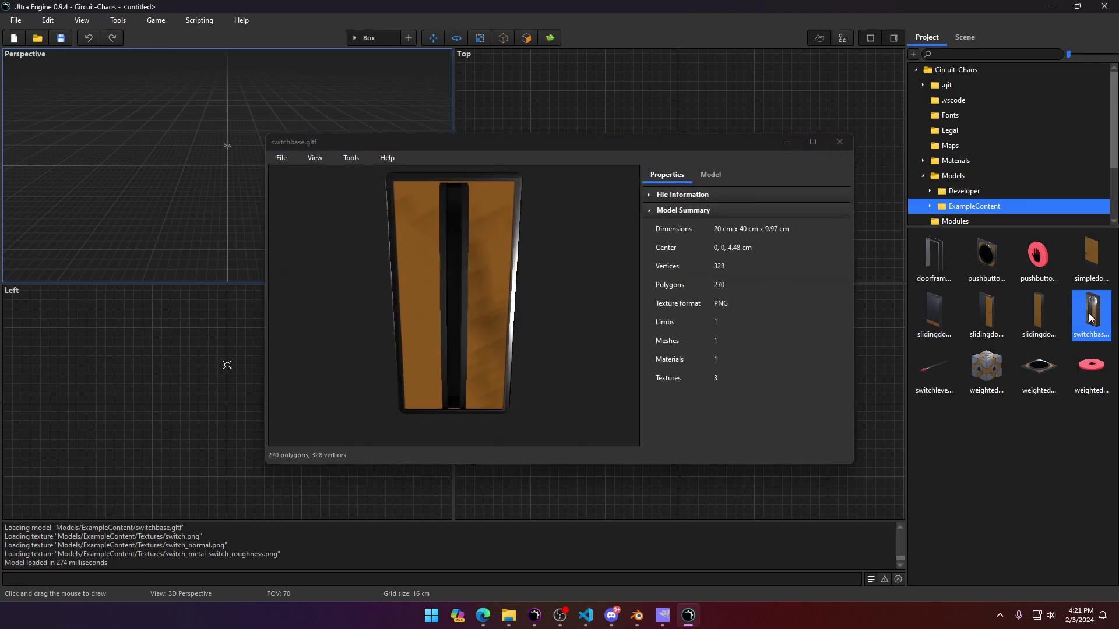
Step: Examine the switchbase.gltf model from different angles and distances, along with its mesh hierarchy, materials and model summary
{"action": "left_click_drag", "start_coordinate": [487, 292], "coordinate": [455, 296]}
{"action": "scroll", "coordinate": [508, 305], "scroll_direction": "down", "scroll_amount": 5}
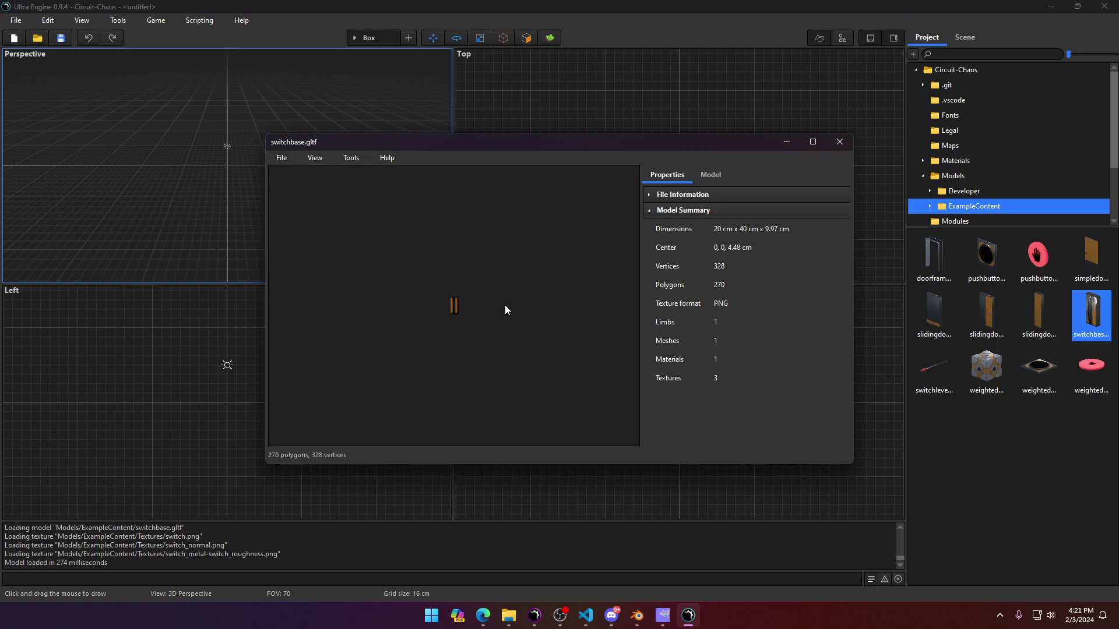
{"action": "left_click", "coordinate": [703, 178]}
{"action": "scroll", "coordinate": [474, 309], "scroll_direction": "up", "scroll_amount": 6}
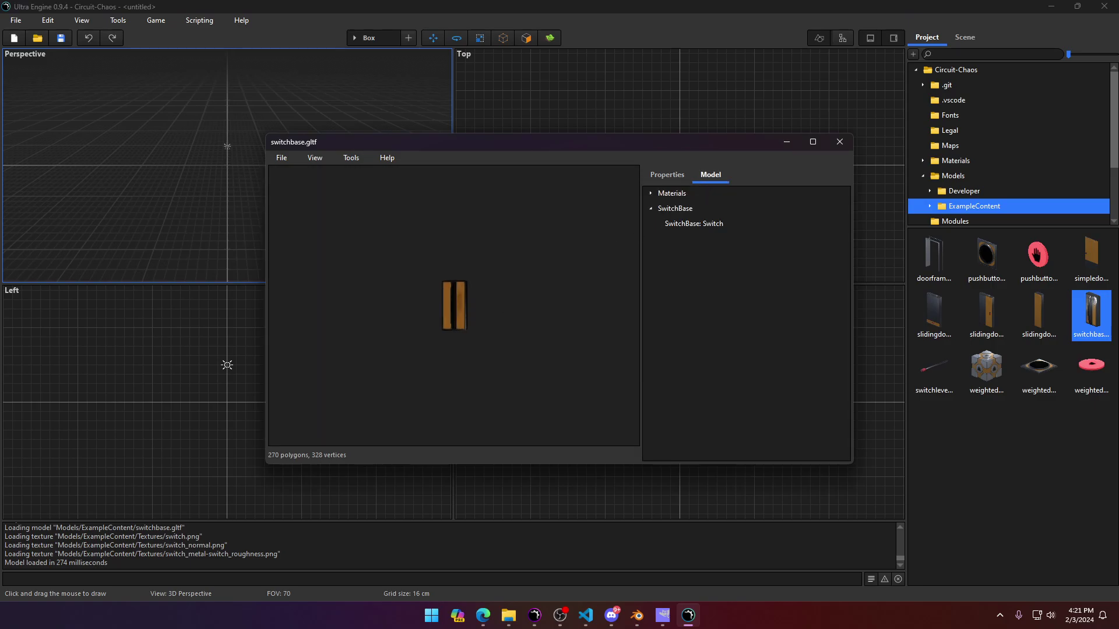
{"action": "mouse_move", "coordinate": [474, 308]}
{"action": "left_mouse_down"}
{"action": "mouse_move", "coordinate": [473, 341]}
{"action": "mouse_move", "coordinate": [452, 373]}
{"action": "mouse_move", "coordinate": [474, 309]}
{"action": "left_mouse_up"}
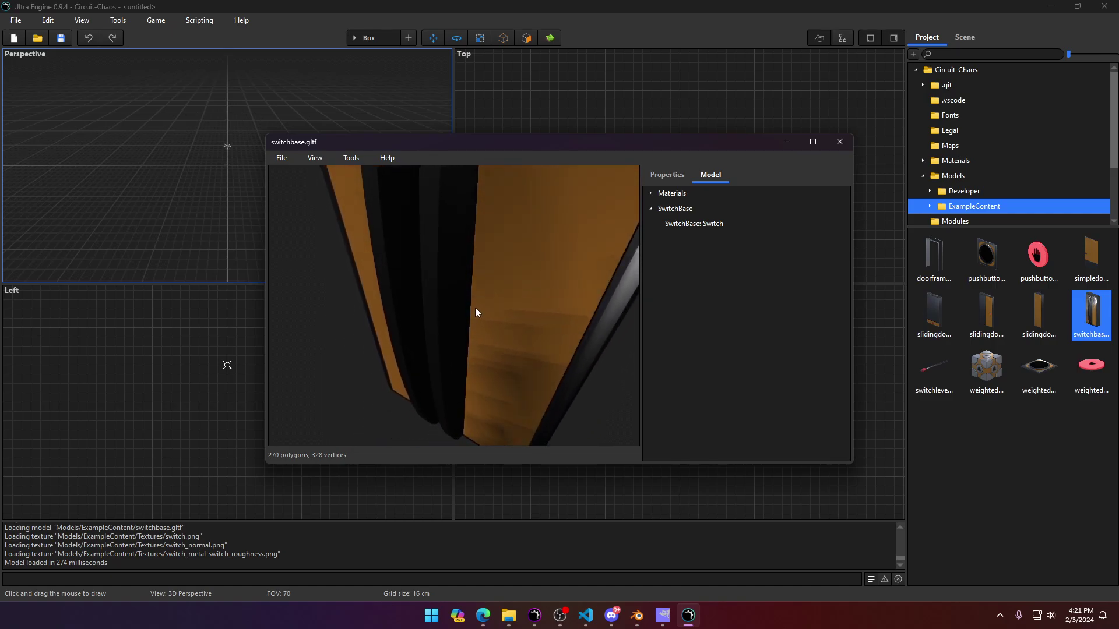
{"action": "left_click", "coordinate": [667, 210]}
{"action": "left_click", "coordinate": [655, 192]}
{"action": "left_click", "coordinate": [651, 193]}
{"action": "left_click", "coordinate": [670, 174]}
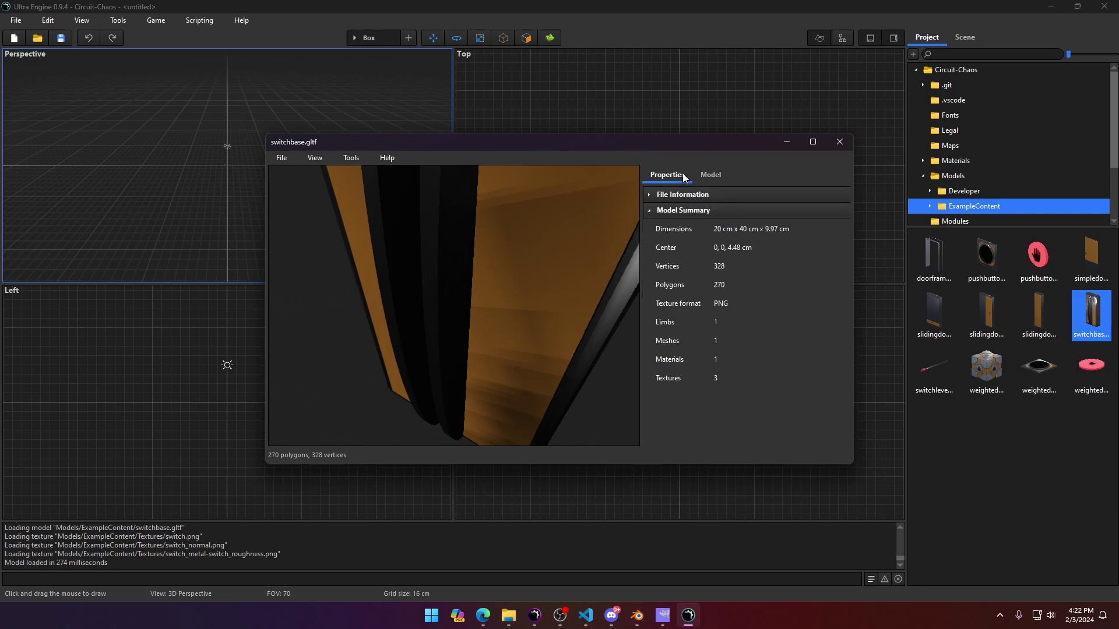
{"action": "left_click", "coordinate": [704, 209]}
{"action": "left_click", "coordinate": [704, 209]}
Step: Open switchlever.gltf, inspect the lever from another angle and expand the materials in its model hierarchy
{"action": "double_click", "coordinate": [921, 369]}
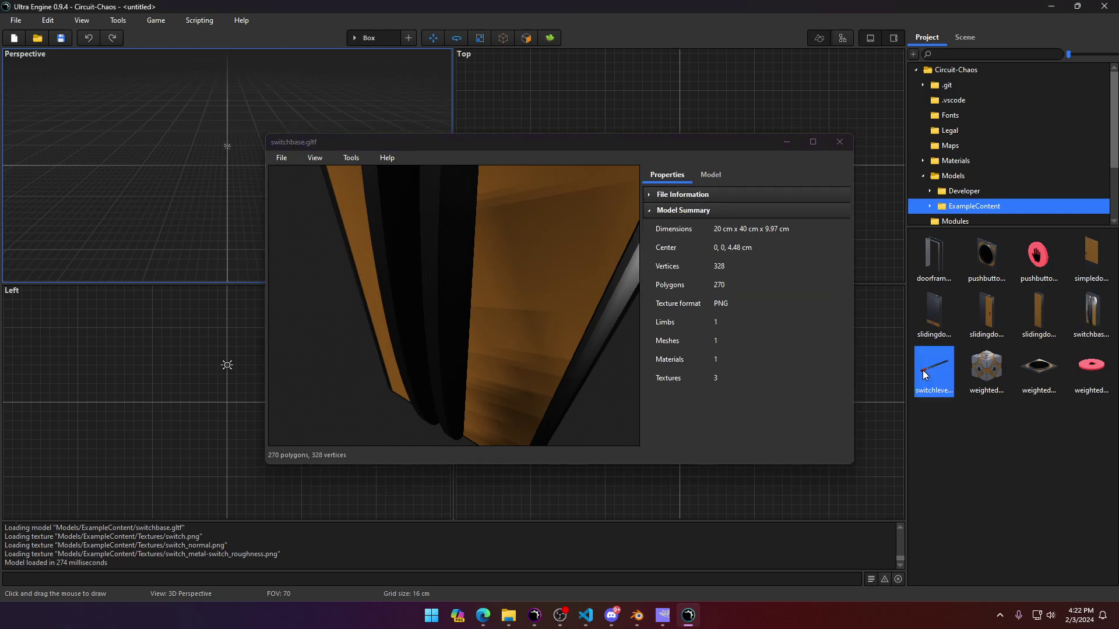
{"action": "left_click_drag", "start_coordinate": [460, 301], "coordinate": [483, 252]}
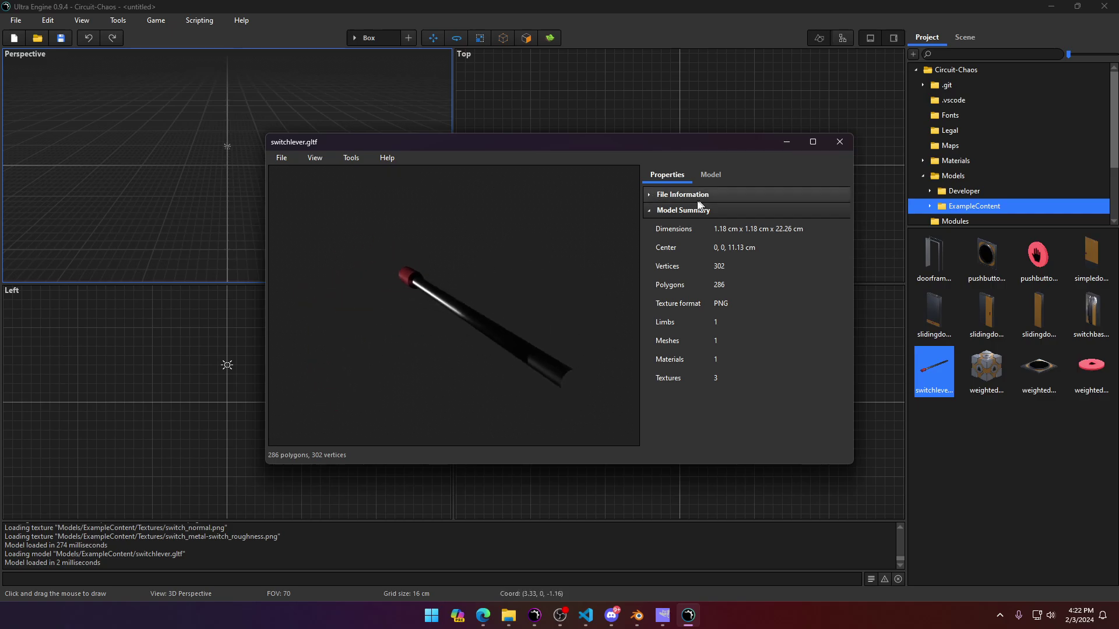
{"action": "left_click", "coordinate": [709, 175]}
{"action": "double_click", "coordinate": [666, 194]}
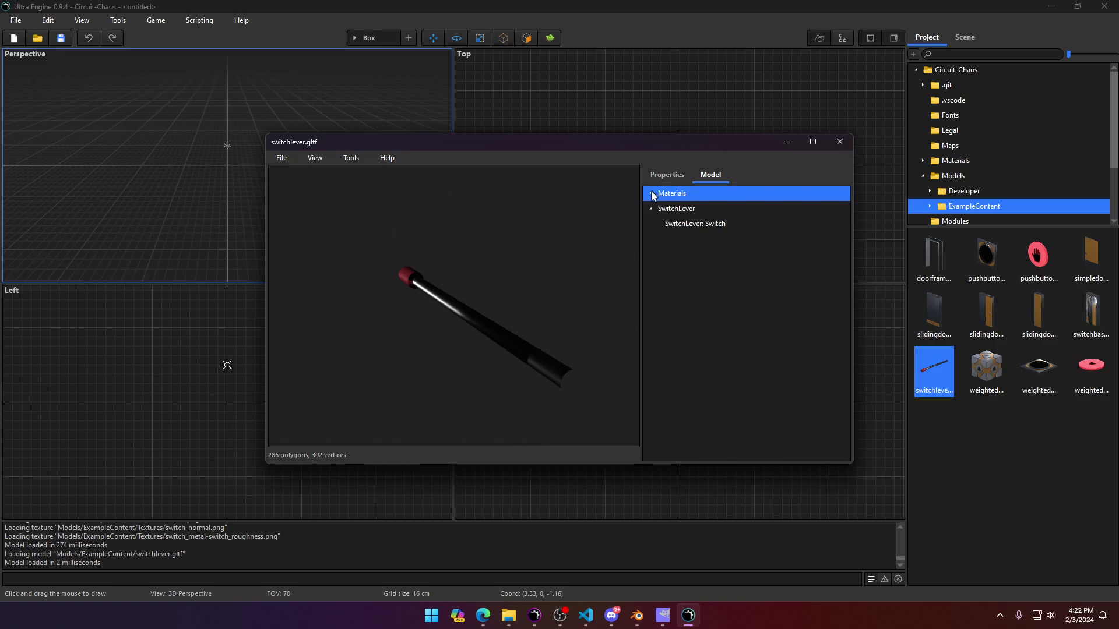
Step: Set the Normal texture of switchlever.gltf's Switch material to None and inspect the lever's shading
{"action": "left_click", "coordinate": [683, 210]}
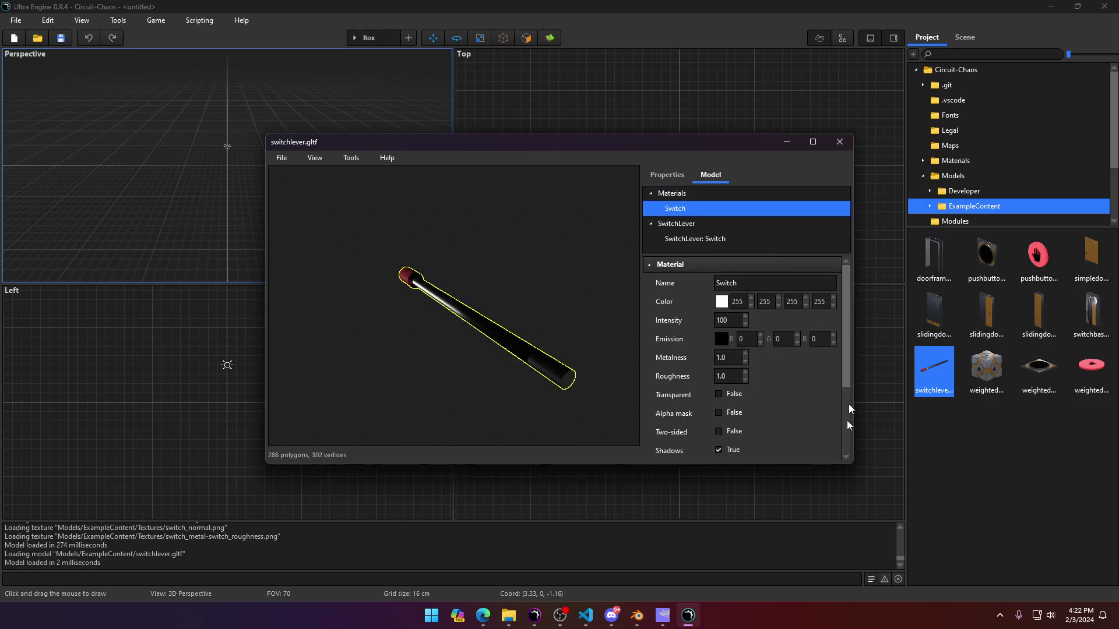
{"action": "left_click_drag", "start_coordinate": [850, 376], "coordinate": [850, 513]}
{"action": "left_click", "coordinate": [791, 457]}
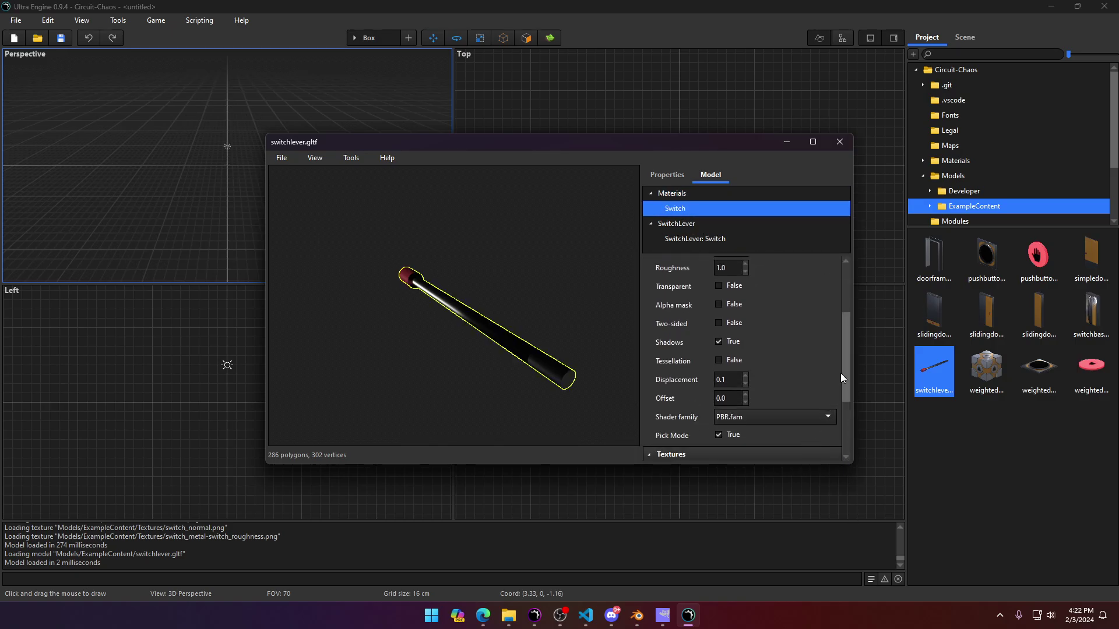
{"action": "left_click_drag", "start_coordinate": [843, 373], "coordinate": [834, 443]}
{"action": "left_click", "coordinate": [775, 359]}
{"action": "left_click", "coordinate": [775, 358]}
{"action": "left_click", "coordinate": [772, 378]}
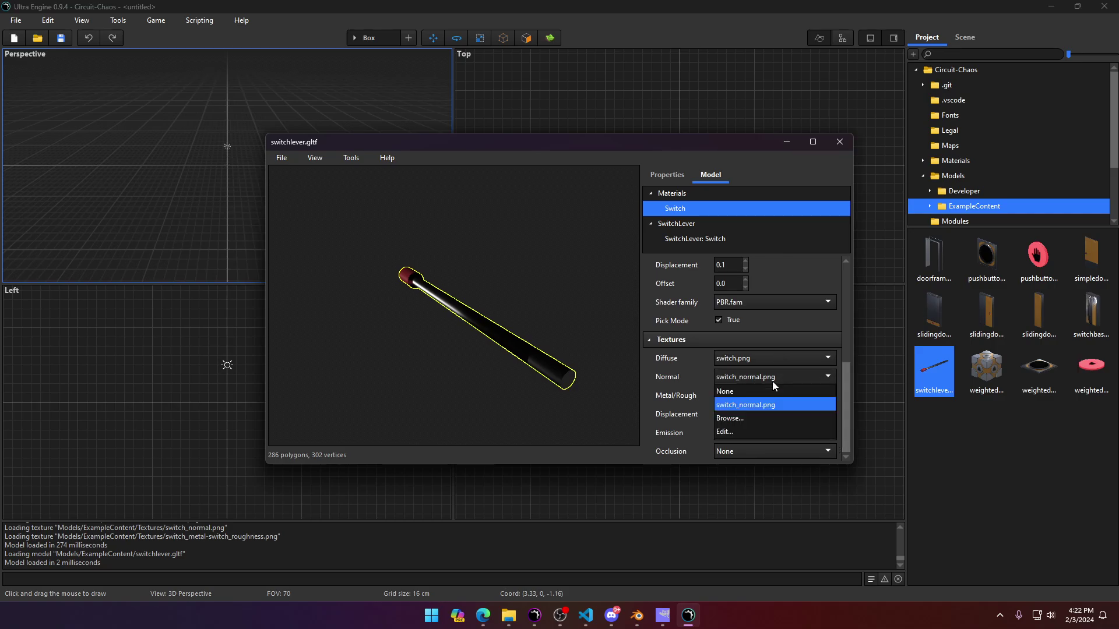
{"action": "left_click", "coordinate": [761, 395]}
{"action": "right_click_drag", "start_coordinate": [462, 328], "coordinate": [524, 314]}
{"action": "left_click_drag", "start_coordinate": [542, 337], "coordinate": [548, 340]}
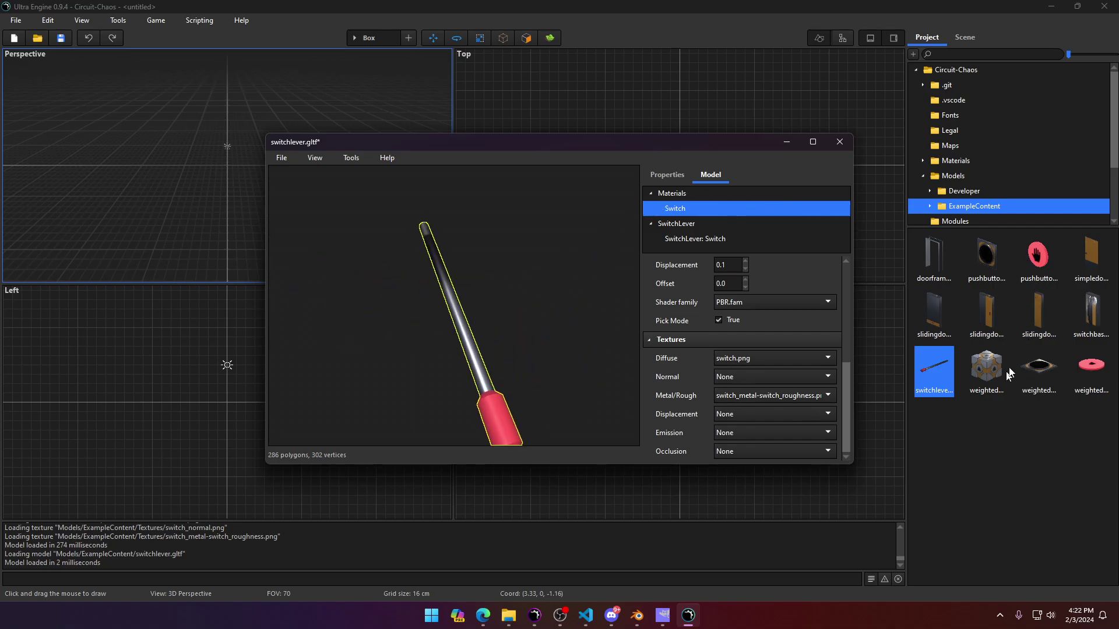
Step: Return to the switchbase.gltf model and set the Normal texture of its Switch material to None
{"action": "double_click", "coordinate": [1090, 315]}
{"action": "left_click", "coordinate": [722, 176]}
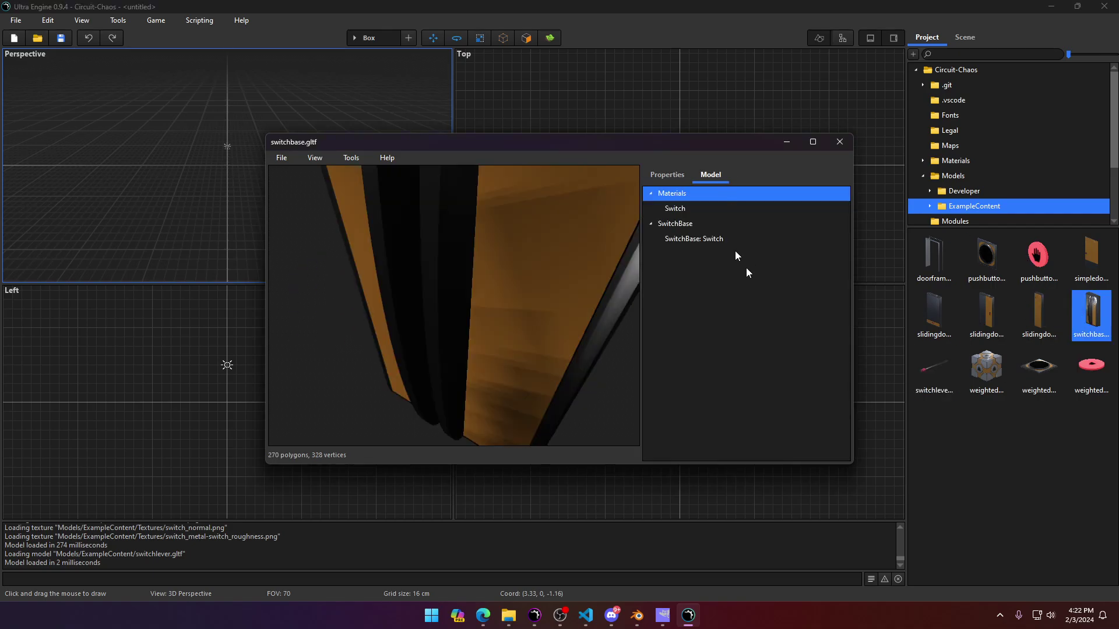
{"action": "left_click", "coordinate": [690, 238]}
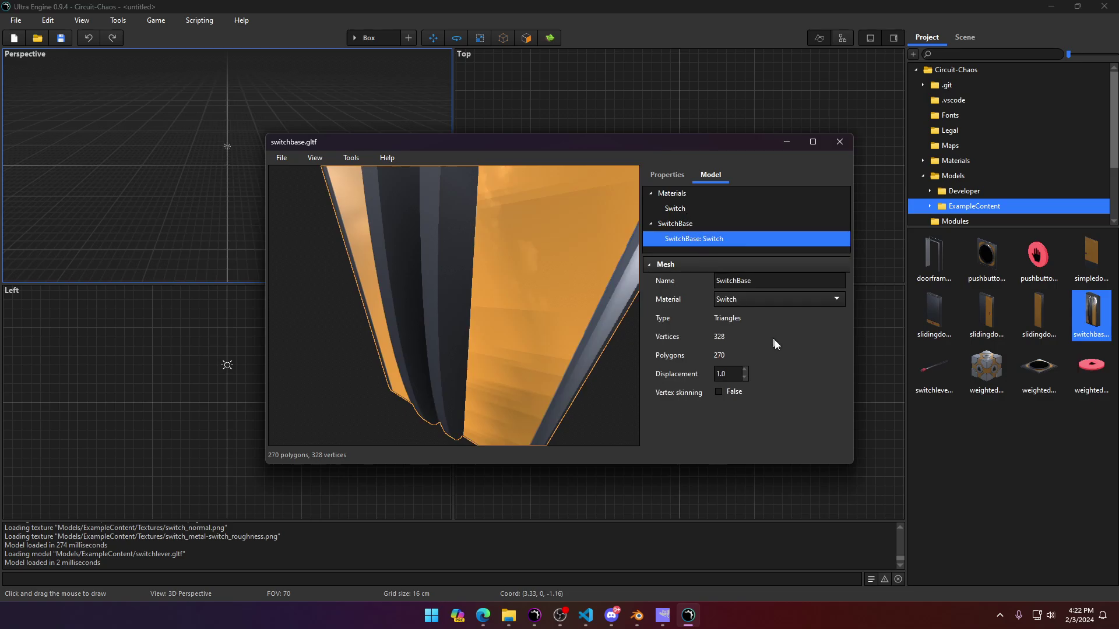
{"action": "left_click", "coordinate": [682, 209]}
{"action": "scroll", "coordinate": [843, 314], "scroll_direction": "down", "scroll_amount": 4}
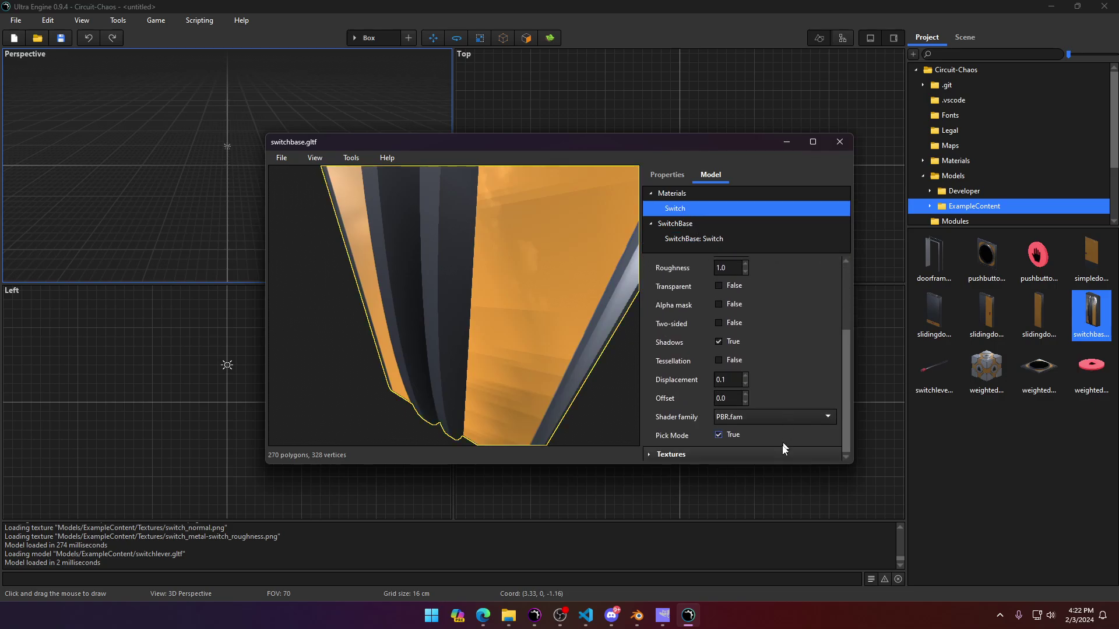
{"action": "scroll", "coordinate": [848, 384], "scroll_direction": "down", "scroll_amount": 1}
{"action": "scroll", "coordinate": [844, 390], "scroll_direction": "down", "scroll_amount": 2}
{"action": "left_click", "coordinate": [763, 376]}
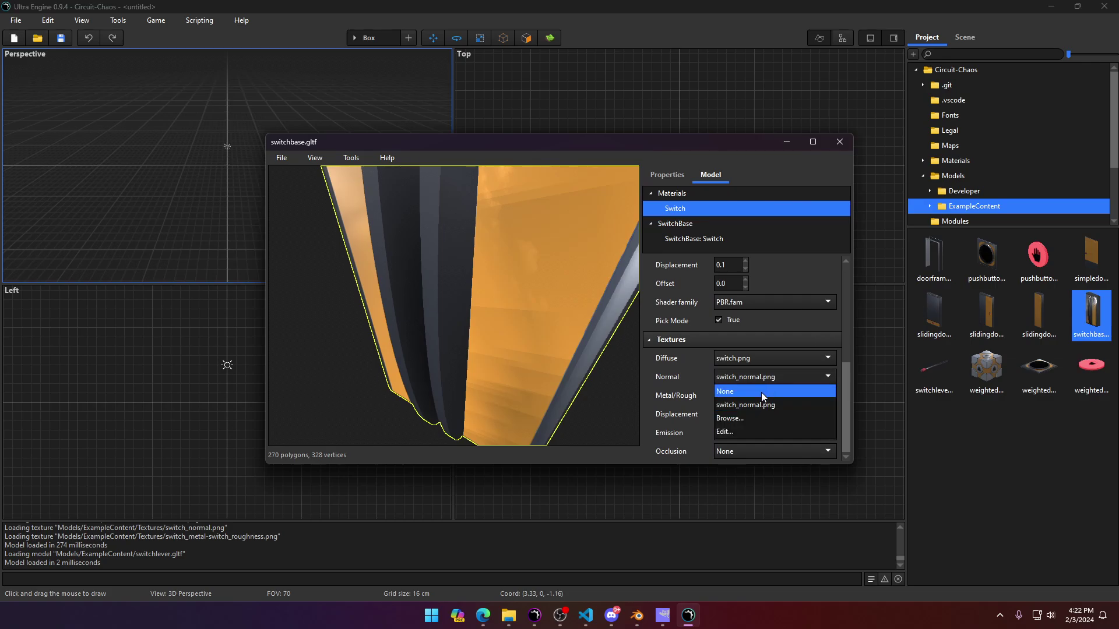
{"action": "left_click", "coordinate": [761, 393]}
Step: Examine the shading of the SwitchBase model without its normal map from several angles and distances
{"action": "left_click_drag", "start_coordinate": [546, 336], "coordinate": [463, 344]}
{"action": "scroll", "coordinate": [453, 305], "scroll_direction": "down", "scroll_amount": 5}
{"action": "scroll", "coordinate": [453, 306], "scroll_direction": "up", "scroll_amount": 5}
{"action": "left_click_drag", "start_coordinate": [507, 292], "coordinate": [595, 286]}
{"action": "scroll", "coordinate": [485, 293], "scroll_direction": "down", "scroll_amount": 5}
{"action": "scroll", "coordinate": [485, 292], "scroll_direction": "up", "scroll_amount": 5}
{"action": "scroll", "coordinate": [460, 274], "scroll_direction": "down", "scroll_amount": 5}
{"action": "left_click_drag", "start_coordinate": [460, 280], "coordinate": [474, 260]}
{"action": "scroll", "coordinate": [460, 269], "scroll_direction": "up", "scroll_amount": 5}
{"action": "left_click", "coordinate": [466, 277]}
{"action": "scroll", "coordinate": [449, 246], "scroll_direction": "down", "scroll_amount": 5}
{"action": "scroll", "coordinate": [449, 246], "scroll_direction": "up", "scroll_amount": 5}
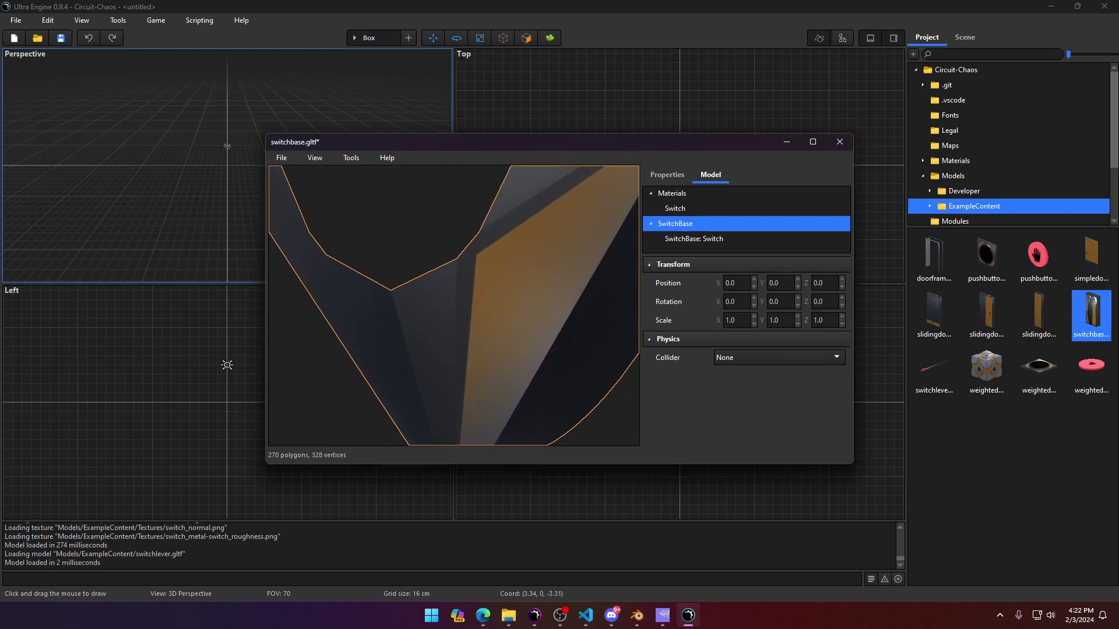
Step: Inspect the whole SwitchBase model and its front recess close up, and check the dimensions and texture details in its model summary
{"action": "scroll", "coordinate": [448, 246], "scroll_direction": "down", "scroll_amount": 5}
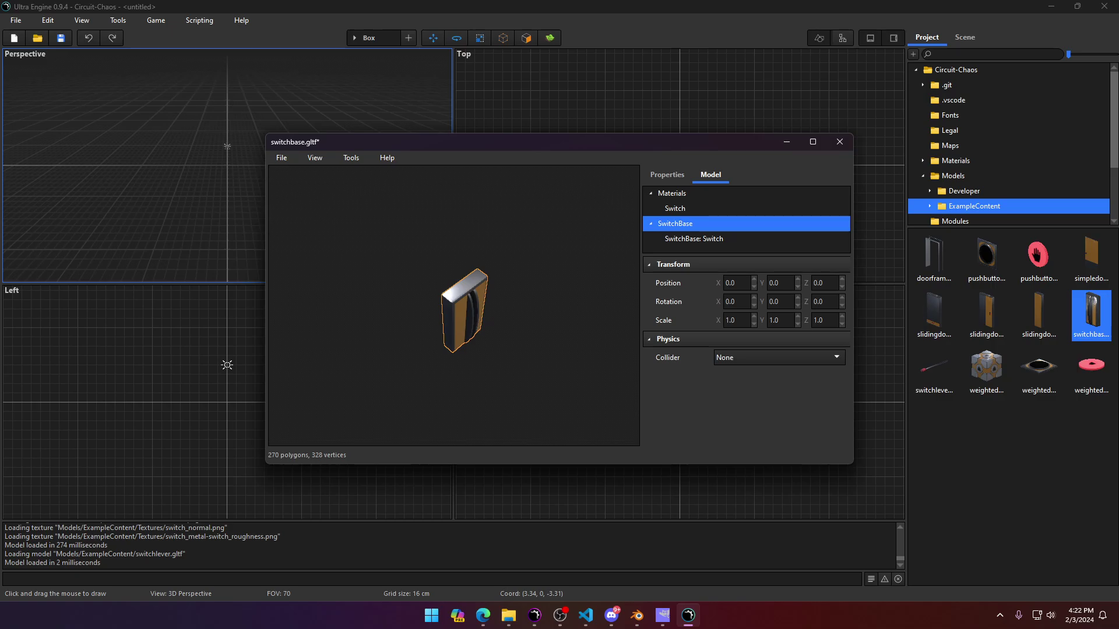
{"action": "left_click_drag", "start_coordinate": [528, 296], "coordinate": [532, 274]}
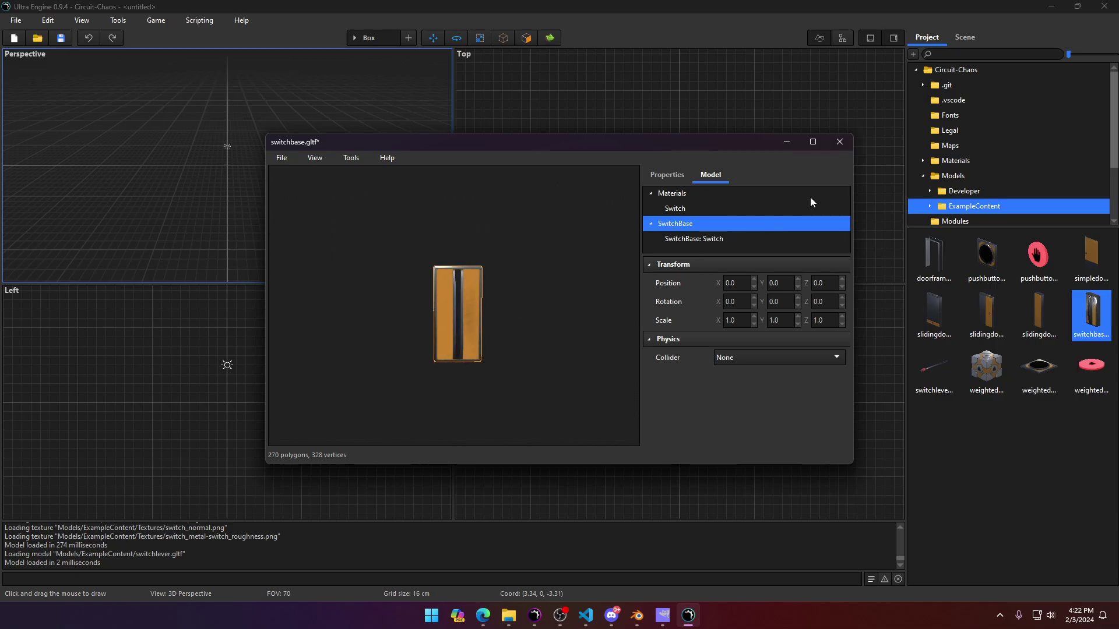
{"action": "left_click", "coordinate": [839, 142]}
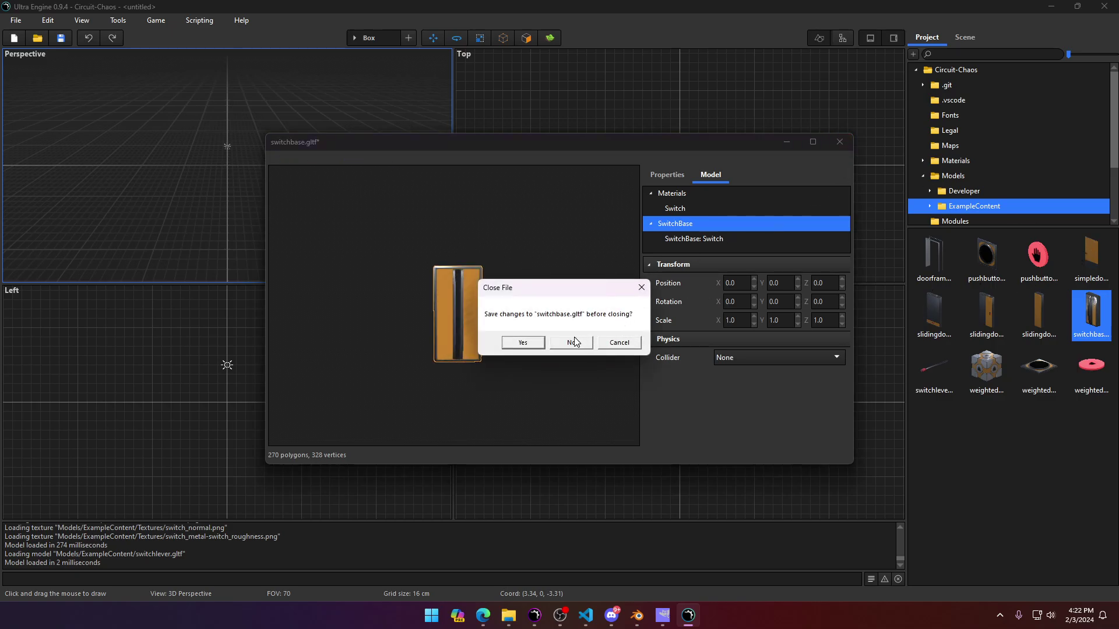
{"action": "left_click", "coordinate": [641, 292]}
{"action": "left_click_drag", "start_coordinate": [492, 280], "coordinate": [513, 256]}
{"action": "scroll", "coordinate": [491, 279], "scroll_direction": "up", "scroll_amount": 5}
{"action": "scroll", "coordinate": [454, 305], "scroll_direction": "down", "scroll_amount": 5}
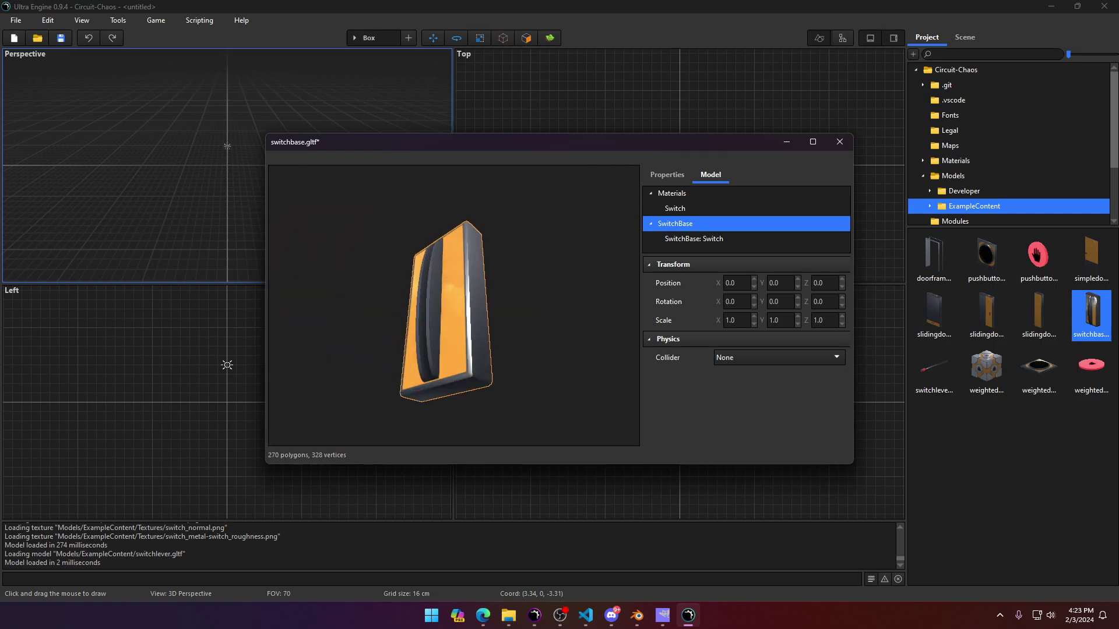
{"action": "scroll", "coordinate": [453, 305], "scroll_direction": "up", "scroll_amount": 5}
{"action": "left_click_drag", "start_coordinate": [454, 305], "coordinate": [496, 303]}
{"action": "scroll", "coordinate": [453, 305], "scroll_direction": "down", "scroll_amount": 5}
{"action": "scroll", "coordinate": [453, 305], "scroll_direction": "up", "scroll_amount": 5}
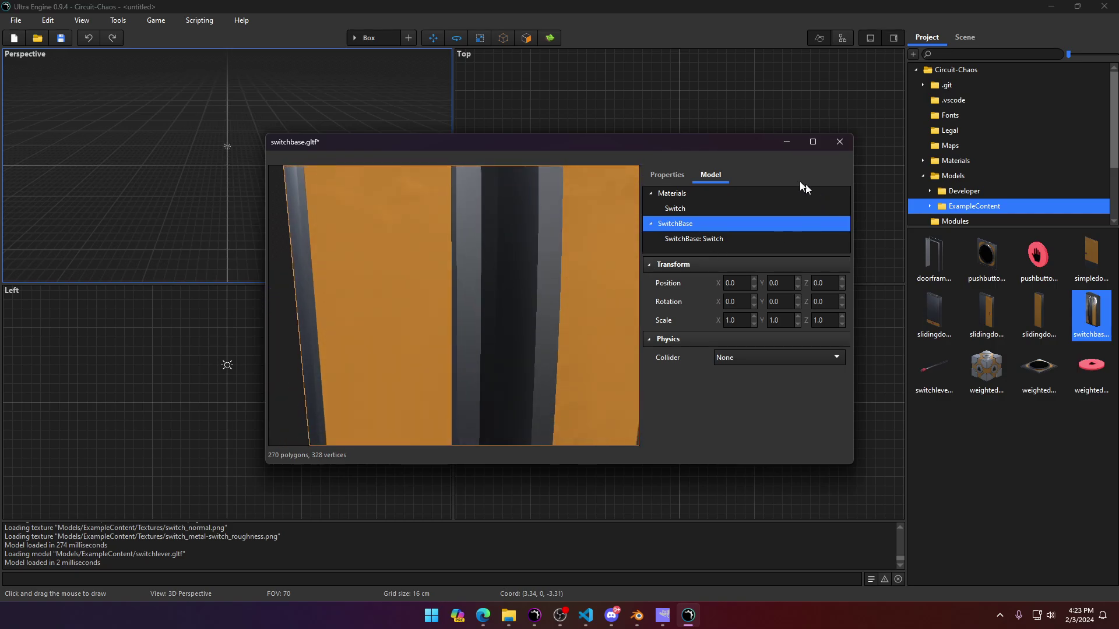
{"action": "left_click", "coordinate": [673, 173]}
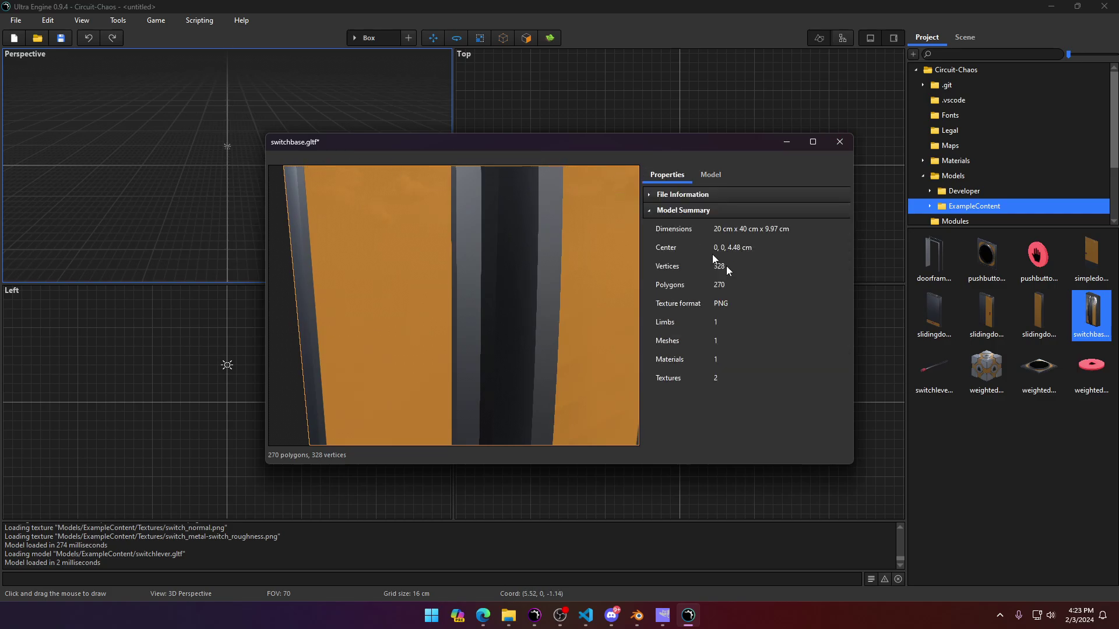
{"action": "left_click", "coordinate": [670, 211]}
{"action": "left_click", "coordinate": [670, 211]}
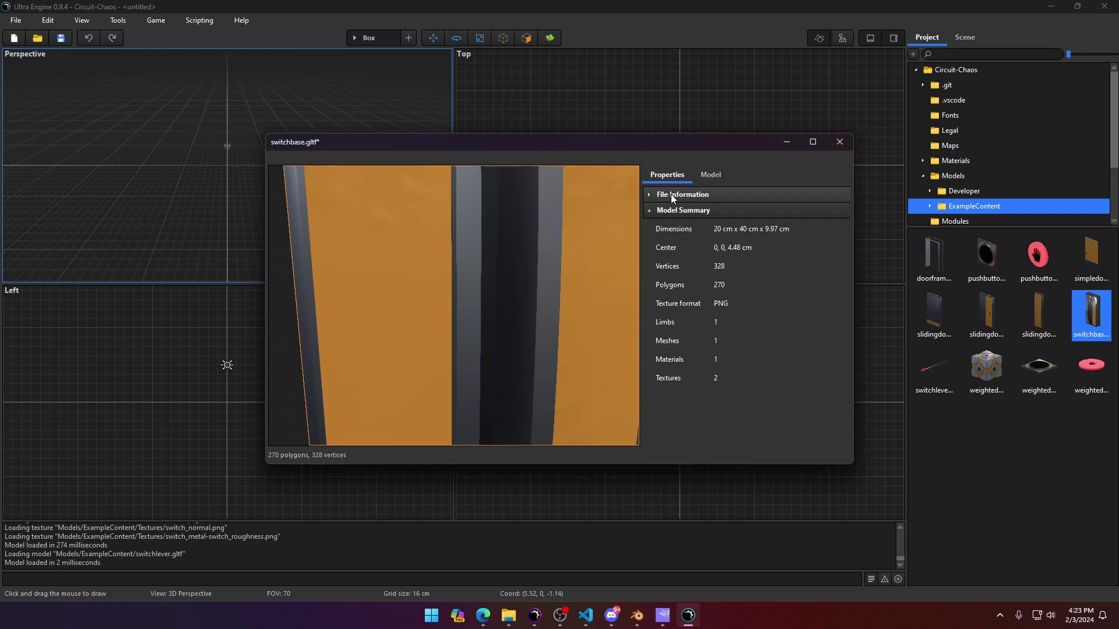
Step: Save the changes to switchbase.gltf and switchlever.gltf and close both model windows
{"action": "left_click", "coordinate": [839, 143]}
{"action": "left_click", "coordinate": [514, 344]}
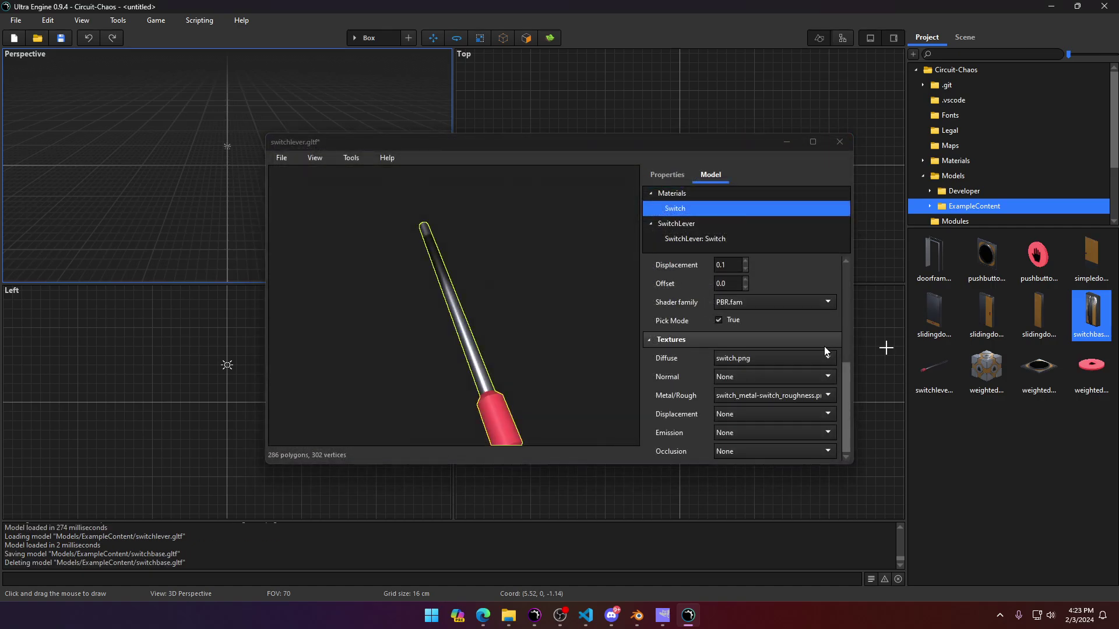
{"action": "left_click", "coordinate": [282, 157]}
{"action": "left_click", "coordinate": [291, 173]}
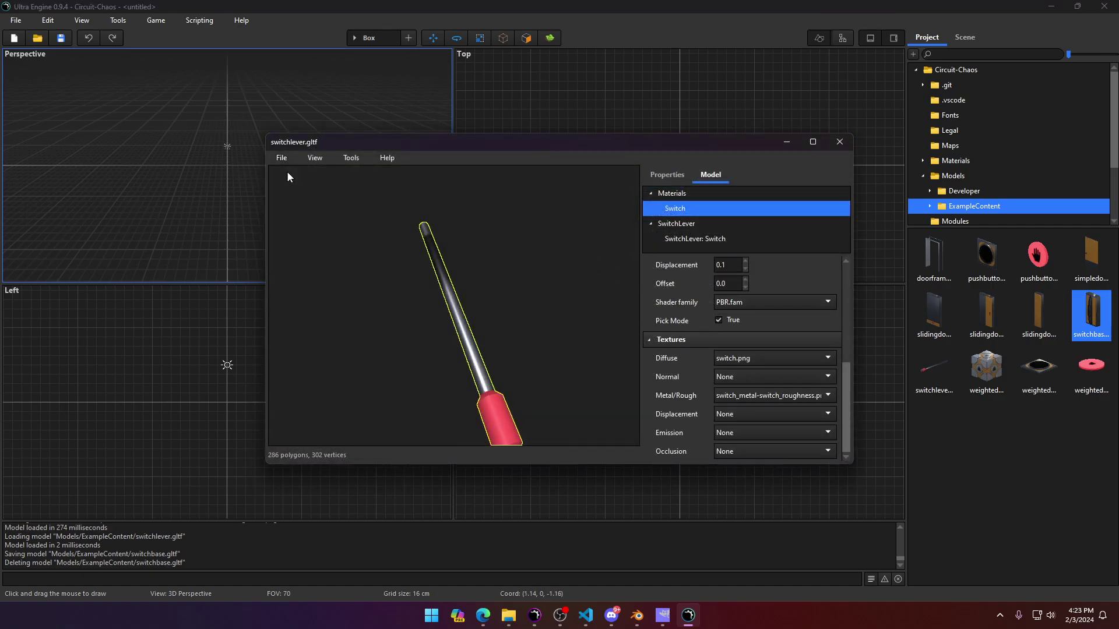
{"action": "left_click", "coordinate": [839, 141]}
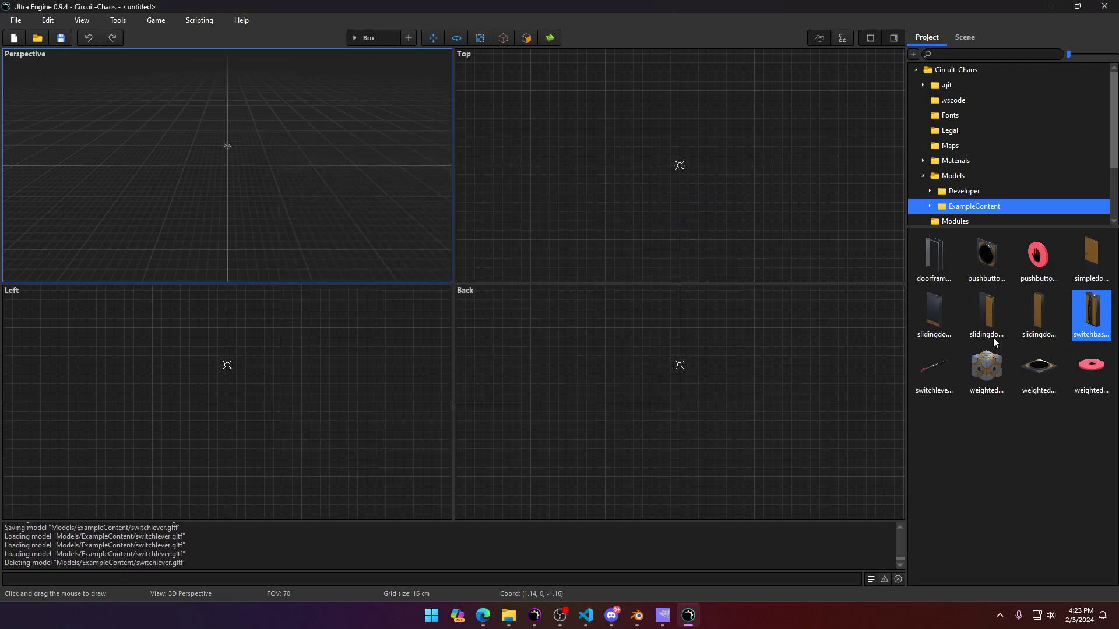
Step: Reopen switchbase.gltf, view it at an angle and display the texture settings of its Switch material
{"action": "mouse_move", "coordinate": [996, 342]}
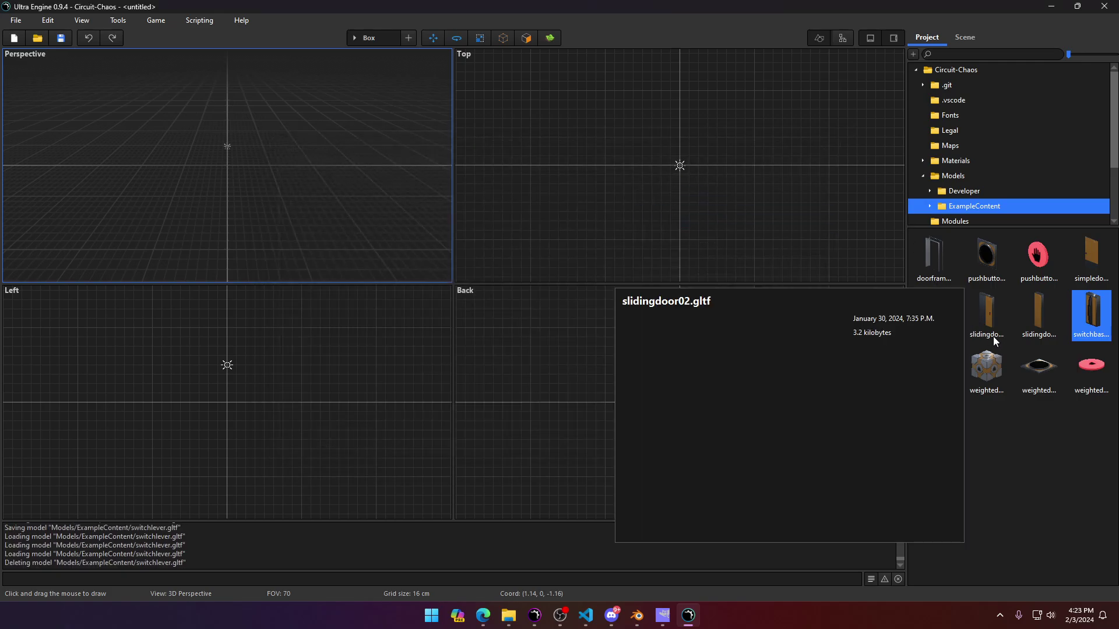
{"action": "right_click", "coordinate": [1094, 306]}
{"action": "left_click", "coordinate": [1069, 309]}
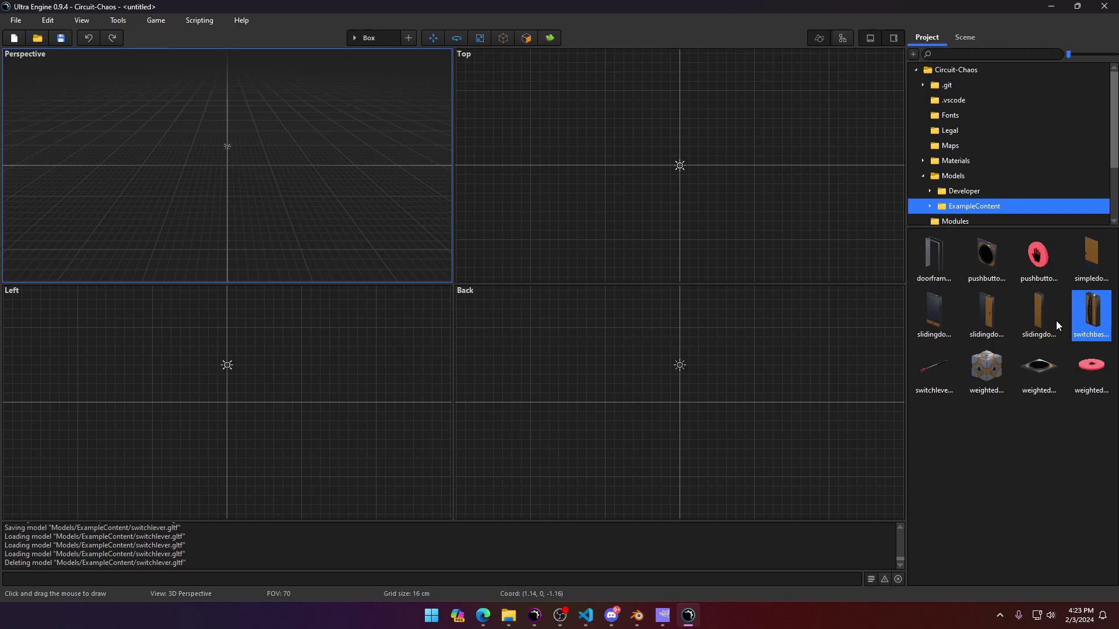
{"action": "double_click", "coordinate": [1098, 313]}
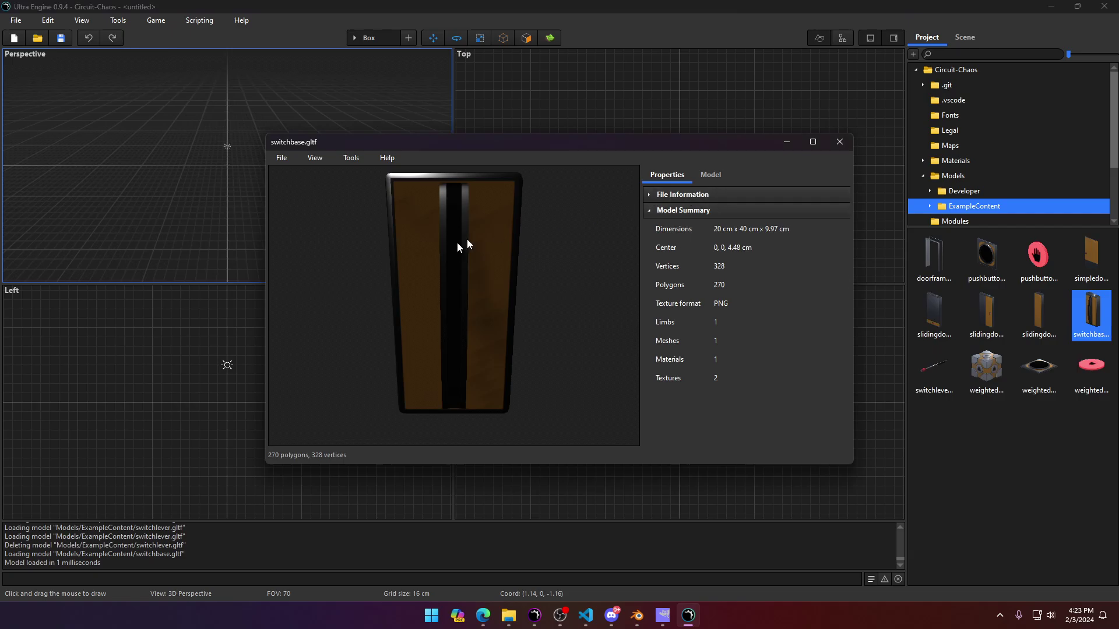
{"action": "left_click_drag", "start_coordinate": [467, 239], "coordinate": [673, 163]}
{"action": "left_click", "coordinate": [711, 174]}
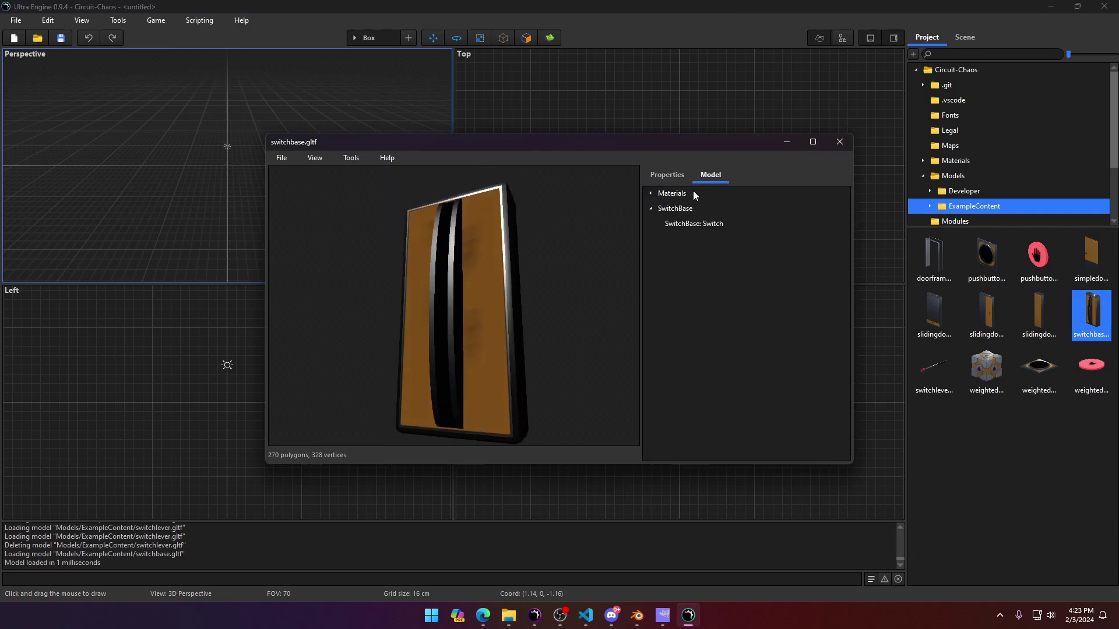
{"action": "left_click", "coordinate": [688, 223]}
{"action": "left_click", "coordinate": [651, 193]}
{"action": "left_click", "coordinate": [676, 210]}
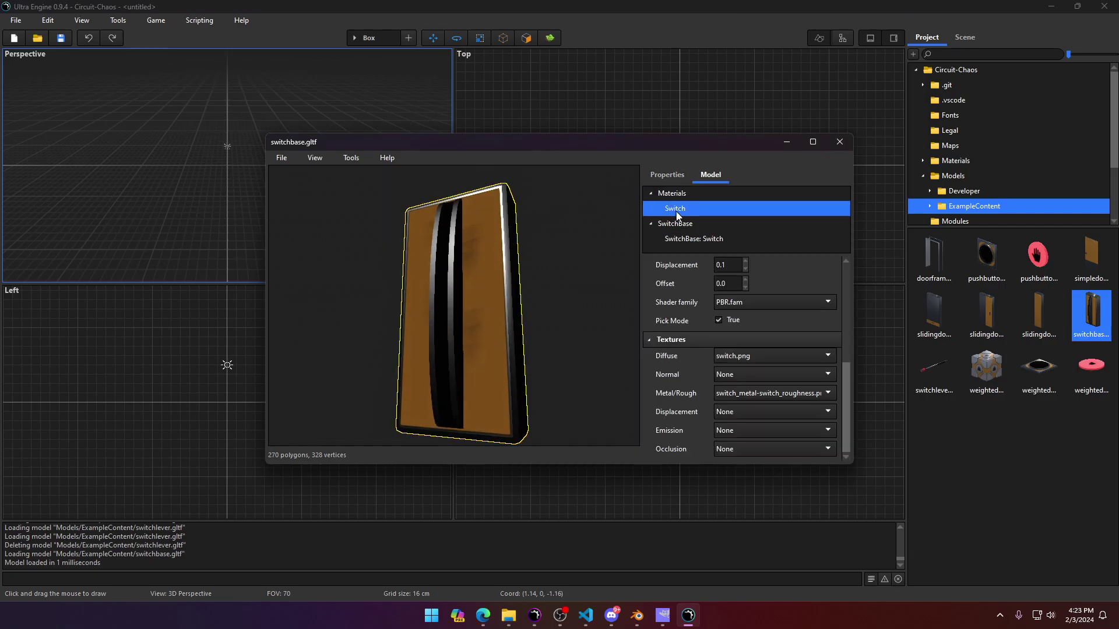
Step: Look at the model from its dark side, check the Metal/Rough texture choices and close the model without changes
{"action": "left_click_drag", "start_coordinate": [565, 316], "coordinate": [771, 353]}
{"action": "left_click", "coordinate": [764, 392]}
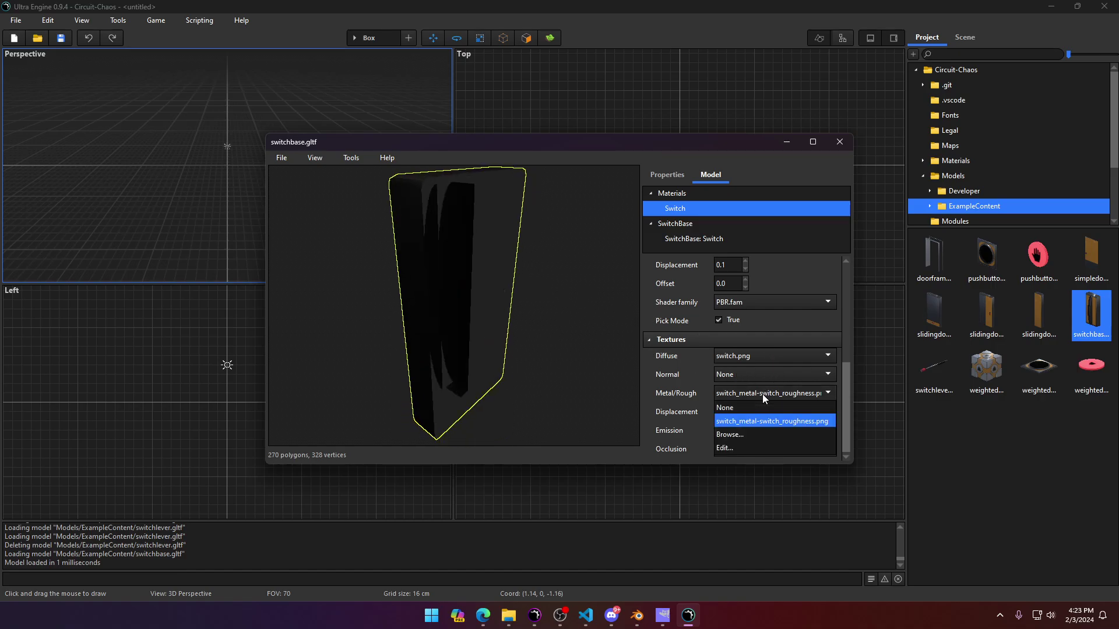
{"action": "left_click", "coordinate": [762, 394]}
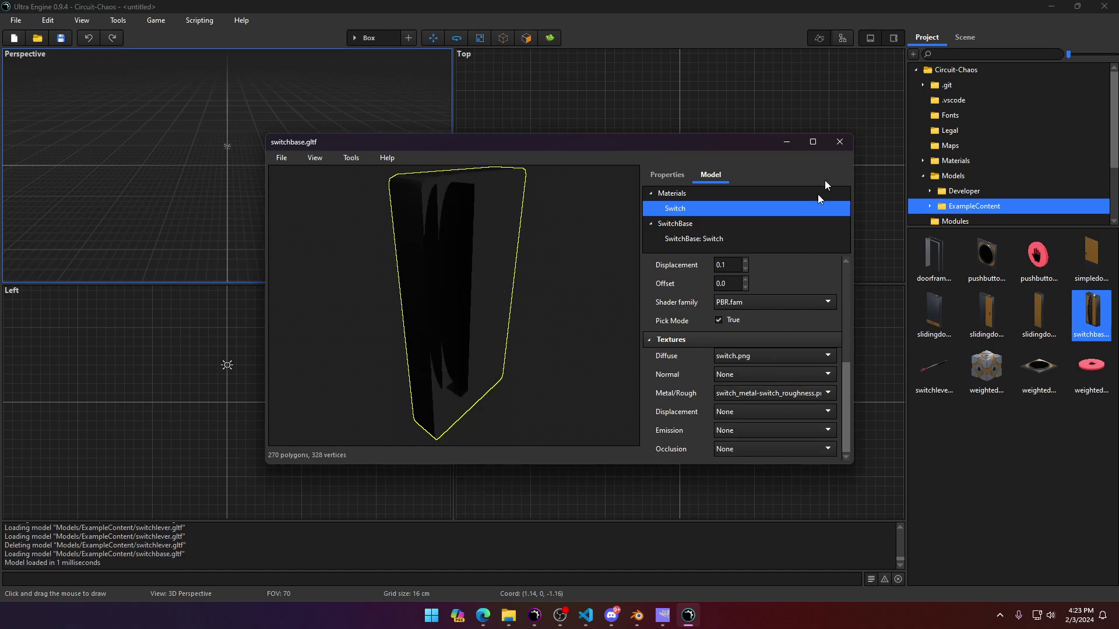
{"action": "left_click", "coordinate": [845, 145]}
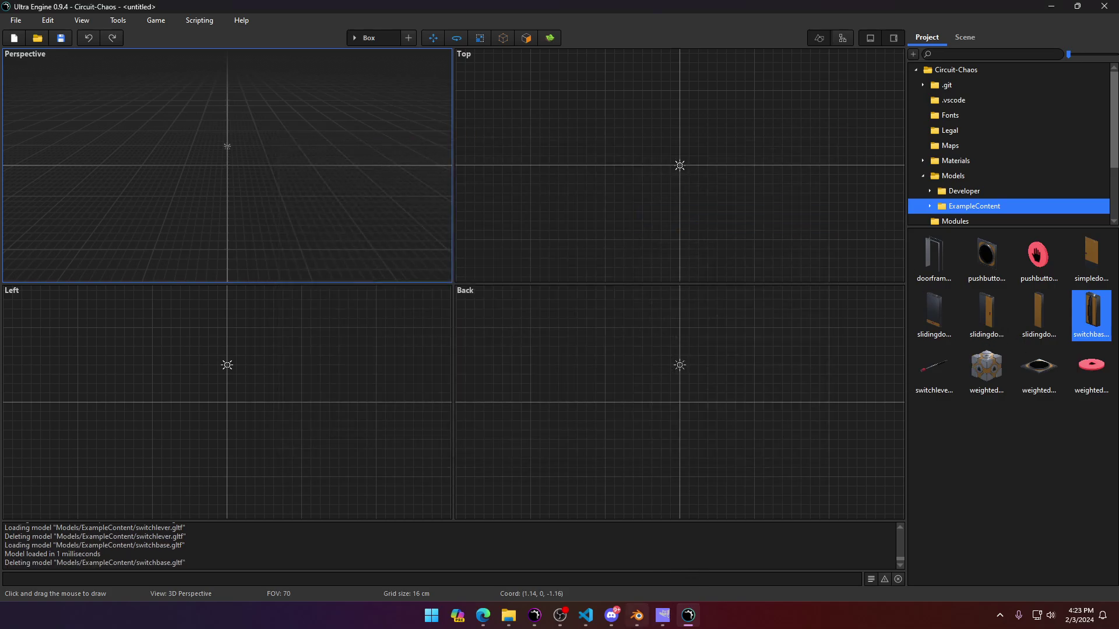
Step: Switch to Blender's Shading workspace and disconnect the Normal Map node from the Switch material's shader
{"action": "left_click", "coordinate": [637, 615]}
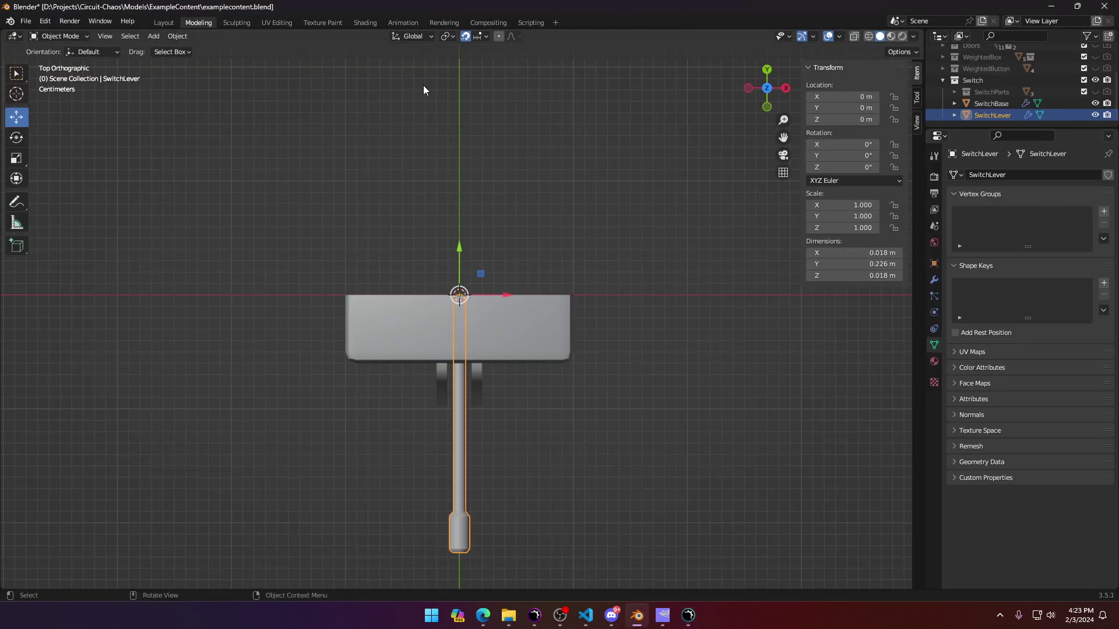
{"action": "left_click", "coordinate": [275, 22]}
{"action": "left_click", "coordinate": [365, 22]}
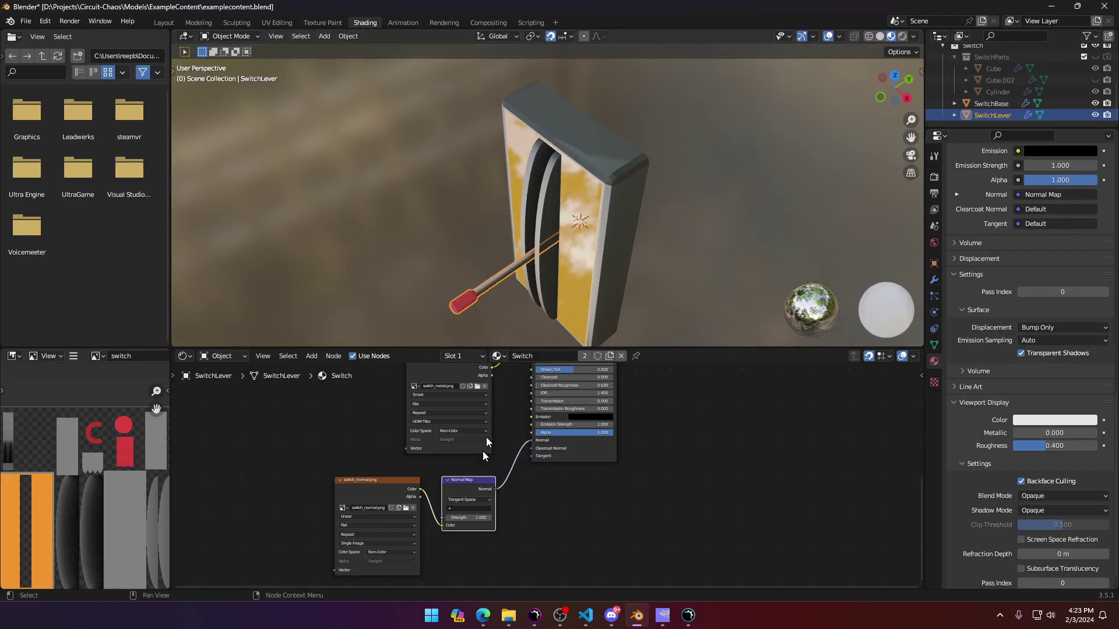
{"action": "left_click_drag", "start_coordinate": [533, 442], "coordinate": [513, 502]}
Step: Examine the bevelled edges and front face of the switch base without its normal map from both sides
{"action": "middle_click_drag", "start_coordinate": [664, 227], "coordinate": [590, 228]}
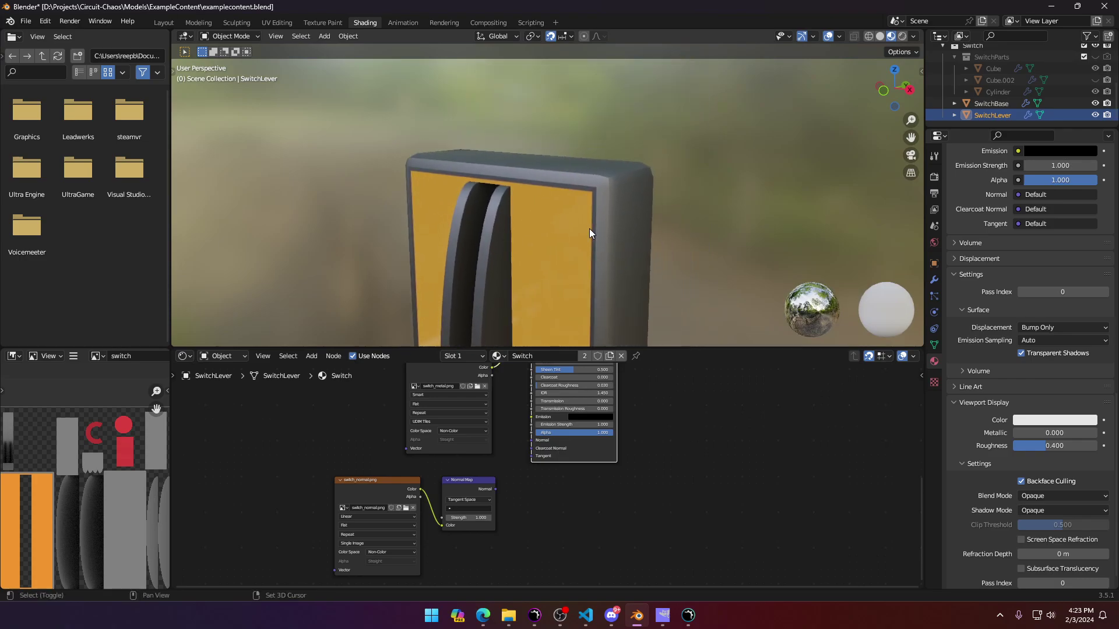
{"action": "scroll", "coordinate": [589, 229], "scroll_direction": "up", "scroll_amount": 5}
{"action": "right_click", "coordinate": [634, 184]}
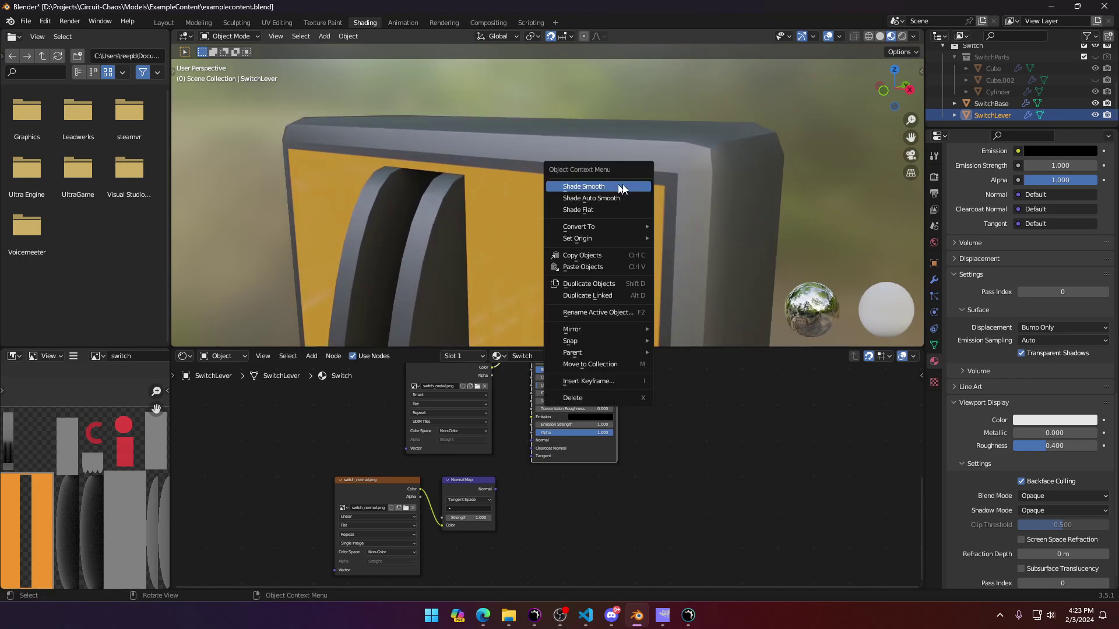
{"action": "middle_click_drag", "start_coordinate": [638, 186], "coordinate": [686, 194]}
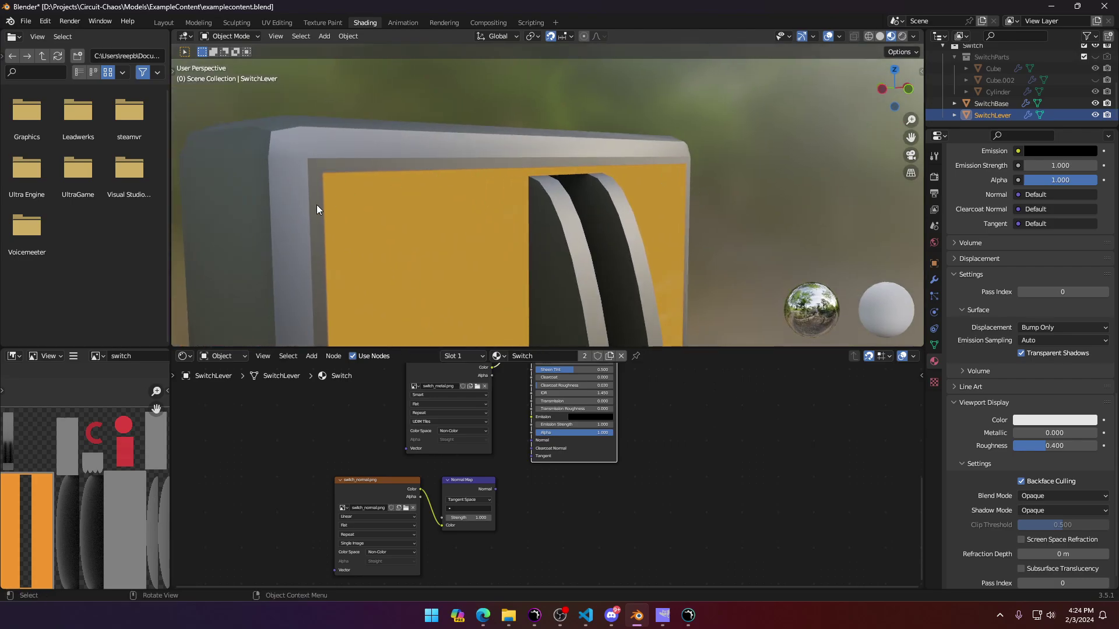
{"action": "middle_click_drag", "start_coordinate": [316, 205], "coordinate": [197, 208]}
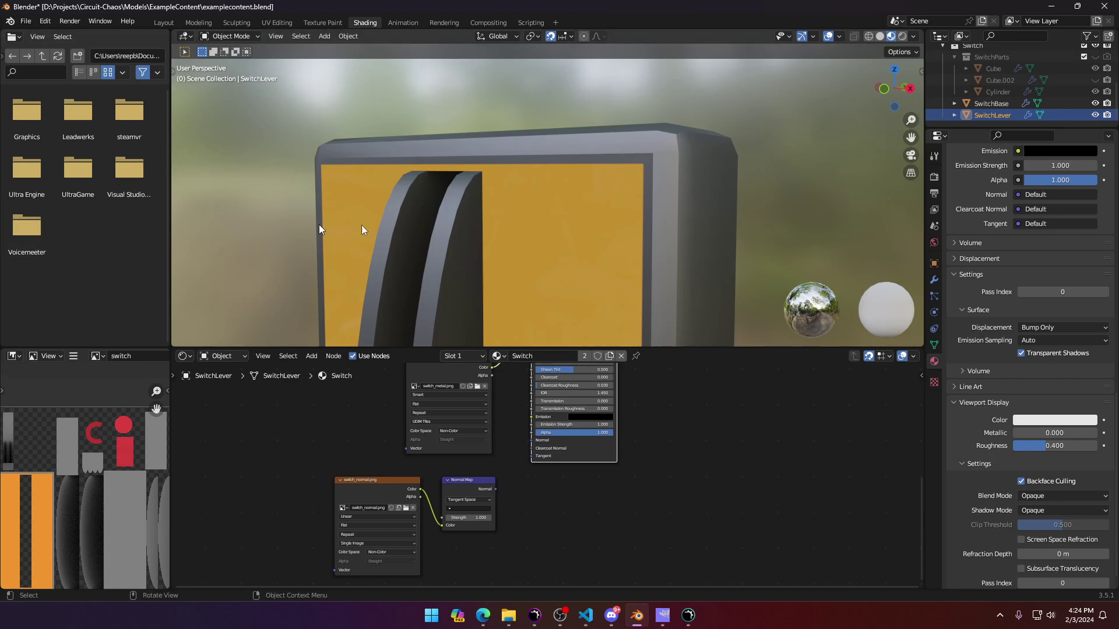
{"action": "scroll", "coordinate": [361, 227], "scroll_direction": "down", "scroll_amount": 2}
Step: Export SwitchBase as glTF Separate (.gltf + .bin + textures), overwriting switchbase.gltf in the ExampleContent folder
{"action": "left_click", "coordinate": [505, 229]}
{"action": "left_click", "coordinate": [26, 21]}
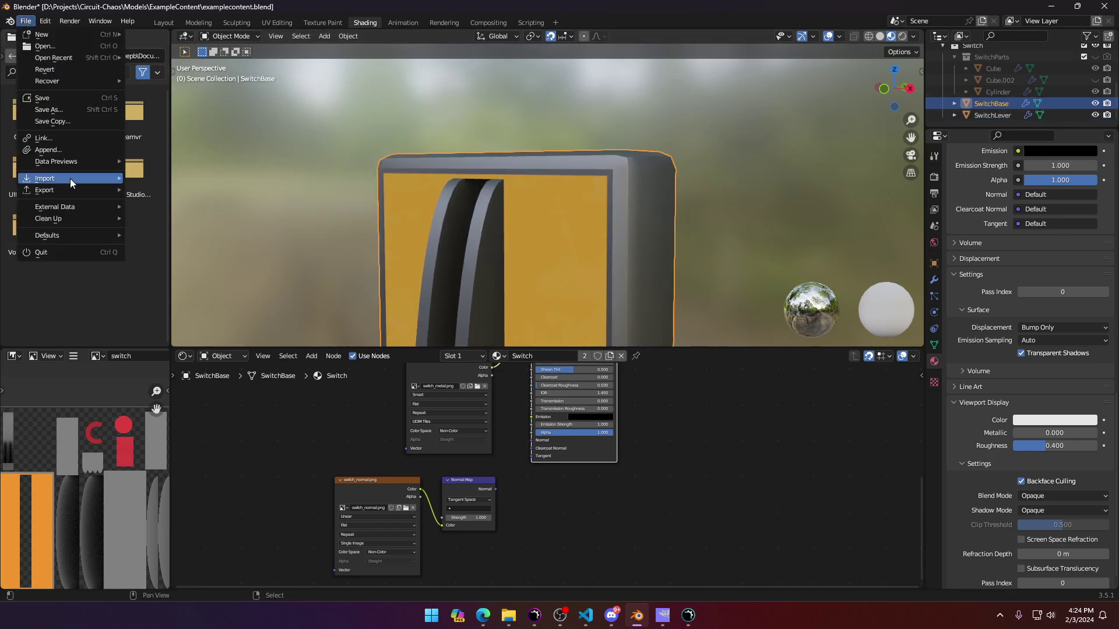
{"action": "mouse_move", "coordinate": [70, 190]}
{"action": "left_click", "coordinate": [198, 309]}
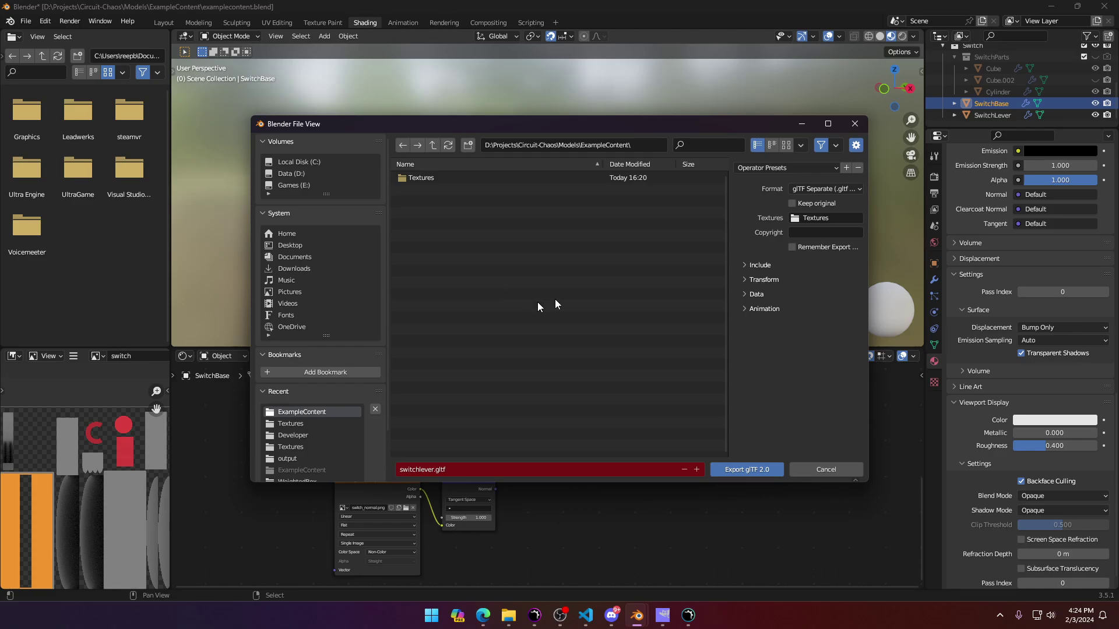
{"action": "left_click", "coordinate": [830, 194]}
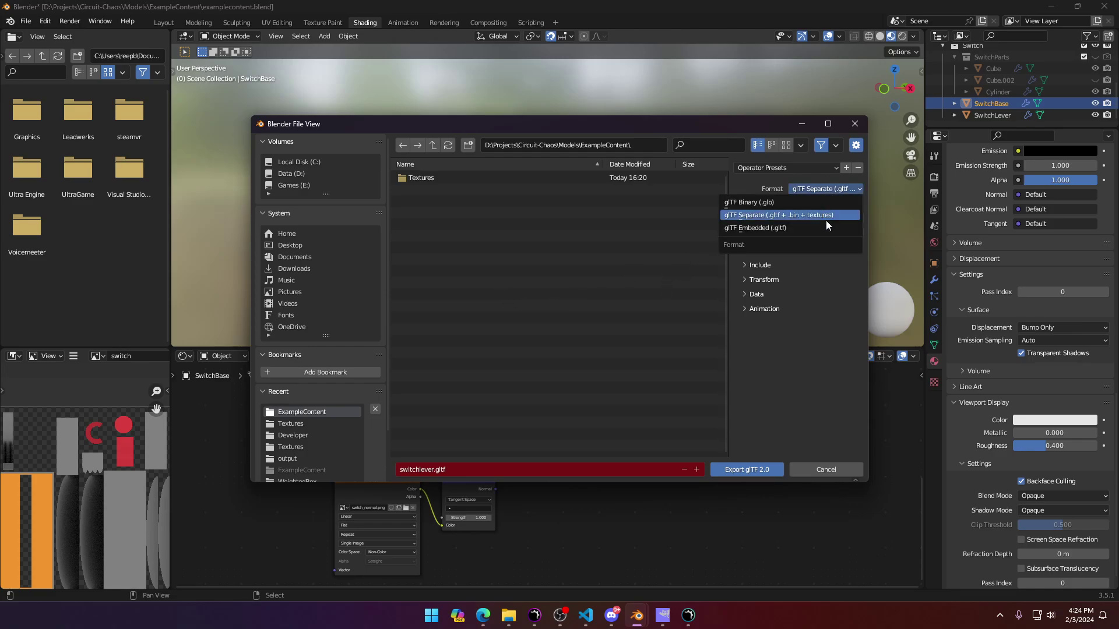
{"action": "left_click", "coordinate": [827, 218]}
{"action": "left_click", "coordinate": [495, 305]}
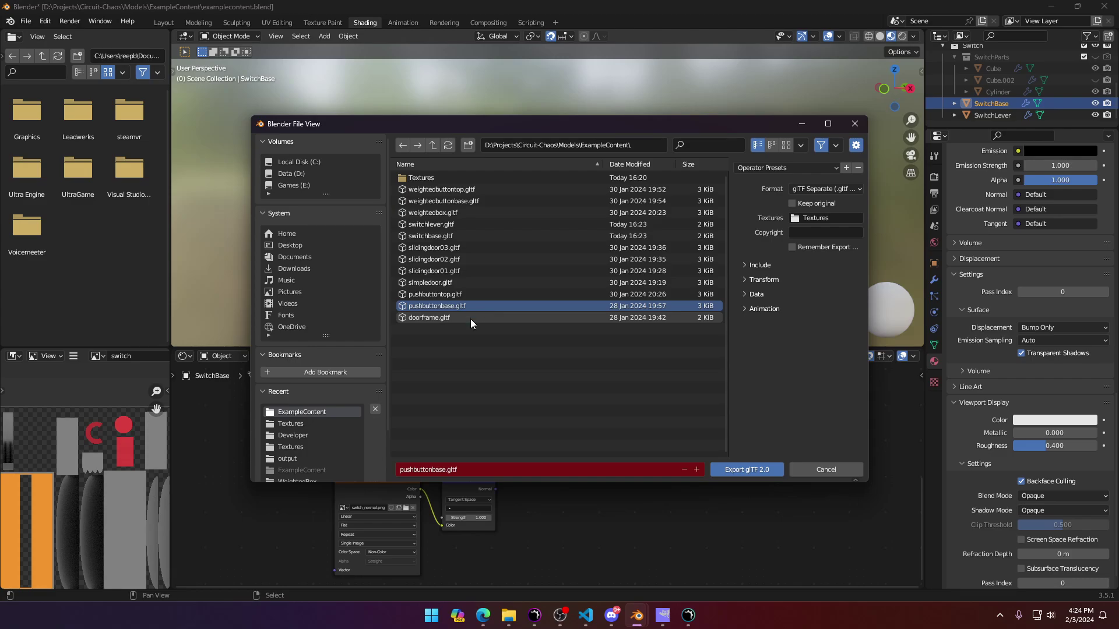
{"action": "double_click", "coordinate": [450, 236]}
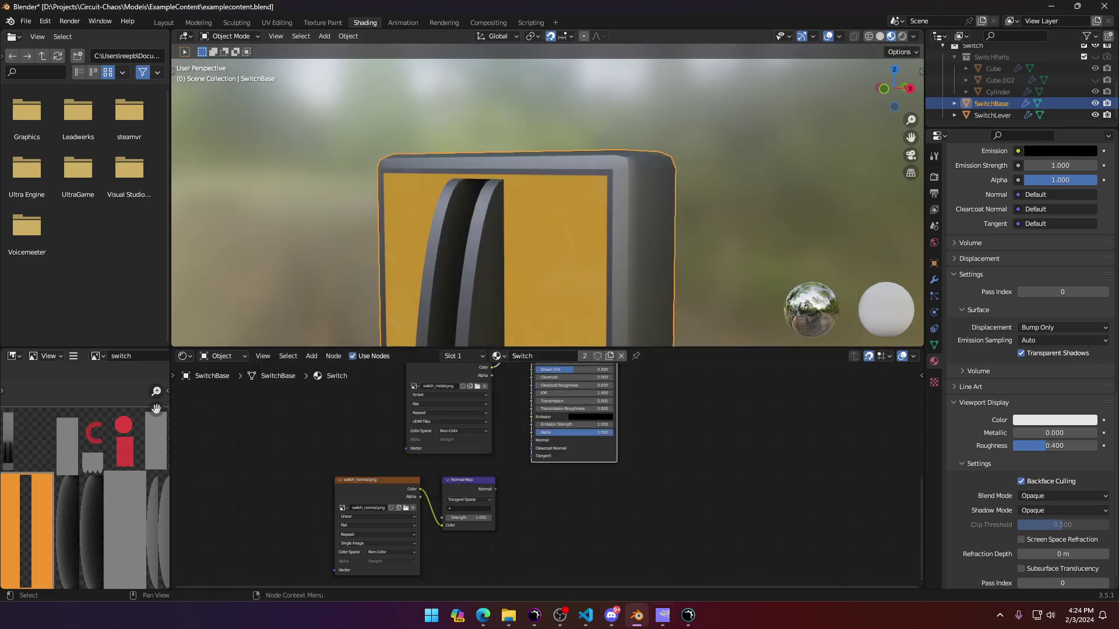
Step: Switch to Ultra Engine, open the re-exported switchbase.gltf and display its Switch material's texture settings
{"action": "left_click", "coordinate": [688, 615]}
{"action": "double_click", "coordinate": [1091, 309]}
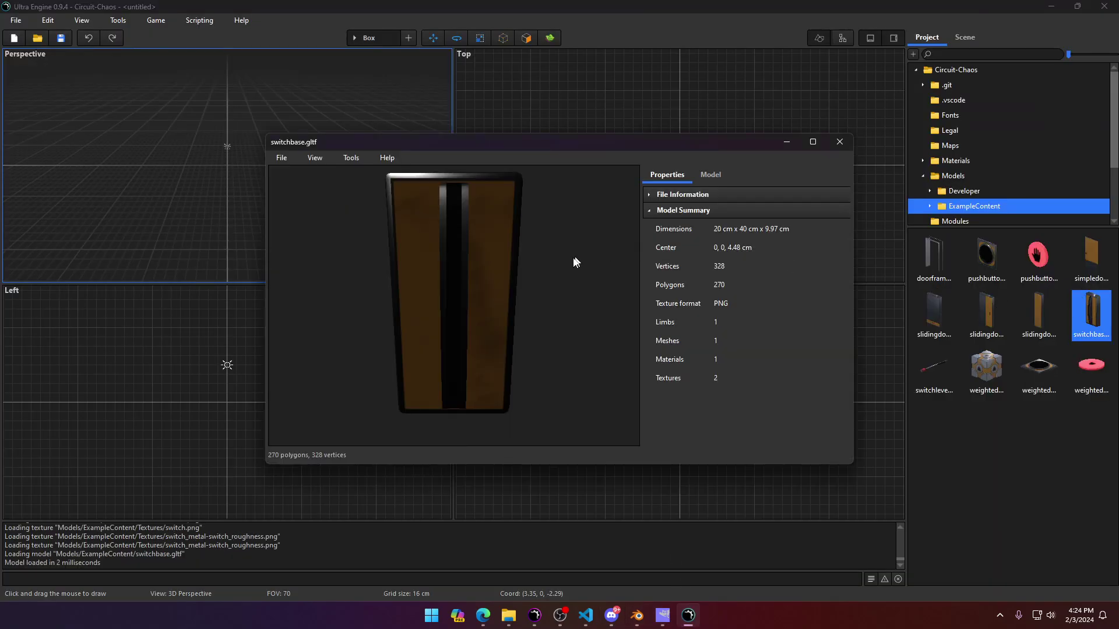
{"action": "left_click_drag", "start_coordinate": [543, 275], "coordinate": [535, 222]}
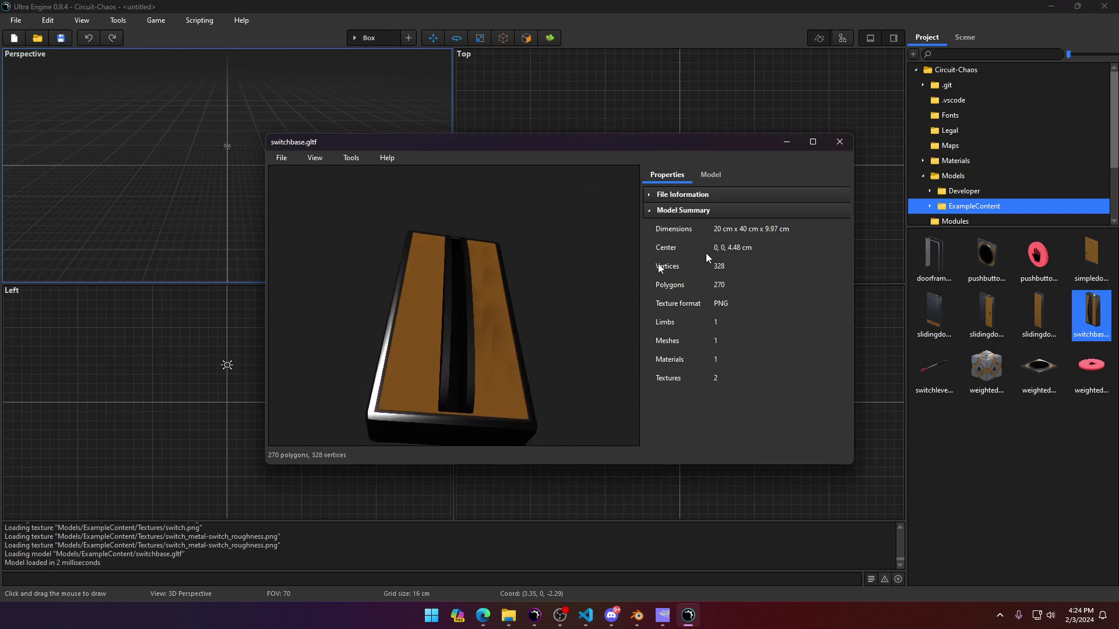
{"action": "left_click", "coordinate": [711, 174]}
{"action": "left_click", "coordinate": [686, 228]}
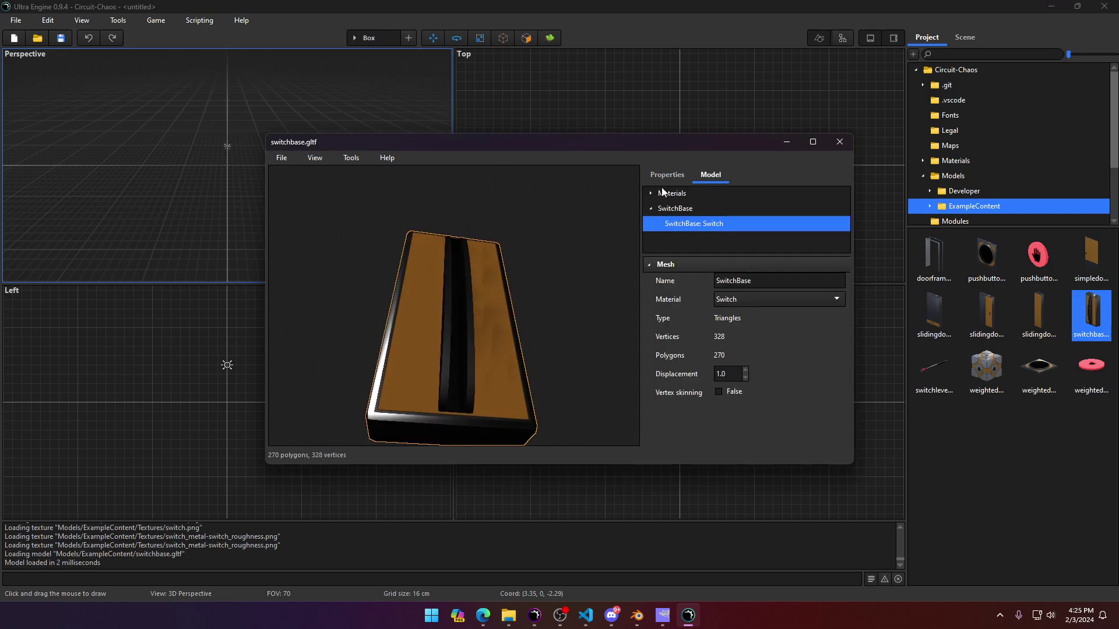
{"action": "double_click", "coordinate": [664, 193]}
{"action": "left_click", "coordinate": [669, 210]}
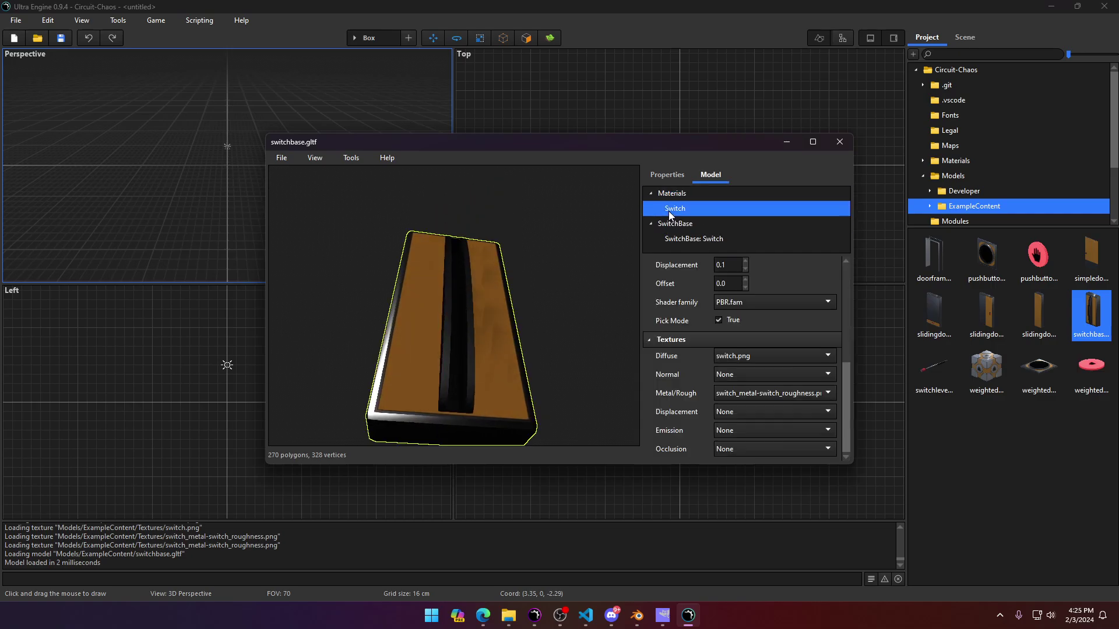
Step: Try the Switch material with Metal/Rough set to None, reassign switch_metal-switch_roughness.png, and close switchbase.gltf without saving
{"action": "left_click", "coordinate": [768, 394]}
{"action": "left_click", "coordinate": [768, 393]}
{"action": "right_click_drag", "start_coordinate": [454, 306], "coordinate": [465, 344]}
{"action": "left_click_drag", "start_coordinate": [571, 296], "coordinate": [583, 327]}
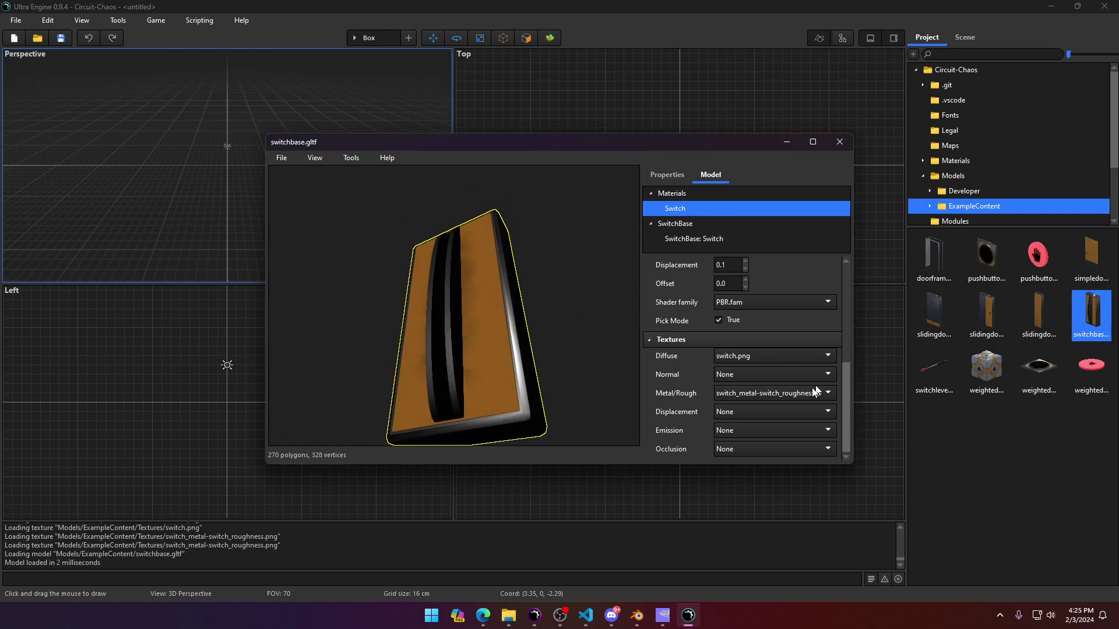
{"action": "left_click", "coordinate": [794, 394]}
{"action": "left_click", "coordinate": [760, 403]}
{"action": "left_click", "coordinate": [760, 395]}
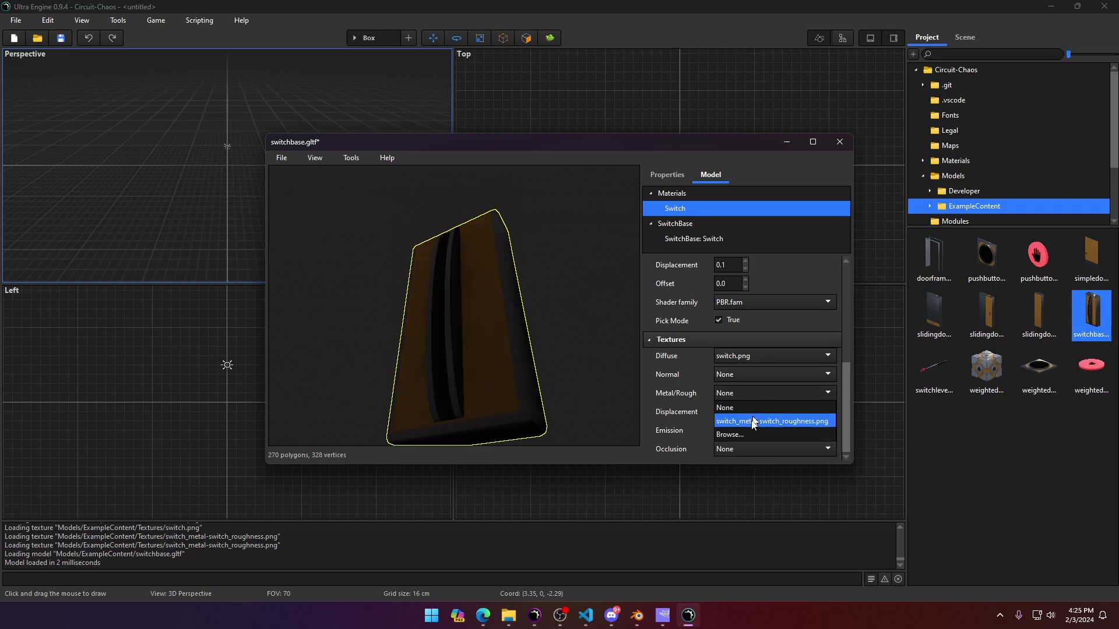
{"action": "left_click", "coordinate": [752, 425]}
{"action": "mouse_move", "coordinate": [844, 395]}
{"action": "left_mouse_down"}
{"action": "mouse_move", "coordinate": [839, 331]}
{"action": "mouse_move", "coordinate": [844, 415]}
{"action": "left_mouse_up"}
{"action": "left_click", "coordinate": [752, 357]}
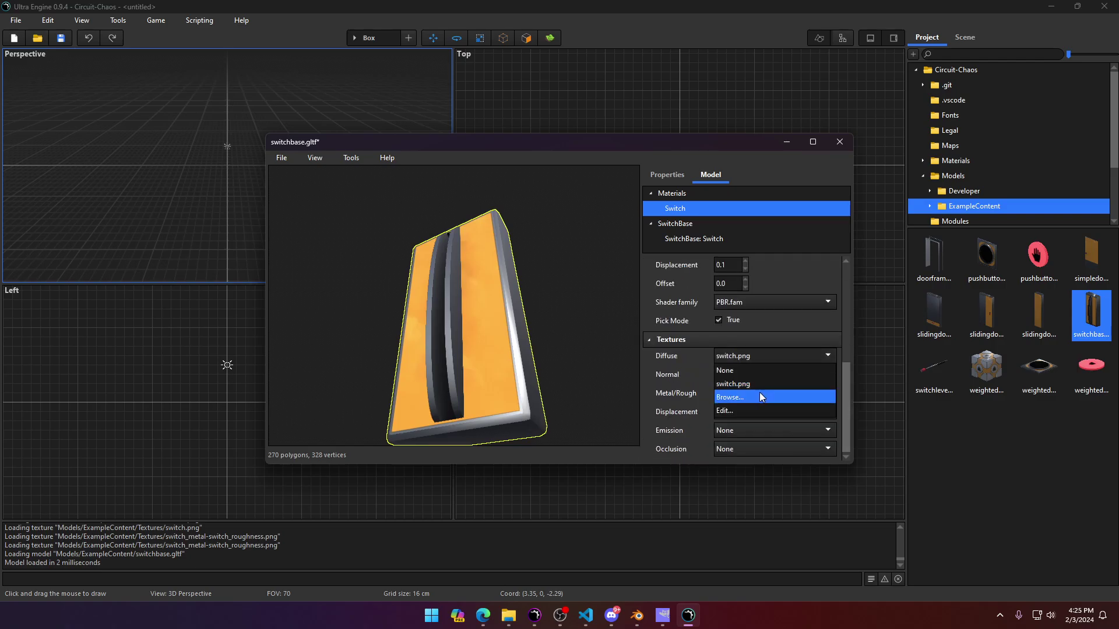
{"action": "left_click", "coordinate": [839, 142]}
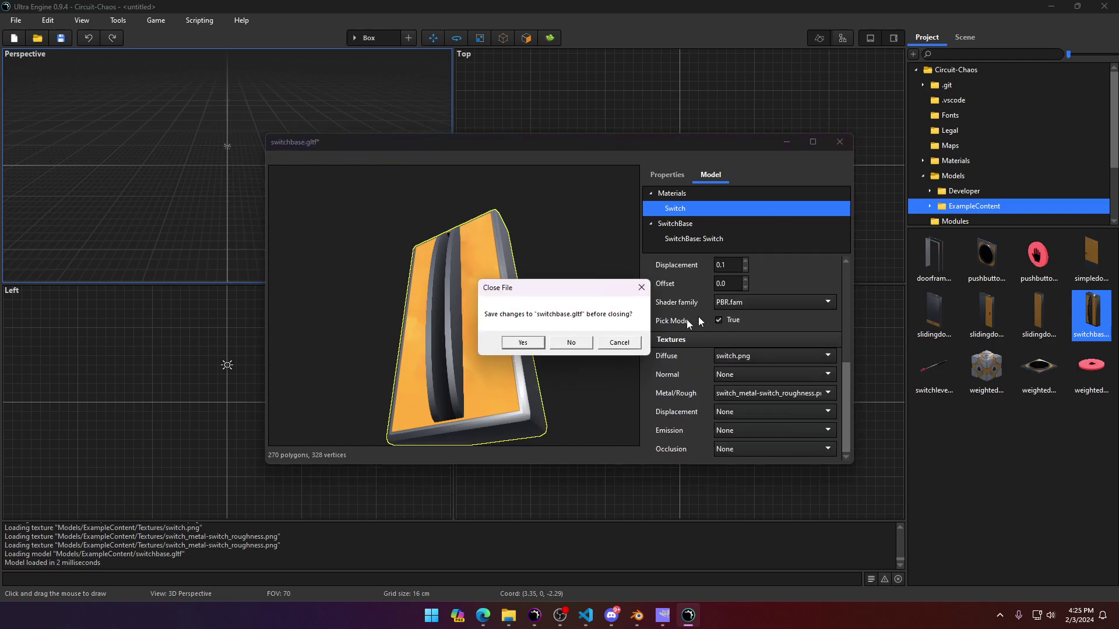
{"action": "left_click", "coordinate": [563, 344]}
Step: Reopen switchbase.gltf, review its file information and model summary, and close it
{"action": "right_click", "coordinate": [1080, 312]}
{"action": "left_click", "coordinate": [1075, 320]}
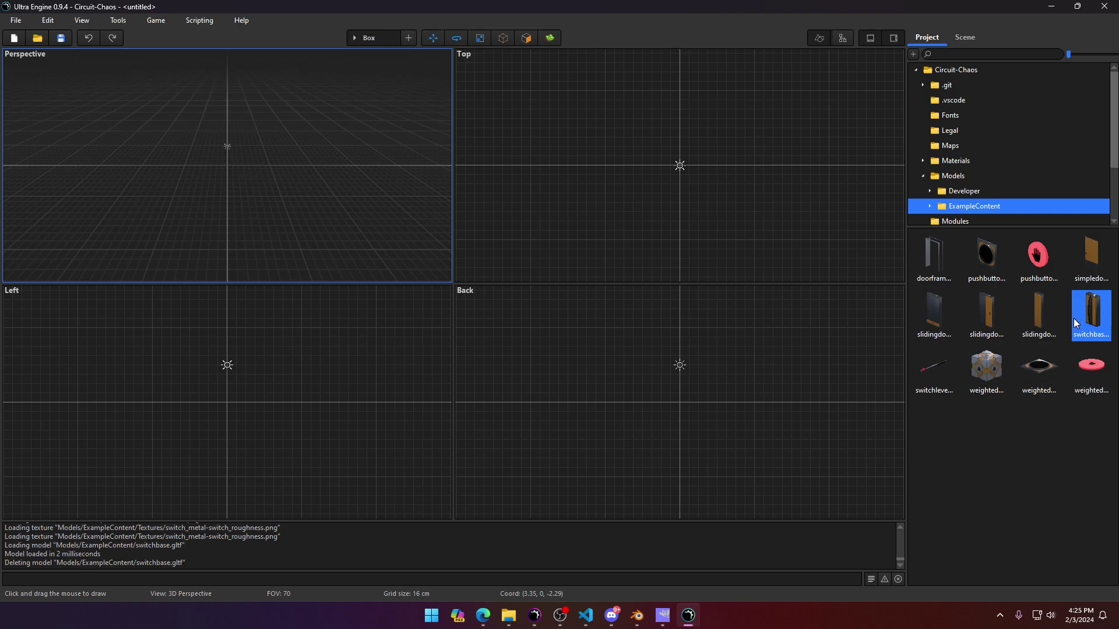
{"action": "left_click", "coordinate": [1032, 330]}
{"action": "left_click_drag", "start_coordinate": [1090, 314], "coordinate": [1102, 313]}
{"action": "double_click", "coordinate": [1102, 313]}
{"action": "left_click", "coordinate": [710, 175]}
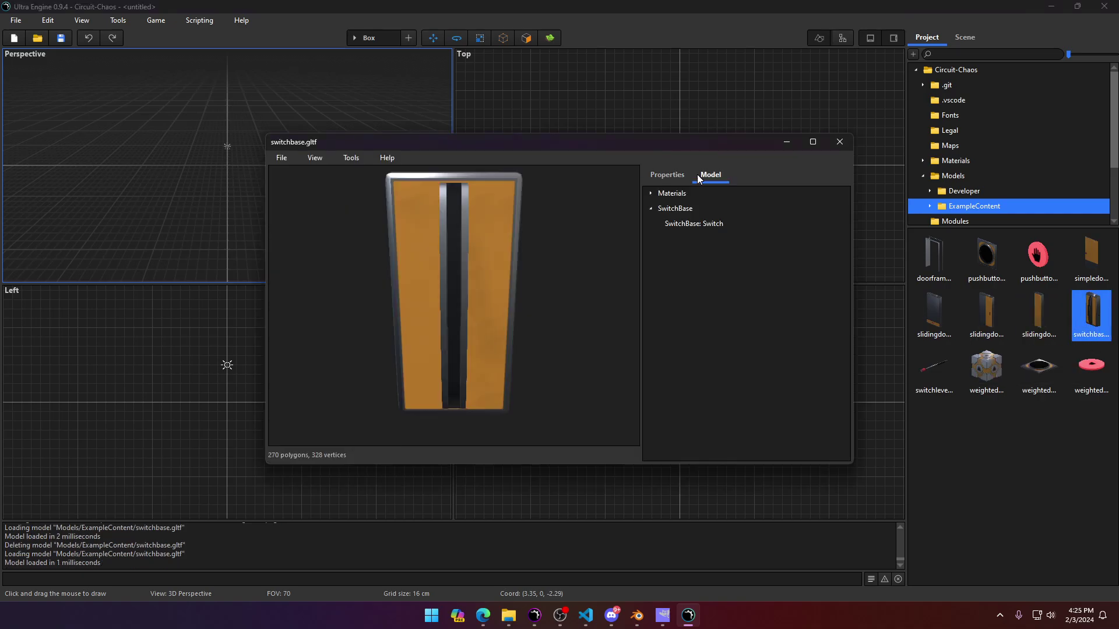
{"action": "left_click", "coordinate": [667, 174]}
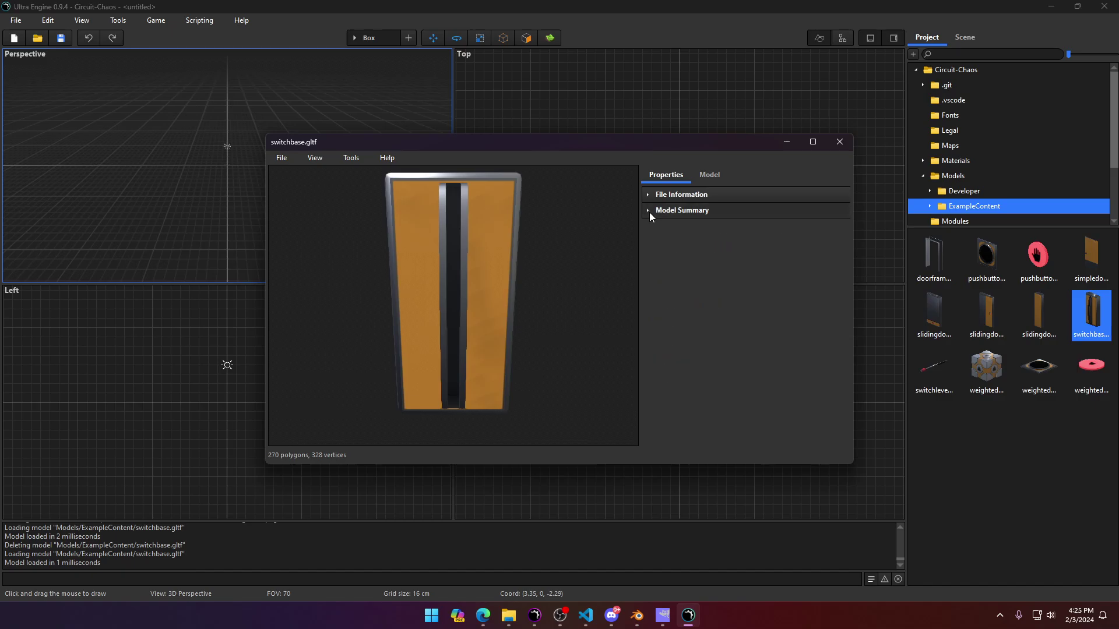
{"action": "left_click", "coordinate": [646, 196]}
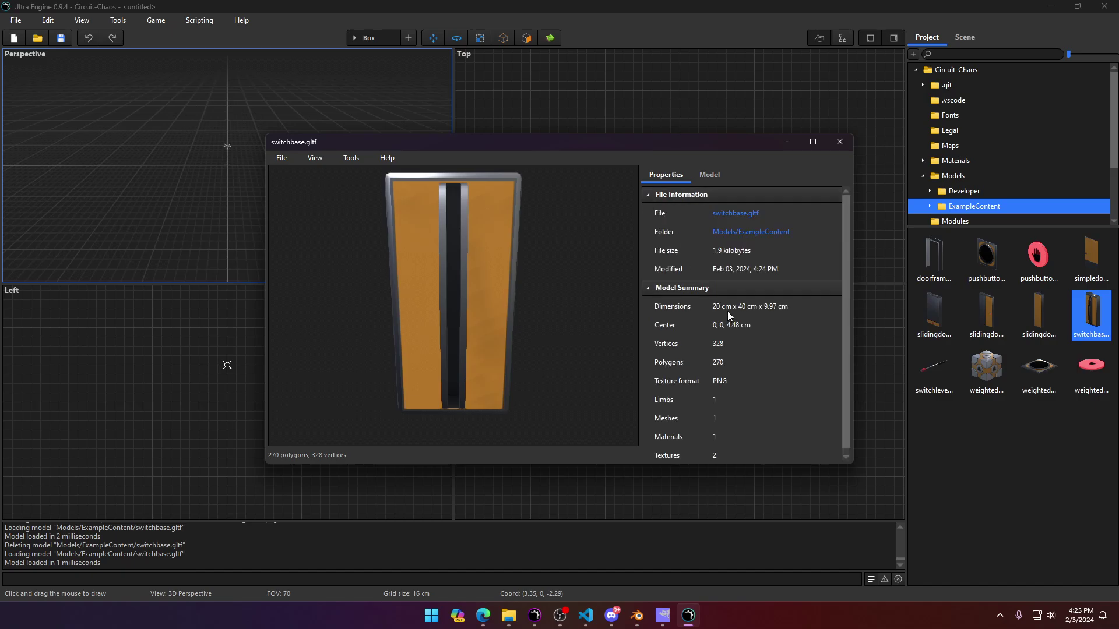
{"action": "left_click", "coordinate": [654, 195]}
{"action": "left_click", "coordinate": [839, 141]}
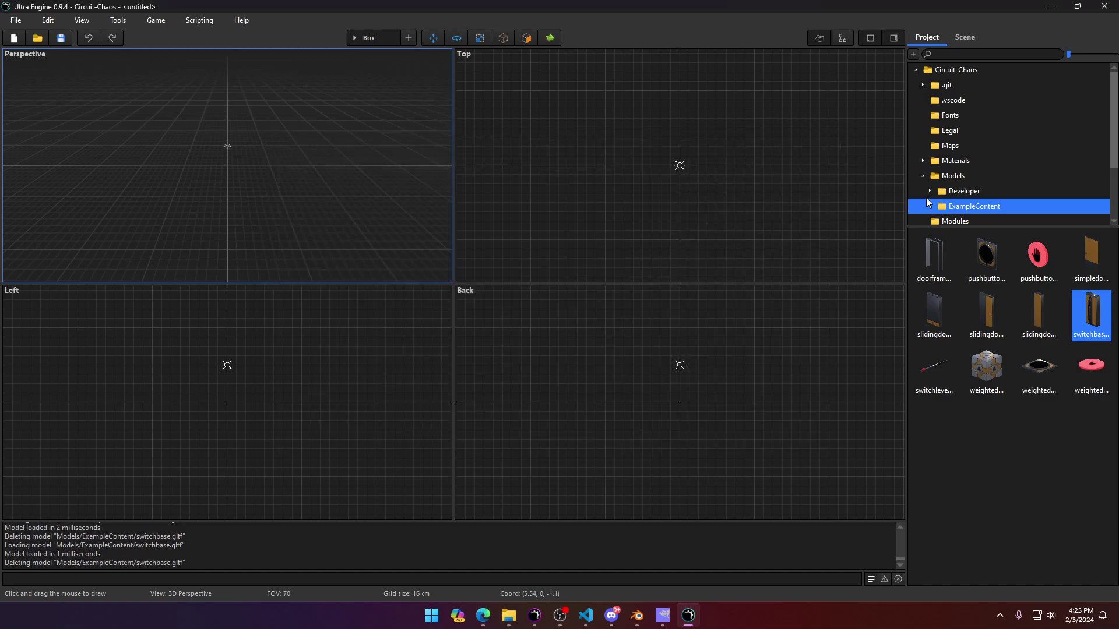
Step: Browse the Textures folder inside ExampleContent for the switch texture files
{"action": "left_click", "coordinate": [929, 198]}
{"action": "left_click", "coordinate": [930, 206]}
{"action": "left_click", "coordinate": [932, 206]}
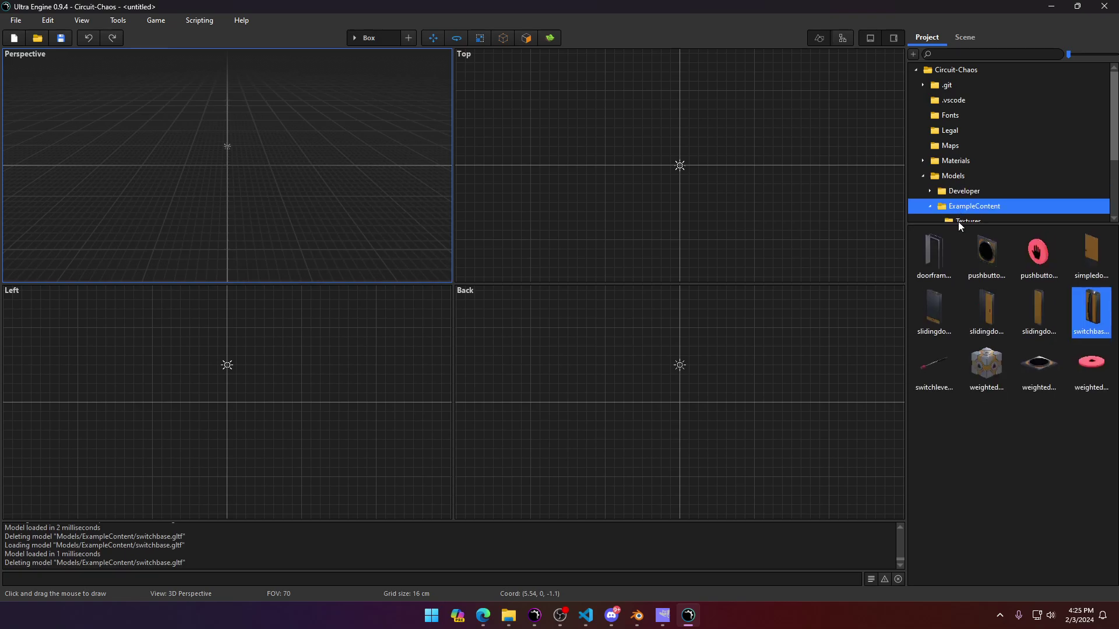
{"action": "left_click_drag", "start_coordinate": [959, 226], "coordinate": [957, 239]}
{"action": "left_click", "coordinate": [967, 221]}
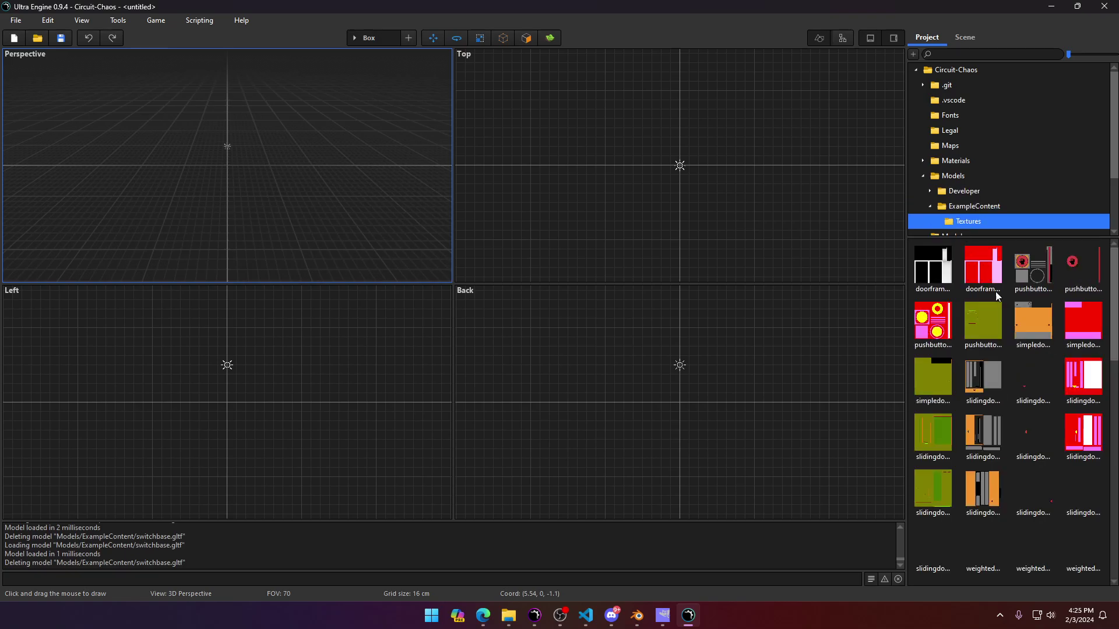
{"action": "scroll", "coordinate": [1000, 391], "scroll_direction": "down", "scroll_amount": 5}
{"action": "scroll", "coordinate": [1003, 403], "scroll_direction": "up", "scroll_amount": 10}
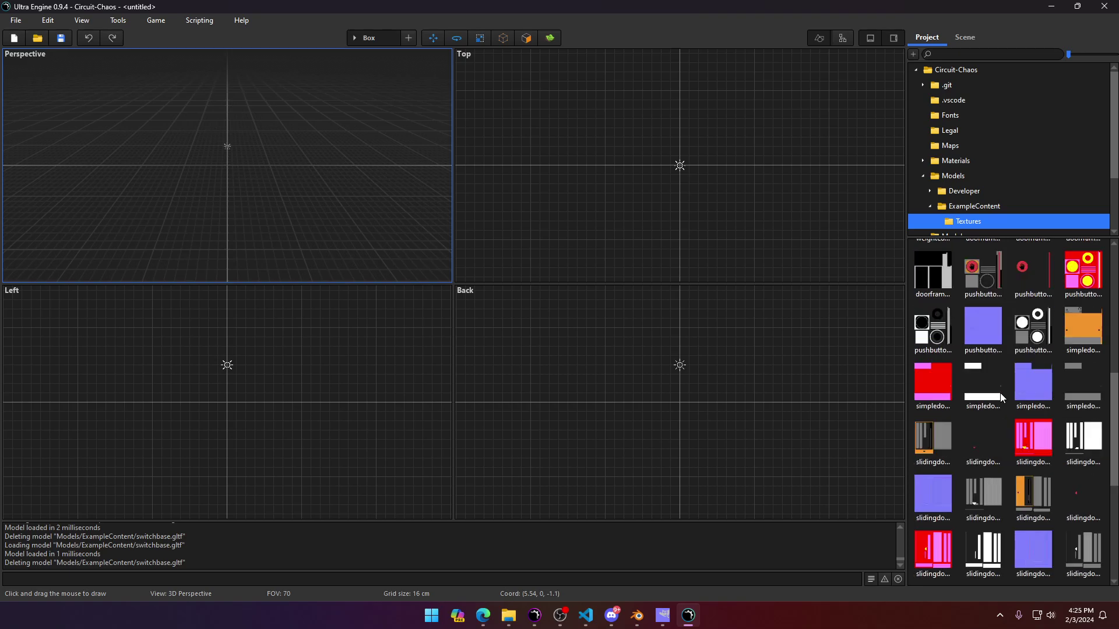
{"action": "scroll", "coordinate": [947, 431], "scroll_direction": "up", "scroll_amount": 3}
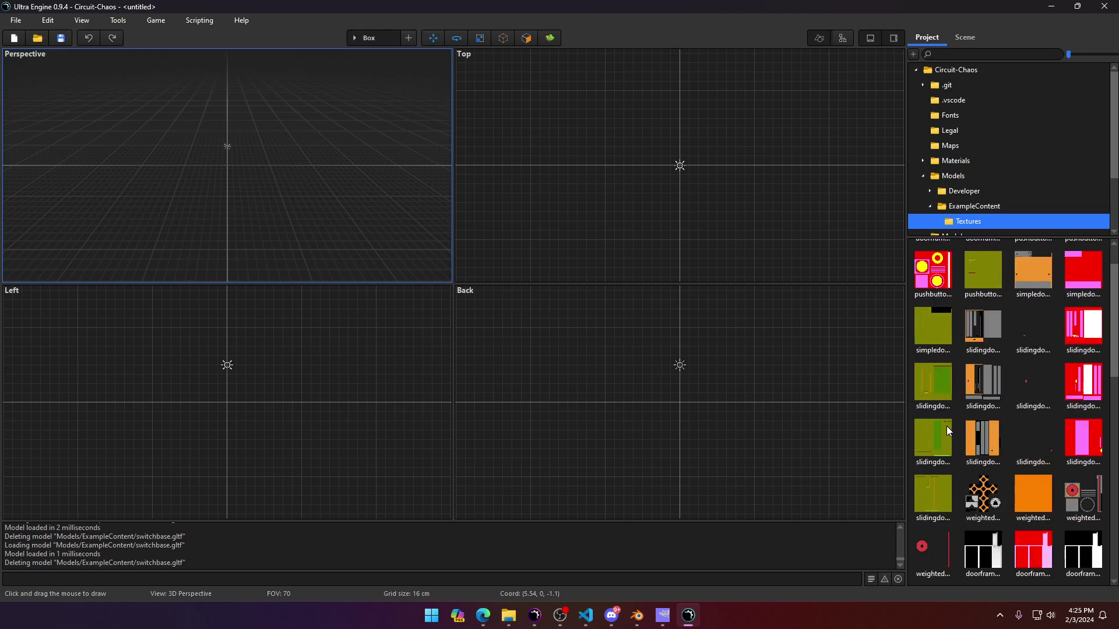
{"action": "scroll", "coordinate": [957, 418], "scroll_direction": "down", "scroll_amount": 8}
{"action": "scroll", "coordinate": [957, 419], "scroll_direction": "down", "scroll_amount": 1}
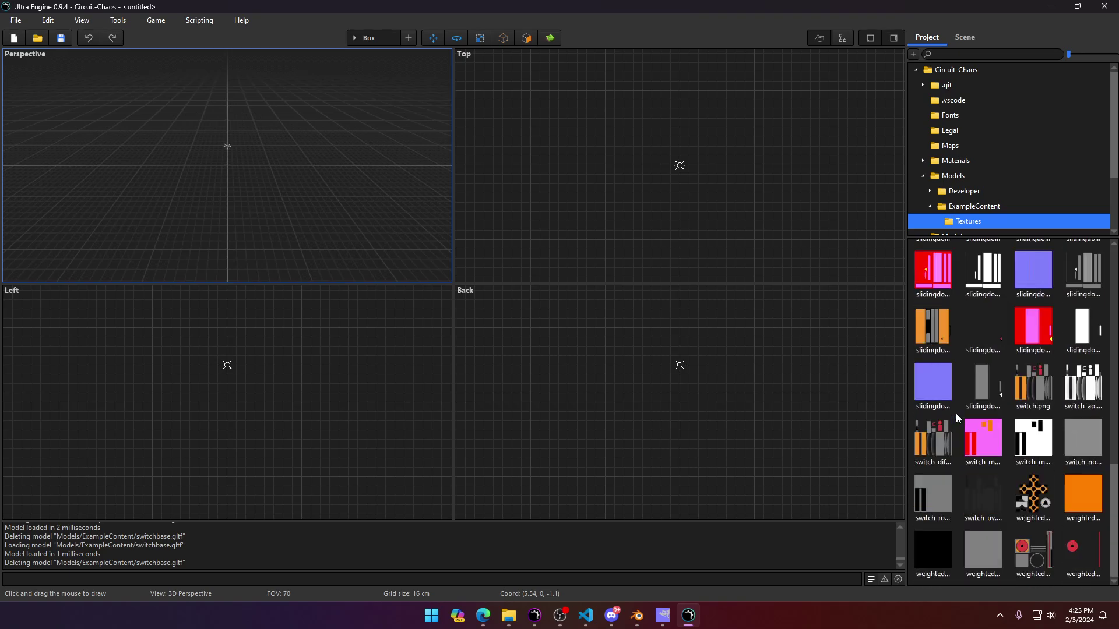
{"action": "scroll", "coordinate": [1011, 475], "scroll_direction": "up", "scroll_amount": 5}
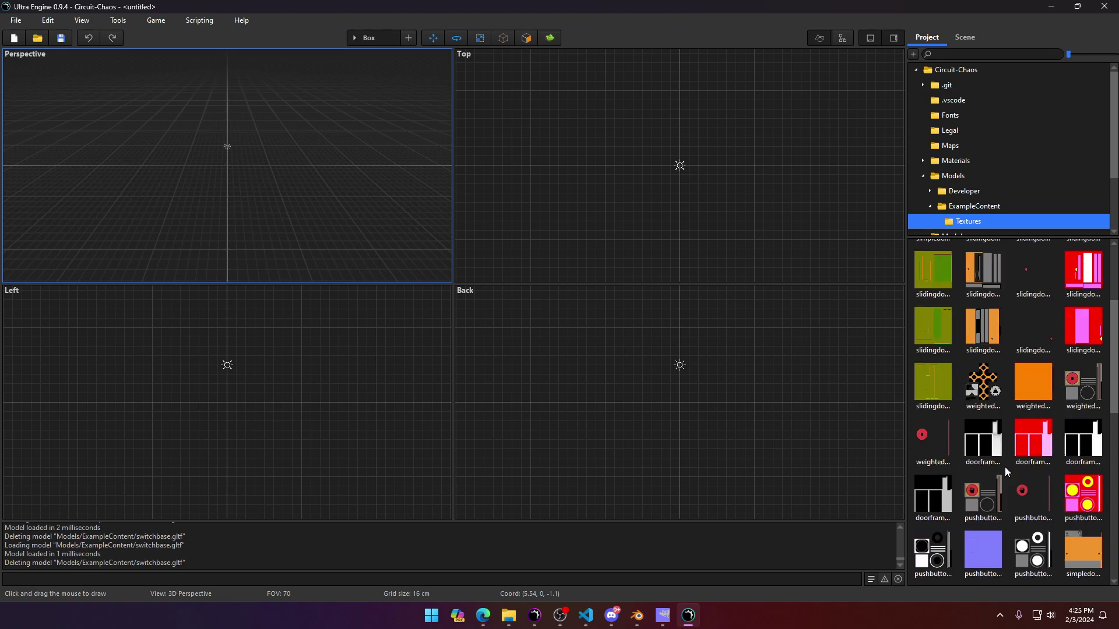
{"action": "scroll", "coordinate": [1006, 469], "scroll_direction": "up", "scroll_amount": 4}
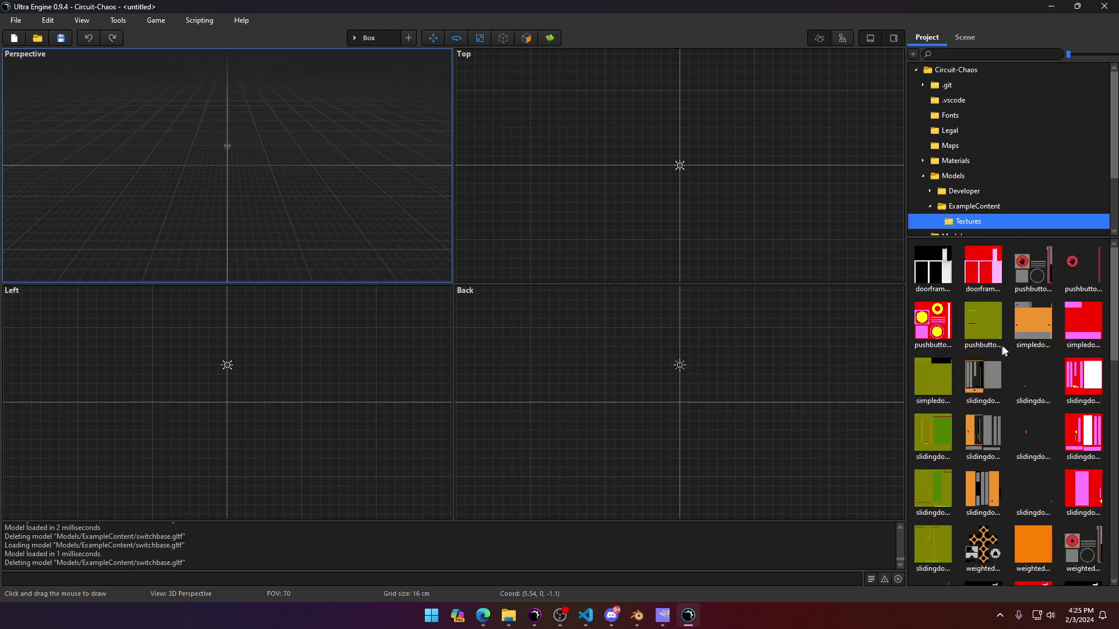
{"action": "scroll", "coordinate": [972, 407], "scroll_direction": "down", "scroll_amount": 3}
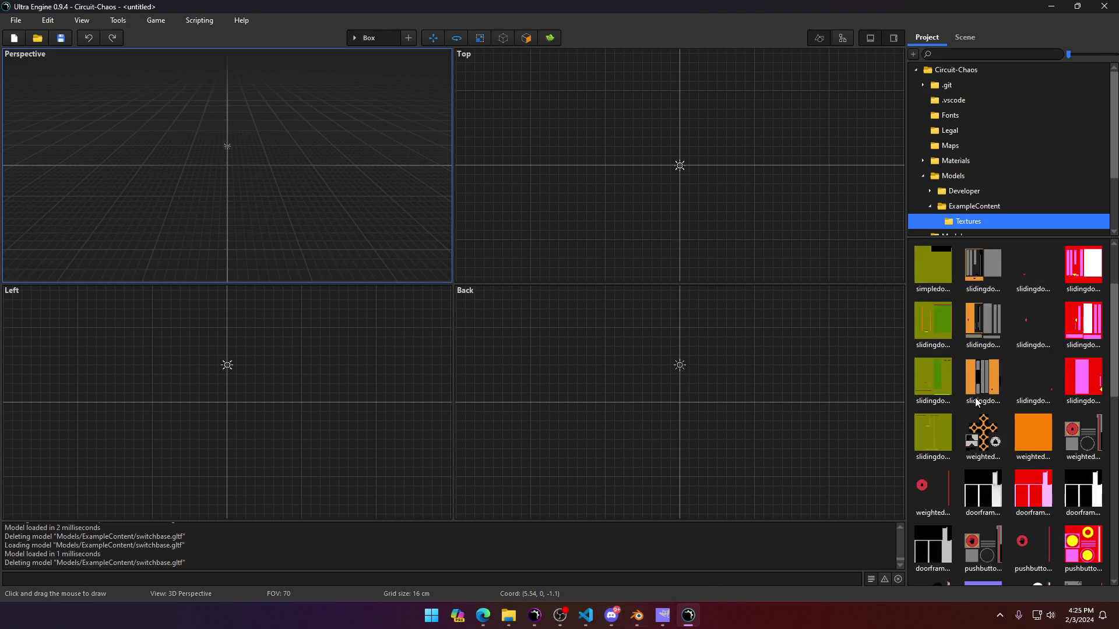
{"action": "scroll", "coordinate": [970, 407], "scroll_direction": "down", "scroll_amount": 1}
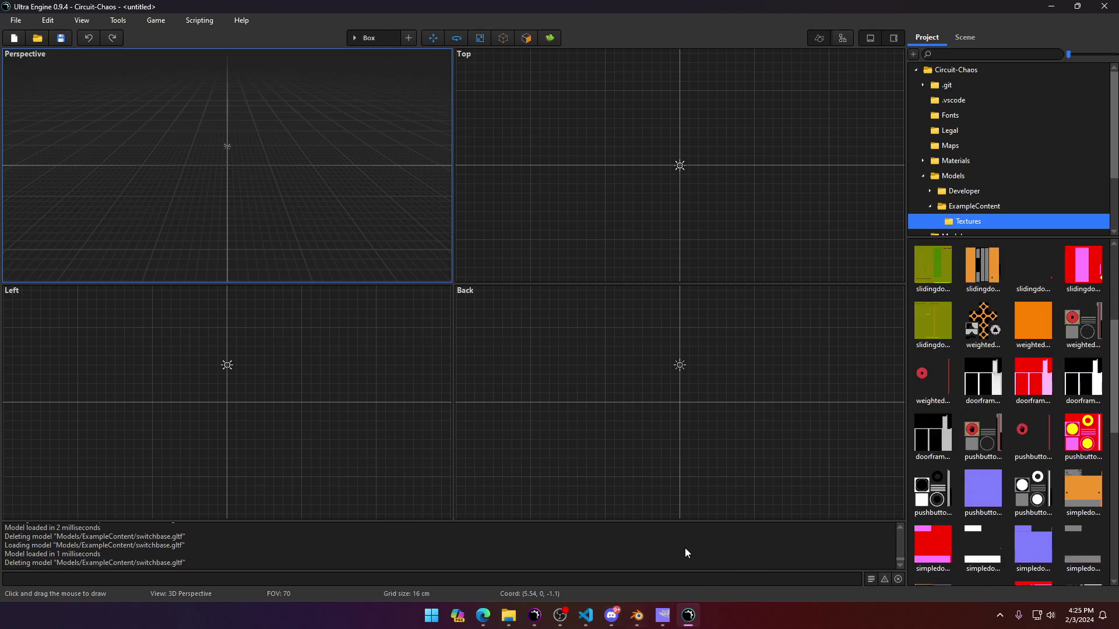
{"action": "scroll", "coordinate": [991, 409], "scroll_direction": "down", "scroll_amount": 6}
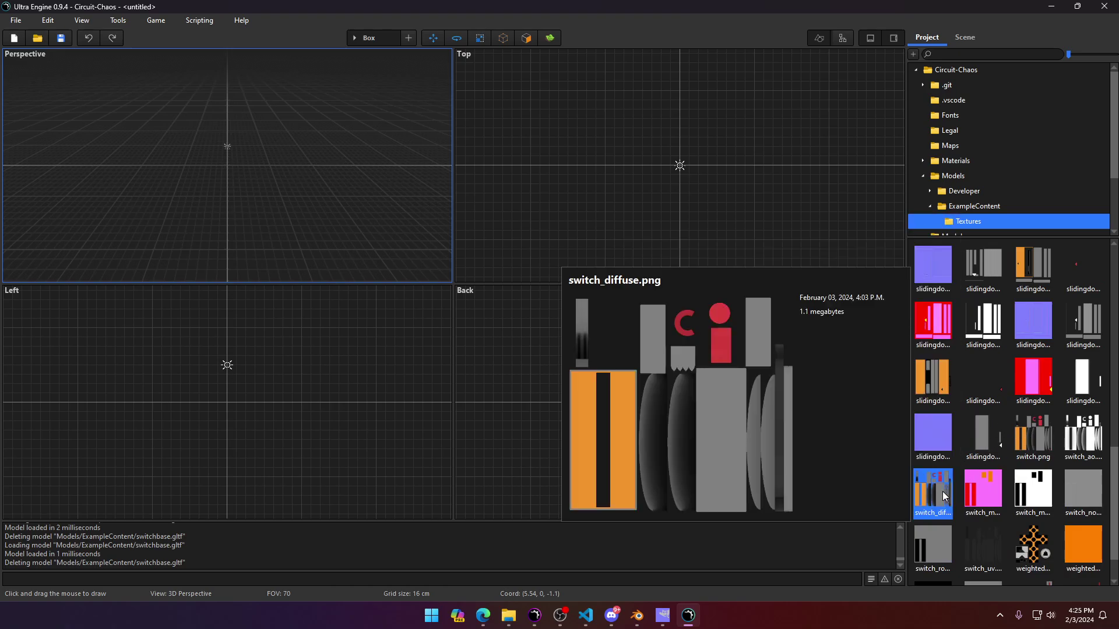
Step: Open switch_diffuse.png and set its texture format to BC7_UNORM_BLOCK
{"action": "left_click", "coordinate": [932, 507]}
{"action": "double_click", "coordinate": [921, 494]}
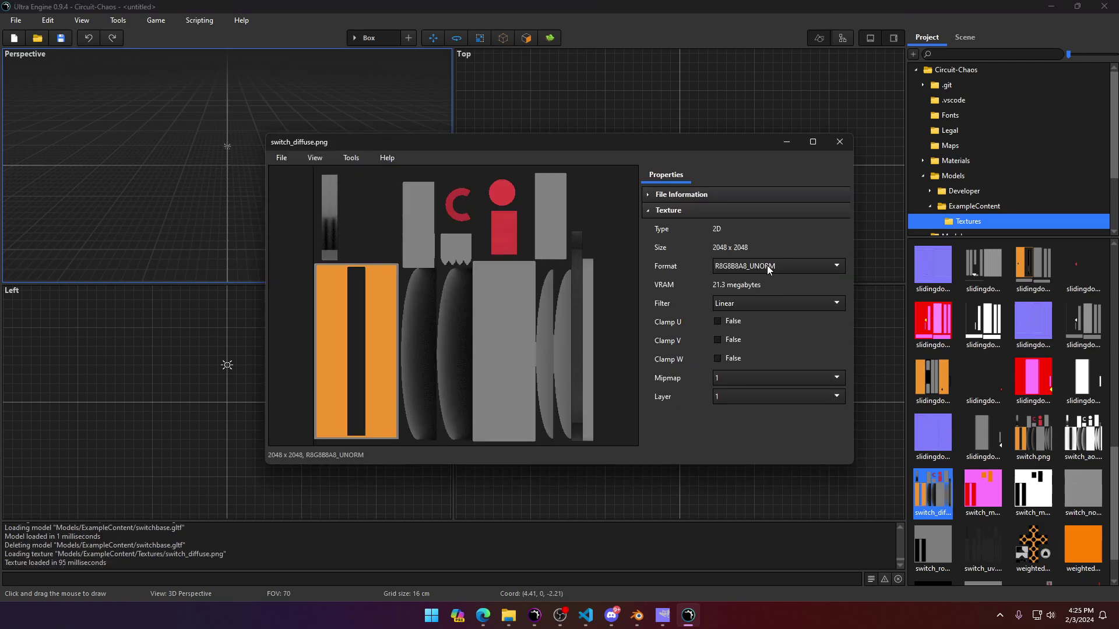
{"action": "left_click", "coordinate": [746, 266]}
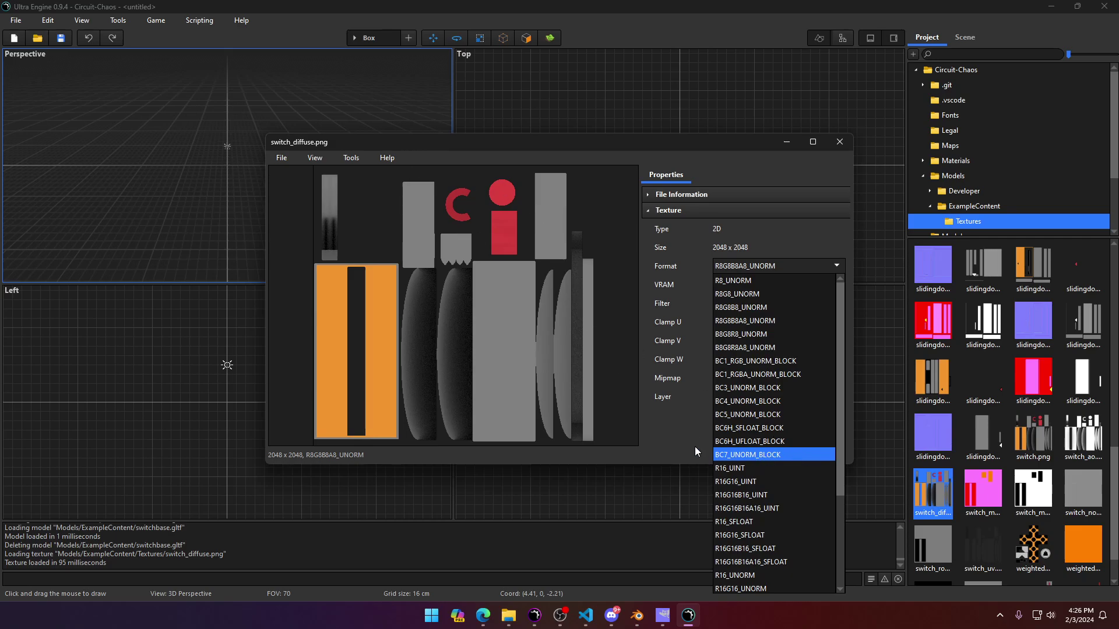
{"action": "left_click", "coordinate": [737, 452]}
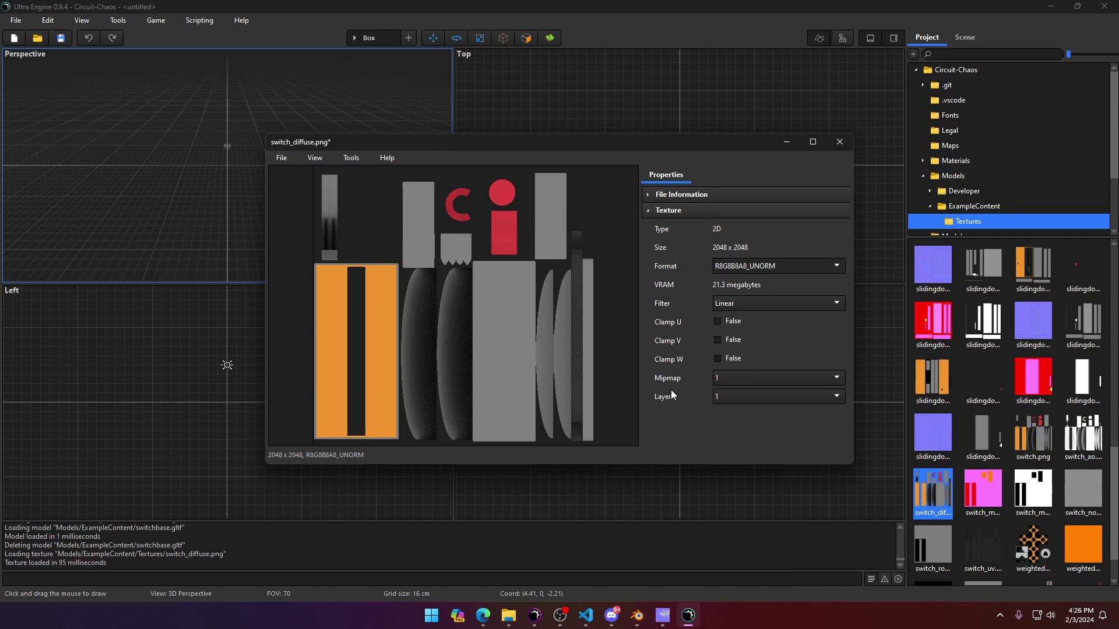
Step: Save the diffuse texture as a Direct Draw Surface (.dds) file named switch_diffuse in the Textures folder
{"action": "left_click", "coordinate": [282, 158]}
{"action": "left_click", "coordinate": [310, 208]}
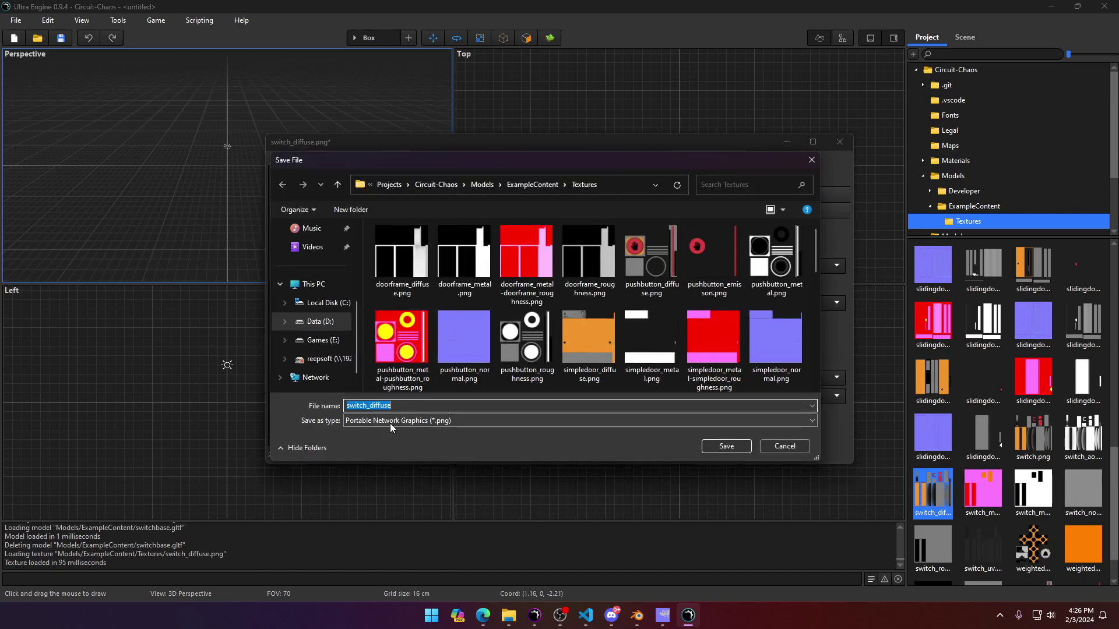
{"action": "left_click", "coordinate": [403, 406]}
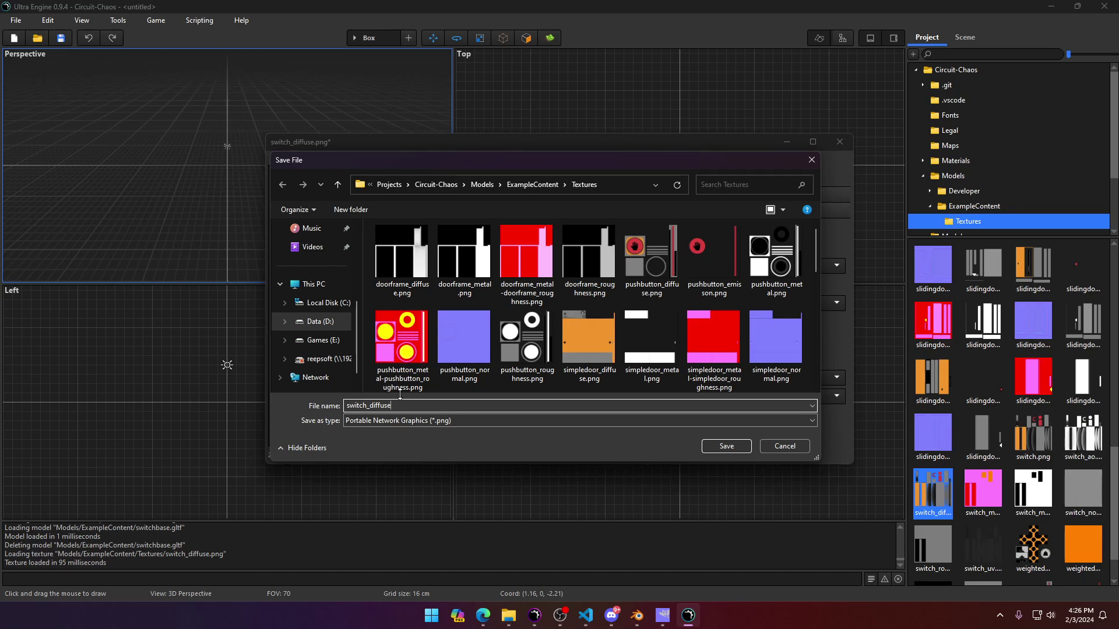
{"action": "left_click", "coordinate": [407, 421]}
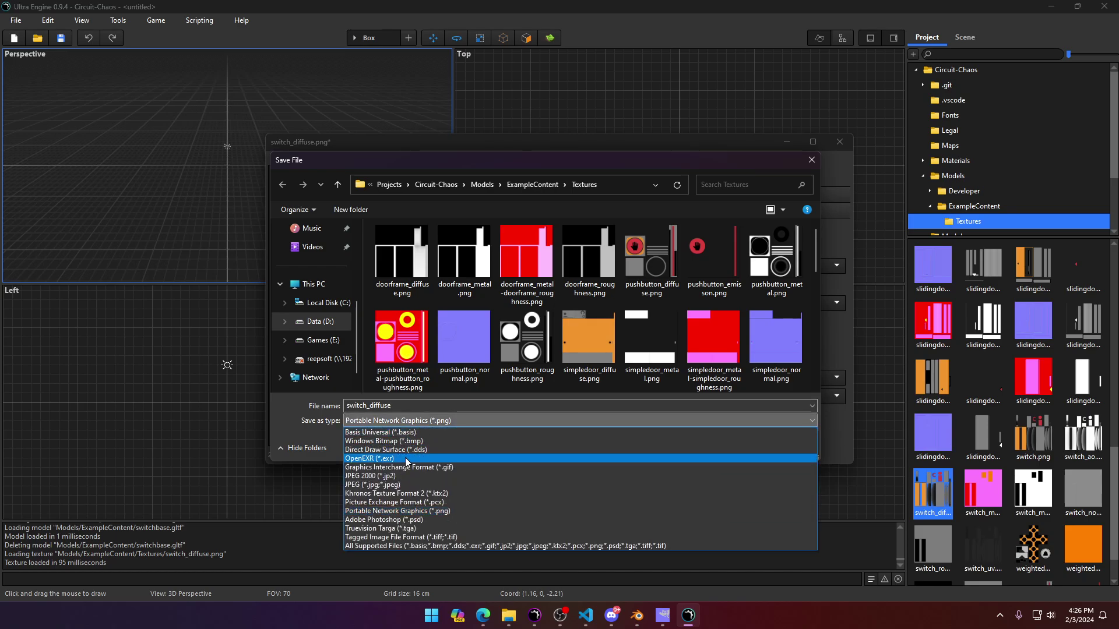
{"action": "left_click", "coordinate": [408, 449]}
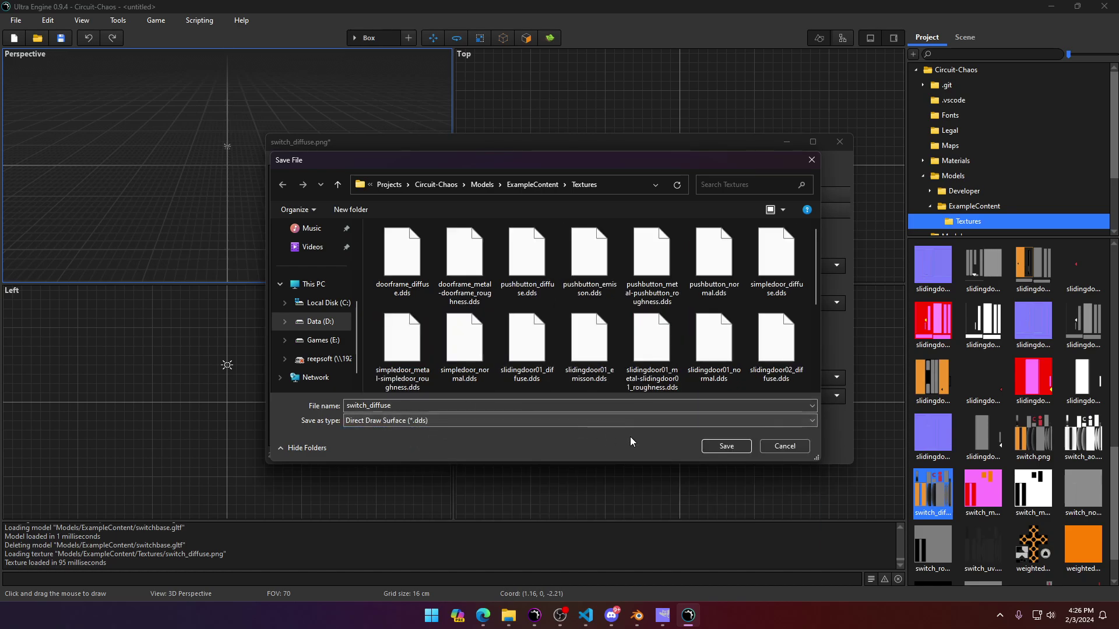
{"action": "left_click", "coordinate": [746, 445]}
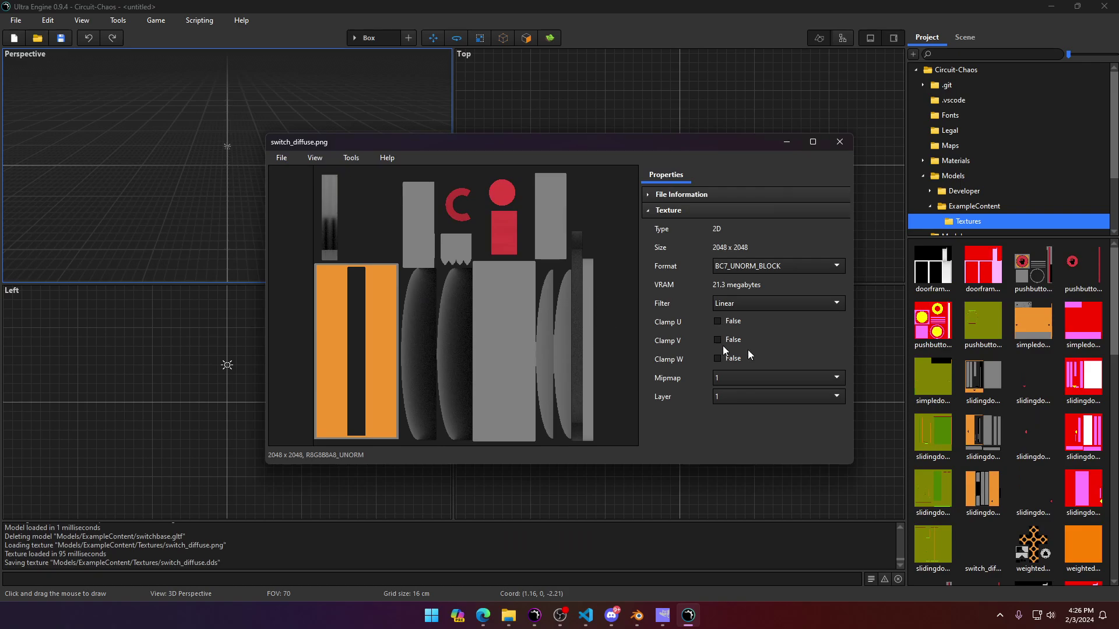
Step: Open switch_metal-switch_roughness.png and set its texture format to BC7_UNORM_BLOCK
{"action": "scroll", "coordinate": [1030, 413], "scroll_direction": "down", "scroll_amount": 10}
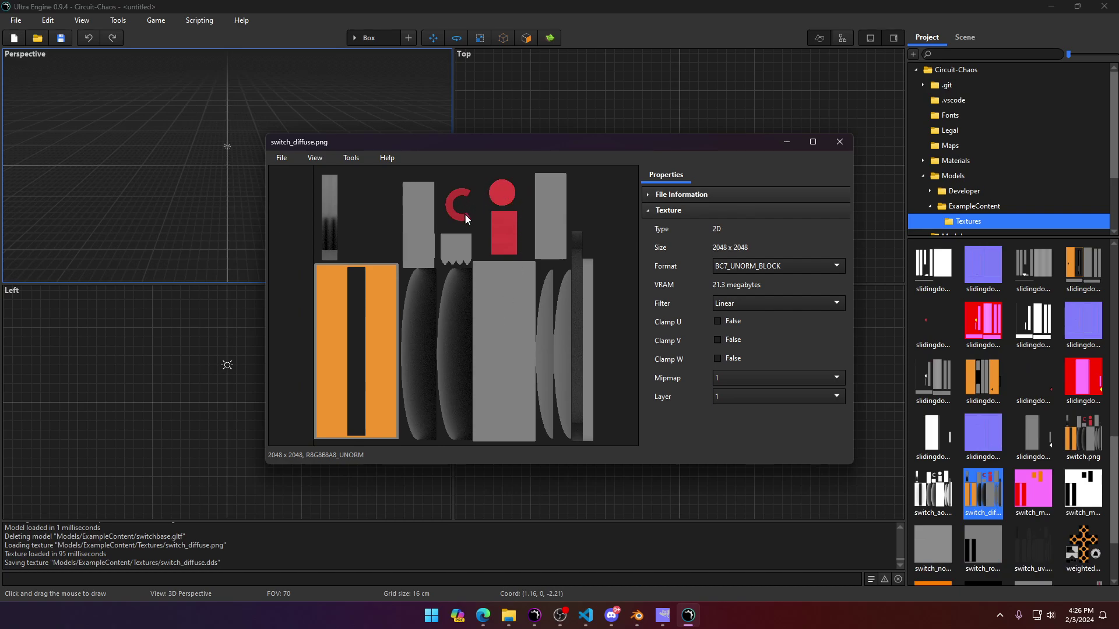
{"action": "scroll", "coordinate": [489, 232], "scroll_direction": "up", "scroll_amount": 2}
{"action": "scroll", "coordinate": [488, 351], "scroll_direction": "down", "scroll_amount": 1}
{"action": "scroll", "coordinate": [494, 232], "scroll_direction": "up", "scroll_amount": 2}
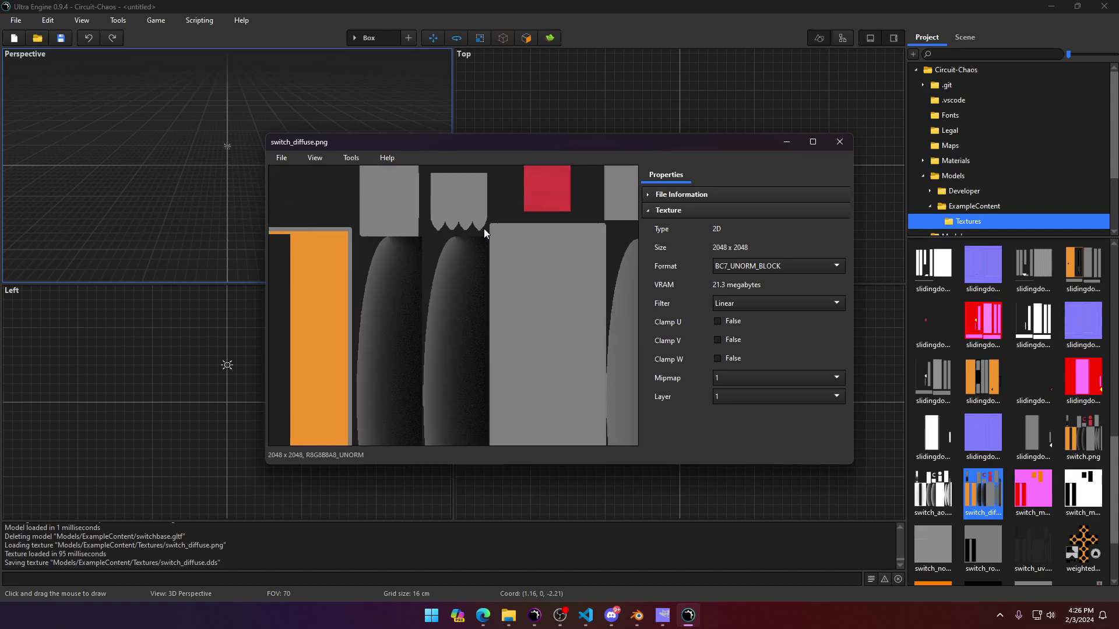
{"action": "scroll", "coordinate": [483, 229], "scroll_direction": "down", "scroll_amount": 2}
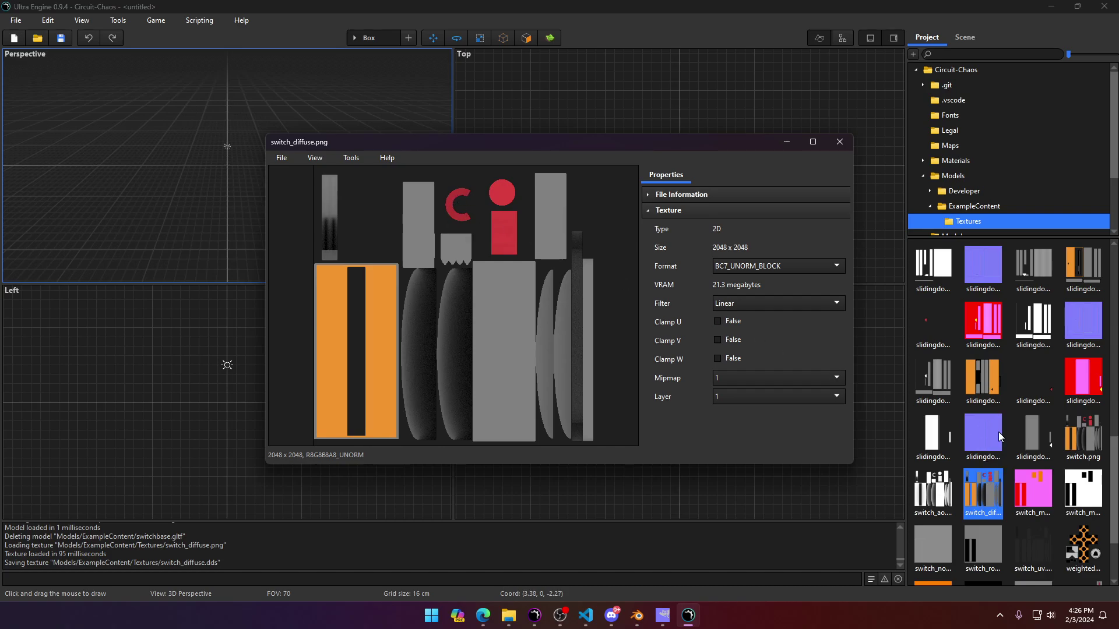
{"action": "scroll", "coordinate": [998, 432], "scroll_direction": "down", "scroll_amount": 2}
{"action": "left_click", "coordinate": [1045, 384]}
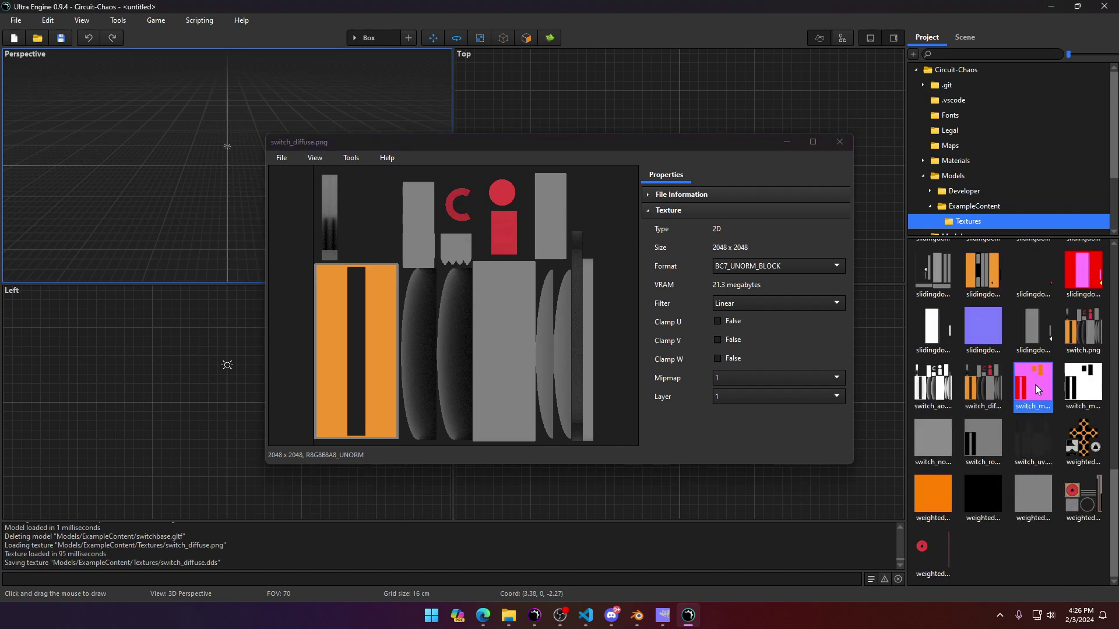
{"action": "double_click", "coordinate": [1024, 388]}
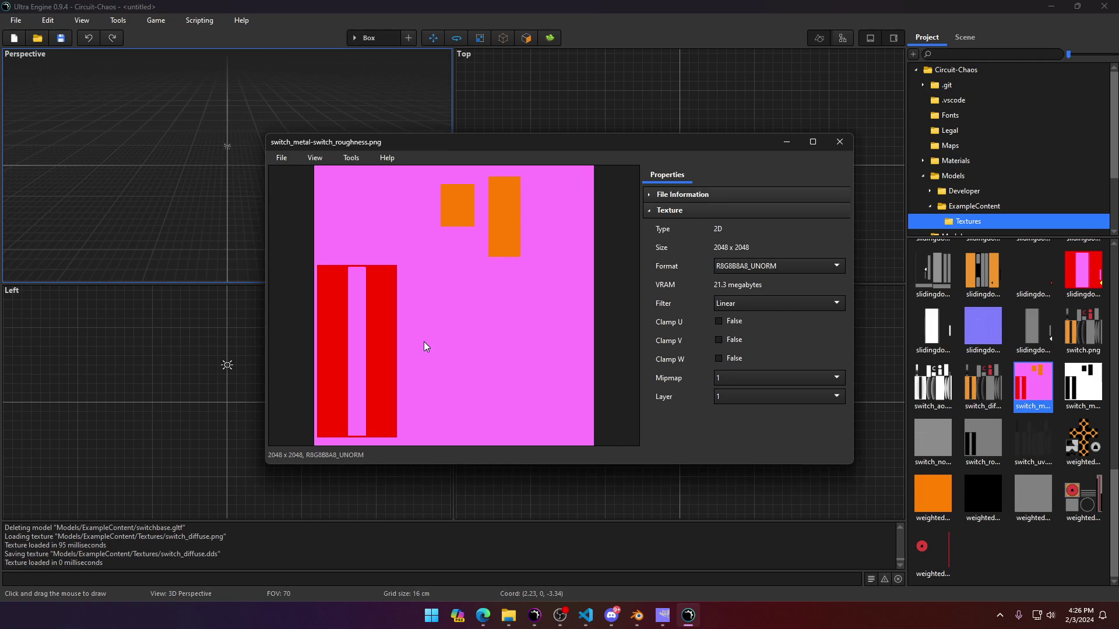
{"action": "left_click", "coordinate": [745, 267]}
Step: Save the metal/roughness texture as a Direct Draw Surface (.dds) file named switch_metal-switch_roughness in the Textures folder
{"action": "left_click", "coordinate": [281, 157]}
{"action": "left_click", "coordinate": [308, 208]}
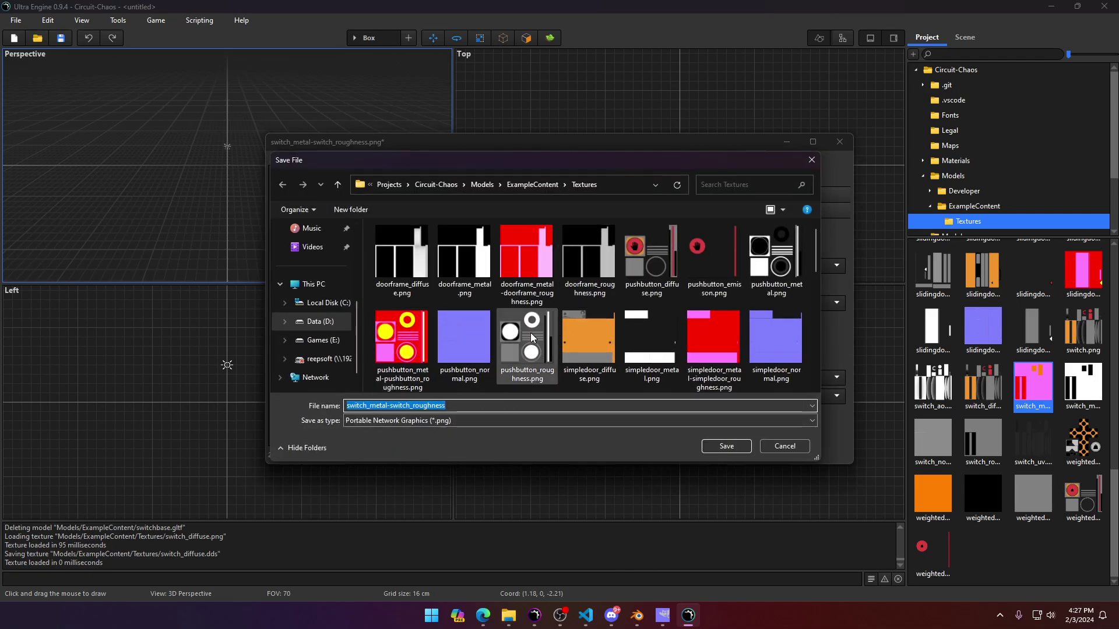
{"action": "left_click", "coordinate": [490, 425]}
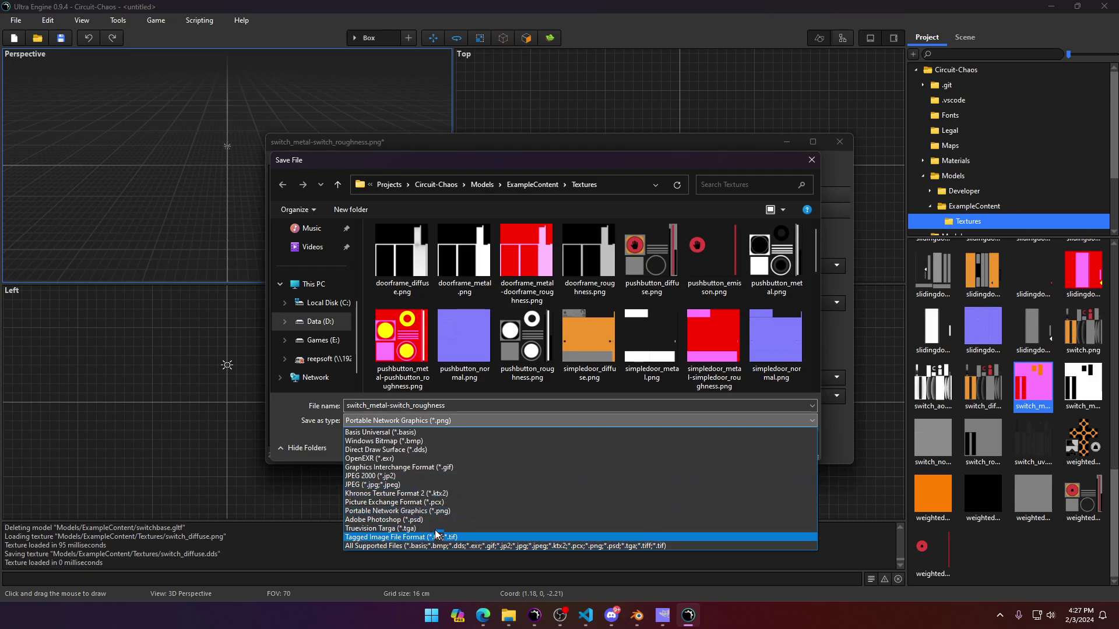
{"action": "left_click", "coordinate": [421, 450]}
{"action": "left_click", "coordinate": [716, 446]}
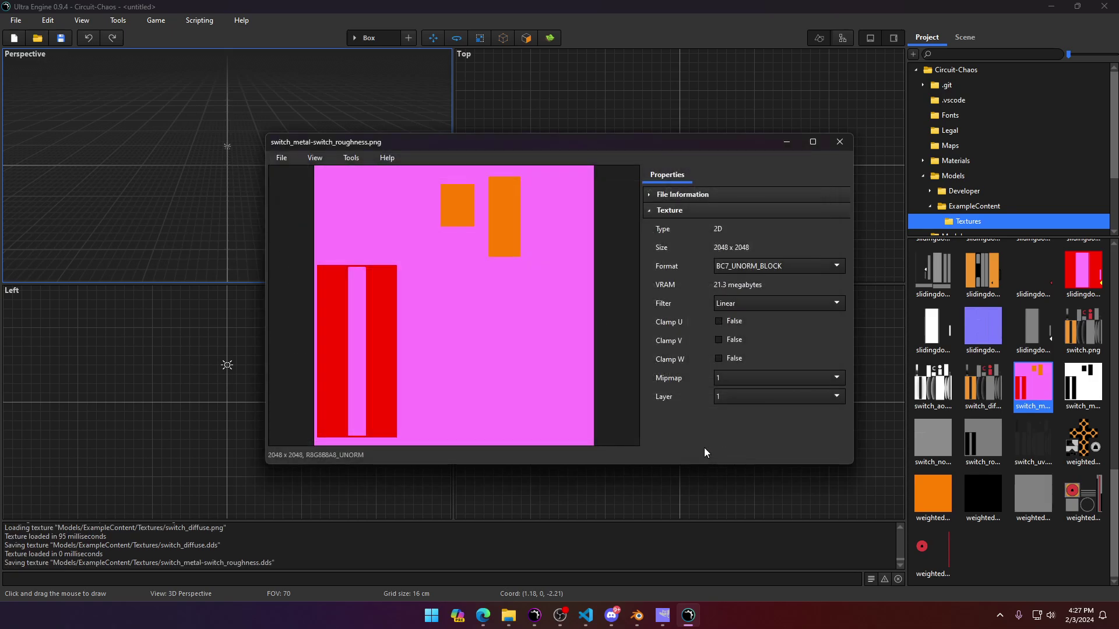
Step: Close the metal/roughness texture, open switchbase.gltf from the ExampleContent folder, and show its Switch material's texture slots
{"action": "left_click", "coordinate": [840, 142]}
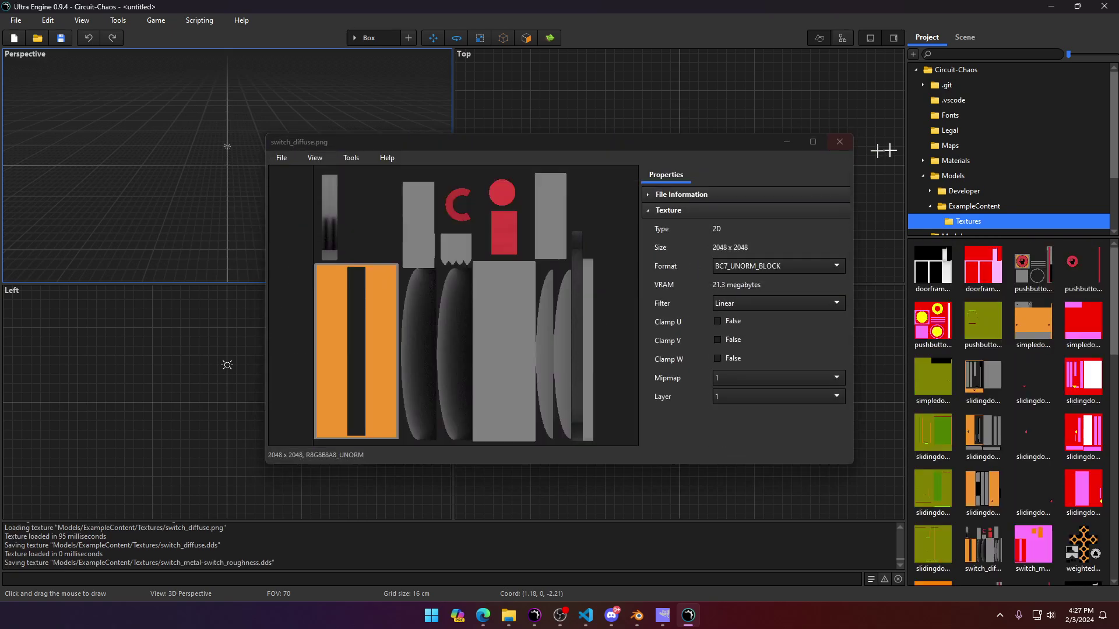
{"action": "left_click", "coordinate": [972, 206]}
{"action": "double_click", "coordinate": [1092, 323]}
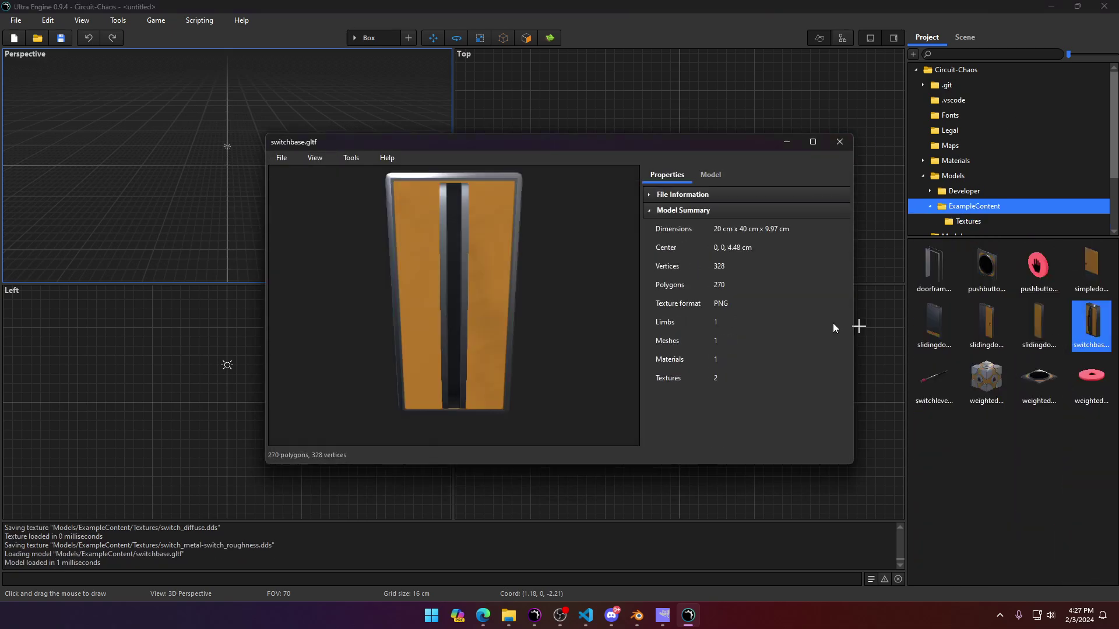
{"action": "left_click", "coordinate": [716, 176]}
{"action": "double_click", "coordinate": [670, 193]}
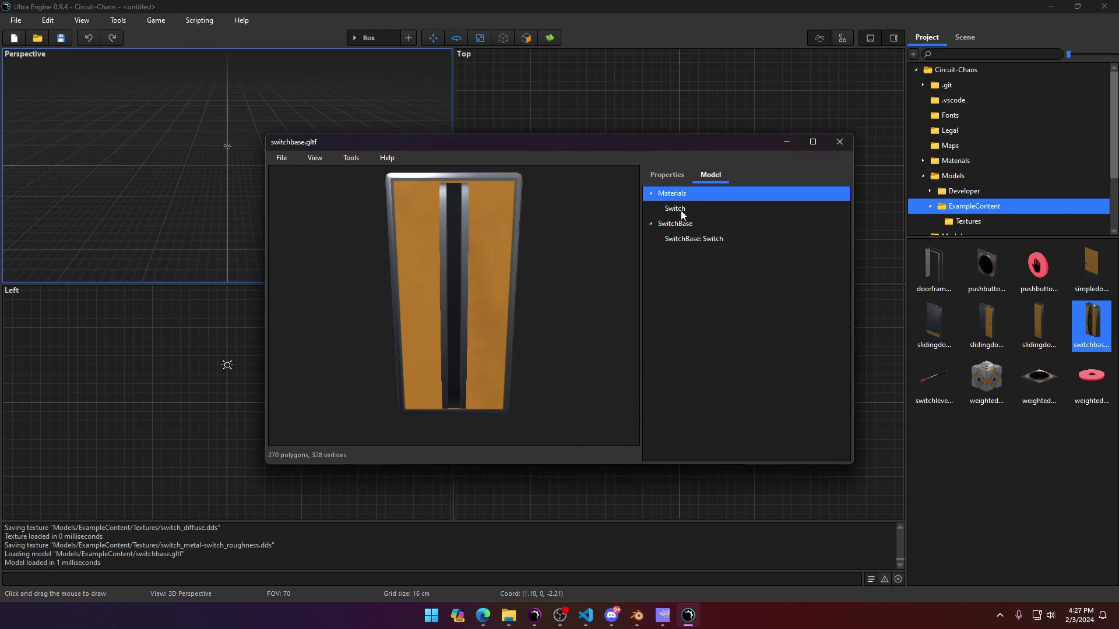
{"action": "left_click", "coordinate": [681, 208]}
{"action": "left_click", "coordinate": [758, 340]}
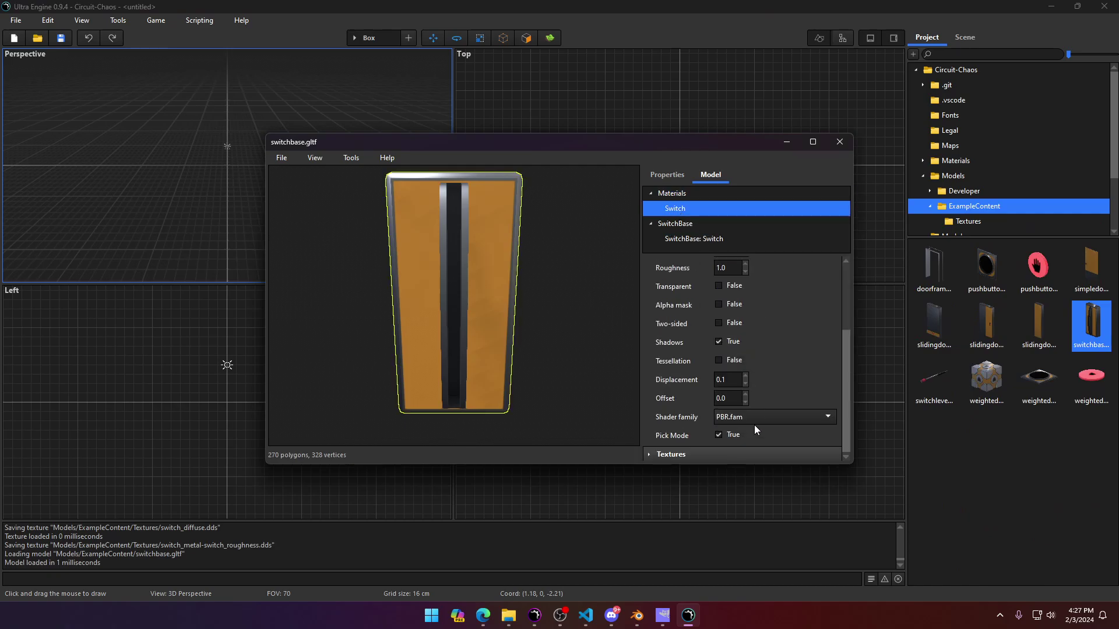
{"action": "left_click", "coordinate": [752, 456]}
{"action": "scroll", "coordinate": [849, 362], "scroll_direction": "down", "scroll_amount": 3}
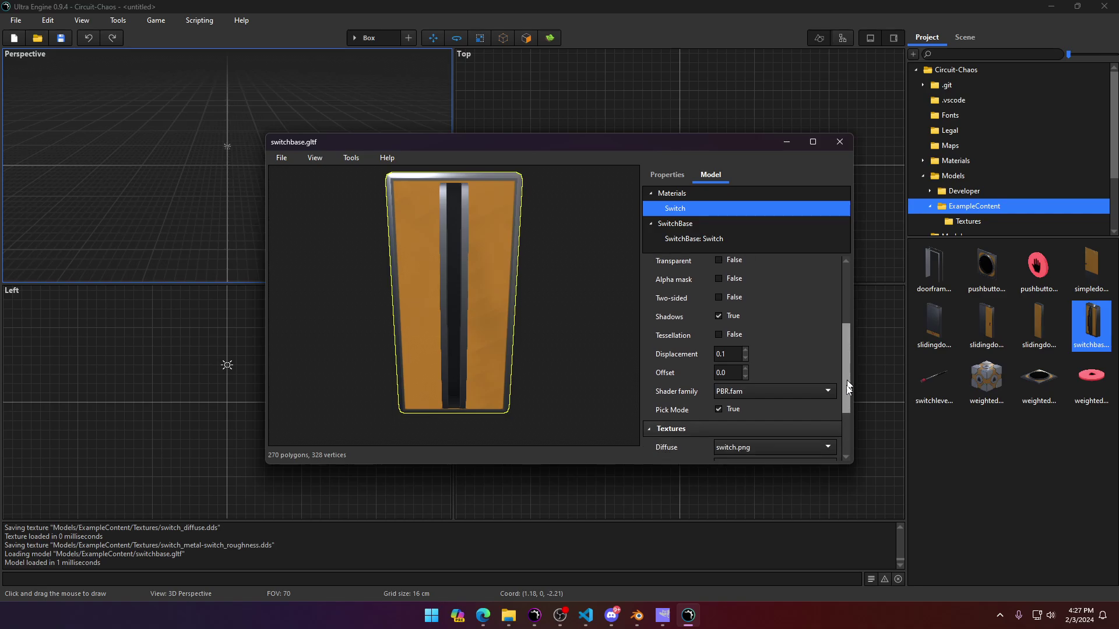
Step: Replace the Switch material's diffuse texture with switch_diffuse.dds from the Textures folder
{"action": "left_click", "coordinate": [749, 361]}
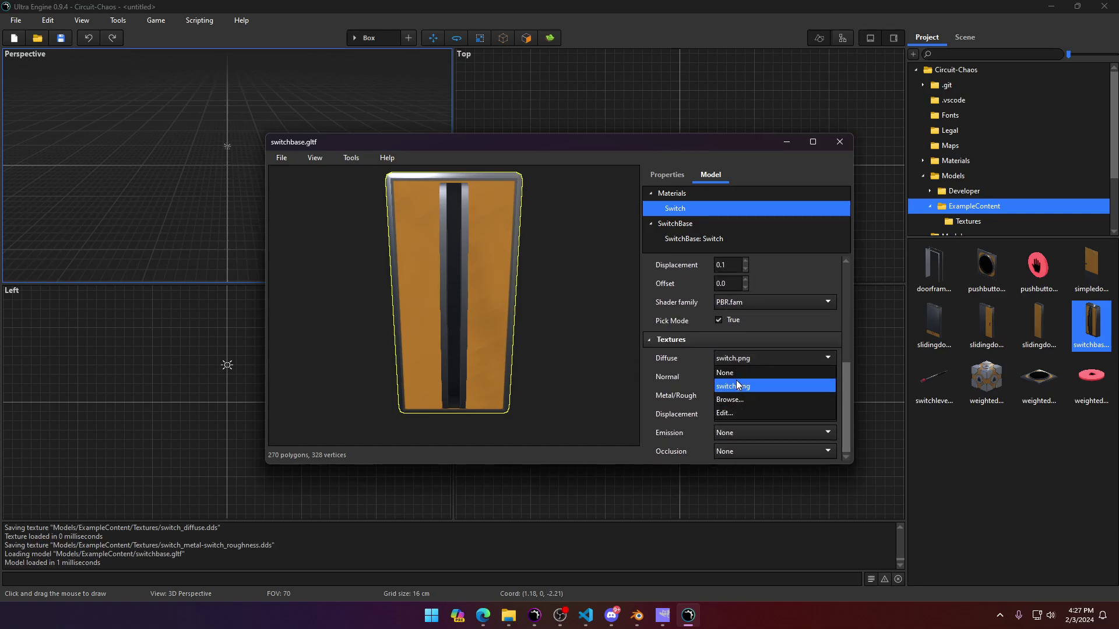
{"action": "left_click", "coordinate": [739, 400]}
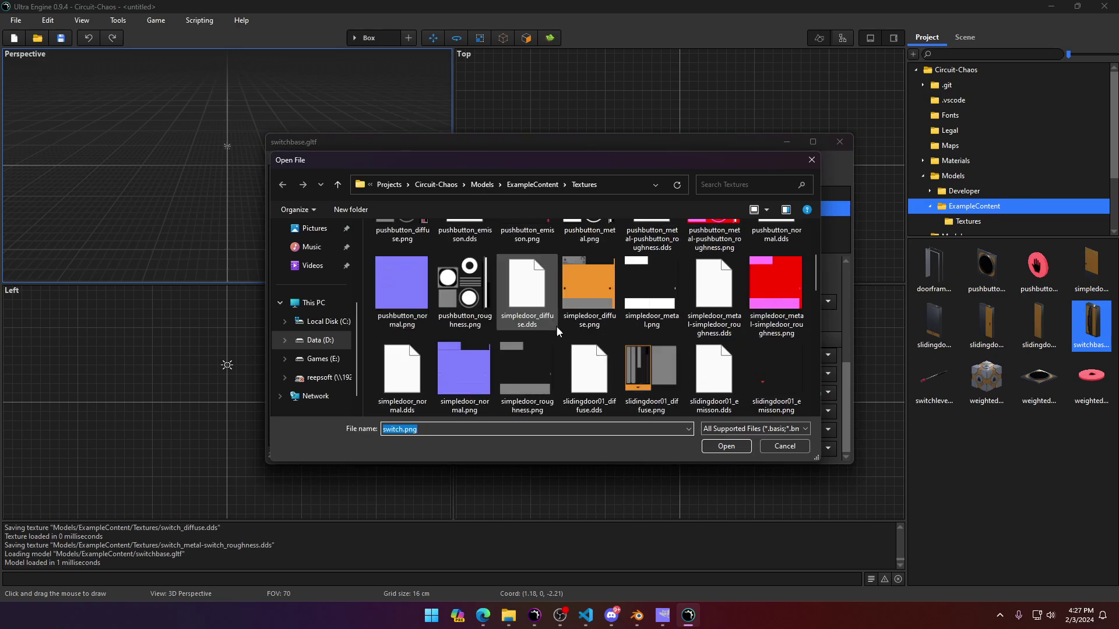
{"action": "scroll", "coordinate": [556, 327], "scroll_direction": "down", "scroll_amount": 3}
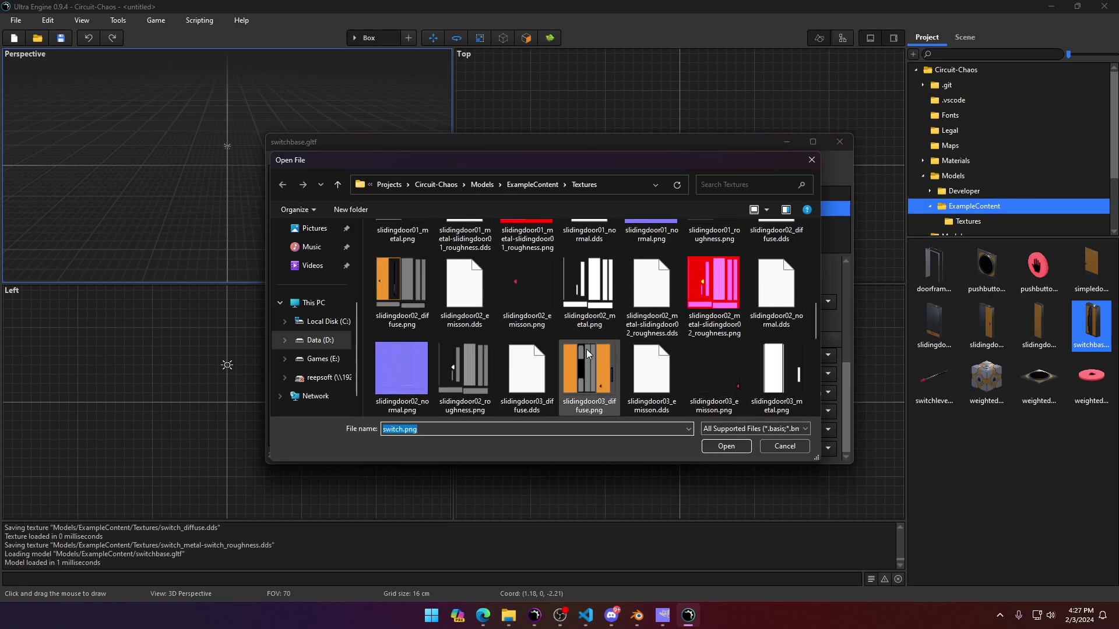
{"action": "scroll", "coordinate": [586, 348], "scroll_direction": "down", "scroll_amount": 5}
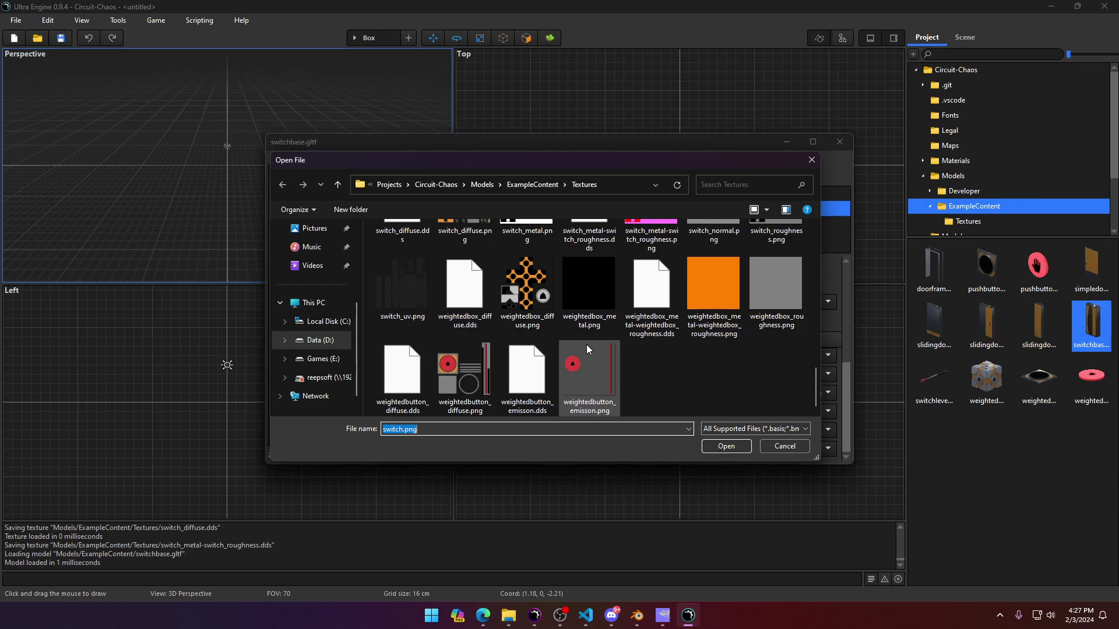
{"action": "scroll", "coordinate": [586, 344], "scroll_direction": "up", "scroll_amount": 3}
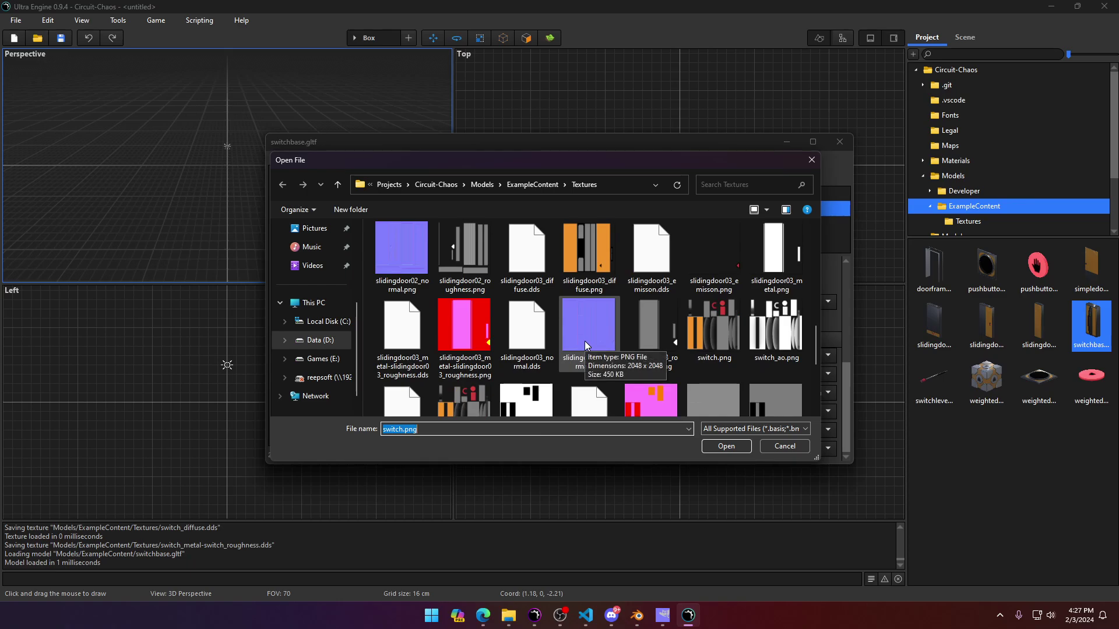
{"action": "scroll", "coordinate": [585, 345], "scroll_direction": "up", "scroll_amount": 2}
{"action": "scroll", "coordinate": [585, 345], "scroll_direction": "down", "scroll_amount": 1}
{"action": "scroll", "coordinate": [585, 341], "scroll_direction": "down", "scroll_amount": 3}
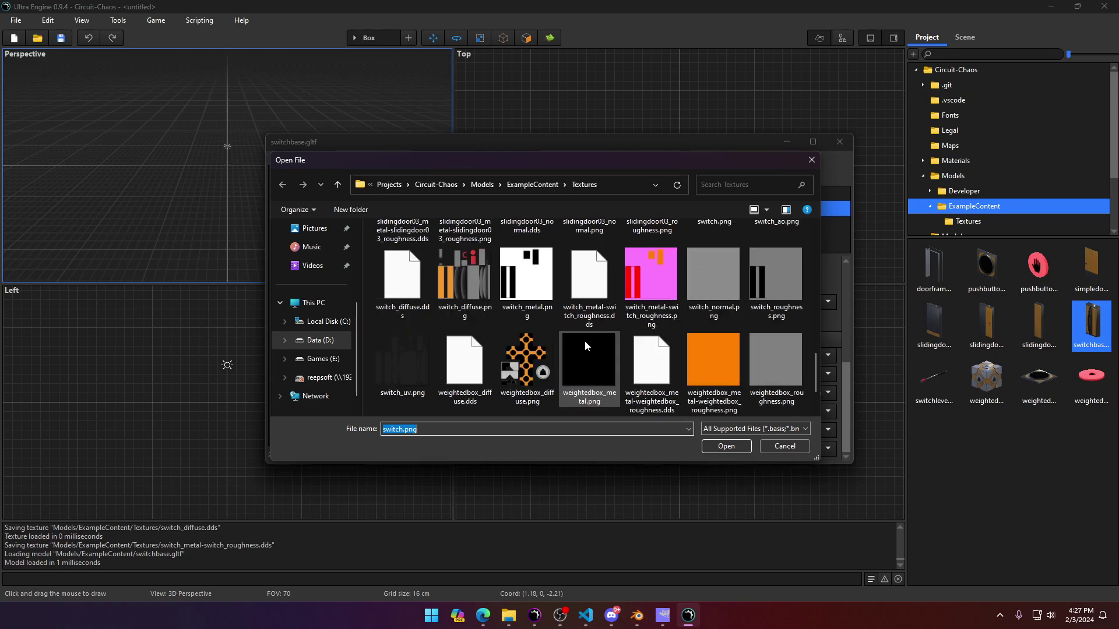
{"action": "scroll", "coordinate": [585, 341], "scroll_direction": "up", "scroll_amount": 1}
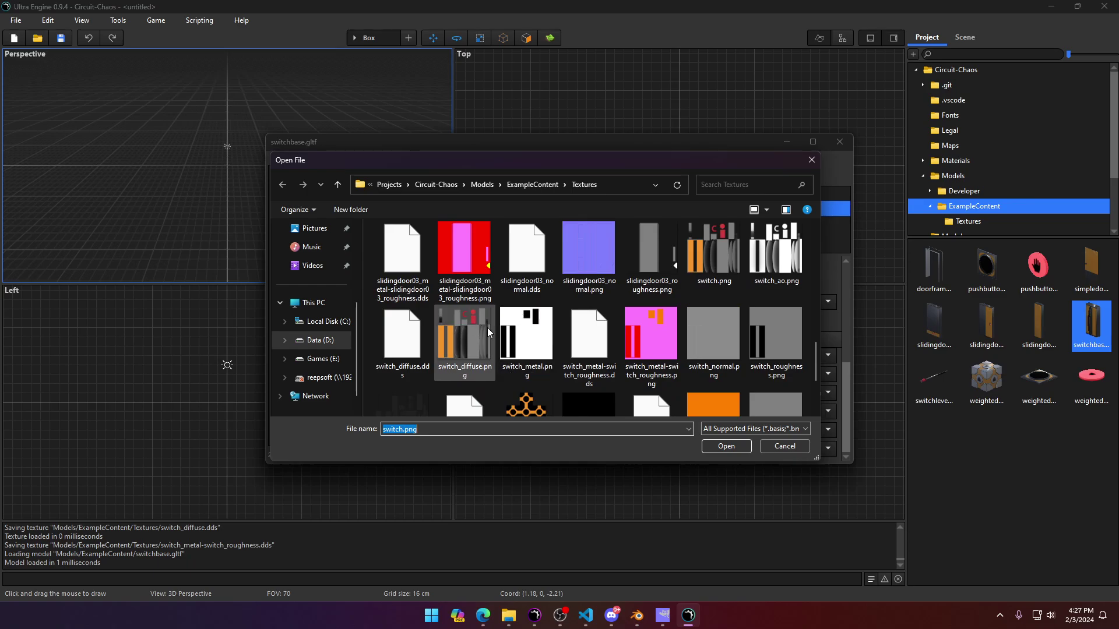
{"action": "double_click", "coordinate": [422, 341]}
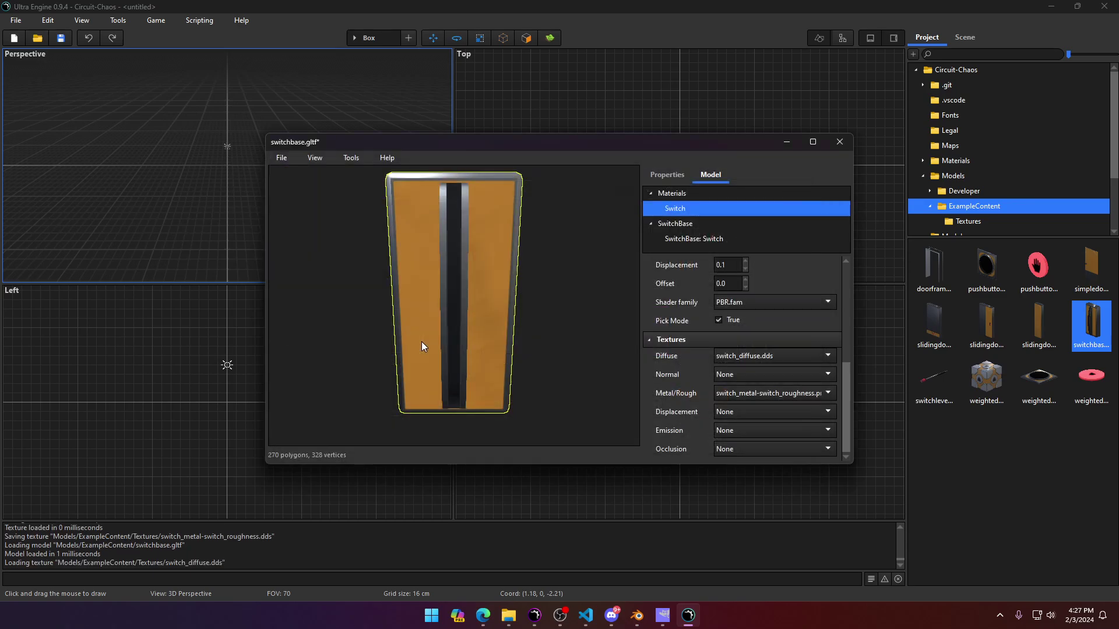
Step: Replace the Switch material's metal/rough texture with switch_metal-switch_roughness.dds
{"action": "left_click", "coordinate": [752, 392]}
{"action": "left_click", "coordinate": [760, 437]}
{"action": "scroll", "coordinate": [546, 358], "scroll_direction": "down", "scroll_amount": 5}
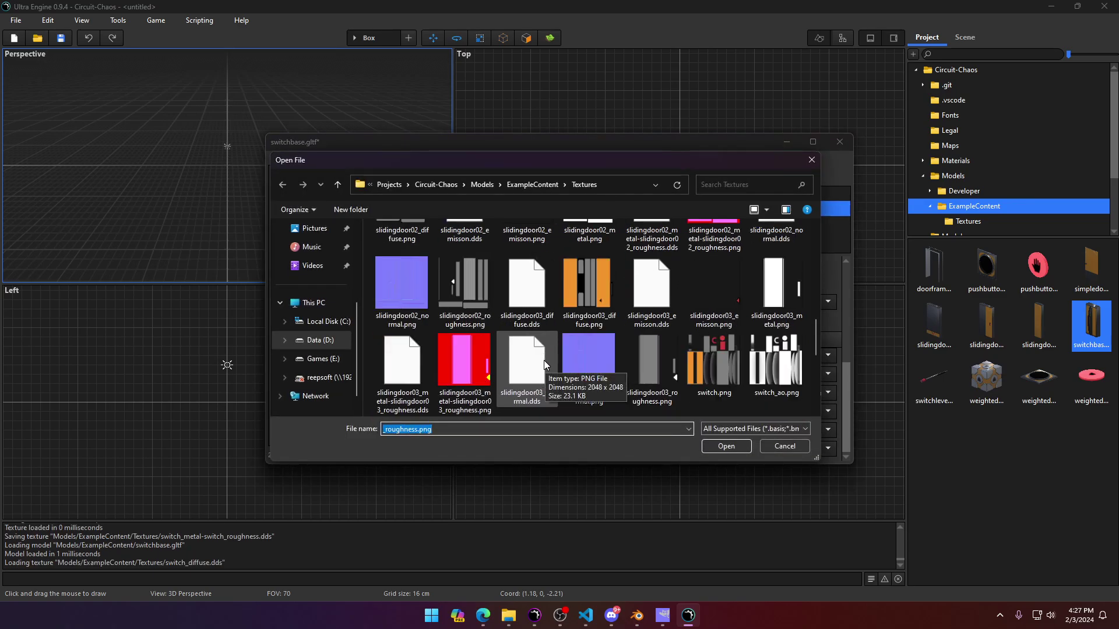
{"action": "scroll", "coordinate": [543, 360], "scroll_direction": "up", "scroll_amount": 1}
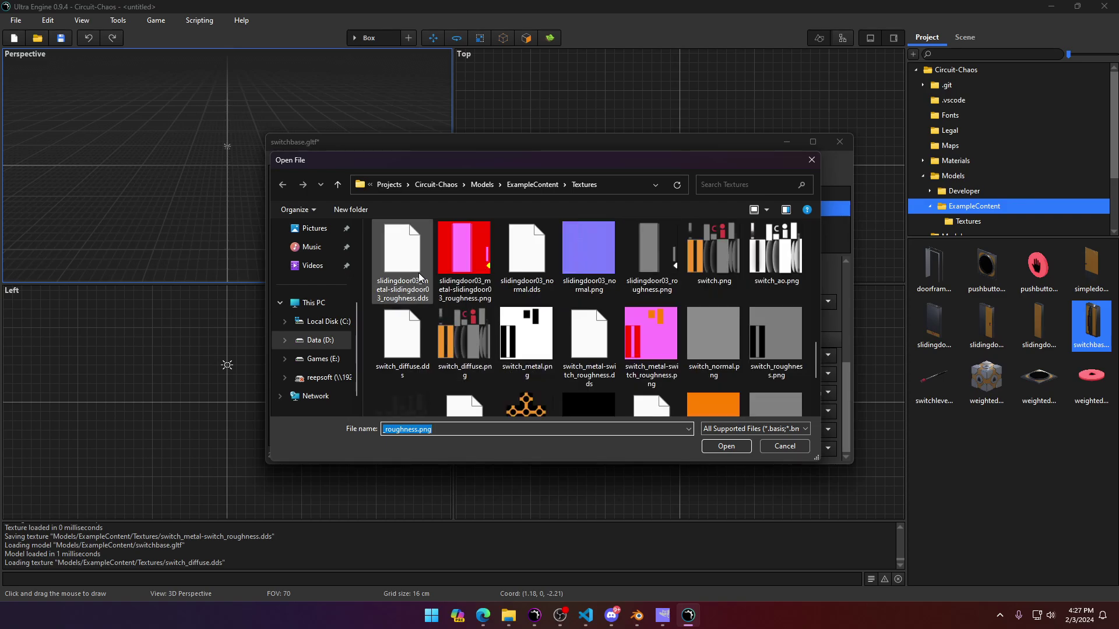
{"action": "scroll", "coordinate": [577, 300], "scroll_direction": "down", "scroll_amount": 1}
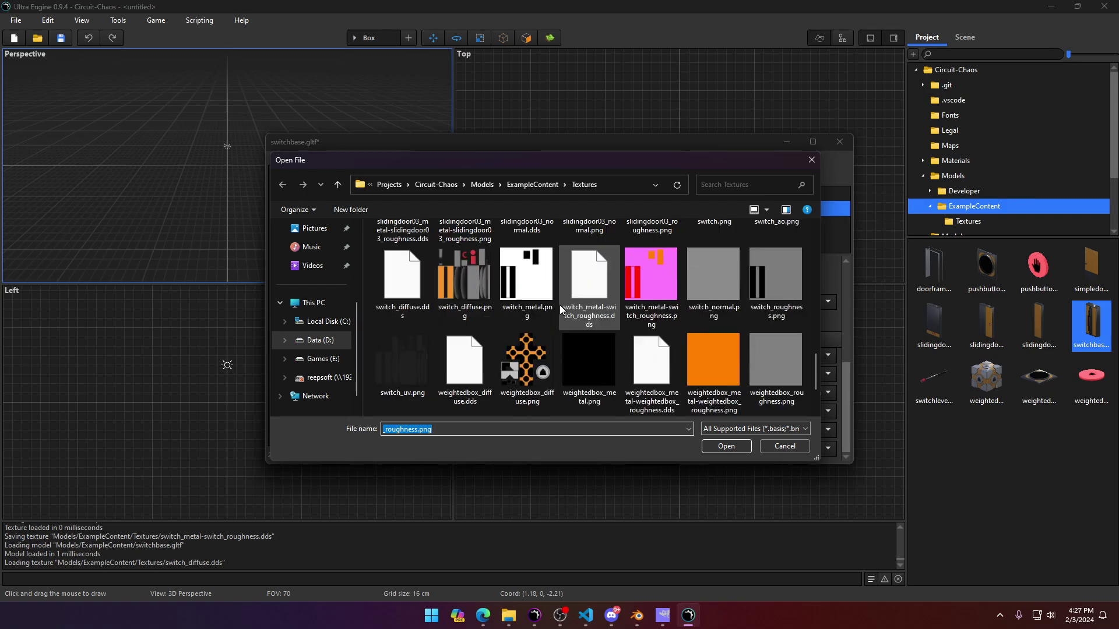
{"action": "double_click", "coordinate": [603, 292]}
Step: Inspect the retextured switch base from several sides and check its material settings, display options and model summary
{"action": "left_click_drag", "start_coordinate": [450, 279], "coordinate": [524, 280]}
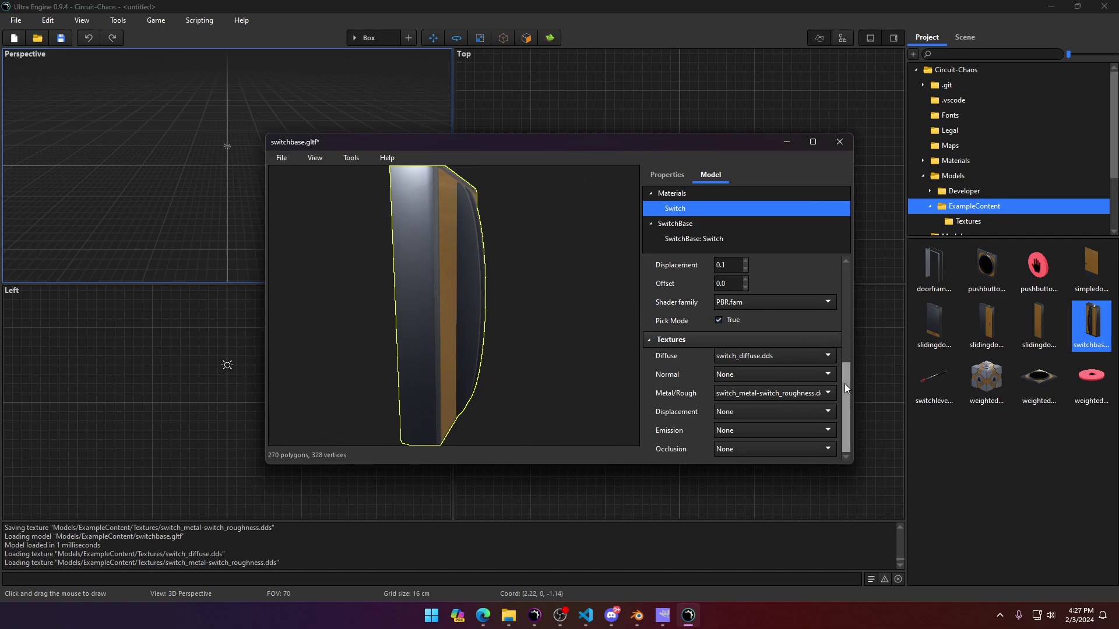
{"action": "left_click_drag", "start_coordinate": [844, 384], "coordinate": [844, 274]}
{"action": "left_click_drag", "start_coordinate": [549, 199], "coordinate": [408, 192]}
{"action": "left_click", "coordinate": [363, 159]}
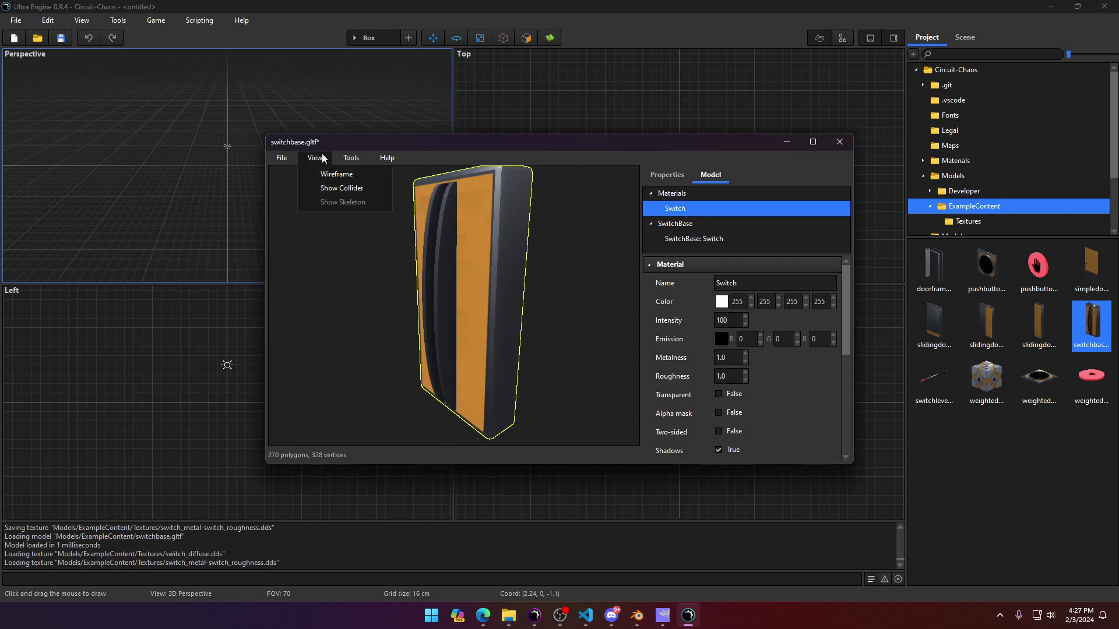
{"action": "mouse_move", "coordinate": [316, 156]}
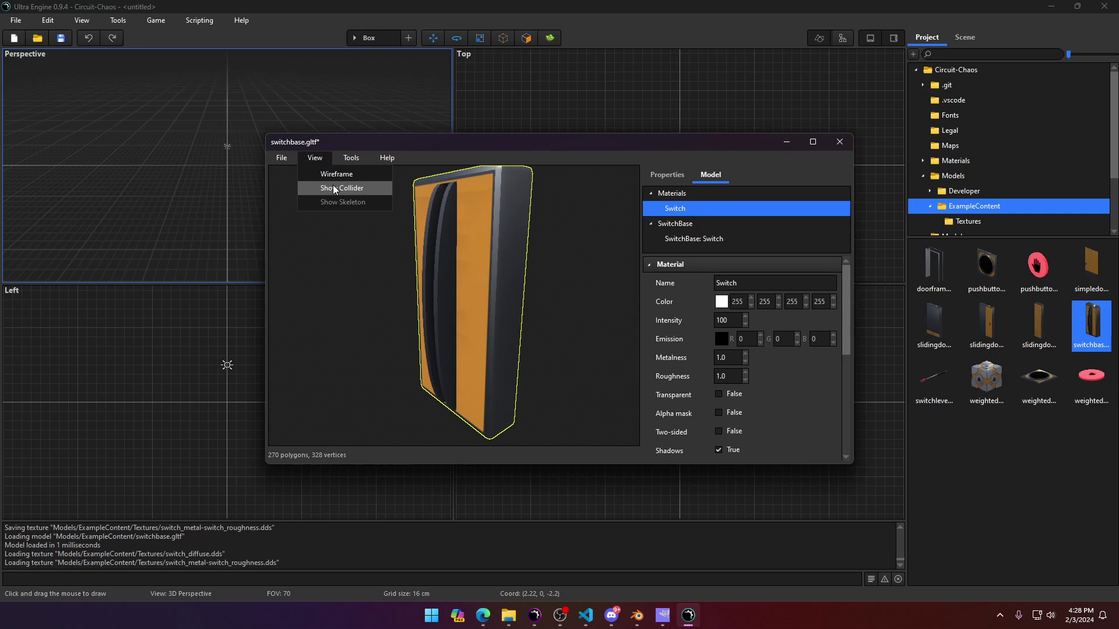
{"action": "left_click", "coordinate": [672, 178]}
{"action": "left_click", "coordinate": [701, 175]}
{"action": "left_click", "coordinate": [670, 176]}
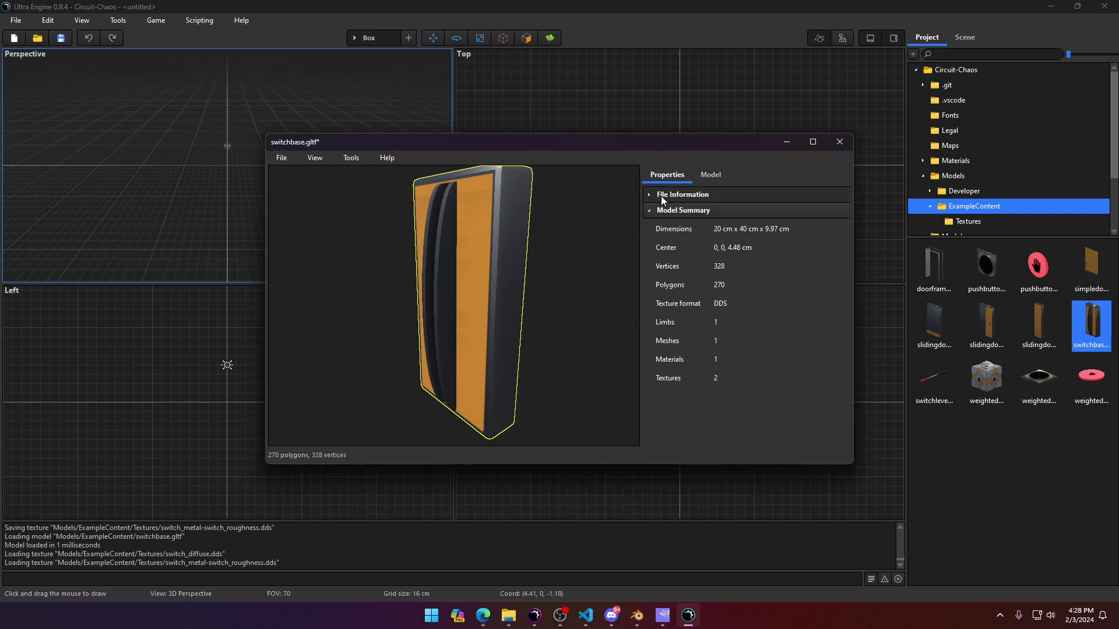
{"action": "left_click", "coordinate": [661, 196]}
{"action": "left_click", "coordinate": [706, 179]}
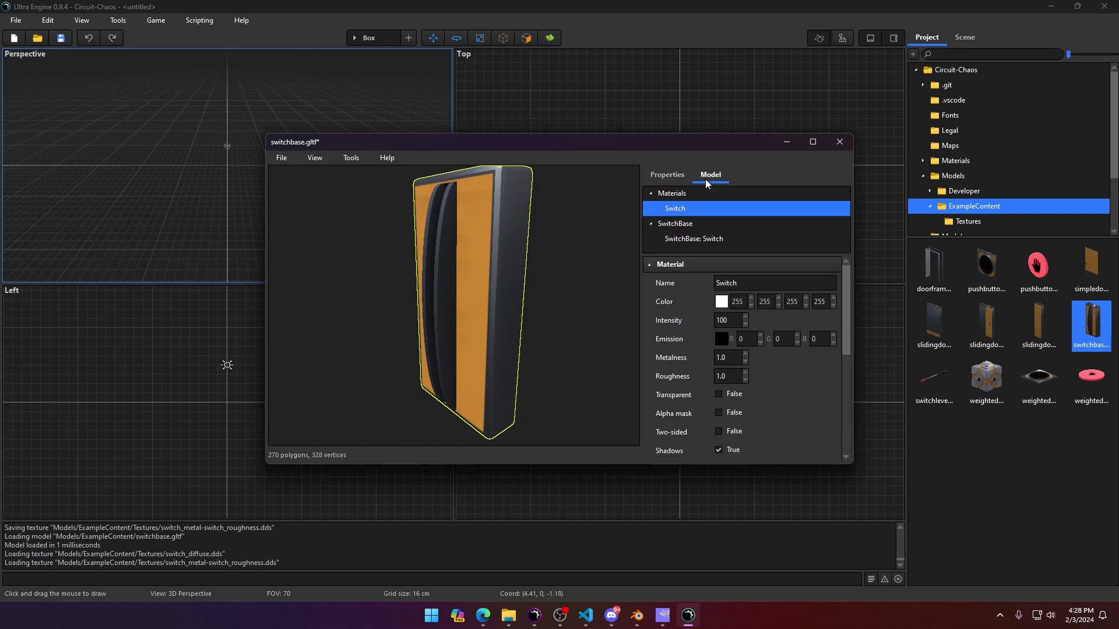
Step: Give the SwitchBase node a Box collider and check its fit around the model
{"action": "left_click", "coordinate": [676, 225]}
{"action": "left_click", "coordinate": [693, 239]}
{"action": "left_click", "coordinate": [676, 223]}
{"action": "left_click", "coordinate": [740, 357]}
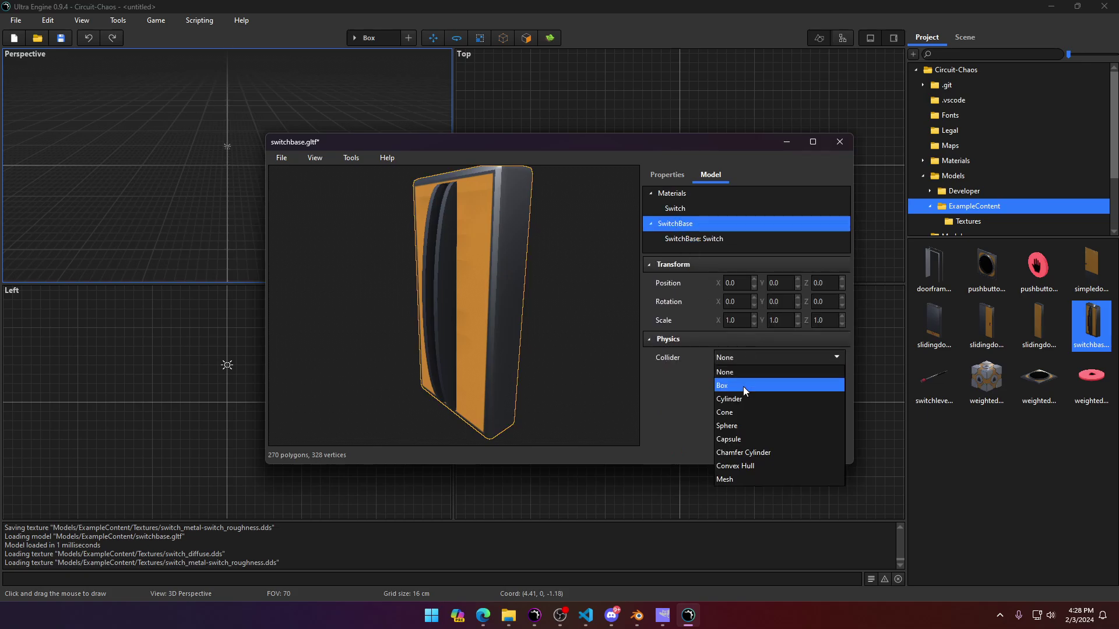
{"action": "left_click", "coordinate": [743, 386]}
{"action": "right_click_drag", "start_coordinate": [522, 310], "coordinate": [248, 208]}
Step: Save switchbase.gltf and close it, saving the changes to switchbase.collider as well
{"action": "left_click", "coordinate": [288, 158]}
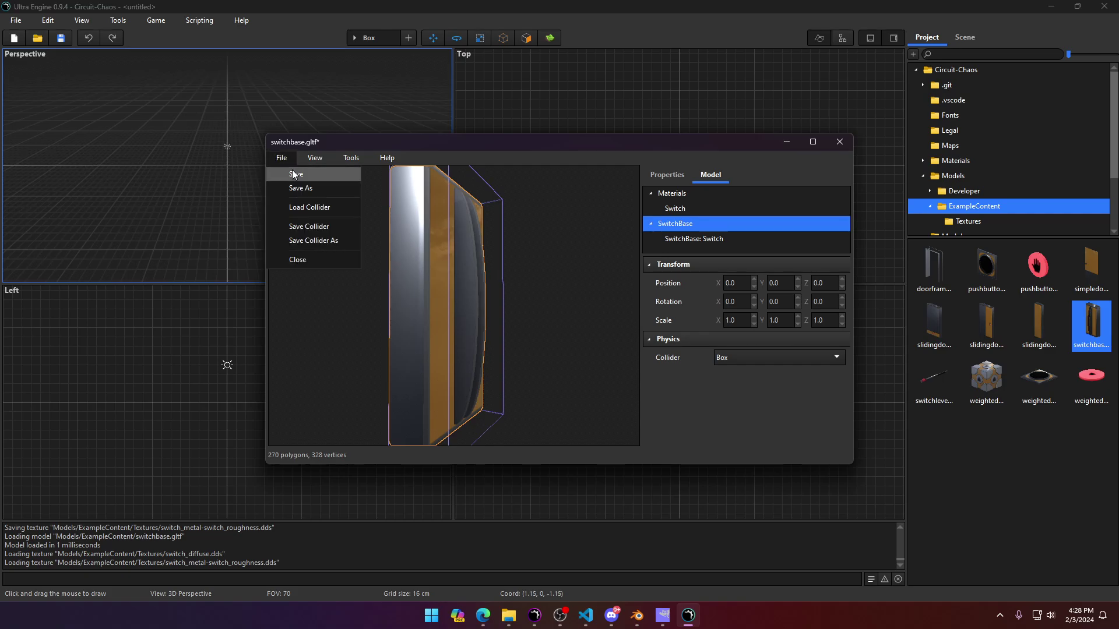
{"action": "left_click", "coordinate": [294, 174]}
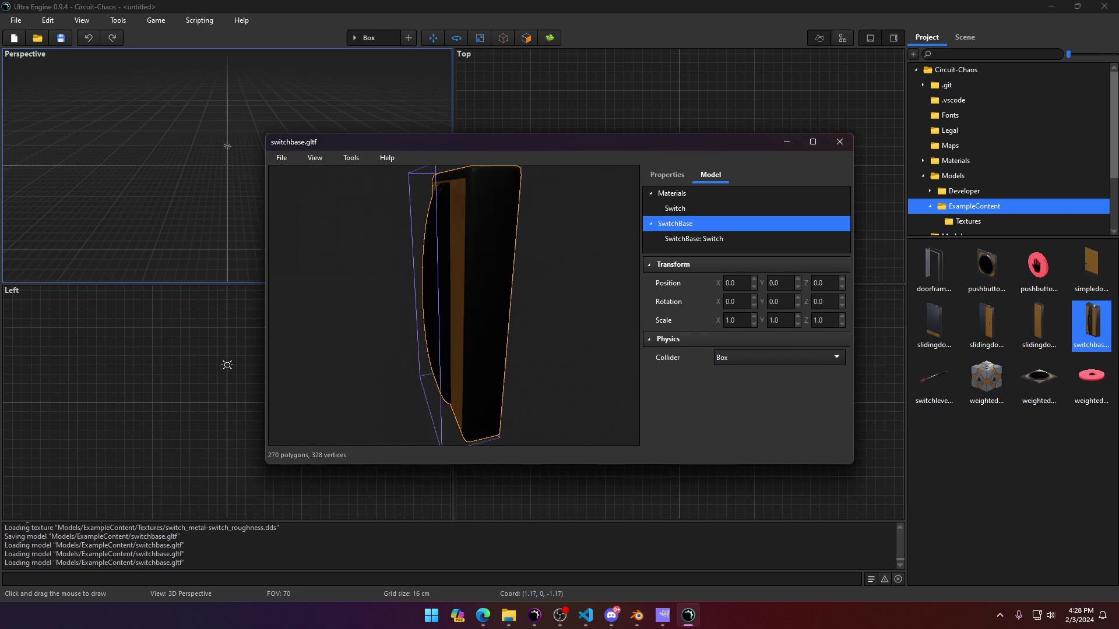
{"action": "left_click", "coordinate": [839, 142]}
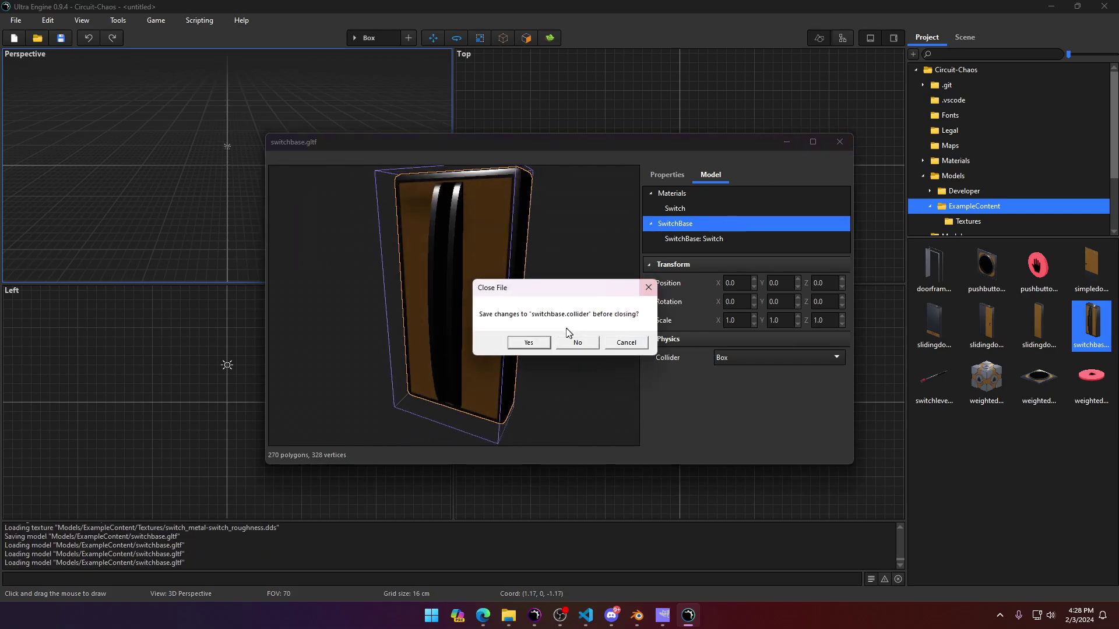
{"action": "left_click", "coordinate": [527, 344]}
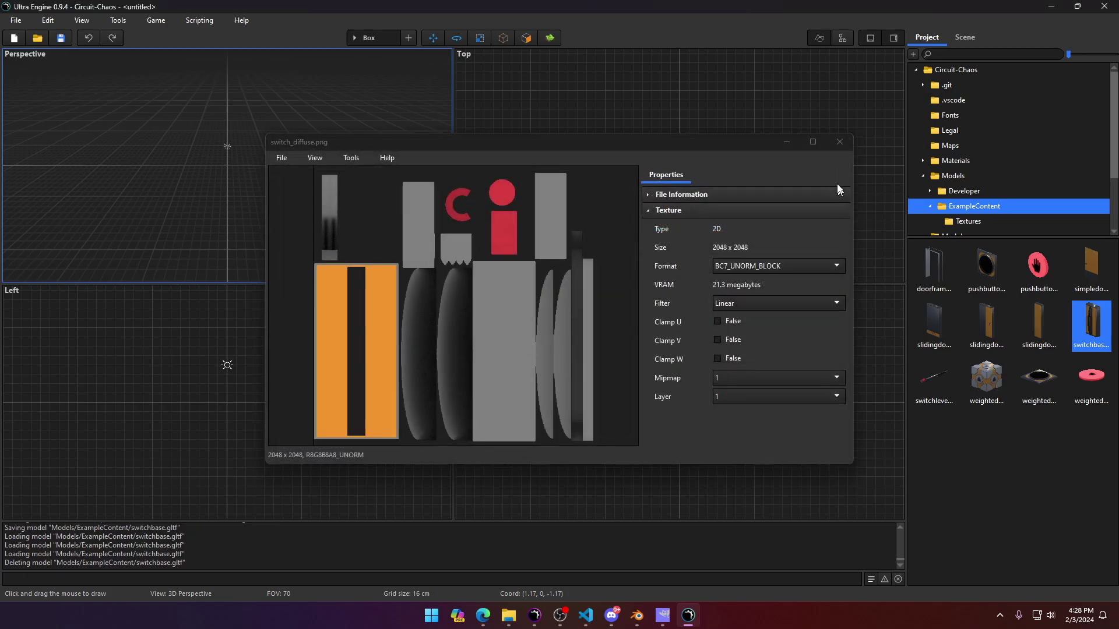
Step: Close the switch_diffuse.png texture, open switchlever.gltf from the ExampleContent folder, and select its Switch material
{"action": "left_click", "coordinate": [832, 147]}
{"action": "double_click", "coordinate": [934, 378]}
{"action": "left_click", "coordinate": [711, 173]}
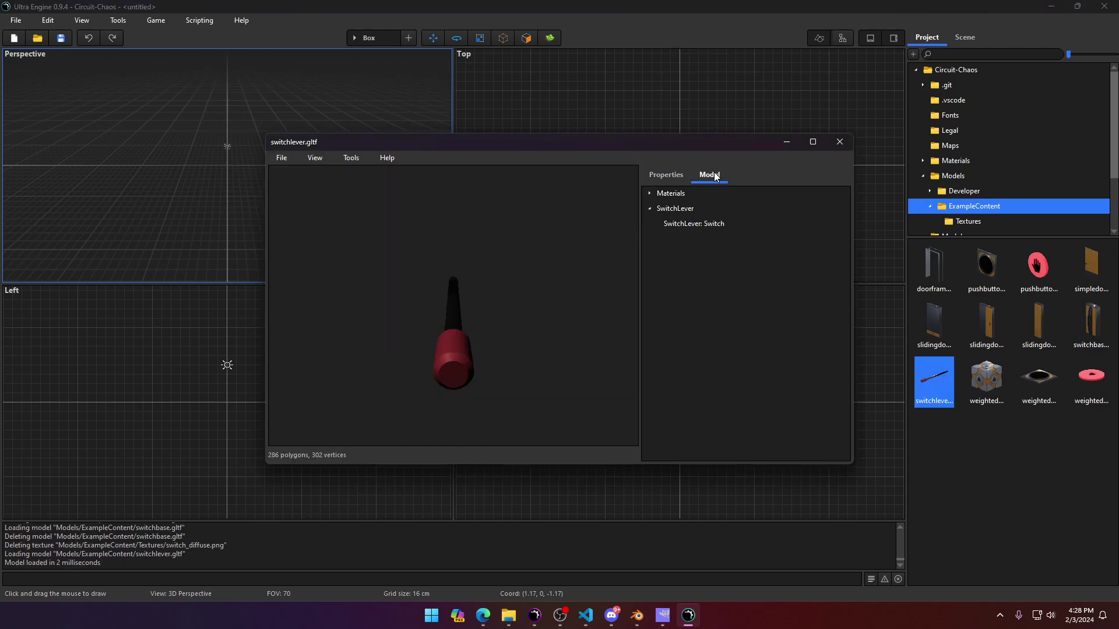
{"action": "left_click", "coordinate": [699, 224]}
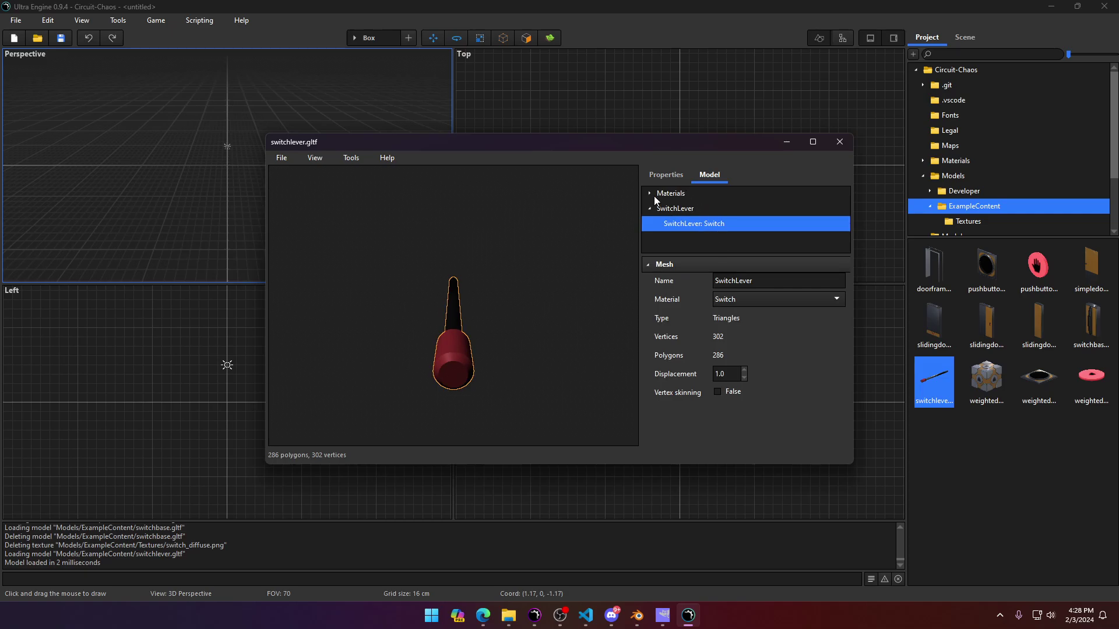
{"action": "left_click", "coordinate": [650, 194]}
{"action": "left_click", "coordinate": [670, 208]}
Step: Assign switch_metal-switch_roughness.dds from the Textures folder as the Switch material's metal/rough texture
{"action": "left_click", "coordinate": [792, 394]}
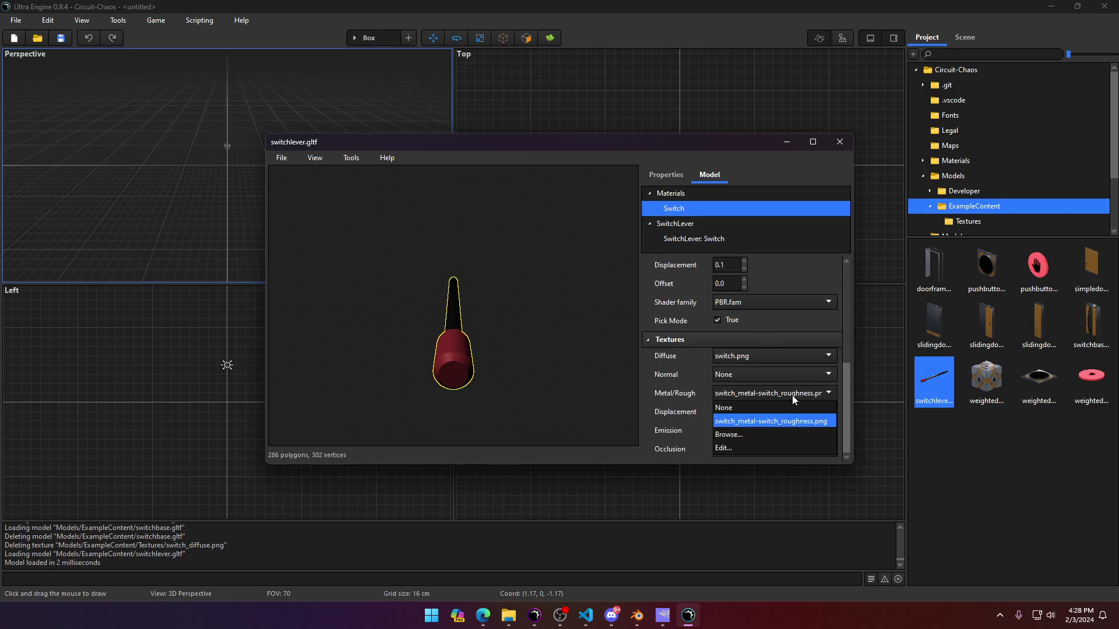
{"action": "left_click", "coordinate": [791, 434]}
{"action": "scroll", "coordinate": [476, 338], "scroll_direction": "down", "scroll_amount": 5}
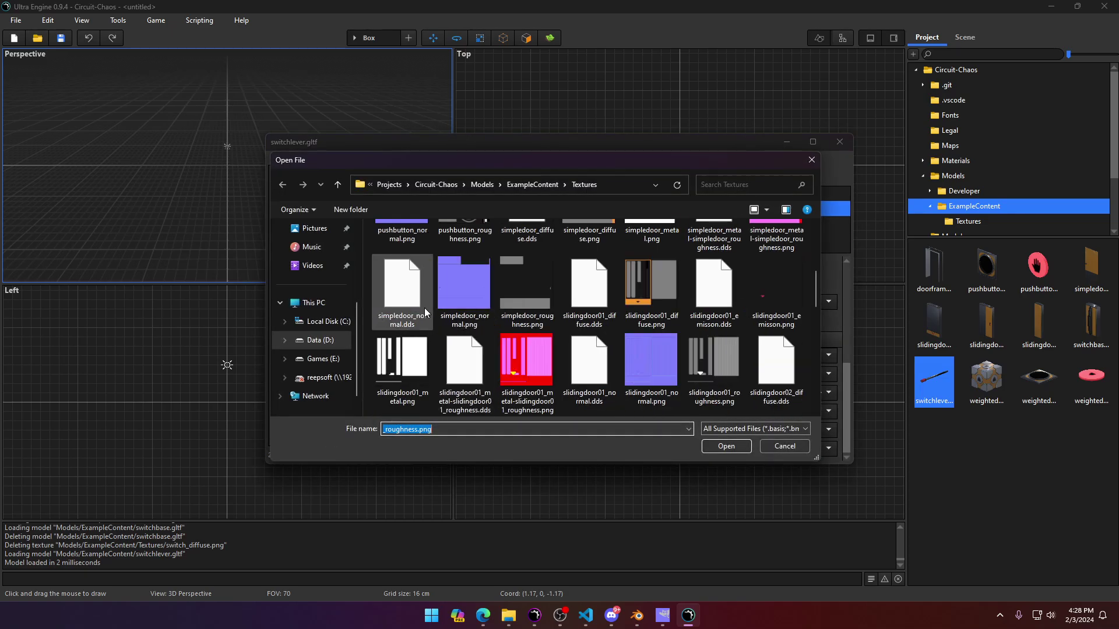
{"action": "scroll", "coordinate": [431, 312], "scroll_direction": "down", "scroll_amount": 1}
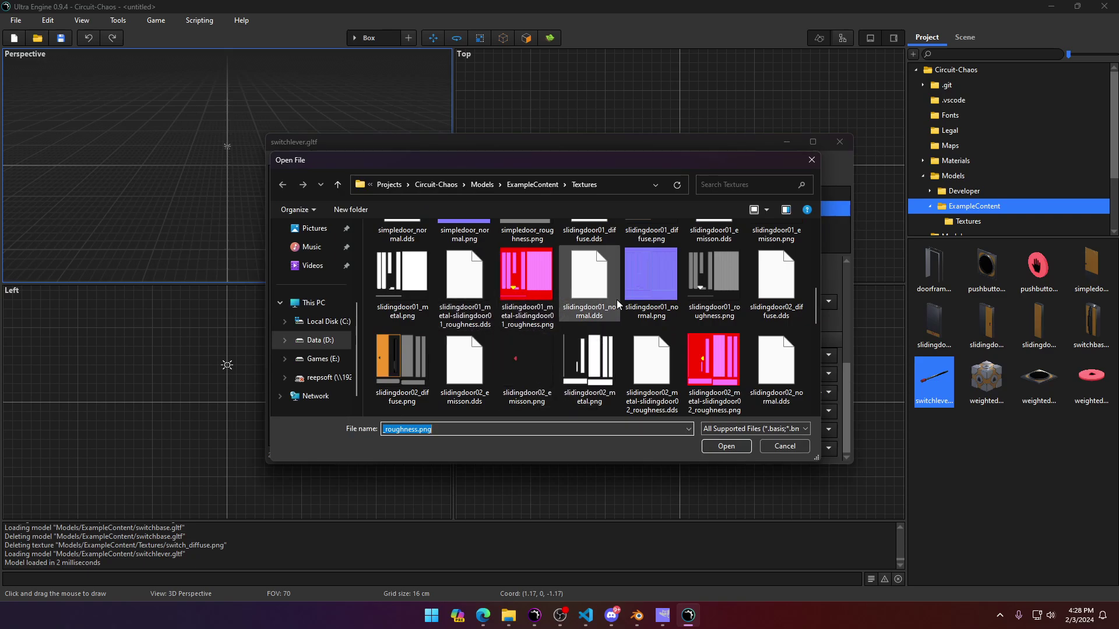
{"action": "scroll", "coordinate": [652, 297], "scroll_direction": "up", "scroll_amount": 1}
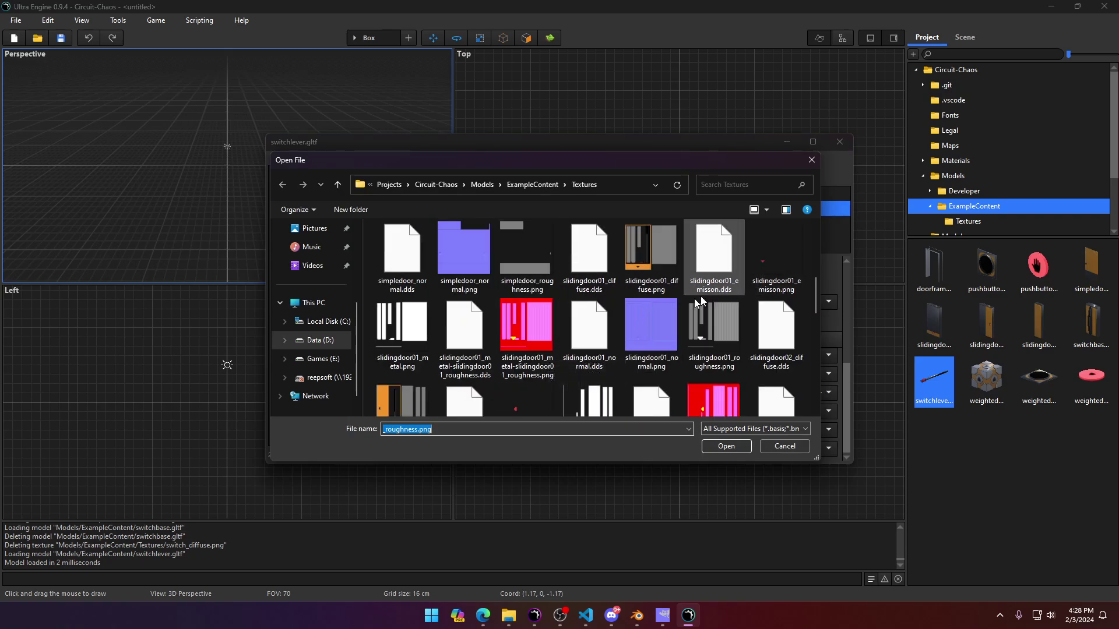
{"action": "scroll", "coordinate": [535, 341], "scroll_direction": "up", "scroll_amount": 1}
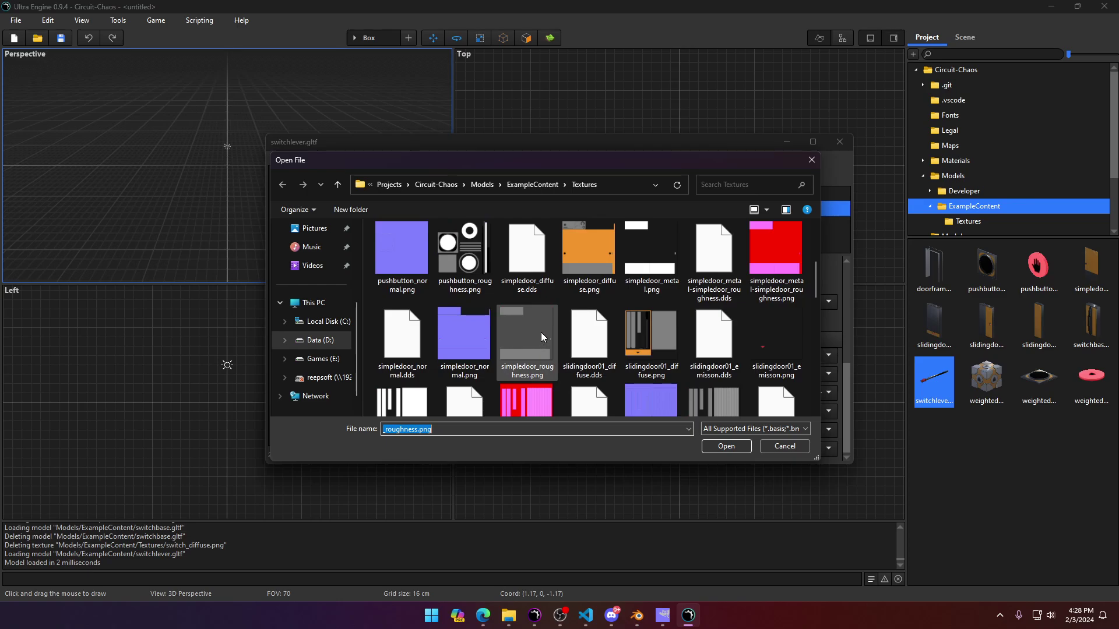
{"action": "scroll", "coordinate": [541, 332], "scroll_direction": "down", "scroll_amount": 3}
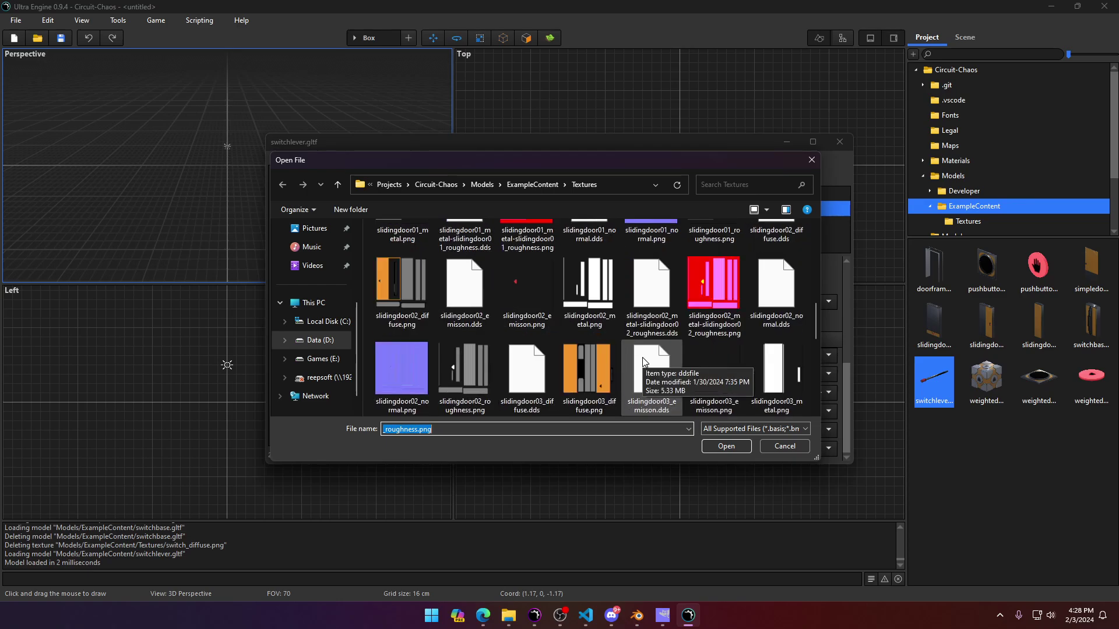
{"action": "scroll", "coordinate": [642, 358], "scroll_direction": "down", "scroll_amount": 1}
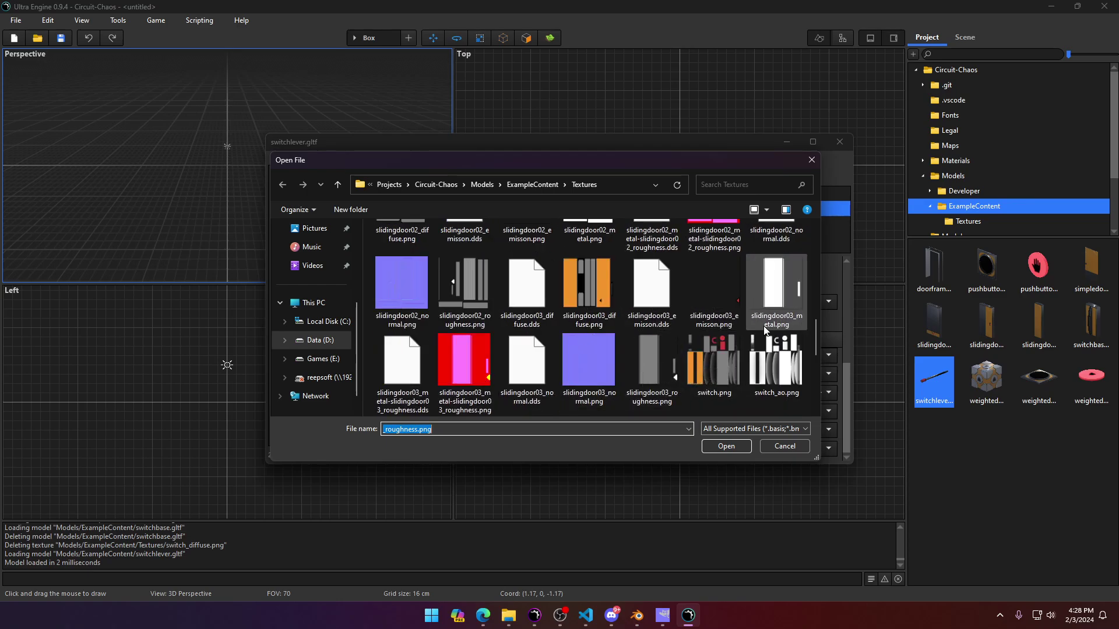
{"action": "scroll", "coordinate": [688, 335], "scroll_direction": "down", "scroll_amount": 1}
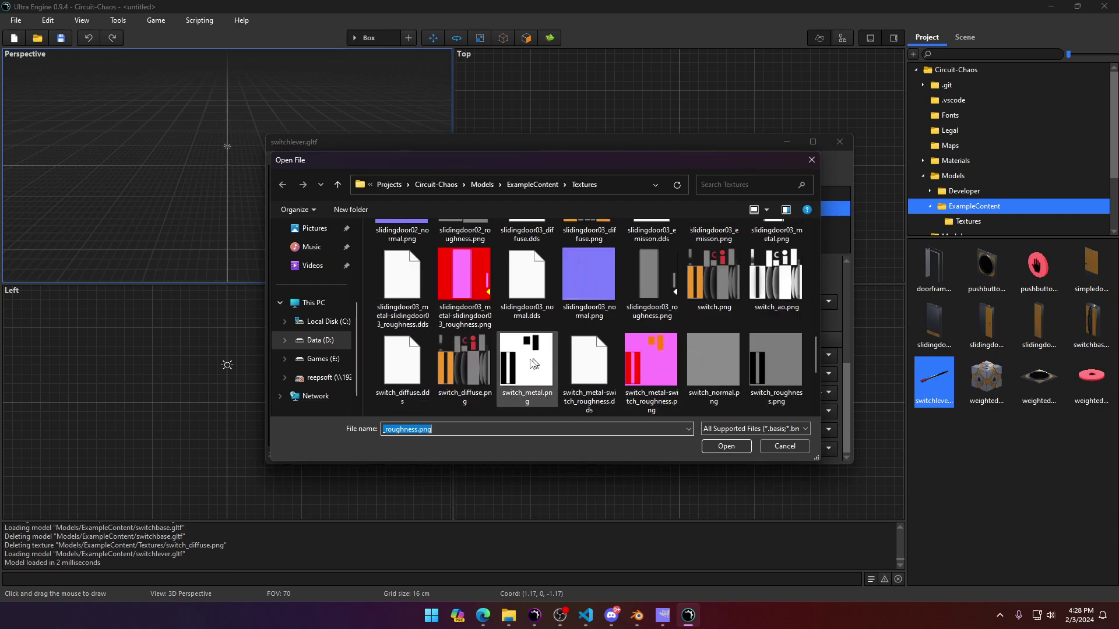
{"action": "double_click", "coordinate": [603, 373]}
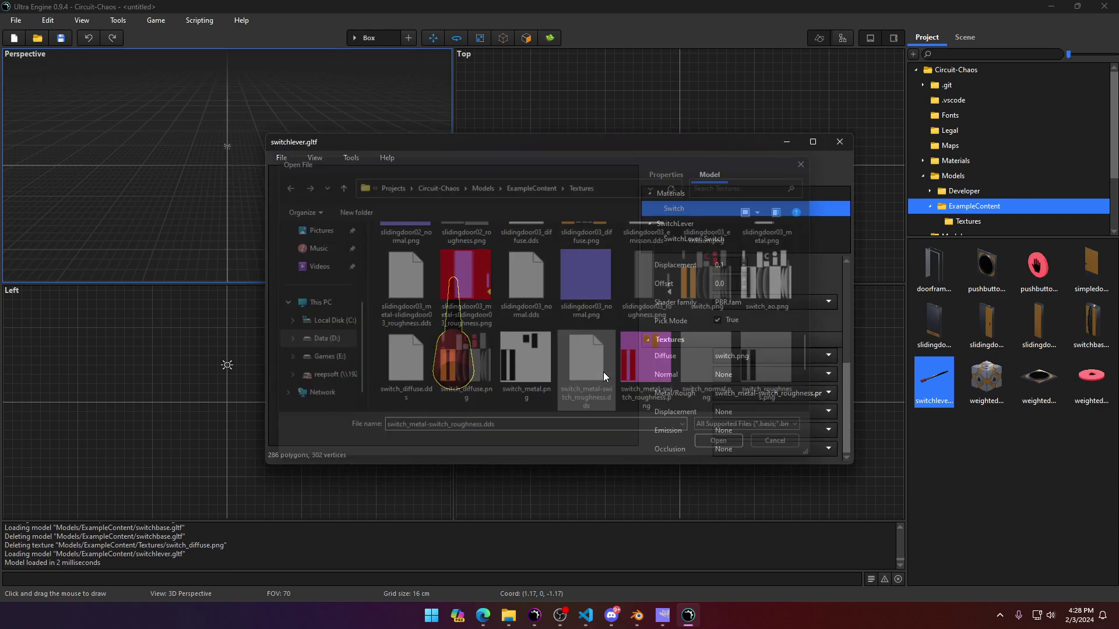
Step: Assign switch_diffuse.dds from the Textures folder as the Switch material's diffuse texture
{"action": "left_click", "coordinate": [804, 356]}
{"action": "left_click", "coordinate": [758, 393]}
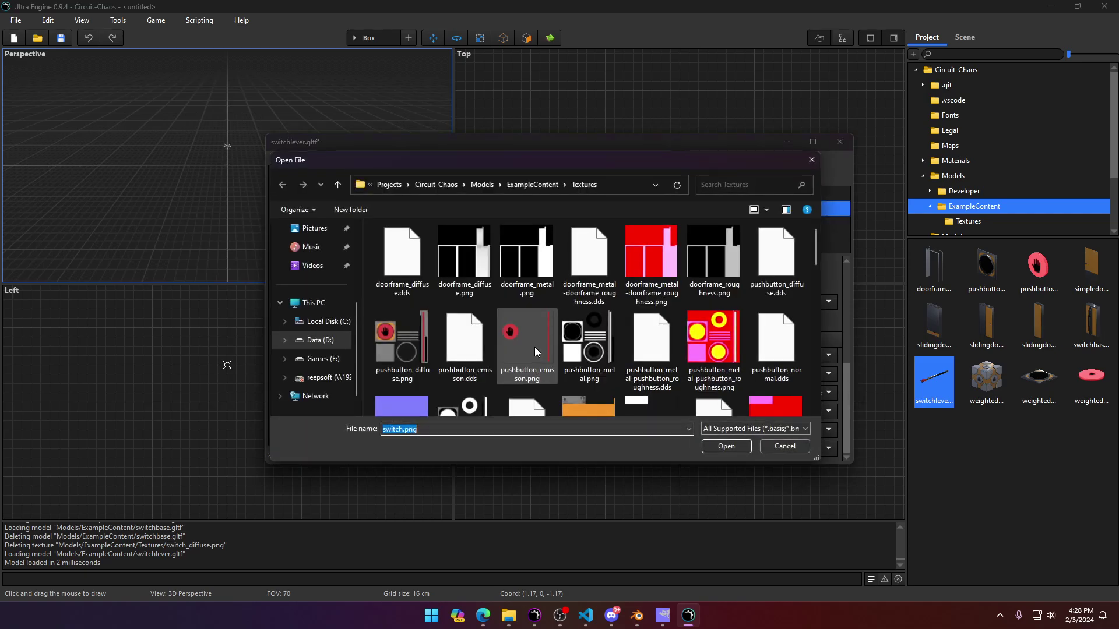
{"action": "scroll", "coordinate": [534, 347], "scroll_direction": "down", "scroll_amount": 4}
{"action": "scroll", "coordinate": [400, 251], "scroll_direction": "up", "scroll_amount": 1}
{"action": "double_click", "coordinate": [400, 251]}
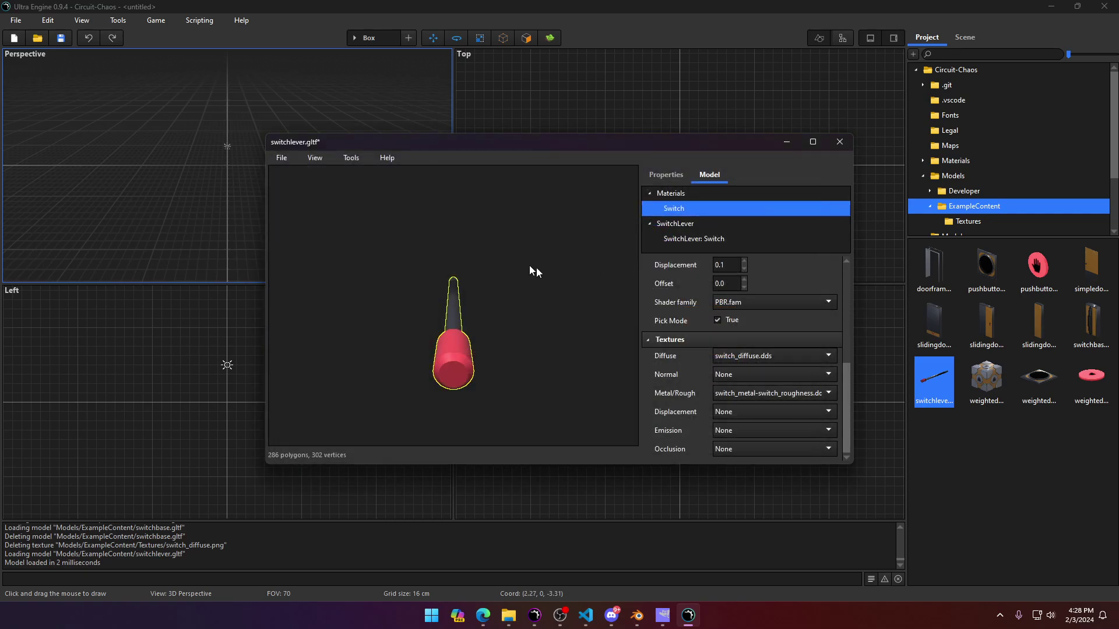
Step: Give the SwitchLever node a Box collider
{"action": "left_click", "coordinate": [282, 157]}
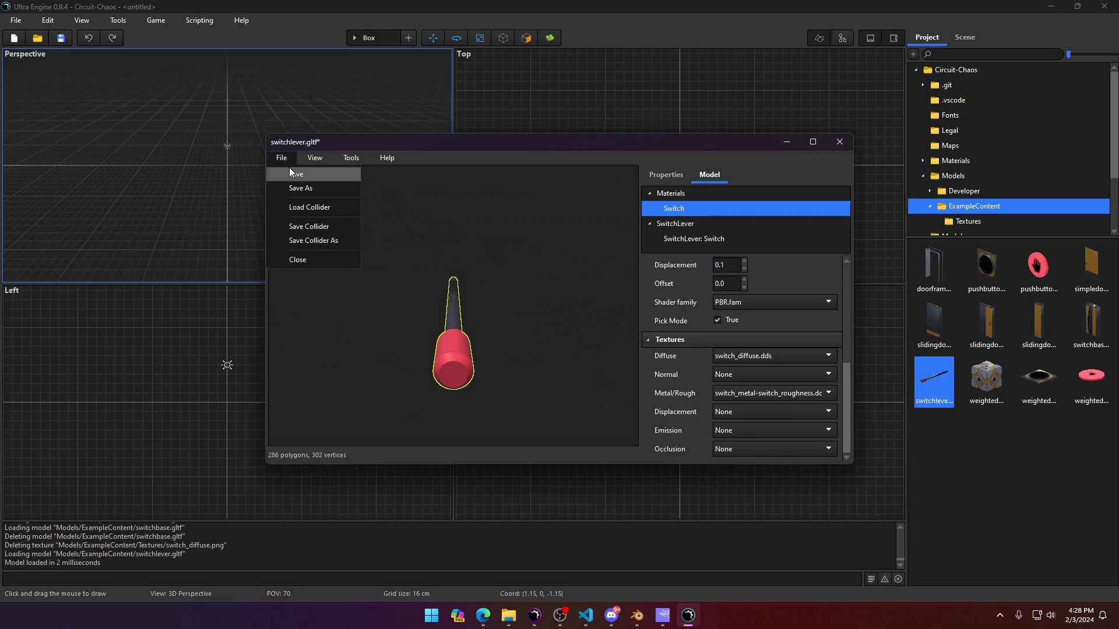
{"action": "key", "text": "Left"}
{"action": "left_click", "coordinate": [676, 224]}
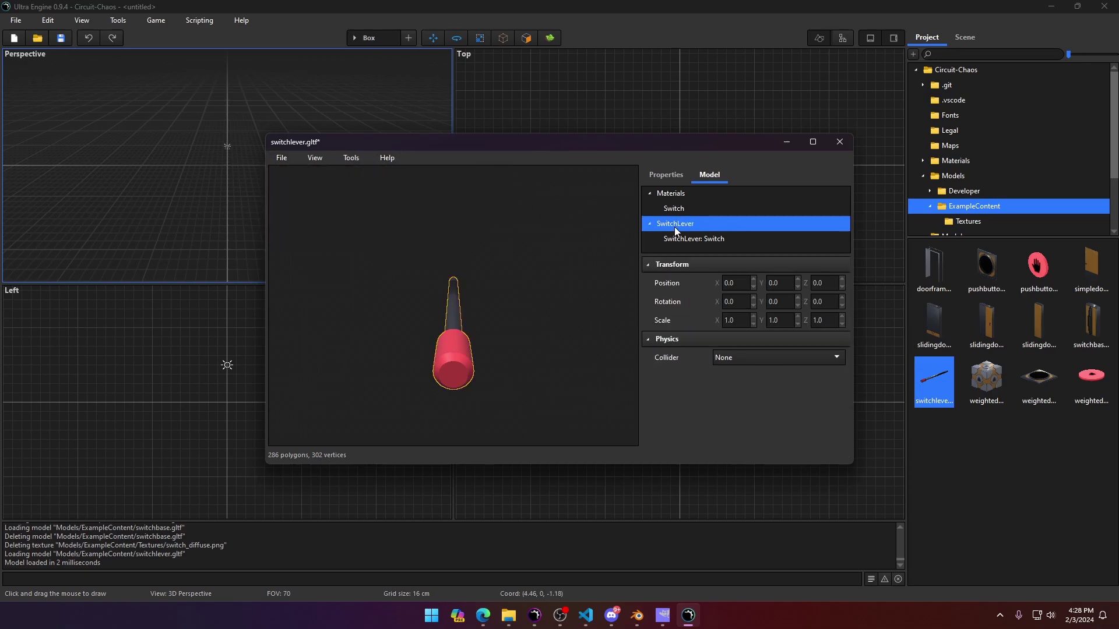
{"action": "left_click", "coordinate": [731, 358]}
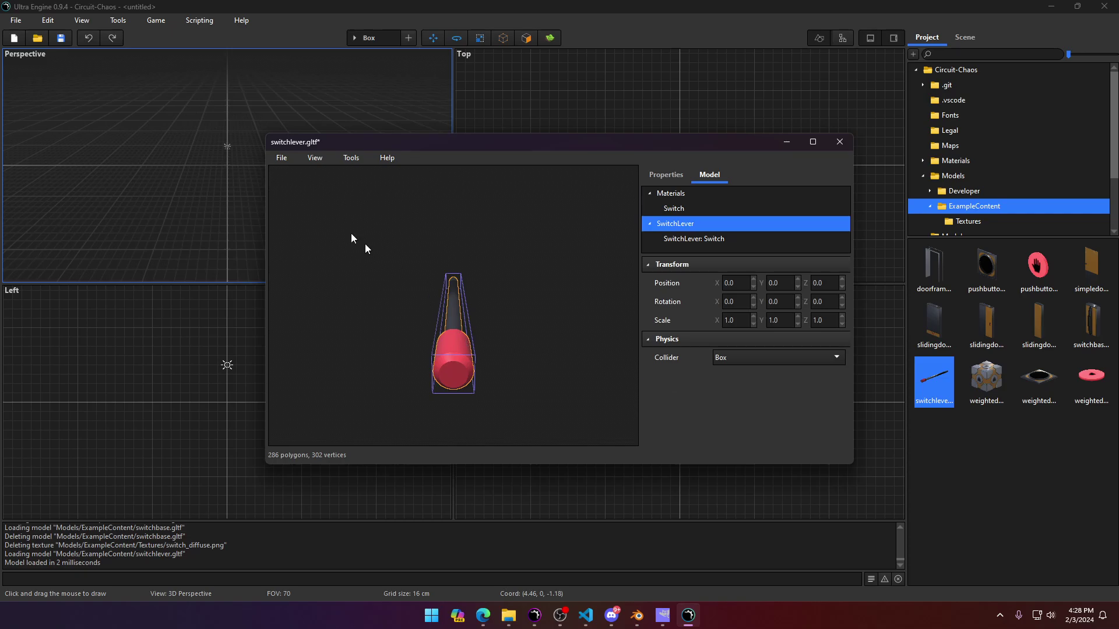
Step: Save switchlever.gltf and close it, saving the changes to switchlever.collider as well
{"action": "left_click", "coordinate": [282, 157]}
{"action": "left_click", "coordinate": [291, 170]}
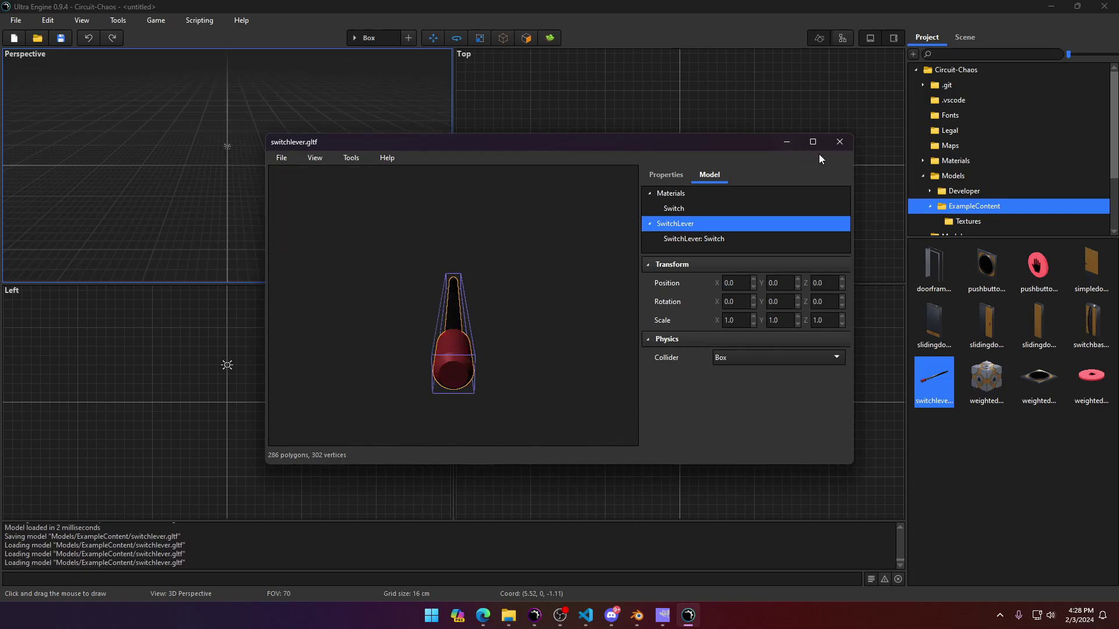
{"action": "left_click", "coordinate": [838, 149]}
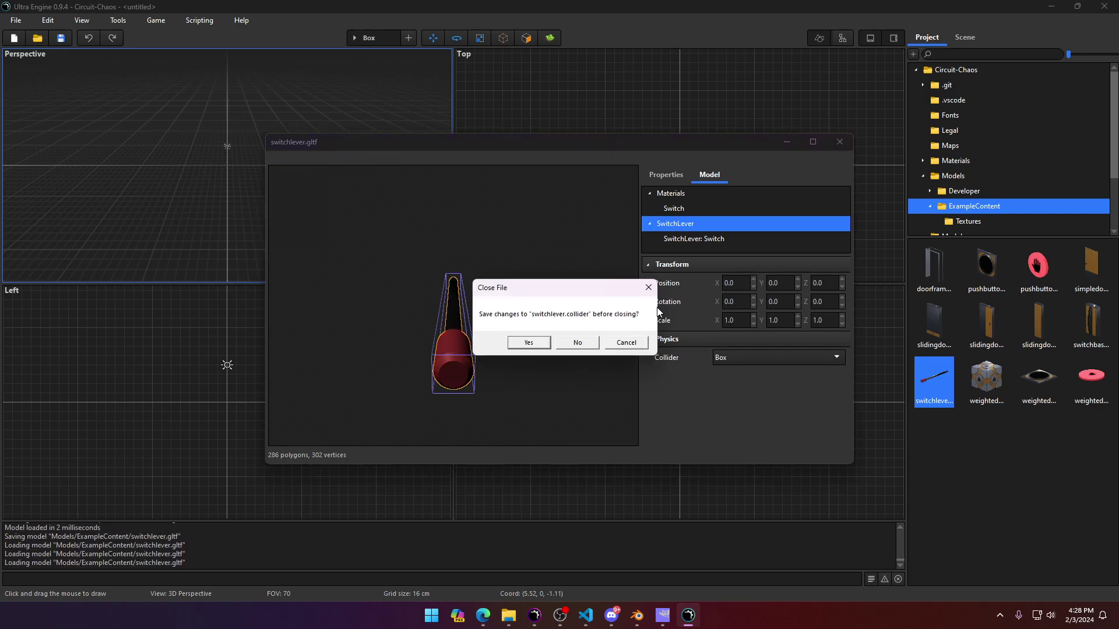
{"action": "left_click", "coordinate": [530, 343]}
Step: Try placing the switchbase model in the untitled scene, view it up close, and delete it
{"action": "left_click_drag", "start_coordinate": [1077, 324], "coordinate": [1058, 306]}
{"action": "left_click_drag", "start_coordinate": [631, 190], "coordinate": [689, 172]}
{"action": "key", "text": "w"}
{"action": "right_click_drag", "start_coordinate": [354, 164], "coordinate": [354, 165]}
{"action": "key", "text": "s"}
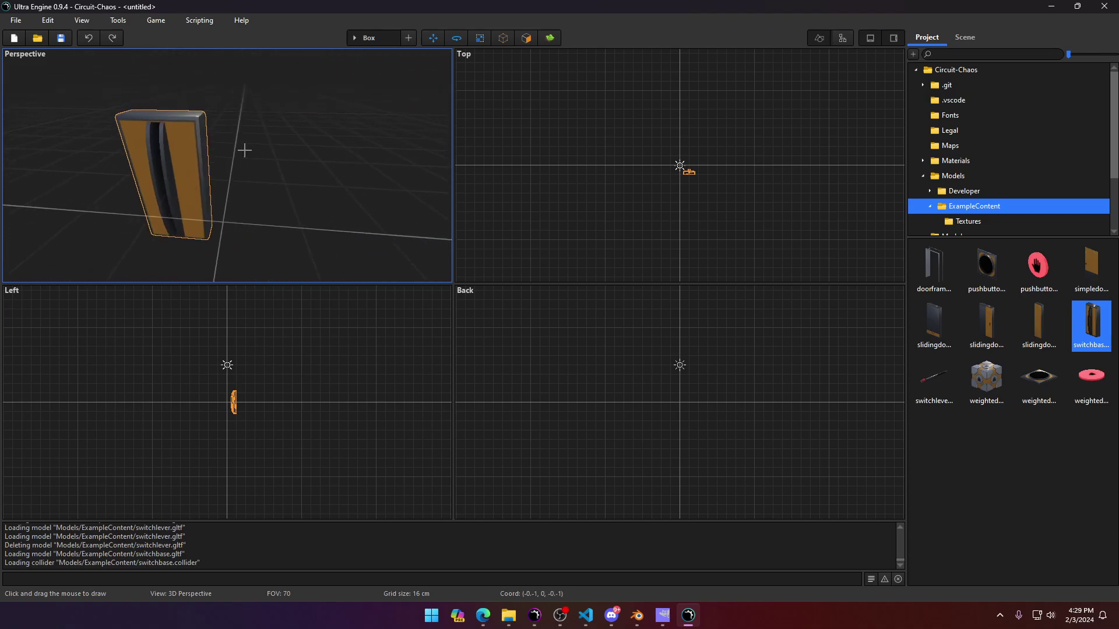
{"action": "key", "text": "Delete"}
Step: Open the start.ultra map from the Maps folder, discarding the changes to the untitled scene
{"action": "left_click", "coordinate": [15, 19]}
{"action": "left_click", "coordinate": [32, 56]}
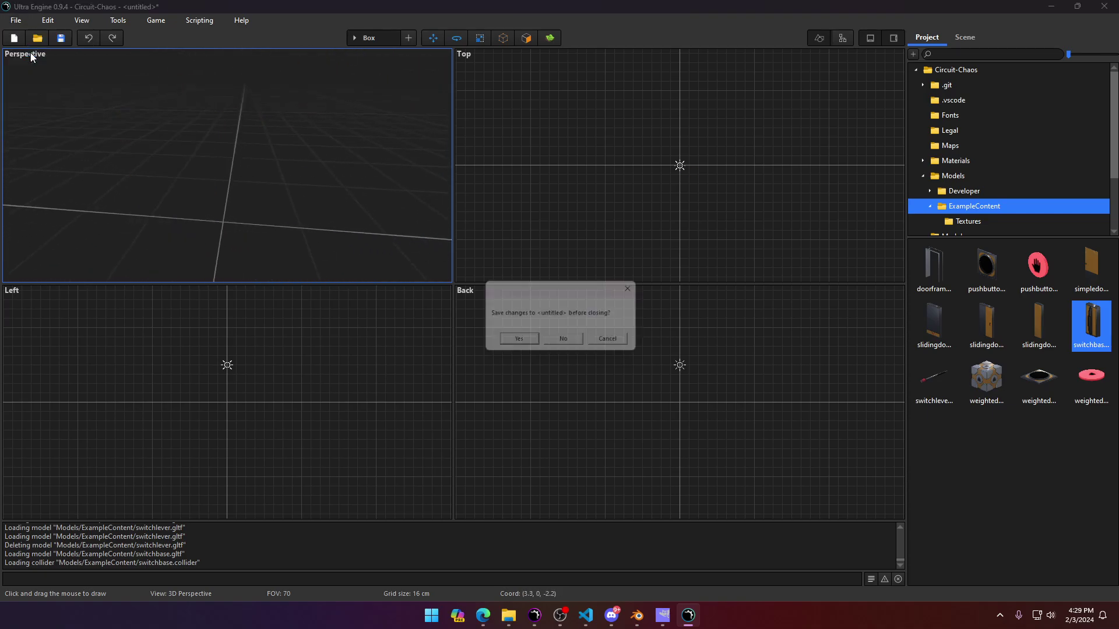
{"action": "left_click", "coordinate": [568, 343]}
{"action": "double_click", "coordinate": [145, 122]}
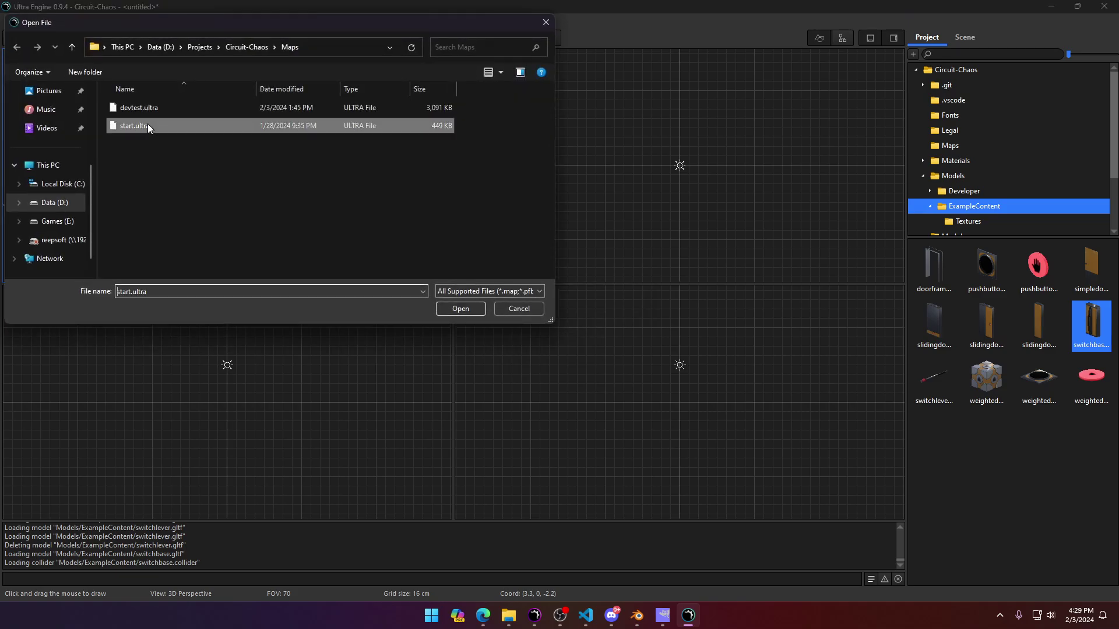
Step: Open the devtest.ultra map from the Maps folder without saving the currently open map
{"action": "left_click", "coordinate": [16, 20]}
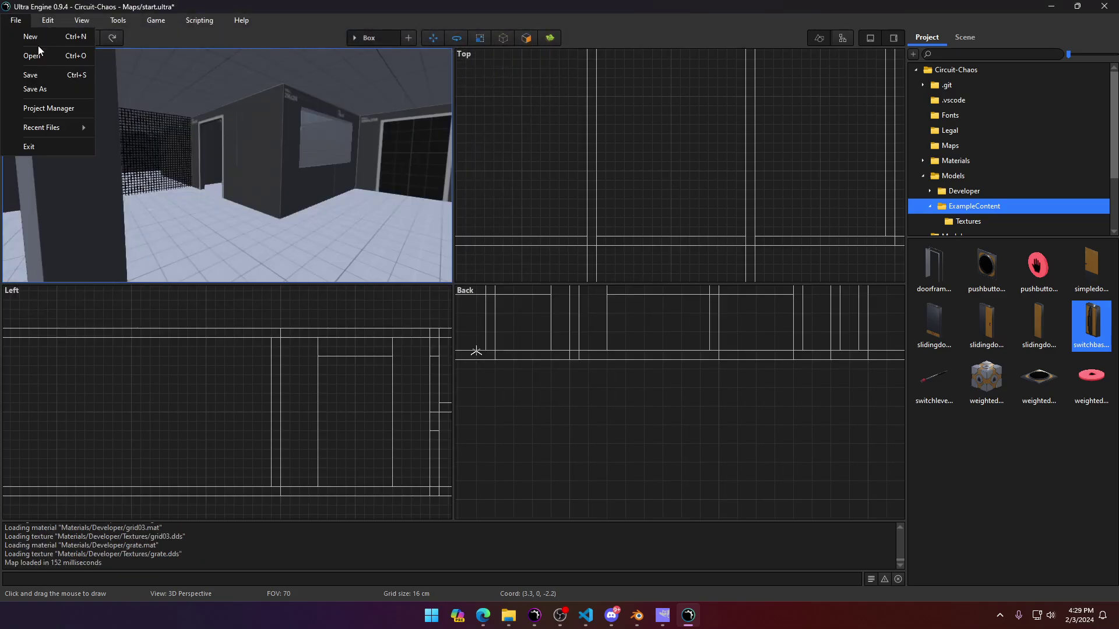
{"action": "left_click", "coordinate": [32, 32]}
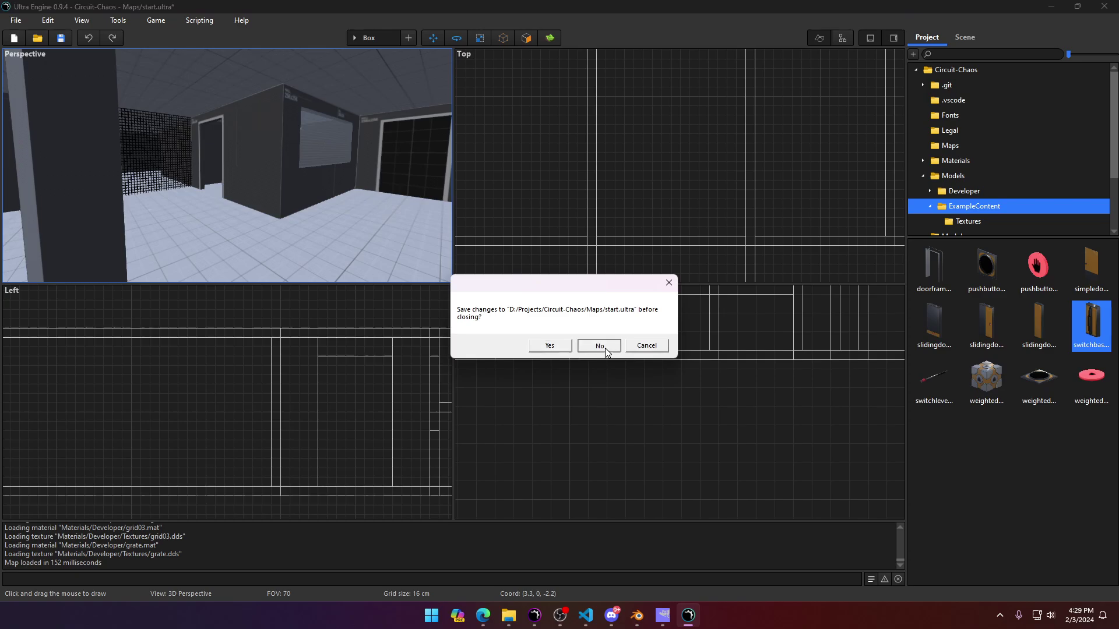
{"action": "left_click", "coordinate": [599, 345]}
{"action": "left_click", "coordinate": [115, 110]}
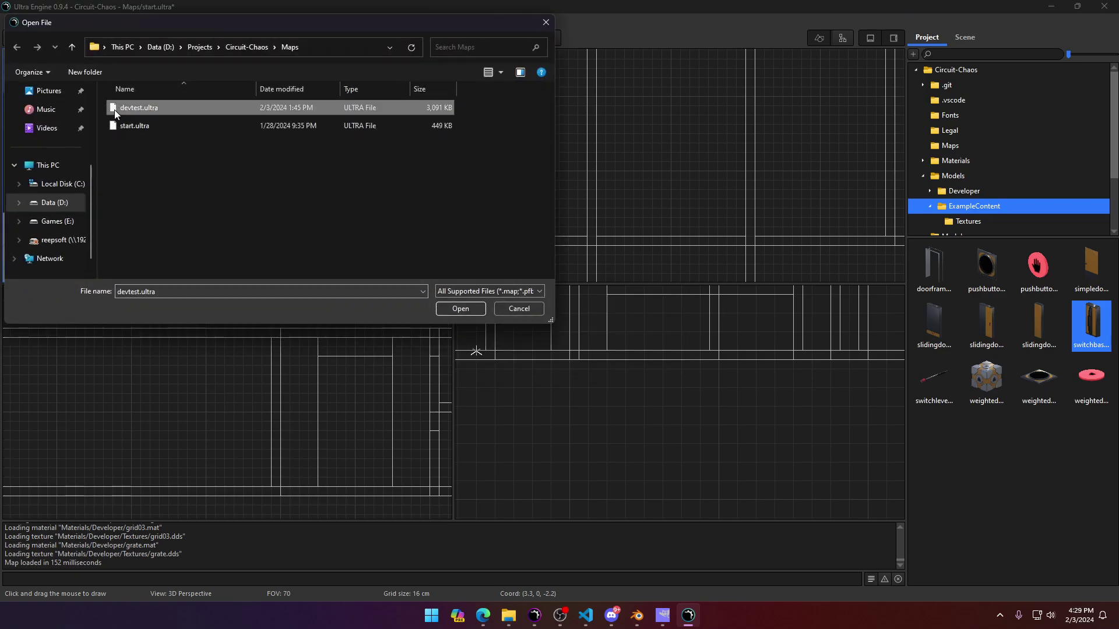
{"action": "double_click", "coordinate": [120, 110]}
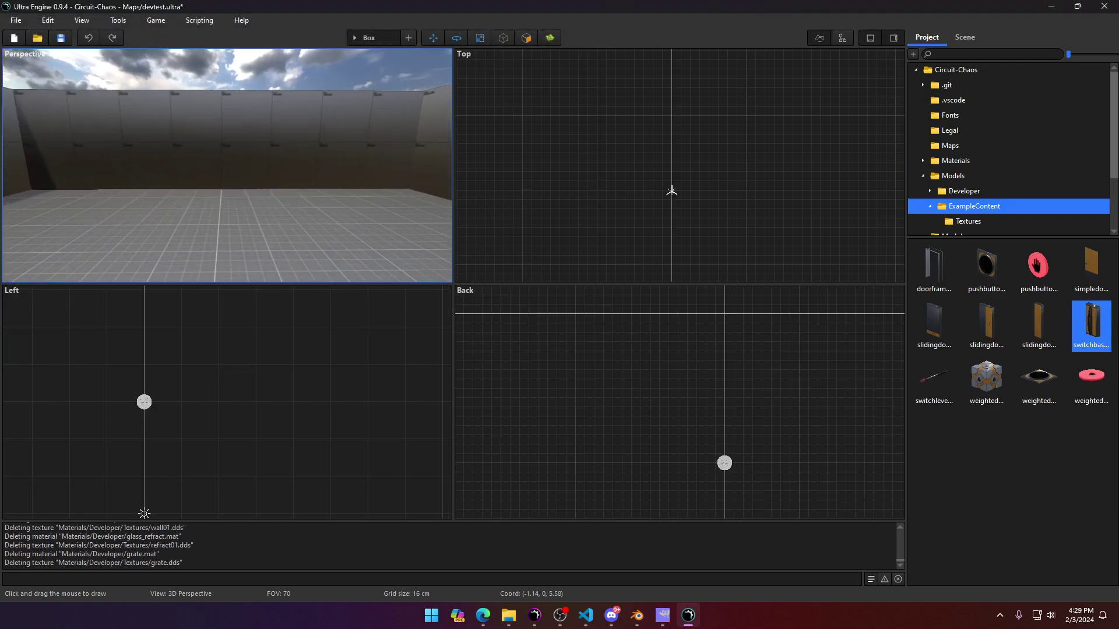
Step: Place the switchbase model on the room's 256x256 wall and the switchlever model beside it
{"action": "key", "text": "w"}
{"action": "left_click_drag", "start_coordinate": [1086, 330], "coordinate": [294, 221]}
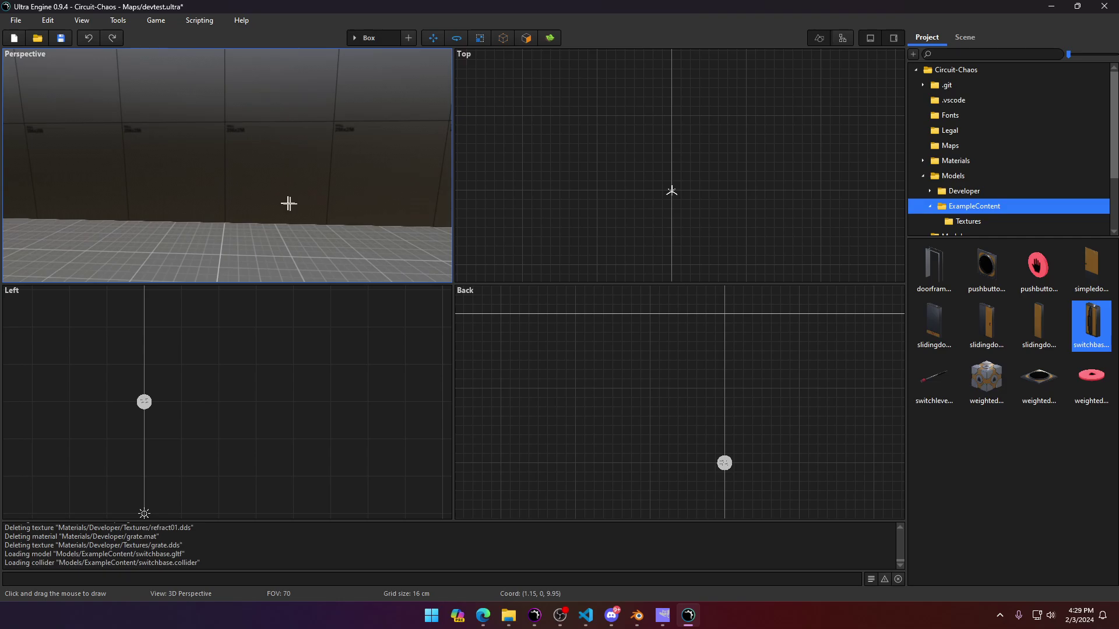
{"action": "right_click_drag", "start_coordinate": [289, 203], "coordinate": [257, 198]}
{"action": "key", "text": "w"}
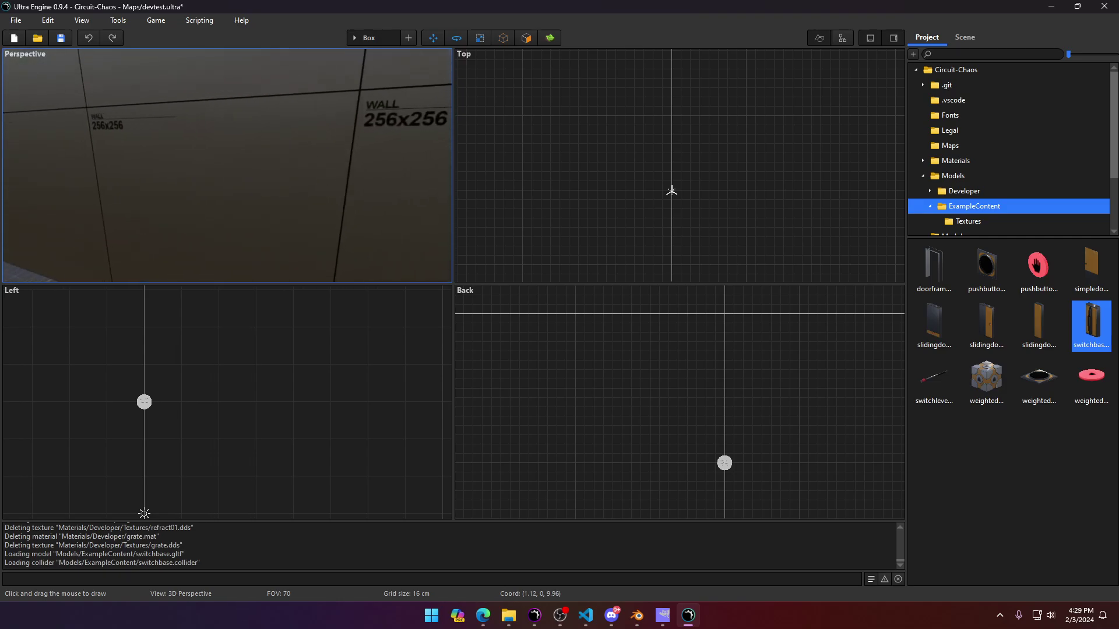
{"action": "key", "text": "s"}
{"action": "left_click_drag", "start_coordinate": [521, 226], "coordinate": [239, 205]}
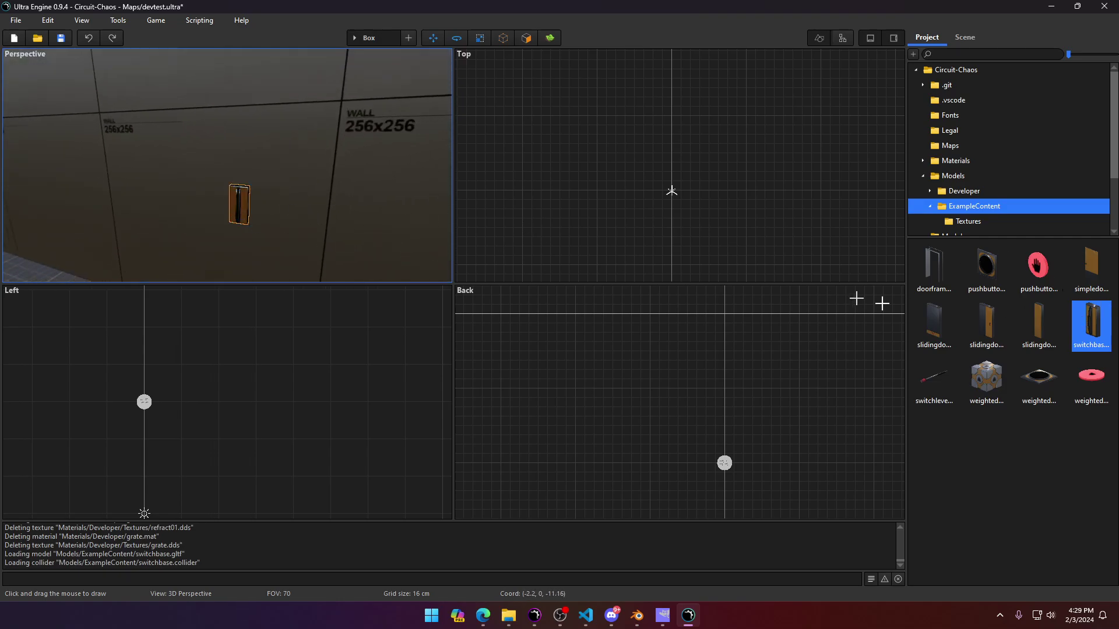
{"action": "left_click_drag", "start_coordinate": [939, 381], "coordinate": [225, 205]}
Step: Move the switch lever sideways in the Top view so it lines up with the centre of the switch base
{"action": "scroll", "coordinate": [744, 165], "scroll_direction": "down", "scroll_amount": 12}
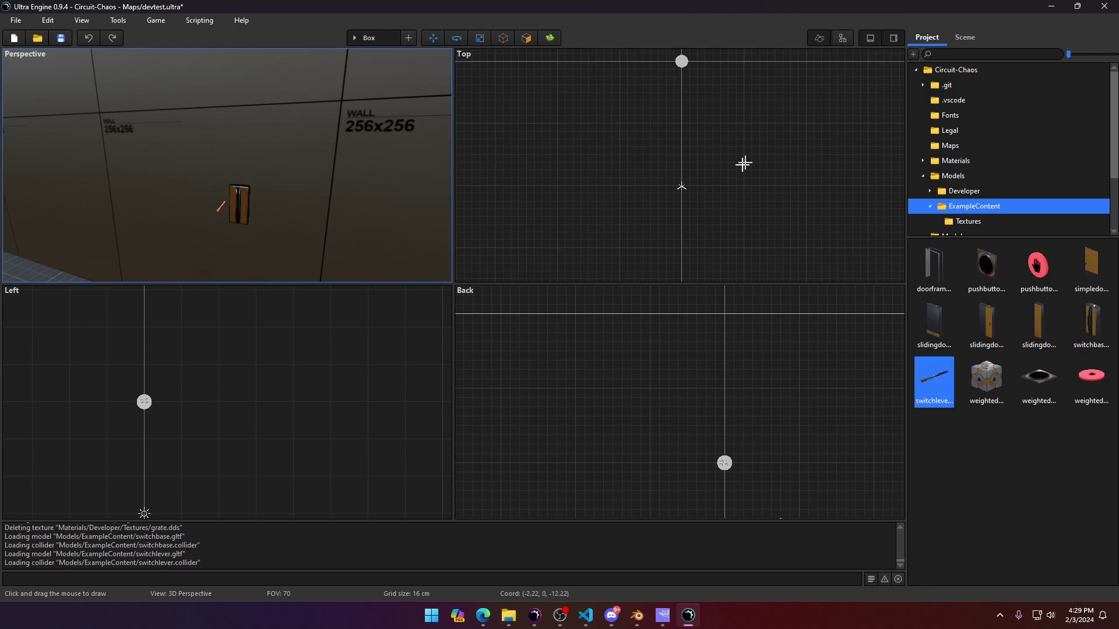
{"action": "scroll", "coordinate": [693, 228], "scroll_direction": "up", "scroll_amount": 5}
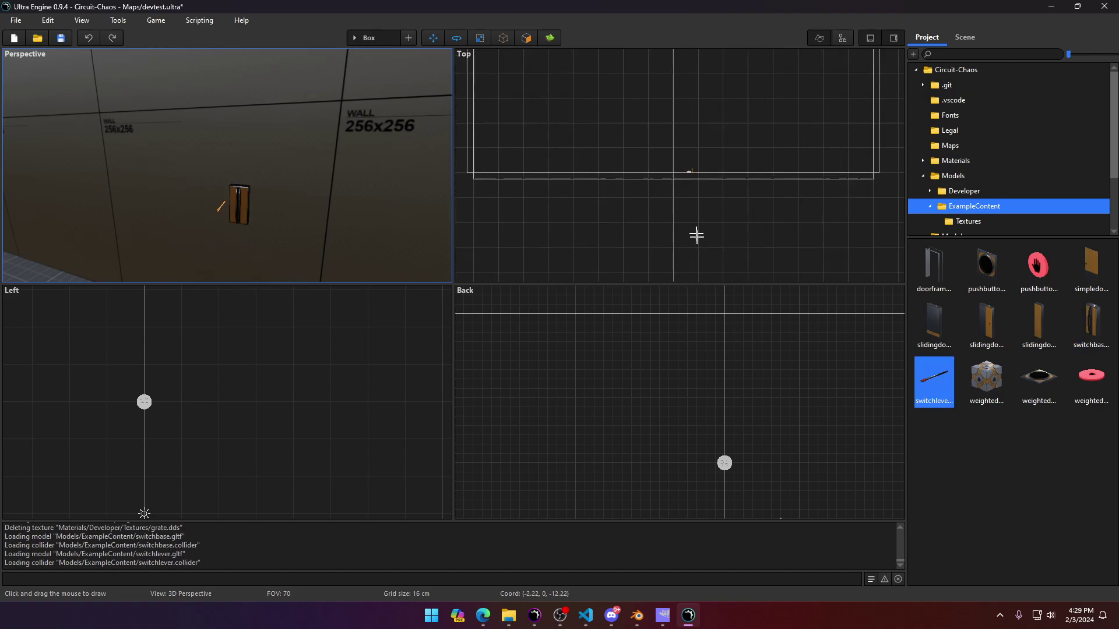
{"action": "left_click", "coordinate": [433, 38]}
{"action": "scroll", "coordinate": [755, 203], "scroll_direction": "up", "scroll_amount": 12}
{"action": "left_click", "coordinate": [803, 181]}
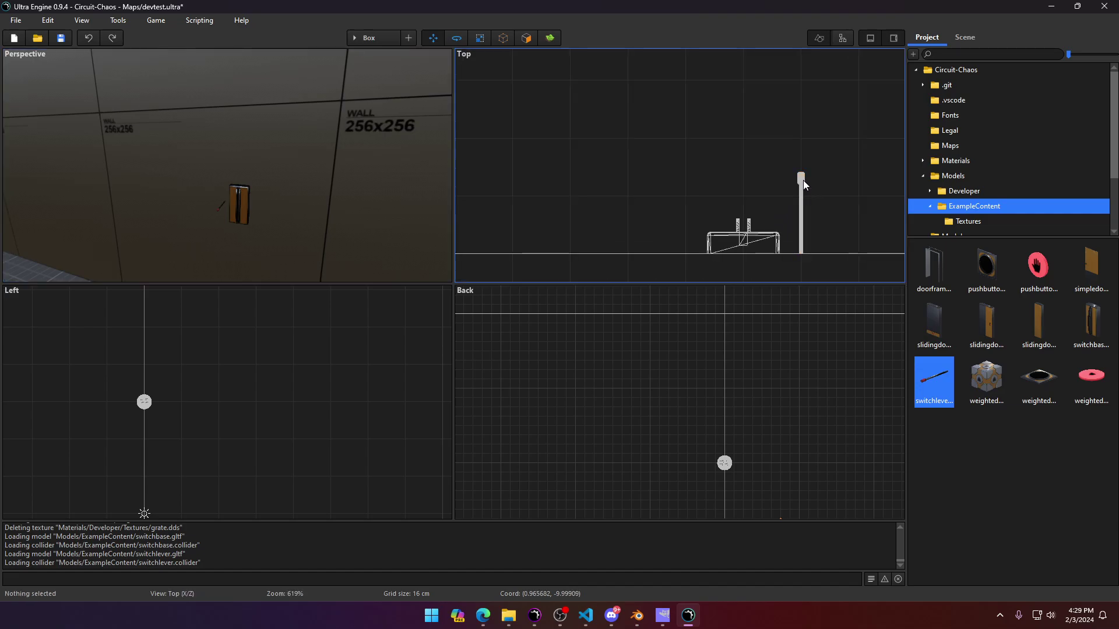
{"action": "left_click", "coordinate": [803, 180]}
{"action": "left_click_drag", "start_coordinate": [803, 180], "coordinate": [748, 178]}
Step: Check how the lever sits in the base on the wall and select both switch models together
{"action": "left_click", "coordinate": [230, 138]}
{"action": "key", "text": "w"}
{"action": "right_click_drag", "start_coordinate": [229, 138], "coordinate": [230, 184]}
{"action": "key", "text": "w"}
{"action": "key", "text": "s"}
{"action": "left_click", "coordinate": [219, 195]}
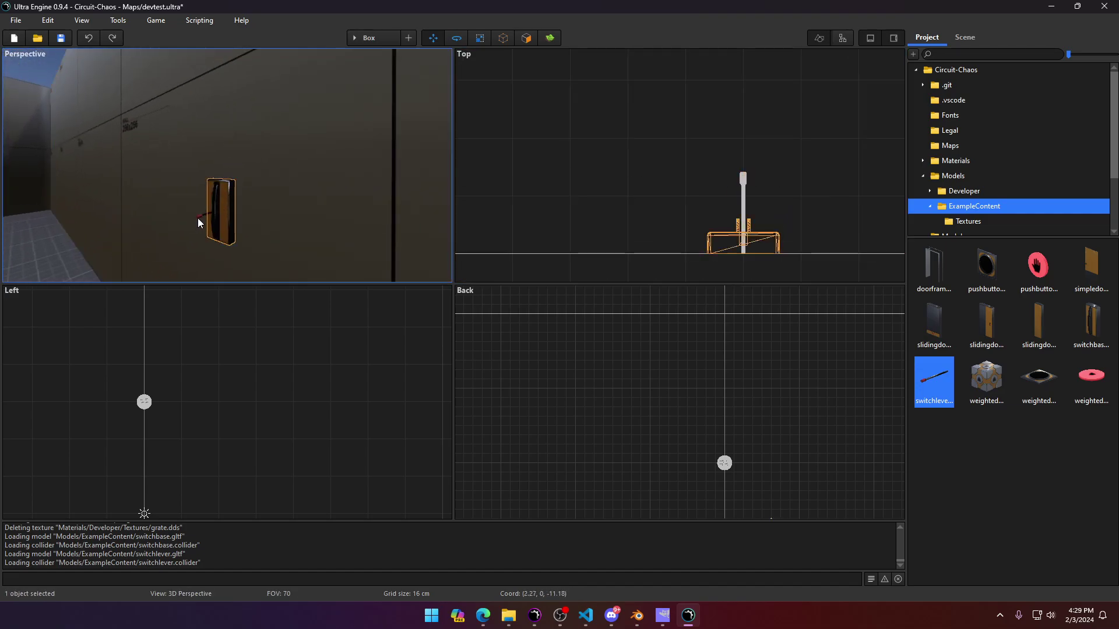
{"action": "left_click", "coordinate": [198, 223], "text": "ctrl"}
{"action": "scroll", "coordinate": [679, 406], "scroll_direction": "down", "scroll_amount": 6}
{"action": "scroll", "coordinate": [674, 440], "scroll_direction": "up", "scroll_amount": 11}
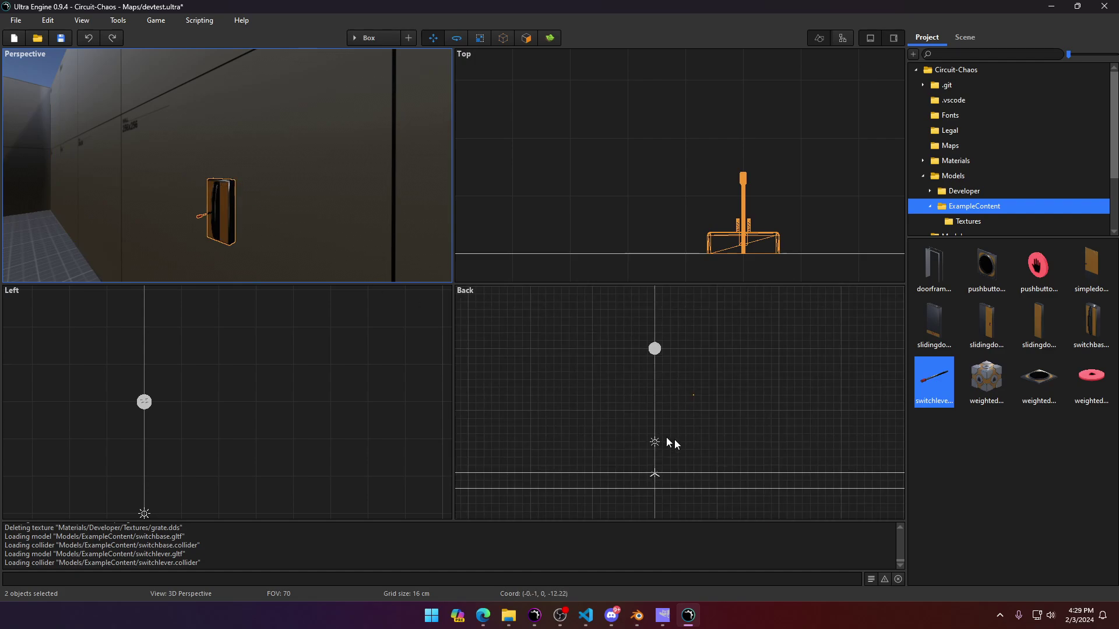
Step: Remove the existing component from the Empty on the room floor and add the FirstPersonControls player component in its place
{"action": "key", "text": "s"}
{"action": "right_click_drag", "start_coordinate": [226, 174], "coordinate": [82, 169]}
{"action": "right_click_drag", "start_coordinate": [262, 176], "coordinate": [225, 173]}
{"action": "left_click", "coordinate": [217, 170]}
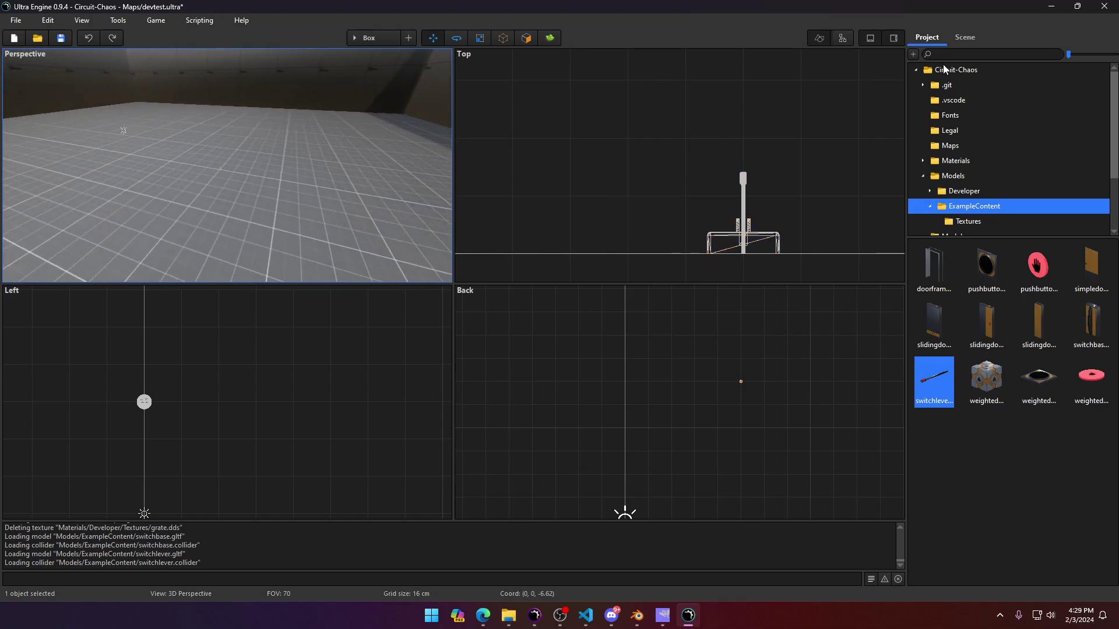
{"action": "left_click", "coordinate": [958, 38]}
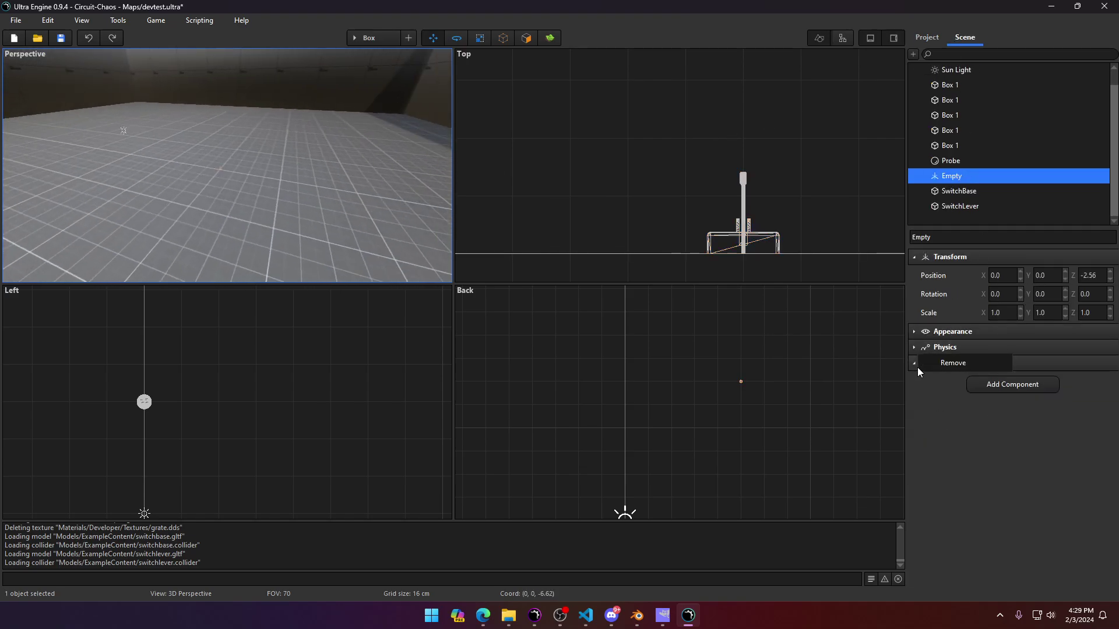
{"action": "left_click", "coordinate": [975, 366]}
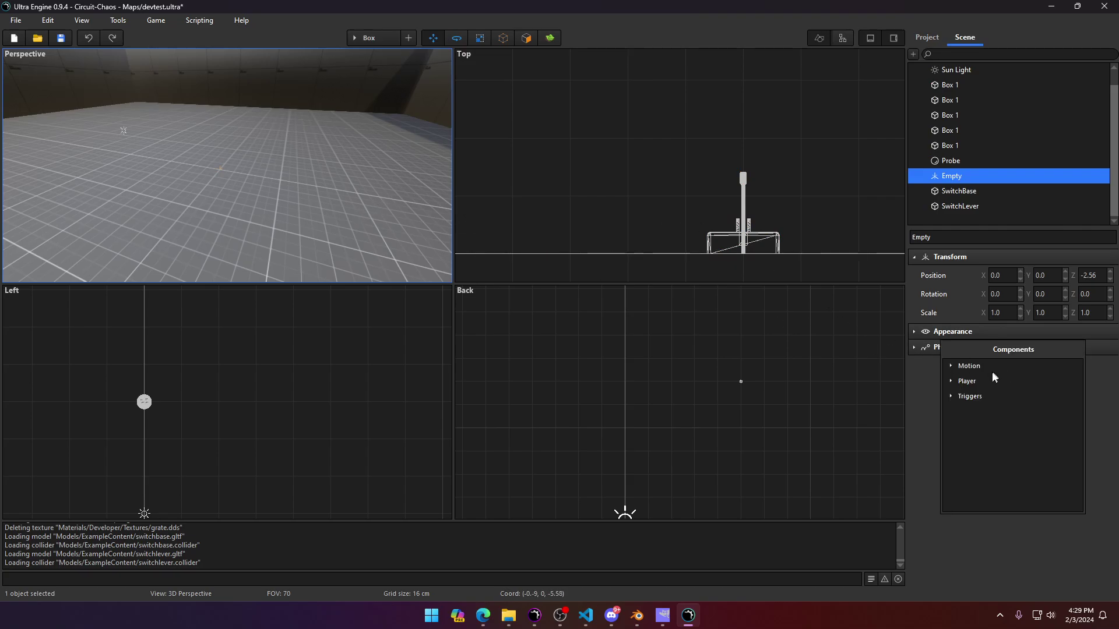
{"action": "left_click", "coordinate": [952, 384]}
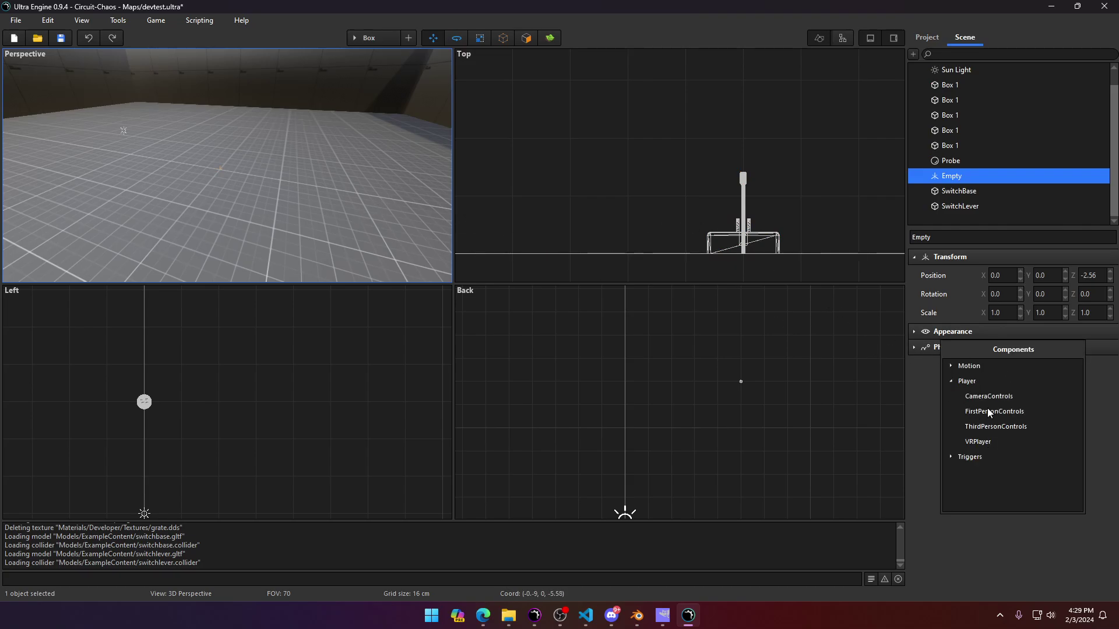
{"action": "left_click", "coordinate": [989, 413]}
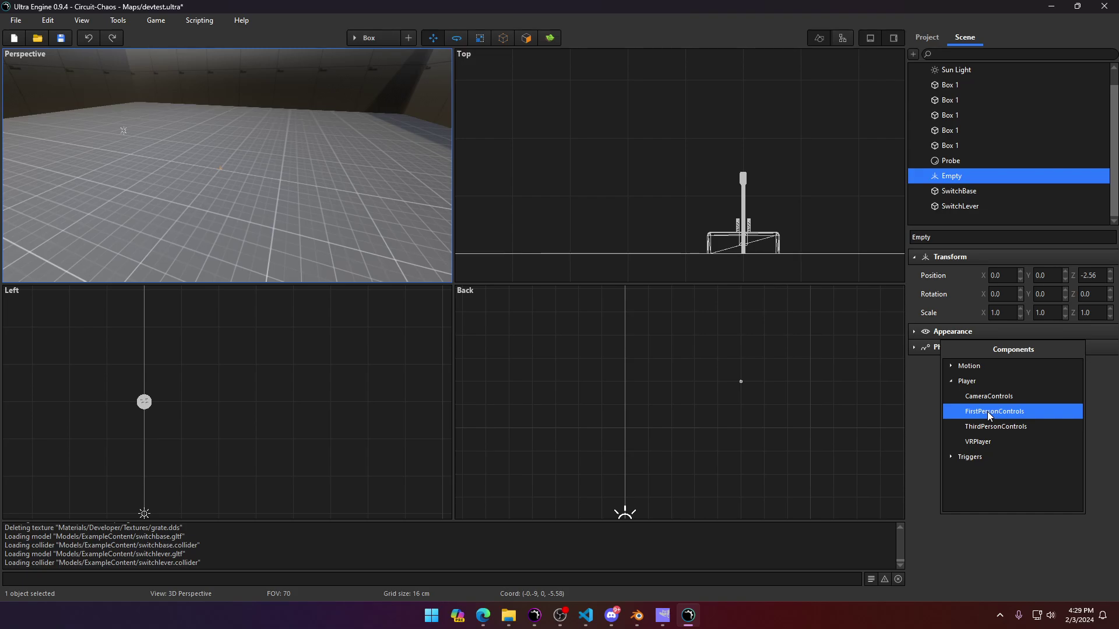
{"action": "double_click", "coordinate": [989, 414]}
Step: Run the devtest map in the game and walk the player up to the switch on the wall
{"action": "left_click", "coordinate": [117, 21]}
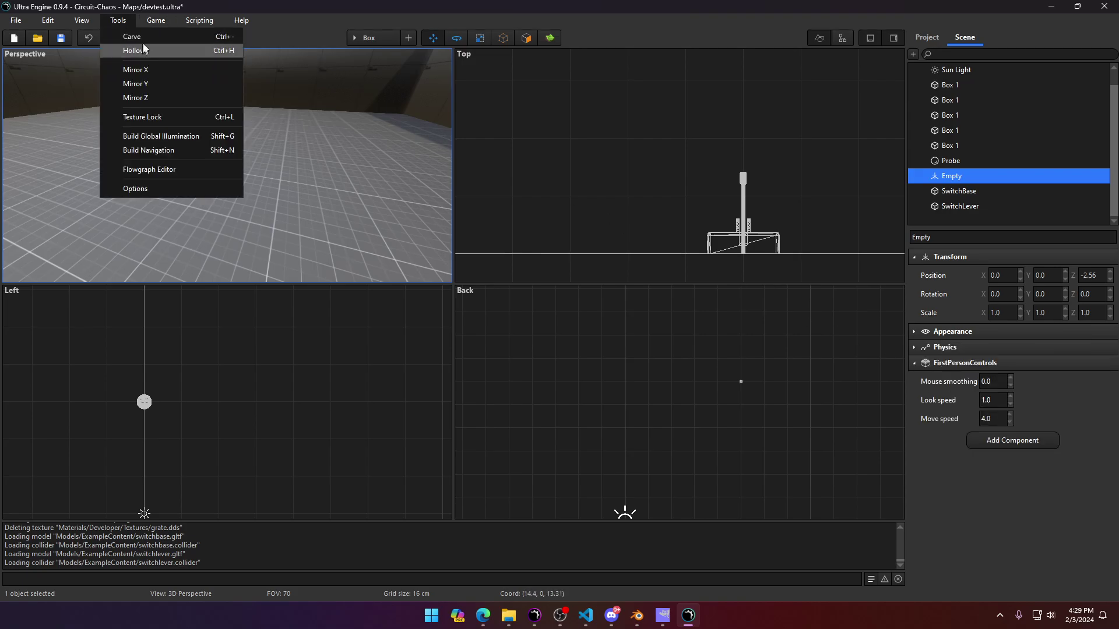
{"action": "left_click", "coordinate": [167, 39]}
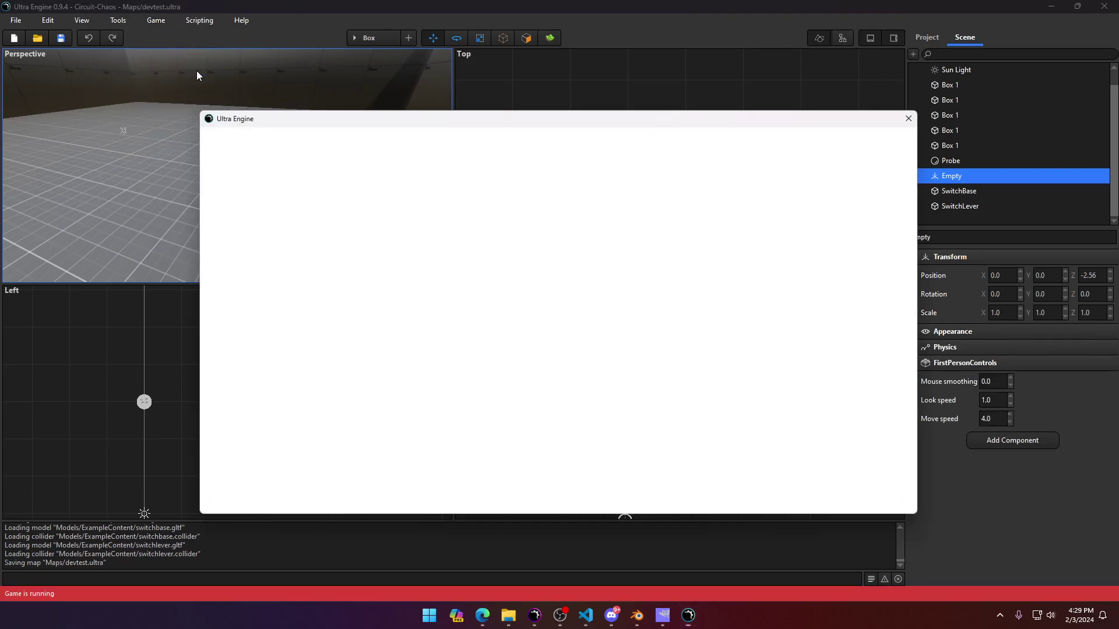
{"action": "key", "text": "w"}
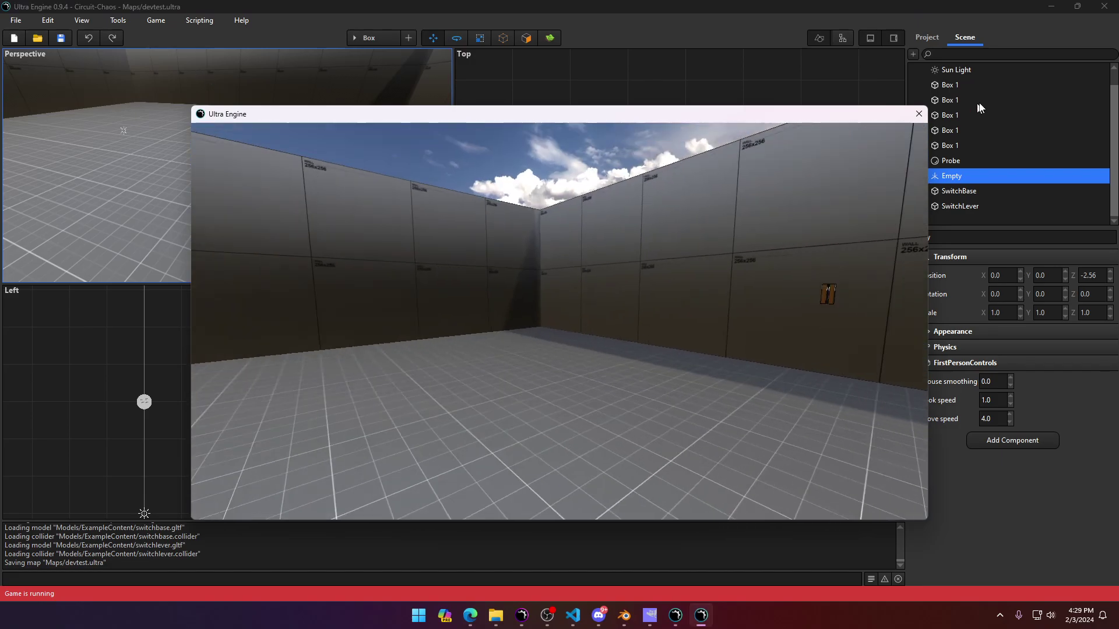
{"action": "key", "text": "w"}
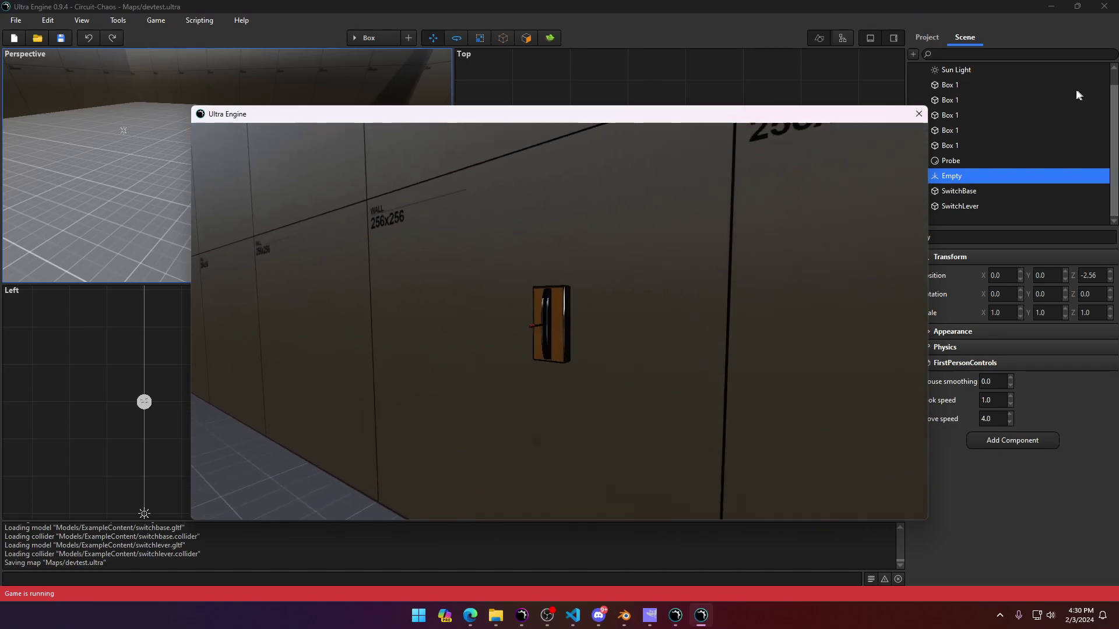
{"action": "key", "text": "a"}
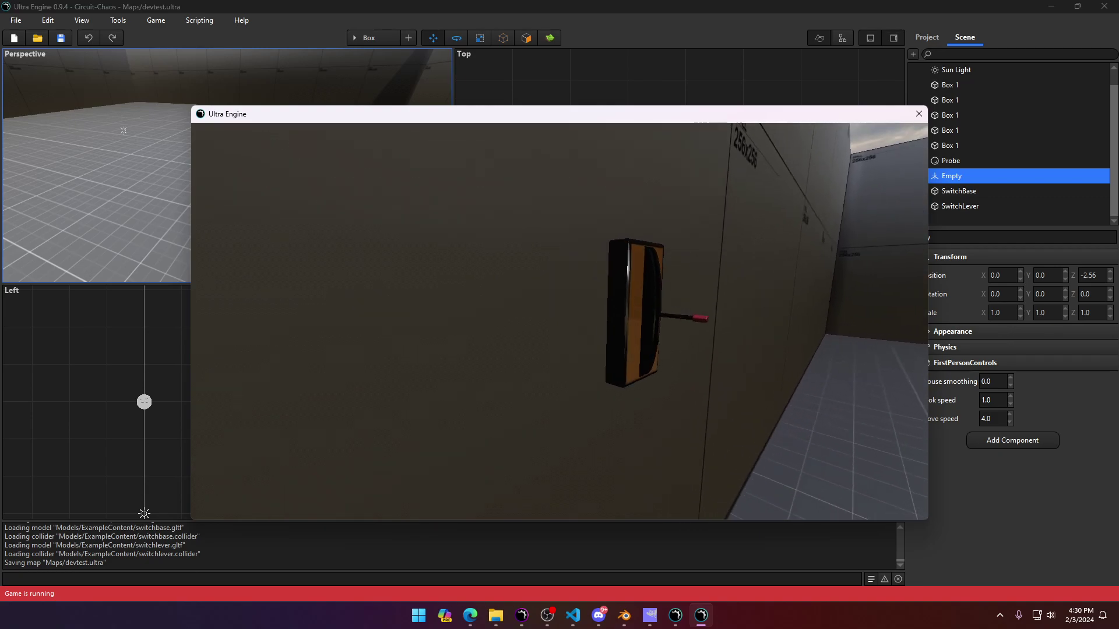
{"action": "key", "text": "w"}
{"action": "key", "text": "s"}
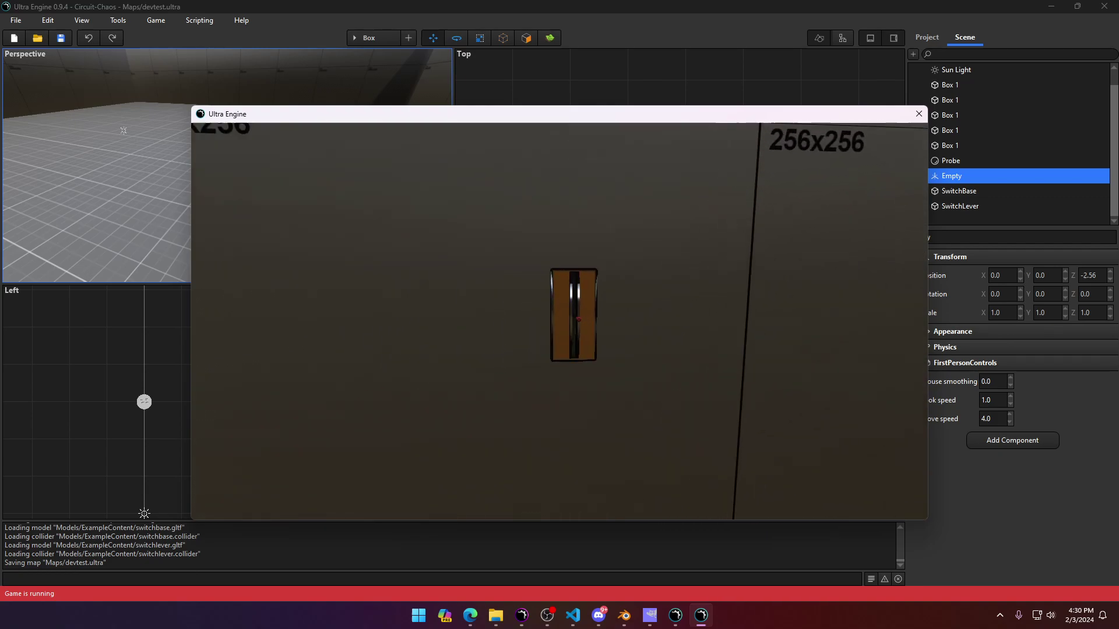
Step: Examine the switch base and lever in the running game from both sides and up close, and close the game
{"action": "key", "text": "d"}
{"action": "key", "text": "w"}
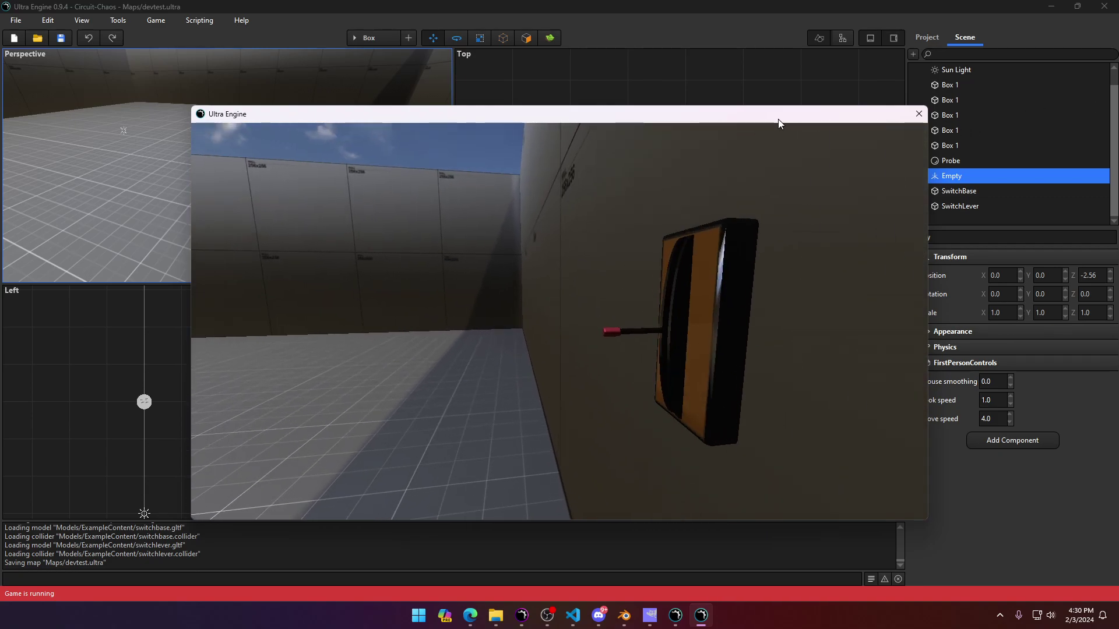
{"action": "key", "text": "s"}
{"action": "key", "text": "a"}
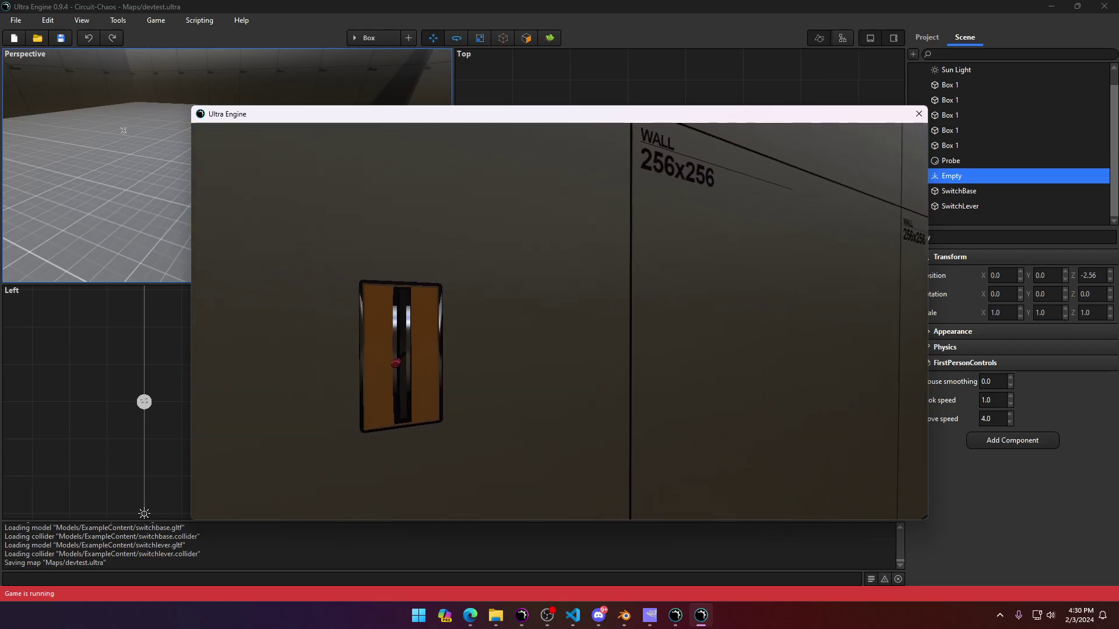
{"action": "key", "text": "d"}
{"action": "key", "text": "s"}
{"action": "key", "text": "a"}
{"action": "key", "text": "w"}
{"action": "key", "text": "d"}
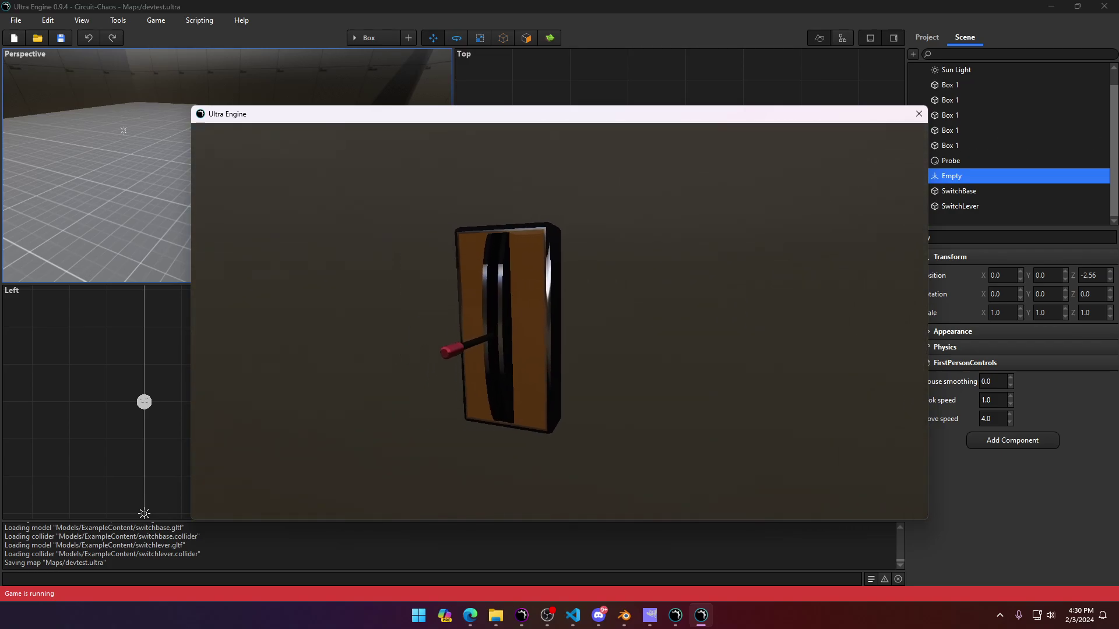
{"action": "key", "text": "a"}
{"action": "key", "text": "s"}
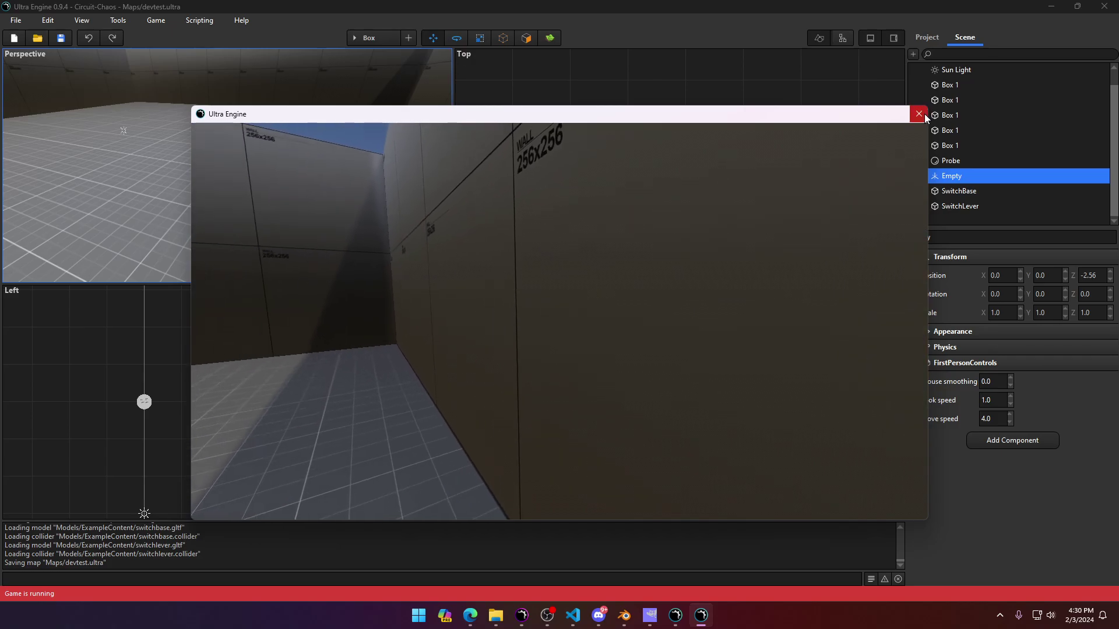
{"action": "left_click", "coordinate": [918, 114]}
Step: Place the pushbuttonbase model from ExampleContent on the wall beside the switch and compare the two up close
{"action": "left_click", "coordinate": [927, 37]}
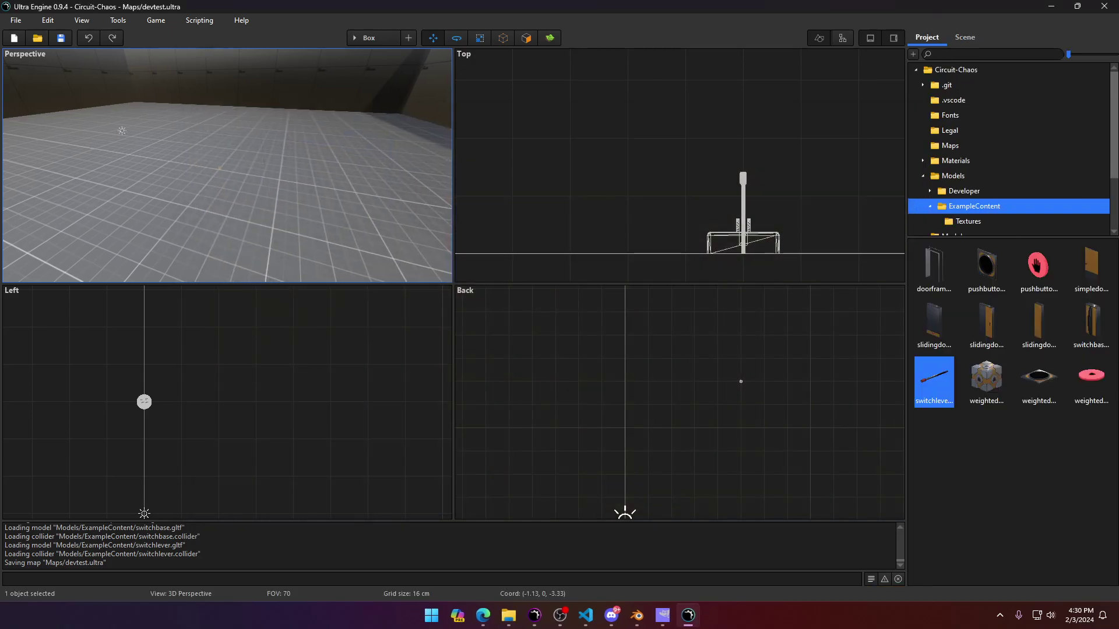
{"action": "key", "text": "w"}
{"action": "right_click_drag", "start_coordinate": [226, 165], "coordinate": [702, 290]}
{"action": "left_click_drag", "start_coordinate": [981, 274], "coordinate": [207, 208]}
{"action": "left_click", "coordinate": [314, 194]}
{"action": "right_click_drag", "start_coordinate": [314, 195], "coordinate": [379, 175]}
{"action": "key", "text": "w"}
{"action": "key", "text": "a"}
{"action": "right_click_drag", "start_coordinate": [262, 187], "coordinate": [212, 220]}
{"action": "left_click", "coordinate": [214, 220]}
{"action": "scroll", "coordinate": [547, 143], "scroll_direction": "down", "scroll_amount": 2}
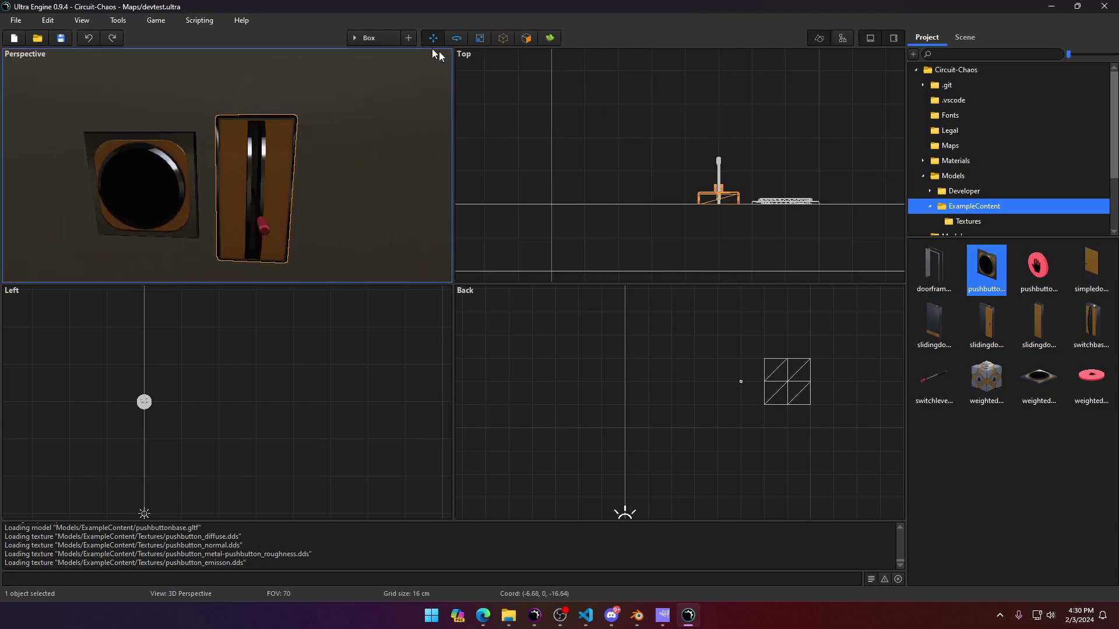
Step: Try to rotate the switch lever about its pivot inside the switch base
{"action": "left_click", "coordinate": [455, 39]}
{"action": "left_click", "coordinate": [392, 200]}
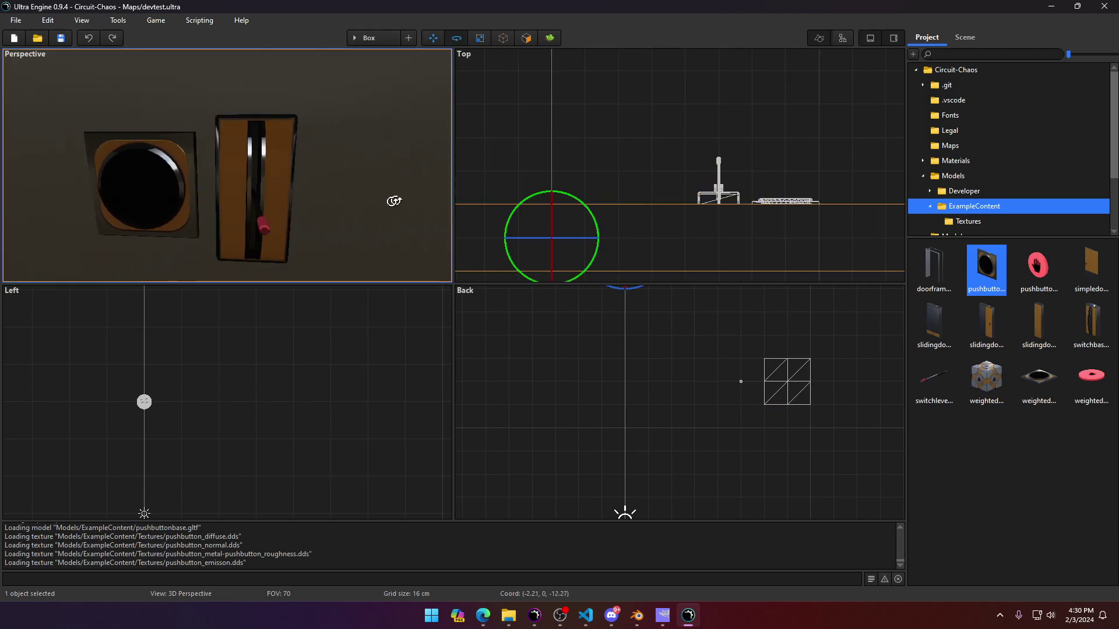
{"action": "left_click", "coordinate": [435, 37]}
{"action": "left_click", "coordinate": [265, 229]}
{"action": "right_click_drag", "start_coordinate": [266, 229], "coordinate": [216, 217]}
{"action": "key", "text": "d"}
{"action": "scroll", "coordinate": [700, 351], "scroll_direction": "down", "scroll_amount": 1}
{"action": "scroll", "coordinate": [309, 364], "scroll_direction": "down", "scroll_amount": 8}
{"action": "scroll", "coordinate": [326, 382], "scroll_direction": "up", "scroll_amount": 5}
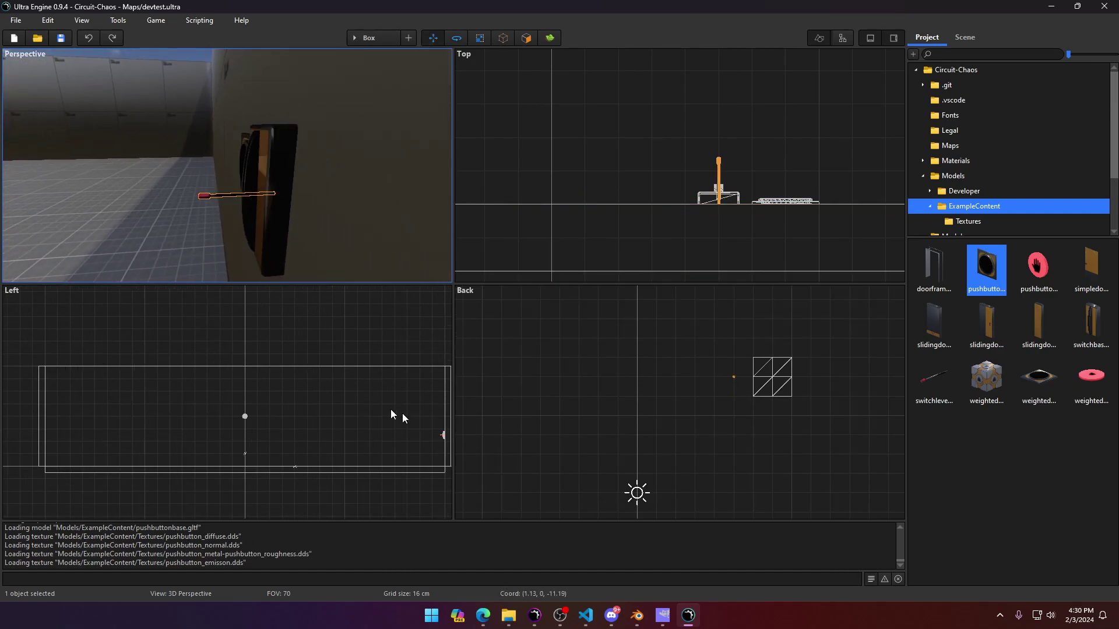
{"action": "scroll", "coordinate": [342, 404], "scroll_direction": "up", "scroll_amount": 5}
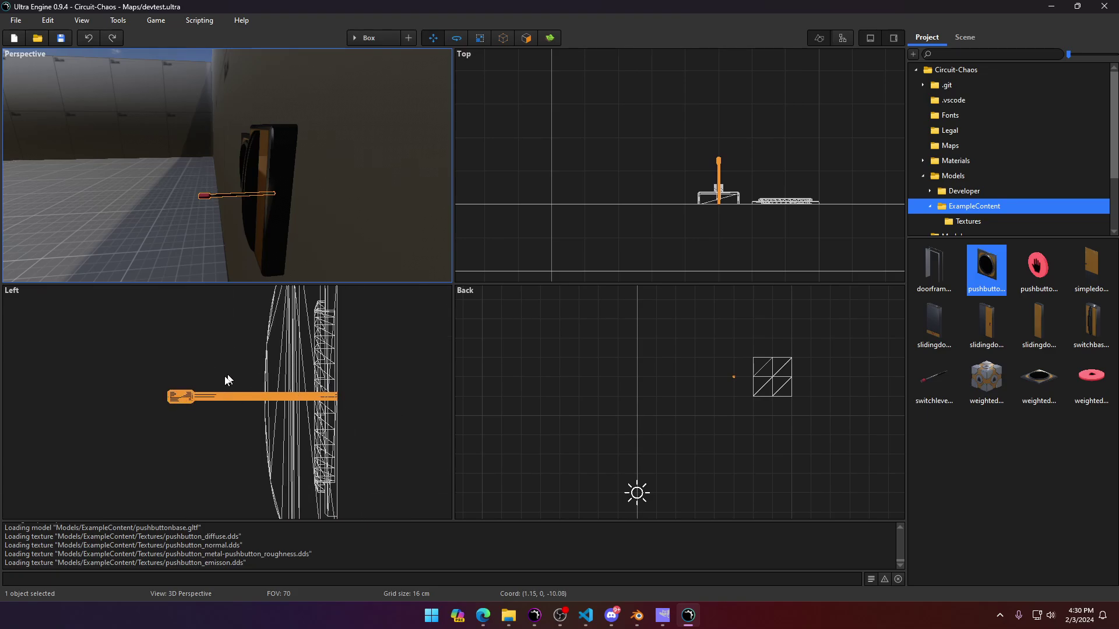
{"action": "left_click", "coordinate": [456, 38]}
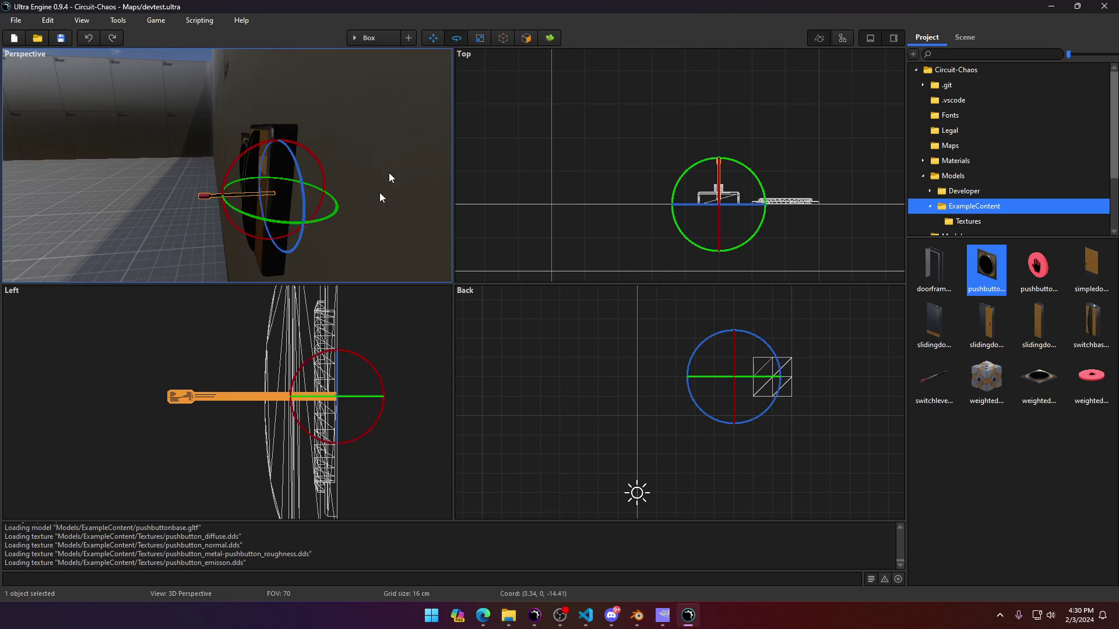
{"action": "left_click_drag", "start_coordinate": [309, 358], "coordinate": [340, 375]}
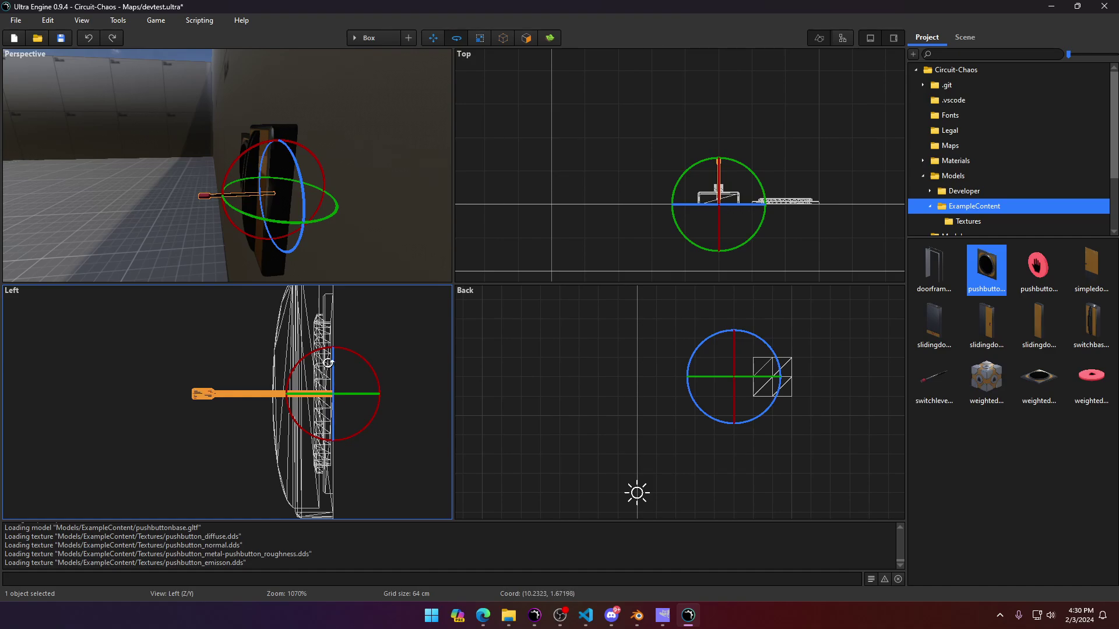
{"action": "left_click_drag", "start_coordinate": [768, 338], "coordinate": [592, 355]}
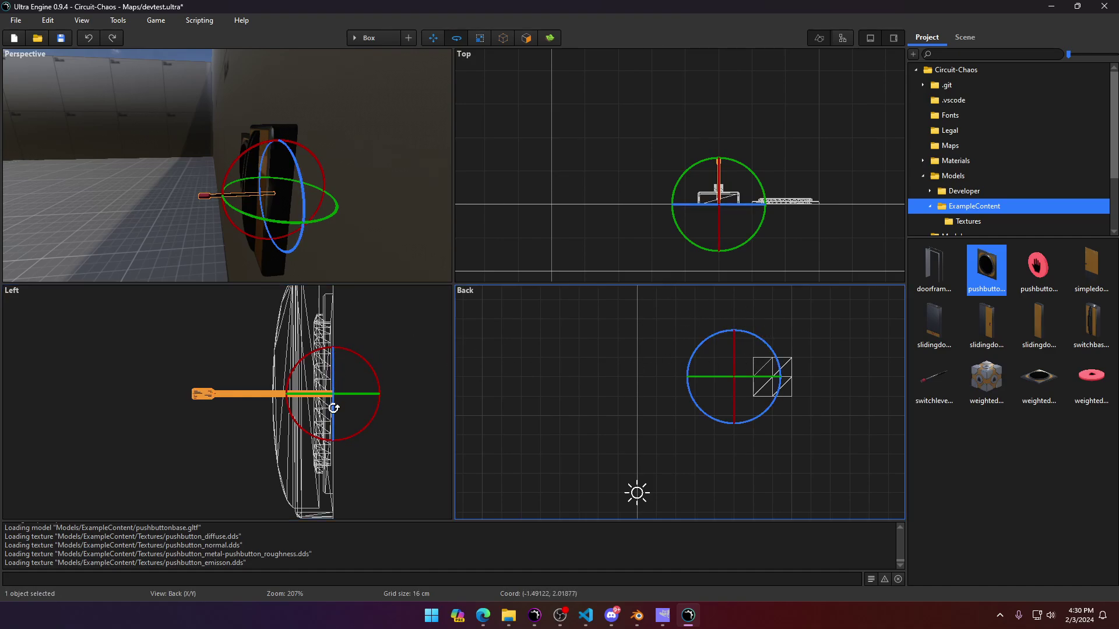
{"action": "left_click_drag", "start_coordinate": [288, 396], "coordinate": [303, 374]}
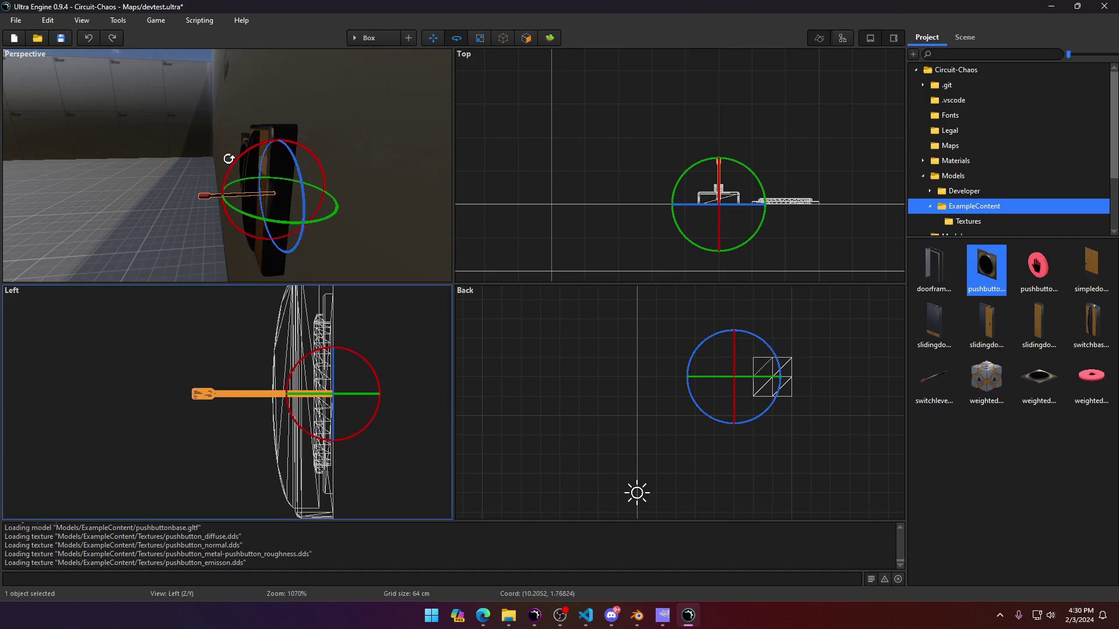
{"action": "mouse_move", "coordinate": [230, 155]}
{"action": "left_mouse_down"}
{"action": "mouse_move", "coordinate": [307, 120]}
{"action": "mouse_move", "coordinate": [220, 192]}
{"action": "mouse_move", "coordinate": [238, 126]}
{"action": "mouse_move", "coordinate": [271, 102]}
{"action": "mouse_move", "coordinate": [180, 195]}
{"action": "mouse_move", "coordinate": [265, 87]}
{"action": "mouse_move", "coordinate": [220, 181]}
{"action": "mouse_move", "coordinate": [238, 78]}
{"action": "mouse_move", "coordinate": [208, 200]}
{"action": "mouse_move", "coordinate": [238, 70]}
{"action": "mouse_move", "coordinate": [333, 17]}
{"action": "mouse_move", "coordinate": [228, 211]}
{"action": "mouse_move", "coordinate": [207, 170]}
{"action": "mouse_move", "coordinate": [204, 99]}
{"action": "mouse_move", "coordinate": [210, 147]}
{"action": "left_mouse_up"}
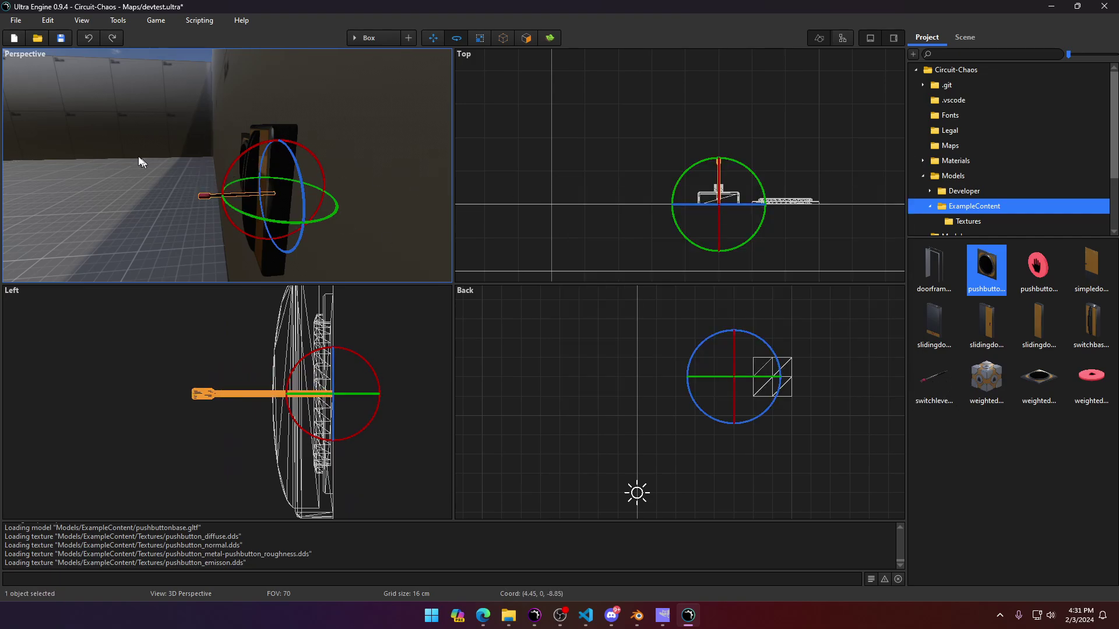
Step: Compare the push button base and the switch side by side on the wall from several angles
{"action": "left_click", "coordinate": [125, 143]}
{"action": "right_click_drag", "start_coordinate": [126, 142], "coordinate": [114, 70]}
{"action": "left_click", "coordinate": [111, 22]}
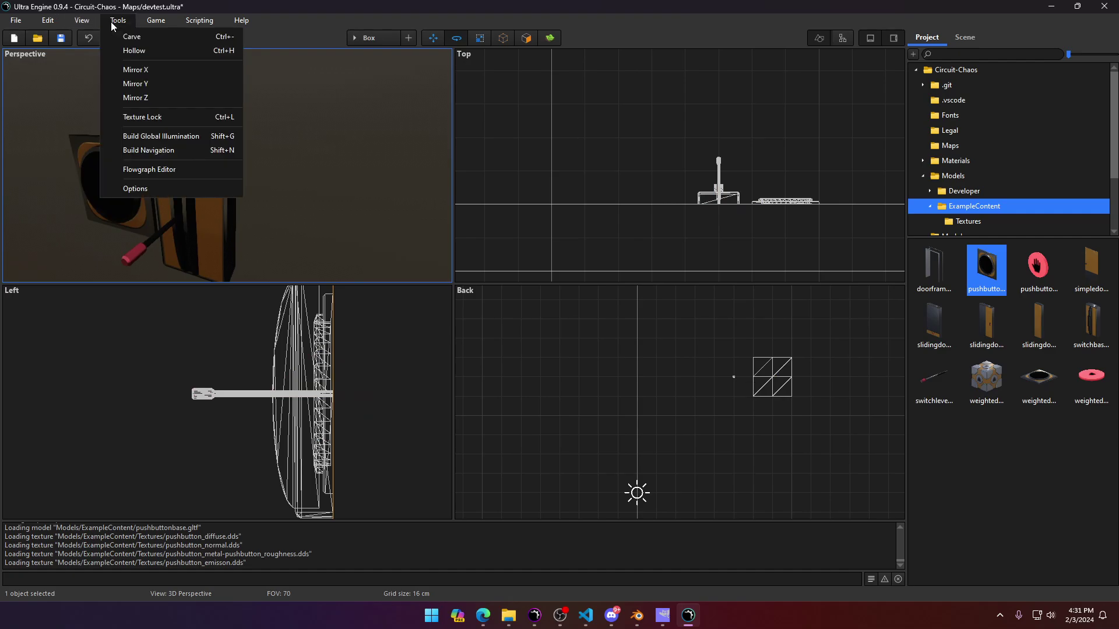
{"action": "left_click", "coordinate": [99, 22]}
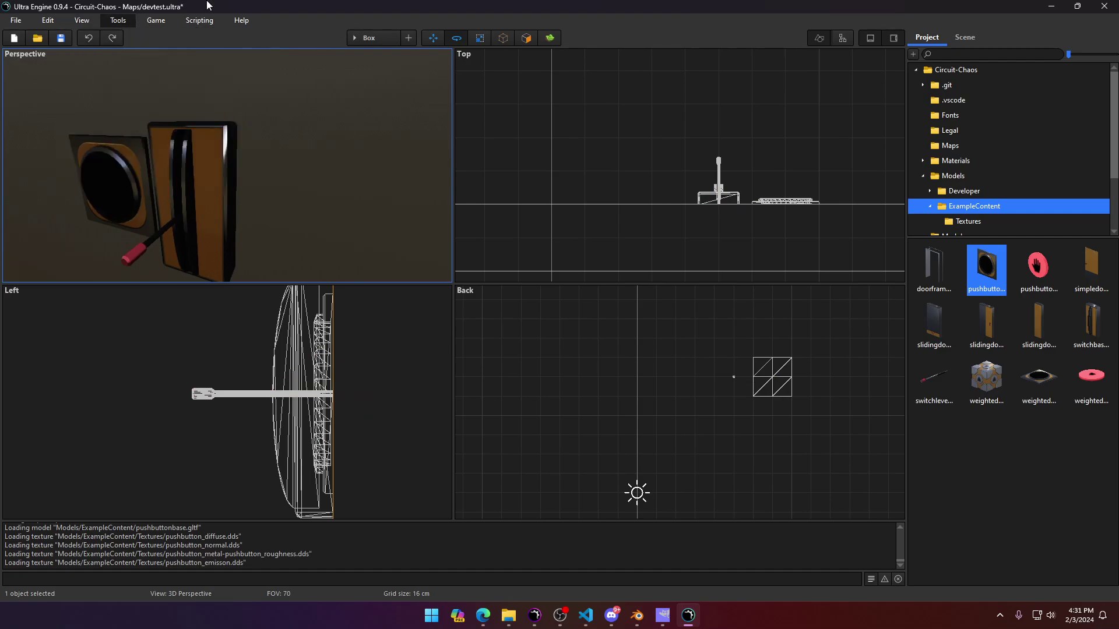
{"action": "key", "text": "s"}
{"action": "mouse_move", "coordinate": [168, 195]}
{"action": "right_mouse_down"}
{"action": "mouse_move", "coordinate": [140, 193]}
{"action": "mouse_move", "coordinate": [166, 204]}
{"action": "right_mouse_up"}
{"action": "key", "text": "w"}
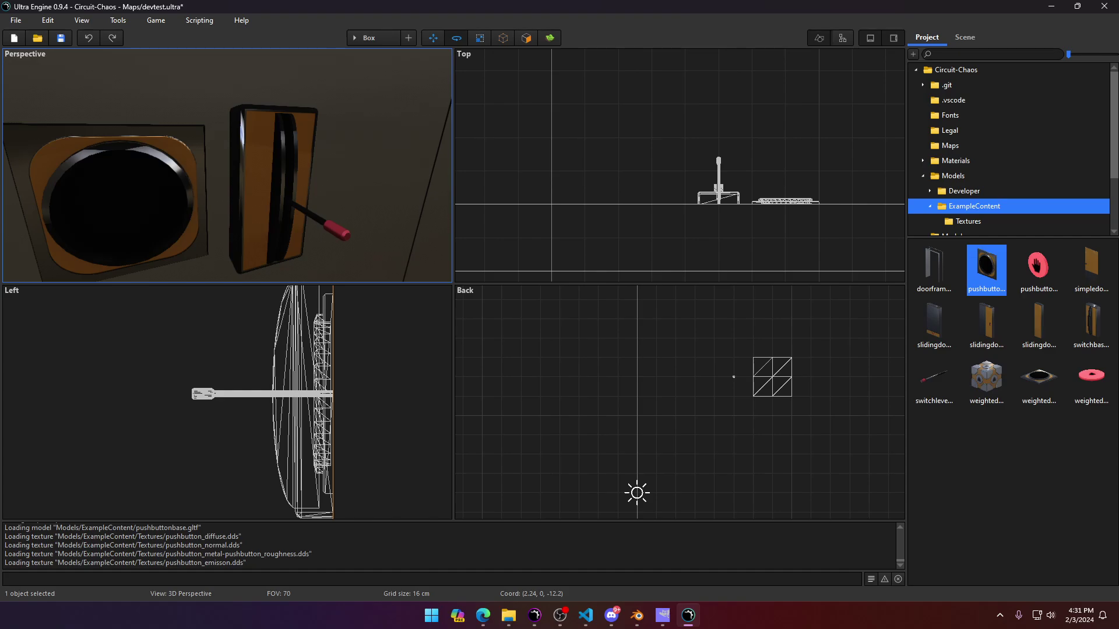
{"action": "right_click_drag", "start_coordinate": [166, 204], "coordinate": [166, 205]}
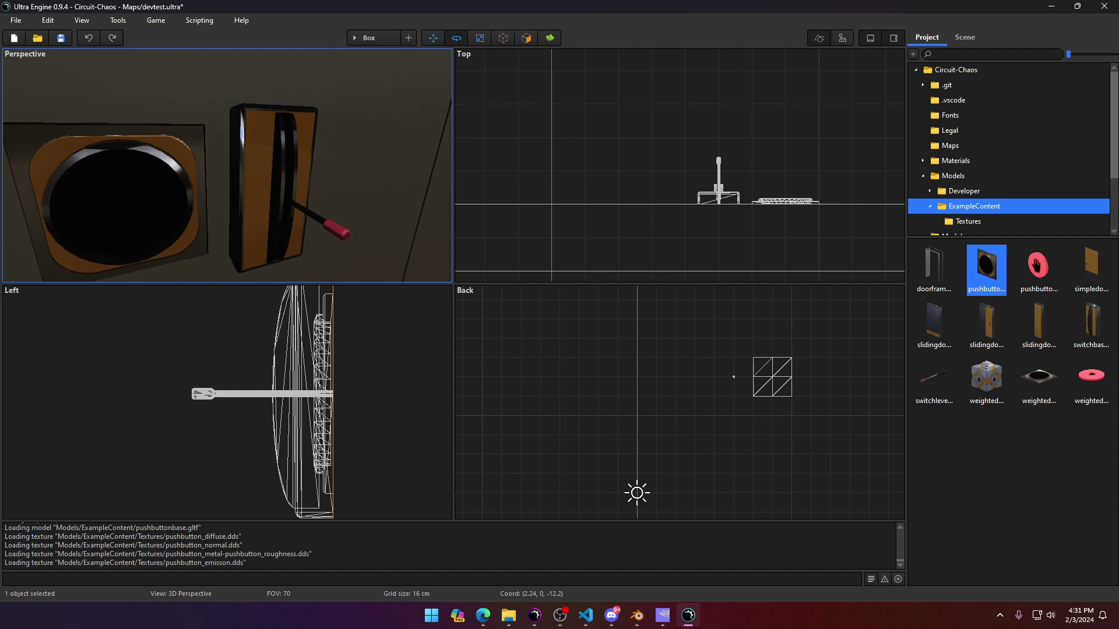
{"action": "left_click", "coordinate": [163, 187]}
{"action": "right_click_drag", "start_coordinate": [163, 188], "coordinate": [129, 183]}
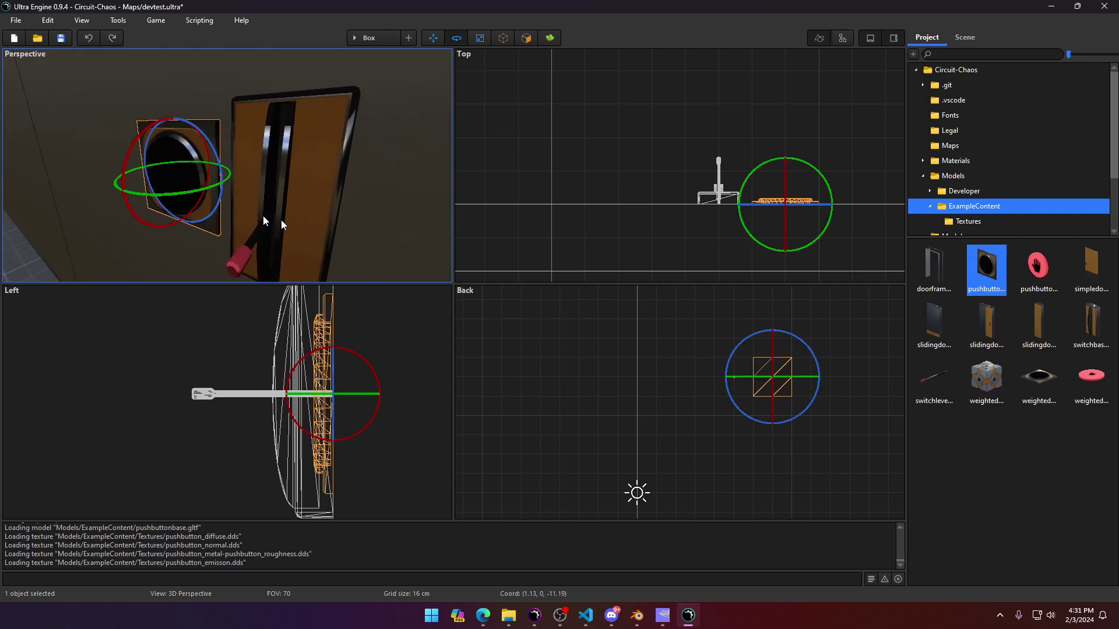
{"action": "left_click", "coordinate": [281, 221]}
{"action": "left_click", "coordinate": [148, 170]}
{"action": "left_click", "coordinate": [371, 173]}
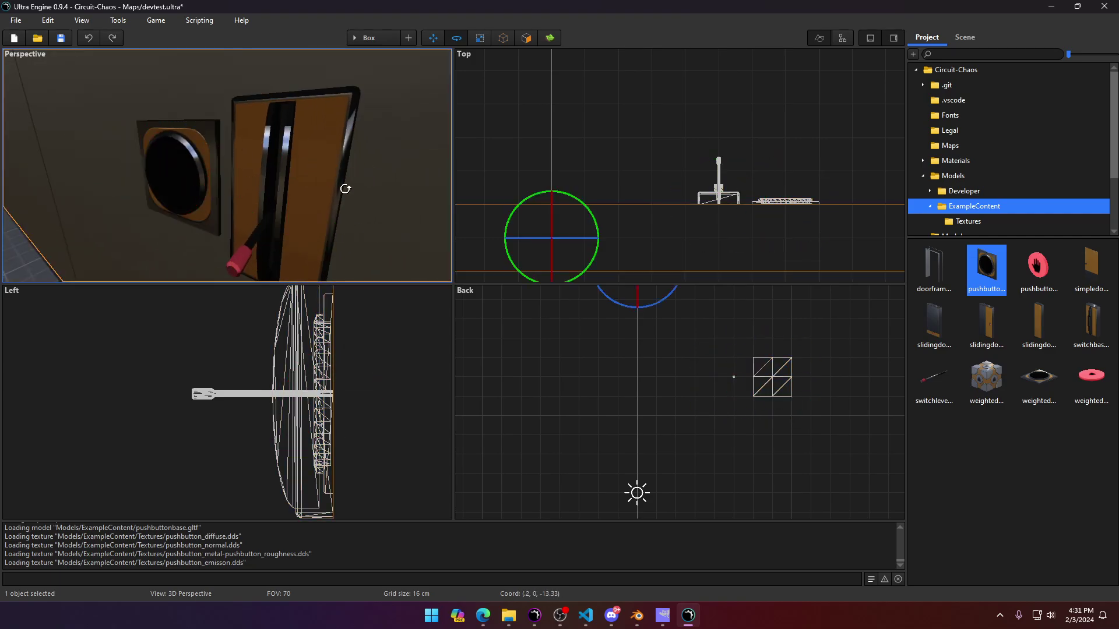
Step: Change the editor layout to a single viewport showing the push button base and switch in perspective
{"action": "right_click_drag", "start_coordinate": [345, 189], "coordinate": [377, 215]}
{"action": "right_click", "coordinate": [377, 215]}
{"action": "mouse_move", "coordinate": [424, 296]}
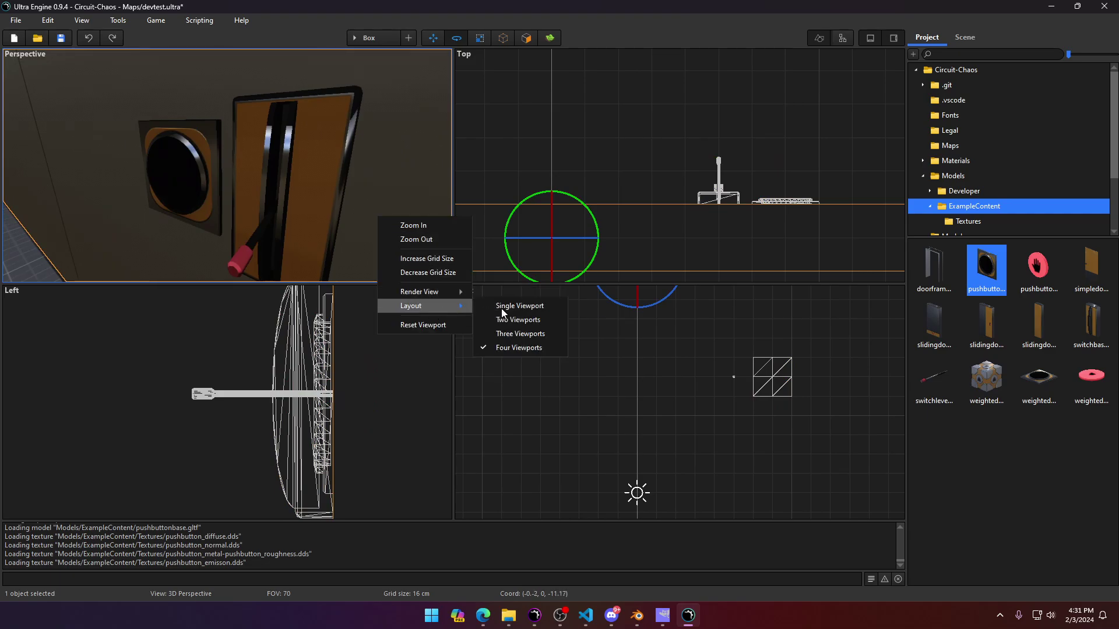
{"action": "left_click", "coordinate": [507, 305]}
{"action": "scroll", "coordinate": [426, 273], "scroll_direction": "down", "scroll_amount": 5}
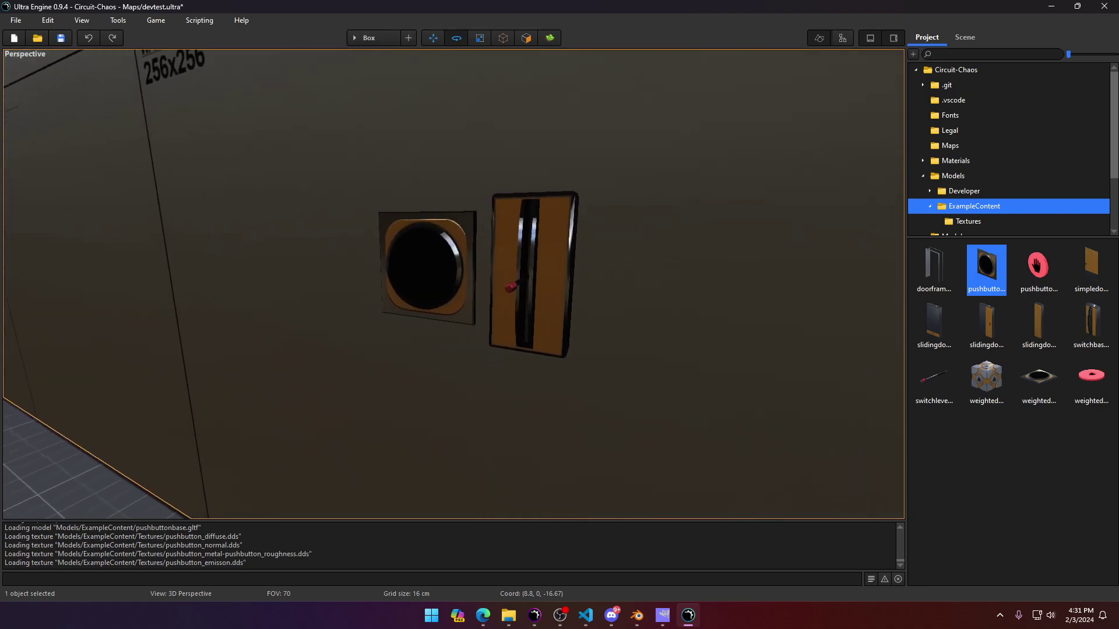
Step: Inspect how far the push button base, switch base and lever stand out from the wall from both sides
{"action": "key", "text": "a"}
{"action": "mouse_move", "coordinate": [404, 233]}
{"action": "right_mouse_down"}
{"action": "mouse_move", "coordinate": [524, 233]}
{"action": "mouse_move", "coordinate": [404, 233]}
{"action": "right_mouse_up"}
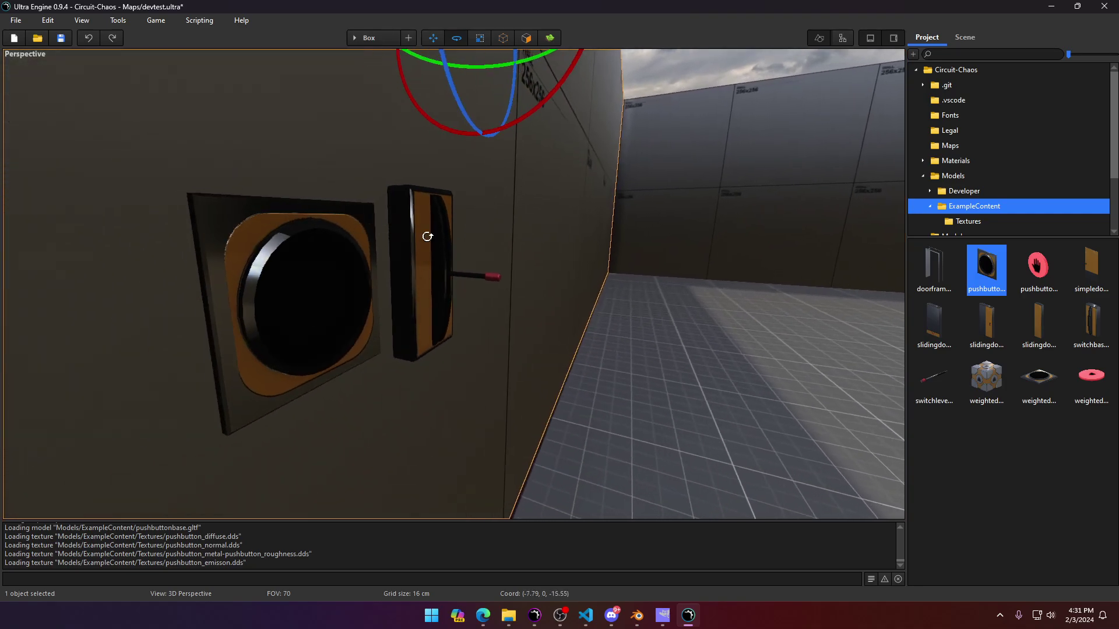
{"action": "right_click_drag", "start_coordinate": [427, 236], "coordinate": [480, 215]}
{"action": "key", "text": "a"}
{"action": "key", "text": "w"}
{"action": "key", "text": "d"}
{"action": "key", "text": "a"}
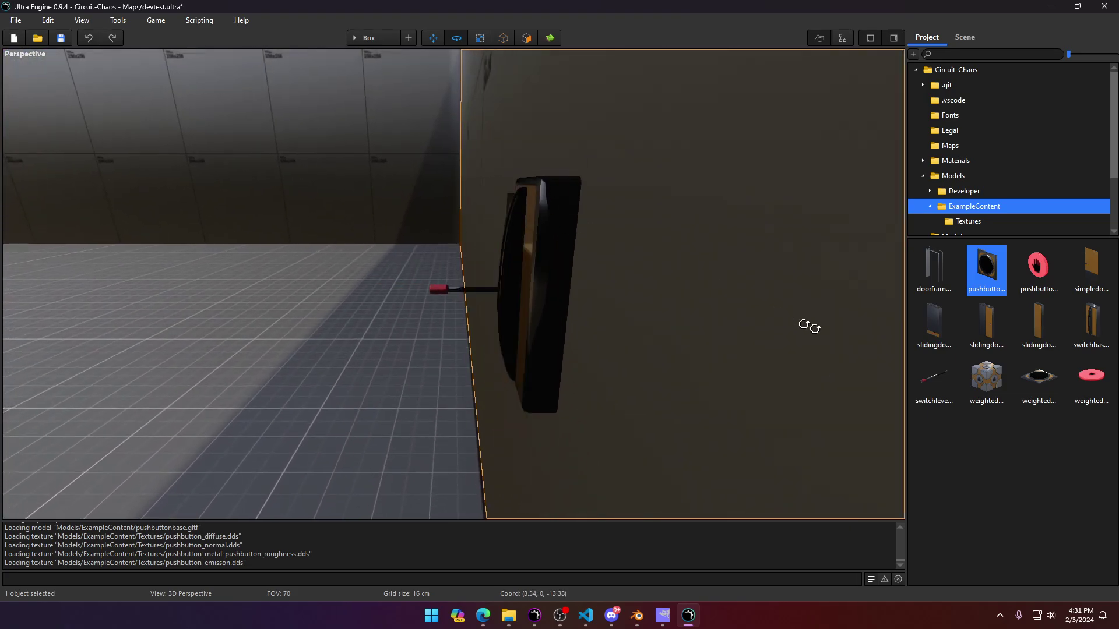
{"action": "left_click", "coordinate": [1022, 335]}
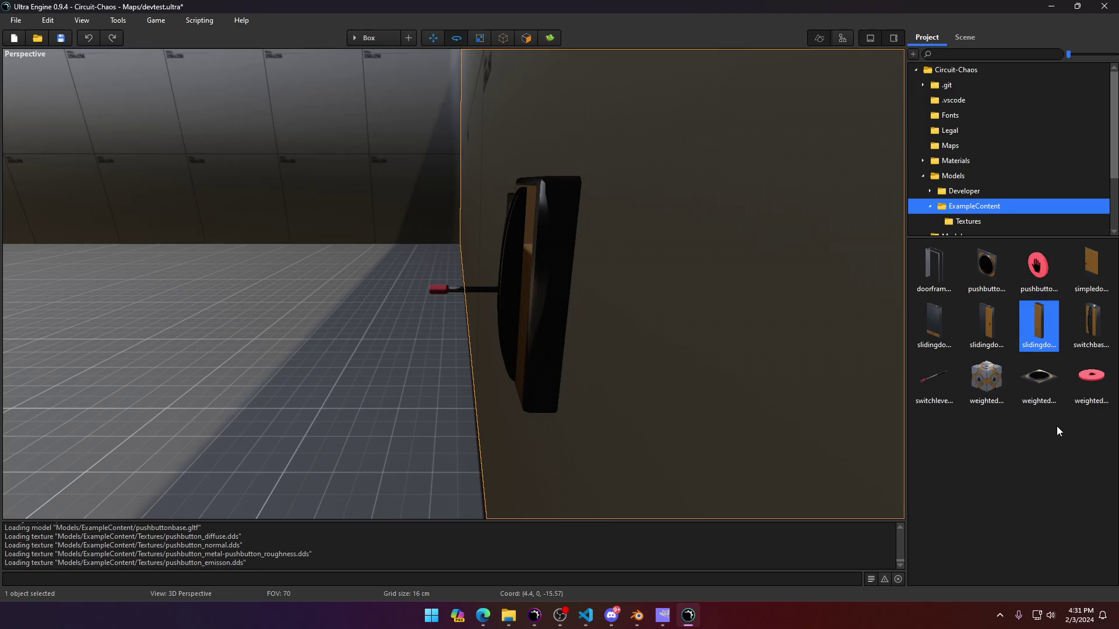
{"action": "mouse_move", "coordinate": [947, 261]}
{"action": "right_click", "coordinate": [1088, 324]}
{"action": "left_click", "coordinate": [1043, 469]}
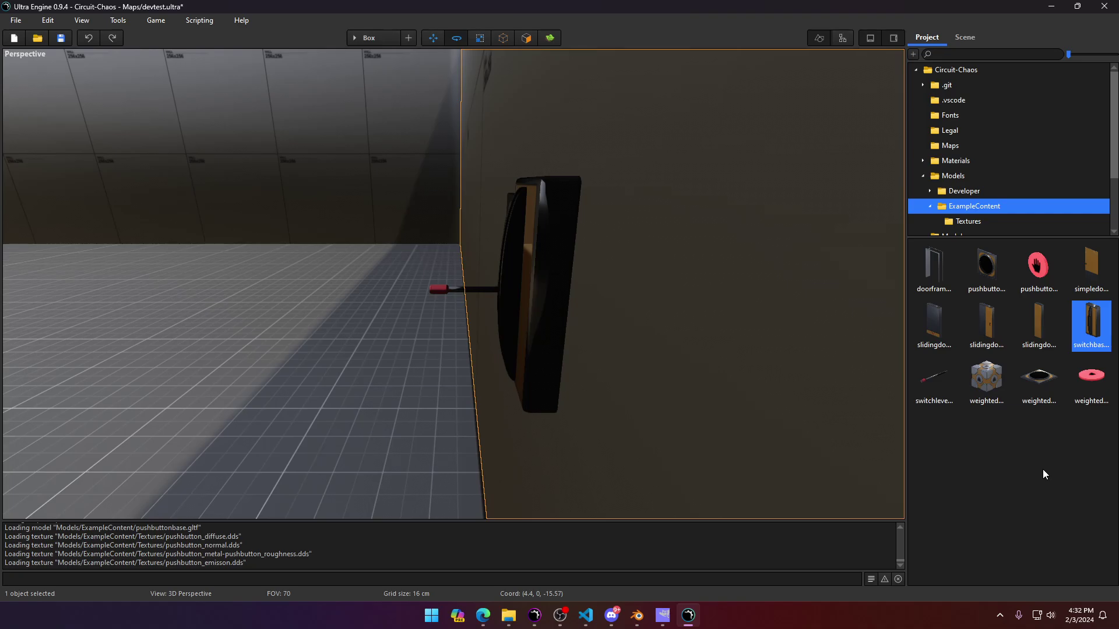
Step: Switch to Blender, save examplecontent.blend, and return to the Ultra Engine editor
{"action": "right_click_drag", "start_coordinate": [635, 339], "coordinate": [568, 312]}
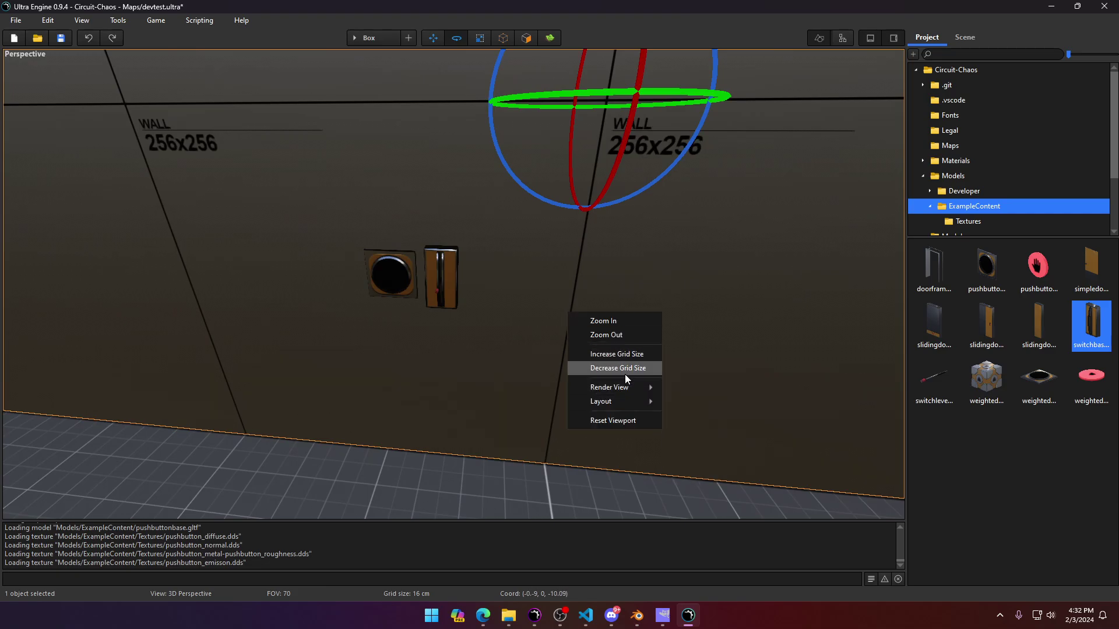
{"action": "left_click", "coordinate": [637, 616]}
{"action": "key", "text": "ctrl+s"}
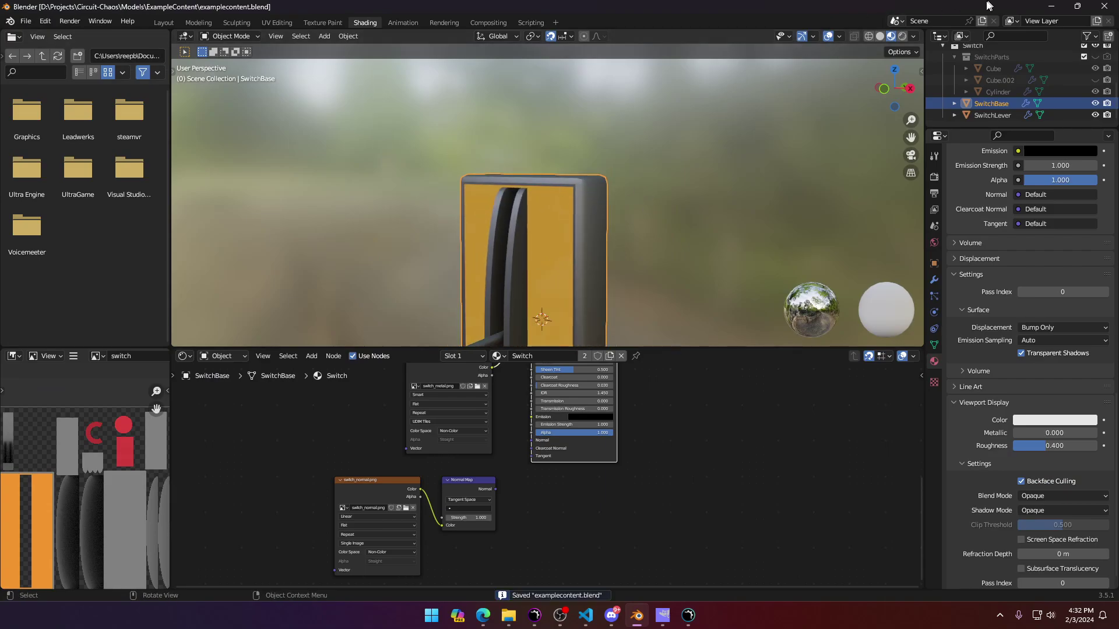
{"action": "left_click", "coordinate": [1051, 6]}
Step: Examine the push button base and the switch on the wall, both up close and from across the room
{"action": "right_click_drag", "start_coordinate": [455, 220], "coordinate": [487, 233]}
{"action": "key", "text": "w"}
{"action": "key", "text": "s"}
{"action": "key", "text": "w"}
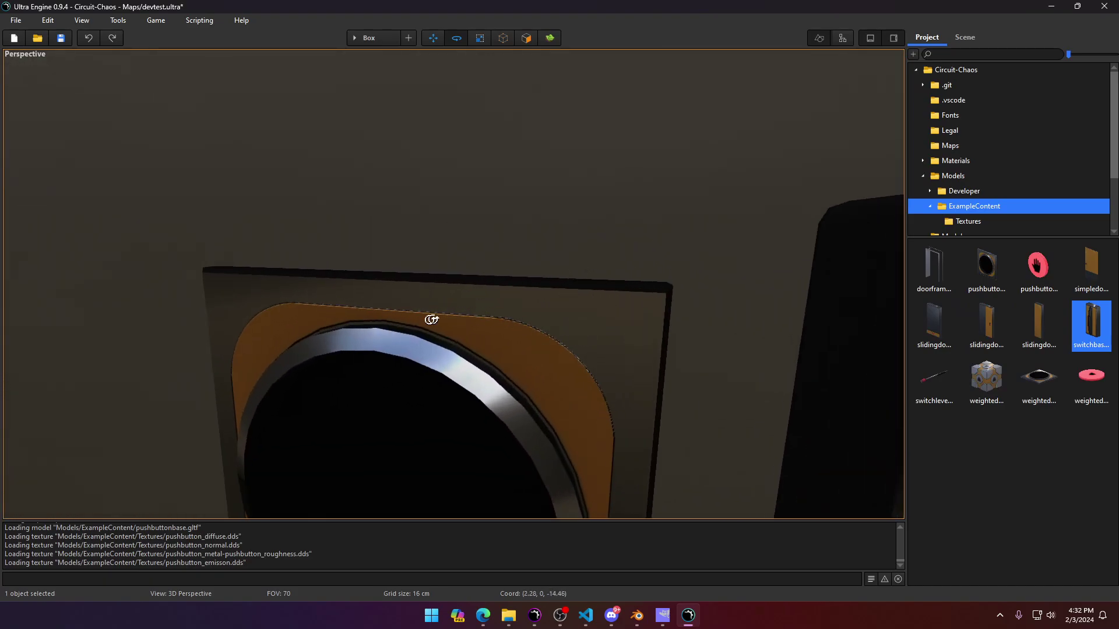
{"action": "scroll", "coordinate": [582, 372], "scroll_direction": "up", "scroll_amount": 6}
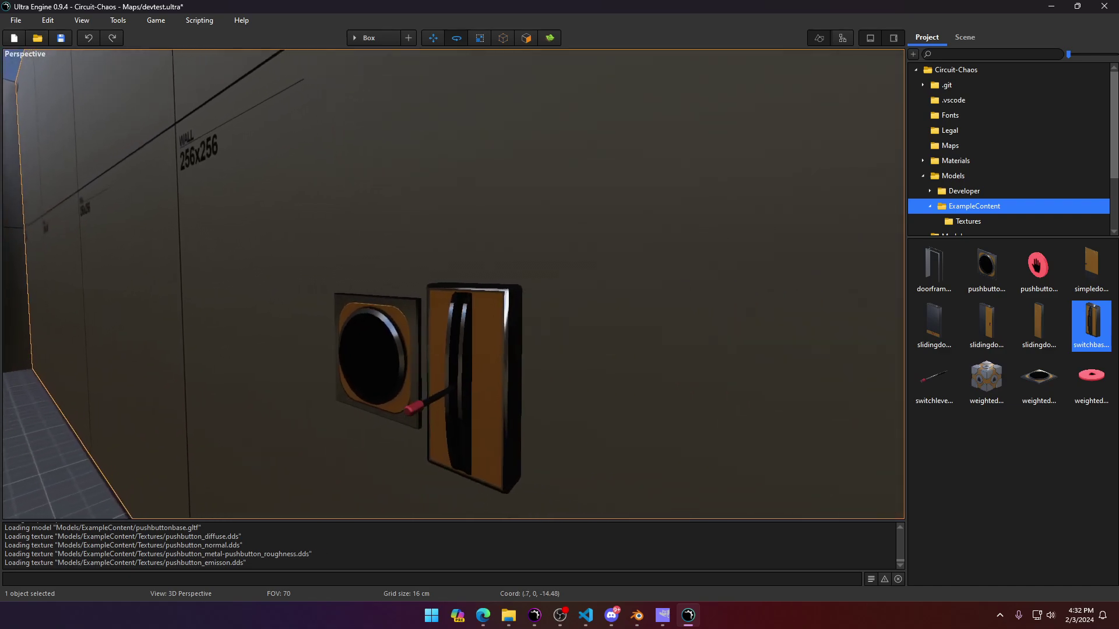
{"action": "mouse_move", "coordinate": [571, 332]}
{"action": "right_mouse_down"}
{"action": "mouse_move", "coordinate": [507, 332]}
{"action": "mouse_move", "coordinate": [495, 385]}
{"action": "mouse_move", "coordinate": [583, 318]}
{"action": "mouse_move", "coordinate": [574, 325]}
{"action": "right_mouse_up"}
{"action": "key", "text": "s"}
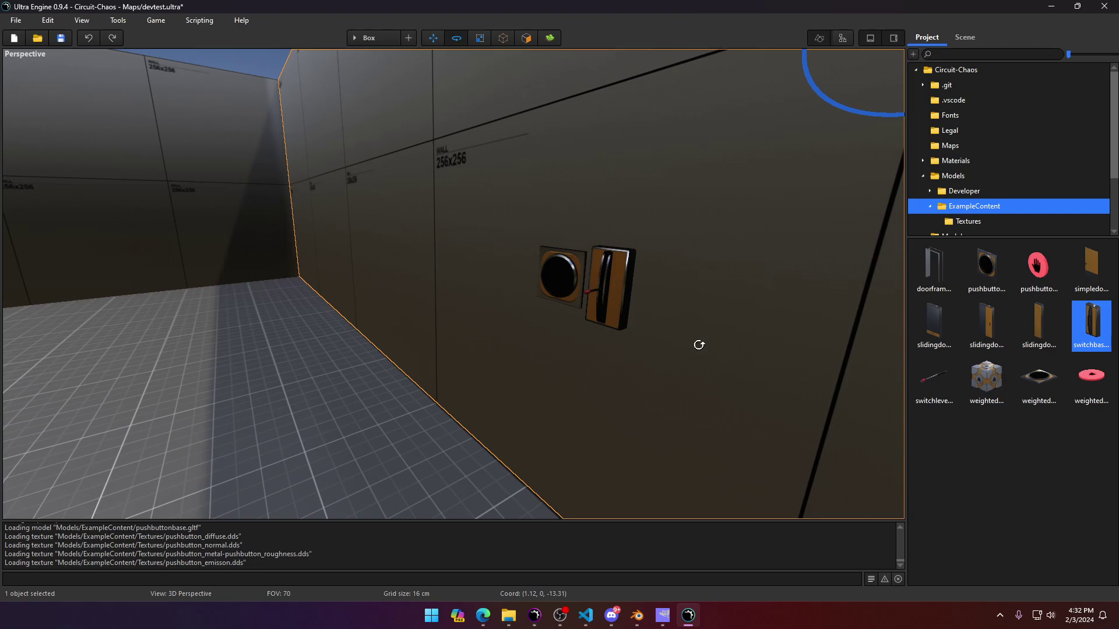
{"action": "scroll", "coordinate": [588, 314], "scroll_direction": "up", "scroll_amount": 3}
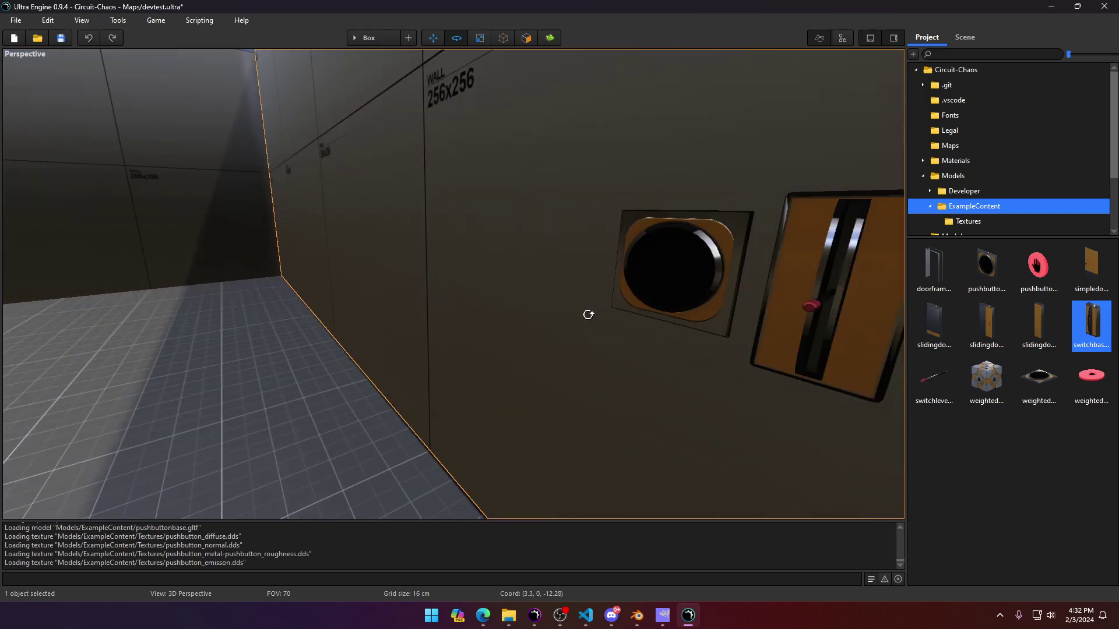
{"action": "scroll", "coordinate": [587, 315], "scroll_direction": "down", "scroll_amount": 6}
{"action": "left_click", "coordinate": [781, 355]}
{"action": "scroll", "coordinate": [704, 342], "scroll_direction": "up", "scroll_amount": 3}
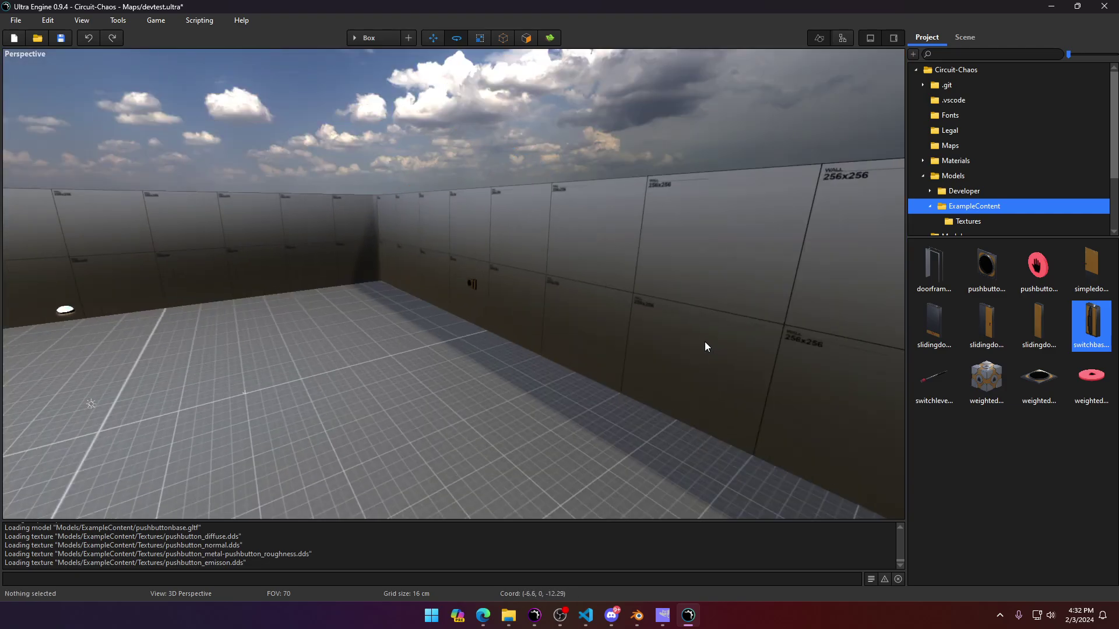
{"action": "scroll", "coordinate": [701, 341], "scroll_direction": "up", "scroll_amount": 5}
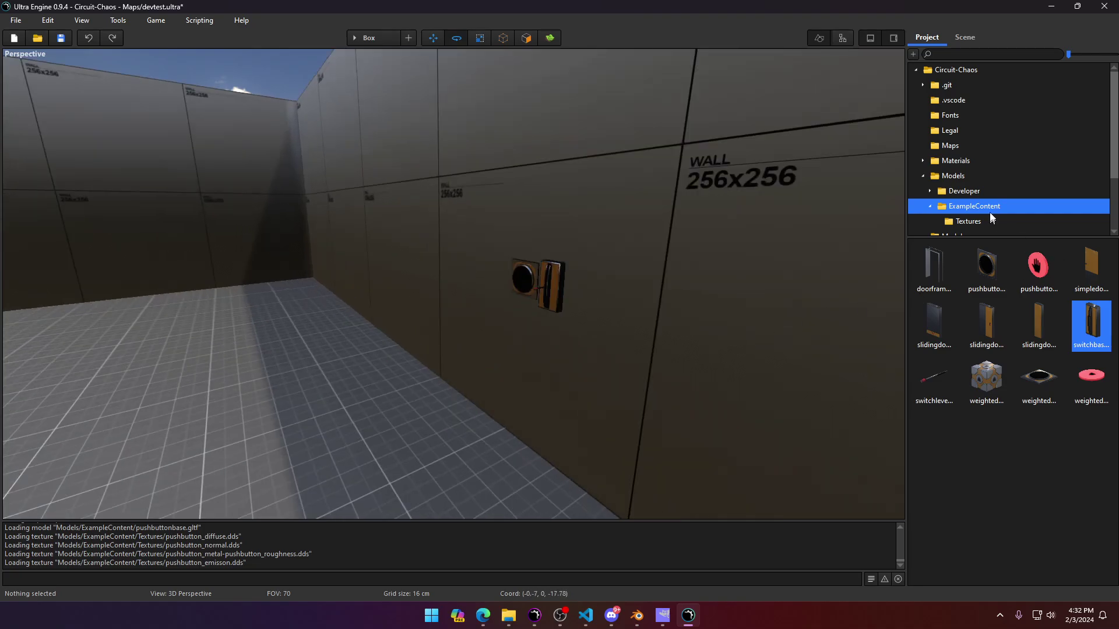
Step: Browse to the Materials/Developer folder and view the properties of glass.mat
{"action": "left_click", "coordinate": [929, 205]}
{"action": "scroll", "coordinate": [928, 201], "scroll_direction": "down", "scroll_amount": 2}
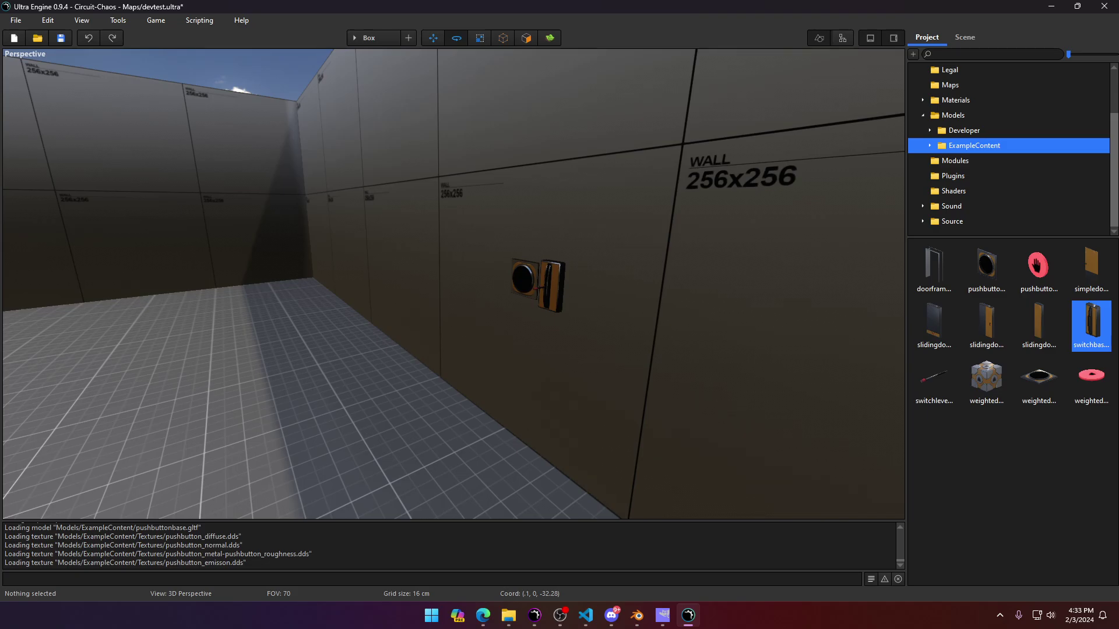
{"action": "left_click", "coordinate": [926, 116]}
{"action": "left_click", "coordinate": [950, 100]}
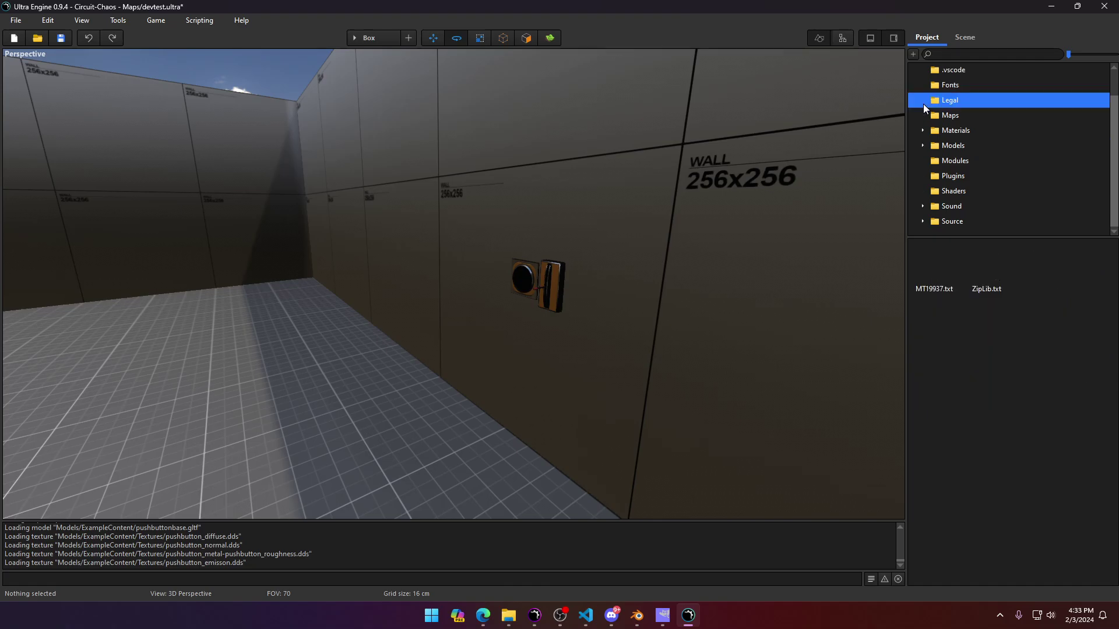
{"action": "left_click", "coordinate": [923, 129]}
{"action": "left_click", "coordinate": [964, 161]}
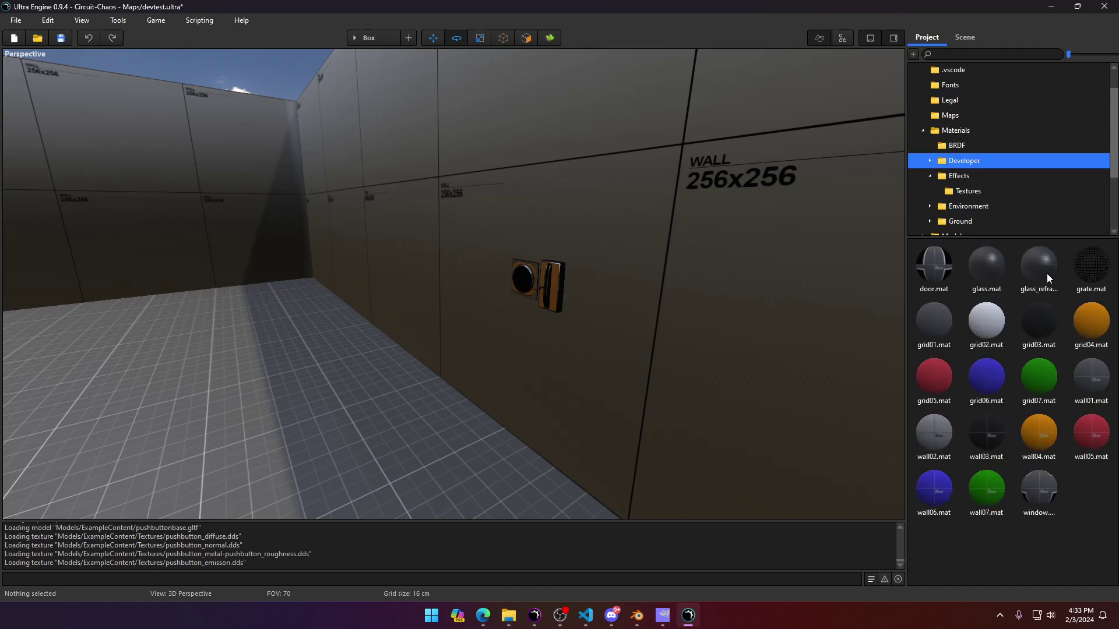
{"action": "double_click", "coordinate": [994, 273]}
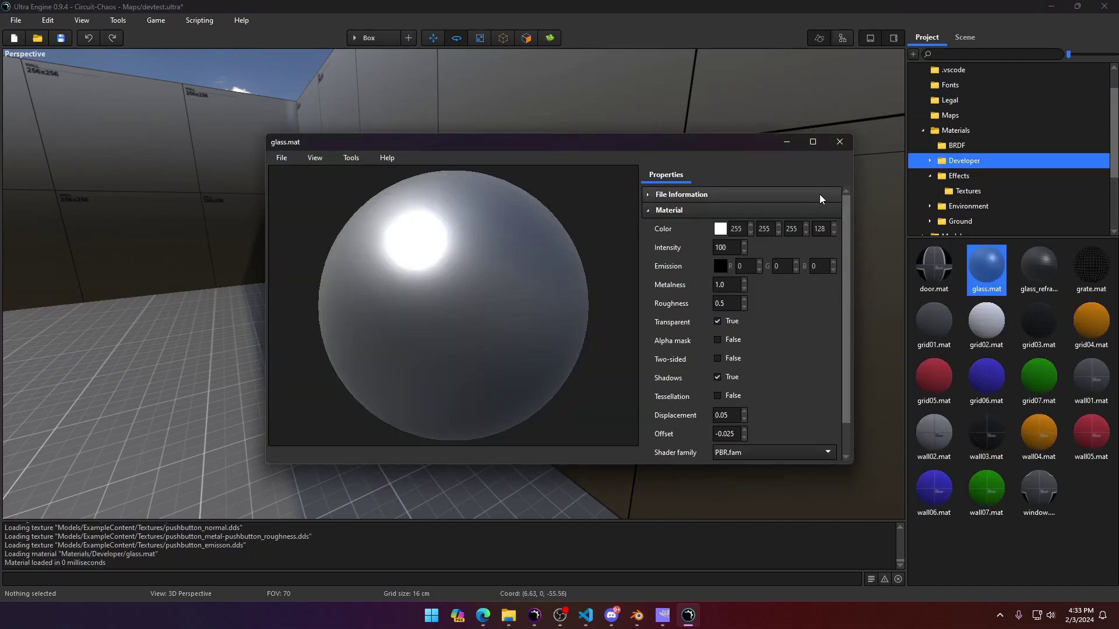
{"action": "left_click", "coordinate": [839, 142]}
Step: Try glass.mat on one of the room's walls and view it from several sides
{"action": "left_click", "coordinate": [449, 192]}
{"action": "left_click_drag", "start_coordinate": [986, 281], "coordinate": [376, 247]}
{"action": "left_click", "coordinate": [357, 345]}
{"action": "right_click_drag", "start_coordinate": [357, 345], "coordinate": [117, 279]}
{"action": "key", "text": "w"}
{"action": "key", "text": "s"}
{"action": "mouse_move", "coordinate": [408, 318]}
{"action": "right_mouse_down"}
{"action": "mouse_move", "coordinate": [373, 313]}
{"action": "mouse_move", "coordinate": [419, 318]}
{"action": "mouse_move", "coordinate": [401, 314]}
{"action": "right_mouse_up"}
Step: Try glass_refract.mat on the wall, view it from both sides, and replace it with wall02.mat
{"action": "left_click_drag", "start_coordinate": [1039, 268], "coordinate": [563, 236]}
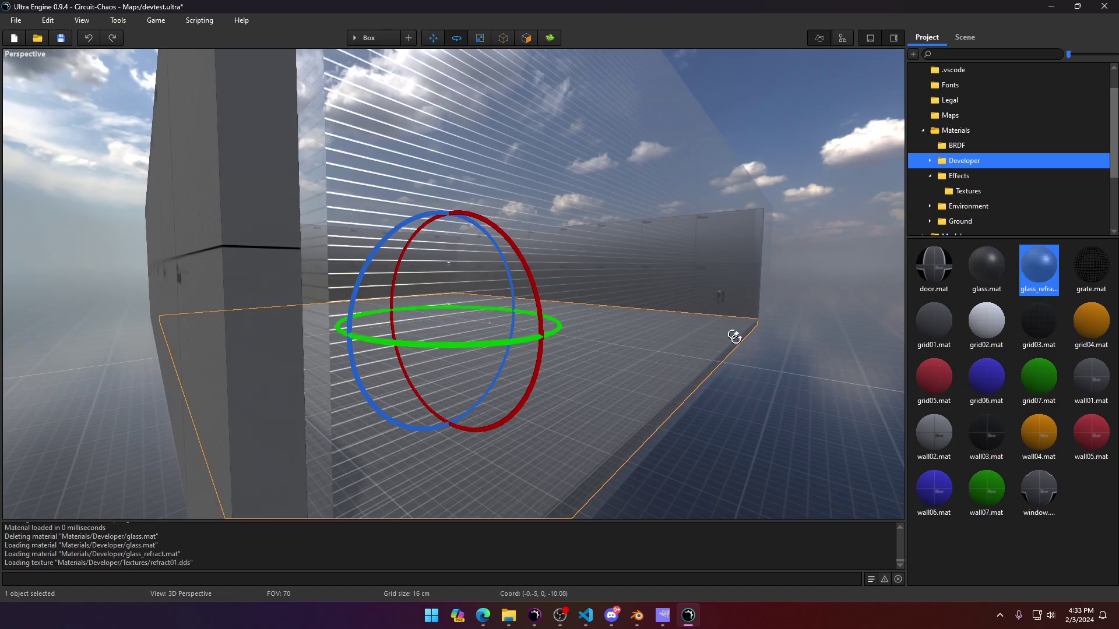
{"action": "left_click", "coordinate": [759, 377]}
{"action": "key", "text": "s"}
{"action": "right_click_drag", "start_coordinate": [760, 377], "coordinate": [848, 366]}
{"action": "key", "text": "w"}
{"action": "key", "text": "w"}
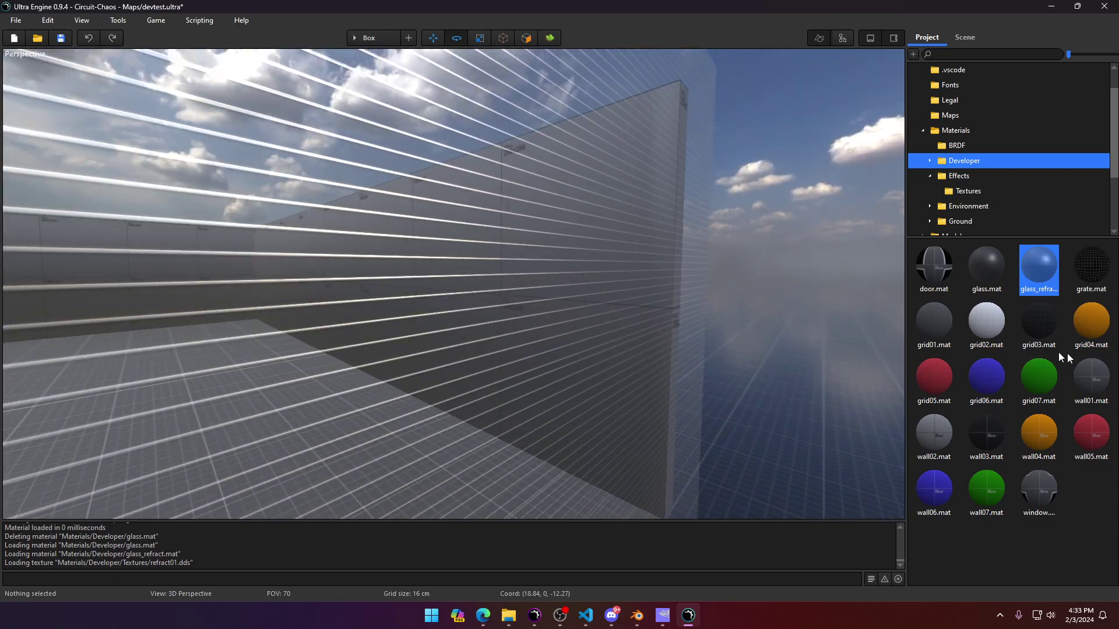
{"action": "left_click_drag", "start_coordinate": [934, 435], "coordinate": [635, 356]}
{"action": "right_click_drag", "start_coordinate": [782, 370], "coordinate": [758, 371]}
Step: Reopen glass.mat and examine its transparency and color alpha settings without changing them
{"action": "double_click", "coordinate": [988, 265]}
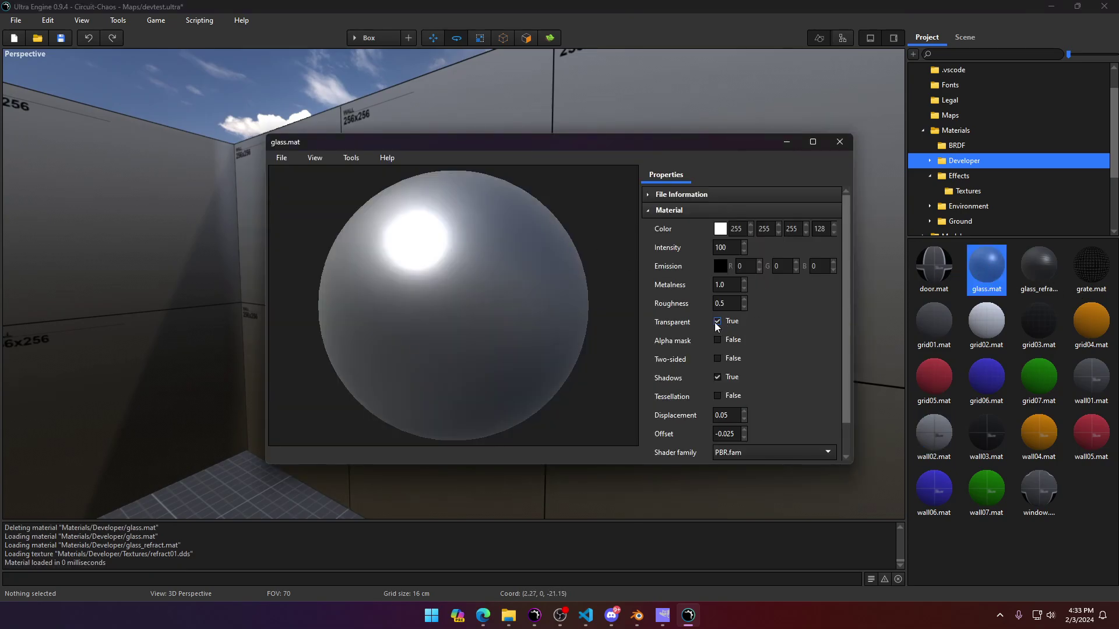
{"action": "left_click", "coordinate": [815, 229]}
{"action": "left_click_drag", "start_coordinate": [800, 230], "coordinate": [834, 232]}
{"action": "left_click", "coordinate": [834, 144]}
Step: Change the editor layout to four viewports with perspective, top, left and back views
{"action": "scroll", "coordinate": [489, 274], "scroll_direction": "down", "scroll_amount": 4}
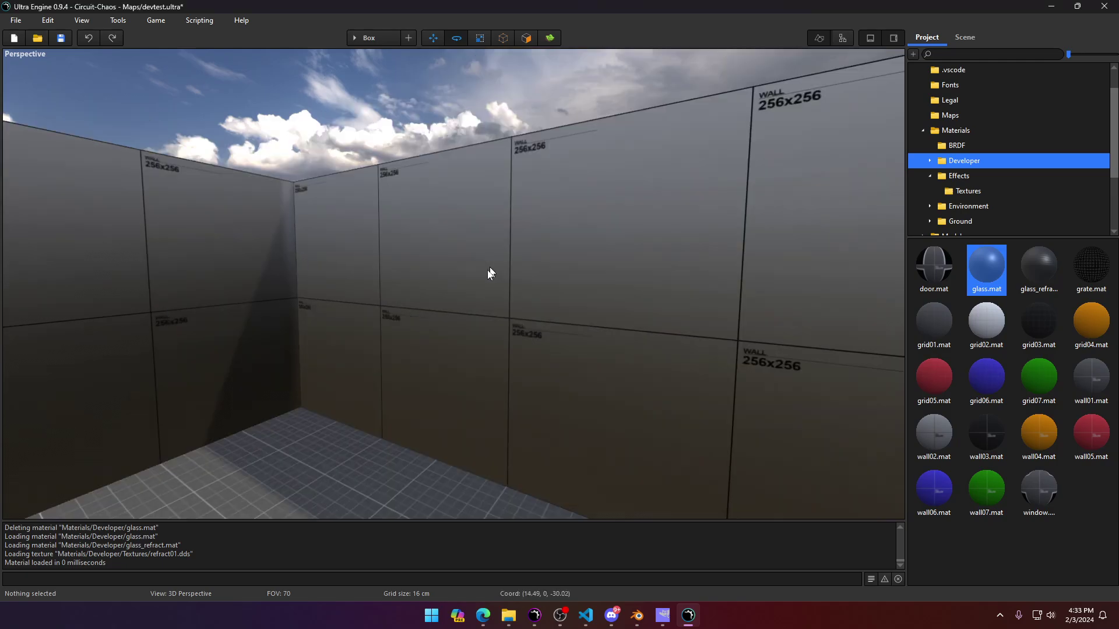
{"action": "scroll", "coordinate": [533, 313], "scroll_direction": "up", "scroll_amount": 1}
{"action": "right_click", "coordinate": [533, 311]}
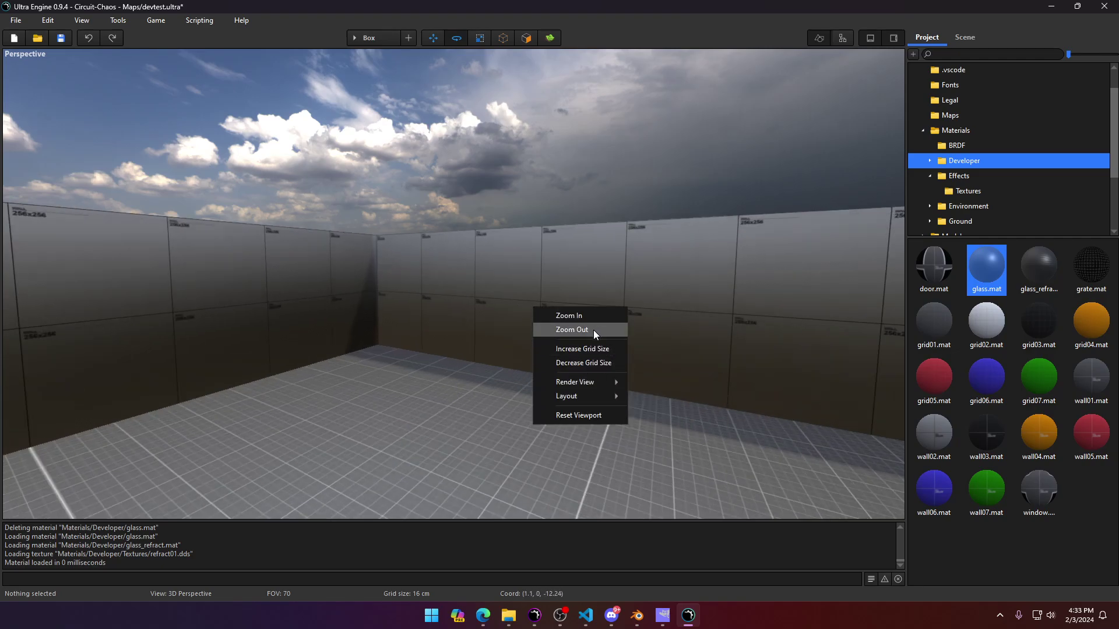
{"action": "mouse_move", "coordinate": [606, 400]}
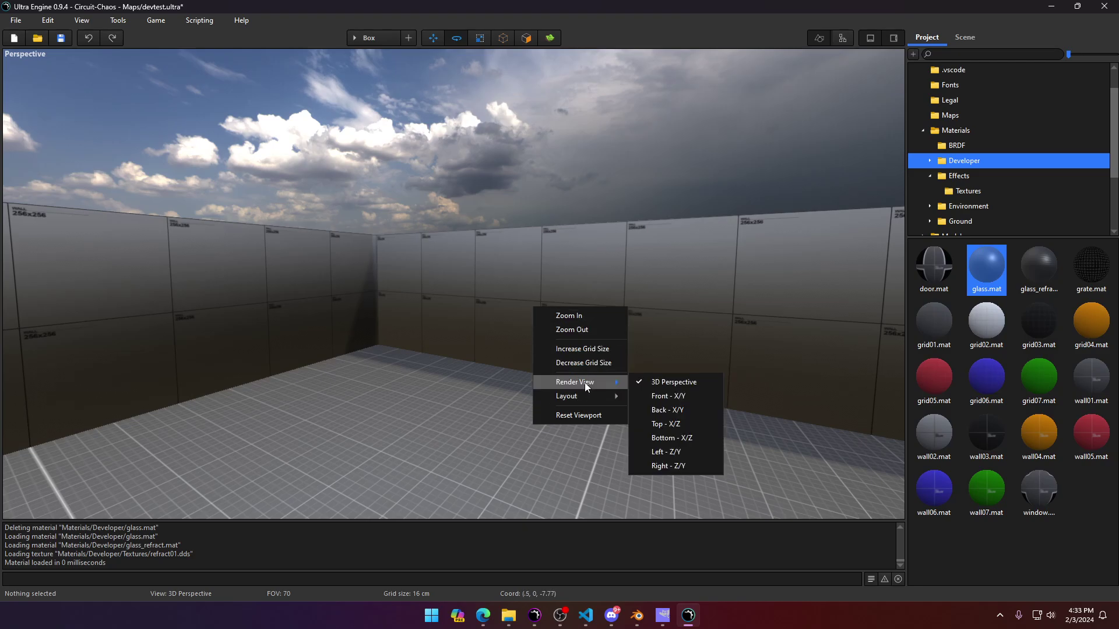
{"action": "left_click", "coordinate": [666, 442]}
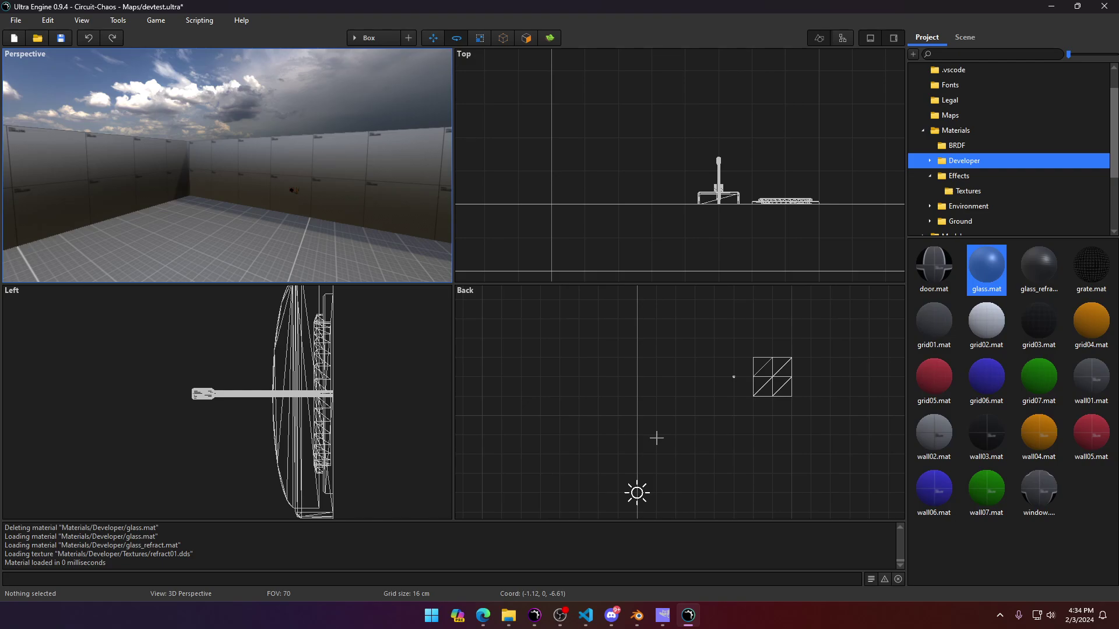
Step: Switch to Blender and examine the switch texture and SwitchBase model in the UV Editing workspace
{"action": "left_click", "coordinate": [662, 616]}
{"action": "left_click", "coordinate": [639, 616]}
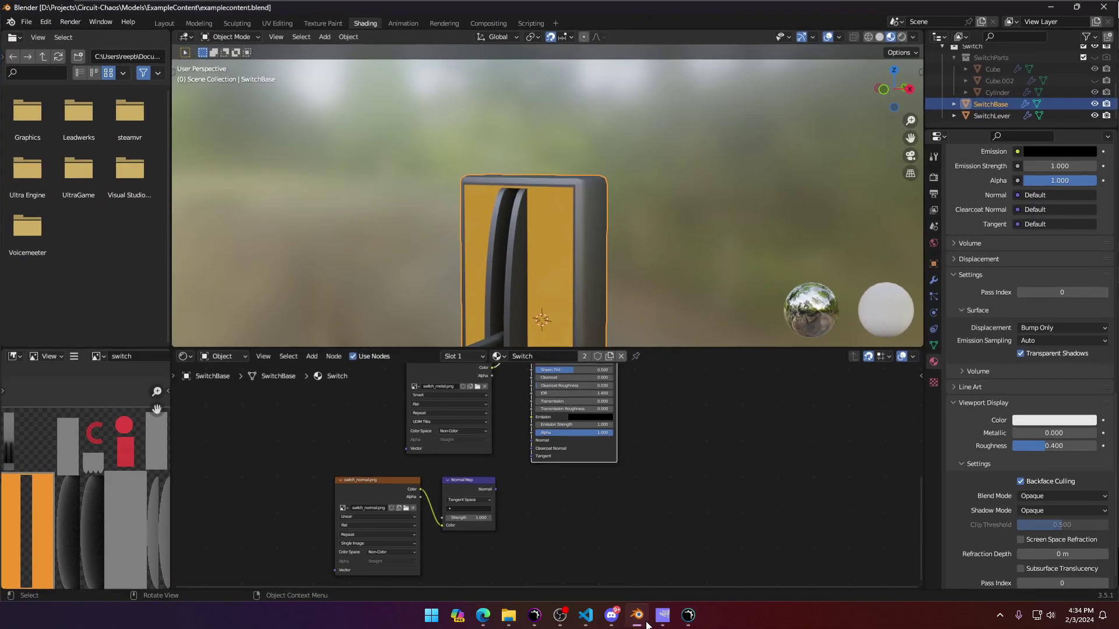
{"action": "left_click", "coordinate": [284, 22]}
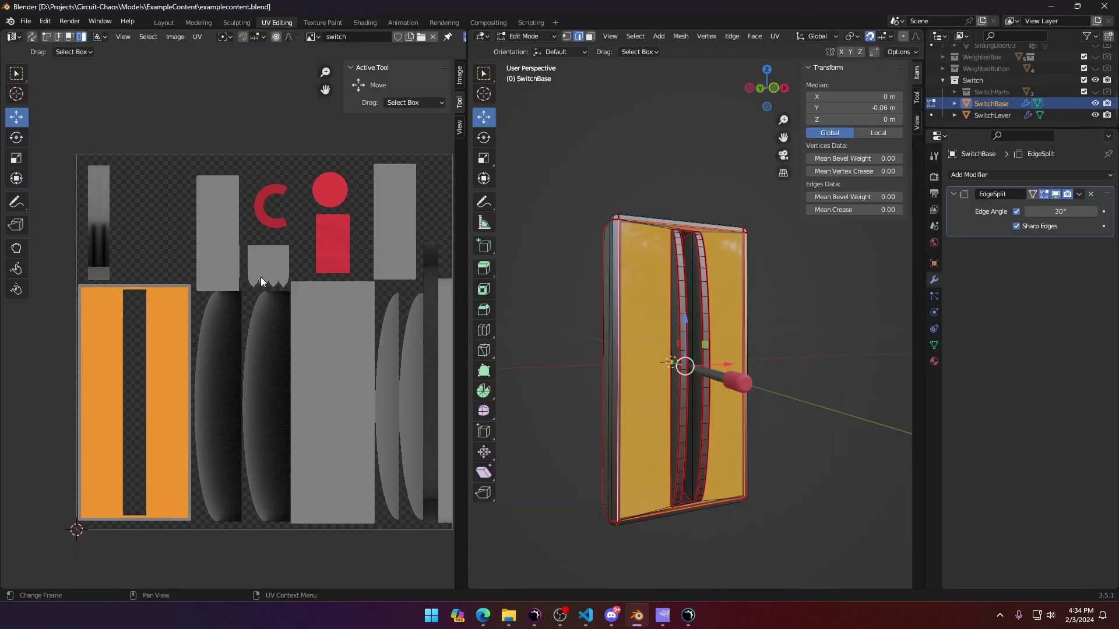
{"action": "scroll", "coordinate": [619, 315], "scroll_direction": "down", "scroll_amount": 3}
{"action": "scroll", "coordinate": [268, 283], "scroll_direction": "up", "scroll_amount": 3}
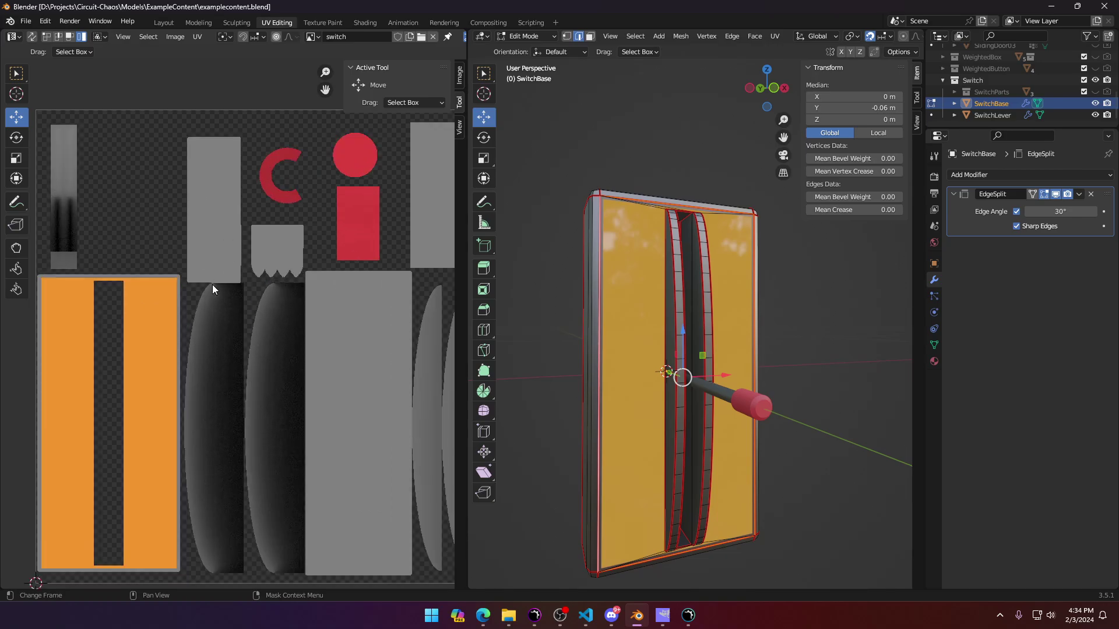
{"action": "scroll", "coordinate": [222, 289], "scroll_direction": "up", "scroll_amount": 6}
{"action": "scroll", "coordinate": [232, 305], "scroll_direction": "down", "scroll_amount": 7}
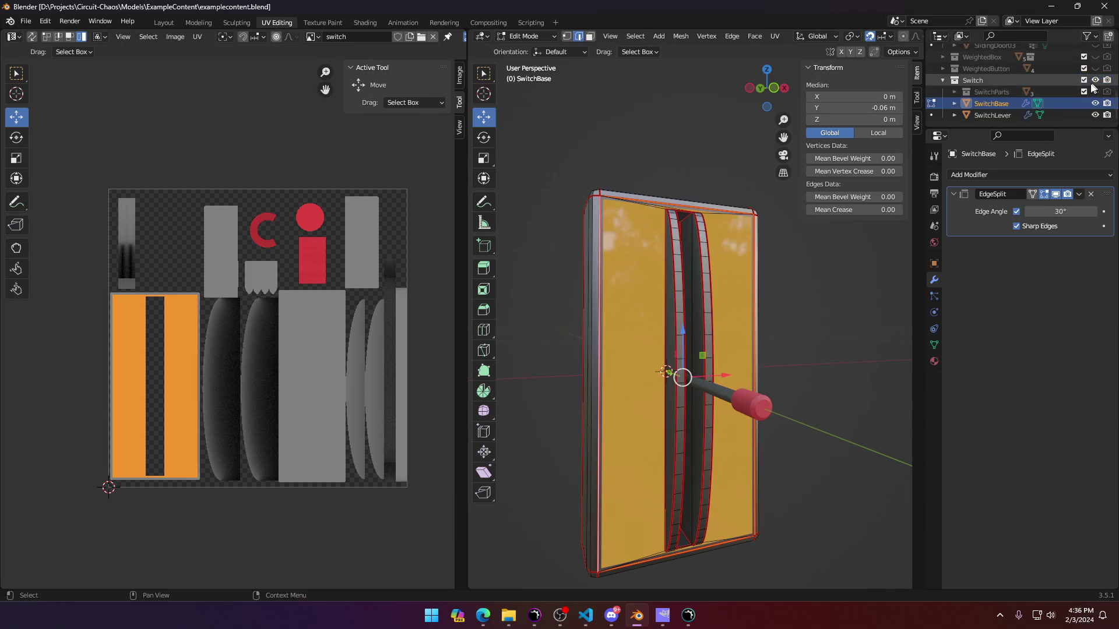
Step: Collapse the Switch collection and temporarily show the WeightedBox collection to examine the box, hiding it again
{"action": "left_click", "coordinate": [951, 80]}
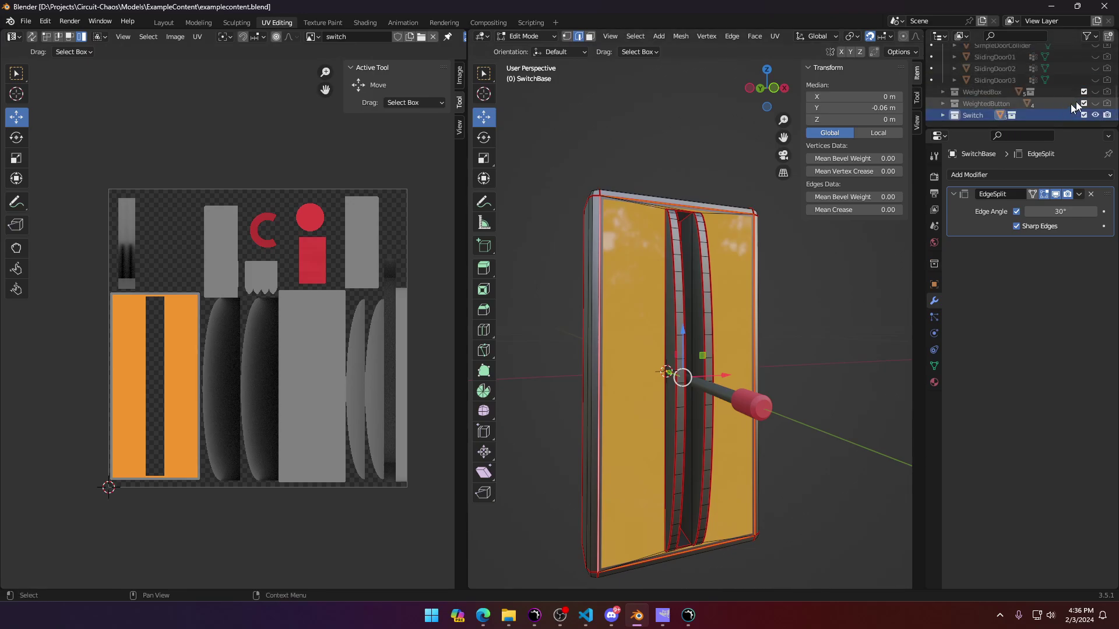
{"action": "left_click", "coordinate": [1096, 92]}
{"action": "middle_click_drag", "start_coordinate": [603, 301], "coordinate": [655, 317]}
{"action": "scroll", "coordinate": [661, 419], "scroll_direction": "down", "scroll_amount": 5}
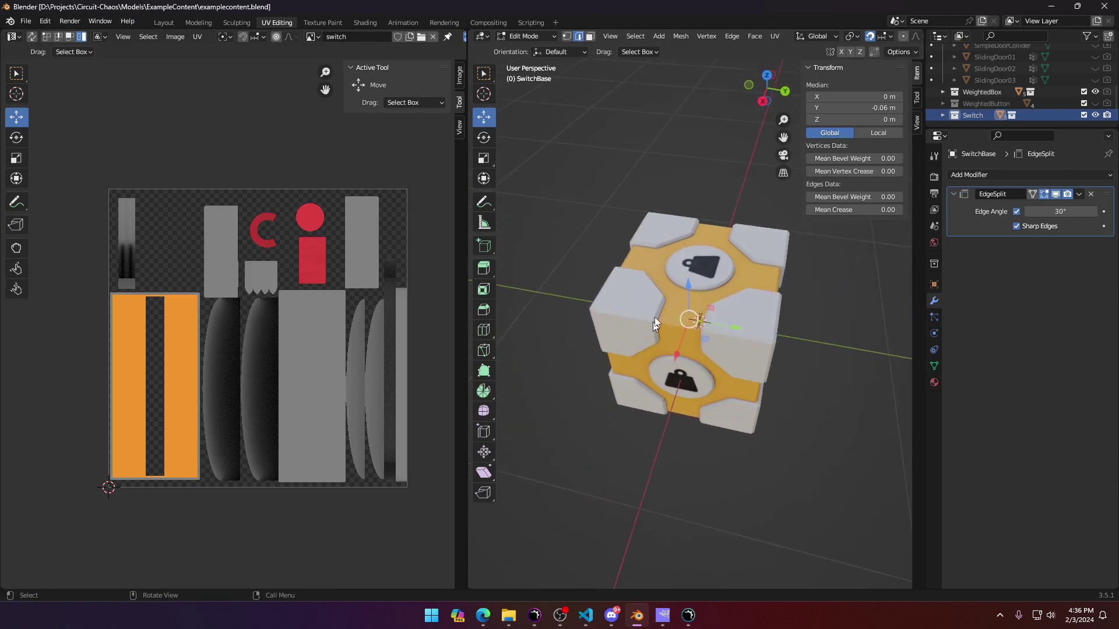
{"action": "middle_click_drag", "start_coordinate": [684, 393], "coordinate": [811, 335]}
{"action": "scroll", "coordinate": [793, 332], "scroll_direction": "up", "scroll_amount": 2}
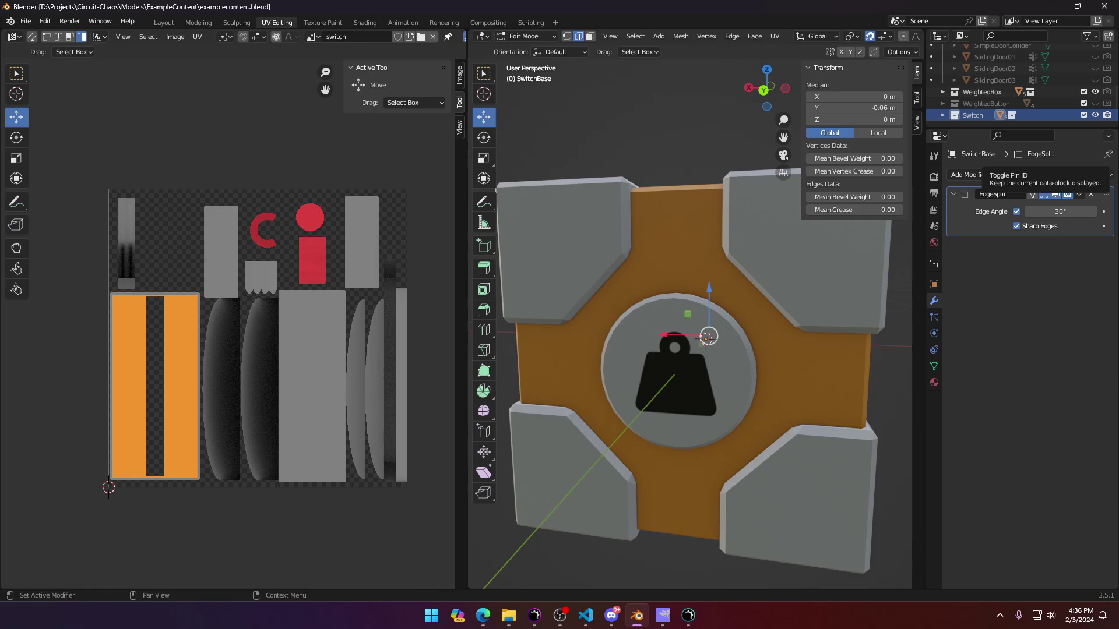
{"action": "left_click", "coordinate": [1095, 93]}
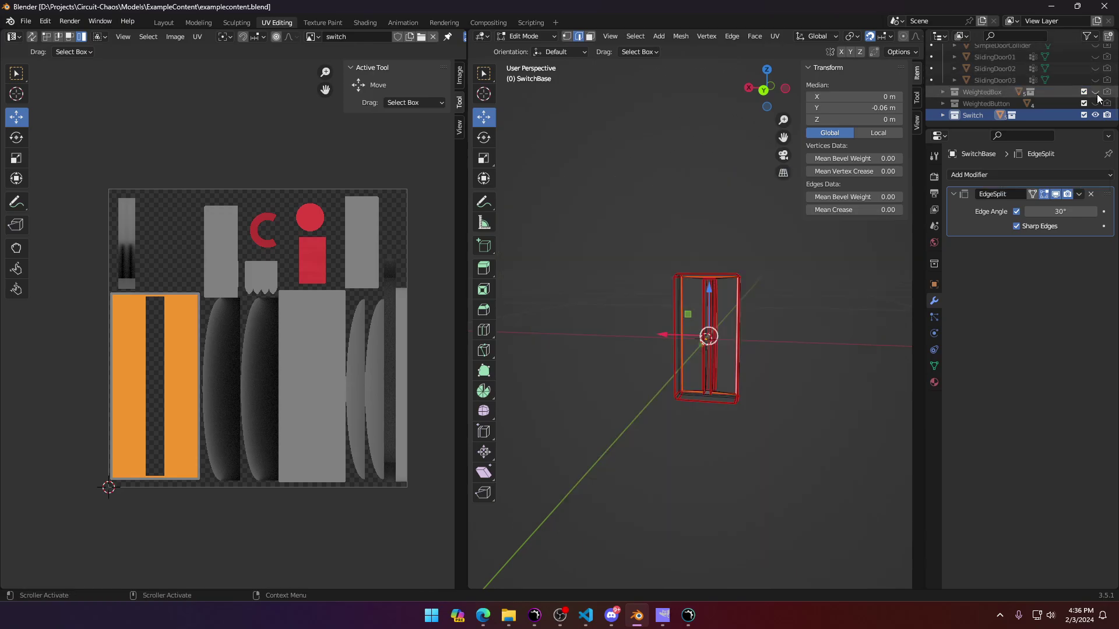
Step: View the switch base and lever from several angles and return SwitchBase to Object Mode
{"action": "scroll", "coordinate": [820, 300], "scroll_direction": "up", "scroll_amount": 4}
{"action": "mouse_move", "coordinate": [816, 314]}
{"action": "middle_mouse_down"}
{"action": "mouse_move", "coordinate": [780, 334]}
{"action": "mouse_move", "coordinate": [672, 354]}
{"action": "mouse_move", "coordinate": [644, 347]}
{"action": "mouse_move", "coordinate": [695, 278]}
{"action": "mouse_move", "coordinate": [795, 352]}
{"action": "mouse_move", "coordinate": [810, 410]}
{"action": "mouse_move", "coordinate": [871, 412]}
{"action": "mouse_move", "coordinate": [832, 425]}
{"action": "mouse_move", "coordinate": [863, 327]}
{"action": "mouse_move", "coordinate": [879, 352]}
{"action": "mouse_move", "coordinate": [742, 340]}
{"action": "middle_mouse_up"}
{"action": "scroll", "coordinate": [794, 352], "scroll_direction": "up", "scroll_amount": 4}
{"action": "key", "text": "alt+z"}
{"action": "scroll", "coordinate": [758, 362], "scroll_direction": "down", "scroll_amount": 5}
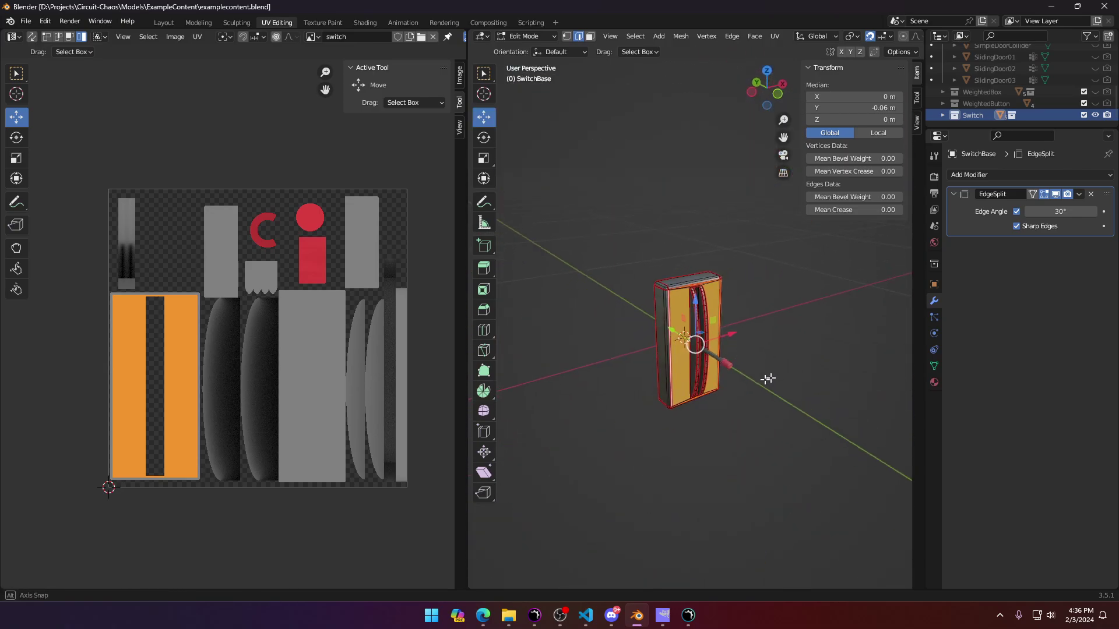
{"action": "middle_click_drag", "start_coordinate": [767, 379], "coordinate": [782, 315]}
{"action": "scroll", "coordinate": [652, 359], "scroll_direction": "up", "scroll_amount": 4}
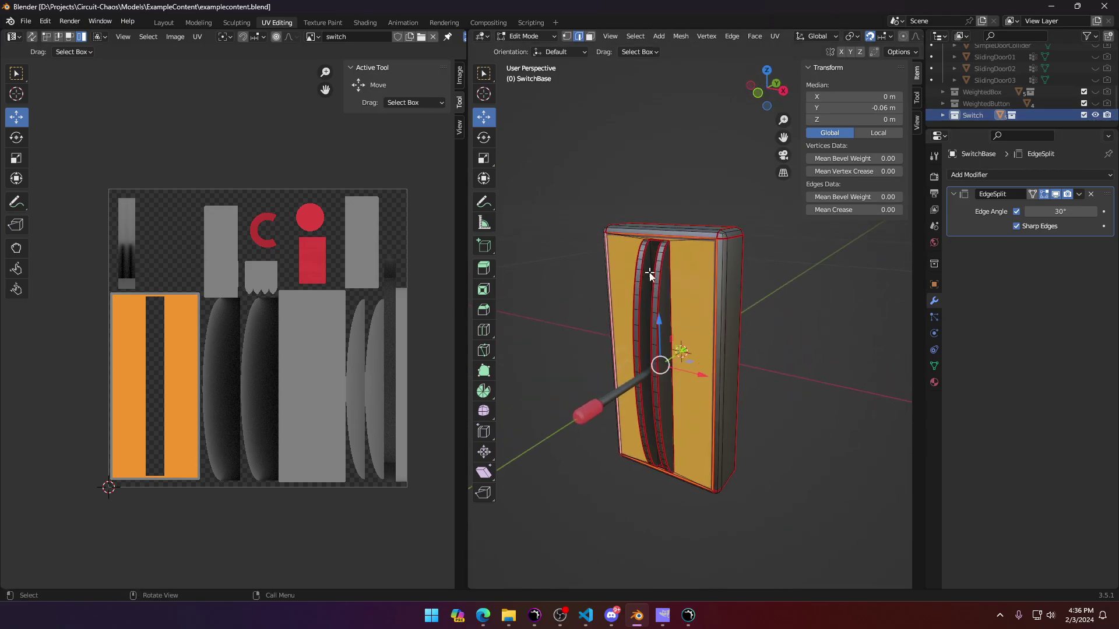
{"action": "key", "text": "Tab"}
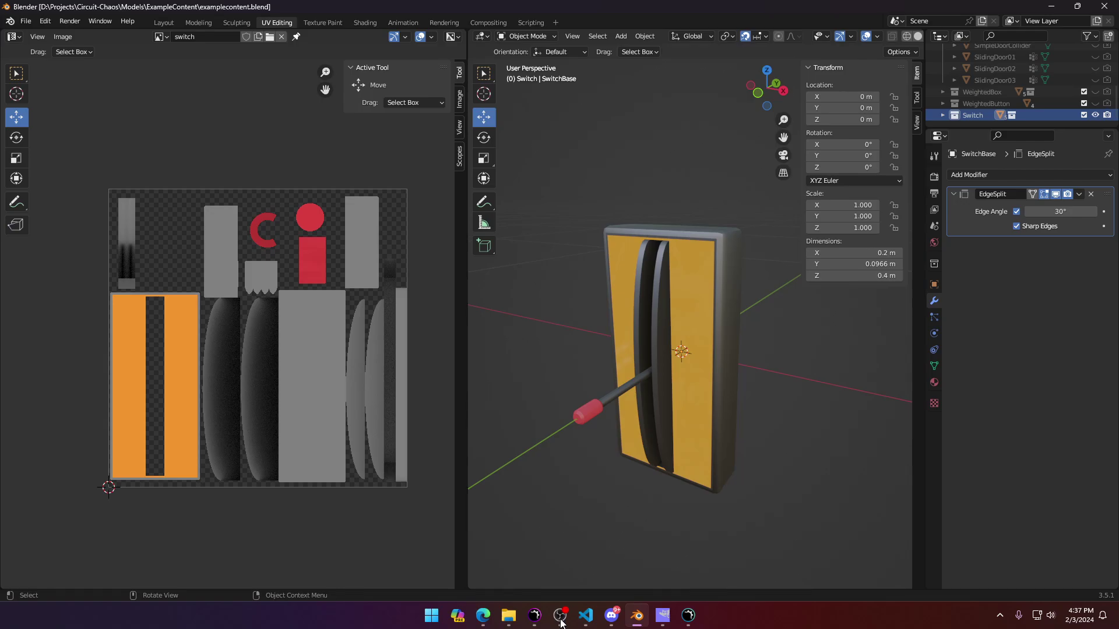
{"action": "mouse_move", "coordinate": [509, 615]}
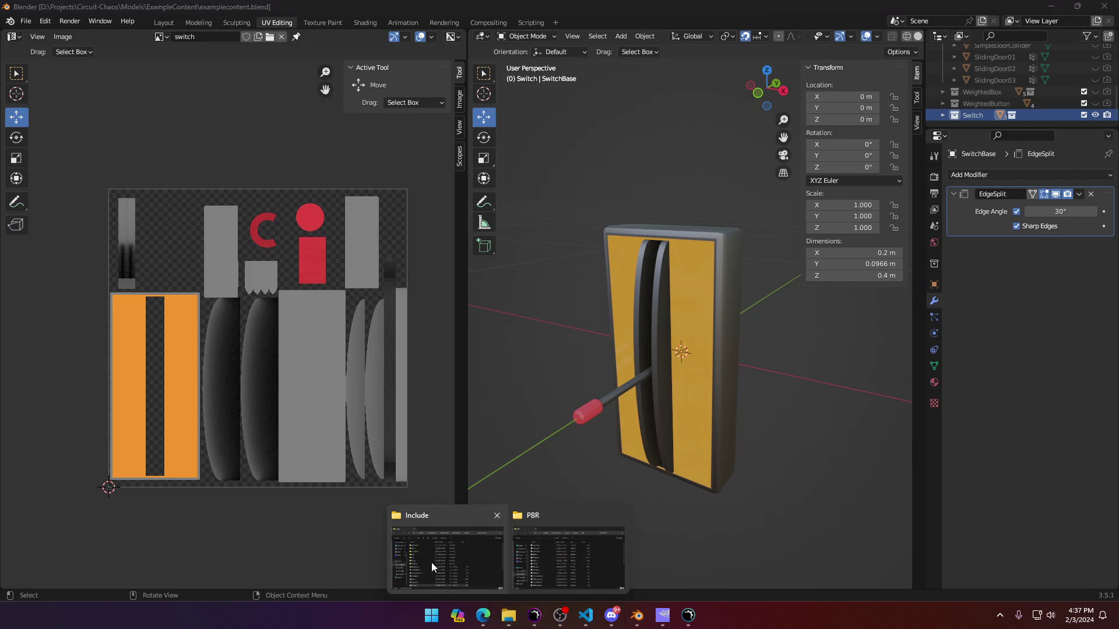
{"action": "mouse_move", "coordinate": [438, 570]}
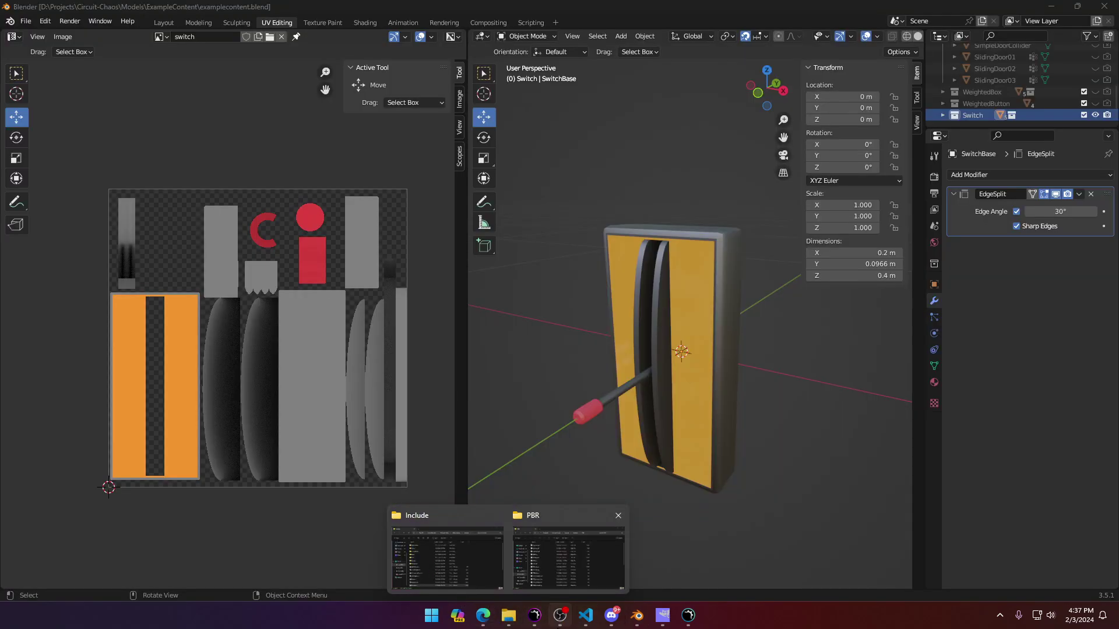
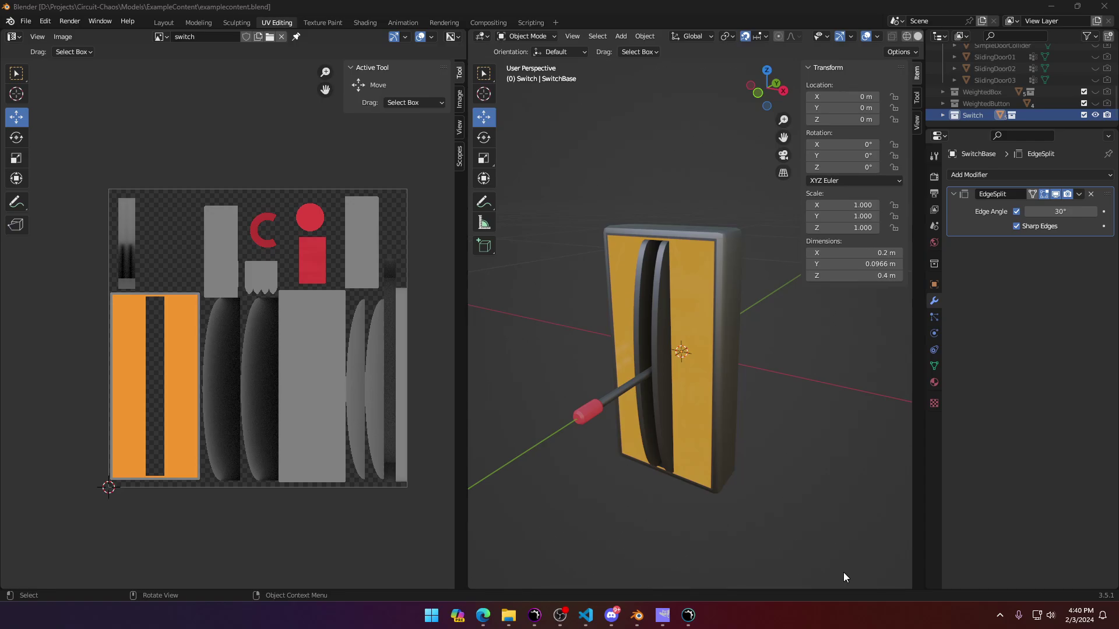
Step: View the switch from its opposite side and select the SwitchLever object
{"action": "middle_click_drag", "start_coordinate": [589, 513], "coordinate": [802, 416]}
{"action": "left_click", "coordinate": [739, 364]}
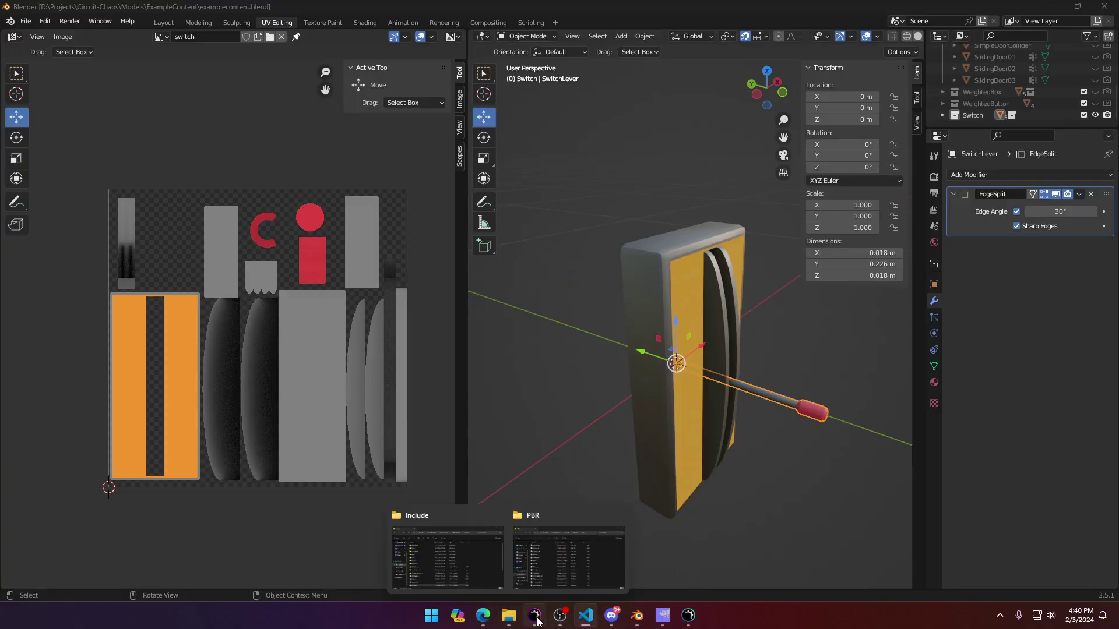
Step: Switch to File Explorer, look at glass.mat in the Circuit-Chaos Materials\Developer folder, and minimize the window
{"action": "left_click", "coordinate": [535, 616]}
{"action": "left_click", "coordinate": [536, 616]}
{"action": "mouse_move", "coordinate": [507, 615]}
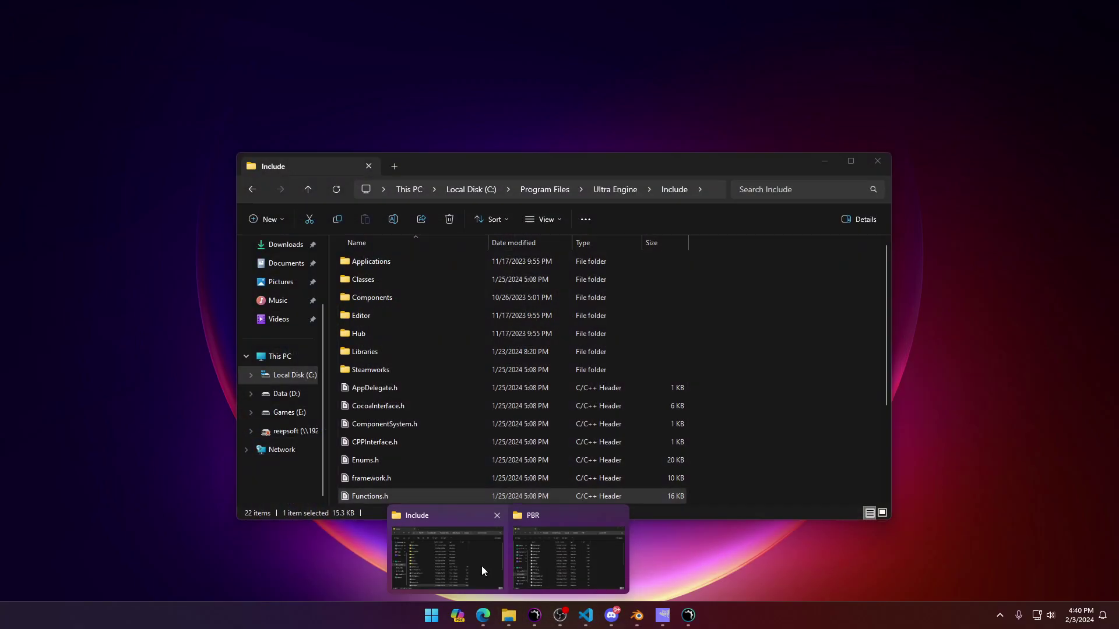
{"action": "left_click", "coordinate": [564, 576]}
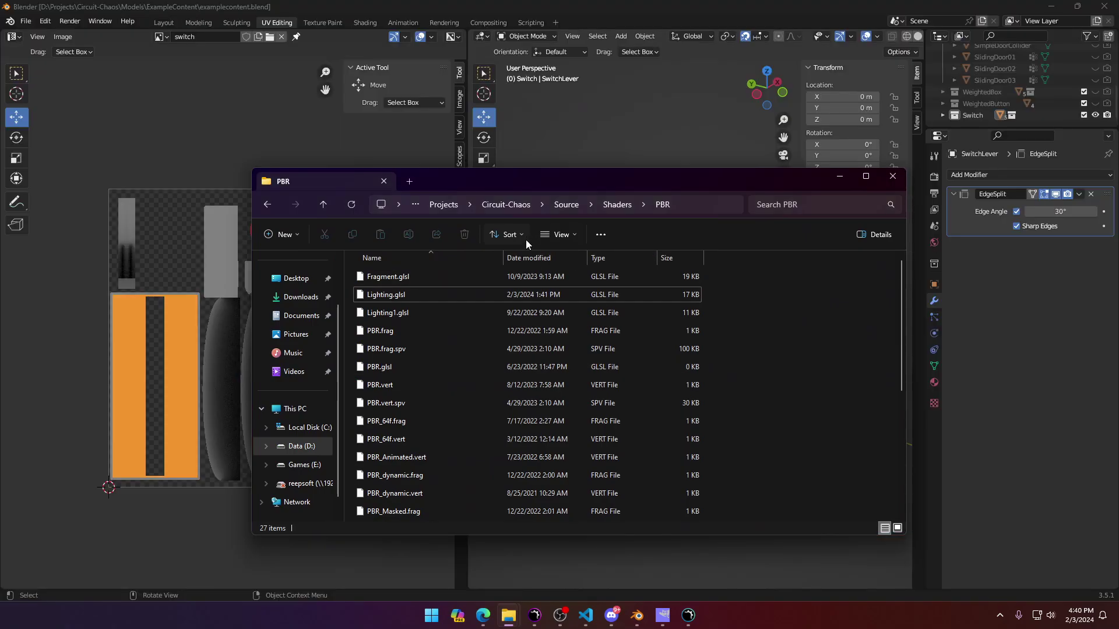
{"action": "left_click", "coordinate": [505, 205]}
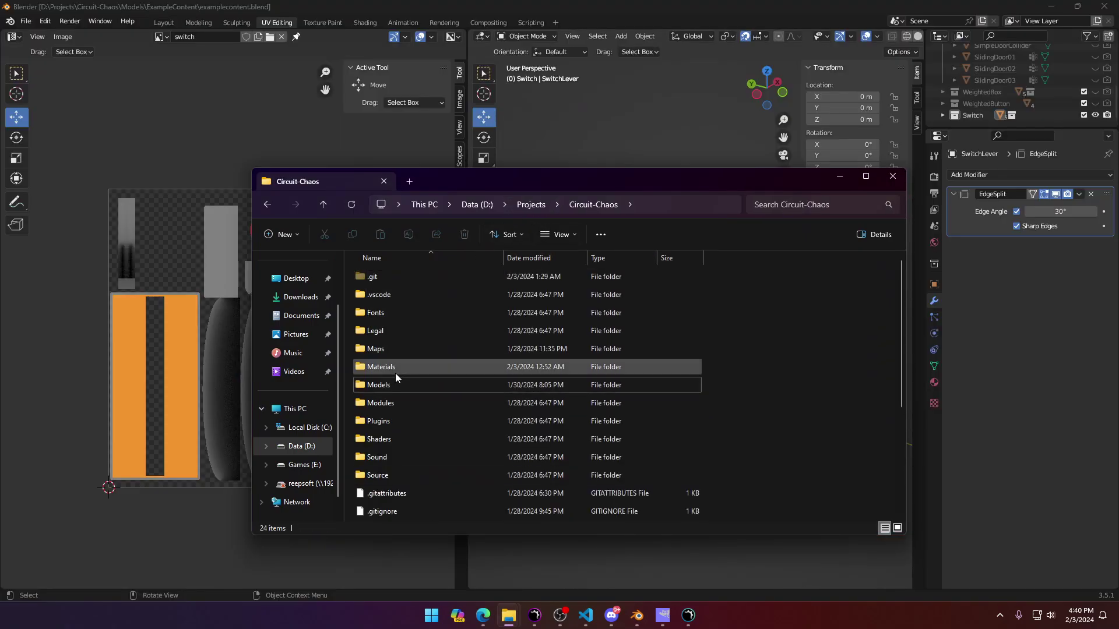
{"action": "double_click", "coordinate": [392, 295]}
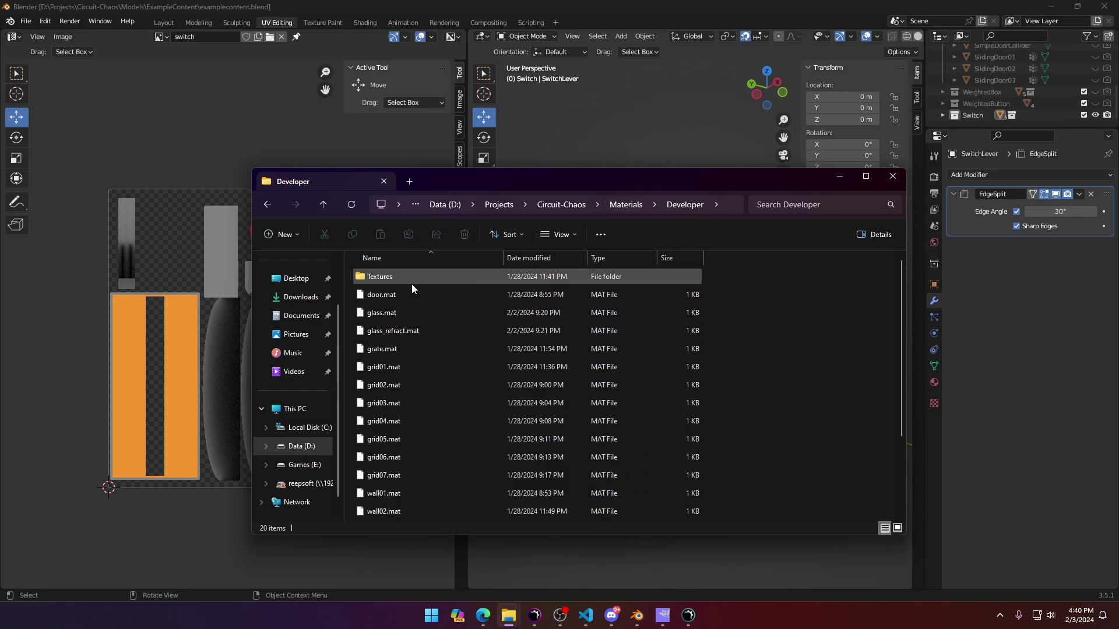
{"action": "left_click", "coordinate": [381, 315]}
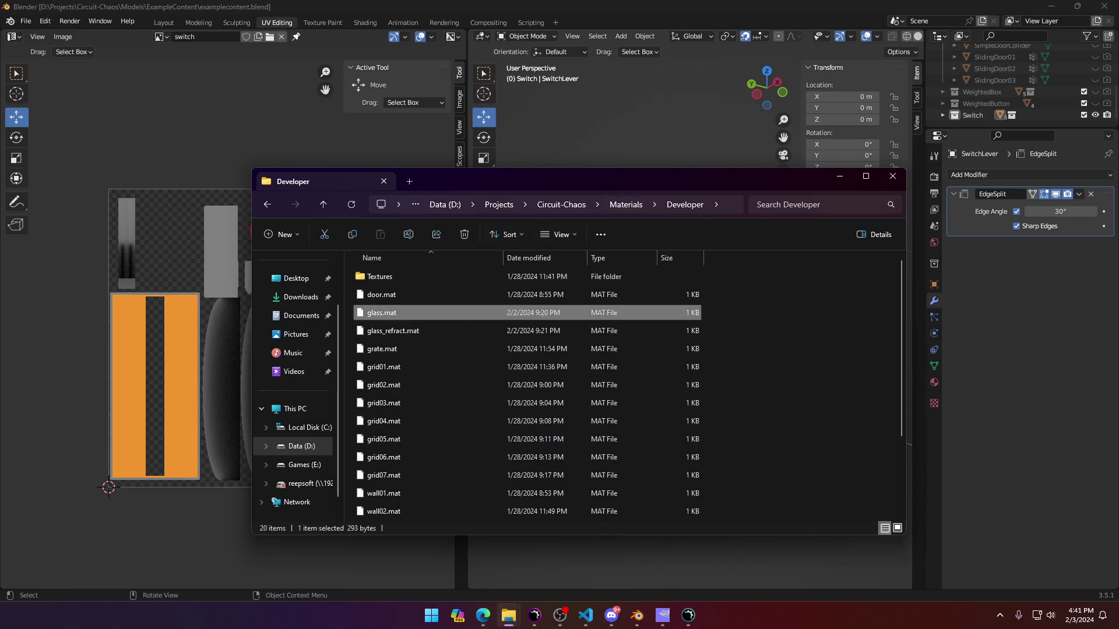
{"action": "left_click", "coordinate": [585, 616]}
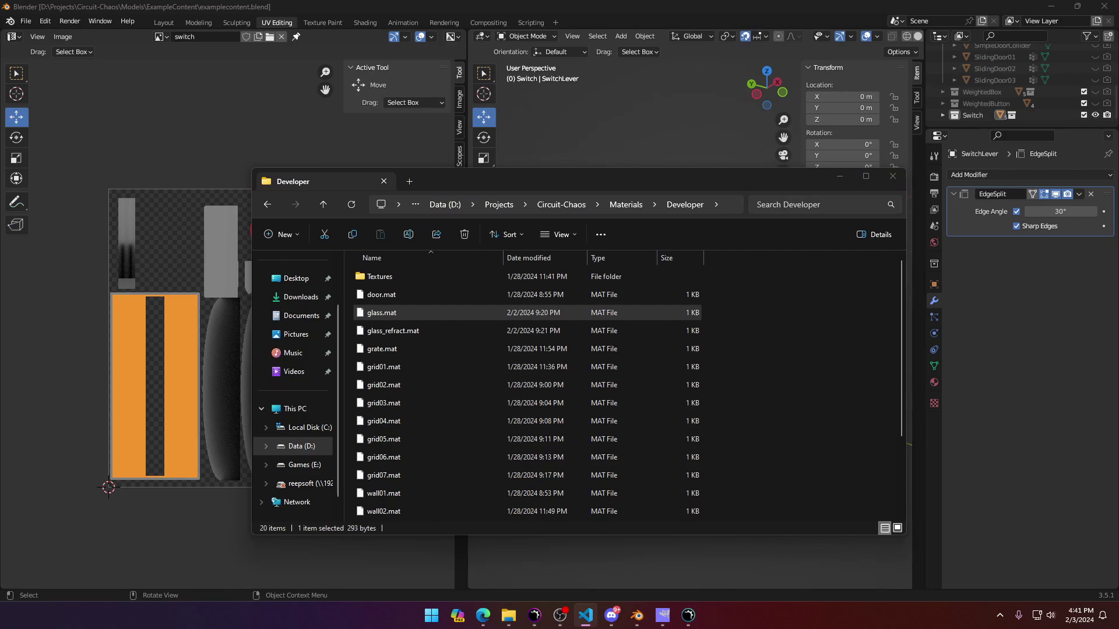
{"action": "key", "text": "alt+Tab"}
{"action": "key", "text": "alt+Tab"}
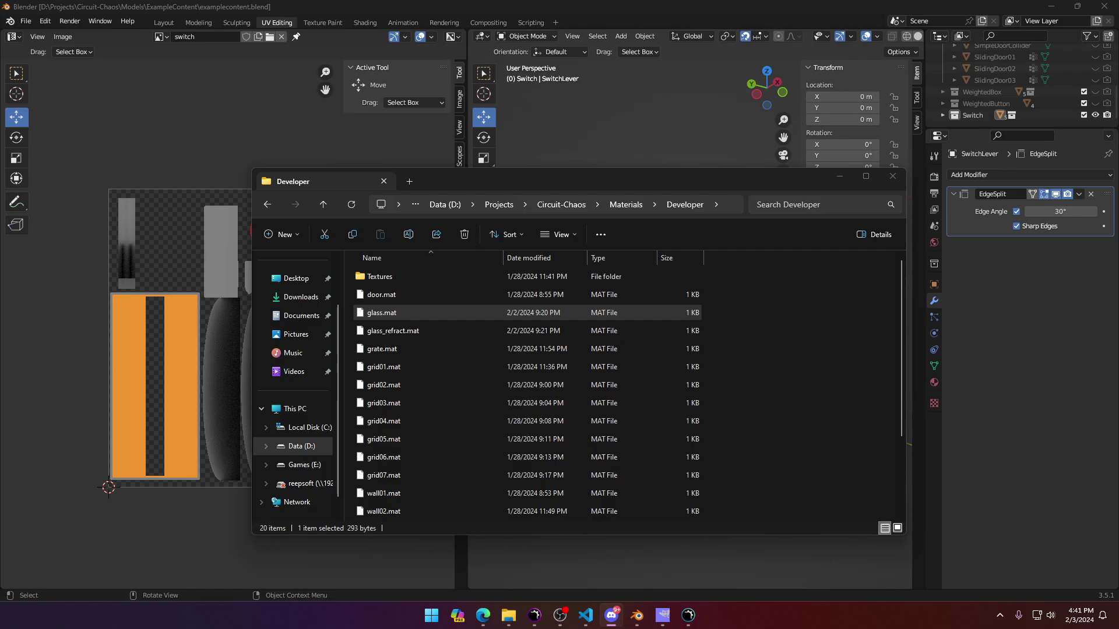
{"action": "left_click", "coordinate": [837, 178]}
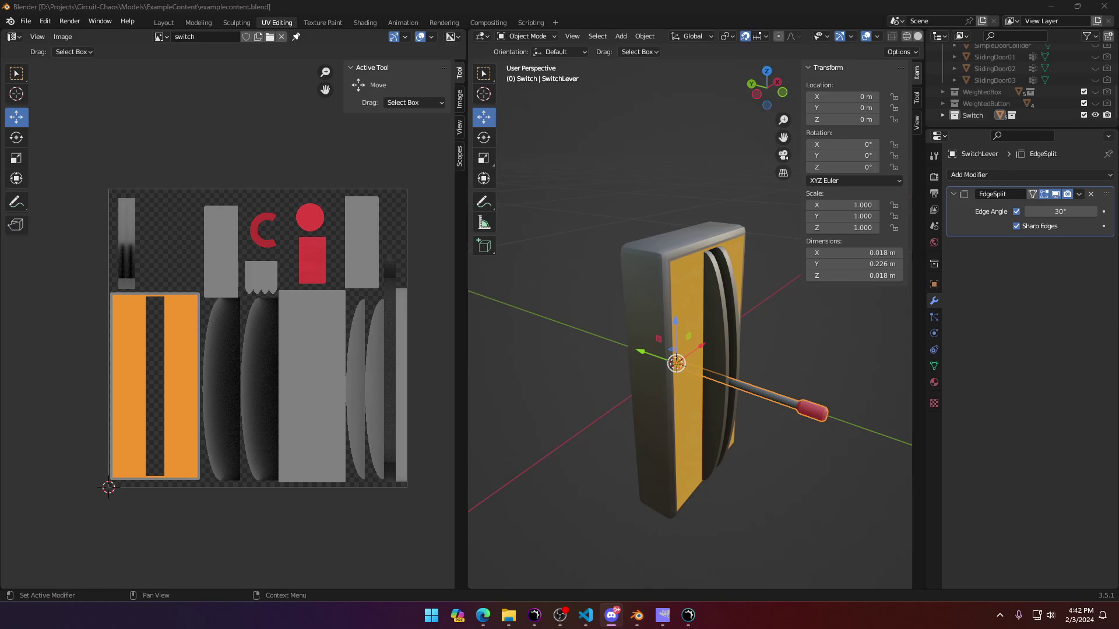
Step: Switch to Ultra Engine, open grid02.mat from the Developer materials, and examine its texture slots, including the Occlusion choices
{"action": "left_click", "coordinate": [688, 615]}
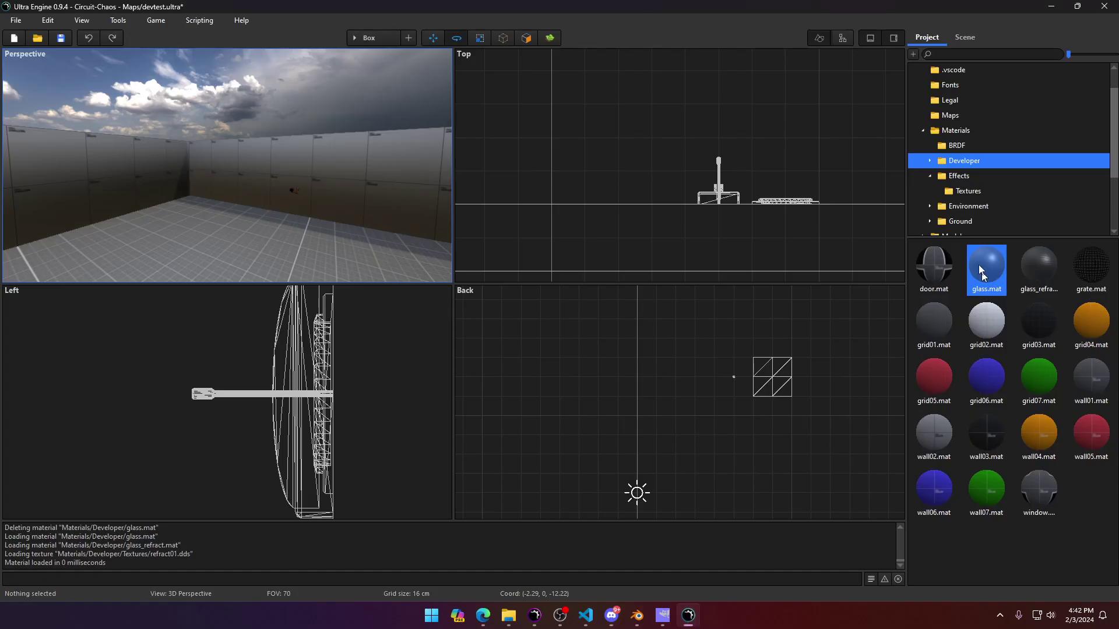
{"action": "left_click", "coordinate": [930, 176]}
{"action": "double_click", "coordinate": [984, 328]}
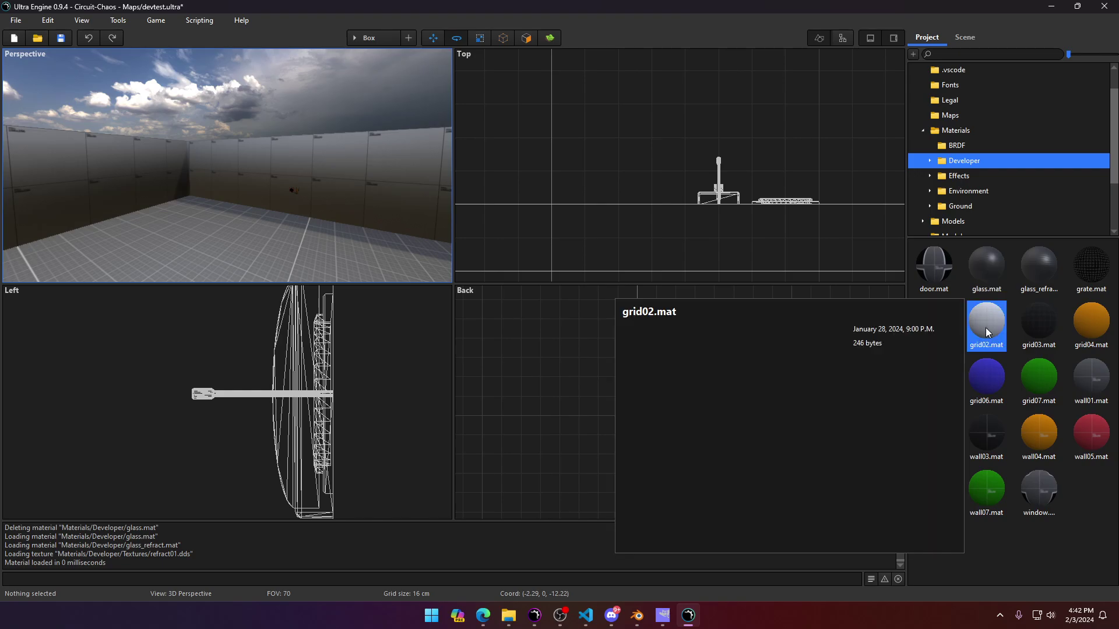
{"action": "scroll", "coordinate": [806, 365], "scroll_direction": "down", "scroll_amount": 1}
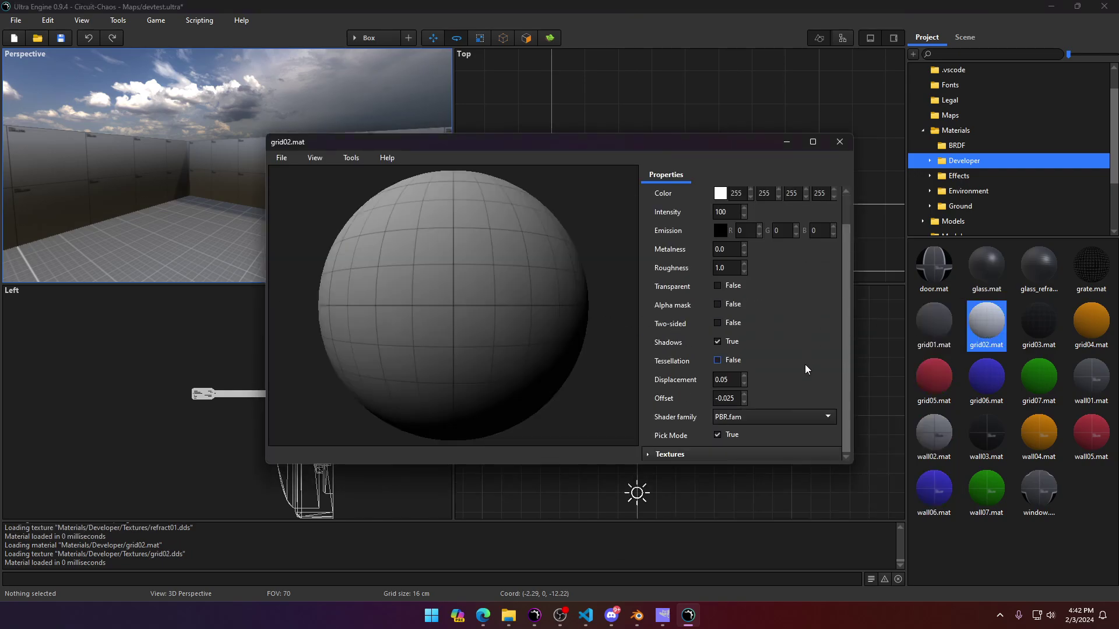
{"action": "left_click", "coordinate": [726, 453]}
{"action": "scroll", "coordinate": [845, 349], "scroll_direction": "down", "scroll_amount": 2}
{"action": "left_click", "coordinate": [722, 453]}
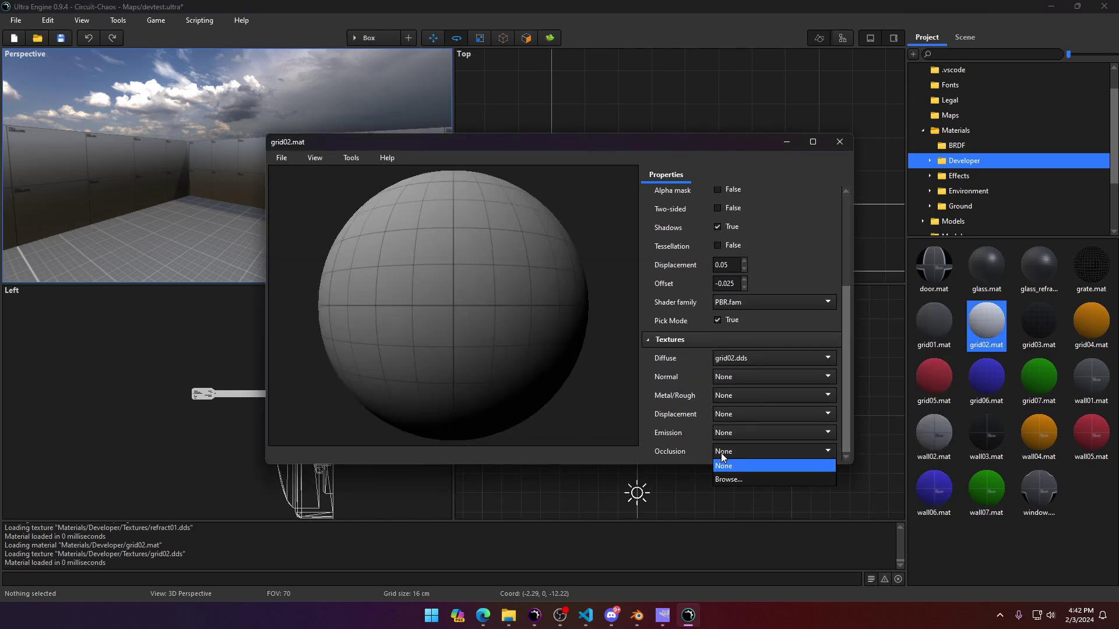
{"action": "left_click", "coordinate": [726, 466]}
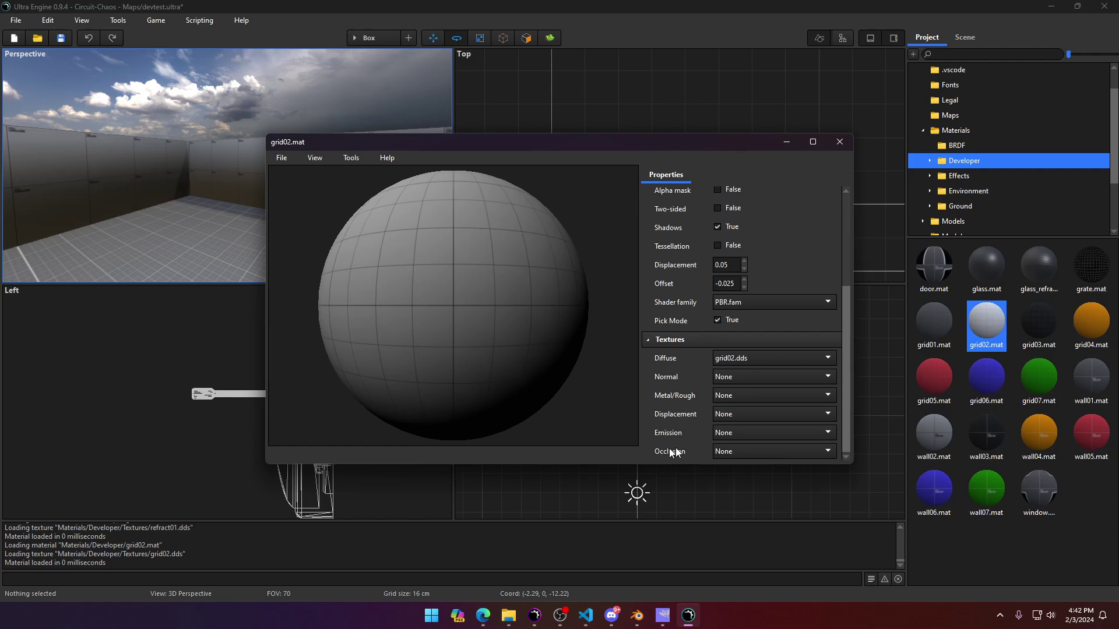
Step: Switch to GIMP, expand the Diffuse layer group, and collapse and hide the Normal group
{"action": "left_click", "coordinate": [662, 616]}
{"action": "left_click", "coordinate": [1041, 422]}
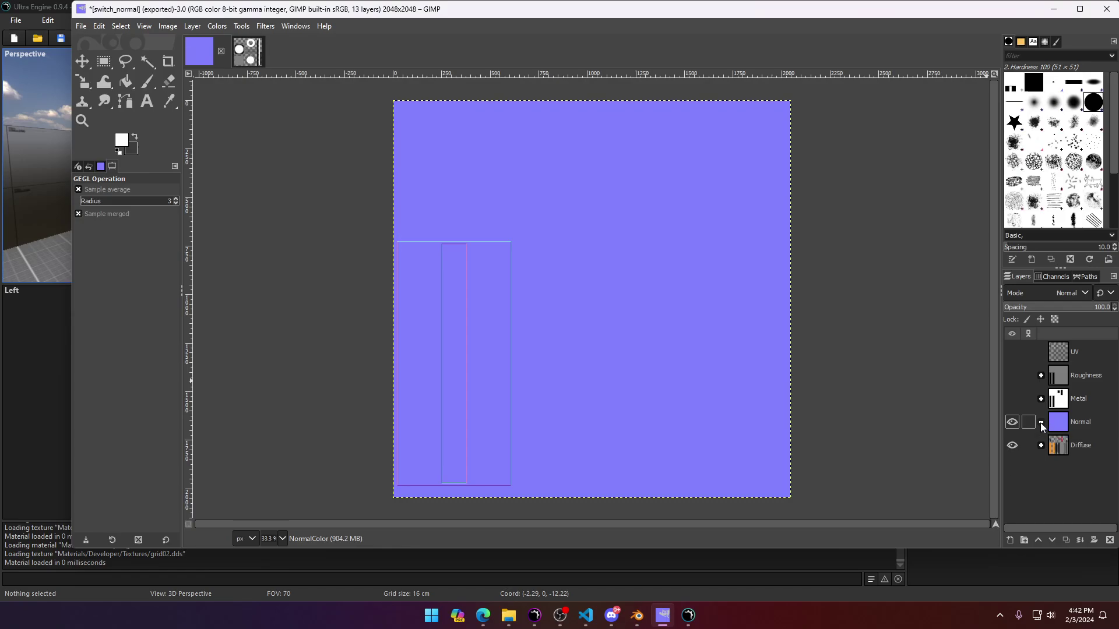
{"action": "left_click", "coordinate": [1040, 446]}
{"action": "left_click", "coordinate": [1012, 423]}
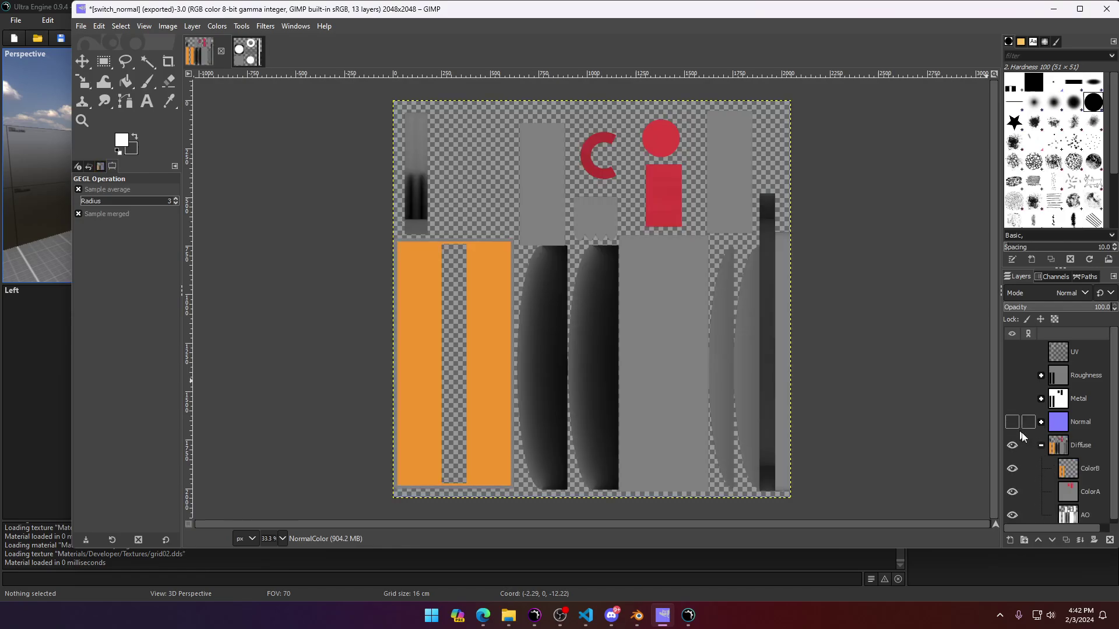
Step: Compare the switch texture with the AO layer and Diffuse group hidden and shown, select AO, and minimize GIMP
{"action": "scroll", "coordinate": [1027, 501], "scroll_direction": "down", "scroll_amount": 1}
{"action": "left_click", "coordinate": [1008, 507]}
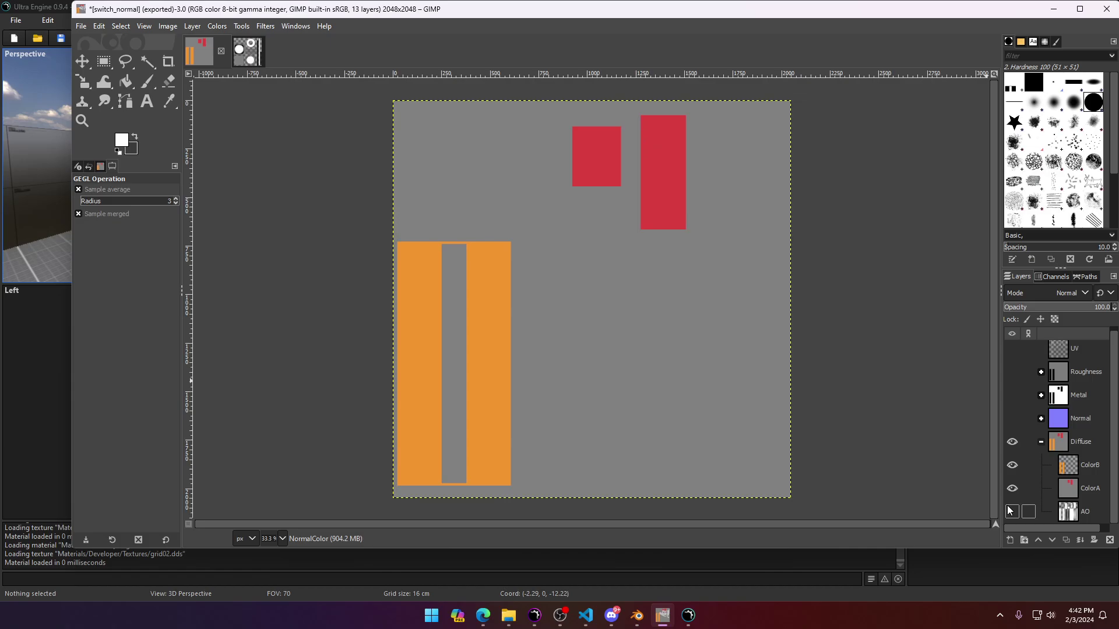
{"action": "left_click", "coordinate": [1012, 444]}
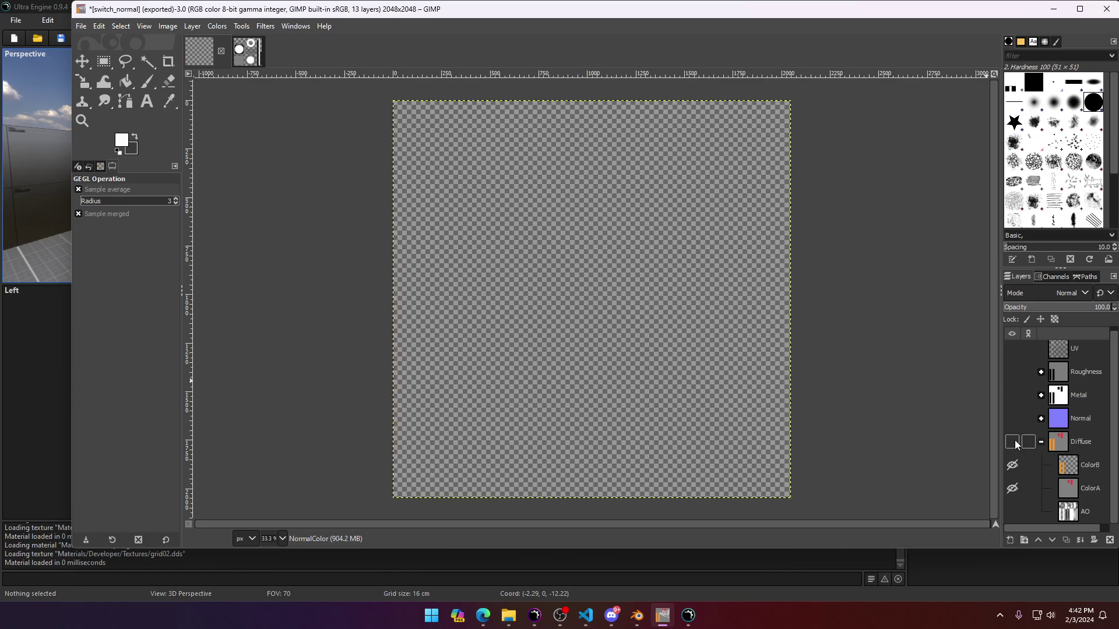
{"action": "left_click", "coordinate": [1012, 443]}
{"action": "left_click", "coordinate": [1012, 511]}
{"action": "left_click", "coordinate": [1087, 511]}
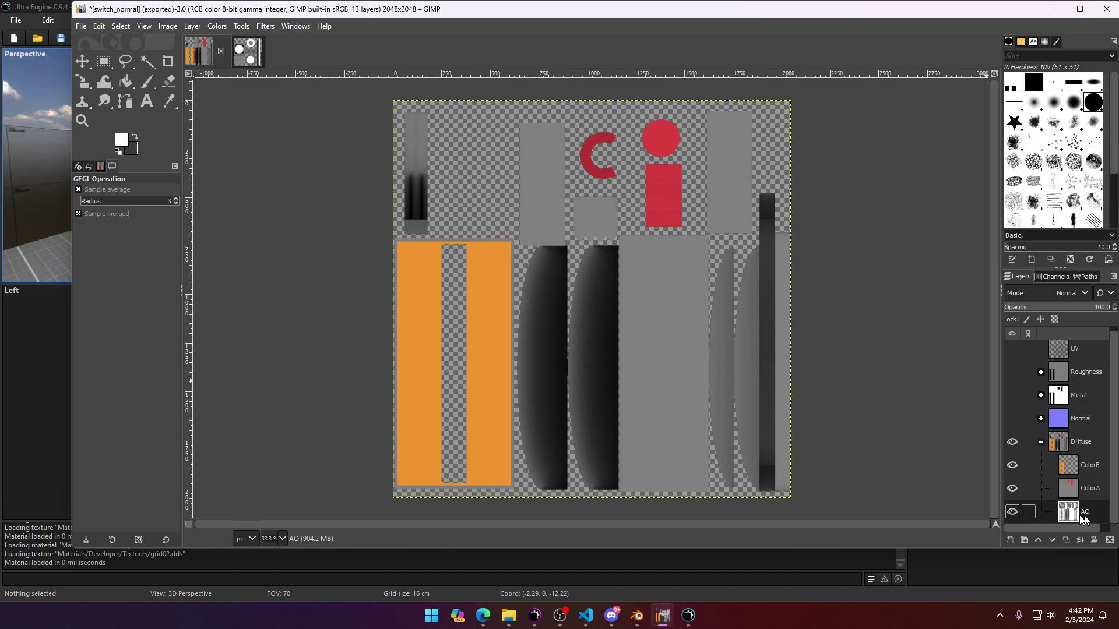
{"action": "left_click", "coordinate": [1054, 9]}
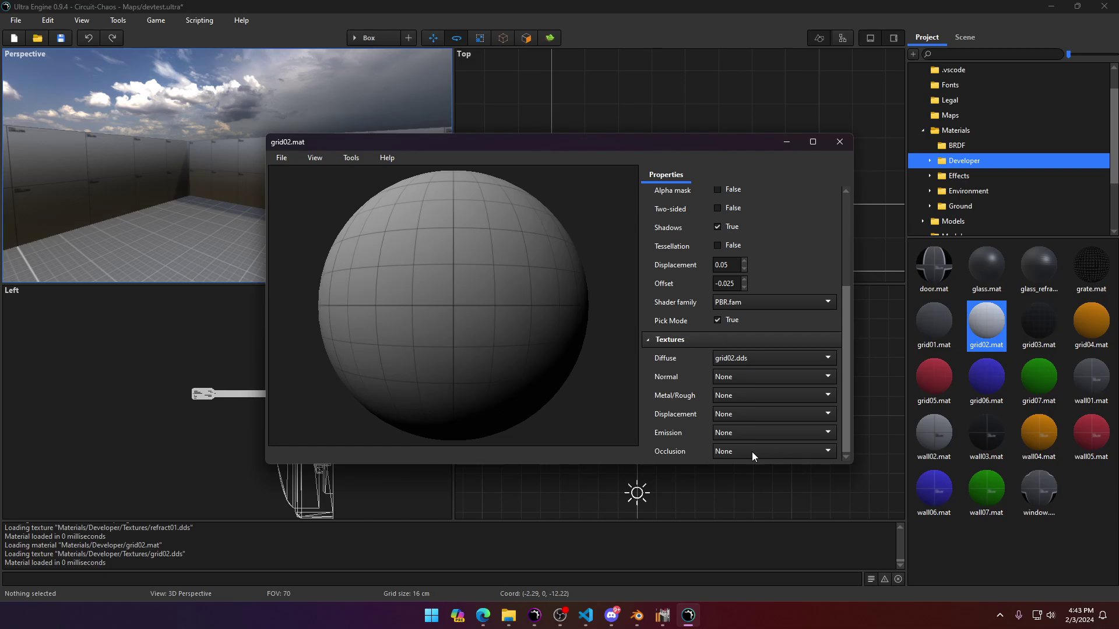
Step: Close the grid02.mat material editor window
{"action": "left_click", "coordinate": [840, 142]}
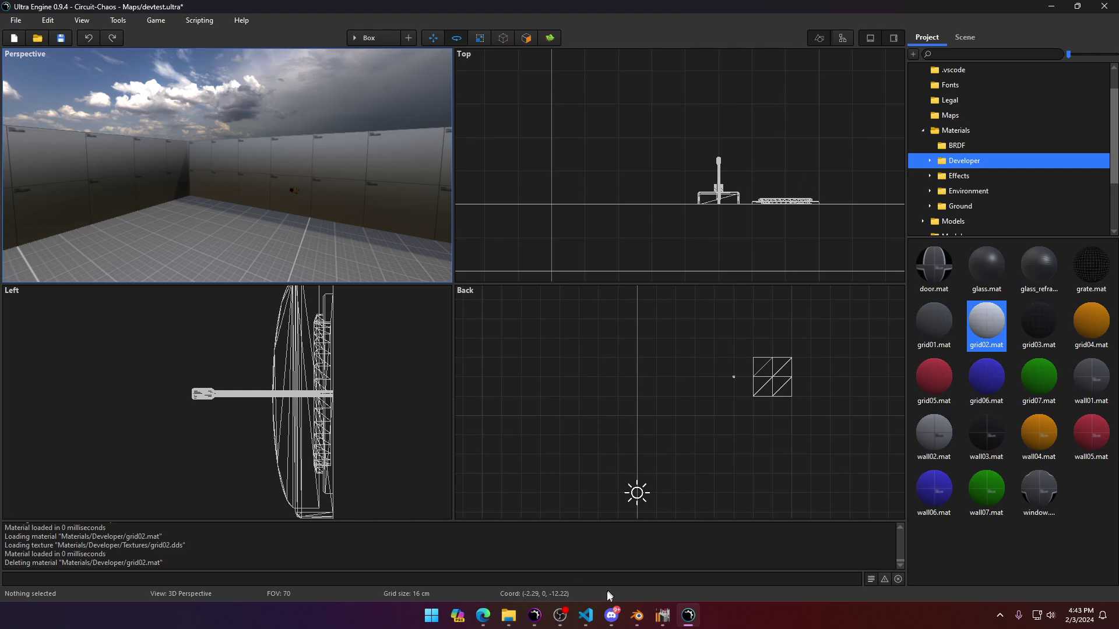
{"action": "mouse_move", "coordinate": [688, 615]}
{"action": "left_click", "coordinate": [567, 617]}
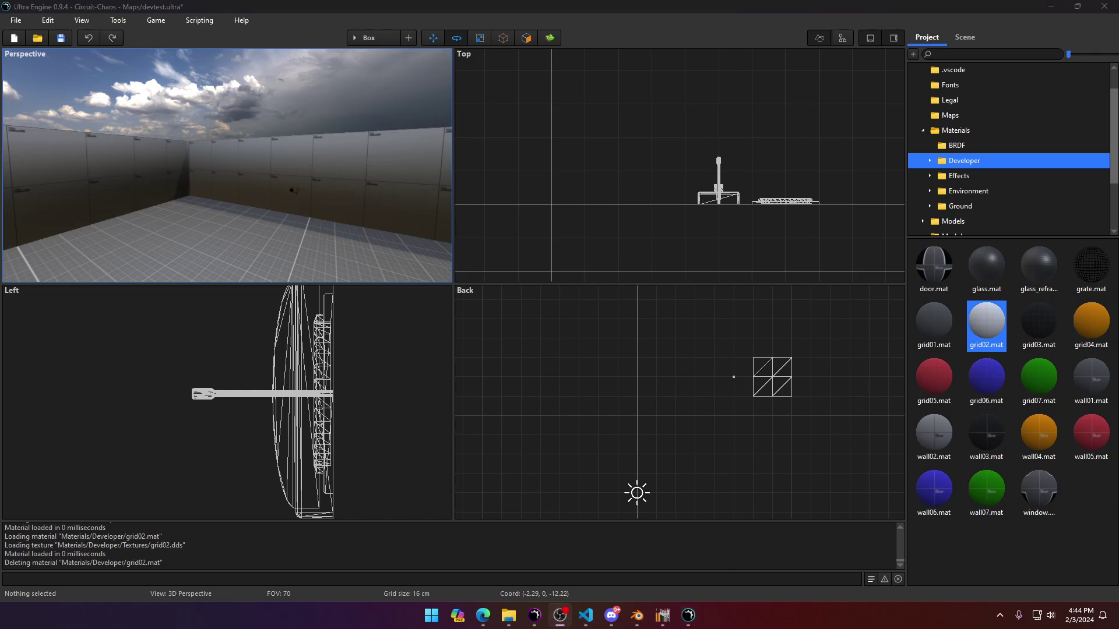